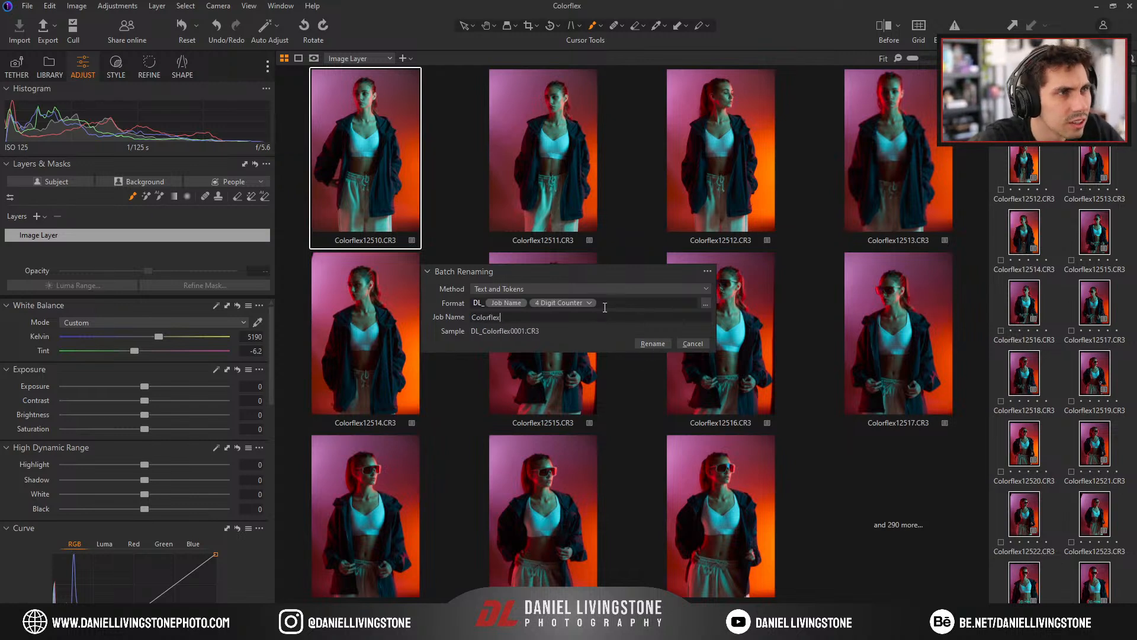
Insert an underscore between the Job Name and 4 Digit Counter tokens, and run the batch rename.
text(_)
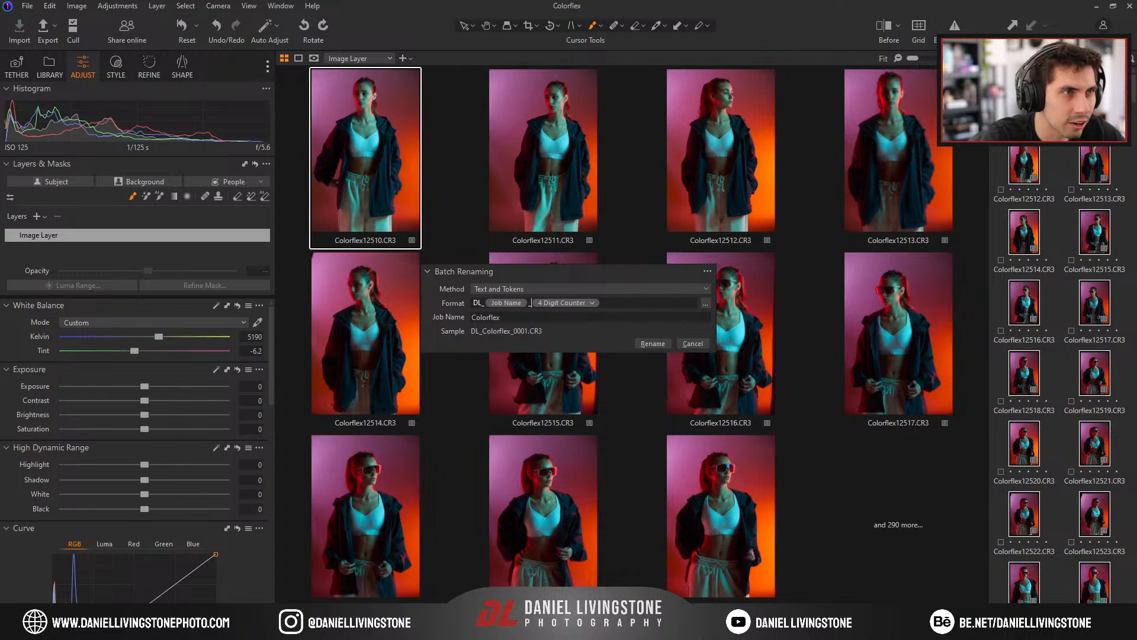
click(641, 344)
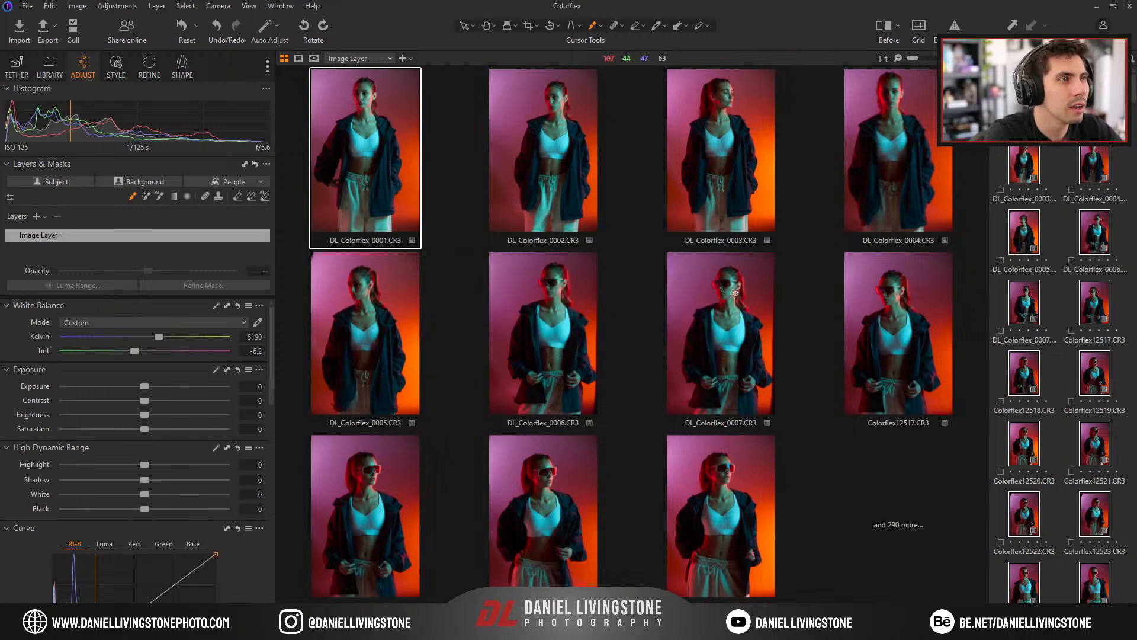
Check the new DL_Colorflex file names in the thumbnail browser while the batch rename runs.
drag(421, 217, 581, 158)
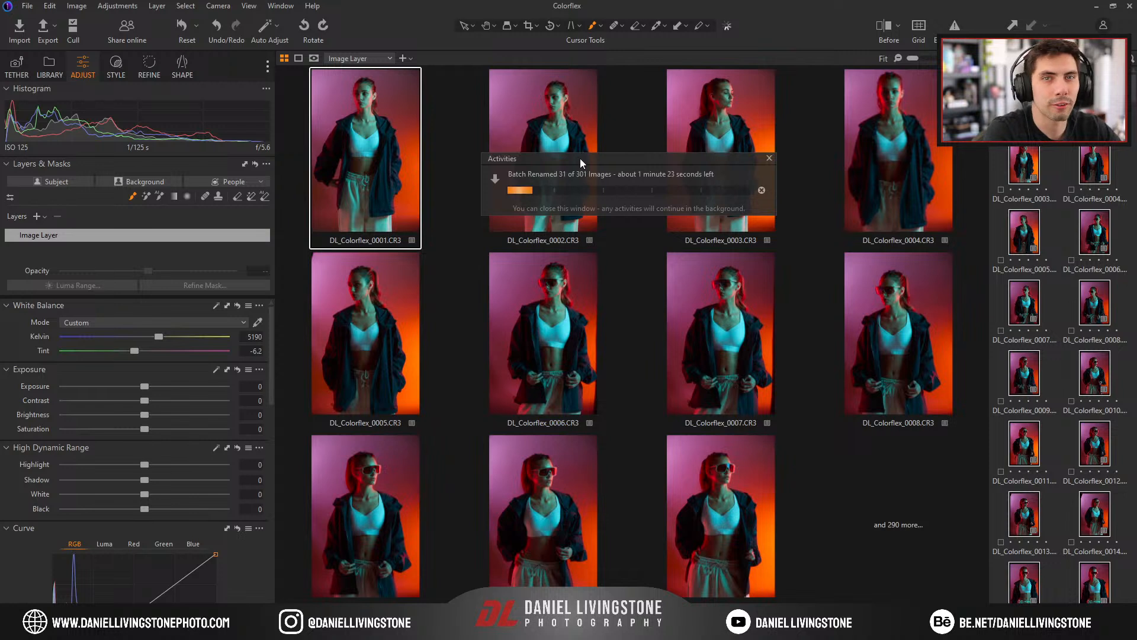
mouse_move(580, 159)
mouse_down()
mouse_move(566, 180)
mouse_move(591, 172)
mouse_move(572, 173)
mouse_up()
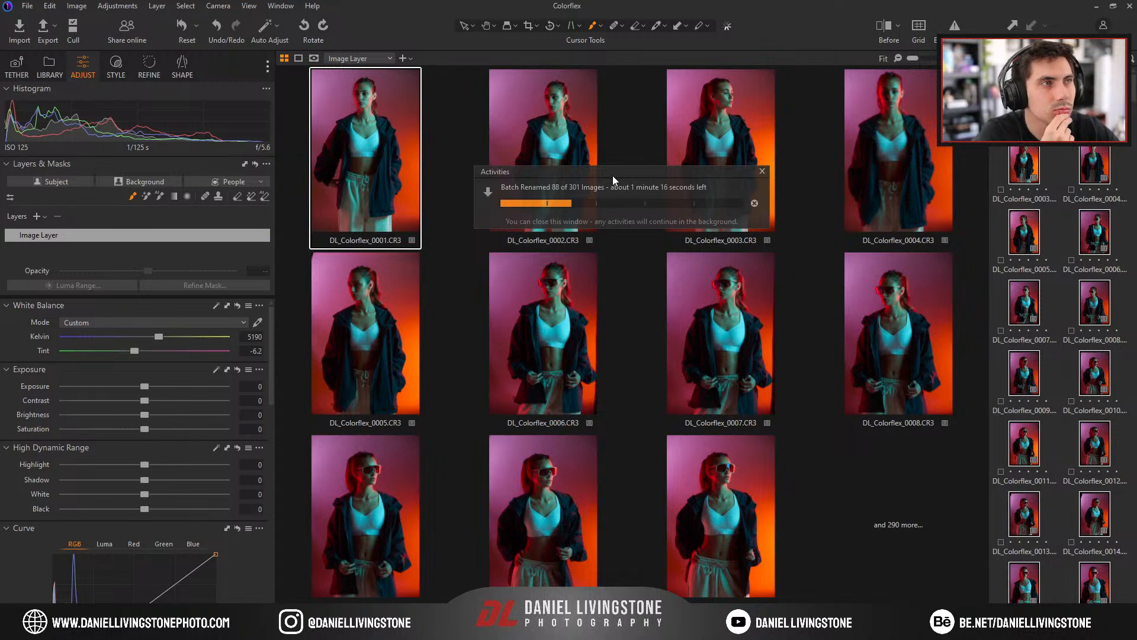
drag(612, 176, 603, 176)
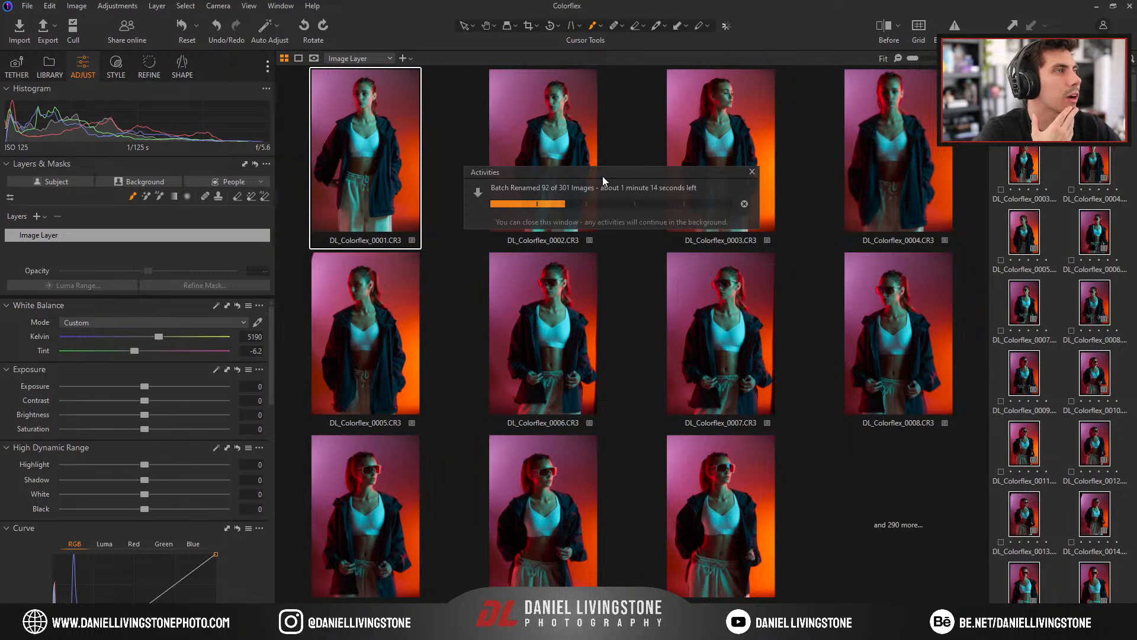
scroll(1060, 304, down, 15)
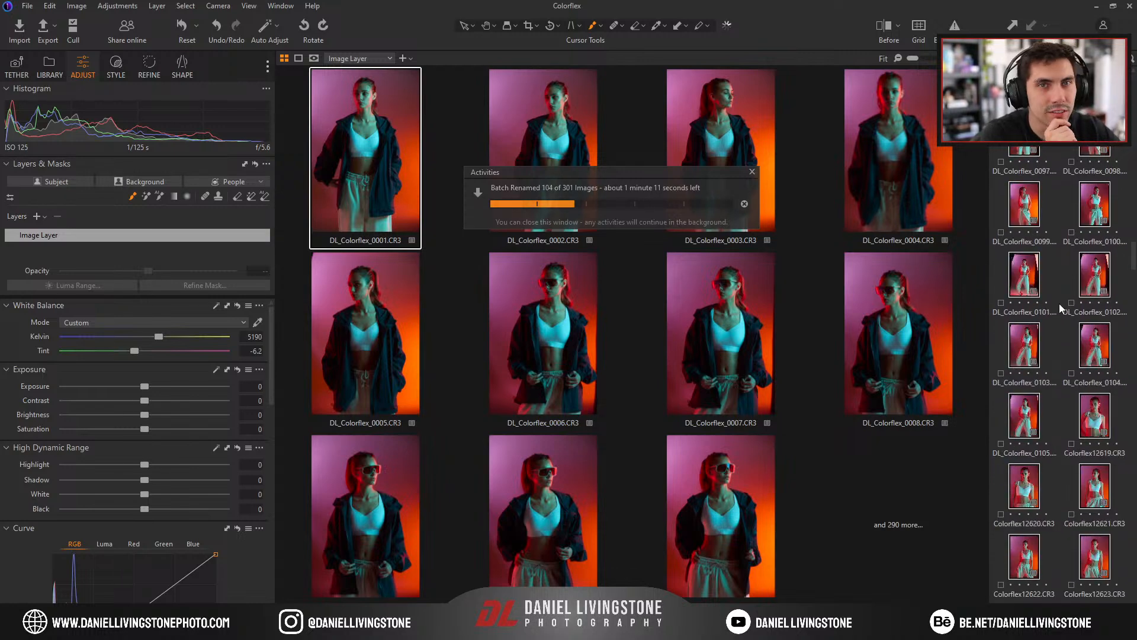
scroll(1059, 303, down, 5)
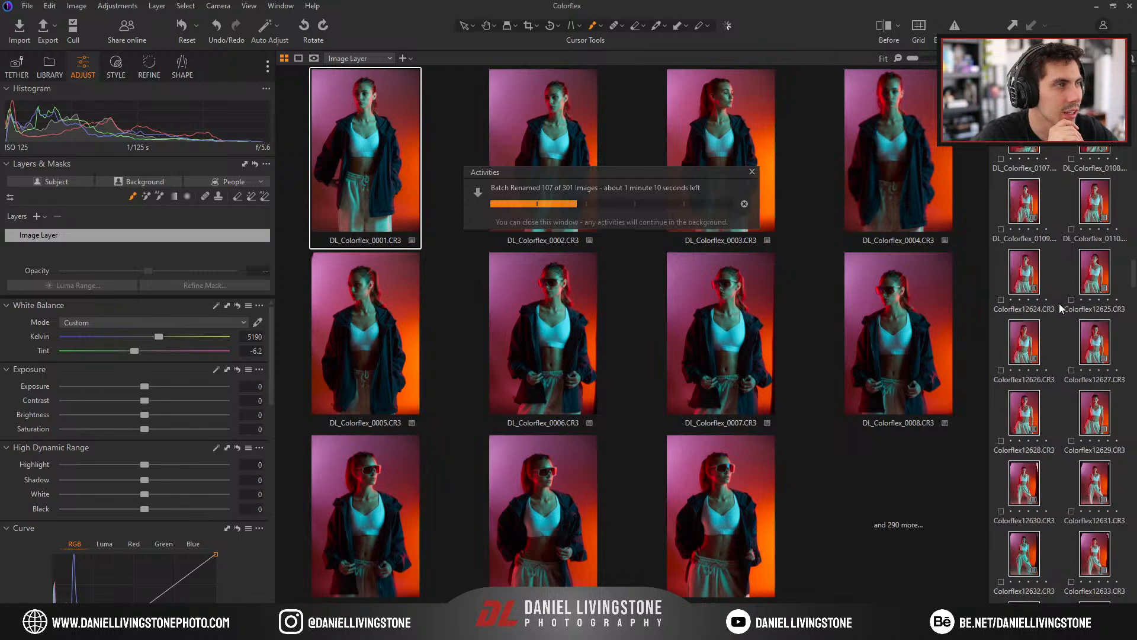
scroll(1059, 303, down, 6)
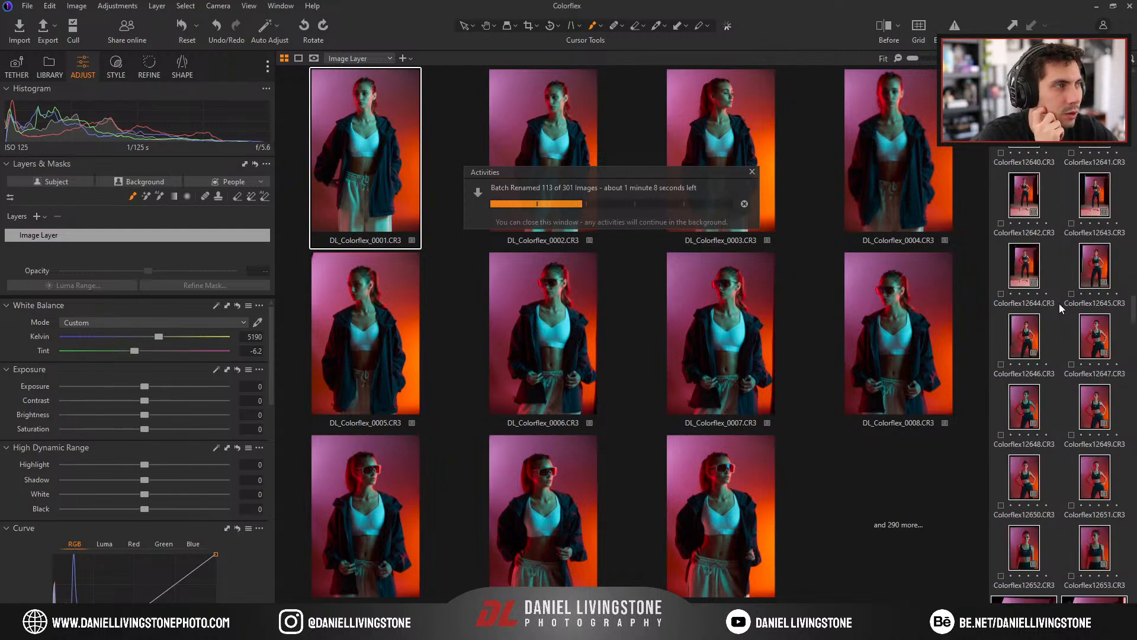
scroll(1064, 302, up, 6)
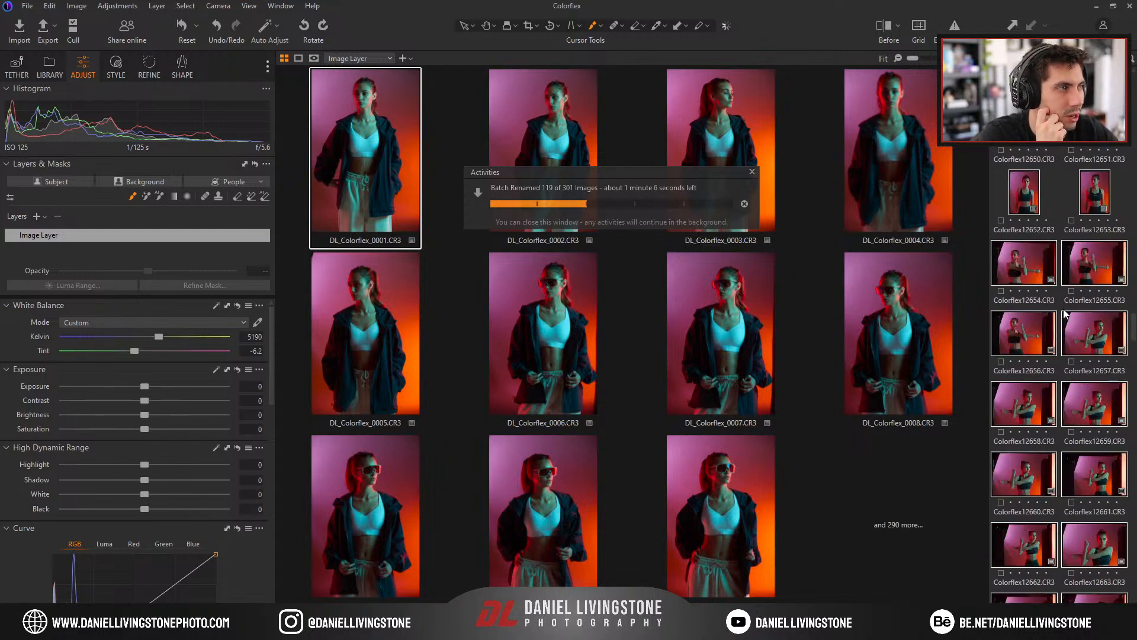
scroll(1061, 283, up, 6)
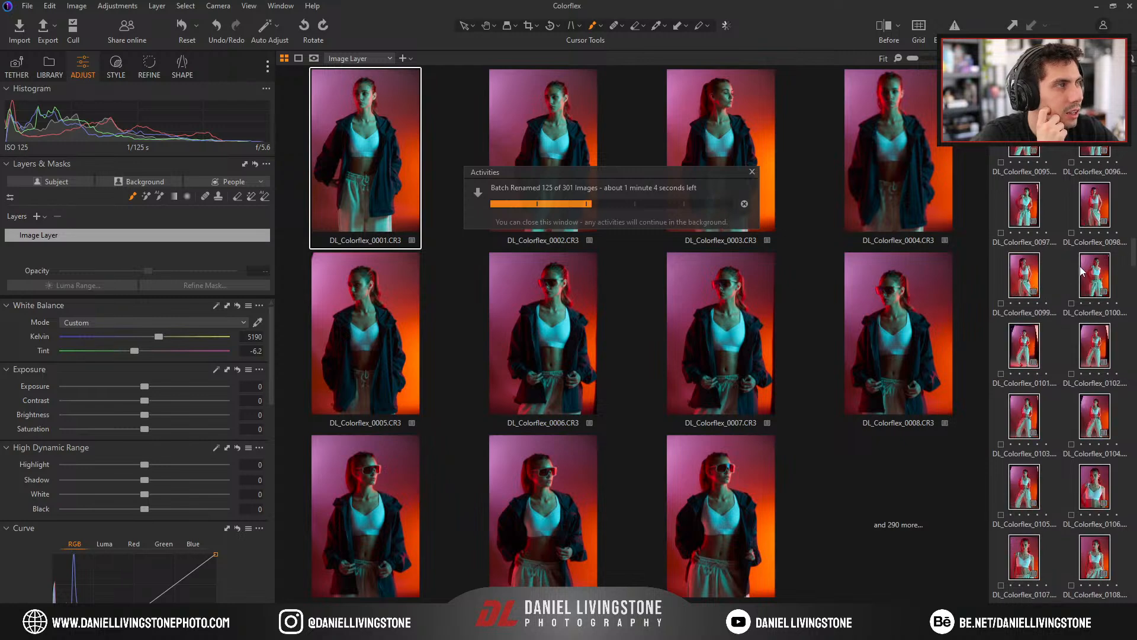
scroll(1081, 270, up, 6)
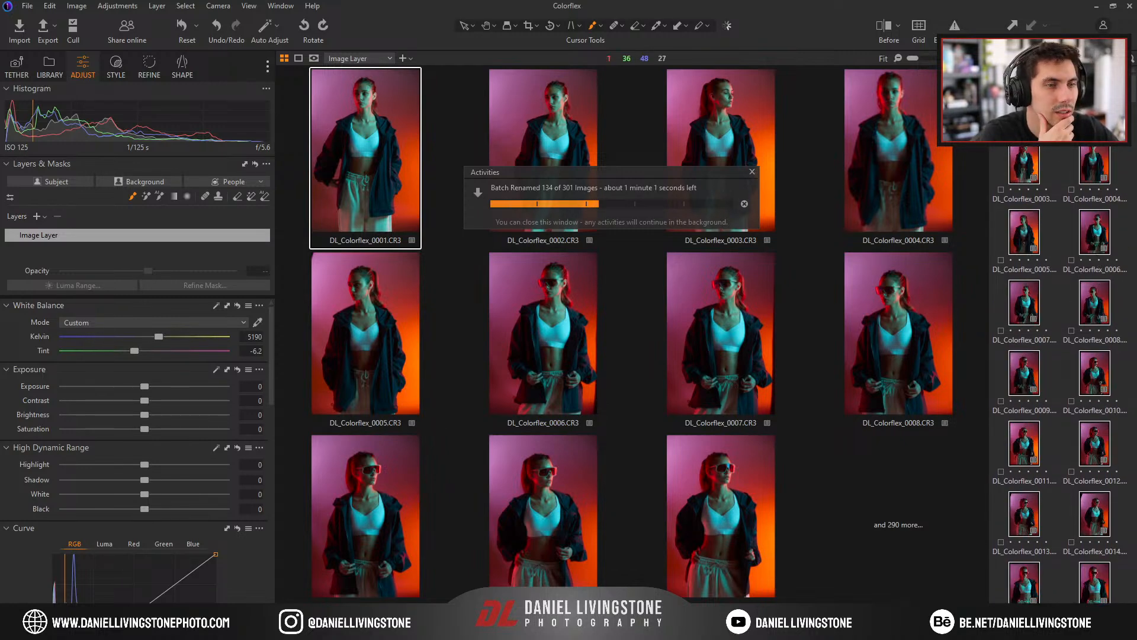
mouse_move(243, 627)
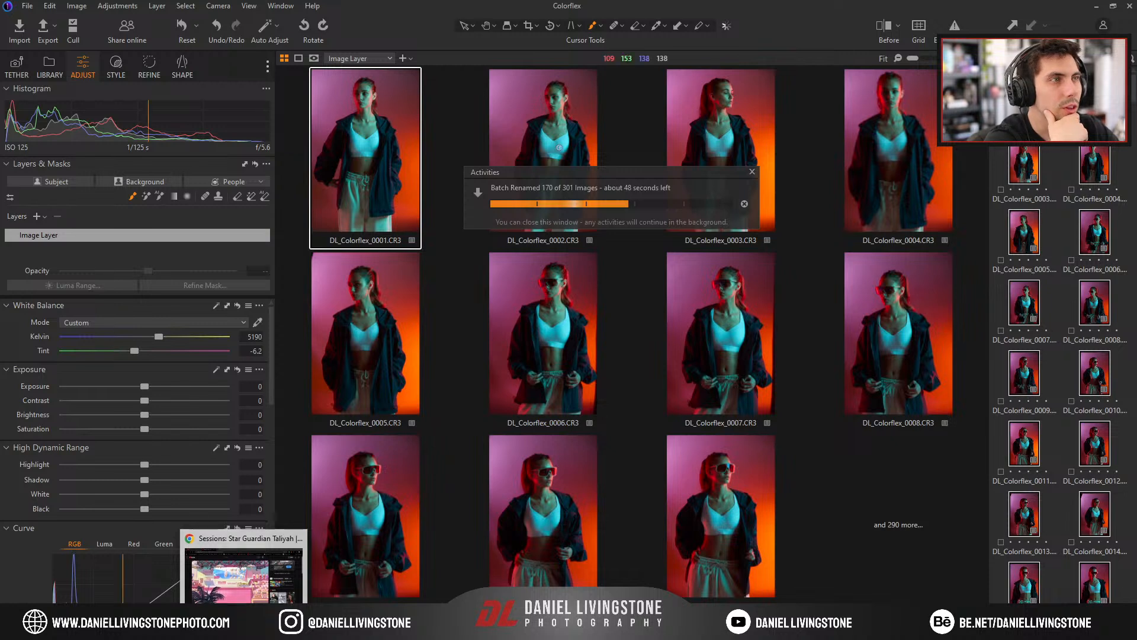
drag(588, 171, 610, 152)
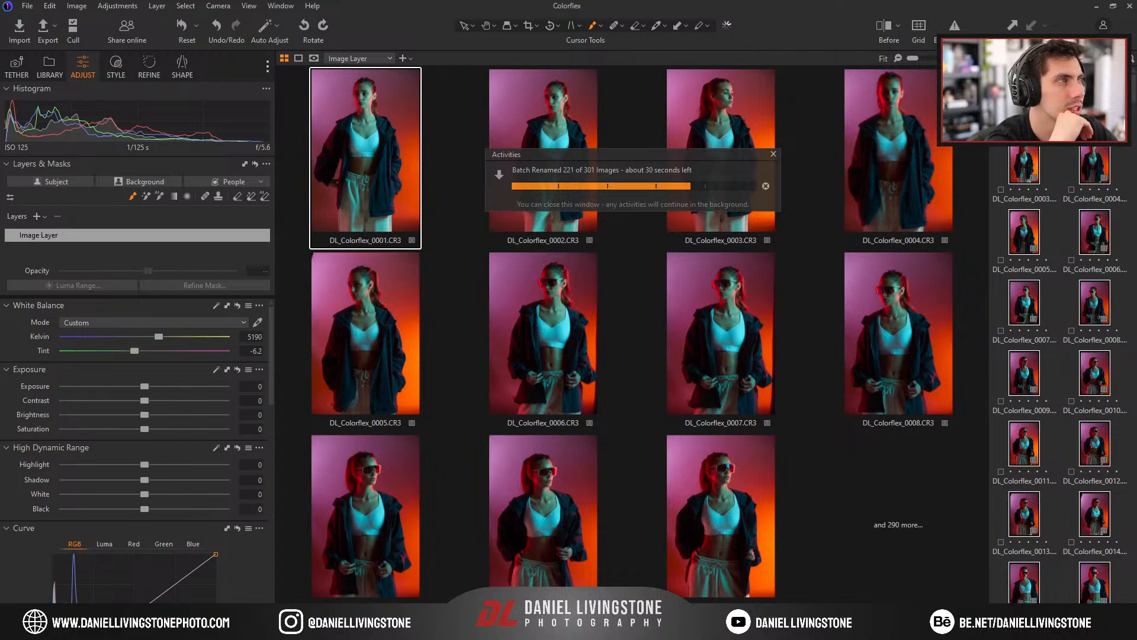
drag(608, 155, 605, 126)
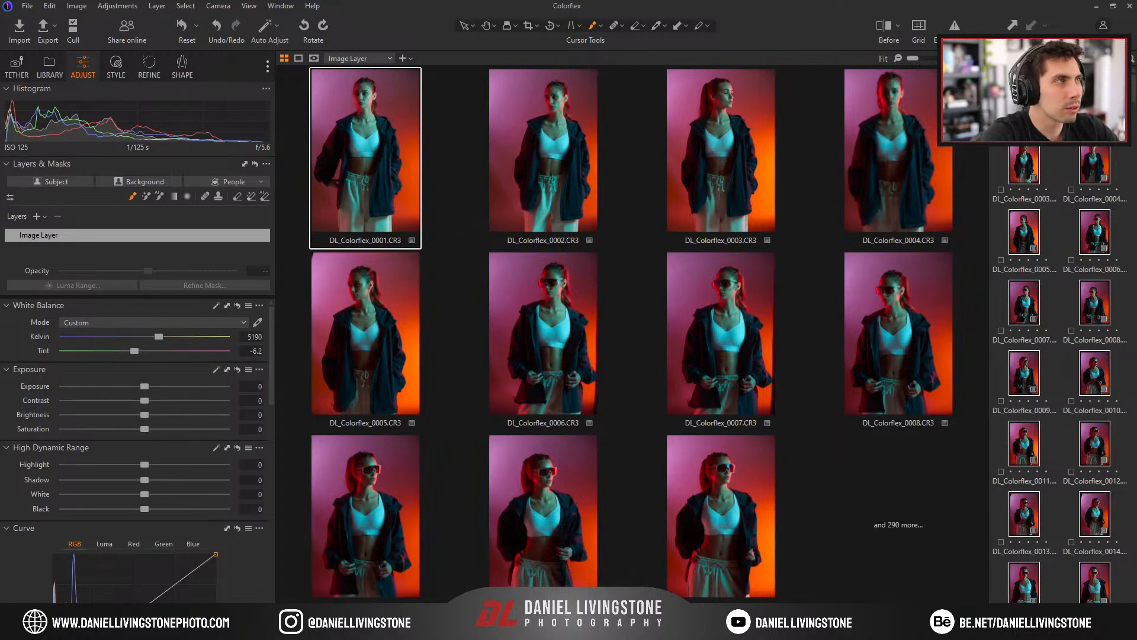
Go through the opening shots from the start of the set and delete the out-of-focus photo DL_Colorflex_0004.
click(1024, 95)
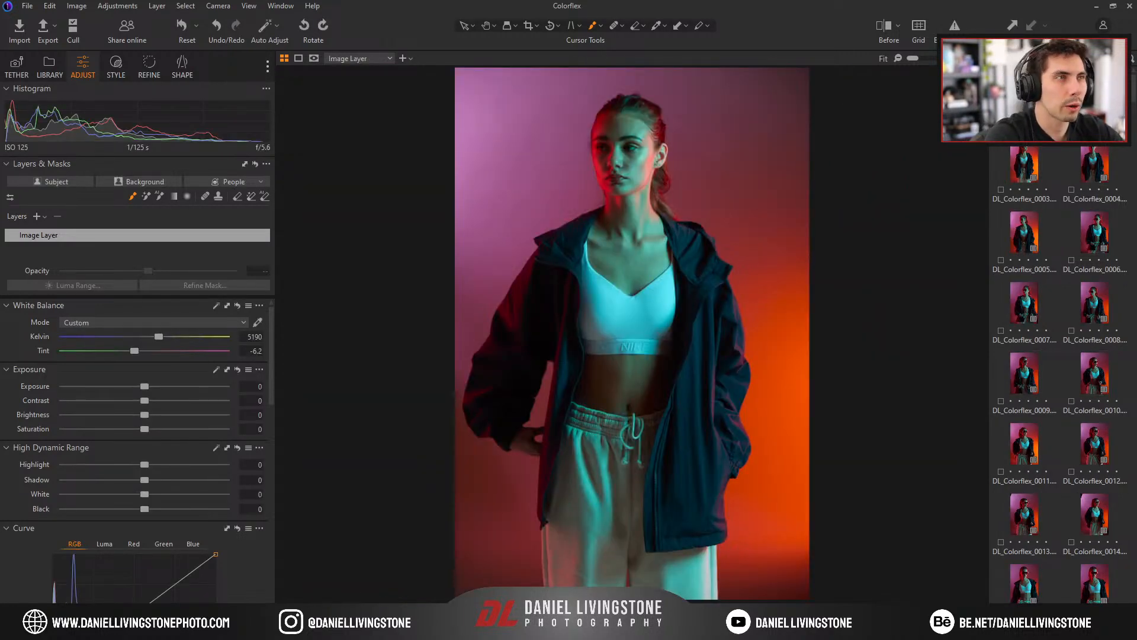
key(Right)
key(Right)
key(Right)
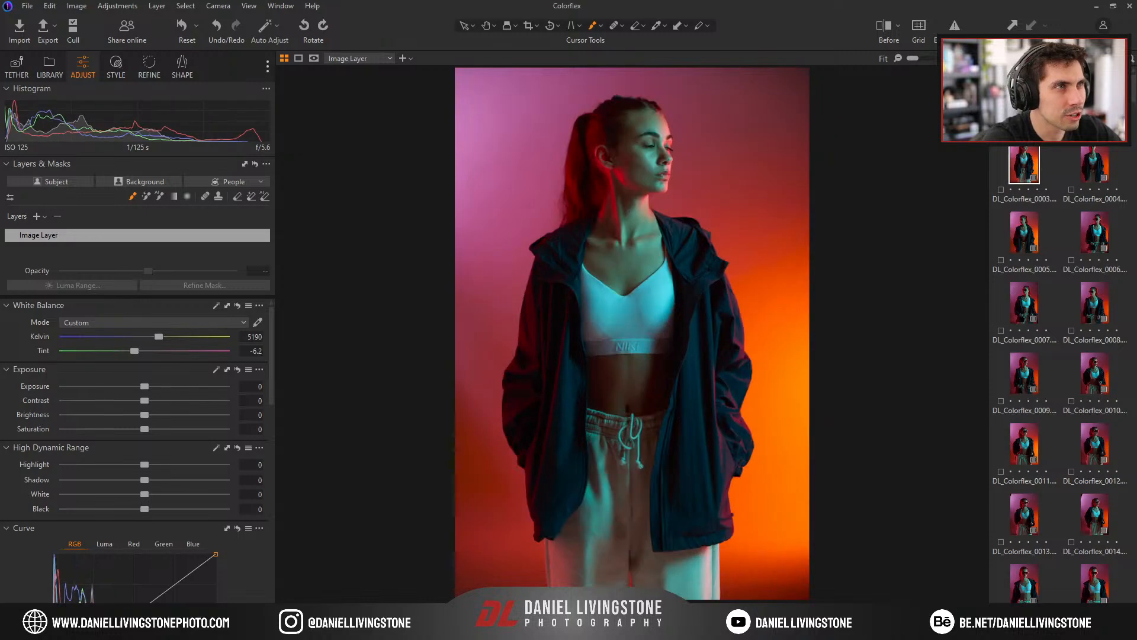
key(Right)
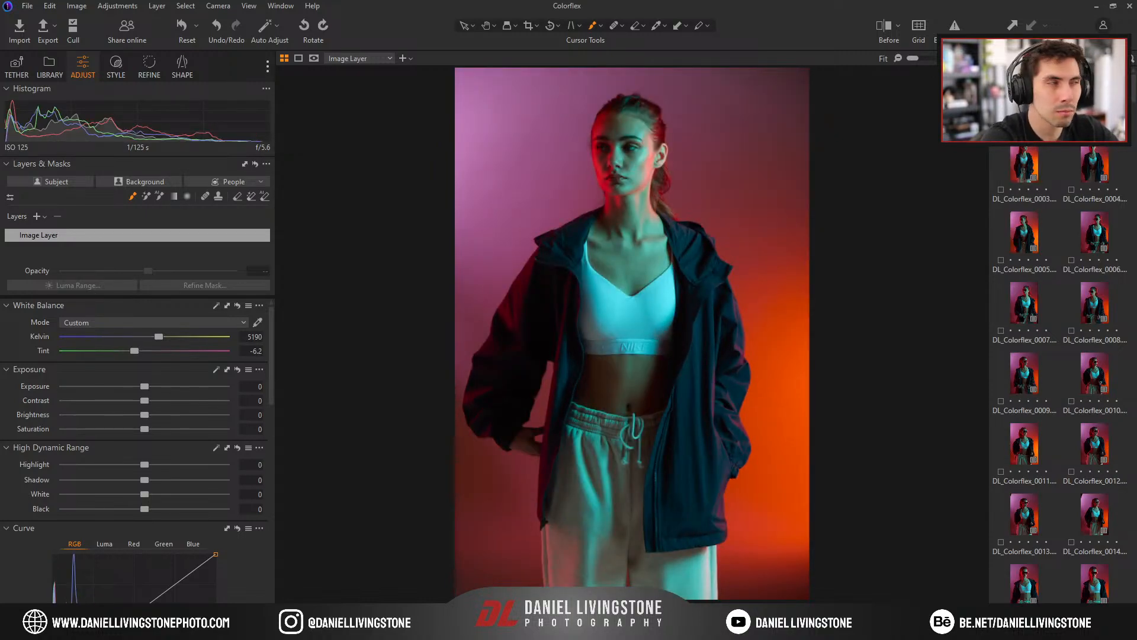
key(Right)
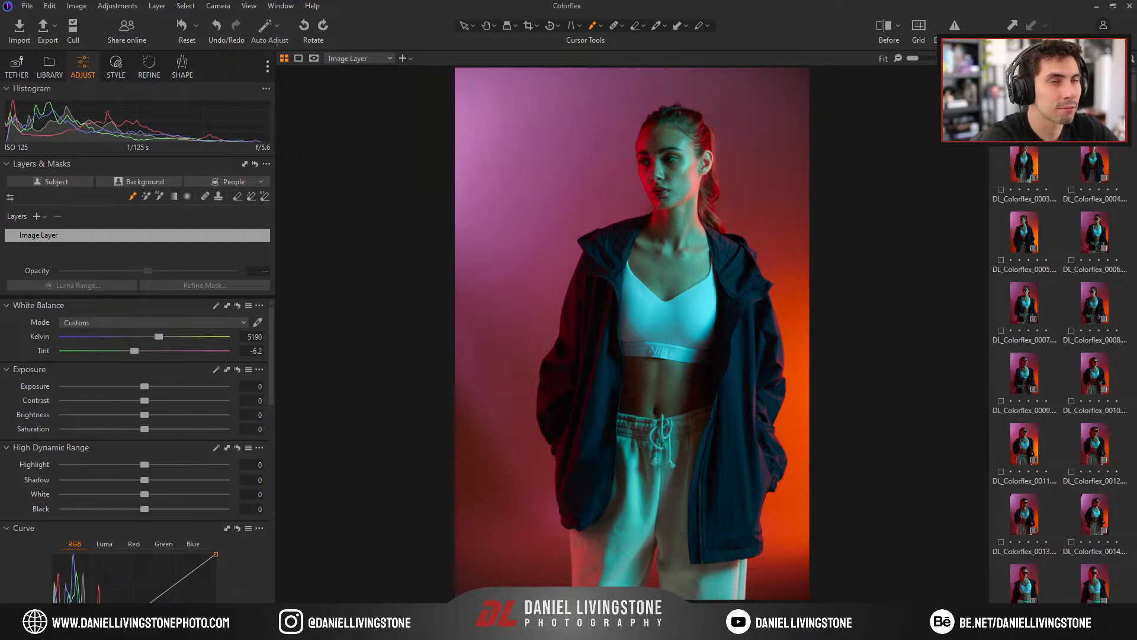
key(Right)
key(Right)
key(Right)
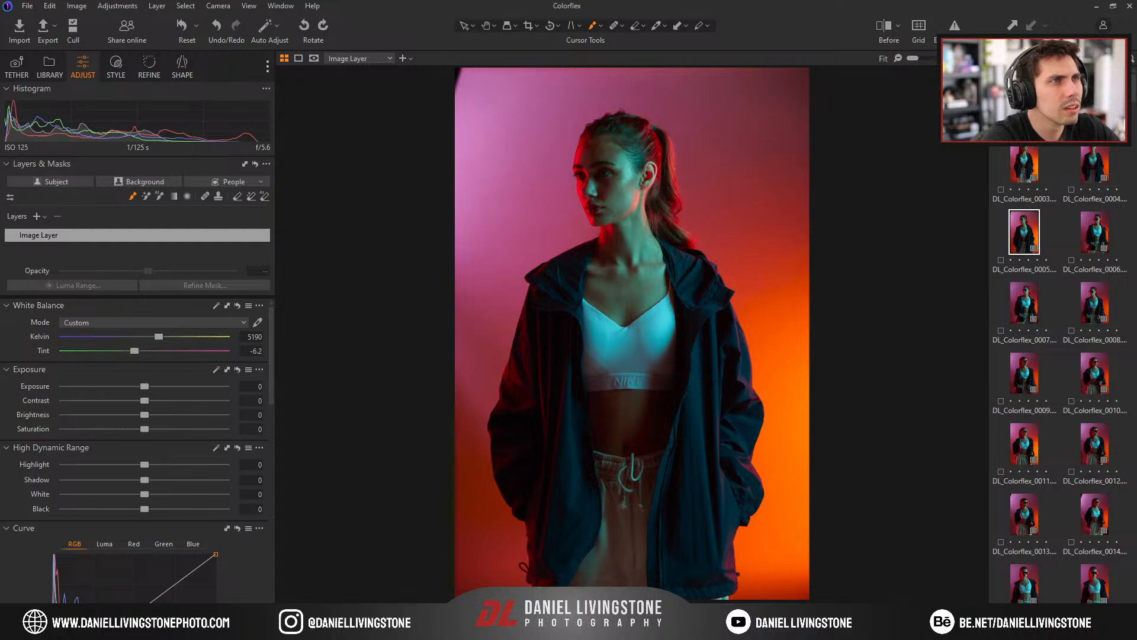
key(Left)
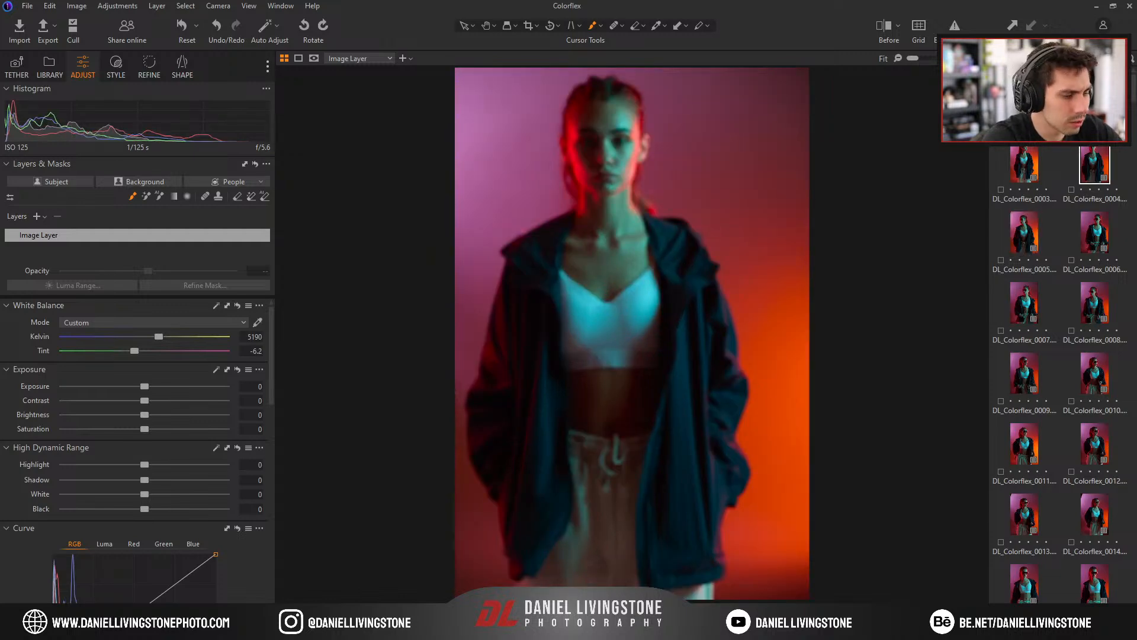
key(Delete)
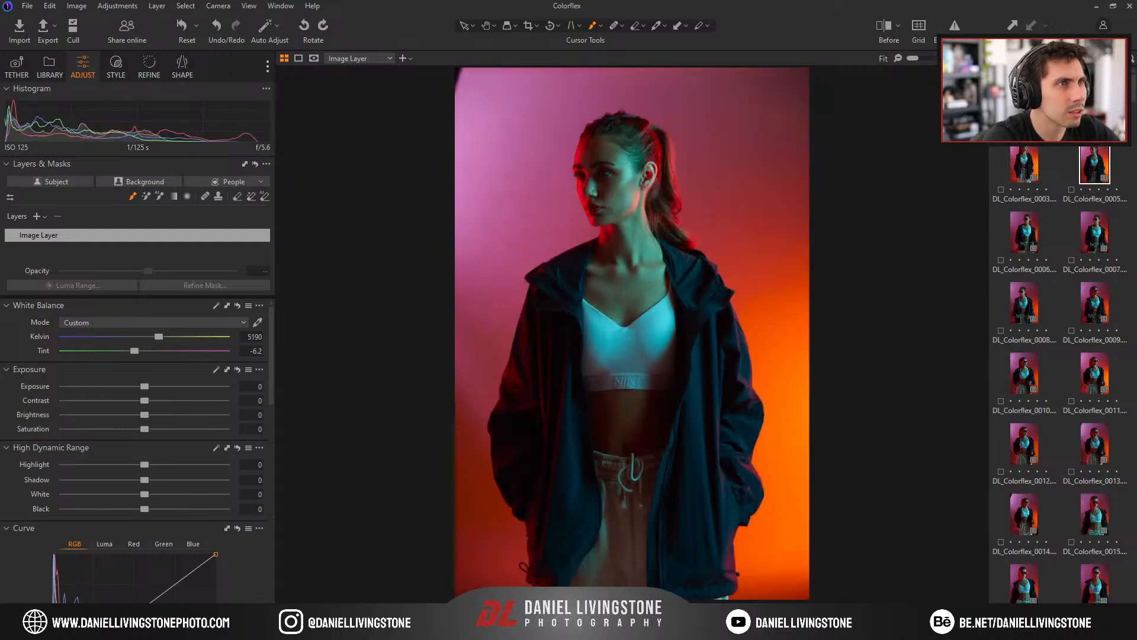
Compare the remaining opening shots and delete DL_Colorflex_0003.
key(Left)
key(Left)
key(Left)
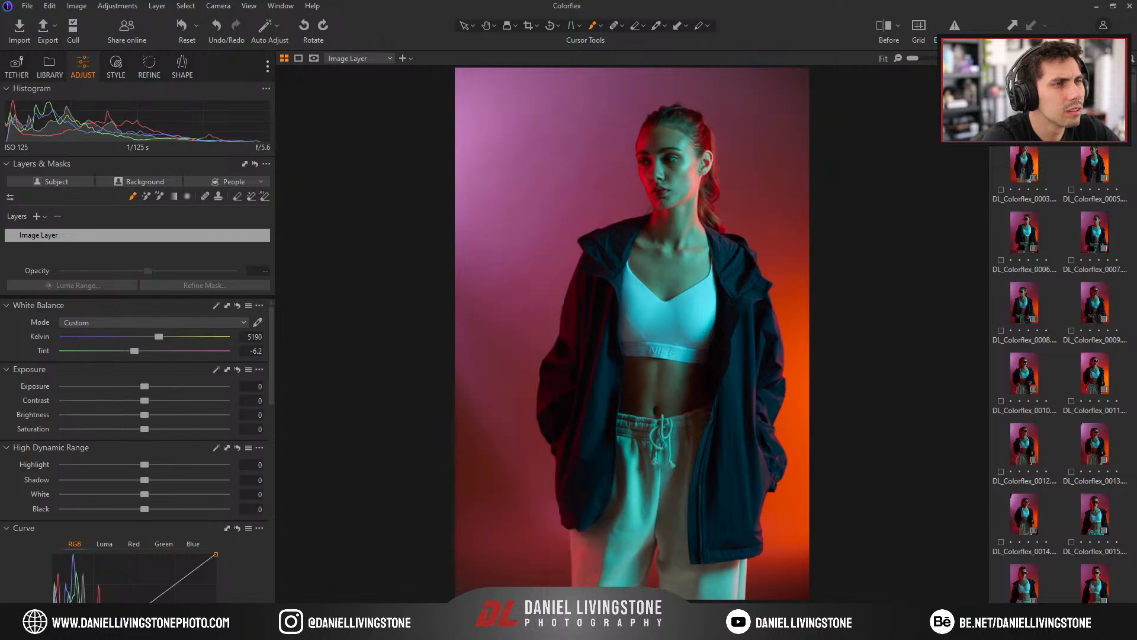
key(Left)
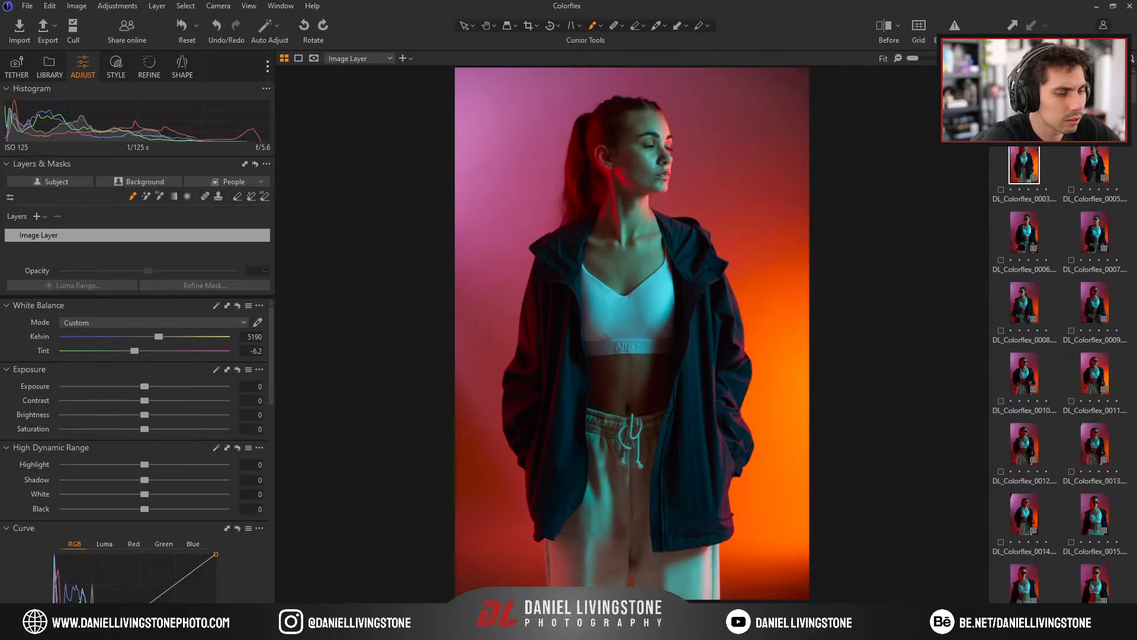
key(Delete)
Compare the shots around DL_Colorflex_0005 and DL_Colorflex_0006 to judge which pose is stronger.
key(Right)
key(Right)
key(Left)
key(Left)
key(Right)
key(Right)
key(Right)
key(Left)
key(Left)
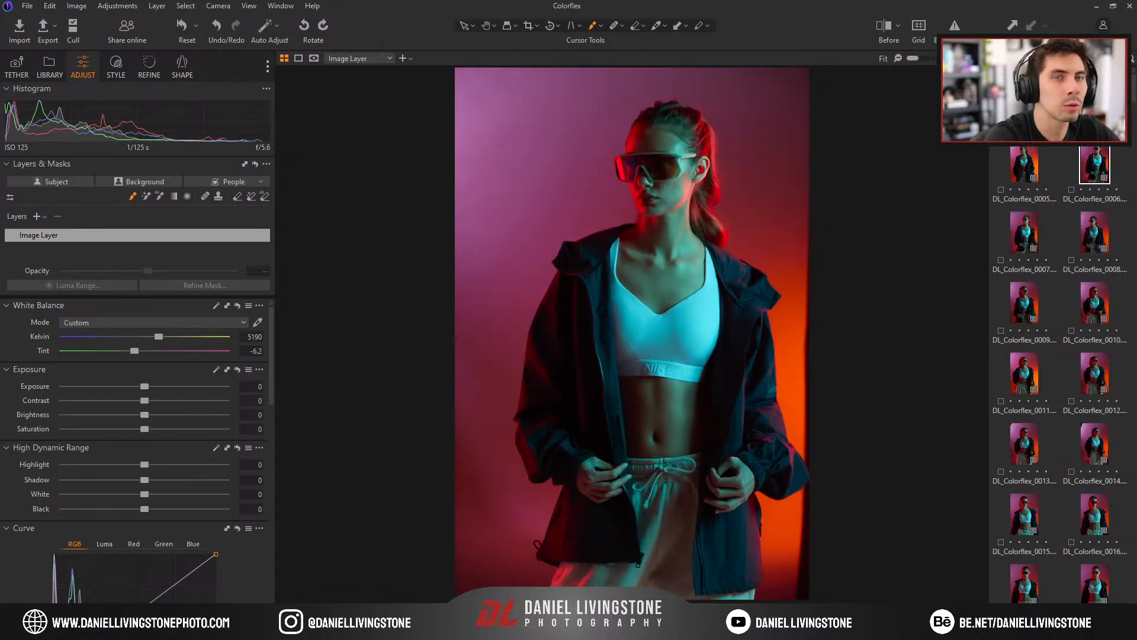
Compare DL_Colorflex_0007 with its neighbouring sunglasses shots and give it a three-star rating.
key(Right)
key(Right)
key(Left)
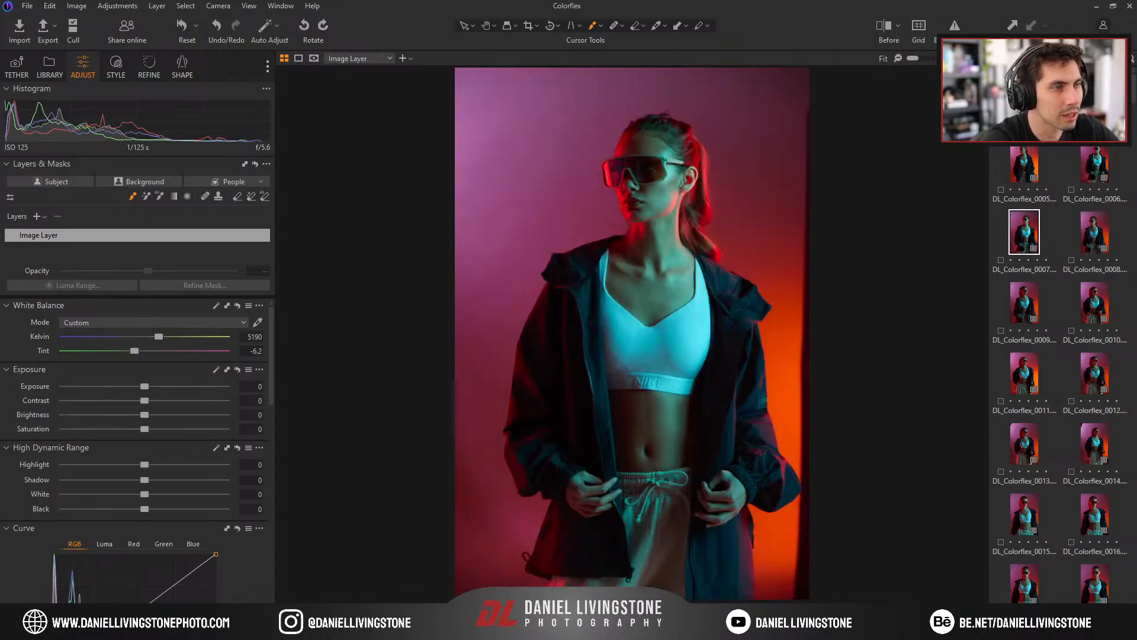
key(4)
key(Left)
key(Right)
key(Left)
key(Left)
key(Right)
key(Right)
key(3)
Compare DL_Colorflex_0005 and the shots before it with the three-star DL_Colorflex_0007.
key(Up)
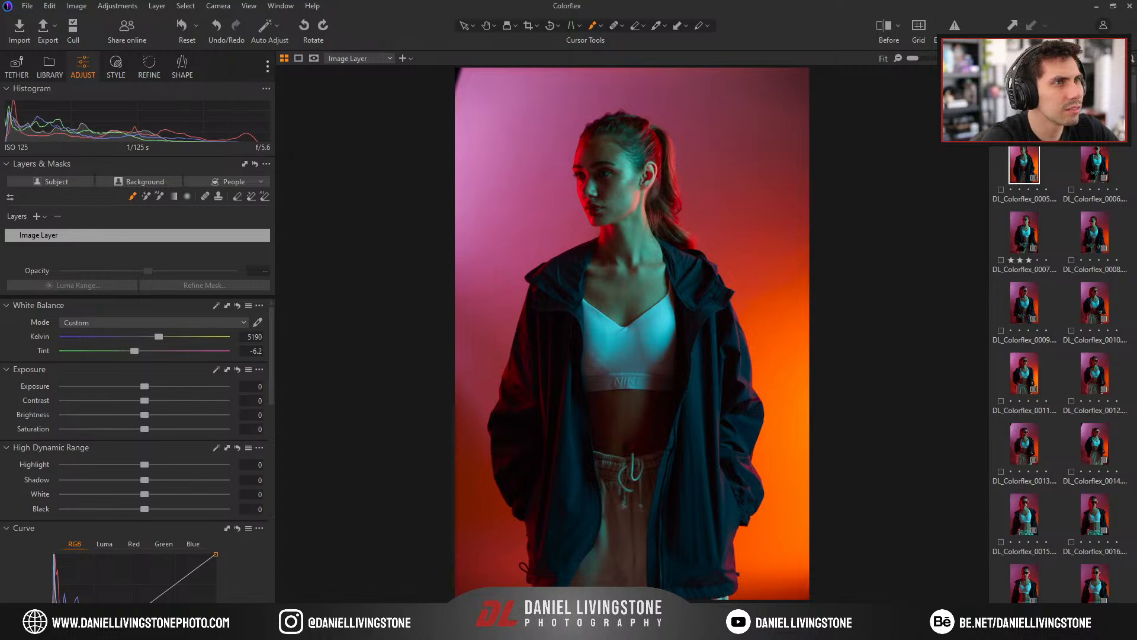
key(Left)
key(Left)
key(Right)
key(Right)
key(Right)
key(Right)
key(Right)
key(Left)
key(Left)
key(Right)
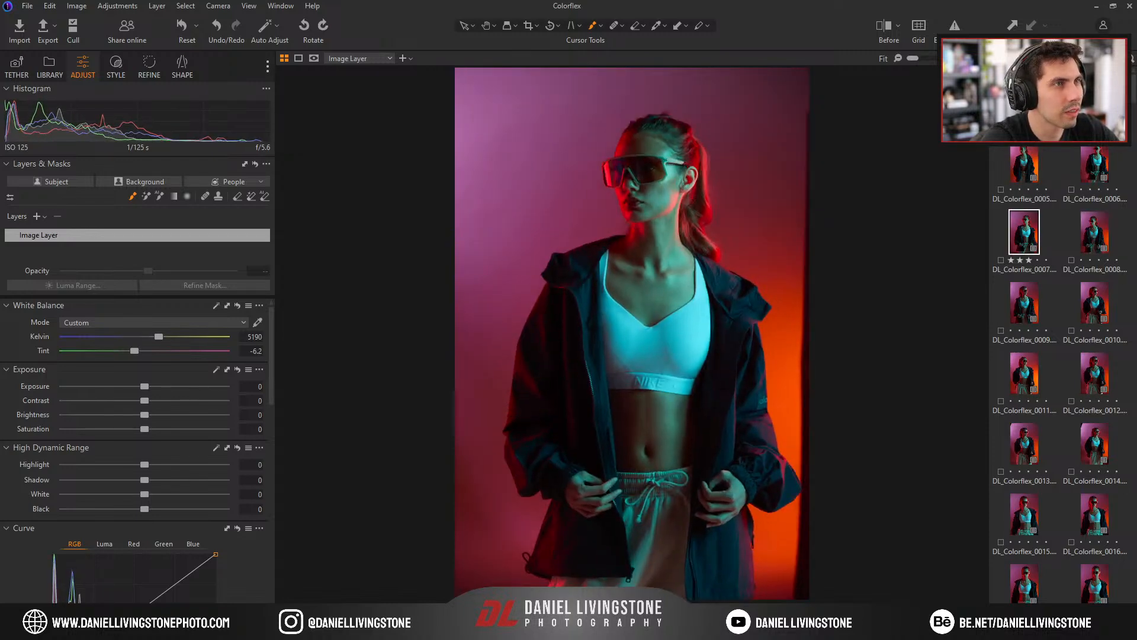
Give the sunglasses shots DL_Colorflex_0010 and DL_Colorflex_0008 three-star ratings.
key(Right)
key(Right)
key(Right)
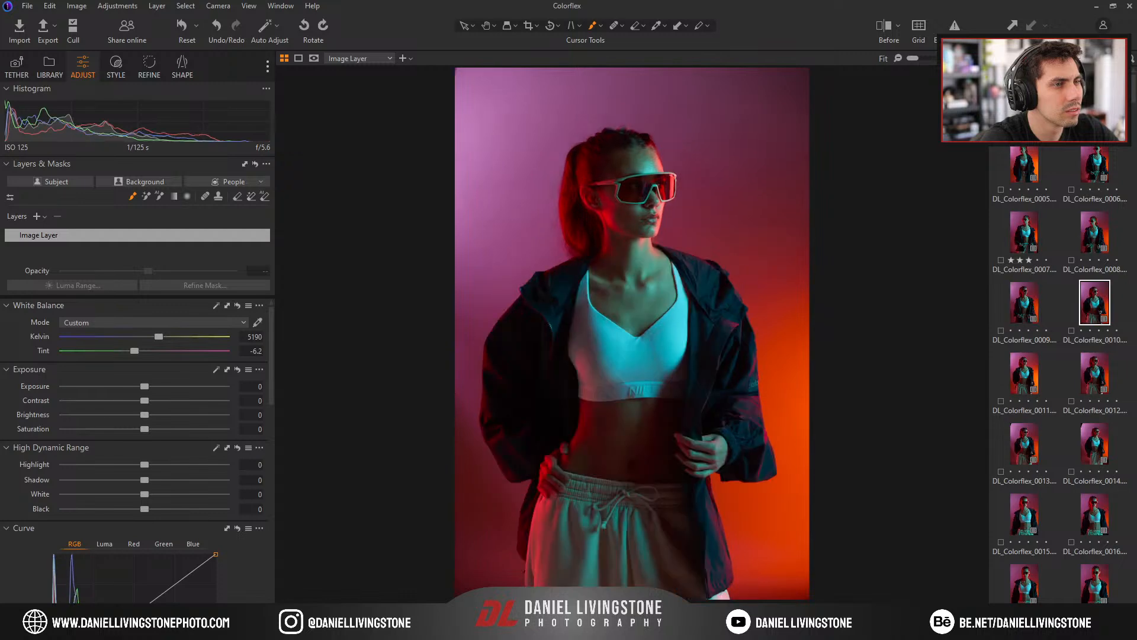
key(Left)
key(Left)
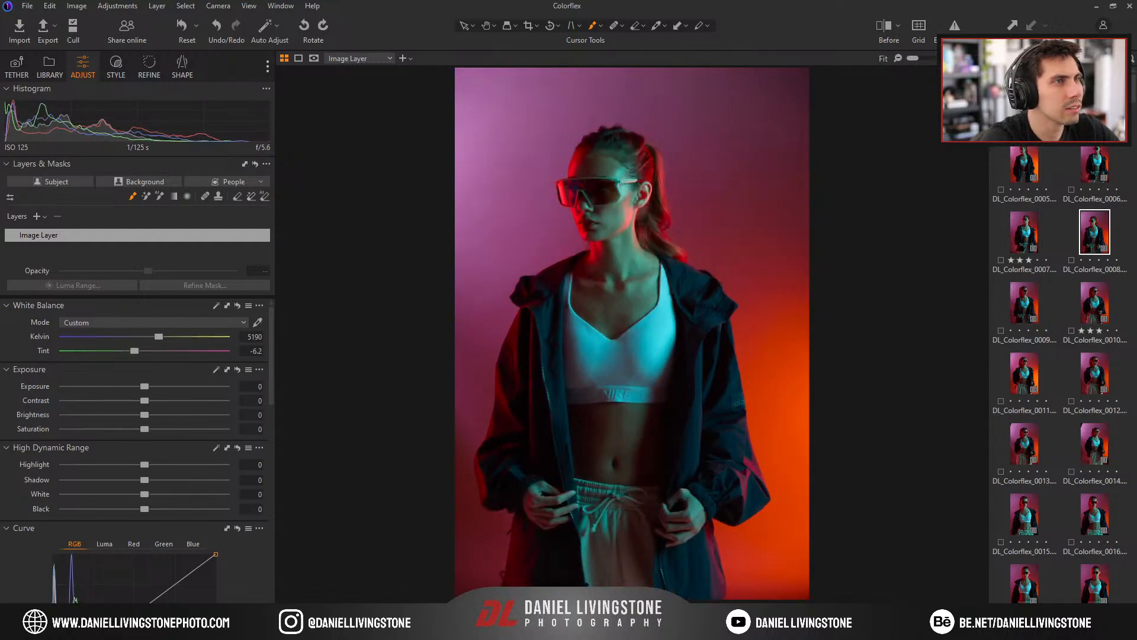
key(3)
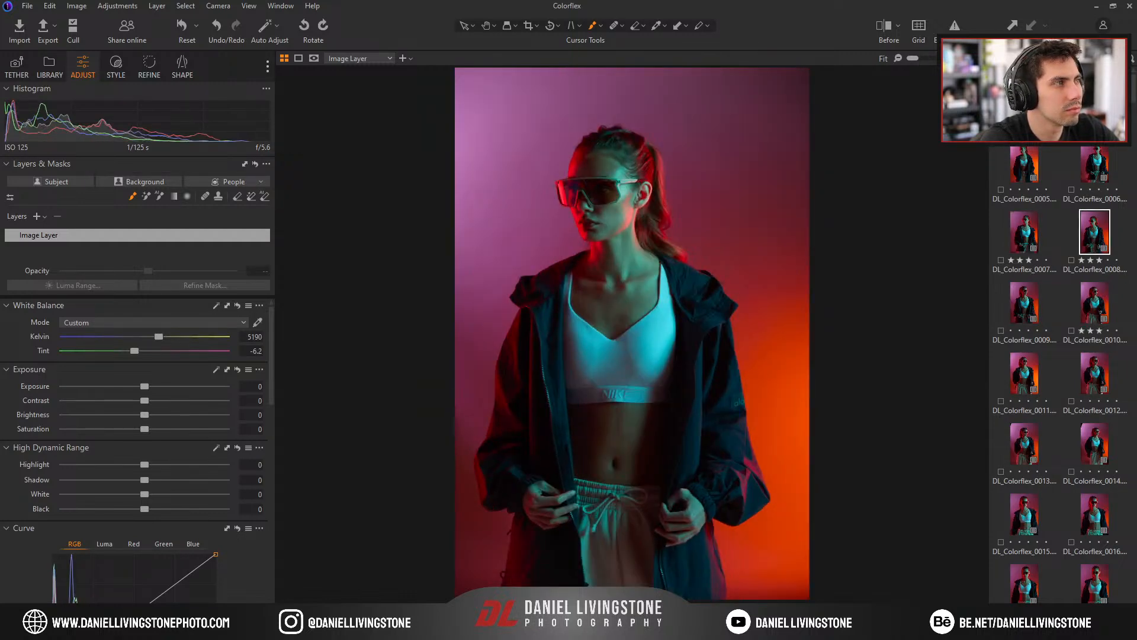
Compare the sunglasses shot DL_Colorflex_0011 with the three-star DL_Colorflex_0008 and DL_Colorflex_0010 and the shots between them.
key(Down)
key(Down)
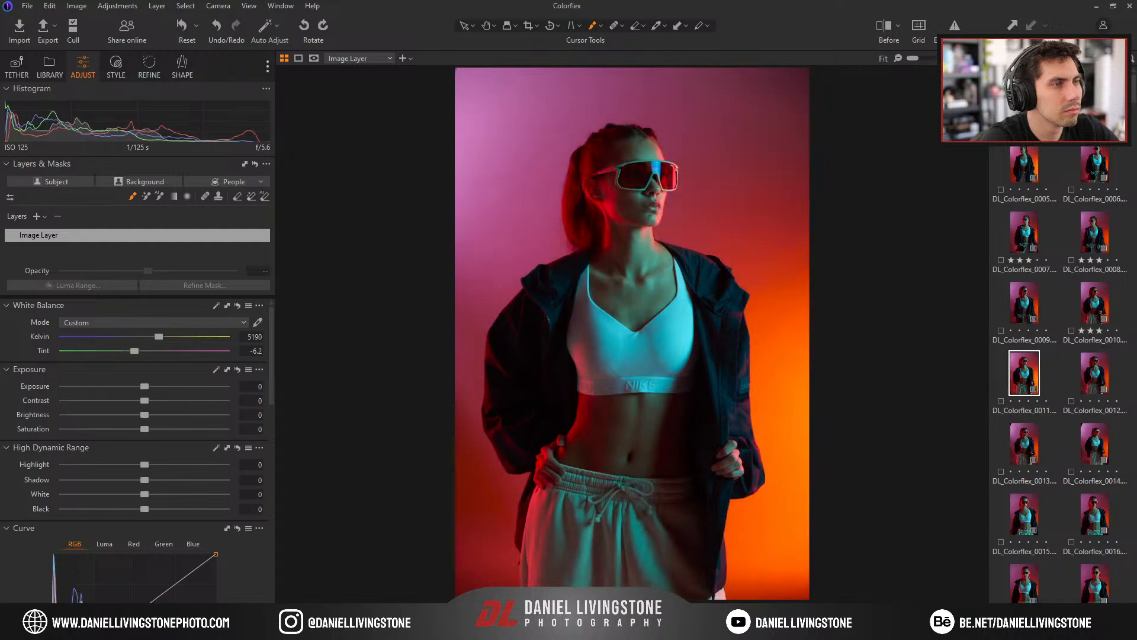
key(Left)
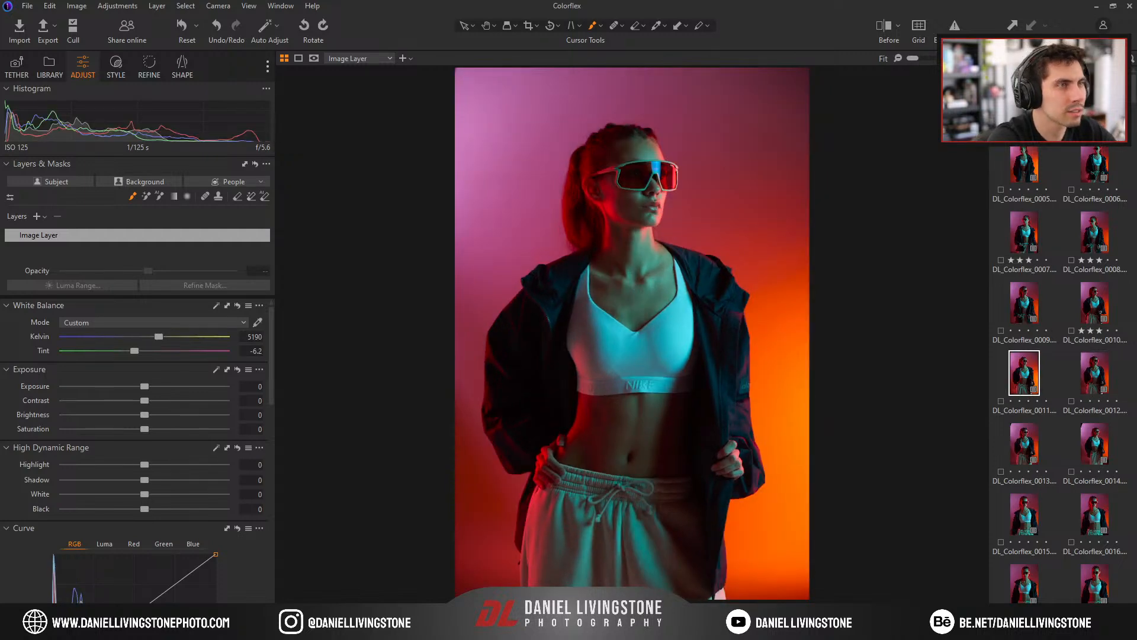
key(Left)
key(Left)
key(Left)
key(Right)
key(Right)
key(Right)
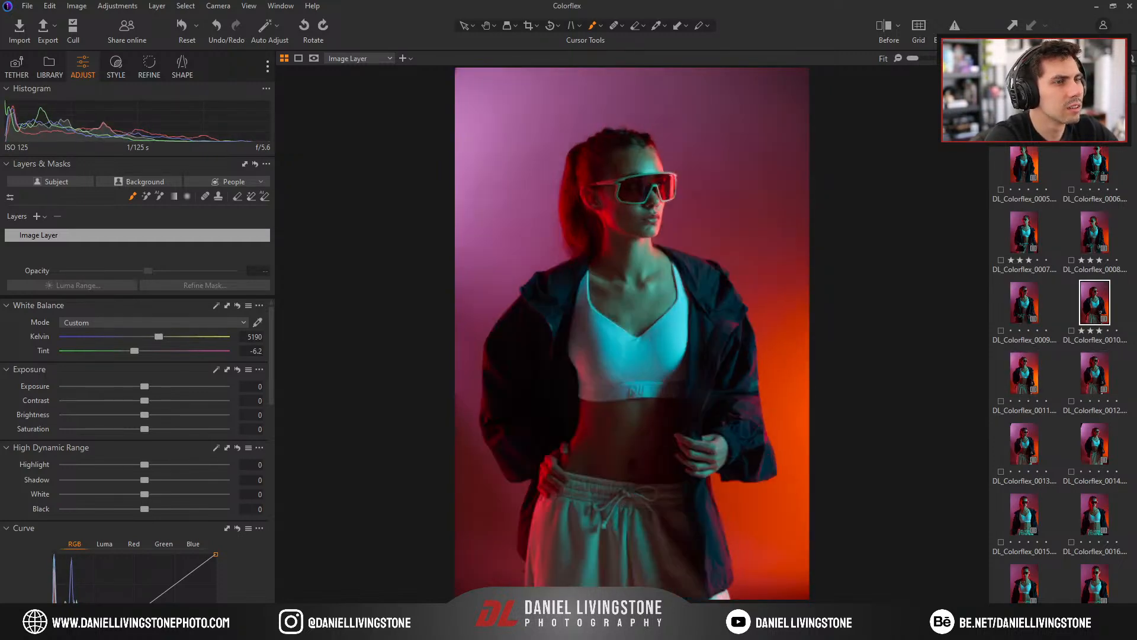
key(Left)
key(Right)
key(Left)
key(Right)
key(Right)
key(Right)
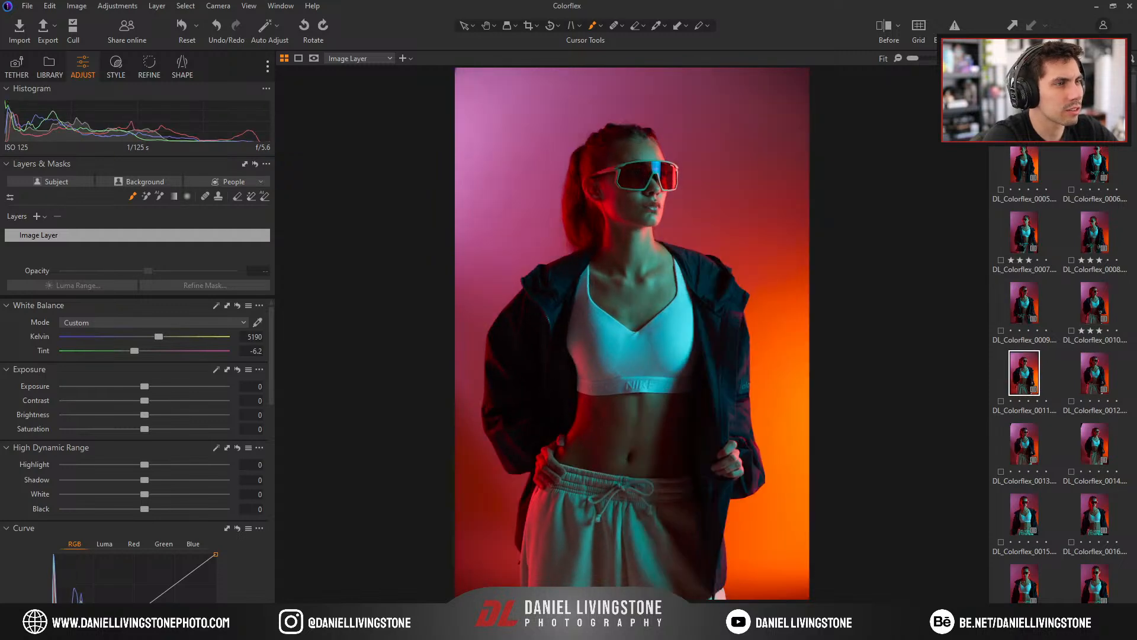
Compare DL_Colorflex_0011 with the shots up to DL_Colorflex_0014 and give DL_Colorflex_0011 a three-star rating.
key(Left)
key(Left)
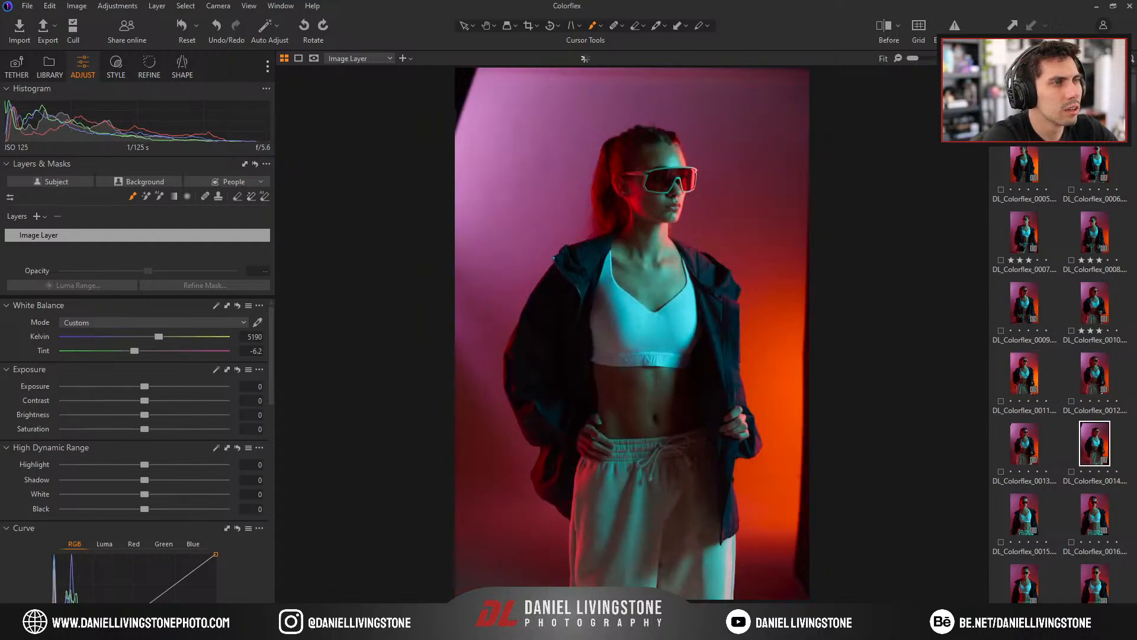
key(Right)
key(Right)
key(Right)
key(Right)
key(Right)
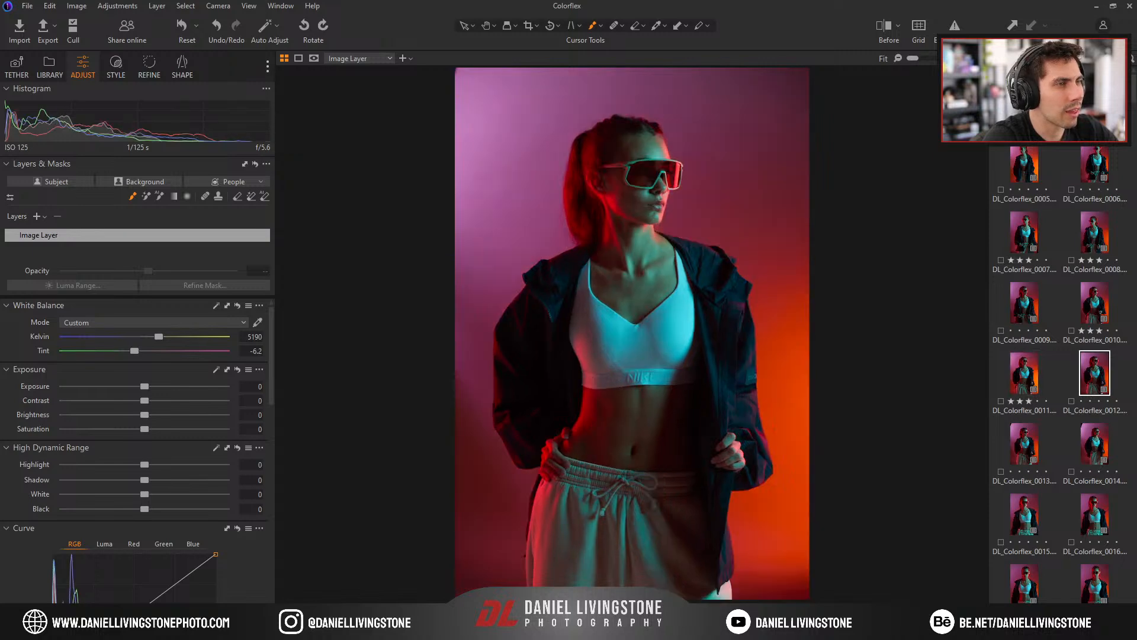
Review the shots from DL_Colorflex_0012 to DL_Colorflex_0015 and give the frontal shot DL_Colorflex_0016 a three-star rating.
key(Left)
key(Left)
key(Left)
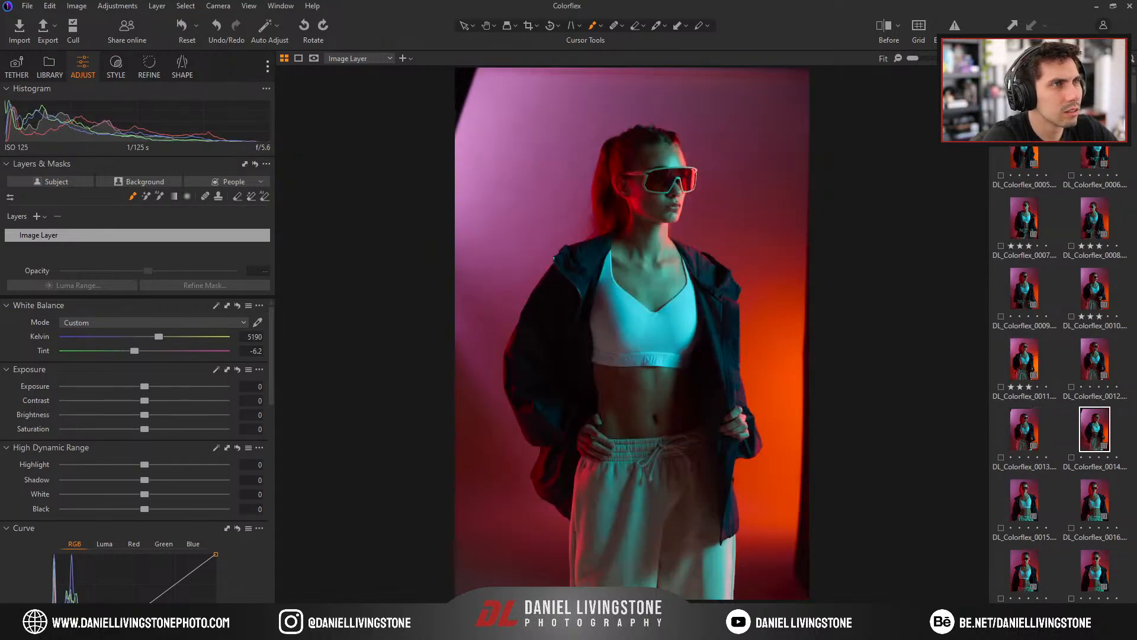
key(Right)
key(Left)
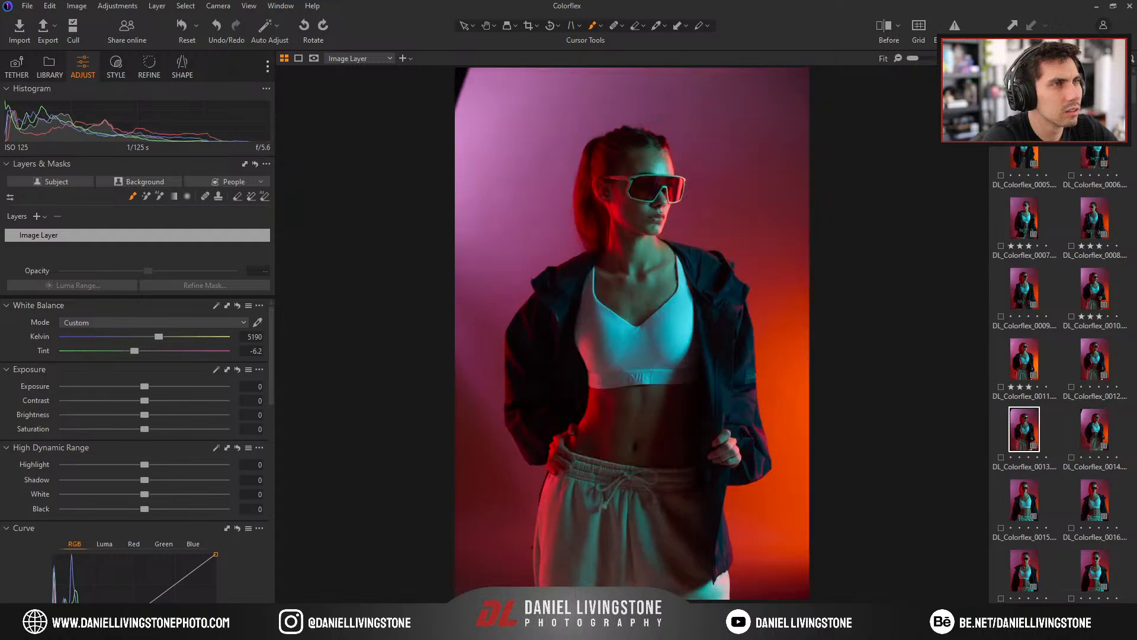
key(Right)
key(Right)
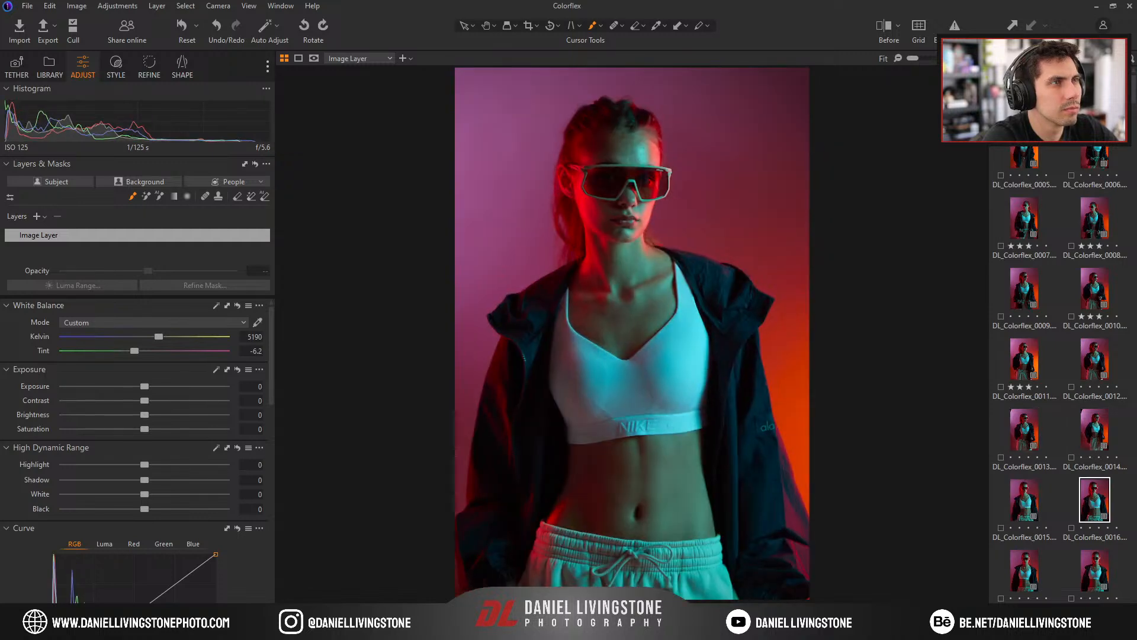
key(Right)
key(Right)
key(Right)
key(Right)
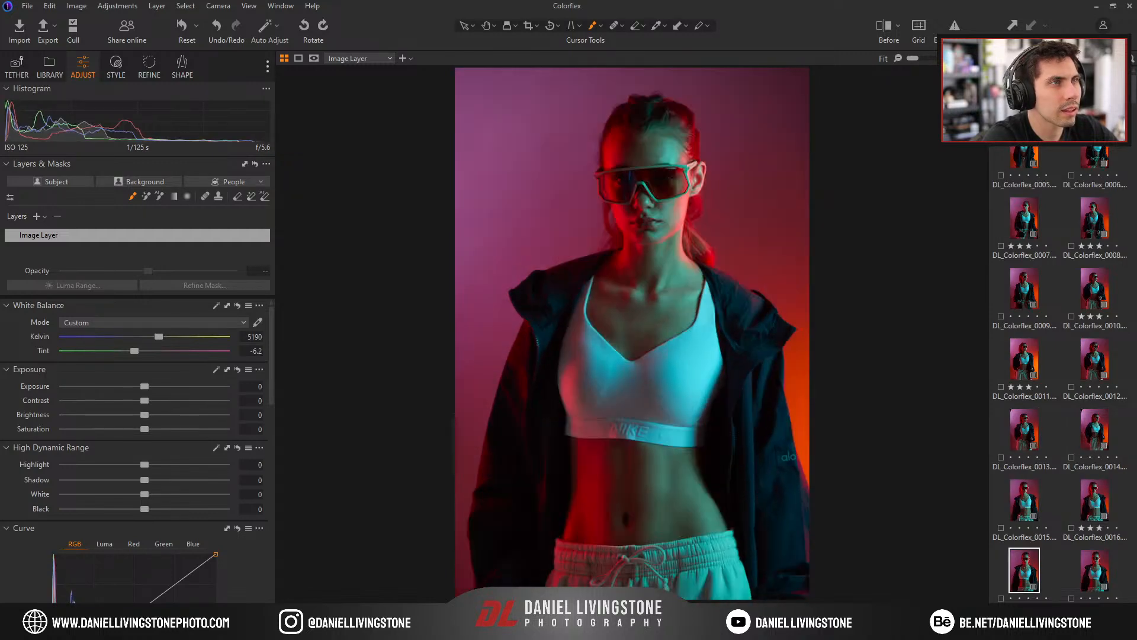
Compare the frontal shots DL_Colorflex_0017 through DL_Colorflex_0020 with the three-star DL_Colorflex_0016.
key(Right)
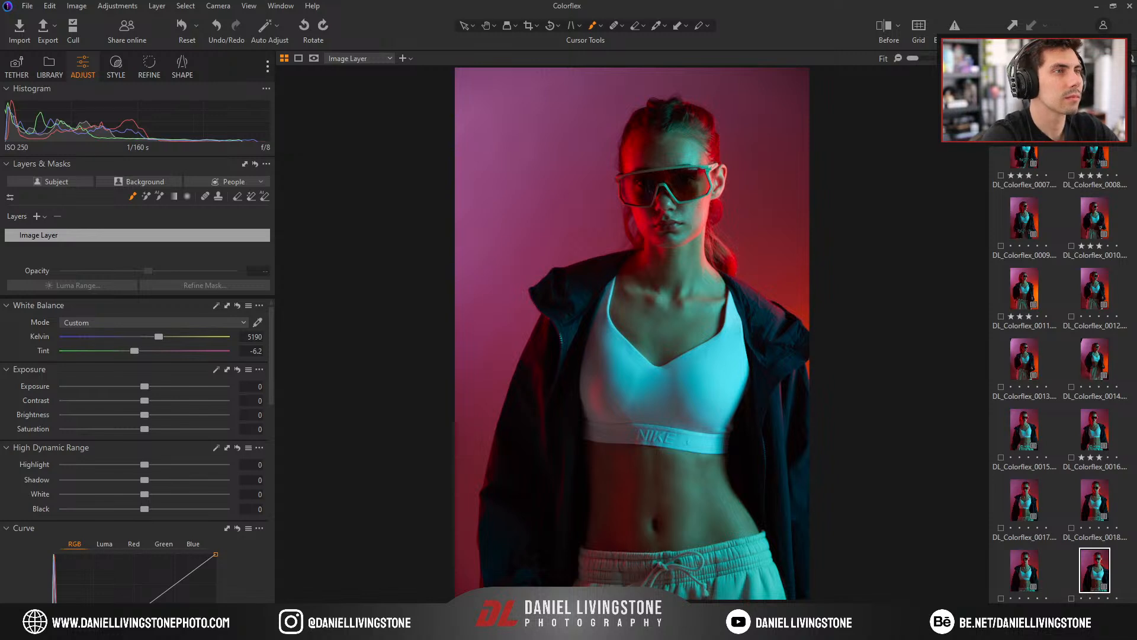
key(Right)
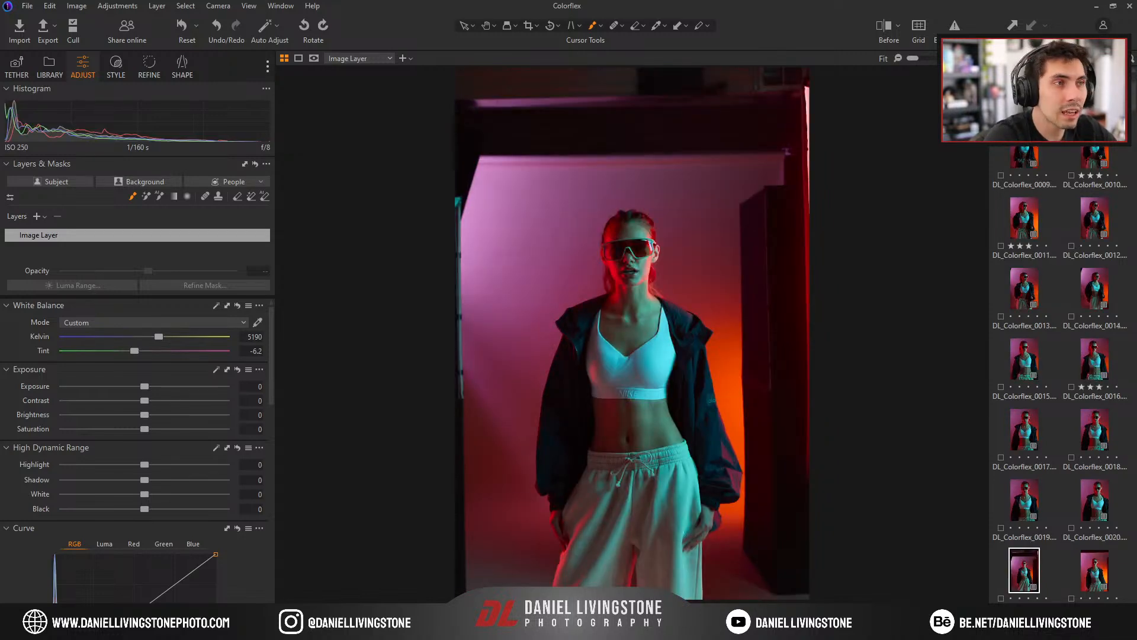
key(Left)
key(Left)
key(Left)
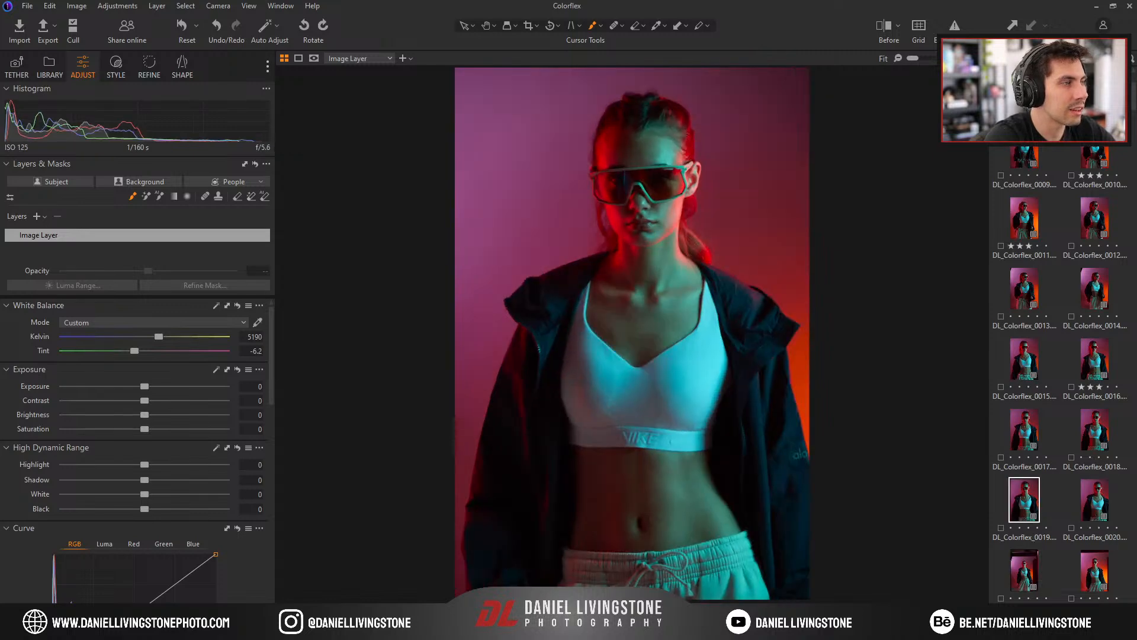
key(Left)
key(Right)
key(Right)
key(Left)
key(Left)
key(Left)
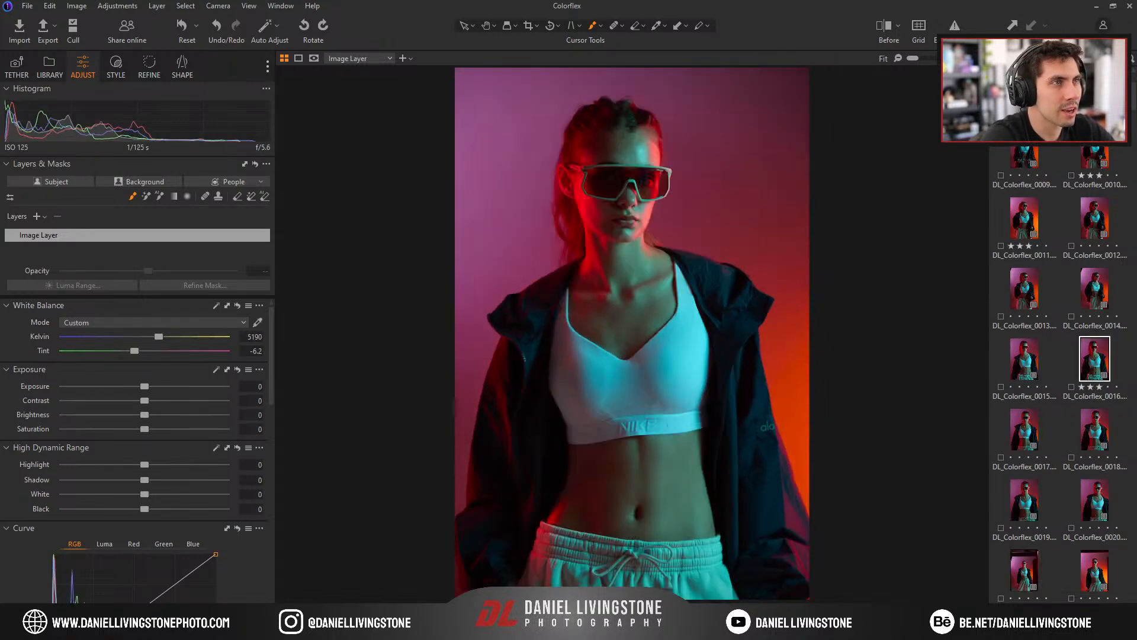
Compare the close shot DL_Colorflex_0020 with the wider shots from DL_Colorflex_0021 to DL_Colorflex_0025.
key(Right)
key(Right)
key(Right)
key(Right)
key(Right)
key(Right)
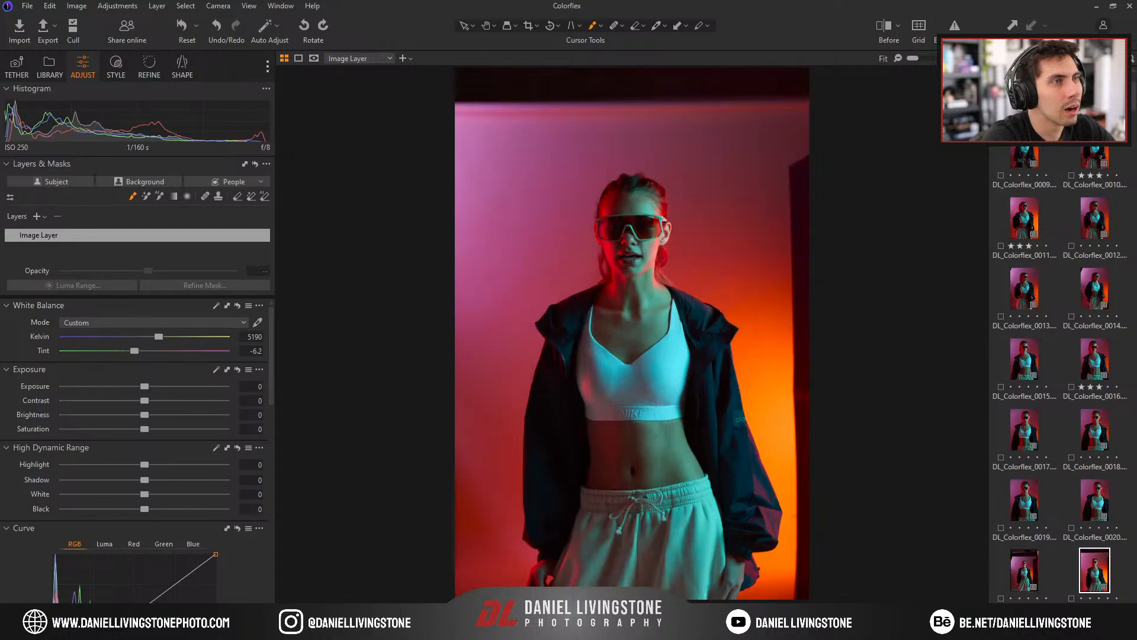
key(Right)
key(Right)
key(Right)
key(Right)
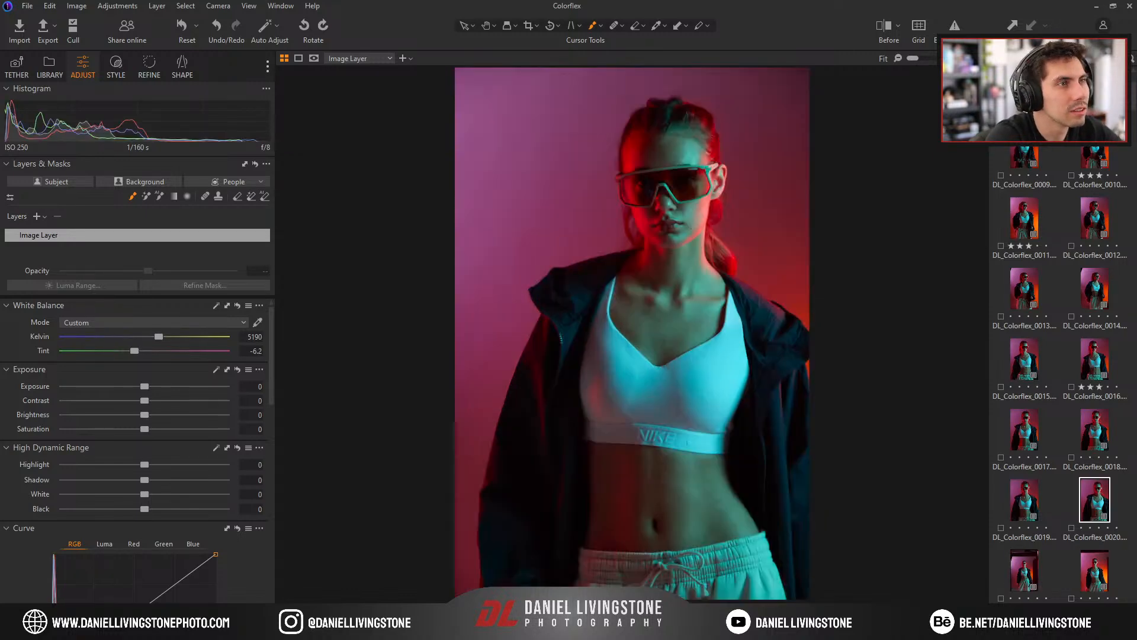
key(Left)
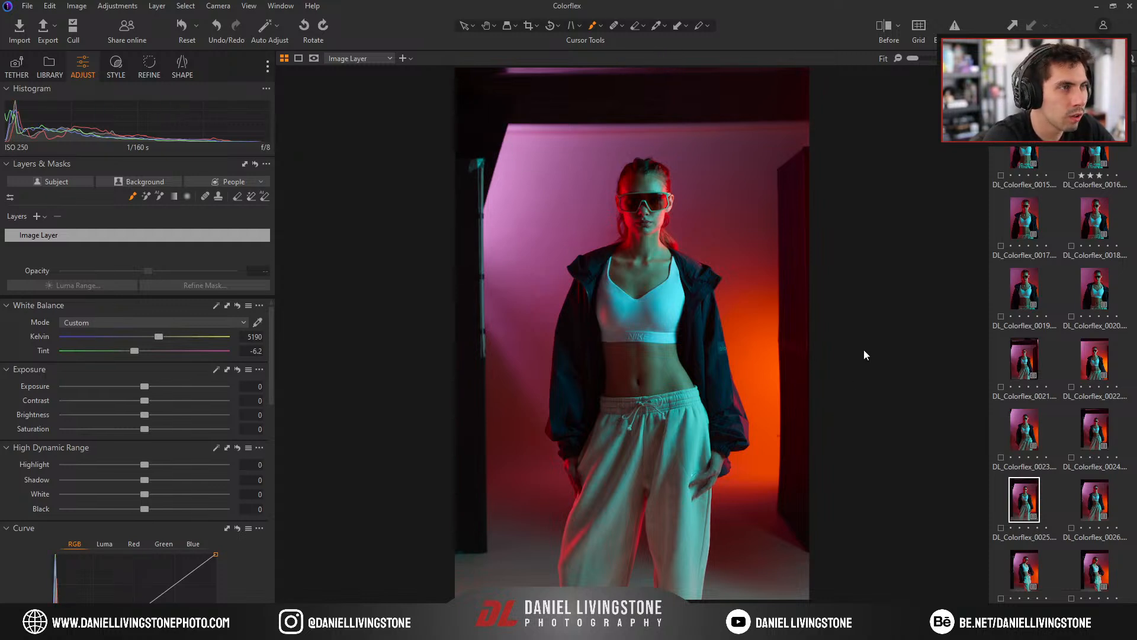
Review the wide and hand-on-hip shots from DL_Colorflex_0025 through DL_Colorflex_0031 for the strongest pose.
key(Right)
key(Right)
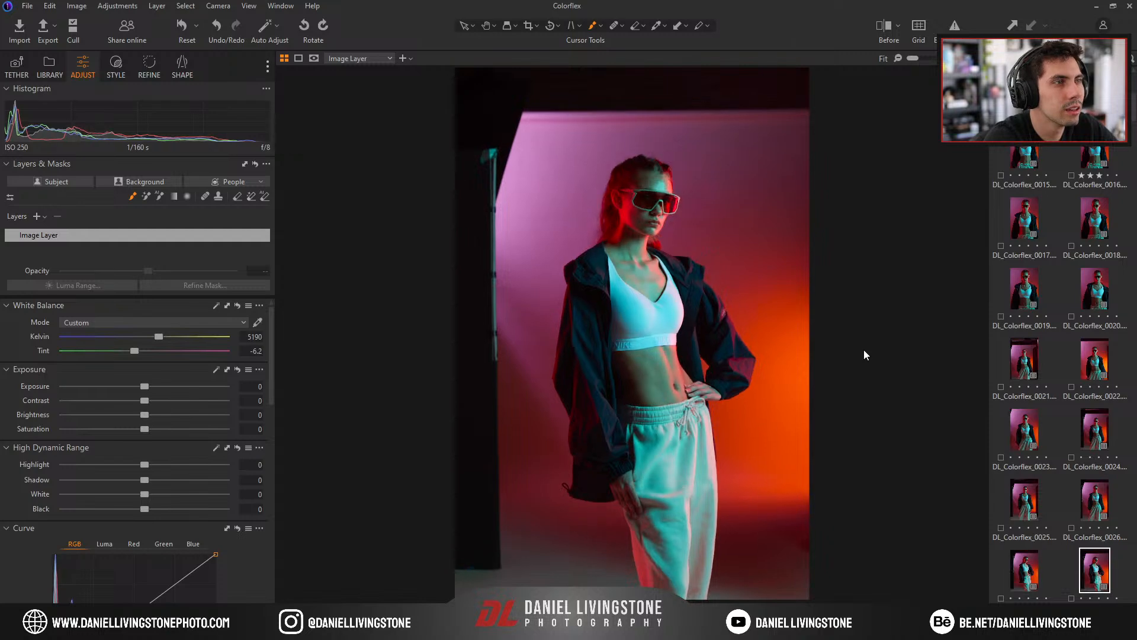
key(Right)
key(Right)
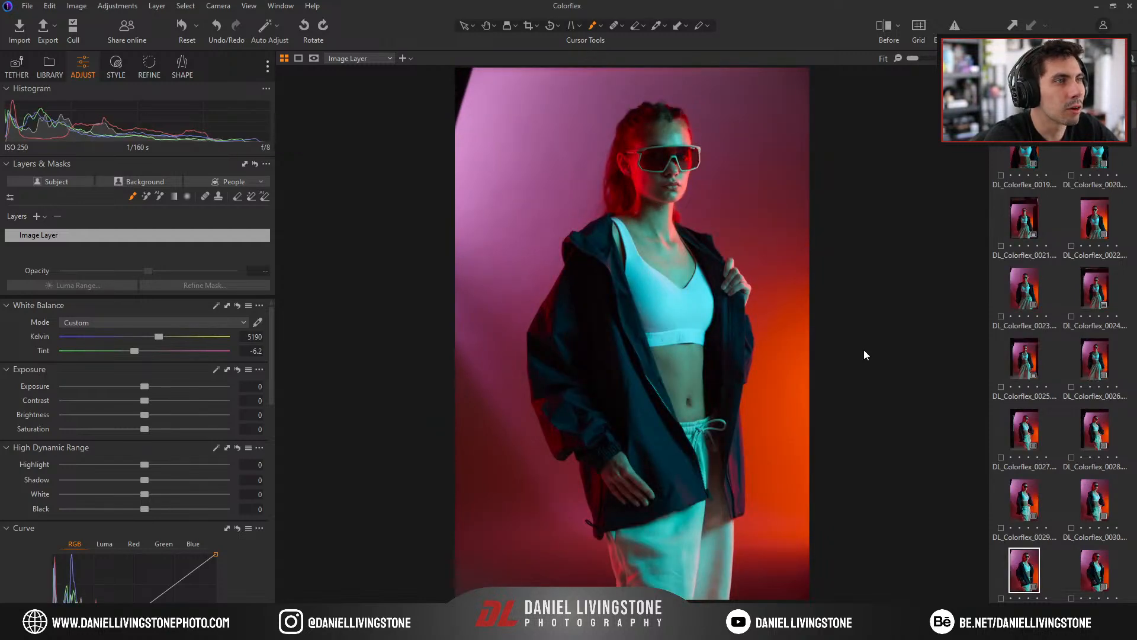
key(Left)
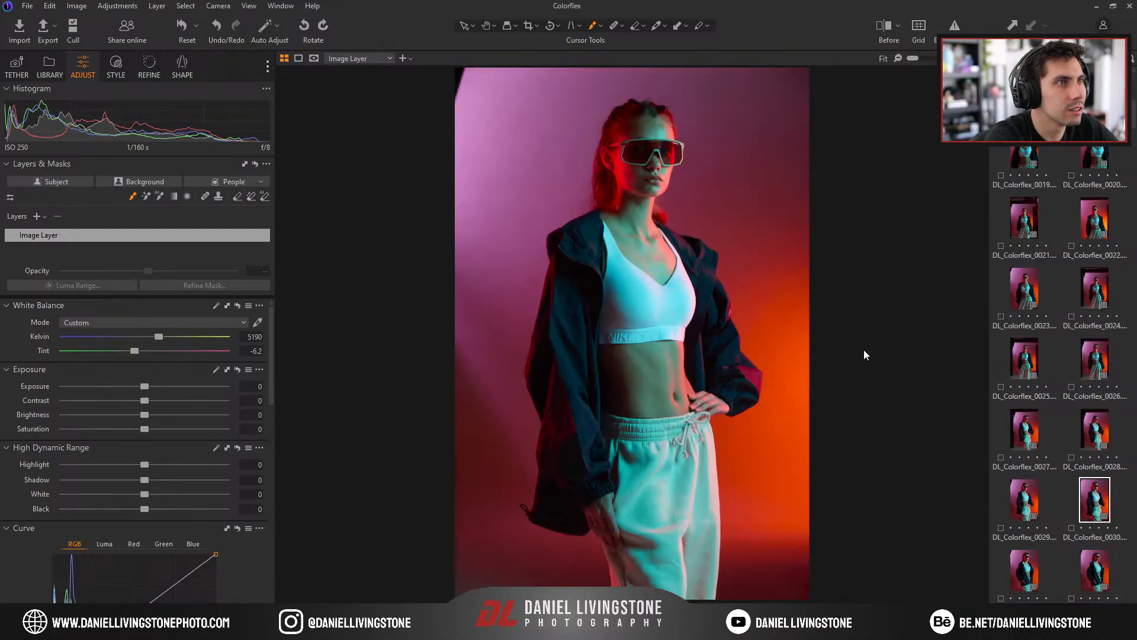
key(Left)
key(Left)
key(Left)
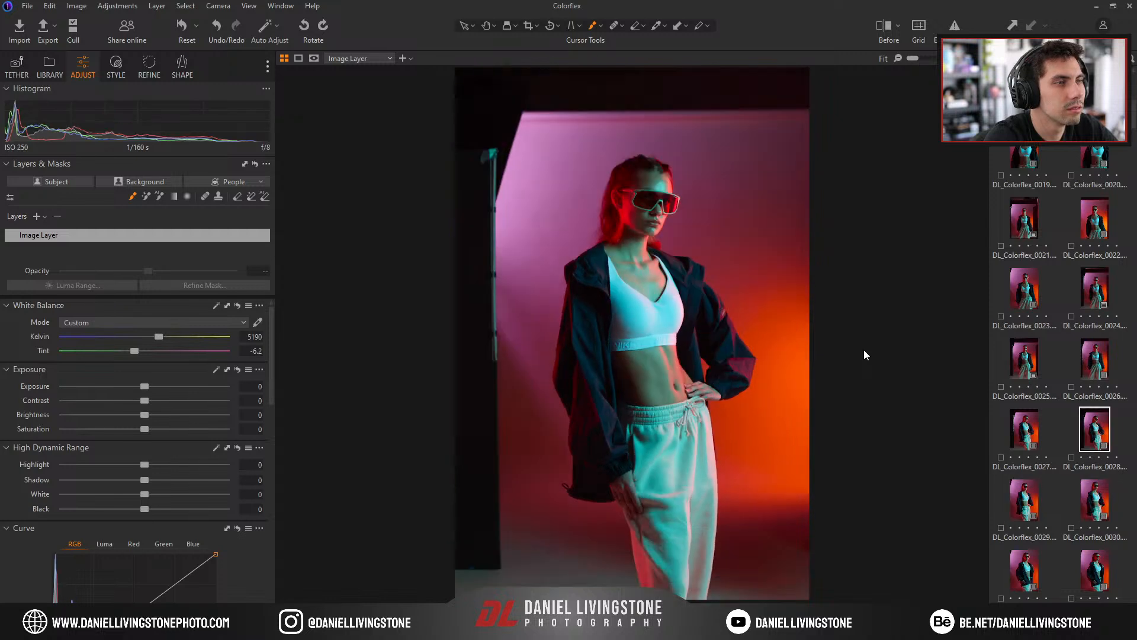
key(Left)
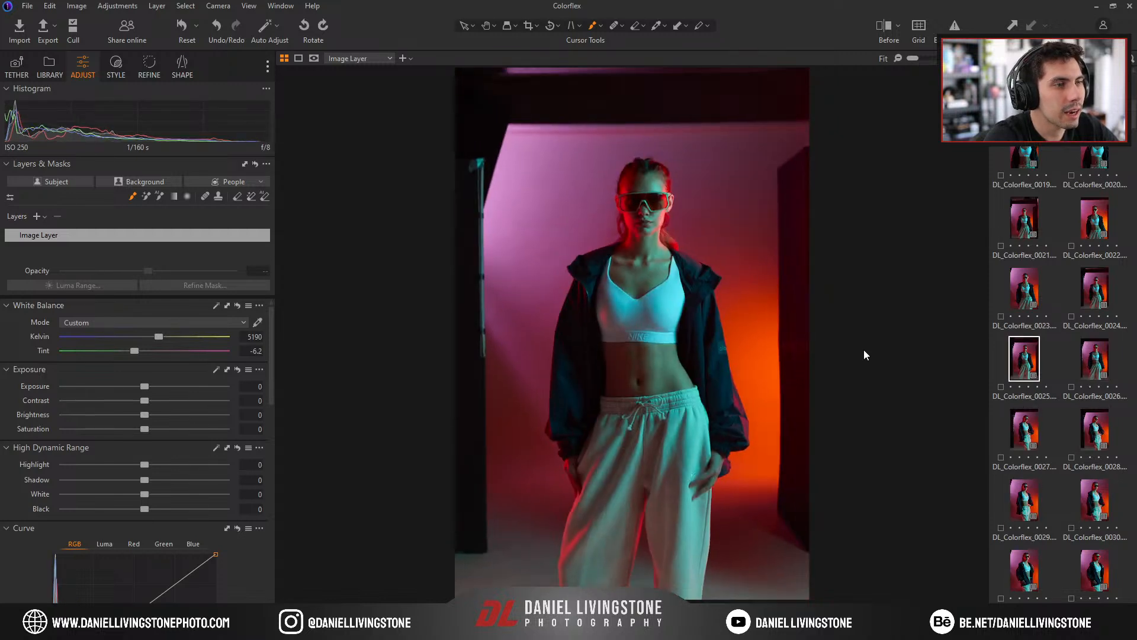
Give the wide shot DL_Colorflex_0026 a three-star rating and check it against DL_Colorflex_0024 and DL_Colorflex_0025.
key(3)
key(Left)
key(Right)
key(Left)
key(Left)
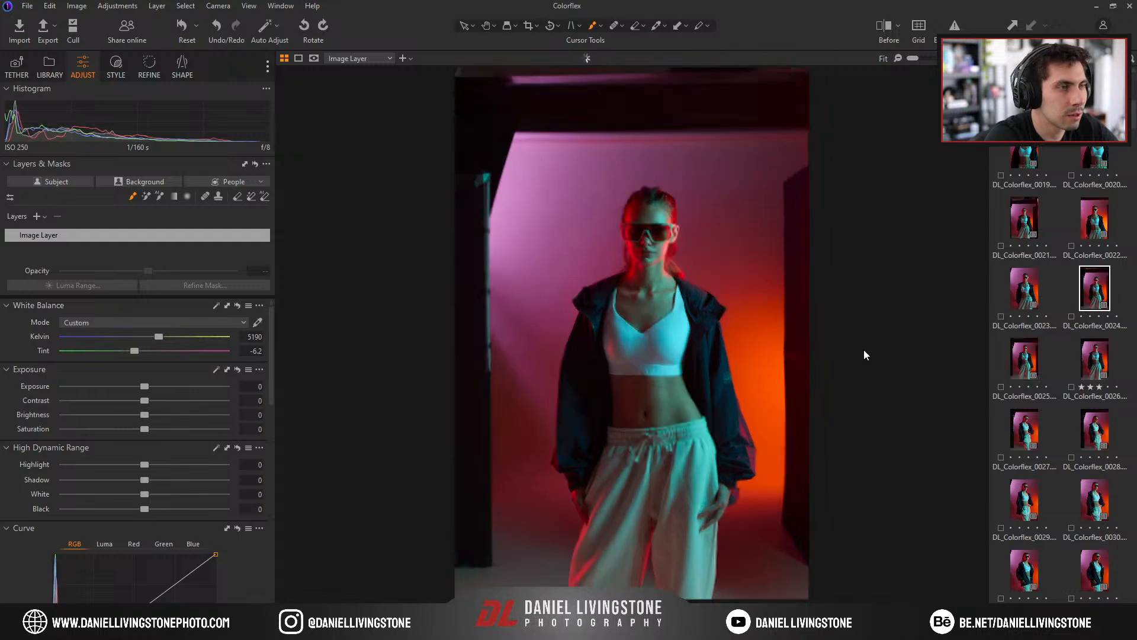
key(Right)
key(Right)
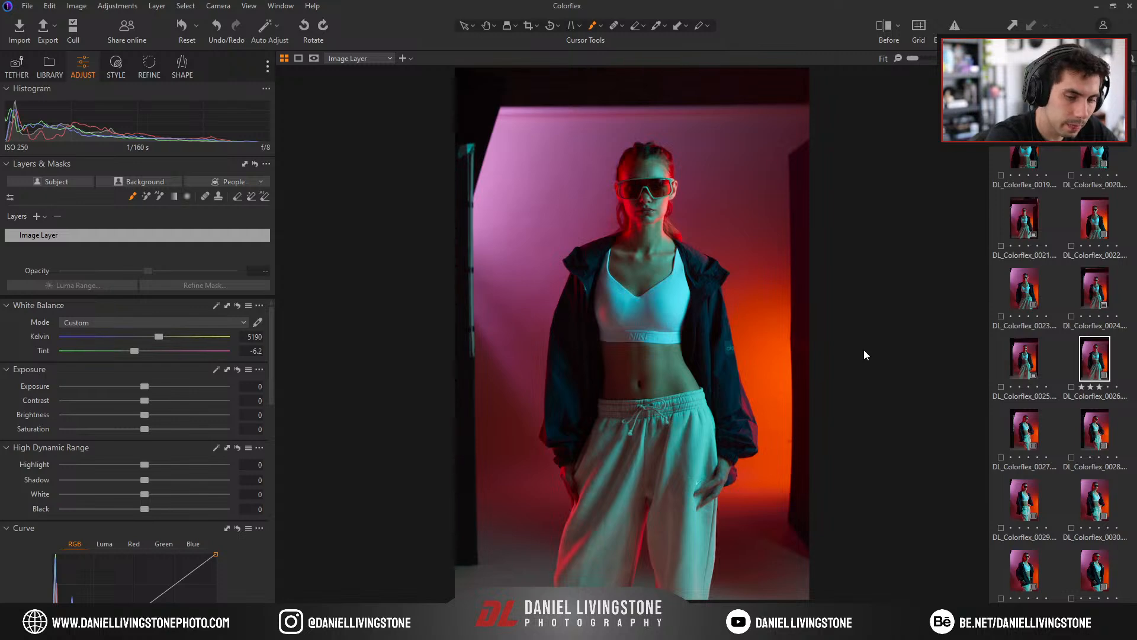
Compare the hand-on-hip shots around DL_Colorflex_0029 and DL_Colorflex_0030 and give DL_Colorflex_0030 a three-star rating.
key(Right)
key(Right)
key(Right)
key(Right)
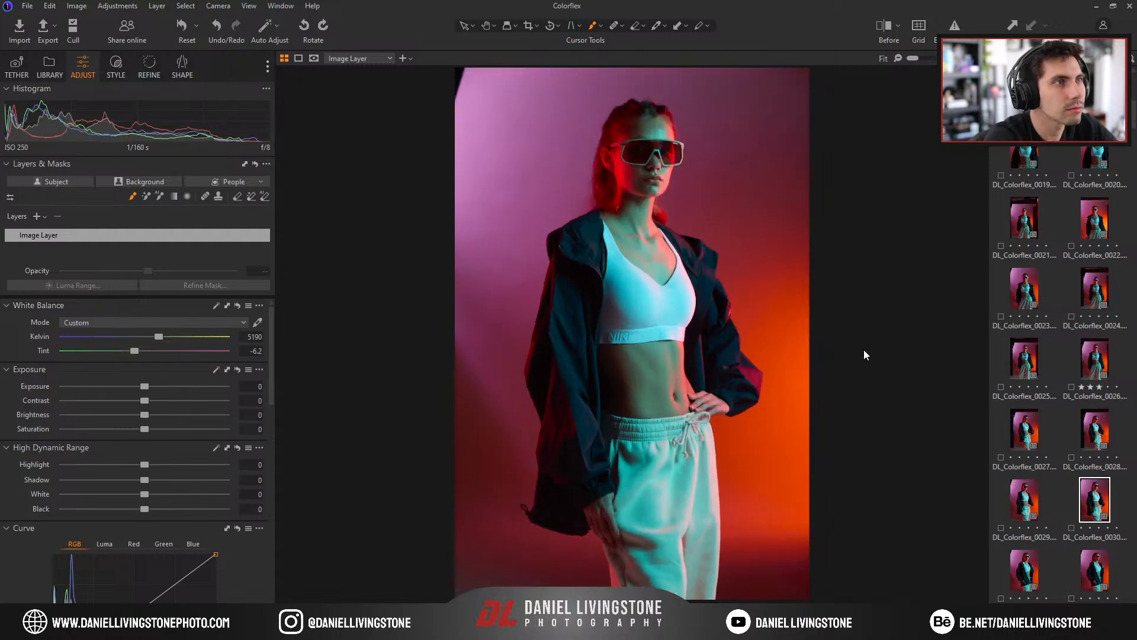
key(Right)
key(Right)
key(Left)
key(Left)
key(Left)
key(Right)
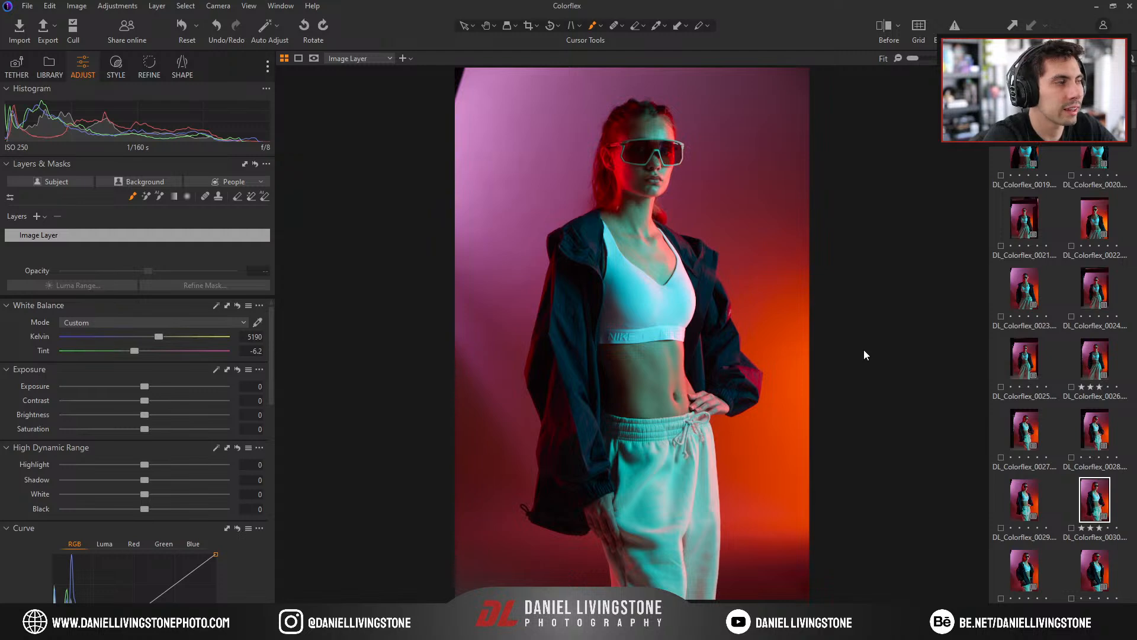
key(Left)
key(Left)
key(Right)
key(Right)
key(Left)
key(Right)
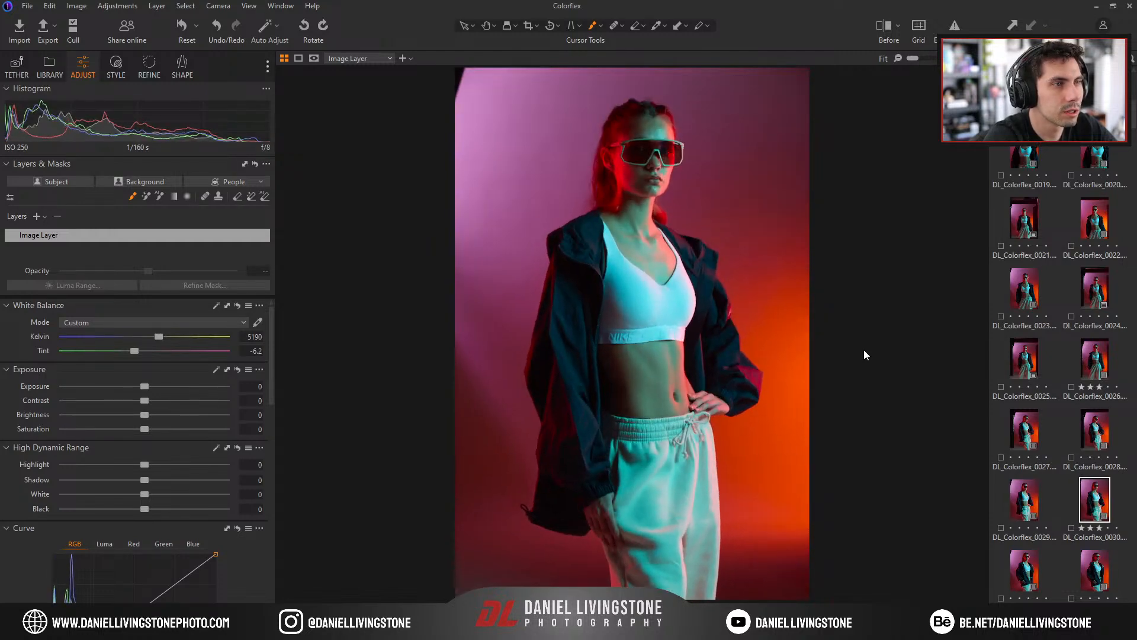
Review the jacket-hold shots from DL_Colorflex_0031 onward and give DL_Colorflex_0036 a three-star rating after comparing it with DL_Colorflex_0035.
key(Right)
key(Right)
key(Right)
key(Right)
key(Right)
key(Right)
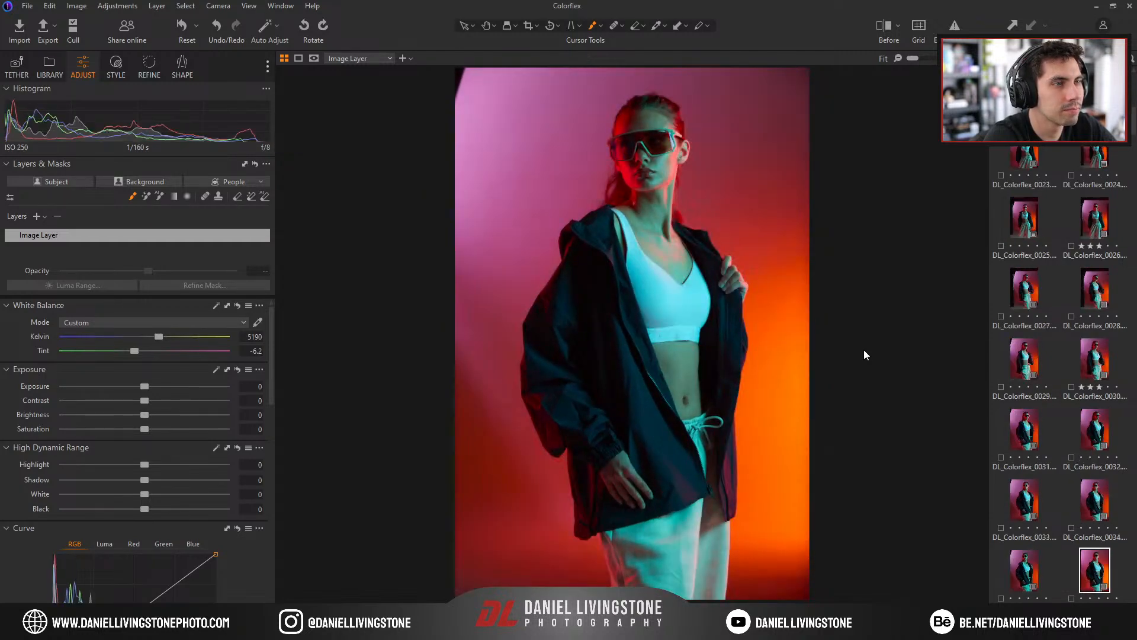
key(Right)
key(Left)
key(Left)
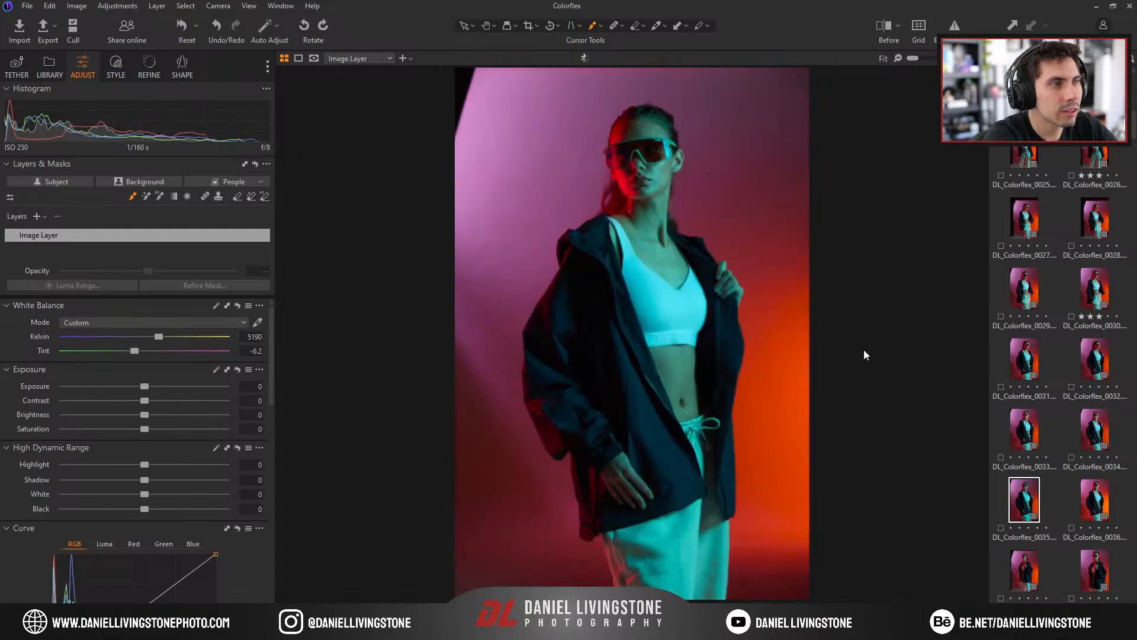
key(Right)
key(Left)
key(Right)
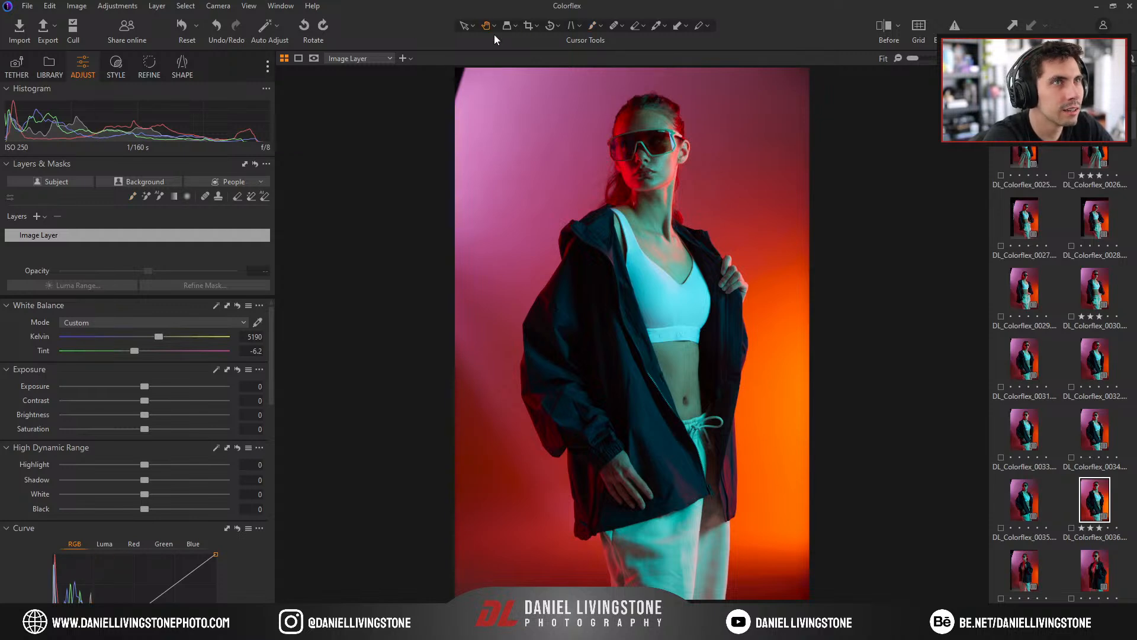
Inspect the model's lowered hand in DL_Colorflex_0036 at 50% zoom, then return to the full image.
double_click(637, 475)
drag(637, 474, 622, 279)
scroll(622, 280, down, 2)
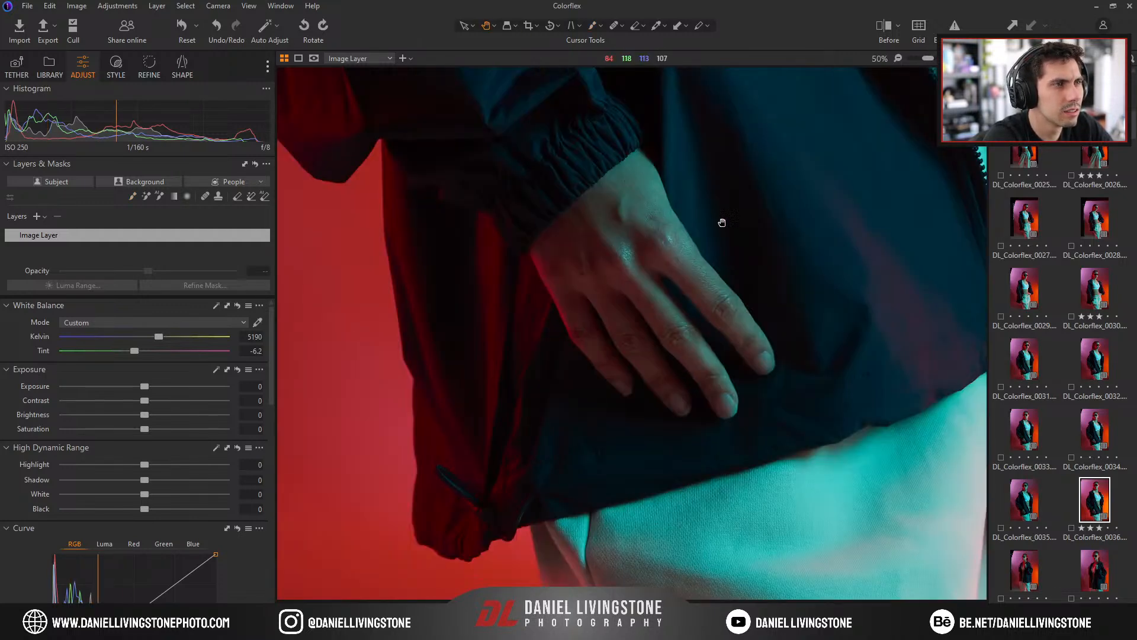
double_click(693, 245)
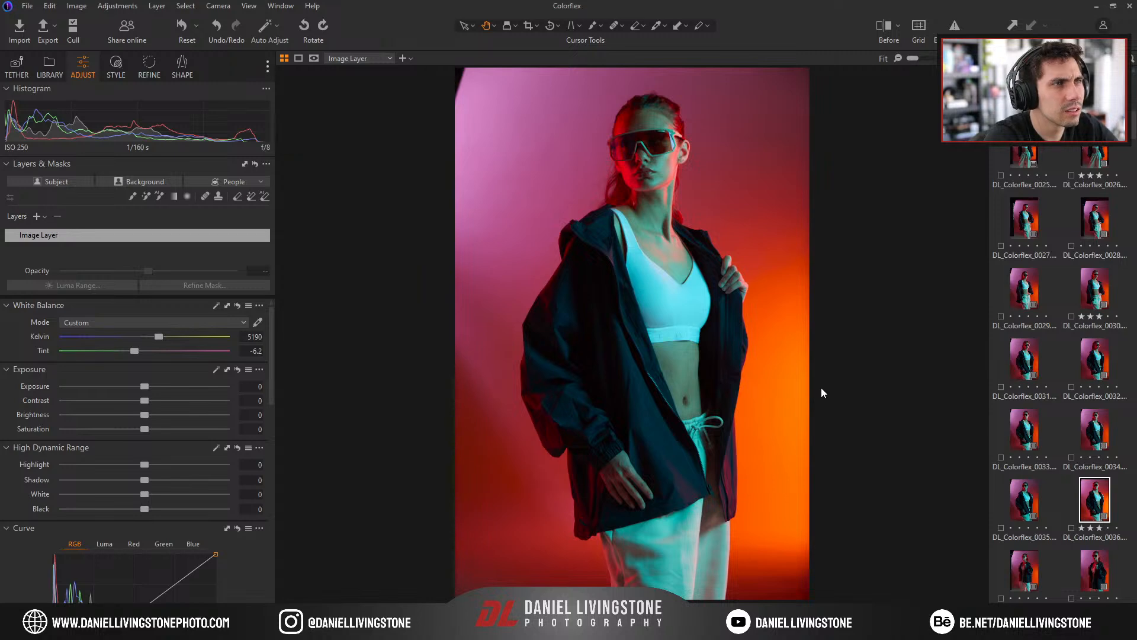
Review the shots after DL_Colorflex_0036 and compare the off-shoulder jacket poses DL_Colorflex_0043 and DL_Colorflex_0044.
key(Right)
key(Right)
key(Right)
key(Right)
key(Right)
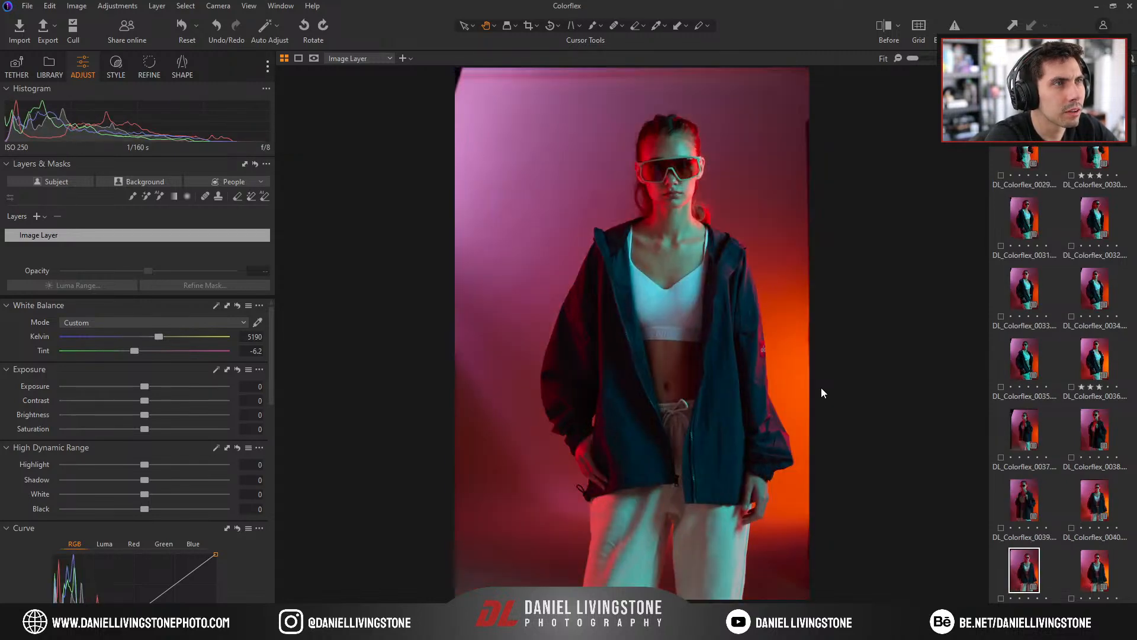
key(Right)
key(Right)
key(Right)
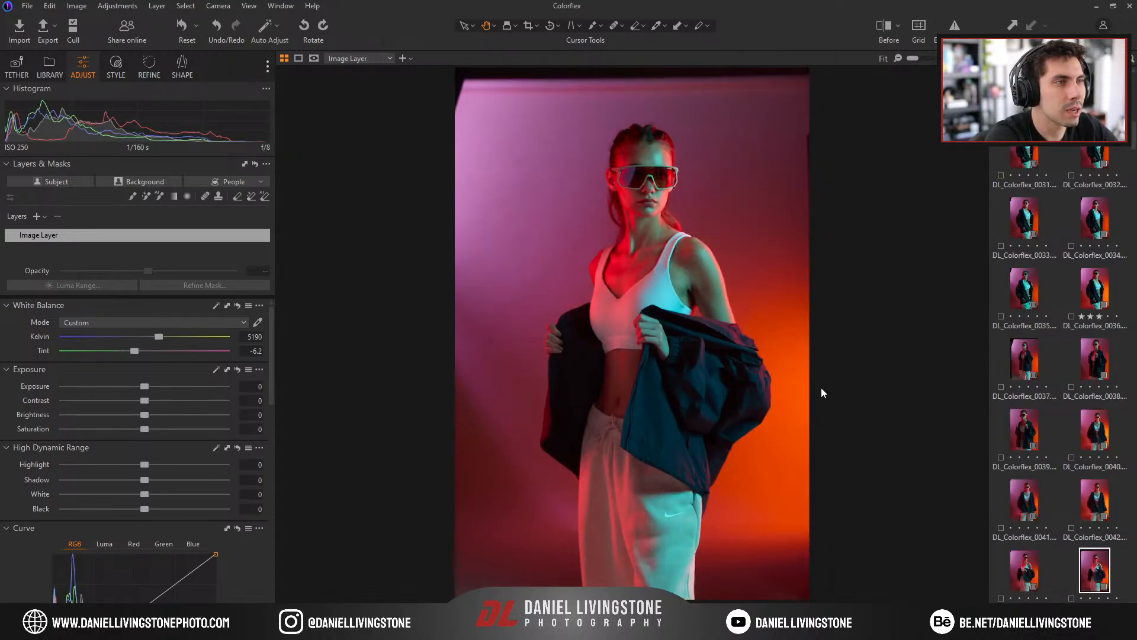
key(Left)
key(Right)
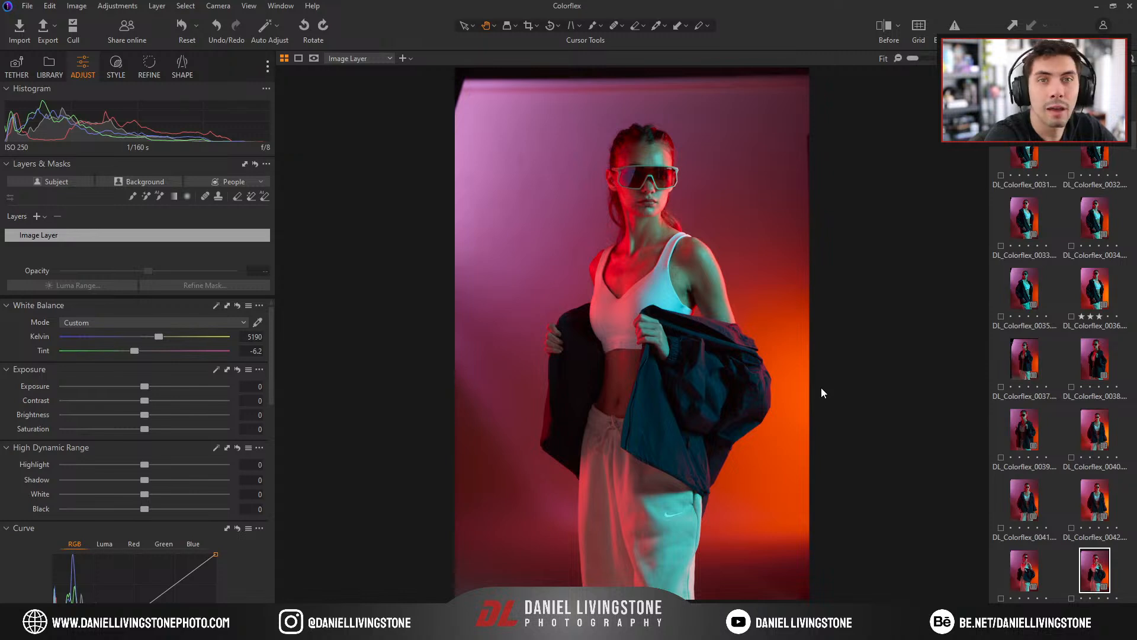
Compare the off-shoulder jacket shots from DL_Colorflex_0045 to DL_Colorflex_0047 and give DL_Colorflex_0046 a three-star rating.
key(Right)
key(Right)
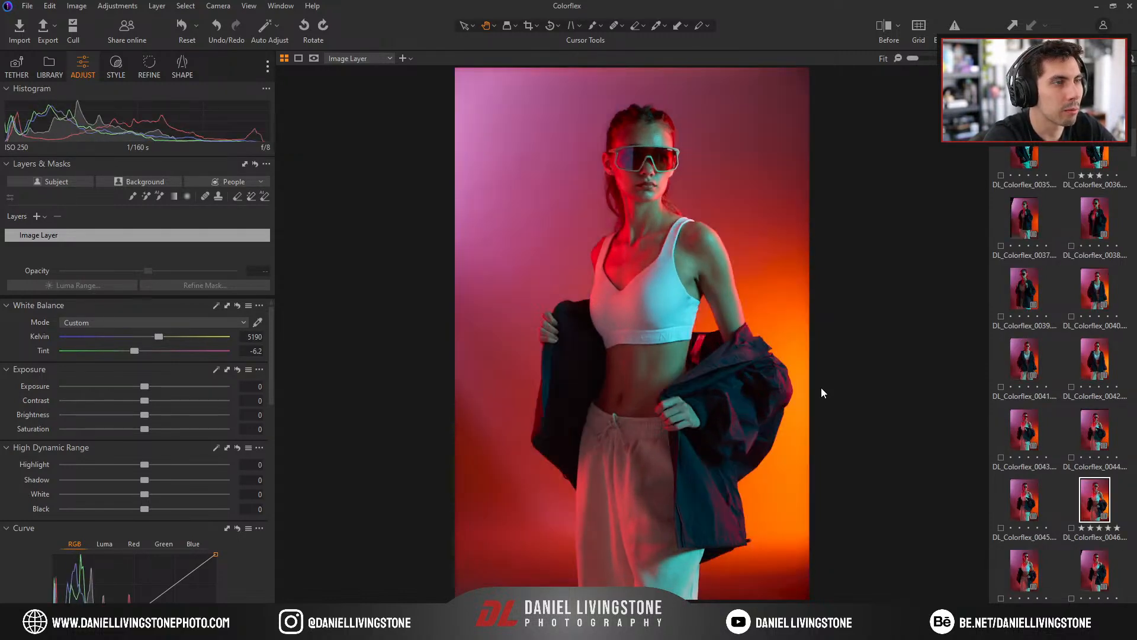
key(Left)
key(Right)
key(Right)
key(Left)
key(Right)
key(Left)
key(Right)
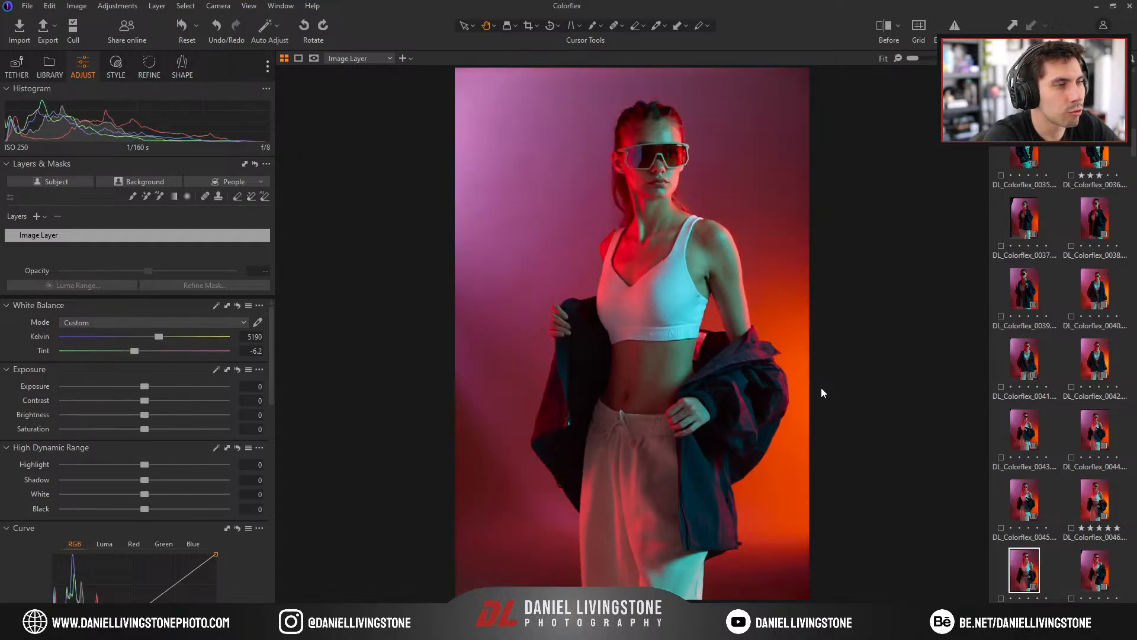
key(Left)
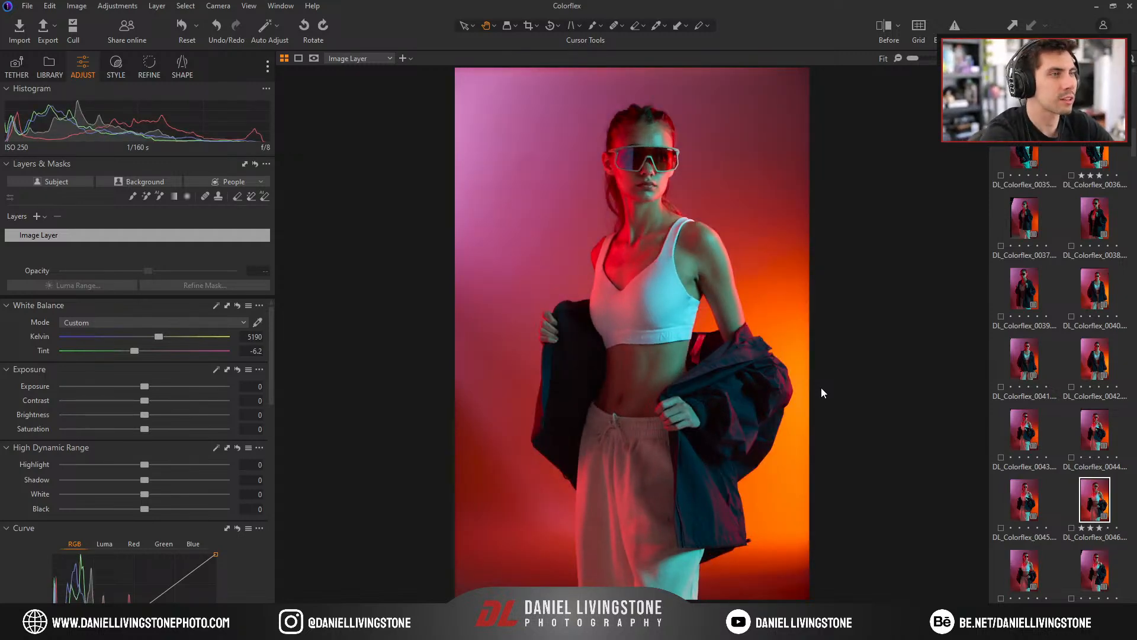
key(3)
Look back at the earlier jacket poses around DL_Colorflex_0042, then return to DL_Colorflex_0046.
key(Up)
key(Left)
key(Left)
key(Left)
key(Right)
key(Right)
key(Right)
key(Right)
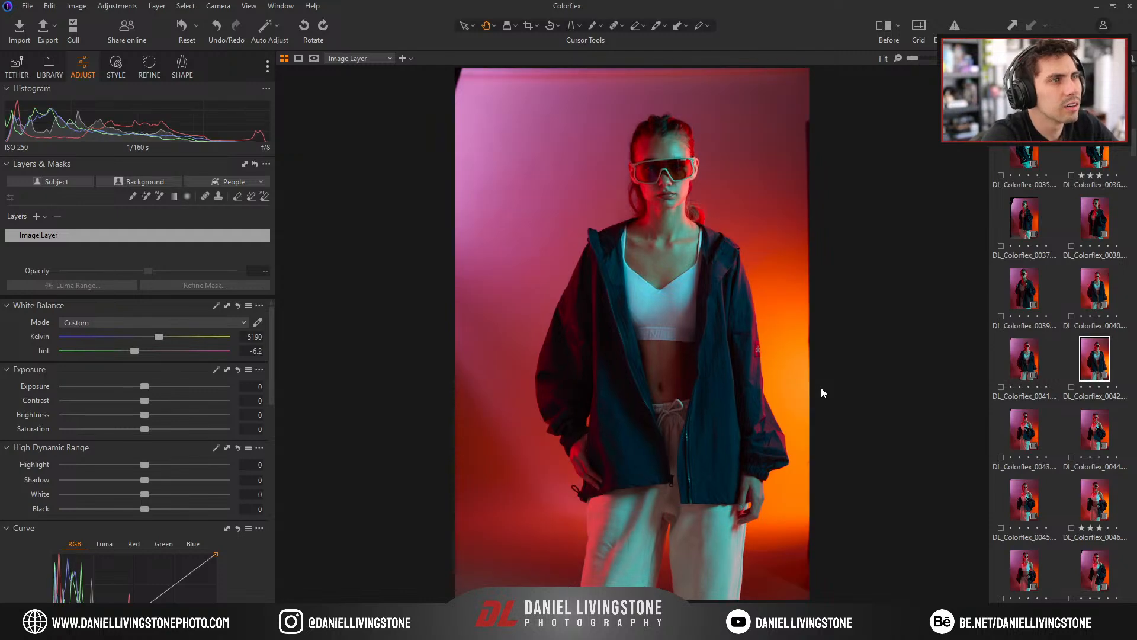
key(Right)
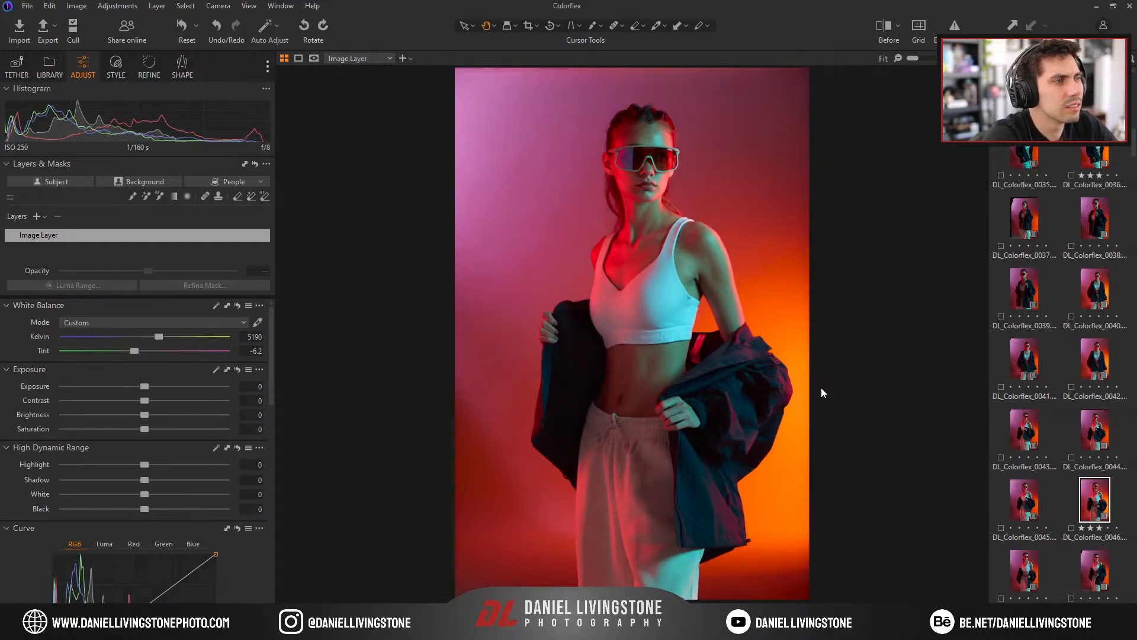
Review the shots after DL_Colorflex_0046 and compare the open-jacket poses without sunglasses around DL_Colorflex_0052 to DL_Colorflex_0054.
key(Down)
key(Down)
key(Down)
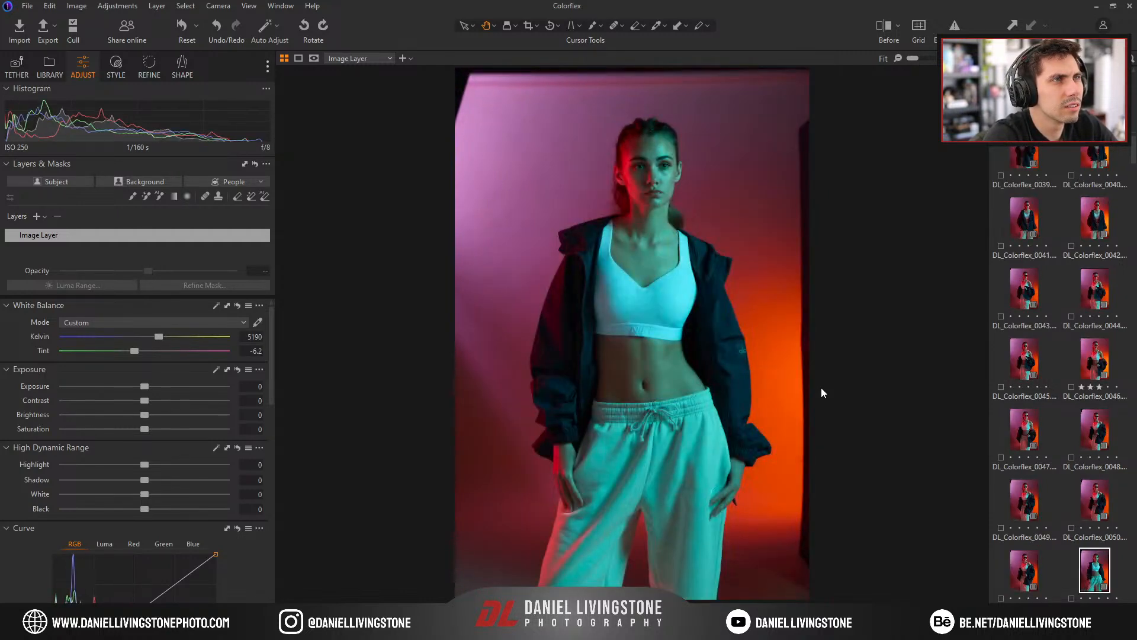
key(Right)
key(Right)
key(Left)
key(Left)
key(Right)
key(Right)
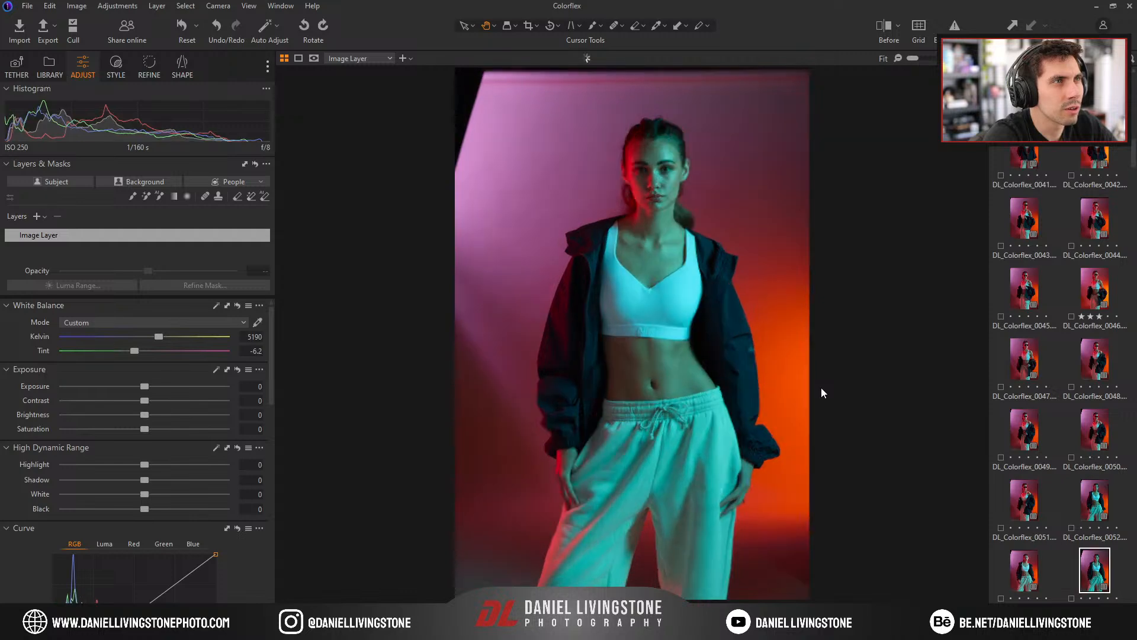
key(Right)
key(Left)
key(Left)
key(Right)
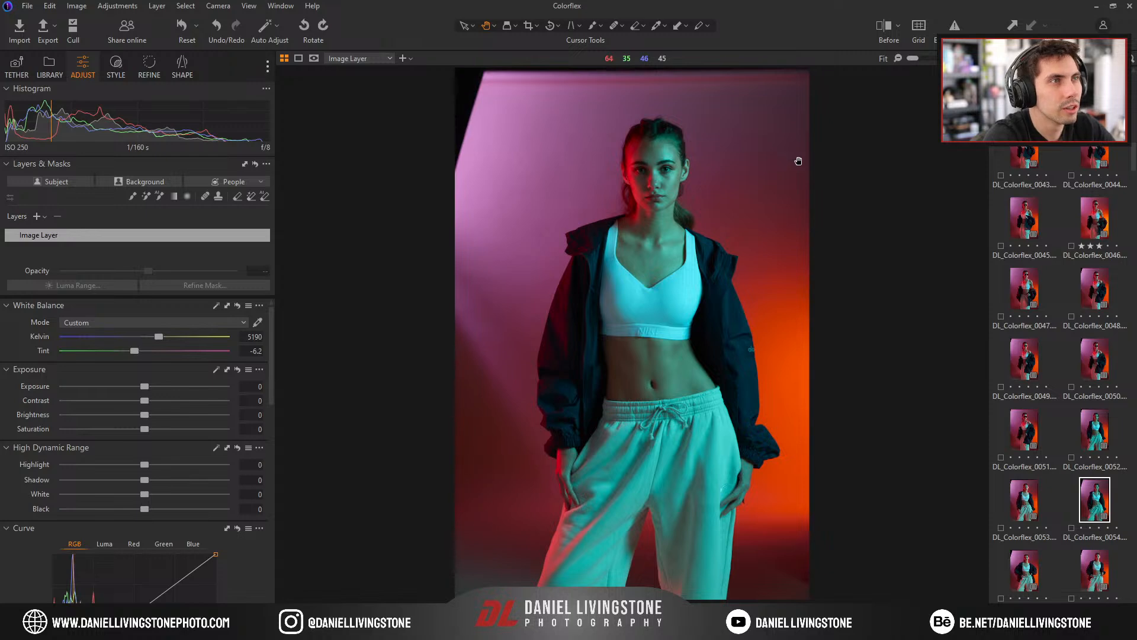
Check DL_Colorflex_0054 against its neighbours from DL_Colorflex_0051 onward and give DL_Colorflex_0054 a three-star rating.
key(Right)
key(Right)
key(Right)
key(Left)
key(Left)
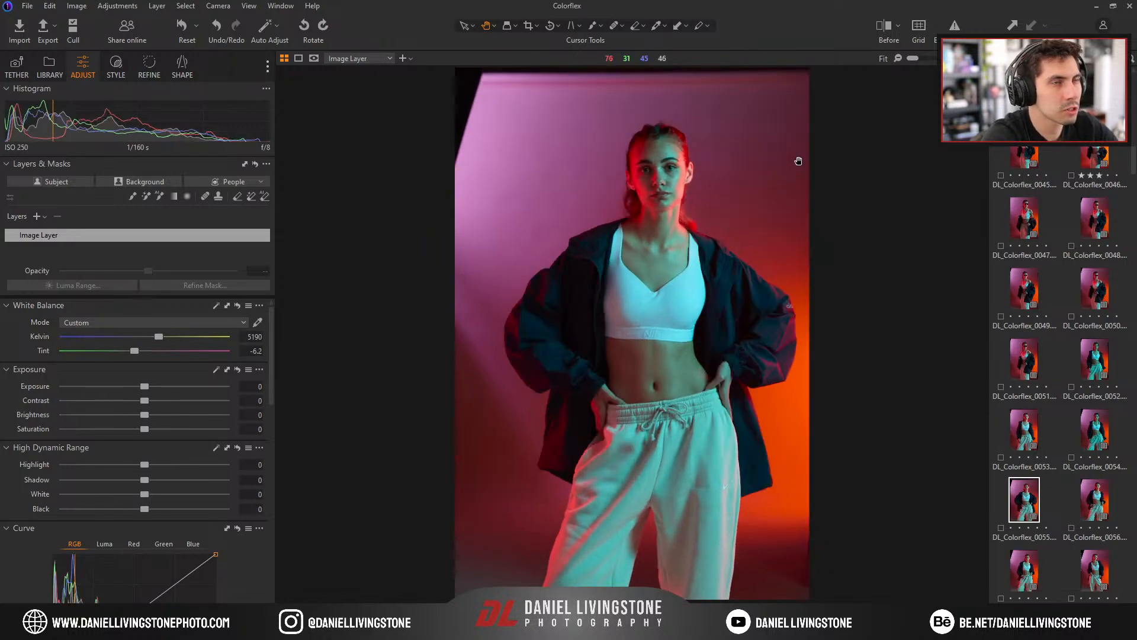
key(Left)
key(Left)
key(Left)
key(Left)
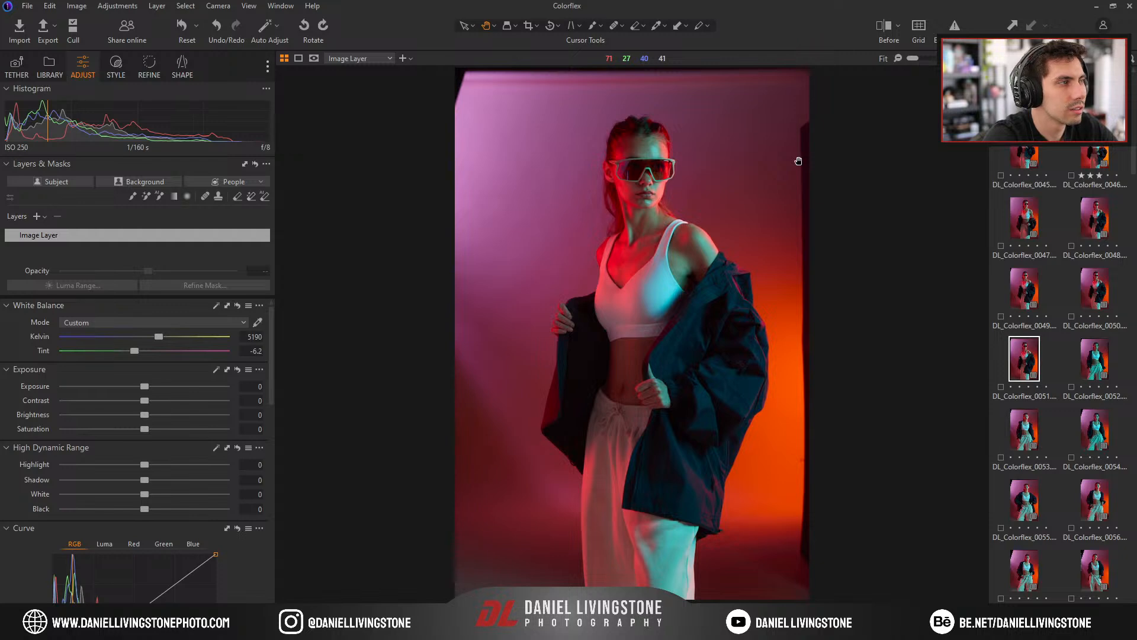
key(Right)
key(Right)
key(Right)
key(Right)
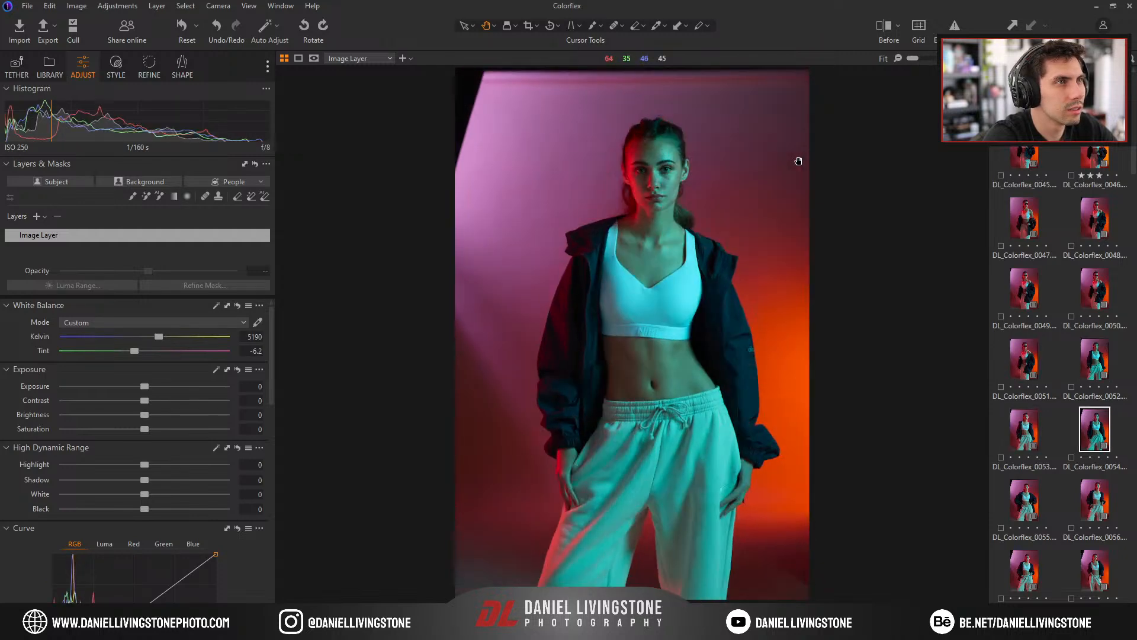
key(Left)
key(3)
Review the hands-on-hips jacket shots from DL_Colorflex_0055 to DL_Colorflex_0061 and give DL_Colorflex_0060 a three-star rating.
key(Right)
key(Right)
key(Right)
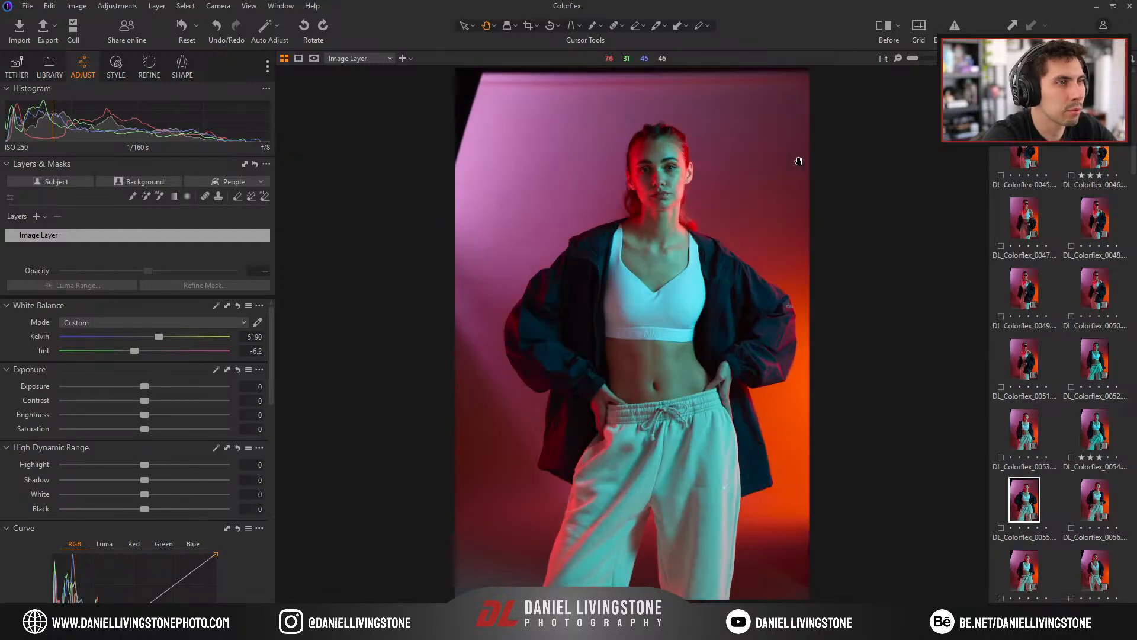
key(Right)
key(Right)
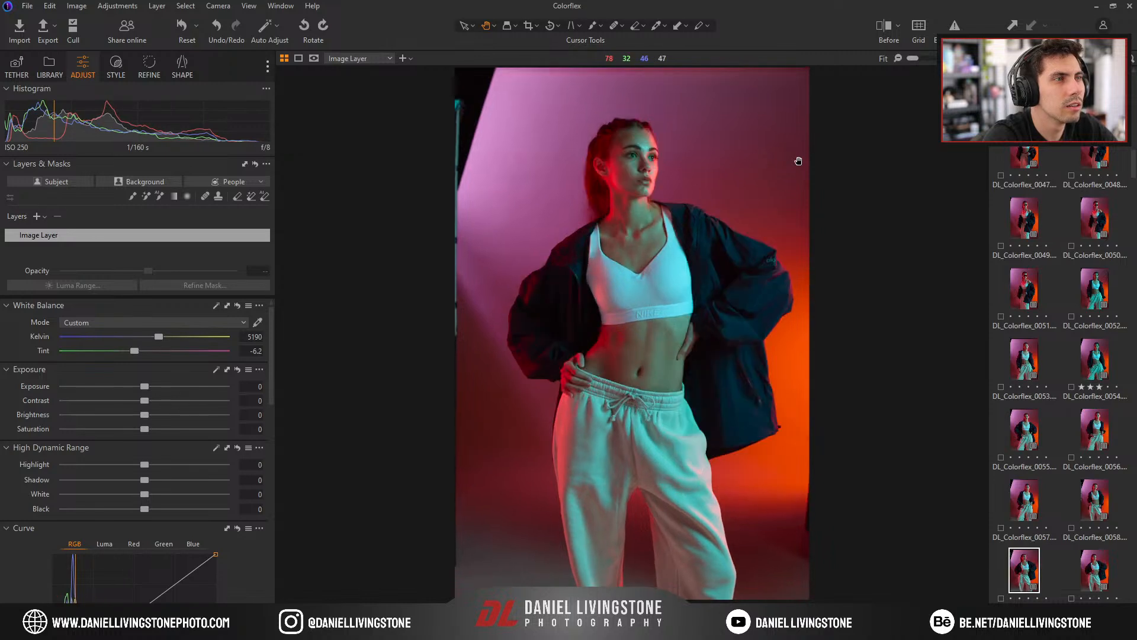
key(Right)
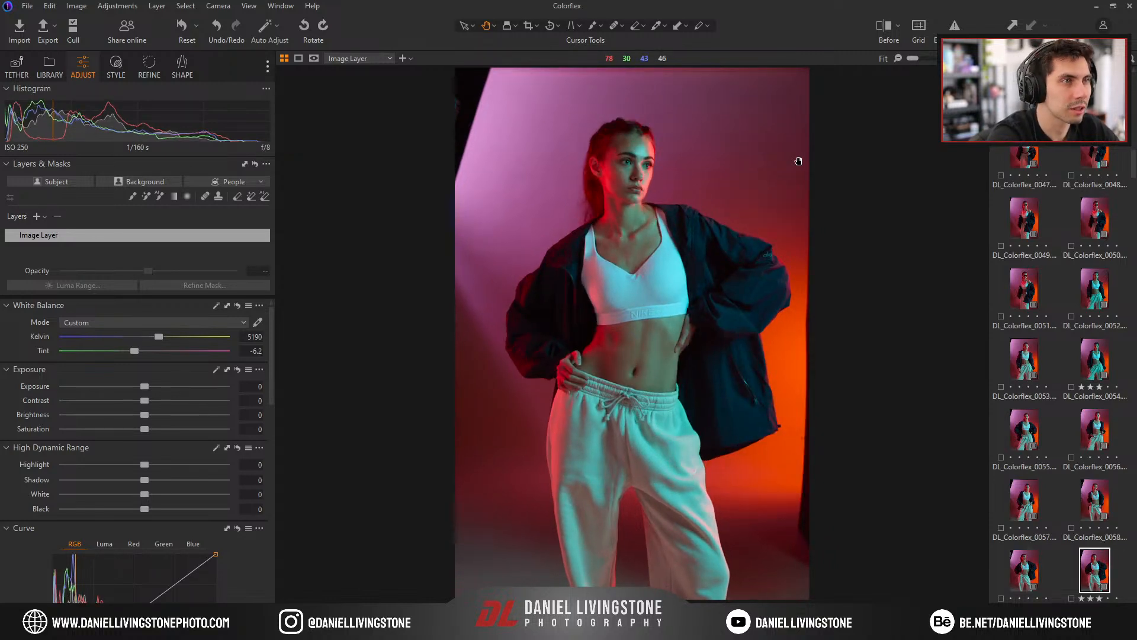
key(Right)
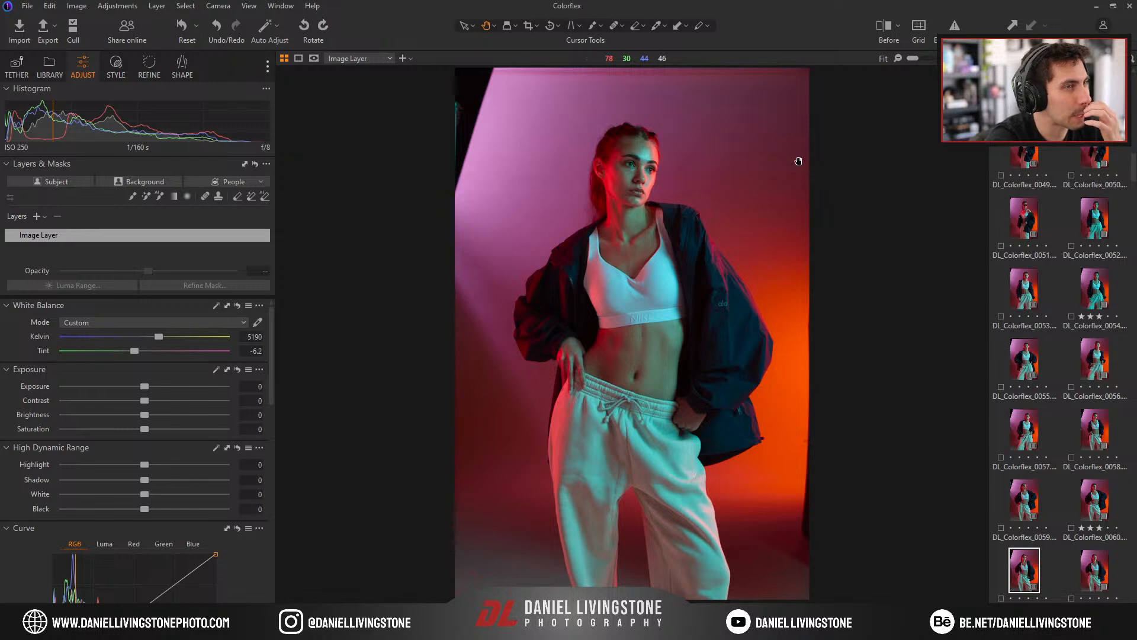
key(Left)
Compare the jacket shots from DL_Colorflex_0061 to DL_Colorflex_0064 and give DL_Colorflex_0063 a three-star rating.
key(Right)
key(Right)
key(Right)
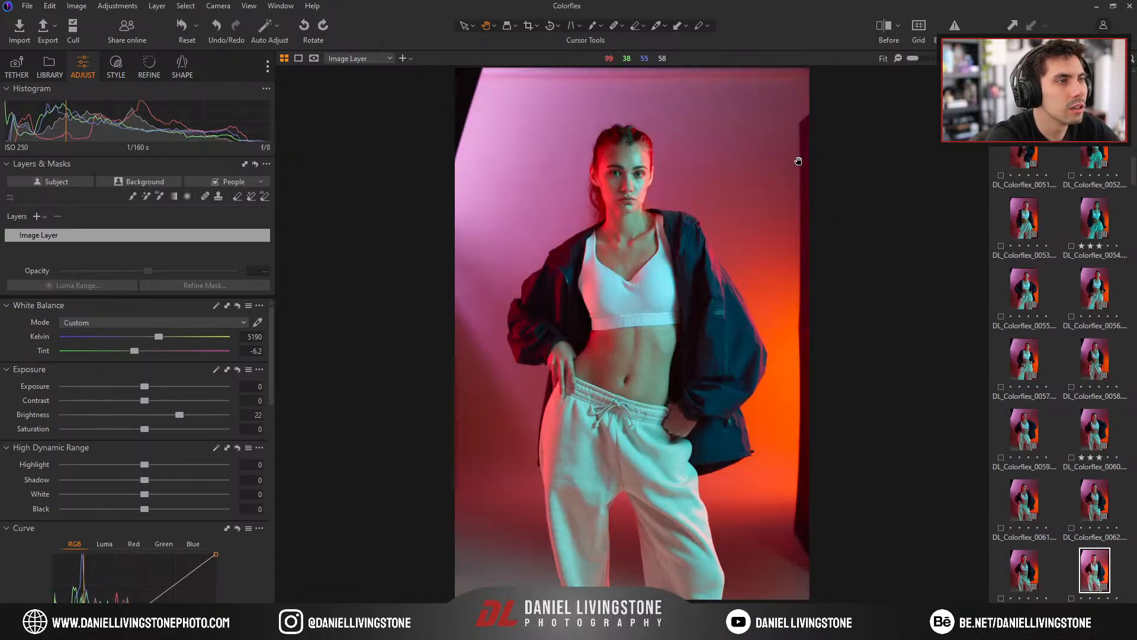
key(Right)
key(Right)
key(Right)
key(Right)
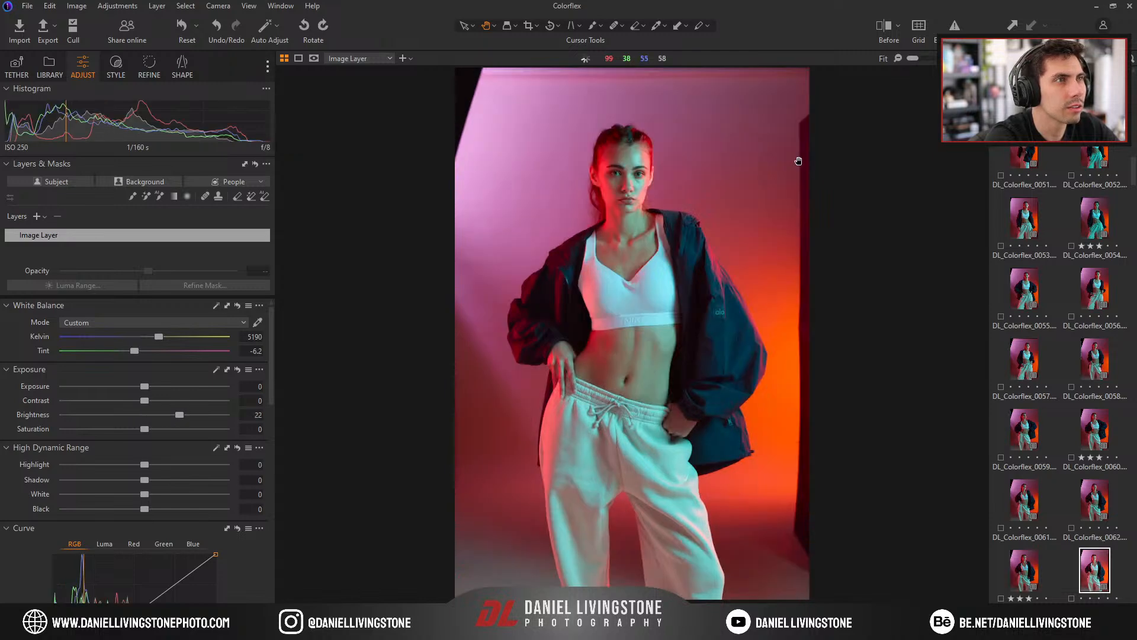
Review the raised-leg sneaker shots up to DL_Colorflex_0073 and give DL_Colorflex_0071 and DL_Colorflex_0073 three-star ratings.
key(Right)
key(Right)
key(Right)
key(Right)
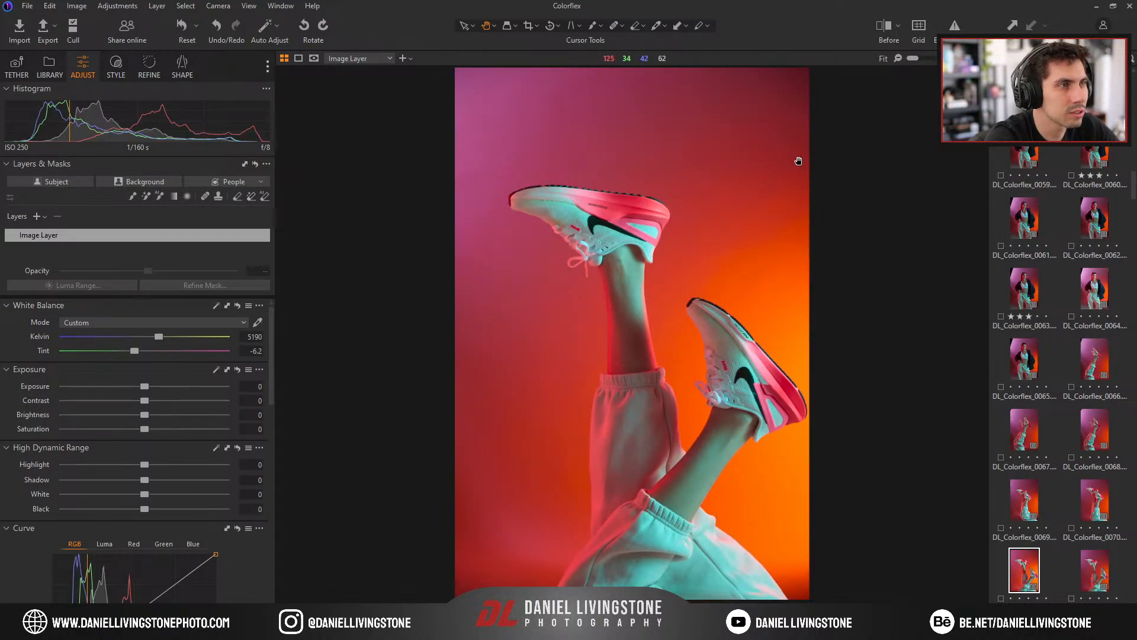
key(3)
key(Right)
key(Right)
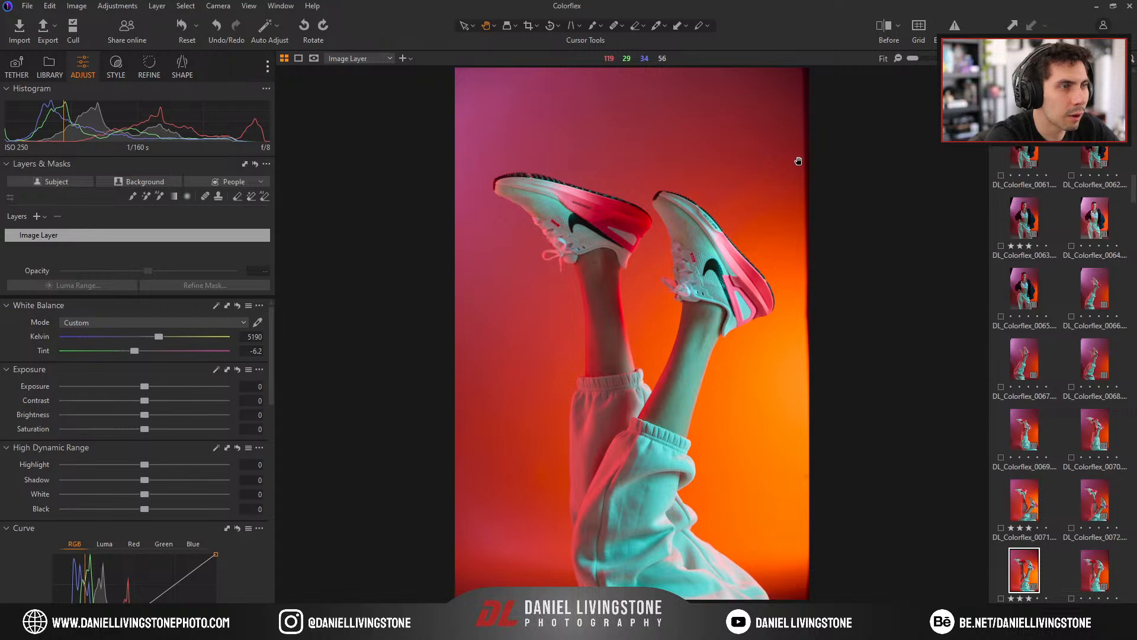
Continue through the sneaker shots to DL_Colorflex_0076 and give it a three-star rating.
key(Right)
key(Right)
key(Right)
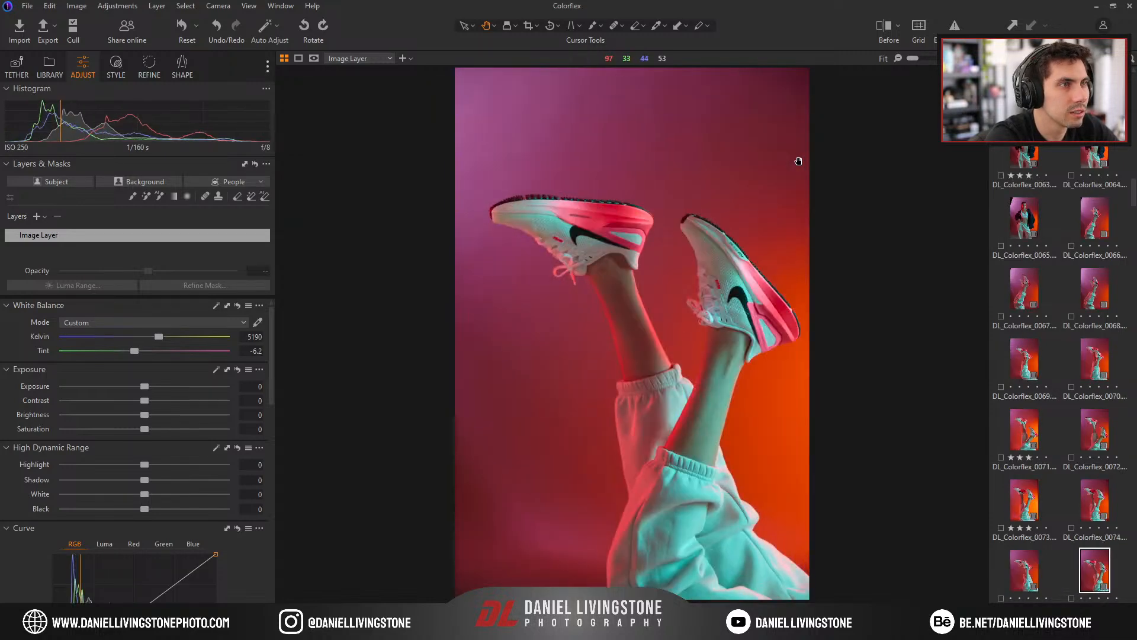
key(3)
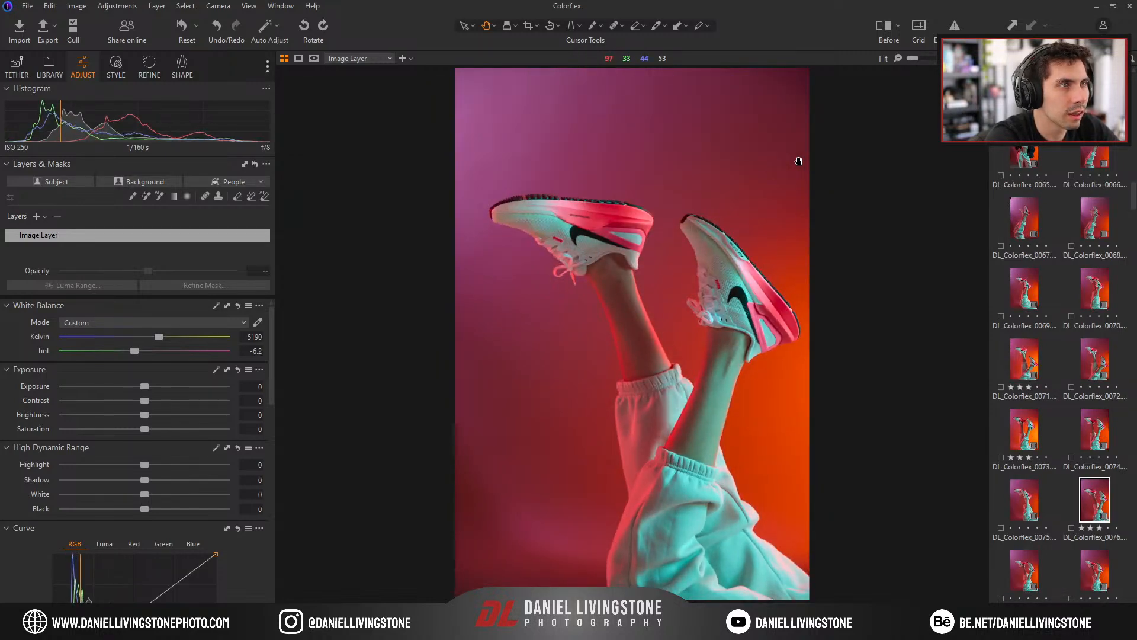
Compare the sneaker shots around DL_Colorflex_0076, clear that photo's rating, and rate DL_Colorflex_0077 and DL_Colorflex_0078 three stars.
key(Right)
key(Left)
key(Right)
key(3)
key(Left)
key(Right)
key(Right)
key(Left)
key(Left)
key(Right)
key(Right)
key(Right)
key(Left)
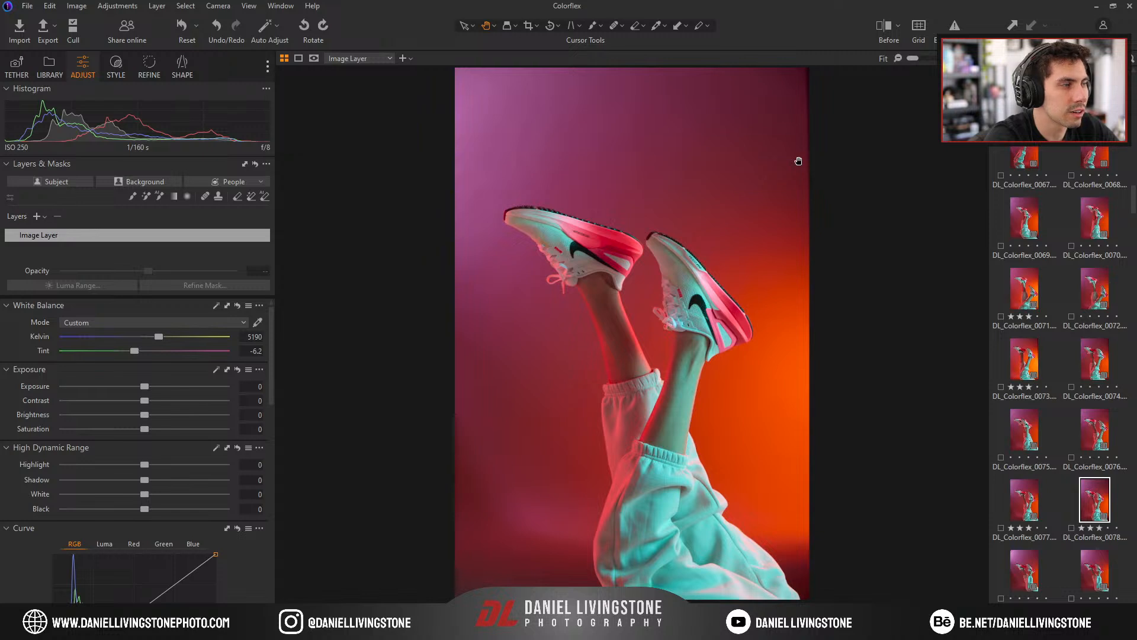
Compare the bent-knee sneaker shots around DL_Colorflex_0081 and give DL_Colorflex_0081 a three-star rating.
key(Right)
key(Right)
key(Right)
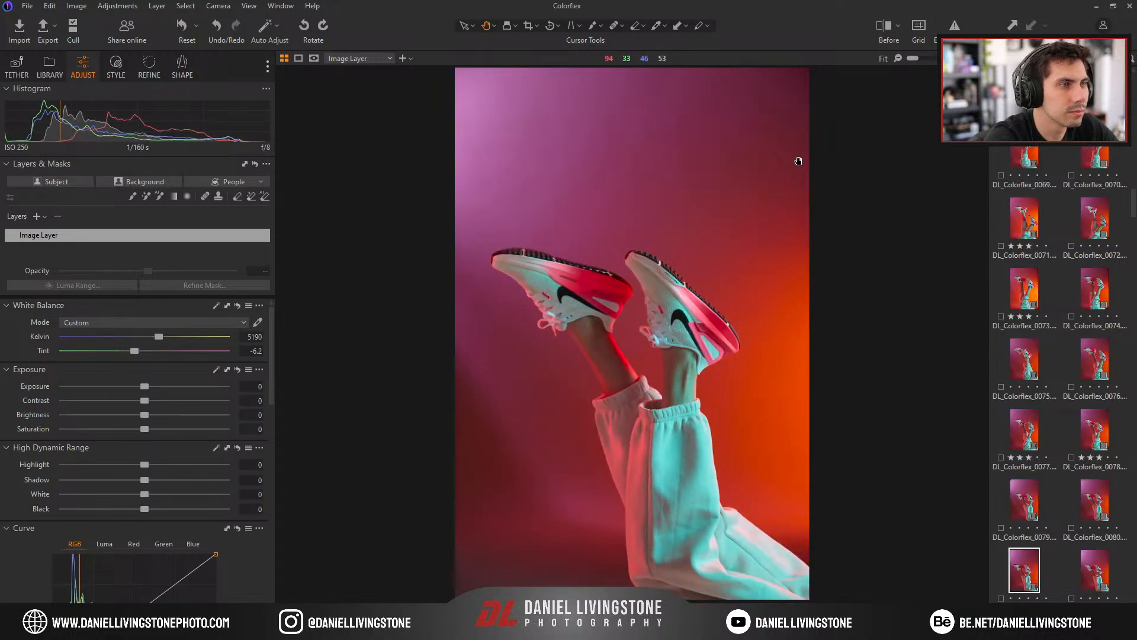
key(Left)
key(Right)
key(Right)
key(Left)
key(3)
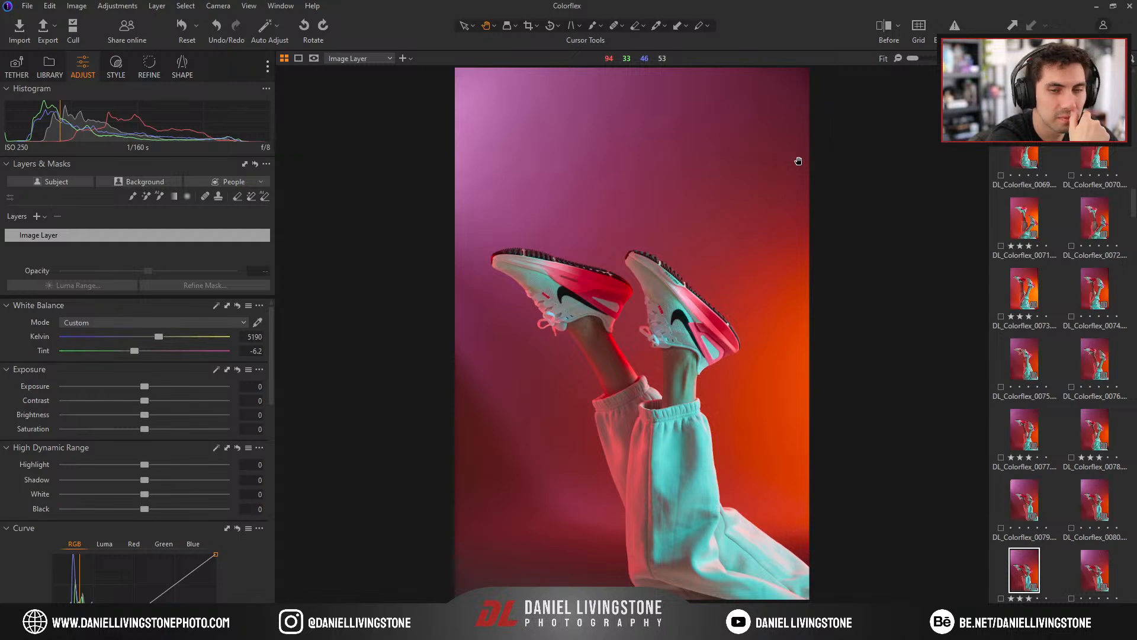
Review the remaining sneaker shots and the full-length standing poses from DL_Colorflex_0084 to DL_Colorflex_0091.
key(Right)
key(Right)
key(Right)
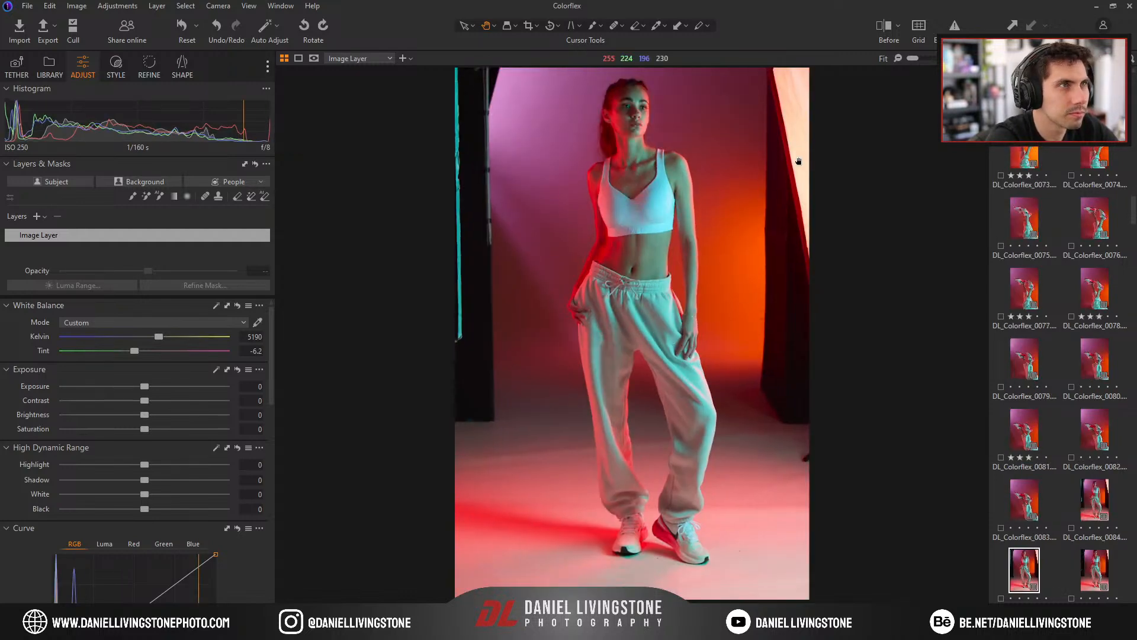
key(Right)
key(Right)
key(Right)
key(Right)
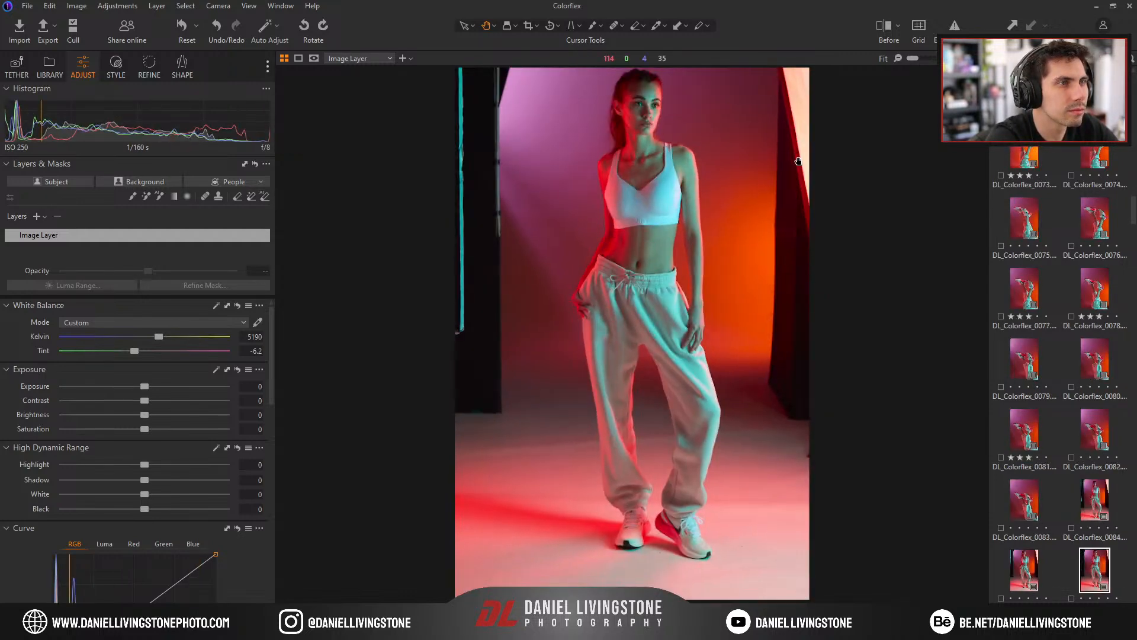
key(Right)
key(Right)
key(Right)
key(Right)
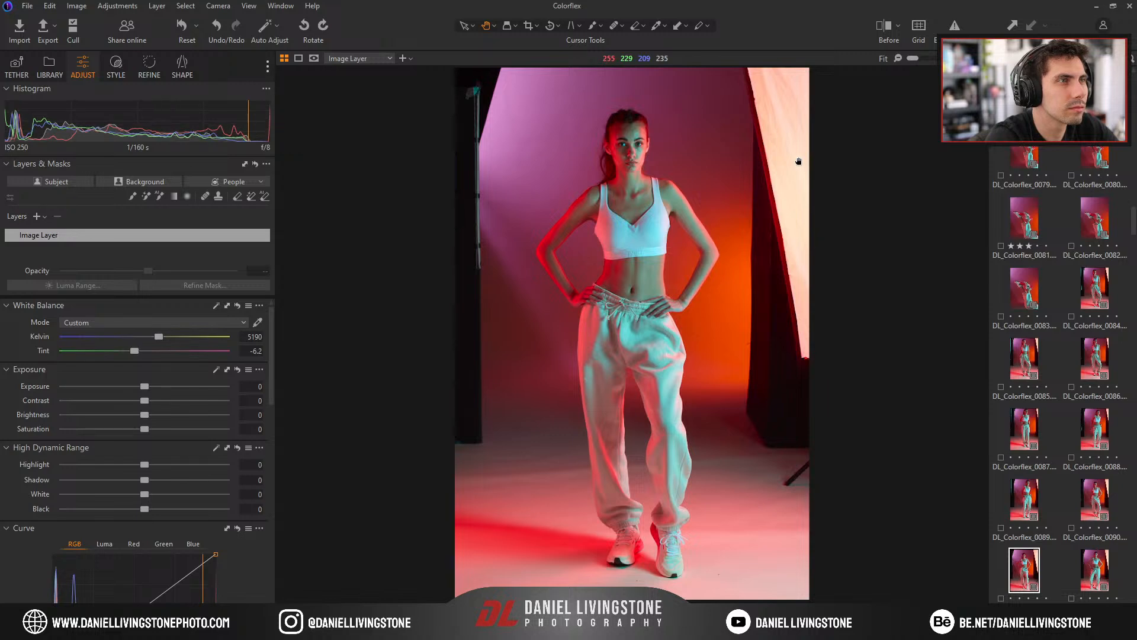
Compare the full-length hand-on-hip poses DL_Colorflex_0090, DL_Colorflex_0091 and DL_Colorflex_0092.
key(Right)
key(Left)
key(Left)
key(Left)
key(Left)
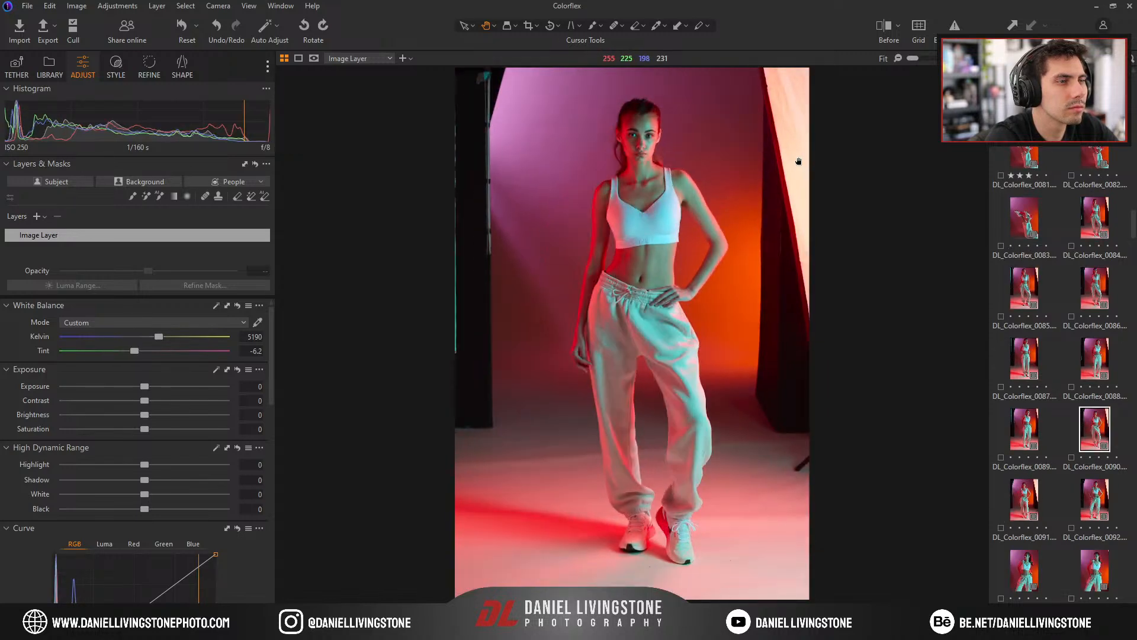
key(Right)
key(Right)
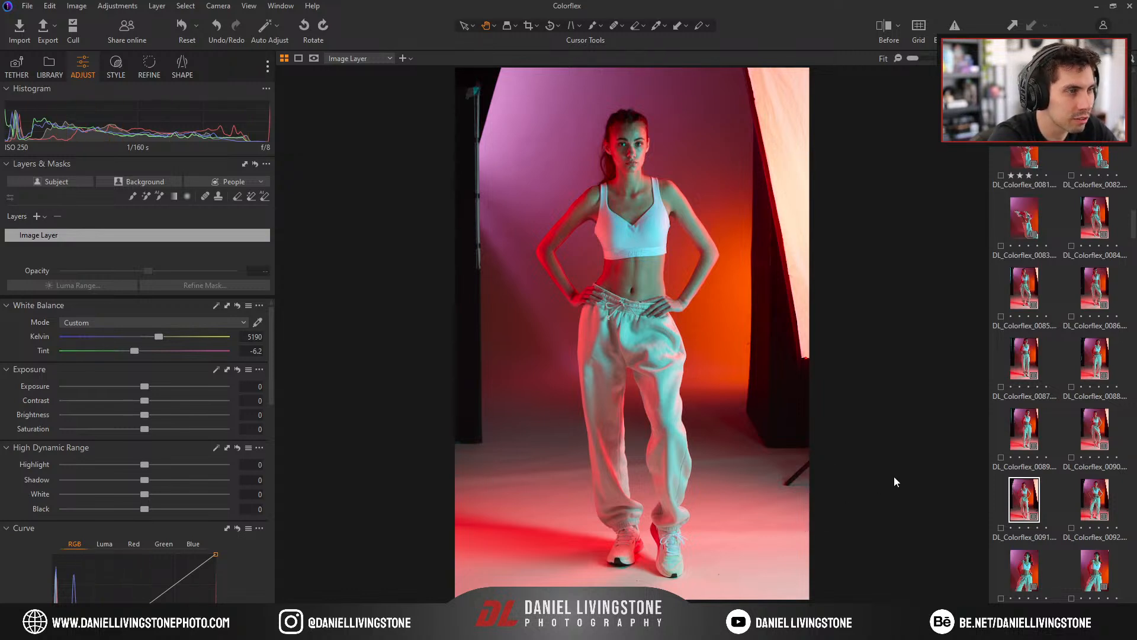
key(Right)
key(Right)
key(Left)
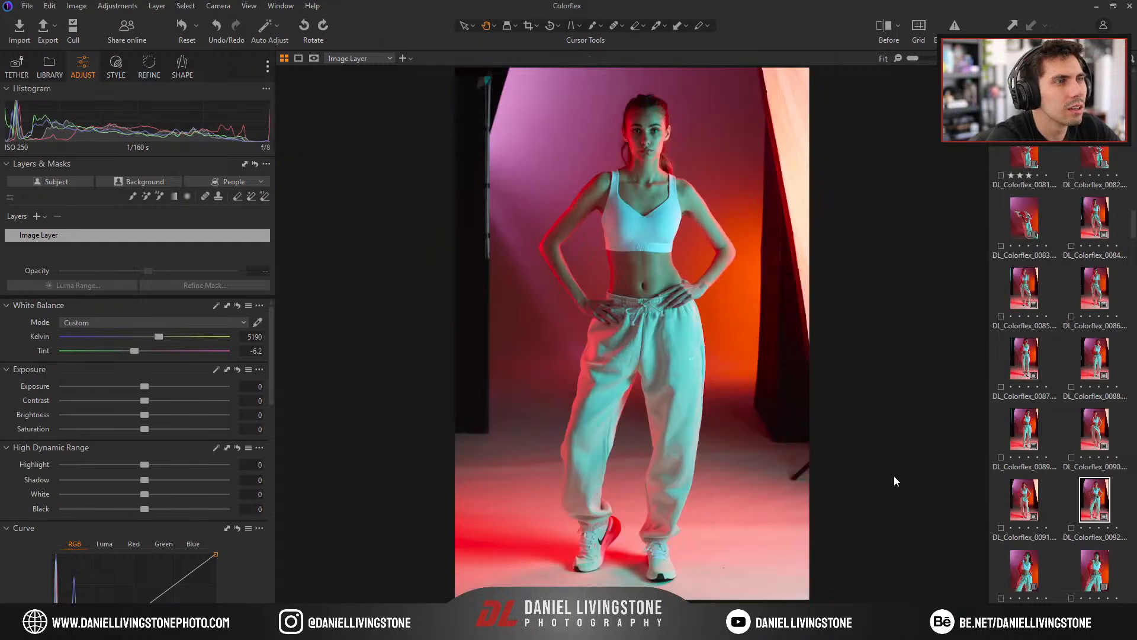
Compare the closer waistband poses from DL_Colorflex_0093 to DL_Colorflex_0095 and give DL_Colorflex_0094 a three-star rating.
key(Right)
key(Right)
key(Left)
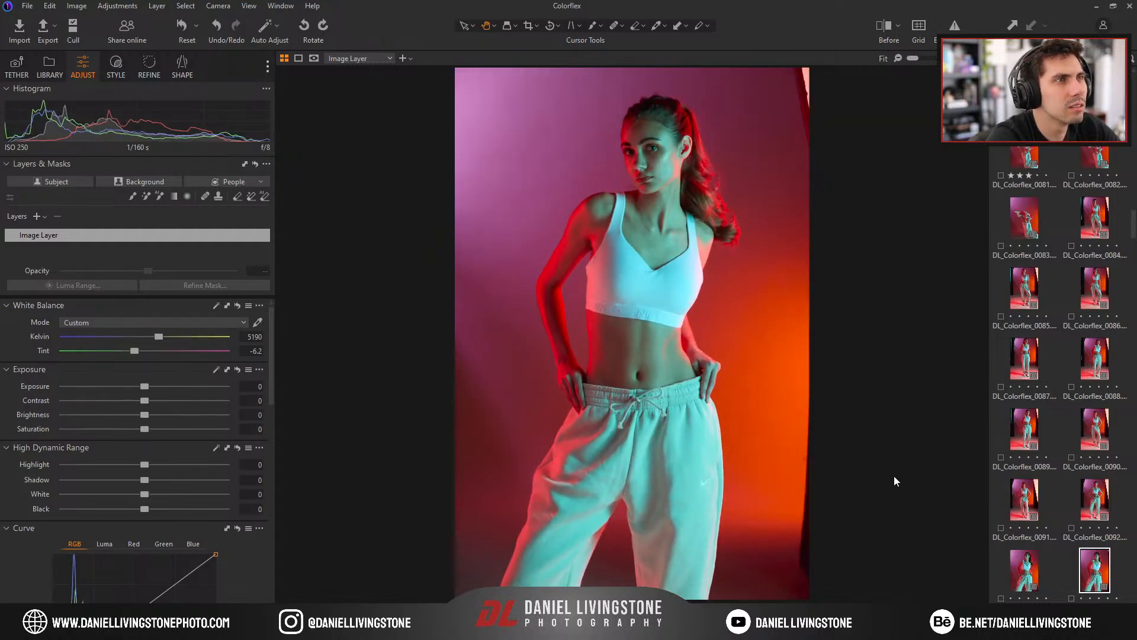
key(Right)
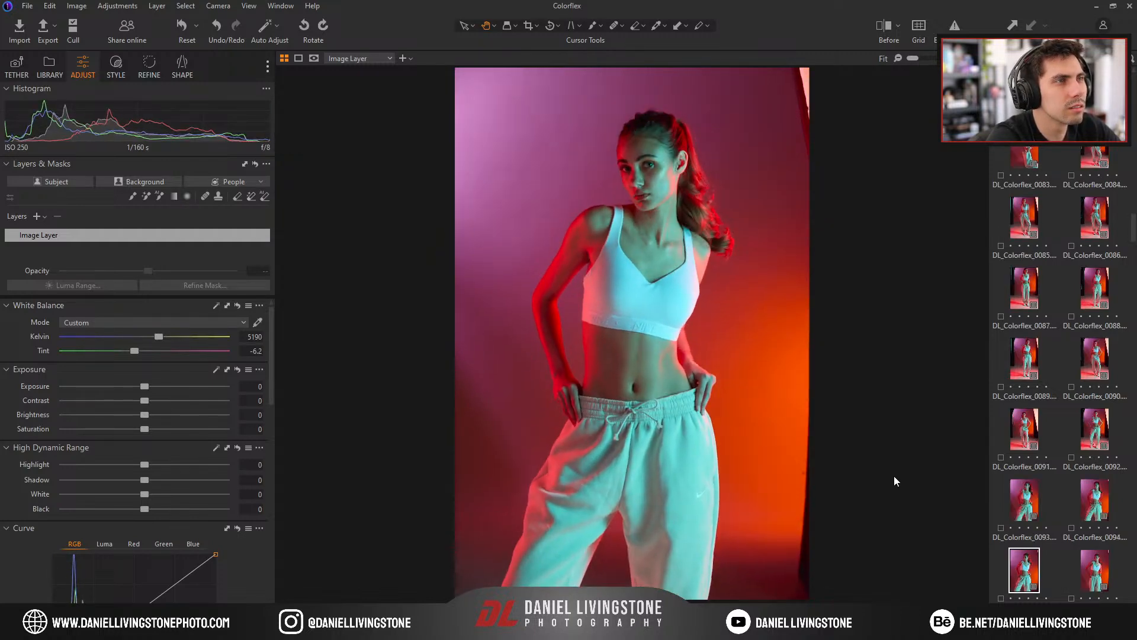
key(Left)
key(3)
Go back through the waistband and full-length standing poses from DL_Colorflex_0095 to DL_Colorflex_0086 for a second comparison.
key(Left)
key(Left)
key(Left)
key(Left)
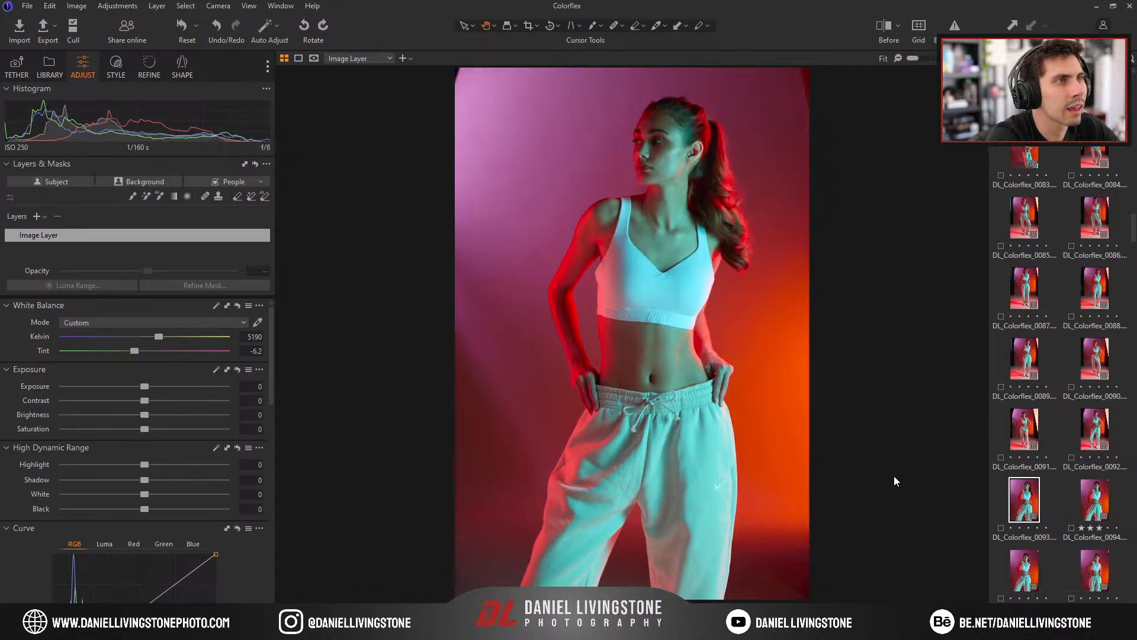
key(Left)
key(Left)
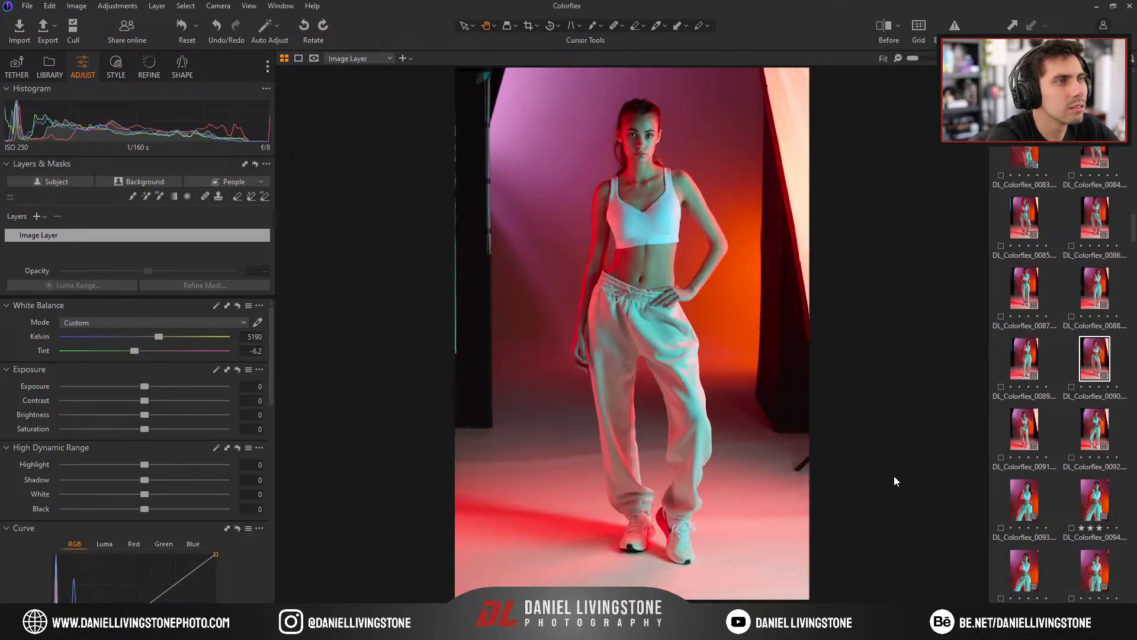
key(Right)
key(Right)
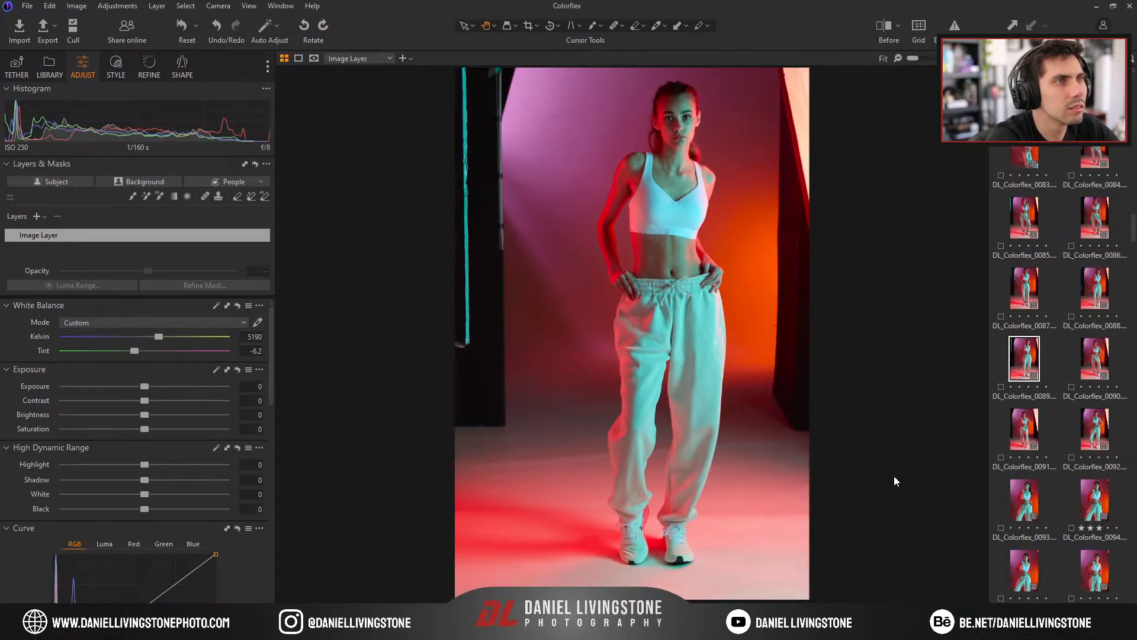
key(Left)
key(Left)
key(Left)
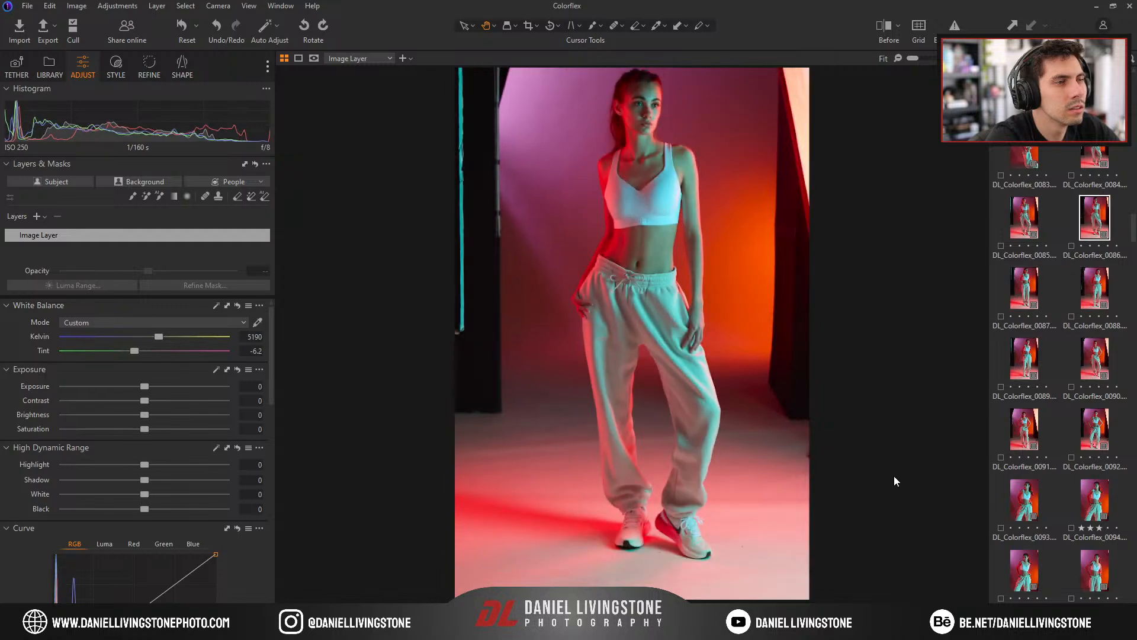
Compare the full-length poses around DL_Colorflex_0090 to DL_Colorflex_0093 and give DL_Colorflex_0092 a three-star rating.
key(Right)
key(Right)
key(Right)
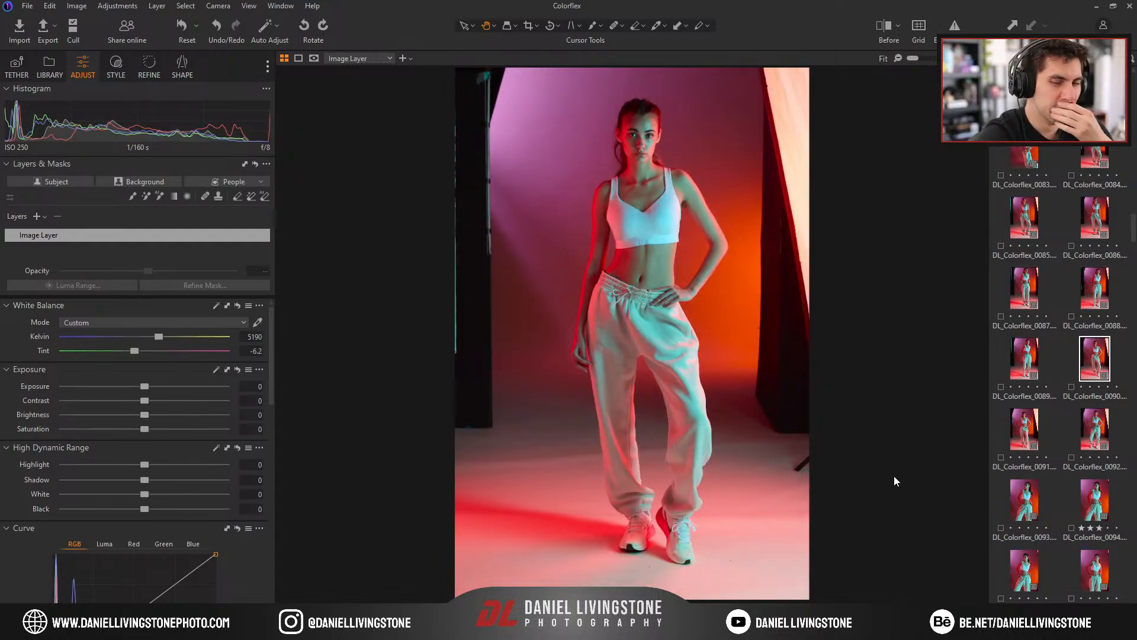
key(Right)
key(Left)
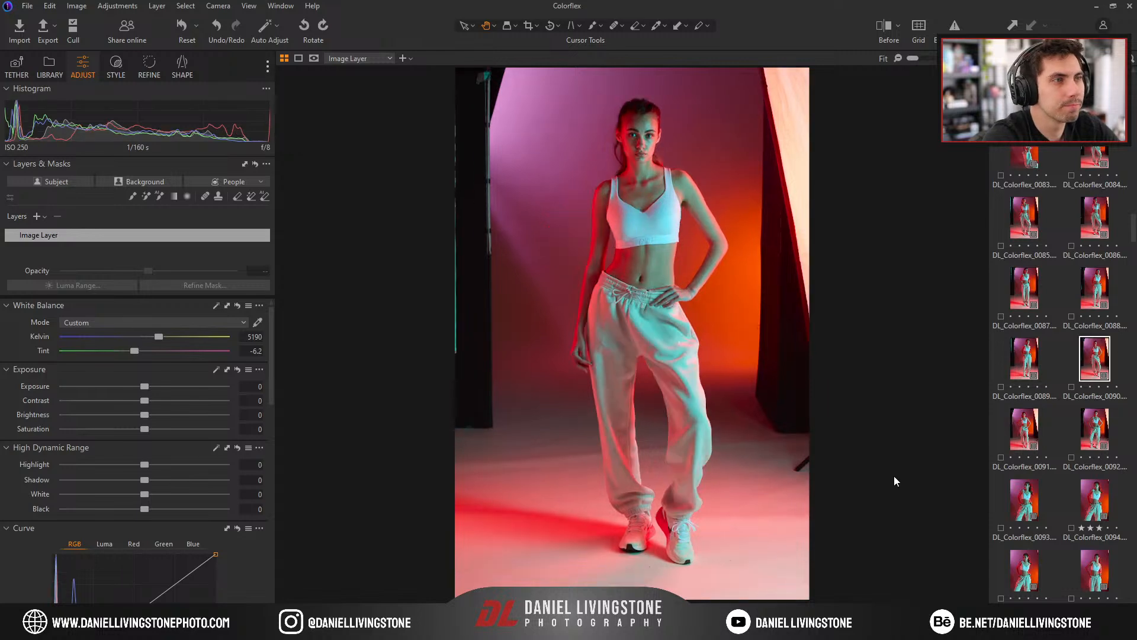
key(Right)
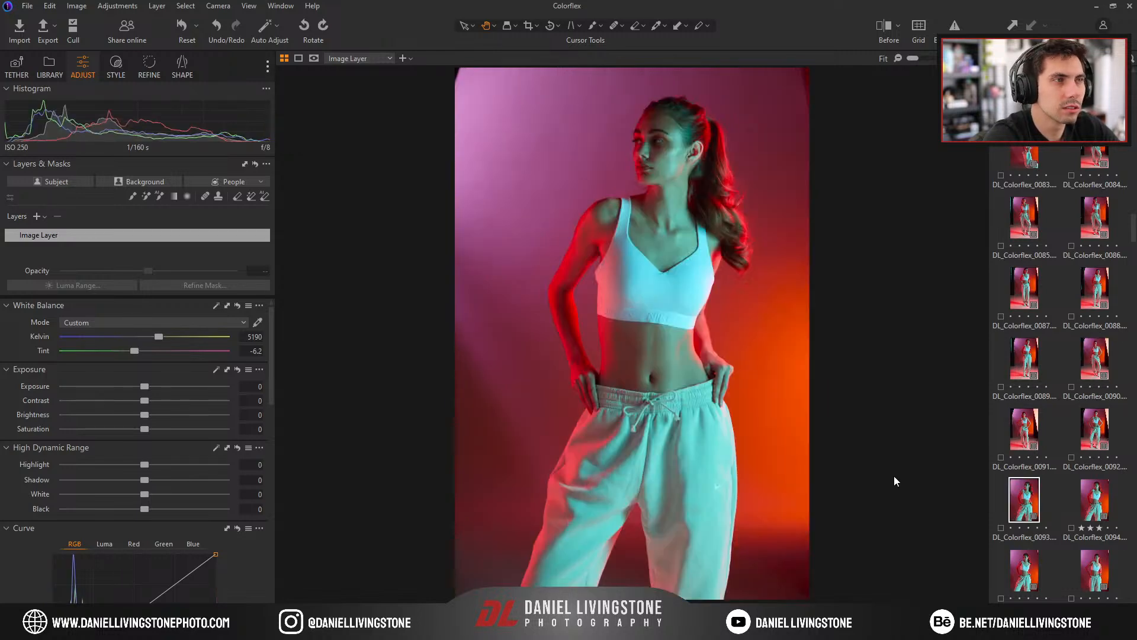
key(Right)
key(Left)
key(Right)
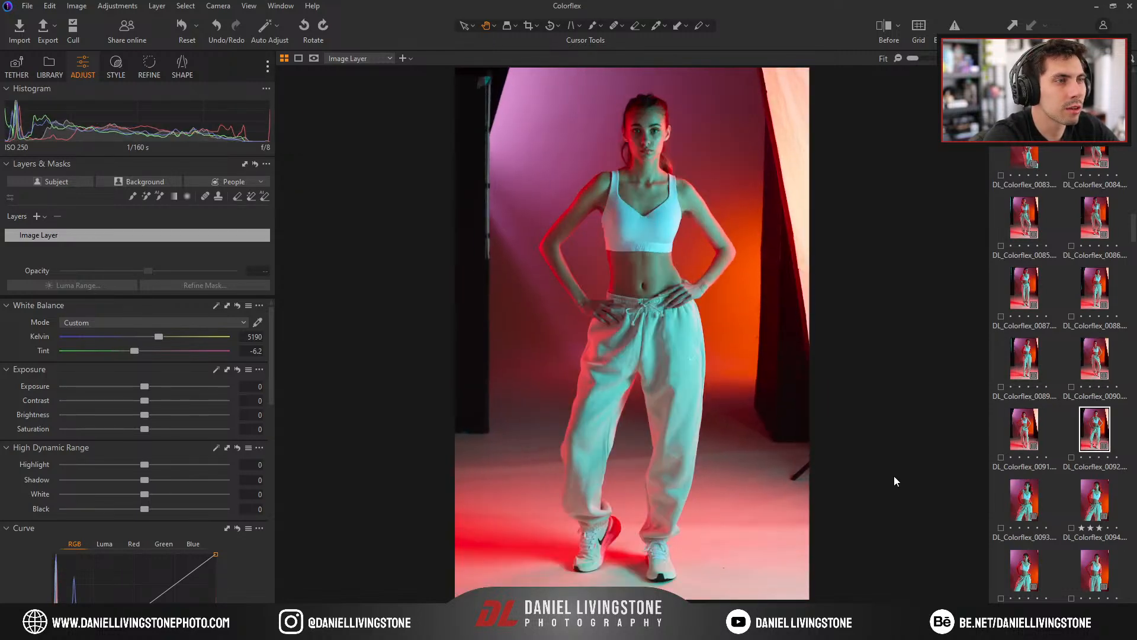
key(3)
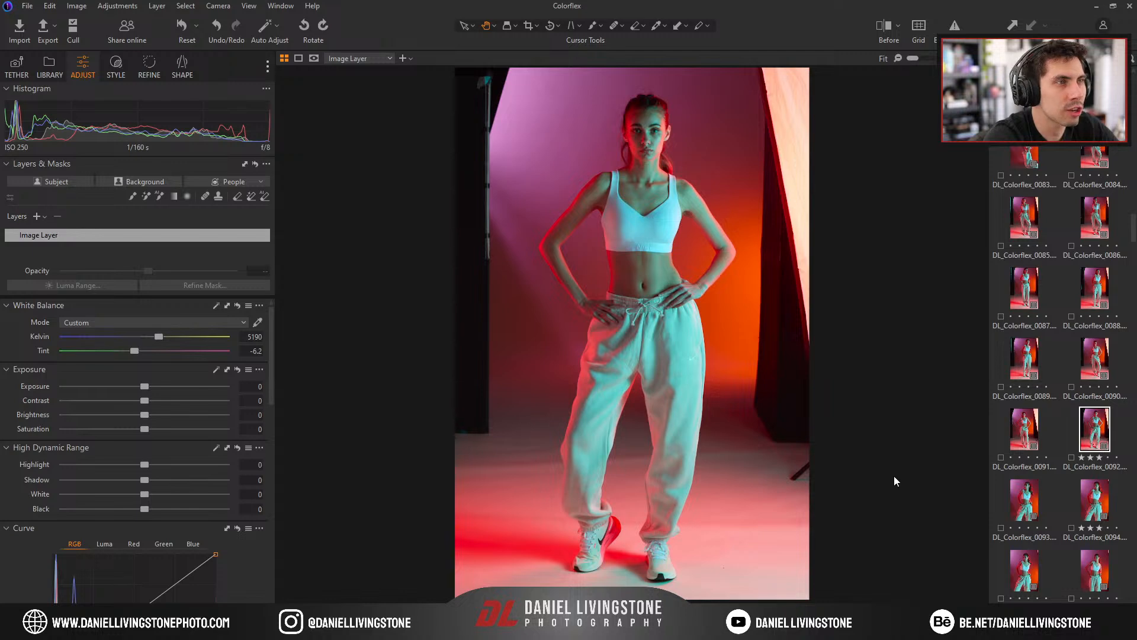
Inspect the sneakers and lower legs in DL_Colorflex_0092 up close, and return to the full image.
double_click(589, 536)
drag(592, 430, 564, 378)
scroll(568, 377, down, 3)
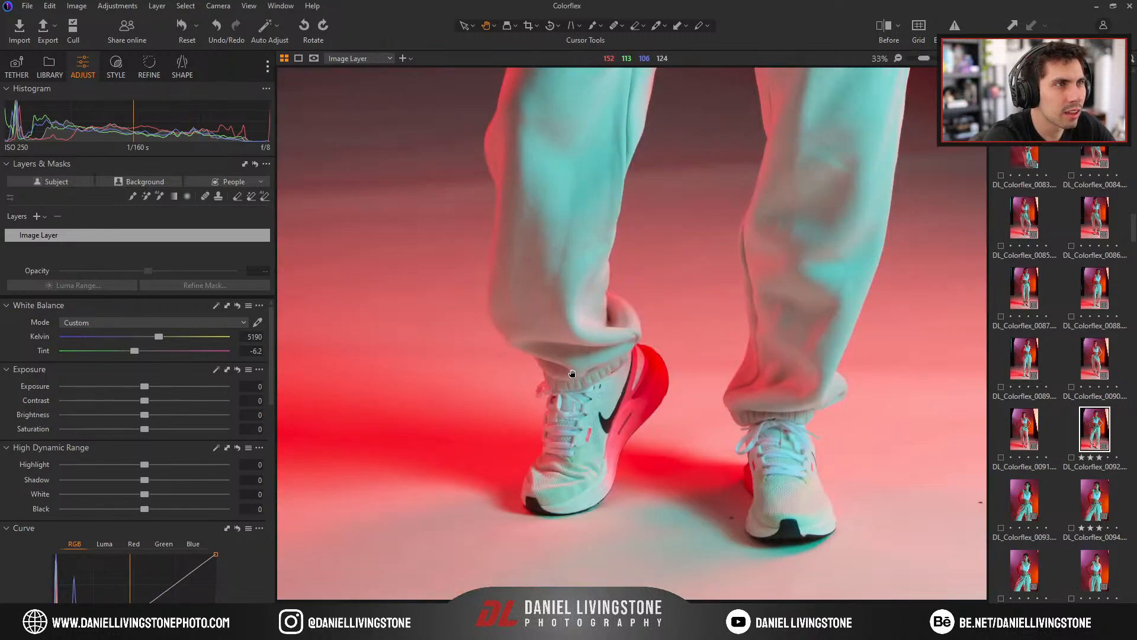
double_click(728, 370)
Review the waistband poses up to DL_Colorflex_0099 and check the sharpness of the hand at the waistband at 100%.
key(Right)
key(Right)
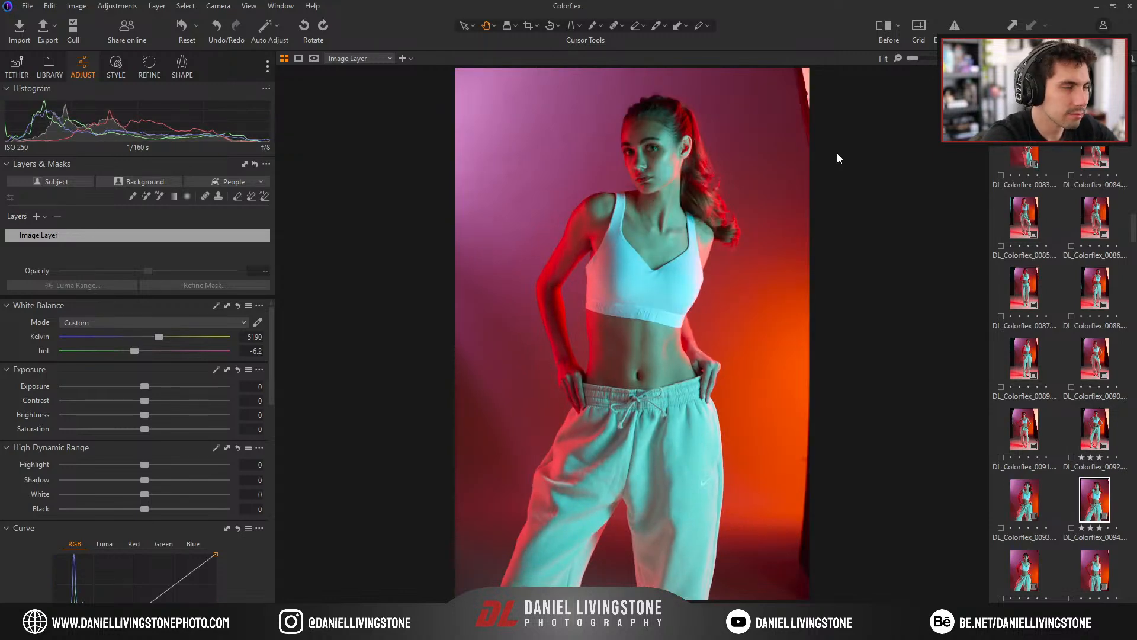
key(Right)
key(Right)
key(Right)
key(Right)
key(Right)
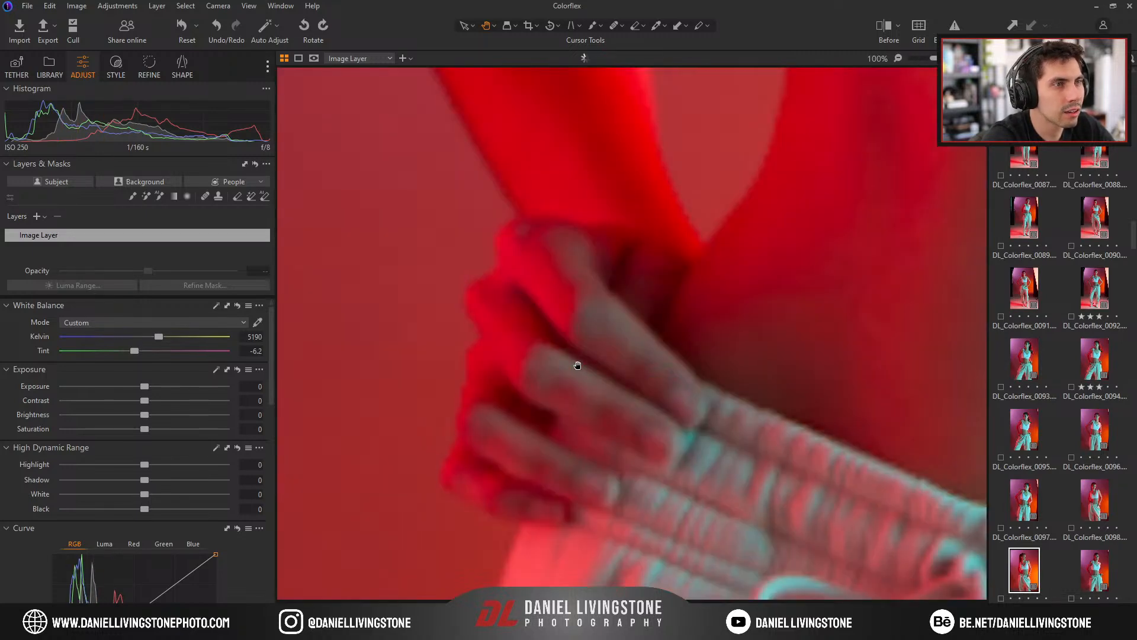
double_click(619, 252)
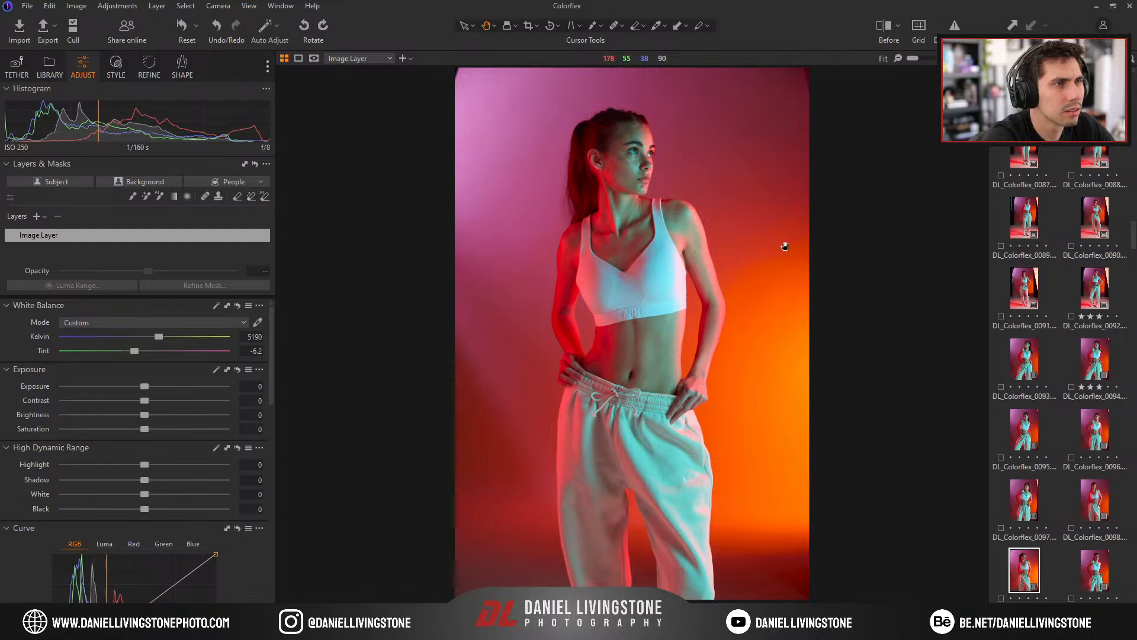
Compare the waistband poses from DL_Colorflex_0097 to DL_Colorflex_0100 and give DL_Colorflex_0100 a three-star rating.
key(Left)
key(Left)
key(Right)
key(Right)
key(Right)
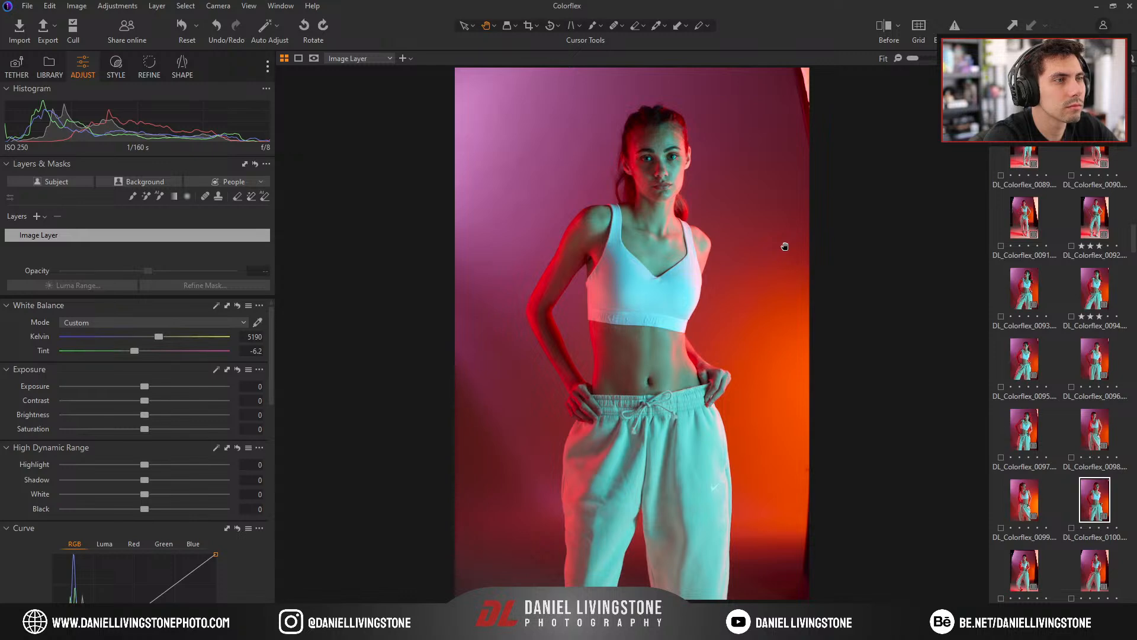
key(Right)
Review the shots from DL_Colorflex_0102 to the closer torso portraits and give DL_Colorflex_0107 a three-star rating.
key(Right)
key(Right)
key(Right)
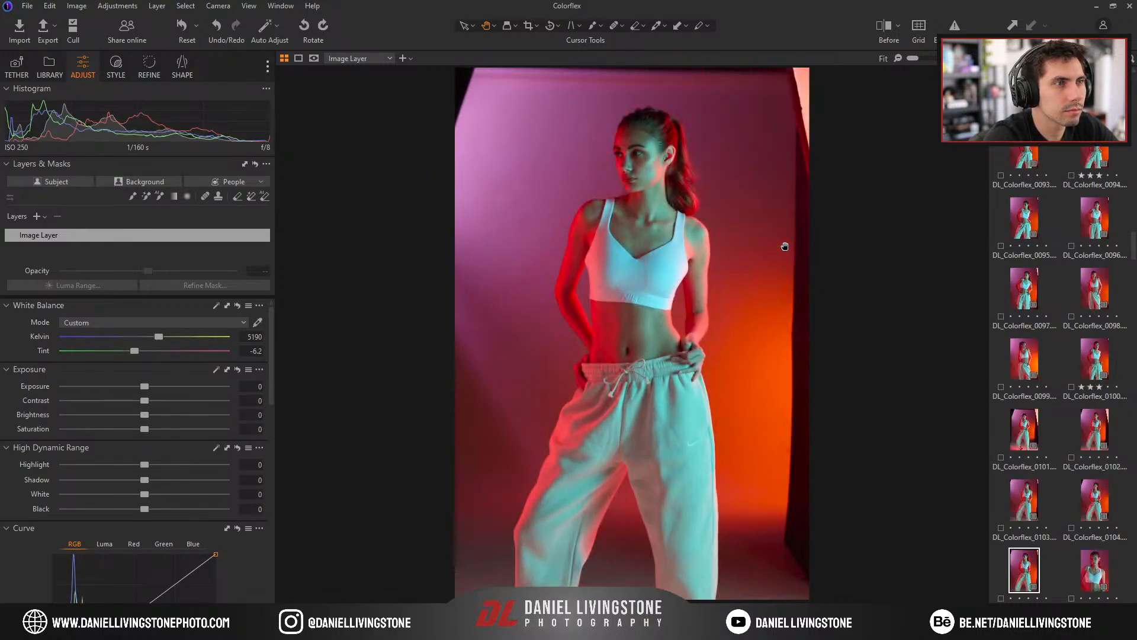
key(Right)
key(Right)
key(Right)
key(Right)
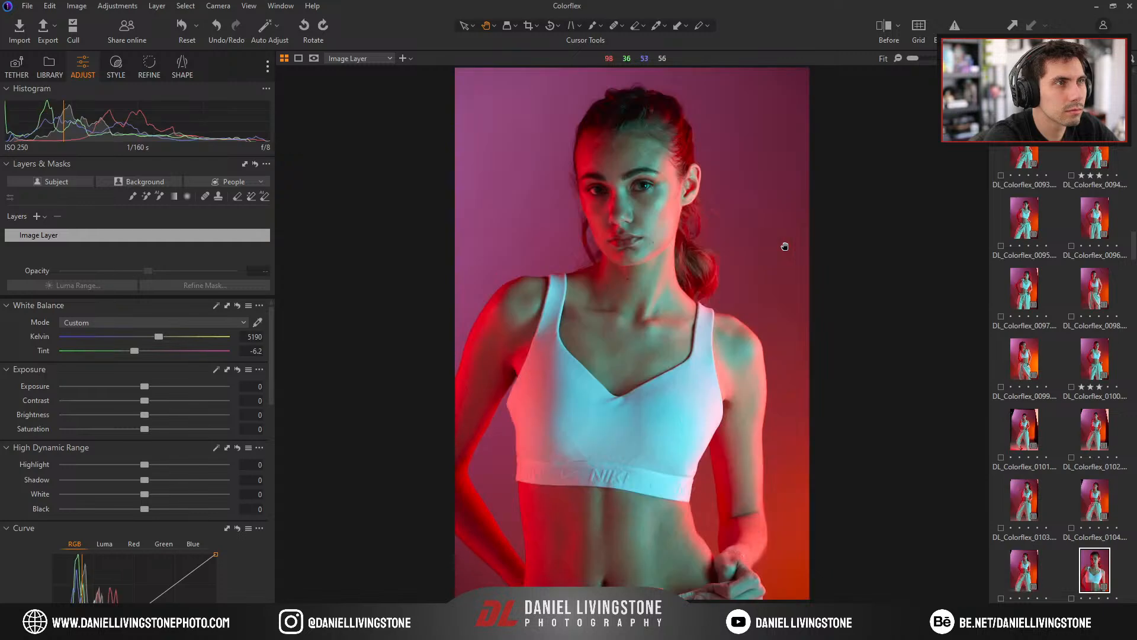
key(Left)
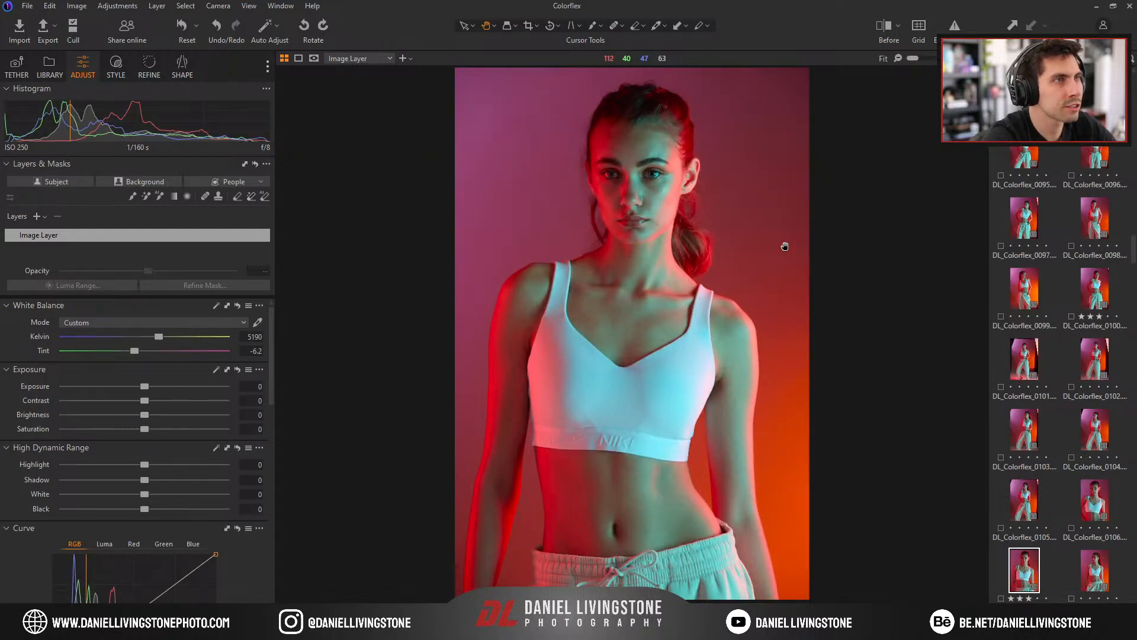
Compare the torso portraits around DL_Colorflex_0107 to DL_Colorflex_0109 and give DL_Colorflex_0108 a three-star rating.
key(Right)
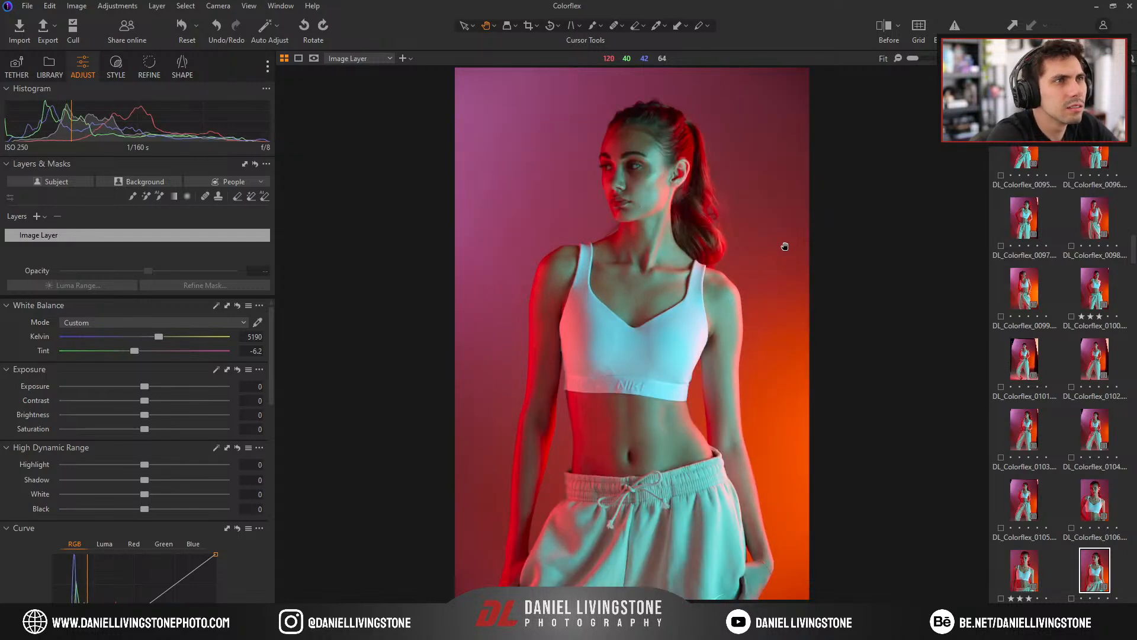
key(Right)
key(Left)
key(Left)
key(Right)
key(Right)
Compare the arms-down torso poses from DL_Colorflex_0110 to DL_Colorflex_0113 and delete the reject DL_Colorflex_0111.
key(Right)
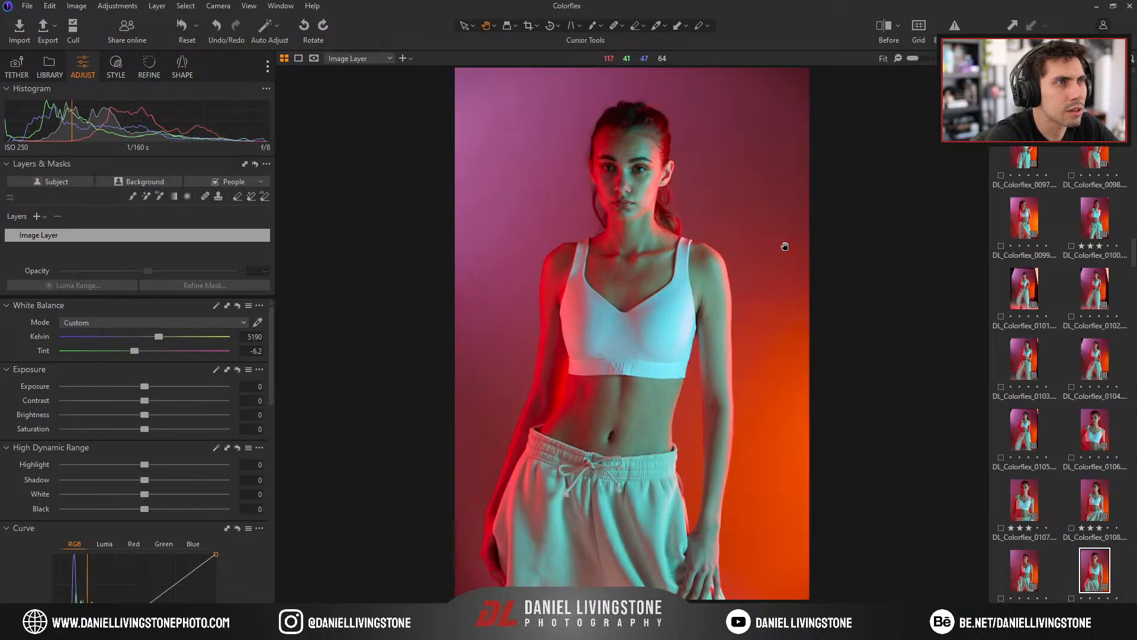
key(Right)
key(Right)
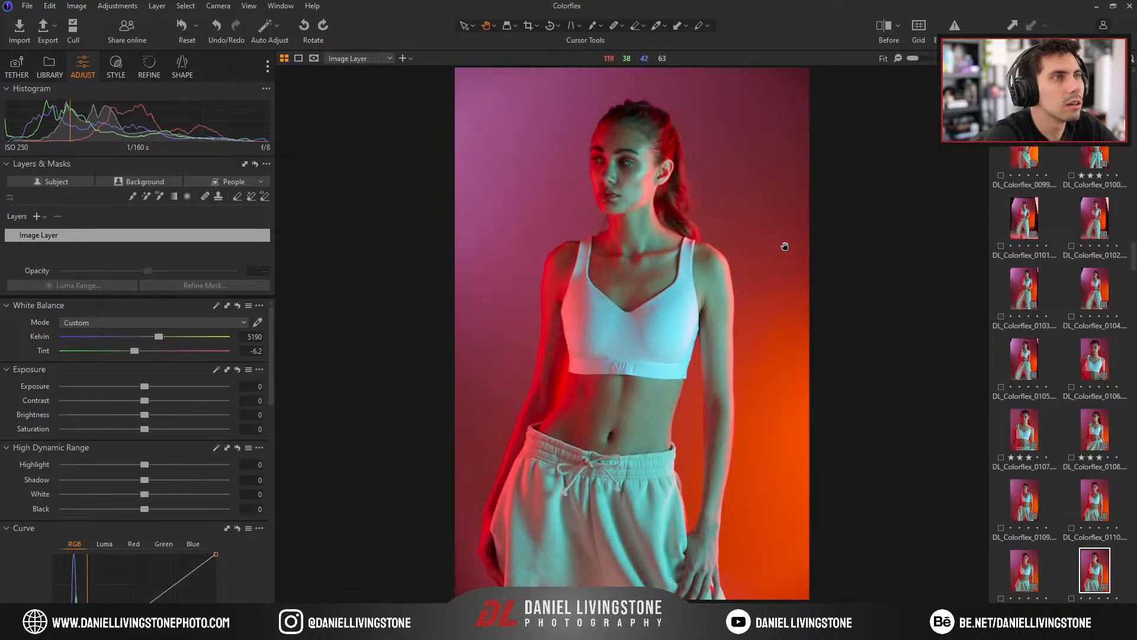
key(Left)
key(Left)
key(Left)
key(Right)
key(Right)
key(Right)
key(Right)
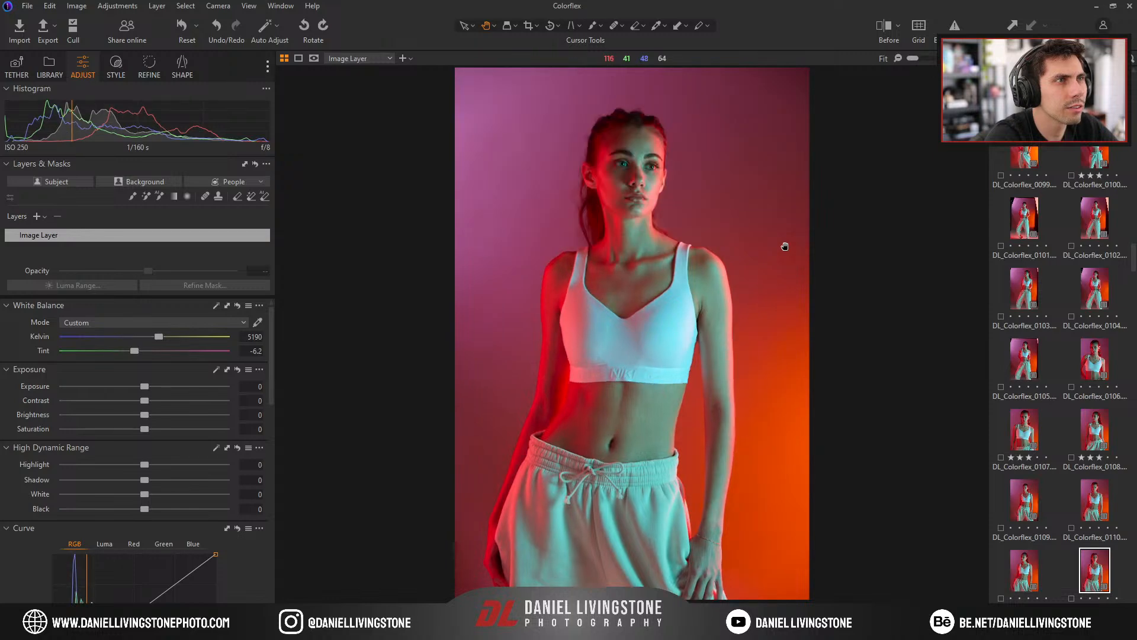
Delete the closed-eyes shot DL_Colorflex_0114 and check the neighbouring poses up to DL_Colorflex_0116.
key(Right)
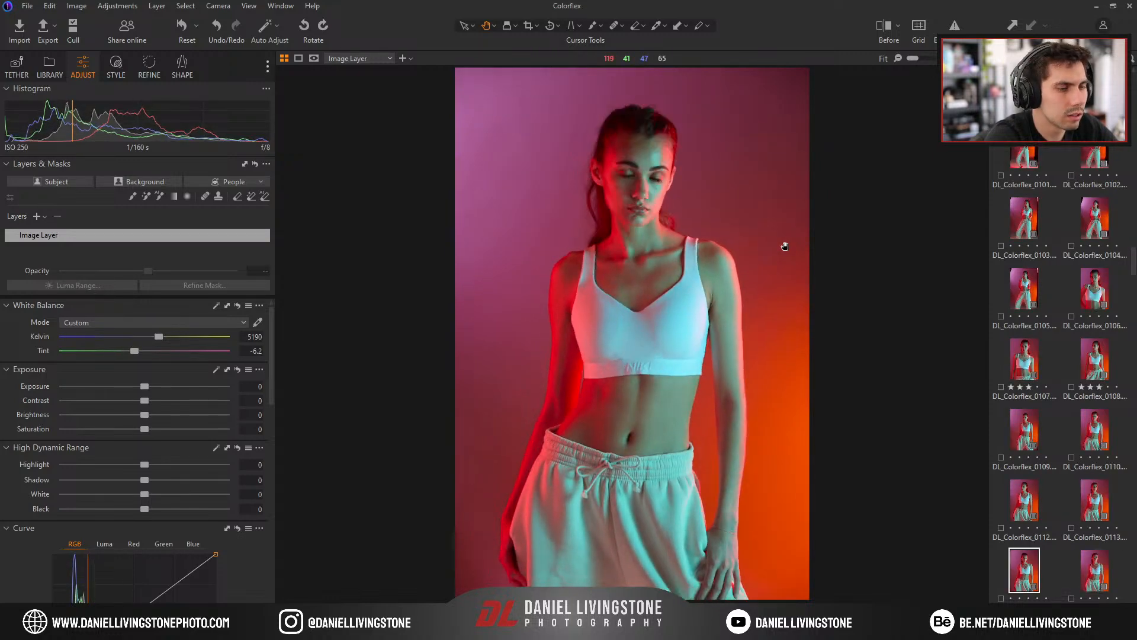
key(Left)
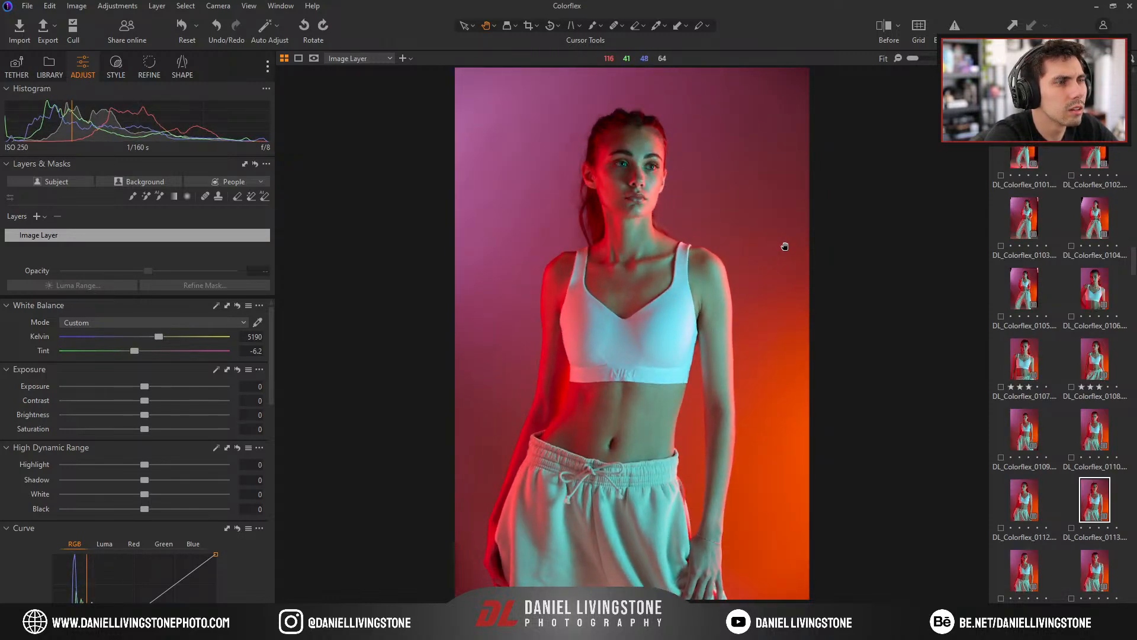
key(Right)
key(Right)
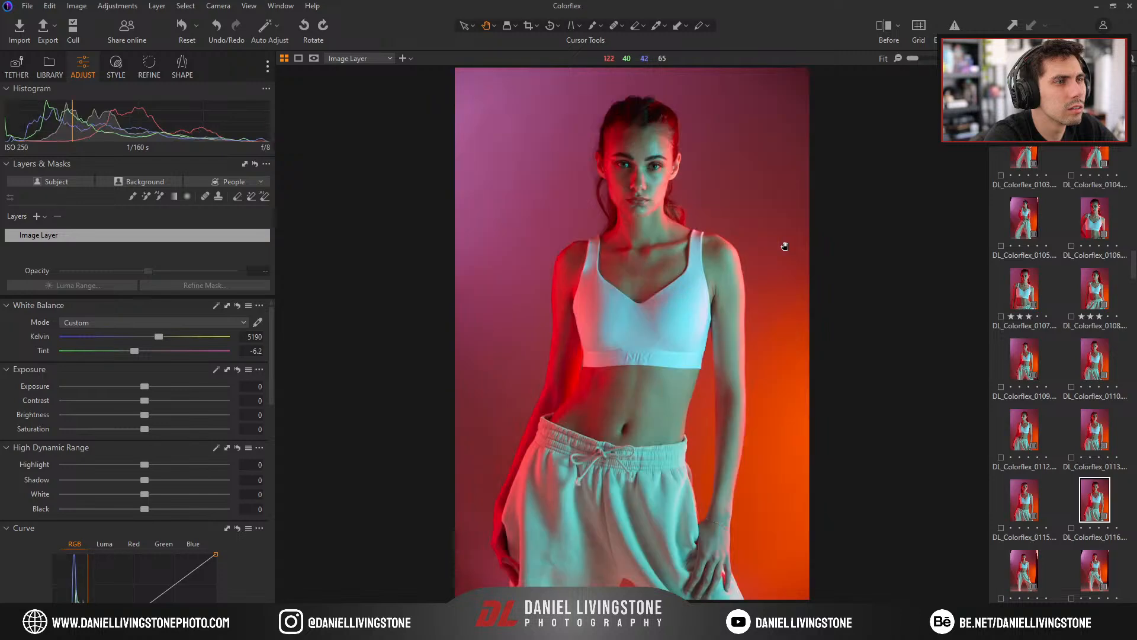
Give DL_Colorflex_0116 a three-star rating, then compare the following standing poses and rate DL_Colorflex_0118 three stars.
key(Right)
key(Right)
key(Left)
key(Right)
key(Right)
key(Left)
key(Right)
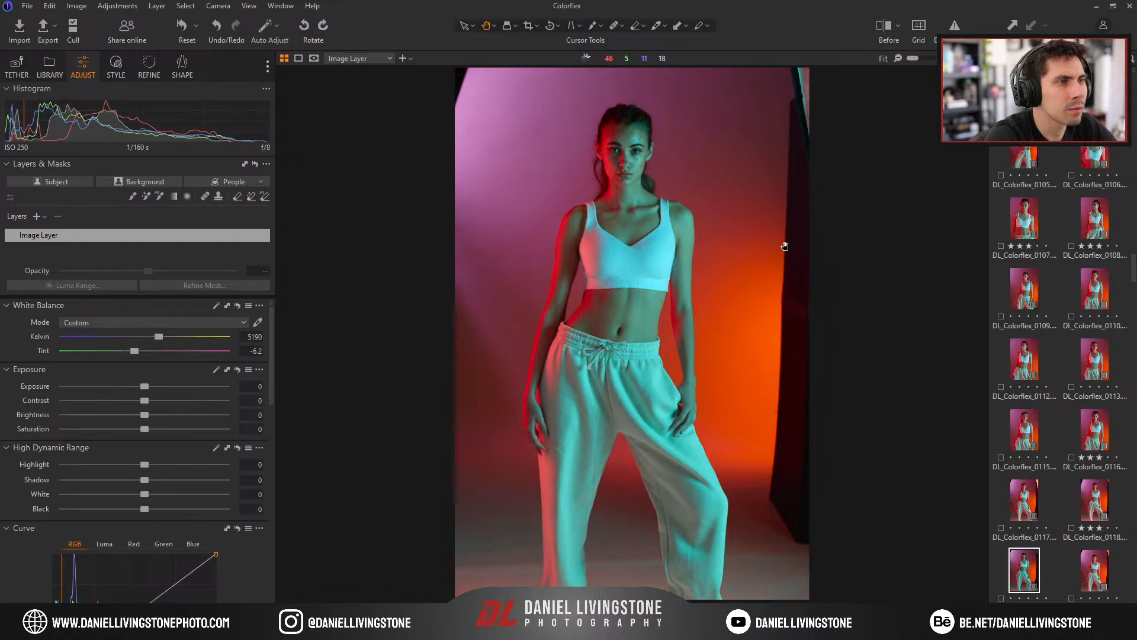
Review the remaining sweatpants poses from DL_Colorflex_0119 and continue to the first black-outfit shot, DL_Colorflex_0124.
key(Right)
key(Right)
key(Right)
key(Right)
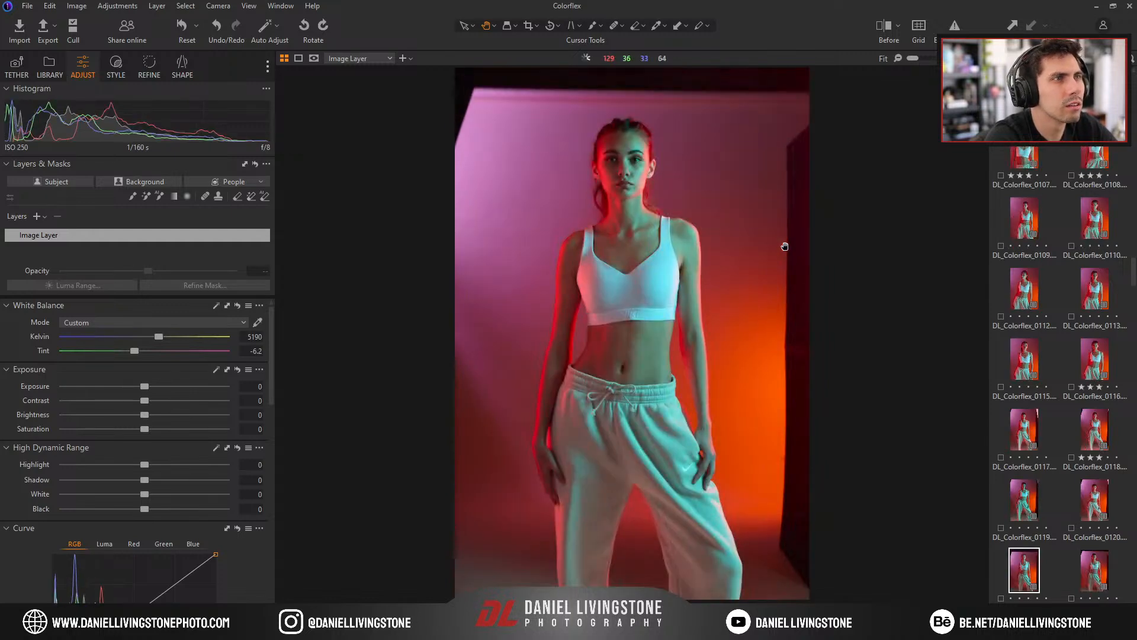
key(Right)
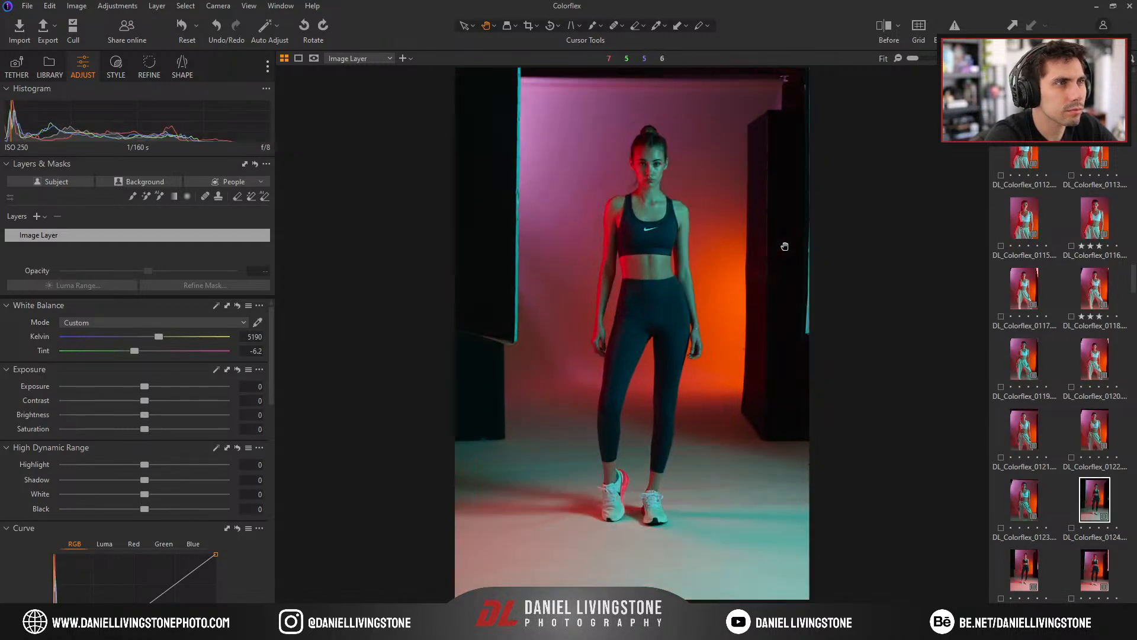
Review the full-length black-outfit shots up to DL_Colorflex_0128 and give DL_Colorflex_0126 a three-star rating.
key(Right)
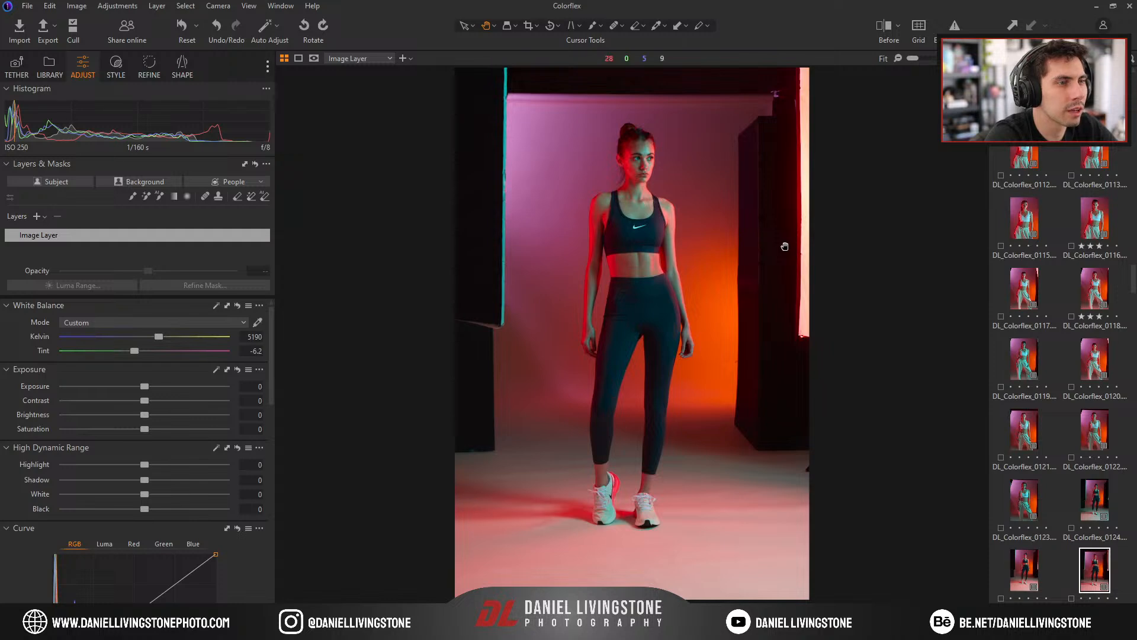
key(Right)
key(Right)
key(Right)
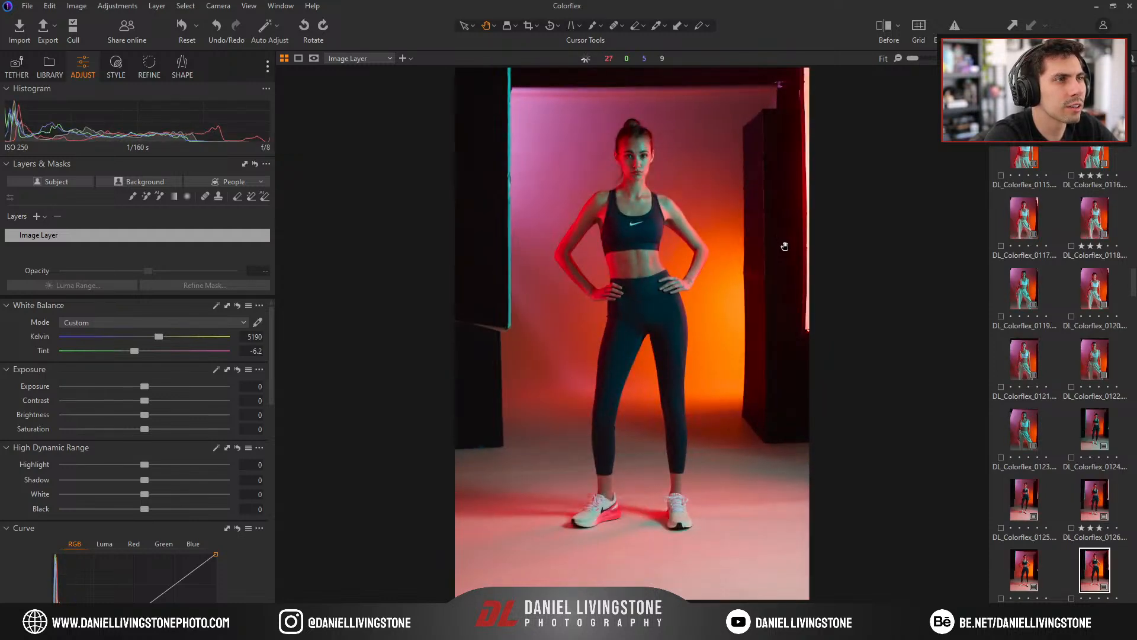
Review the full-length hands-on-hips poses after DL_Colorflex_0128 and give DL_Colorflex_0131 a three-star rating.
key(Right)
key(Right)
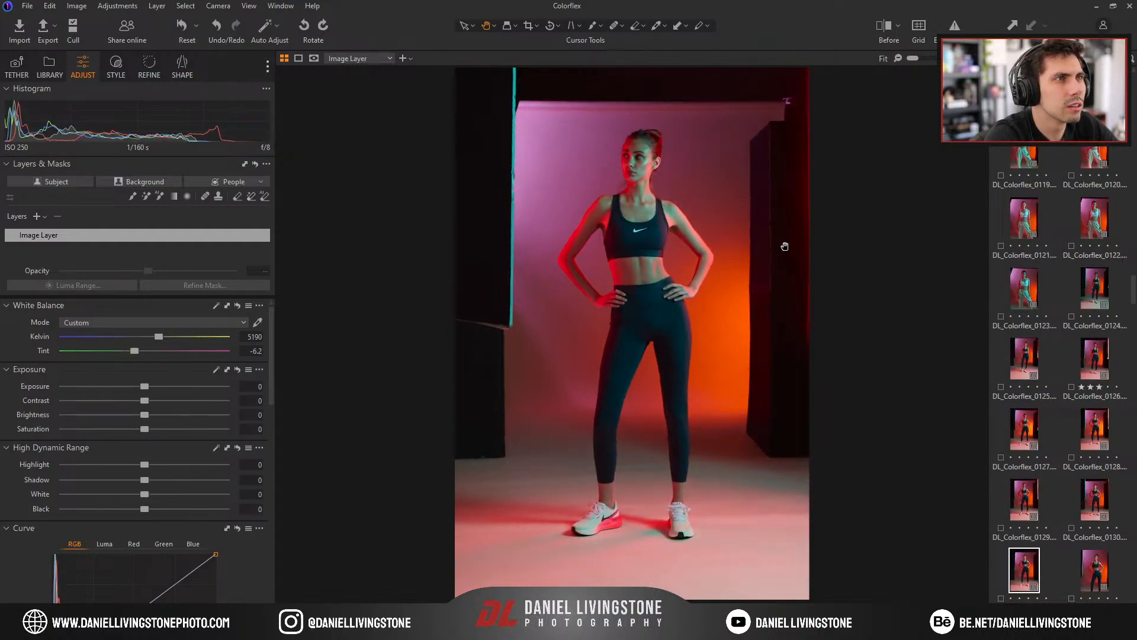
key(Right)
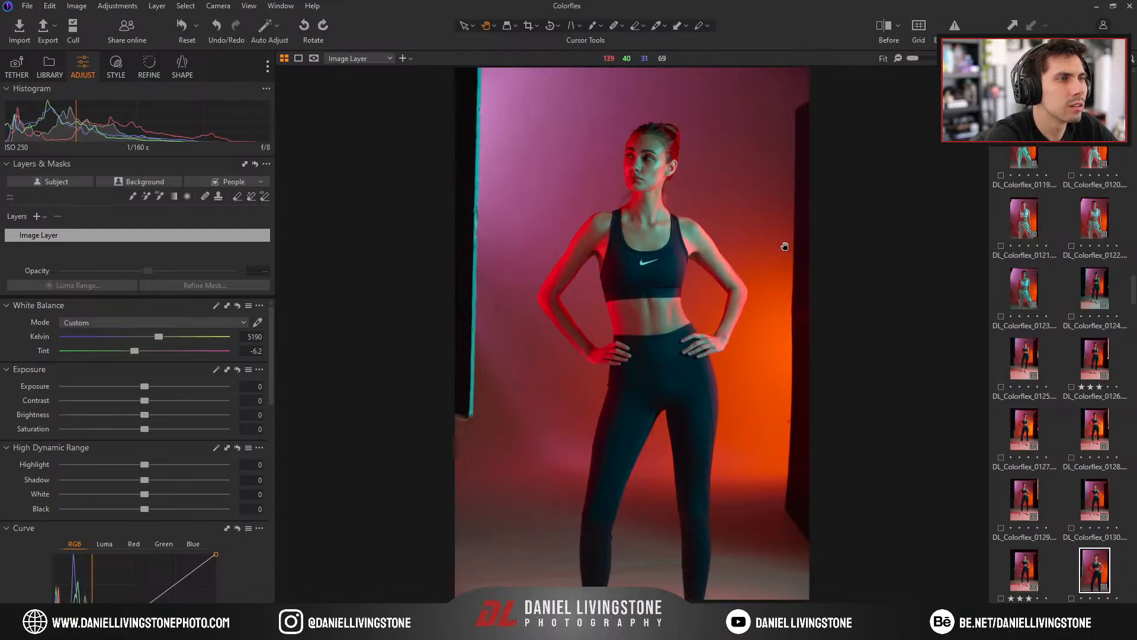
Compare the closer hands-on-hips poses from DL_Colorflex_0132 to DL_Colorflex_0137 and give DL_Colorflex_0136 a three-star rating.
key(Right)
key(Right)
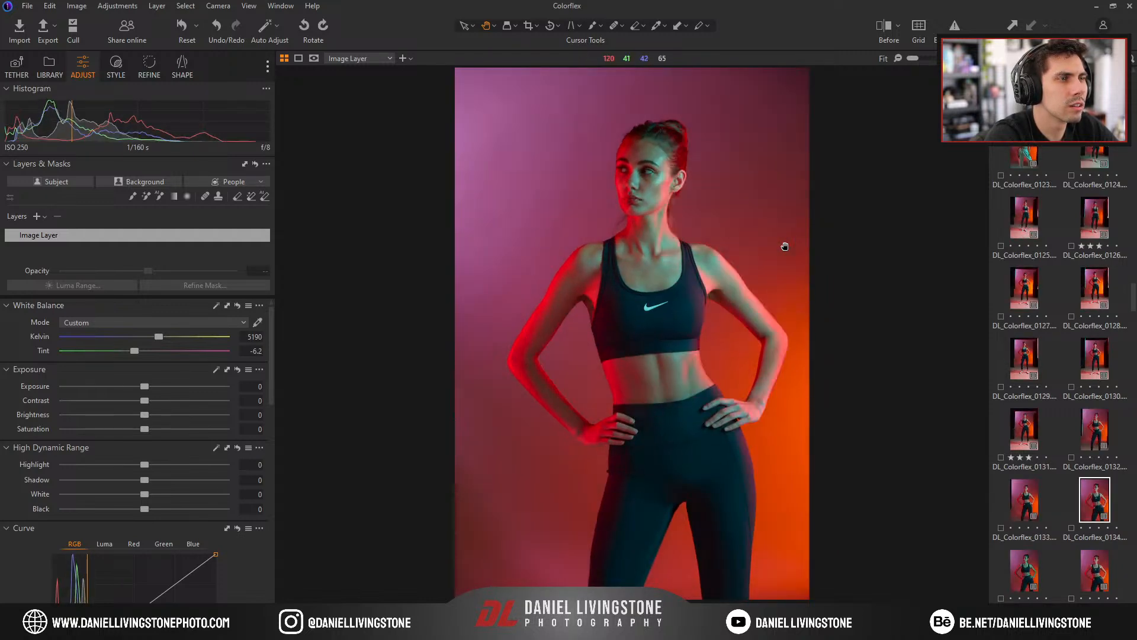
key(Right)
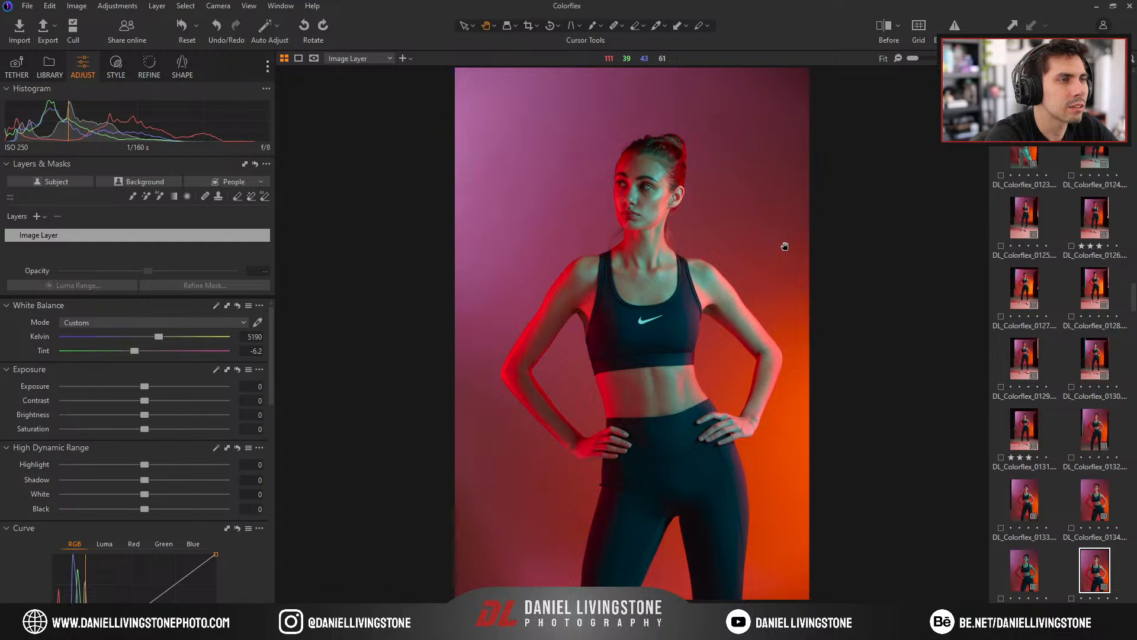
key(Right)
key(Left)
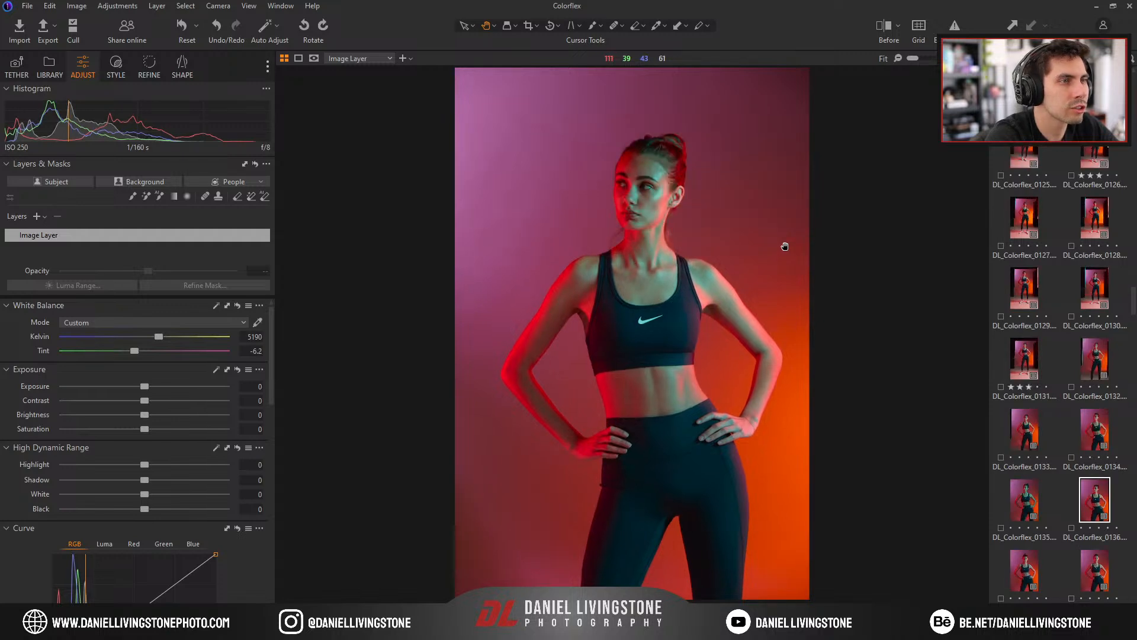
key(Right)
Review the poses from DL_Colorflex_0137 to DL_Colorflex_0140 and give DL_Colorflex_0140 a three-star rating.
key(Right)
key(Right)
key(Right)
key(Right)
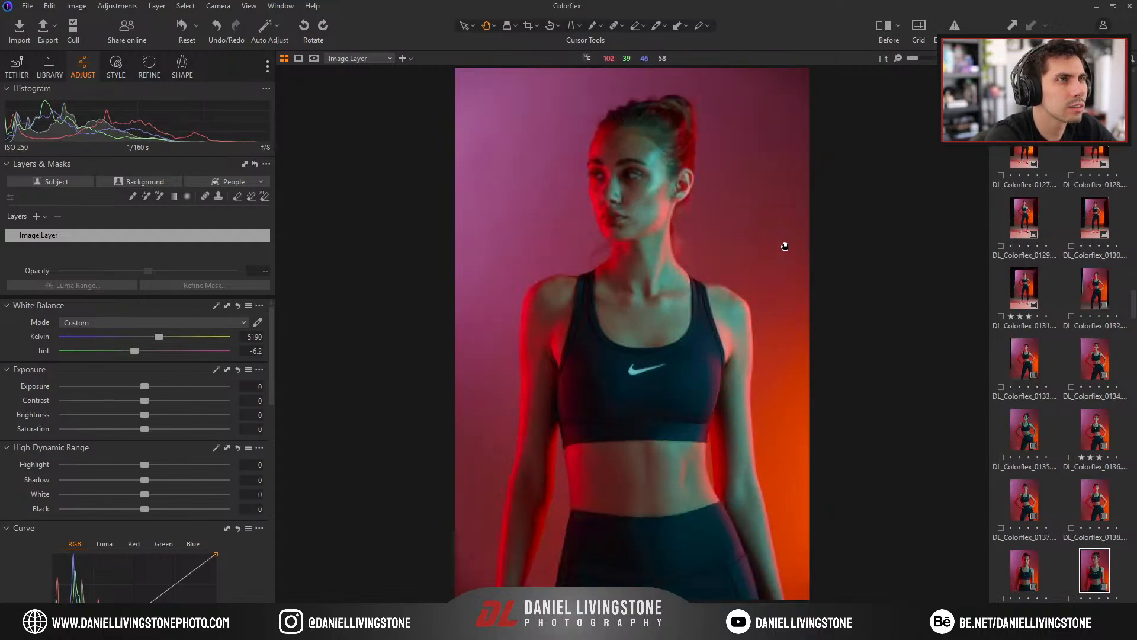
key(Left)
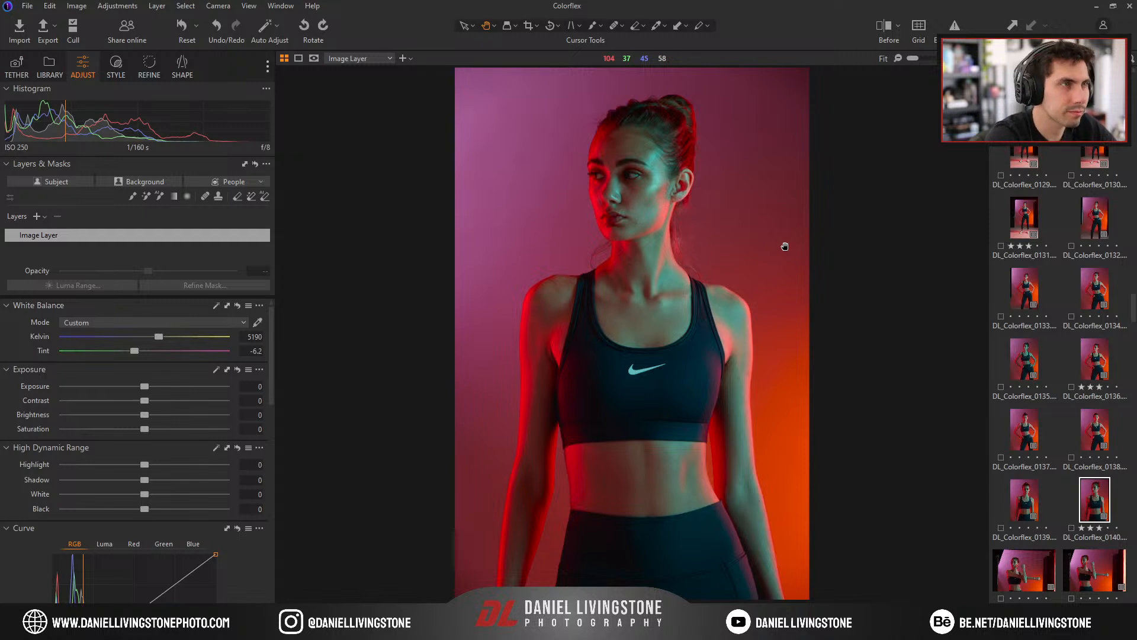
Review the landscape arm-stretch shots from DL_Colorflex_0141 to DL_Colorflex_0145 and delete DL_Colorflex_0142.
key(Right)
key(Right)
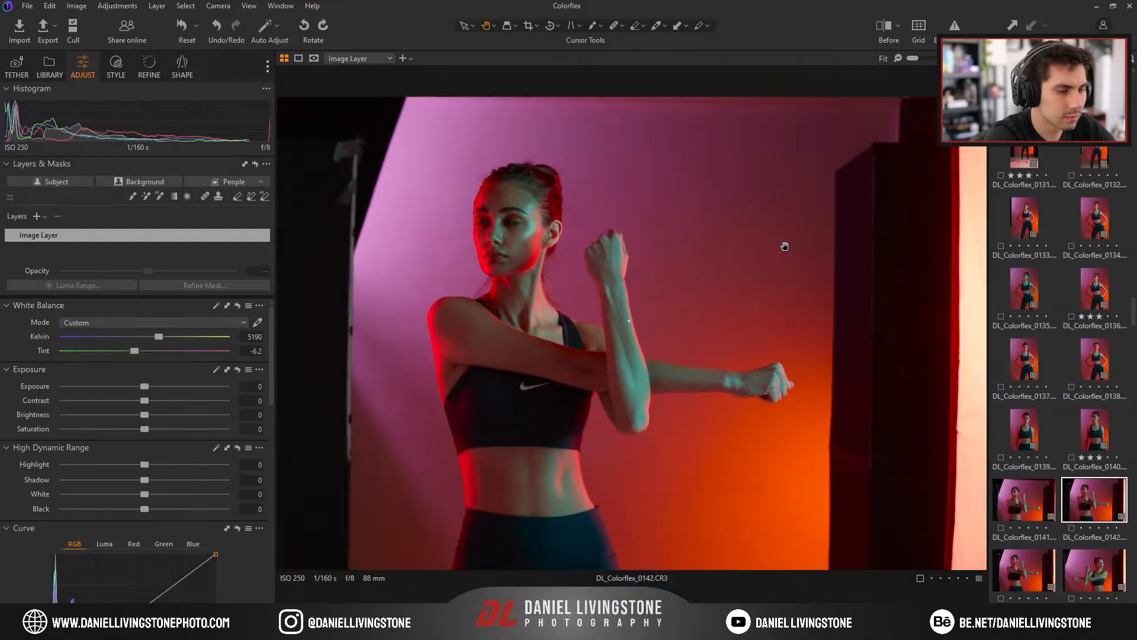
key(Right)
key(Right)
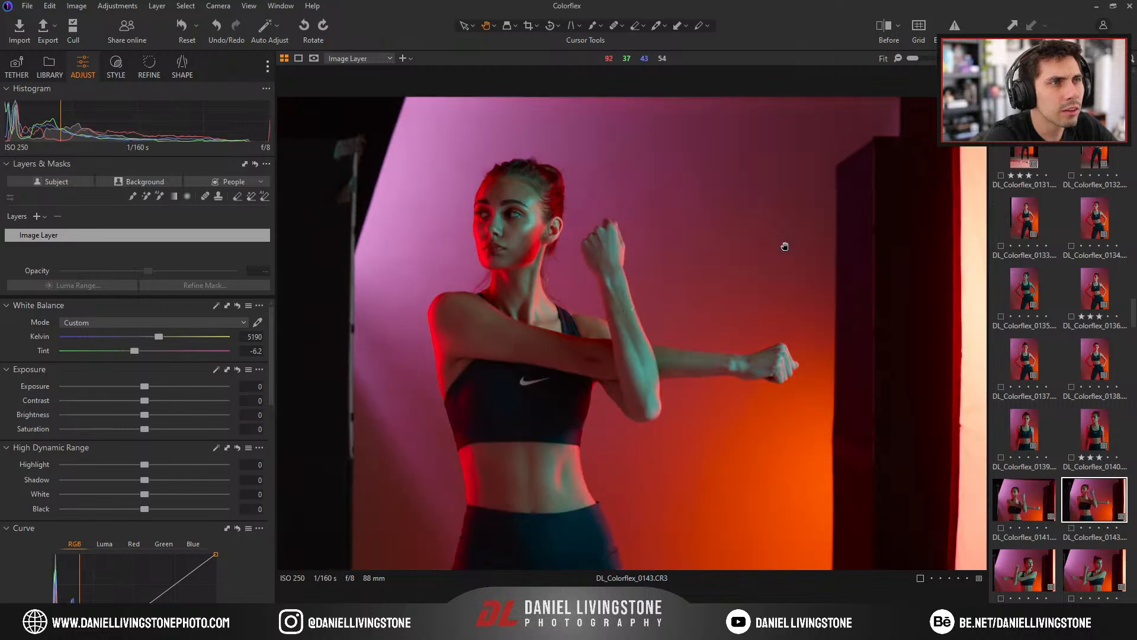
key(Right)
key(Right)
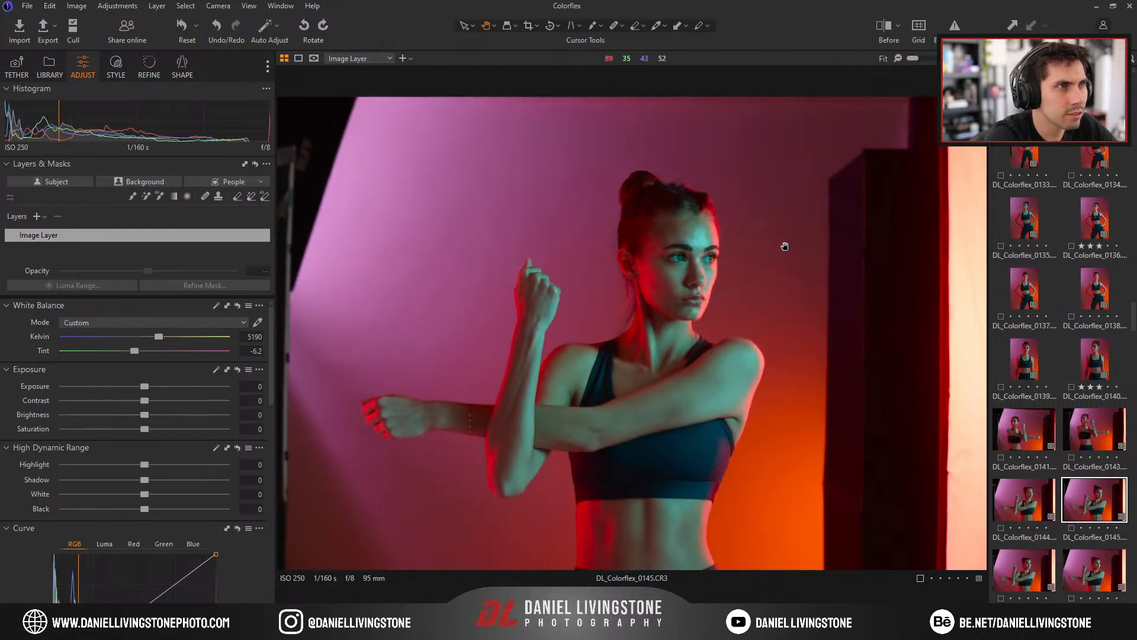
Compare the arm-stretch shots DL_Colorflex_0146 and DL_Colorflex_0147 and give both a three-star rating.
key(3)
key(Right)
key(Left)
key(Right)
key(Left)
key(Right)
key(Left)
key(Right)
key(3)
key(Right)
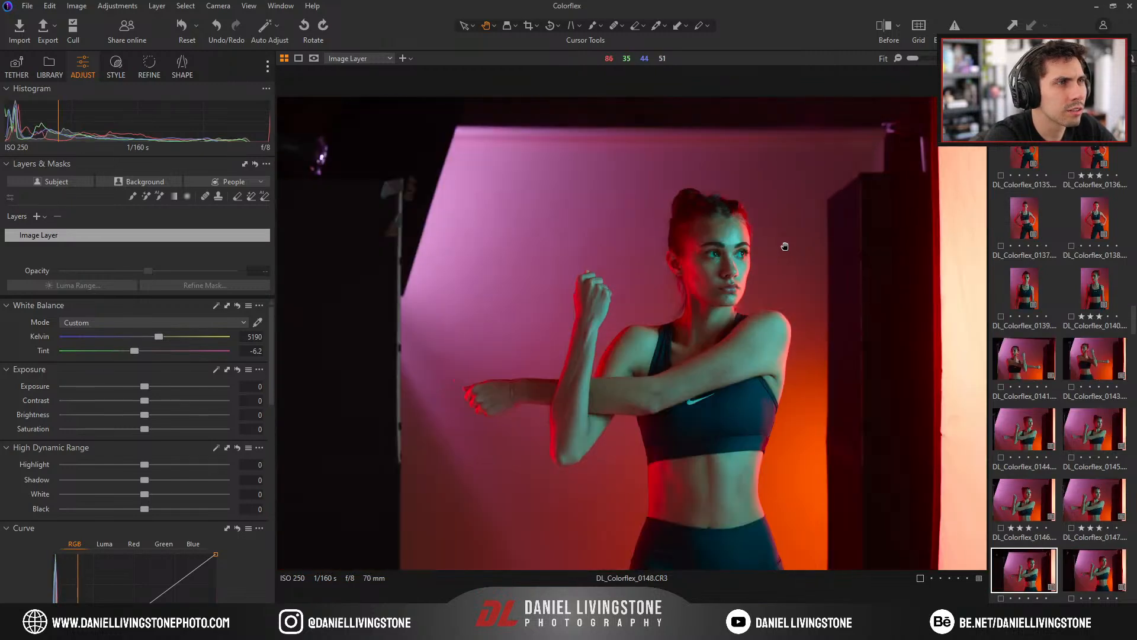
Compare the wider arm-stretch shots from DL_Colorflex_0148 to DL_Colorflex_0152 for pose and framing.
key(Right)
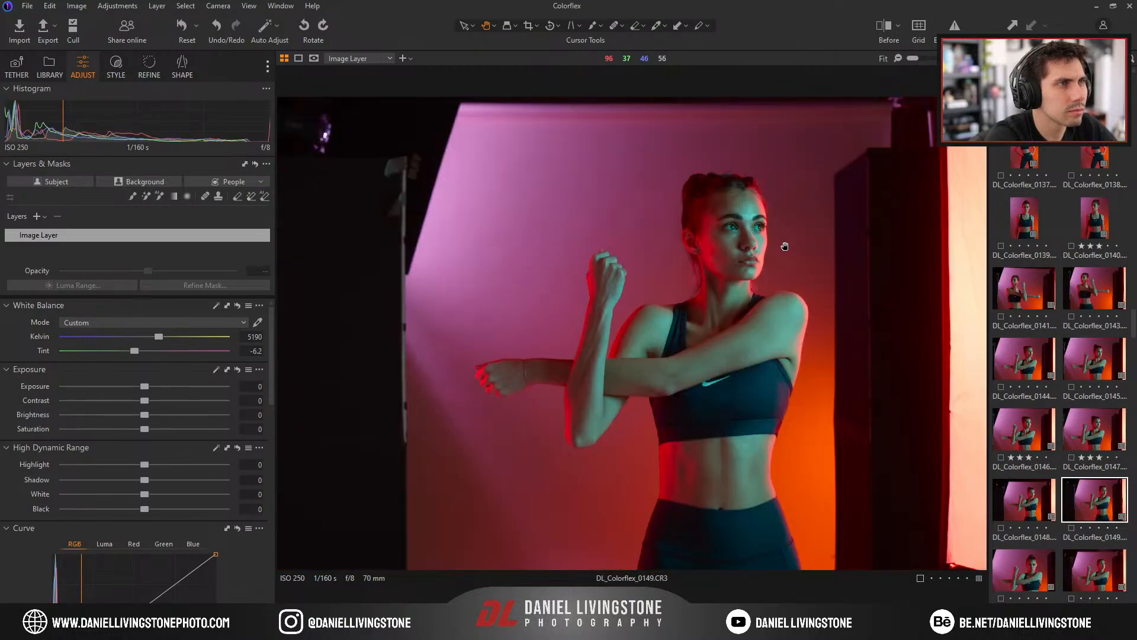
key(Right)
key(Right)
key(Right)
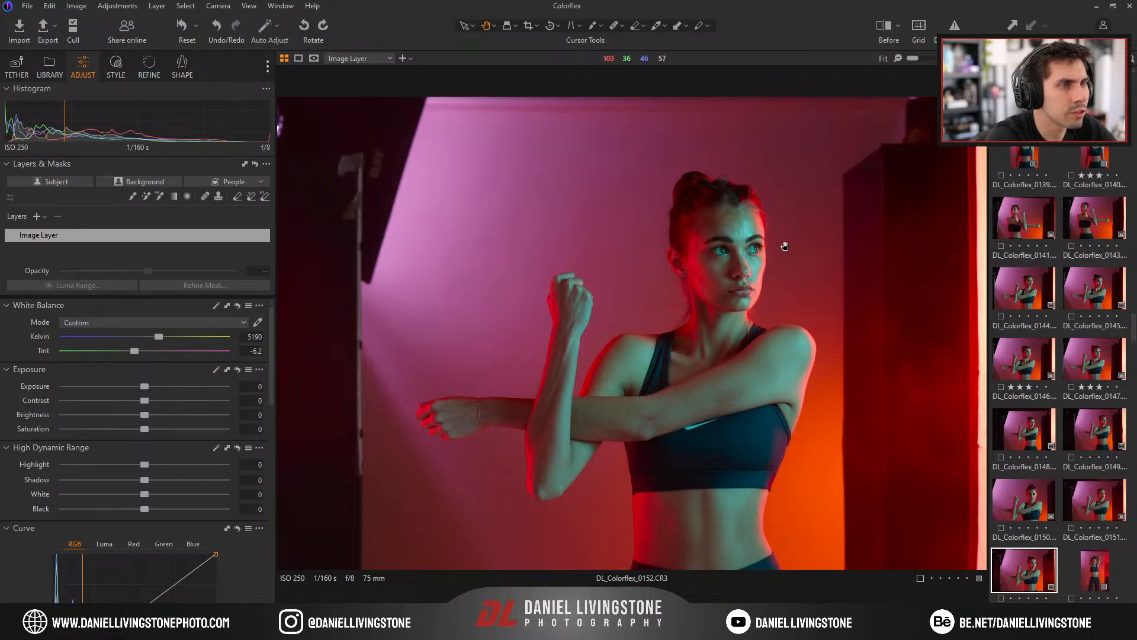
key(Left)
key(Left)
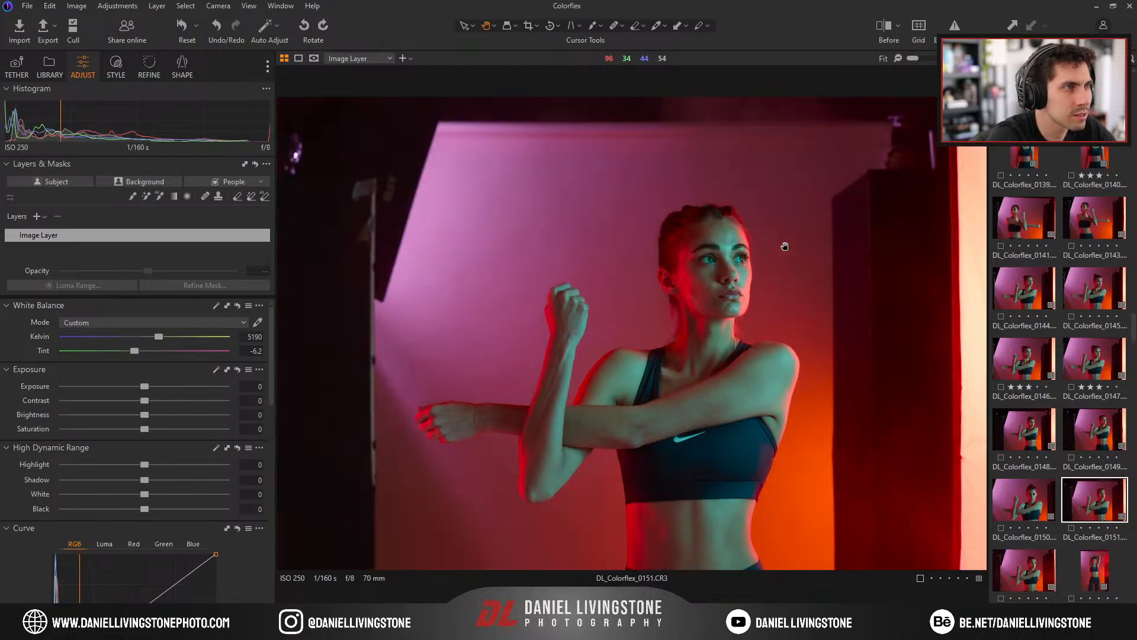
key(Left)
key(Left)
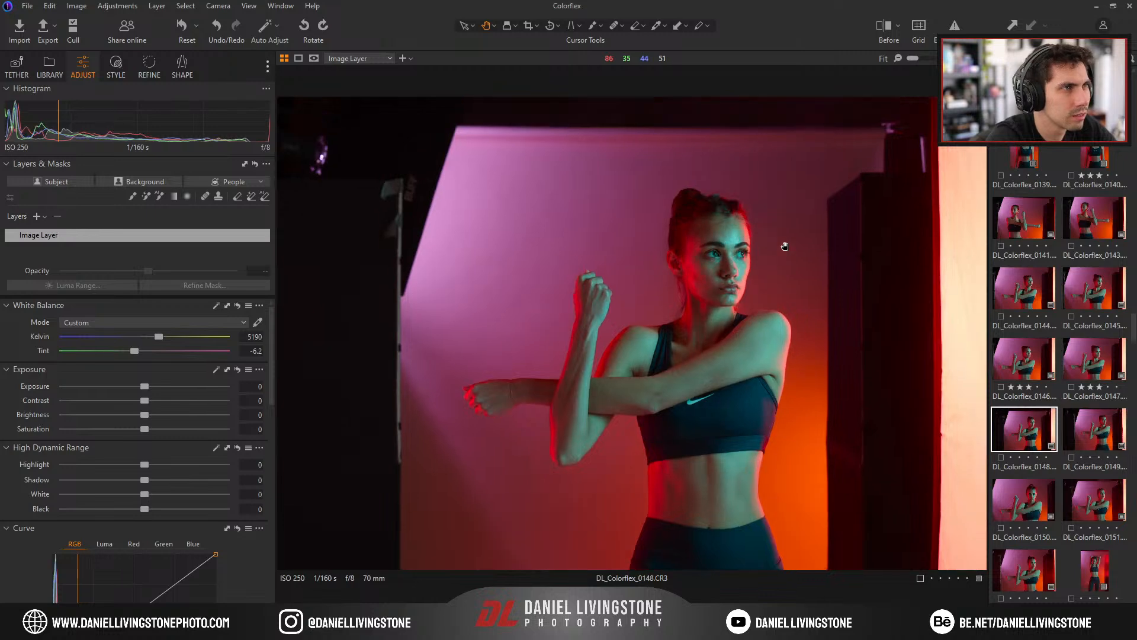
key(Right)
key(Right)
key(Left)
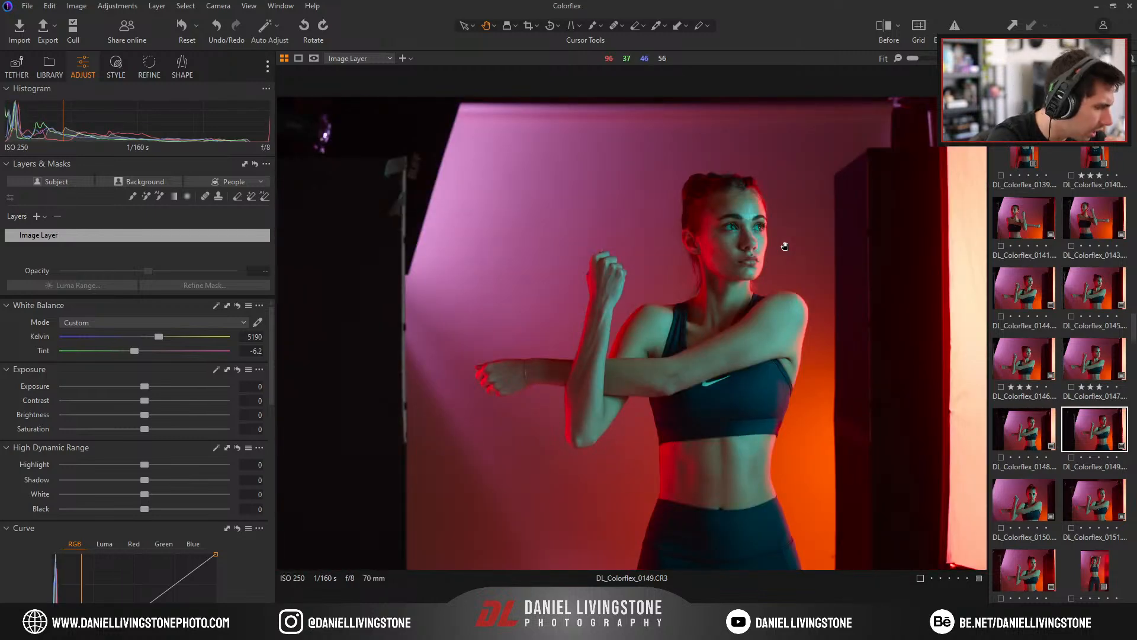
Switch to OBS Studio and put the BRB scene live on the stream.
click(320, 628)
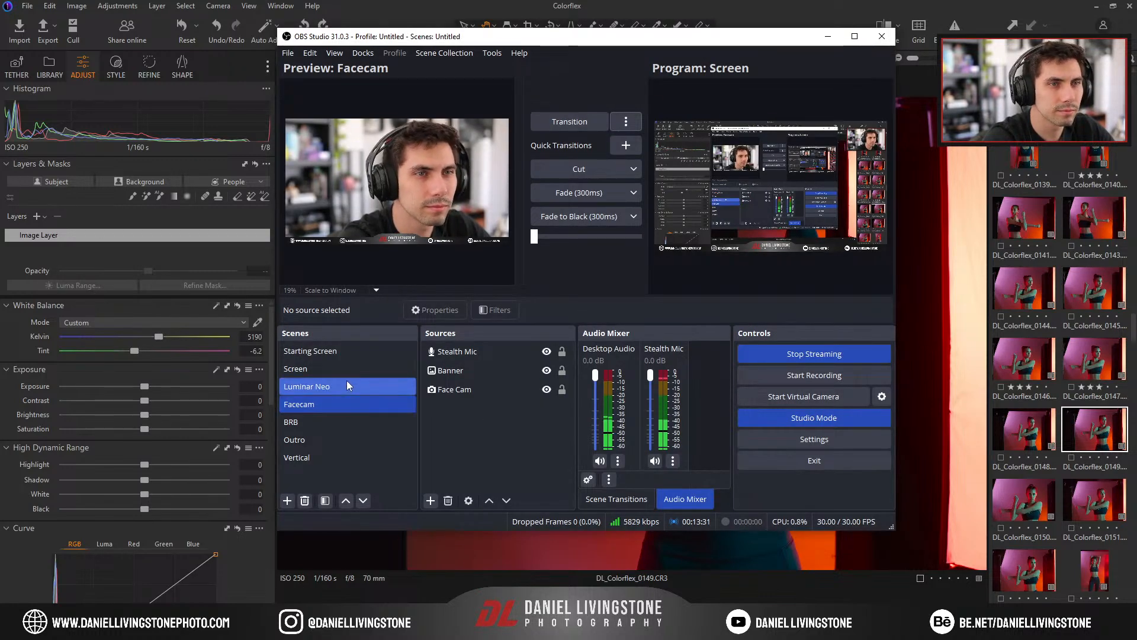
click(343, 421)
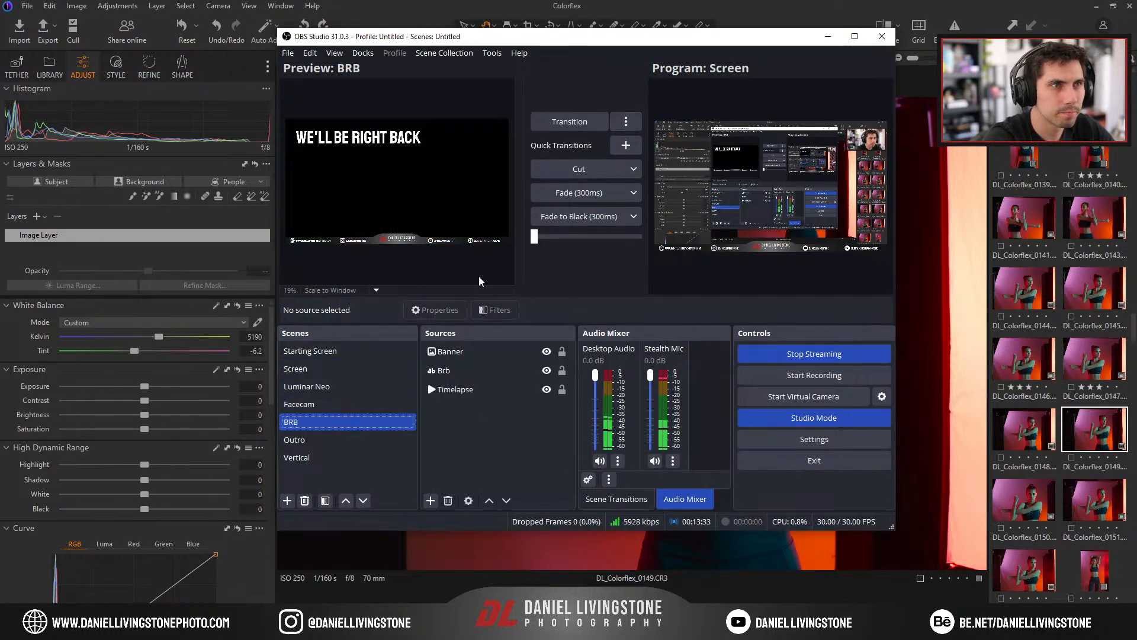
click(570, 122)
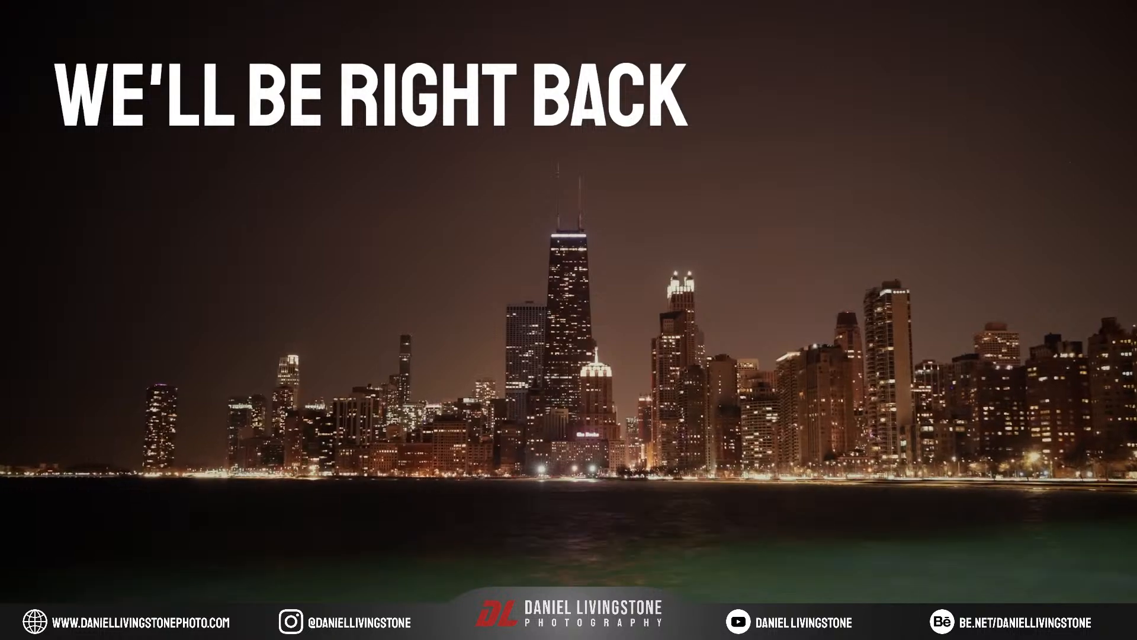
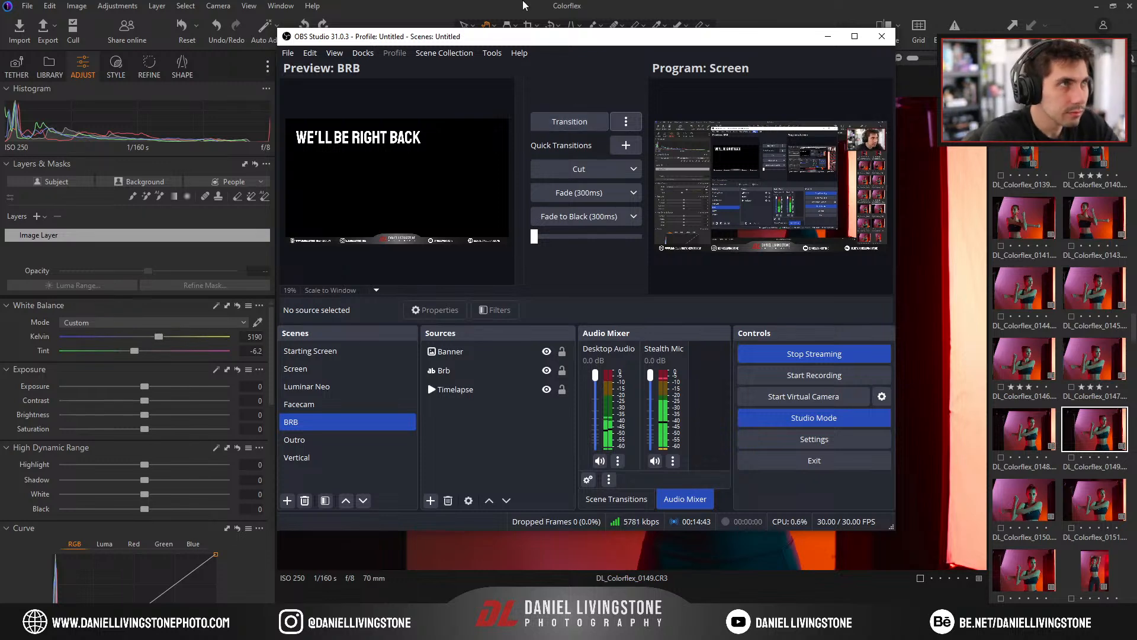
Return to Capture One and compare the arm-stretch shots from DL_Colorflex_0145 to DL_Colorflex_0152 again.
click(572, 6)
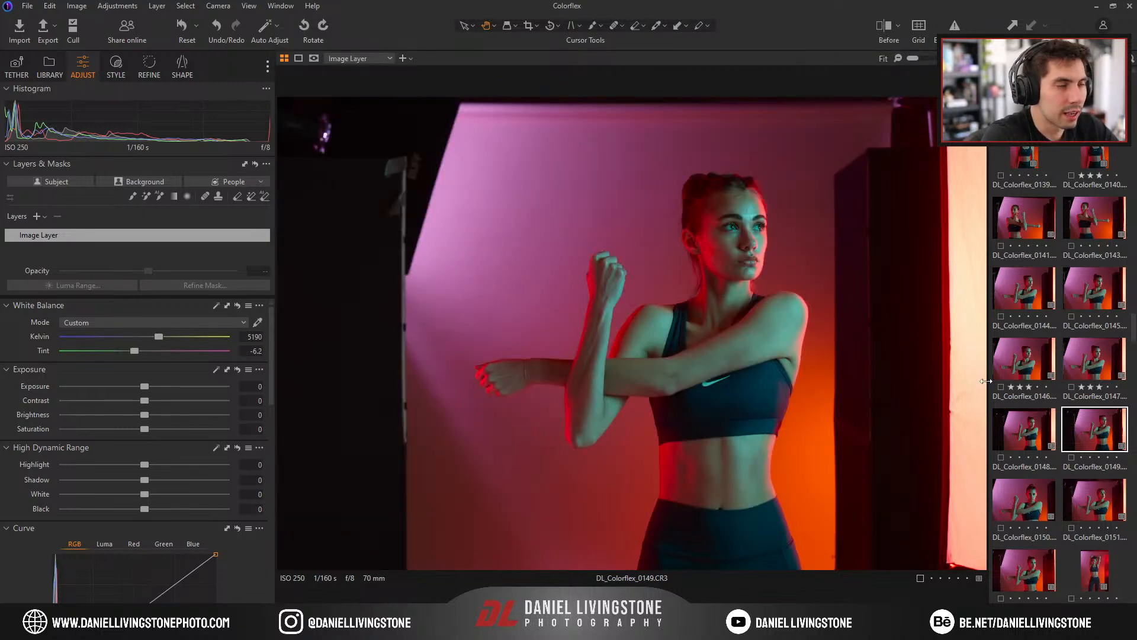
key(Left)
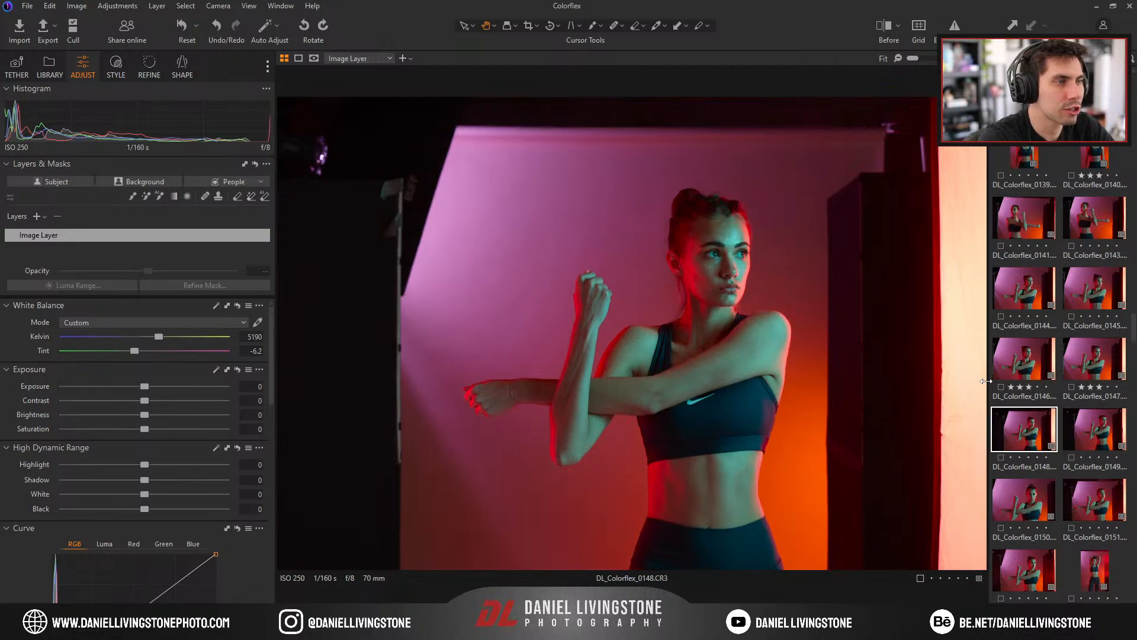
key(Left)
key(Left)
key(Left)
key(Right)
key(Right)
key(Right)
key(Right)
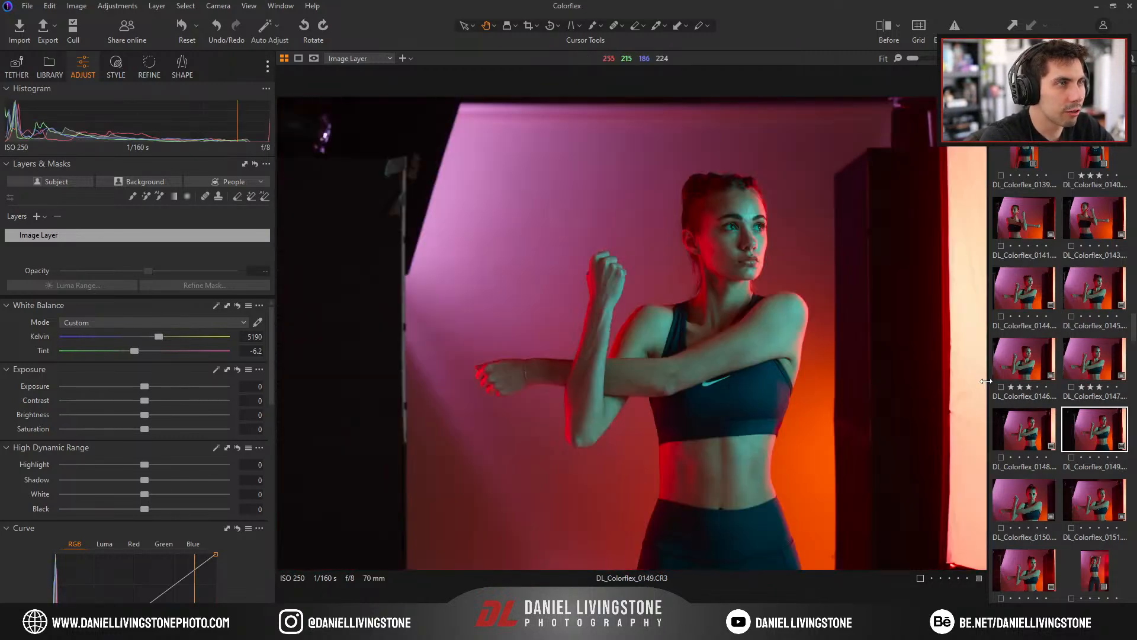
key(Right)
key(Right)
key(Right)
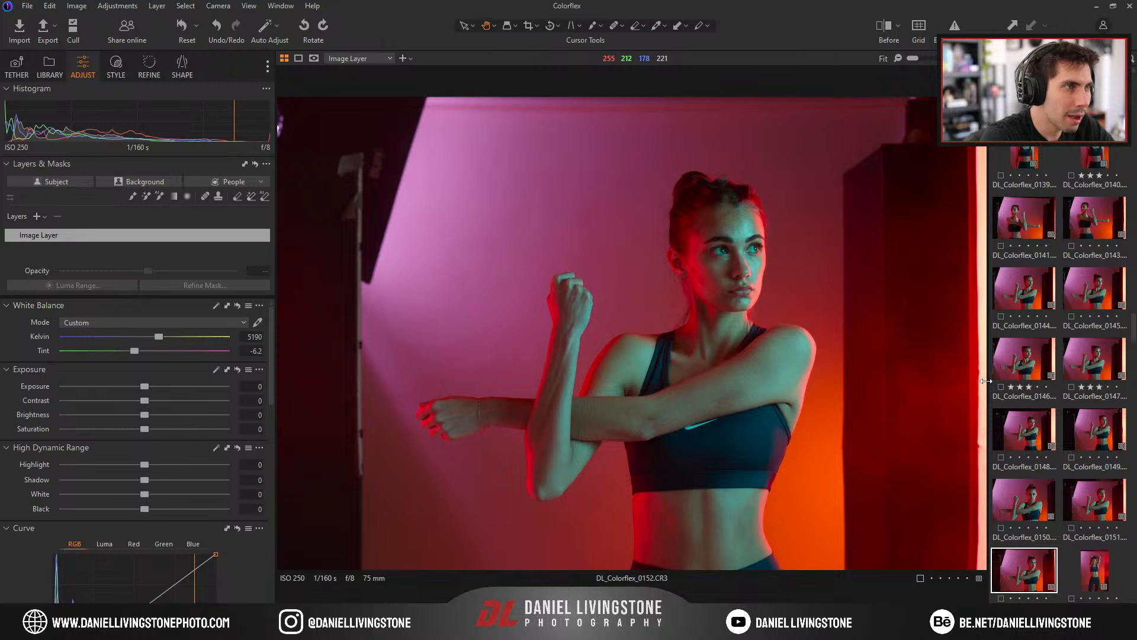
Review the arms-overhead poses from DL_Colorflex_0153 to DL_Colorflex_0157 and give DL_Colorflex_0156 a three-star rating.
key(Right)
key(Right)
key(Right)
key(Left)
key(Right)
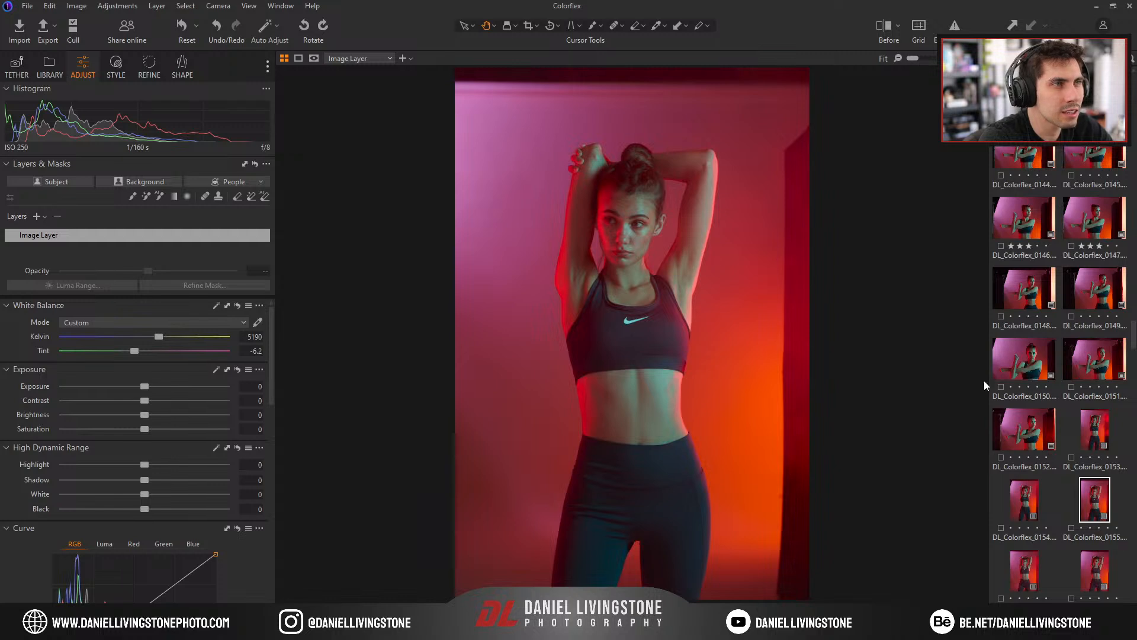
key(Down)
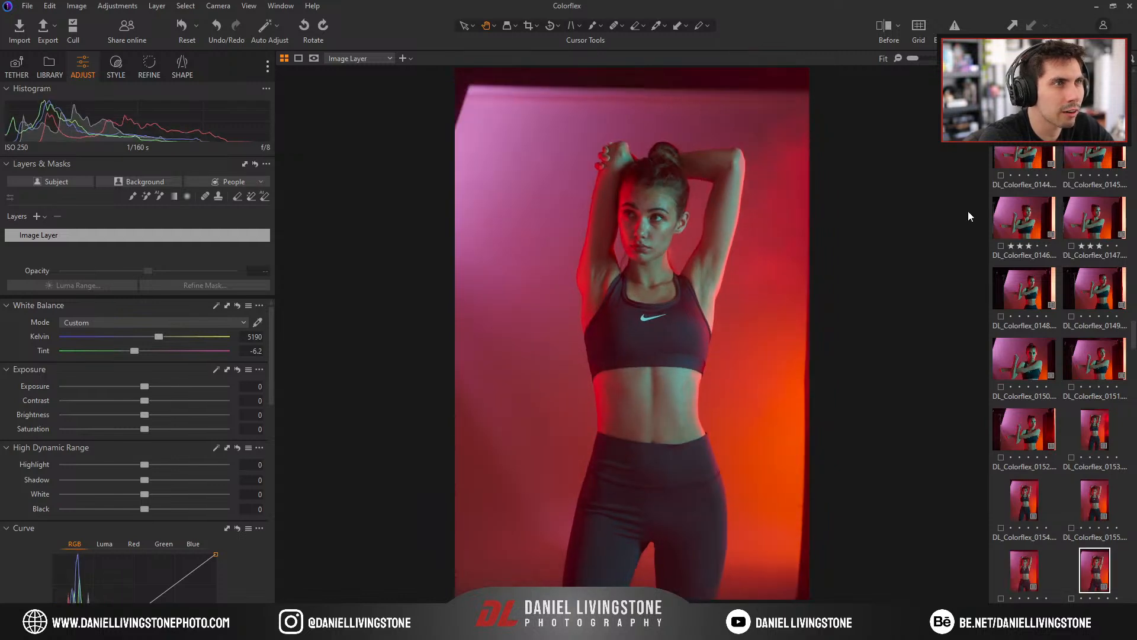
key(Left)
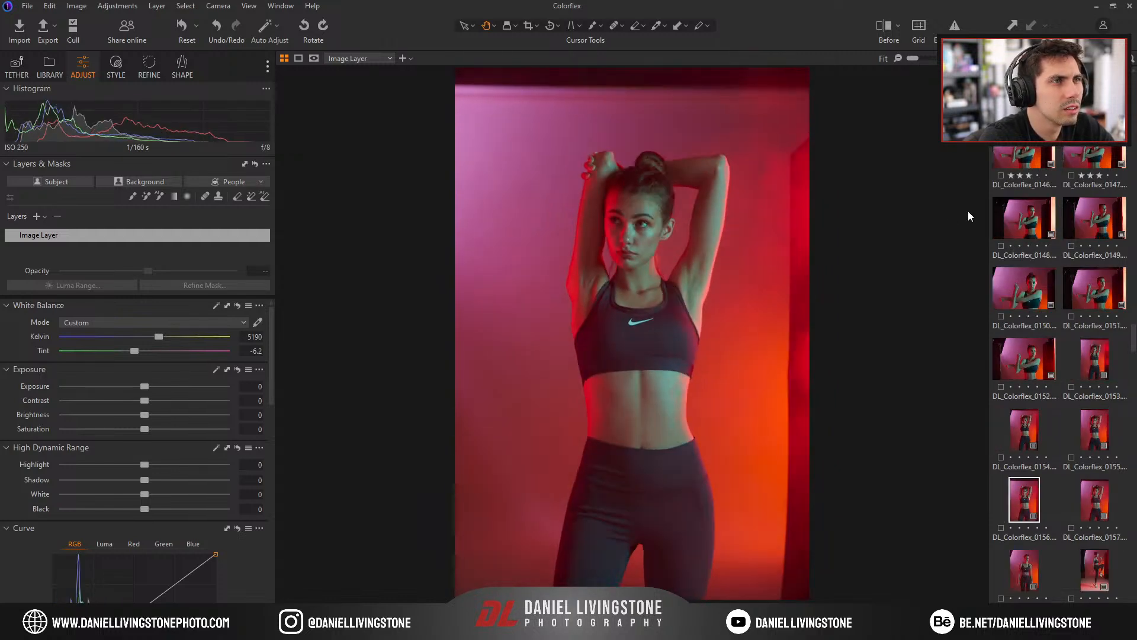
key(Up)
key(Up)
key(Up)
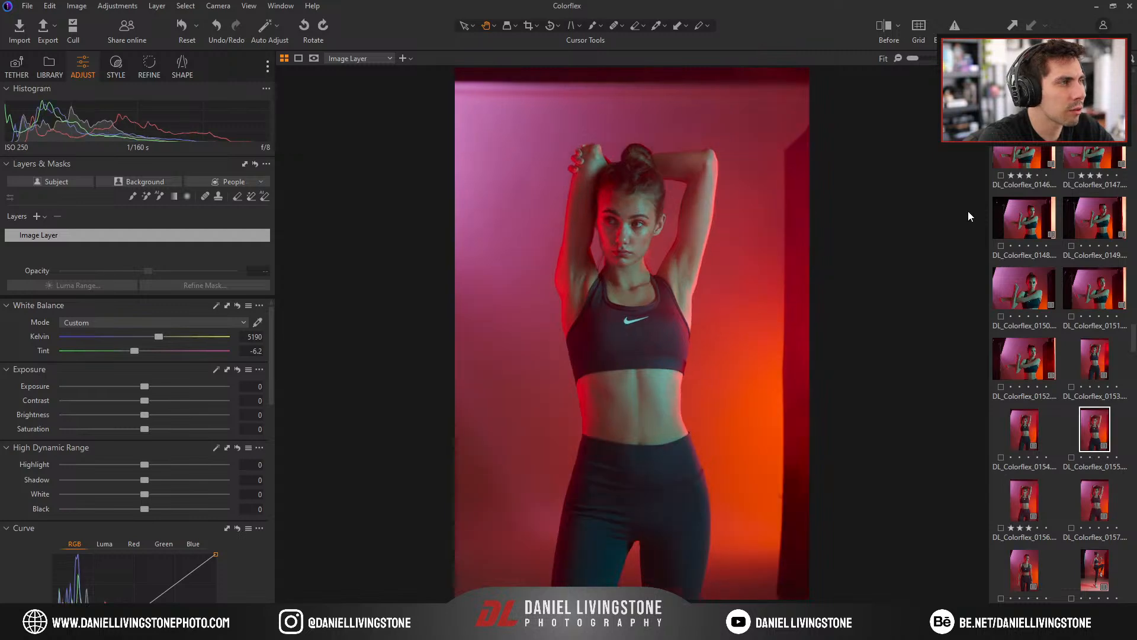
Give the arm-stretch shot DL_Colorflex_0151 a three-star rating and compare it with the shots up to DL_Colorflex_0153.
key(Right)
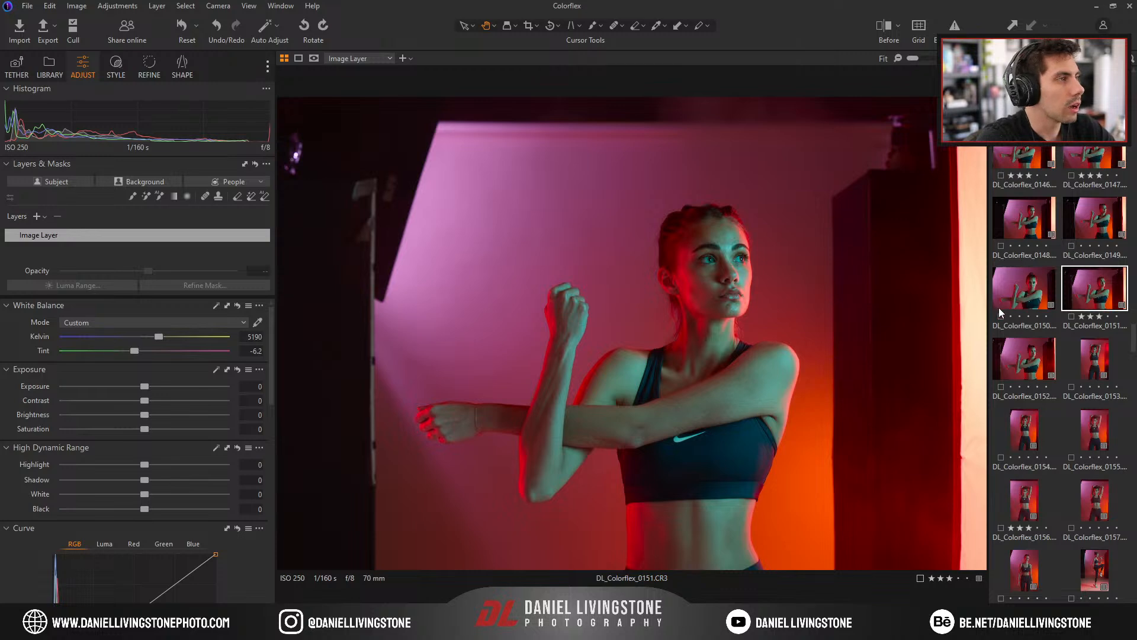
click(1008, 259)
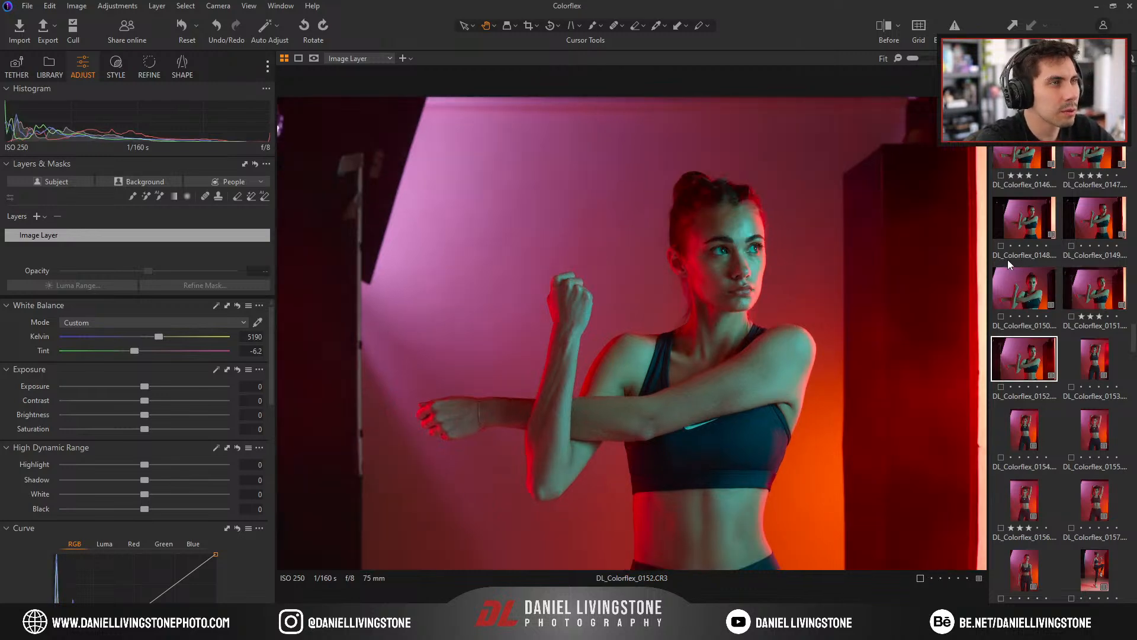
key(Right)
key(Right)
key(Right)
key(Left)
key(Right)
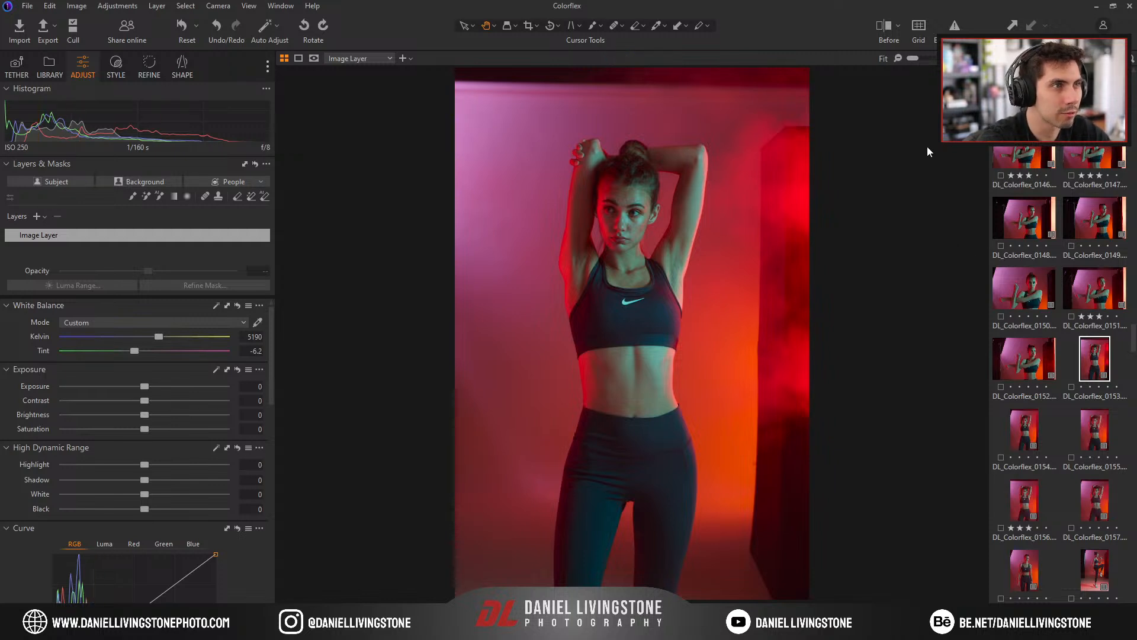
Compare DL_Colorflex_0151 with DL_Colorflex_0152, give DL_Colorflex_0152 a three-star rating and clear the rating of DL_Colorflex_0151.
key(Left)
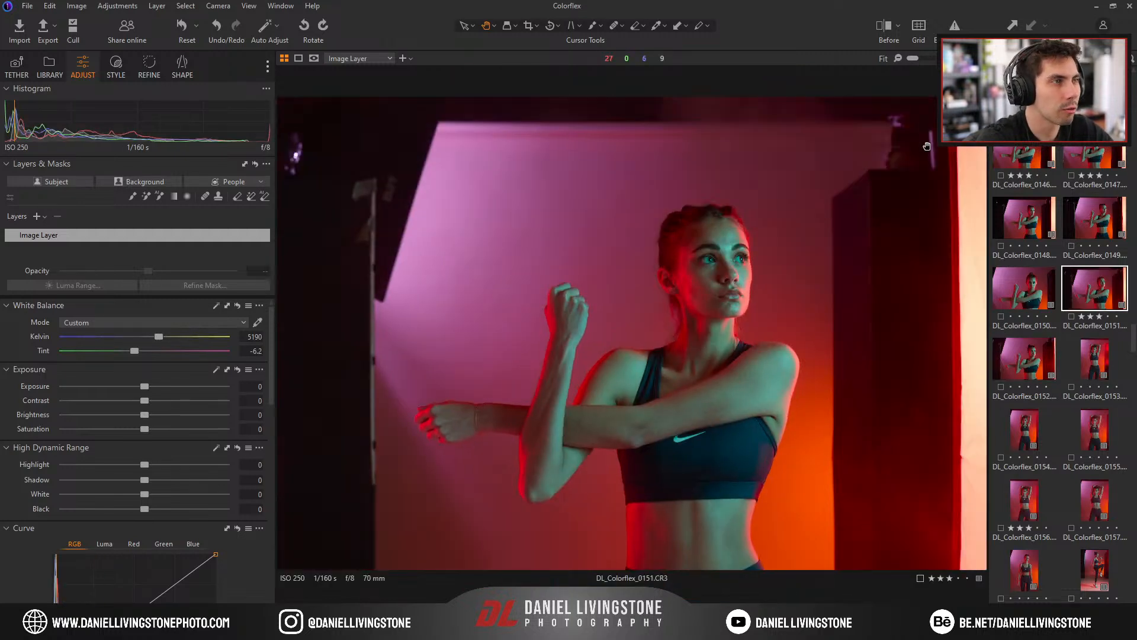
key(Left)
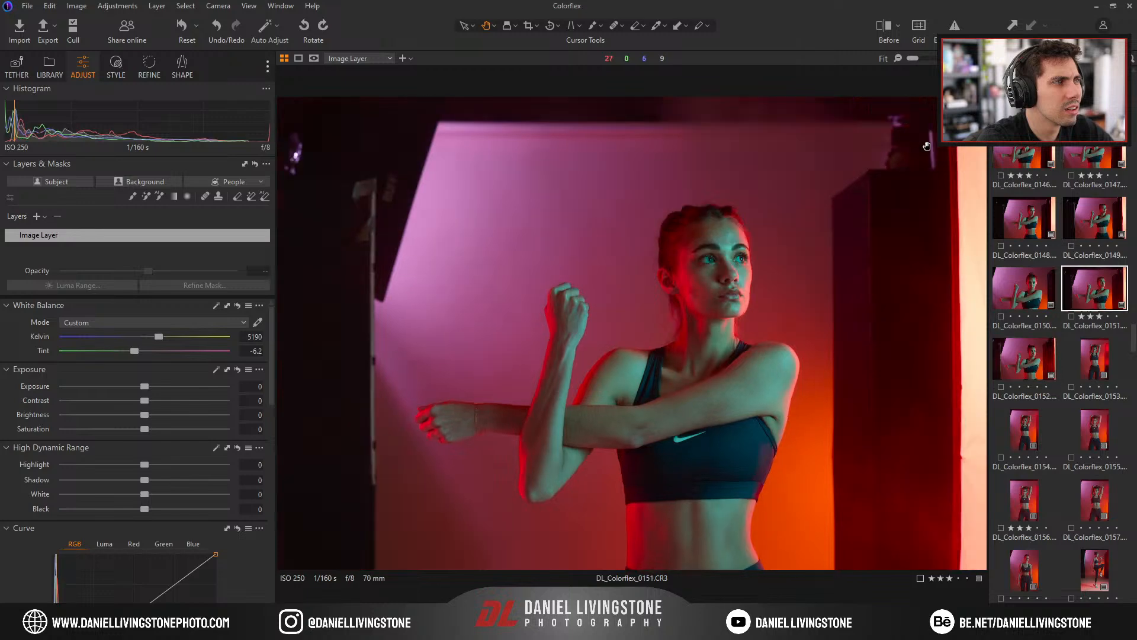
key(Right)
key(Left)
key(Right)
key(Left)
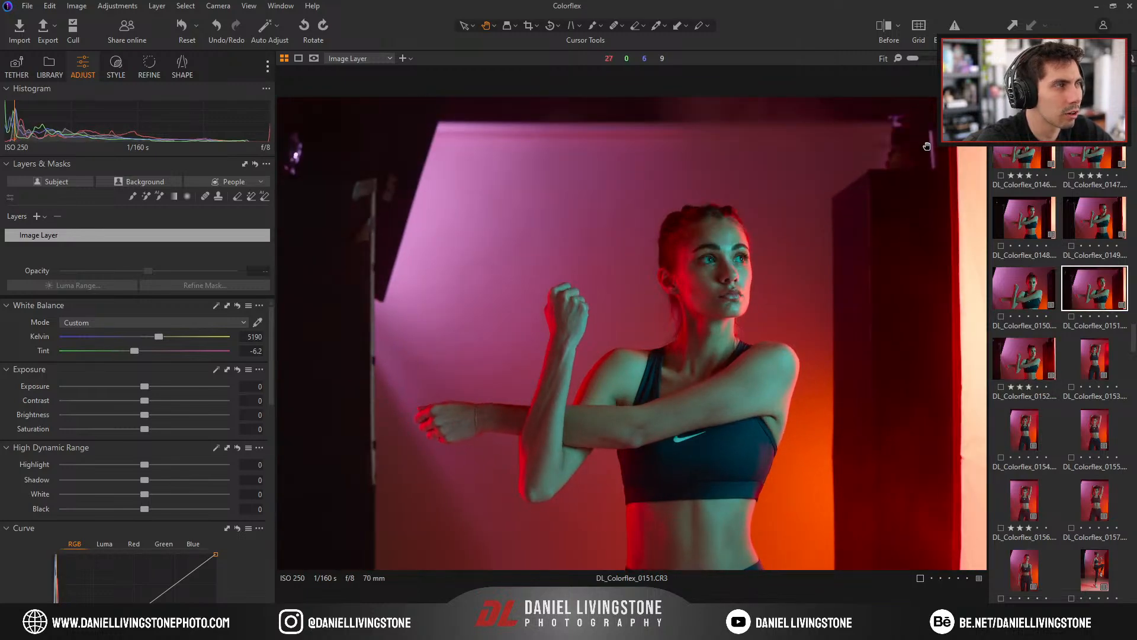
Review the arms-overhead shots after DL_Colorflex_0152 and continue to the smiling standing shot, DL_Colorflex_0158.
key(Right)
key(Right)
key(Right)
key(Right)
key(Right)
key(Right)
key(Right)
key(Right)
key(Right)
key(Right)
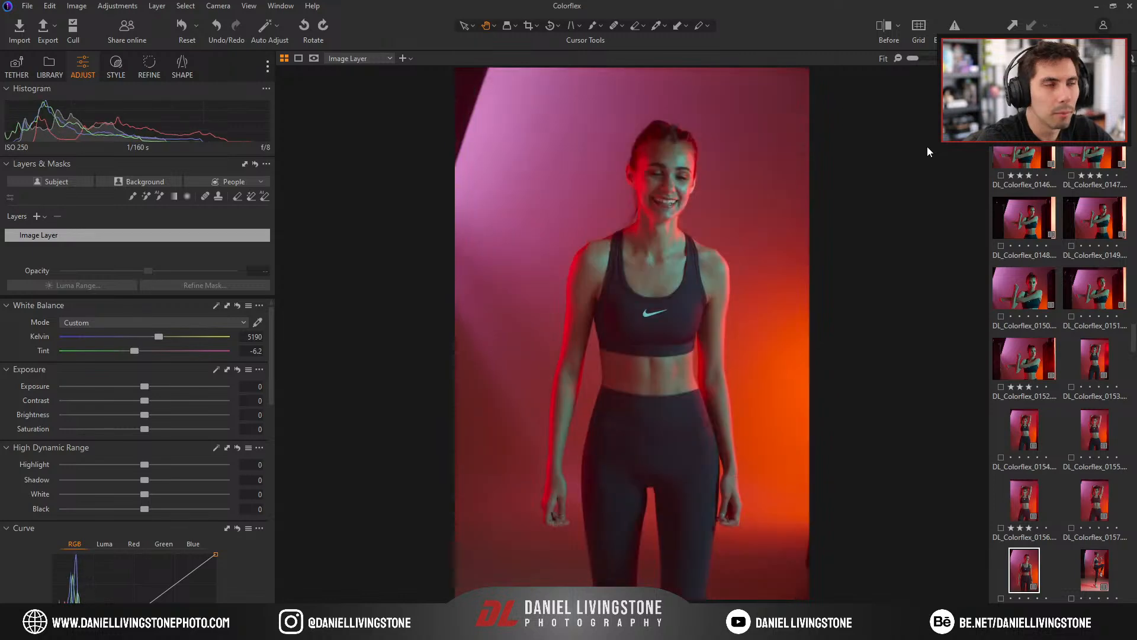
Review the full-length raised-knee running poses from DL_Colorflex_0159 to DL_Colorflex_0166.
key(Right)
key(Right)
key(Right)
key(Right)
key(Right)
key(Right)
key(Right)
key(Right)
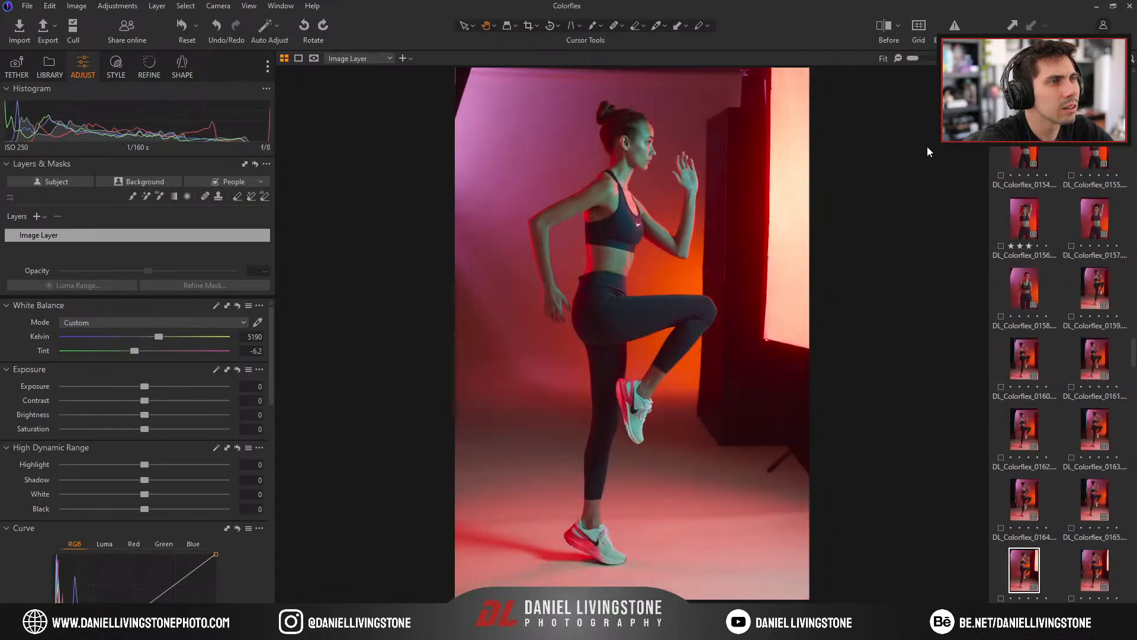
Give the open-shirt shot DL_Colorflex_0172 a three-star rating and review the neighbouring open-shirt poses around DL_Colorflex_0175.
key(Right)
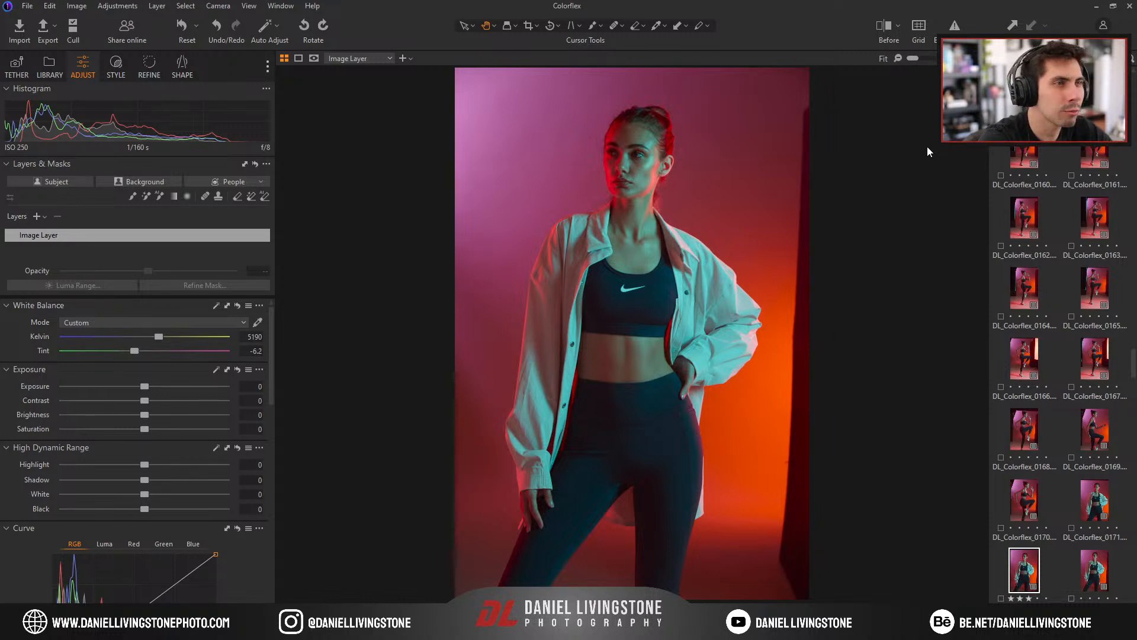
key(Right)
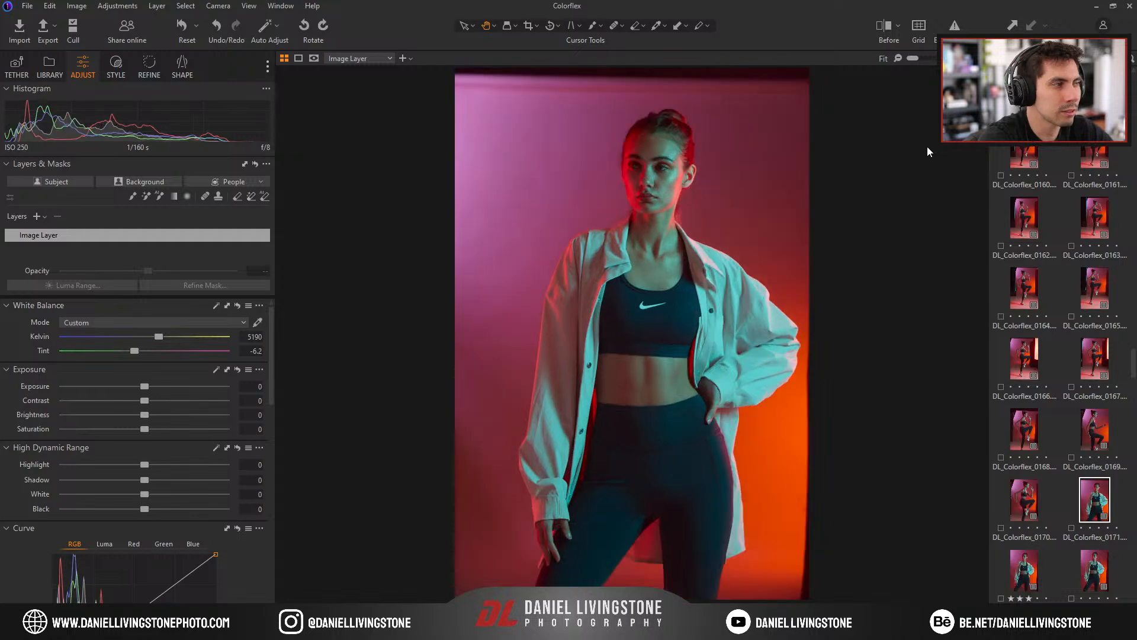
key(Right)
key(Right)
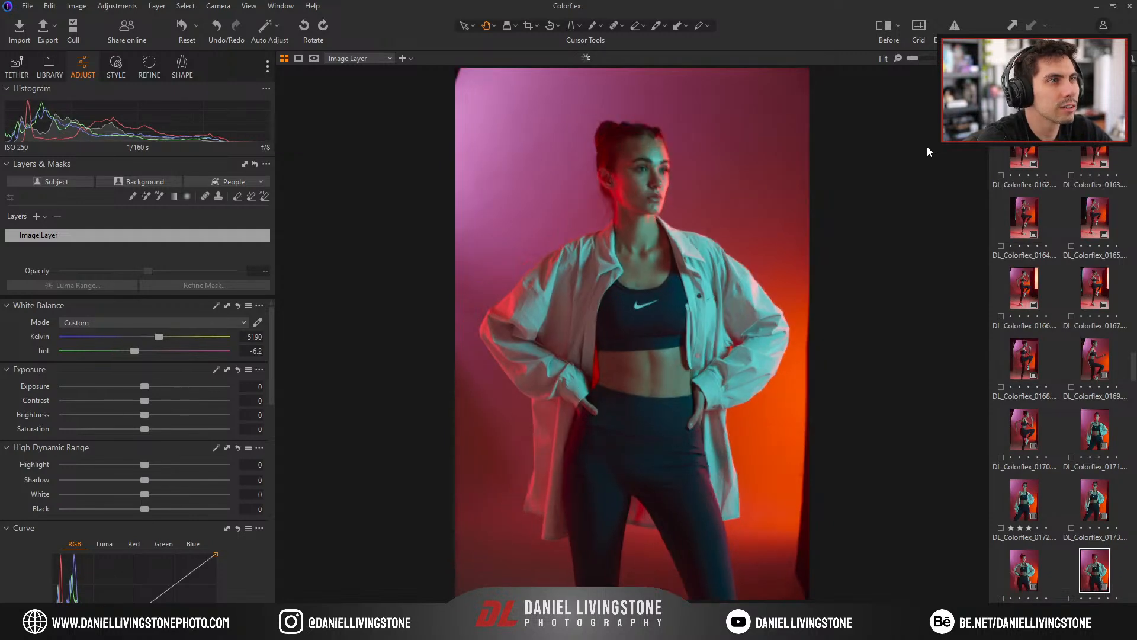
key(Right)
key(Left)
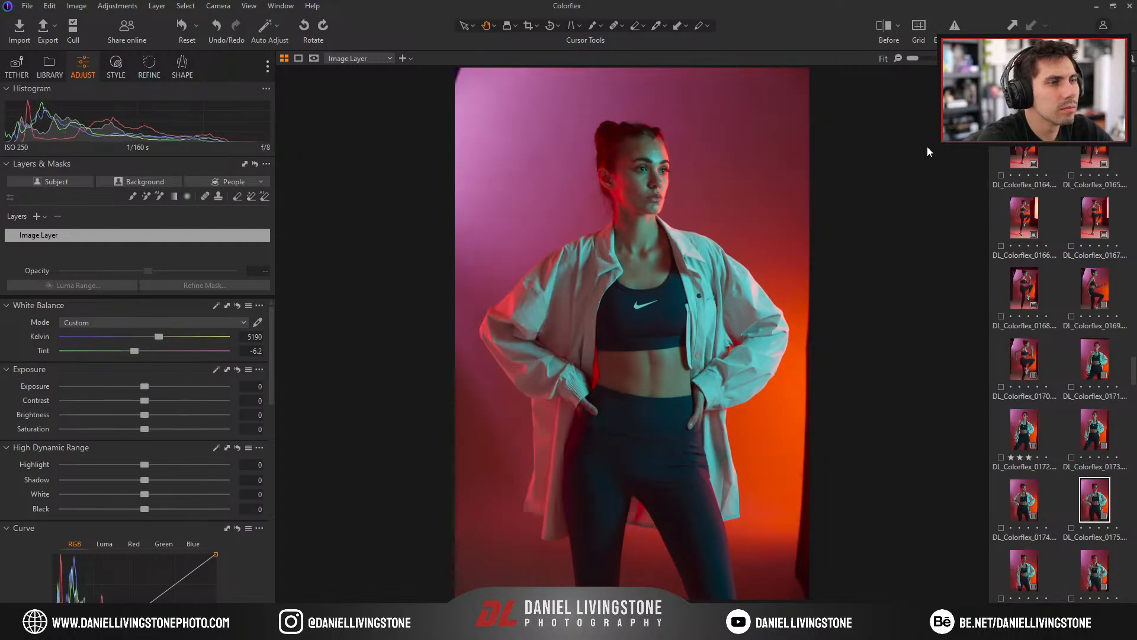
Give the hands-on-hips shot DL_Colorflex_0175 a three-star rating and review the following open-shirt poses through DL_Colorflex_0180.
key(Right)
key(Right)
key(Right)
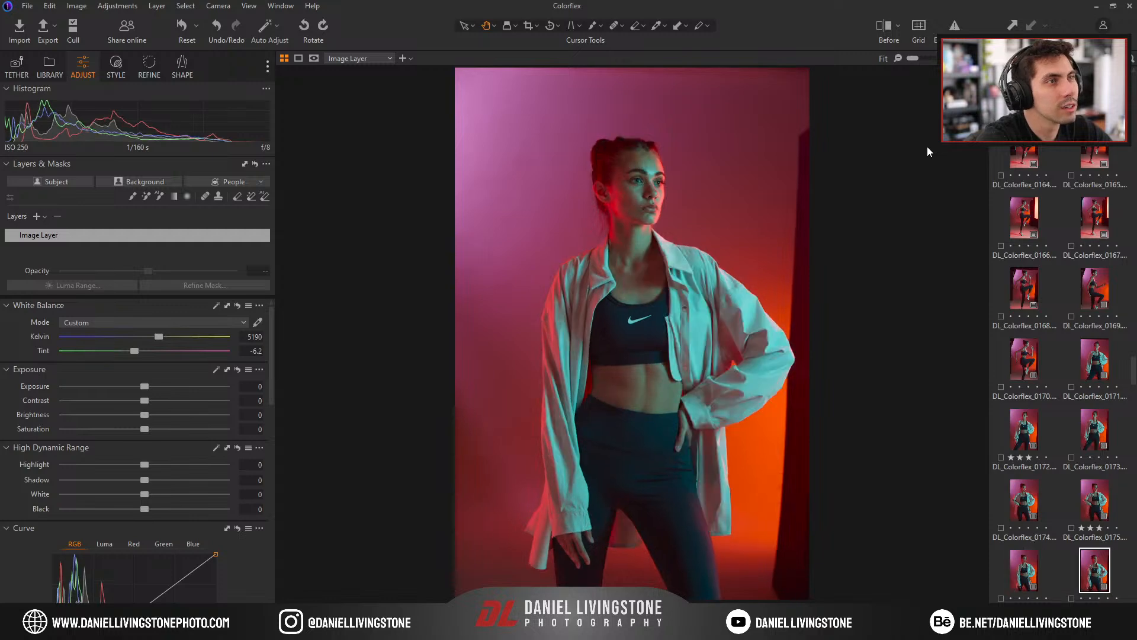
key(Right)
key(Right)
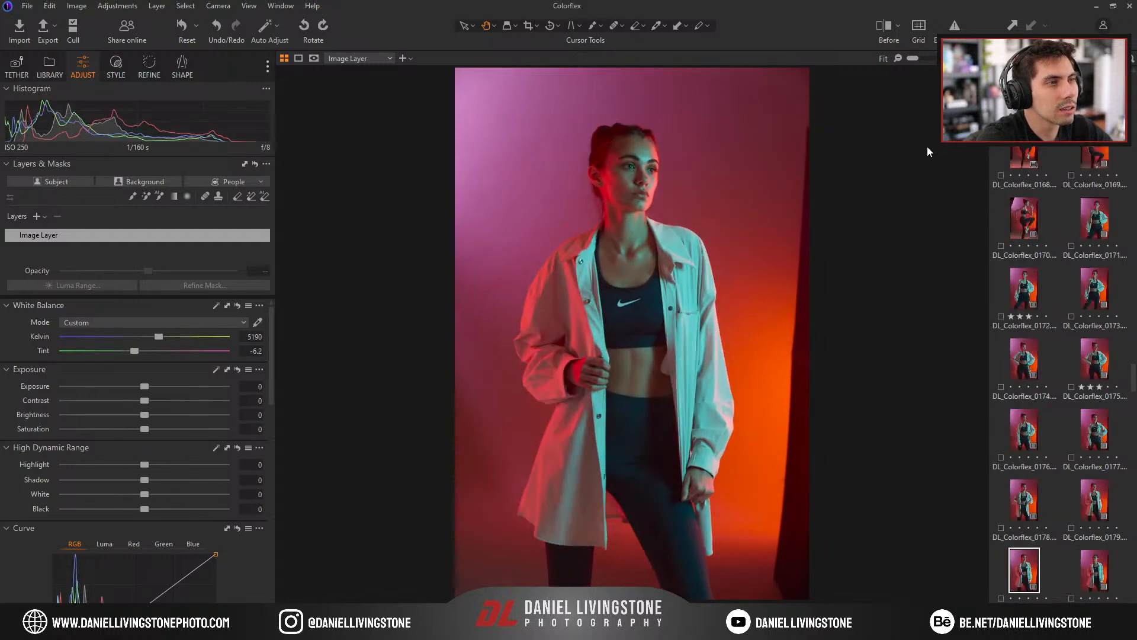
Give DL_Colorflex_0182, the shot with the shirt held open at the shoulders, a three-star rating.
key(Right)
key(Right)
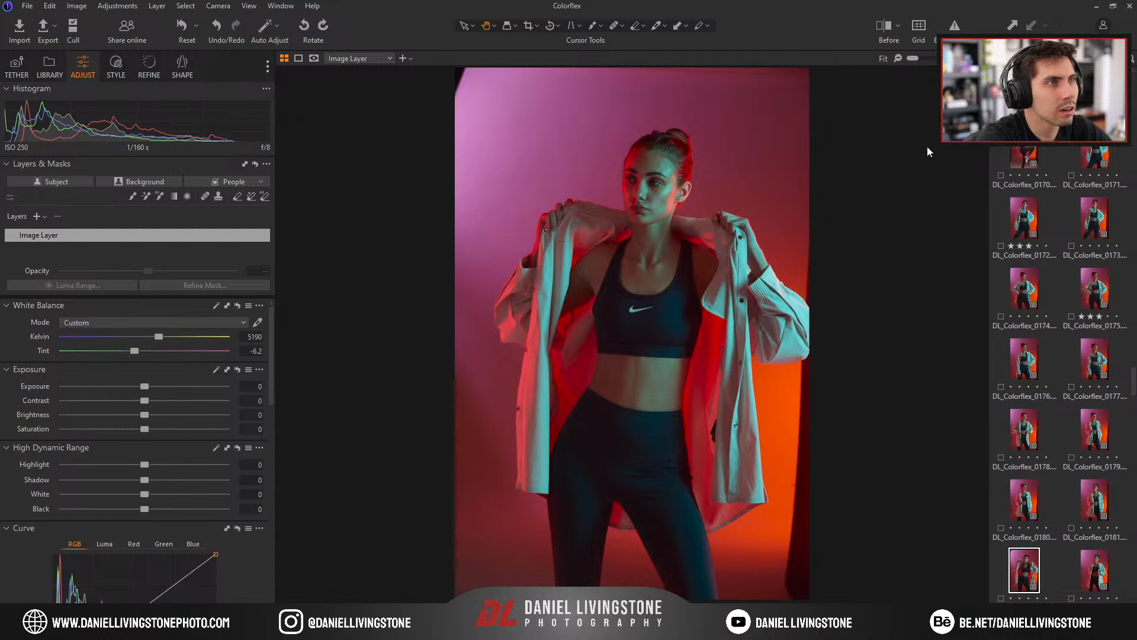
key(3)
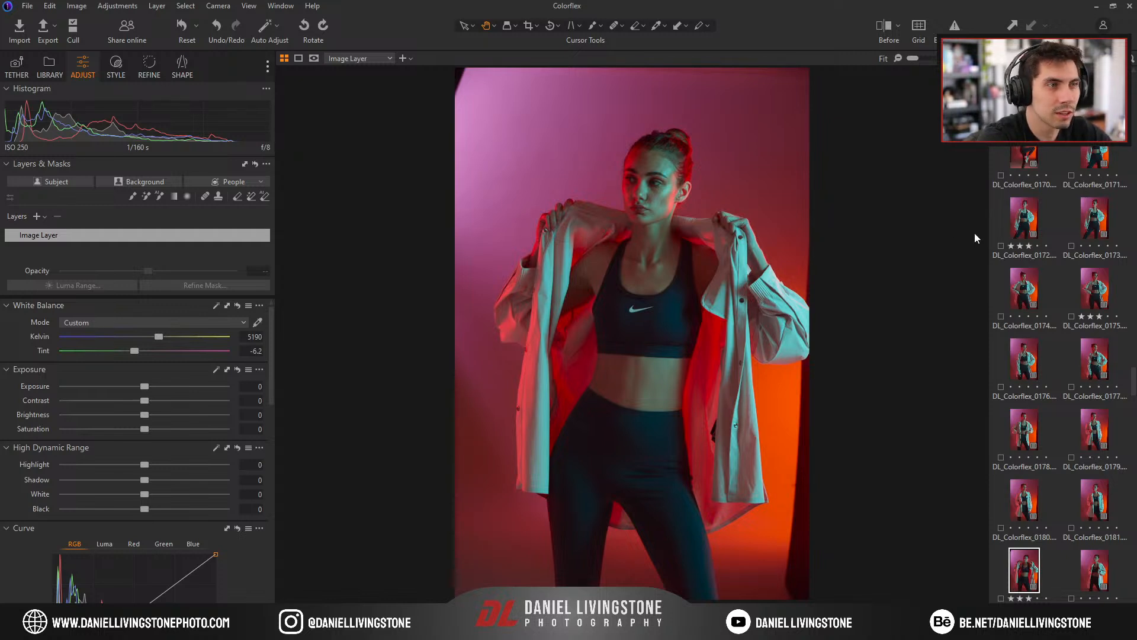
Review DL_Colorflex_0183 to DL_Colorflex_0185 and give the looking-down shot DL_Colorflex_0184 a three-star rating.
key(Right)
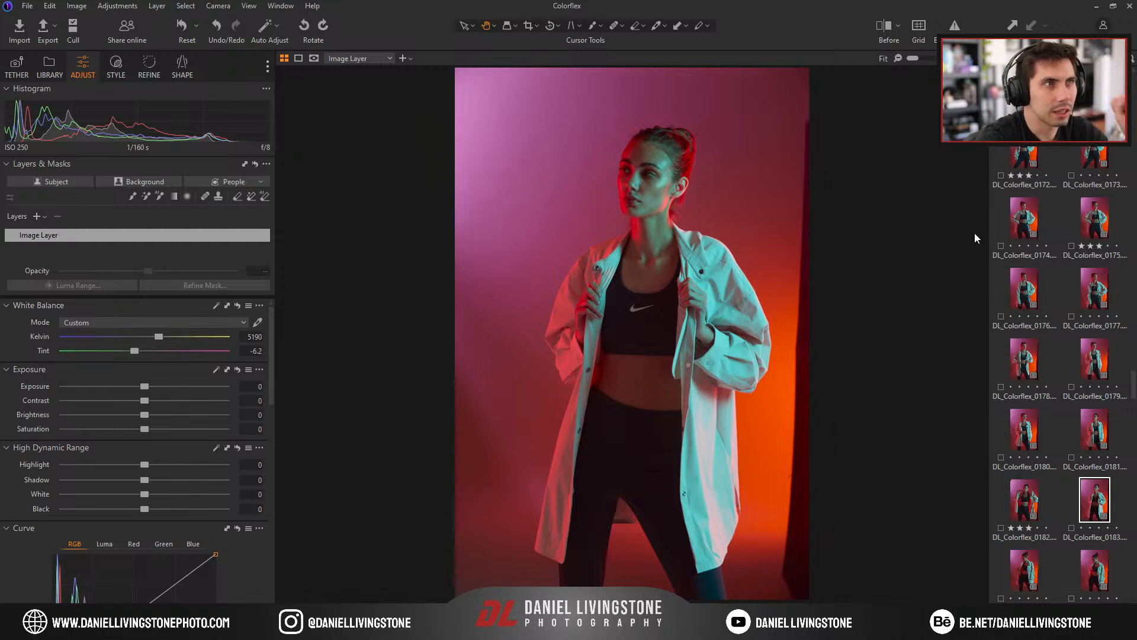
key(Right)
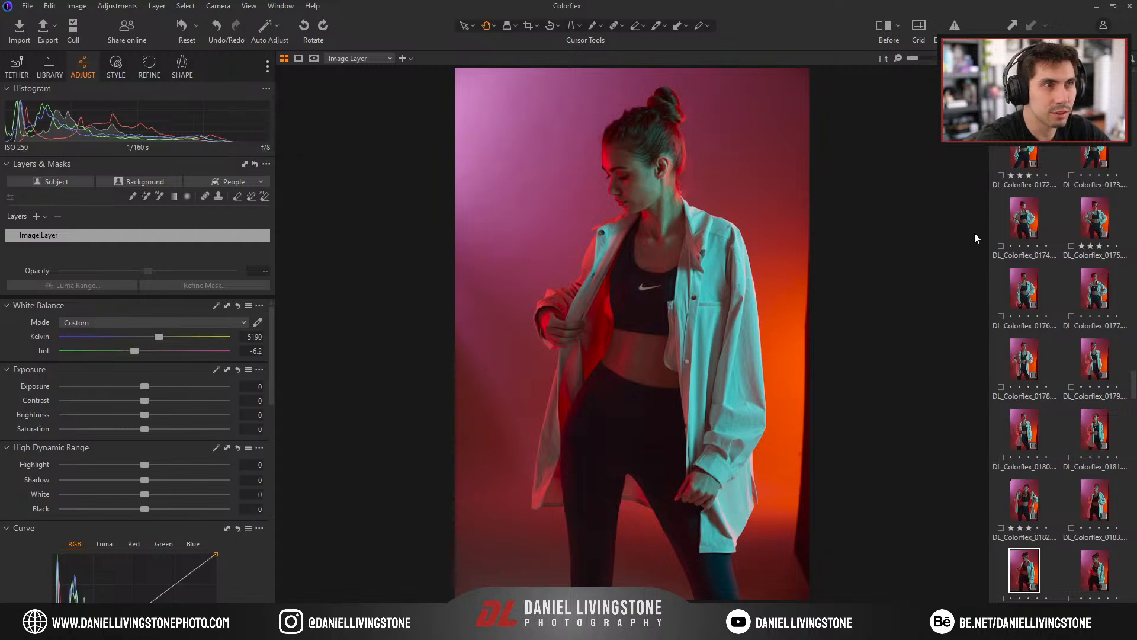
key(Right)
key(Left)
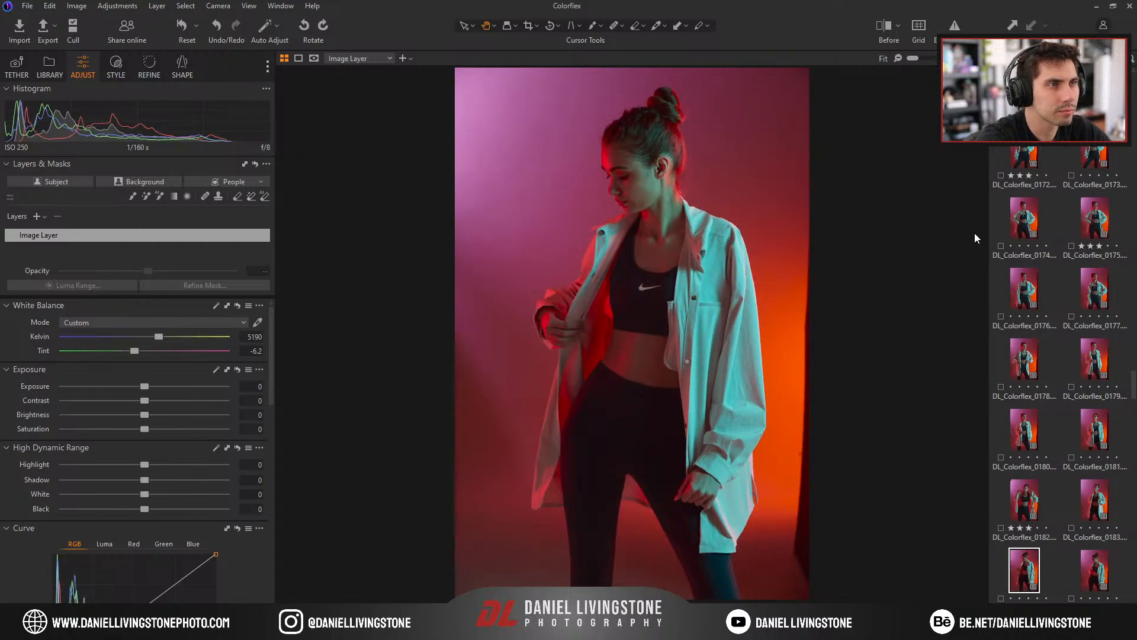
Go back to compare DL_Colorflex_0176 with DL_Colorflex_0177, give DL_Colorflex_0176 a three-star rating and leave DL_Colorflex_0177 unrated.
key(Up)
key(Up)
key(Up)
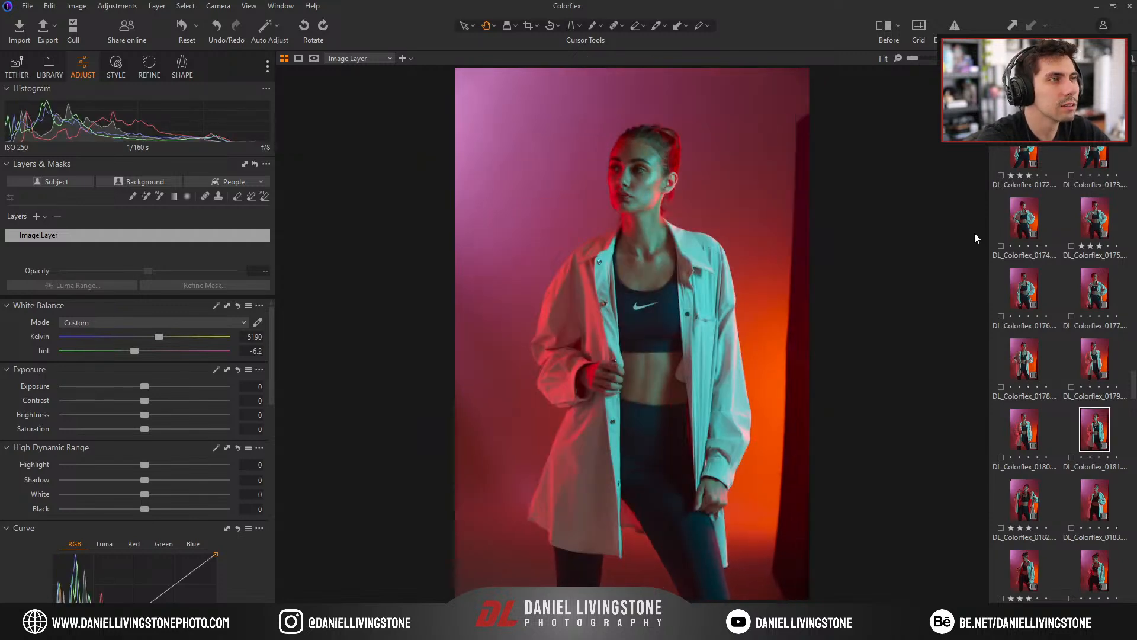
key(Left)
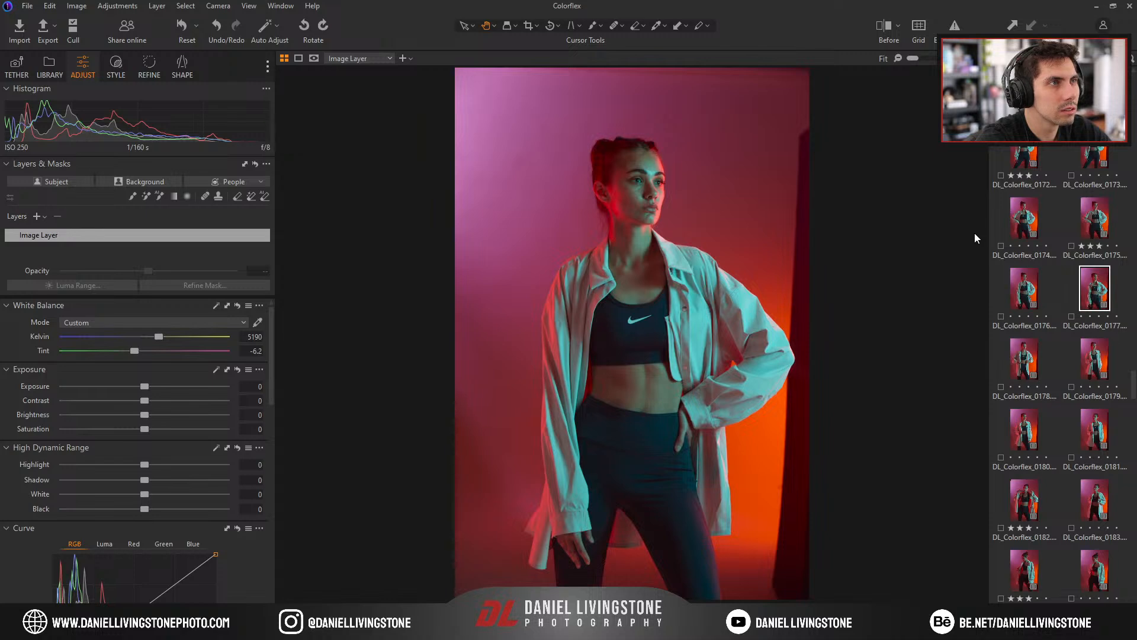
key(Left)
key(Right)
key(Left)
key(Right)
key(Left)
key(Right)
key(Left)
key(Right)
key(Left)
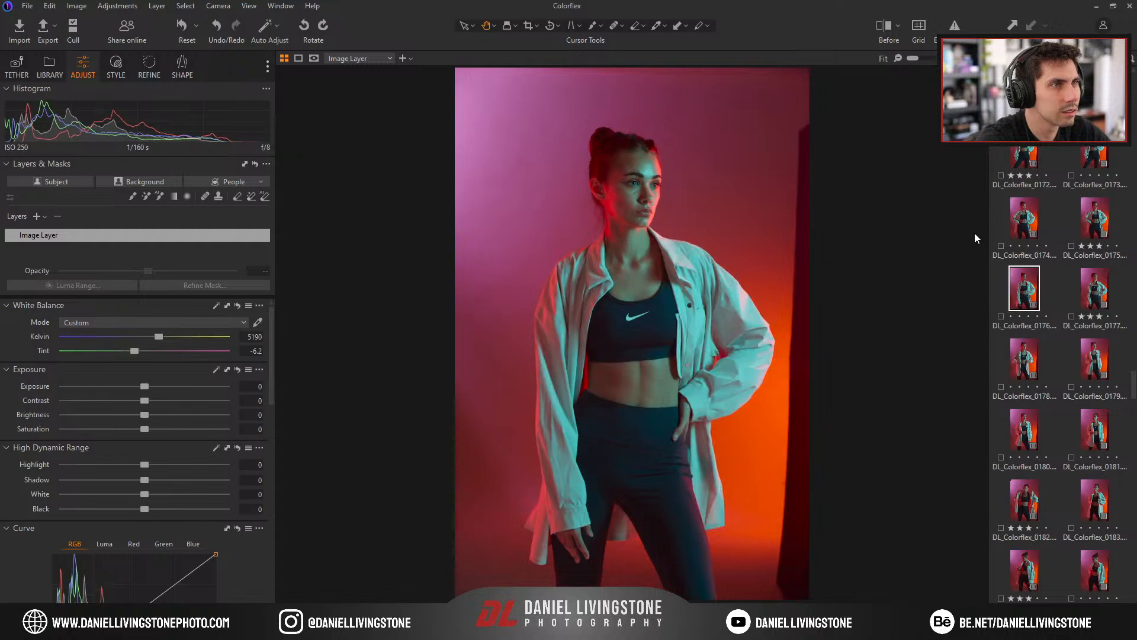
key(Right)
key(Left)
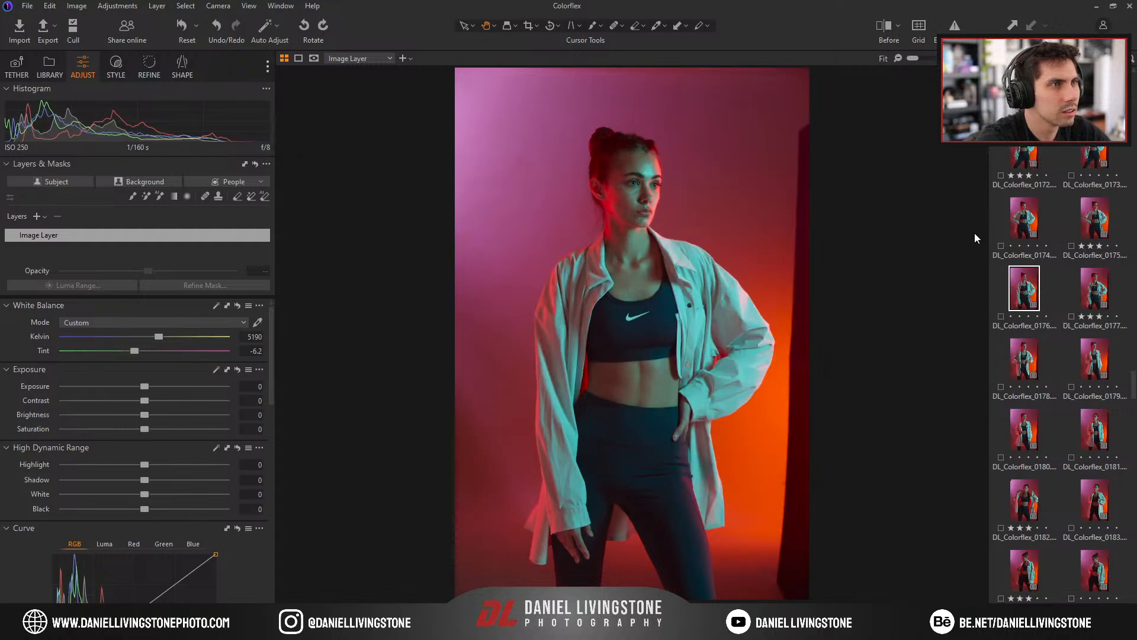
key(Right)
key(Left)
key(3)
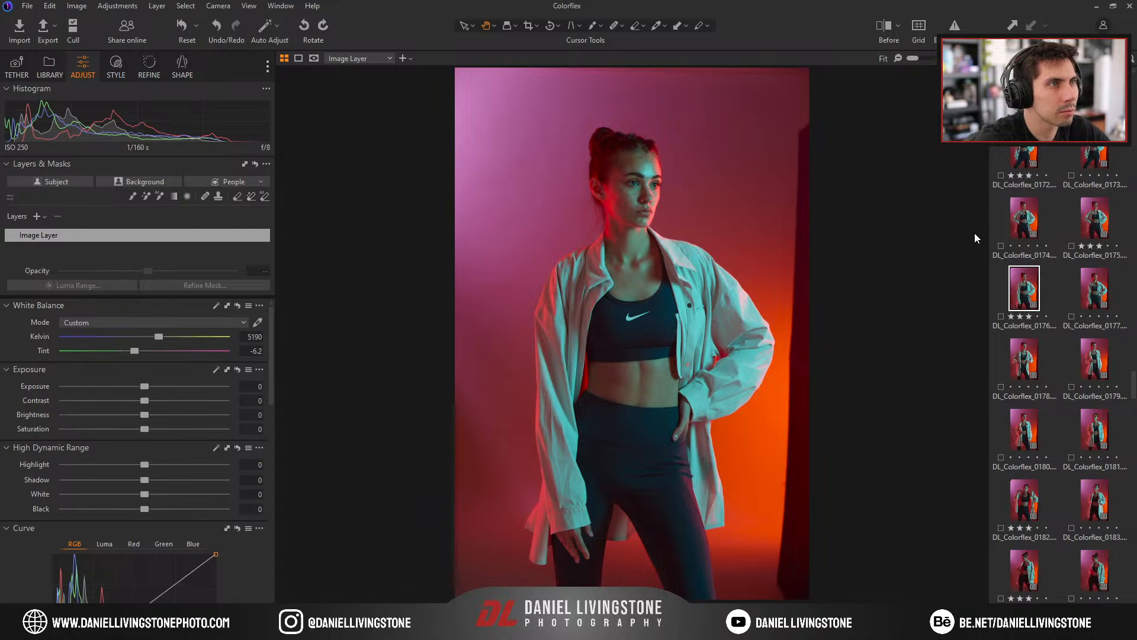
Review the shots from DL_Colorflex_0177 through to the first sunglasses portrait, DL_Colorflex_0188.
key(Right)
key(Right)
key(Right)
key(Right)
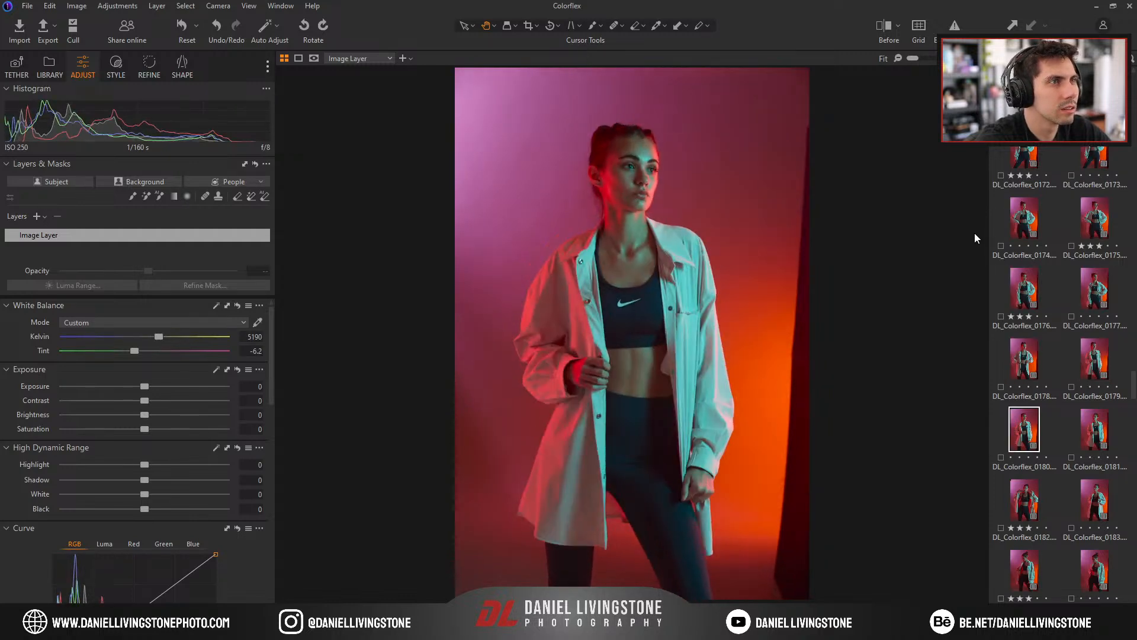
key(Right)
key(Right)
key(Right)
key(Right)
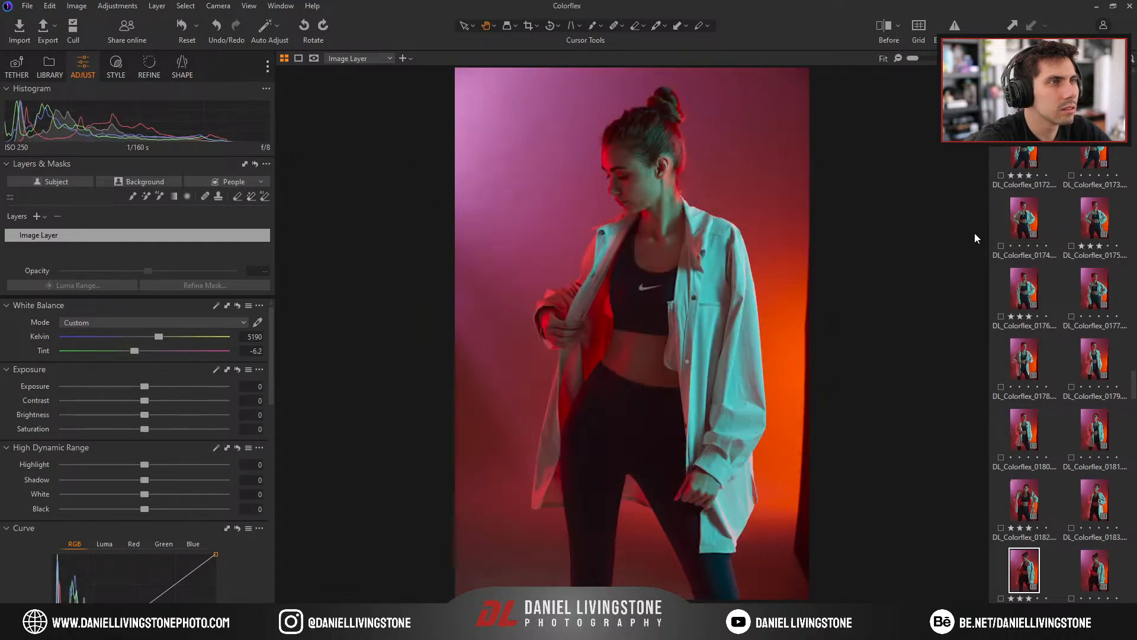
key(Right)
key(Right)
key(Right)
key(Right)
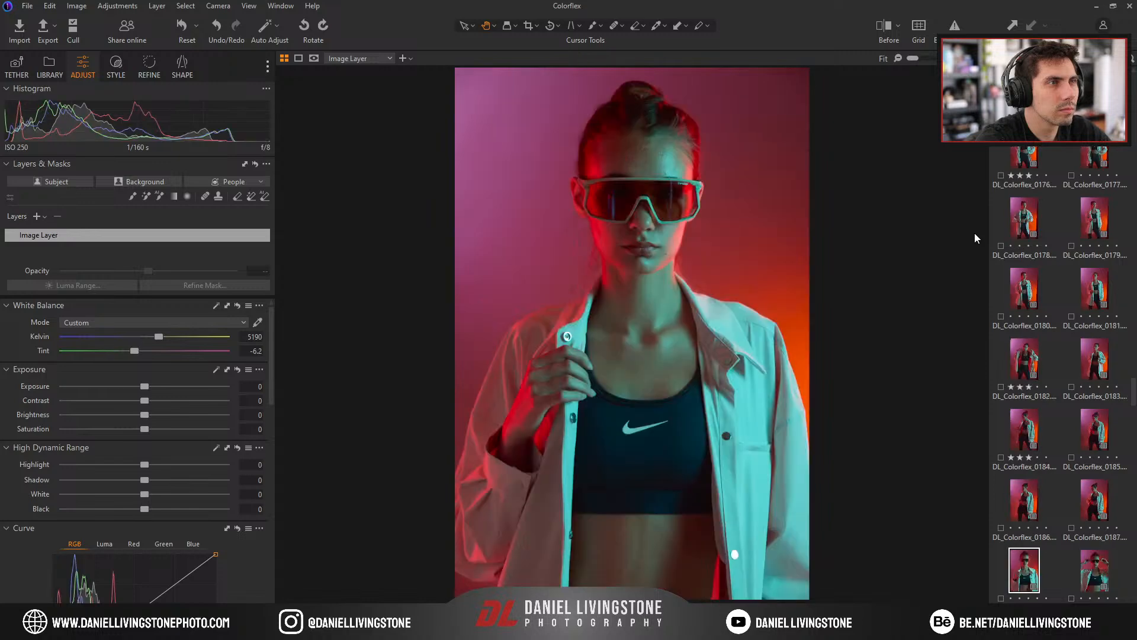
Give the sunglasses portraits DL_Colorflex_0188, DL_Colorflex_0189 and DL_Colorflex_0190 three-star ratings.
key(Right)
key(Left)
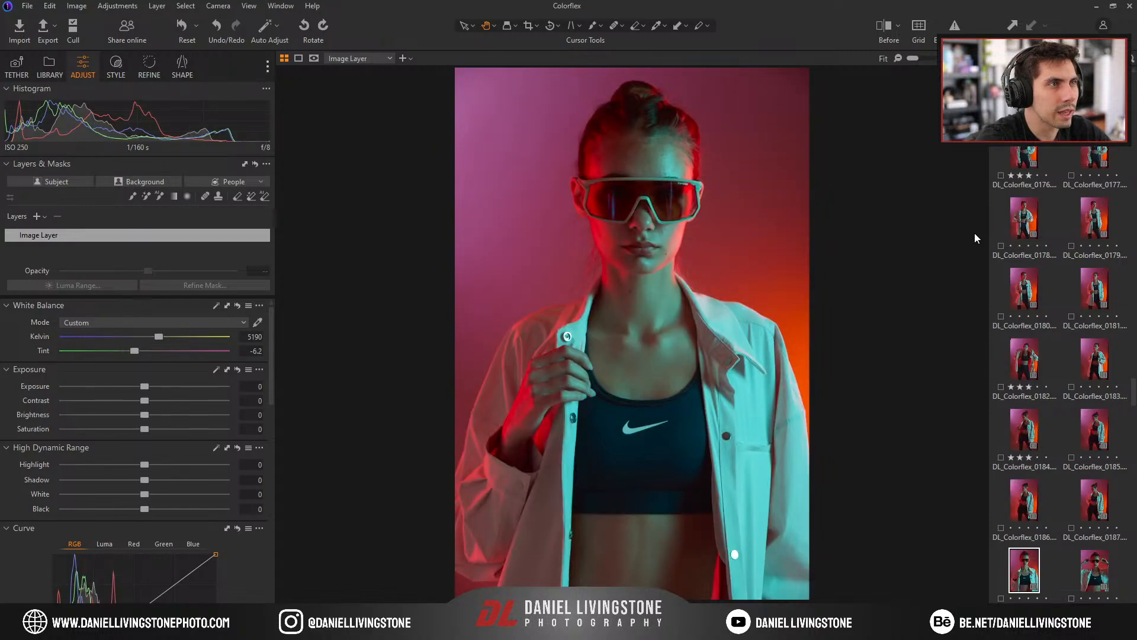
key(3)
key(Right)
key(3)
key(Right)
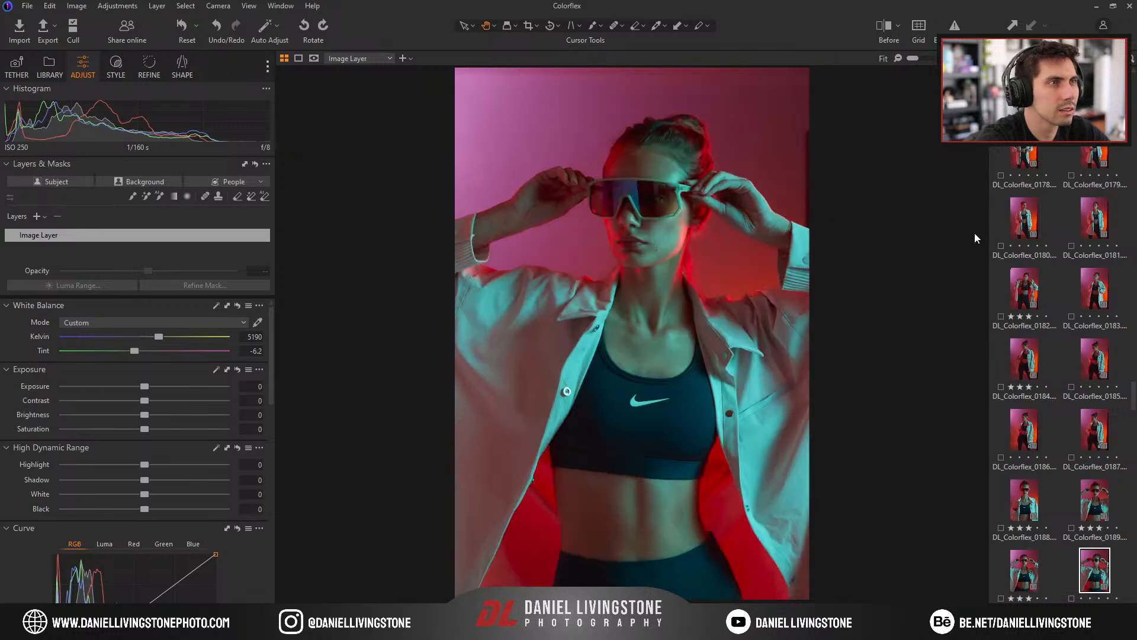
Compare the sunglasses shots from DL_Colorflex_0190 to DL_Colorflex_0193 and give DL_Colorflex_0191 and DL_Colorflex_0193 three-star ratings.
key(Right)
key(Right)
key(Left)
key(Left)
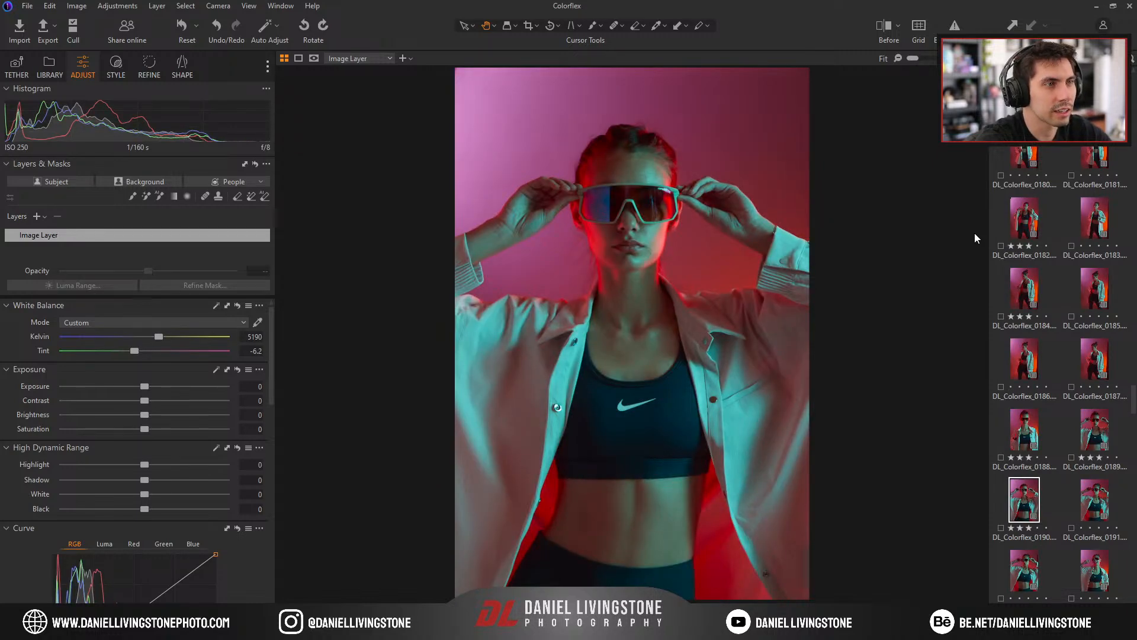
key(Right)
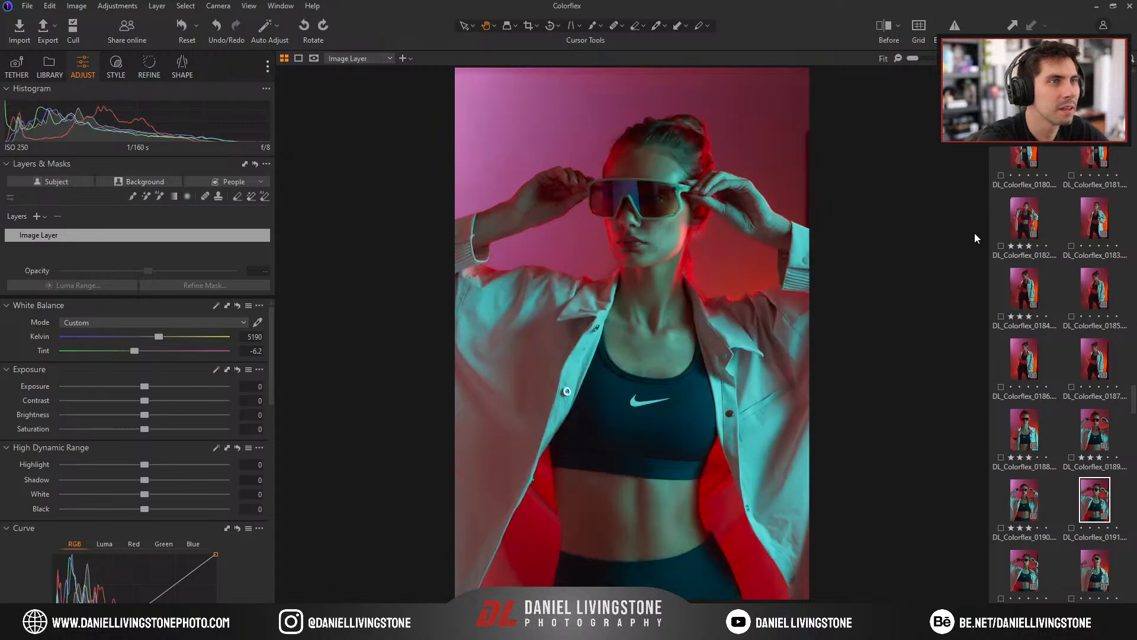
key(Right)
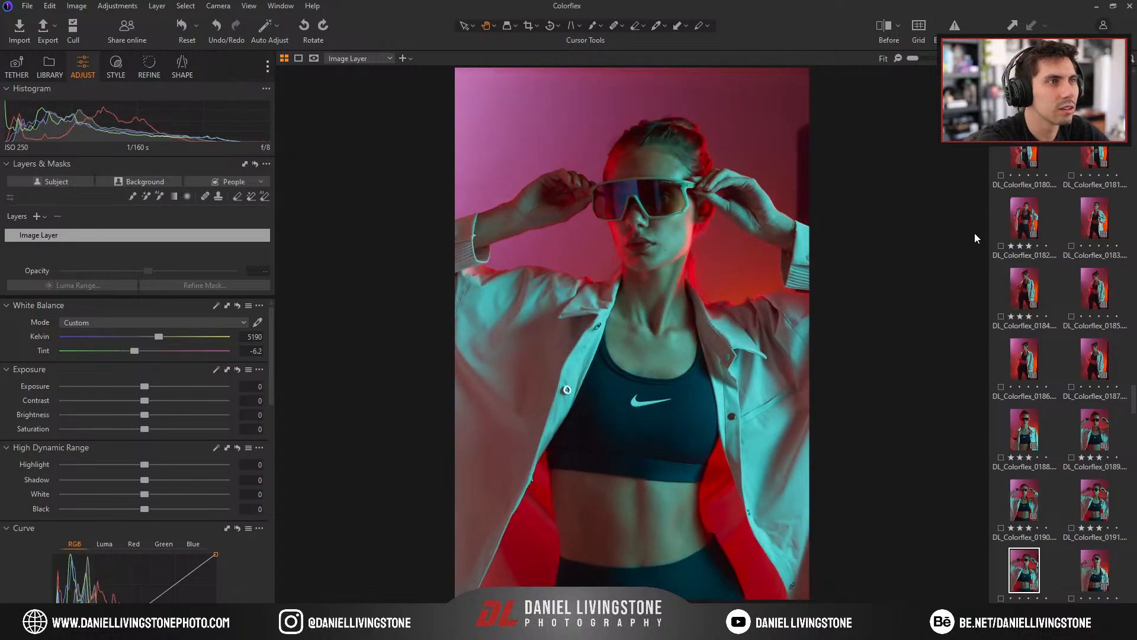
key(Right)
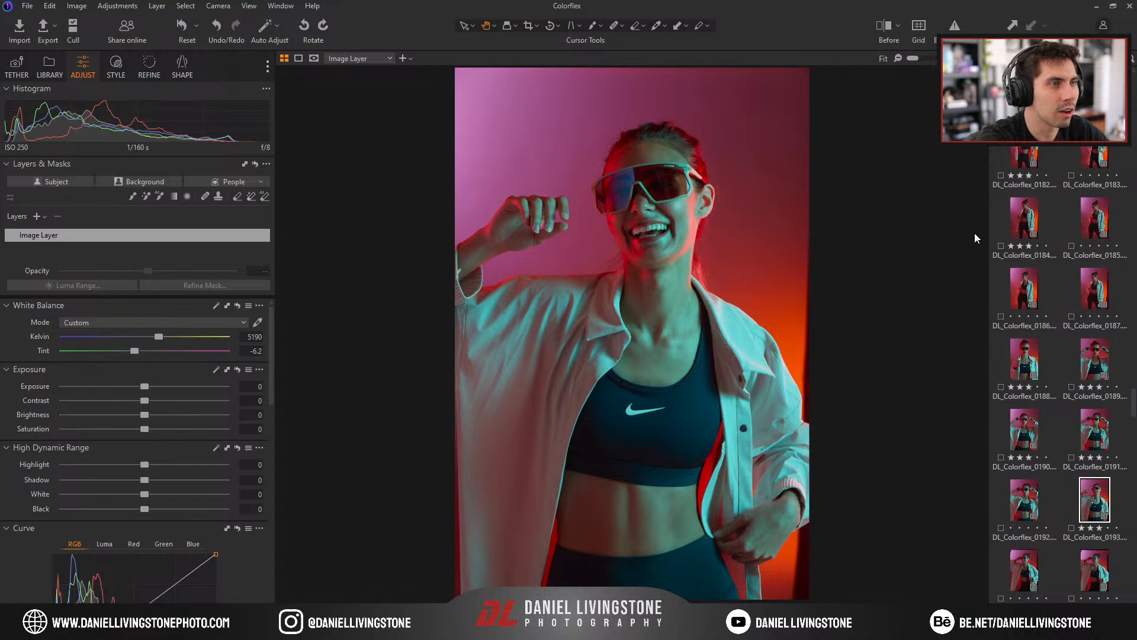
Review the sunglasses poses from DL_Colorflex_0194 to DL_Colorflex_0200.
key(Right)
key(Right)
key(Right)
key(Right)
key(Right)
key(Right)
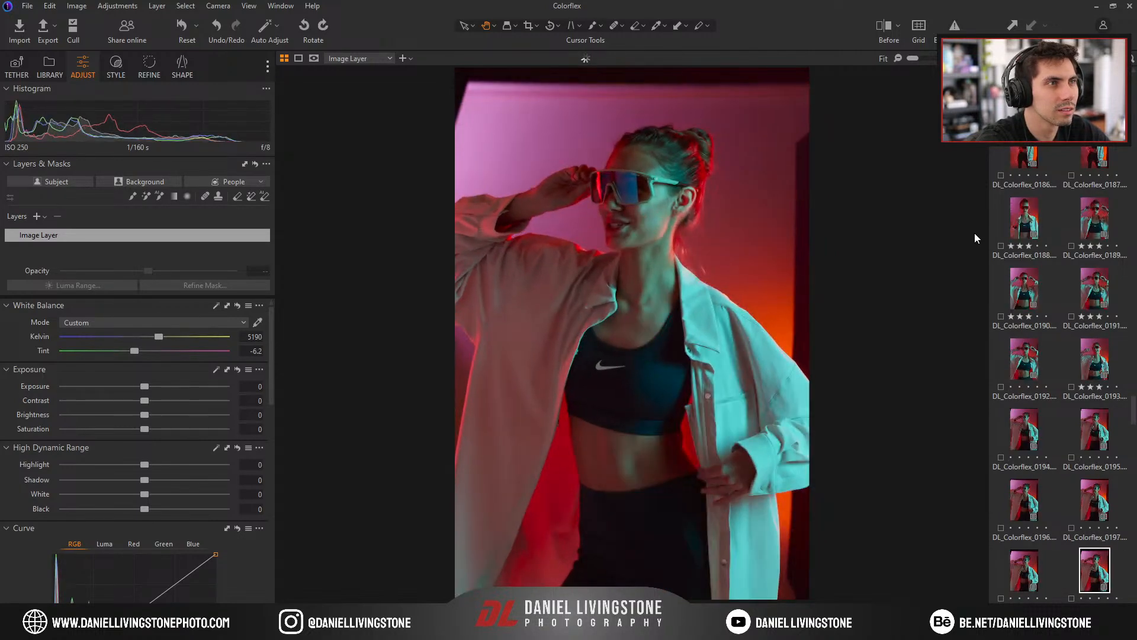
key(Right)
key(Right)
key(Right)
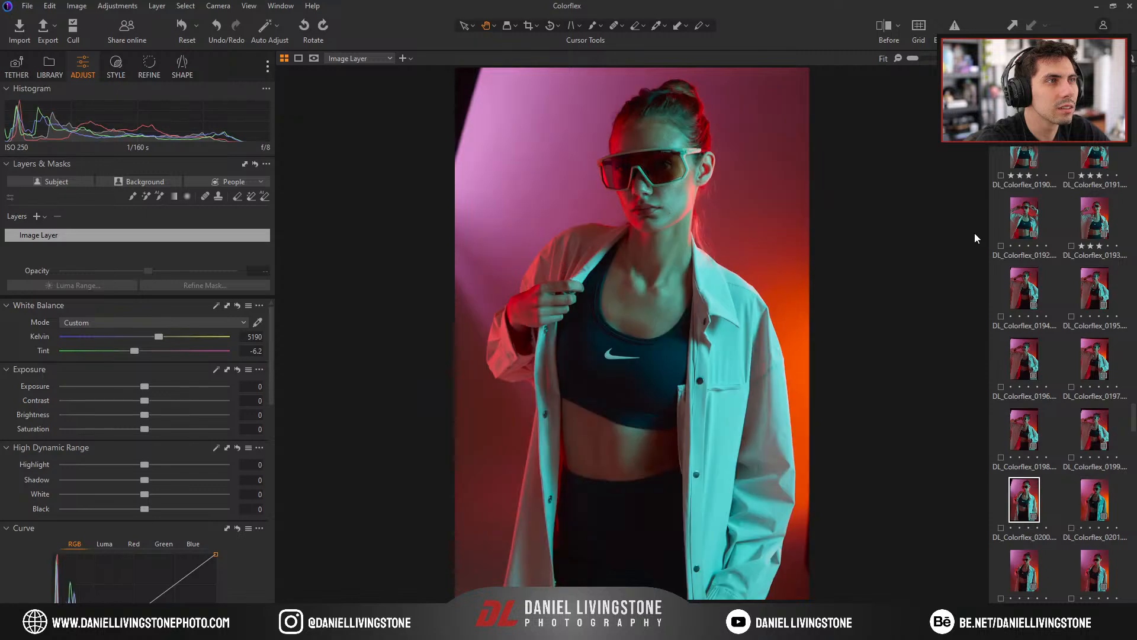
Give DL_Colorflex_0200 a three-star rating and compare the similar collar-holding shots DL_Colorflex_0201 and DL_Colorflex_0202.
key(Right)
key(Left)
key(Right)
key(Right)
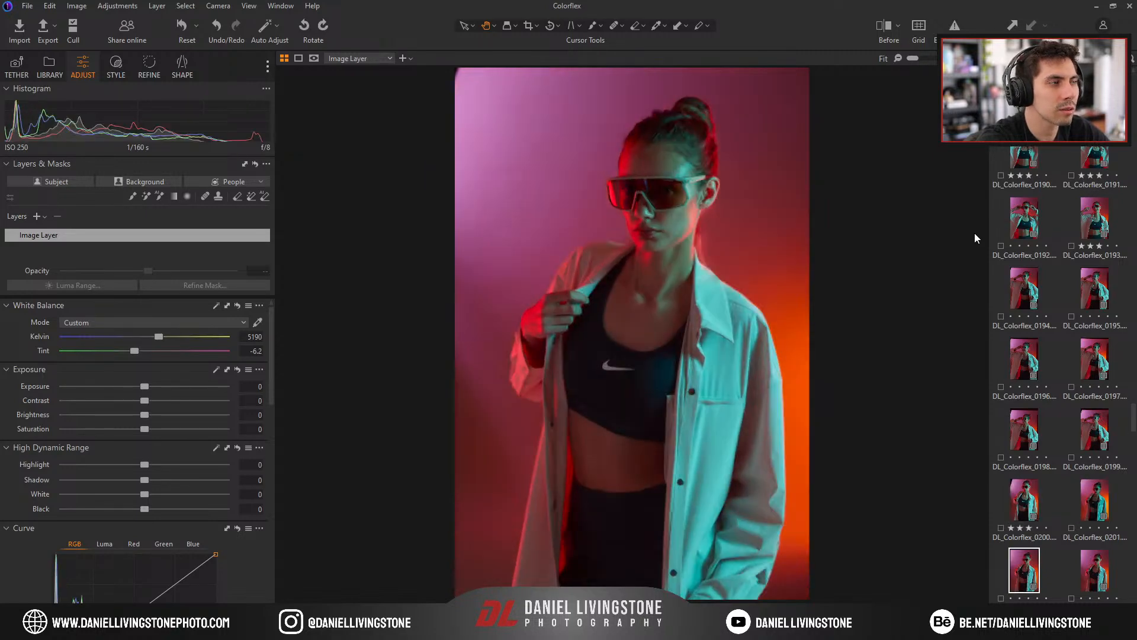
key(Left)
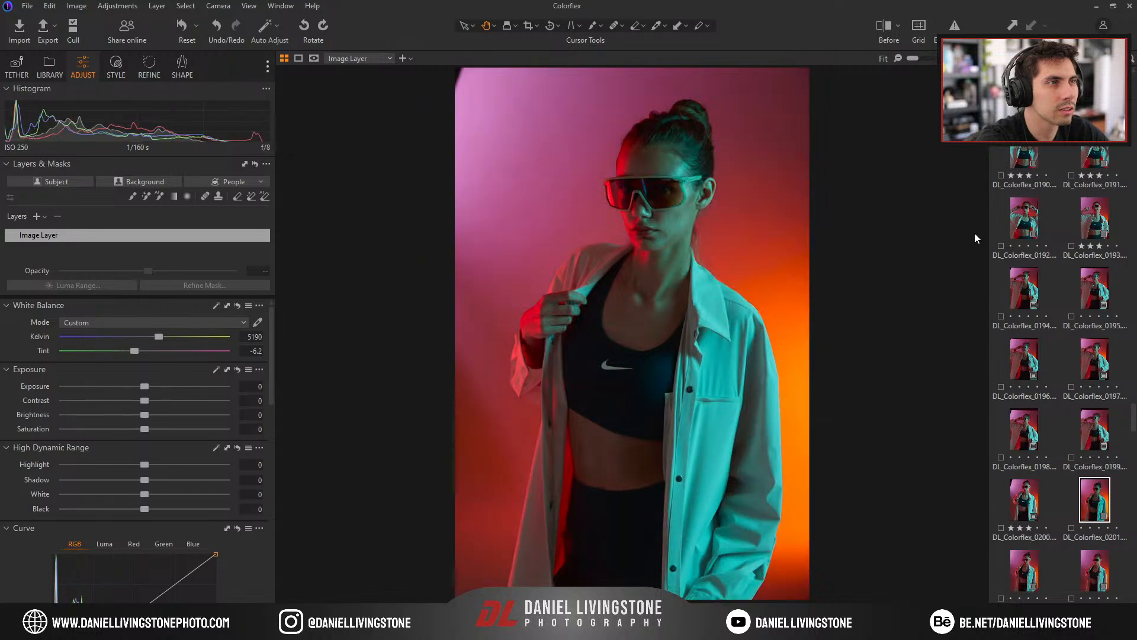
Review the remaining open-shirt sunglasses poses from DL_Colorflex_0202 to DL_Colorflex_0214, including the laughing shots.
key(Right)
key(Right)
key(Right)
key(Right)
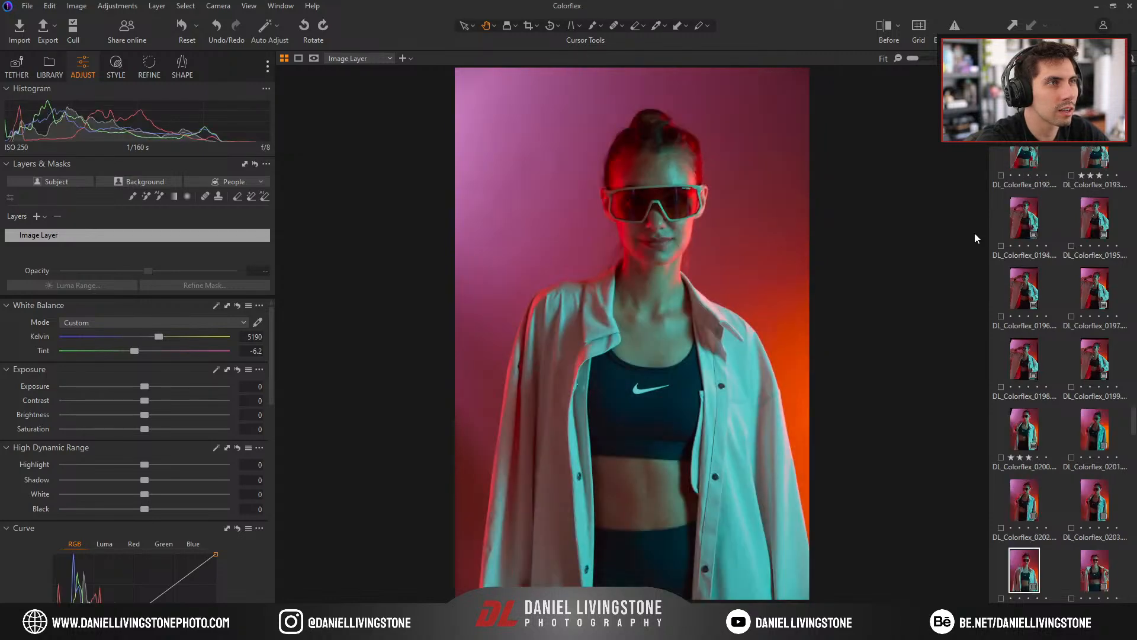
key(Right)
key(Right)
key(Right)
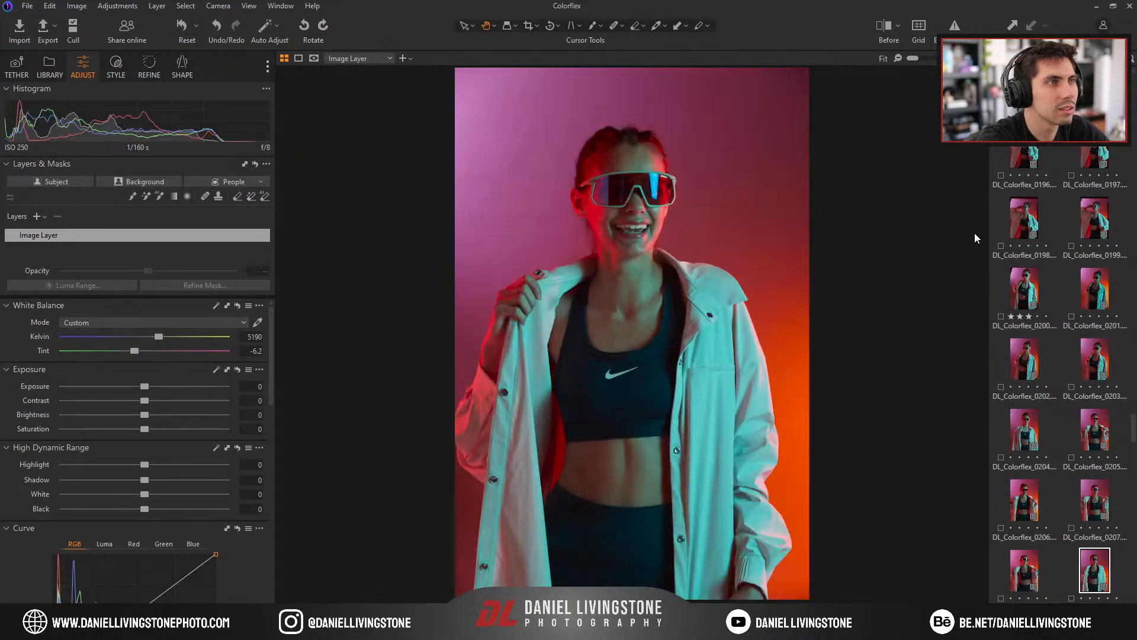
key(Right)
key(Right)
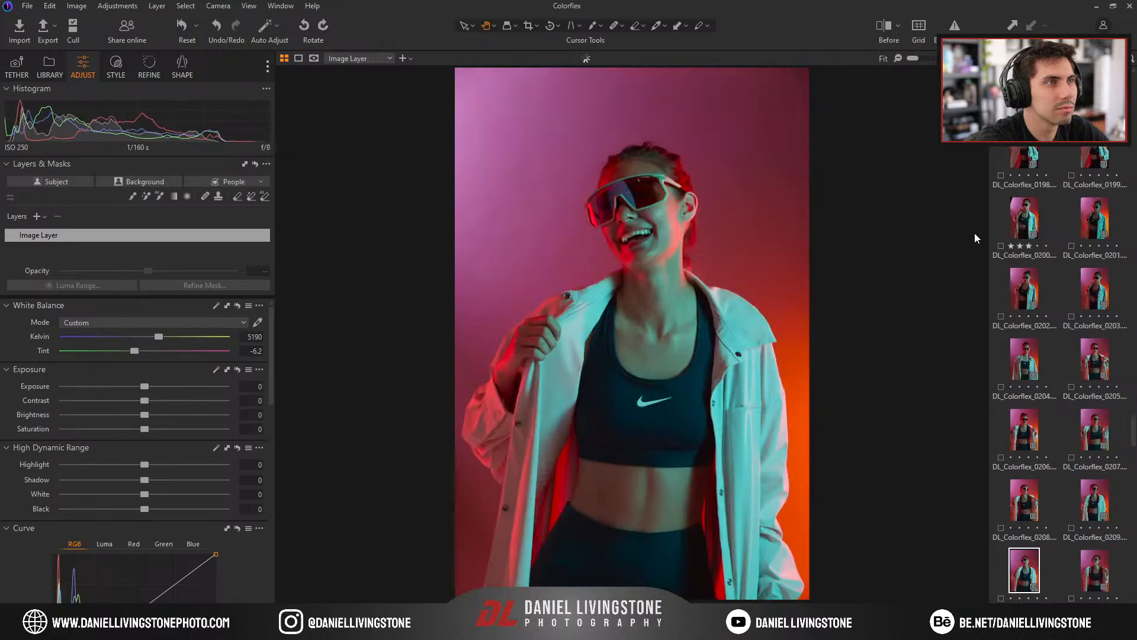
key(Right)
key(Right)
key(Right)
key(Right)
key(Right)
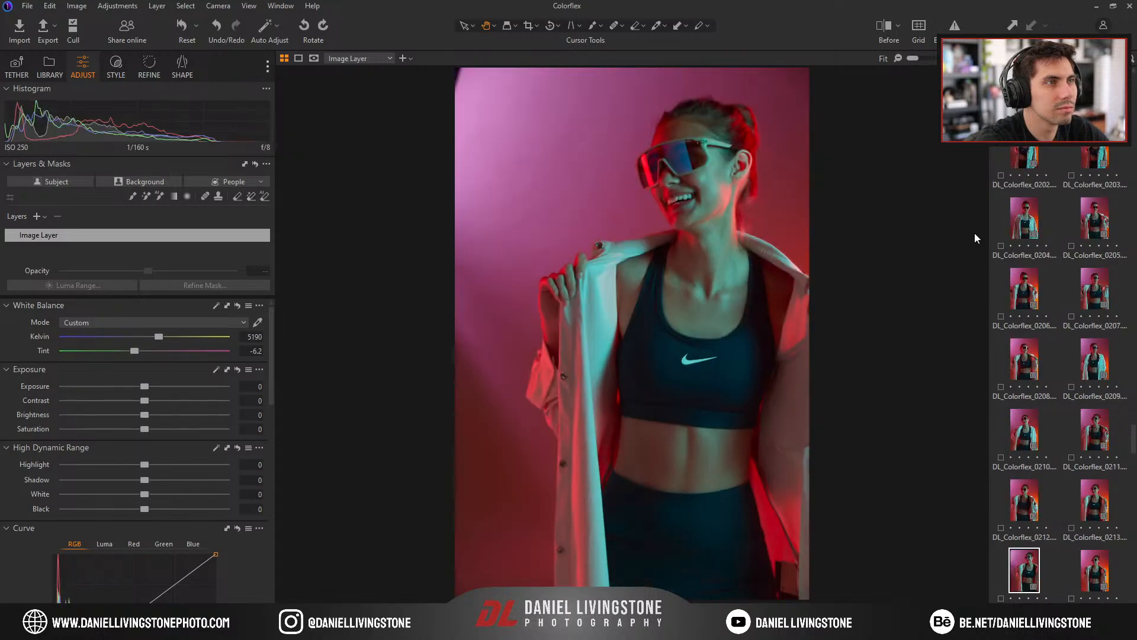
Compare the back-facing arms-raised poses from DL_Colorflex_0216 onward and give DL_Colorflex_0223 a three-star rating.
key(Right)
key(Right)
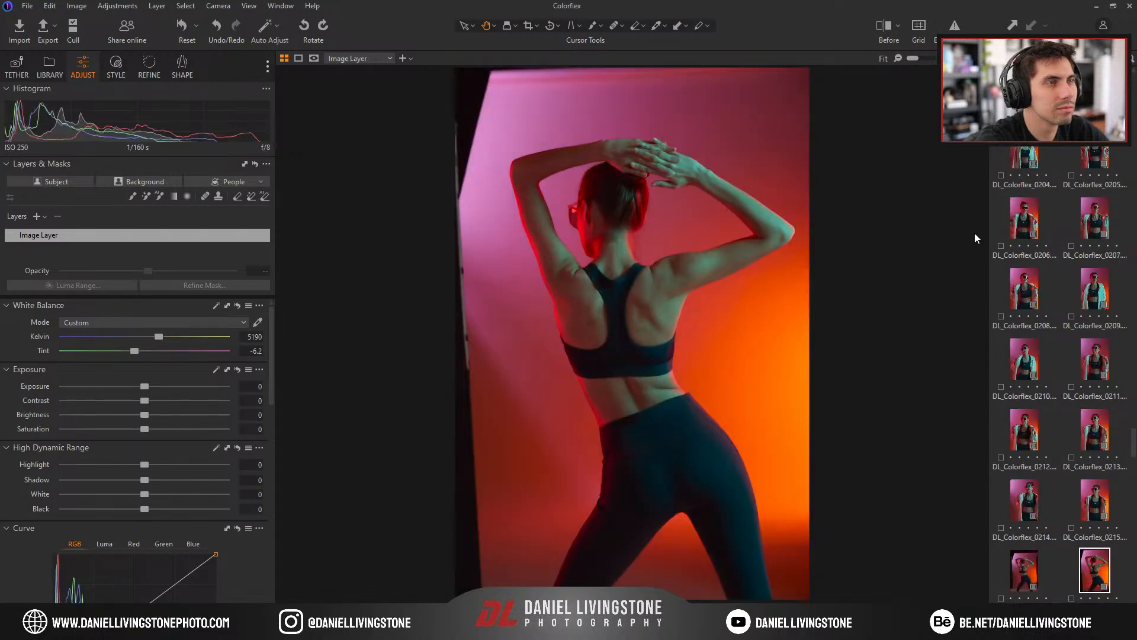
key(Right)
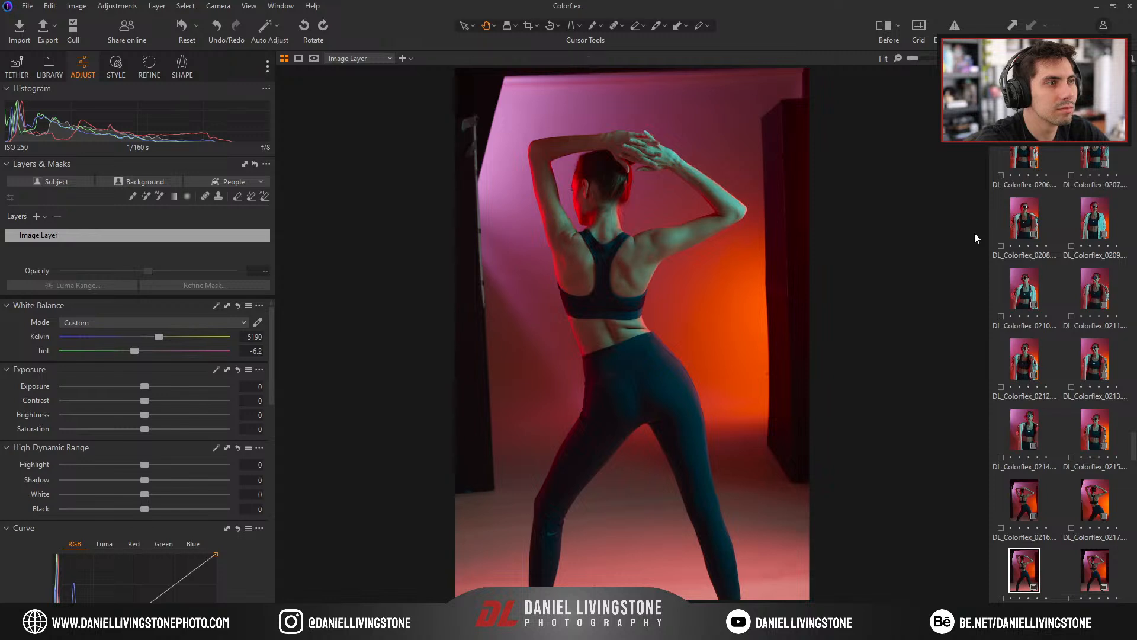
key(Left)
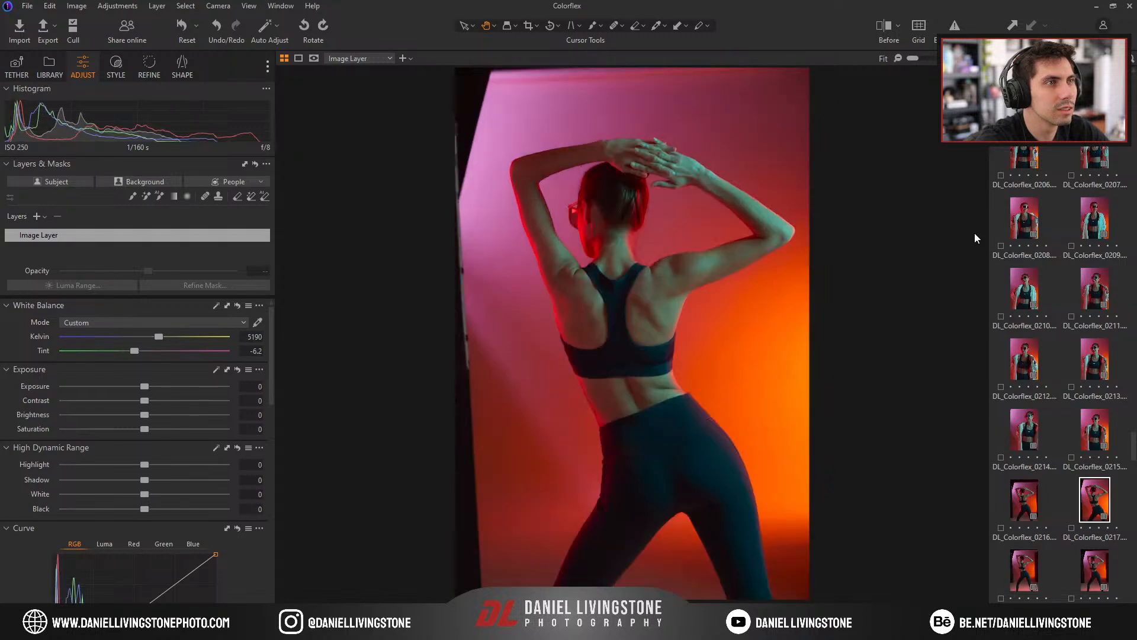
key(Right)
key(Right)
key(Right)
key(Right)
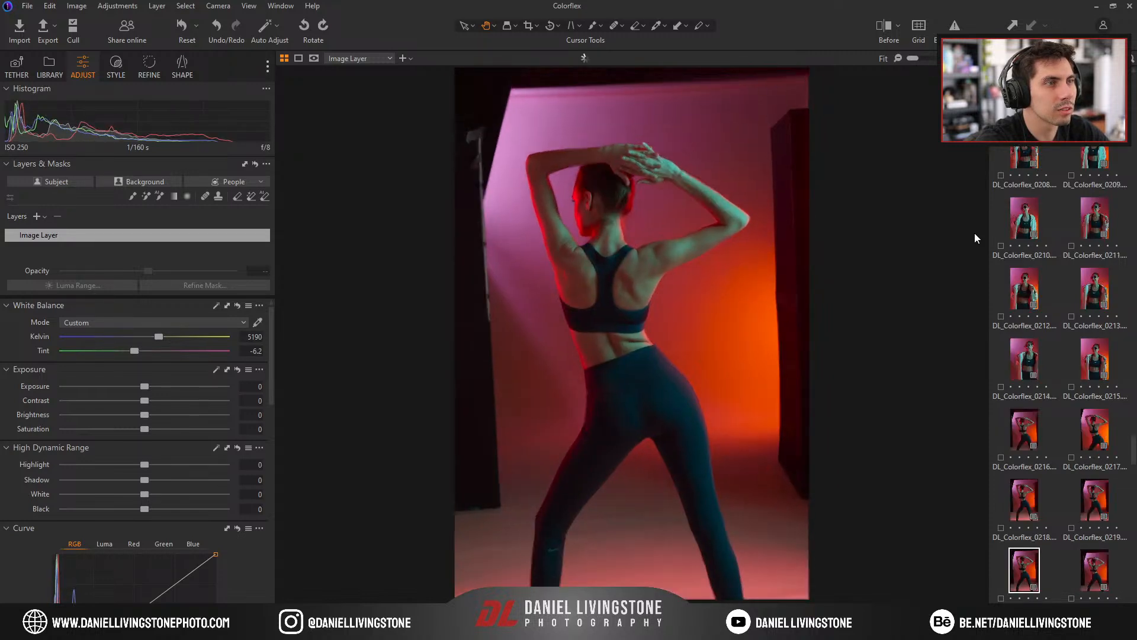
key(Right)
key(Right)
key(Right)
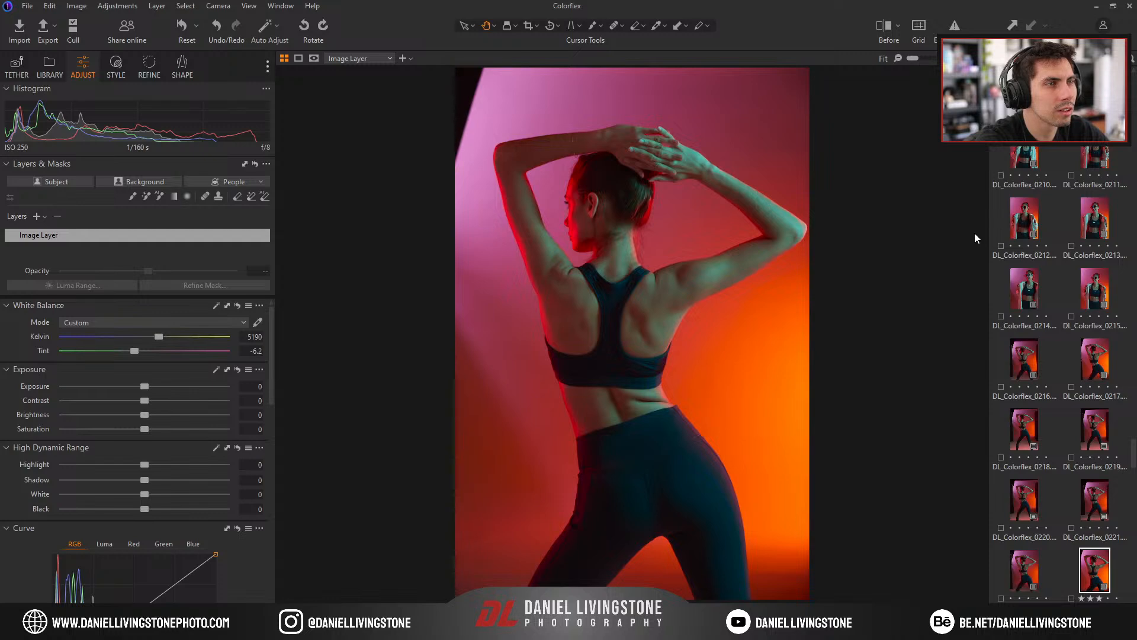
key(Right)
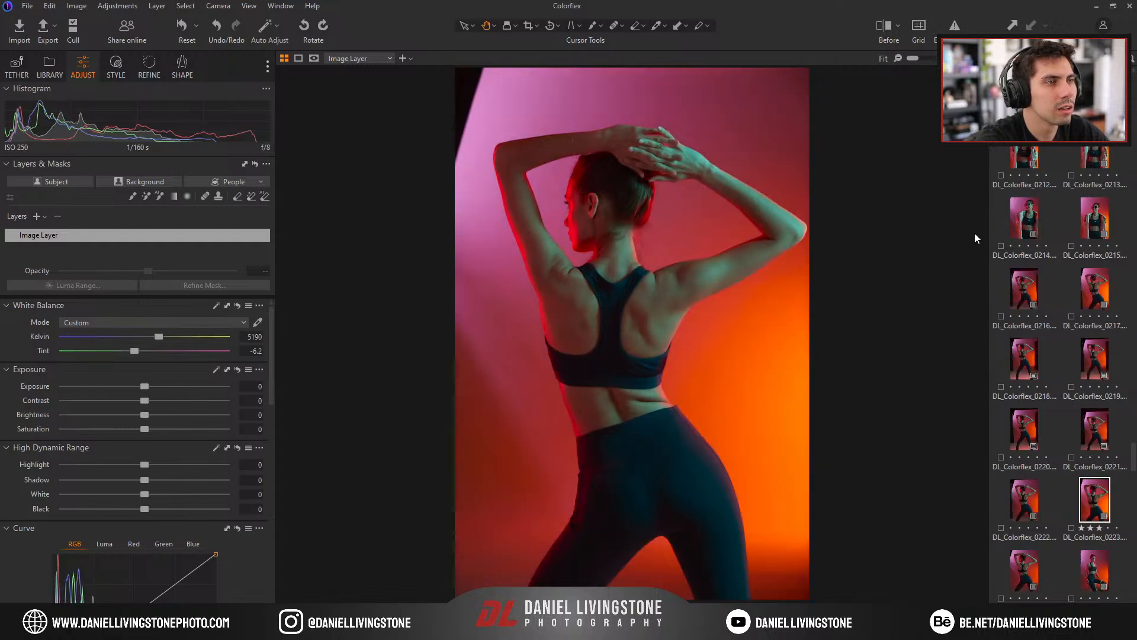
Review the back-facing pose DL_Colorflex_0222 and the seated stool poses through DL_Colorflex_0233.
key(Up)
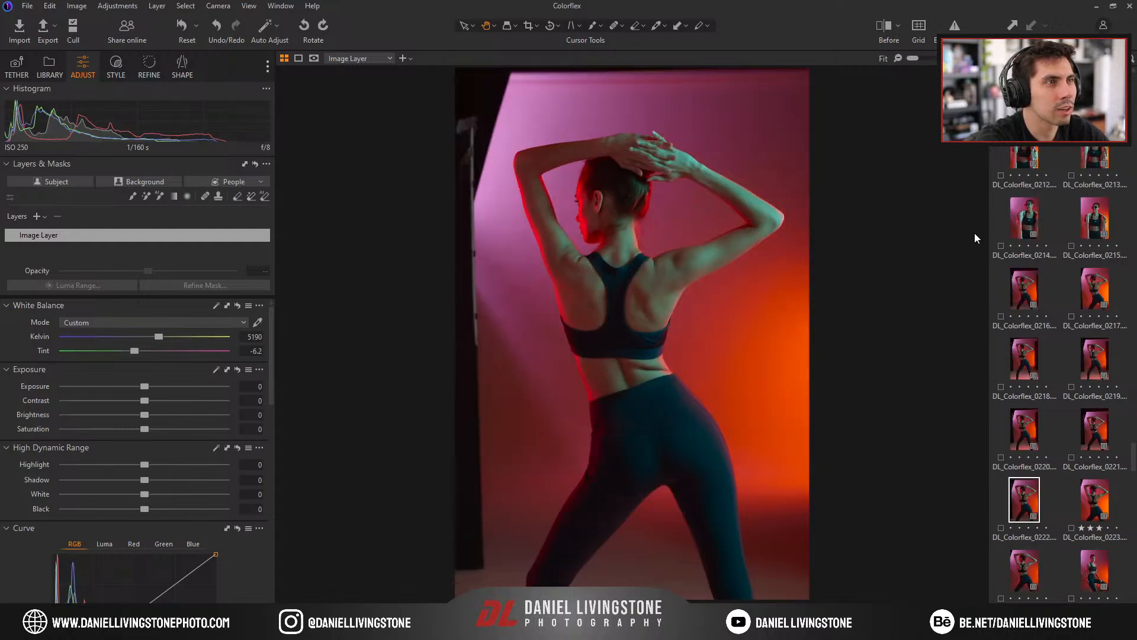
key(Right)
key(Right)
key(Right)
key(Right)
key(Right)
key(Right)
key(Right)
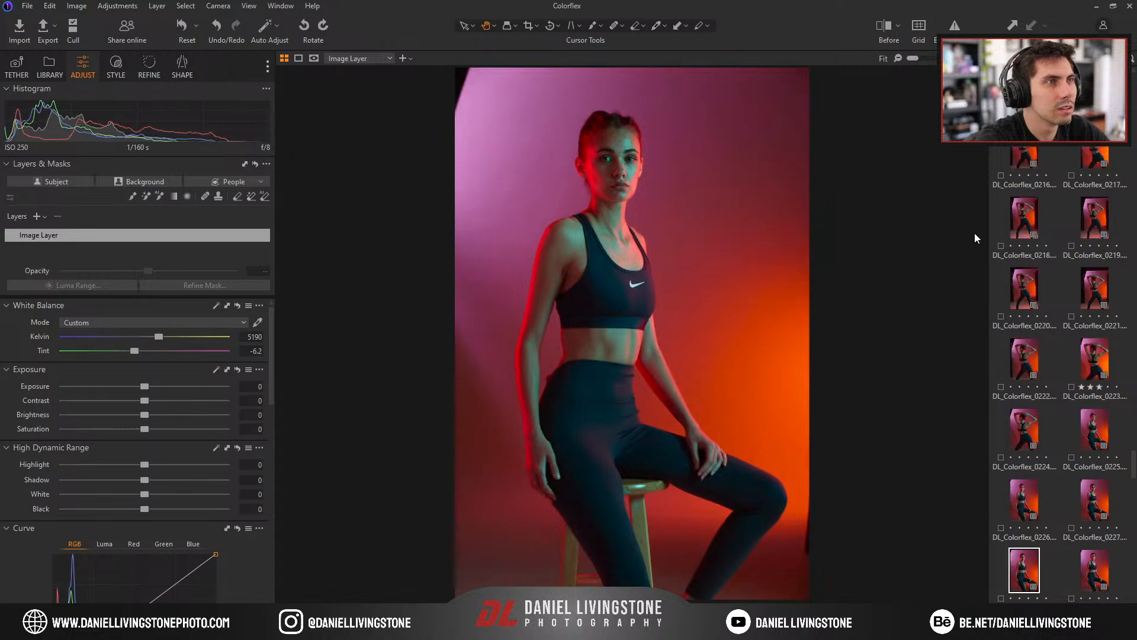
key(Right)
key(Right)
key(Right)
key(Right)
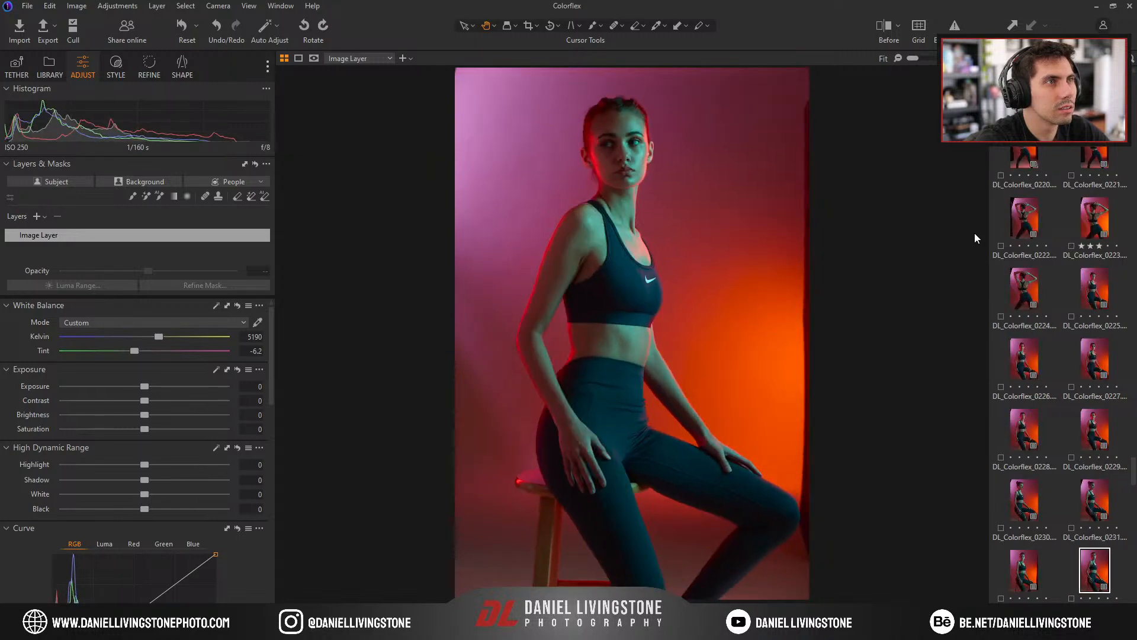
Compare the last stool poses with the first knee-holding shots and give DL_Colorflex_0235 a three-star rating.
key(Left)
key(Right)
key(Right)
key(Right)
key(Left)
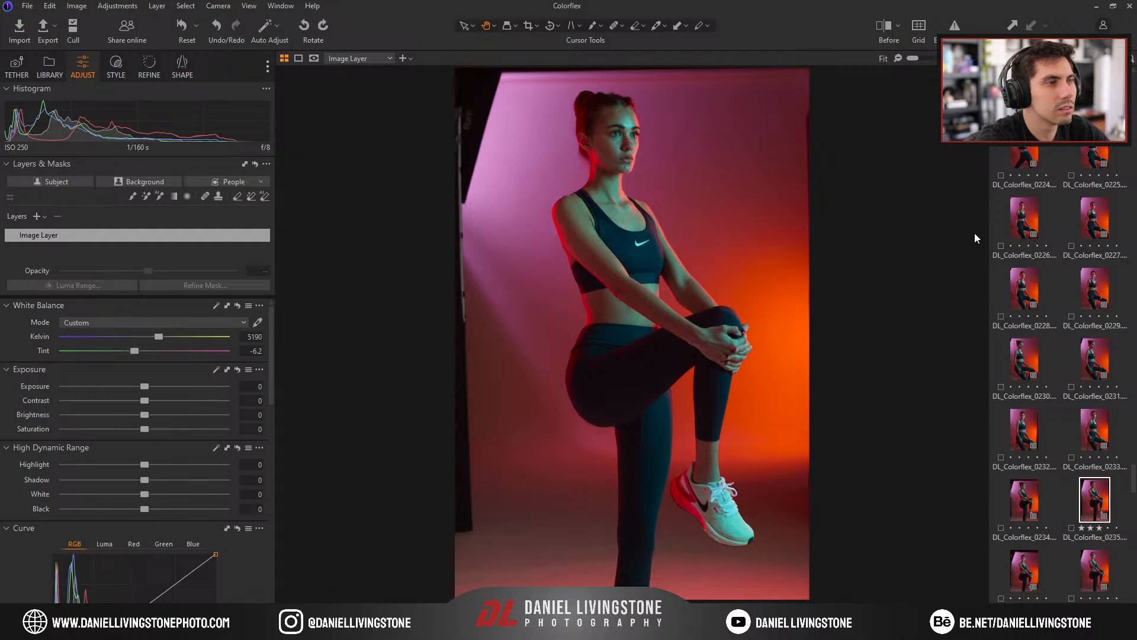
Compare the knee-holding poses DL_Colorflex_0235, DL_Colorflex_0236 and DL_Colorflex_0237.
key(Right)
key(Right)
key(Right)
key(Left)
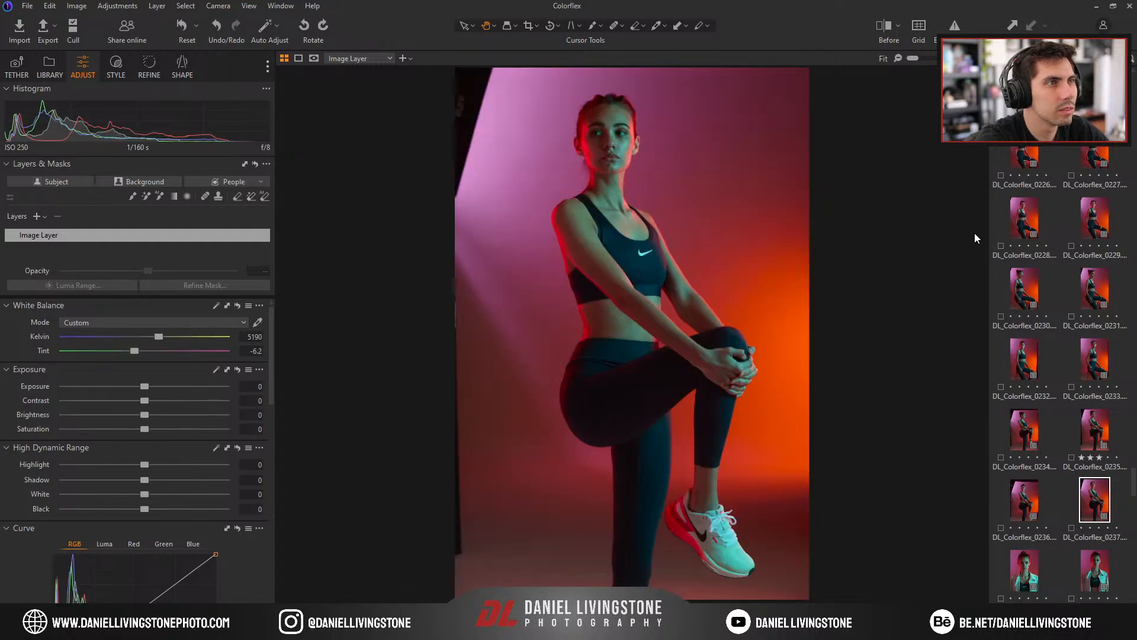
key(Left)
key(Left)
key(Right)
key(Right)
key(Right)
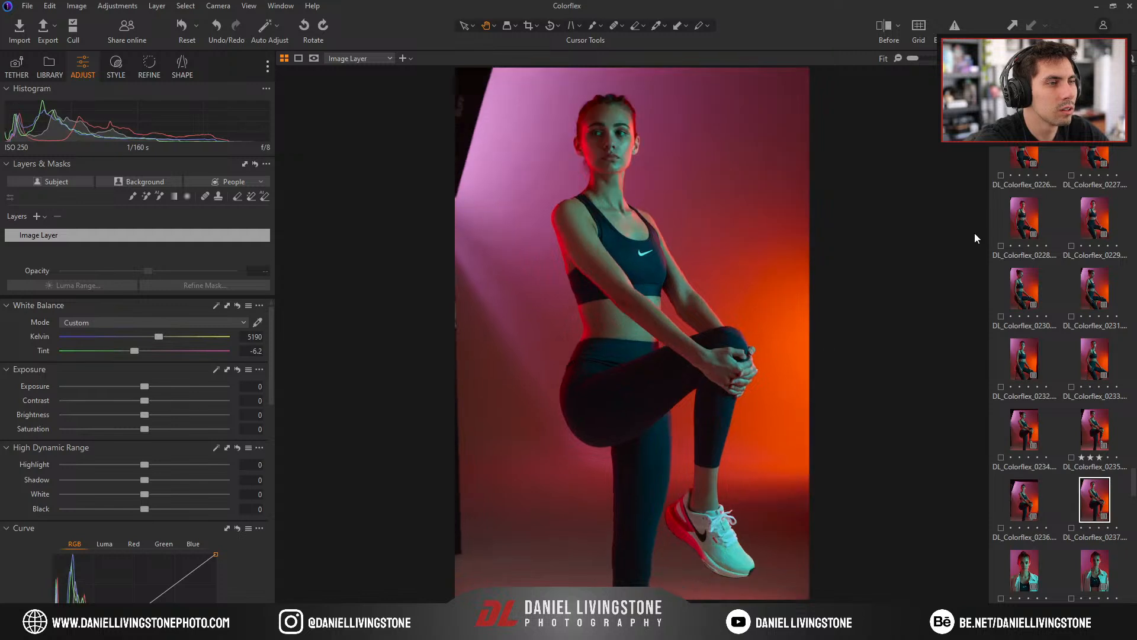
key(Left)
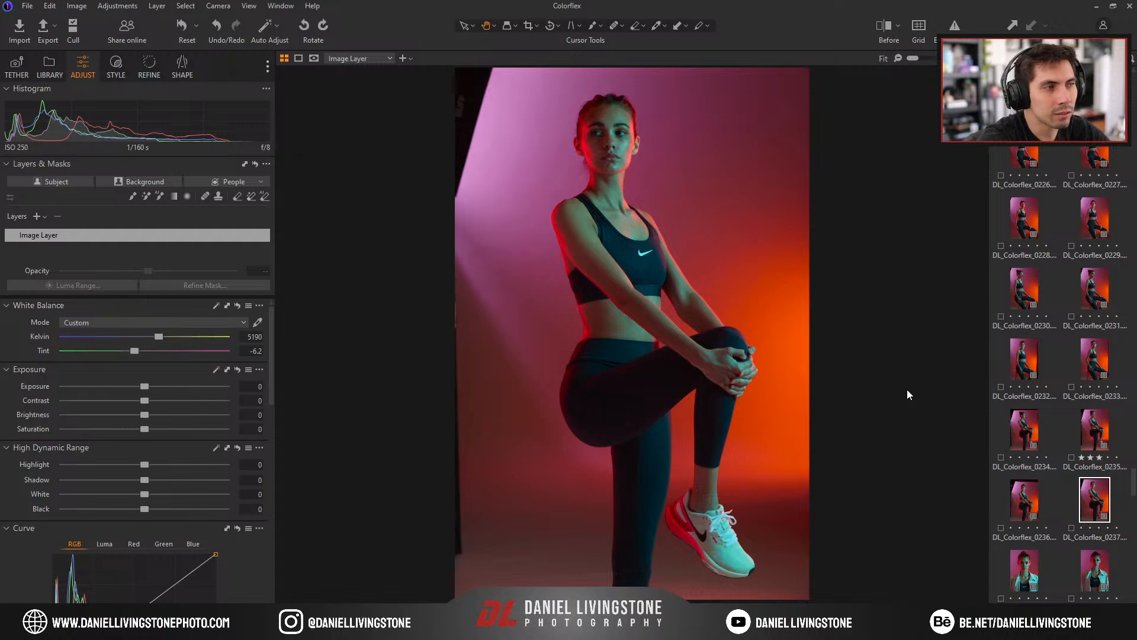
Compare the front-facing open-shirt portraits DL_Colorflex_0239 and DL_Colorflex_0240.
key(Right)
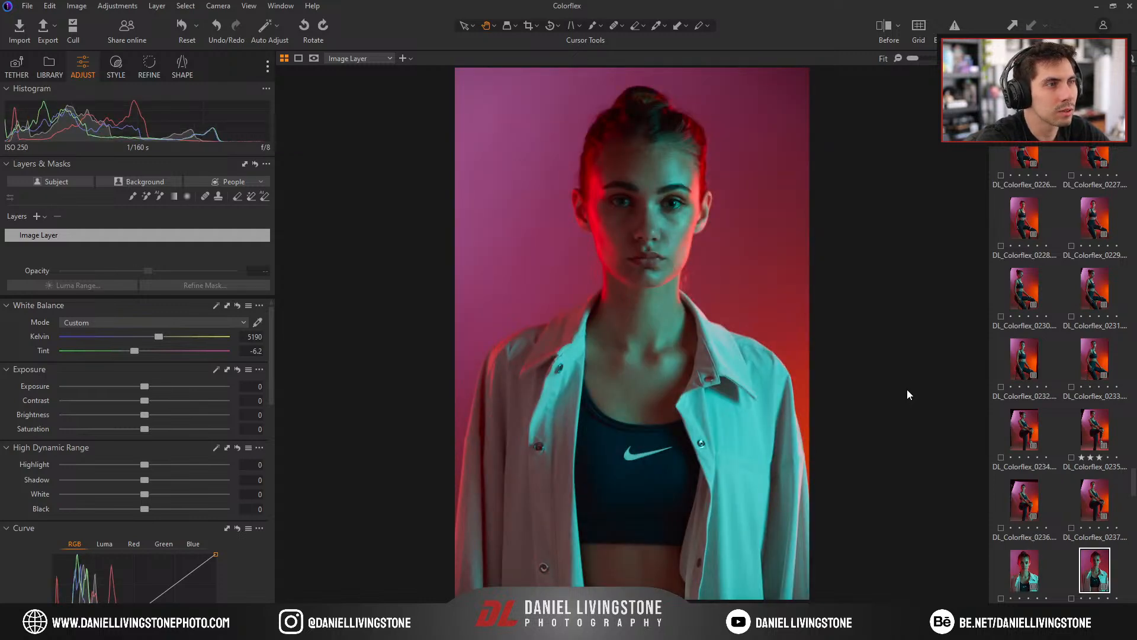
key(Right)
key(Left)
key(Right)
key(Left)
key(Right)
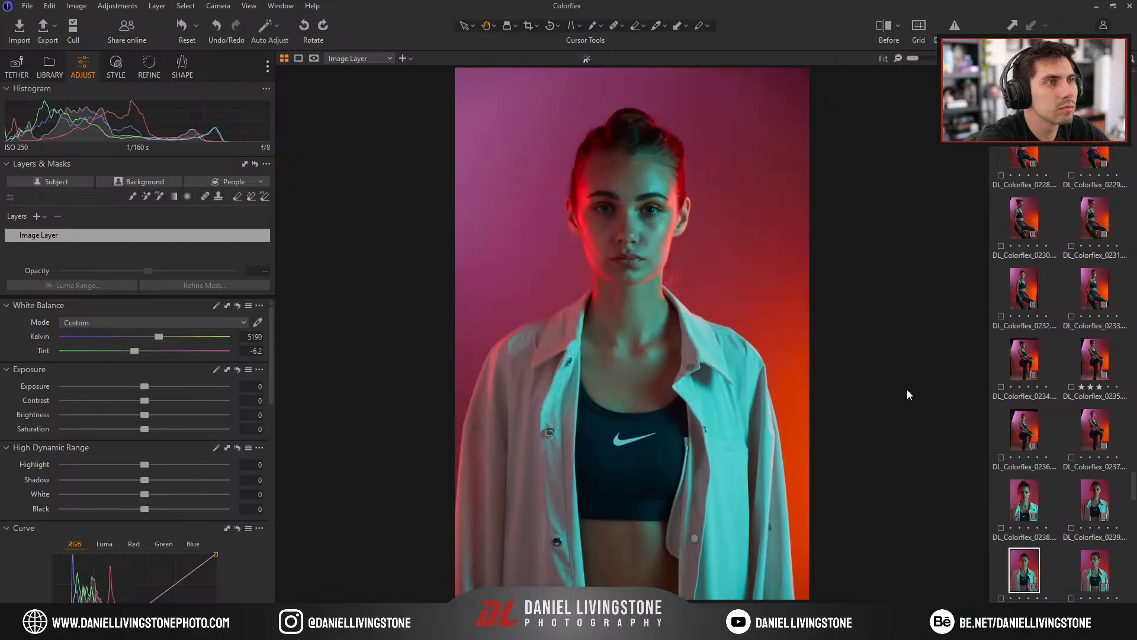
key(Left)
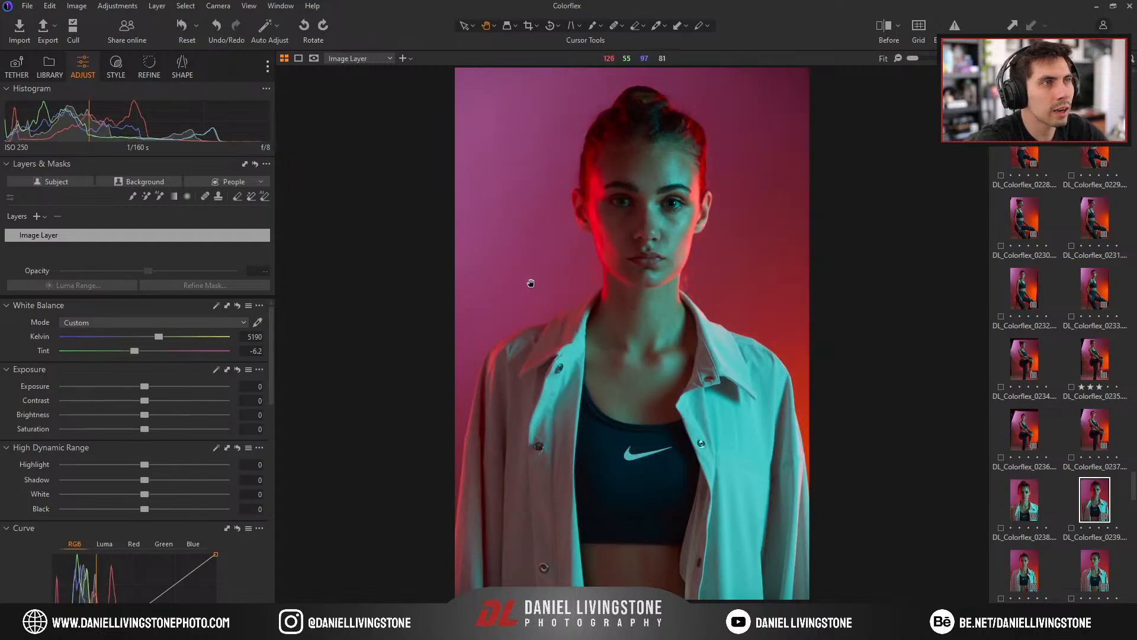
key(Right)
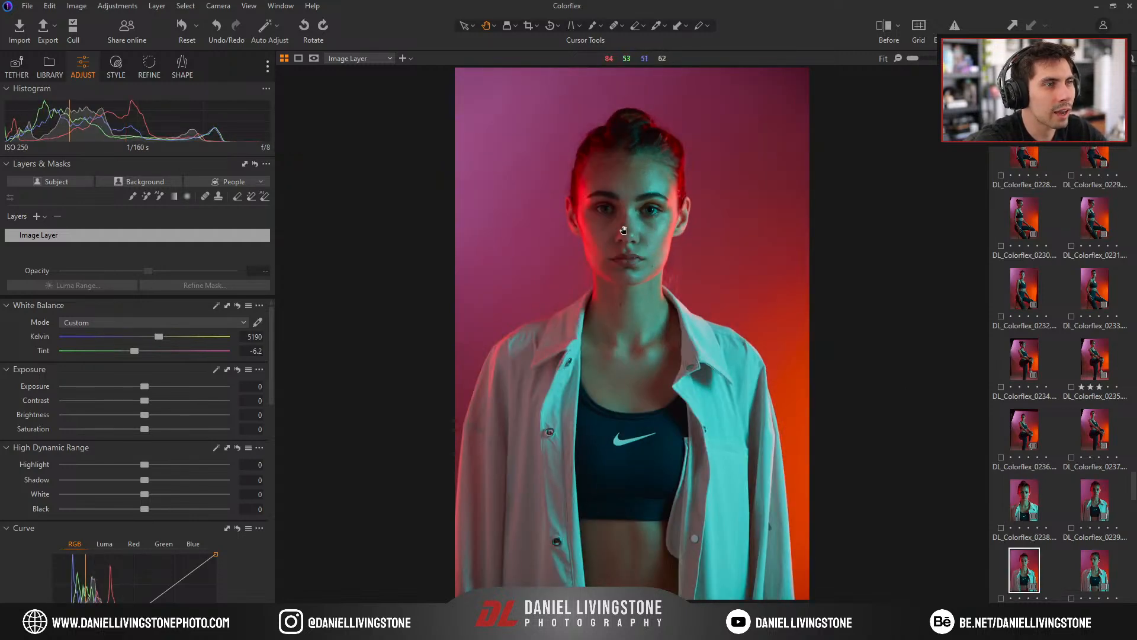
Inspect the focus on the model's face in DL_Colorflex_0241 at 100%.
key(Right)
key(Right)
key(Left)
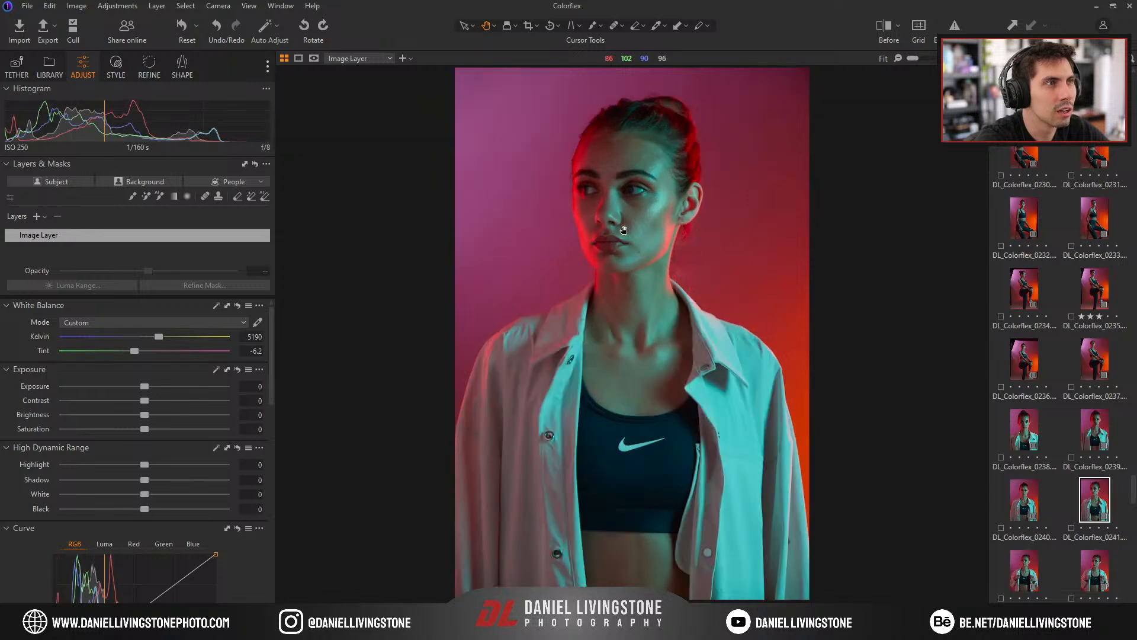
double_click(607, 217)
drag(558, 190, 581, 274)
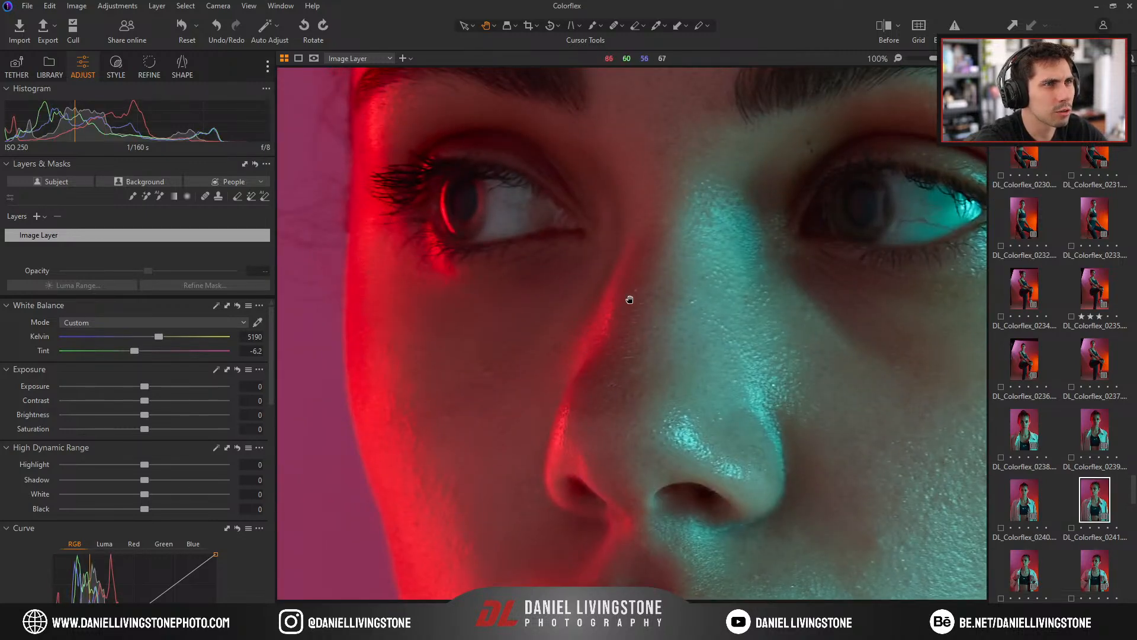
scroll(583, 315, down, 1)
scroll(583, 315, down, 4)
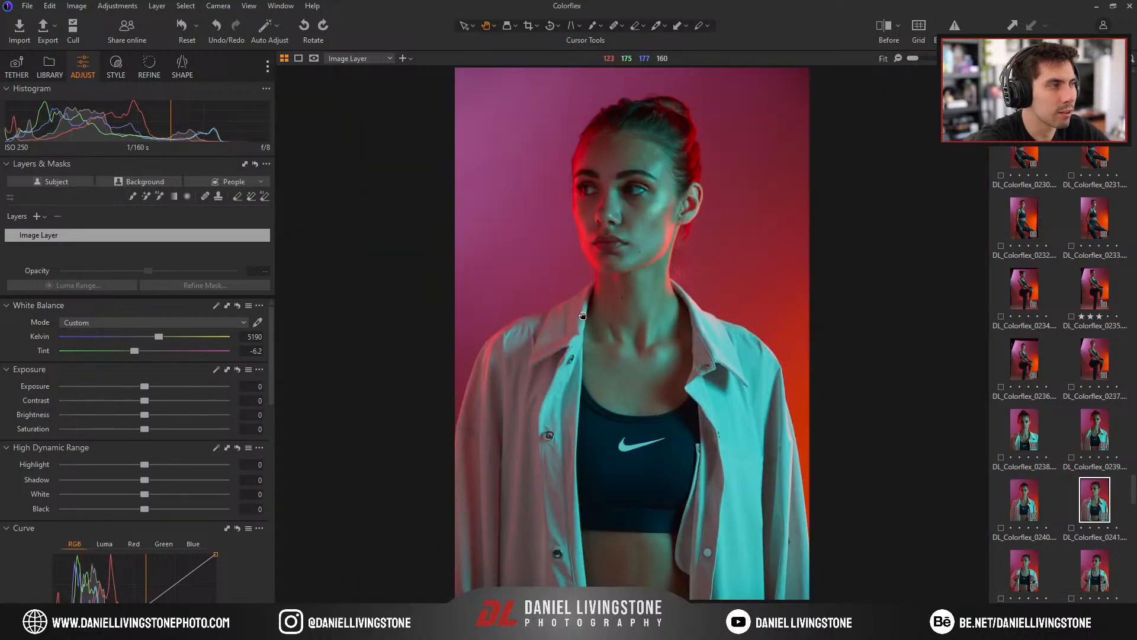
Recheck the front-facing portrait DL_Colorflex_0239 against DL_Colorflex_0240.
key(Up)
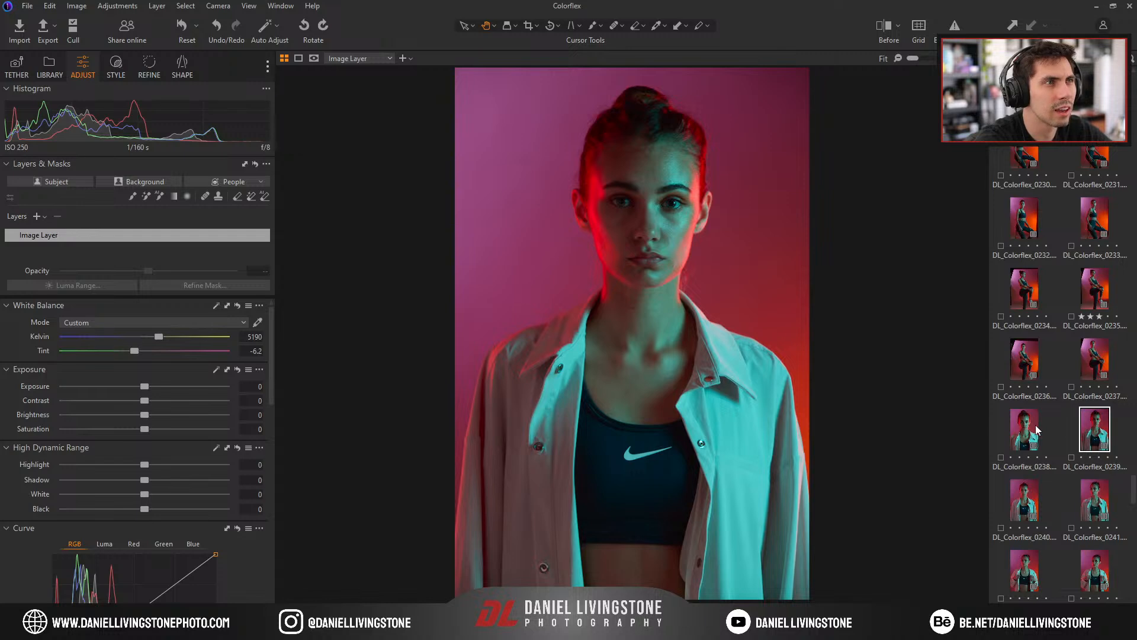
key(Right)
key(Left)
key(Right)
key(Left)
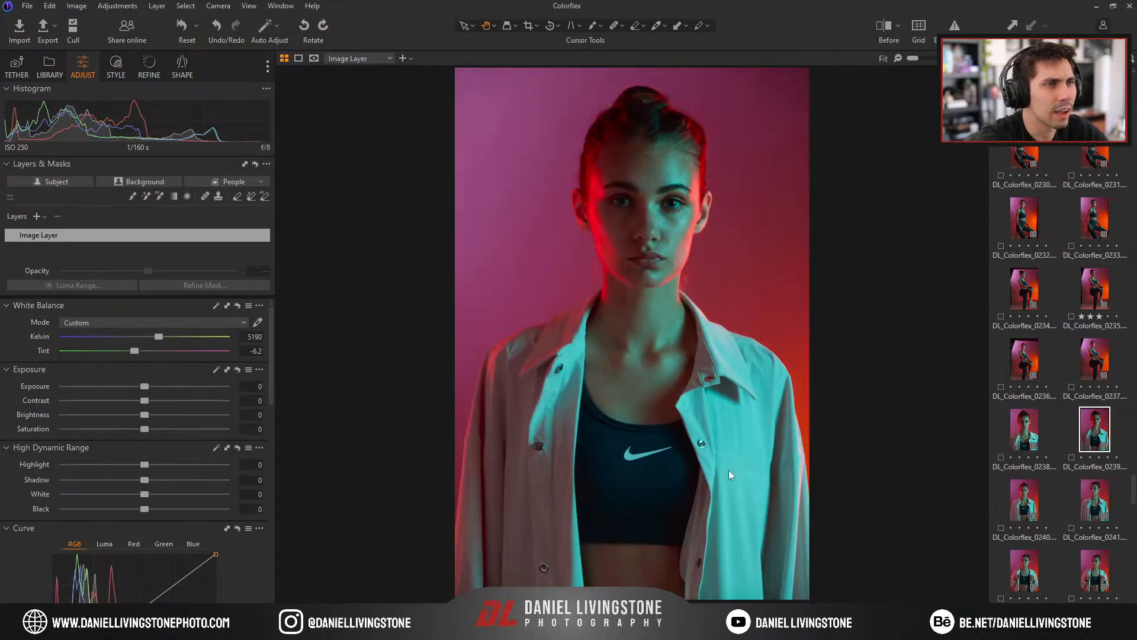
key(Right)
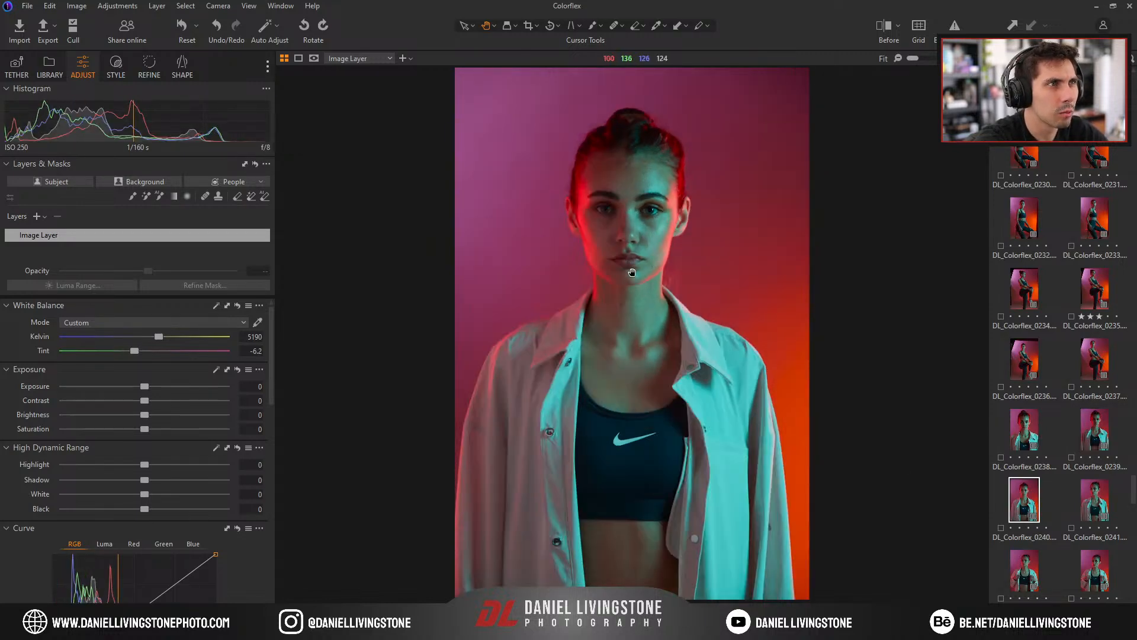
Review the shirt-holding poses from DL_Colorflex_0242 to DL_Colorflex_0245, including the smiling shots.
key(Down)
key(Right)
key(Right)
key(Left)
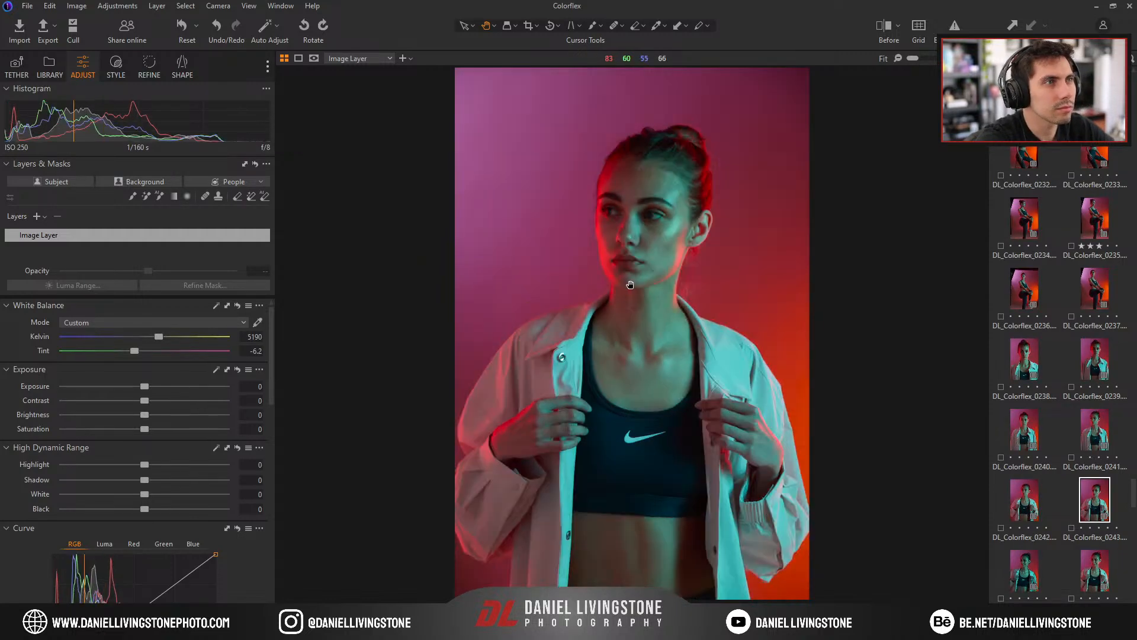
key(Right)
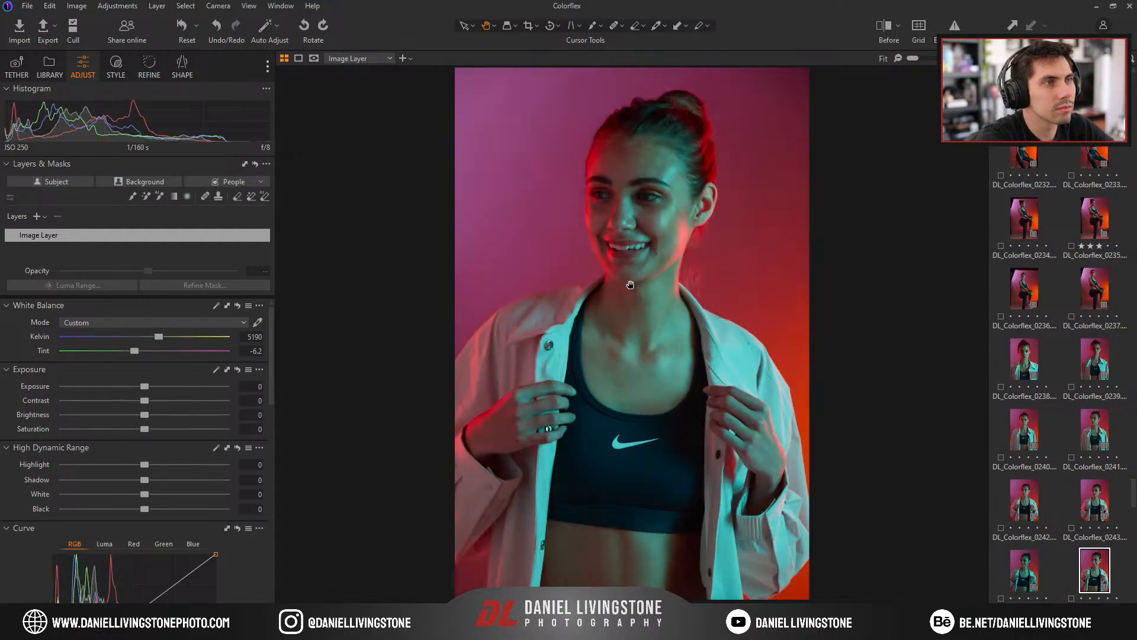
key(Right)
key(Left)
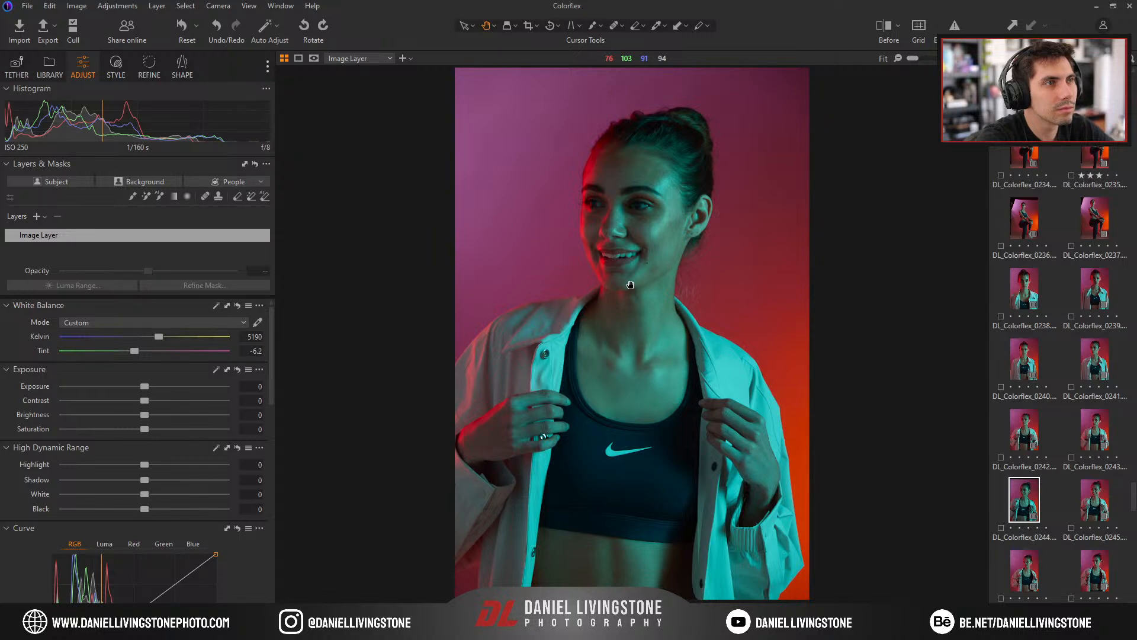
Review the shirt-holding poses up to DL_Colorflex_0249 and give DL_Colorflex_0247 and DL_Colorflex_0249 three-star ratings.
key(Right)
key(Right)
key(Right)
key(Right)
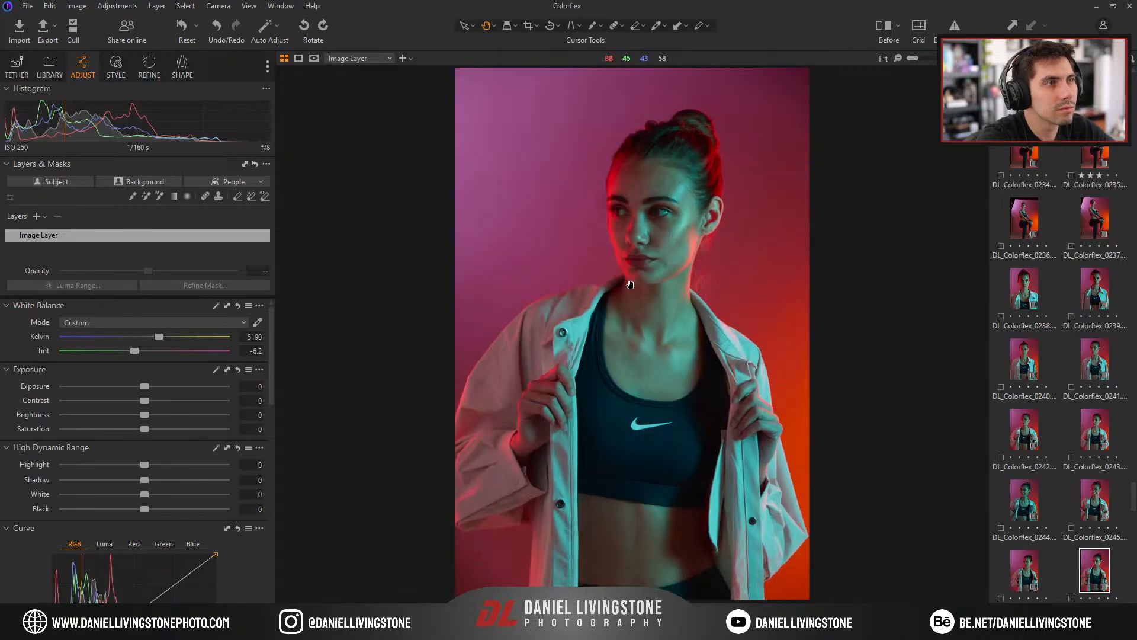
key(Left)
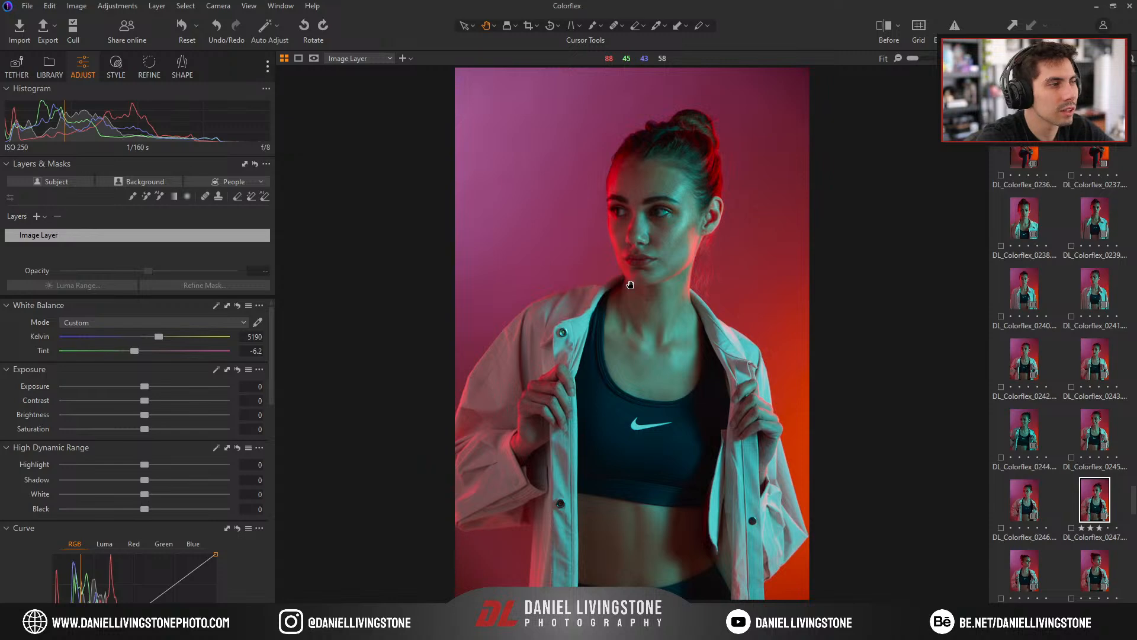
key(Right)
key(Right)
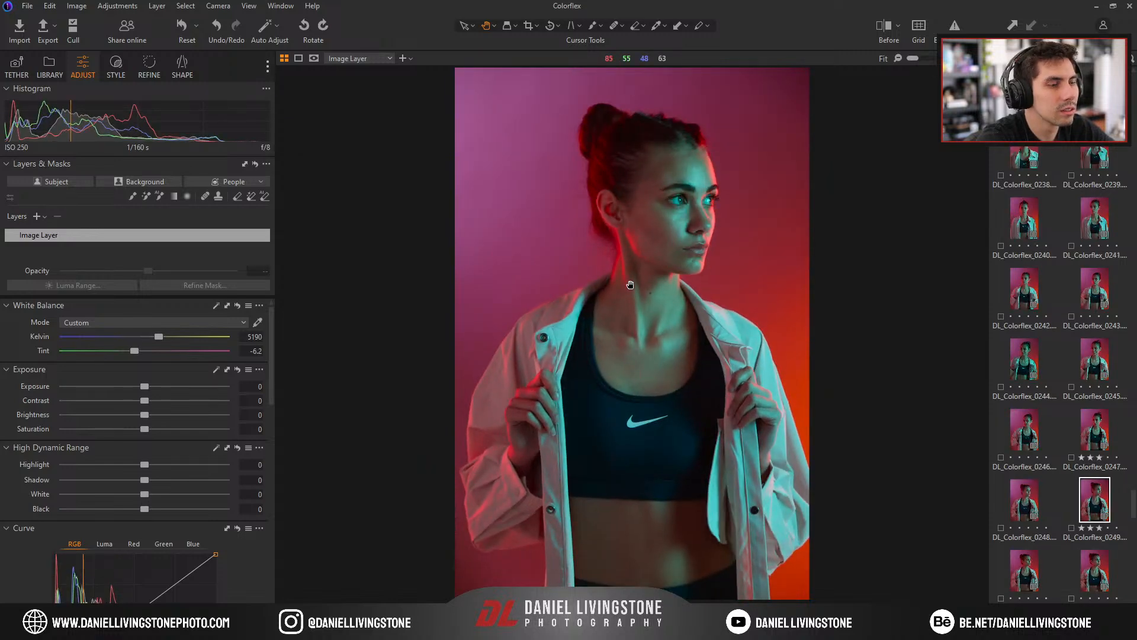
Review the open-shirt sunglasses poses from DL_Colorflex_0252 onward and give DL_Colorflex_0255 a three-star rating.
key(Right)
key(Right)
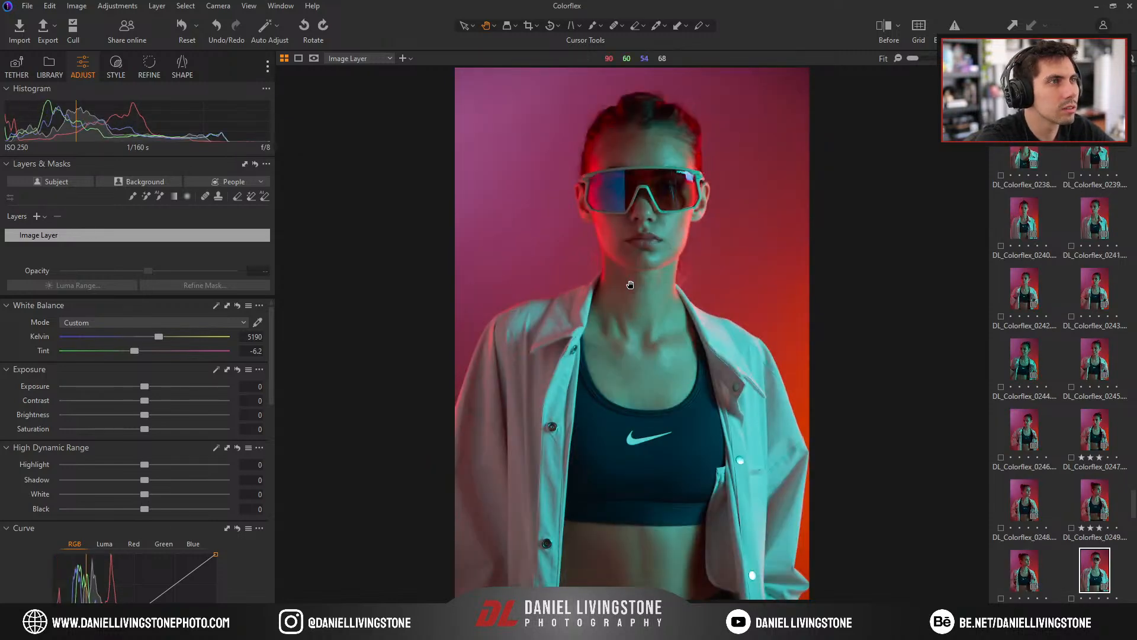
key(Right)
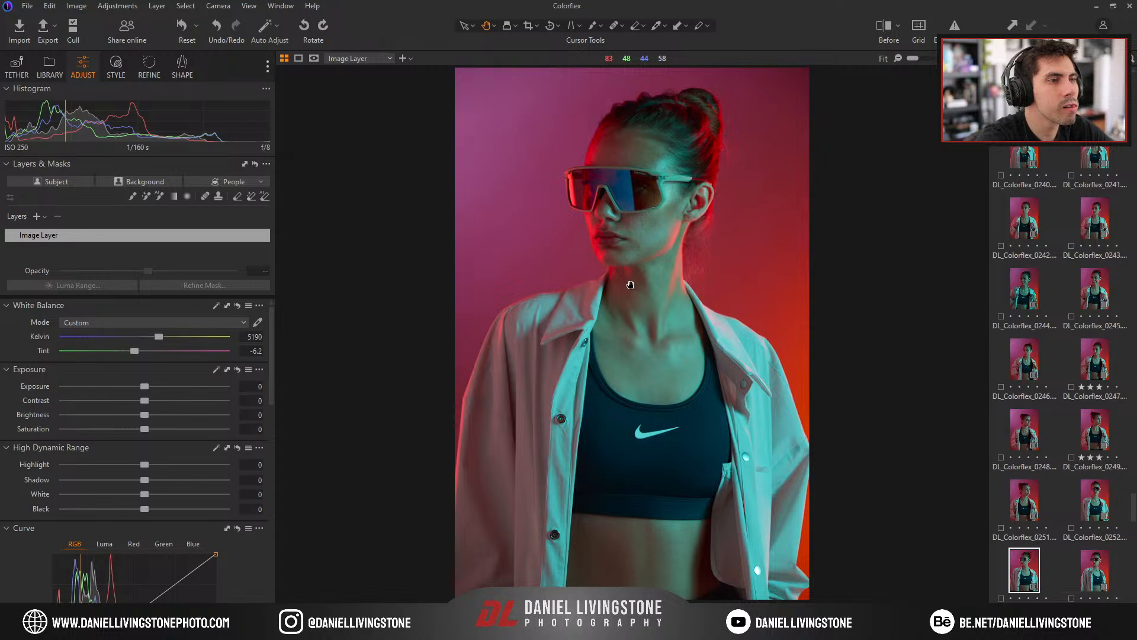
key(Right)
key(Right)
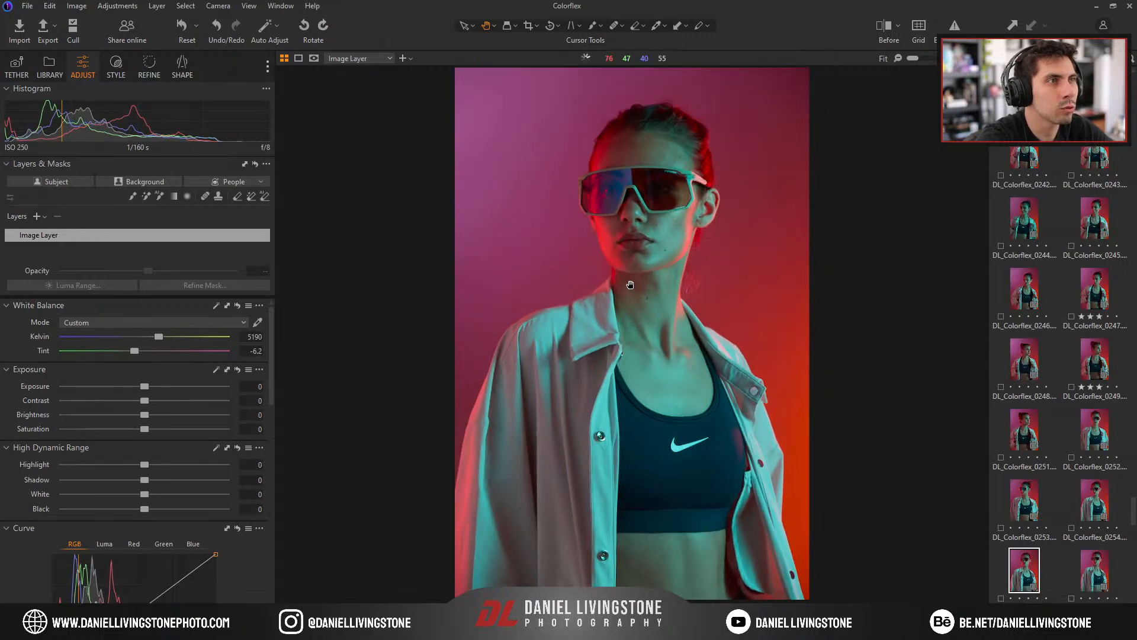
key(Right)
key(Left)
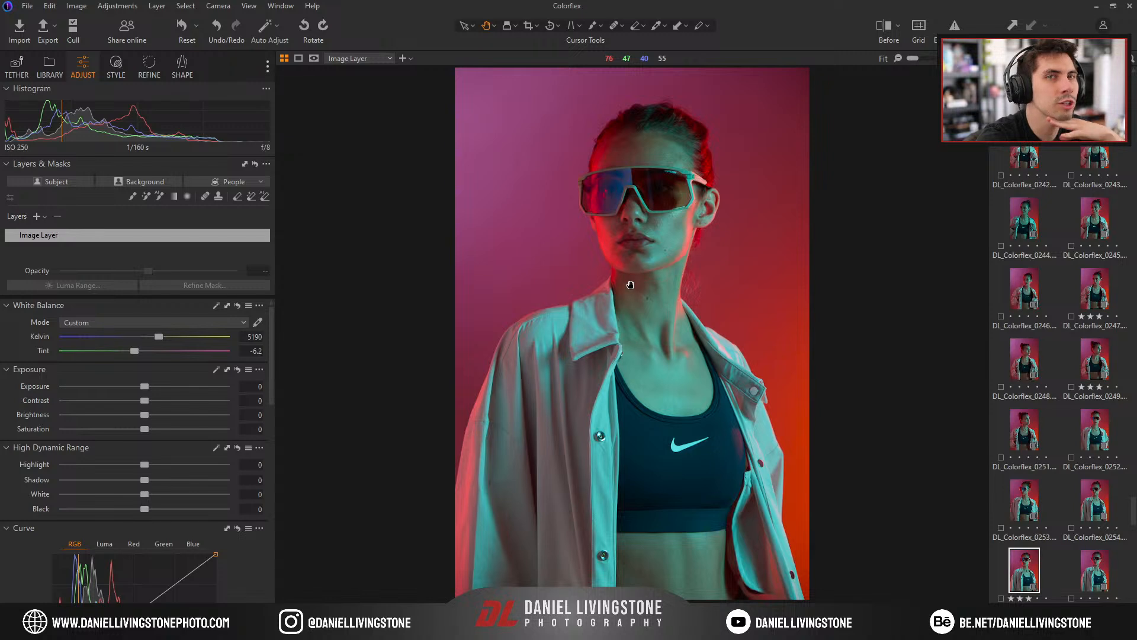
Compare DL_Colorflex_0255 with its neighbours and review the sunglasses poses through DL_Colorflex_0261.
key(Left)
key(Right)
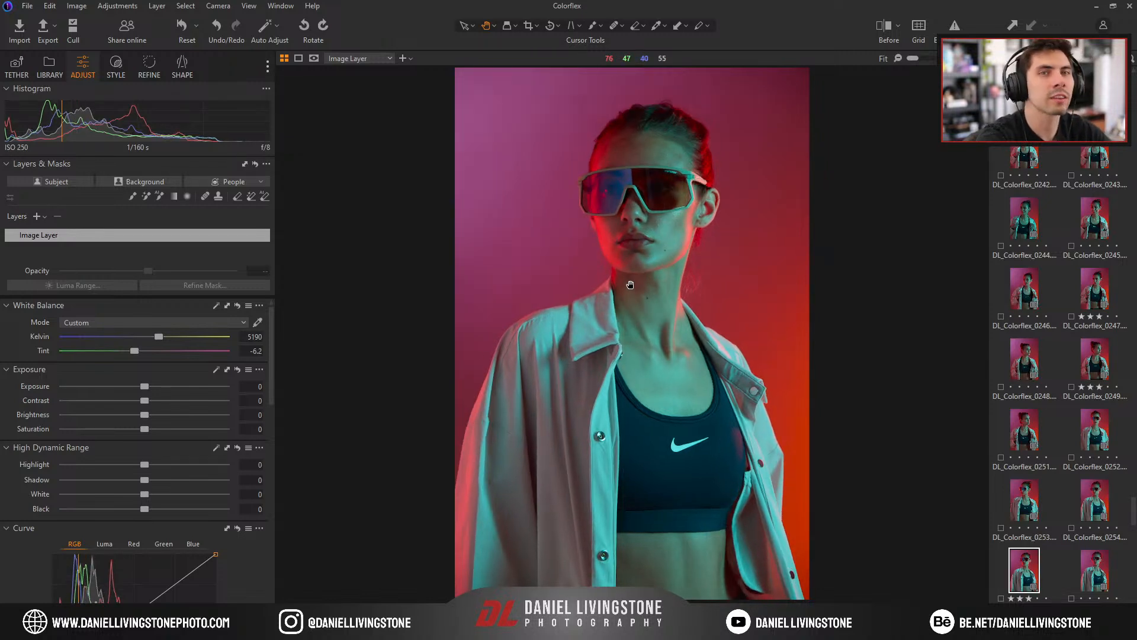
key(Right)
key(Right)
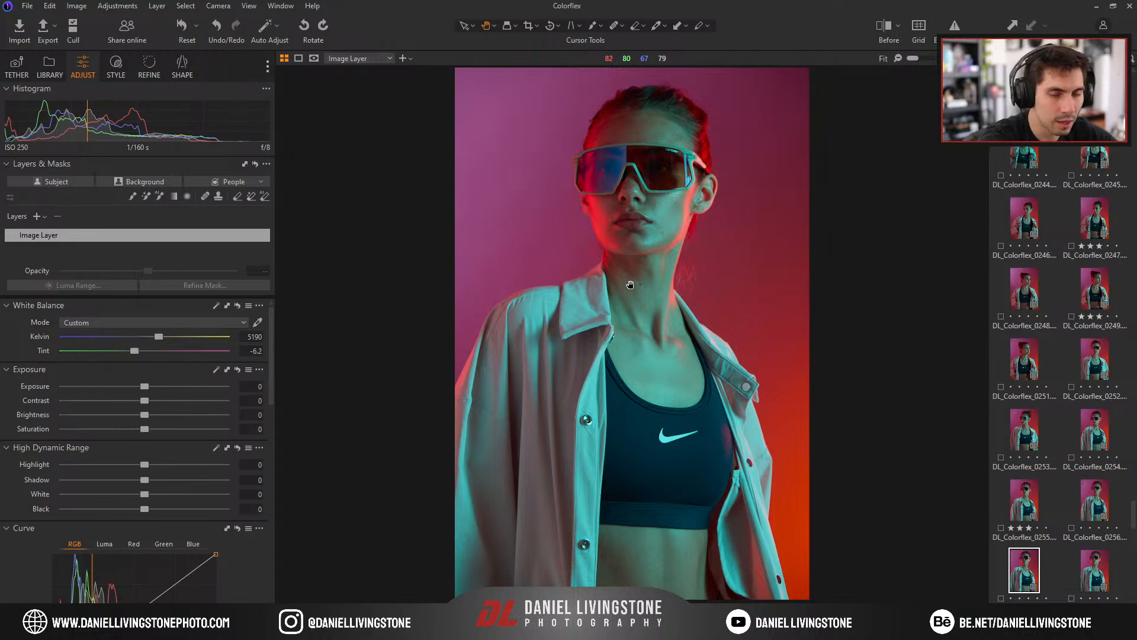
key(Right)
key(Right)
key(Right)
key(Right)
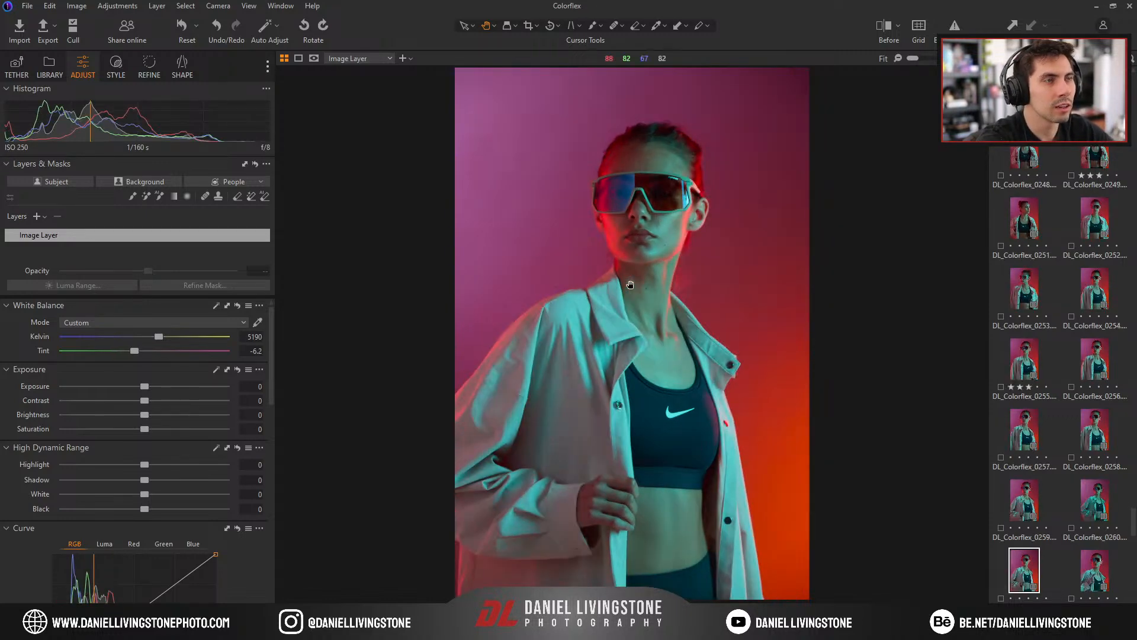
Compare the closer sunglasses shots from DL_Colorflex_0262 onward and give DL_Colorflex_0264 a three-star rating.
key(Right)
key(Right)
key(Right)
key(Right)
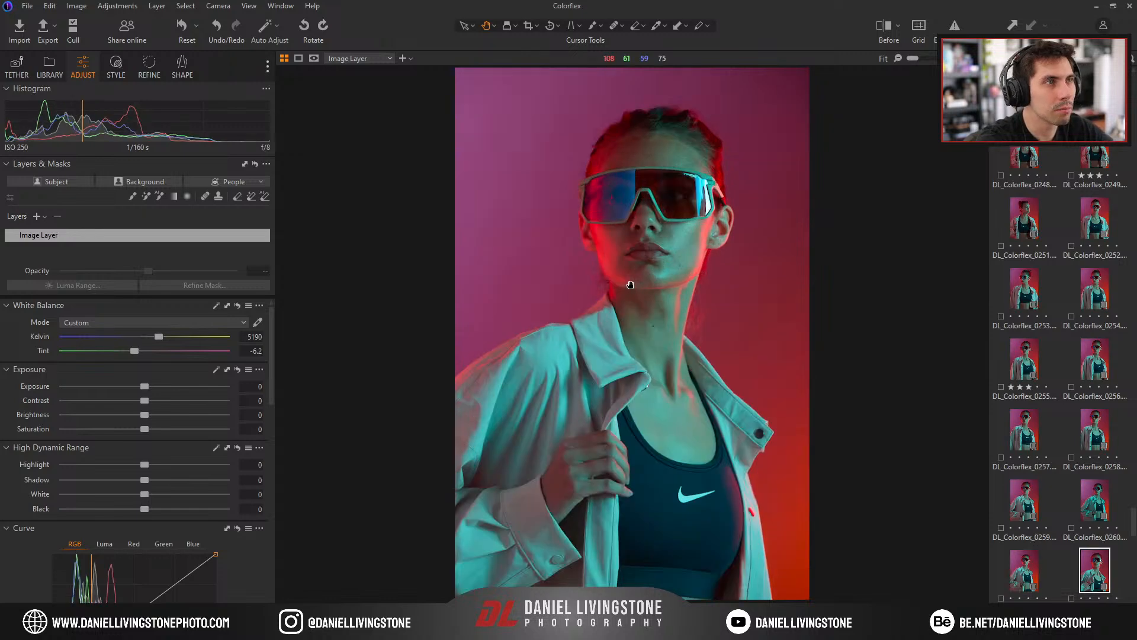
key(Right)
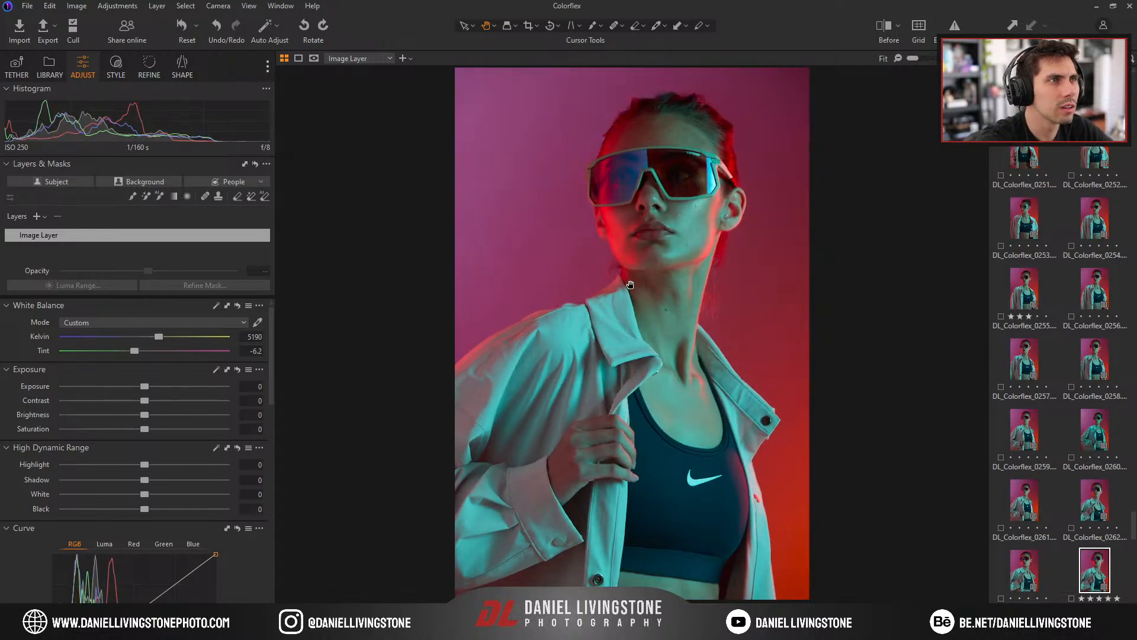
Go back to DL_Colorflex_0260, give it a three-star rating, and inspect the model's face up close before returning to DL_Colorflex_0258.
key(Left)
key(Left)
key(Left)
key(Left)
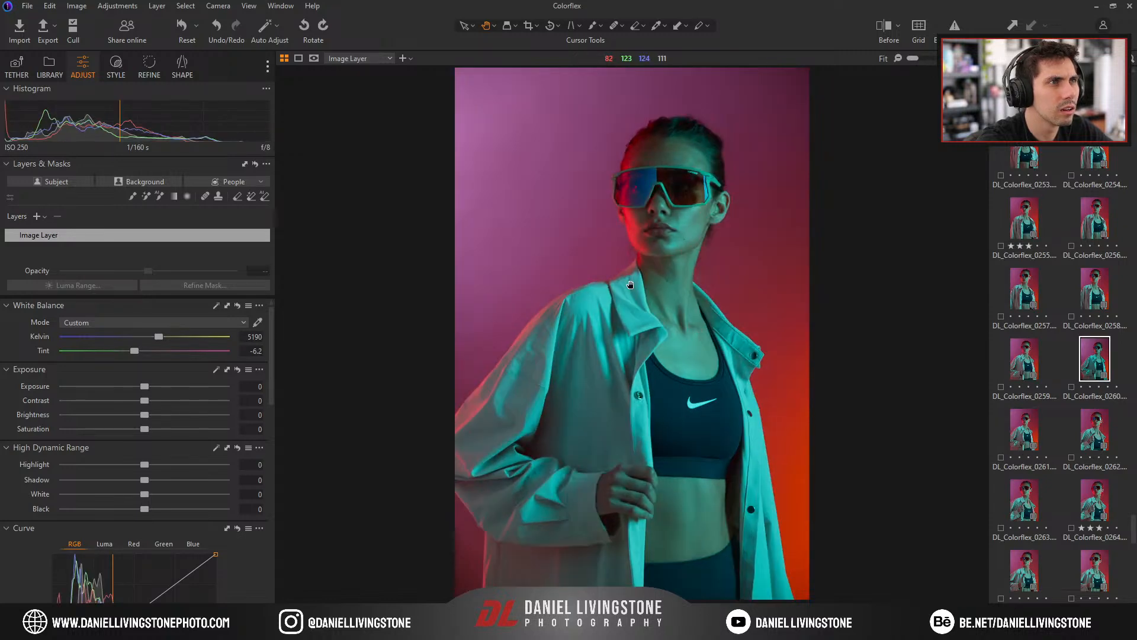
click(602, 155)
drag(683, 236, 642, 238)
click(623, 274)
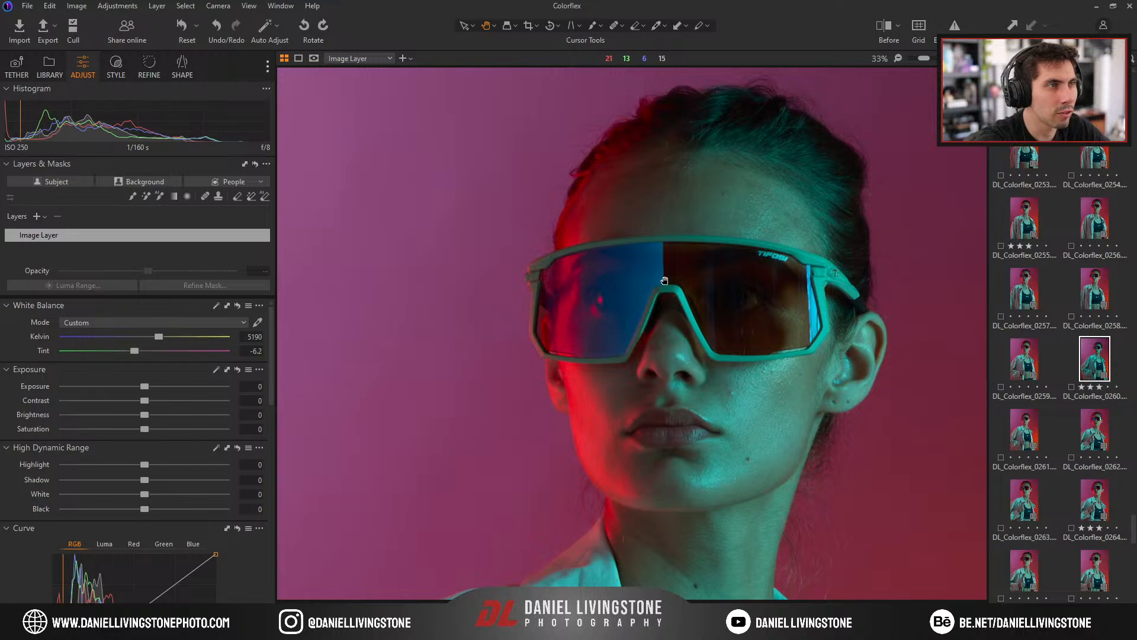
key(Up)
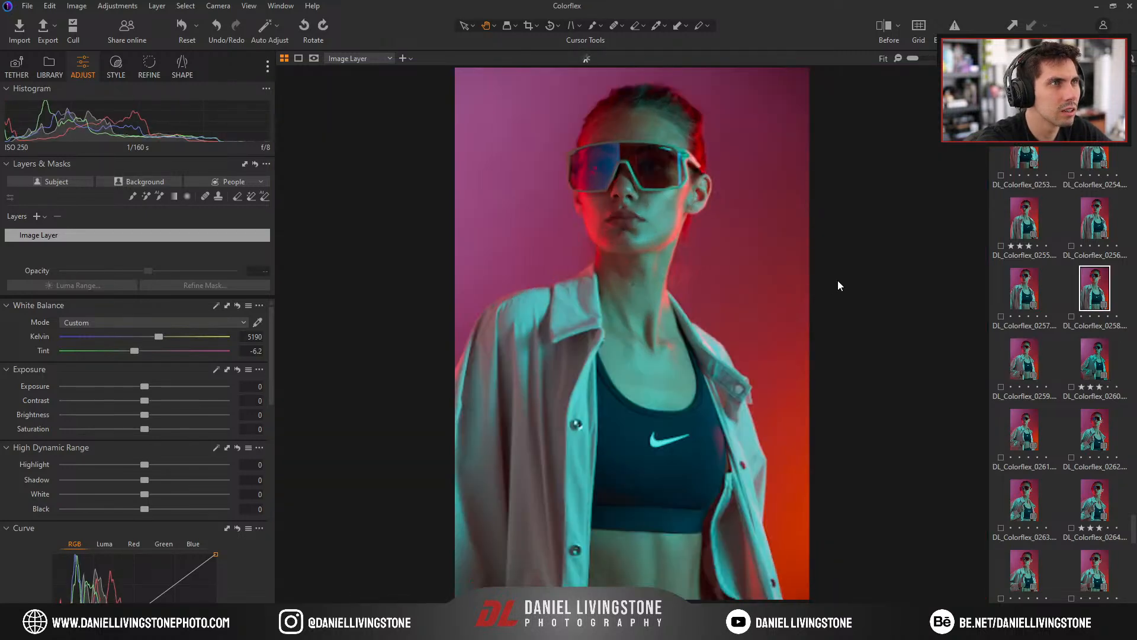
Compare the sunglasses poses from DL_Colorflex_0258 back to DL_Colorflex_0253 and give DL_Colorflex_0253 a three-star rating.
key(Left)
key(Left)
key(Left)
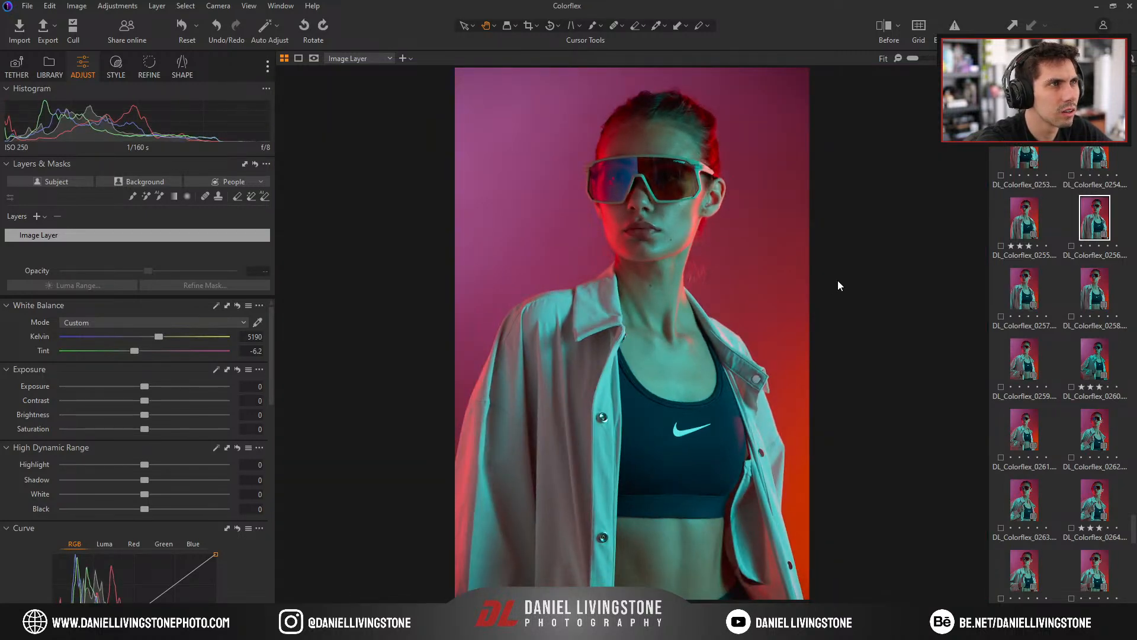
key(Left)
key(Left)
key(Right)
key(Right)
key(Right)
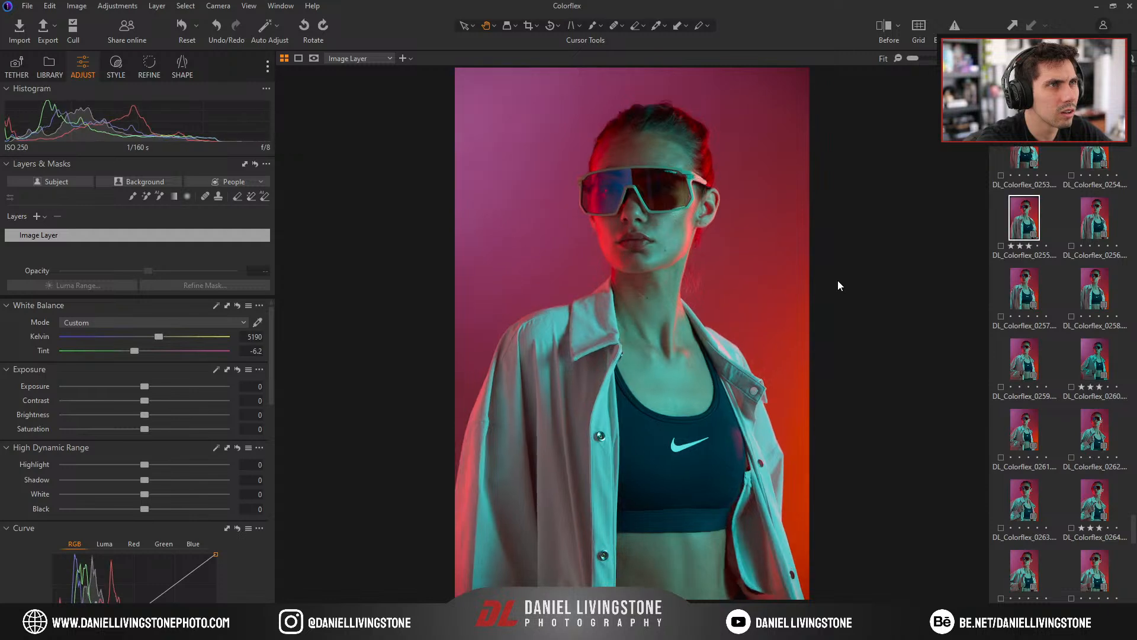
key(Left)
key(Left)
key(Left)
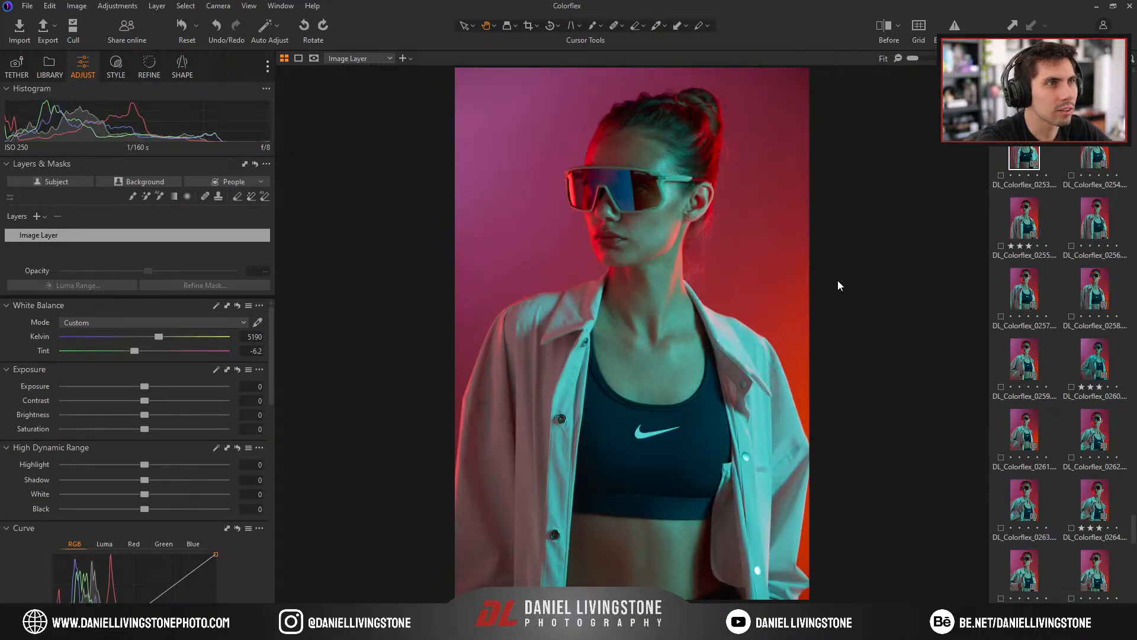
key(3)
Compare DL_Colorflex_0255 with the following sunglasses poses, examining DL_Colorflex_0257 and DL_Colorflex_0258 against each other.
key(Right)
key(Right)
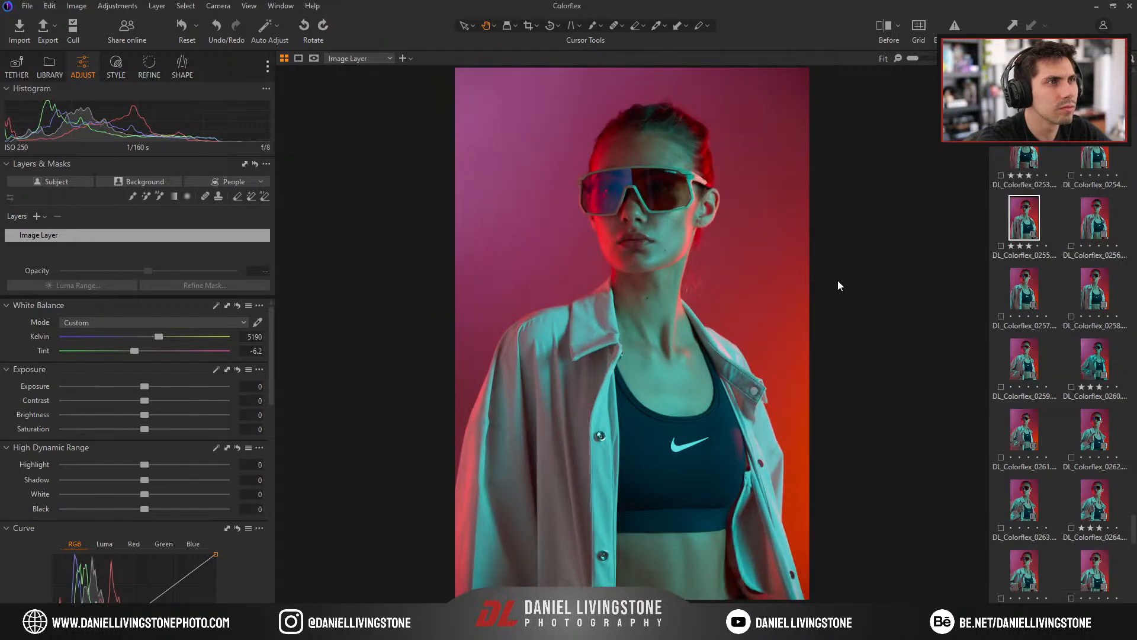
key(Right)
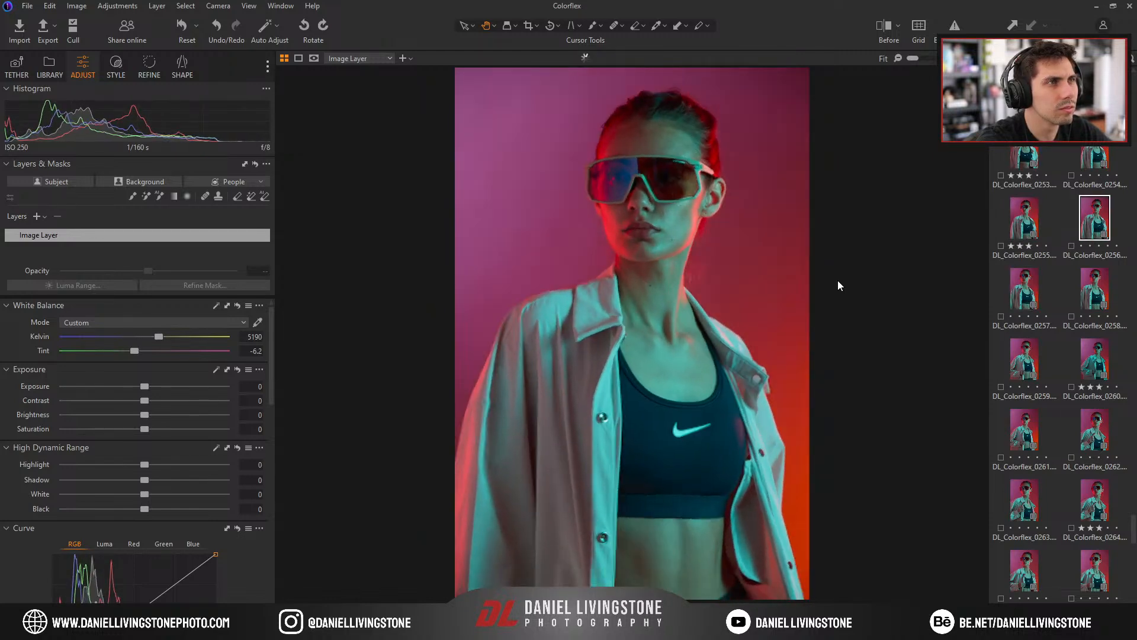
key(Right)
key(Right)
key(Right)
key(Right)
key(Left)
key(Left)
key(Left)
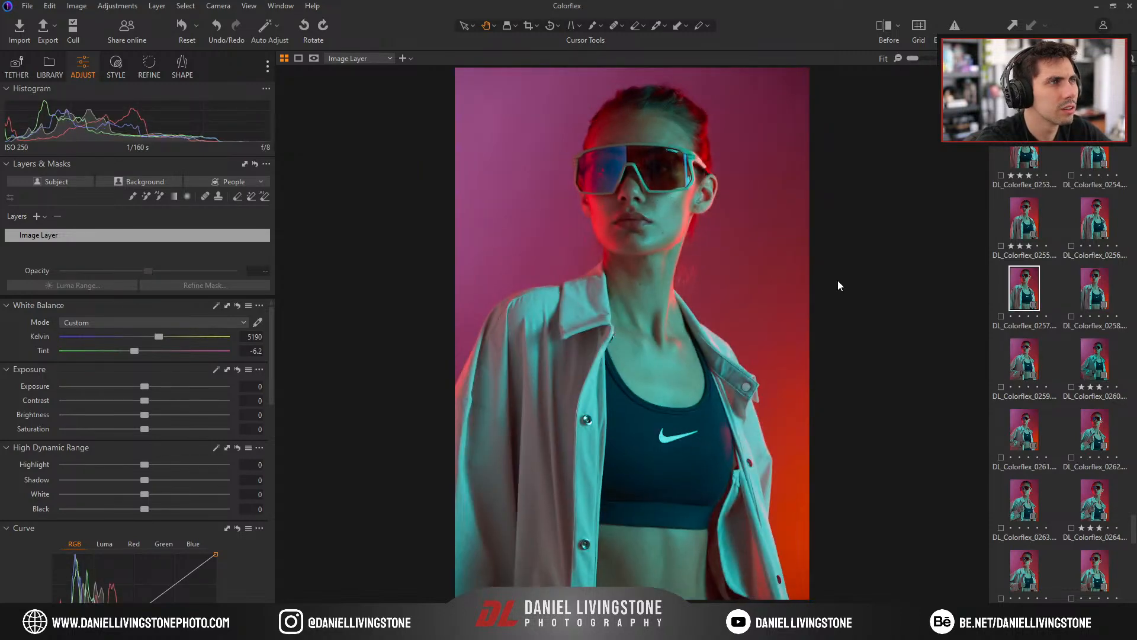
key(Right)
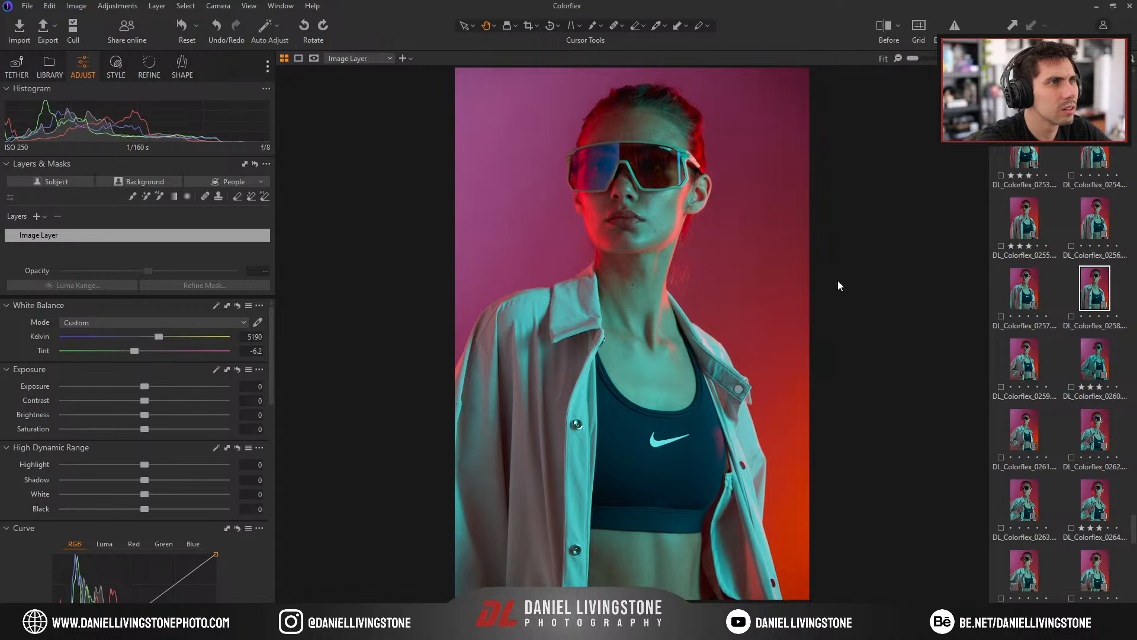
key(Left)
key(Right)
key(Left)
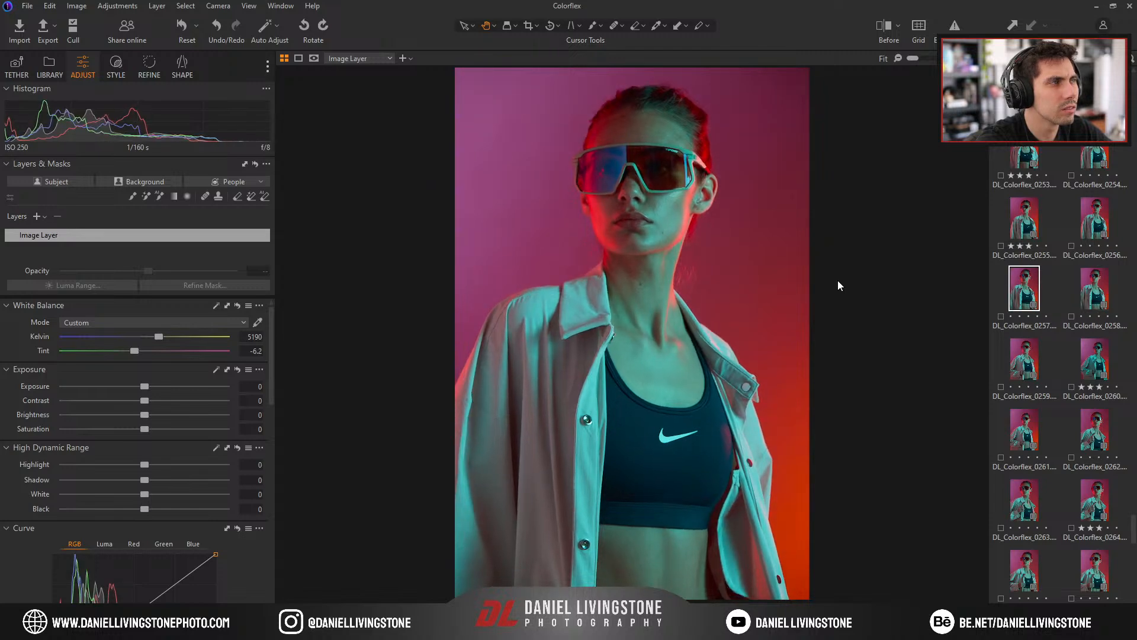
Give DL_Colorflex_0257 a three-star rating and clear the rating of DL_Colorflex_0255.
key(Left)
key(Left)
key(Down)
key(Up)
key(0)
key(Down)
key(Up)
key(Right)
key(Left)
key(Left)
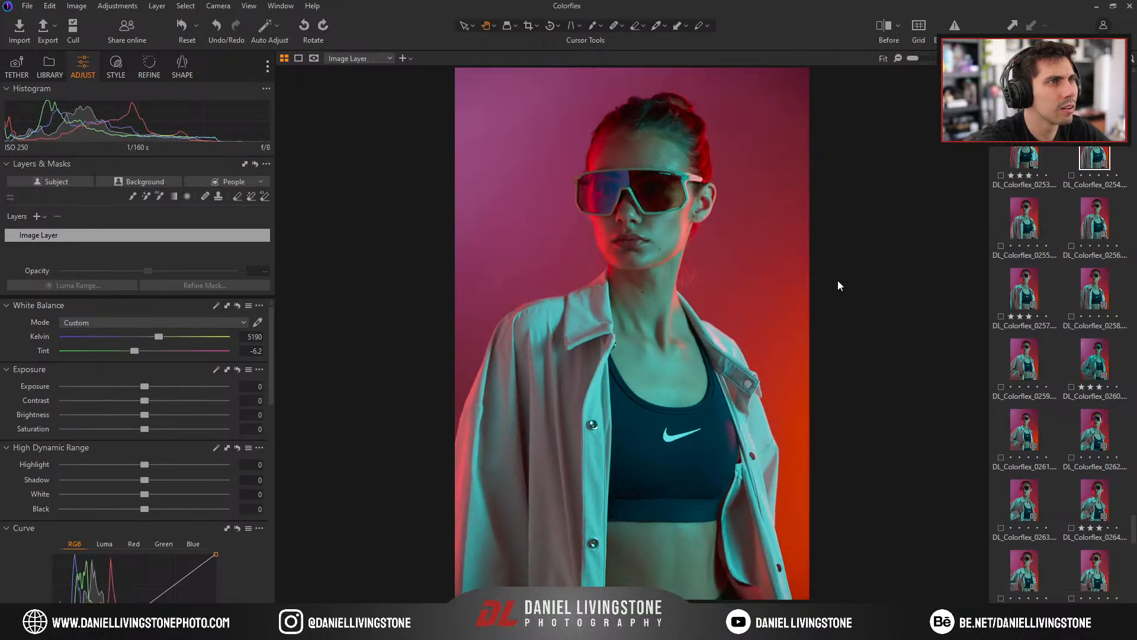
Go back to the shots without sunglasses and delete DL_Colorflex_0248.
key(Left)
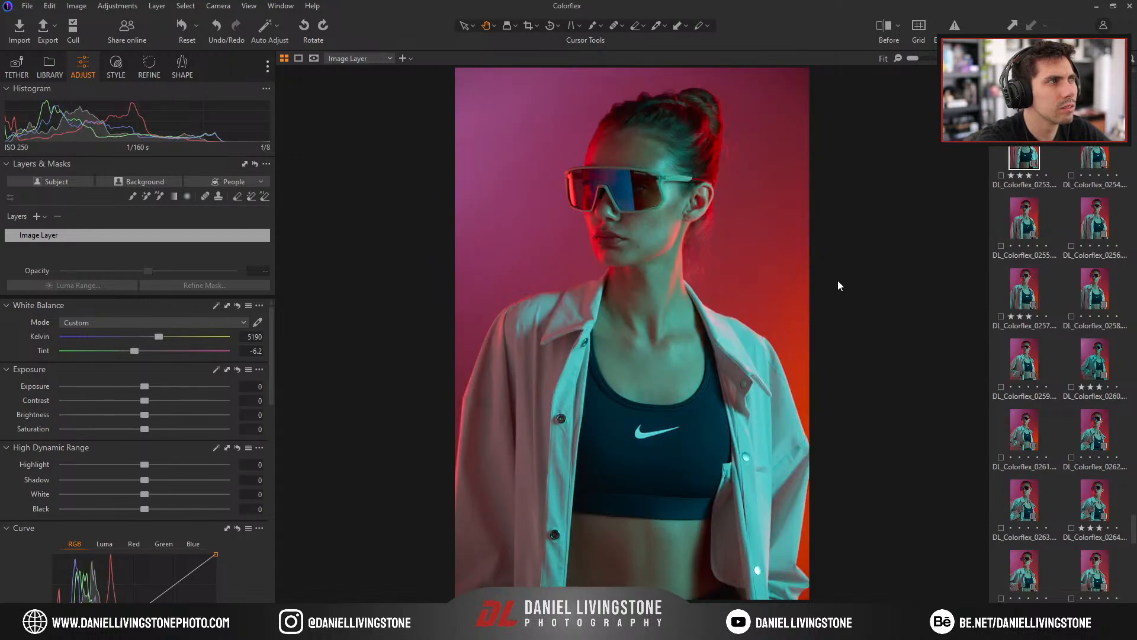
key(Left)
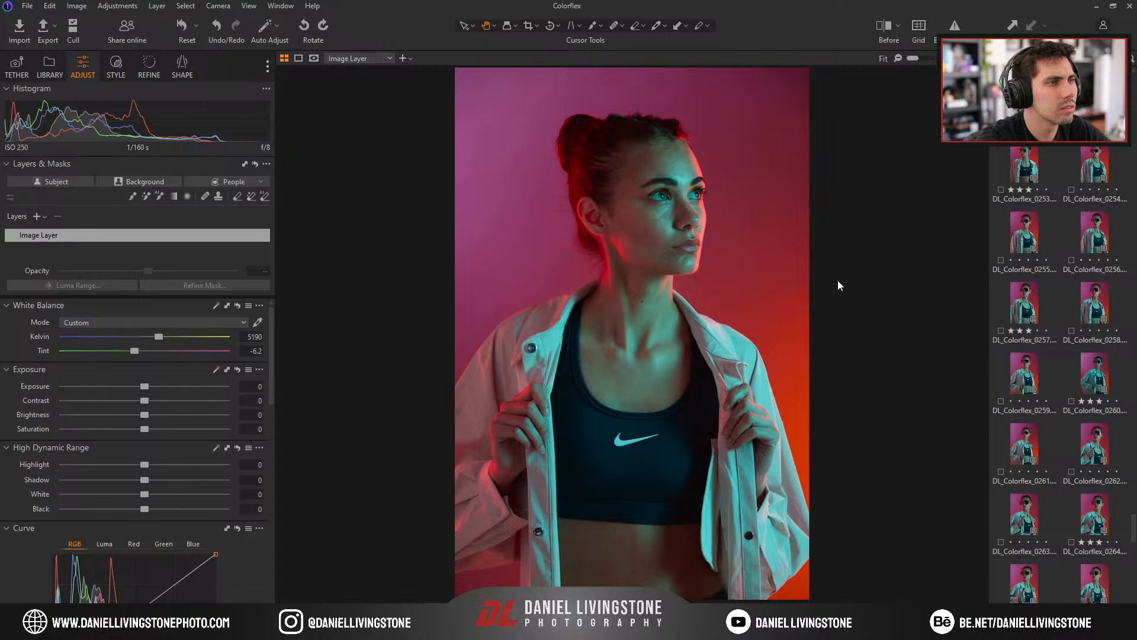
key(Right)
key(Left)
key(Left)
key(Left)
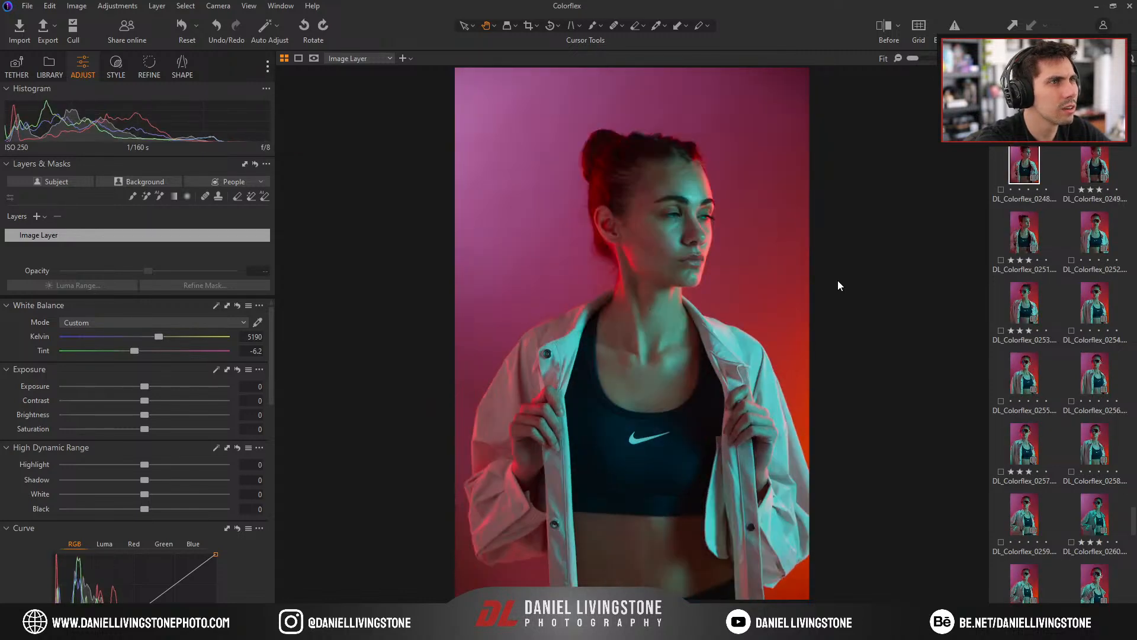
key(Right)
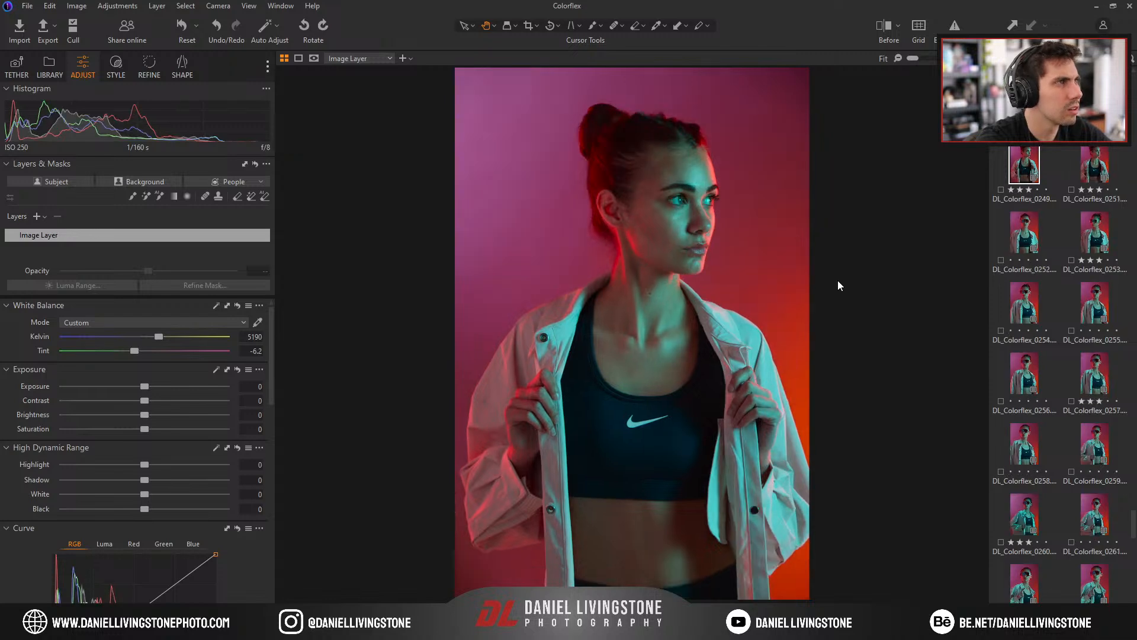
Compare DL_Colorflex_0249 with DL_Colorflex_0251 and clear the rating of DL_Colorflex_0249.
key(Right)
key(Left)
key(Right)
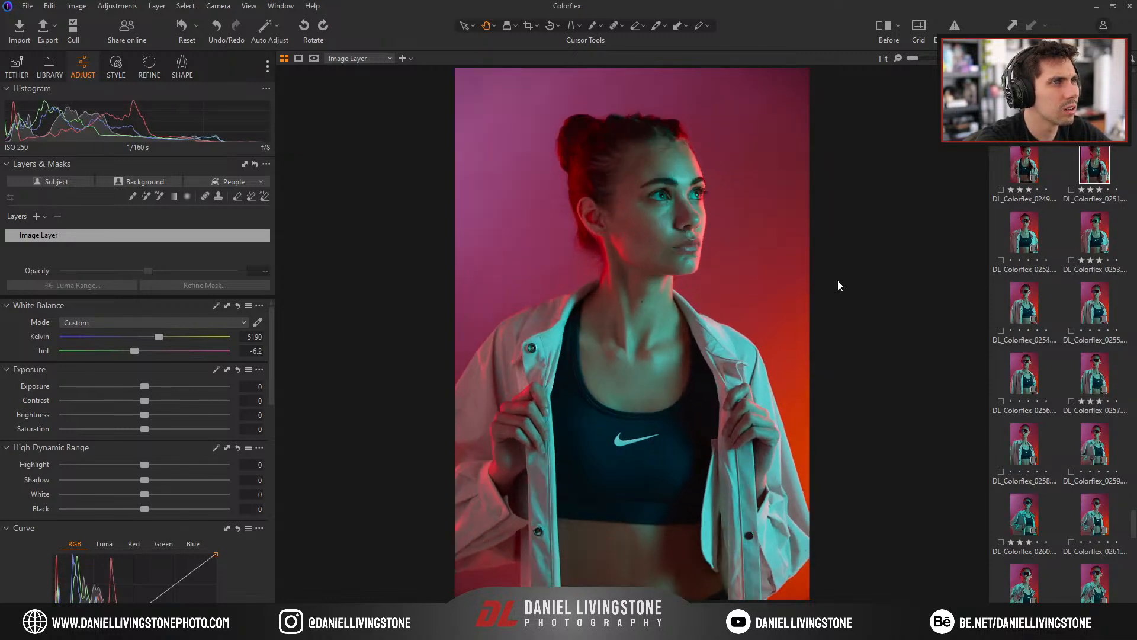
key(Left)
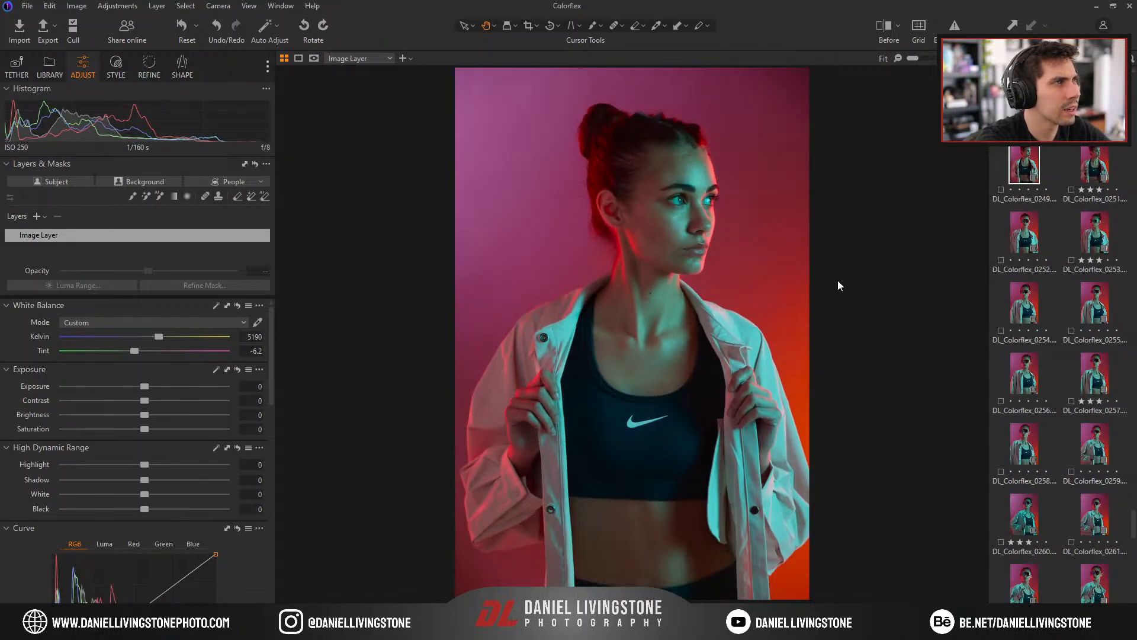
key(Right)
key(Left)
key(Right)
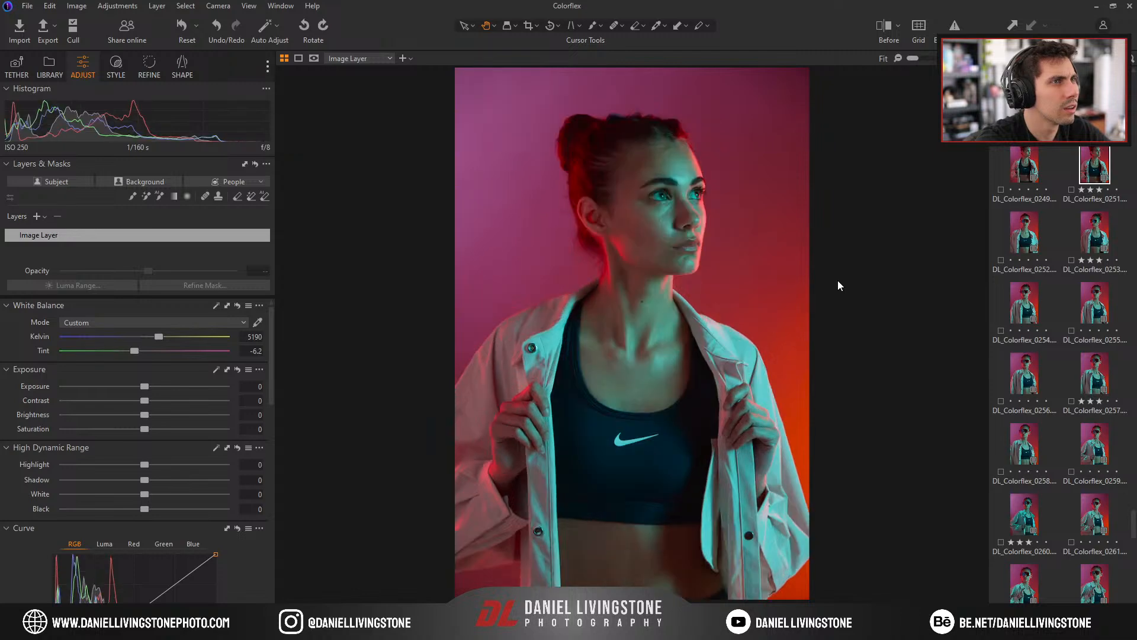
Review the sunglasses shots from DL_Colorflex_0252 through DL_Colorflex_0267.
key(Right)
key(Right)
key(Right)
key(Right)
key(Right)
key(Right)
key(Right)
key(Right)
key(Right)
key(Right)
key(Right)
key(Right)
key(Right)
key(Right)
key(Right)
key(Right)
key(Down)
key(Down)
key(Up)
key(Up)
key(Up)
key(Left)
key(Right)
key(Right)
key(Right)
key(Right)
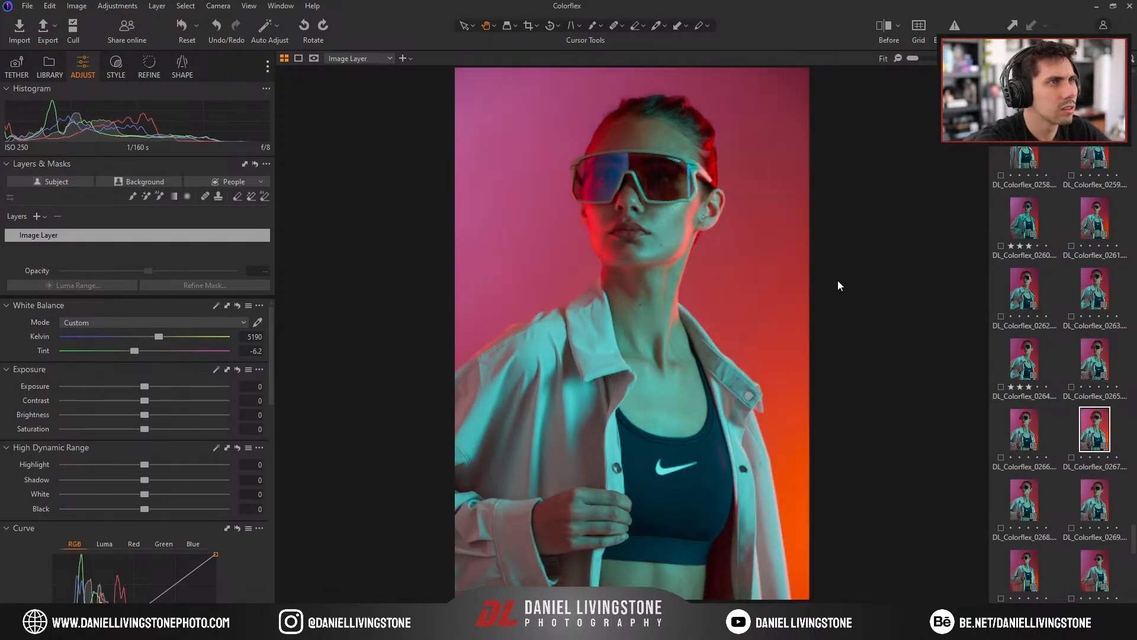
key(Left)
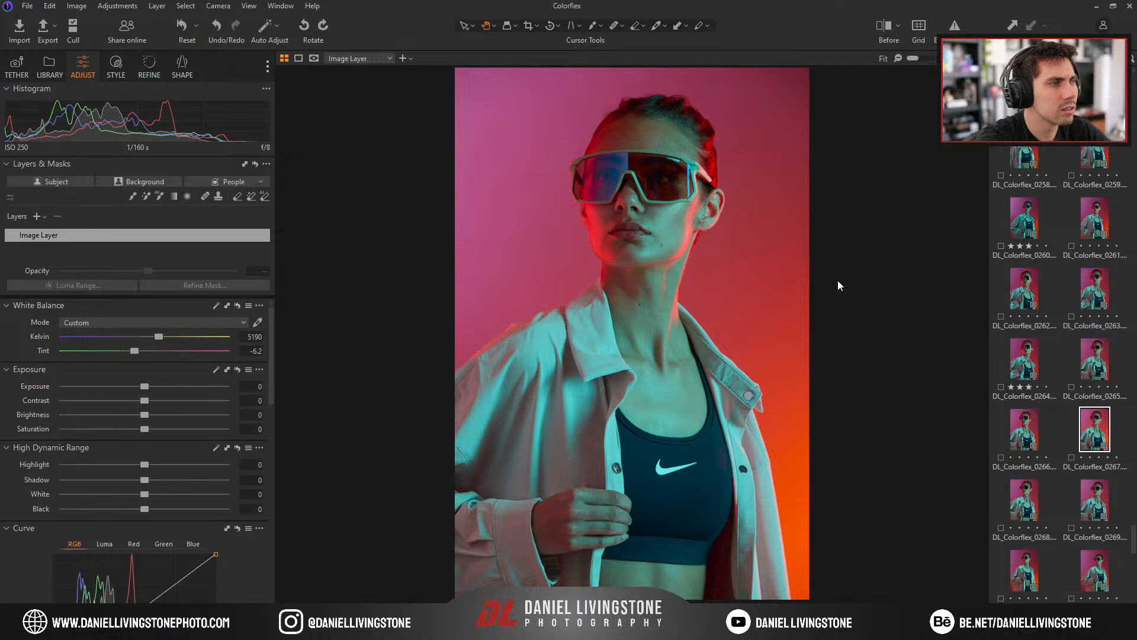
Compare the three-star DL_Colorflex_0264 with DL_Colorflex_0266 and DL_Colorflex_0267.
click(1031, 348)
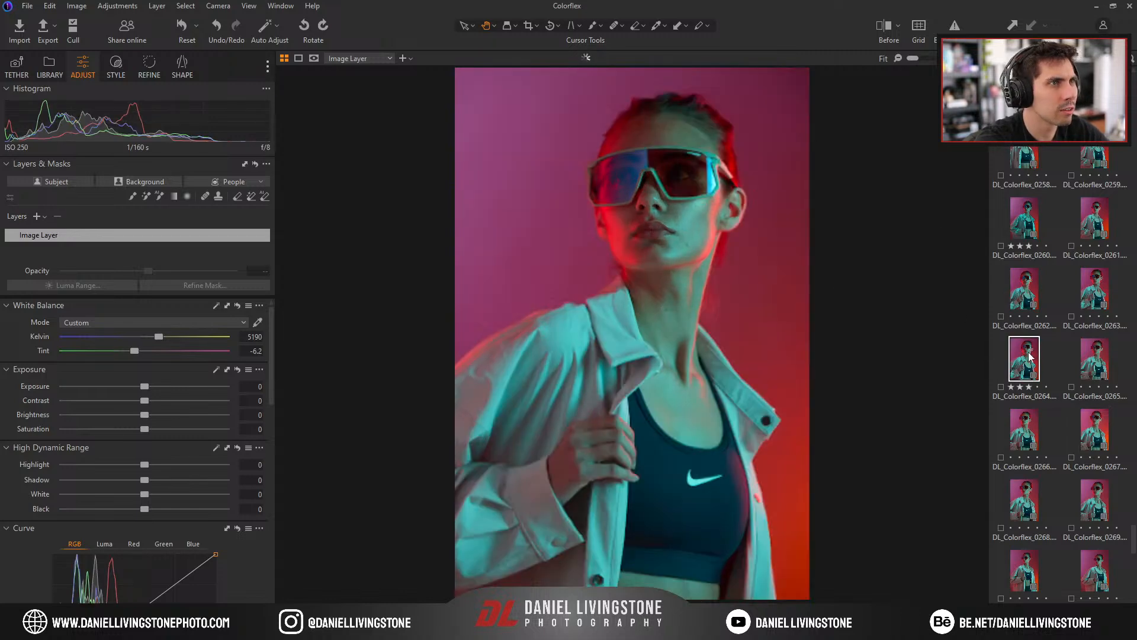
click(1095, 429)
click(1023, 373)
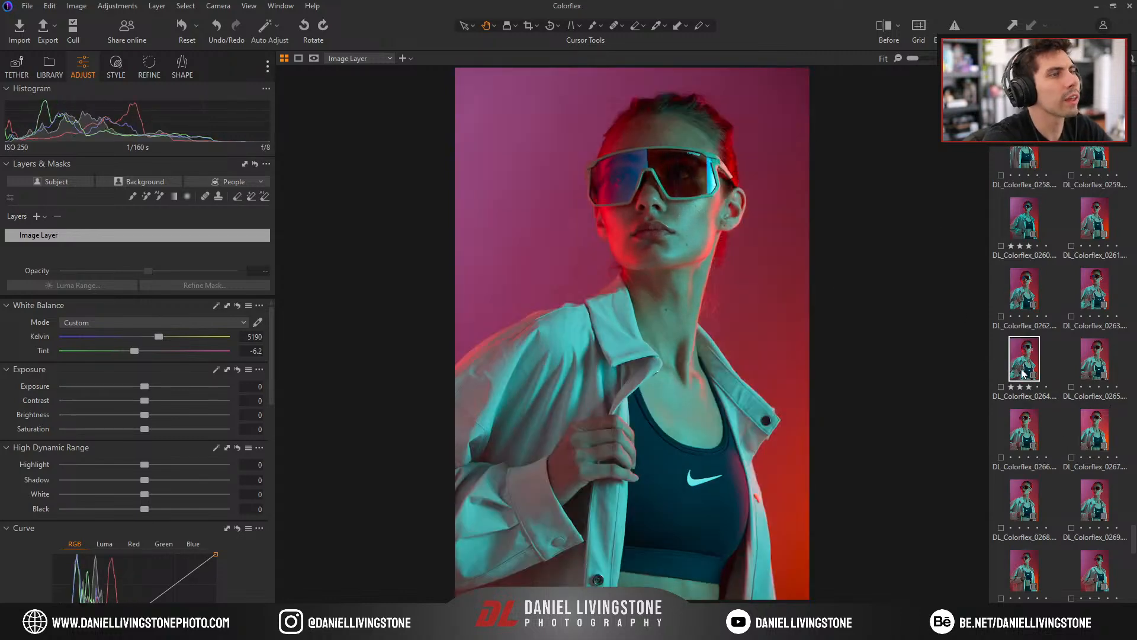
click(1095, 431)
click(1023, 436)
click(1088, 433)
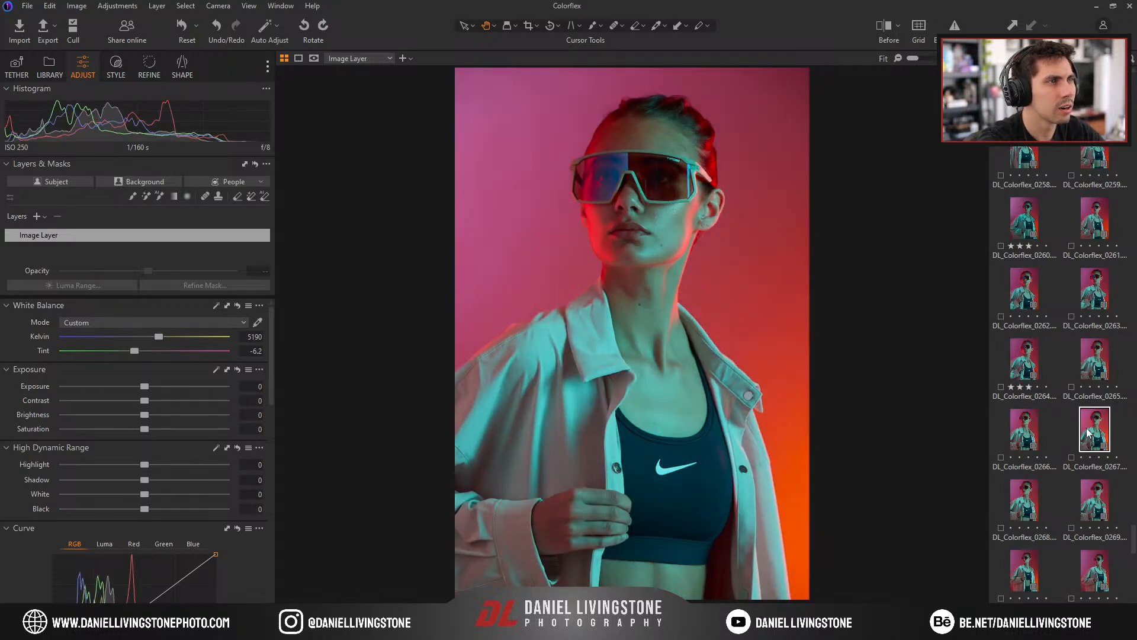
Review the hand-on-shirt poses after DL_Colorflex_0267 and return to DL_Colorflex_0270.
key(Right)
key(Right)
key(Right)
key(Left)
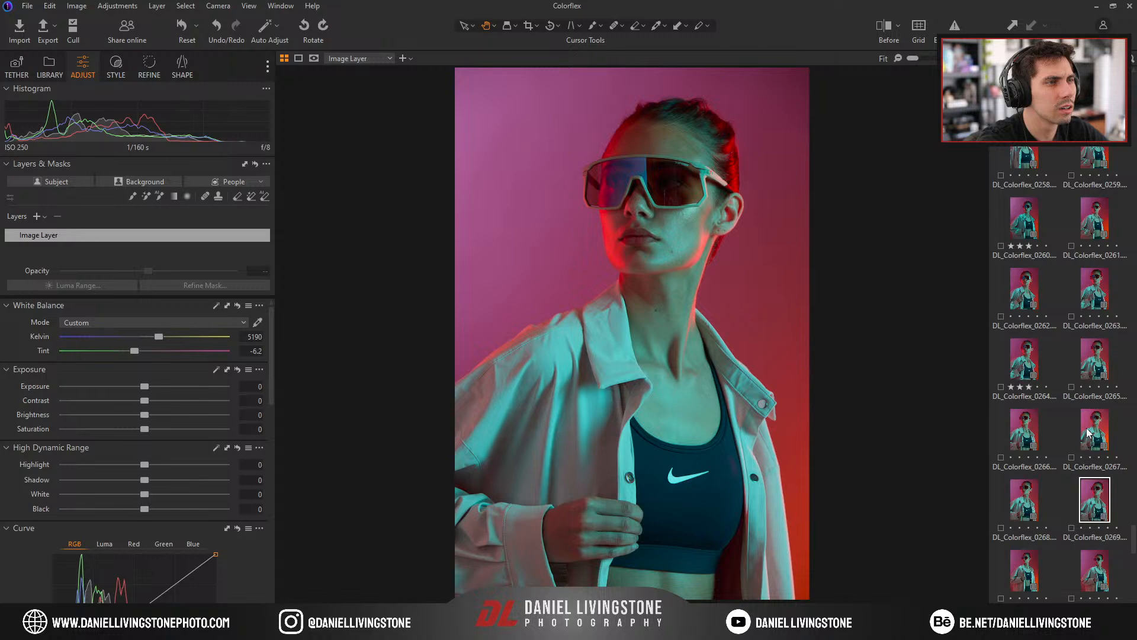
key(Right)
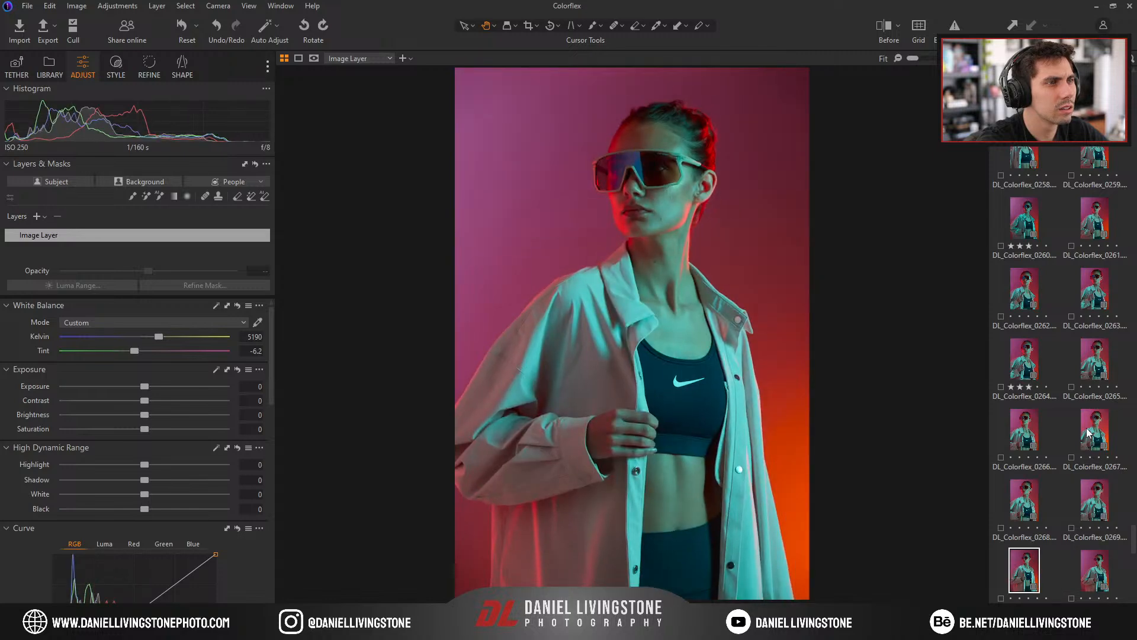
key(Right)
key(Right)
key(Right)
key(Left)
key(Left)
key(Left)
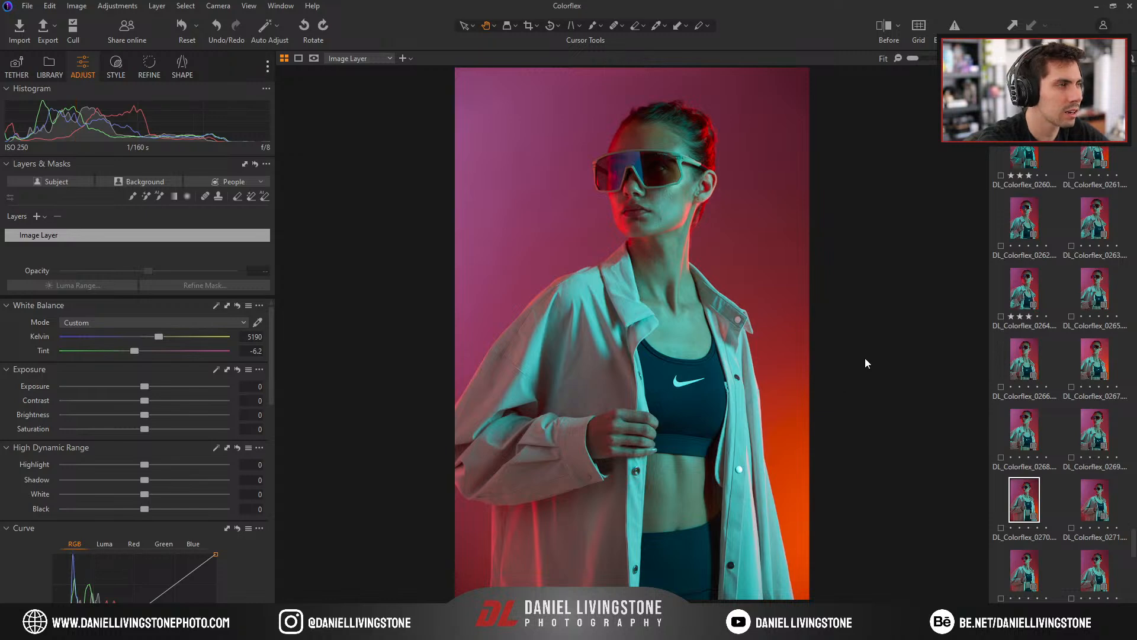
Review the wider open-shirt poses from DL_Colorflex_0270 through DL_Colorflex_0281.
key(Right)
key(Right)
key(Right)
key(Right)
key(Right)
key(Right)
key(Right)
key(Right)
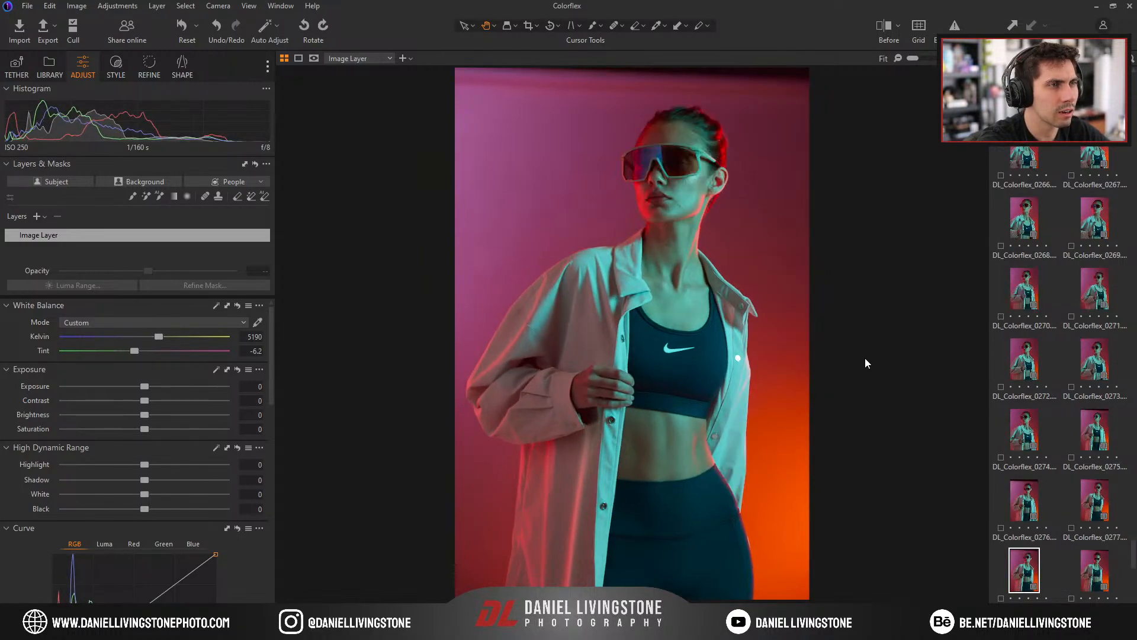
key(Right)
key(Right)
key(Right)
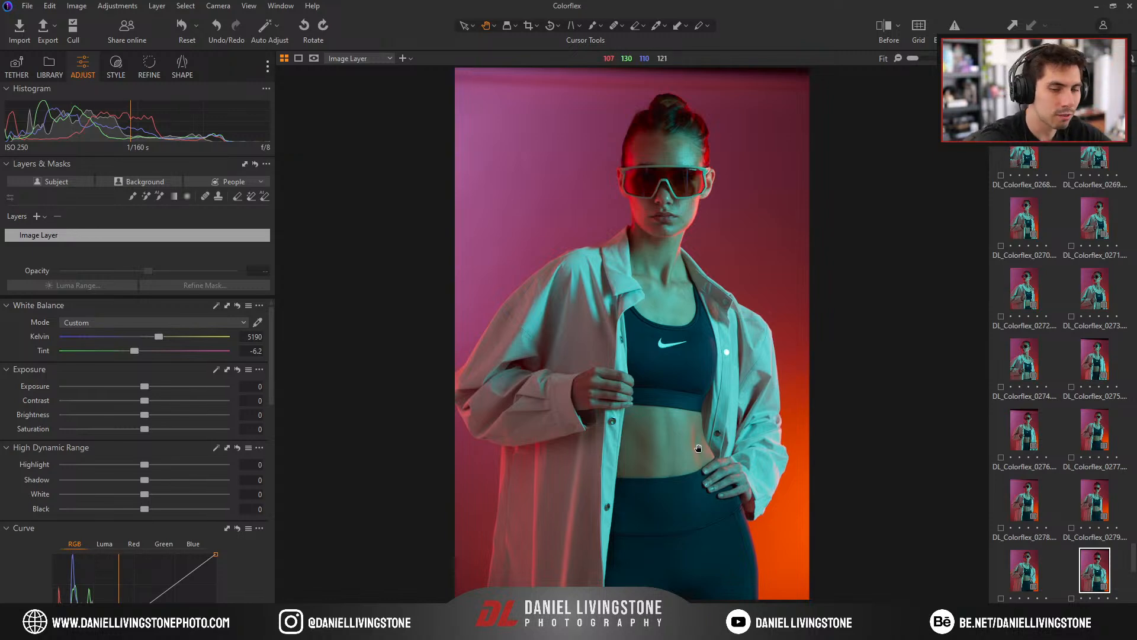
Compare DL_Colorflex_0280 with DL_Colorflex_0281 and give DL_Colorflex_0281 a three-star rating.
key(Right)
key(Up)
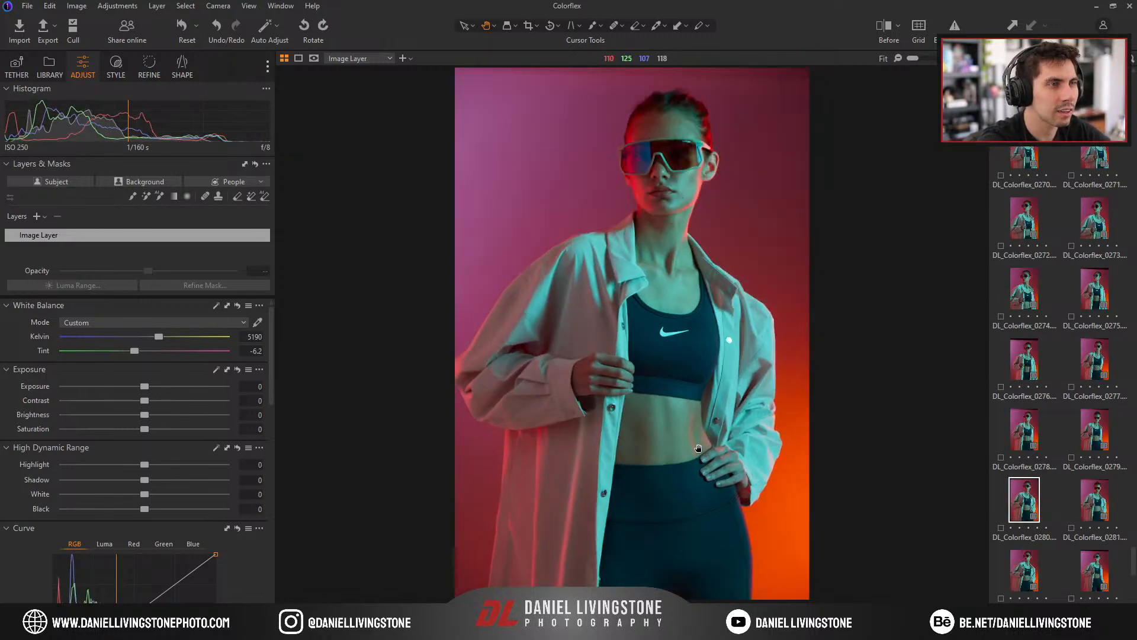
key(Right)
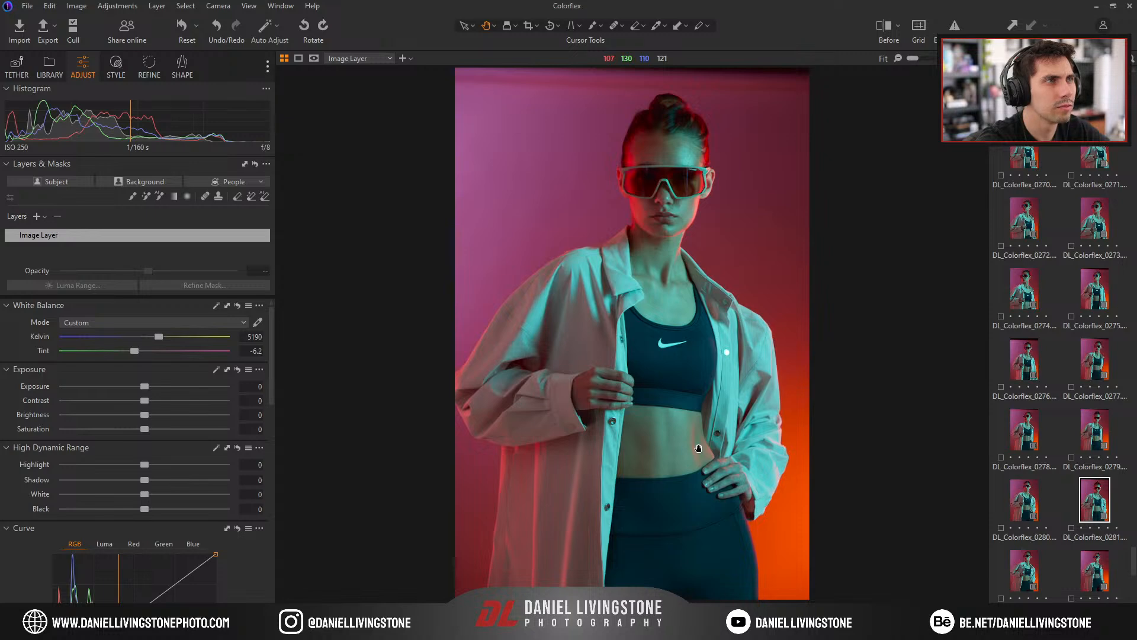
key(Down)
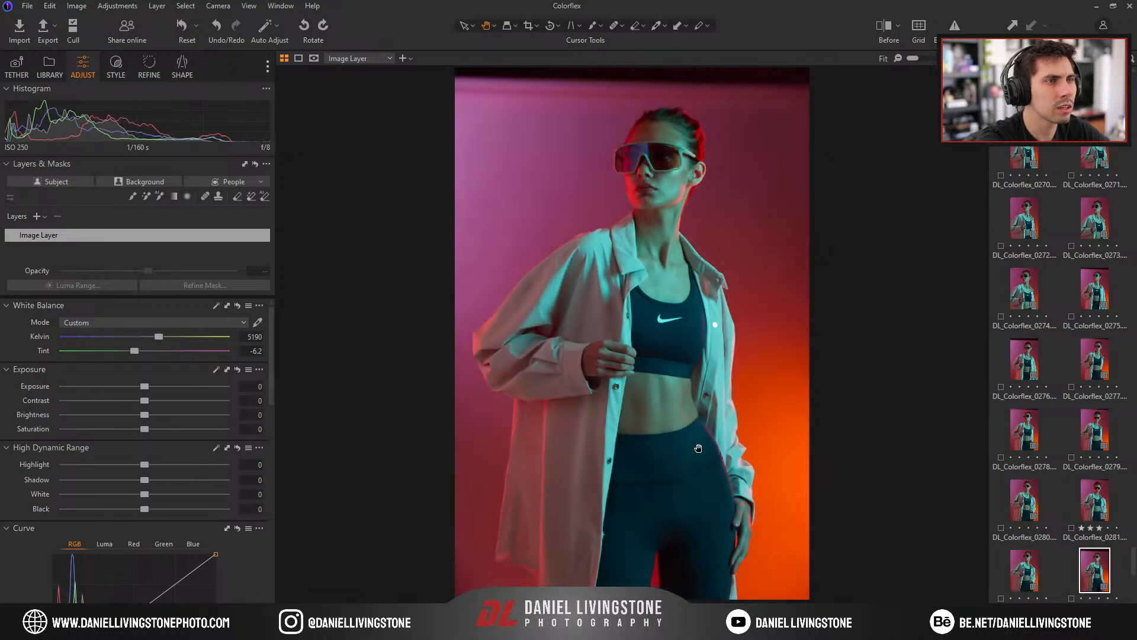
Compare the near full-length poses from DL_Colorflex_0283 onward and give DL_Colorflex_0288 a three-star rating.
key(Down)
key(Down)
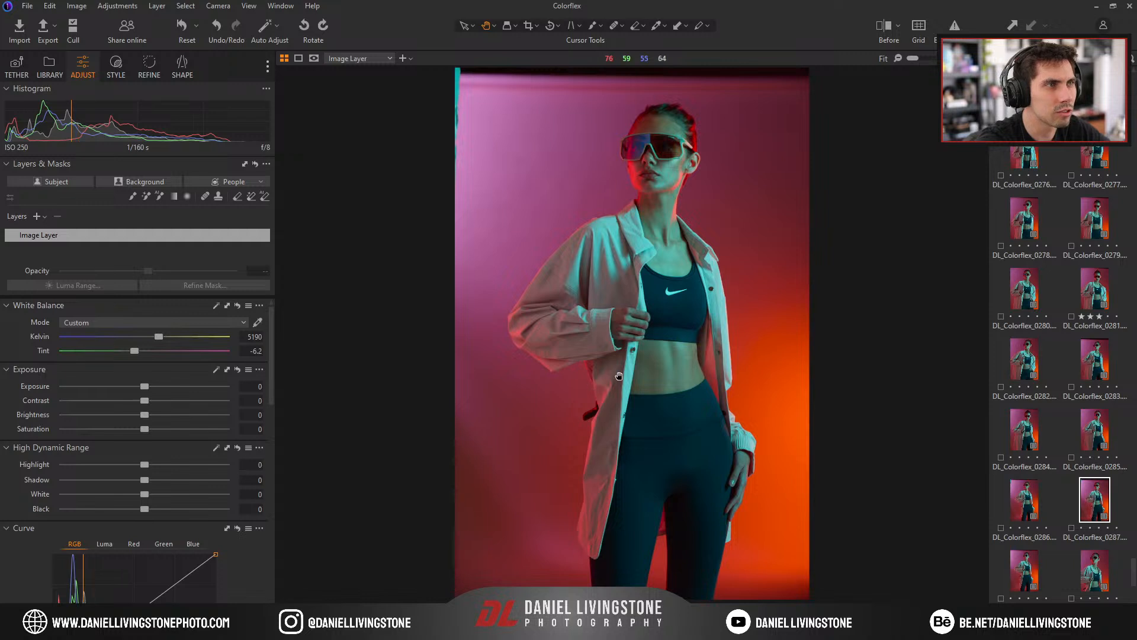
key(Left)
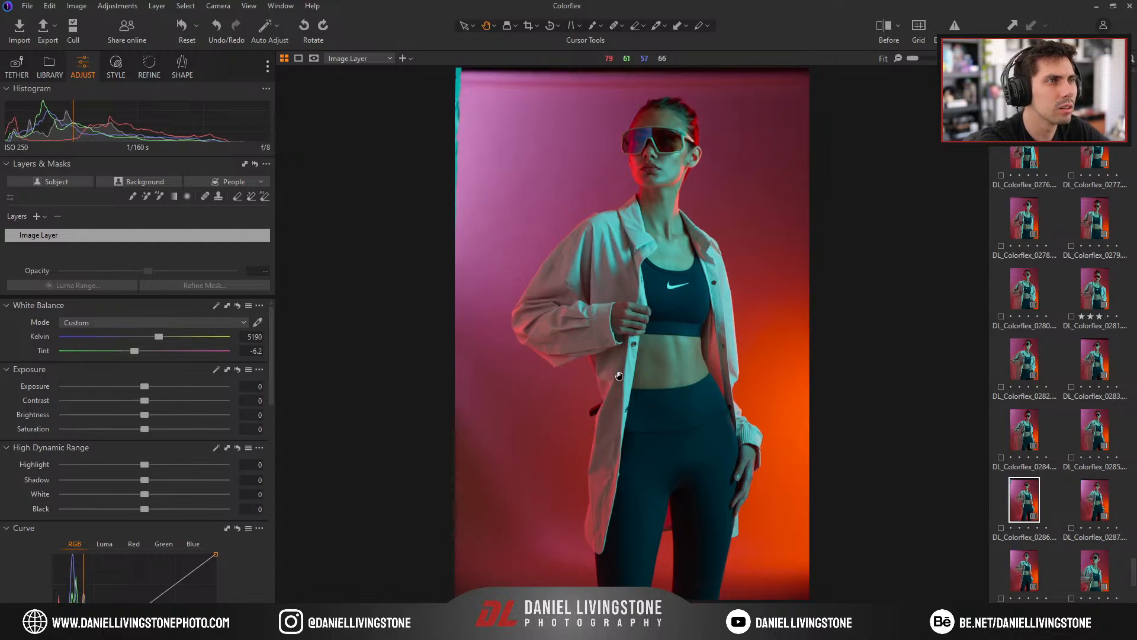
key(Left)
key(Down)
key(Down)
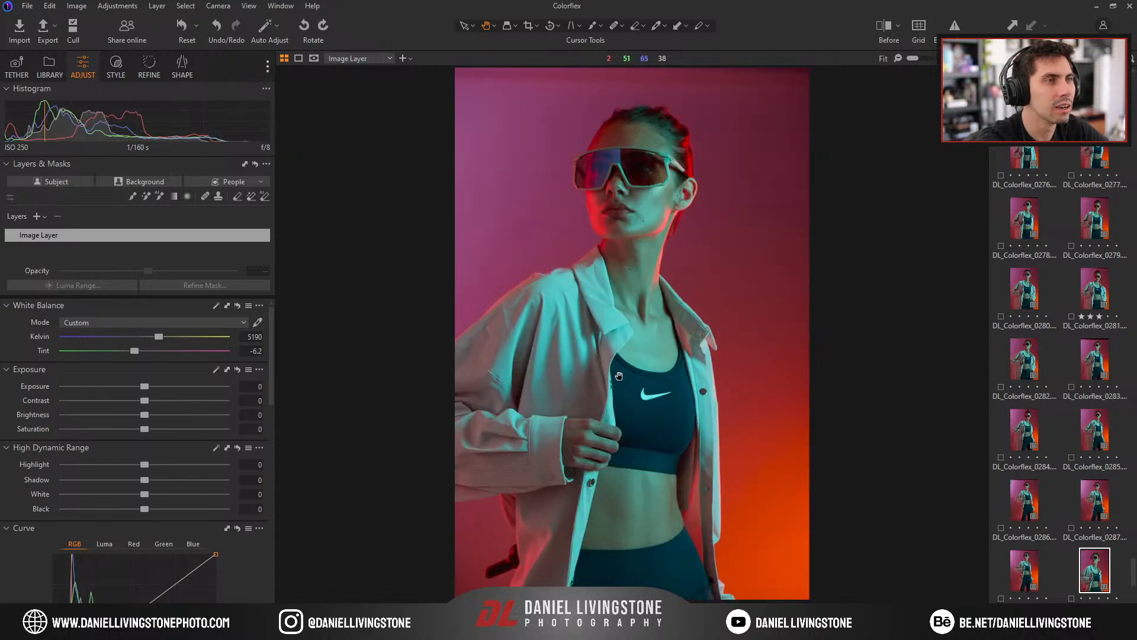
key(Left)
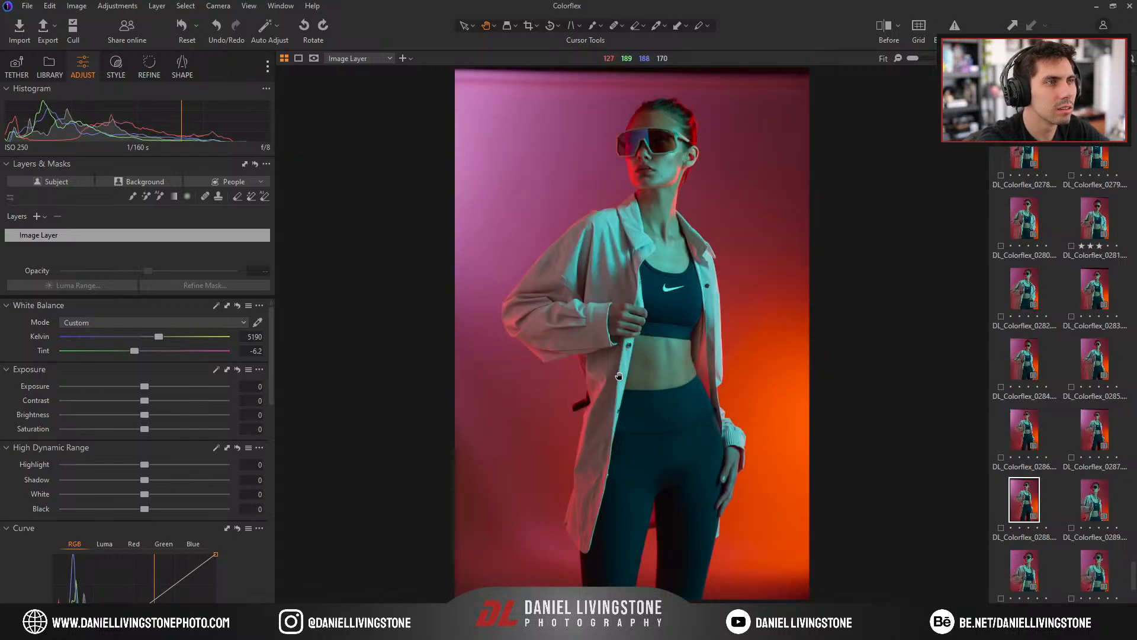
key(Right)
Compare the closer hand-on-shirt poses around DL_Colorflex_0289 to DL_Colorflex_0292 and return to DL_Colorflex_0291.
key(Right)
key(Right)
key(Right)
key(Right)
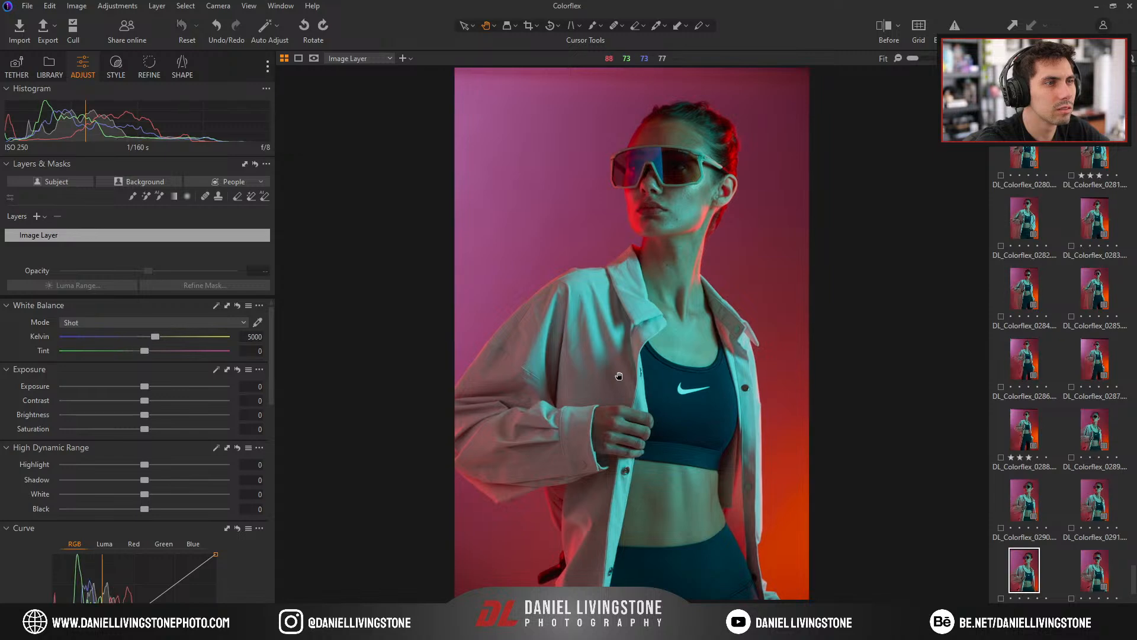
key(Left)
key(Right)
key(Left)
key(Left)
key(Left)
key(Left)
key(Left)
key(Right)
key(Right)
key(Right)
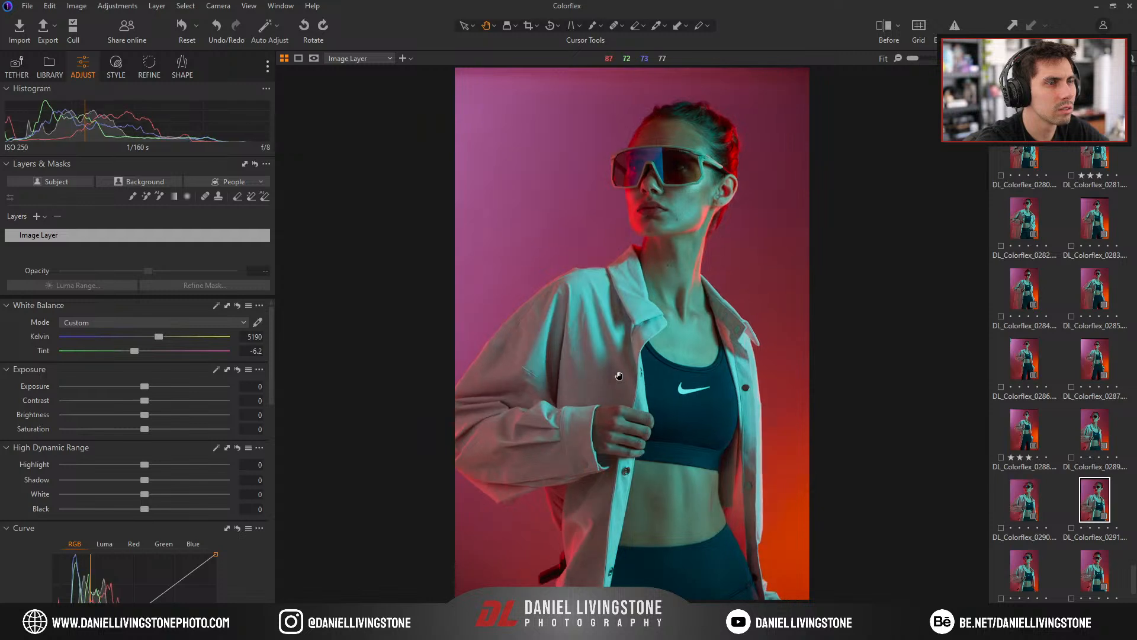
Compare DL_Colorflex_0291 with DL_Colorflex_0292 and the neighbouring hand-on-shirt frames, and return to DL_Colorflex_0291.
key(Left)
key(Right)
key(Right)
key(Right)
key(Left)
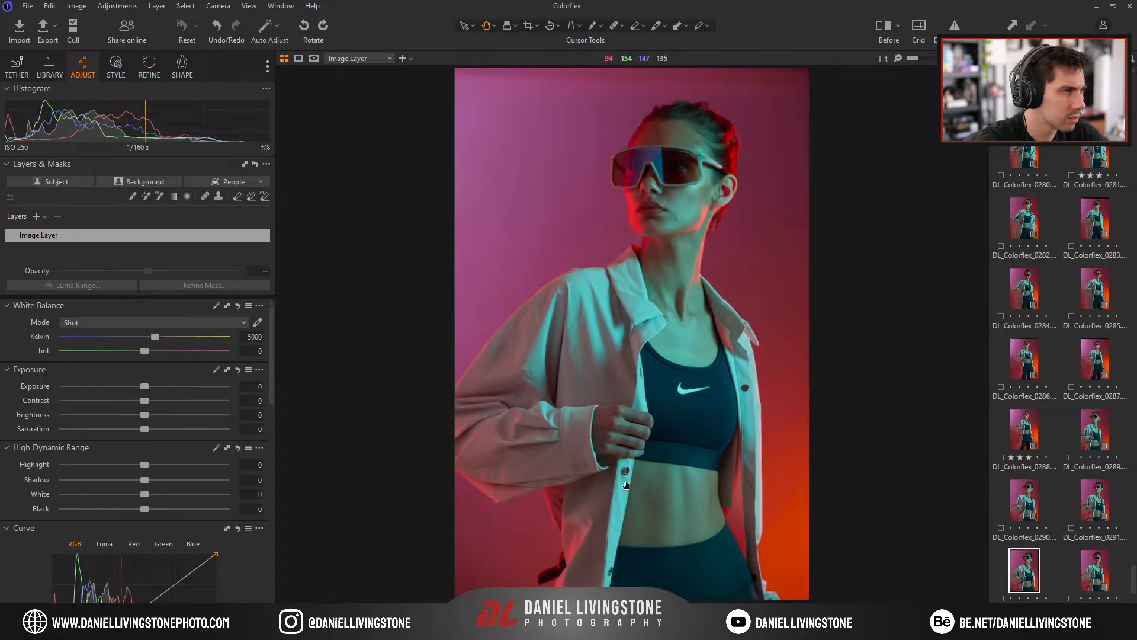
right_click(1020, 566)
click(1001, 554)
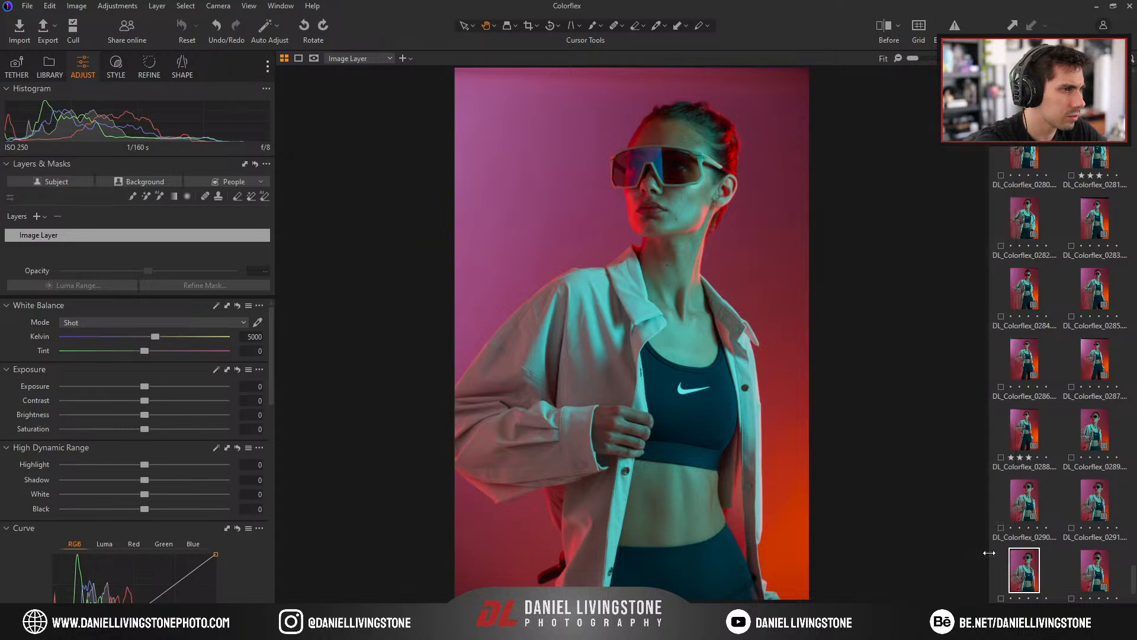
key(Left)
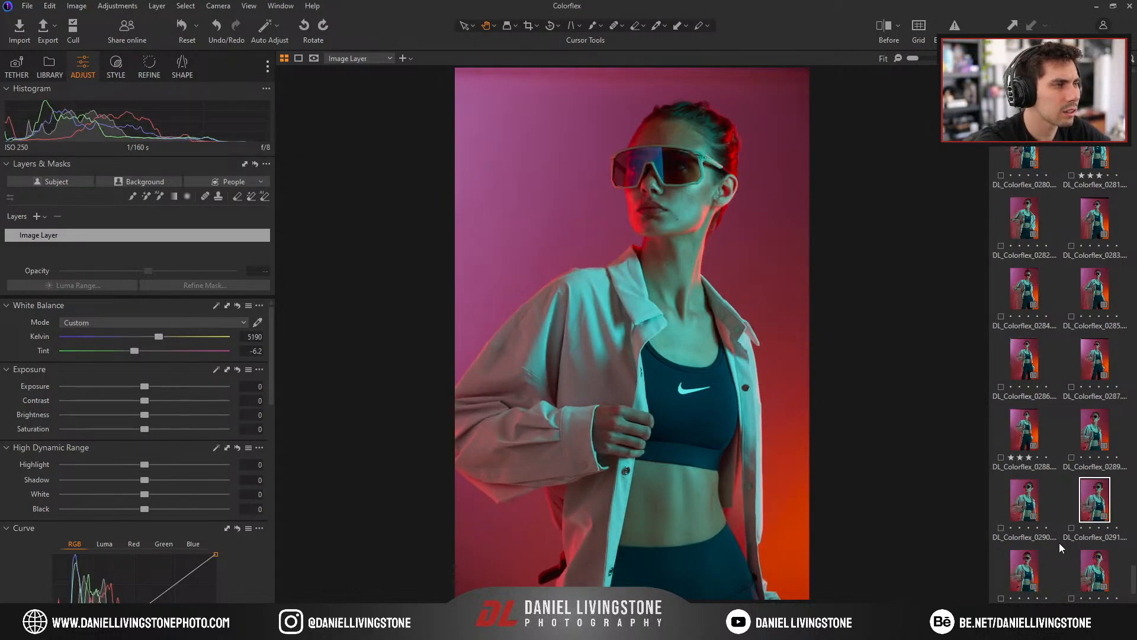
Undo the recent selection change and the last deletion, and give DL_Colorflex_0291 a three-star rating.
key(ctrl+z)
key(ctrl+z)
key(ctrl+z)
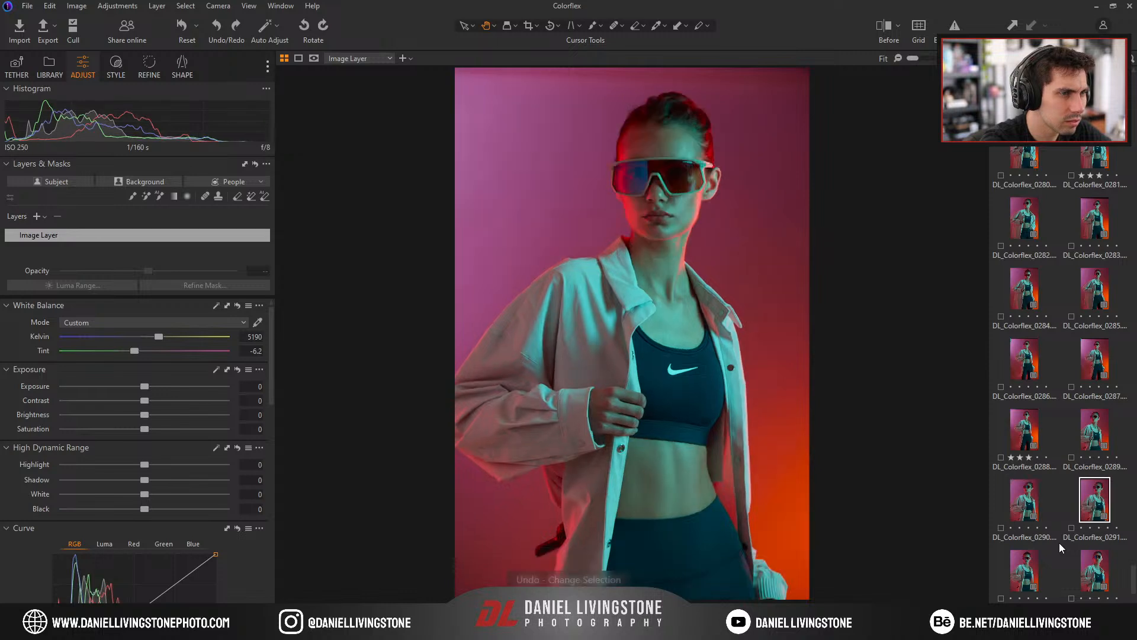
key(Right)
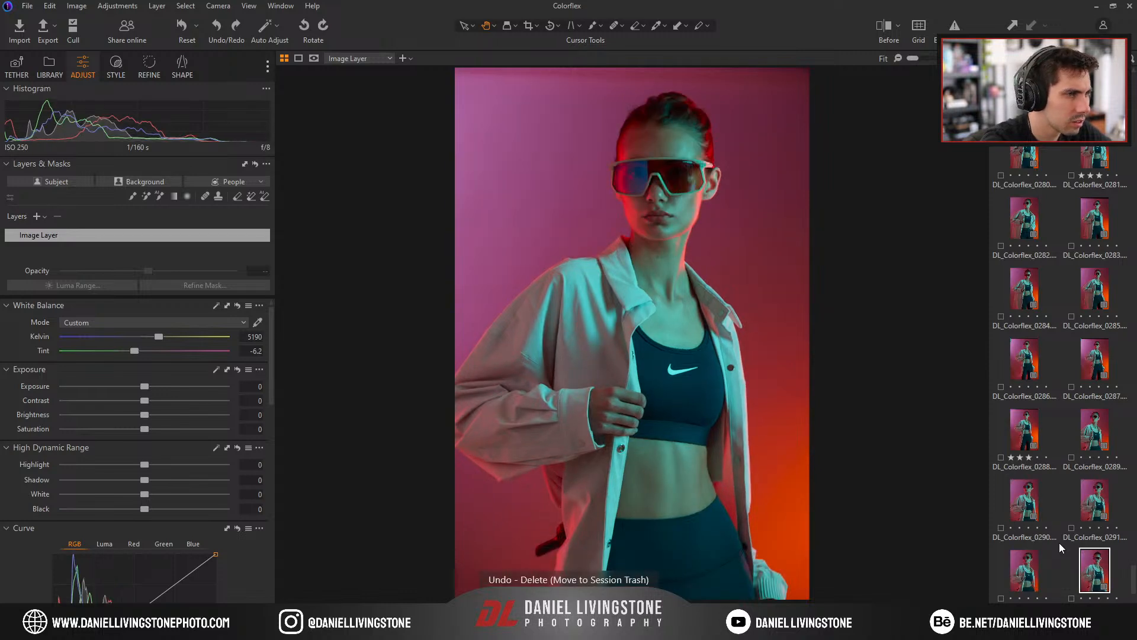
key(Up)
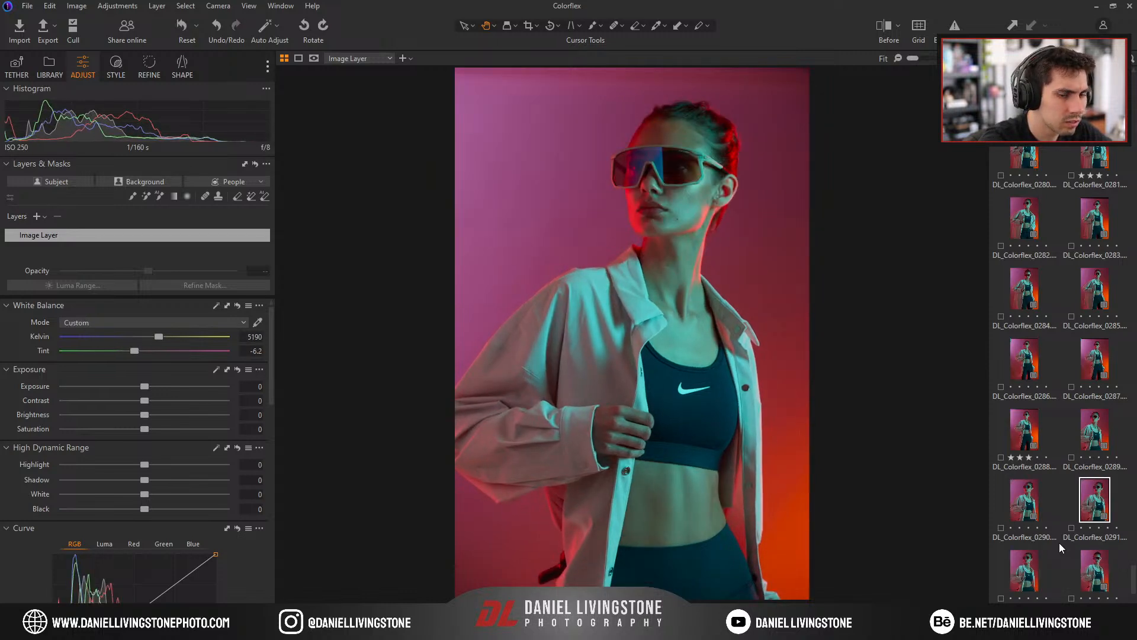
key(Right)
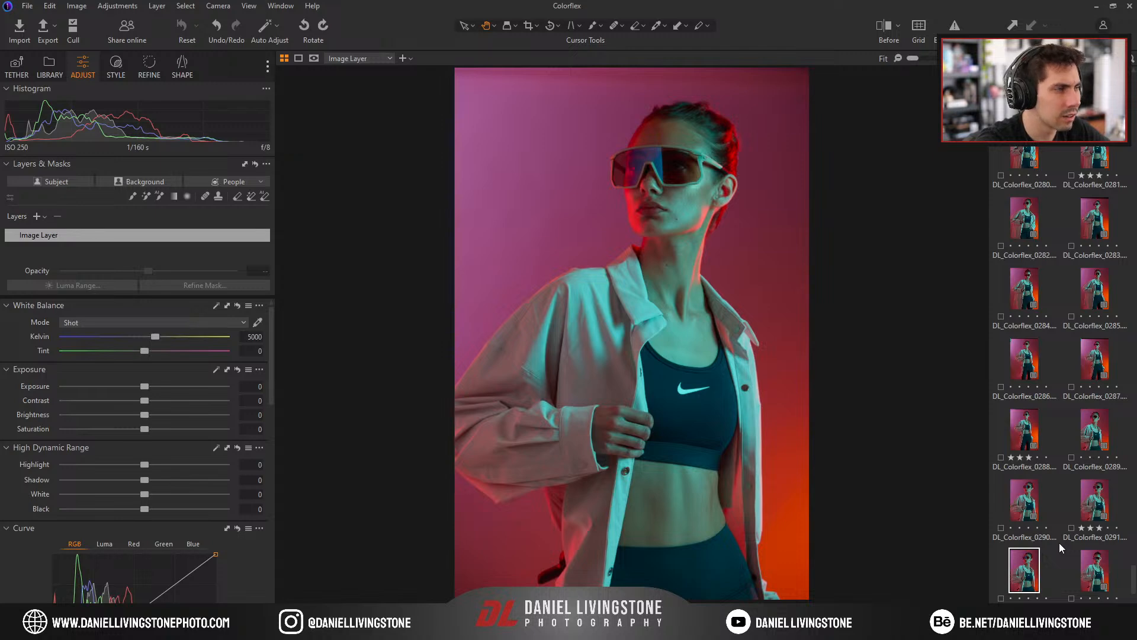
Compare the frames from DL_Colorflex_0292 to DL_Colorflex_0297 and give DL_Colorflex_0296 a three-star rating.
key(Delete)
key(Left)
key(Right)
key(Right)
key(Right)
key(Right)
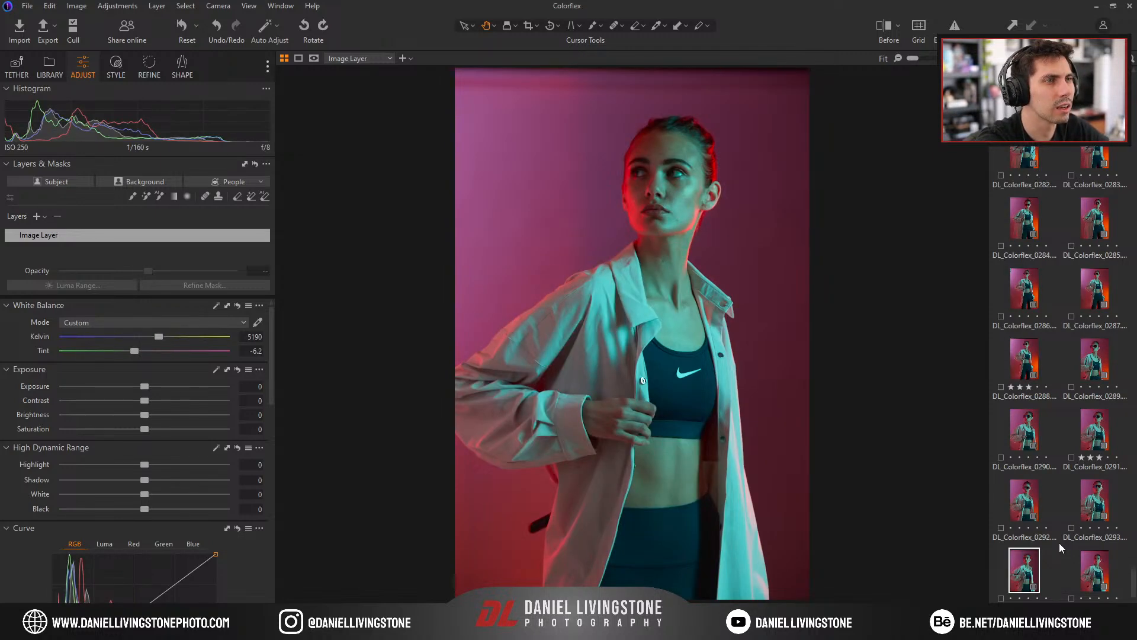
key(Right)
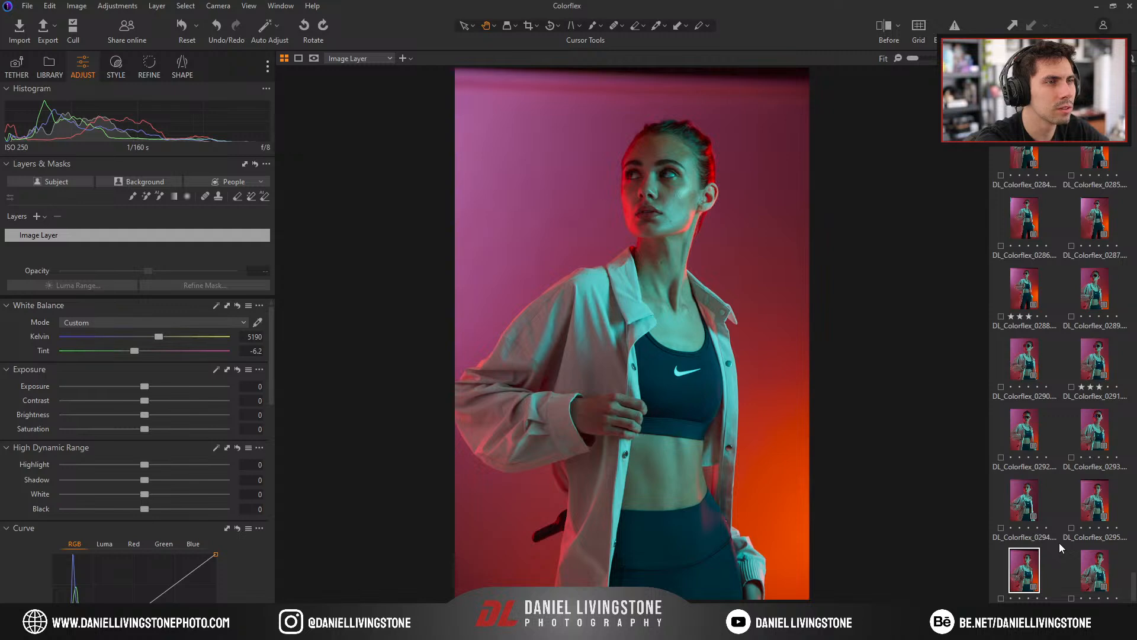
key(Right)
key(Left)
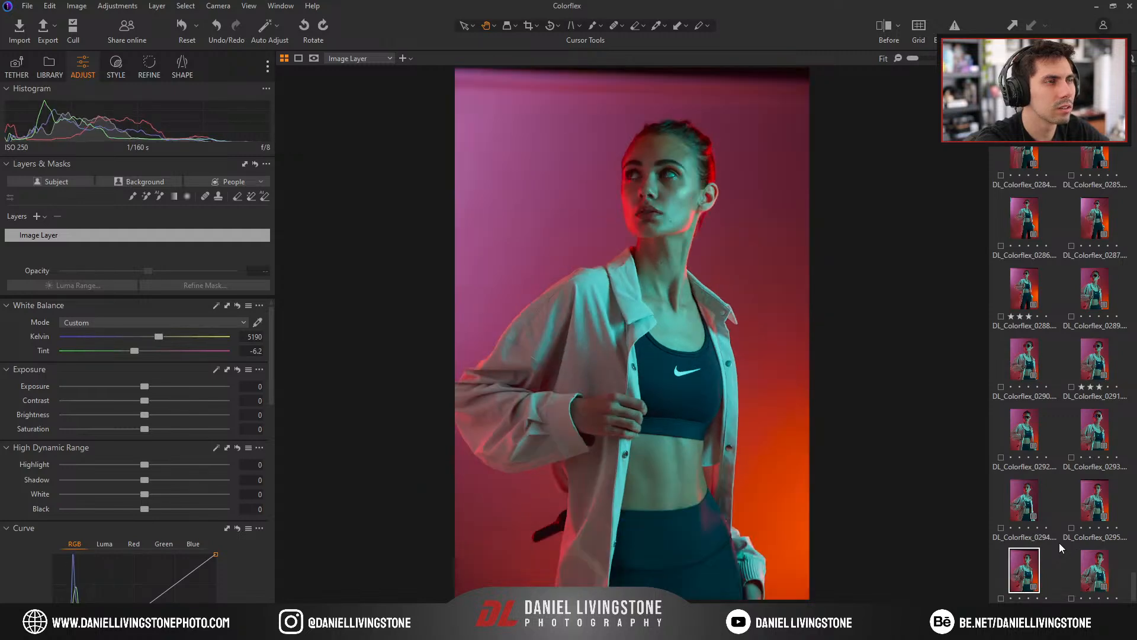
Review the last shots through DL_Colorflex_0300, give DL_Colorflex_0299 a three-star rating and compare it with the final frame.
key(Right)
key(Right)
key(Right)
key(Right)
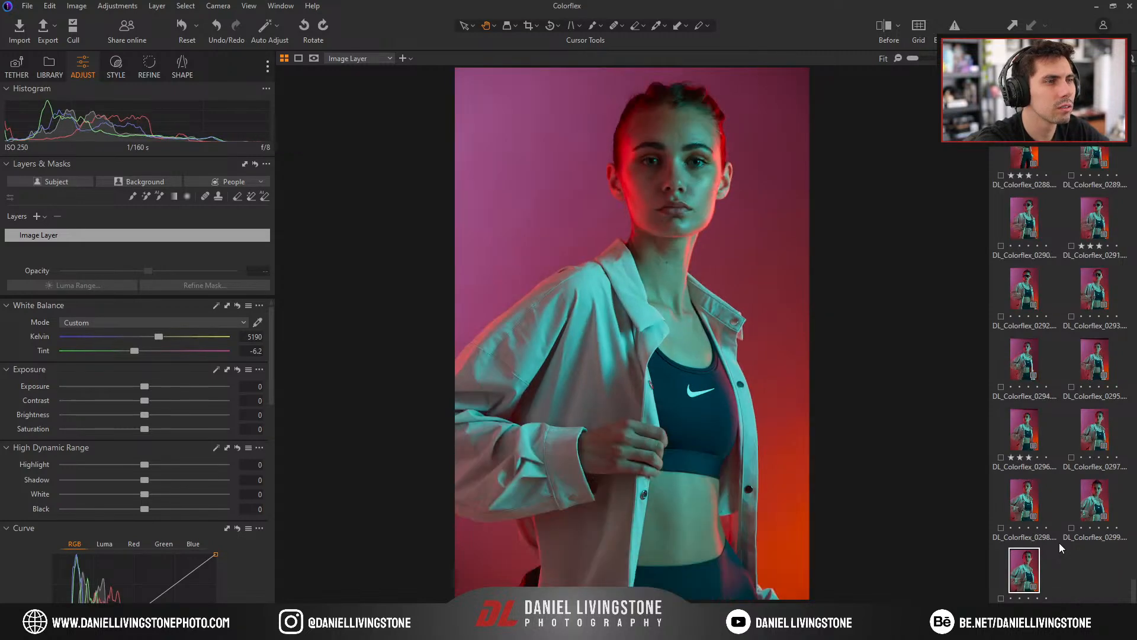
key(Left)
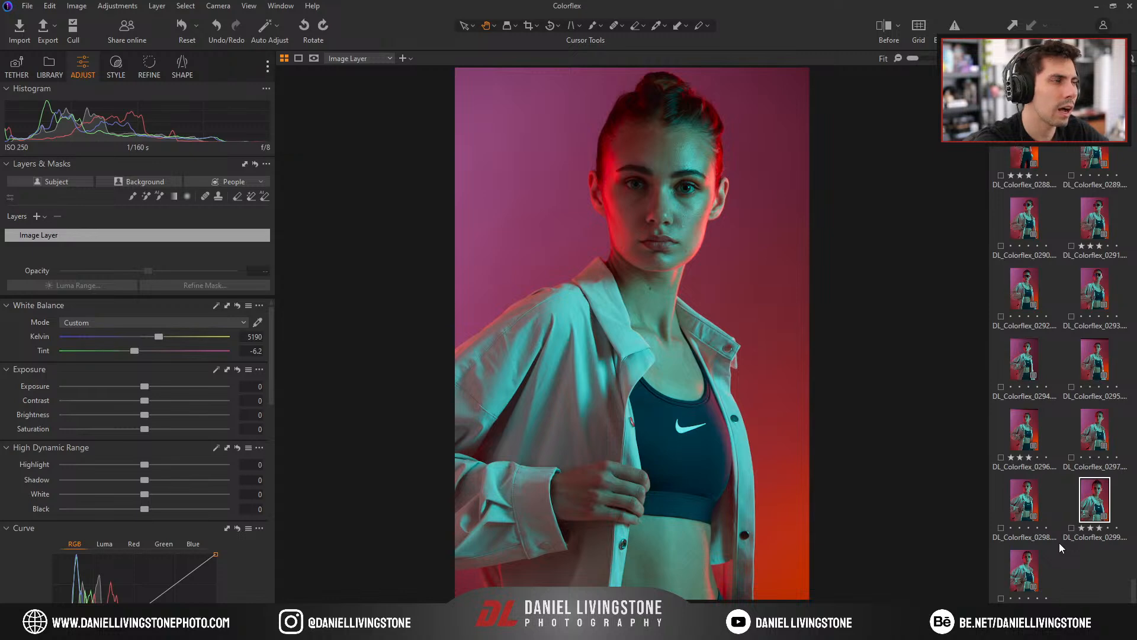
key(Right)
key(Left)
key(Right)
key(Left)
key(Right)
key(Left)
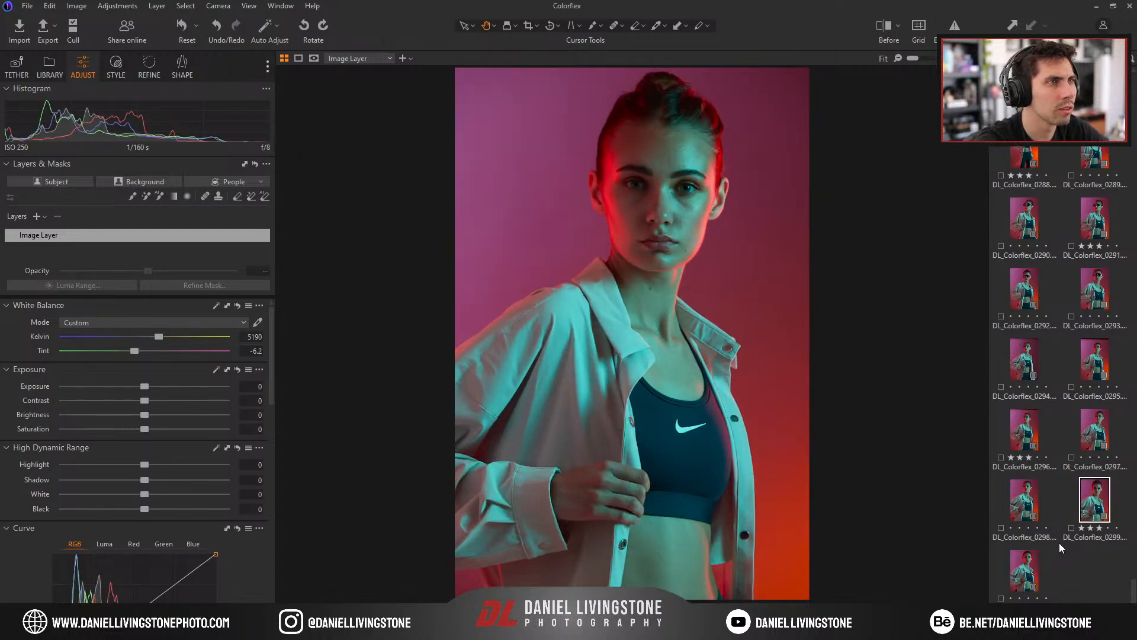
key(Right)
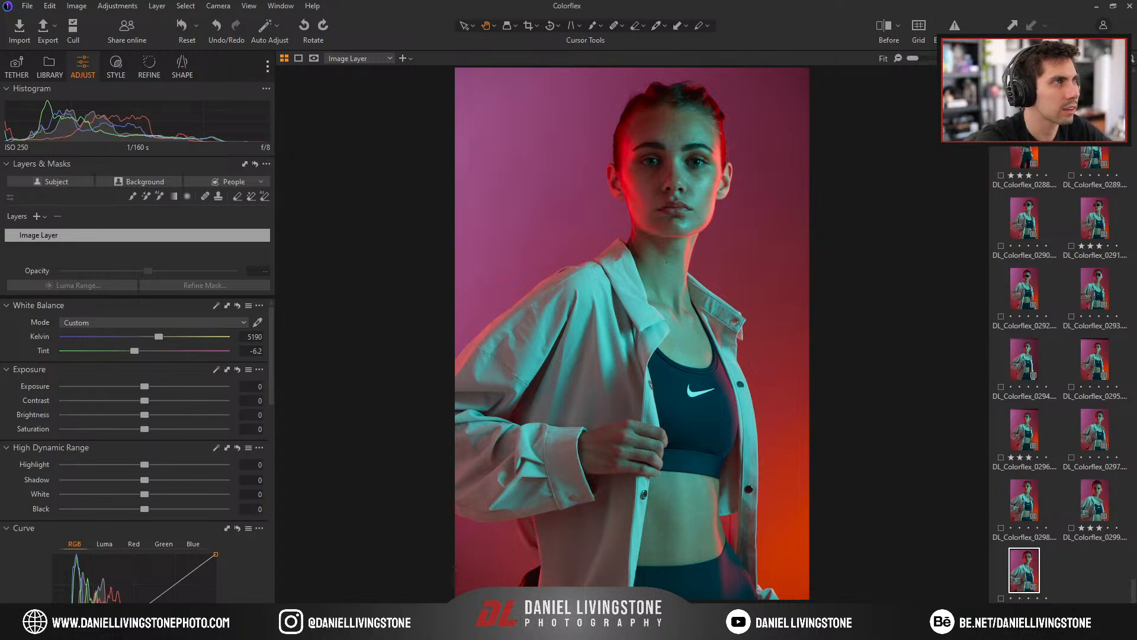
Filter the session's Capture folder to show only images rated three, four or five stars.
click(23, 70)
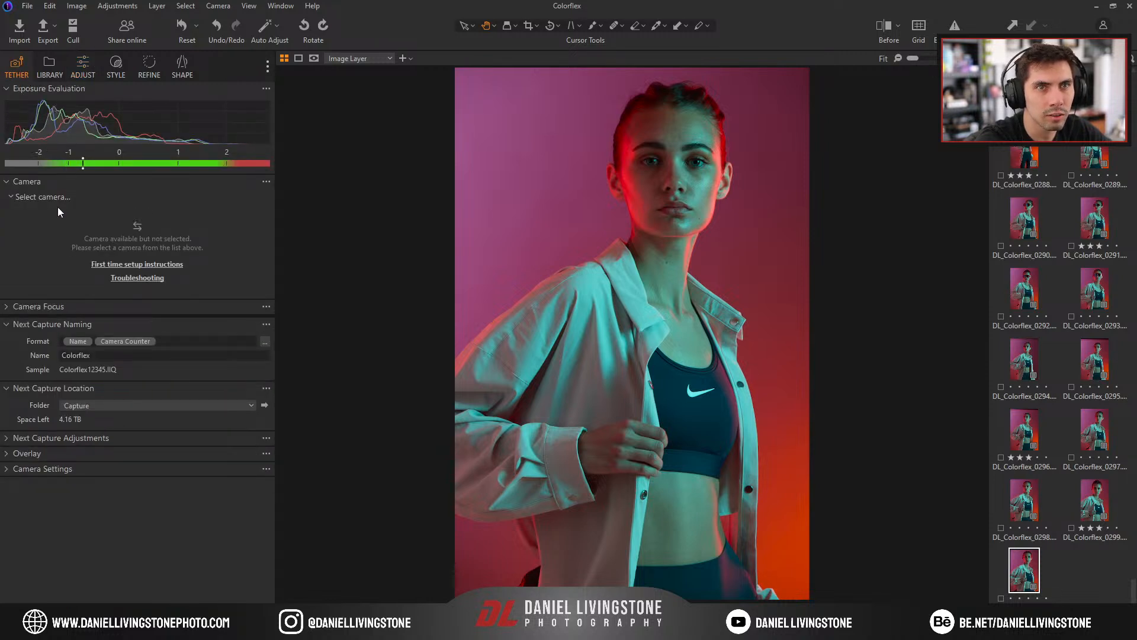
click(52, 64)
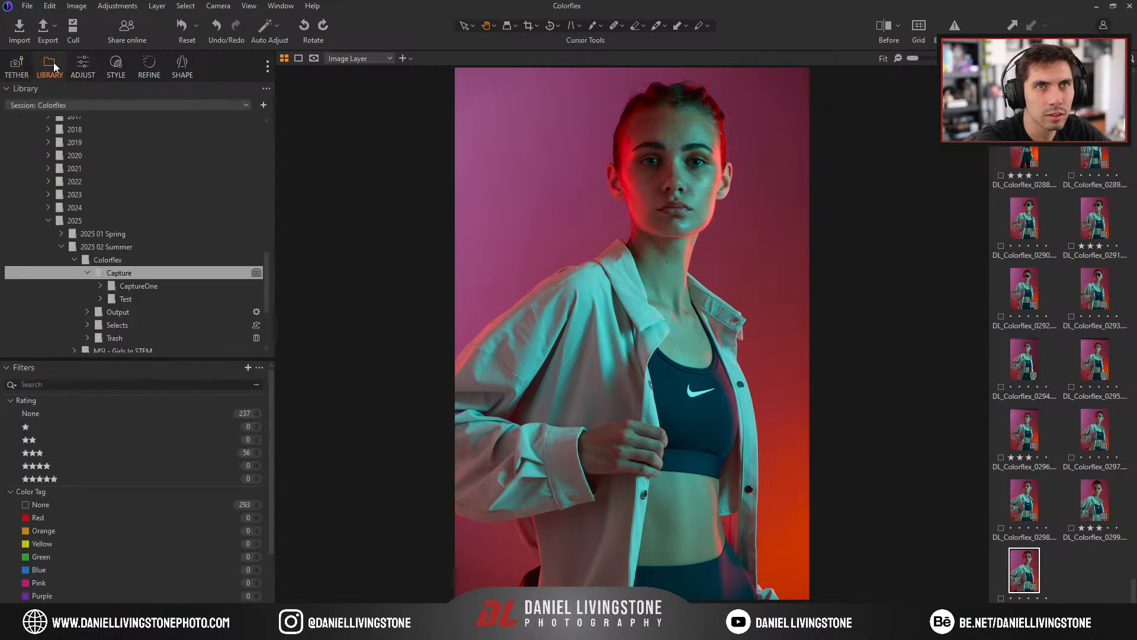
click(255, 452)
click(254, 466)
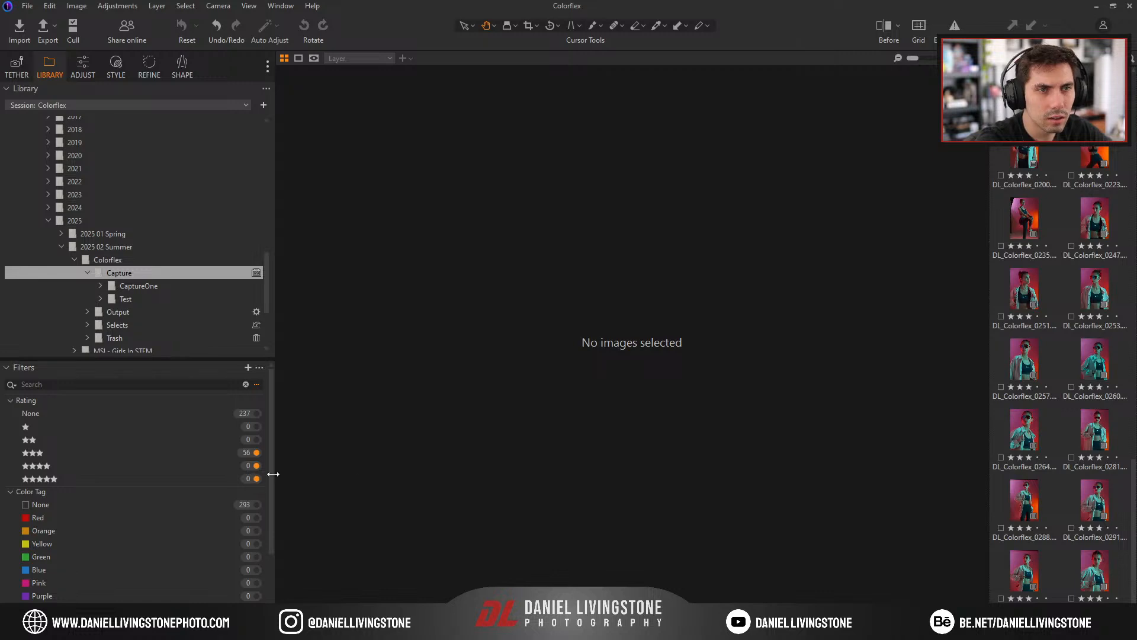
Compare the first two picks at the start of the filtered images.
scroll(1092, 355, up, 10)
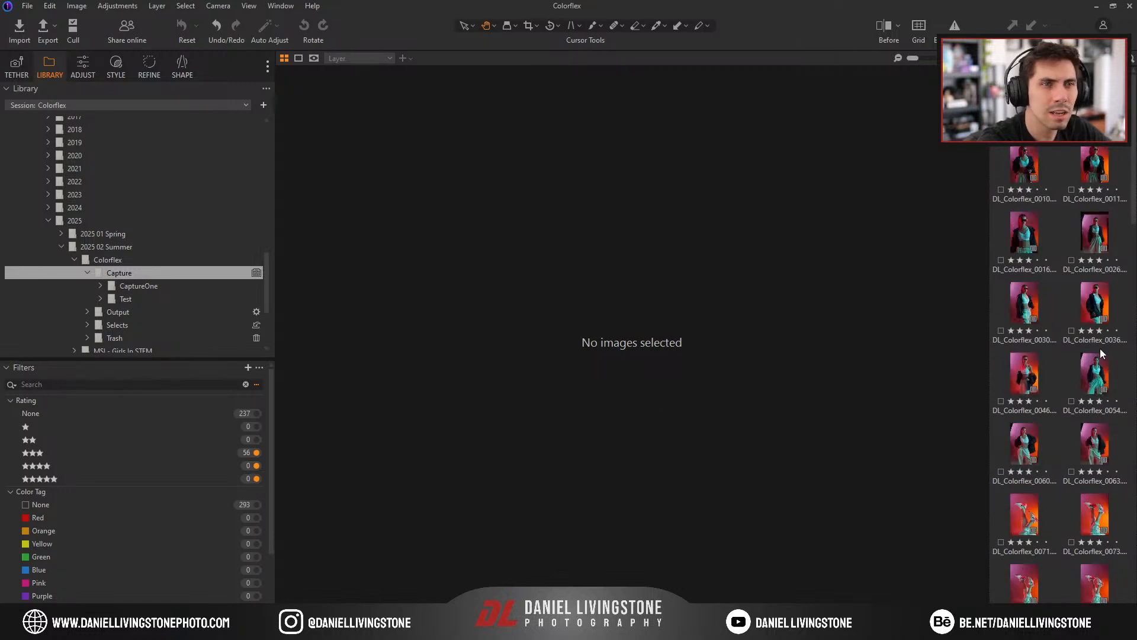
click(1025, 94)
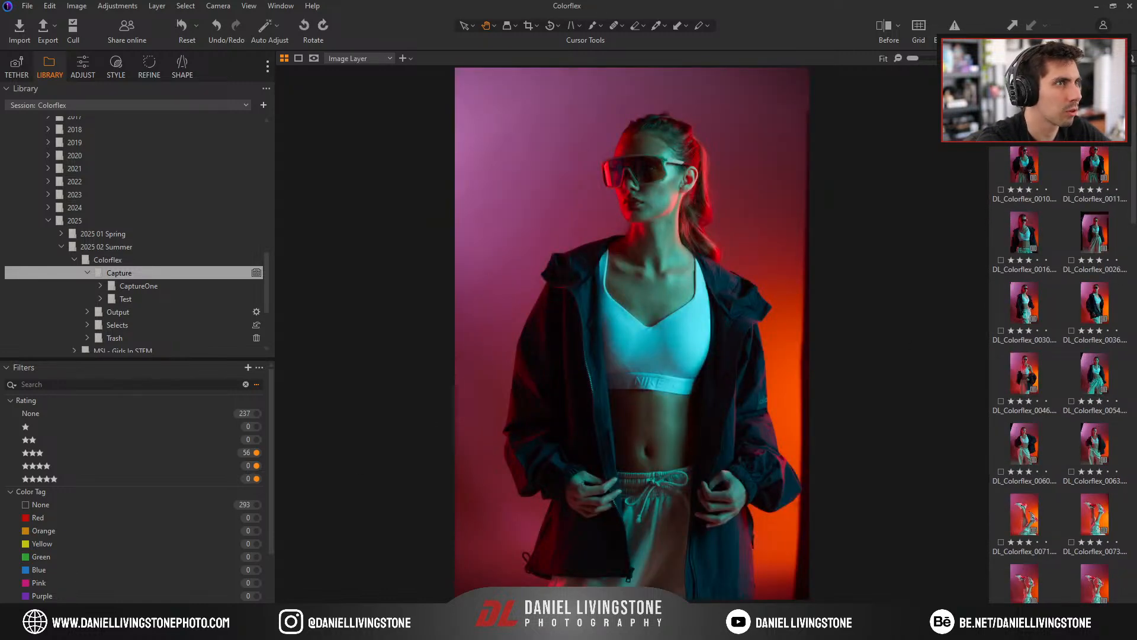
key(Right)
key(Left)
key(Right)
key(Left)
key(Right)
key(Left)
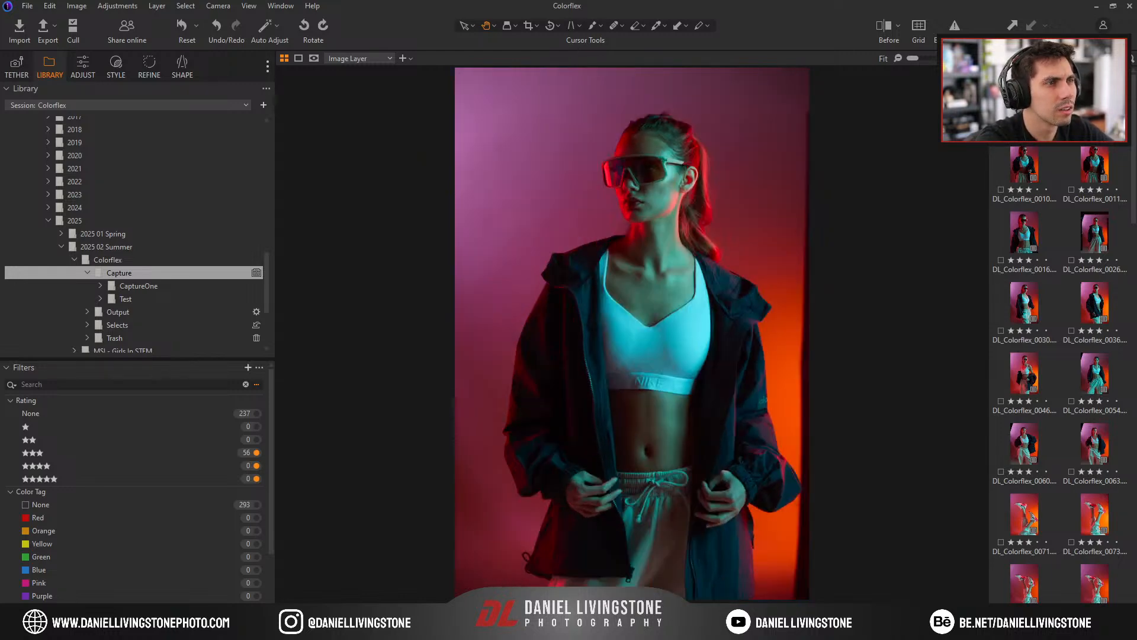
Compare the final three picks, DL_Colorflex_0291, DL_Colorflex_0296 and DL_Colorflex_0299, against one another.
scroll(1094, 537, down, 10)
click(1095, 586)
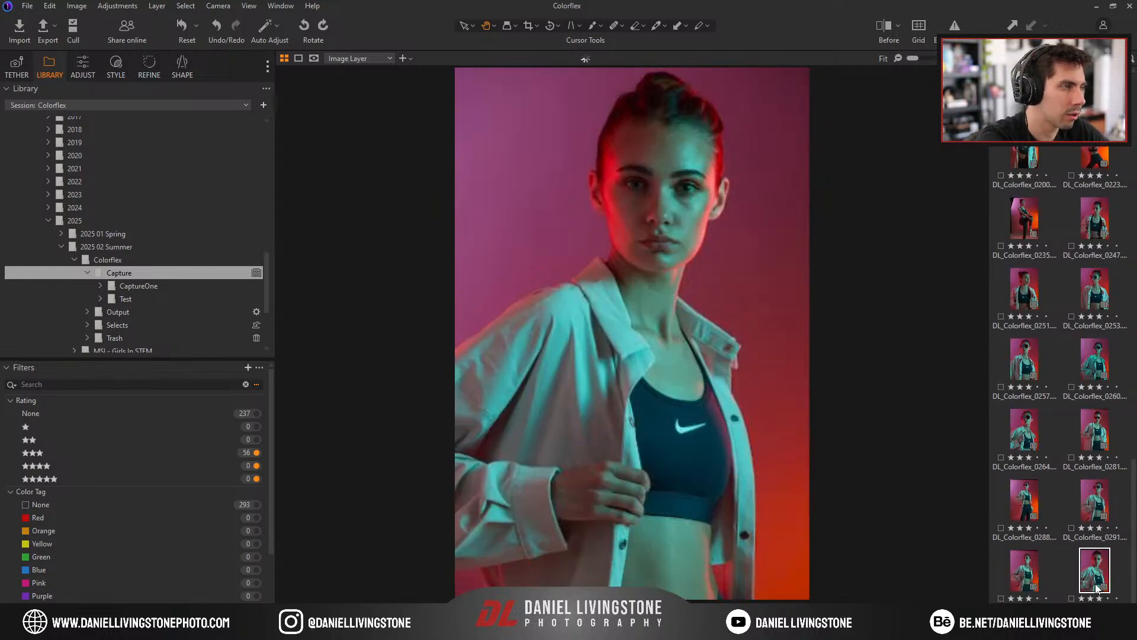
key(Left)
key(Left)
key(Left)
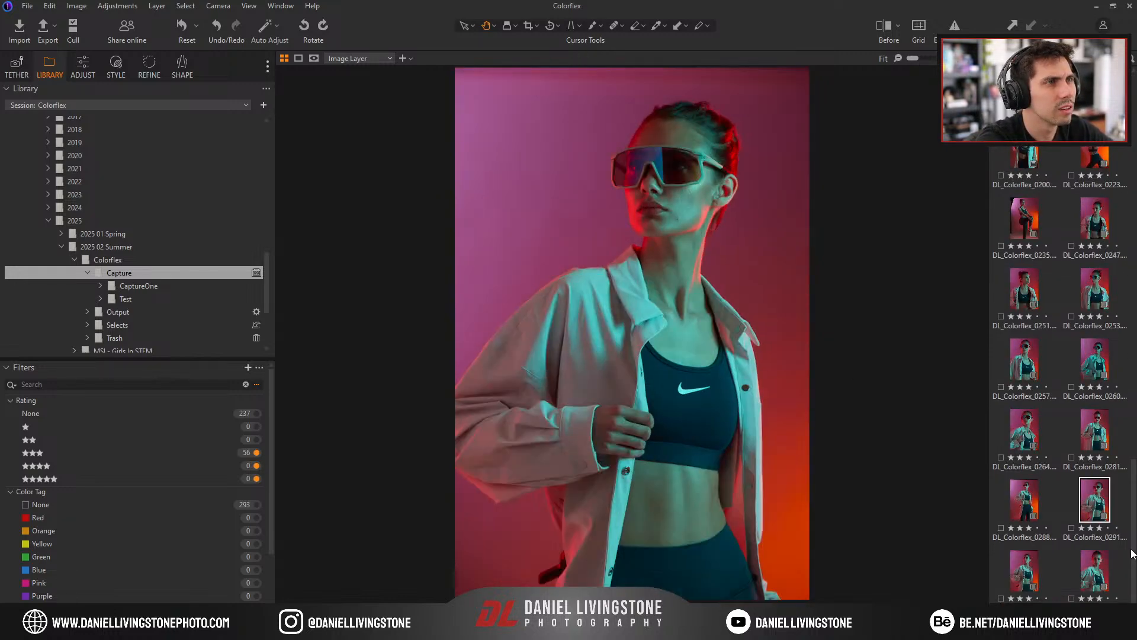
key(Right)
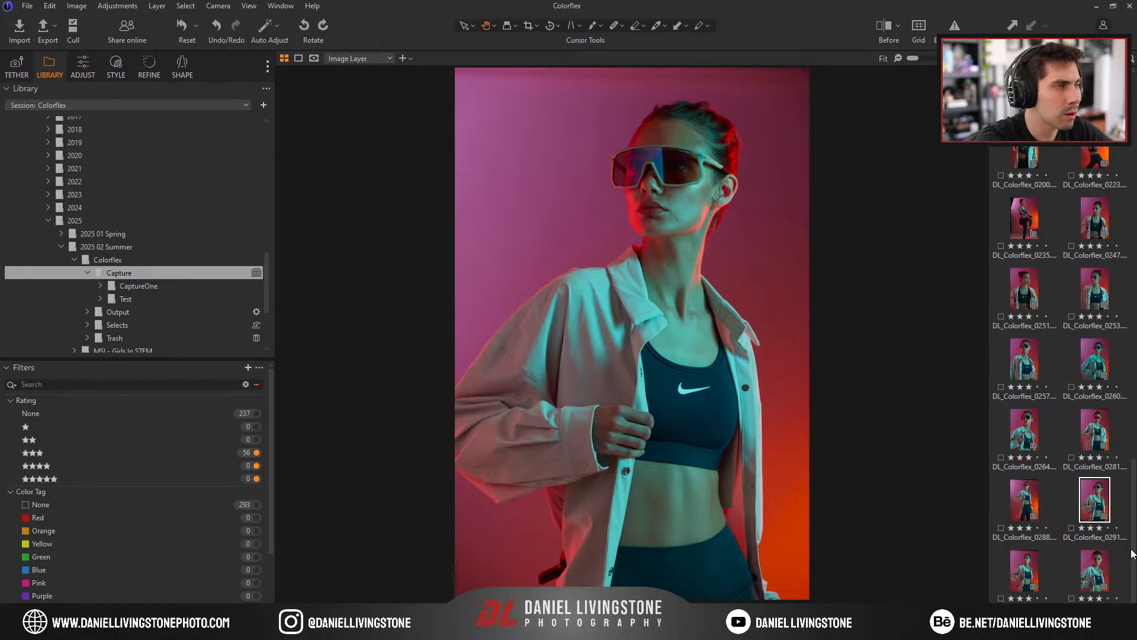
key(Left)
key(Right)
key(Right)
key(Right)
key(Left)
key(Left)
key(Left)
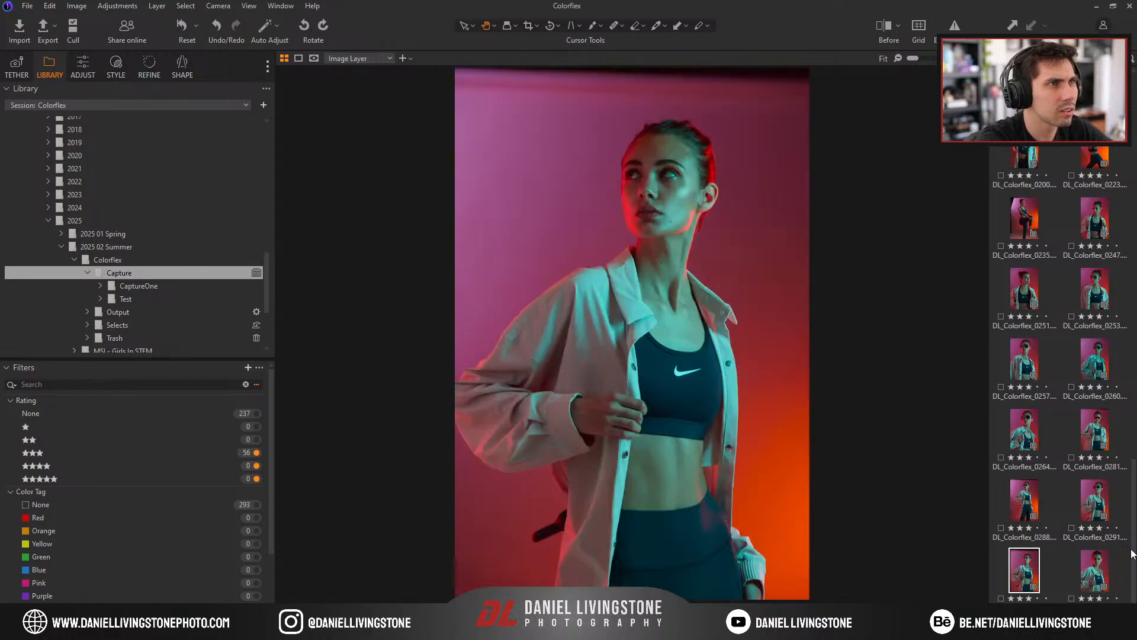
key(Right)
key(Right)
key(Left)
key(Left)
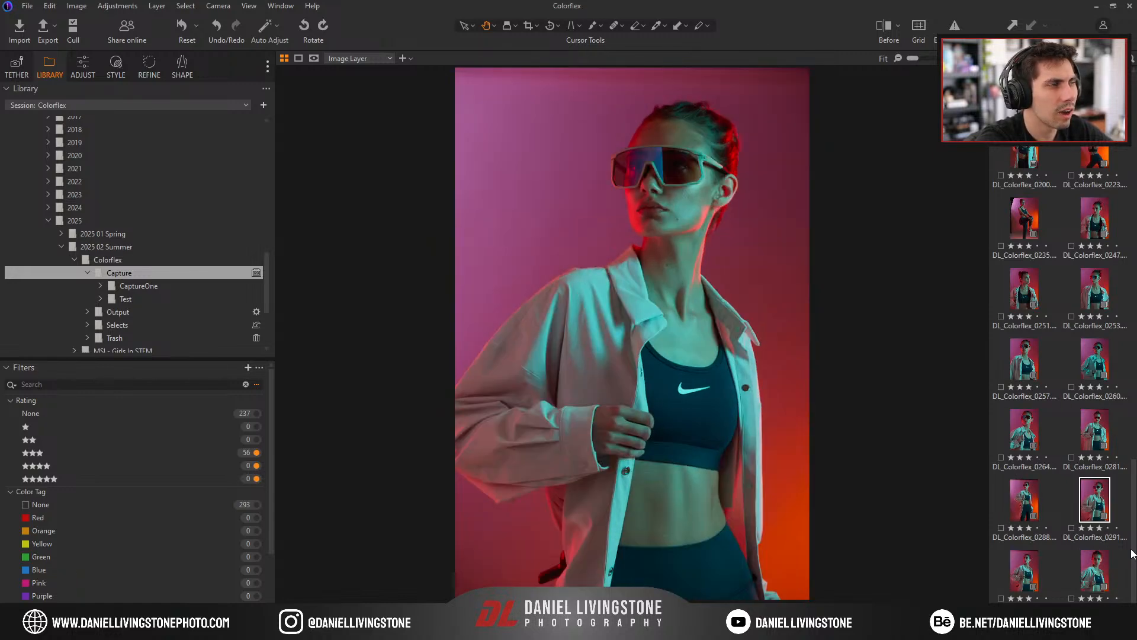
key(Right)
key(Left)
key(Right)
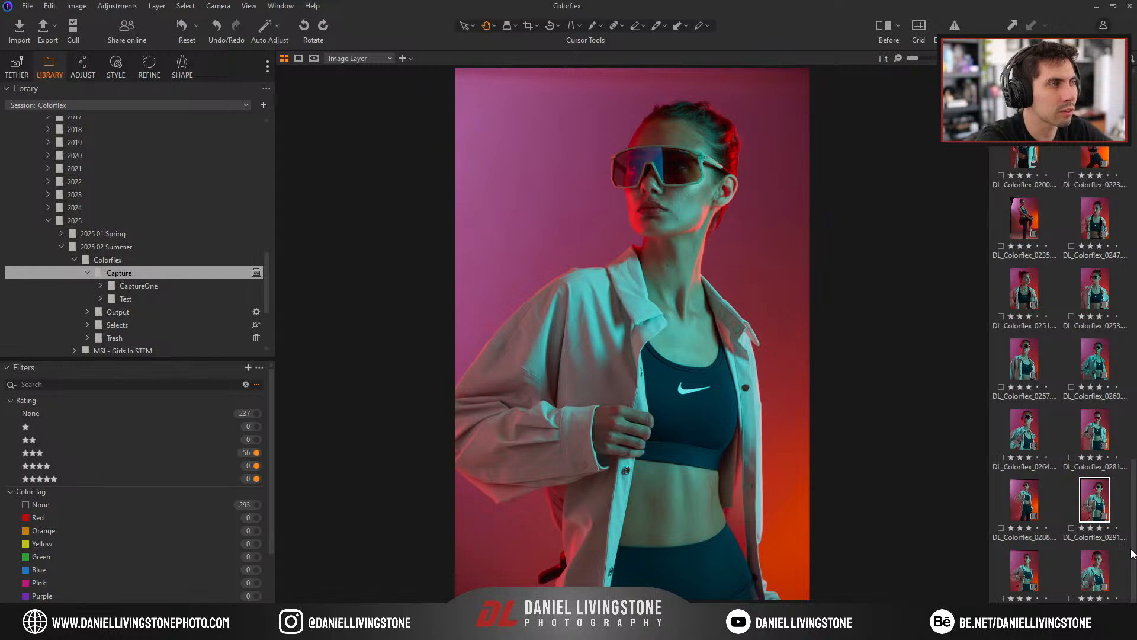
Compare the open-shirt picks from DL_Colorflex_0296 back to DL_Colorflex_0257 and give DL_Colorflex_0264 a five-star rating.
key(Right)
key(Left)
key(Left)
key(Left)
key(Left)
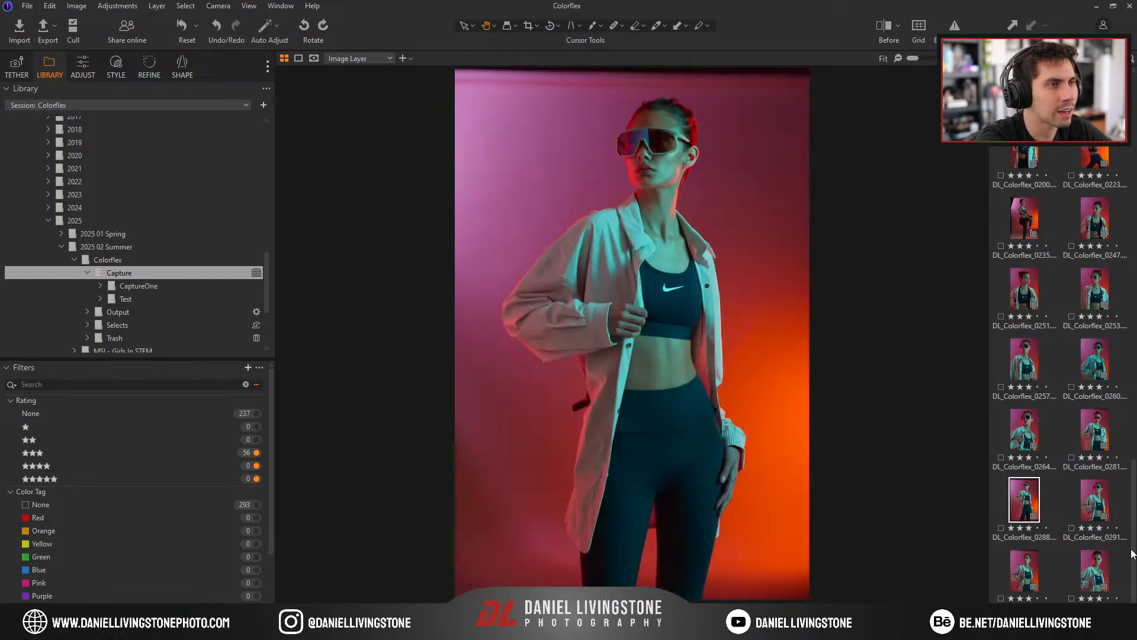
key(Right)
key(Left)
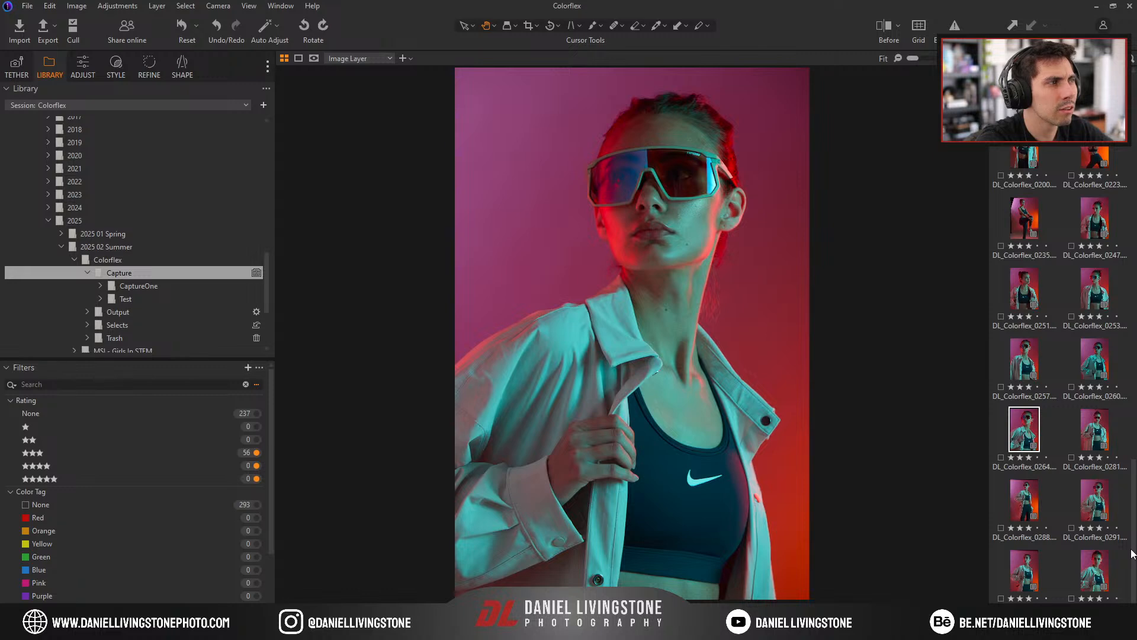
key(Left)
key(Left)
key(Right)
key(Right)
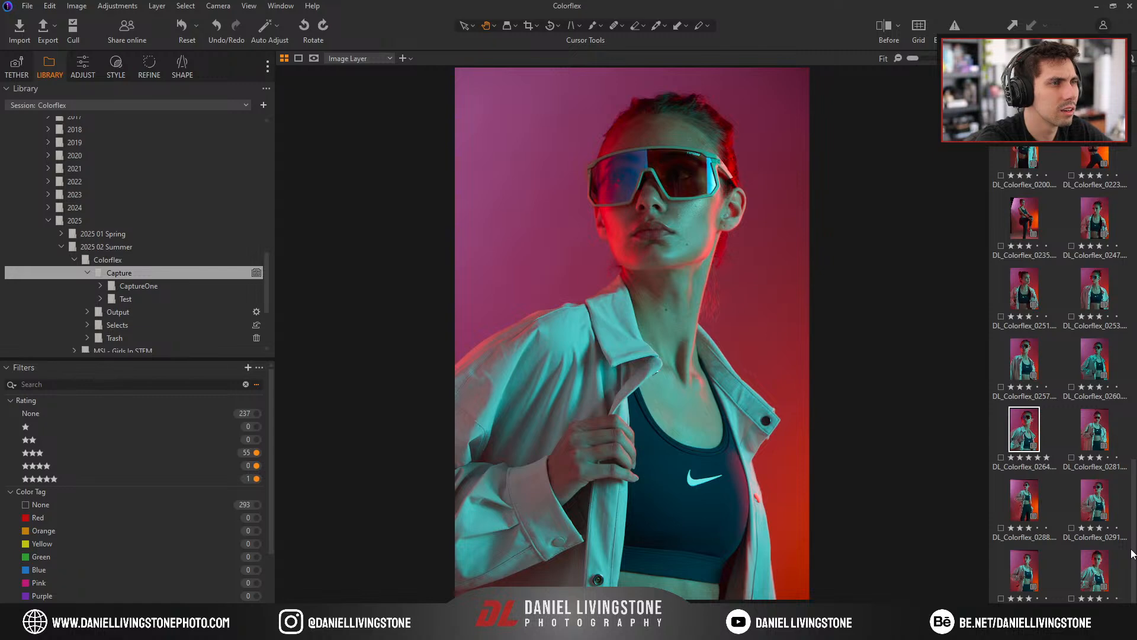
Review the picks back to DL_Colorflex_0247 and remove the five-star and four-star ratings from the filter, leaving only three-star images.
key(Left)
key(Left)
key(Left)
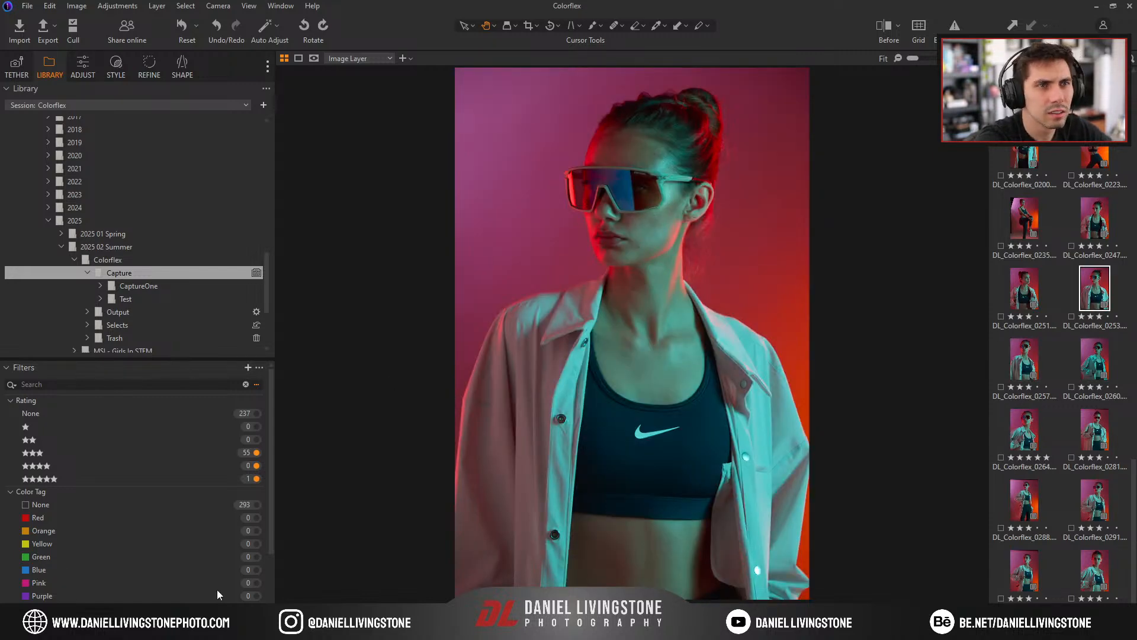
click(257, 478)
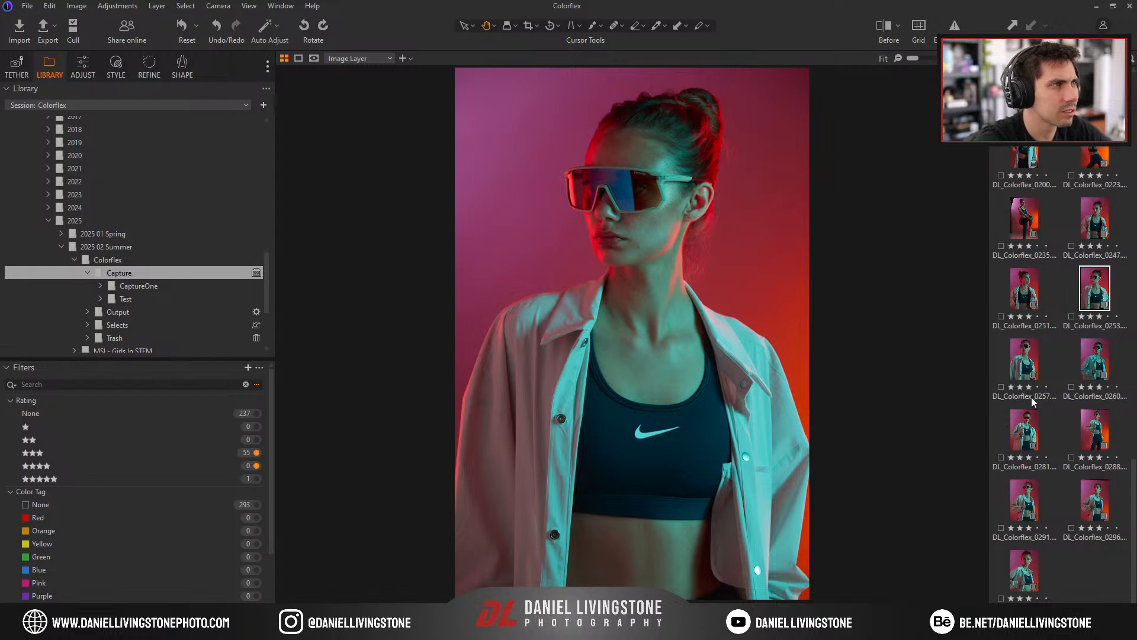
key(Left)
key(Left)
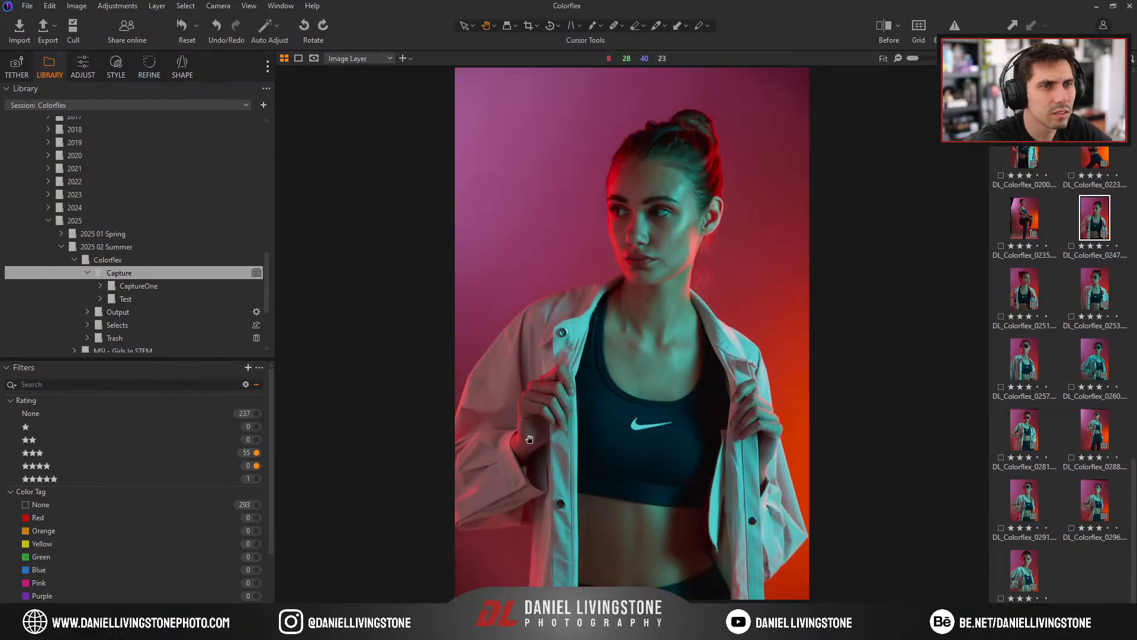
click(256, 465)
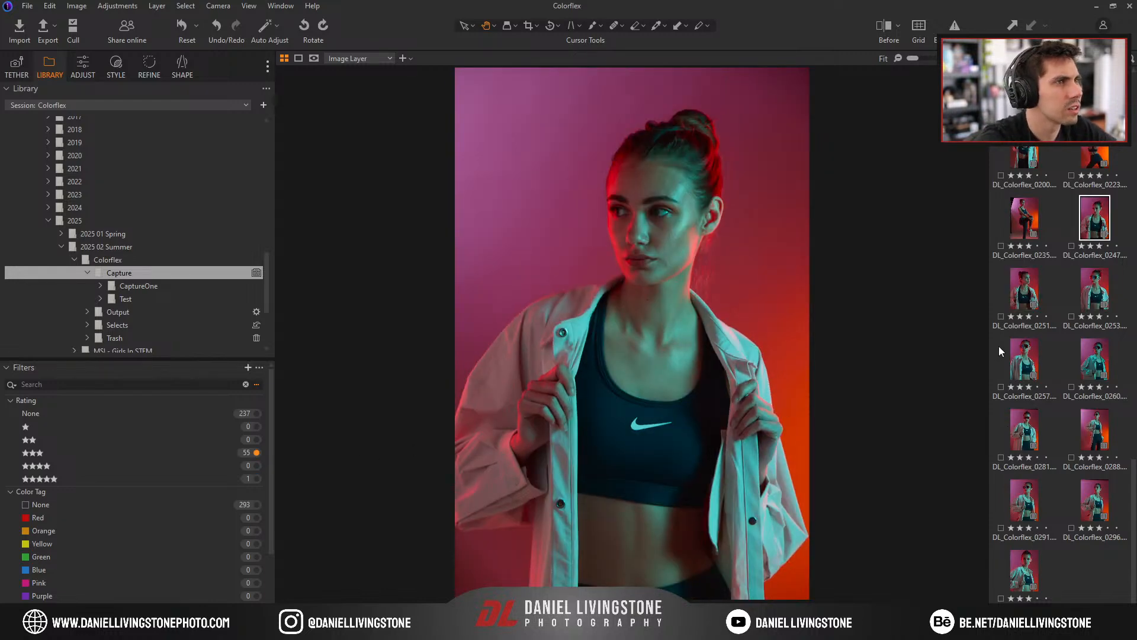
Review the three-star picks from DL_Colorflex_0247 to DL_Colorflex_0299 and compare DL_Colorflex_0299 with DL_Colorflex_0296.
key(Right)
key(Right)
key(Right)
key(Right)
key(Right)
key(Right)
key(Right)
key(Right)
key(Right)
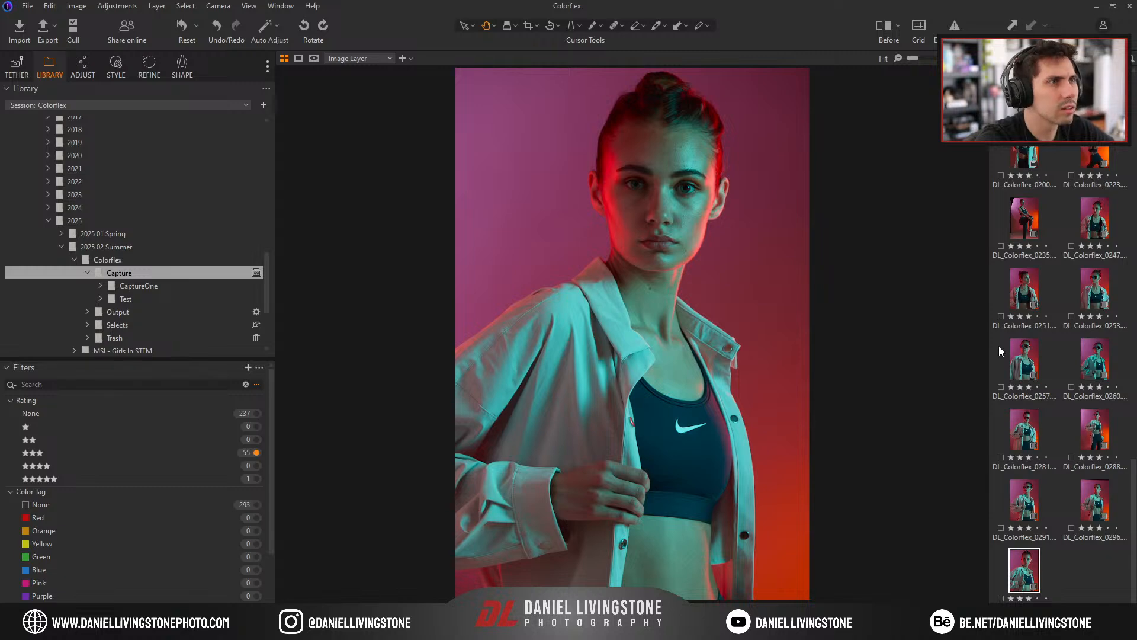
key(Left)
key(Right)
key(Left)
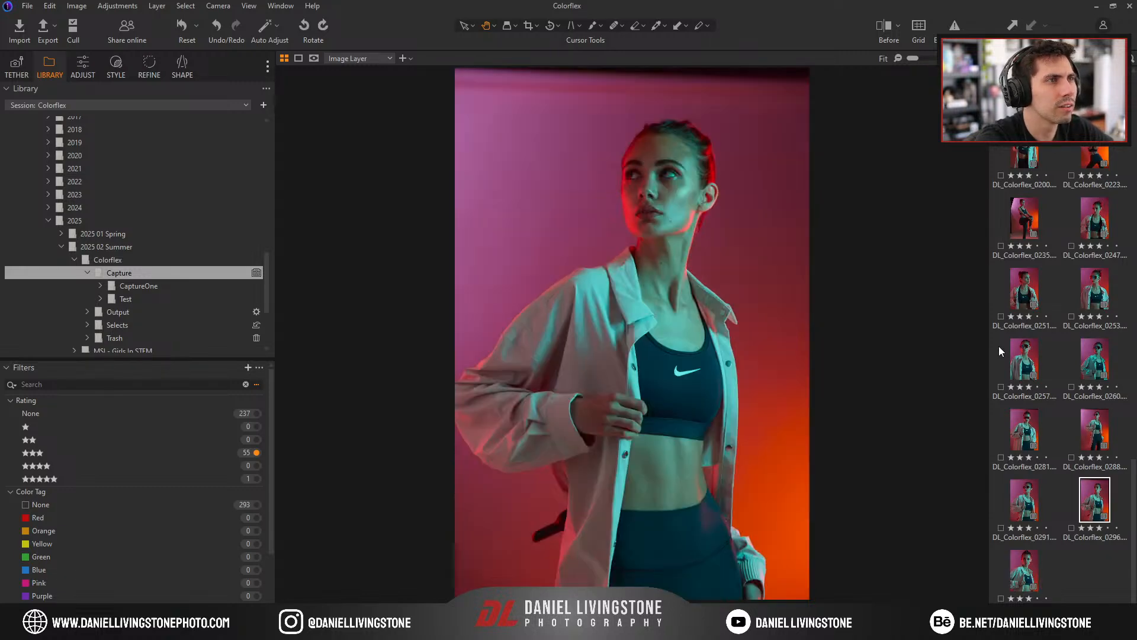
Compare DL_Colorflex_0291 with DL_Colorflex_0296 and give DL_Colorflex_0291 a four-star rating.
key(Left)
key(Right)
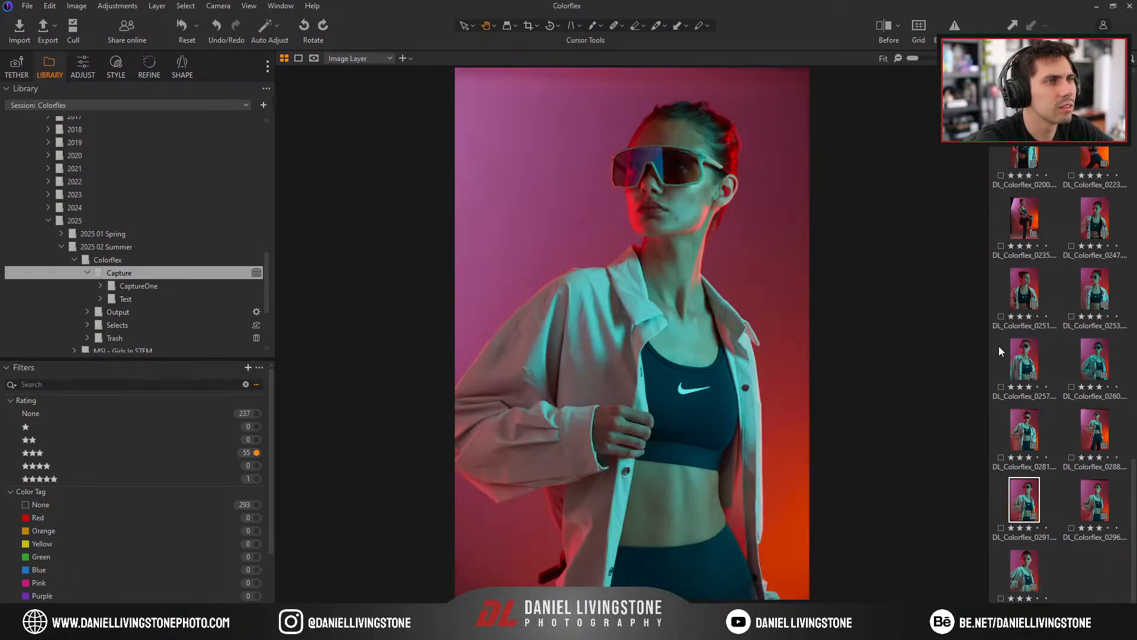
key(4)
Review the three-star picks back through DL_Colorflex_0253 and DL_Colorflex_0235 and give DL_Colorflex_0223 a four-star rating.
key(Left)
key(Left)
key(Left)
key(Left)
key(Right)
key(Left)
key(Left)
key(Left)
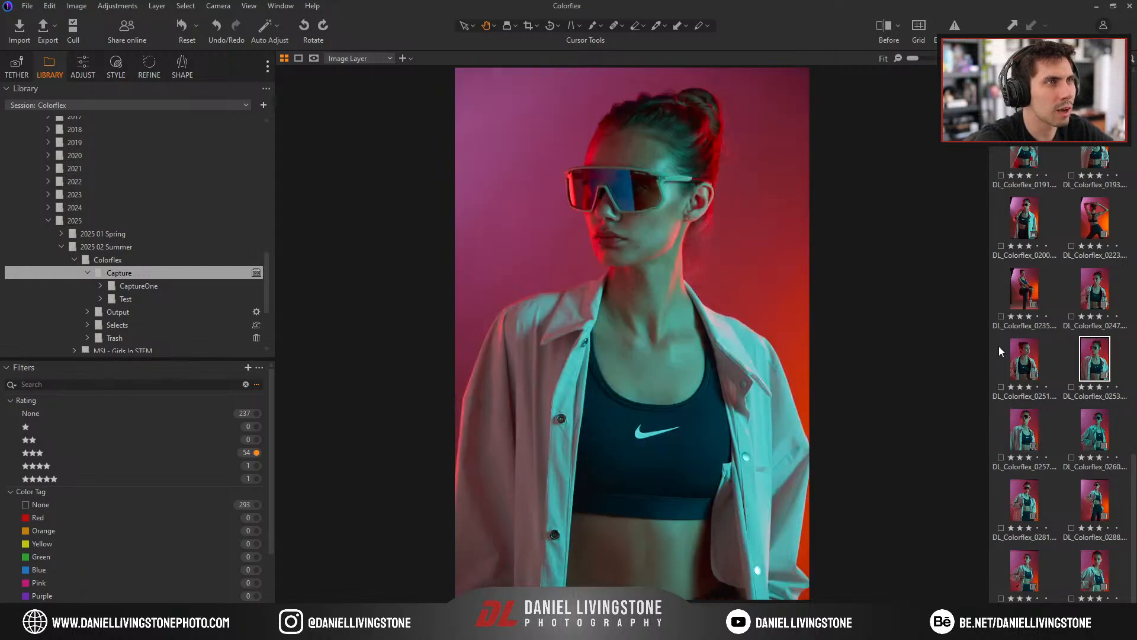
key(Left)
key(Left)
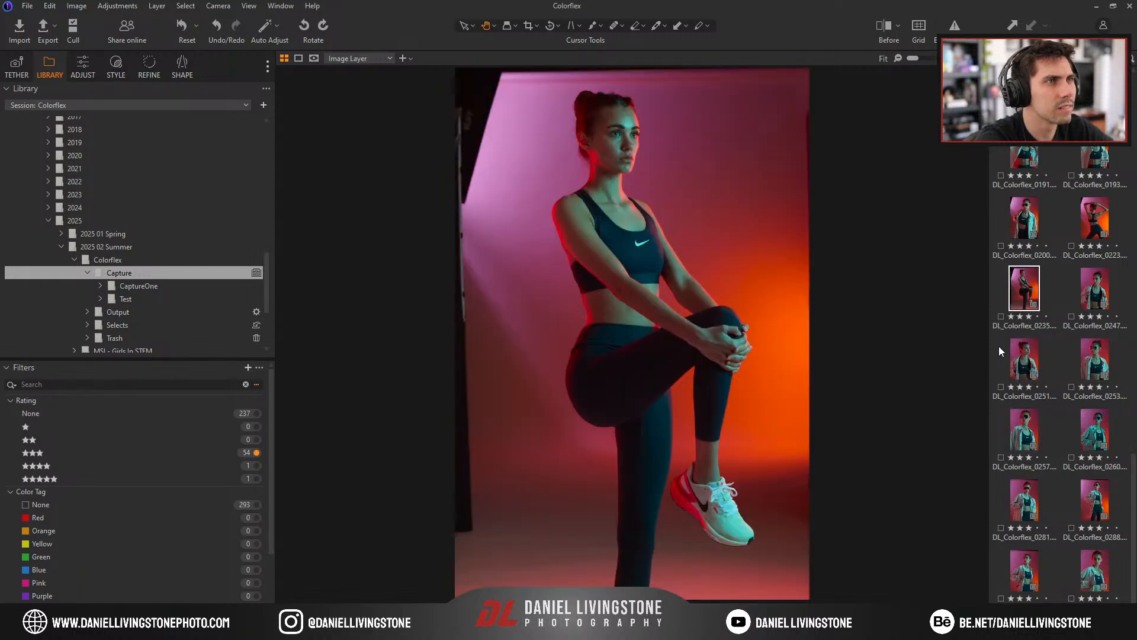
key(Left)
key(4)
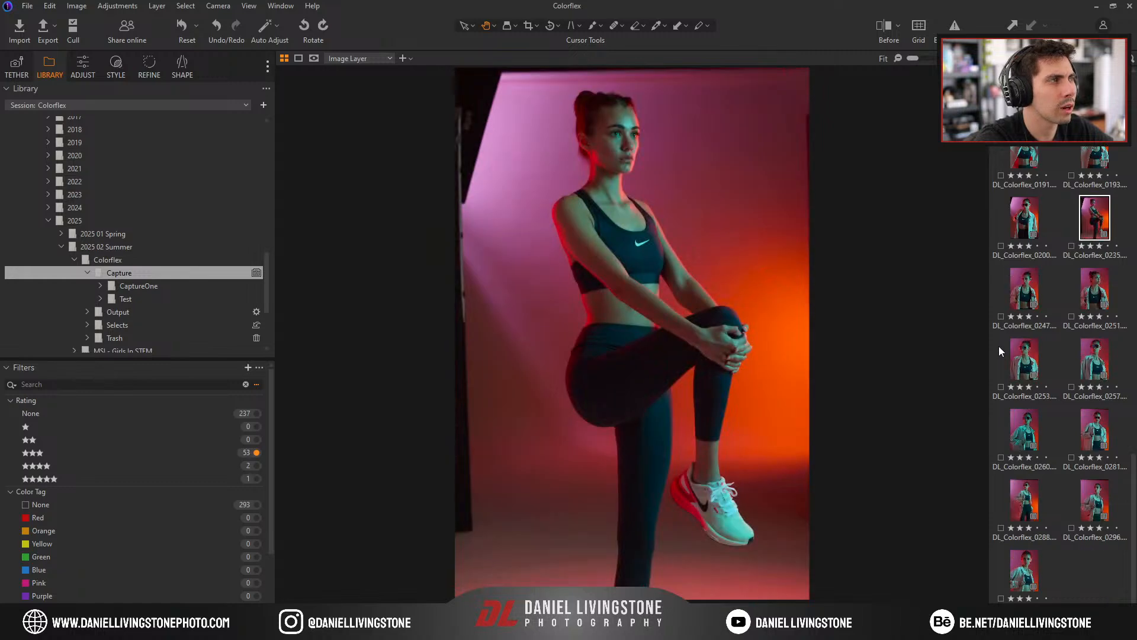
Compare the shots of the model adjusting her sunglasses and give DL_Colorflex_0190 a four-star rating.
key(Left)
key(Left)
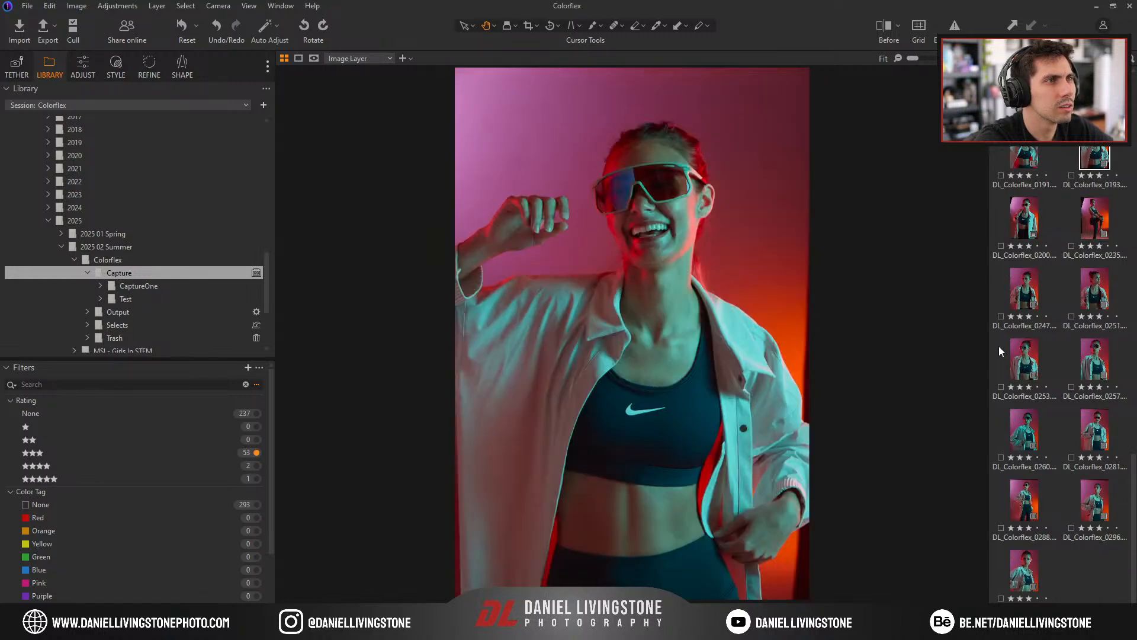
key(Left)
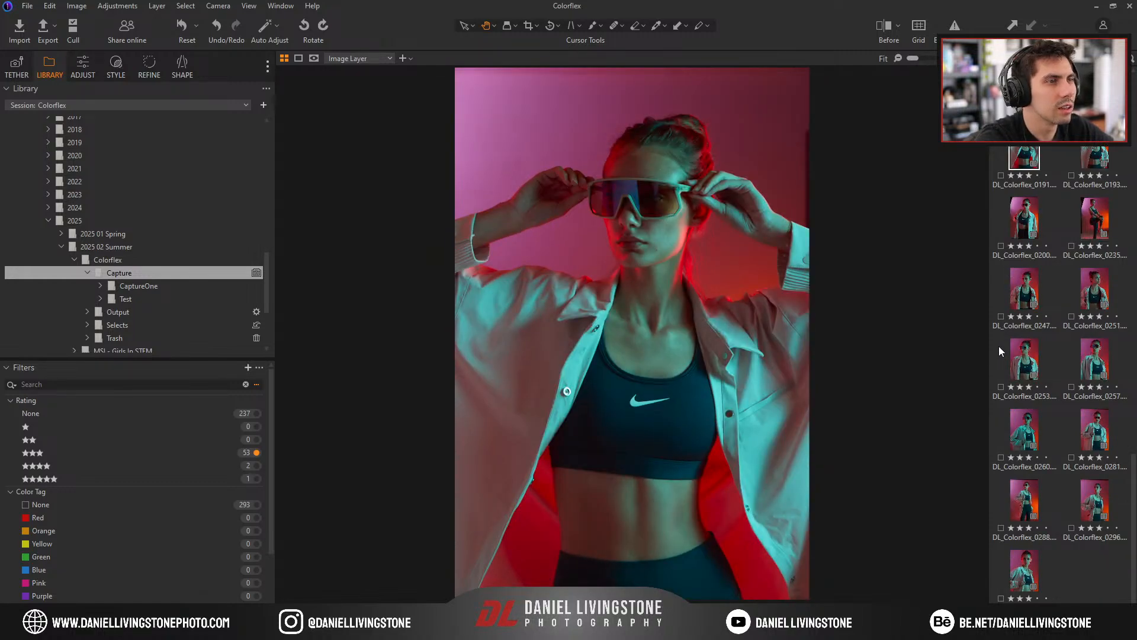
key(Left)
key(Left)
key(Left)
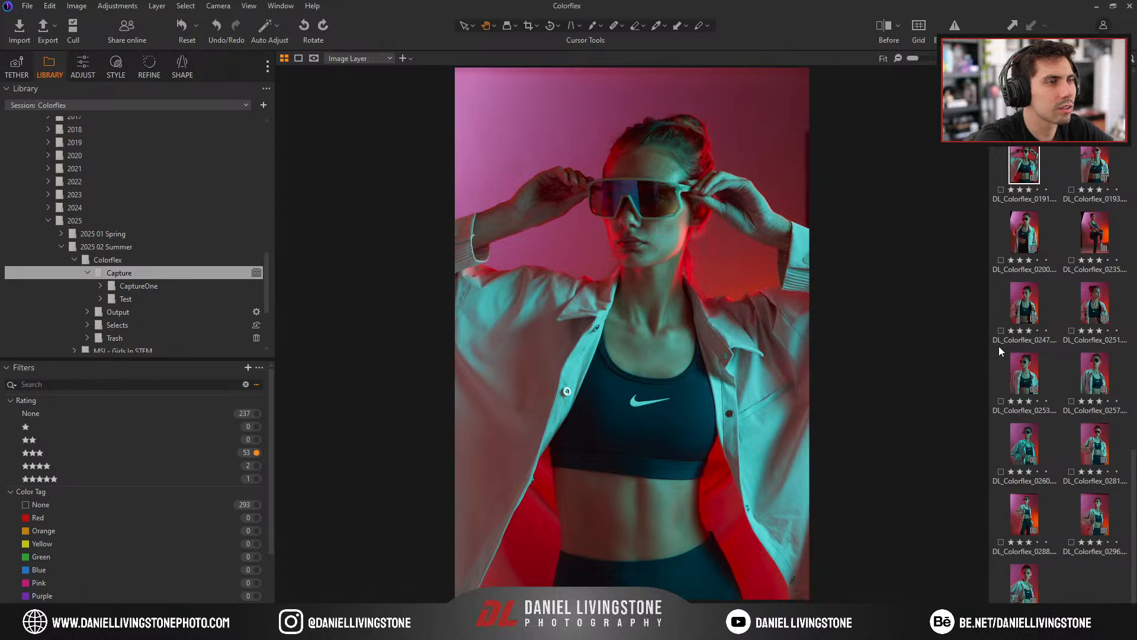
key(Right)
key(Left)
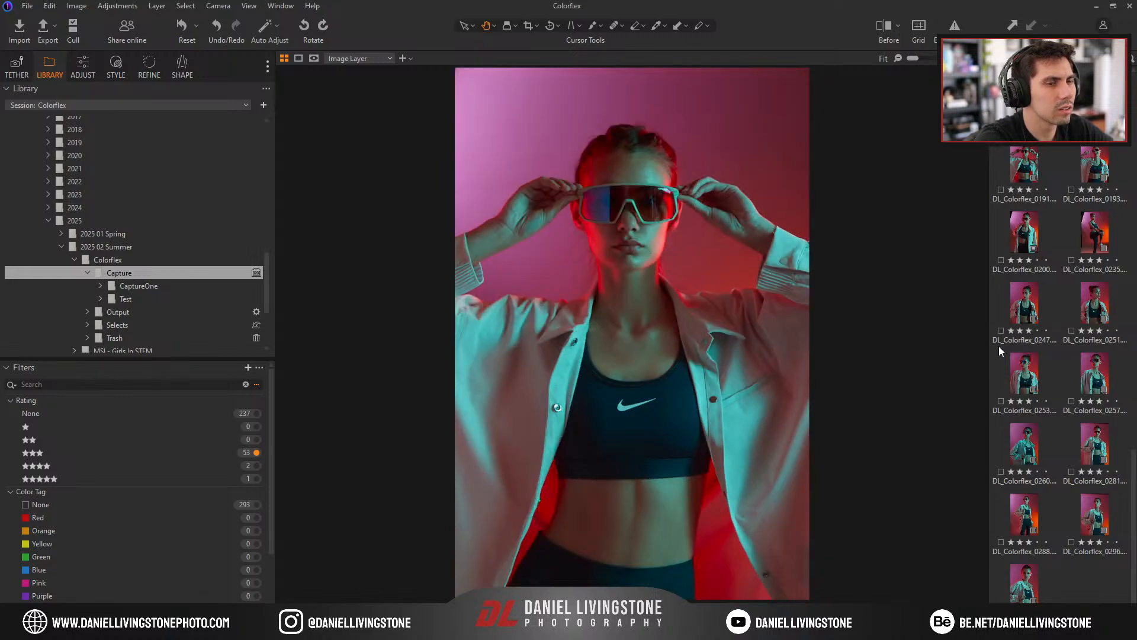
key(4)
Review the three-star picks from DL_Colorflex_0189 back to DL_Colorflex_0152.
key(Left)
key(Left)
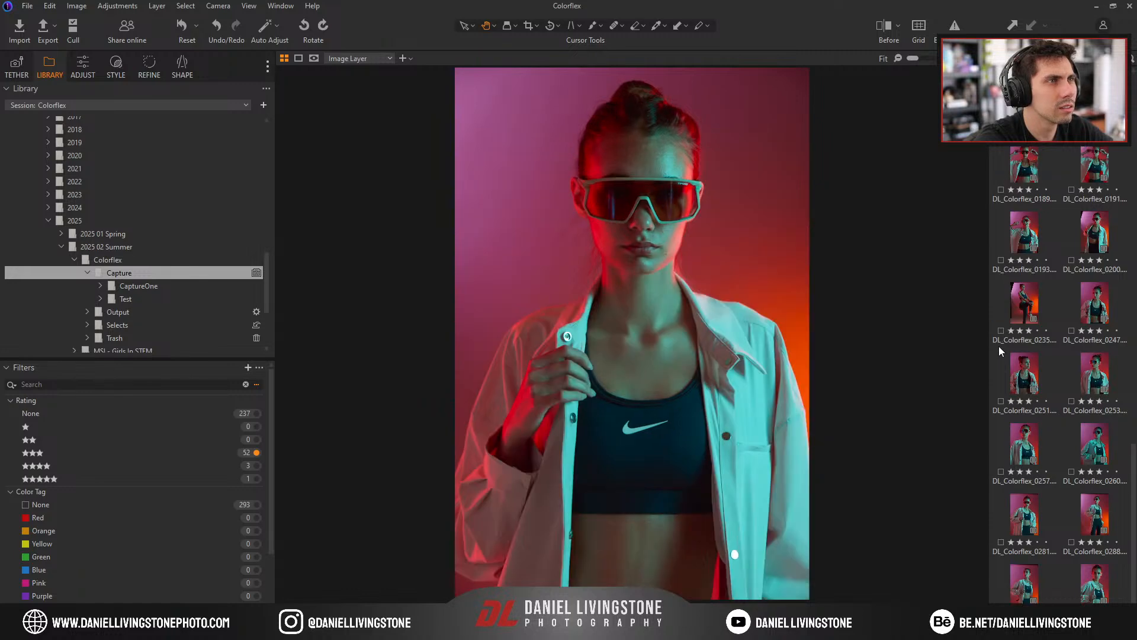
key(Left)
key(Left)
key(Left)
key(Left)
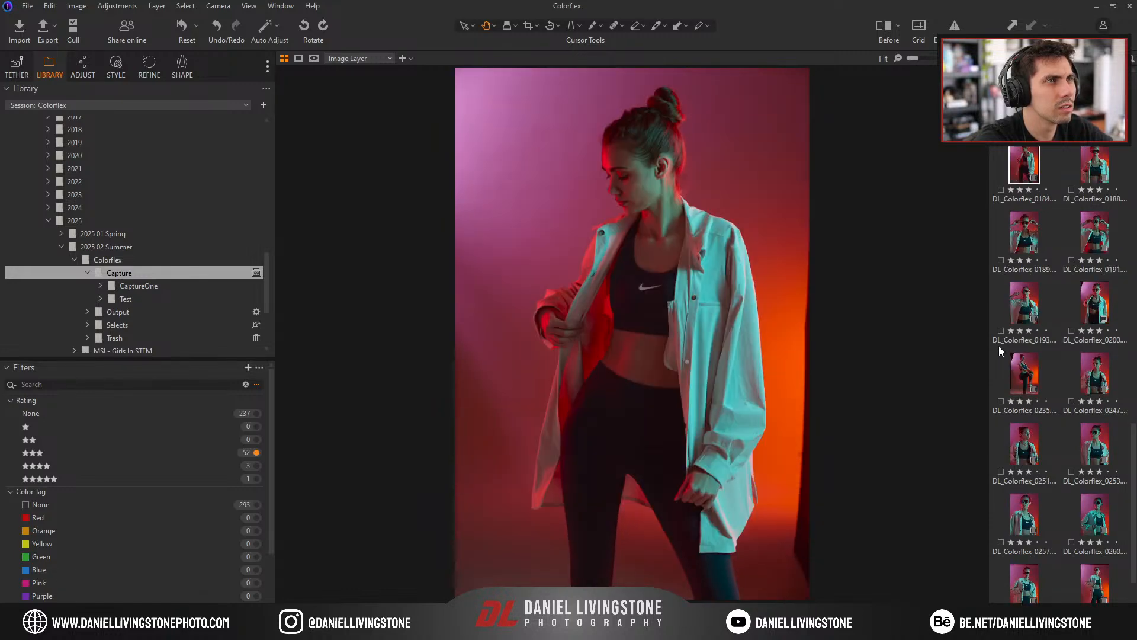
key(Left)
key(Left)
key(Left)
key(Left)
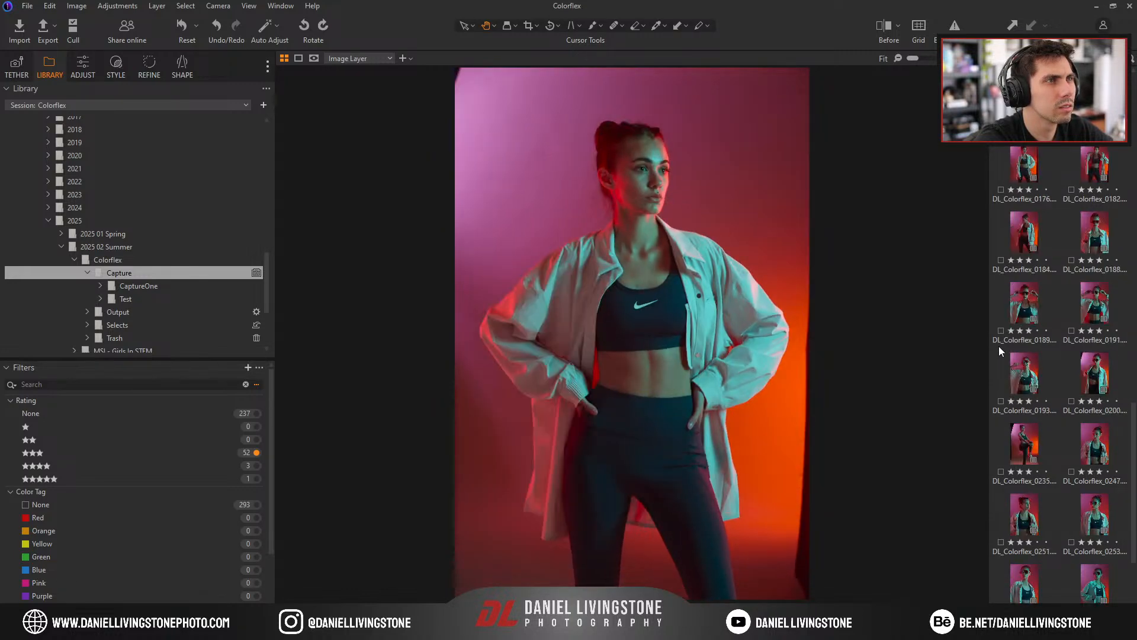
key(Left)
key(Left)
key(Left)
key(Left)
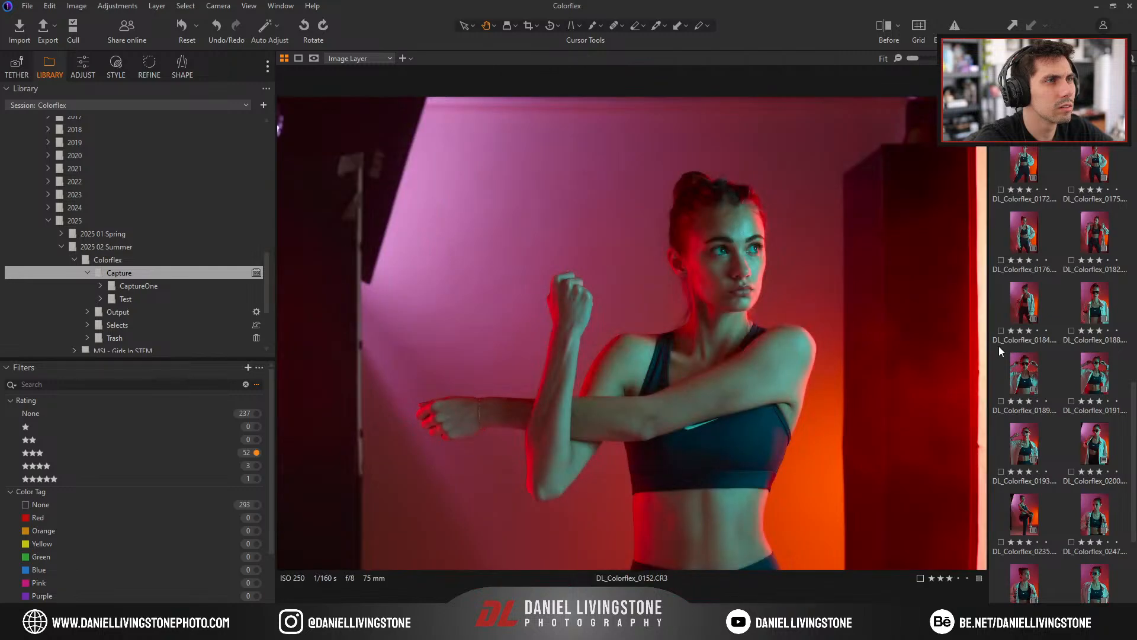
Give DL_Colorflex_0136, the black-sportswear shot with both hands on the hips, a four-star rating.
key(Left)
key(Left)
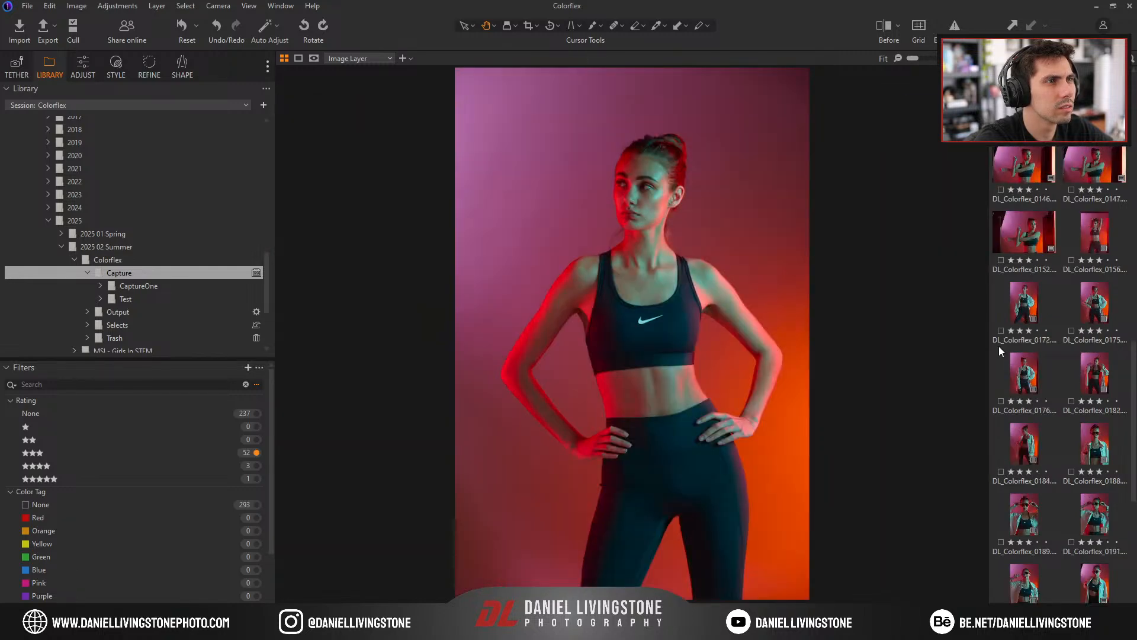
key(Right)
key(4)
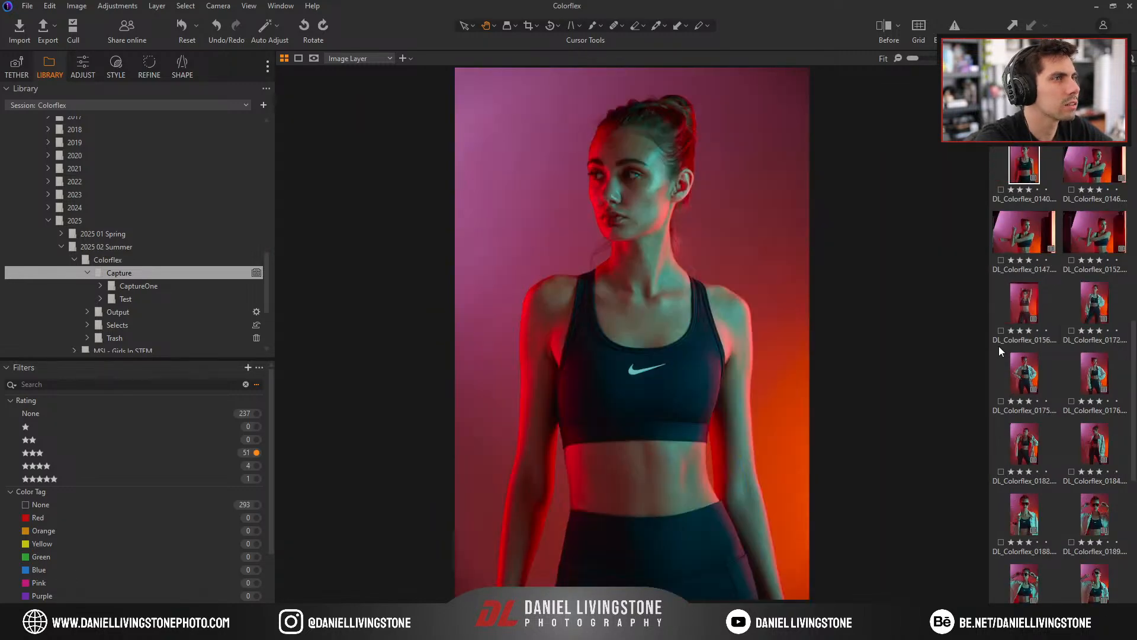
Review the picks back from DL_Colorflex_0140 and give DL_Colorflex_0118 a four-star rating.
key(Left)
key(Left)
key(Left)
key(Left)
key(Left)
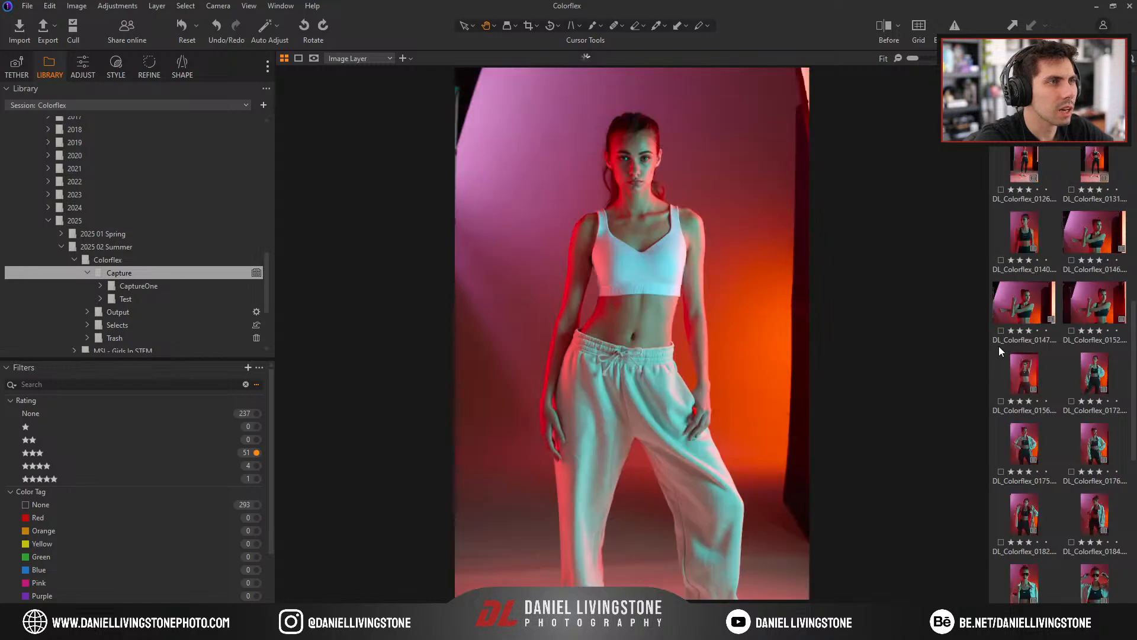
key(Left)
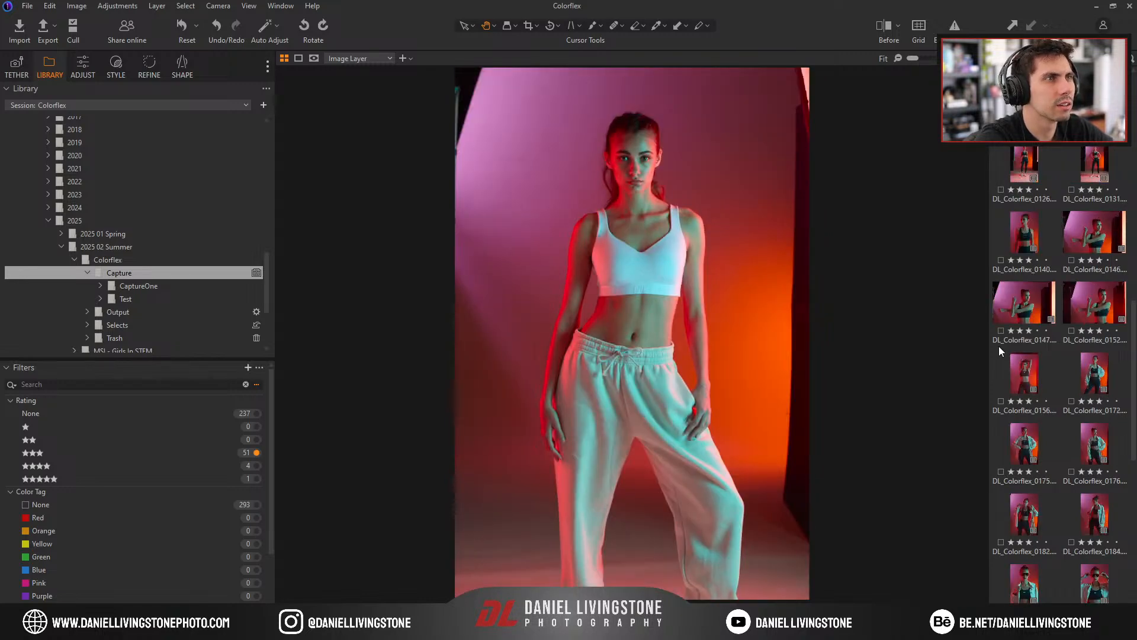
key(4)
Compare the white-top shots before DL_Colorflex_0116 and give DL_Colorflex_0108 a four-star rating.
key(Left)
key(Left)
key(Left)
key(Right)
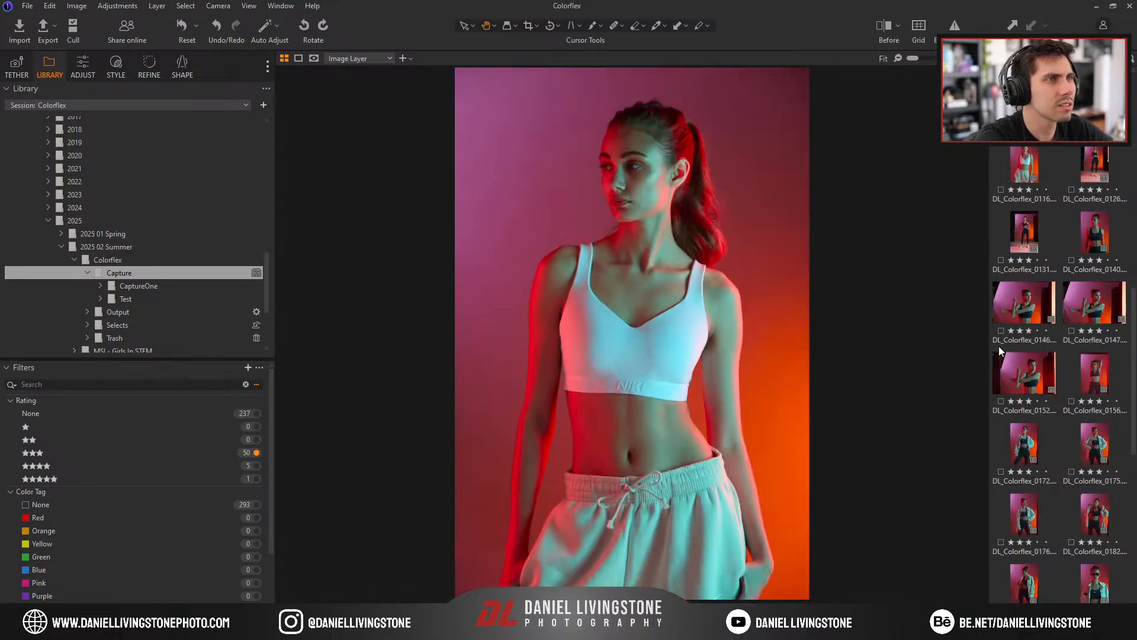
key(4)
Compare the raised-sneaker shots and give DL_Colorflex_0078 and DL_Colorflex_0073 four-star ratings.
key(Left)
key(Left)
key(Left)
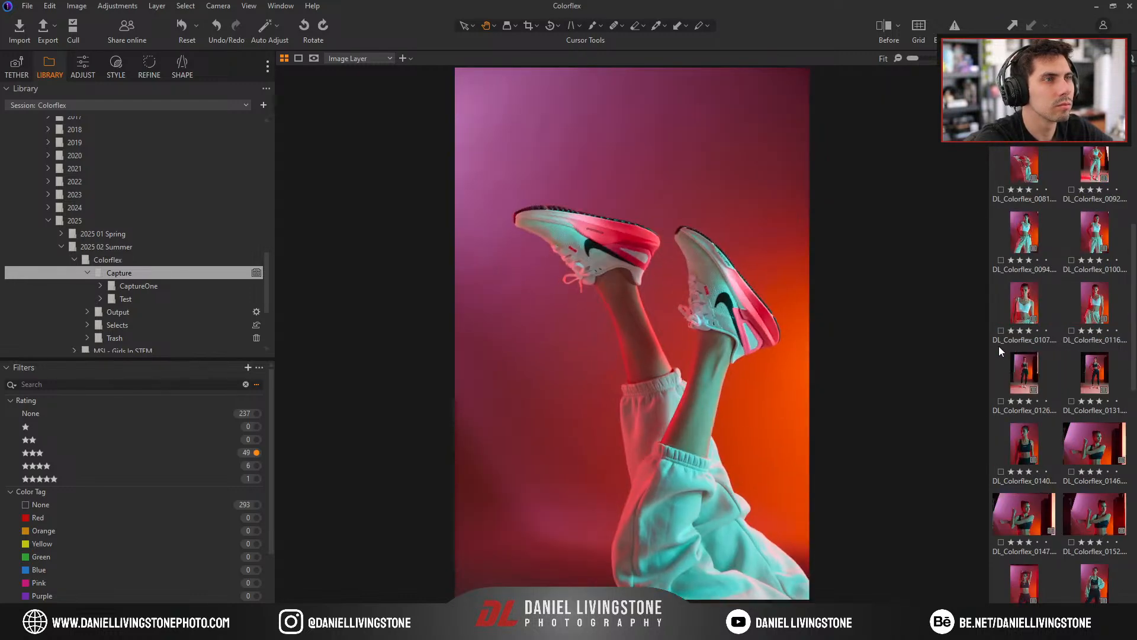
key(Right)
key(Left)
key(Right)
key(Left)
key(Left)
key(4)
key(Left)
key(Left)
key(4)
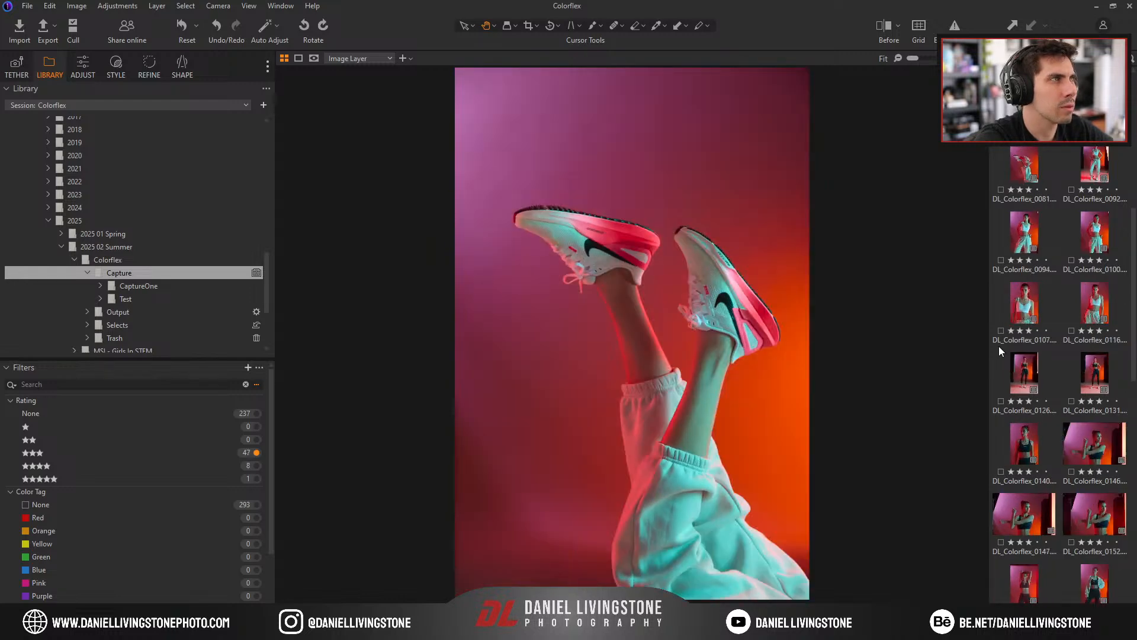
Review the dark-jacket shots and give DL_Colorflex_0060 and DL_Colorflex_0030 four-star ratings.
key(Left)
key(Left)
key(Left)
key(Left)
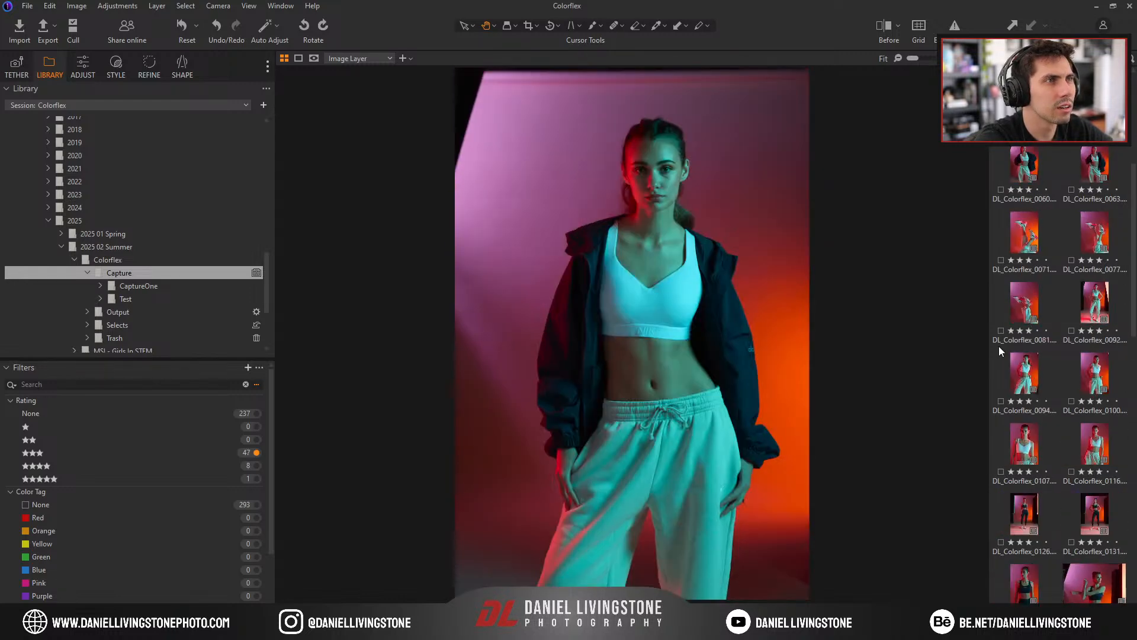
key(Right)
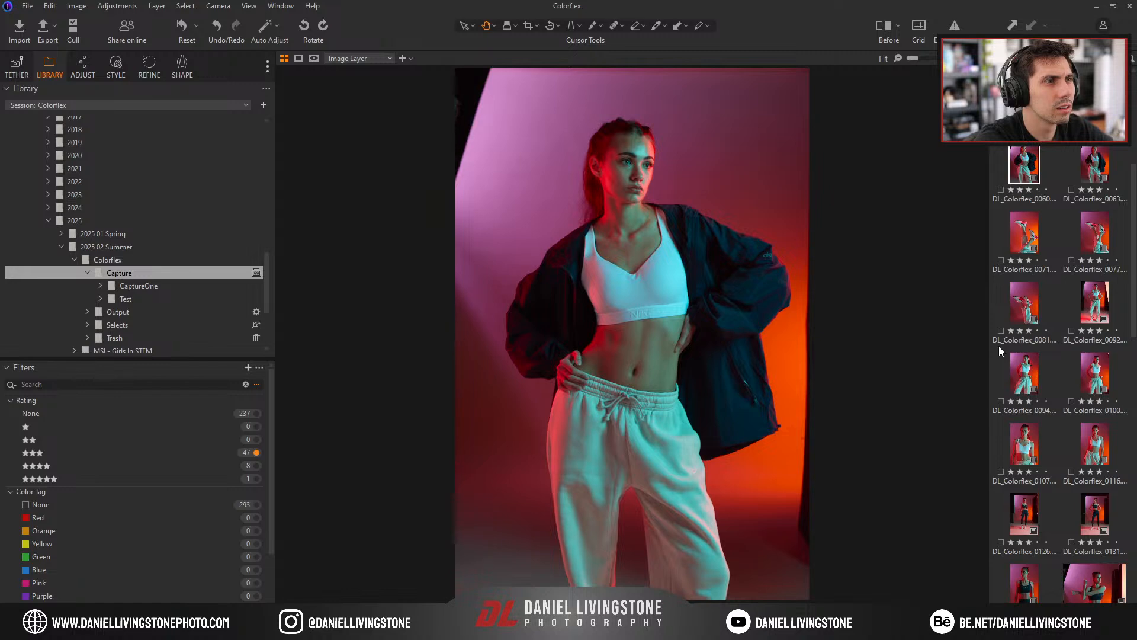
key(4)
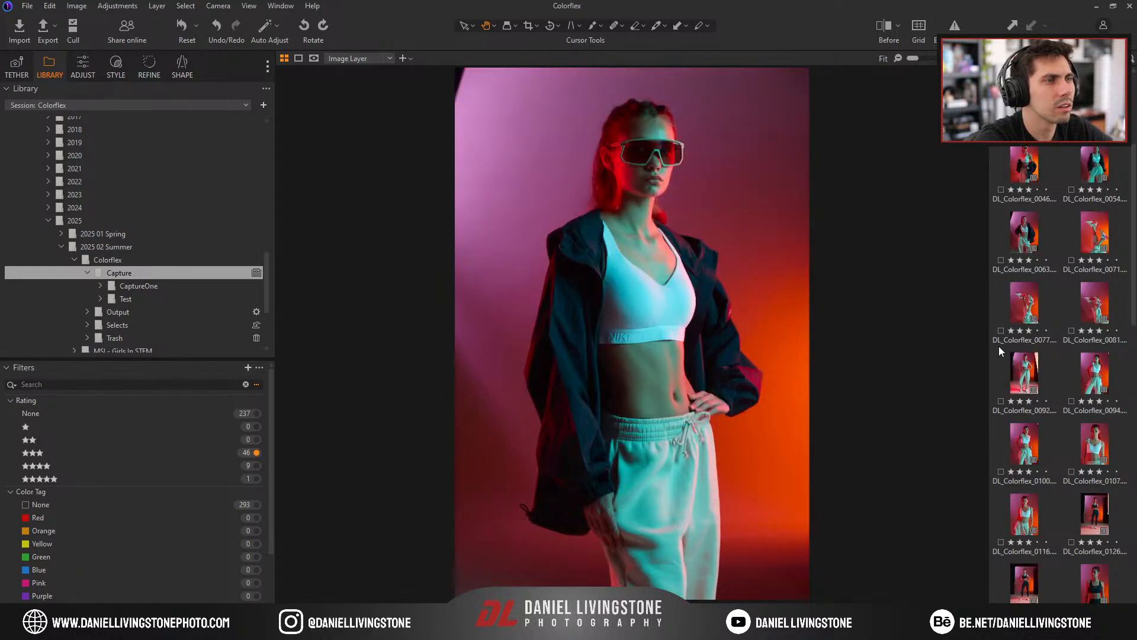
key(4)
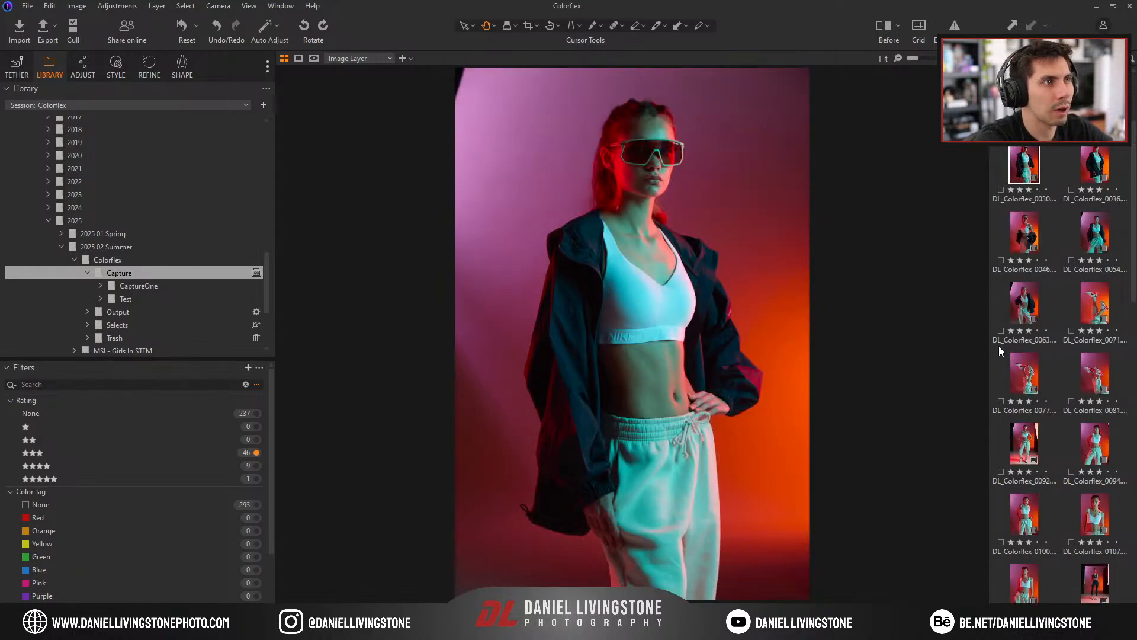
Compare the dark-jacket sunglasses shots before DL_Colorflex_0030 and give the one with hands at the waistband, facing the orange light, four stars.
key(Left)
key(Left)
key(Left)
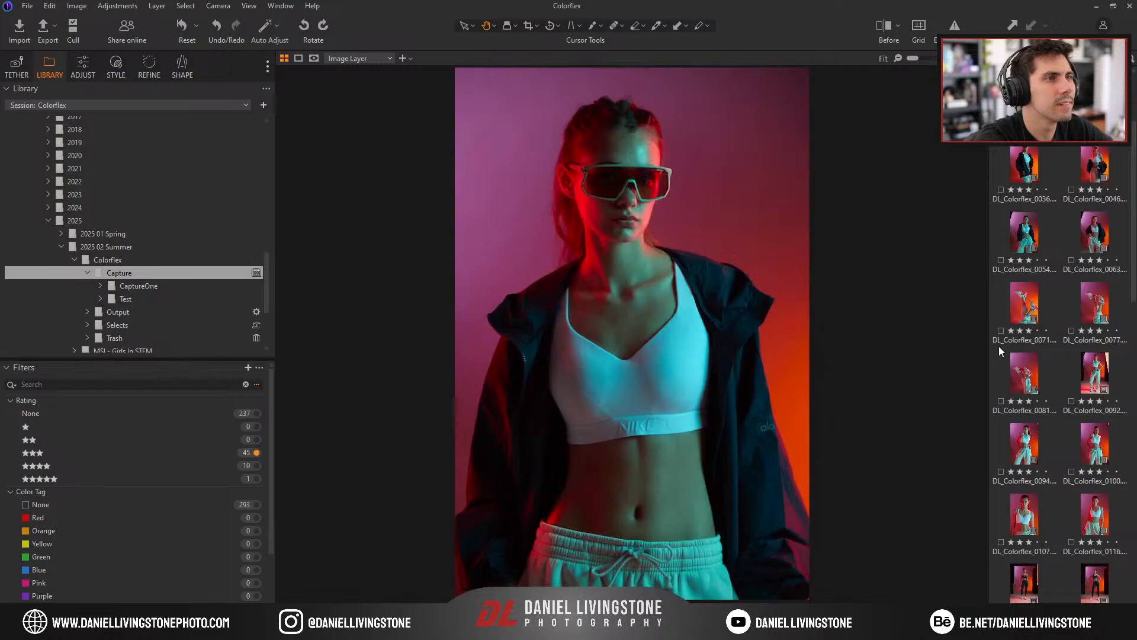
key(Right)
key(Left)
key(4)
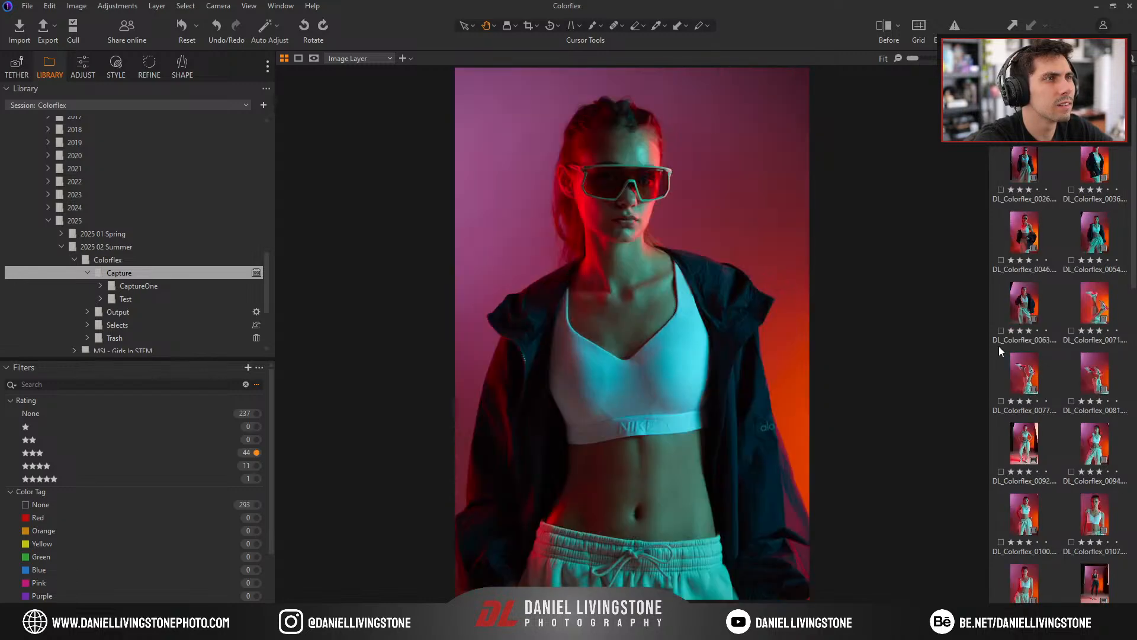
Check the earliest three-star picks and switch the rating filter to four-star images only.
key(Left)
key(Left)
key(Left)
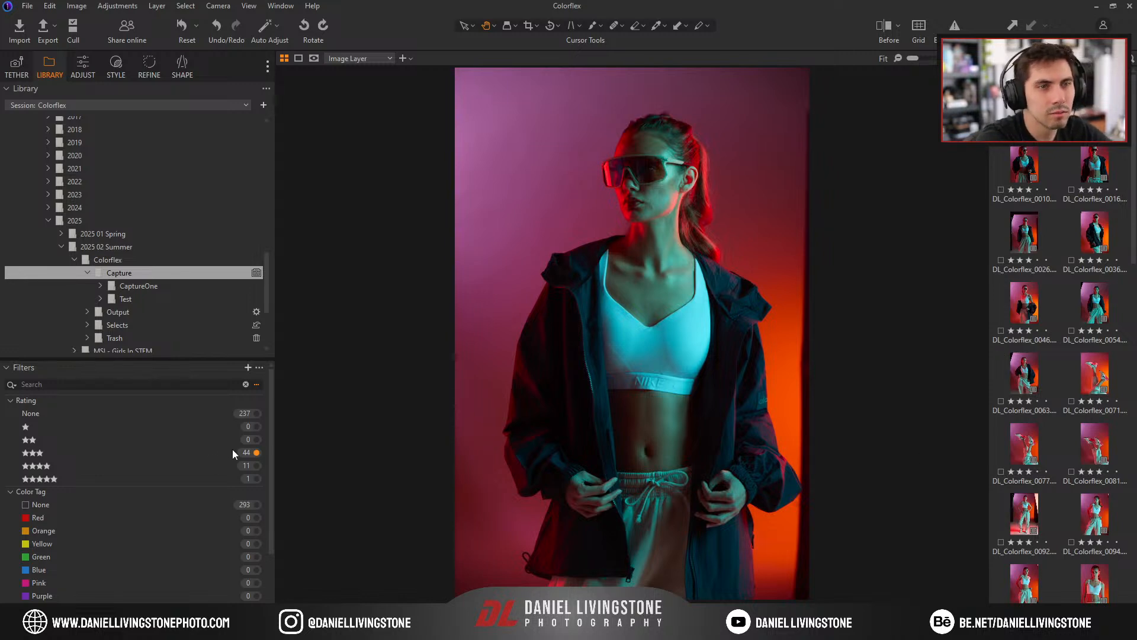
click(245, 465)
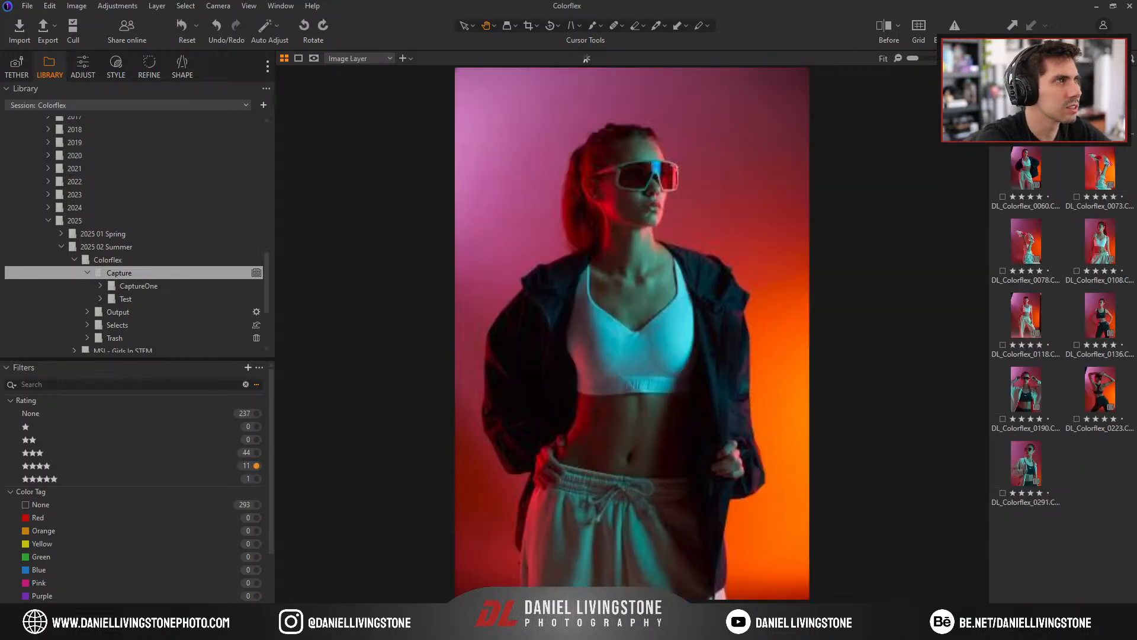
Review all the four-star images in sequence through to DL_Colorflex_0291.
key(Right)
key(Right)
key(Right)
key(Right)
key(Right)
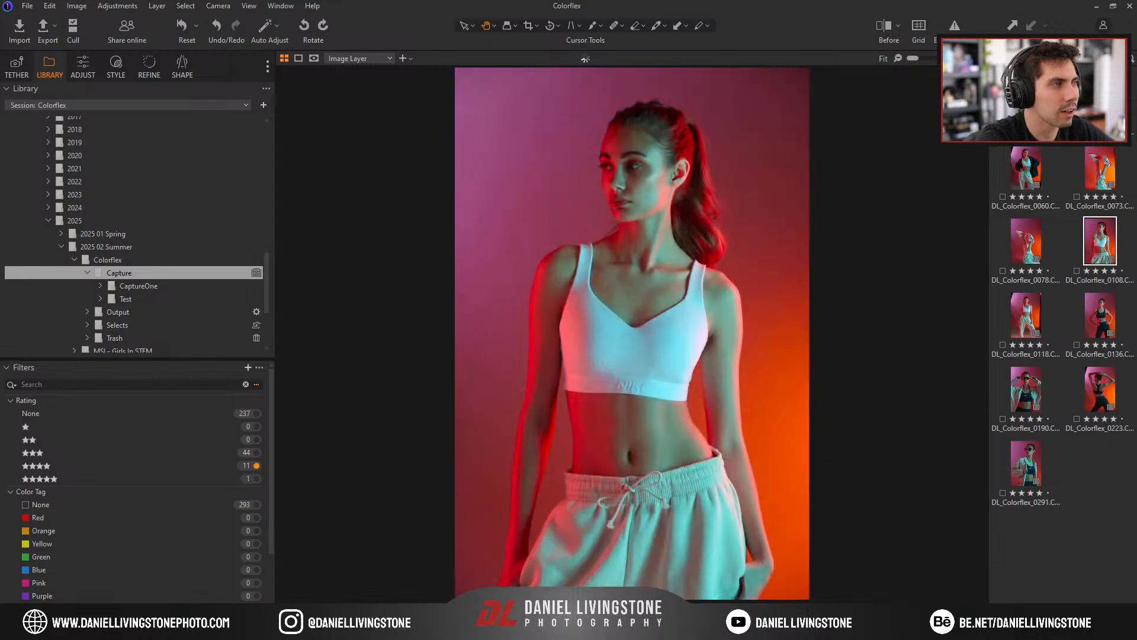
key(Right)
key(Right)
key(Right)
key(Right)
key(Right)
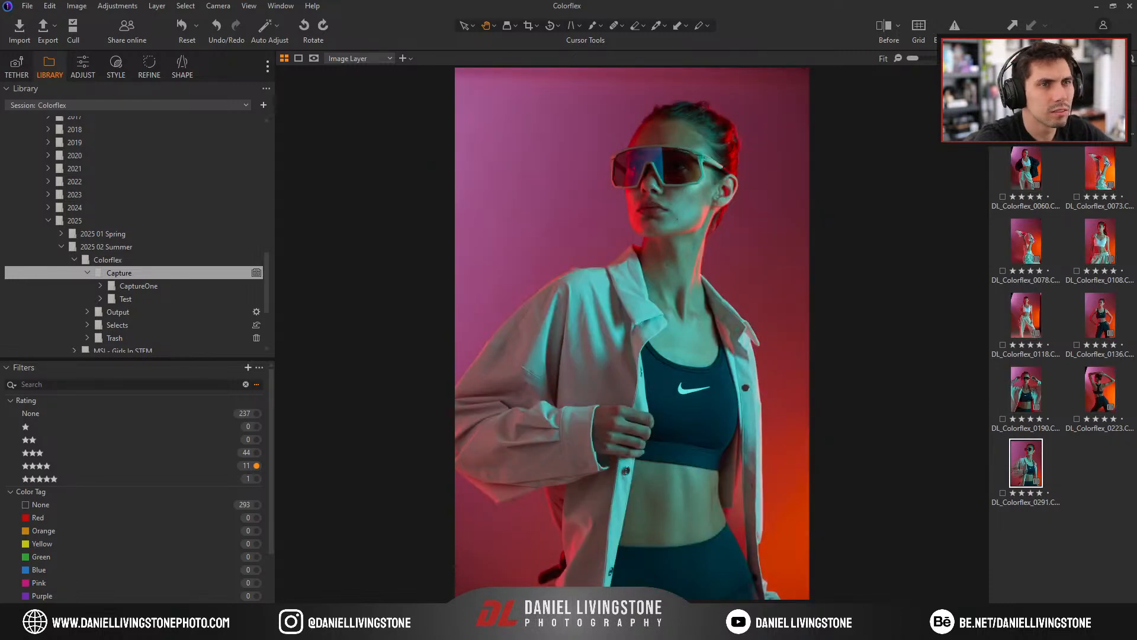
Compare the raised-sneaker shots DL_Colorflex_0073 and DL_Colorflex_0078 and give DL_Colorflex_0073 a five-star rating.
key(Left)
key(Left)
key(Left)
key(Left)
key(Left)
key(Left)
key(Left)
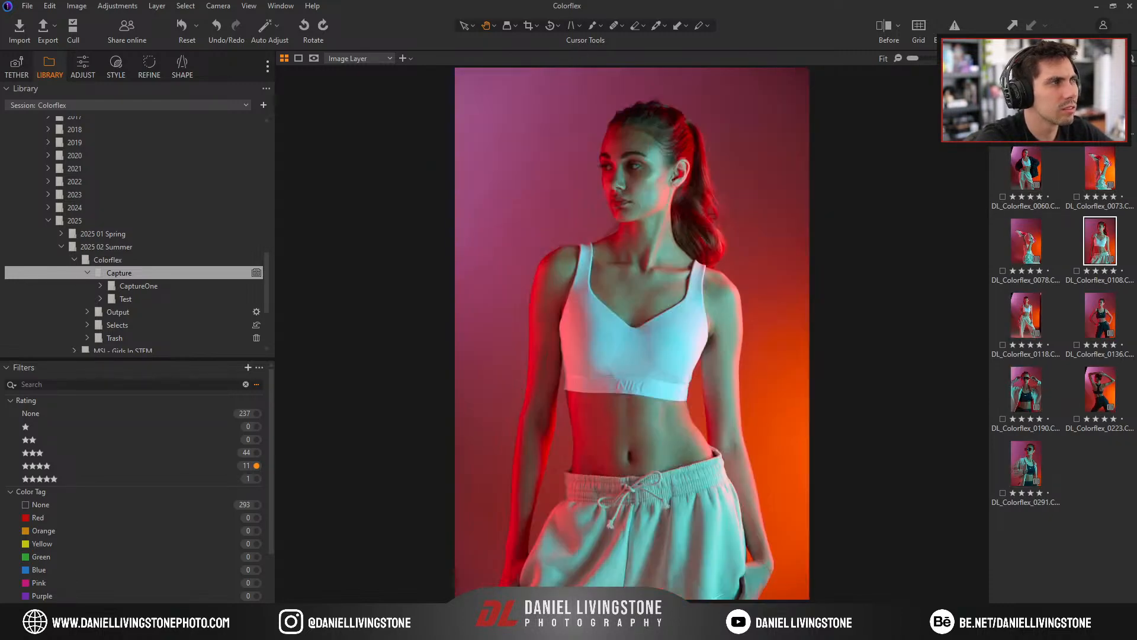
key(Right)
key(Left)
key(Right)
key(Left)
key(Right)
key(Left)
key(5)
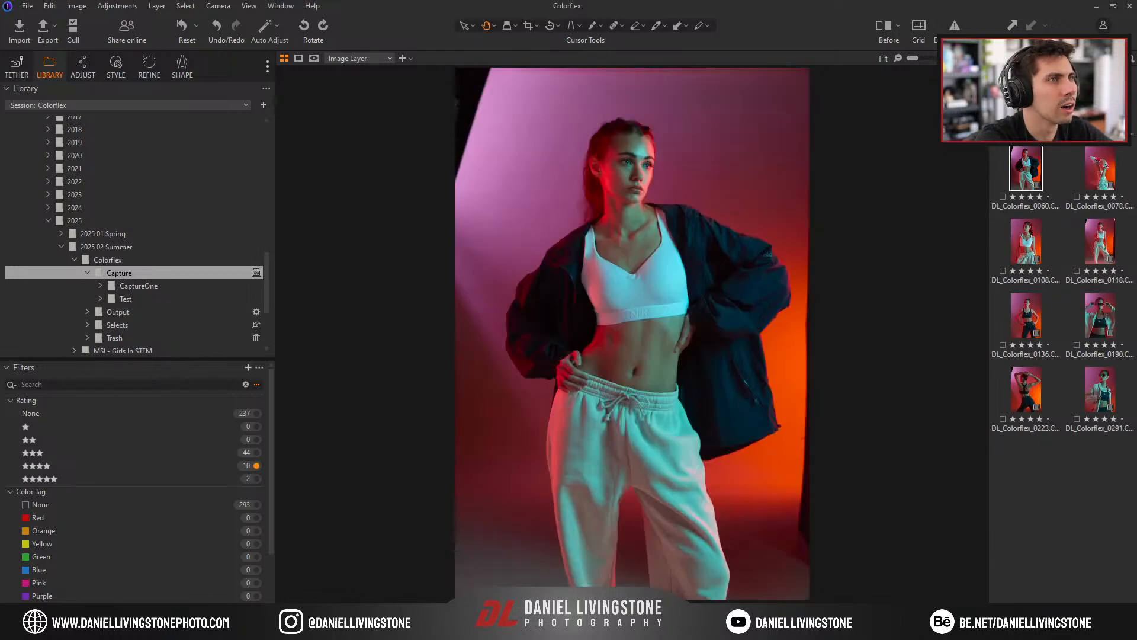
Compare the four-star dark-jacket shots with one another and give DL_Colorflex_0060 a five-star rating.
key(Right)
key(Right)
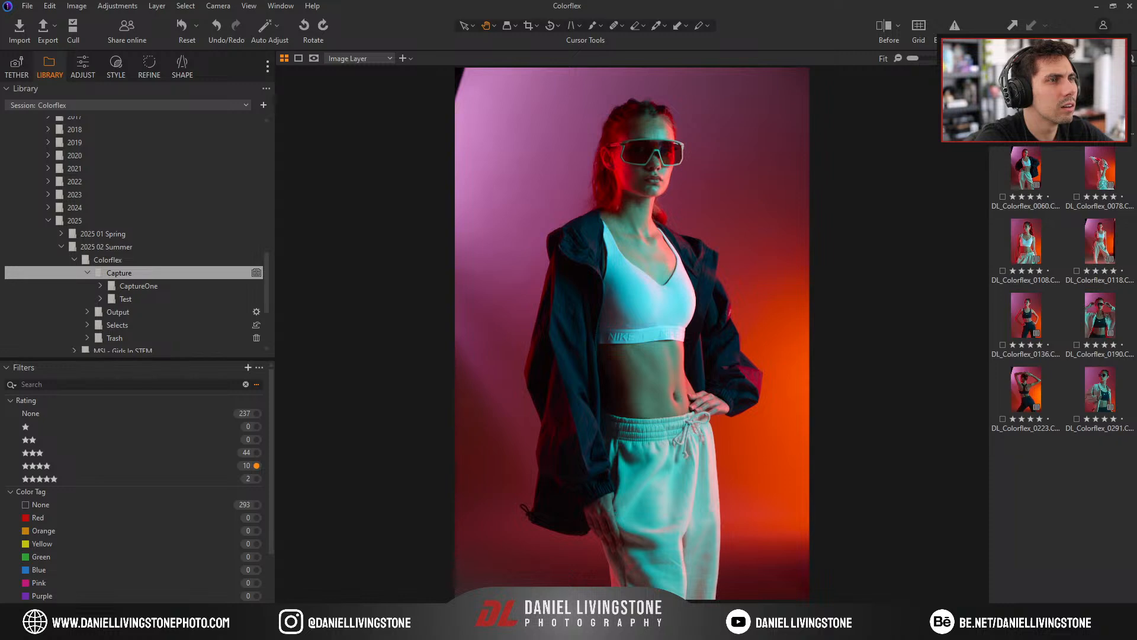
key(Right)
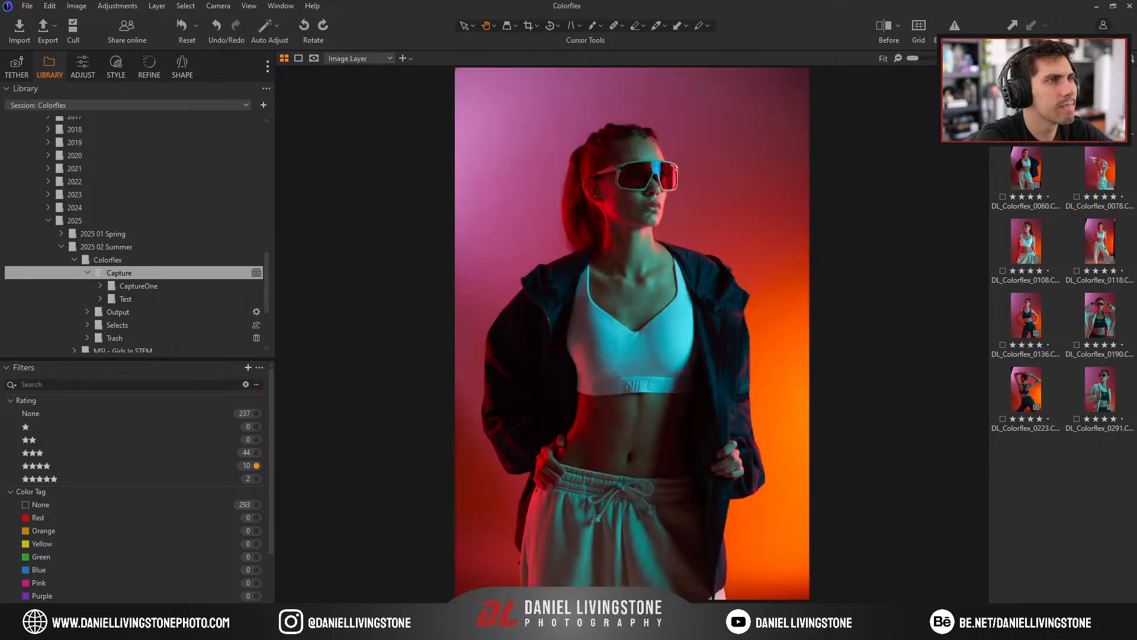
key(Right)
key(Right)
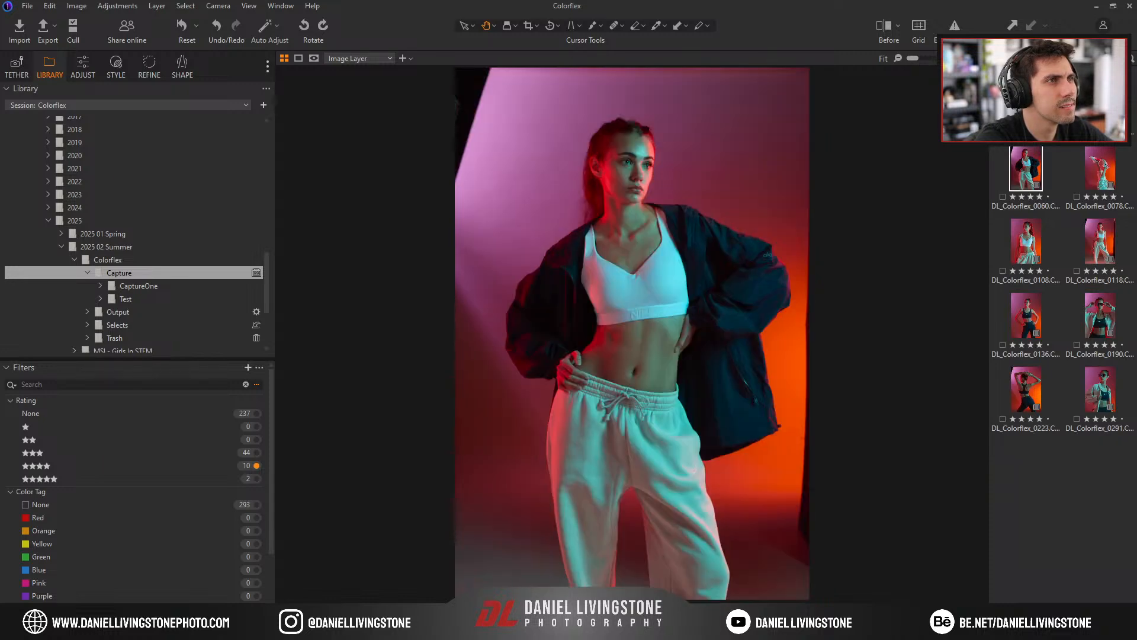
key(Left)
key(Right)
key(5)
Step through the remaining four-star images and give DL_Colorflex_0190 and DL_Colorflex_0223 five-star ratings.
key(Right)
key(Right)
key(Right)
key(Right)
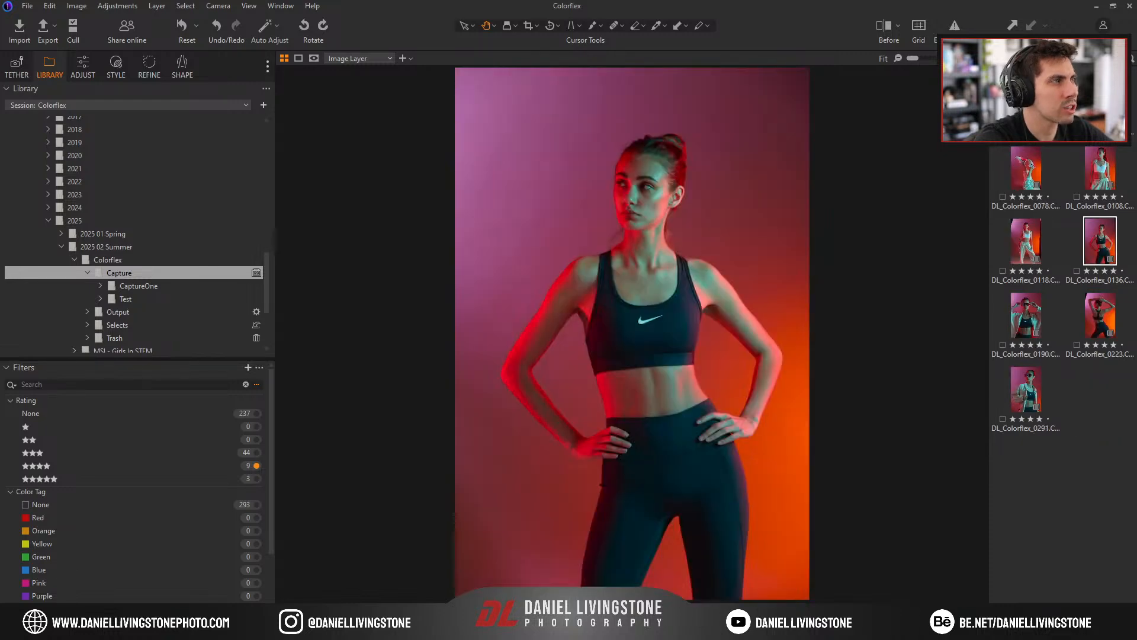
key(Right)
key(Left)
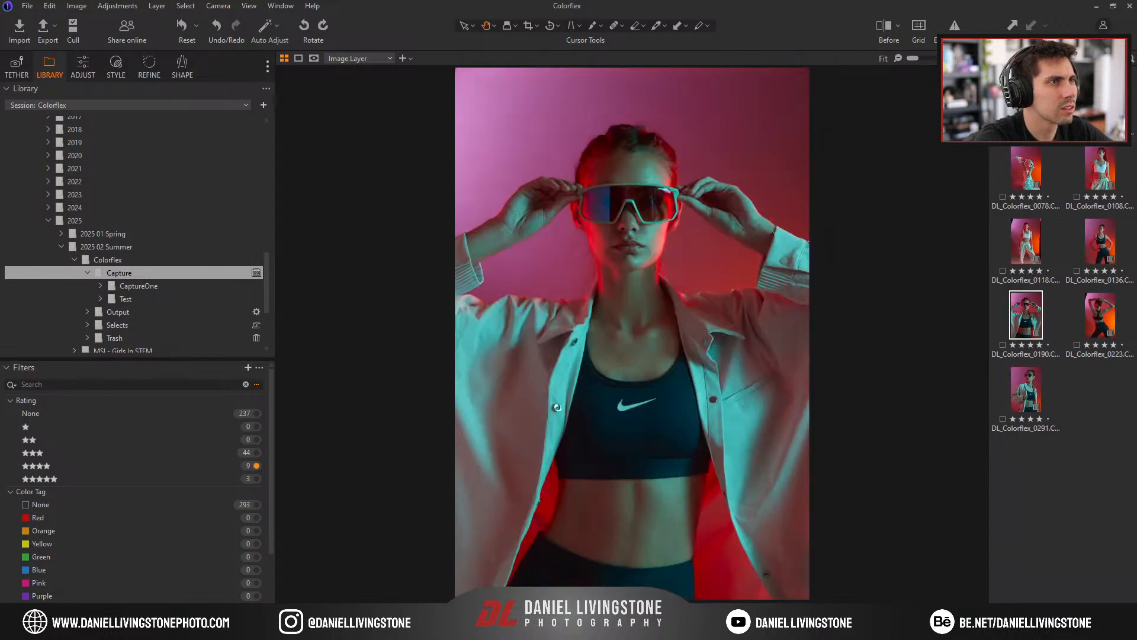
key(5)
key(5)
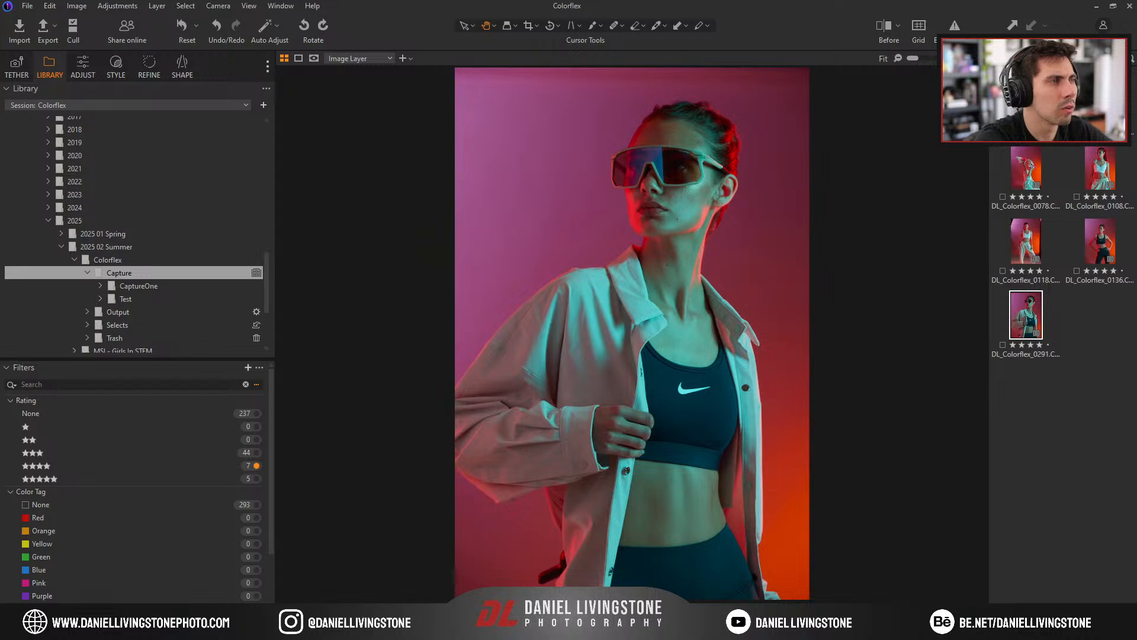
Filter the shoot to five-star images, view all the selects together, and return to DL_Colorflex_0060 on its own.
click(256, 479)
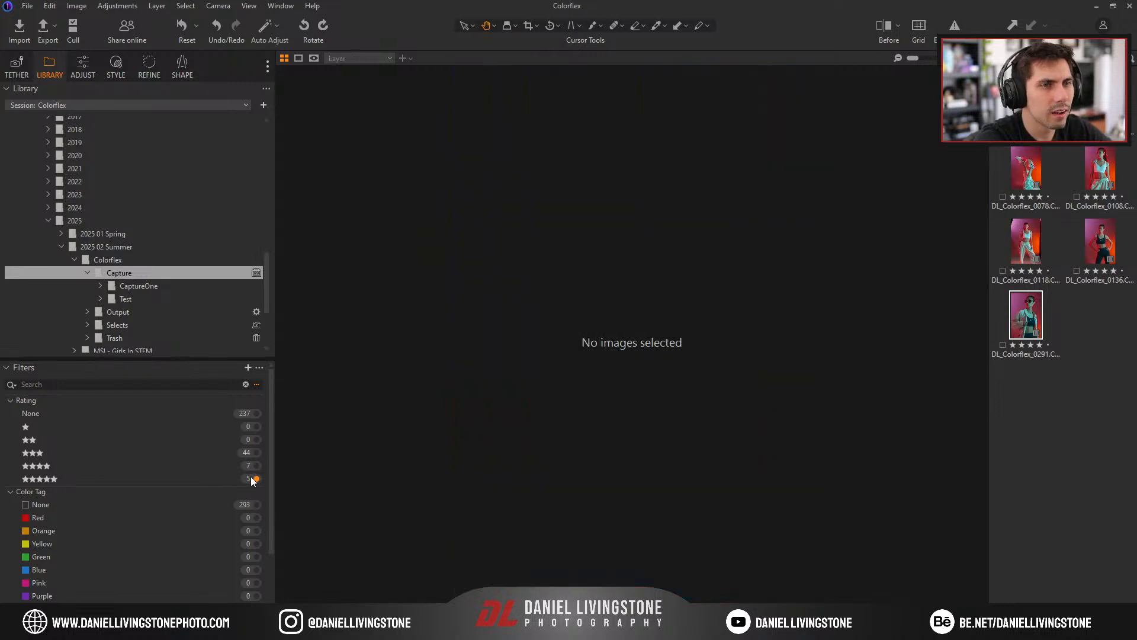
click(1037, 255)
key(ctrl+a)
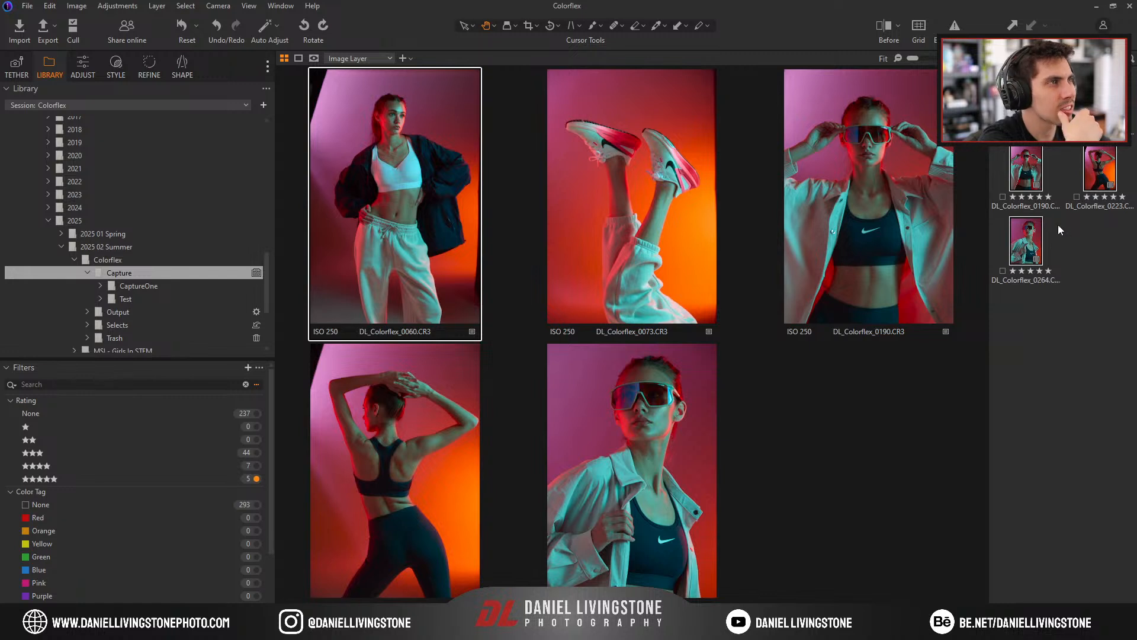
click(1072, 232)
click(1027, 101)
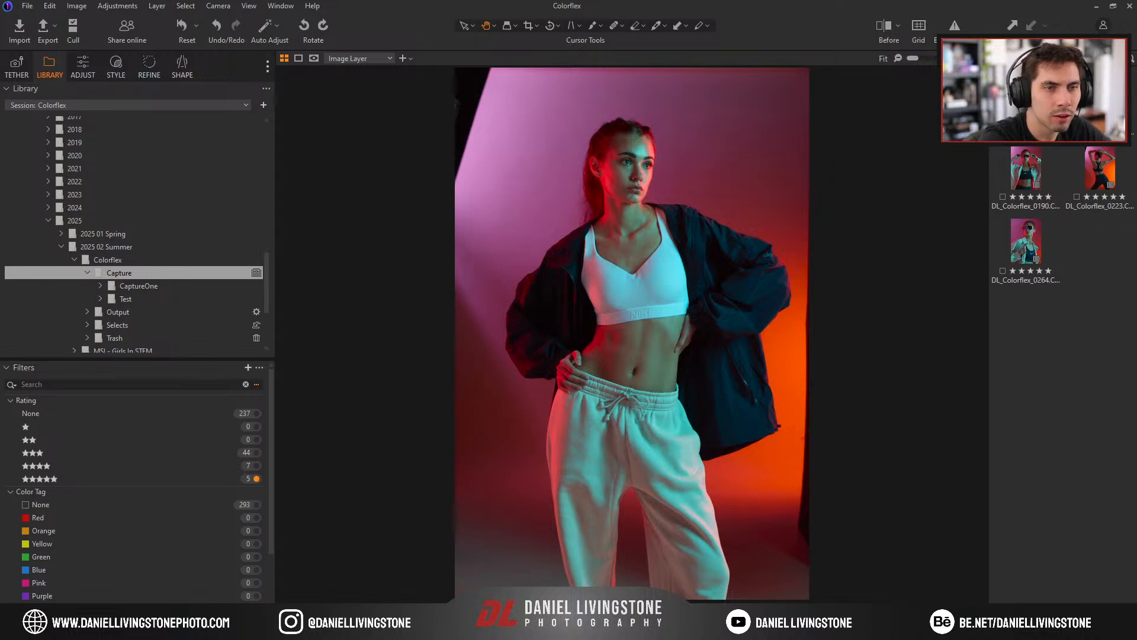
Switch to Chrome, search for "set a light 3d" in a new tab, and open elixxier's set.a.light 3D page, dismissing the cookie notice.
key(alt+Tab)
key(ctrl+t)
text(set a light )
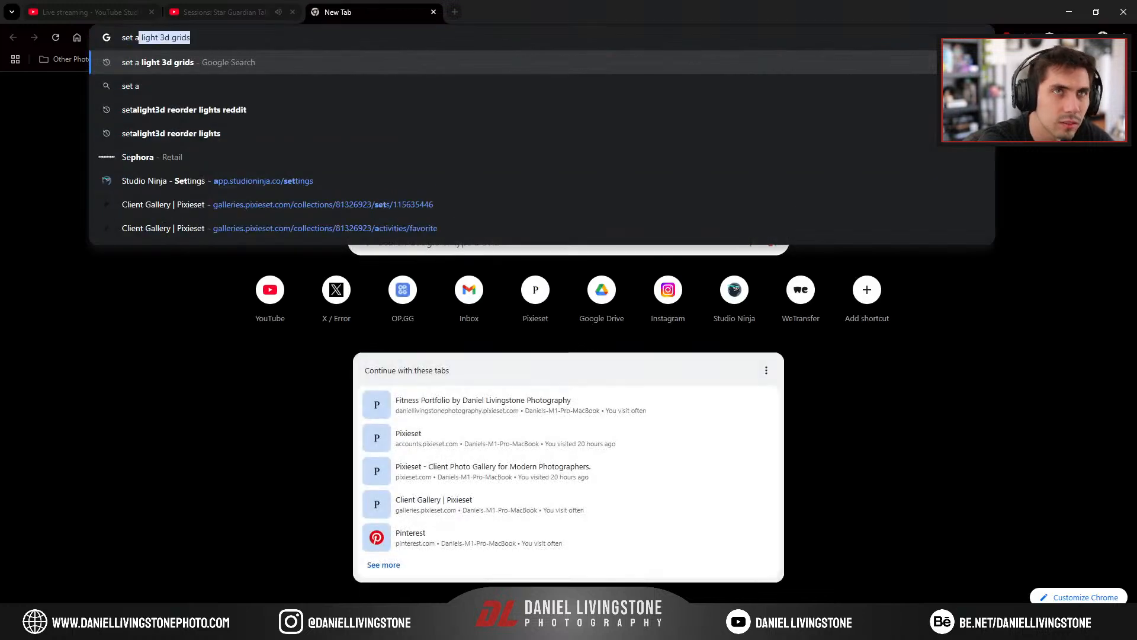
text(3d)
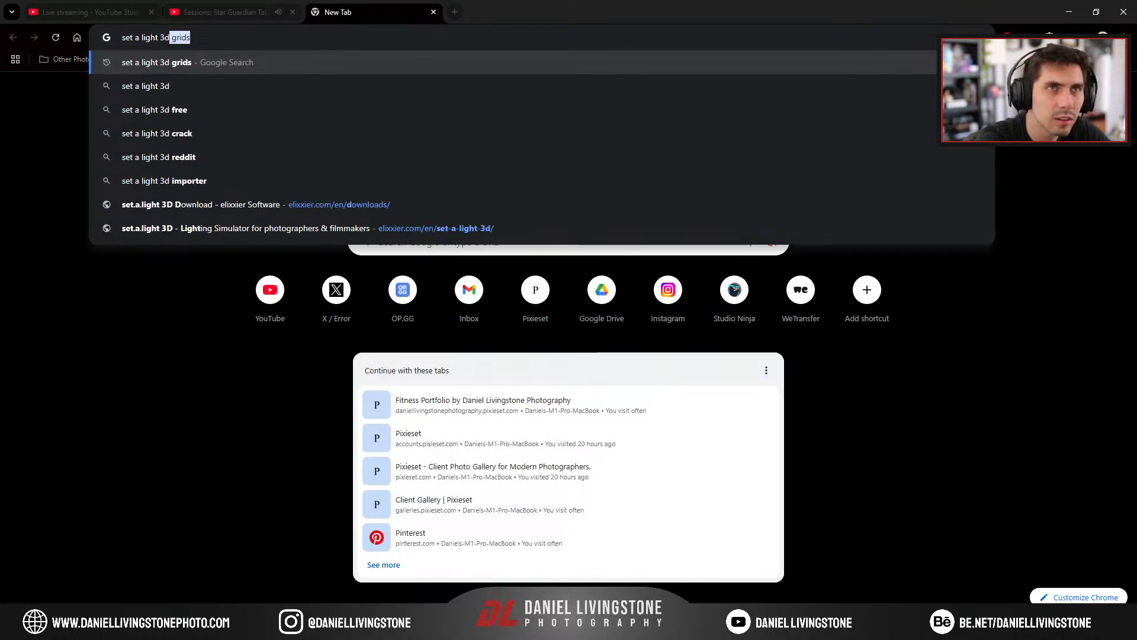
key(Return)
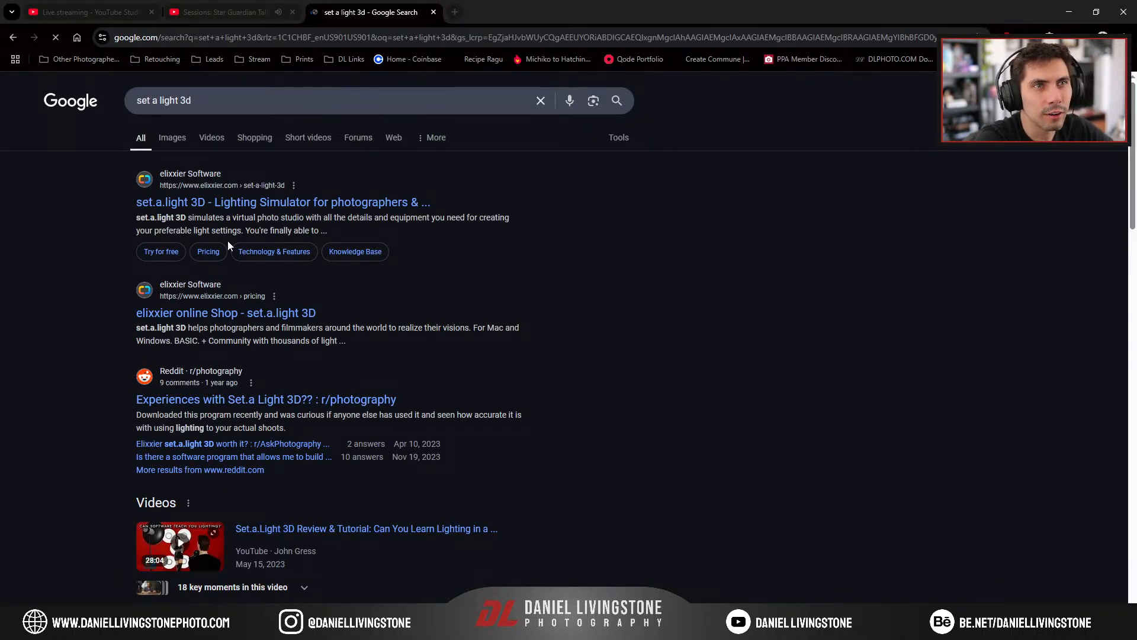
click(218, 205)
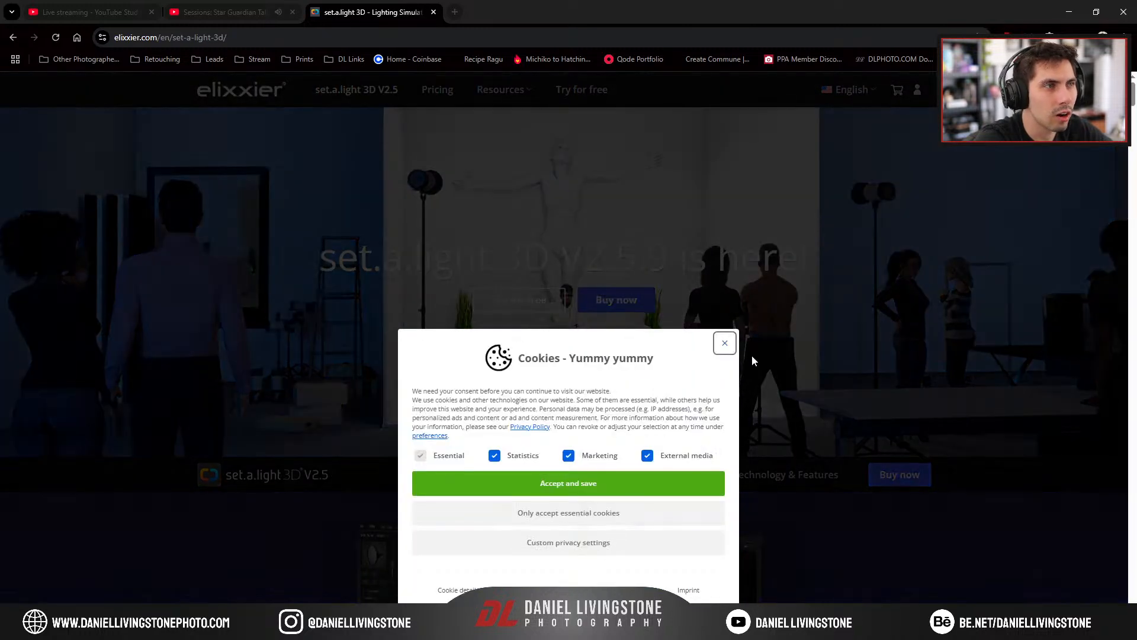
click(724, 343)
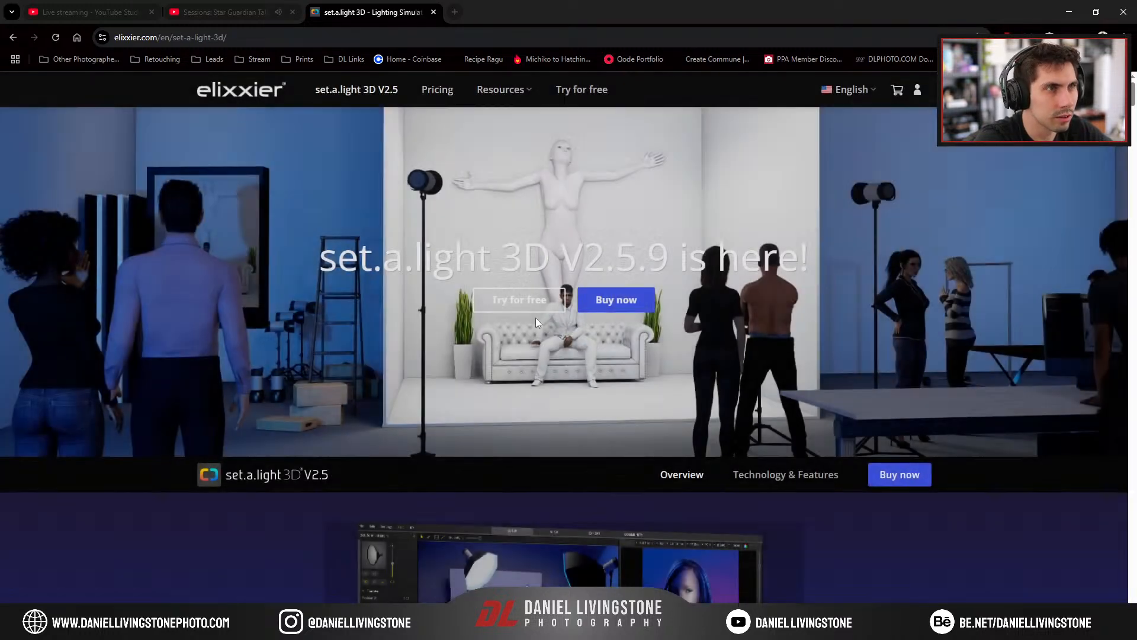
Download the Windows installer of the free set.a.light 3D trial to the Downloads folder.
click(520, 299)
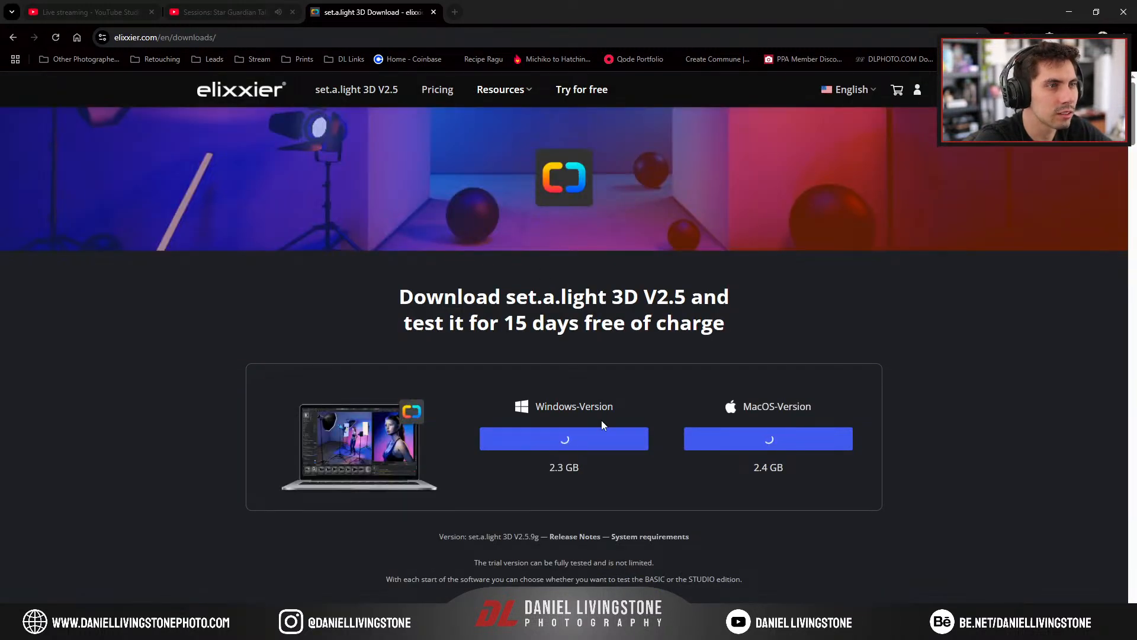
click(609, 444)
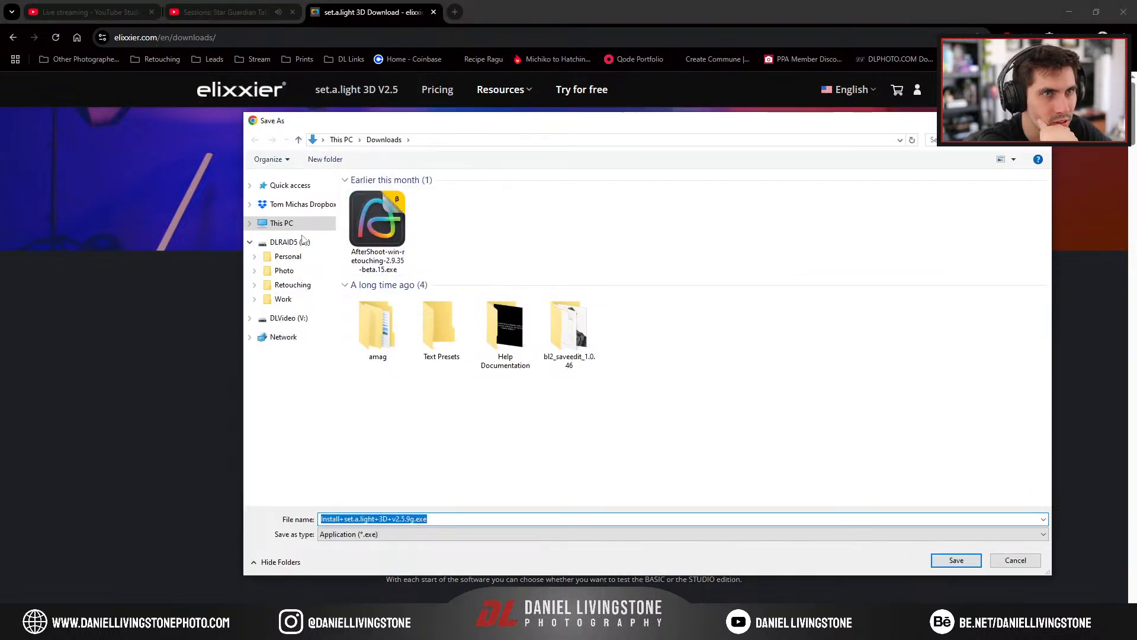
click(935, 559)
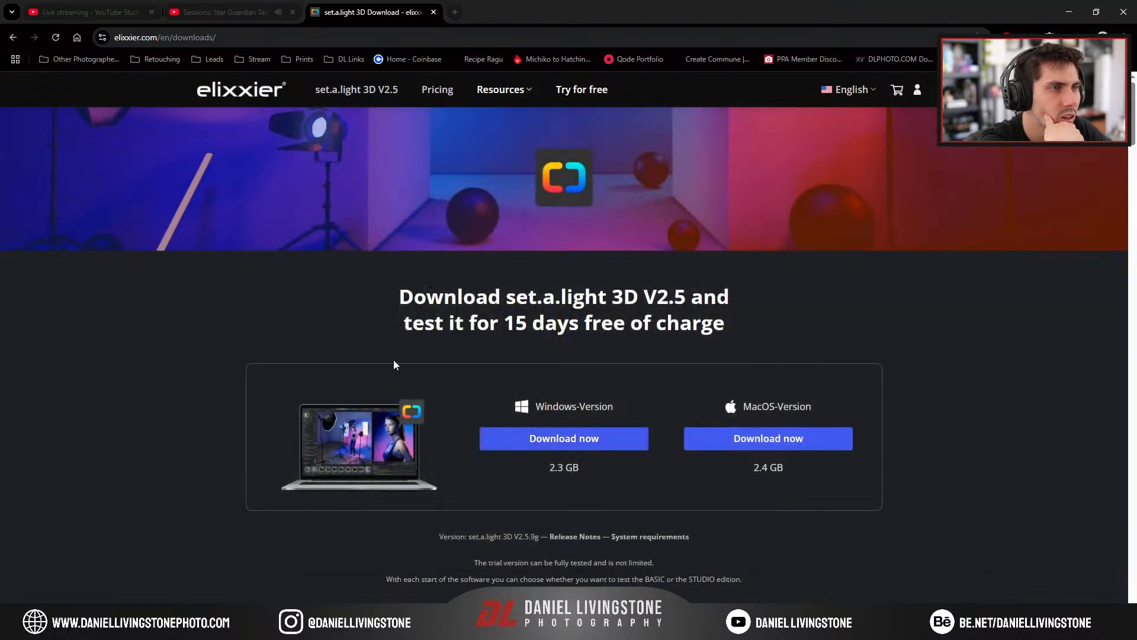
scroll(200, 362, down, 4)
scroll(200, 360, up, 4)
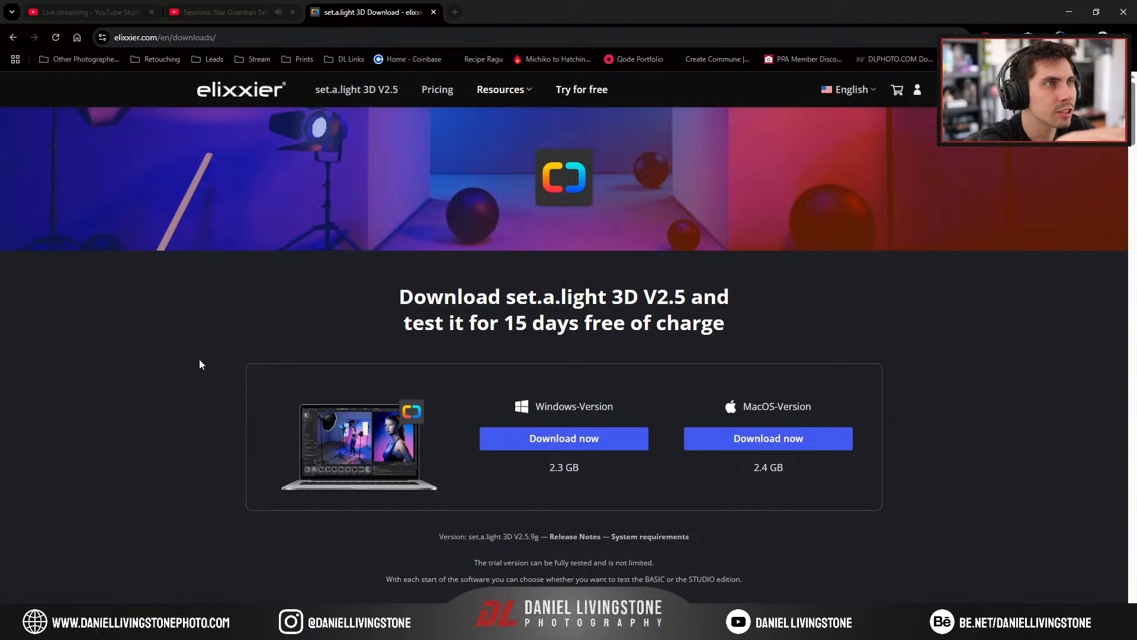
Switch back to Capture One and review the five-star selects one by one.
key(alt+Tab)
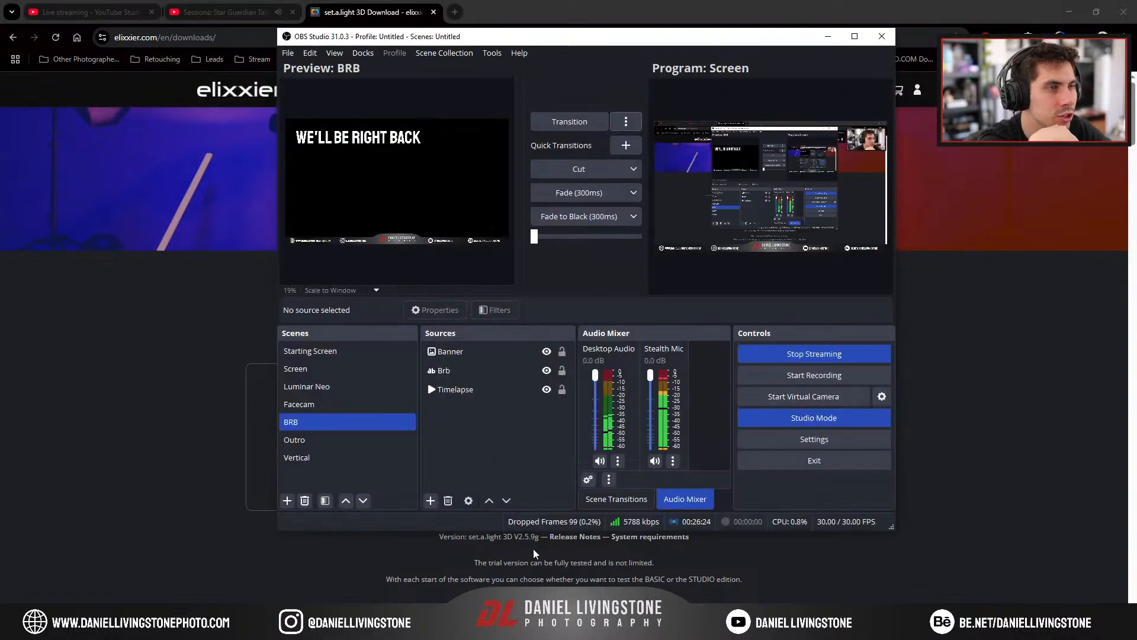
key(alt+Tab)
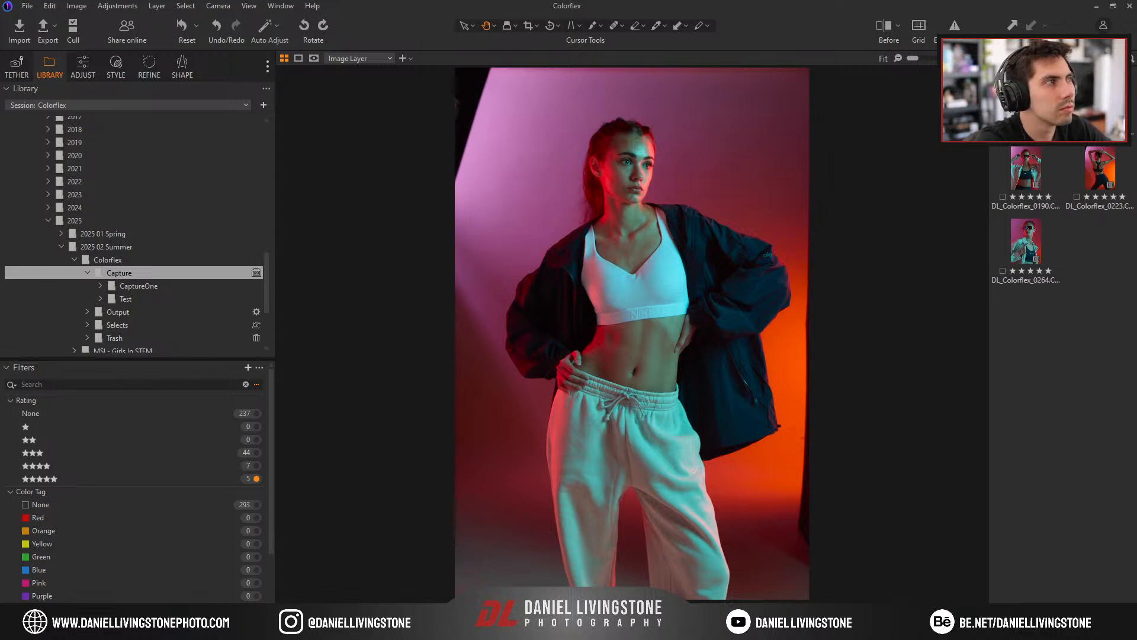
click(1099, 98)
click(1026, 169)
click(1096, 158)
click(1026, 250)
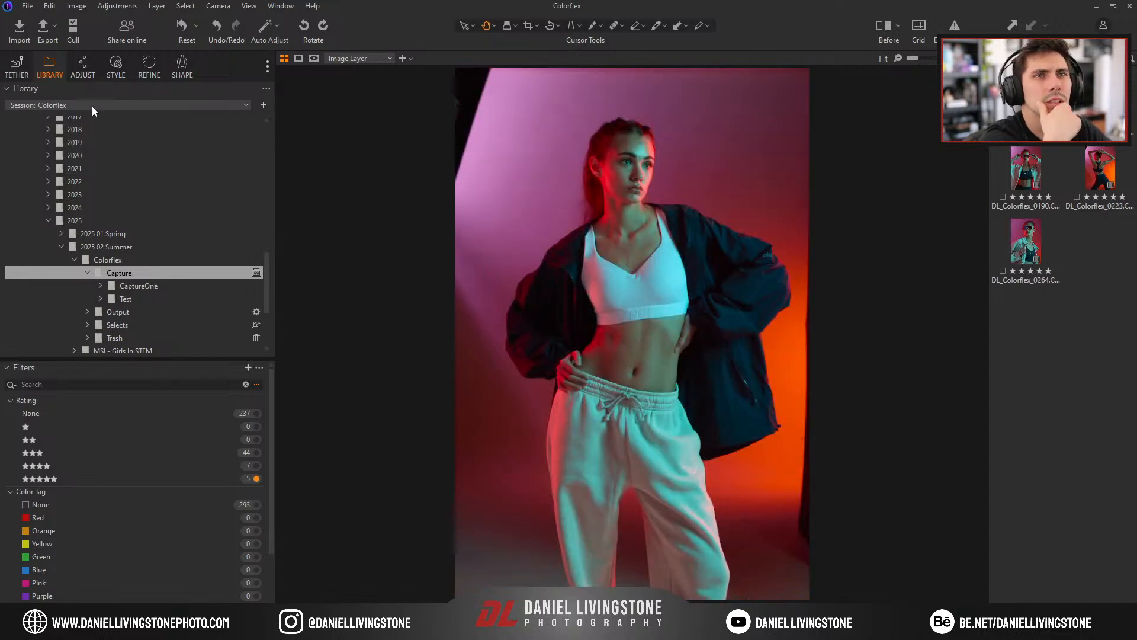
Open the adjustment tools for DL_Colorflex_0060, set Brightness to 16, and check the effect on the model.
click(89, 77)
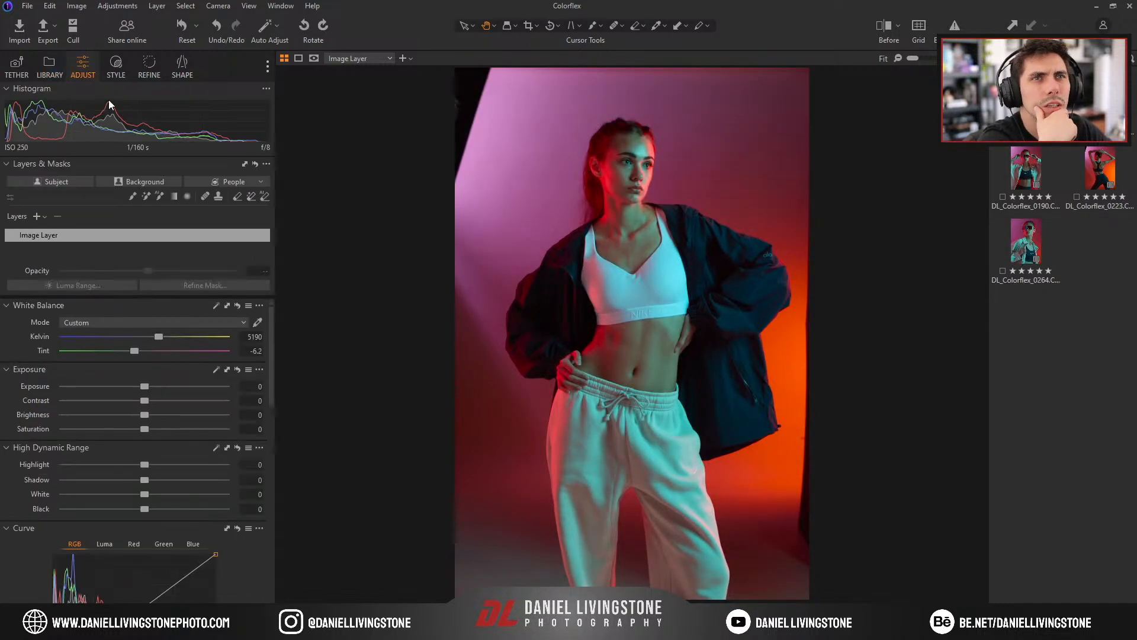
drag(147, 386, 172, 418)
double_click(152, 389)
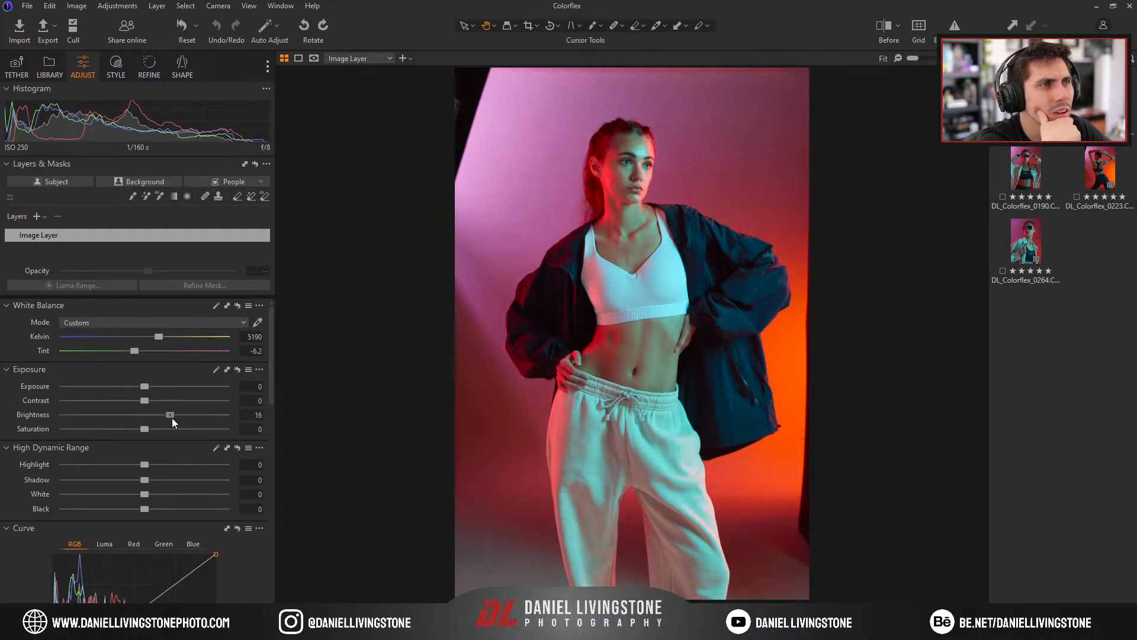
drag(632, 161, 650, 318)
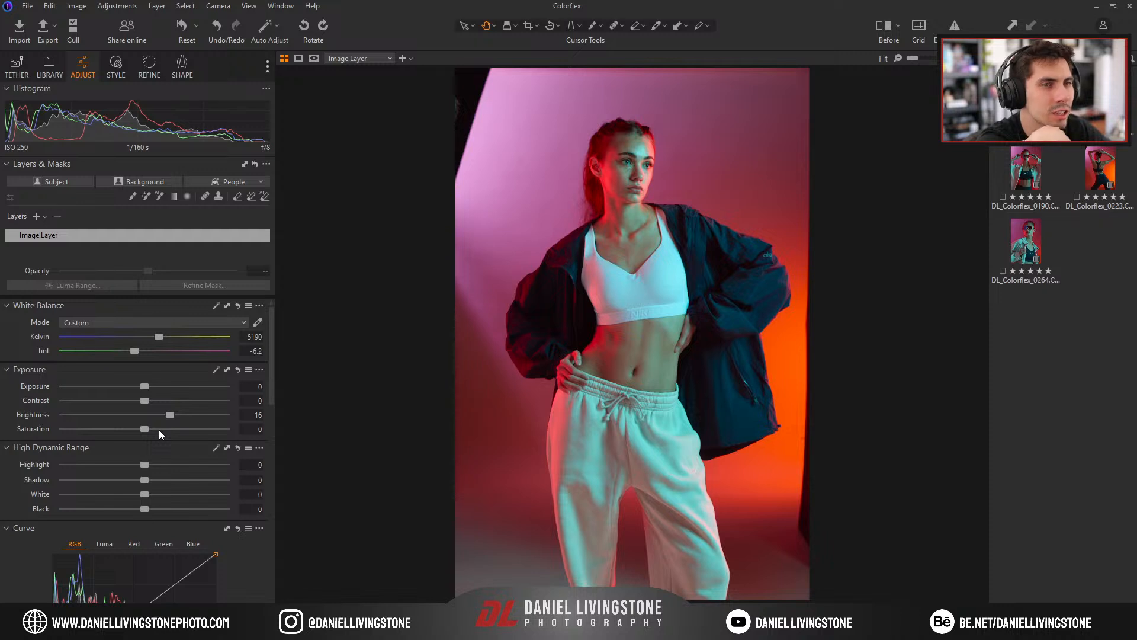
drag(634, 145, 668, 259)
Try a higher Contrast and a Highlight value of 29 on the image, resetting each adjustment.
drag(145, 400, 169, 400)
double_click(169, 400)
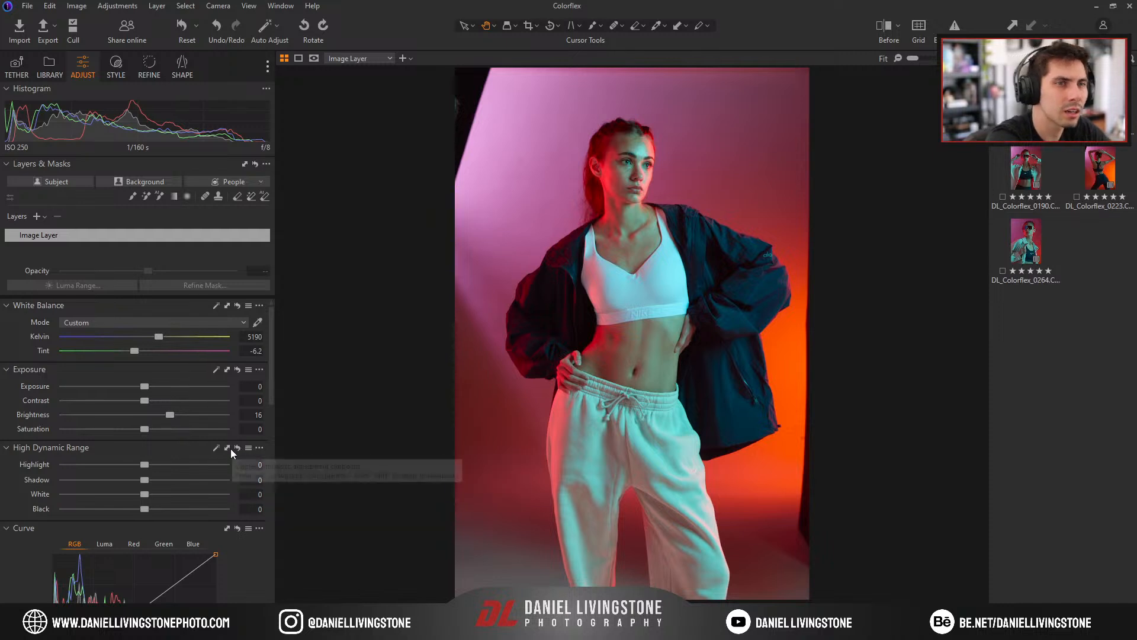
drag(145, 465, 168, 464)
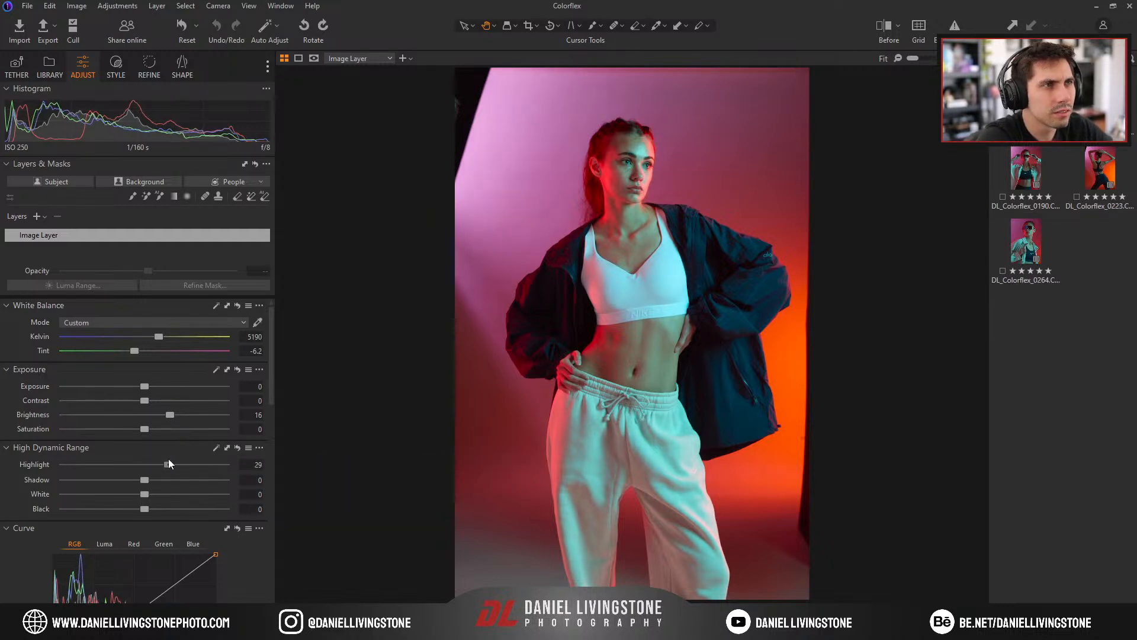
double_click(170, 463)
Set the image's Brightness to 10 and its Exposure to 0.33.
drag(144, 386, 168, 414)
double_click(151, 402)
click(257, 415)
text(10)
key(Return)
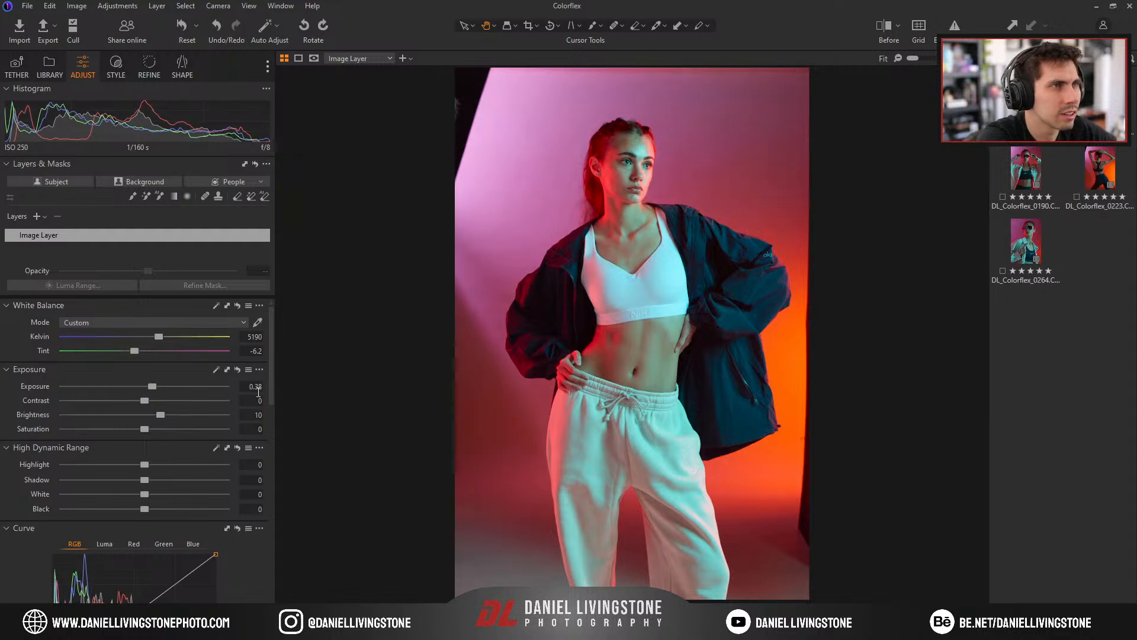
click(257, 387)
text(0.33)
key(Return)
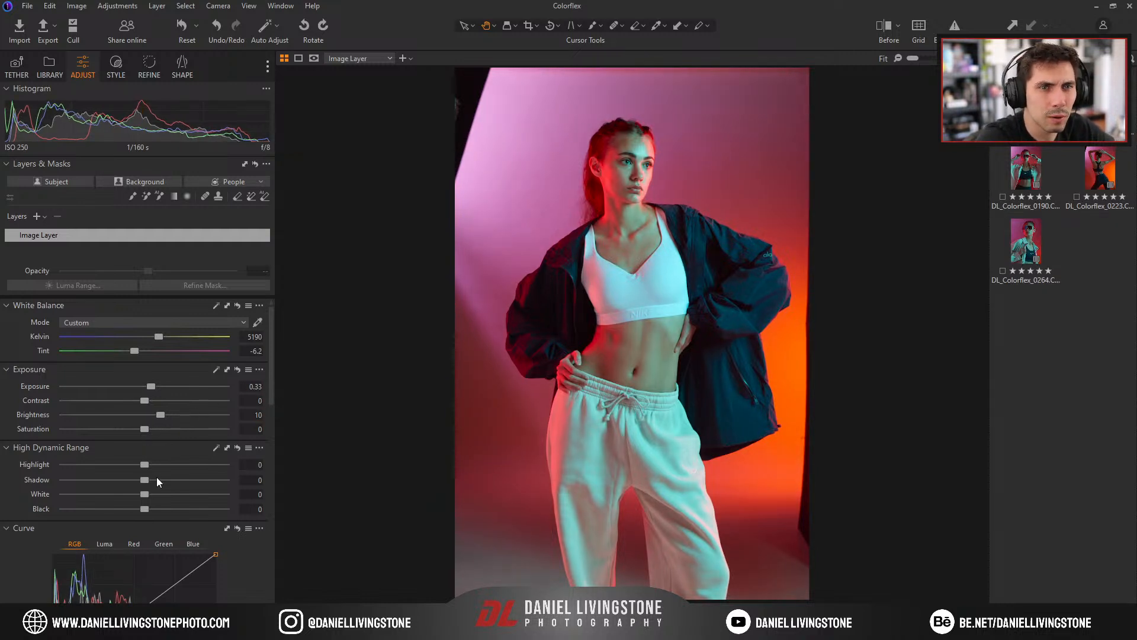
Try a Shadow value of 37 and inspect the dark jacket up close.
drag(152, 477, 176, 476)
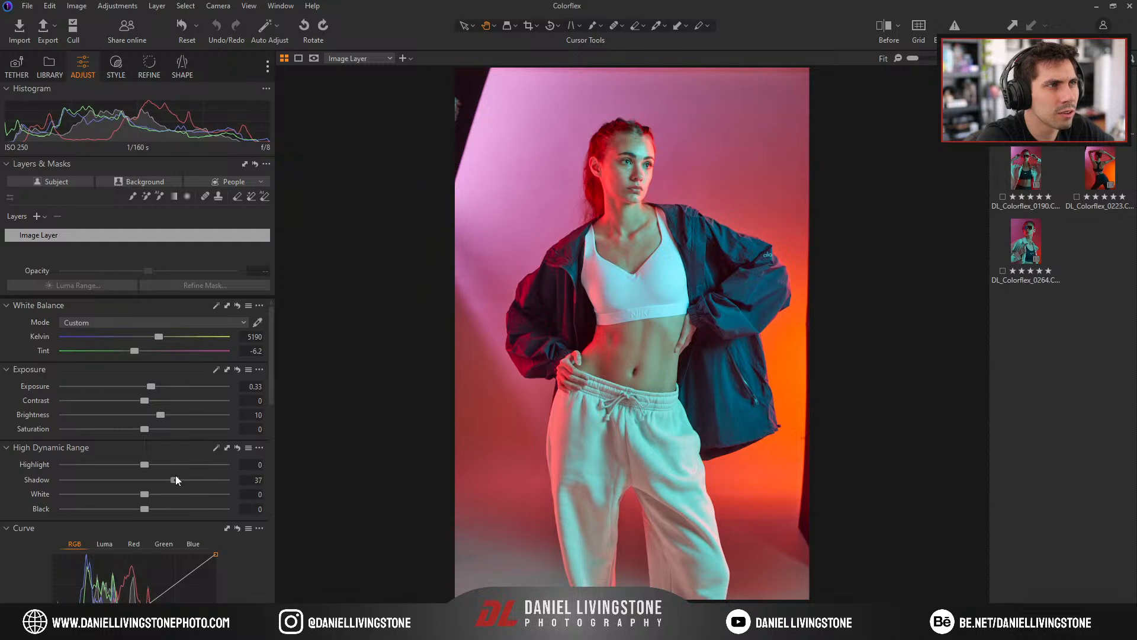
double_click(717, 281)
drag(617, 309, 690, 262)
double_click(691, 261)
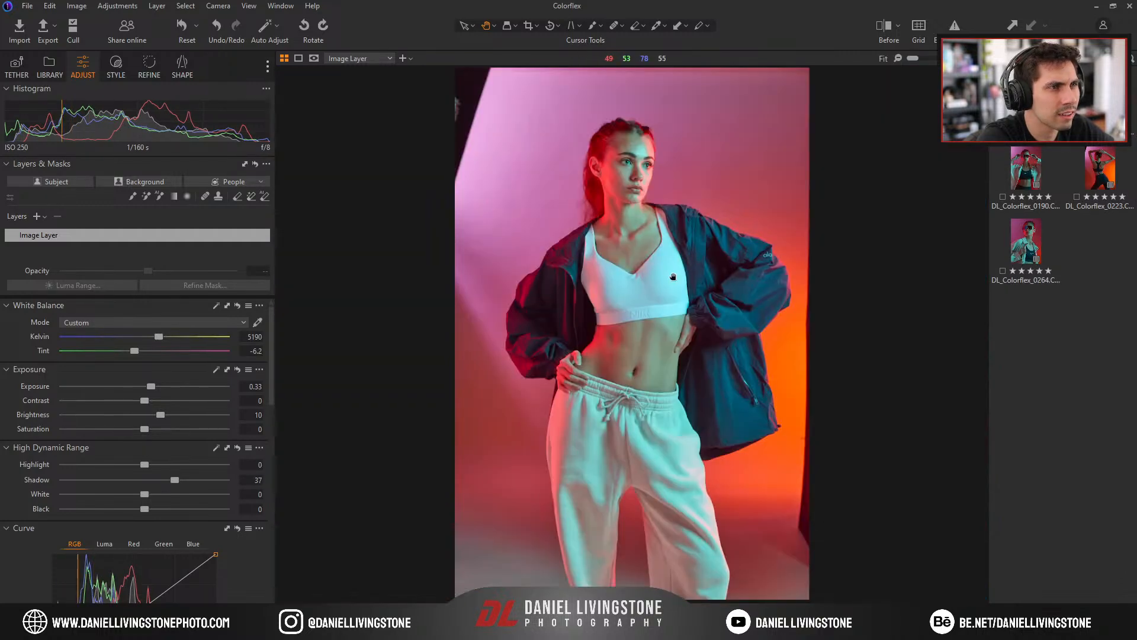
double_click(549, 320)
double_click(597, 305)
Inspect the hair against the background at 100% and set Shadow to 20.
mouse_move(184, 485)
mouse_down()
mouse_move(180, 477)
mouse_move(195, 478)
mouse_move(158, 481)
mouse_move(173, 480)
mouse_up()
double_click(586, 121)
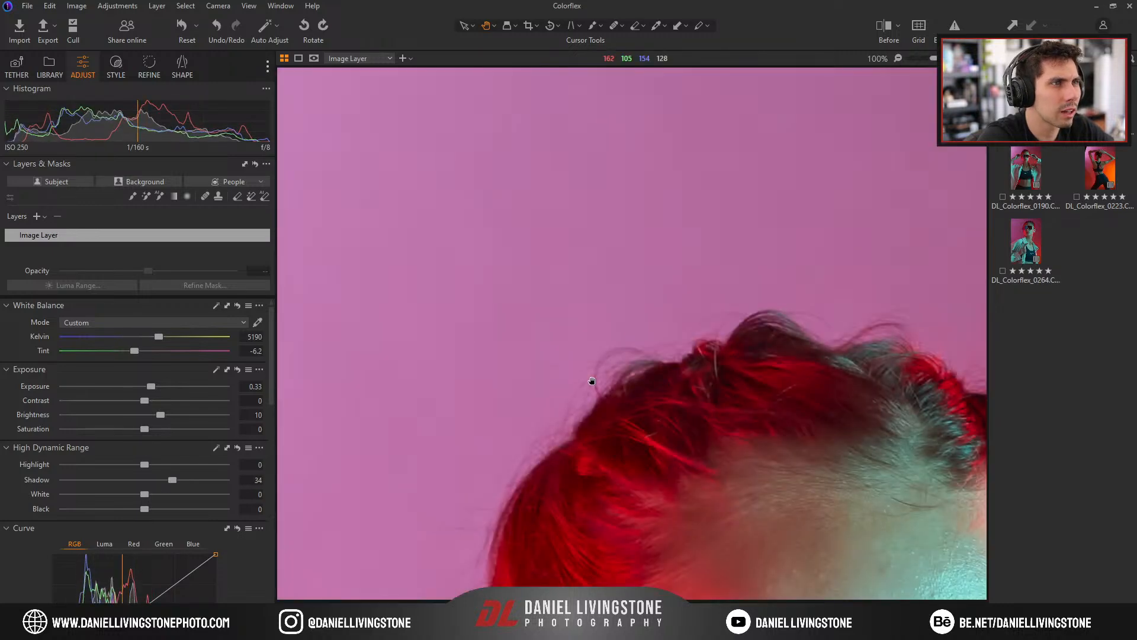
drag(604, 364, 597, 335)
double_click(625, 208)
click(248, 480)
text(20)
key(Return)
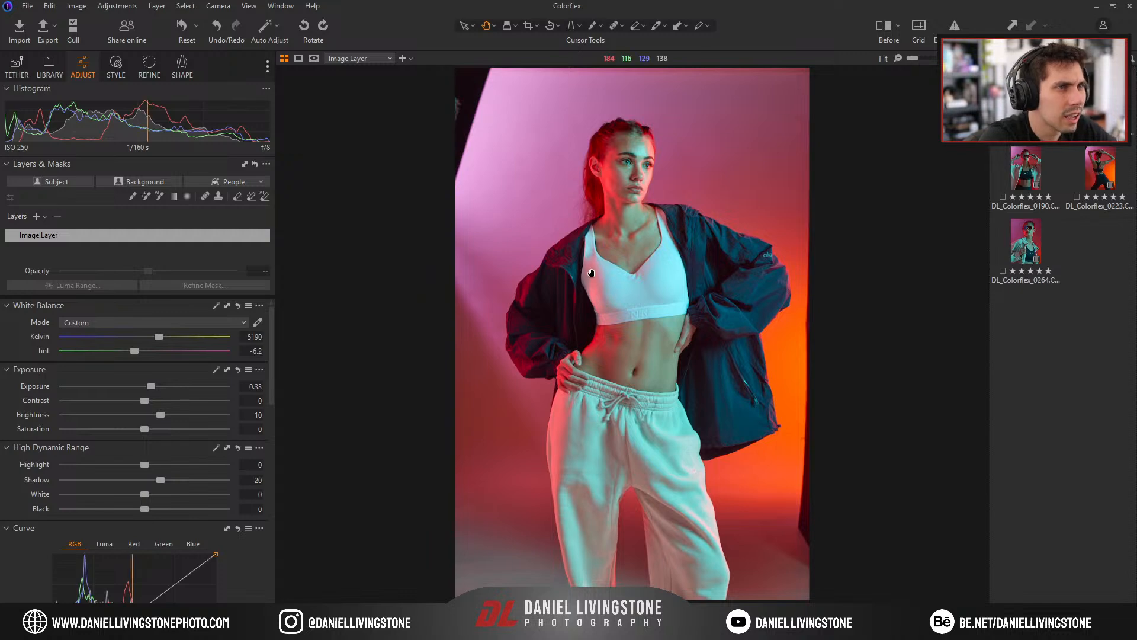
Inspect the jacket and trousers at 100% for shadow detail.
double_click(577, 290)
drag(758, 425, 838, 406)
double_click(782, 294)
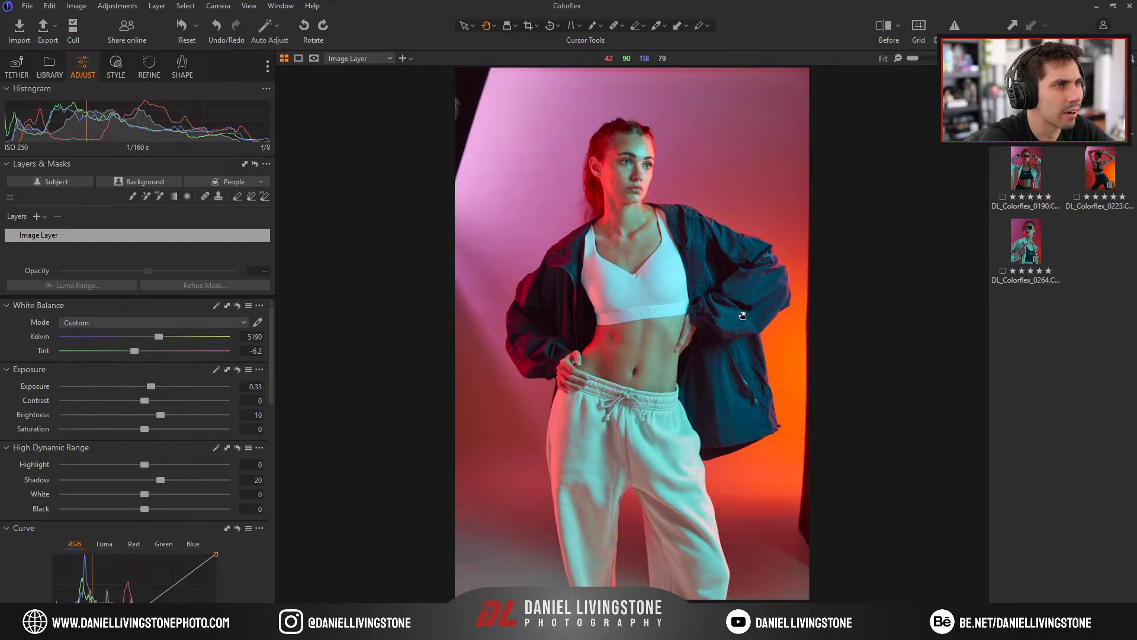
double_click(752, 395)
drag(681, 442, 680, 229)
double_click(681, 229)
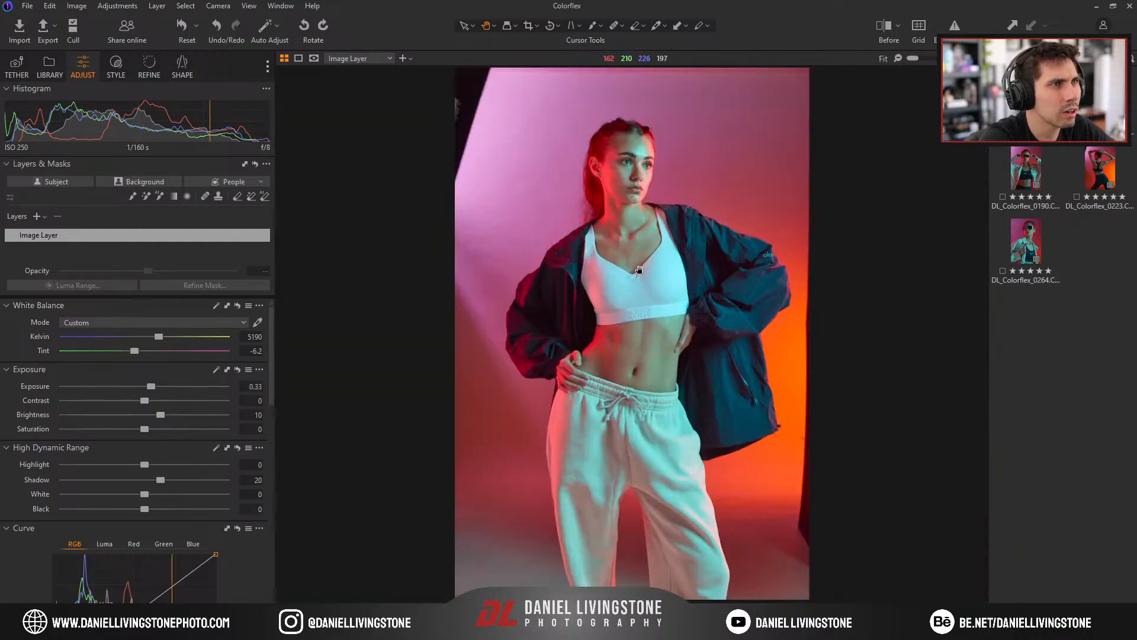
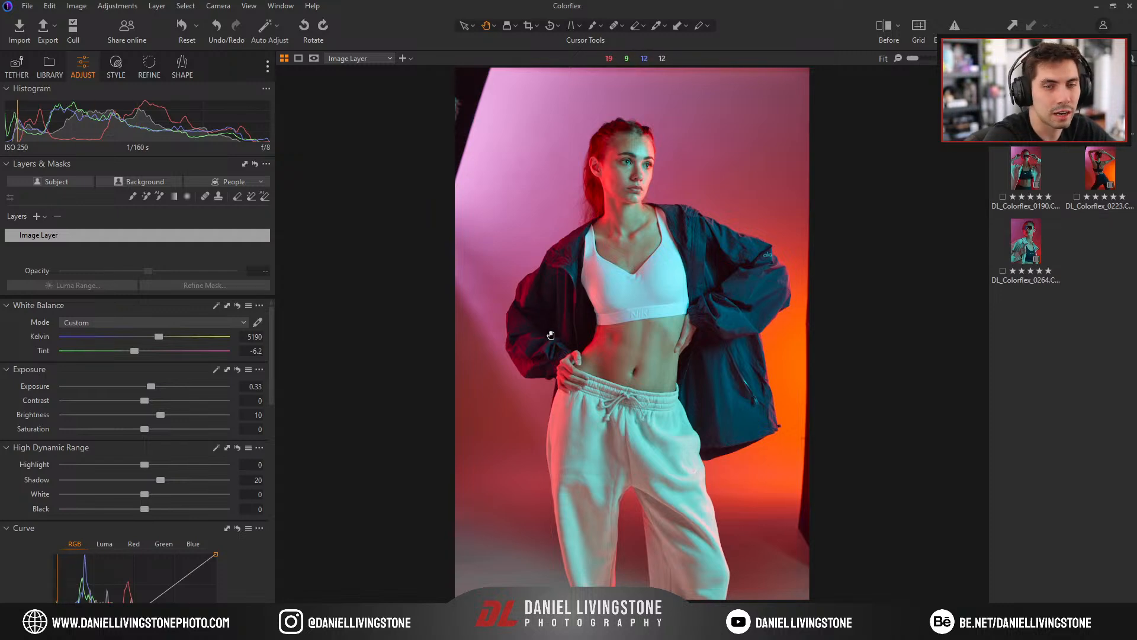
Inspect the face and hair at 100%, nudge Shadow, and set it back to 20.
double_click(629, 169)
drag(627, 169, 865, 477)
drag(611, 568, 613, 124)
drag(614, 238, 522, 275)
mouse_move(162, 478)
mouse_down()
mouse_move(152, 478)
mouse_move(162, 479)
mouse_up()
click(246, 479)
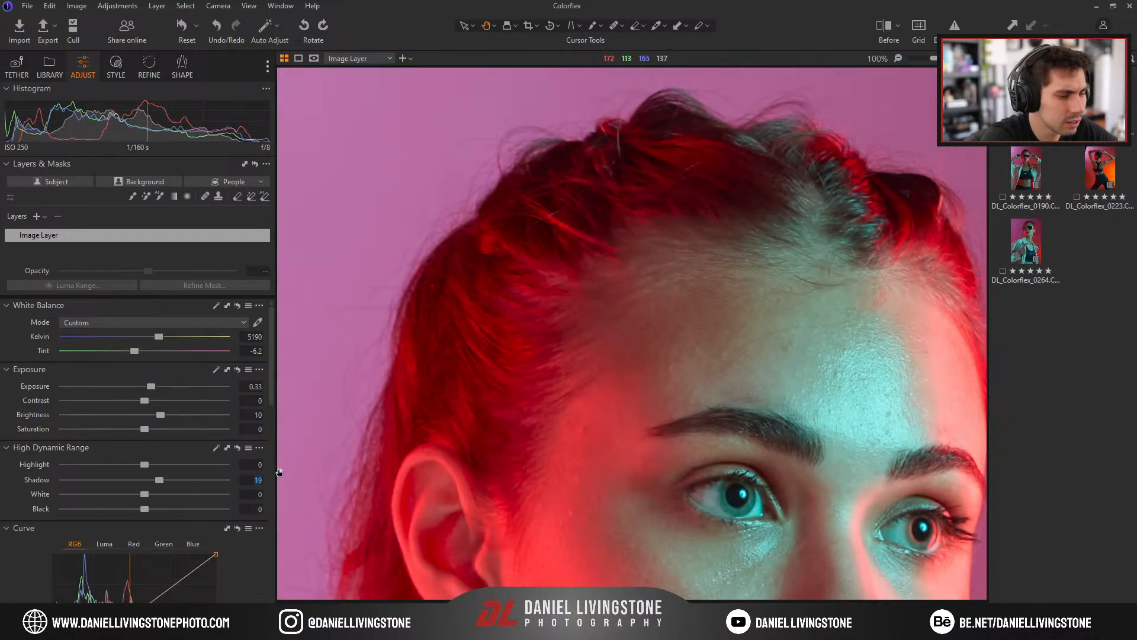
key(Return)
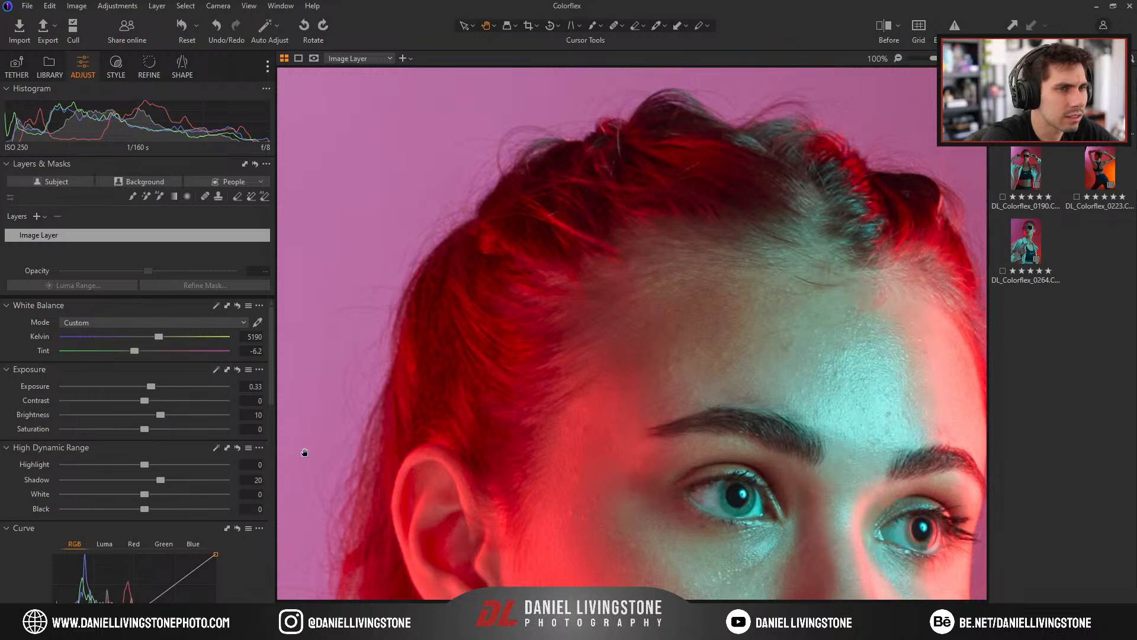
double_click(500, 399)
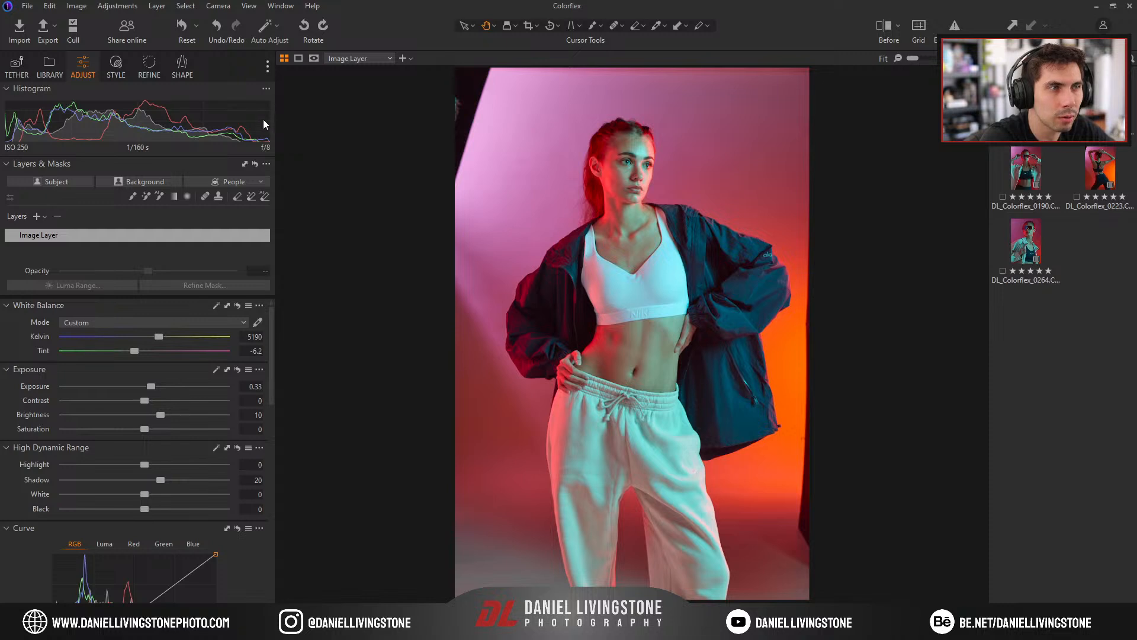
Inspect the bright fabric of the trousers and the white sports top at 100% for highlight detail.
double_click(696, 455)
drag(629, 443, 701, 359)
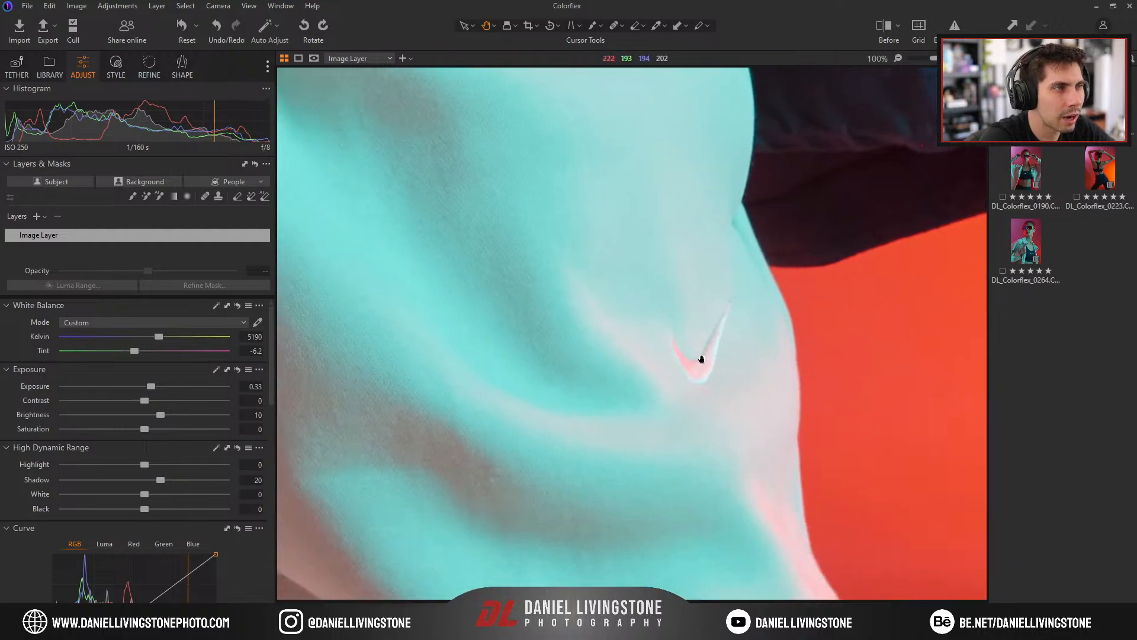
double_click(688, 374)
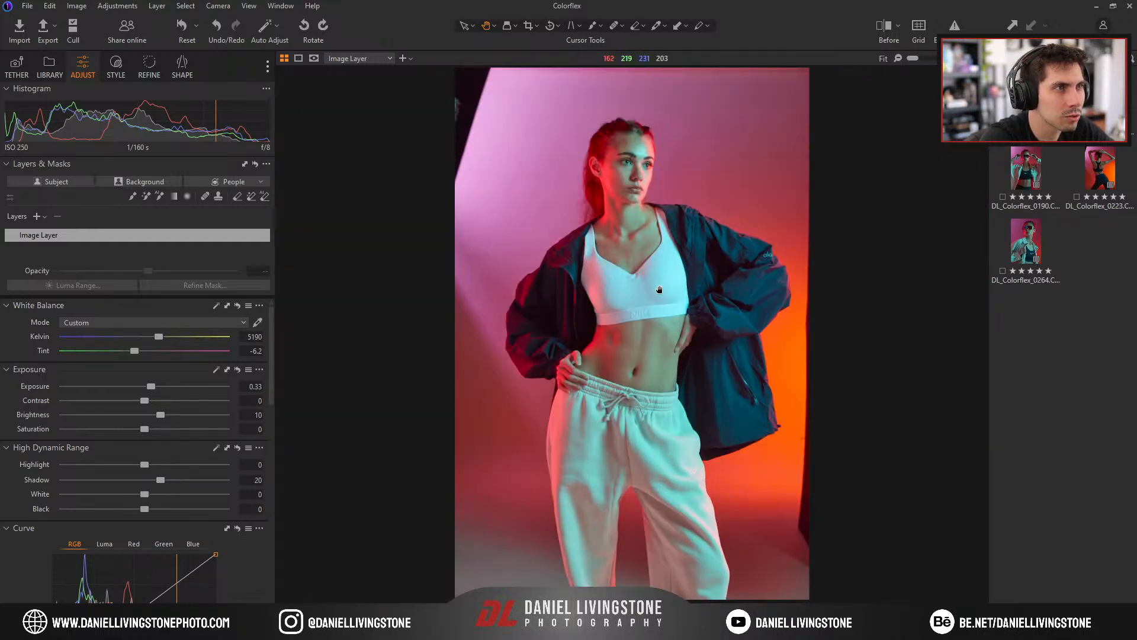
double_click(637, 285)
drag(636, 285, 732, 281)
drag(534, 263, 655, 361)
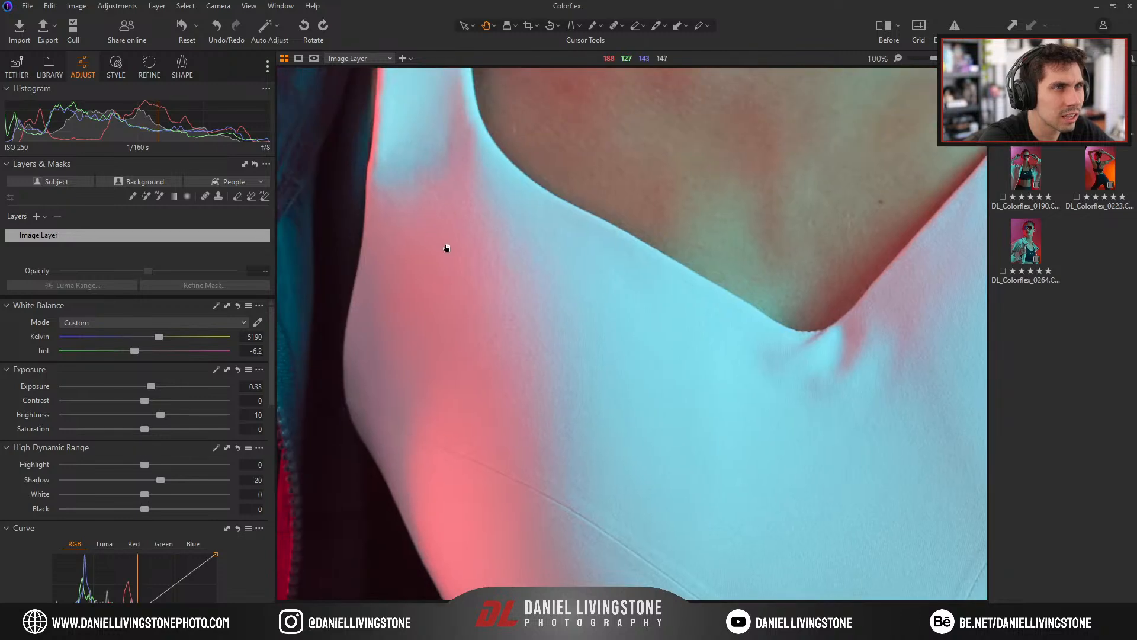
double_click(670, 404)
double_click(659, 420)
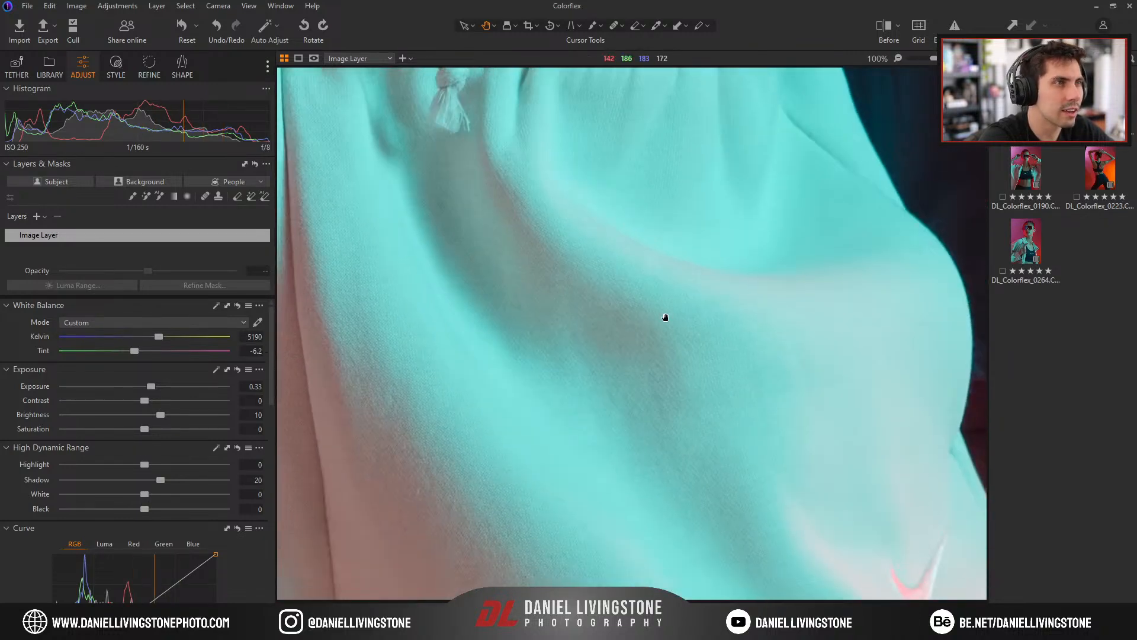
drag(820, 387, 734, 231)
double_click(662, 365)
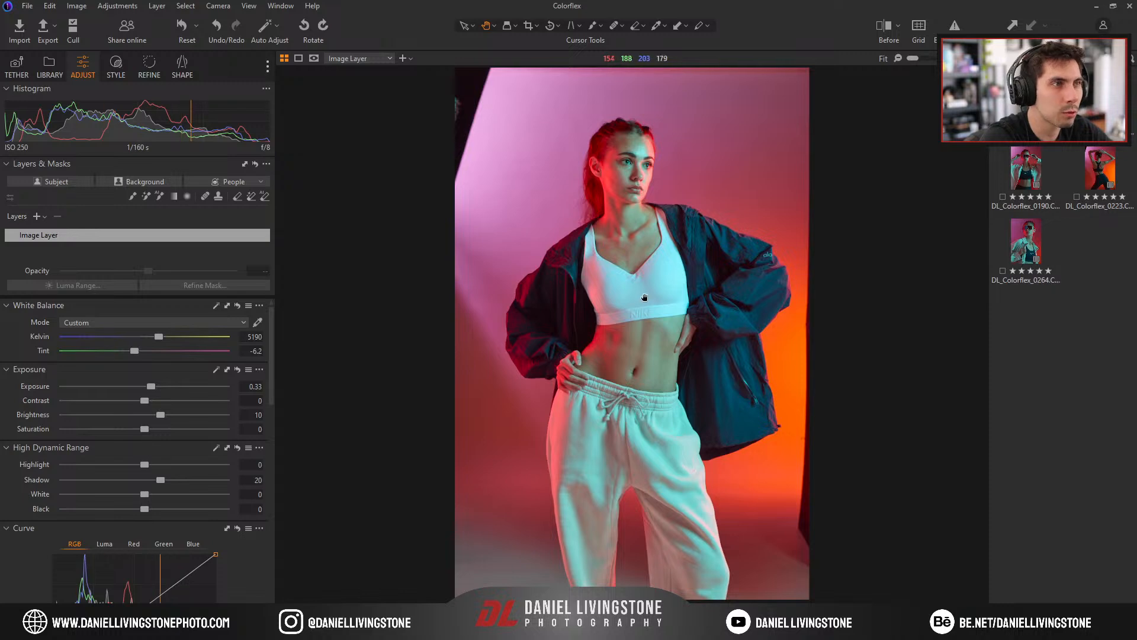
Inspect the highlights on the forehead and face at 100%, and return to the full image.
double_click(639, 149)
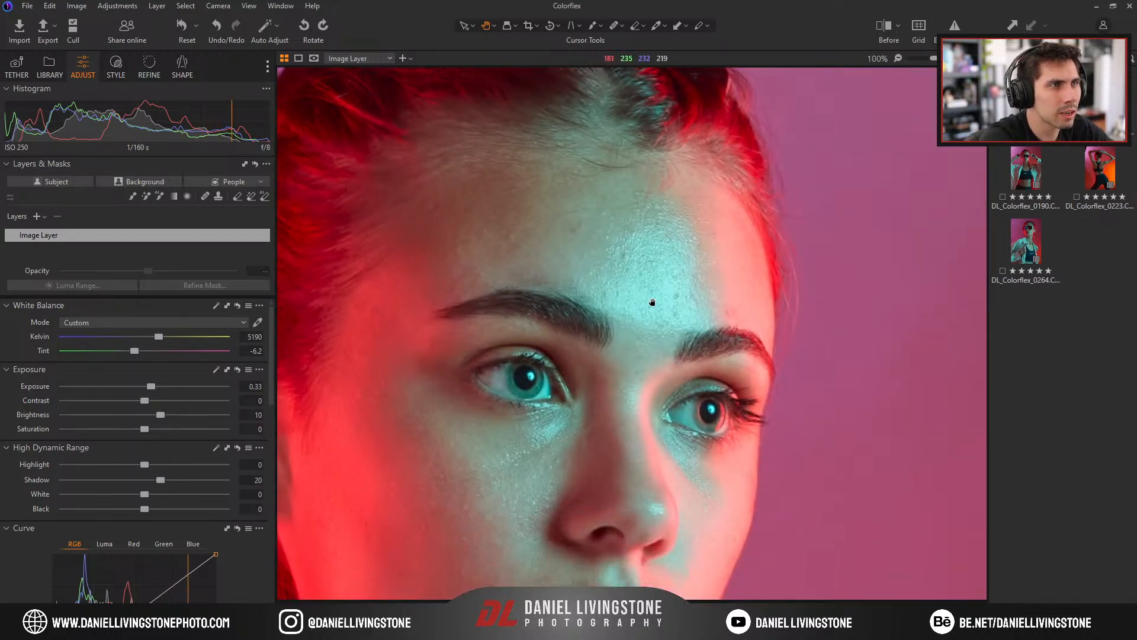
drag(665, 287, 688, 218)
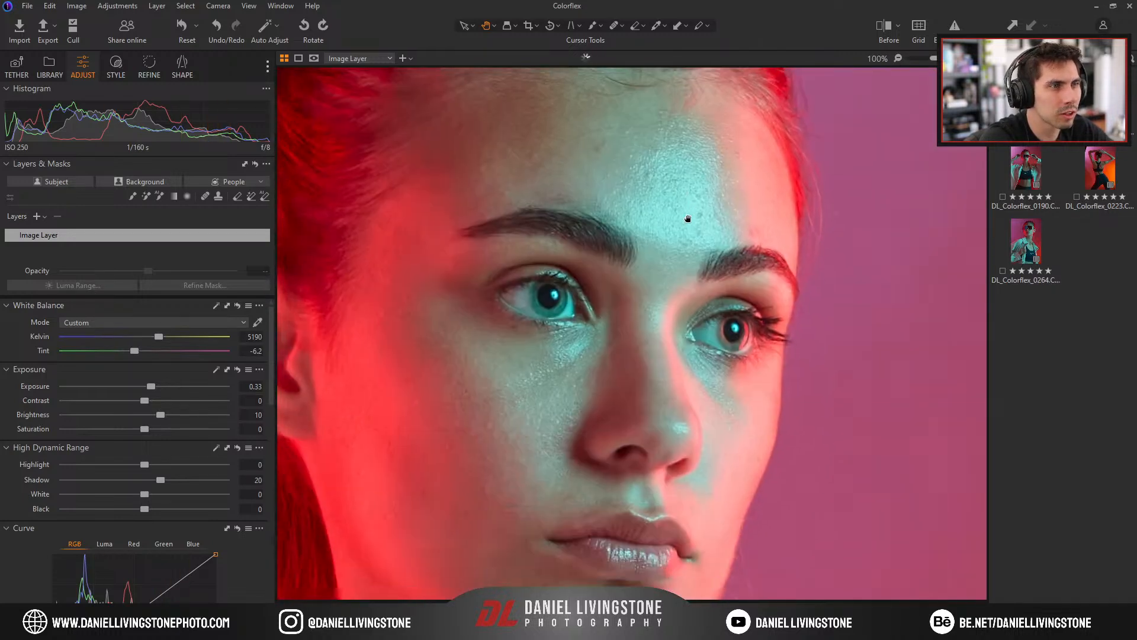
double_click(580, 349)
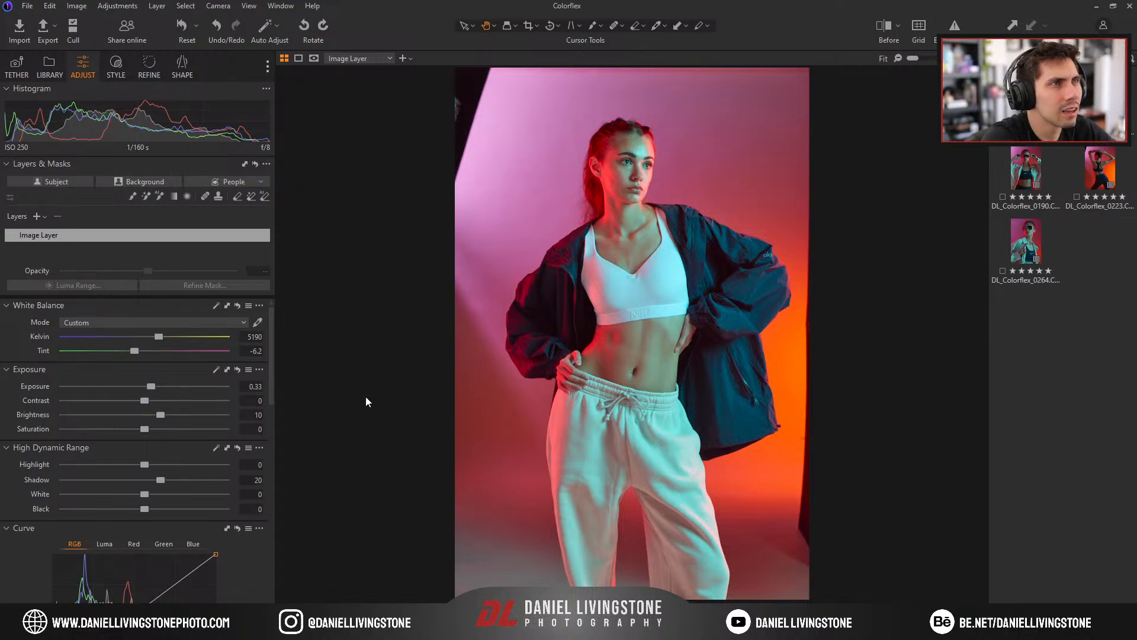
Copy the current image's adjustments and apply them to DL_Colorflex_0190.
key(ctrl+shift+c)
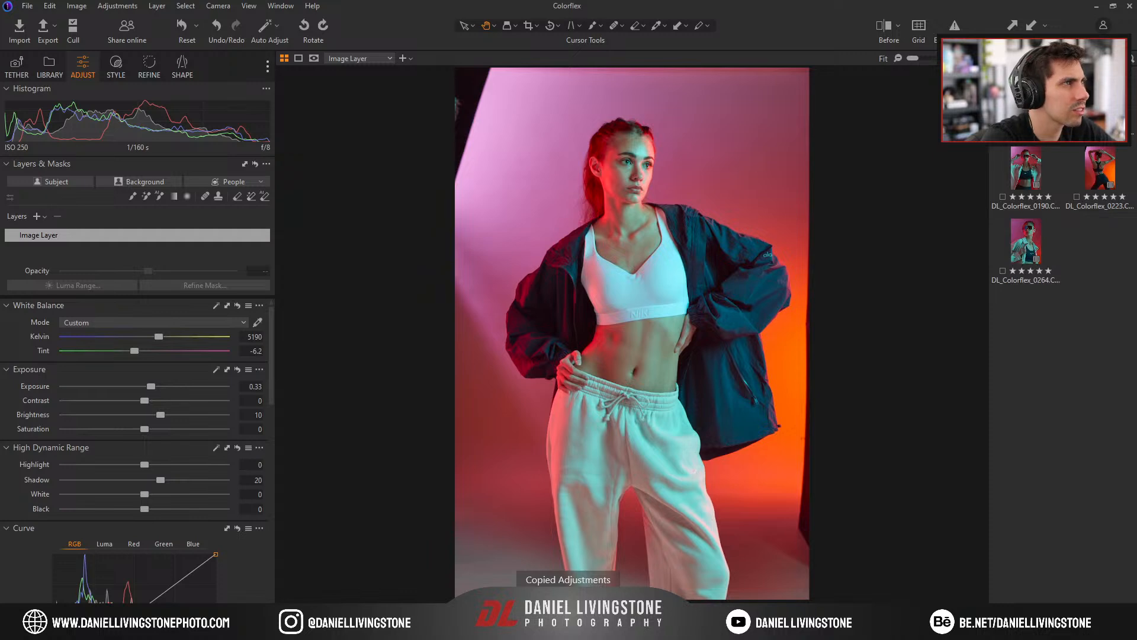
click(1032, 166)
key(ctrl+shift+v)
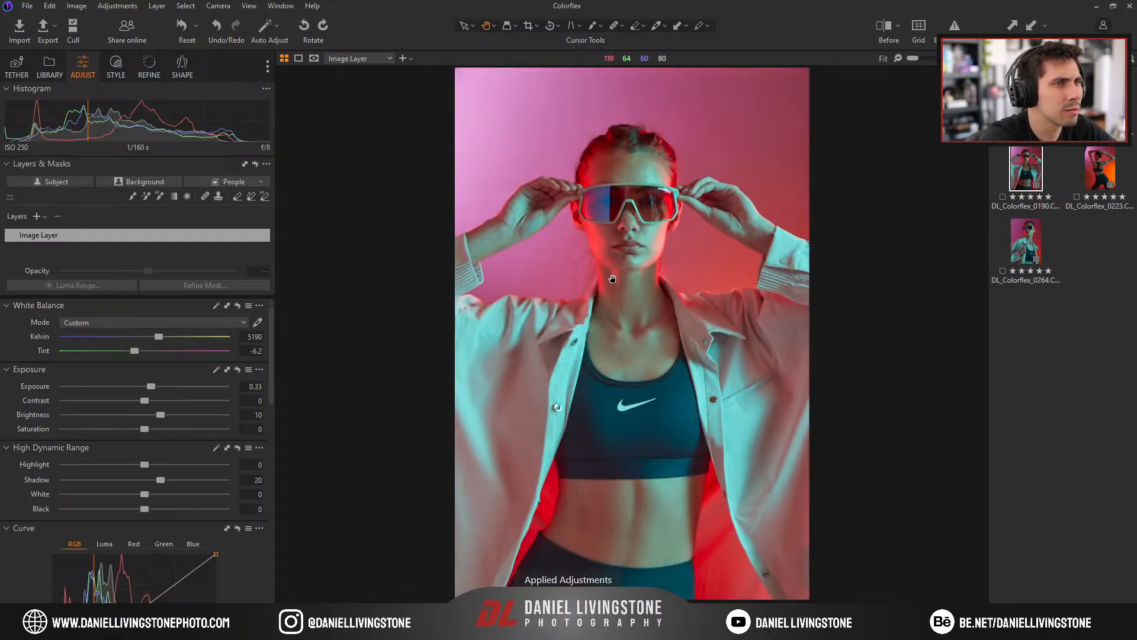
drag(629, 180, 286, 206)
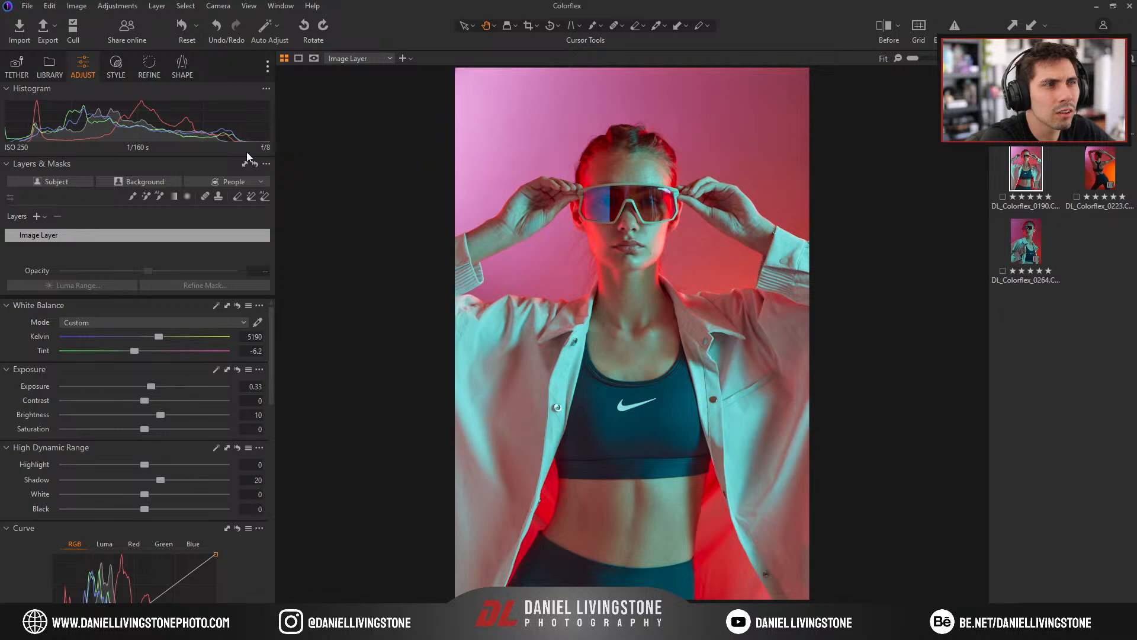
Set Exposure to 0.66 on DL_Colorflex_0190 and check the sunglasses and face at 100%.
click(254, 386)
text(0.66)
key(Return)
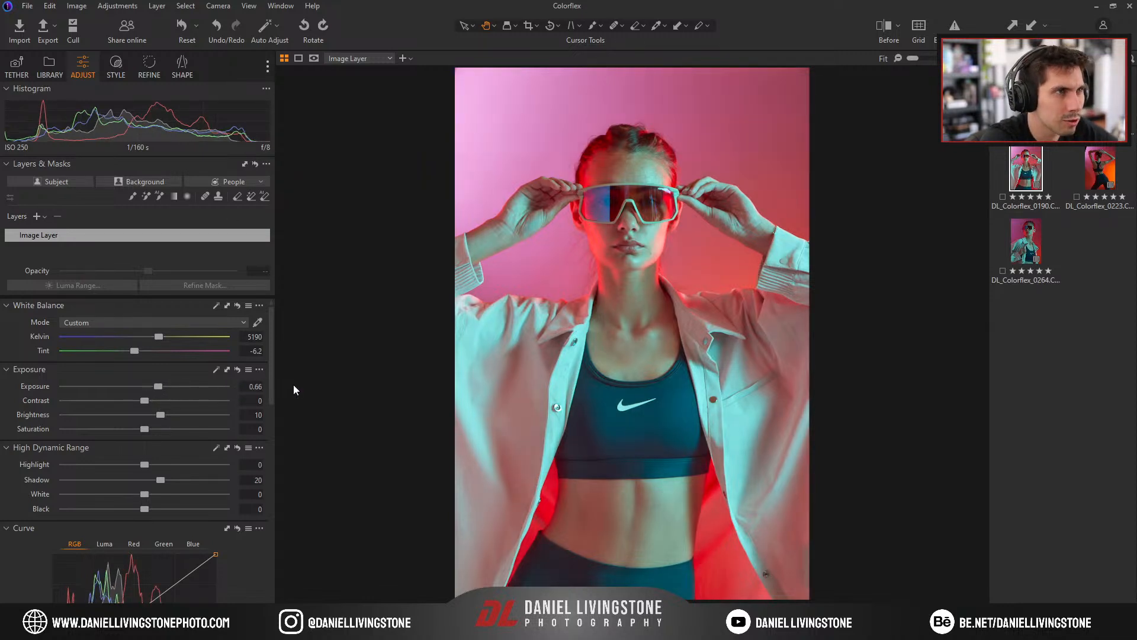
double_click(660, 195)
drag(602, 330, 653, 332)
double_click(691, 228)
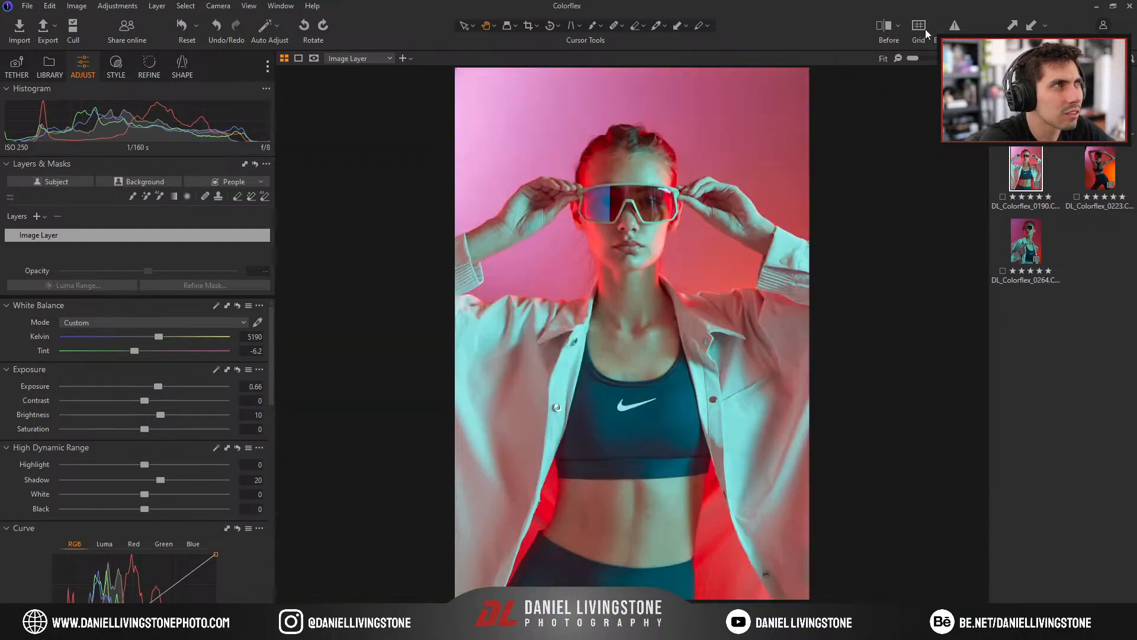
Inspect the model's face and sunglasses at 100% zoom and compare the photo with its unedited version in the split view.
double_click(665, 232)
drag(504, 269, 880, 217)
drag(749, 320, 619, 598)
drag(721, 345, 513, 572)
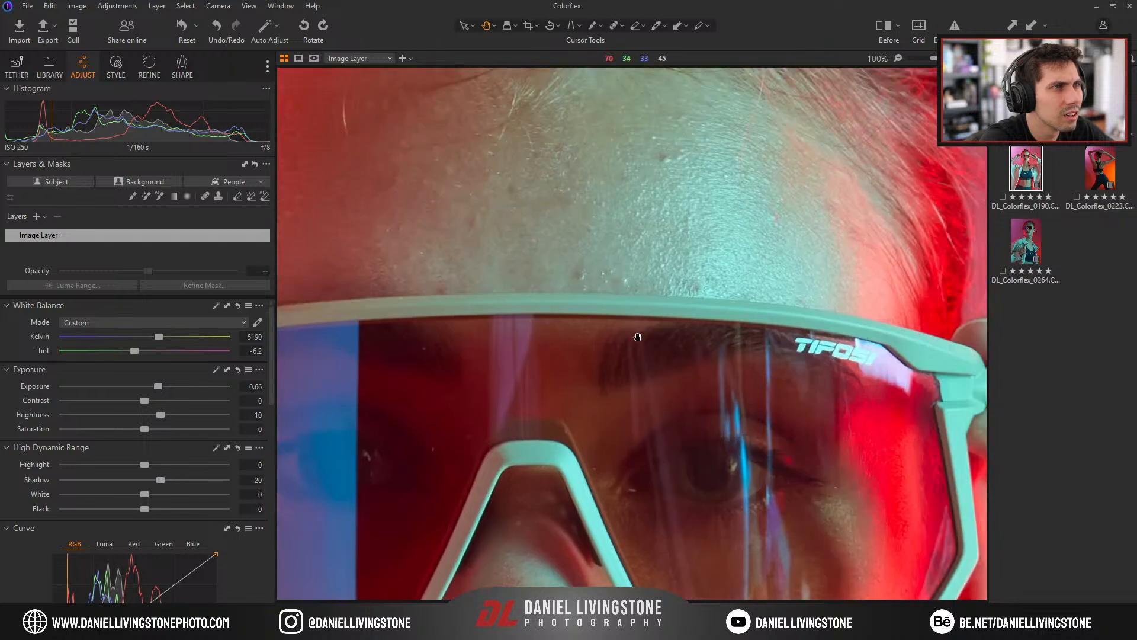
double_click(637, 344)
click(881, 29)
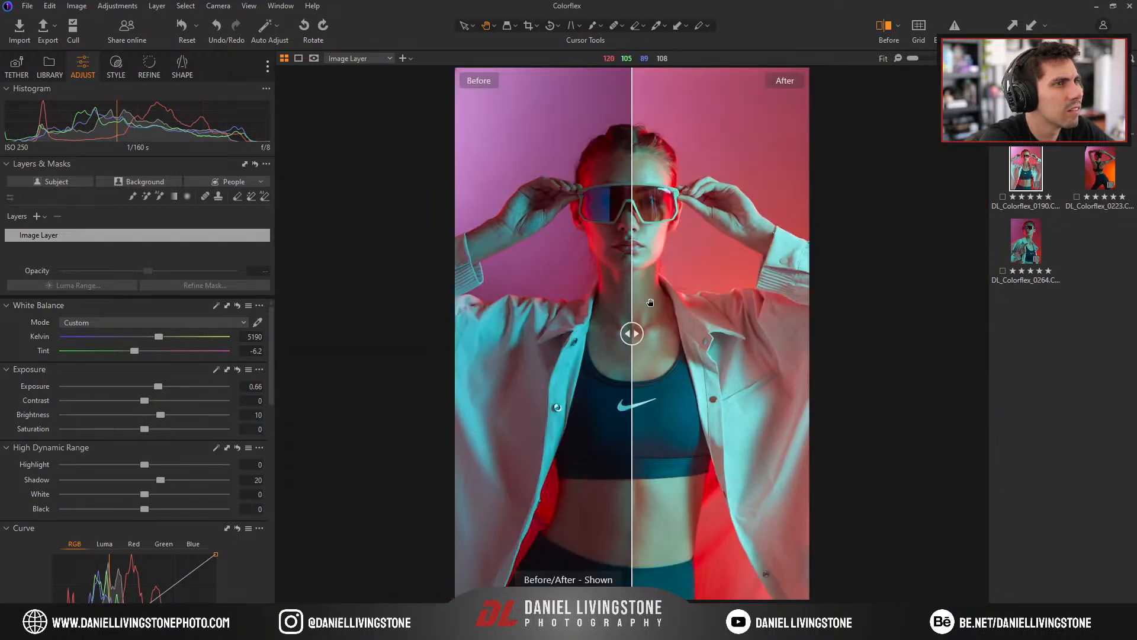
drag(632, 332, 643, 300)
click(885, 46)
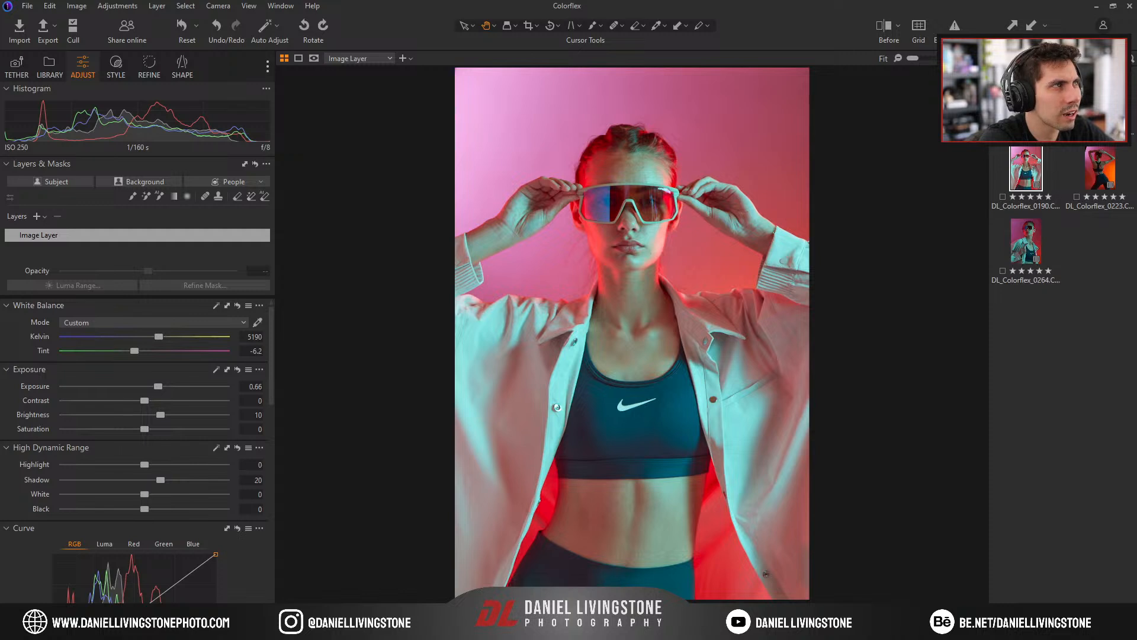
Open the standing photo of the model in white joggers, reset its white balance to Shot, and set Kelvin to 5000.
key(Left)
click(193, 323)
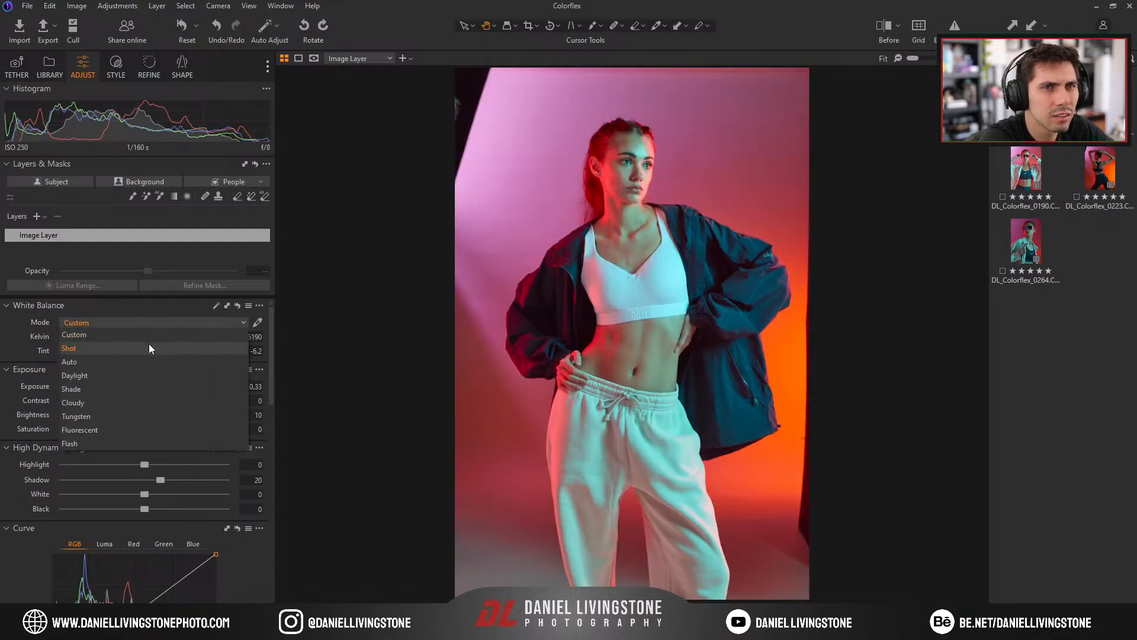
click(148, 345)
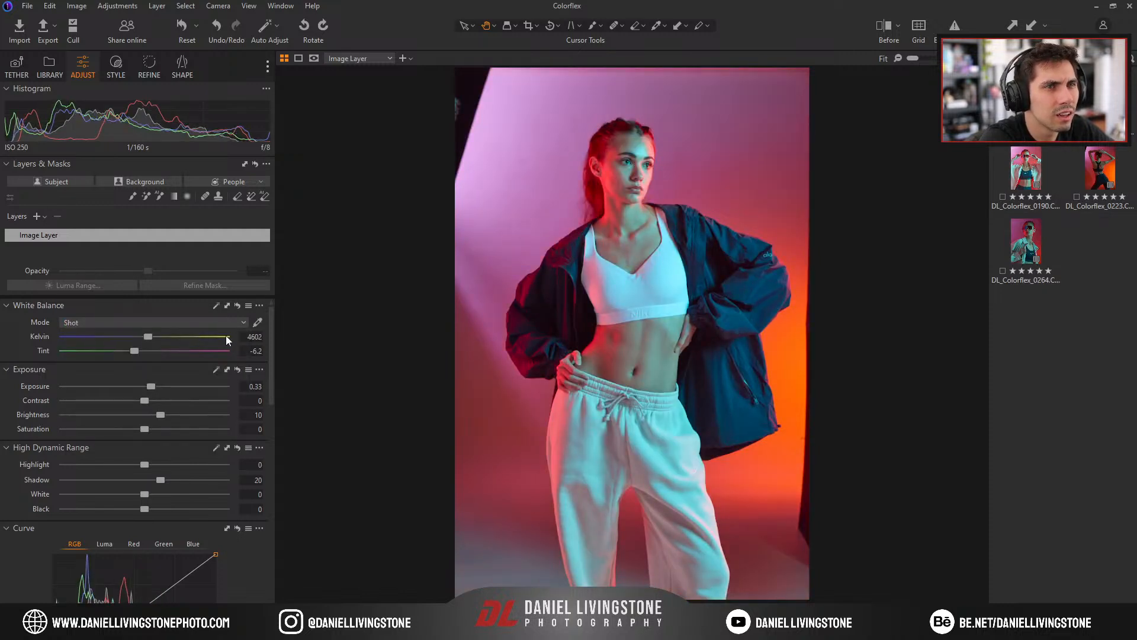
text(5000)
key(Return)
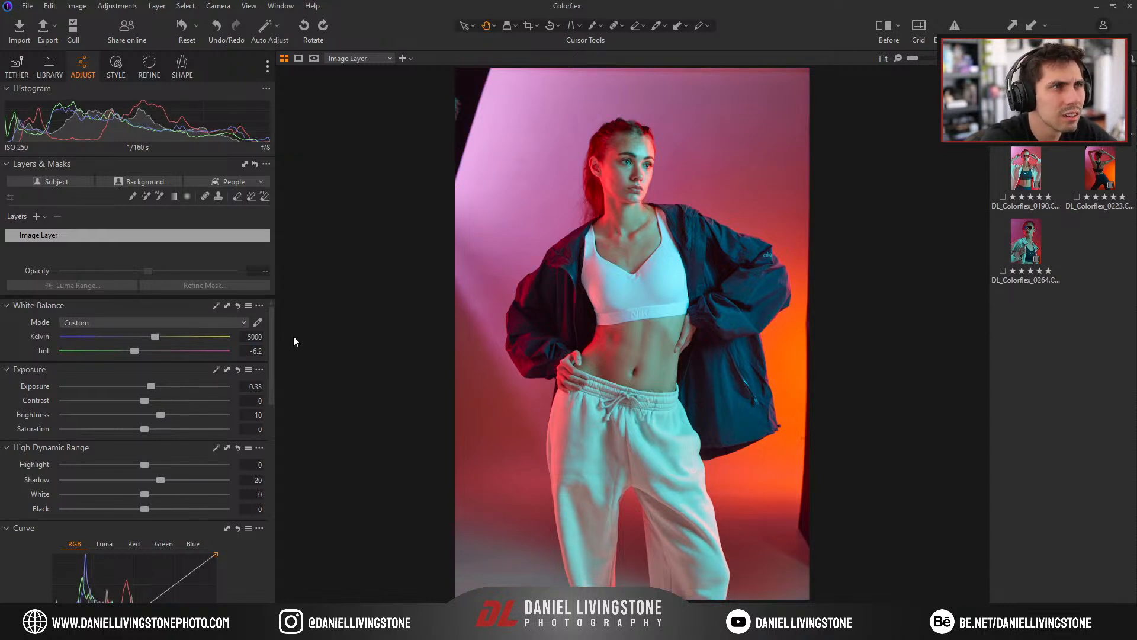
Try Kelvin values of 5442 and 5100 on the joggers photo and settle on 5200.
drag(159, 333, 165, 339)
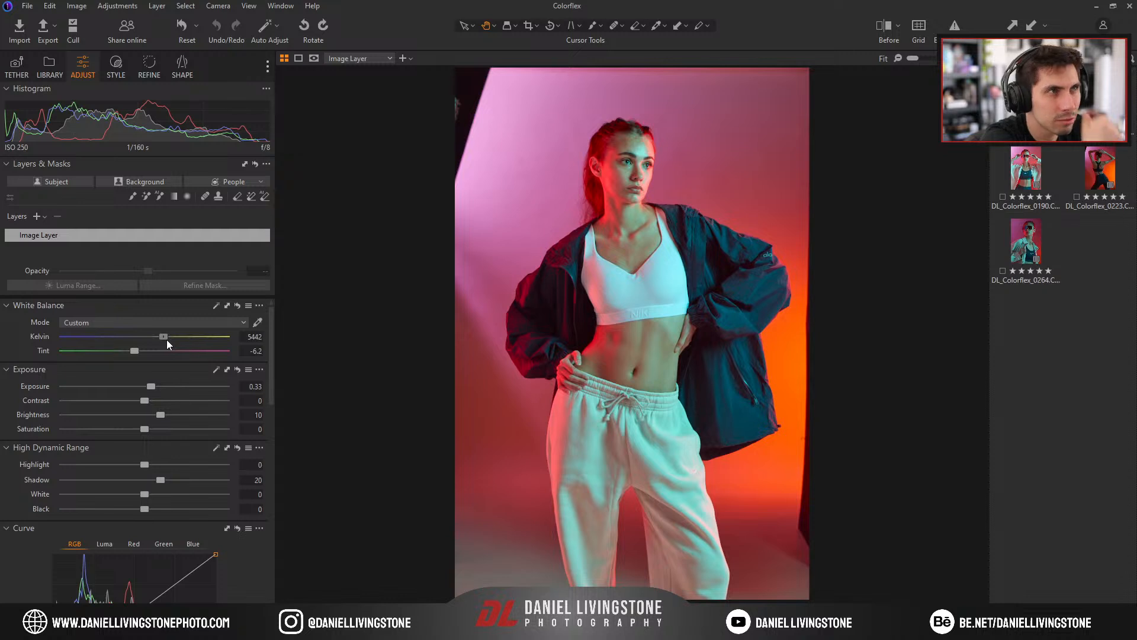
click(1030, 169)
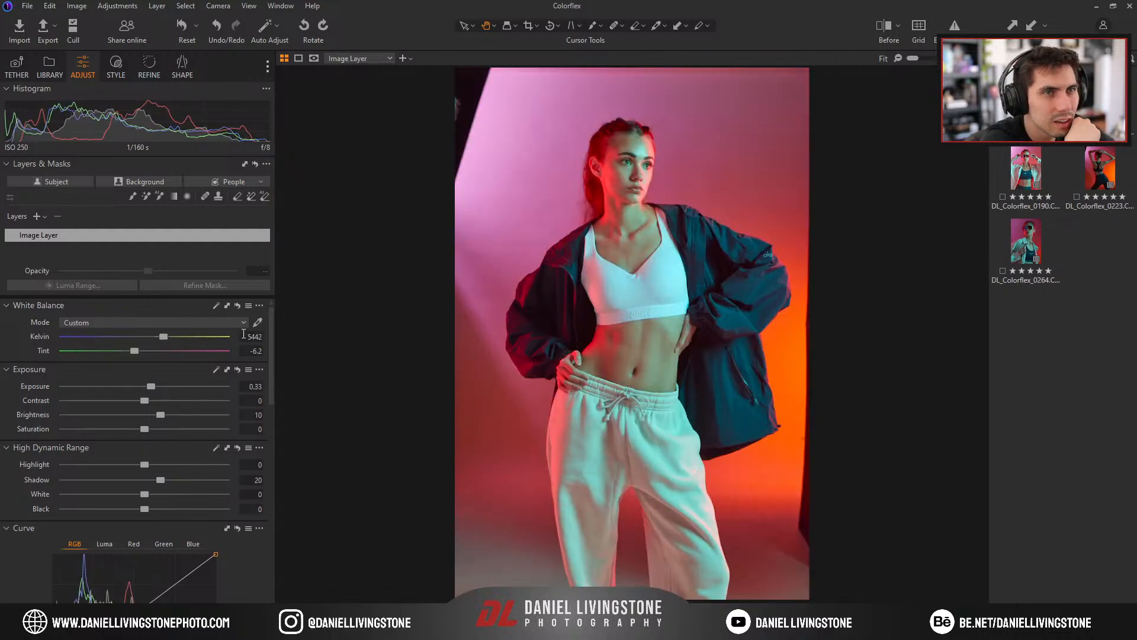
click(244, 333)
text(5100)
key(Return)
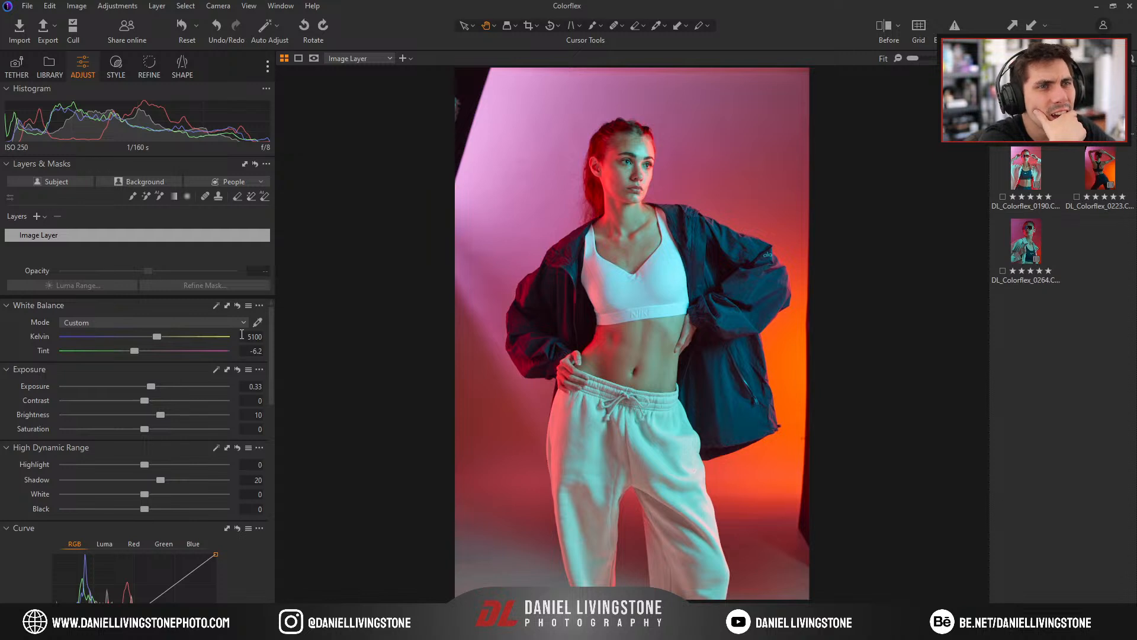
text(5200)
key(Return)
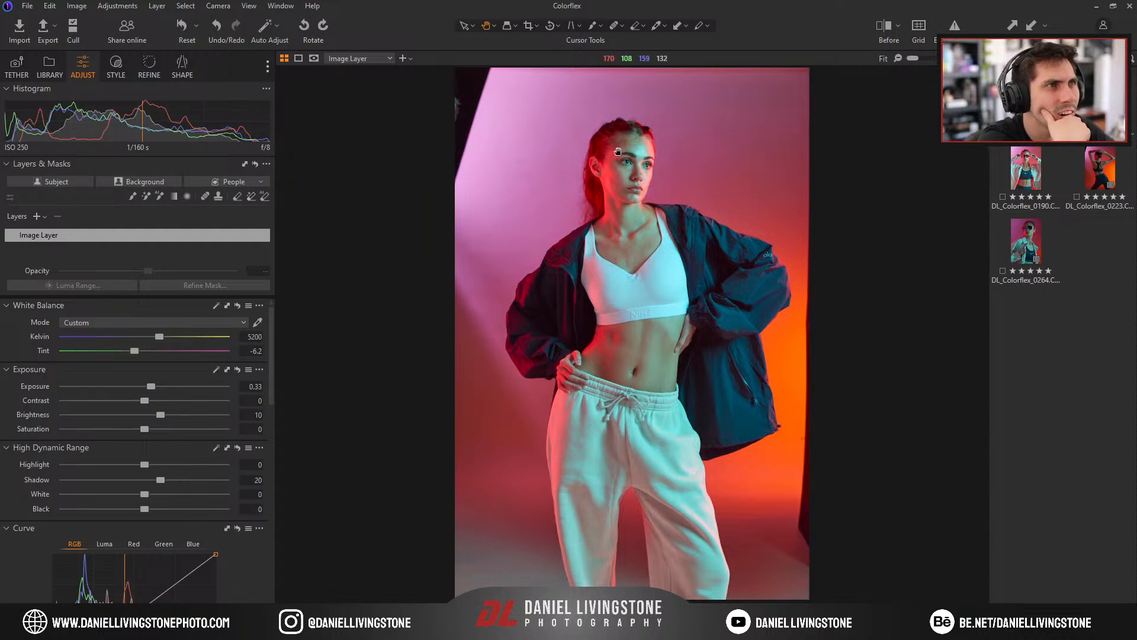
Try a higher tint on the joggers photo, undo it, and set the tint to -6.
mouse_move(133, 350)
mouse_down()
mouse_move(151, 350)
mouse_move(126, 347)
mouse_up()
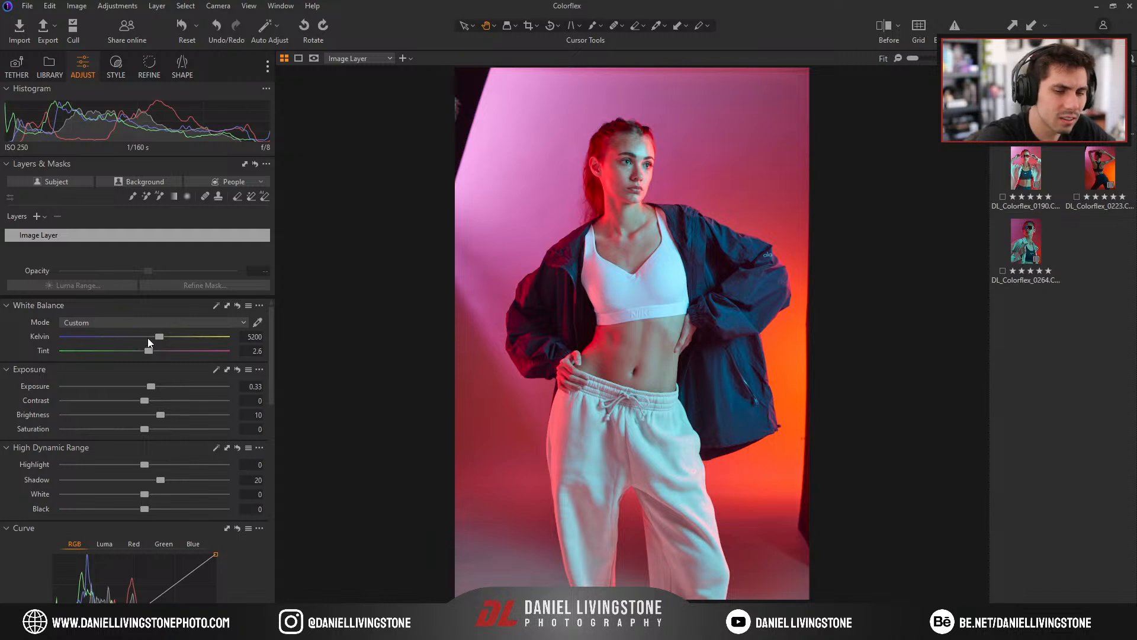
key(ctrl+z)
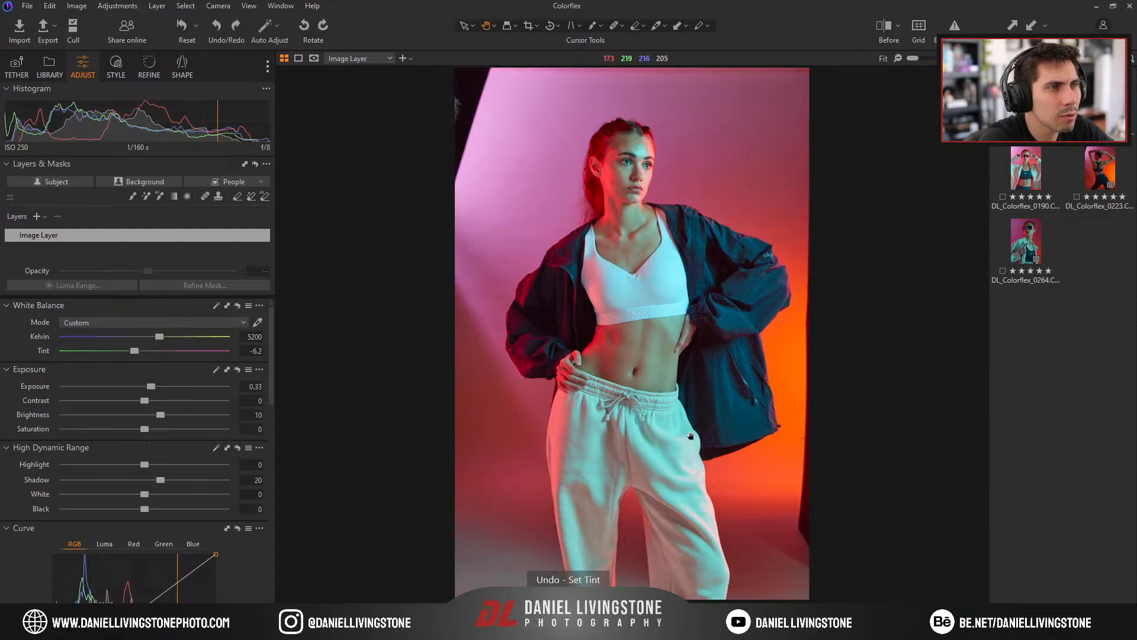
click(259, 350)
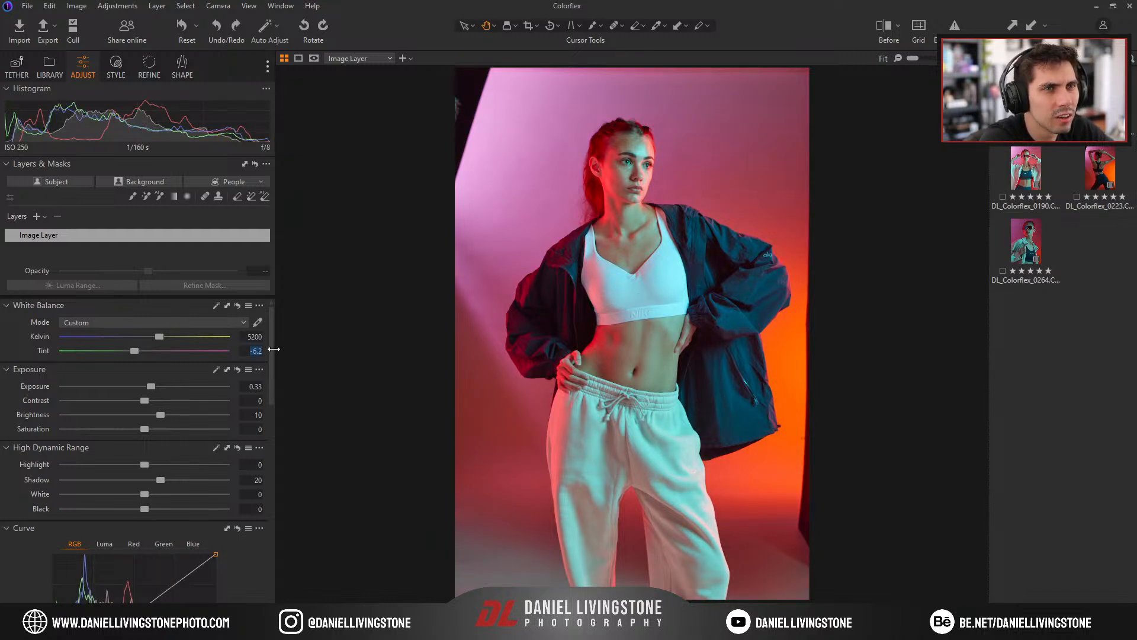
text(-6)
key(Return)
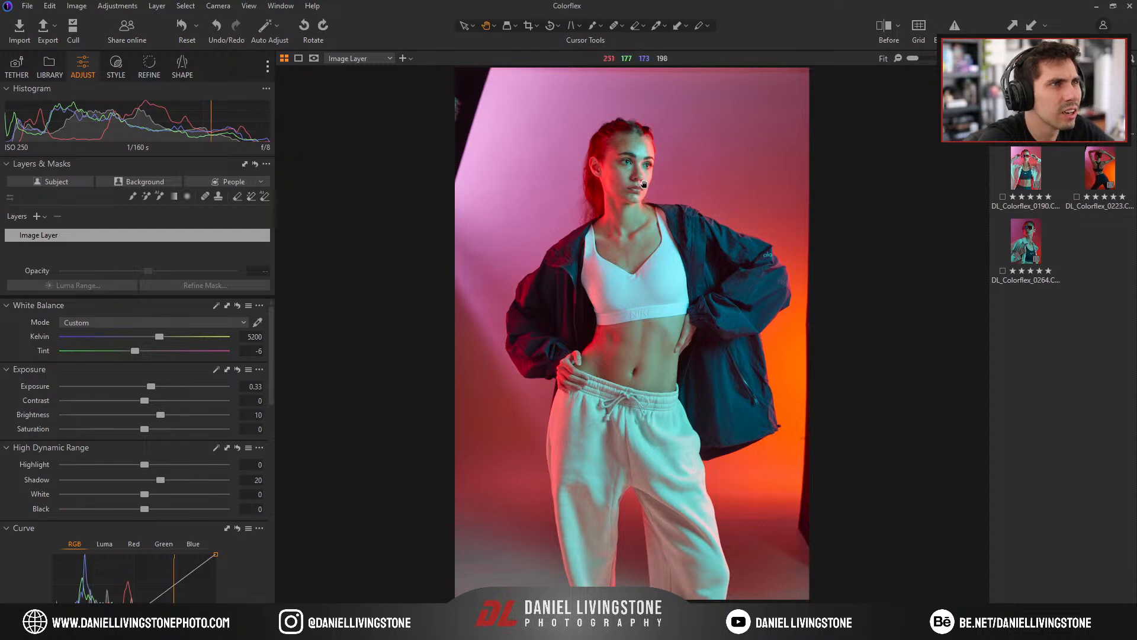
drag(649, 170, 625, 256)
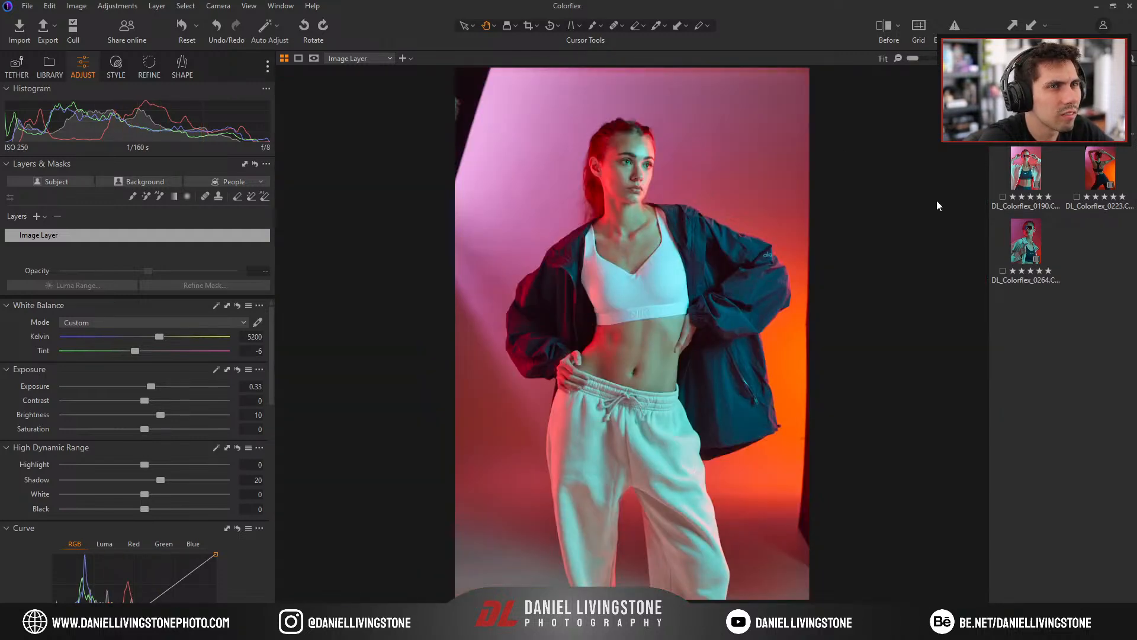
Select all the photos and set the white balance of shoe photo DL_Colorflex_0073.CR3 to Kelvin 5200 and tint -6.
click(1027, 188)
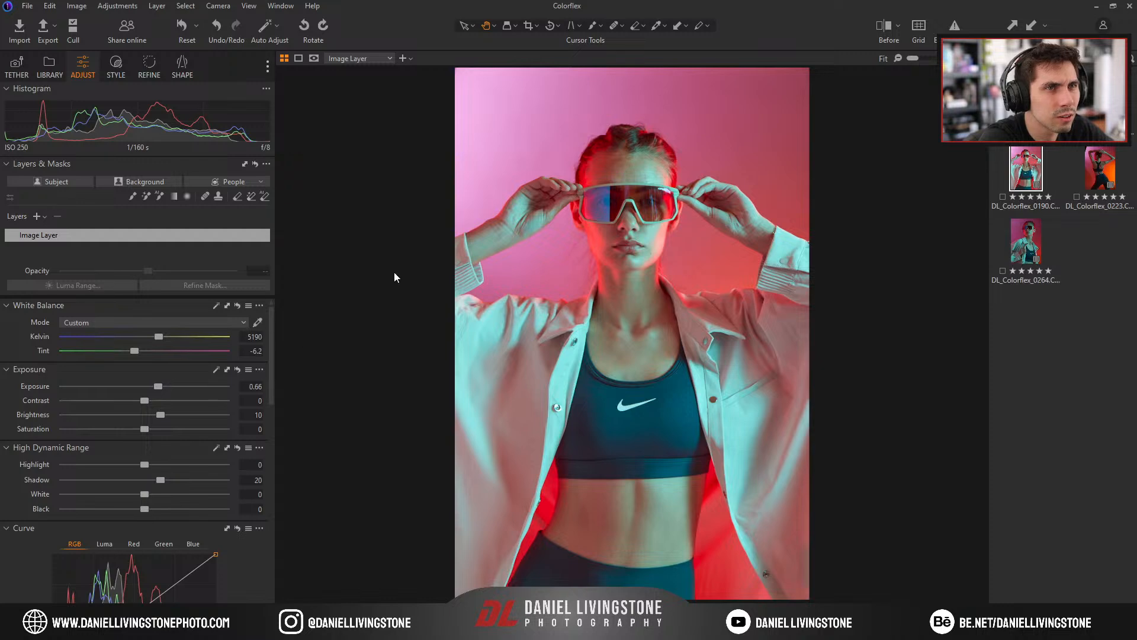
click(1029, 267)
key(ctrl+a)
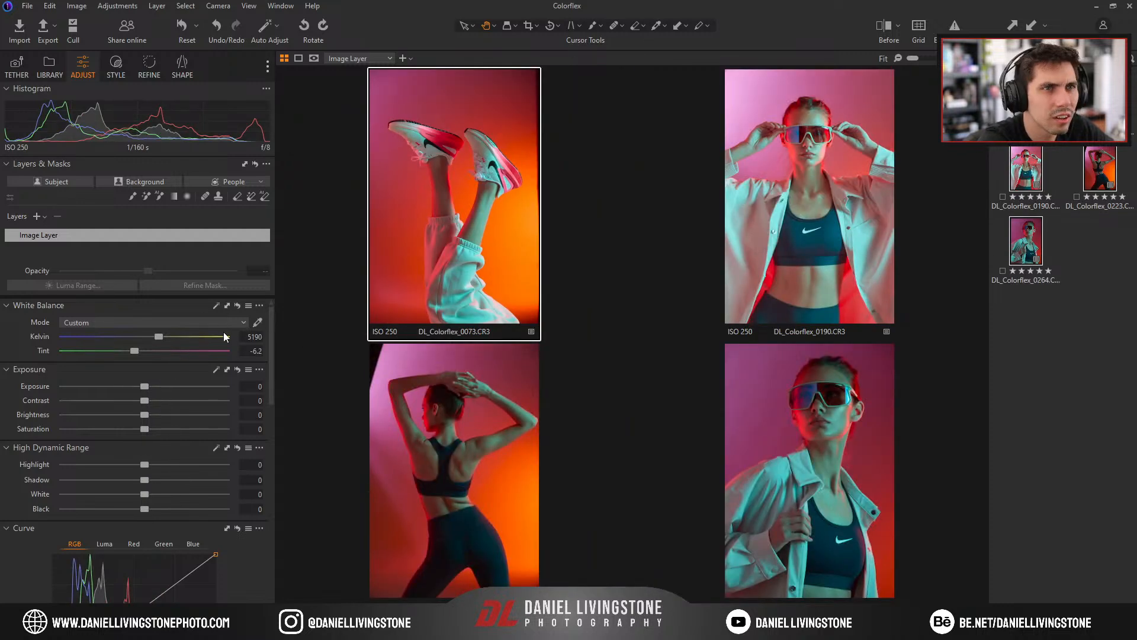
click(243, 336)
text(5200)
key(Tab)
Check the white balance of the other selected photos and undo the last change.
click(1032, 171)
click(1101, 171)
click(1027, 171)
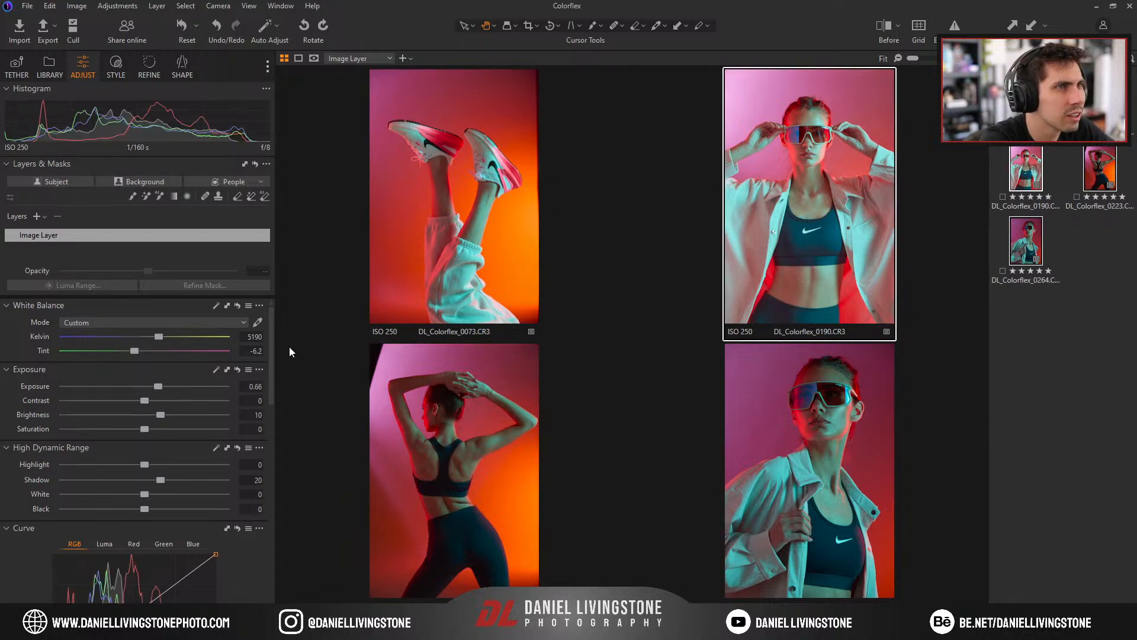
key(ctrl+z)
Copy the adjustments of the shoe photo and apply them to the rear-view photo DL_Colorflex_0223.
click(1100, 97)
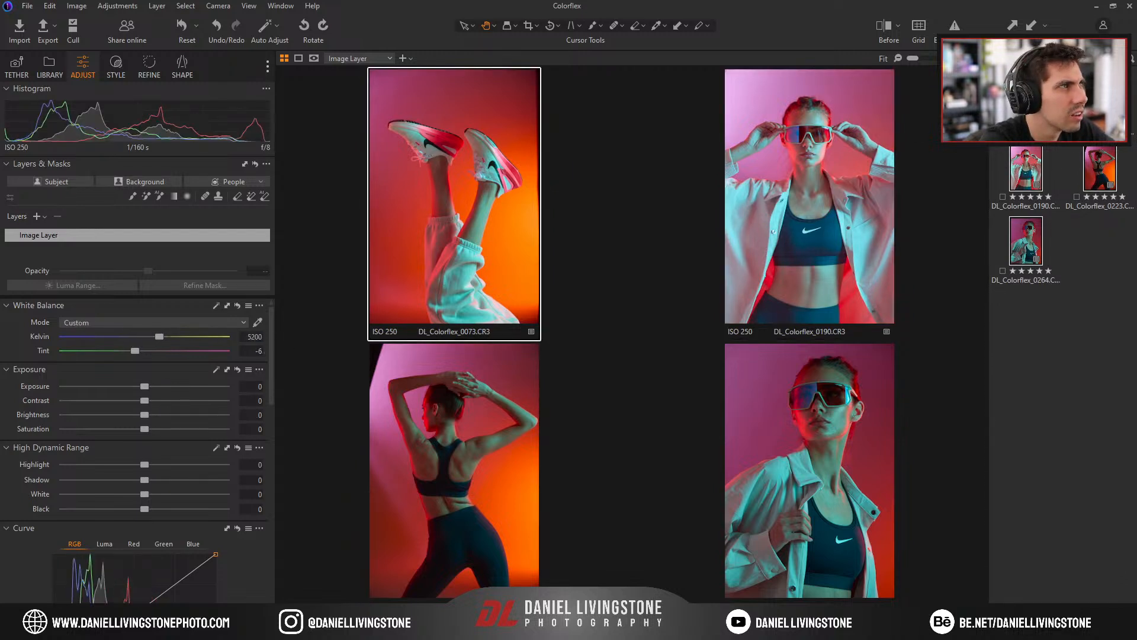
double_click(1100, 97)
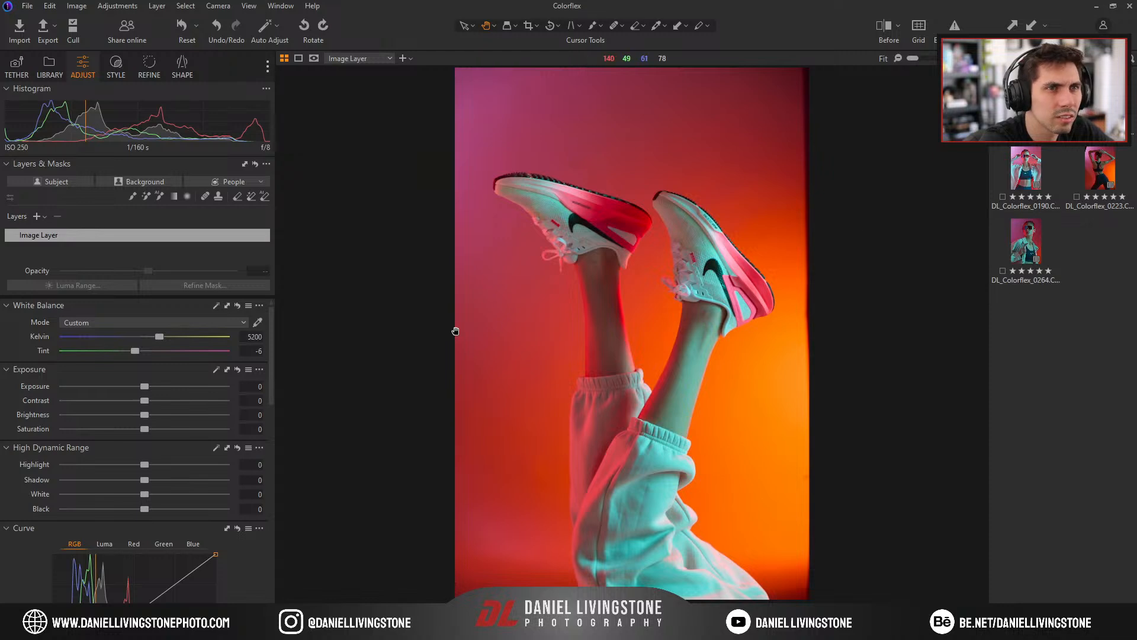
key(ctrl+shift+c)
click(1118, 169)
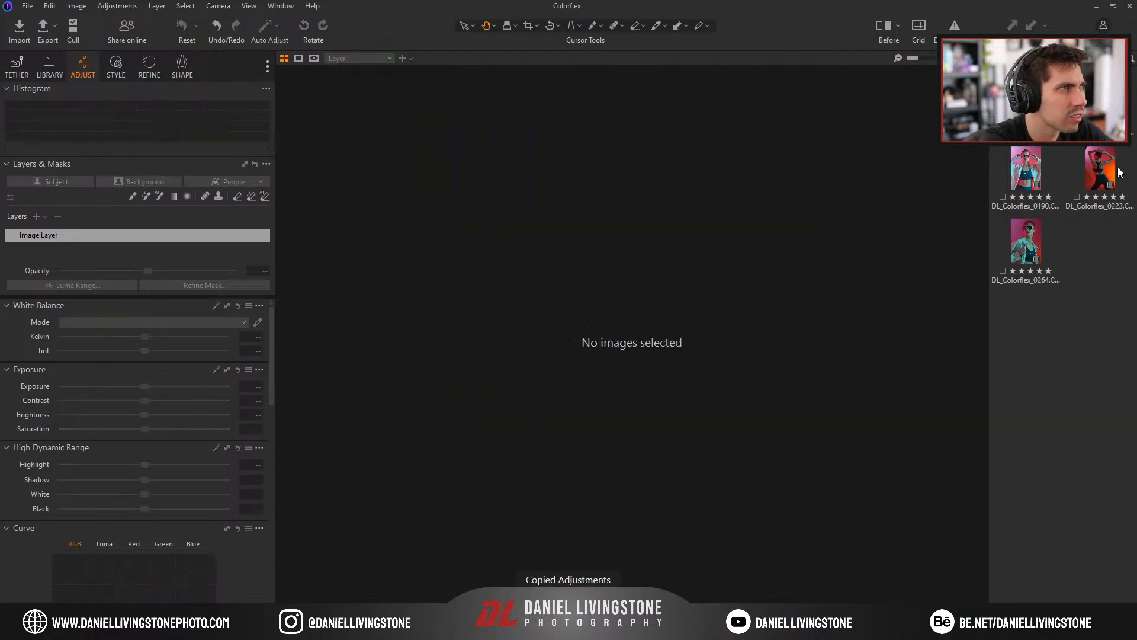
click(1103, 170)
key(ctrl+shift+v)
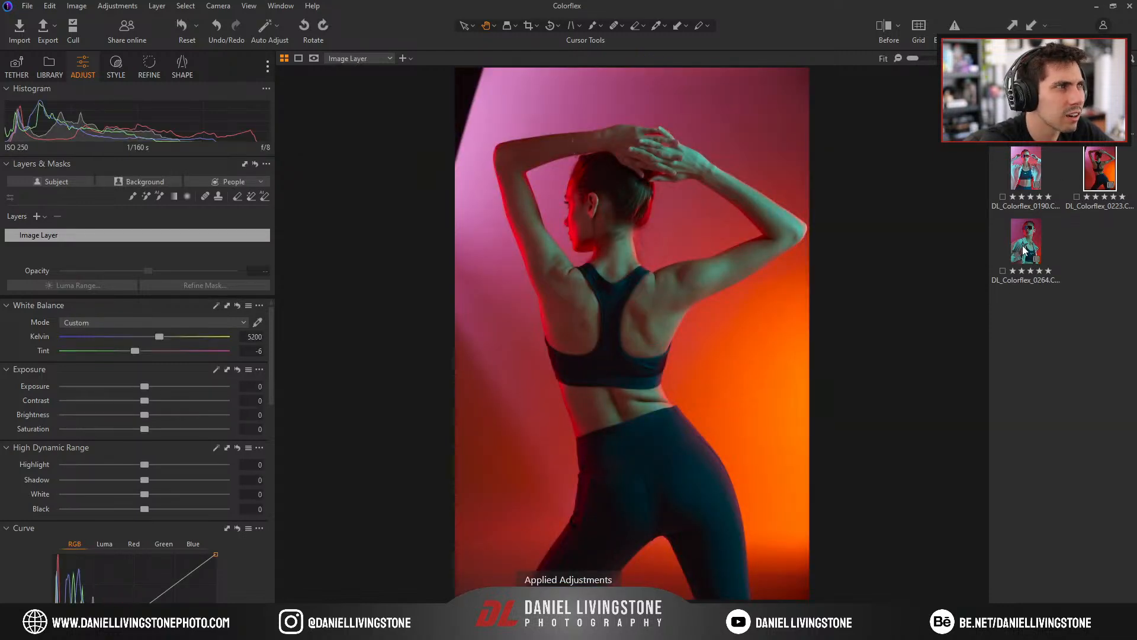
Set Kelvin 5200 and tint -6 on the front sunglasses photo DL_Colorflex_0190 and compare it with its unedited version.
click(1023, 250)
click(1026, 167)
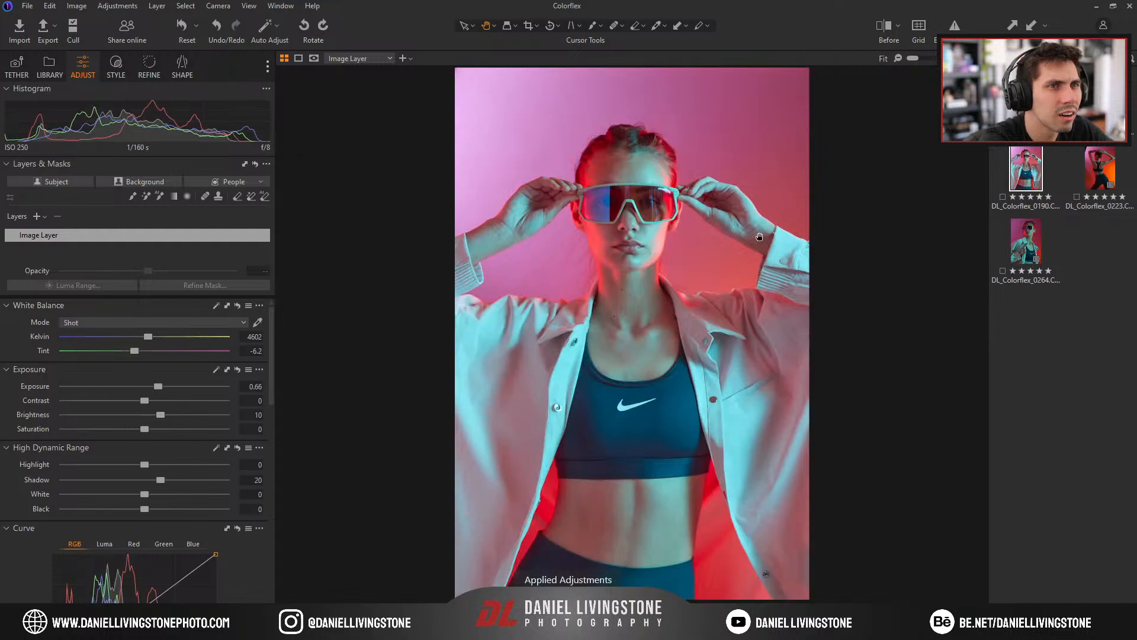
click(245, 337)
text(5200)
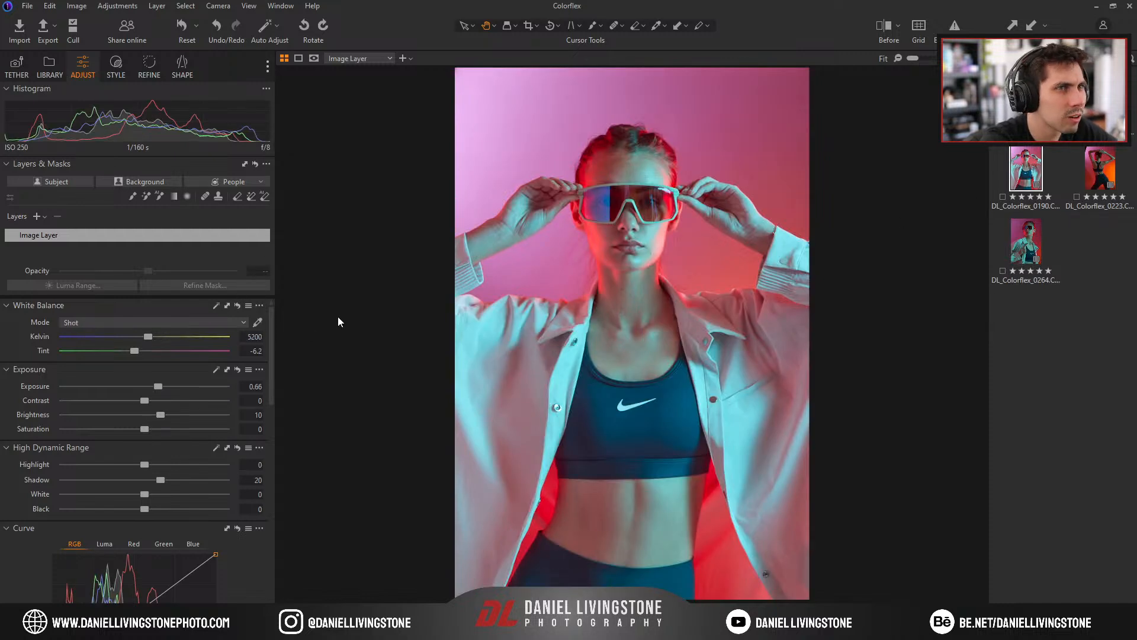
key(Tab)
text(-6)
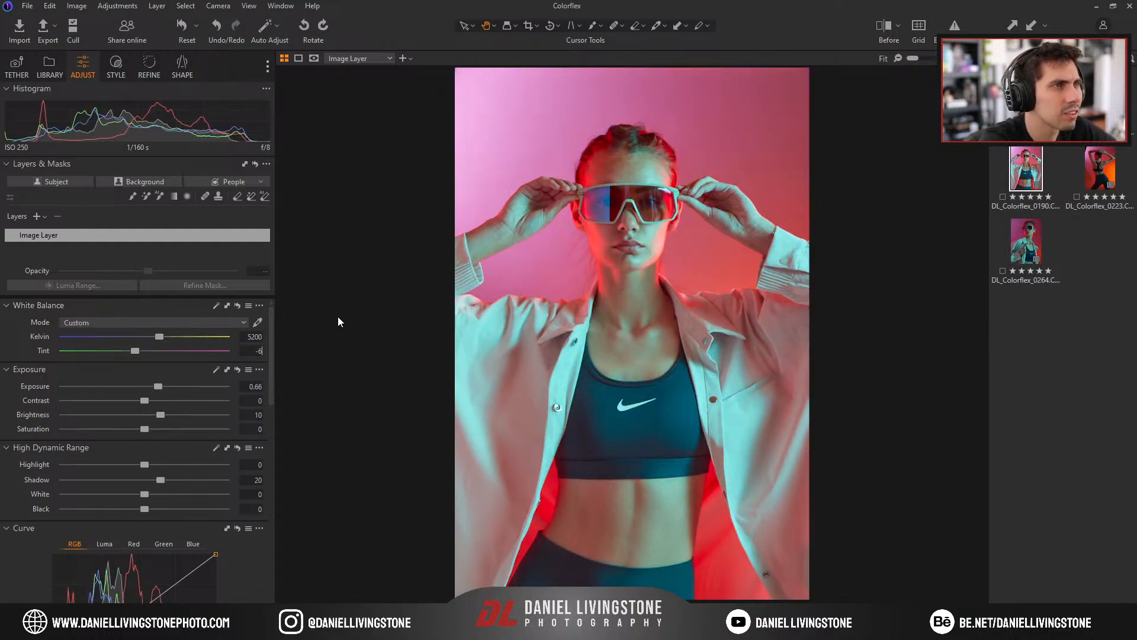
click(884, 26)
drag(632, 333, 582, 293)
click(875, 44)
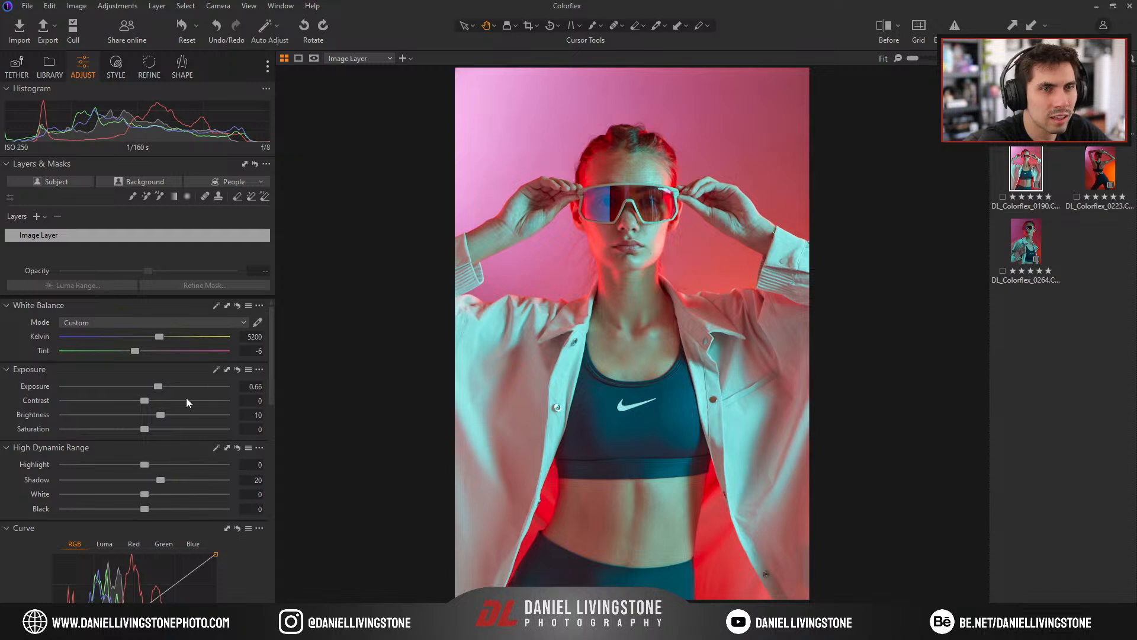
Set the contrast of the front sunglasses photo to 15 and check the effect on the face close up.
drag(144, 400, 167, 400)
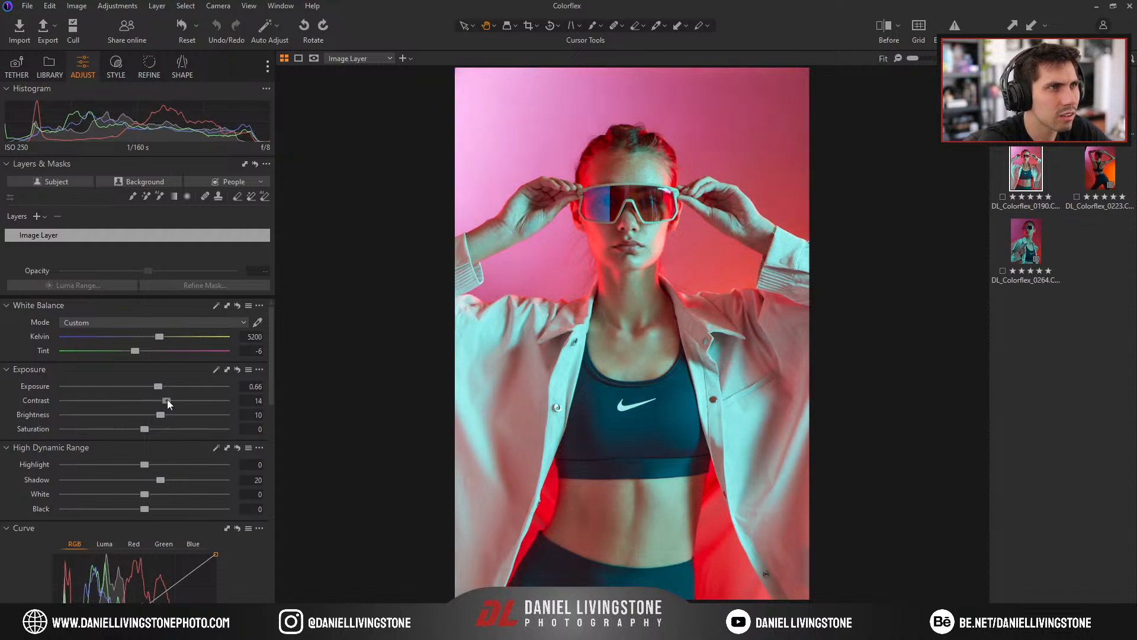
click(255, 400)
text(15)
key(Return)
double_click(610, 181)
drag(680, 256, 421, 269)
scroll(421, 268, down, 1)
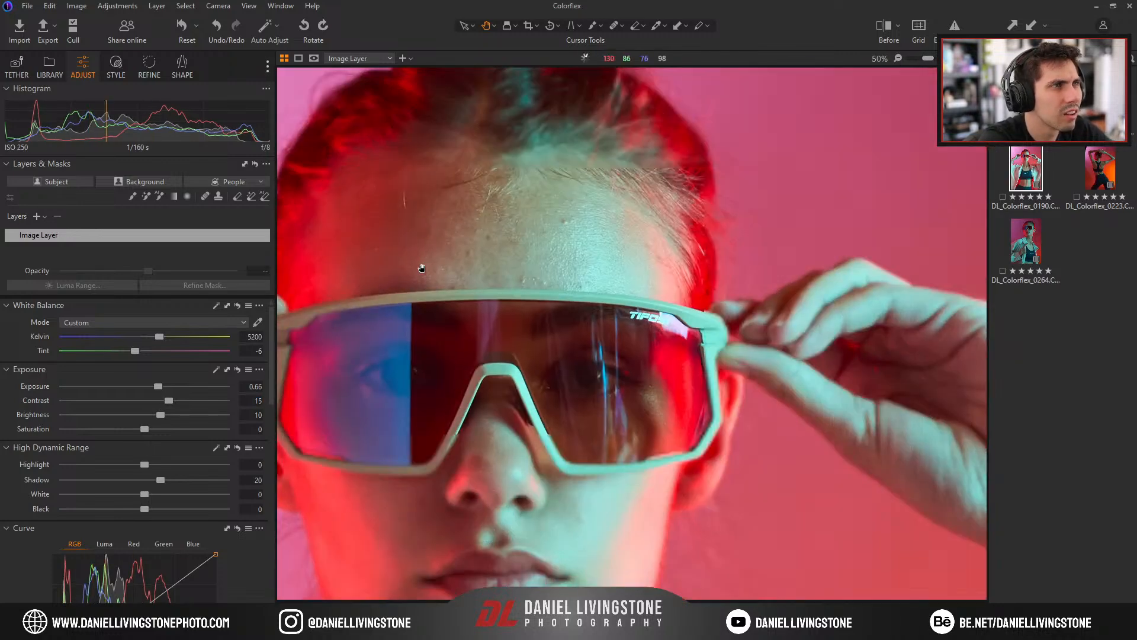
drag(507, 281, 569, 223)
double_click(758, 244)
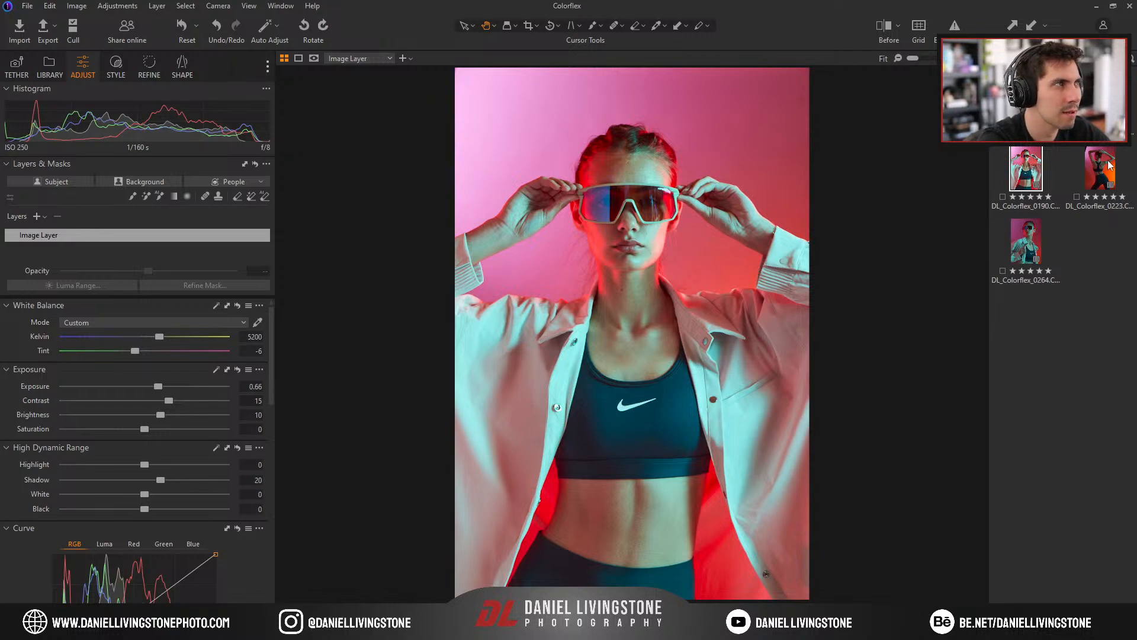
Copy the front sunglasses photo's adjustments to the rear-view photo and compare the result with its unedited version.
key(ctrl+shift+c)
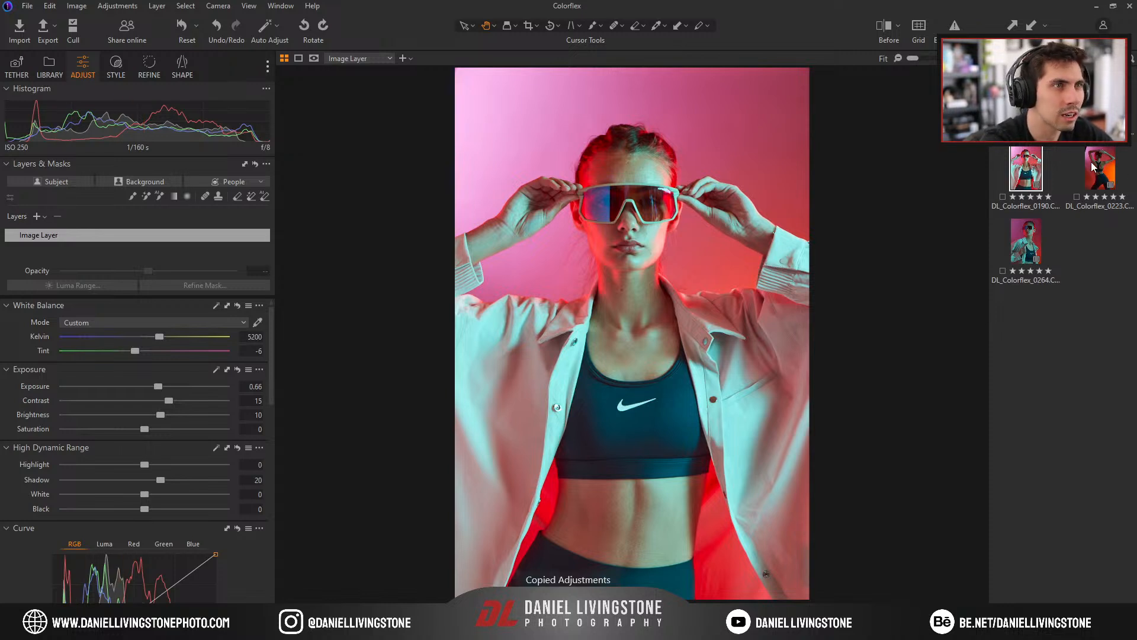
click(1092, 166)
key(ctrl+shift+v)
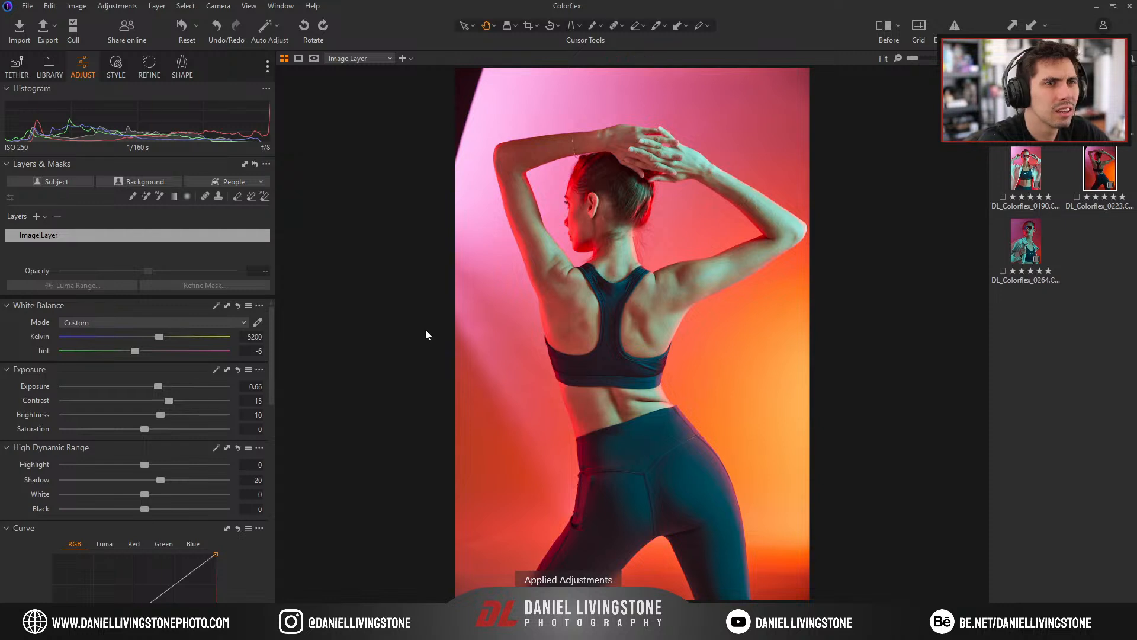
drag(564, 206, 592, 142)
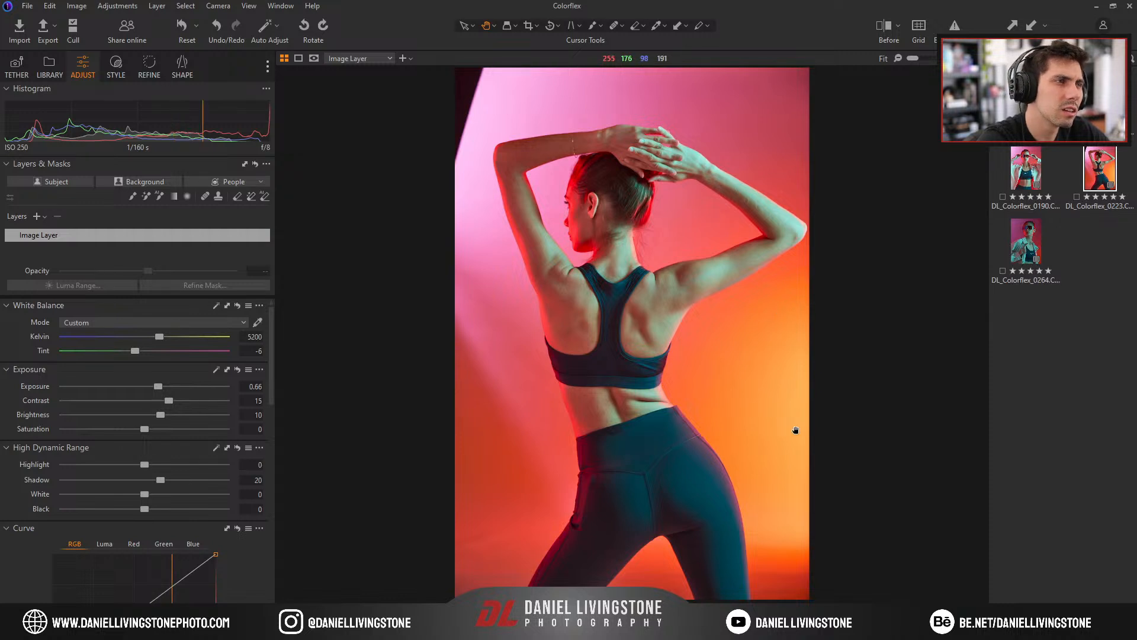
click(893, 29)
drag(629, 333, 657, 335)
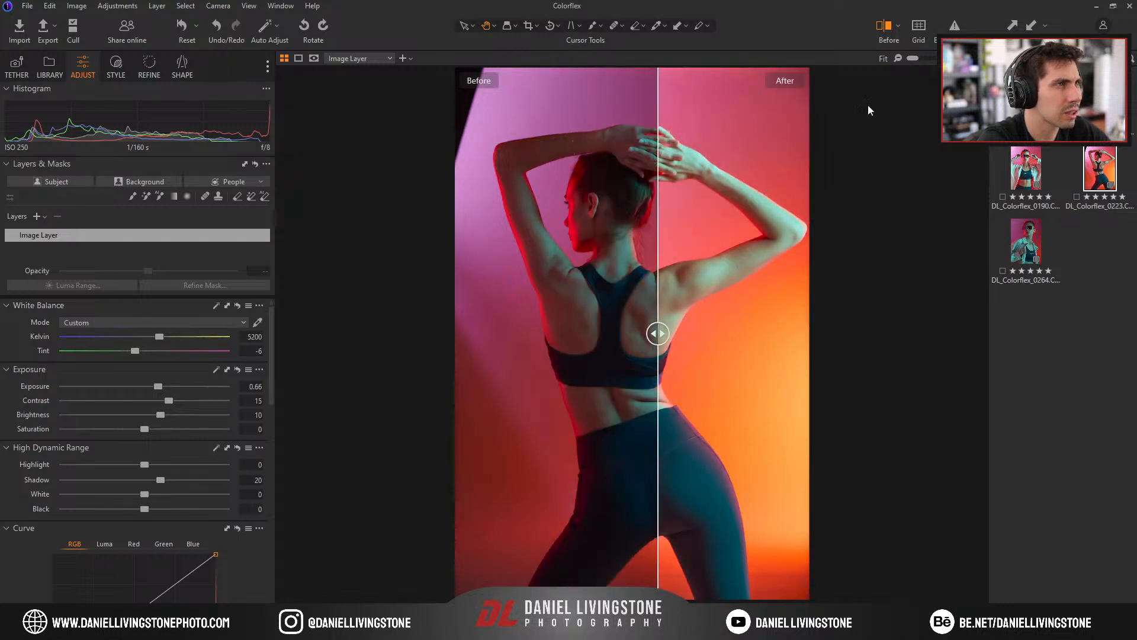
click(885, 31)
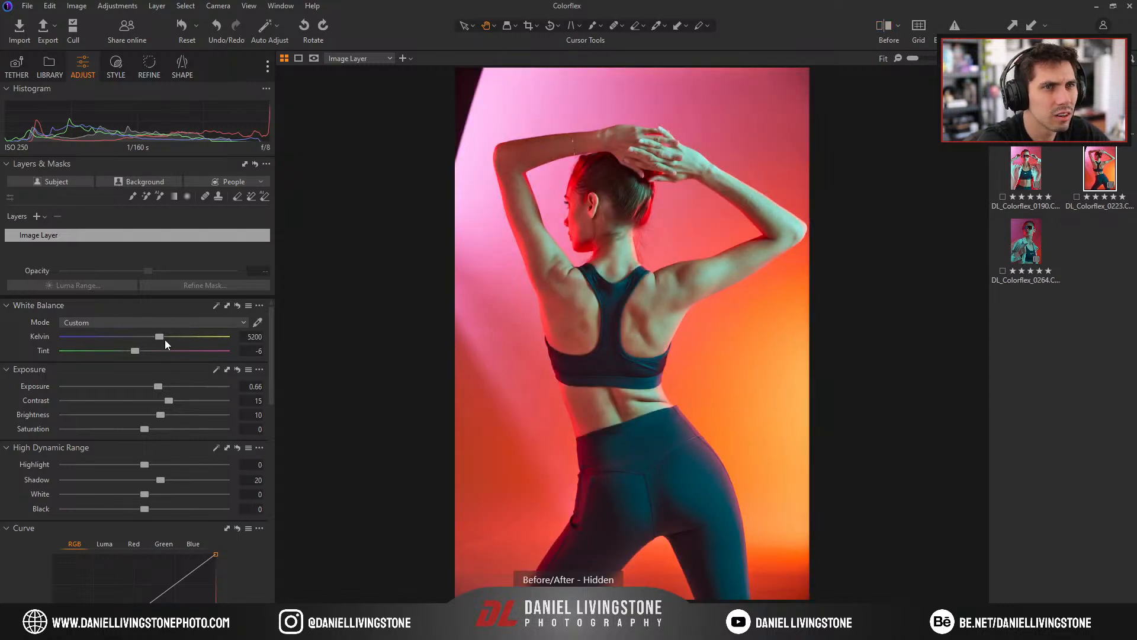
Try a cooler white balance of Kelvin 4442 on the rear-view photo and undo the change.
mouse_move(161, 337)
mouse_down()
mouse_move(171, 335)
mouse_move(147, 339)
mouse_up()
key(ctrl+z)
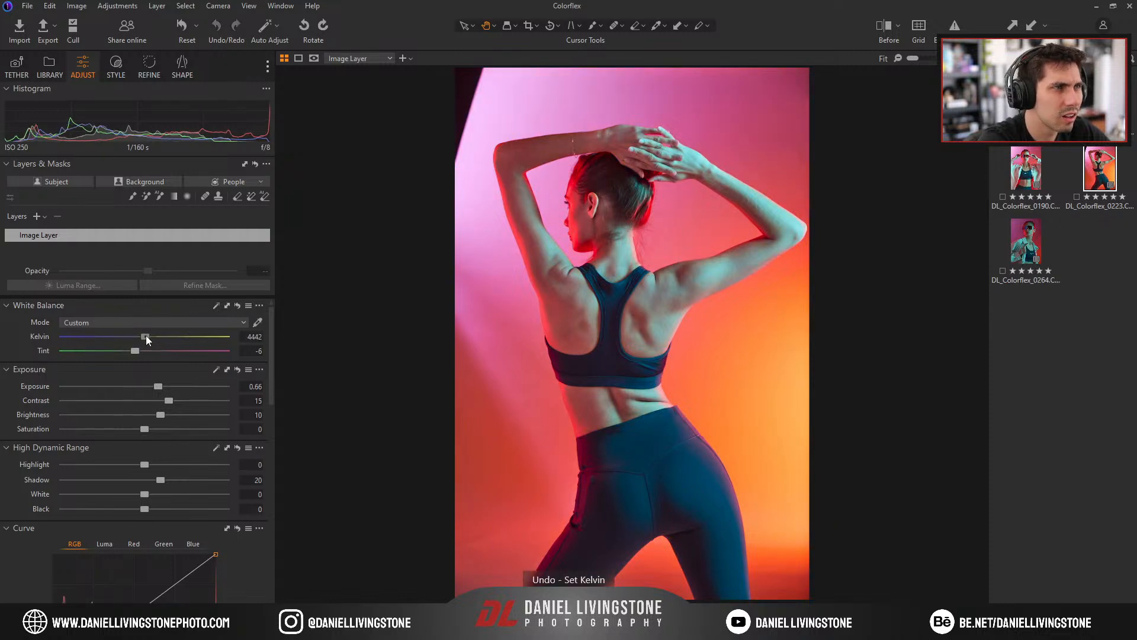
Undo the last Kelvin change on the rear-view photo and set contrast to 14, brightness to 0 and shadow to 24.
key(ctrl+z)
mouse_move(169, 400)
mouse_down()
mouse_move(143, 417)
mouse_move(156, 413)
mouse_up()
double_click(156, 413)
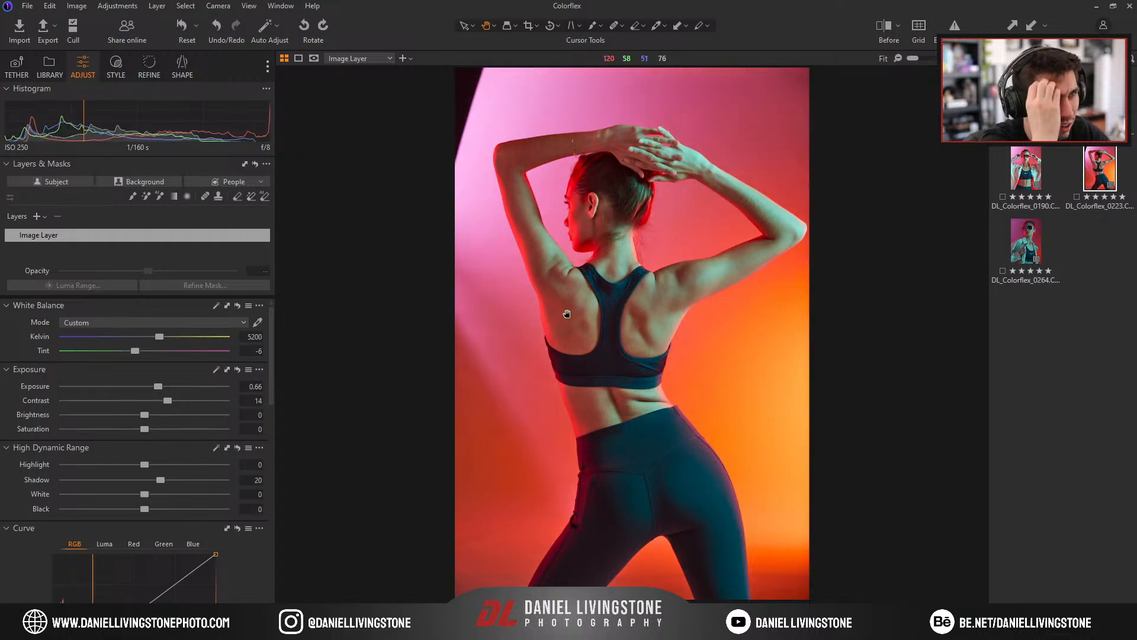
mouse_move(162, 479)
mouse_down()
mouse_move(151, 481)
mouse_move(165, 481)
mouse_up()
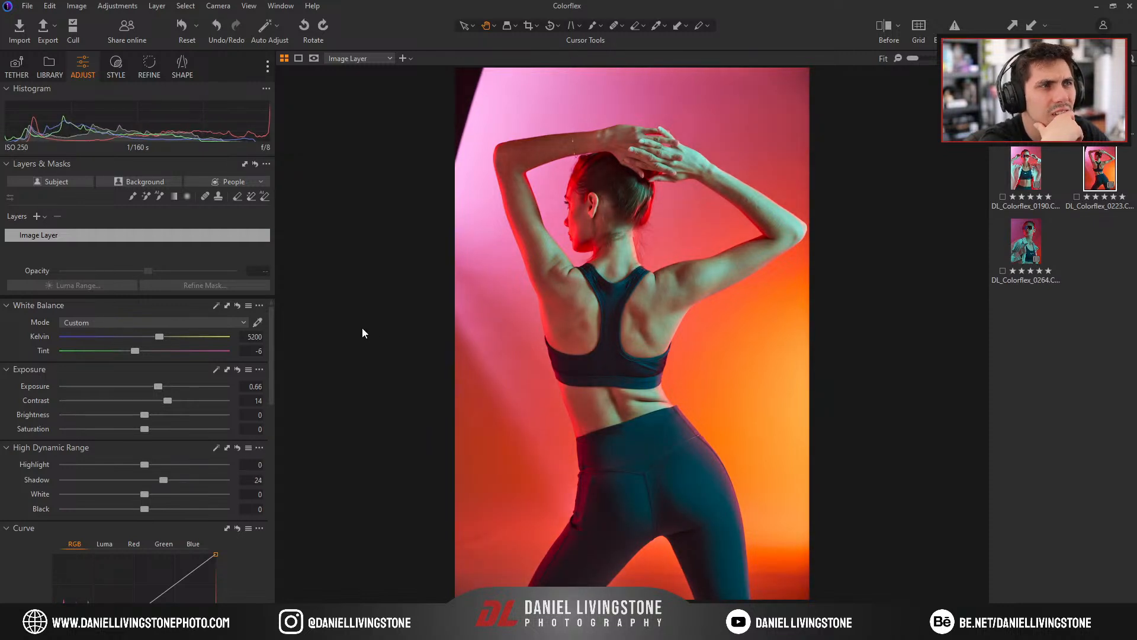
Compare the dark-jacket and white-sweatpants photo with its unedited version, and check it against the rear-view photo.
click(1029, 160)
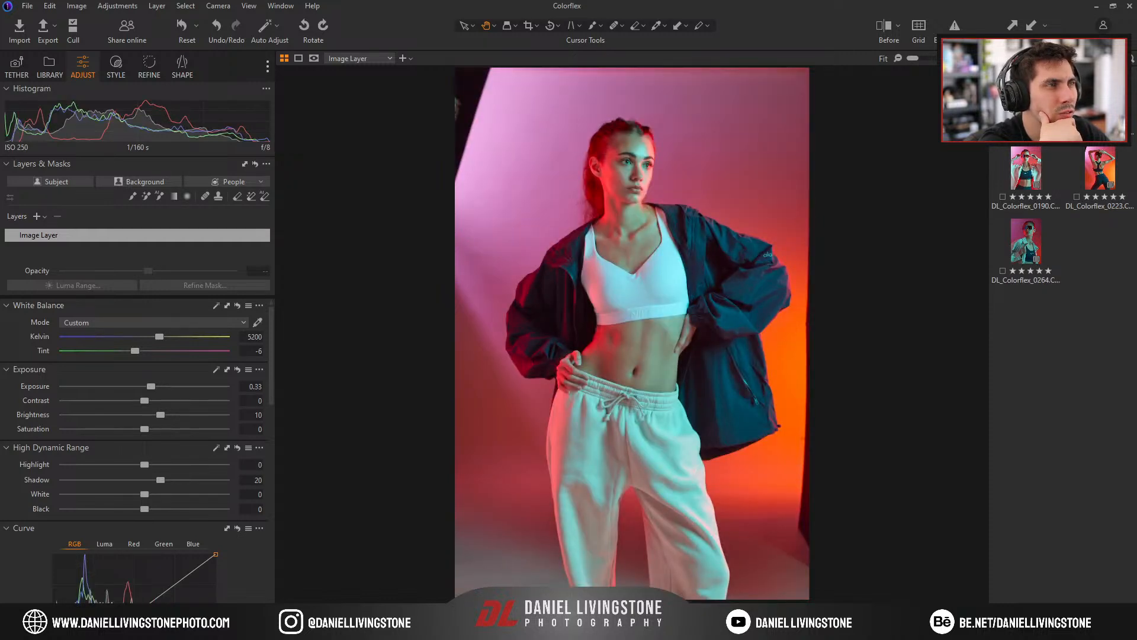
click(900, 28)
mouse_move(625, 333)
mouse_down()
mouse_move(840, 333)
mouse_move(472, 336)
mouse_move(845, 325)
mouse_move(419, 319)
mouse_move(606, 303)
mouse_move(622, 314)
mouse_up()
click(876, 26)
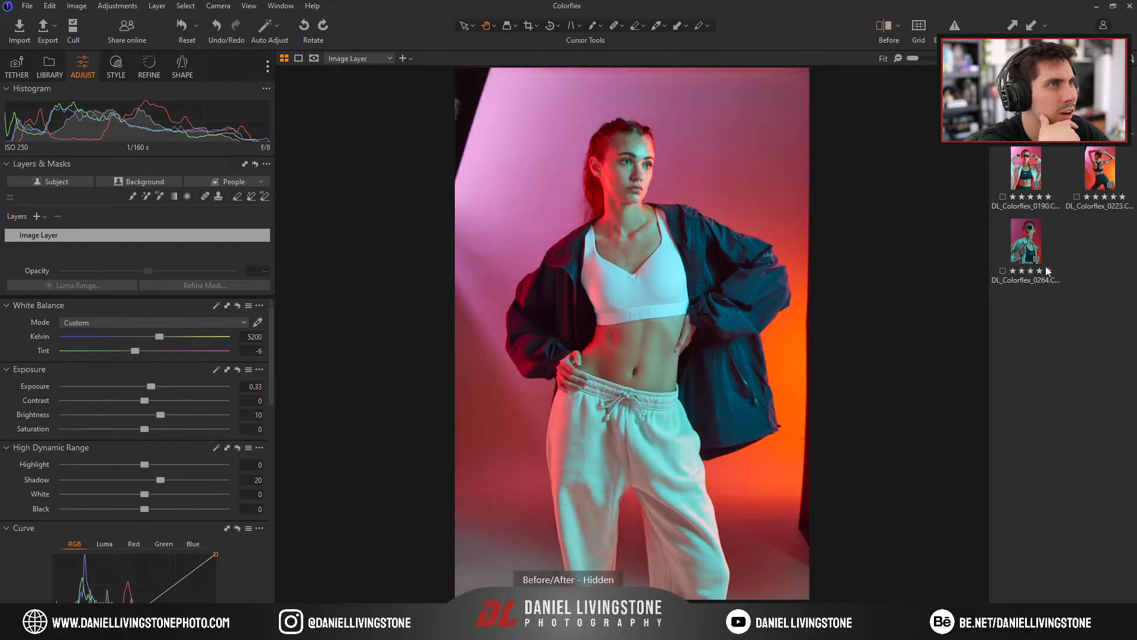
click(1082, 153)
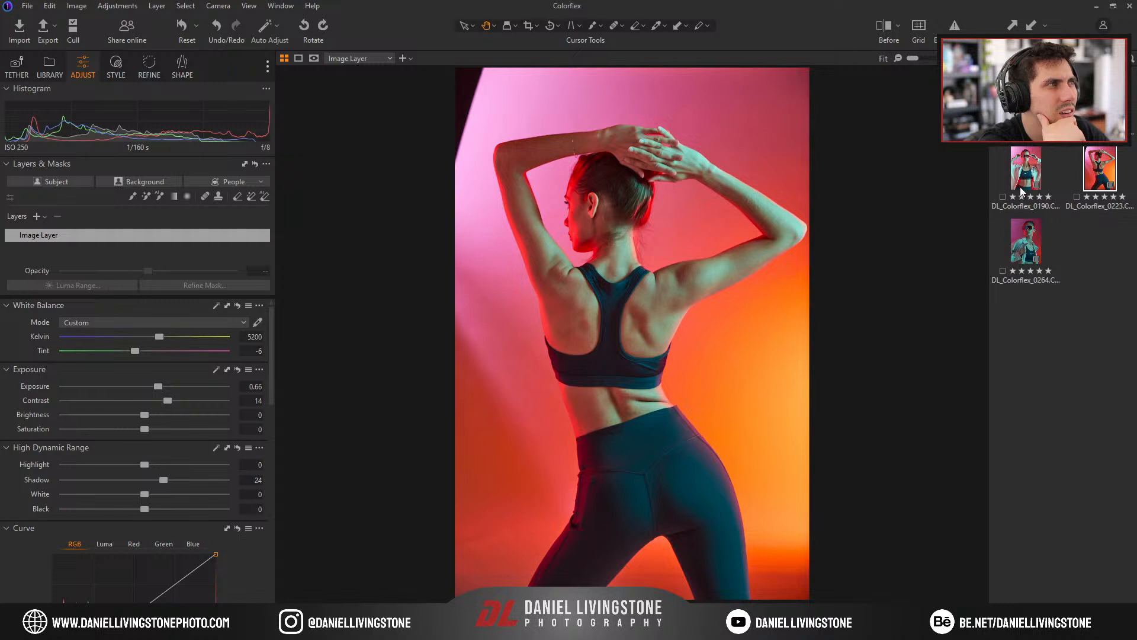
Copy the adjustments of DL_Colorflex_0190 to DL_Colorflex_0264 and compare the result with its unedited version.
click(1022, 190)
key(ctrl+shift+c)
key(Down)
key(ctrl+shift+v)
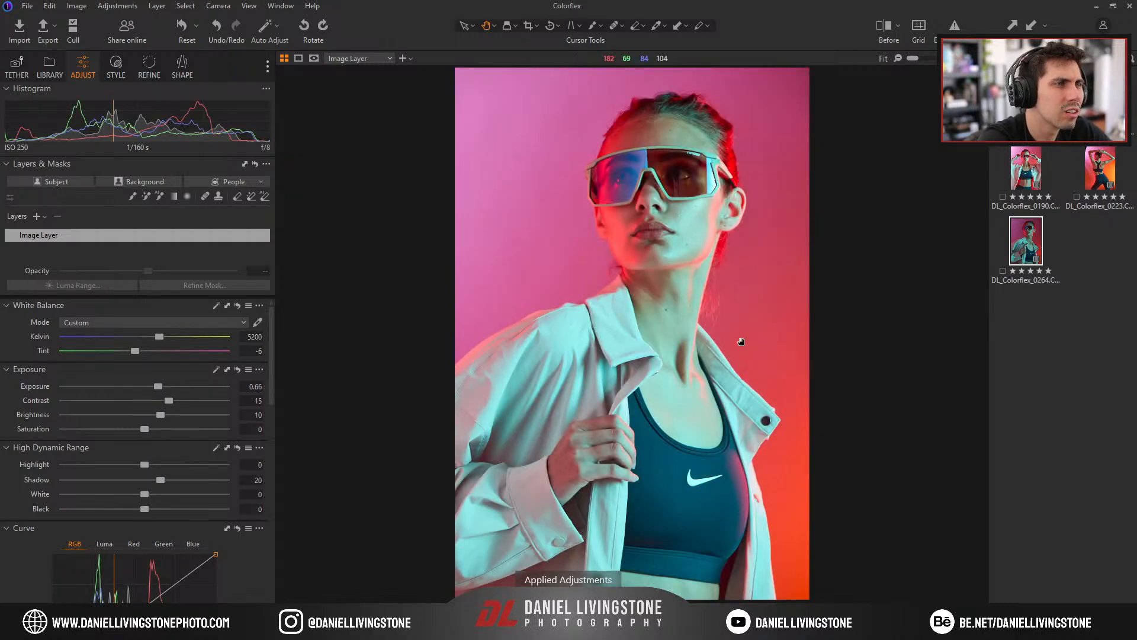
drag(665, 330, 688, 216)
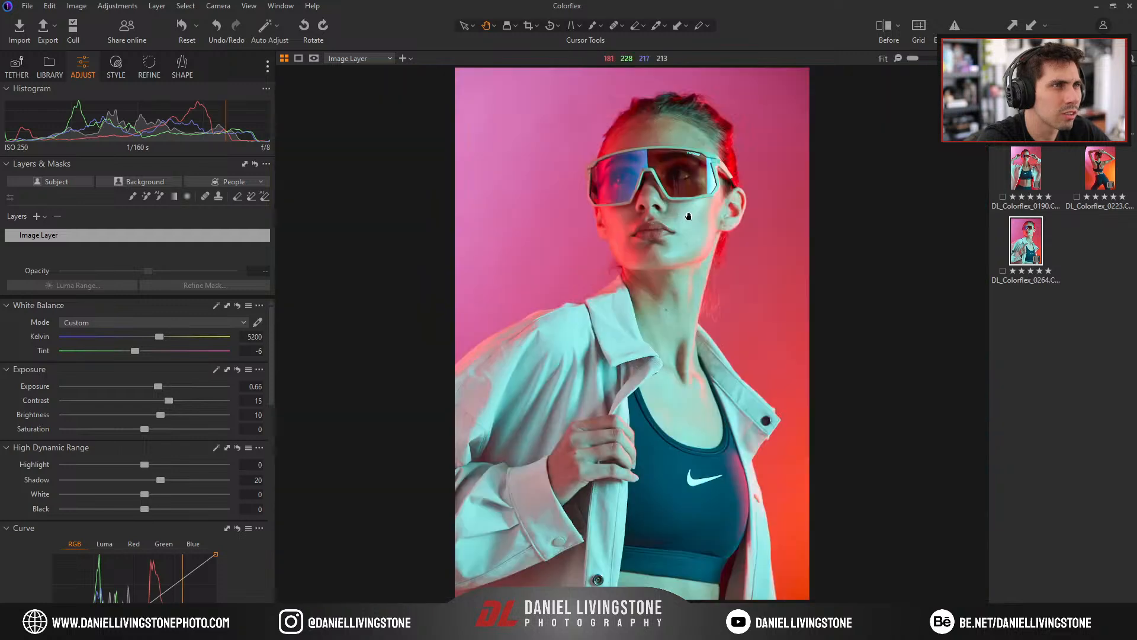
click(879, 27)
drag(631, 334, 584, 330)
click(880, 26)
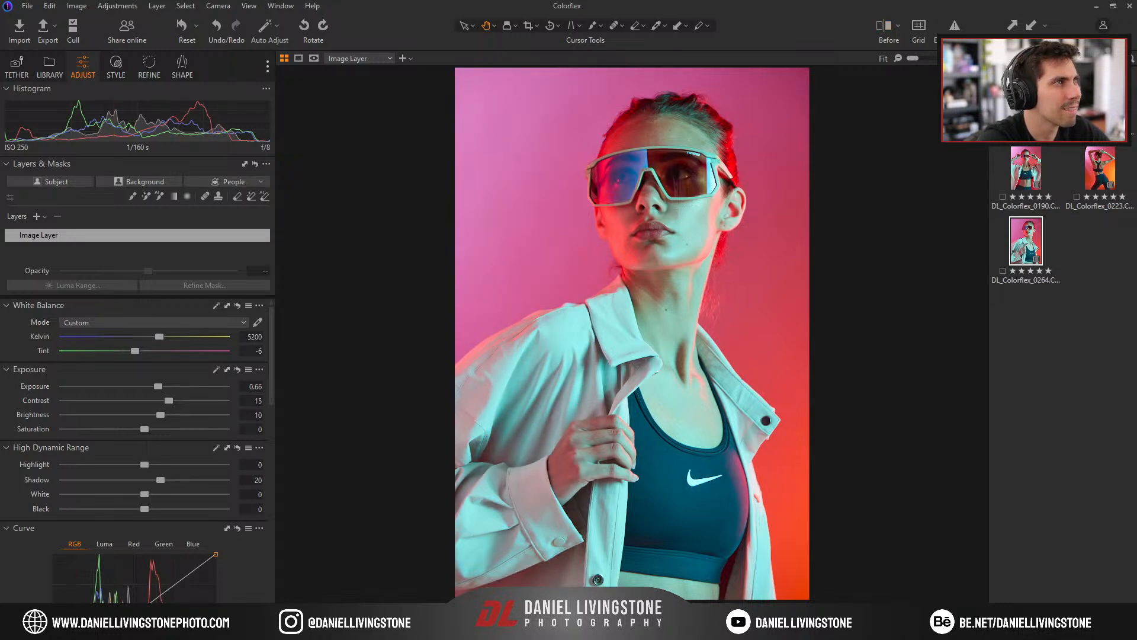
Examine the five portraits one after another to judge how consistent their colour, exposure and contrast are.
click(1026, 98)
click(1095, 98)
click(1024, 178)
click(1089, 171)
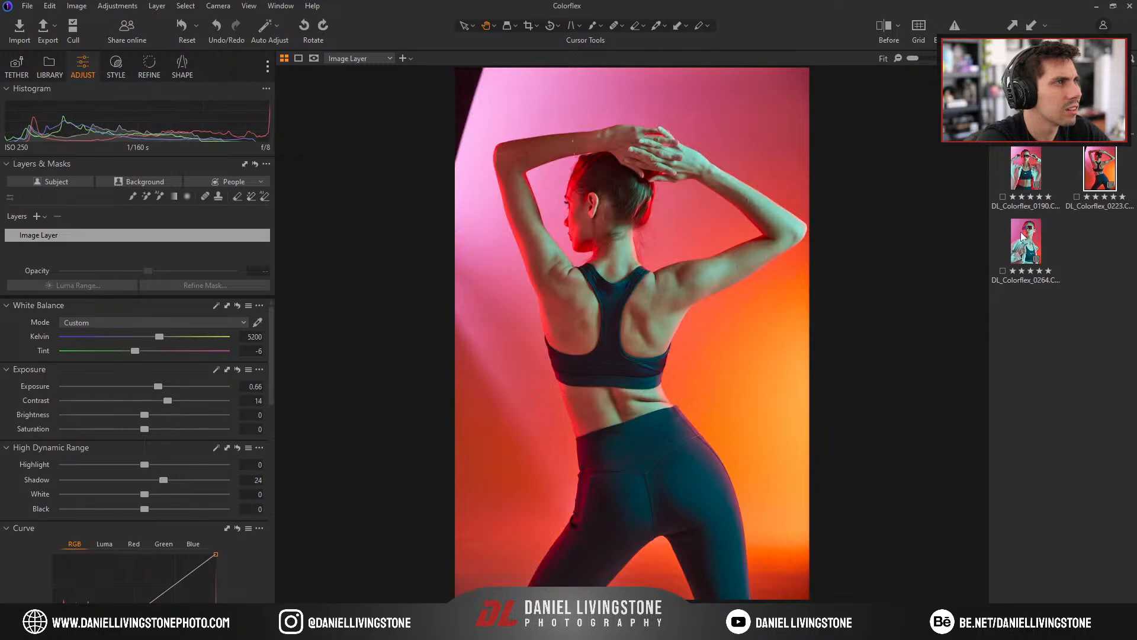
click(1023, 236)
click(1026, 97)
click(1095, 98)
click(1026, 172)
click(1082, 178)
click(1028, 237)
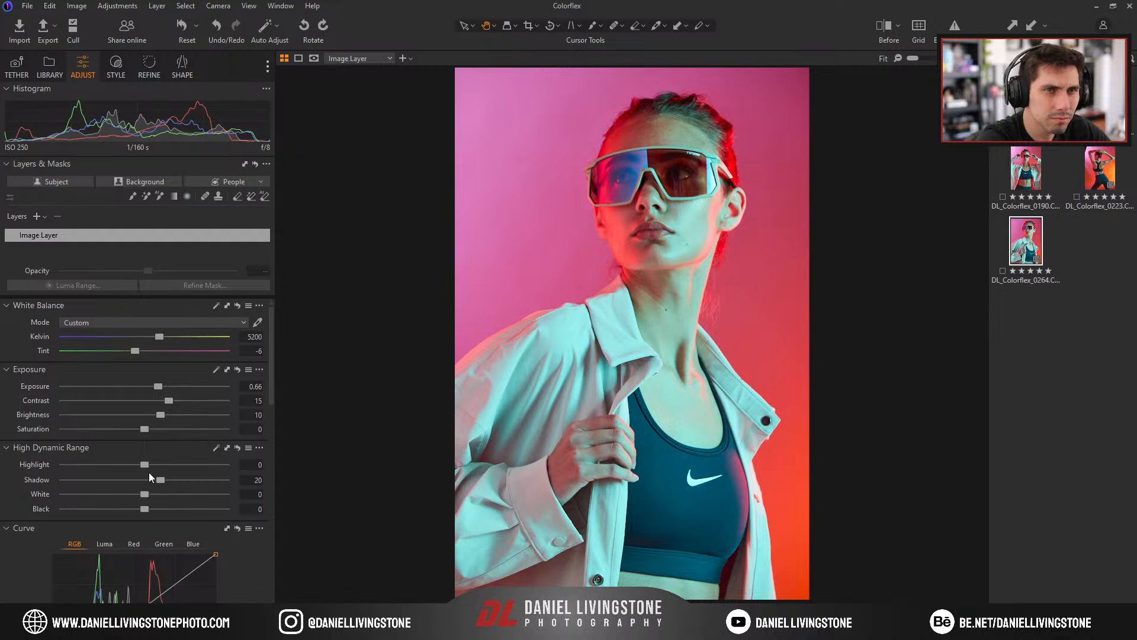
Set shadow to 7 and brightness to 5 on DL_Colorflex_0264, and inspect the face close up.
drag(162, 478, 152, 478)
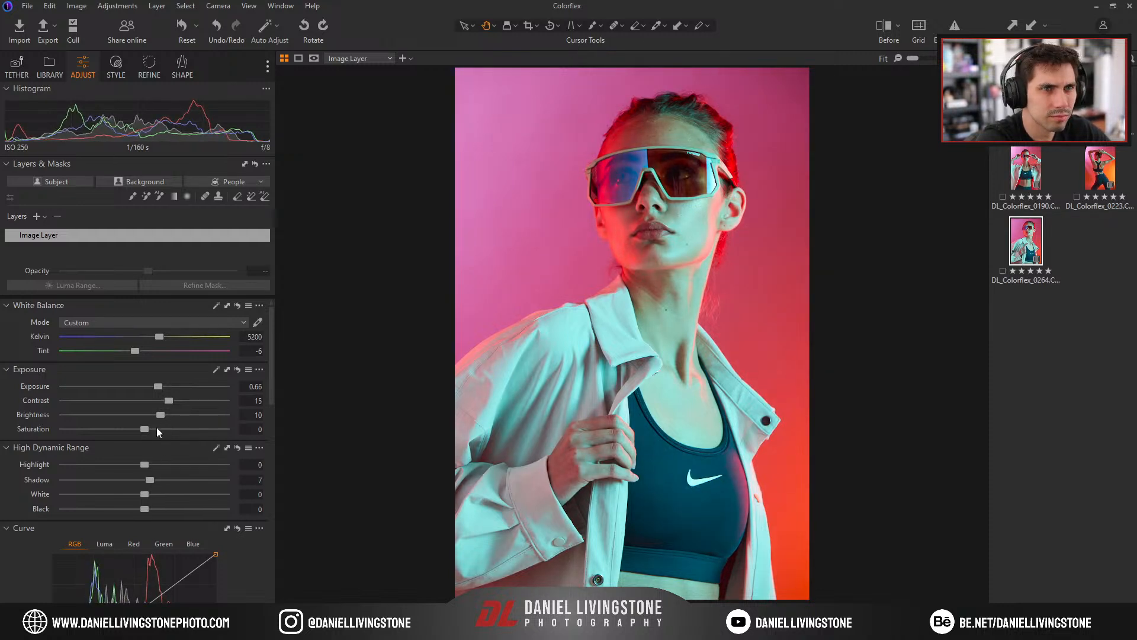
drag(163, 416, 154, 415)
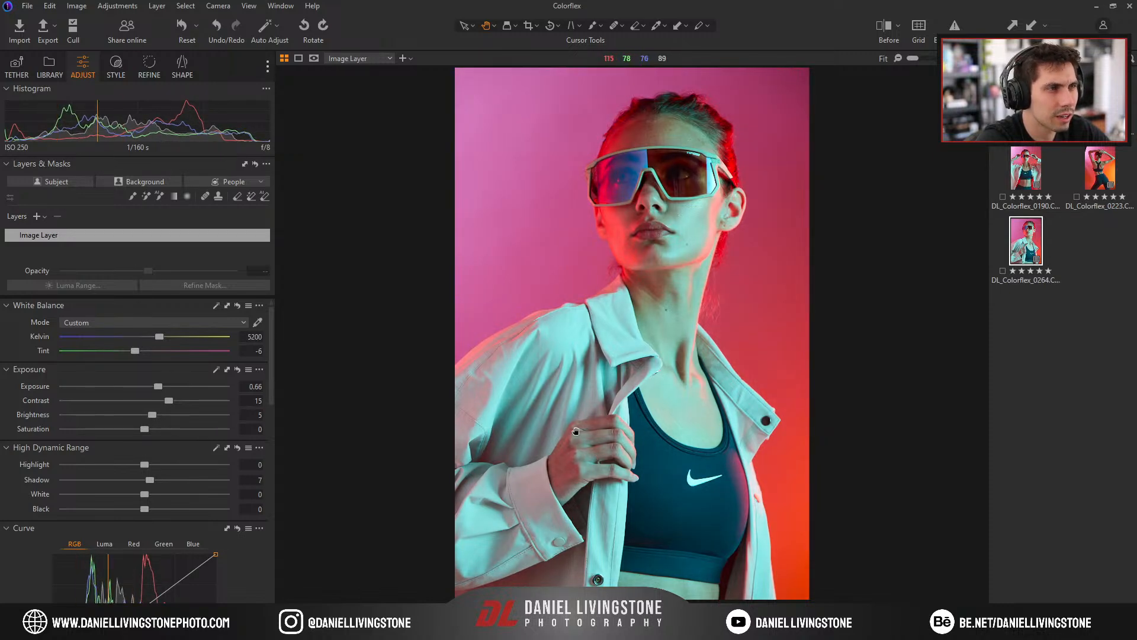
drag(677, 400, 456, 565)
double_click(601, 383)
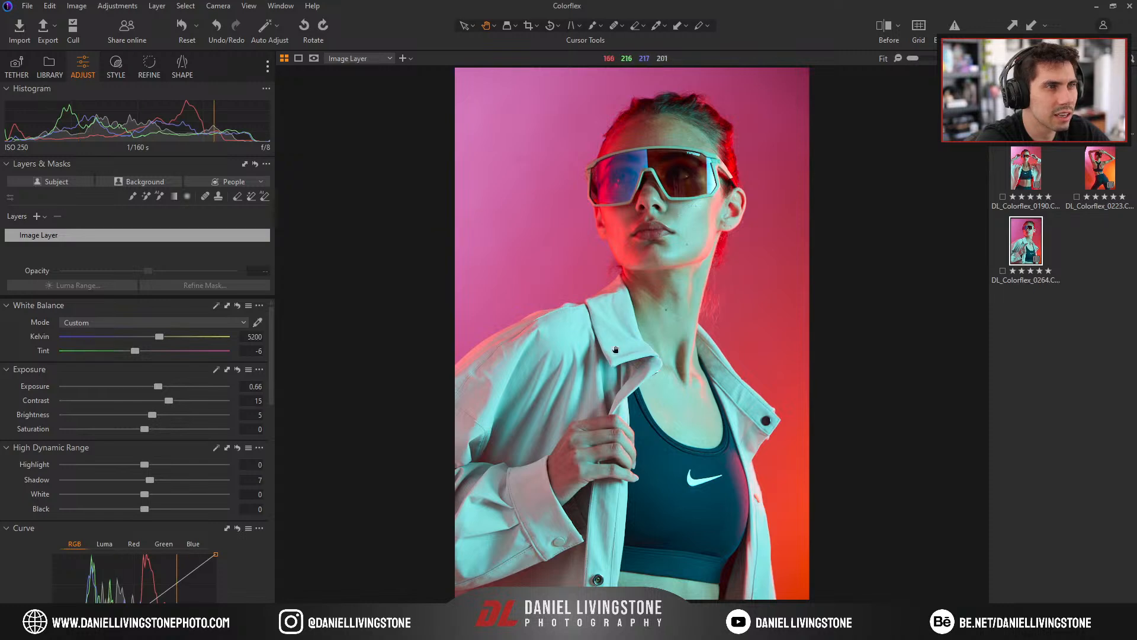
double_click(647, 196)
drag(647, 195, 561, 414)
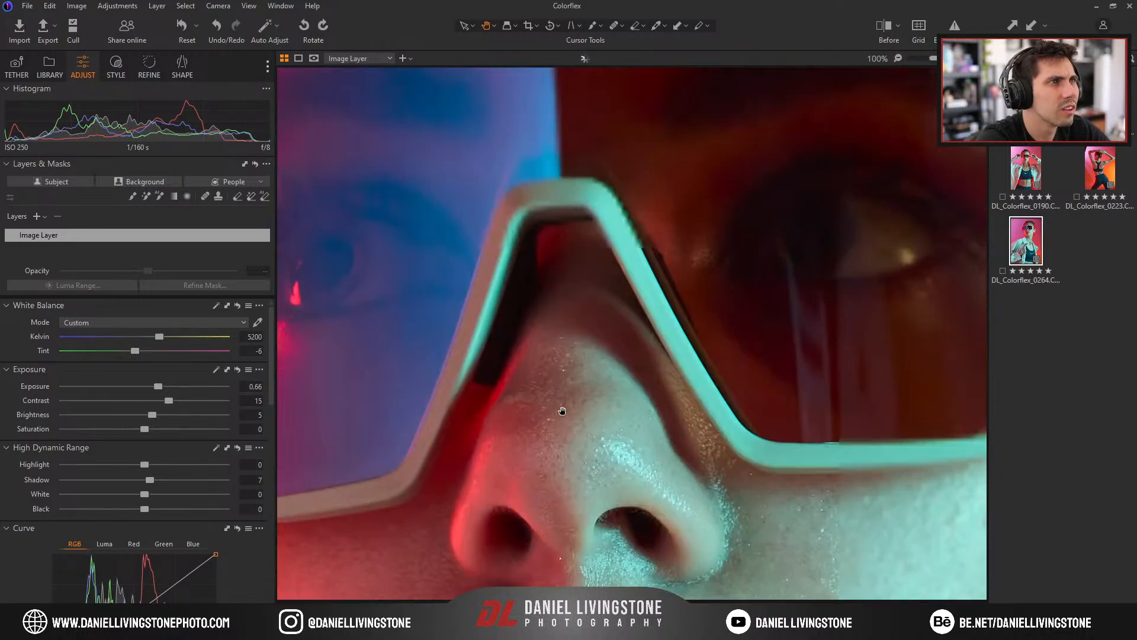
drag(632, 354, 630, 406)
double_click(630, 406)
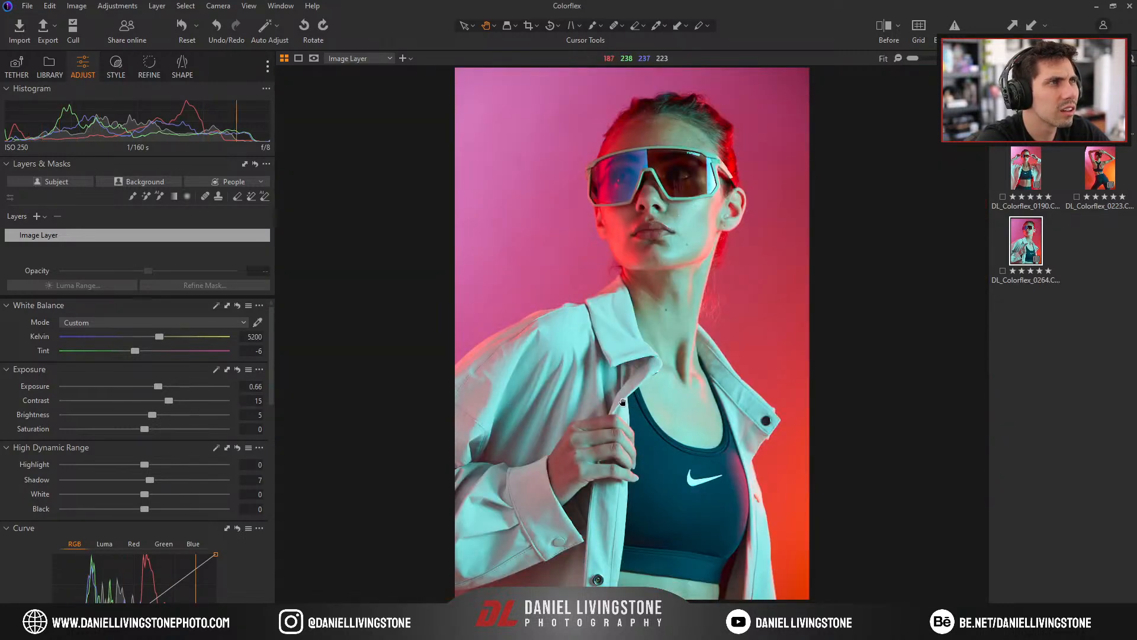
Filter the Capture folder to four-star photos and display the first one.
click(1001, 97)
click(1024, 95)
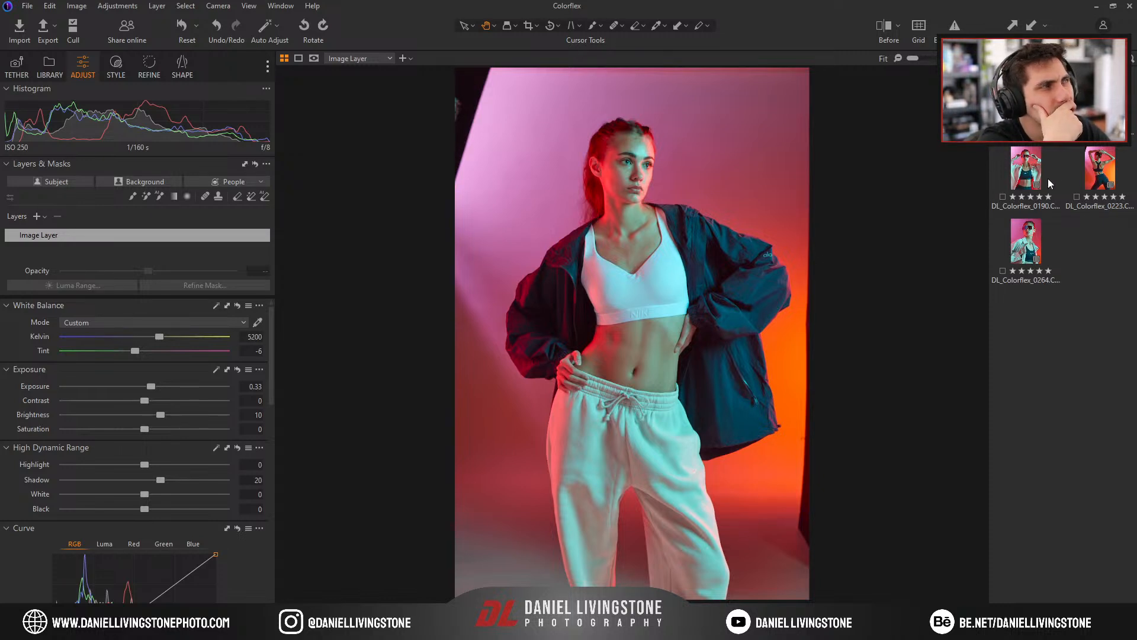
click(23, 62)
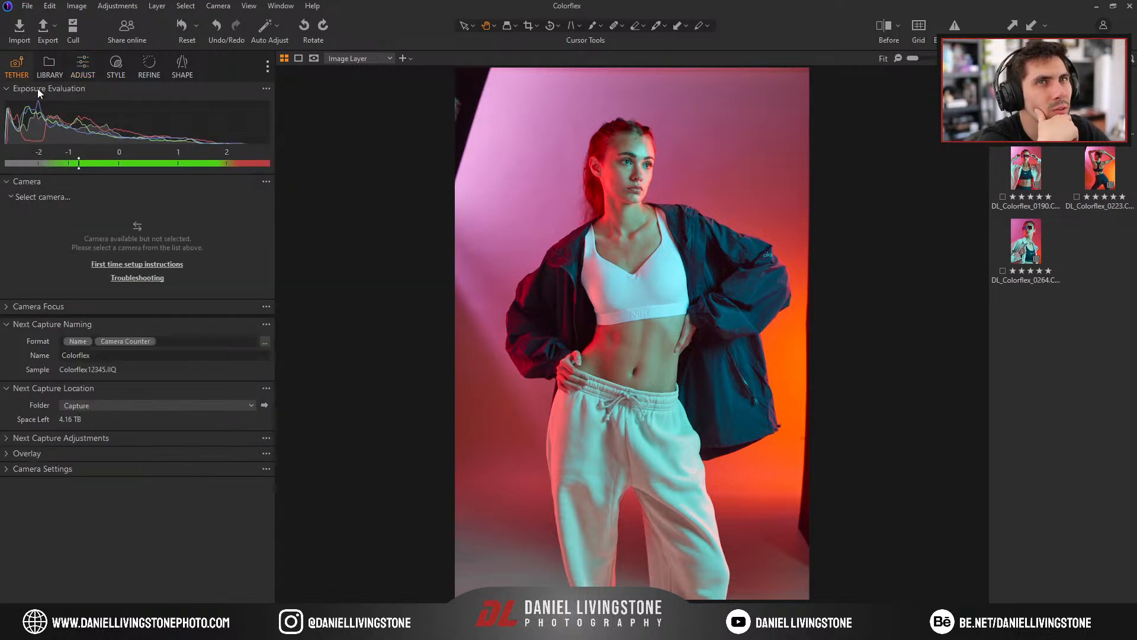
click(49, 64)
click(255, 465)
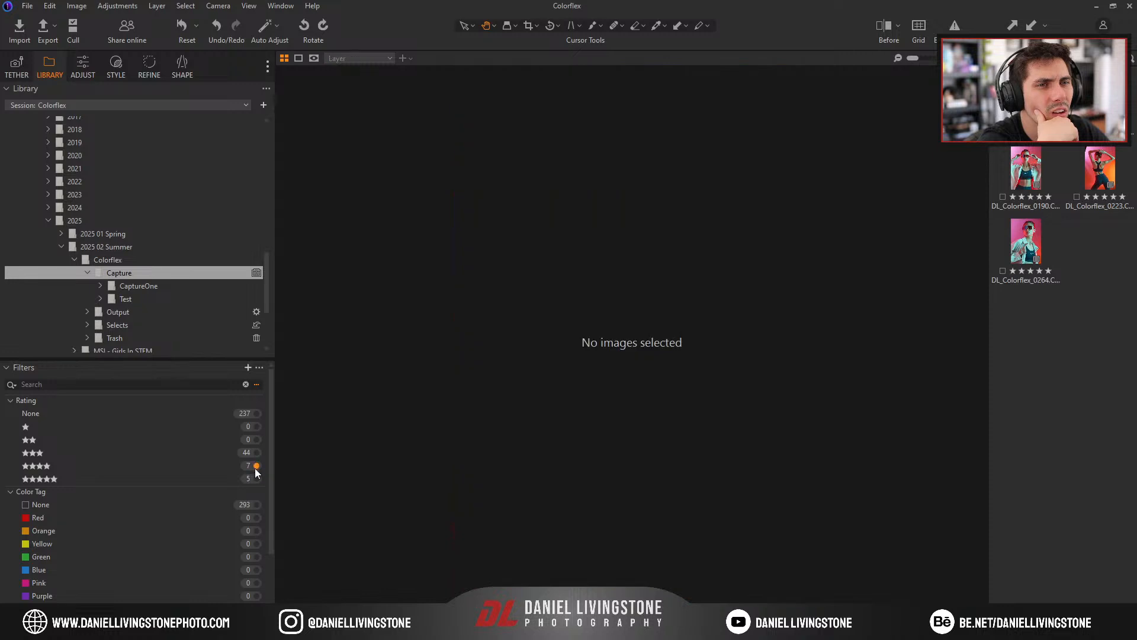
click(1026, 98)
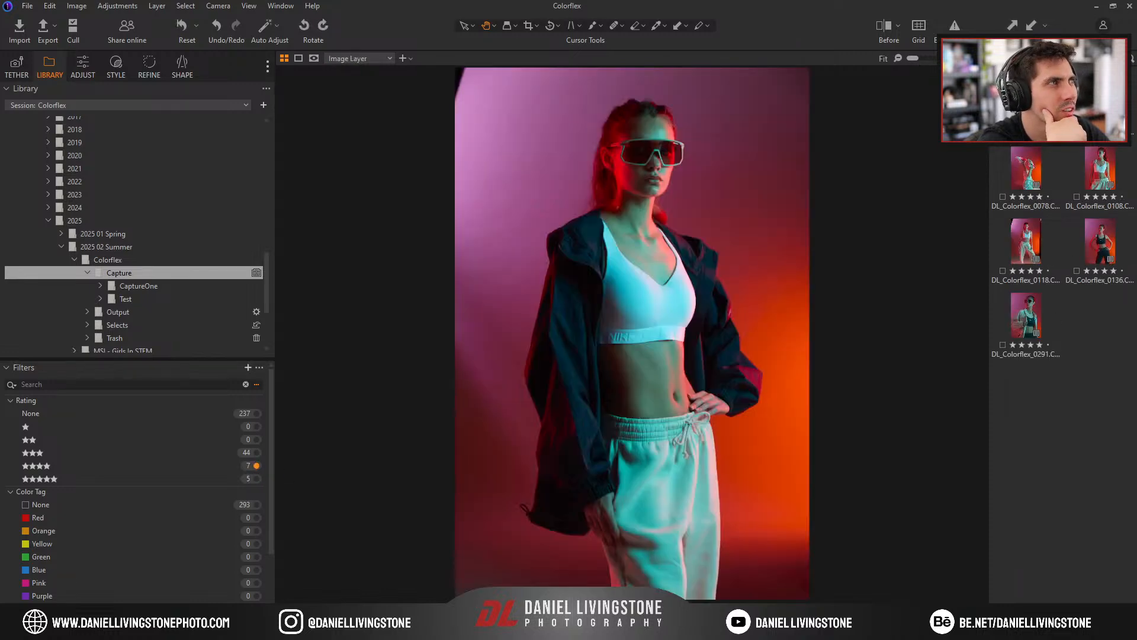
Look through the built-in Creative Edits and Film & Cine Looks styles for the first four-star photo.
click(83, 65)
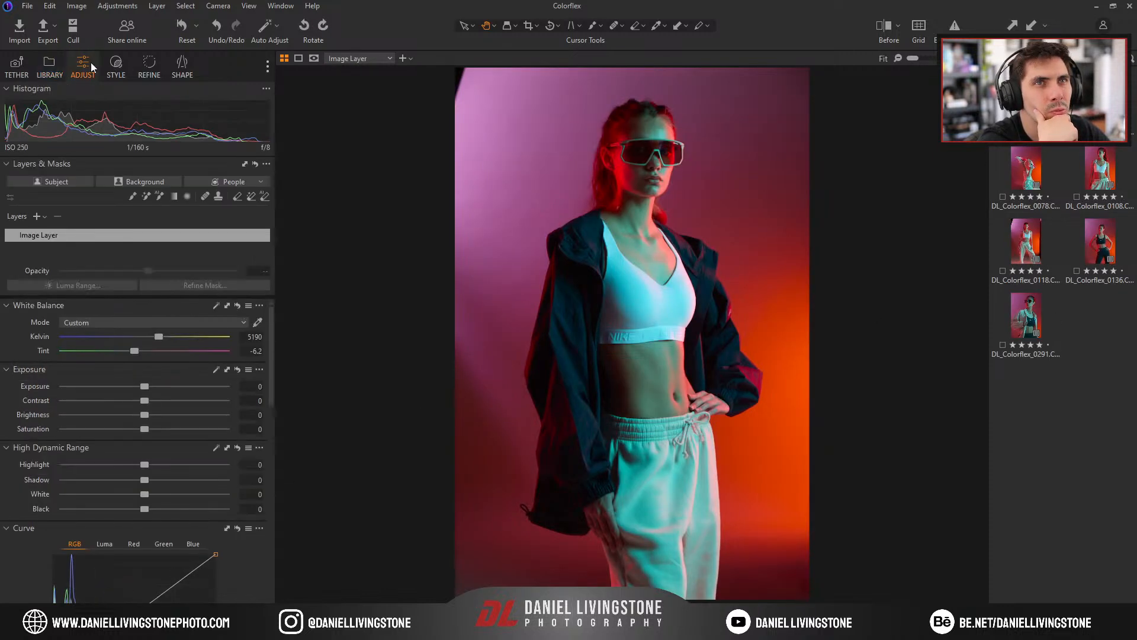
click(111, 65)
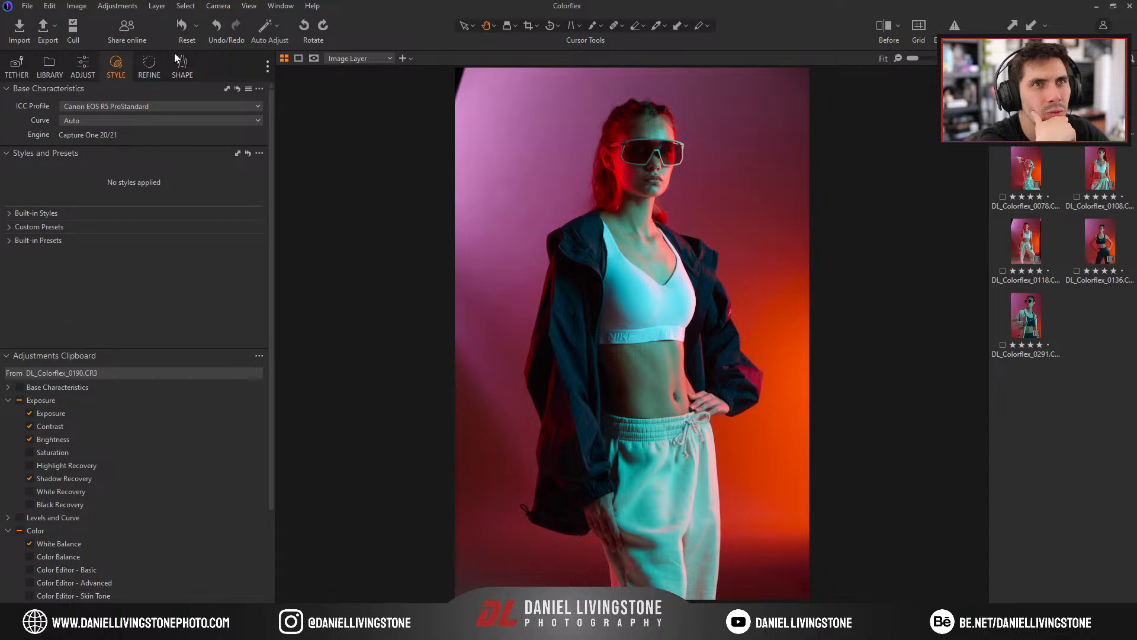
click(150, 63)
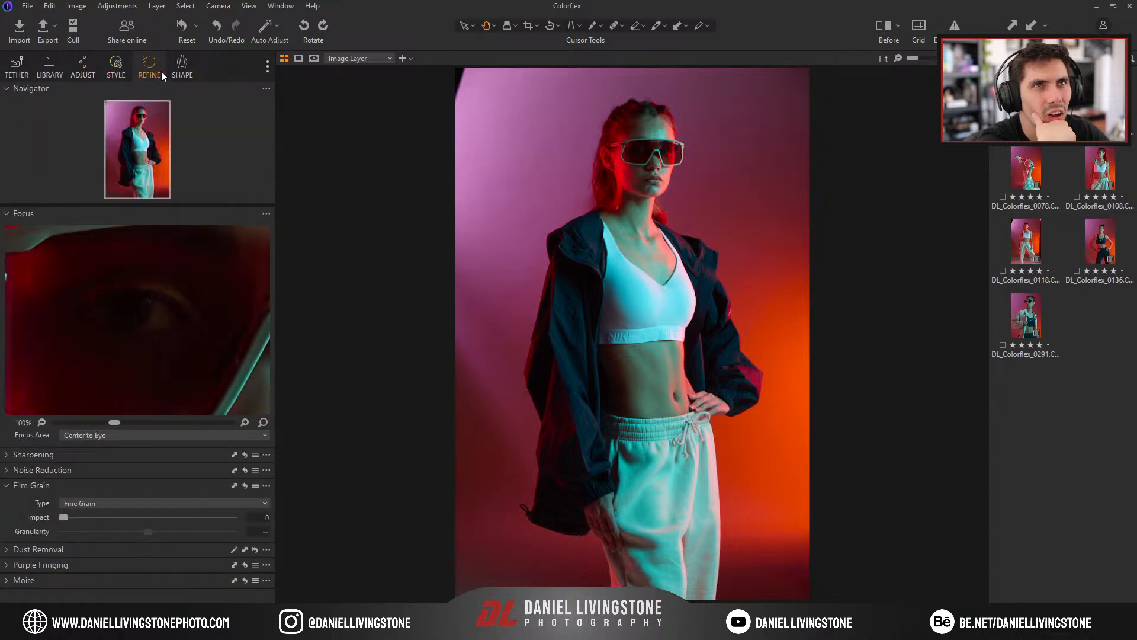
click(115, 70)
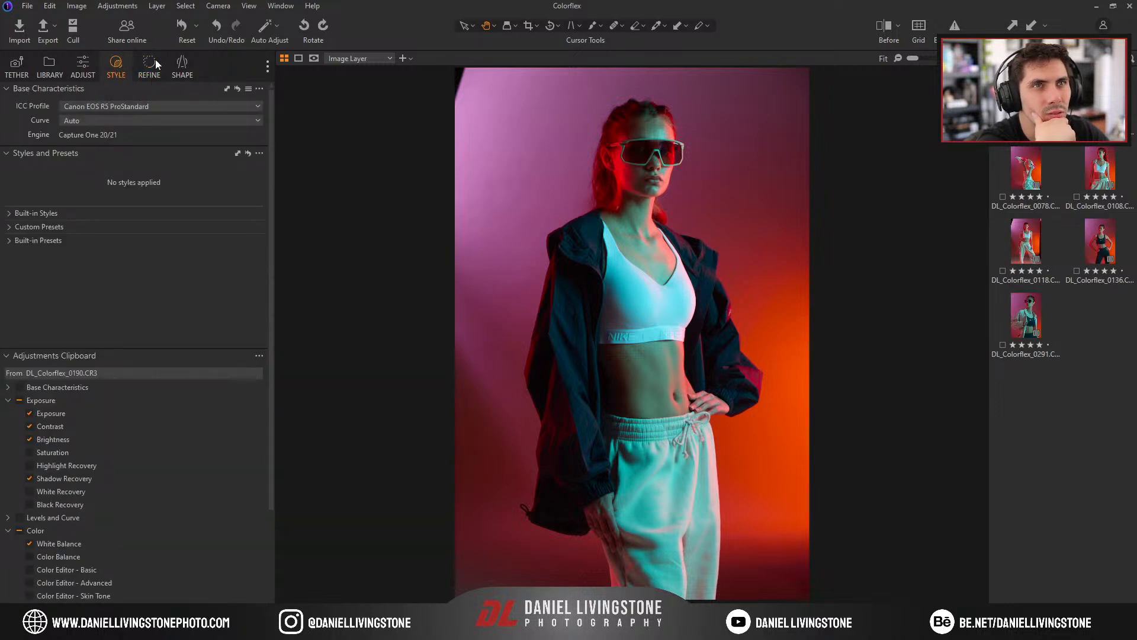
click(83, 73)
click(117, 66)
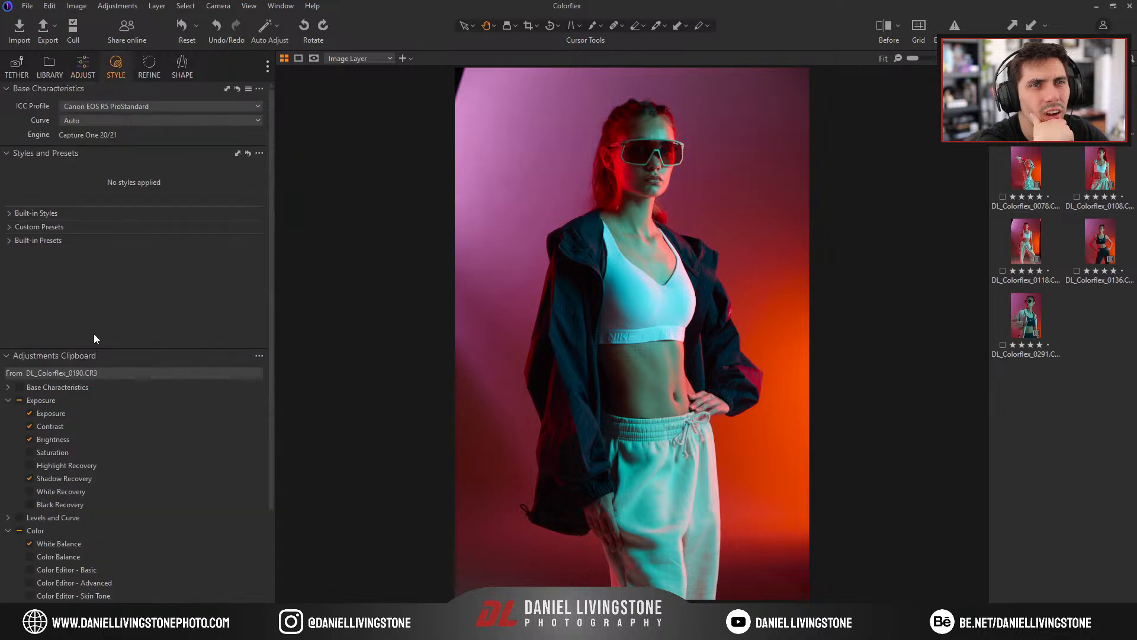
click(10, 213)
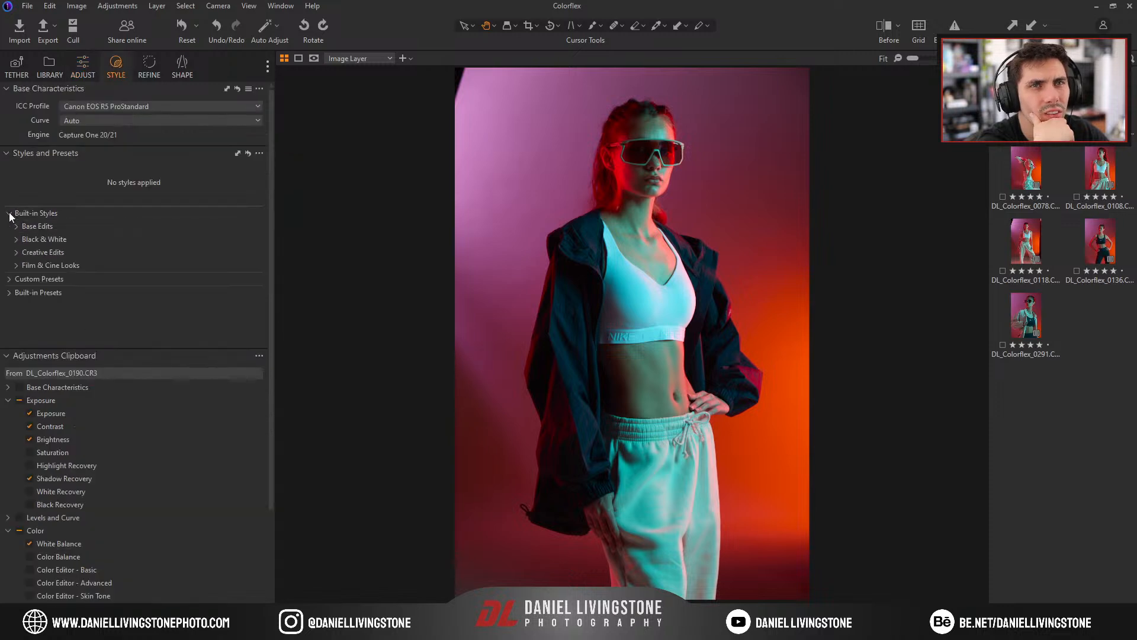
click(17, 252)
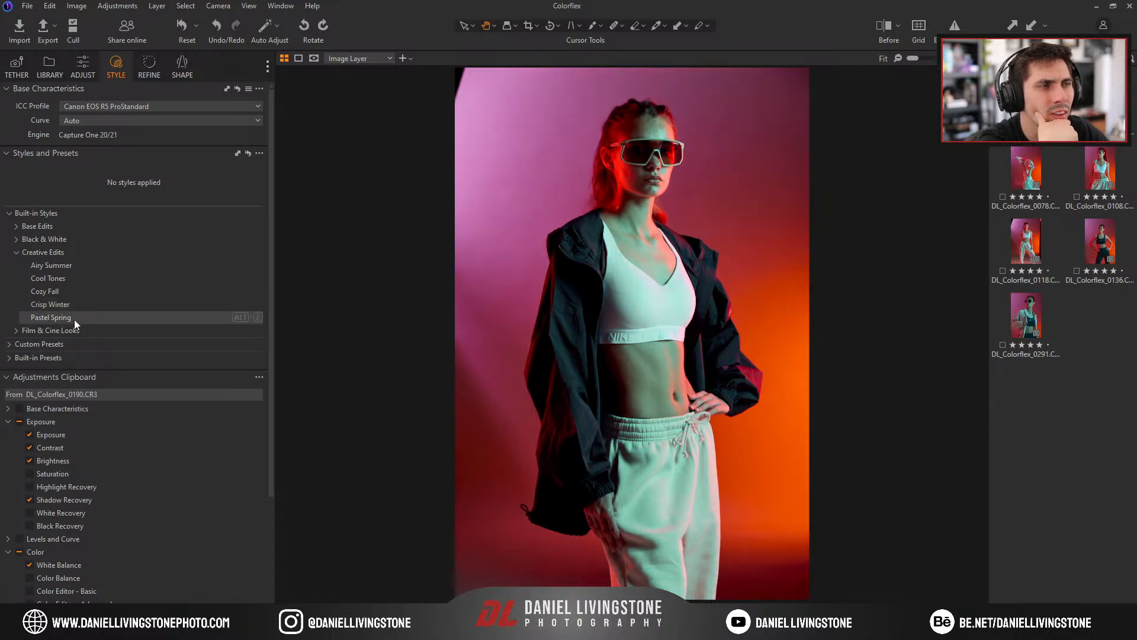
click(16, 329)
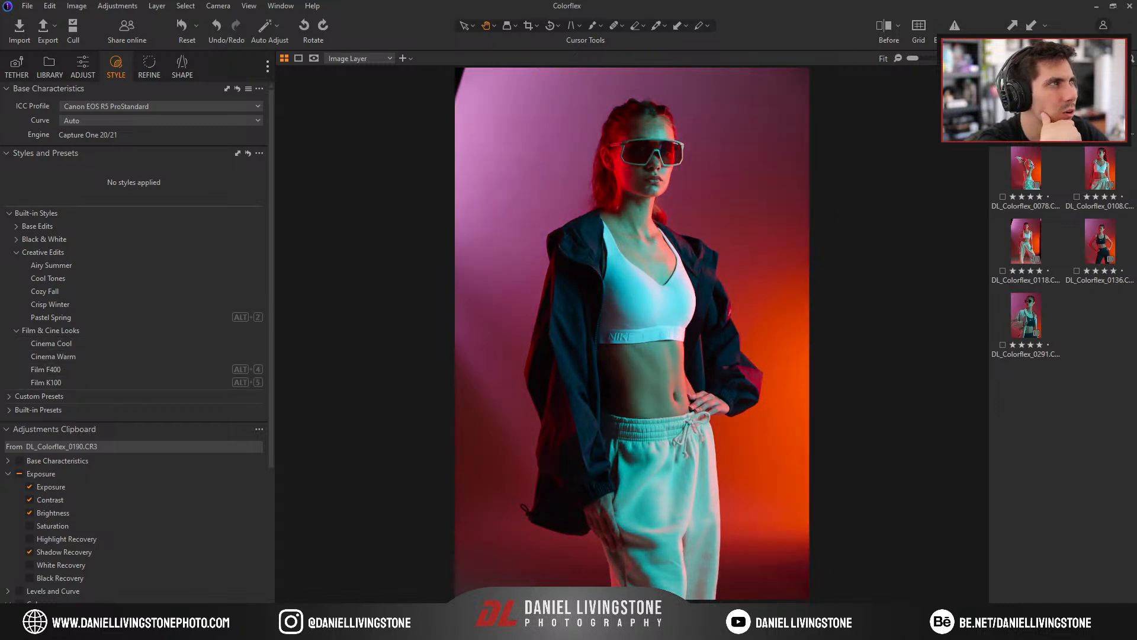
Filter the Capture folder to five-star photos and review the dark-jacket and rear-view portraits.
click(57, 71)
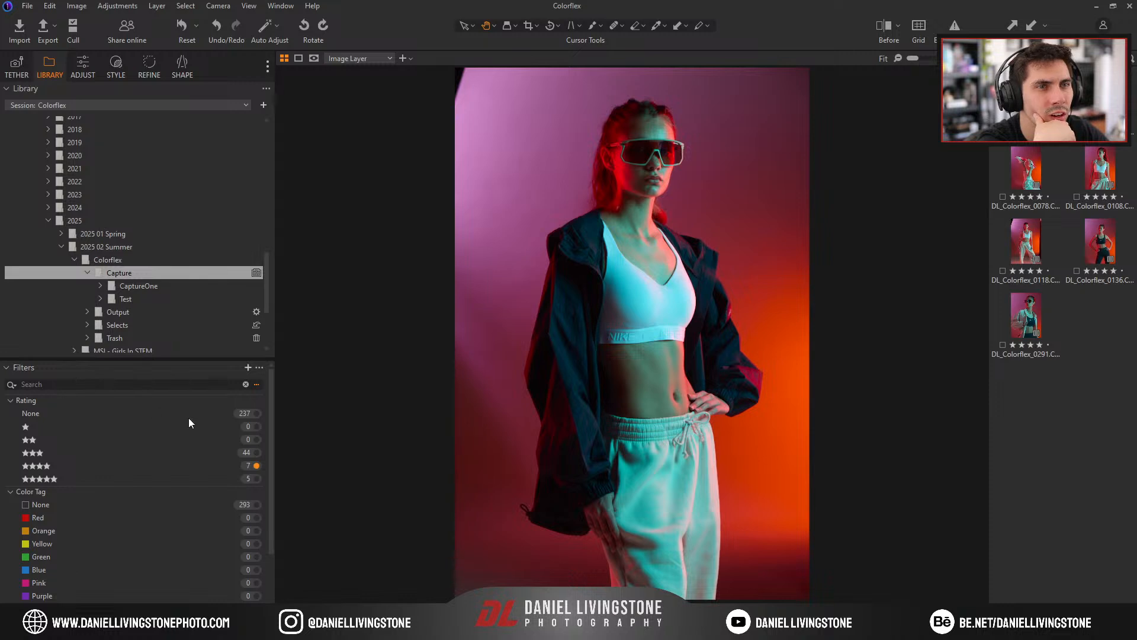
click(256, 478)
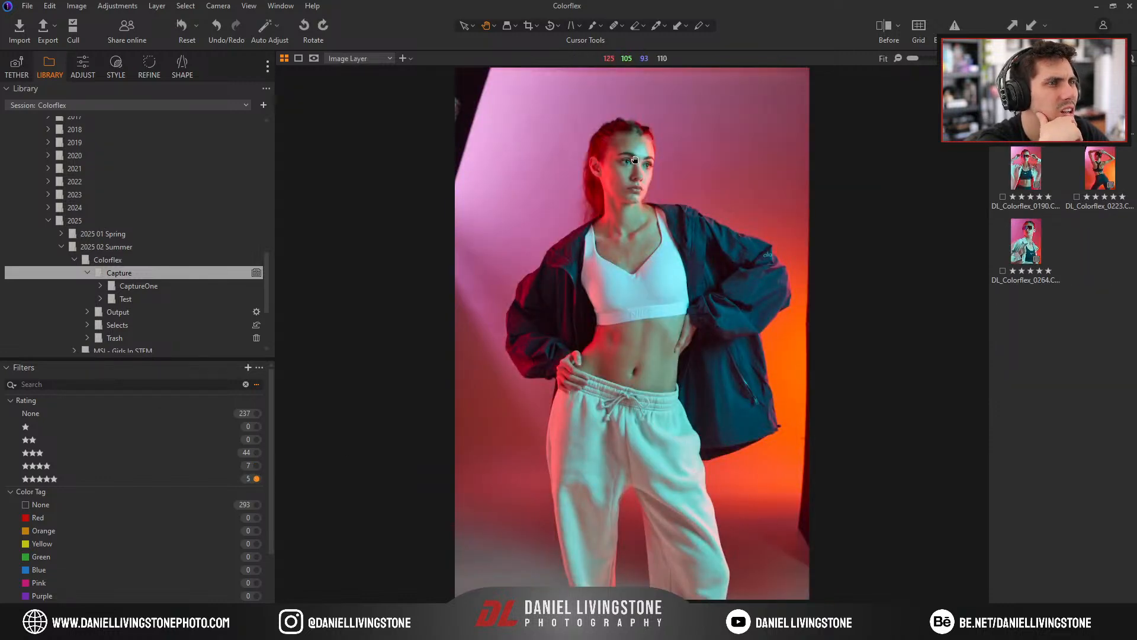
click(632, 170)
click(597, 222)
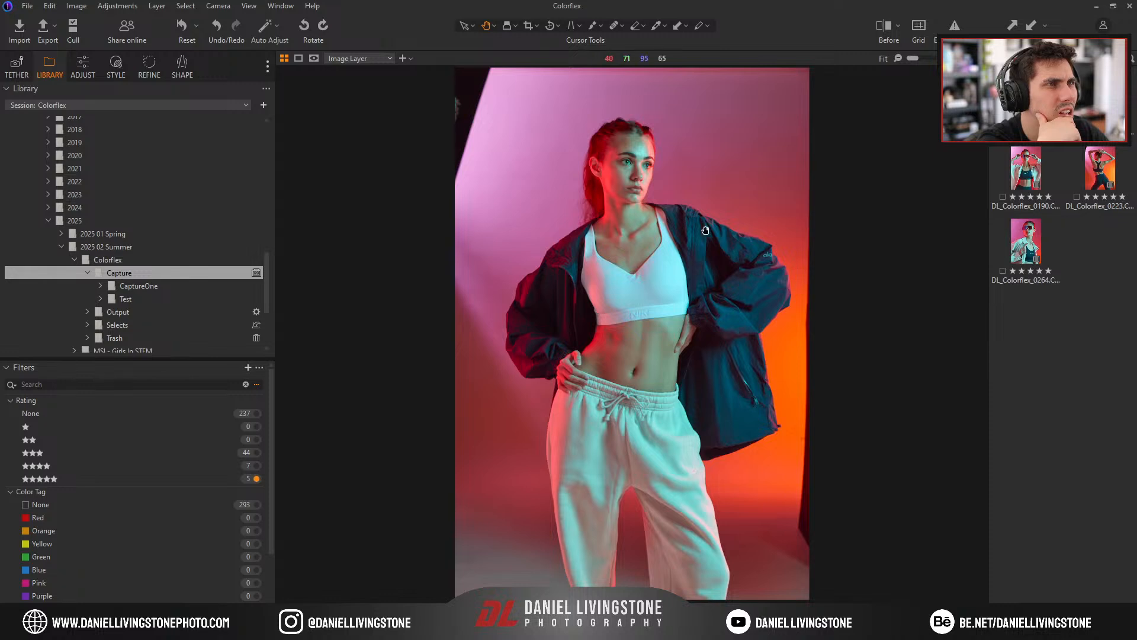
right_click(1031, 93)
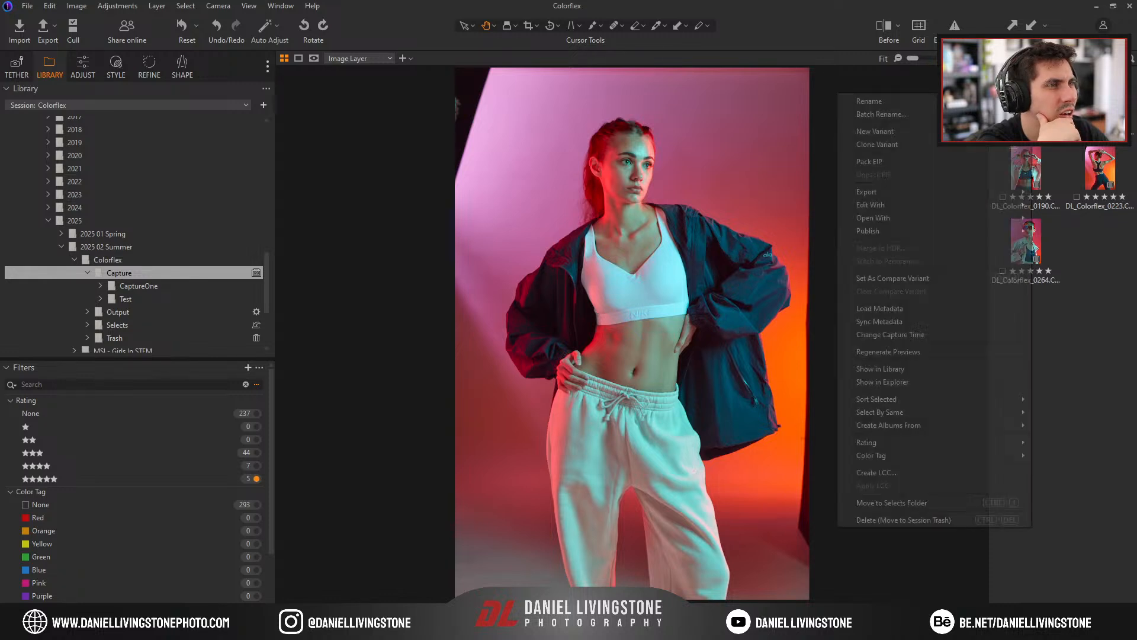
click(1093, 177)
Open DL_Colorflex_0264 in Photoshop as an 8-bit PSD with Adobe RGB (1998), 300 px/in and 100% scale.
click(1028, 233)
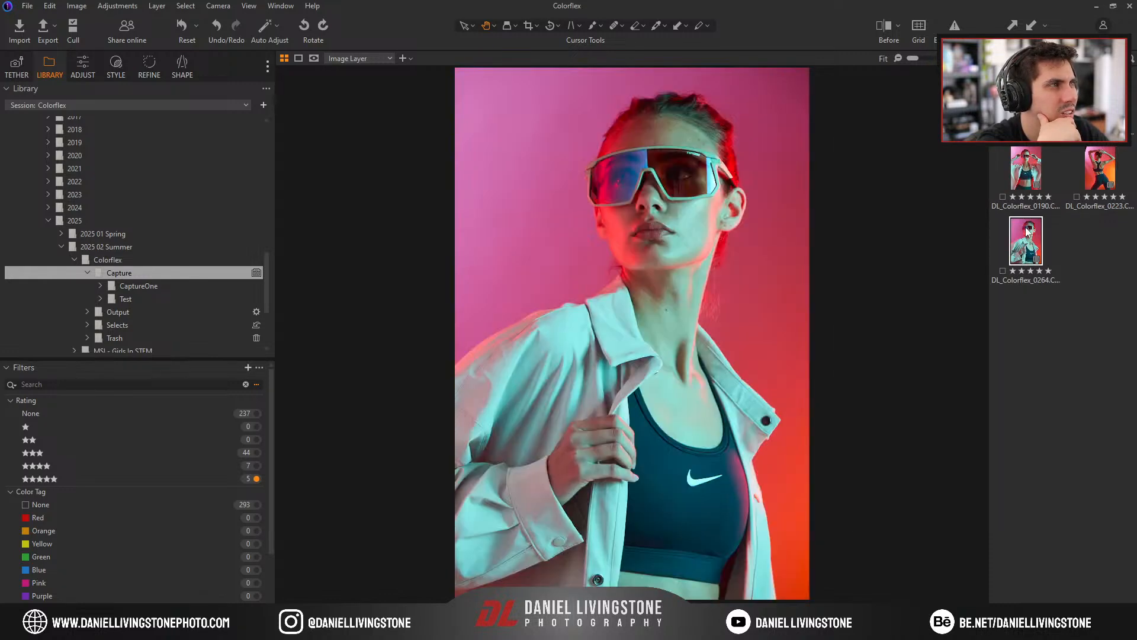
right_click(1028, 232)
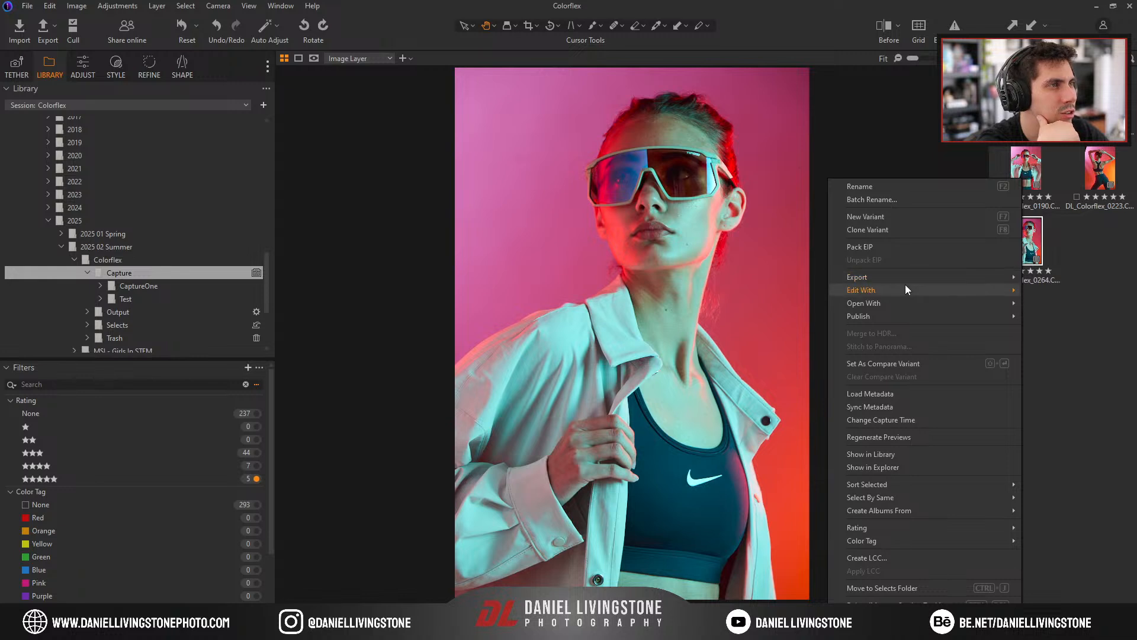
mouse_move(901, 289)
click(726, 290)
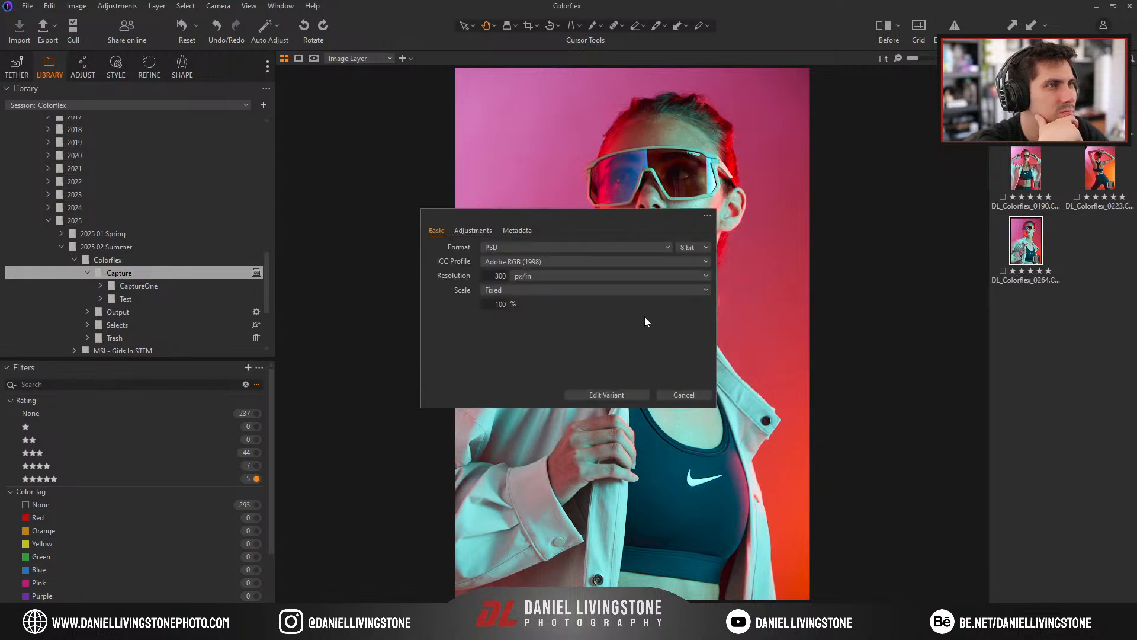
click(598, 393)
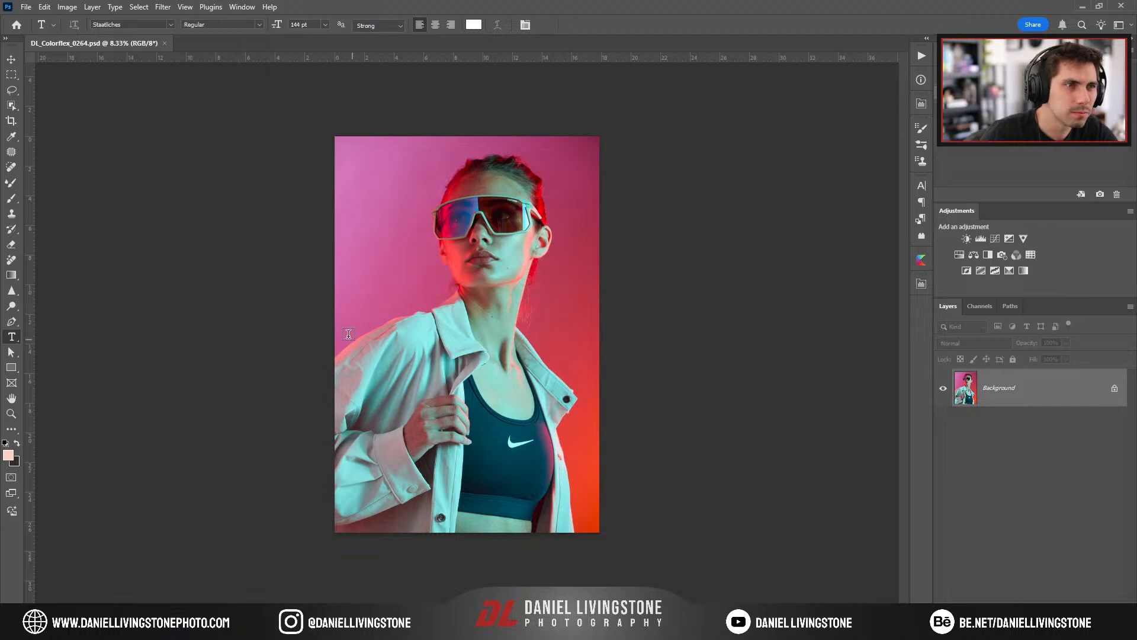
Examine the model's face and sunglasses close up in DL_Colorflex_0264.psd.
key(ctrl+plus)
key(ctrl+plus)
key(ctrl+plus)
drag(502, 245, 481, 272)
key(ctrl+plus)
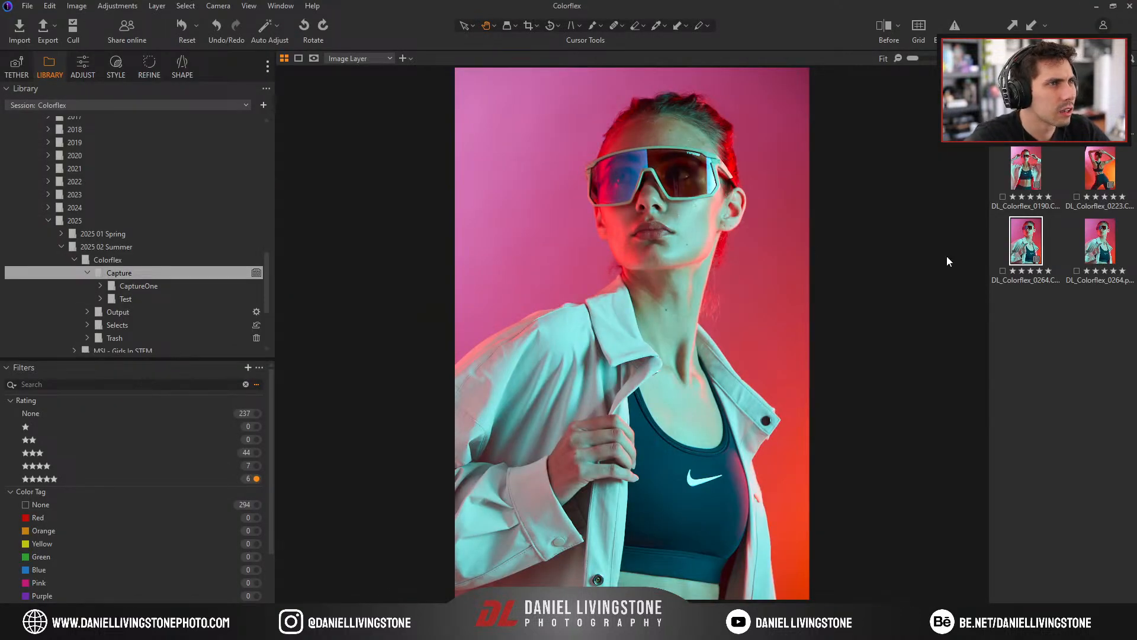
Switch to Capture One, clear the five-star filter and browse the frames following DL_Colorflex_0264 up to DL_Colorflex_0269.
click(246, 478)
key(Right)
key(Right)
key(Right)
key(Right)
key(Right)
key(Right)
key(Right)
drag(726, 214, 752, 291)
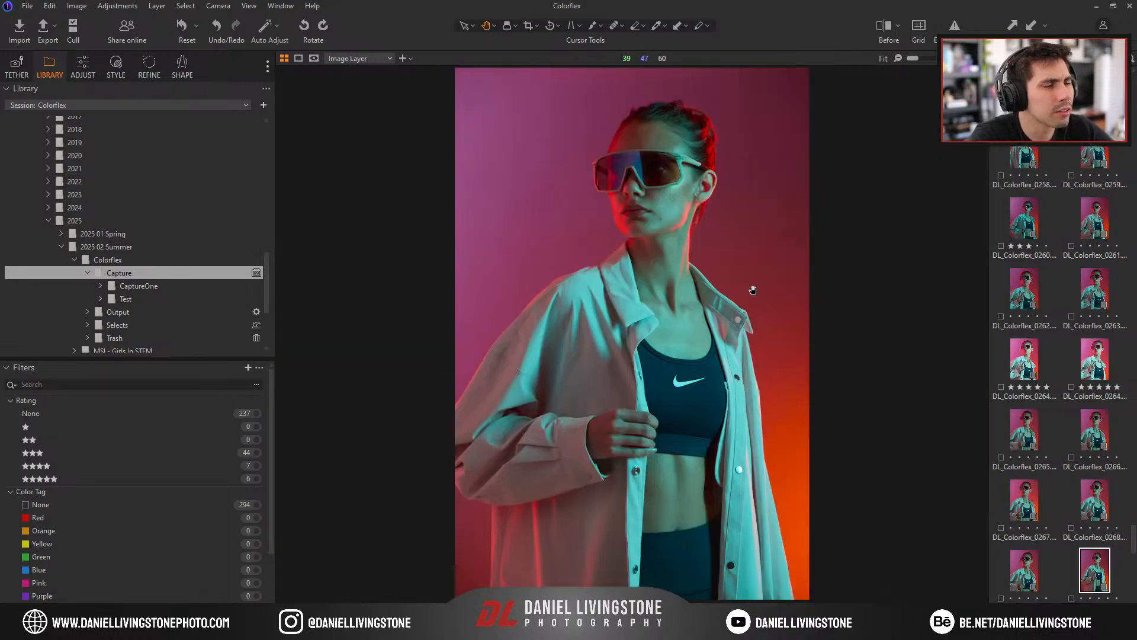
key(Left)
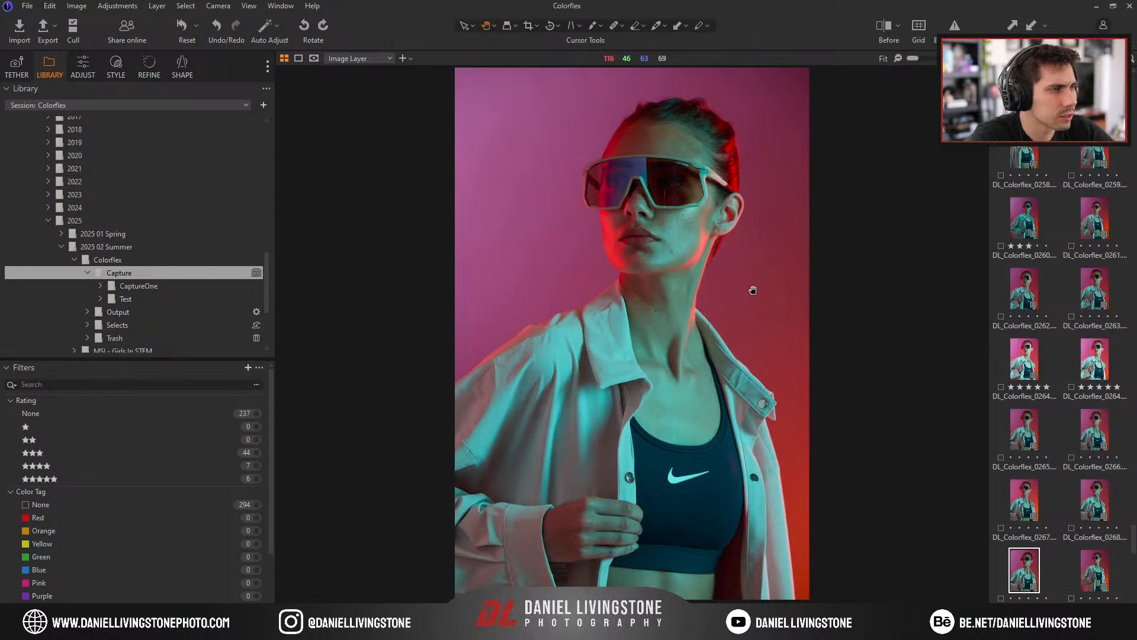
Compare DL_Colorflex_0269 with the five-star DL_Colorflex_0264 and rate DL_Colorflex_0269 four stars.
click(1023, 359)
click(1024, 571)
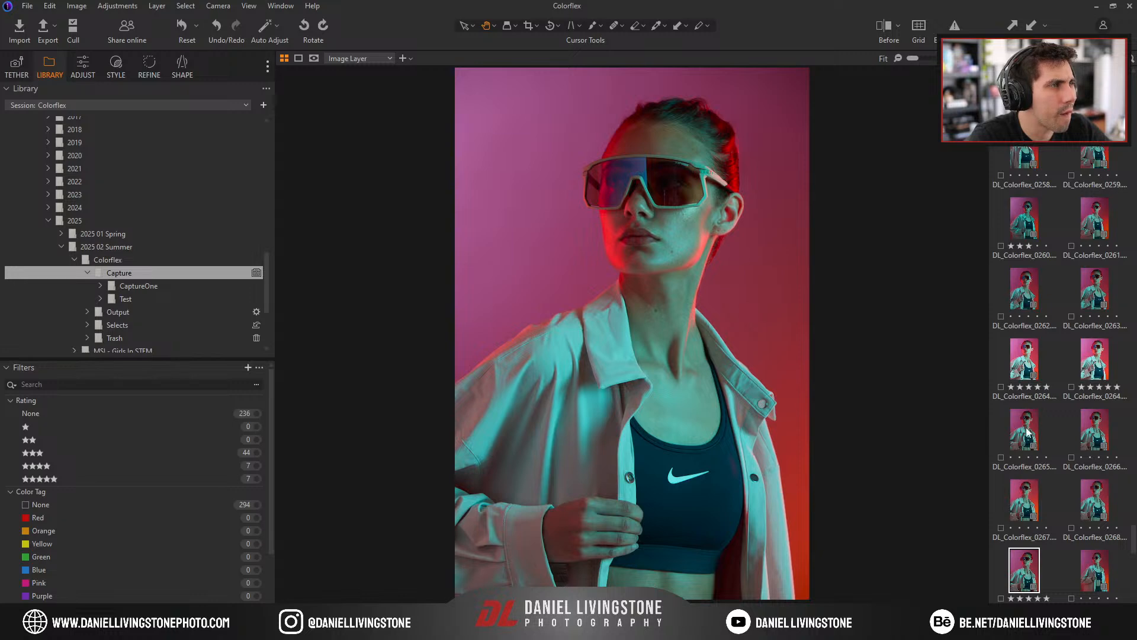
click(1021, 365)
click(1020, 570)
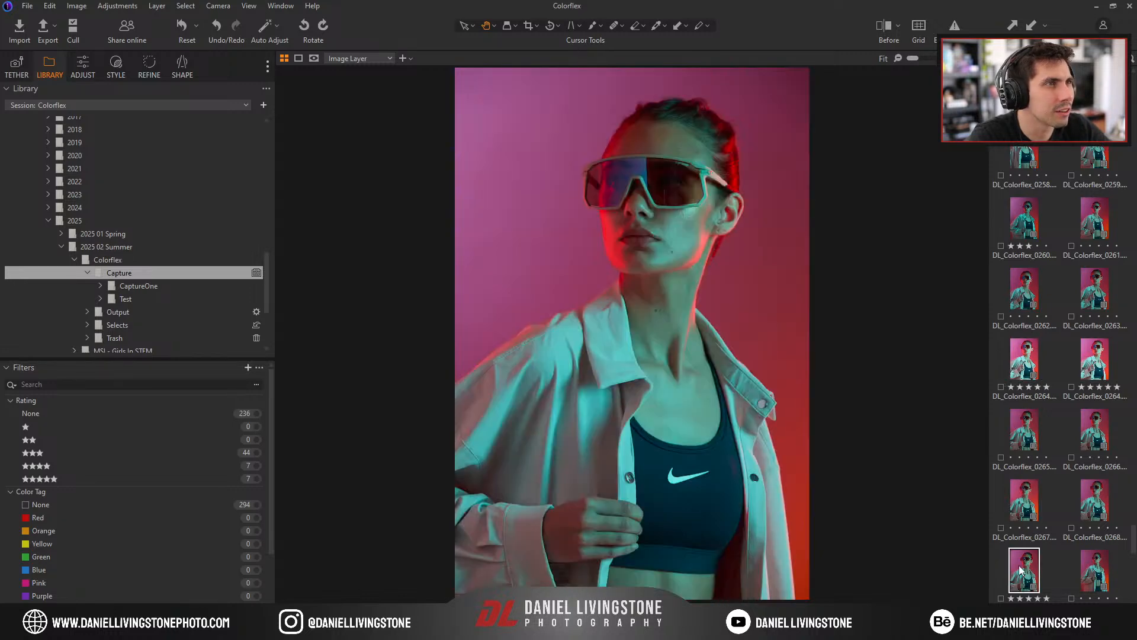
scroll(1028, 560, down, 1)
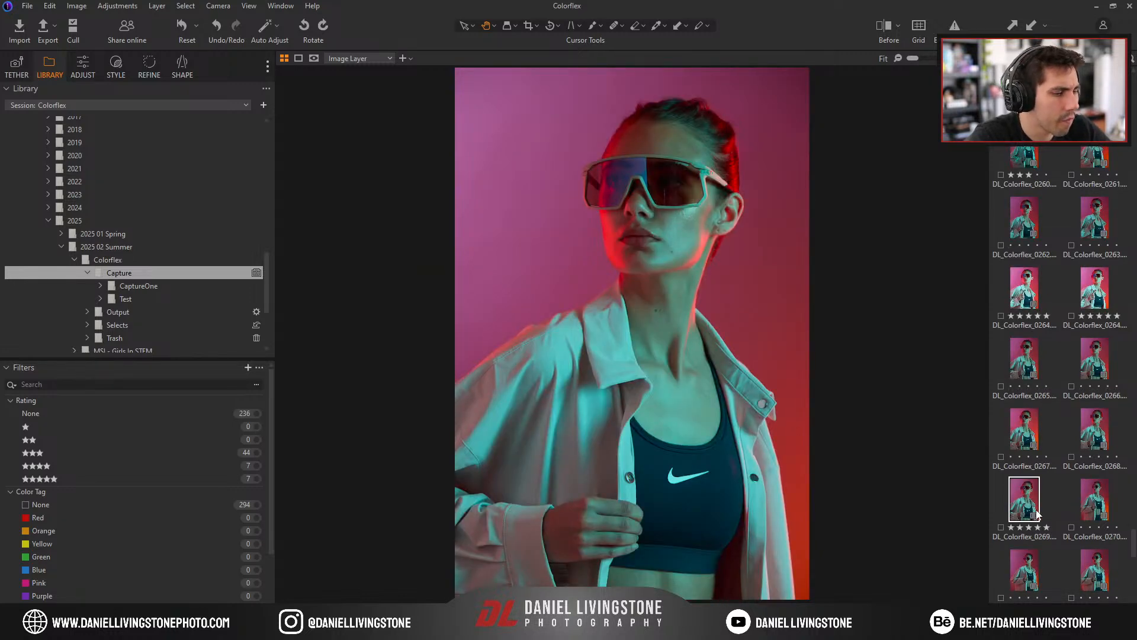
click(1101, 502)
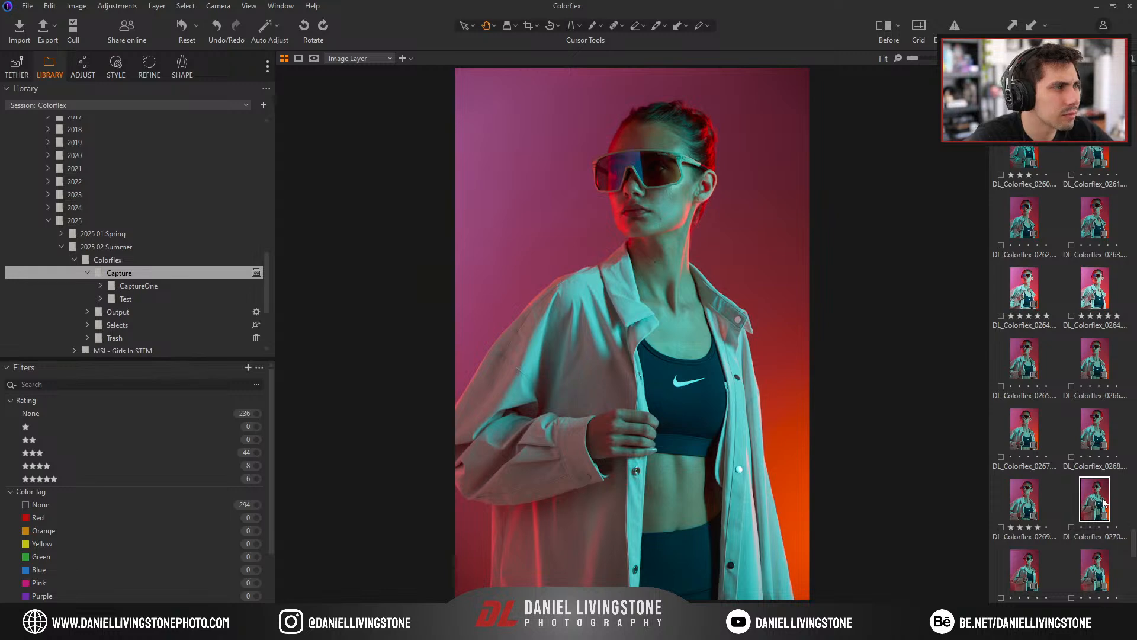
Review the remaining open-shirt portraits in the Capture folder, from DL_Colorflex_0270 past DL_Colorflex_0299.
key(Down)
key(Down)
key(Down)
key(Down)
key(Down)
key(Up)
key(Up)
key(Up)
key(Up)
key(Up)
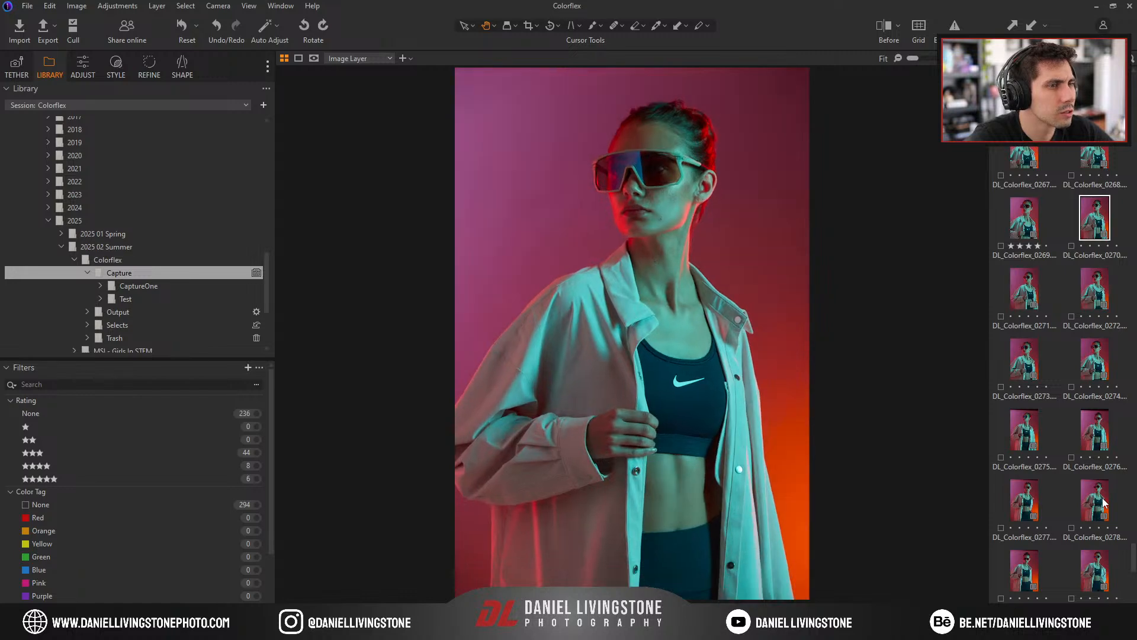
key(Up)
key(Right)
key(Right)
key(Right)
key(Right)
key(Right)
key(Right)
key(Right)
key(Right)
key(Right)
key(Right)
key(Right)
key(Right)
key(Right)
key(Right)
key(Right)
key(Right)
key(Right)
key(Right)
key(Right)
key(Right)
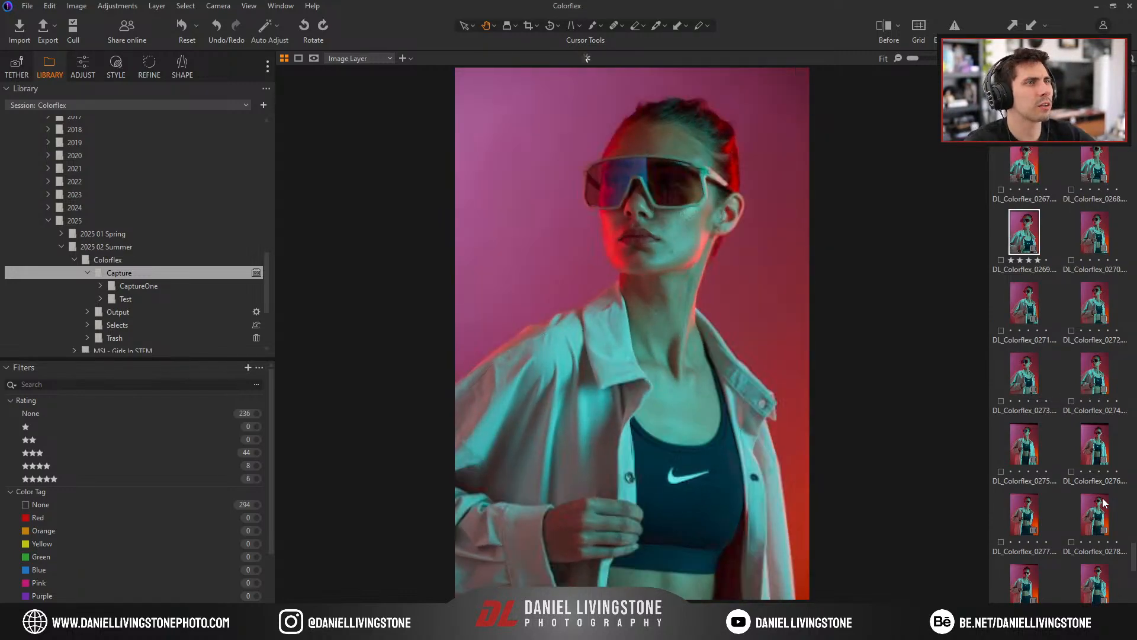
key(Right)
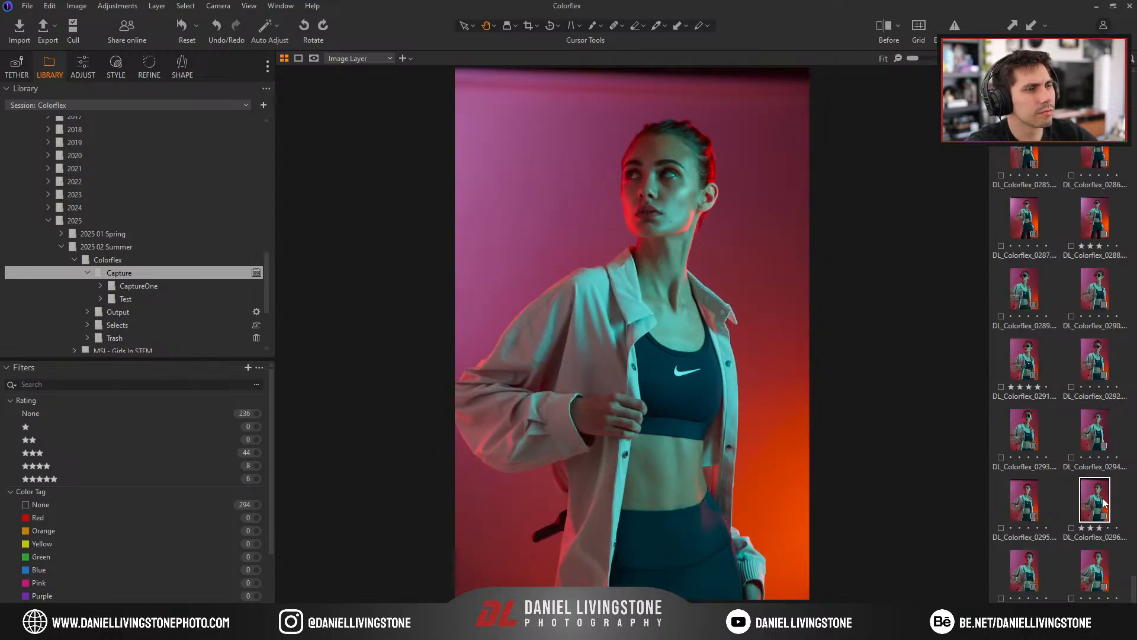
key(Left)
key(Right)
key(Right)
key(Right)
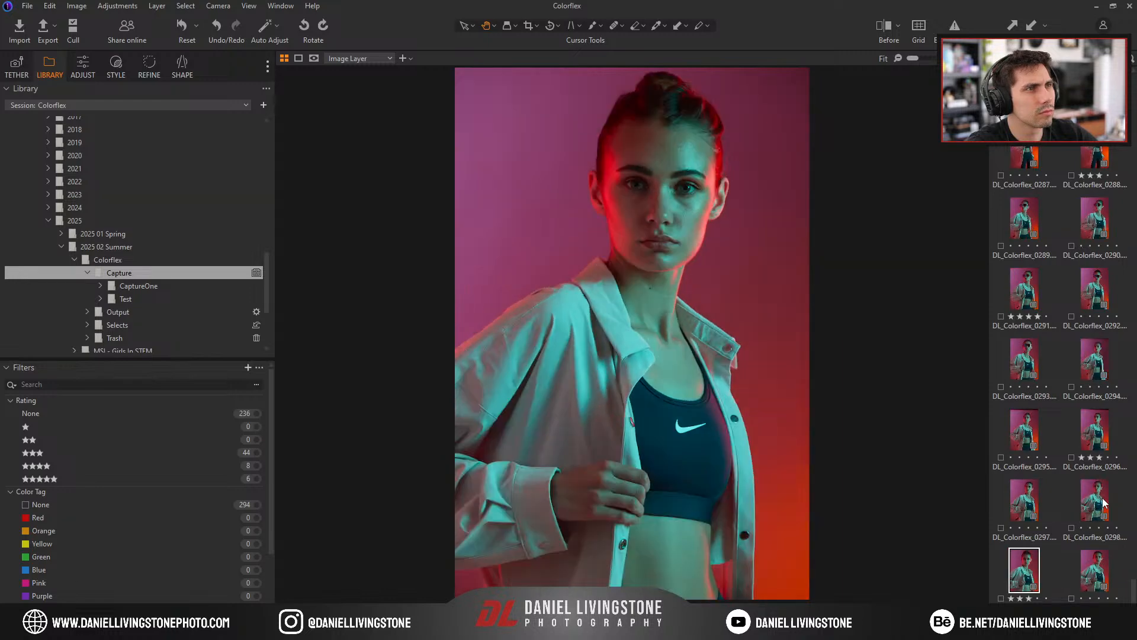
key(Right)
key(Right)
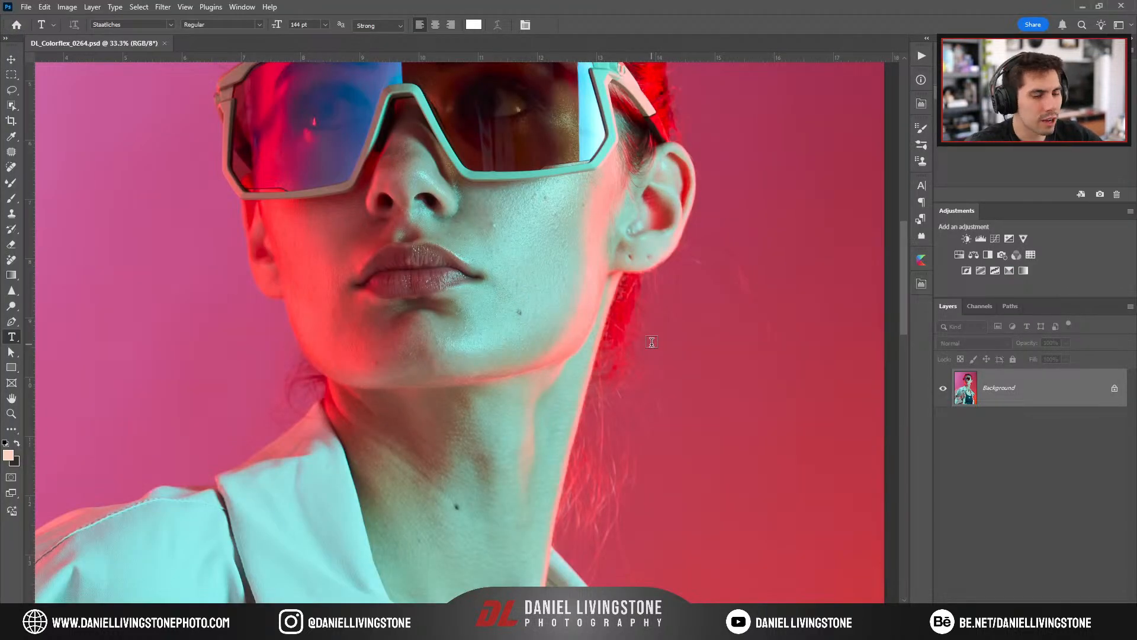
Switch to Photoshop and run the RT4 retouching action from the DL Retouching set on the portrait.
key(ctrl+plus)
drag(357, 333, 548, 348)
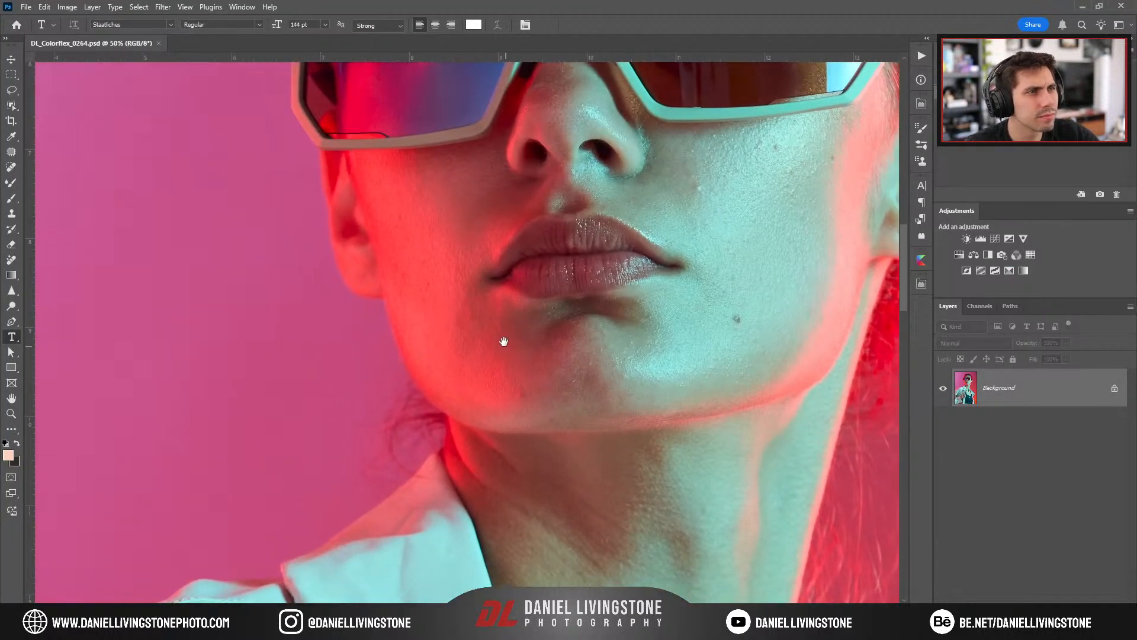
drag(534, 254, 535, 504)
drag(547, 389, 445, 519)
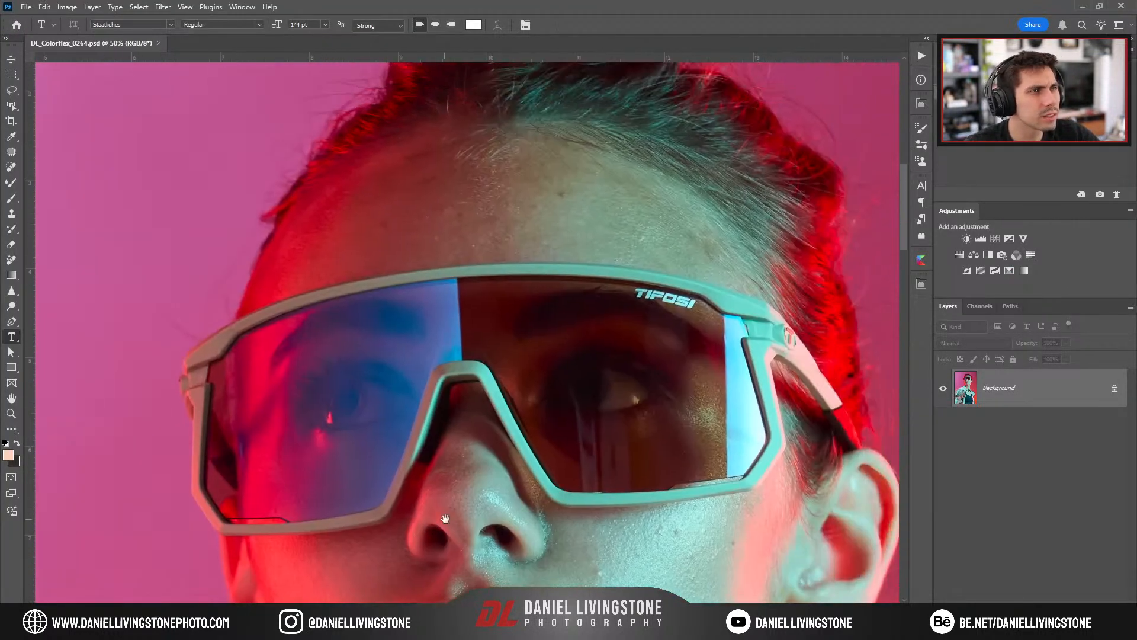
click(920, 57)
click(851, 152)
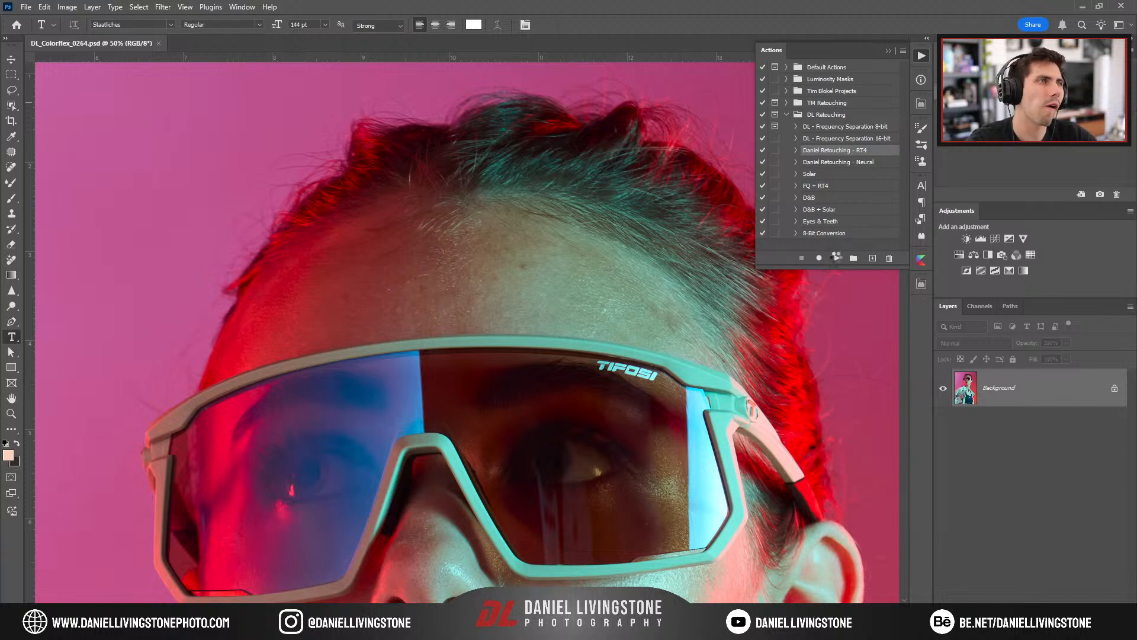
click(837, 258)
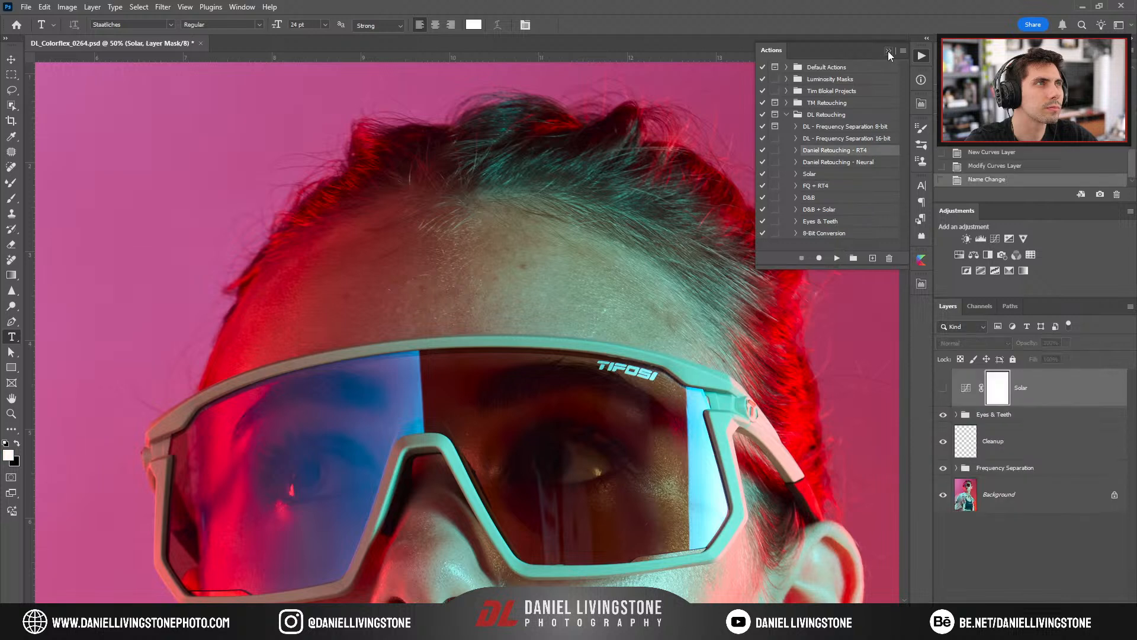
click(888, 51)
Expand the Frequency Separation group, inspect the Tonal layer on its own, and show the other retouching layers again.
key(ctrl+plus)
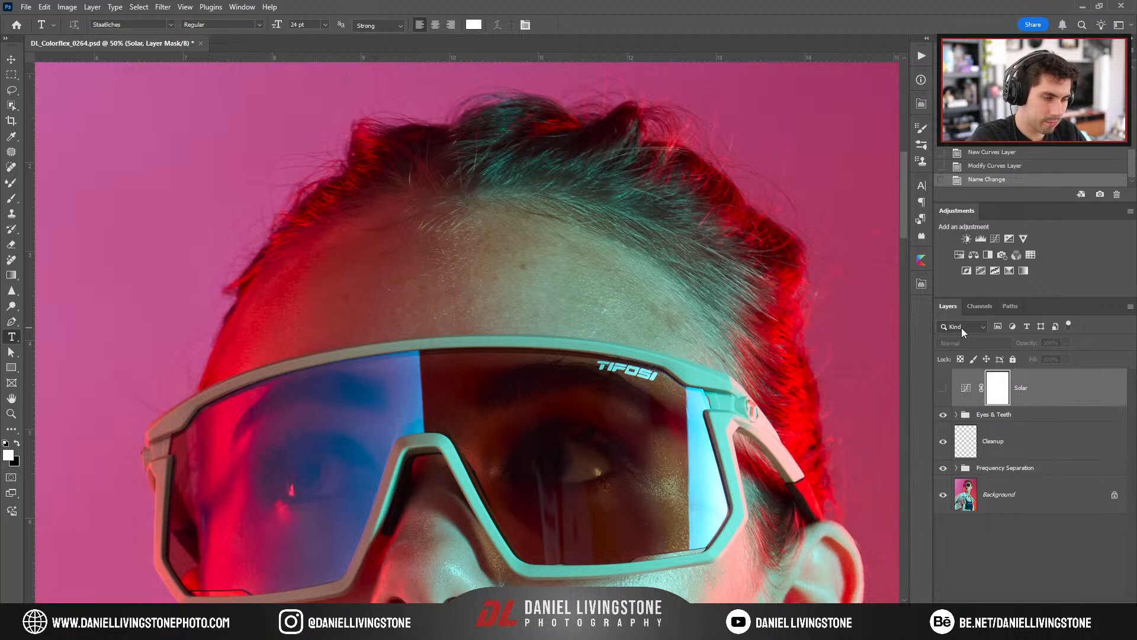
key(ctrl+0)
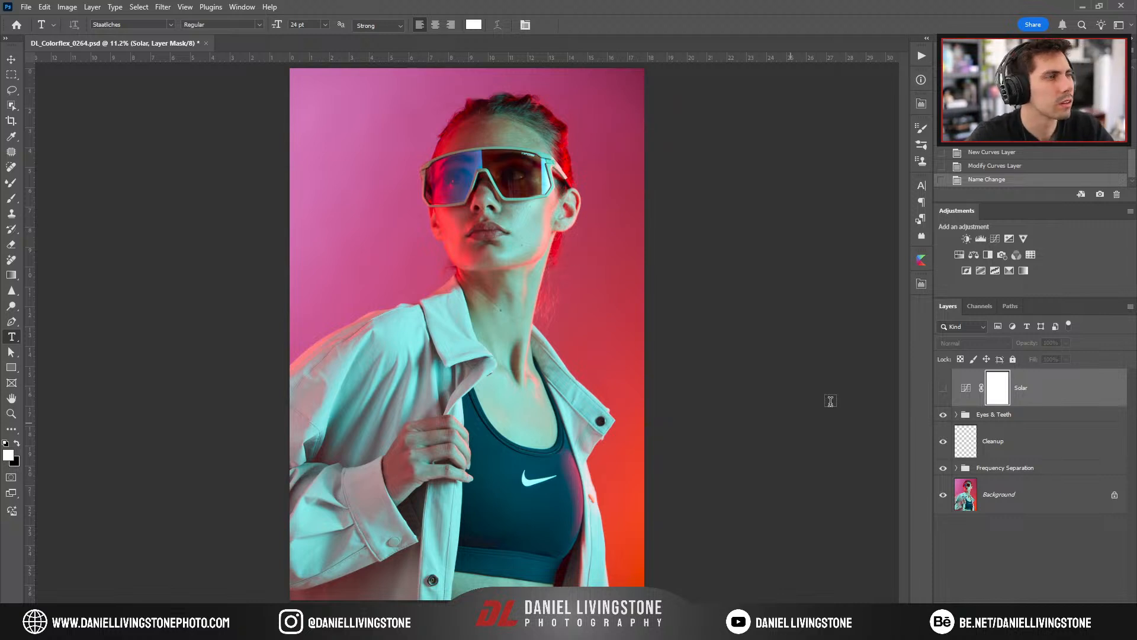
click(956, 468)
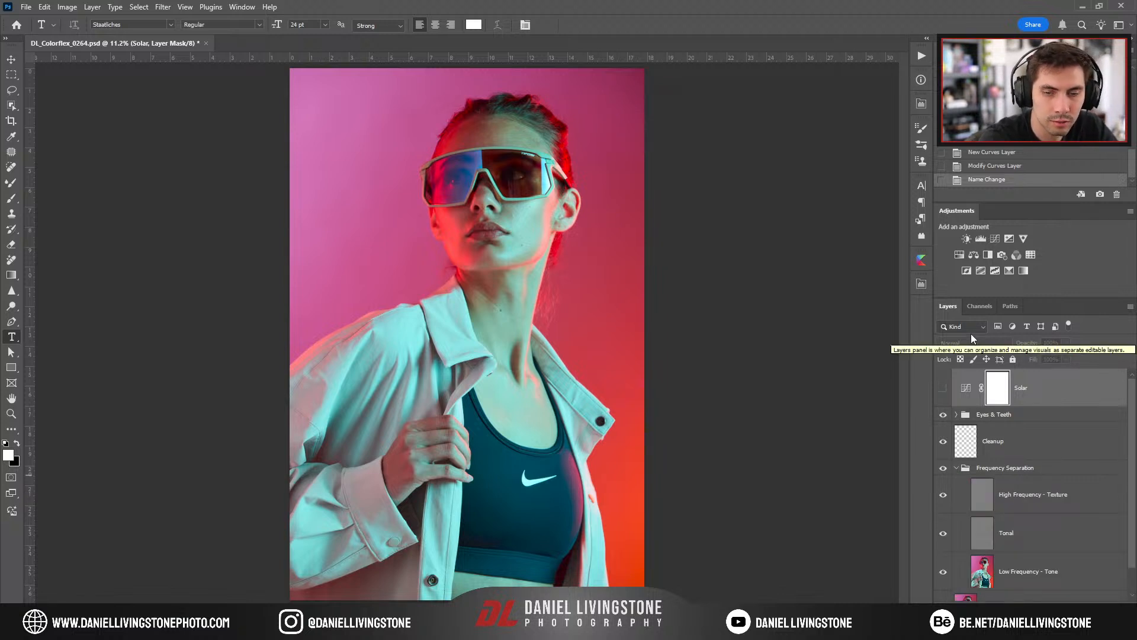
key(ctrl+plus)
key(ctrl+plus)
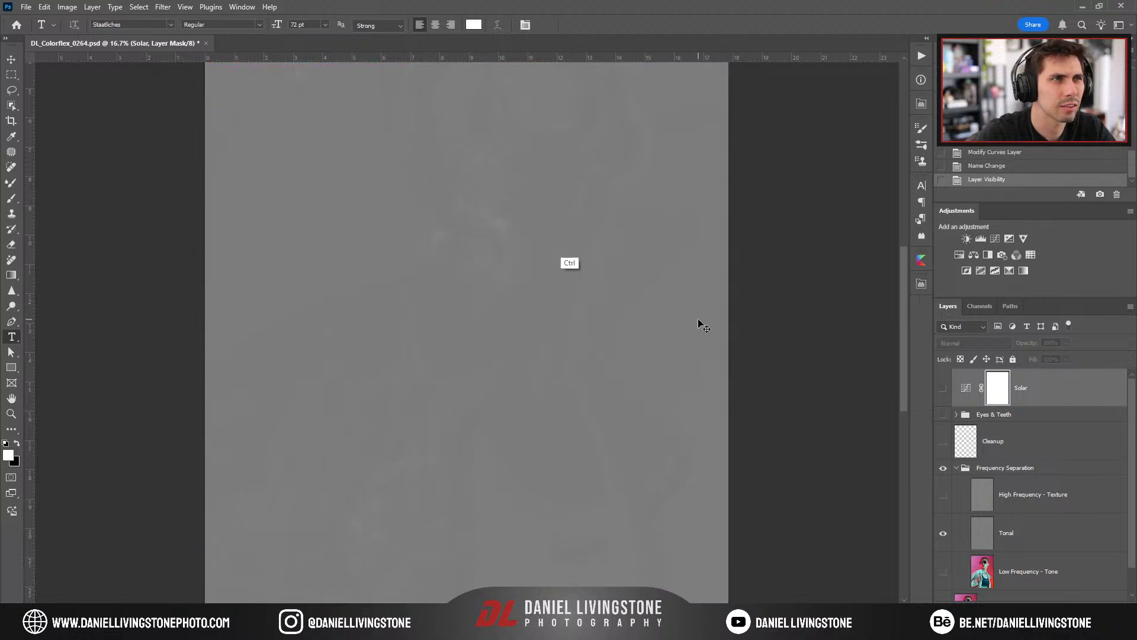
key(ctrl+minus)
key(ctrl+plus)
key(ctrl+plus)
key(ctrl+plus)
key(ctrl+plus)
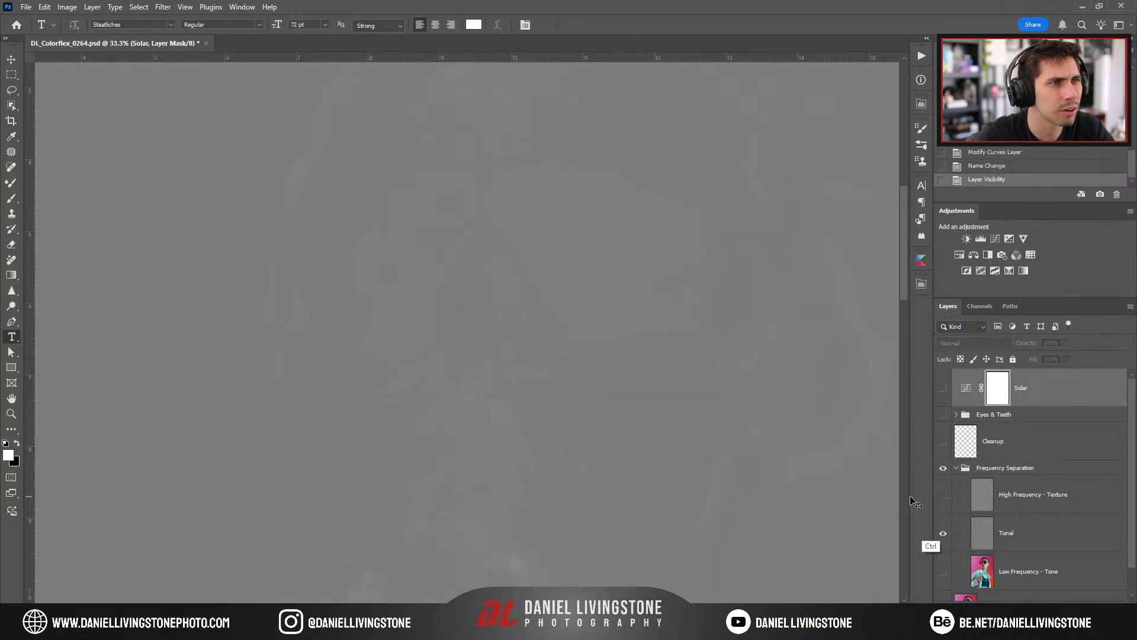
key(ctrl+0)
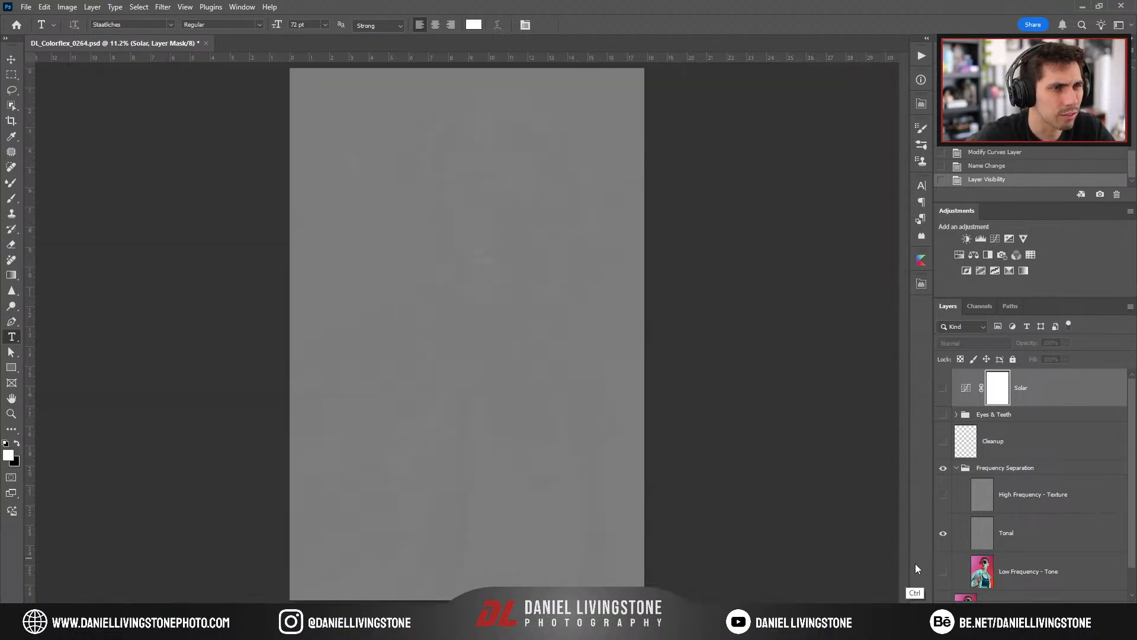
key(ctrl+plus)
key(ctrl+plus)
key(ctrl+plus)
click(943, 571)
alt+click(944, 534)
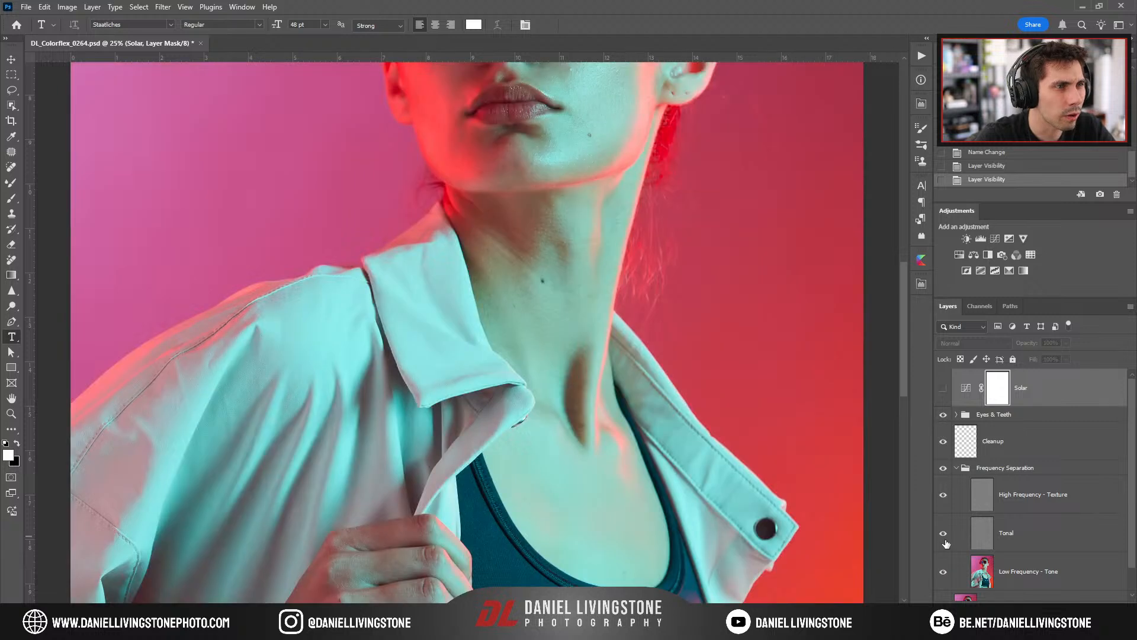
key(ctrl+minus)
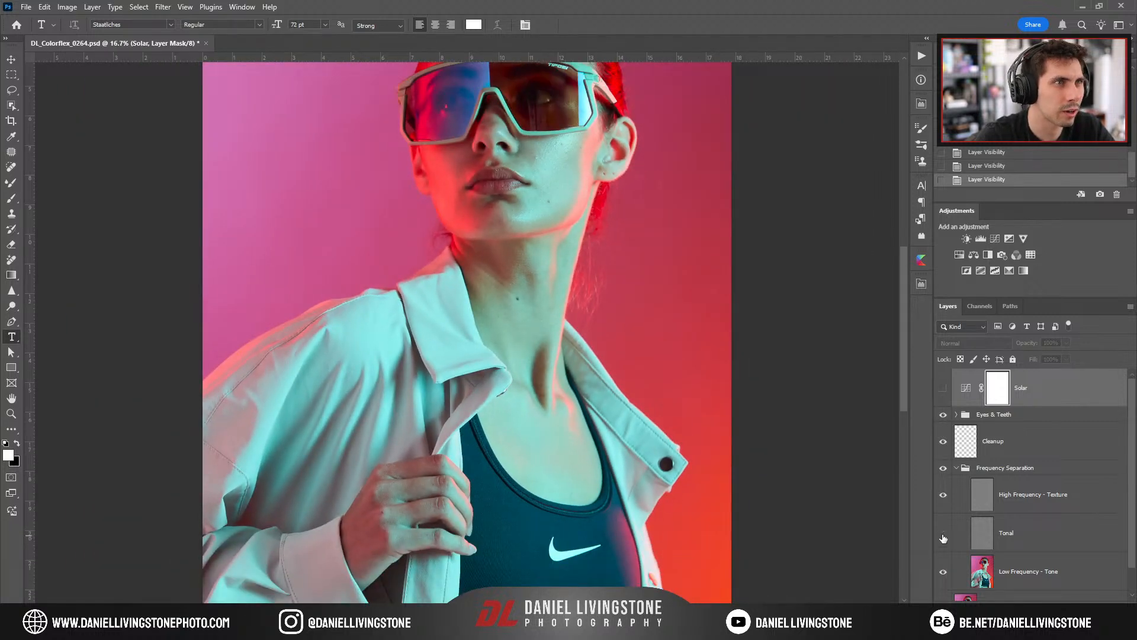
key(ctrl+plus)
drag(554, 198, 709, 462)
Replace the Tonal layer with a new Soft Light layer named Tonal, filled with its neutral color, and activate the Brush tool.
click(989, 547)
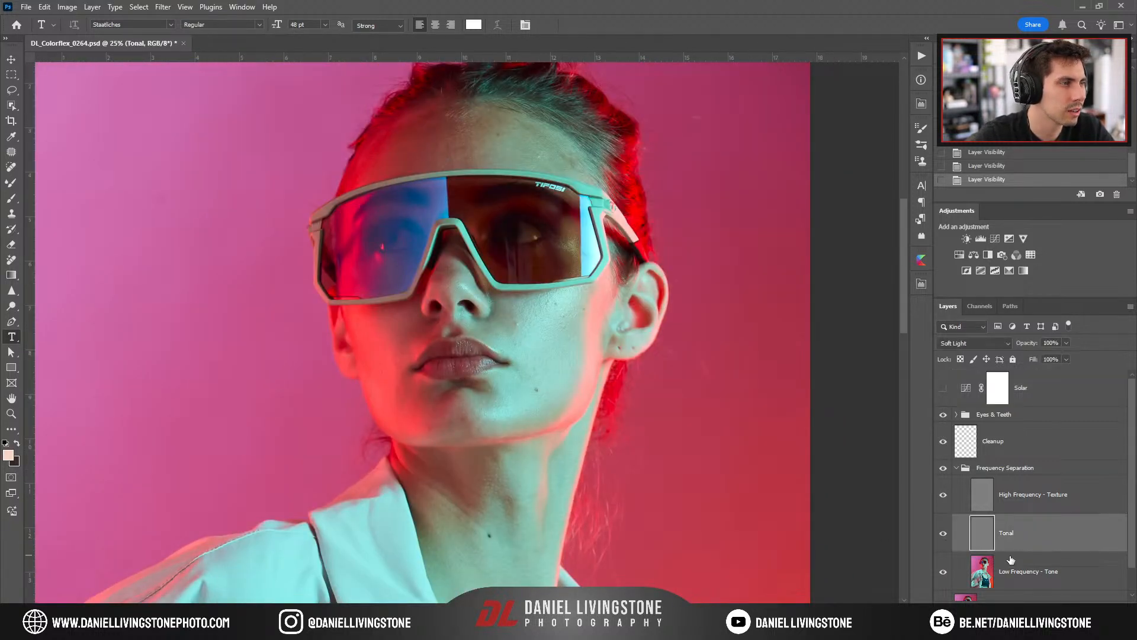
key(Delete)
key(ctrl+shift+n)
text(Tonal)
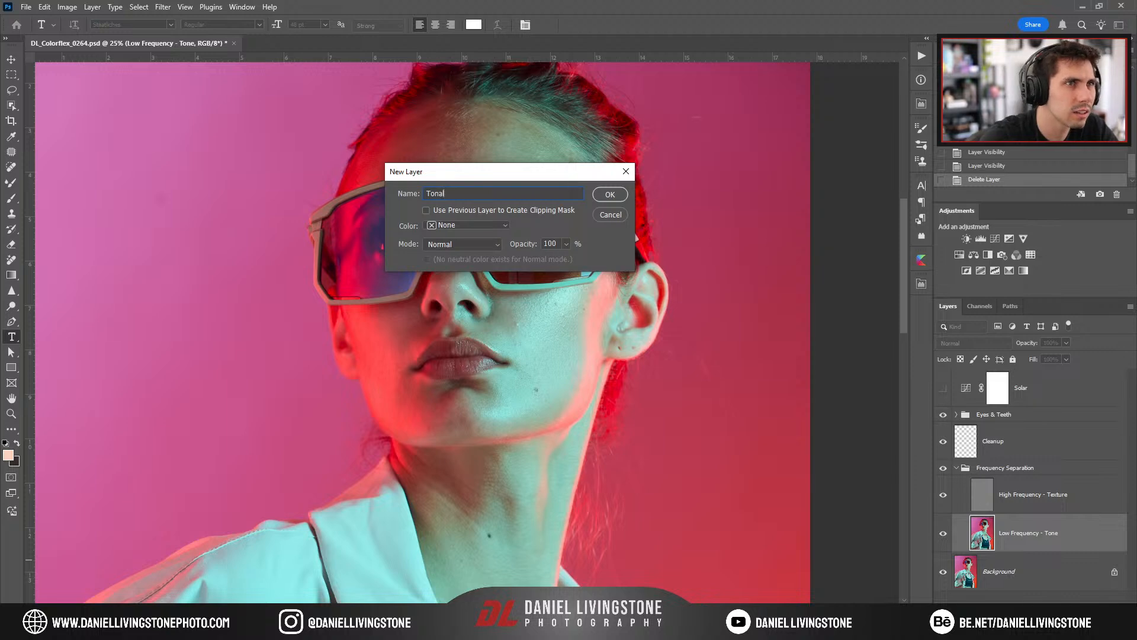
click(437, 246)
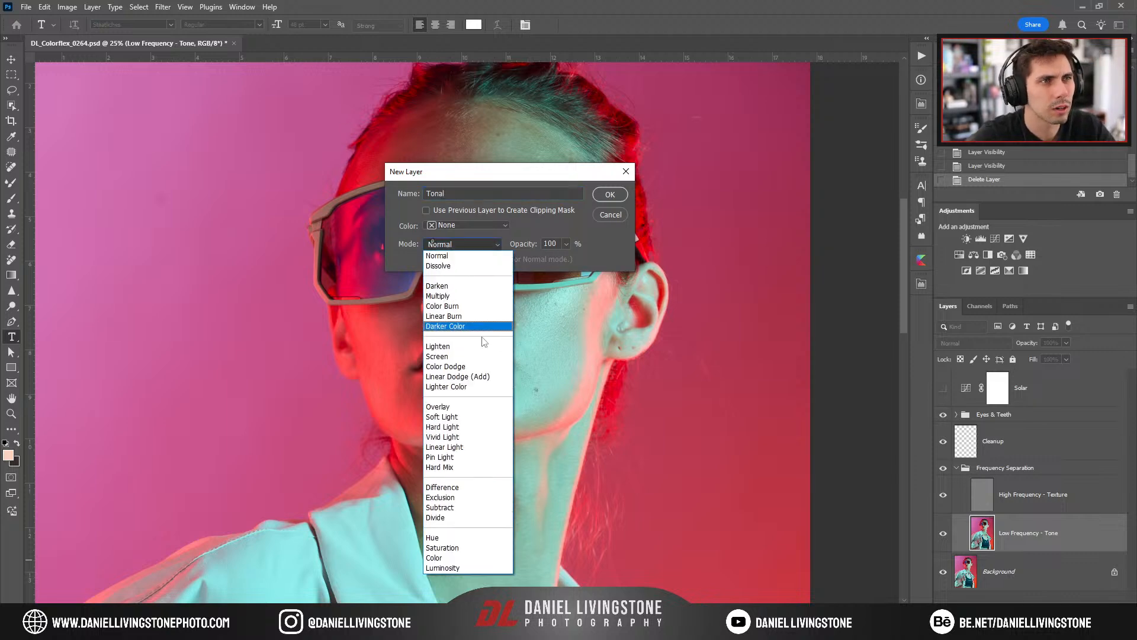
click(450, 417)
click(426, 259)
key(Return)
key(b)
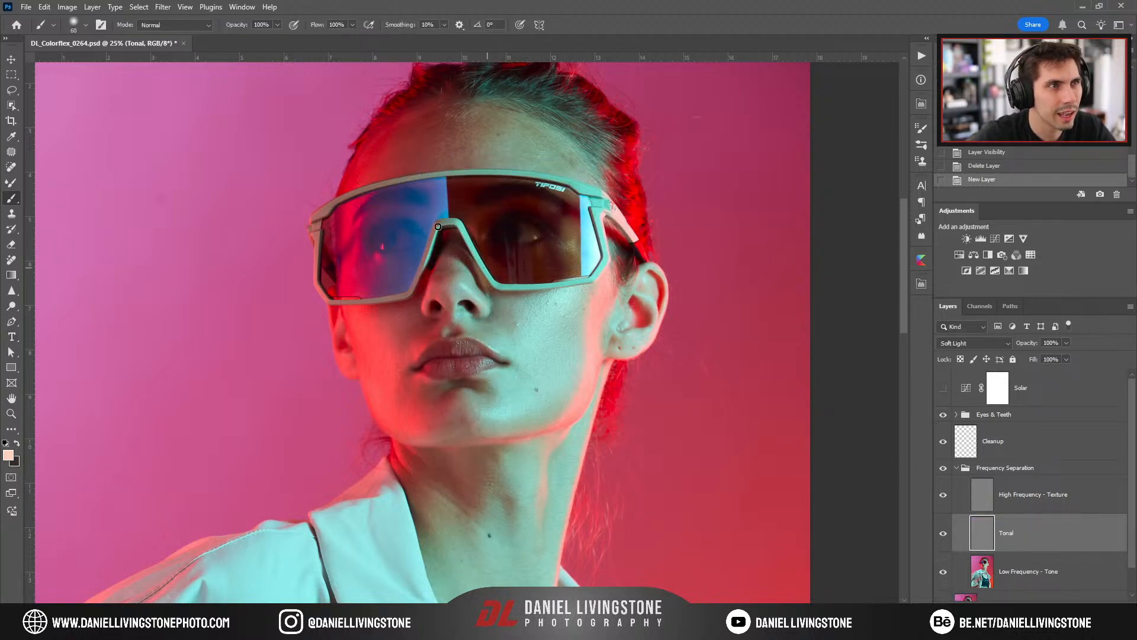
Patch the small blemish on the forehead using the High Frequency - Texture layer.
key(ctrl+plus)
drag(543, 339, 532, 439)
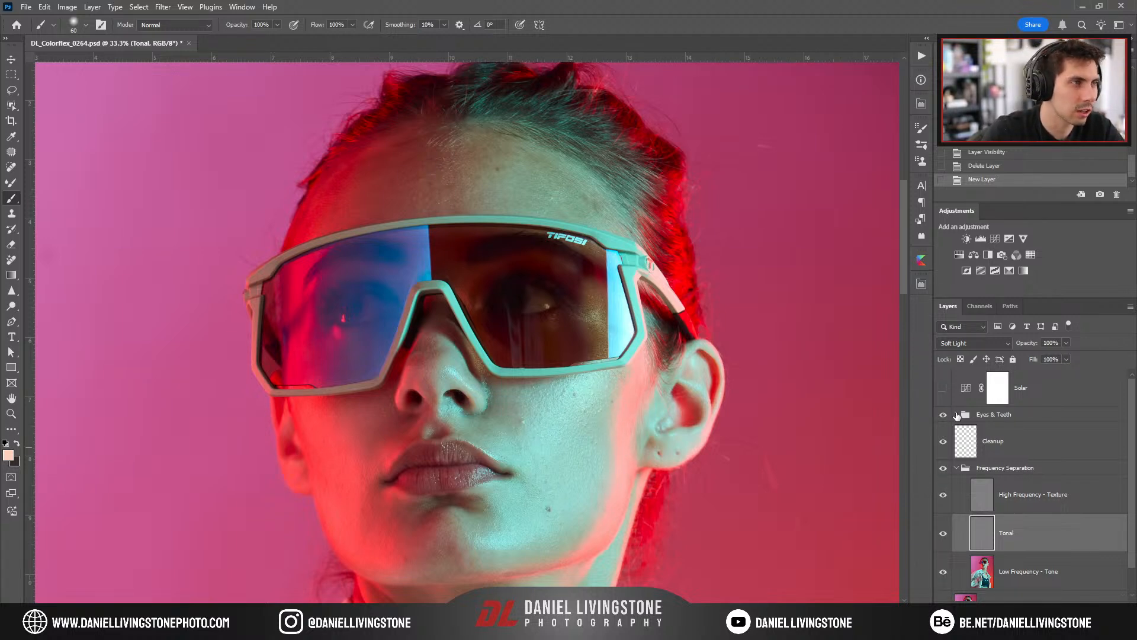
key(ctrl+plus)
drag(513, 223, 514, 451)
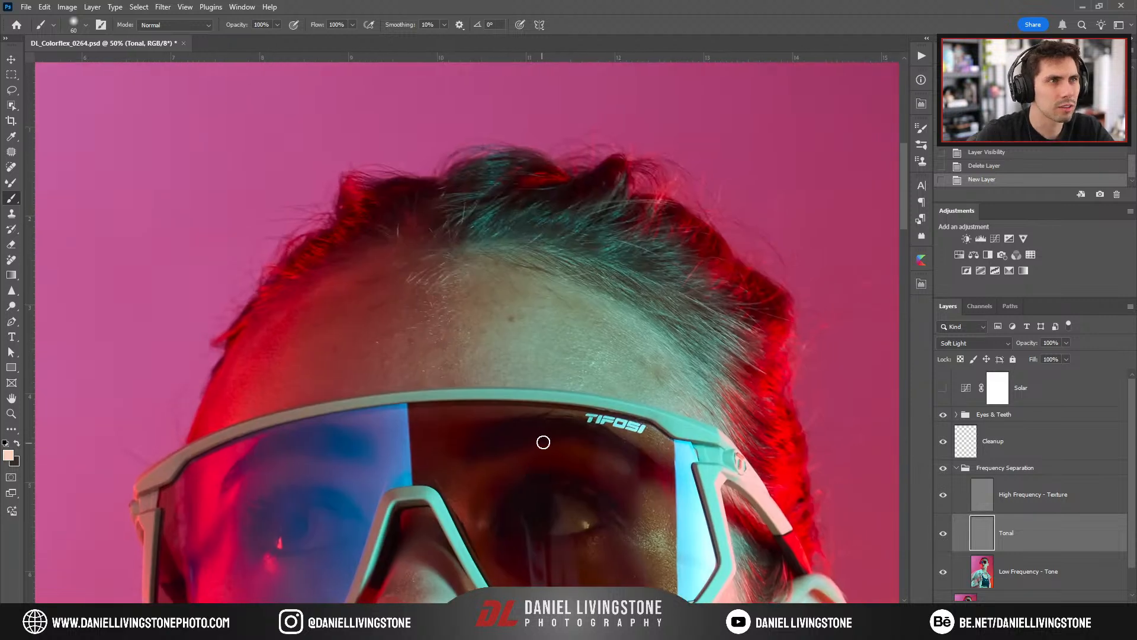
key(ctrl+plus)
key(j)
key(alt+bracketright)
drag(520, 302, 515, 338)
key(ctrl+plus)
drag(632, 362, 594, 381)
key(ctrl+d)
key(ctrl+minus)
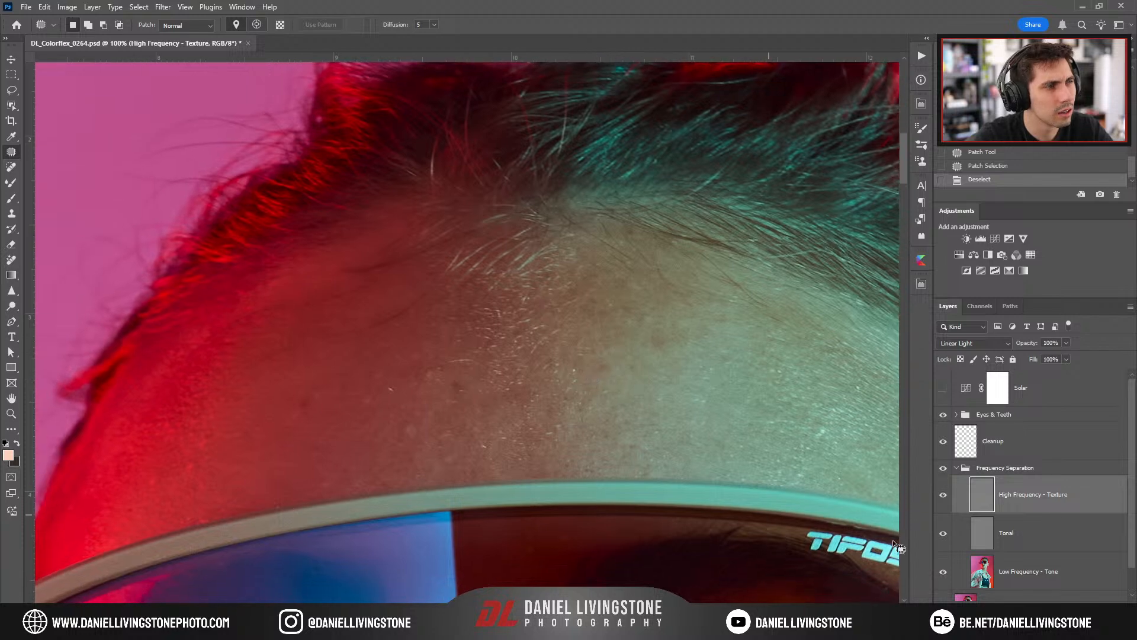
Check the forehead with the Solar layer, select the Tonal layer for brushing, and hide Solar again.
click(944, 388)
key(b)
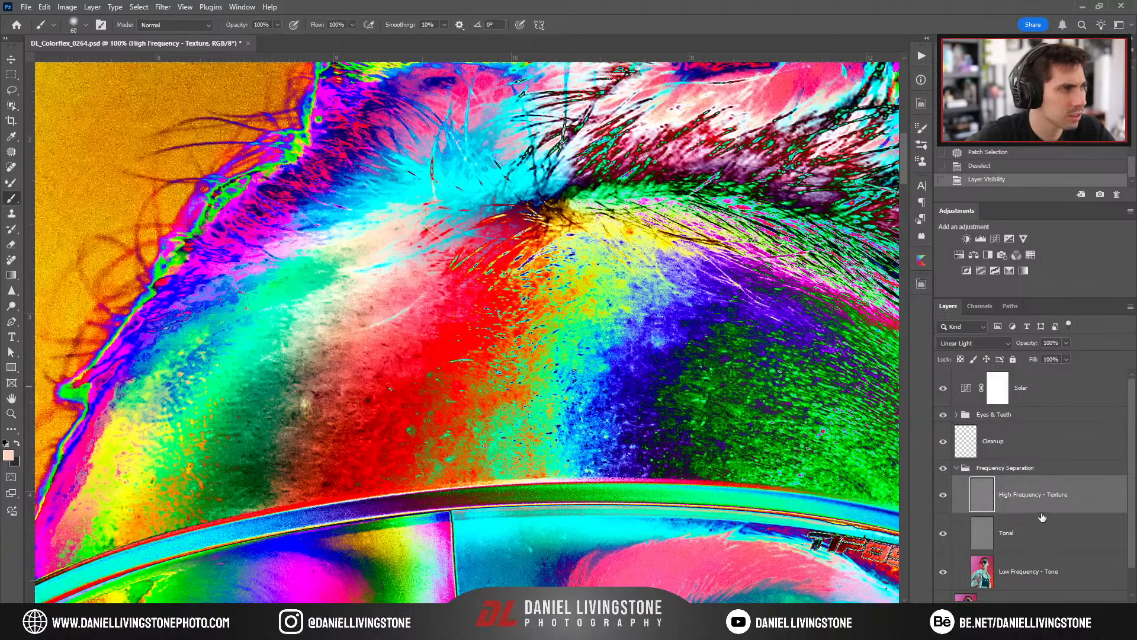
click(999, 542)
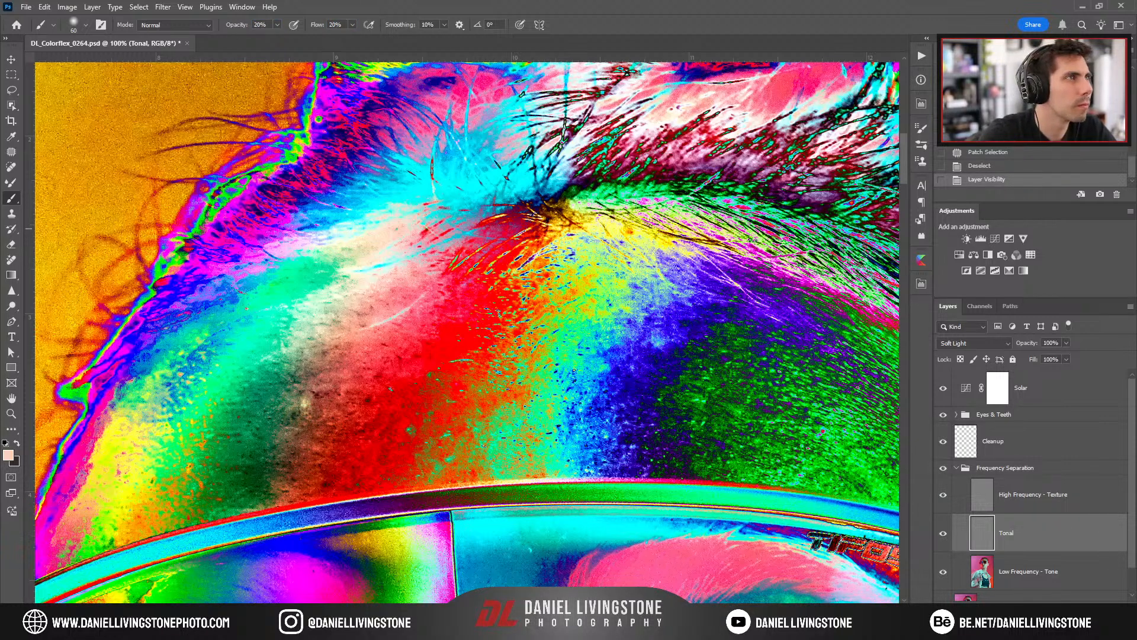
click(942, 386)
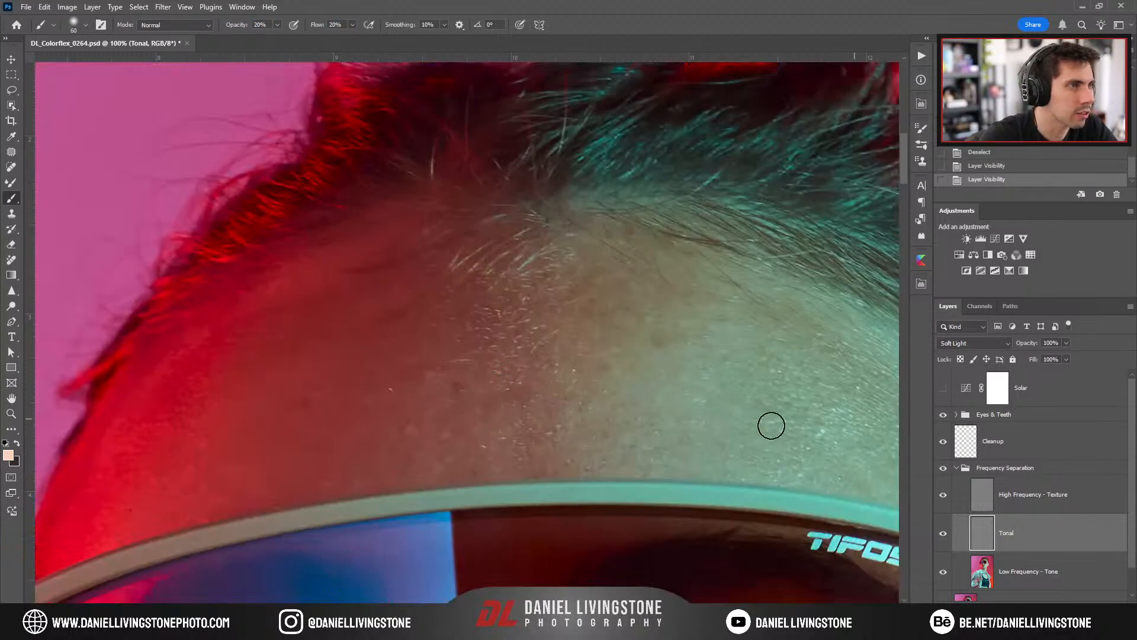
Sample skin tones from the forehead and a dark tone from the hair as the two brush colors.
alt+click(729, 398)
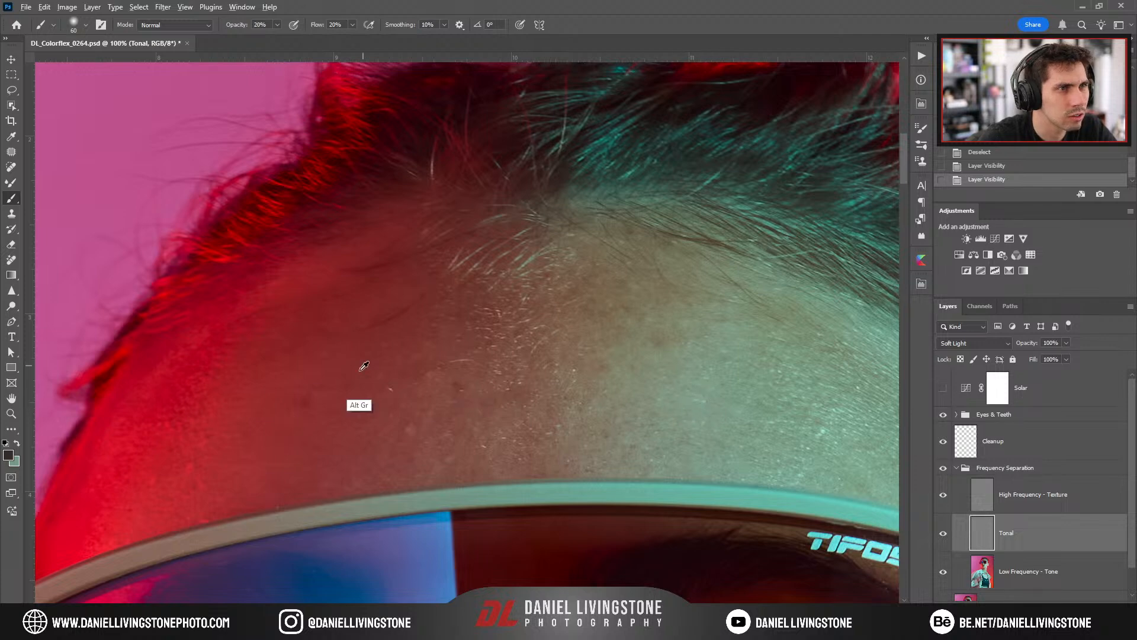
drag(702, 383, 567, 379)
alt+click(665, 314)
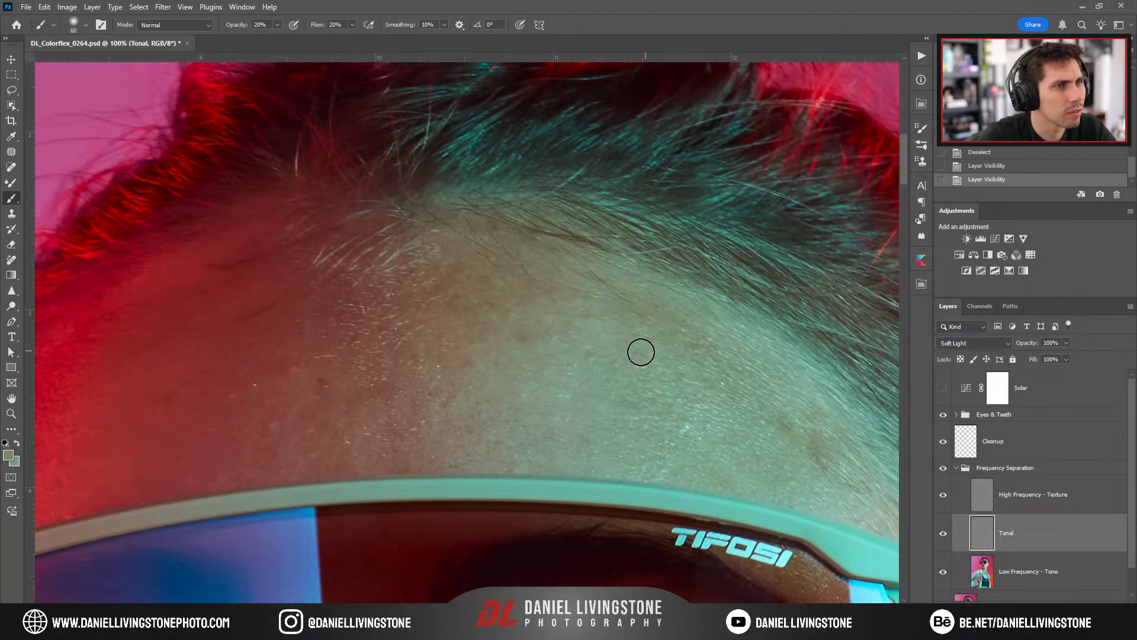
key(ctrl+plus)
key(x)
key(ctrl+minus)
key(ctrl+minus)
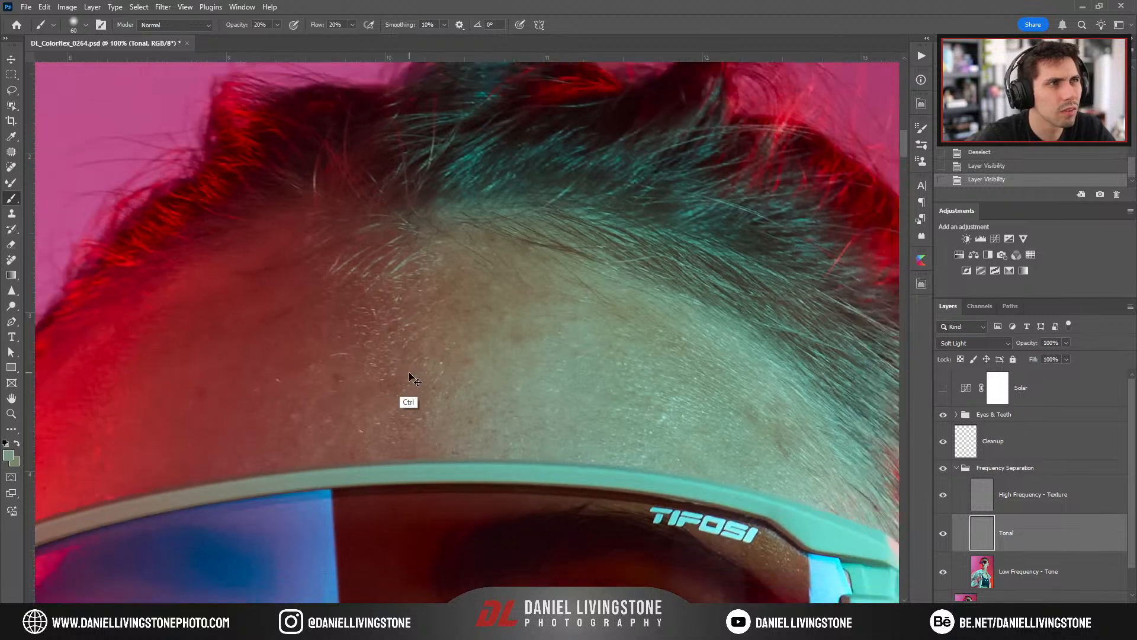
alt+click(600, 177)
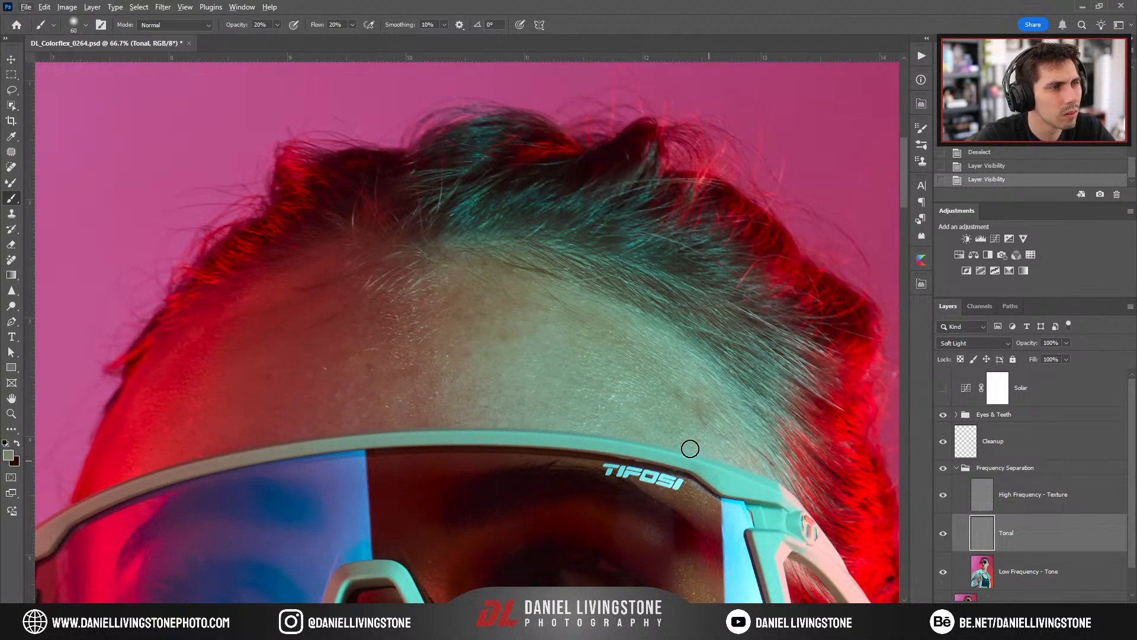
Sample the bright cyan highlight on the cheek below the sunglasses as the foreground color.
drag(673, 439, 563, 214)
drag(634, 391, 632, 183)
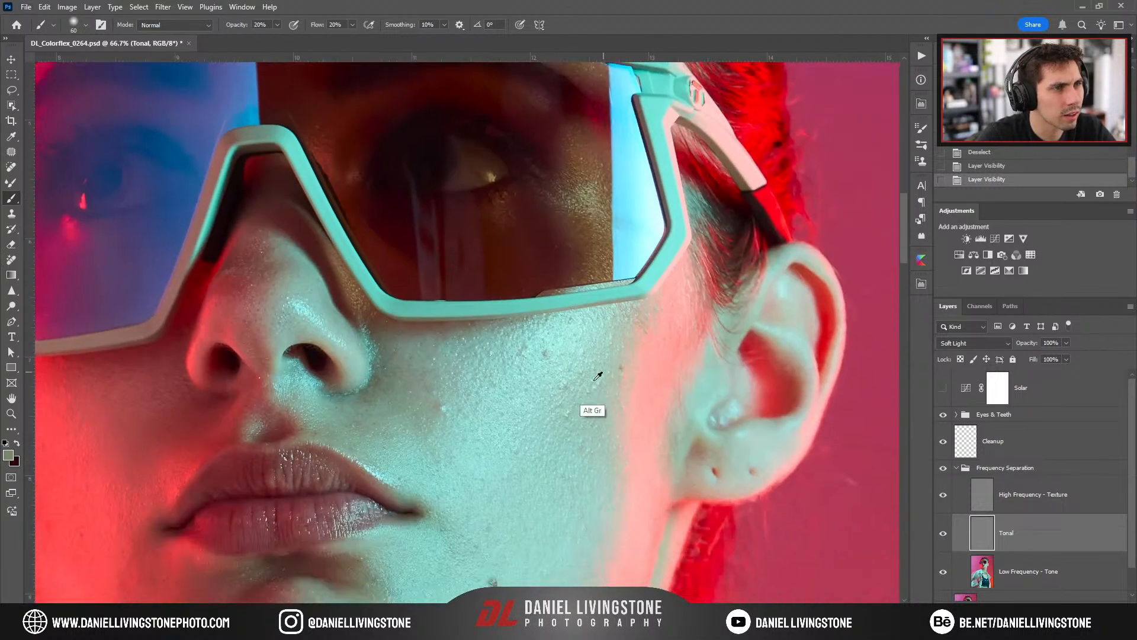
alt+click(566, 330)
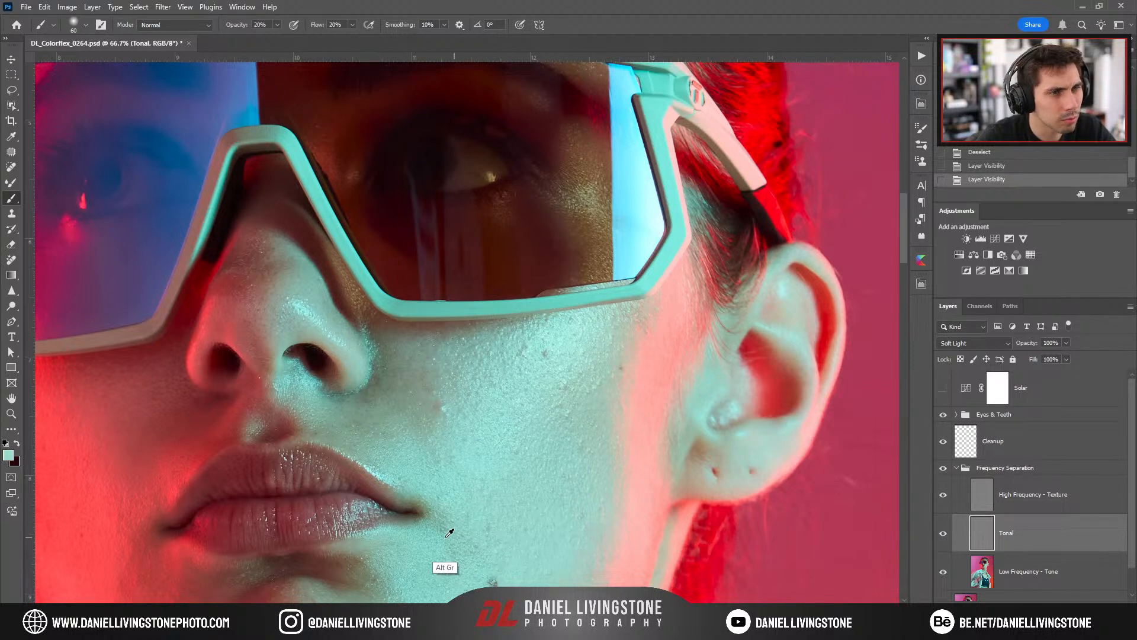
key(ctrl+plus)
key(ctrl+plus)
drag(431, 502, 509, 340)
alt+click(478, 393)
alt+click(475, 392)
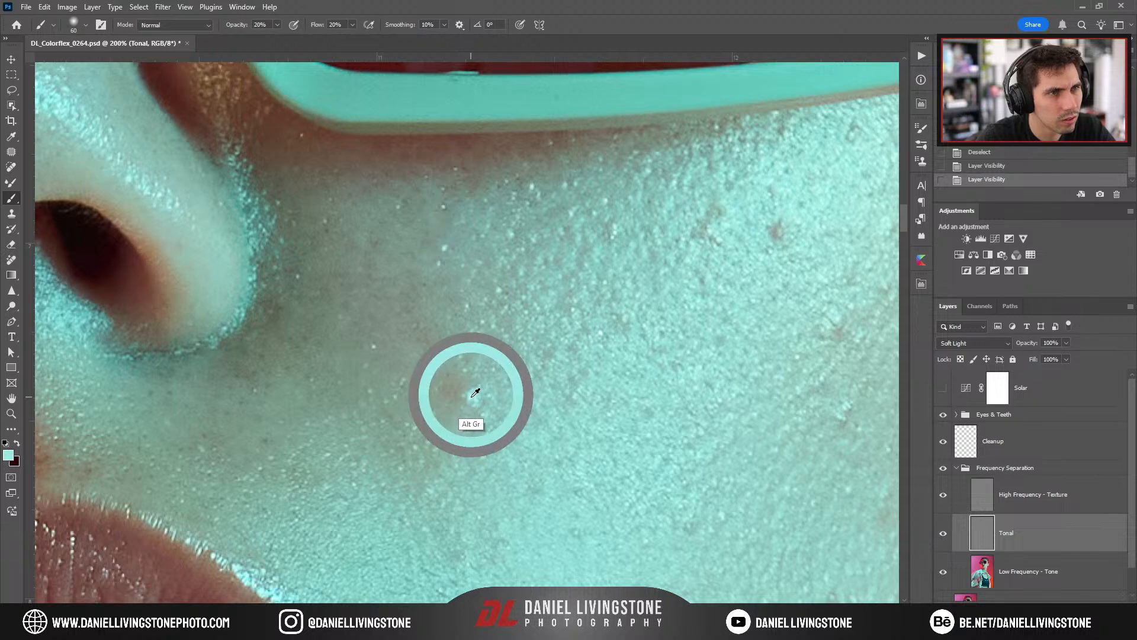
key(ctrl+minus)
key(ctrl+plus)
key(ctrl+plus)
drag(459, 421, 514, 352)
key(ctrl+plus)
alt+click(549, 368)
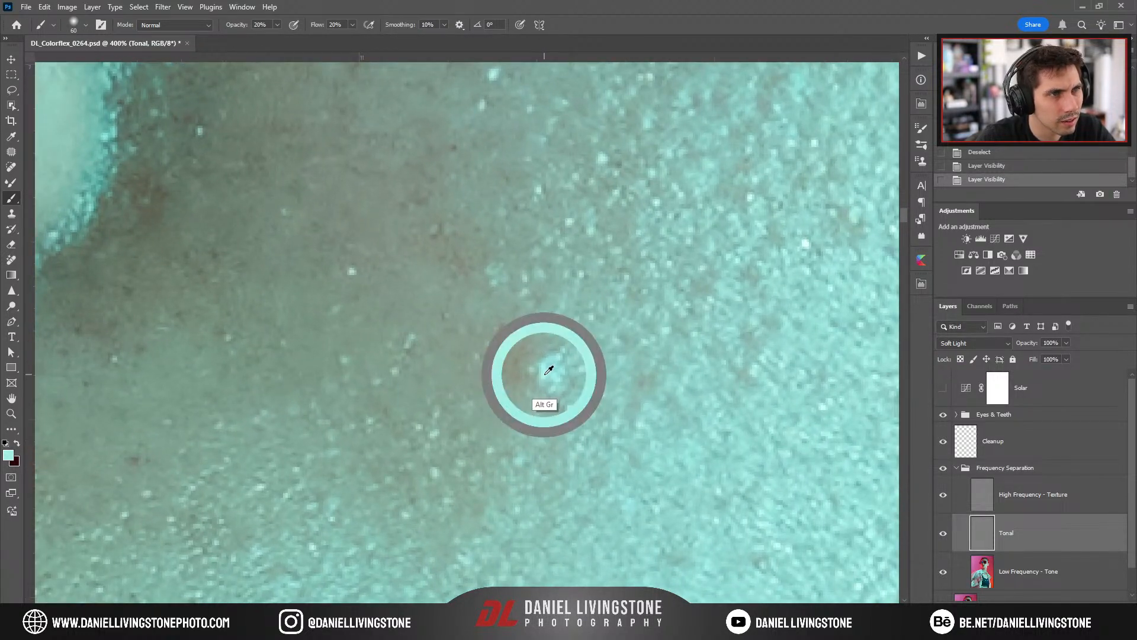
Show the Solar layer and lighten uneven patches on the cyan-lit side of the forehead with a 40 to 35 px brush on Tonal.
key(ctrl+minus)
key(ctrl+minus)
drag(544, 278, 437, 502)
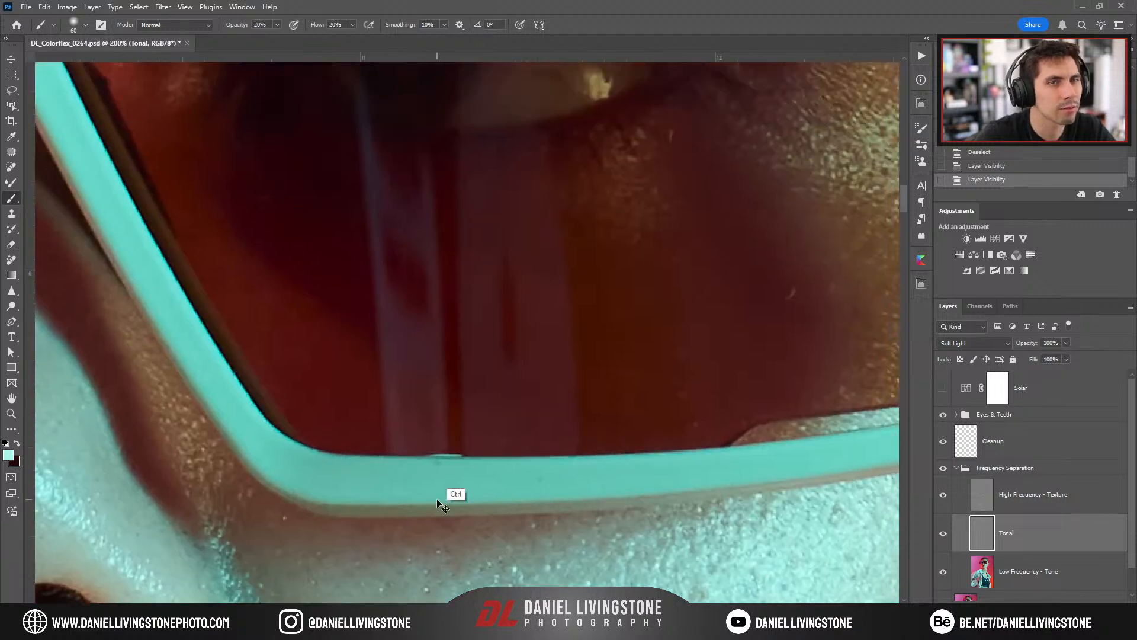
key(ctrl+minus)
key(ctrl+minus)
drag(490, 150, 457, 444)
key(ctrl+plus)
key(ctrl+plus)
drag(522, 368, 676, 423)
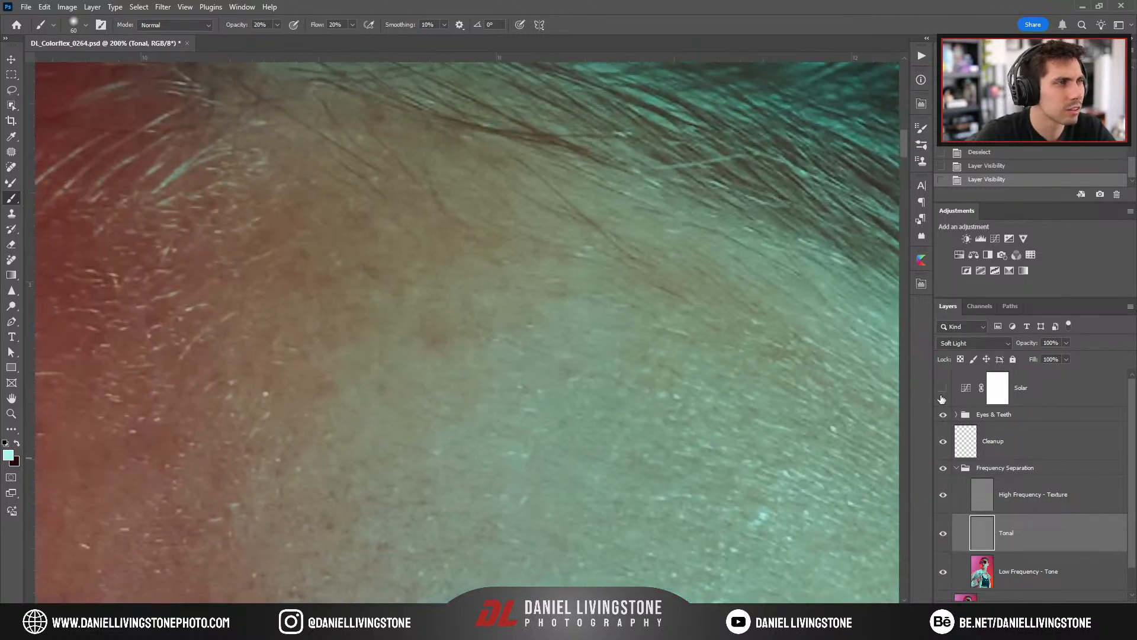
click(943, 388)
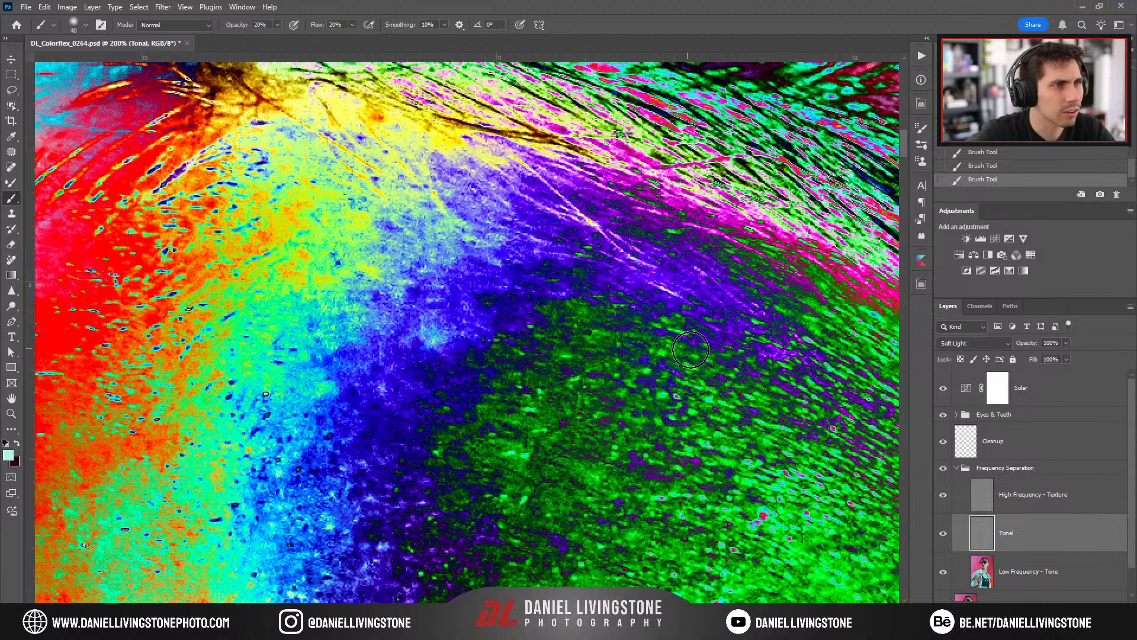
key(bracketleft)
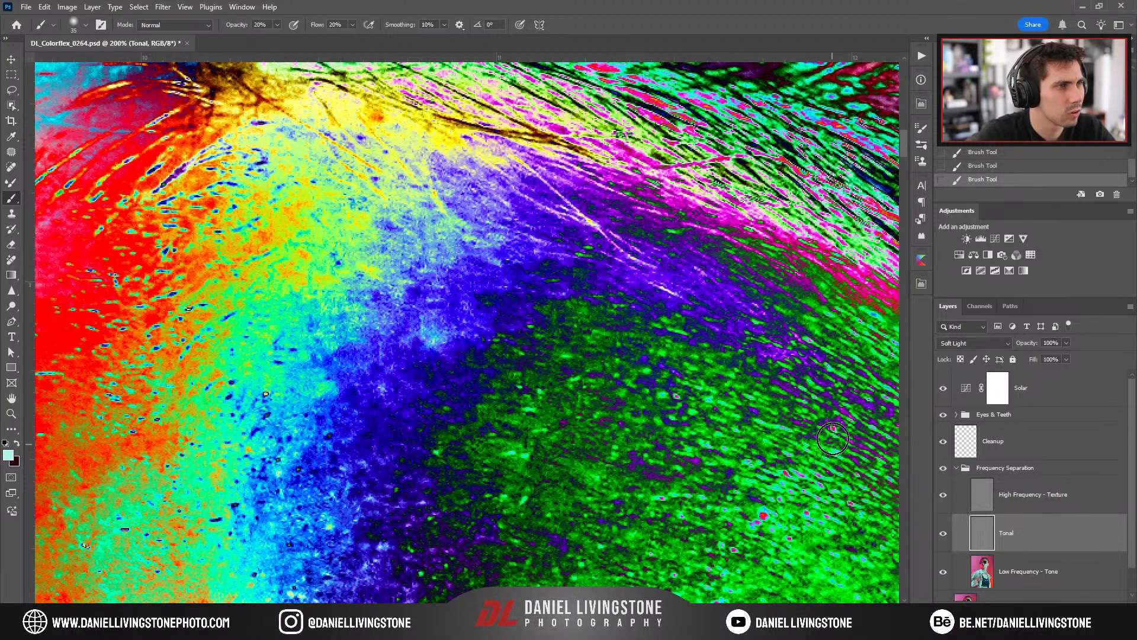
mouse_move(827, 419)
mouse_down()
mouse_move(752, 347)
mouse_move(546, 289)
mouse_up()
click(944, 392)
click(944, 392)
Even out the cyan-lit forehead above the sunglasses with a 35 to 40 px brush, hide Solar, and compare with and without Tonal.
mouse_move(701, 377)
mouse_down()
mouse_move(711, 437)
mouse_move(723, 435)
mouse_up()
key([)
mouse_move(678, 391)
mouse_down()
mouse_move(645, 370)
mouse_move(715, 385)
mouse_move(726, 435)
mouse_move(749, 407)
mouse_up()
key(])
key(])
mouse_move(709, 351)
mouse_down()
mouse_move(694, 336)
mouse_move(746, 385)
mouse_move(681, 379)
mouse_move(719, 450)
mouse_move(592, 415)
mouse_move(598, 355)
mouse_move(568, 329)
mouse_move(543, 376)
mouse_move(589, 350)
mouse_up()
key([)
mouse_move(604, 425)
mouse_down()
mouse_move(632, 455)
mouse_move(592, 422)
mouse_move(679, 431)
mouse_up()
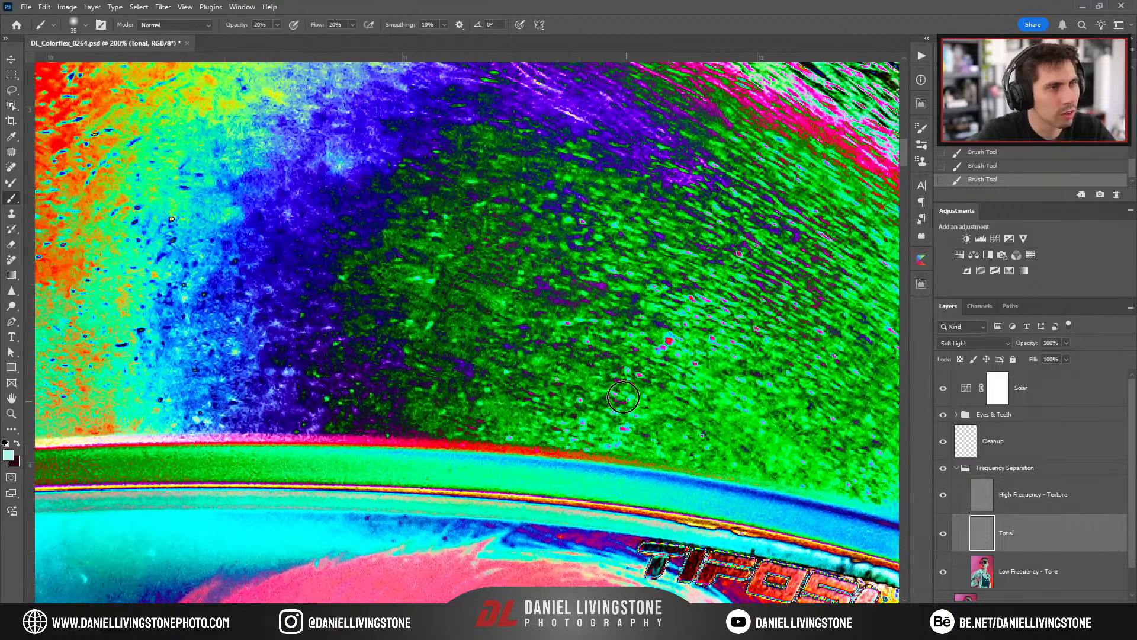
key(])
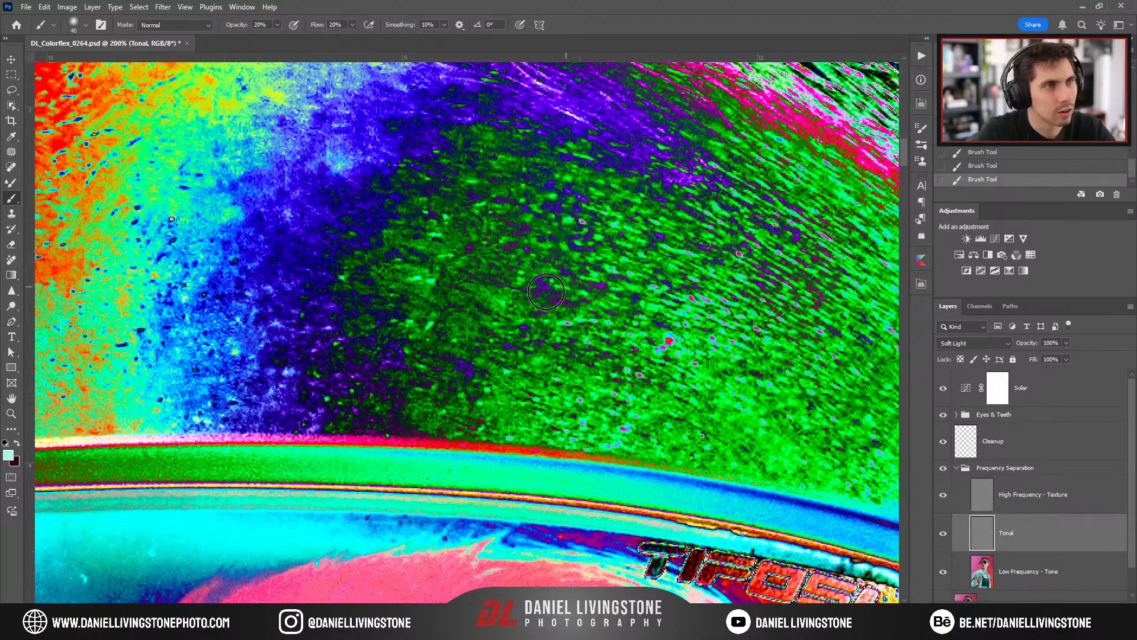
drag(602, 344, 714, 377)
key(ctrl+minus)
click(943, 388)
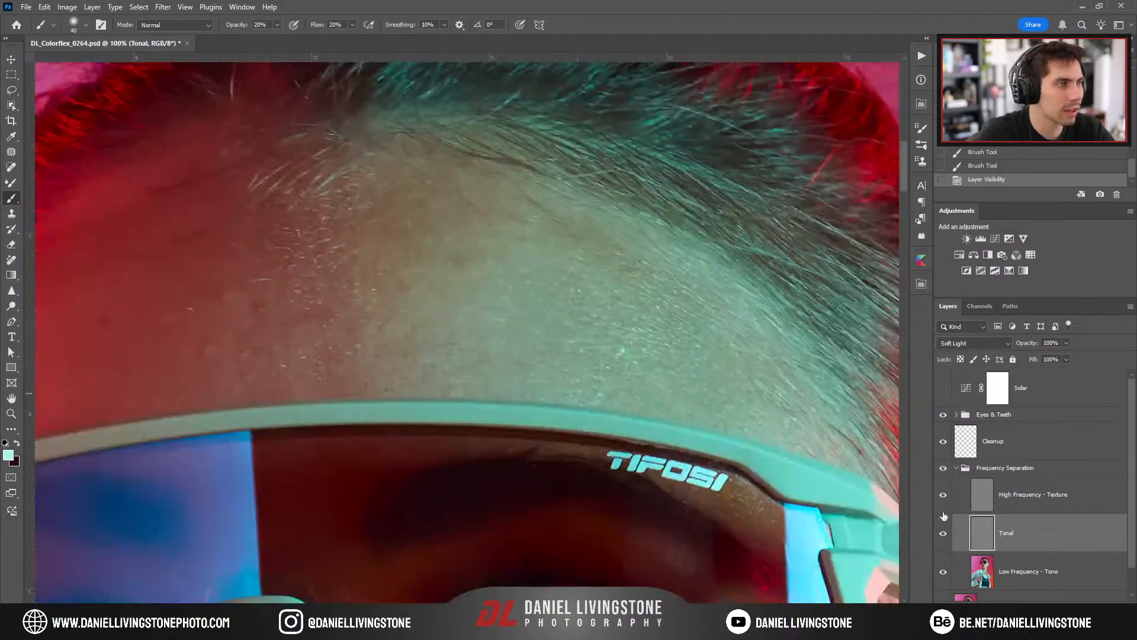
click(942, 533)
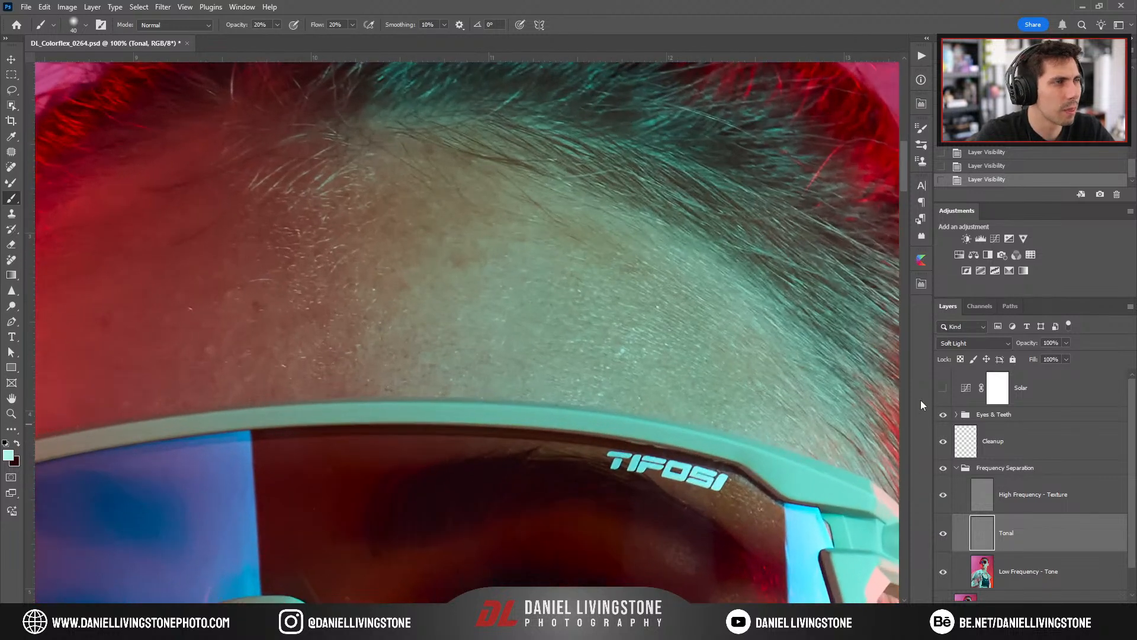
Show Solar, paint the cyan-lit upper forehead with a brush of up to 60 px, and hide Solar to check the blend.
click(942, 387)
key(bracketright)
key(bracketright)
mouse_move(600, 244)
mouse_down()
mouse_move(629, 264)
mouse_move(603, 255)
mouse_up()
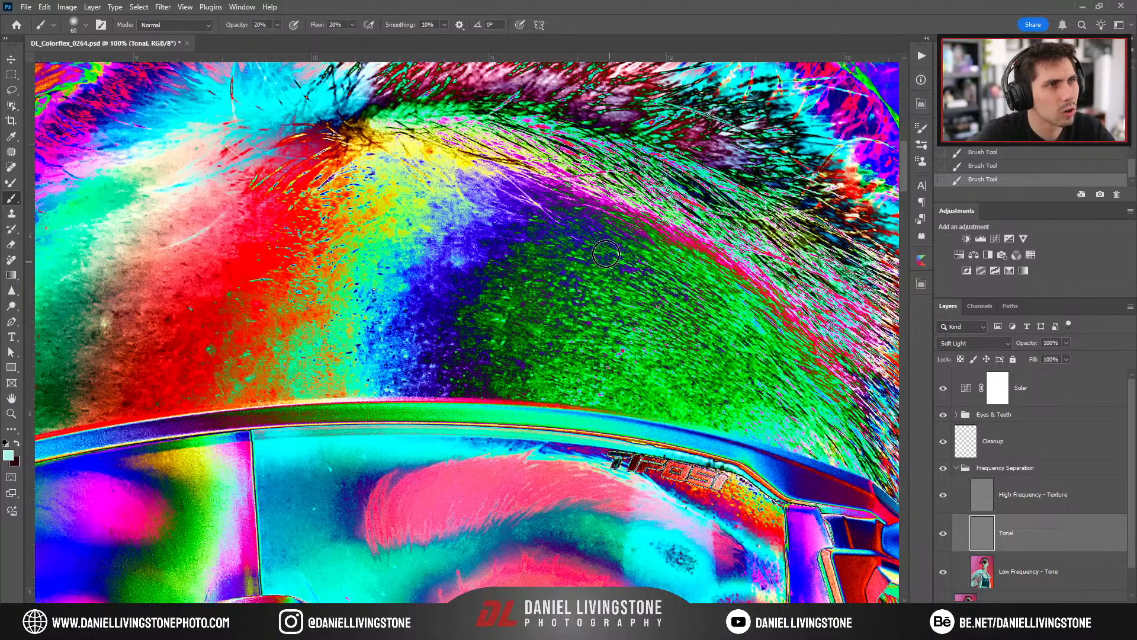
drag(579, 283, 650, 272)
scroll(696, 257, up, 3)
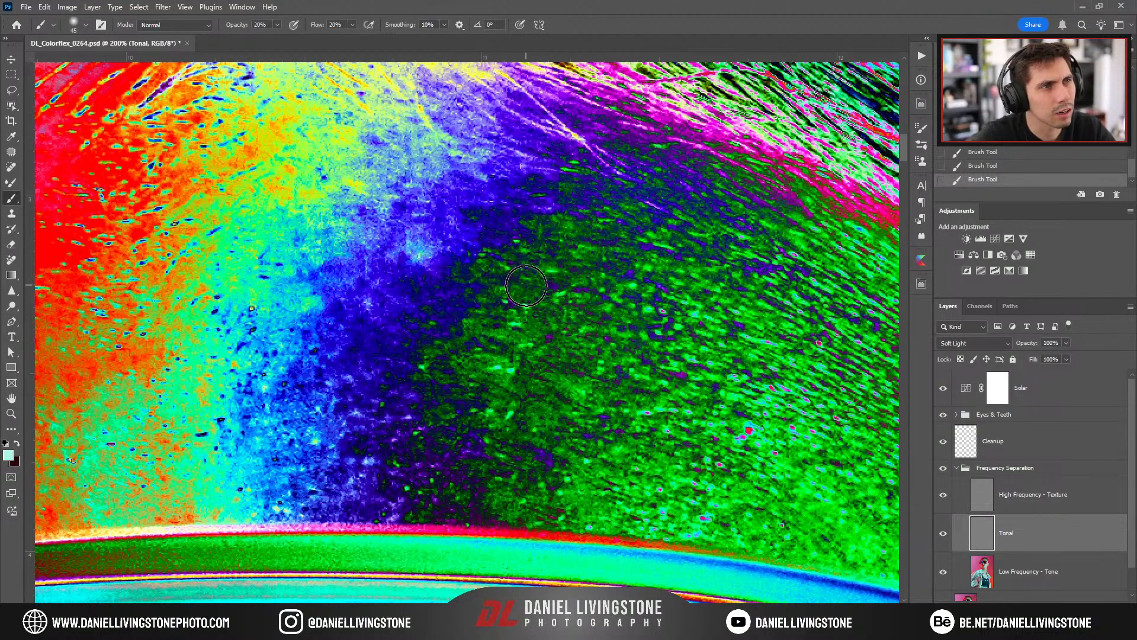
click(942, 389)
key(ctrl+minus)
key(ctrl+minus)
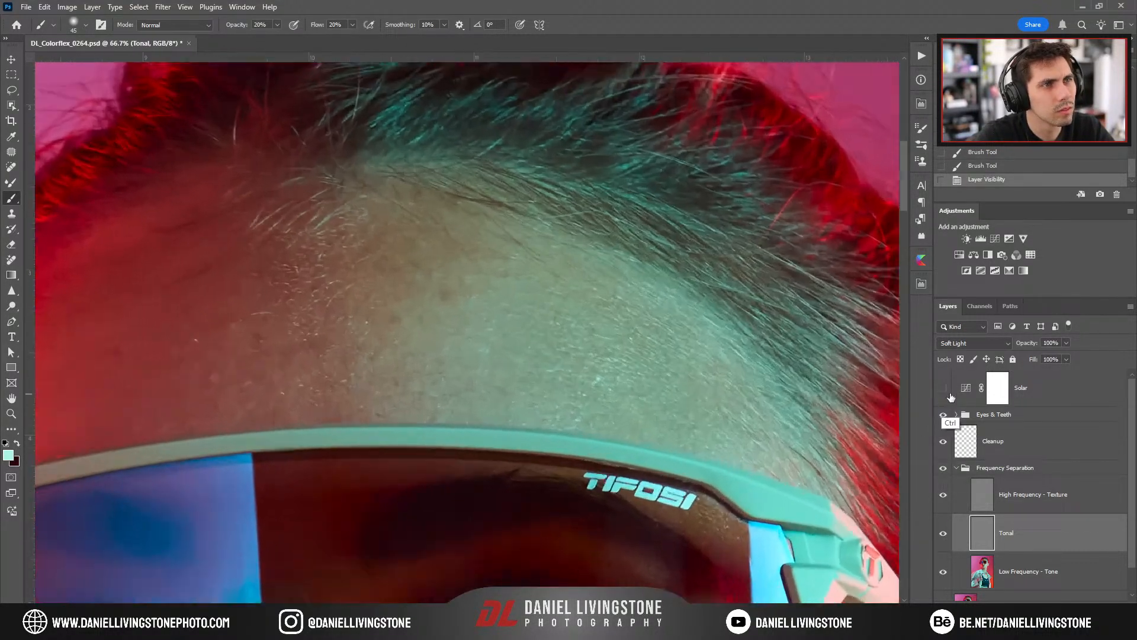
Blend the middle of the forehead under Solar with the light and dark tones using a 50 to 40 px brush, and hide Solar.
key(ctrl+plus)
key(ctrl+plus)
drag(488, 269, 604, 362)
key(ctrl+z)
click(538, 345)
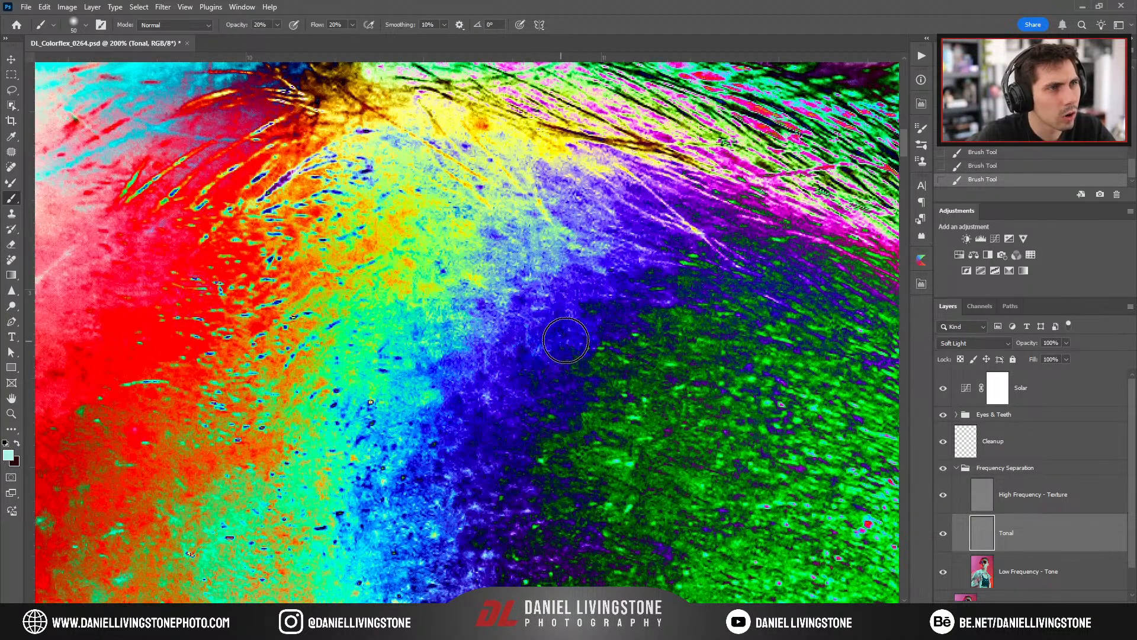
drag(482, 471, 559, 248)
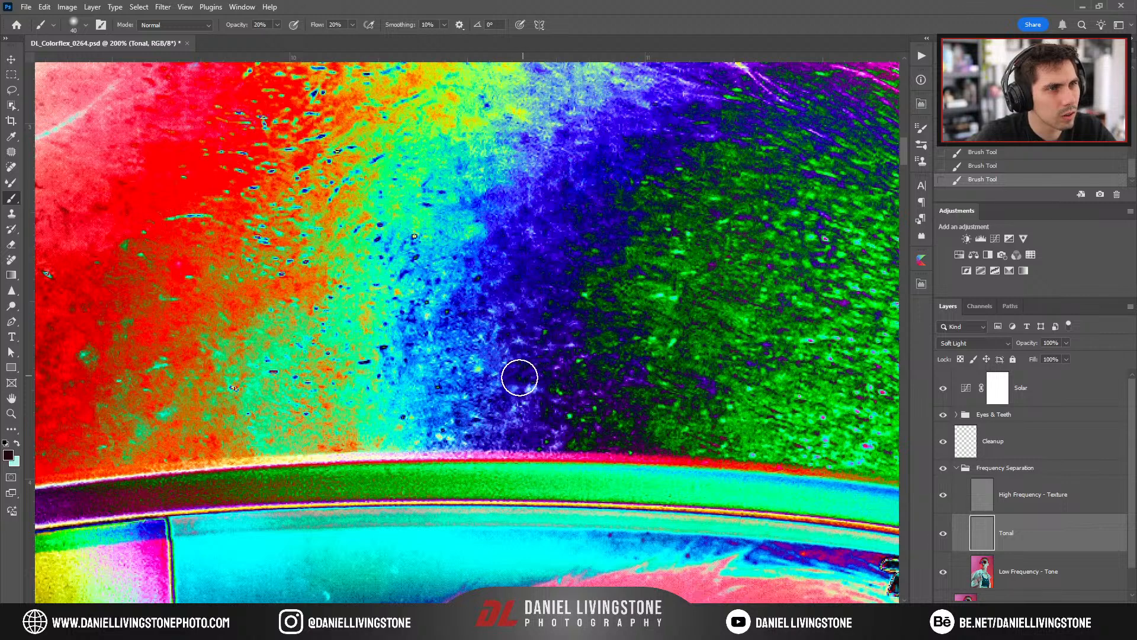
click(941, 388)
key(ctrl+minus)
key(ctrl+minus)
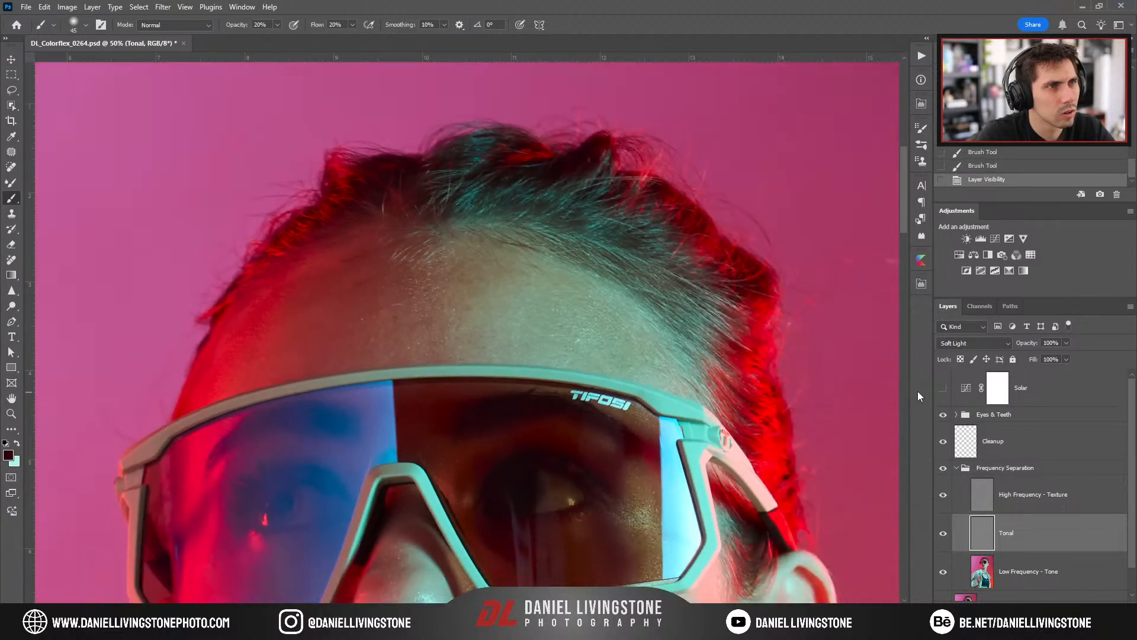
Brighten patches below the hairline at the forehead's center with the light tone and a 45 px brush under Solar, and hide Solar.
key(ctrl+minus)
key(ctrl+plus)
key(ctrl+plus)
key(ctrl+plus)
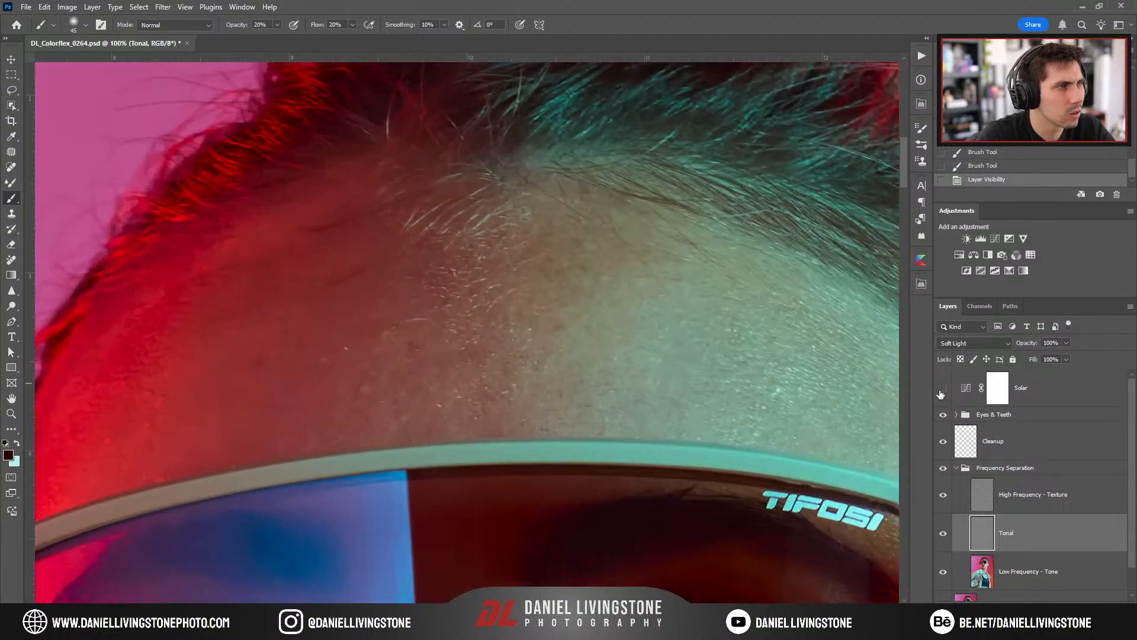
click(941, 390)
key(ctrl+plus)
key(x)
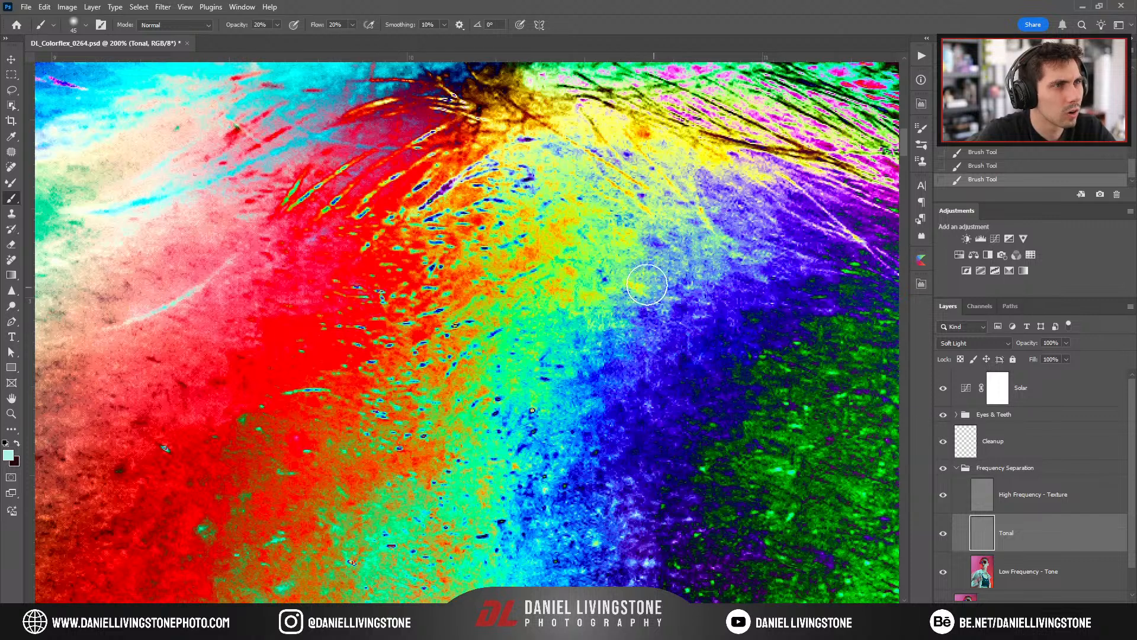
click(942, 389)
key(ctrl+minus)
key(ctrl+minus)
key(ctrl+minus)
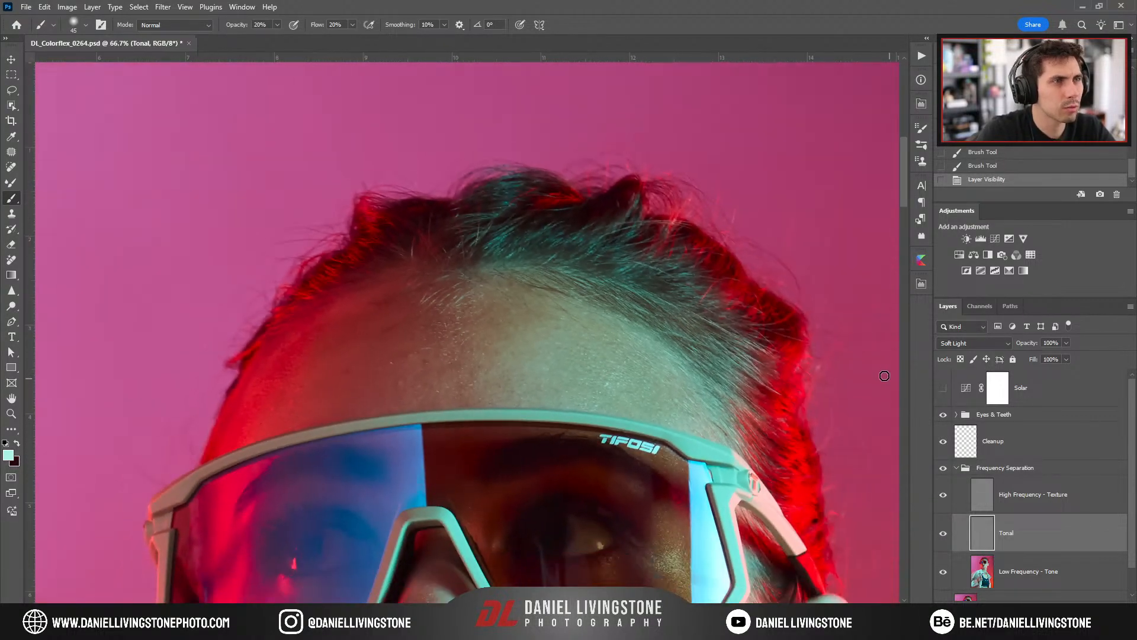
Smooth the central forehead transition under Solar with a 30 to 35 px brush, alternating the light and dark tones.
key(ctrl+plus)
drag(482, 332, 542, 366)
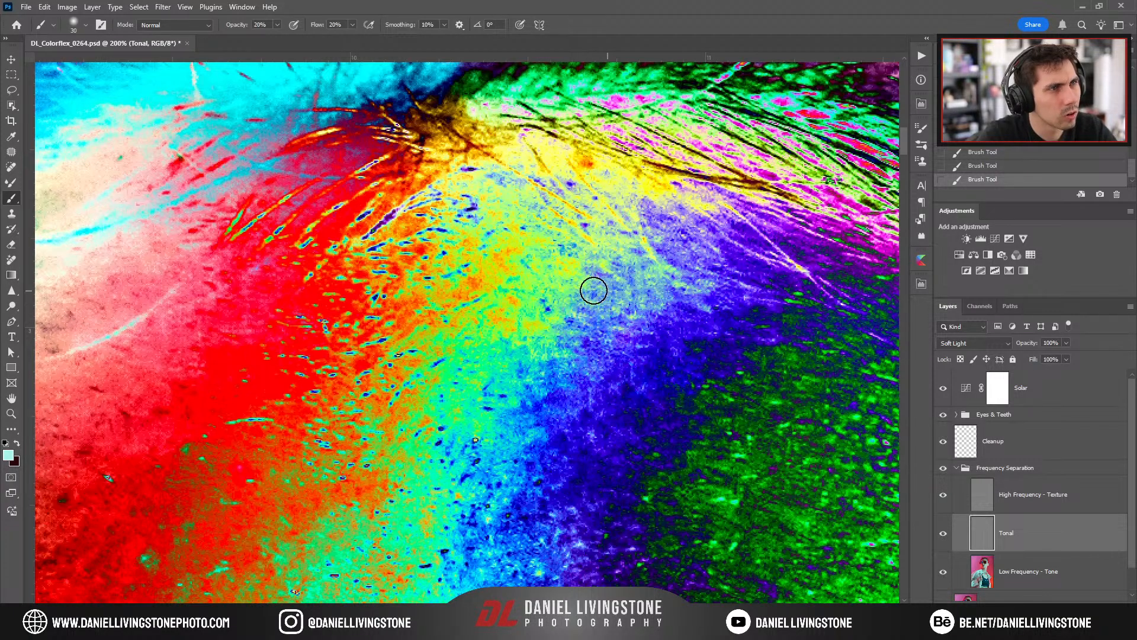
key(bracketright)
mouse_move(649, 234)
mouse_down()
mouse_move(668, 280)
mouse_move(704, 295)
mouse_move(627, 319)
mouse_move(612, 335)
mouse_up()
drag(633, 379, 666, 284)
key(x)
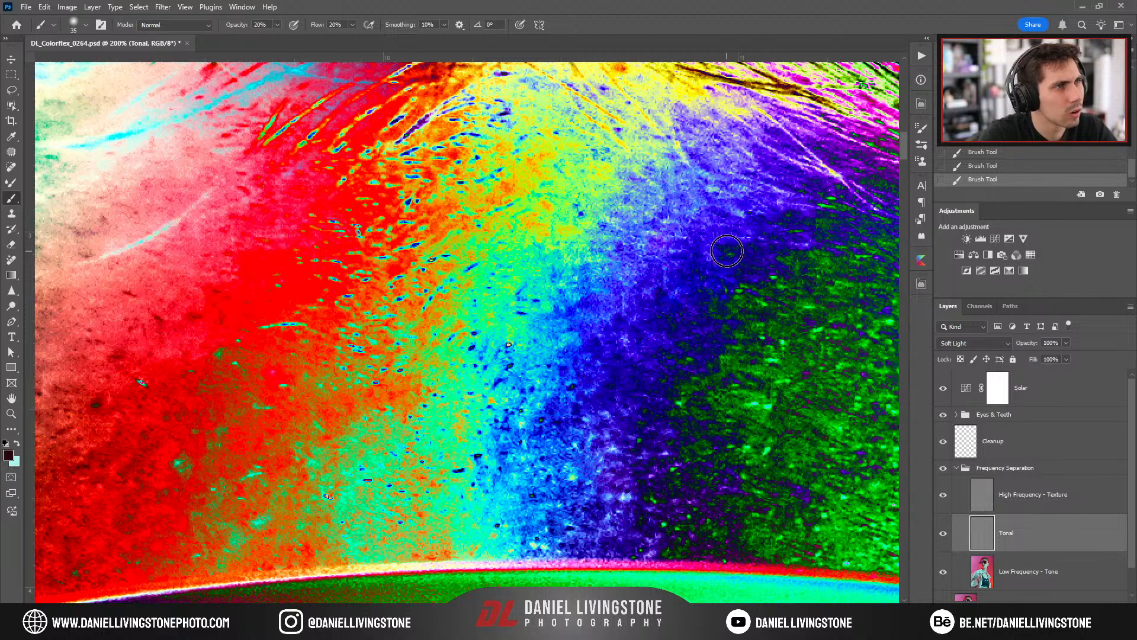
drag(778, 220, 675, 264)
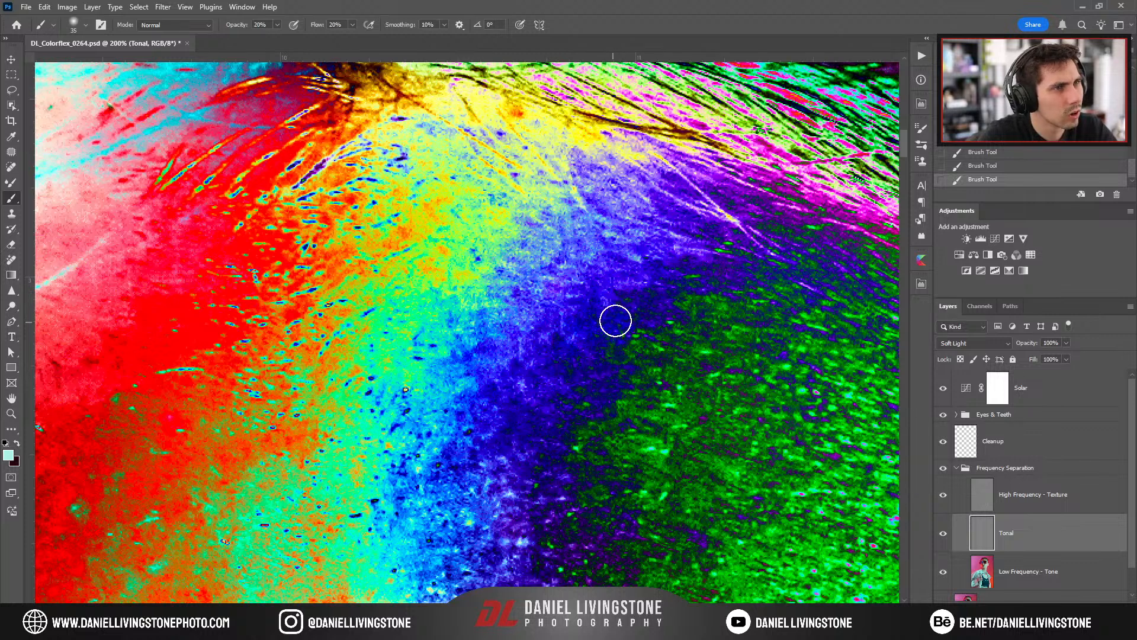
drag(620, 372, 650, 261)
Touch up the central forehead with a 50 to 40 px brush, hide Solar, and compare with and without the Tonal layer.
key(bracketright)
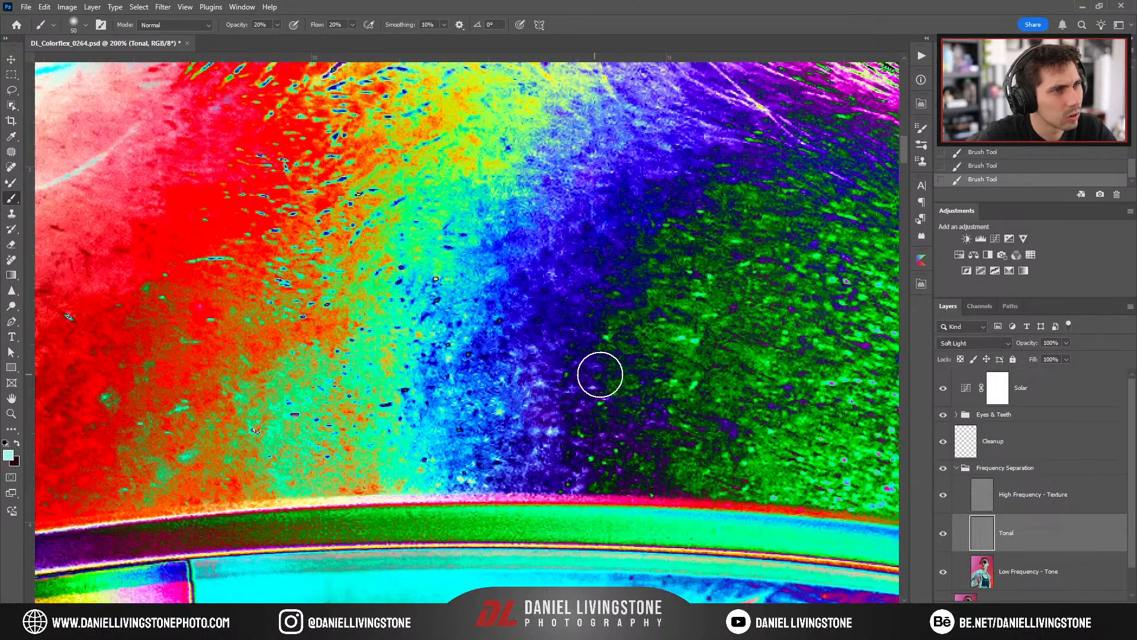
key(bracketright)
key(bracketright)
key(bracketleft)
key(bracketleft)
key(bracketleft)
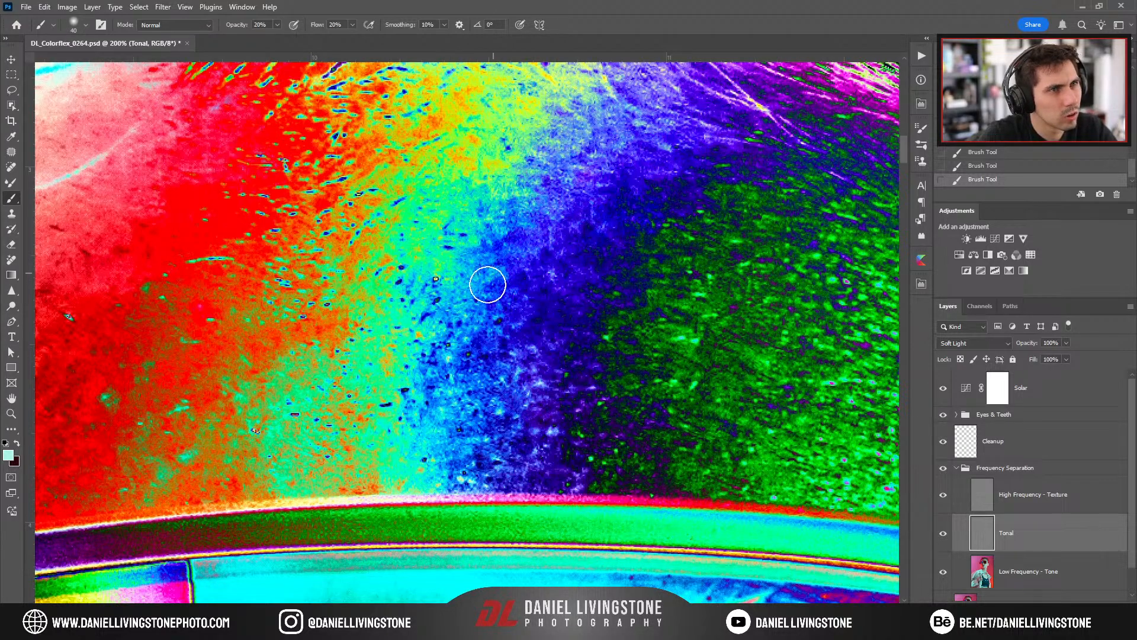
drag(481, 393, 424, 555)
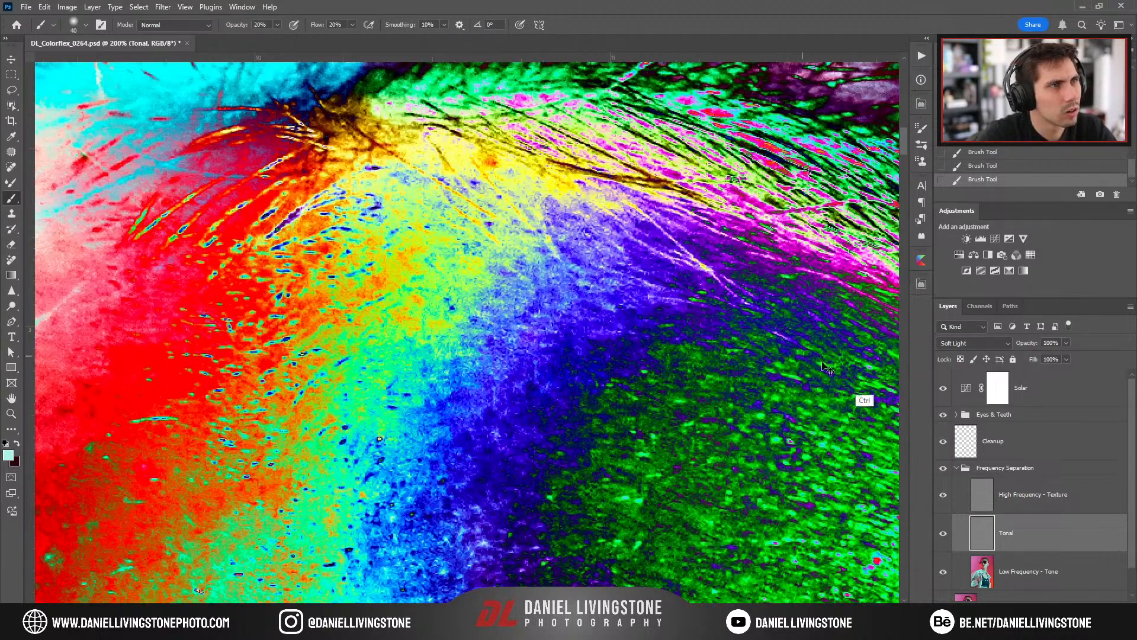
key(ctrl+minus)
click(943, 388)
click(943, 533)
click(943, 533)
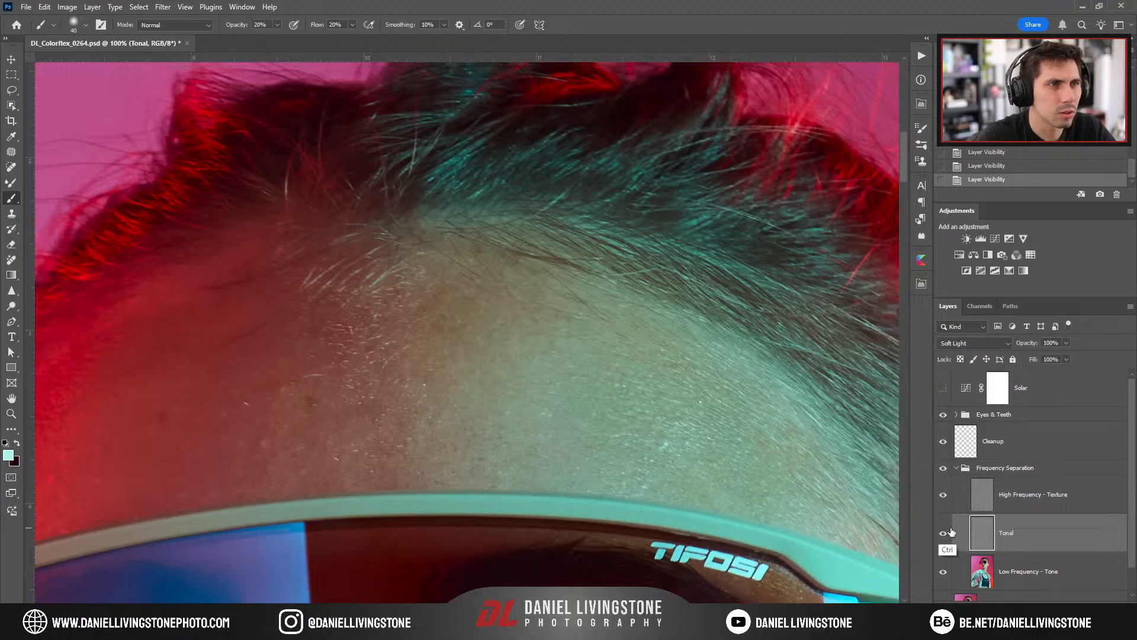
Compare the whole forehead with and without the Tonal layer at a reduced zoom.
key(ctrl+minus)
click(943, 533)
click(942, 533)
key(ctrl+plus)
drag(732, 411, 780, 378)
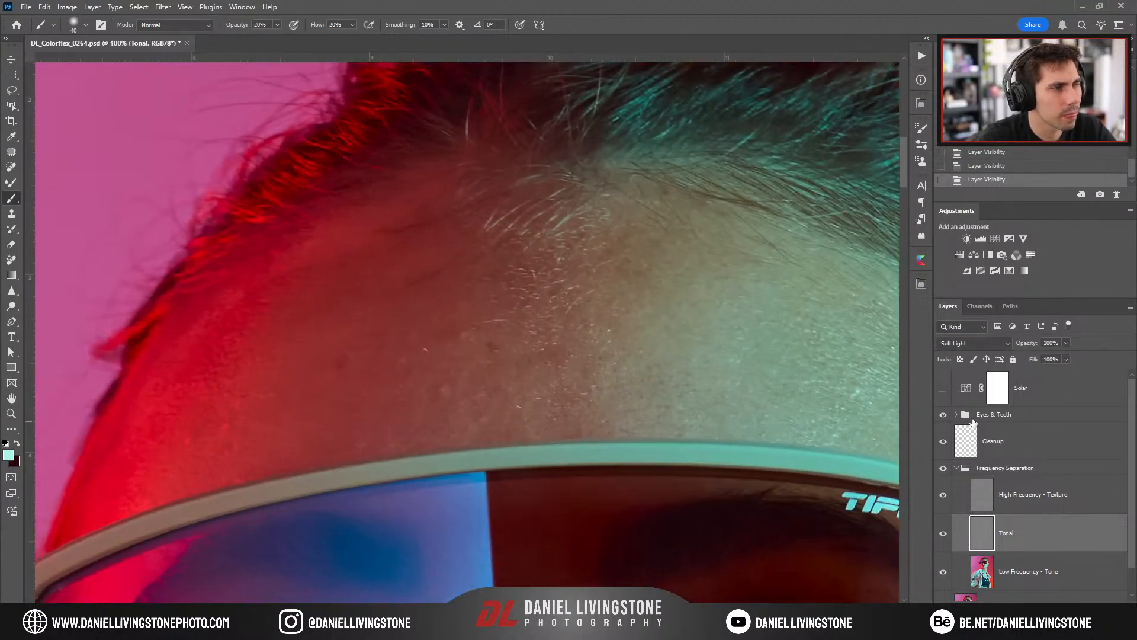
Darken light patches on the red side of the forehead with the dark tone under Solar using an 80 to 70 px brush, and hide Solar.
key(ctrl+plus)
key(x)
key(bracketright)
key(bracketright)
key(bracketright)
key(bracketright)
drag(487, 353, 475, 347)
drag(474, 347, 490, 378)
key(bracketleft)
drag(436, 446, 427, 446)
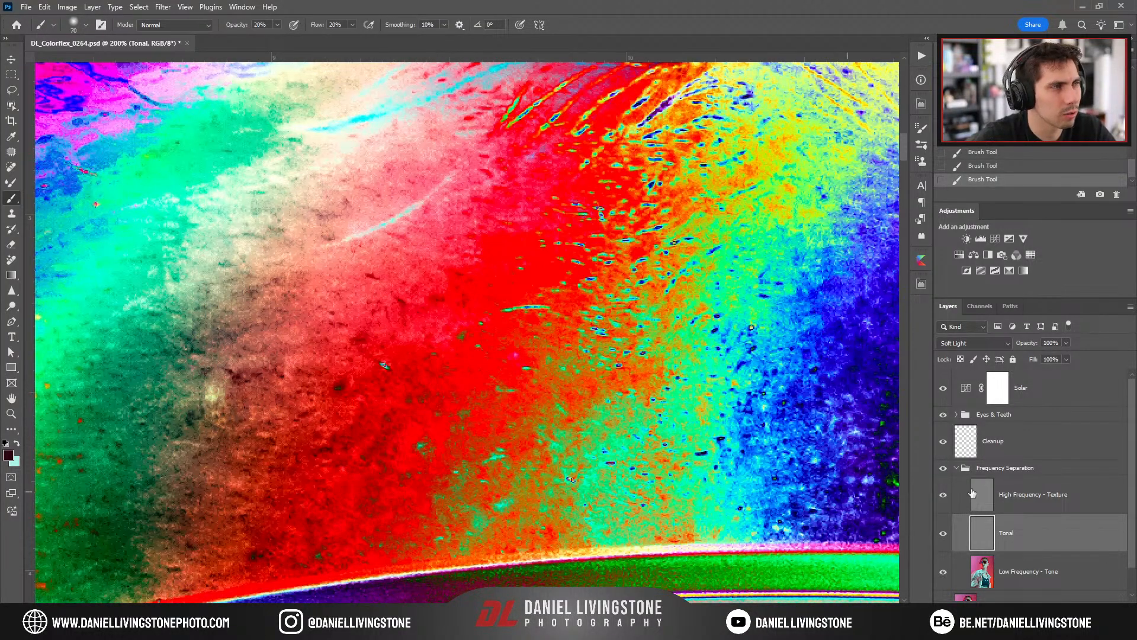
click(944, 385)
Show Solar and darken the central forehead down to the glasses rim with the dark tone and a 45 px brush.
key(ctrl+minus)
key(ctrl+minus)
key(ctrl+plus)
drag(456, 364, 566, 360)
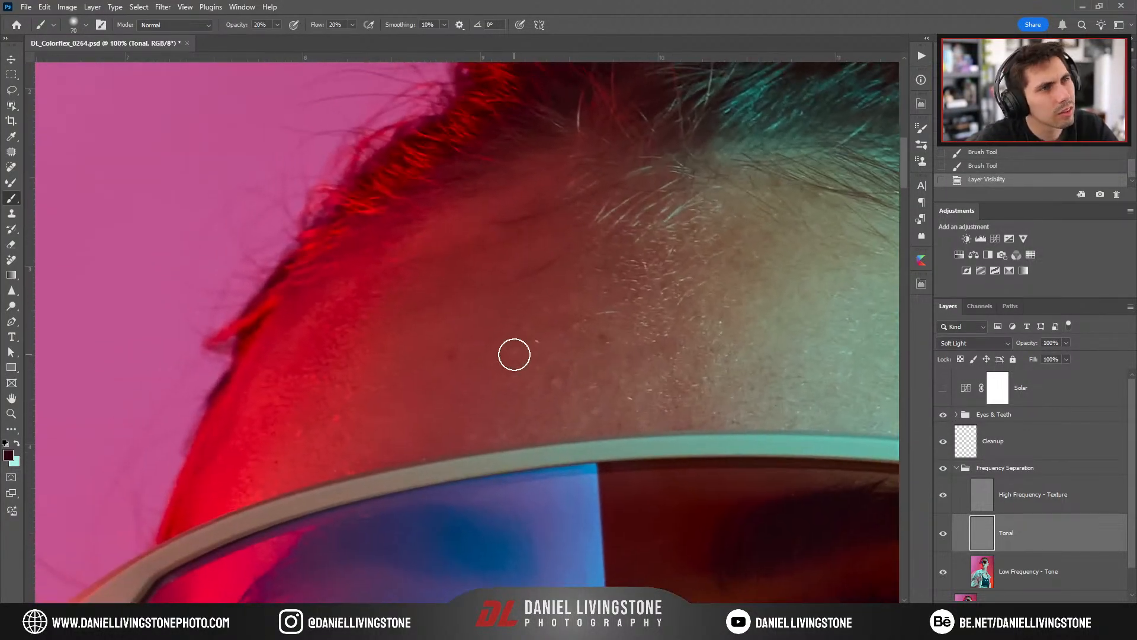
click(944, 387)
key(ctrl+plus)
key(bracketleft)
click(596, 357)
click(596, 355)
click(598, 355)
mouse_move(637, 378)
mouse_down()
mouse_move(620, 401)
mouse_move(624, 444)
mouse_move(656, 426)
mouse_move(631, 453)
mouse_move(582, 448)
mouse_up()
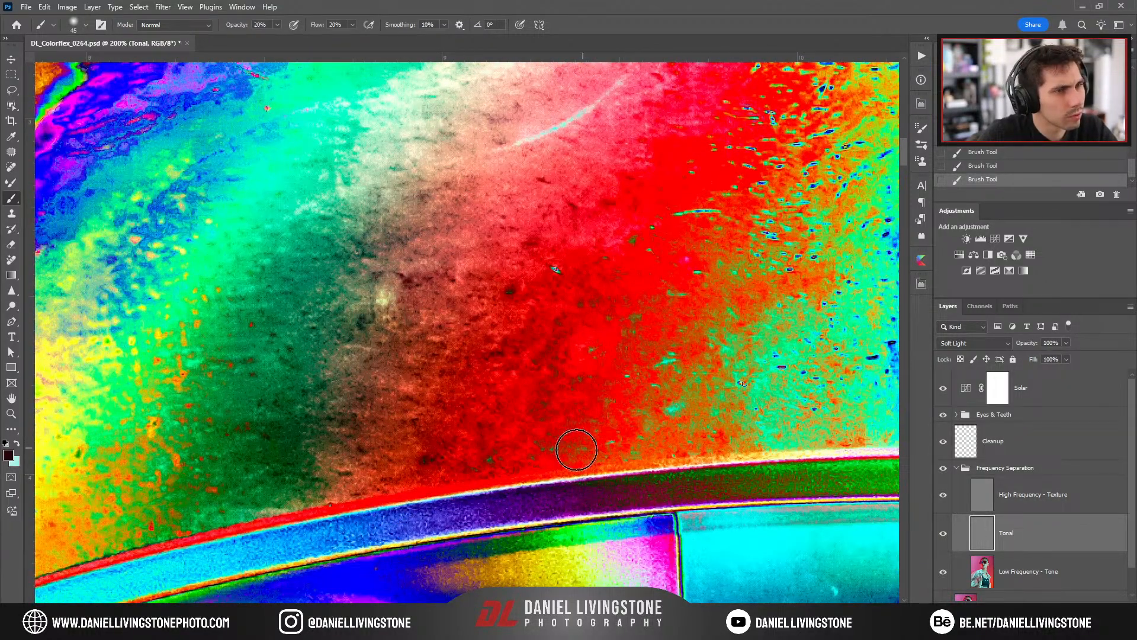
Even out the flecks between the red and orange Solar bands above the glasses with the dark tone and a 50 to 30 px brush.
key(bracketright)
drag(572, 335, 499, 387)
drag(567, 364, 559, 399)
key(bracketleft)
key(bracketleft)
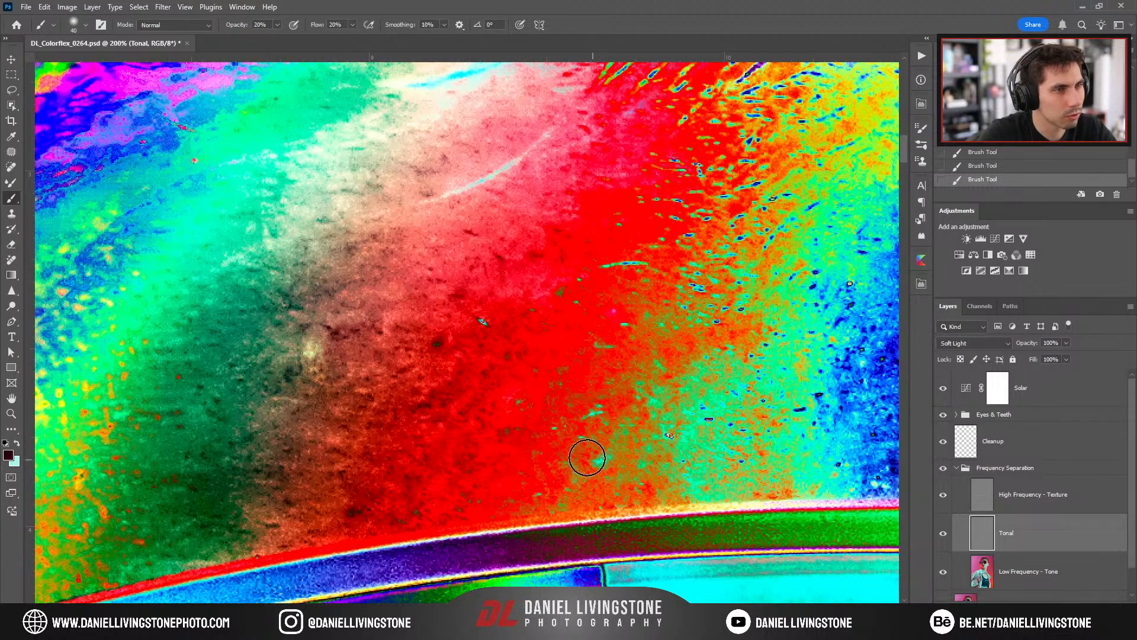
drag(604, 456, 607, 452)
drag(575, 486, 564, 461)
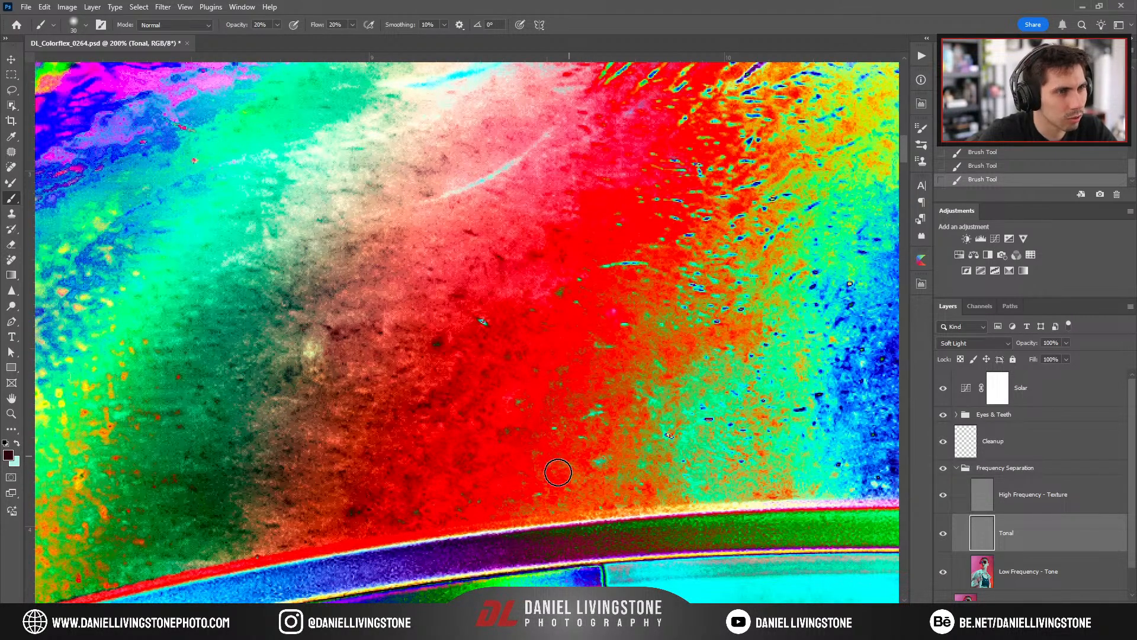
drag(598, 420, 646, 367)
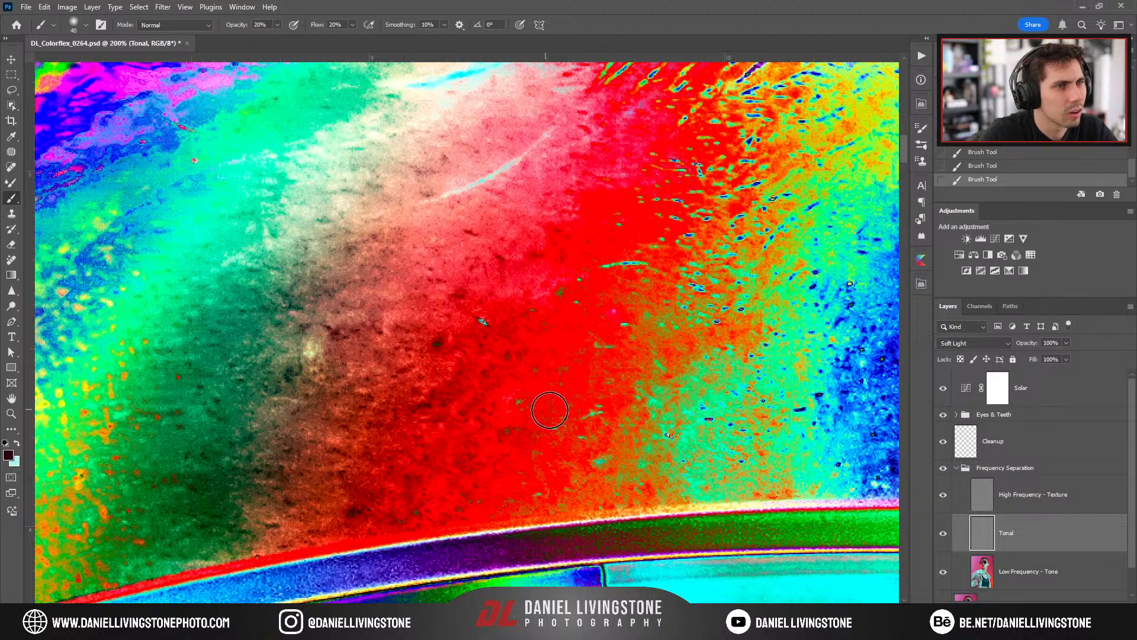
drag(547, 409, 484, 436)
Switch to the light tone, check the forehead without Solar, and brighten small dark patches in the orange-to-green transition under Solar.
key(bracketright)
key(bracketright)
key(bracketright)
key(x)
click(944, 388)
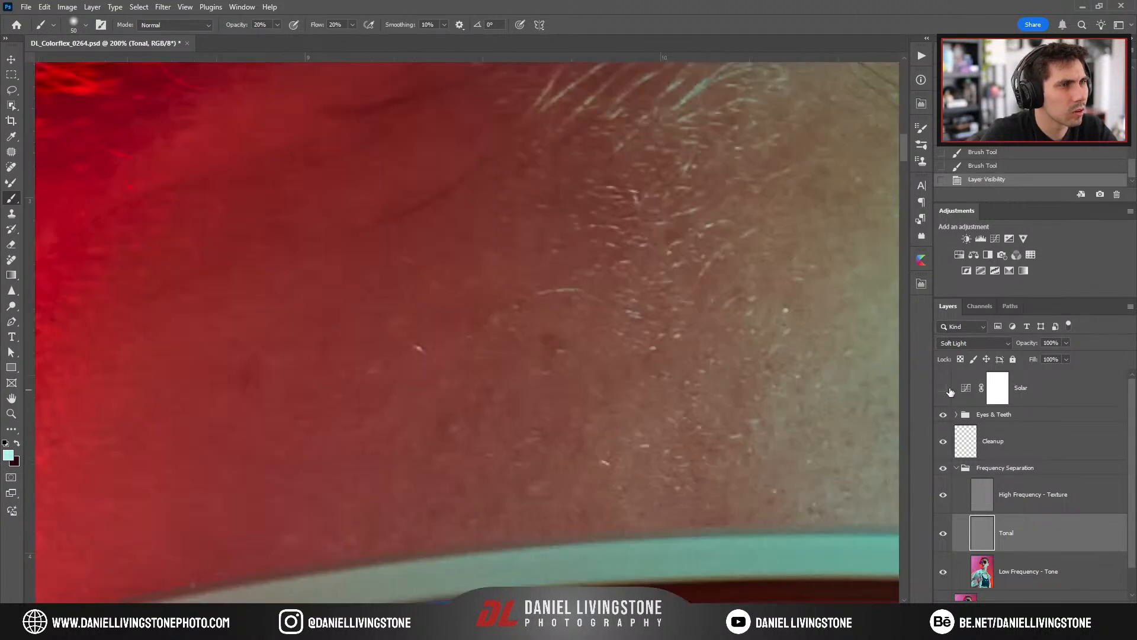
key(ctrl+minus)
key(ctrl+plus)
click(942, 389)
key(bracketleft)
drag(640, 368, 622, 378)
drag(616, 378, 611, 384)
drag(614, 380, 608, 389)
Blend the central forehead transition under Solar with the light tone and a 60 to 80 px brush, and hide Solar.
key(bracketright)
key(bracketright)
key(bracketright)
key(bracketright)
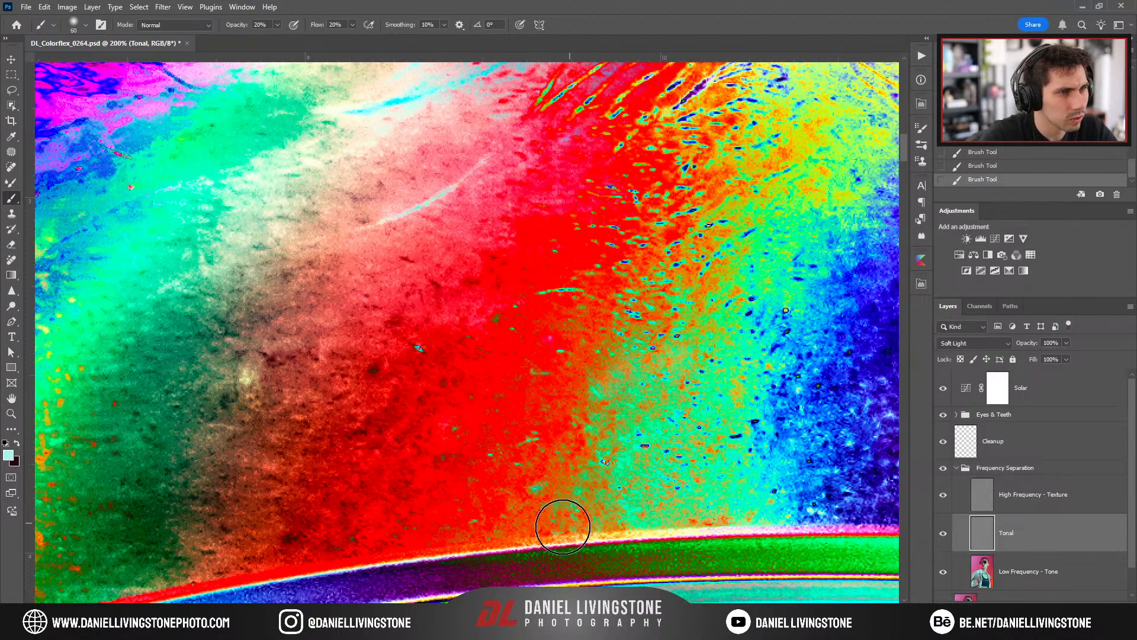
mouse_move(609, 397)
mouse_down()
mouse_move(642, 322)
mouse_move(713, 287)
mouse_move(729, 259)
mouse_move(704, 242)
mouse_move(677, 253)
mouse_move(710, 187)
mouse_move(753, 168)
mouse_move(679, 256)
mouse_move(722, 301)
mouse_move(693, 323)
mouse_move(668, 318)
mouse_move(637, 379)
mouse_move(693, 391)
mouse_move(666, 494)
mouse_move(704, 501)
mouse_move(644, 449)
mouse_move(653, 375)
mouse_move(682, 348)
mouse_move(734, 406)
mouse_up()
key(ctrl+minus)
click(942, 388)
key(ctrl+minus)
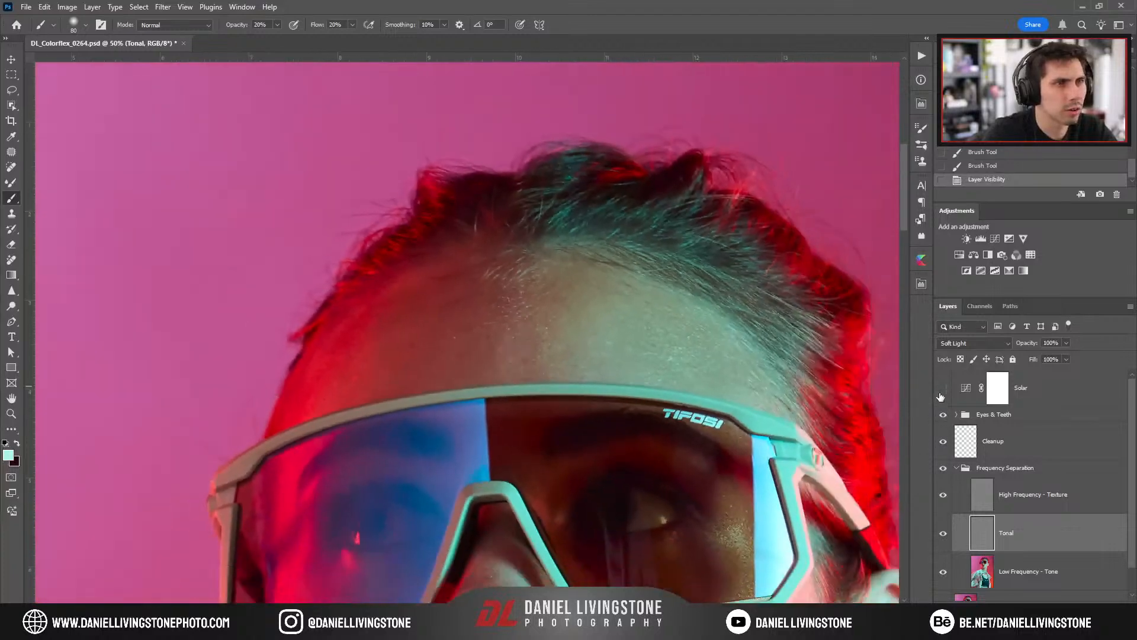
Broadly lighten the red-to-green transition in the forehead's center under Solar with a 100 px brush, and hide Solar.
key(ctrl+plus)
key(ctrl+plus)
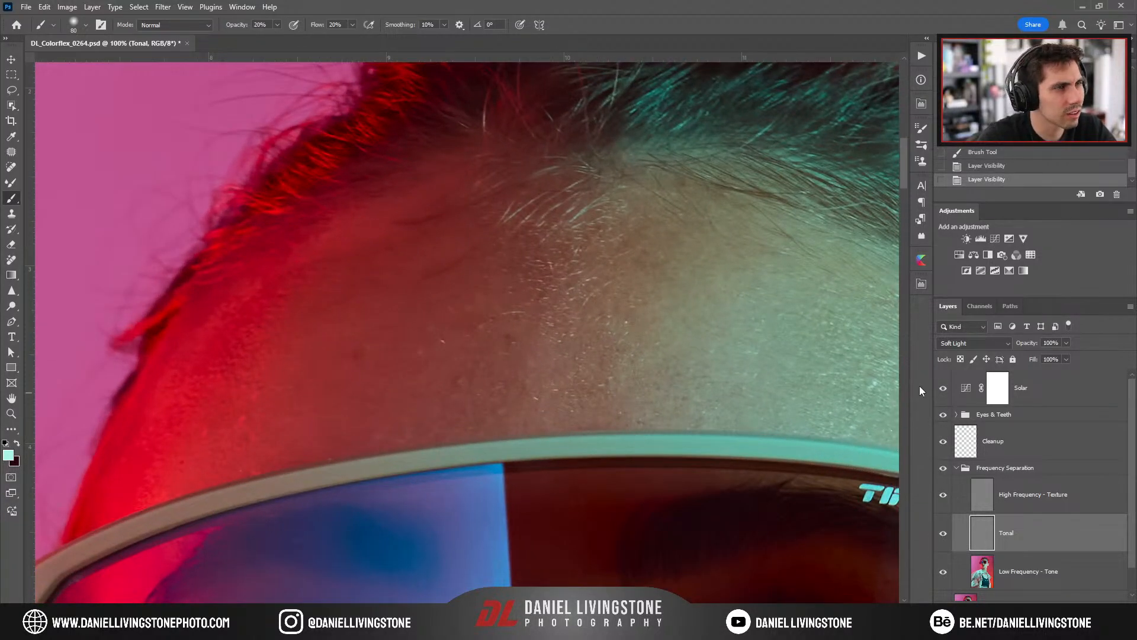
click(943, 388)
key(bracketright)
key(bracketright)
drag(528, 330, 513, 356)
mouse_move(513, 359)
mouse_down()
mouse_move(503, 403)
mouse_move(502, 391)
mouse_up()
key(bracketright)
key(bracketright)
key(bracketleft)
key(bracketleft)
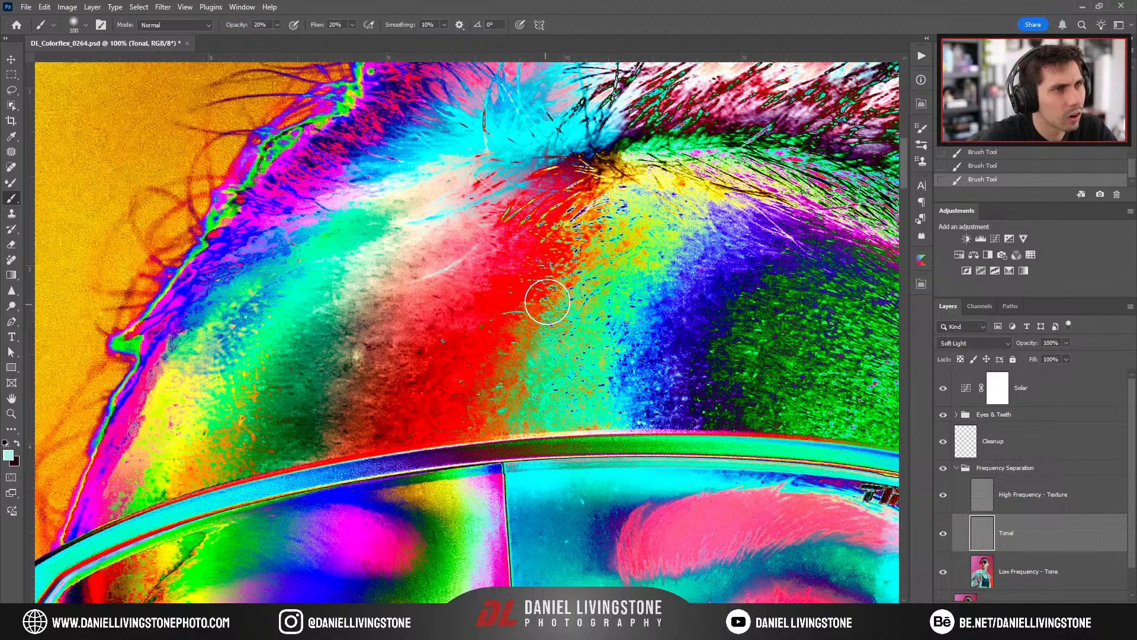
click(943, 388)
Zoom out to the full face and compare the forehead with and without the Tonal layer.
key(ctrl+minus)
key(ctrl+minus)
key(ctrl+minus)
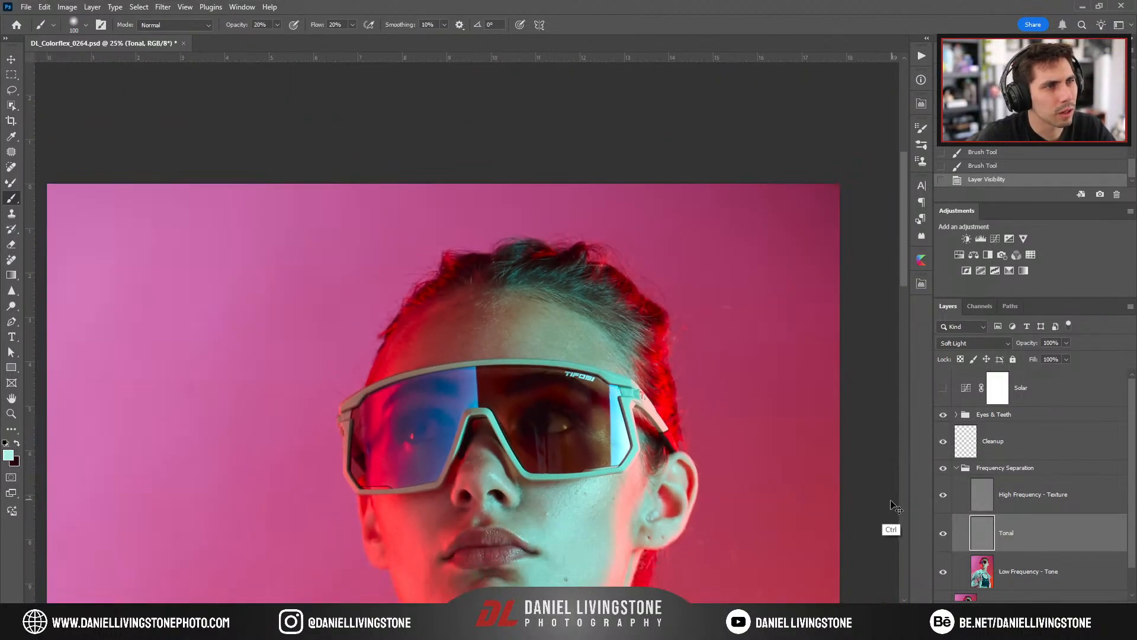
key(ctrl+plus)
click(942, 533)
click(943, 533)
key(ctrl+plus)
key(ctrl+plus)
key(ctrl+plus)
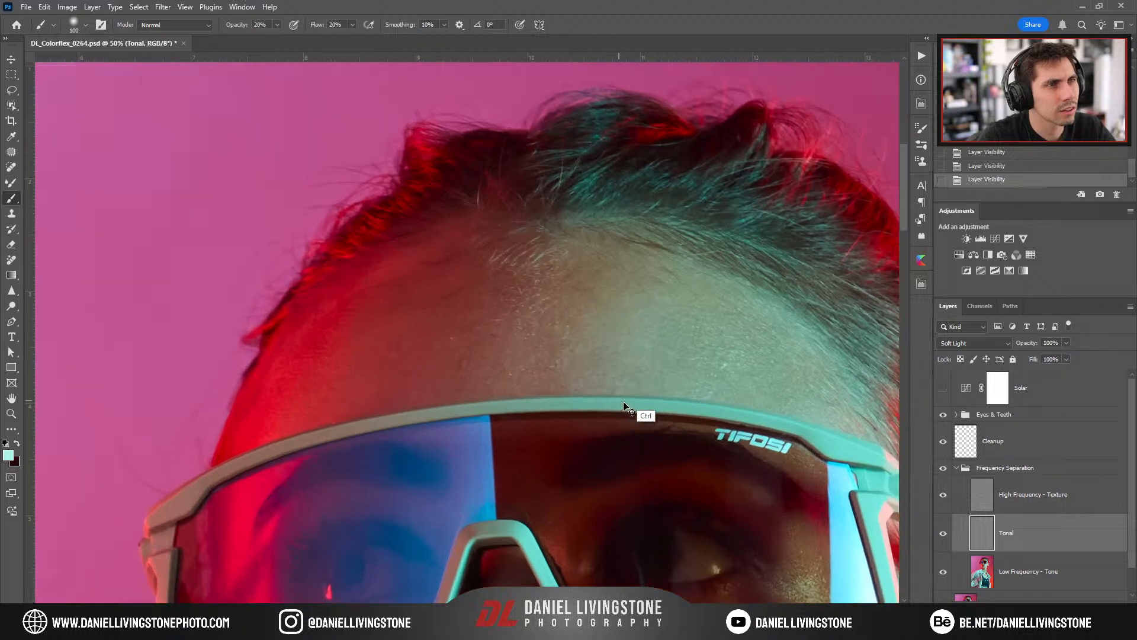
key(ctrl+minus)
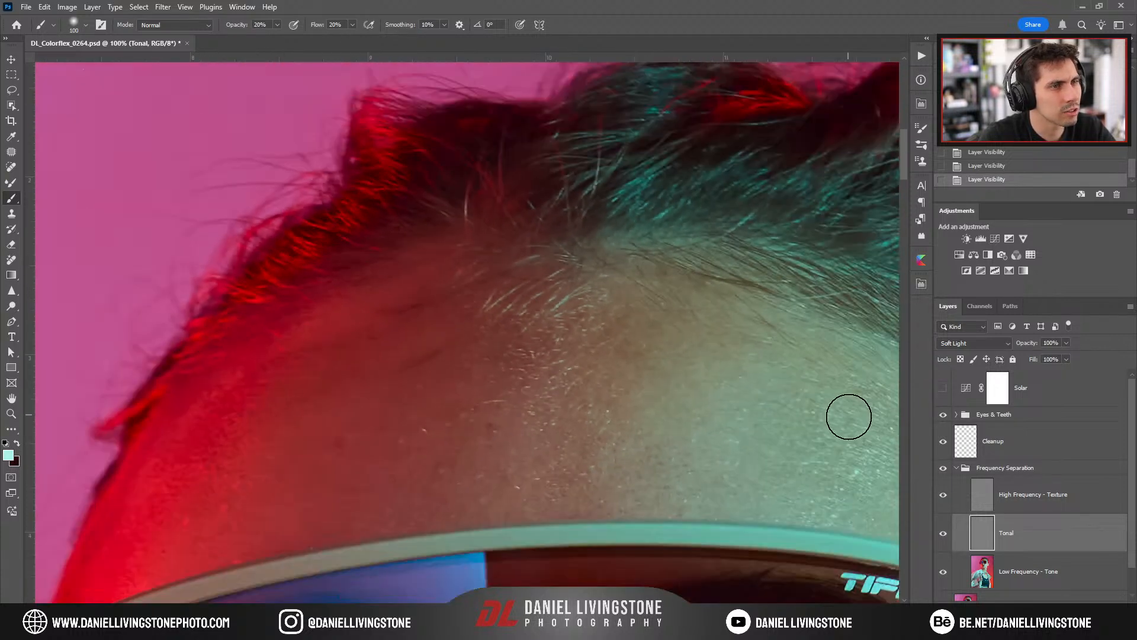
Patch out the single light stray hair in the middle of the forehead on the High Frequency - Texture layer.
click(983, 496)
key(j)
scroll(491, 373, up, 1)
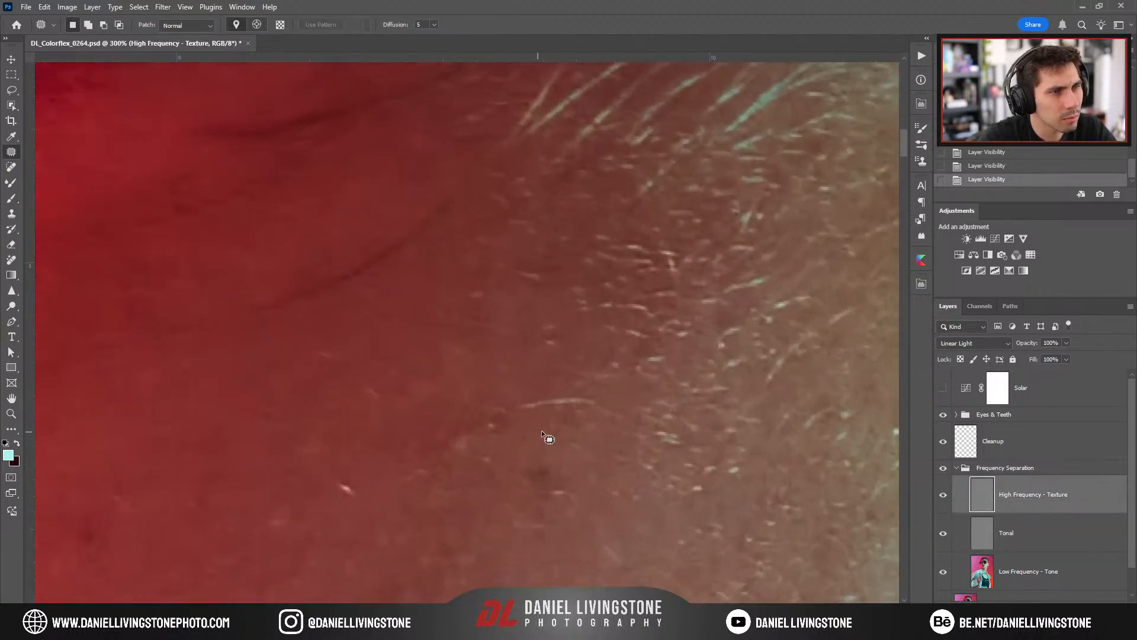
drag(472, 424, 465, 398)
drag(637, 481, 532, 405)
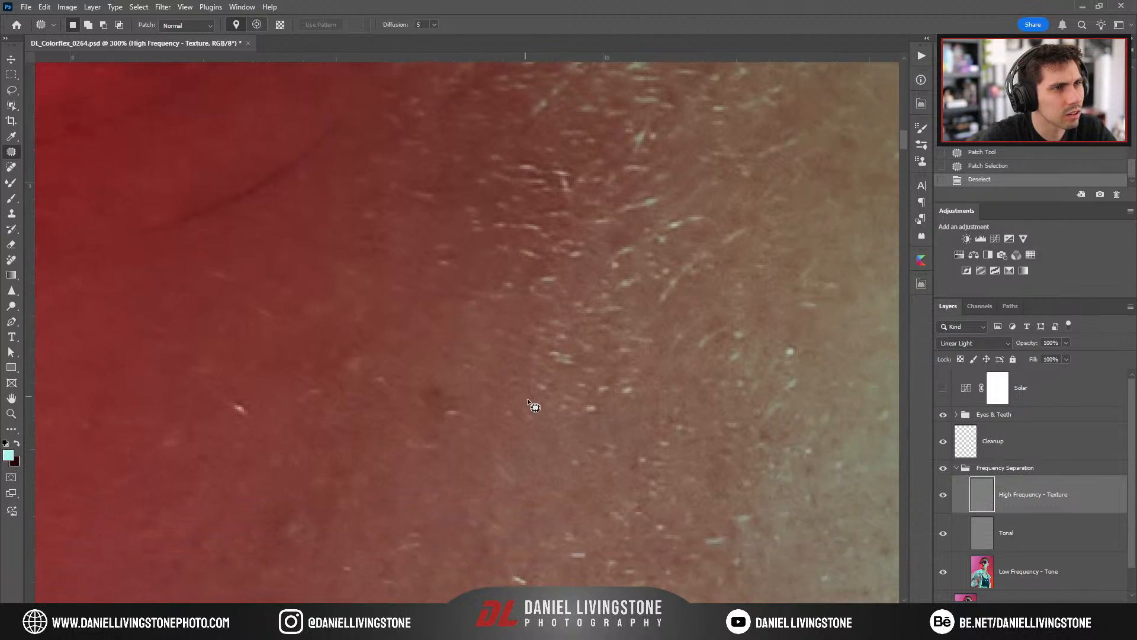
Patch the small dark spots and the light fleck on the red side of the forehead, and deselect.
key(ctrl+minus)
key(ctrl+minus)
key(ctrl+minus)
key(ctrl+plus)
key(ctrl+plus)
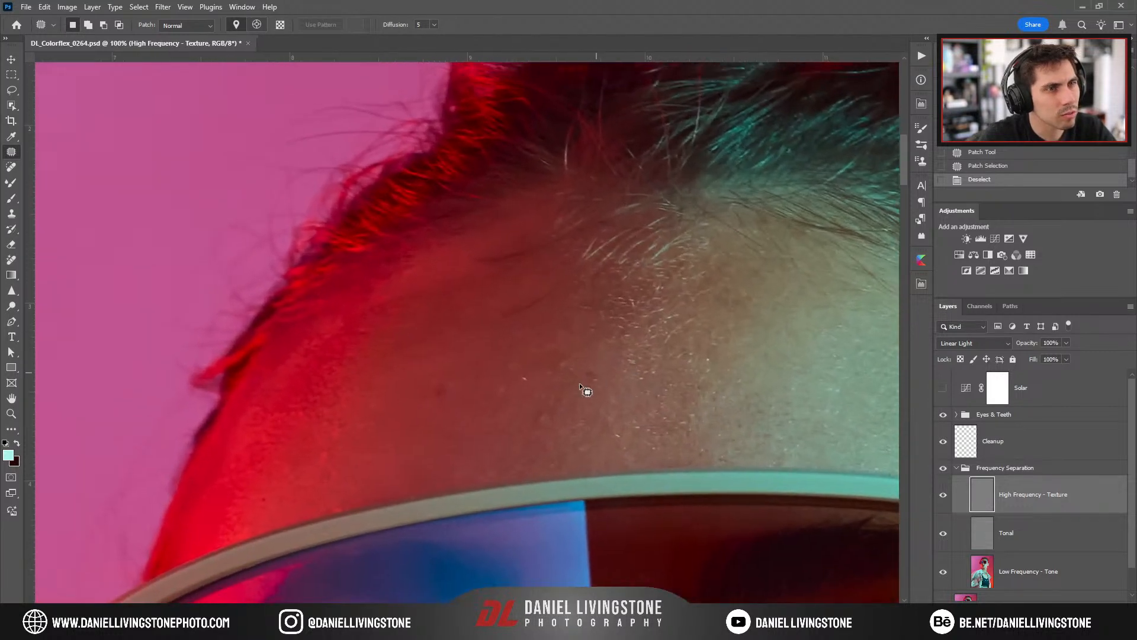
drag(545, 435, 545, 438)
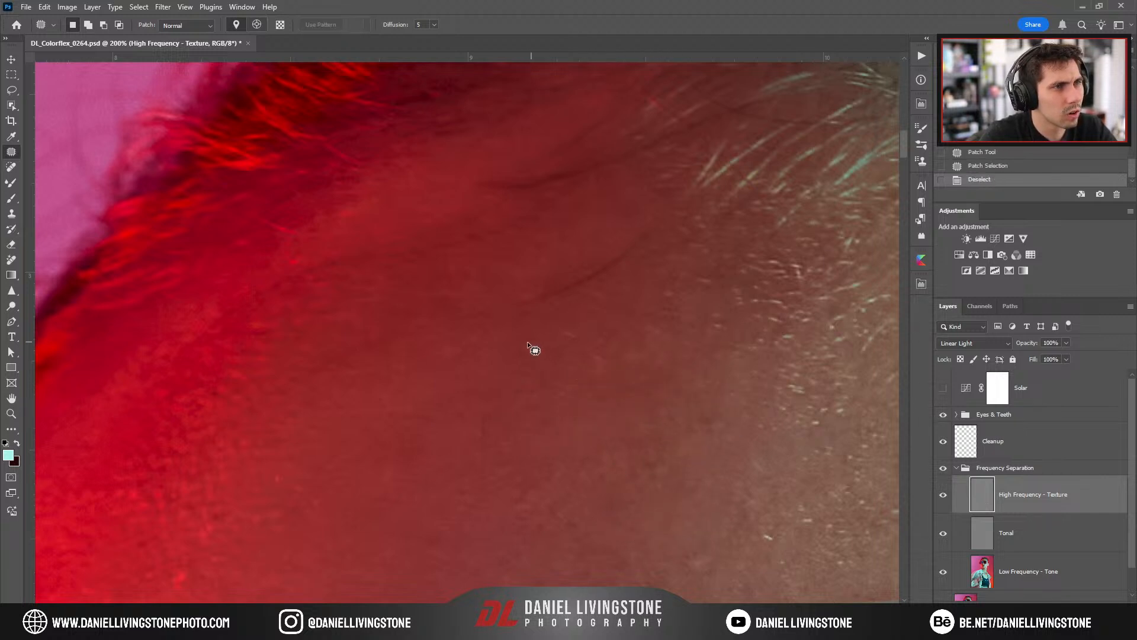
key(ctrl+d)
key(ctrl+minus)
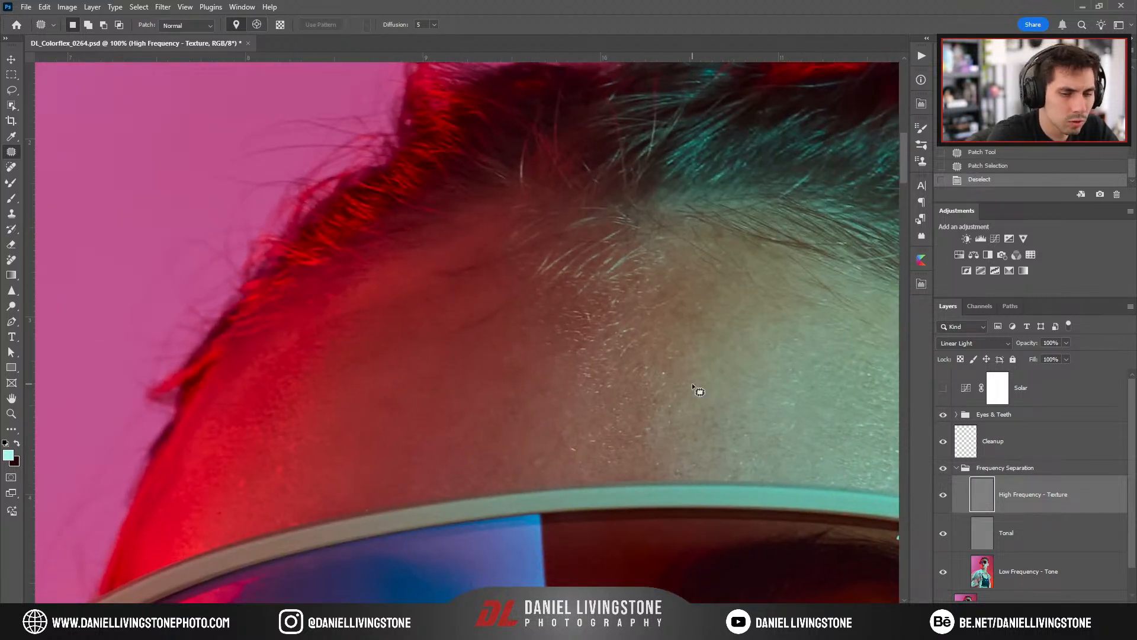
Soften the light flecks above the glasses rim with the Clone Stamp at 20% opacity and a 70 px brush, sampling clean skin nearby.
key(s)
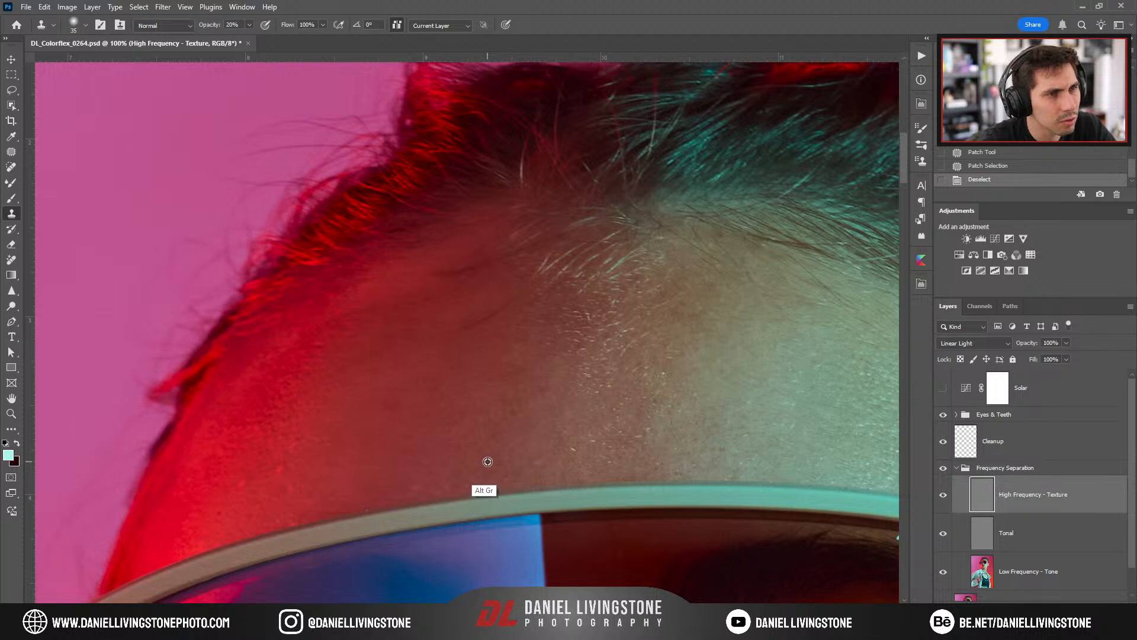
scroll(487, 462, up, 3)
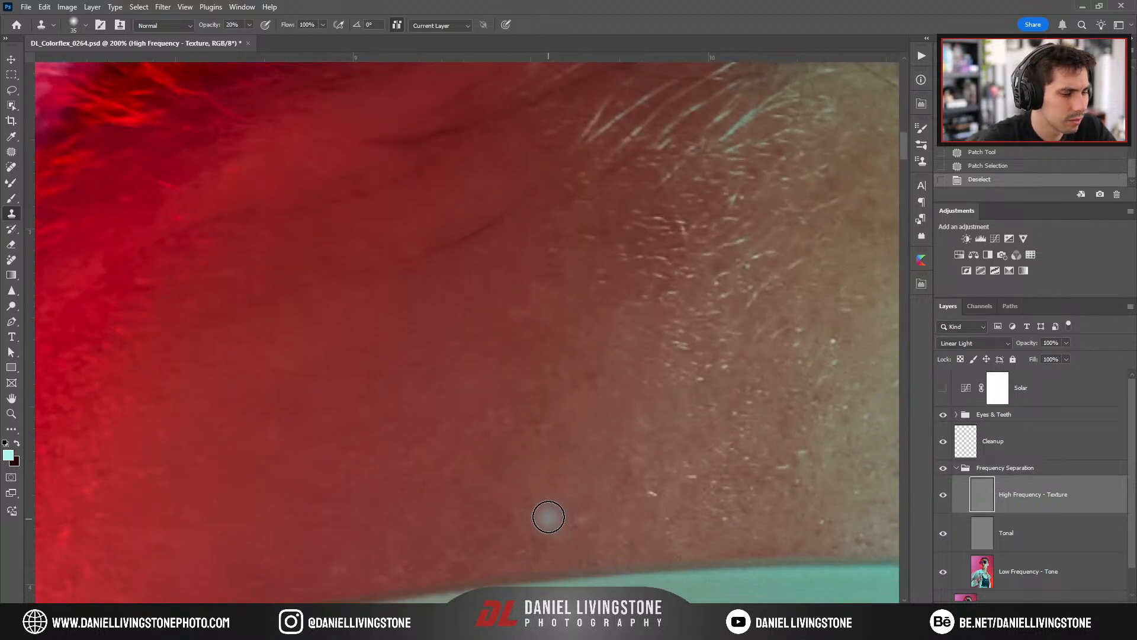
key(bracketright)
key(bracketright)
key(bracketright)
key(bracketright)
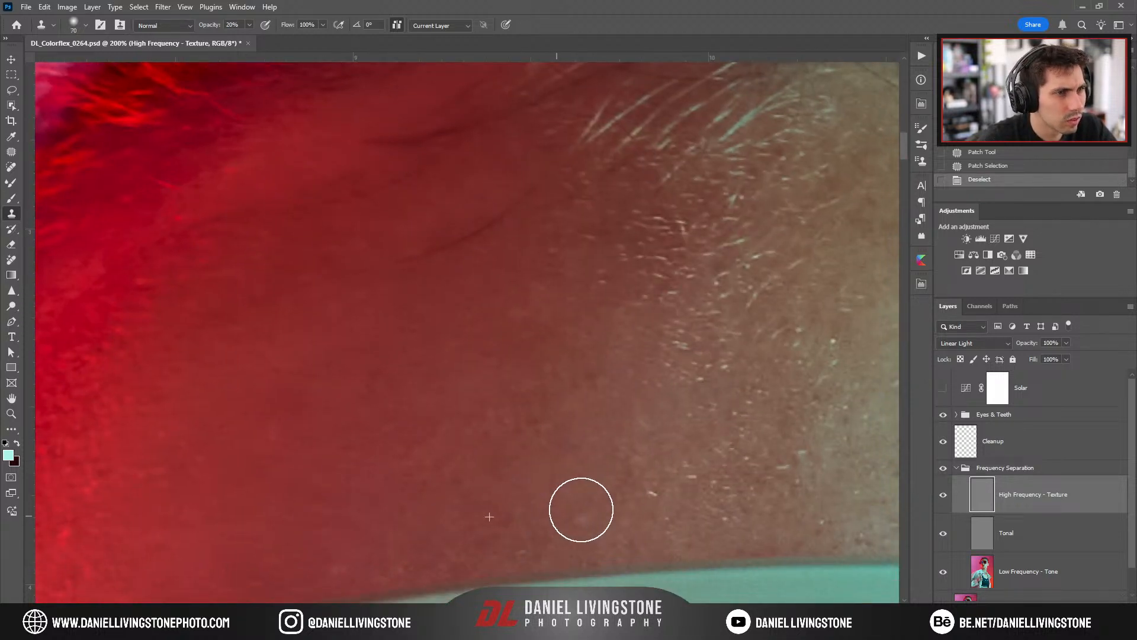
drag(650, 479, 709, 494)
mouse_move(777, 475)
mouse_down()
mouse_move(739, 469)
mouse_move(669, 521)
mouse_up()
alt+click(551, 444)
key(ctrl+minus)
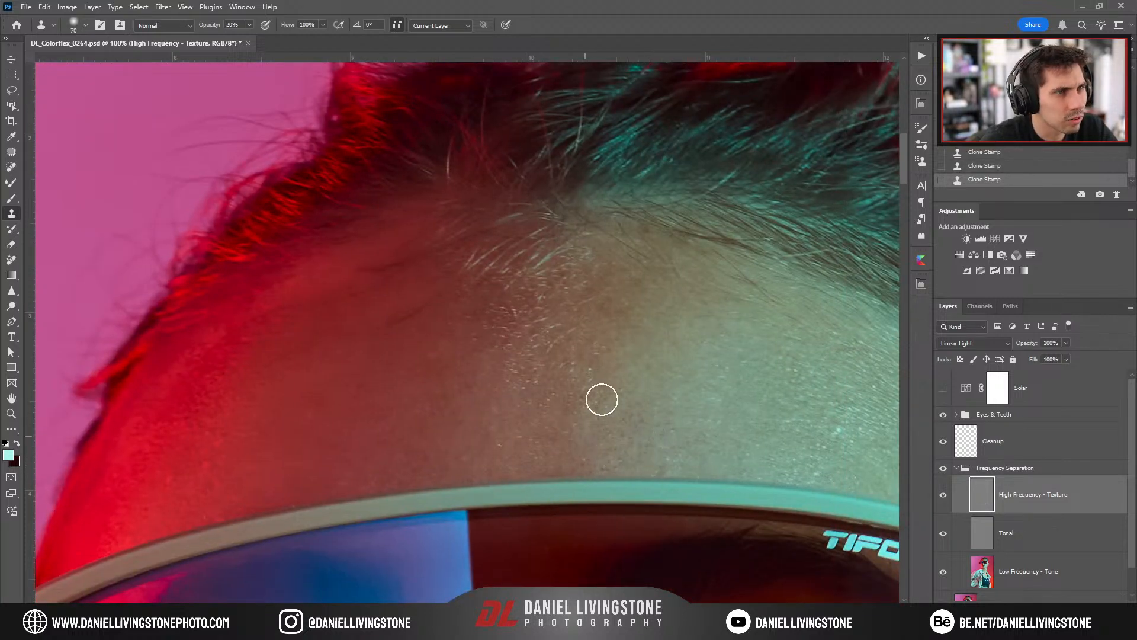
Clone smoother skin texture from the red side over the flecks in the lower center of the forehead with a larger brush.
key(ctrl+plus)
alt+click(404, 460)
key(bracketright)
drag(548, 453, 562, 439)
alt+click(613, 469)
key(ctrl+minus)
key(bracketright)
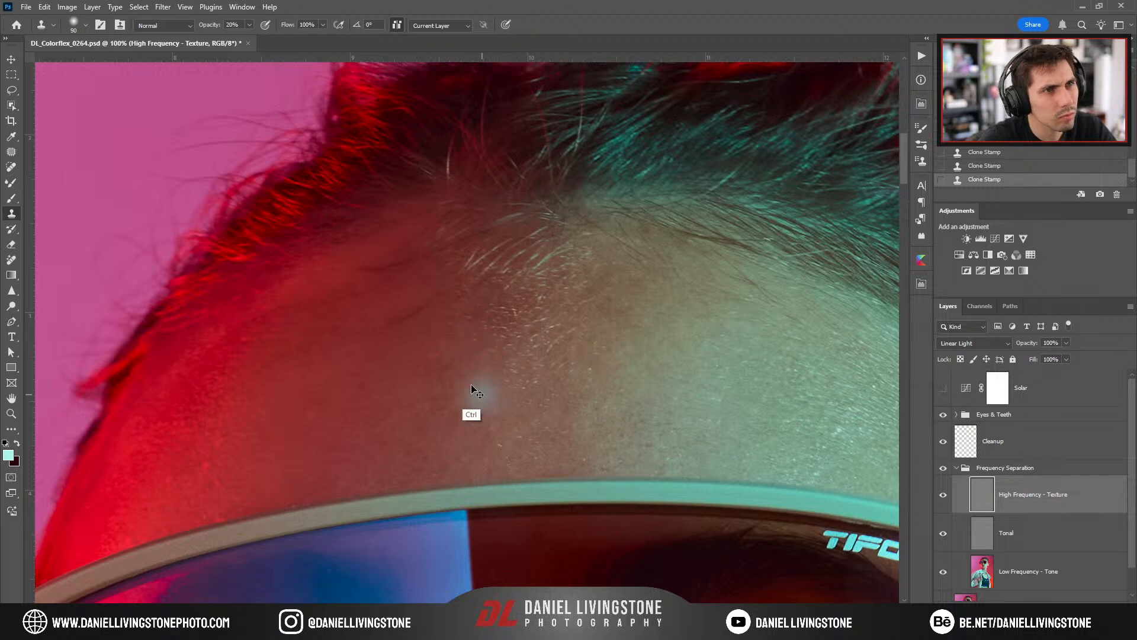
Patch out the lower dark hair strand on the red side of the forehead and deselect.
key(ctrl+plus)
key(j)
mouse_move(601, 298)
mouse_down()
mouse_move(509, 332)
mouse_move(540, 412)
mouse_up()
key(ctrl+d)
key(ctrl+minus)
Soften the fine light hairs in the middle of the forehead with the Clone Stamp at 20% opacity and an 80 px brush.
key(s)
key(ctrl+plus)
alt+click(501, 471)
key(bracketleft)
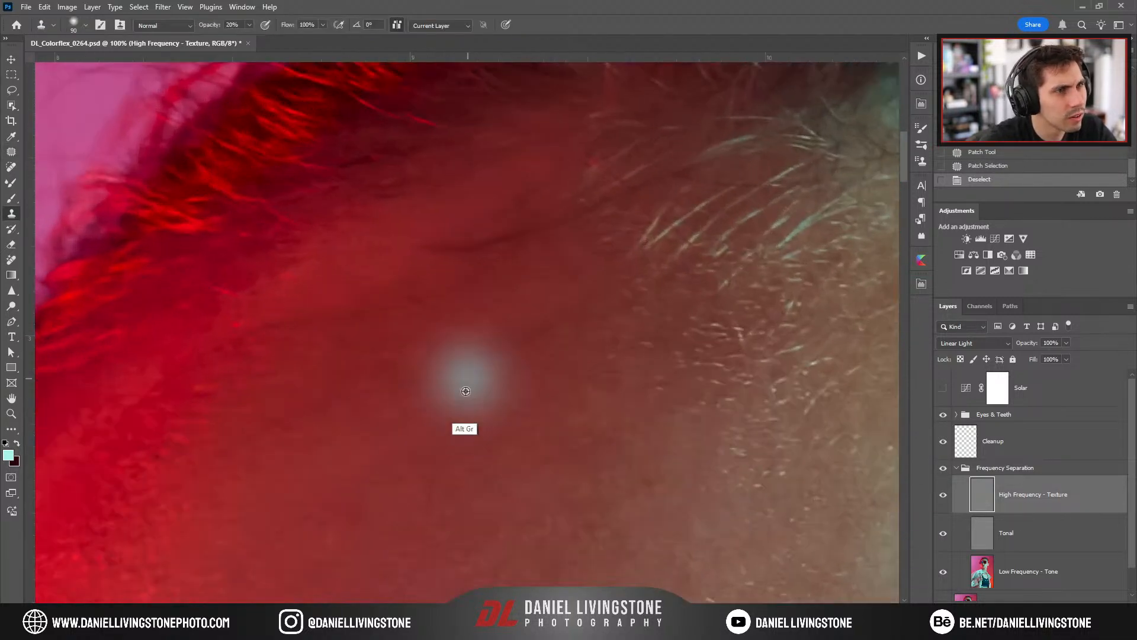
drag(690, 484, 764, 459)
key(ctrl+minus)
drag(620, 360, 640, 363)
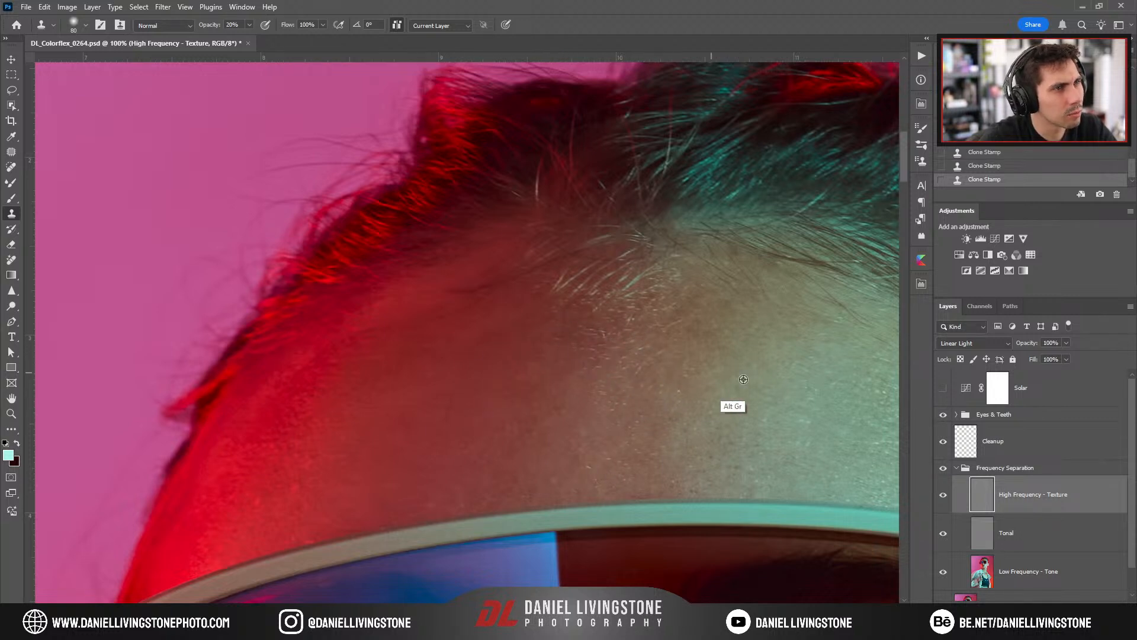
mouse_move(665, 337)
mouse_down()
mouse_move(636, 323)
mouse_move(688, 291)
mouse_move(559, 306)
mouse_move(598, 281)
mouse_move(573, 294)
mouse_up()
Clone clean texture over the fine hairs below the central hairline with a 70 to 80 px brush, resampling skin from the red side.
alt+click(462, 377)
key(bracketleft)
mouse_move(539, 304)
mouse_down()
mouse_move(559, 290)
mouse_move(560, 302)
mouse_move(674, 279)
mouse_move(585, 312)
mouse_move(616, 341)
mouse_up()
alt+click(514, 355)
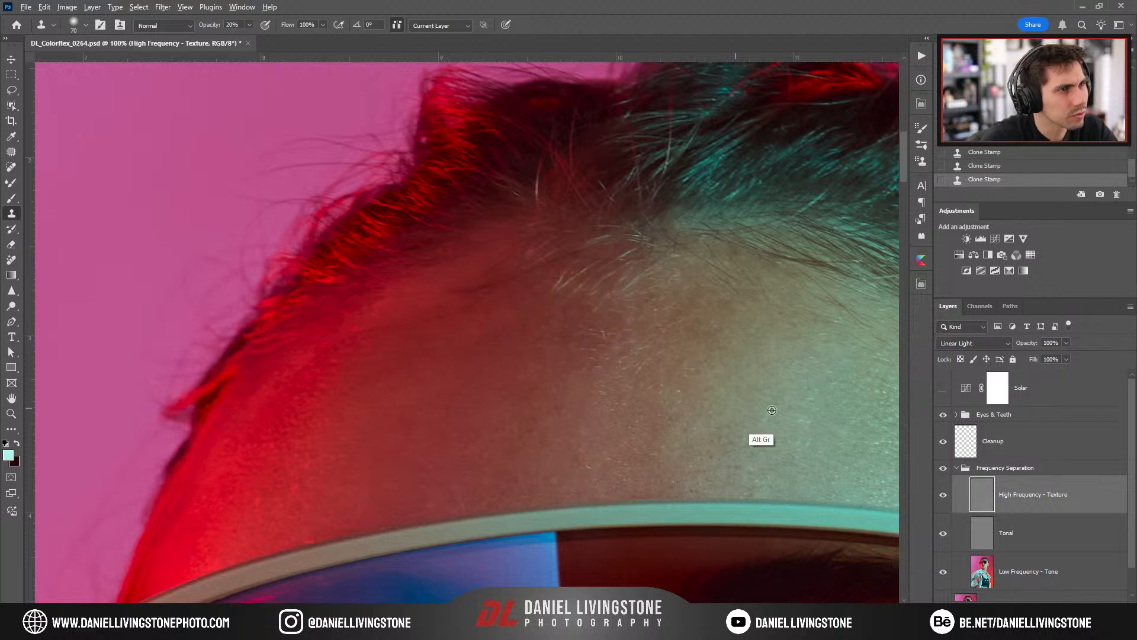
click(652, 353)
click(574, 244)
key(alt+bracketleft)
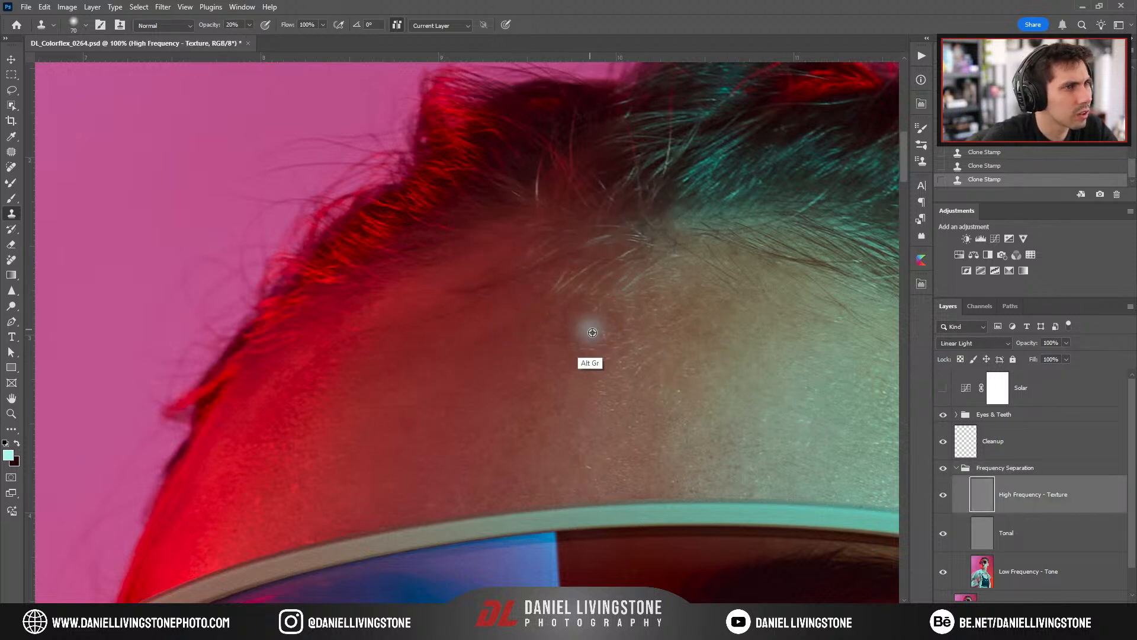
alt+click(479, 353)
drag(609, 335, 676, 325)
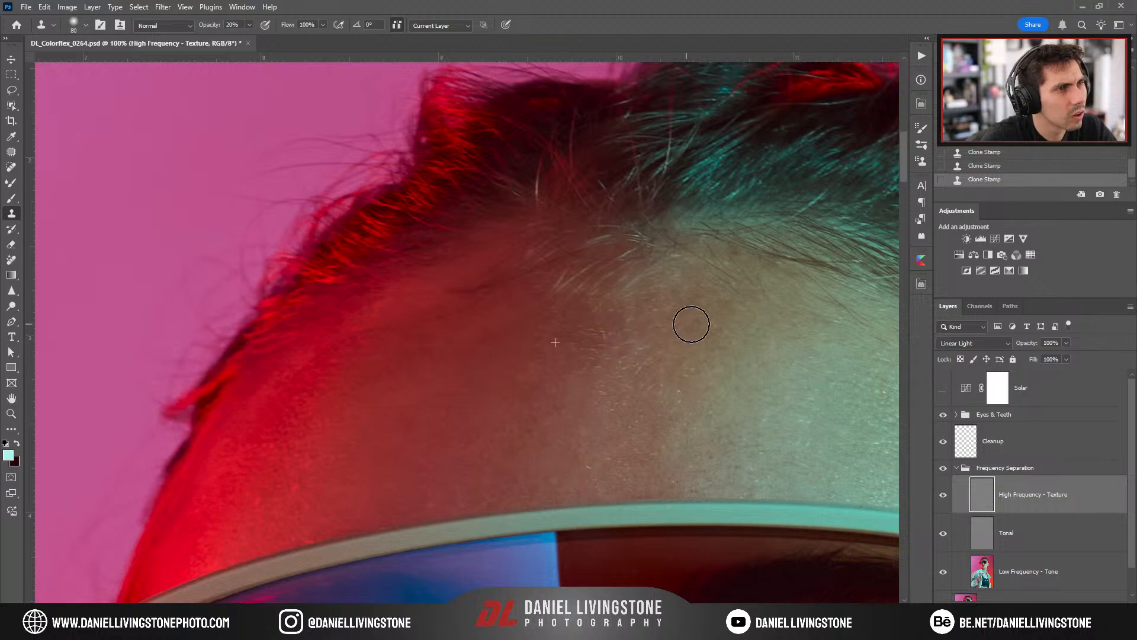
Select the Tonal layer with the Brush, examine the upper forehead with and without Solar, and view the High Frequency - Texture layer alone.
key(ctrl+plus)
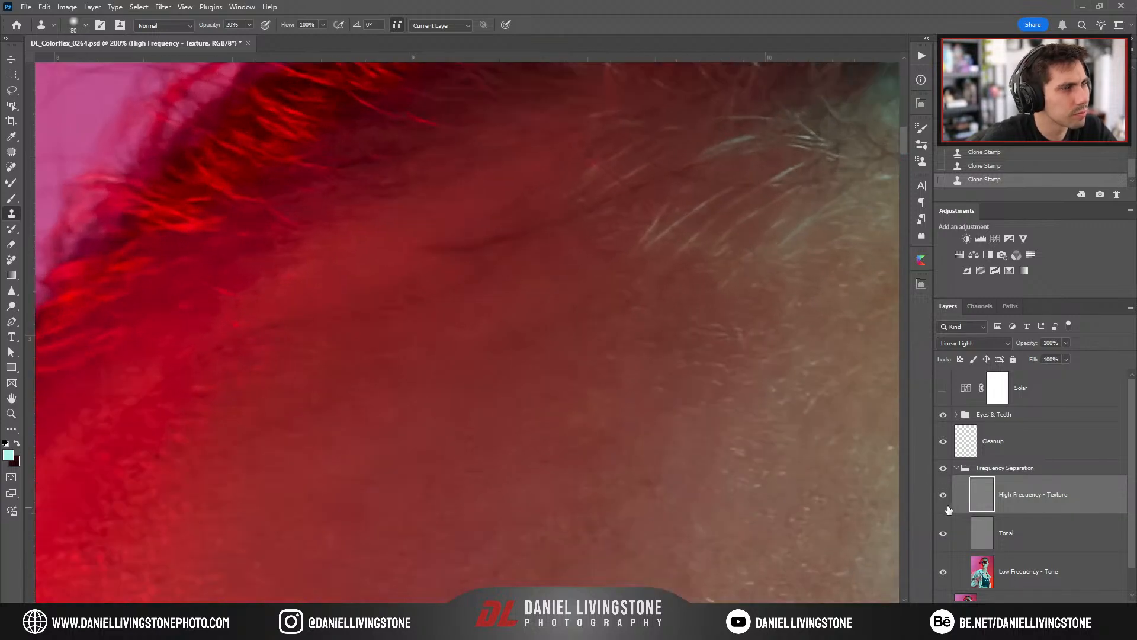
click(983, 531)
key(b)
click(943, 388)
key(ctrl+minus)
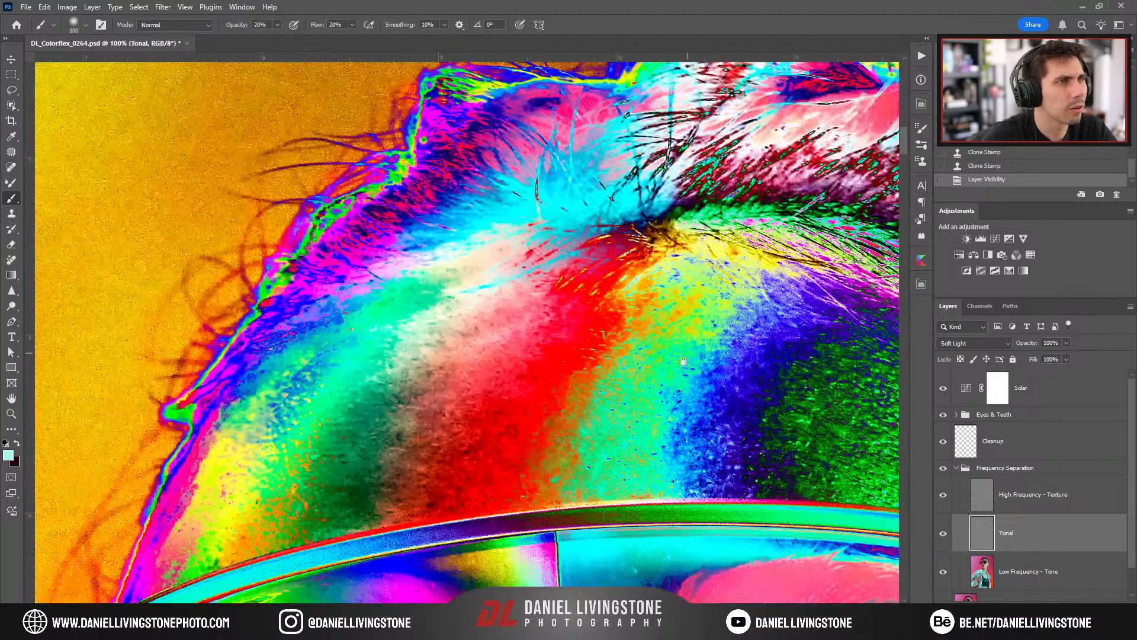
key(ctrl+plus)
click(942, 388)
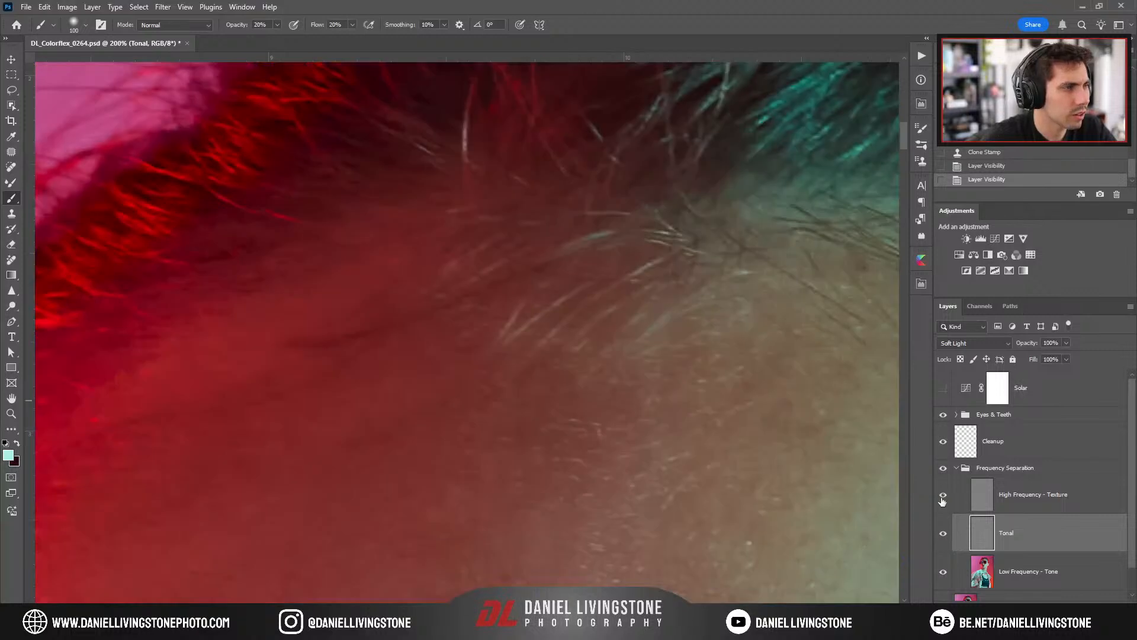
alt+click(943, 496)
alt+click(942, 497)
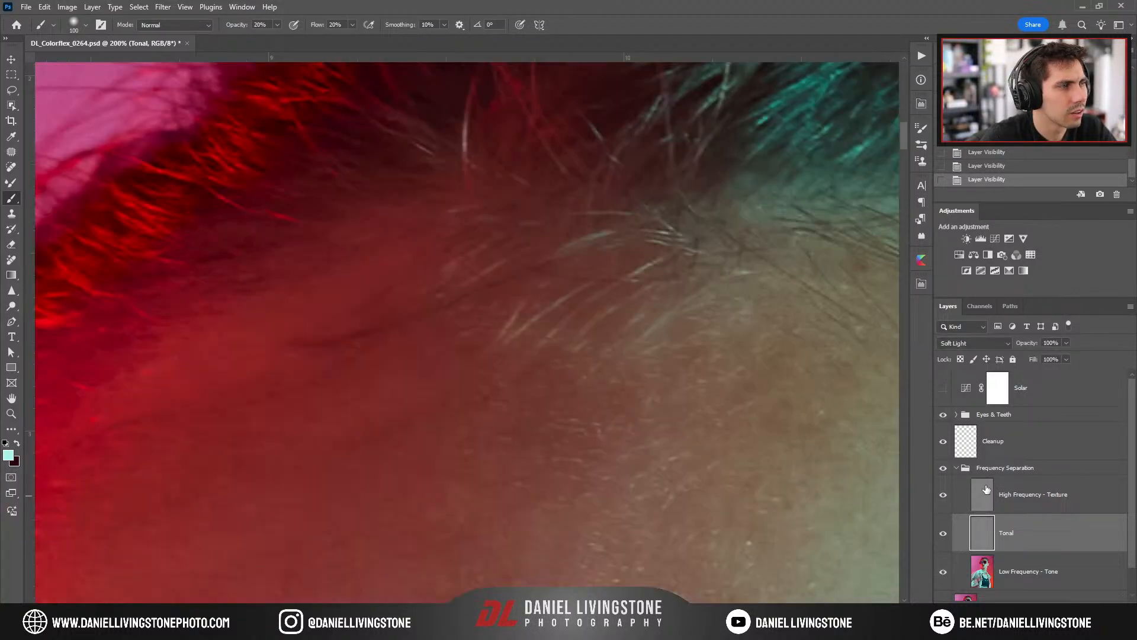
Try to patch the skin texture in the middle of the upper forehead on the High Frequency - Texture layer.
click(1019, 494)
key(j)
drag(545, 336, 497, 357)
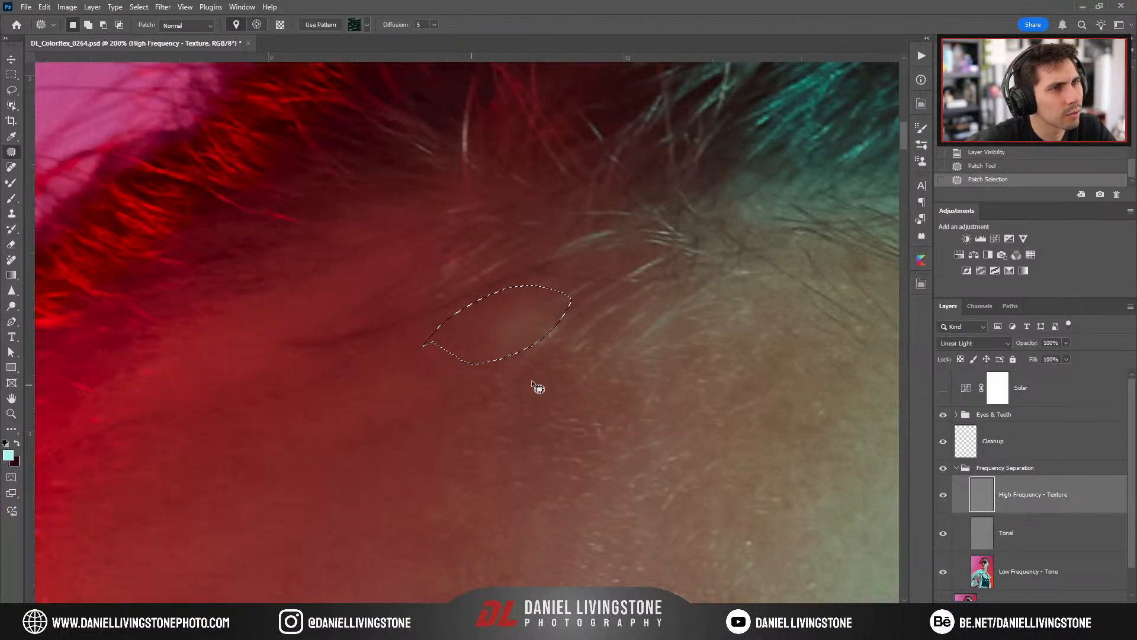
key(ctrl+z)
key(ctrl+d)
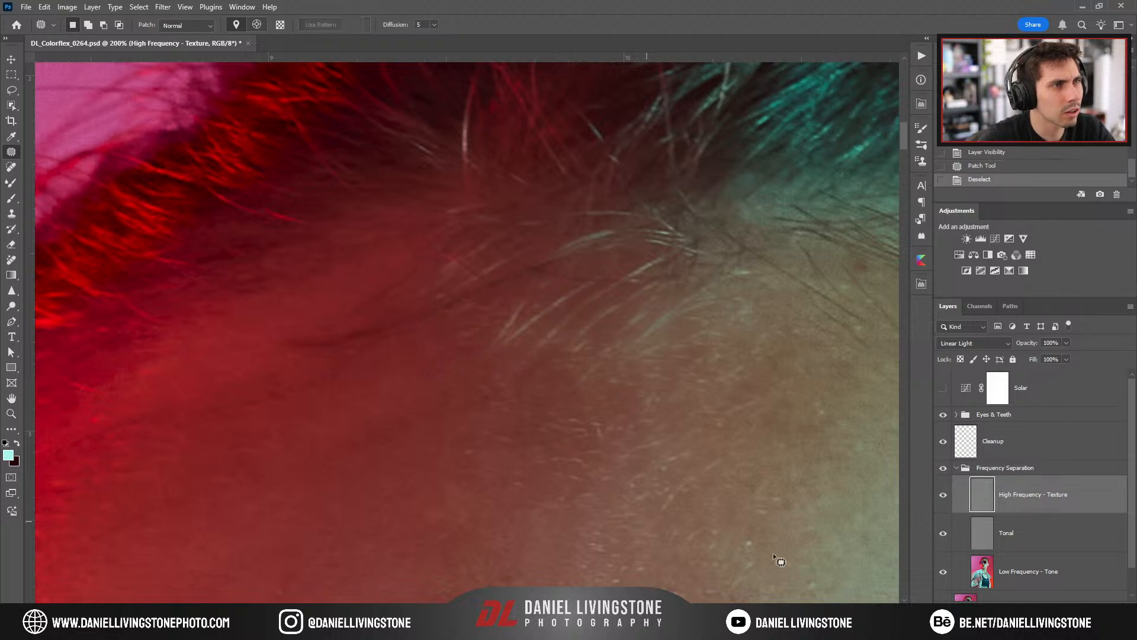
View the Low Frequency - Tone layer alone and patch its uneven tone in the middle of the forehead, deselecting when done.
click(984, 579)
alt+click(943, 574)
alt+click(943, 573)
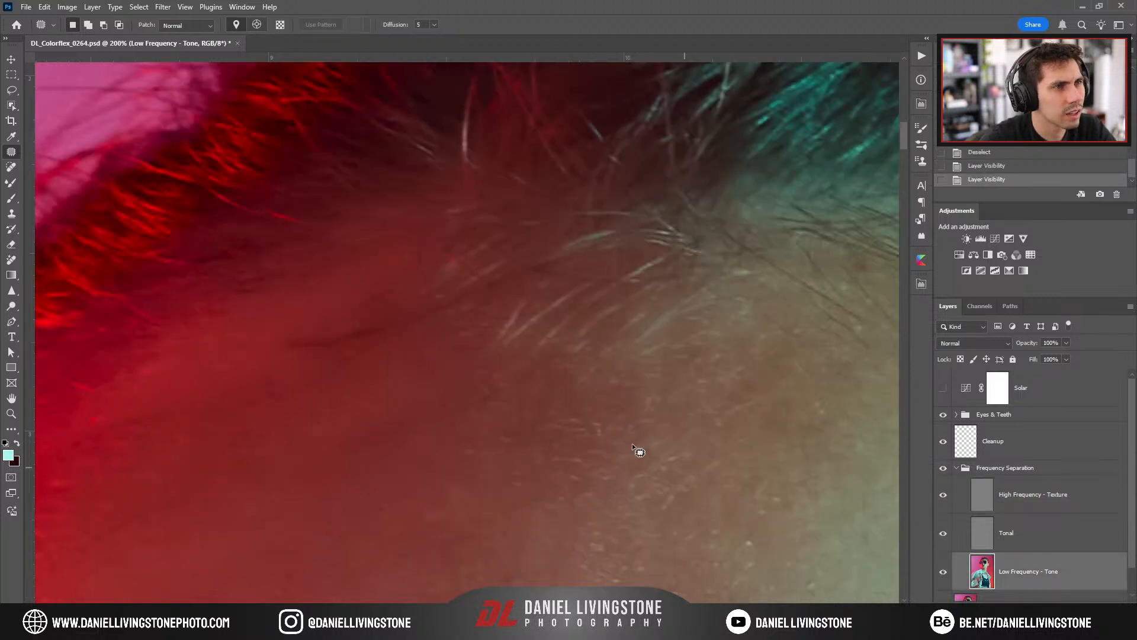
drag(676, 364, 473, 368)
drag(554, 372, 421, 413)
click(421, 413)
key(ctrl+d)
Patch another uneven tonal area below the central hairline on the Low Frequency - Tone layer and deselect.
mouse_move(645, 354)
mouse_down()
mouse_move(645, 431)
mouse_move(662, 365)
mouse_up()
key(ctrl+minus)
key(ctrl+plus)
mouse_move(522, 337)
mouse_down()
mouse_move(536, 365)
mouse_move(523, 336)
mouse_up()
drag(591, 370, 490, 335)
key(ctrl+d)
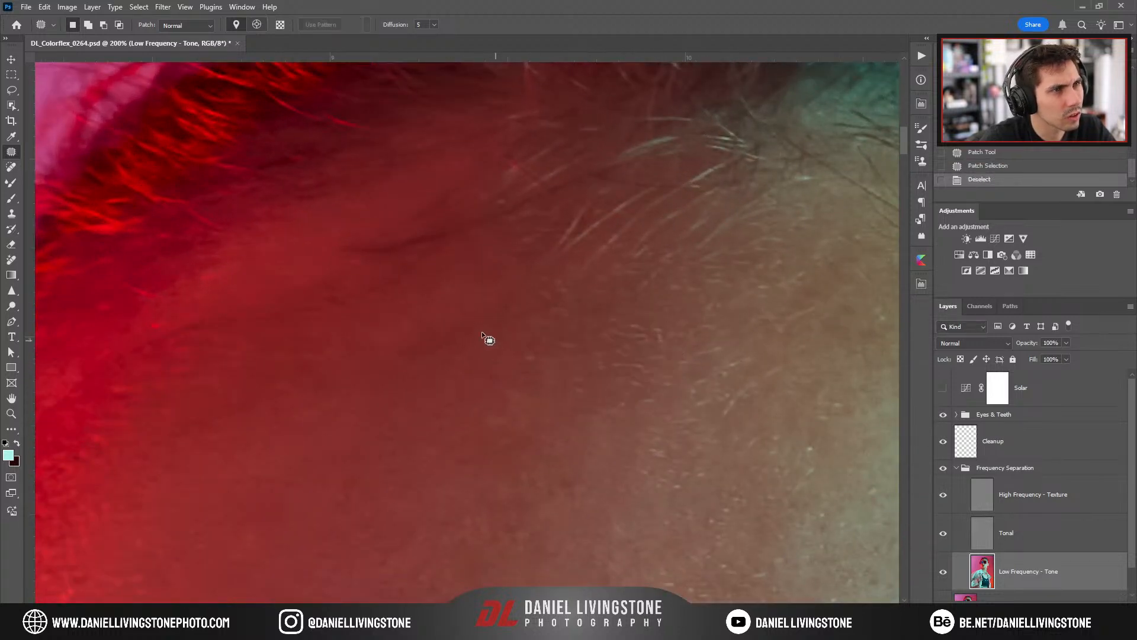
Patch the remaining tonal transitions lower on the mid-forehead of the Low Frequency - Tone layer, deselecting after each patch.
drag(531, 303, 519, 322)
drag(548, 281, 539, 381)
key(ctrl+d)
key(ctrl+minus)
mouse_move(571, 418)
mouse_down()
mouse_move(512, 428)
mouse_move(521, 448)
mouse_move(671, 358)
mouse_up()
key(ctrl+d)
key(ctrl+plus)
key(ctrl+d)
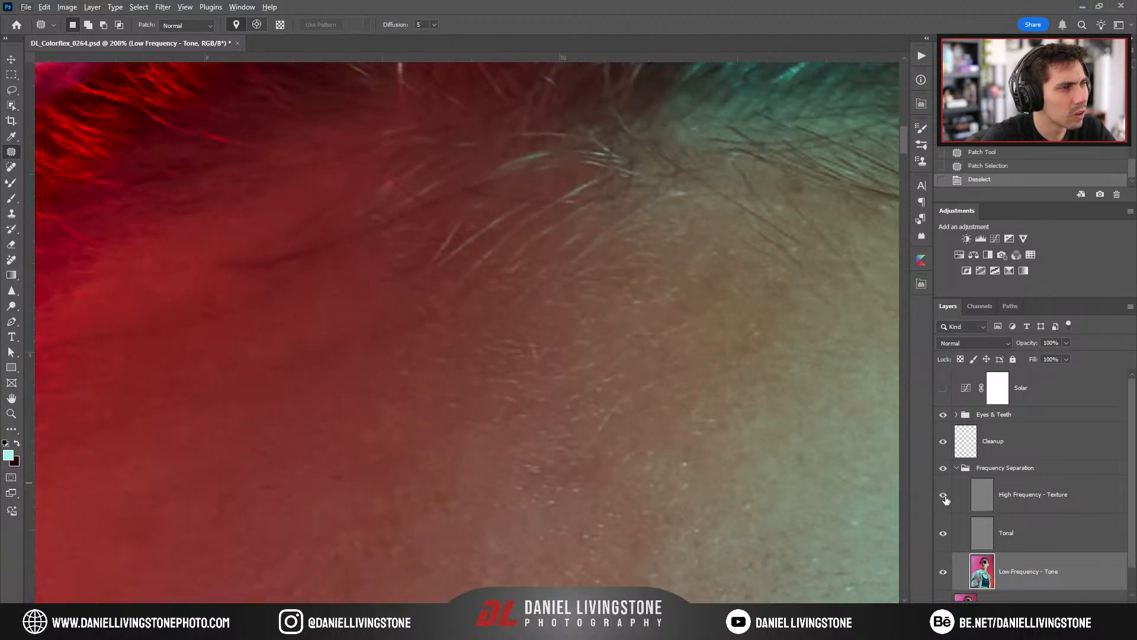
Compare the forehead with and without the Frequency Separation group and the Tonal layer.
click(943, 468)
click(943, 467)
key(ctrl+minus)
key(ctrl+minus)
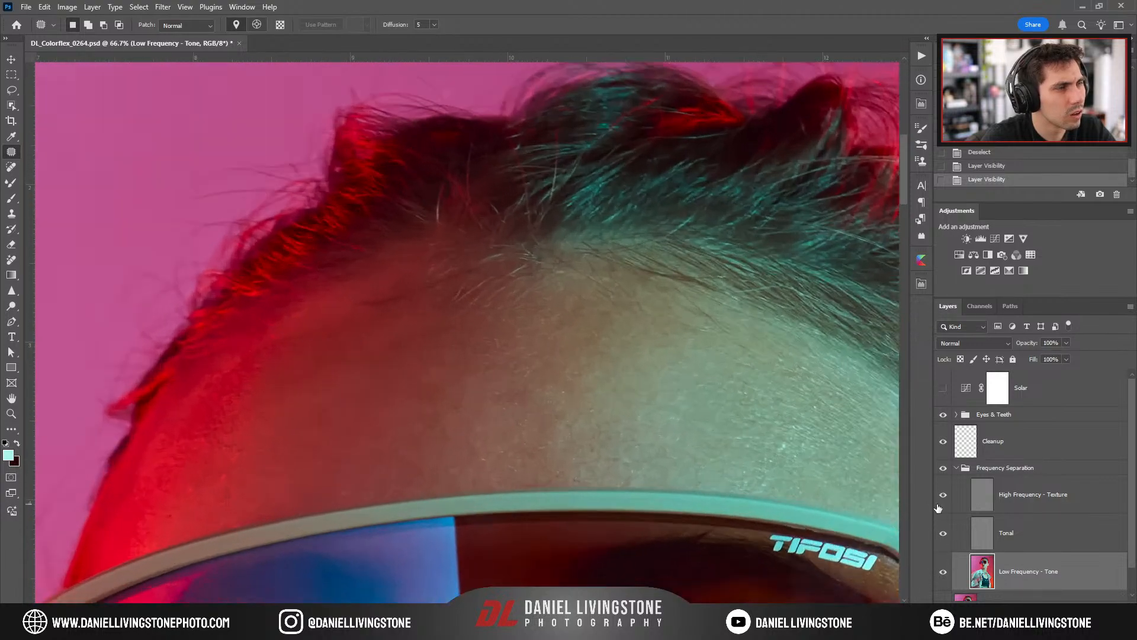
key(ctrl+plus)
click(943, 533)
click(943, 533)
click(942, 538)
click(941, 542)
Show Solar and paint the dark tone over the middle of the forehead on the Tonal layer with a 90 px Brush.
click(971, 548)
key(b)
click(943, 387)
key(ctrl+plus)
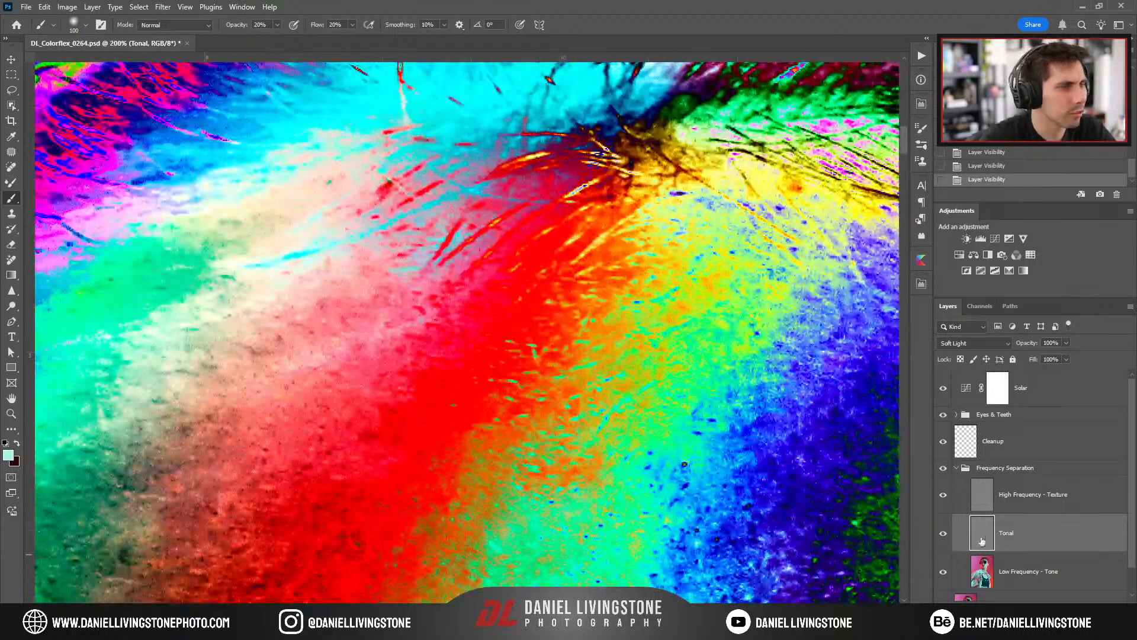
key(x)
key([)
drag(573, 482, 581, 473)
Paint the light cyan tone over the mid-forehead colour transition on the Tonal layer and hide Solar to check it.
key(x)
drag(580, 472, 558, 475)
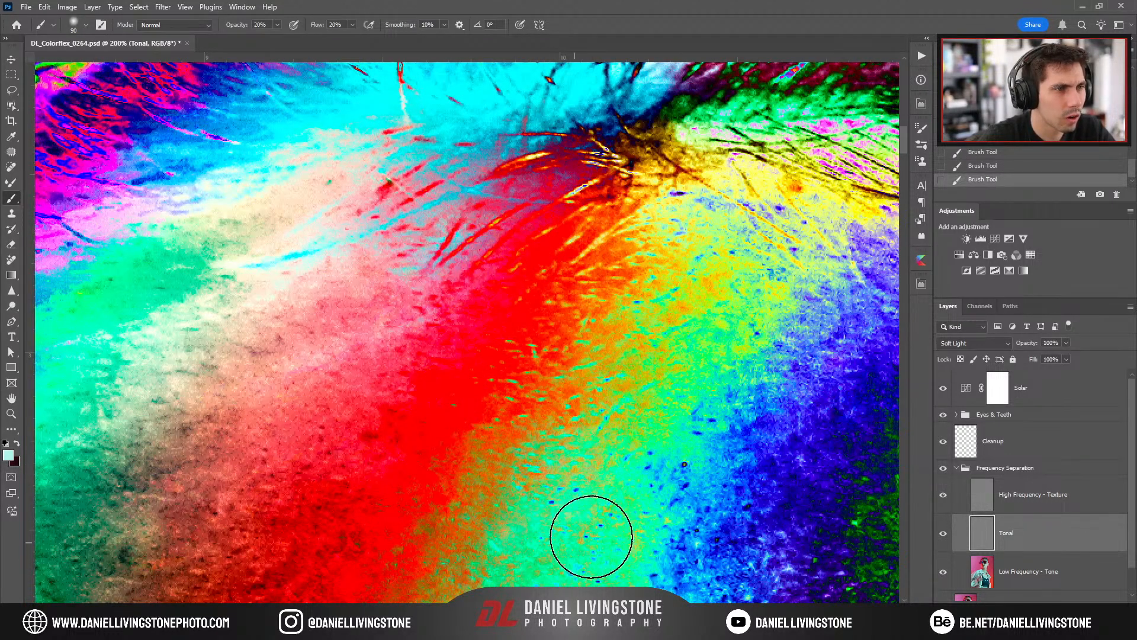
mouse_move(574, 420)
mouse_down()
mouse_move(558, 411)
mouse_move(611, 339)
mouse_up()
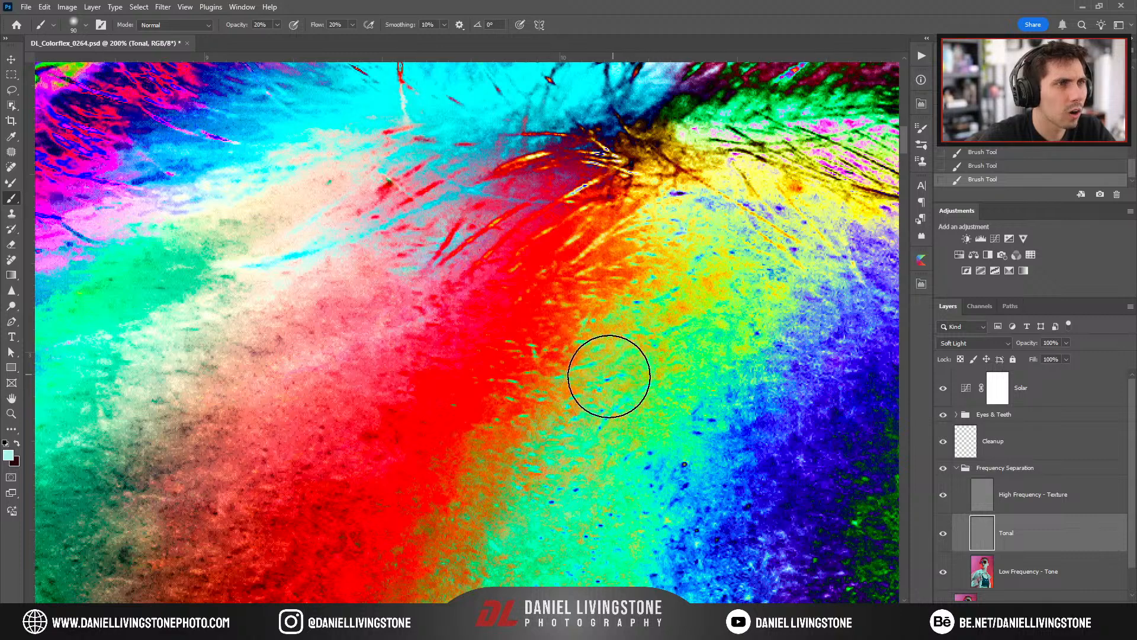
key(ctrl+plus)
mouse_move(617, 401)
mouse_down()
mouse_move(600, 481)
mouse_move(698, 471)
mouse_up()
click(943, 388)
key(ctrl+minus)
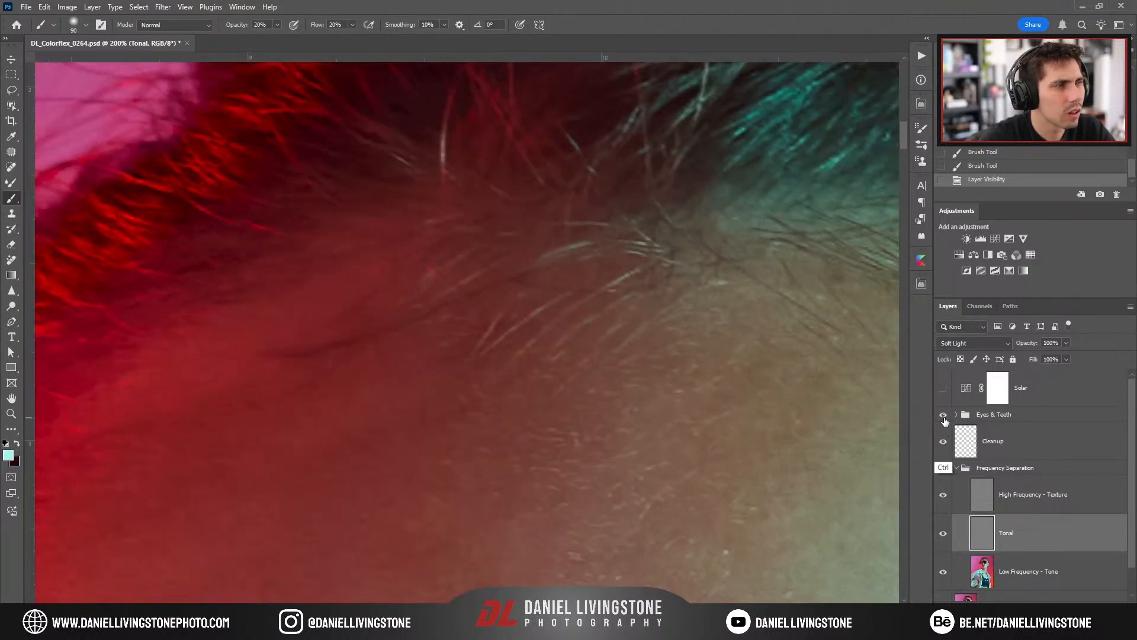
key(ctrl+minus)
Check the skin tone without High Frequency - Texture, and patch texture below the central hairline on that layer with the Patch tool.
click(943, 494)
key(ctrl+plus)
key(j)
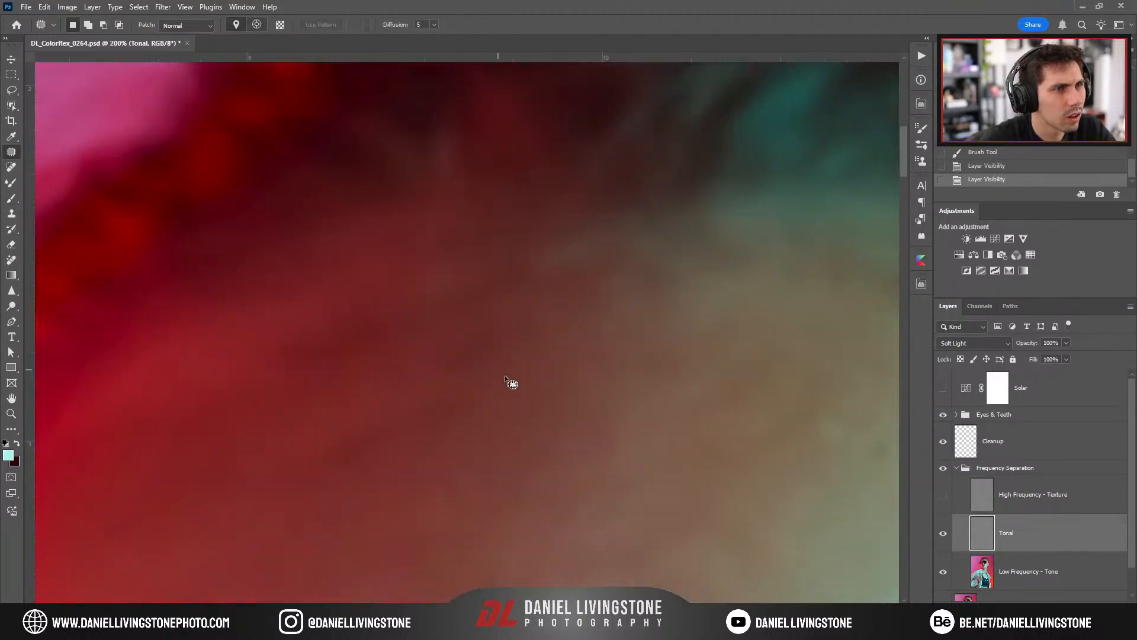
click(943, 496)
click(961, 508)
drag(538, 318, 418, 364)
drag(598, 299, 512, 323)
drag(514, 336, 444, 359)
key(ctrl+d)
Patch out the dark hair strand on the red side of the upper forehead and deselect.
drag(497, 378, 652, 414)
drag(508, 401, 590, 379)
drag(472, 331, 490, 394)
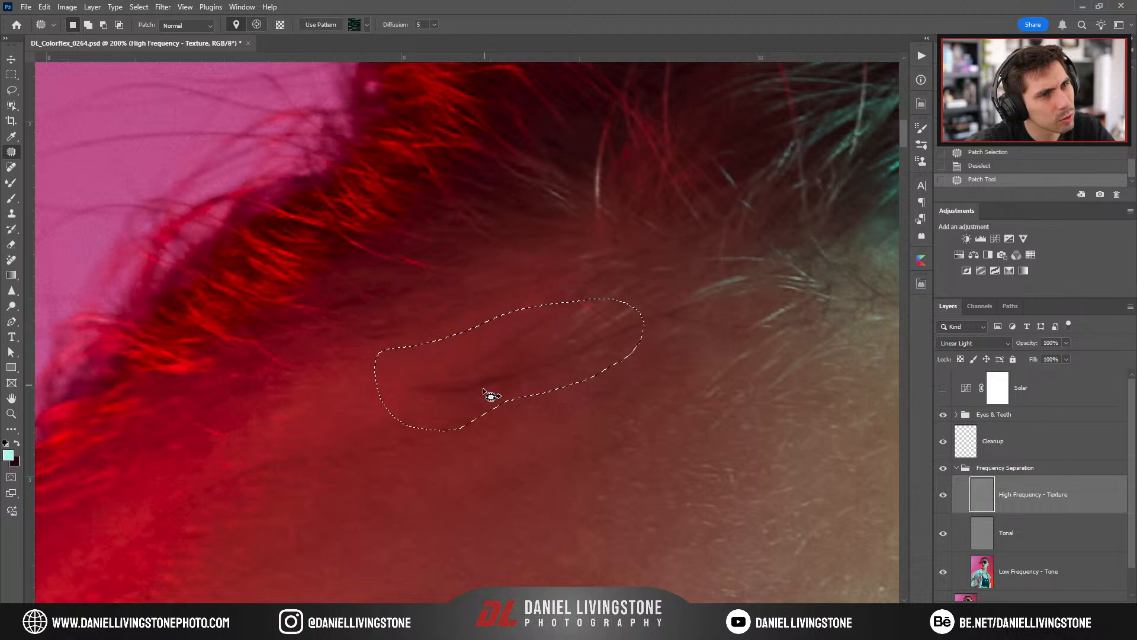
key(ctrl+d)
key(ctrl+minus)
key(ctrl+minus)
scroll(608, 421, up, 5)
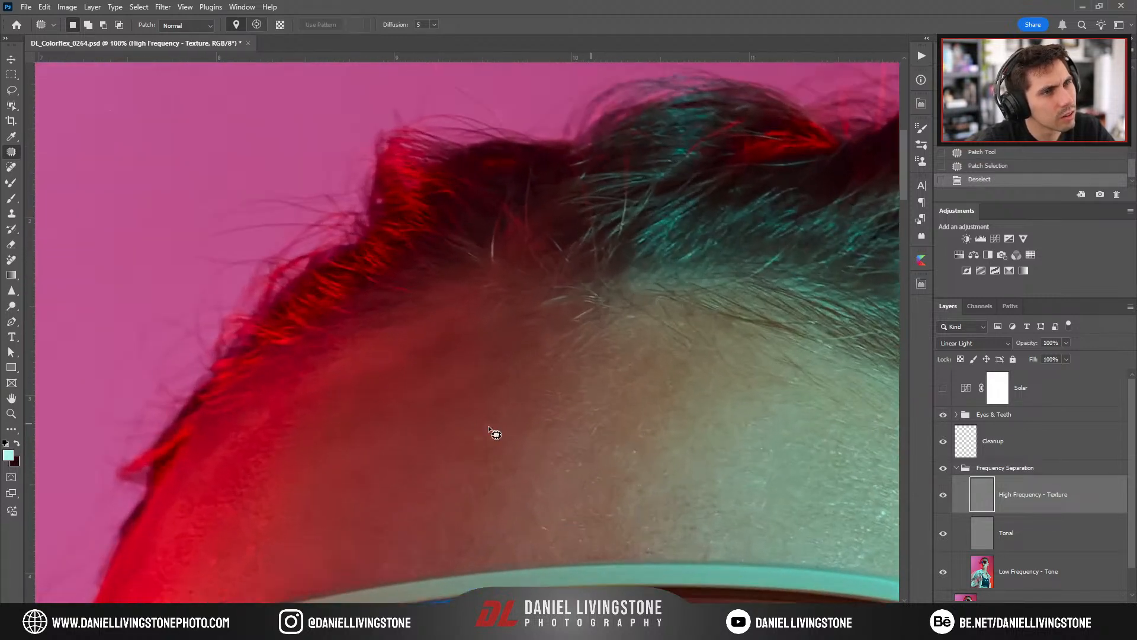
Patch a further texture area on the lower middle of the forehead and deselect.
mouse_move(586, 432)
mouse_down()
mouse_move(714, 388)
mouse_move(600, 421)
mouse_move(522, 507)
mouse_up()
key(ctrl+d)
key(ctrl+minus)
key(ctrl+minus)
key(ctrl+plus)
key(ctrl+plus)
Show Solar and examine the Low Frequency - Tone layer on its own.
click(943, 388)
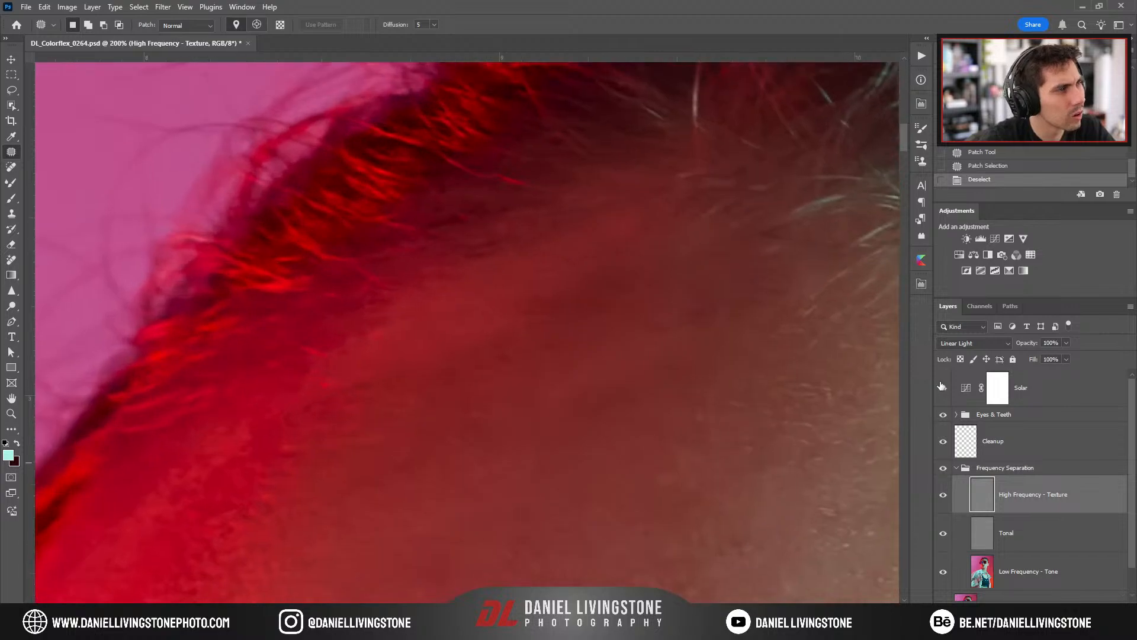
alt+click(942, 571)
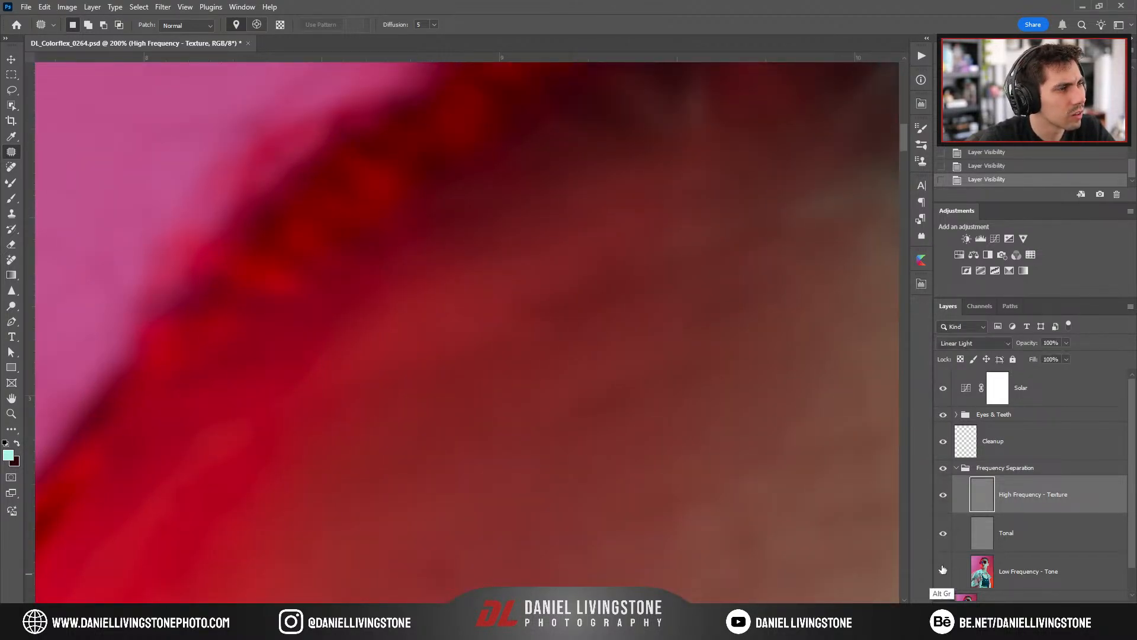
alt+click(942, 570)
Paint the dark tone over the red-side upper forehead on the Tonal layer with a 90 to 100 px Brush at 20% opacity.
key(b)
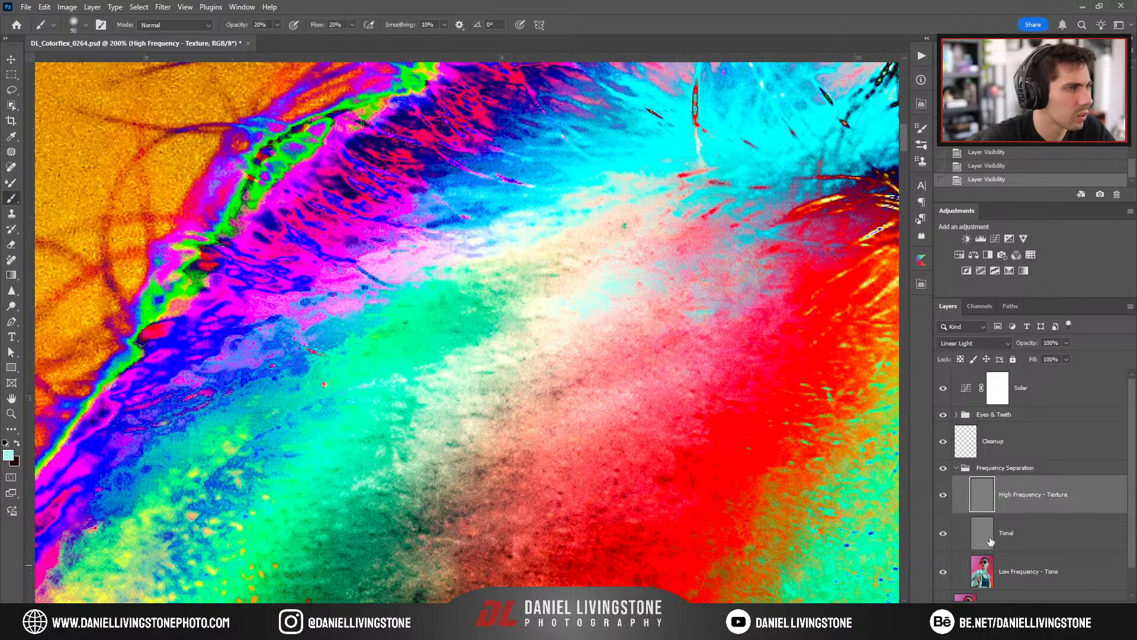
click(990, 539)
click(944, 390)
key(ctrl+minus)
click(945, 394)
key(ctrl+plus)
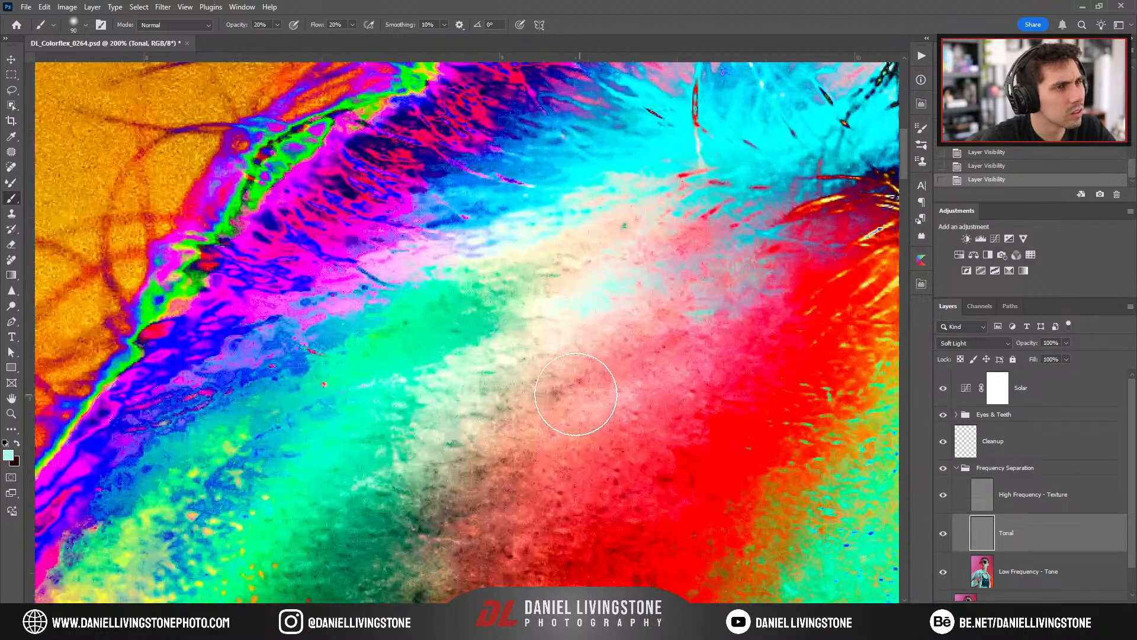
key(x)
mouse_move(597, 374)
mouse_down()
mouse_move(675, 335)
mouse_move(634, 343)
mouse_move(566, 382)
mouse_up()
key(])
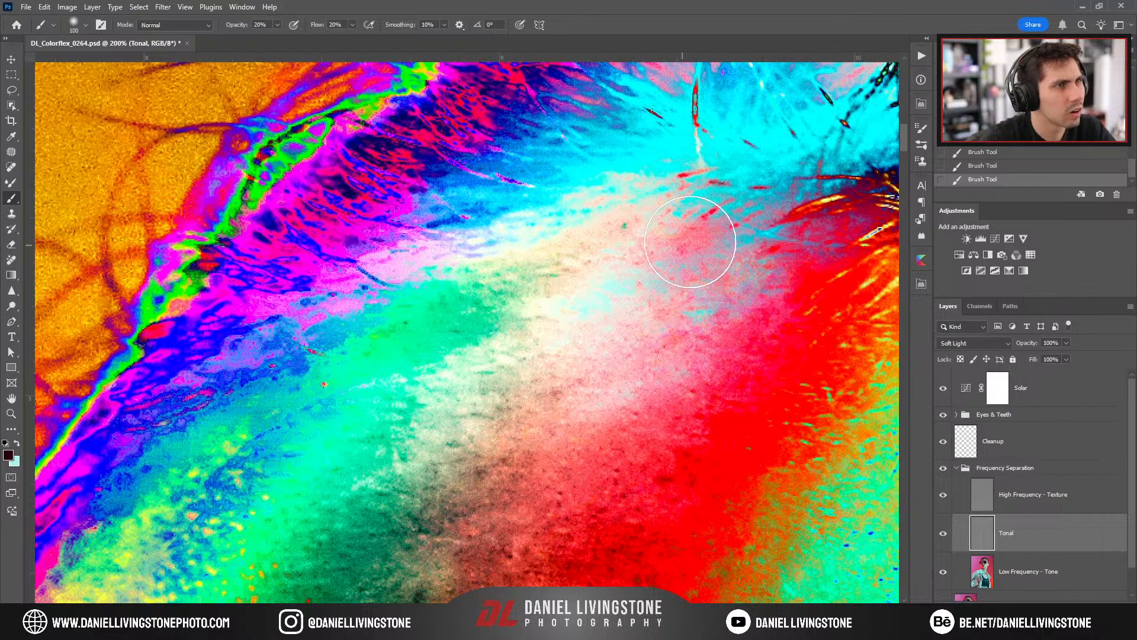
key(])
mouse_move(678, 306)
mouse_down()
mouse_move(695, 289)
mouse_move(699, 255)
mouse_move(637, 244)
mouse_up()
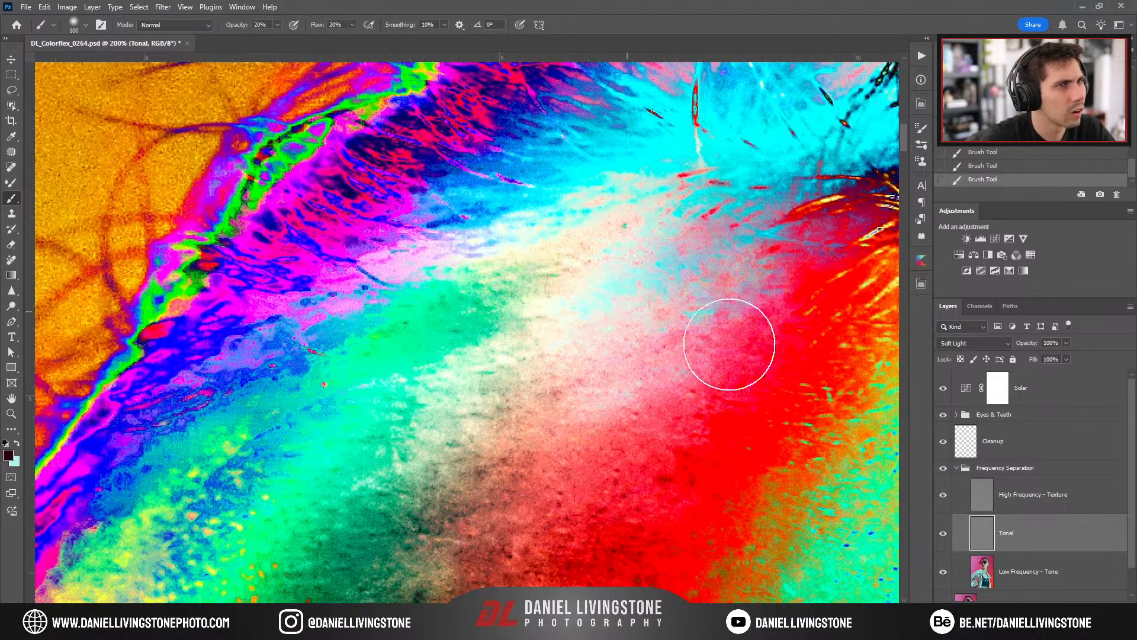
Check the area without Solar, and paint the light cyan tone over the dark patches of the red-side forehead, enlarging the brush to 125 px.
click(944, 387)
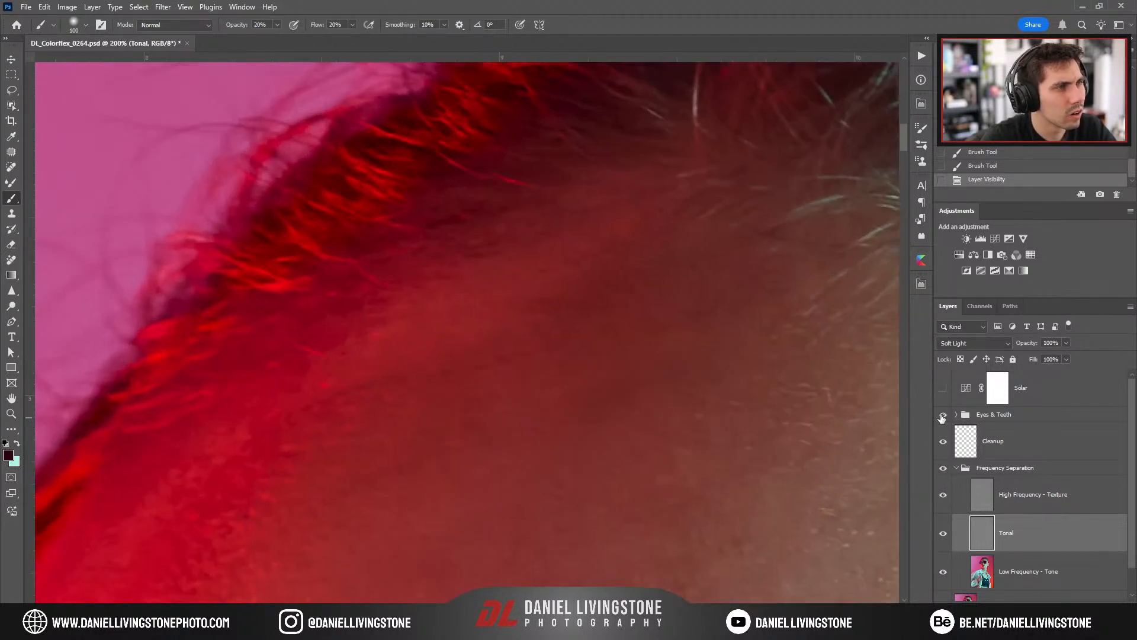
click(944, 388)
key(x)
key([)
mouse_move(581, 401)
mouse_down()
mouse_move(666, 394)
mouse_move(581, 413)
mouse_up()
key(])
mouse_move(681, 352)
mouse_down()
mouse_move(749, 282)
mouse_move(681, 335)
mouse_move(711, 363)
mouse_move(620, 388)
mouse_move(630, 449)
mouse_move(555, 425)
mouse_move(479, 438)
mouse_up()
key(])
Examine the forehead without Solar, both from a distance and up close.
click(943, 388)
key(ctrl+minus)
key(ctrl+minus)
key(ctrl+minus)
key(ctrl+minus)
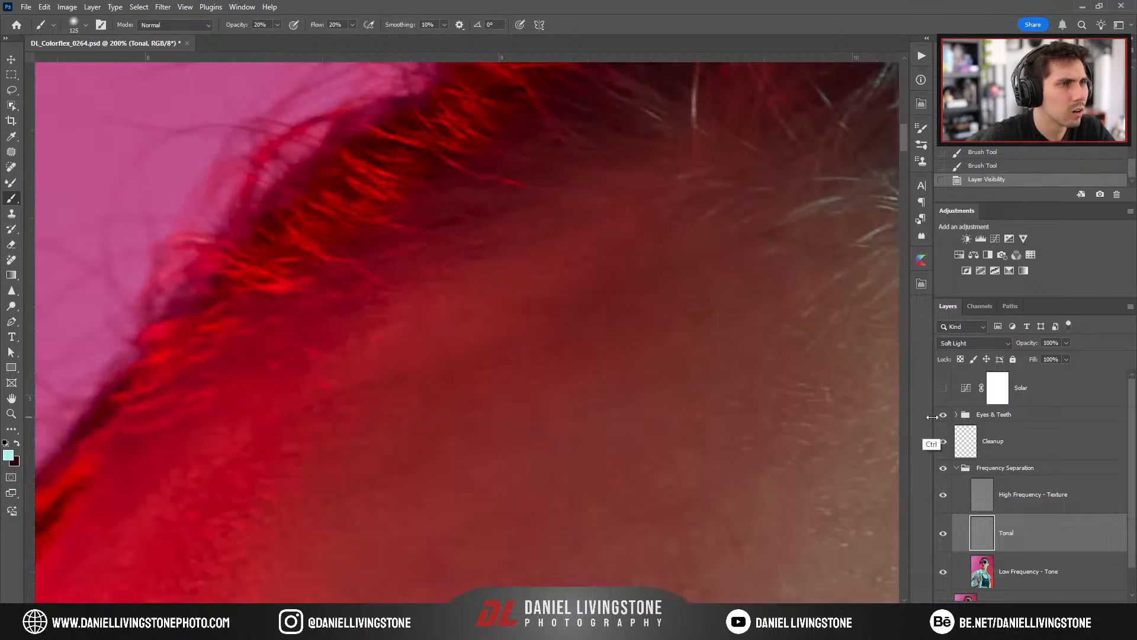
key(ctrl+plus)
key(ctrl+plus)
Paint the dark tone along the red-side forehead with a 90 px brush under Solar, and check it with Solar hidden.
click(943, 388)
key(ctrl+plus)
key(x)
key(bracketleft)
key(bracketleft)
drag(589, 300, 469, 359)
click(943, 389)
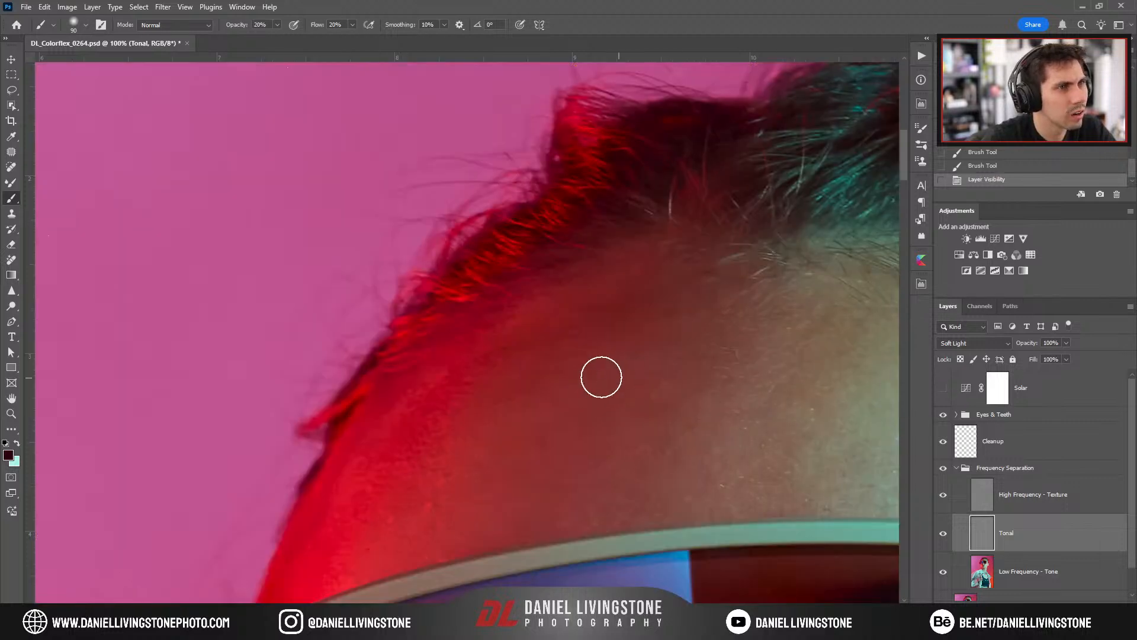
click(943, 389)
Even out the tonal bands across the red side and middle of the forehead, working with brush sizes from 90 to 150 px.
mouse_move(514, 385)
mouse_down()
mouse_move(660, 317)
mouse_move(624, 348)
mouse_up()
key(bracketright)
key(bracketright)
key(bracketleft)
key(bracketleft)
mouse_move(692, 283)
mouse_down()
mouse_move(497, 381)
mouse_move(516, 433)
mouse_up()
key(bracketright)
key(bracketright)
key(bracketright)
key(ctrl+minus)
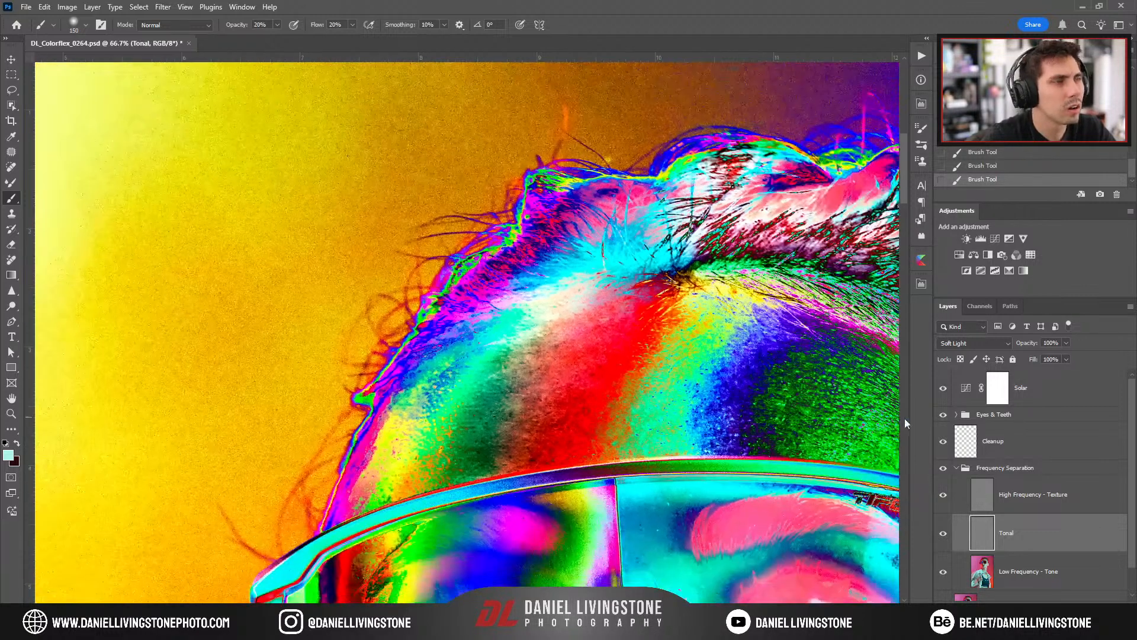
Compare the portrait with and without the Tonal layer and inspect the forehead from the red side to the green side.
key(ctrl+minus)
click(944, 534)
click(944, 534)
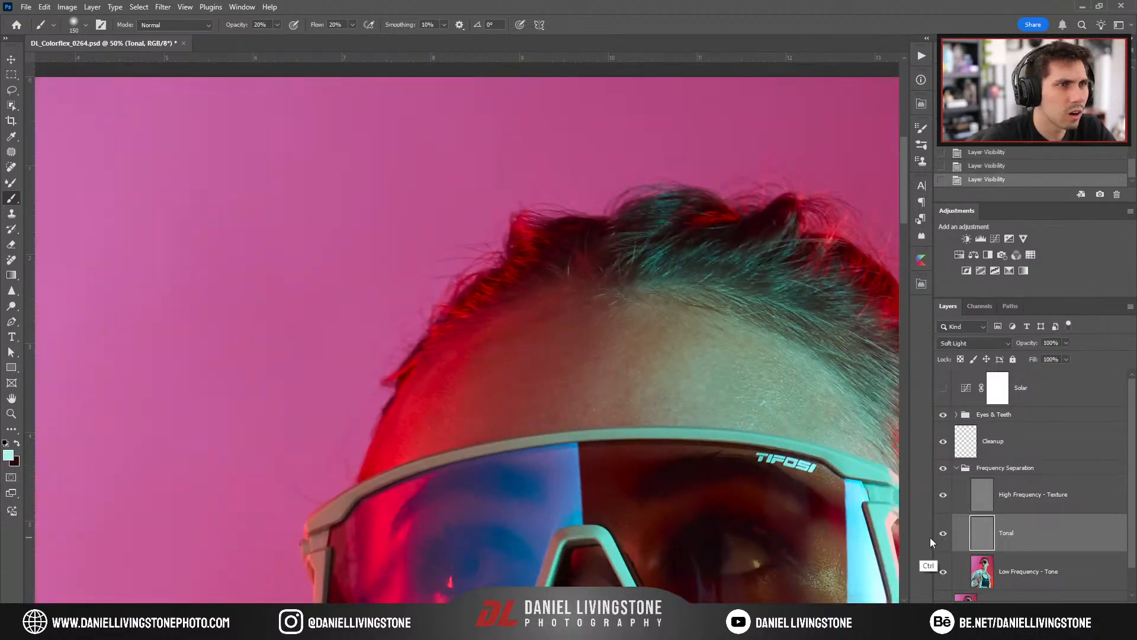
key(ctrl+minus)
key(ctrl+minus)
key(ctrl+plus)
key(ctrl+plus)
key(ctrl+plus)
drag(736, 376, 768, 326)
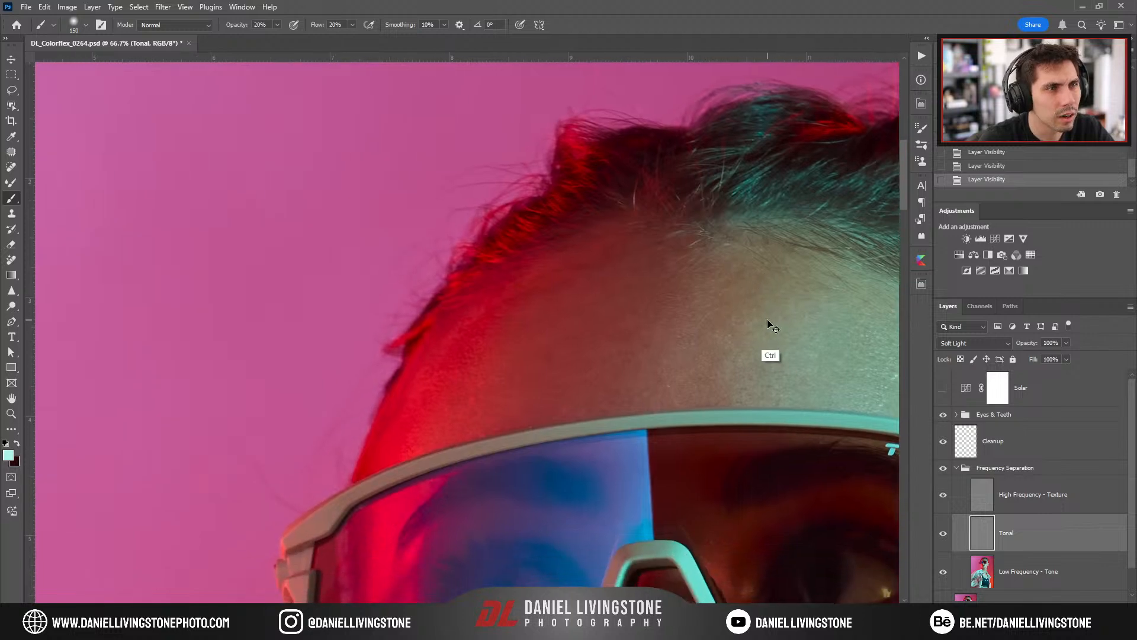
key(ctrl+plus)
drag(853, 325, 673, 248)
drag(774, 246, 647, 271)
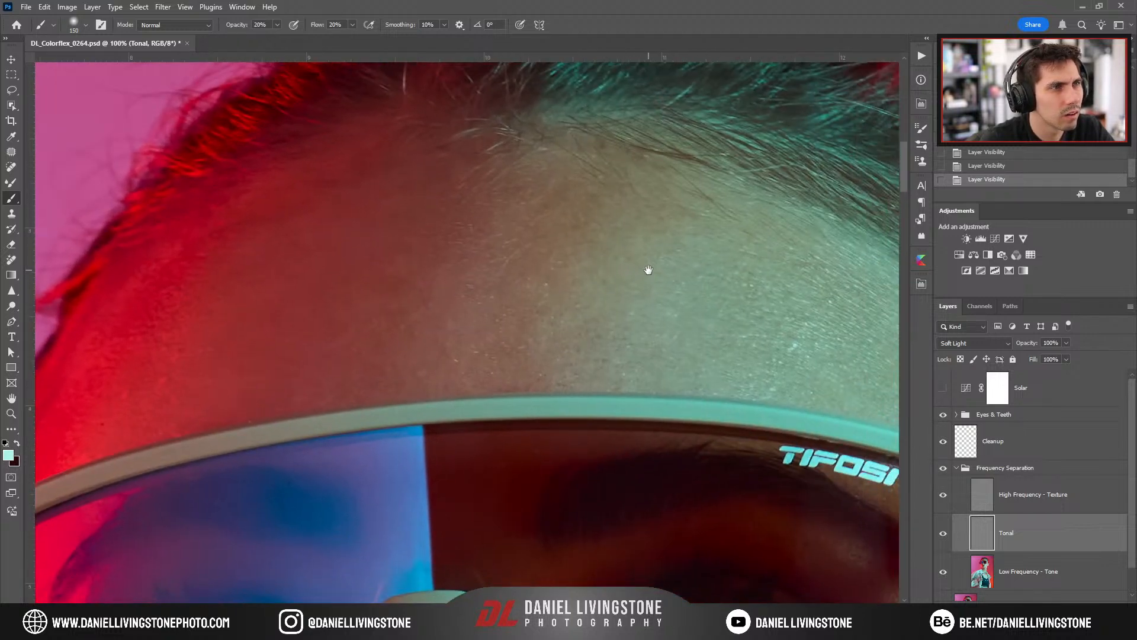
drag(727, 299, 657, 276)
key(ctrl+plus)
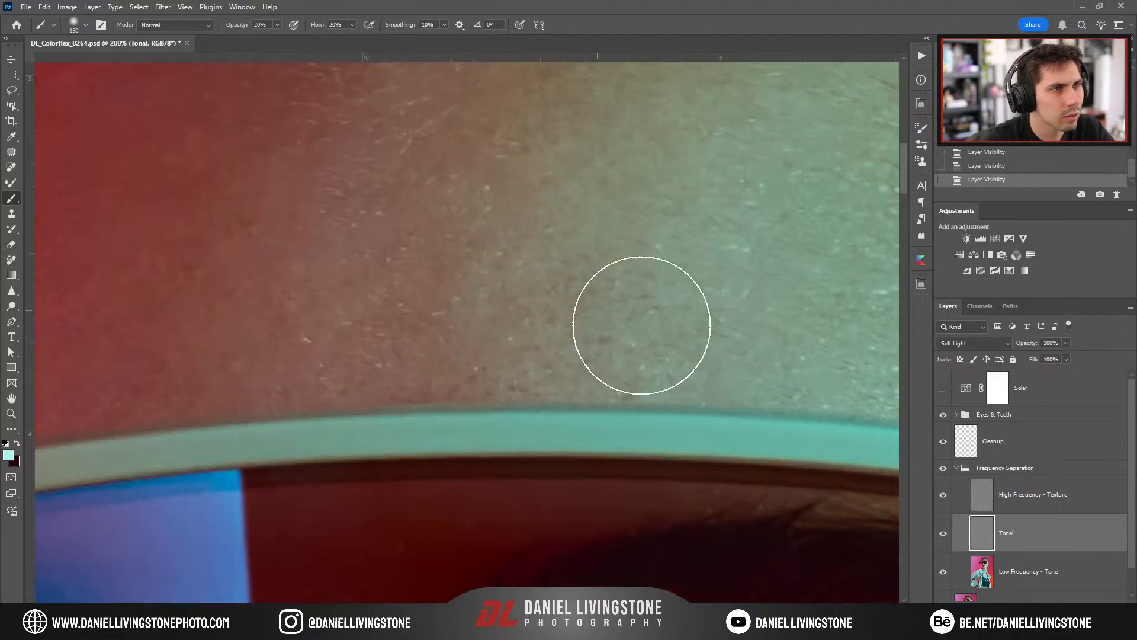
Patch out the dark specks just above the glasses frame on the High Frequency - Texture layer and deselect.
click(999, 500)
click(943, 387)
click(943, 388)
key(j)
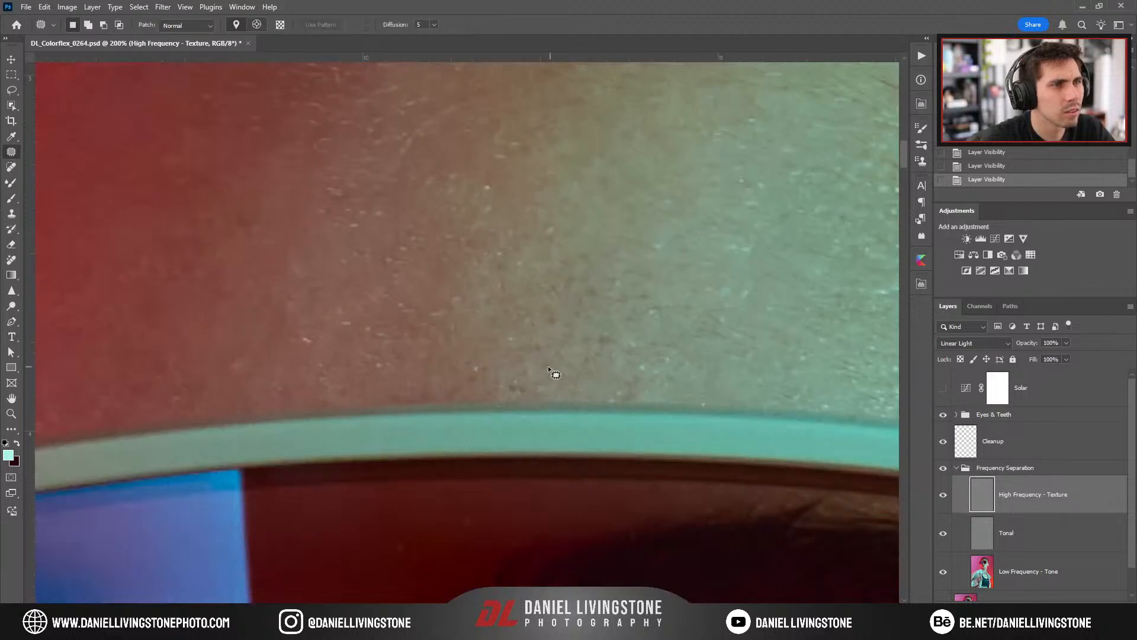
drag(466, 388, 504, 386)
drag(655, 289, 499, 332)
drag(566, 314, 575, 189)
key(ctrl+d)
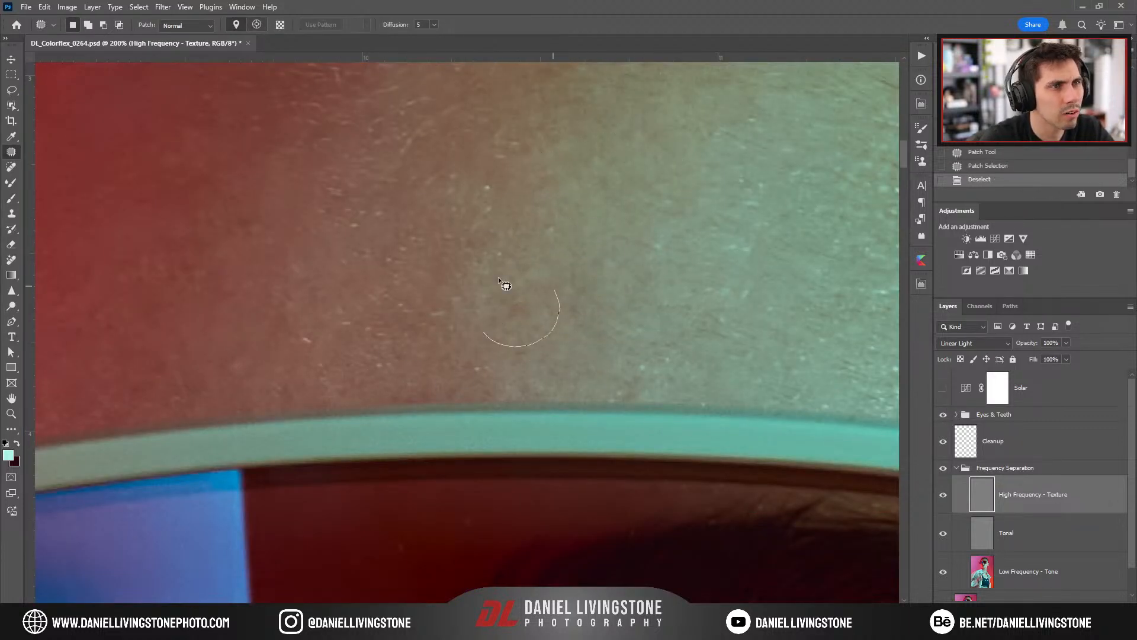
Inspect the whole face and compare the forehead with and without the Frequency Separation group.
scroll(648, 441, down, 4)
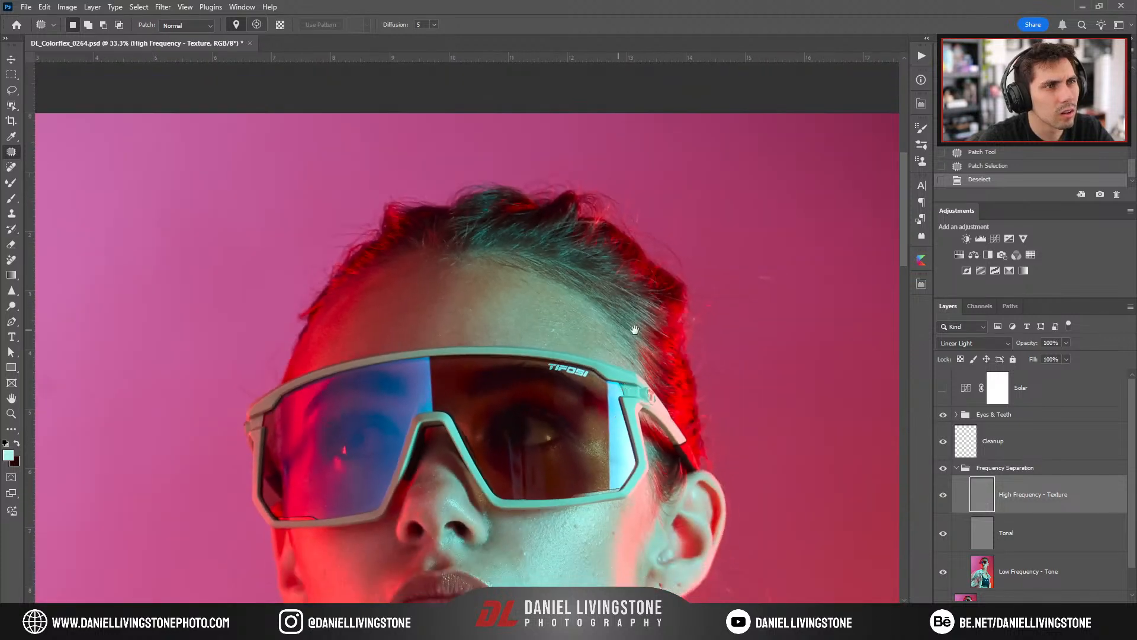
scroll(635, 329, up, 2)
click(944, 468)
key(ctrl+plus)
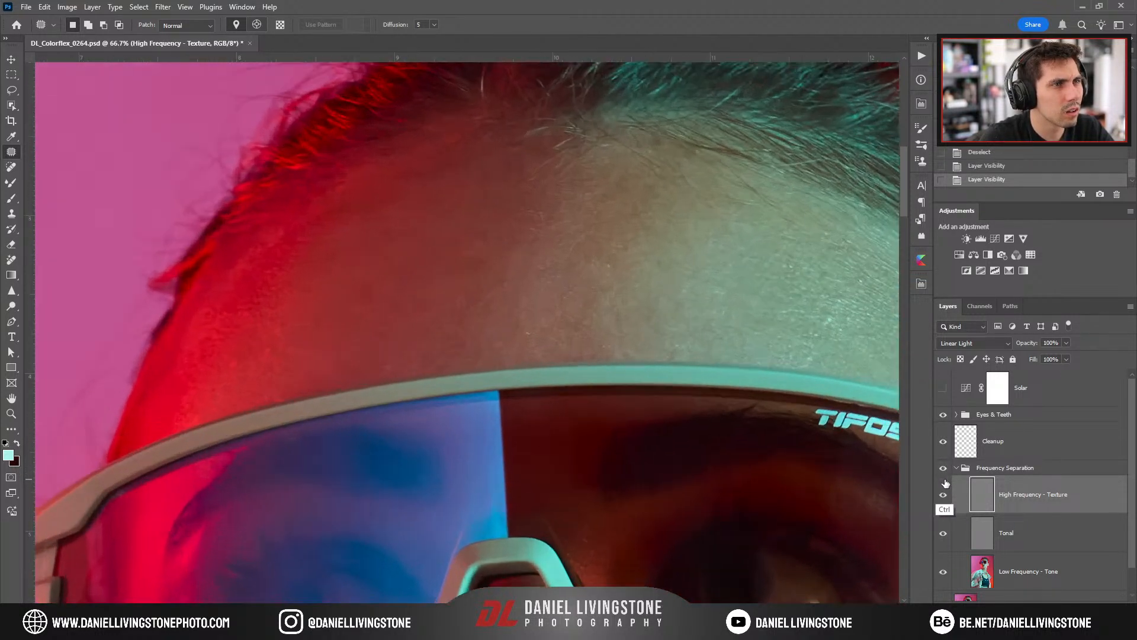
Paint the dark tone over the green-side transition above the glasses on the Tonal layer with a 100 to 175 px Brush, using Solar.
click(1007, 532)
click(943, 387)
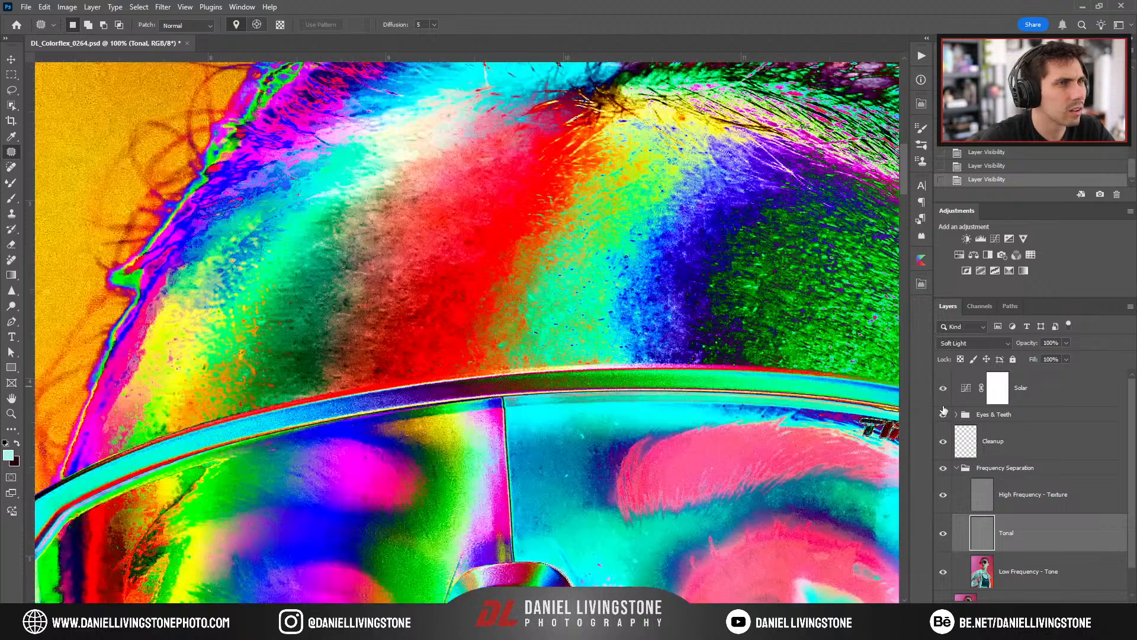
key(b)
key(ctrl+plus)
drag(617, 286, 440, 387)
key(x)
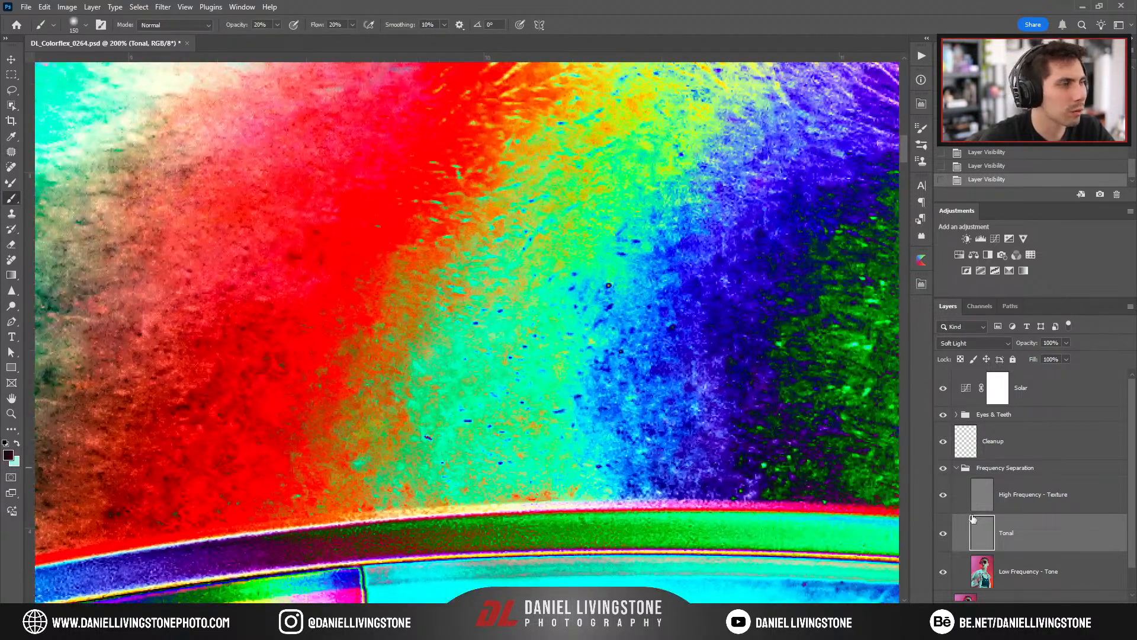
key(bracketleft)
key(bracketleft)
drag(614, 276, 598, 306)
key(bracketright)
key(bracketright)
key(bracketright)
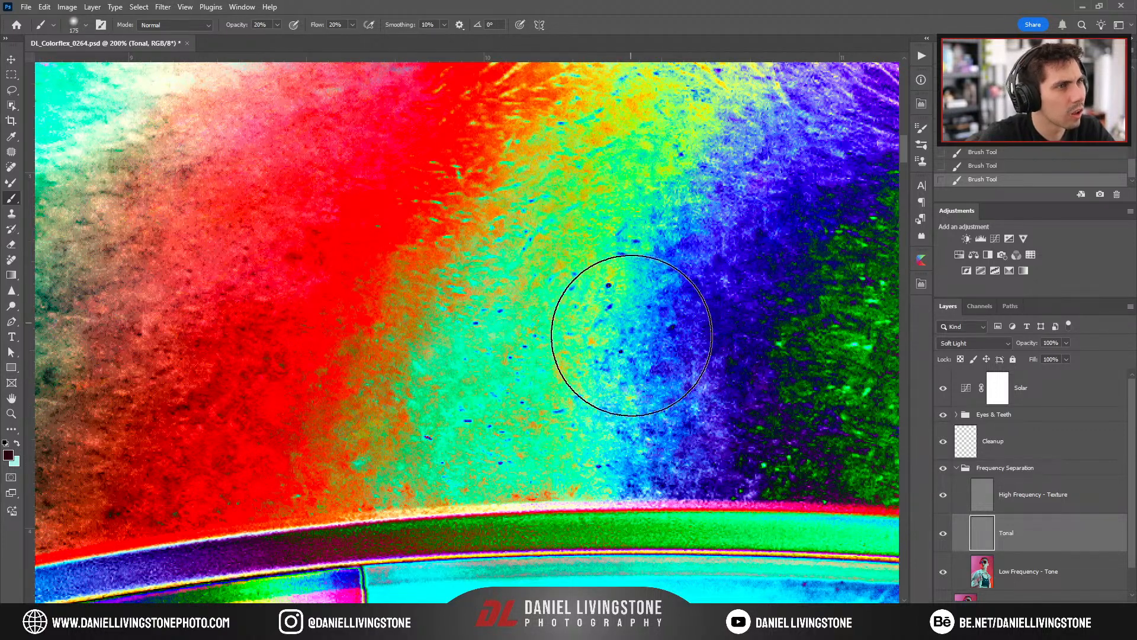
click(943, 387)
key(x)
key(ctrl+minus)
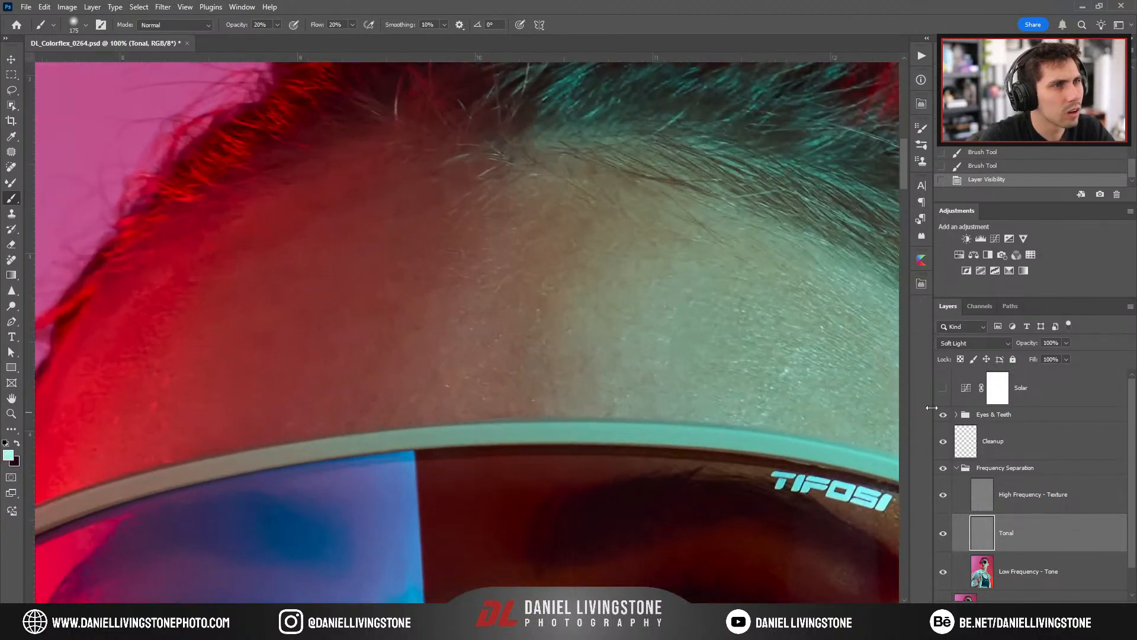
Paint the light cyan tone over the green-side transition just above the glasses frame on the Tonal layer, using the Solar layer as a guide.
click(943, 388)
key(bracketright)
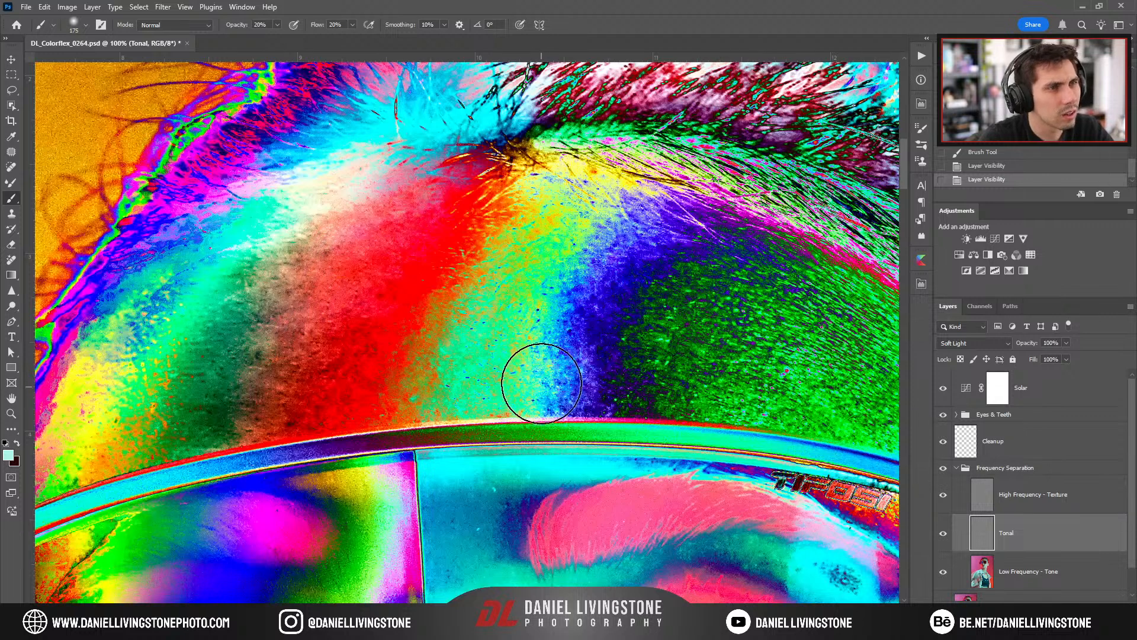
drag(533, 385, 580, 371)
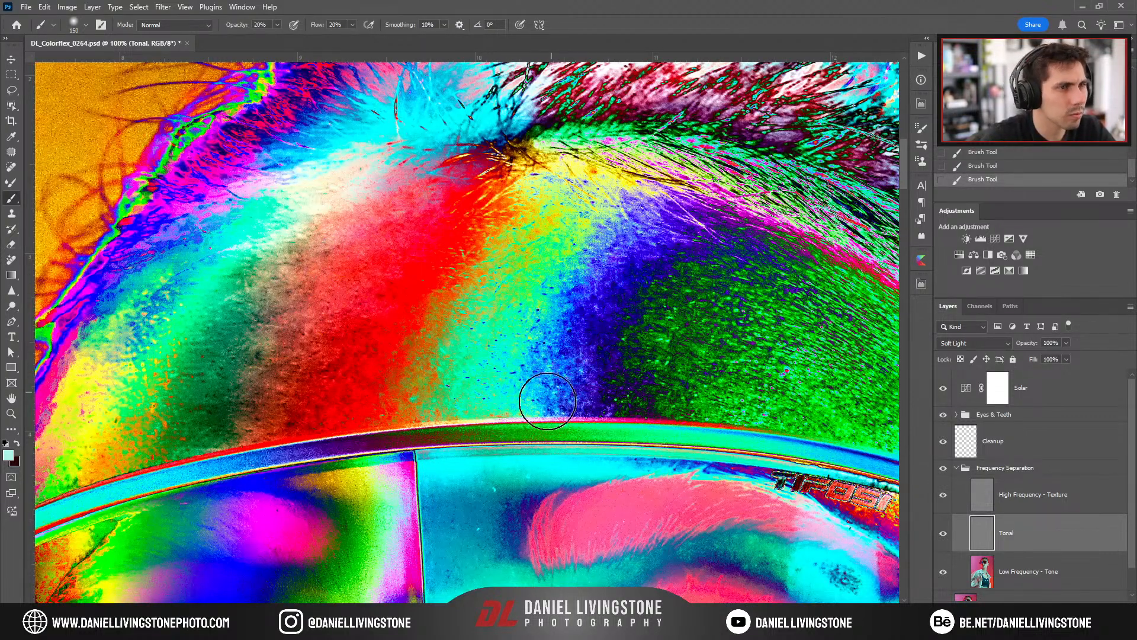
click(946, 389)
Compare the forehead with and without the Tonal layer and the Frequency Separation group, both close up and in the whole portrait.
key(ctrl+minus)
click(944, 535)
click(943, 535)
key(ctrl+minus)
key(ctrl+minus)
key(ctrl+minus)
key(ctrl+minus)
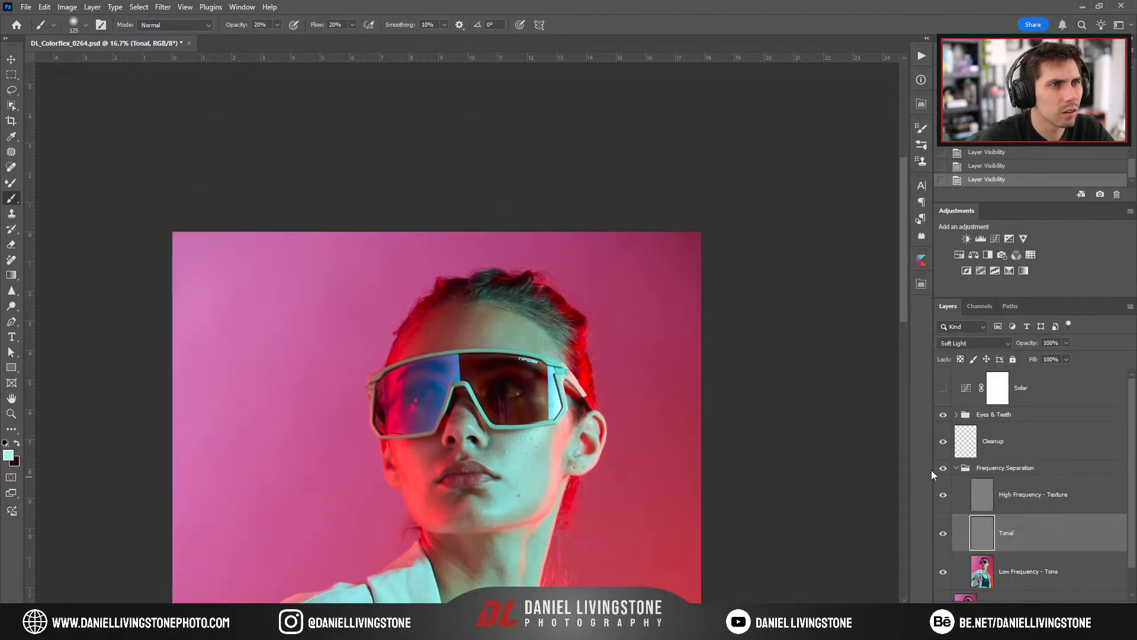
key(ctrl+plus)
key(ctrl+plus)
key(ctrl+plus)
click(943, 469)
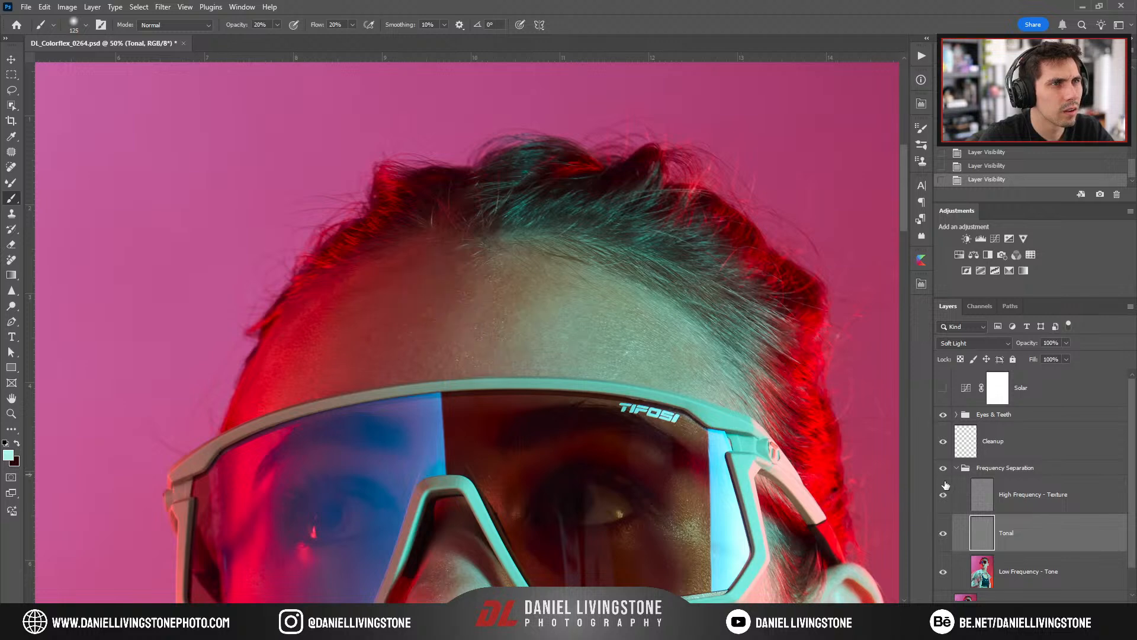
key(ctrl+minus)
key(ctrl+minus)
key(ctrl+minus)
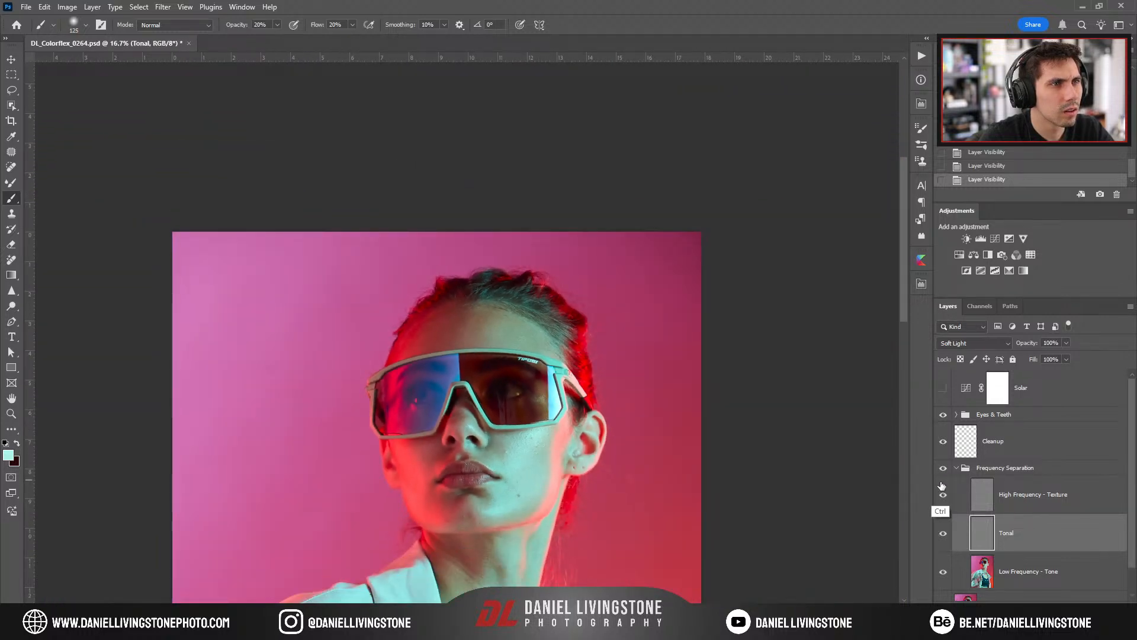
key(ctrl+plus)
key(ctrl+plus)
key(ctrl+plus)
key(ctrl+plus)
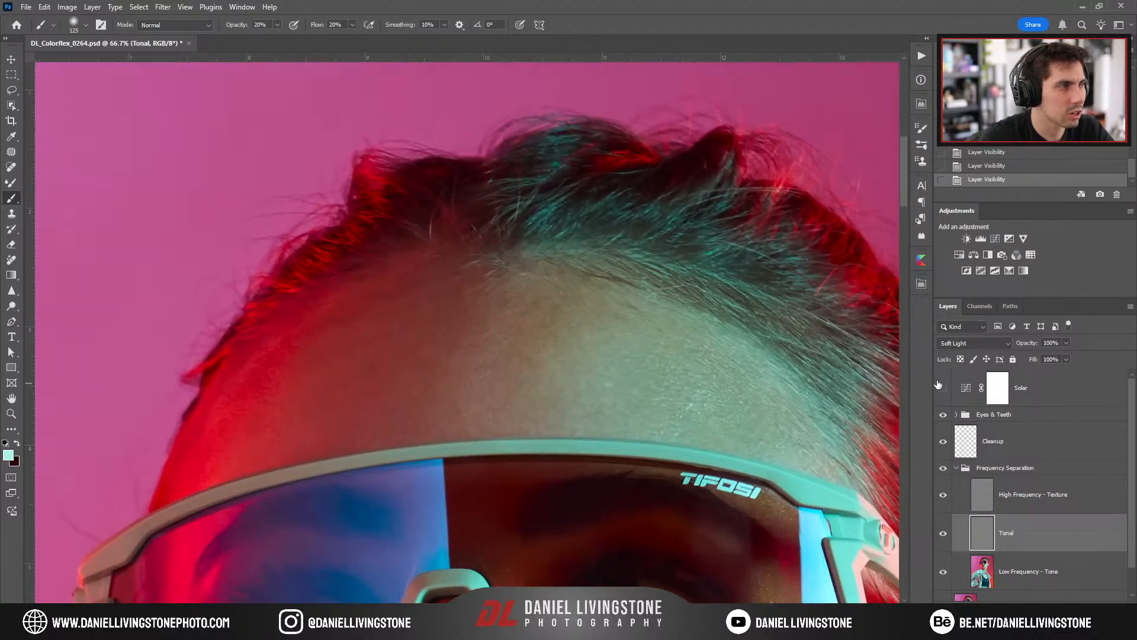
Even out the green side of the forehead on the Tonal layer with a 200 px Brush in light cyan, using Solar as a guide.
click(942, 387)
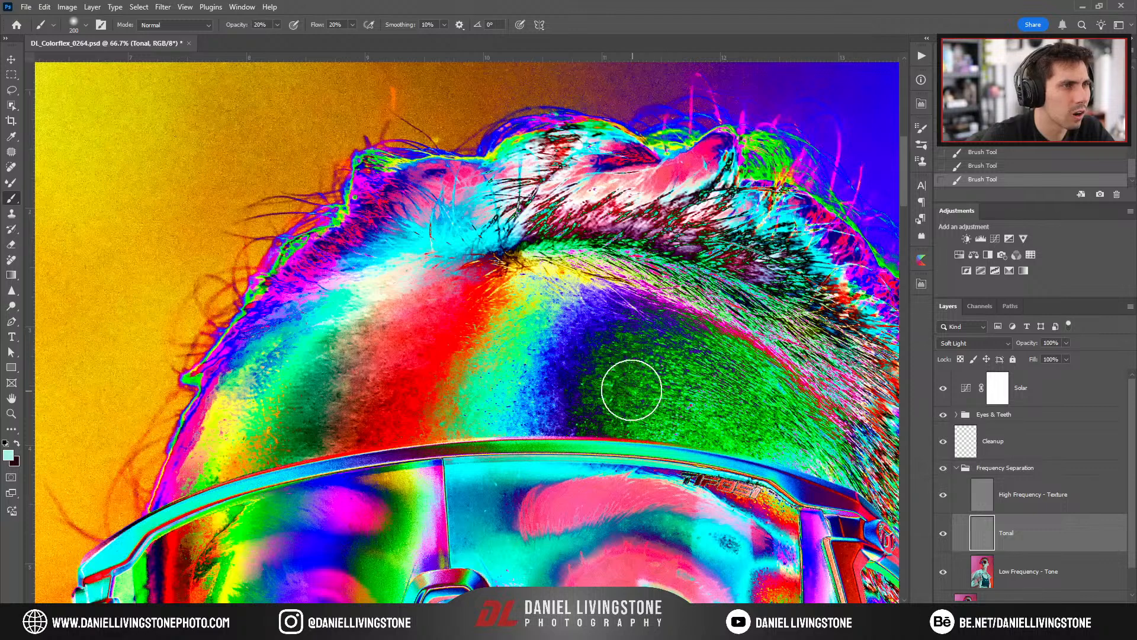
click(943, 388)
key(ctrl+minus)
key(ctrl+minus)
key(ctrl+minus)
key(ctrl+minus)
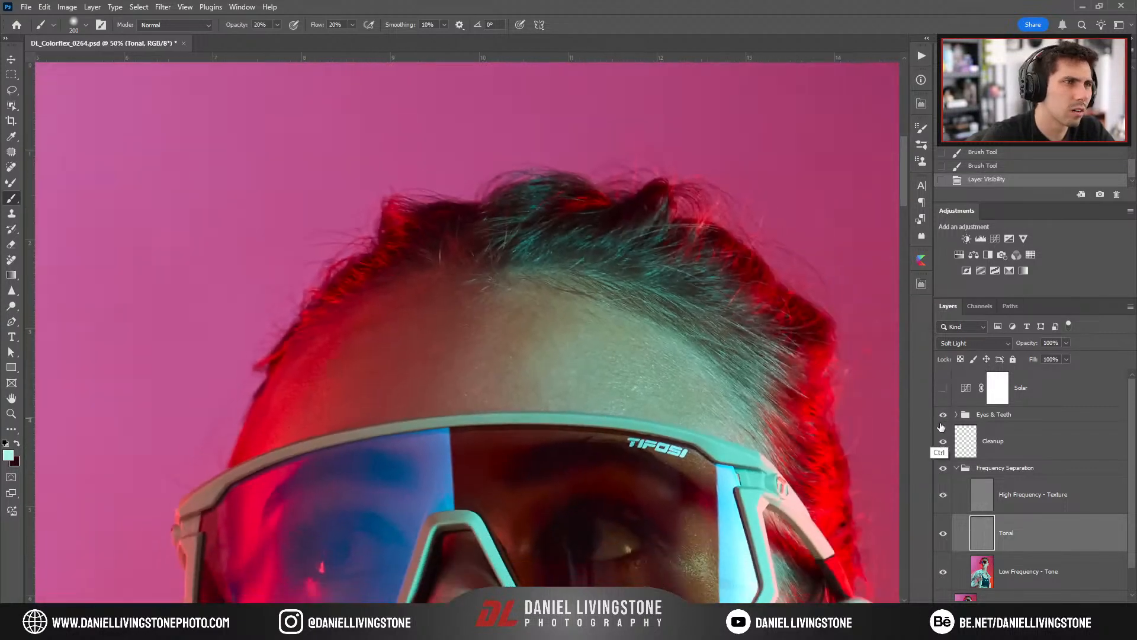
Examine the skin texture and the red-to-green edge on the cheek between the mouth and the ear.
key(ctrl+plus)
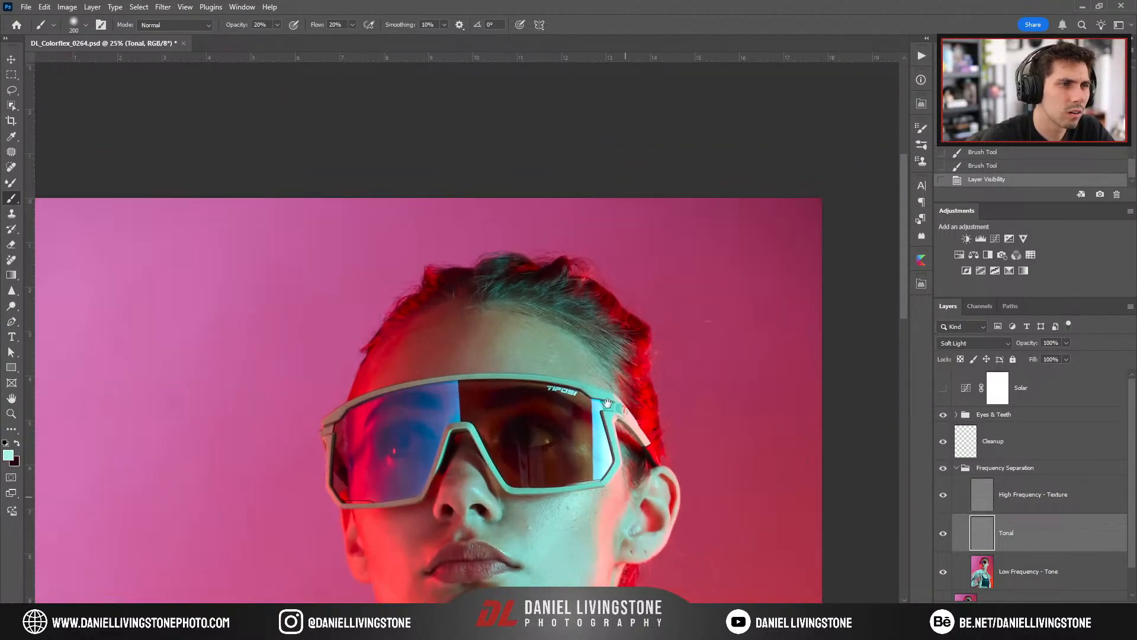
drag(624, 495, 567, 321)
key(ctrl+plus)
key(ctrl+plus)
click(984, 503)
key(j)
key(ctrl+plus)
key(ctrl+plus)
drag(526, 501, 561, 385)
key(ctrl+plus)
drag(648, 352, 541, 426)
key(ctrl+minus)
drag(729, 437, 560, 396)
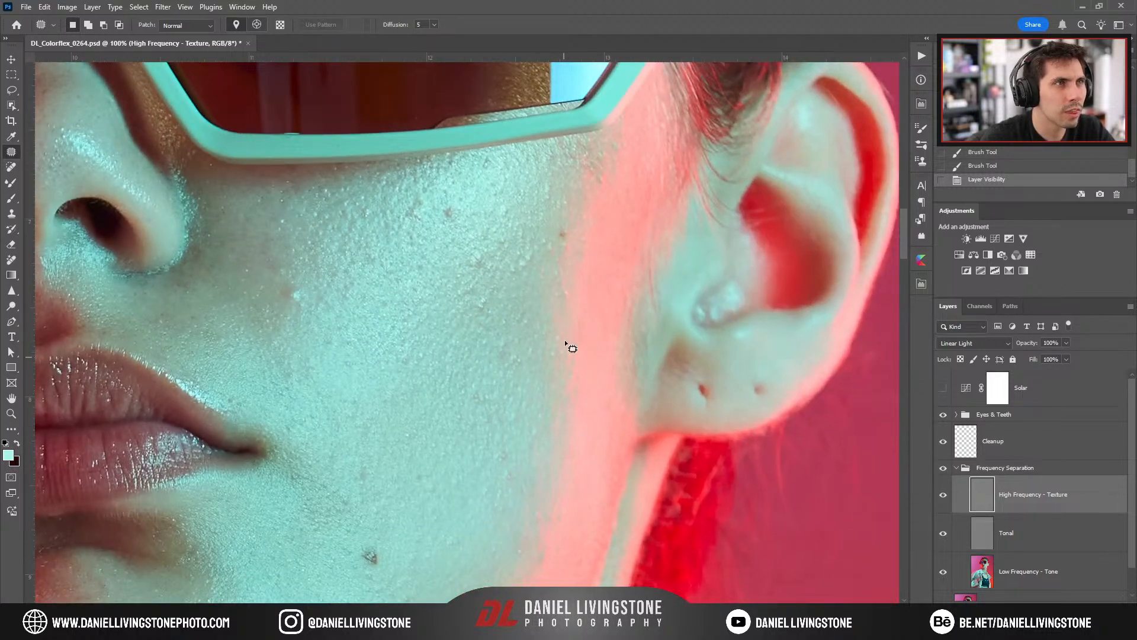
key(ctrl+minus)
Select the red-to-green transition from the jaw up to the glasses on the Low Frequency - Tone layer with a 10 px feathered Lasso.
click(1042, 571)
alt+click(943, 495)
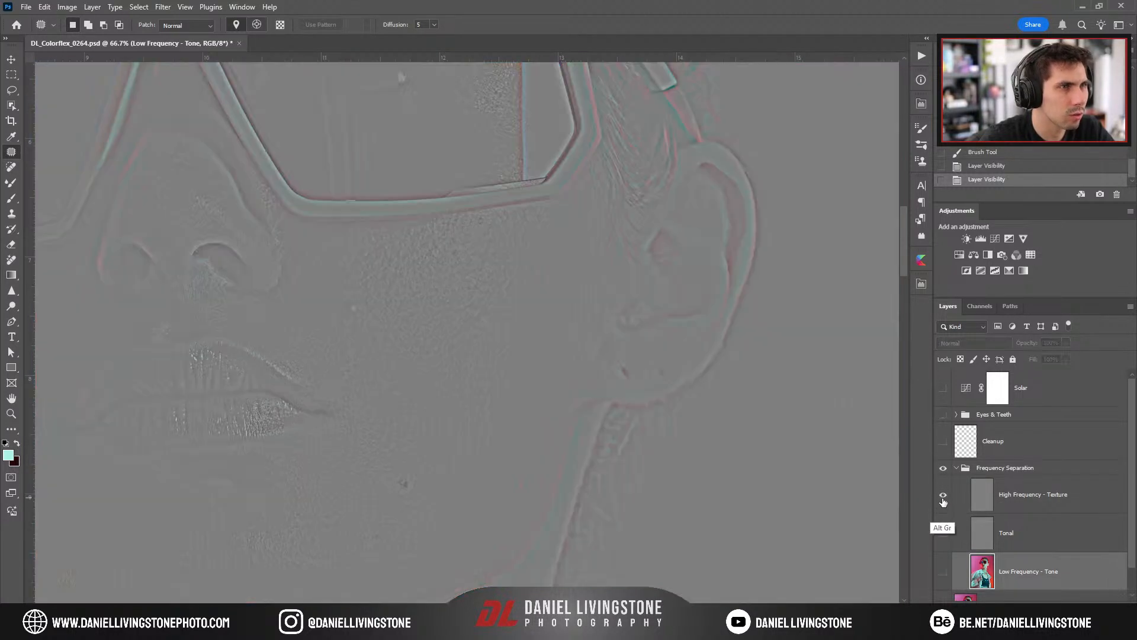
alt+click(943, 494)
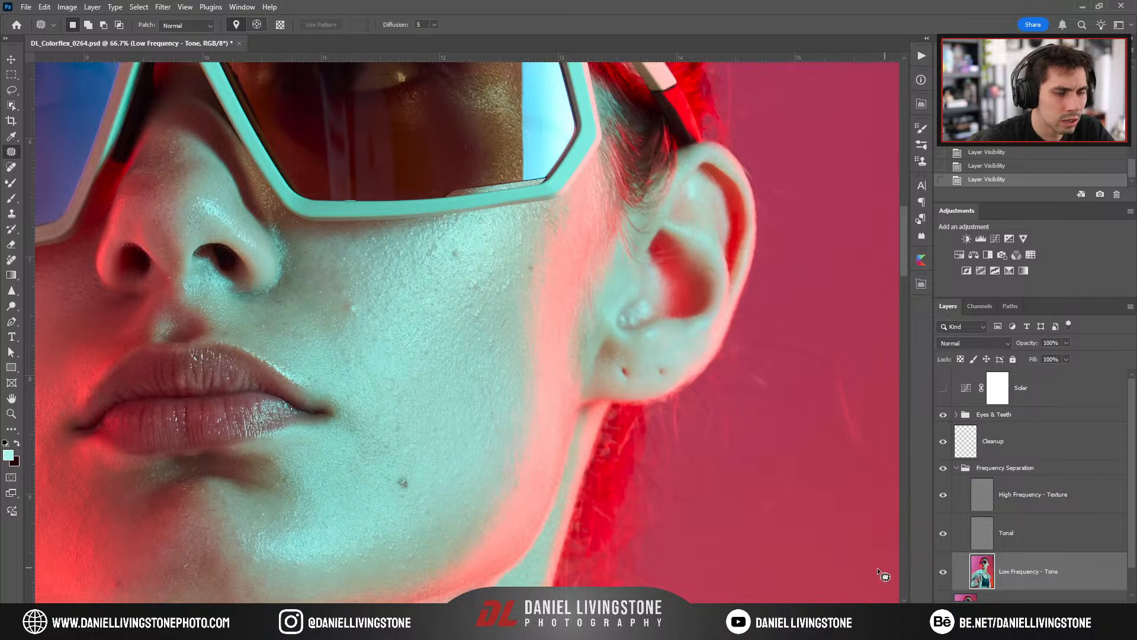
key(l)
drag(463, 481, 510, 411)
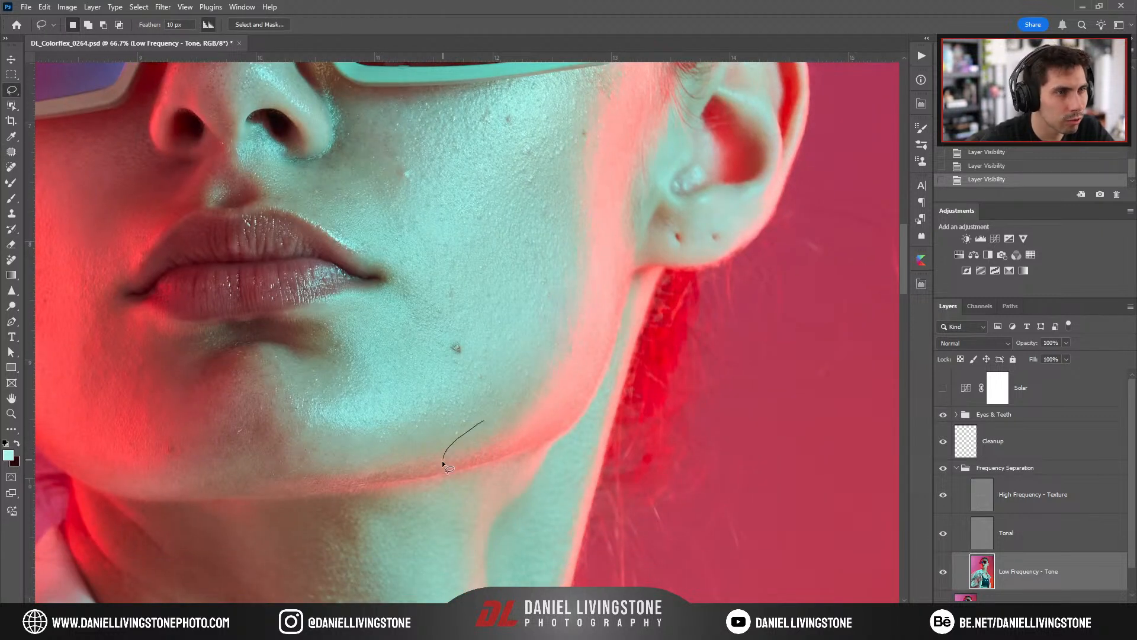
drag(483, 465, 488, 417)
key(ctrl+d)
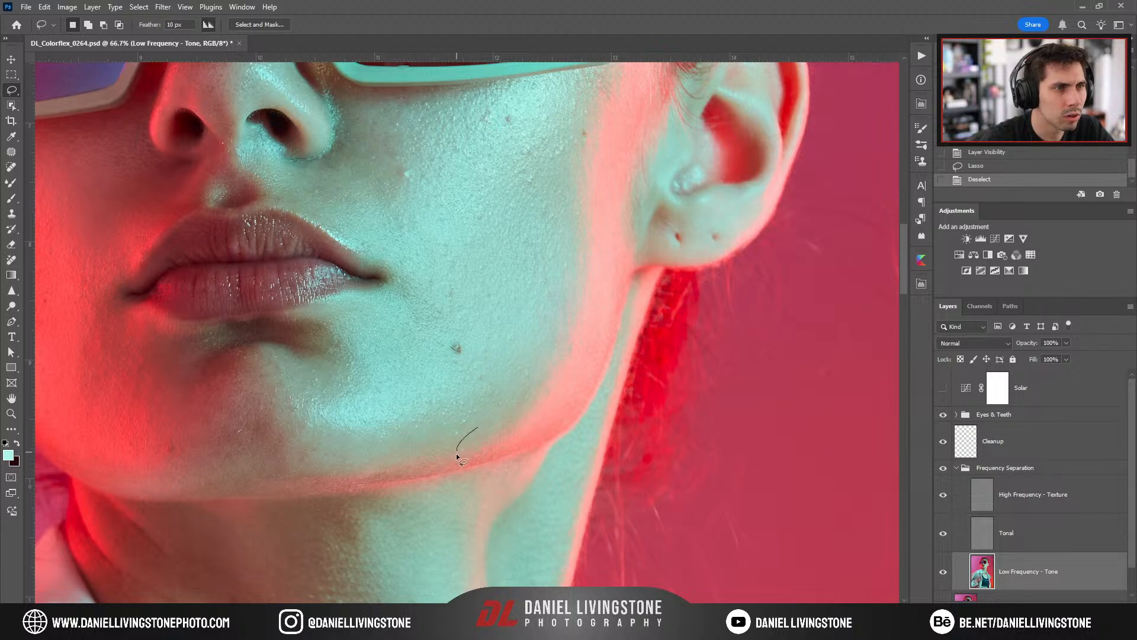
mouse_move(575, 291)
mouse_down()
mouse_move(522, 387)
mouse_move(507, 502)
mouse_up()
mouse_move(531, 416)
mouse_down()
mouse_move(561, 475)
mouse_move(575, 340)
mouse_up()
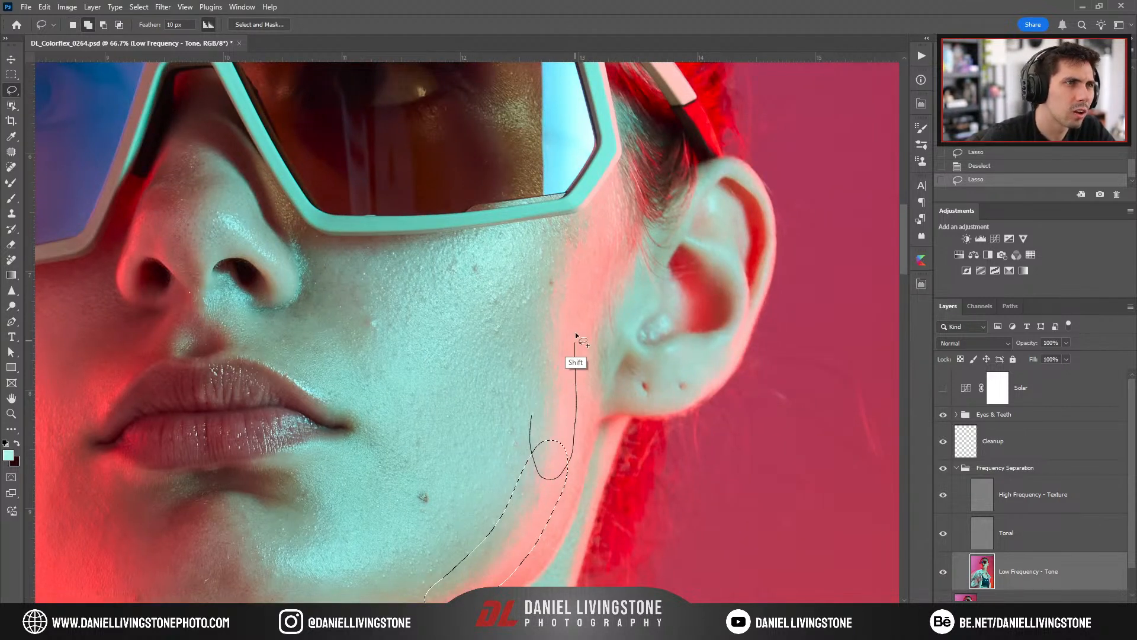
mouse_move(597, 214)
mouse_down()
mouse_move(547, 256)
mouse_move(523, 417)
mouse_up()
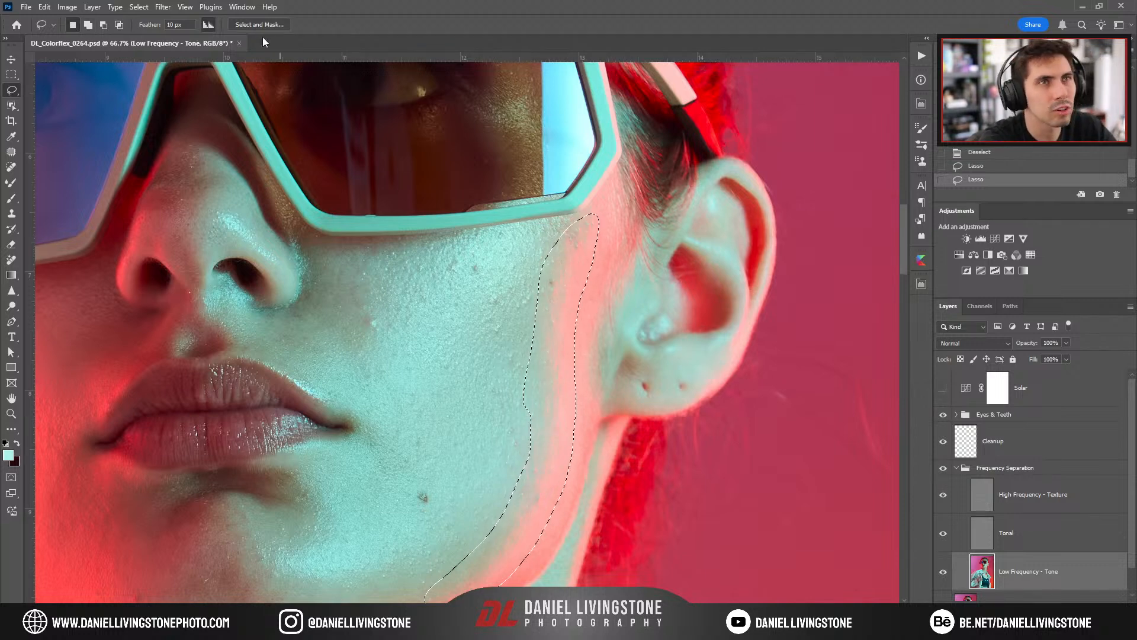
Apply a Gaussian Blur with a 33.2 px radius to the selected cheek transition and deselect.
click(164, 7)
mouse_move(201, 159)
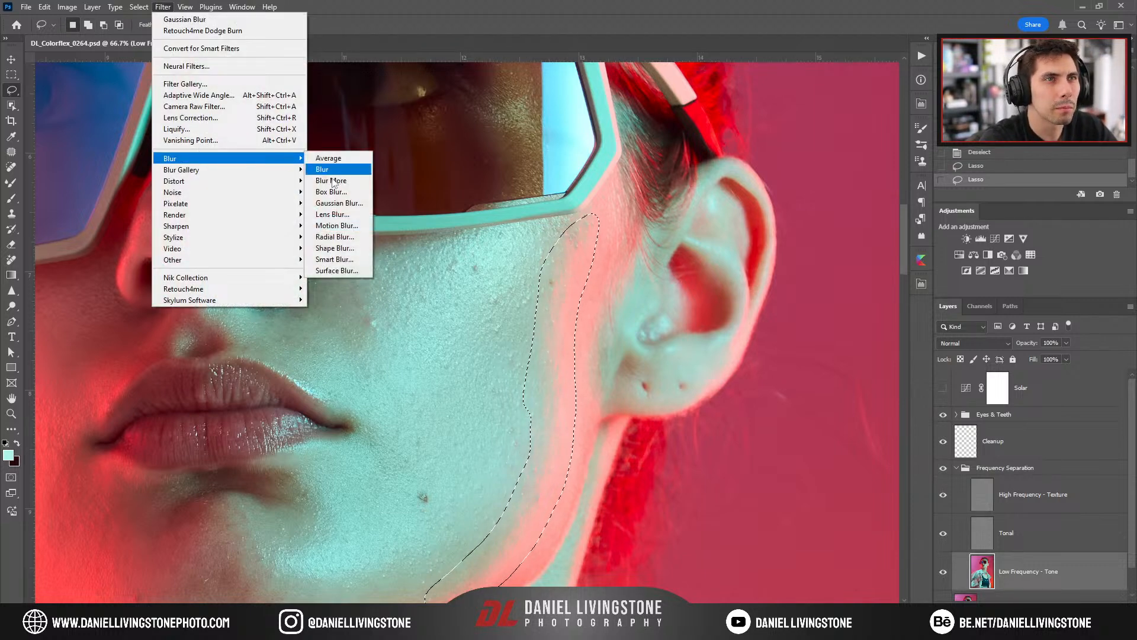
click(346, 209)
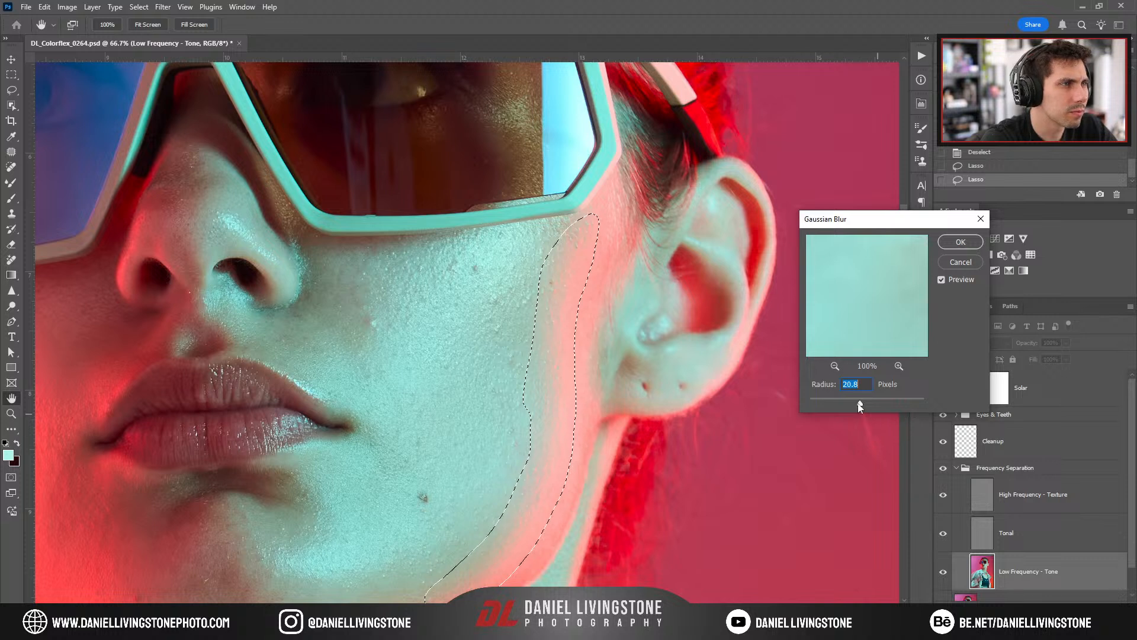
drag(875, 408, 865, 404)
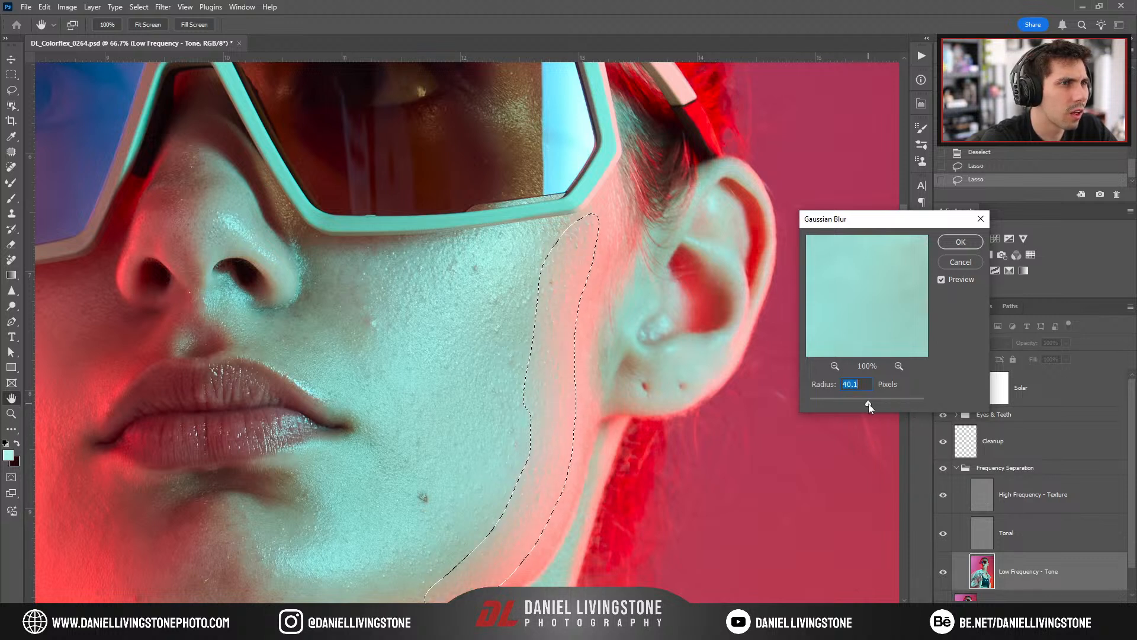
click(941, 278)
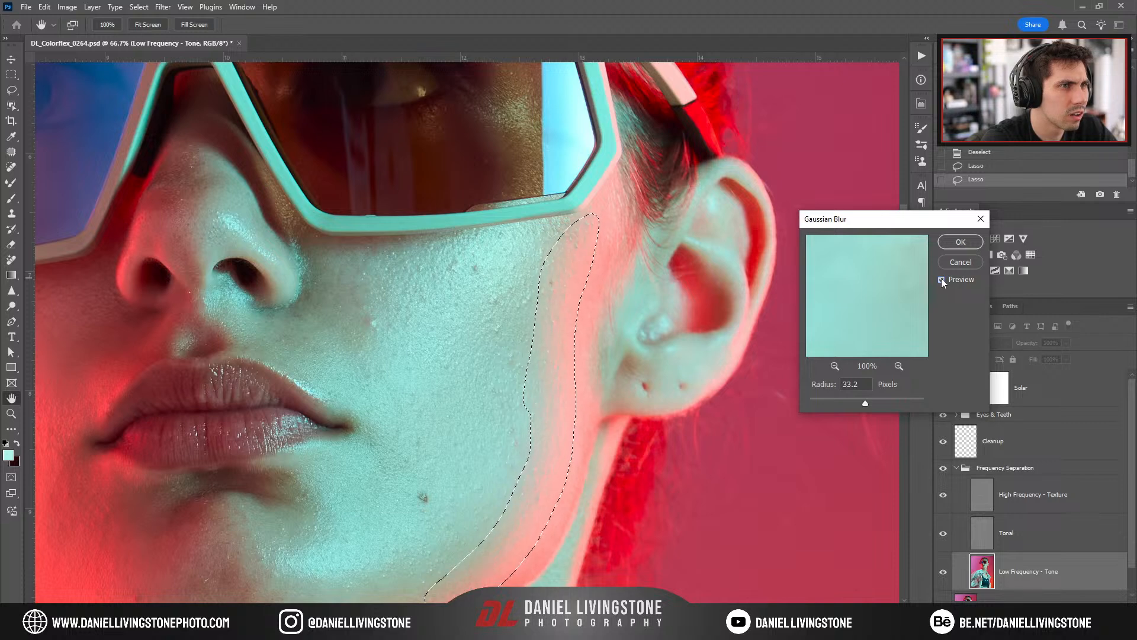
click(955, 241)
key(ctrl+d)
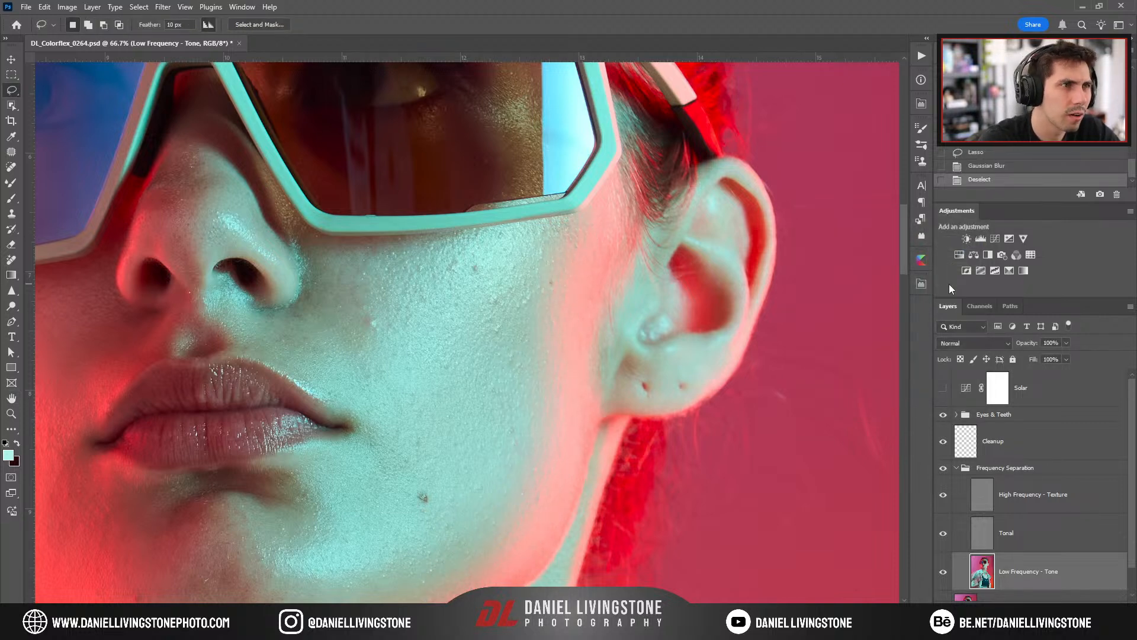
Inspect the blurred cheek transition in the whole face and close up toward the ear.
key(ctrl+1)
key(ctrl+minus)
key(ctrl+minus)
key(ctrl+minus)
key(ctrl+minus)
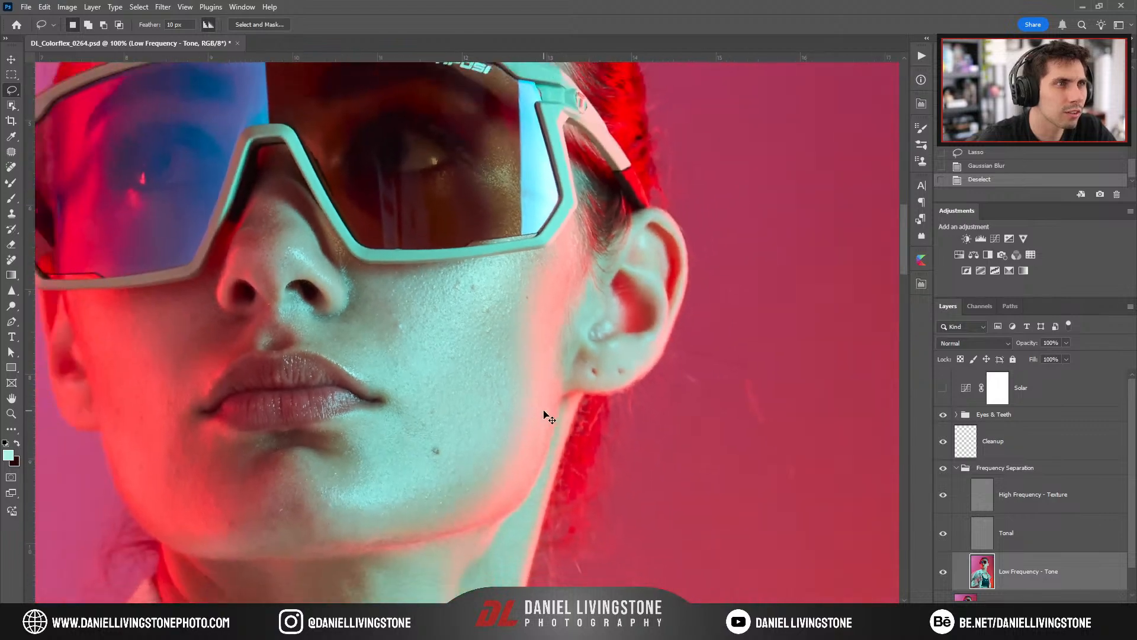
key(ctrl+plus)
key(ctrl+plus)
key(ctrl+plus)
drag(567, 458, 568, 239)
key(ctrl+plus)
drag(537, 364, 592, 265)
drag(576, 337, 563, 523)
drag(659, 368, 571, 471)
drag(686, 303, 557, 487)
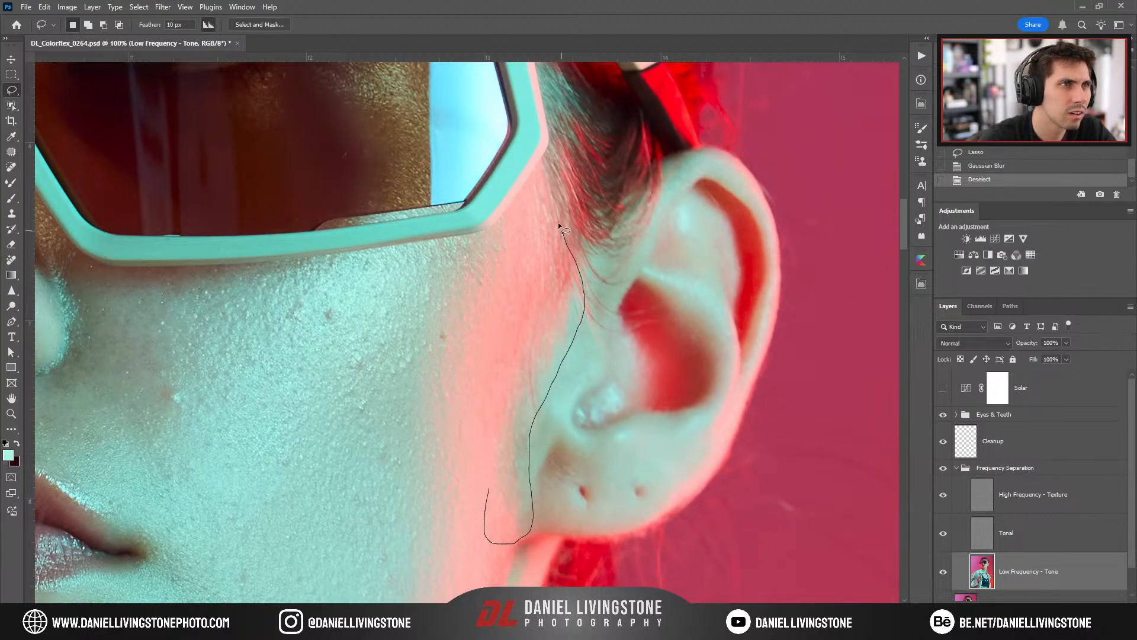
Lasso the red-to-green transition in front of the ear, apply a Gaussian Blur with a 23.5 px radius and deselect.
drag(490, 333, 492, 326)
click(163, 6)
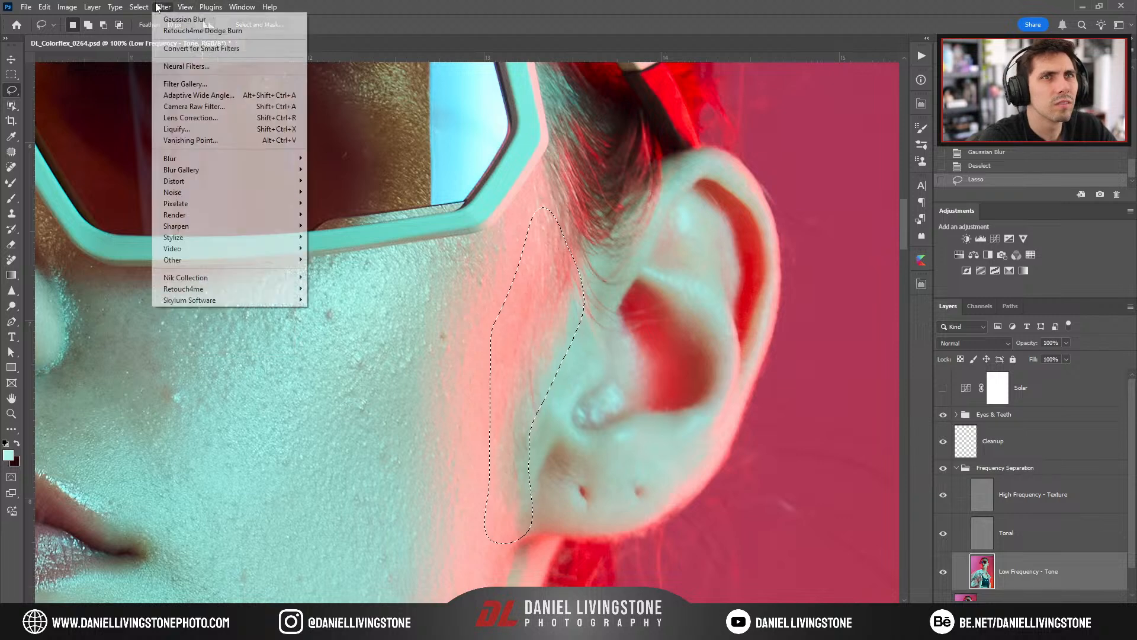
mouse_move(252, 160)
click(329, 205)
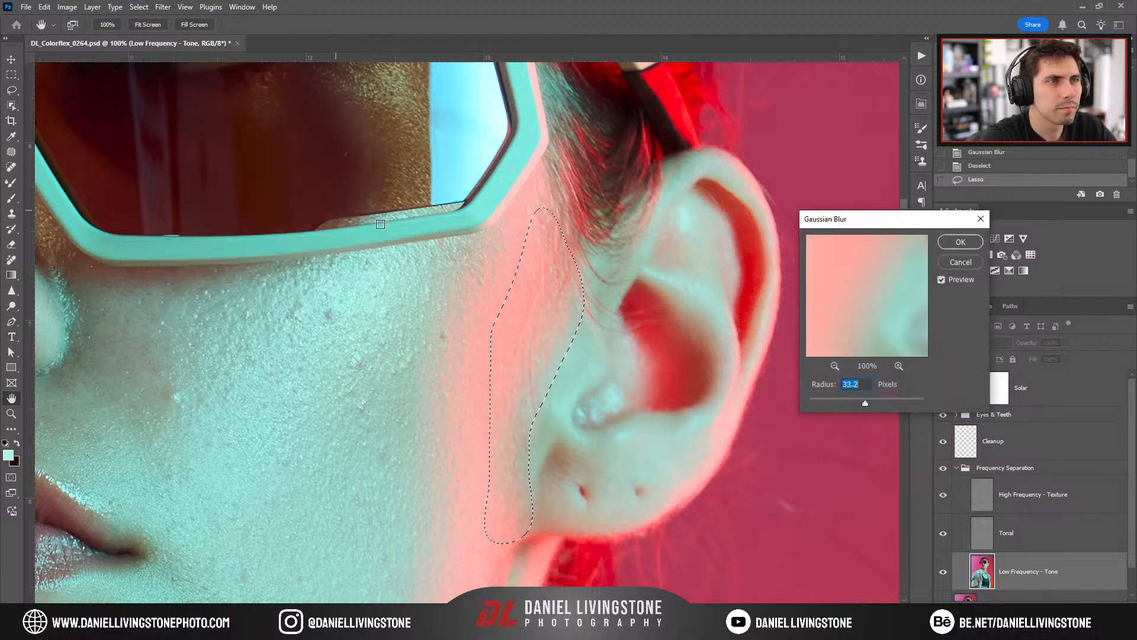
mouse_move(864, 402)
mouse_down()
mouse_move(832, 403)
mouse_move(868, 407)
mouse_up()
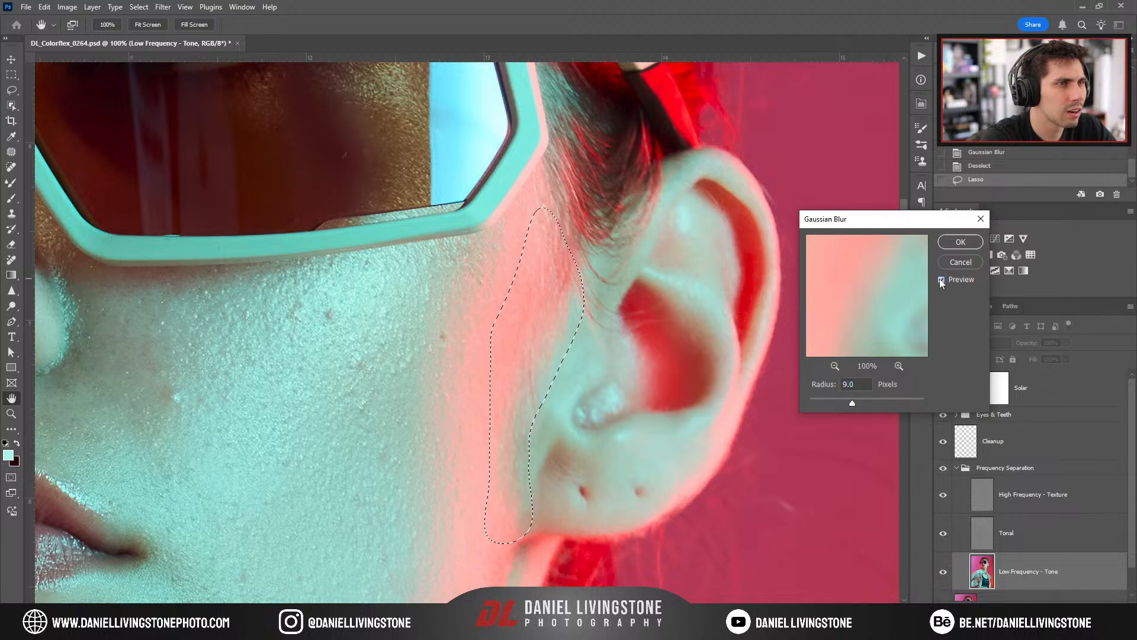
drag(852, 402, 861, 402)
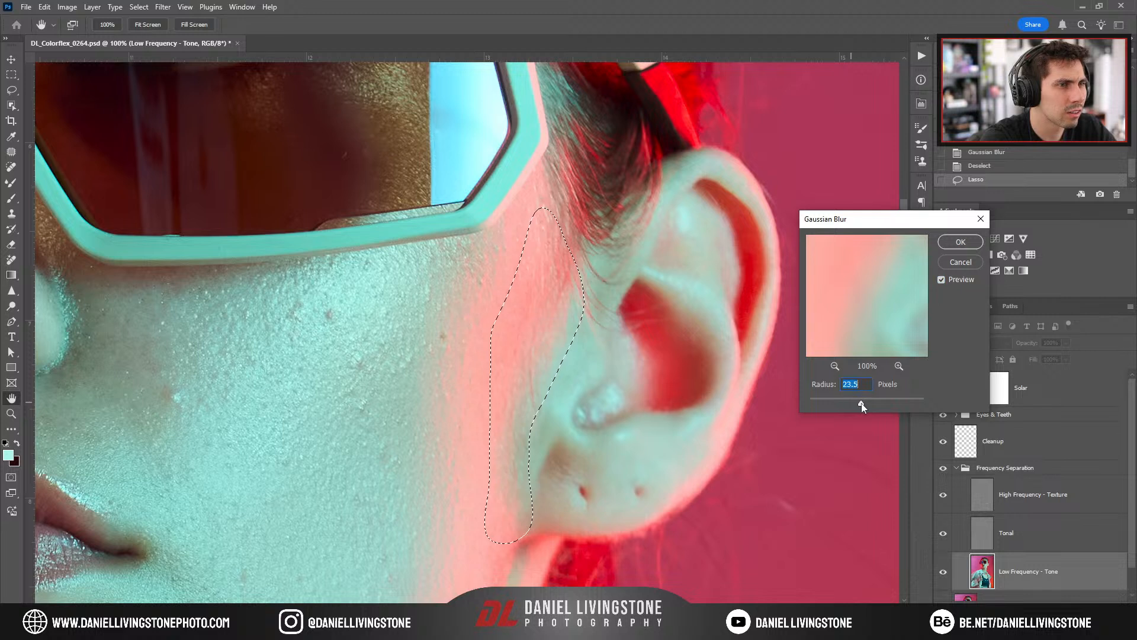
click(941, 280)
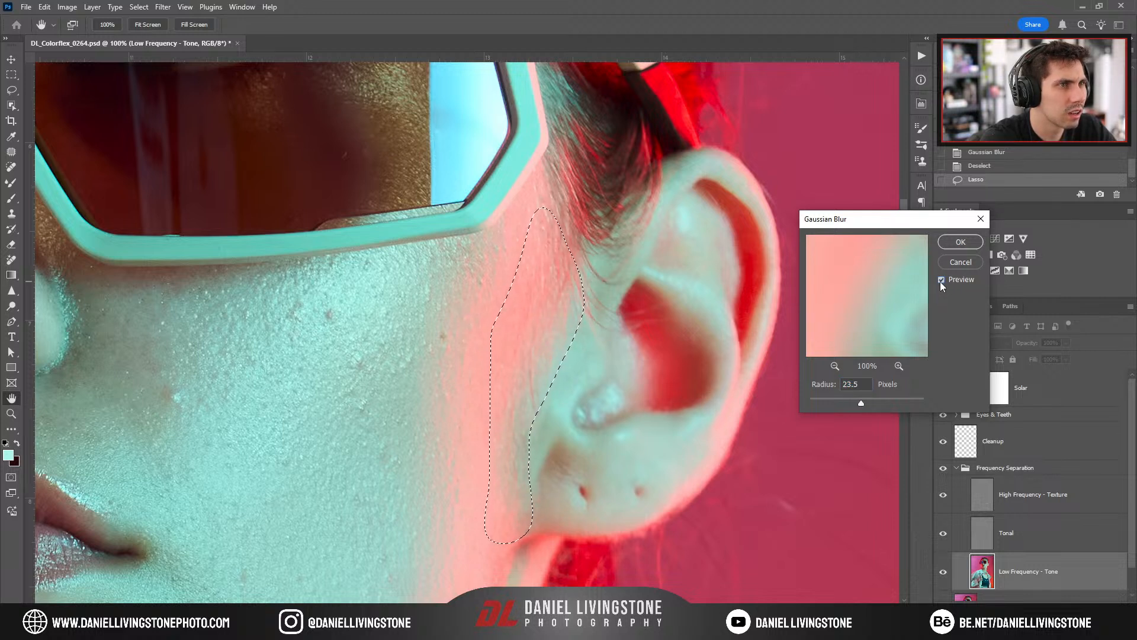
click(969, 239)
key(l)
key(ctrl+d)
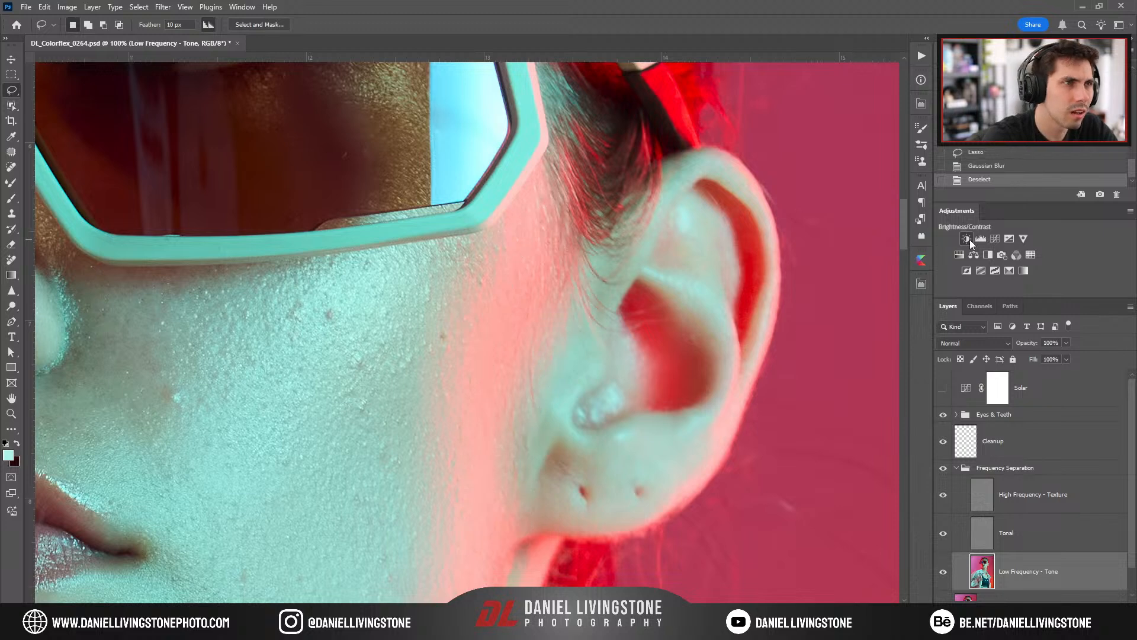
Review the tone transitions across the whole face, the forehead and the lower face around the mouth.
key(ctrl+minus)
key(ctrl+minus)
key(ctrl+minus)
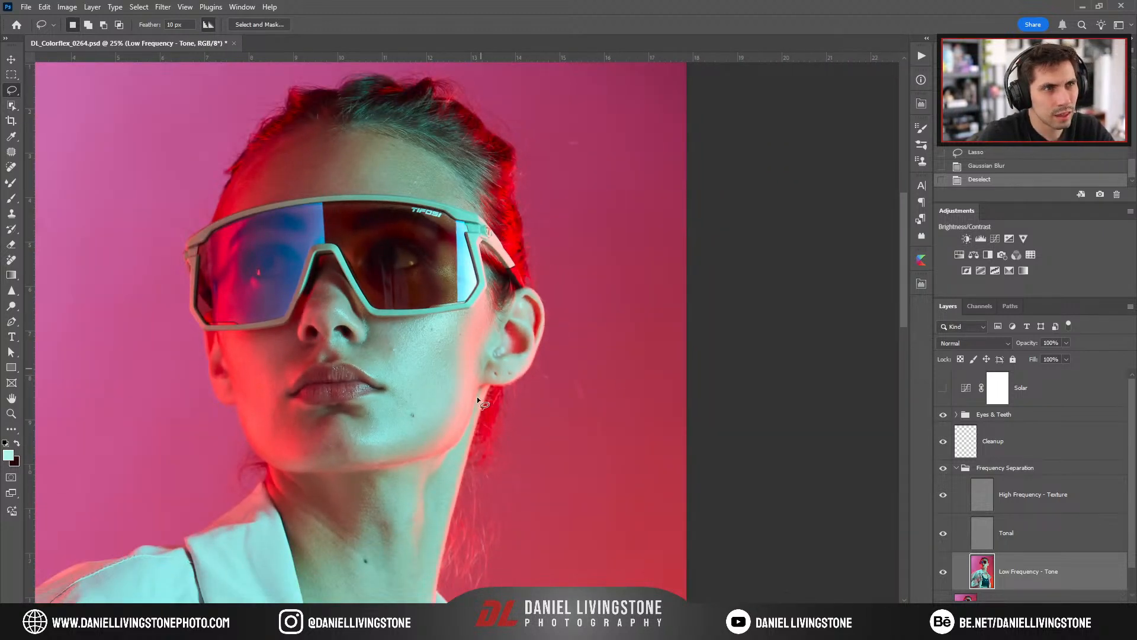
key(ctrl+plus)
key(ctrl+plus)
drag(474, 213, 526, 399)
drag(499, 337, 547, 403)
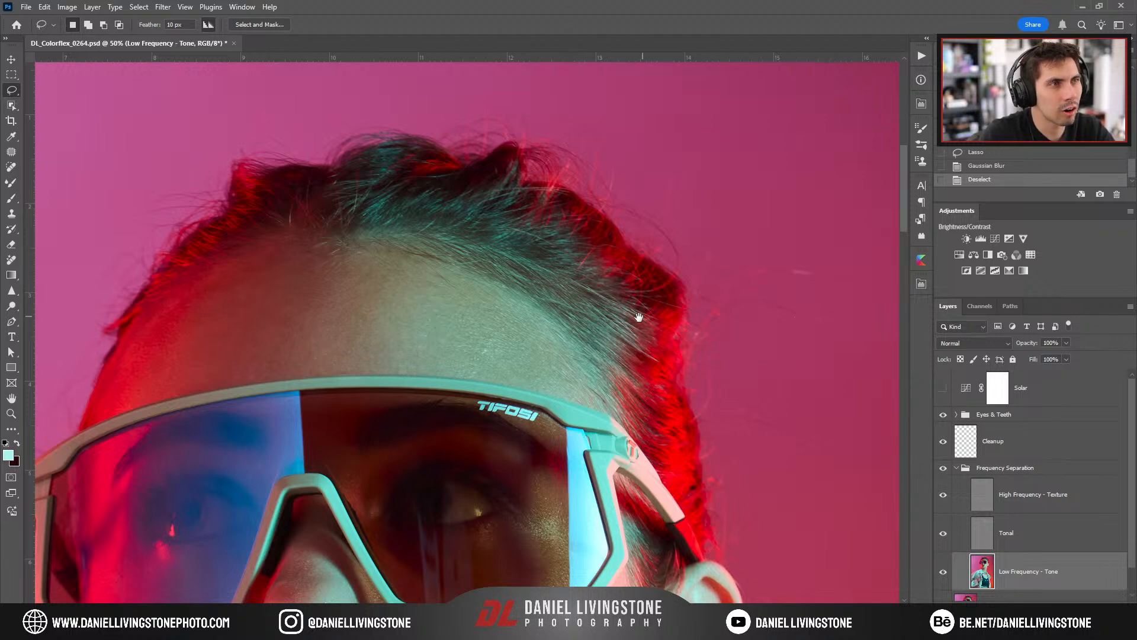
drag(505, 388, 666, 216)
drag(524, 524, 654, 288)
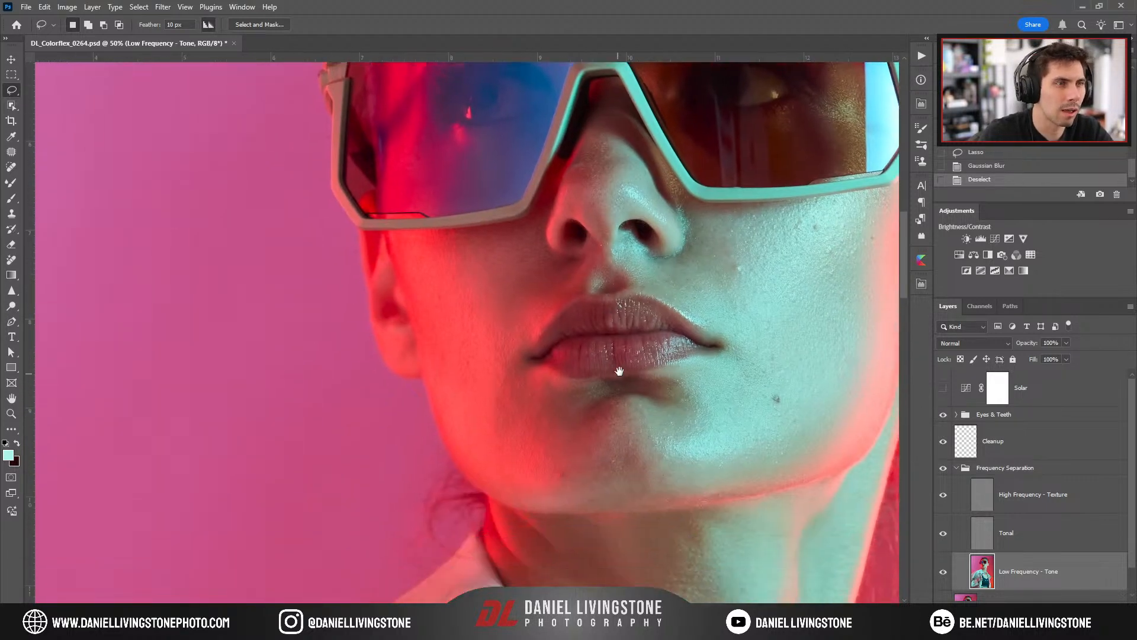
drag(603, 340, 610, 351)
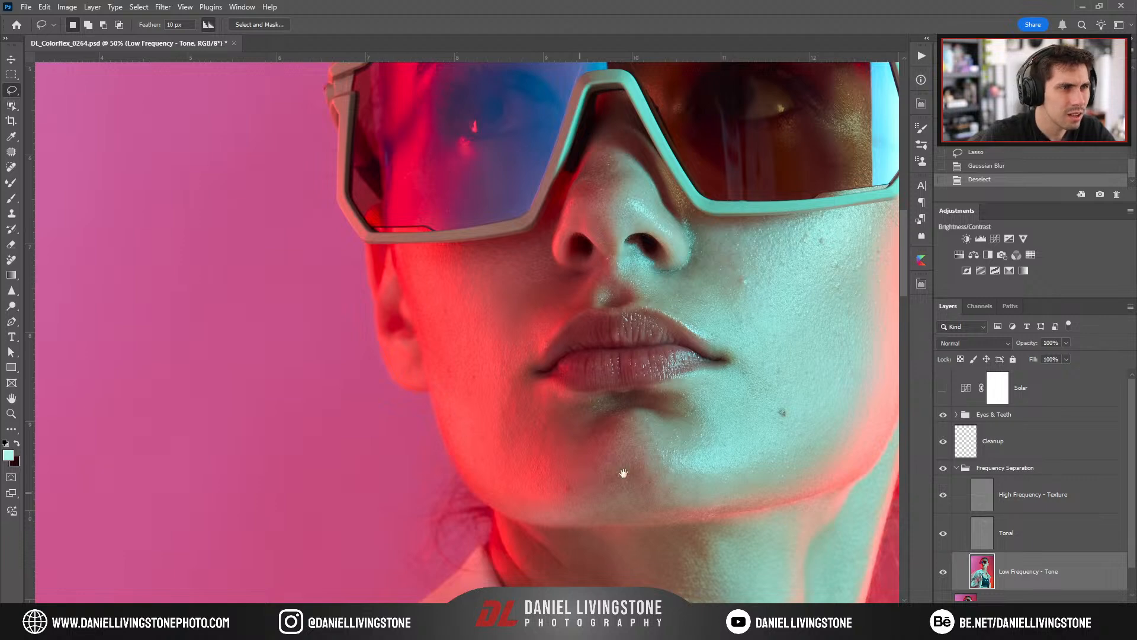
drag(593, 445, 628, 488)
Patch a texture blemish on the green-lit cheek using the Patch tool on the High Frequency - Texture layer.
key(ctrl+plus)
key(ctrl+plus)
drag(608, 222, 490, 247)
drag(635, 390, 475, 446)
key(ctrl+plus)
click(1020, 489)
key(j)
drag(705, 421, 538, 447)
key(ctrl+plus)
mouse_move(635, 395)
mouse_down()
mouse_move(643, 388)
mouse_move(643, 457)
mouse_up()
key(ctrl+d)
Patch a second texture blemish on the green-lit cheek between the nose and the outer face.
key(ctrl+minus)
key(ctrl+plus)
mouse_move(624, 314)
mouse_down()
mouse_move(633, 491)
mouse_move(624, 388)
mouse_move(462, 340)
mouse_up()
key(ctrl+minus)
key(ctrl+plus)
mouse_move(600, 396)
mouse_down()
mouse_move(536, 374)
mouse_move(540, 425)
mouse_up()
key(ctrl+d)
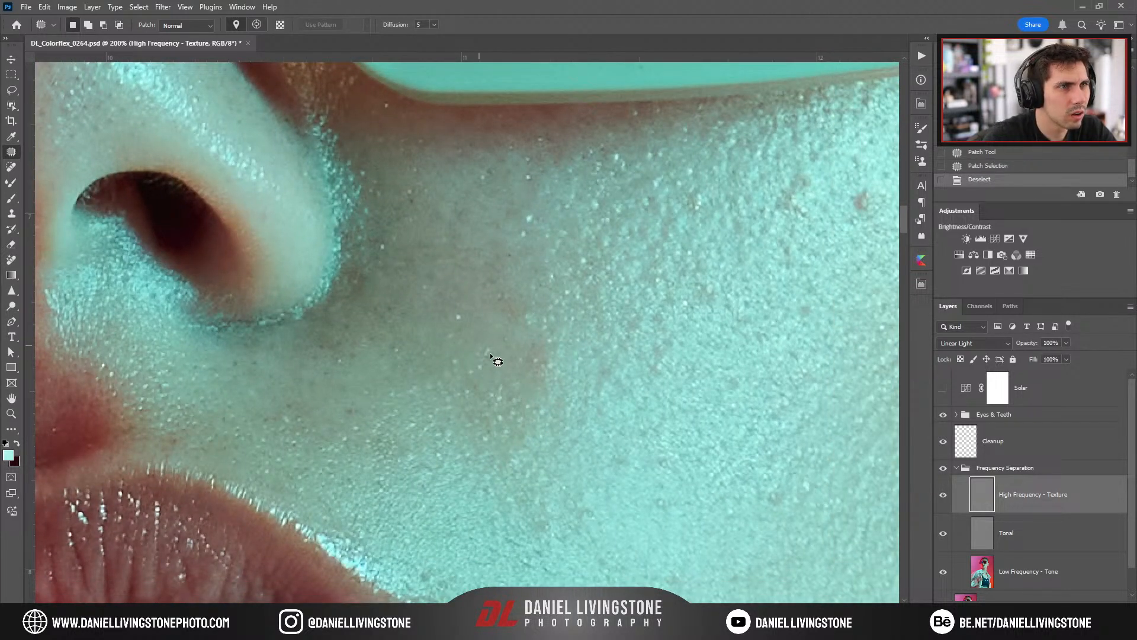
Patch the reddish spot on the cheek beside the nose on the Low Frequency - Tone layer and deselect.
drag(515, 350, 484, 329)
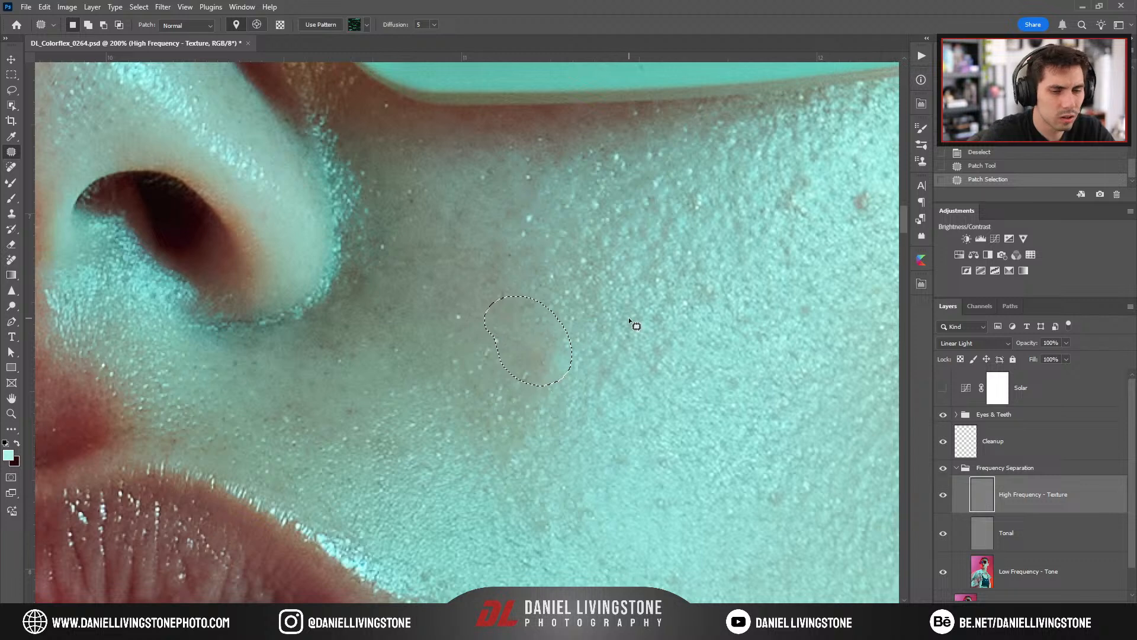
click(1009, 570)
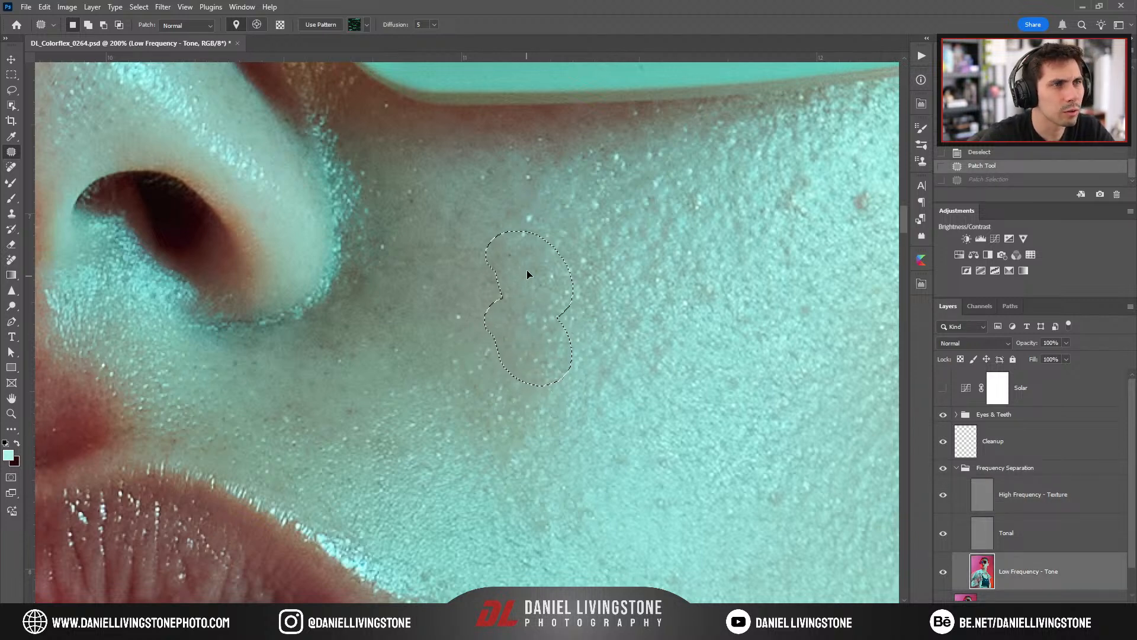
key(ctrl+d)
Patch the dark tone spots on the green-lit cheek below the glasses frame on the Low Frequency - Tone layer.
scroll(557, 322, down, 3)
scroll(587, 353, up, 3)
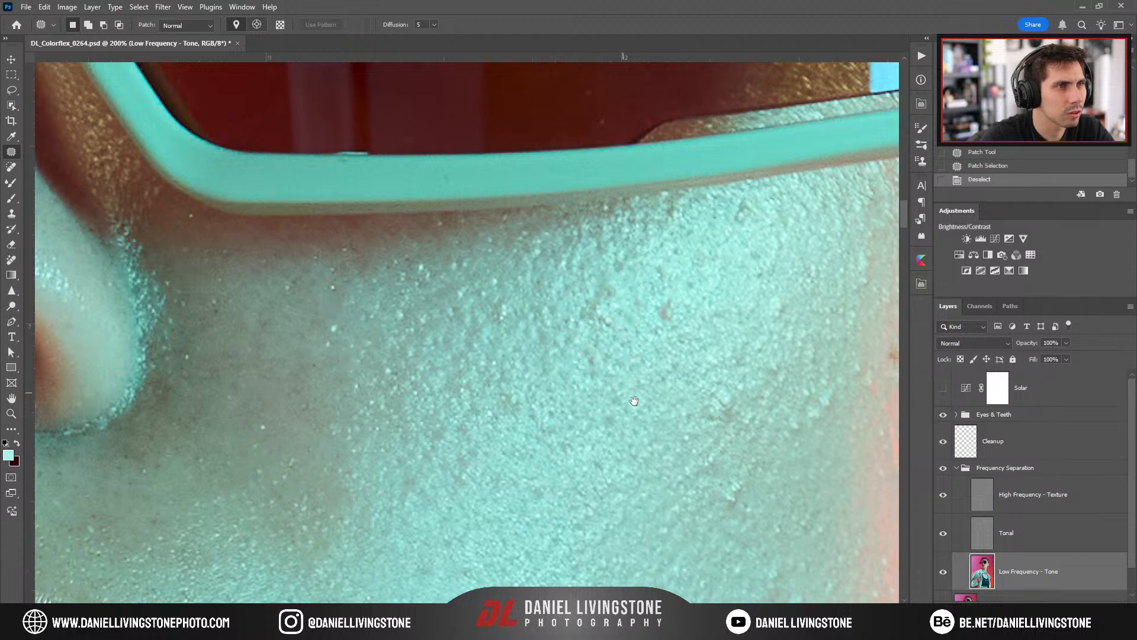
drag(632, 401, 522, 333)
drag(592, 343, 599, 356)
drag(613, 343, 546, 373)
key(ctrl+d)
mouse_move(571, 400)
mouse_down()
mouse_move(598, 373)
mouse_move(575, 394)
mouse_up()
drag(599, 407, 556, 383)
key(ctrl+d)
mouse_move(663, 365)
mouse_down()
mouse_move(555, 394)
mouse_move(568, 378)
mouse_up()
mouse_move(642, 375)
mouse_down()
mouse_move(633, 383)
mouse_move(660, 452)
mouse_move(683, 337)
mouse_up()
key(ctrl+d)
Patch the remaining tone blemishes on the outer part of the green-lit cheek and deselect.
key(ctrl+minus)
key(ctrl+minus)
key(ctrl+plus)
drag(582, 353, 656, 305)
key(ctrl+plus)
mouse_move(598, 407)
mouse_down()
mouse_move(594, 377)
mouse_move(596, 403)
mouse_up()
key(ctrl+d)
mouse_move(616, 371)
mouse_down()
mouse_move(652, 343)
mouse_move(540, 386)
mouse_up()
drag(650, 416, 643, 407)
mouse_move(613, 396)
mouse_down()
mouse_move(552, 378)
mouse_move(438, 422)
mouse_up()
key(ctrl+d)
drag(645, 431, 630, 417)
key(ctrl+d)
key(ctrl+minus)
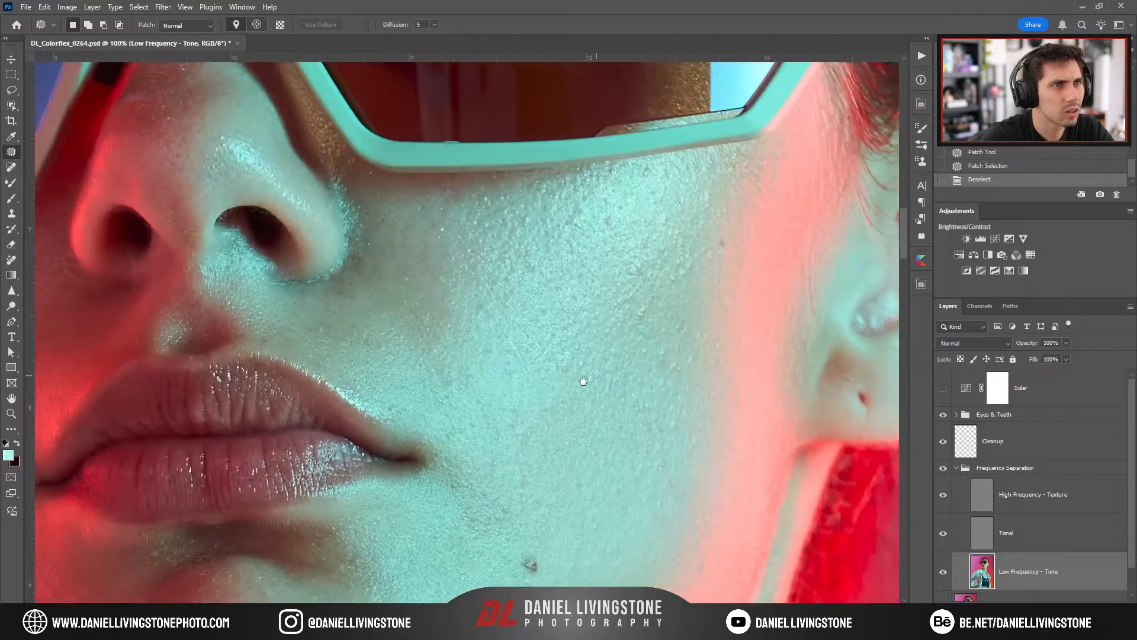
Patch the dark red blemish on the lower chin on the Low Frequency - Tone layer.
drag(585, 378, 652, 311)
drag(573, 434, 619, 360)
drag(614, 413, 616, 329)
drag(567, 418, 563, 373)
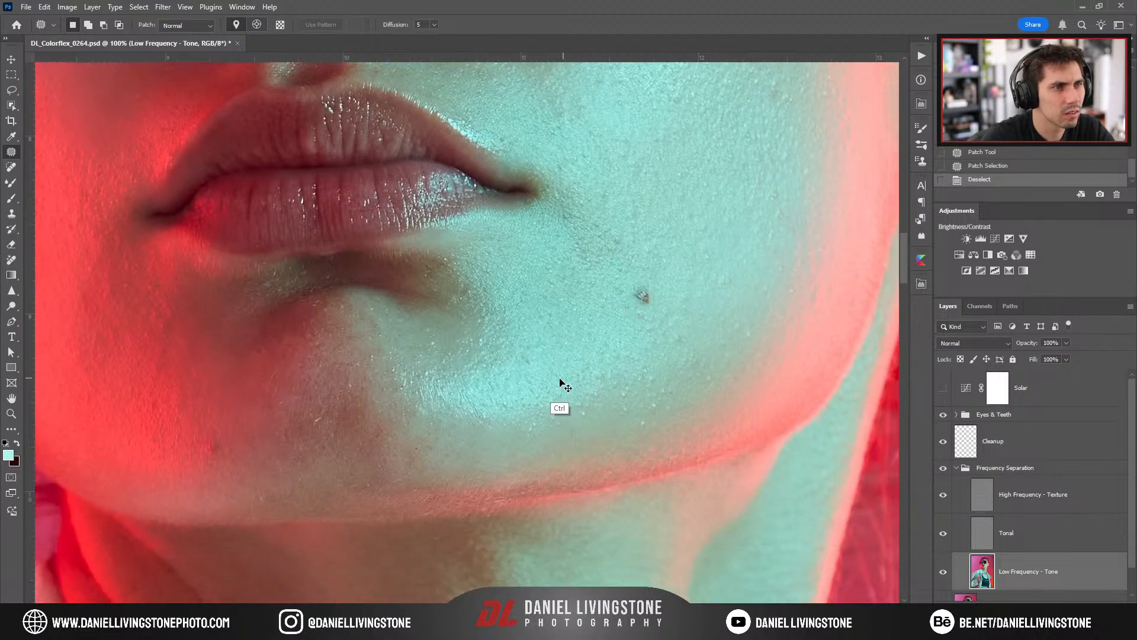
key(ctrl+plus)
drag(468, 332, 610, 409)
key(ctrl+minus)
drag(443, 347, 605, 332)
drag(535, 439, 596, 332)
key(ctrl+plus)
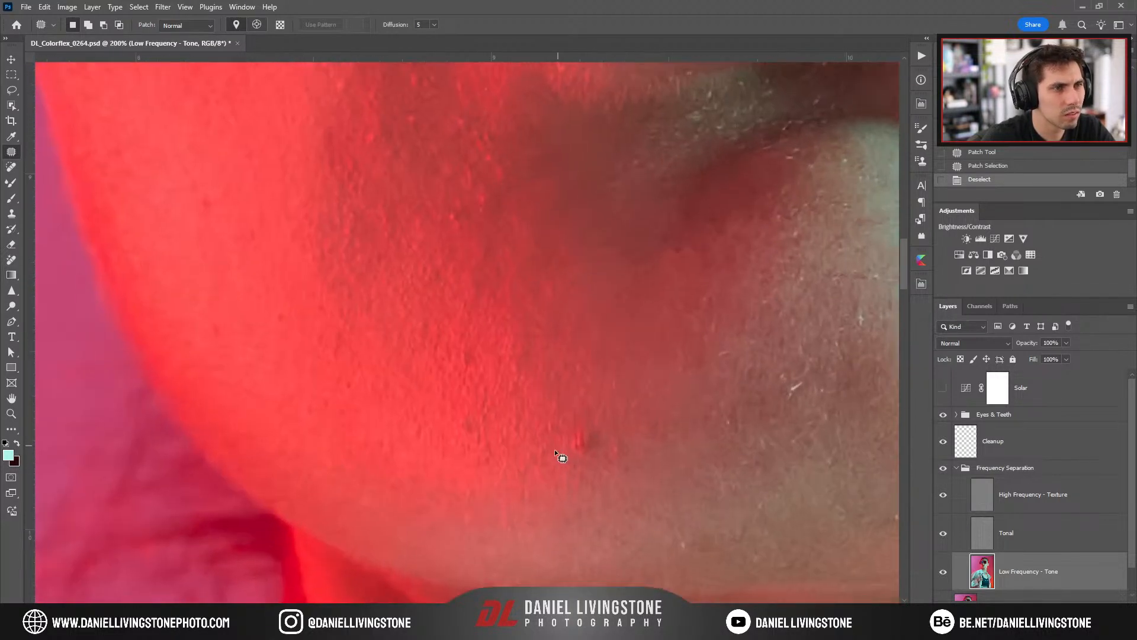
mouse_move(427, 435)
mouse_down()
mouse_move(465, 442)
mouse_move(424, 415)
mouse_move(446, 412)
mouse_up()
Patch the texture of the same lower chin area on the High Frequency - Texture layer and deselect.
click(1010, 492)
click(563, 423)
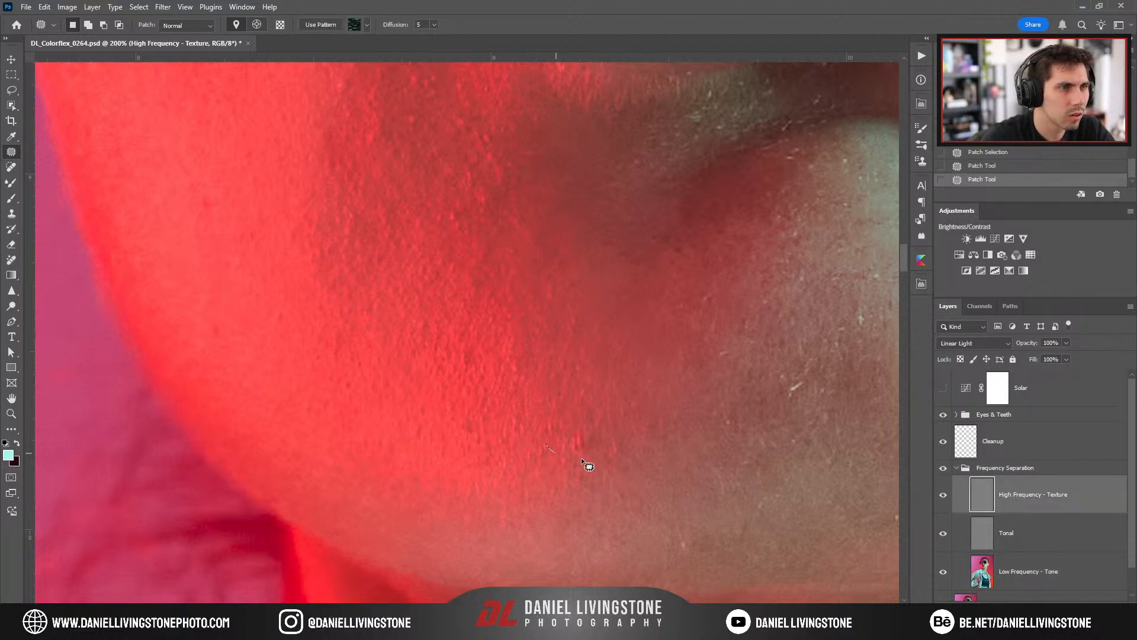
mouse_move(593, 456)
mouse_down()
mouse_move(643, 486)
mouse_move(551, 432)
mouse_move(504, 448)
mouse_up()
key(ctrl+minus)
key(ctrl+plus)
drag(541, 445, 498, 447)
key(ctrl+d)
Patch the small texture blemishes on the red-lit side of the chin.
drag(591, 386, 500, 501)
drag(546, 408, 549, 404)
mouse_move(564, 409)
mouse_down()
mouse_move(508, 421)
mouse_move(471, 392)
mouse_up()
key(ctrl+d)
drag(495, 382, 554, 396)
key(ctrl+d)
Patch the texture spots on the chin below the lower lip and deselect.
drag(607, 364, 610, 370)
drag(627, 385, 597, 393)
drag(610, 388, 611, 388)
drag(601, 409, 619, 488)
drag(593, 394, 616, 488)
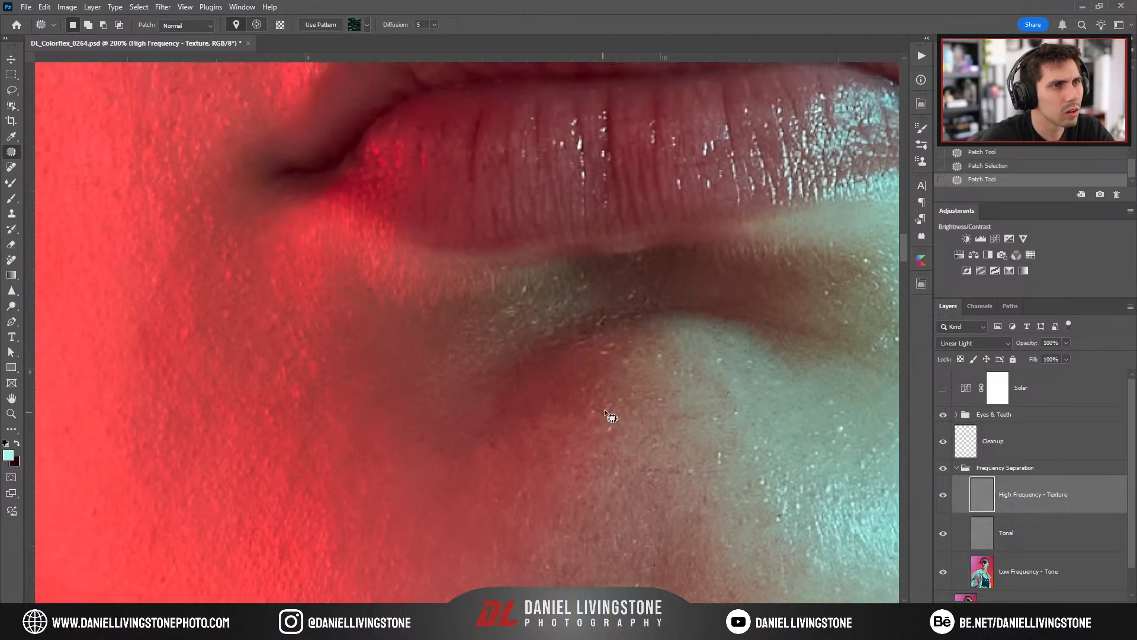
key(ctrl+minus)
key(ctrl+minus)
drag(562, 390, 541, 457)
key(ctrl+plus)
drag(598, 355, 584, 216)
key(ctrl+plus)
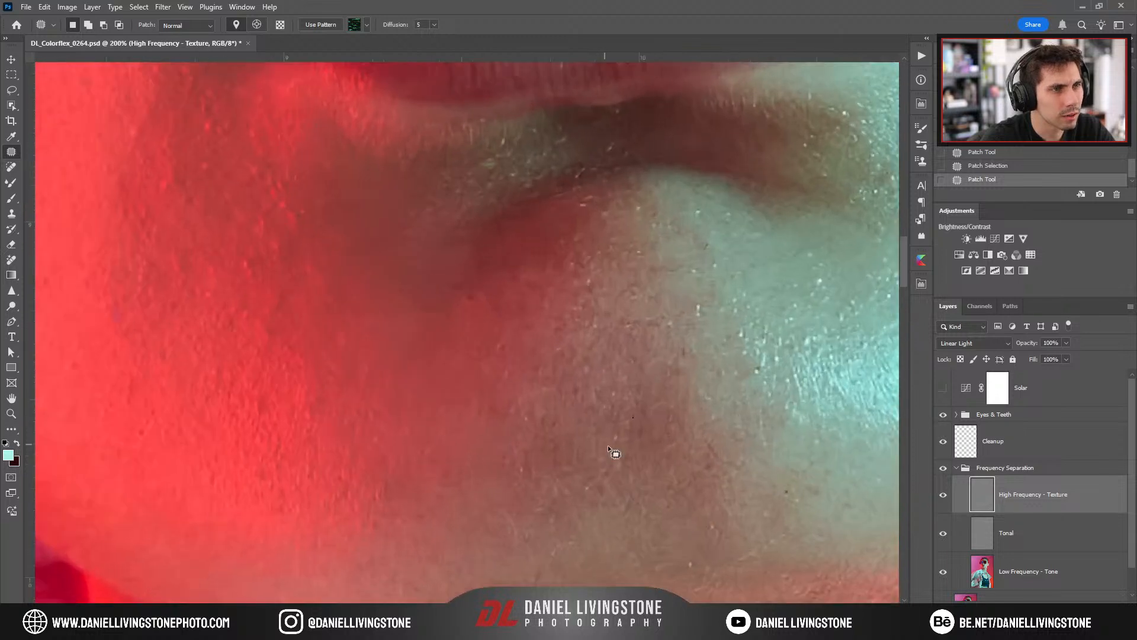
key(ctrl+d)
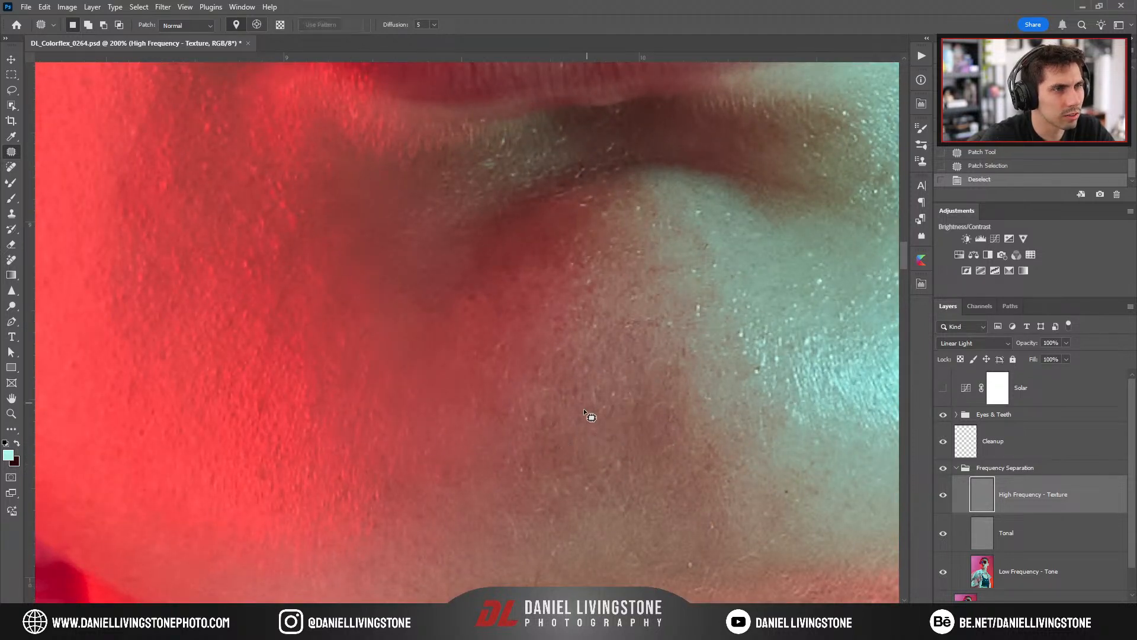
Patch a texture blemish on the red-lit cheek beneath the glasses on the High Frequency - Texture layer.
key(ctrl+minus)
key(ctrl+minus)
key(ctrl+minus)
drag(605, 381, 610, 438)
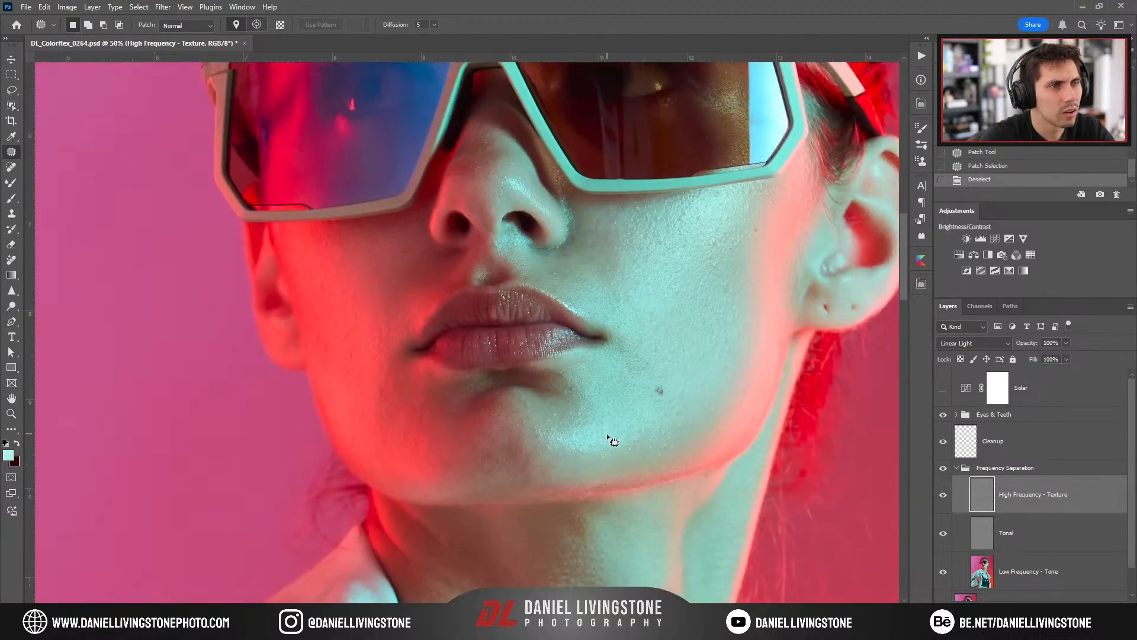
drag(626, 348, 661, 456)
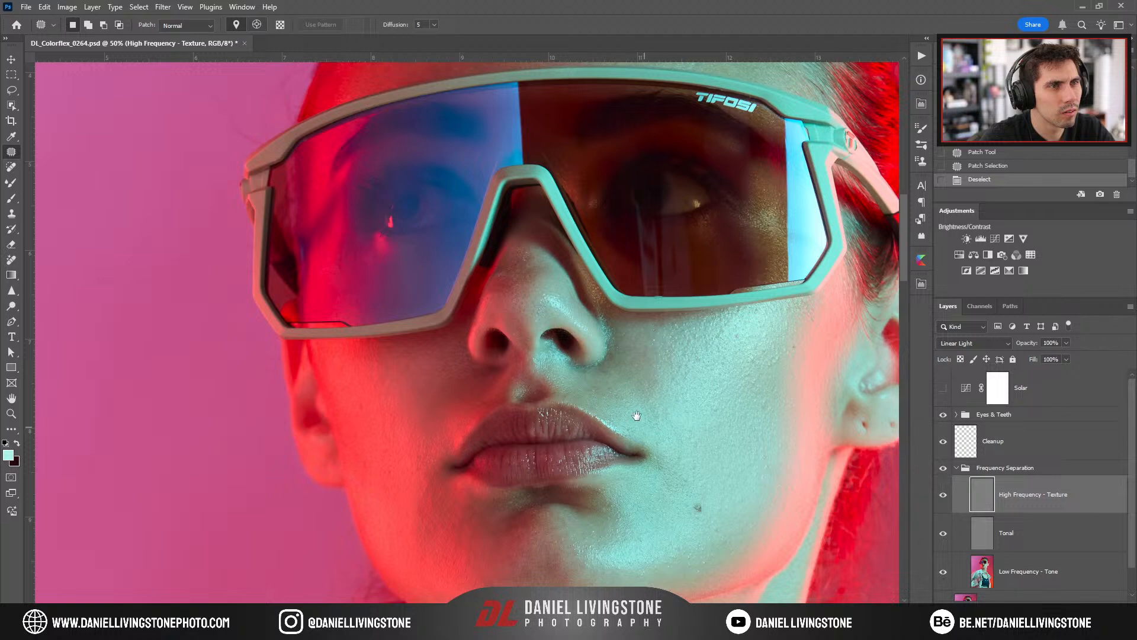
drag(527, 391, 680, 421)
key(ctrl+plus)
key(ctrl+plus)
drag(629, 483, 515, 324)
key(ctrl+plus)
mouse_move(595, 422)
mouse_down()
mouse_move(611, 417)
mouse_move(605, 404)
mouse_up()
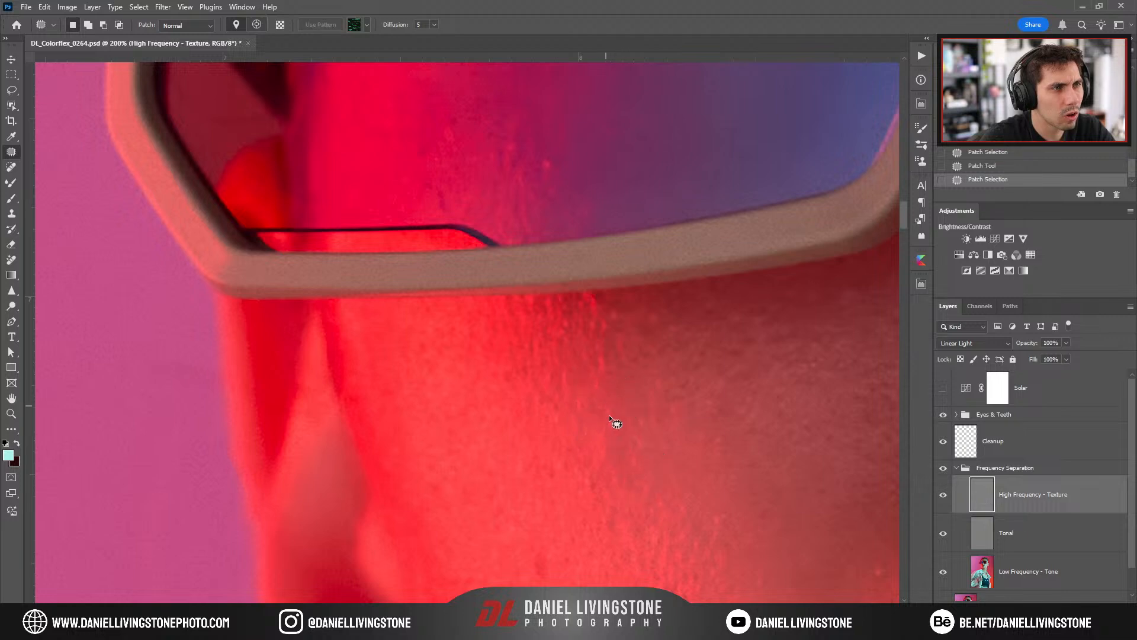
key(ctrl+d)
Patch the rough texture on the red-lit cheek just under the lower edge of the glasses frame.
key(ctrl+minus)
key(ctrl+minus)
key(ctrl+plus)
key(ctrl+plus)
drag(585, 342, 585, 357)
drag(583, 298, 592, 294)
mouse_move(613, 321)
mouse_down()
mouse_move(642, 330)
mouse_move(624, 369)
mouse_up()
key(ctrl+d)
Review the retouched portrait from the glasses and hairline down to the jaw, neck and collar.
key(ctrl+minus)
key(ctrl+minus)
key(ctrl+minus)
key(ctrl+minus)
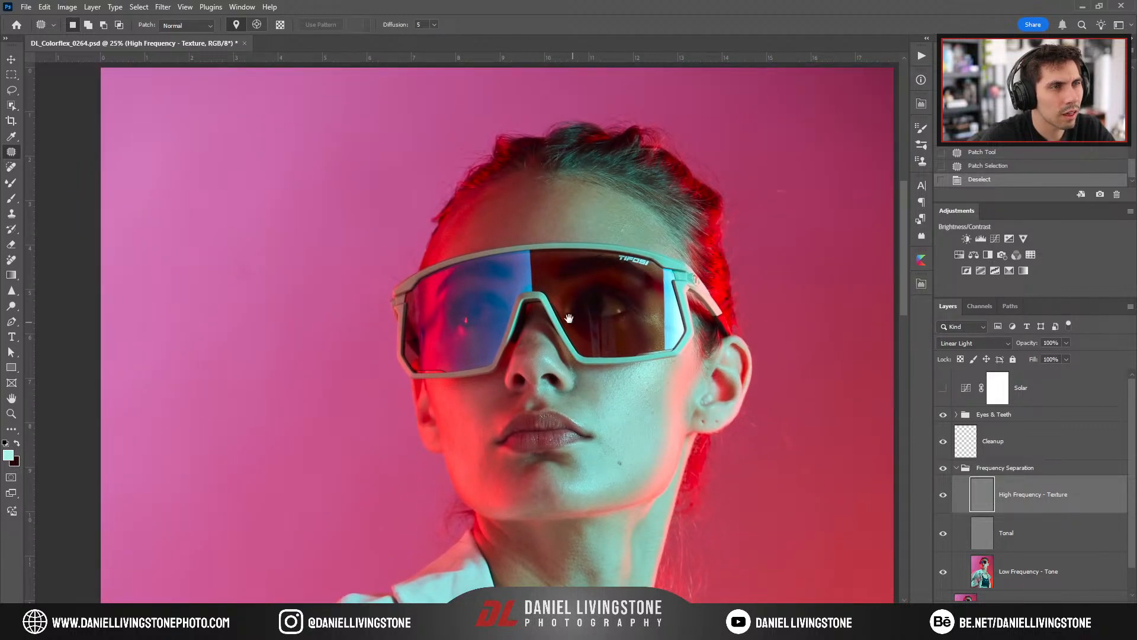
key(ctrl+plus)
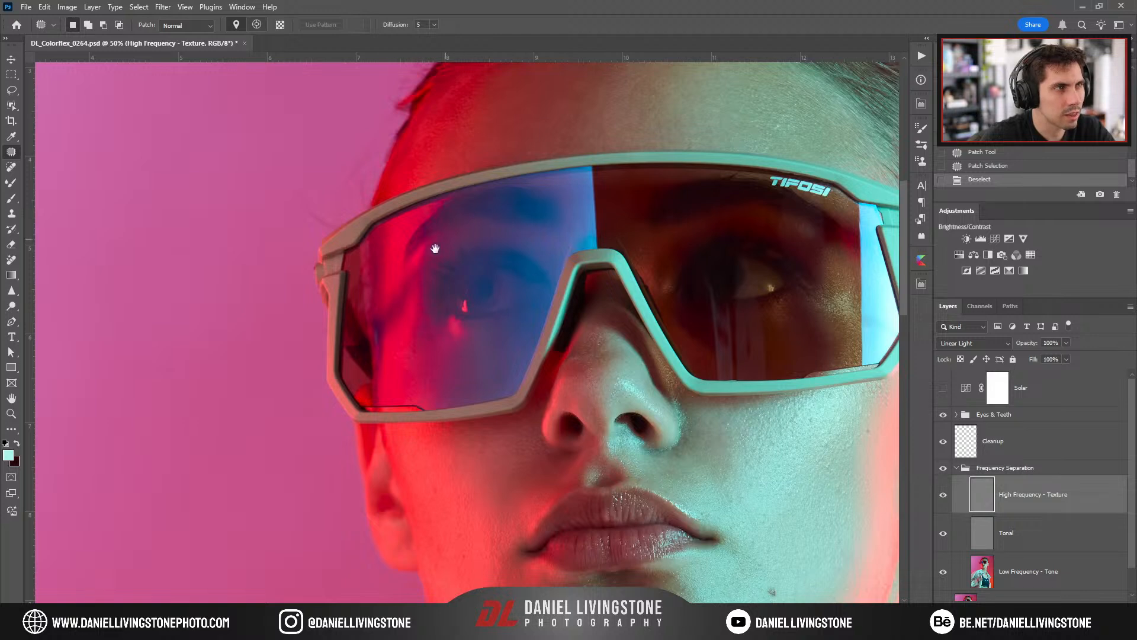
drag(553, 261, 529, 290)
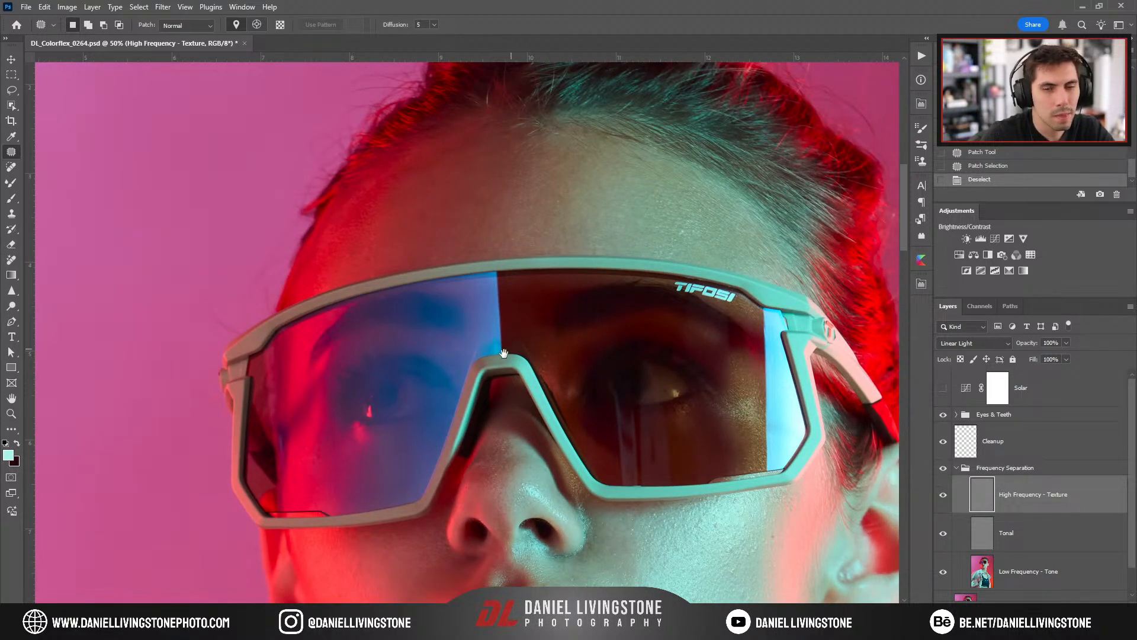
drag(589, 233, 511, 375)
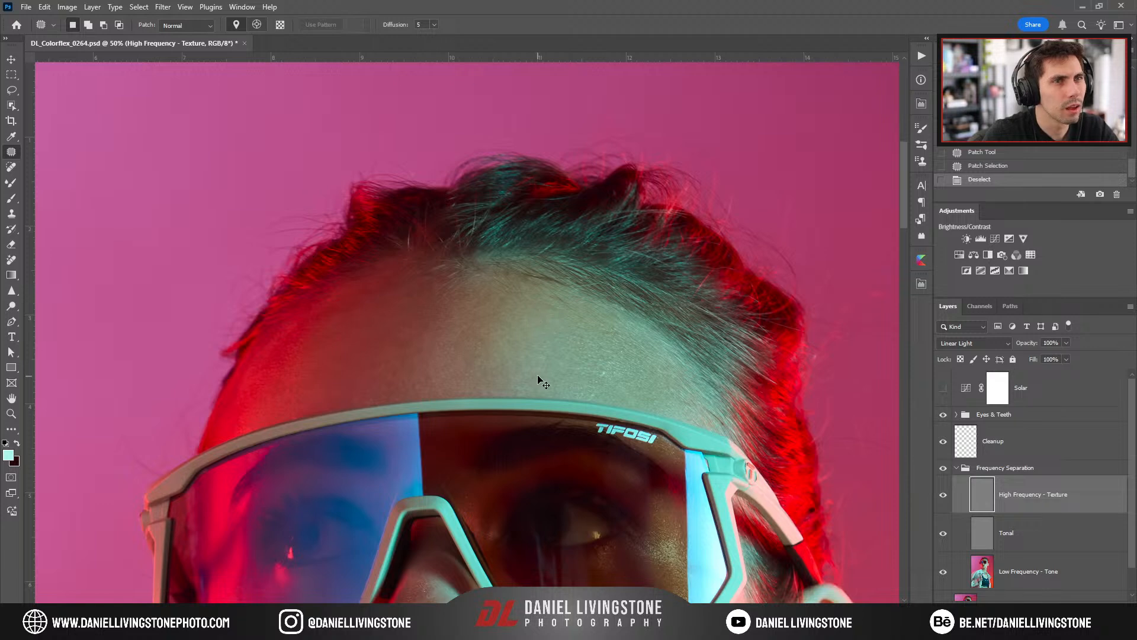
key(ctrl+minus)
drag(442, 550, 554, 204)
drag(535, 386, 503, 266)
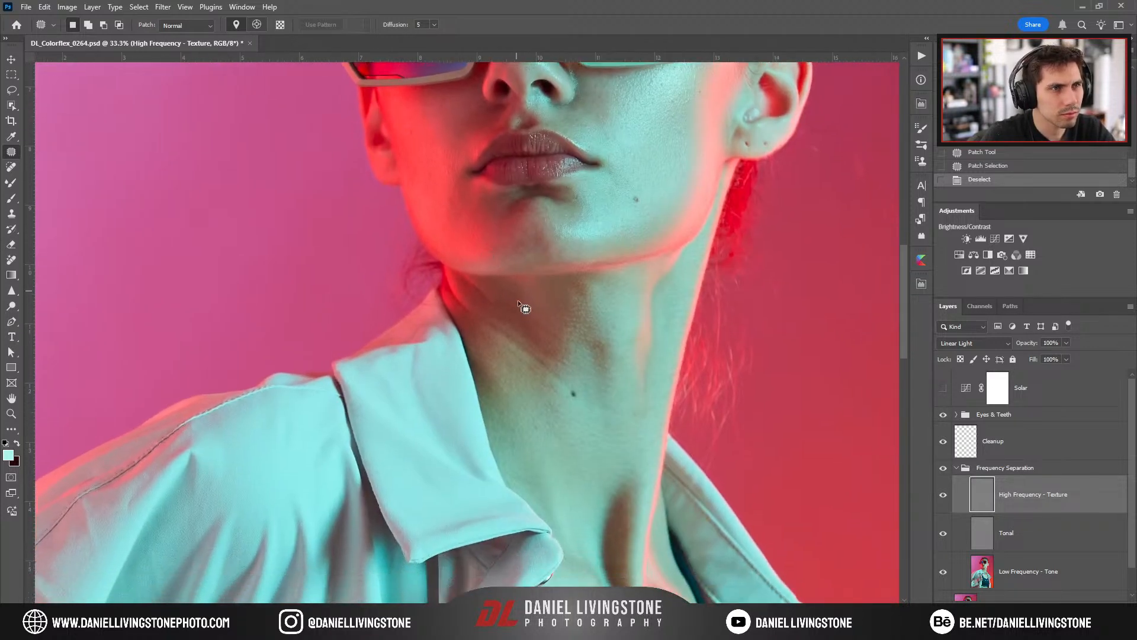
Remove the stray hairs between the jaw and collar on the Cleanup layer with the Remove Tool at size 80.
key(ctrl+plus)
drag(459, 223, 559, 367)
key(ctrl+plus)
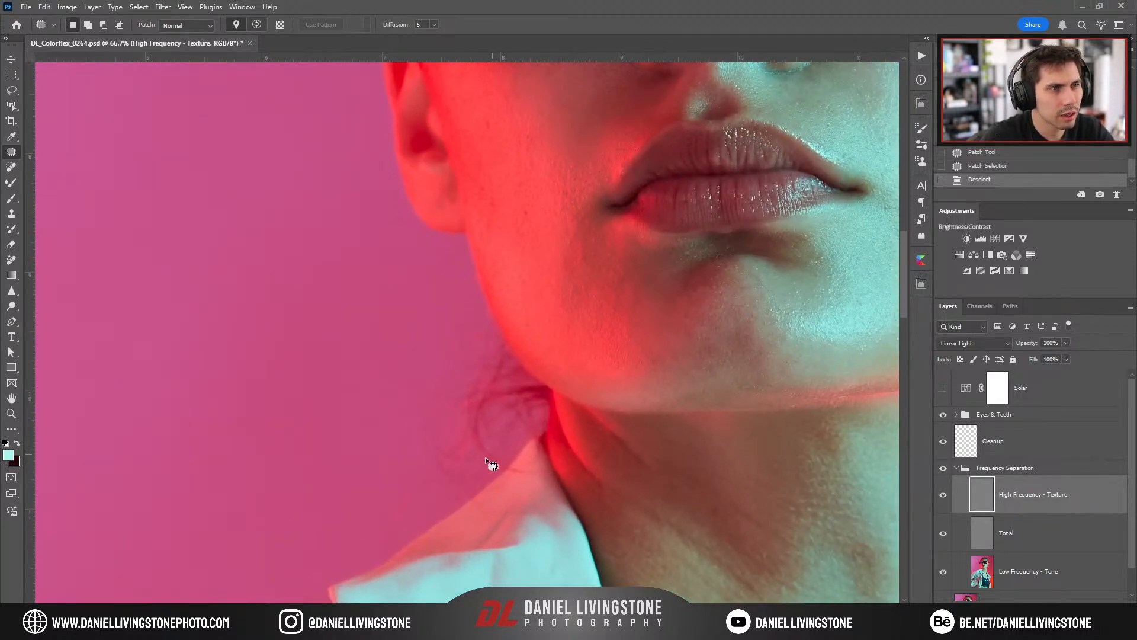
click(982, 448)
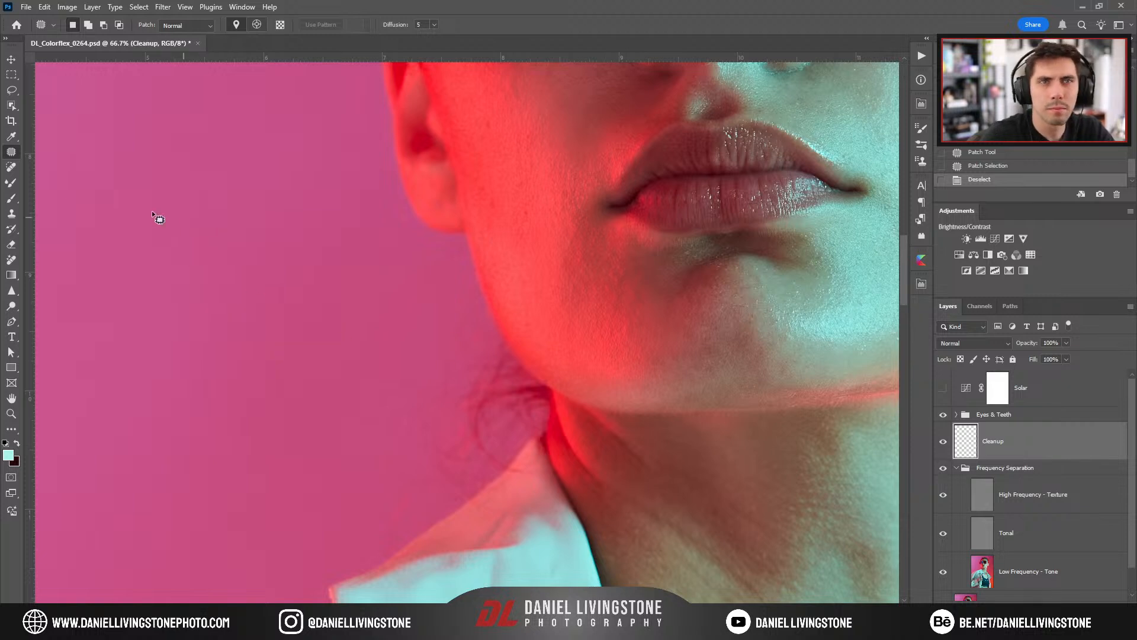
click(12, 261)
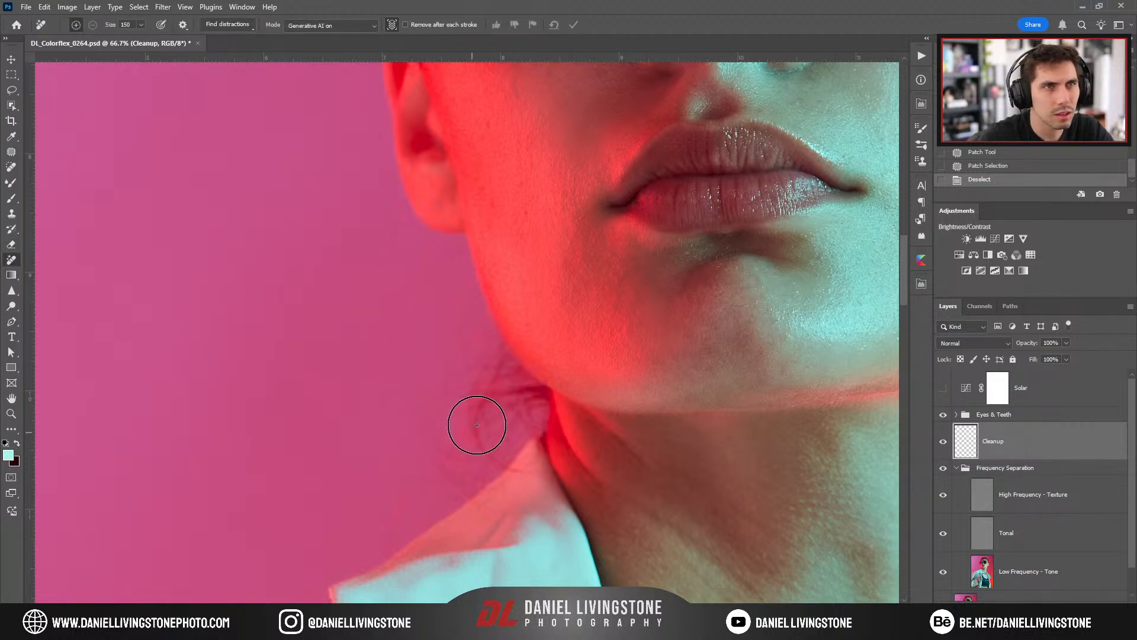
key(bracketleft)
key(bracketleft)
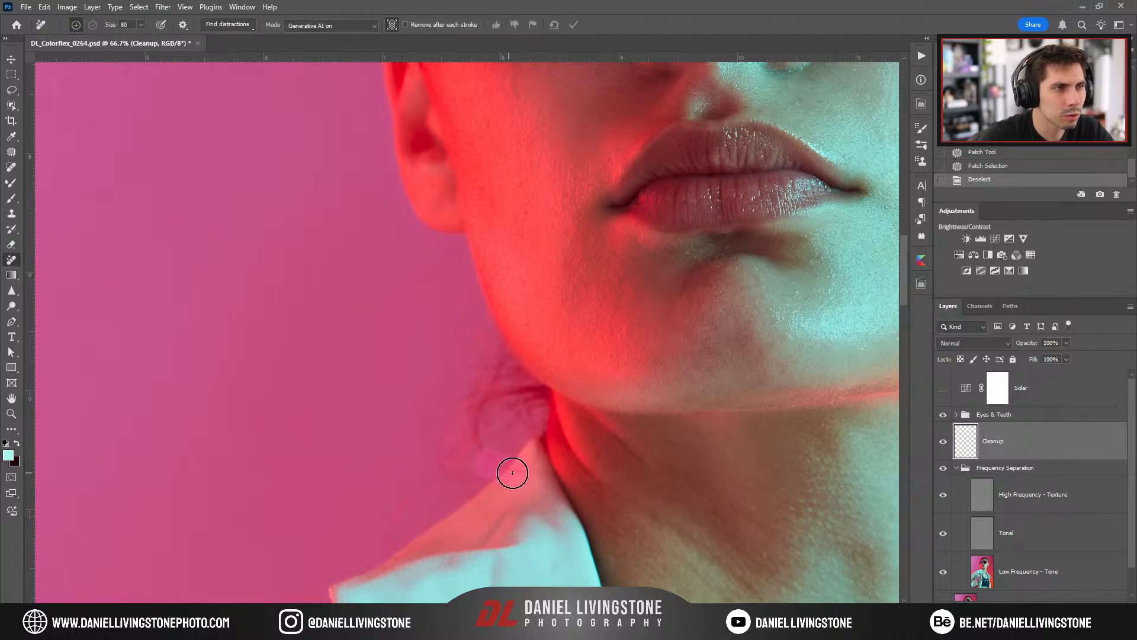
mouse_move(403, 497)
mouse_down()
mouse_move(401, 522)
mouse_move(477, 421)
mouse_move(500, 355)
mouse_move(531, 375)
mouse_move(533, 401)
mouse_move(500, 414)
mouse_move(523, 429)
mouse_move(469, 498)
mouse_move(516, 401)
mouse_up()
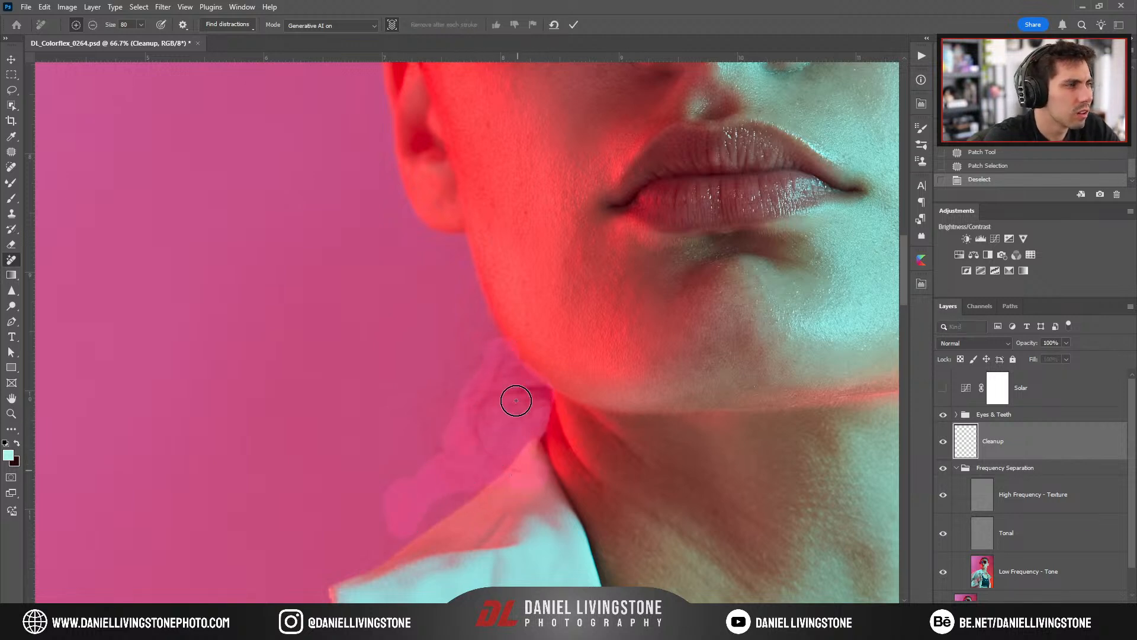
click(578, 24)
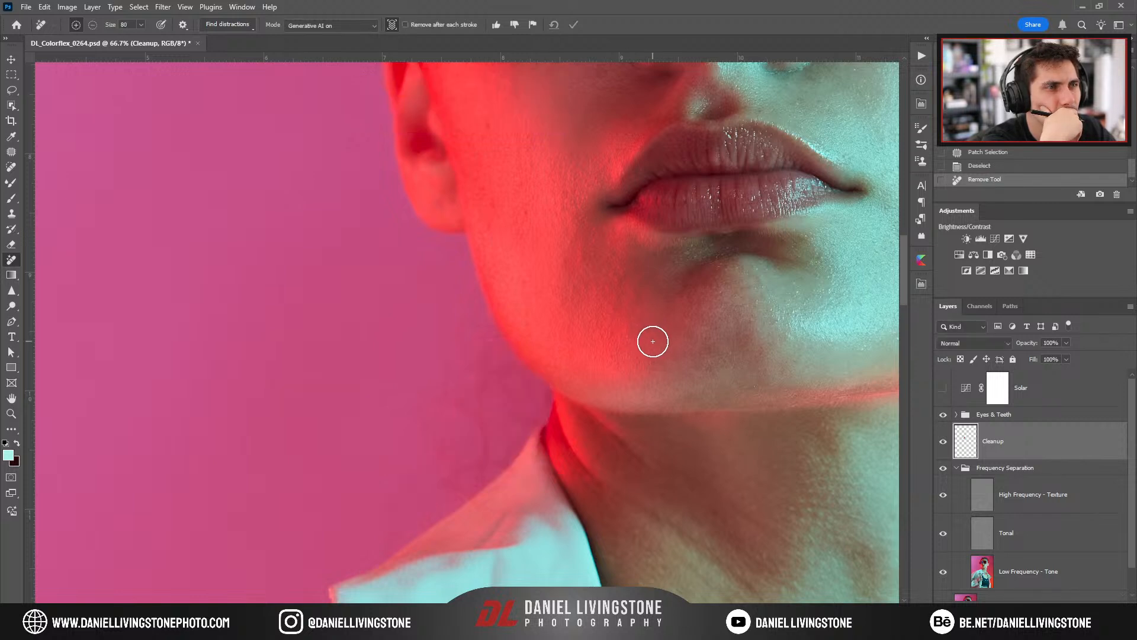
Compare the background beside the jaw with the Cleanup layer hidden and shown.
alt+click(942, 443)
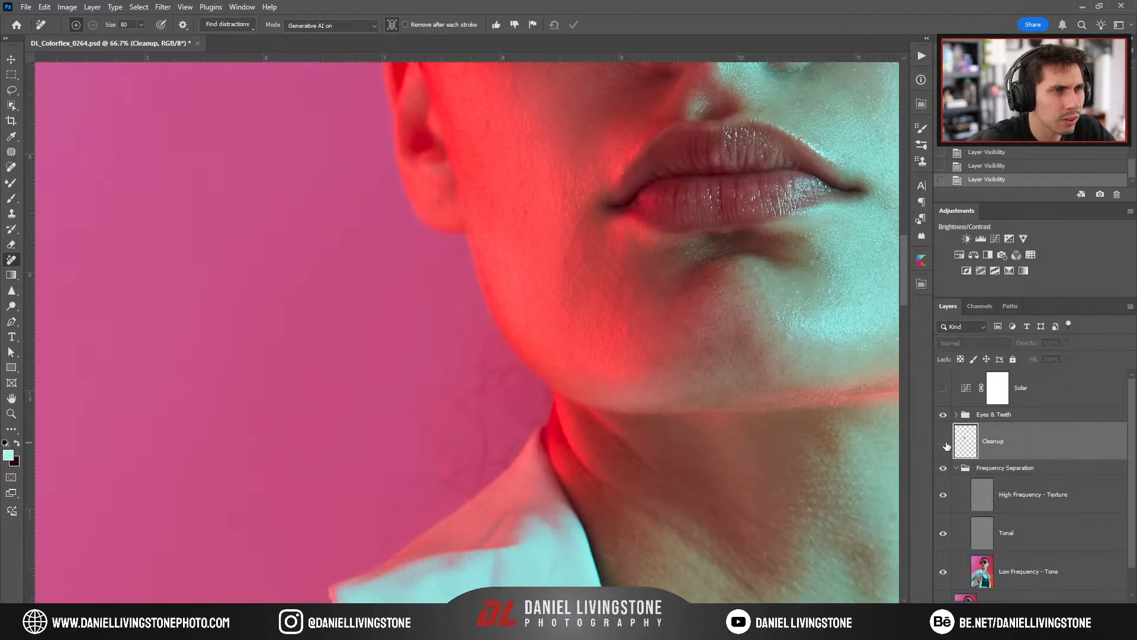
click(943, 441)
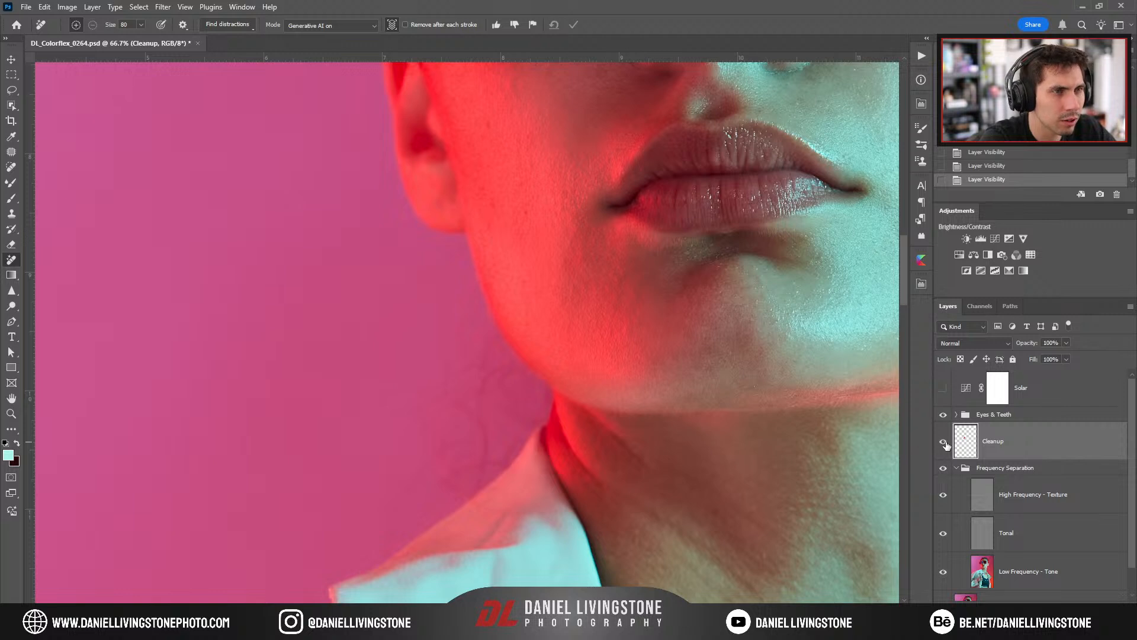
key(ctrl+z)
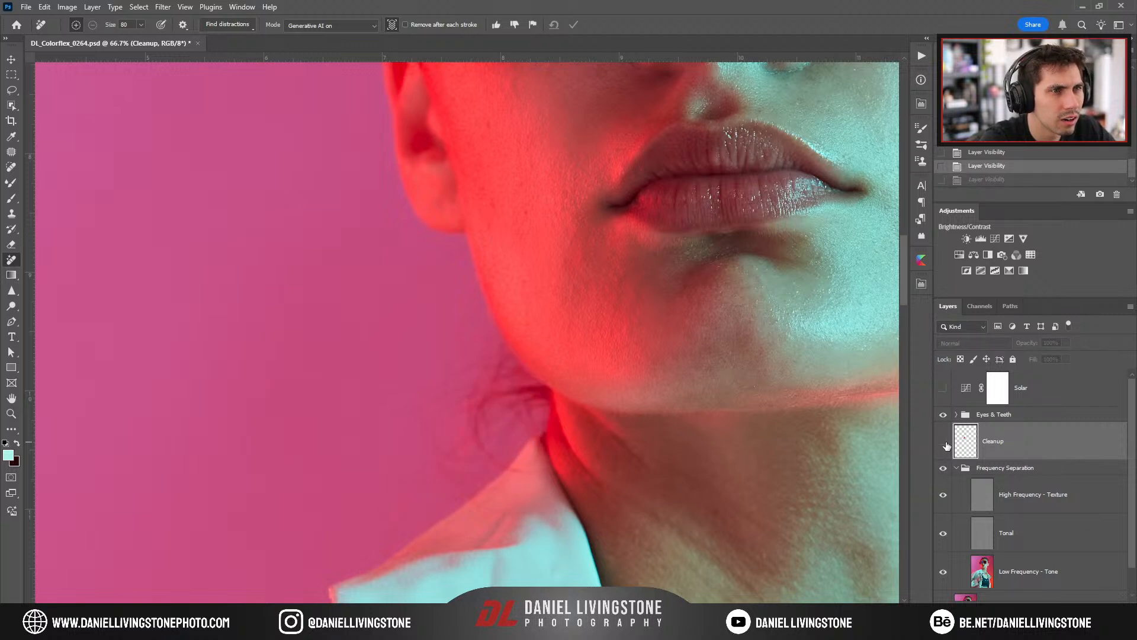
click(944, 442)
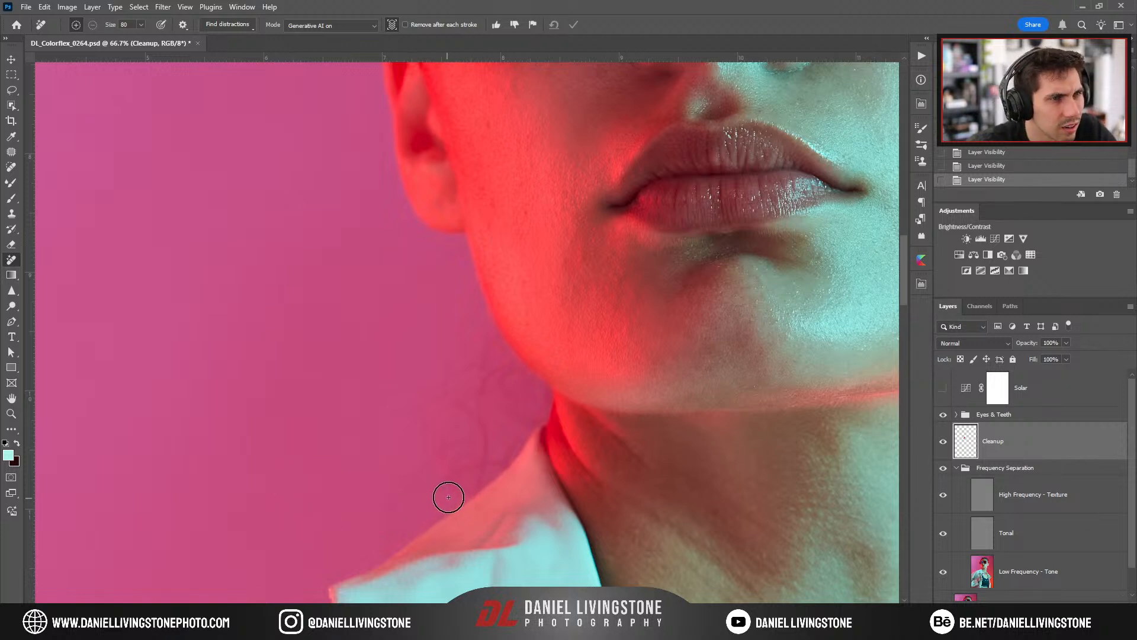
Try to remove the leftover hair traces above the collar with the Remove Tool, checking them with the Solar layer, and hide Solar again.
mouse_move(468, 490)
mouse_down()
mouse_move(411, 452)
mouse_move(453, 467)
mouse_up()
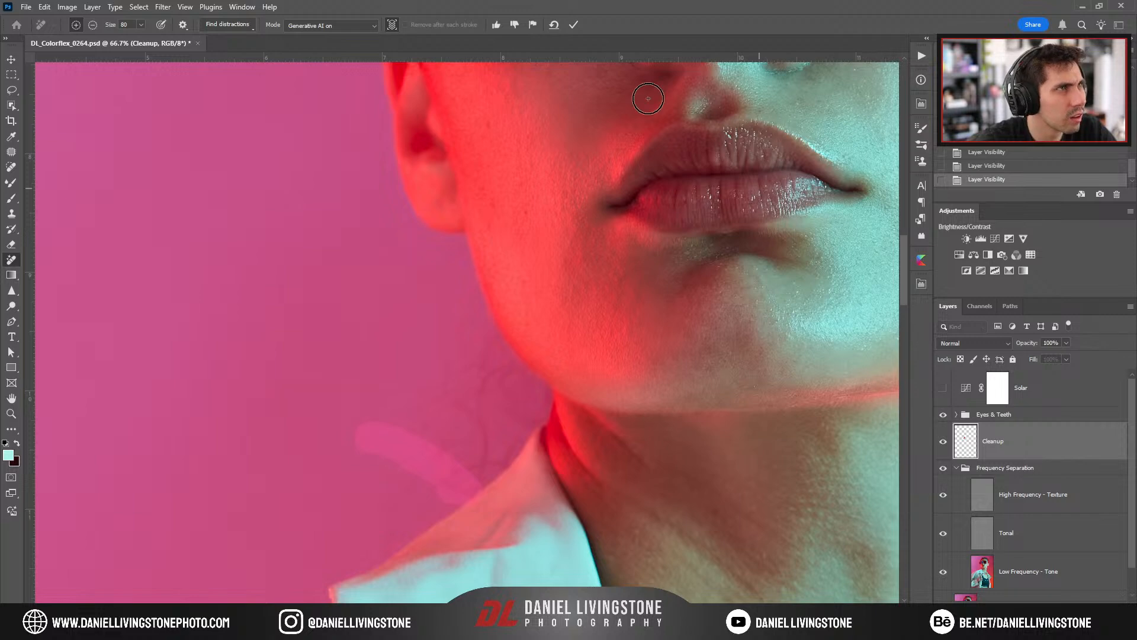
key(Return)
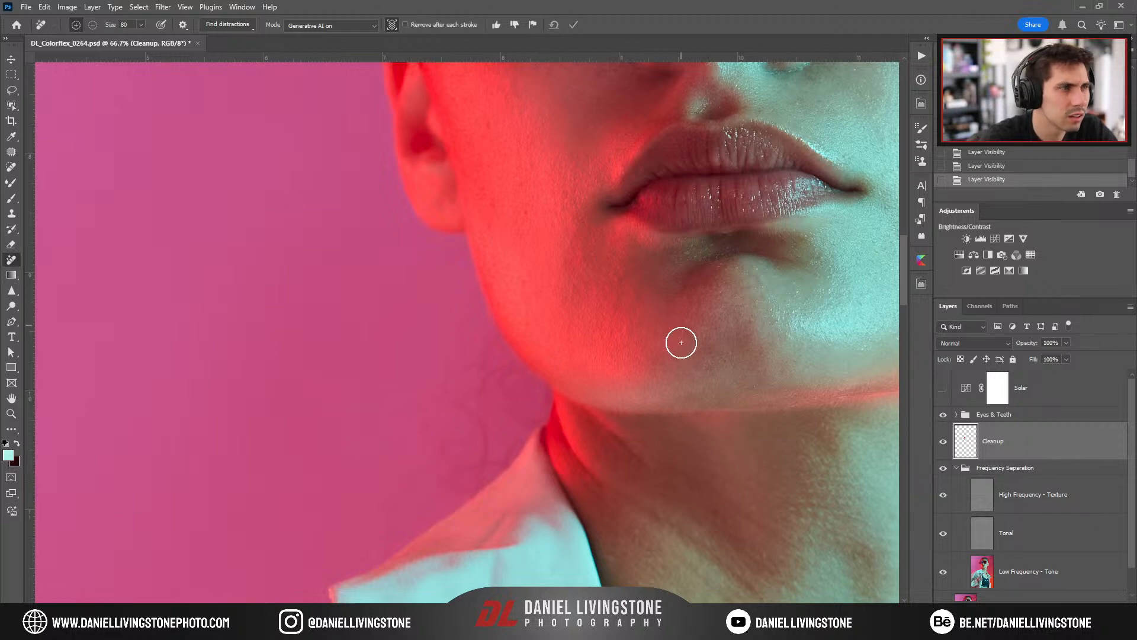
click(944, 390)
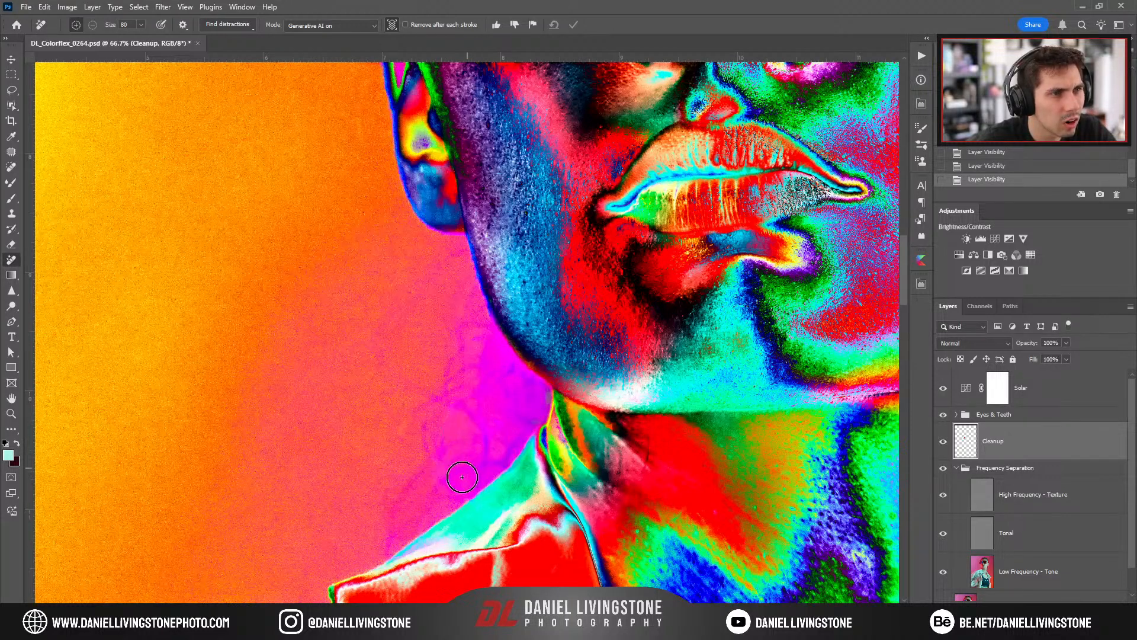
drag(468, 413, 477, 425)
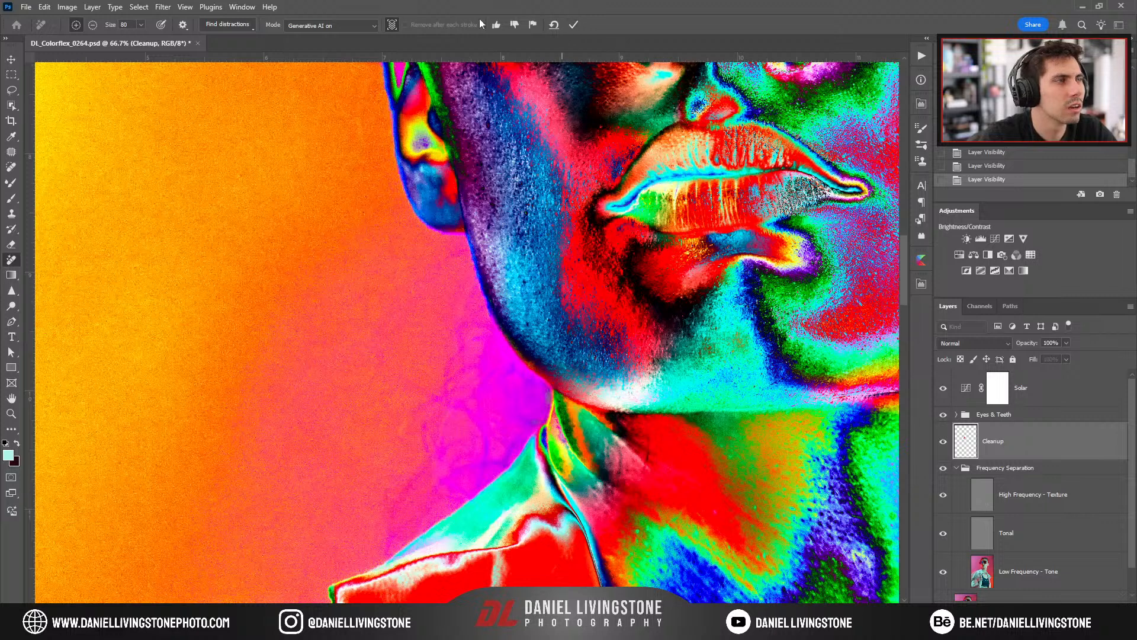
click(553, 26)
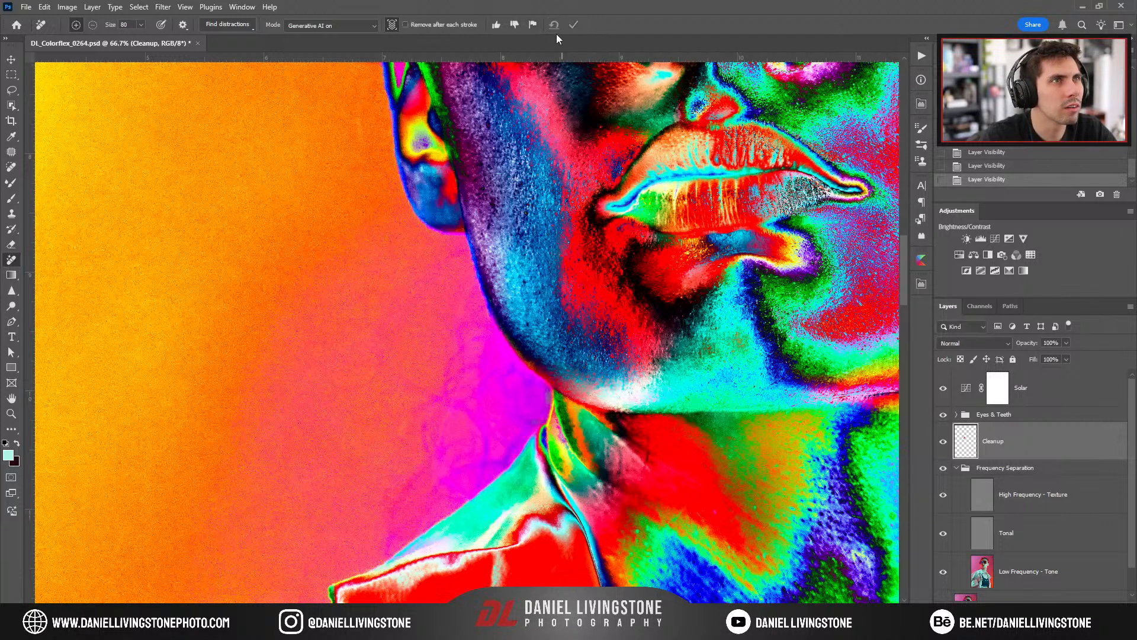
click(942, 388)
key(bracketleft)
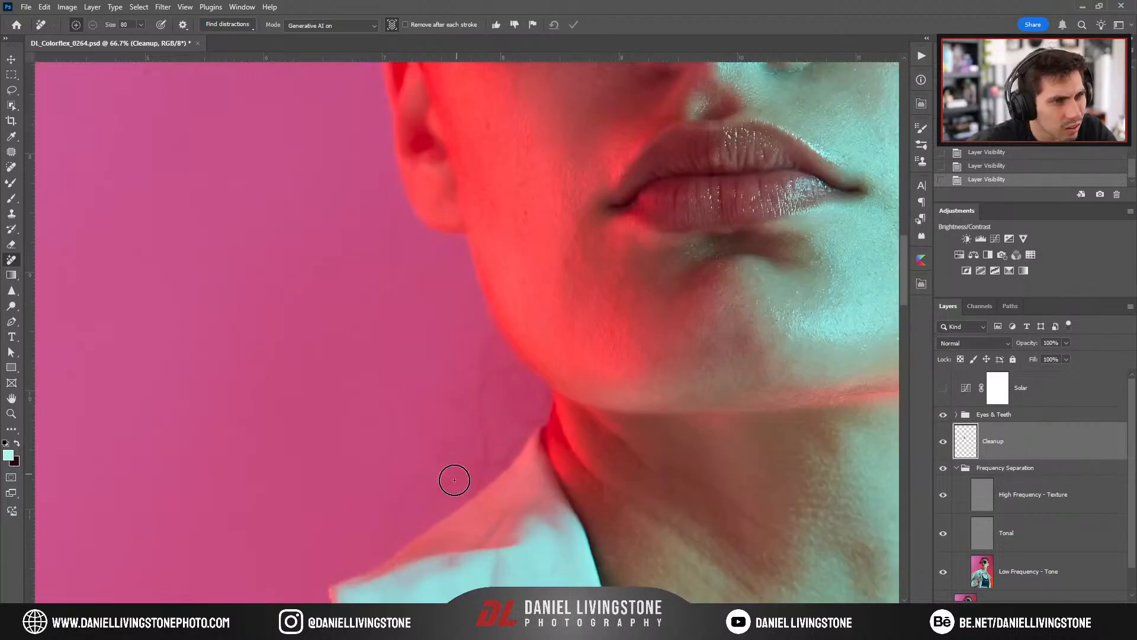
Remove the remaining hair traces between jaw and collar with the Remove Tool at size 70, comparing with the Cleanup layer hidden and shown.
mouse_move(431, 503)
mouse_down()
mouse_move(389, 541)
mouse_move(423, 462)
mouse_move(434, 459)
mouse_move(443, 495)
mouse_move(468, 485)
mouse_move(500, 443)
mouse_move(469, 455)
mouse_move(458, 425)
mouse_move(422, 409)
mouse_move(407, 430)
mouse_move(455, 396)
mouse_move(448, 375)
mouse_move(470, 322)
mouse_move(542, 403)
mouse_move(503, 463)
mouse_move(501, 388)
mouse_move(479, 385)
mouse_move(468, 418)
mouse_move(492, 373)
mouse_move(468, 474)
mouse_up()
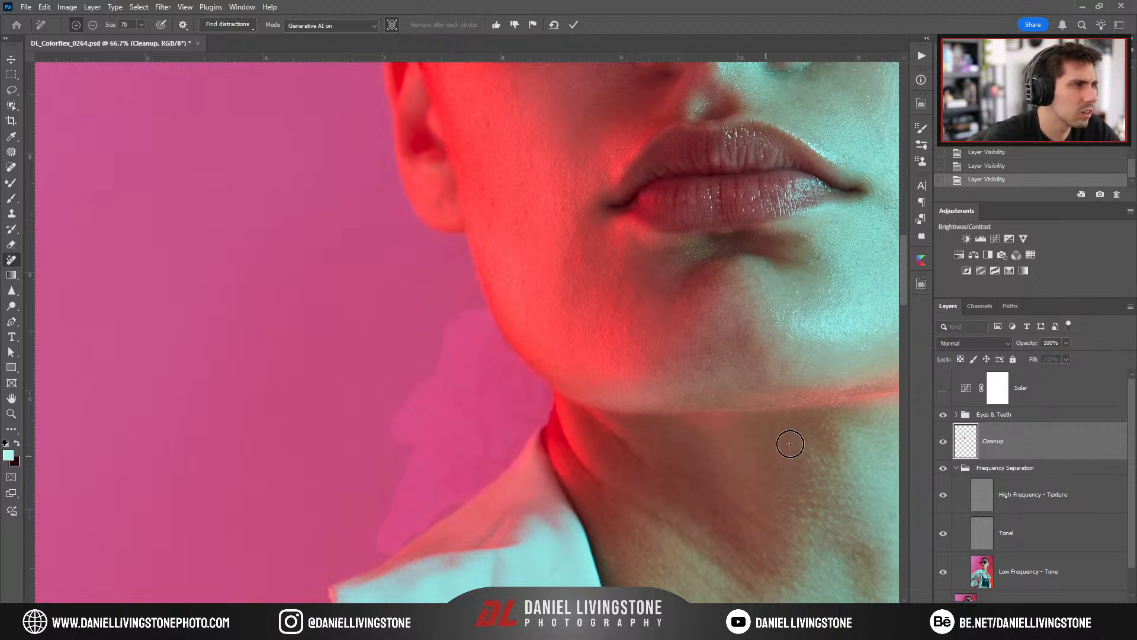
click(574, 25)
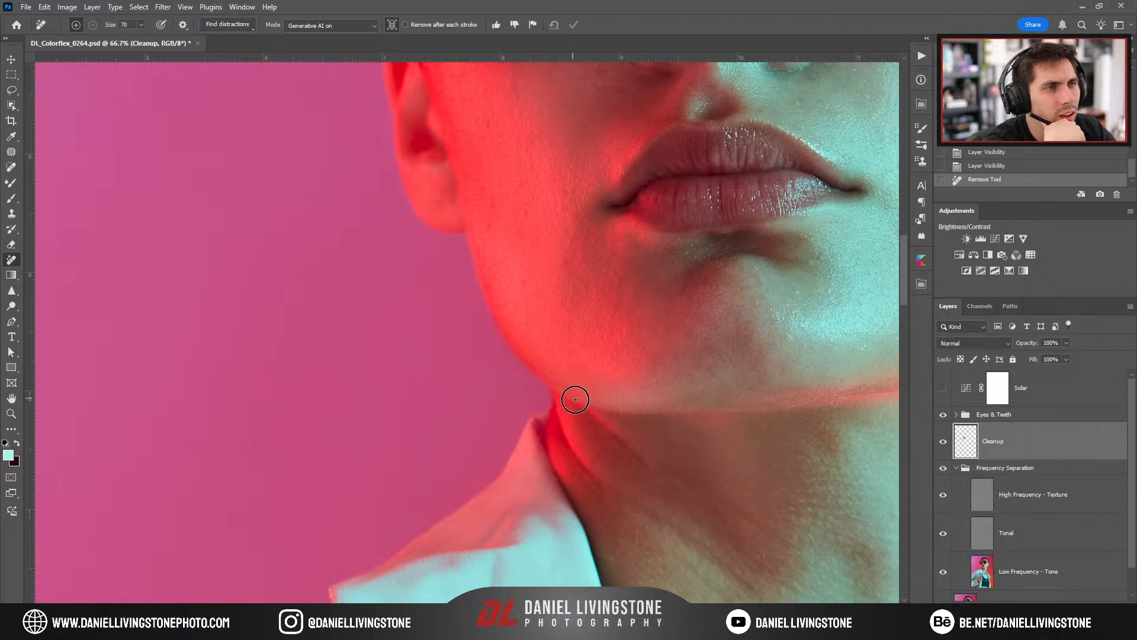
click(943, 445)
click(943, 445)
click(942, 446)
click(943, 445)
click(943, 446)
click(943, 445)
click(942, 445)
click(943, 446)
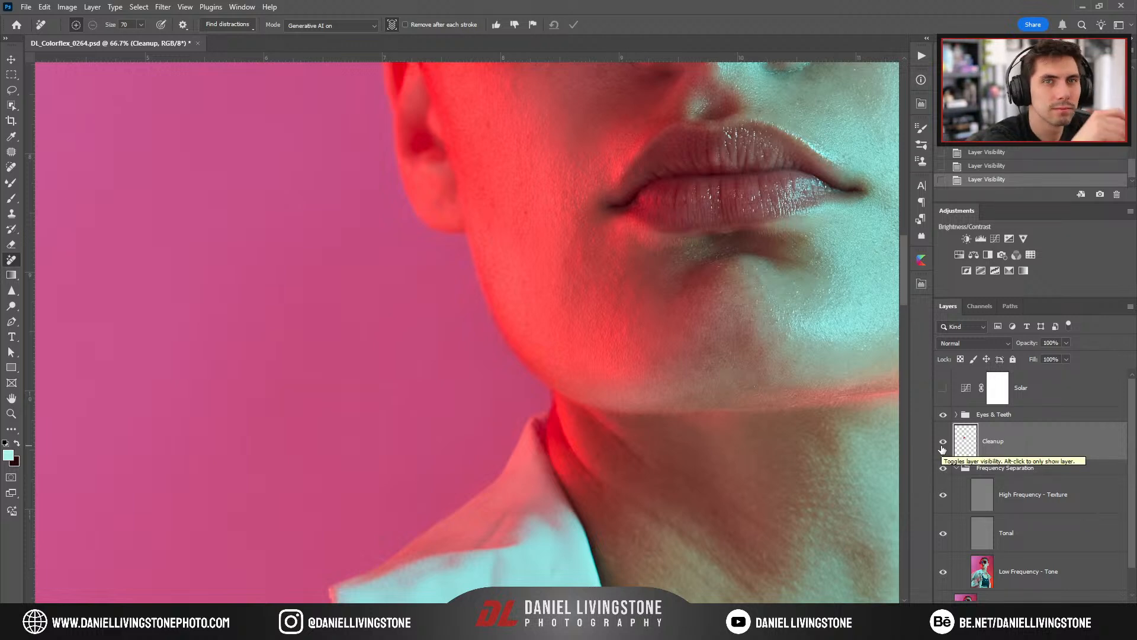
click(943, 453)
click(943, 454)
Remove the stray hairs in the background beside the earlobe with the Remove Tool at size 80, comparing with the Cleanup layer hidden and shown.
key(ctrl+minus)
key(ctrl+minus)
key(ctrl+minus)
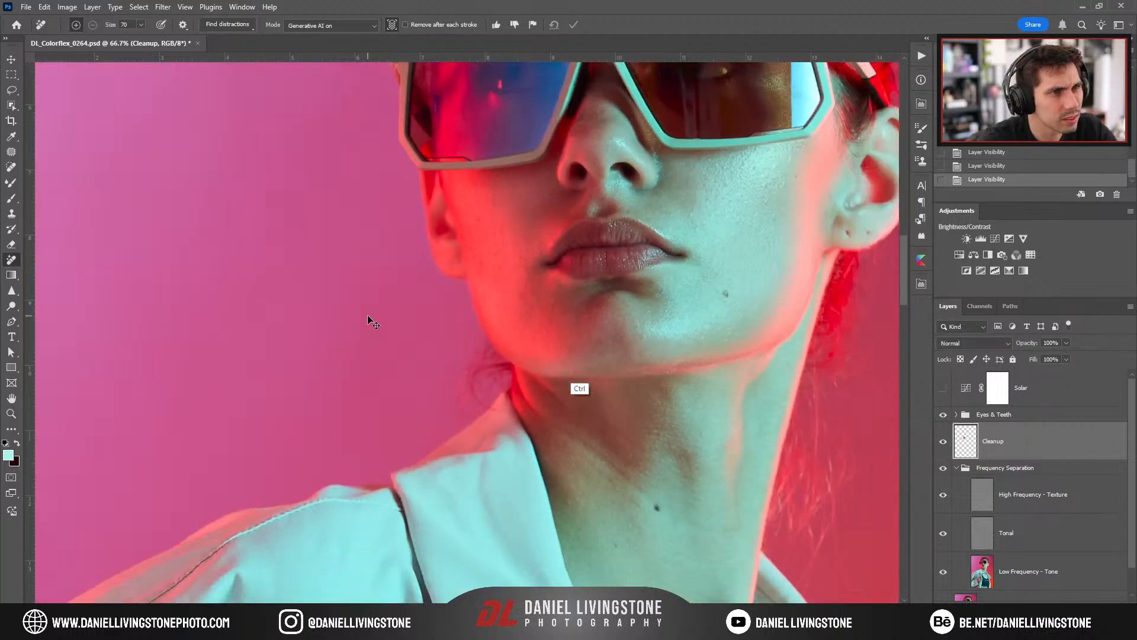
key(ctrl+minus)
key(ctrl+minus)
key(ctrl+plus)
drag(654, 244, 546, 377)
key(ctrl+plus)
key(ctrl+plus)
drag(505, 346, 547, 169)
drag(607, 553, 610, 300)
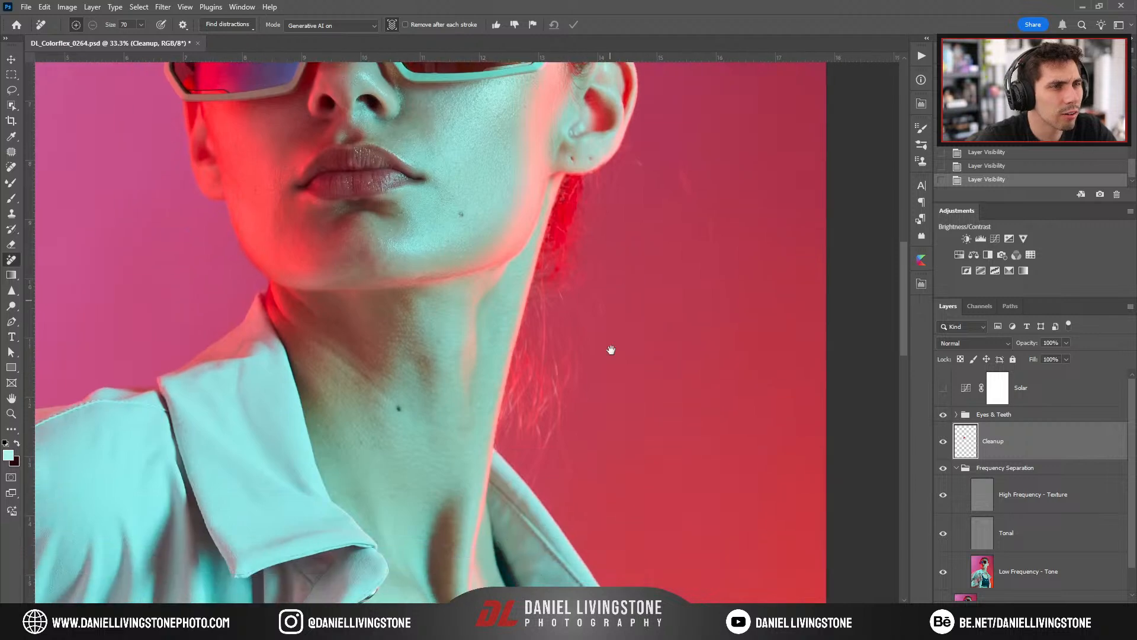
drag(564, 385, 507, 537)
key(ctrl+plus)
drag(722, 372, 604, 450)
key(ctrl+plus)
key(])
mouse_move(655, 478)
mouse_down()
mouse_move(657, 434)
mouse_move(616, 373)
mouse_move(518, 324)
mouse_move(597, 361)
mouse_move(604, 331)
mouse_move(587, 304)
mouse_move(548, 293)
mouse_move(499, 306)
mouse_move(487, 339)
mouse_move(490, 415)
mouse_move(462, 436)
mouse_move(535, 380)
mouse_move(554, 433)
mouse_move(490, 329)
mouse_up()
click(570, 25)
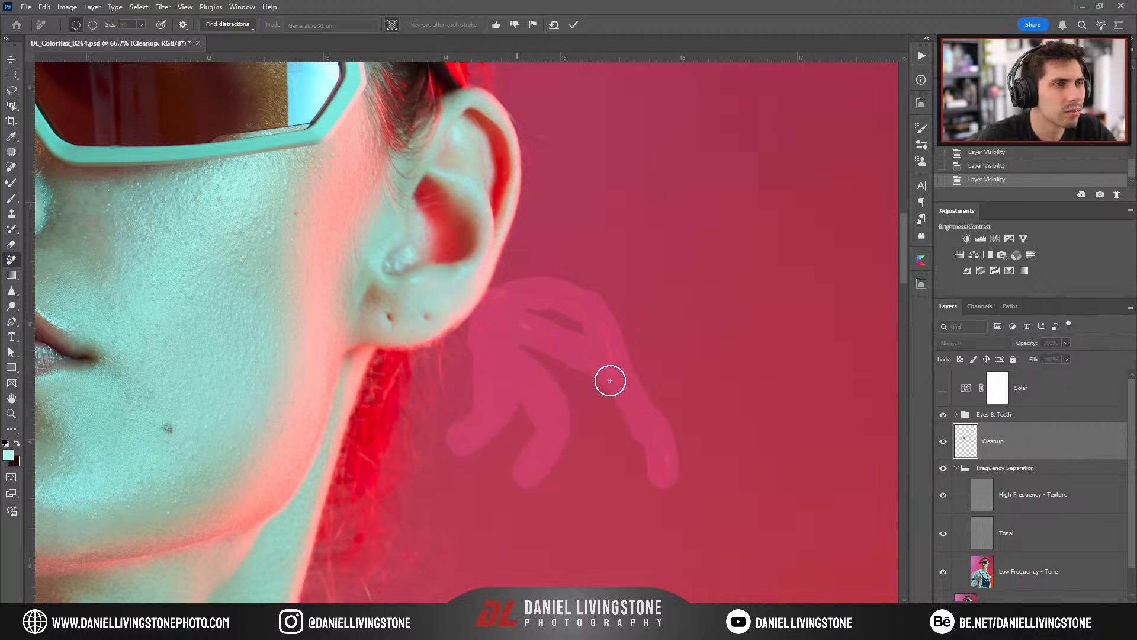
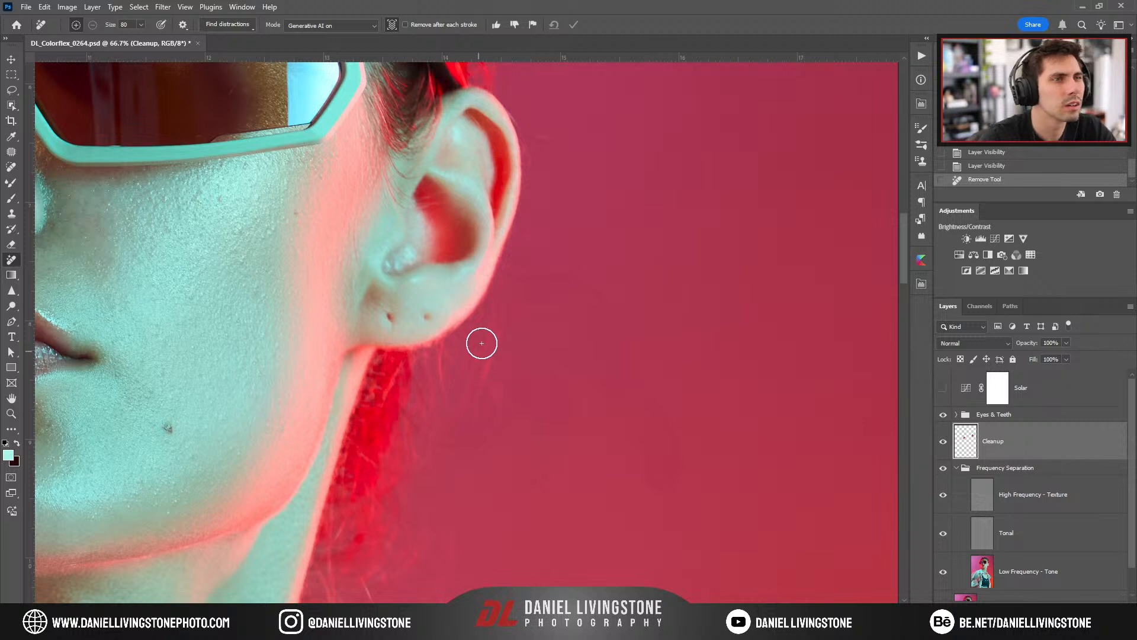
click(942, 441)
click(942, 441)
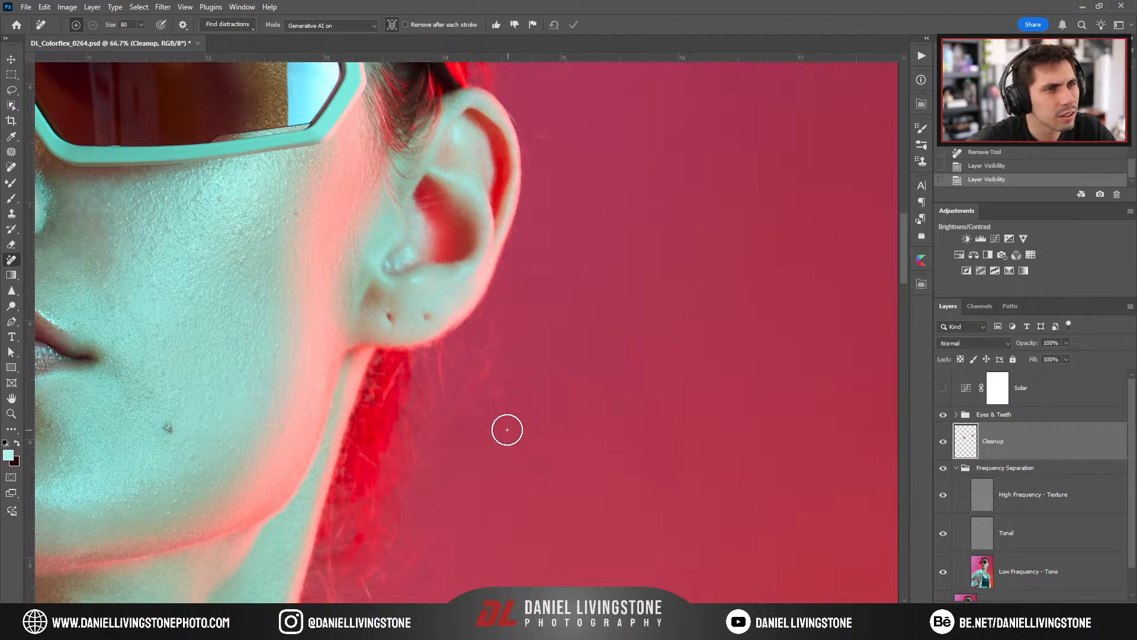
Try to remove the leftover traces beside the ear with the Remove Tool at size 70, and undo that removal.
key([)
mouse_move(610, 320)
mouse_down()
mouse_move(563, 284)
mouse_move(523, 285)
mouse_move(487, 373)
mouse_move(497, 391)
mouse_move(483, 332)
mouse_move(527, 388)
mouse_up()
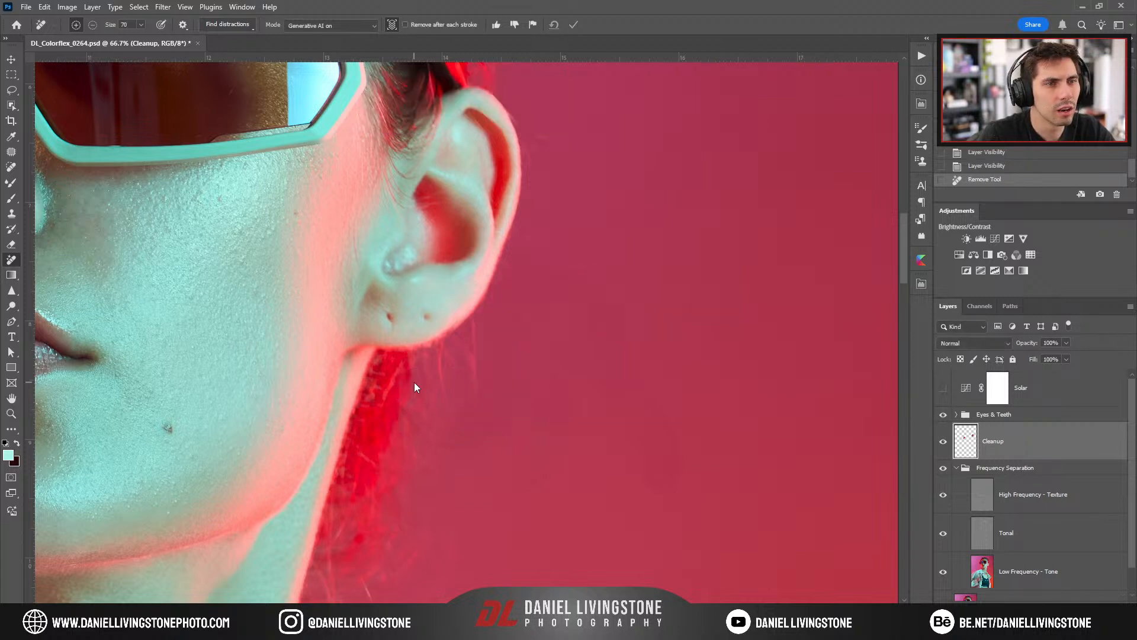
key(ctrl+minus)
drag(477, 442, 580, 387)
key(ctrl+minus)
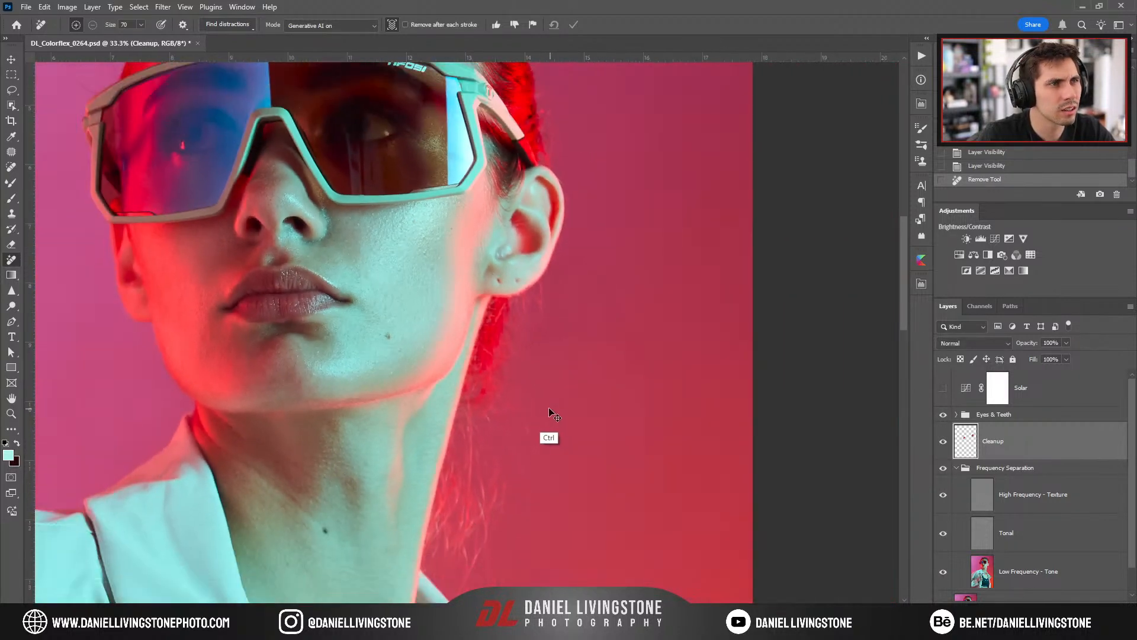
key(ctrl+plus)
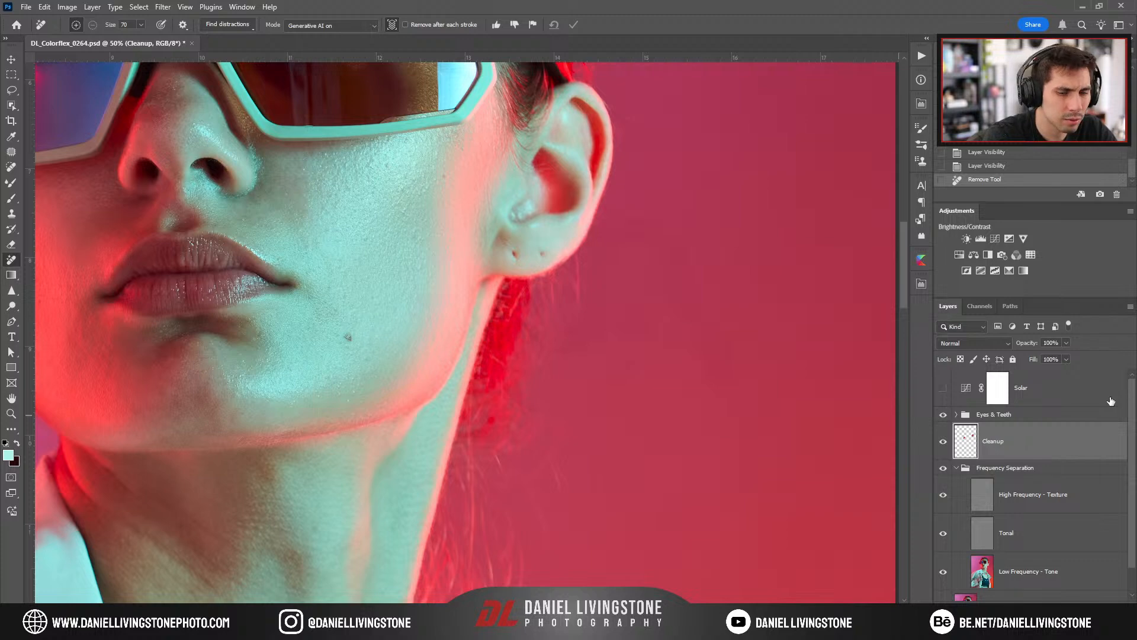
key(ctrl+z)
key(ctrl+z)
Show the Cleanup layer and mark the loose hair behind the neck, from earlobe to collar, with the Remove Tool at size 175.
key(ctrl+minus)
drag(457, 474, 492, 367)
key(])
key(])
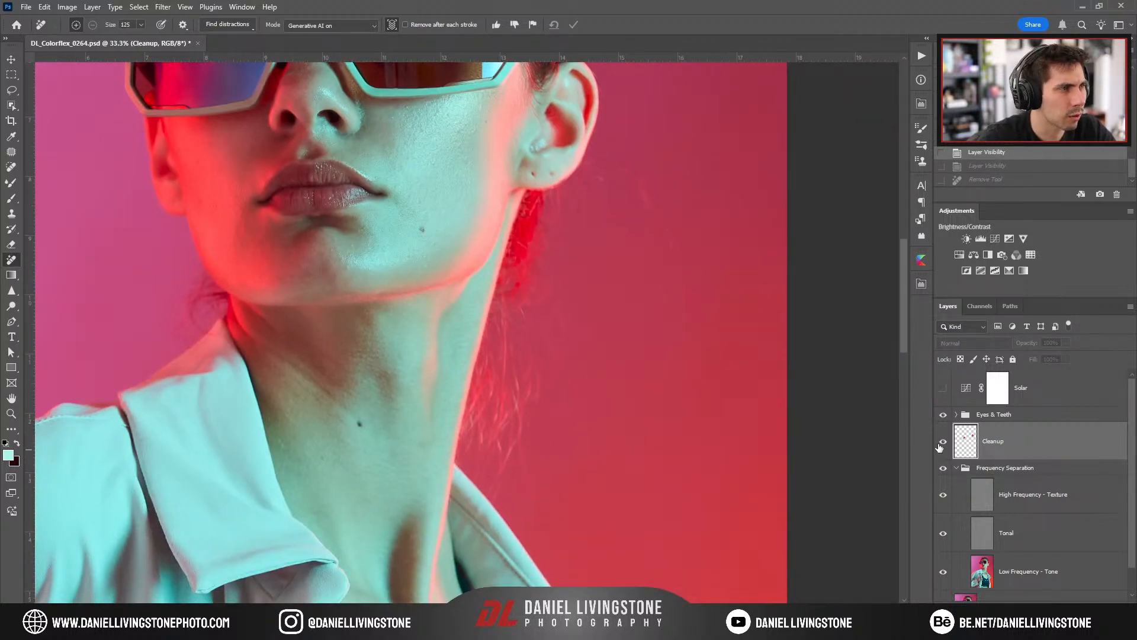
click(941, 444)
key(])
key(])
mouse_move(496, 476)
mouse_down()
mouse_move(520, 485)
mouse_move(516, 445)
mouse_move(487, 468)
mouse_move(479, 447)
mouse_move(472, 458)
mouse_move(483, 402)
mouse_move(510, 445)
mouse_move(525, 385)
mouse_move(495, 410)
mouse_move(493, 358)
mouse_move(513, 317)
mouse_move(525, 371)
mouse_move(554, 322)
mouse_move(540, 315)
mouse_move(535, 277)
mouse_move(508, 303)
mouse_move(530, 217)
mouse_move(545, 195)
mouse_move(585, 180)
mouse_move(587, 212)
mouse_move(551, 249)
mouse_move(555, 229)
mouse_move(547, 357)
mouse_move(502, 418)
mouse_move(503, 385)
mouse_up()
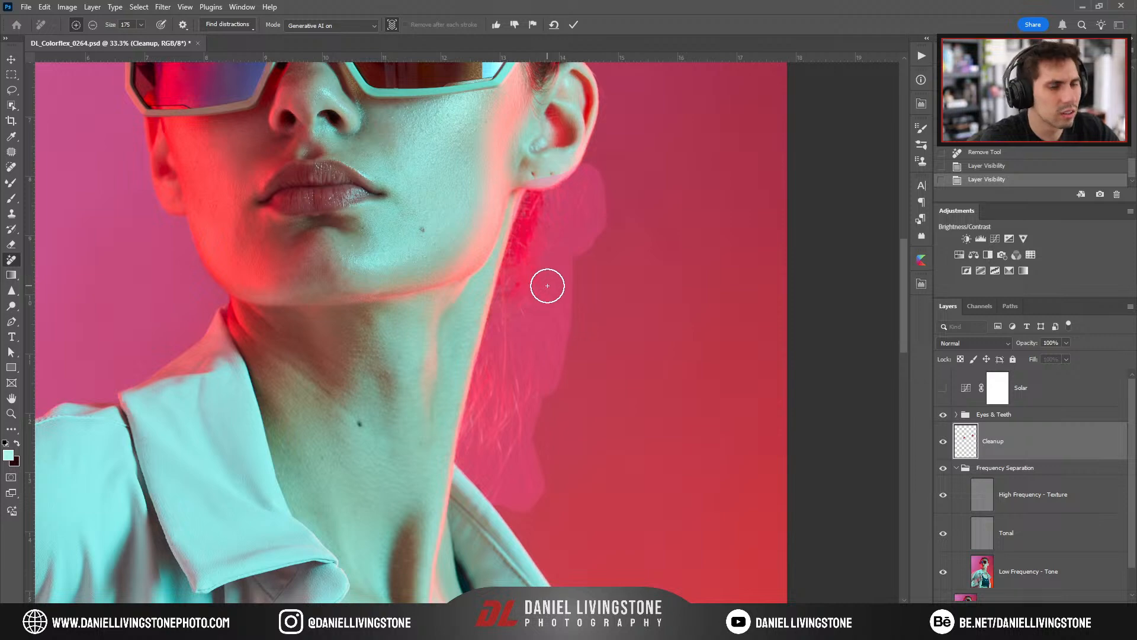
Refine the marked area around the earlobe with the Remove Tool, extend it beside the ear at size 60, and apply the removal.
key(ctrl+plus)
key(ctrl+plus)
drag(591, 187, 458, 511)
key(bracketleft)
key(bracketleft)
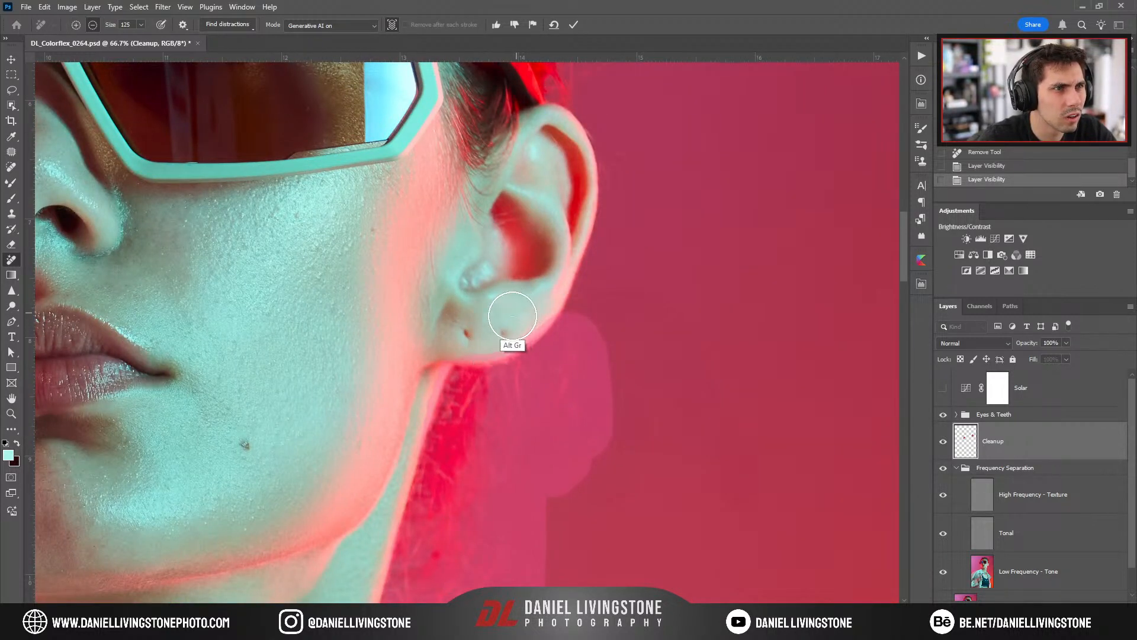
key(bracketleft)
key(bracketleft)
key(bracketleft)
key(bracketleft)
key(bracketleft)
mouse_move(593, 317)
mouse_down()
mouse_move(587, 299)
mouse_move(675, 307)
mouse_move(688, 319)
mouse_up()
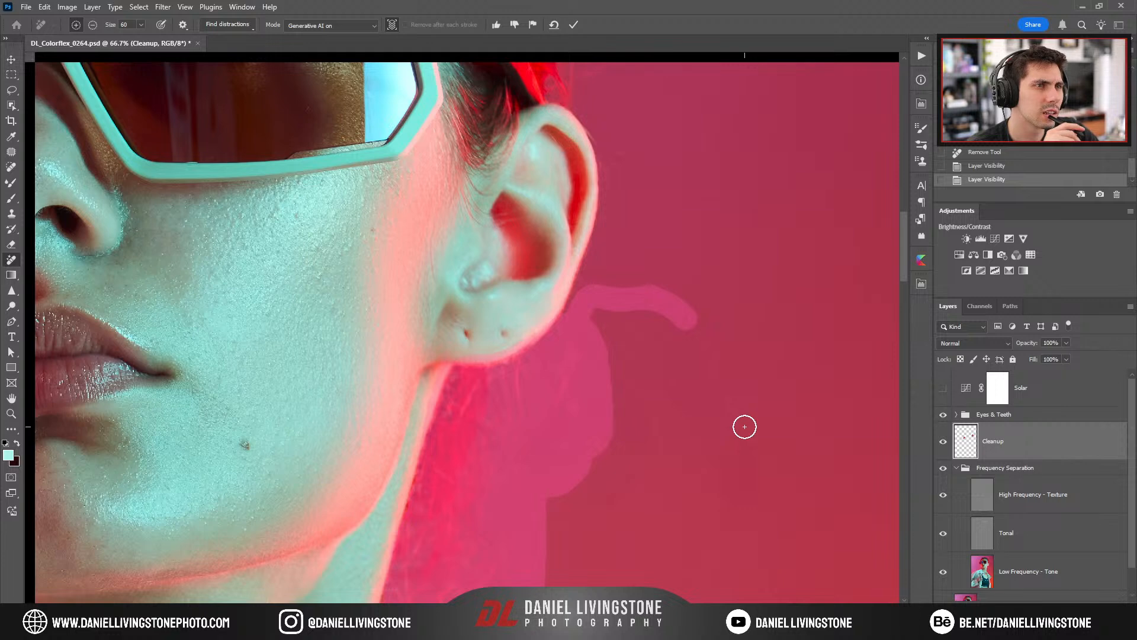
scroll(411, 287, up, 1)
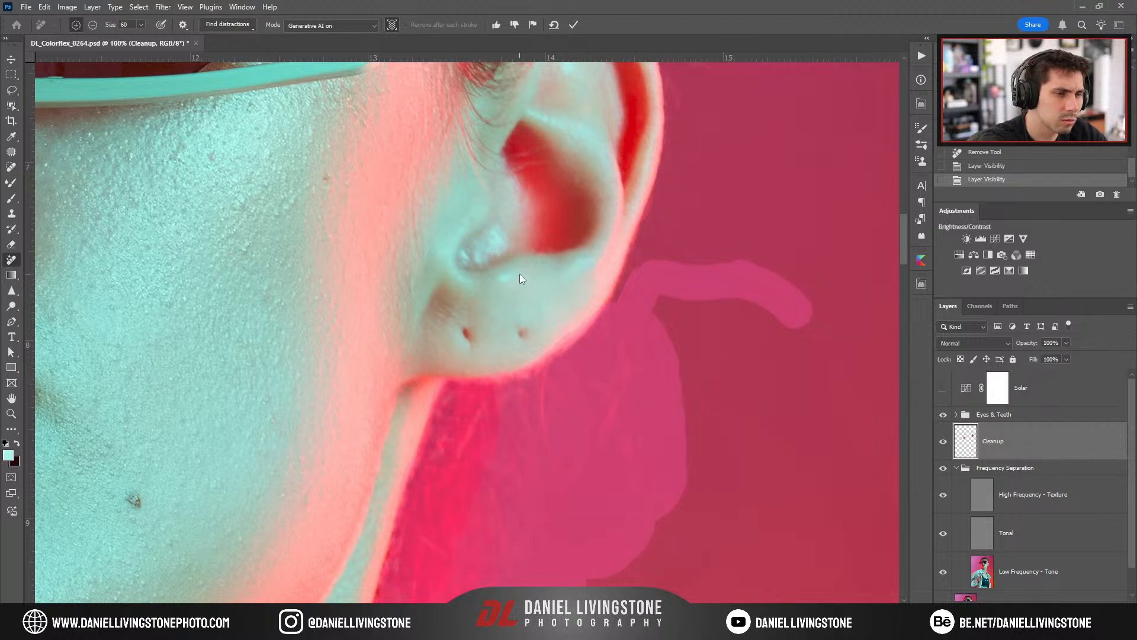
click(571, 23)
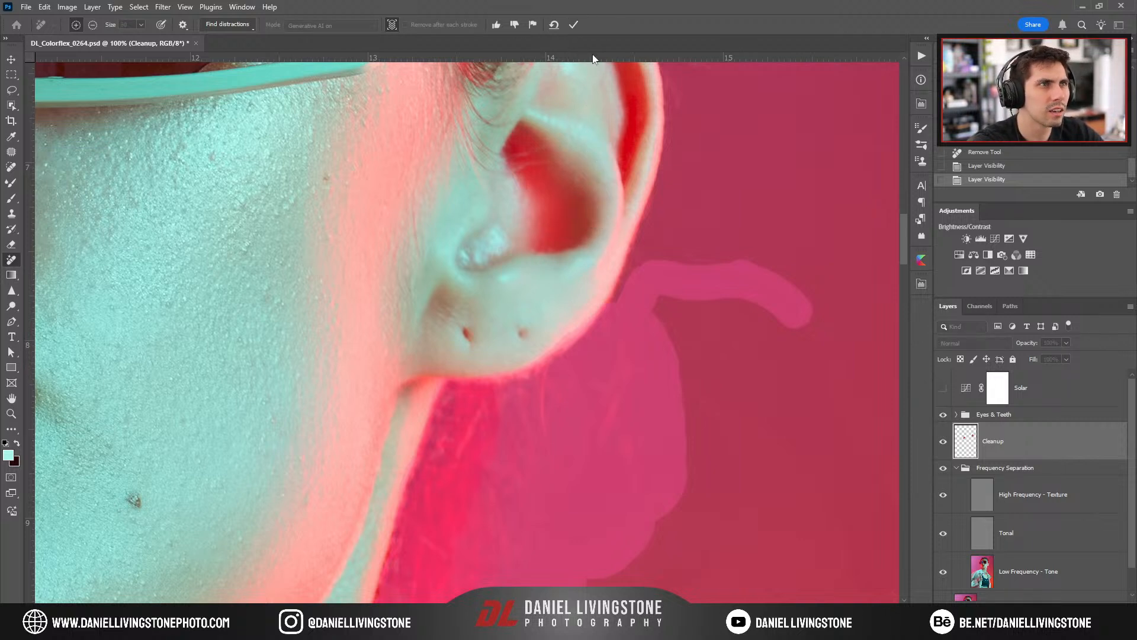
click(571, 28)
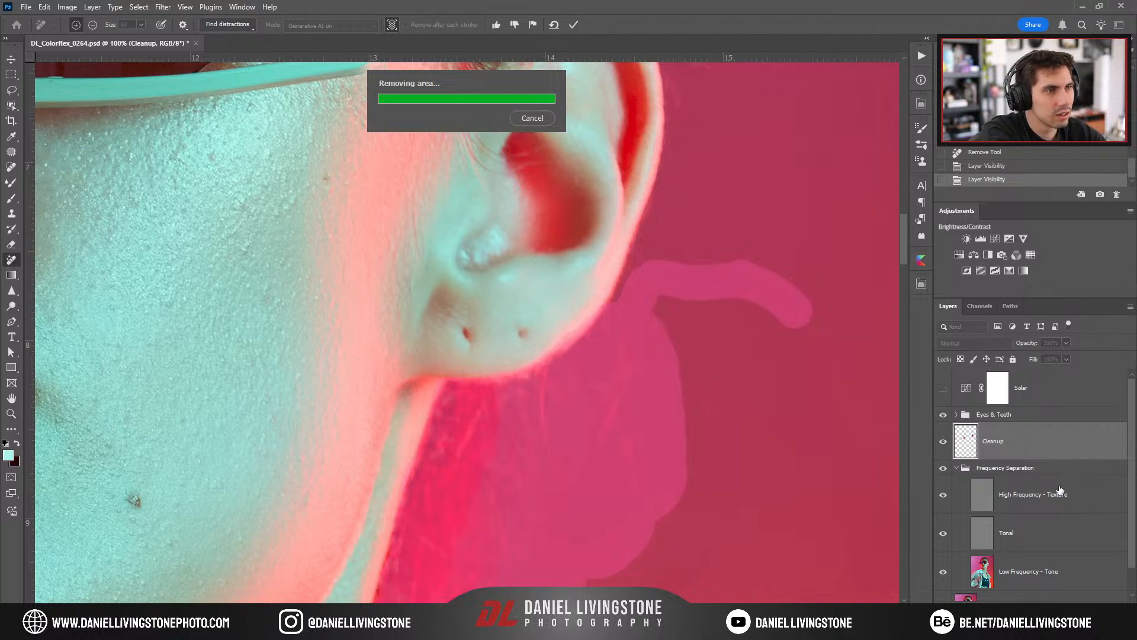
Inspect the cleaned background along the ear and neck edge, first in normal color and then with the Solar layer shown.
scroll(604, 487, down, 3)
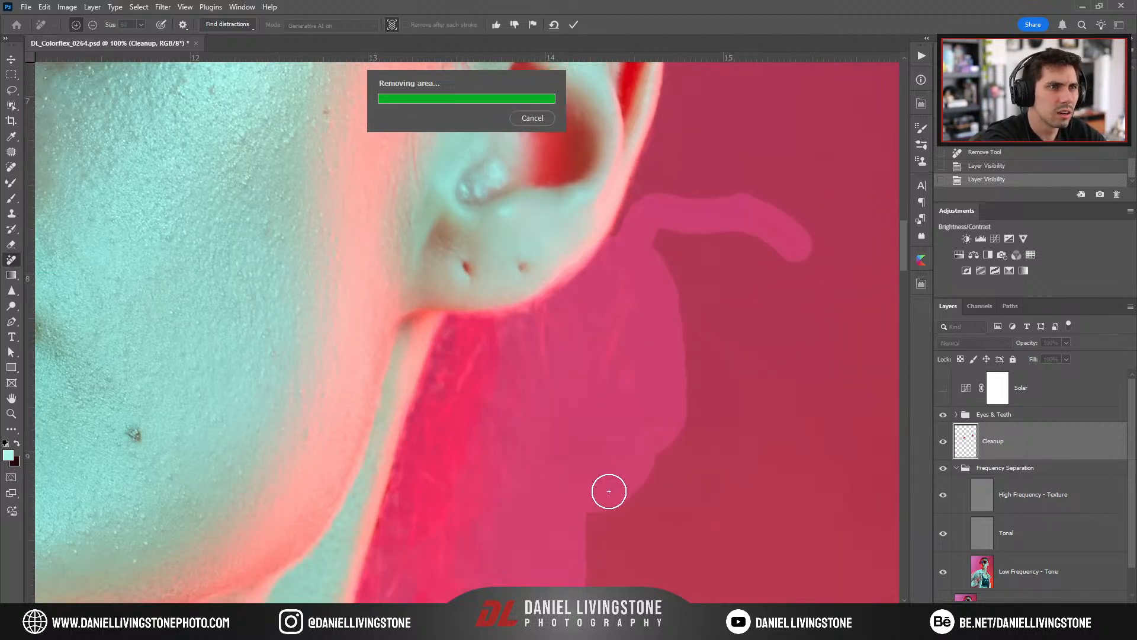
scroll(749, 411, down, 6)
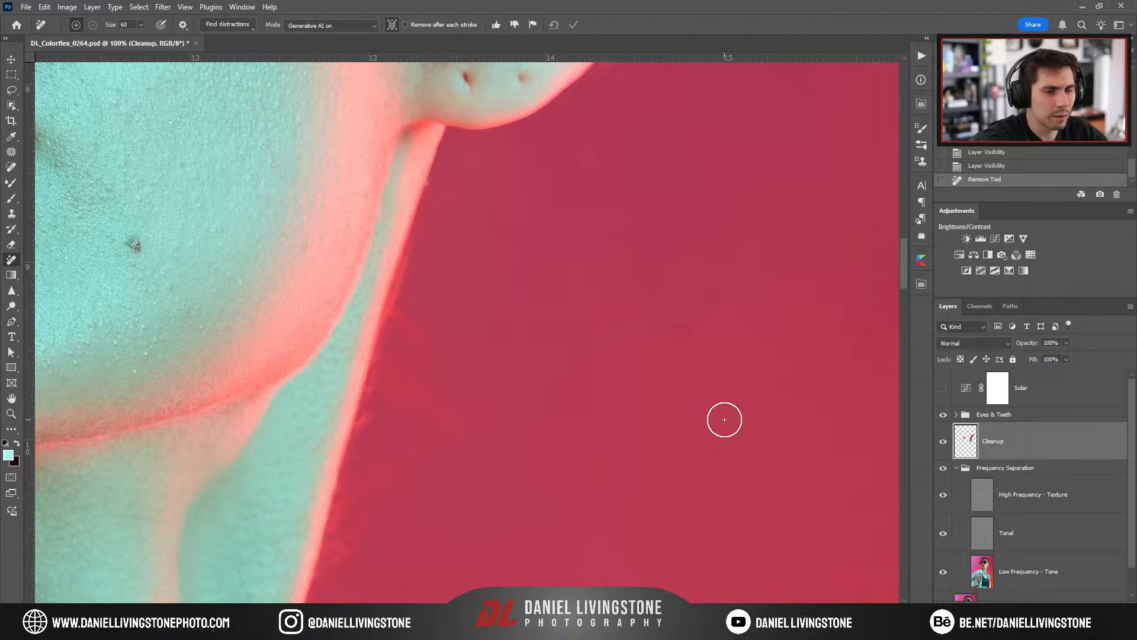
scroll(723, 424, up, 3)
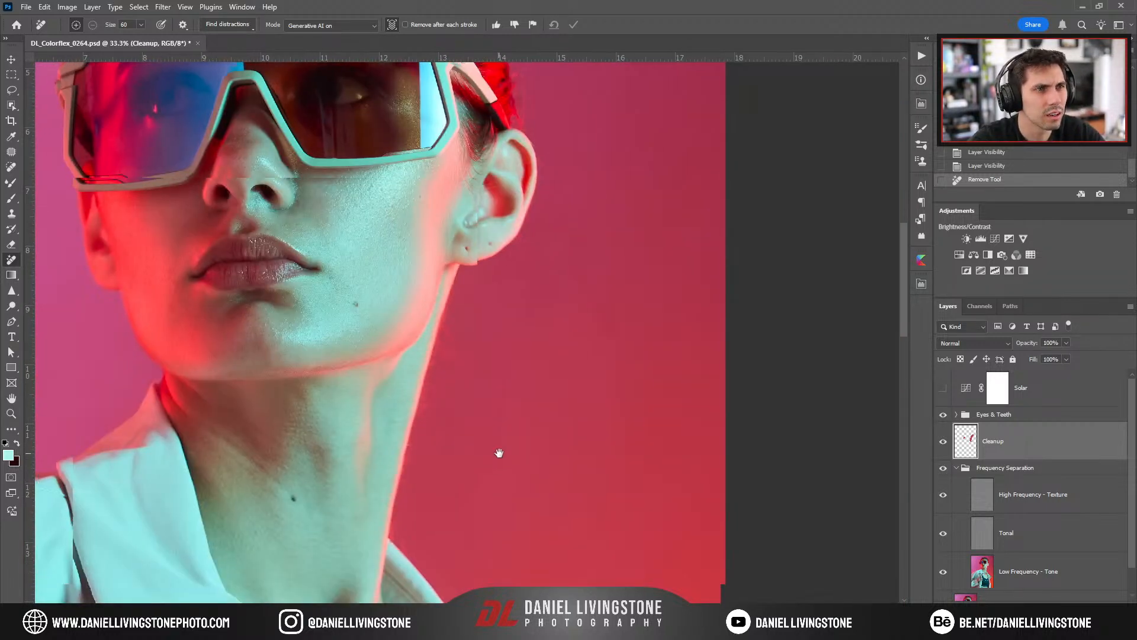
scroll(499, 453, up, 2)
scroll(497, 380, down, 2)
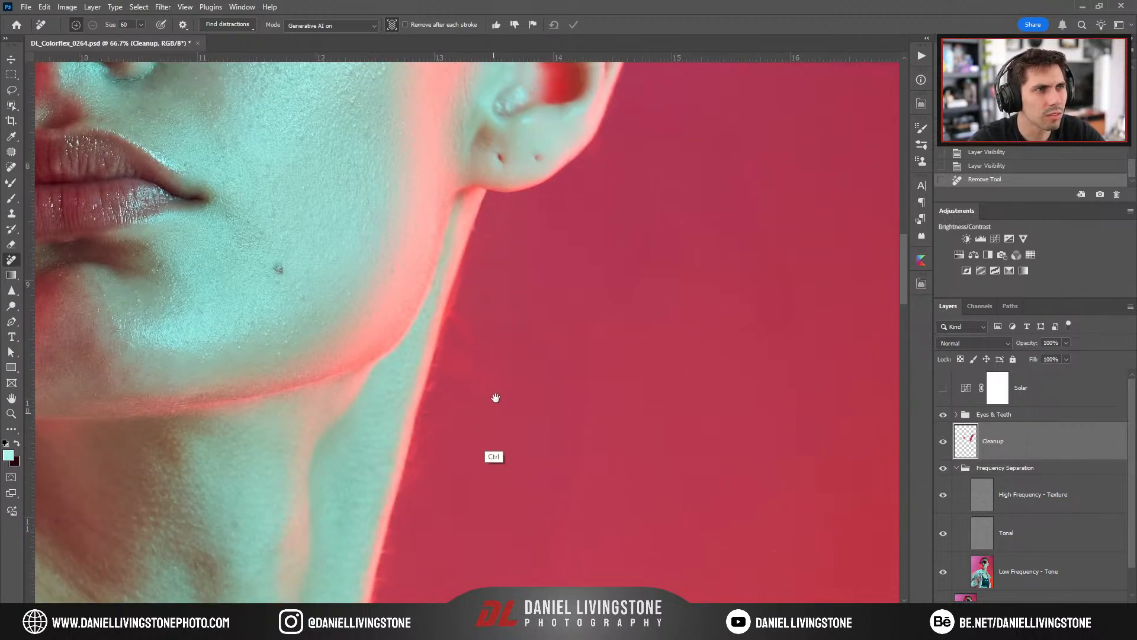
key(ctrl+plus)
key(ctrl+plus)
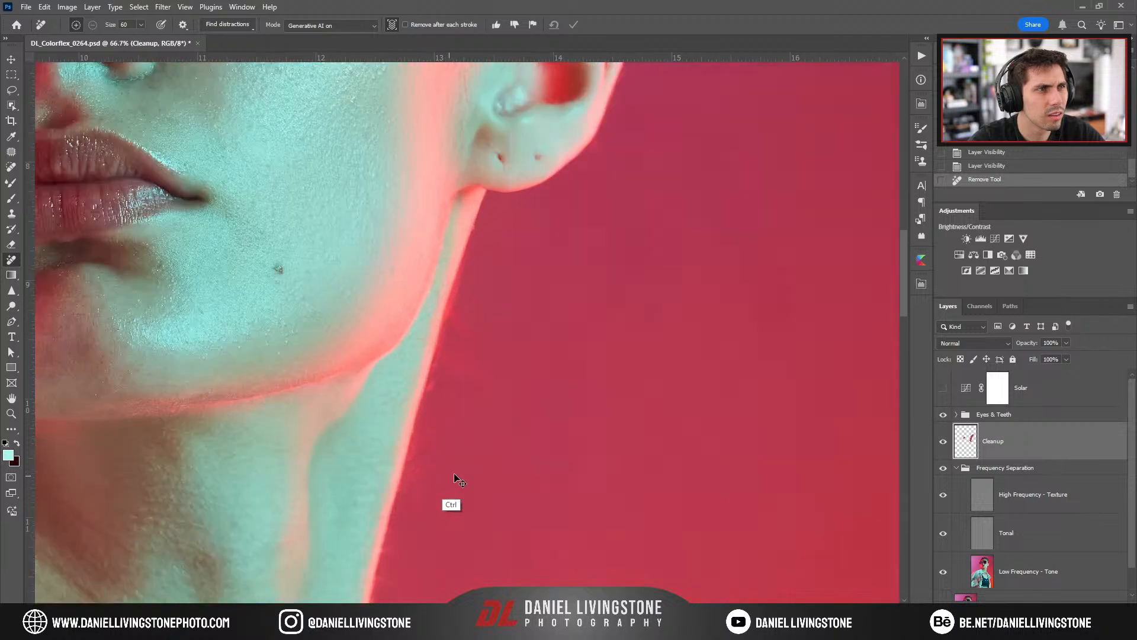
drag(514, 399, 455, 475)
click(943, 387)
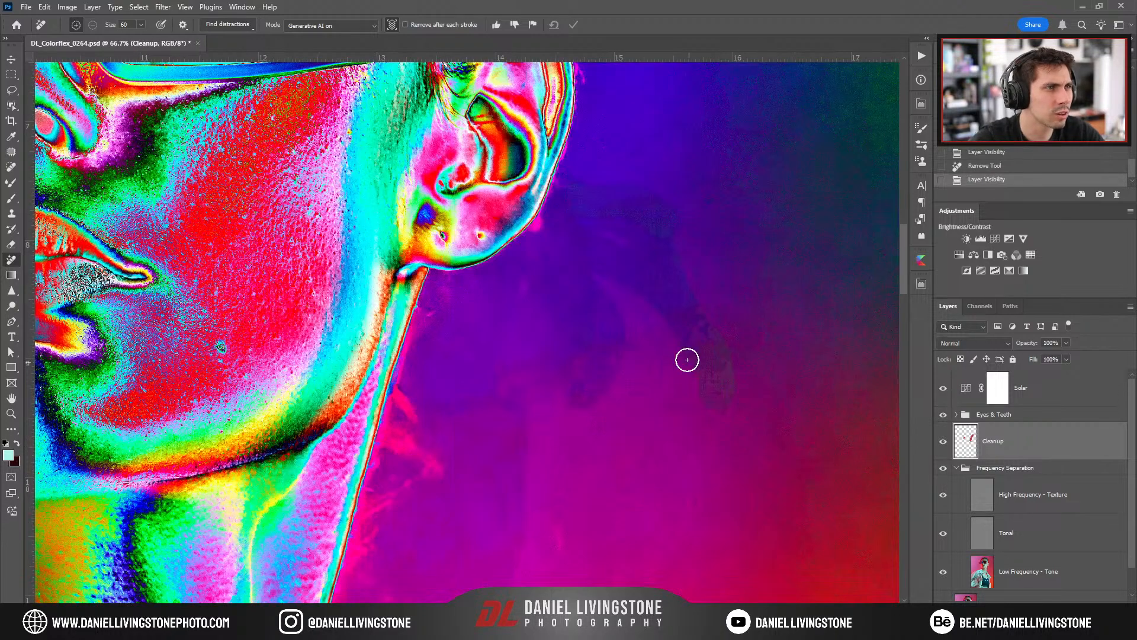
Lasso the patchy background behind the ear and neck with a 10 px feather, excluding the hair remnants along the neck edge.
scroll(428, 488, down, 2)
drag(464, 466, 511, 367)
mouse_move(493, 502)
mouse_down()
mouse_move(474, 497)
mouse_move(488, 529)
mouse_up()
key(Return)
key(l)
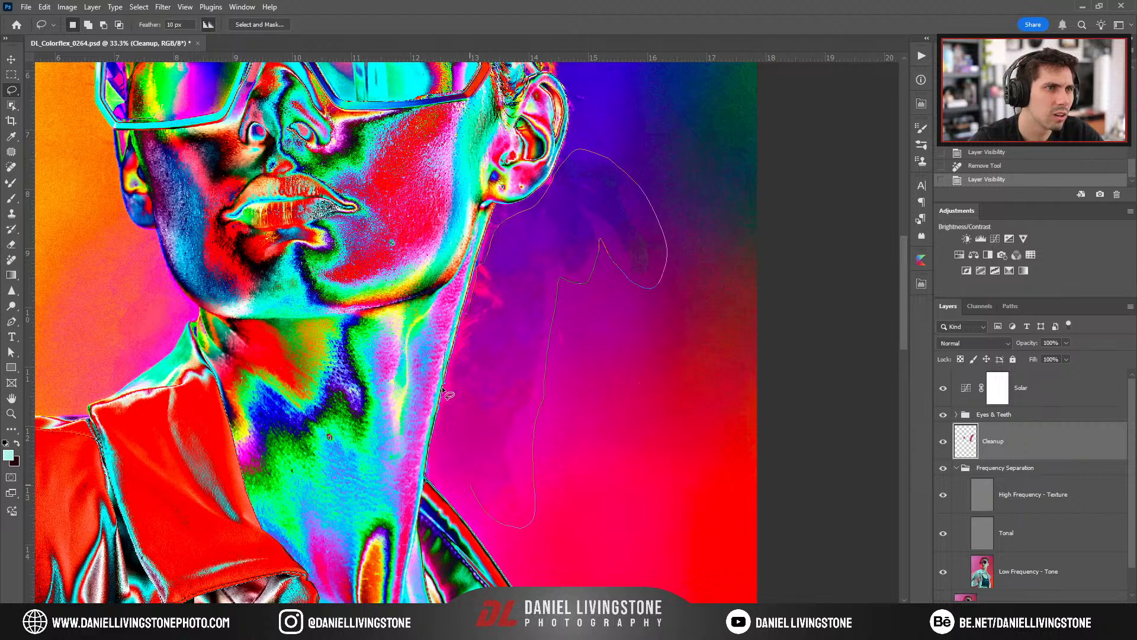
drag(461, 485, 473, 498)
key(ctrl+plus)
mouse_move(399, 468)
alt+mouse_down()
mouse_move(441, 460)
mouse_move(475, 389)
alt+mouse_up()
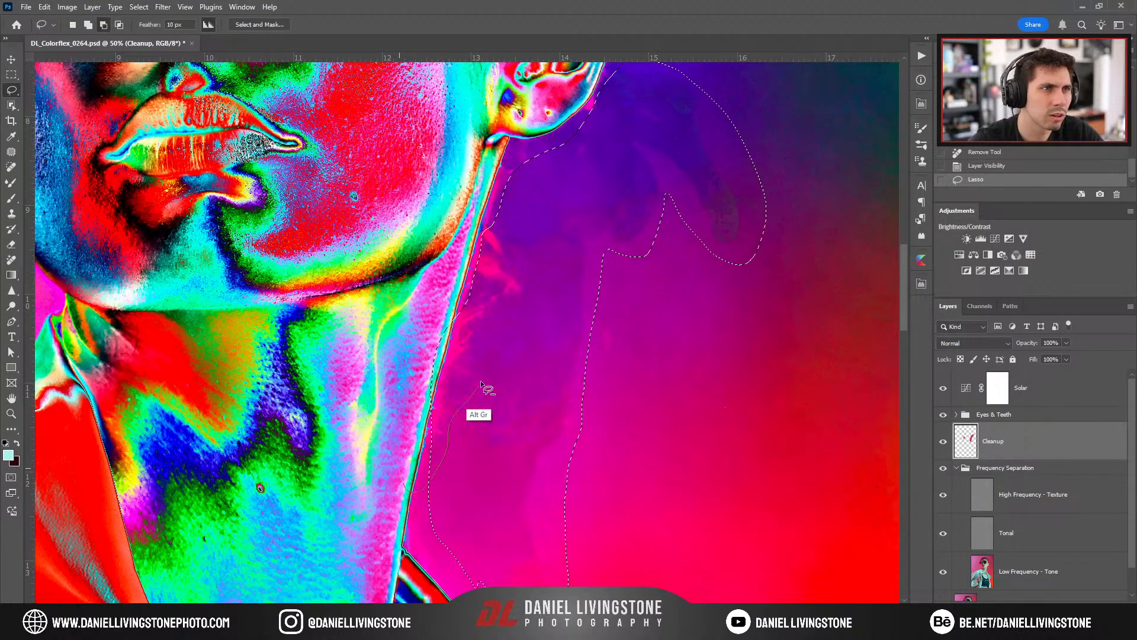
mouse_move(527, 271)
alt+mouse_down()
mouse_move(507, 218)
mouse_move(438, 281)
alt+mouse_up()
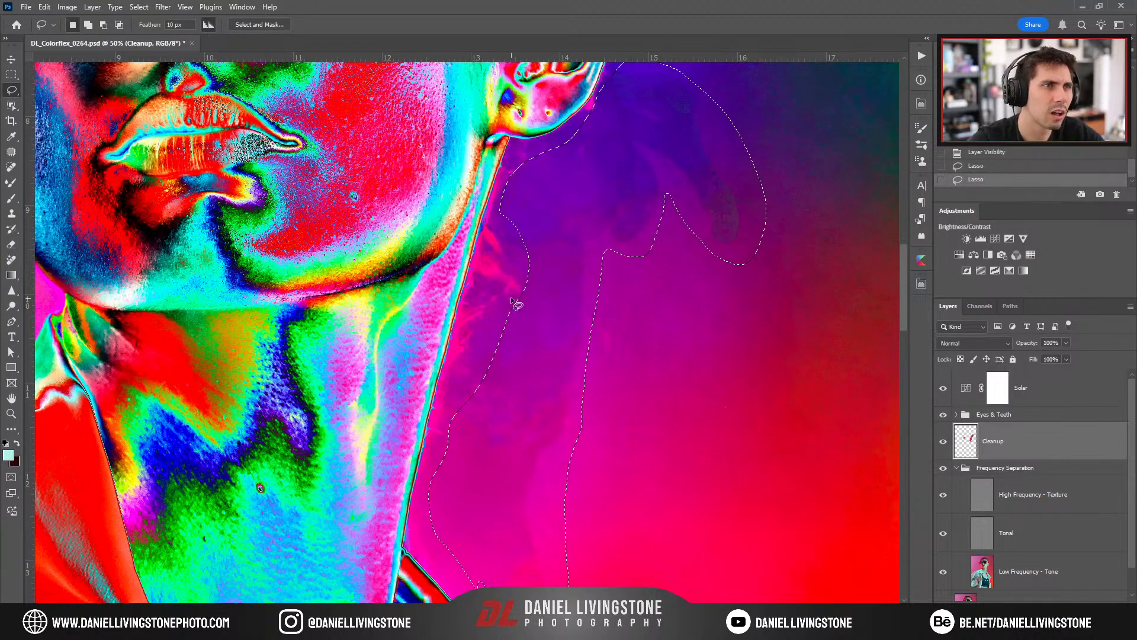
right_click(608, 230)
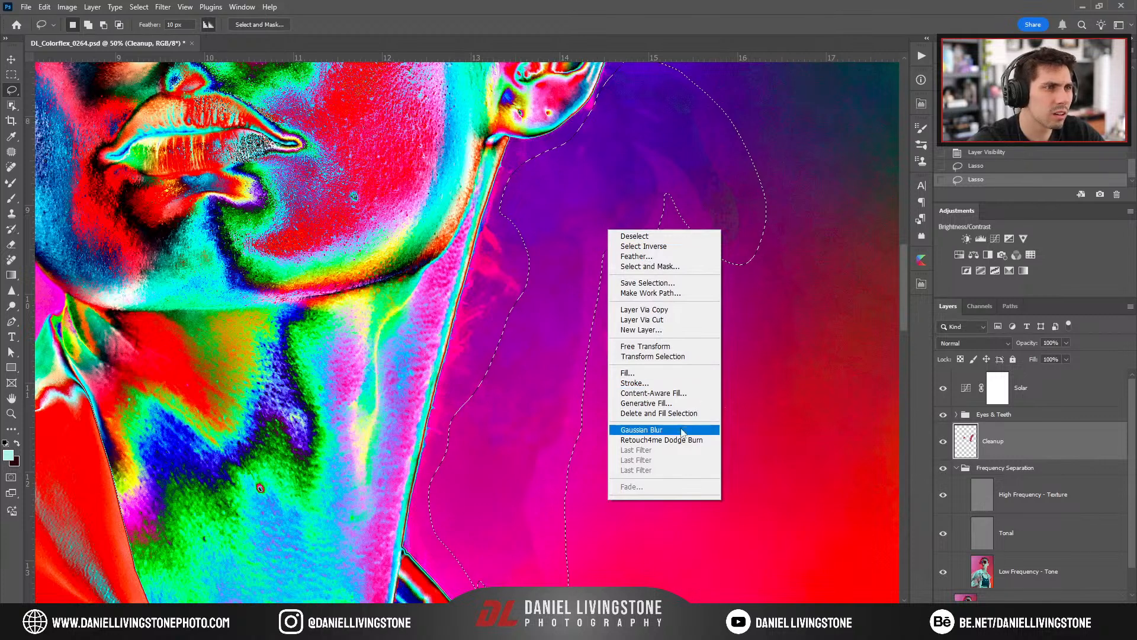
click(673, 404)
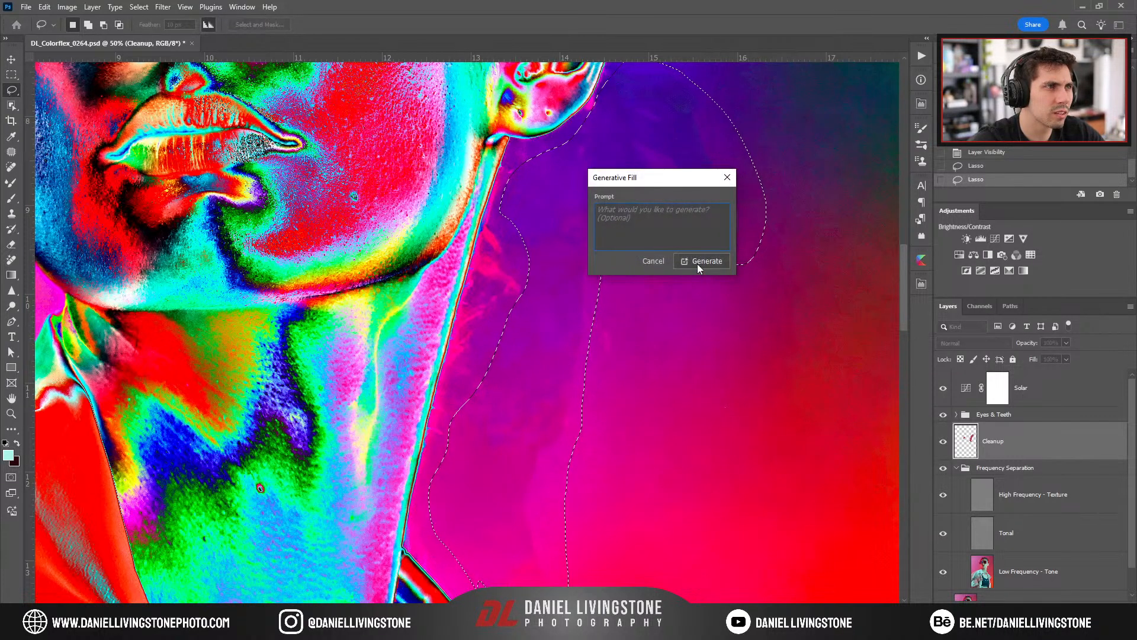
click(646, 260)
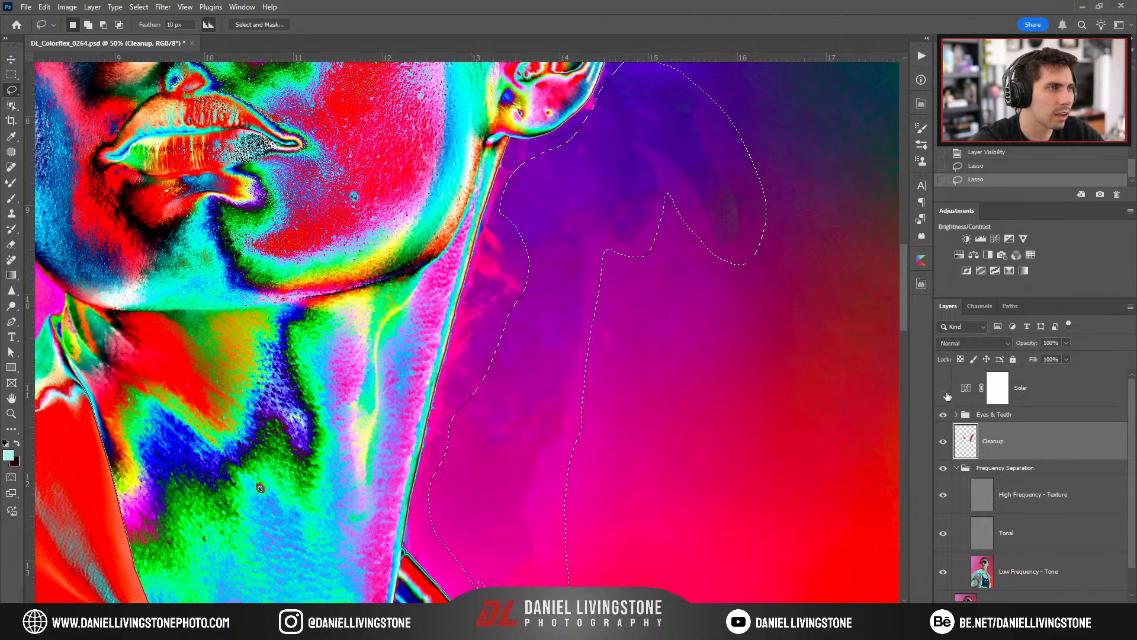
Hide the Solar layer and the Eyes & Teeth group, and run Generative Fill on the selection with an empty prompt.
click(943, 388)
click(945, 414)
right_click(569, 272)
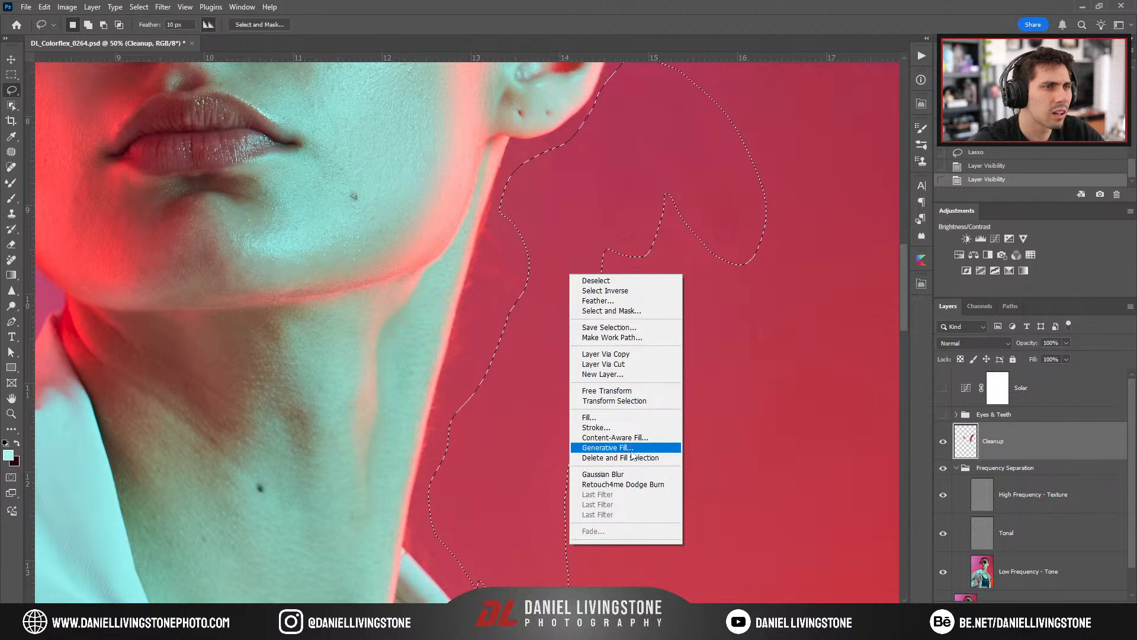
click(616, 452)
click(688, 265)
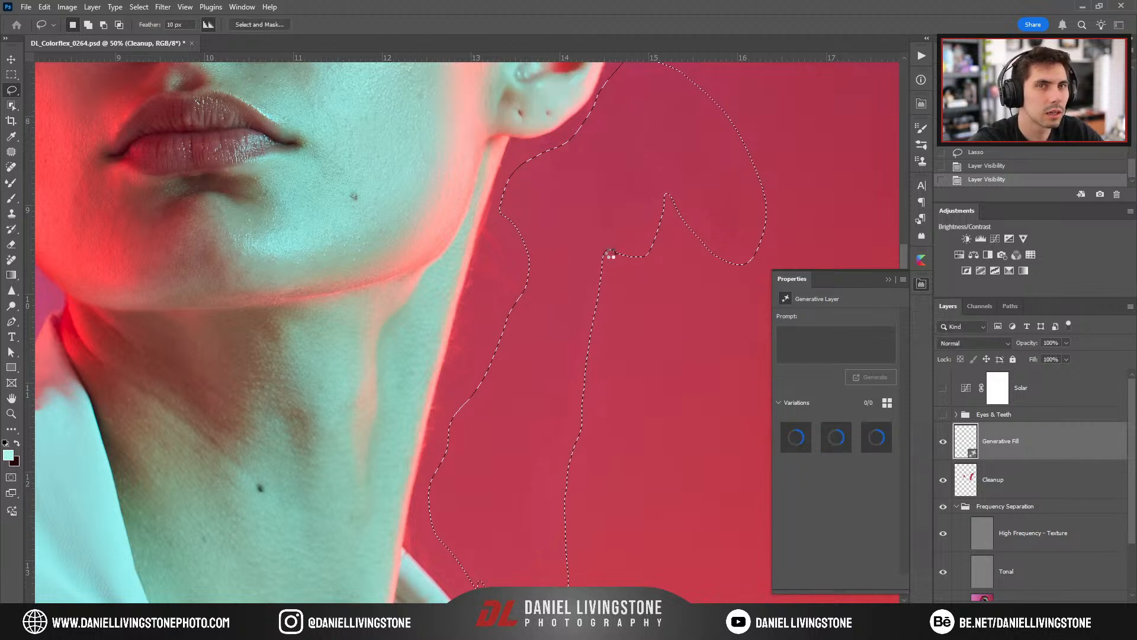
Compare the Generative Fill variations with the Solar layer shown and select the second one.
click(836, 437)
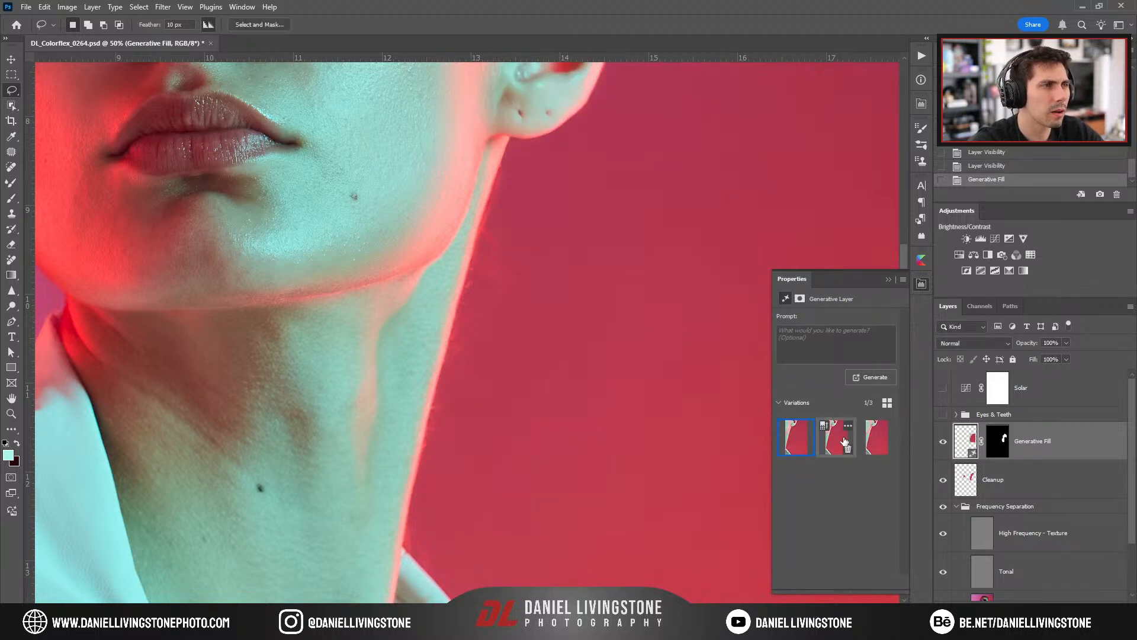
click(836, 438)
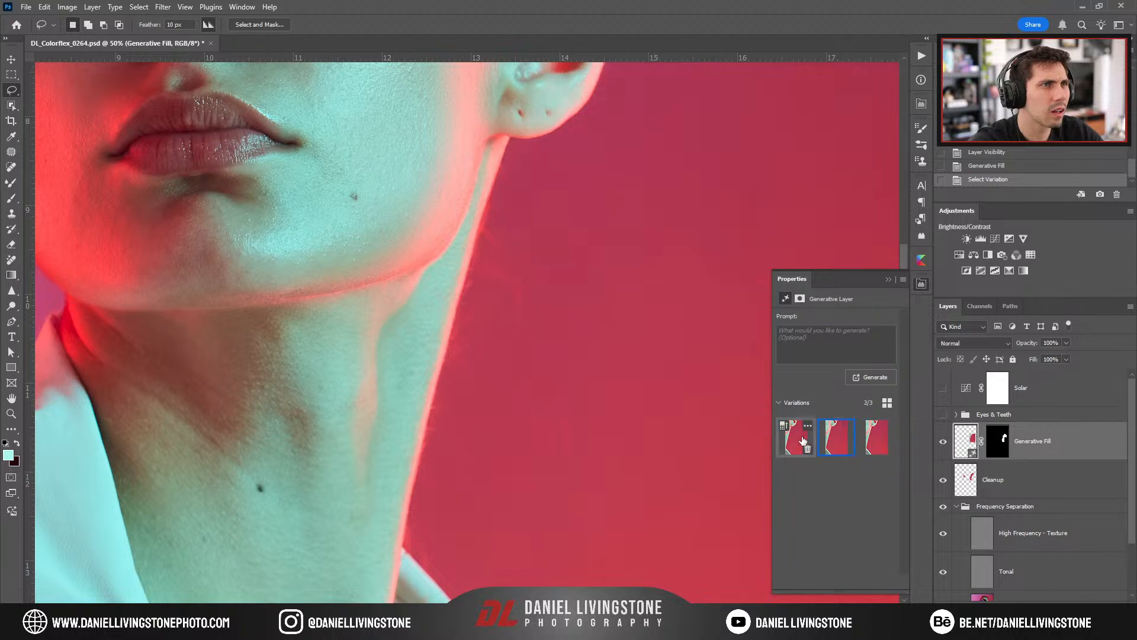
click(943, 388)
click(826, 441)
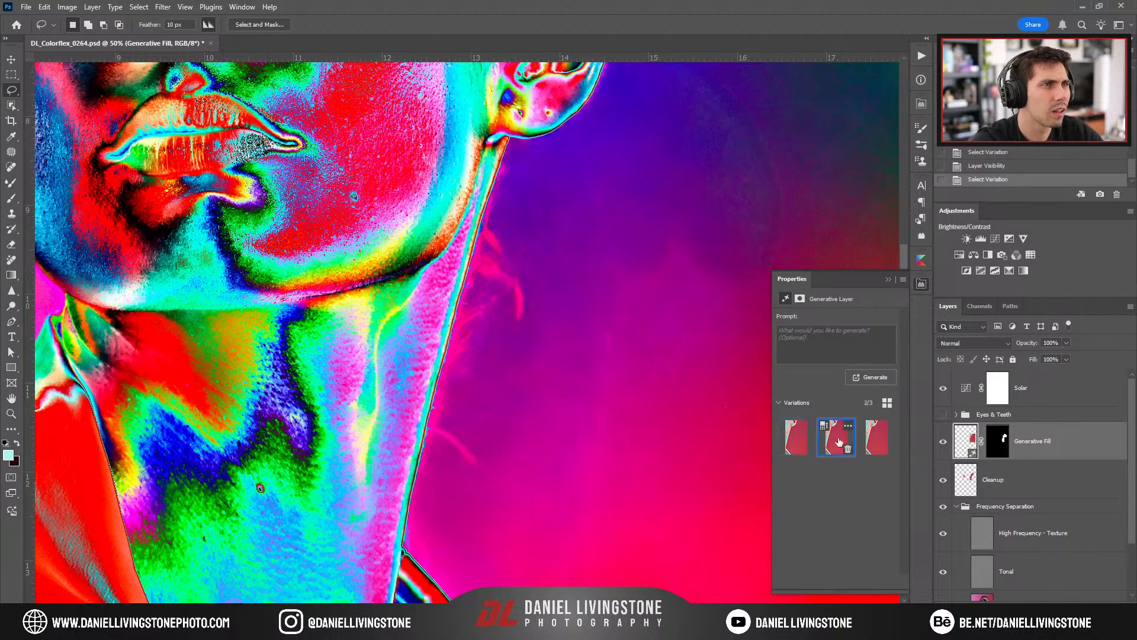
Compare all three Generative Fill variations once more under the Solar layer, settle on the second one, and hide the Solar layer.
click(876, 441)
click(835, 445)
click(801, 446)
click(835, 445)
click(875, 446)
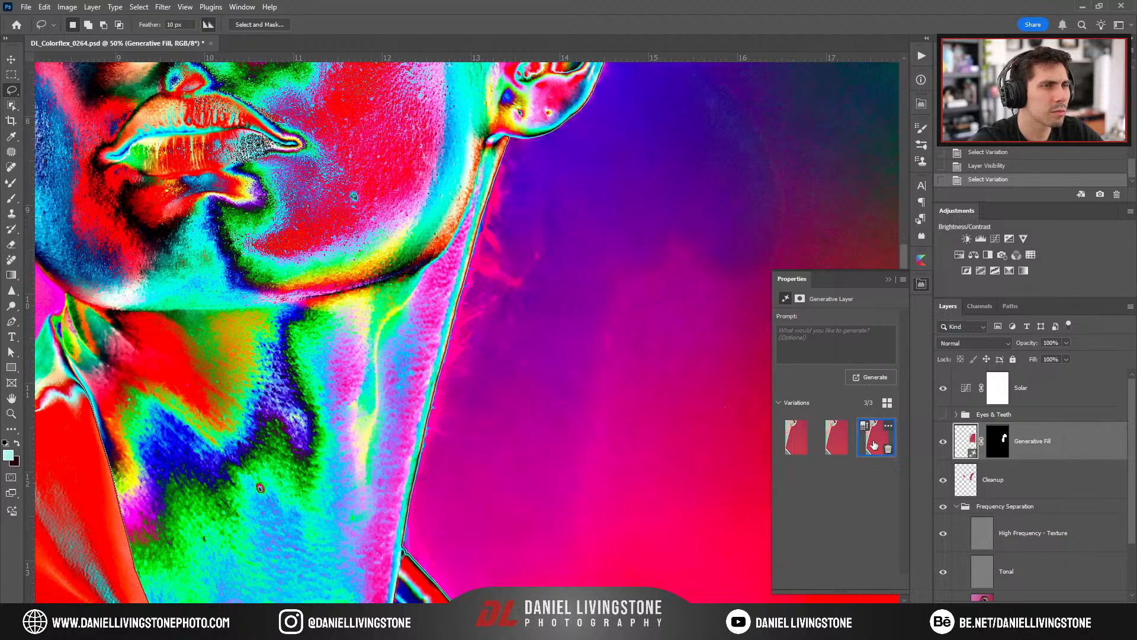
click(836, 445)
click(799, 445)
click(838, 445)
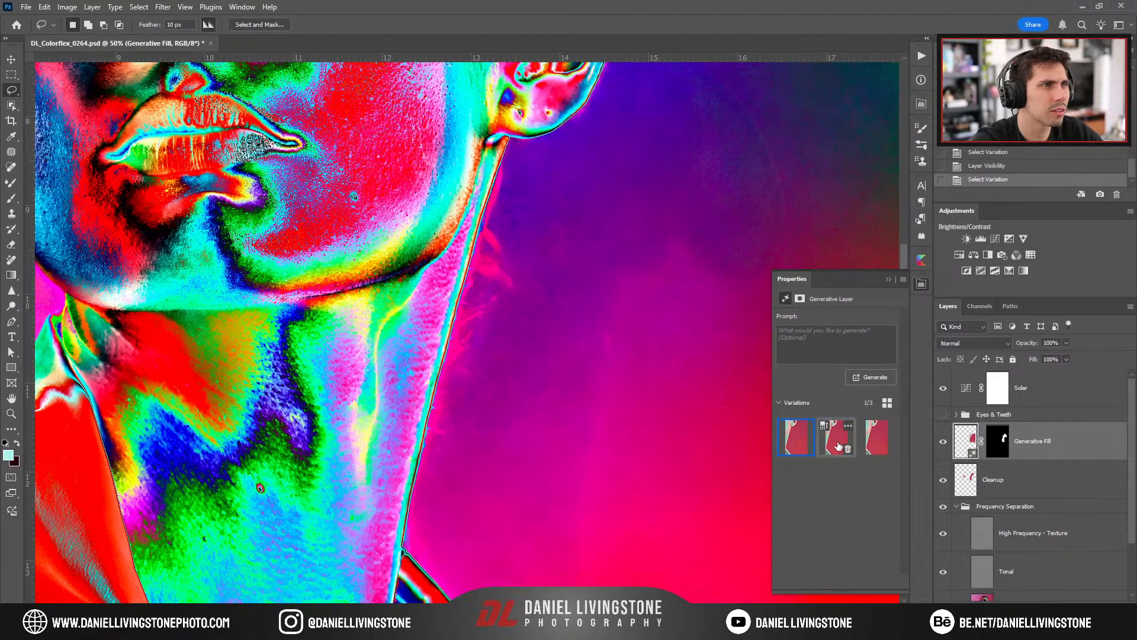
click(794, 445)
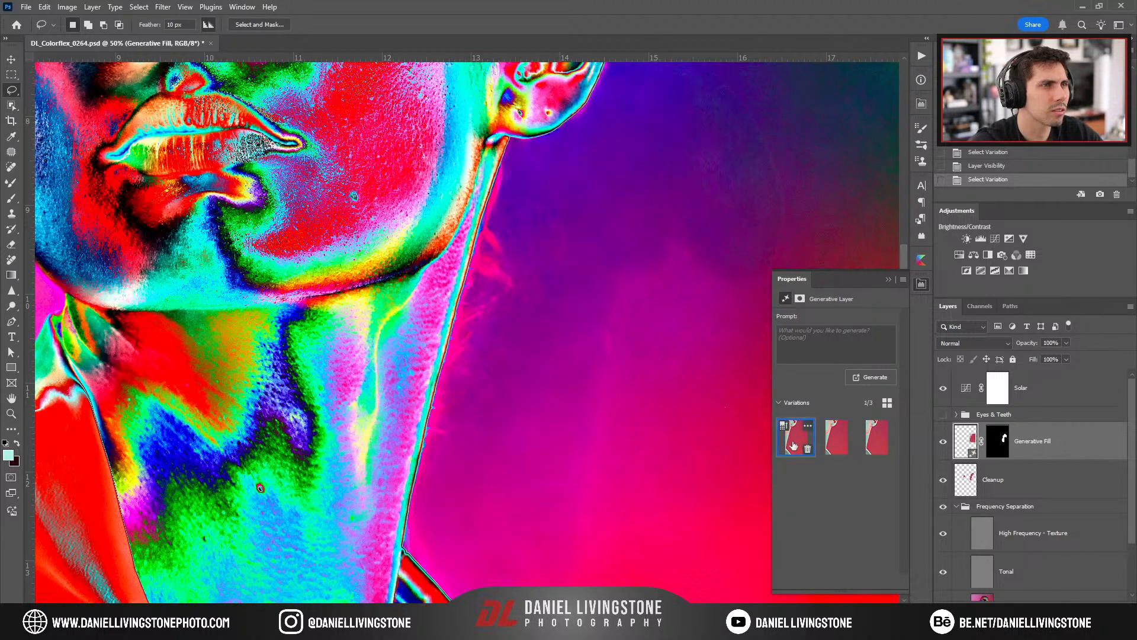
click(834, 445)
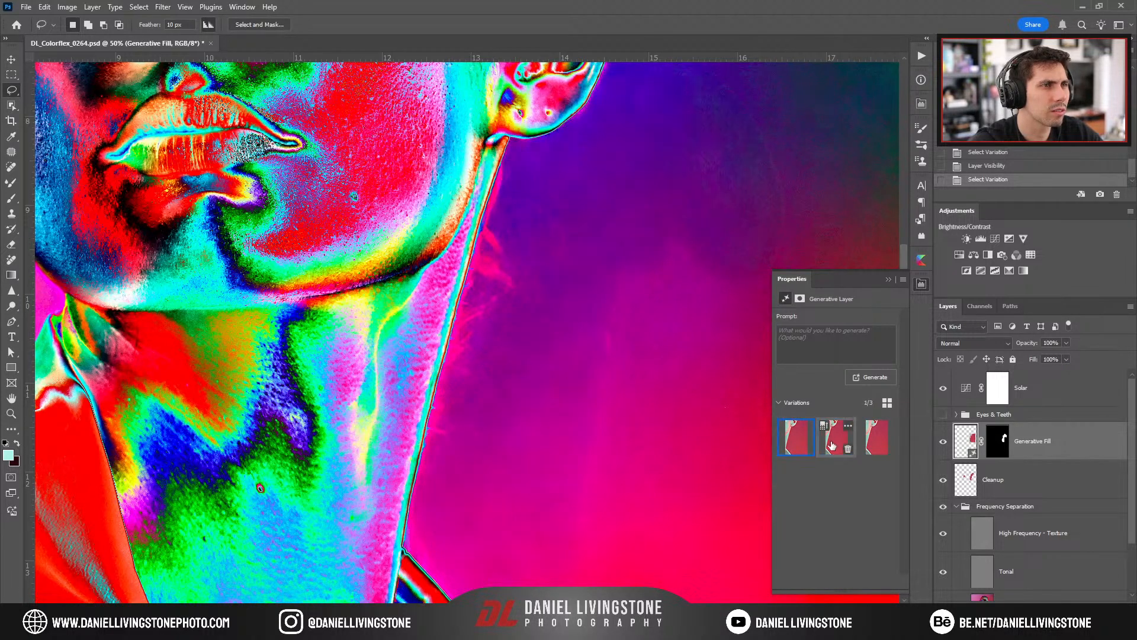
click(889, 279)
click(942, 388)
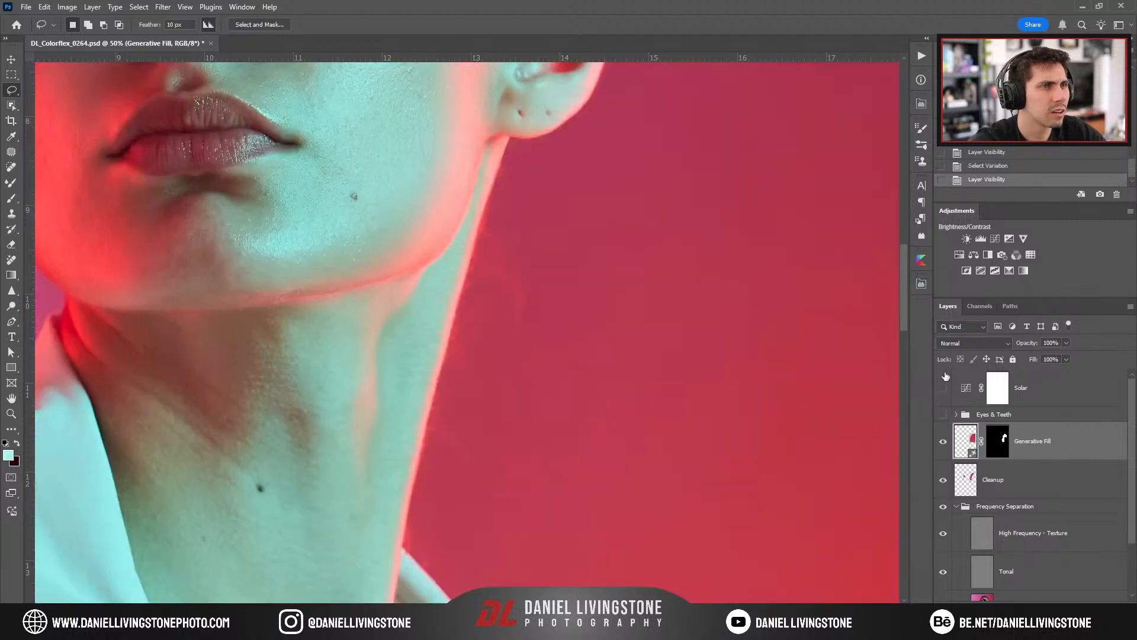
Check the filled background along the neck edge, merge the Generative Fill layer down into Cleanup, and clear the selection.
key(ctrl+minus)
key(ctrl+minus)
key(ctrl+plus)
key(ctrl+plus)
drag(588, 267, 634, 300)
key(ctrl+plus)
drag(597, 467, 589, 315)
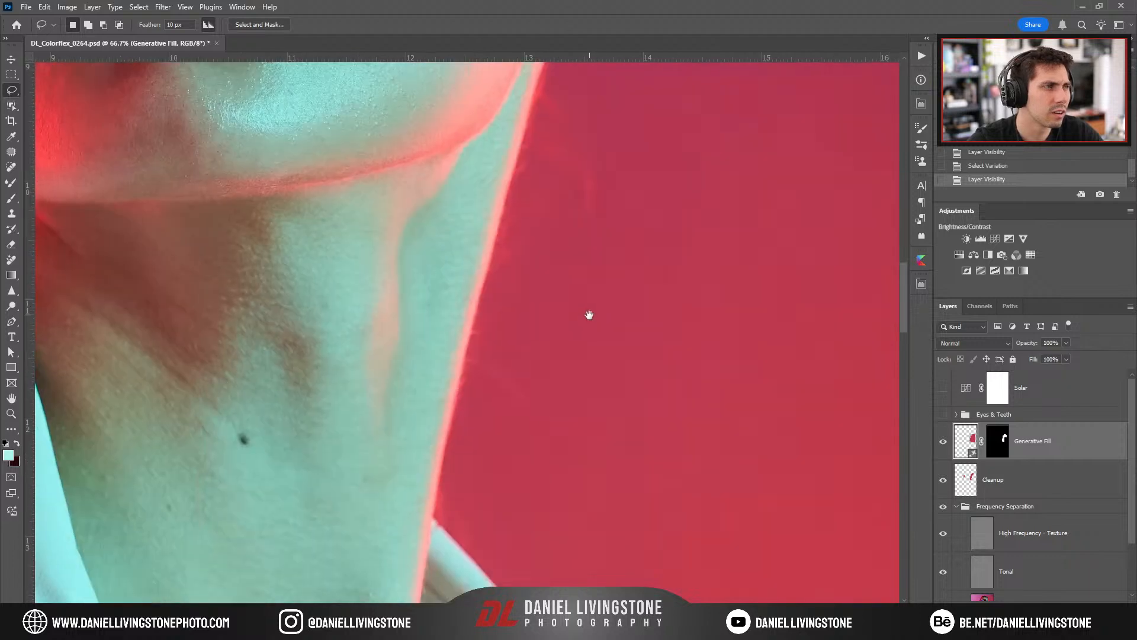
ctrl+click(965, 441)
key(ctrl+e)
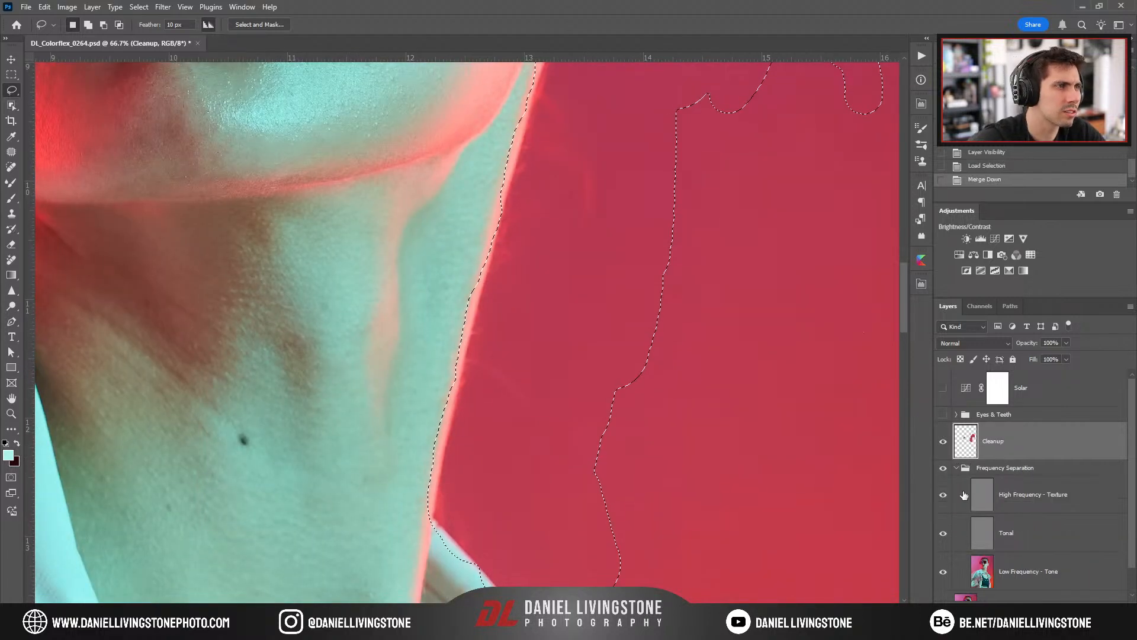
key(ctrl+minus)
key(ctrl+d)
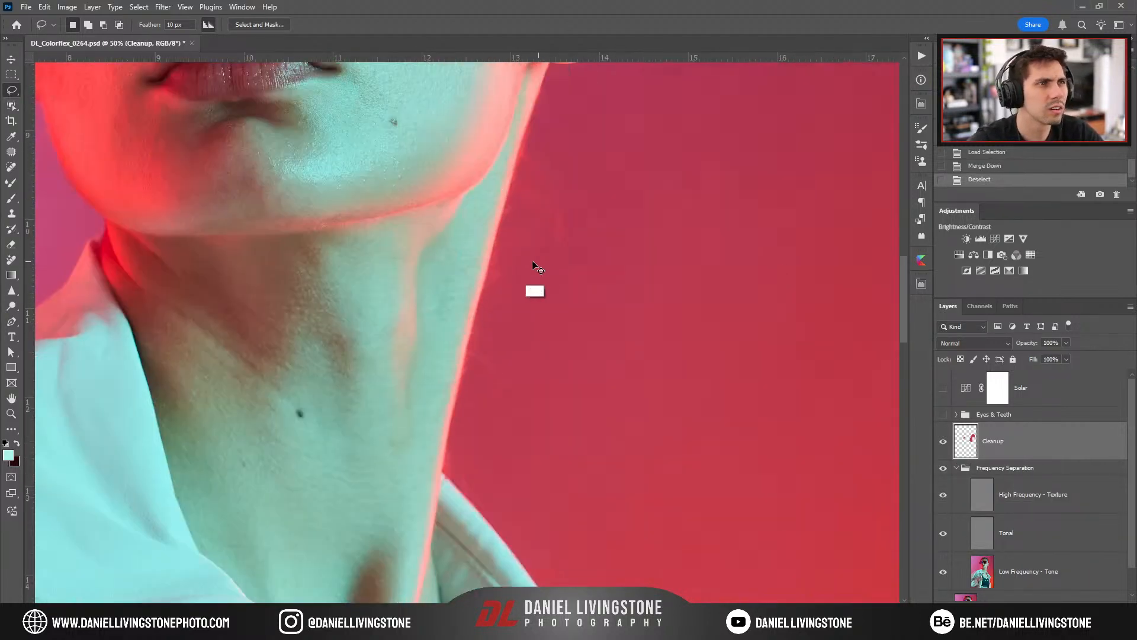
Spot-heal the hair remnants in the background beside the neck on the Cleanup layer, comparing with the layer hidden and shown.
key(ctrl+plus)
key(j)
key(ctrl+plus)
key(bracketright)
key(bracketright)
key(bracketright)
mouse_move(557, 466)
mouse_down()
mouse_move(514, 385)
mouse_move(489, 379)
mouse_up()
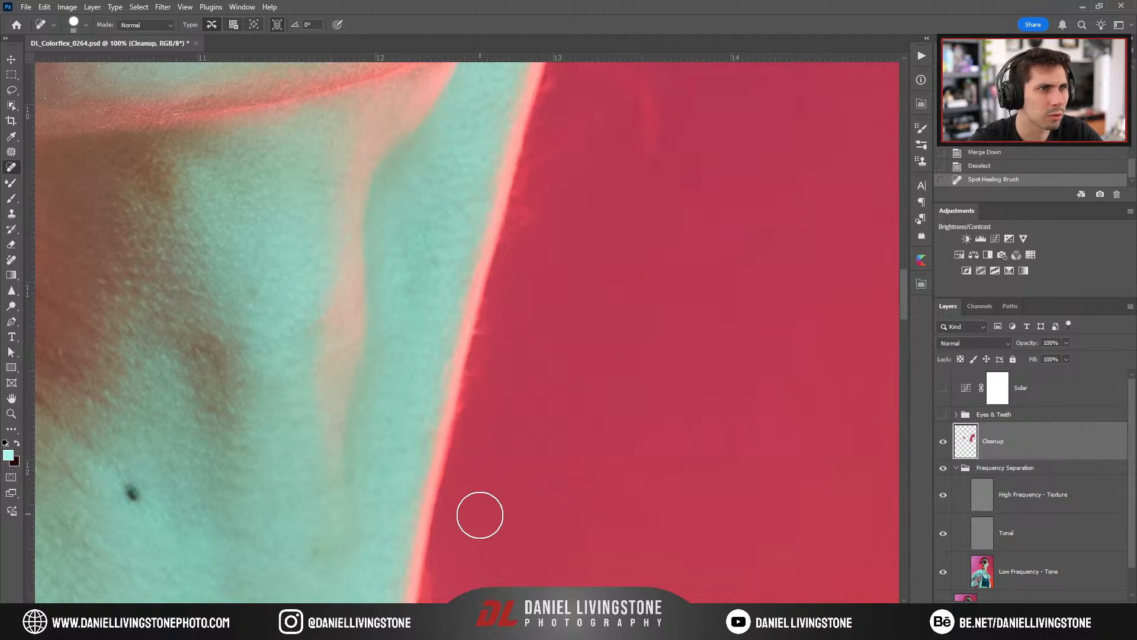
key(ctrl+minus)
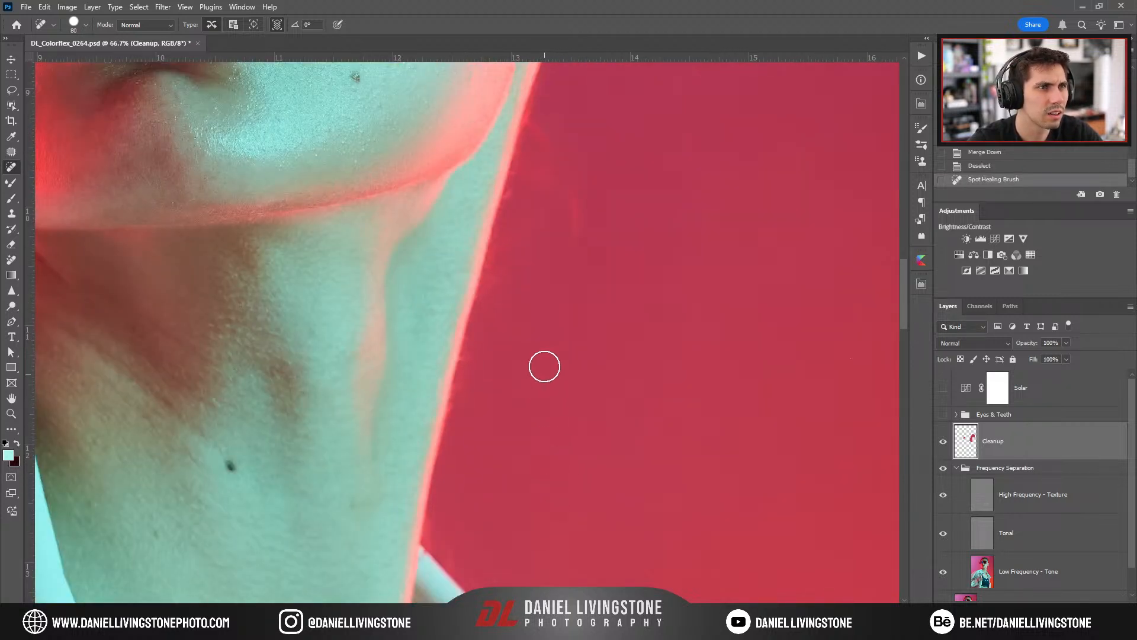
scroll(543, 384, up, 3)
mouse_move(560, 417)
mouse_down()
mouse_move(541, 349)
mouse_move(514, 348)
mouse_move(522, 306)
mouse_up()
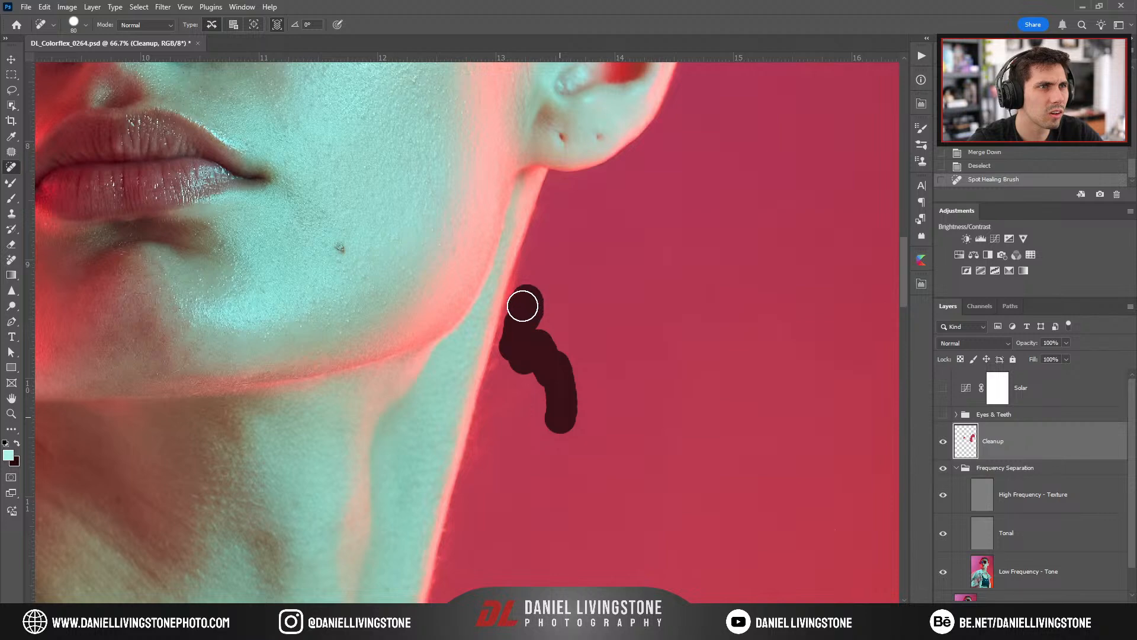
alt+click(943, 440)
alt+click(942, 440)
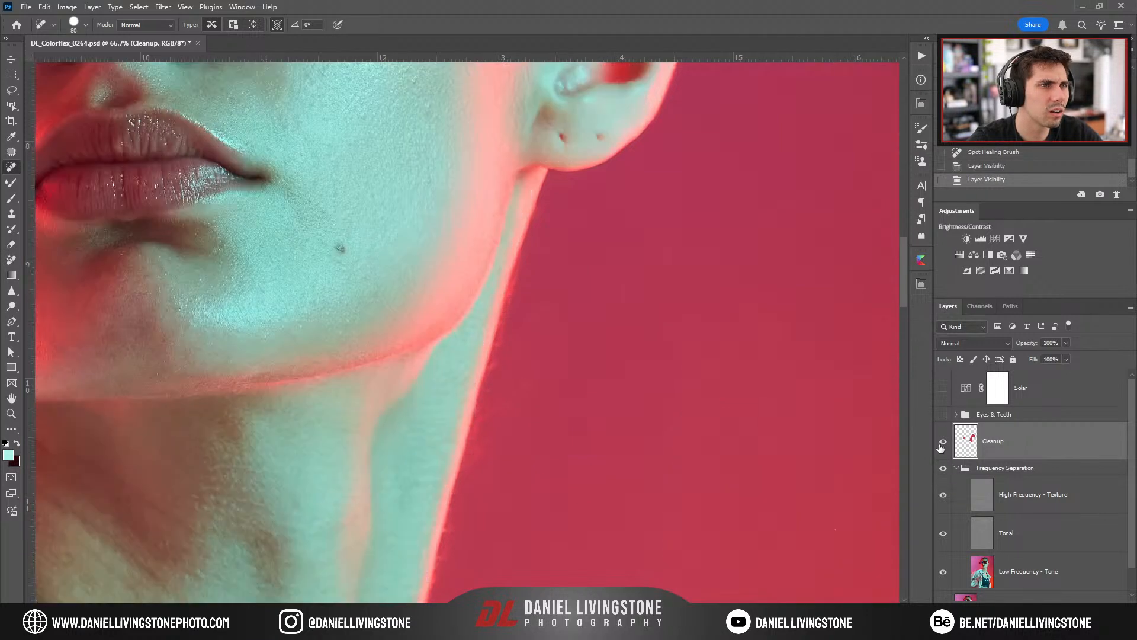
click(941, 443)
click(943, 441)
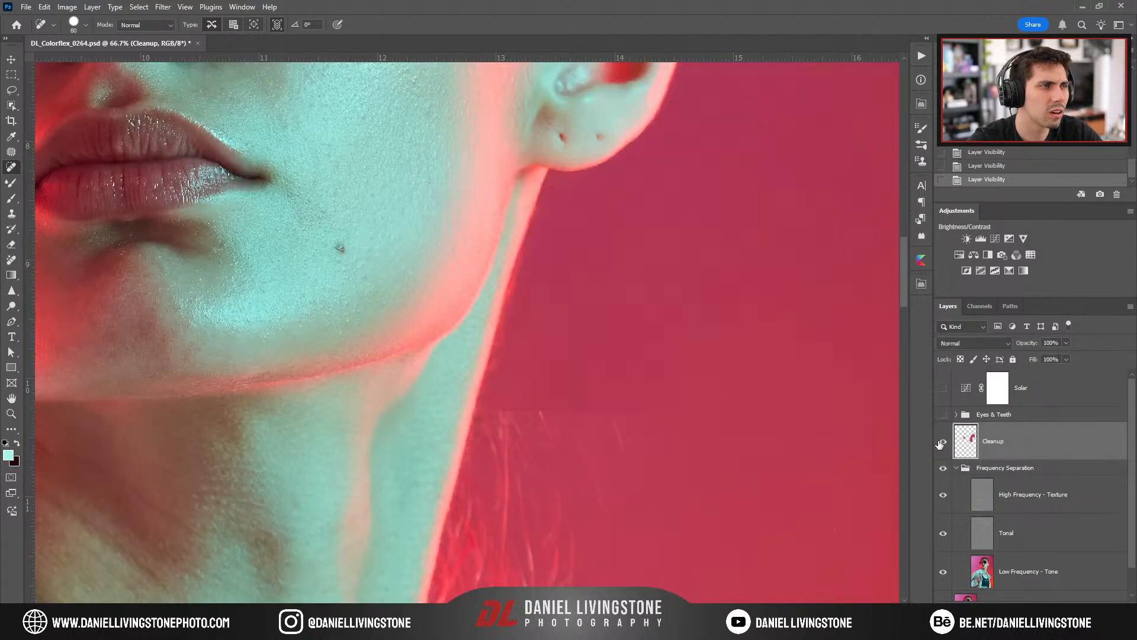
Clone background over the fine hairs along the neck edge with the Clone Stamp at 100% opacity, sampling Current & Below.
key(s)
scroll(386, 193, down, 5)
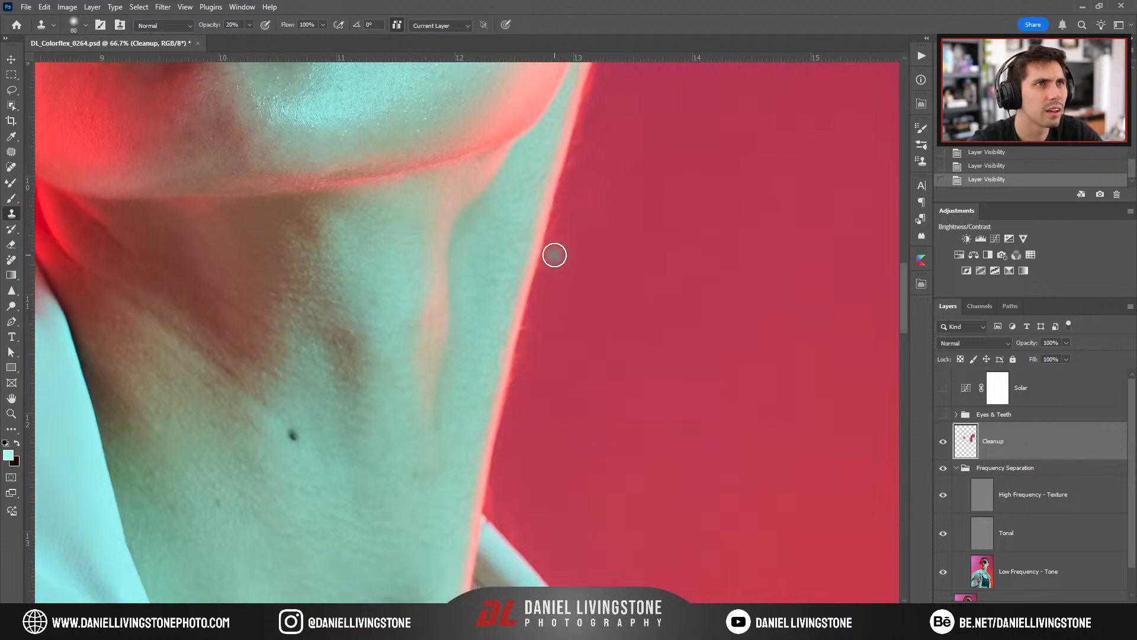
click(440, 26)
click(442, 54)
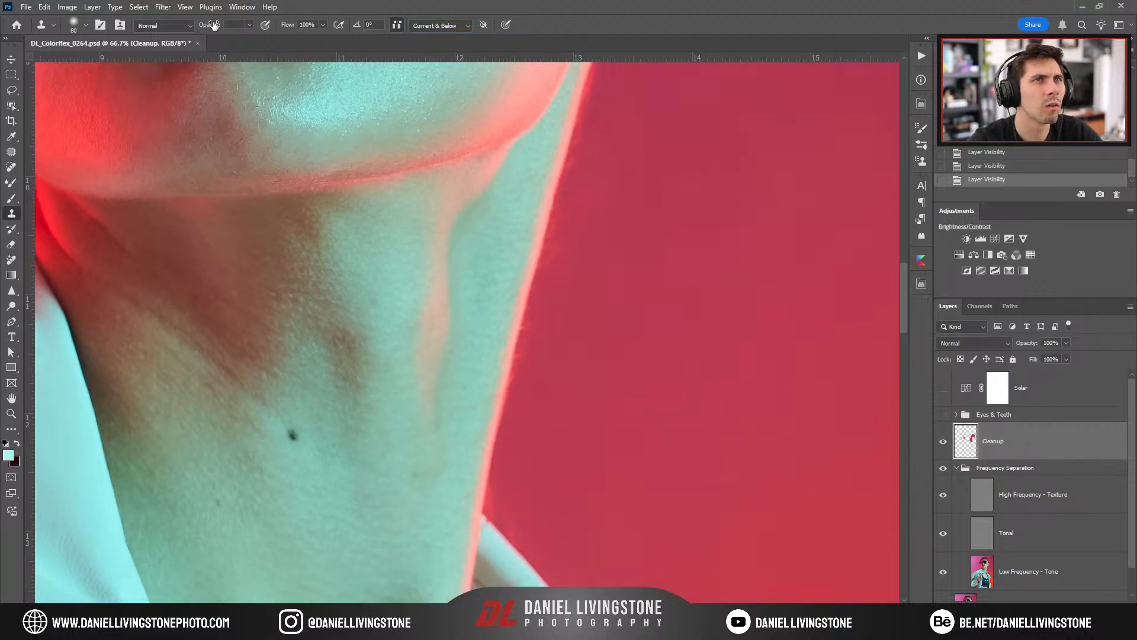
key(0)
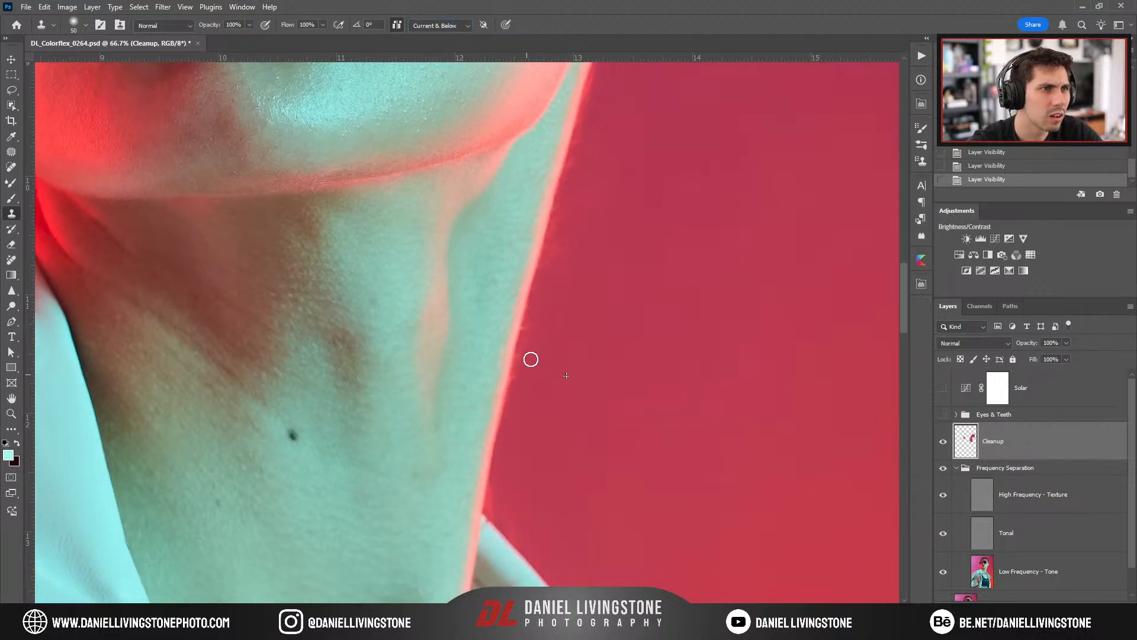
drag(536, 320, 541, 309)
drag(552, 292, 507, 490)
Enlarge the Clone Stamp brush to 70 px and clone away the remaining hair traces along the neck edge between ear and collar.
key(])
key(])
drag(553, 364, 585, 303)
drag(585, 303, 524, 420)
mouse_move(525, 420)
mouse_down()
mouse_move(571, 238)
mouse_move(550, 319)
mouse_up()
drag(537, 423, 483, 590)
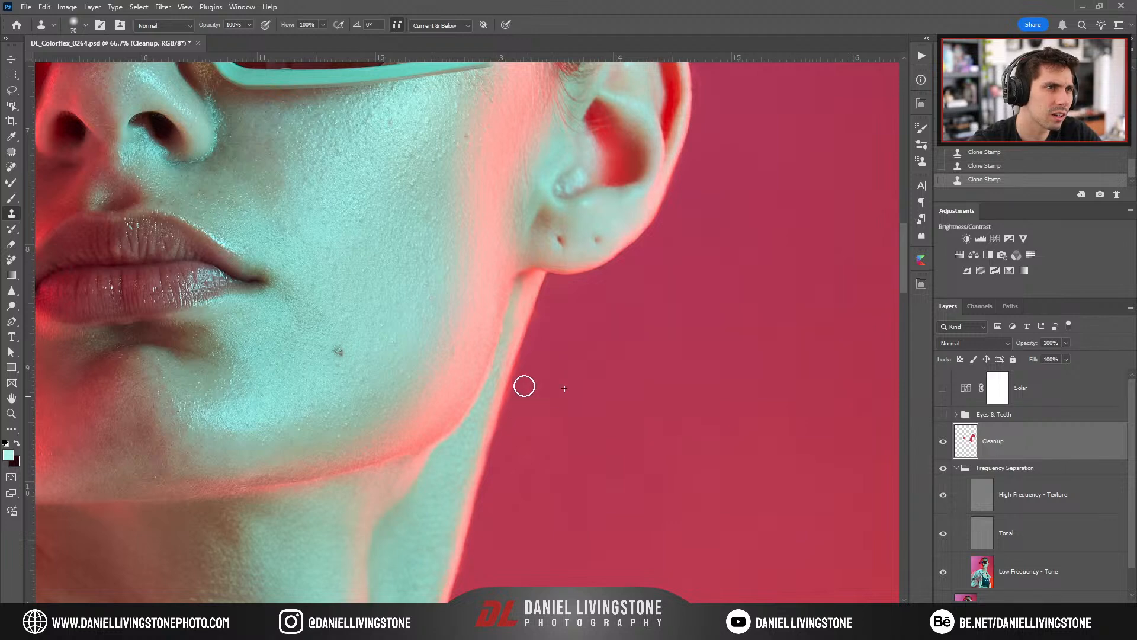
key(ctrl+minus)
key(ctrl+minus)
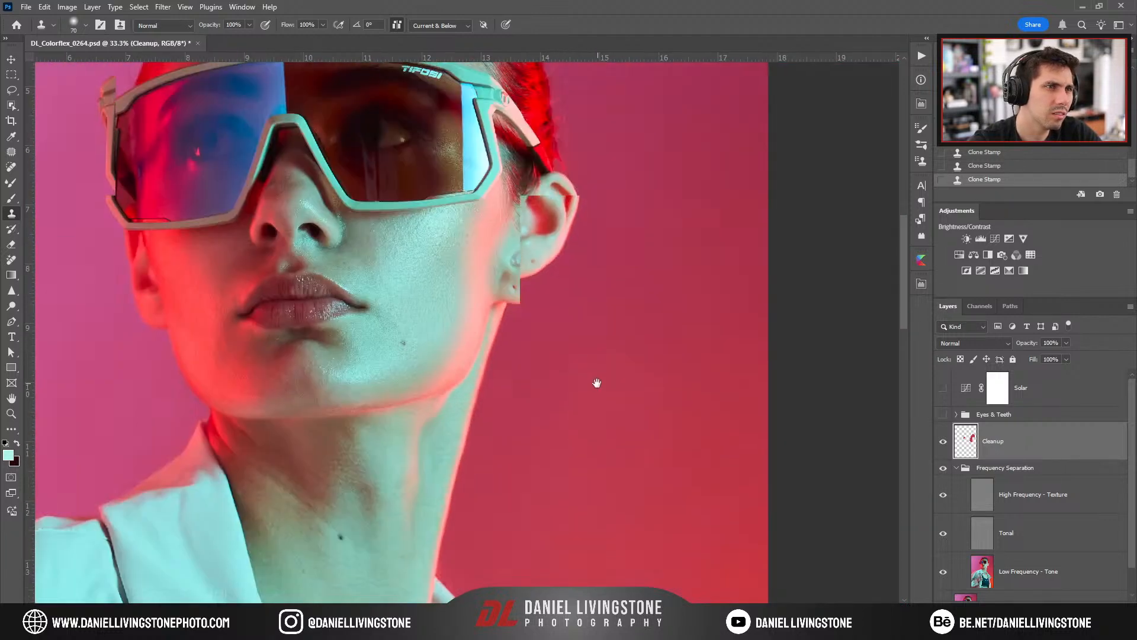
drag(597, 384, 596, 350)
key(ctrl+plus)
key(ctrl+plus)
mouse_move(557, 472)
mouse_down()
mouse_move(592, 373)
mouse_move(596, 217)
mouse_up()
key(ctrl+plus)
key(bracketleft)
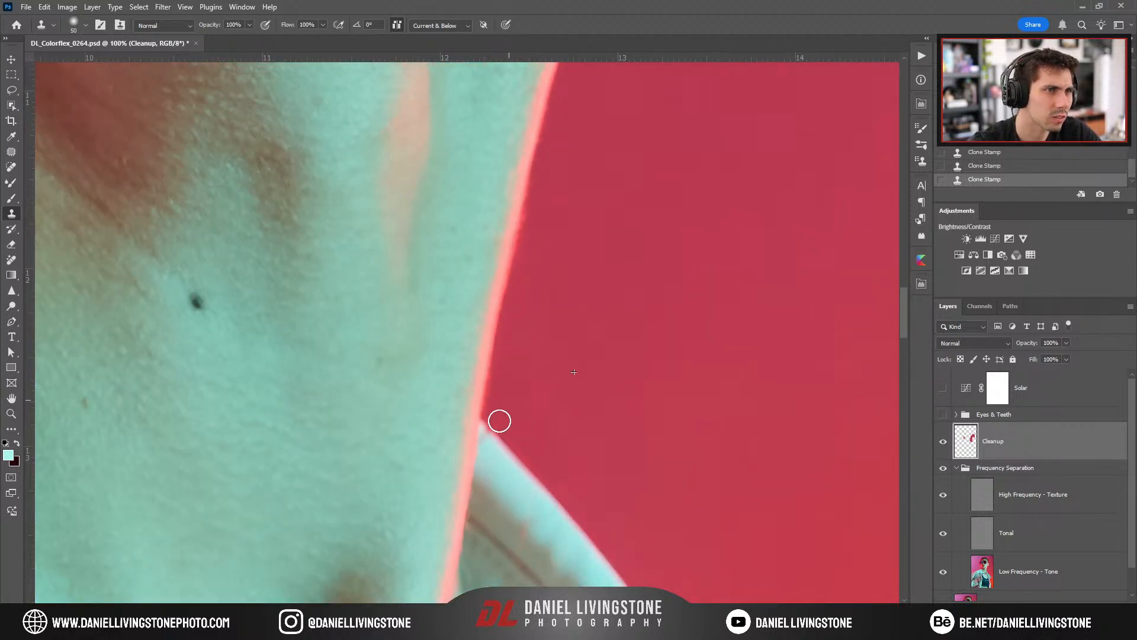
Erase the Cleanup layer where it overlaps the collar's edge behind the neck, using a small Eraser brush of about 15 px.
key(ctrl+minus)
key(ctrl+minus)
key(ctrl+minus)
key(ctrl+plus)
key(ctrl+plus)
key(ctrl+plus)
drag(544, 431, 573, 339)
key(ctrl+plus)
key(e)
key(bracketleft)
key(bracketleft)
key(bracketleft)
key(bracketleft)
key(bracketleft)
key(bracketleft)
key(bracketleft)
key(bracketleft)
key(bracketleft)
key(bracketleft)
key(bracketleft)
key(bracketleft)
key(bracketleft)
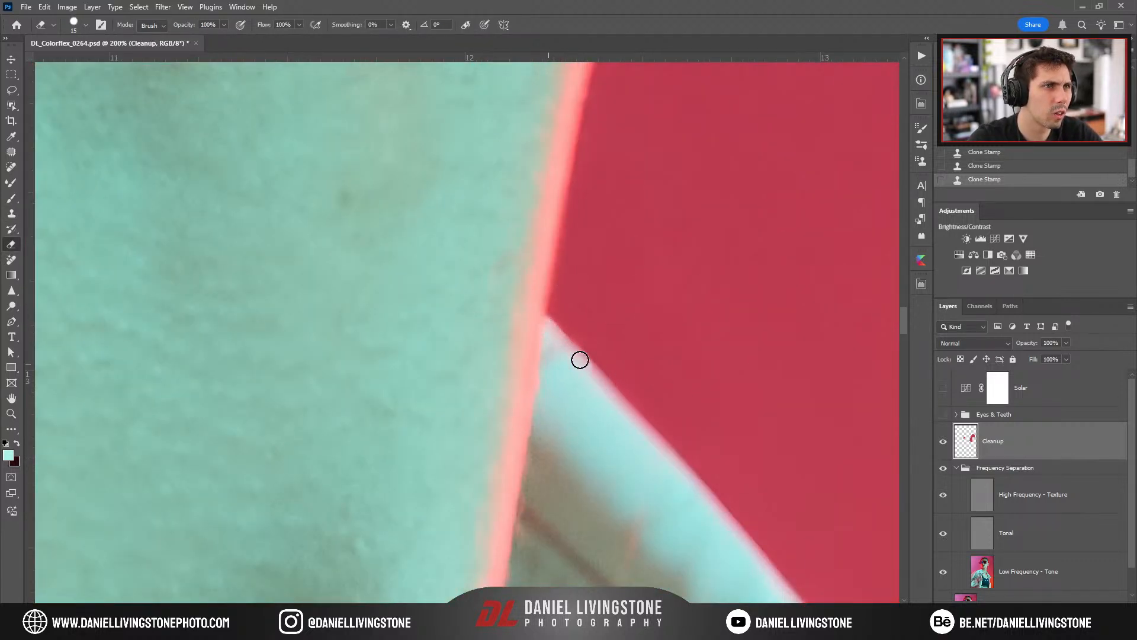
mouse_move(545, 329)
mouse_down()
mouse_move(609, 401)
mouse_move(630, 447)
mouse_up()
Compare the background around the ear and neck with the Cleanup layer hidden and shown, and view the whole portrait.
scroll(632, 450, down, 10)
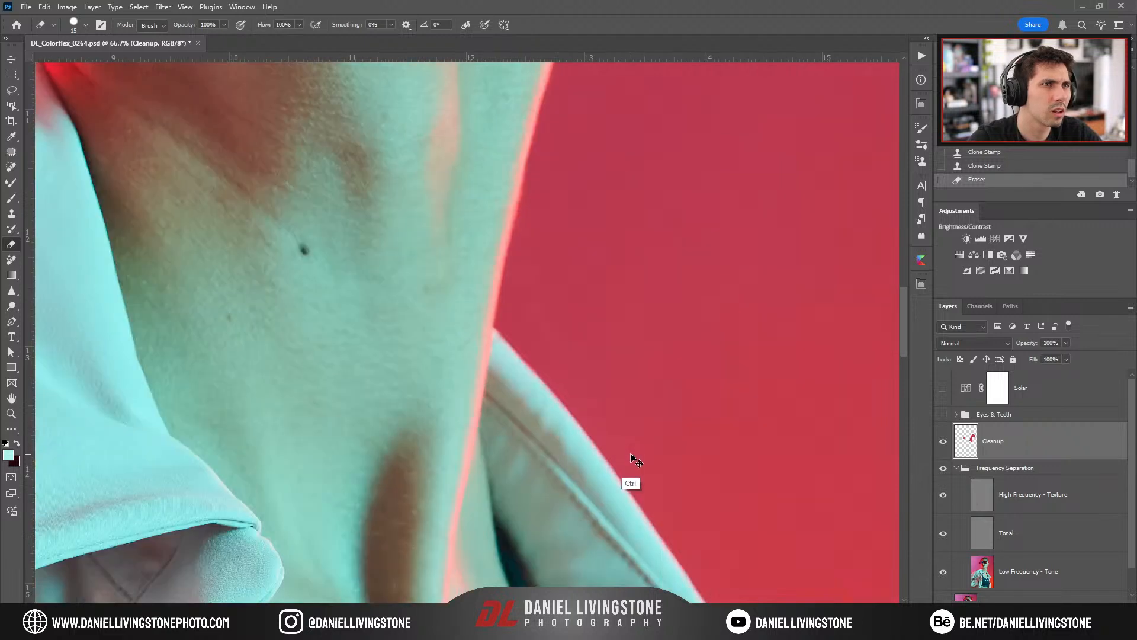
scroll(683, 474, up, 5)
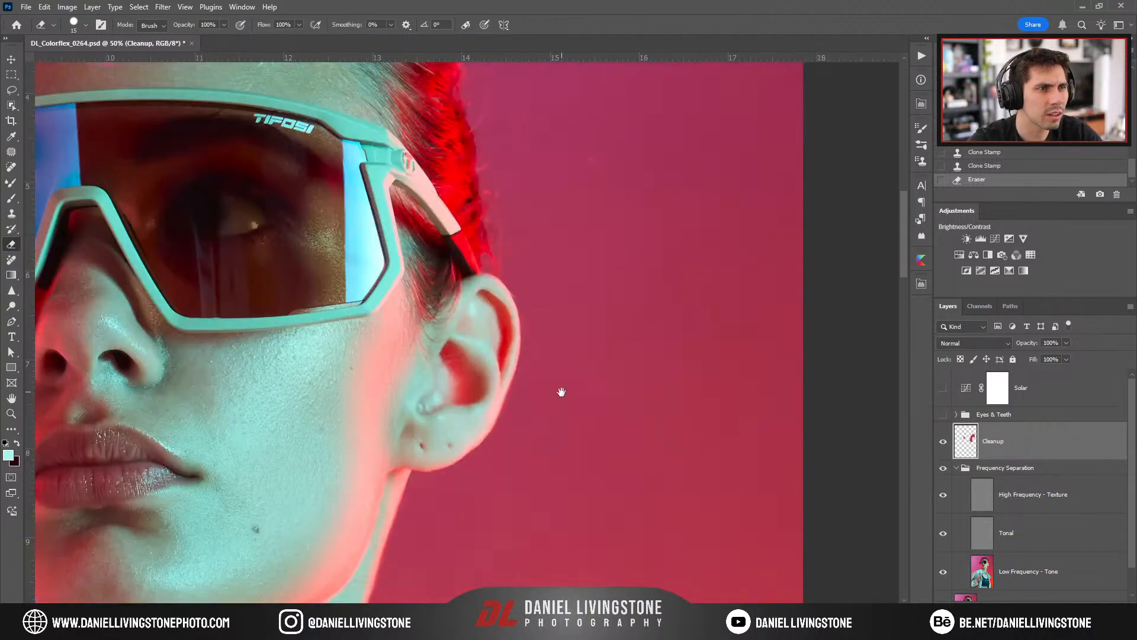
drag(561, 392, 581, 393)
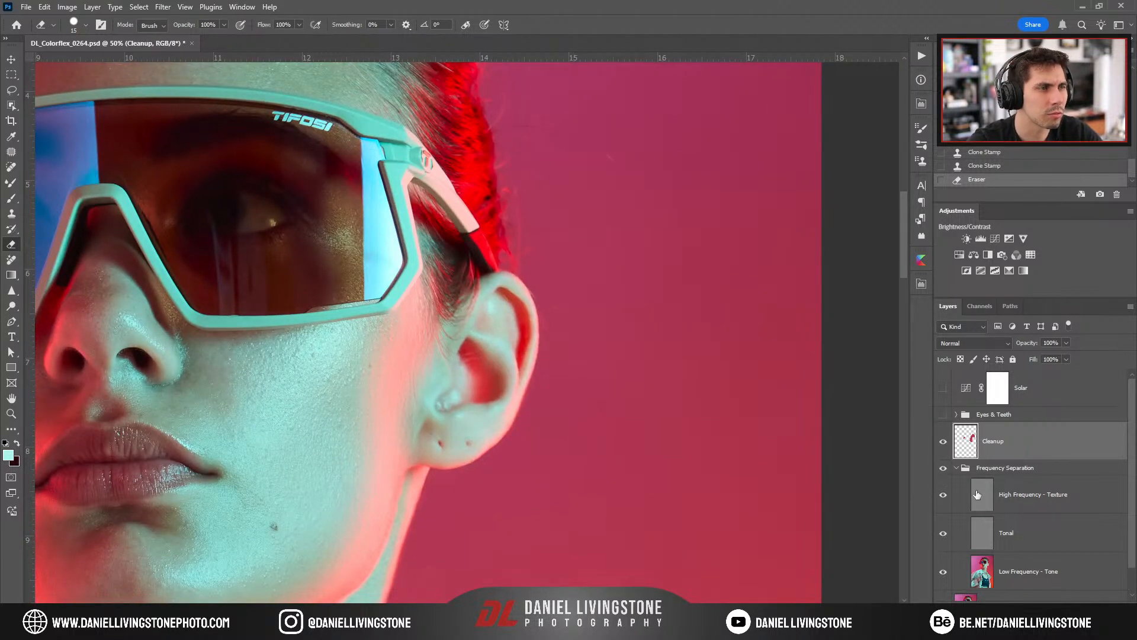
click(942, 443)
click(943, 444)
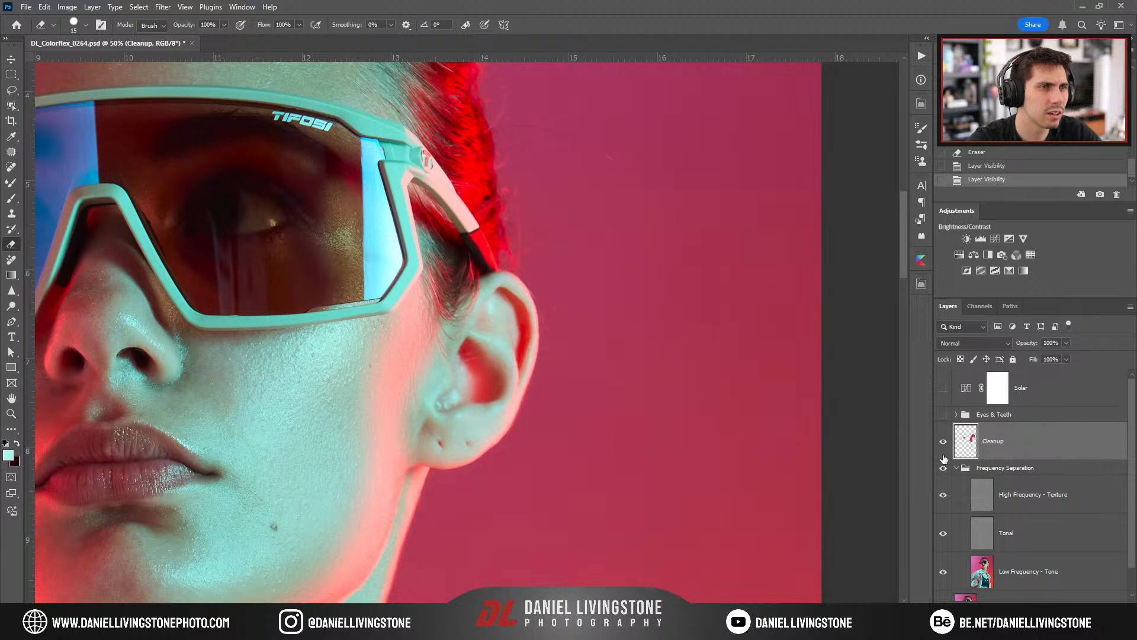
click(944, 444)
click(943, 453)
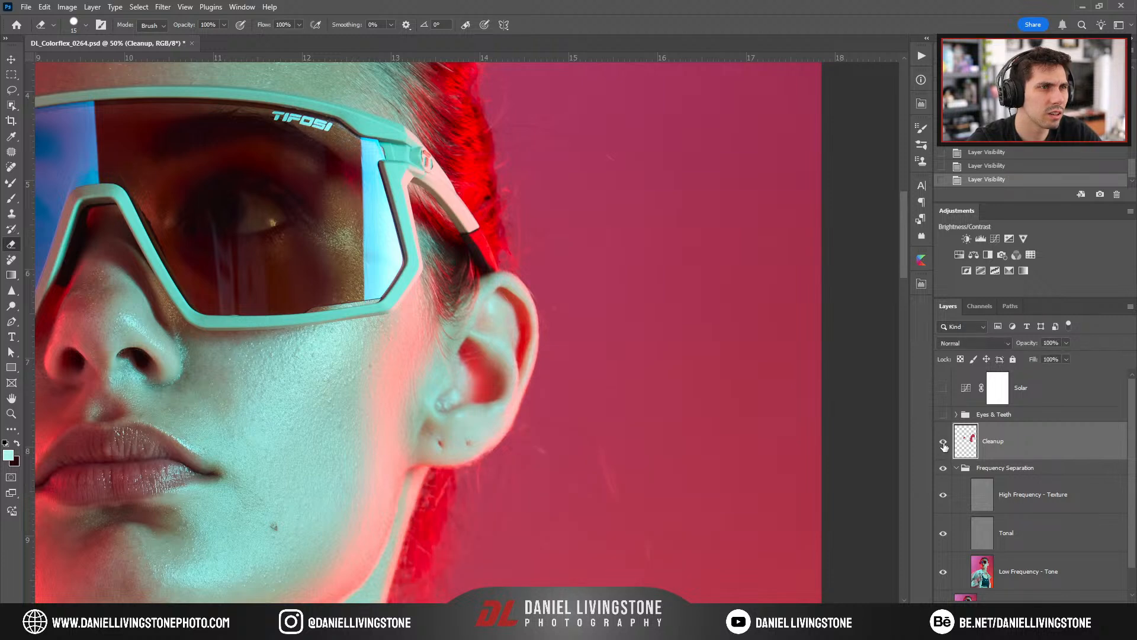
key(ctrl+0)
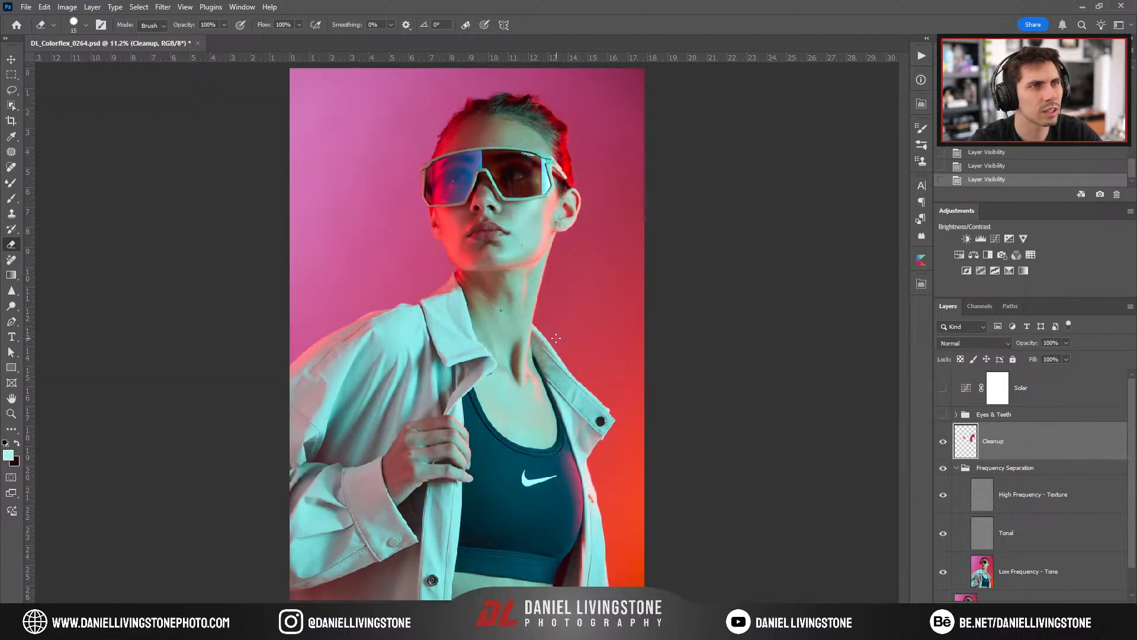
Patch an uneven skin texture area on the neck on the High Frequency - Texture layer, and clear the selection.
key(ctrl+plus)
key(ctrl+plus)
key(ctrl+plus)
drag(557, 163, 533, 457)
key(ctrl+plus)
key(ctrl+plus)
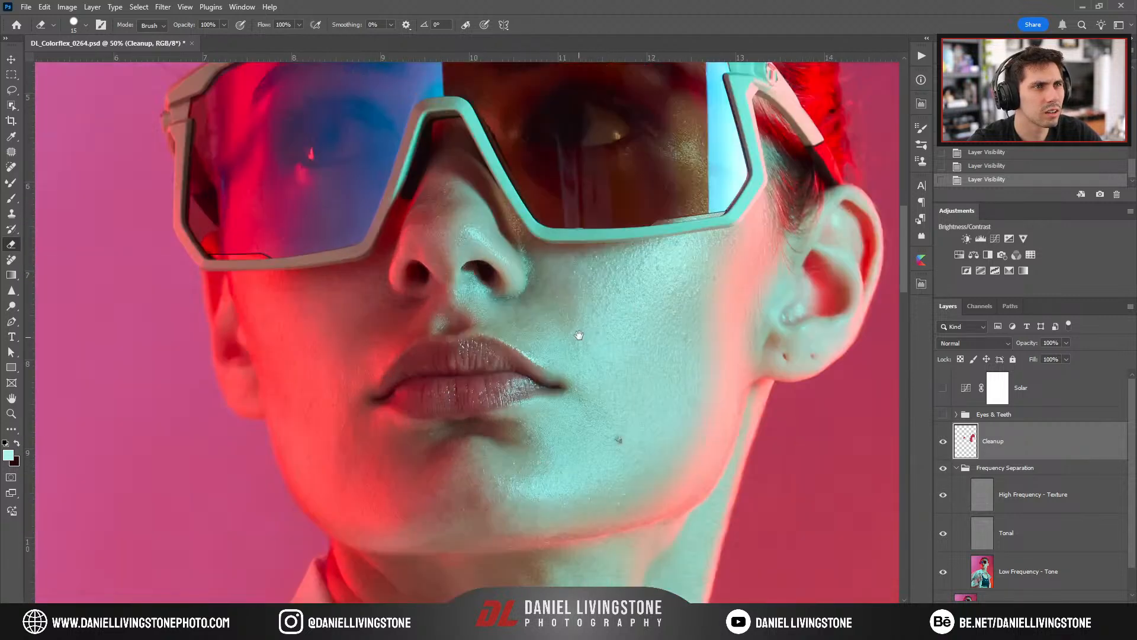
scroll(539, 395, down, 5)
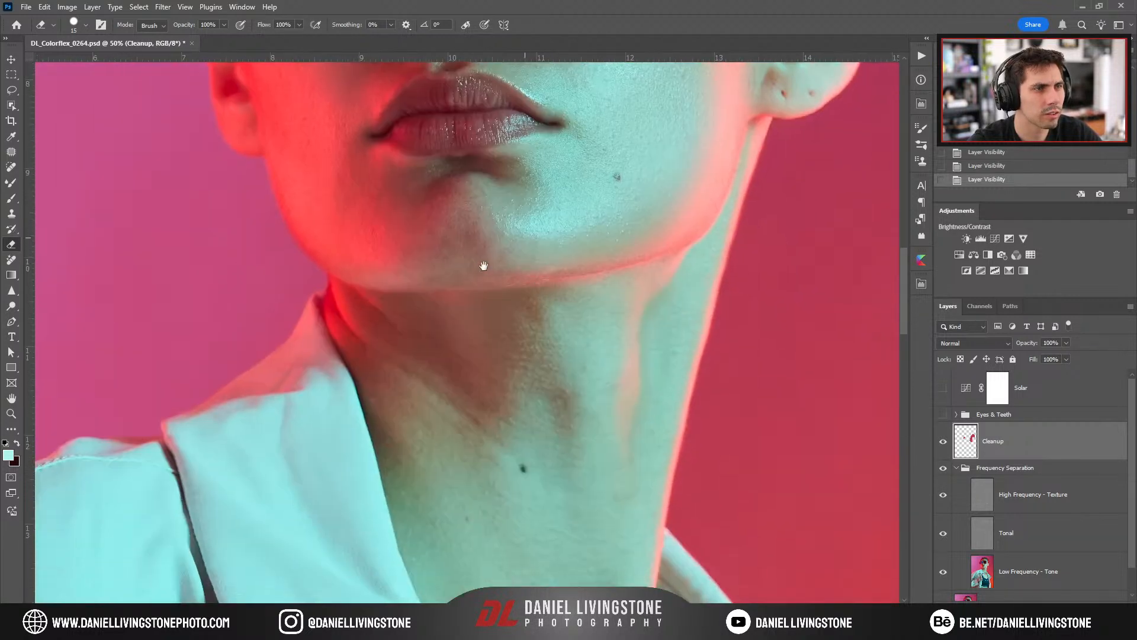
drag(484, 265, 390, 244)
key(ctrl+plus)
click(982, 492)
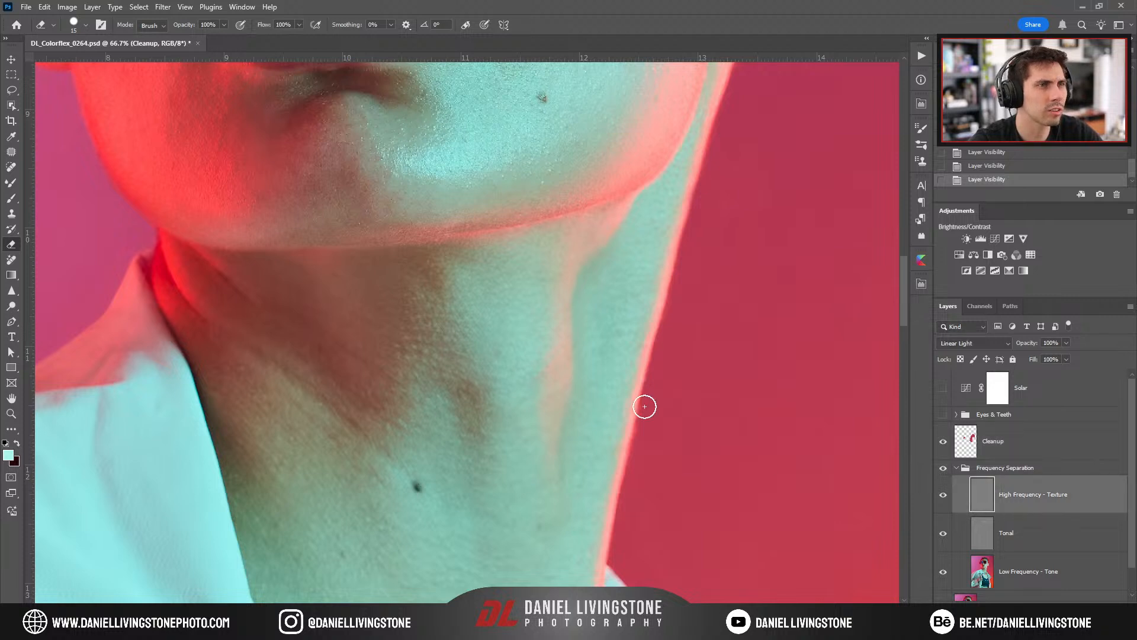
key(ctrl+plus)
key(j)
click(11, 151)
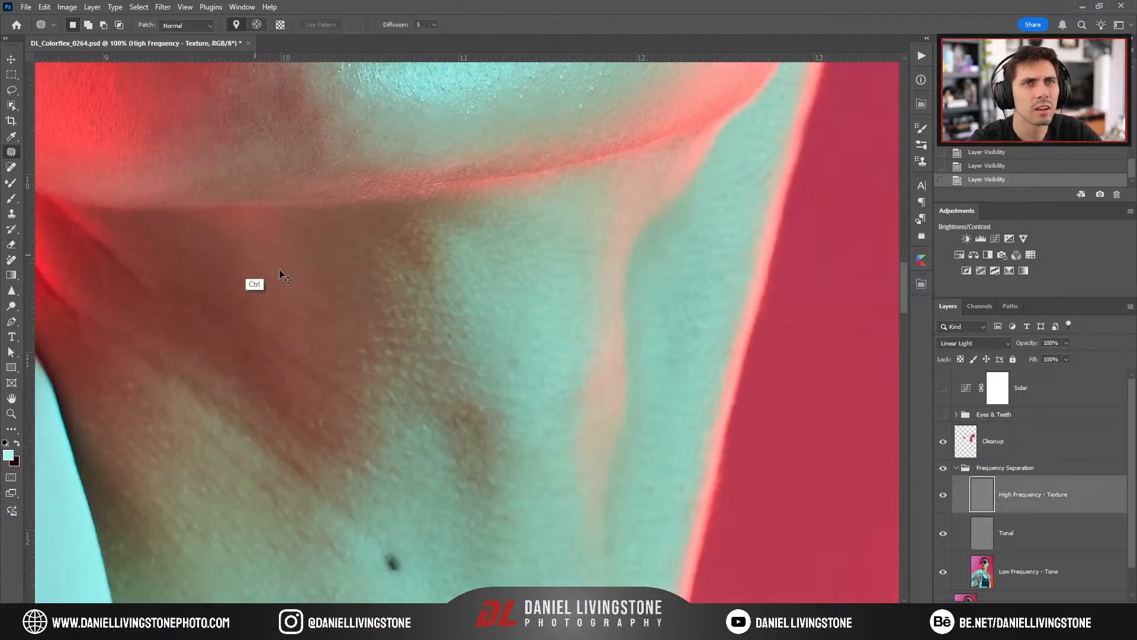
key(ctrl+plus)
drag(554, 402, 545, 322)
key(ctrl+d)
Patch the texture of the small blemish on the lower neck between the mole and the collar, and clear the selection.
key(ctrl+minus)
key(ctrl+minus)
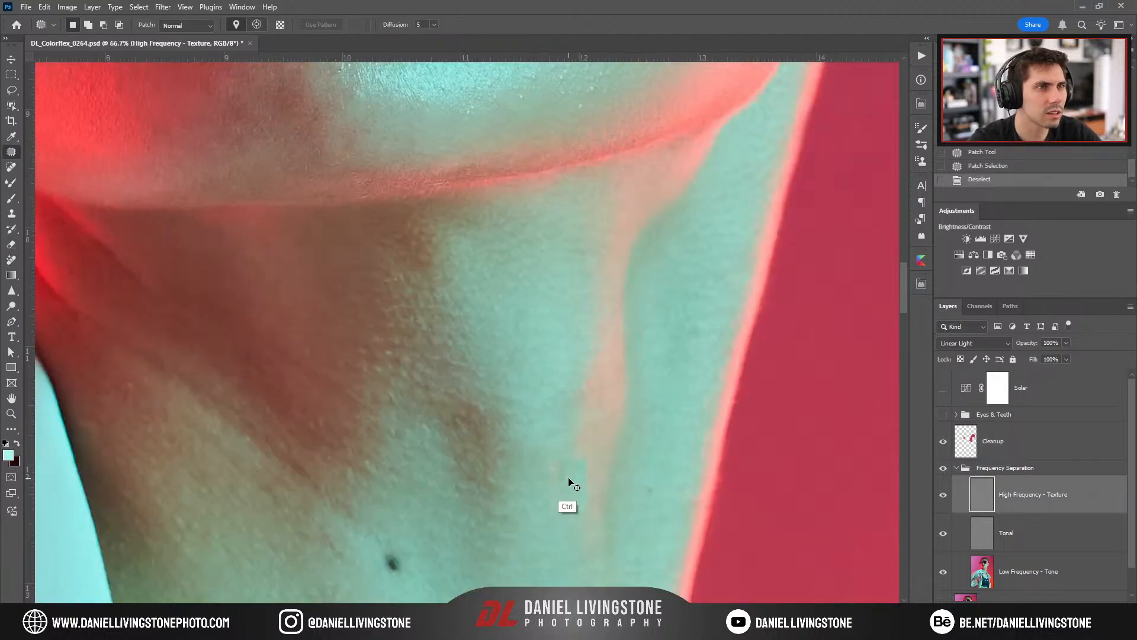
drag(567, 428, 599, 320)
key(ctrl+plus)
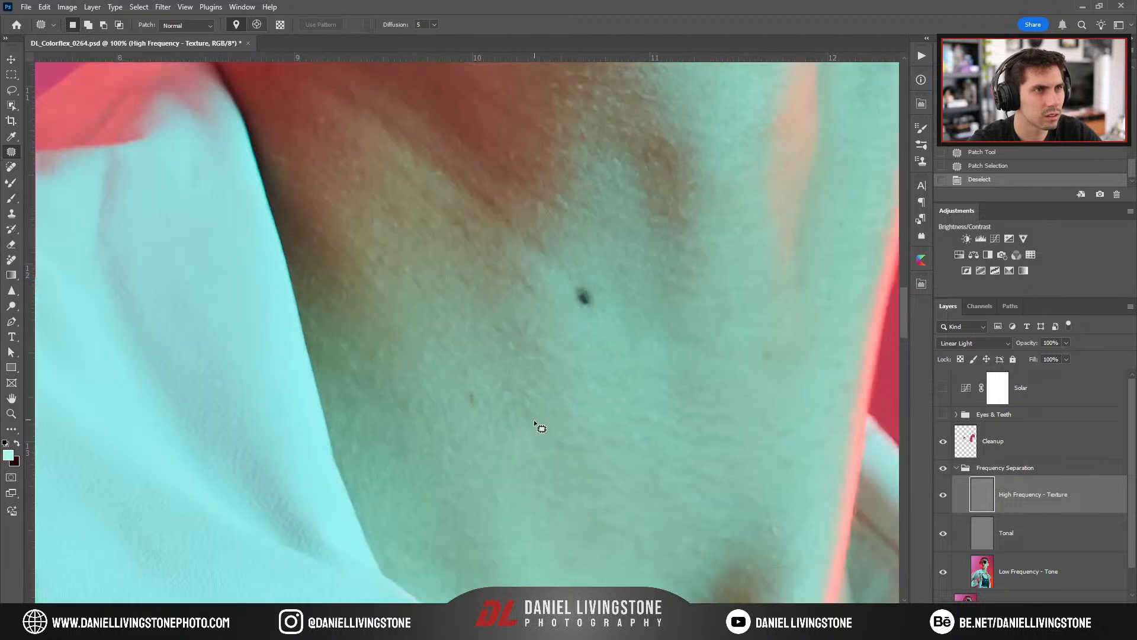
mouse_move(451, 403)
mouse_down()
mouse_move(459, 346)
mouse_move(449, 443)
mouse_move(388, 381)
mouse_move(414, 396)
mouse_up()
key(ctrl+minus)
drag(538, 360, 389, 401)
key(ctrl+plus)
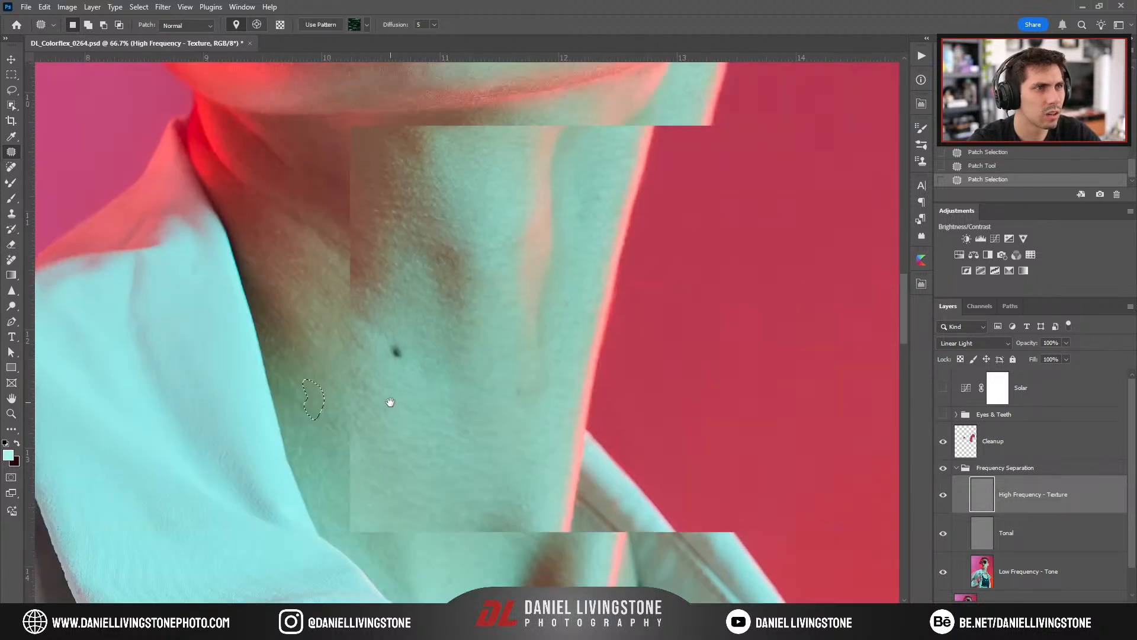
key(ctrl+minus)
key(ctrl+minus)
key(ctrl+d)
Patch the small dark spot on the chest just above the sports bra's neckline on the High Frequency - Texture layer.
scroll(545, 349, down, 4)
key(ctrl+minus)
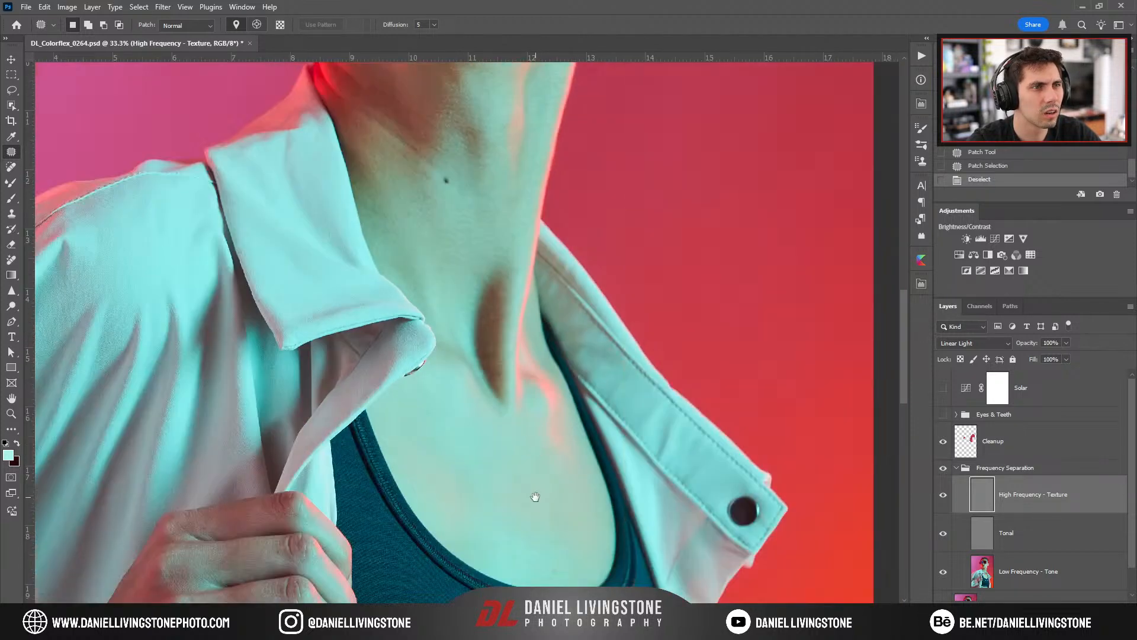
scroll(547, 361, down, 5)
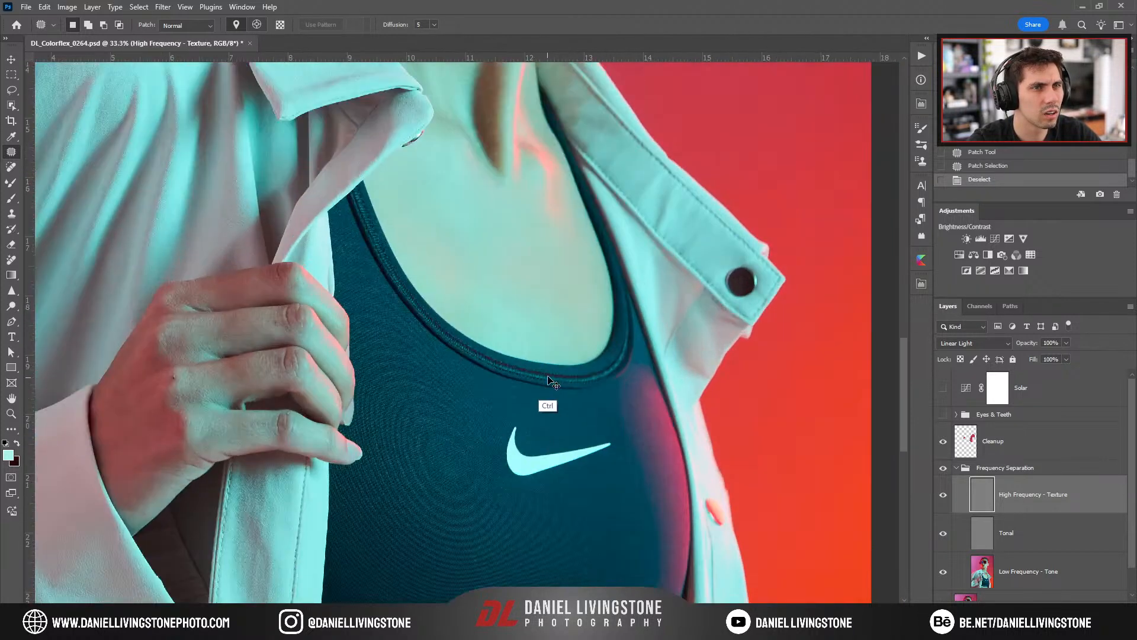
key(ctrl+plus)
drag(588, 373, 505, 398)
drag(381, 358, 728, 284)
drag(398, 410, 283, 468)
key(ctrl+plus)
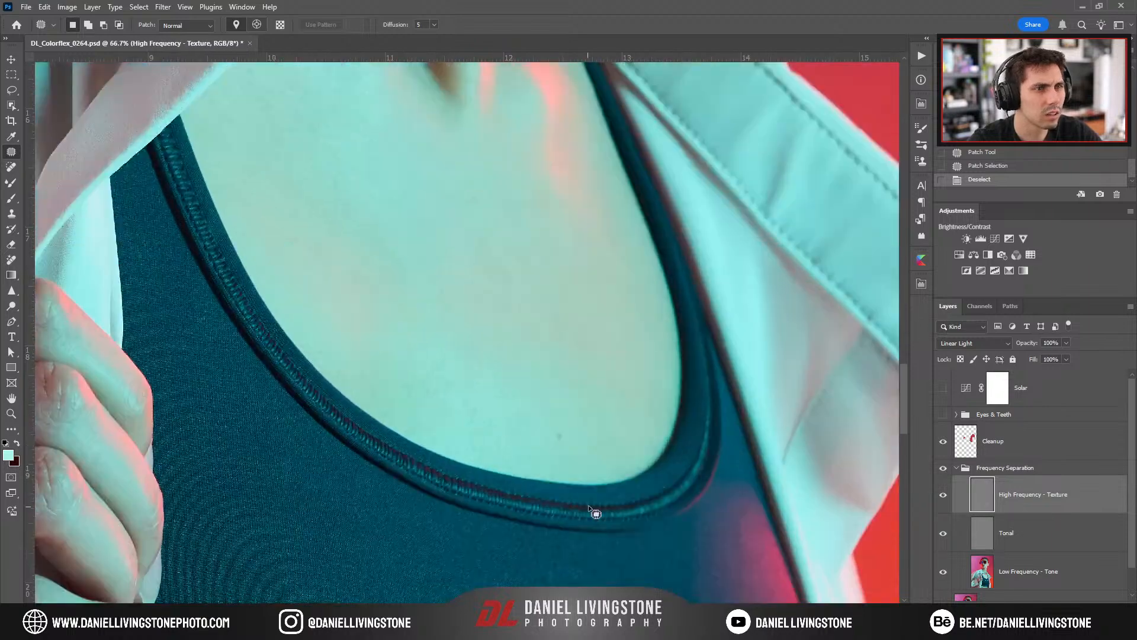
drag(548, 443, 550, 397)
key(ctrl+minus)
Patch the texture of the dark spot at the knuckle and the neighbouring skin on the hand, and clear the selection.
drag(341, 359, 620, 319)
key(ctrl+plus)
key(ctrl+plus)
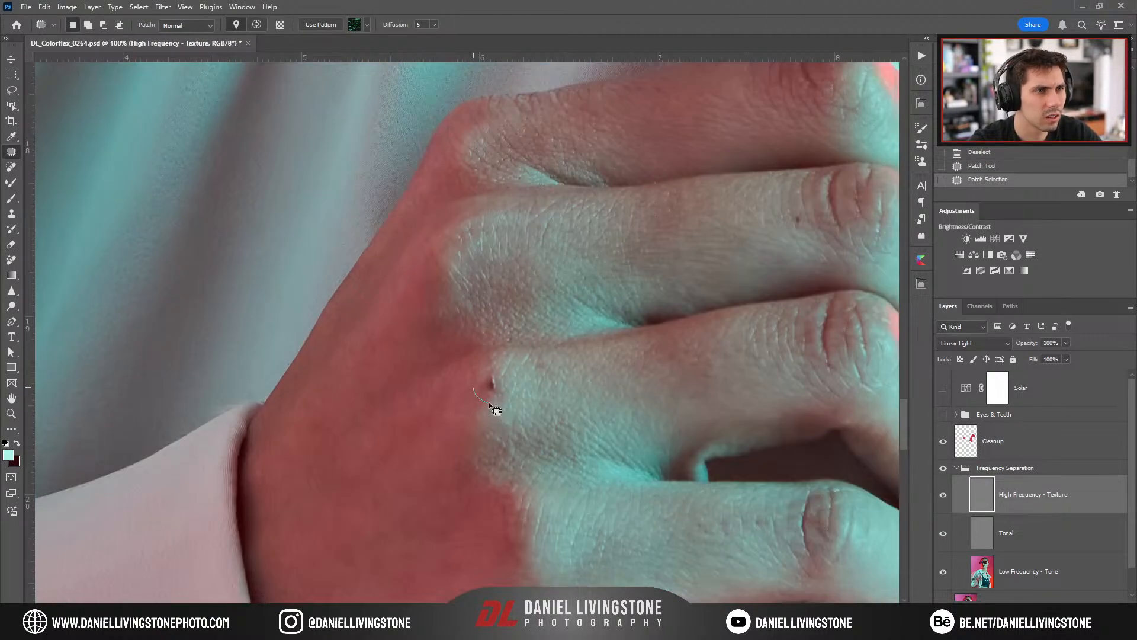
drag(486, 389, 485, 421)
key(ctrl+d)
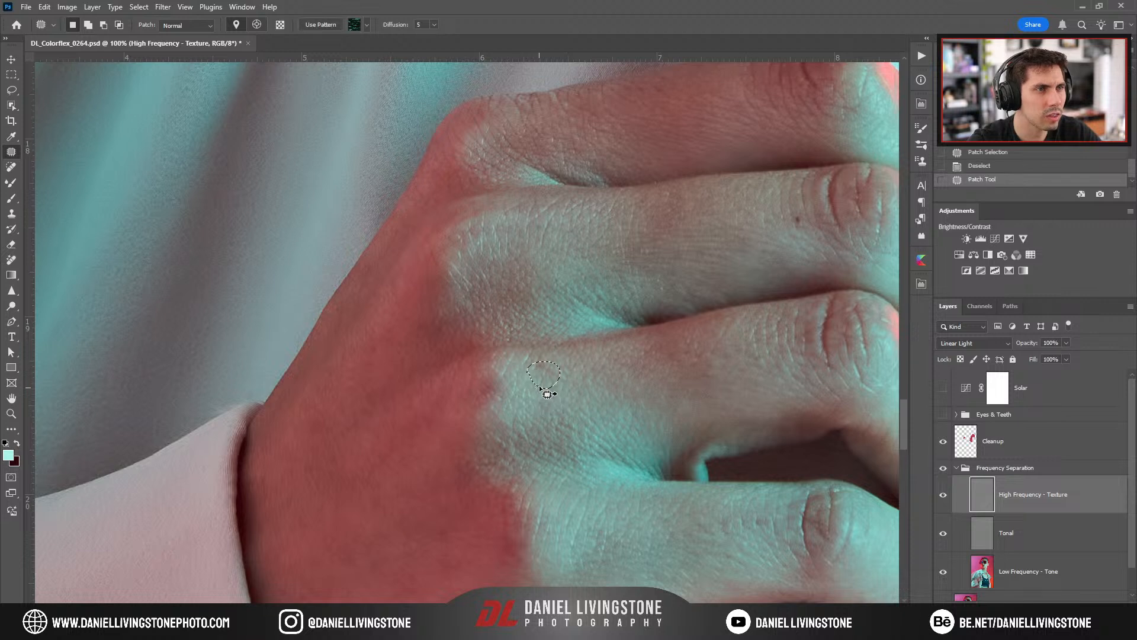
drag(551, 365, 541, 386)
key(ctrl+d)
Patch the uneven texture area on the back of the hand near the jacket cuff, and clear the selection.
drag(359, 439, 356, 434)
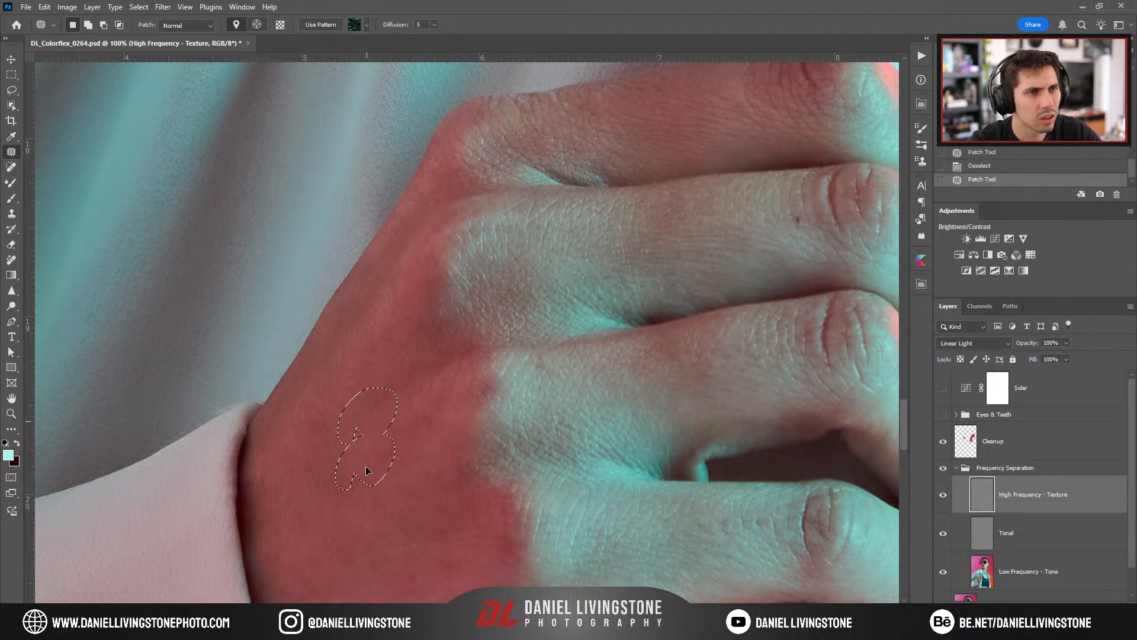
drag(336, 429, 338, 422)
drag(350, 441, 330, 477)
key(ctrl+d)
Patch the small blemish on one of the fingers holding the jacket, and clear the selection.
key(ctrl+plus)
drag(399, 424, 517, 370)
key(ctrl+minus)
drag(558, 442, 400, 542)
mouse_move(636, 388)
mouse_down()
mouse_move(522, 480)
mouse_move(440, 484)
mouse_up()
key(ctrl+plus)
drag(533, 432, 532, 416)
key(ctrl+d)
key(ctrl+minus)
key(ctrl+minus)
key(ctrl+minus)
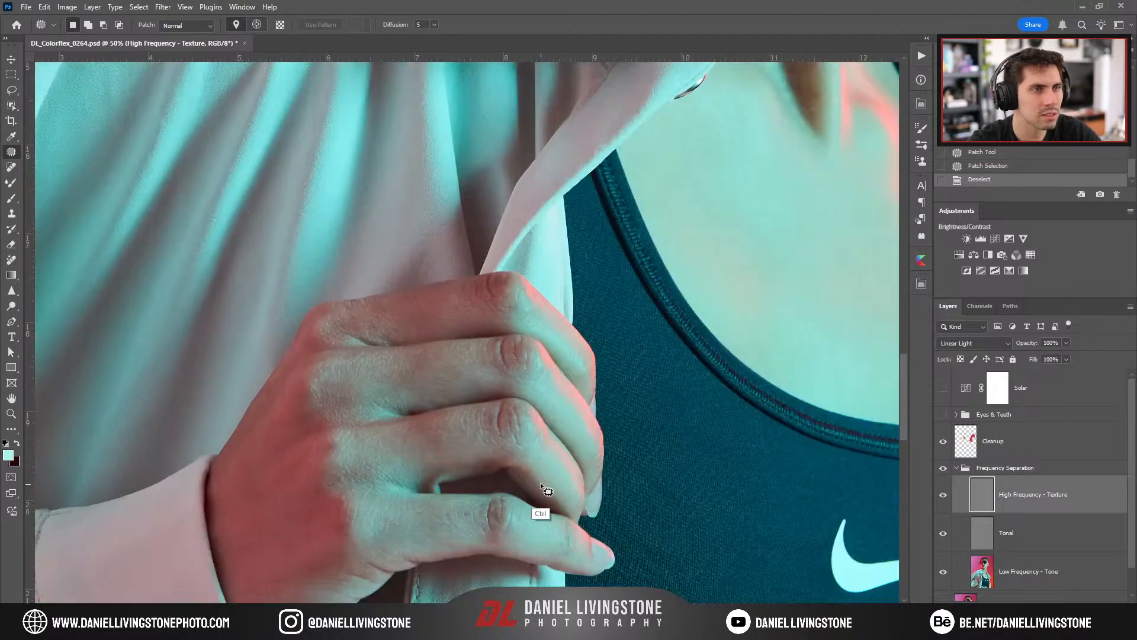
View the whole portrait and save it over the existing DL_Colorflex_0264.psd.
key(ctrl+minus)
drag(524, 503, 517, 400)
key(ctrl+minus)
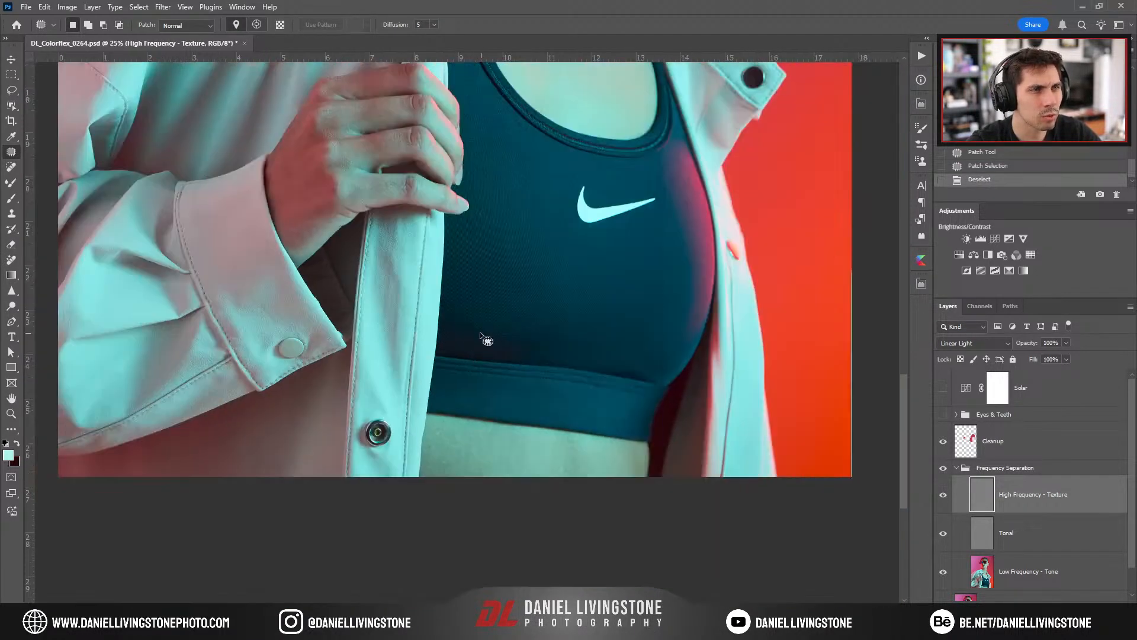
key(ctrl+0)
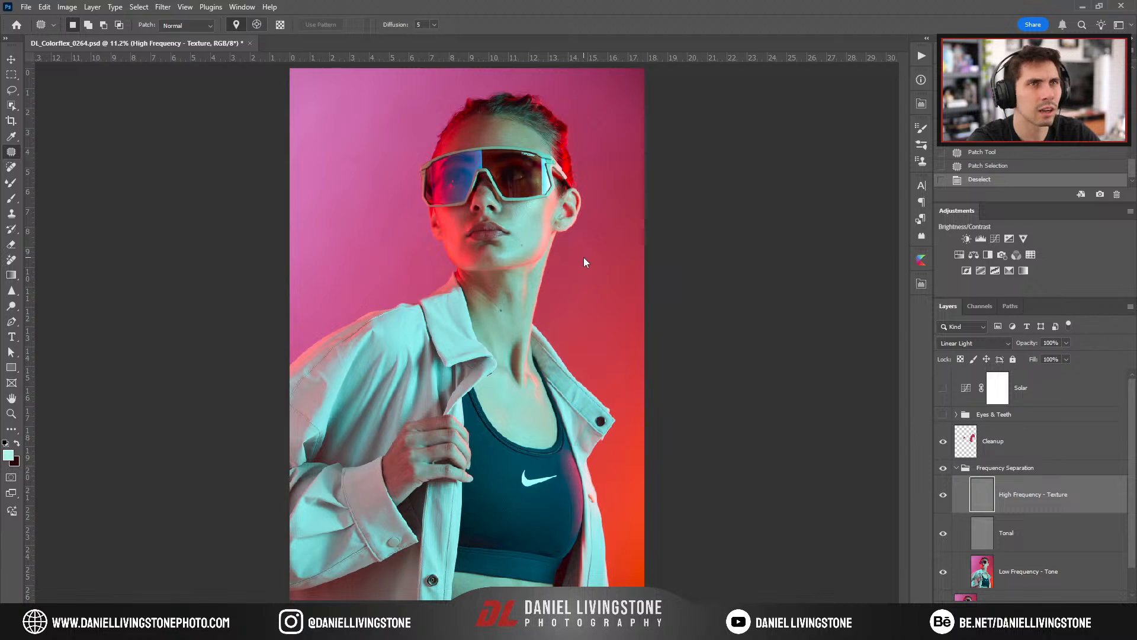
key(ctrl+shift+s)
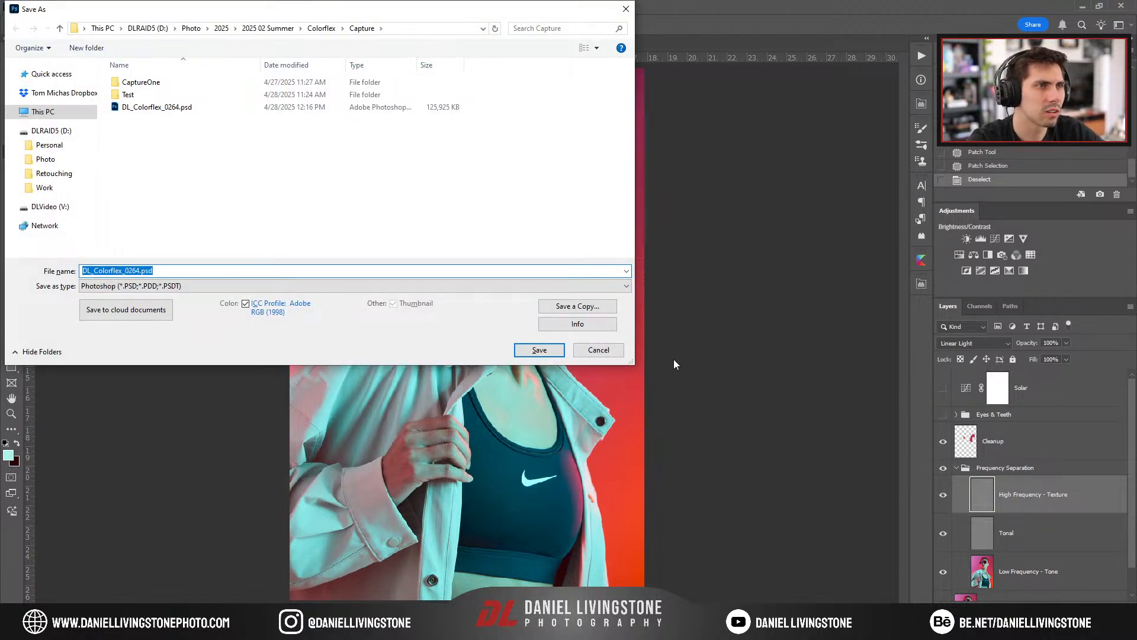
click(598, 350)
key(ctrl+s)
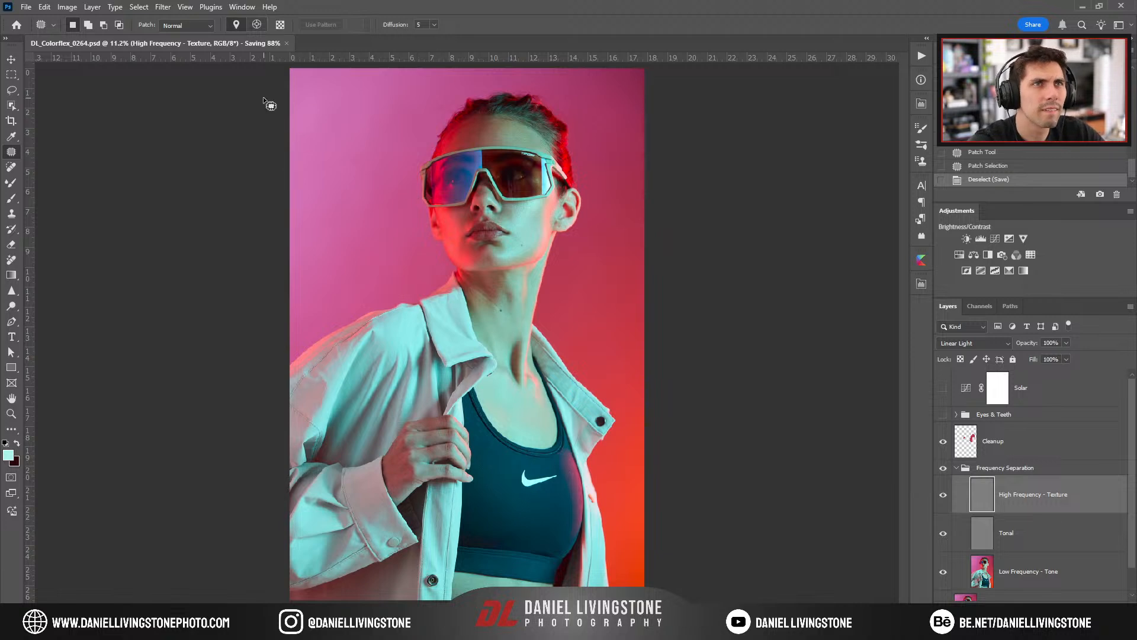
Close and restart Photoshop, and bring Capture One to the front.
click(1119, 6)
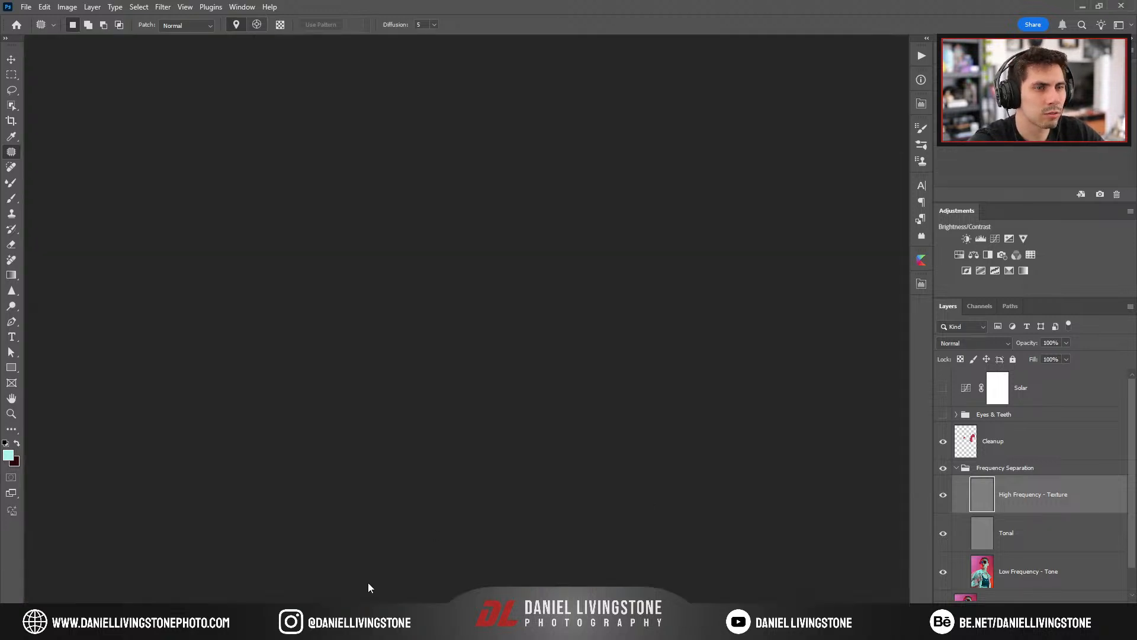
key(alt+Tab)
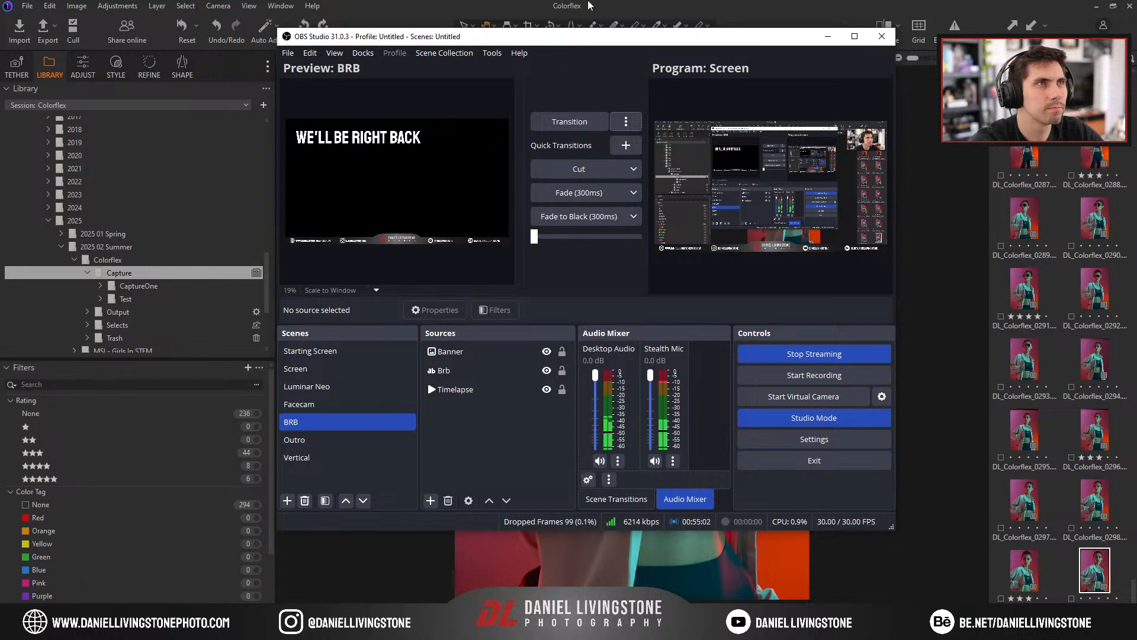
click(585, 11)
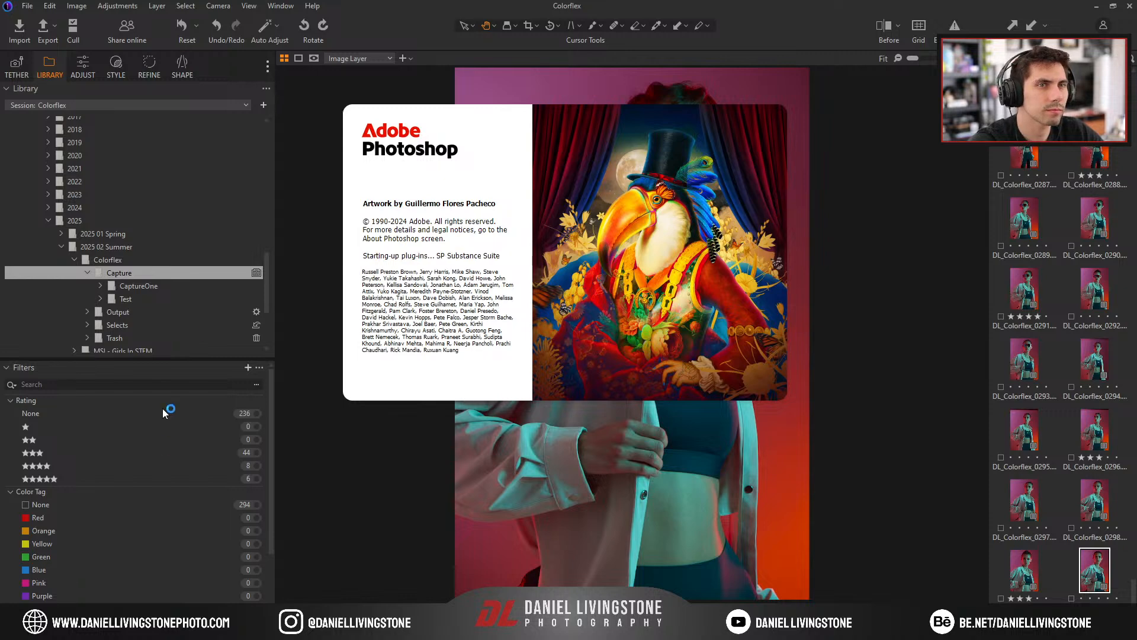
Filter the Capture folder to five-star images and reopen the retouched DL_Colorflex_0264.psd in Photoshop.
click(253, 480)
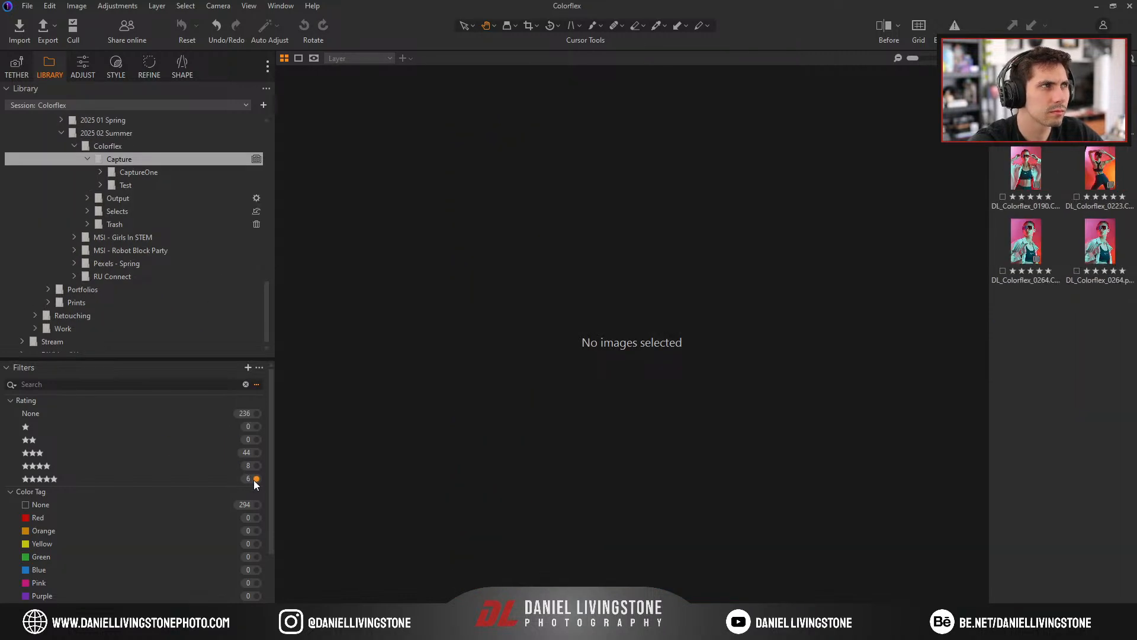
click(1026, 94)
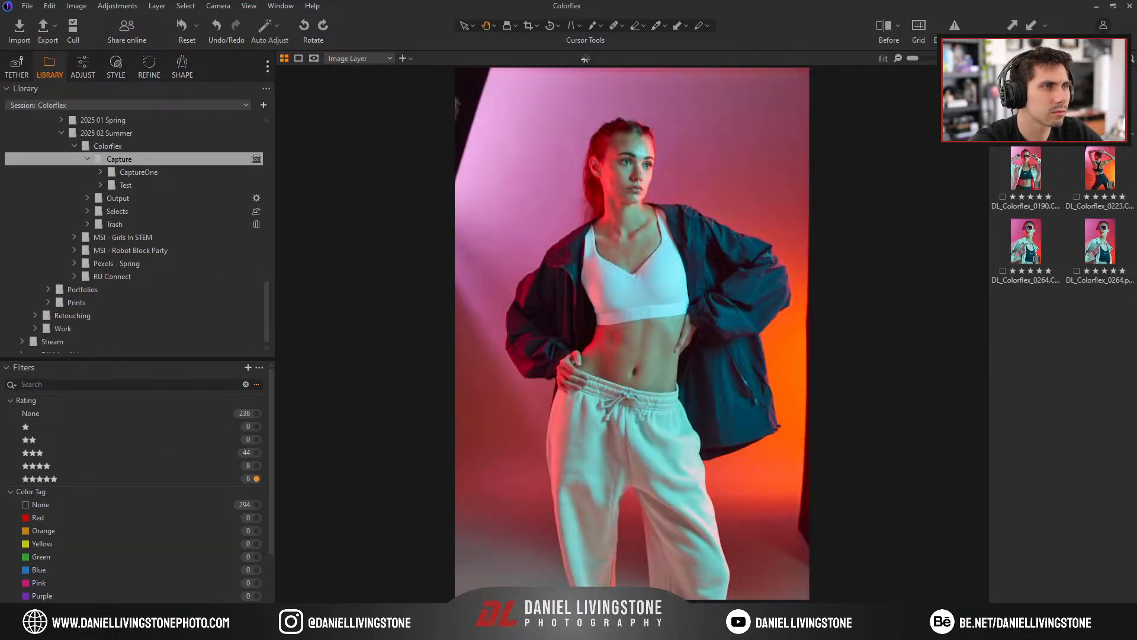
click(1100, 95)
click(1098, 236)
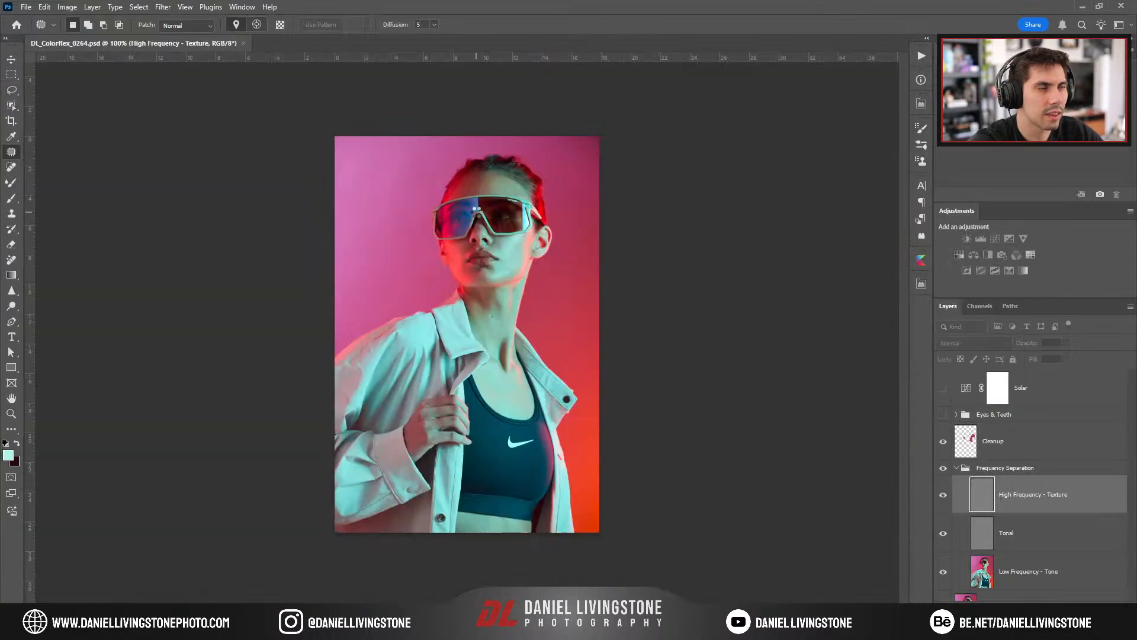
Patch the skin texture on the red-lit cheek between the ear and mouth on the High Frequency - Texture layer.
key(ctrl+plus)
key(ctrl+plus)
key(ctrl+plus)
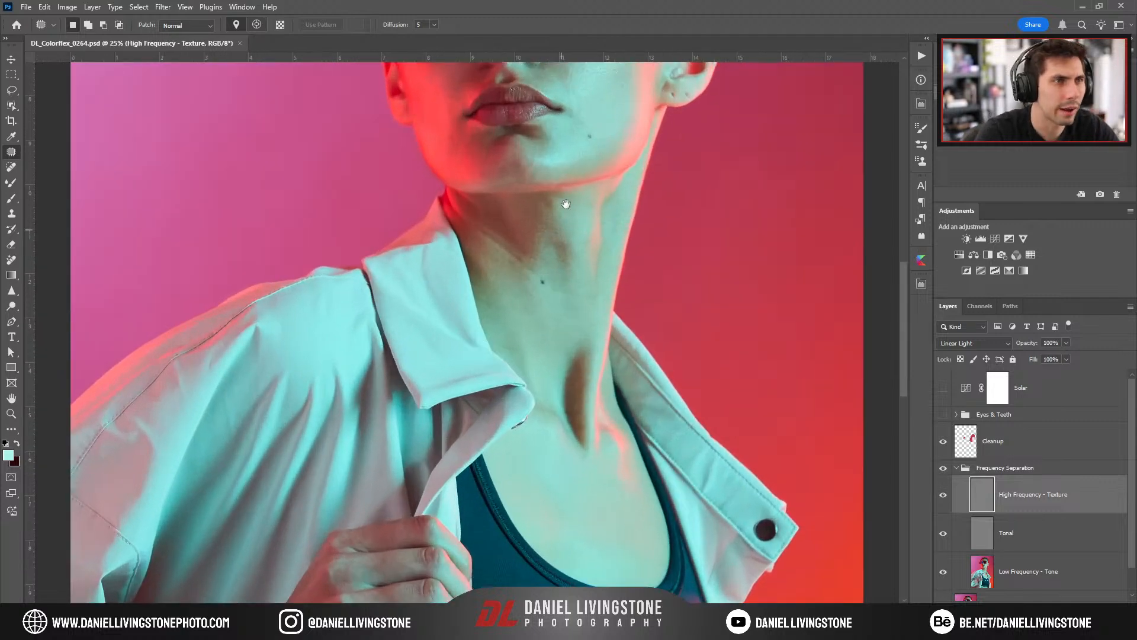
drag(561, 222, 513, 428)
key(ctrl+plus)
key(ctrl+plus)
drag(530, 221, 592, 314)
drag(520, 373, 529, 335)
key(ctrl+plus)
key(ctrl+plus)
key(ctrl+plus)
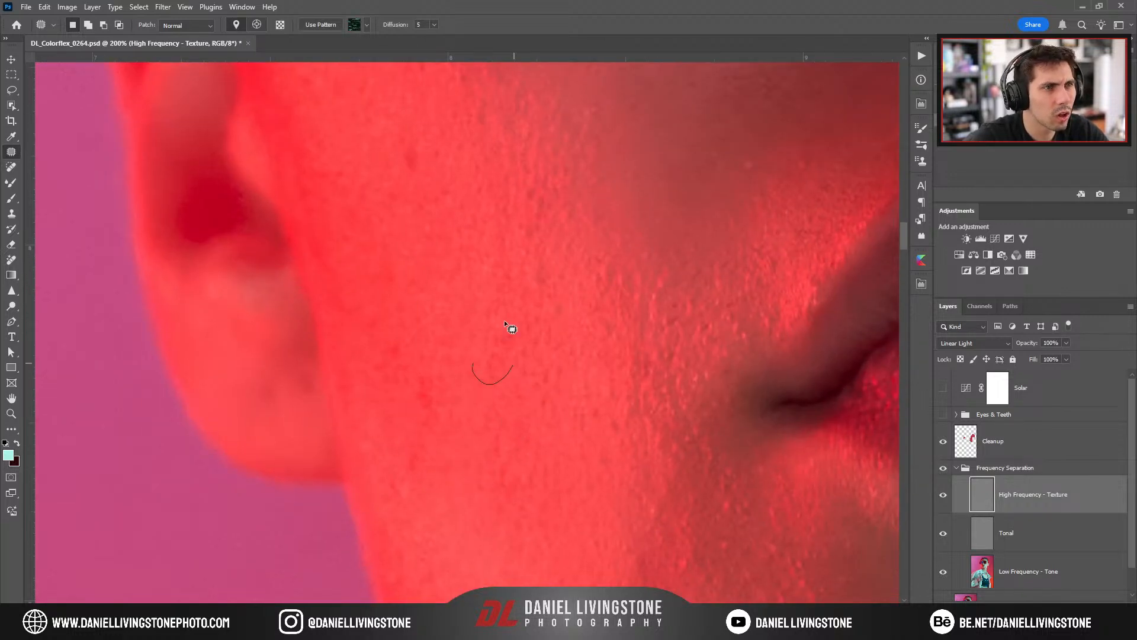
key(ctrl+d)
key(ctrl+minus)
Patch the uneven skin texture on the bridge of the nose between the sunglasses lenses.
scroll(472, 482, up, 10)
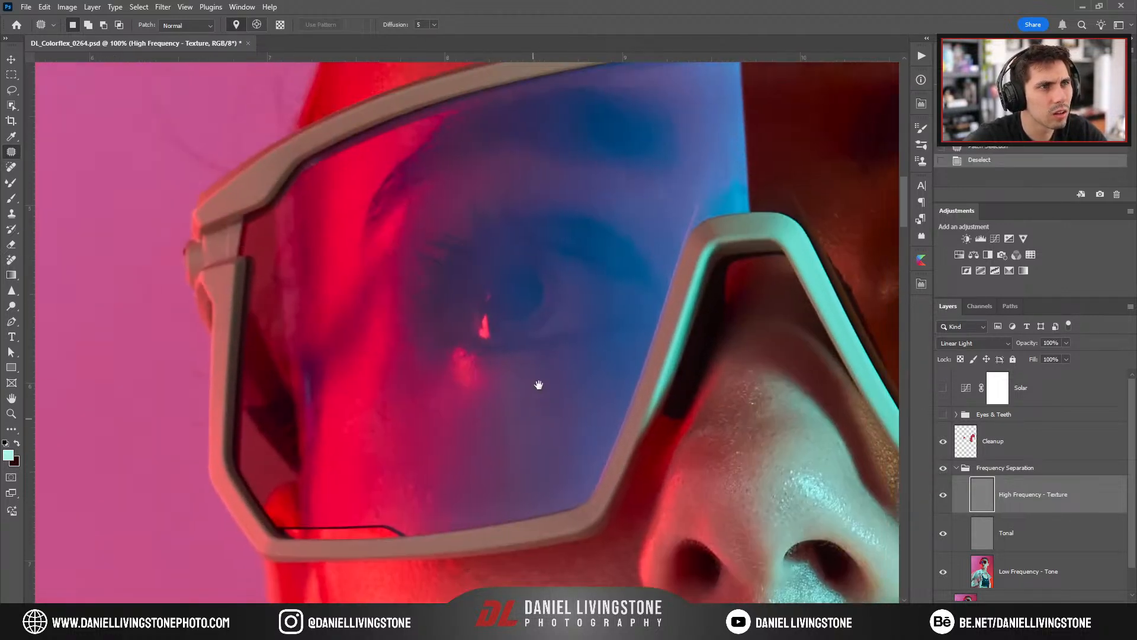
drag(579, 317, 480, 270)
drag(566, 409, 474, 401)
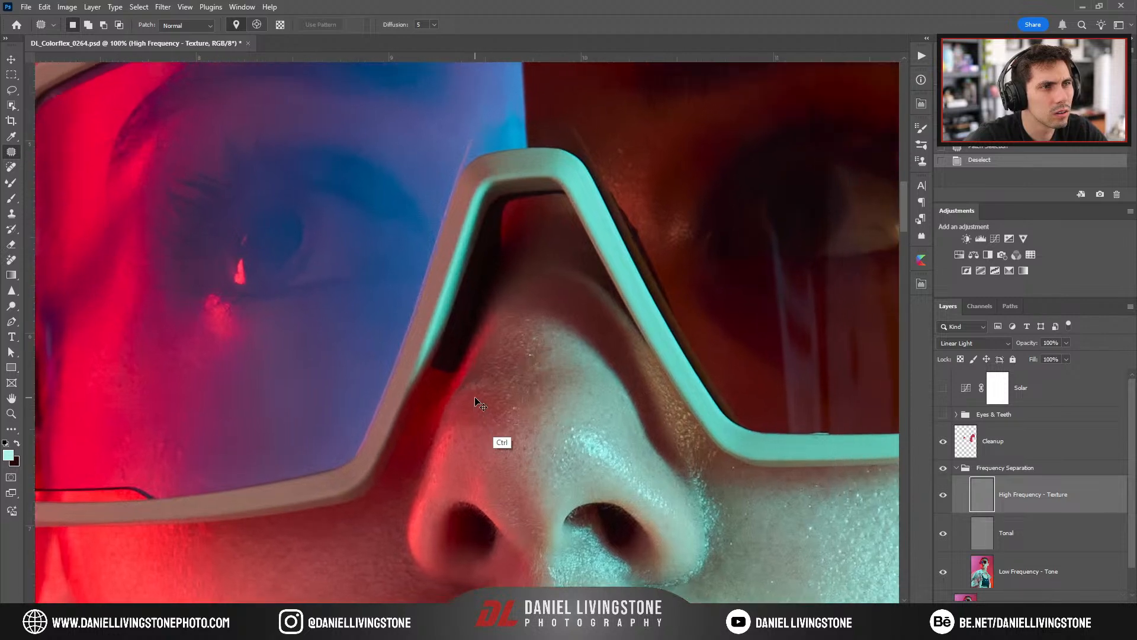
key(ctrl+plus)
key(ctrl+plus)
drag(629, 425, 627, 420)
drag(651, 426, 641, 484)
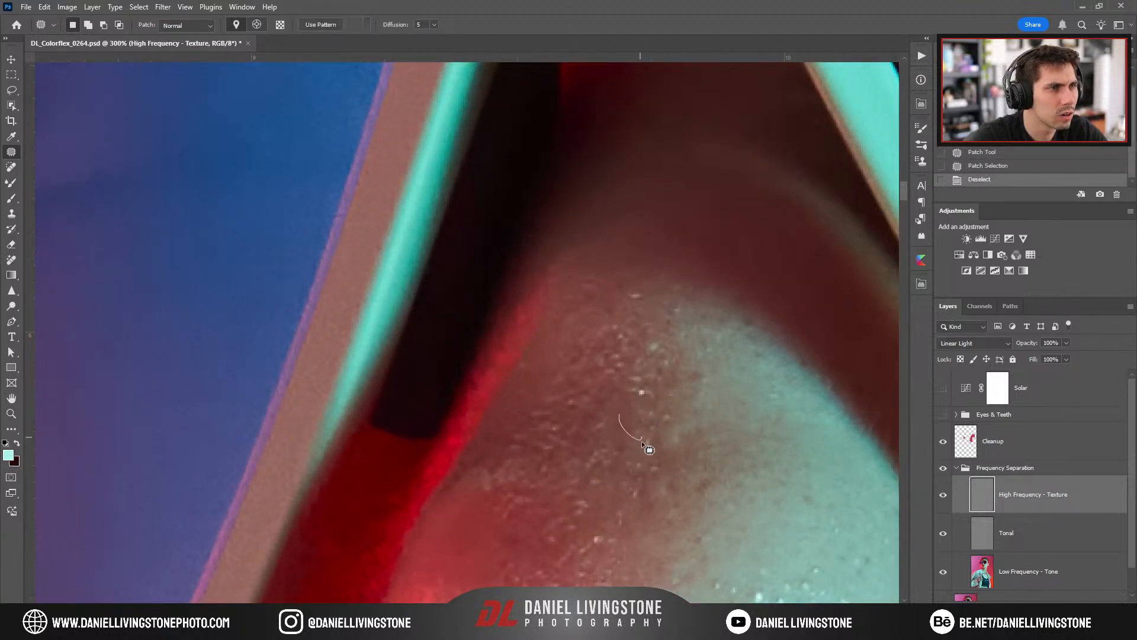
Patch two uneven tone areas on the nose bridge on the Low Frequency - Tone layer, and clear the selection.
click(1043, 548)
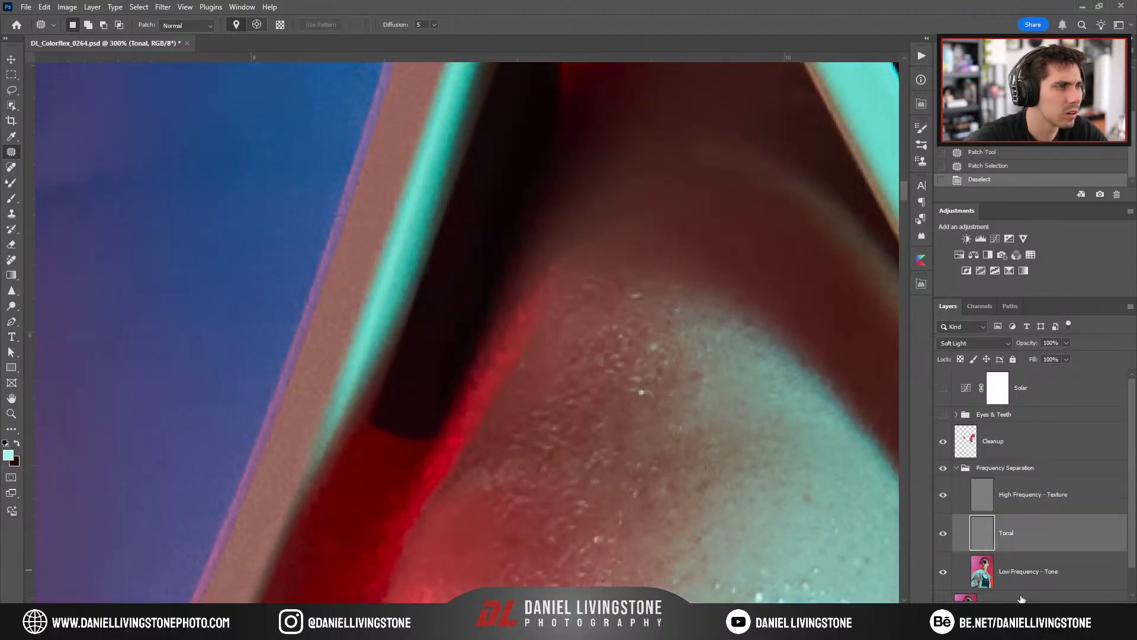
click(1010, 574)
drag(697, 437, 628, 439)
drag(659, 437, 622, 483)
key(ctrl+d)
drag(621, 392, 624, 379)
mouse_move(641, 392)
mouse_down()
mouse_move(617, 477)
mouse_move(654, 379)
mouse_move(651, 424)
mouse_move(615, 347)
mouse_up()
key(ctrl+d)
key(ctrl+d)
Examine the nose retouching at several magnifications, comparing it with layer visibility switched off and on.
key(ctrl+minus)
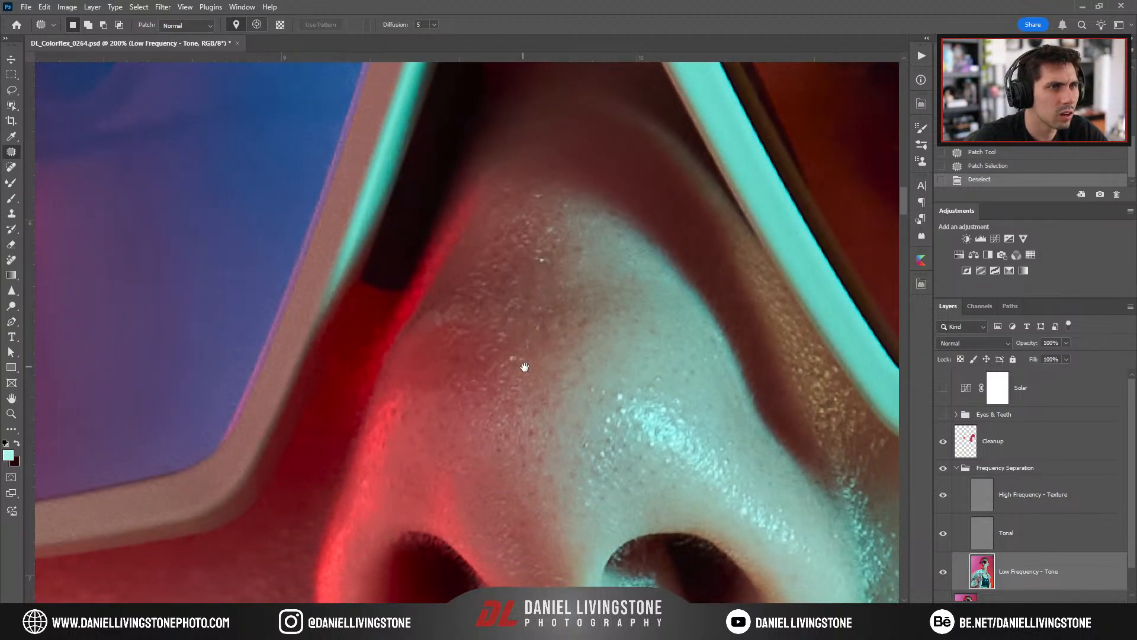
drag(518, 364, 593, 383)
drag(499, 350, 538, 296)
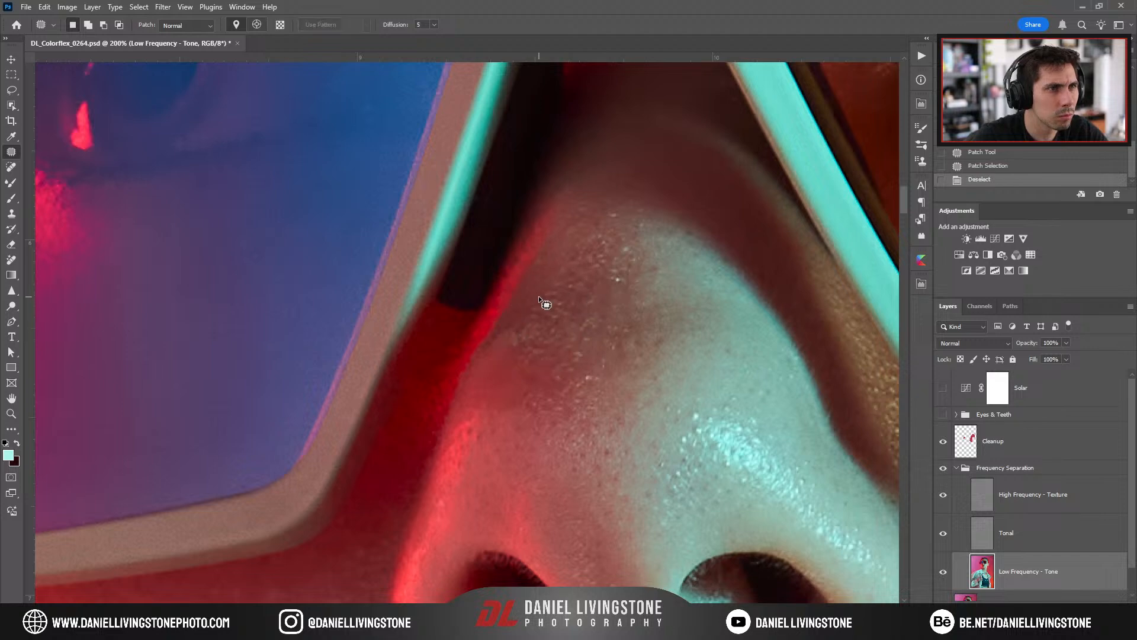
key(ctrl+minus)
key(ctrl+minus)
key(ctrl+minus)
key(ctrl+plus)
key(ctrl+plus)
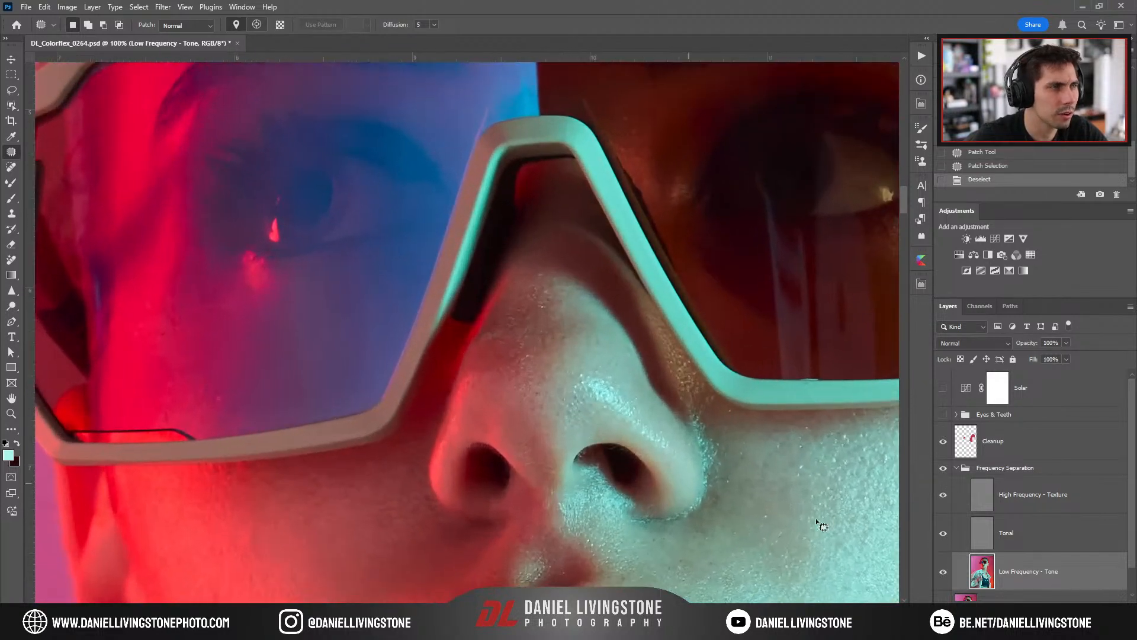
key(ctrl+plus)
key(ctrl+plus)
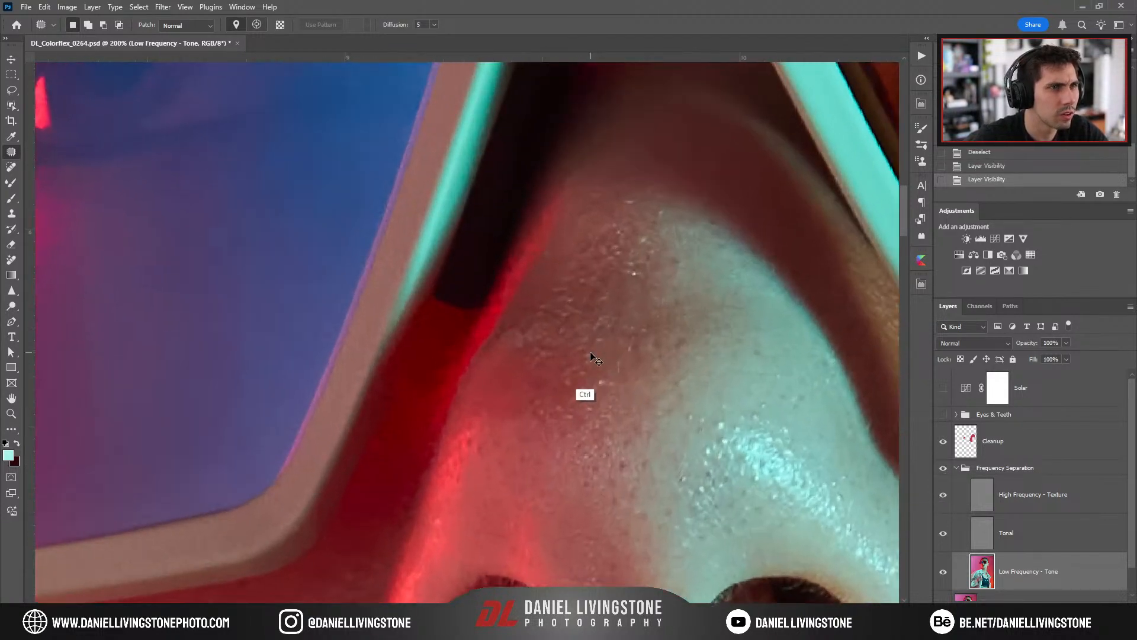
Patch the texture along the red-lit side of the nose bridge on the High Frequency - Texture layer, clearing each selection.
click(1038, 496)
drag(527, 323, 521, 365)
mouse_move(530, 357)
mouse_down()
mouse_move(519, 393)
mouse_move(524, 384)
mouse_up()
key(ctrl+d)
drag(538, 393, 523, 410)
key(ctrl+d)
Compare the nose texture before and after the latest patch by undoing it and redoing it.
key(ctrl+minus)
key(ctrl+minus)
key(ctrl+minus)
key(ctrl+plus)
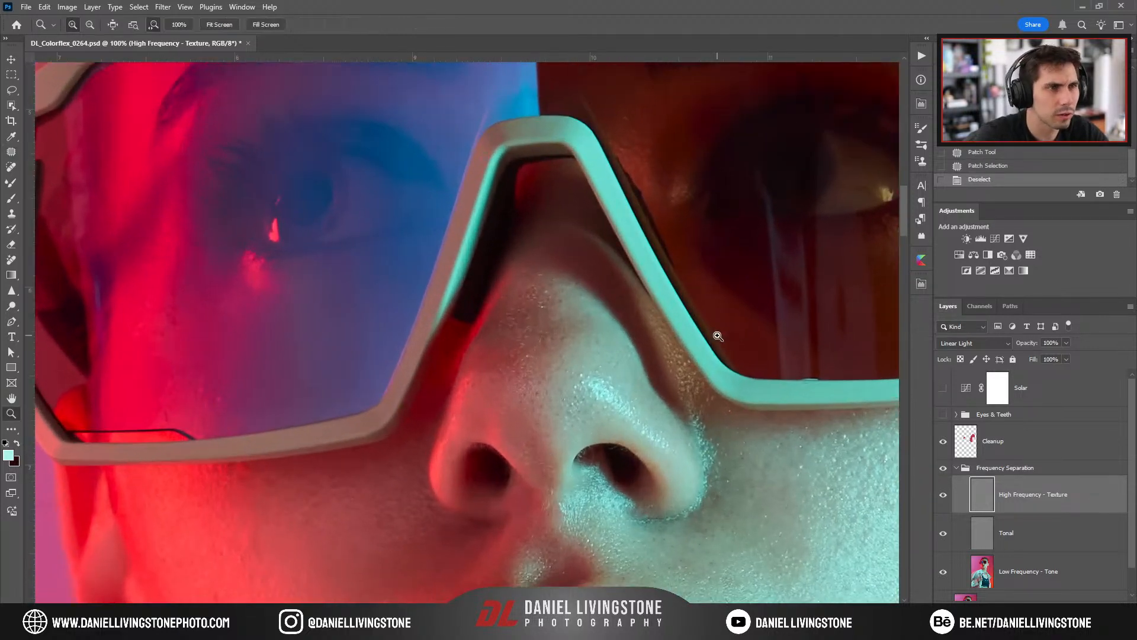
key(z)
key(ctrl+z)
key(ctrl+z)
key(ctrl+z)
key(ctrl+plus)
key(ctrl+plus)
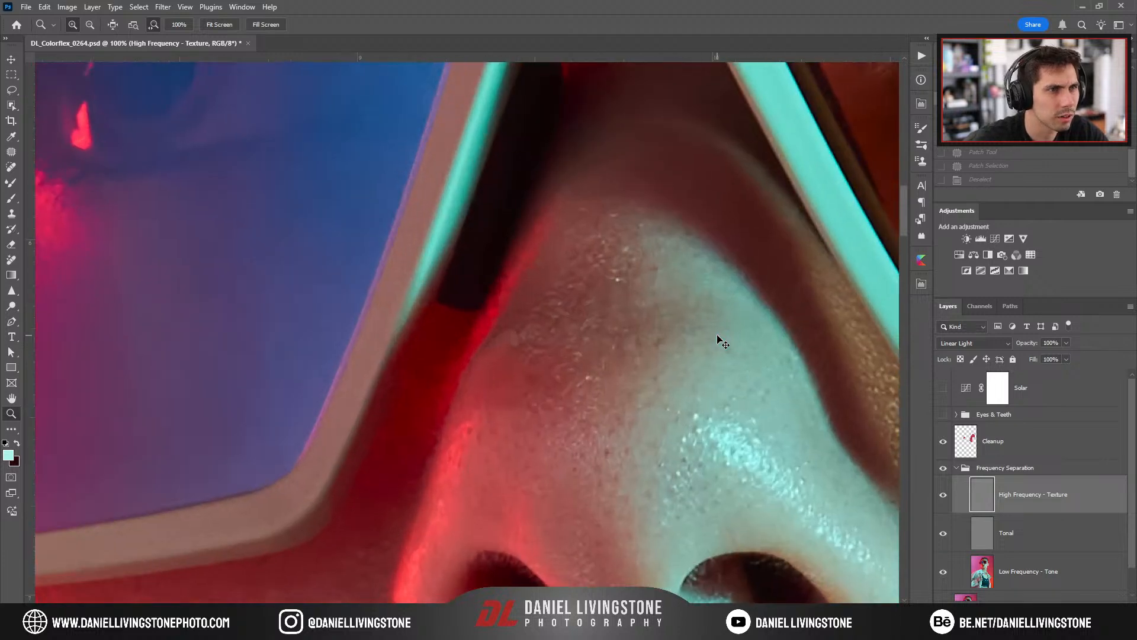
key(j)
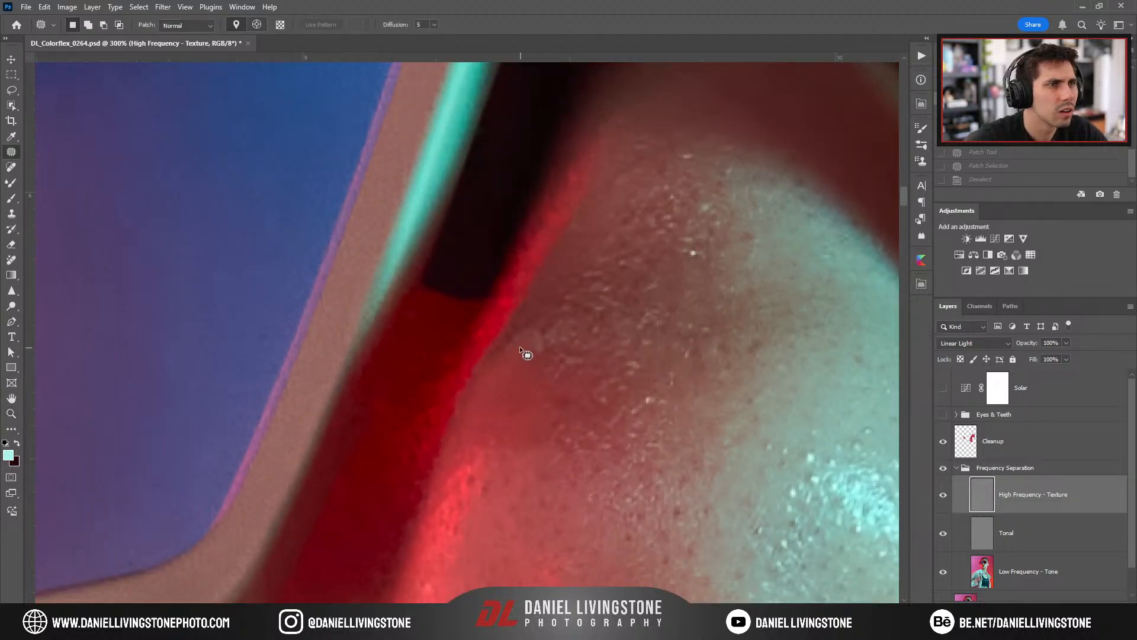
key(ctrl+shift+z)
key(ctrl+shift+z)
key(ctrl+shift+z)
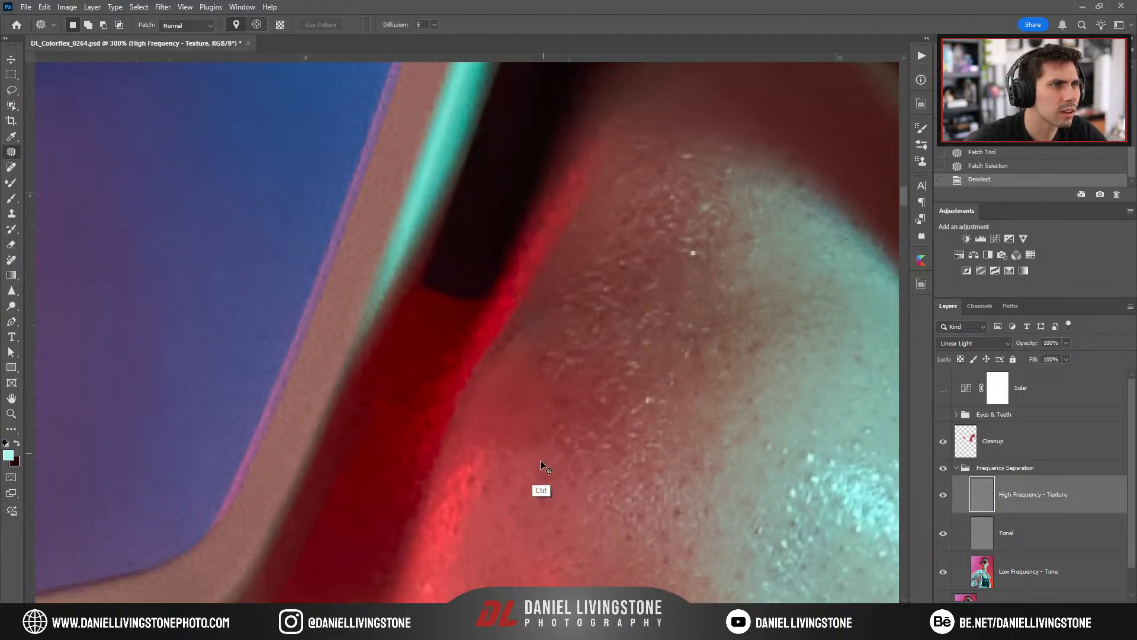
Patch two spots of uneven texture on the side of the nose beside the sunglasses' nose pad, and clear the selection.
key(ctrl+minus)
key(ctrl+plus)
key(ctrl+plus)
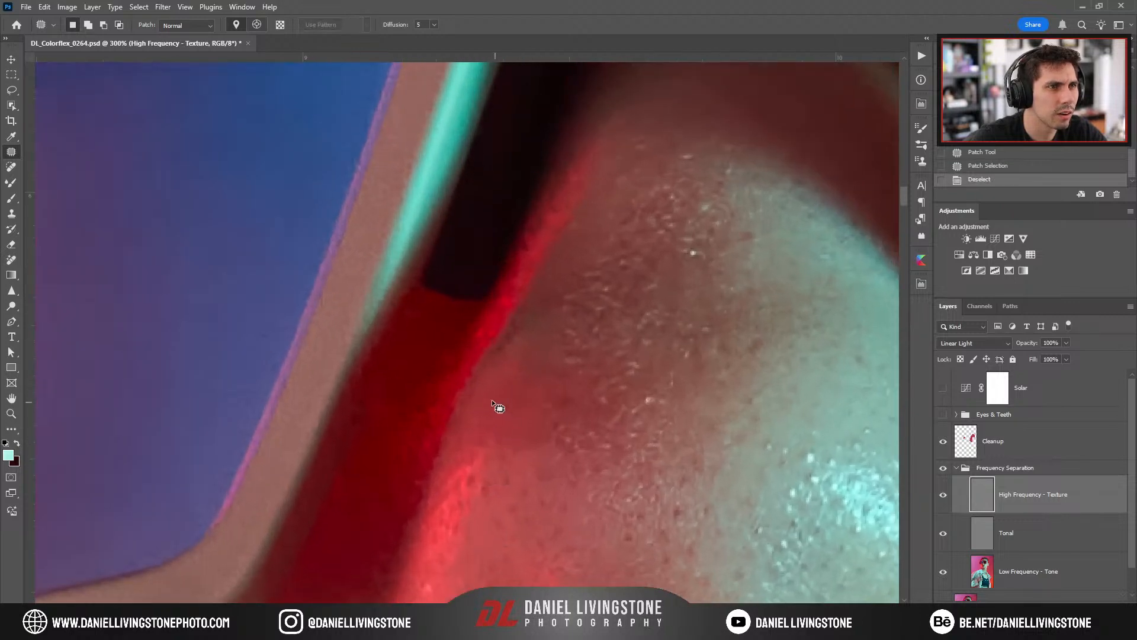
drag(492, 399, 487, 492)
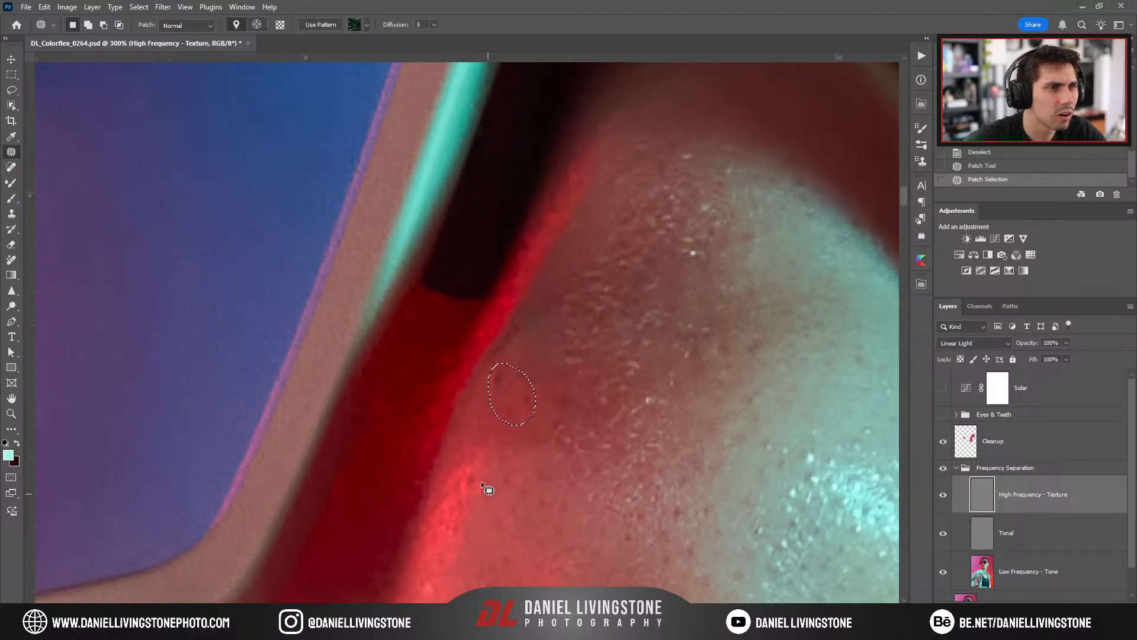
drag(464, 450, 477, 437)
drag(502, 453, 483, 513)
key(ctrl+d)
Patch one more texture blemish slightly lower on the side of the nose, clear the selection, and check the whole face.
mouse_move(526, 449)
mouse_down()
mouse_move(577, 460)
mouse_move(527, 452)
mouse_up()
drag(547, 463, 515, 523)
key(ctrl+d)
key(ctrl+minus)
key(ctrl+minus)
key(ctrl+minus)
key(ctrl+minus)
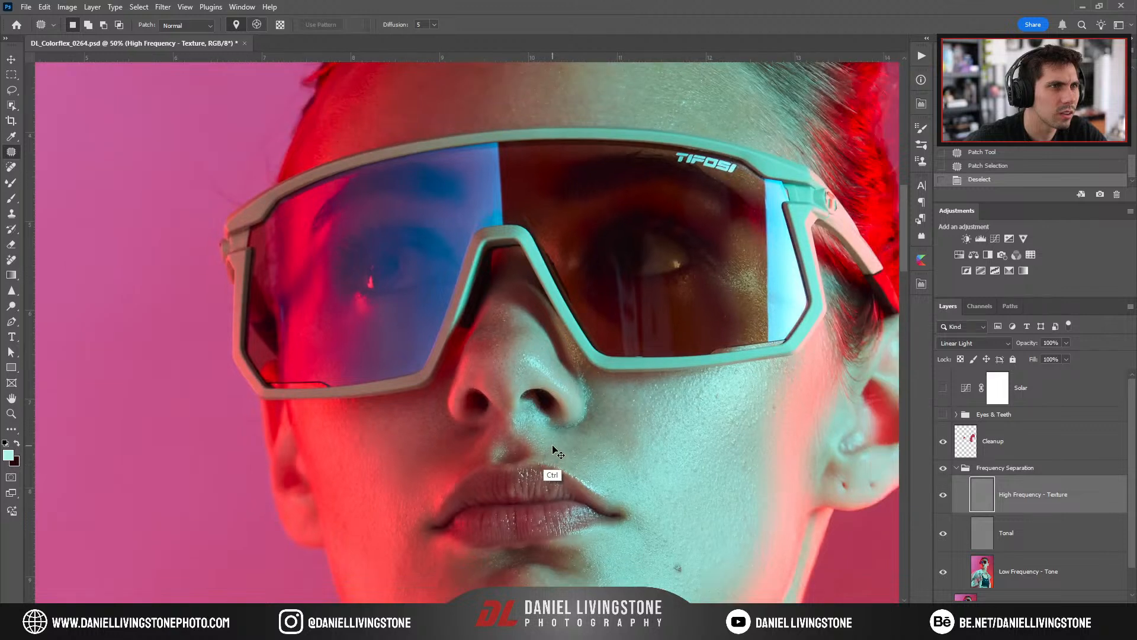
key(ctrl+minus)
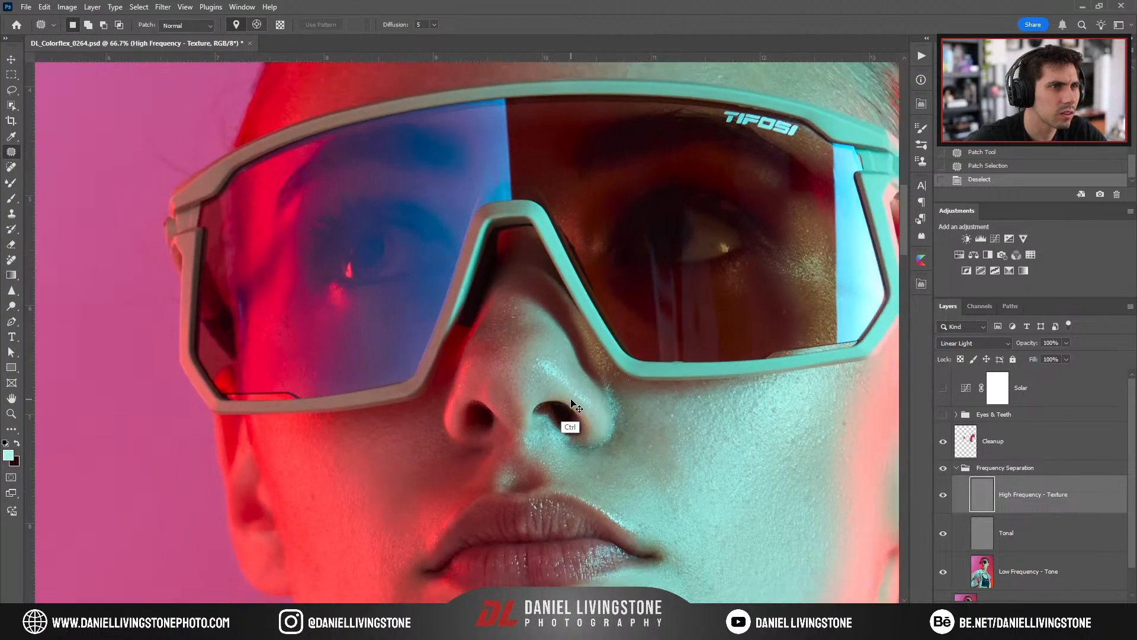
On the Tonal layer, with the Solar check layer visible, brush cyan over the uneven colour transition on the nose bridge at 100–125 px.
key(ctrl+minus)
key(ctrl+plus)
key(ctrl+plus)
key(ctrl+plus)
key(ctrl+plus)
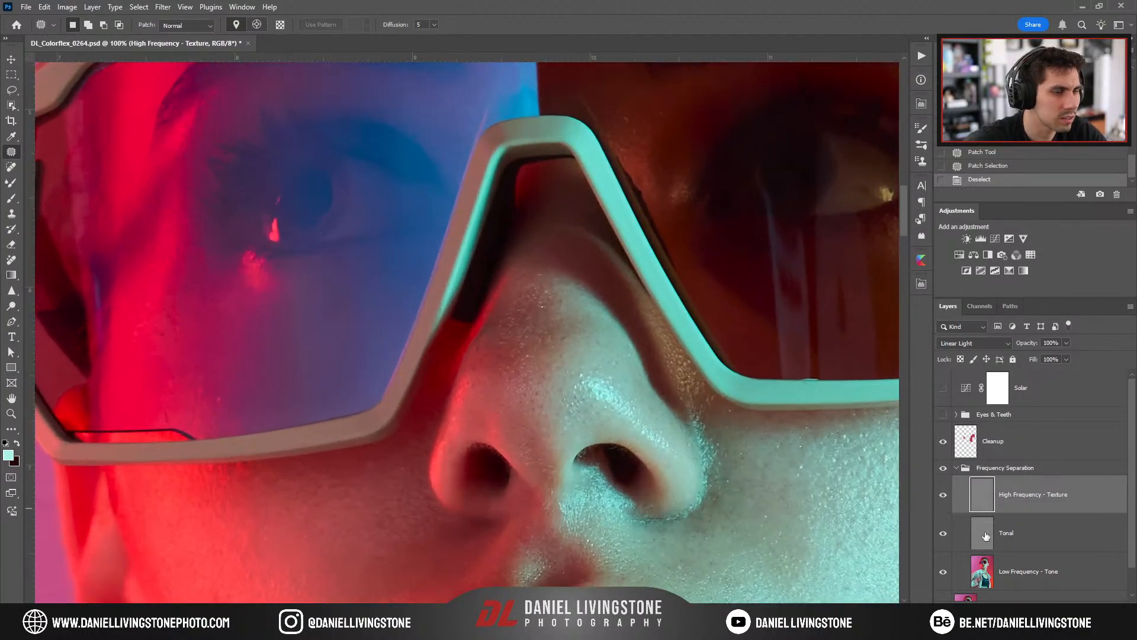
click(986, 535)
key(b)
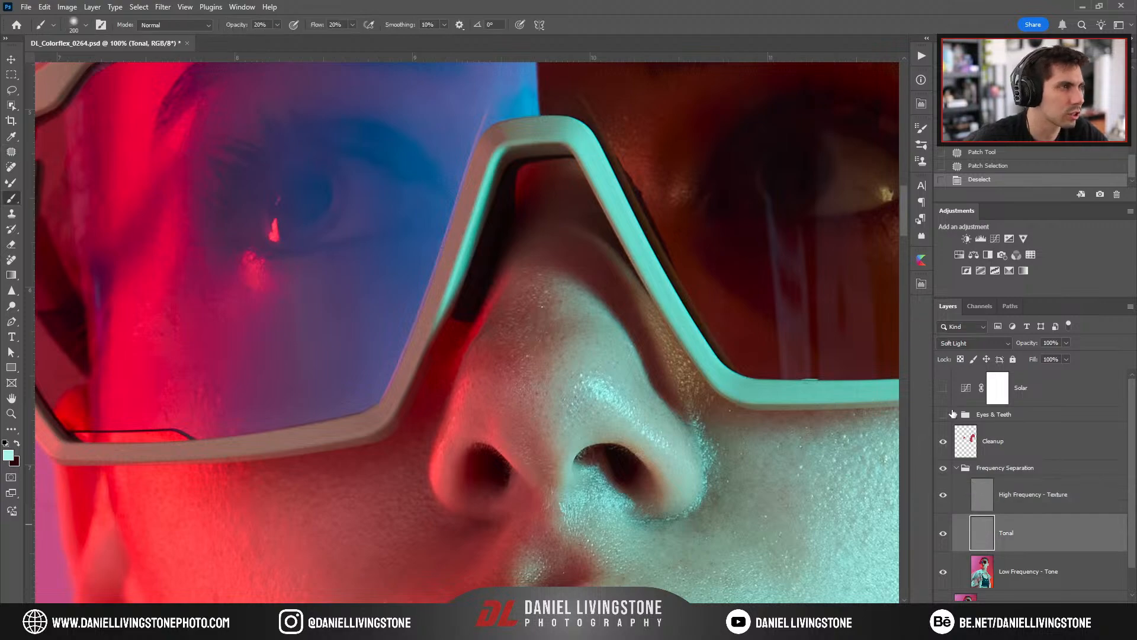
click(944, 388)
key(ctrl+plus)
key(bracketleft)
key(bracketleft)
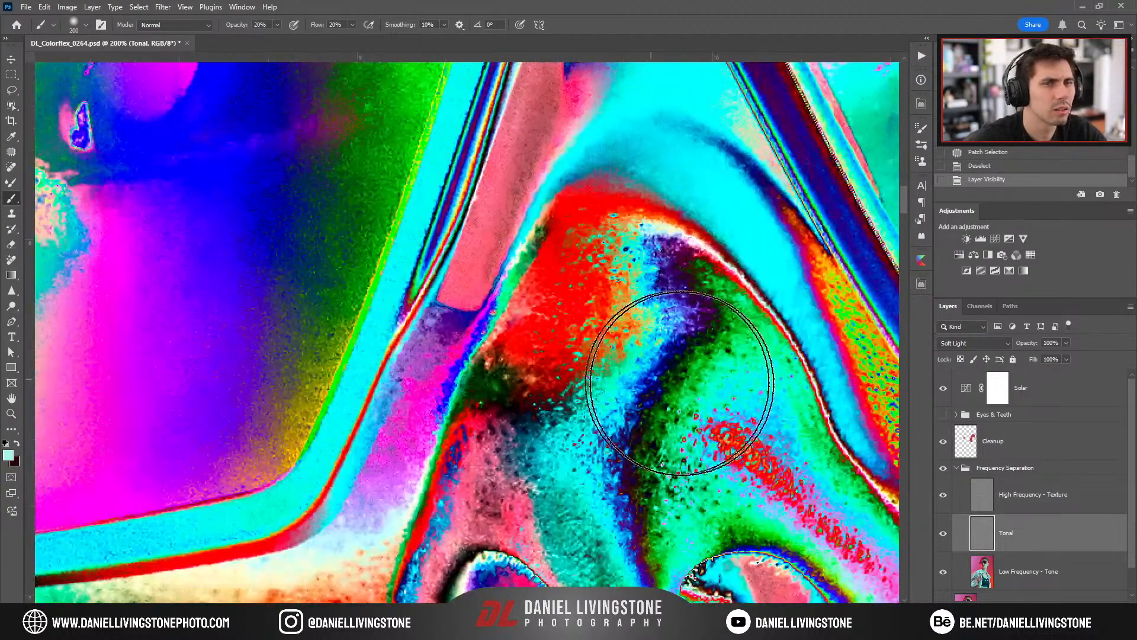
drag(654, 324, 678, 333)
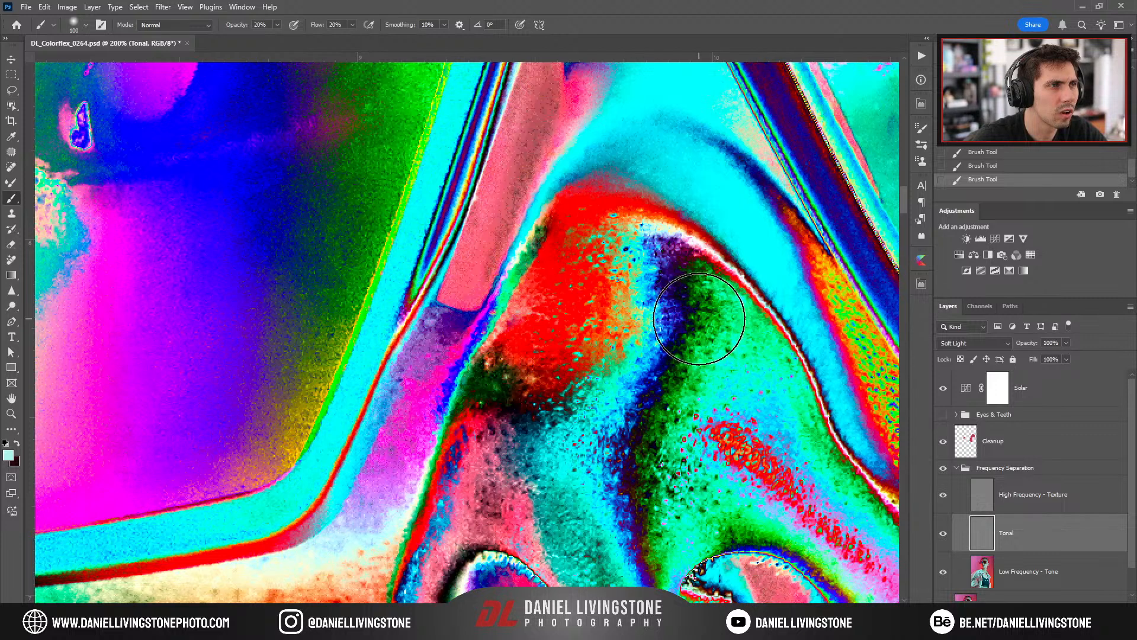
key(bracketright)
drag(661, 333, 684, 330)
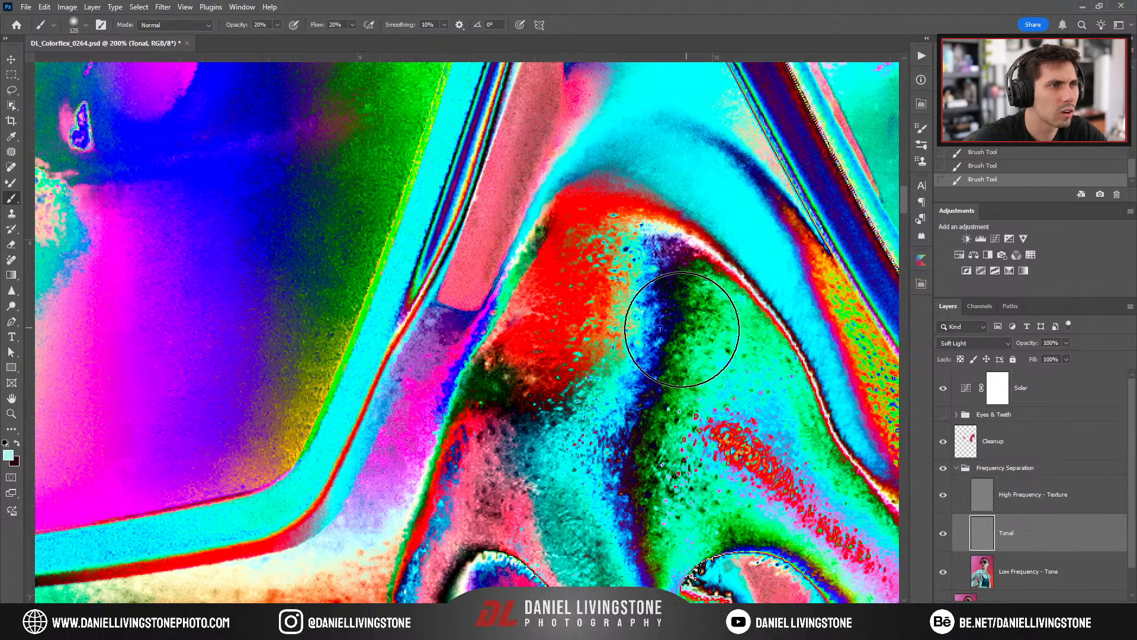
Check the nose without the Solar layer, restore it, and brush further down the nose's central colour transition with a smaller brush.
click(943, 388)
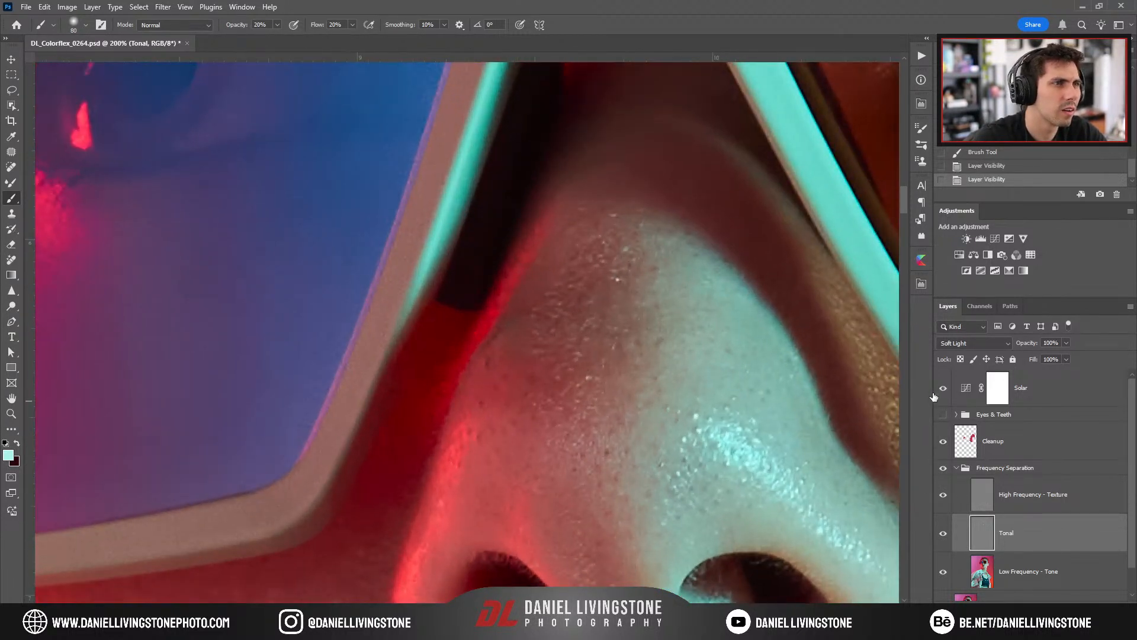
click(943, 388)
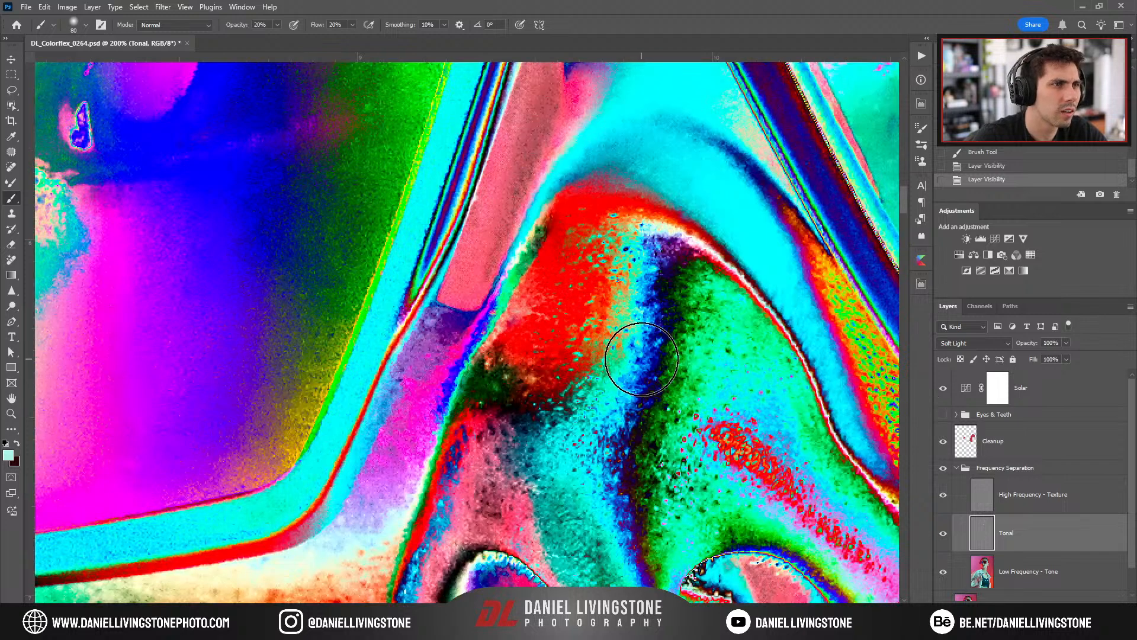
key(bracketright)
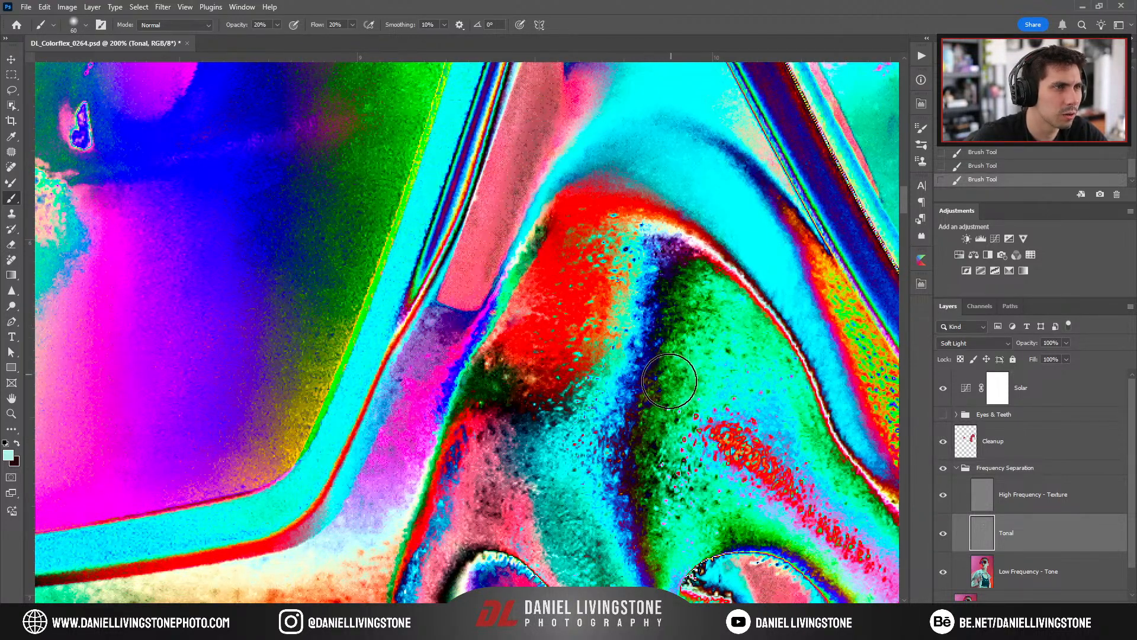
drag(694, 324, 681, 286)
key(bracketleft)
key(bracketleft)
drag(637, 428, 646, 525)
Compare the whole face with and without the Tonal layer, keeping the Solar check layer hidden.
key(ctrl+minus)
key(ctrl+minus)
key(ctrl+minus)
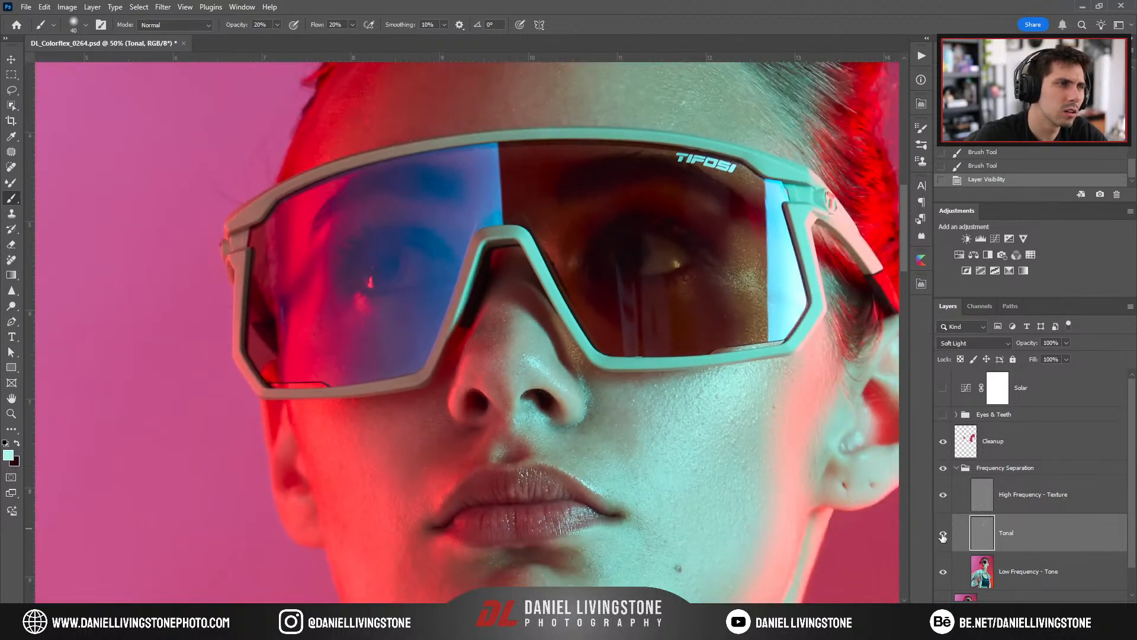
click(943, 536)
click(943, 540)
key(ctrl+minus)
Sample the red skin tone beside the nose and brush it at 30 px over the dark patch on its red-lit side, using the Solar layer.
key(ctrl+plus)
key(ctrl+plus)
key(ctrl+plus)
key(ctrl+plus)
key(ctrl+plus)
click(943, 388)
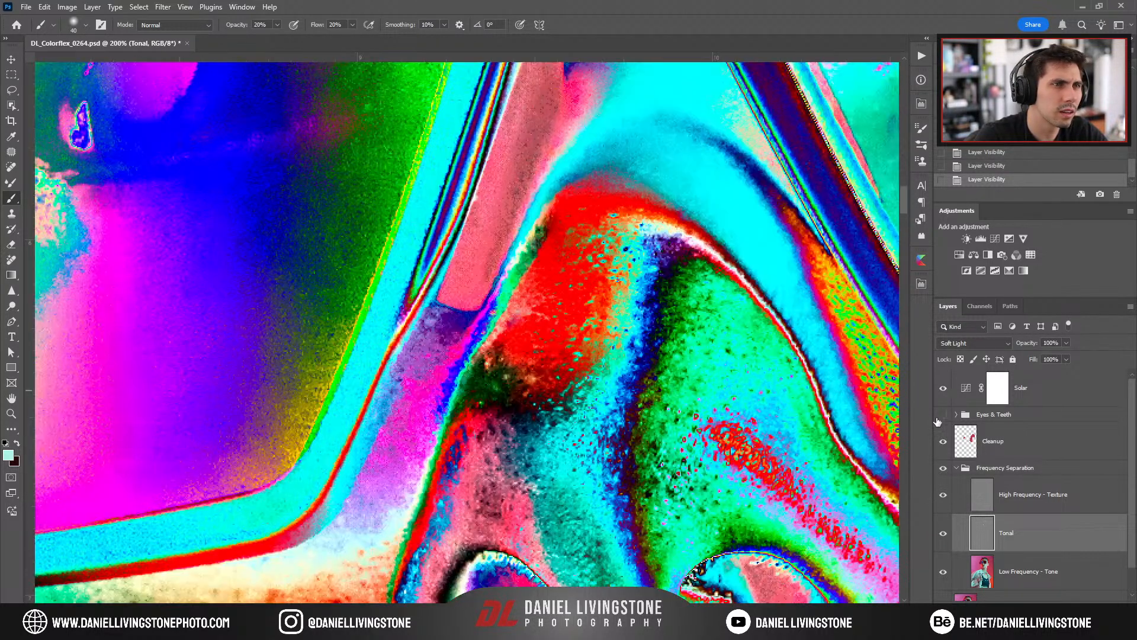
click(943, 389)
alt+click(457, 459)
click(944, 389)
key([)
drag(478, 385, 465, 406)
drag(491, 346, 475, 391)
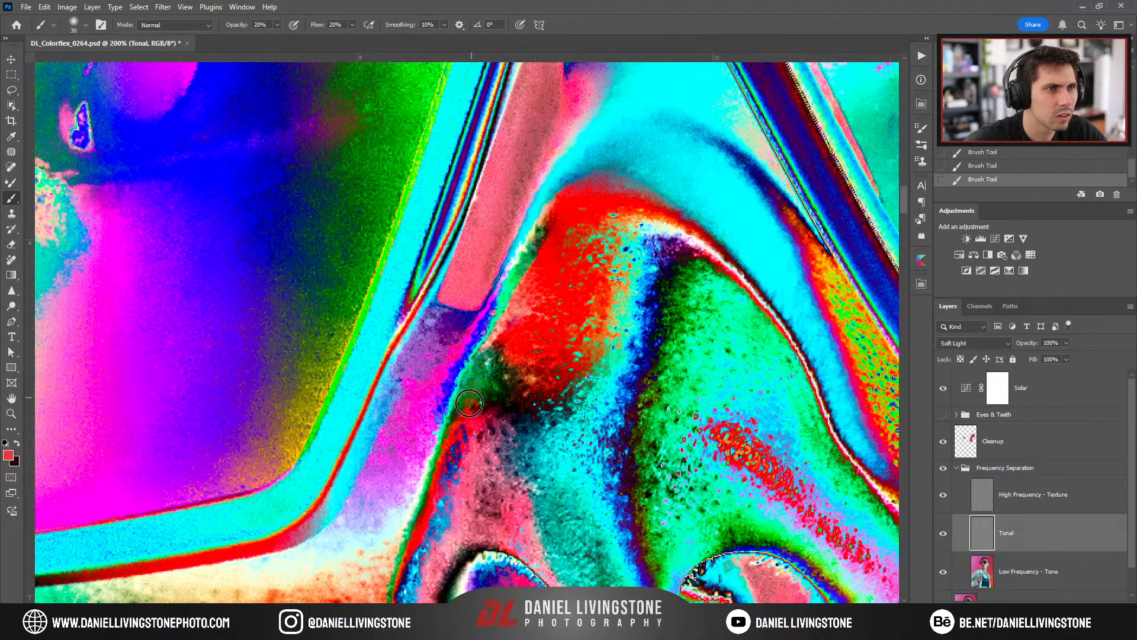
Hide the Solar layer, compare the nose with the Tonal layer off and on, and inspect its red-lit edge up close.
click(946, 388)
click(943, 535)
click(942, 540)
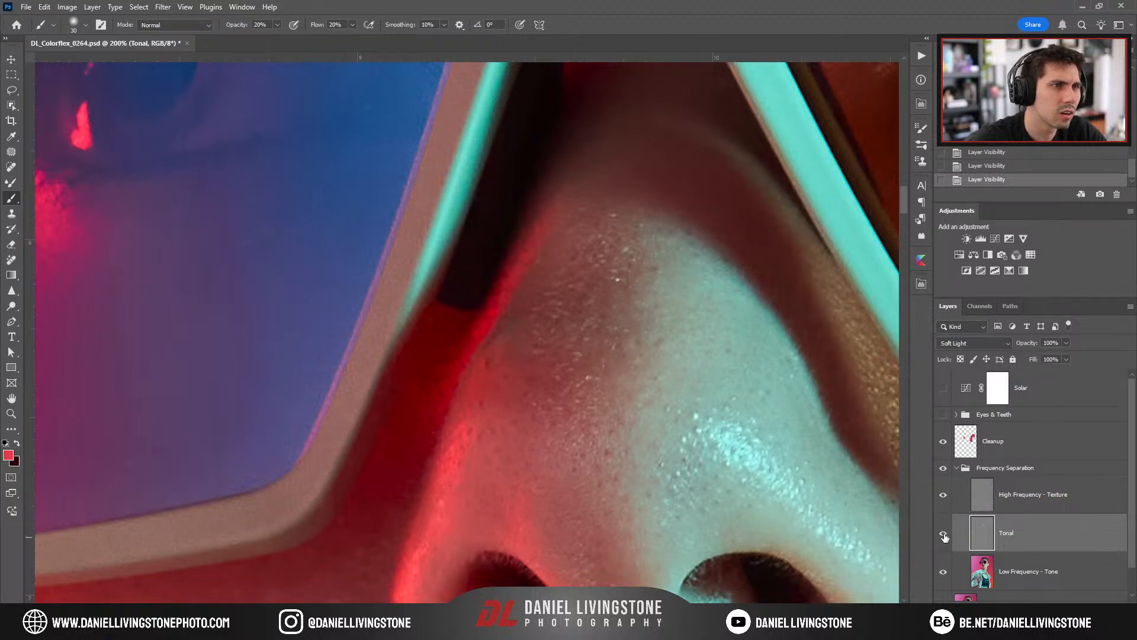
key(ctrl+plus)
key(ctrl+plus)
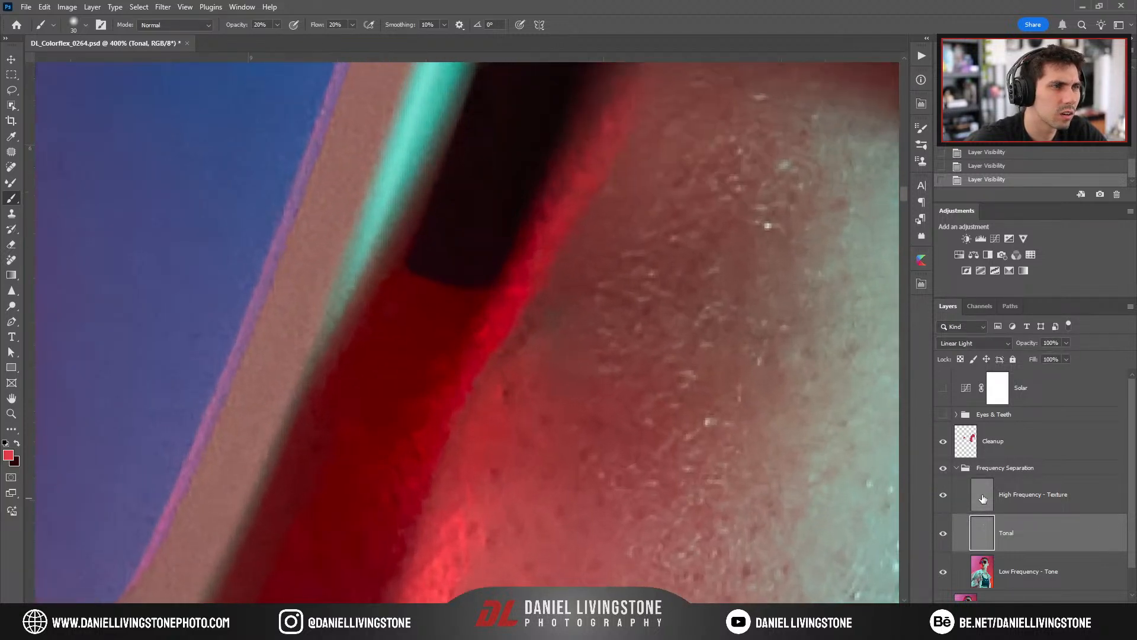
Patch the uneven skin texture along the shadowed side of the nose on the High Frequency - Texture layer.
click(983, 499)
key(j)
drag(513, 339, 520, 329)
mouse_move(513, 376)
mouse_down()
mouse_move(559, 288)
mouse_move(559, 303)
mouse_up()
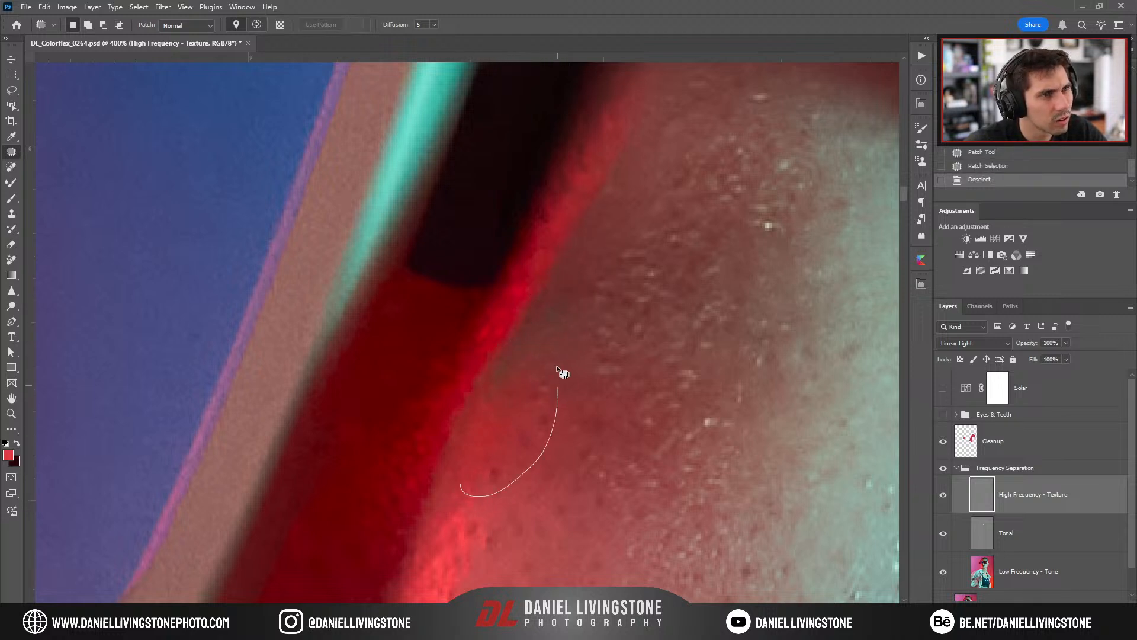
drag(465, 442, 472, 423)
mouse_move(487, 437)
mouse_down()
mouse_move(518, 357)
mouse_move(552, 302)
mouse_move(562, 304)
mouse_up()
key(ctrl+d)
drag(521, 434, 552, 332)
key(ctrl+d)
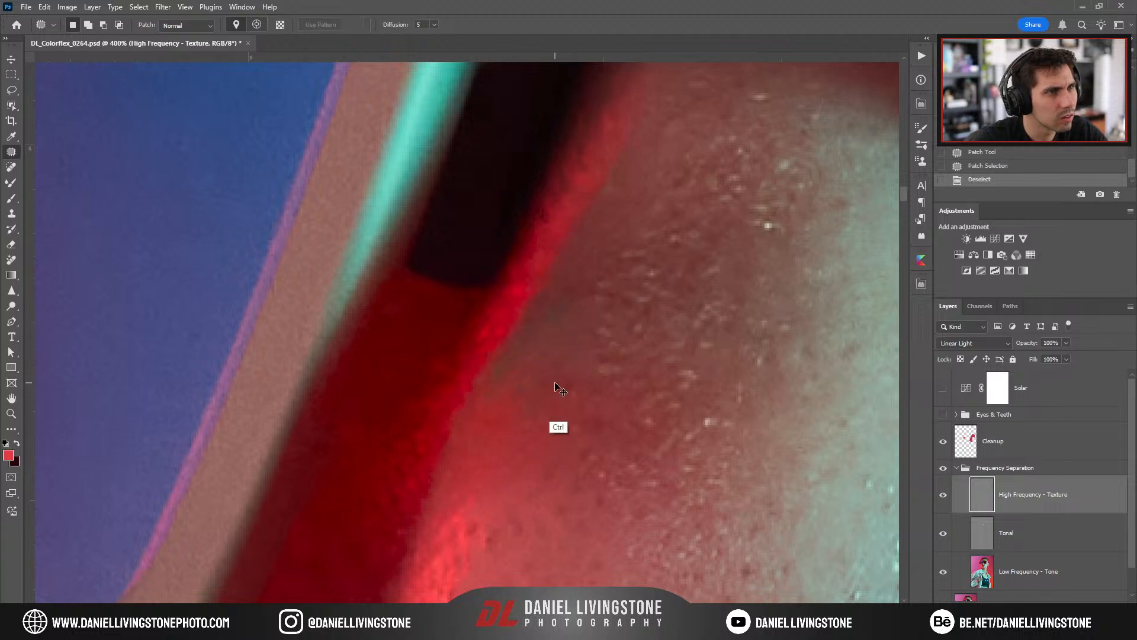
Examine how the patched side of the nose blends into the whole portrait.
key(ctrl+minus)
key(ctrl+minus)
key(ctrl+minus)
key(ctrl+minus)
key(ctrl+minus)
key(ctrl+plus)
key(ctrl+minus)
key(ctrl+minus)
key(ctrl+minus)
key(ctrl+minus)
key(ctrl+plus)
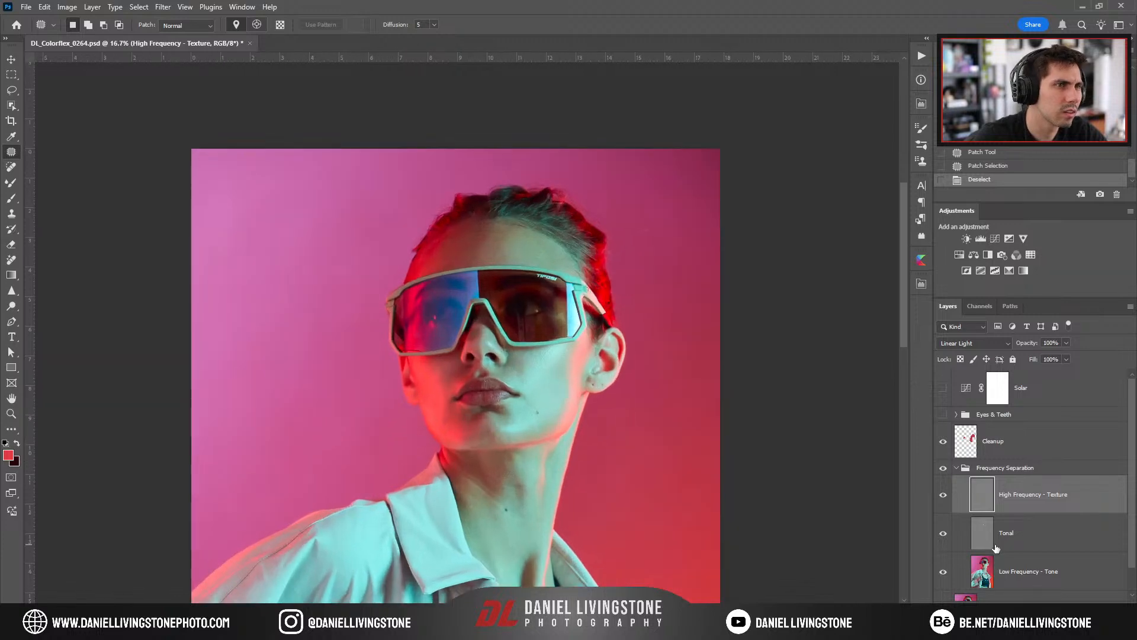
Brush over the shadowed side of the nose on the Tonal layer with an enlarged soft brush at 20% opacity.
key(ctrl+plus)
key(ctrl+plus)
key(ctrl+plus)
key(ctrl+plus)
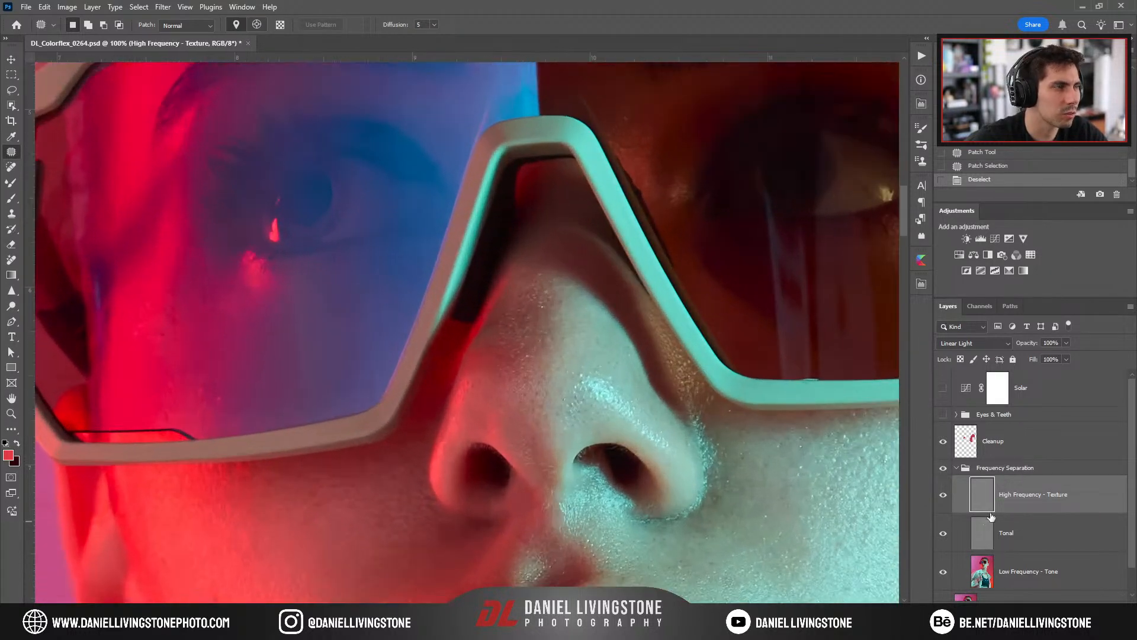
click(977, 538)
key(b)
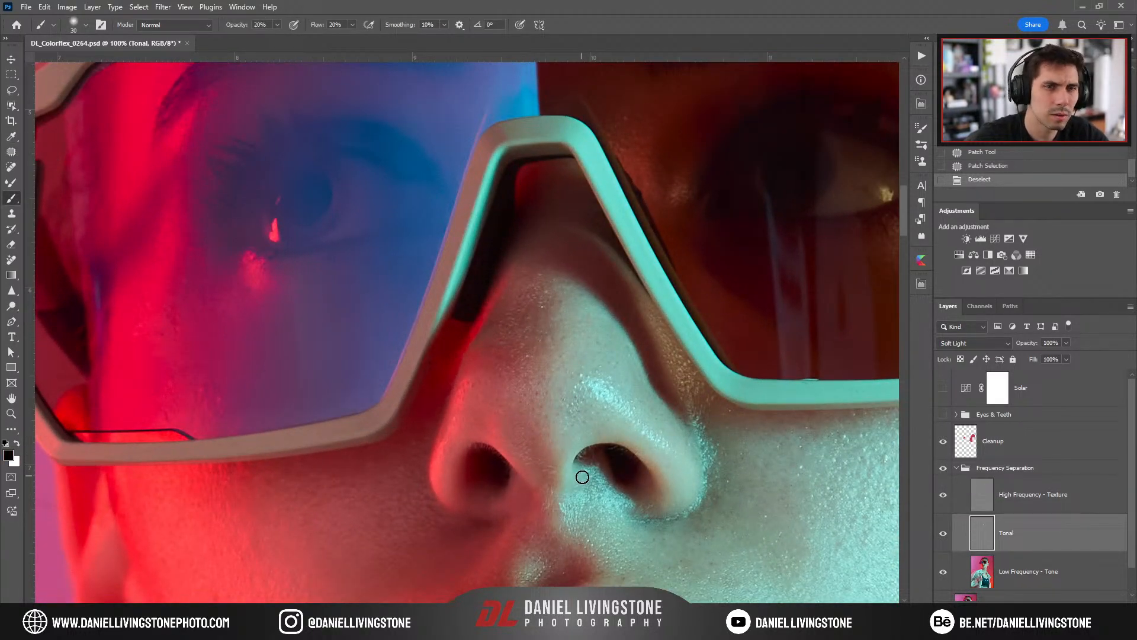
key(bracketright)
key(bracketright)
key(bracketright)
key(bracketright)
key(bracketright)
key(bracketright)
key(bracketright)
key(bracketright)
key(bracketright)
key(bracketright)
mouse_move(521, 337)
mouse_down()
mouse_move(520, 307)
mouse_move(506, 346)
mouse_move(523, 348)
mouse_move(514, 362)
mouse_move(536, 305)
mouse_move(540, 328)
mouse_up()
click(943, 387)
key(bracketleft)
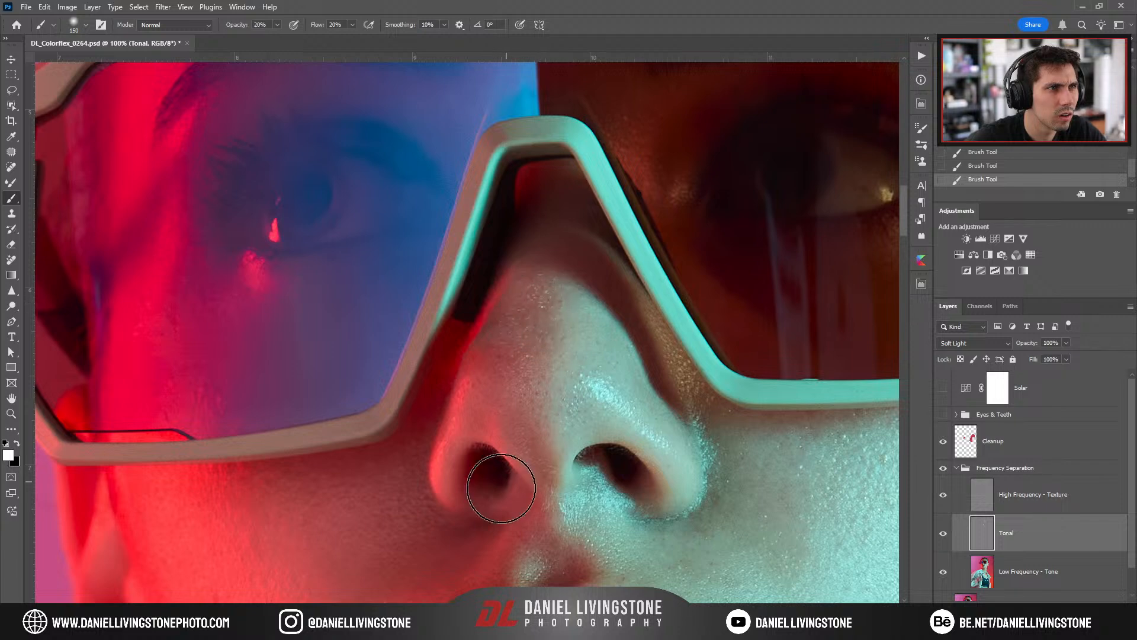
Review the nose shading across the whole portrait and close up, reducing the brush size to 30.
key(ctrl+minus)
key(ctrl+minus)
key(ctrl+minus)
key(ctrl+minus)
key(ctrl+minus)
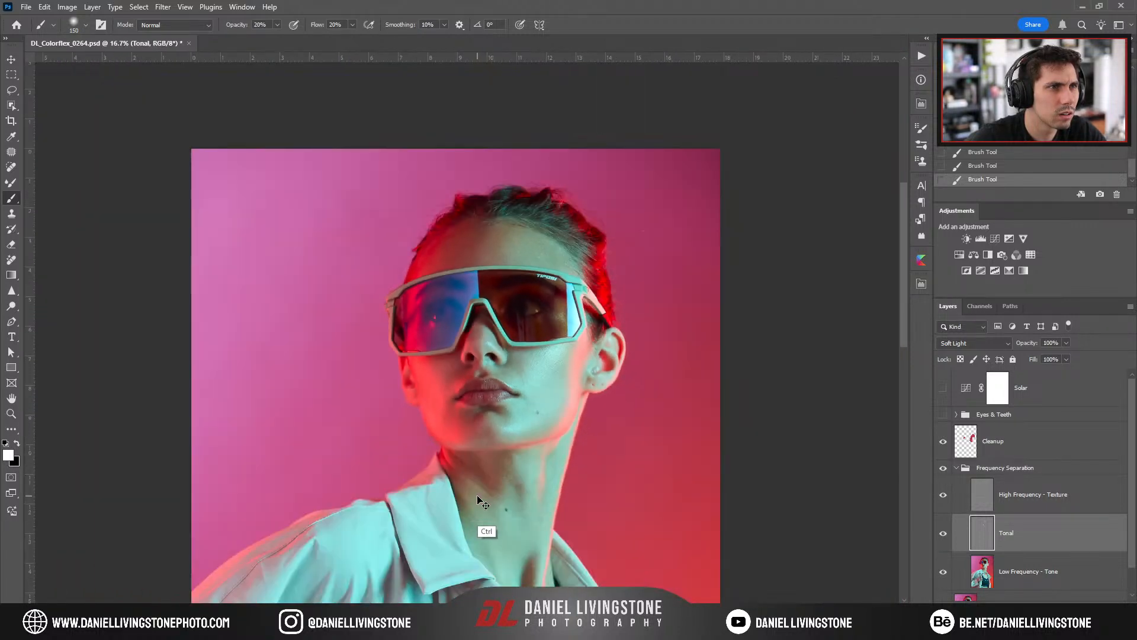
key(ctrl+plus)
key(ctrl+plus)
key(ctrl+plus)
key(ctrl+plus)
key(ctrl+plus)
key(ctrl+plus)
key(bracketleft)
key(bracketleft)
key(bracketleft)
key(bracketleft)
key(bracketleft)
key(bracketleft)
key(bracketleft)
key(bracketleft)
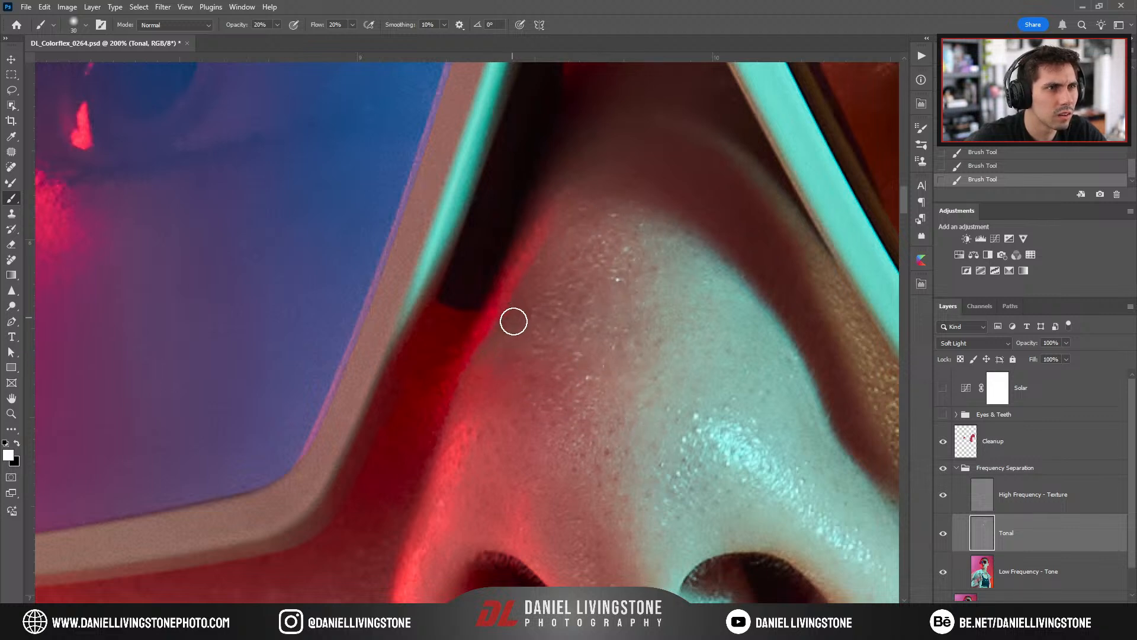
Inspect the Low Frequency, High Frequency and Tonal layers separately around the edge of the nose.
key(ctrl+plus)
alt+click(942, 571)
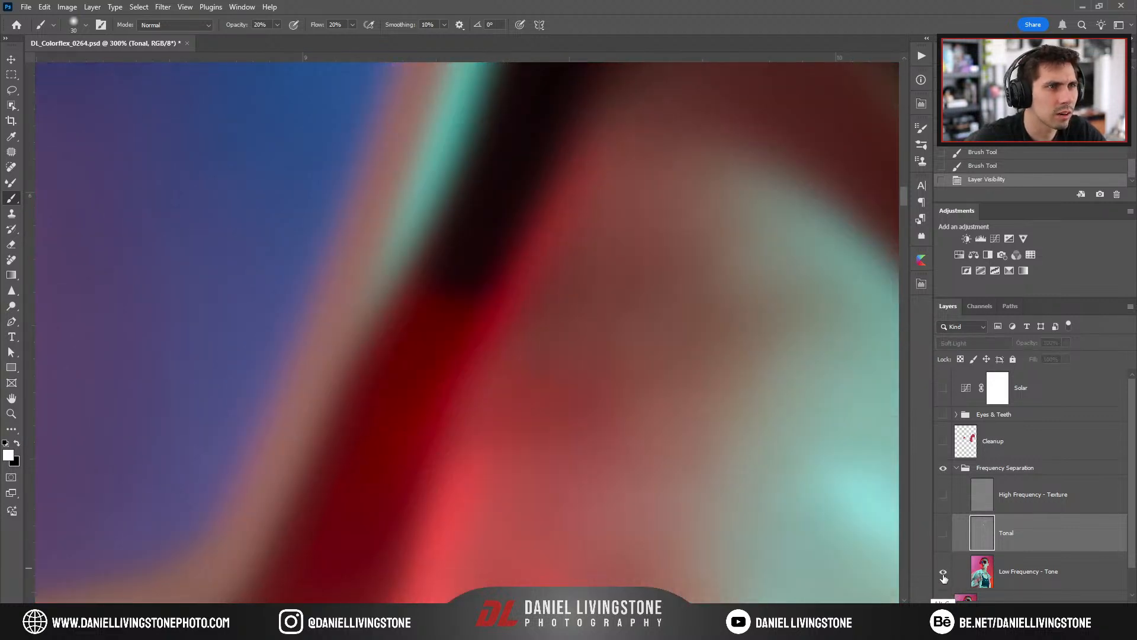
alt+click(943, 572)
alt+click(943, 495)
key(ctrl+plus)
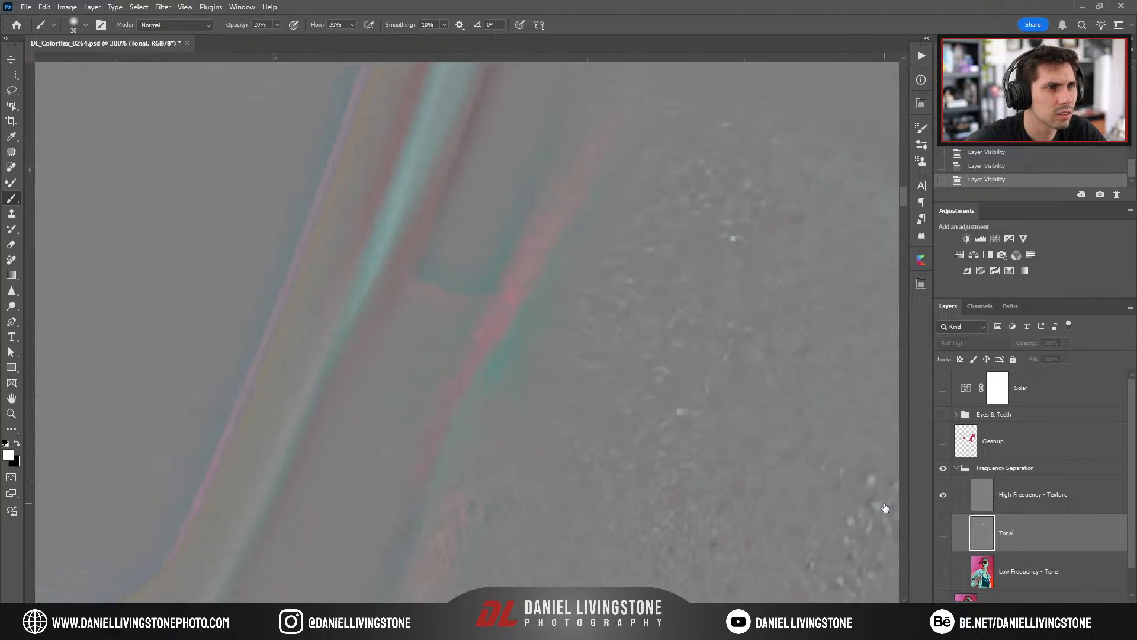
key(ctrl+minus)
key(ctrl+minus)
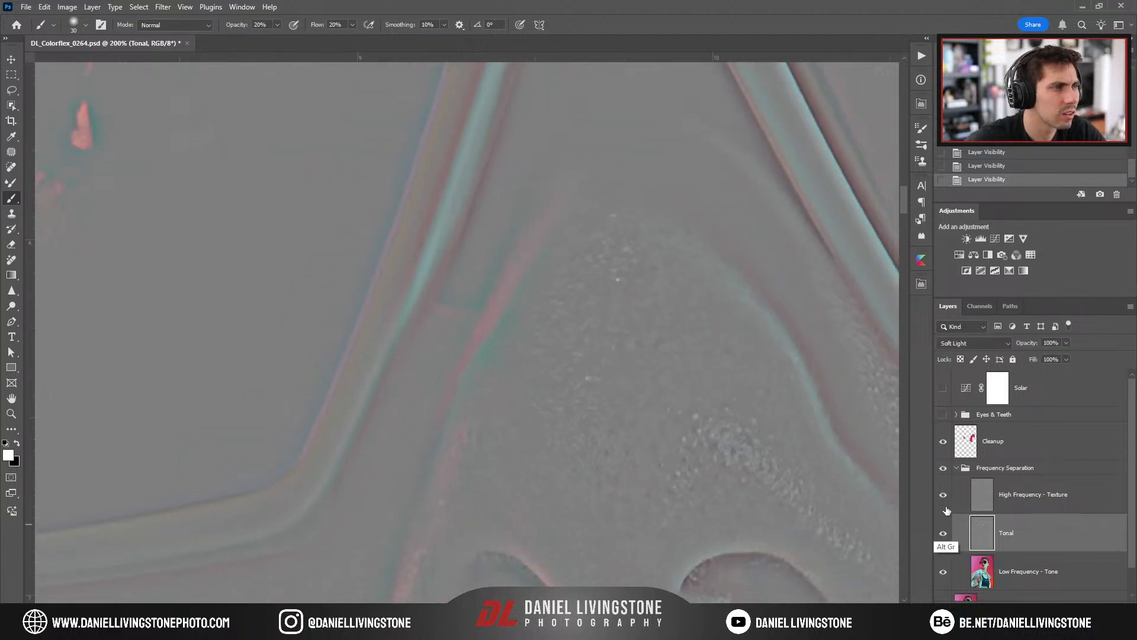
alt+click(944, 537)
click(944, 538)
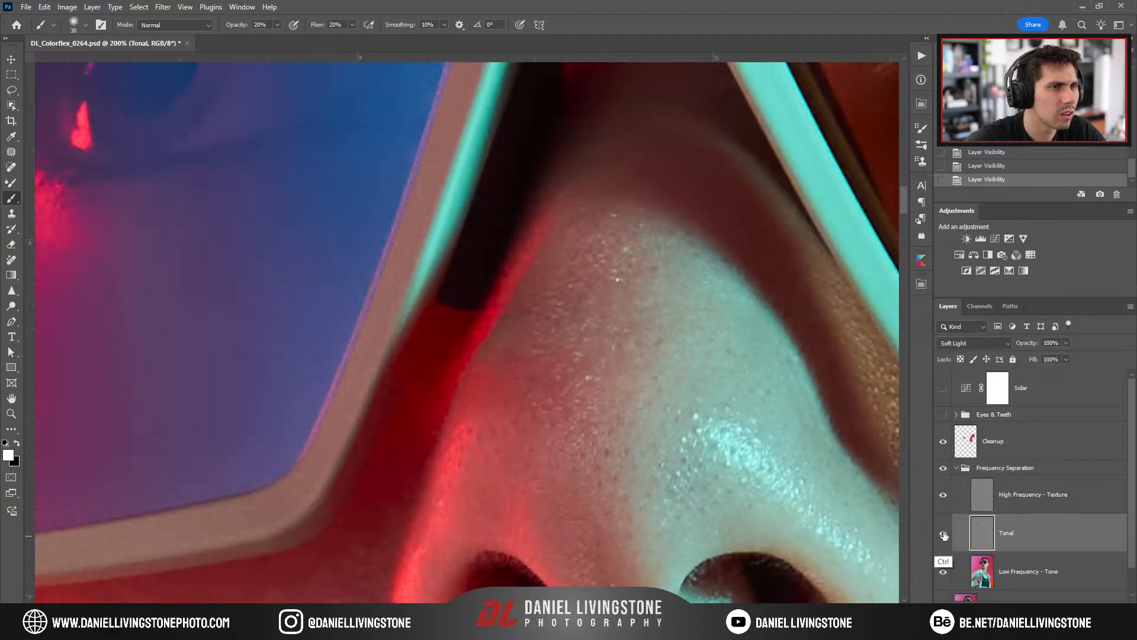
key(ctrl+minus)
key(ctrl+plus)
key(ctrl+plus)
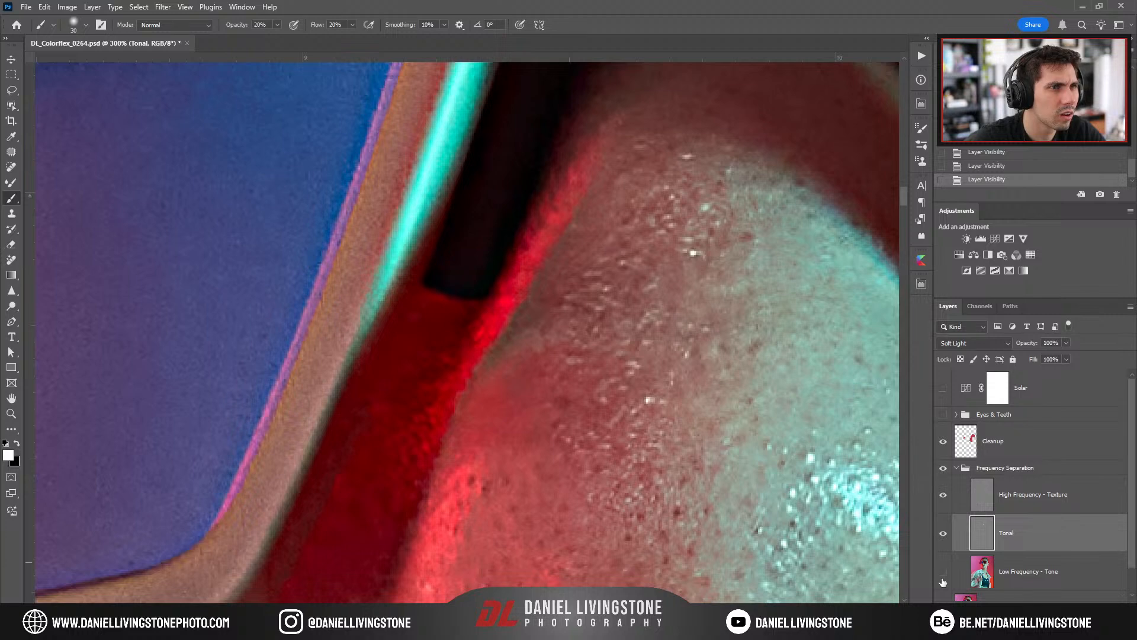
Patch the discoloured texture beside the nose bridge on the High Frequency - Texture layer with Low Frequency - Tone hidden.
click(982, 500)
key(j)
key(ctrl+plus)
drag(545, 382, 526, 428)
key(ctrl+d)
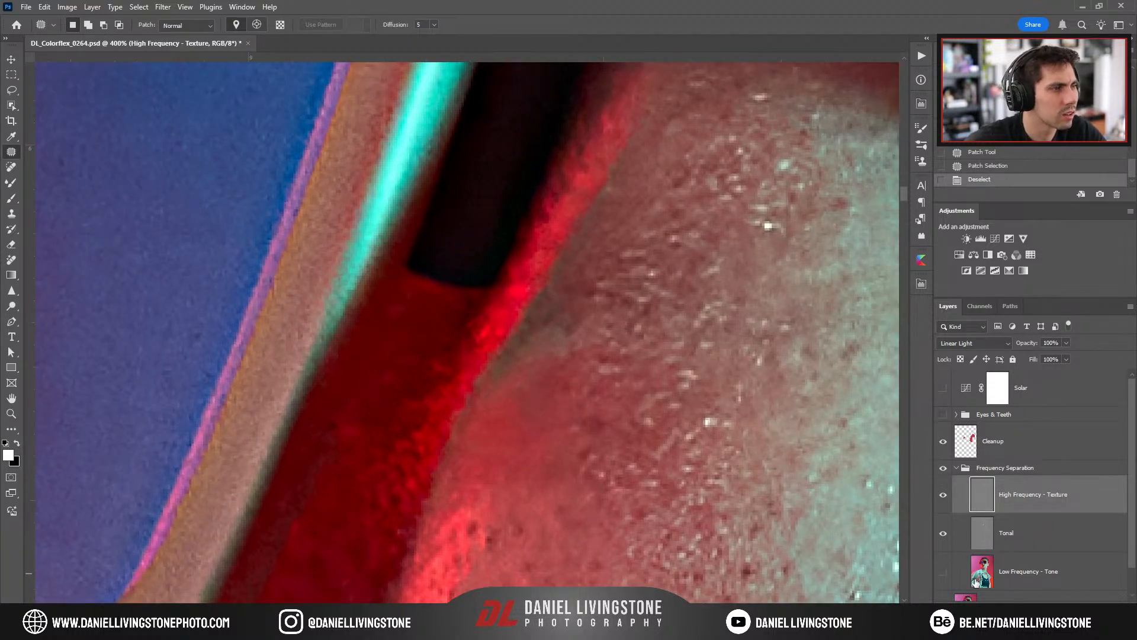
Compare the nose with the High Frequency, Tonal and Low Frequency layers shown and hidden.
click(942, 496)
click(943, 502)
key(ctrl+minus)
click(944, 508)
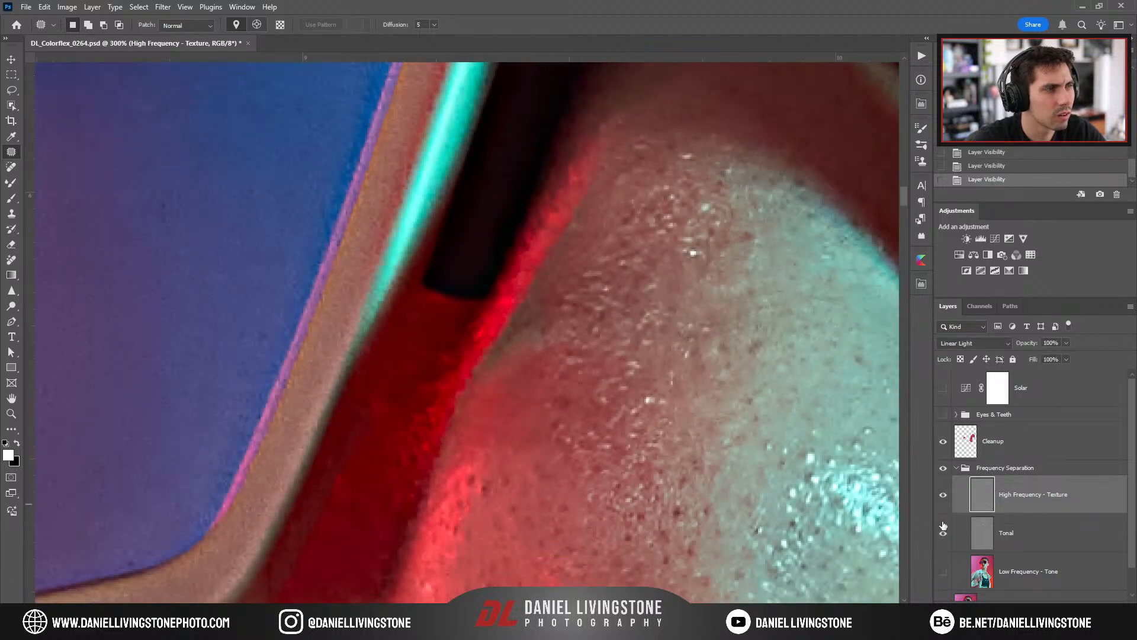
key(ctrl+minus)
key(ctrl+minus)
key(ctrl+minus)
key(ctrl+minus)
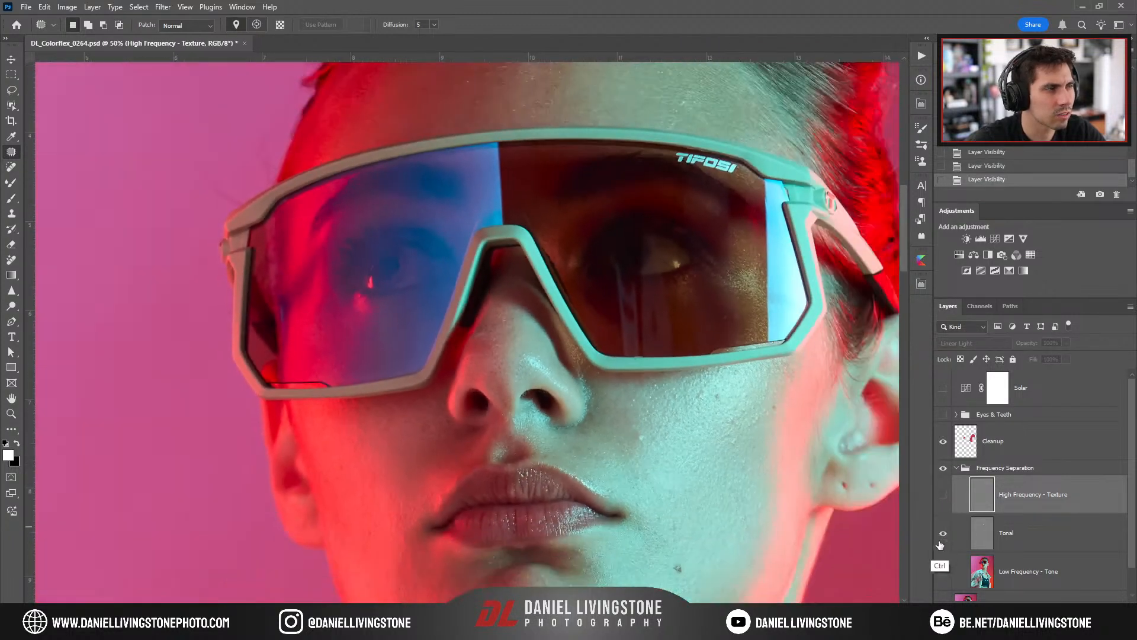
key(ctrl+plus)
key(ctrl+plus)
key(ctrl+plus)
click(942, 540)
click(942, 544)
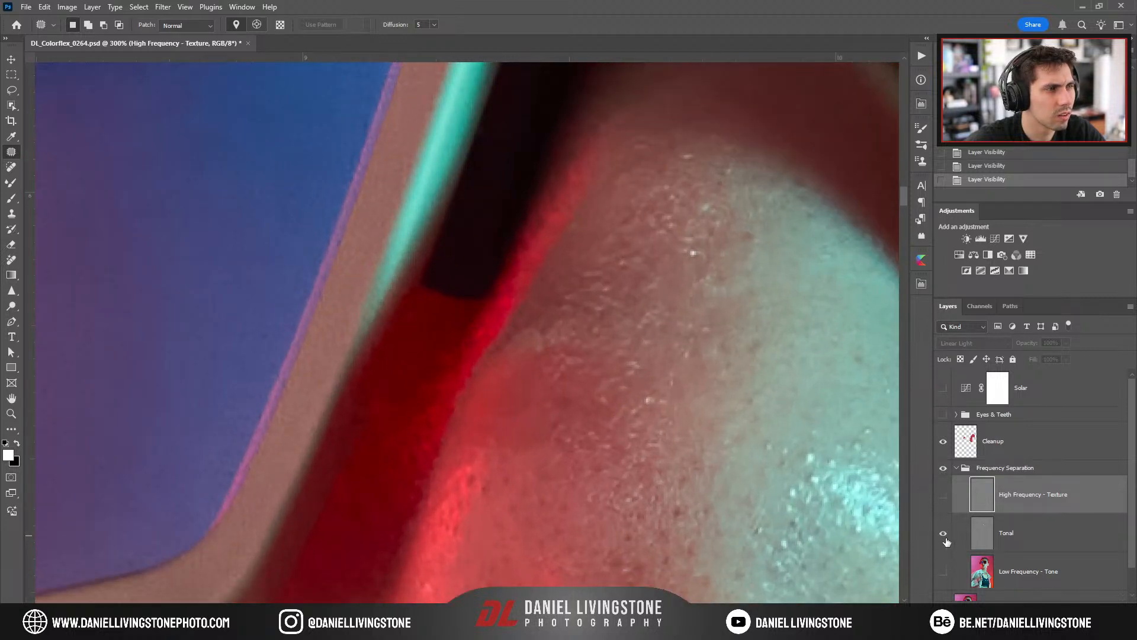
click(943, 570)
click(942, 494)
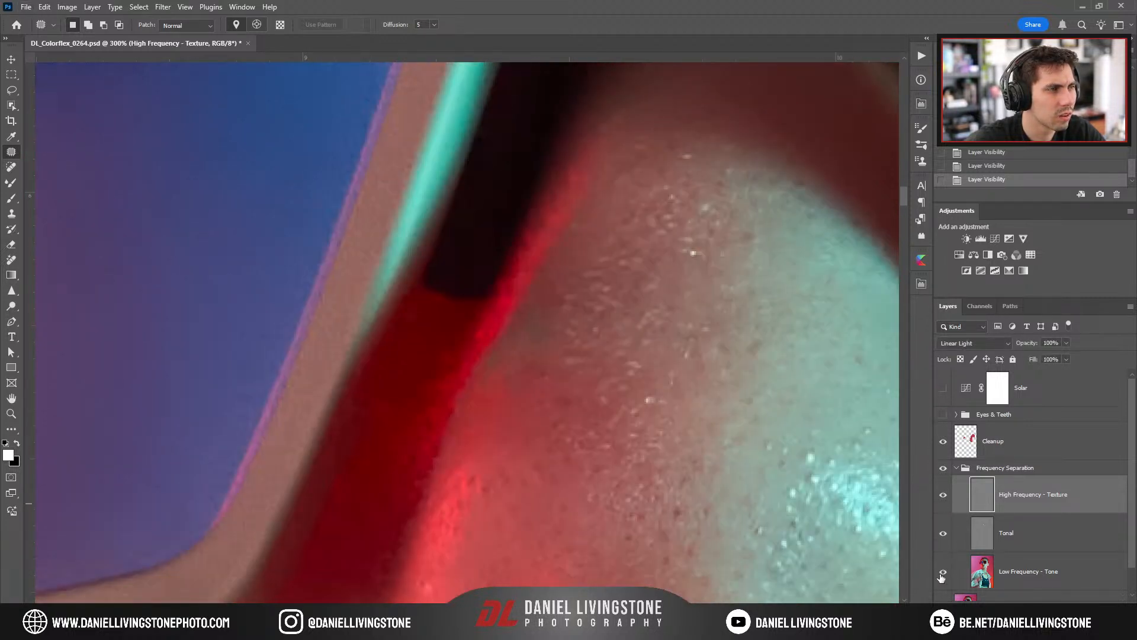
Compare the retouched face with the Background layer alone, and check the High and Low Frequency layers in isolation.
click(956, 468)
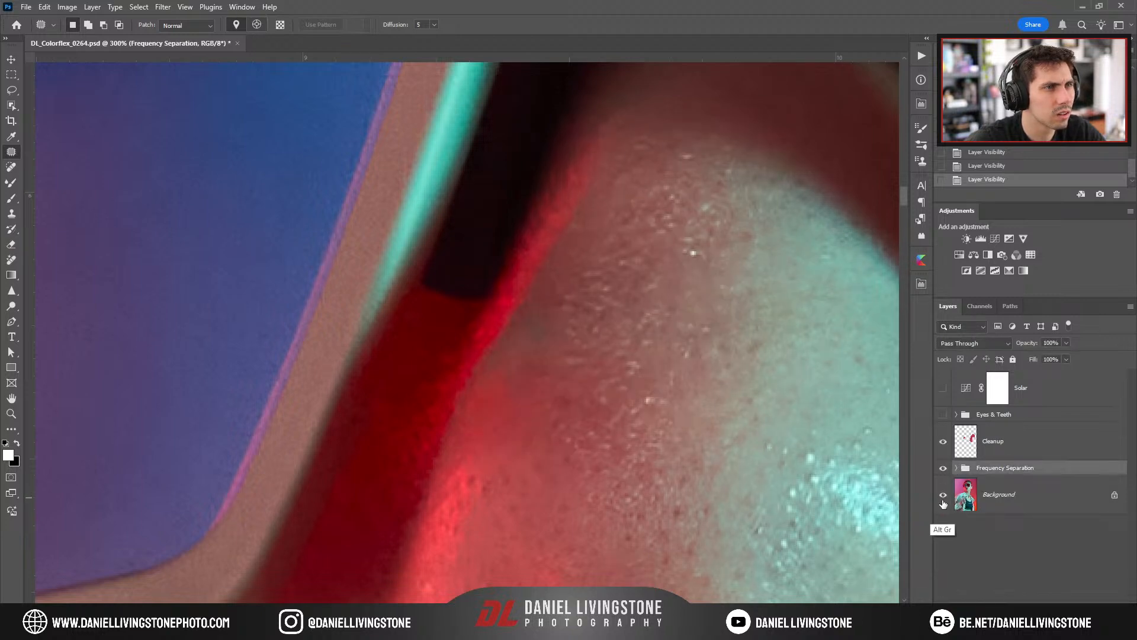
key(ctrl+minus)
key(ctrl+minus)
key(ctrl+minus)
key(ctrl+minus)
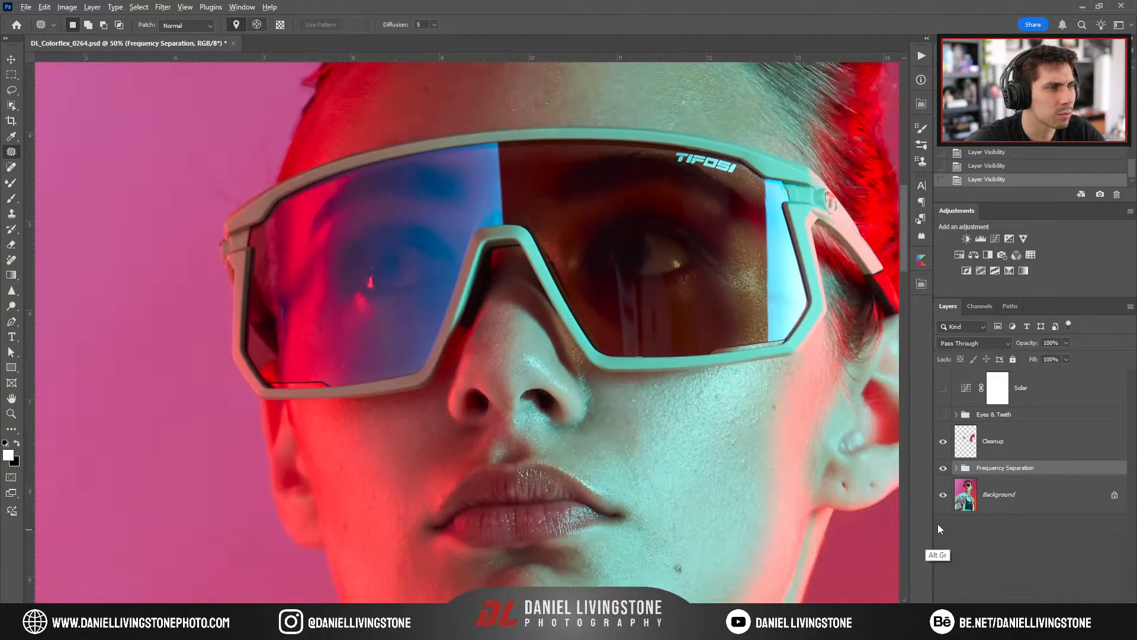
alt+click(944, 498)
alt+click(942, 502)
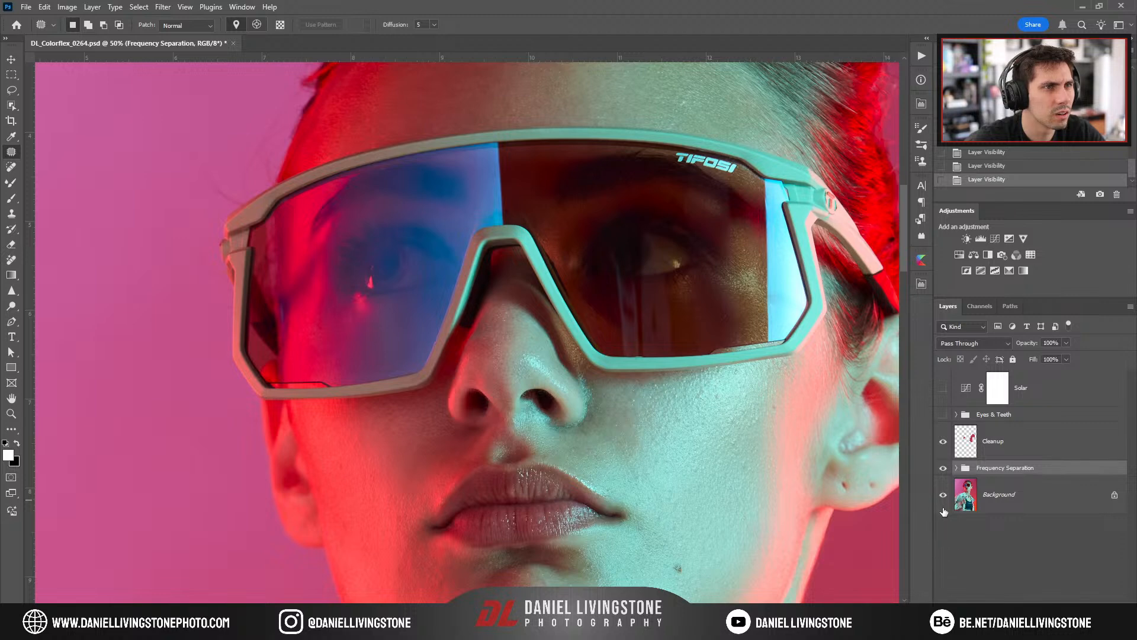
key(ctrl+plus)
key(ctrl+plus)
key(ctrl+plus)
key(ctrl+plus)
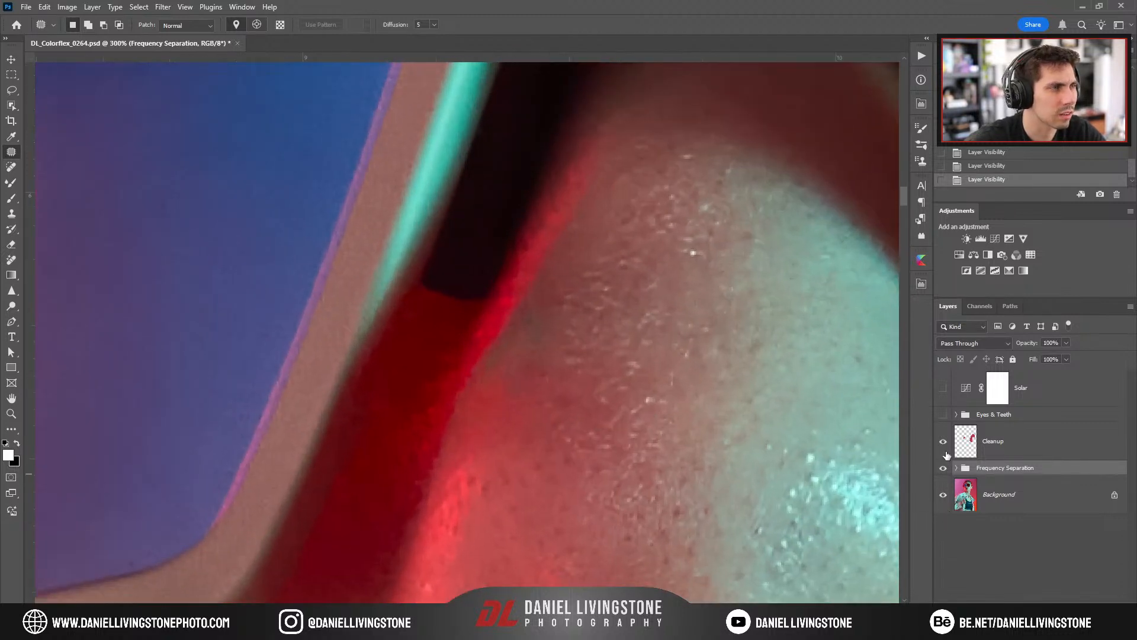
click(956, 469)
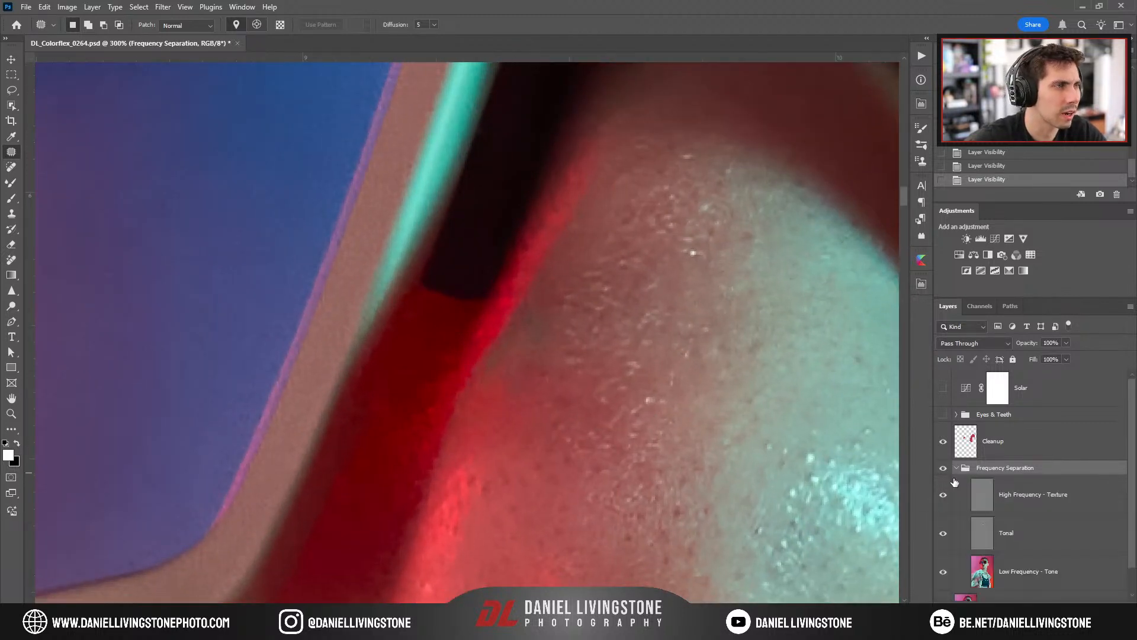
alt+click(943, 495)
alt+click(943, 569)
alt+click(944, 570)
Set up the Clone Stamp on the isolated Tonal layer to sample the current layer at 40% opacity.
click(1042, 532)
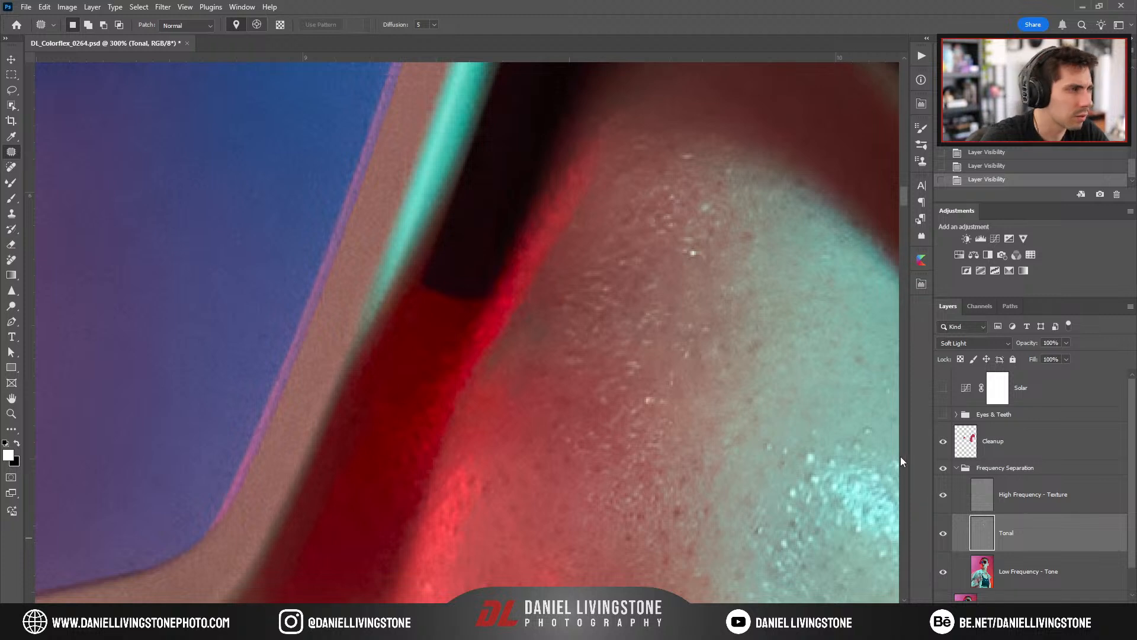
alt+click(943, 532)
key(s)
click(438, 26)
click(432, 38)
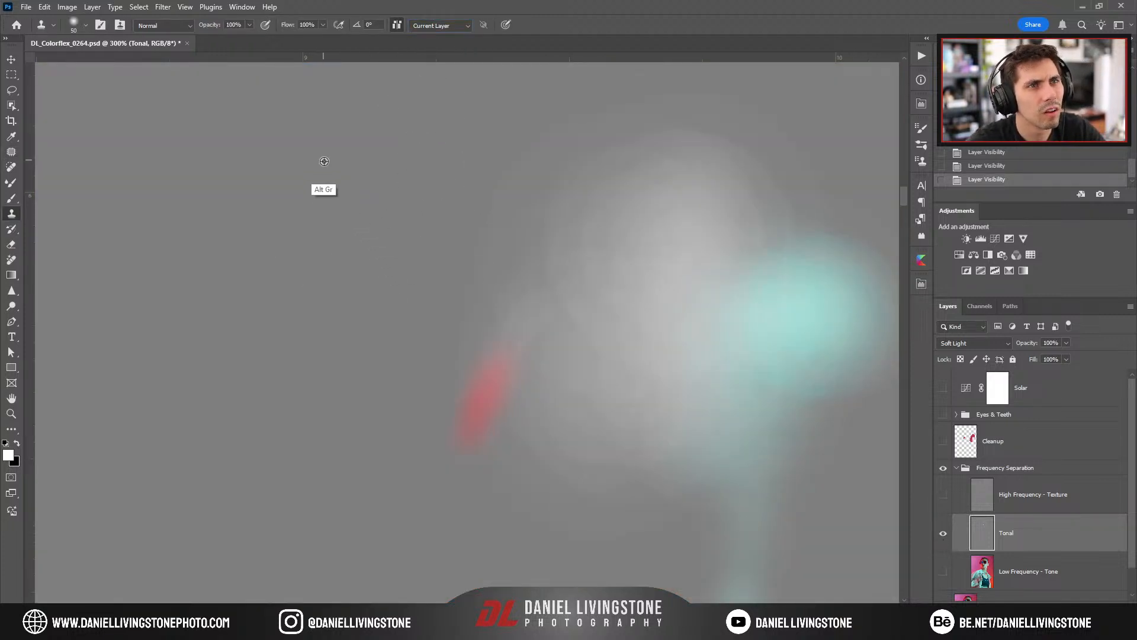
key(4)
Clone neutral tone from the Tonal layer over the painted patch along the shadowed side of the nose.
alt+click(943, 532)
drag(502, 366, 485, 376)
key(ctrl+minus)
alt+click(325, 325)
mouse_move(464, 415)
mouse_down()
mouse_move(450, 437)
mouse_move(494, 319)
mouse_up()
mouse_move(472, 391)
mouse_down()
mouse_move(511, 329)
mouse_move(492, 372)
mouse_up()
mouse_move(472, 363)
mouse_down()
mouse_move(491, 327)
mouse_move(487, 354)
mouse_up()
mouse_move(453, 451)
mouse_down()
mouse_move(472, 437)
mouse_move(483, 452)
mouse_up()
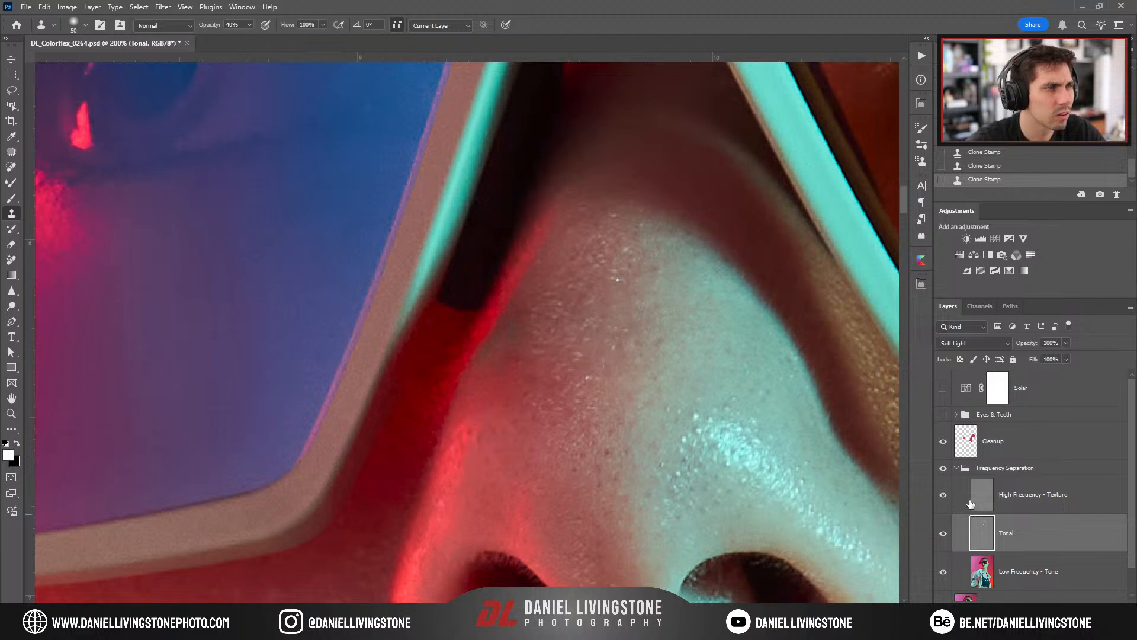
Compare the nose with the Tonal layer off and on, at wide and close views.
click(943, 534)
click(943, 533)
key(ctrl+minus)
key(ctrl+minus)
key(ctrl+minus)
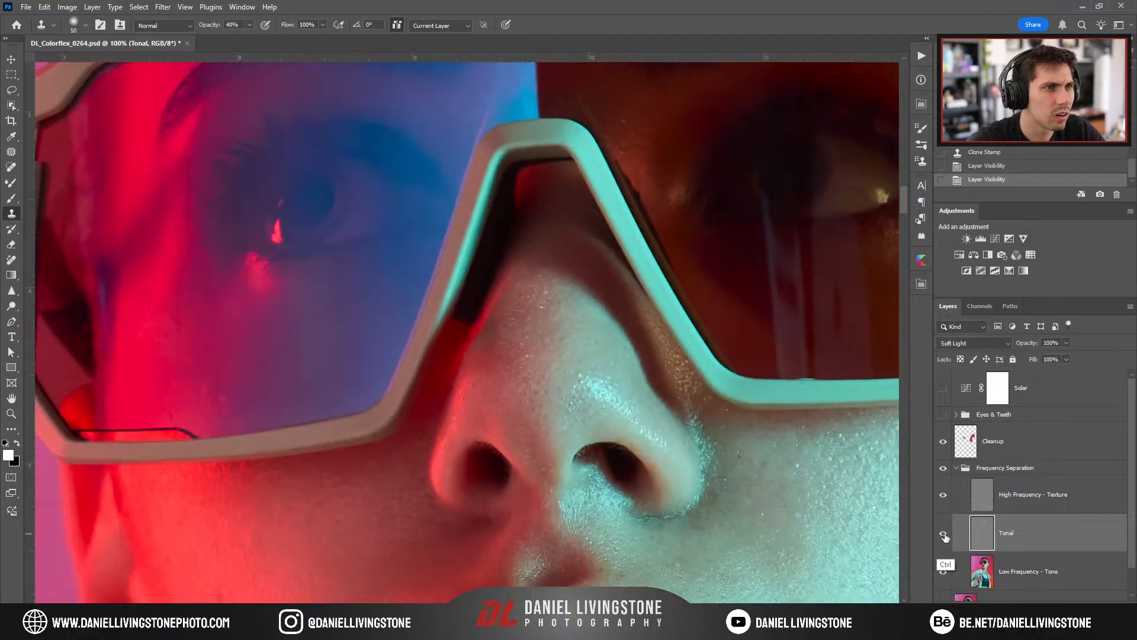
key(ctrl+plus)
key(ctrl+plus)
key(ctrl+plus)
Check the High Frequency - Texture layer alone and compare the nose with the Frequency Separation group off and on.
alt+click(943, 495)
alt+click(942, 495)
click(943, 469)
click(943, 469)
click(943, 468)
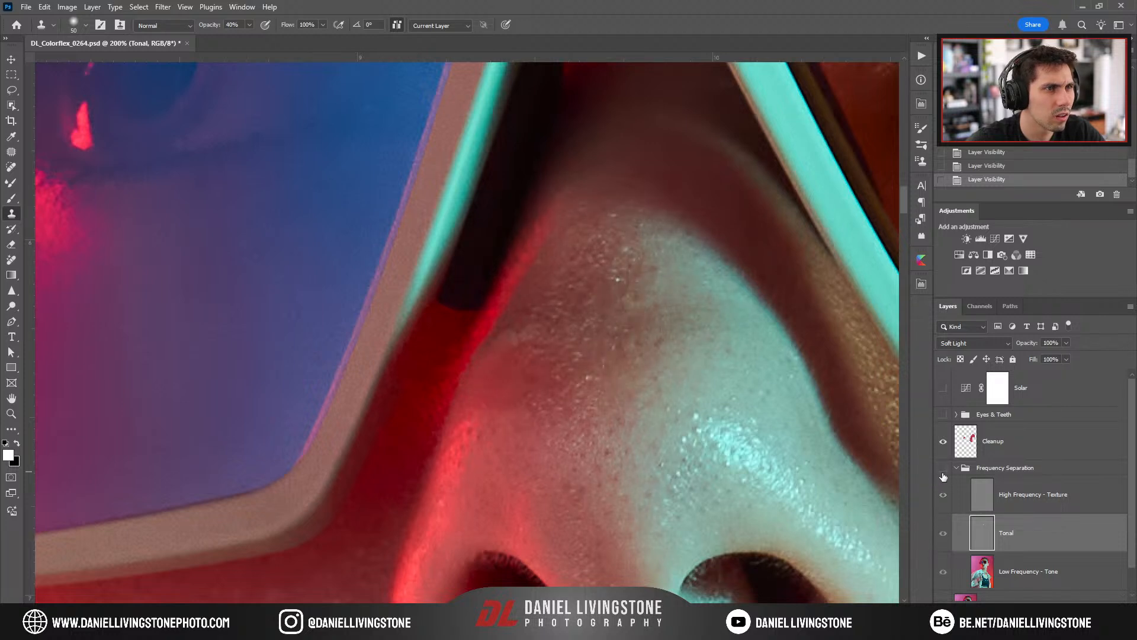
click(944, 469)
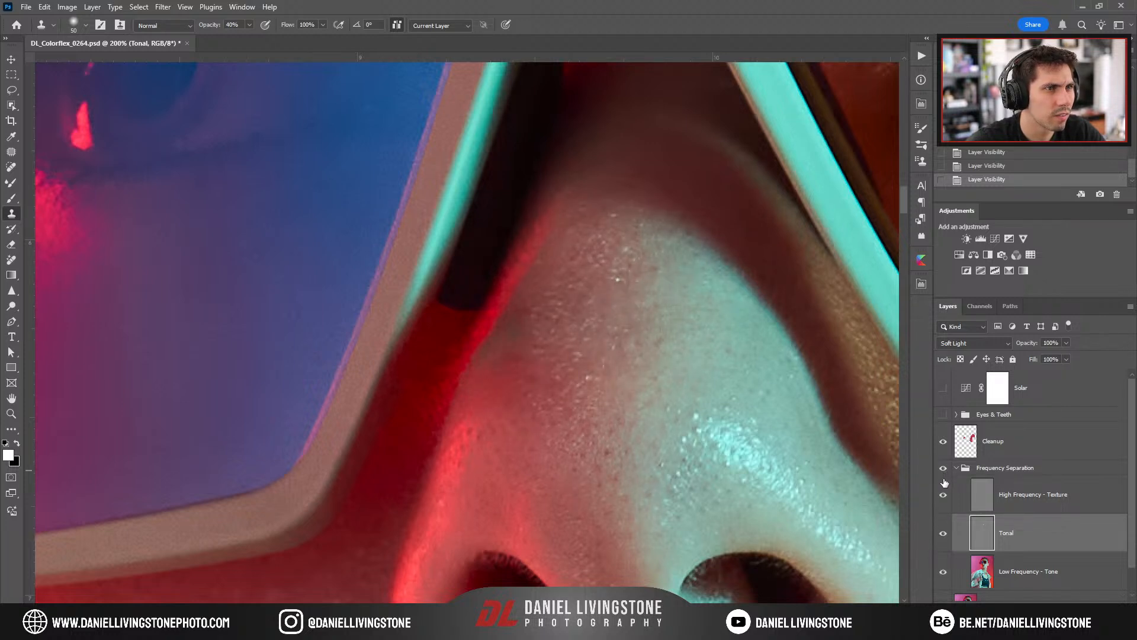
alt+click(943, 497)
alt+click(943, 498)
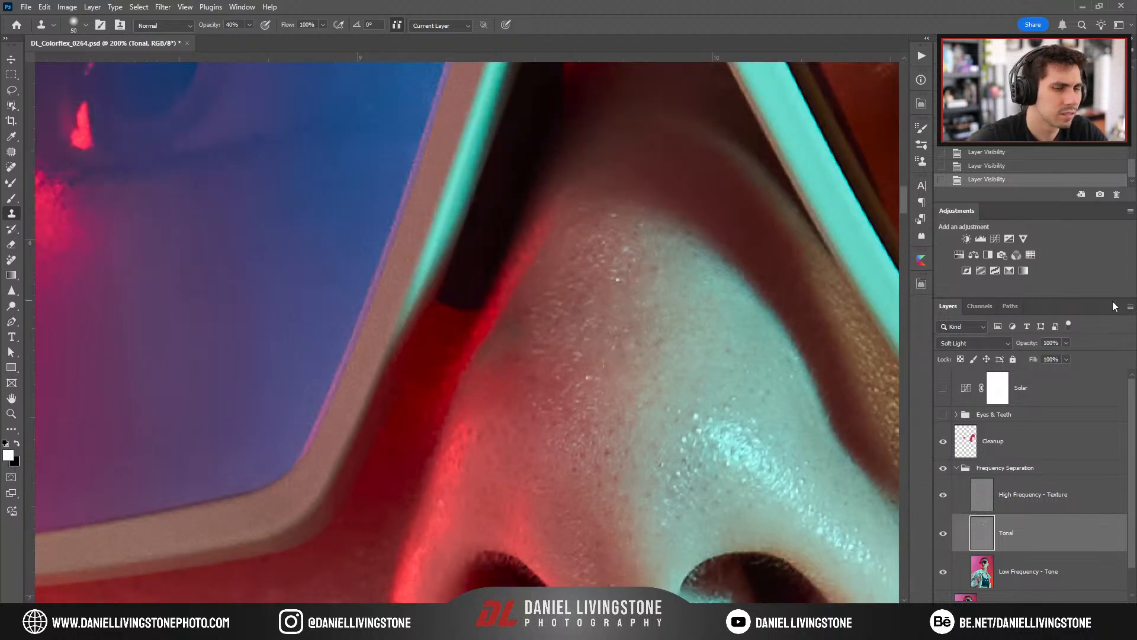
Undo the clone stamping, the second texture patch and the recent brush strokes on the nose.
key(ctrl+z)
key(ctrl+z)
key(ctrl+z)
key(ctrl+z)
key(ctrl+z)
key(ctrl+z)
key(ctrl+z)
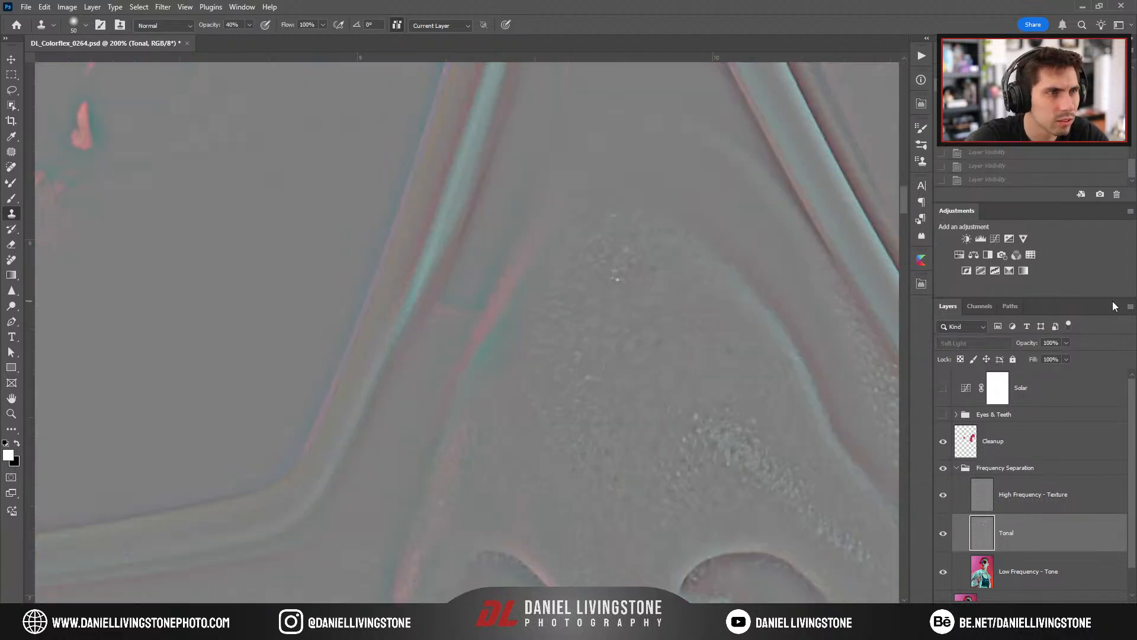
key(ctrl+z)
key(ctrl+z)
key(ctrl+z)
key(ctrl+z)
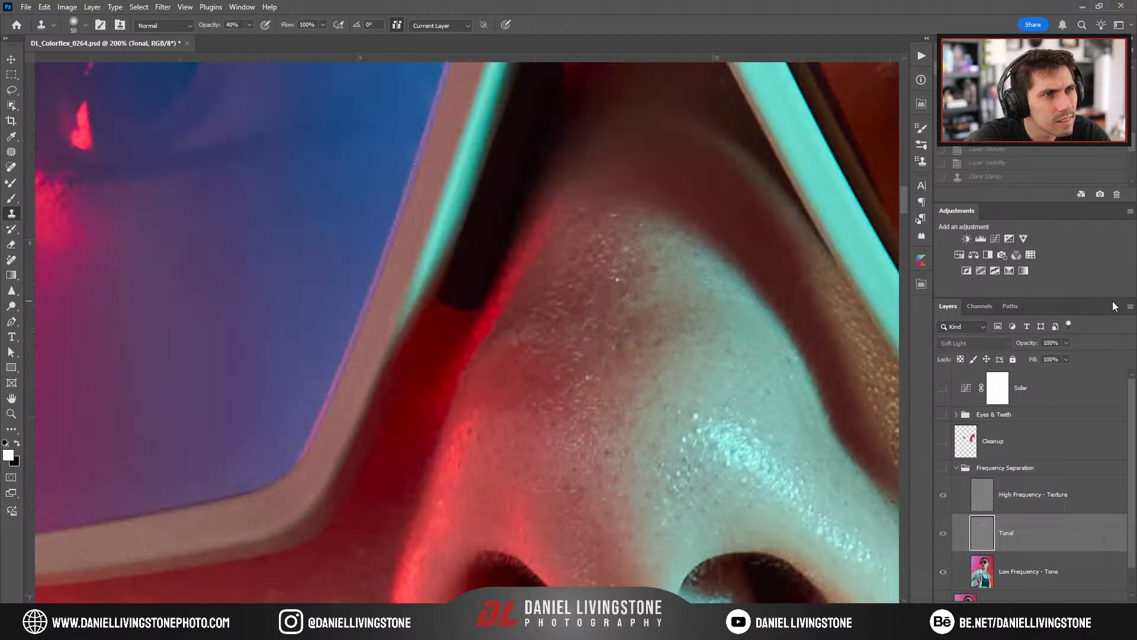
key(ctrl+z)
key(ctrl+z)
key(ctrl+z)
key(ctrl+z)
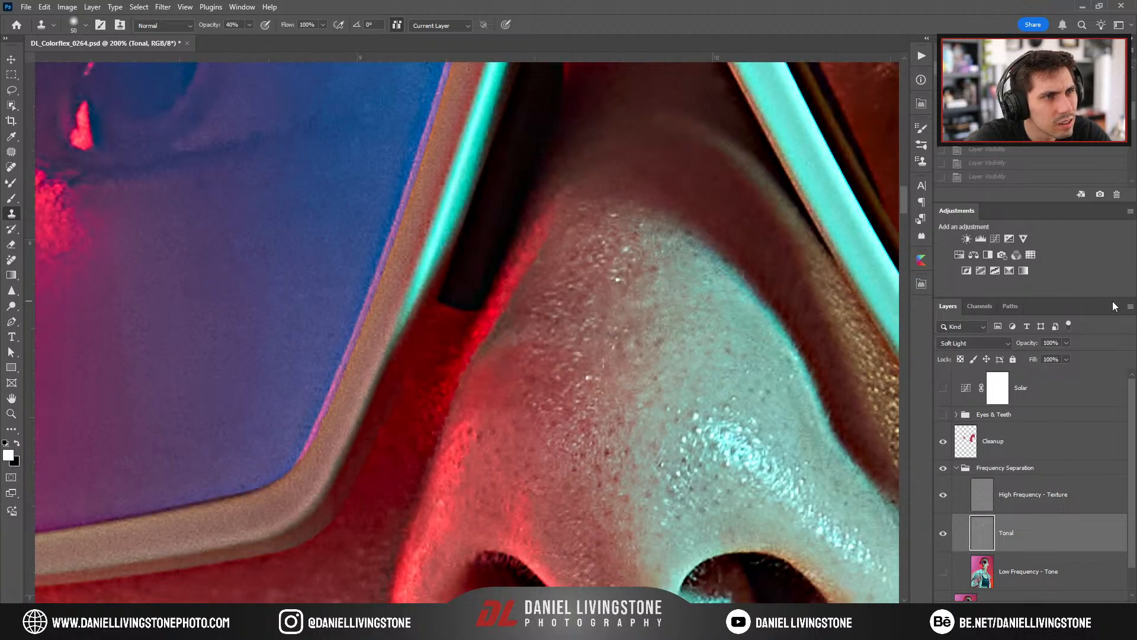
key(ctrl+shift+z)
key(ctrl+shift+z)
key(ctrl+shift+z)
key(ctrl+shift+z)
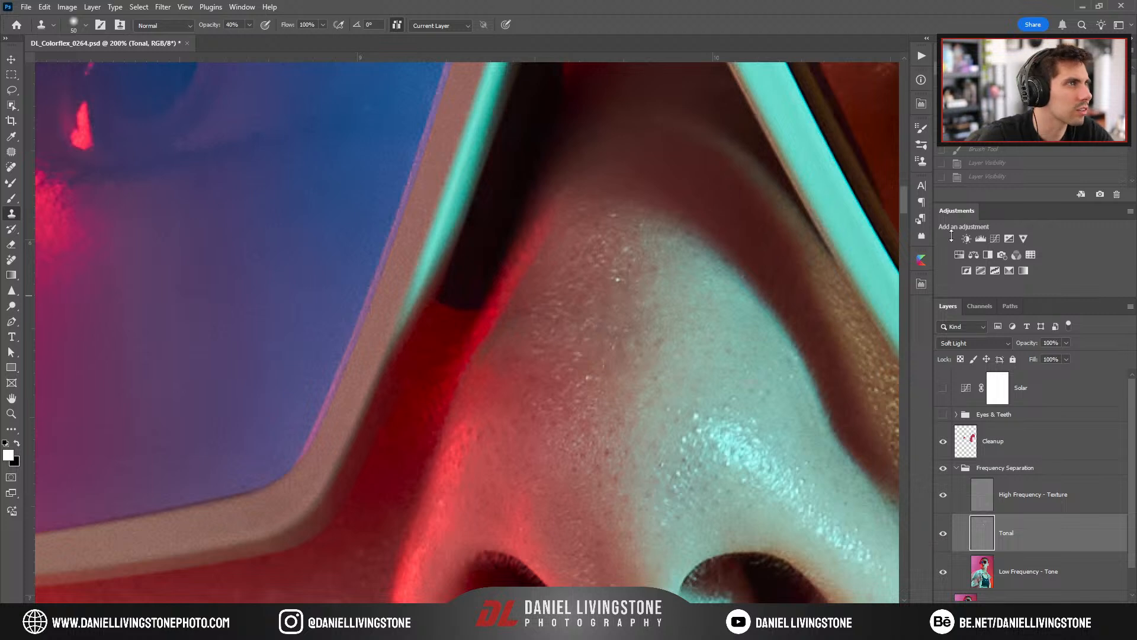
click(943, 535)
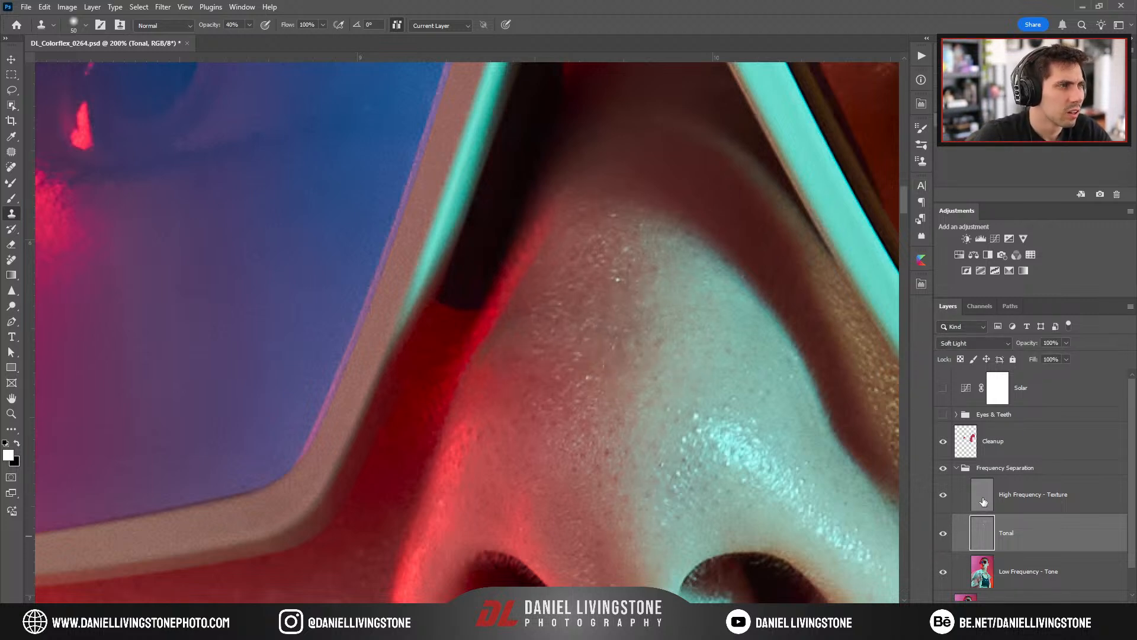
Make the High Frequency - Texture layer active and check the nose retouching at wide and close views.
click(958, 472)
click(962, 502)
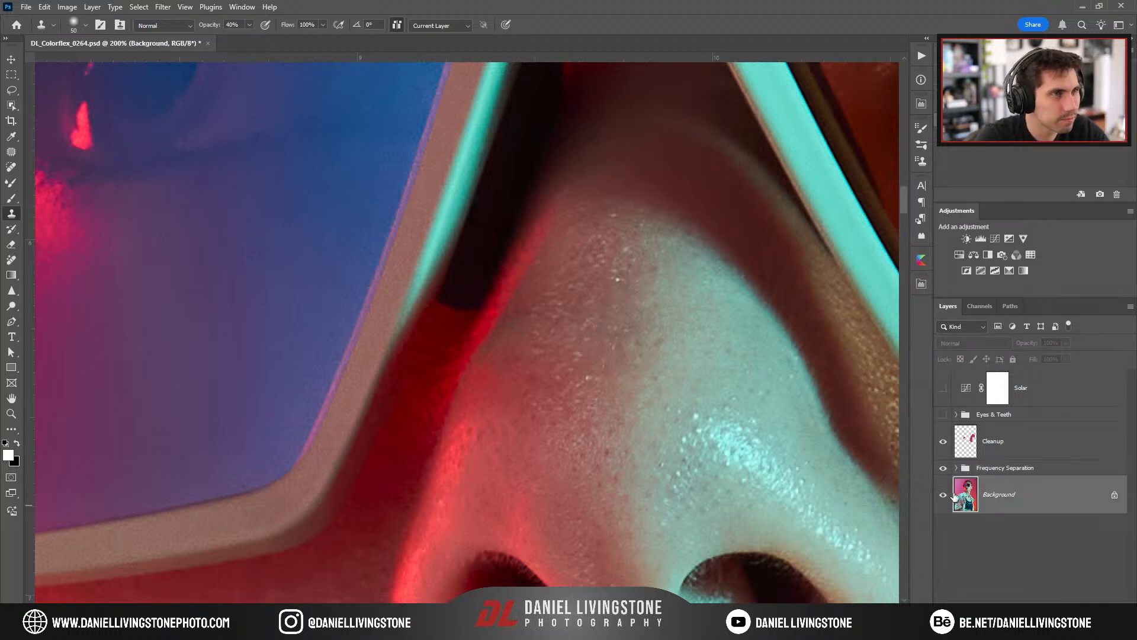
click(956, 468)
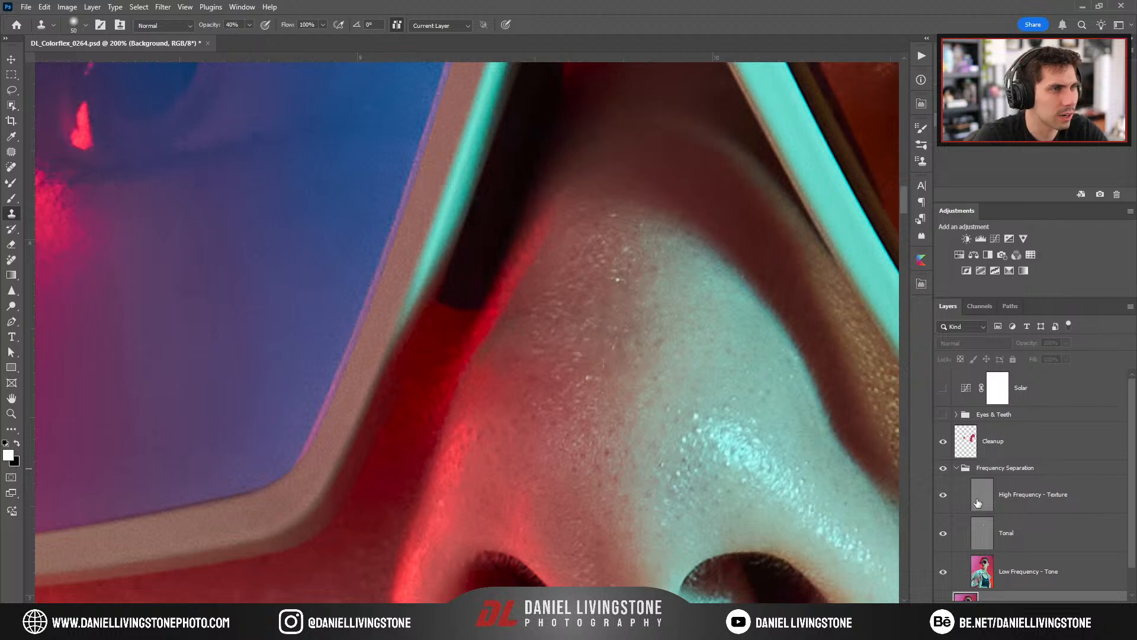
click(973, 502)
key(ctrl+minus)
key(ctrl+minus)
key(ctrl+minus)
key(ctrl+minus)
key(ctrl+minus)
key(ctrl+minus)
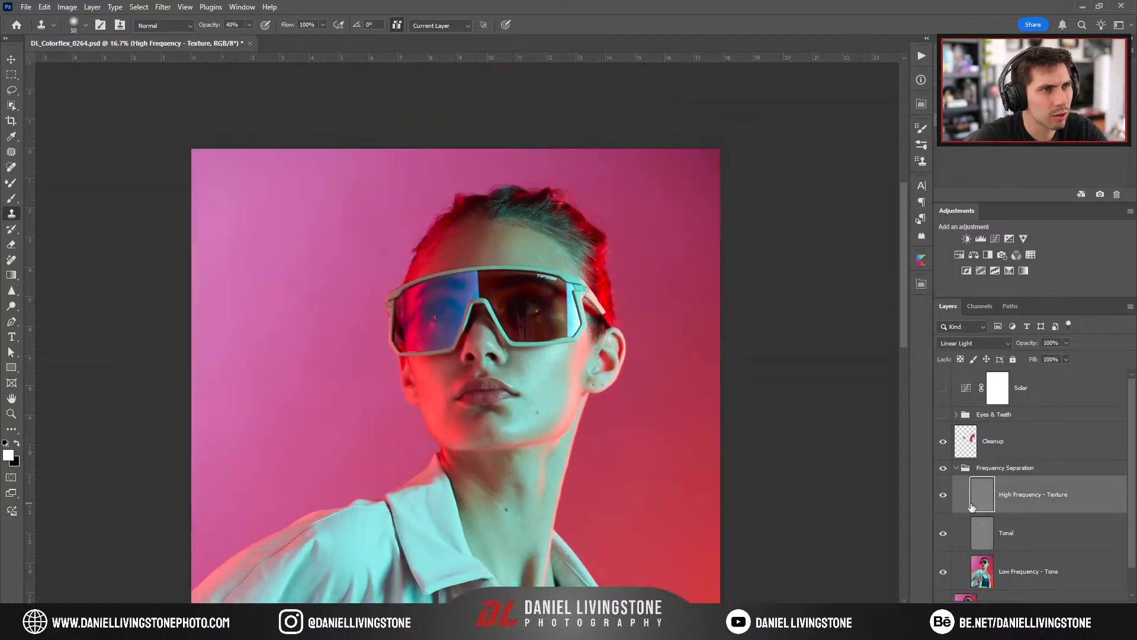
key(ctrl+plus)
key(ctrl+plus)
key(ctrl+plus)
key(ctrl+plus)
key(ctrl+plus)
key(ctrl+plus)
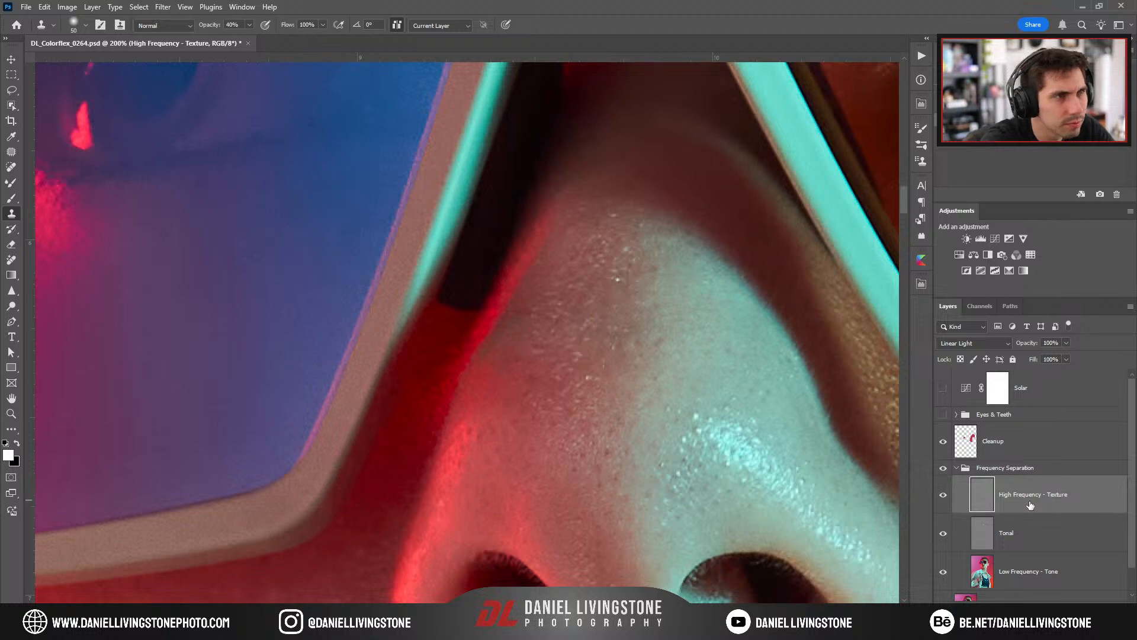
Clone skin texture along the shadowed, red-lit side of the nose on the High Frequency - Texture layer.
alt+click(481, 358)
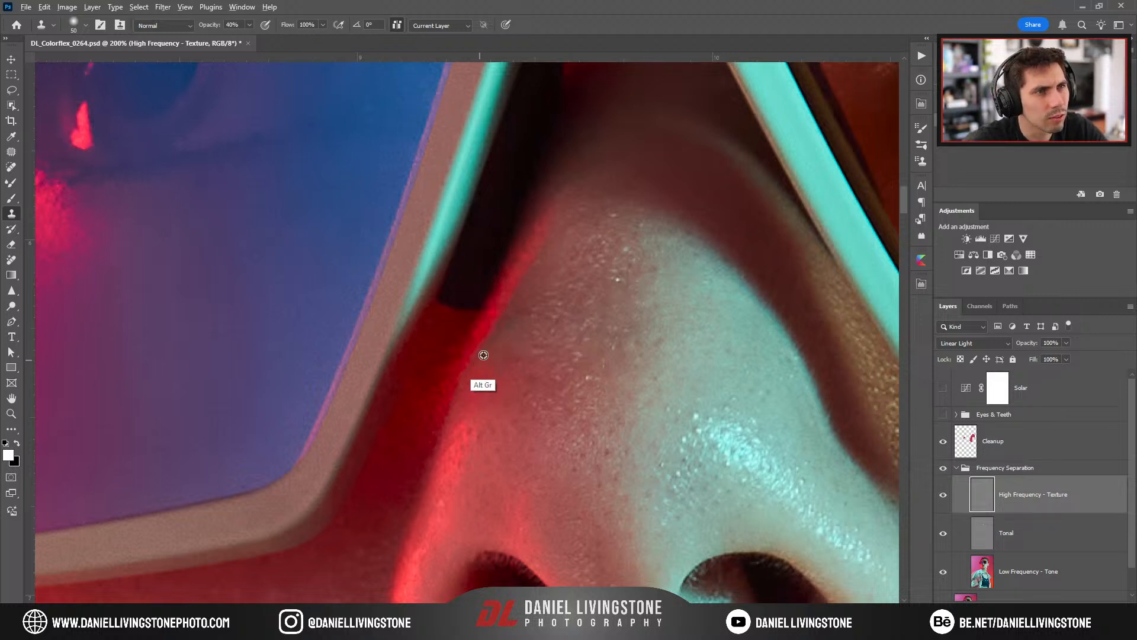
mouse_move(462, 402)
mouse_down()
mouse_move(460, 450)
mouse_move(457, 429)
mouse_up()
alt+click(437, 469)
drag(436, 537, 434, 541)
drag(474, 392, 494, 422)
Compare the nose with the Tonal layer and the whole Frequency Separation group off and on.
key(ctrl+minus)
key(ctrl+minus)
key(ctrl+minus)
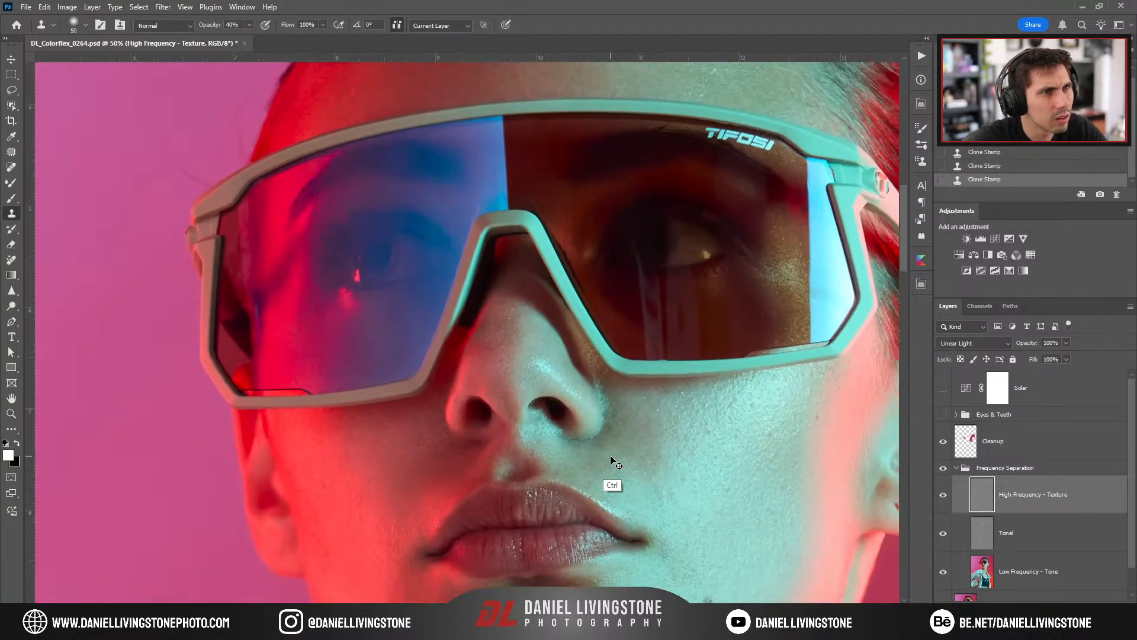
key(ctrl+plus)
key(ctrl+plus)
key(ctrl+plus)
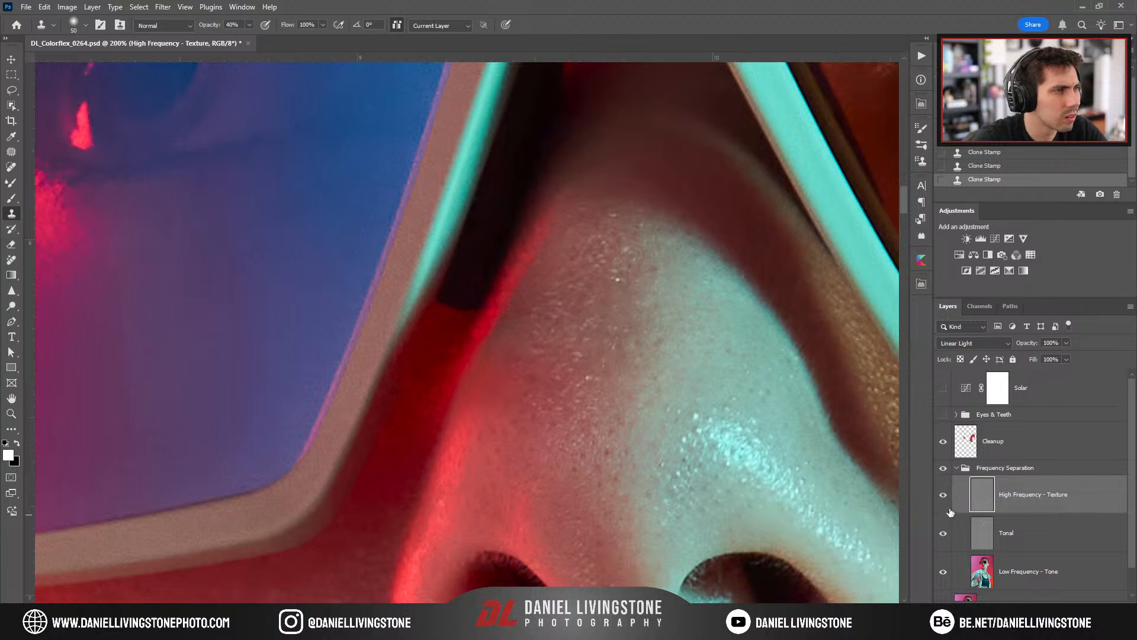
alt+click(941, 542)
alt+click(941, 542)
click(940, 542)
click(940, 543)
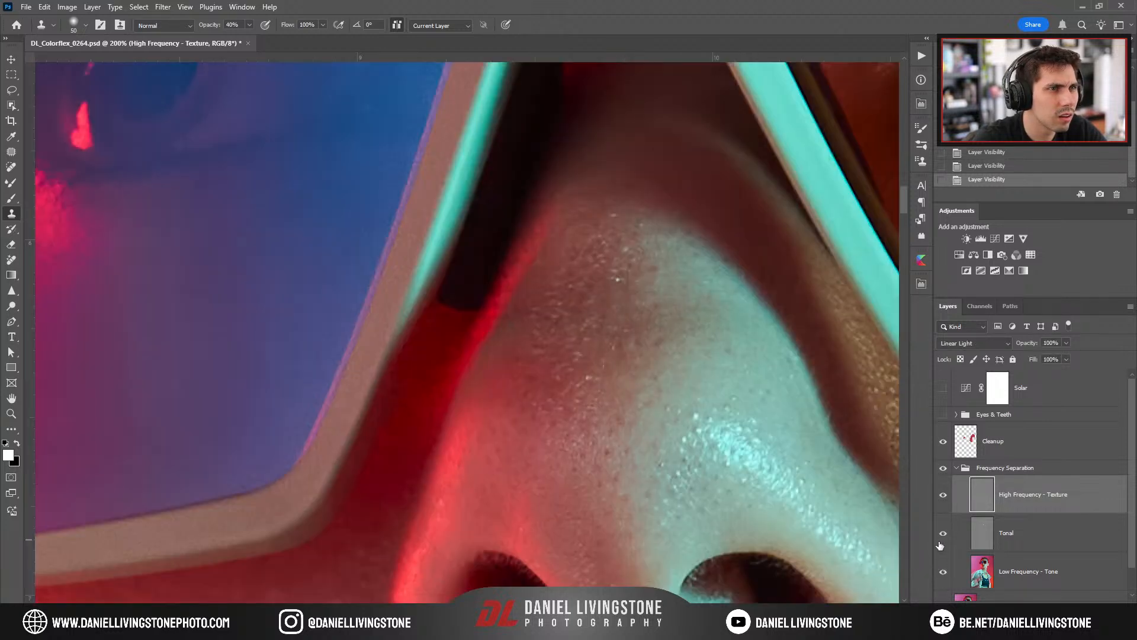
click(942, 469)
click(948, 473)
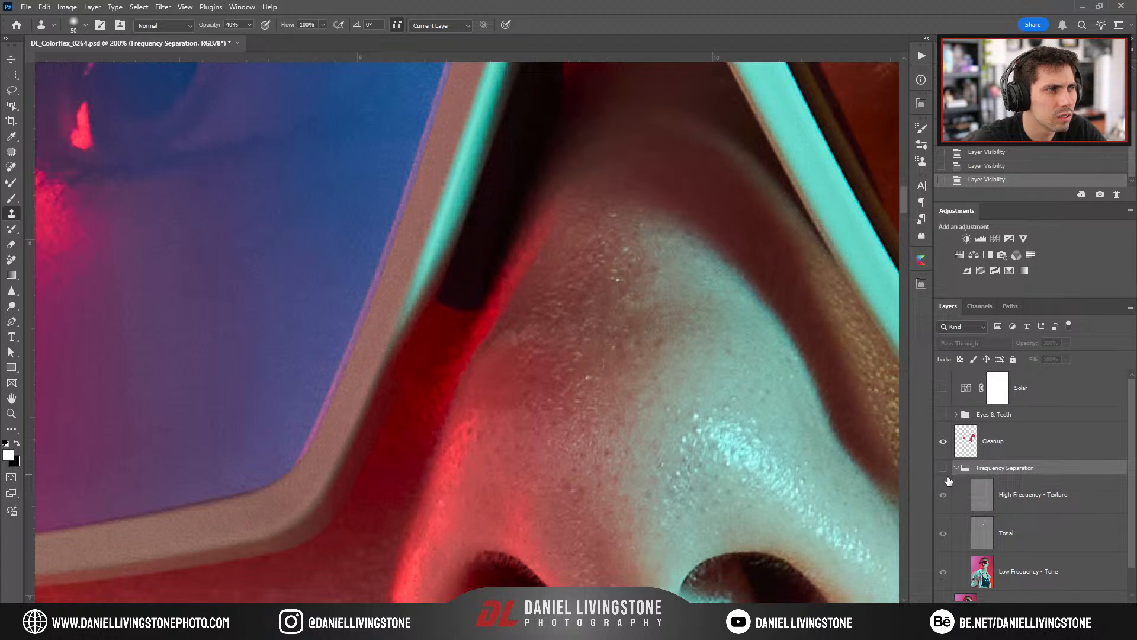
click(943, 469)
Inspect the retouched face, neck and full portrait at several magnifications.
key(ctrl+minus)
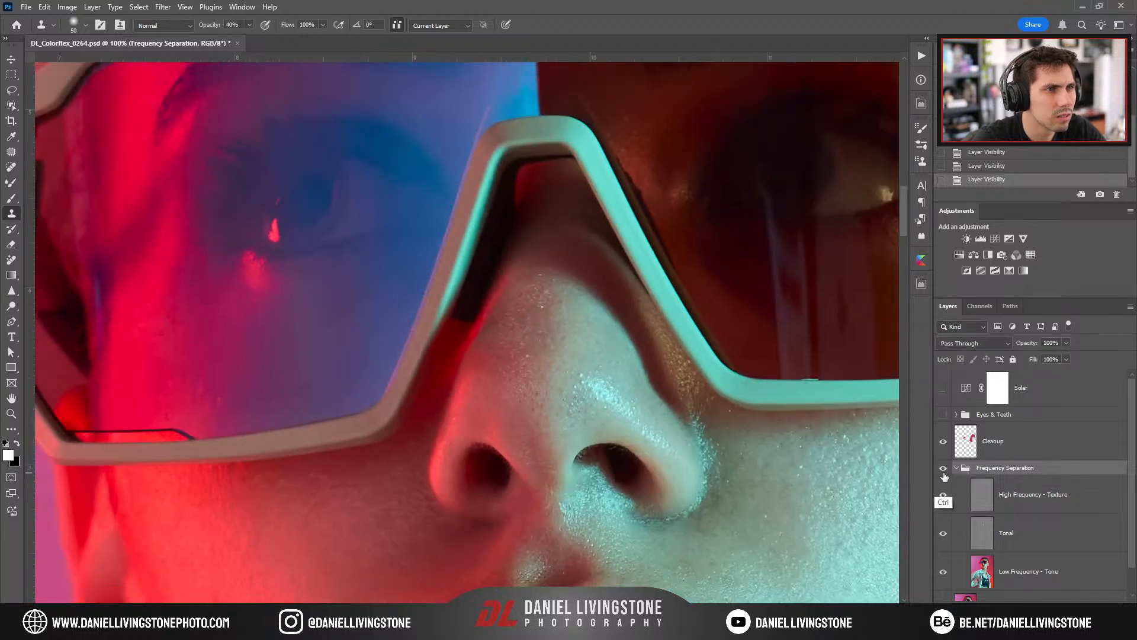
key(ctrl+plus)
key(ctrl+minus)
key(ctrl+minus)
key(ctrl+minus)
key(ctrl+minus)
key(ctrl+minus)
key(ctrl+minus)
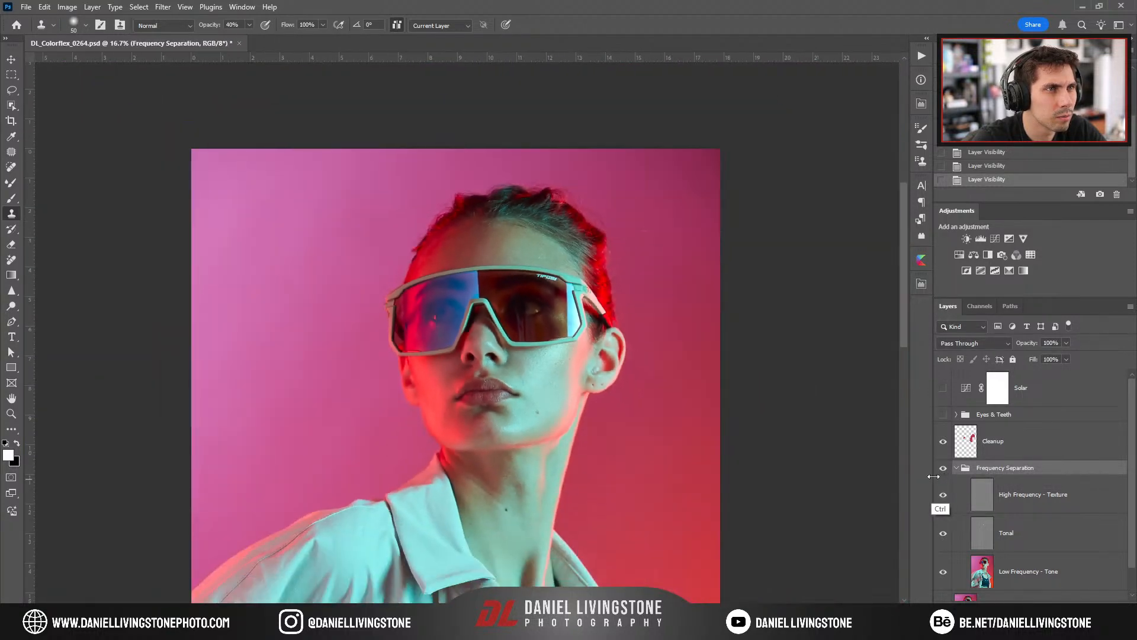
drag(590, 458, 633, 308)
key(ctrl+plus)
key(ctrl+plus)
key(ctrl+plus)
drag(639, 404, 630, 238)
key(ctrl+minus)
key(ctrl+minus)
drag(608, 572, 643, 431)
drag(571, 521, 595, 528)
key(ctrl+0)
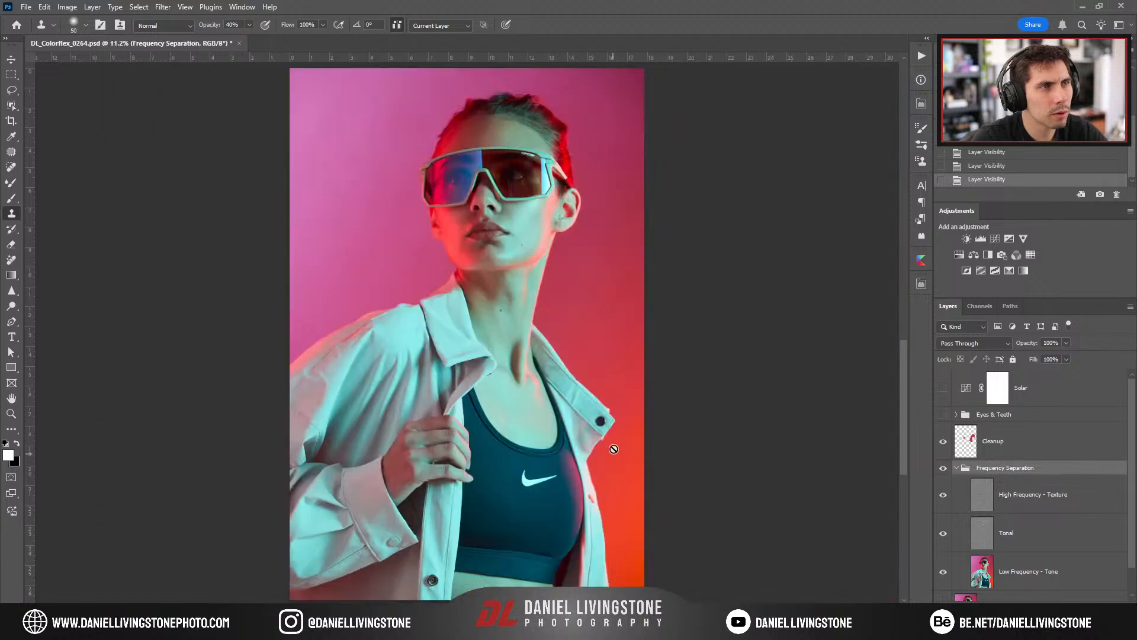
key(ctrl+plus)
key(ctrl+plus)
drag(602, 264, 602, 472)
key(ctrl+plus)
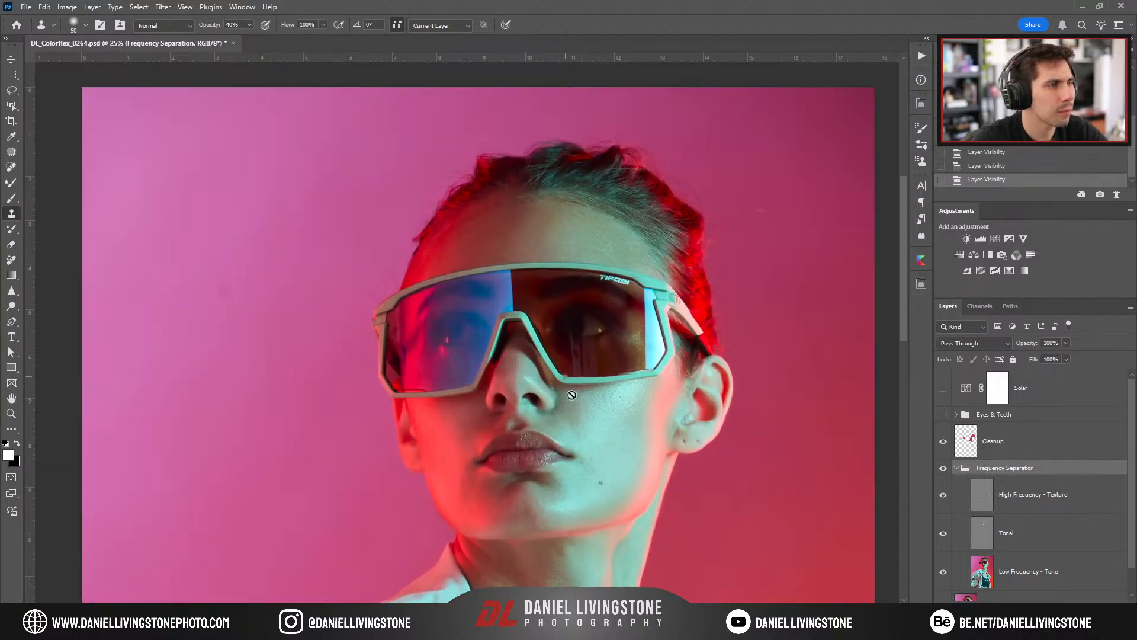
Delete the Eyes & Teeth group and add a Selective Color adjustment above the Cleanup layer.
click(999, 414)
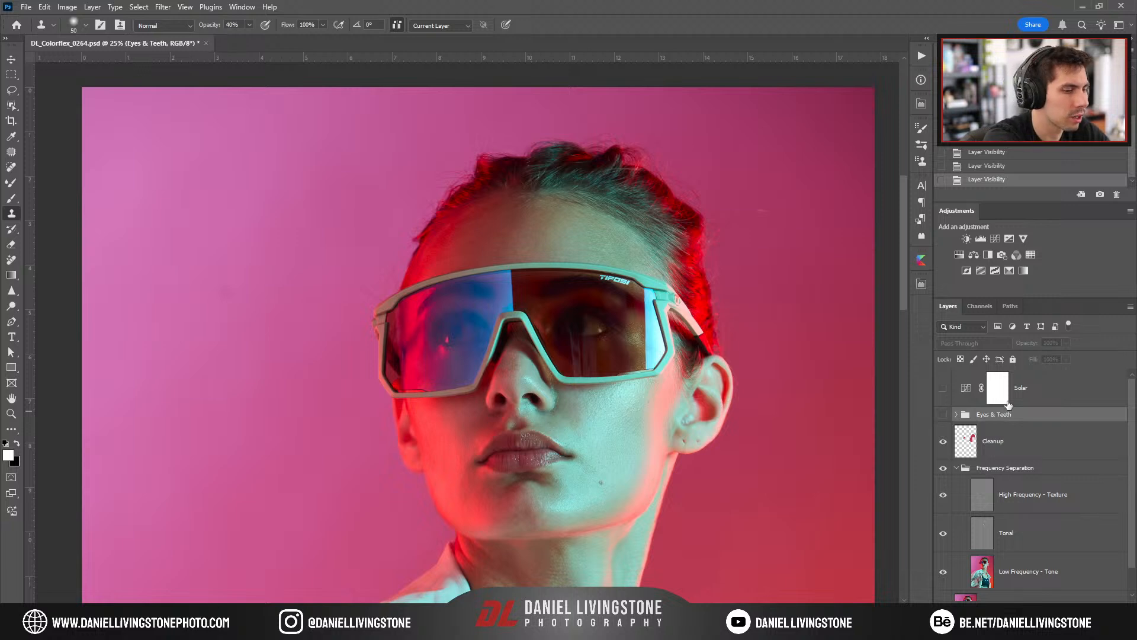
key(Delete)
click(1022, 272)
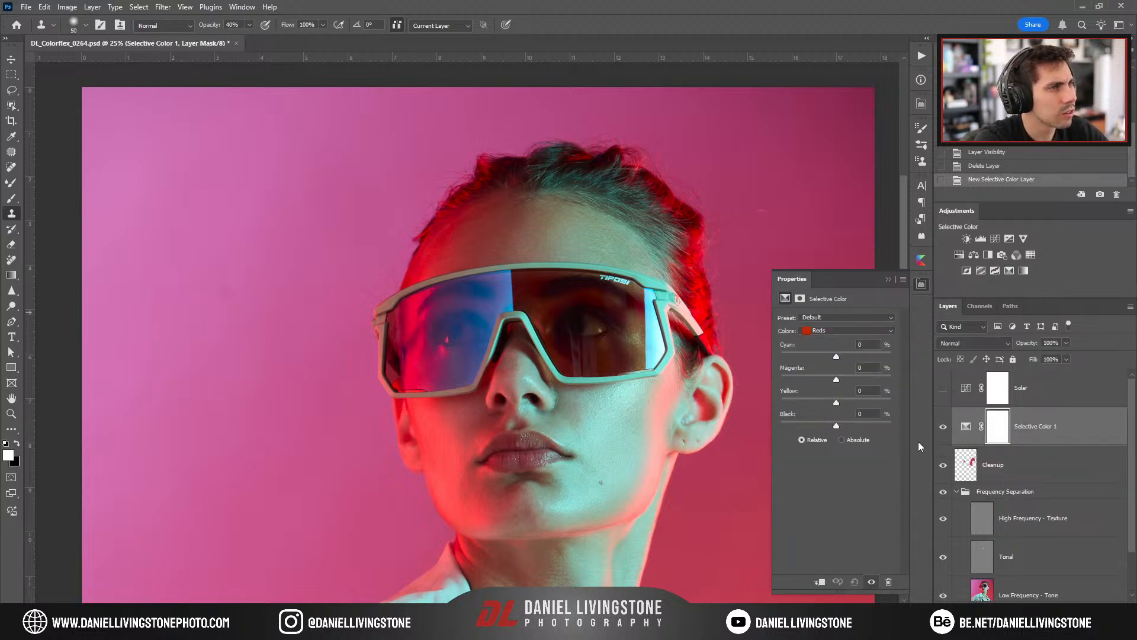
Set the Selective Color reds to Cyan +37, Magenta +3 and Yellow +21, and compare the adjustment off and on.
mouse_move(837, 403)
mouse_down()
mouse_move(858, 404)
mouse_move(846, 403)
mouse_up()
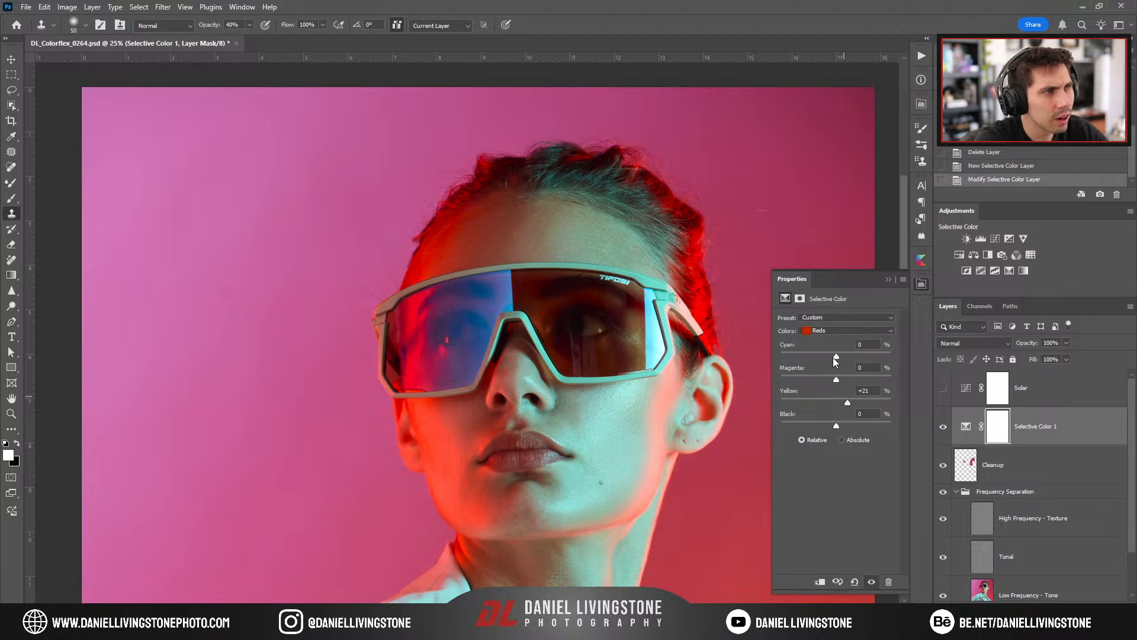
drag(856, 362, 838, 382)
click(944, 427)
click(943, 428)
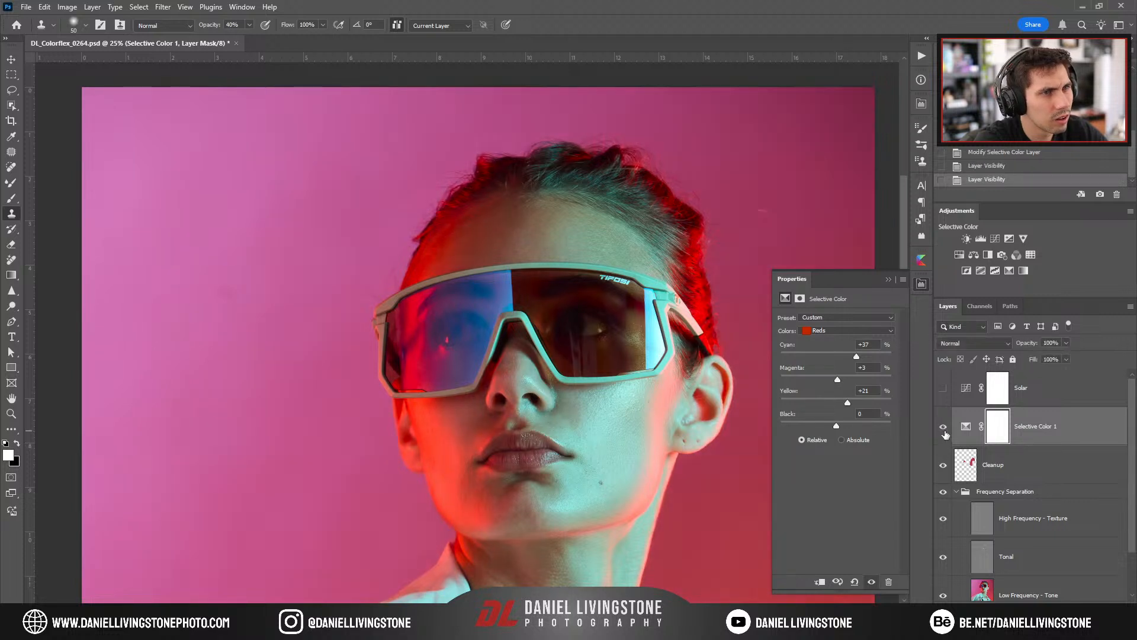
click(944, 428)
click(943, 428)
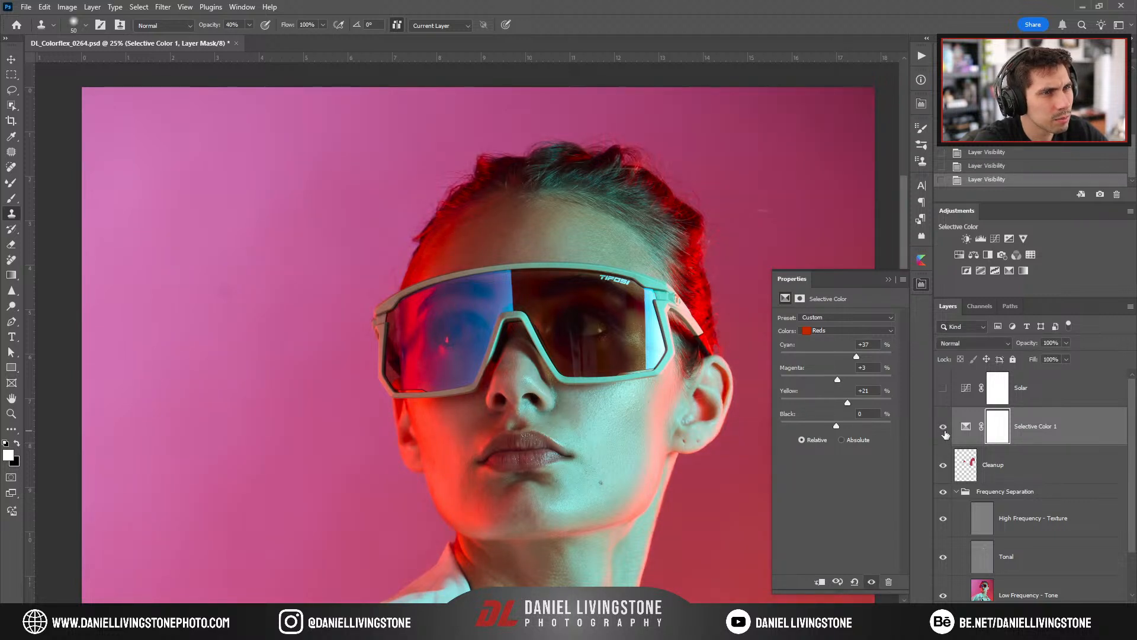
Set the yellow of the reds to +19% and compare the portrait with the Selective Color adjustment off and on.
drag(849, 404, 833, 409)
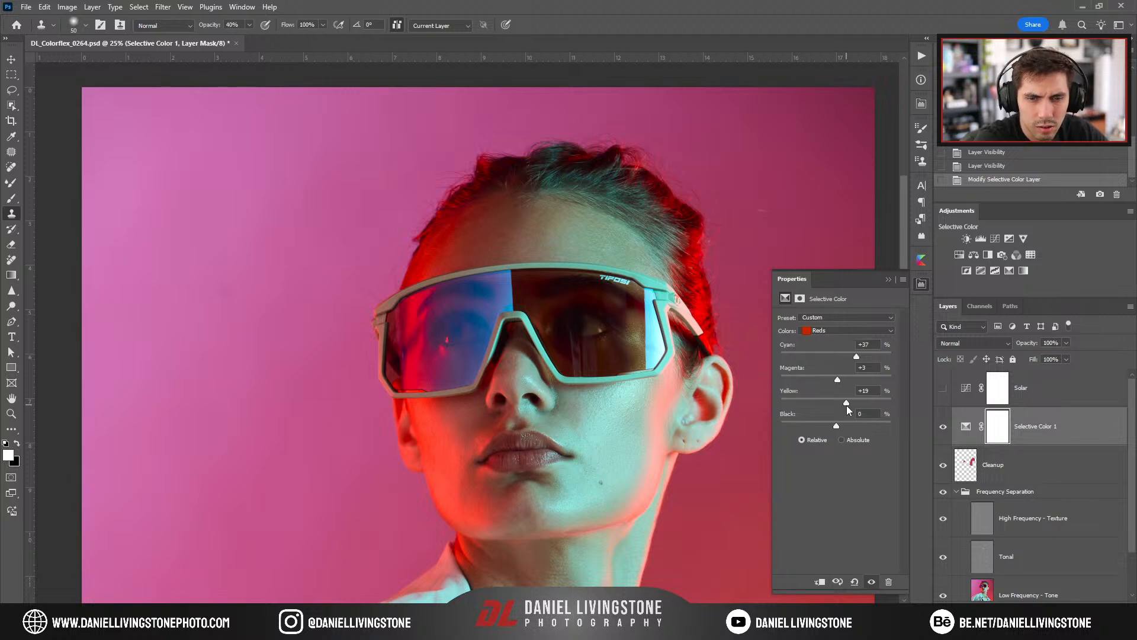
click(943, 428)
click(943, 428)
click(943, 428)
click(943, 430)
click(943, 430)
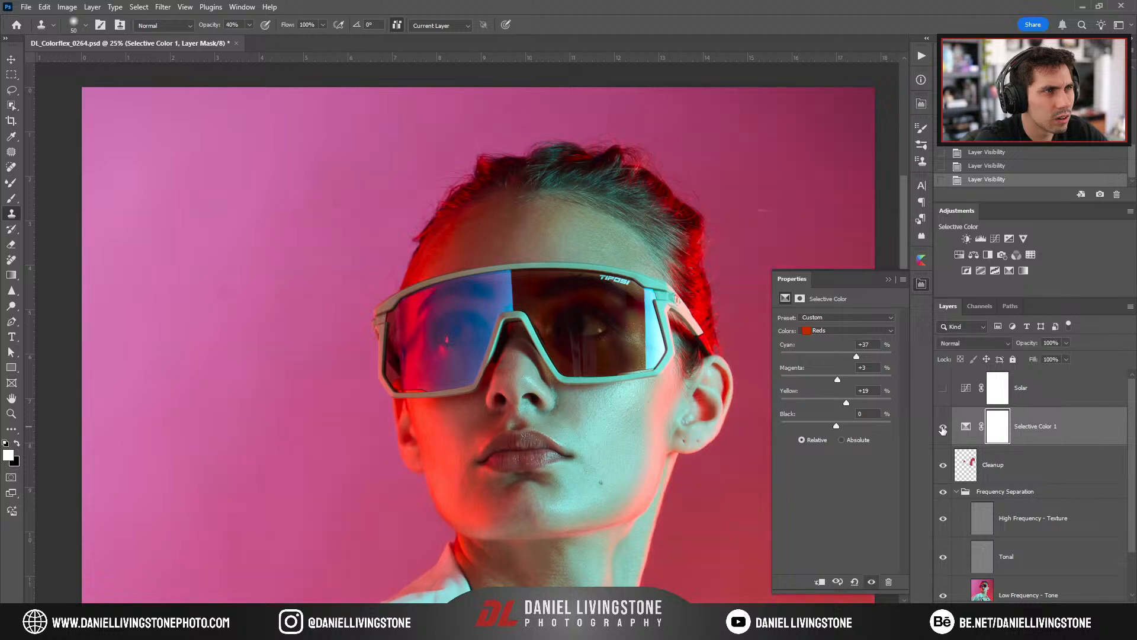
click(943, 429)
click(943, 430)
click(942, 430)
click(943, 428)
click(943, 430)
click(943, 429)
Set the cyan of the reds to +50% and compare the red-lit cheek with the adjustment off and on.
scroll(414, 401, up, 3)
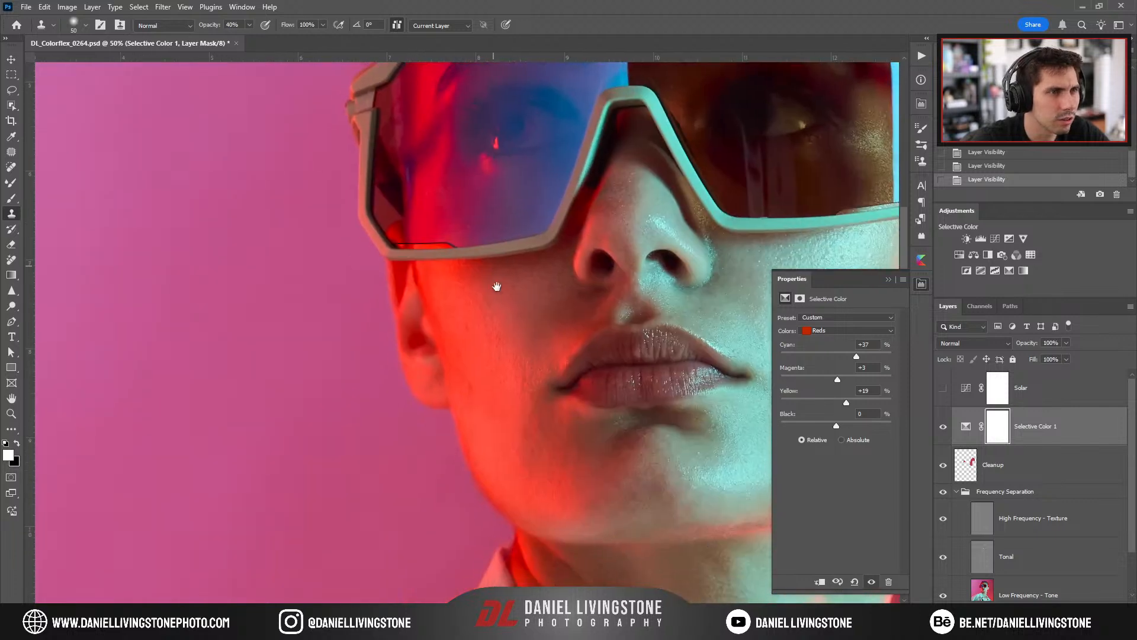
drag(858, 359, 863, 357)
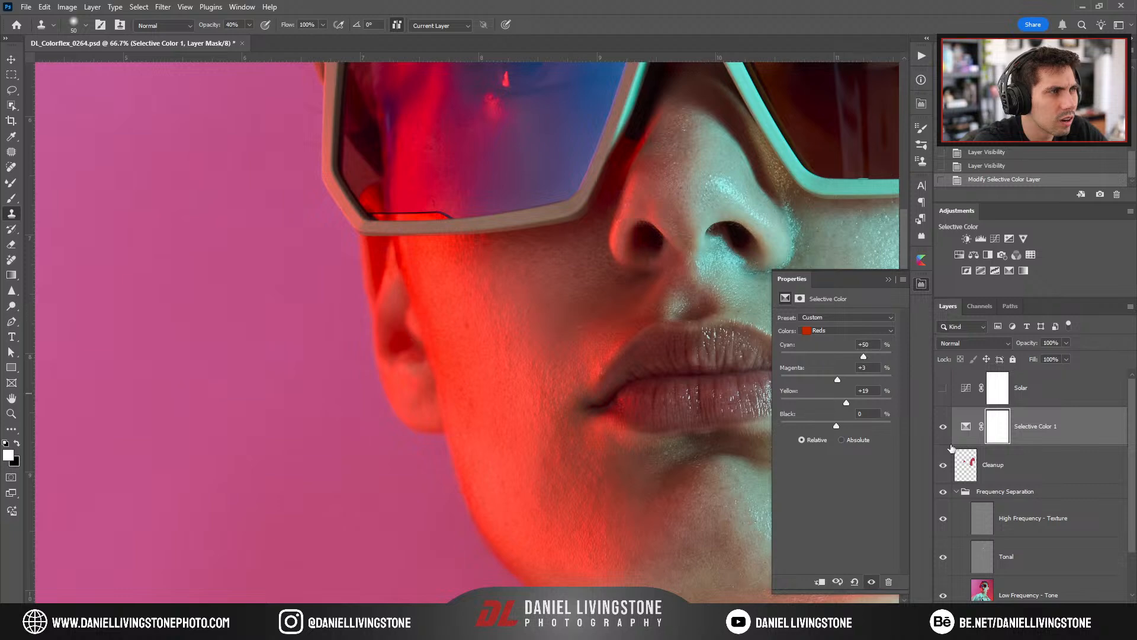
click(941, 427)
click(940, 427)
click(942, 427)
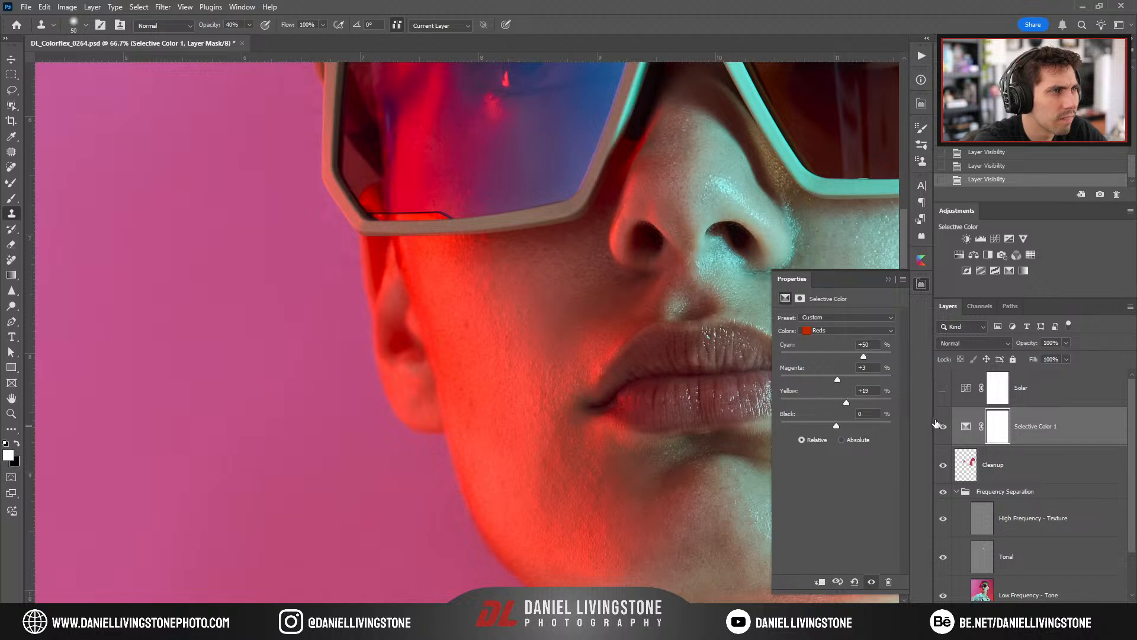
key(ctrl+minus)
key(ctrl+minus)
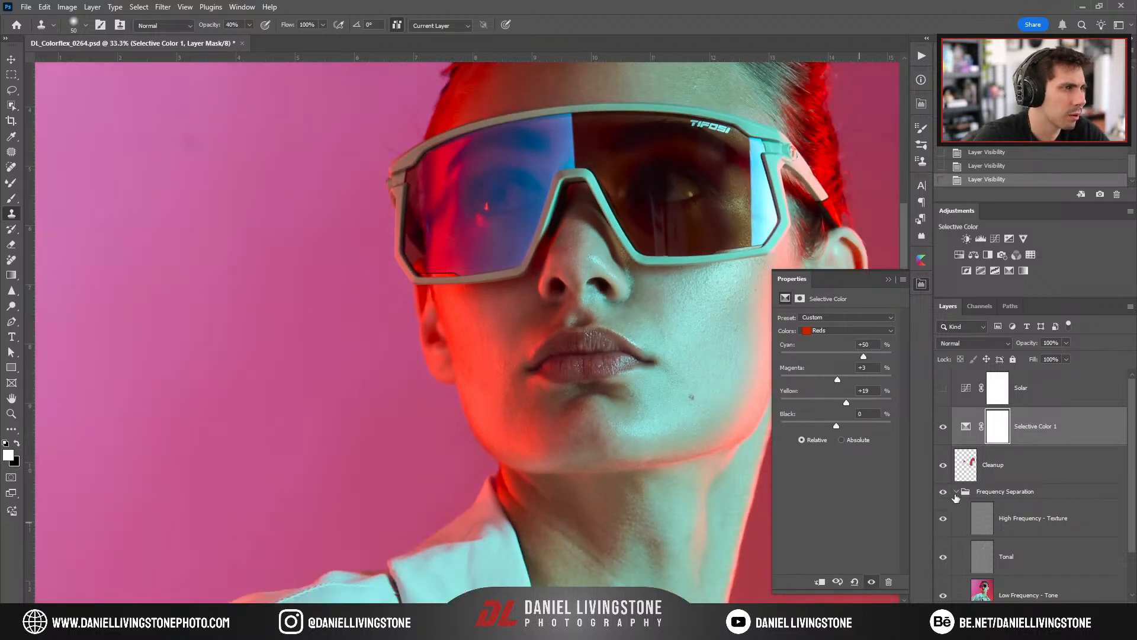
Try to select the woman's head and neck from the Background layer with the Object Selection tool's lasso mode.
click(956, 491)
click(1030, 518)
key(ctrl+minus)
key(ctrl+minus)
click(10, 106)
mouse_move(443, 159)
mouse_down()
mouse_move(397, 305)
mouse_move(411, 346)
mouse_up()
mouse_move(245, 488)
mouse_down()
mouse_move(285, 616)
mouse_move(674, 478)
mouse_up()
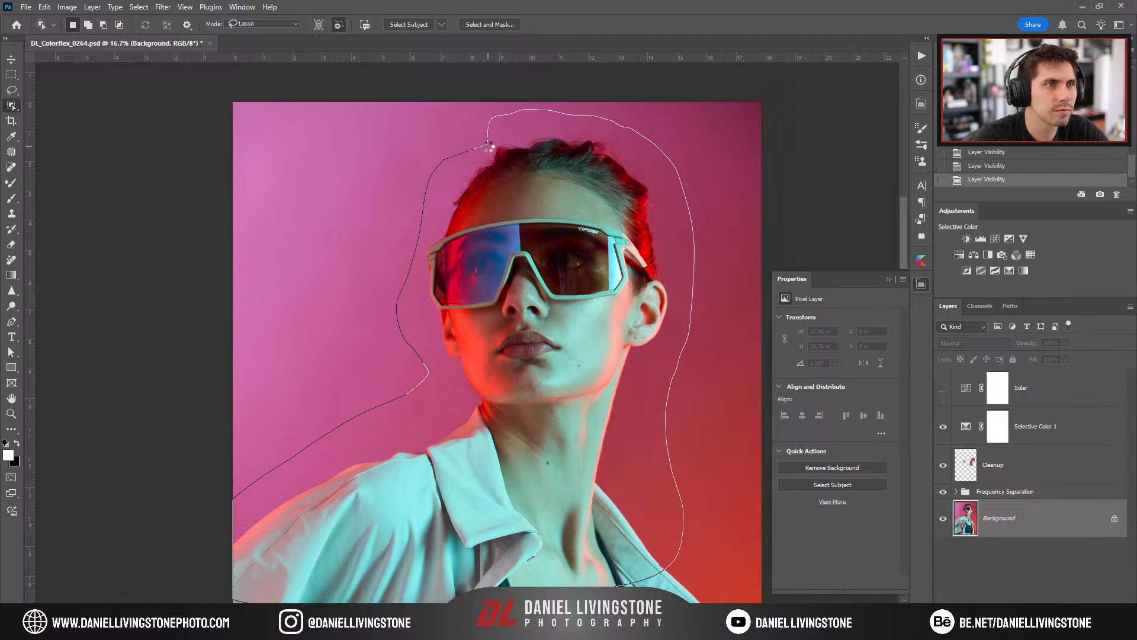
drag(489, 144, 490, 144)
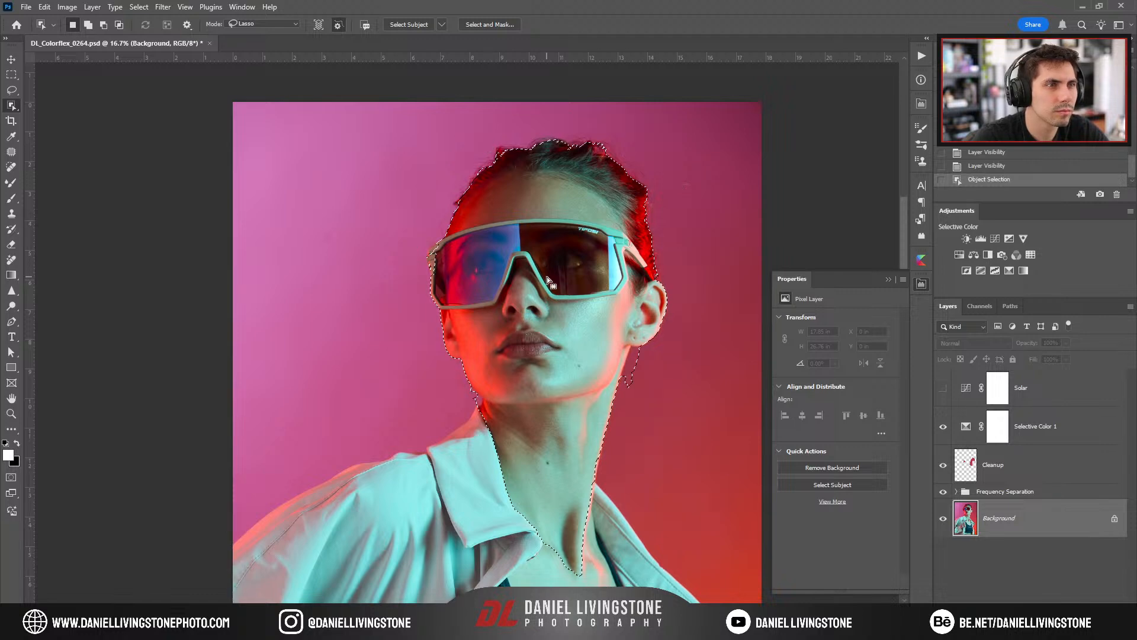
key(ctrl+plus)
key(ctrl+minus)
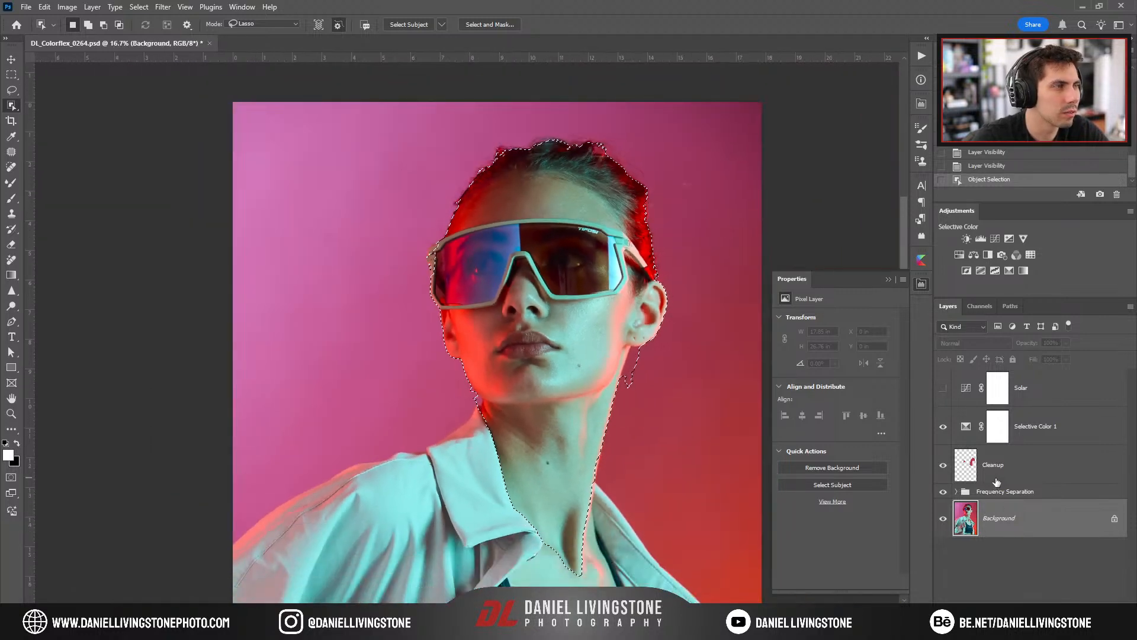
key(ctrl+d)
Hide the Selective Color 1 layer and stamp the visible retouching into a new layer above Cleanup.
click(942, 427)
shift+click(1037, 478)
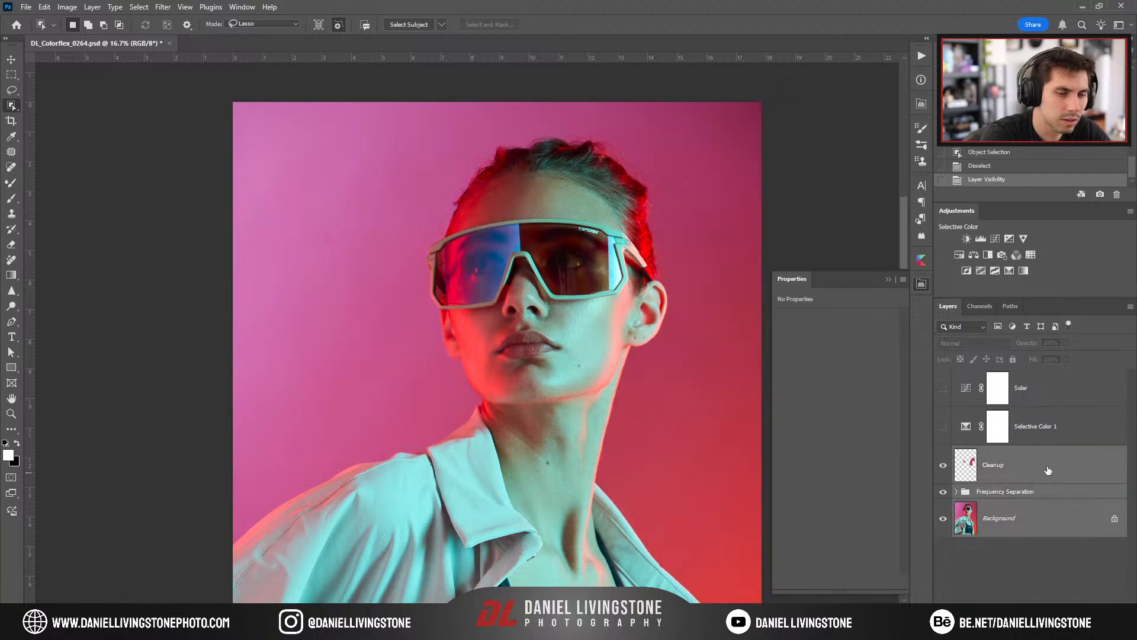
key(ctrl+shift+alt+e)
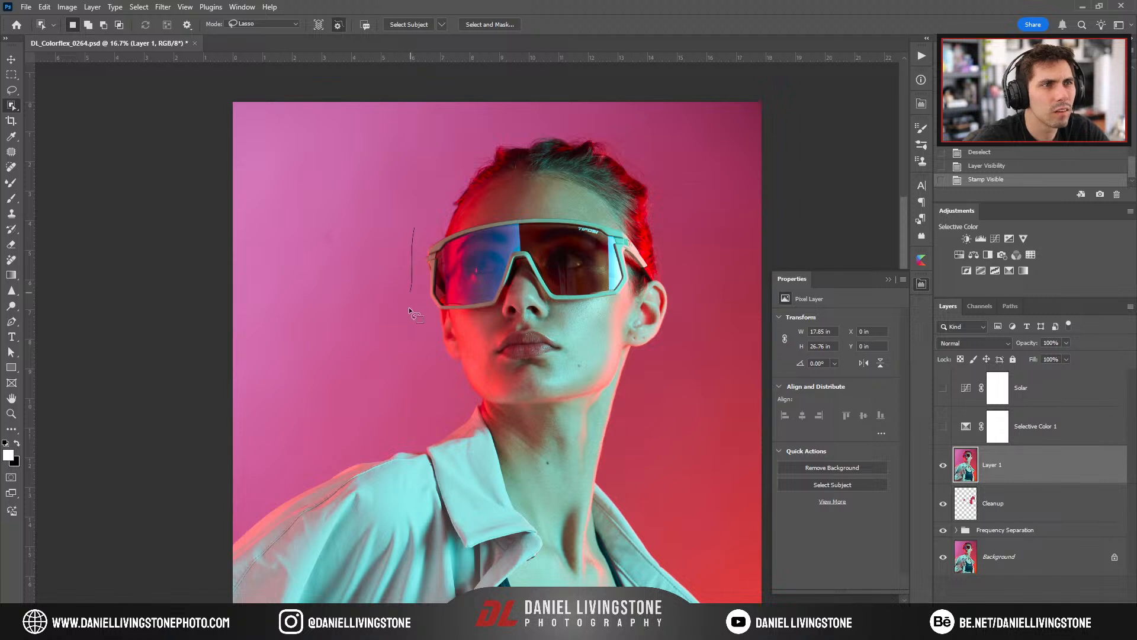
Select the woman's head and neck on the stamped layer with an Object Selection lasso and check the selection edge.
mouse_move(440, 384)
mouse_down()
mouse_move(256, 469)
mouse_move(188, 581)
mouse_move(454, 581)
mouse_move(628, 548)
mouse_move(677, 457)
mouse_up()
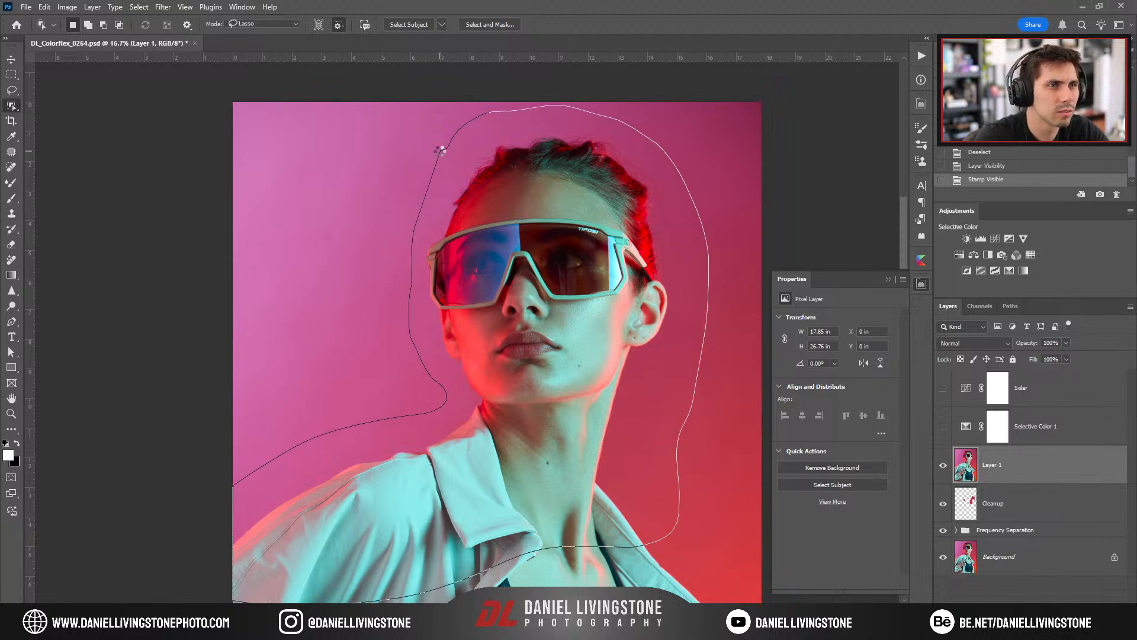
drag(441, 152, 443, 148)
key(ctrl+plus)
key(ctrl+plus)
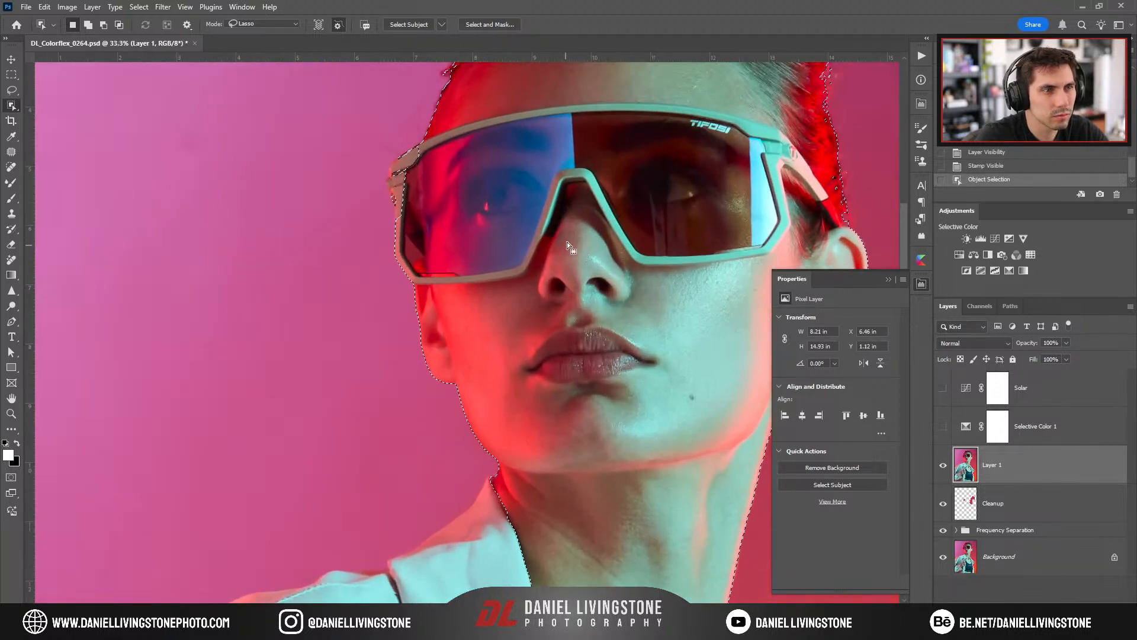
key(ctrl+minus)
key(ctrl+minus)
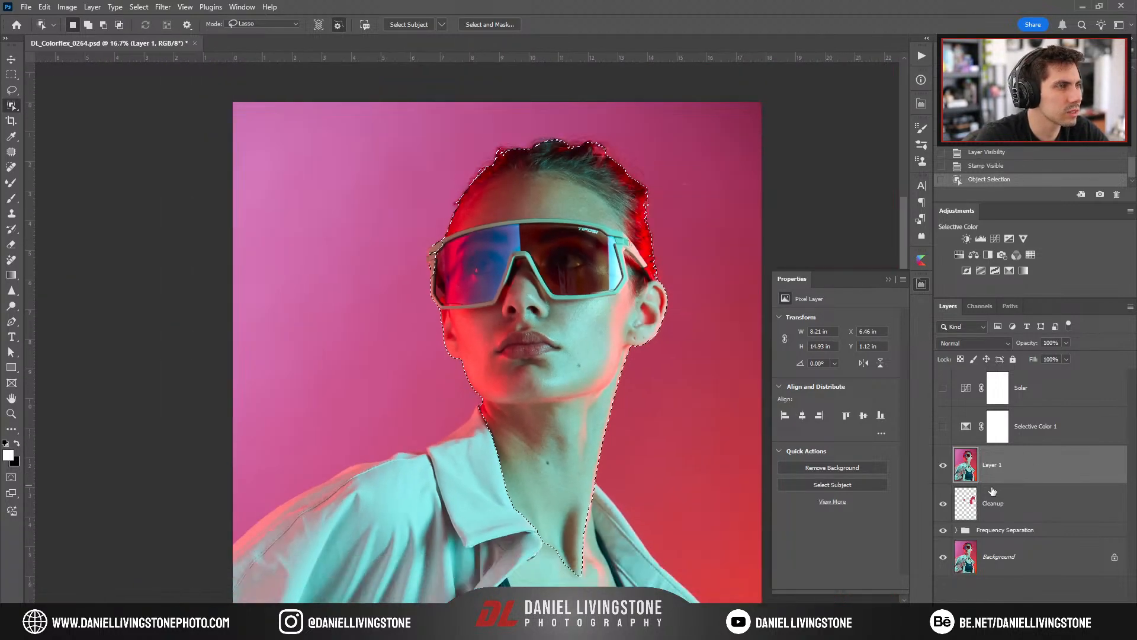
Make the Selective Color 1 adjustment layer active and visible while keeping the head-and-neck selection.
key(l)
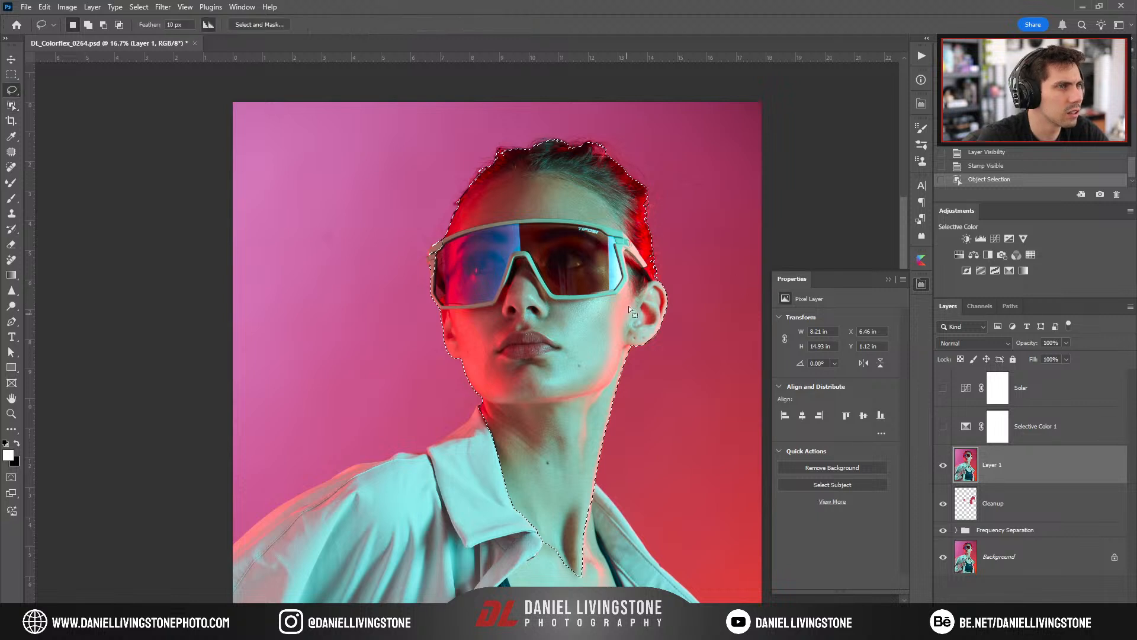
right_click(626, 279)
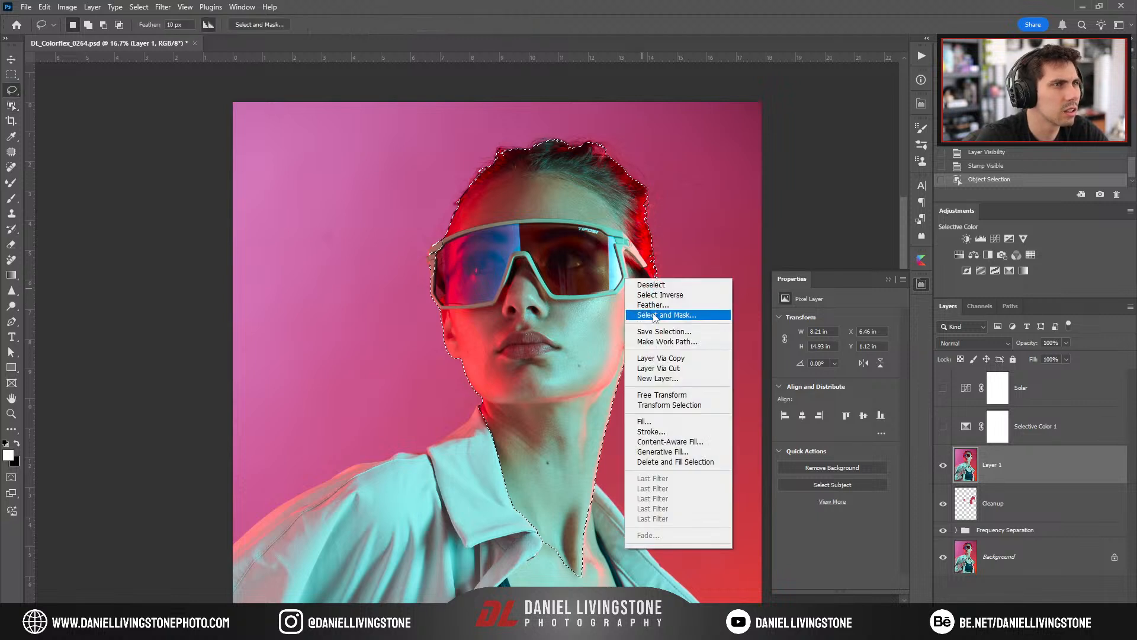
click(1034, 432)
key(Return)
click(943, 427)
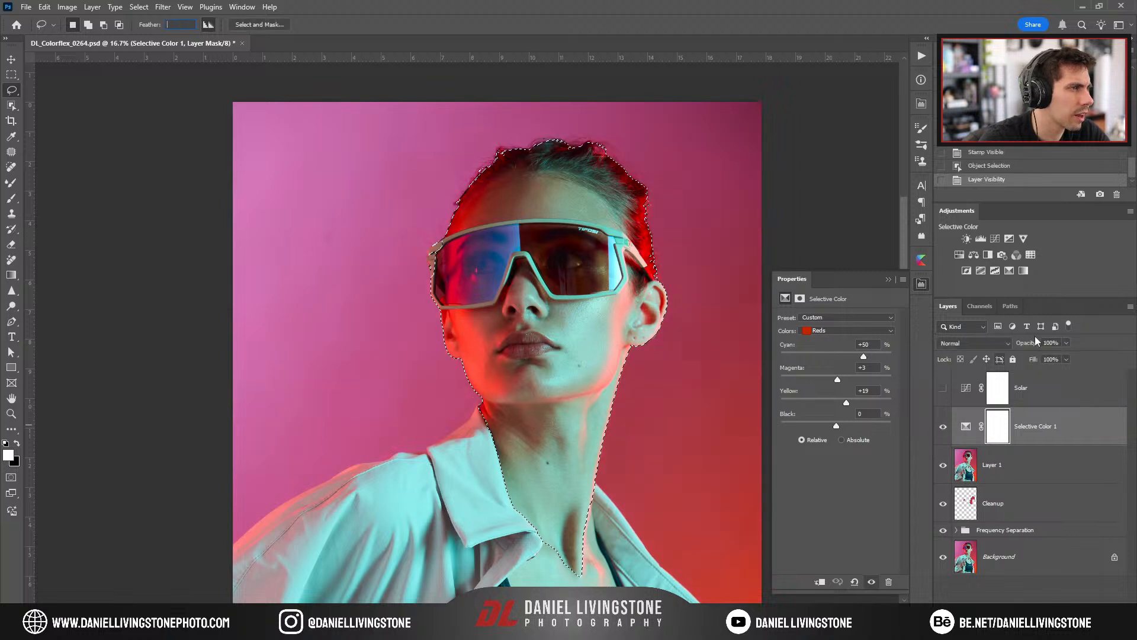
Mask the Selective Color 1 adjustment so it affects only the selected head and neck, and clear the selection.
click(1004, 430)
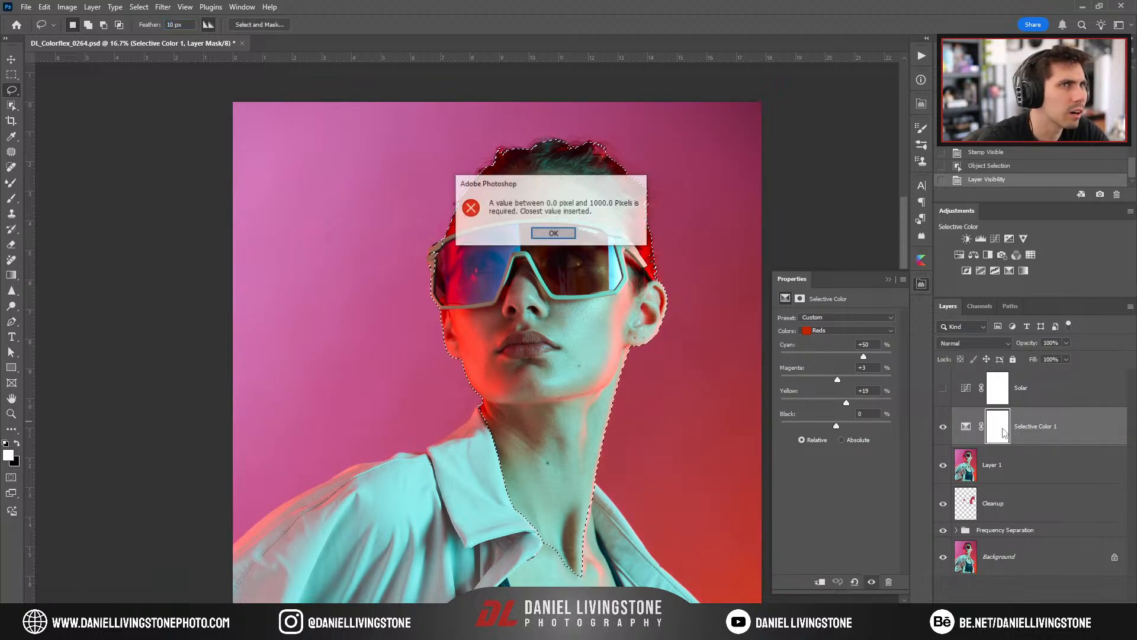
key(Return)
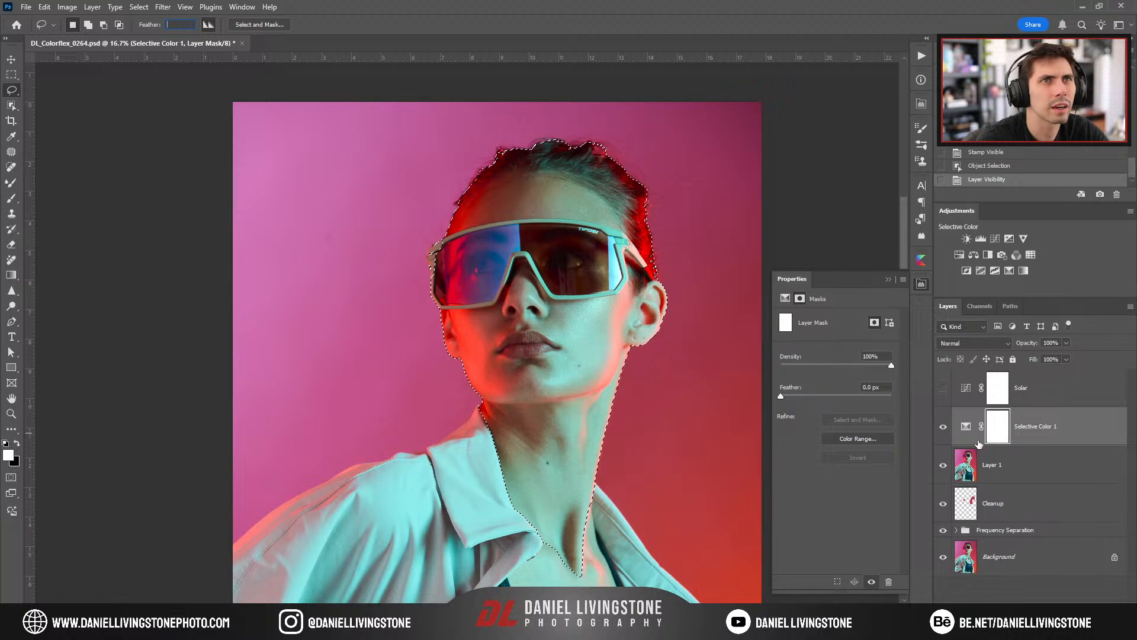
key(Delete)
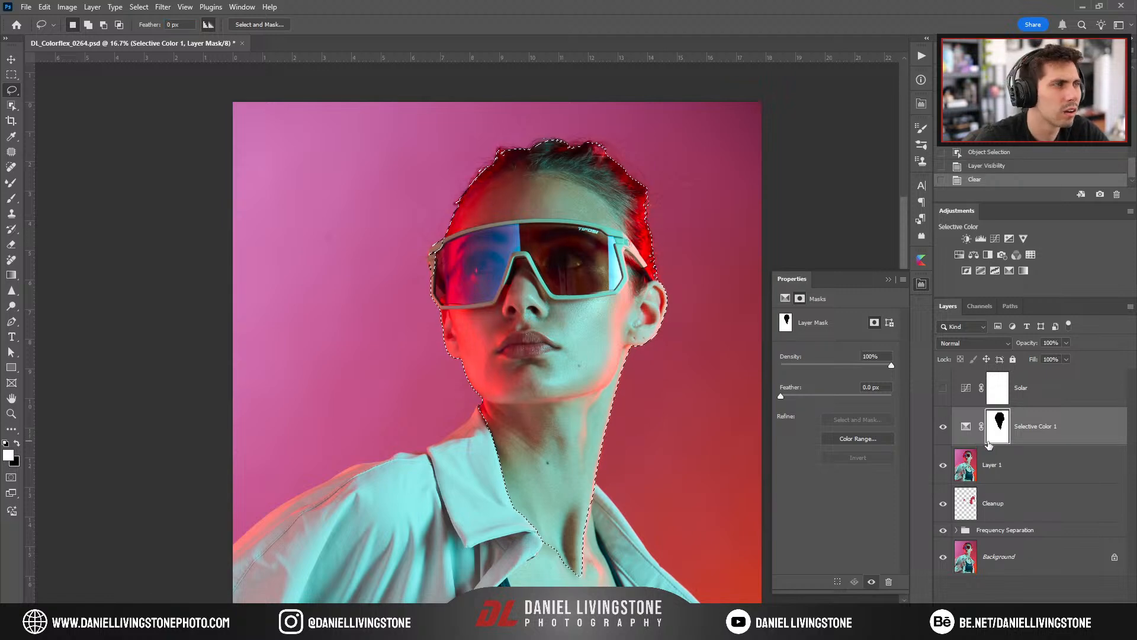
key(ctrl+d)
key(ctrl+i)
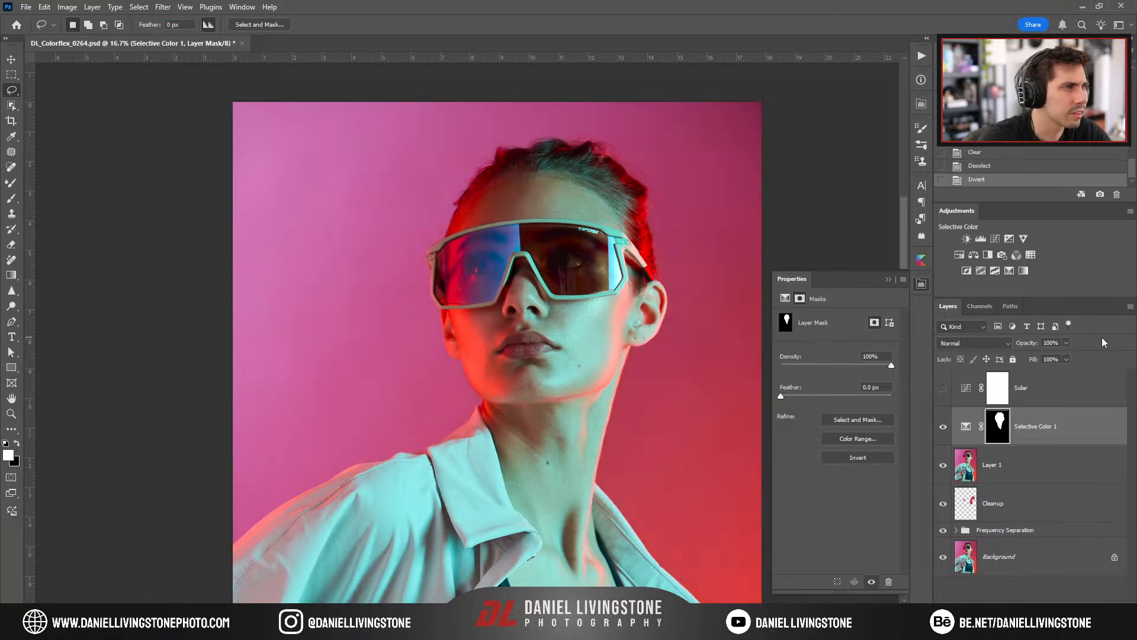
Compare the portrait with the masked Selective Color 1 adjustment off and on, both close up and from farther out.
key(ctrl+plus)
click(943, 426)
key(ctrl+minus)
click(943, 427)
click(943, 427)
key(ctrl+minus)
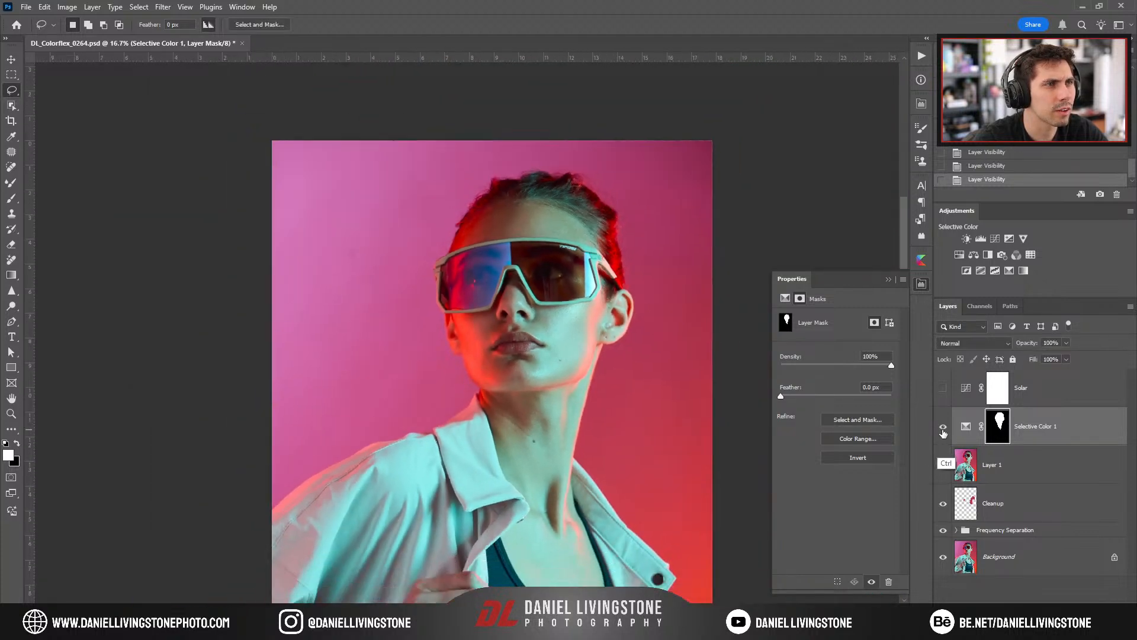
key(ctrl+plus)
key(ctrl+plus)
click(943, 426)
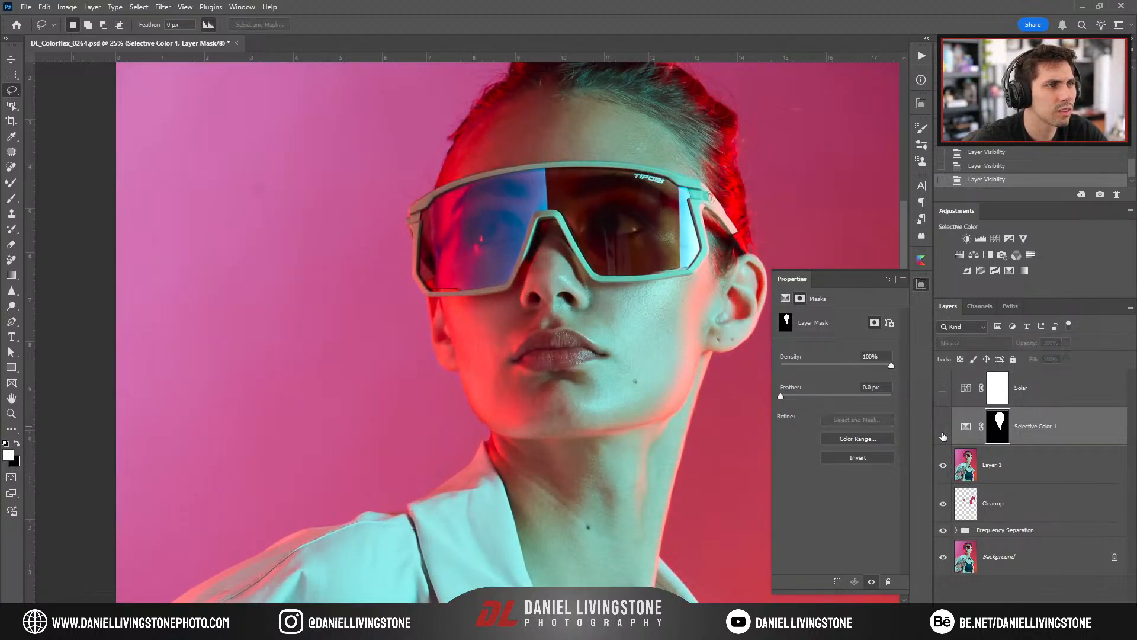
click(942, 426)
key(ctrl+minus)
key(ctrl+minus)
click(943, 428)
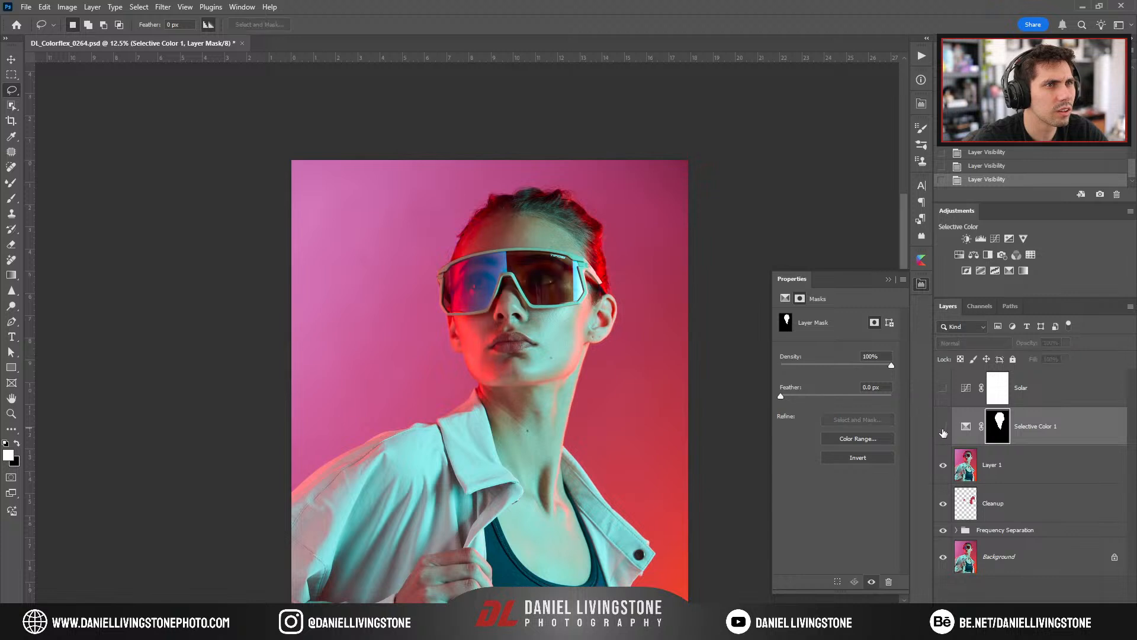
key(ctrl+plus)
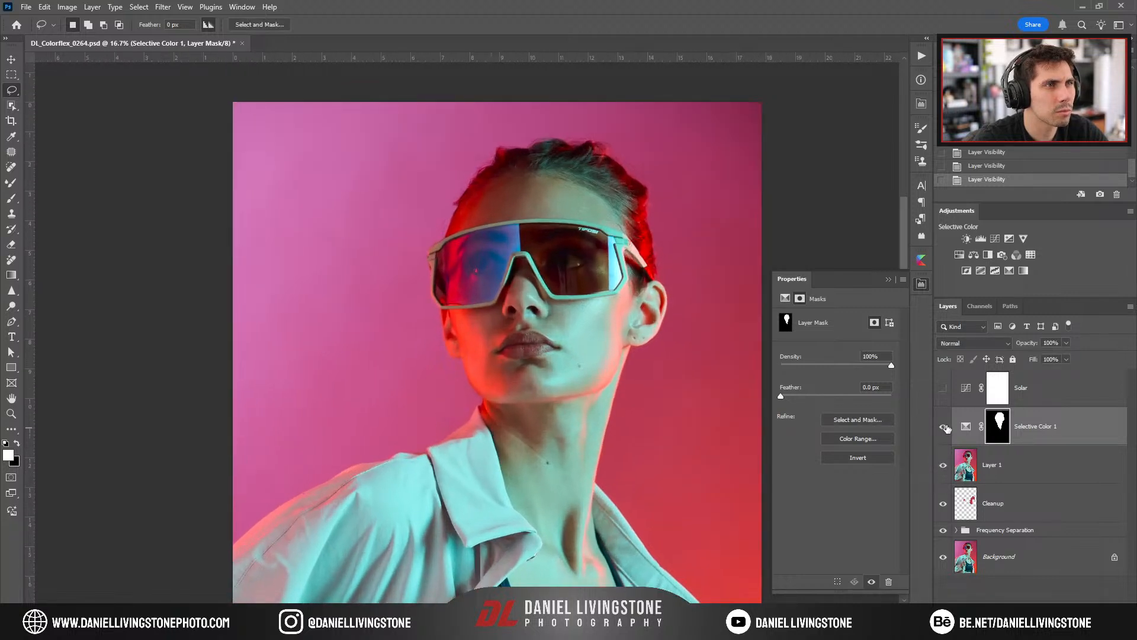
click(943, 427)
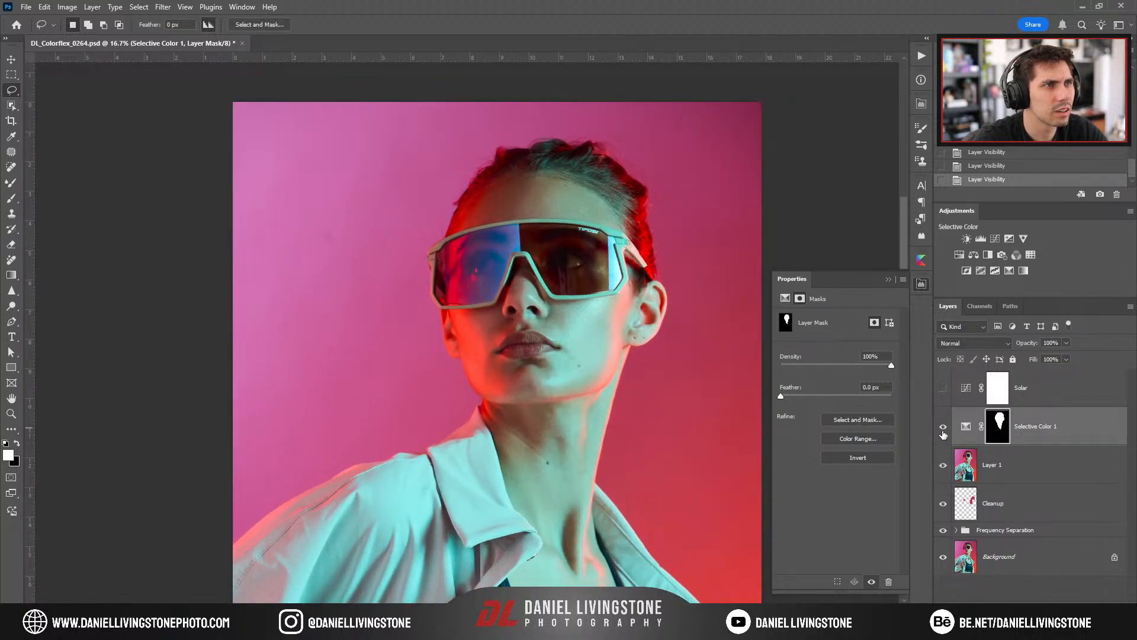
Set the reds in Selective Color 1 to cyan +13%, magenta +1% and yellow +17%, and compare the adjustment off and on.
click(965, 426)
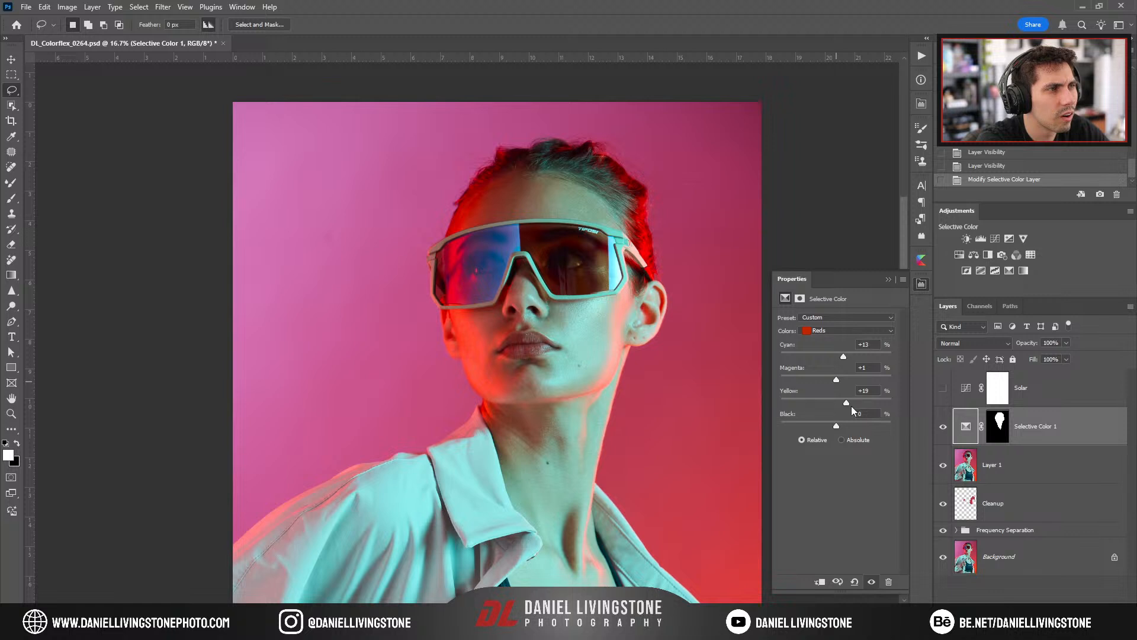
click(942, 427)
click(942, 427)
click(941, 427)
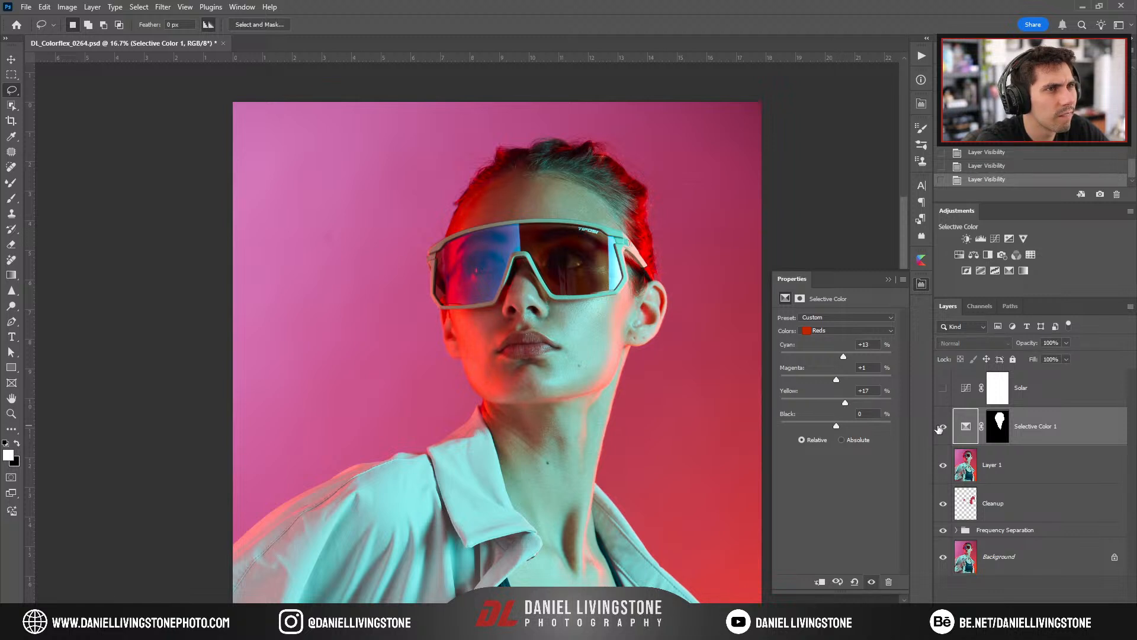
key(ctrl+0)
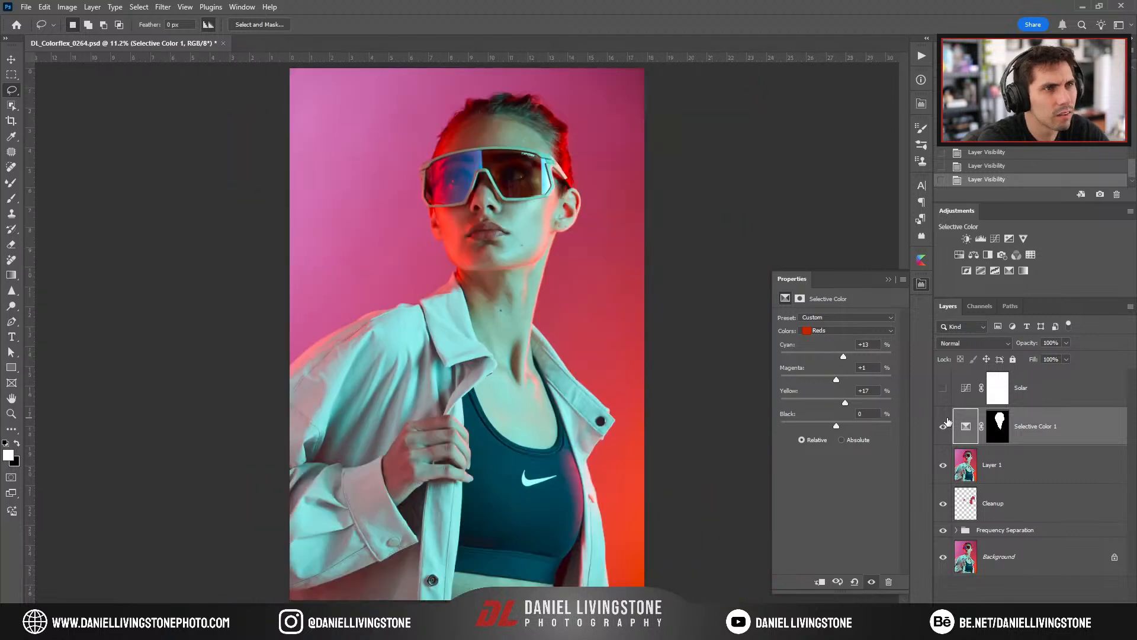
Add a Vibrance adjustment layer above Selective Color 1 and set its vibrance to +67.
click(888, 279)
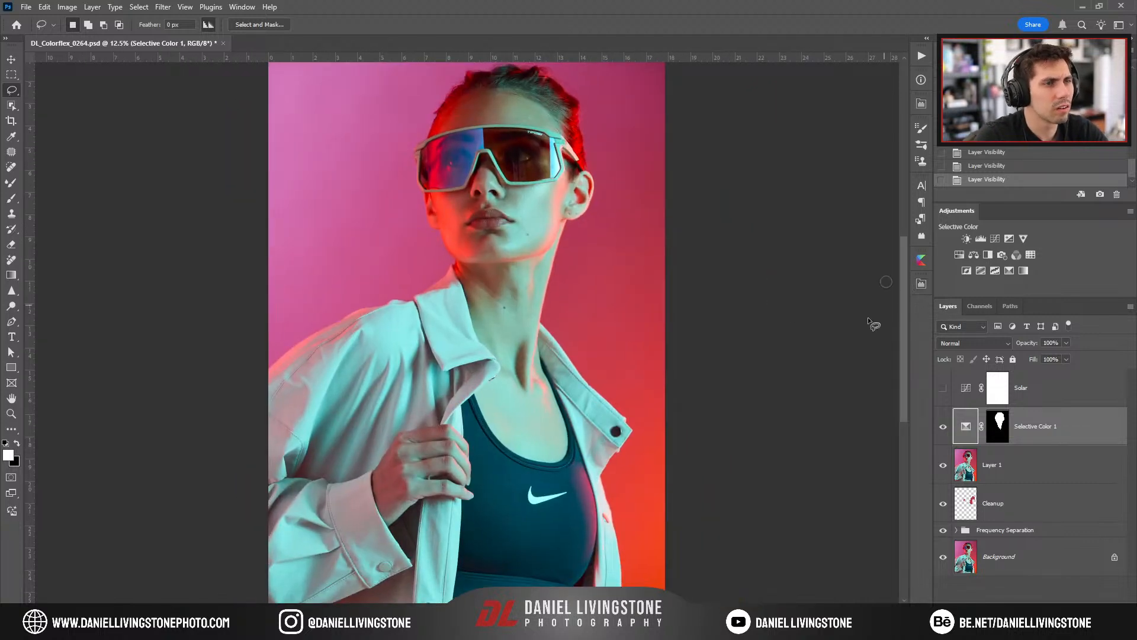
scroll(509, 334, up, 3)
scroll(512, 335, down, 2)
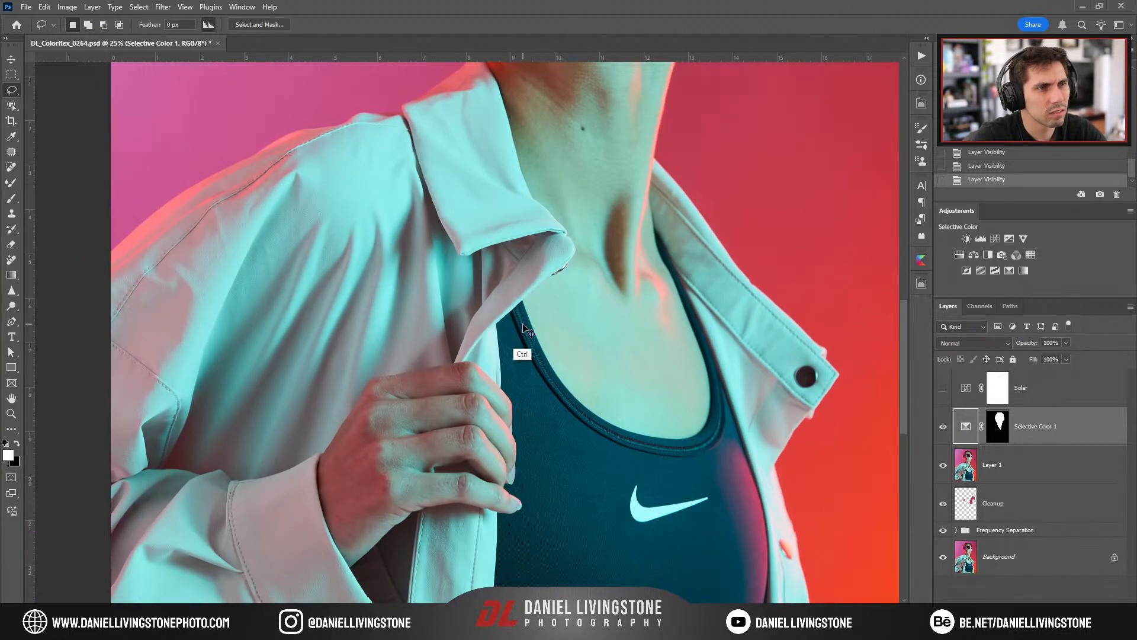
scroll(522, 329, down, 3)
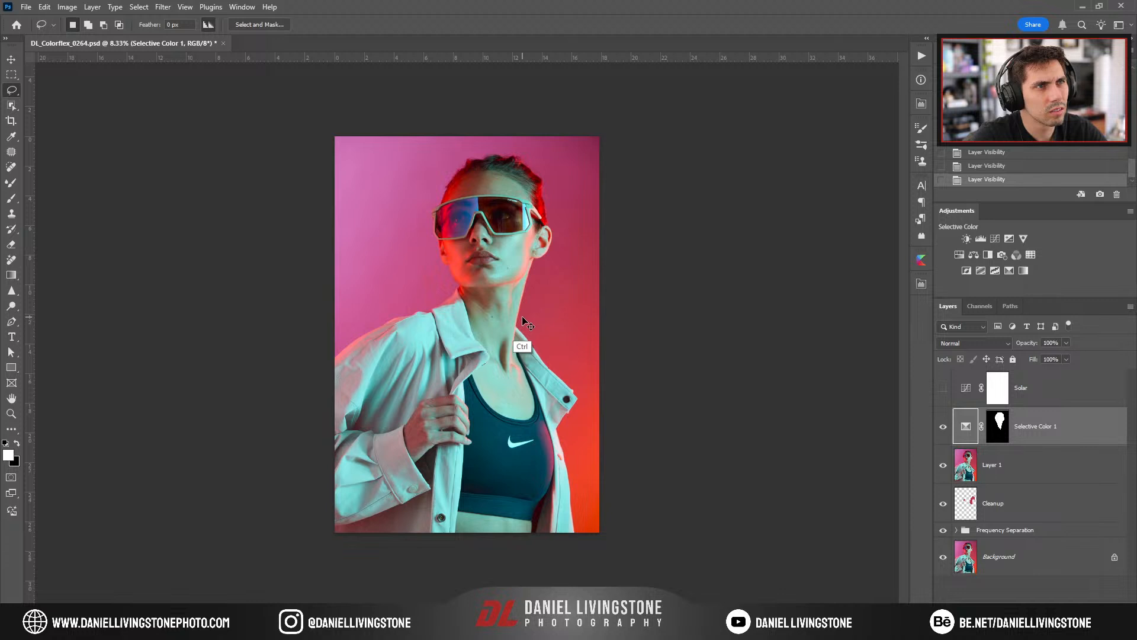
click(1024, 238)
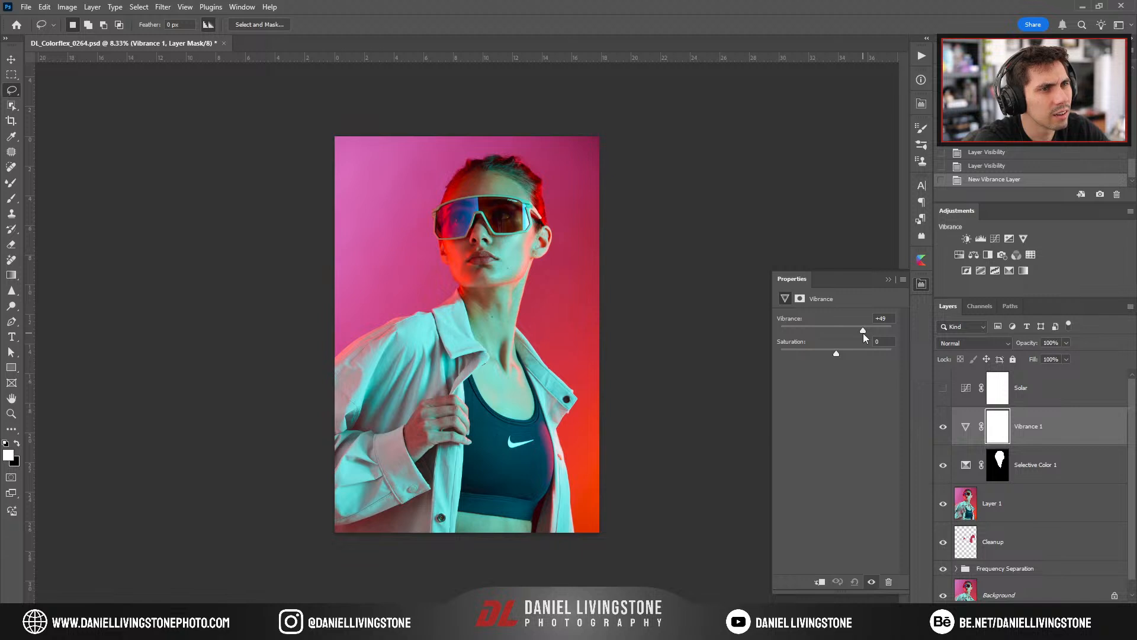
drag(848, 333, 873, 333)
Compare the whole portrait with the Vibrance 1 layer off and on.
click(944, 426)
click(944, 427)
click(944, 426)
click(944, 426)
click(943, 427)
click(944, 426)
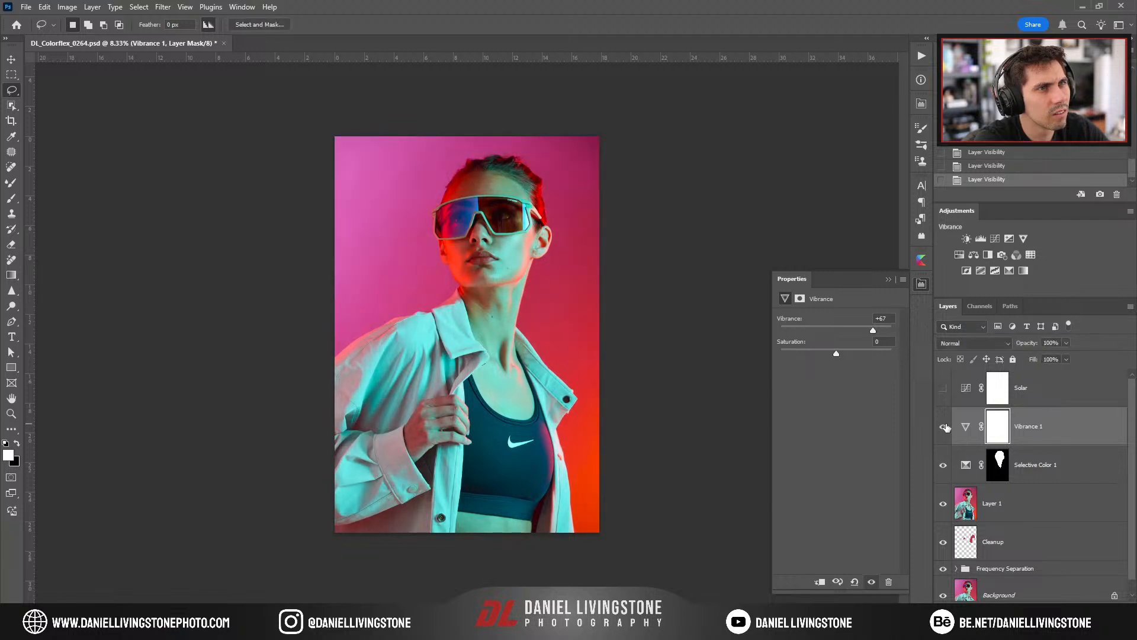
click(944, 426)
click(944, 426)
Delete the stamped Layer 1 and leave the Cleanup layer active for work on the TIFOSI logo.
key(ctrl+plus)
key(ctrl+plus)
key(ctrl+plus)
drag(617, 92, 576, 403)
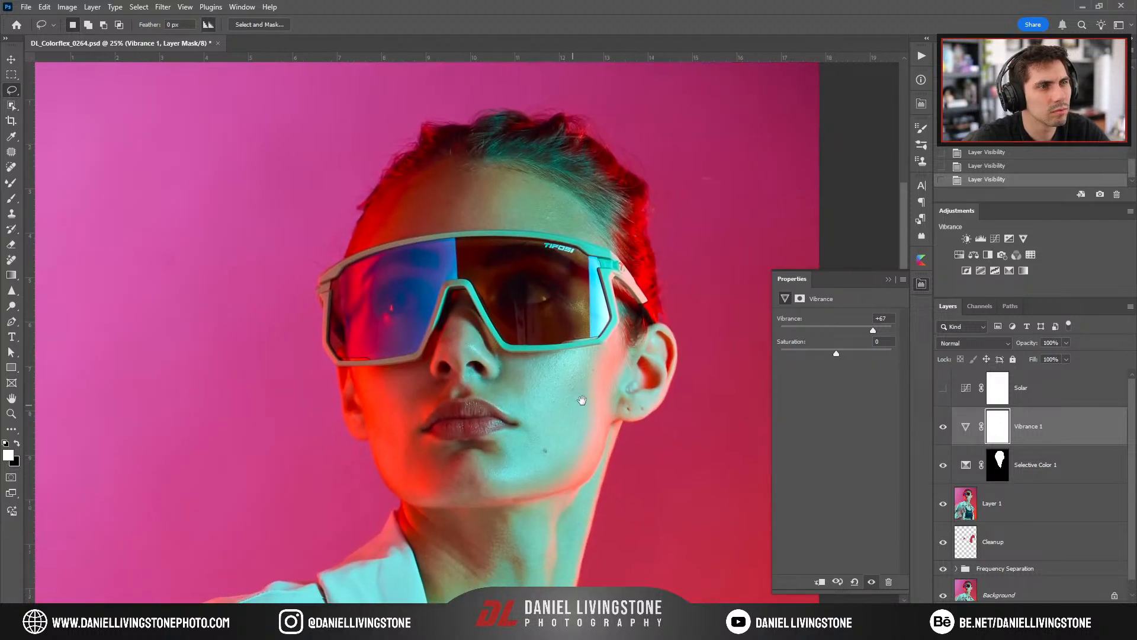
key(ctrl+plus)
drag(612, 327, 518, 424)
key(ctrl+plus)
key(ctrl+plus)
key(ctrl+plus)
key(ctrl+plus)
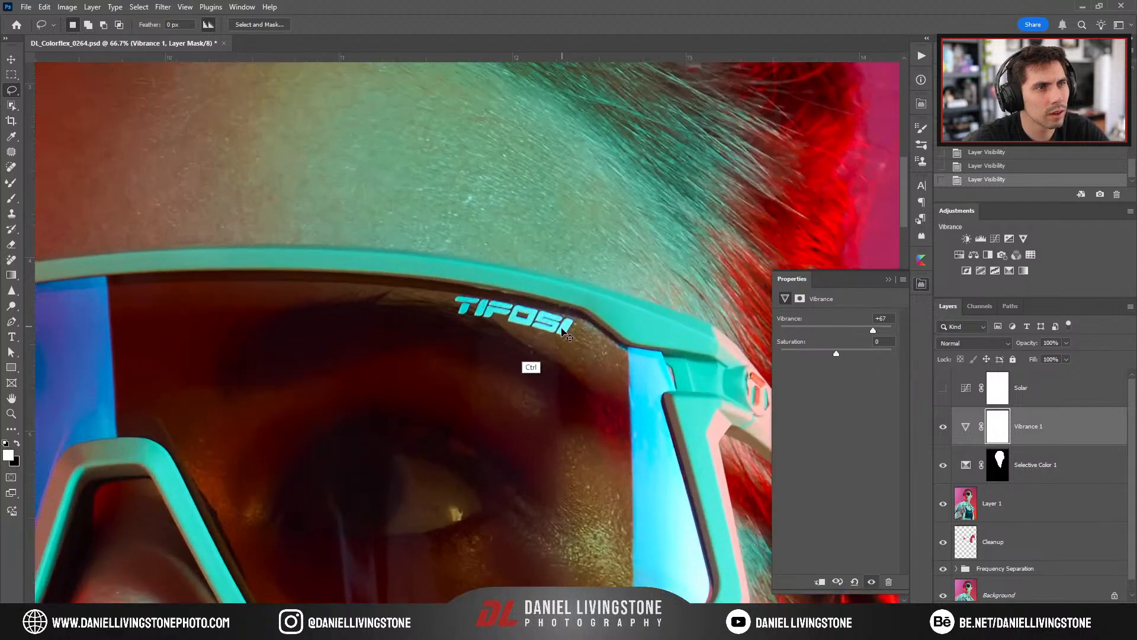
click(977, 507)
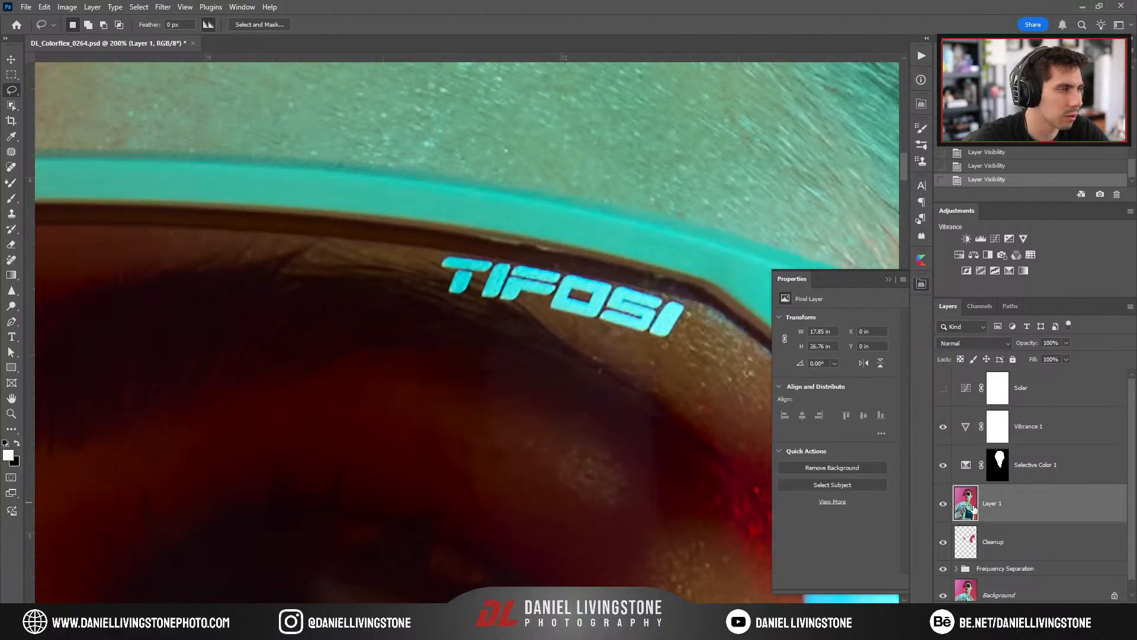
key(Delete)
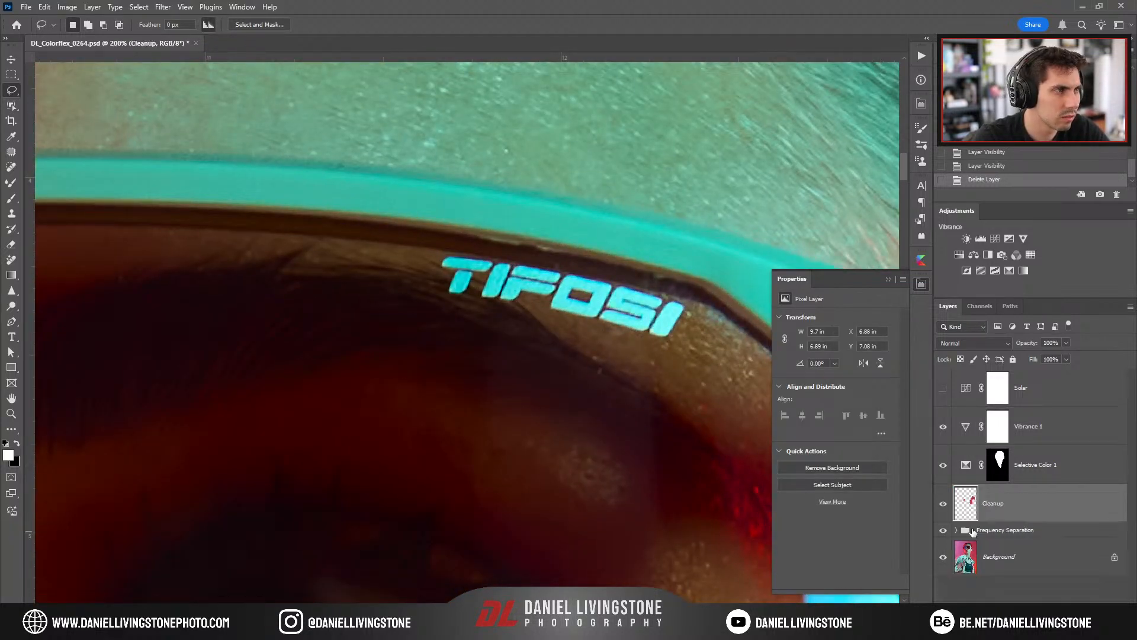
Trace a closed Pen path around the TIFOSI logo on the lens and convert it to a selection.
key(p)
click(431, 250)
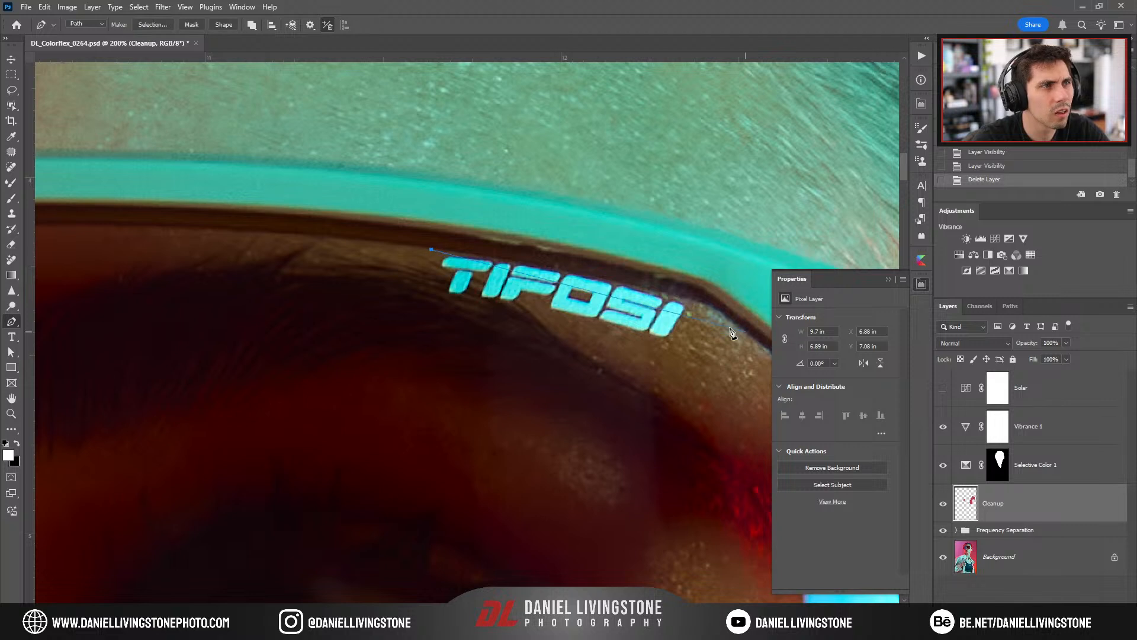
drag(694, 308, 622, 337)
mouse_move(427, 300)
mouse_down()
mouse_move(368, 299)
mouse_move(428, 282)
mouse_up()
click(430, 250)
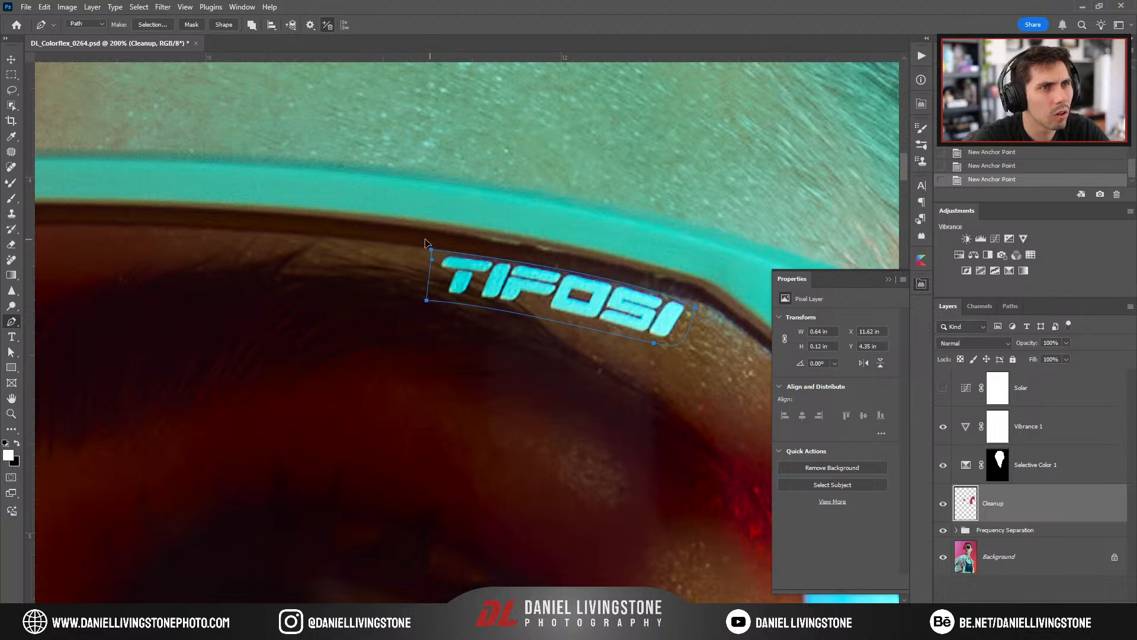
right_click(540, 331)
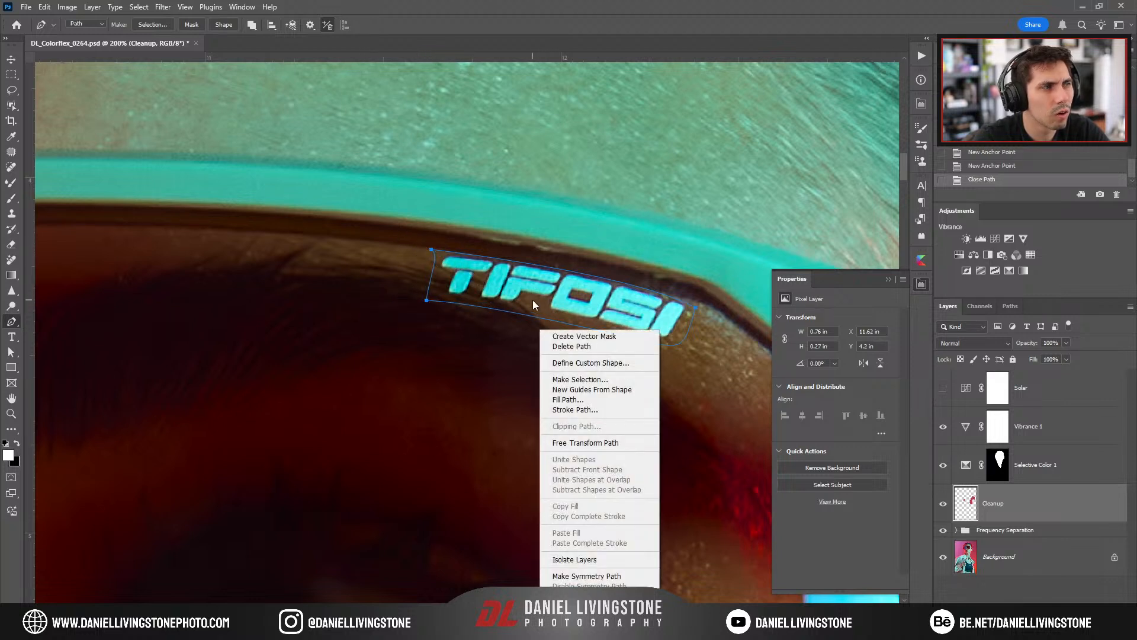
click(569, 379)
key(Return)
Hide Vibrance 1 and Selective Color 1, and remove the selected logo using Generative Fill with an empty prompt.
key(l)
right_click(556, 317)
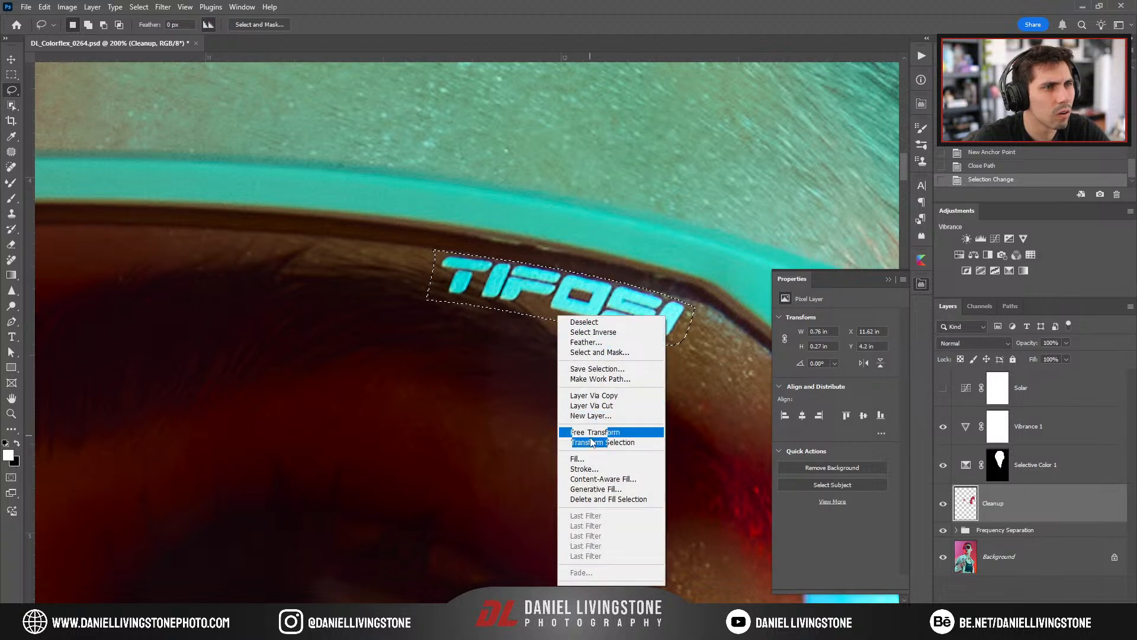
click(943, 427)
click(943, 465)
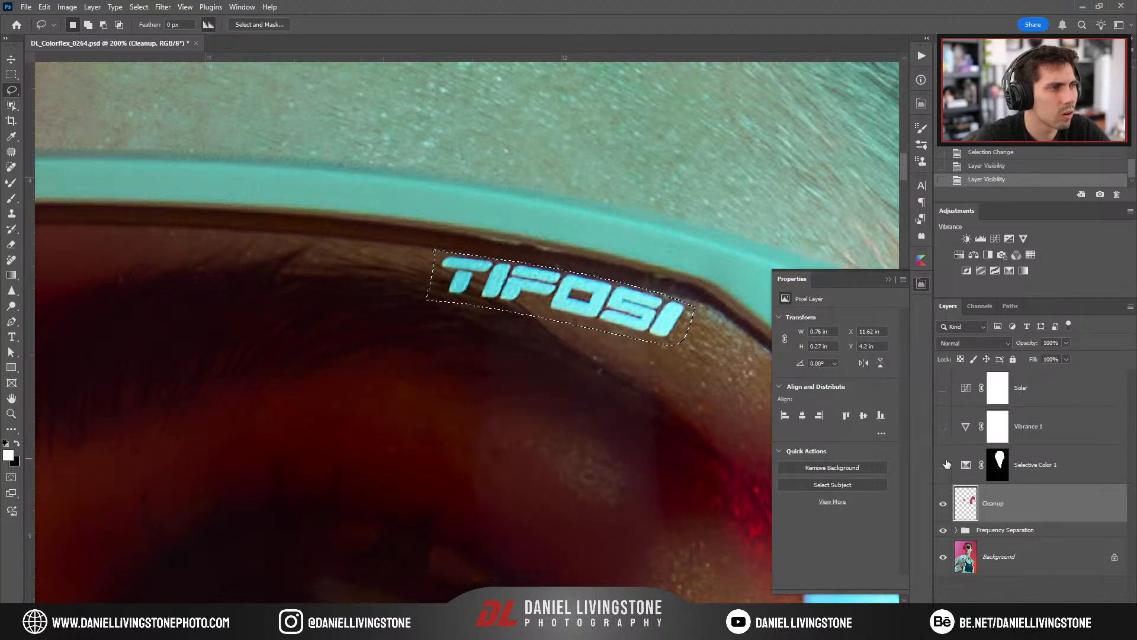
right_click(534, 271)
click(572, 444)
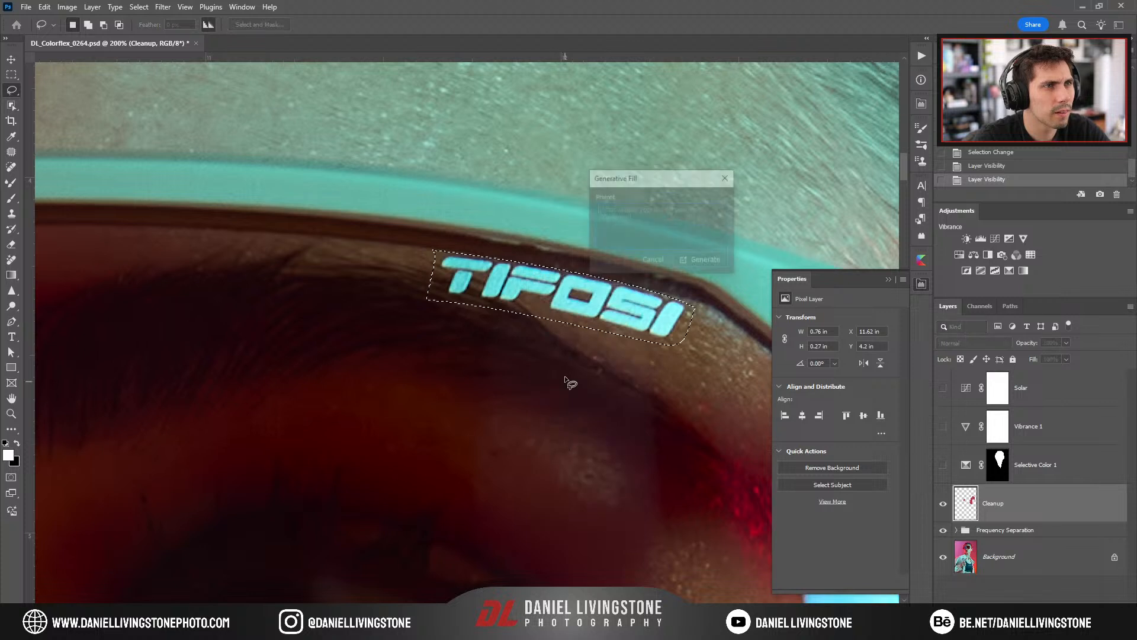
click(718, 260)
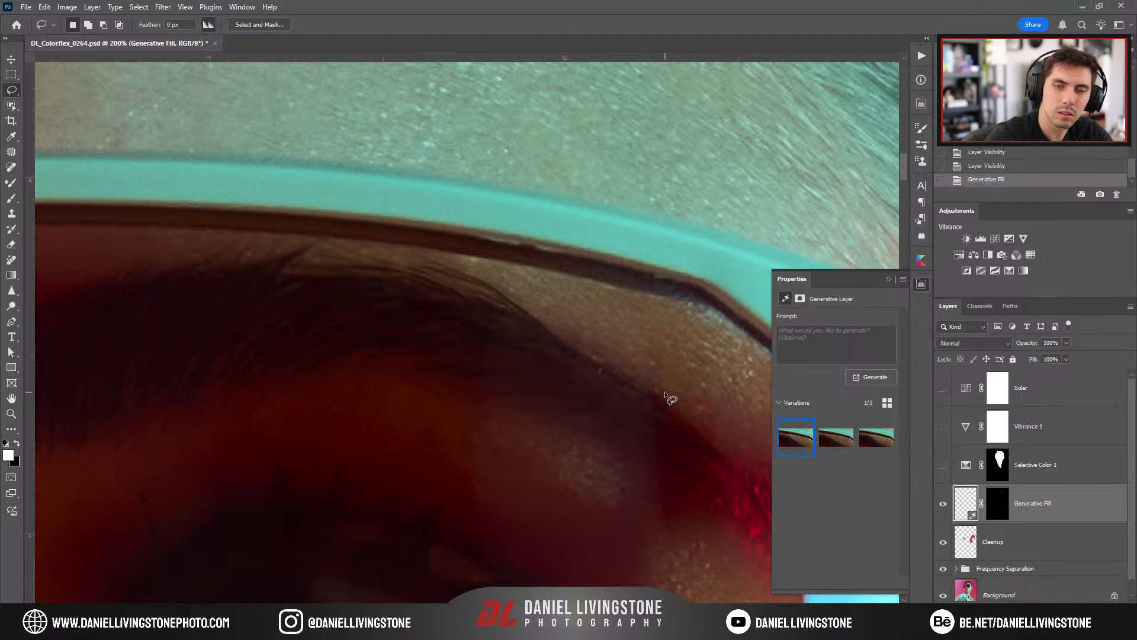
Browse the three Generative Fill variations and compare the first one with the original logo area.
key(ctrl+minus)
key(ctrl+minus)
key(ctrl+plus)
key(ctrl+plus)
click(844, 448)
click(870, 450)
click(796, 439)
click(942, 505)
click(943, 508)
Choose the second Generative Fill variation and compare it with the original logo area.
click(835, 438)
click(944, 502)
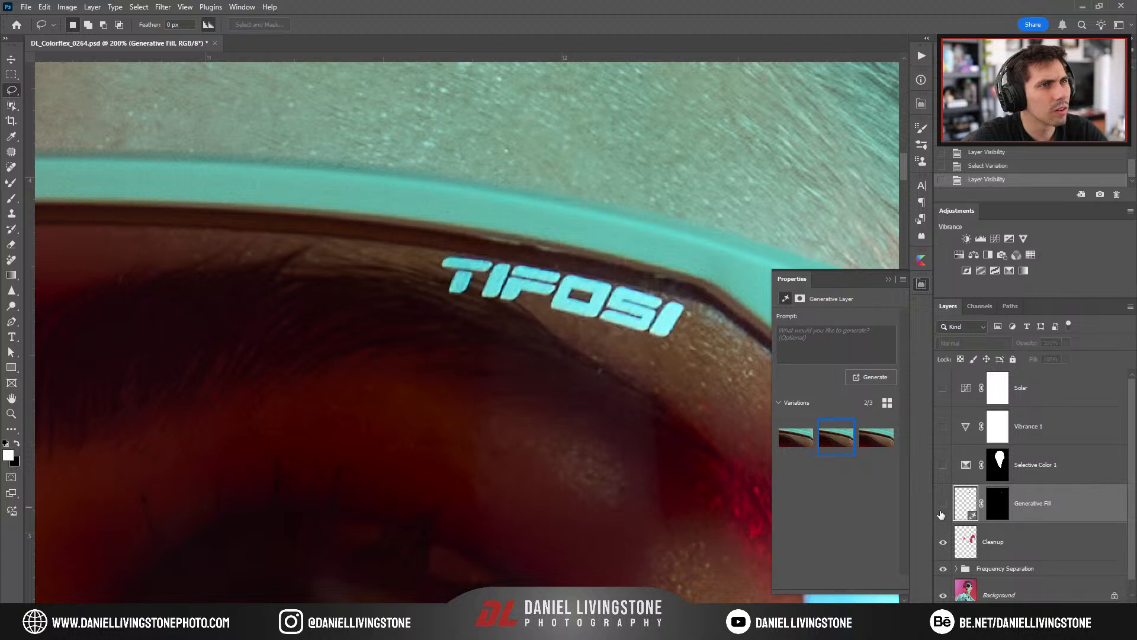
click(941, 516)
click(938, 520)
click(939, 521)
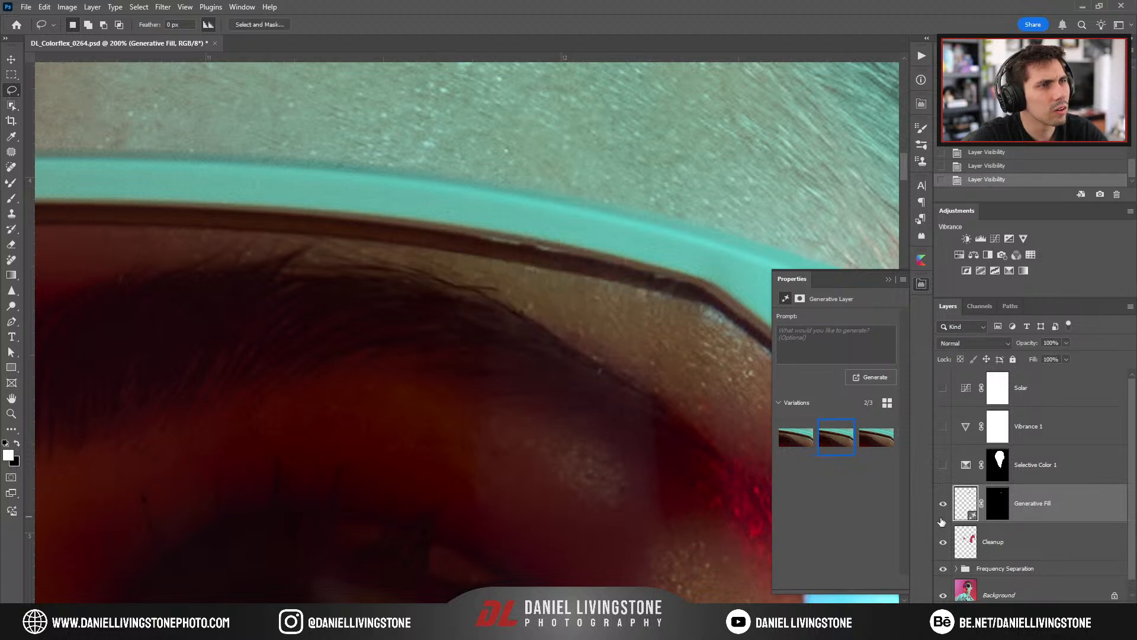
Choose the third Generative Fill variation and compare it with the original logo area.
click(876, 439)
click(941, 509)
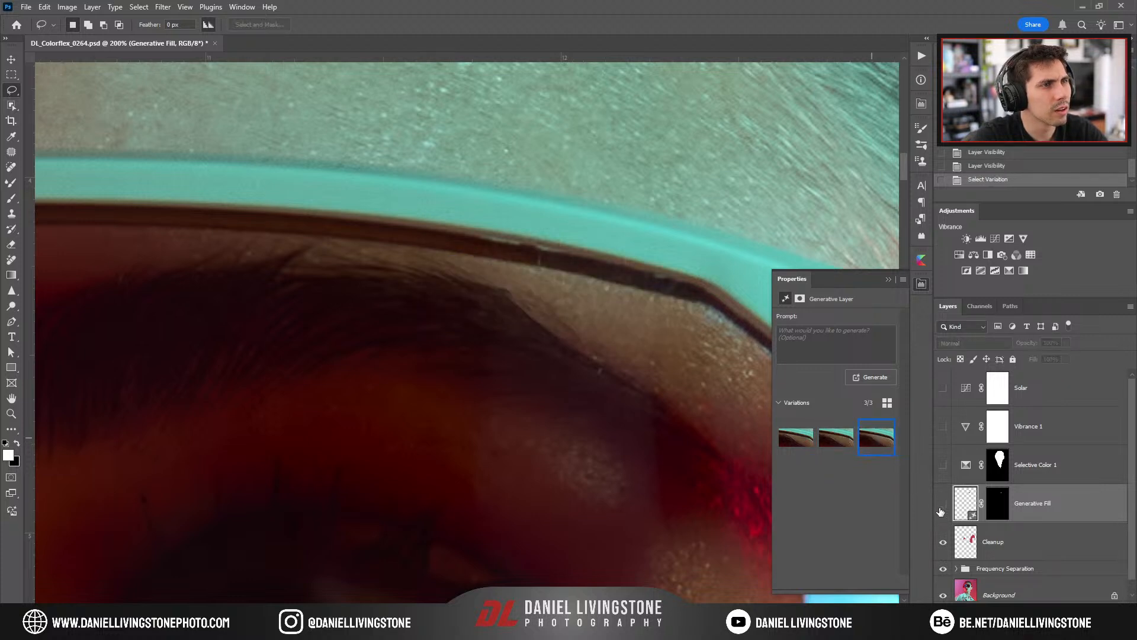
click(942, 514)
click(941, 514)
click(942, 514)
Choose the first Generative Fill variation and compare it with the original logo area.
click(795, 438)
click(943, 513)
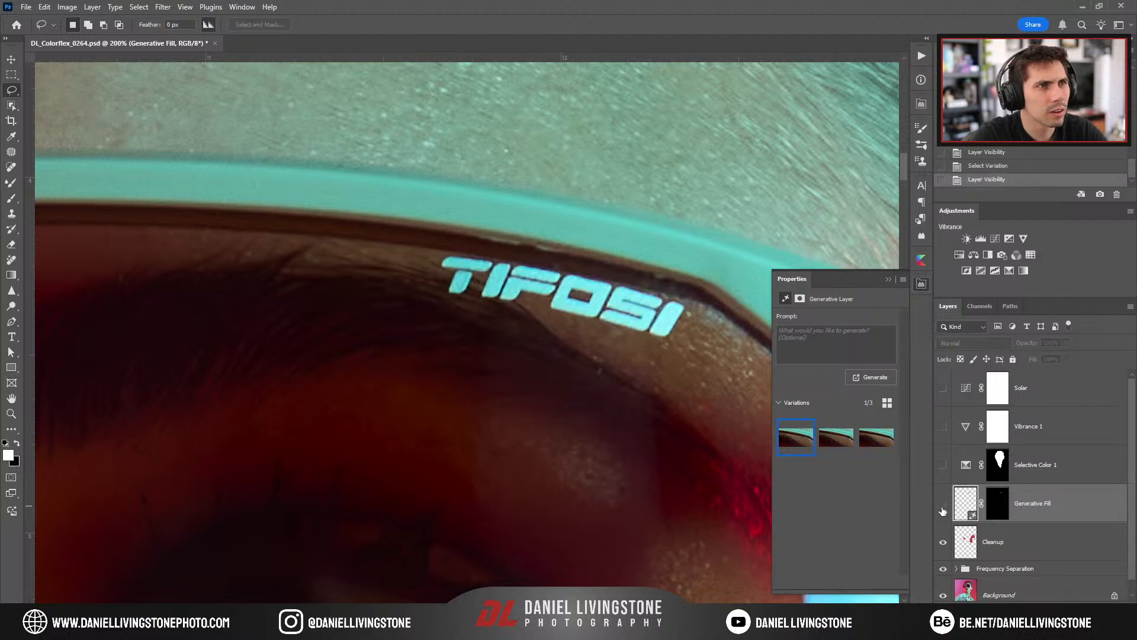
click(943, 513)
key(ctrl+minus)
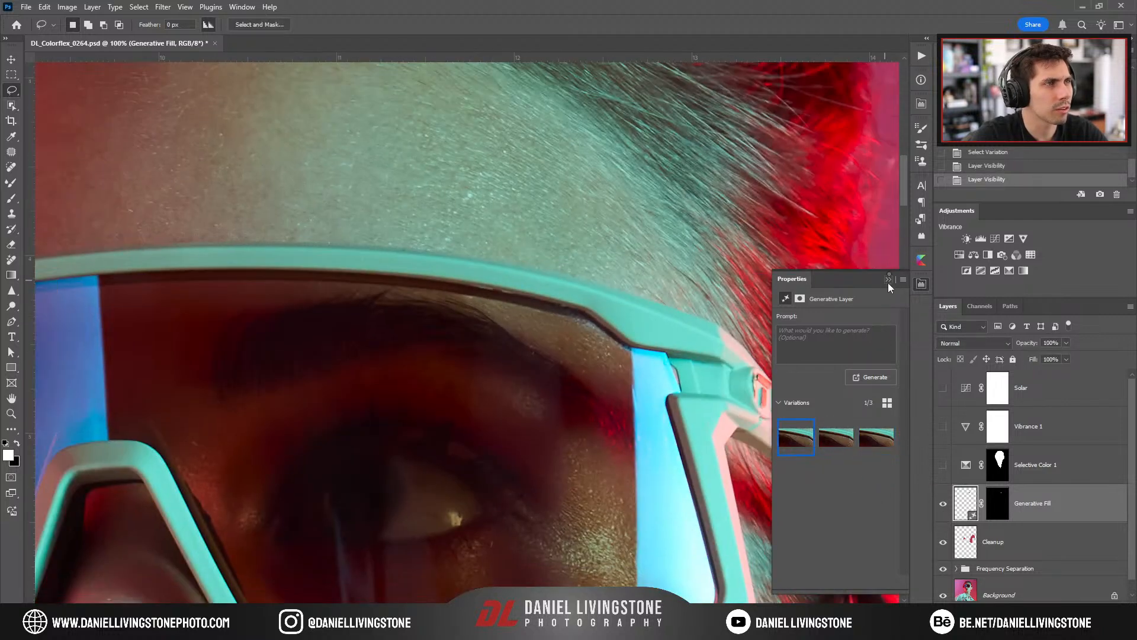
click(888, 279)
Merge the Generative Fill layer with the Cleanup layer.
shift+click(996, 542)
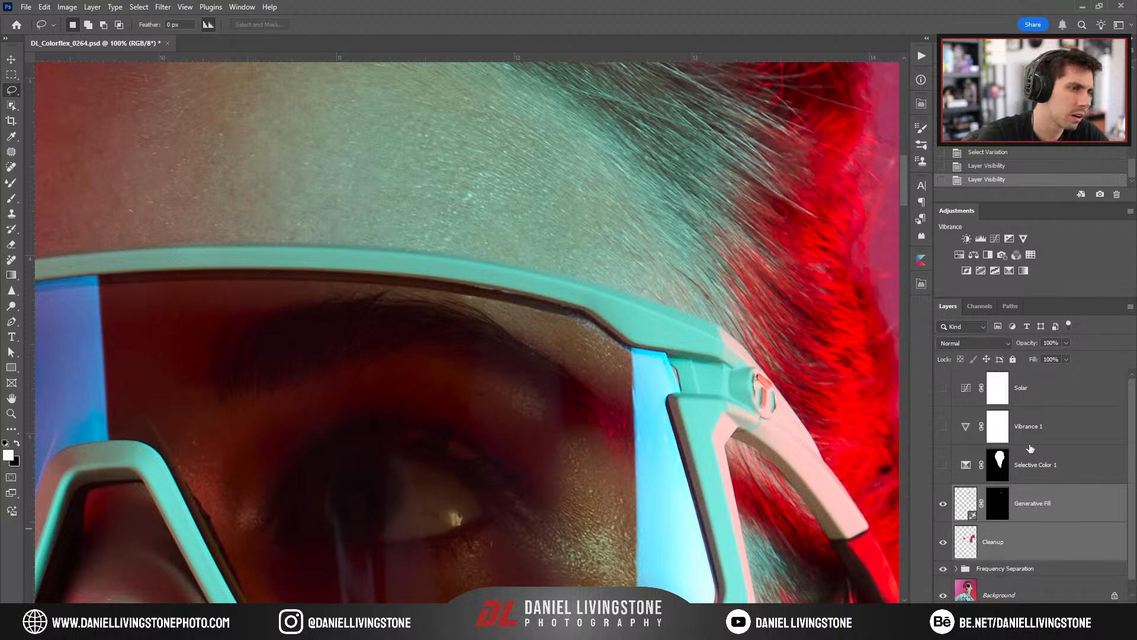
key(ctrl+e)
key(ctrl+0)
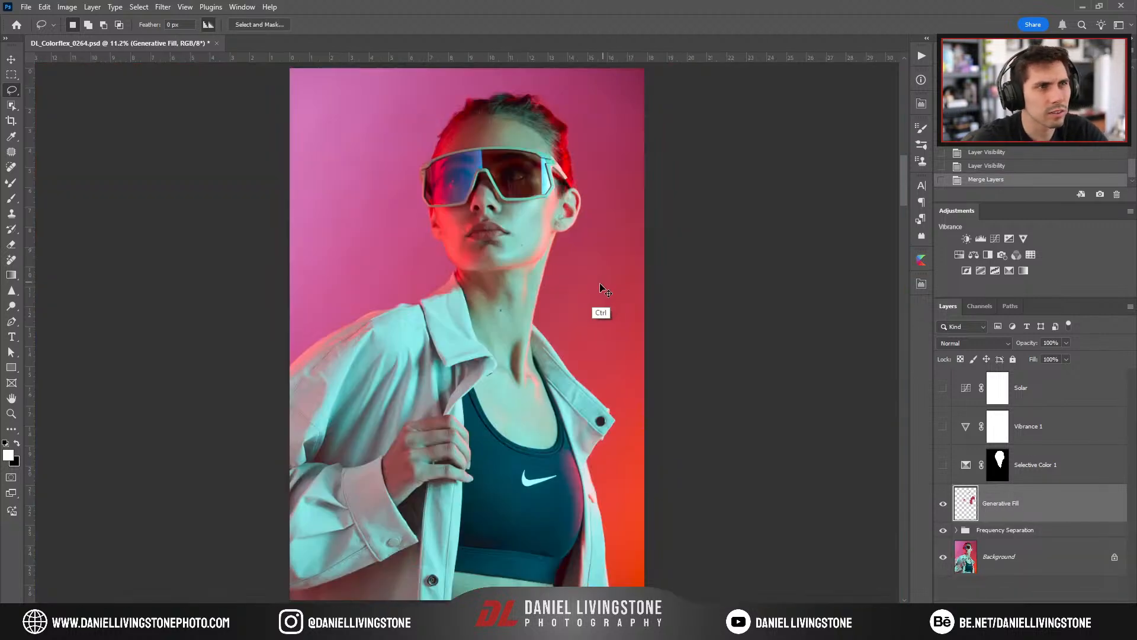
Examine the retouched sunglasses, face and neck up close and in the full view.
key(ctrl+plus)
key(ctrl+plus)
key(ctrl+plus)
drag(576, 297, 541, 462)
key(ctrl+plus)
drag(599, 272, 548, 471)
key(ctrl+plus)
mouse_move(517, 346)
mouse_down()
mouse_move(604, 373)
mouse_move(586, 243)
mouse_up()
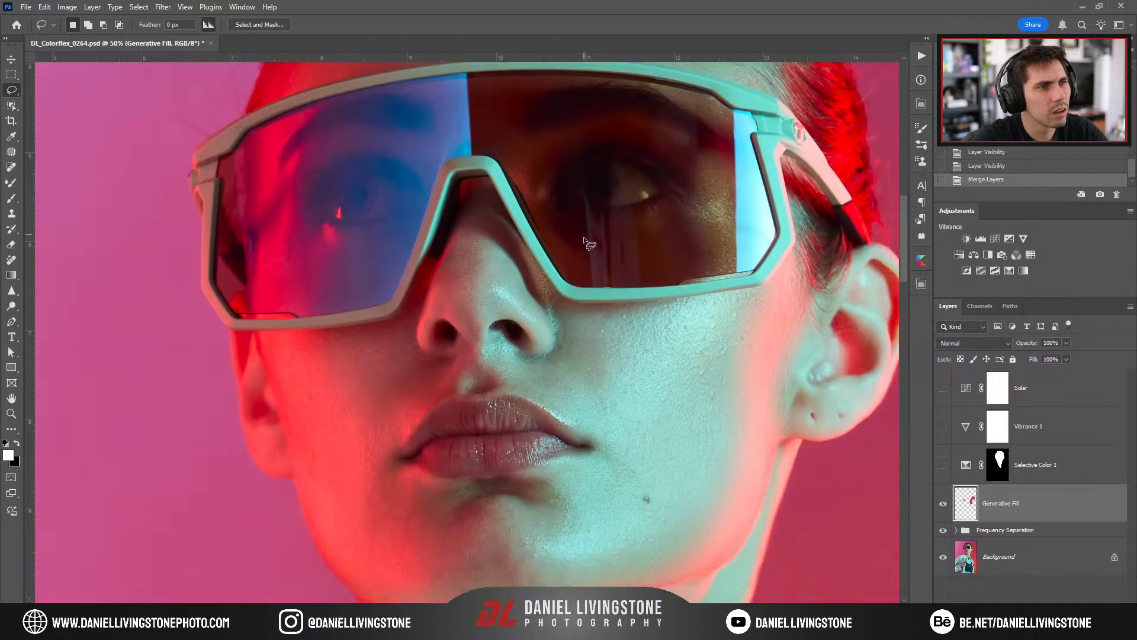
drag(578, 348, 612, 272)
drag(599, 375, 533, 298)
scroll(535, 465, down, 10)
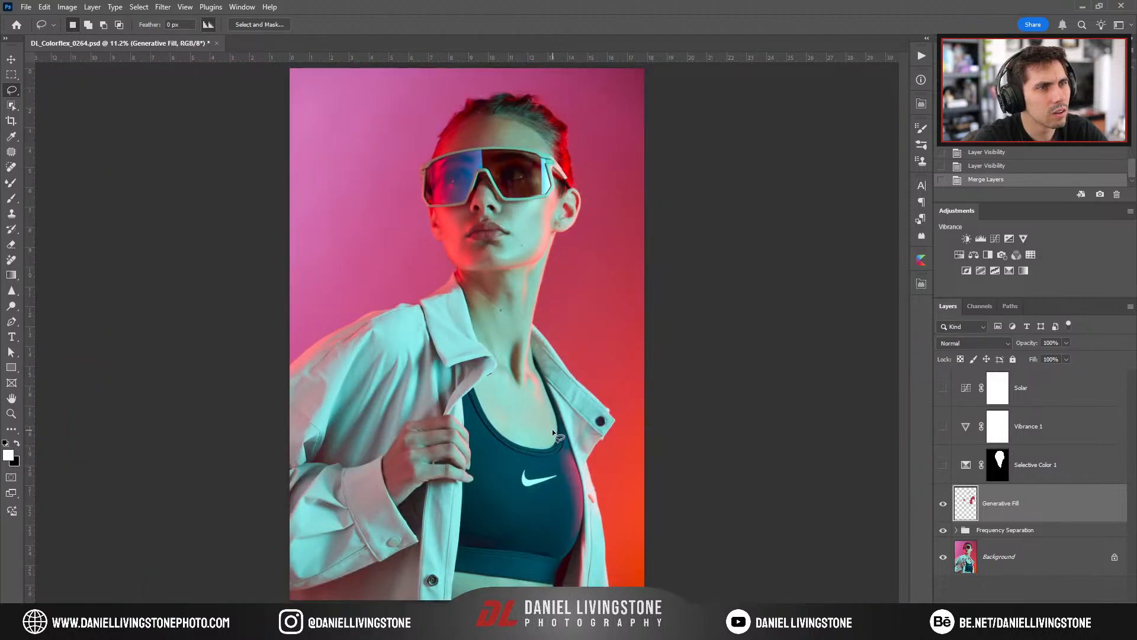
scroll(571, 226, up, 5)
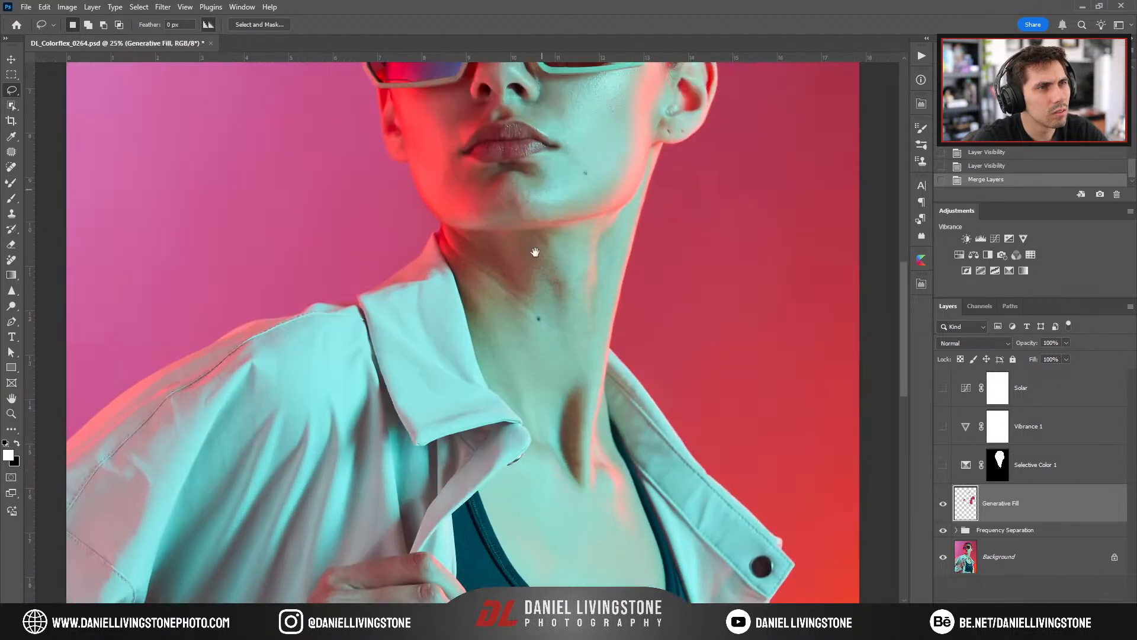
scroll(551, 354, up, 3)
key(ctrl+0)
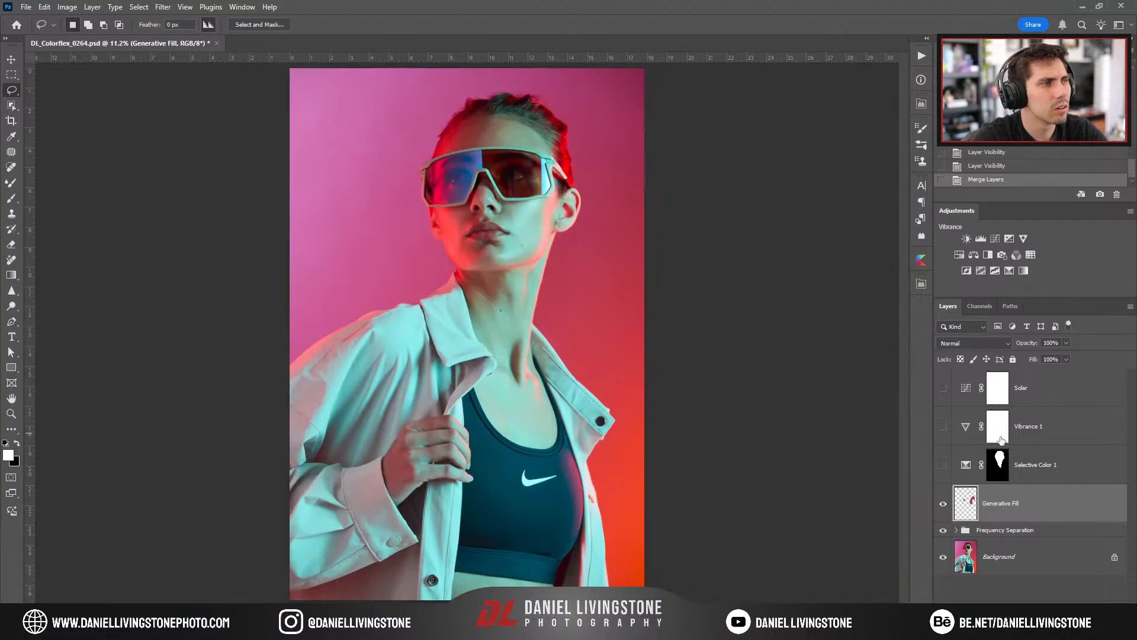
Show the Selective Color 1 and Vibrance 1 layers again and make Vibrance 1 the active layer.
click(944, 465)
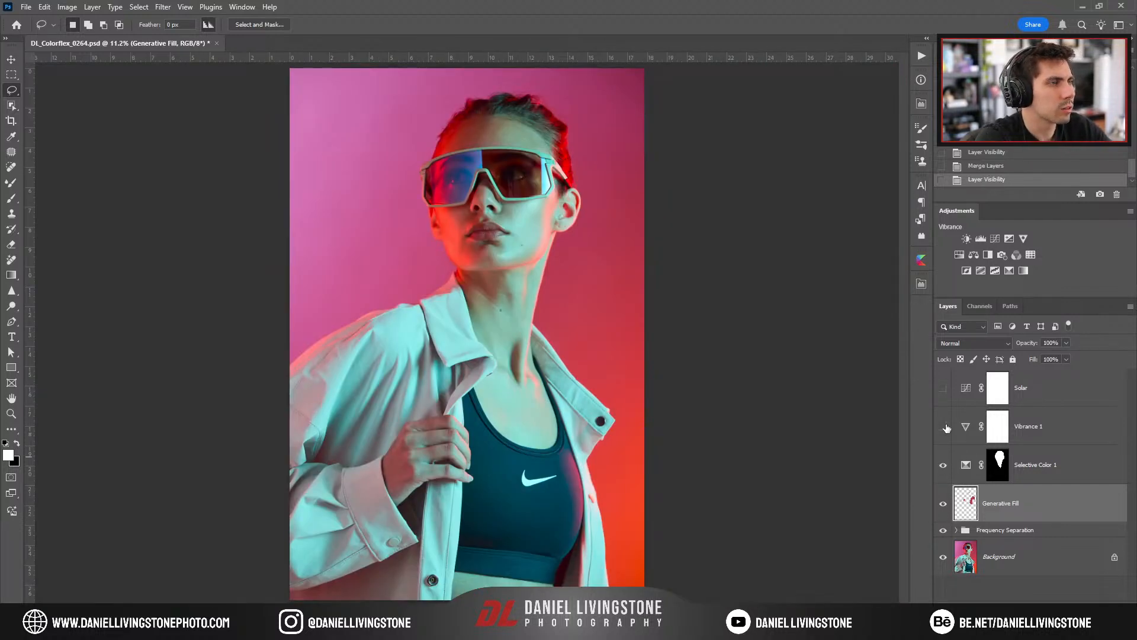
click(944, 427)
click(1040, 431)
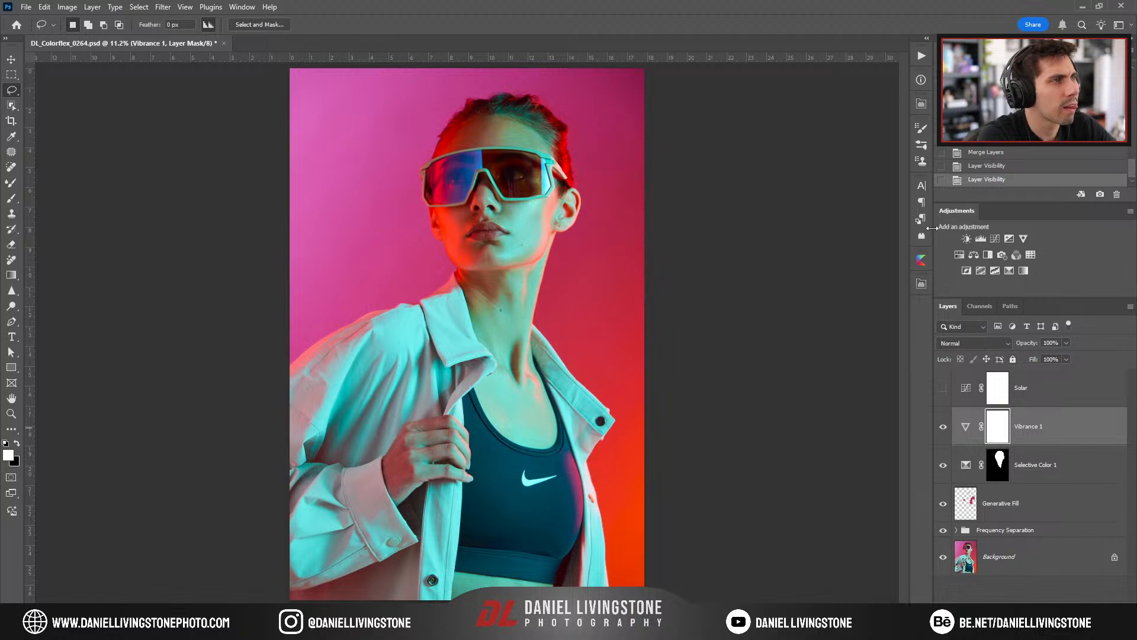
Add the Lost Highway overlay from the Console plugin's Light Leaks 3 collection above Vibrance 1 and flip it horizontally.
click(921, 264)
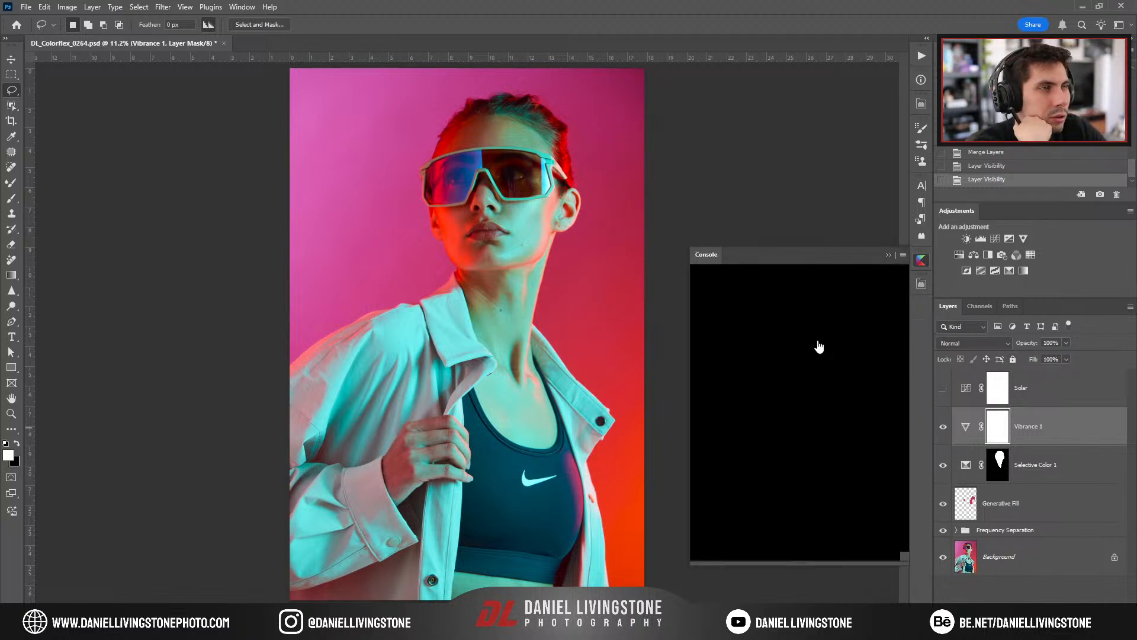
scroll(771, 393, down, 5)
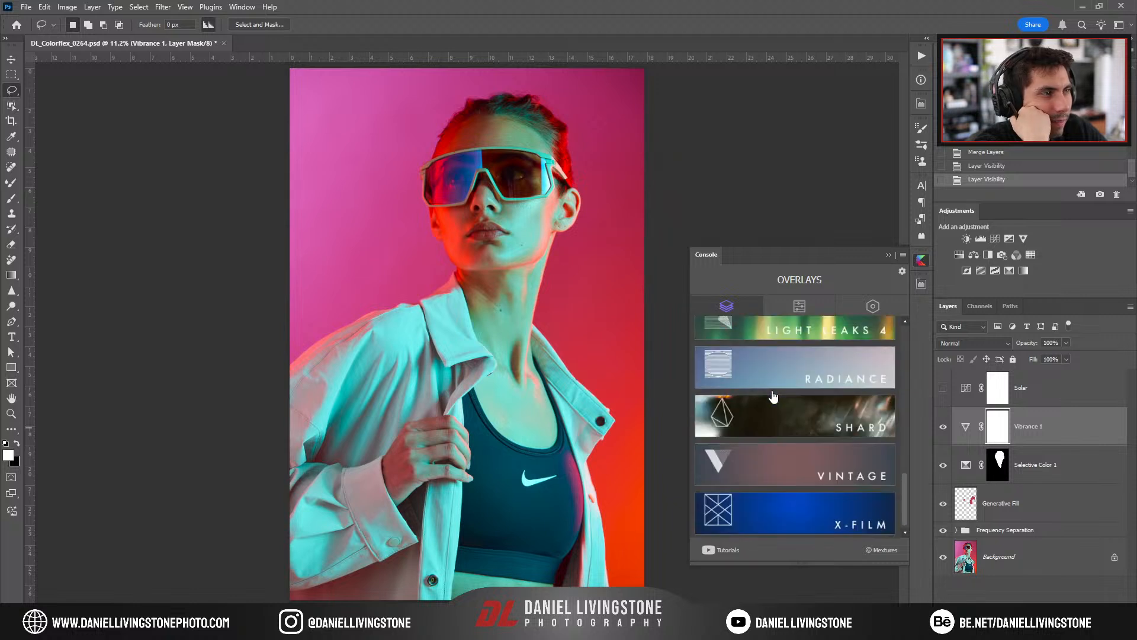
scroll(775, 409, up, 2)
click(793, 471)
mouse_move(803, 385)
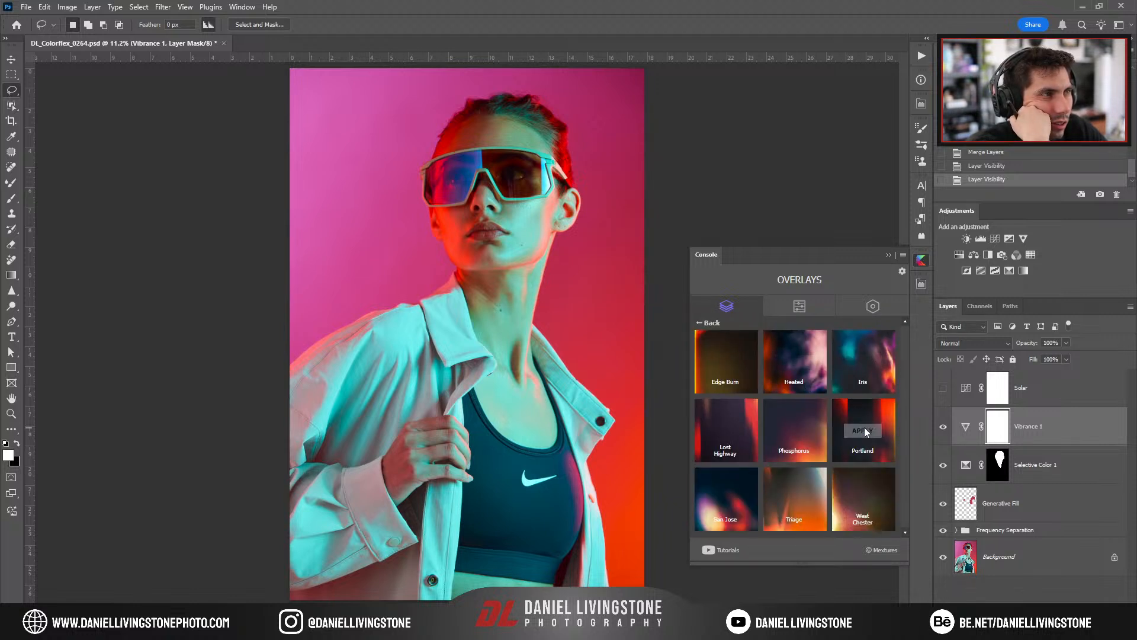
click(725, 431)
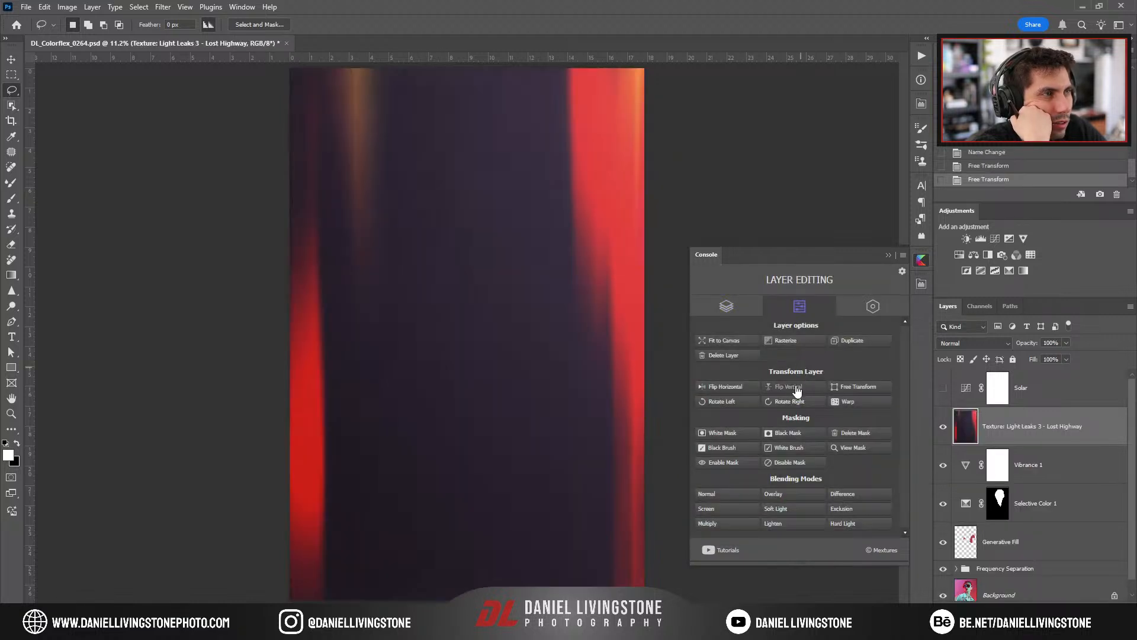
click(799, 390)
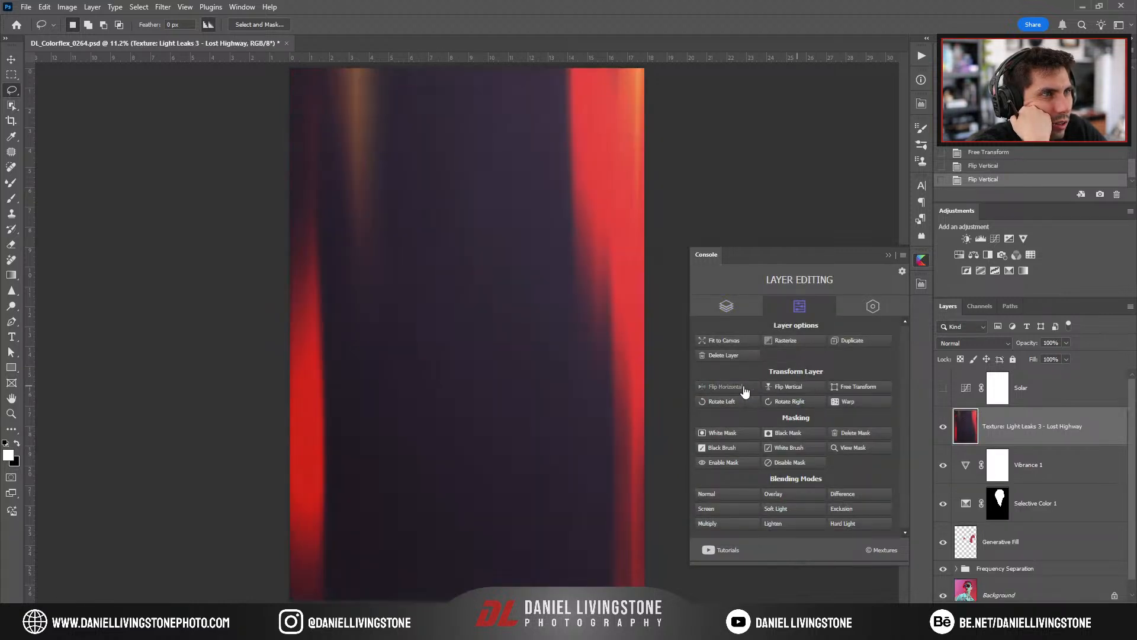
click(741, 387)
Try the Screen blend mode and a Levels adjustment with raised black input on the Lost Highway layer, and undo both.
click(973, 340)
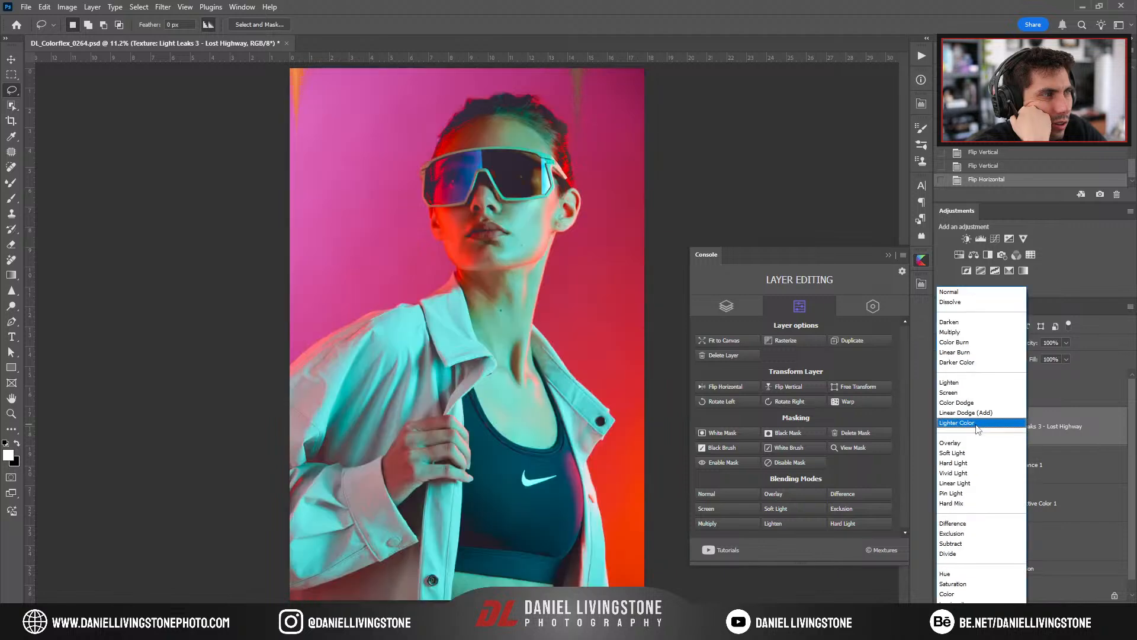
click(961, 393)
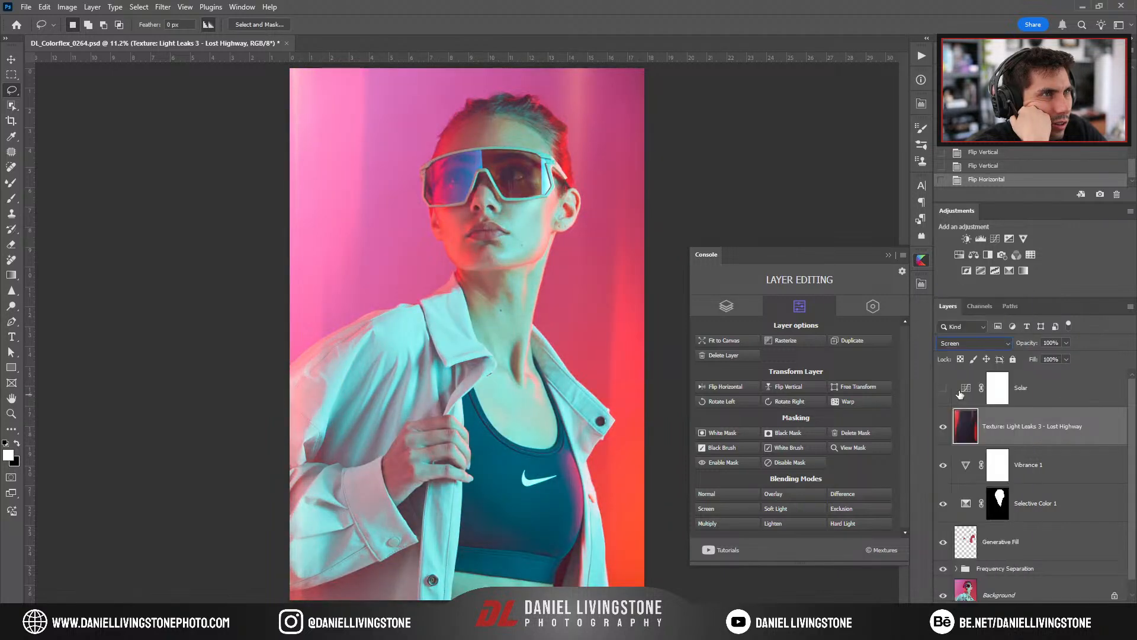
key(ctrl+l)
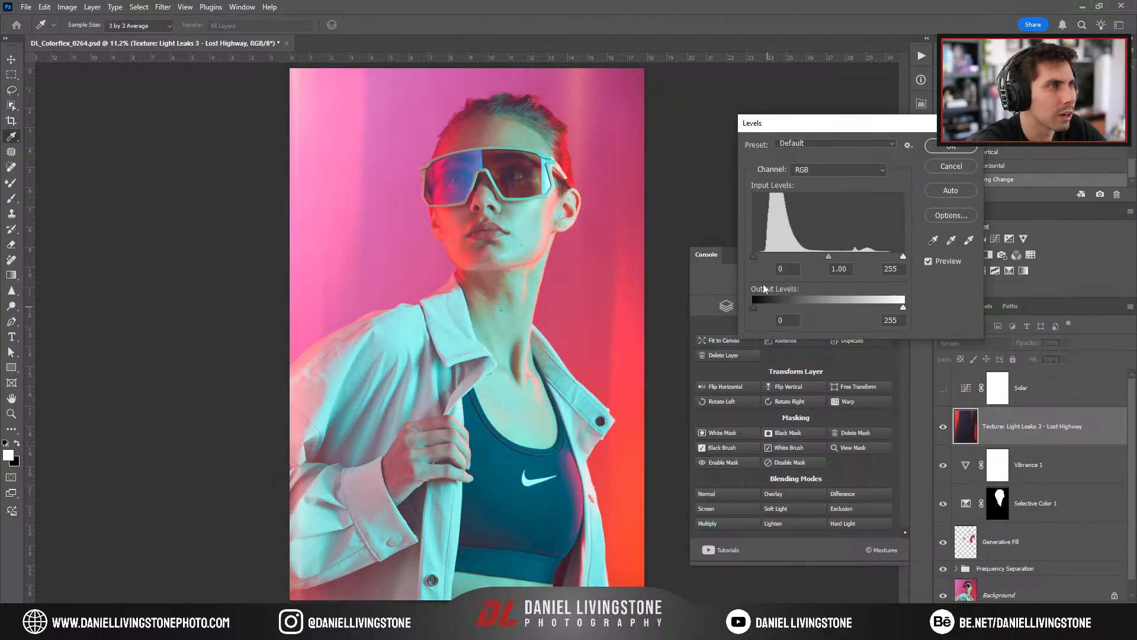
drag(755, 255, 785, 261)
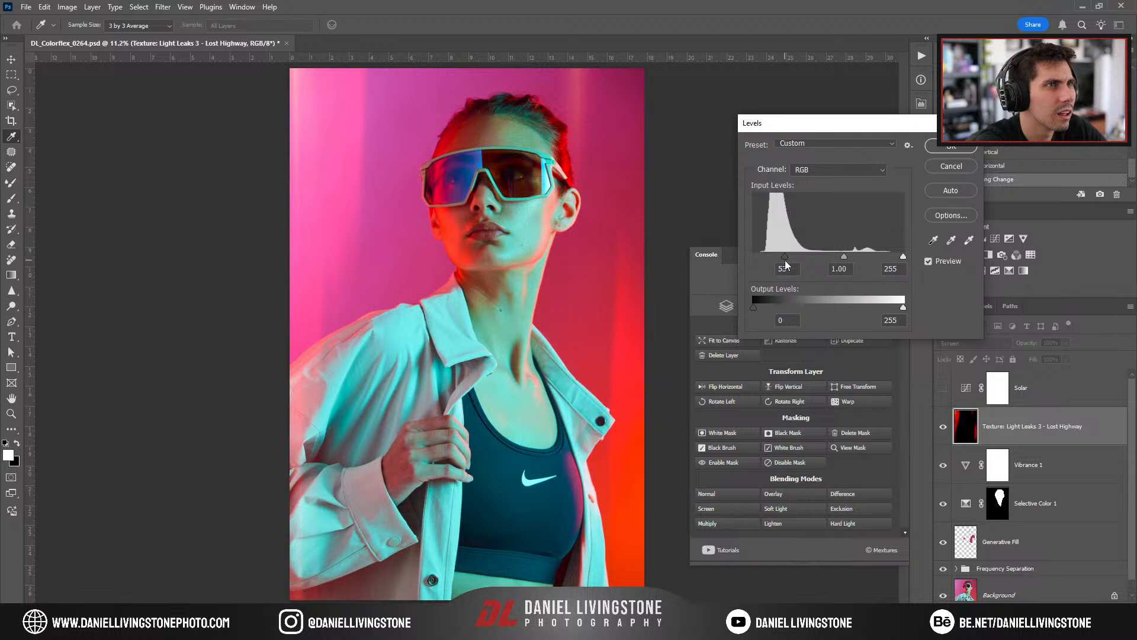
click(934, 150)
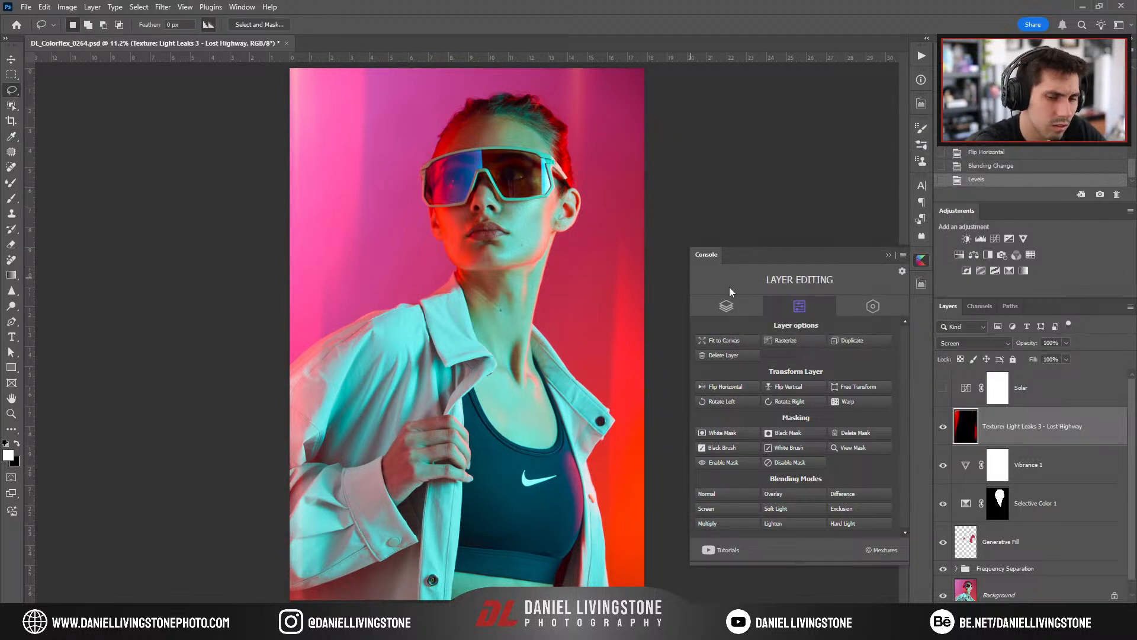
key(ctrl+z)
key(ctrl+z)
Convert the Lost Highway texture layer to a Smart Object and set its blend mode to Screen.
click(172, 6)
click(172, 6)
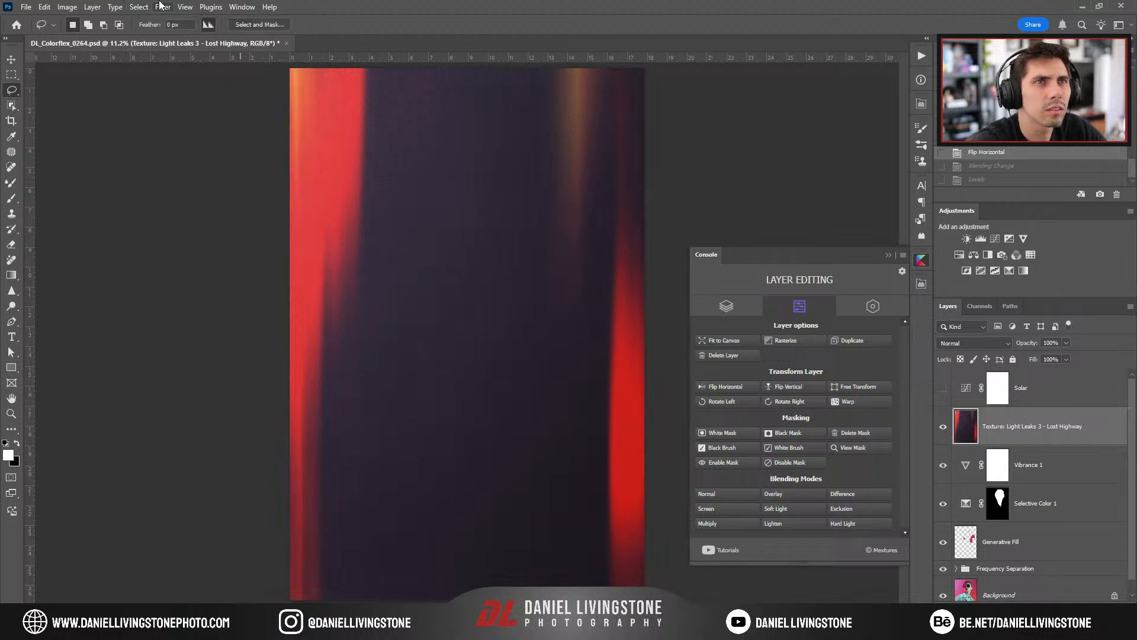
right_click(1093, 417)
click(1079, 332)
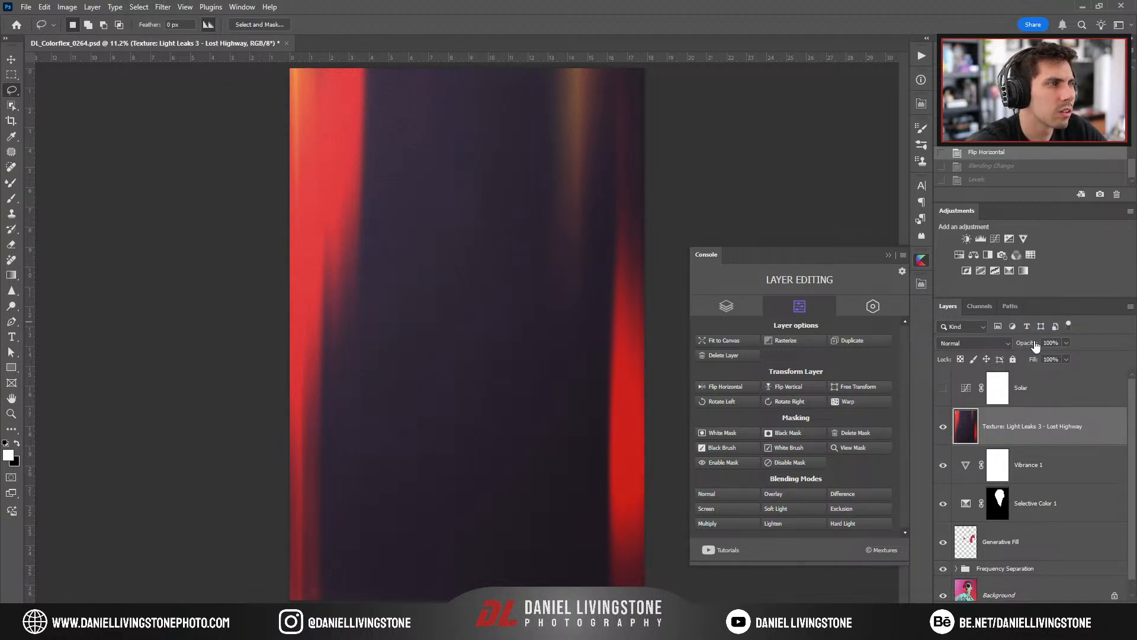
click(977, 342)
click(969, 394)
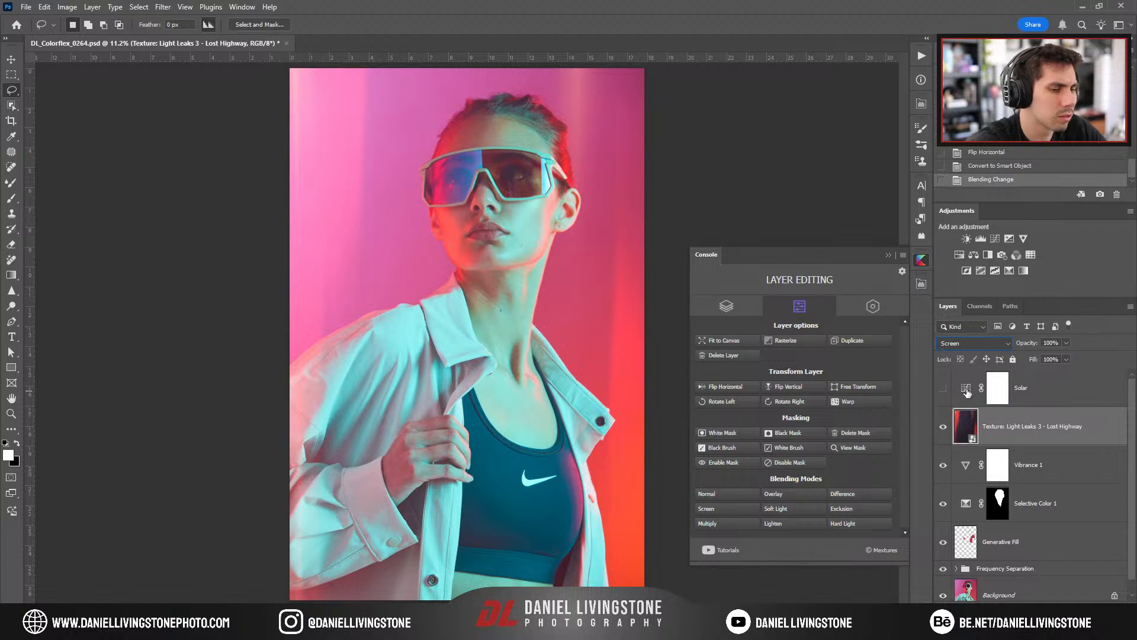
Apply Levels to the Lost Highway Smart Object with the black input level at 50.
key(ctrl+l)
drag(460, 252, 486, 252)
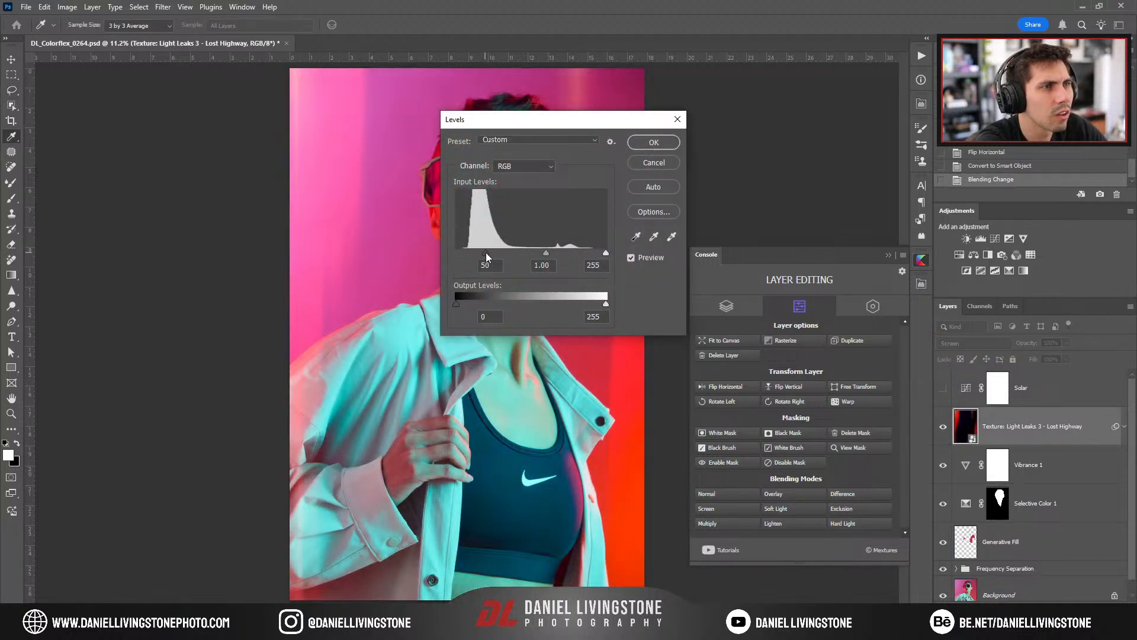
click(669, 141)
Apply a Gaussian Blur with a radius of 16.6 pixels to the Lost Highway Smart Object.
click(168, 7)
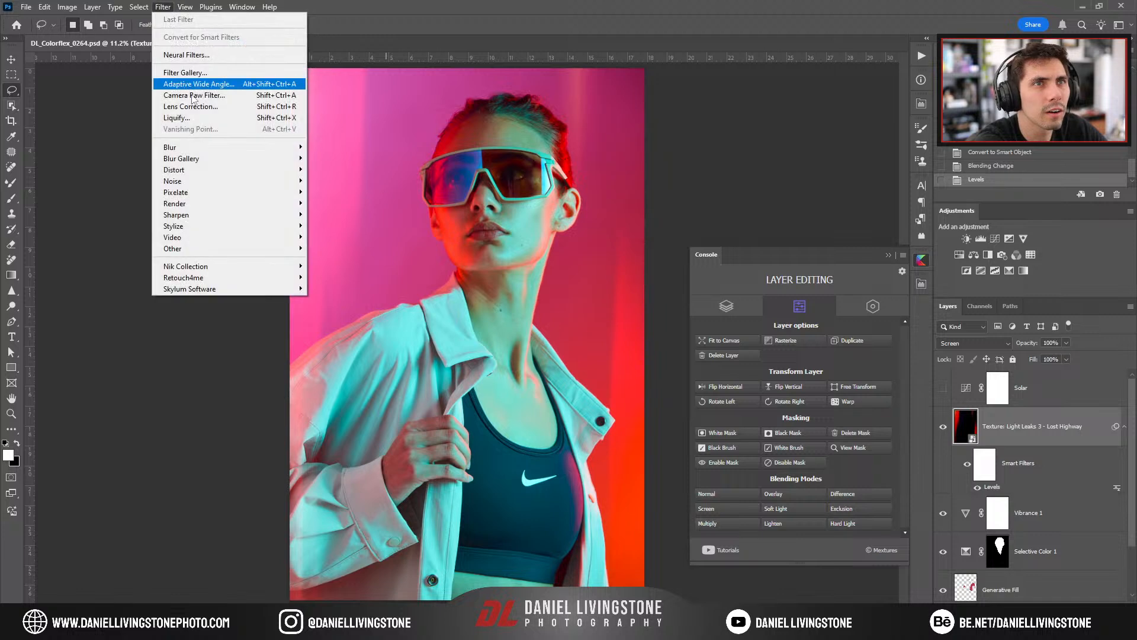
mouse_move(211, 153)
click(333, 192)
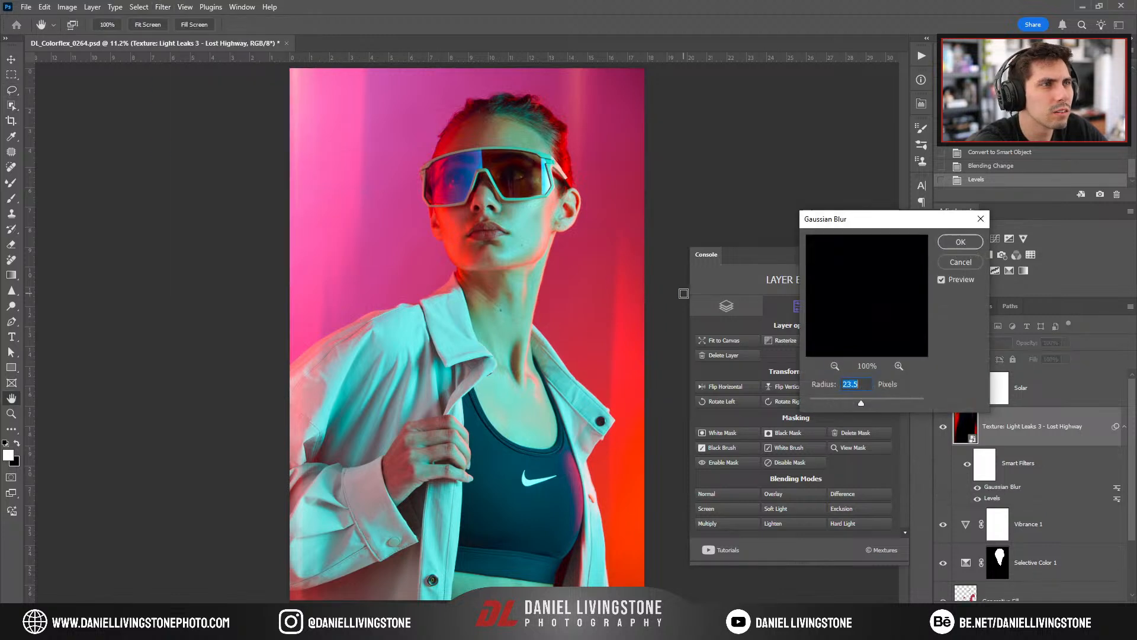
drag(855, 406, 862, 404)
scroll(332, 196, up, 5)
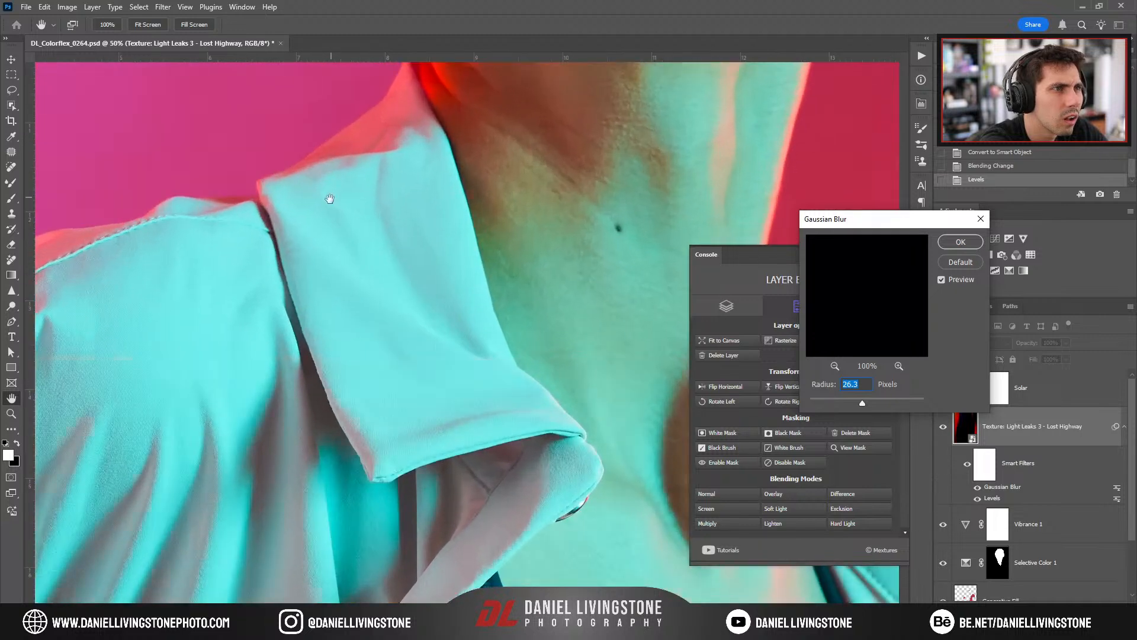
drag(332, 196, 734, 514)
drag(330, 348, 599, 447)
drag(862, 402, 709, 404)
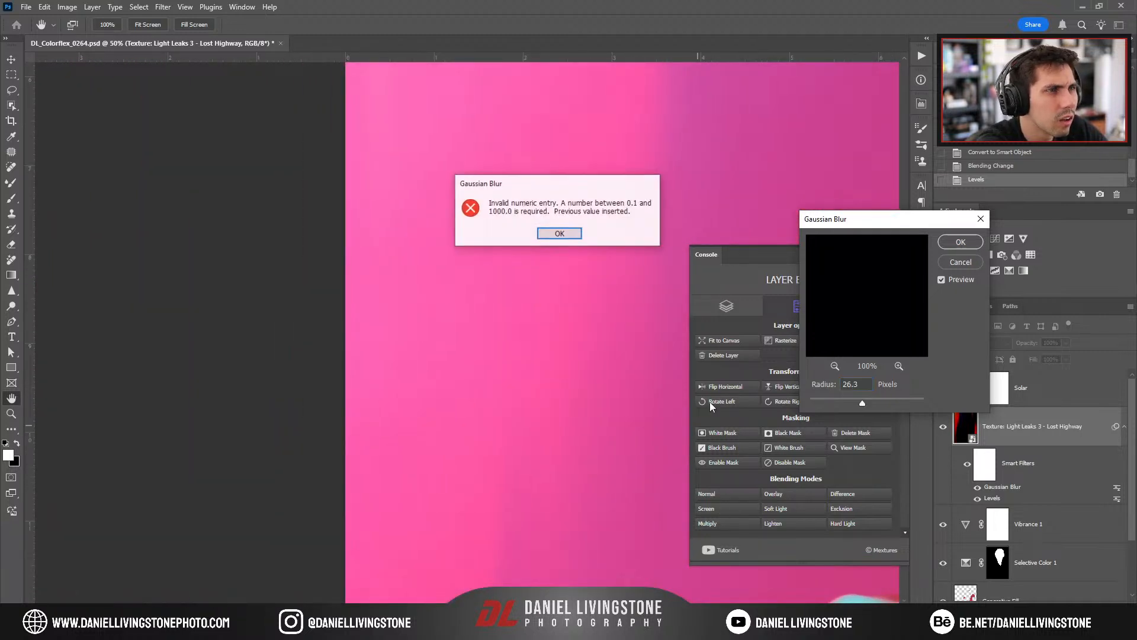
click(544, 232)
click(812, 404)
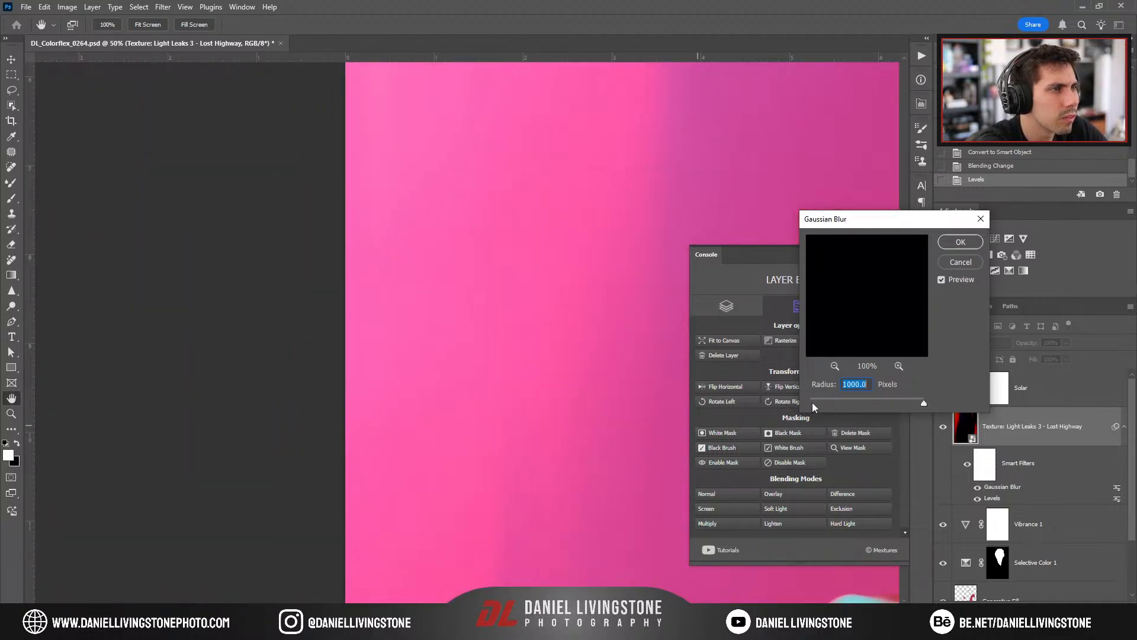
drag(808, 402, 839, 405)
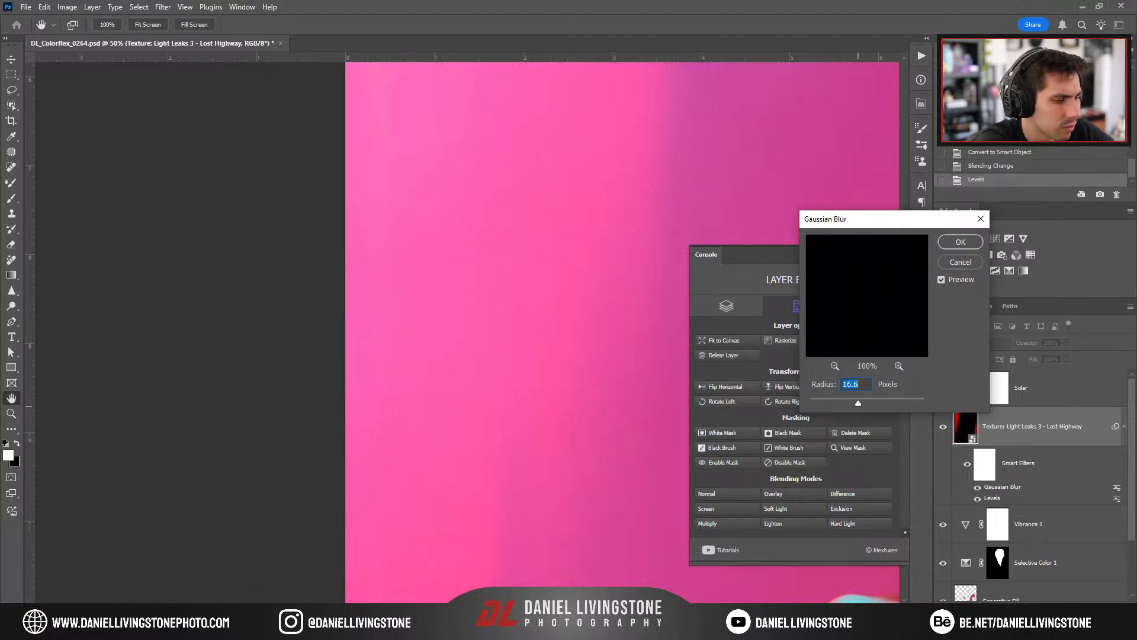
key(Return)
Compare the full portrait with and without the Lost Highway light leak layer.
key(ctrl+0)
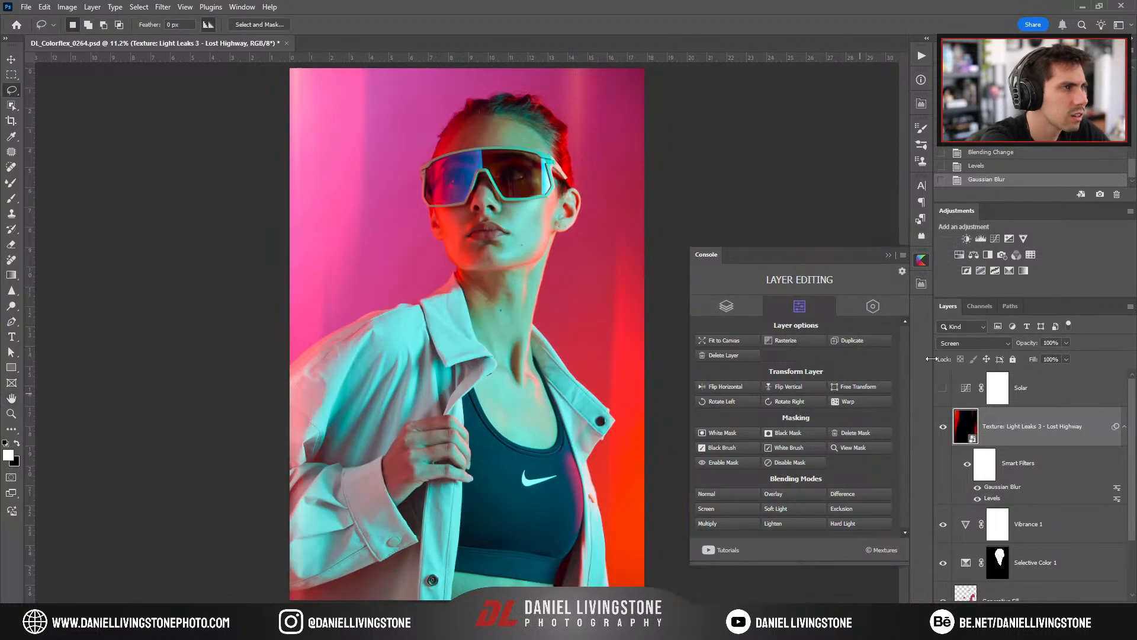
click(887, 255)
click(942, 428)
click(942, 429)
click(942, 430)
click(942, 429)
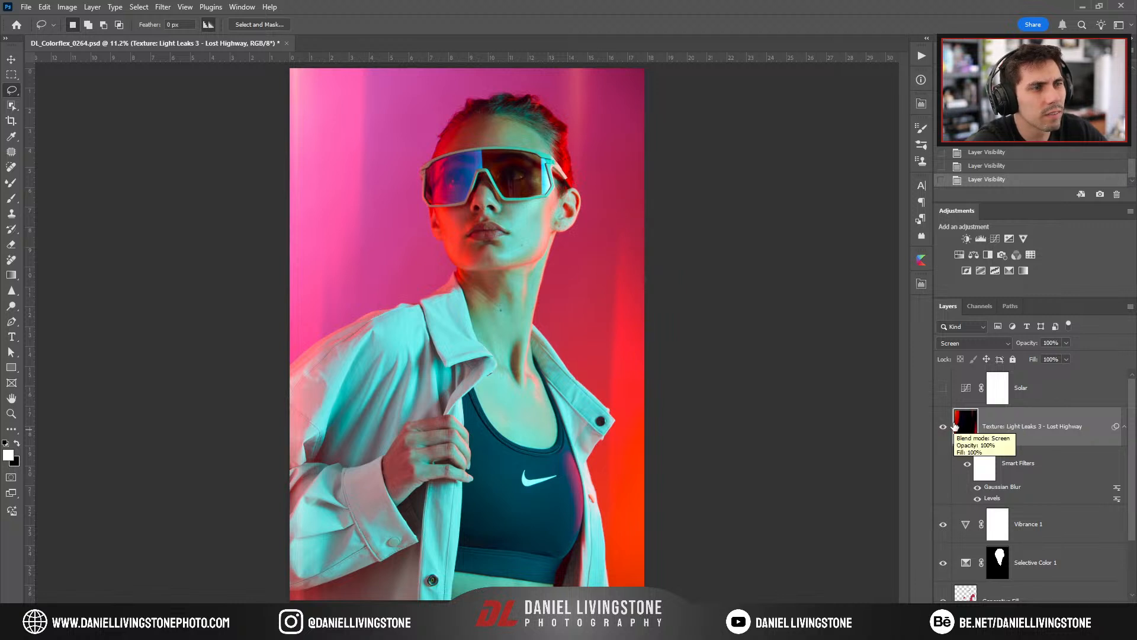
Place the Selective Color 1 layer in a new group named Subject.
scroll(1057, 488, down, 2)
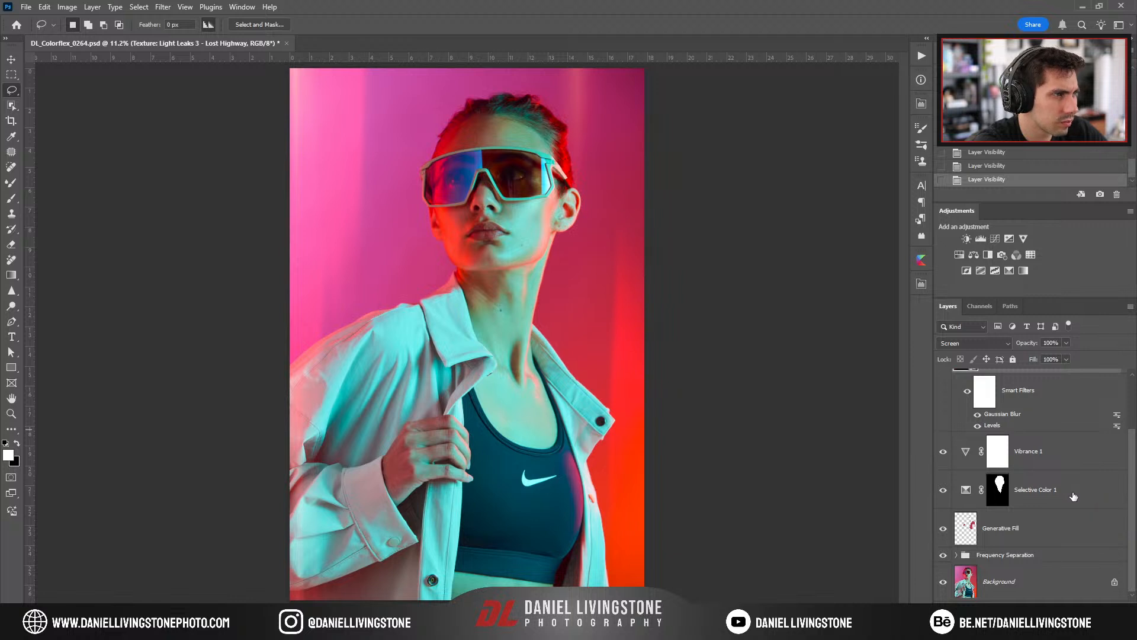
click(1073, 496)
key(ctrl+g)
double_click(987, 478)
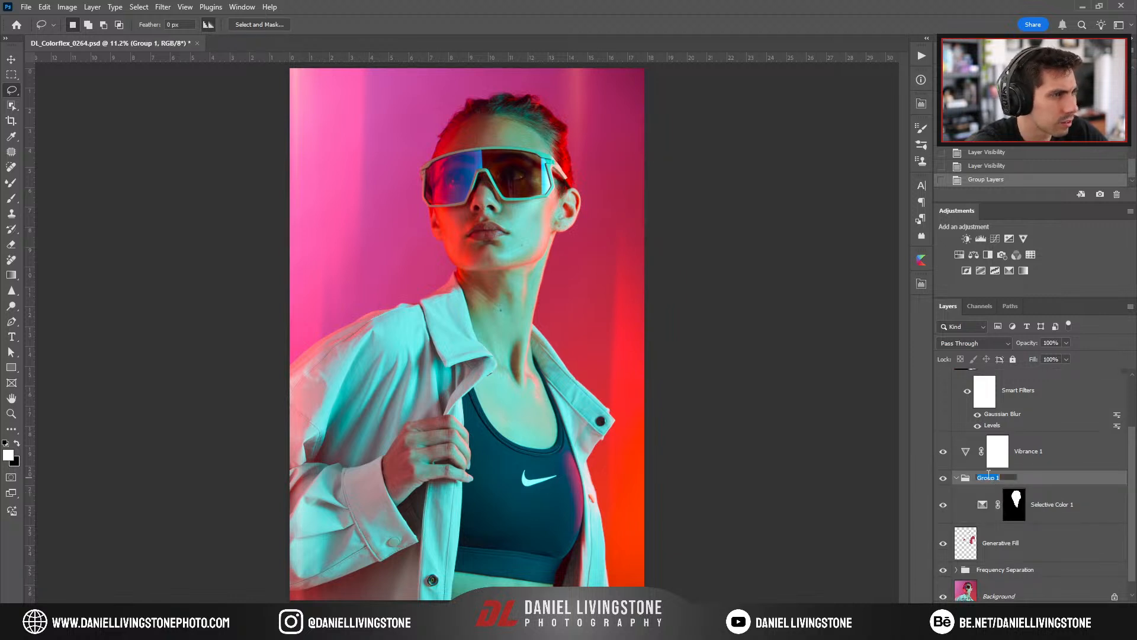
text(Subject)
key(Return)
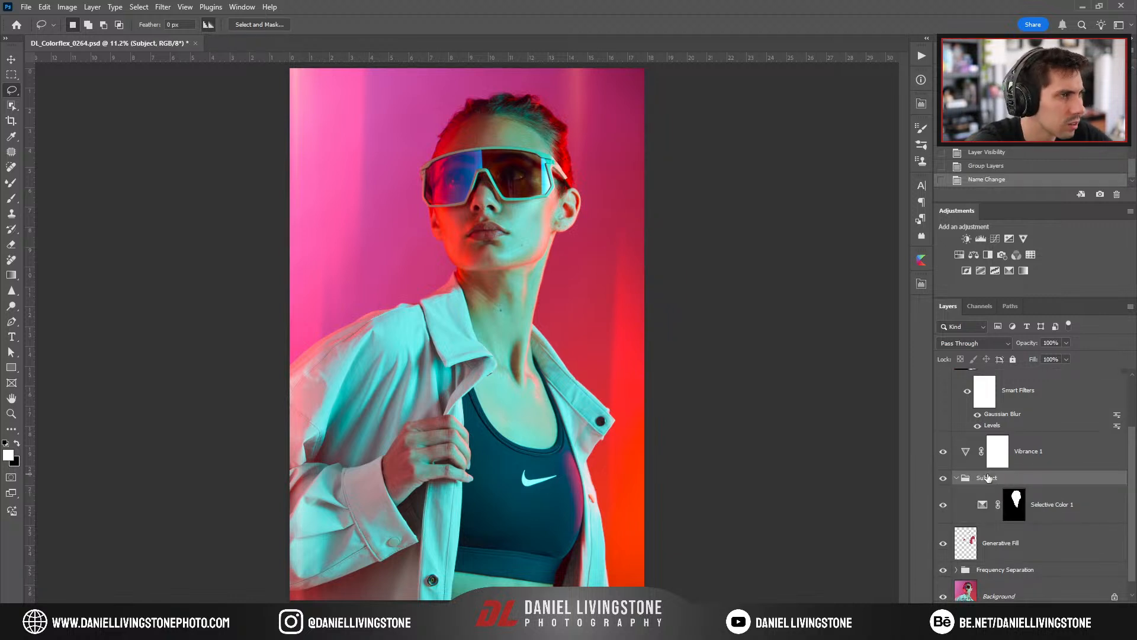
Place the Vibrance 1 layer in a new group named Global.
click(1031, 462)
key(ctrl+g)
double_click(987, 439)
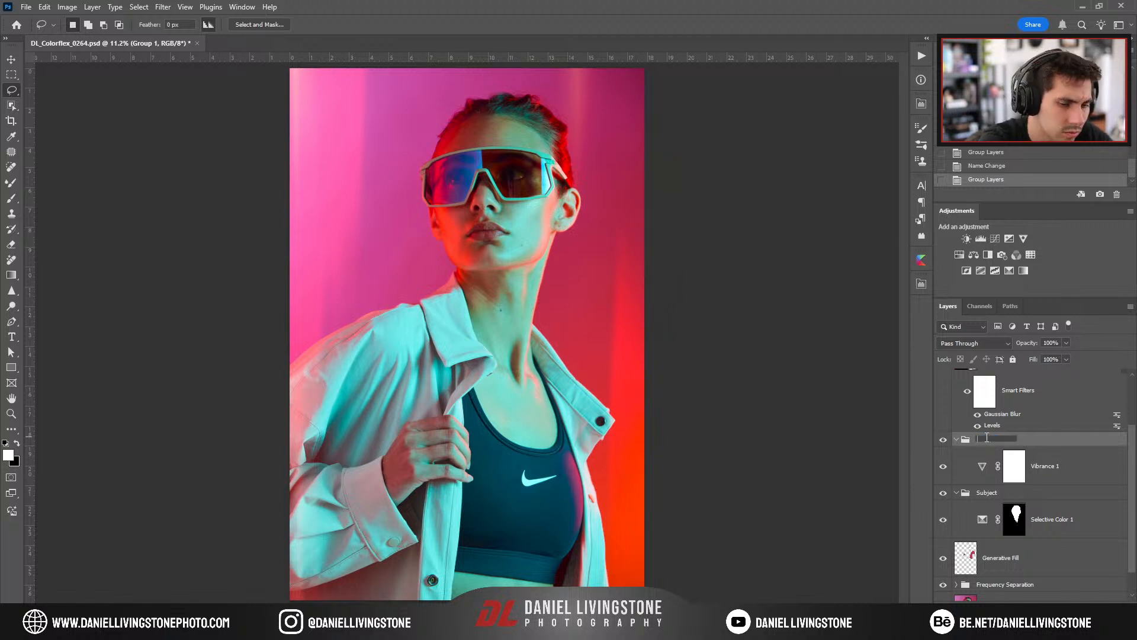
key(Return)
Place the Lost Highway light leak layer in a new group named Overlays.
scroll(1025, 415, up, 1)
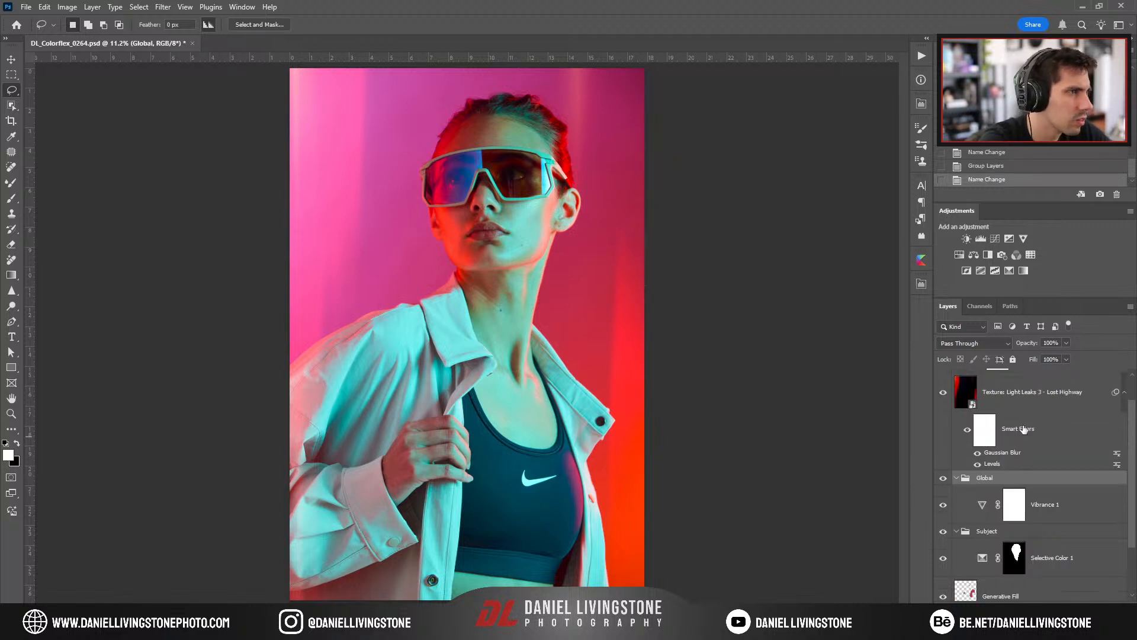
click(1025, 400)
key(ctrl+g)
double_click(987, 379)
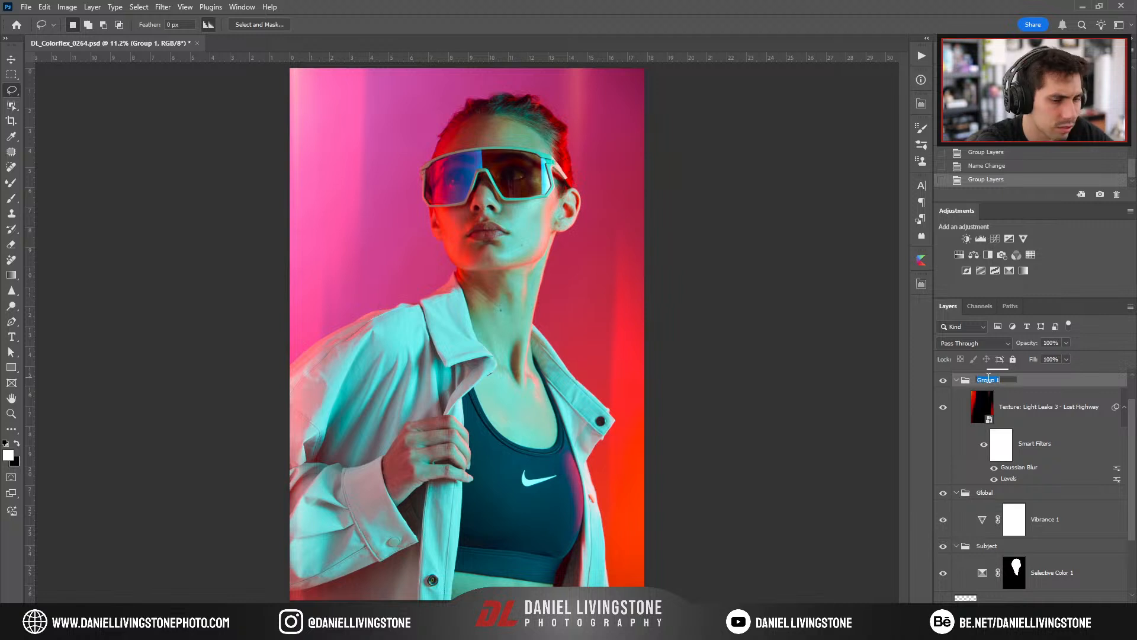
text(Overlays)
key(Return)
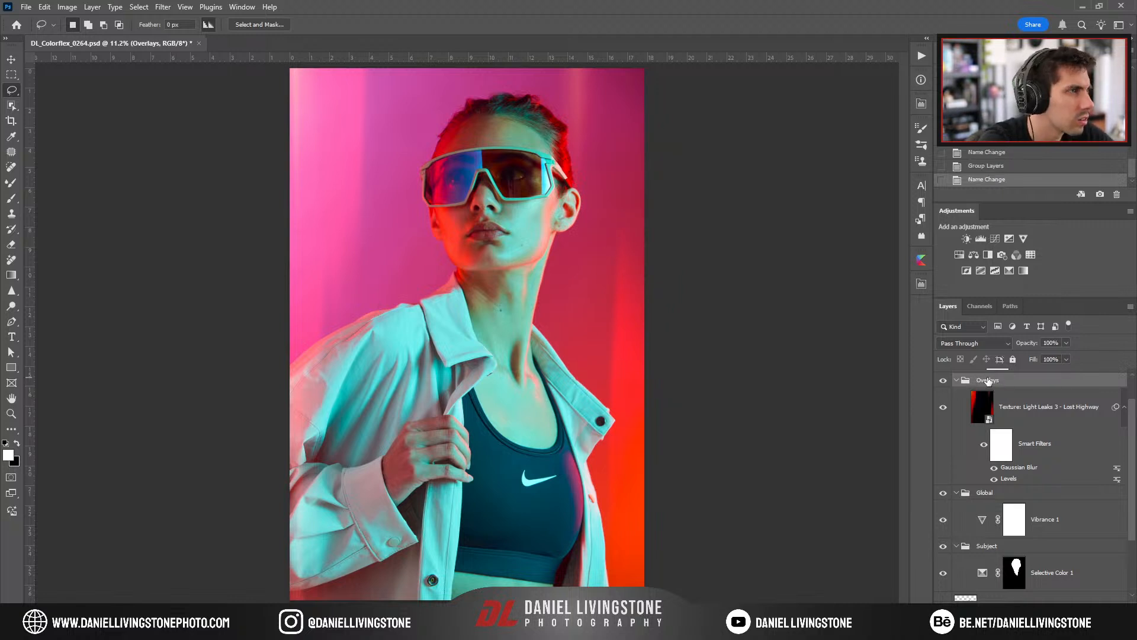
Collapse the Overlays, Global and Subject groups and view the whole portrait.
click(956, 381)
click(956, 410)
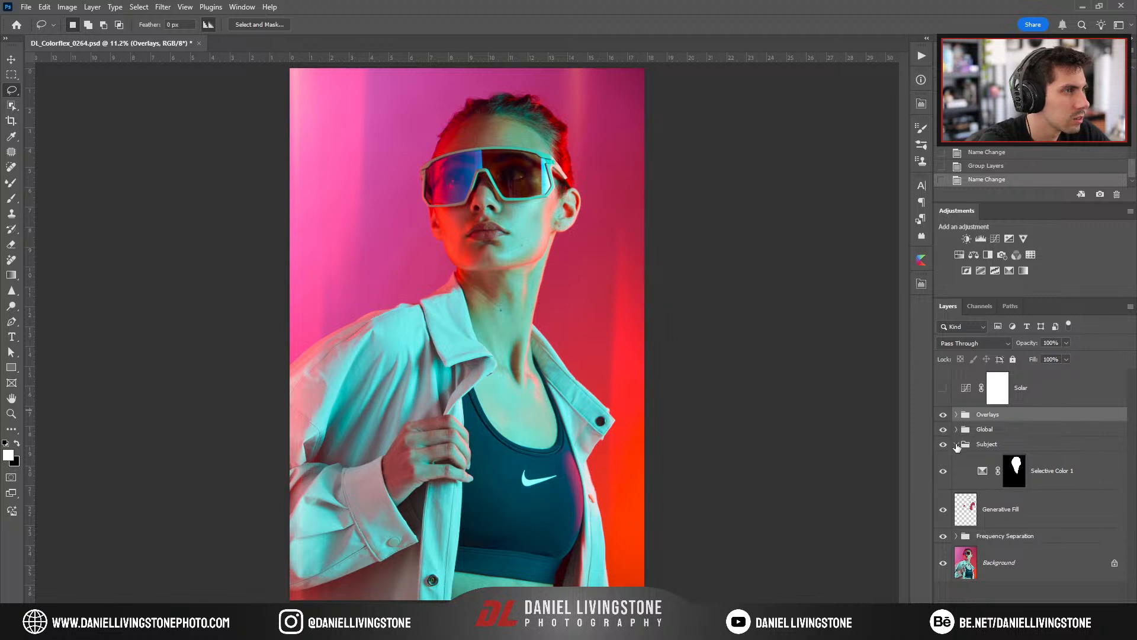
click(956, 444)
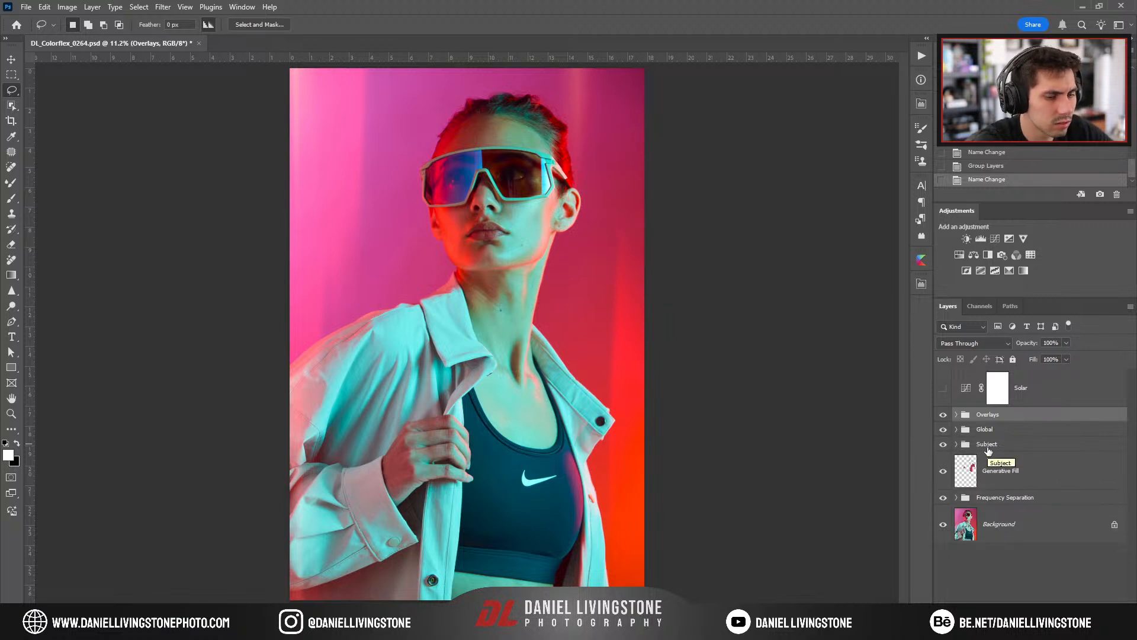
key(ctrl+minus)
key(ctrl+0)
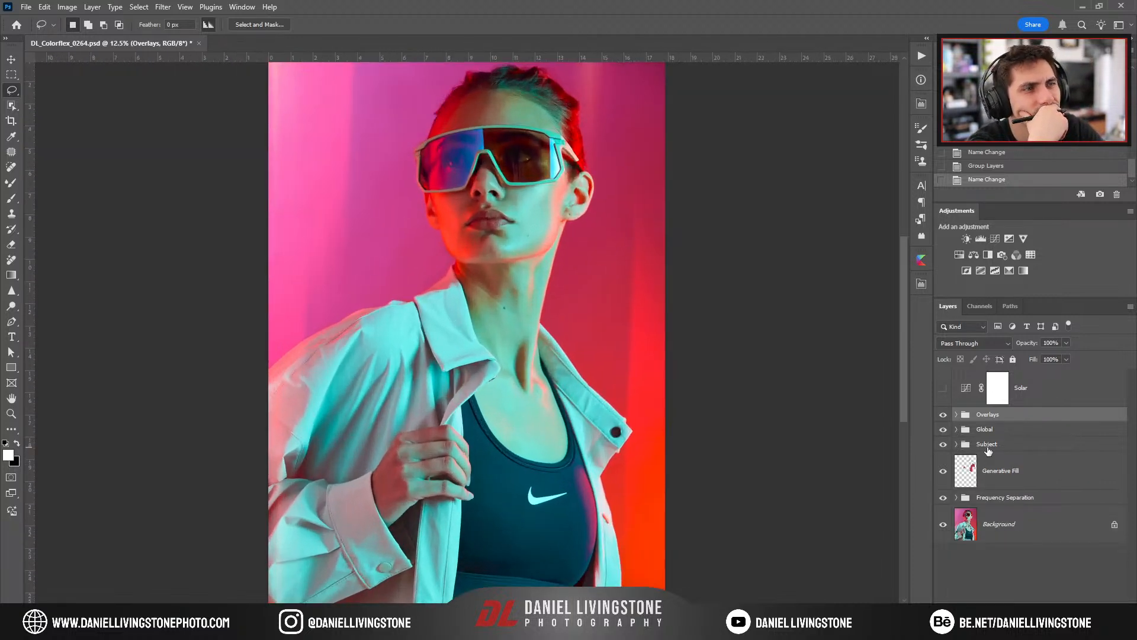
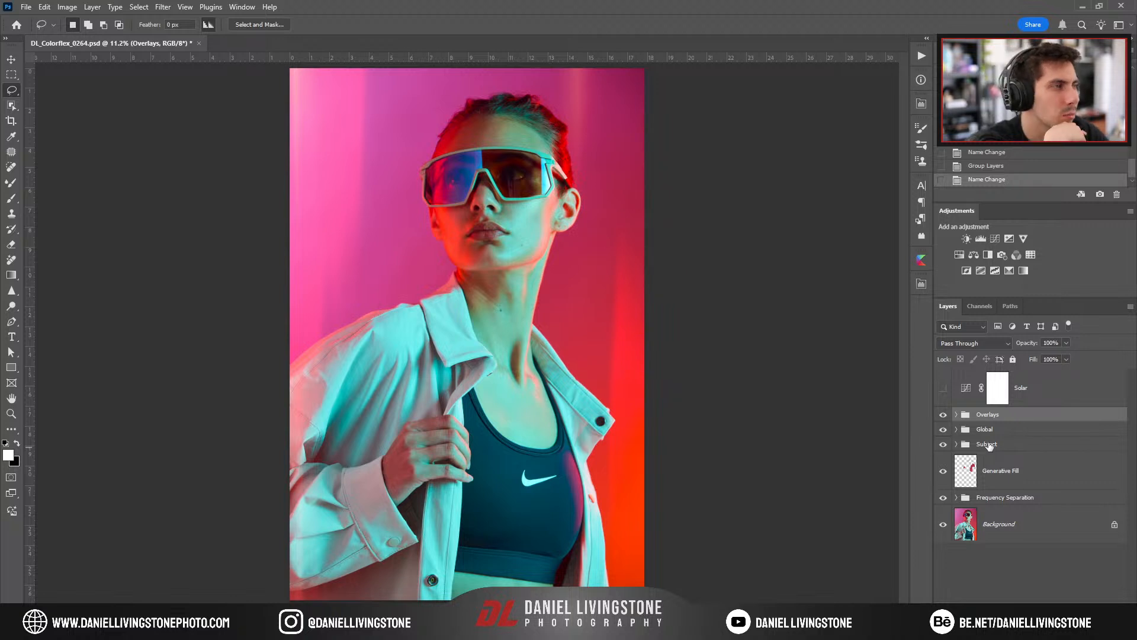
Add a Curves adjustment below Vibrance 1 in the Global group, with the white point input at 242.
click(956, 430)
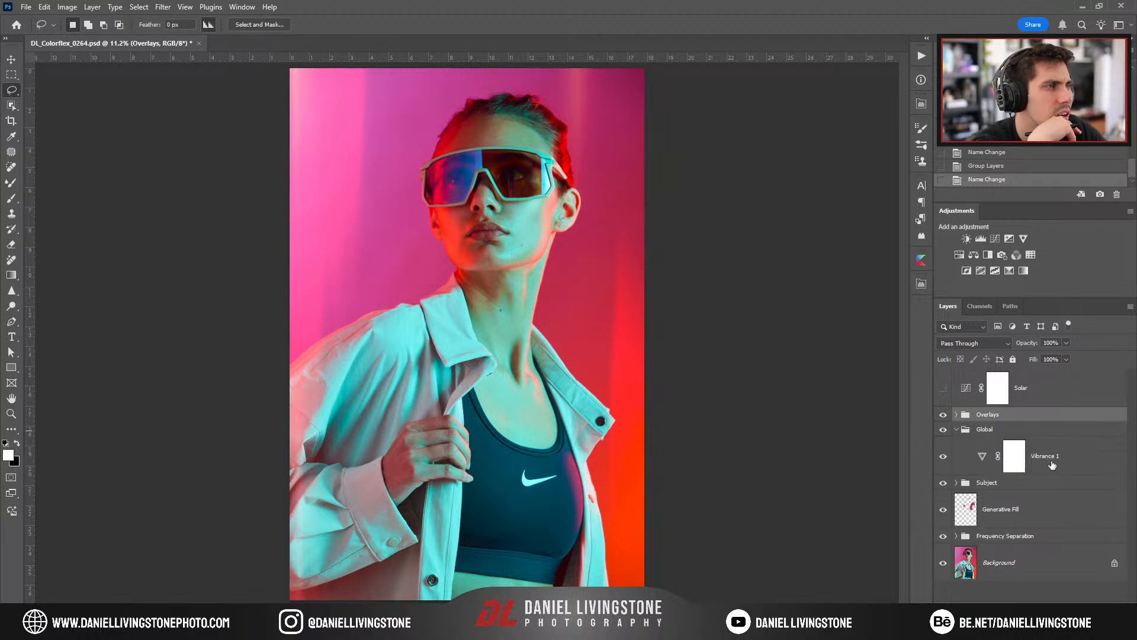
click(1057, 462)
click(995, 239)
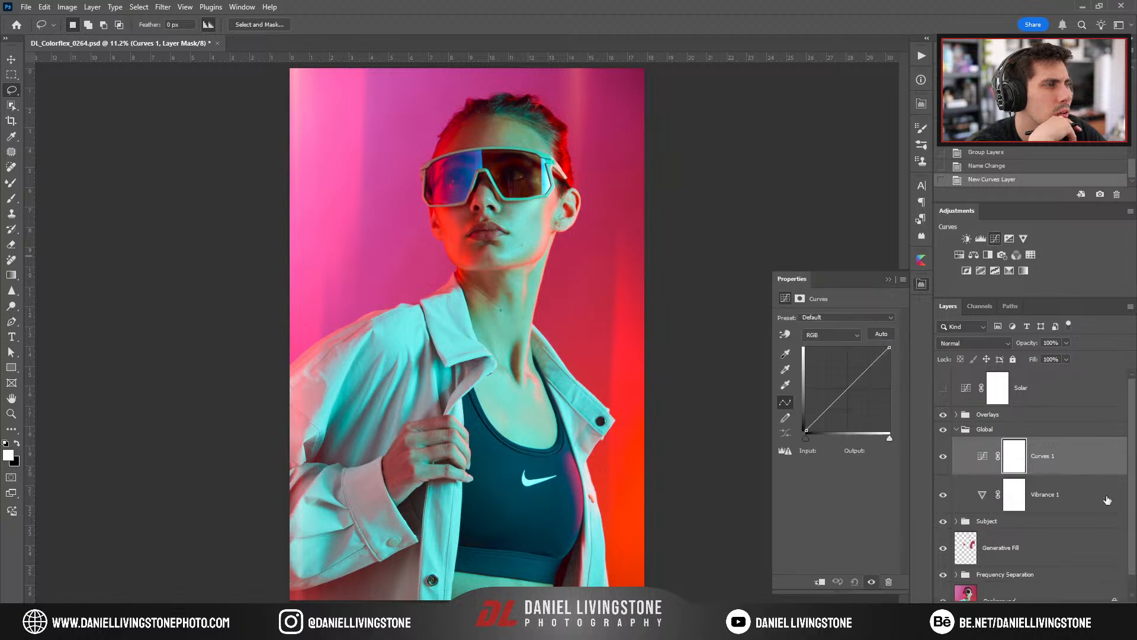
key(ctrl+[)
drag(891, 440, 887, 441)
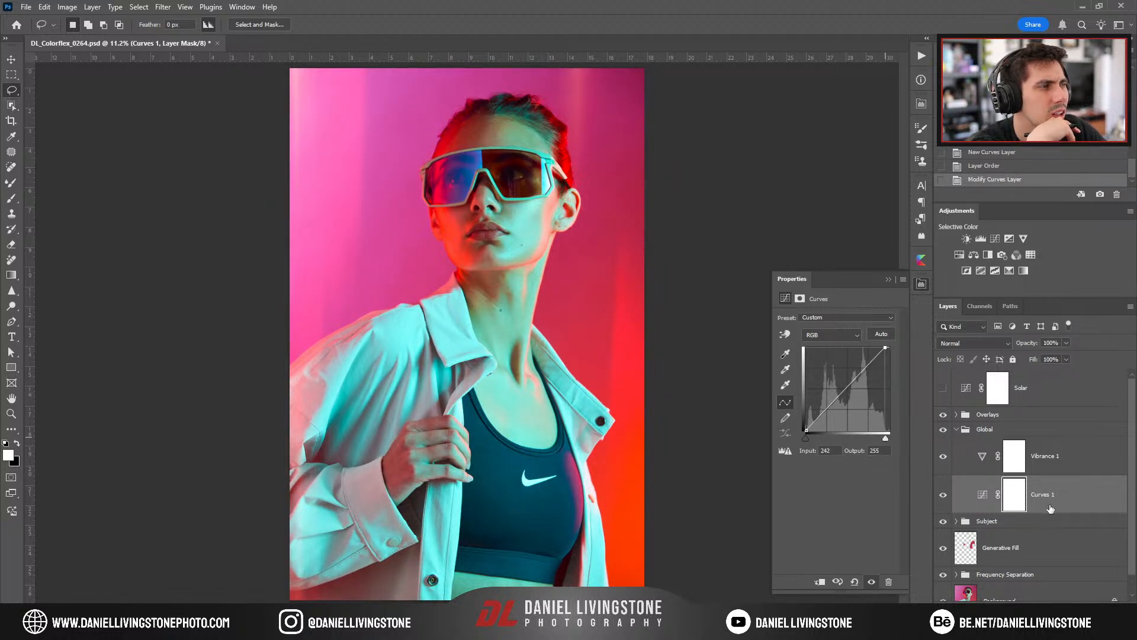
drag(1047, 505, 1047, 508)
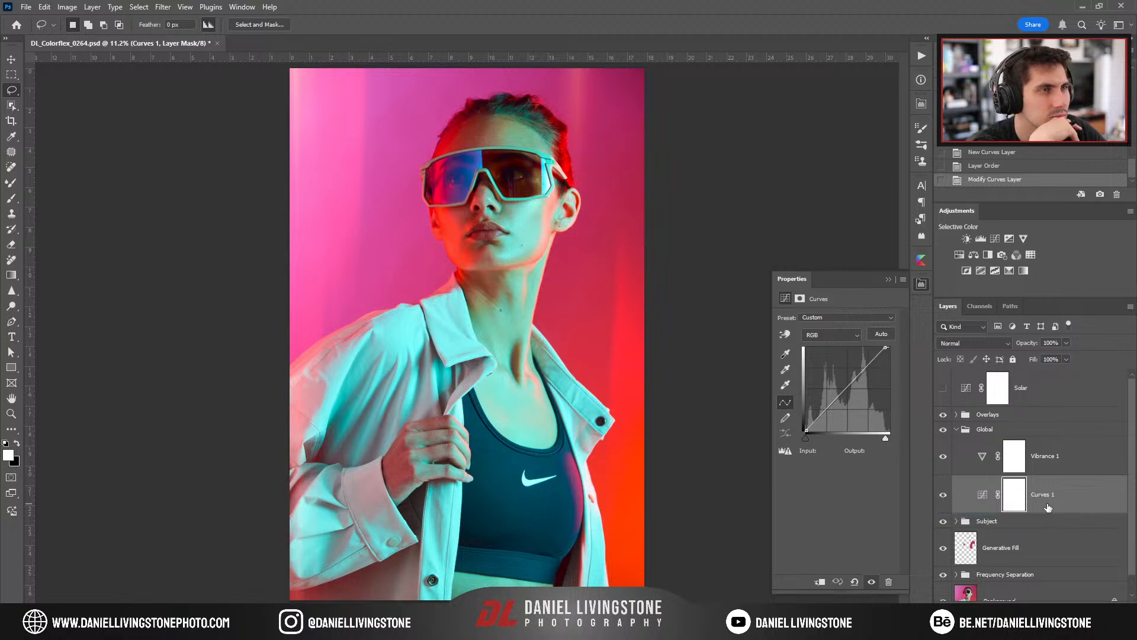
click(942, 495)
click(943, 495)
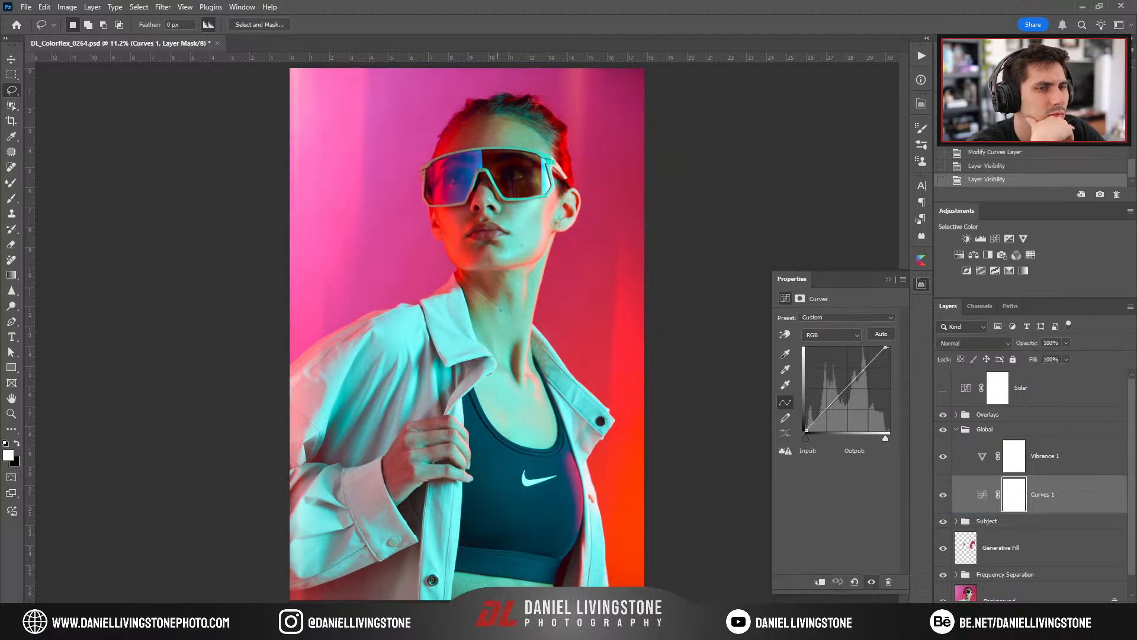
Switch to the browser, resume ad blocking on the YouTube video page, and return to Photoshop.
key(alt+Tab)
click(207, 11)
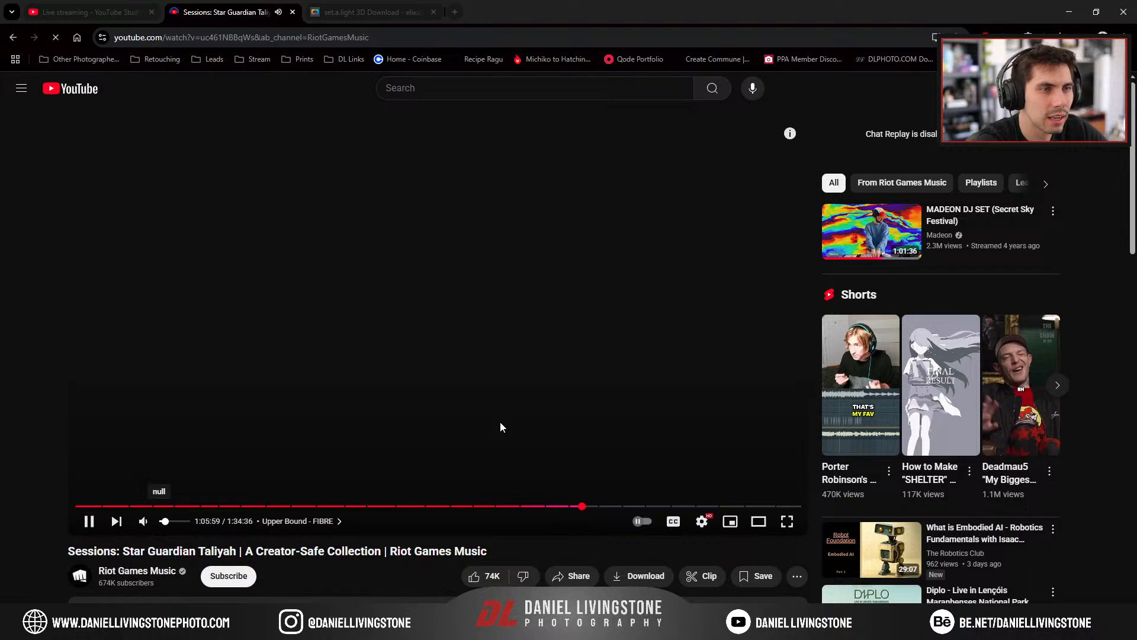
key(F5)
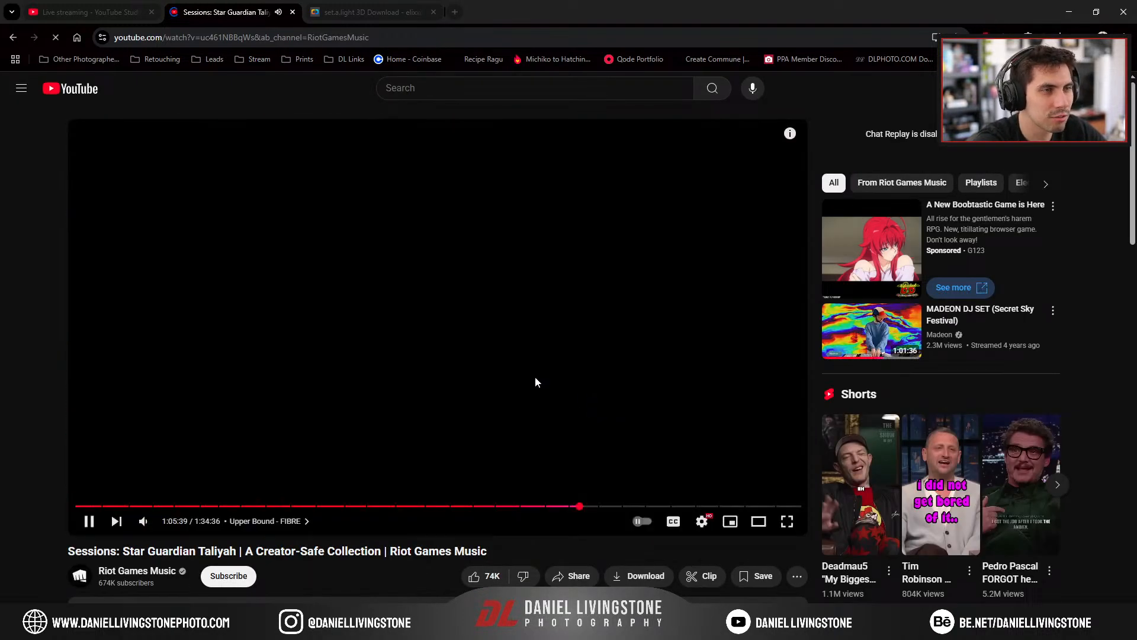
key(F5)
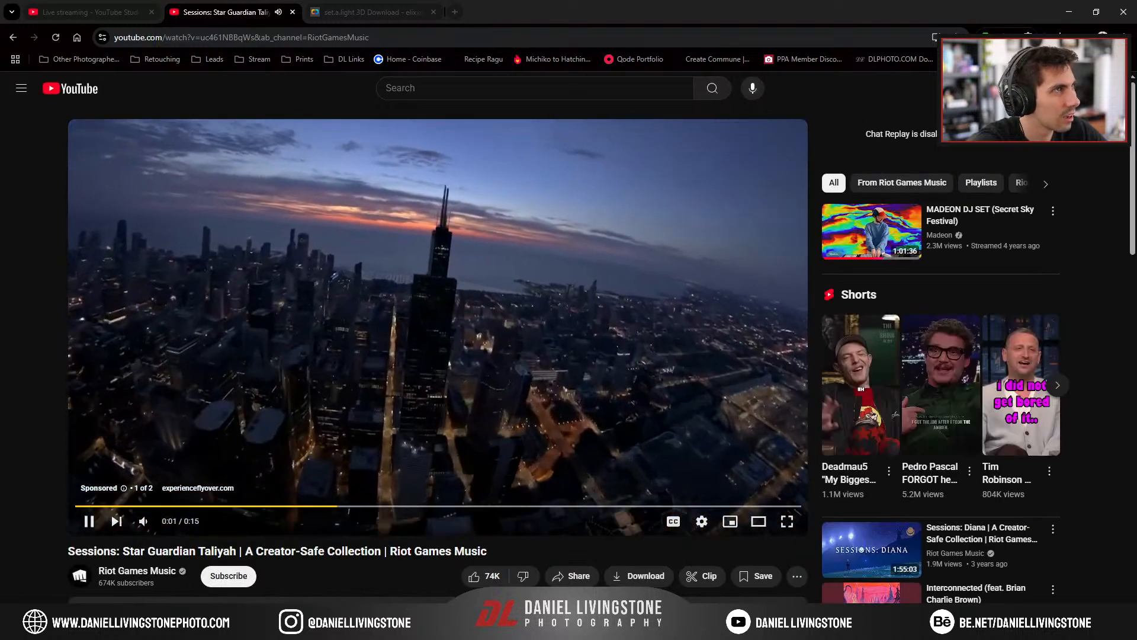
click(985, 36)
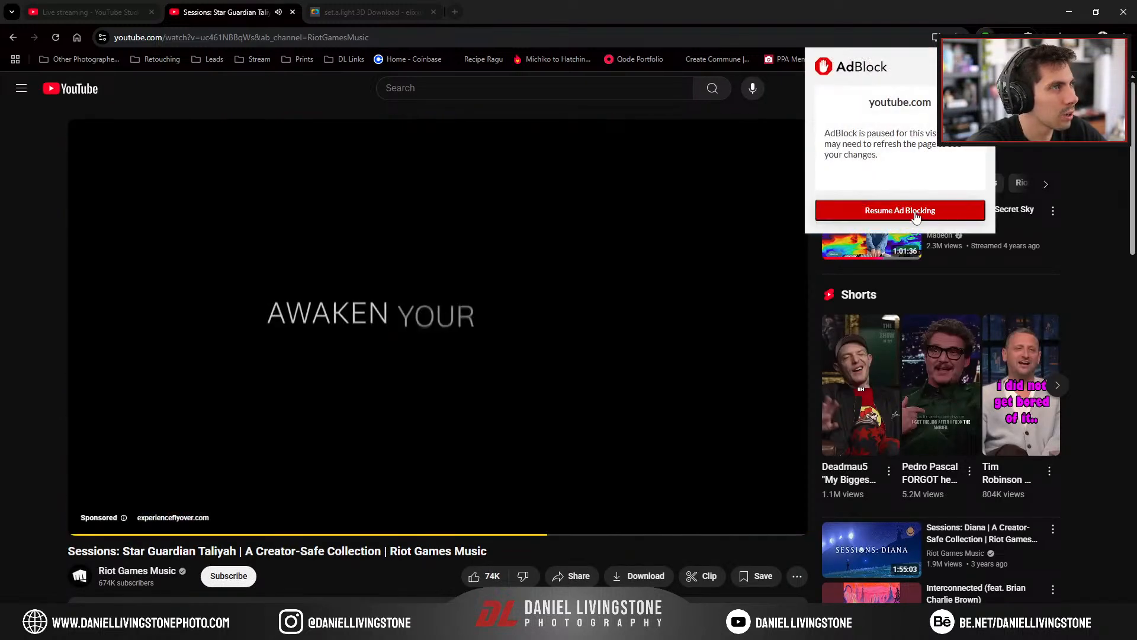
click(915, 209)
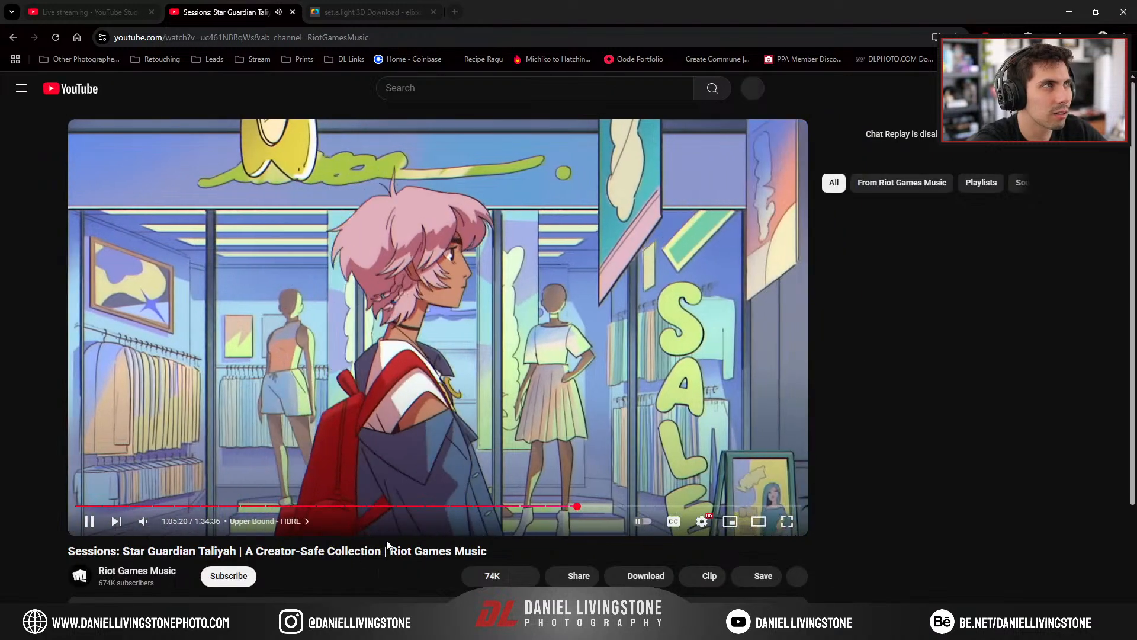
key(alt+Tab)
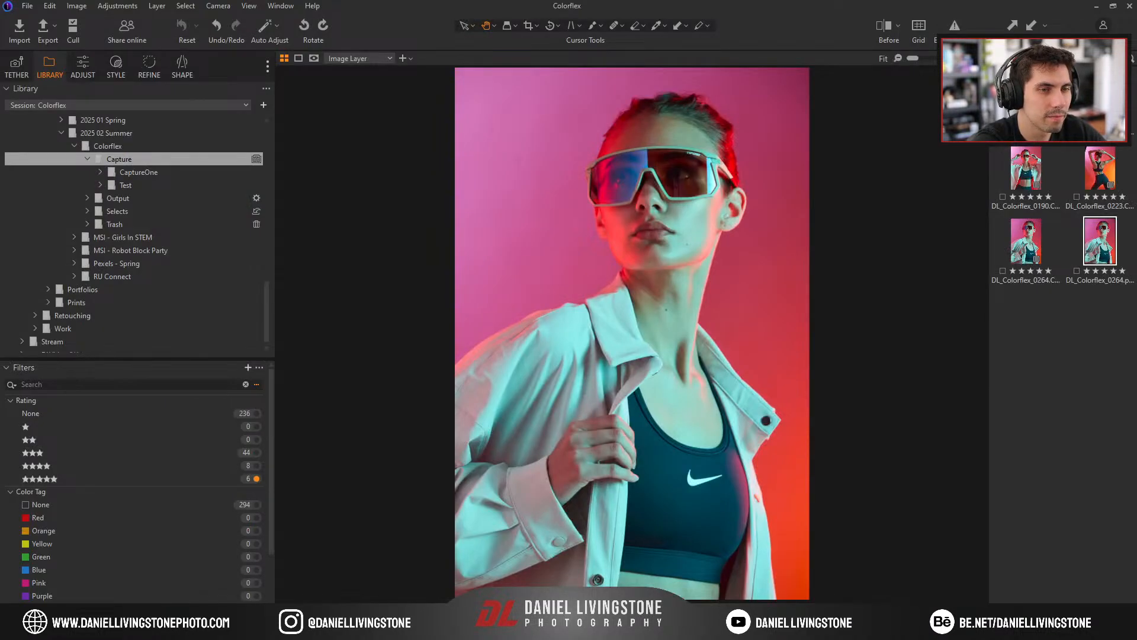
key(alt+Tab)
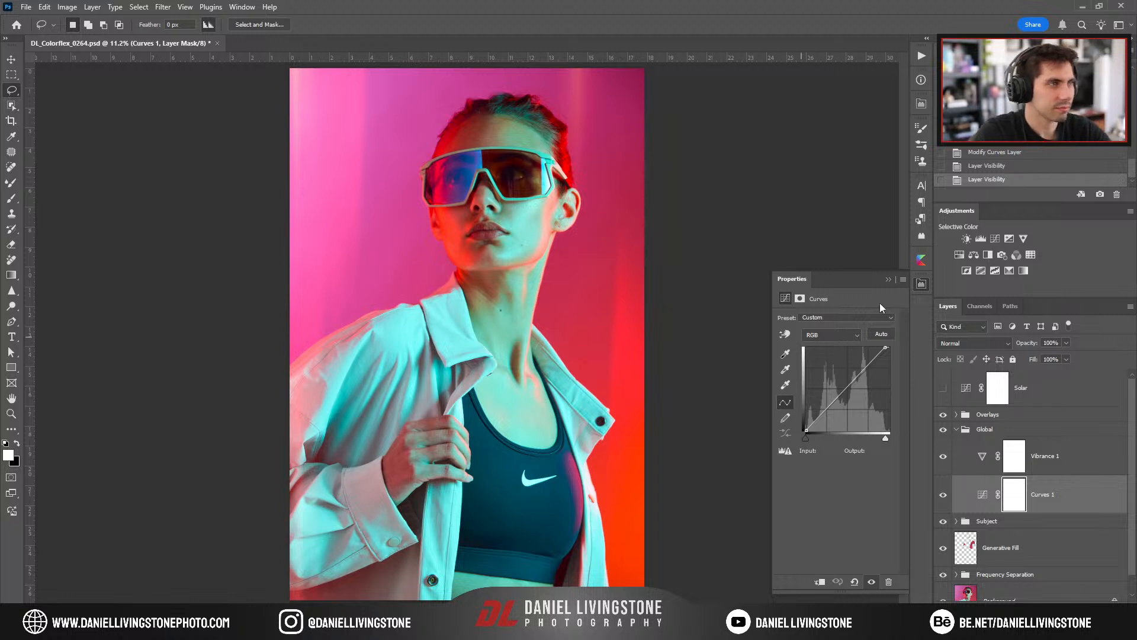
Collapse the Global group and compare the portrait with and without its adjustments.
click(888, 279)
click(956, 429)
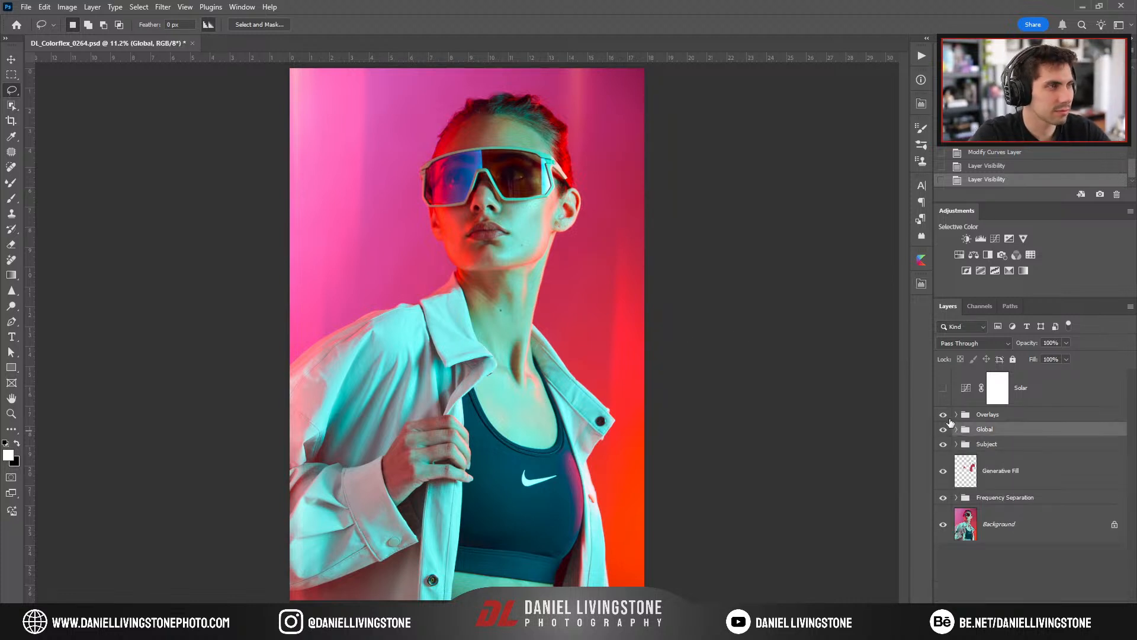
click(942, 430)
click(943, 431)
click(944, 431)
click(945, 433)
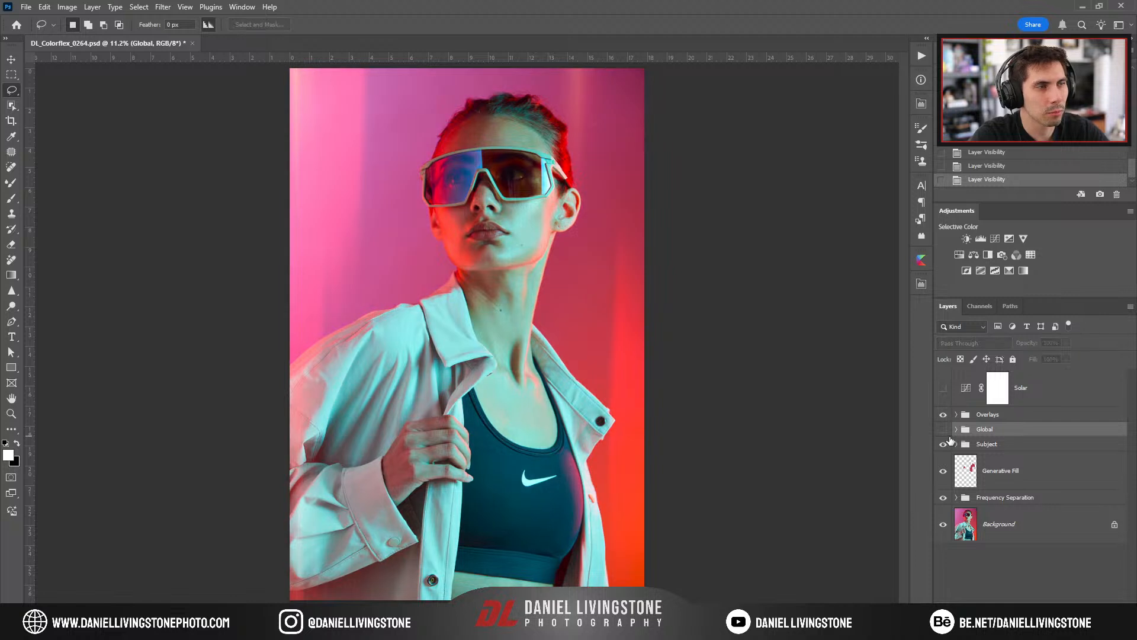
click(943, 431)
click(943, 433)
click(945, 435)
click(942, 433)
click(943, 436)
click(944, 434)
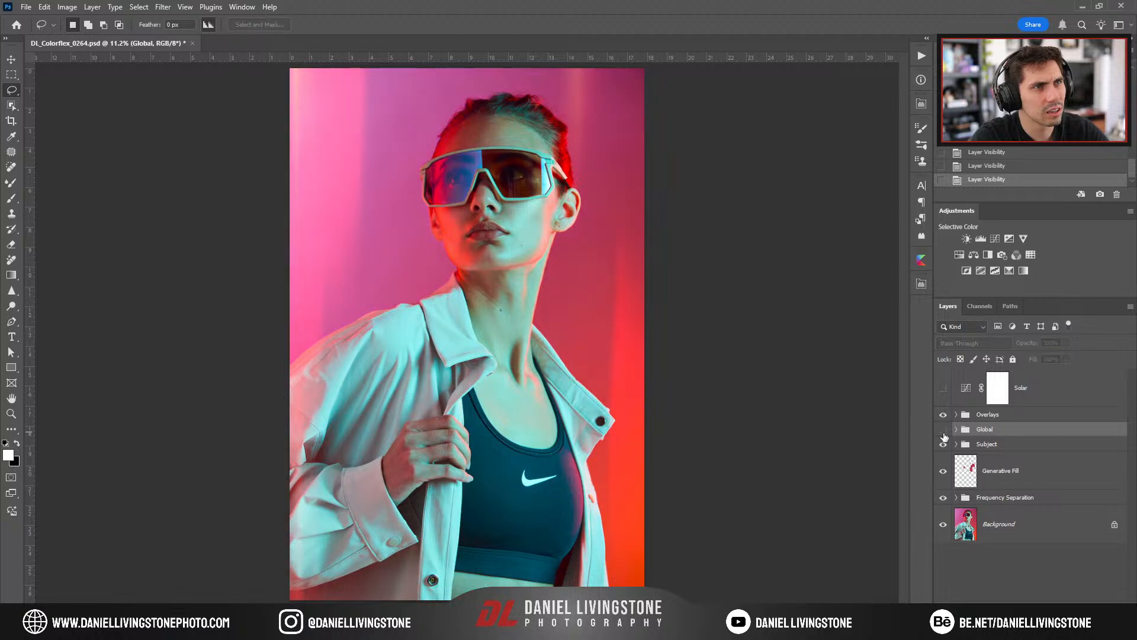
click(944, 434)
click(944, 435)
key(ctrl+plus)
key(ctrl+plus)
click(945, 434)
Increase the vibrance slightly in the Vibrance 1 layer of the Global group.
drag(782, 231, 846, 416)
key(ctrl+plus)
key(ctrl+plus)
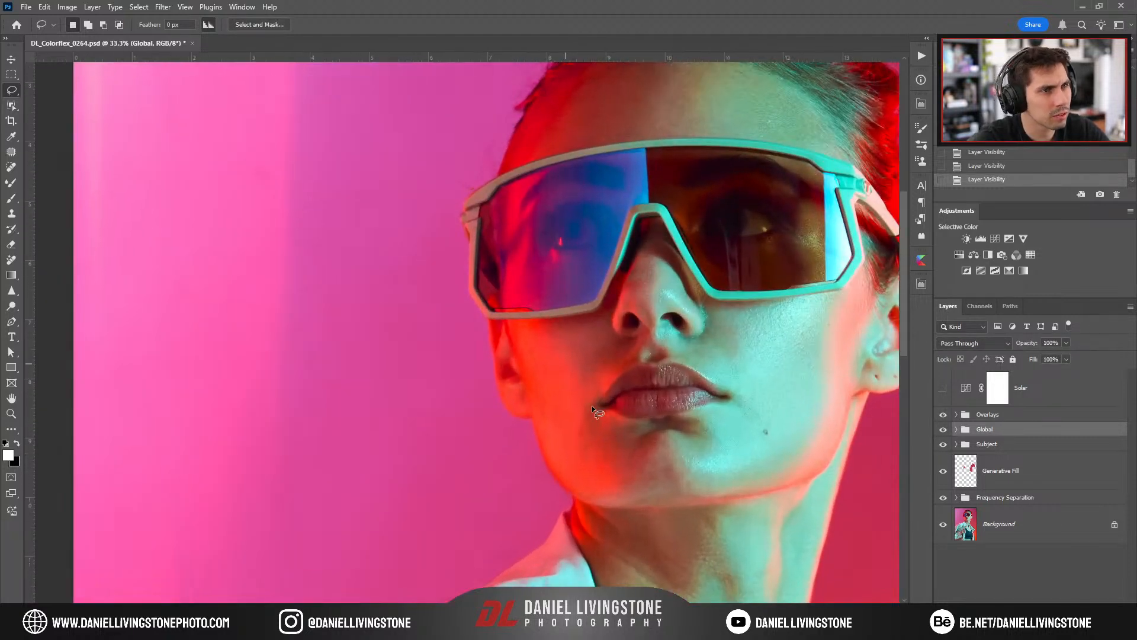
click(956, 429)
double_click(982, 456)
drag(836, 326, 852, 330)
Set the white point input of the Curves 1 adjustment to 250.
click(981, 493)
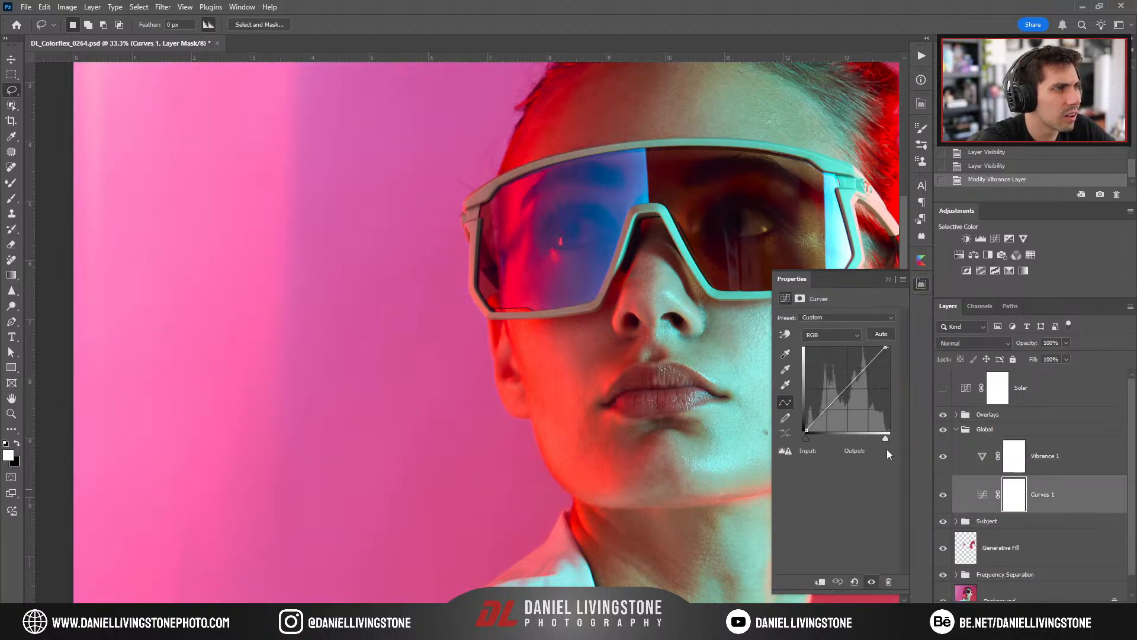
drag(884, 441, 812, 451)
alt+click(799, 442)
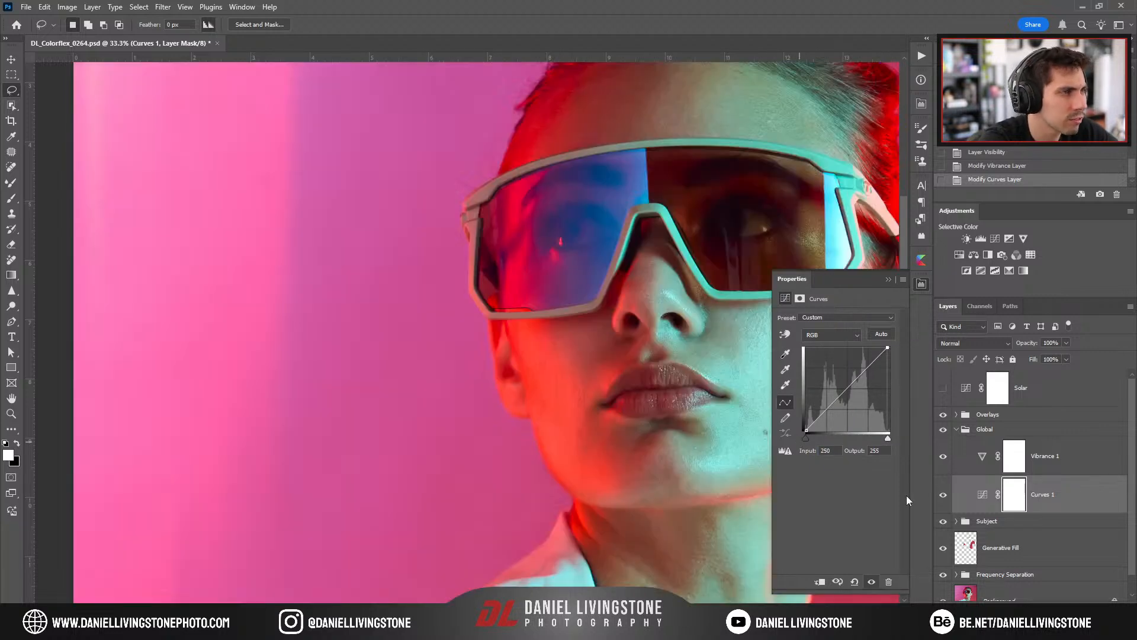
Compare the face and jacket areas with and without the Curves 1 layer.
click(941, 496)
click(942, 496)
click(941, 496)
click(942, 496)
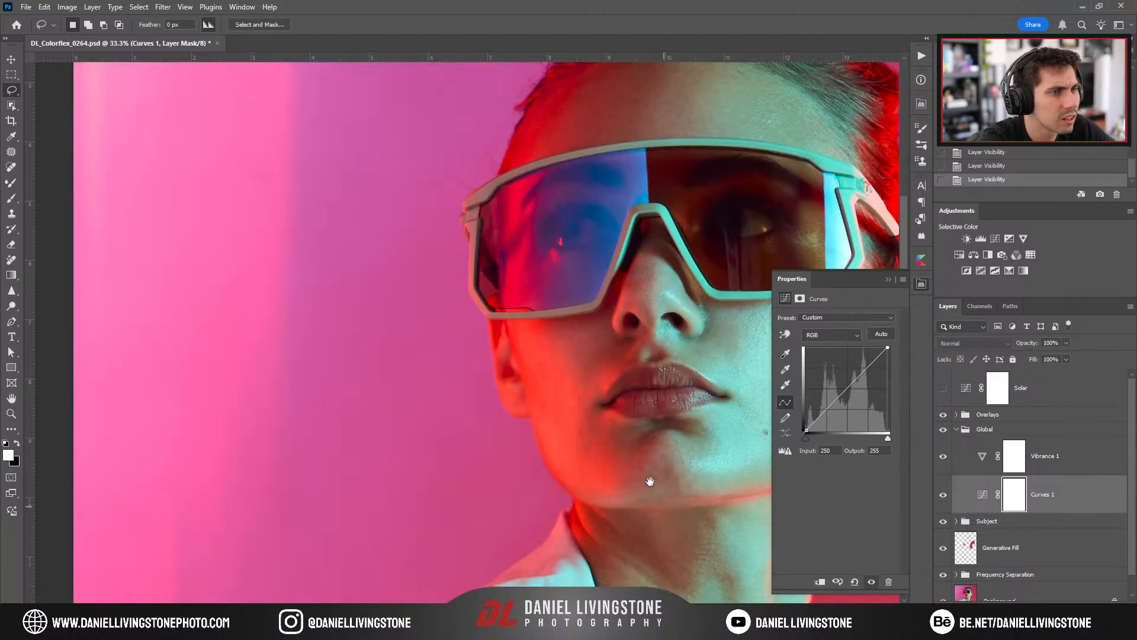
drag(665, 508, 547, 126)
key(ctrl+0)
click(944, 497)
click(944, 497)
click(944, 498)
click(944, 497)
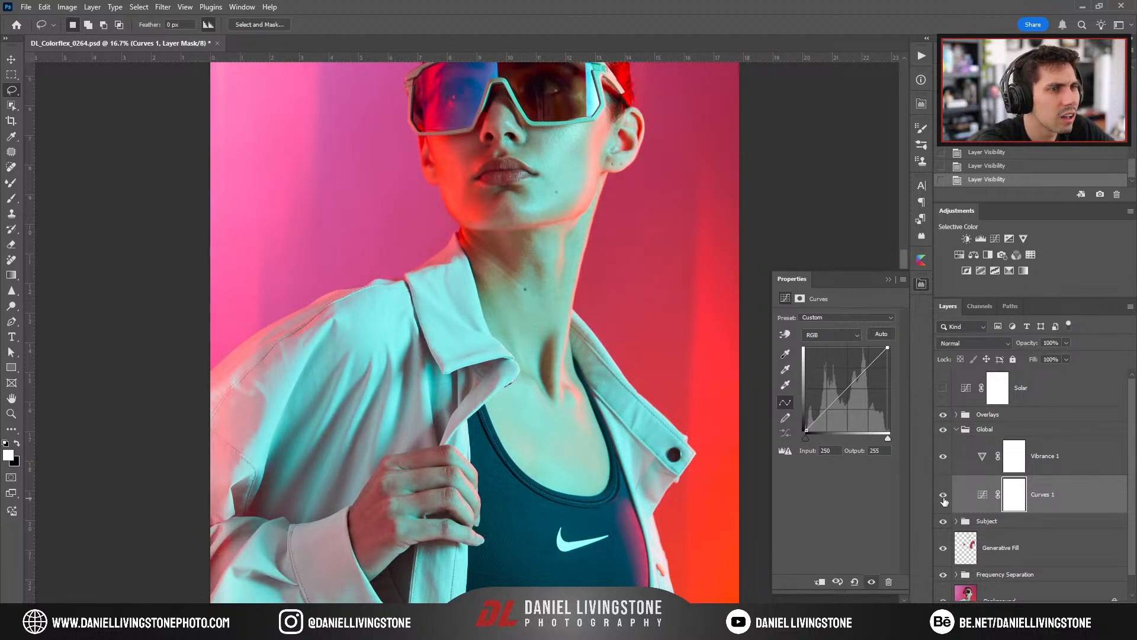
Set the black point input of the Curves 1 adjustment to 5.
drag(808, 440, 798, 448)
key(ctrl+minus)
text(5)
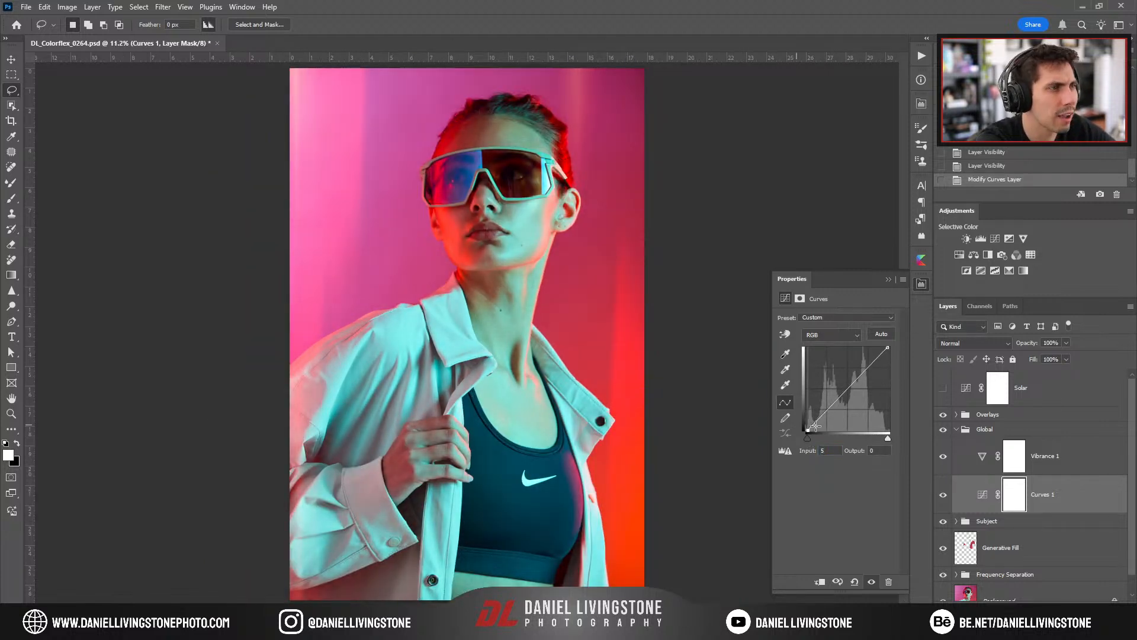
Compare the full portrait with and without the Curves 1 layer.
click(946, 495)
click(946, 496)
click(946, 496)
click(946, 496)
click(945, 496)
click(946, 496)
click(945, 495)
click(945, 496)
click(946, 496)
click(945, 496)
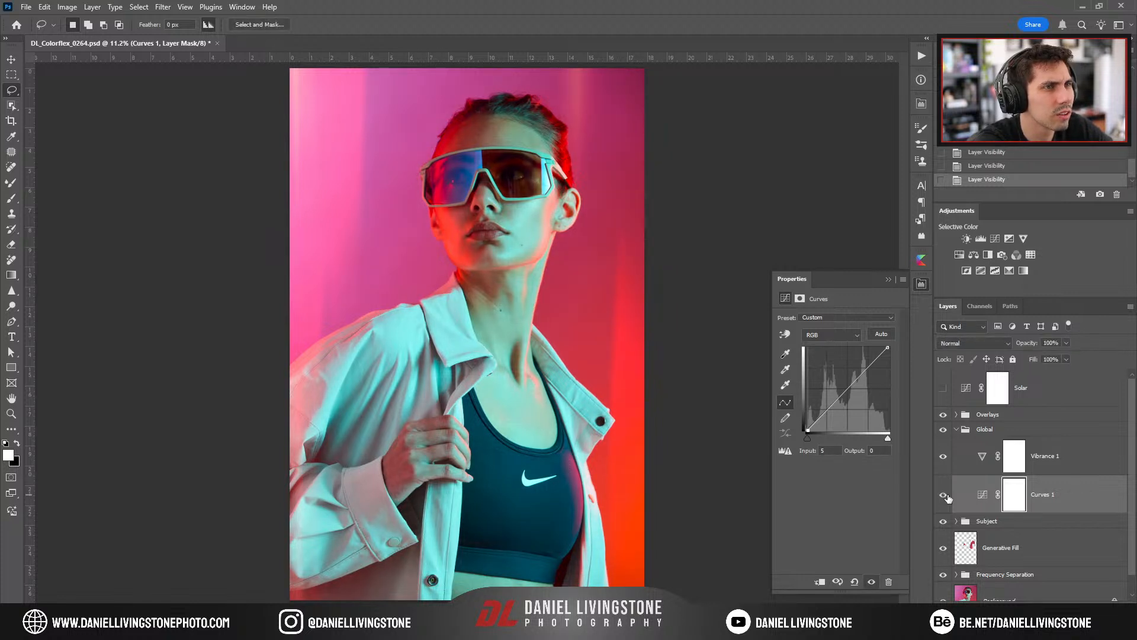
Collapse the Global group and select the Generative Fill layer for retouching the hair edge.
click(889, 278)
key(ctrl+plus)
key(ctrl+plus)
key(ctrl+plus)
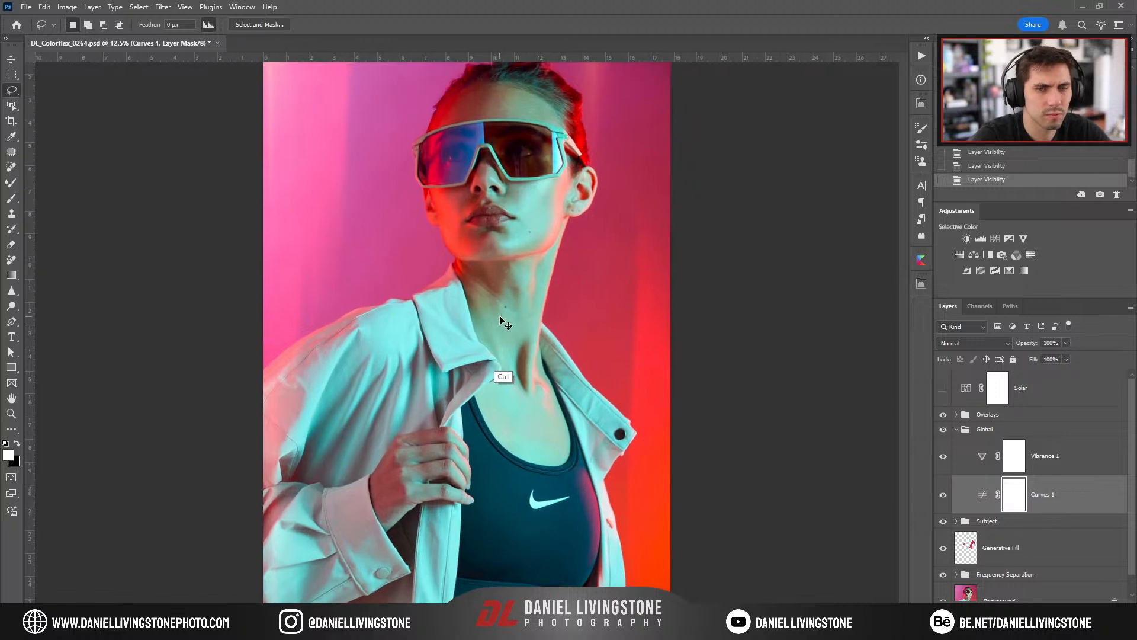
drag(533, 252, 529, 401)
key(ctrl+plus)
key(ctrl+plus)
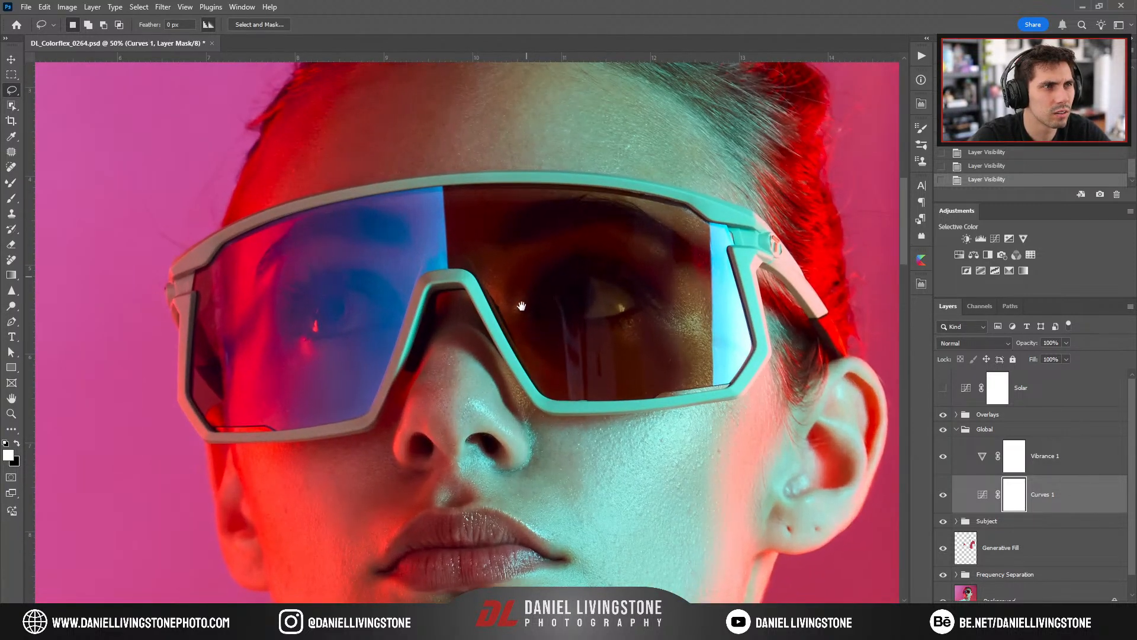
drag(521, 305, 332, 456)
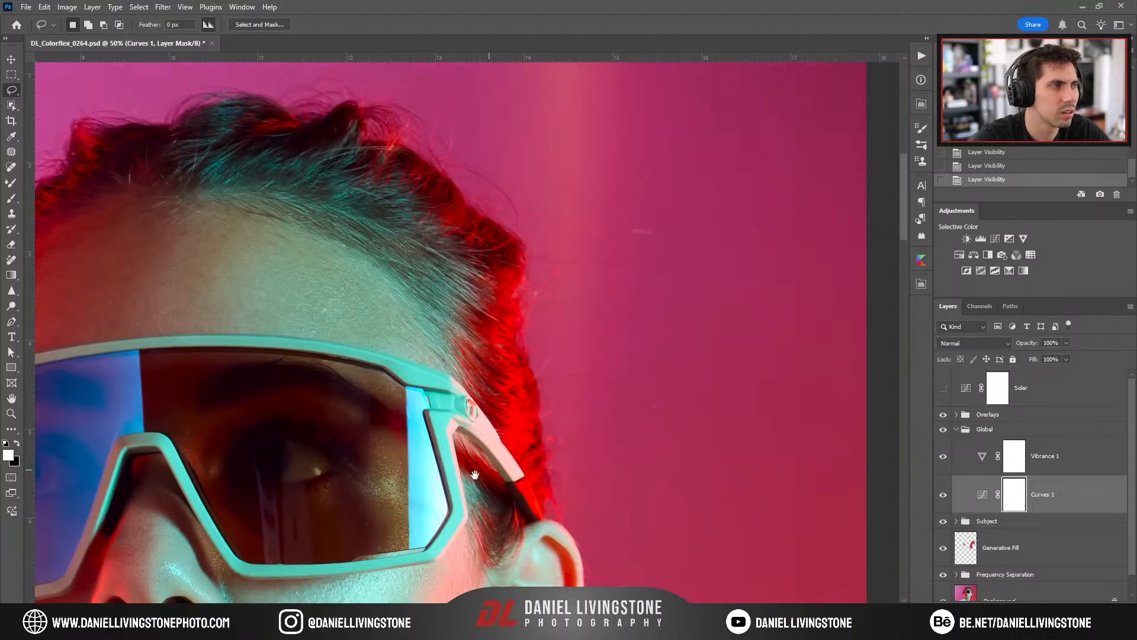
click(956, 429)
click(960, 481)
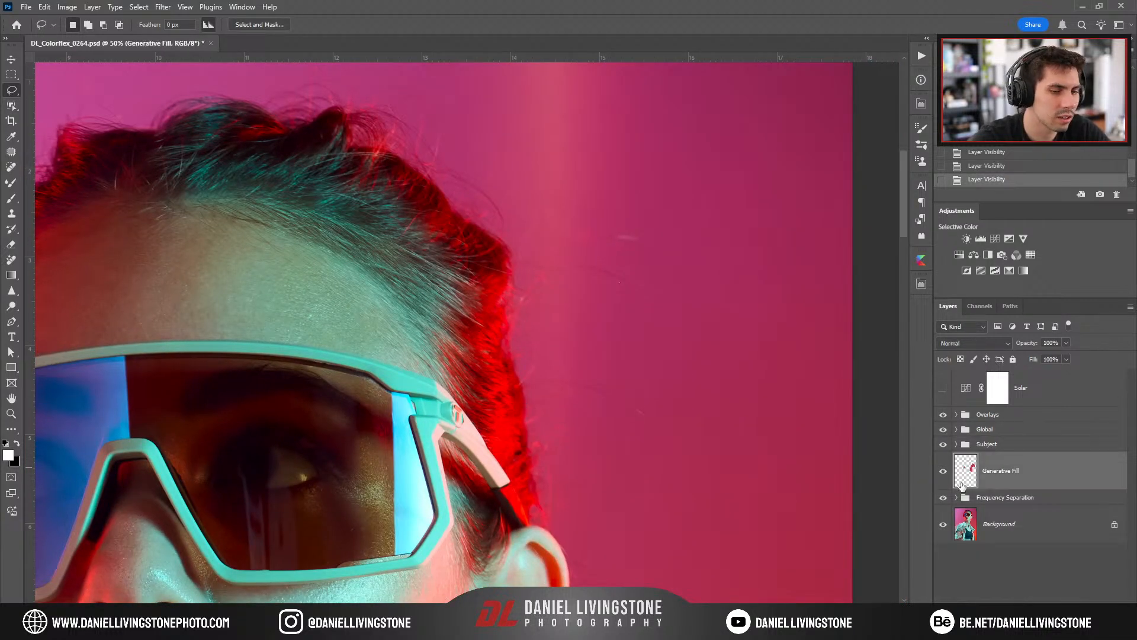
Set up the Spot Healing Brush at 35 px for the stray hairs beside the back of the head.
key(j)
key(ctrl+plus)
drag(557, 417, 515, 425)
key(ctrl+plus)
key(ctrl+plus)
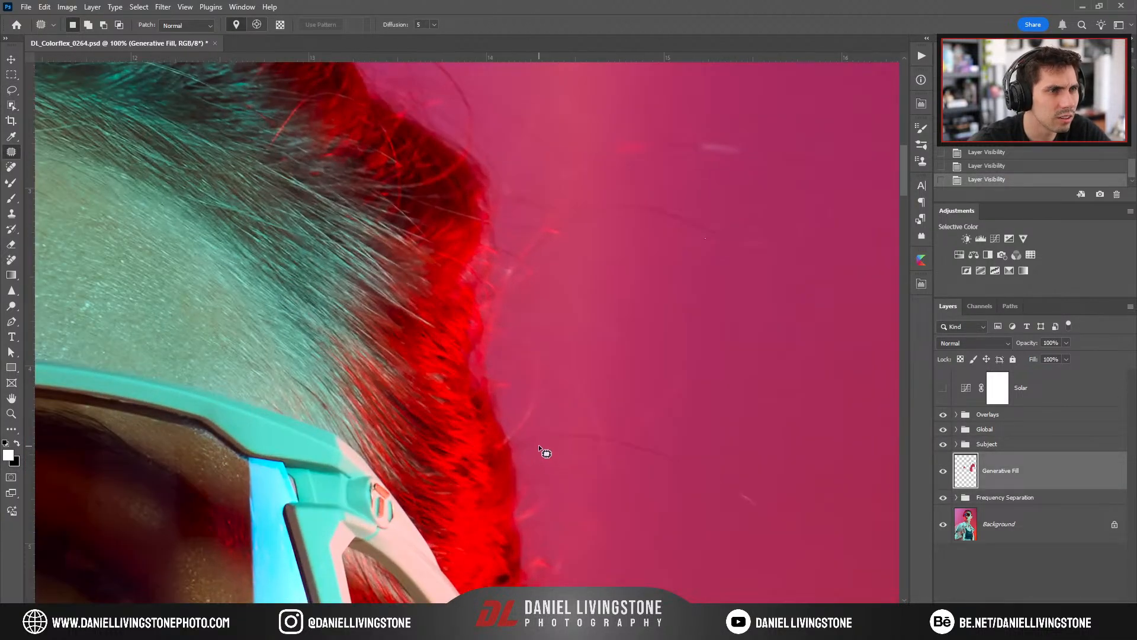
click(12, 167)
key(bracketleft)
key(bracketleft)
key(bracketleft)
key(bracketleft)
key(bracketleft)
key(bracketleft)
key(bracketleft)
key(bracketleft)
key(bracketleft)
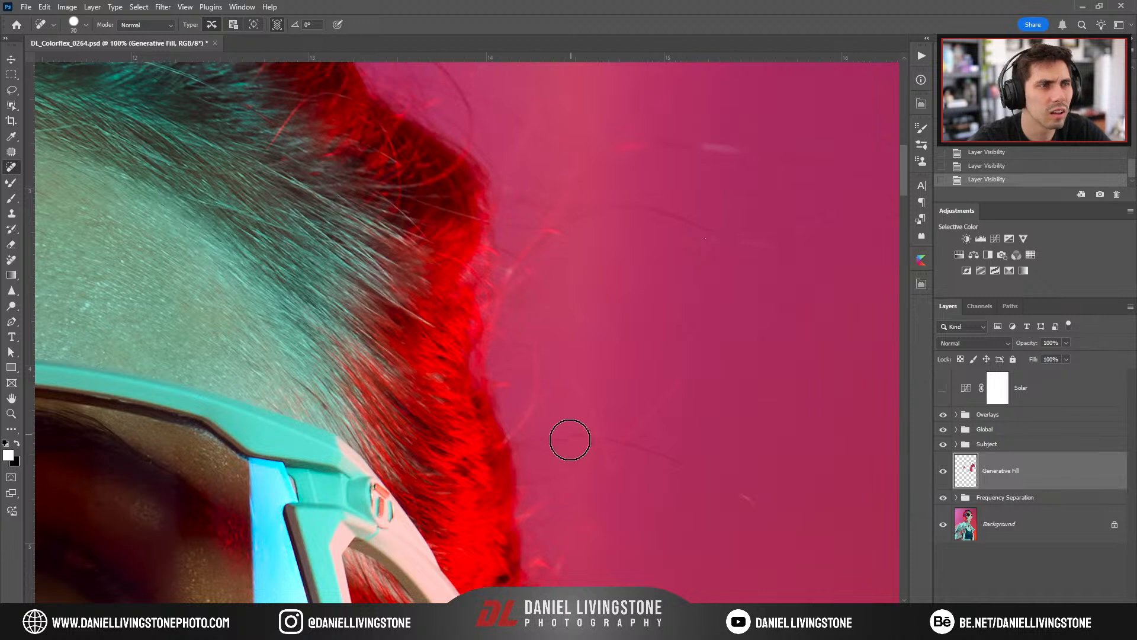
Undo the trial healing stroke beside the hair and hide the Subject, Global and Overlays groups.
mouse_move(524, 445)
mouse_down()
mouse_move(624, 445)
mouse_move(718, 483)
mouse_move(754, 518)
mouse_up()
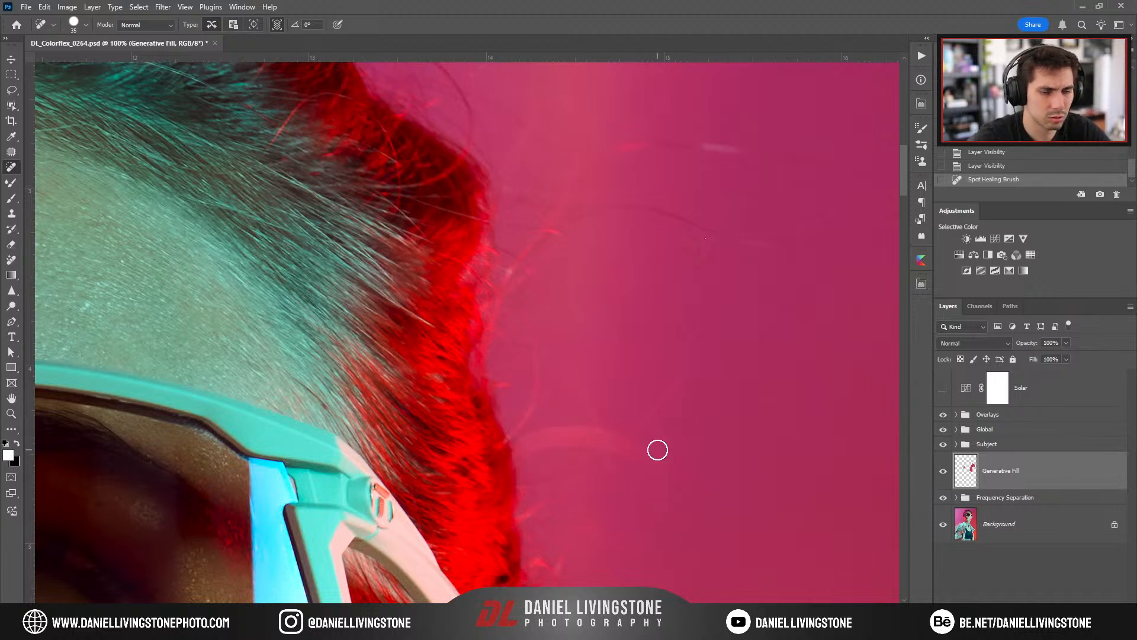
key(ctrl+z)
drag(943, 445, 945, 419)
Heal the stray hairs on the background beside the temple with a Spot Healing Brush of about 30 px.
key(bracketleft)
mouse_move(529, 439)
mouse_down()
mouse_move(632, 445)
mouse_move(739, 494)
mouse_move(754, 518)
mouse_up()
mouse_move(604, 497)
mouse_down()
mouse_move(594, 432)
mouse_move(563, 375)
mouse_up()
drag(610, 452, 681, 379)
drag(548, 482, 594, 459)
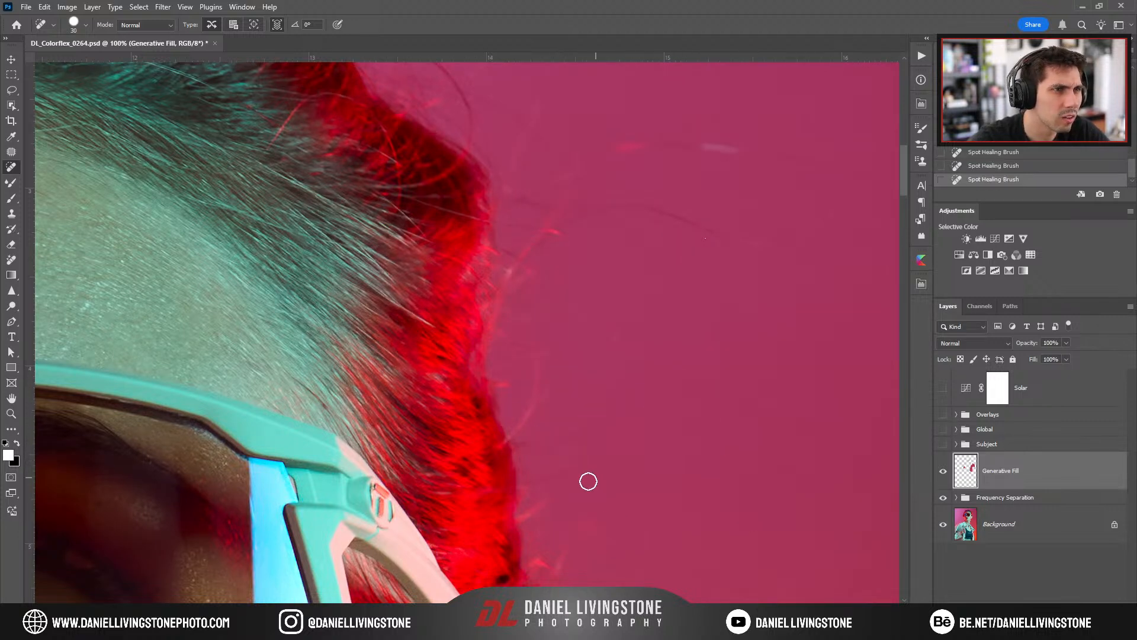
key(bracketright)
mouse_move(589, 519)
mouse_down()
mouse_move(610, 541)
mouse_move(568, 546)
mouse_move(541, 571)
mouse_move(586, 376)
mouse_move(576, 425)
mouse_move(585, 529)
mouse_move(658, 464)
mouse_up()
drag(619, 503, 600, 515)
Heal the stray hairs and light streaks on the background beside the back of the head with a brush of about 40 px.
scroll(594, 472, up, 5)
key(bracketright)
mouse_move(496, 324)
mouse_down()
mouse_move(559, 286)
mouse_move(678, 282)
mouse_move(744, 301)
mouse_up()
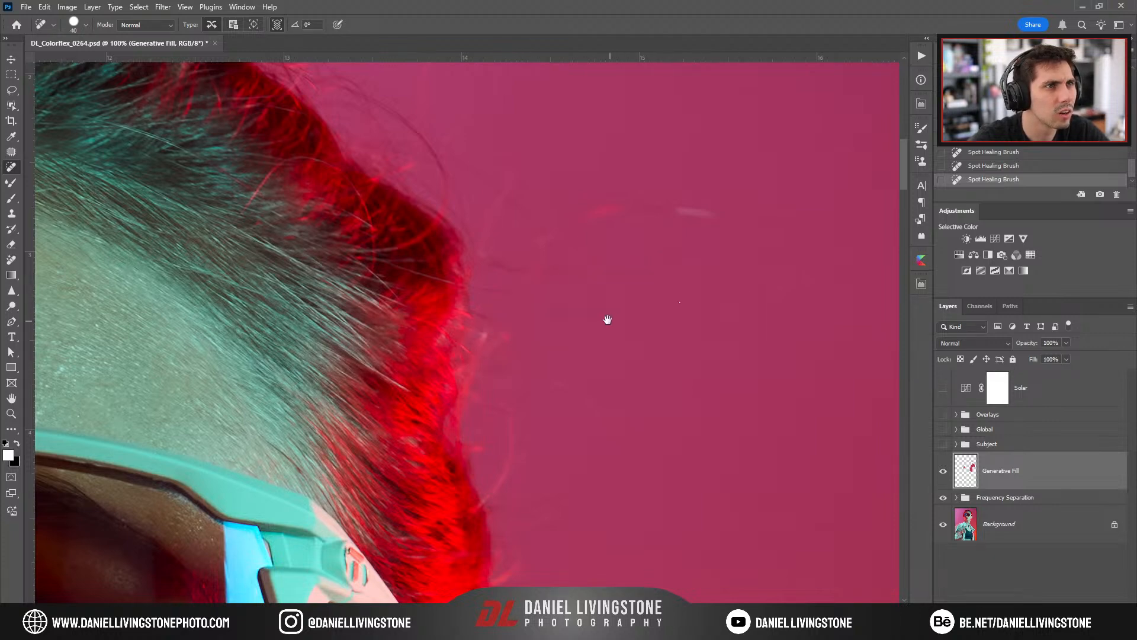
scroll(562, 385, up, 3)
mouse_move(516, 437)
mouse_down()
mouse_move(482, 406)
mouse_move(520, 421)
mouse_move(517, 405)
mouse_move(537, 380)
mouse_move(582, 356)
mouse_move(714, 351)
mouse_up()
mouse_move(537, 383)
mouse_down()
mouse_move(495, 335)
mouse_move(492, 294)
mouse_up()
click(469, 320)
drag(561, 395, 625, 279)
key([)
mouse_move(548, 430)
mouse_down()
mouse_move(562, 459)
mouse_move(556, 506)
mouse_move(578, 466)
mouse_up()
key(])
click(731, 326)
Heal the flyaway hairs along the upper back edge of the hair with the Solar layer visible.
drag(498, 226, 603, 428)
drag(572, 379, 592, 246)
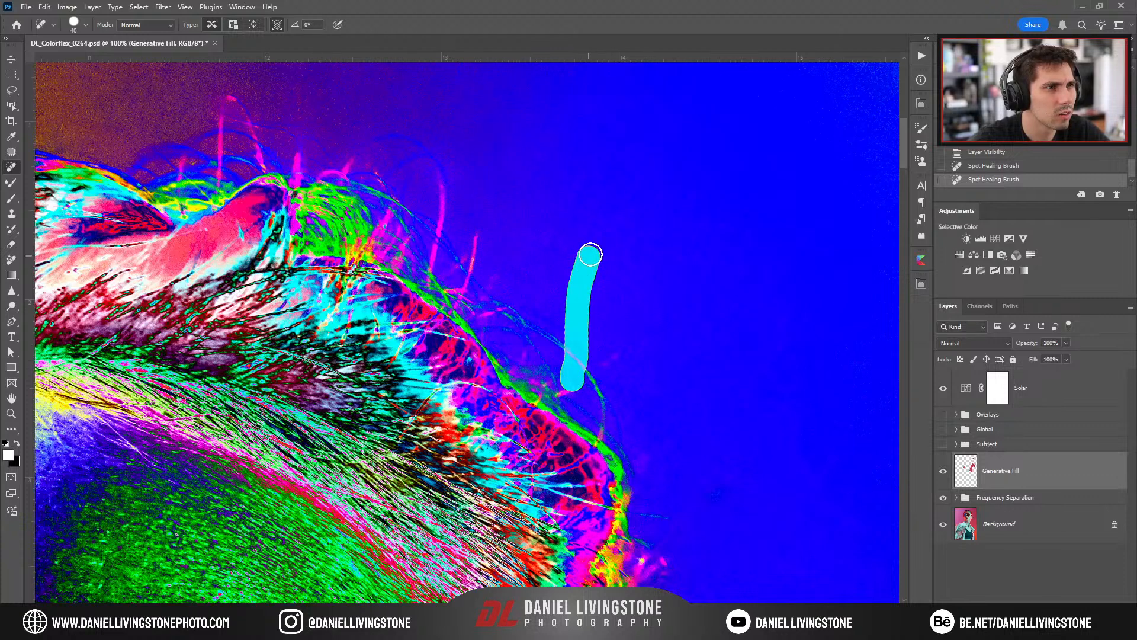
mouse_move(501, 311)
mouse_down()
mouse_move(595, 373)
mouse_move(605, 425)
mouse_up()
drag(714, 502, 724, 483)
drag(644, 453, 694, 488)
drag(617, 426, 623, 435)
mouse_move(605, 408)
mouse_down()
mouse_move(626, 435)
mouse_move(588, 418)
mouse_move(581, 351)
mouse_move(567, 391)
mouse_up()
mouse_move(593, 408)
mouse_down()
mouse_move(617, 421)
mouse_move(629, 400)
mouse_up()
click(593, 407)
mouse_move(564, 366)
mouse_down()
mouse_move(599, 452)
mouse_move(598, 363)
mouse_move(527, 348)
mouse_move(557, 357)
mouse_up()
key(bracketleft)
mouse_move(553, 444)
mouse_down()
mouse_move(591, 408)
mouse_move(635, 451)
mouse_up()
Heal the remaining flyaway hairs above the crown, checking the background with and without the Solar layer.
click(942, 388)
click(944, 389)
click(604, 416)
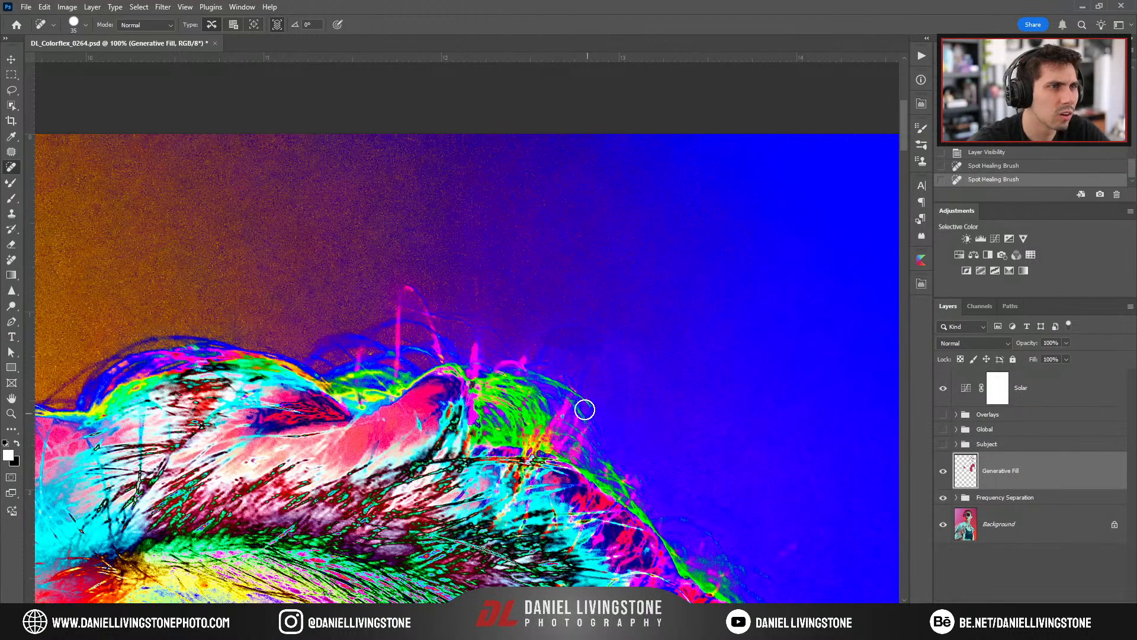
click(944, 388)
scroll(853, 406, left, 3)
click(521, 347)
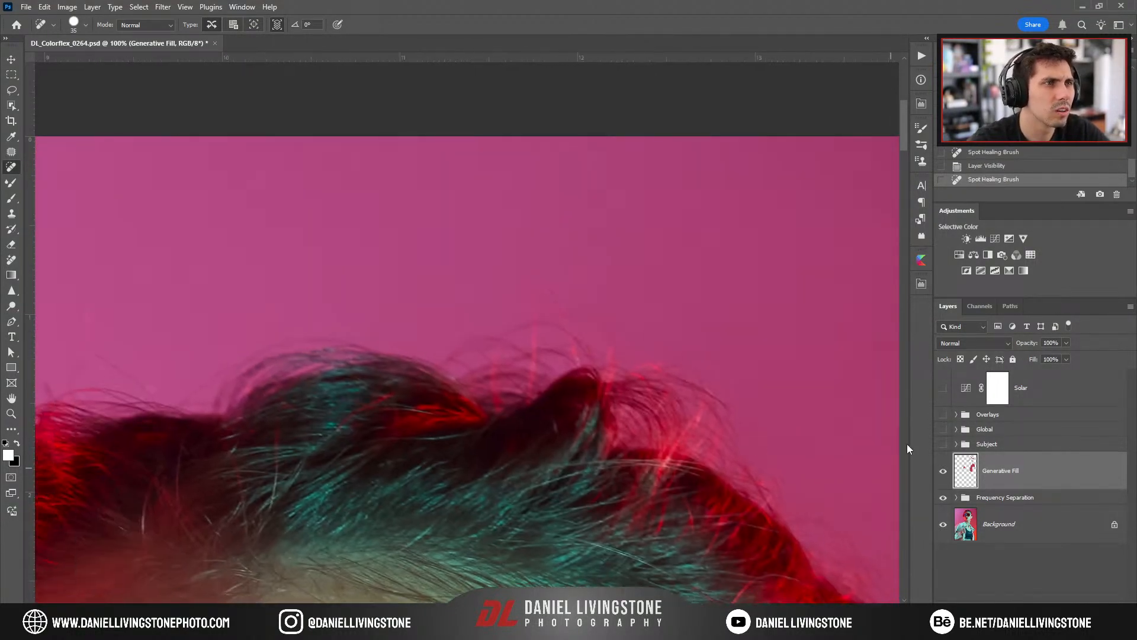
click(943, 388)
key(bracketleft)
mouse_move(530, 386)
mouse_down()
mouse_move(542, 289)
mouse_move(577, 358)
mouse_up()
click(944, 388)
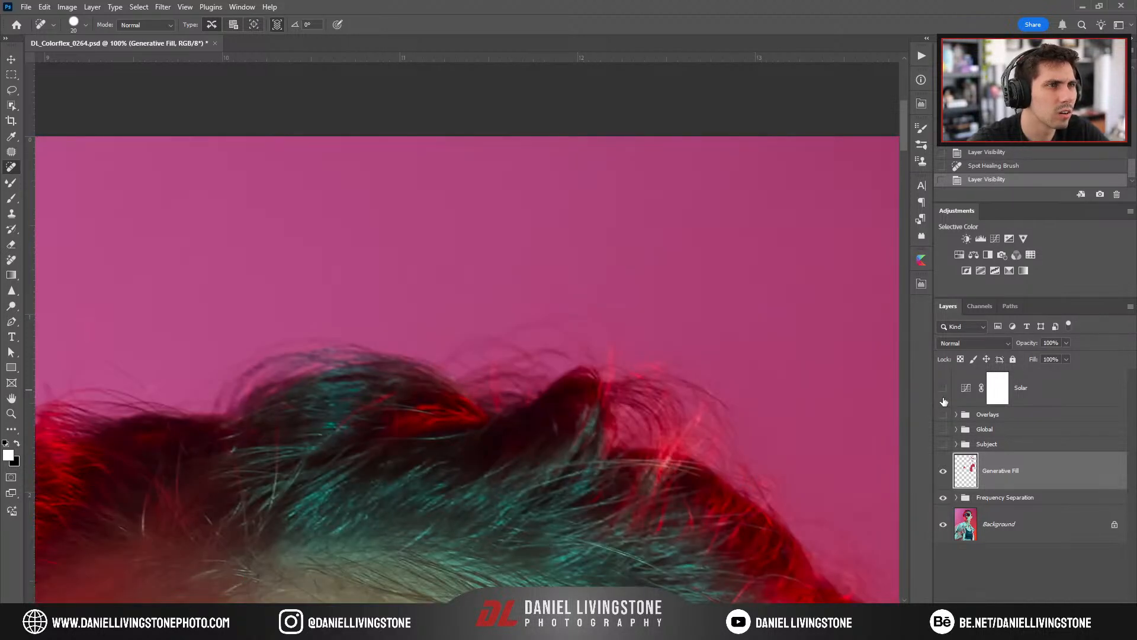
Heal the flyaway hairs above the front hairline with the Solar layer visible, and hide Solar again.
mouse_move(540, 304)
mouse_down()
mouse_move(612, 339)
mouse_move(607, 415)
mouse_move(623, 407)
mouse_move(626, 328)
mouse_move(712, 335)
mouse_move(759, 368)
mouse_up()
key(ctrl+minus)
key(ctrl+minus)
key(ctrl+plus)
key(ctrl+plus)
click(943, 388)
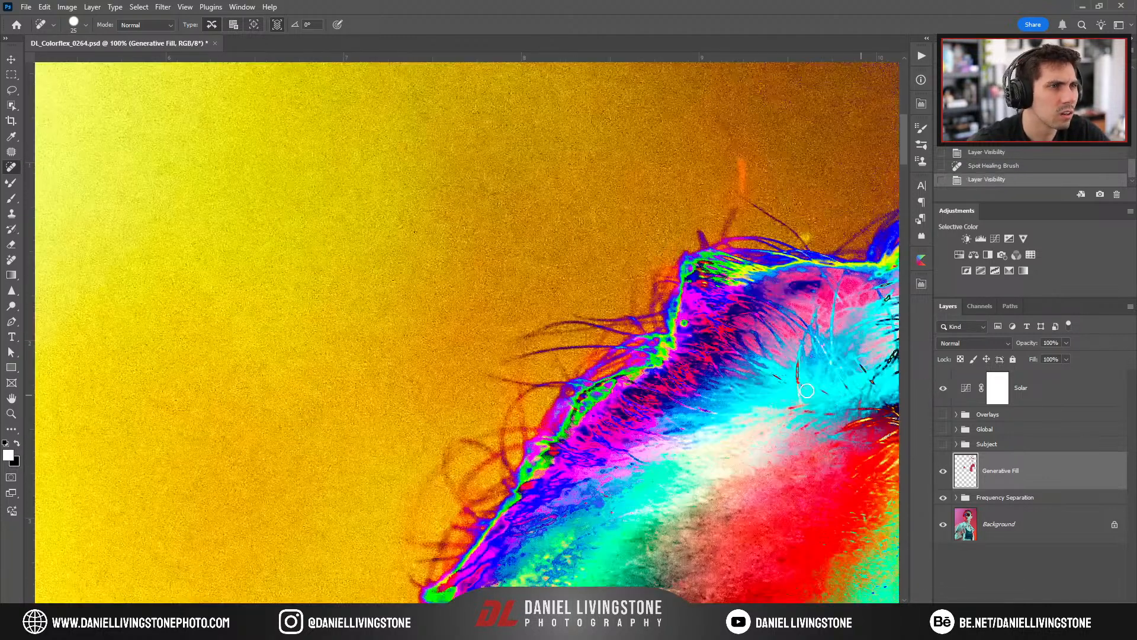
mouse_move(524, 376)
mouse_down()
mouse_move(554, 383)
mouse_move(517, 395)
mouse_move(501, 432)
mouse_move(505, 467)
mouse_move(562, 353)
mouse_move(600, 342)
mouse_move(662, 340)
mouse_up()
mouse_move(519, 345)
mouse_down()
mouse_move(657, 317)
mouse_move(645, 332)
mouse_up()
key(bracketright)
drag(563, 335, 560, 320)
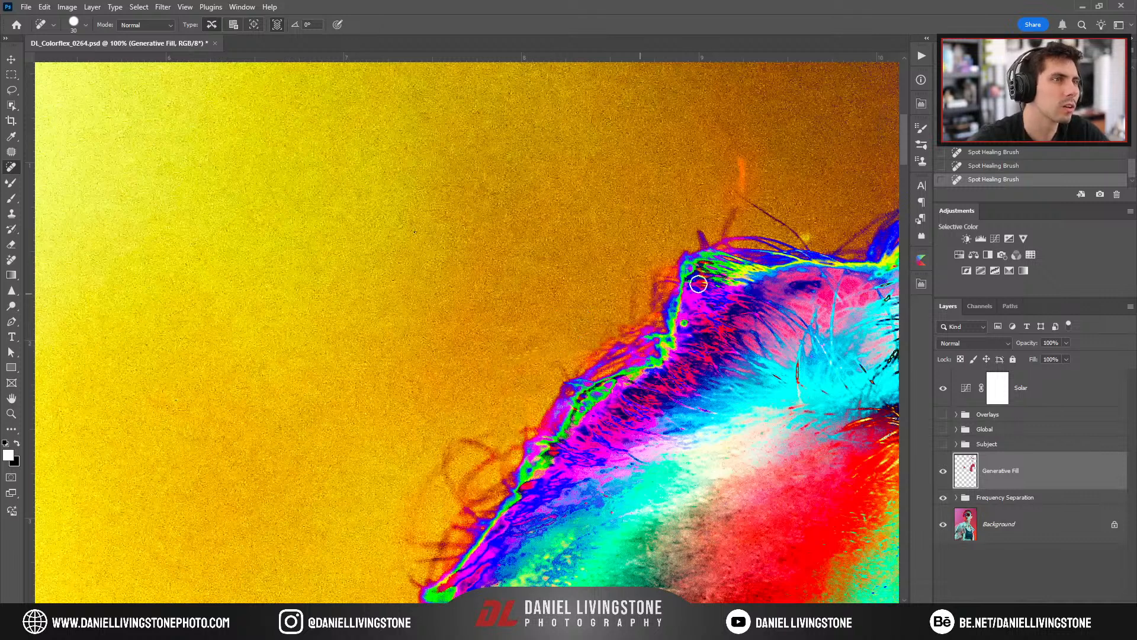
mouse_move(702, 113)
mouse_down()
mouse_move(741, 172)
mouse_move(727, 225)
mouse_move(752, 204)
mouse_move(808, 240)
mouse_up()
key(bracketleft)
click(942, 388)
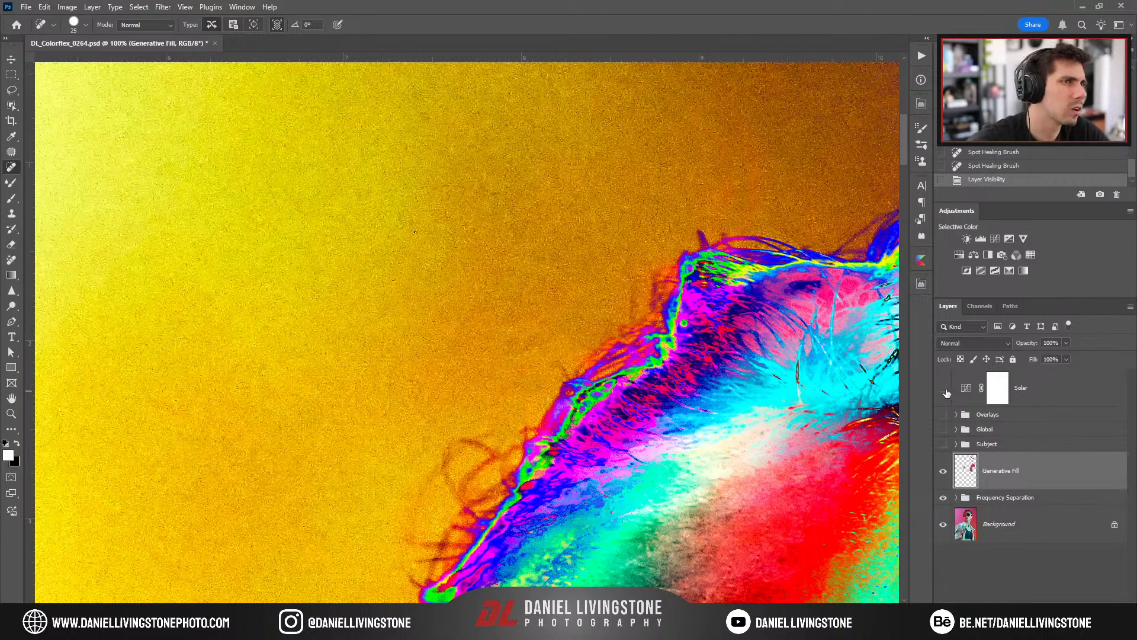
Heal a leftover flyaway hair near the front hairline with a 20 px Spot Healing Brush.
key(ctrl+minus)
key(ctrl+minus)
key(ctrl+plus)
mouse_move(731, 340)
mouse_down()
mouse_move(501, 299)
mouse_move(446, 320)
mouse_move(583, 345)
mouse_up()
key(ctrl+plus)
key(bracketleft)
key(ctrl+minus)
key(ctrl+minus)
key(ctrl+minus)
key(ctrl+plus)
drag(493, 444, 602, 284)
key(ctrl+plus)
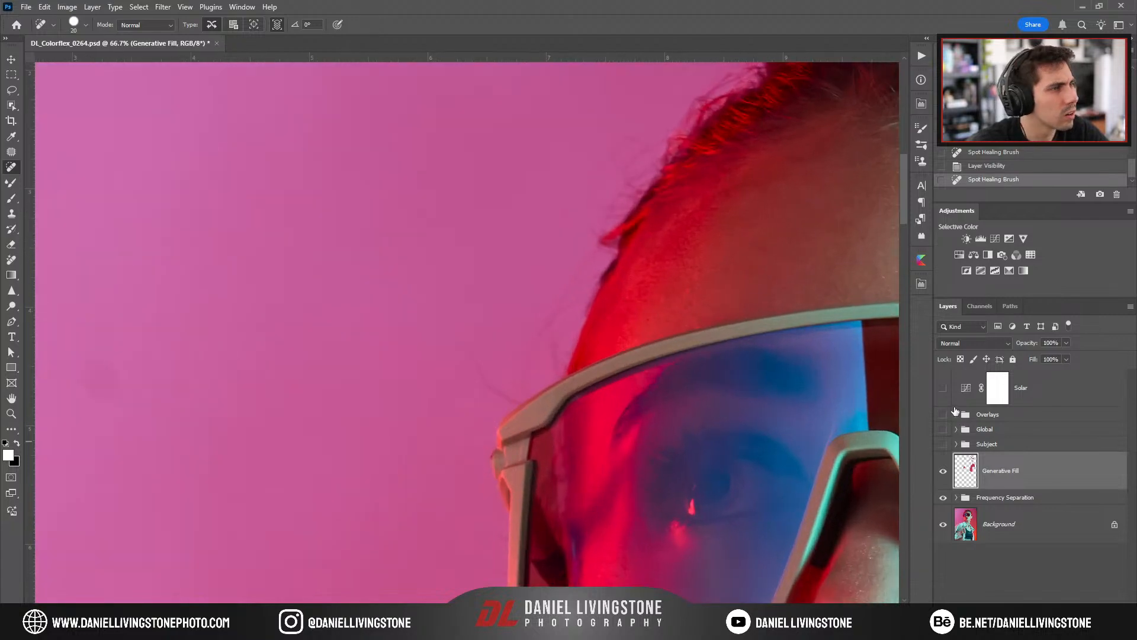
Heal the stray hairs and marks around the outer corner of the sunglasses using the Solar layer, and hide Solar again.
click(943, 389)
key(ctrl+plus)
key(bracketright)
key(bracketright)
key(bracketright)
mouse_move(462, 343)
mouse_down()
mouse_move(498, 405)
mouse_move(543, 431)
mouse_up()
drag(468, 400, 507, 281)
key(bracketright)
drag(502, 408, 539, 454)
mouse_move(528, 495)
mouse_down()
mouse_move(475, 373)
mouse_move(507, 403)
mouse_up()
drag(482, 447, 508, 449)
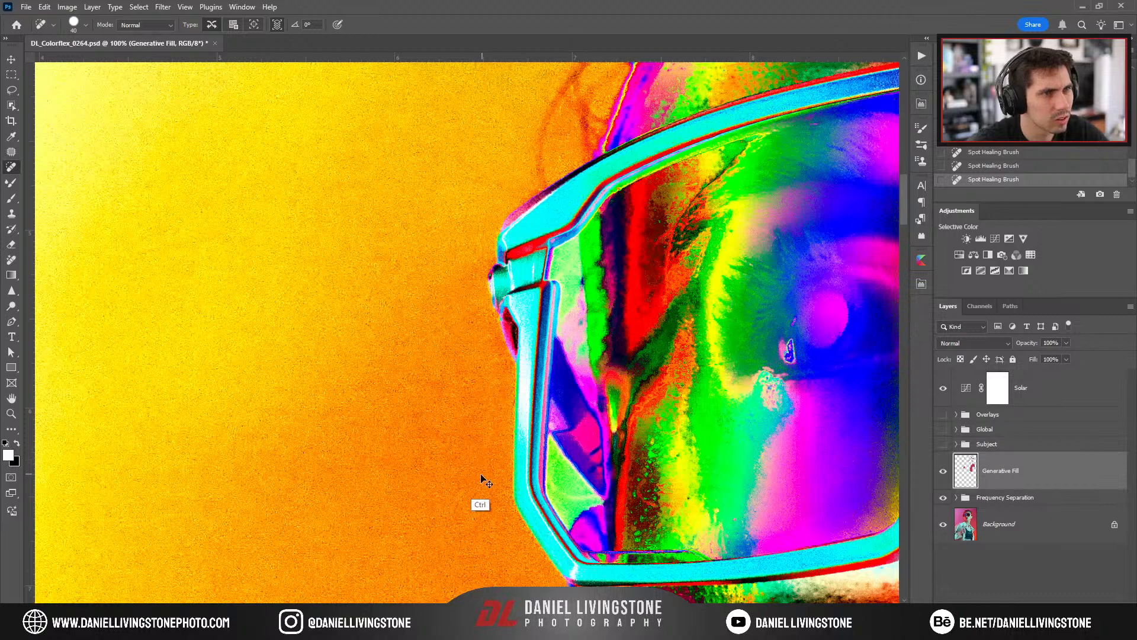
key(ctrl+minus)
click(943, 387)
key(ctrl+minus)
key(ctrl+minus)
key(ctrl+minus)
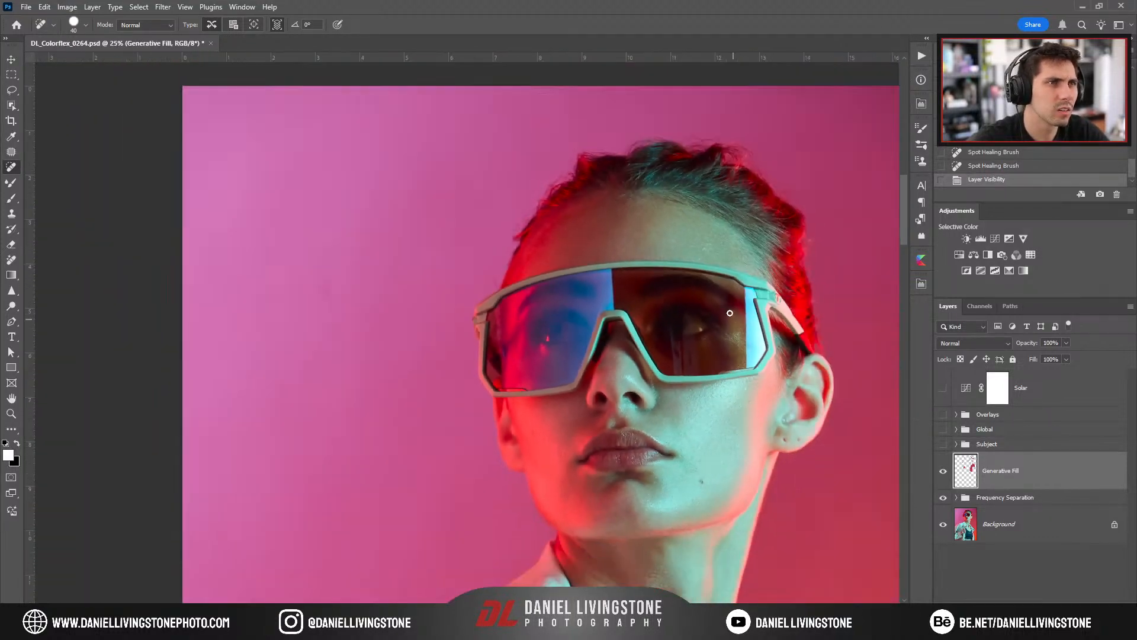
Heal the remaining stray hairs between the forehead and the sunglasses corner with the Solar layer visible.
key(ctrl+plus)
key(ctrl+plus)
key(ctrl+plus)
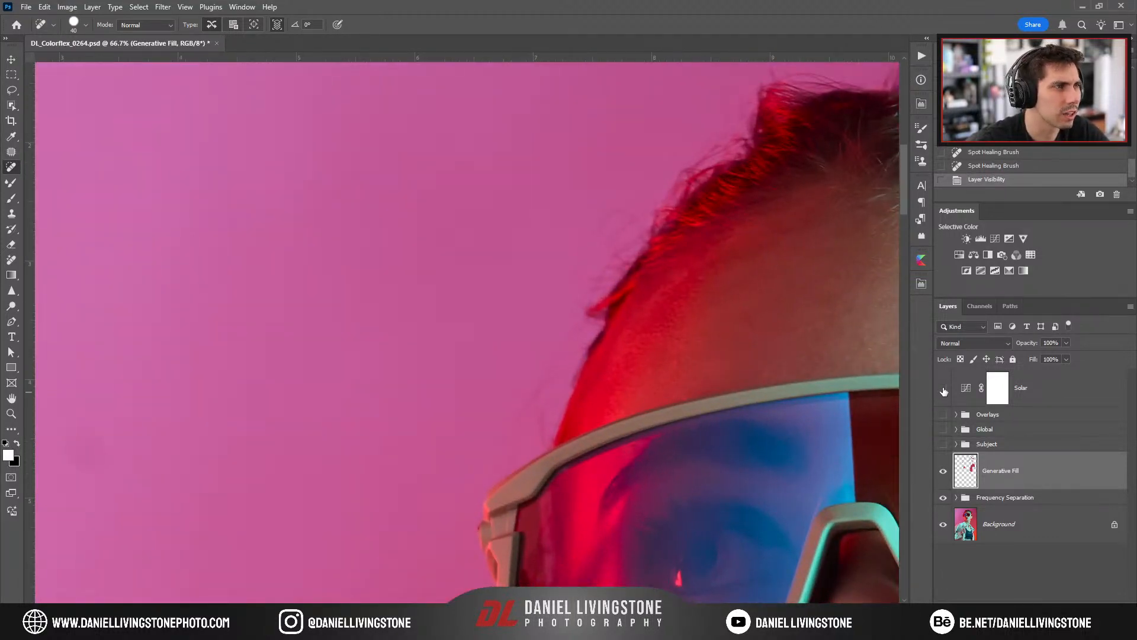
click(943, 389)
key(bracketleft)
mouse_move(507, 464)
mouse_down()
mouse_move(520, 416)
mouse_move(572, 336)
mouse_move(534, 412)
mouse_move(539, 443)
mouse_move(549, 384)
mouse_move(565, 362)
mouse_up()
drag(528, 444, 529, 418)
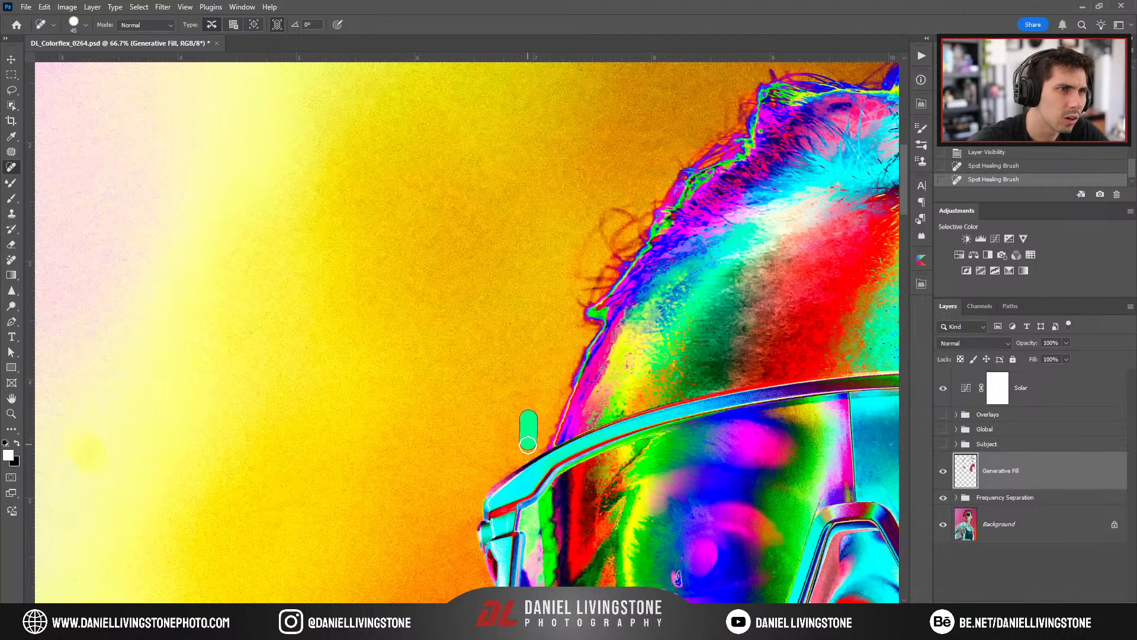
Hide the Solar layer and show the Subject, Global and Overlays groups over the full portrait.
click(943, 388)
key(ctrl+minus)
key(ctrl+minus)
key(ctrl+minus)
key(ctrl+minus)
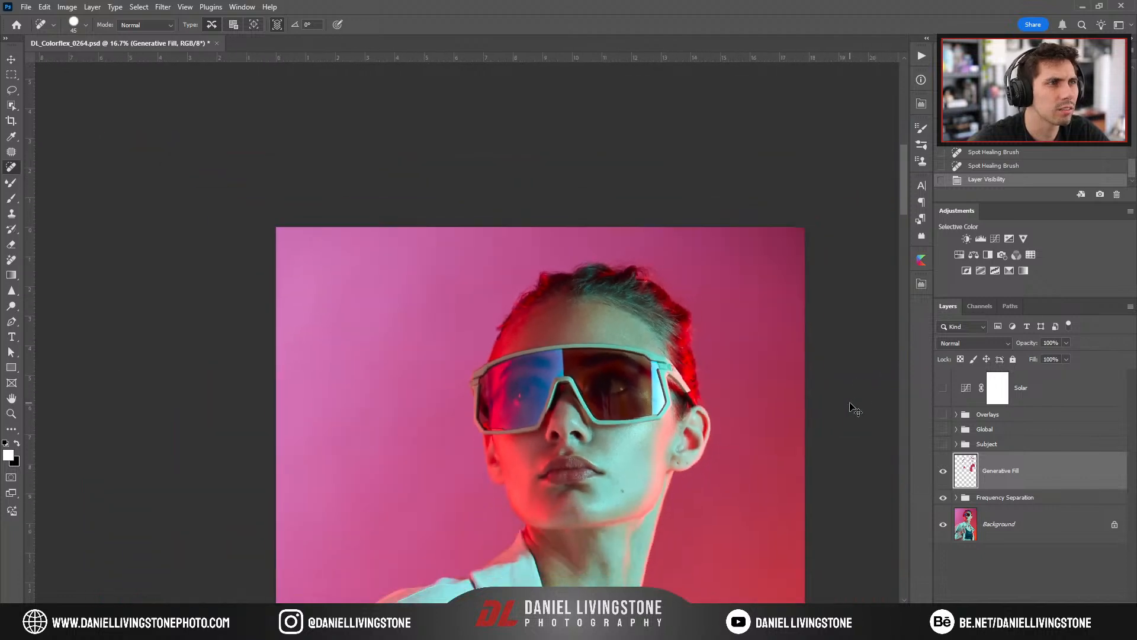
key(ctrl+0)
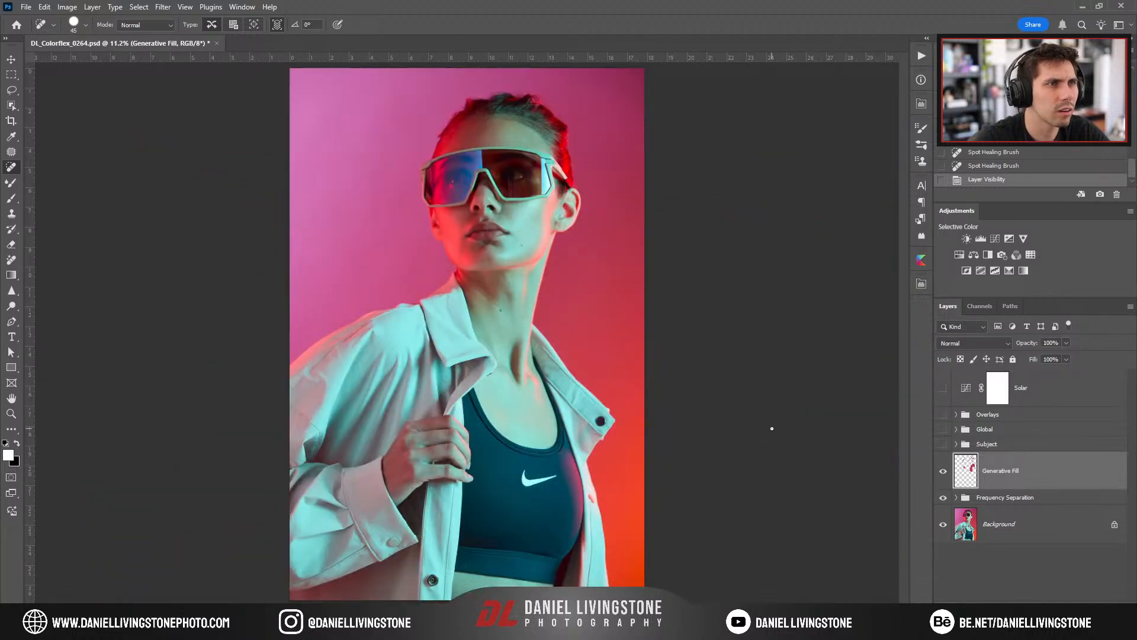
drag(943, 443, 943, 414)
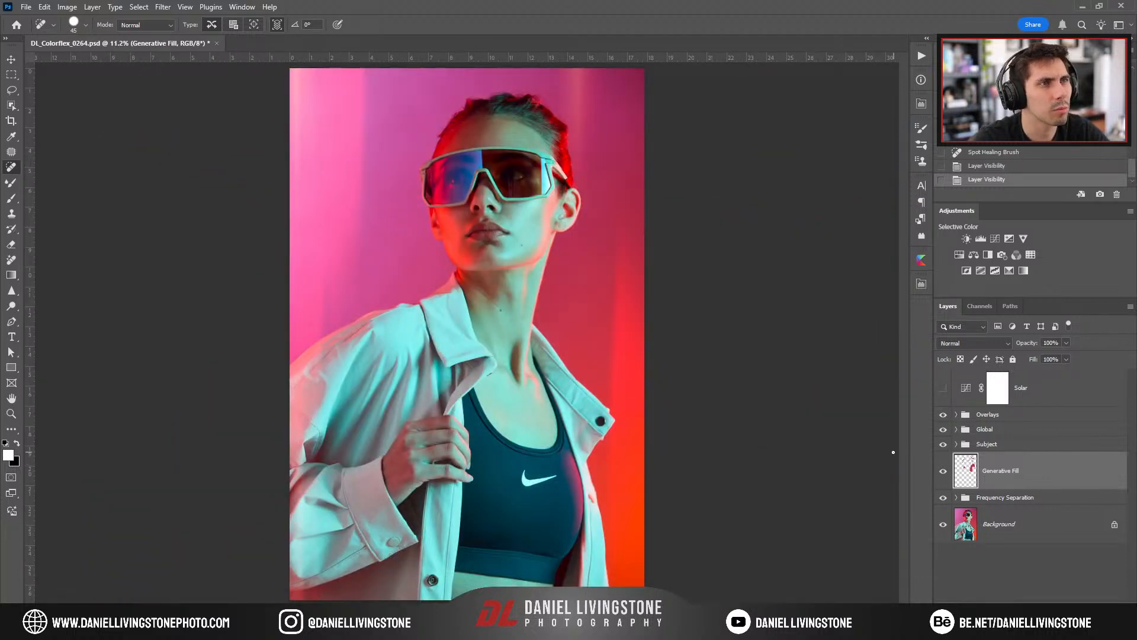
click(943, 431)
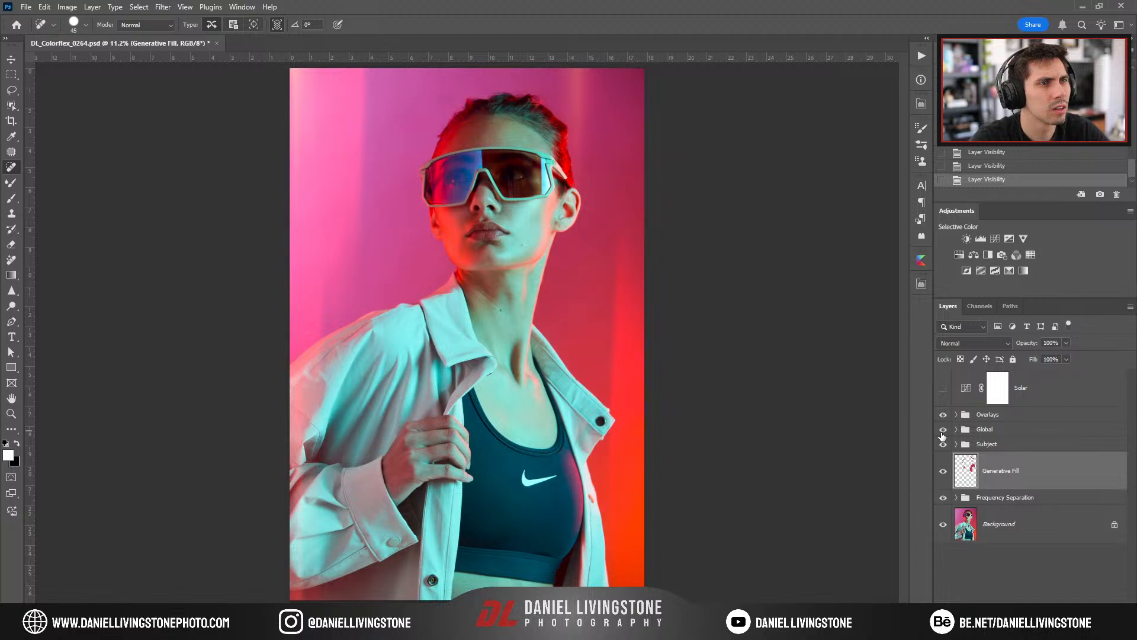
Add a shadow point with input 66 and output 60 to the Curves 1 adjustment and compare its effect.
click(955, 430)
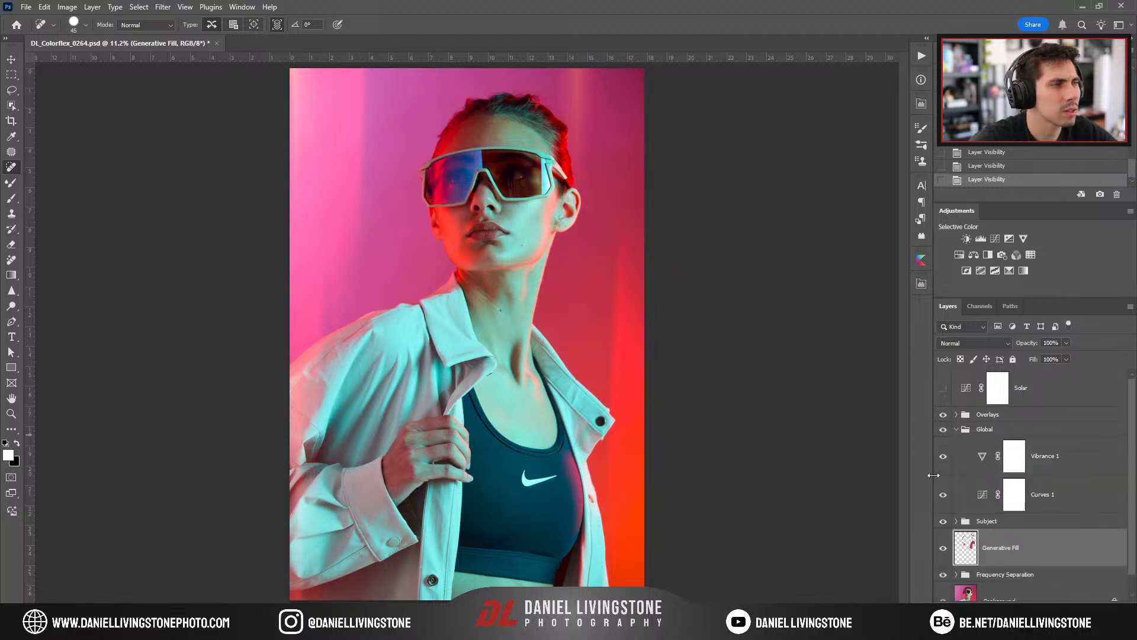
double_click(985, 488)
click(827, 411)
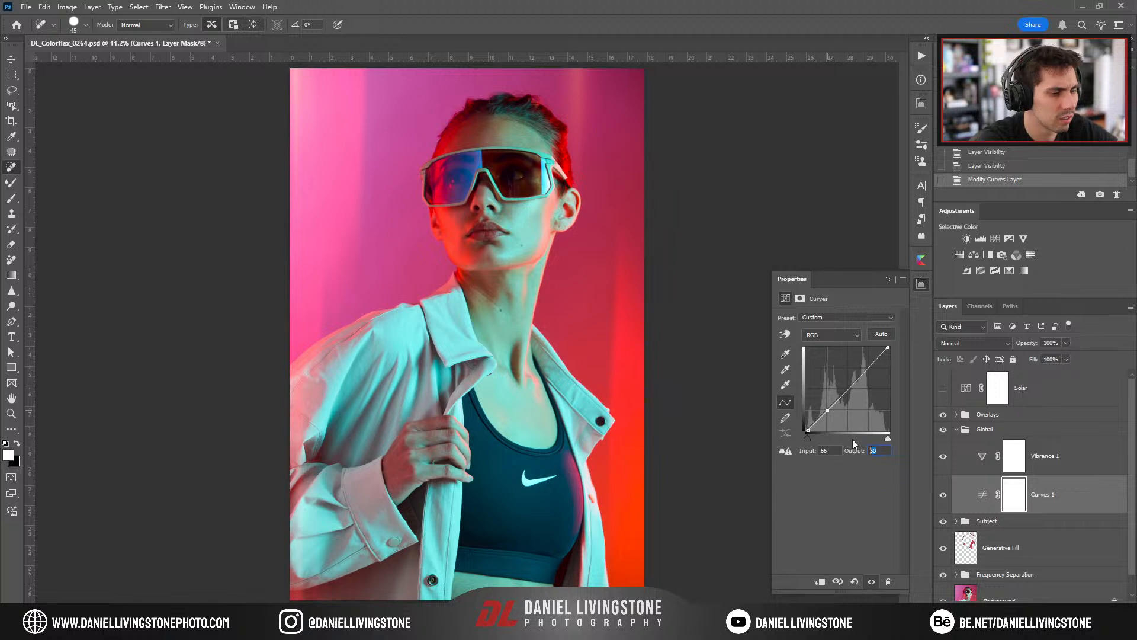
click(943, 501)
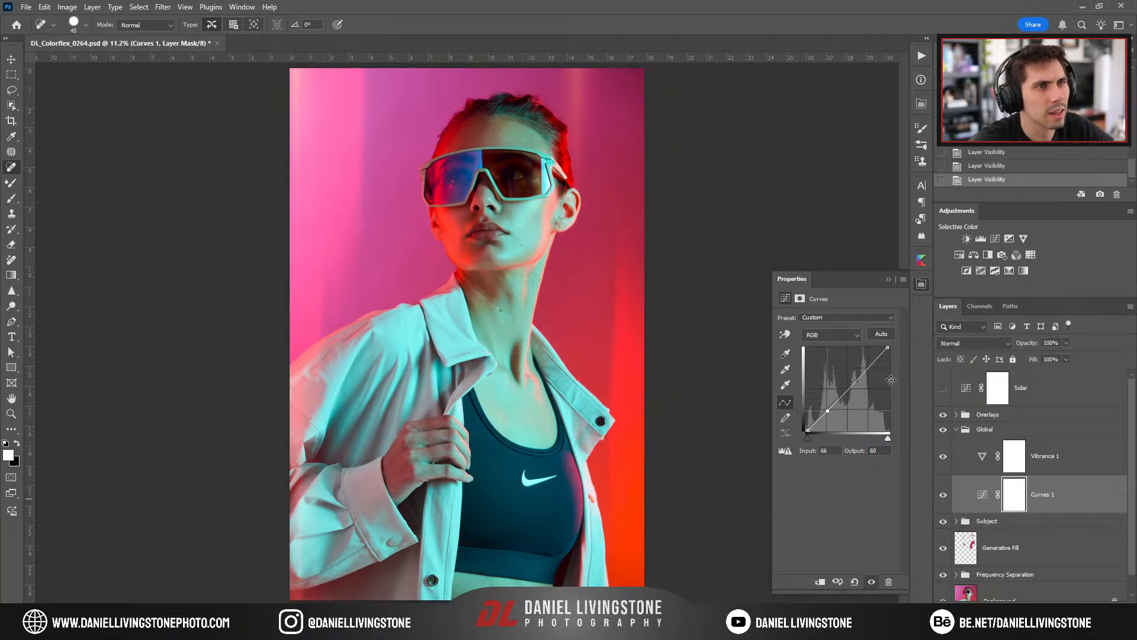
click(888, 280)
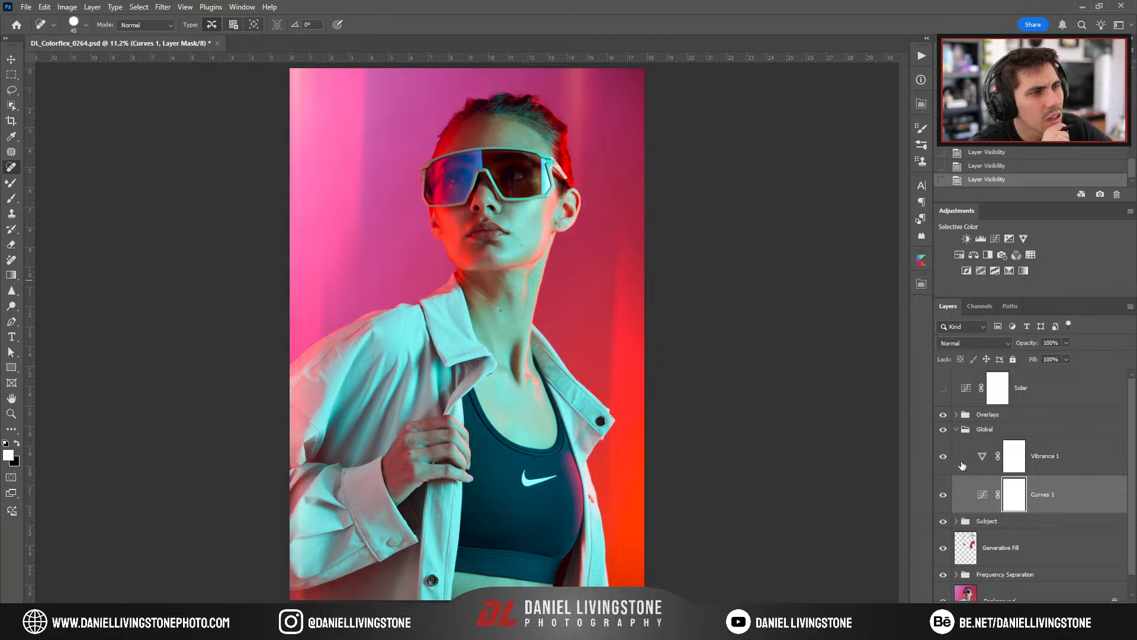
Set the white input level of the Light Leaks 3 texture's Levels filter to 211 and compare before and after.
click(956, 430)
click(956, 414)
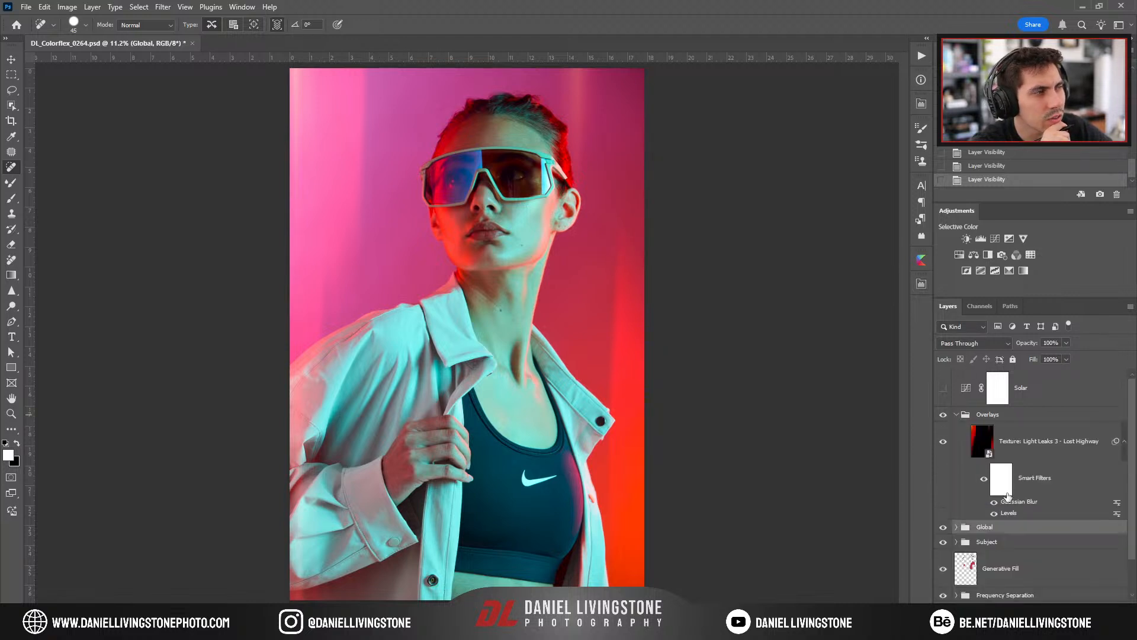
double_click(1008, 513)
click(579, 241)
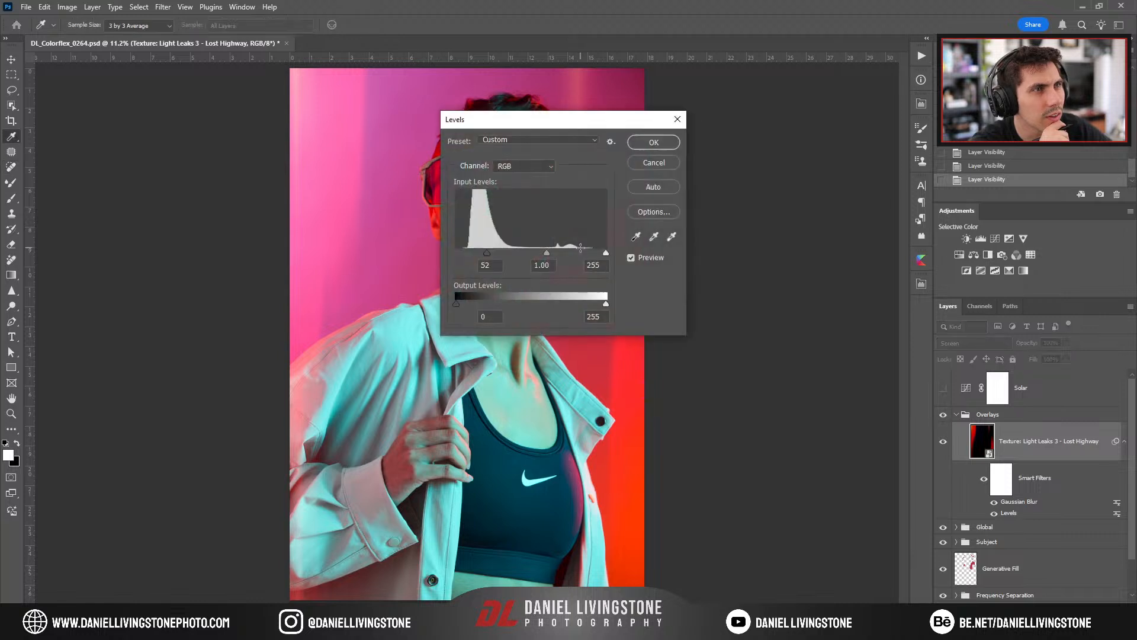
drag(579, 119, 844, 145)
drag(864, 276, 840, 278)
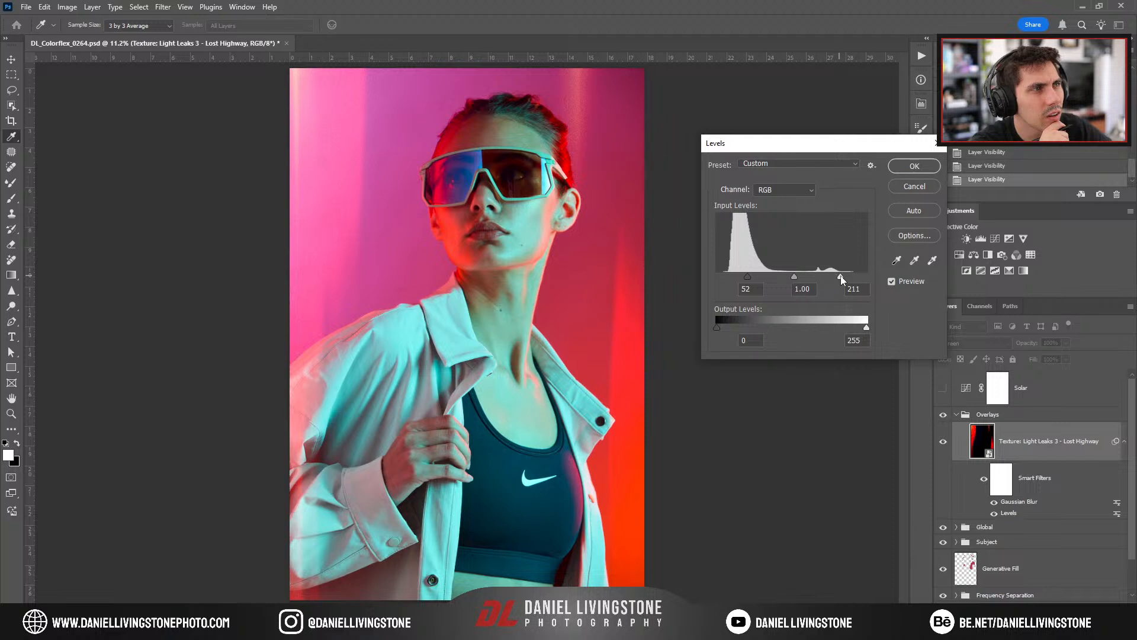
click(892, 280)
click(893, 281)
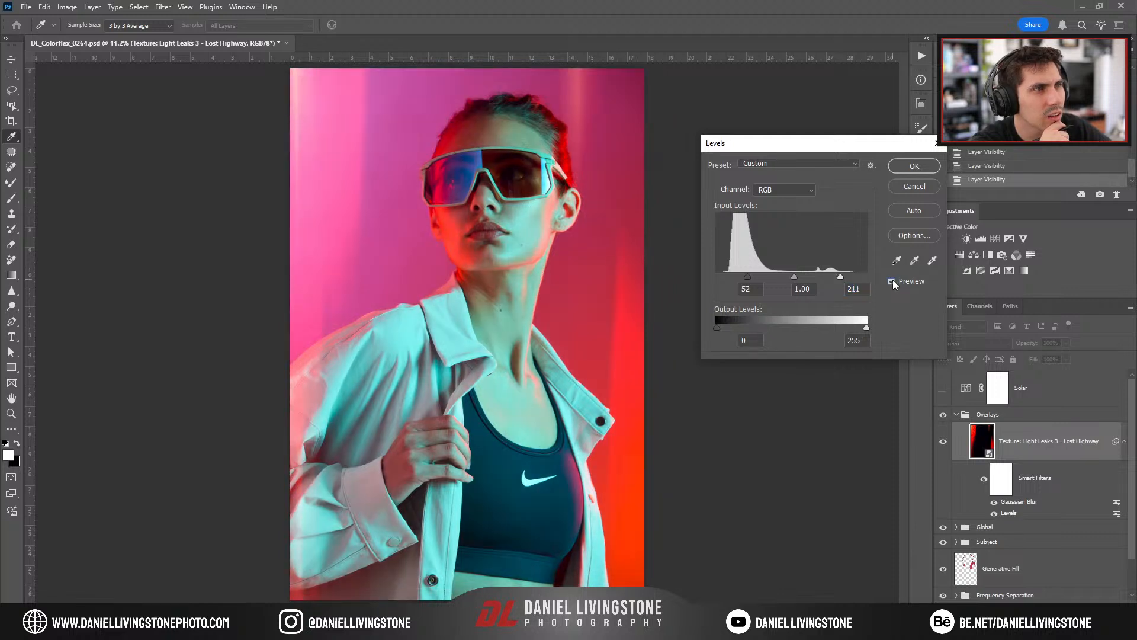
click(911, 168)
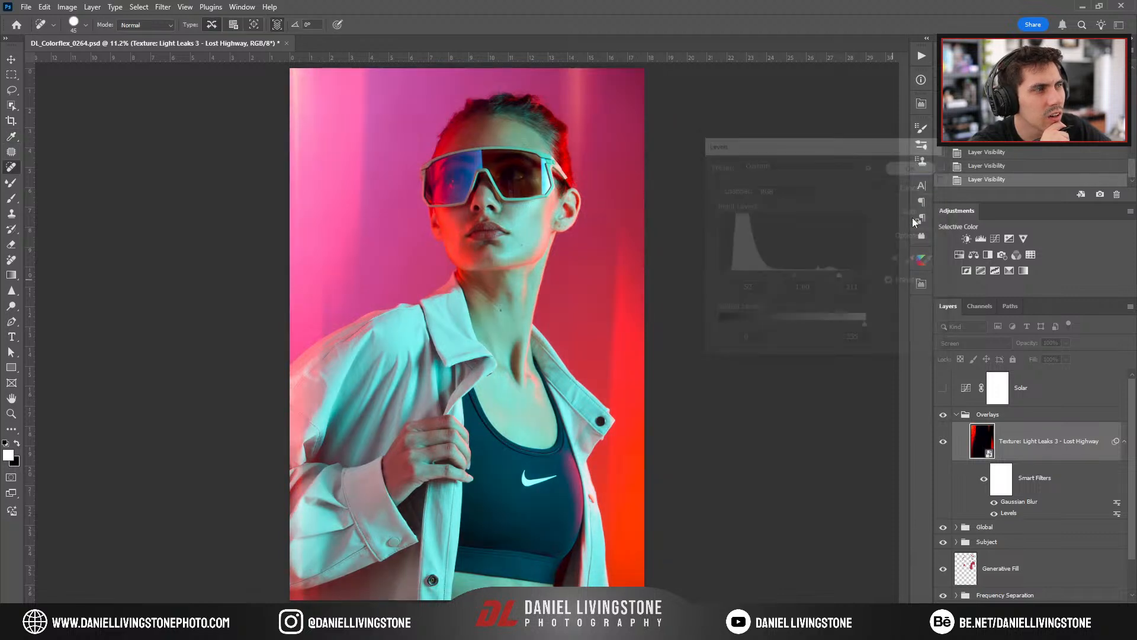
click(988, 166)
click(988, 179)
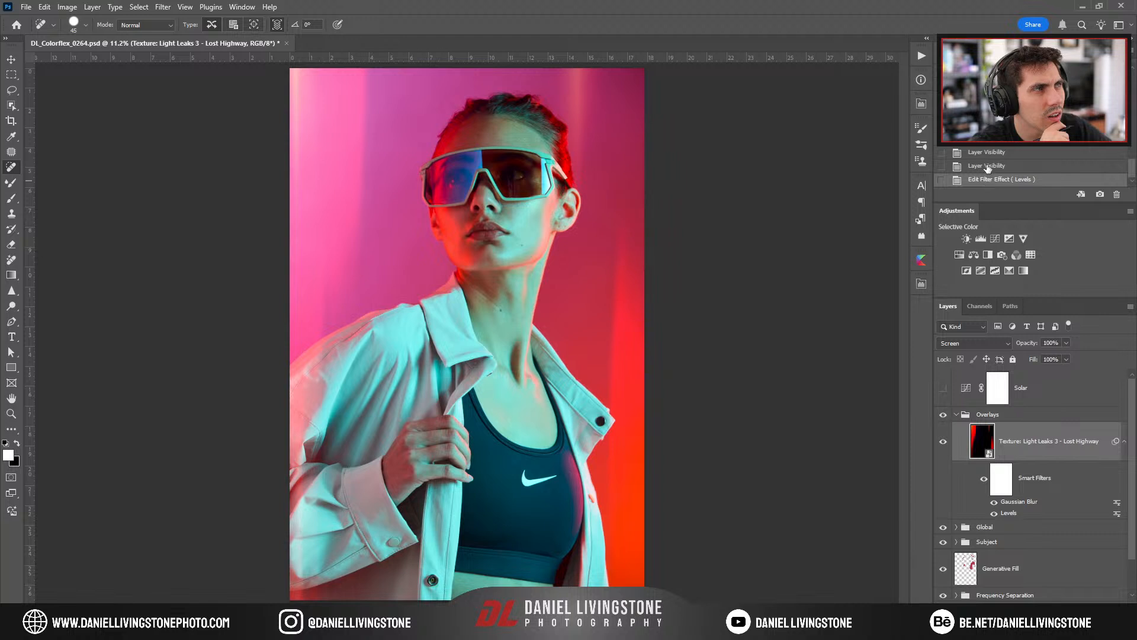
Compare the history states around the Levels filter edit and step back to before that edit.
click(987, 166)
click(987, 179)
click(983, 167)
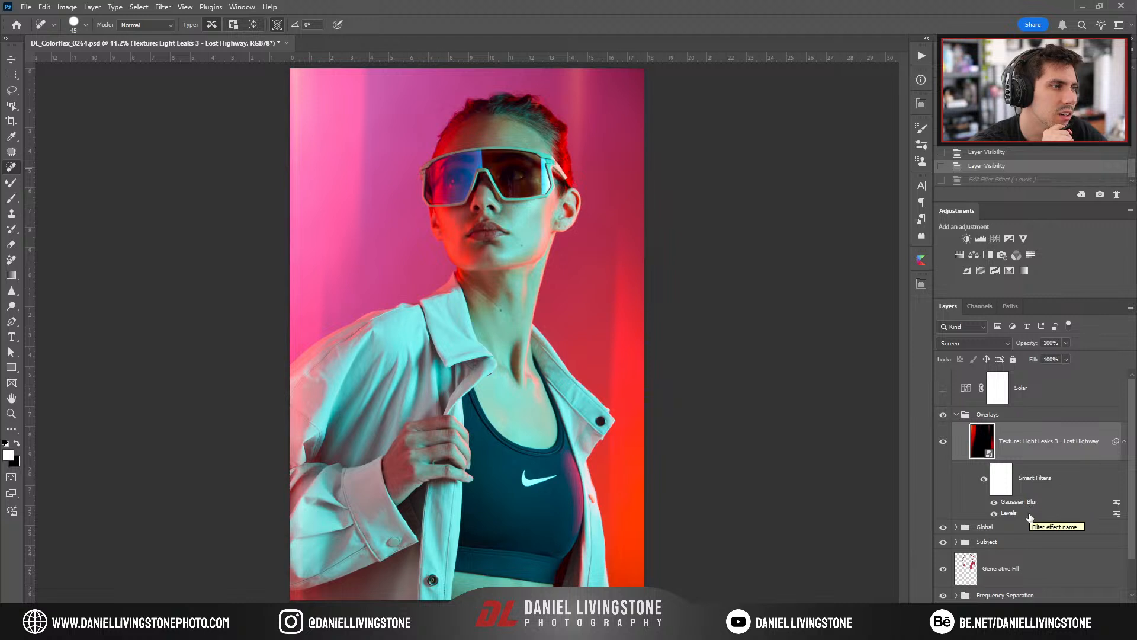
Add a Levels adjustment above the Light Leaks 3 texture and clear a large 600 px feathered ellipse around the subject from its mask.
click(980, 238)
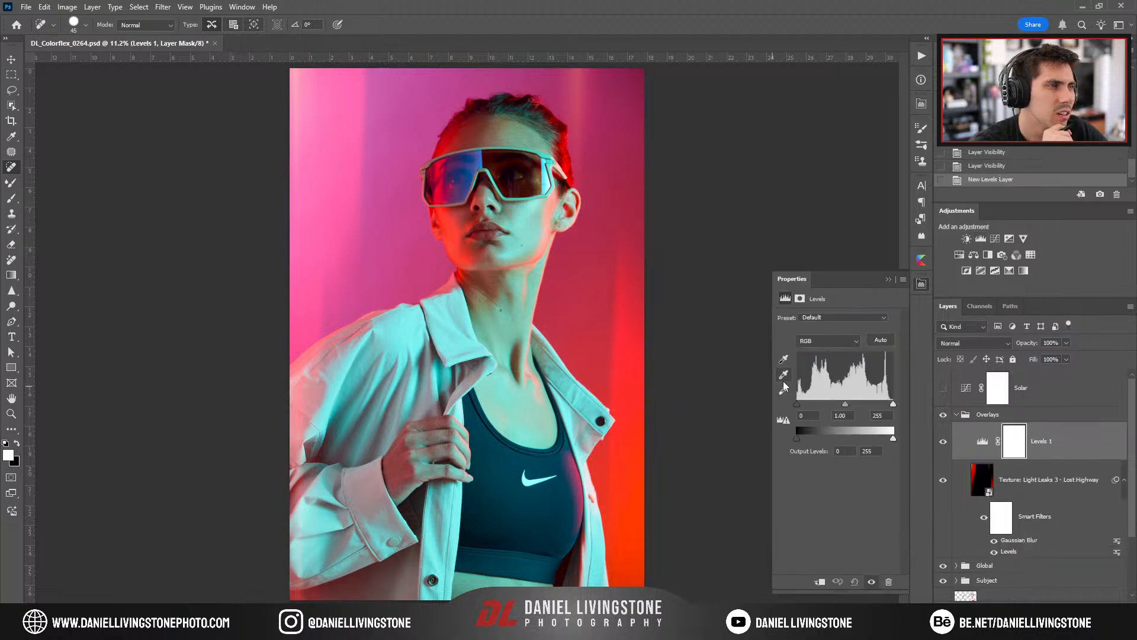
key(m)
right_click(11, 74)
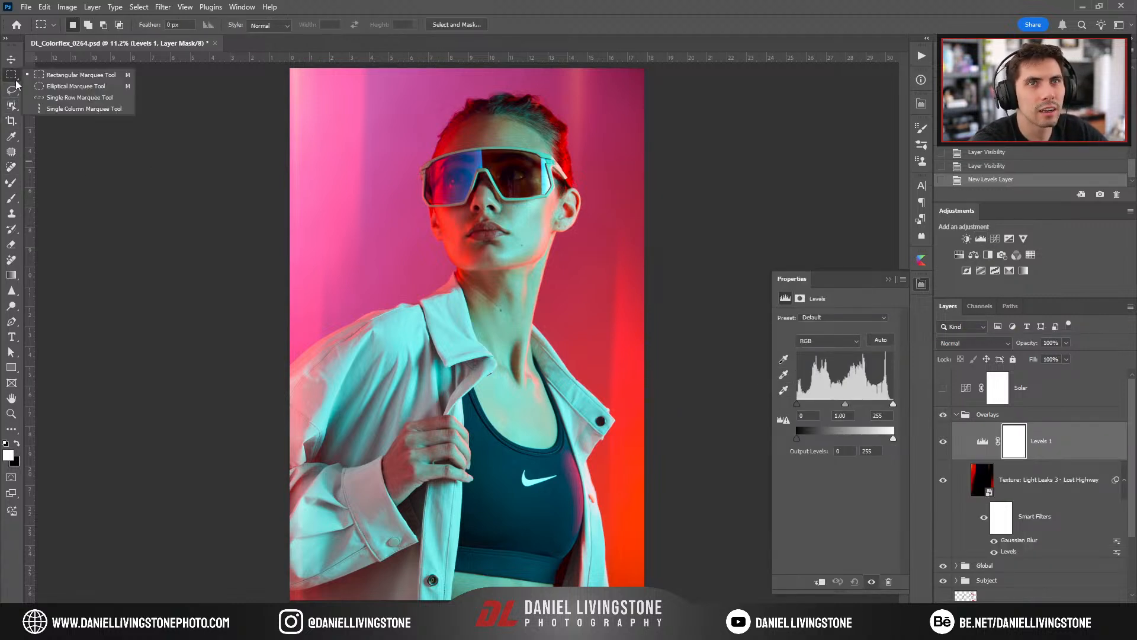
click(59, 86)
drag(251, 94, 675, 556)
drag(454, 405, 441, 350)
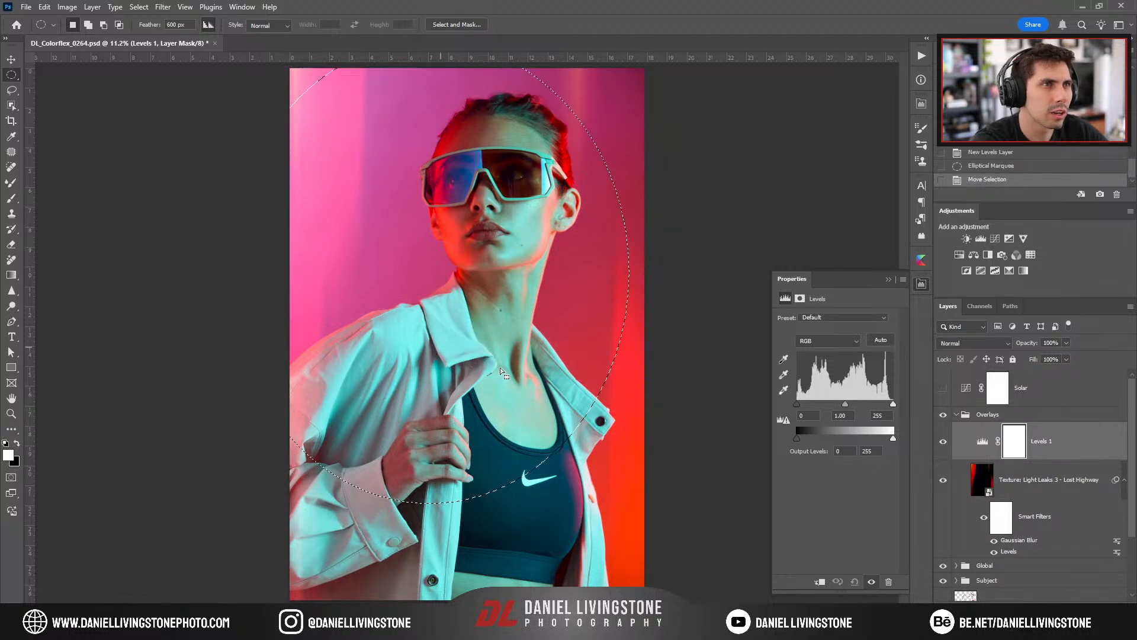
key(Delete)
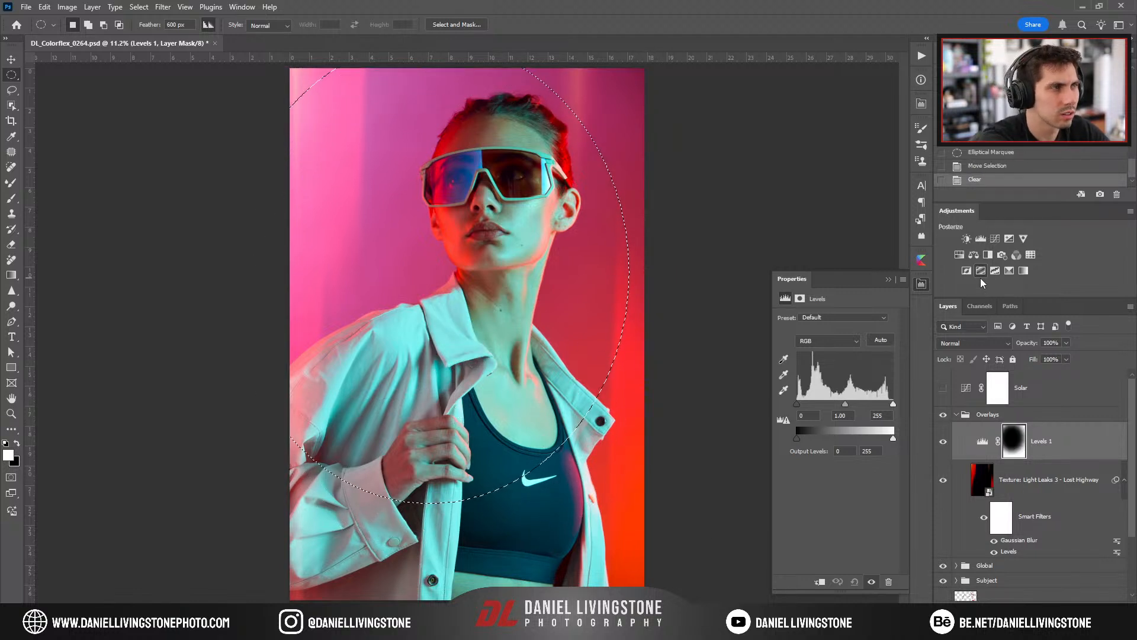
key(ctrl+d)
key(ctrl+i)
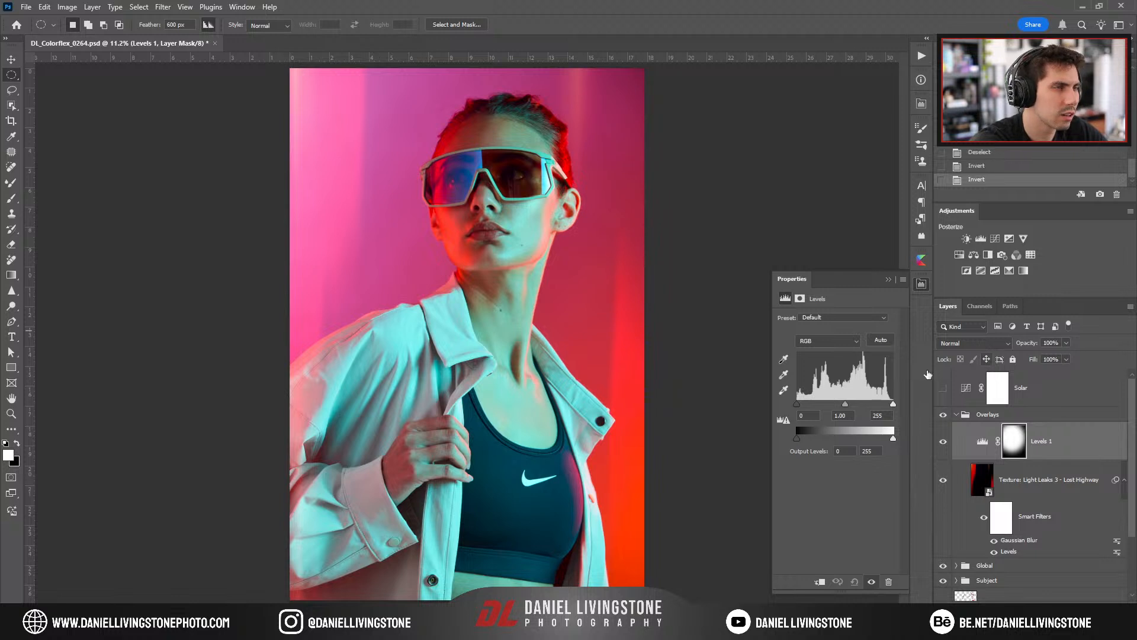
key(ctrl+i)
Set the midtone input of Levels 1 to 0.73 and compare the image with and without it.
drag(846, 402, 854, 405)
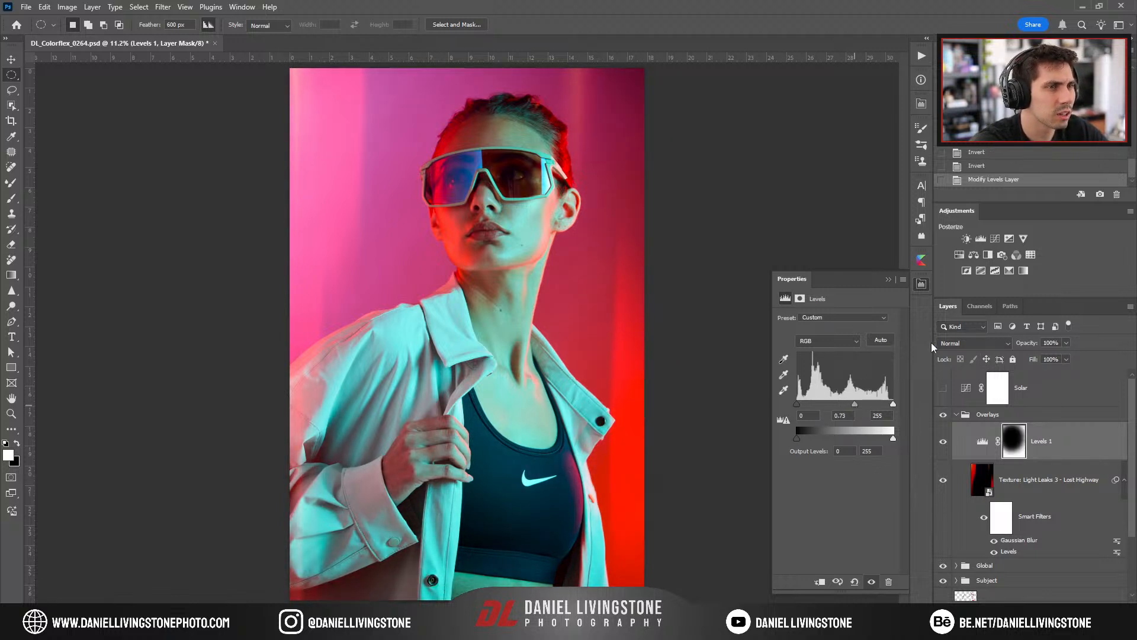
click(920, 284)
click(943, 449)
click(943, 449)
click(943, 449)
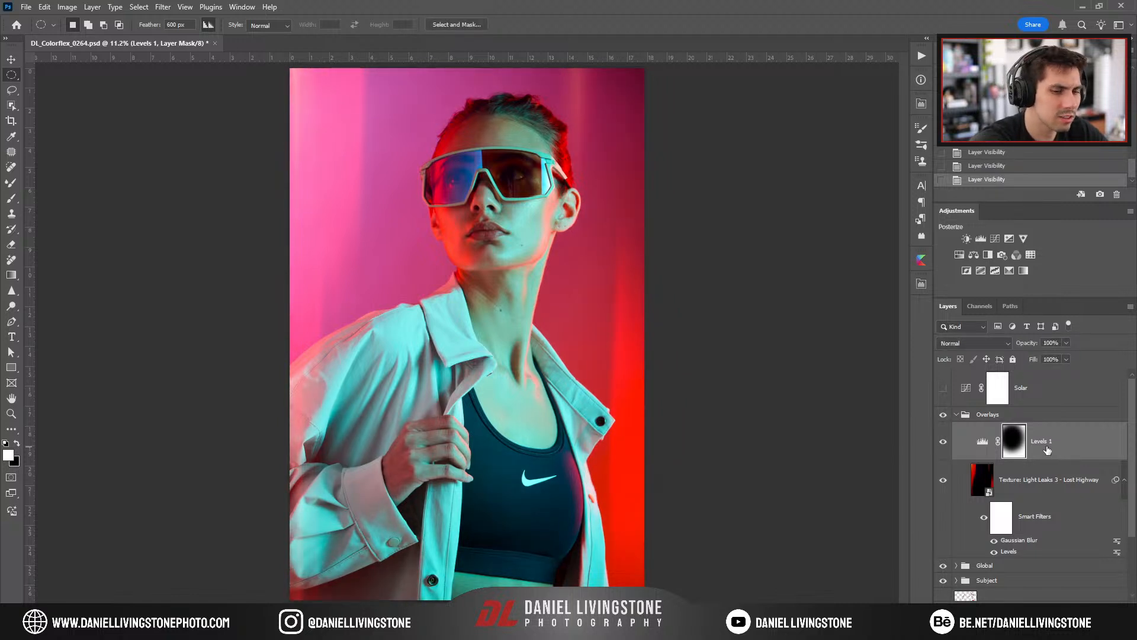
Replace the Levels 1 mask with a vertical gradient limiting the darkening to the image's lower edge, and compare before and after.
key(g)
mouse_move(524, 403)
mouse_down()
mouse_move(518, 575)
mouse_move(512, 489)
mouse_up()
click(945, 440)
click(946, 439)
Set the midtone input of Levels 1 to 0.76 and compare its effect on the full portrait.
double_click(976, 444)
drag(851, 408, 853, 404)
click(942, 441)
click(942, 443)
click(941, 444)
click(941, 445)
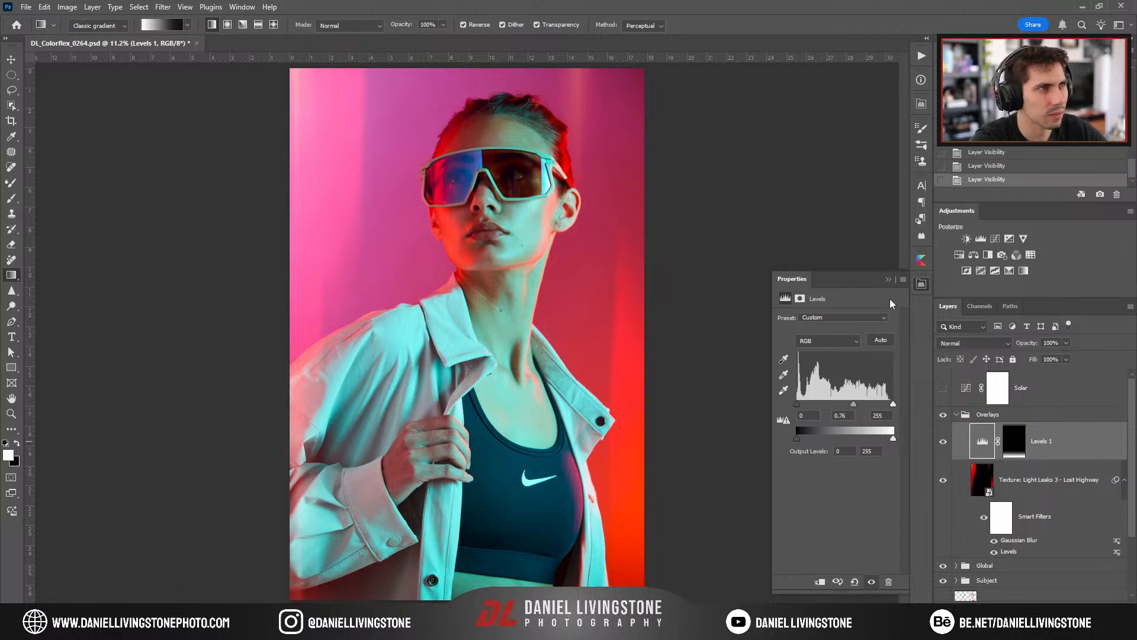
click(888, 279)
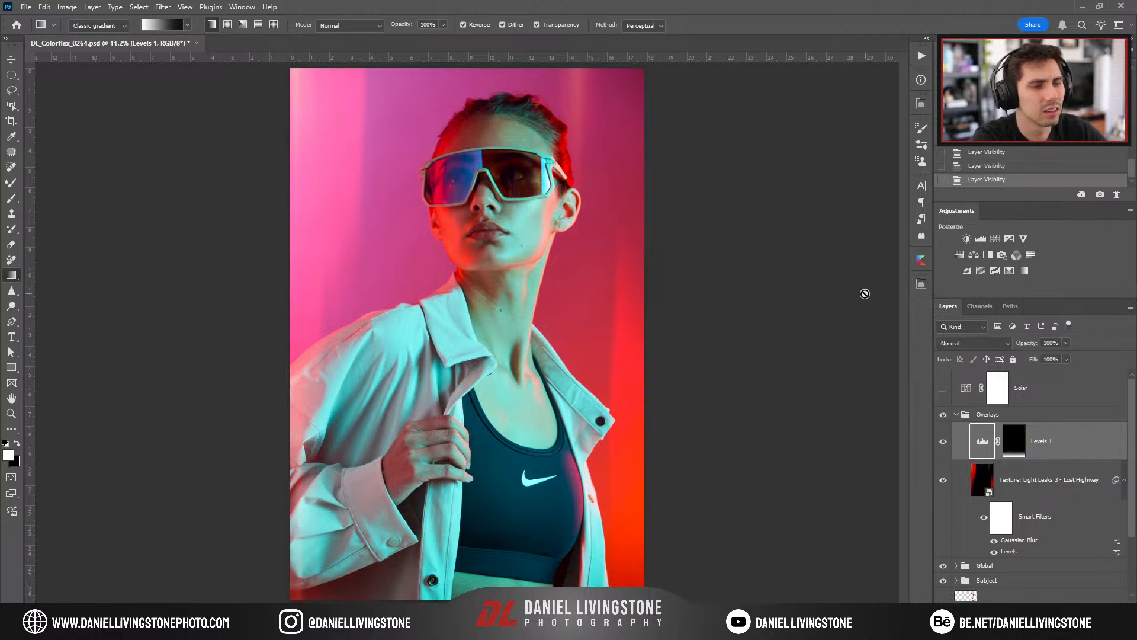
key(ctrl+minus)
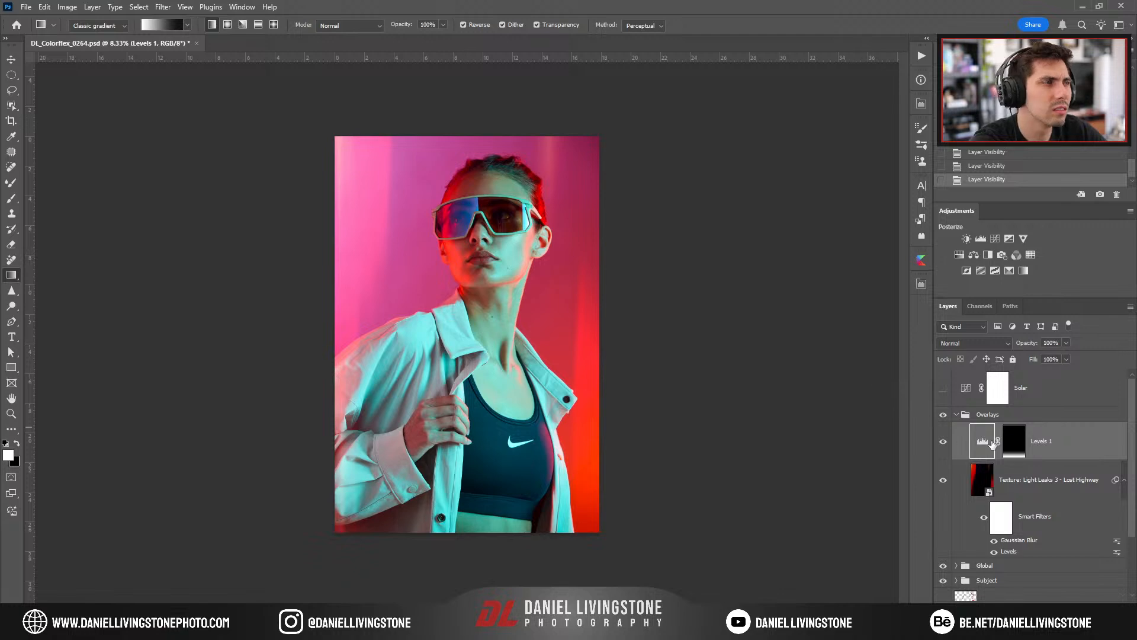
Switch to the YouTube music video in the browser, skip forward through it, and return to Photoshop.
click(290, 628)
key(Right)
key(Right)
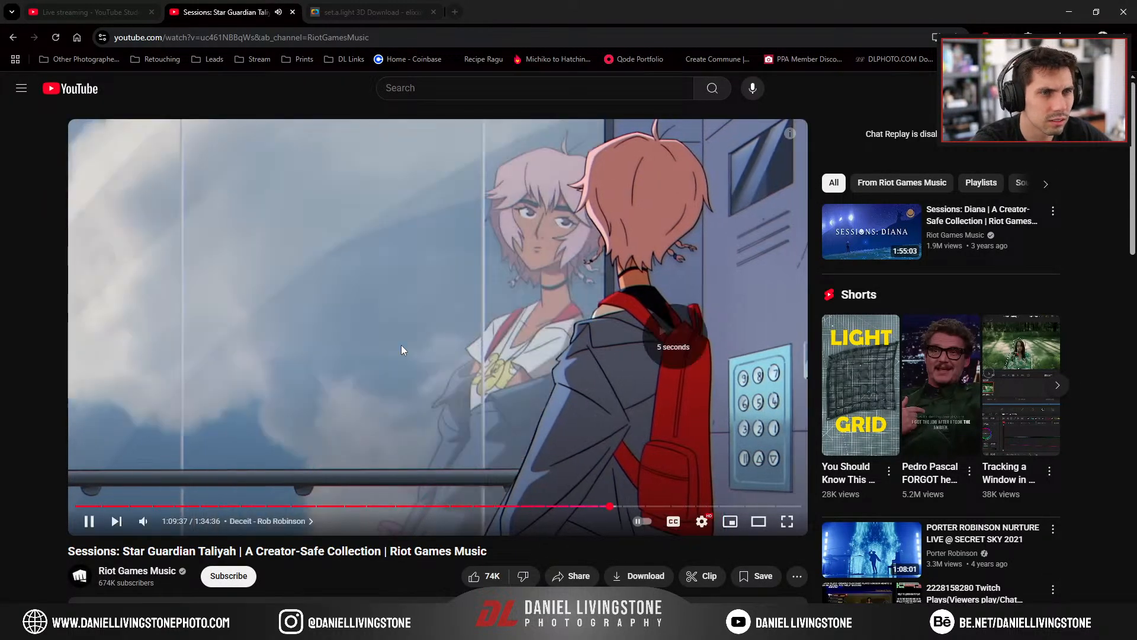
key(Right)
key(Right)
key(Right)
key(Right)
key(Right)
key(Right)
key(Right)
key(Right)
key(Right)
key(Right)
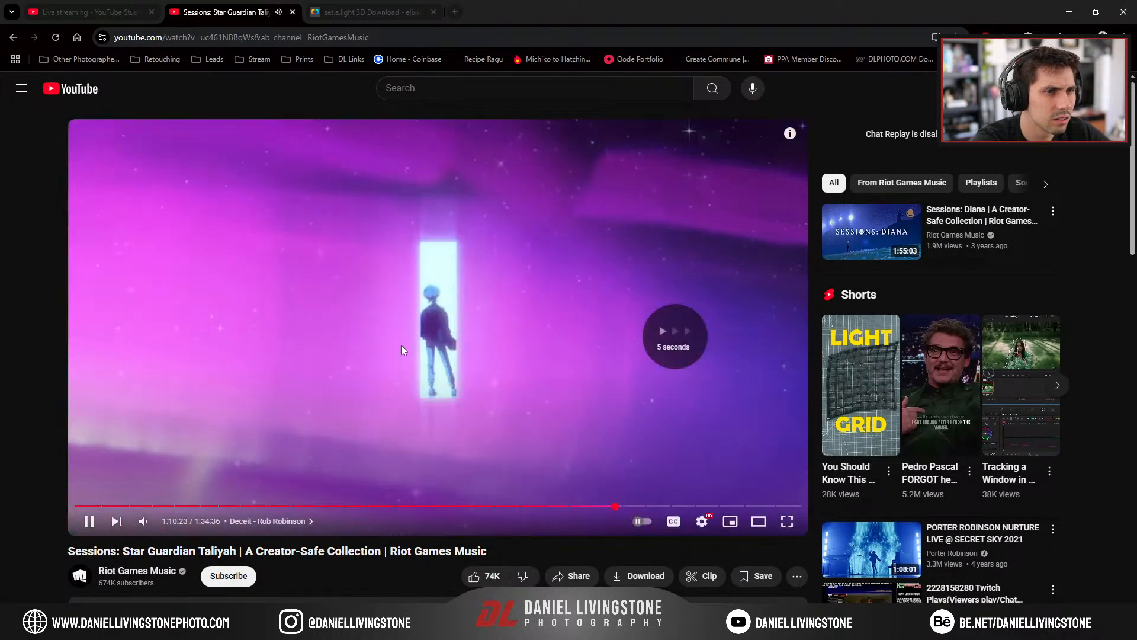
key(Right)
key(Right)
key(Right)
key(Right)
key(Right)
key(Right)
key(Right)
key(Right)
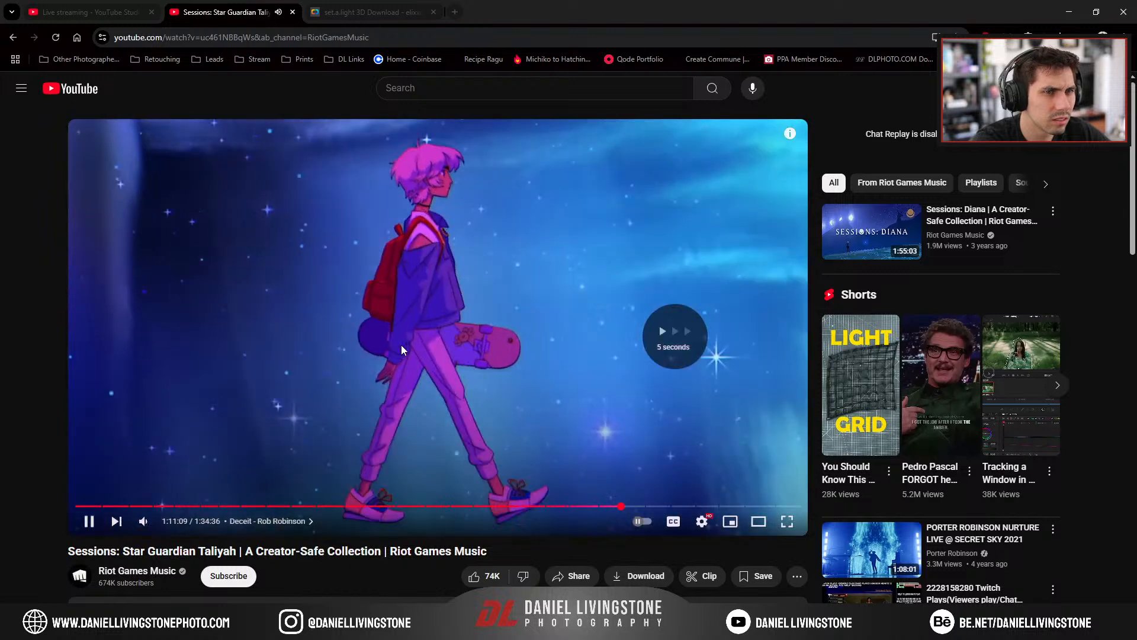
key(Right)
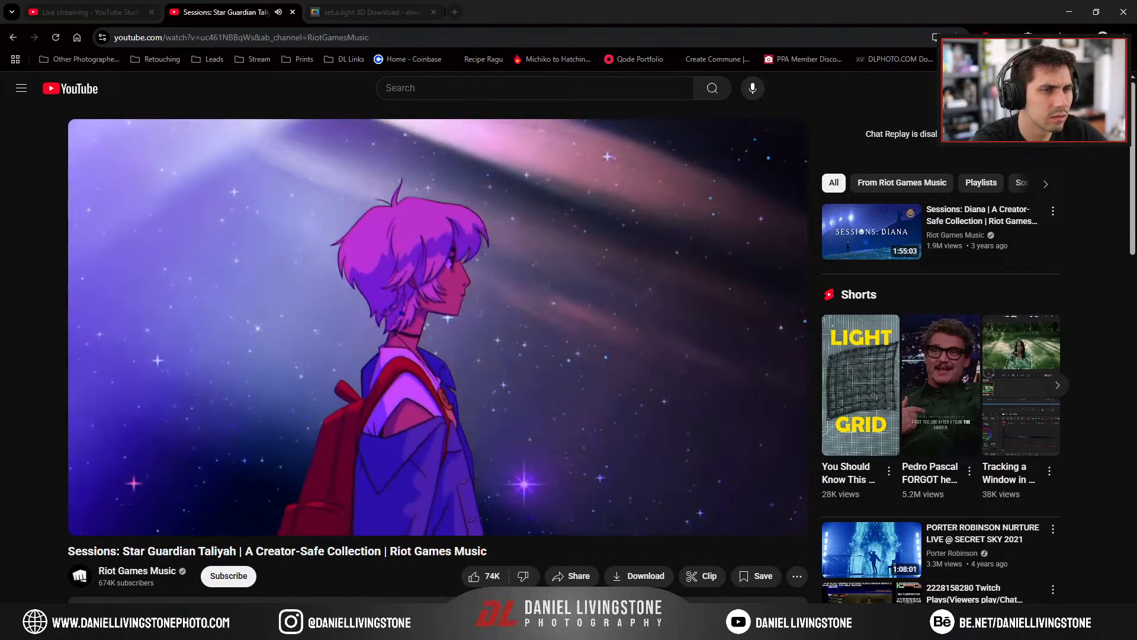
key(alt+Tab)
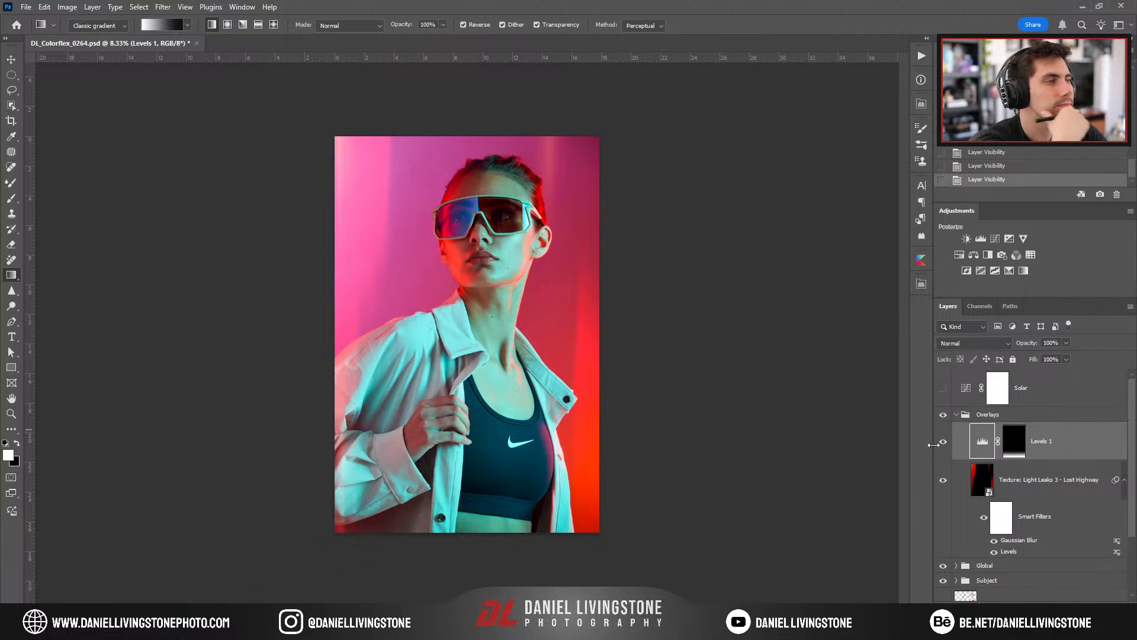
Move Levels 1 beneath the Light Leaks 3 texture inside the Overlays group and compare its effect.
drag(1055, 448, 1007, 558)
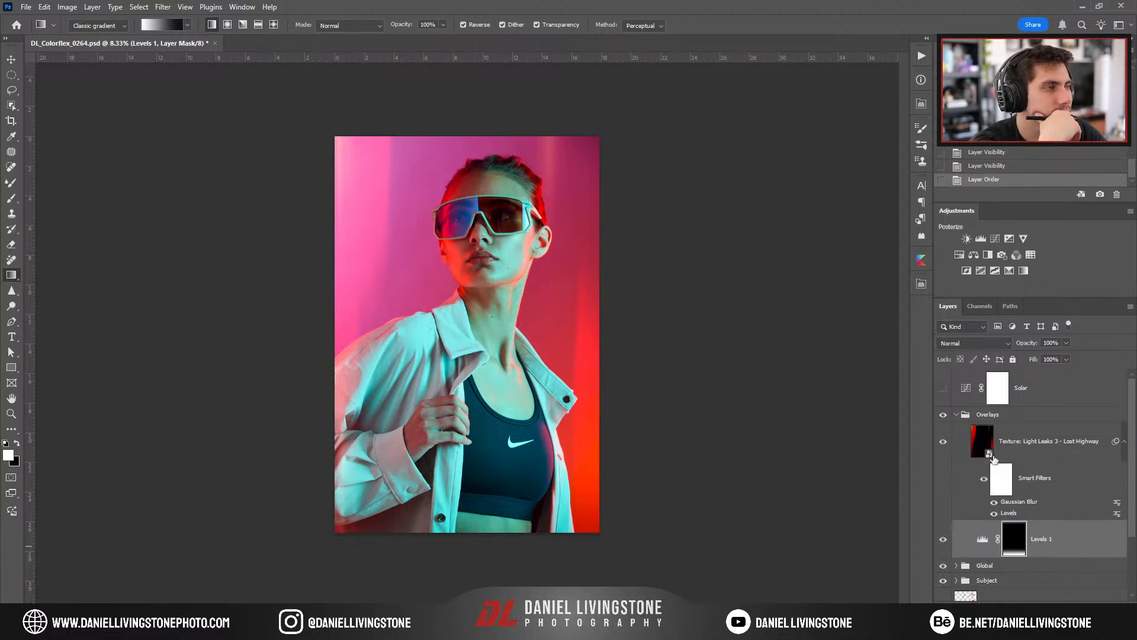
click(943, 540)
click(944, 541)
click(944, 541)
click(944, 540)
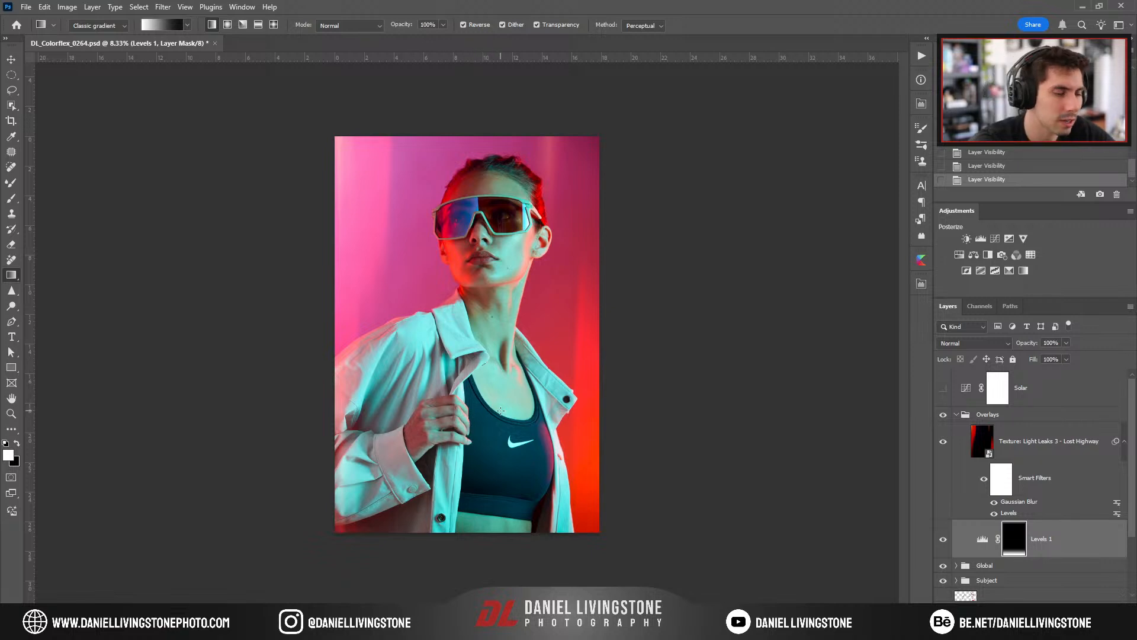
Collapse the Overlays group and select the hand on the Background layer by outlining it with the Object Selection tool's lasso.
key(ctrl+plus)
key(ctrl+plus)
click(956, 414)
click(989, 533)
key(ctrl+plus)
drag(473, 339, 579, 122)
click(12, 106)
key(ctrl+plus)
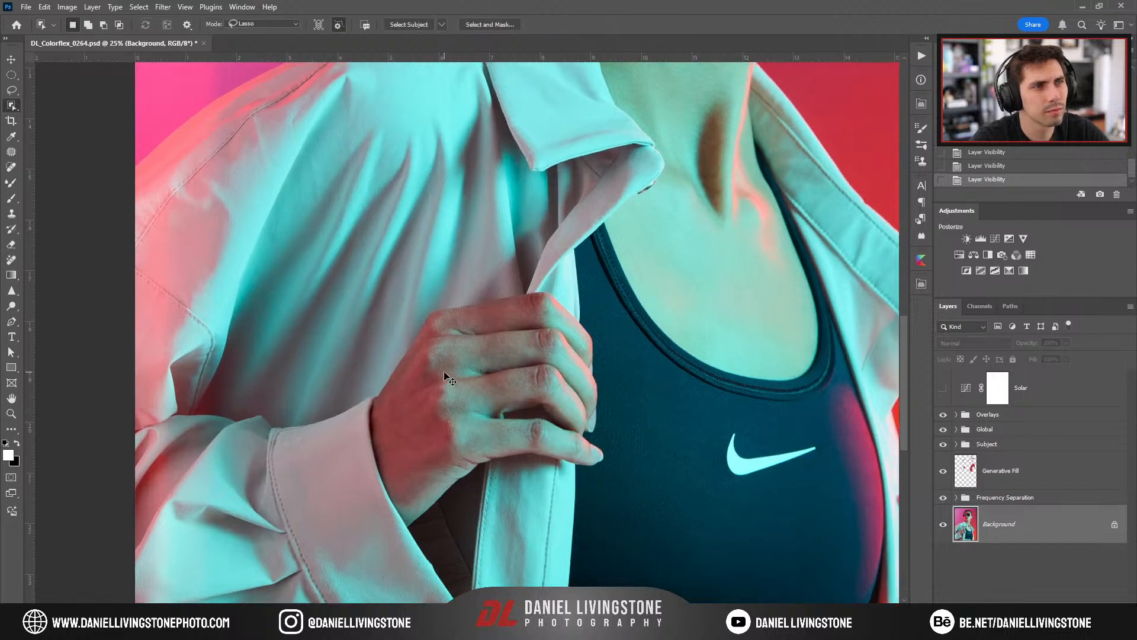
mouse_move(362, 526)
mouse_down()
mouse_move(381, 567)
mouse_move(443, 546)
mouse_move(471, 510)
mouse_move(554, 496)
mouse_up()
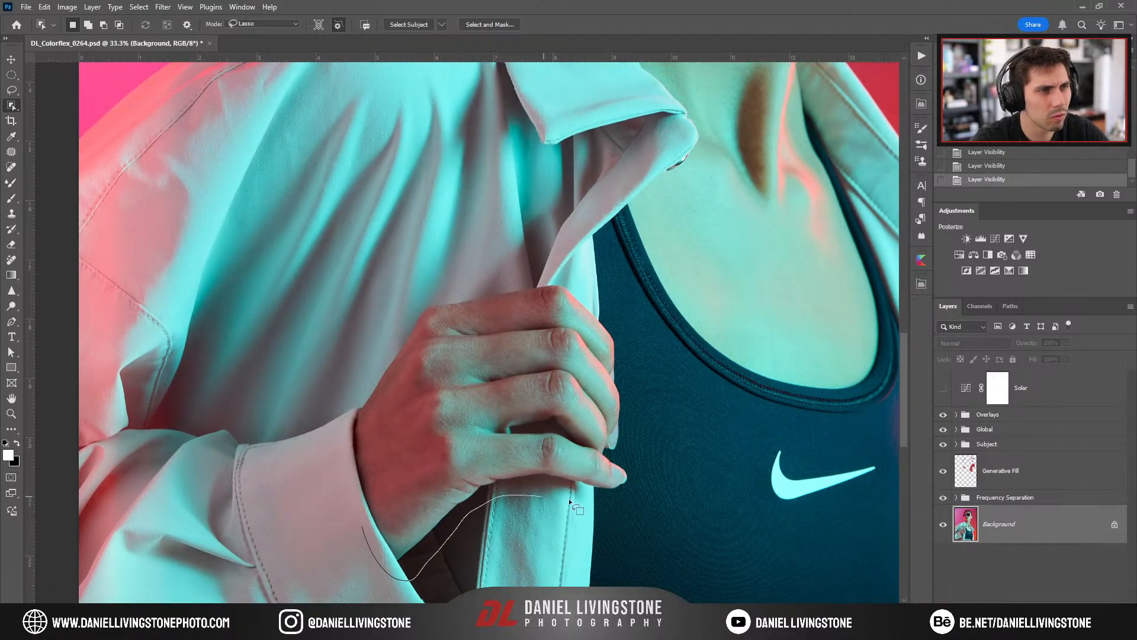
mouse_move(626, 359)
mouse_down()
mouse_move(608, 309)
mouse_move(565, 272)
mouse_up()
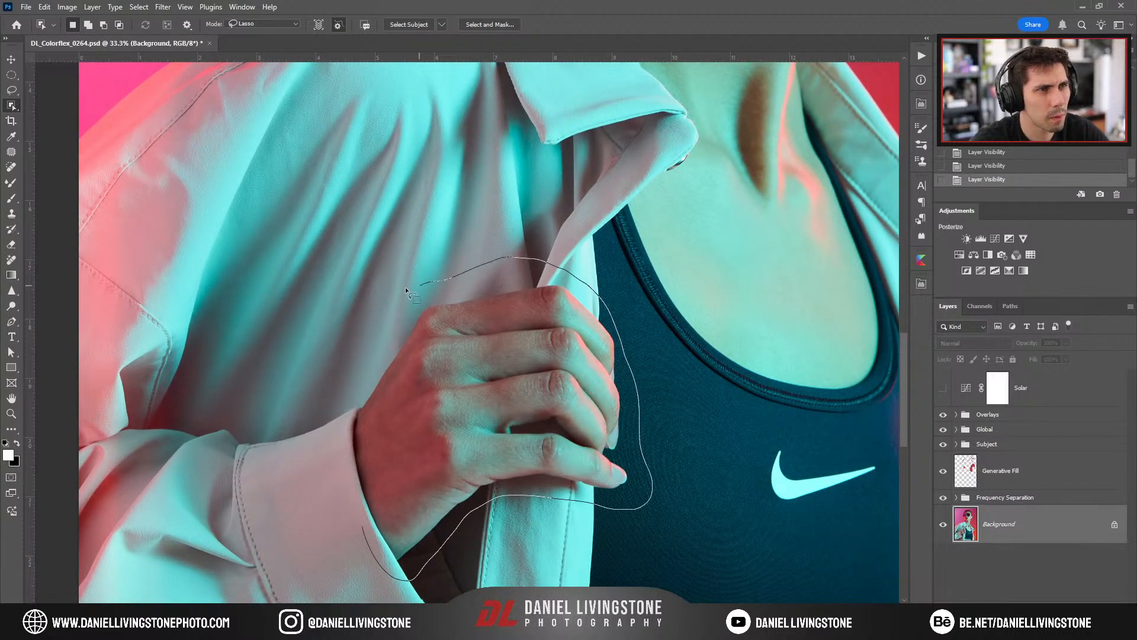
drag(356, 490, 352, 494)
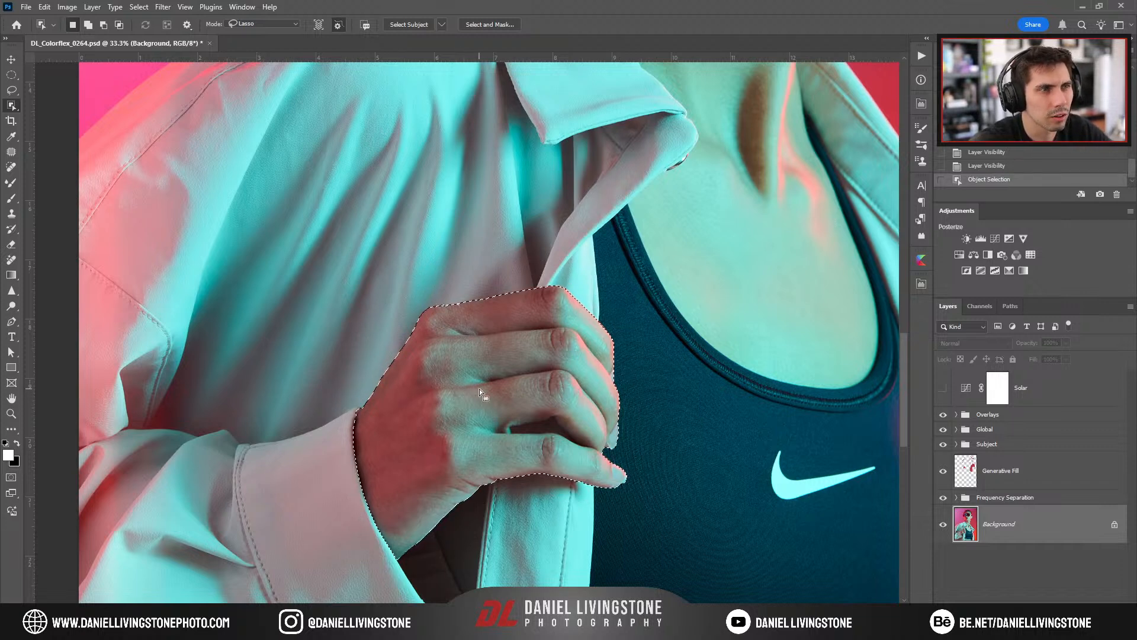
scroll(478, 389, up, 2)
mouse_move(535, 460)
mouse_down()
mouse_move(518, 486)
mouse_move(654, 509)
mouse_move(586, 446)
mouse_move(535, 467)
mouse_up()
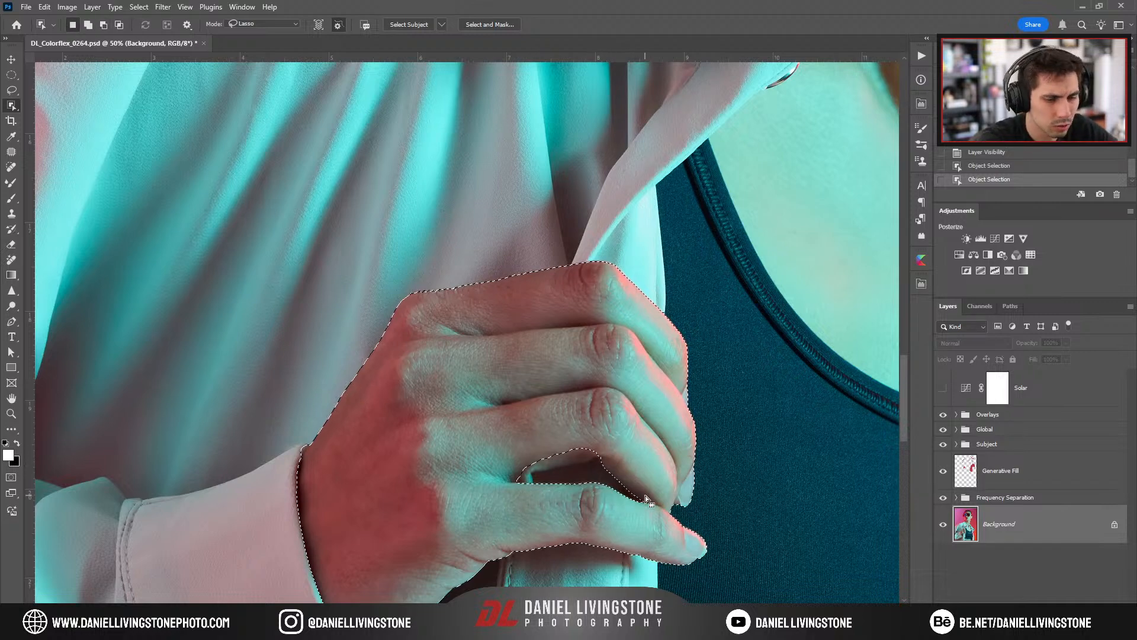
key(ctrl+z)
Subtract the dark gap between the lower two fingers from the hand selection with the Object Selection tool.
key(ctrl+plus)
drag(536, 457, 487, 353)
key(ctrl+plus)
mouse_move(510, 444)
mouse_down()
mouse_move(451, 391)
mouse_move(460, 425)
mouse_move(616, 438)
mouse_move(690, 464)
mouse_up()
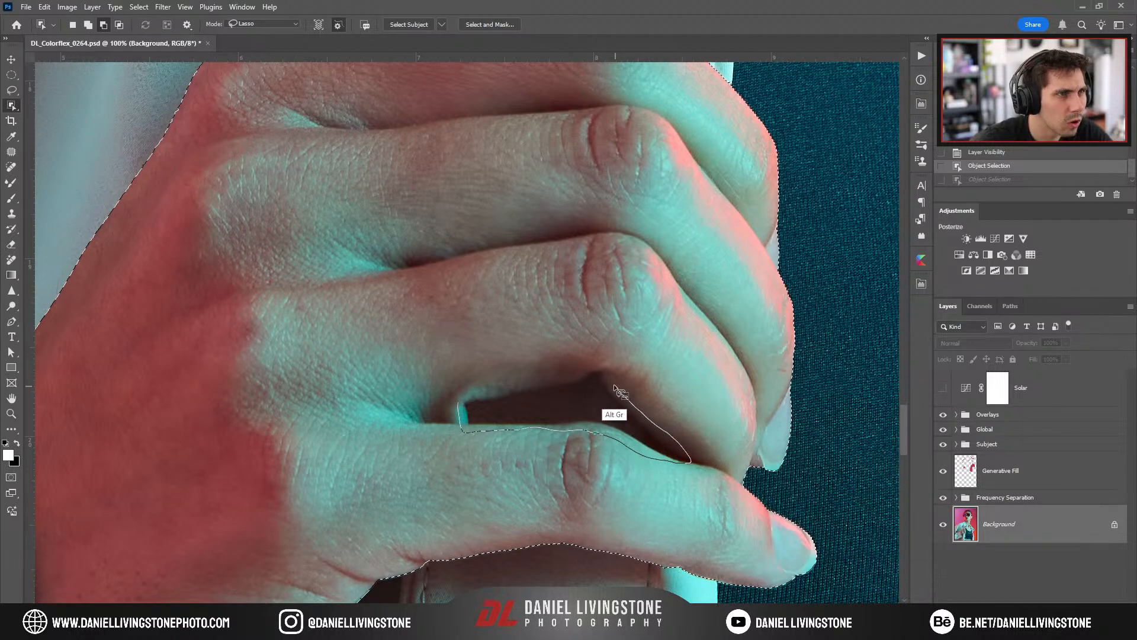
drag(606, 368, 458, 398)
key(ctrl+minus)
key(ctrl+minus)
key(ctrl+minus)
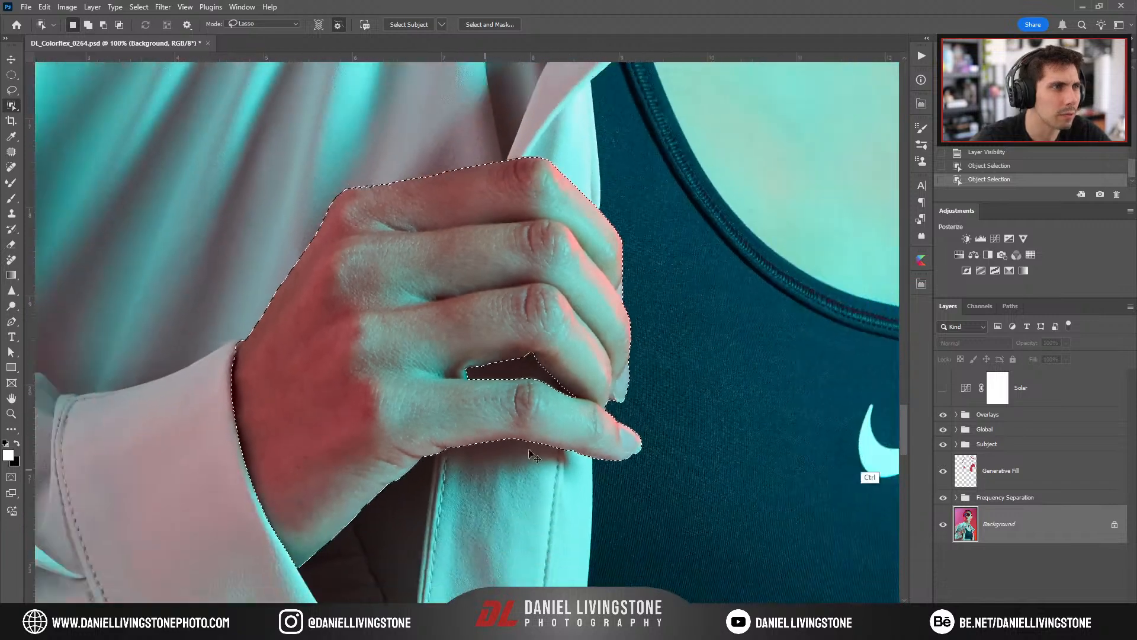
Add a hand-masked Curves adjustment above Selective Color 1, set its white point input to 233, and add a slightly raised midtone point.
click(956, 445)
click(1044, 477)
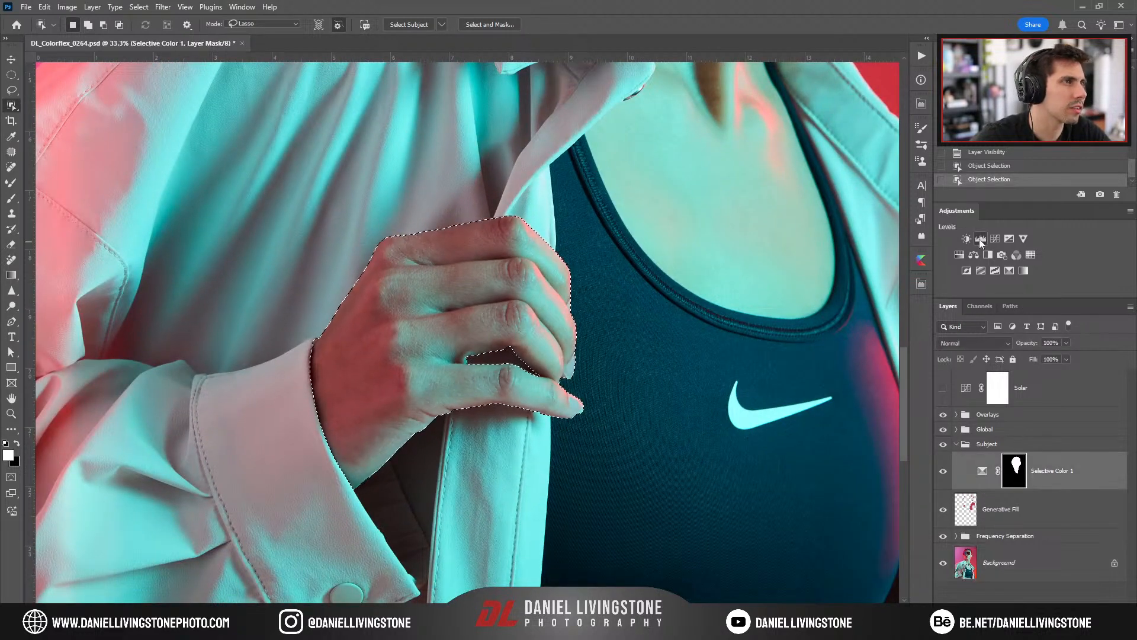
click(994, 238)
drag(889, 348, 883, 348)
key(ctrl+0)
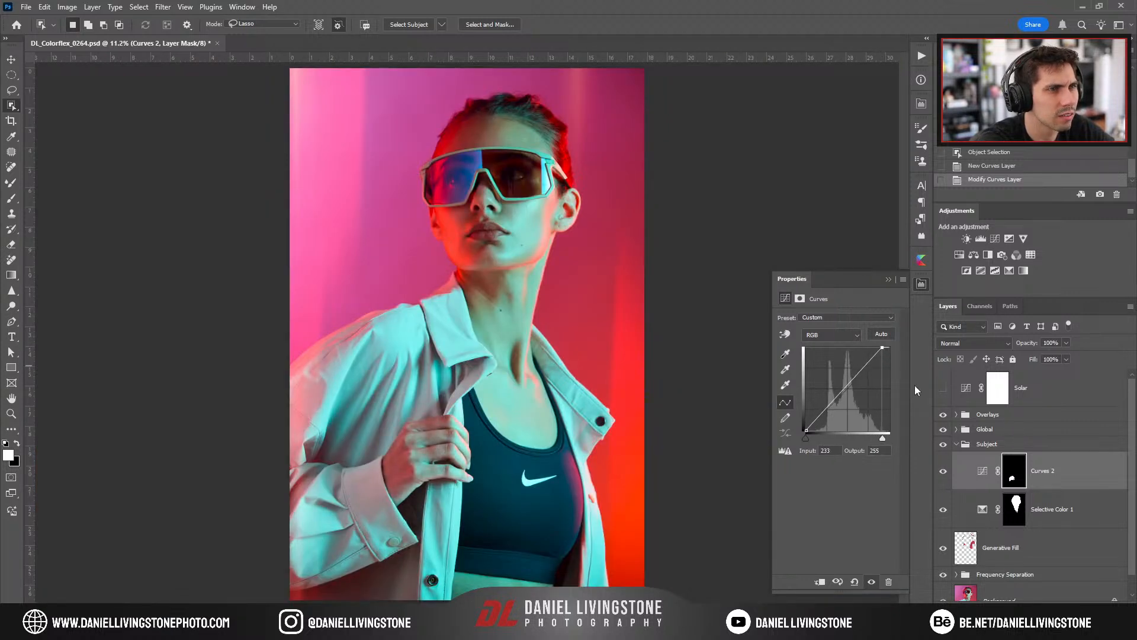
click(943, 471)
click(944, 471)
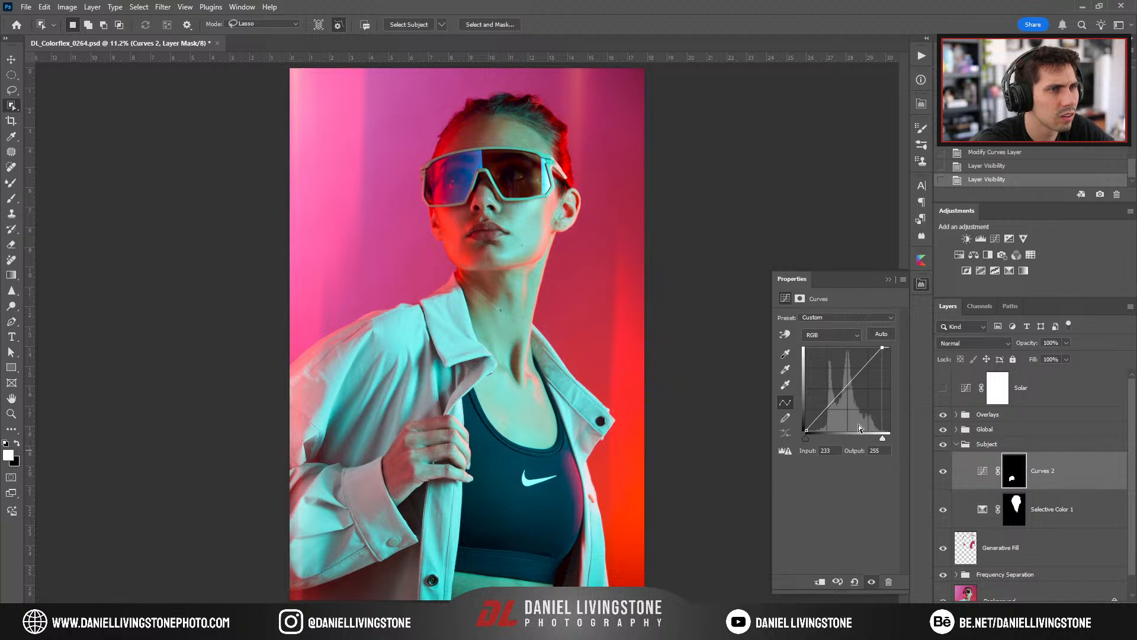
drag(834, 398, 835, 397)
Rename the hand's Curves adjustment as Hand and compare the portrait with and without it.
double_click(1041, 471)
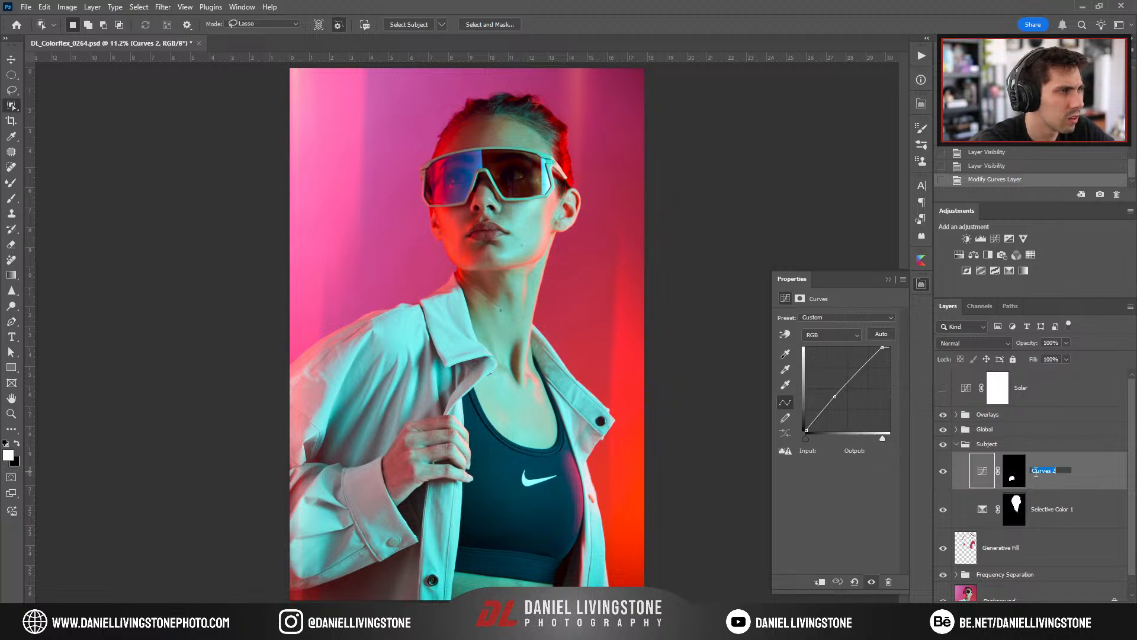
key(Return)
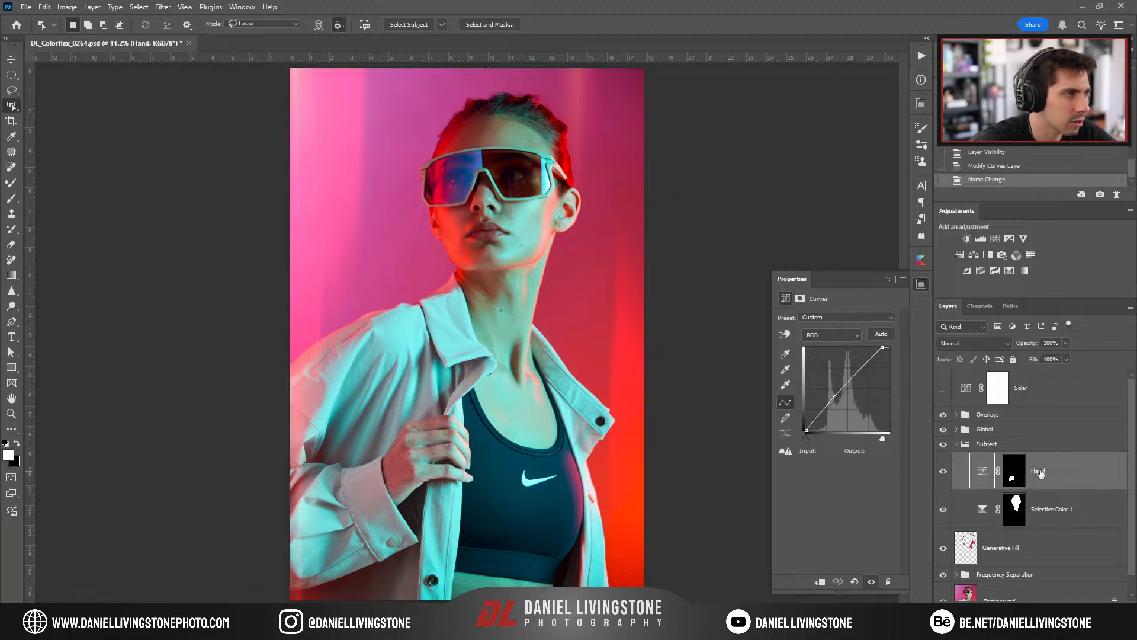
click(944, 471)
click(944, 471)
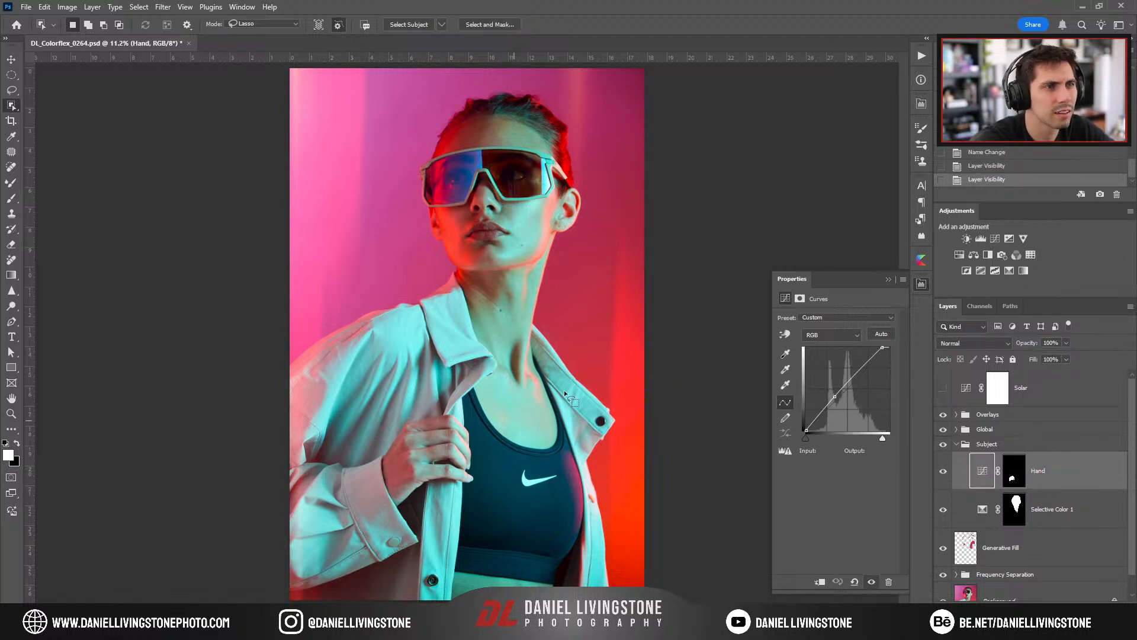
Rename the Selective Color 1 adjustment as Reds and compare the portrait with and without it.
double_click(1052, 510)
text(Reds)
key(Return)
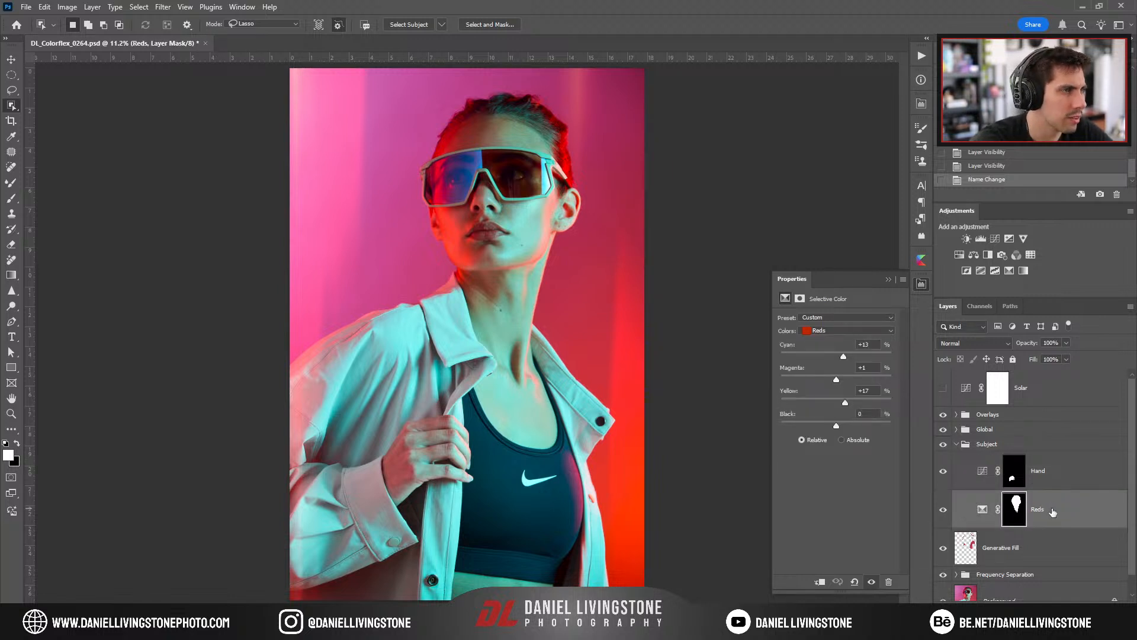
click(942, 510)
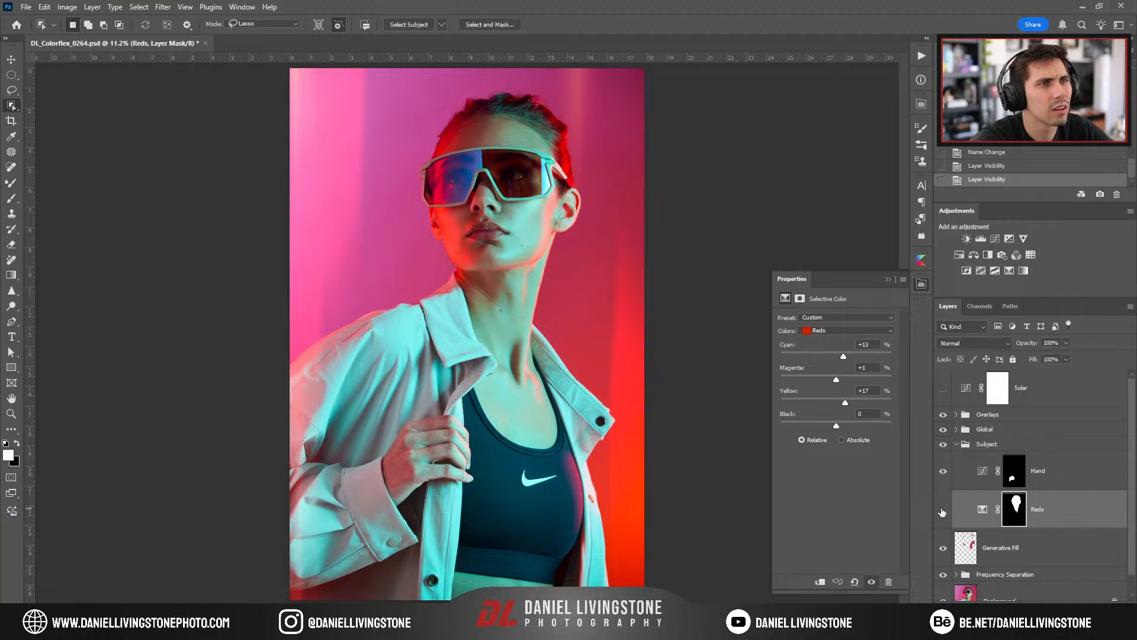
click(942, 510)
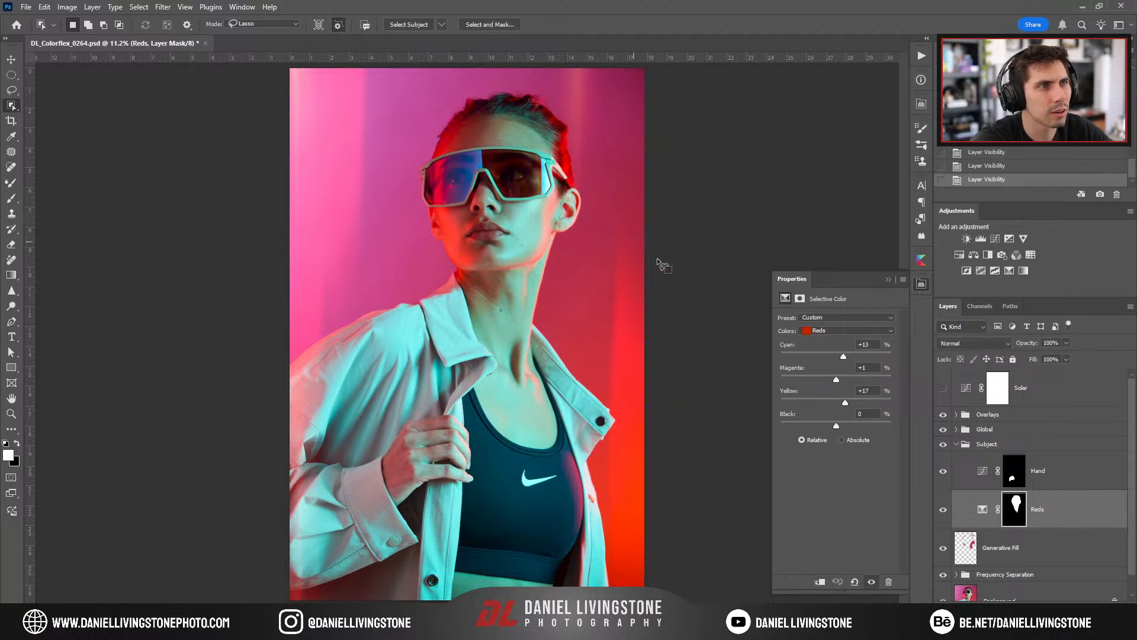
click(887, 279)
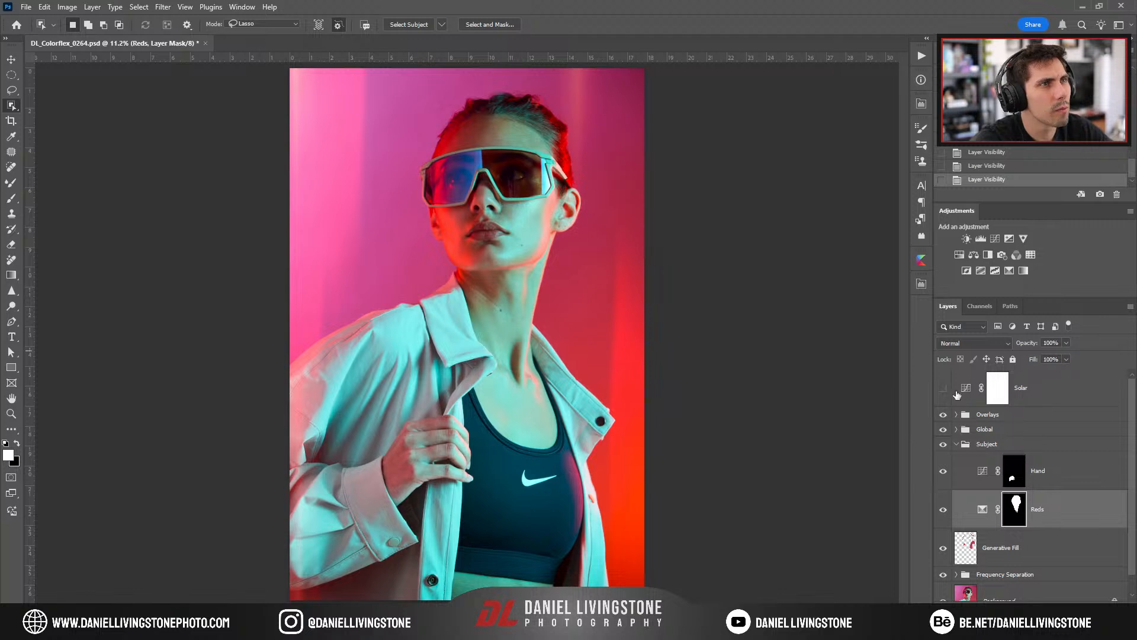
Collapse the Subject group and compare the retouched portrait with the original Background layer alone.
click(956, 446)
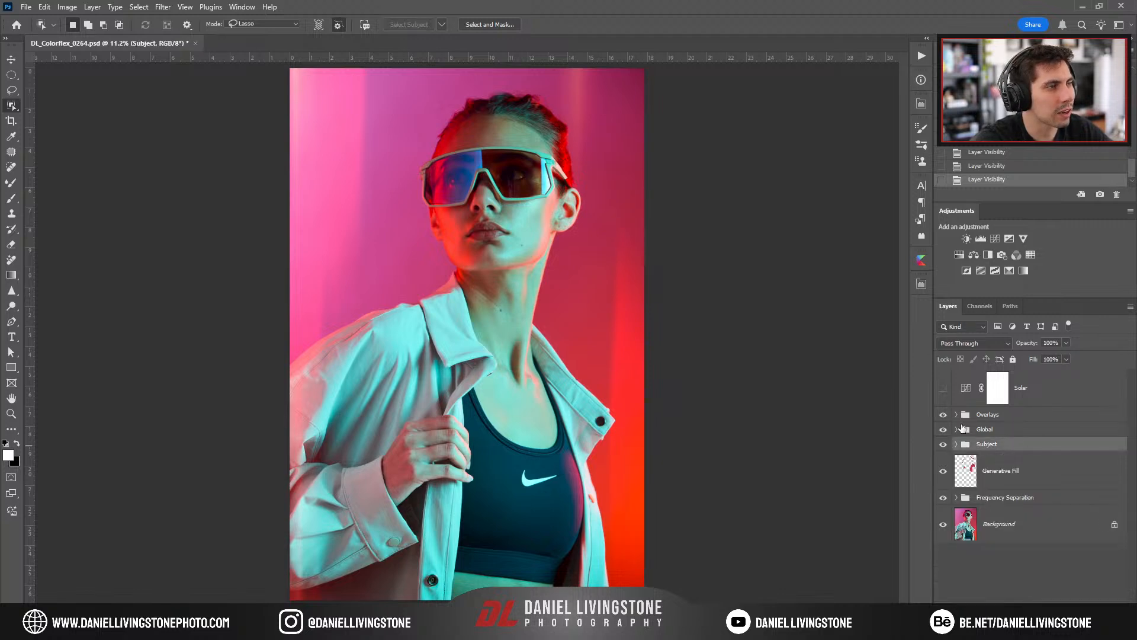
alt+click(944, 525)
alt+click(943, 524)
alt+click(944, 525)
alt+click(944, 525)
alt+click(943, 524)
alt+click(944, 525)
alt+click(944, 524)
alt+click(944, 525)
alt+click(944, 524)
alt+click(944, 525)
alt+click(944, 524)
alt+click(944, 524)
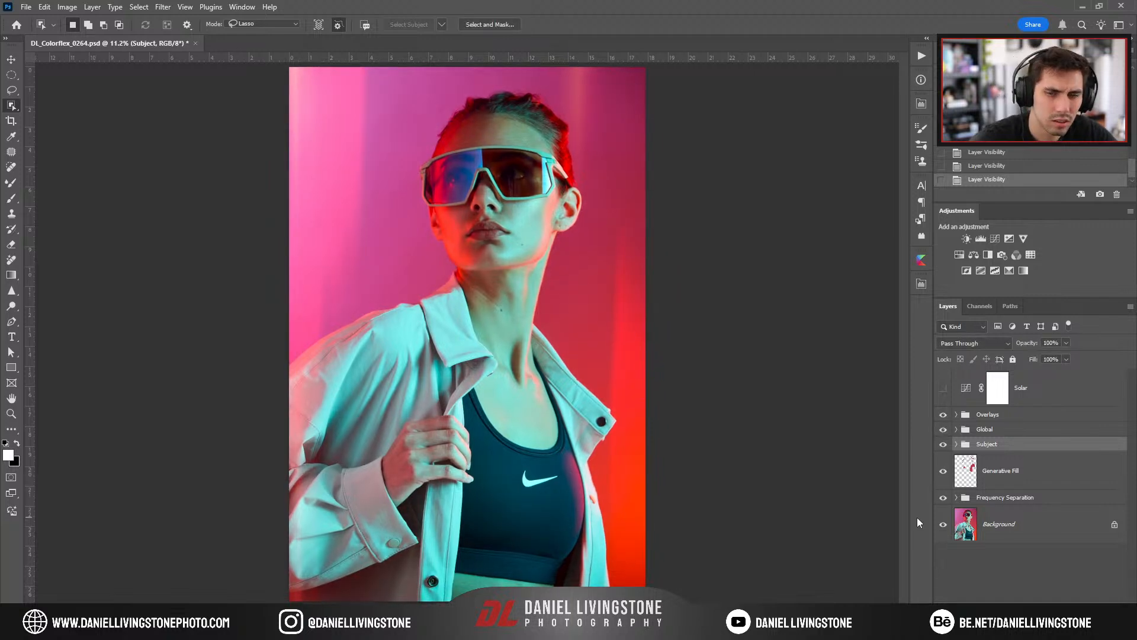
Select the Nike logo on the Background layer with the Object Selection tool.
key(ctrl+plus)
key(ctrl+plus)
key(ctrl+plus)
drag(556, 399, 498, 333)
key(ctrl+plus)
key(ctrl+plus)
key(ctrl+plus)
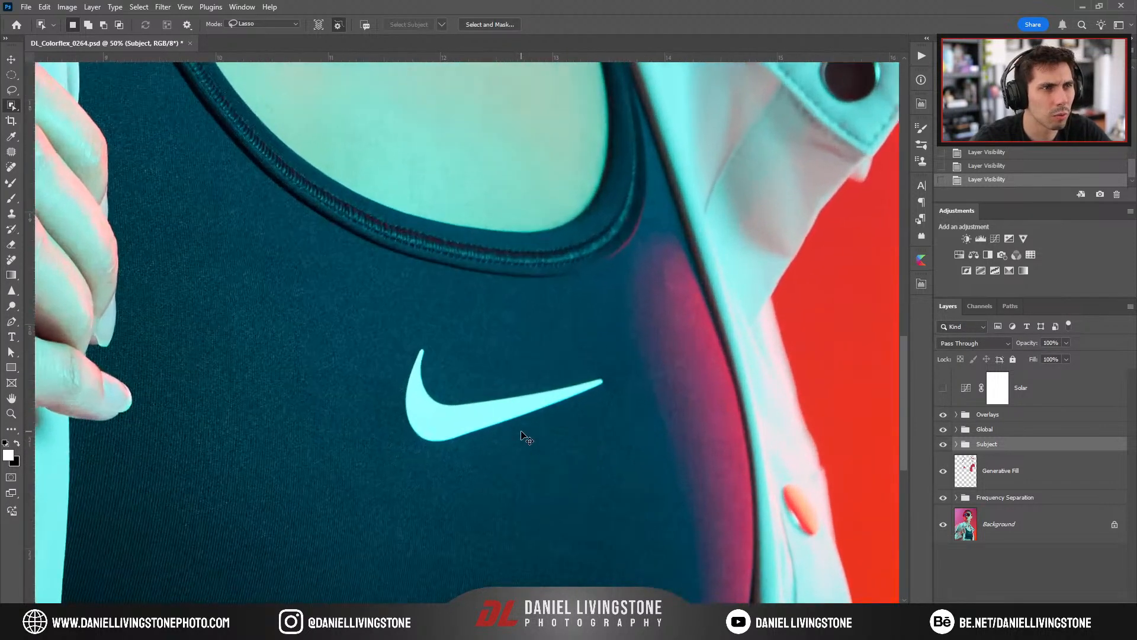
drag(529, 377, 574, 335)
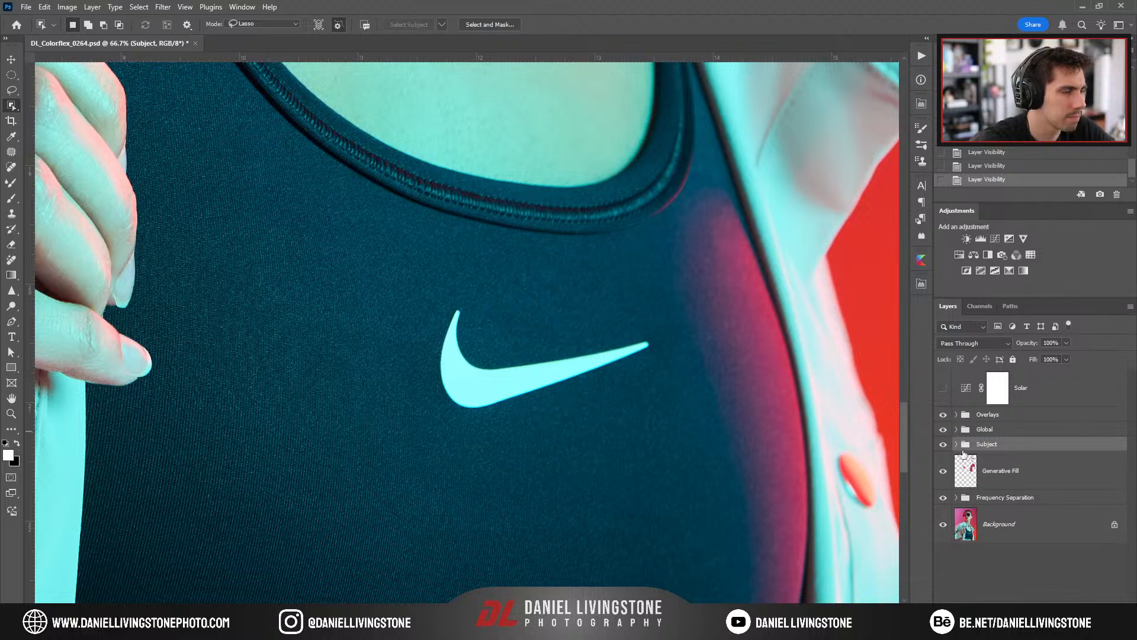
click(964, 512)
mouse_move(474, 297)
mouse_down()
mouse_move(497, 444)
mouse_move(662, 404)
mouse_move(672, 311)
mouse_move(540, 302)
mouse_up()
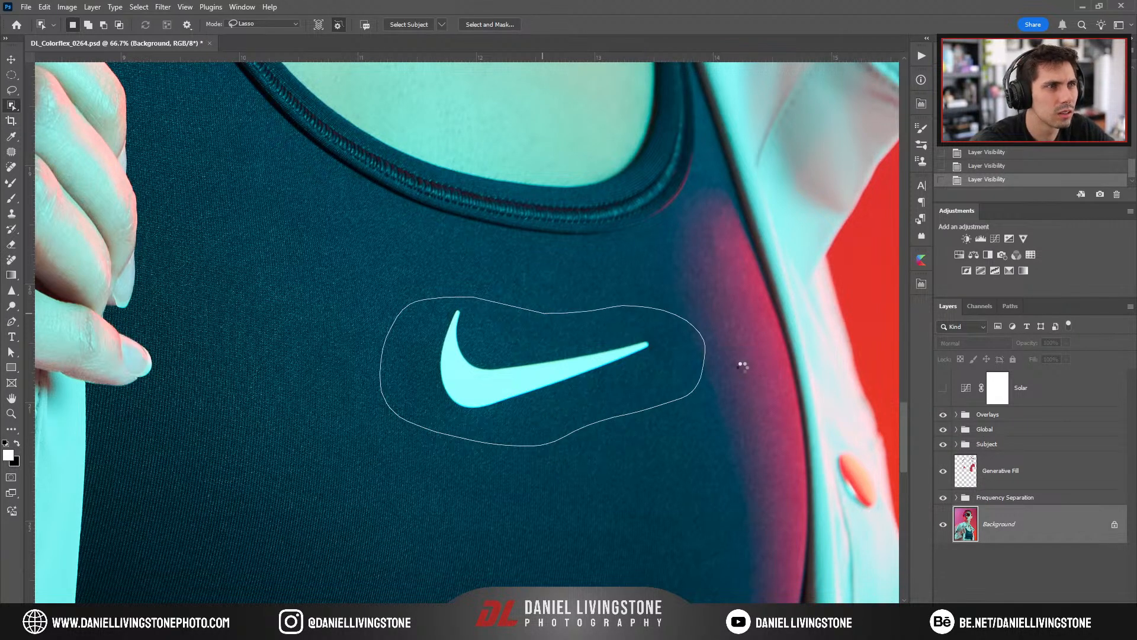
key(ctrl+d)
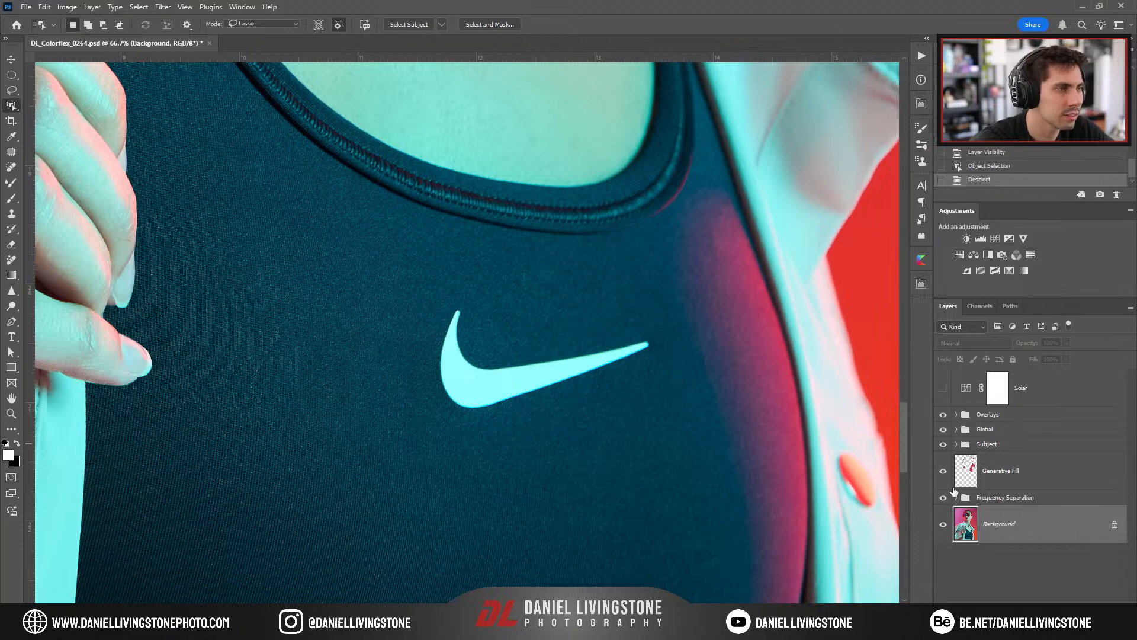
mouse_move(471, 331)
mouse_down()
mouse_move(457, 289)
mouse_move(425, 365)
mouse_move(453, 425)
mouse_move(517, 421)
mouse_move(647, 357)
mouse_move(656, 328)
mouse_move(472, 339)
mouse_up()
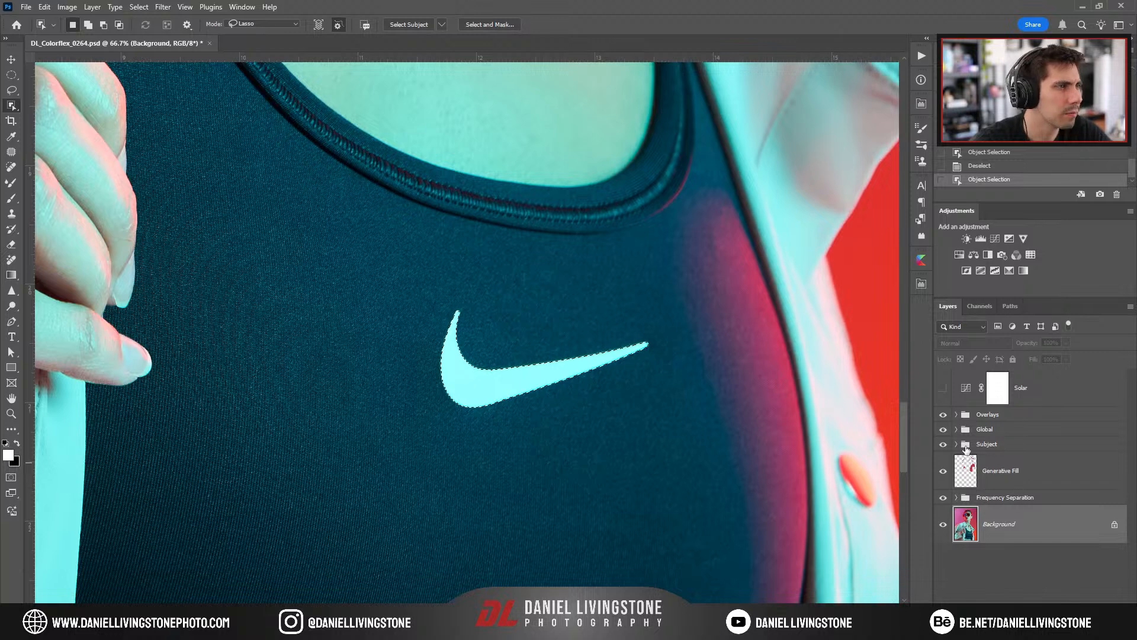
Add a logo-masked Curves adjustment above Hand, set its white point input to 219, and compare the portrait with and without it.
click(956, 445)
click(1014, 470)
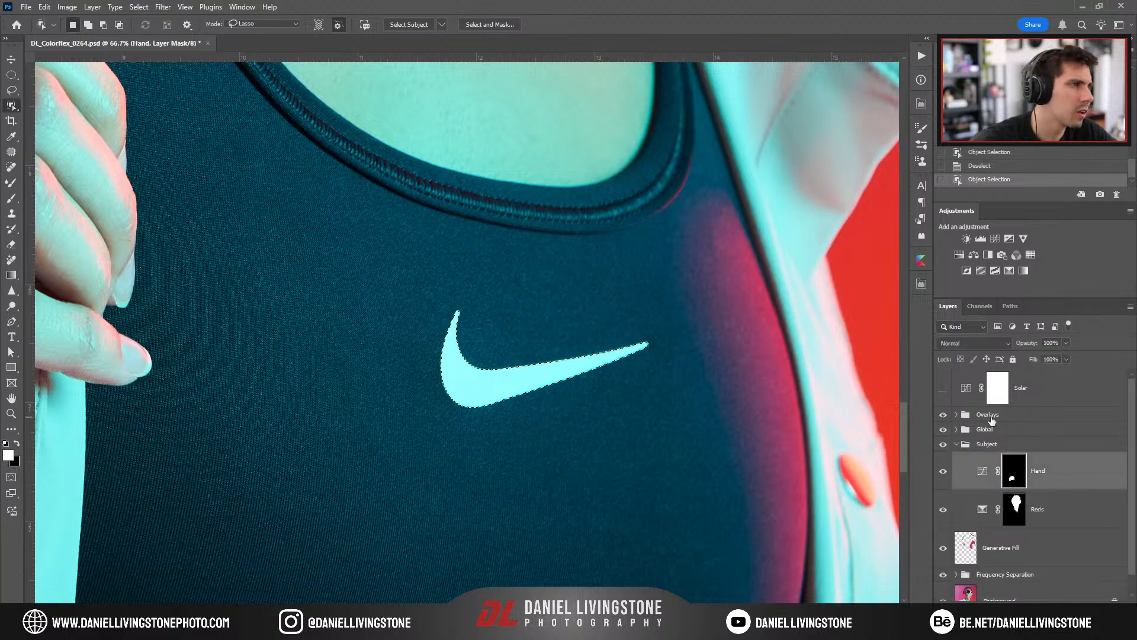
click(995, 239)
mouse_move(889, 348)
mouse_down()
mouse_move(847, 342)
mouse_move(878, 348)
mouse_up()
click(943, 471)
click(943, 472)
key(ctrl+0)
key(ctrl+minus)
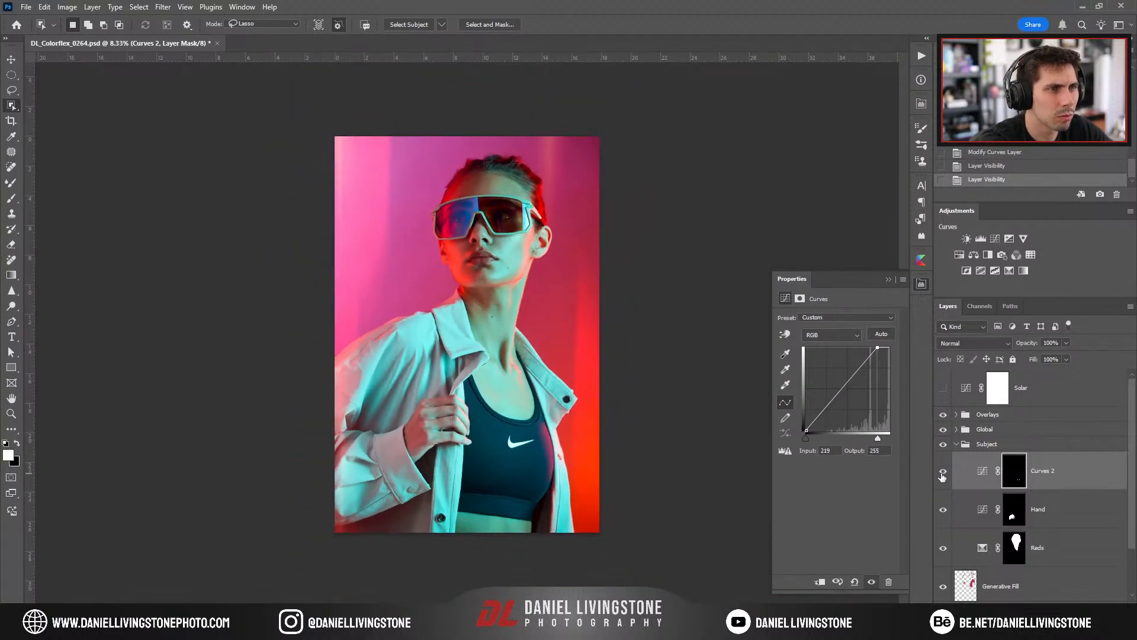
Rename the logo's Curves adjustment as Nike Logo.
key(ctrl+plus)
key(ctrl+plus)
key(ctrl+plus)
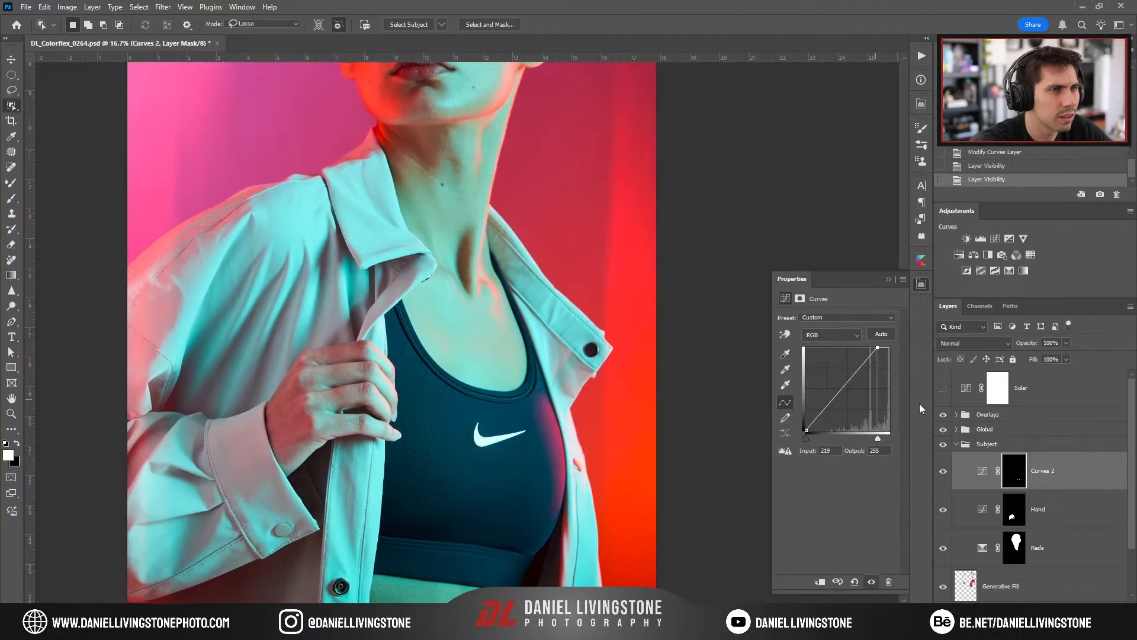
double_click(1031, 468)
text(Nike Logo)
key(Return)
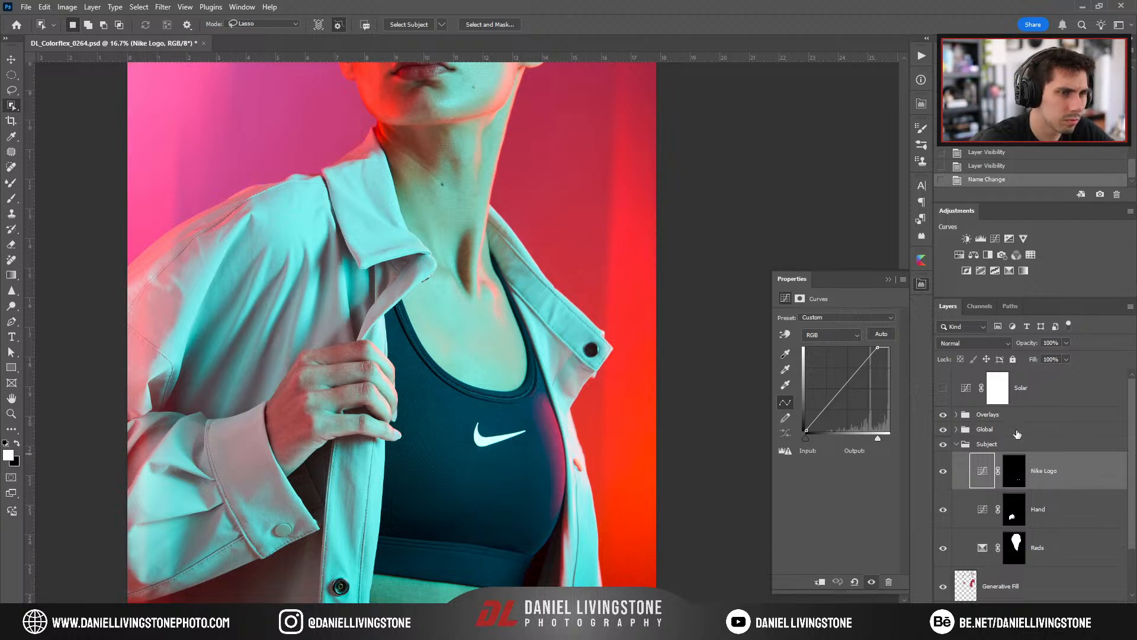
Select the sports bra on the Background layer by outlining it with the Object Selection tool.
key(ctrl+plus)
key(ctrl+plus)
drag(411, 422, 466, 209)
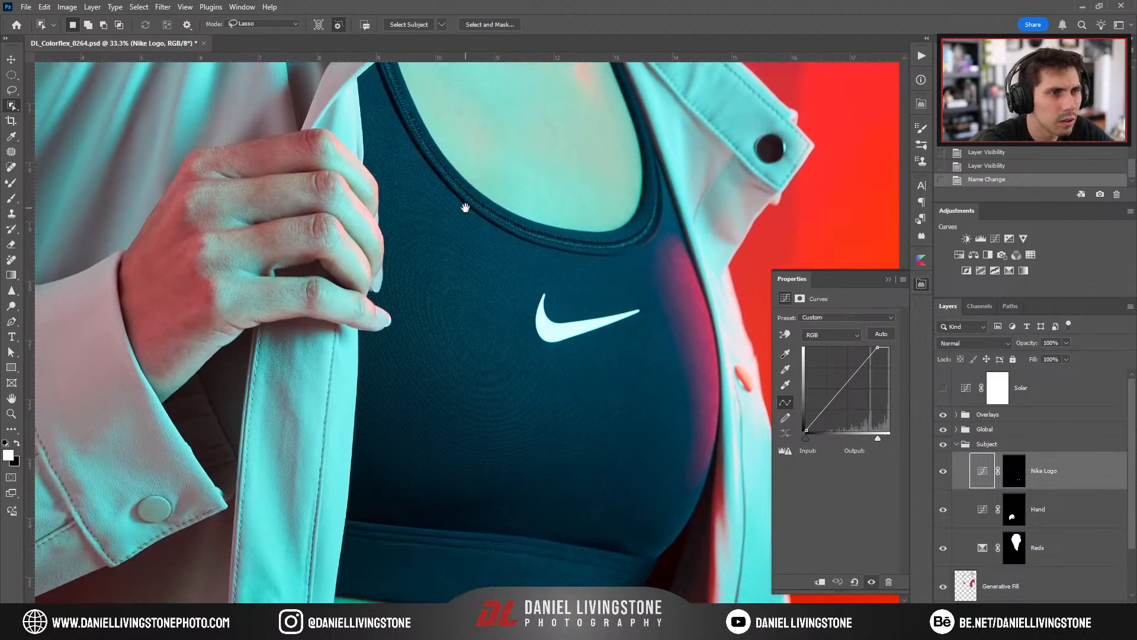
key(ctrl+0)
scroll(983, 575, down, 2)
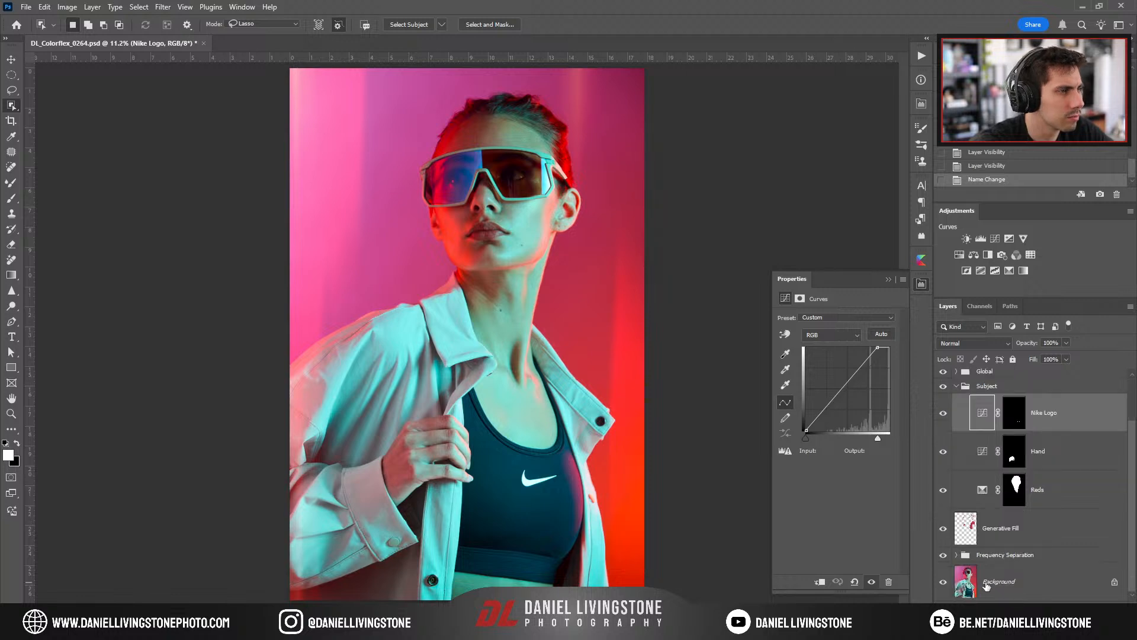
click(993, 573)
key(ctrl+plus)
drag(440, 403, 442, 267)
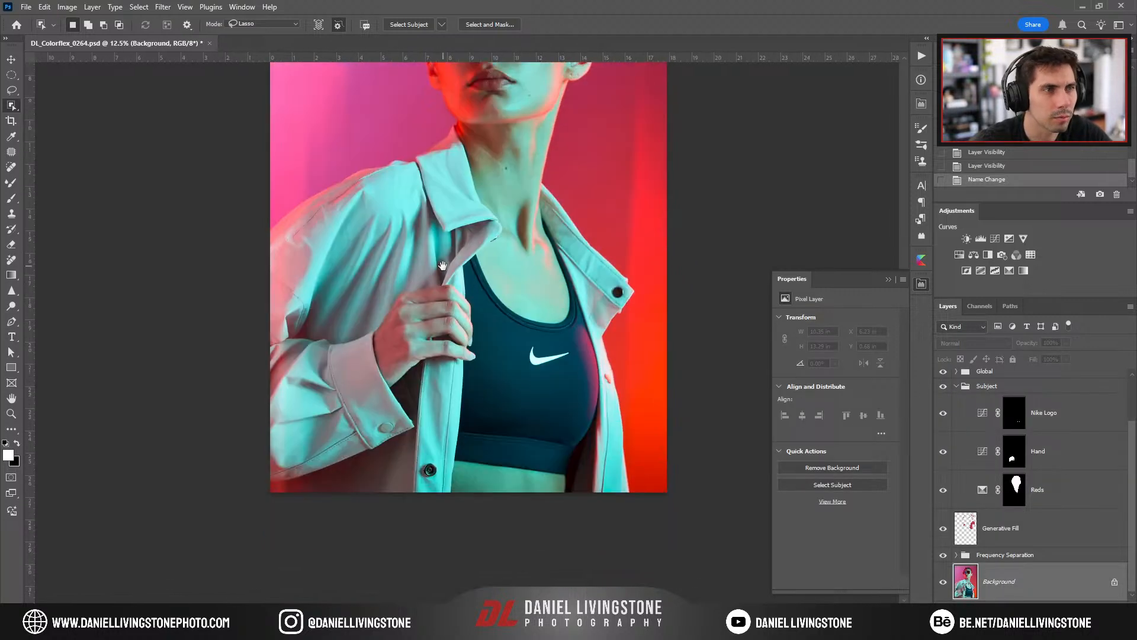
key(ctrl+plus)
key(ctrl+plus)
mouse_move(524, 318)
mouse_down()
mouse_move(505, 285)
mouse_move(463, 336)
mouse_move(472, 441)
mouse_move(453, 600)
mouse_up()
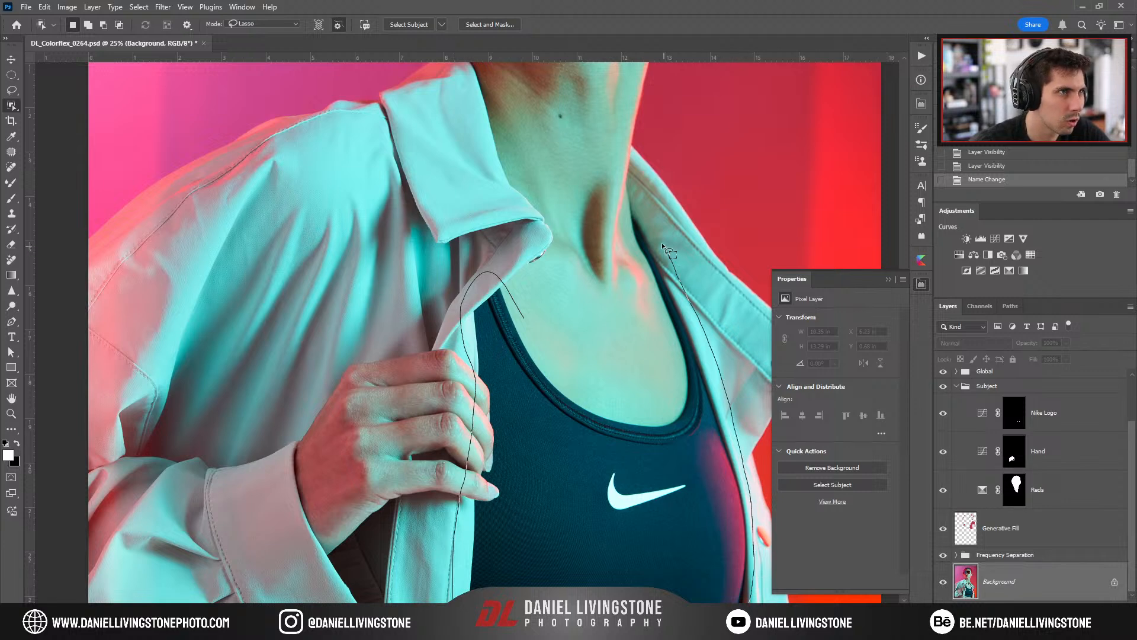
mouse_move(667, 399)
mouse_down()
mouse_move(619, 410)
mouse_move(537, 335)
mouse_up()
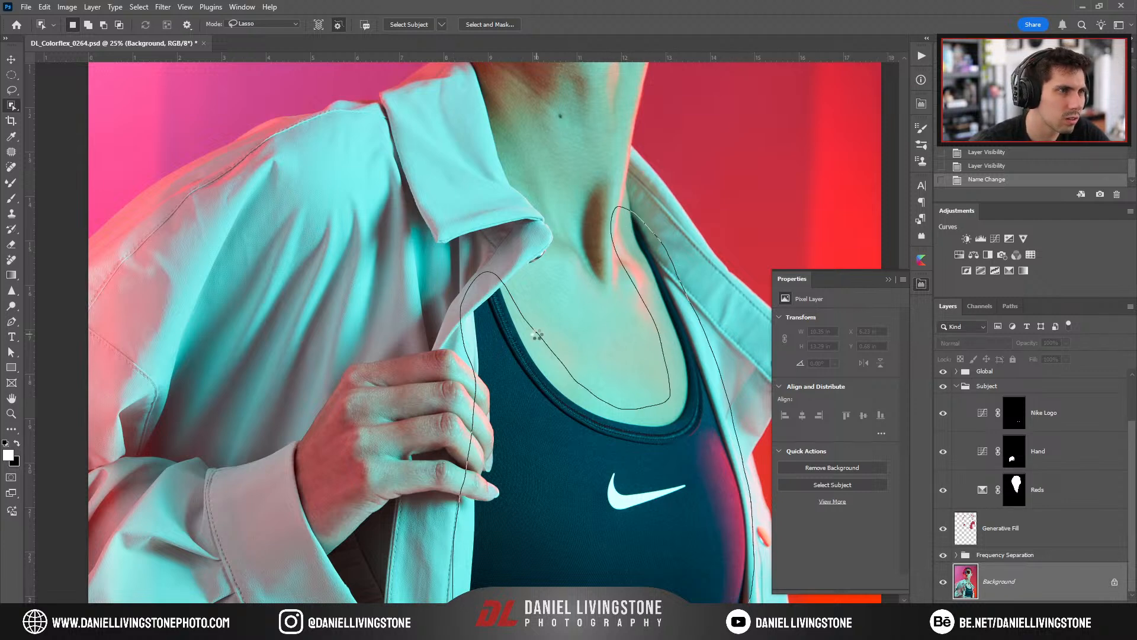
Add the sports bra's lower band to the selection with the Object Selection tool.
key(ctrl+minus)
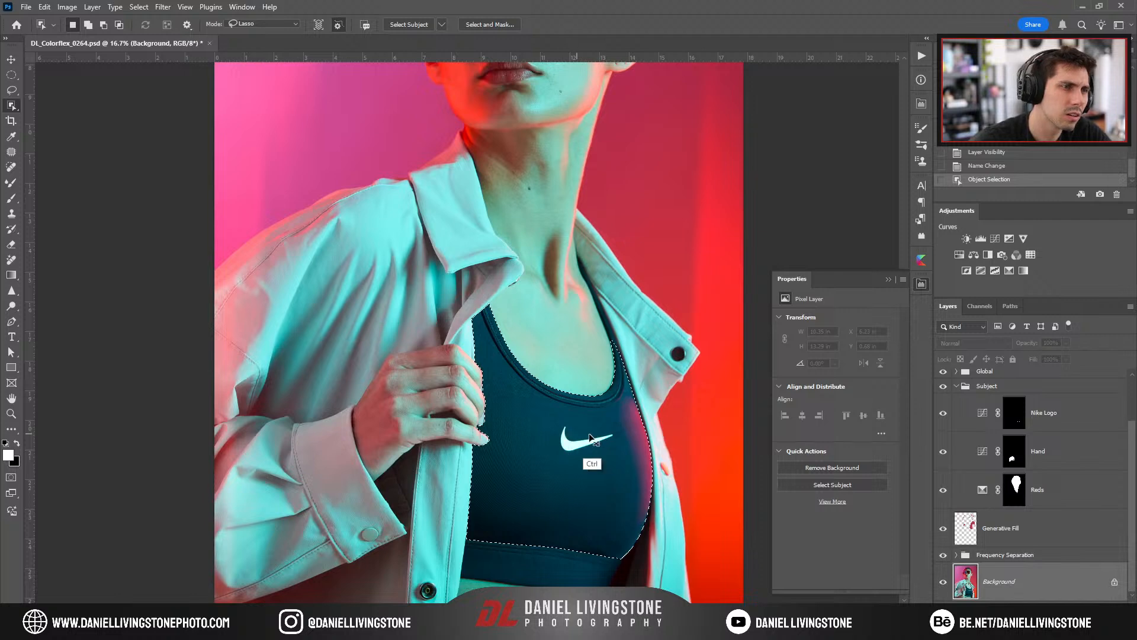
key(ctrl+plus)
drag(614, 527, 571, 333)
mouse_move(447, 436)
mouse_down()
mouse_move(435, 526)
mouse_move(597, 546)
mouse_move(634, 544)
mouse_move(647, 523)
mouse_move(660, 482)
mouse_move(651, 441)
mouse_up()
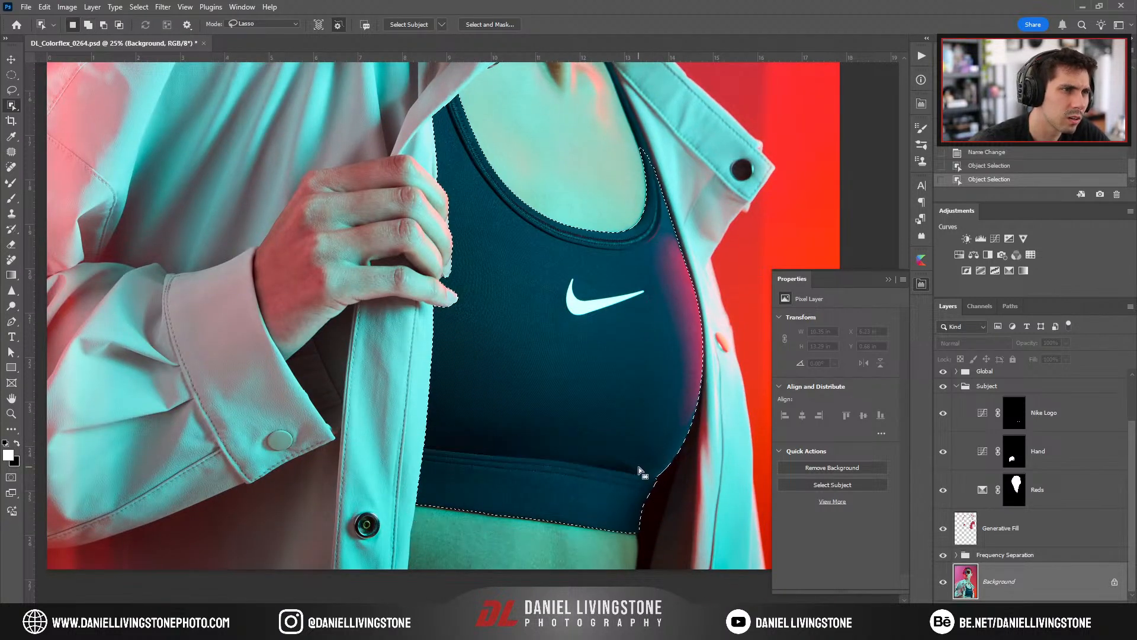
Add a bra-masked Levels adjustment above Nike Logo with black input 13, white input 214 and slightly darkened midtones.
click(1014, 413)
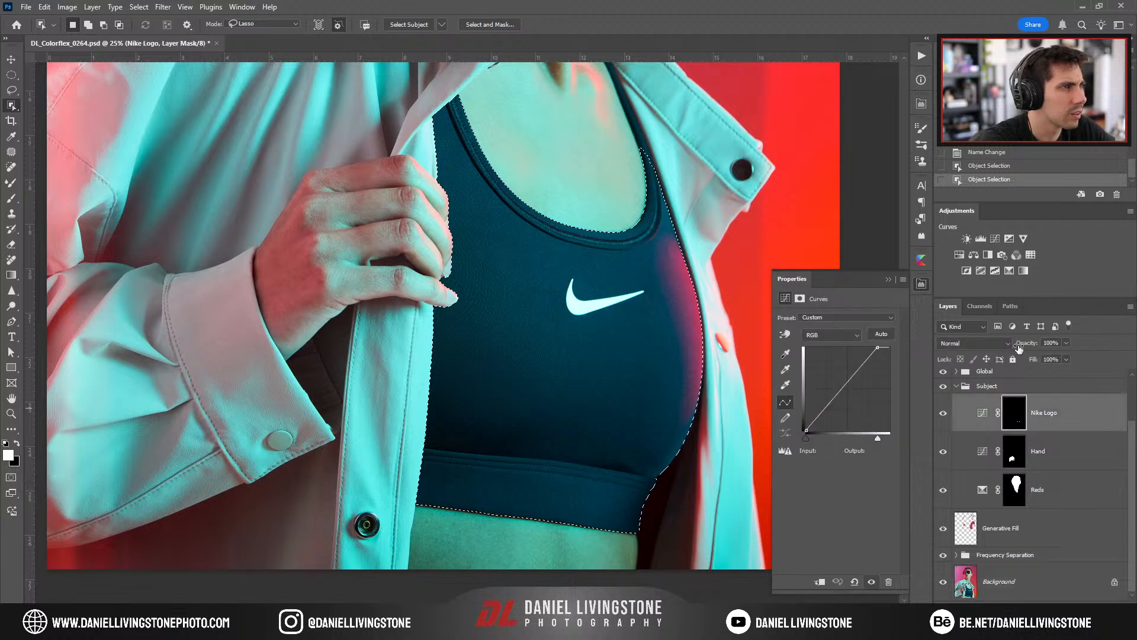
click(981, 238)
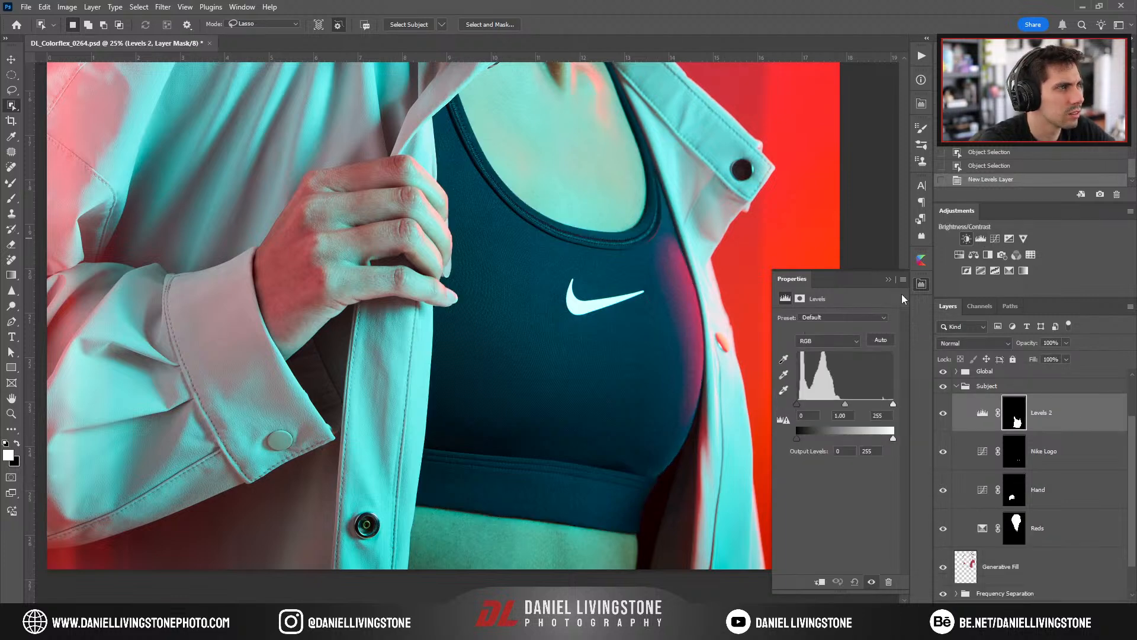
drag(847, 405, 848, 405)
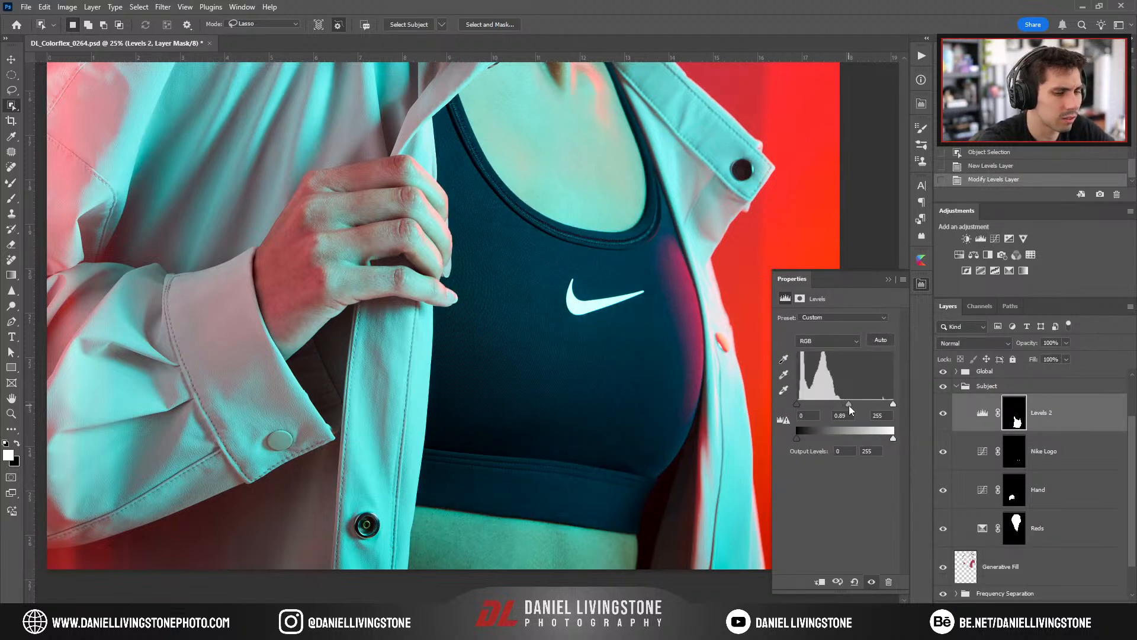
key(ctrl+0)
click(941, 414)
click(941, 414)
text(1)
drag(796, 404, 801, 406)
drag(890, 404, 844, 407)
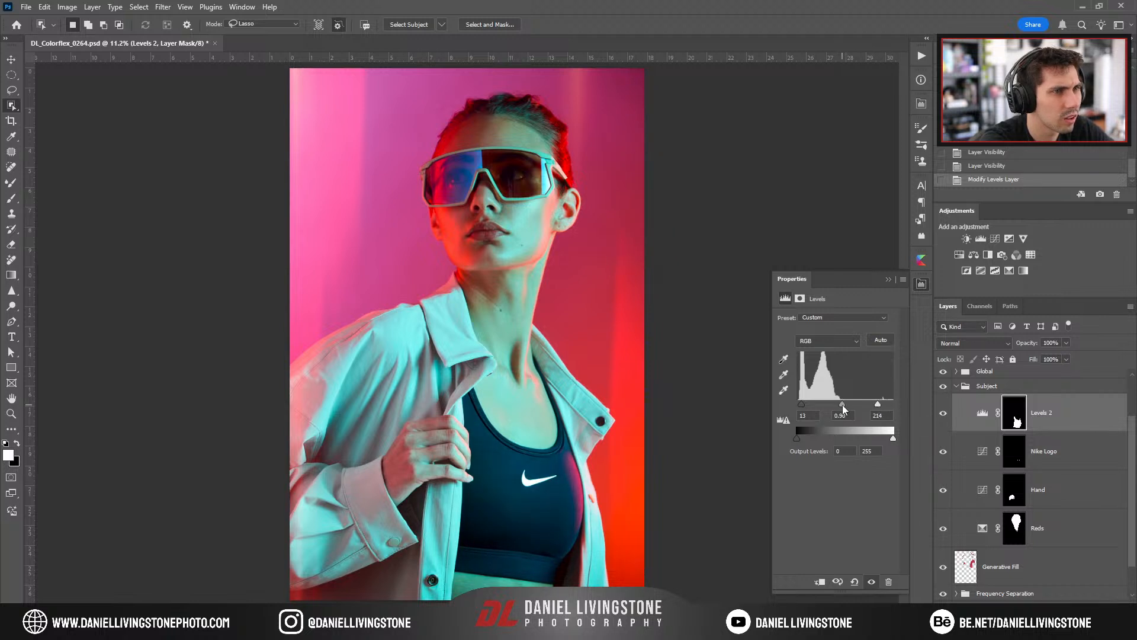
Add a second Levels adjustment clipped to the bra's Levels layer and draw a diagonal gradient on its mask.
click(980, 239)
right_click(1090, 406)
click(1054, 374)
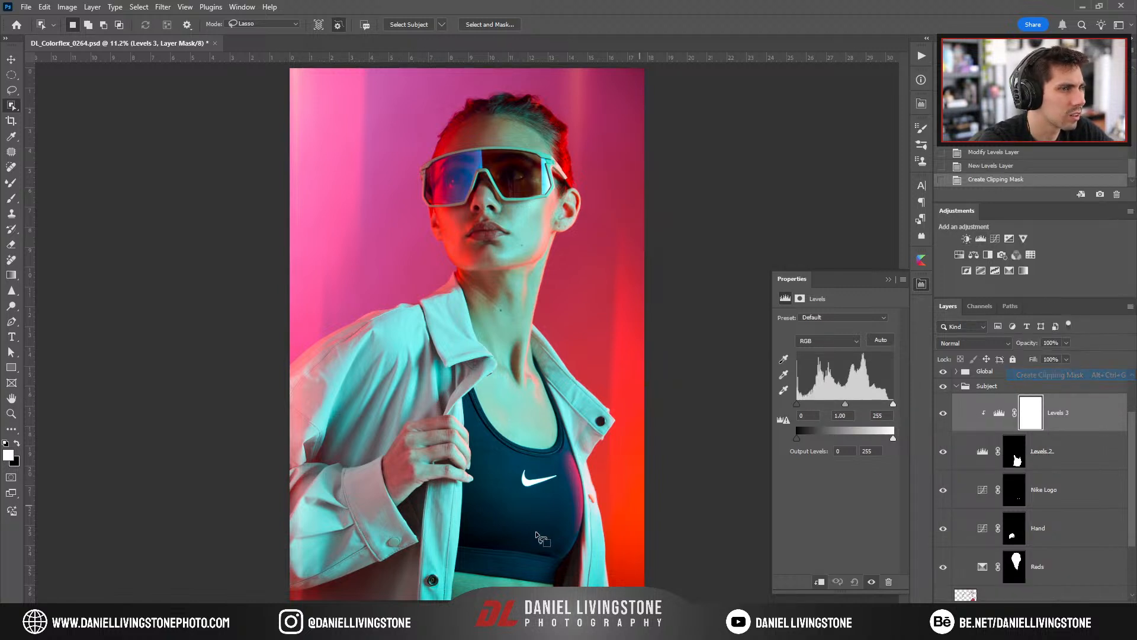
key(g)
drag(589, 423, 453, 556)
Set the clipped Levels adjustment's white input to 194 and midtones to 1.18, and compare the bra with and without it.
mouse_move(842, 406)
mouse_down()
mouse_move(830, 405)
mouse_move(867, 404)
mouse_move(855, 408)
mouse_up()
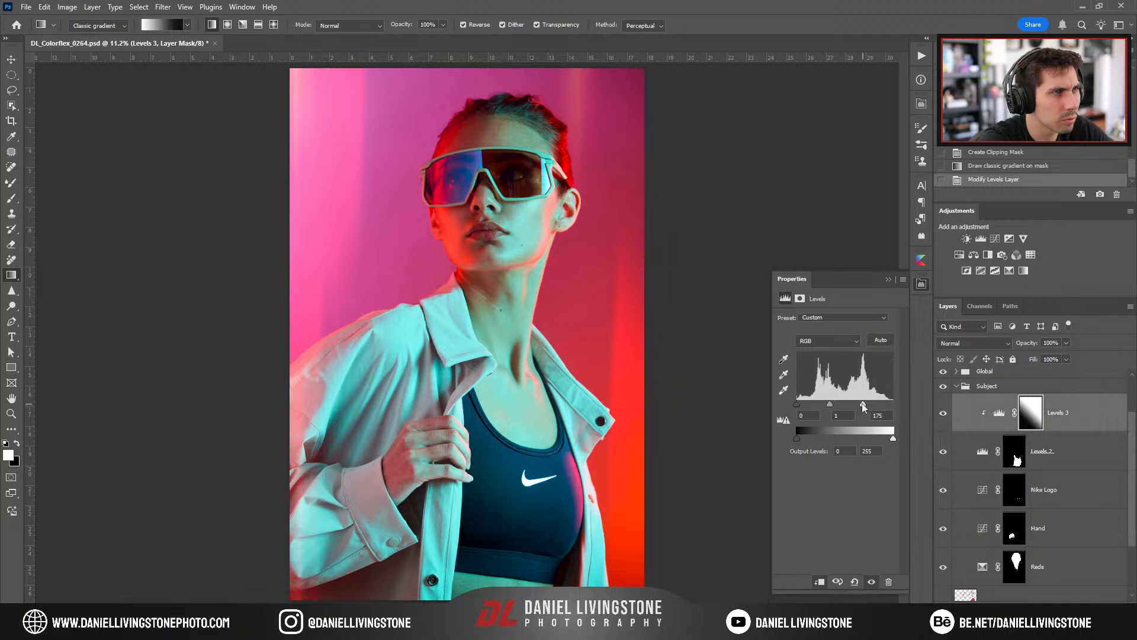
drag(833, 407, 826, 404)
click(940, 415)
click(941, 415)
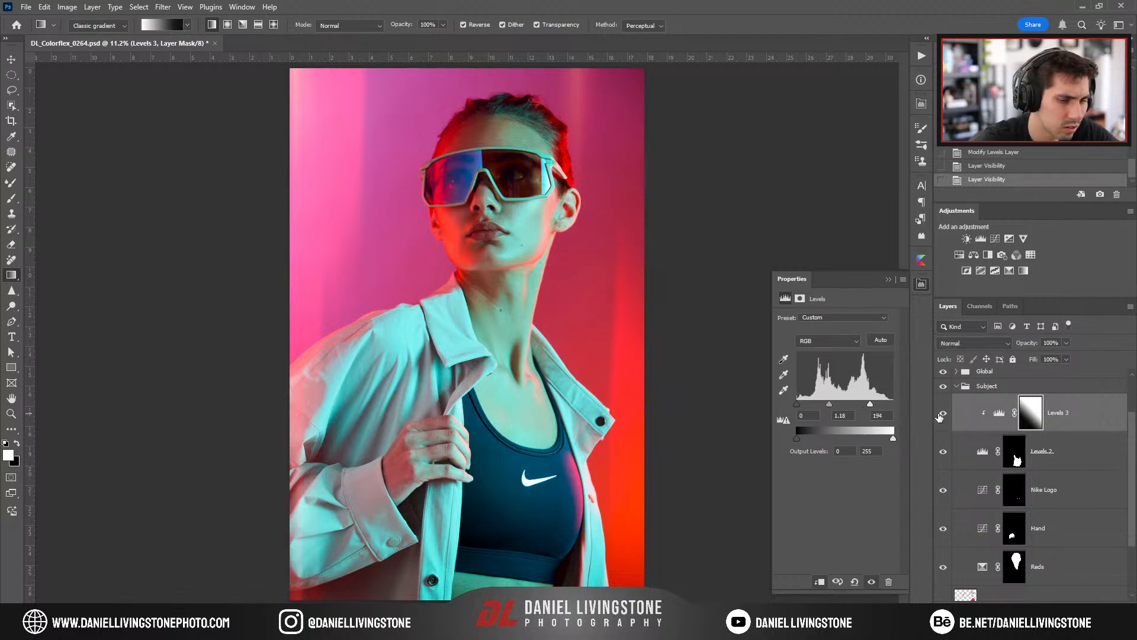
Redraw the clipped Levels mask as a near-vertical linear gradient that hides the bra's lower part, and compare the effect.
key(ctrl+plus)
drag(497, 421, 500, 307)
key(ctrl+plus)
drag(611, 266, 535, 441)
drag(542, 361, 528, 417)
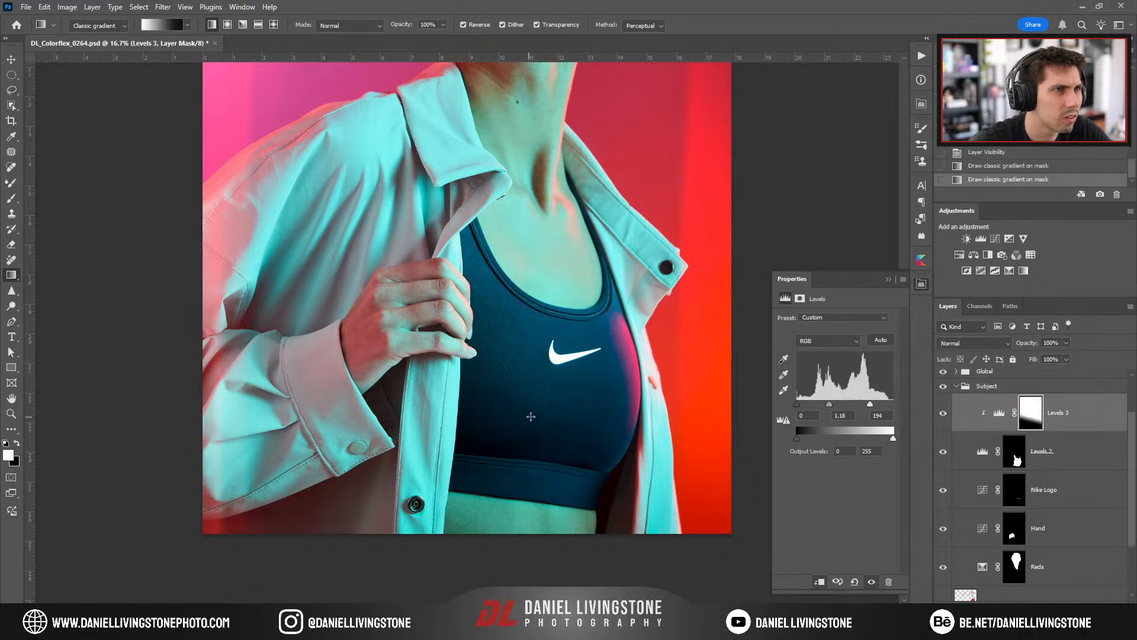
click(943, 419)
click(943, 419)
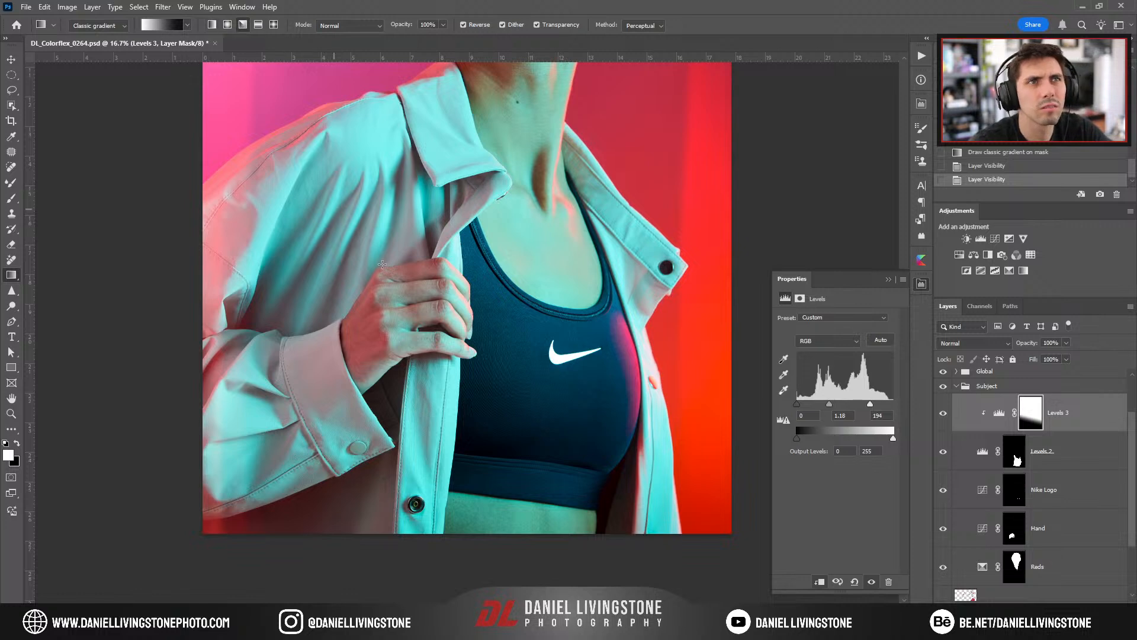
Redraw the clipped Levels mask as a reflected gradient forming a soft band across the bra.
drag(581, 313, 606, 265)
drag(570, 361, 610, 262)
key(ctrl+minus)
key(ctrl+minus)
key(ctrl+0)
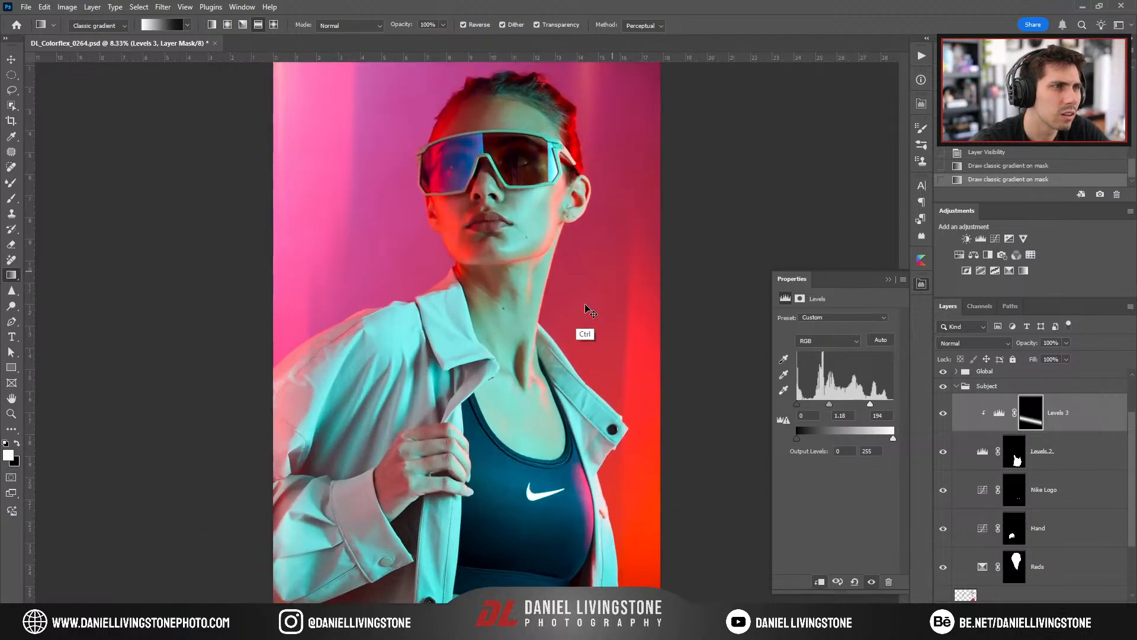
Set the clipped Levels adjustment's white input to 219 and midtones to 1, and compare the bra with and without it.
key(ctrl+plus)
key(ctrl+plus)
drag(611, 387, 584, 216)
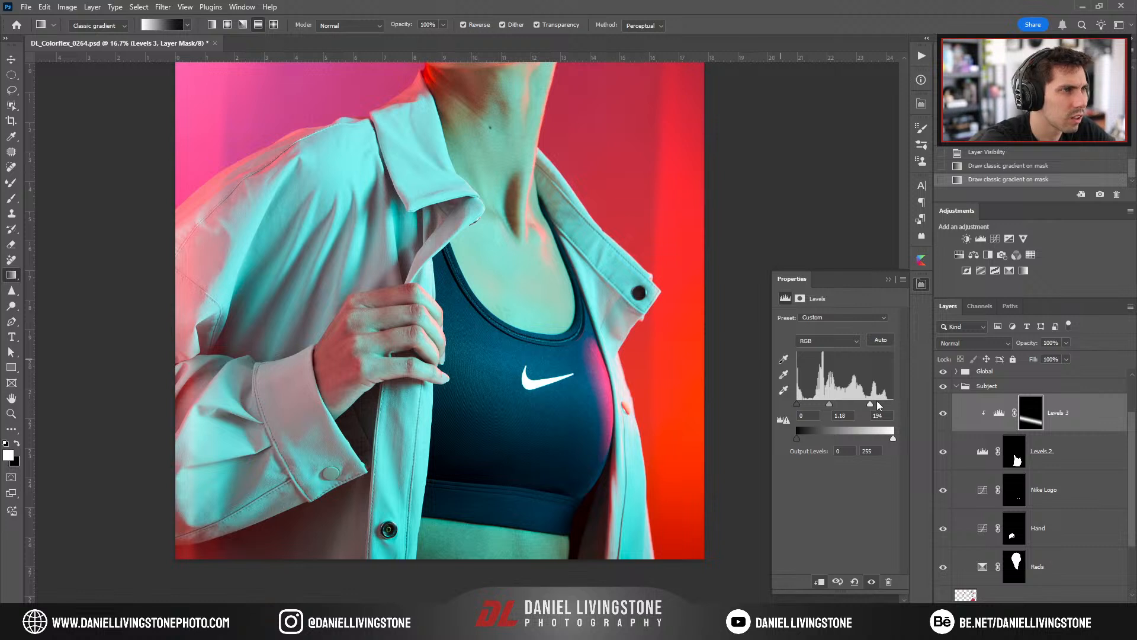
mouse_move(875, 403)
mouse_down()
mouse_move(900, 407)
mouse_move(880, 406)
mouse_up()
click(943, 415)
click(942, 415)
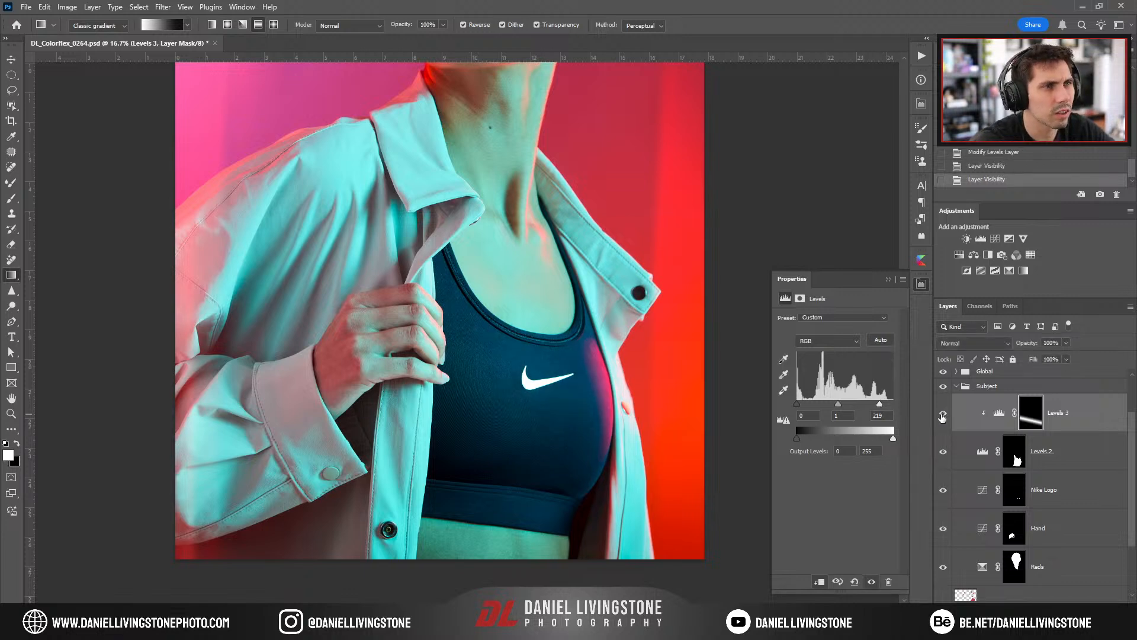
Examine the whole portrait and the torso with and without the clipped Levels adjustment.
key(ctrl+minus)
key(ctrl+minus)
key(ctrl+minus)
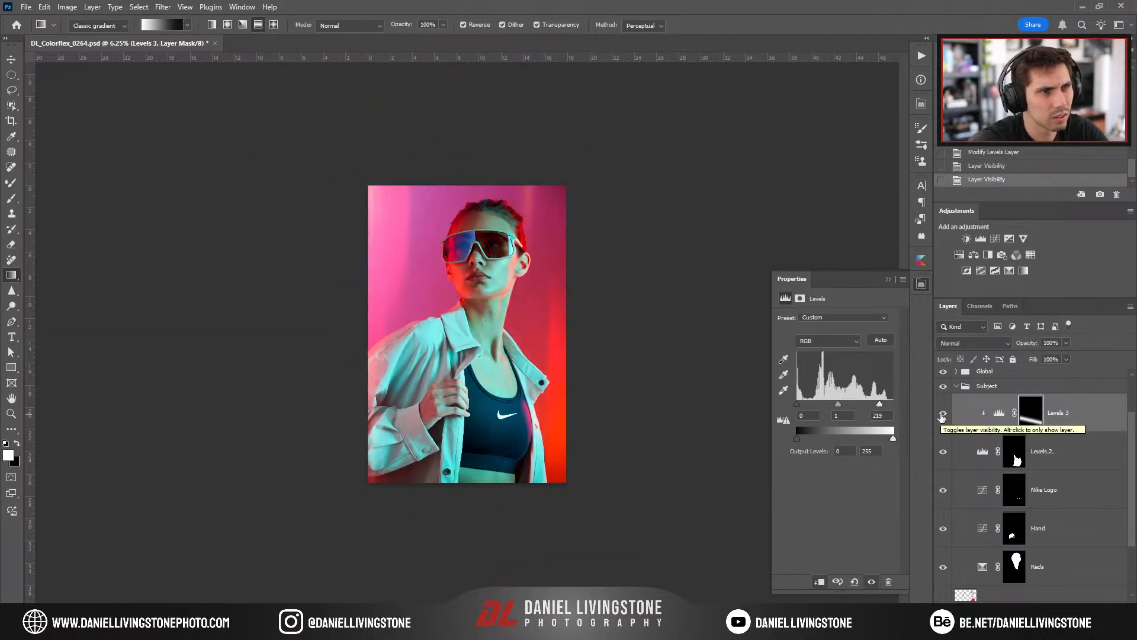
key(ctrl+plus)
key(ctrl+plus)
drag(543, 369, 548, 249)
click(944, 418)
click(945, 419)
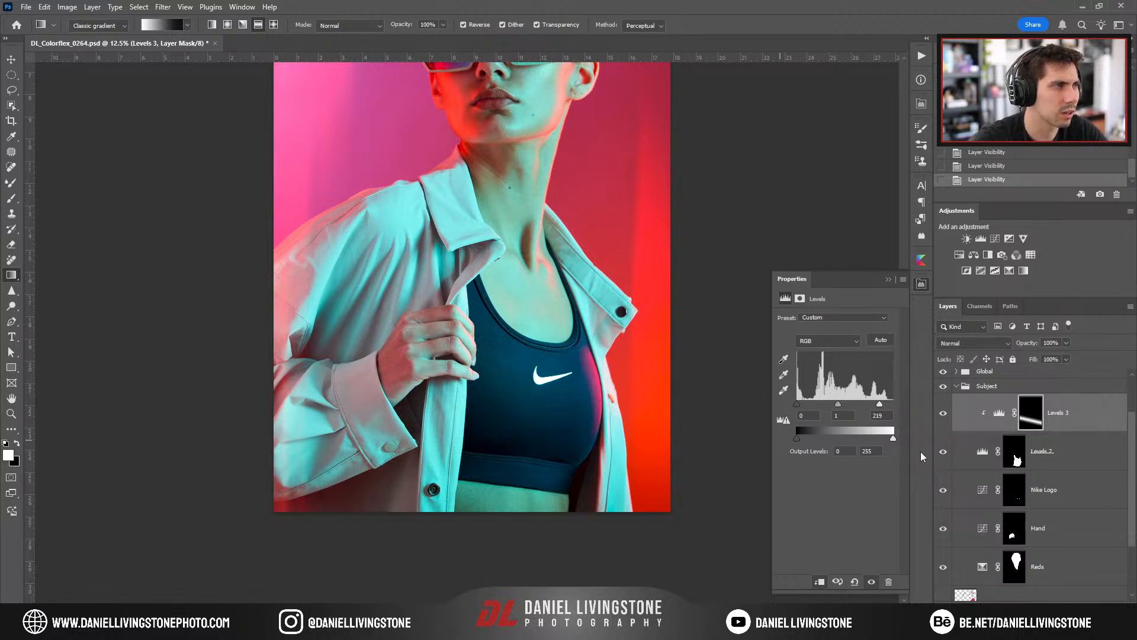
Paint black on the clipped Levels mask along both sides of the bra with a 700 px brush at 50% opacity and 100% flow.
key(ctrl+plus)
key(b)
key(x)
key(bracketright)
key(bracketright)
key(bracketright)
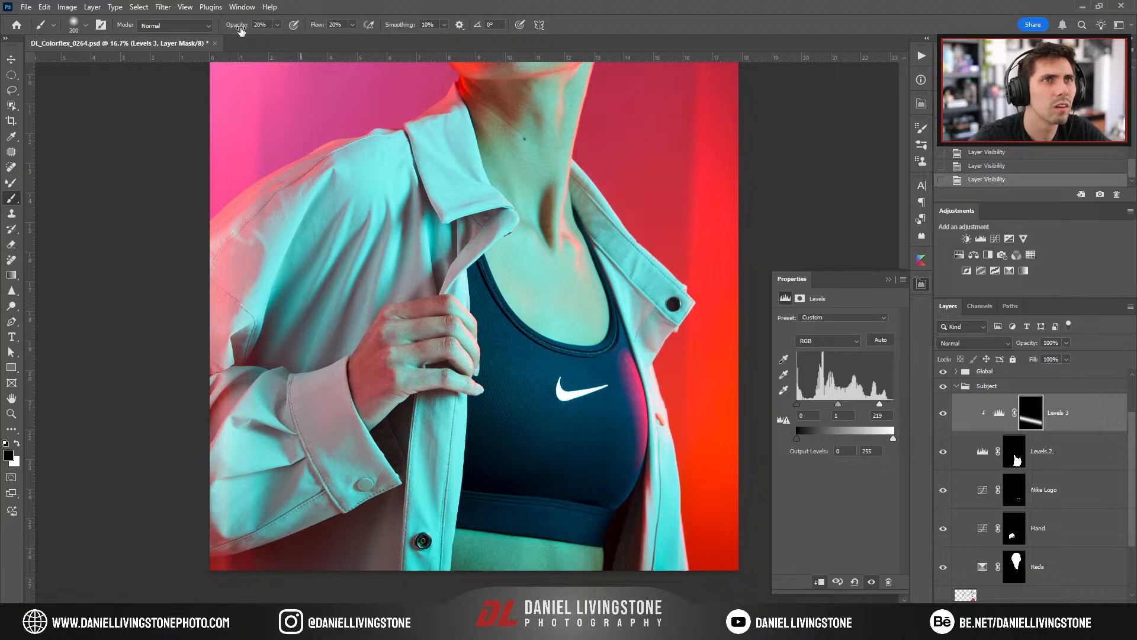
key(x)
key(5)
key(shift+0)
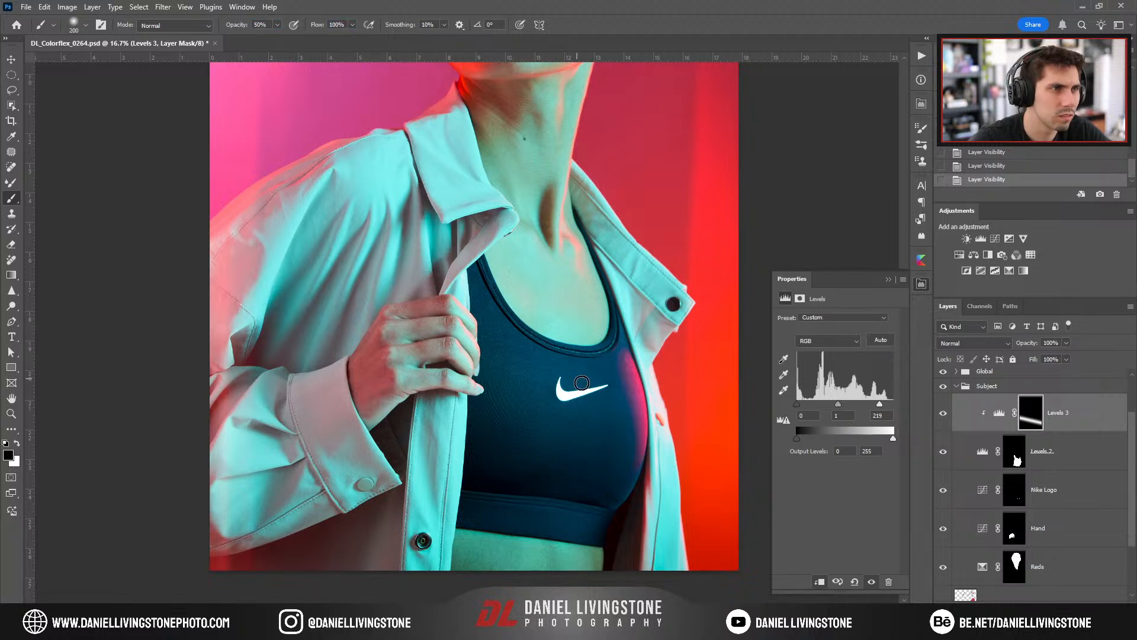
key(backslash)
key(backslash)
key(x)
key(bracketright)
key(bracketright)
key(bracketright)
key(bracketright)
key(bracketright)
key(bracketright)
mouse_move(650, 362)
mouse_down()
mouse_move(634, 508)
mouse_move(652, 352)
mouse_up()
drag(490, 282, 498, 286)
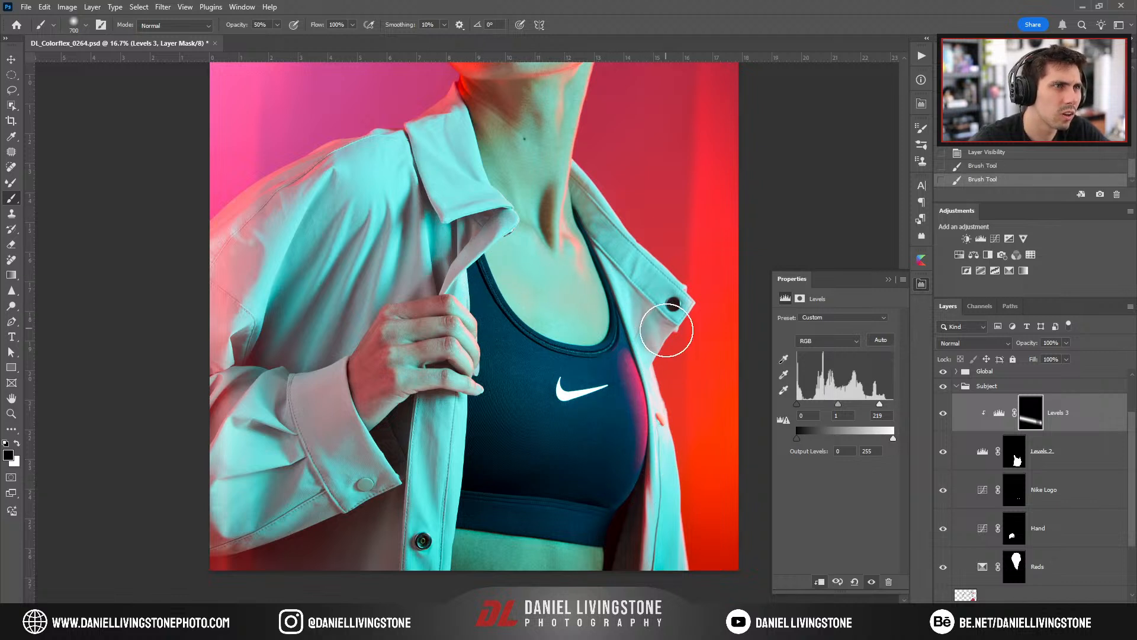
Paint black on the Levels 3 mask along the bra's right edge, enlarging the brush to 1000 px.
mouse_move(624, 327)
mouse_down()
mouse_move(674, 363)
mouse_move(634, 457)
mouse_up()
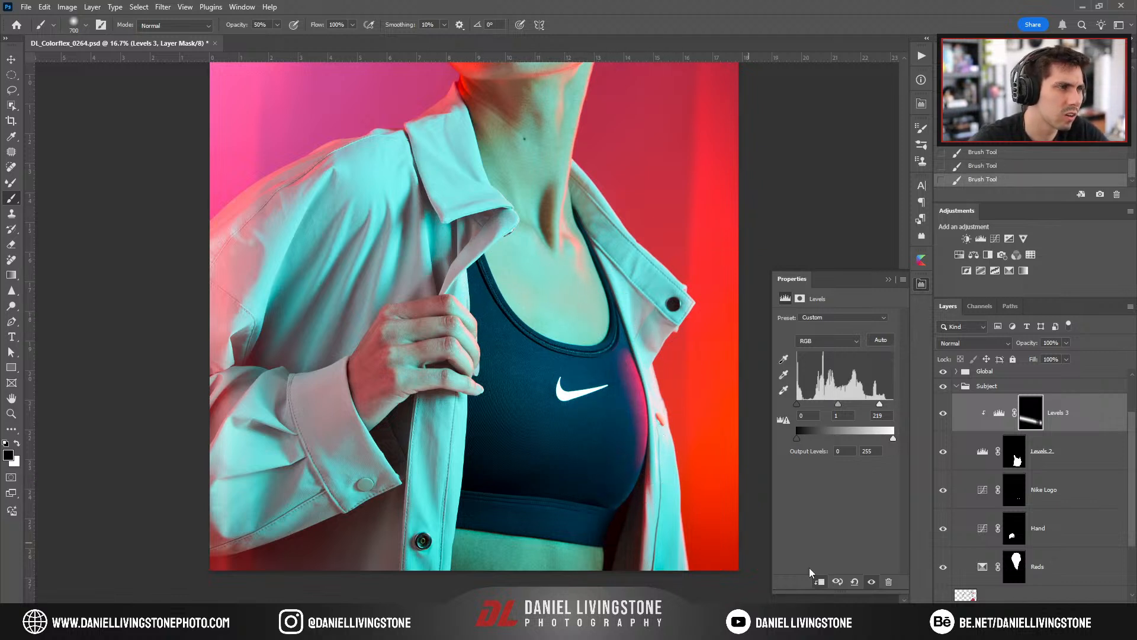
click(999, 413)
key(ctrl+0)
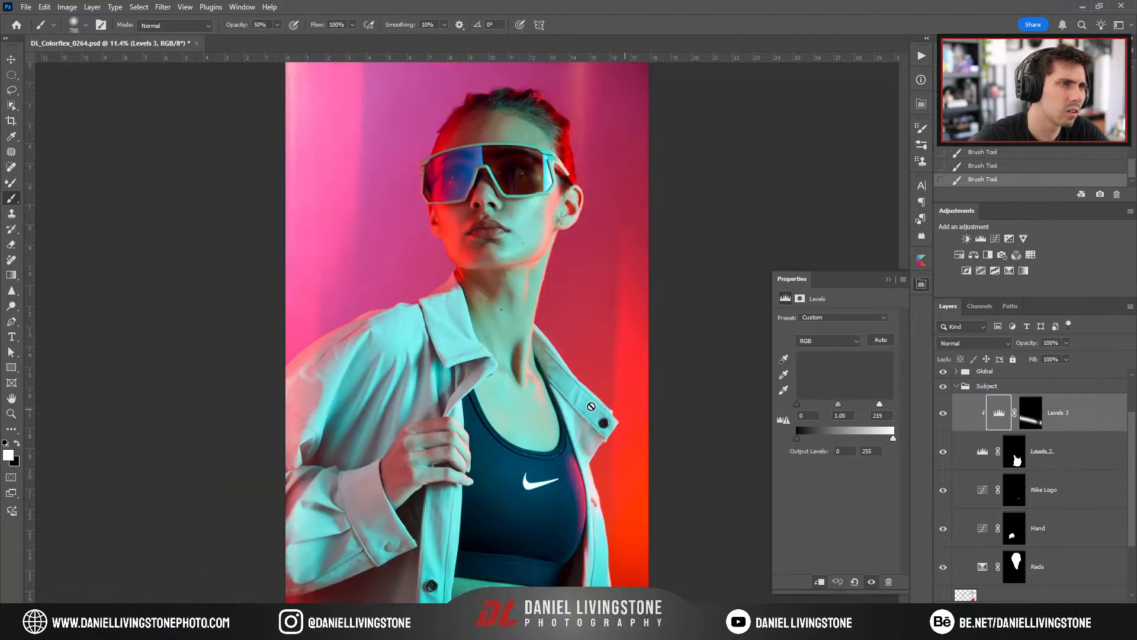
alt+click(1031, 415)
key(bracketright)
mouse_move(591, 542)
mouse_down()
mouse_move(607, 462)
mouse_move(647, 538)
mouse_move(632, 574)
mouse_move(627, 495)
mouse_move(624, 535)
mouse_move(607, 456)
mouse_up()
key(ctrl+plus)
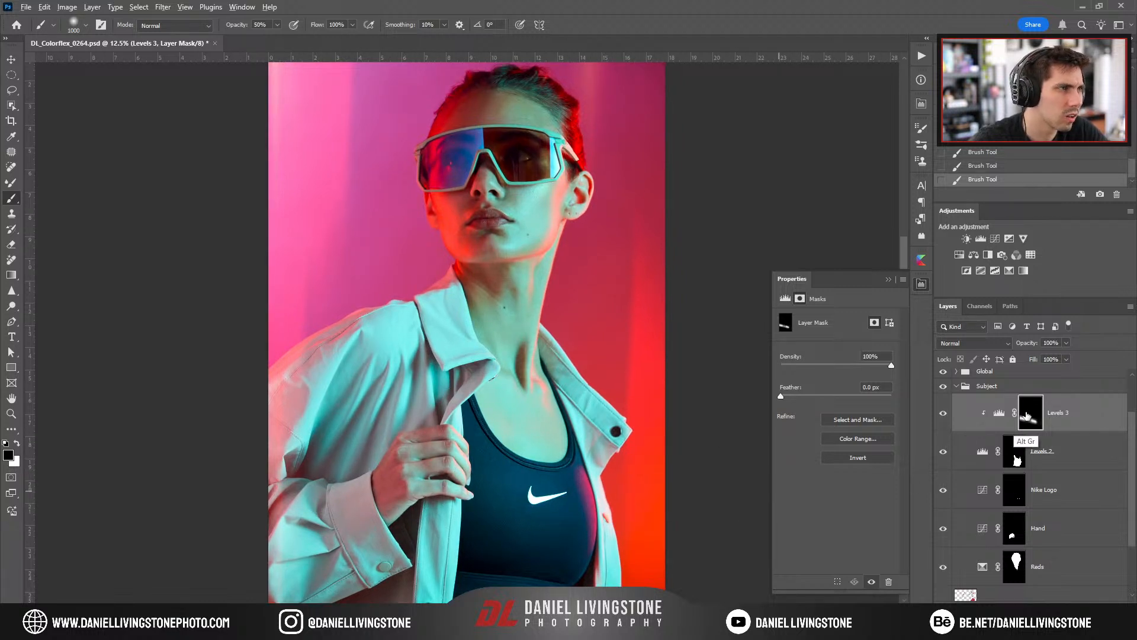
Clear the gradient band on the jacket and hand side of the Levels 3 mask to black using a rectangular selection.
alt+click(1027, 420)
key(m)
drag(462, 545, 89, 203)
key(x)
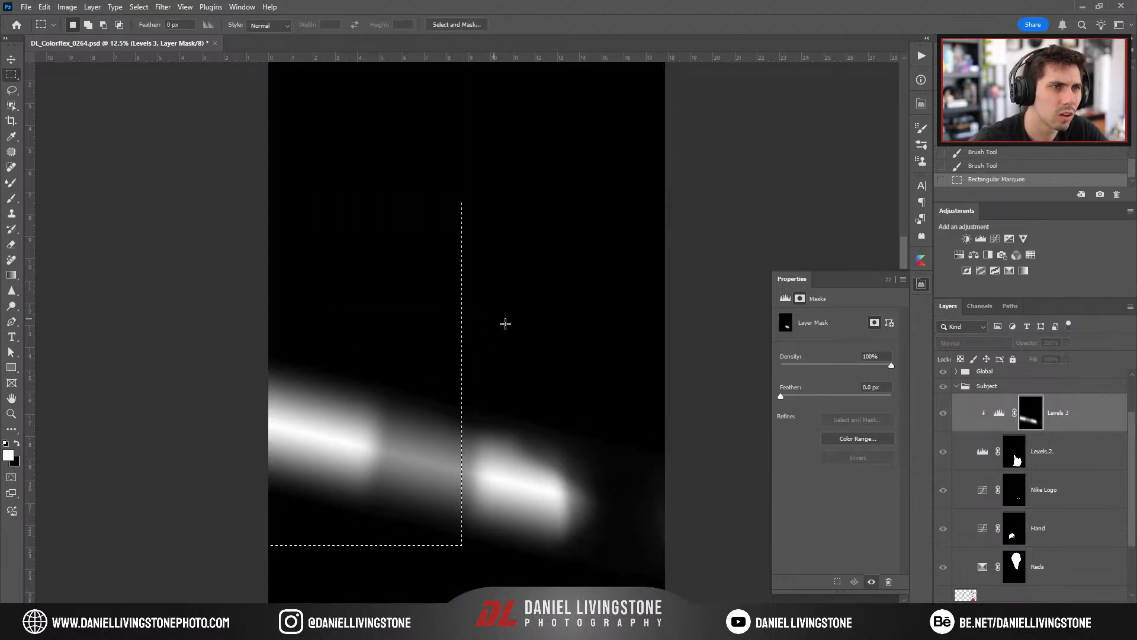
key(Delete)
key(ctrl+d)
alt+click(1042, 425)
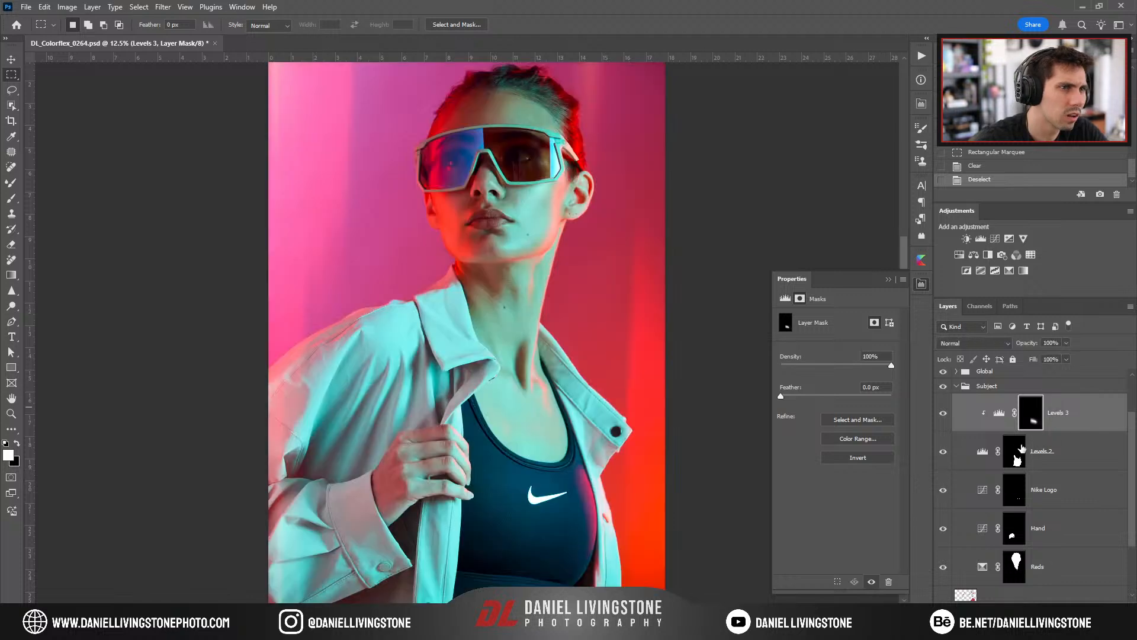
Inspect the cleaned Levels 3 mask and compare the bra and the whole portrait with and without the adjustment.
key(ctrl+plus)
alt+click(1030, 422)
alt+click(1031, 424)
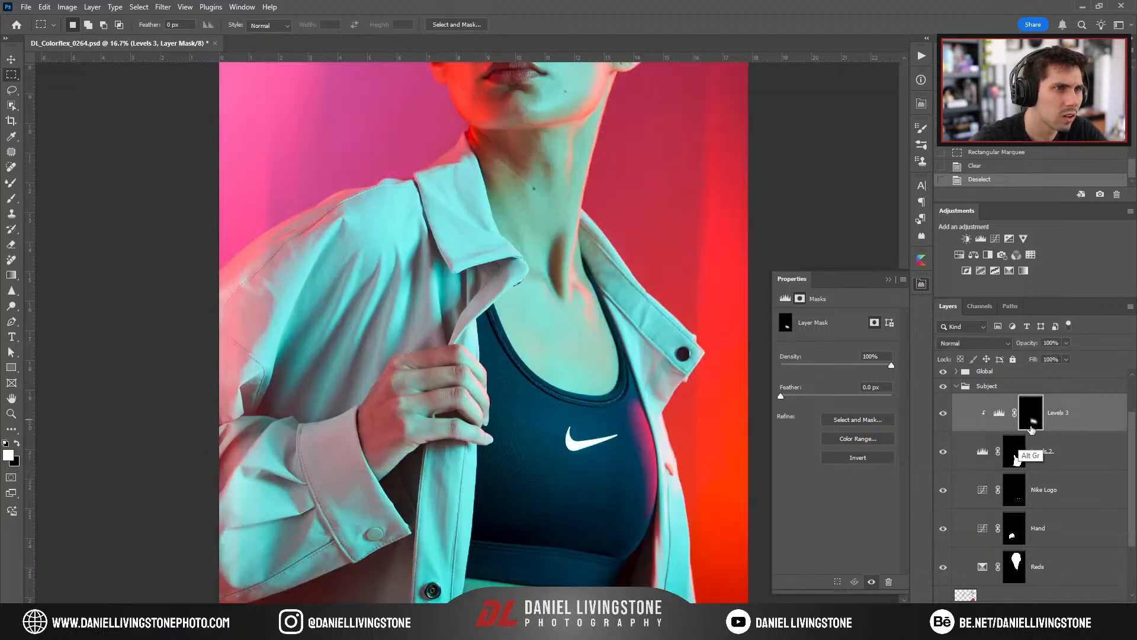
click(943, 413)
click(943, 421)
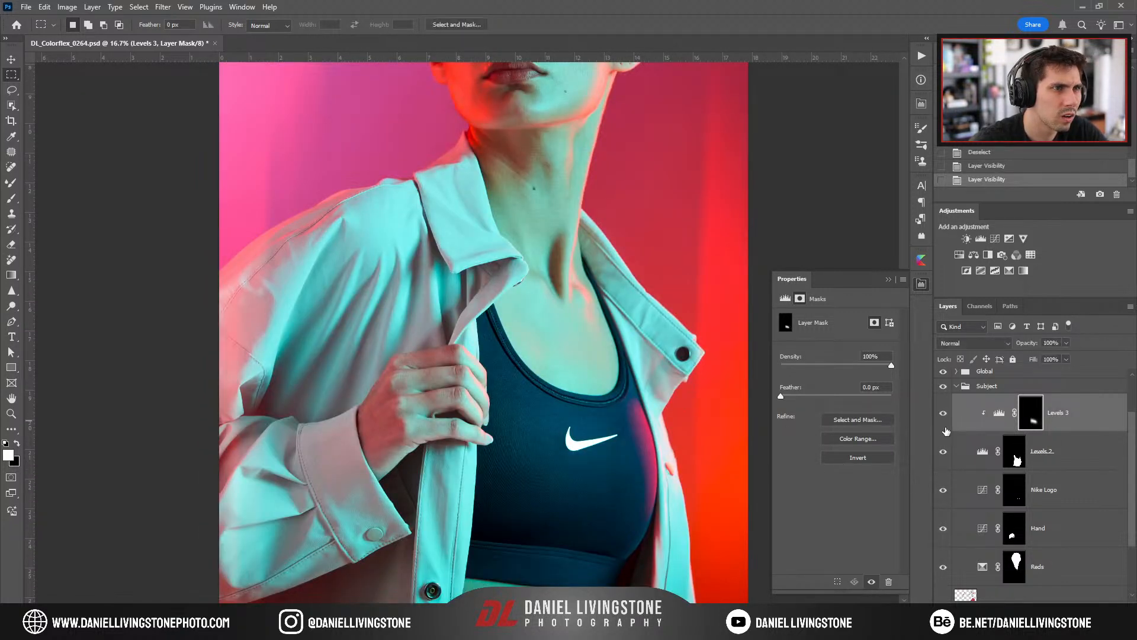
key(ctrl+minus)
key(ctrl+minus)
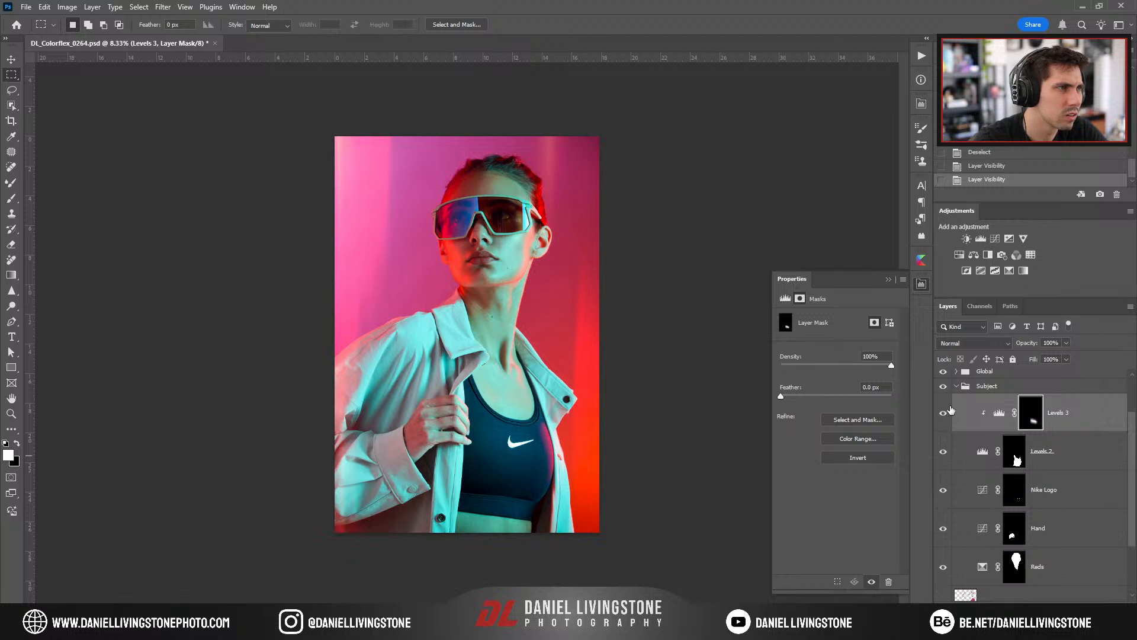
click(944, 396)
click(945, 397)
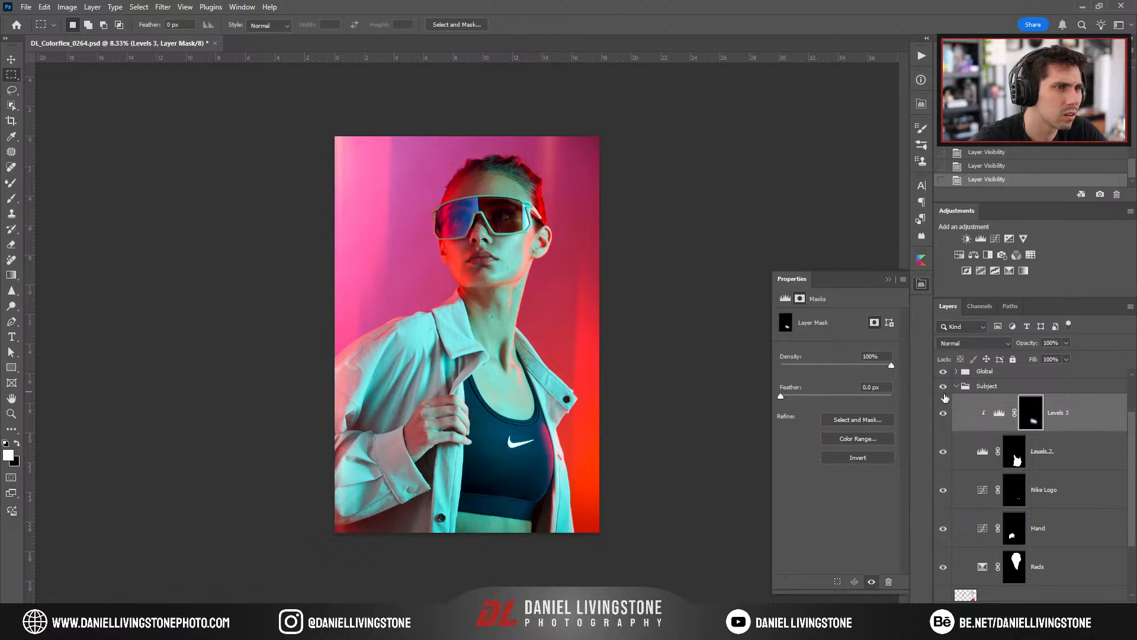
click(941, 396)
click(942, 396)
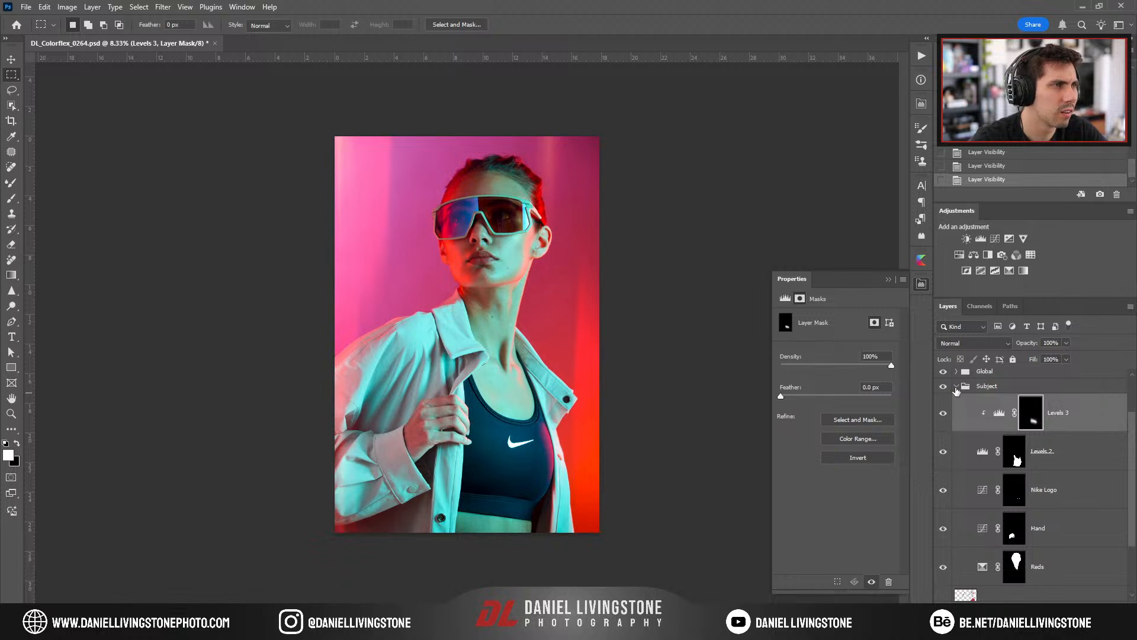
Collapse the Subject group, compare the retouched portrait with the Background layer alone, and collapse the adjustment properties.
click(956, 388)
alt+click(944, 525)
alt+click(944, 525)
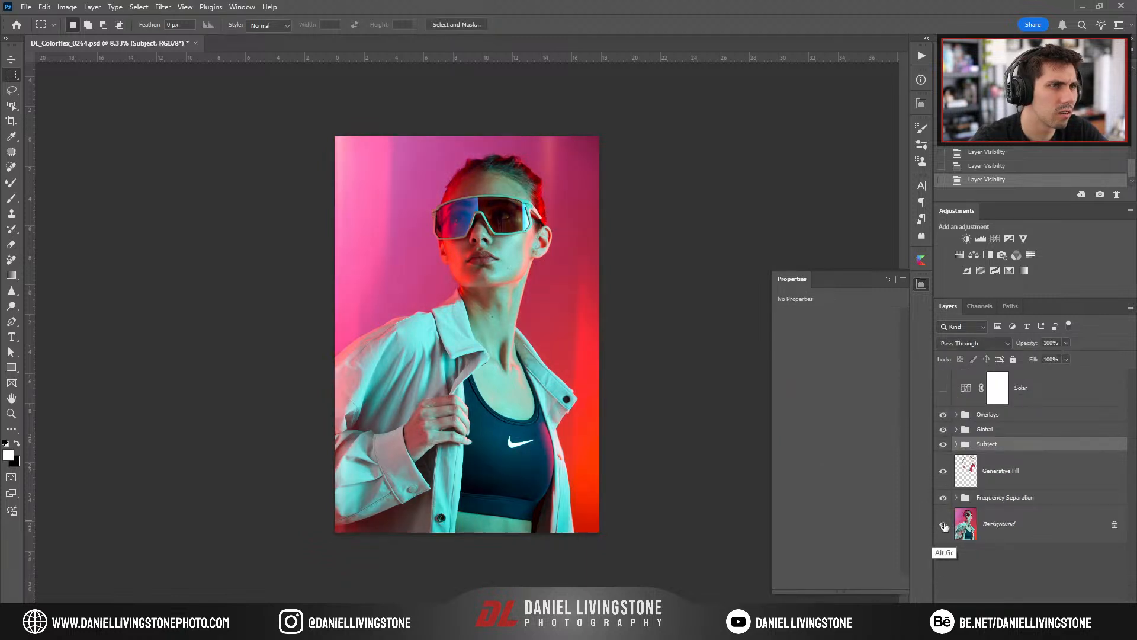
alt+click(943, 526)
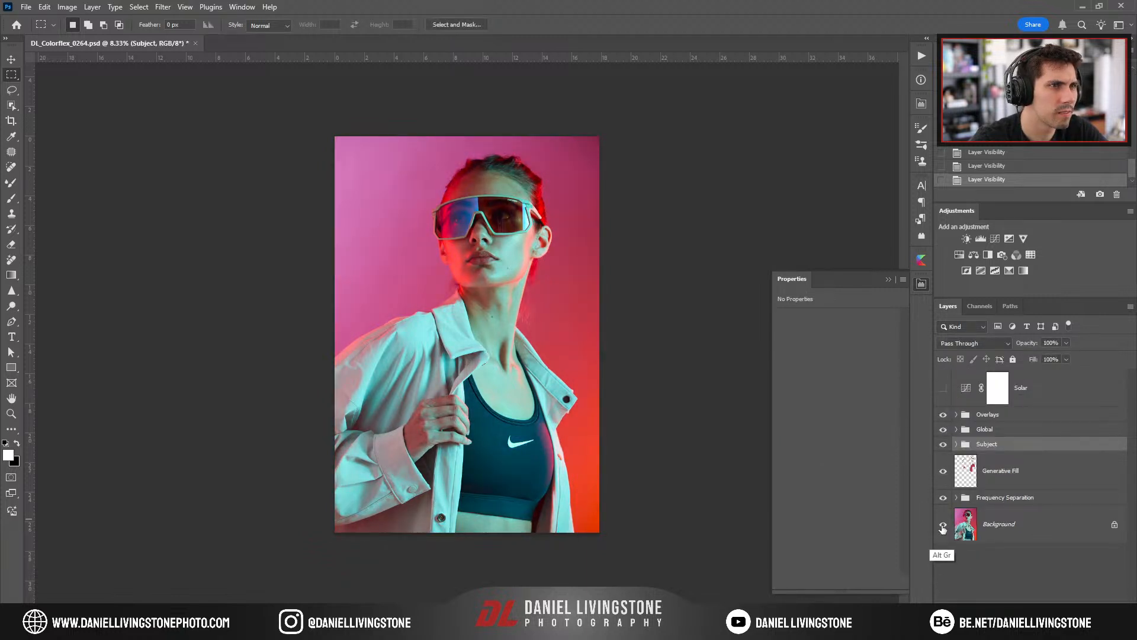
alt+click(943, 528)
alt+click(943, 528)
alt+click(942, 527)
alt+click(943, 526)
alt+click(942, 527)
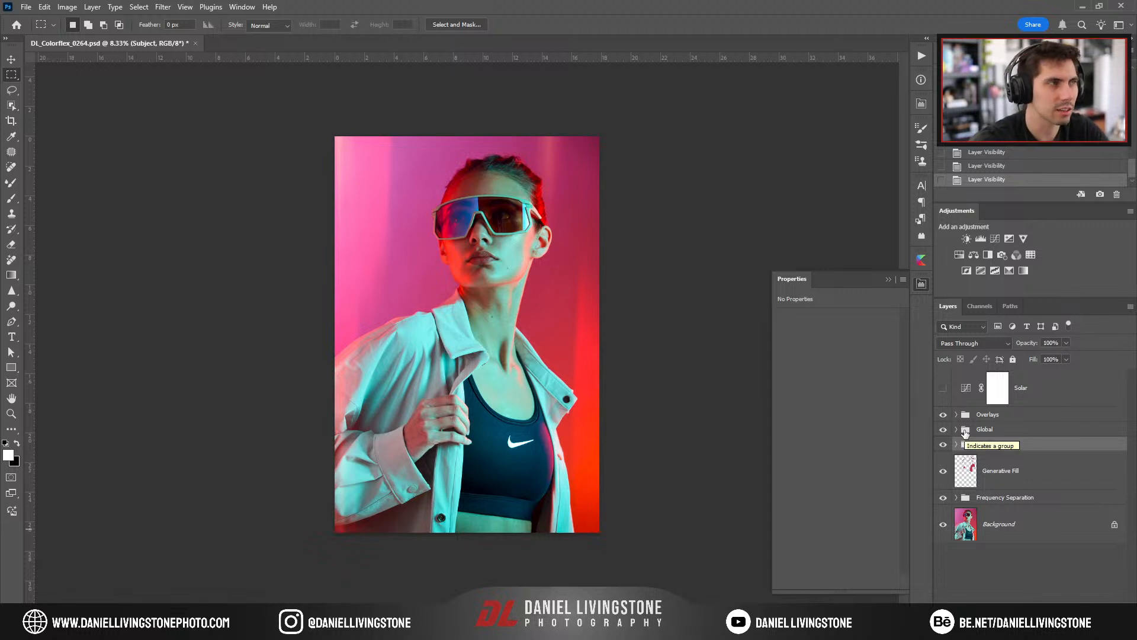
click(886, 280)
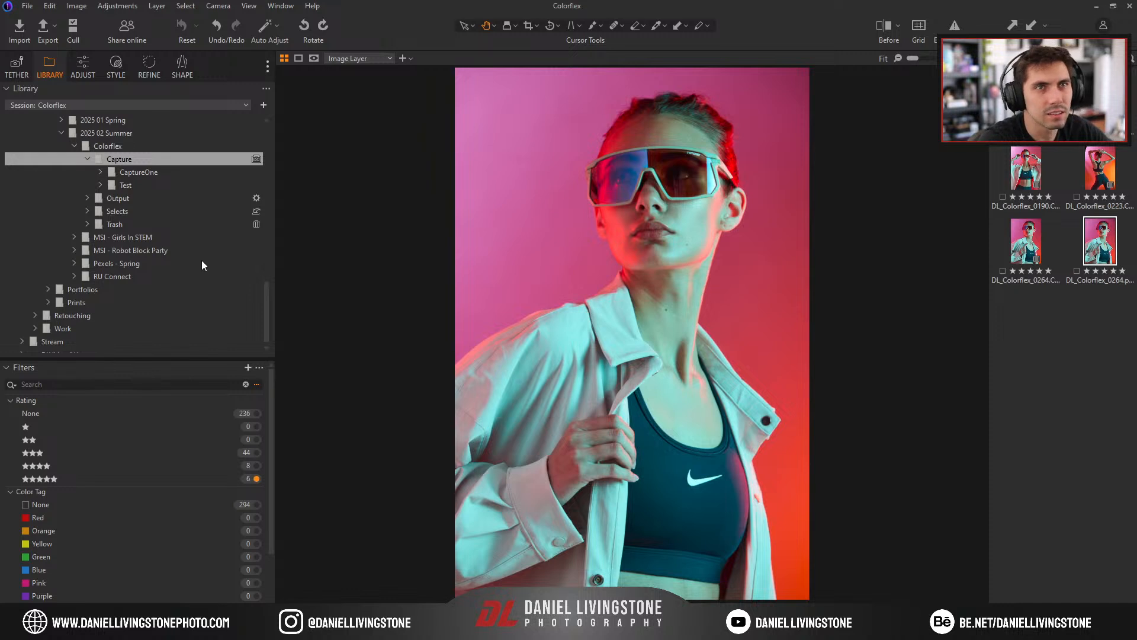
Switch to Capture One and examine the Colorflex 1 Diagram.jpg lighting diagram in the Test folder.
click(125, 185)
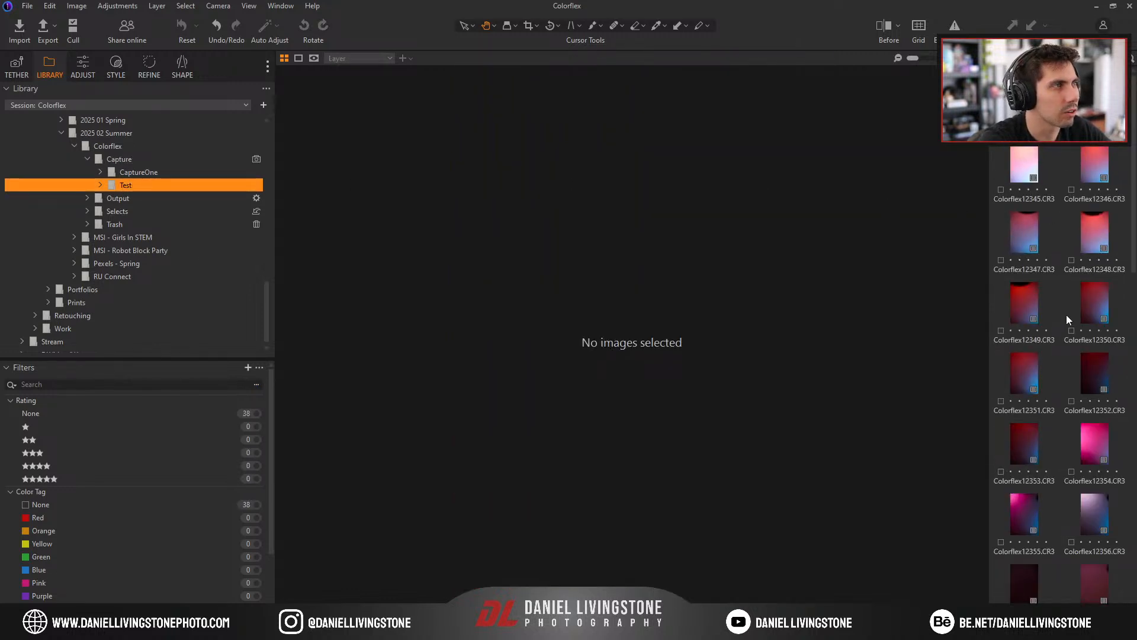
scroll(1064, 331, down, 10)
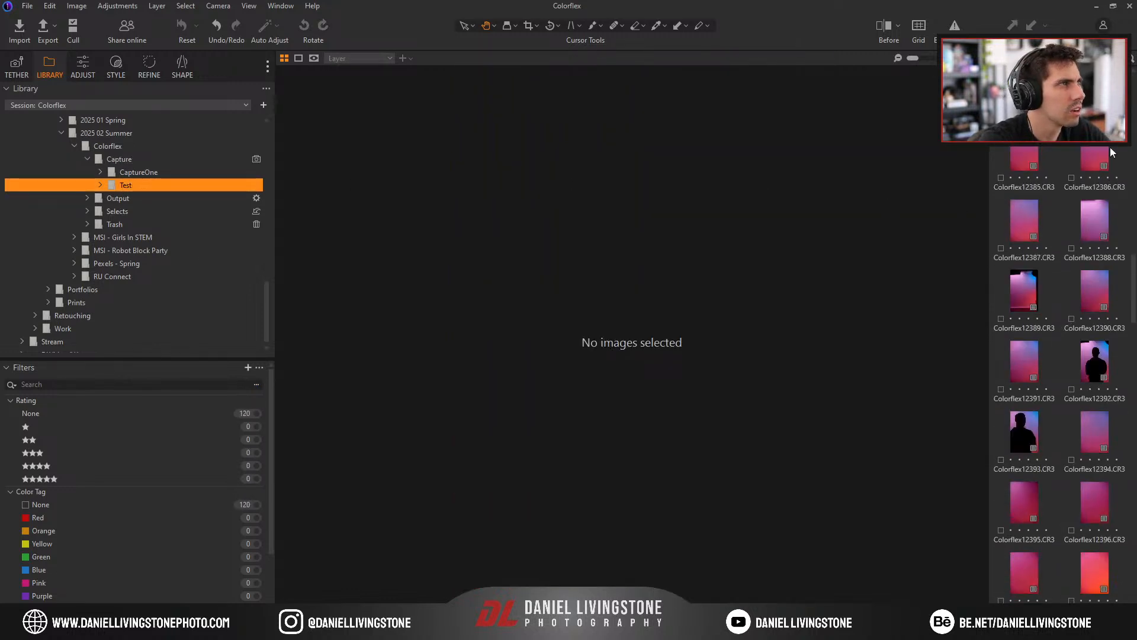
scroll(1109, 394, down, 3)
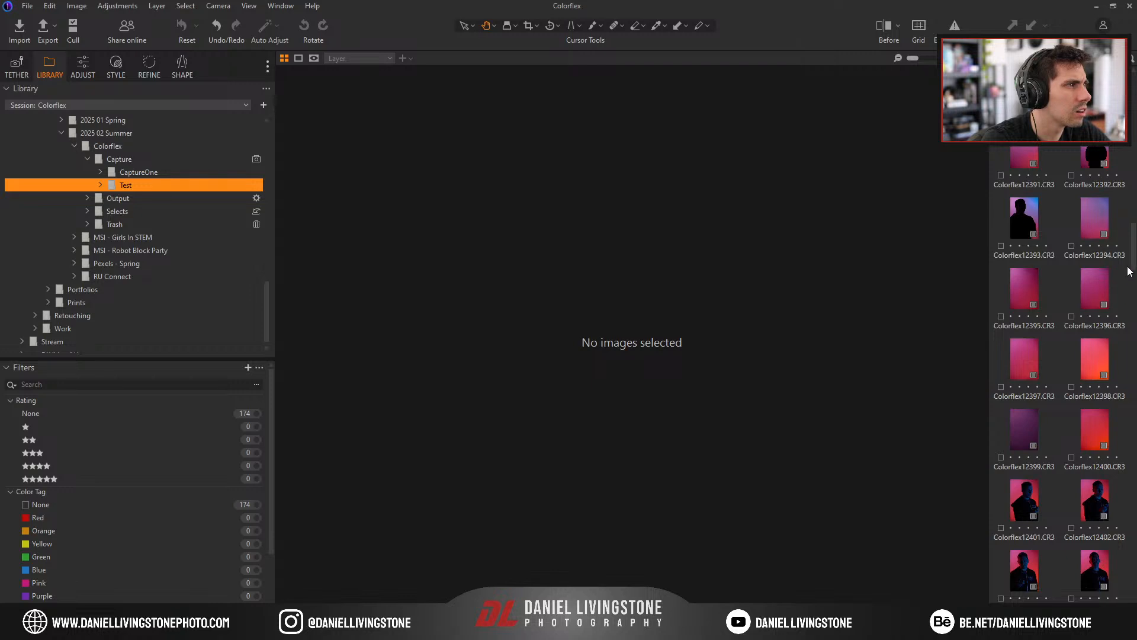
drag(1134, 253, 1115, 104)
click(1024, 97)
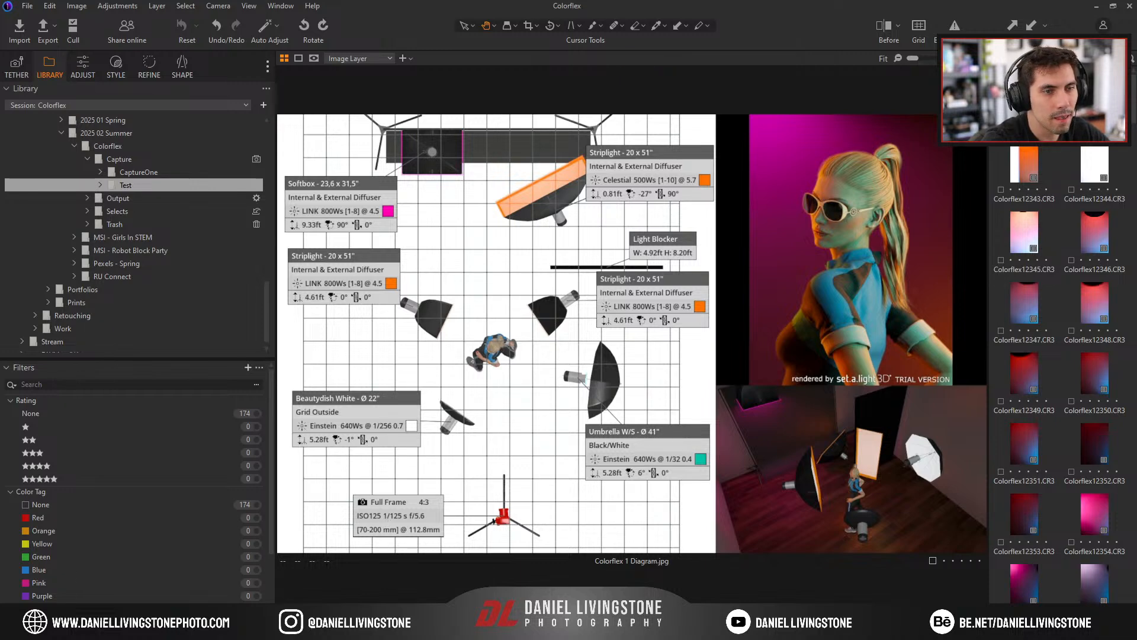
click(407, 626)
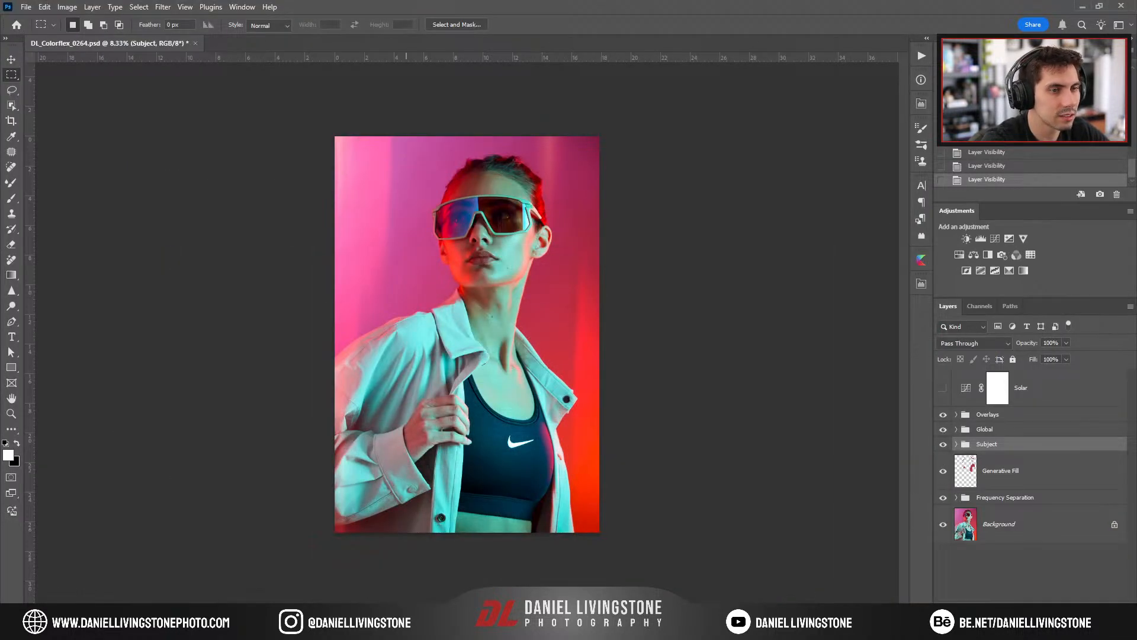
click(417, 627)
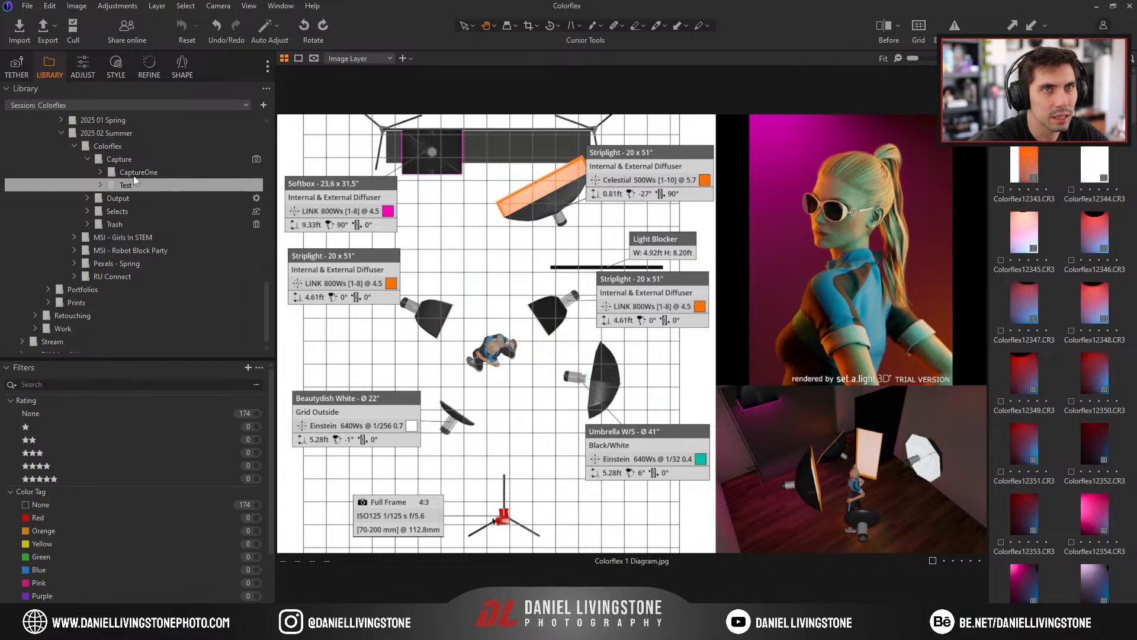
Return to the Capture folder and review the adjustment settings of the raw DL_Colorflex_0264 image.
click(118, 159)
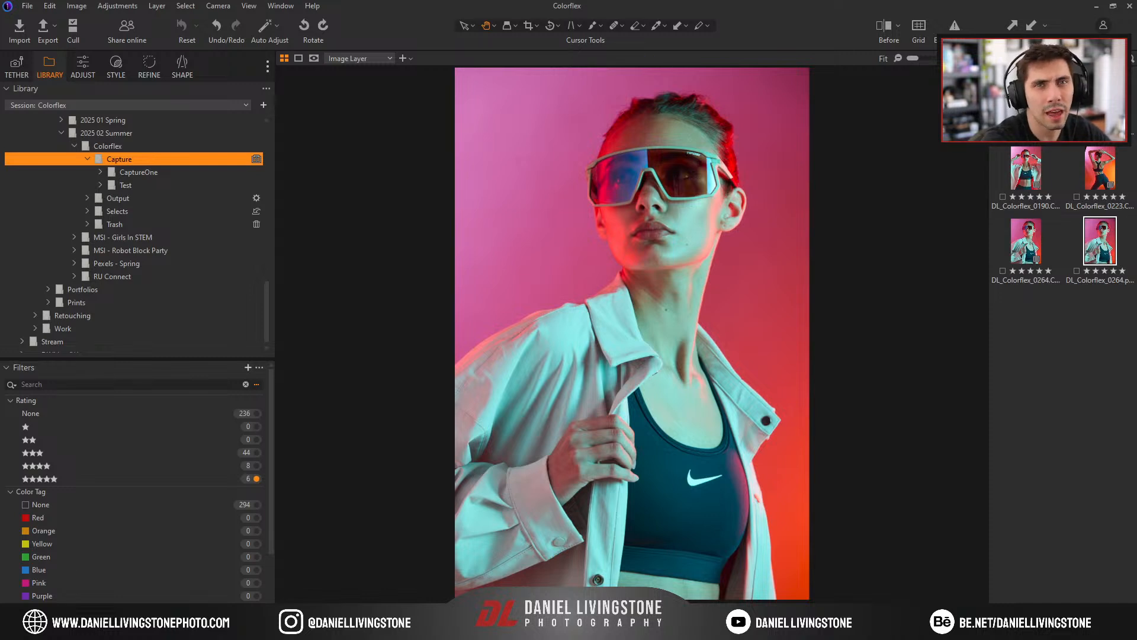
click(83, 67)
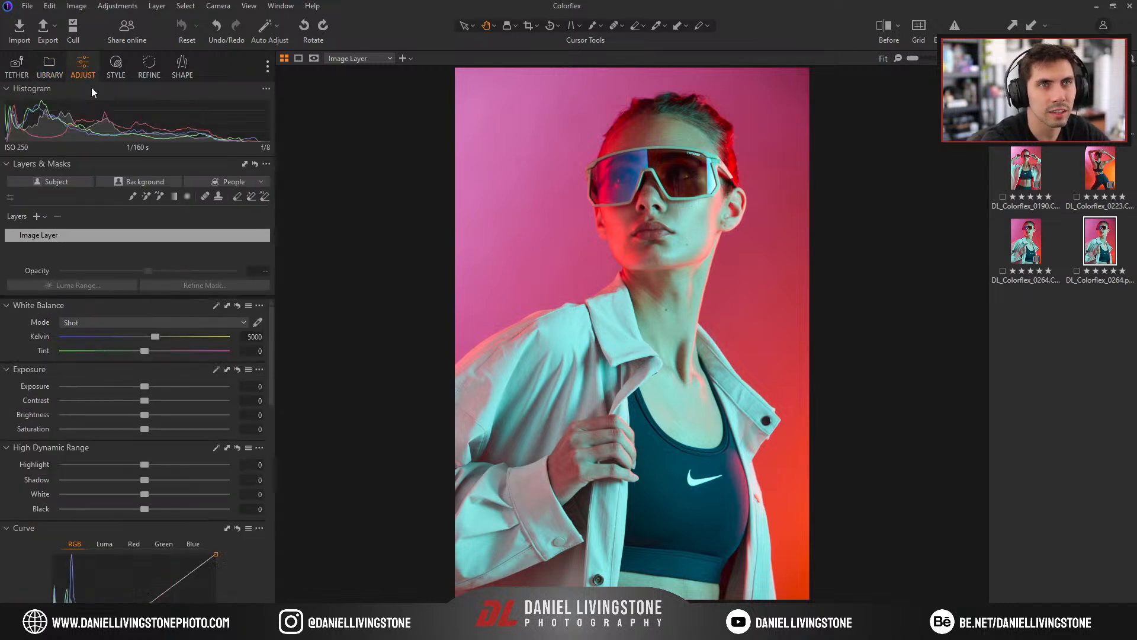
click(1018, 248)
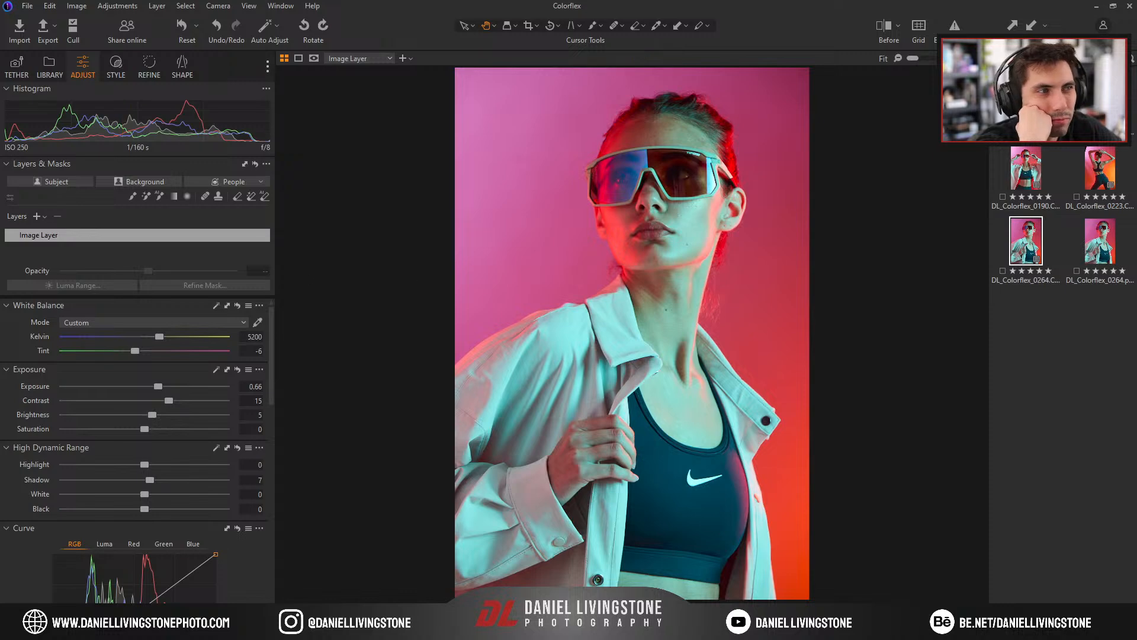
Save DL_Colorflex_0264.psd in Photoshop, and compare the retouched file with its raw original in Capture One.
key(alt+Tab)
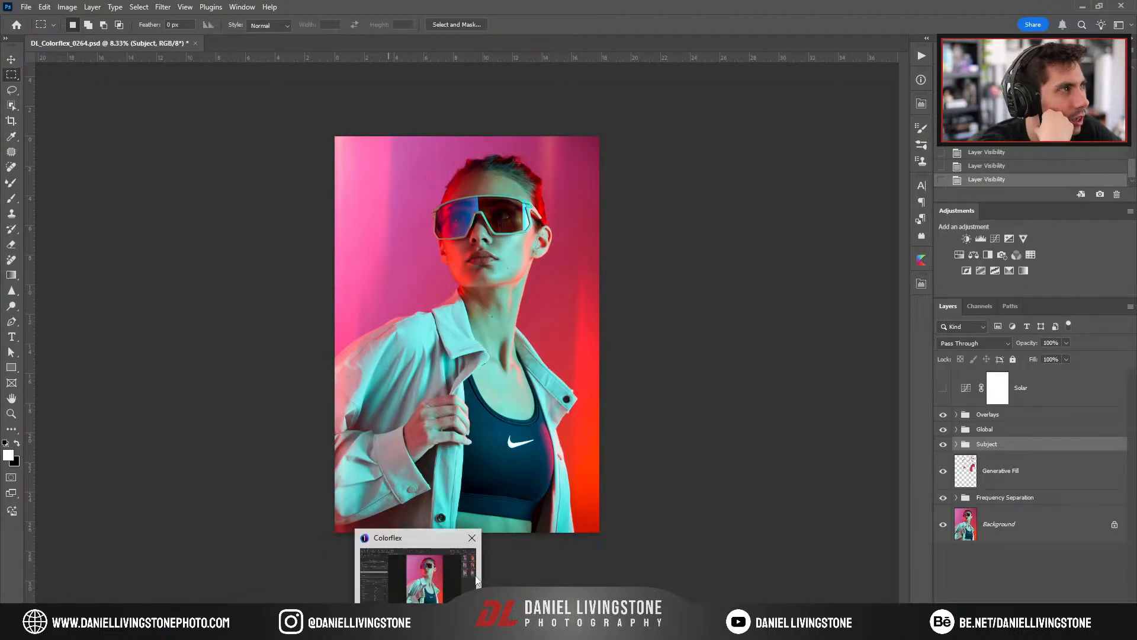
key(ctrl+s)
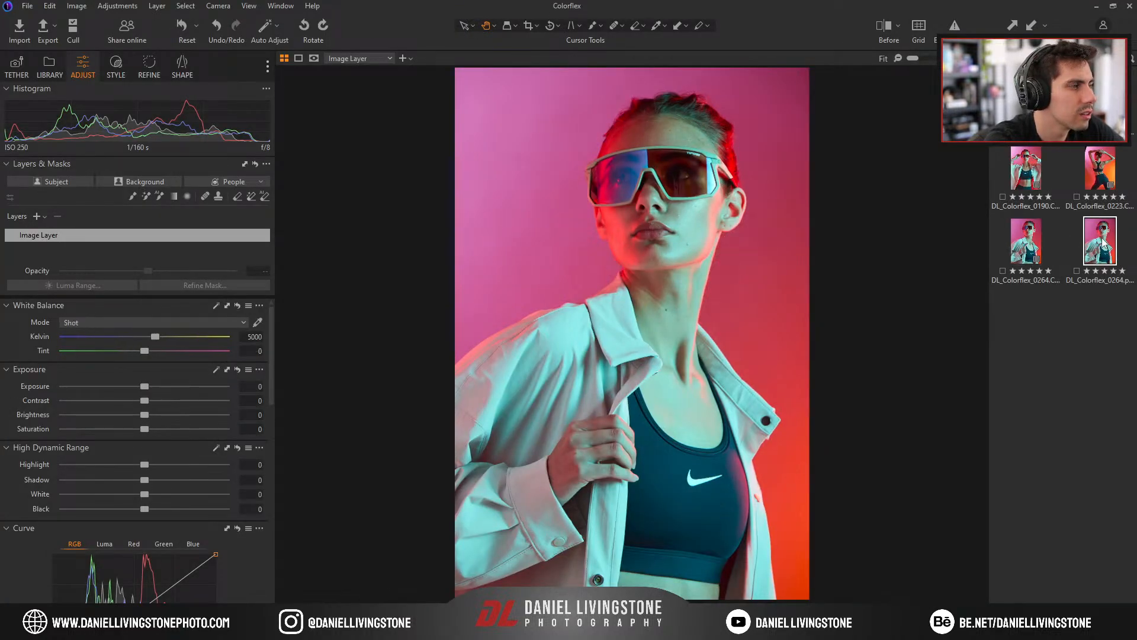
click(1095, 245)
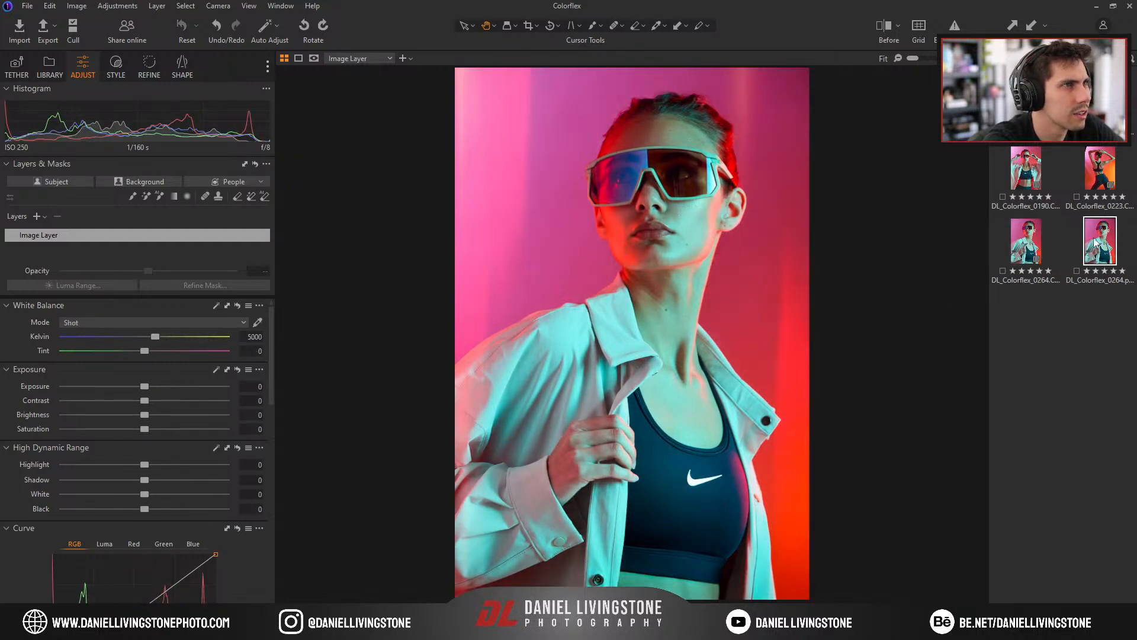
click(1022, 243)
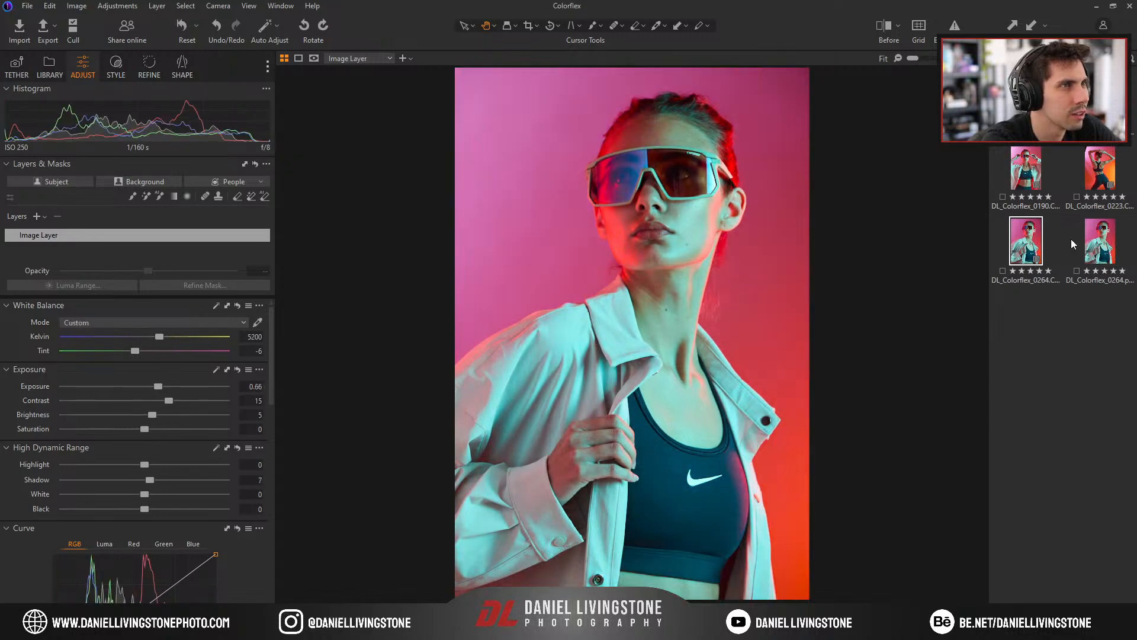
click(1101, 243)
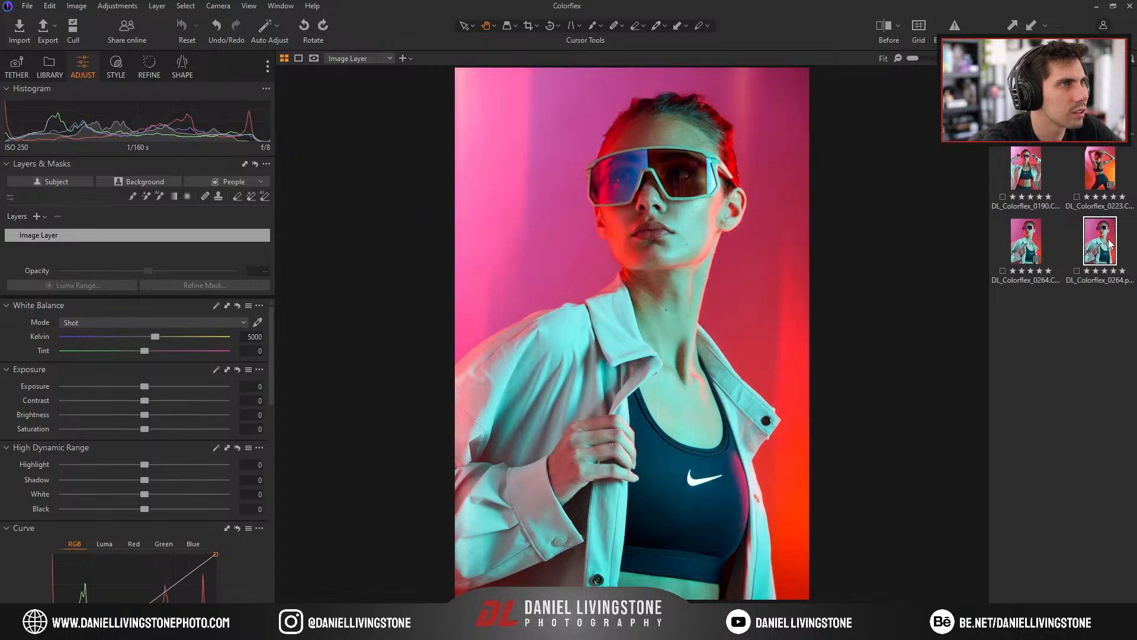
Examine the back-view shot DL_Colorflex_0223 up close, from the raised arms and head down to the waist and leggings.
click(1094, 168)
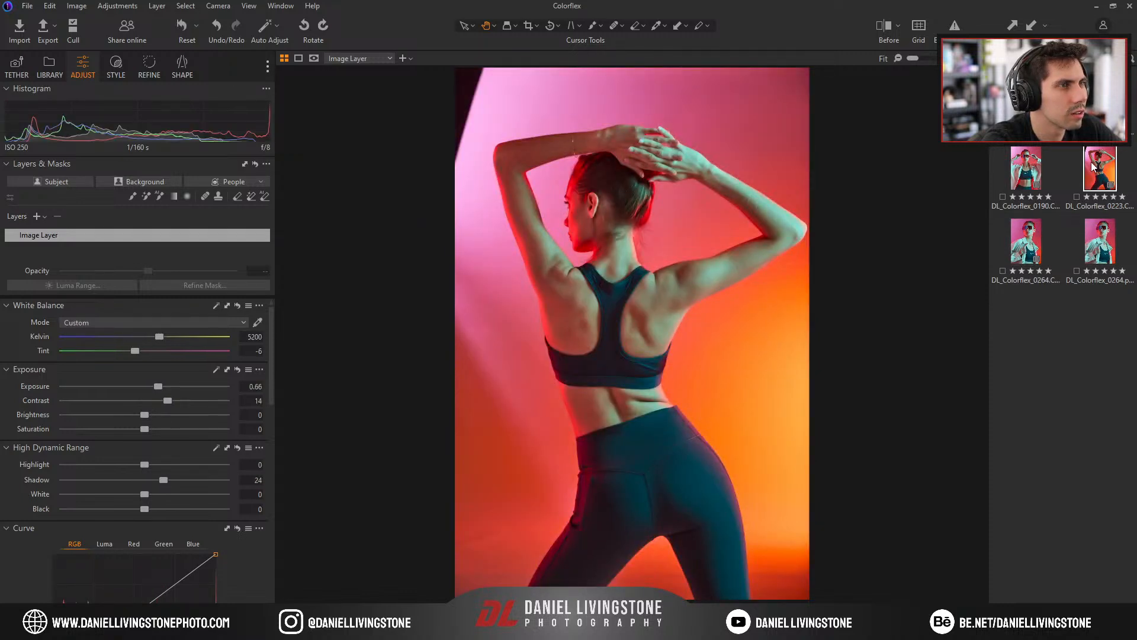
double_click(537, 193)
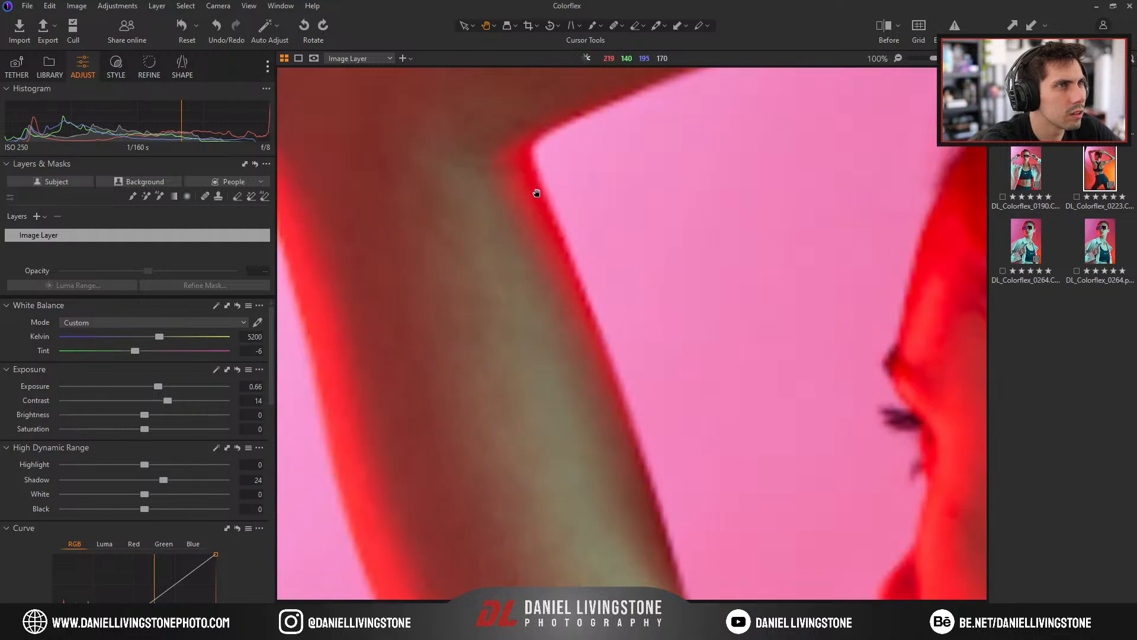
scroll(589, 213, down, 2)
scroll(653, 238, down, 1)
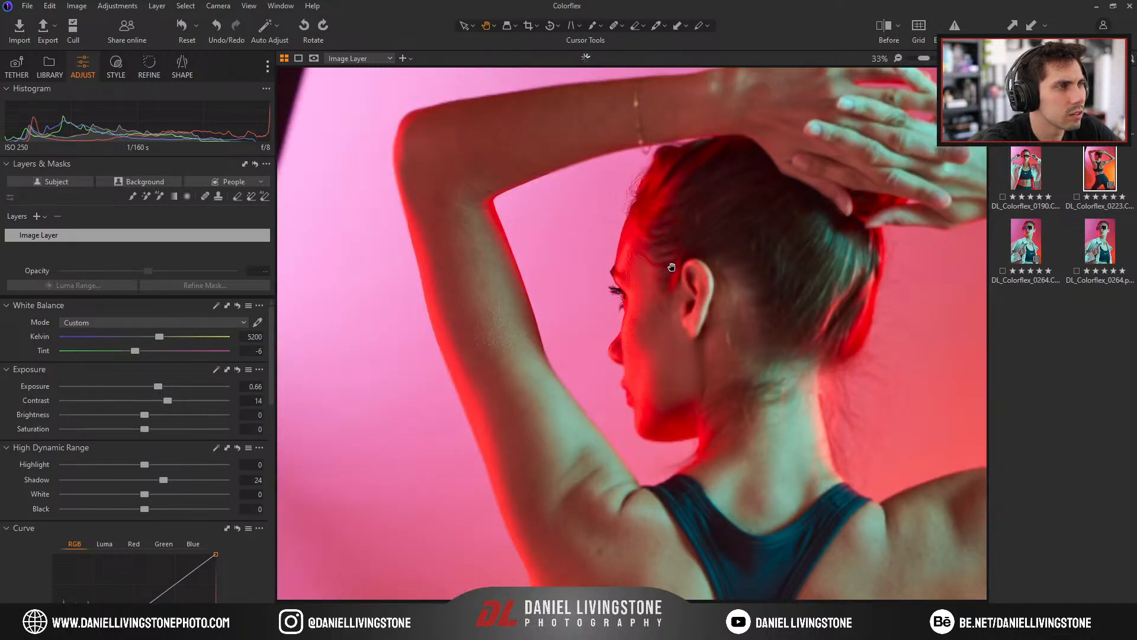
drag(628, 273, 538, 350)
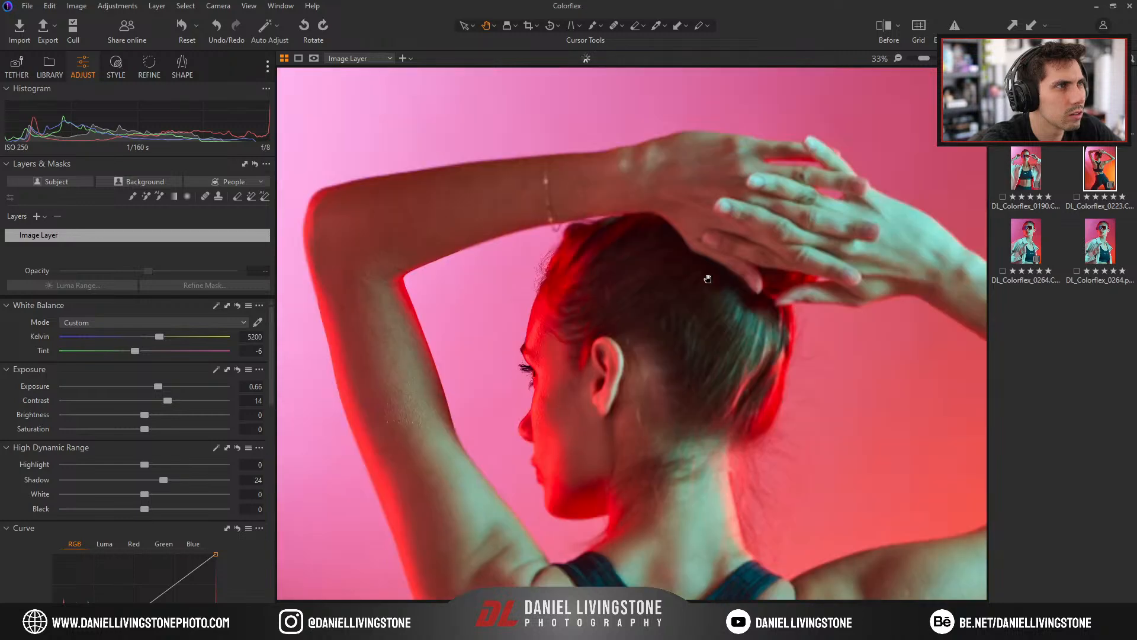
drag(737, 384, 581, 134)
drag(703, 270, 665, 87)
drag(537, 313, 508, 79)
drag(591, 321, 551, 80)
drag(743, 267, 1114, 272)
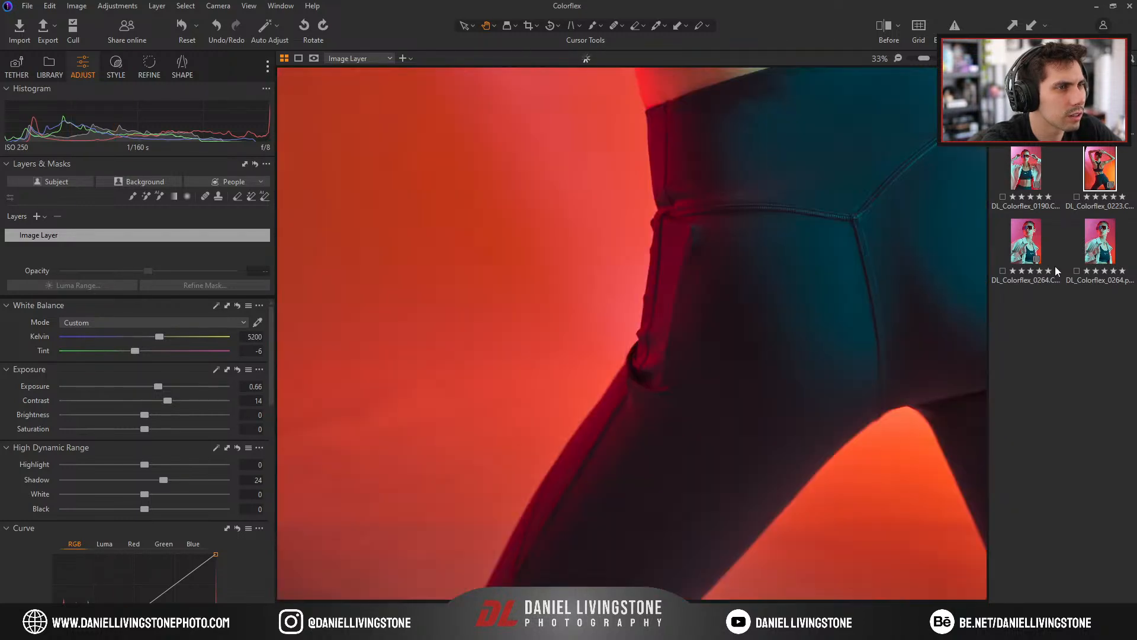
drag(657, 271, 654, 324)
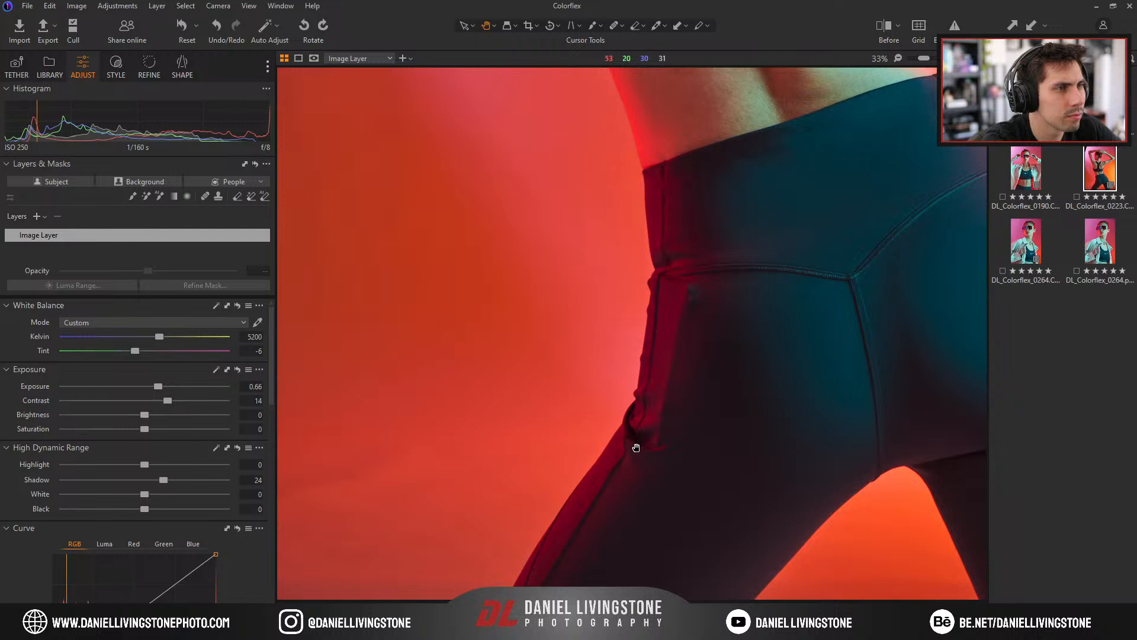
drag(692, 292, 646, 476)
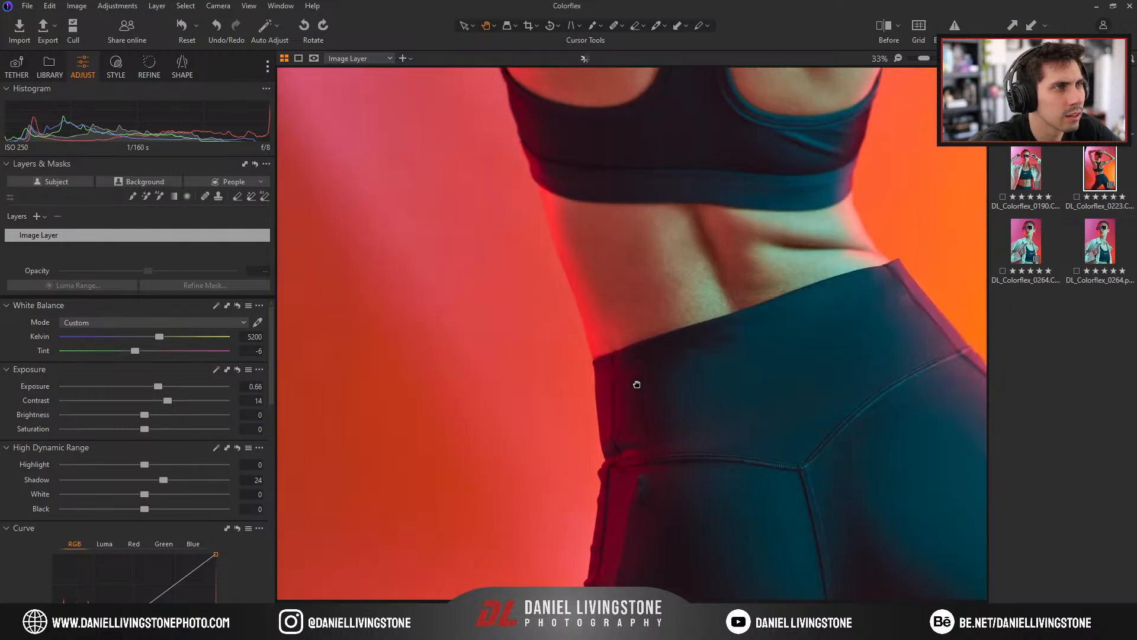
Examine the back, head and clasped hands of the back-view shot DL_Colorflex_0223 up close, and return to the whole image.
drag(679, 264, 631, 400)
drag(728, 203, 675, 338)
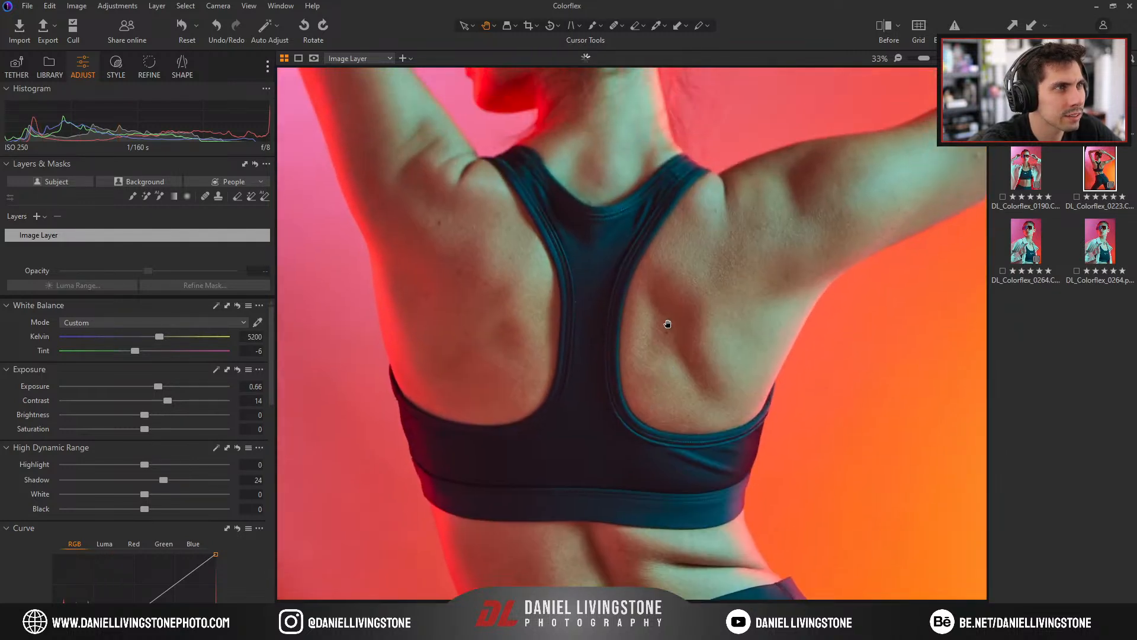
drag(711, 233, 742, 404)
scroll(788, 424, up, 3)
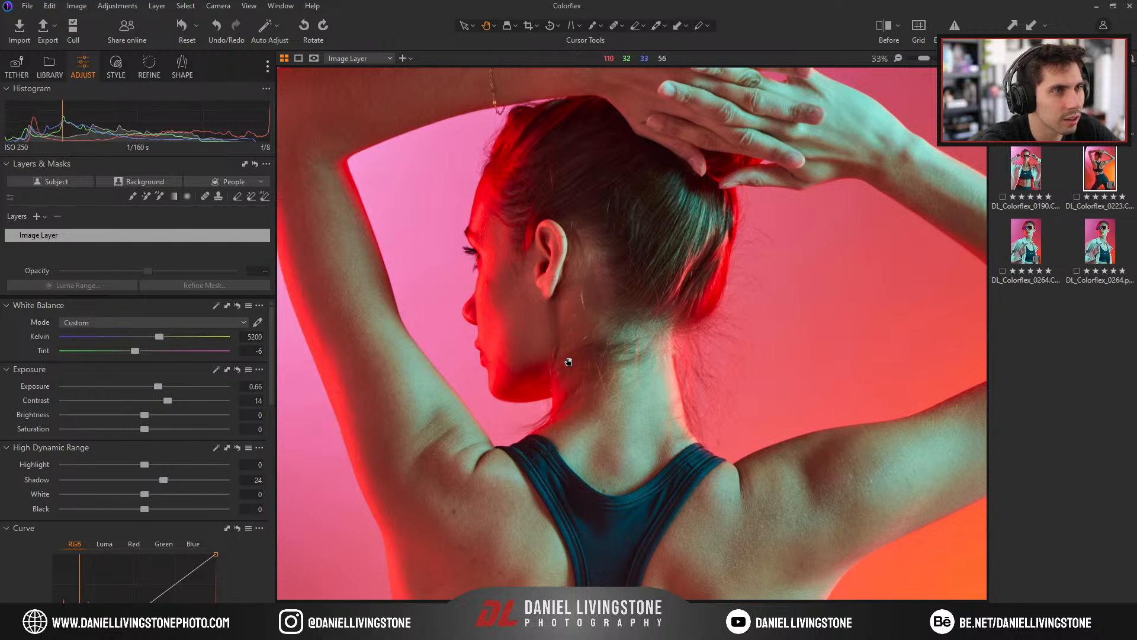
drag(510, 318, 543, 353)
drag(491, 274, 371, 407)
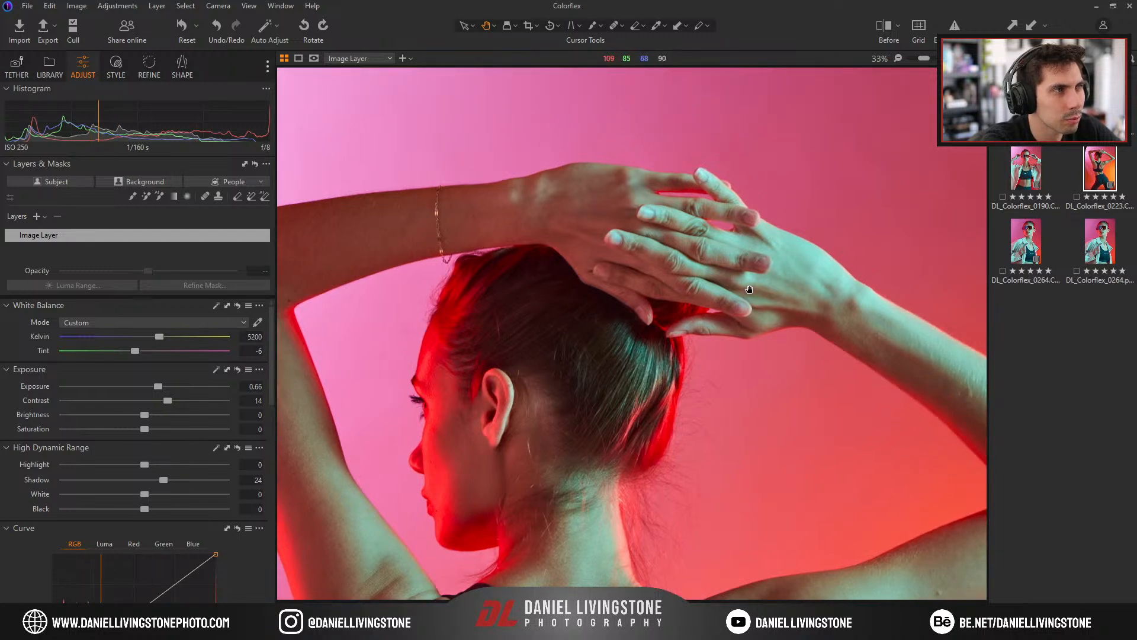
drag(533, 256, 682, 265)
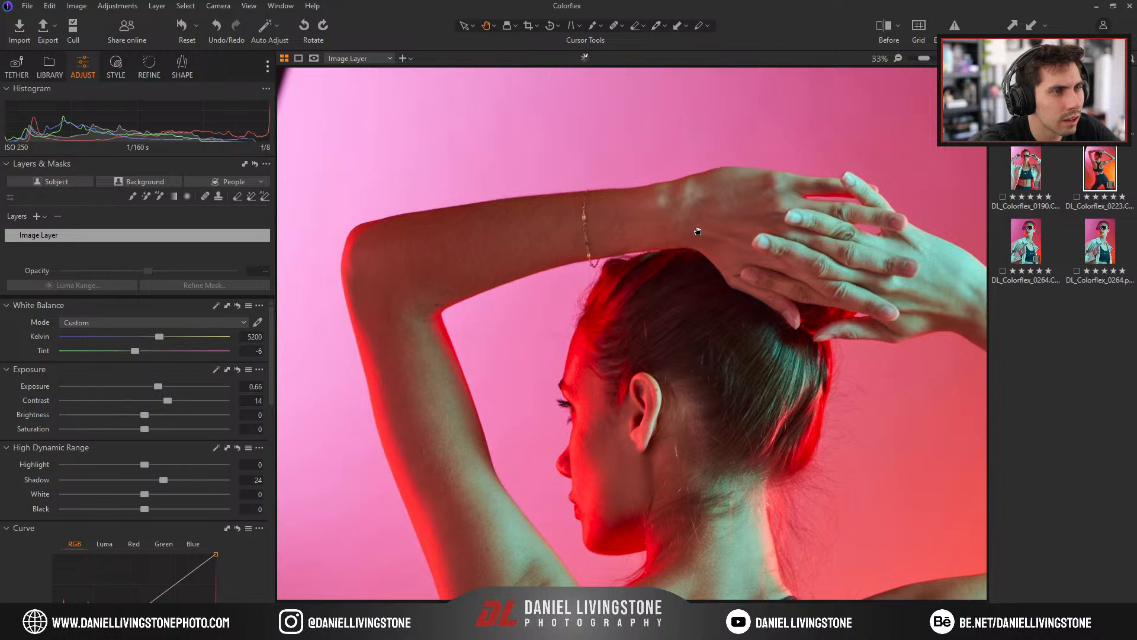
scroll(691, 254, down, 2)
scroll(622, 368, down, 1)
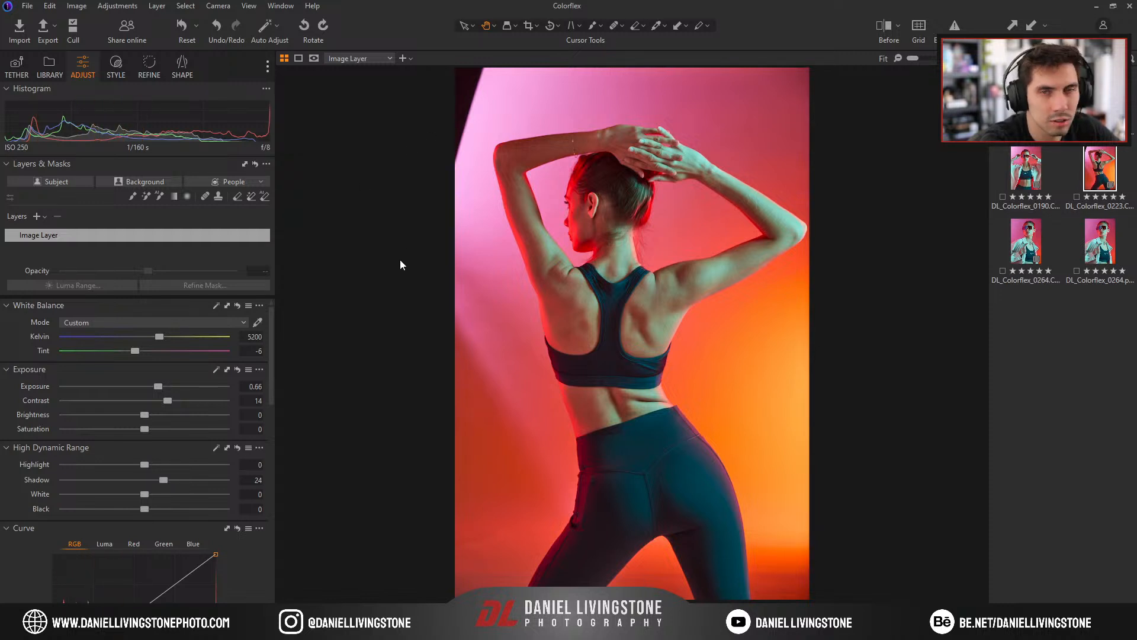
Bring up the front-view sunglasses shot DL_Colorflex_0190 and inspect the forehead and lenses at 100%.
click(1014, 160)
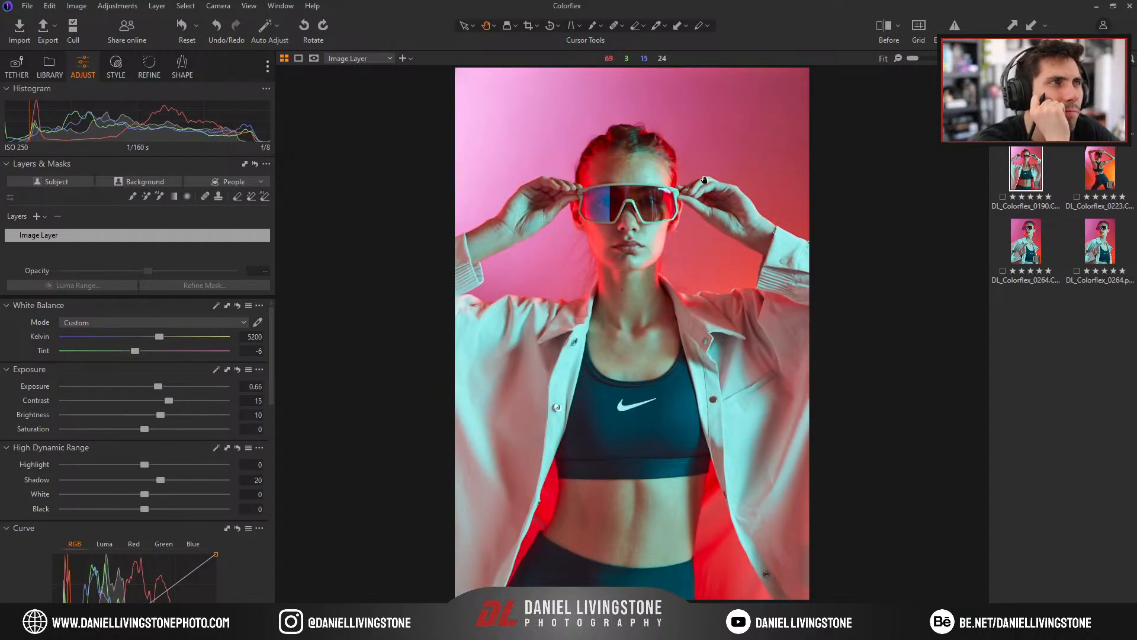
click(579, 265)
scroll(628, 243, down, 6)
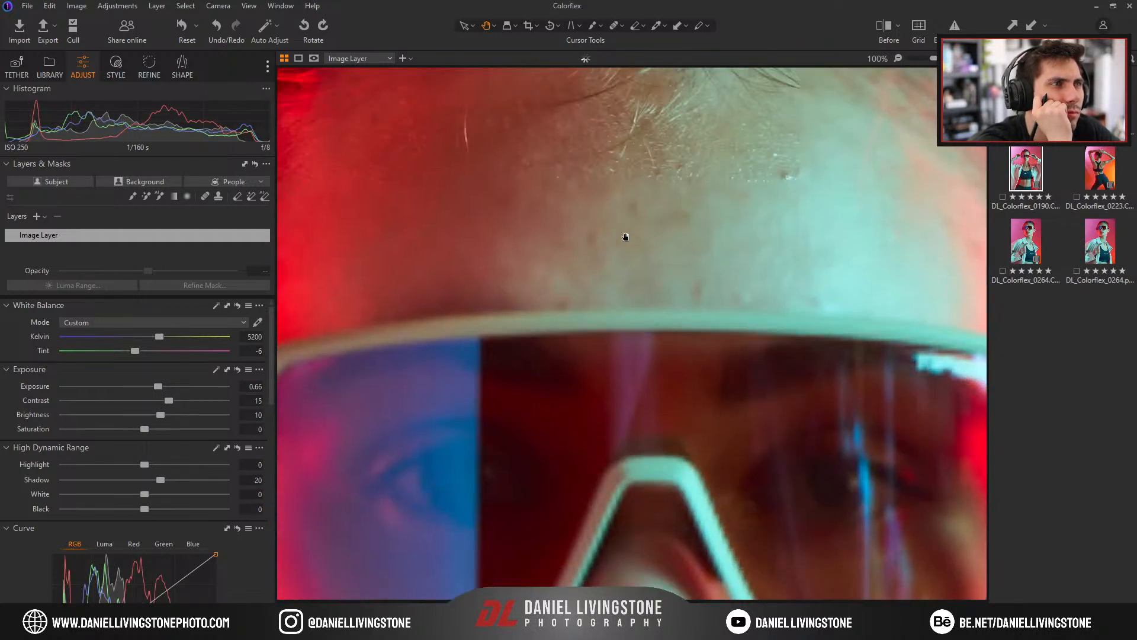
click(629, 230)
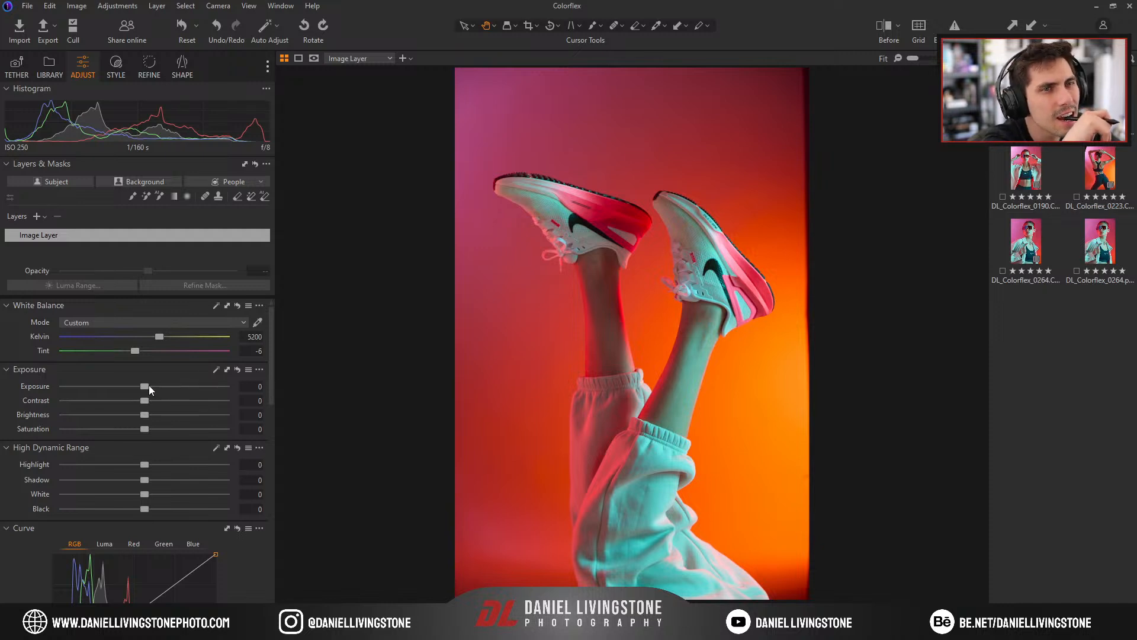
Copy the adjustments from the preceding shot and apply them to the shot of the raised legs and sneakers.
key(Left)
key(ctrl+shift+c)
key(Right)
key(ctrl+shift+v)
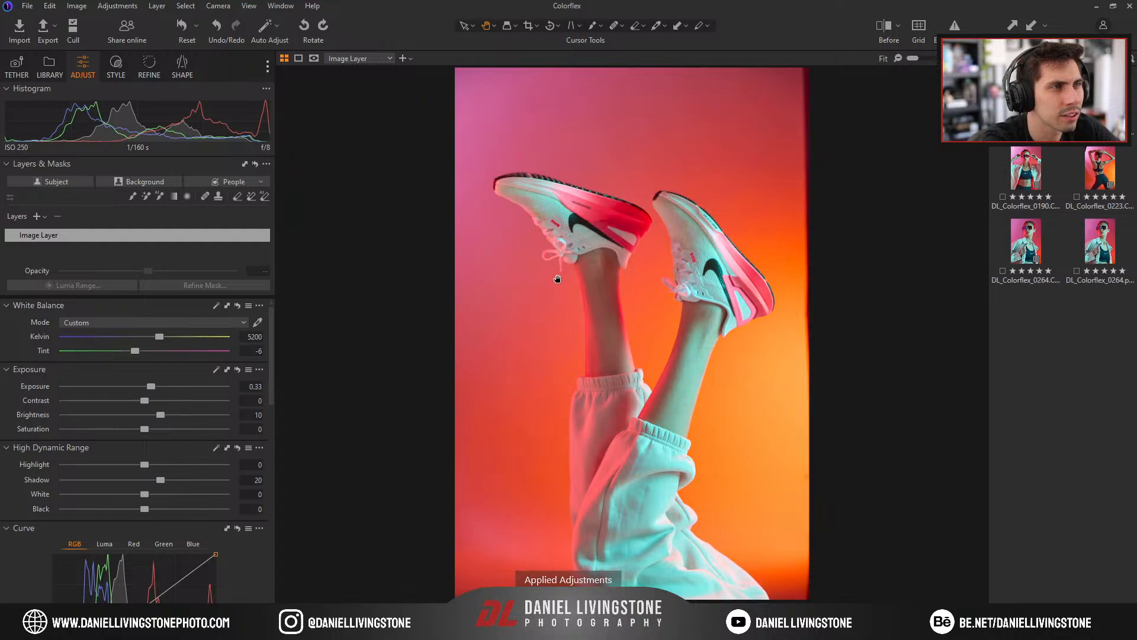
Reset the sneaker shot's brightness and shadow to 0, and set its exposure to 0.59 and contrast to 18.
double_click(161, 414)
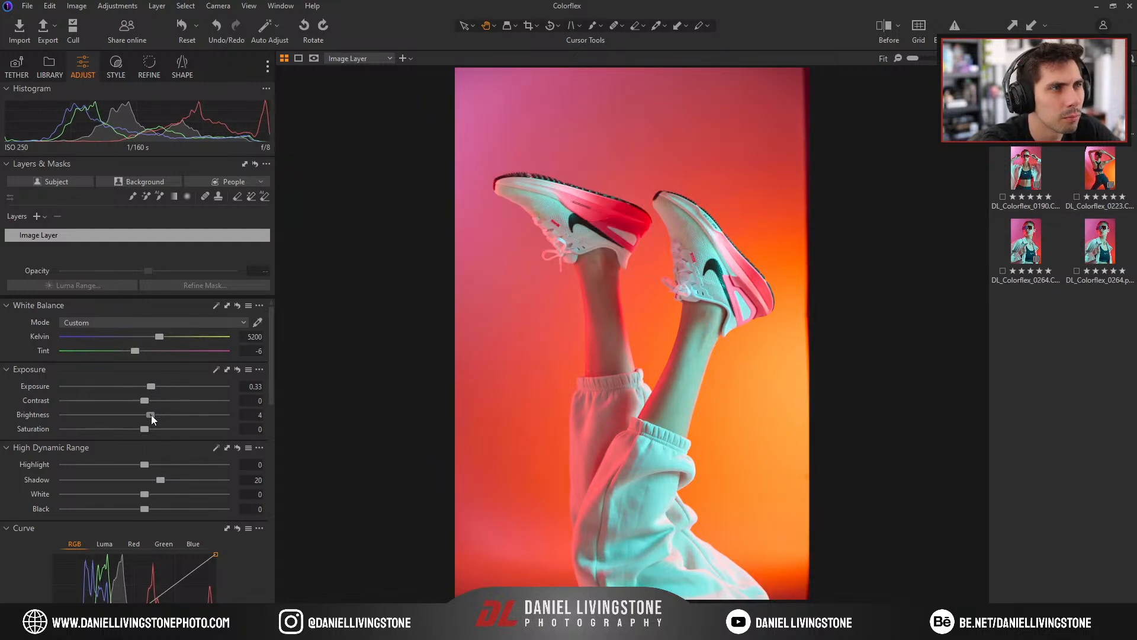
double_click(151, 480)
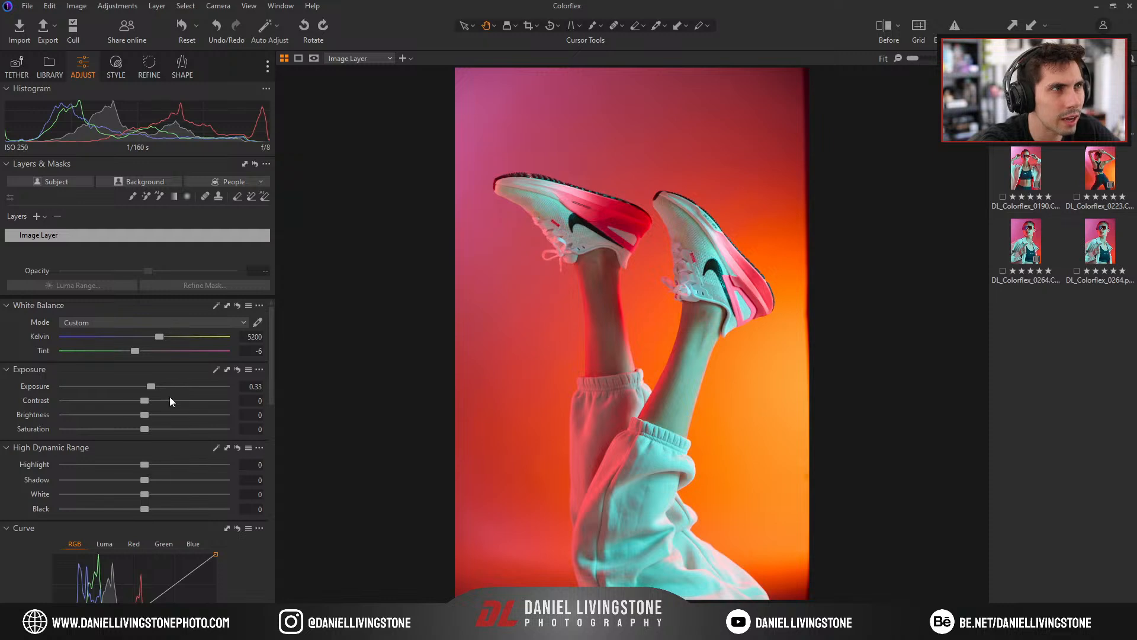
drag(155, 389, 175, 405)
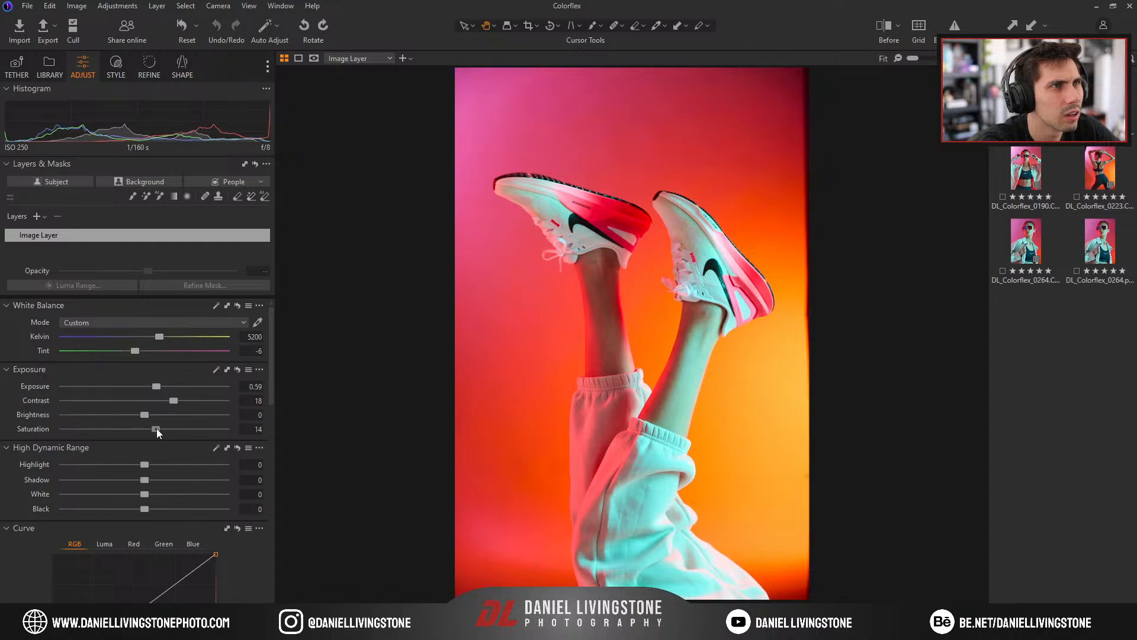
Examine the trouser cuff, ankles and both sneakers up close, and move on to the standing shot with the dark jacket.
double_click(606, 374)
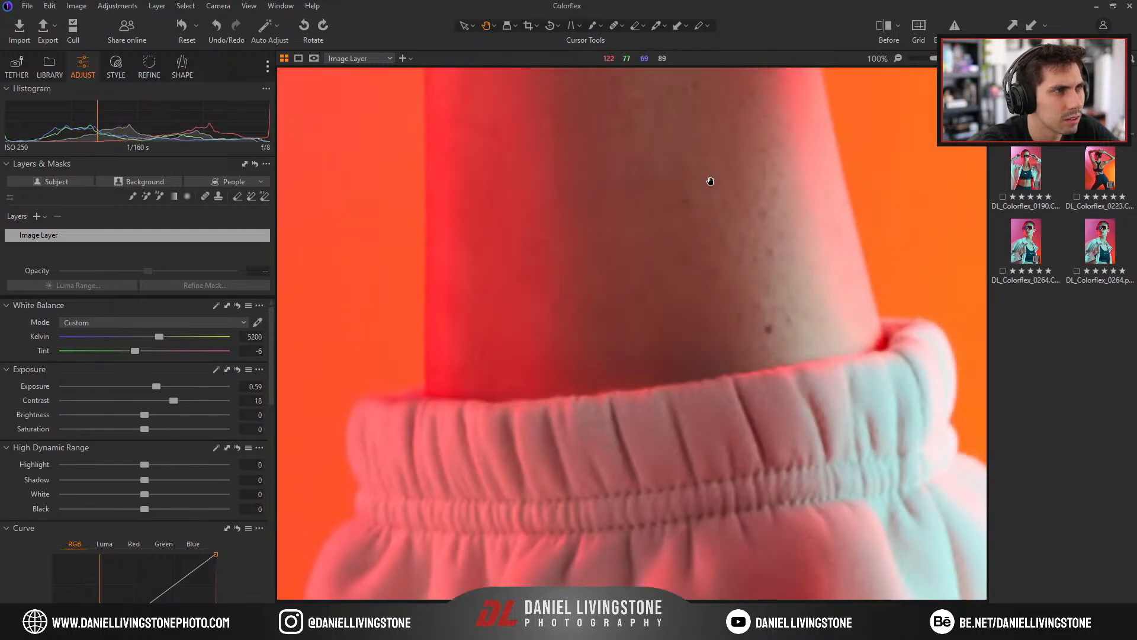
drag(720, 170, 575, 323)
drag(536, 203, 580, 474)
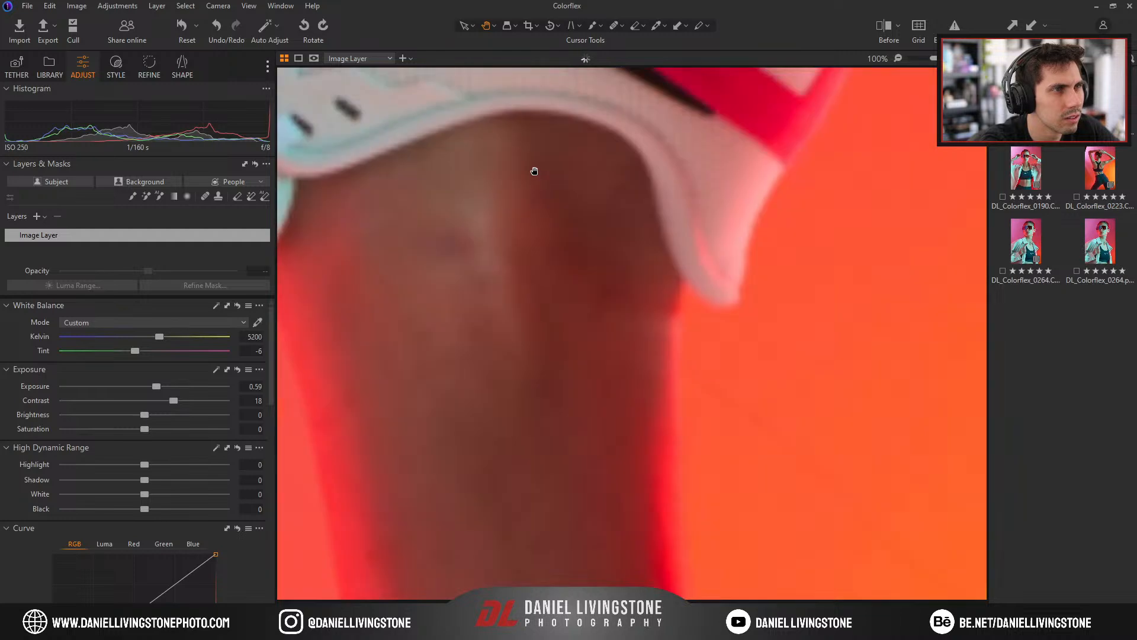
scroll(475, 169, down, 5)
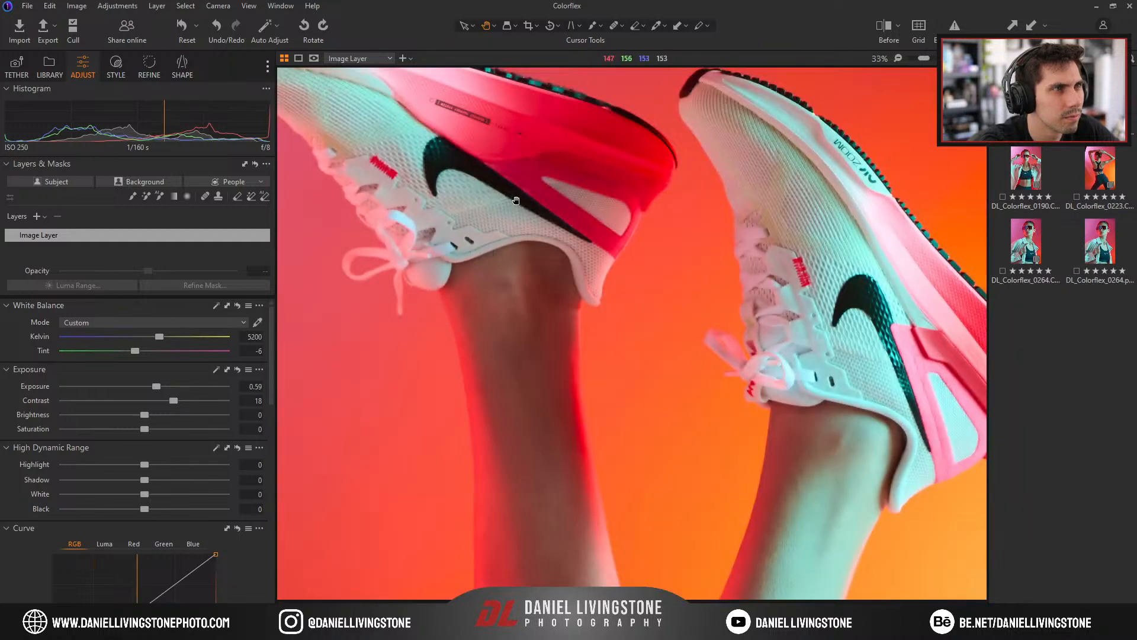
drag(517, 225, 403, 155)
drag(673, 353, 719, 148)
drag(688, 395, 678, 84)
drag(602, 331, 612, 215)
double_click(612, 215)
double_click(677, 258)
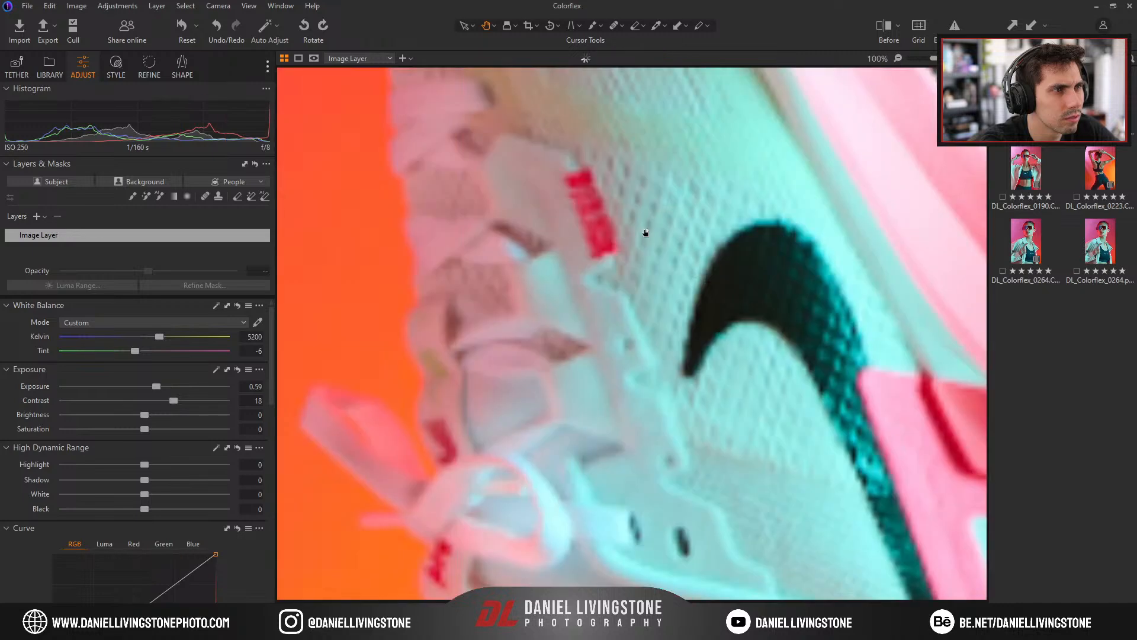
double_click(711, 233)
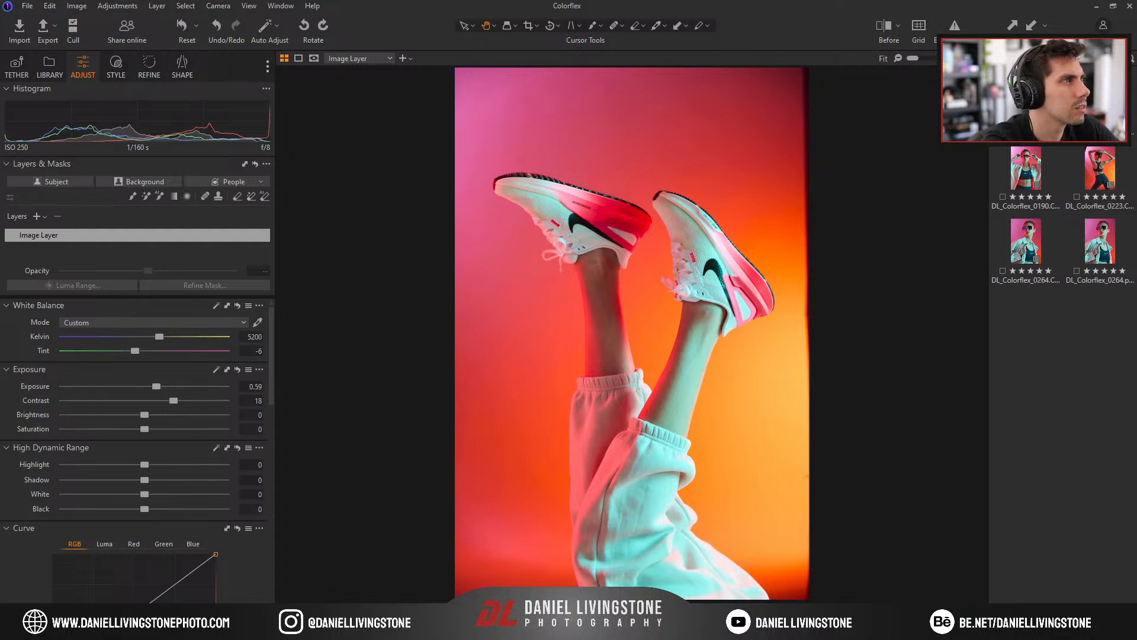
key(Right)
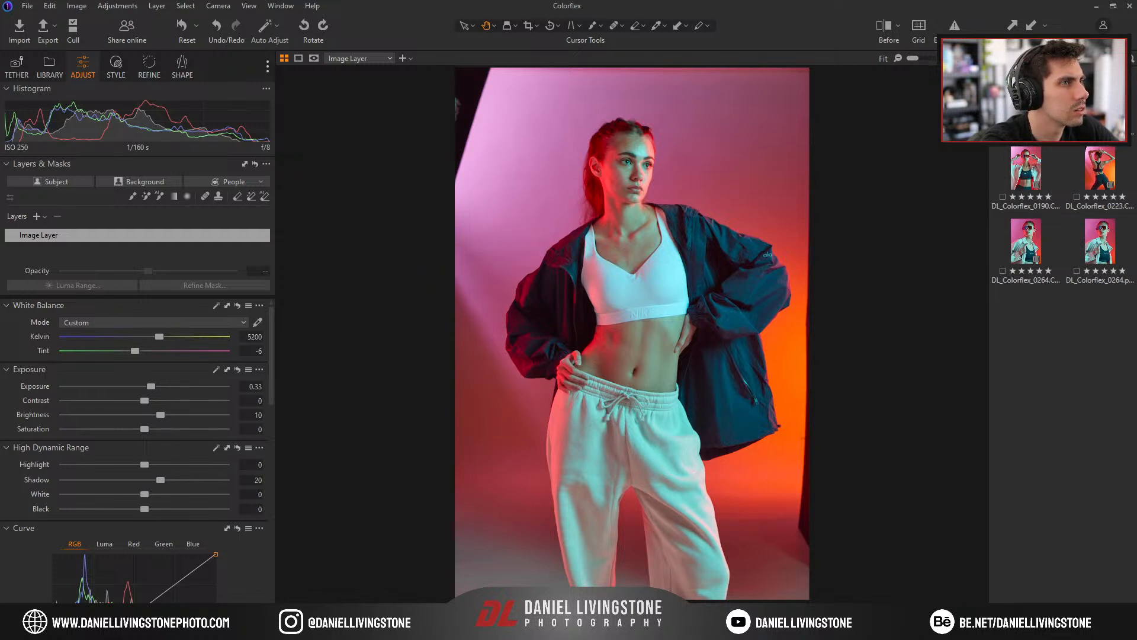
Open the standing jacket shot in Photoshop as an 8-bit PSD with the Adobe RGB (1998) profile at 300 px/in and 100% scale.
right_click(1023, 100)
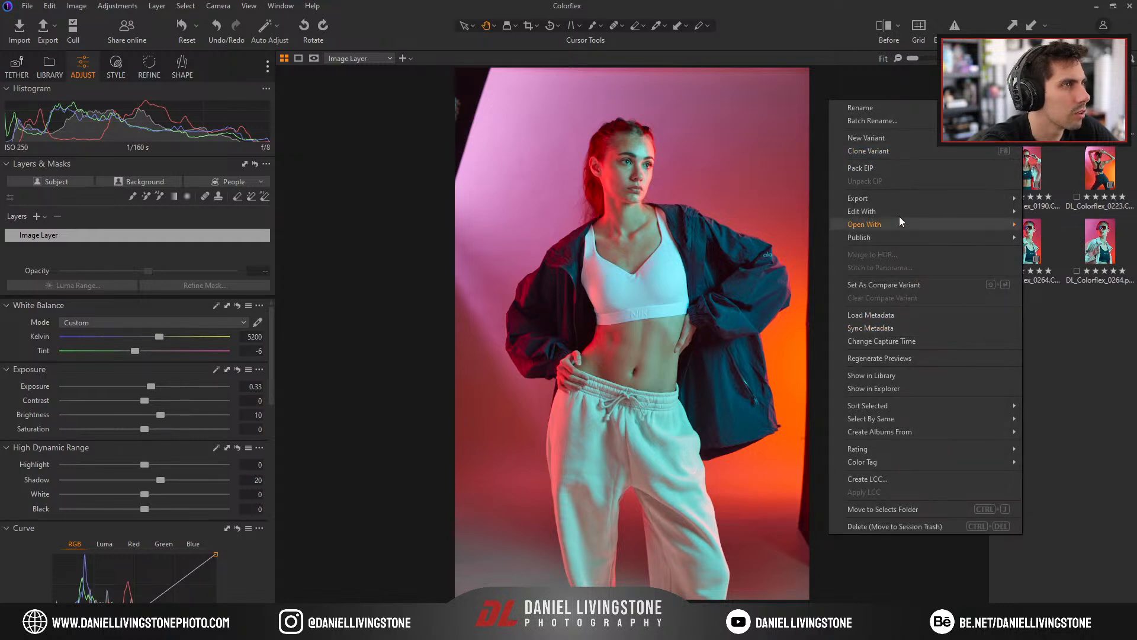
mouse_move(880, 198)
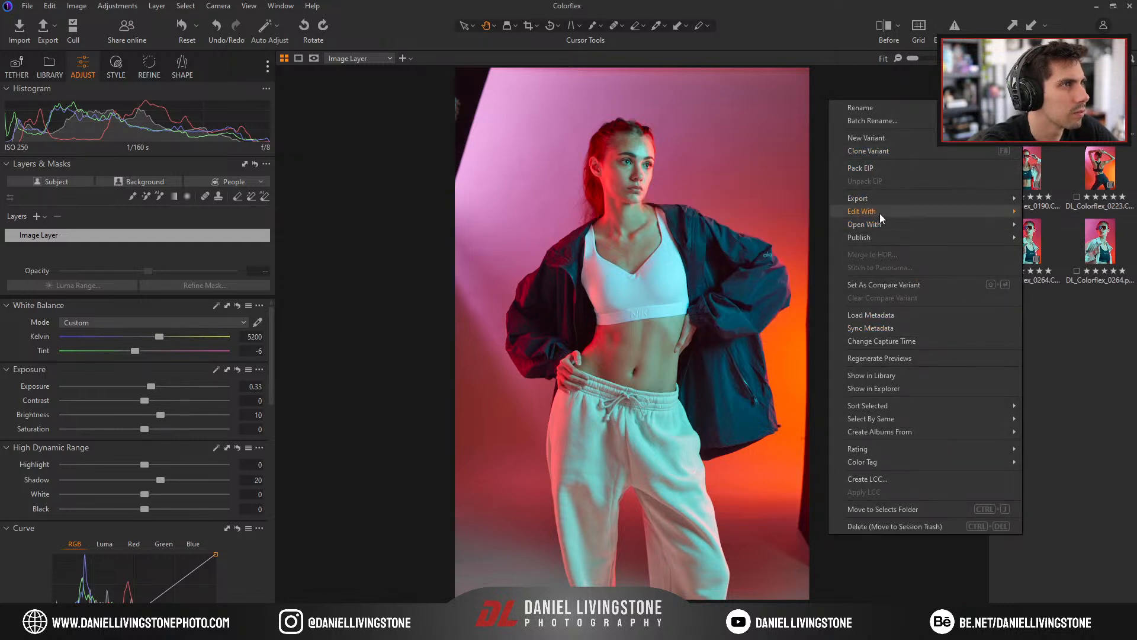
click(748, 211)
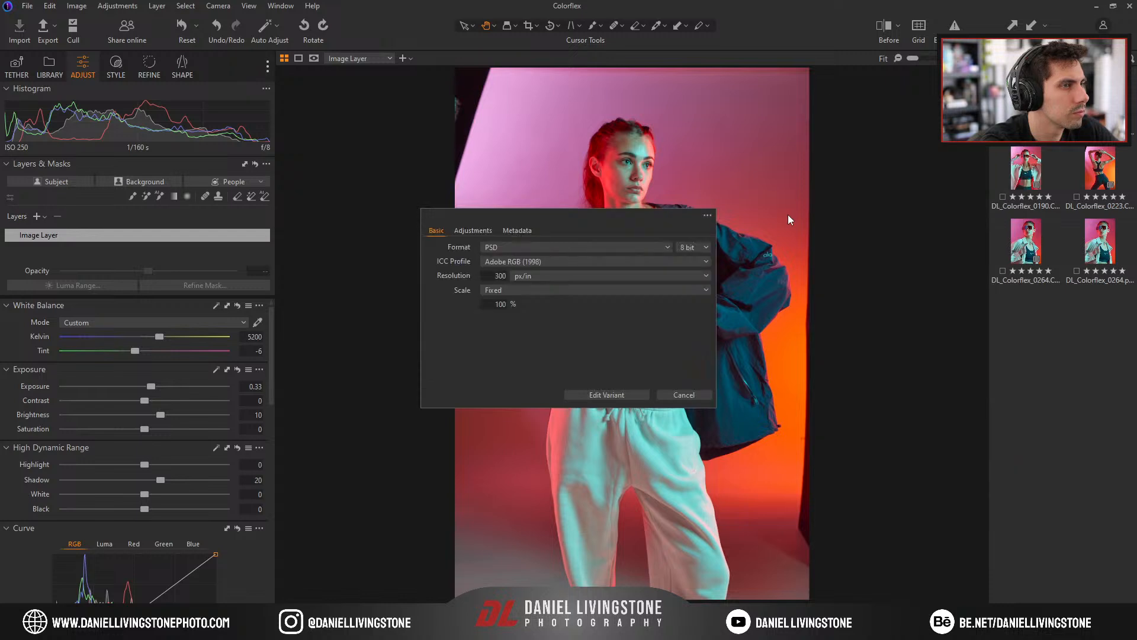
click(624, 394)
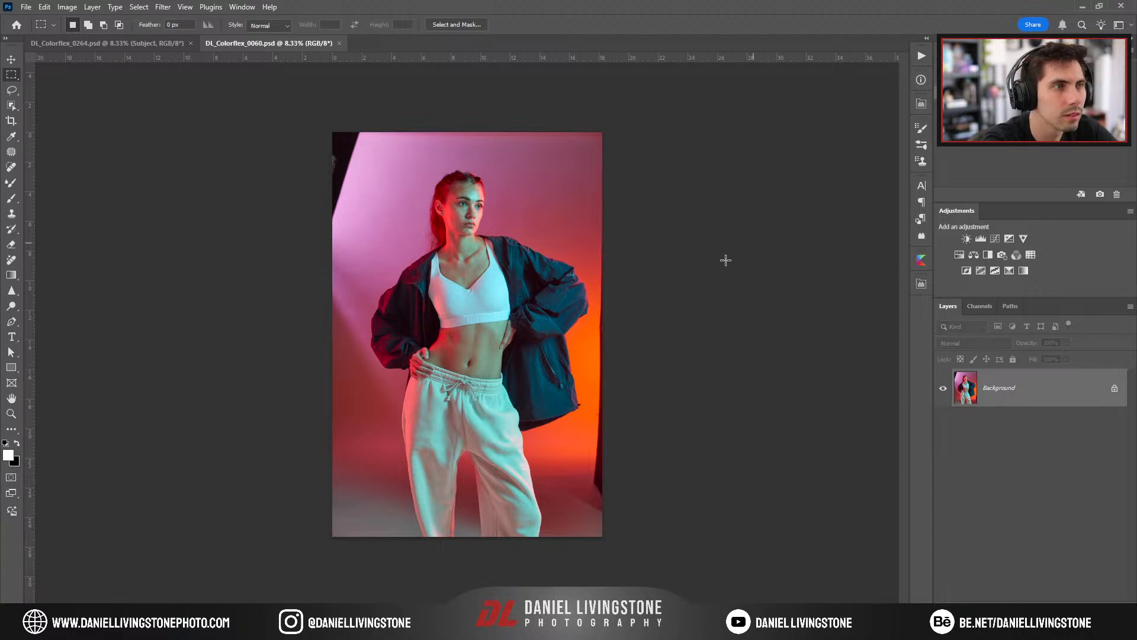
Check the document profile of the 8-bit DL_Colorflex_0060.psd and close the file.
key(ctrl+plus)
click(921, 56)
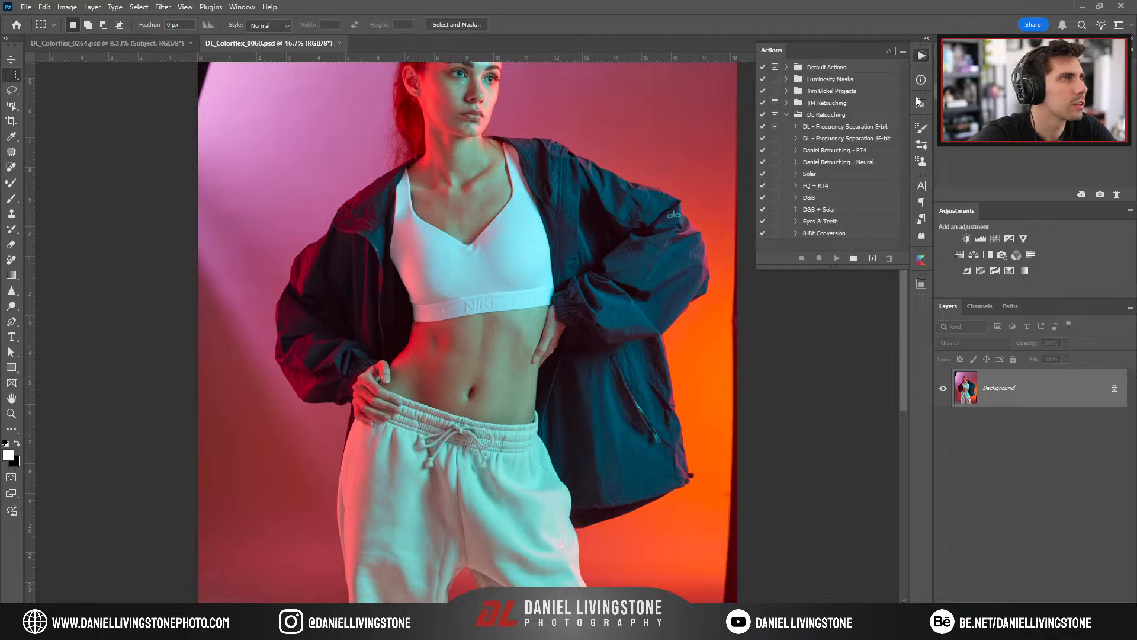
click(855, 128)
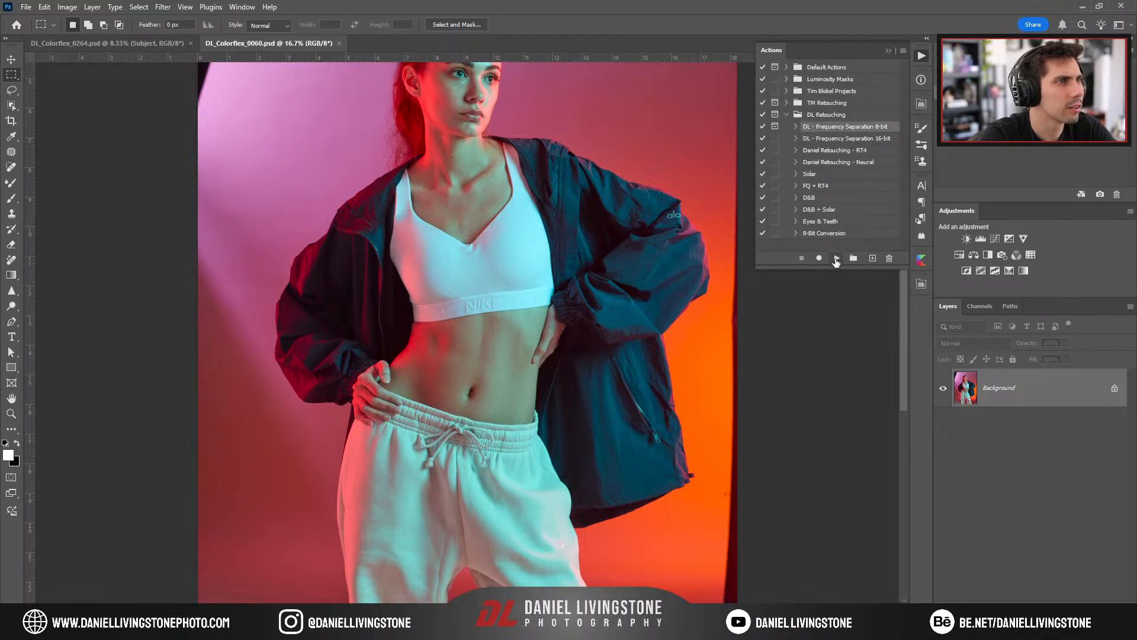
click(158, 609)
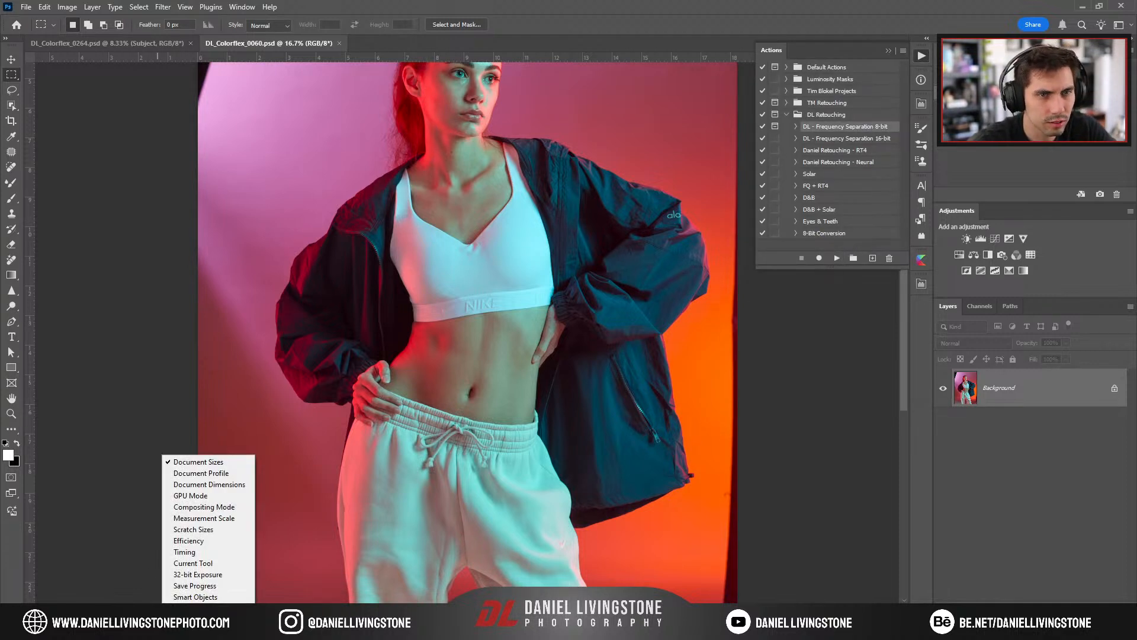
click(172, 474)
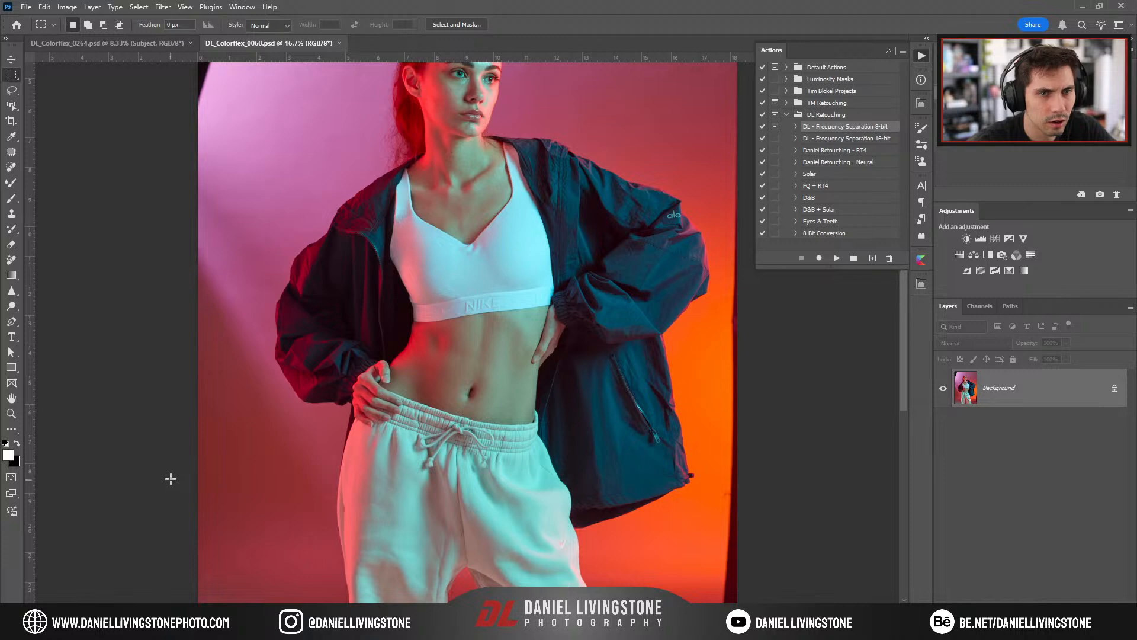
click(340, 43)
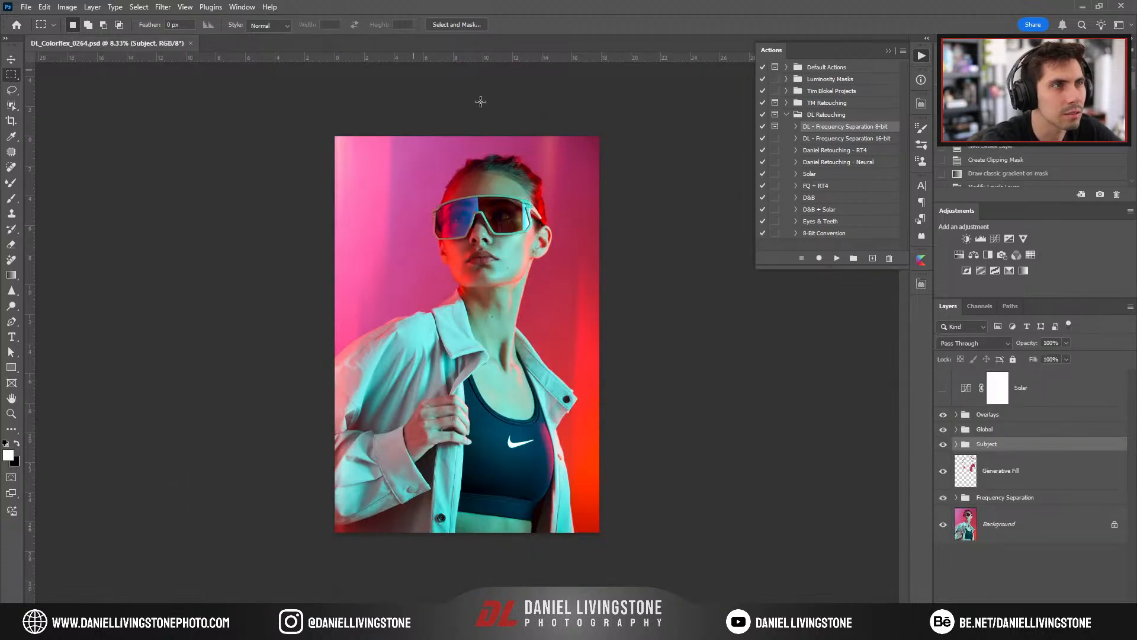
click(887, 52)
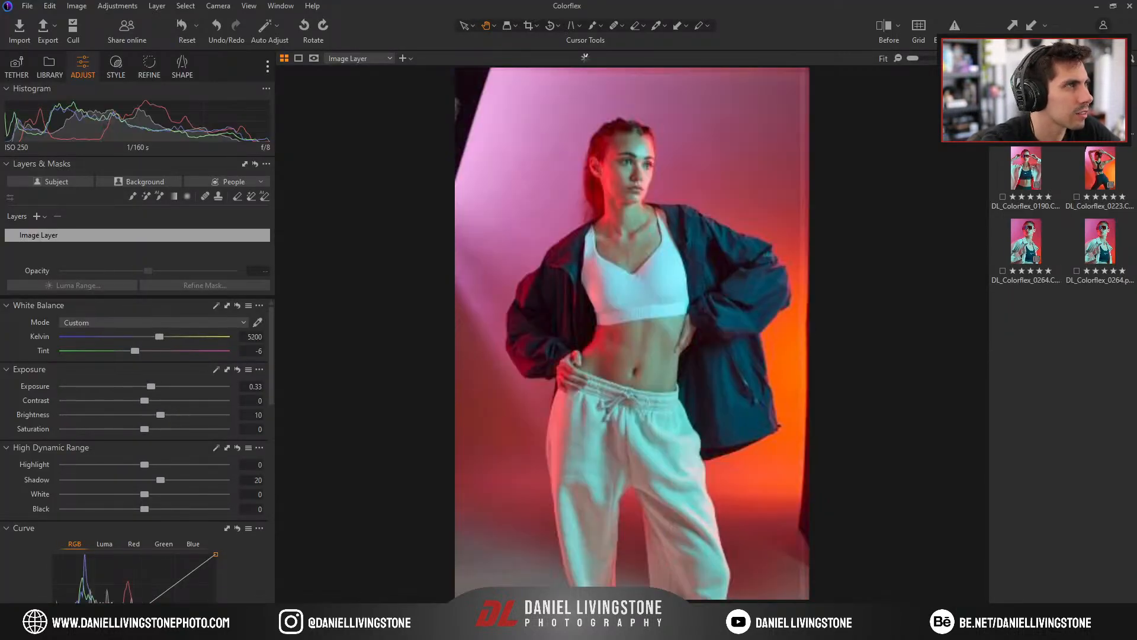
Return to Capture One, open the jacket shot in Photoshop as a 16-bit Adobe RGB (1998) PSD, and run the DL - Frequency Separation 16-bit action.
right_click(831, 79)
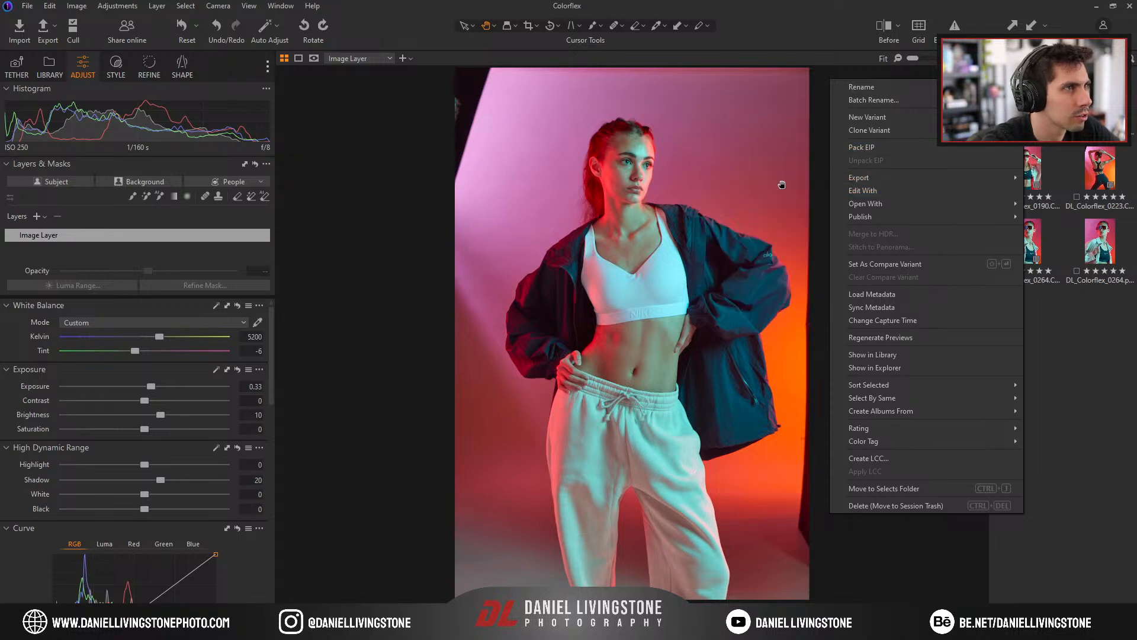
click(862, 191)
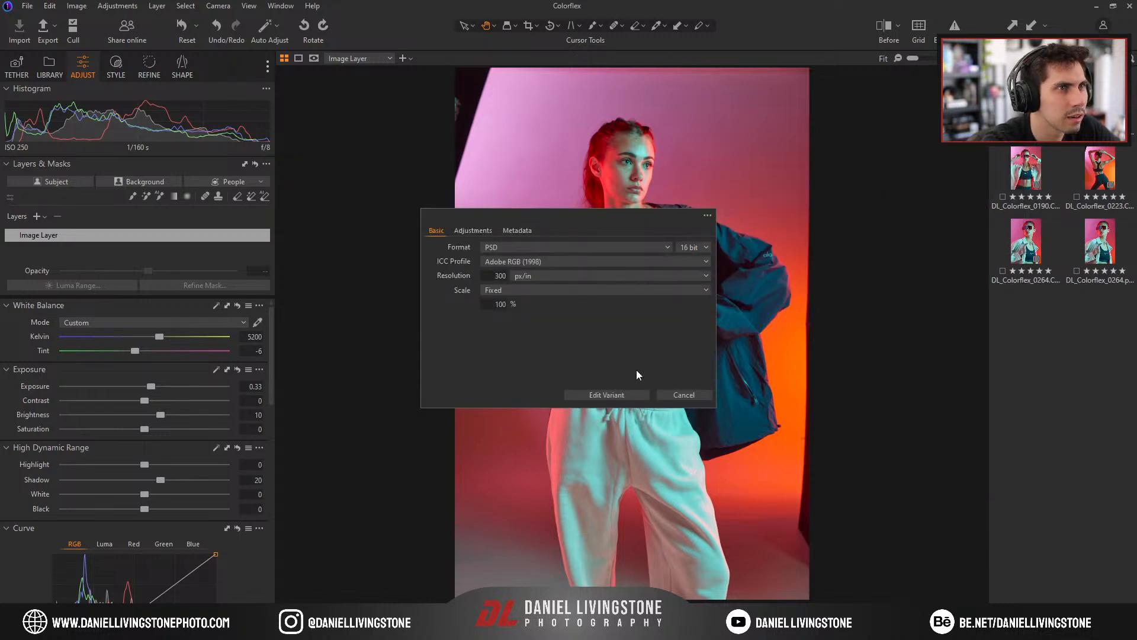
click(631, 393)
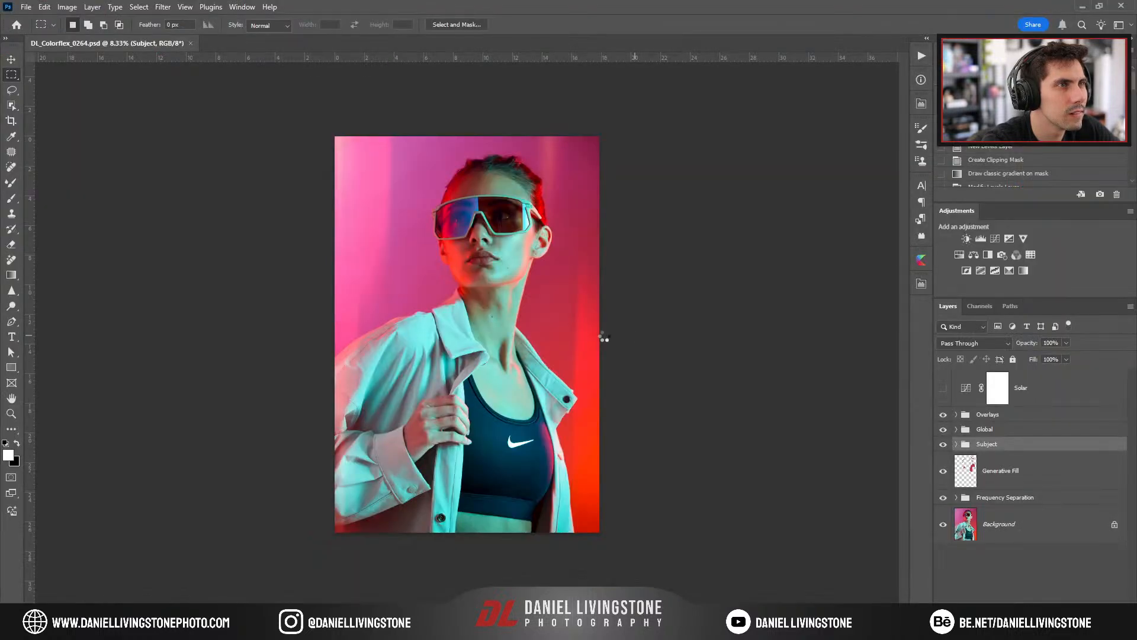
click(922, 57)
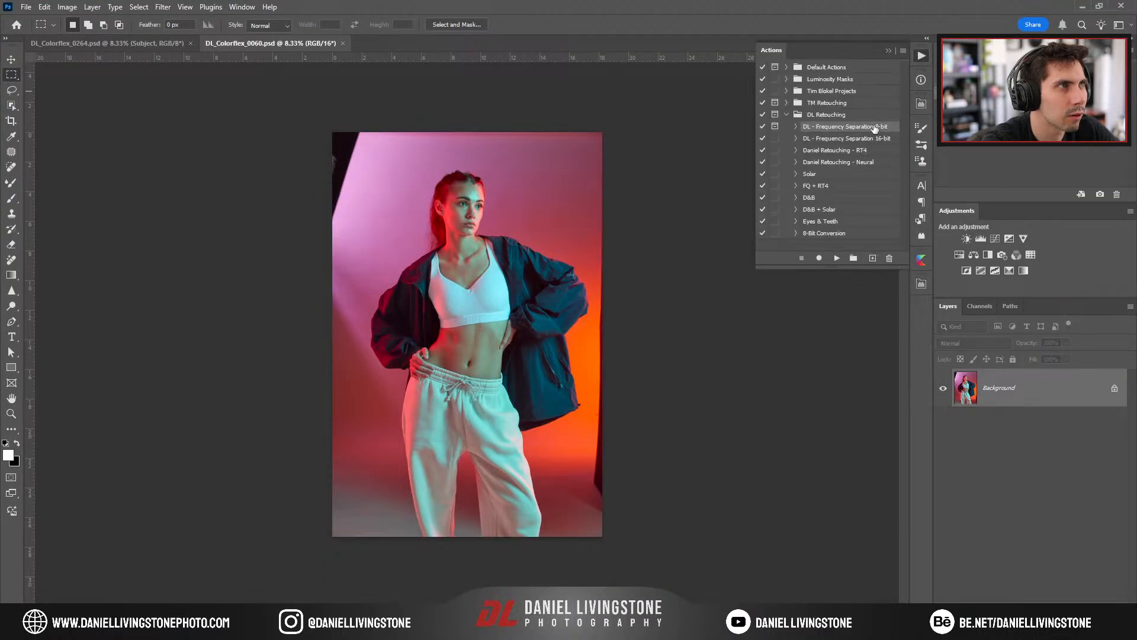
click(835, 258)
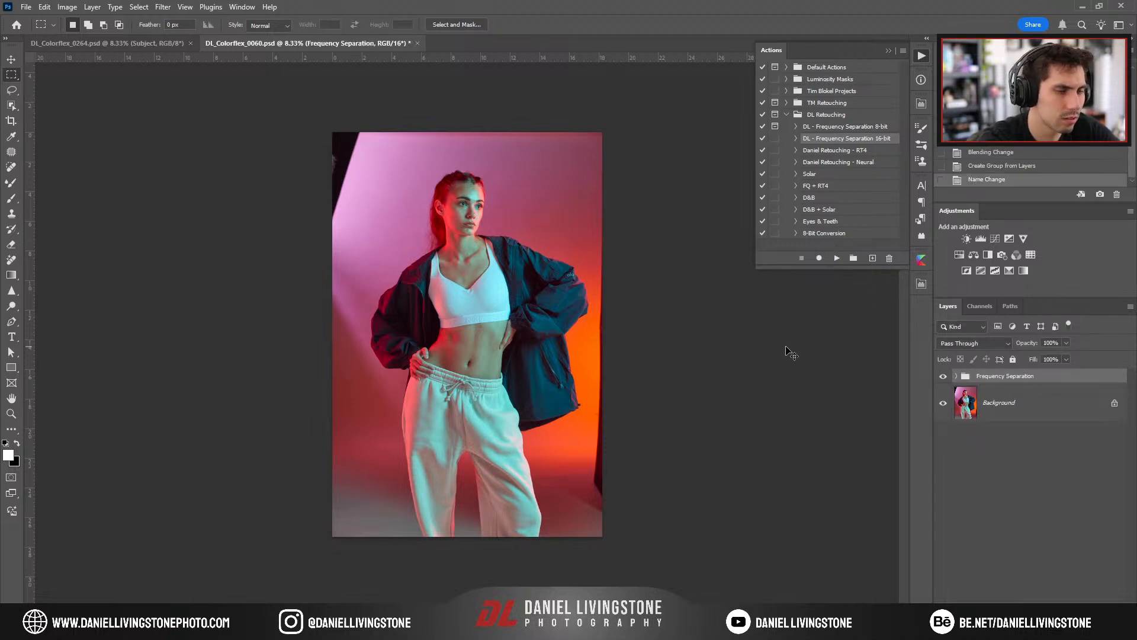
Inspect the model's neck and face up close, and compare the image with the Frequency Separation group hidden and shown.
key(ctrl+plus)
key(ctrl+plus)
key(ctrl+plus)
key(ctrl+plus)
drag(495, 204, 545, 503)
key(ctrl+plus)
key(ctrl+plus)
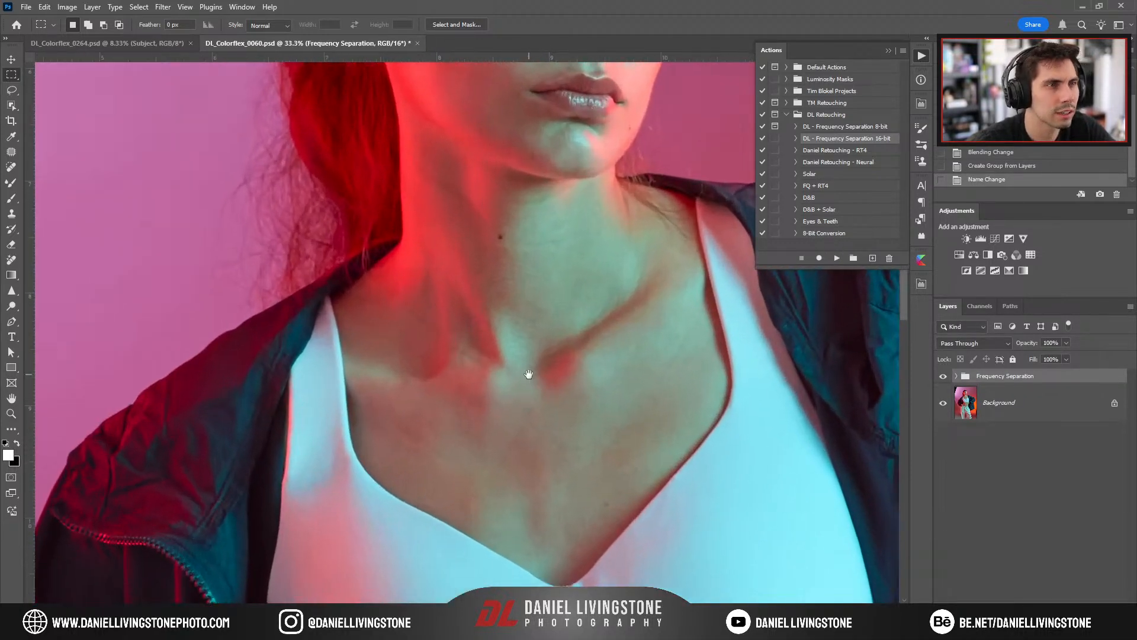
scroll(529, 378, up, 5)
key(ctrl+plus)
key(ctrl+plus)
click(942, 378)
click(942, 378)
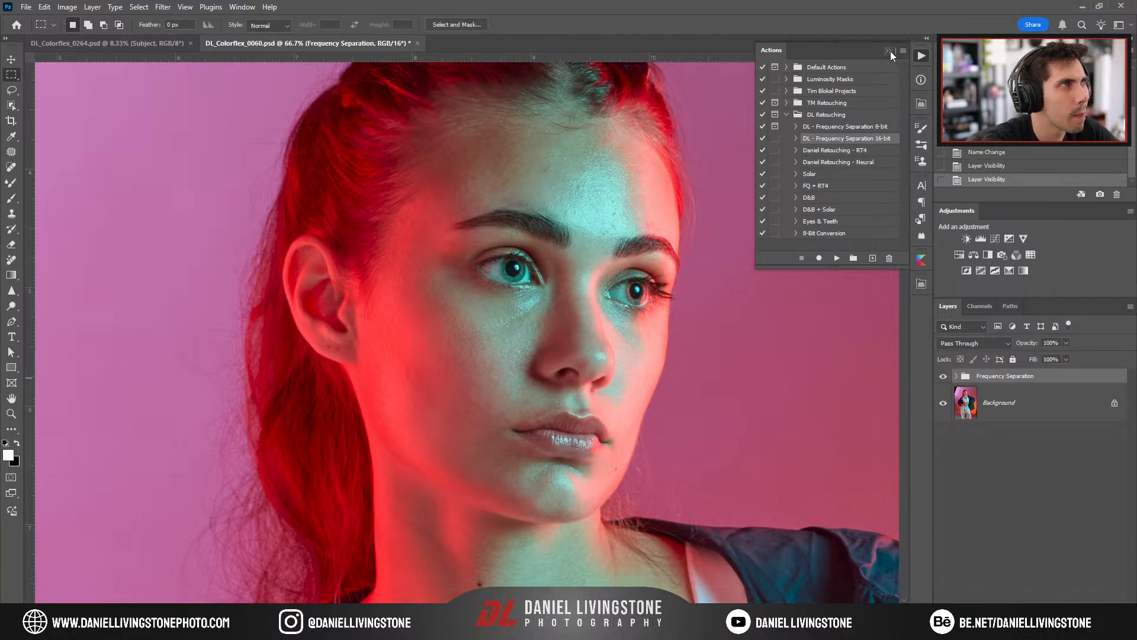
Activate the Patch tool and select the Low Frequency - Tone layer inside the Frequency Separation group.
click(889, 51)
key(ctrl+minus)
key(ctrl+plus)
click(955, 377)
click(976, 412)
key(j)
key(ctrl+plus)
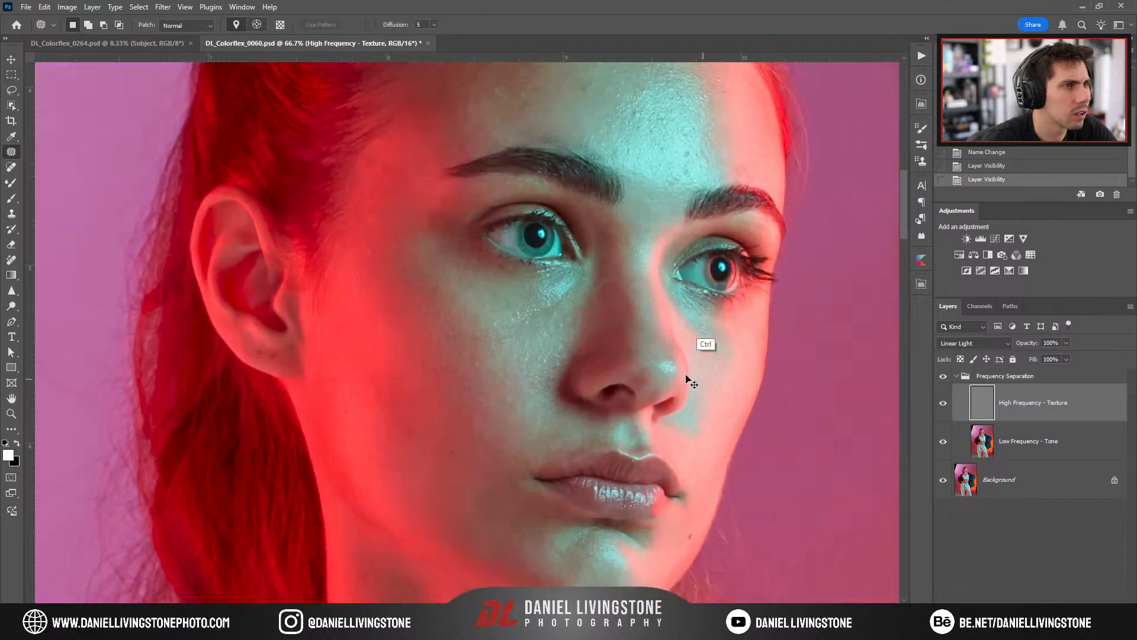
key(ctrl+plus)
key(ctrl+plus)
click(1037, 450)
key(ctrl+shift+n)
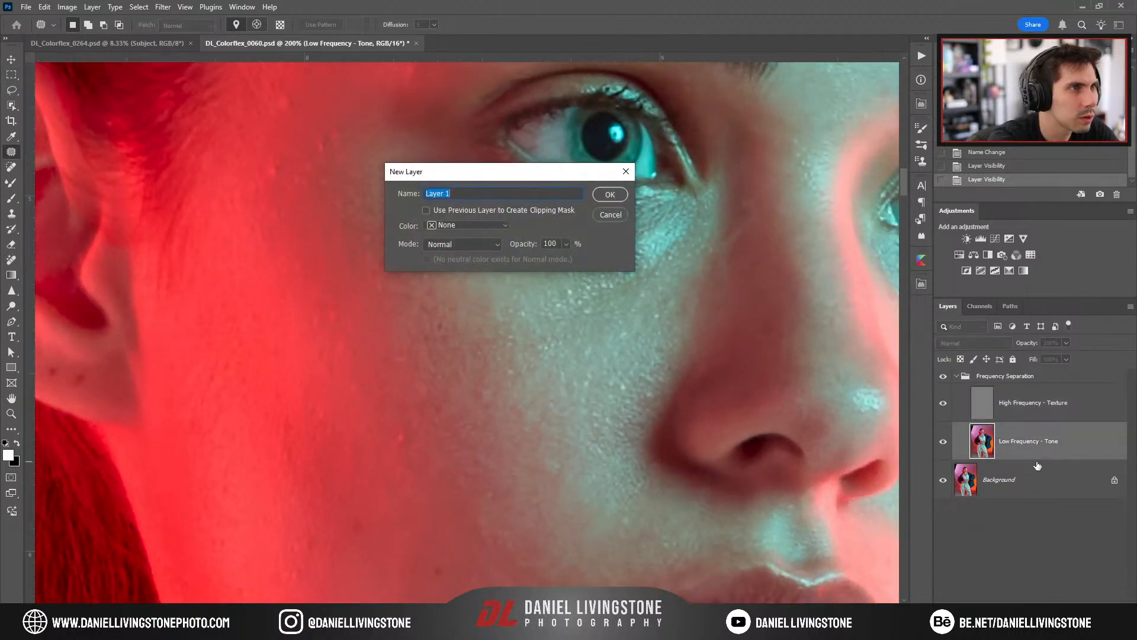
key(Return)
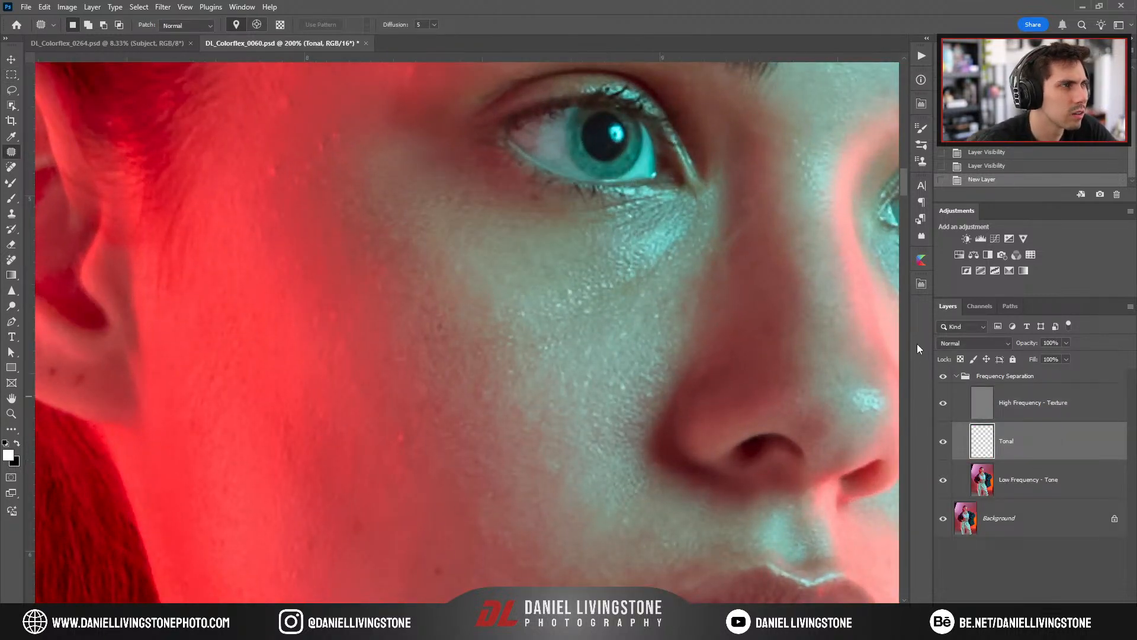
key(ctrl+z)
Add a layer named Tonal above Low Frequency - Tone in Soft Light mode, filled with 50% gray.
key(ctrl+shift+n)
text(Tonal)
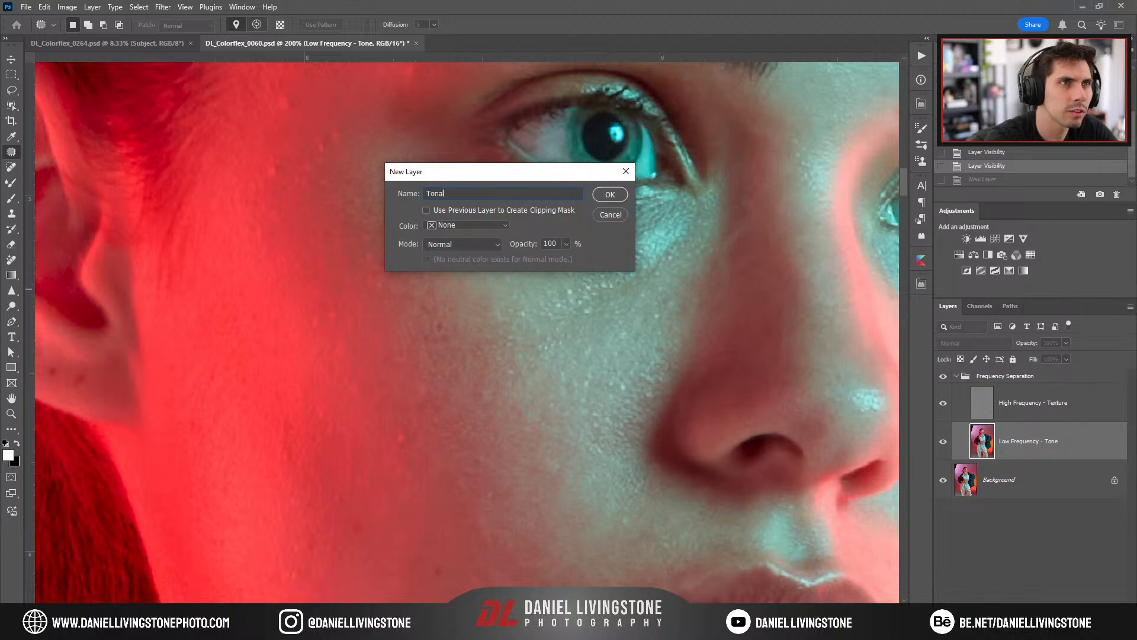
click(462, 244)
click(465, 419)
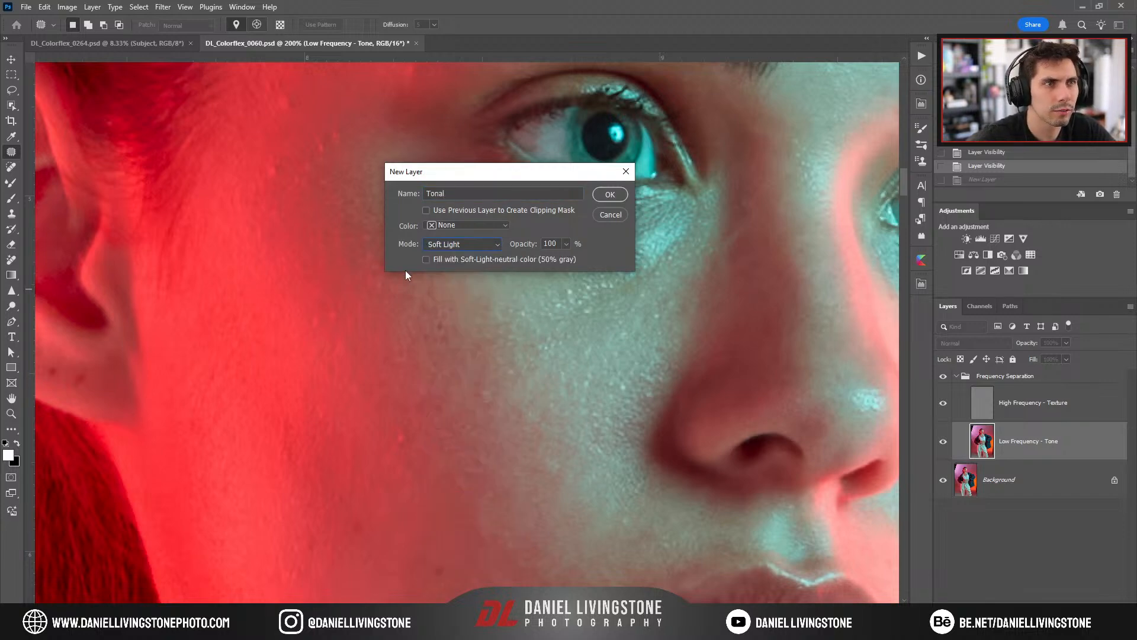
key(Return)
On the High Frequency - Texture layer, patch out the blemish and faint hair lines in the middle of the forehead.
key(ctrl+minus)
key(ctrl+minus)
key(ctrl+minus)
key(ctrl+minus)
drag(616, 353, 596, 427)
key(ctrl+plus)
key(ctrl+plus)
key(ctrl+plus)
key(ctrl+plus)
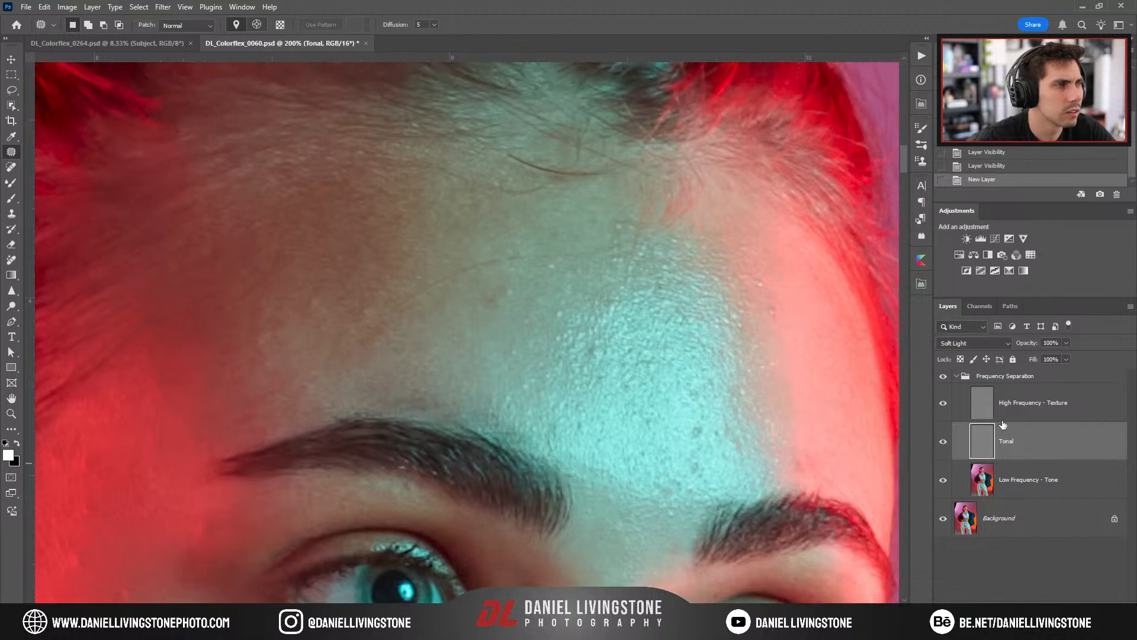
key(alt+bracketright)
key(ctrl+plus)
drag(568, 348, 582, 430)
drag(534, 374, 532, 377)
mouse_move(513, 356)
mouse_down()
mouse_move(465, 397)
mouse_move(412, 377)
mouse_move(417, 425)
mouse_up()
key(ctrl+d)
key(ctrl+d)
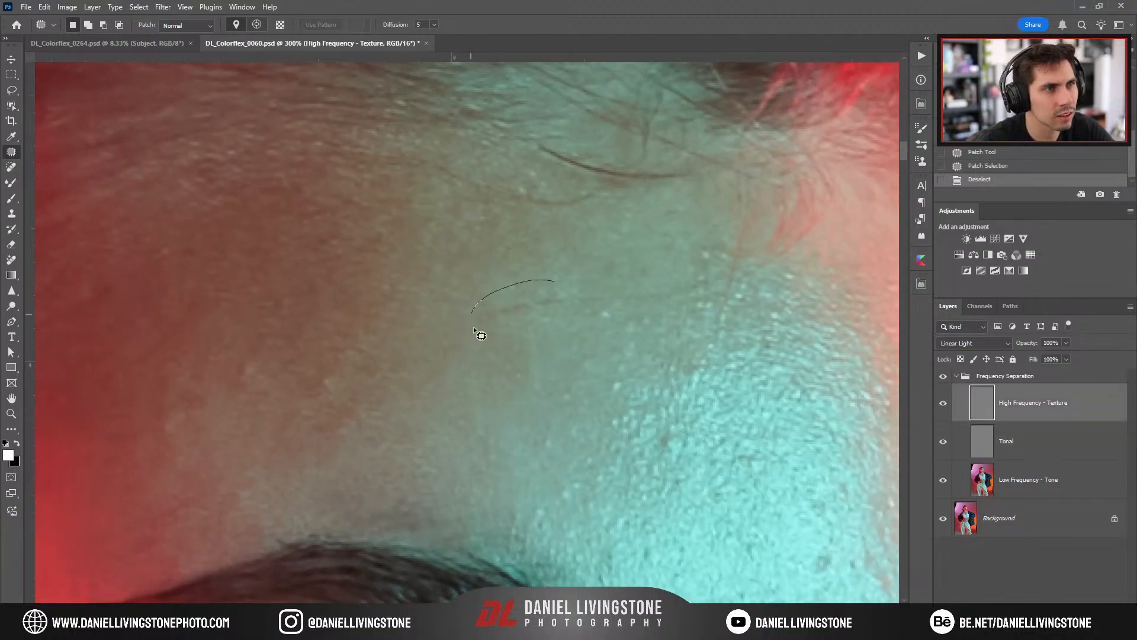
drag(655, 295, 556, 282)
drag(549, 306, 528, 270)
key(ctrl+d)
Patch out the faint stray hair below the hairline and the texture flaws on the shadowed side of the forehead.
drag(547, 278, 599, 388)
drag(571, 324, 646, 320)
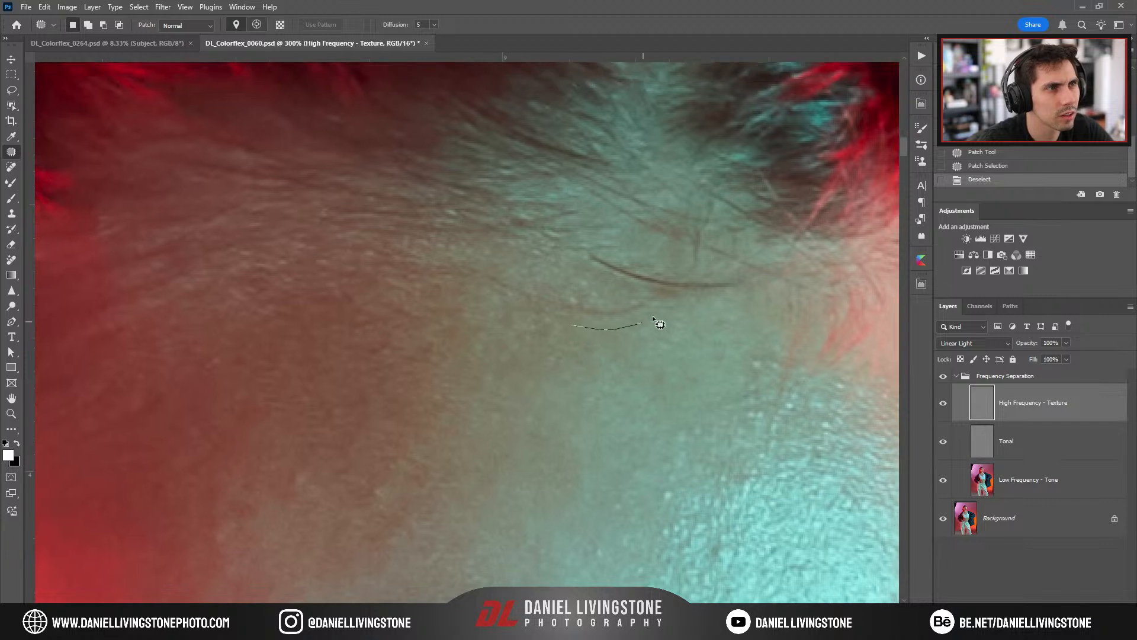
drag(380, 264, 398, 296)
drag(447, 297, 415, 408)
drag(399, 366, 381, 349)
key(ctrl+d)
drag(315, 318, 369, 334)
drag(385, 321, 320, 379)
key(ctrl+d)
drag(393, 297, 416, 345)
scroll(426, 332, down, 1)
key(ctrl+d)
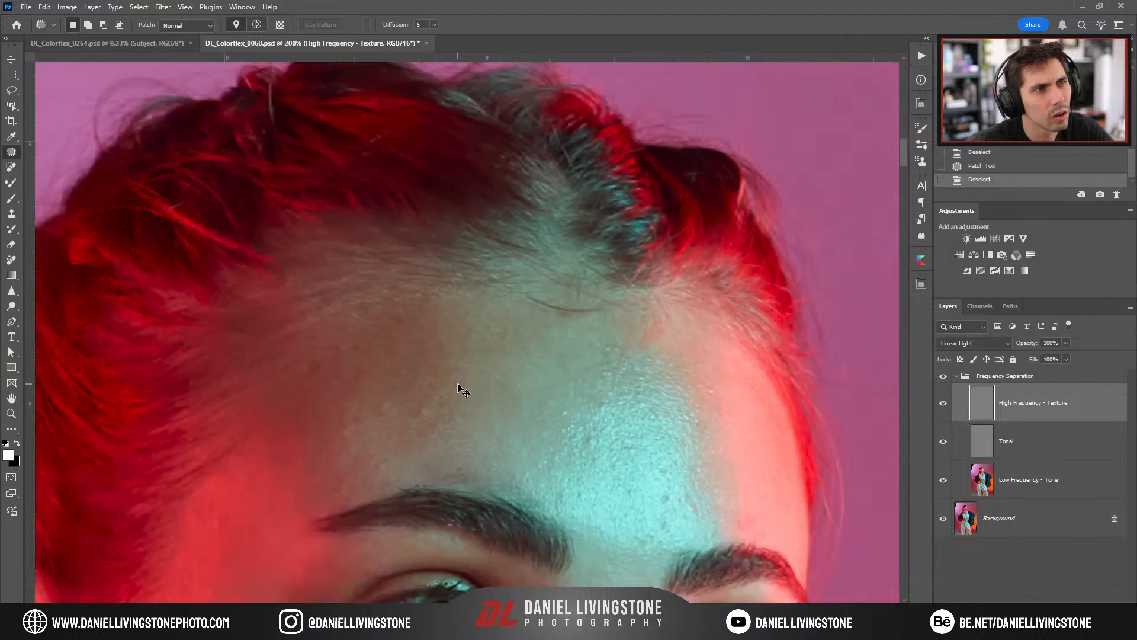
Patch out the long dark stray hair lying across the skin just below the central hairline.
scroll(468, 376, down, 3)
scroll(551, 302, up, 4)
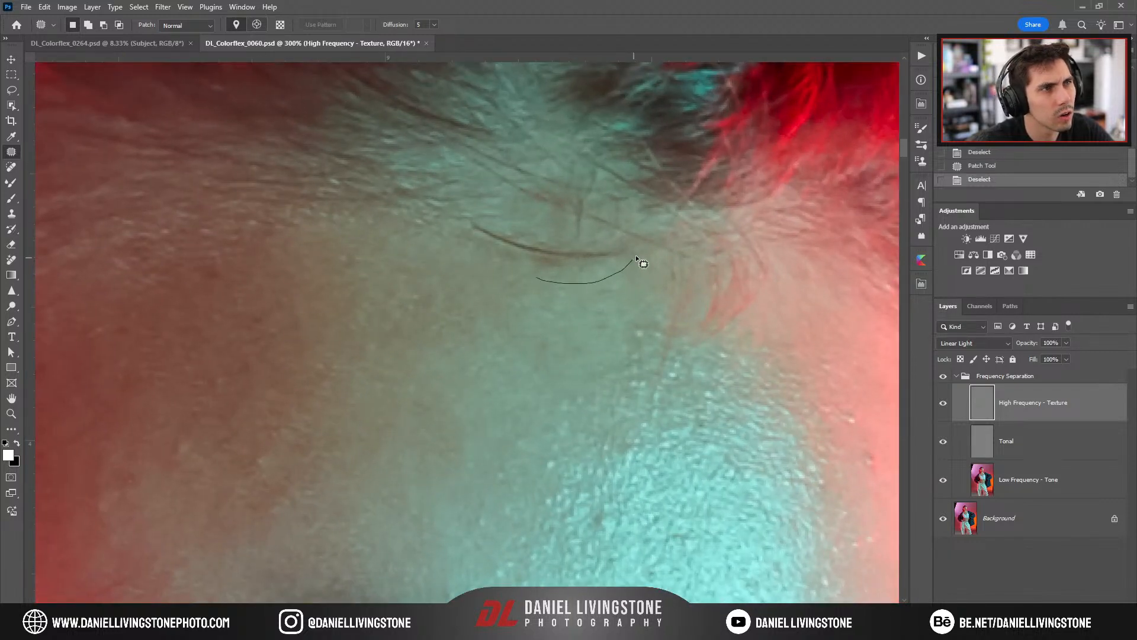
drag(488, 258, 533, 277)
drag(516, 258, 428, 271)
key(ctrl+d)
Patch the small remaining texture flaws on the upper forehead above the cyan highlight.
key(ctrl+minus)
key(ctrl+minus)
key(ctrl+minus)
key(ctrl+plus)
key(ctrl+plus)
drag(481, 361, 480, 355)
key(ctrl+d)
drag(505, 309, 362, 381)
key(ctrl+plus)
drag(572, 284, 610, 266)
key(ctrl+d)
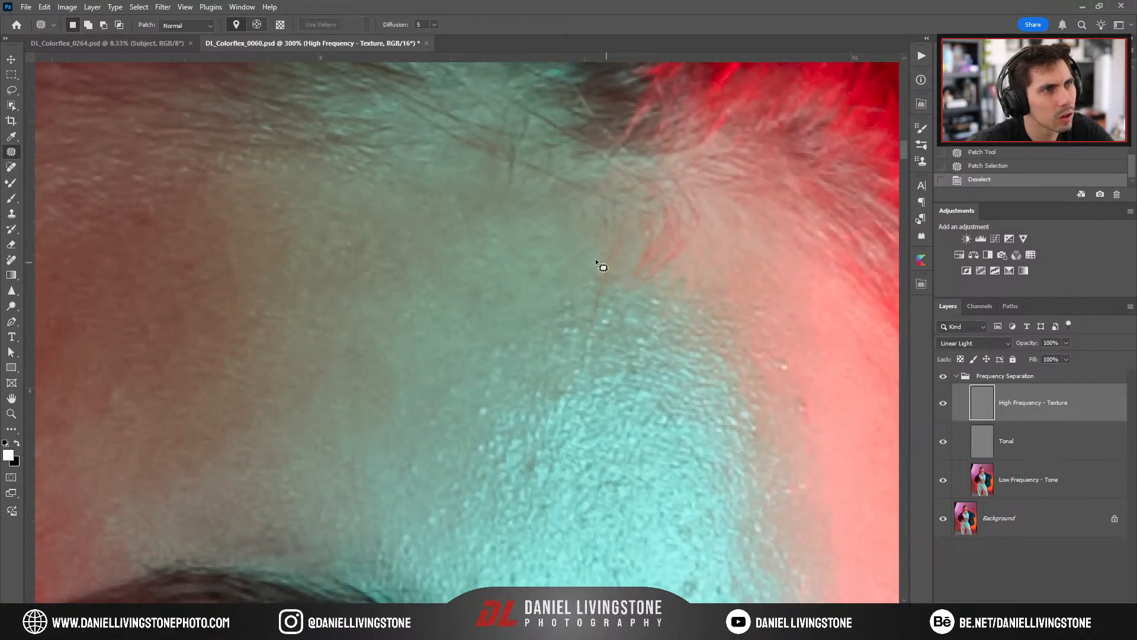
Patch out the red stray strands hanging over the upper forehead beside the cyan highlight.
drag(625, 217, 589, 240)
drag(597, 269, 566, 244)
key(ctrl+d)
mouse_move(628, 257)
mouse_down()
mouse_move(544, 298)
mouse_move(539, 285)
mouse_up()
drag(563, 278, 634, 289)
key(ctrl+d)
Patch out the thin loose hairs along the central hairline on the texture layer.
drag(527, 244, 641, 308)
drag(579, 302, 605, 315)
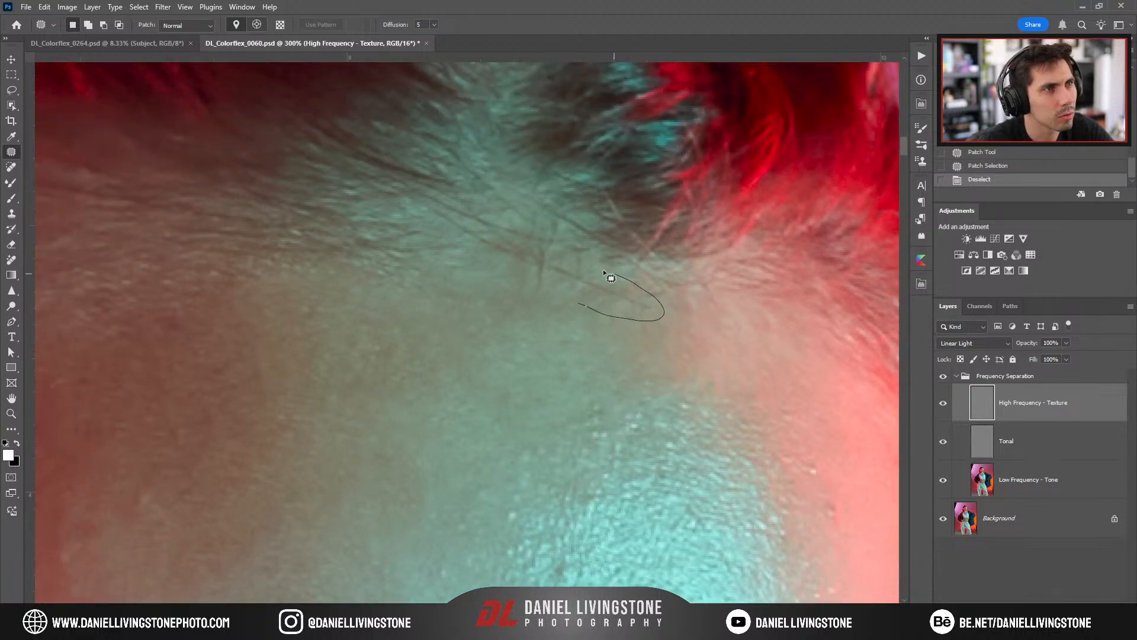
drag(546, 263, 546, 304)
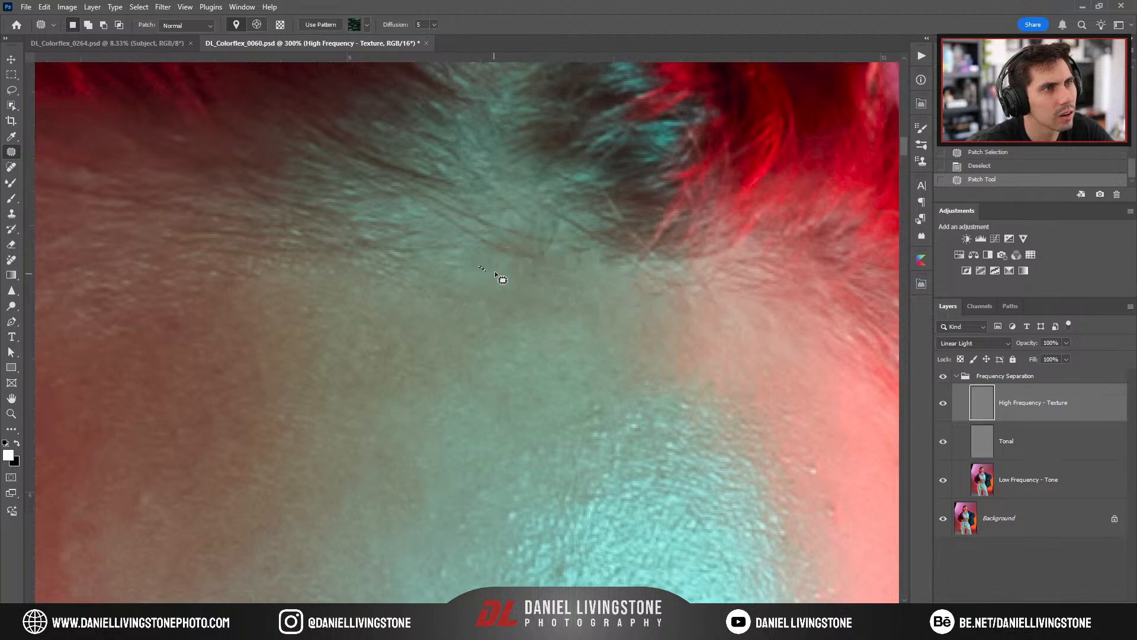
drag(465, 236, 489, 254)
drag(508, 241, 503, 218)
key(ctrl+d)
Patch the spots and uneven skin texture in and around the cyan highlight on the forehead.
key(ctrl+minus)
key(ctrl+minus)
drag(601, 311, 545, 298)
key(ctrl+plus)
mouse_move(584, 343)
mouse_down()
mouse_move(571, 312)
mouse_move(584, 285)
mouse_move(523, 366)
mouse_up()
key(ctrl+plus)
mouse_move(563, 363)
mouse_down()
mouse_move(585, 389)
mouse_move(575, 354)
mouse_up()
drag(581, 373, 612, 376)
key(ctrl+d)
mouse_move(544, 337)
mouse_down()
mouse_move(568, 323)
mouse_move(543, 338)
mouse_move(533, 294)
mouse_move(572, 278)
mouse_move(572, 199)
mouse_up()
key(ctrl+d)
drag(562, 354, 564, 352)
drag(568, 332, 563, 286)
key(ctrl+d)
mouse_move(579, 383)
mouse_down()
mouse_move(612, 356)
mouse_move(576, 337)
mouse_up()
drag(585, 354, 577, 297)
drag(582, 382, 557, 315)
drag(631, 414, 587, 433)
drag(598, 415, 594, 377)
key(ctrl+d)
drag(614, 445, 612, 400)
key(ctrl+d)
Patch the dark spots in the cyan highlight just above the eyebrow on the far side of the face.
drag(557, 346, 639, 352)
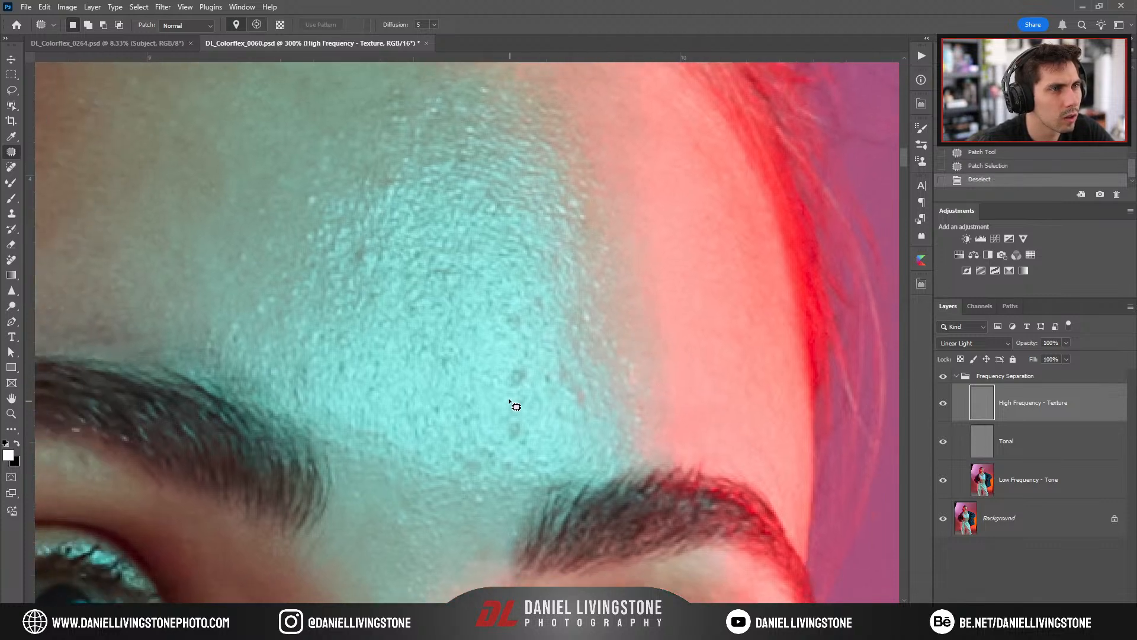
drag(503, 378, 504, 410)
mouse_move(503, 416)
mouse_down()
mouse_move(495, 380)
mouse_move(575, 350)
mouse_up()
drag(607, 424, 561, 439)
drag(573, 429, 525, 402)
key(ctrl+d)
drag(523, 394, 579, 474)
drag(517, 436, 520, 414)
key(ctrl+d)
mouse_move(510, 320)
mouse_down()
mouse_move(518, 376)
mouse_move(576, 386)
mouse_move(563, 328)
mouse_move(579, 314)
mouse_up()
key(ctrl+d)
key(ctrl+minus)
key(ctrl+minus)
key(ctrl+plus)
key(ctrl+plus)
key(ctrl+plus)
key(ctrl+d)
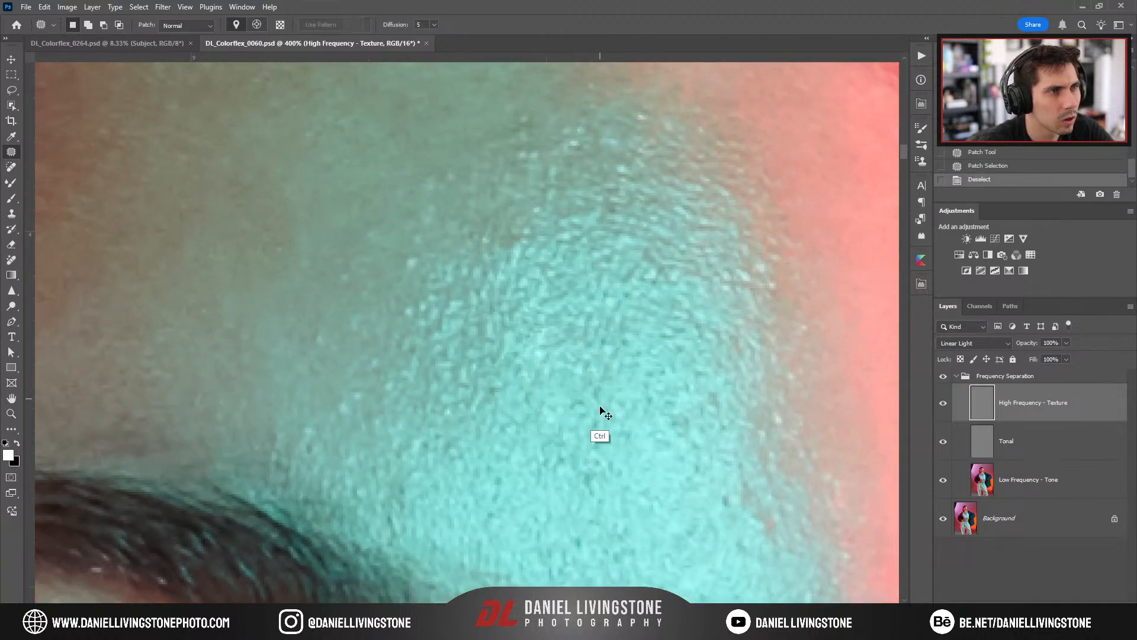
Patch the small skin flaws on the far cheek beside the nose on the texture layer.
key(ctrl+minus)
key(ctrl+minus)
key(ctrl+minus)
key(ctrl+minus)
drag(564, 370, 596, 374)
key(ctrl+plus)
drag(531, 388, 624, 255)
drag(586, 356, 588, 281)
key(ctrl+plus)
key(ctrl+plus)
drag(588, 386, 462, 149)
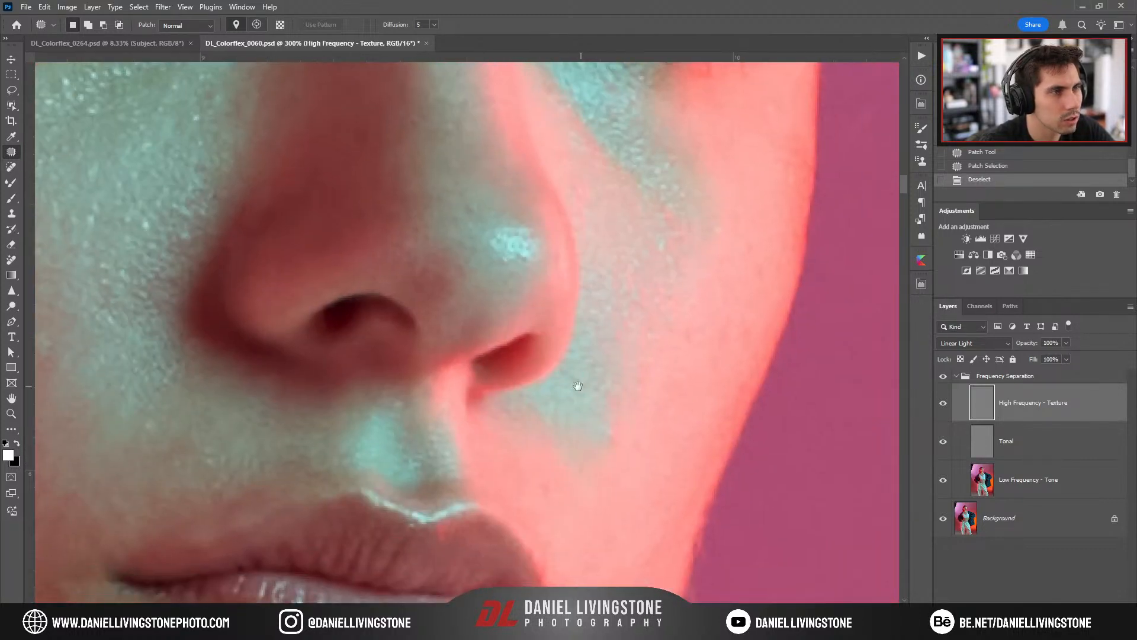
drag(588, 450, 594, 520)
key(ctrl+d)
key(ctrl+d)
Select the Low Frequency - Tone layer and activate the Lasso tool.
key(ctrl+minus)
click(1040, 496)
key(l)
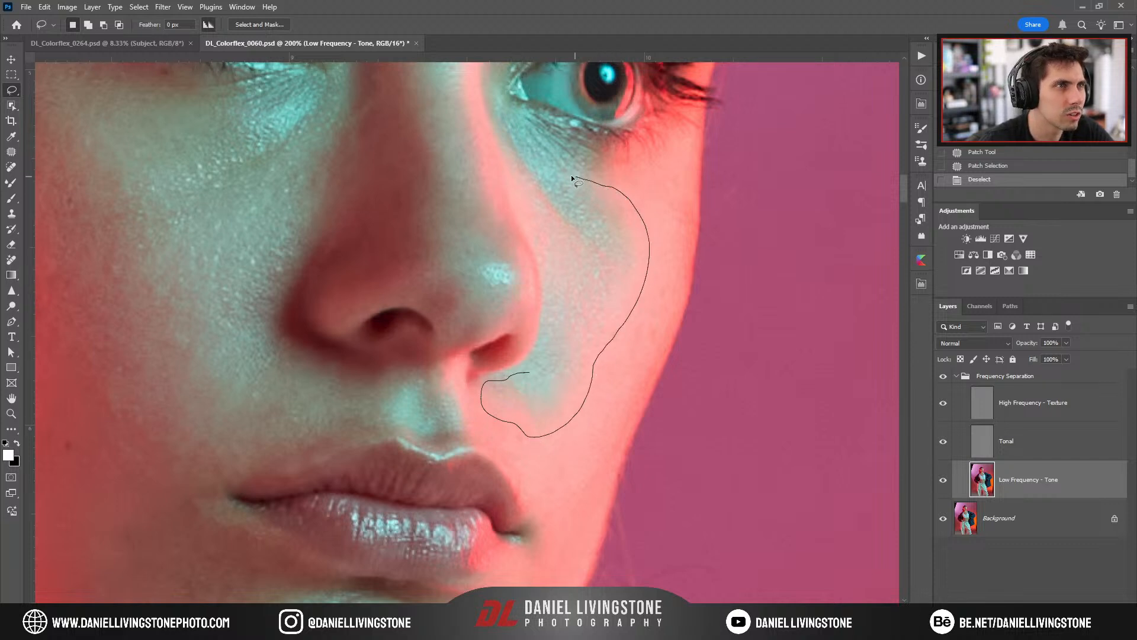
Try a 13.9 px Gaussian Blur on an unfeathered selection of the far cheek beside the nose, and undo it.
drag(554, 328, 539, 372)
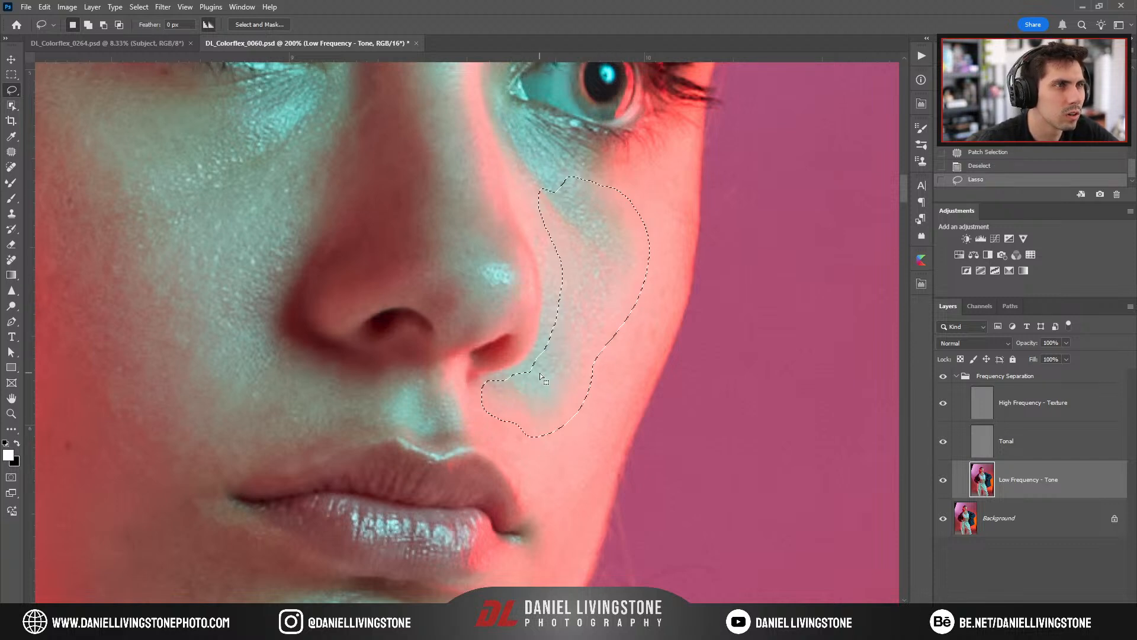
click(183, 7)
mouse_move(163, 7)
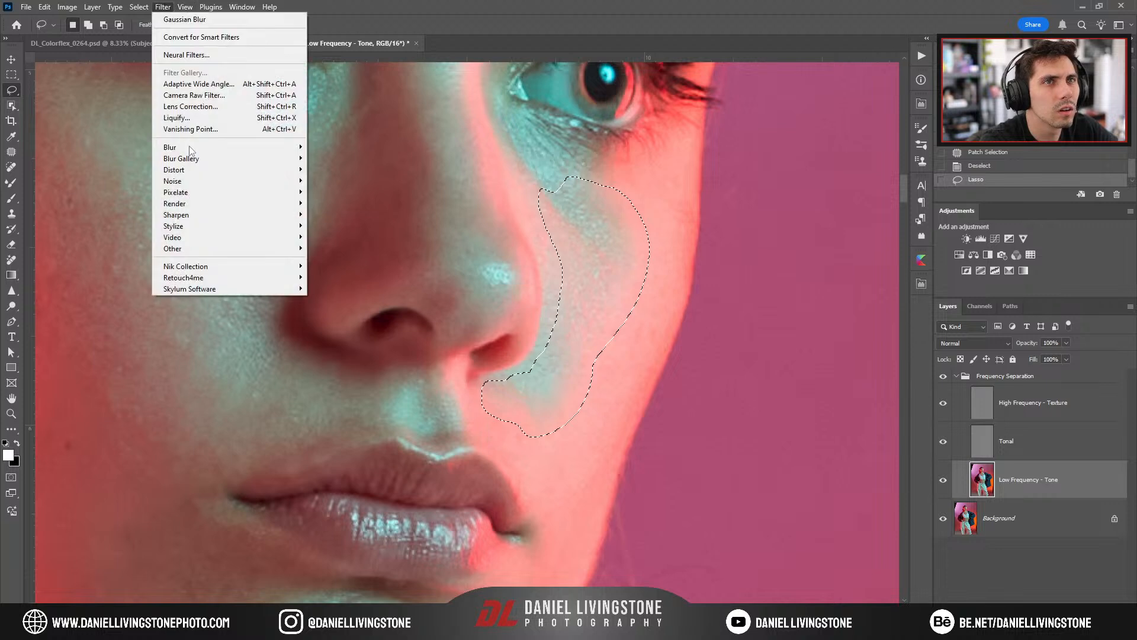
mouse_move(210, 151)
click(337, 192)
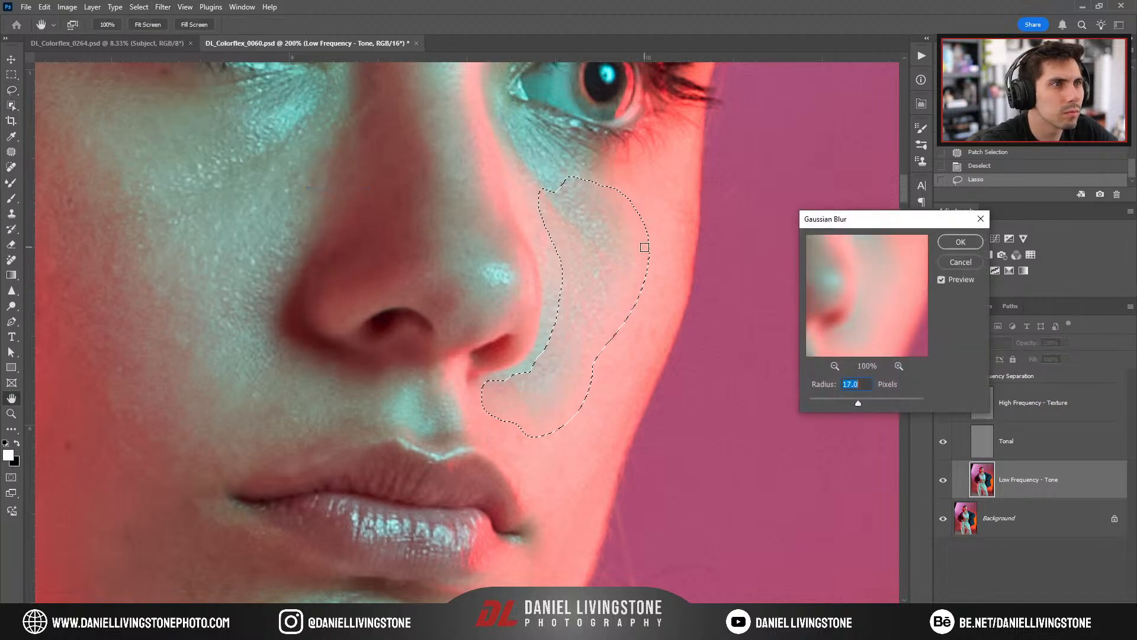
drag(834, 405, 859, 406)
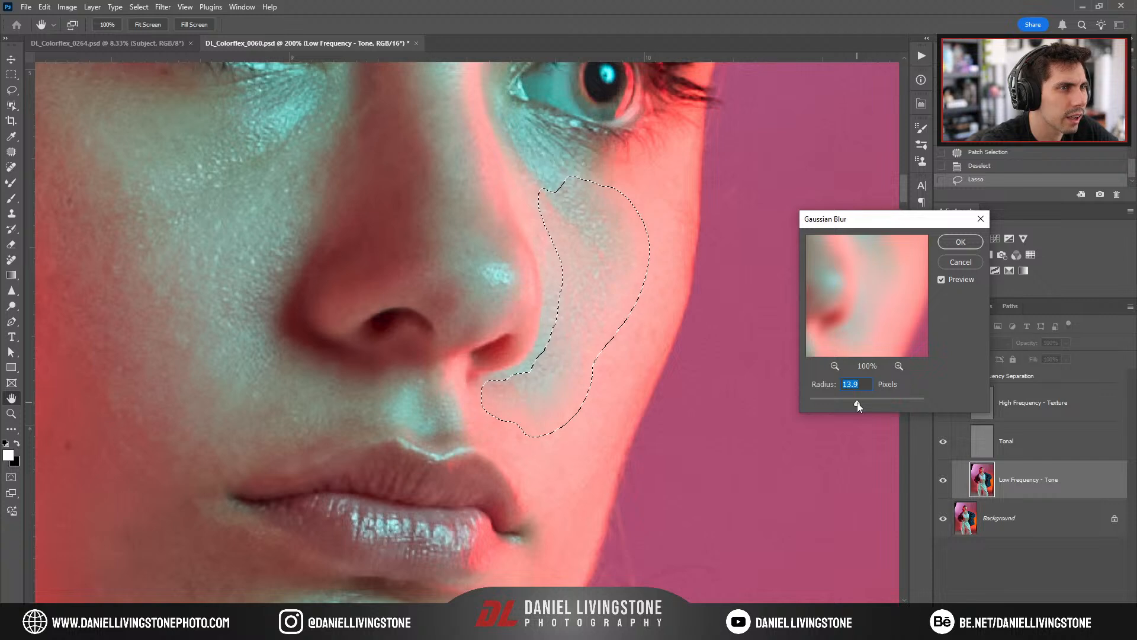
click(960, 242)
key(ctrl+d)
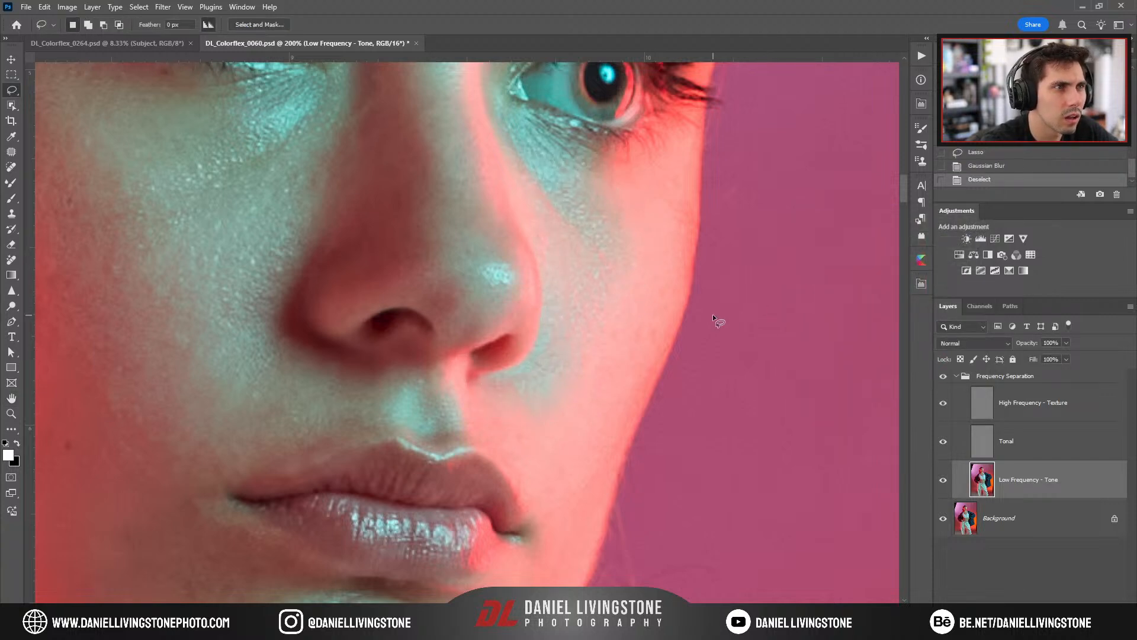
key(ctrl+z)
key(ctrl+z)
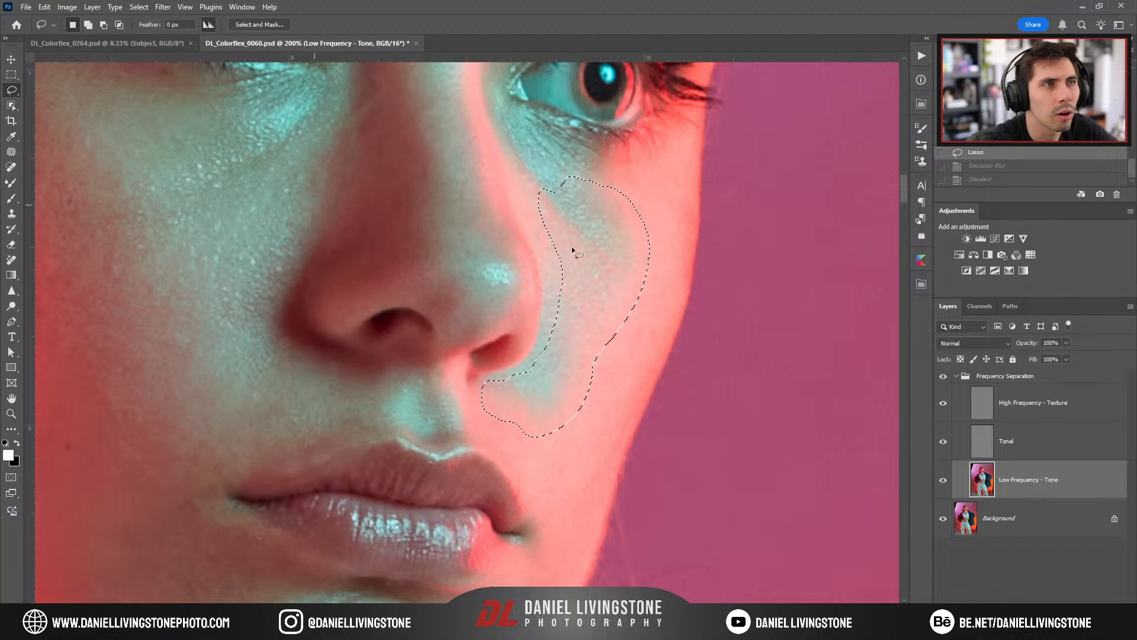
key(ctrl+d)
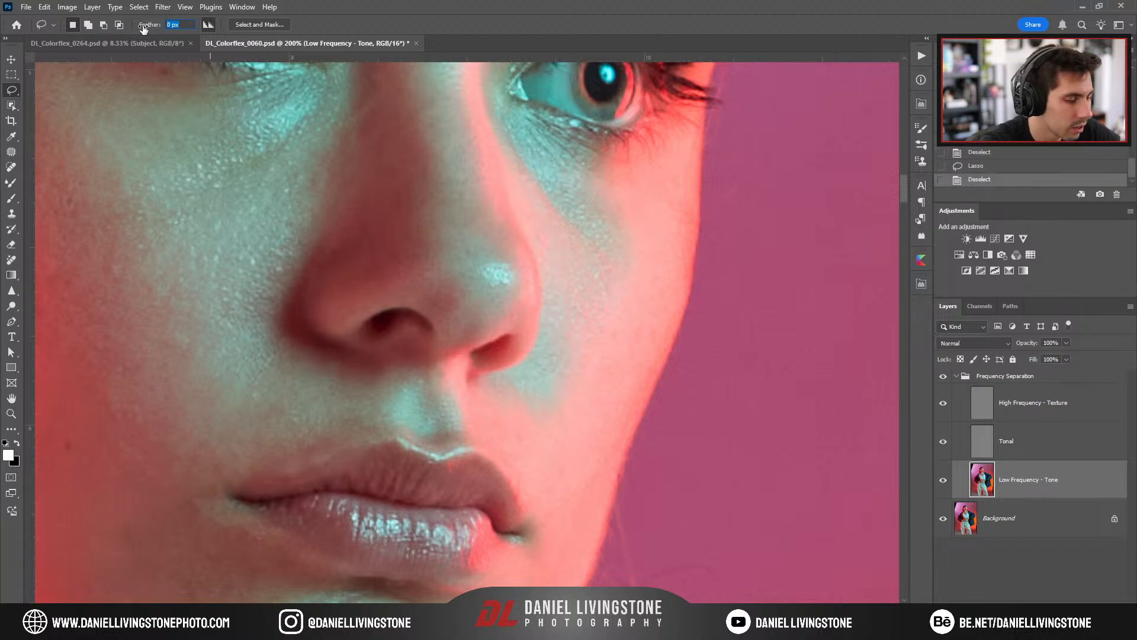
Select the cheek area under the far eye with a 10 px feathered Lasso and apply a 36 px Gaussian Blur.
mouse_move(626, 208)
mouse_down()
mouse_move(636, 226)
mouse_move(599, 265)
mouse_up()
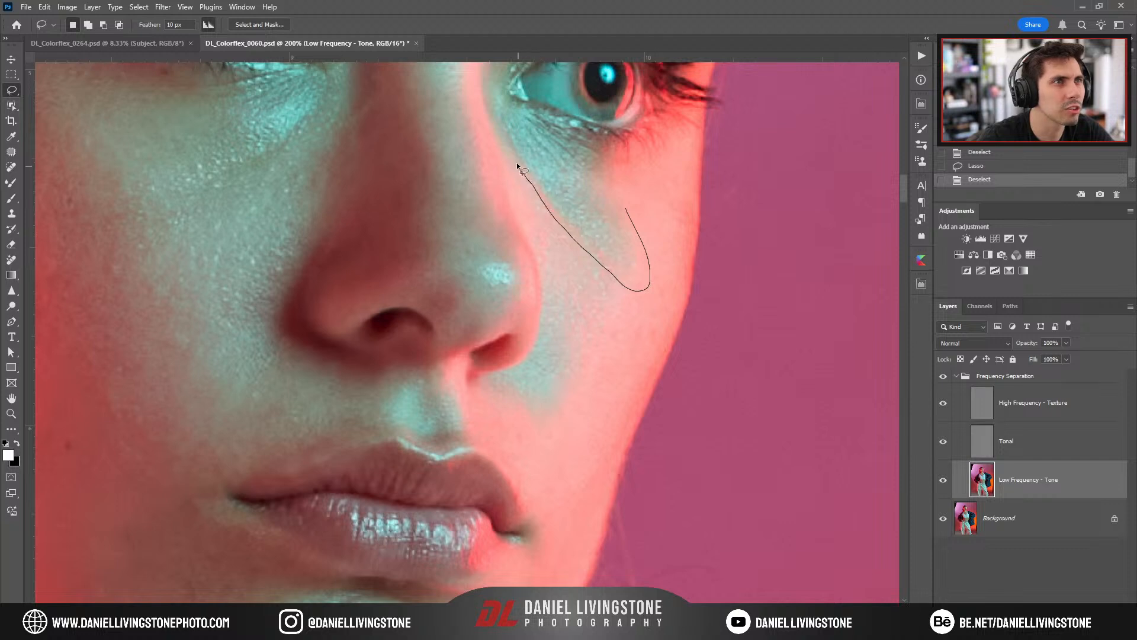
drag(639, 196, 629, 204)
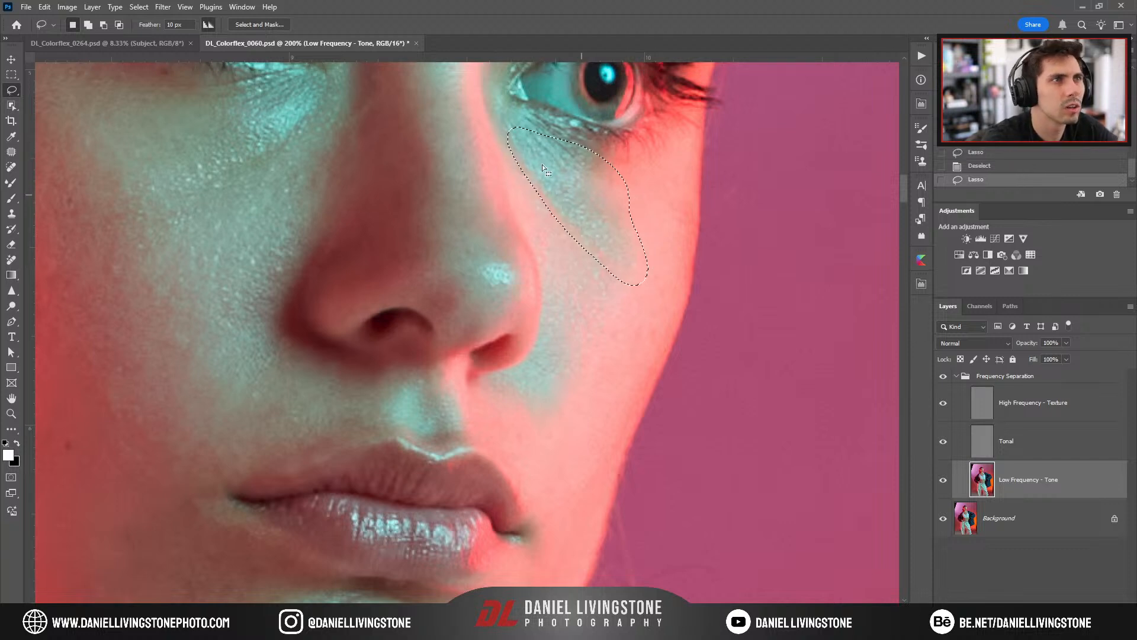
click(163, 6)
mouse_move(216, 152)
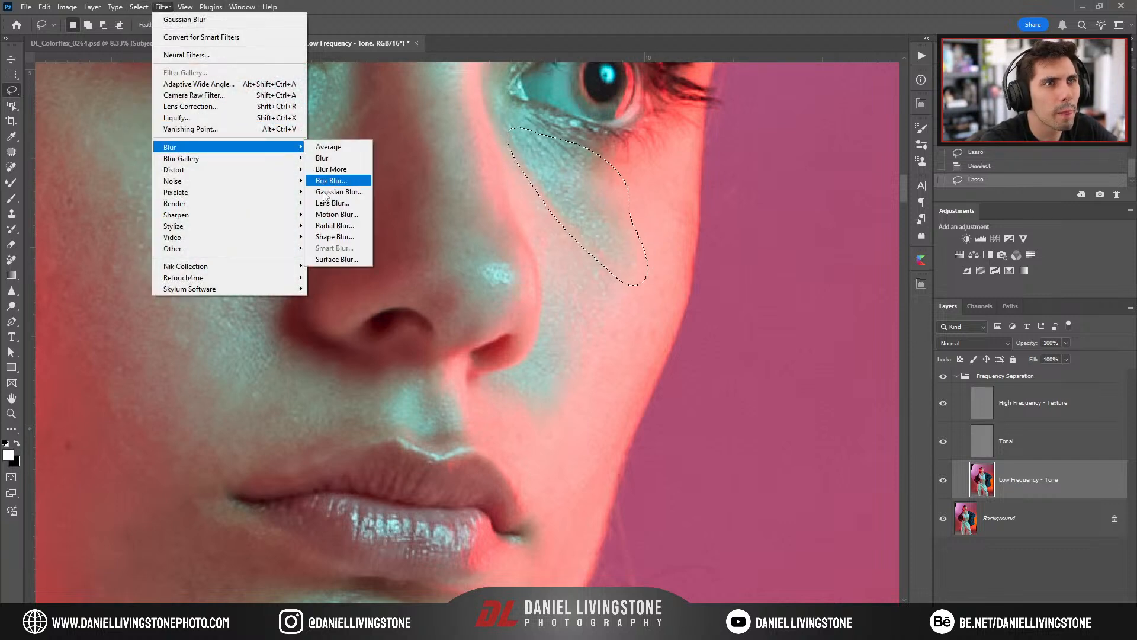
click(332, 188)
click(866, 403)
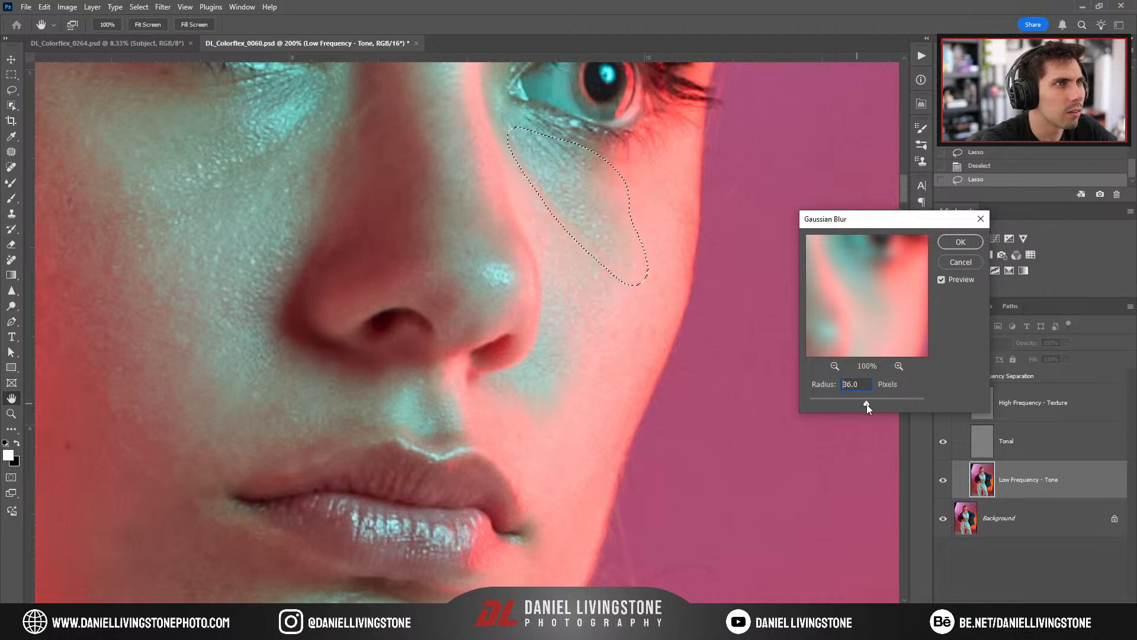
click(960, 241)
key(ctrl+d)
Examine the blurred tone transition under the far eye against the whole face and up close.
key(ctrl+minus)
key(ctrl+minus)
key(ctrl+minus)
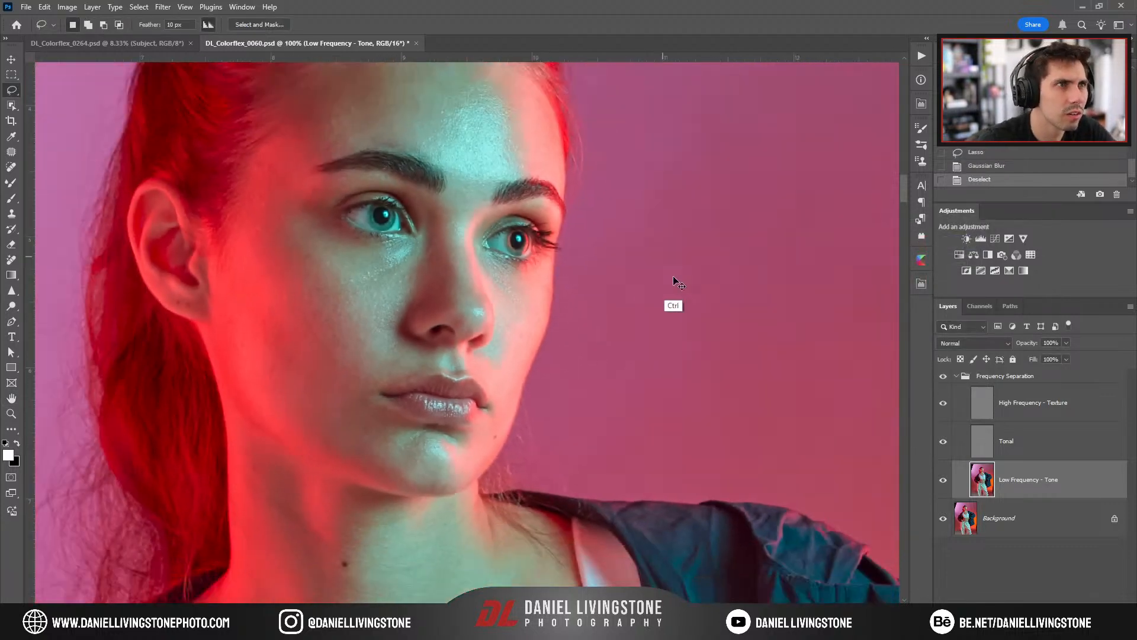
key(ctrl+plus)
key(ctrl+plus)
key(ctrl+plus)
key(ctrl+plus)
key(ctrl+plus)
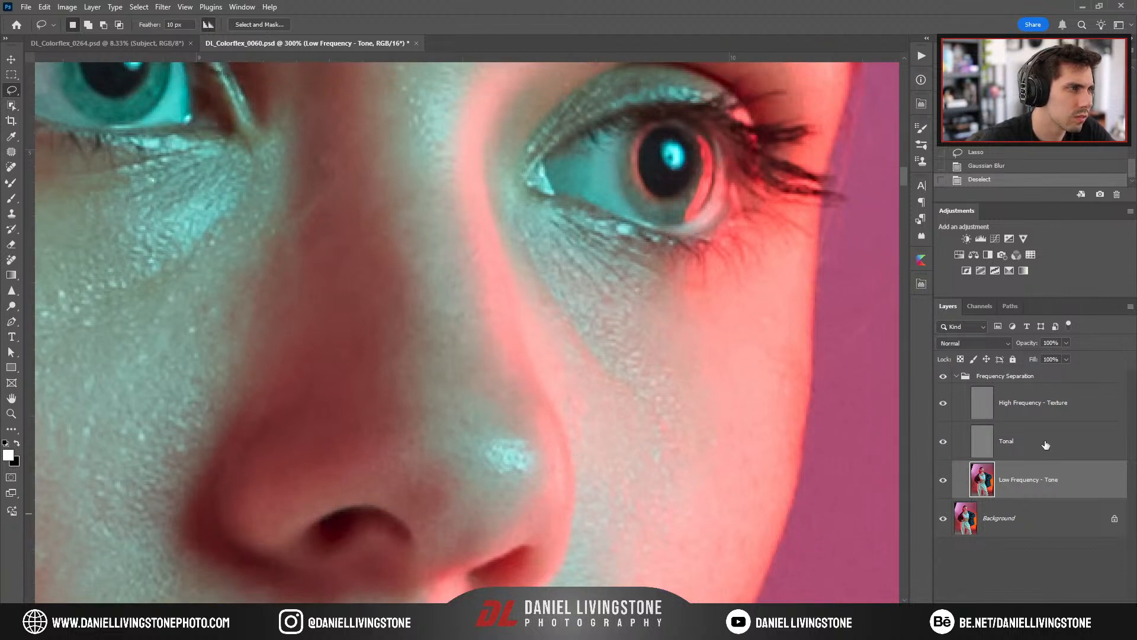
Patch a small area of uneven skin texture beside the nose bridge on the High Frequency - Texture layer with the Patch tool.
click(1037, 405)
key(j)
mouse_move(680, 446)
mouse_down()
mouse_move(705, 500)
mouse_move(575, 417)
mouse_move(554, 365)
mouse_up()
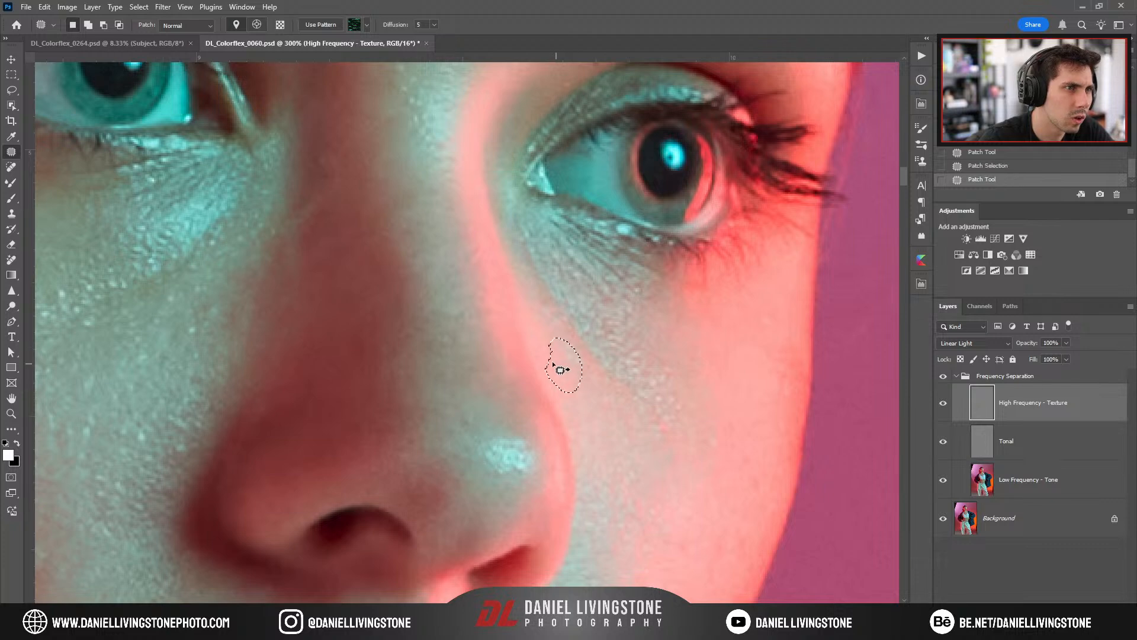
key(ctrl+d)
key(ctrl+minus)
key(ctrl+minus)
key(ctrl+plus)
key(ctrl+plus)
Patch the remaining texture blemishes on the far cheek, from below the eye out toward the face edge.
drag(642, 445, 631, 317)
drag(633, 407, 671, 364)
key(ctrl+d)
drag(764, 320, 723, 237)
key(ctrl+d)
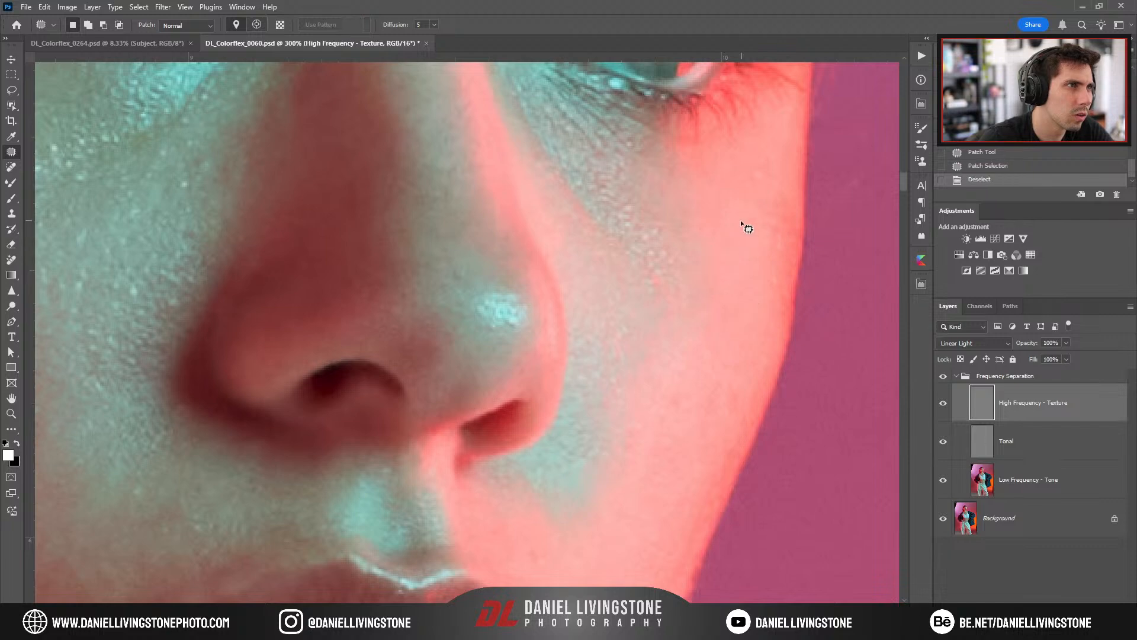
mouse_move(785, 216)
mouse_down()
mouse_move(740, 218)
mouse_move(729, 283)
mouse_move(764, 274)
mouse_move(788, 231)
mouse_up()
key(ctrl+d)
Patch three texture spots on the far cheek beside and below the nostril with cleaner nearby skin.
drag(616, 372, 624, 379)
drag(625, 370, 641, 345)
key(ctrl+d)
drag(589, 428, 603, 440)
drag(616, 441, 653, 497)
key(ctrl+d)
mouse_move(564, 468)
mouse_down()
mouse_move(619, 460)
mouse_move(568, 463)
mouse_up()
drag(588, 464, 638, 499)
key(ctrl+d)
Examine the patched far cheek at lower magnification against the whole face.
key(ctrl+minus)
key(ctrl+minus)
key(ctrl+minus)
key(ctrl+minus)
key(ctrl+minus)
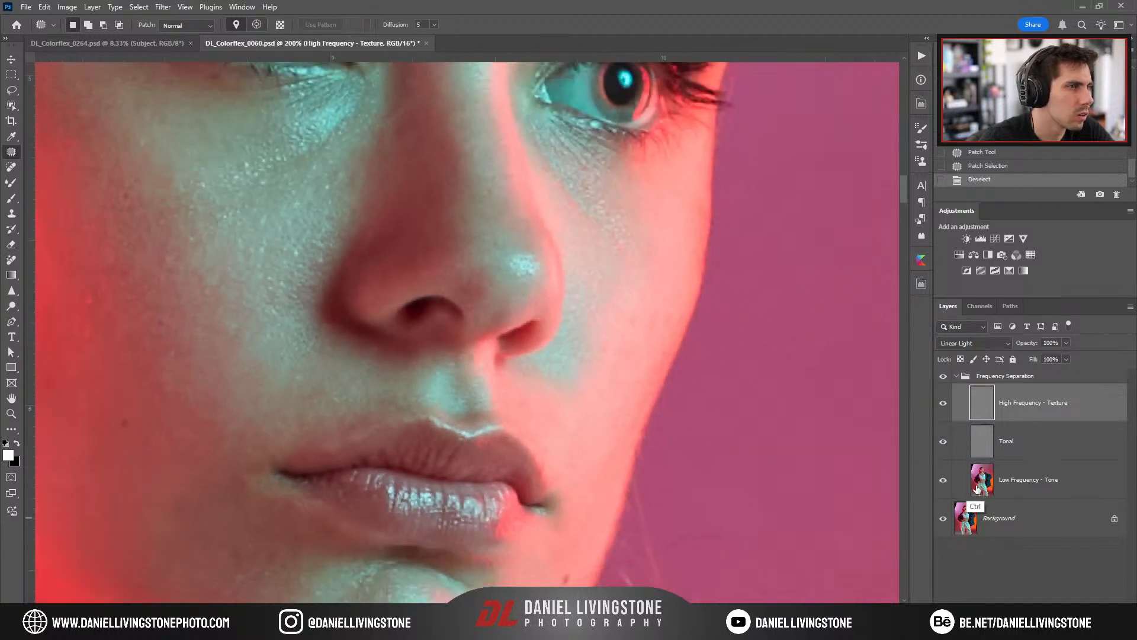
key(ctrl+plus)
key(ctrl+plus)
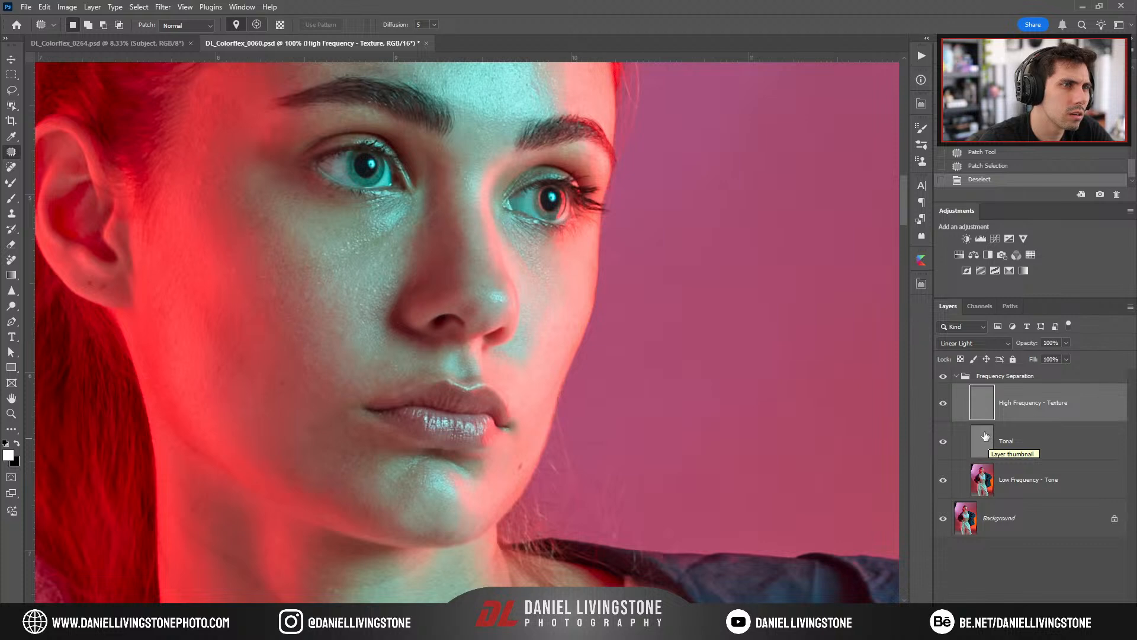
Select the teal-to-red tone transition on the forehead with a 10 px feathered Lasso on the Low Frequency - Tone layer.
drag(564, 254, 608, 461)
key(ctrl+plus)
click(1033, 481)
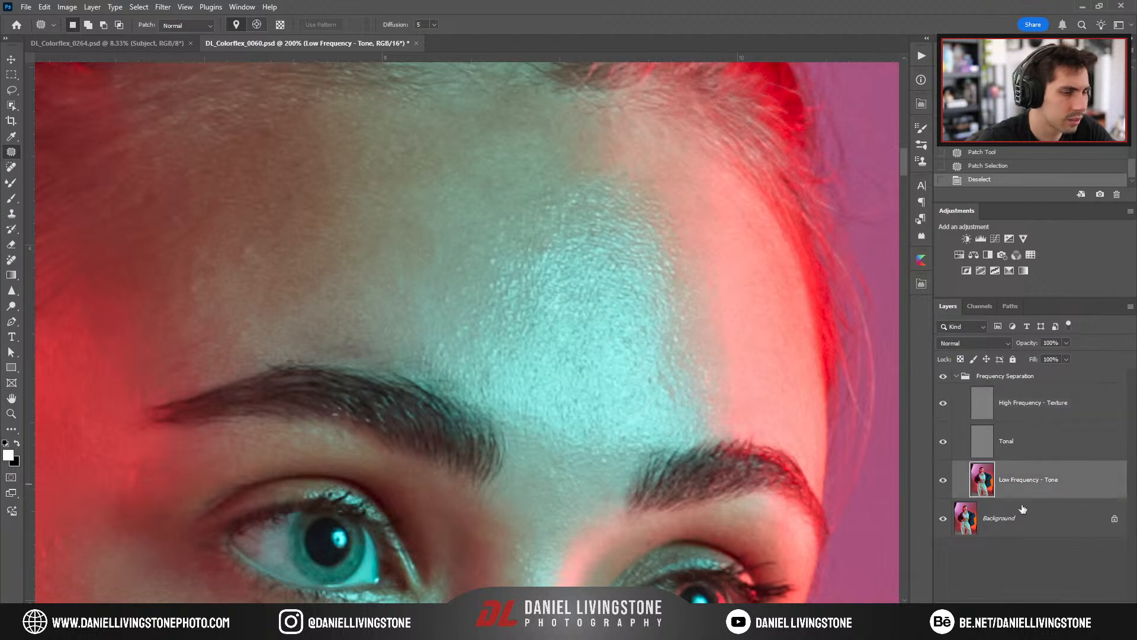
key(l)
mouse_move(626, 367)
mouse_down()
mouse_move(644, 406)
mouse_move(693, 433)
mouse_up()
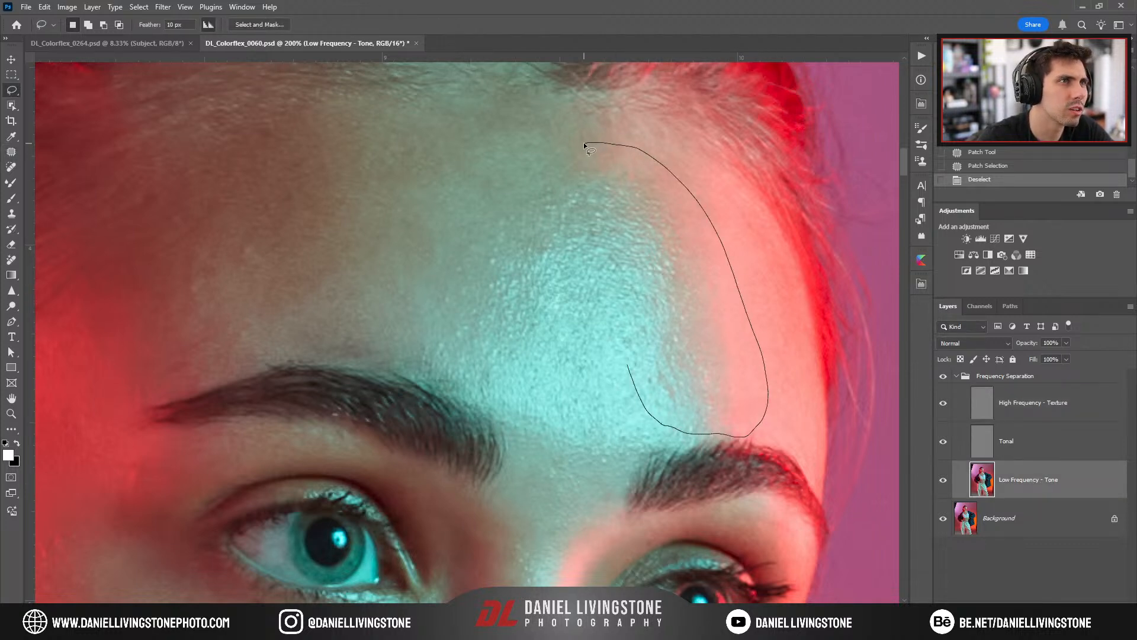
drag(650, 265, 648, 261)
drag(652, 214, 580, 139)
drag(652, 170, 651, 173)
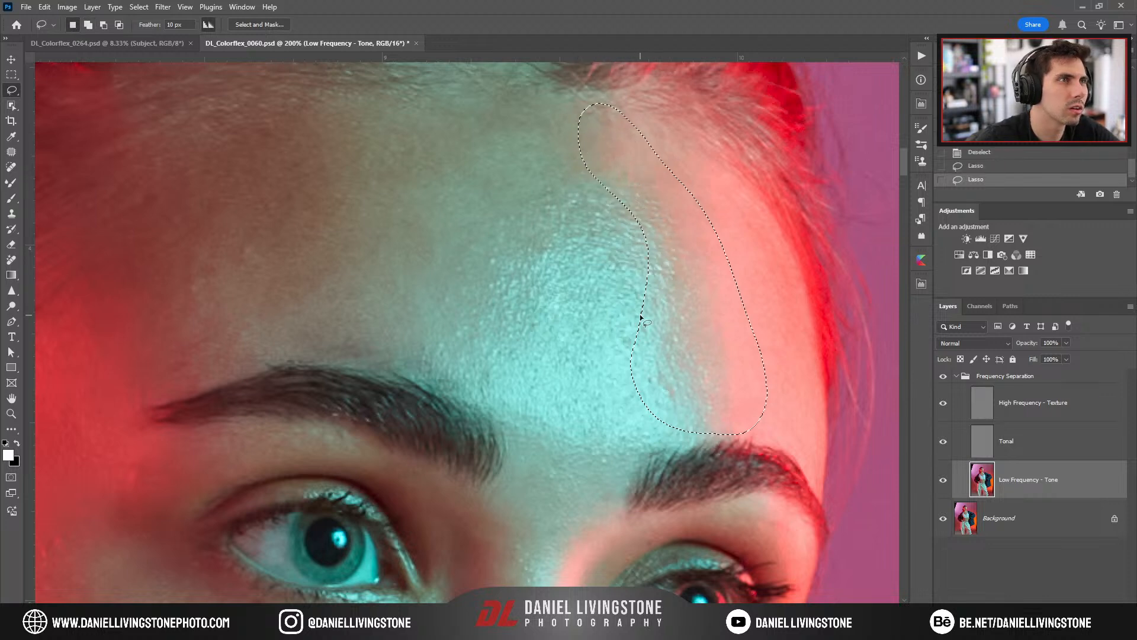
Apply an 8.2 px Gaussian Blur to the selected forehead transition, deselect it, and compare the Frequency Separation group hidden and shown.
click(163, 7)
mouse_move(201, 147)
click(337, 193)
drag(863, 403, 850, 405)
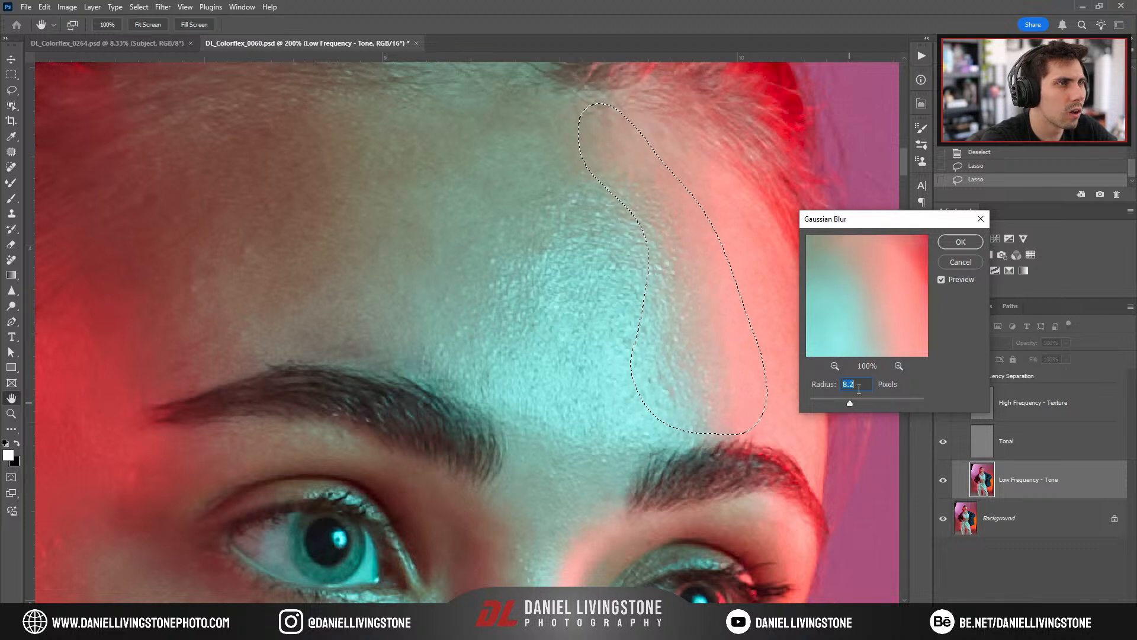
click(960, 241)
key(ctrl+d)
click(943, 377)
click(943, 376)
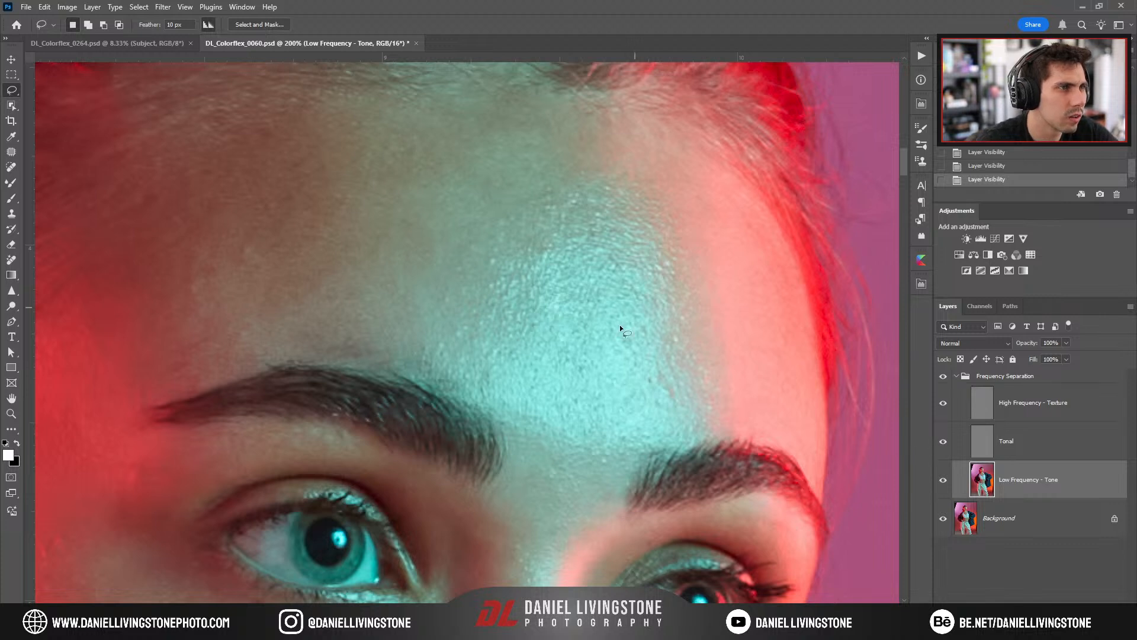
Try a 27.7 px Gaussian Blur on a feathered oval selection of the forehead transition above the far eyebrow.
drag(663, 216, 628, 312)
click(162, 7)
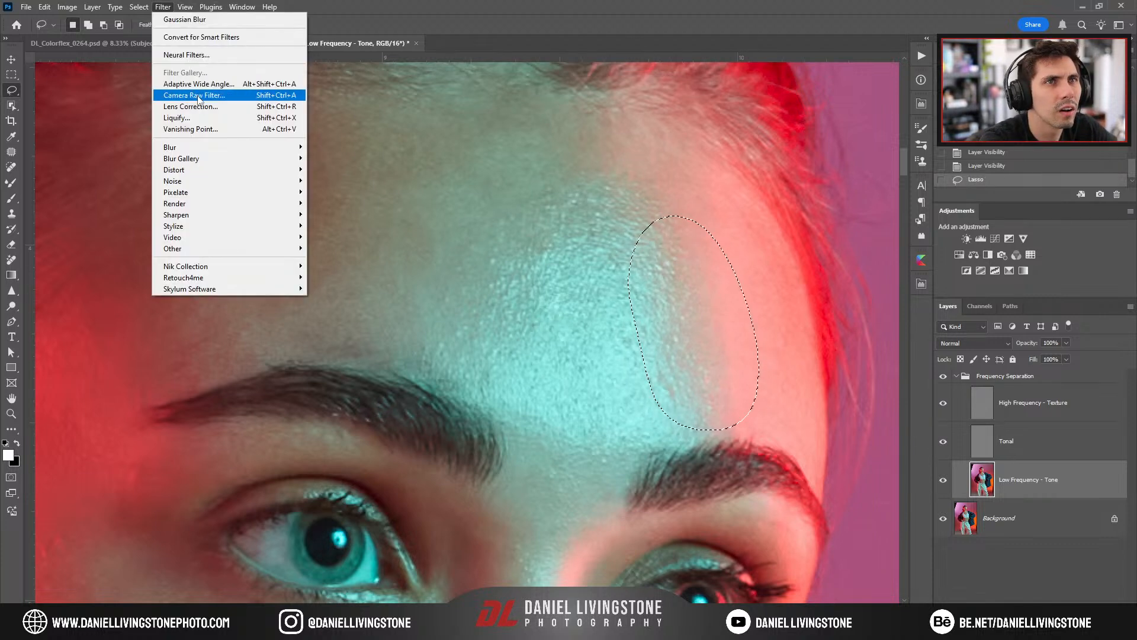
mouse_move(214, 148)
click(331, 192)
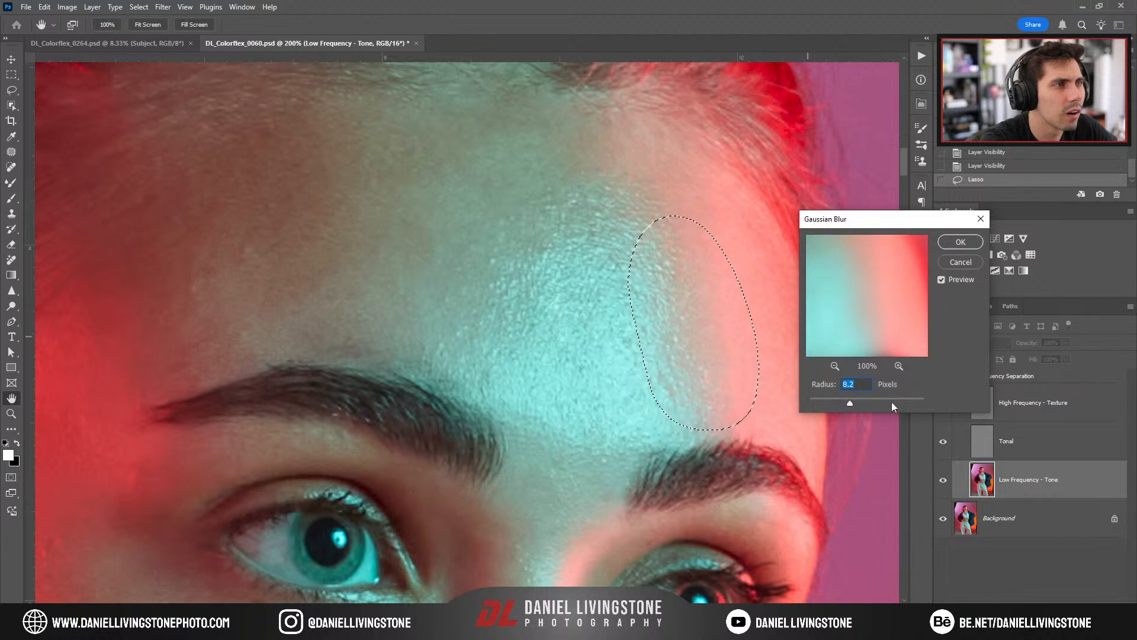
mouse_move(857, 406)
mouse_down()
mouse_move(872, 405)
mouse_move(862, 404)
mouse_up()
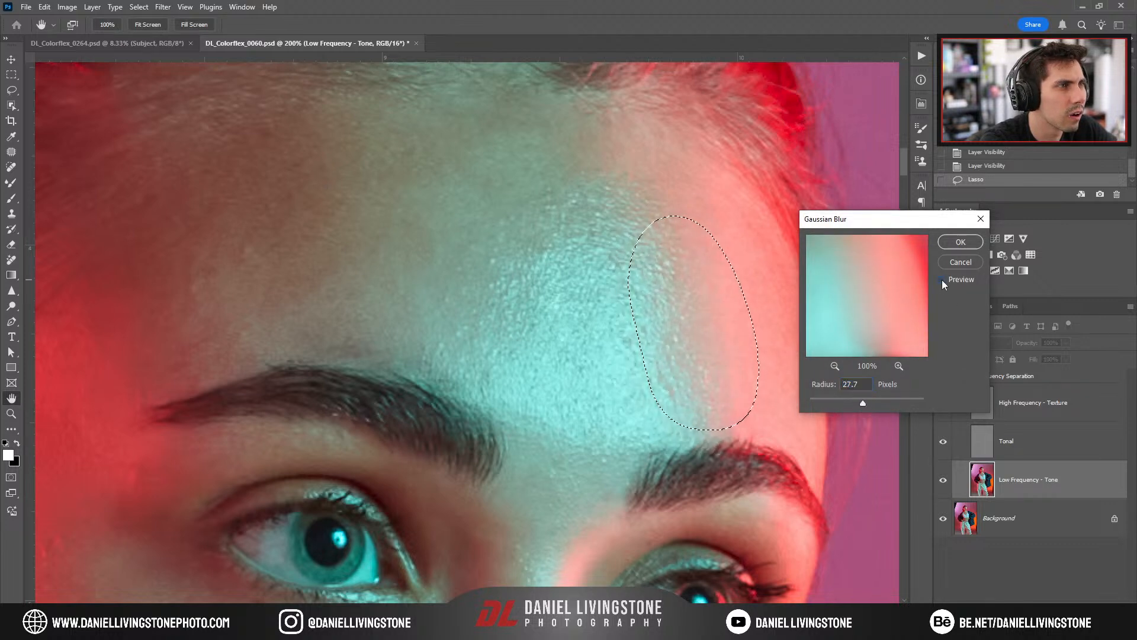
click(967, 262)
key(ctrl+d)
Compare the face with and without the Frequency Separation group, and inspect the forehead with the High Frequency - Texture layer isolated.
key(ctrl+minus)
key(ctrl+minus)
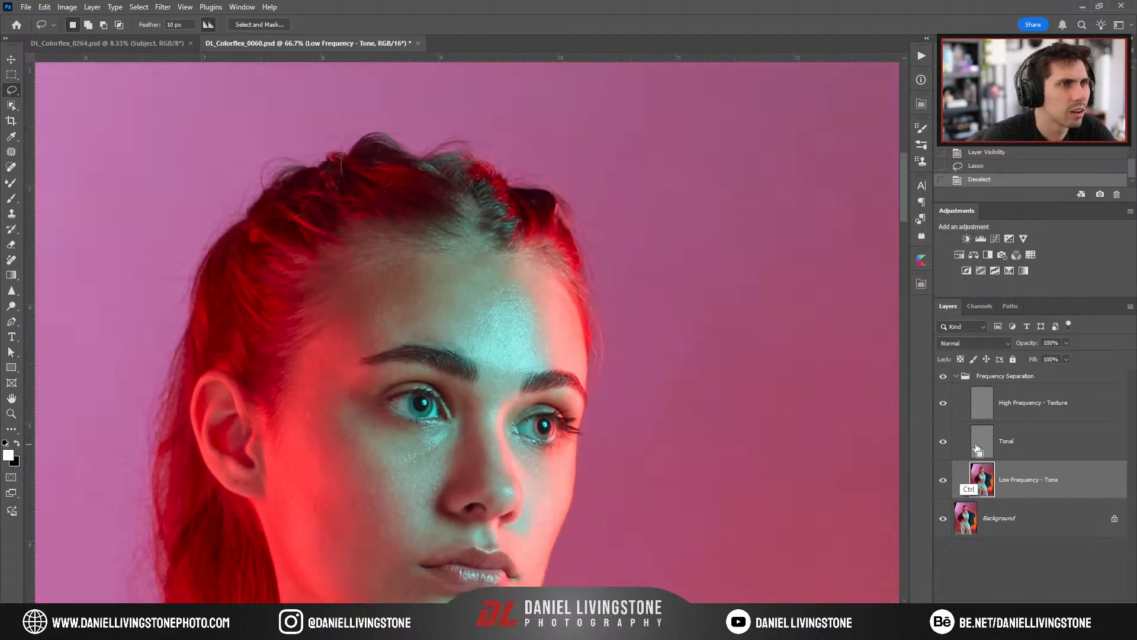
click(943, 377)
click(943, 377)
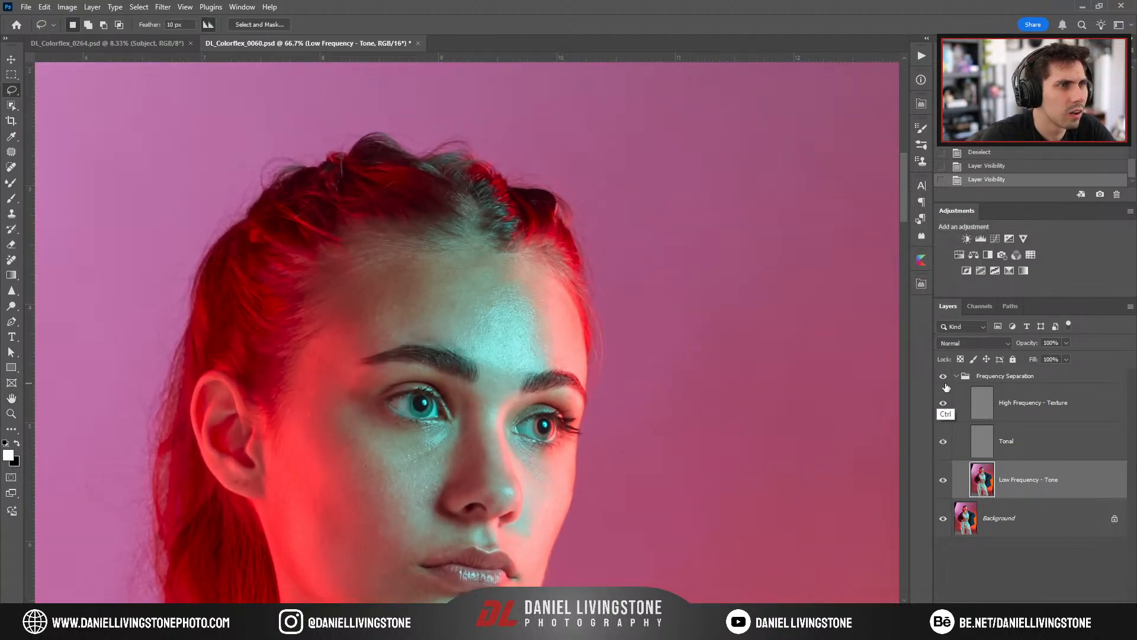
key(ctrl+plus)
key(ctrl+plus)
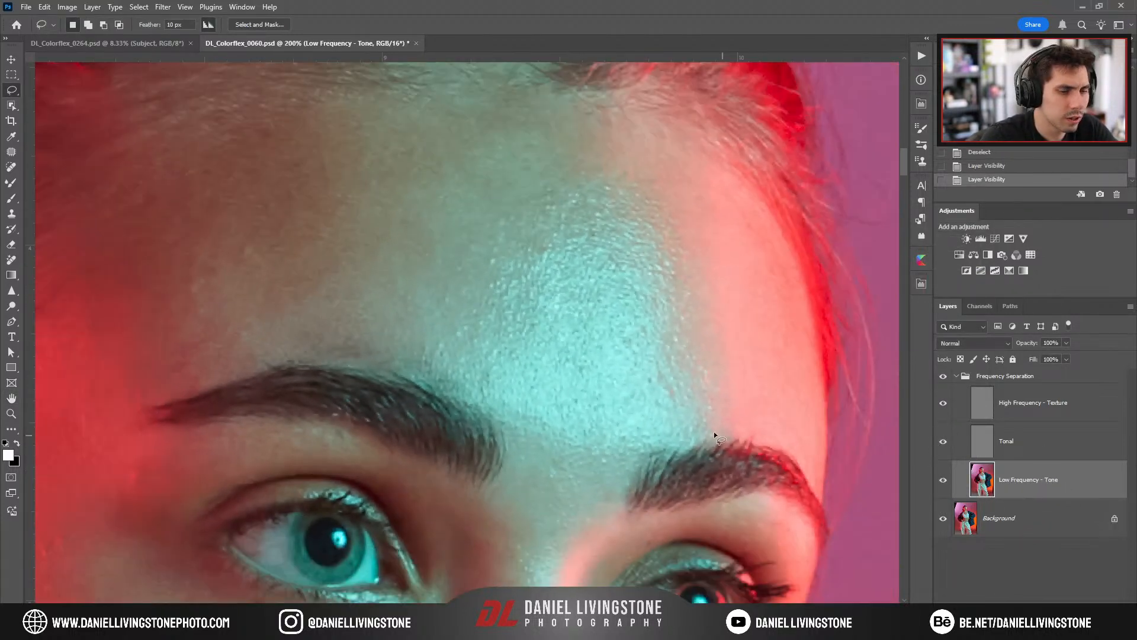
alt+click(943, 403)
alt+click(944, 405)
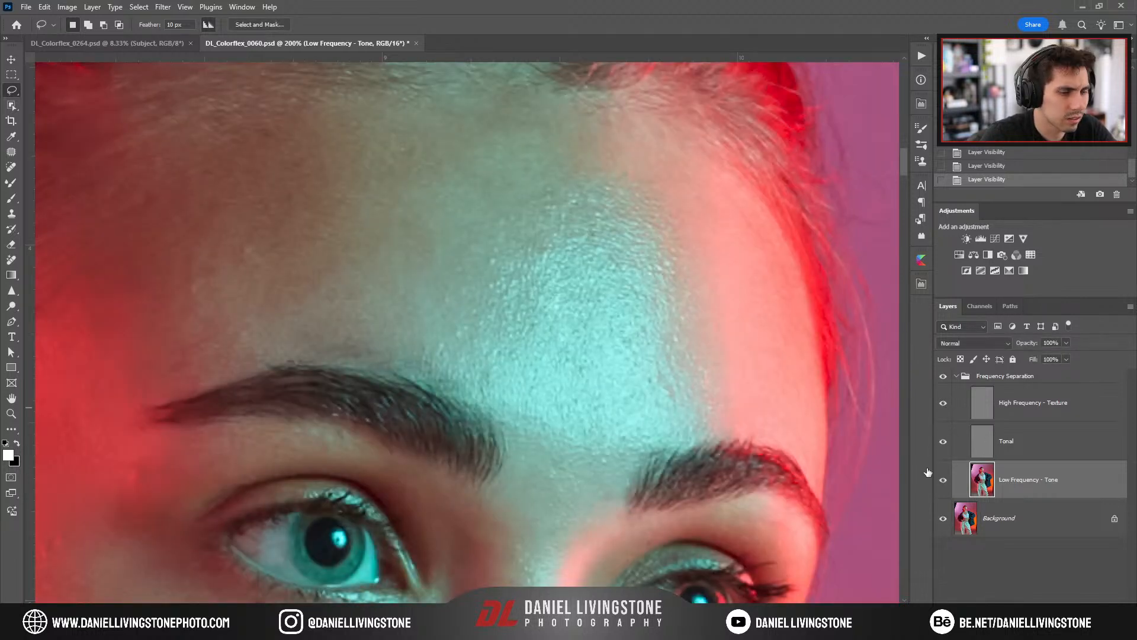
Activate the Mixer Brush for the forehead on the Low Frequency - Tone layer.
key(b)
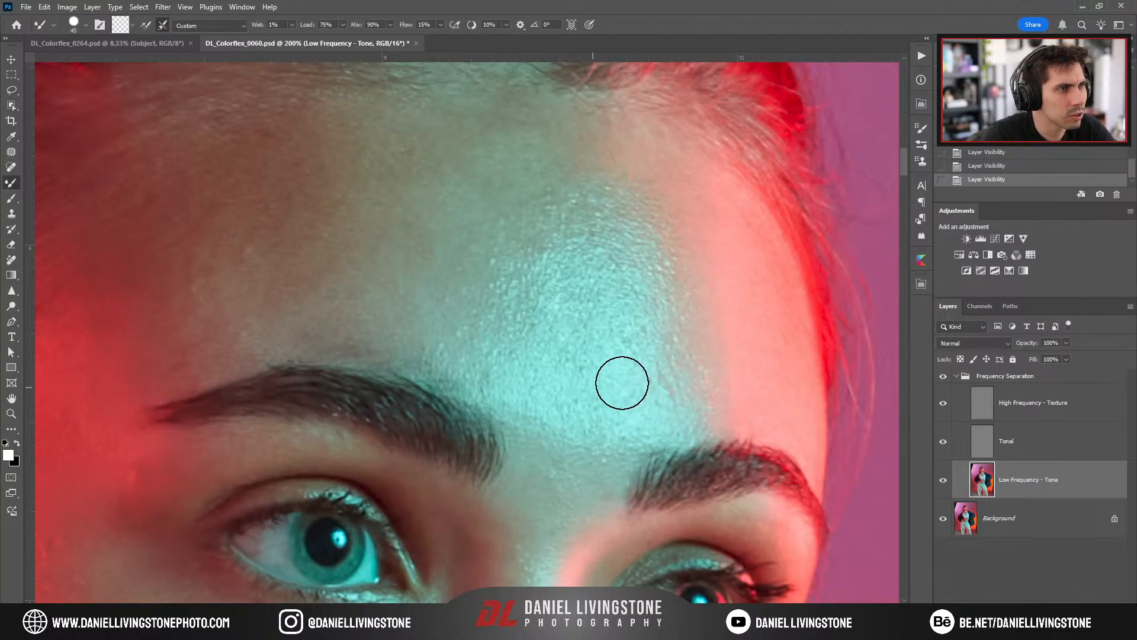
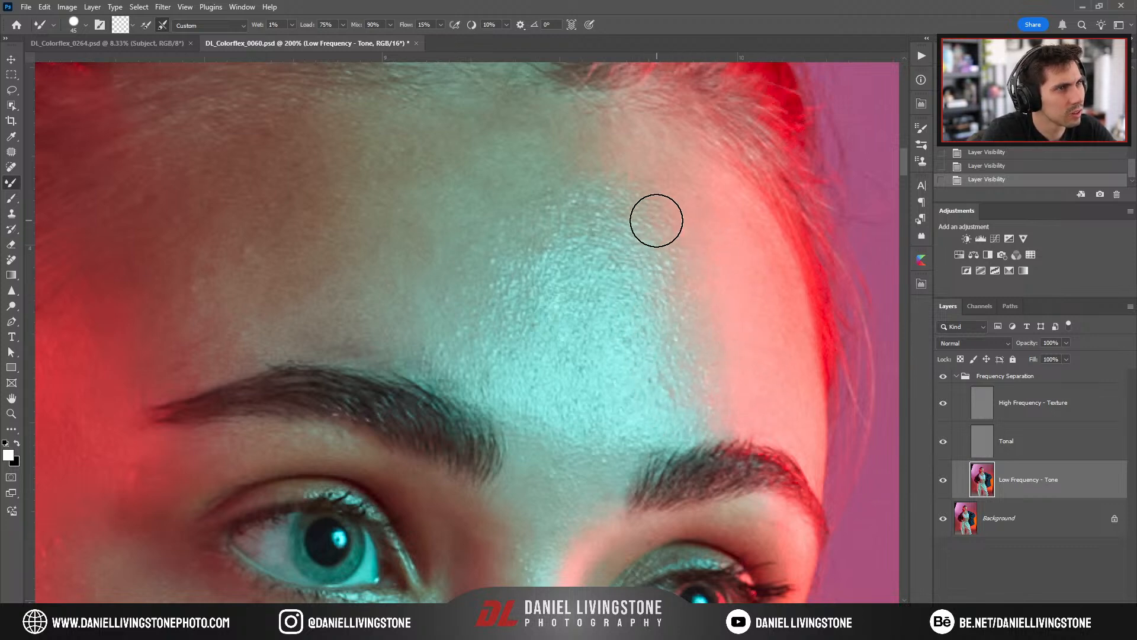
Patch rough skin spots around the forehead highlight with the Patch tool on the High Frequency - Texture layer.
mouse_move(730, 371)
mouse_down()
mouse_move(713, 403)
mouse_move(518, 369)
mouse_move(569, 395)
mouse_up()
click(1051, 412)
key(j)
scroll(652, 403, up, 2)
key(ctrl+d)
key(ctrl+d)
drag(592, 393, 640, 404)
drag(661, 381, 664, 337)
key(ctrl+d)
Patch a small texture spot at the upper edge of the cyan forehead highlight and clear the selection.
key(ctrl+minus)
key(ctrl+minus)
key(ctrl+minus)
key(ctrl+minus)
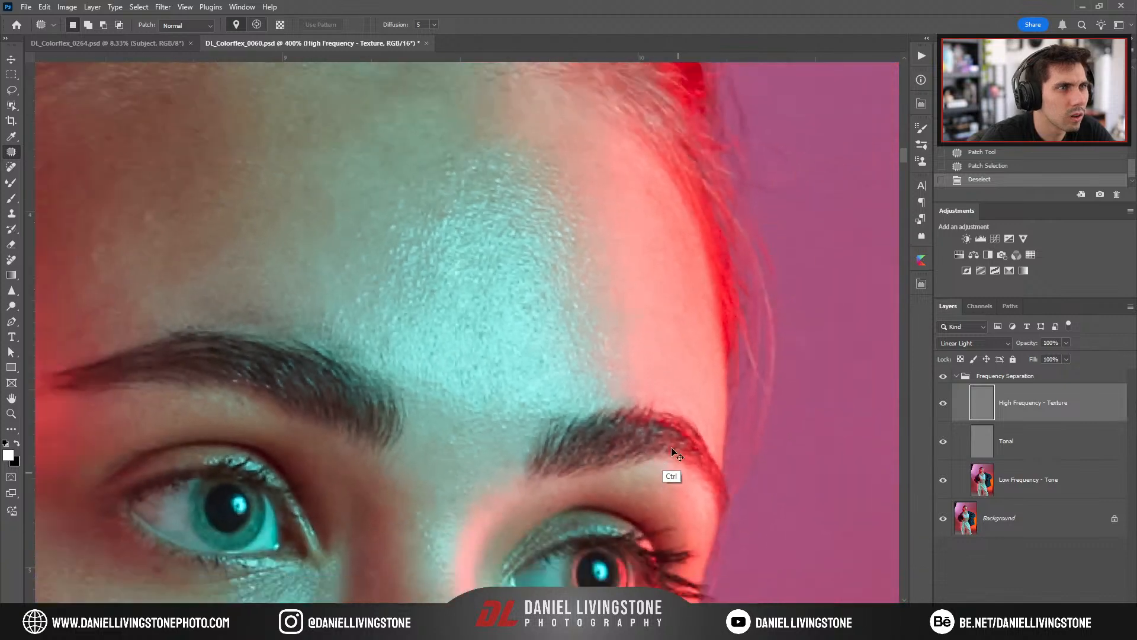
key(ctrl+plus)
key(ctrl+plus)
key(ctrl+plus)
key(ctrl+plus)
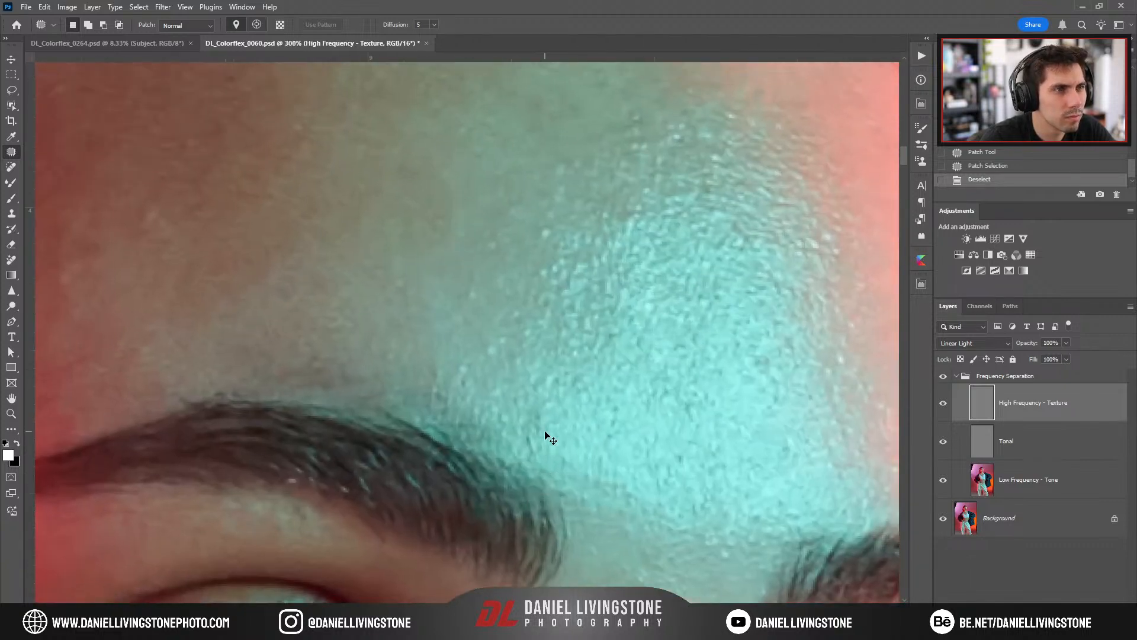
key(ctrl+minus)
key(ctrl+minus)
key(ctrl+minus)
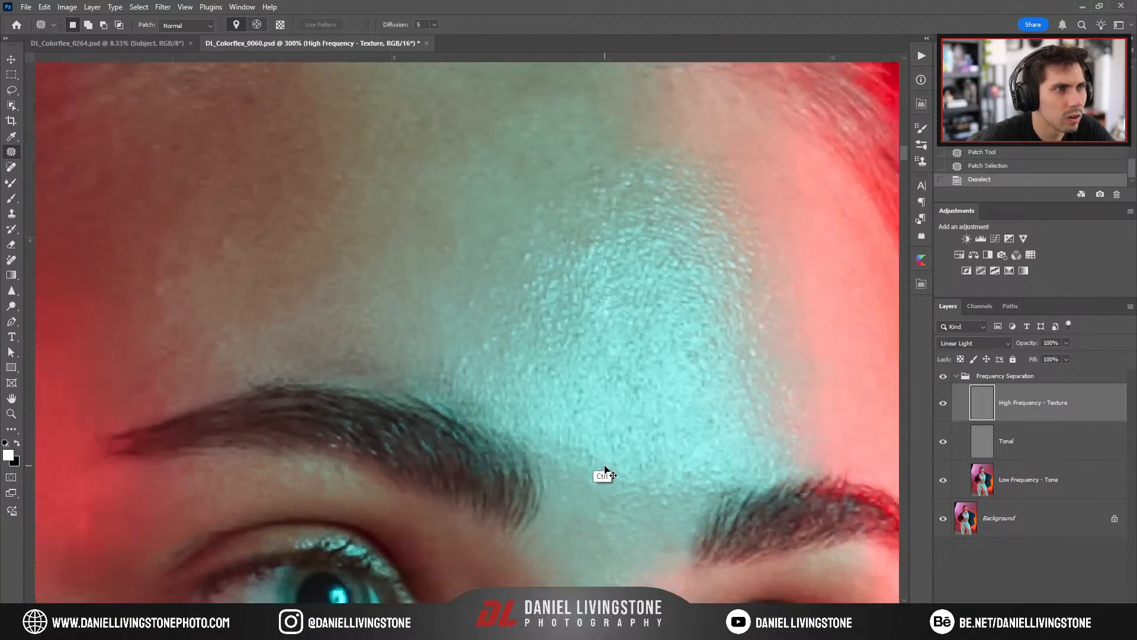
key(ctrl+plus)
key(ctrl+plus)
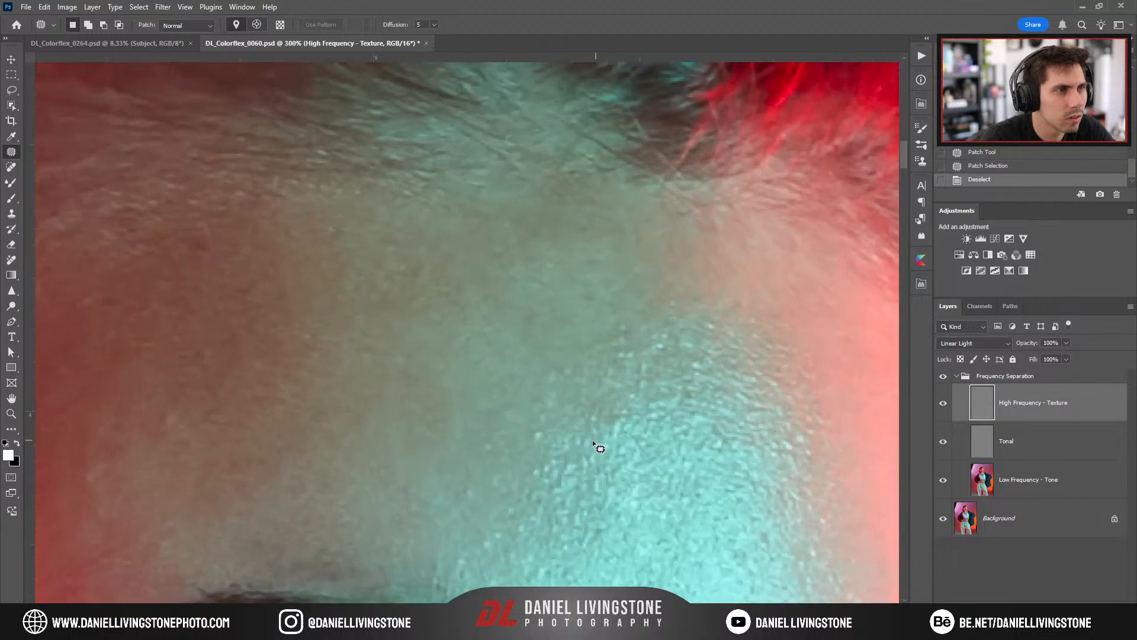
mouse_move(592, 439)
mouse_down()
mouse_move(603, 435)
mouse_move(583, 459)
mouse_up()
key(ctrl+d)
Compare the whole face with and without the Frequency Separation group.
key(ctrl+minus)
key(ctrl+minus)
key(ctrl+minus)
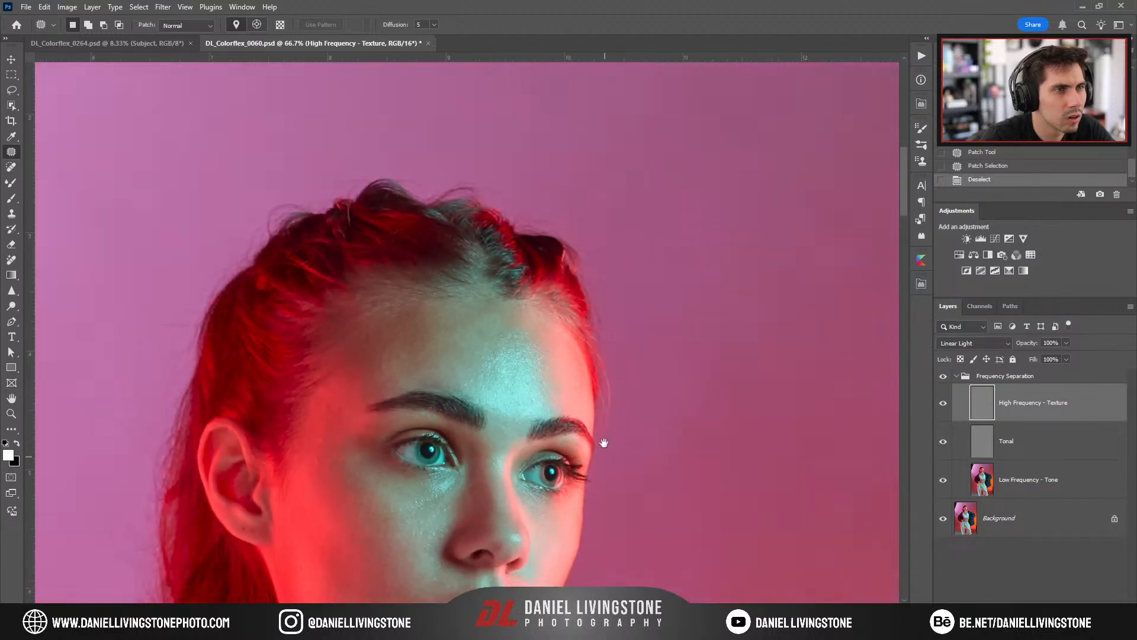
key(ctrl+minus)
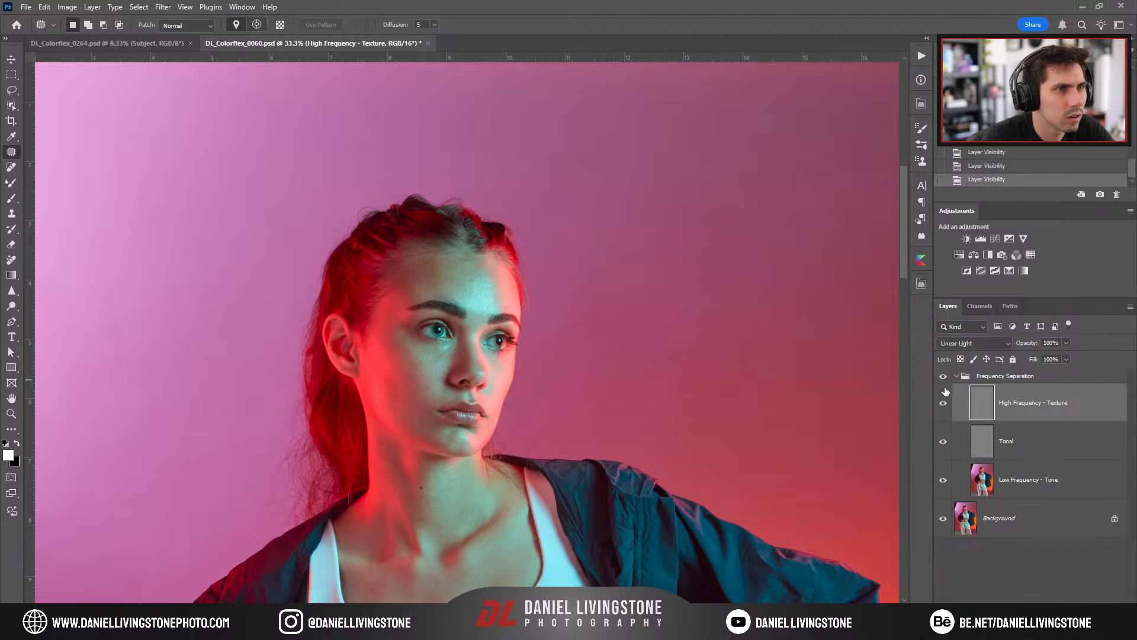
Patch the cyan color patch beside the nostril with smoother cheek tone on the Low Frequency - Tone layer.
key(ctrl+plus)
key(ctrl+plus)
key(ctrl+plus)
key(ctrl+plus)
drag(556, 451, 515, 234)
drag(604, 427, 643, 380)
click(985, 484)
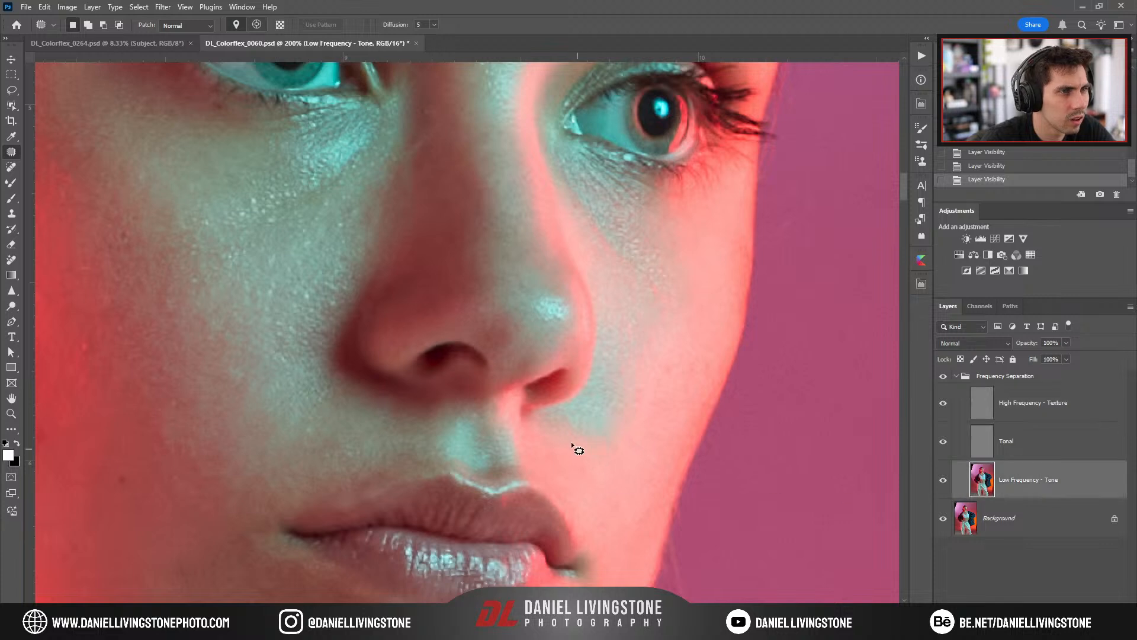
mouse_move(604, 388)
mouse_down()
mouse_move(579, 439)
mouse_move(595, 487)
mouse_up()
key(ctrl+d)
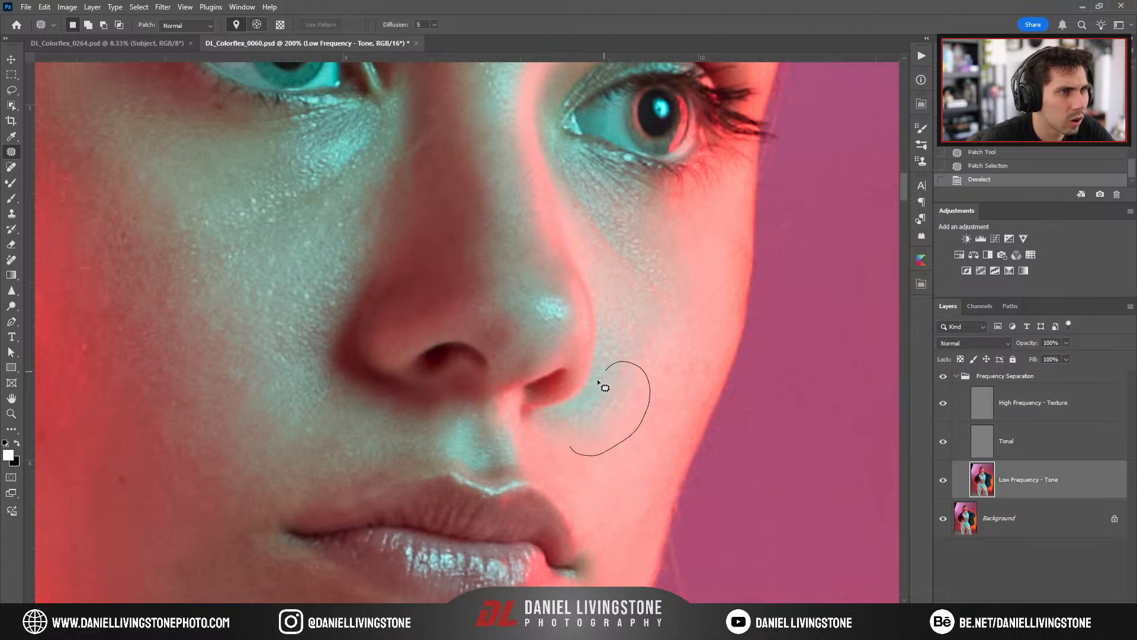
Patch the remaining tonal edge between the nostril and cheek once more with skin from just below.
drag(564, 441, 568, 447)
drag(585, 437, 592, 472)
key(ctrl+d)
key(ctrl+minus)
key(ctrl+plus)
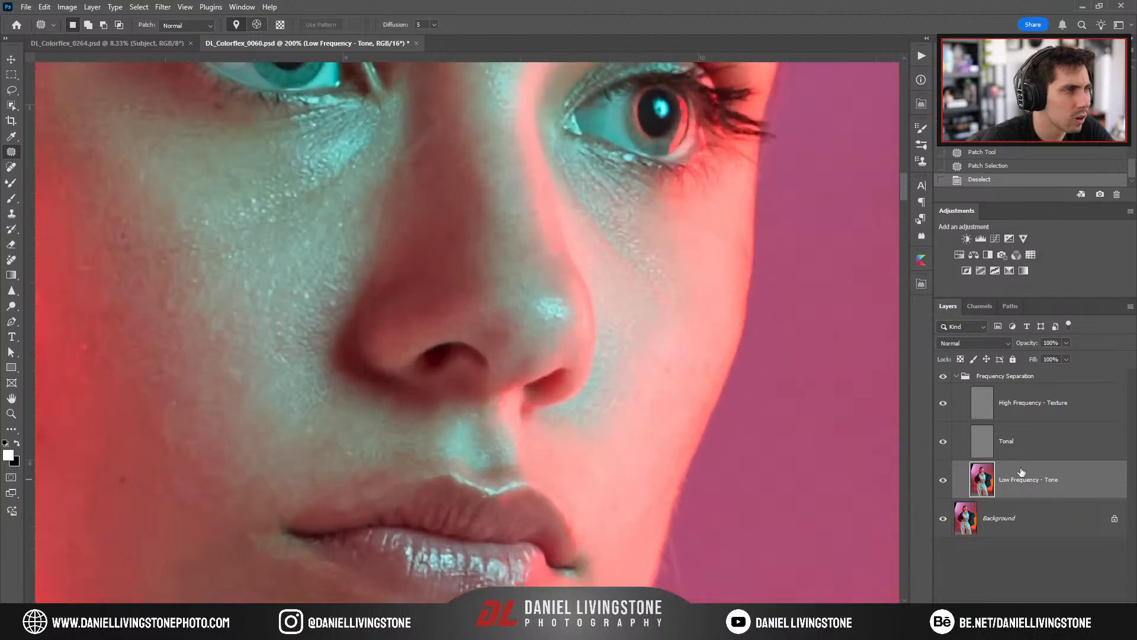
Patch the skin texture below the nostril on the High Frequency - Texture layer.
key(ctrl+minus)
key(ctrl+minus)
key(ctrl+minus)
key(ctrl+minus)
key(ctrl+minus)
key(ctrl+plus)
key(ctrl+plus)
key(ctrl+plus)
key(ctrl+plus)
click(1016, 412)
key(ctrl+plus)
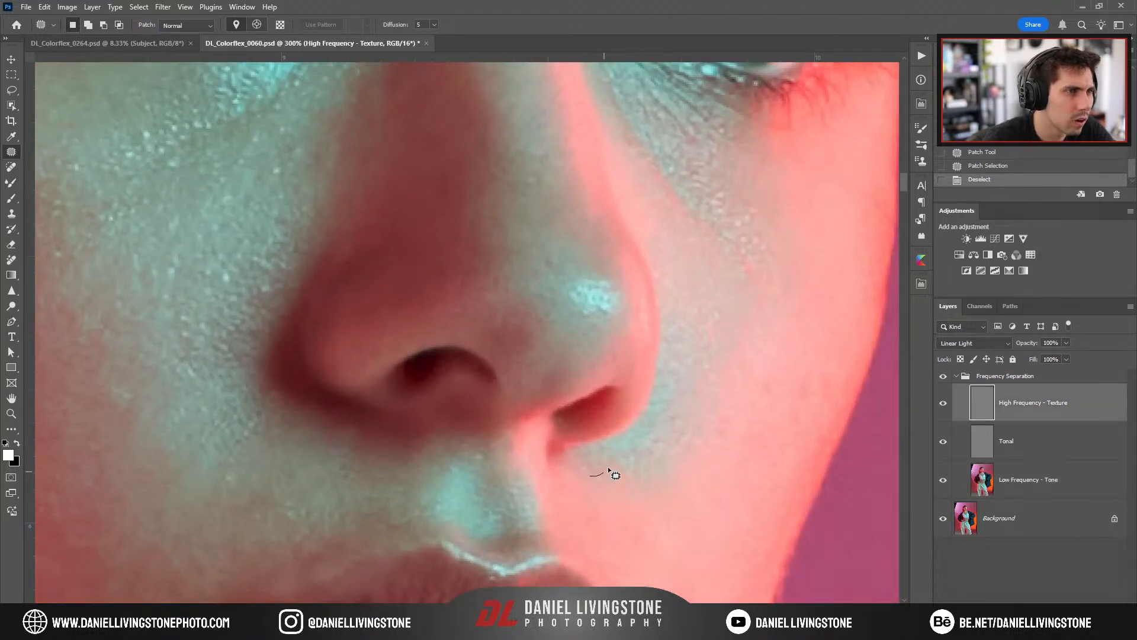
drag(642, 489, 659, 542)
key(ctrl+d)
Select the bright area running from the inner eye corner to the cheek with the Lasso on the Low Frequency - Tone layer.
key(ctrl+minus)
key(ctrl+minus)
key(ctrl+minus)
key(ctrl+minus)
key(ctrl+minus)
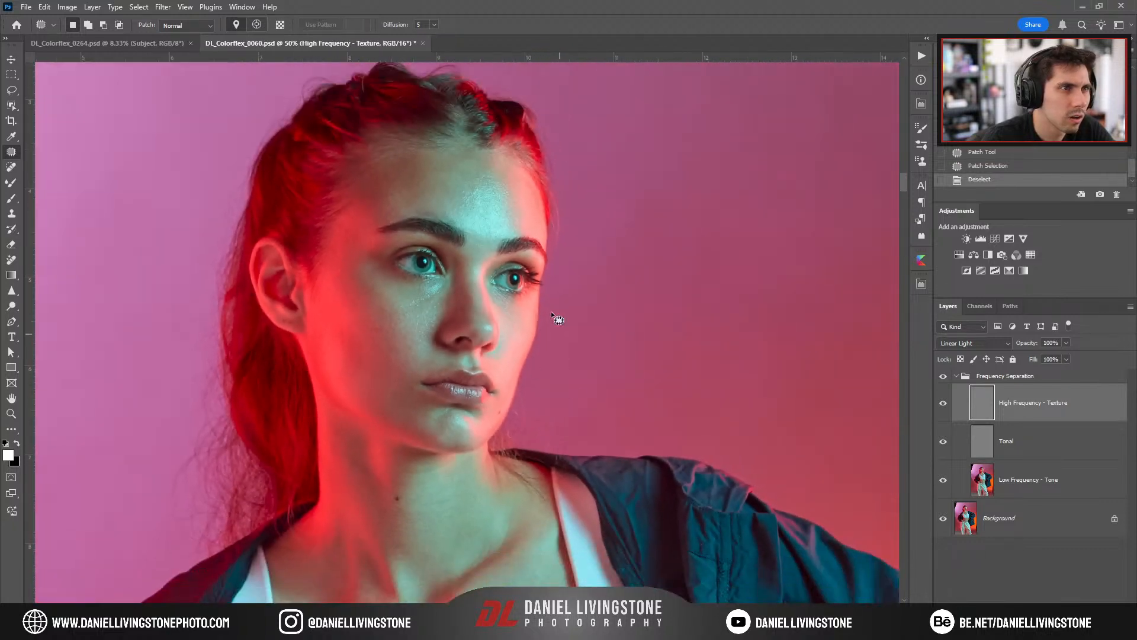
drag(518, 317, 624, 353)
key(ctrl+plus)
key(ctrl+plus)
drag(602, 414, 566, 460)
key(ctrl+plus)
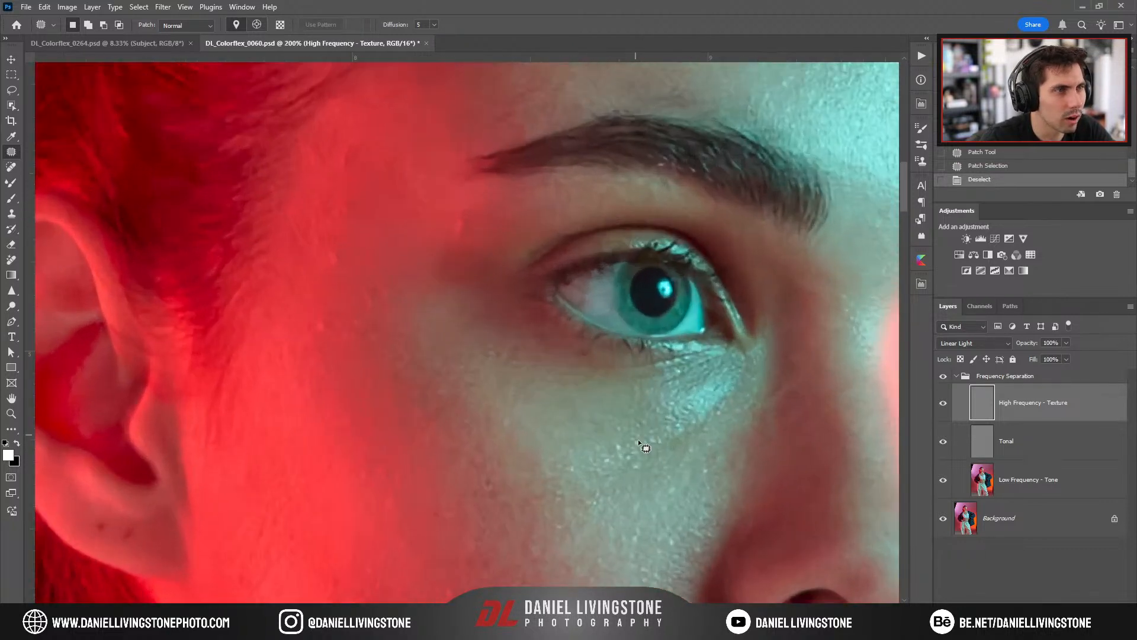
drag(651, 474, 593, 424)
key(ctrl+plus)
key(ctrl+minus)
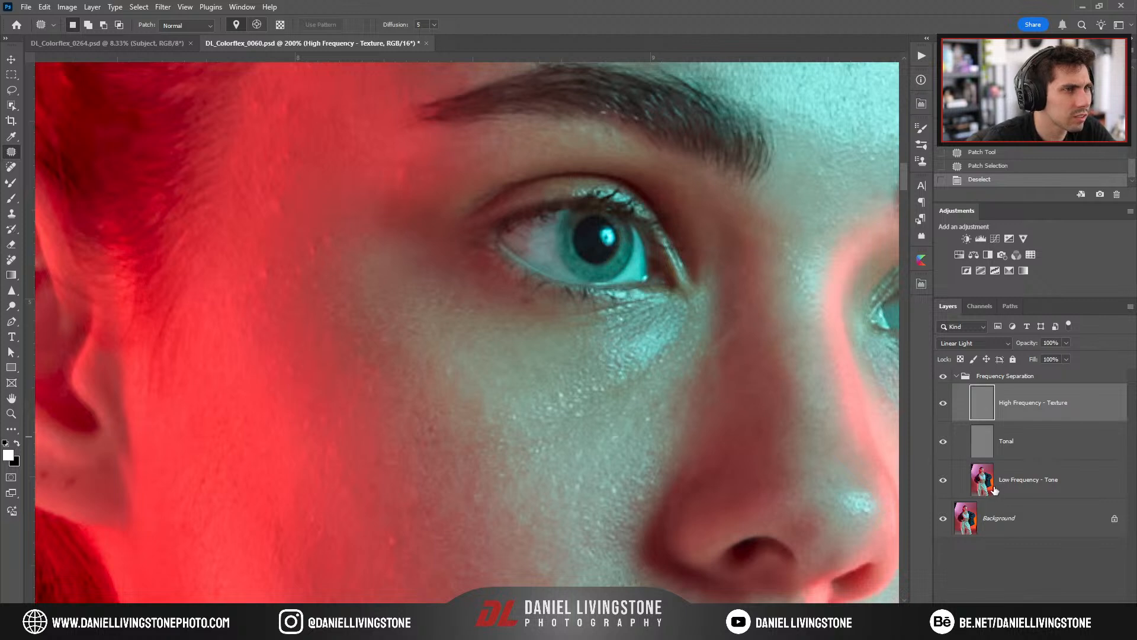
click(1010, 485)
key(l)
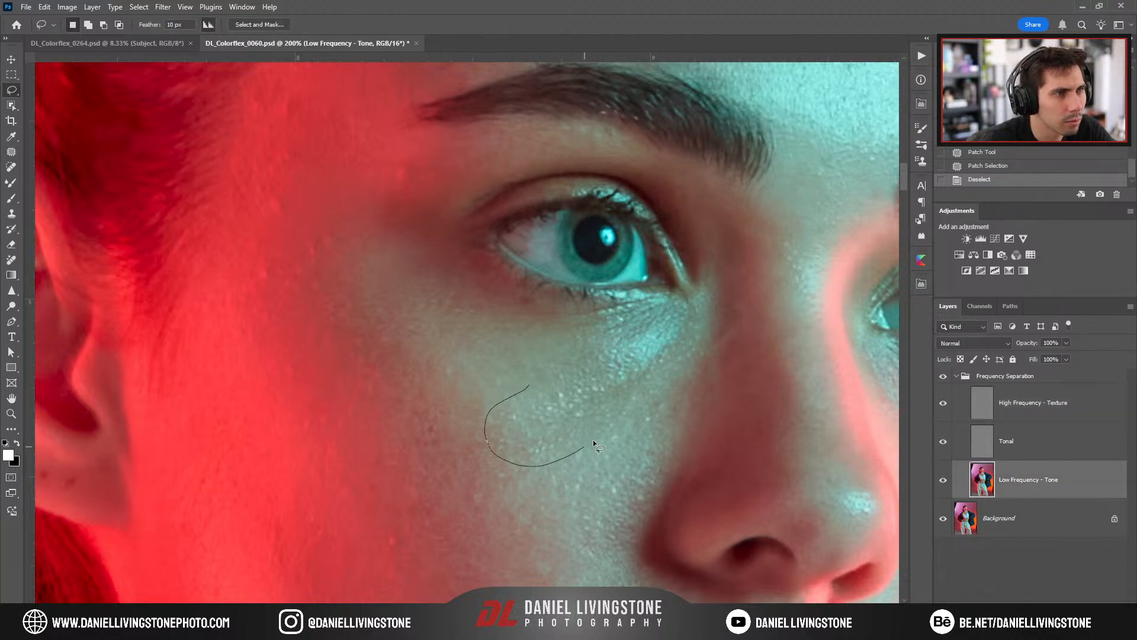
drag(682, 330, 536, 373)
click(546, 368)
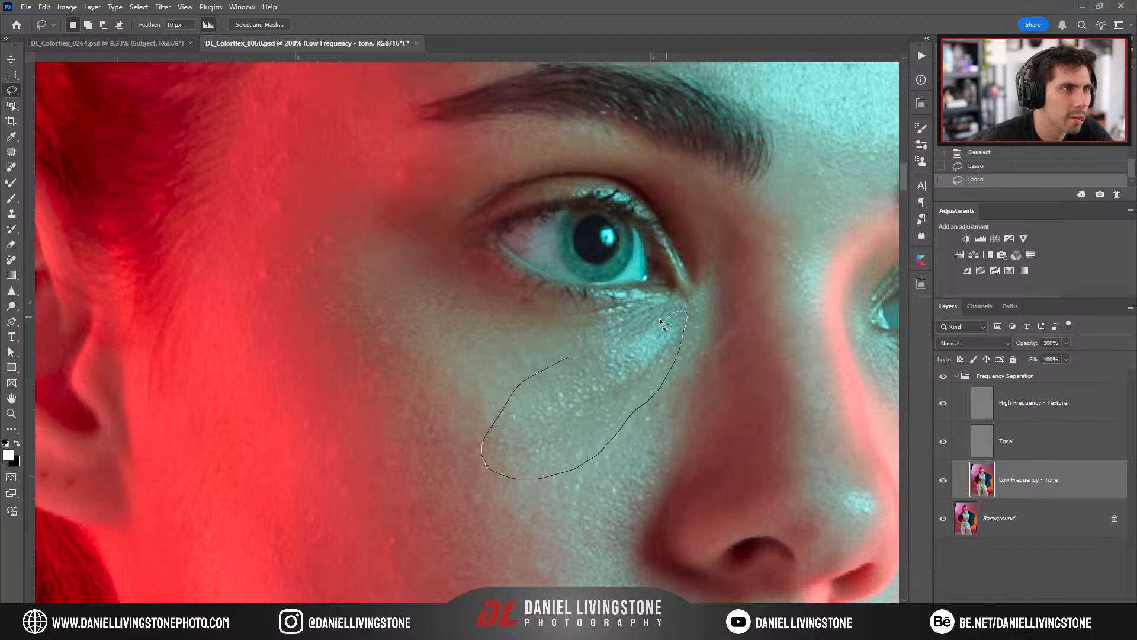
Apply a Gaussian Blur with a 19.4 pixel radius to the under-eye selection and deselect it.
click(164, 7)
mouse_move(205, 148)
click(333, 193)
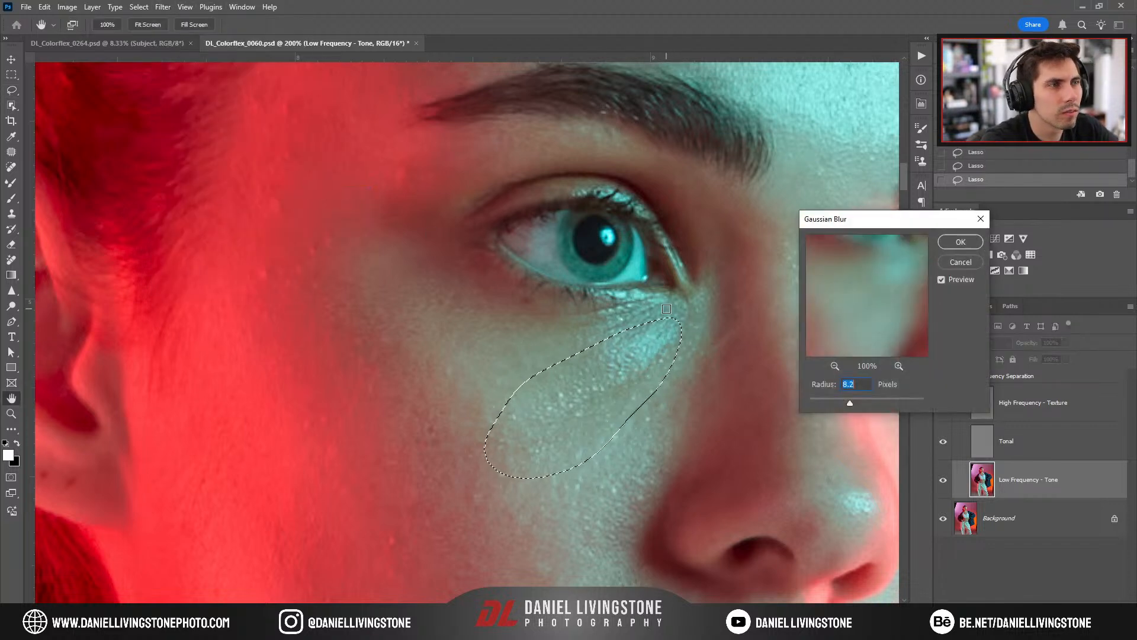
drag(854, 405, 858, 403)
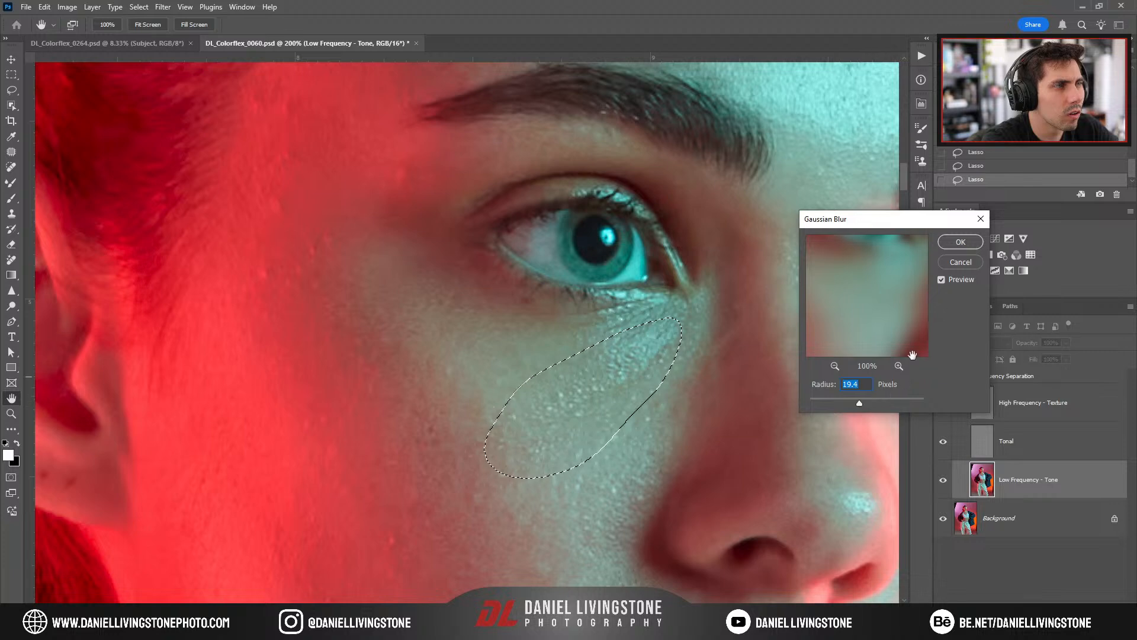
click(960, 242)
key(ctrl+d)
Compare the face before and after the blur by toggling the Frequency Separation group's visibility.
key(ctrl+minus)
key(ctrl+minus)
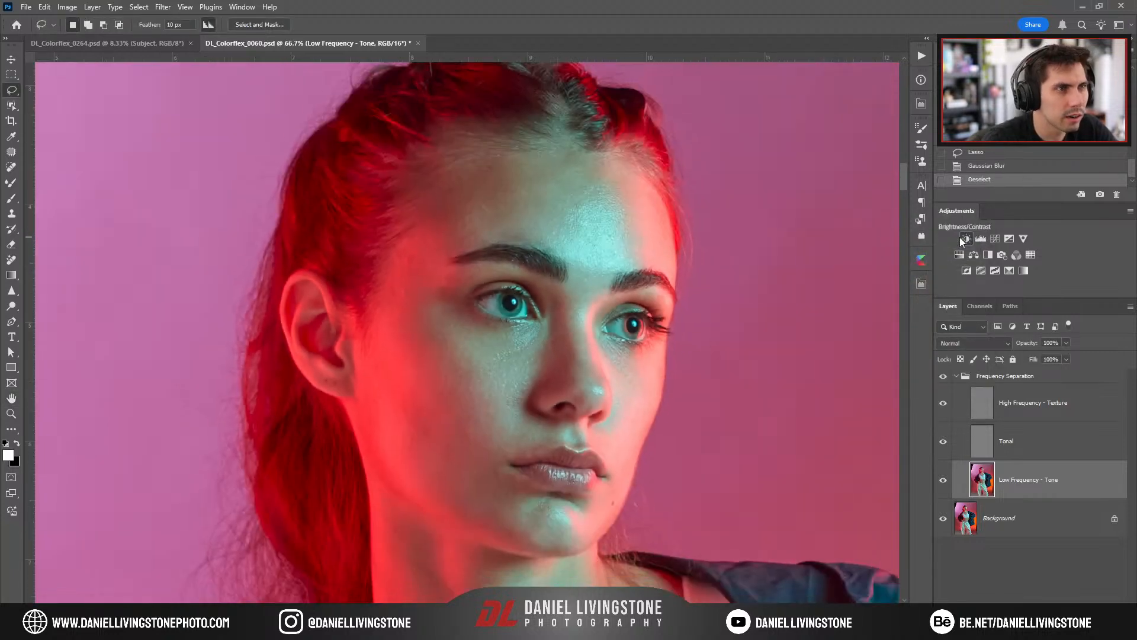
key(ctrl+minus)
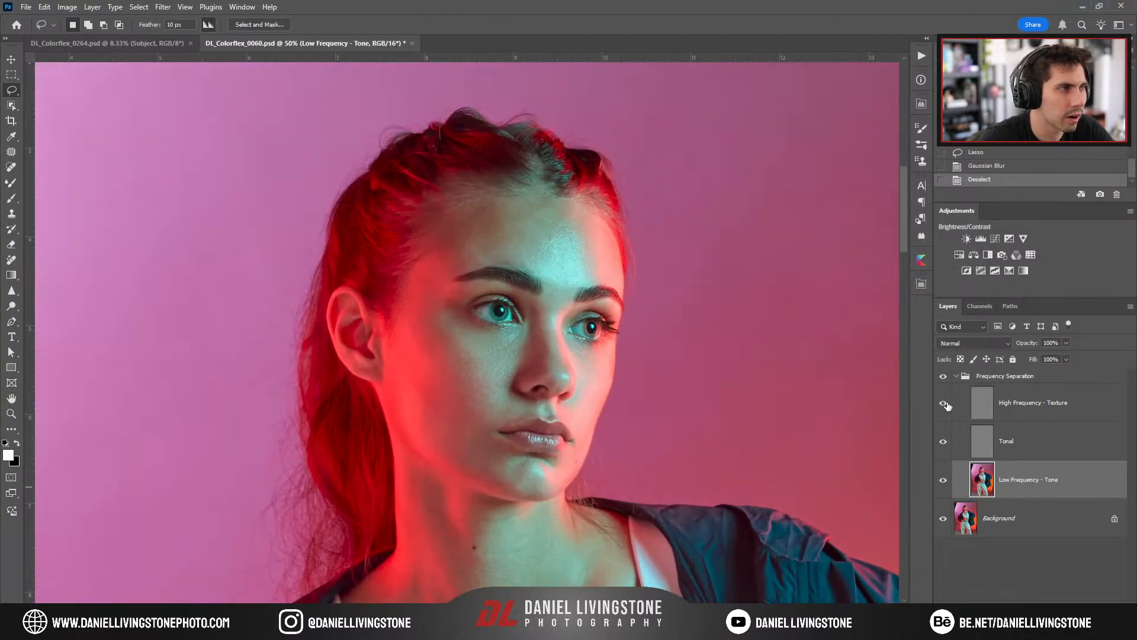
click(944, 377)
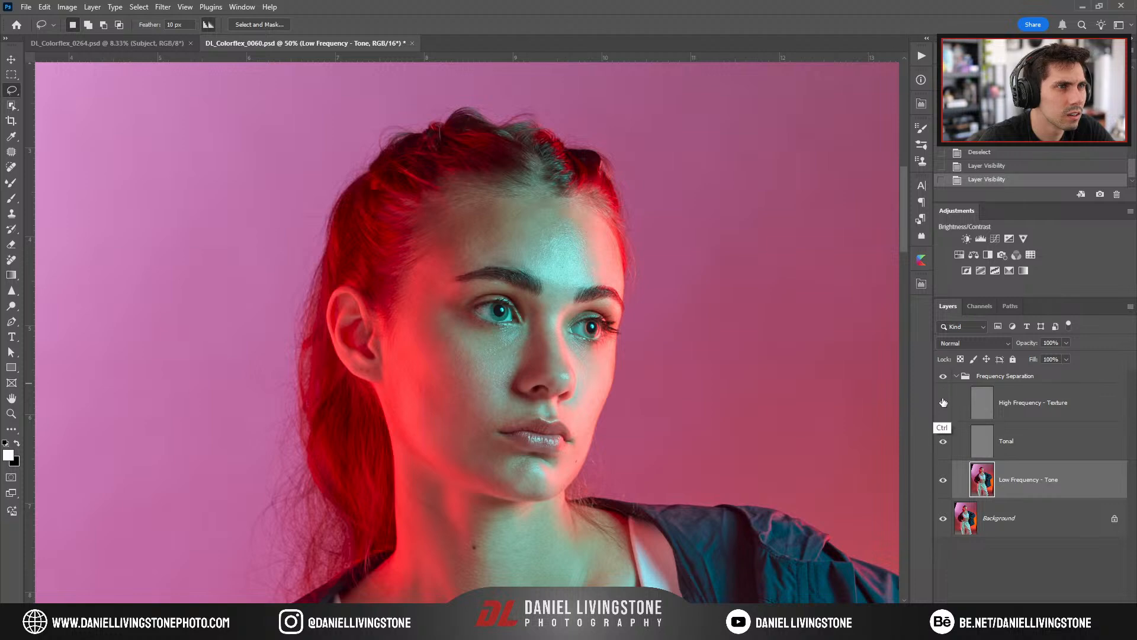
Patch the bumps on the cheek below the eye with the Patch tool on the High Frequency - Texture layer.
key(ctrl+plus)
key(ctrl+plus)
key(ctrl+plus)
key(ctrl+plus)
mouse_move(620, 480)
mouse_down()
mouse_move(642, 381)
mouse_move(613, 410)
mouse_up()
click(1057, 404)
key(j)
drag(634, 404, 616, 485)
key(ctrl+d)
mouse_move(586, 461)
mouse_down()
mouse_move(634, 498)
mouse_move(553, 438)
mouse_move(527, 497)
mouse_up()
key(ctrl+d)
key(ctrl+d)
Patch further bumps along the red-lit side of the cheek with nearby clean skin texture.
drag(459, 424, 510, 496)
drag(503, 441, 507, 437)
drag(527, 468, 531, 538)
key(ctrl+d)
drag(549, 469, 545, 600)
drag(507, 433, 582, 405)
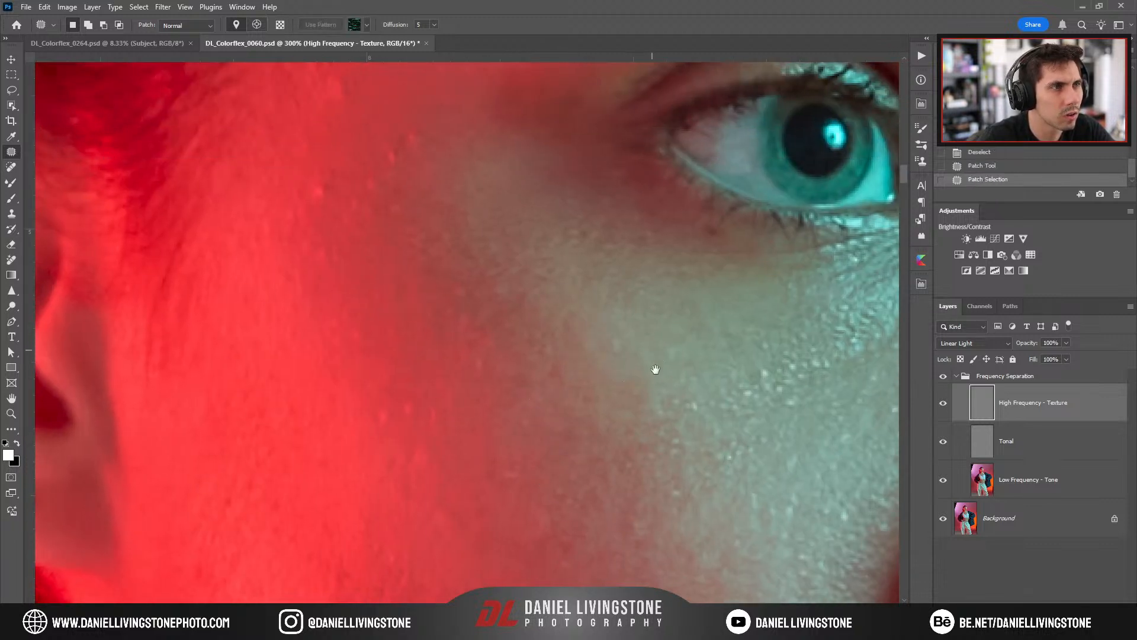
drag(654, 361, 536, 301)
key(ctrl+d)
drag(517, 504, 521, 506)
drag(540, 474, 571, 531)
key(ctrl+d)
Patch the uneven skin texture just above the eyebrow on the darker side of the forehead.
key(ctrl+minus)
key(ctrl+minus)
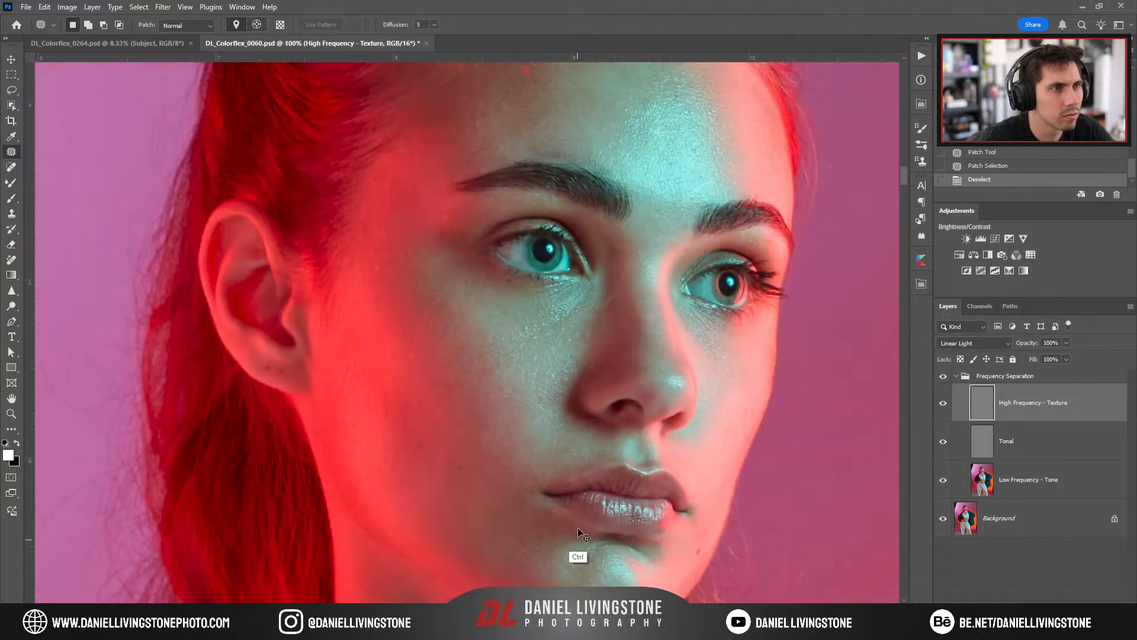
drag(570, 484, 580, 439)
key(ctrl+minus)
key(ctrl+minus)
key(ctrl+plus)
key(ctrl+plus)
drag(600, 348, 574, 530)
key(ctrl+plus)
key(ctrl+plus)
drag(613, 428, 551, 493)
mouse_move(602, 406)
mouse_down()
mouse_move(568, 379)
mouse_move(584, 345)
mouse_up()
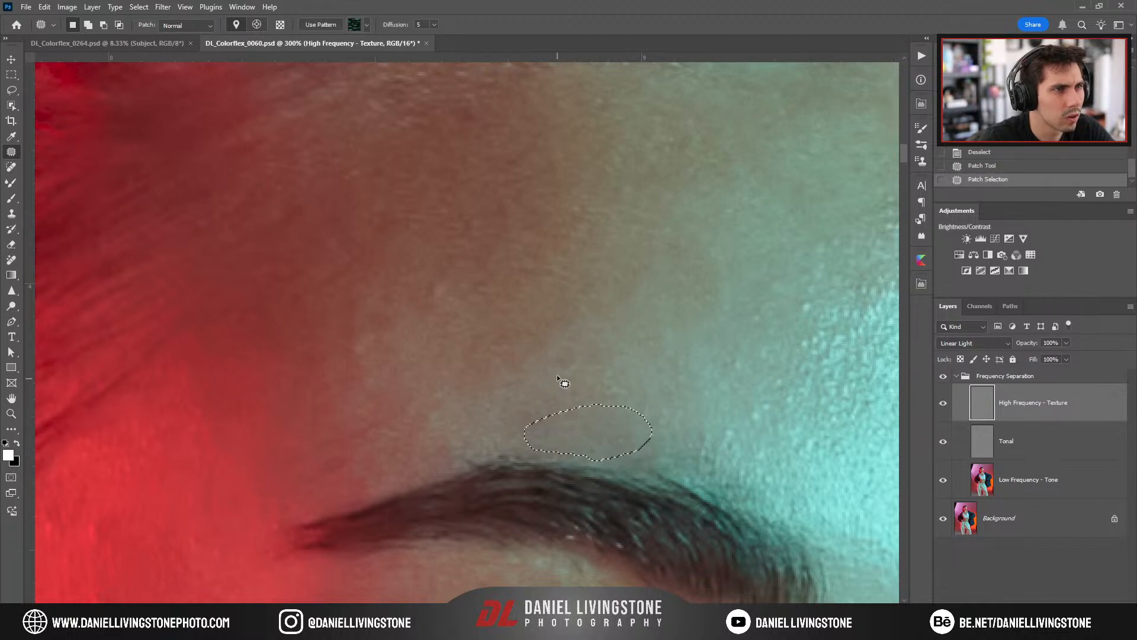
key(ctrl+d)
Patch another texture blemish on the forehead above the same eyebrow and clear the selection.
key(ctrl+minus)
key(ctrl+minus)
key(ctrl+minus)
key(ctrl+plus)
key(ctrl+plus)
key(ctrl+plus)
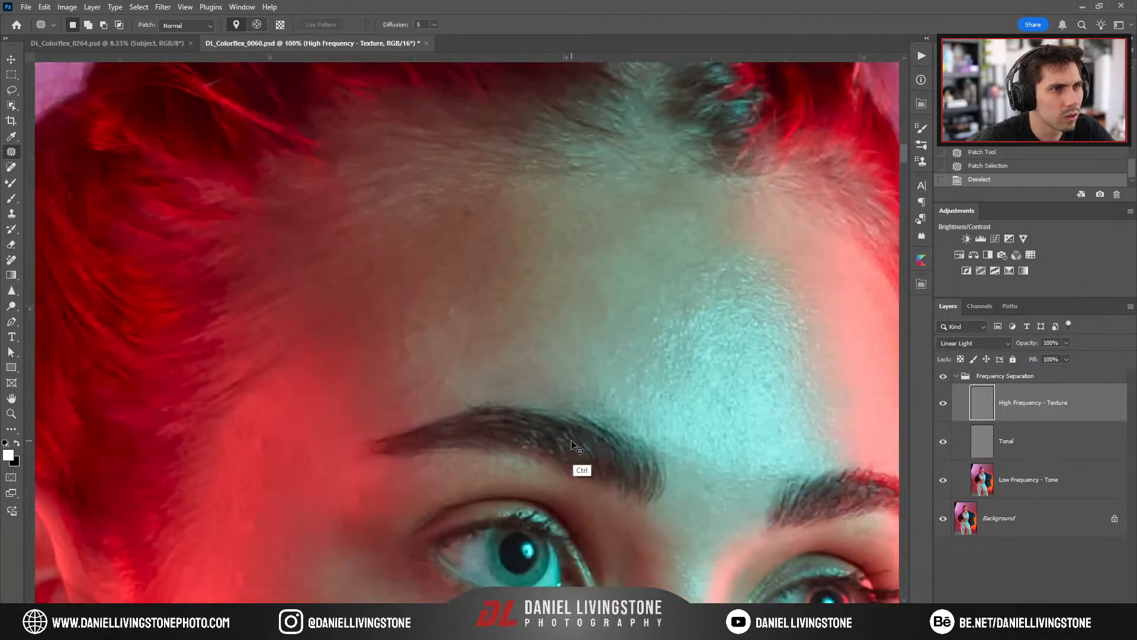
drag(503, 434, 512, 425)
drag(644, 386, 655, 376)
key(ctrl+d)
Lasso the blotchy forehead area above the eyebrow on the Low Frequency - Tone layer.
key(ctrl+minus)
key(ctrl+minus)
key(ctrl+minus)
key(ctrl+plus)
key(ctrl+plus)
drag(574, 345, 655, 390)
key(l)
key(ctrl+minus)
click(1000, 476)
key(ctrl+plus)
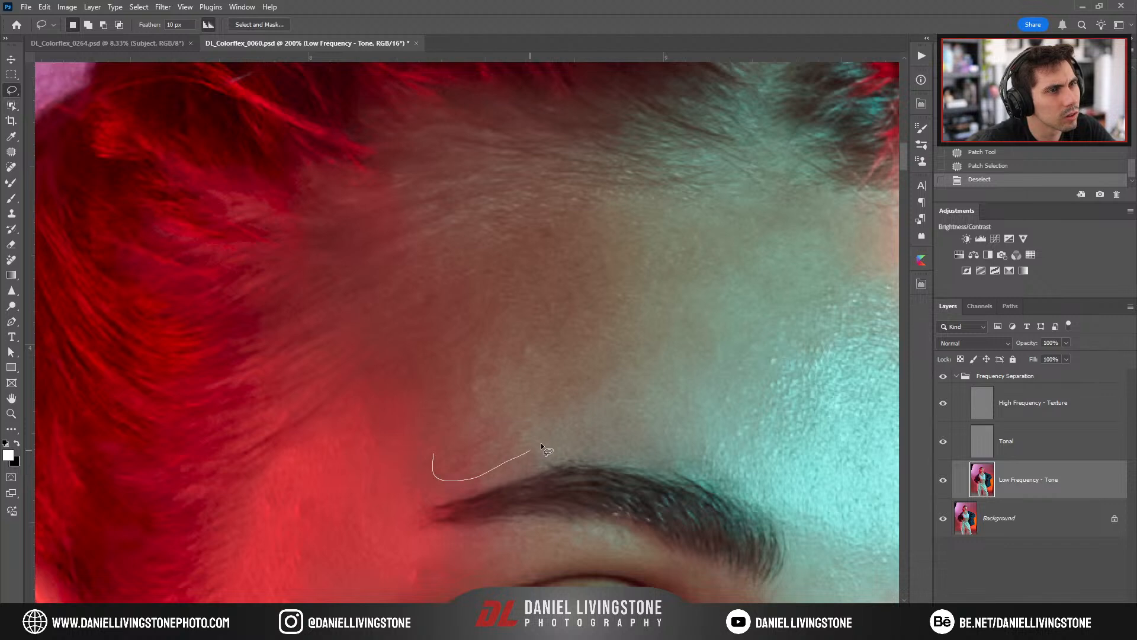
drag(477, 320, 432, 407)
Apply a Gaussian Blur with a 47.0 pixel radius to the forehead selection and deselect it.
click(163, 6)
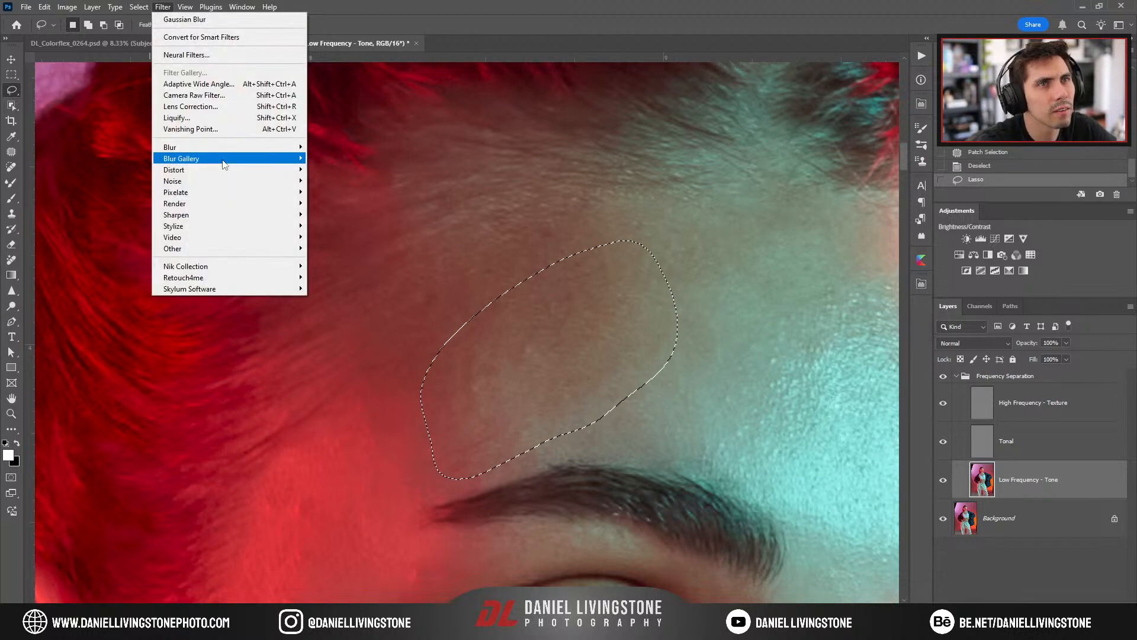
mouse_move(237, 146)
click(334, 191)
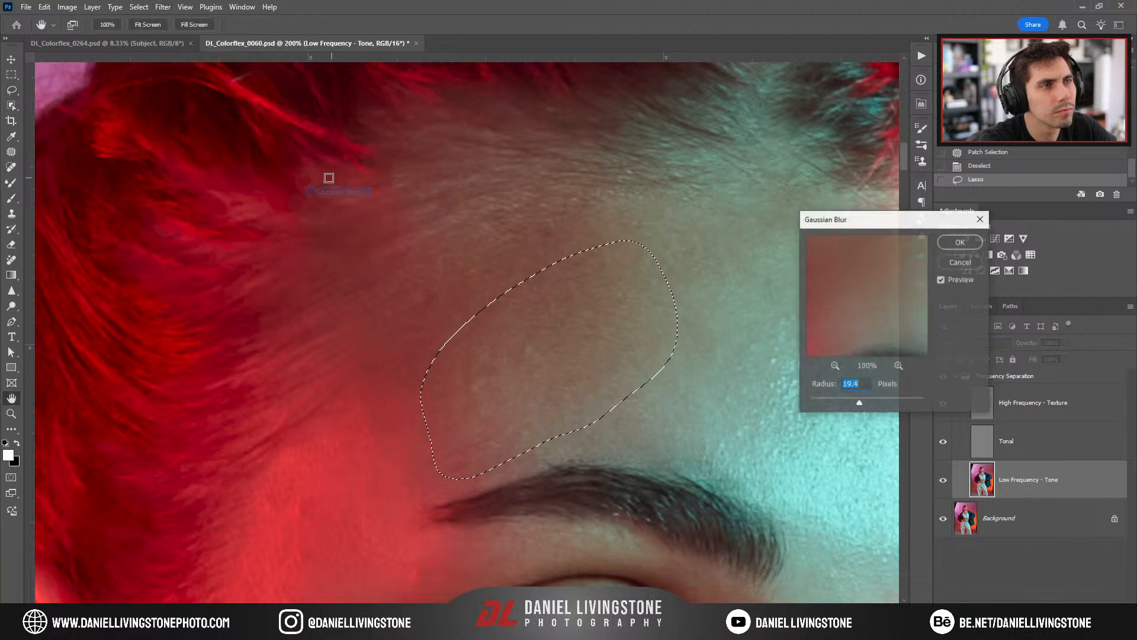
drag(859, 403, 871, 404)
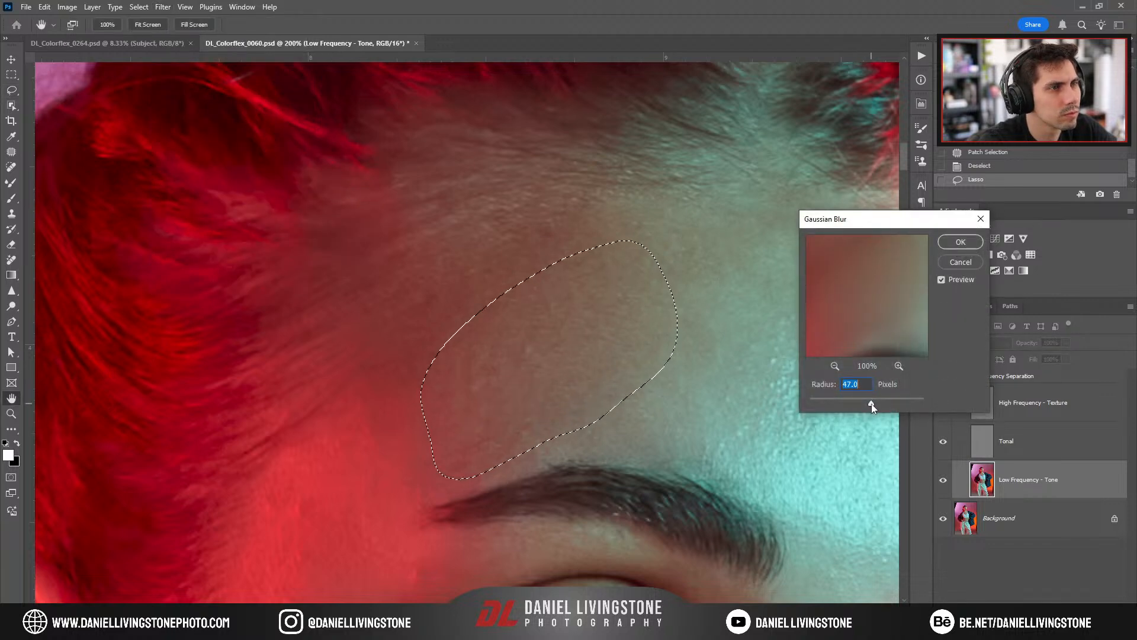
click(956, 242)
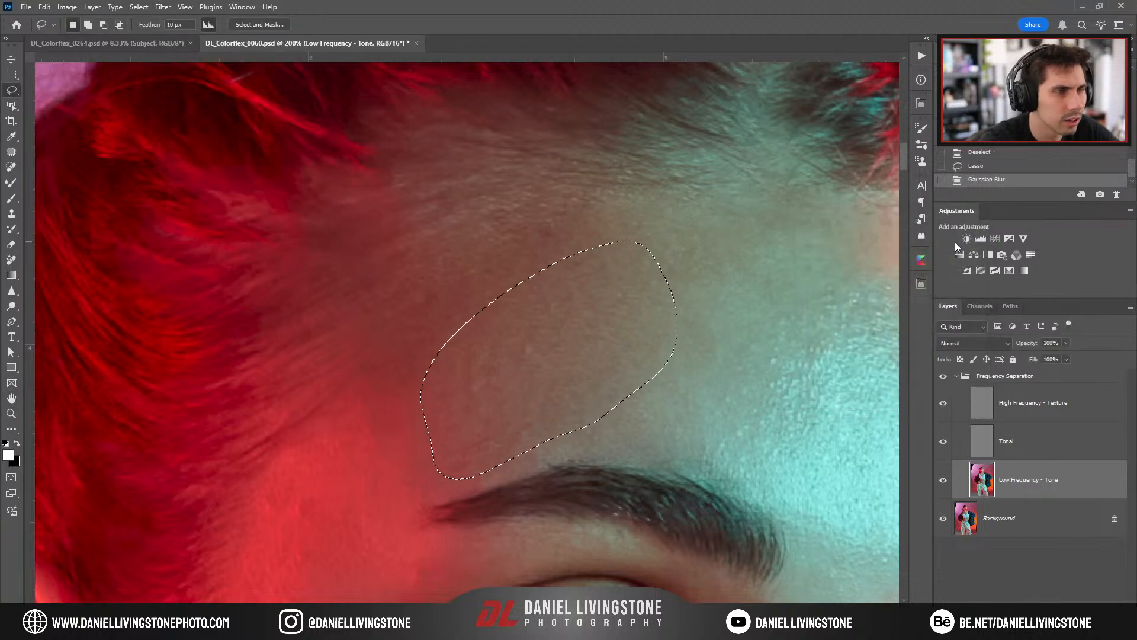
key(ctrl+d)
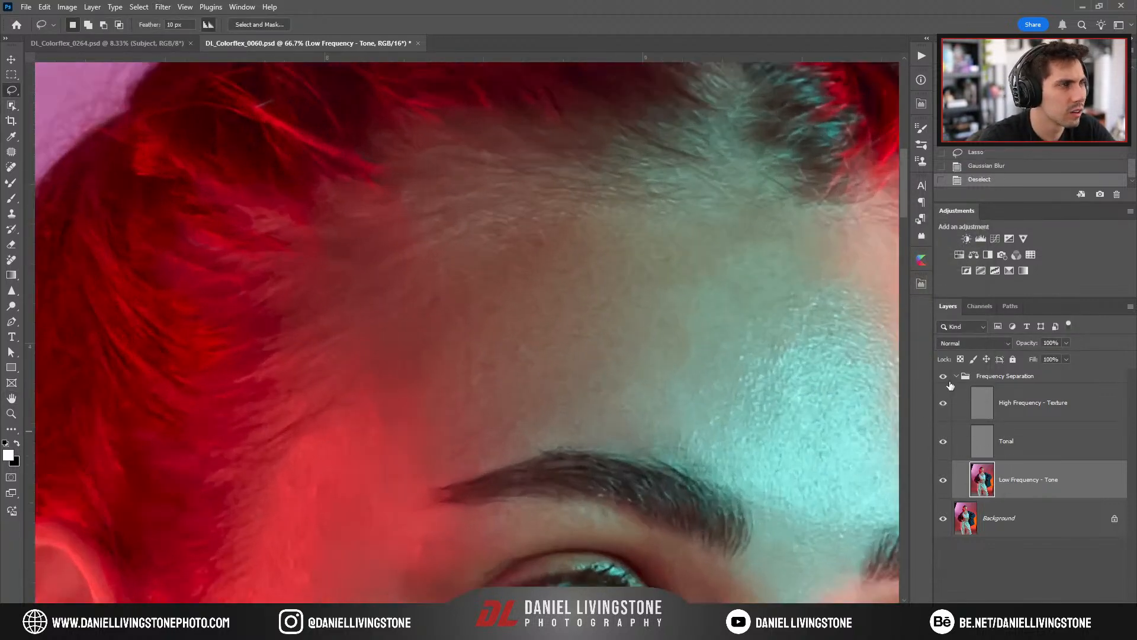
Toggle the Frequency Separation group off and on to compare the retouched forehead and face with the original.
click(943, 376)
click(943, 378)
key(ctrl+minus)
key(ctrl+minus)
key(ctrl+minus)
key(ctrl+minus)
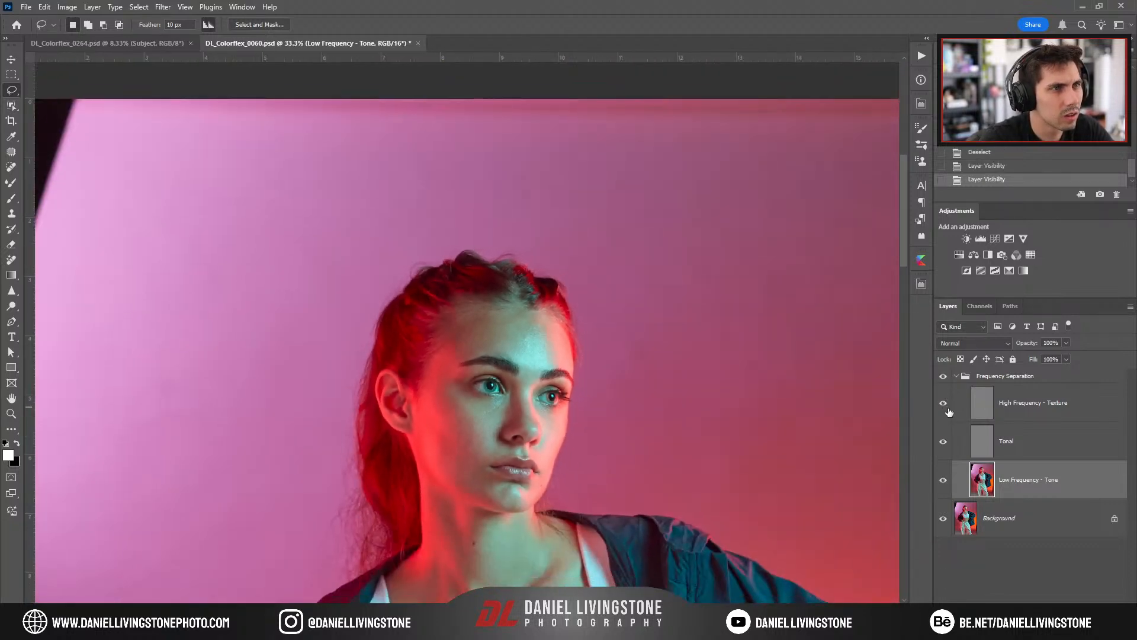
Blend the tone of the skin just above the eyebrow with the Mixer Brush on the Low Frequency - Tone layer.
key(ctrl+plus)
key(ctrl+plus)
key(ctrl+plus)
key(ctrl+plus)
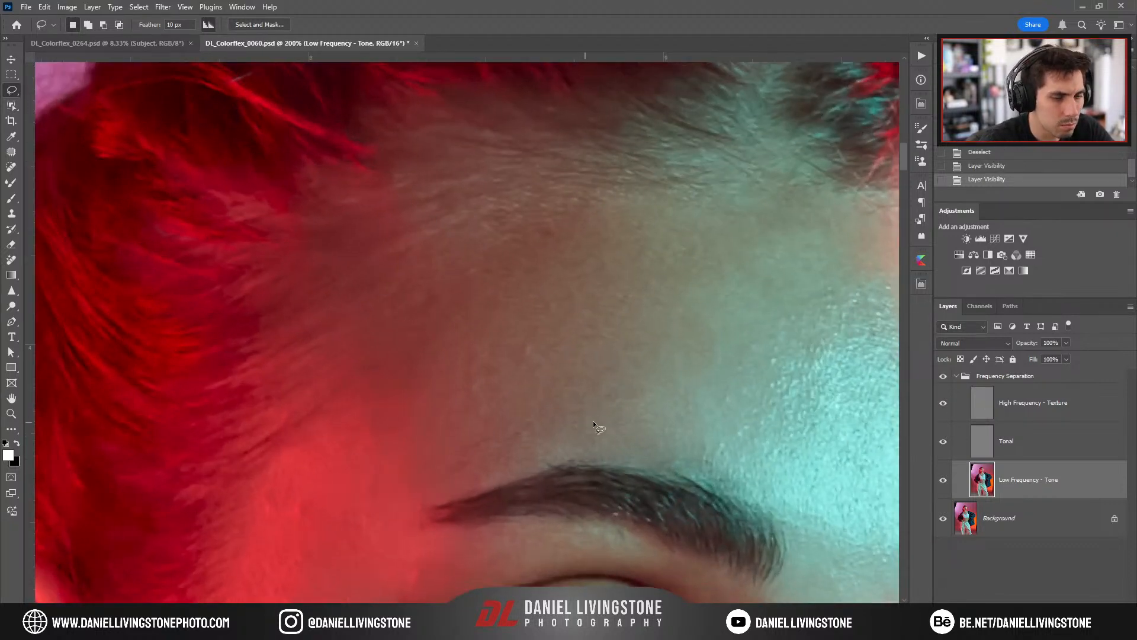
key(b)
key(bracketright)
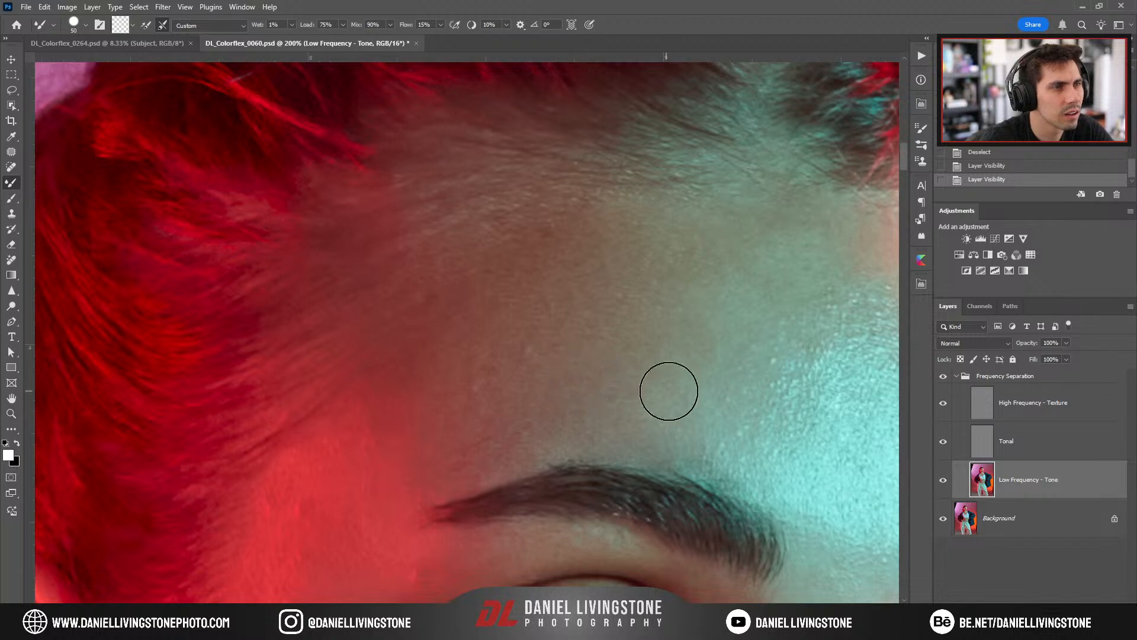
drag(568, 440, 590, 414)
Smooth the tonal transitions across the upper forehead and down toward the outer brow with a larger Mixer Brush.
key(bracketright)
key(bracketright)
drag(804, 252, 758, 250)
key(bracketleft)
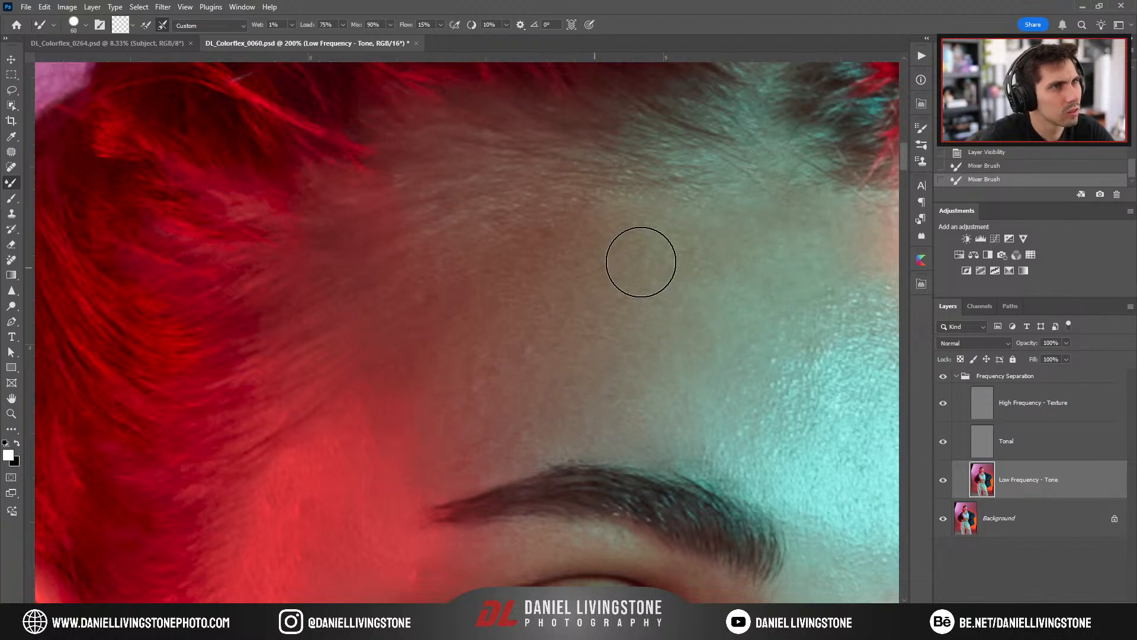
drag(529, 328, 469, 420)
key(bracketleft)
key(bracketleft)
Enlarge the Mixer Brush and blend the tones from the outer end of the brow up the temple along the hairline.
key(ctrl+minus)
key(ctrl+minus)
key(bracketright)
key(bracketright)
key(bracketright)
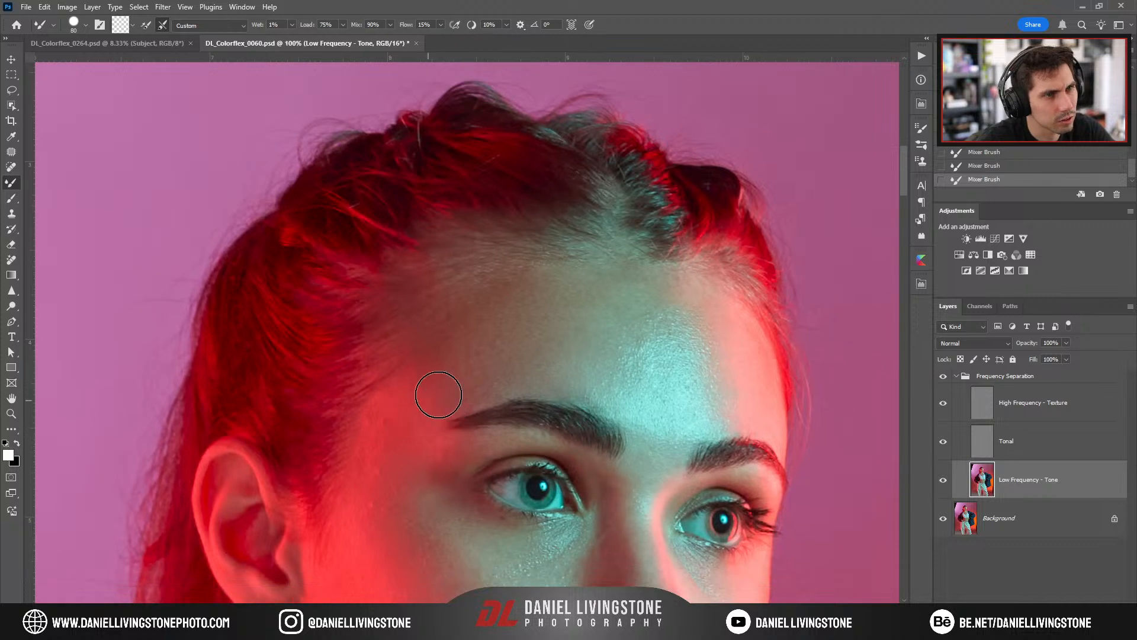
drag(414, 383, 484, 243)
key(bracketright)
key(bracketright)
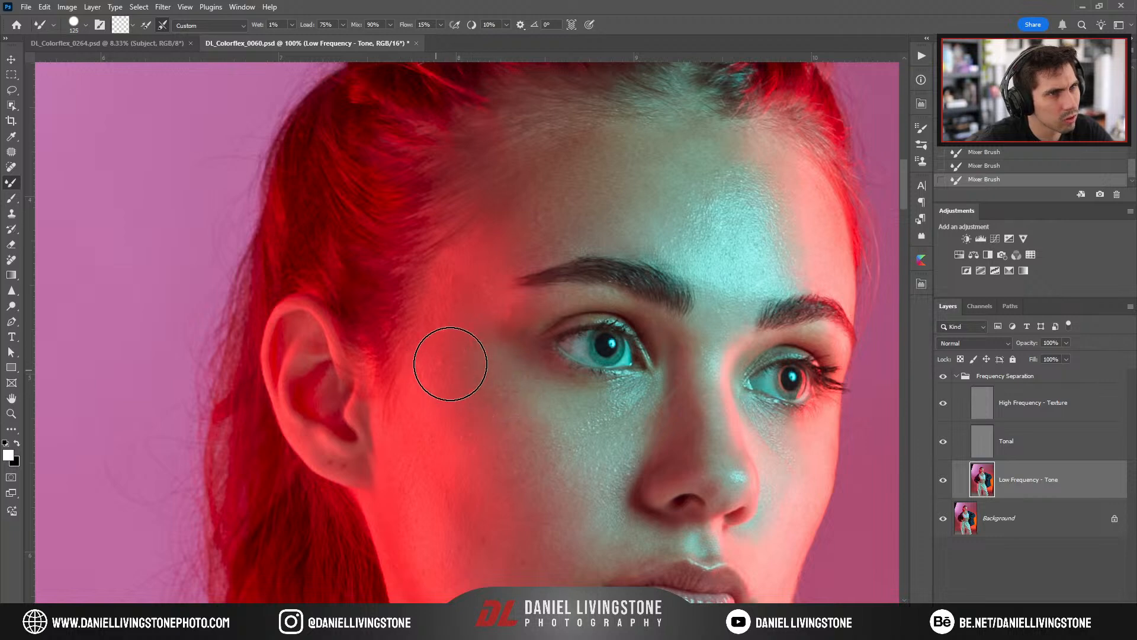
Patch the texture spots on the temple beside the outer eye on the High Frequency - Texture layer.
key(ctrl+plus)
click(1050, 409)
key(j)
drag(527, 432, 612, 391)
key(ctrl+plus)
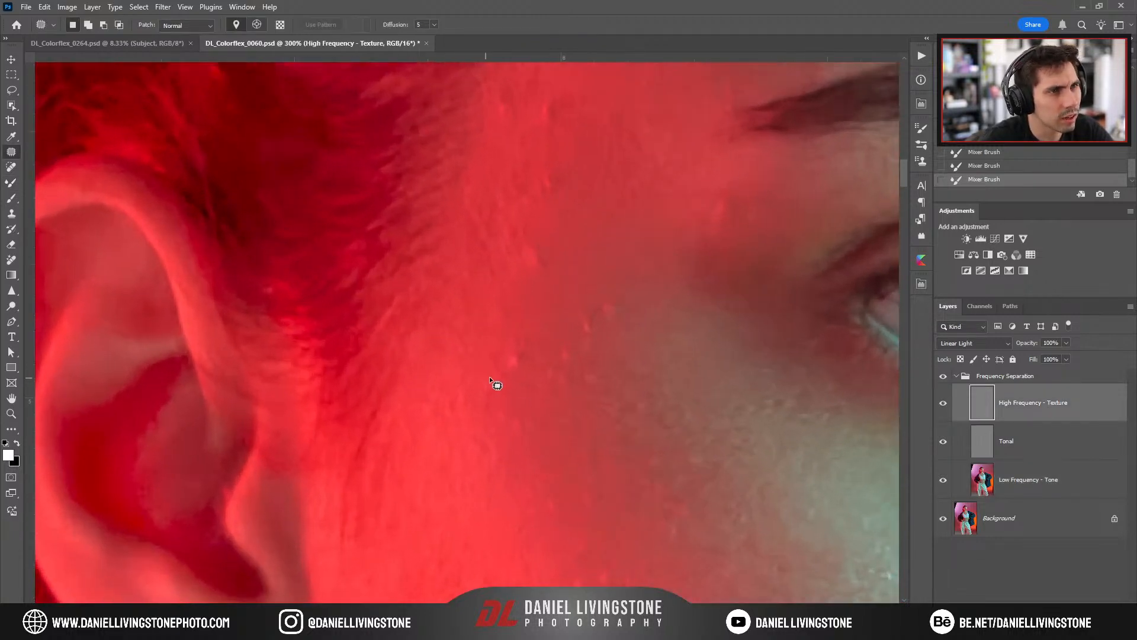
drag(549, 331, 554, 309)
key(ctrl+d)
mouse_move(574, 313)
mouse_down()
mouse_move(540, 349)
mouse_move(483, 468)
mouse_up()
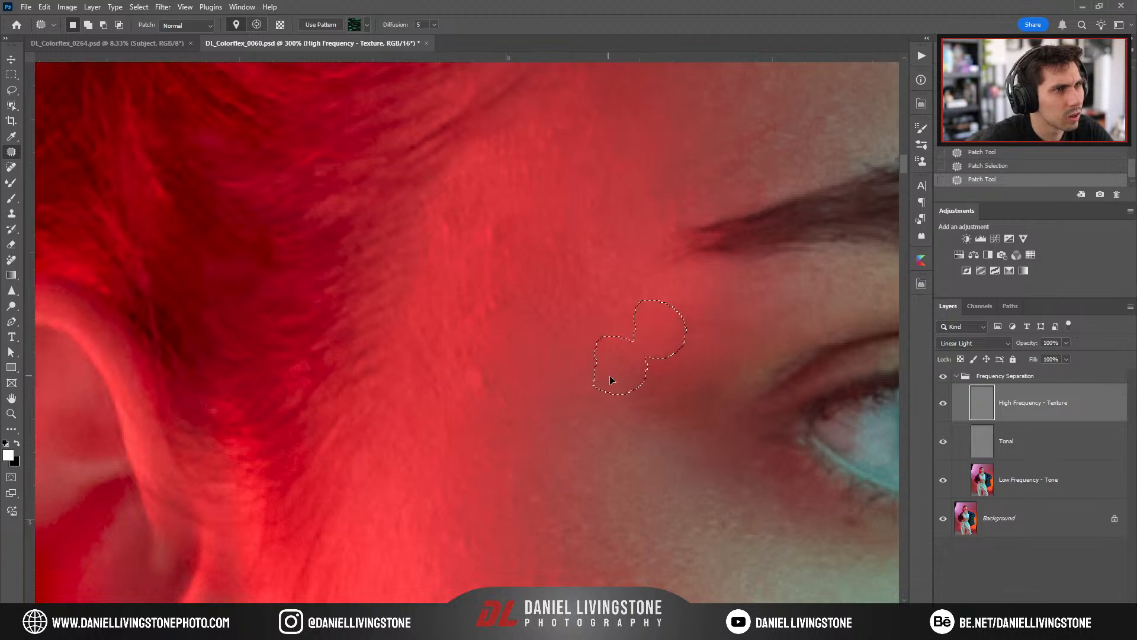
Patch the bumps on the temple in front of the hairline with clean skin texture and clear the selection.
drag(514, 365, 587, 397)
drag(548, 439, 565, 440)
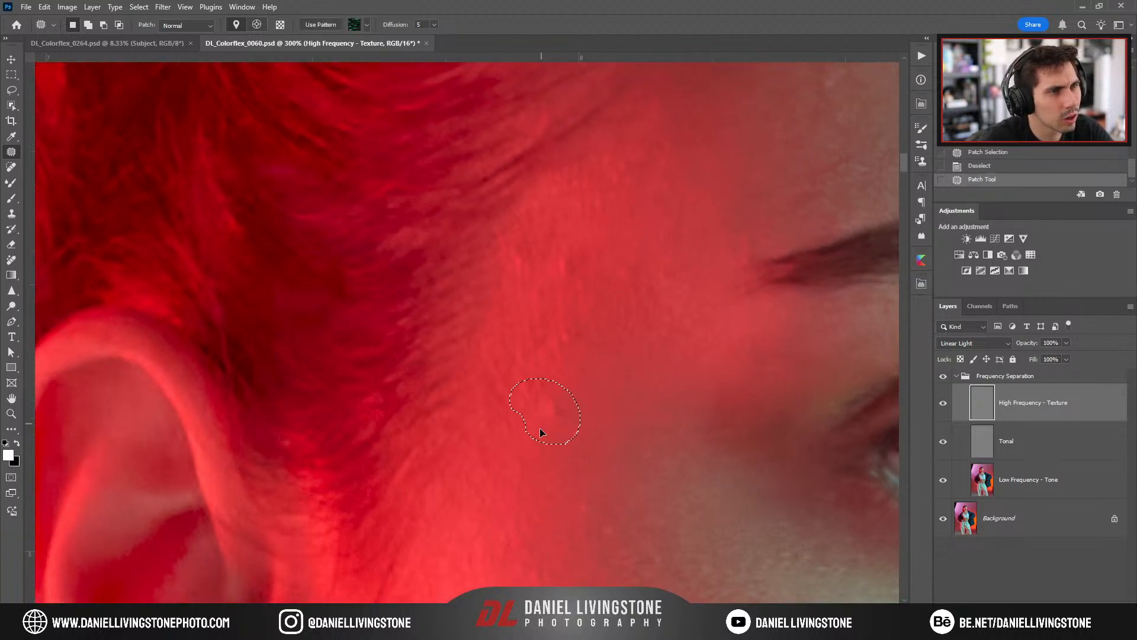
drag(528, 288, 563, 379)
key(ctrl+d)
Patch the remaining rough spot on the temple above the ear and deselect it.
key(ctrl+minus)
key(ctrl+plus)
drag(509, 443, 493, 424)
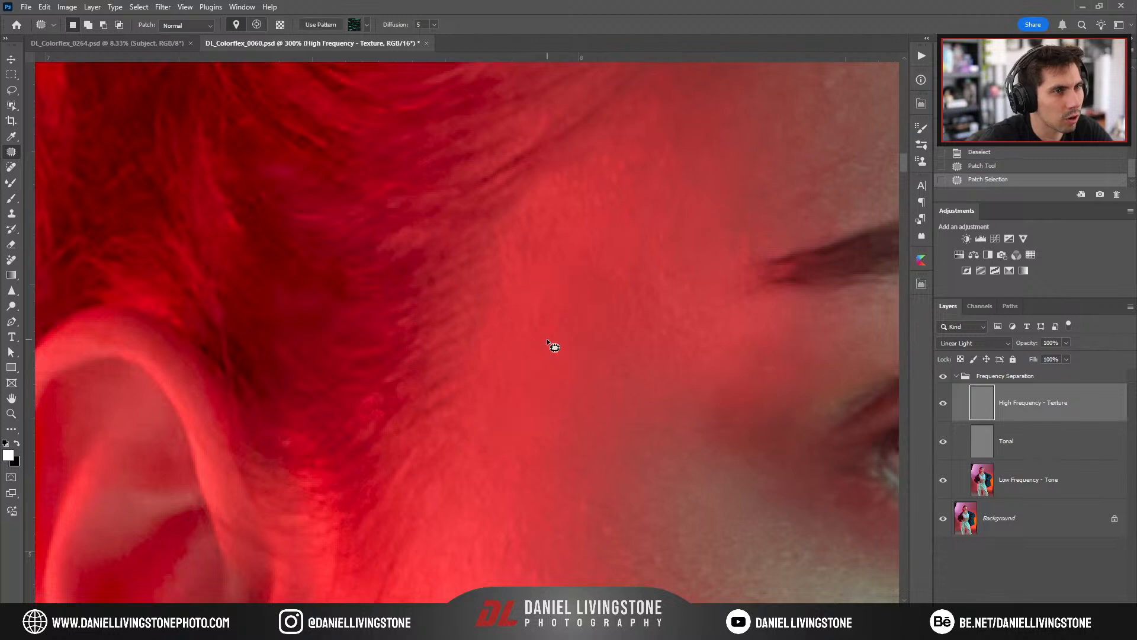
drag(547, 342, 563, 394)
key(ctrl+d)
key(ctrl+minus)
key(ctrl+minus)
key(ctrl+minus)
drag(574, 494, 550, 444)
key(ctrl+plus)
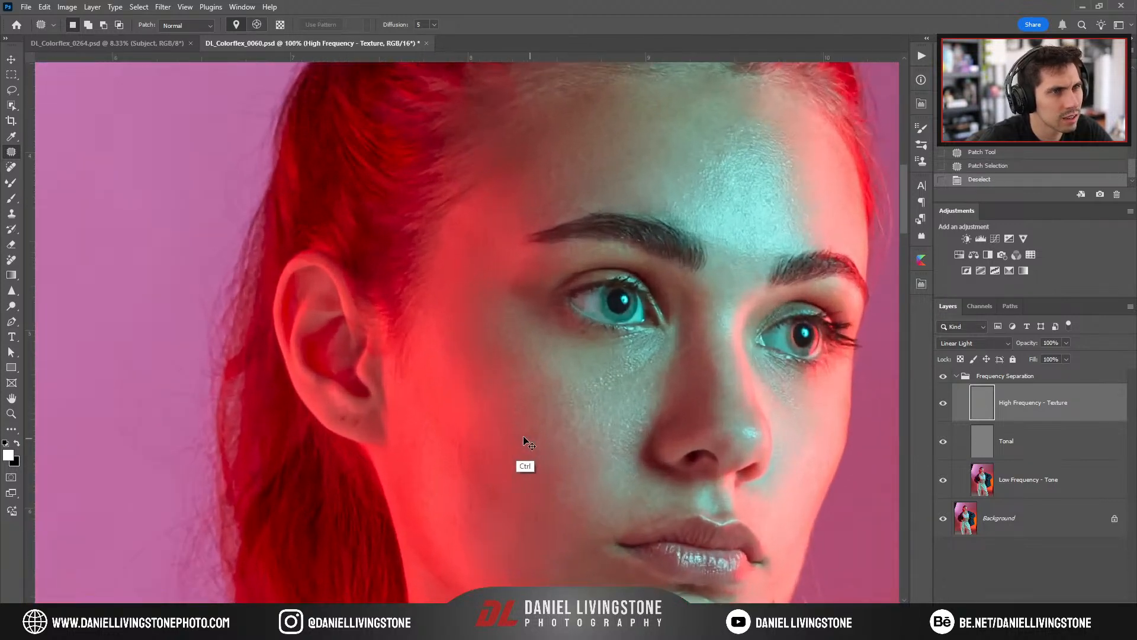
key(ctrl+plus)
mouse_move(501, 386)
mouse_down()
mouse_move(511, 419)
mouse_move(520, 393)
mouse_up()
key(ctrl+d)
key(ctrl+minus)
key(ctrl+minus)
key(ctrl+plus)
key(ctrl+plus)
key(ctrl+plus)
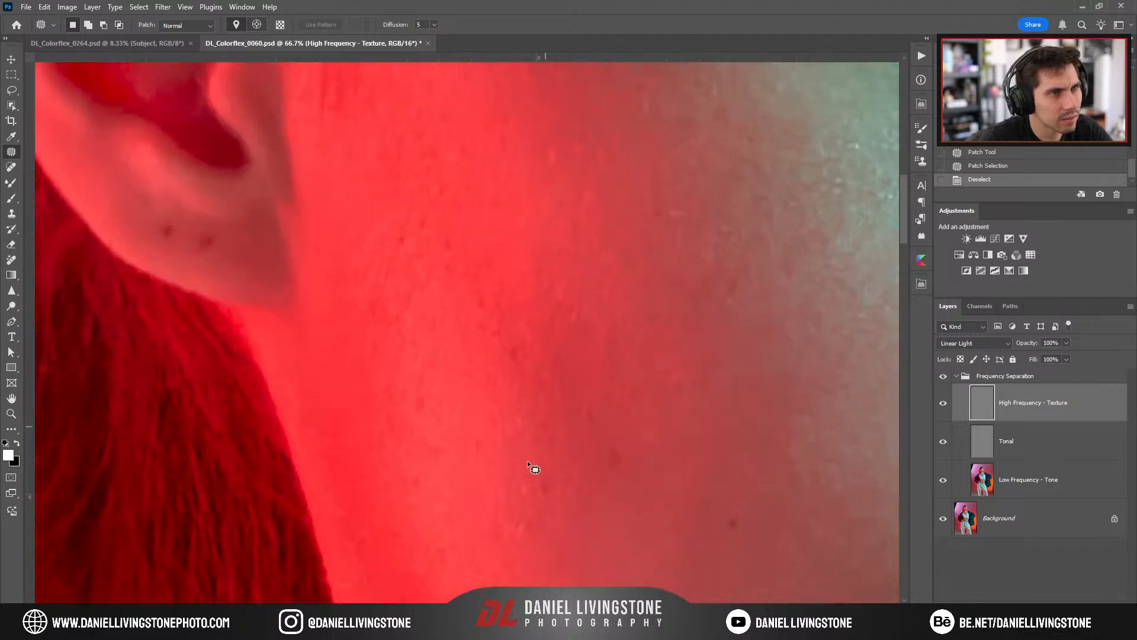
Clone clean texture over the upper cheek beside the ear with a slightly smaller Clone Stamp at 20% opacity.
key(ctrl+minus)
key(s)
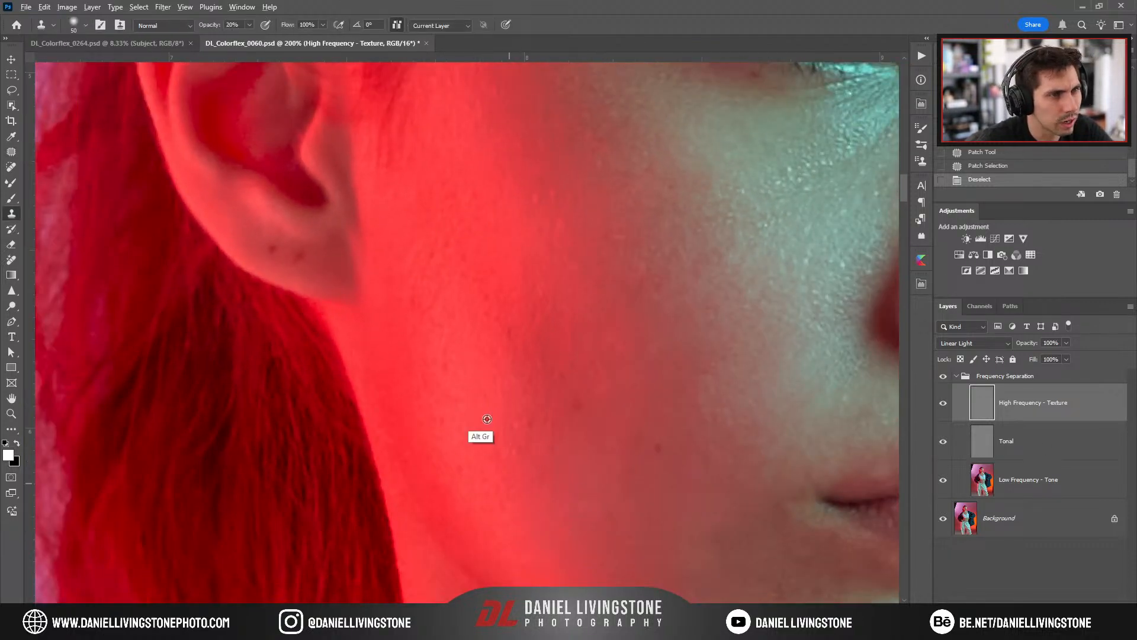
key(bracketleft)
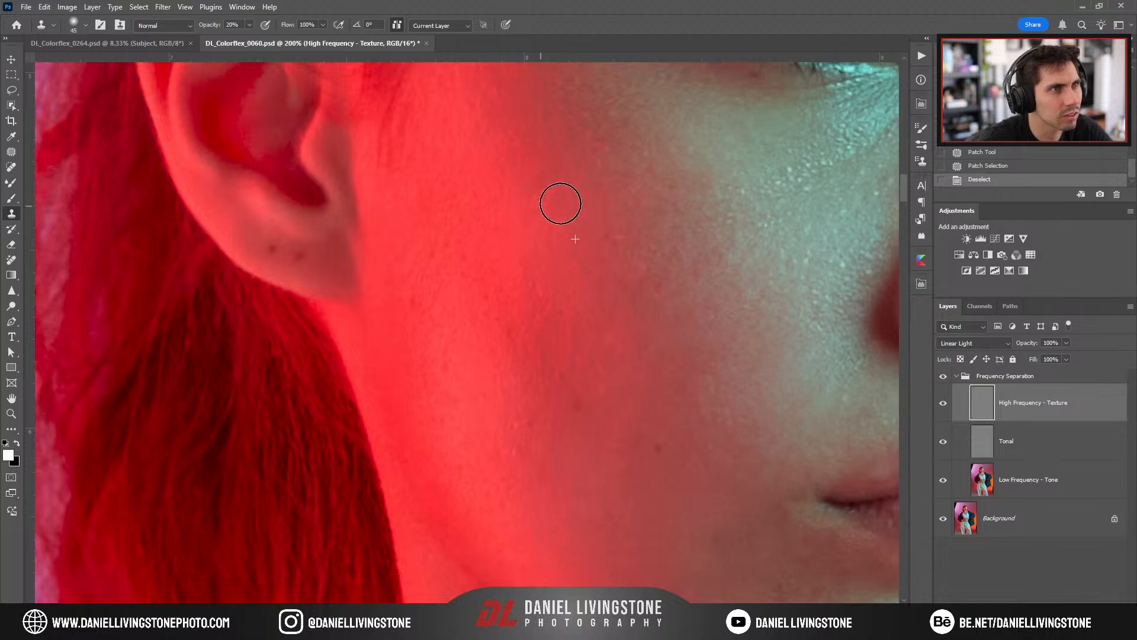
click(560, 186)
click(555, 210)
click(536, 272)
alt+click(529, 260)
Clone away the small spots on the lower cheek between the earlobe and the mouth.
drag(519, 323, 525, 444)
drag(493, 392, 489, 349)
drag(548, 291, 558, 284)
drag(514, 350, 542, 383)
drag(613, 326, 599, 373)
key(ctrl+minus)
key(ctrl+minus)
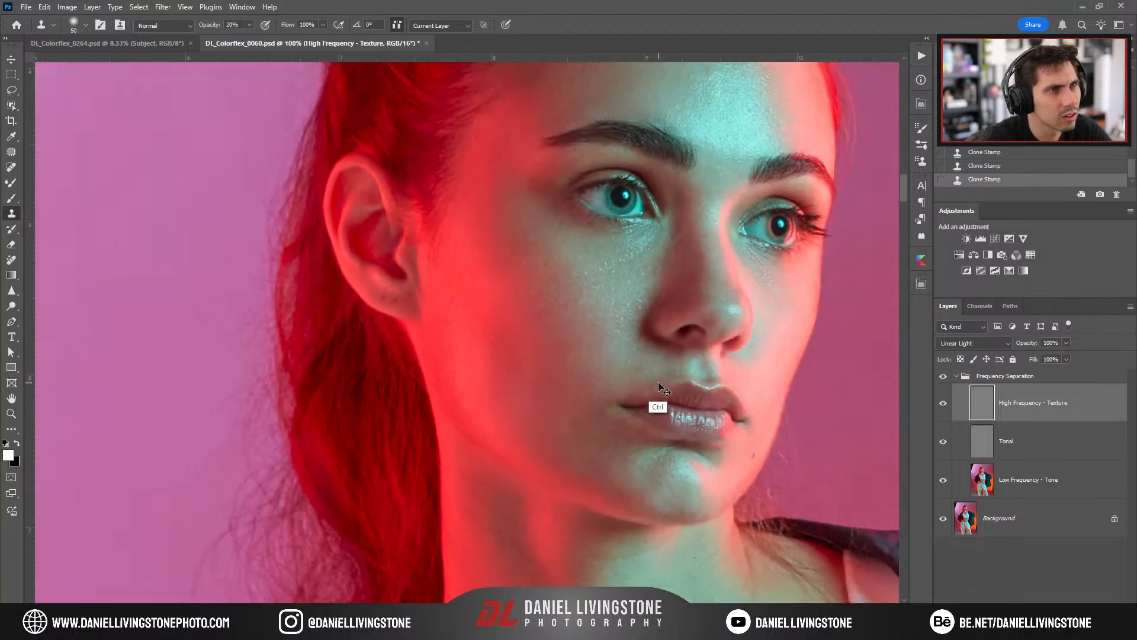
Sample clean cheek texture and clone it over the bright specks beside the nose with a smaller Clone Stamp brush.
key(ctrl+minus)
drag(684, 341, 644, 313)
key(ctrl+plus)
key(ctrl+plus)
key(ctrl+plus)
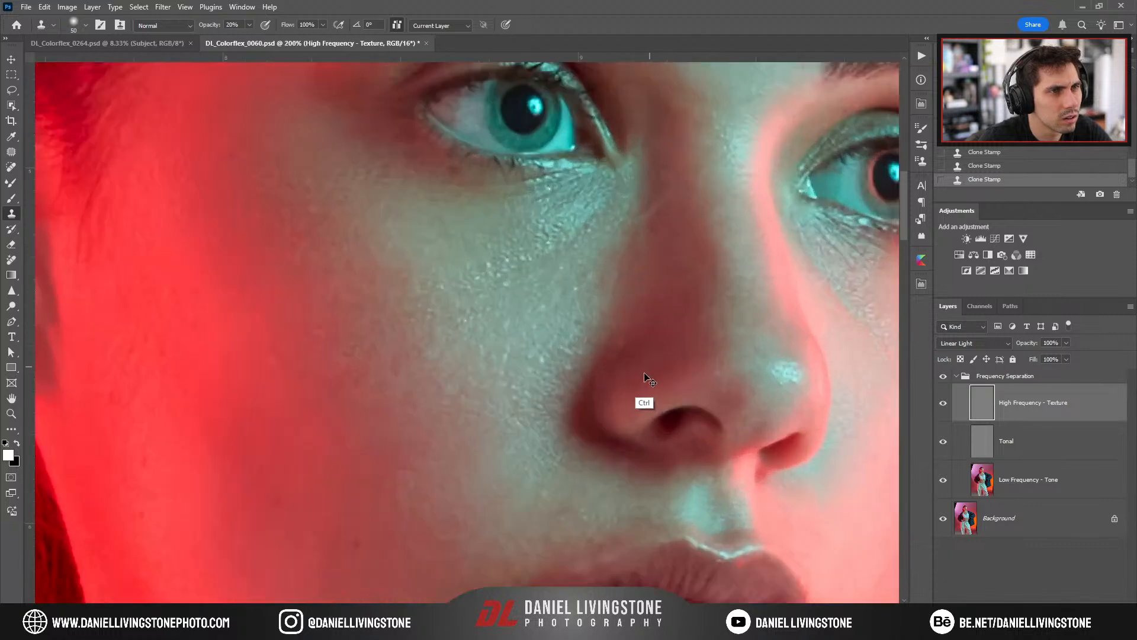
drag(364, 456, 467, 513)
alt+click(472, 501)
key(bracketleft)
key(bracketleft)
key(bracketleft)
key(bracketleft)
key(bracketleft)
key(bracketleft)
drag(526, 429, 527, 376)
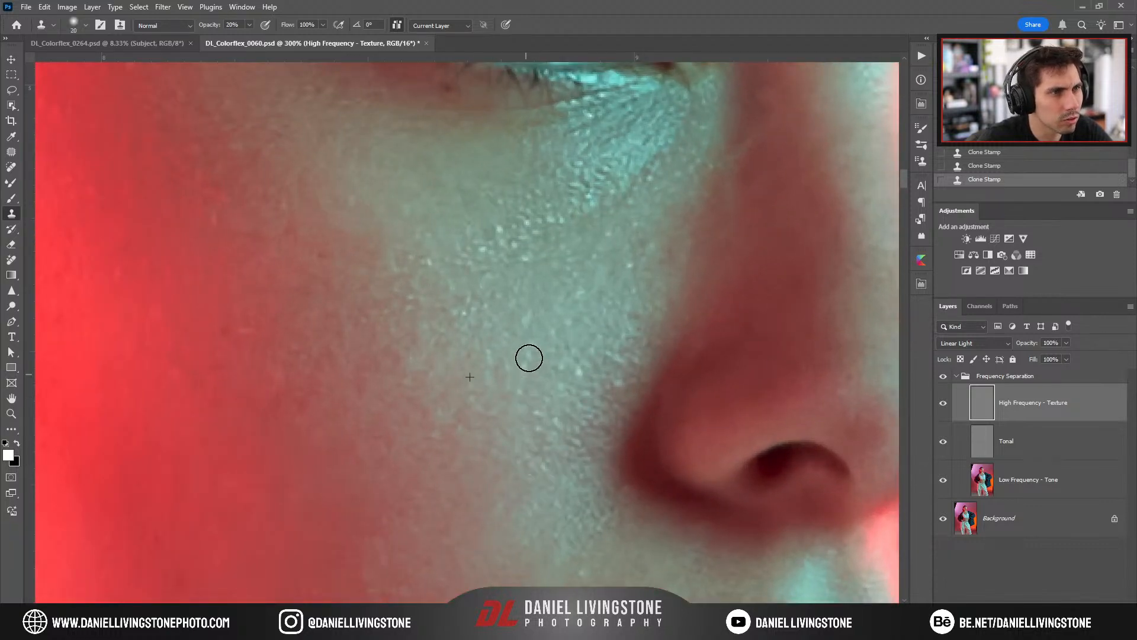
Enlarge the Clone Stamp brush to 40 pixels and even out the texture on the cheek below the outer eye.
key(ctrl+minus)
key(ctrl+plus)
drag(420, 192, 475, 326)
key(bracketright)
key(bracketright)
key(bracketright)
key(bracketright)
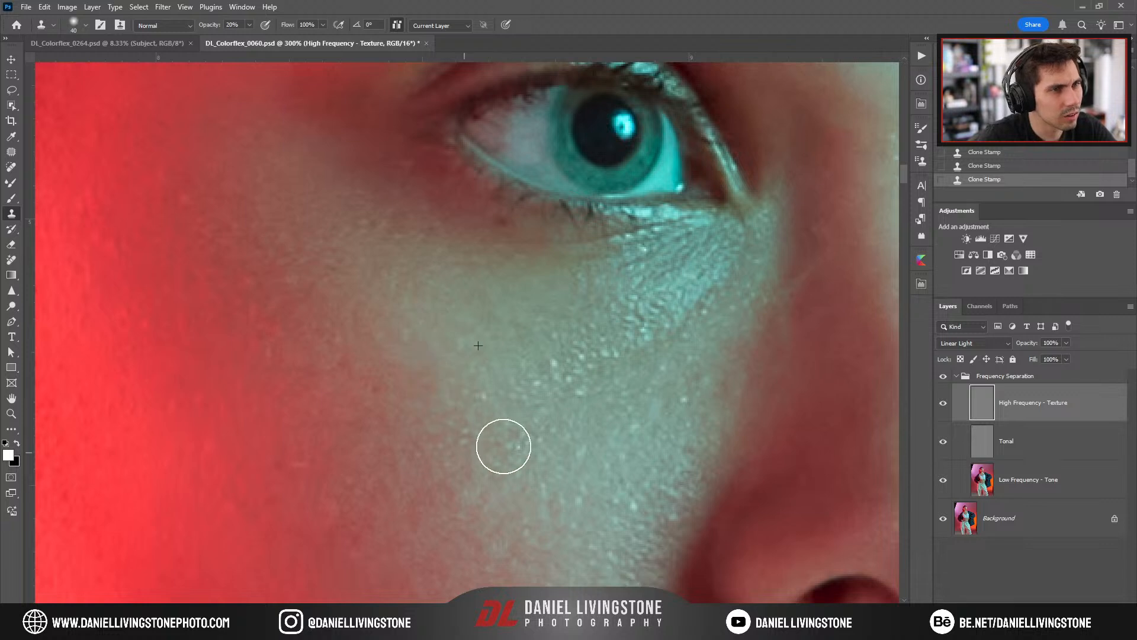
alt+click(469, 544)
drag(379, 491, 370, 498)
Clone freshly sampled skin texture over the shiny specks below the inner eye, reducing the brush for the finer strokes.
alt+click(505, 459)
mouse_move(536, 376)
mouse_down()
mouse_move(645, 332)
mouse_move(712, 284)
mouse_up()
alt+click(540, 437)
key(bracketleft)
alt+click(492, 340)
drag(588, 277, 563, 280)
Examine the cloned skin texture in a view of the whole head and upper body.
key(ctrl+minus)
key(ctrl+minus)
key(ctrl+minus)
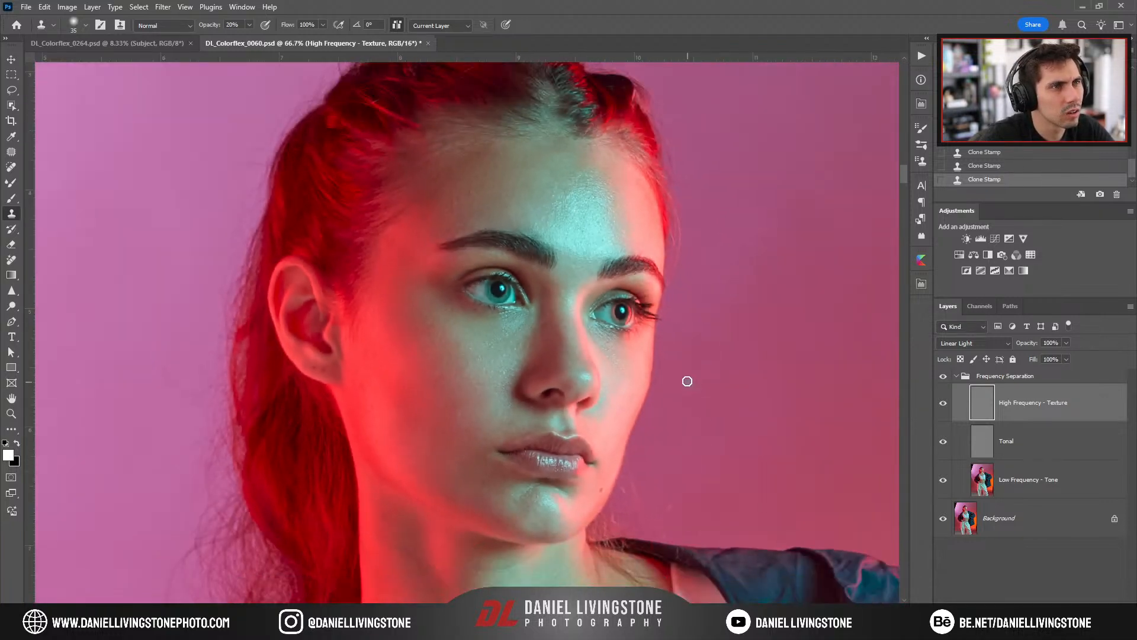
key(ctrl+minus)
key(ctrl+minus)
key(ctrl+minus)
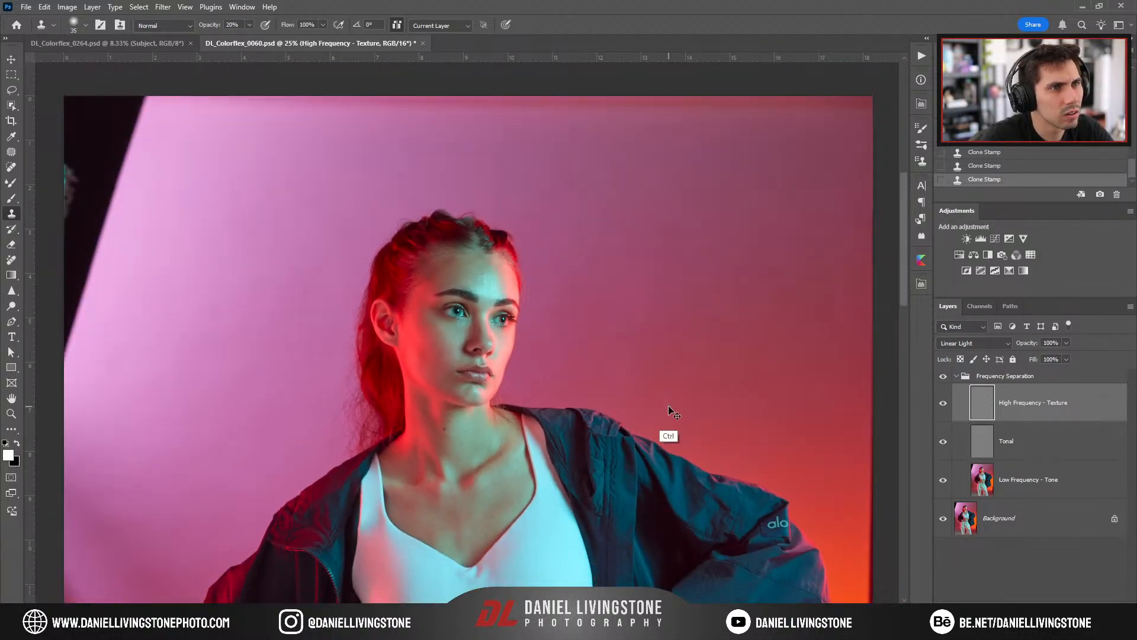
Touch up the fine specks below the eye with a 15 pixel Clone Stamp brush.
key(ctrl+plus)
key(ctrl+plus)
key(ctrl+plus)
key(ctrl+plus)
key(ctrl+plus)
key(ctrl+plus)
key(bracketleft)
key(bracketleft)
key(bracketleft)
key(alt)
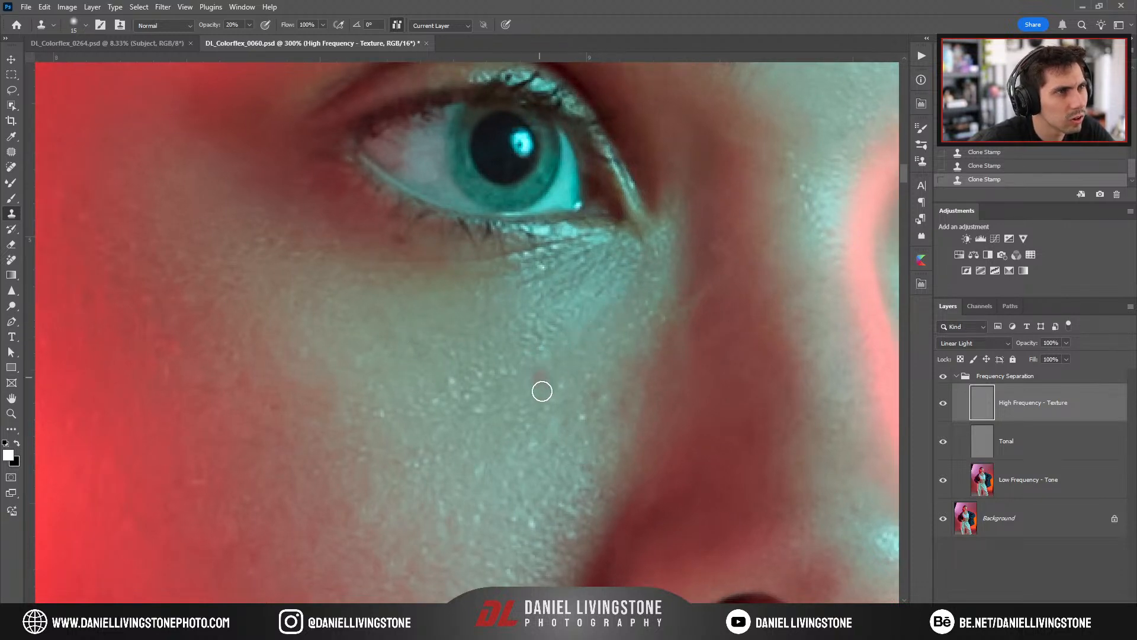
Toggle the Frequency Separation group off and on to compare the cloned cheek texture with the original.
key(ctrl+minus)
key(ctrl+minus)
click(942, 378)
click(942, 377)
key(ctrl+minus)
key(ctrl+minus)
key(ctrl+minus)
key(ctrl+minus)
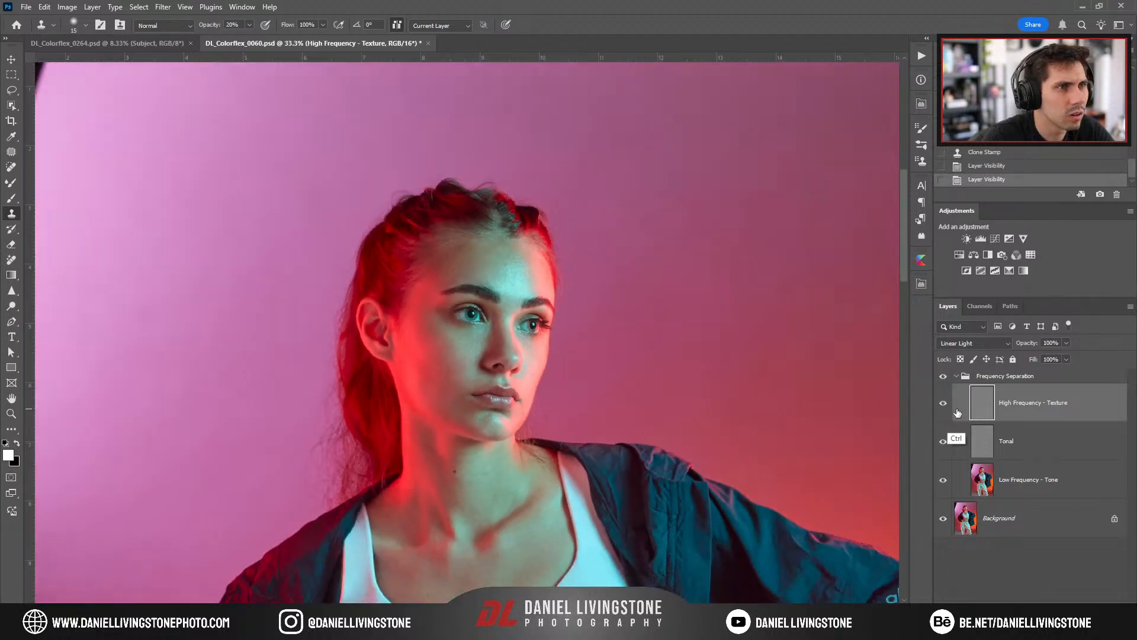
Collapse the Frequency Separation group and run the Solar action from the DL Retouching set above it.
key(ctrl+plus)
key(ctrl+plus)
key(ctrl+plus)
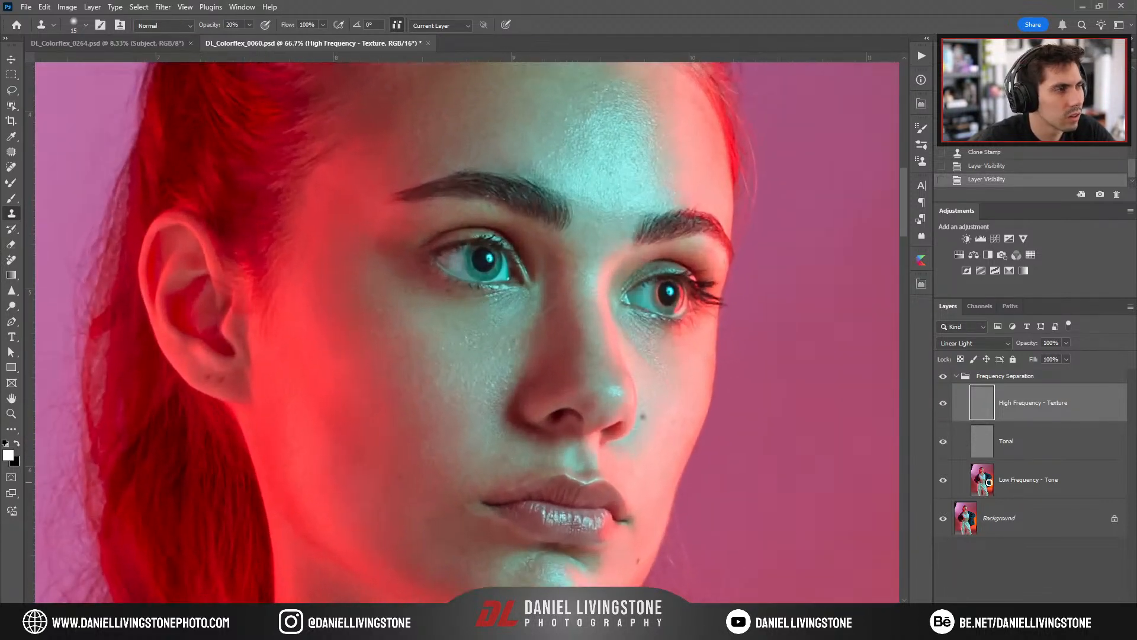
click(981, 442)
key(b)
click(955, 376)
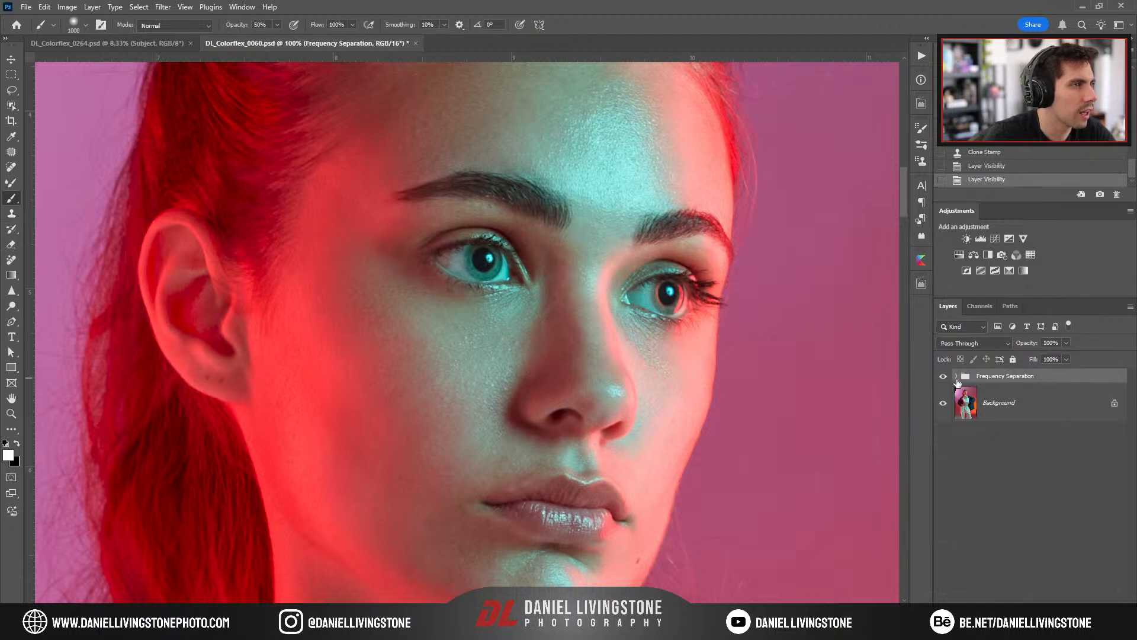
click(921, 56)
click(813, 176)
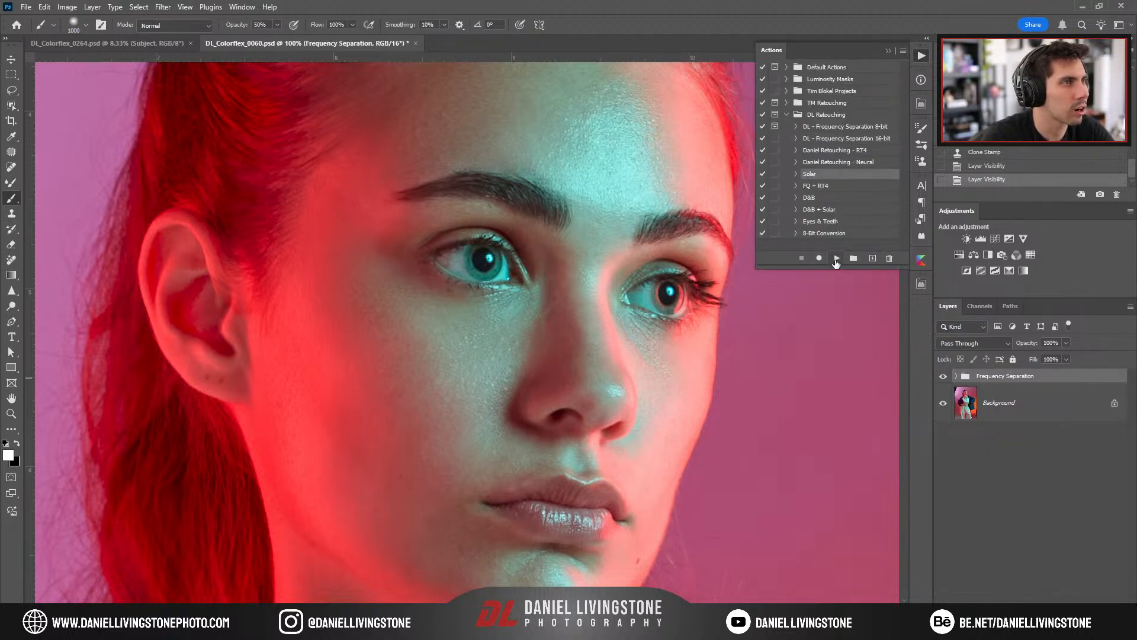
click(836, 257)
Expand the Frequency Separation group and show the Solar curves layer, comparing the face with and without it.
click(956, 416)
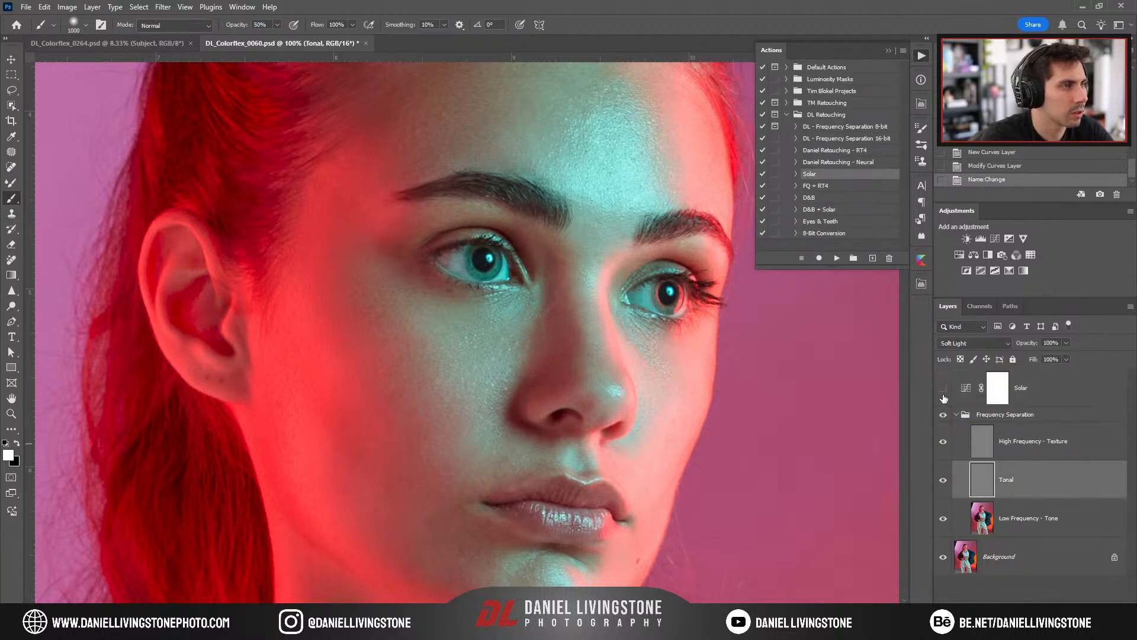
click(944, 386)
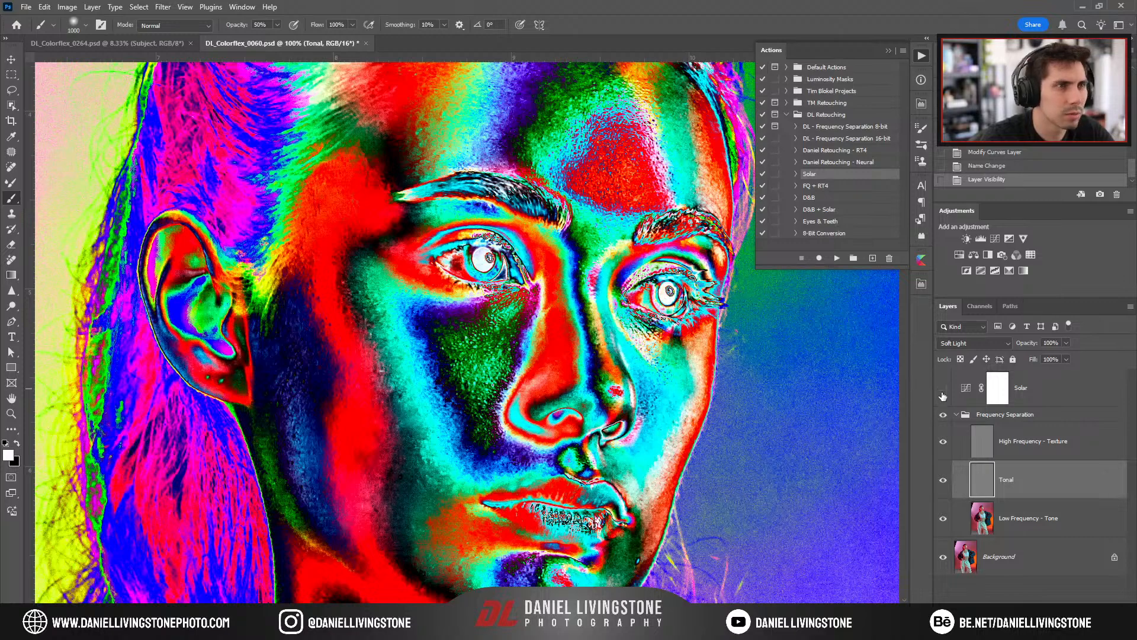
click(943, 388)
click(944, 388)
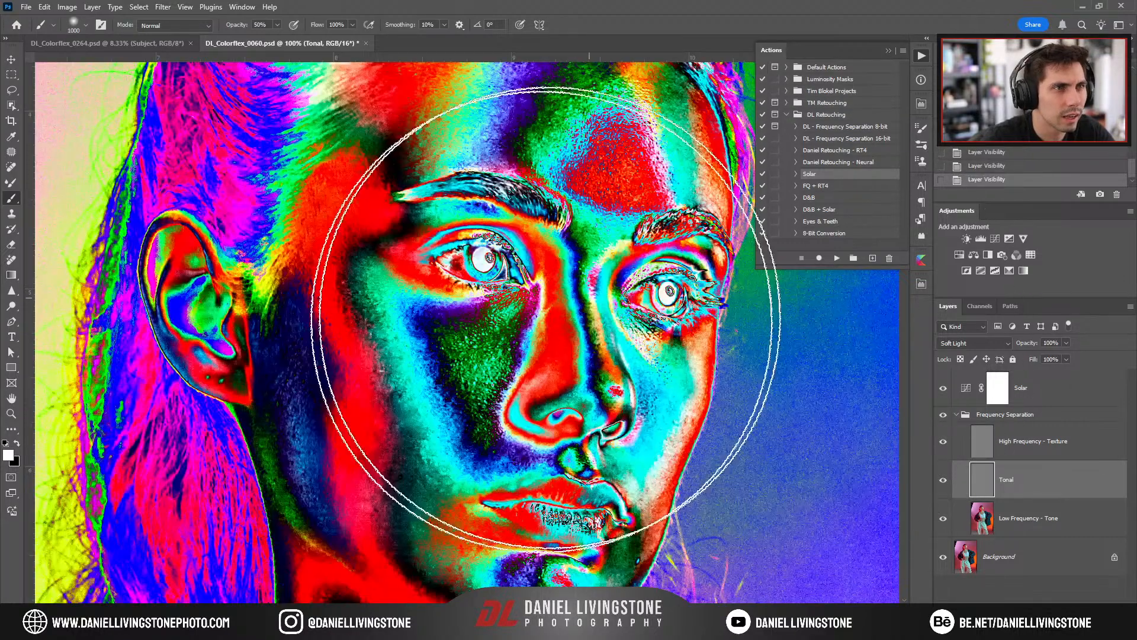
Reduce the Brush size and set its opacity and flow to 20% for painting on the Tonal layer.
key(ctrl+plus)
key(ctrl+plus)
key([)
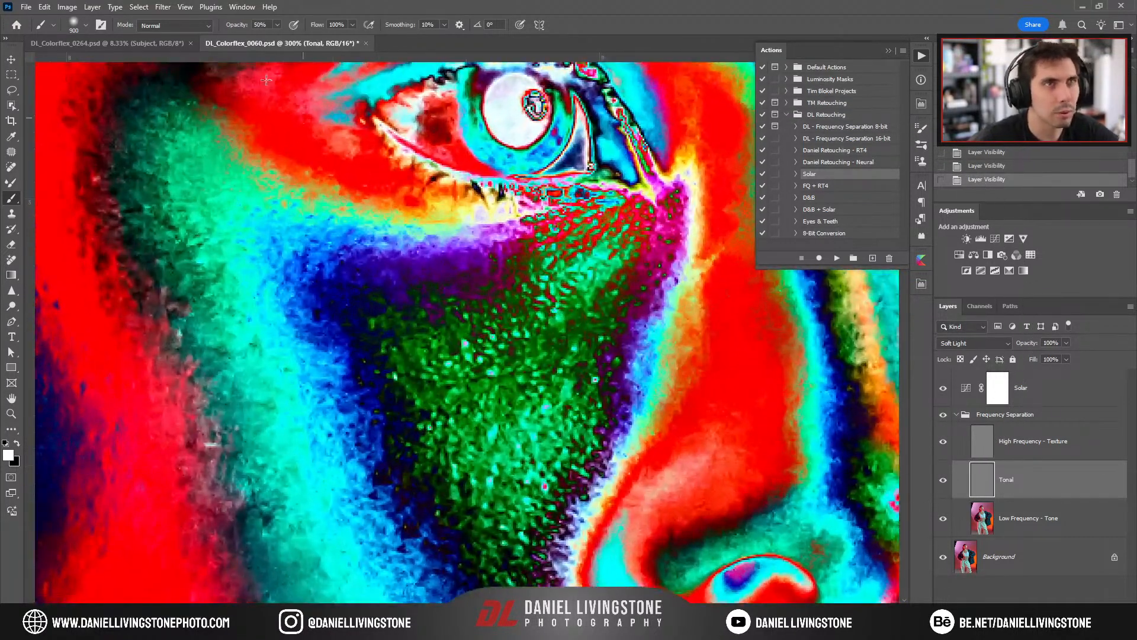
text(20)
key(Return)
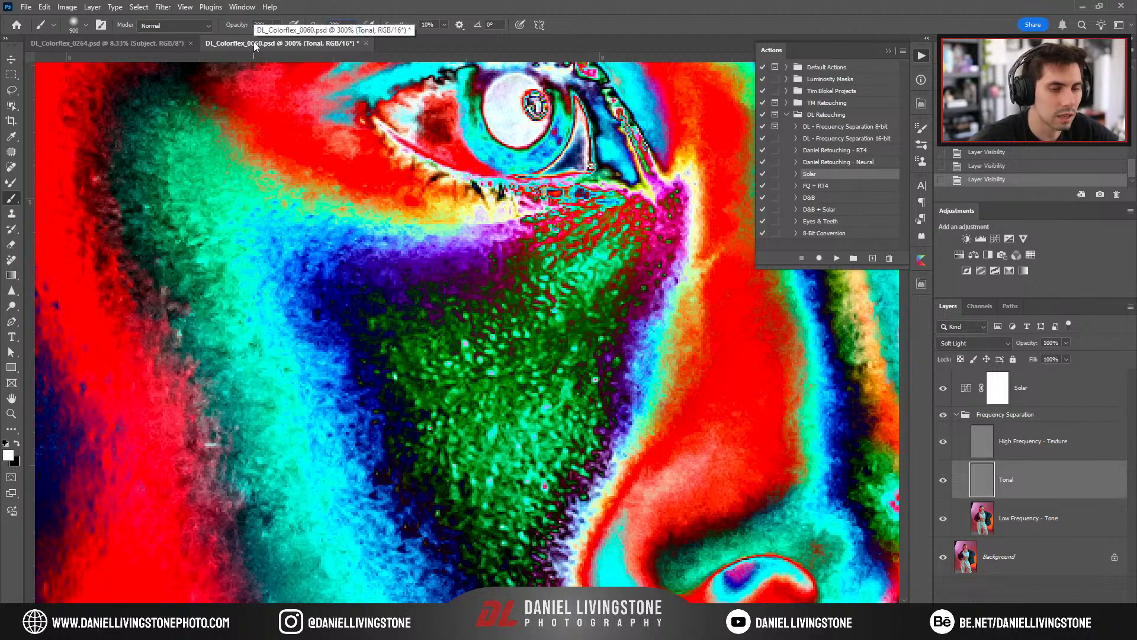
Paint white over the uneven dark tones on the cheek below the eye on the Tonal layer, guided by the Solar layer.
click(942, 388)
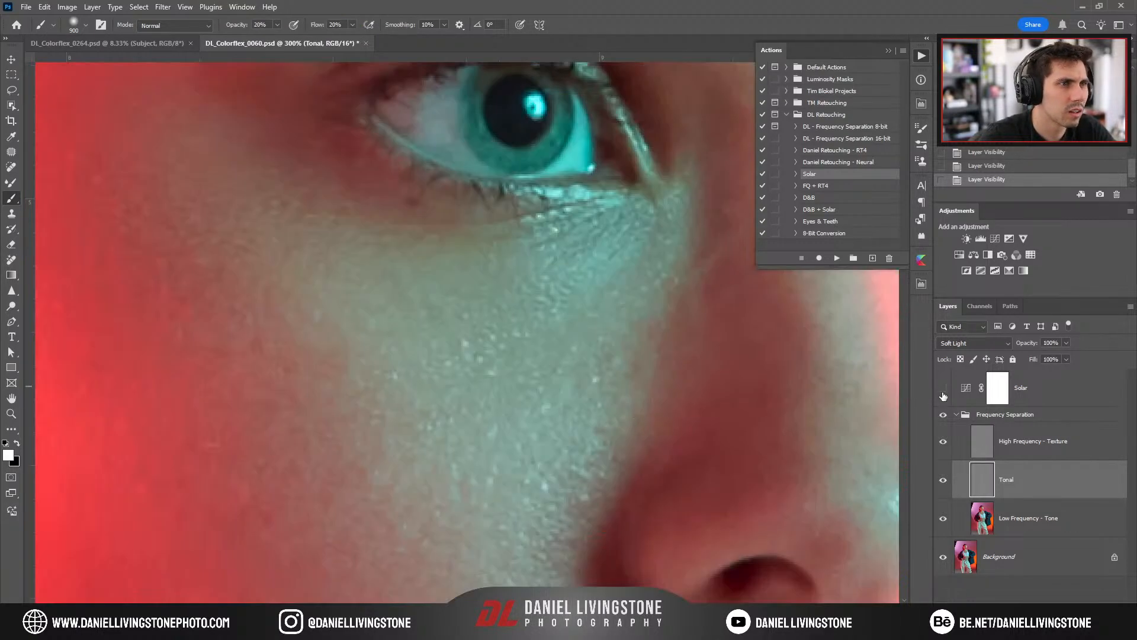
click(942, 388)
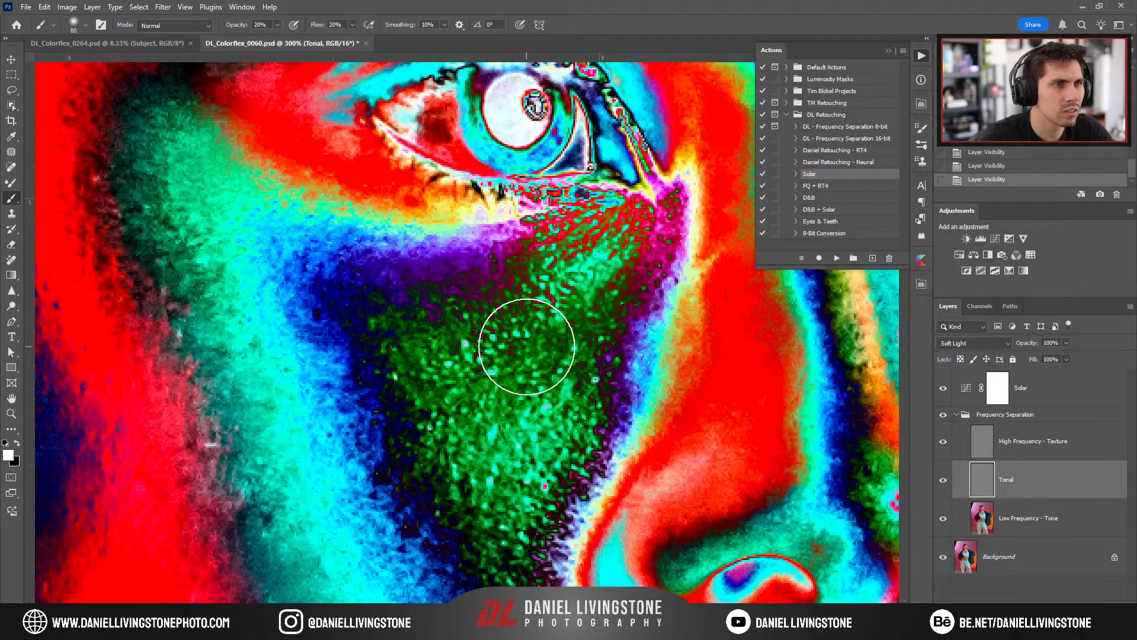
key(ctrl+minus)
key(ctrl+minus)
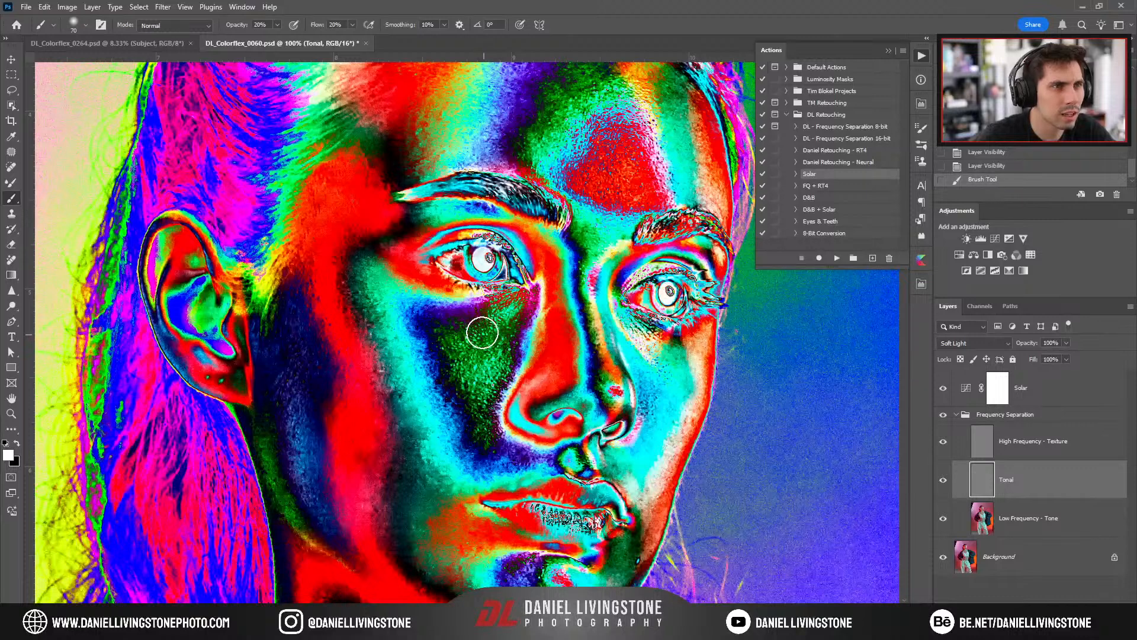
key(bracketleft)
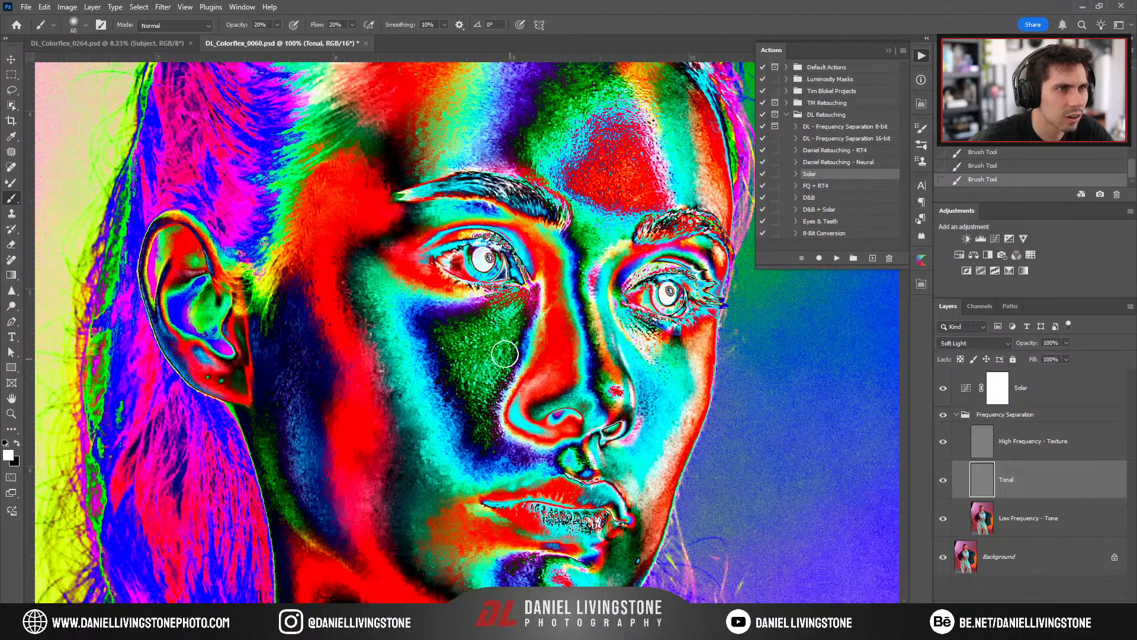
Hide the Solar layer and toggle the Tonal layer to compare the painted tones on the face.
click(943, 388)
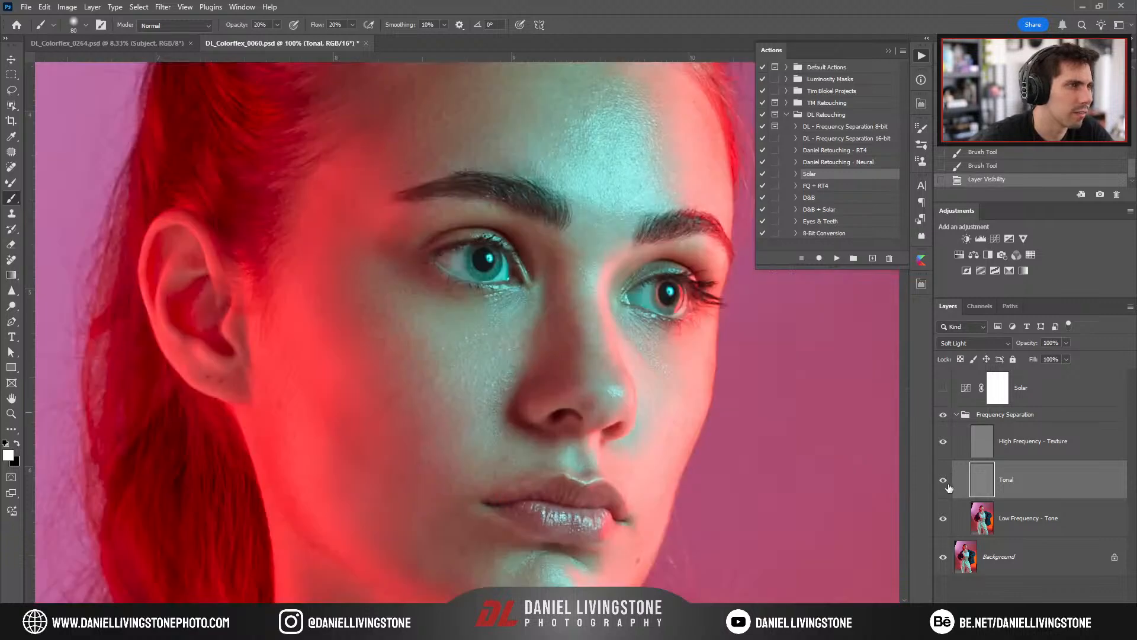
click(946, 483)
key(ctrl+minus)
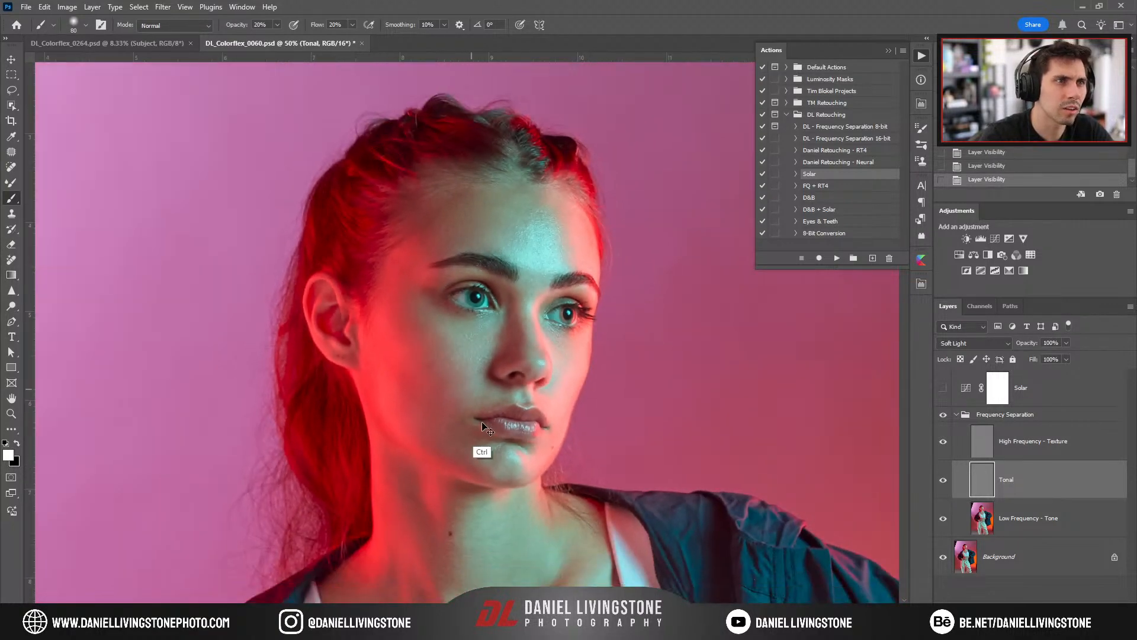
Show the Solar layer and paint white with a smaller brush below the far eye on the Tonal layer, checking without Solar.
key(ctrl+plus)
key(ctrl+plus)
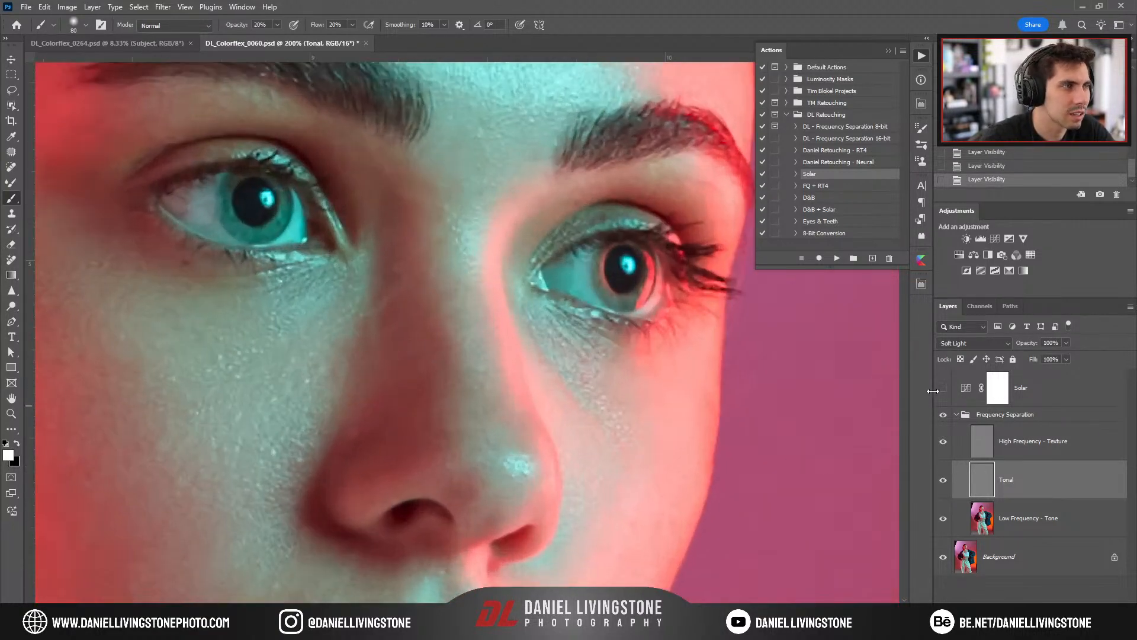
click(943, 388)
key(bracketleft)
key(bracketleft)
key(bracketleft)
key(bracketleft)
drag(642, 379, 643, 391)
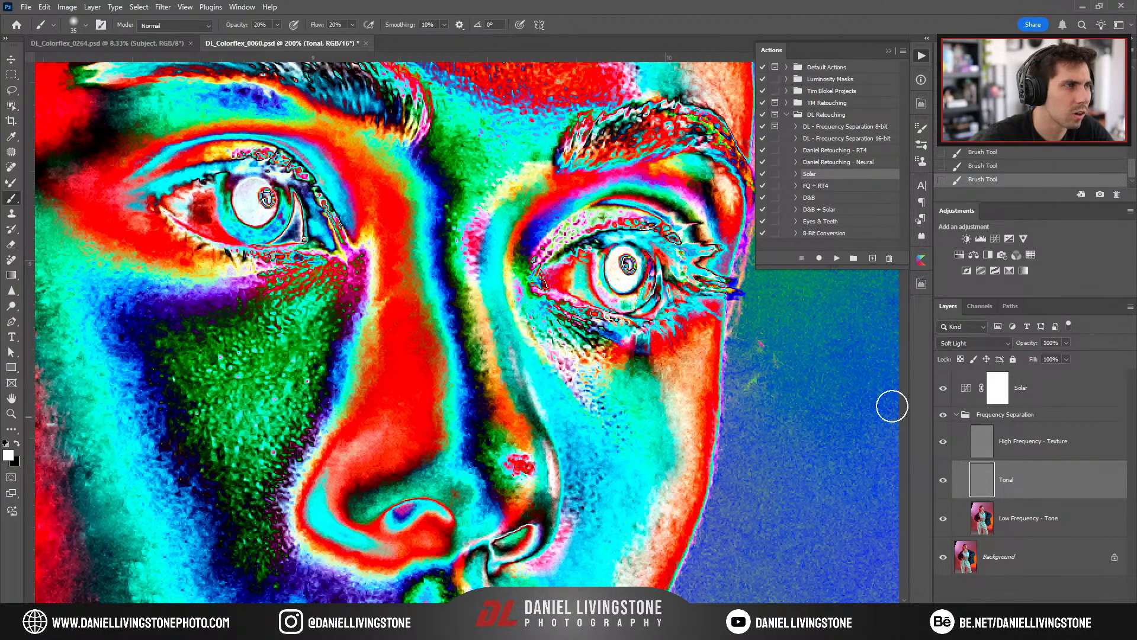
key(ctrl+minus)
key(ctrl+plus)
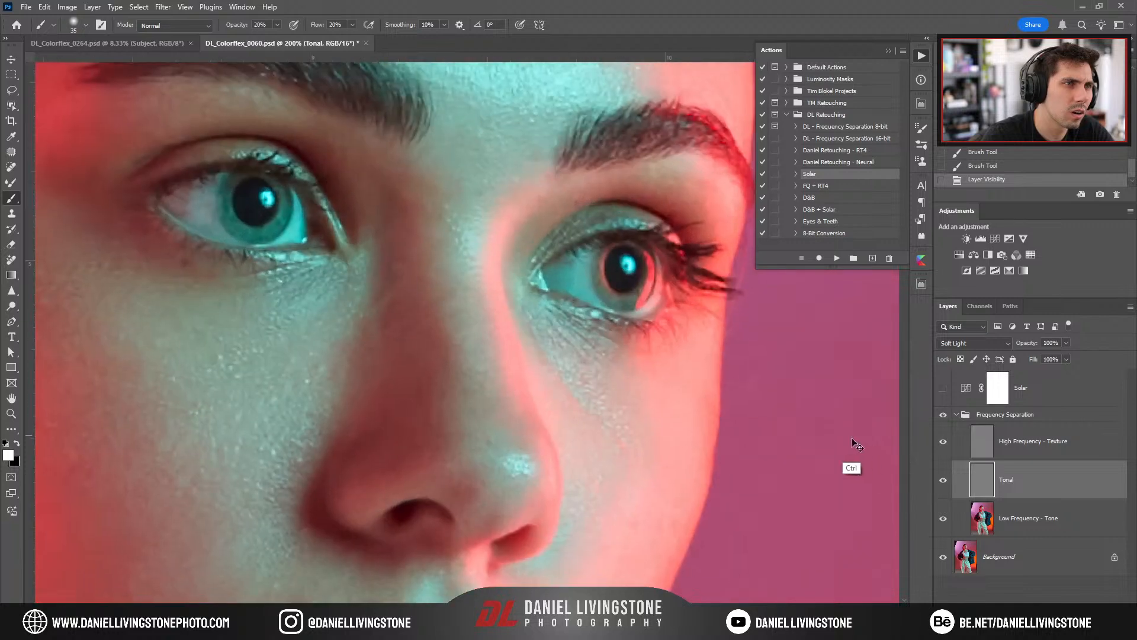
Show the Solar layer and refine the uneven tones below the far eye in black on the Tonal layer, using a smaller brush.
click(942, 390)
key(ctrl+plus)
key(bracketleft)
key(bracketleft)
key(bracketleft)
drag(616, 382, 664, 451)
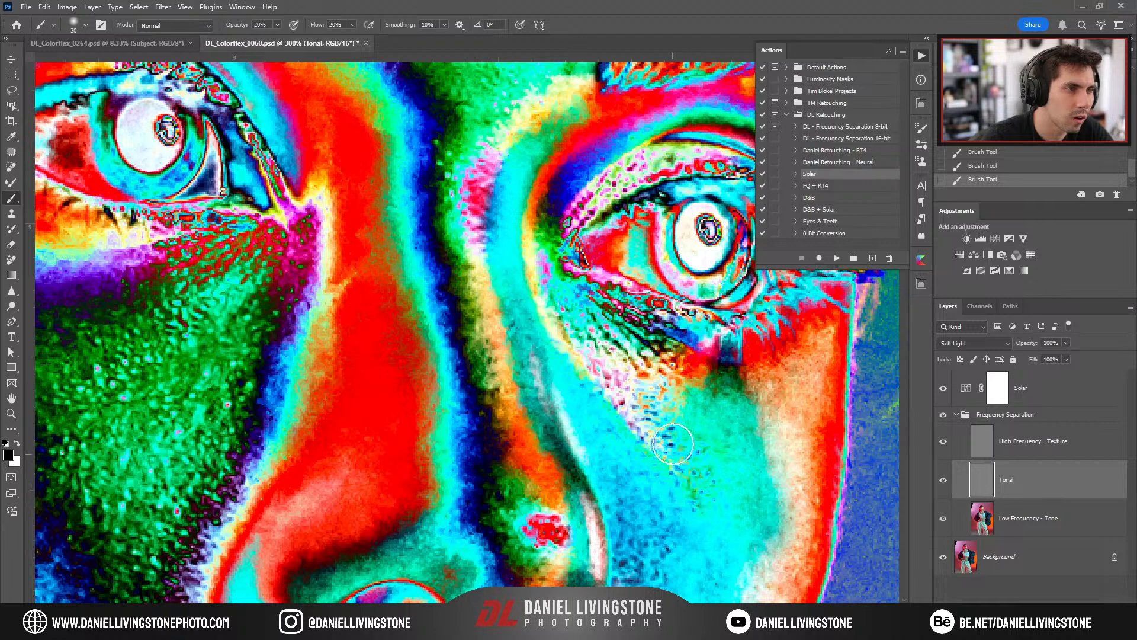
Hide the Solar layer and toggle the Tonal layer to compare the retouched area below the far eye.
click(943, 388)
key(ctrl+minus)
key(ctrl+minus)
key(ctrl+minus)
key(ctrl+minus)
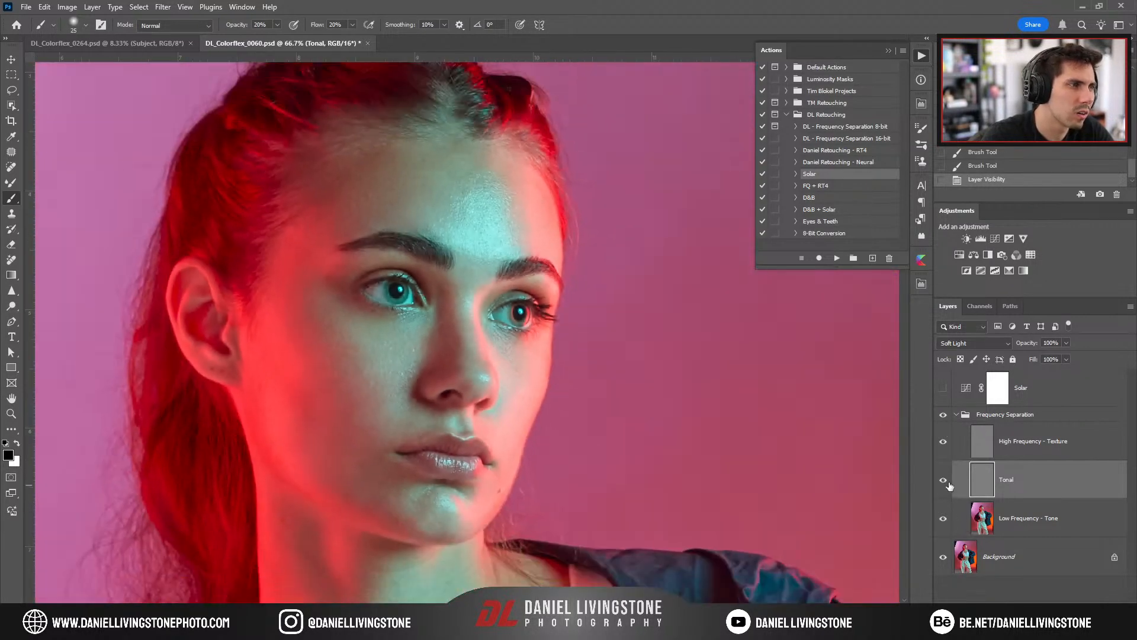
click(943, 480)
click(943, 480)
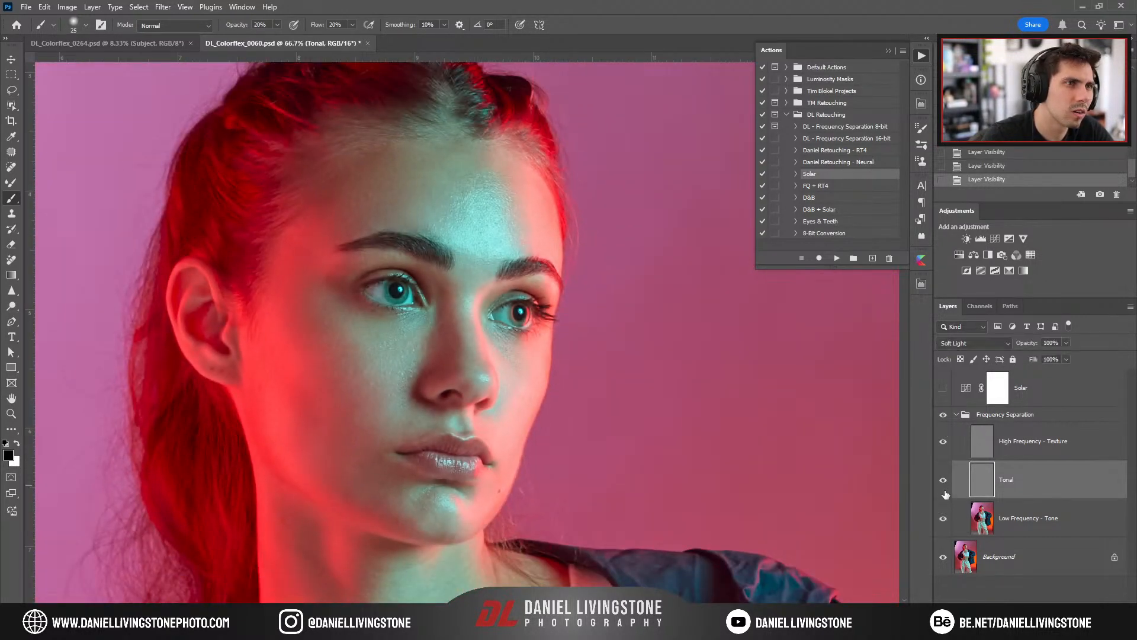
Show the Solar layer and touch up the remaining dark spots below the far eye in white on the Tonal layer.
key(ctrl+plus)
key(ctrl+plus)
key(ctrl+plus)
key(ctrl+plus)
click(943, 388)
drag(673, 432, 680, 424)
drag(679, 427, 680, 425)
key(bracketleft)
key(bracketright)
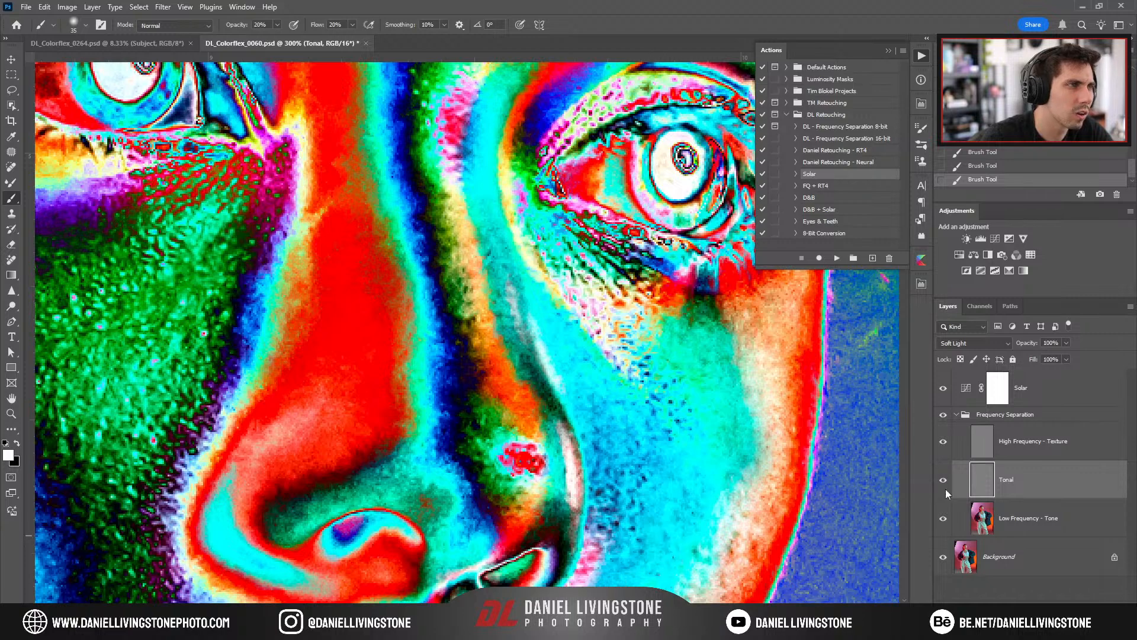
Hide the Solar layer and toggle the Tonal layer at several magnifications to check the latest touch-ups.
click(945, 387)
key(ctrl+minus)
click(946, 482)
click(946, 483)
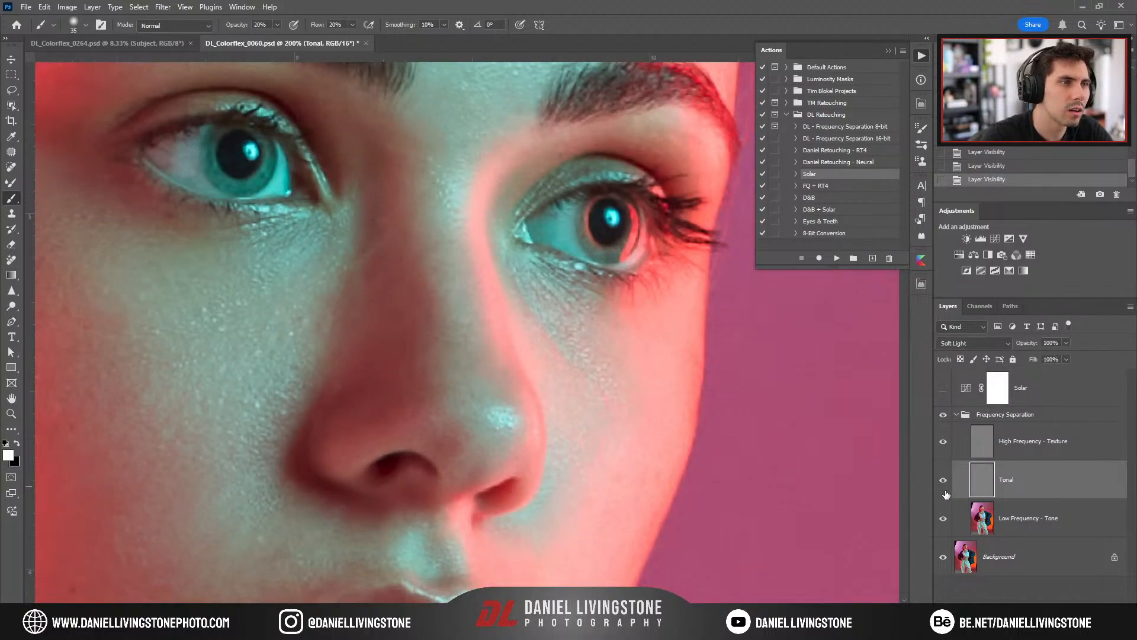
key(ctrl+minus)
key(ctrl+minus)
click(943, 482)
click(944, 482)
Select the Solar layer and show it over the forehead to reveal uneven tones.
key(ctrl+minus)
key(ctrl+plus)
key(ctrl+plus)
drag(699, 268, 720, 375)
key(ctrl+plus)
key(ctrl+plus)
click(1001, 389)
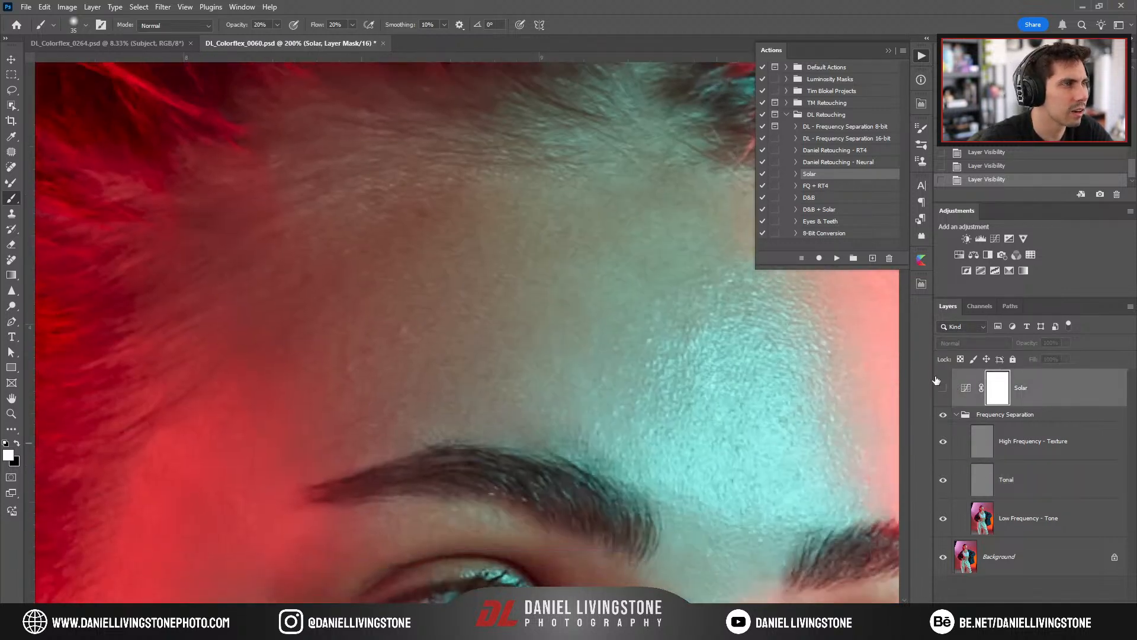
click(943, 387)
Try painting white over the forehead on the Solar layer's mask, and collapse the Actions panel.
drag(623, 327, 615, 337)
mouse_move(620, 334)
mouse_down()
mouse_move(612, 352)
mouse_move(627, 334)
mouse_up()
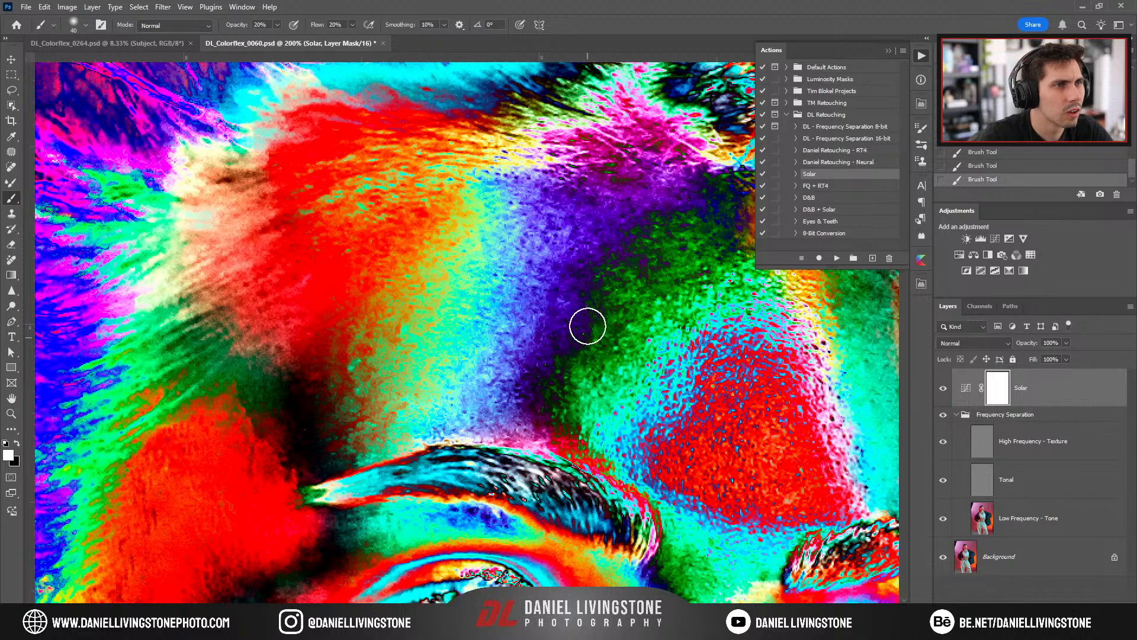
key(bracketright)
drag(657, 291, 617, 310)
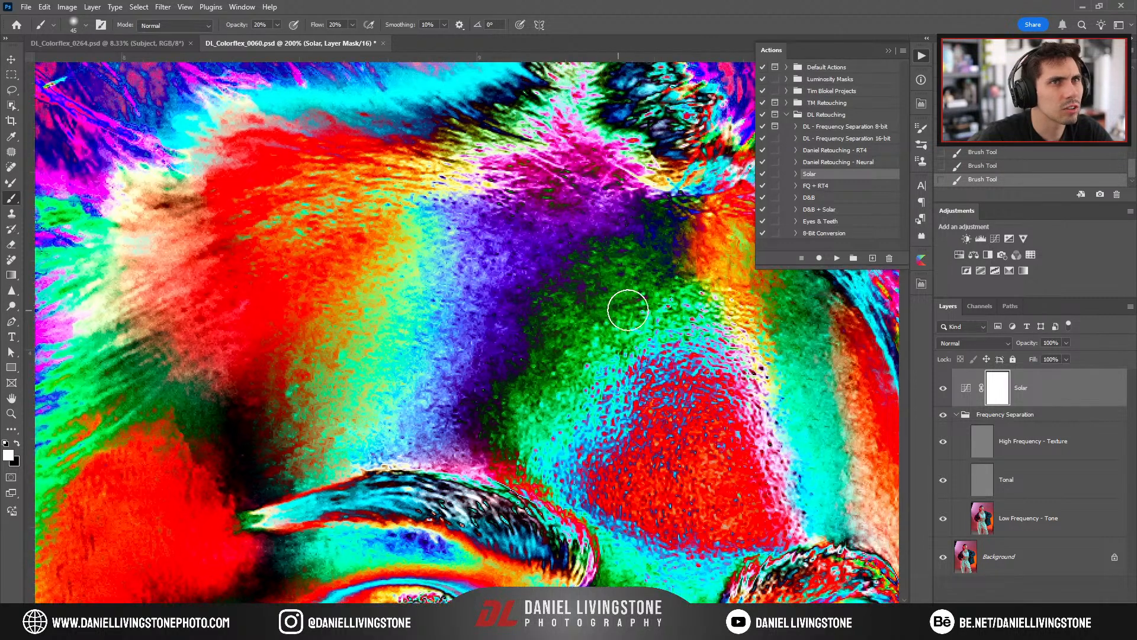
click(888, 51)
key(bracketleft)
key(bracketleft)
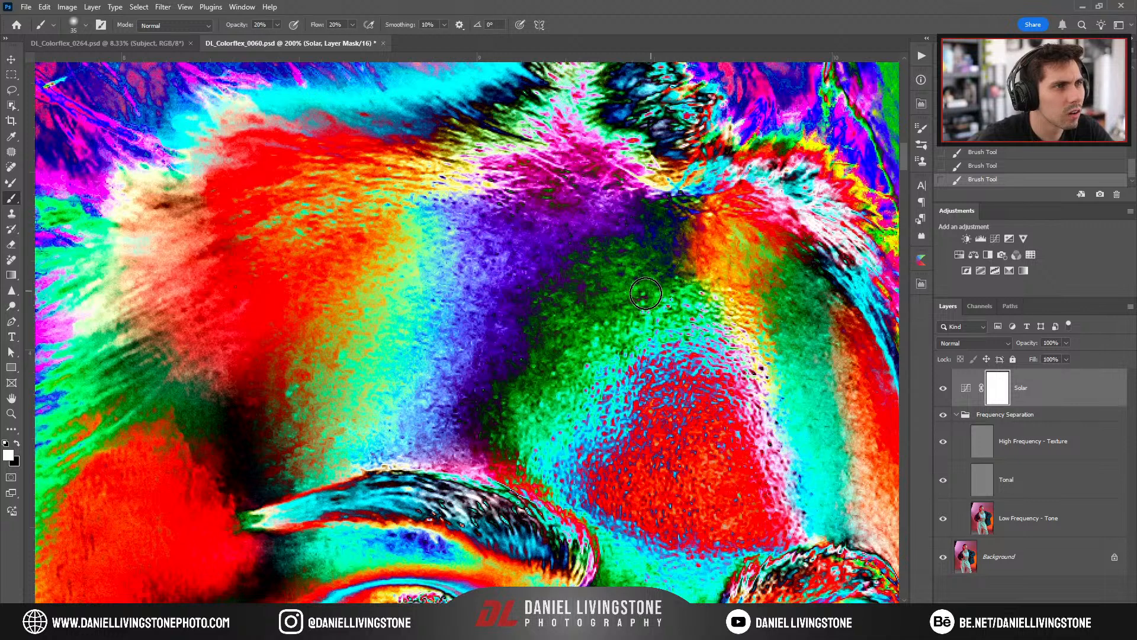
Select the Tonal layer and paint white over the uneven dark tones on the forehead with a larger brush.
click(983, 497)
key(bracketright)
drag(532, 395, 526, 385)
mouse_move(644, 347)
mouse_down()
mouse_move(623, 335)
mouse_move(613, 312)
mouse_move(645, 303)
mouse_move(612, 312)
mouse_move(572, 293)
mouse_move(685, 276)
mouse_move(646, 281)
mouse_move(643, 300)
mouse_move(619, 280)
mouse_move(599, 313)
mouse_up()
key(ctrl+minus)
key(ctrl+plus)
drag(561, 386, 448, 393)
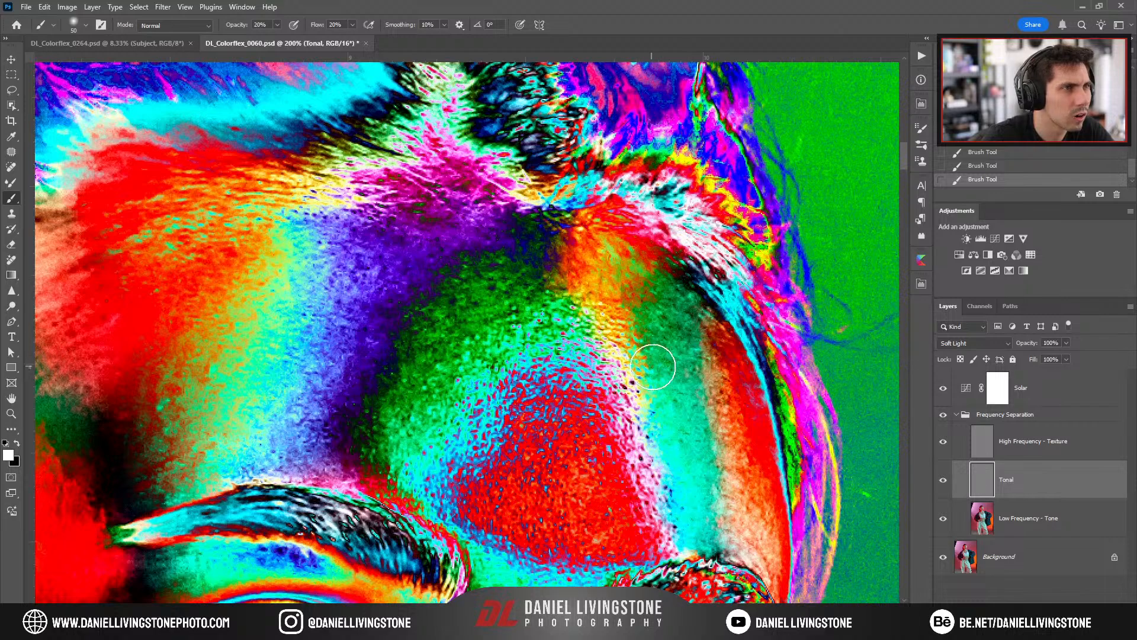
Hide the Solar layer and toggle the Tonal layer to compare the painted forehead.
click(943, 387)
key(ctrl+minus)
key(ctrl+minus)
key(ctrl+minus)
click(943, 481)
click(943, 483)
key(ctrl+minus)
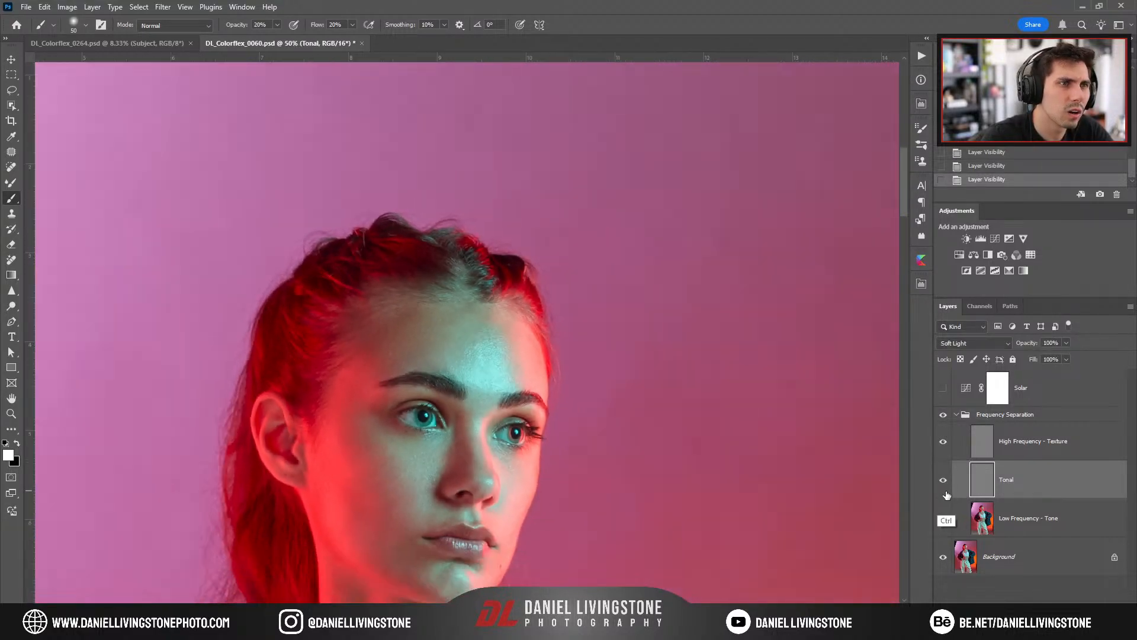
Paint more white over the forehead on the Tonal layer with the Solar layer shown, and hide Solar to check the face.
key(ctrl+plus)
key(ctrl+plus)
click(943, 387)
key(ctrl+plus)
drag(533, 332, 552, 318)
drag(569, 322, 586, 325)
drag(516, 316, 464, 365)
click(944, 388)
key(ctrl+minus)
key(ctrl+minus)
key(ctrl+minus)
key(ctrl+minus)
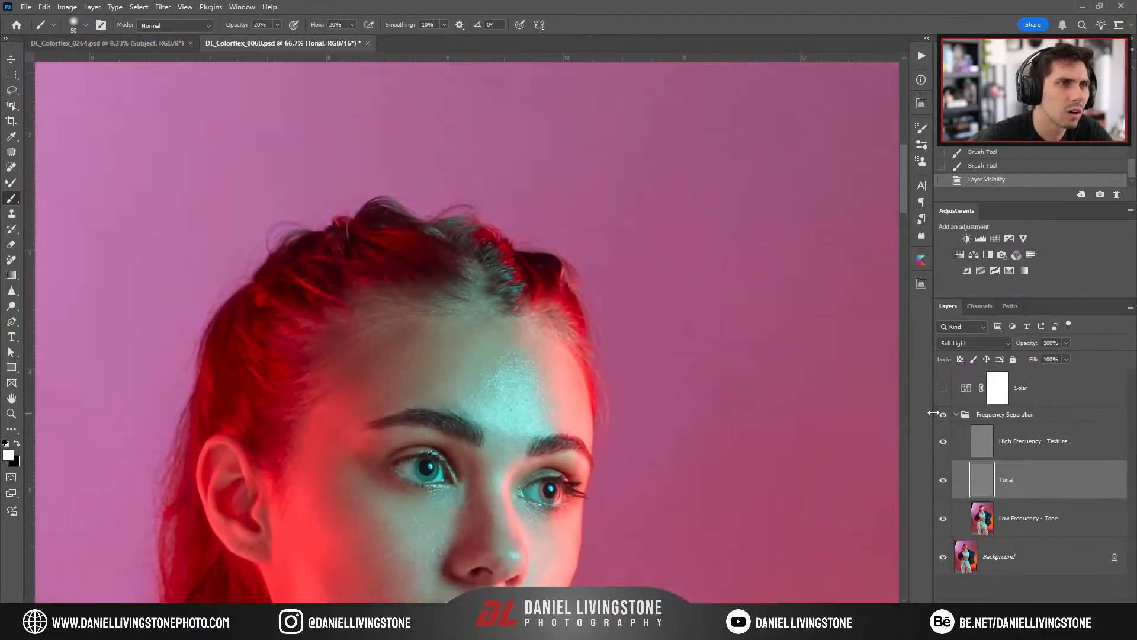
Show the Solar layer and paint black on the Tonal layer along the forehead just below the hairline, then hide Solar.
key(ctrl+plus)
click(943, 388)
key(ctrl+plus)
key(ctrl+plus)
key(ctrl+plus)
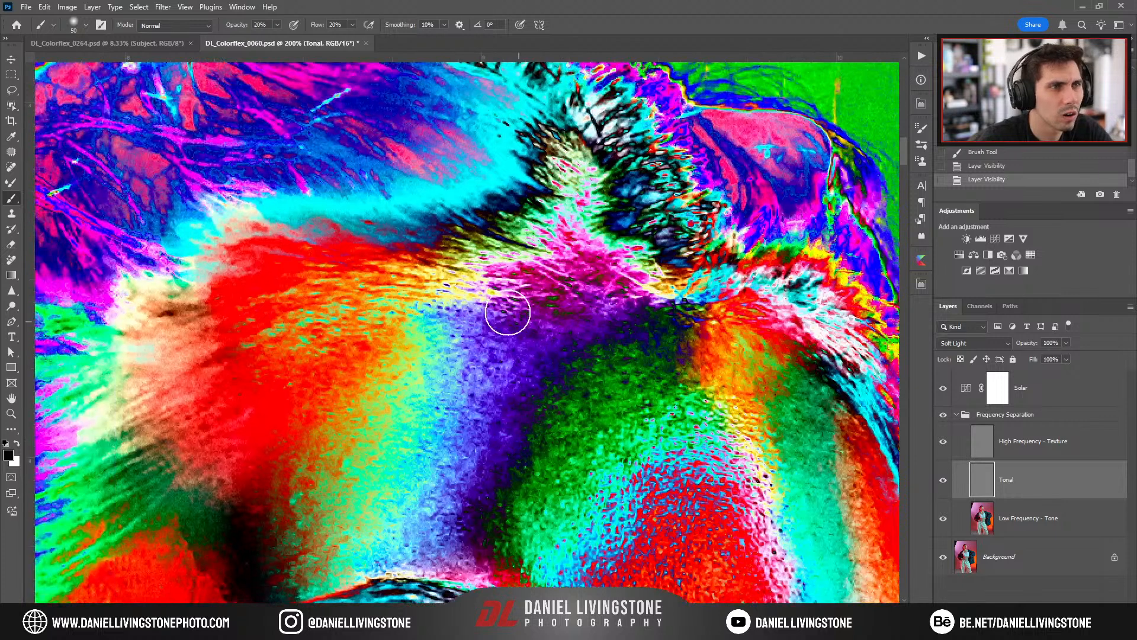
click(567, 309)
click(556, 308)
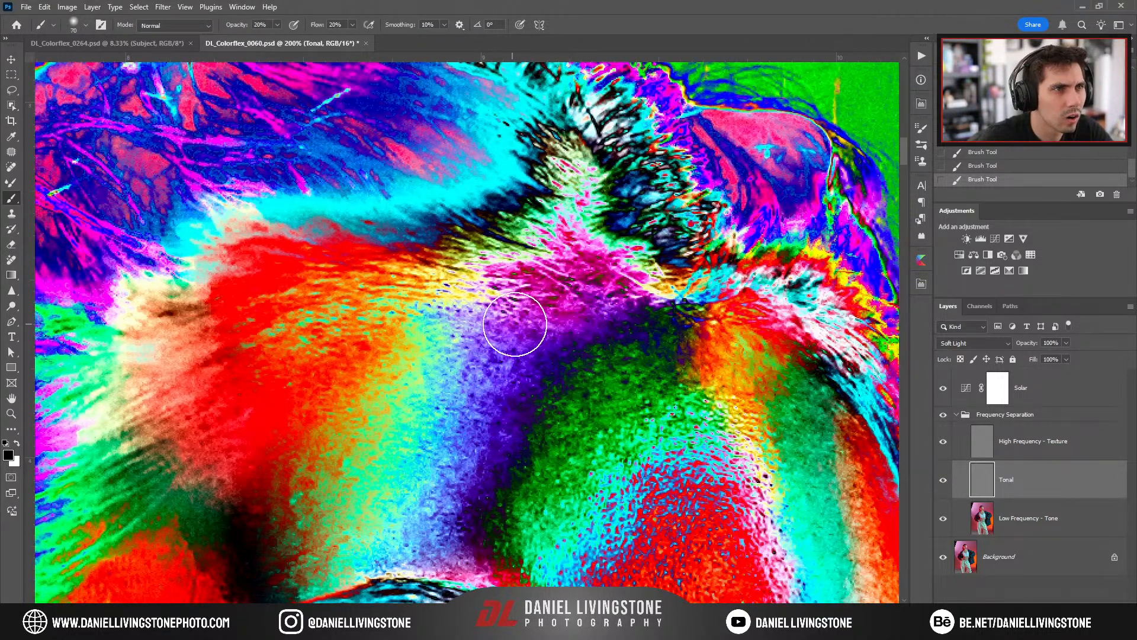
click(942, 388)
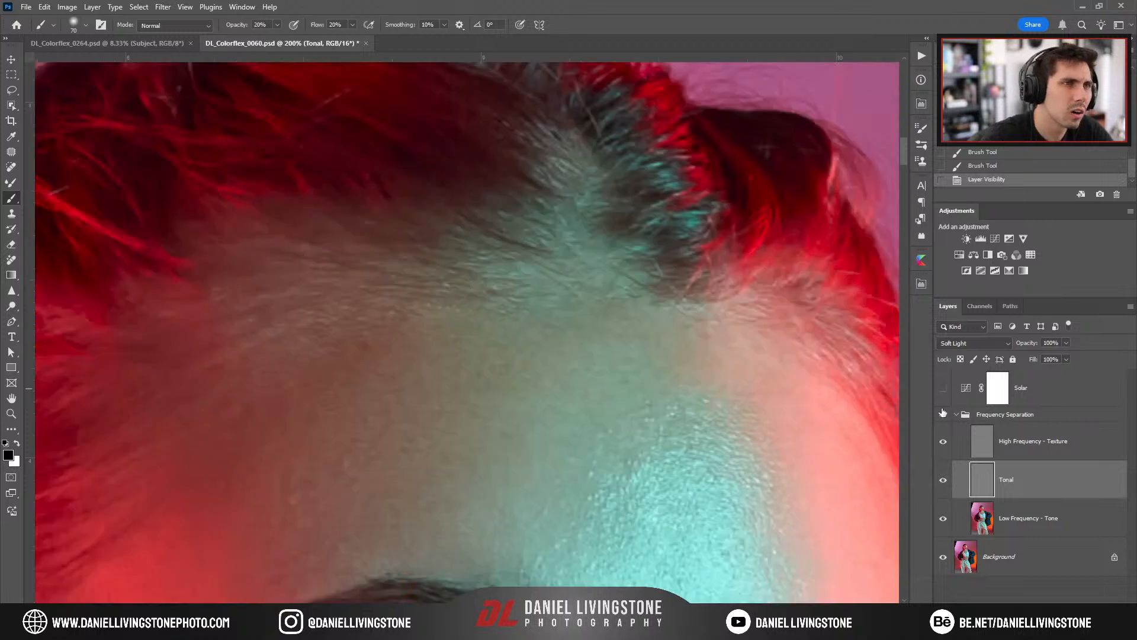
Darken the upper forehead on the Tonal layer with a larger black brush and toggle the layer to compare.
key(ctrl+minus)
key(ctrl+minus)
key(ctrl+plus)
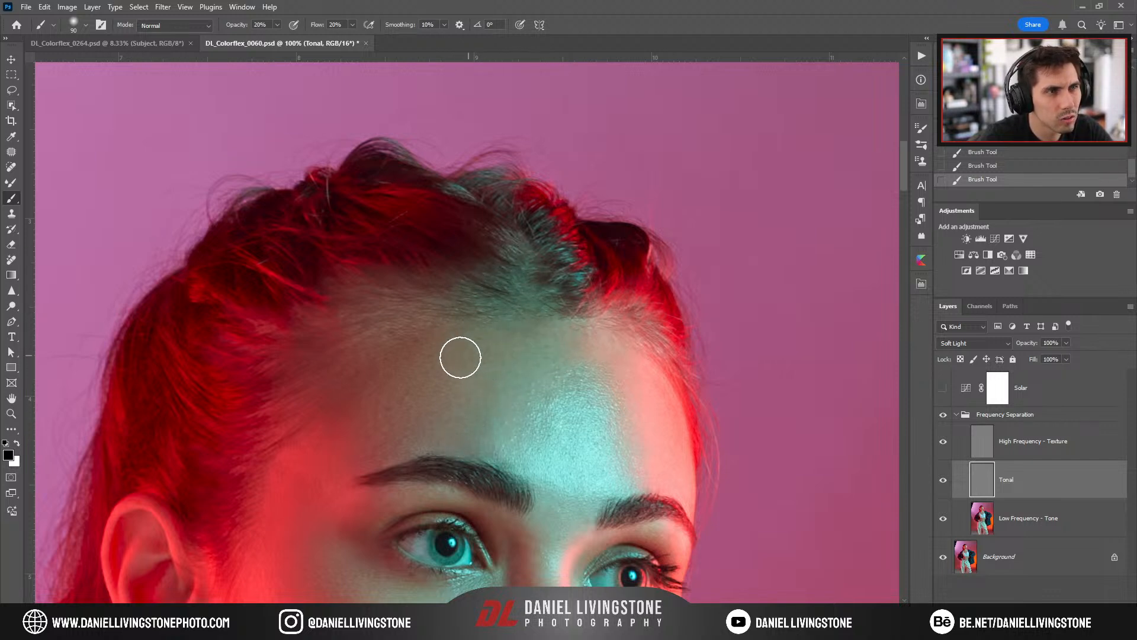
key(bracketright)
key(ctrl+minus)
key(ctrl+minus)
key(ctrl+minus)
click(943, 479)
click(943, 480)
Review the face, neck and full portrait at different magnifications, comparing the retouch with the original Background layer.
key(ctrl+plus)
drag(754, 330, 780, 265)
scroll(780, 265, down, 5)
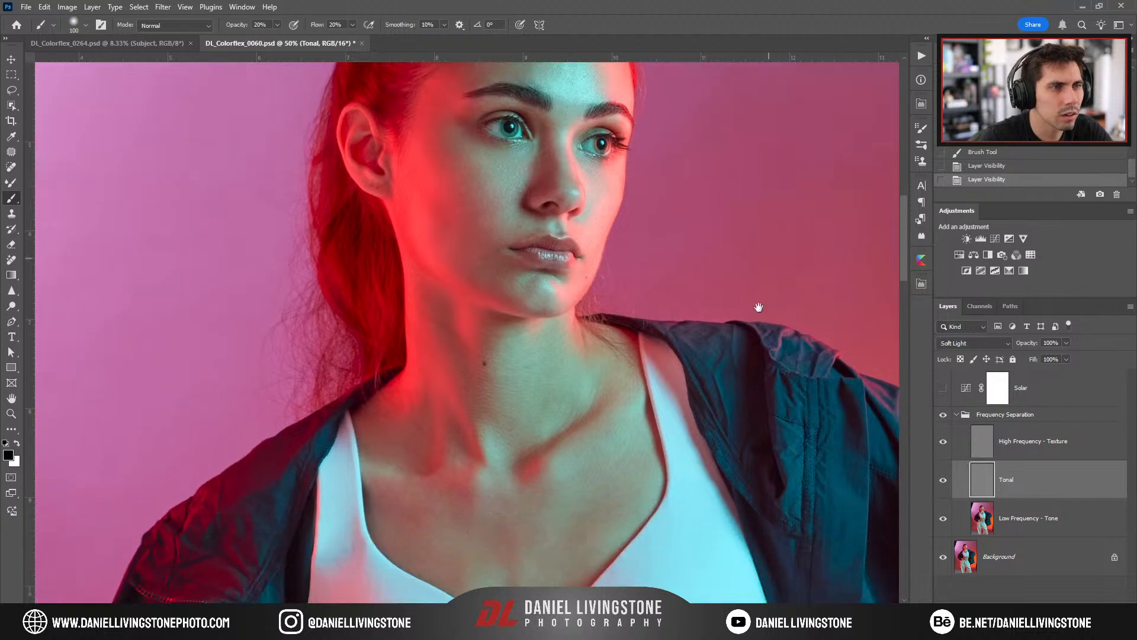
drag(787, 217, 761, 314)
drag(797, 254, 757, 410)
key(ctrl+plus)
alt+click(941, 558)
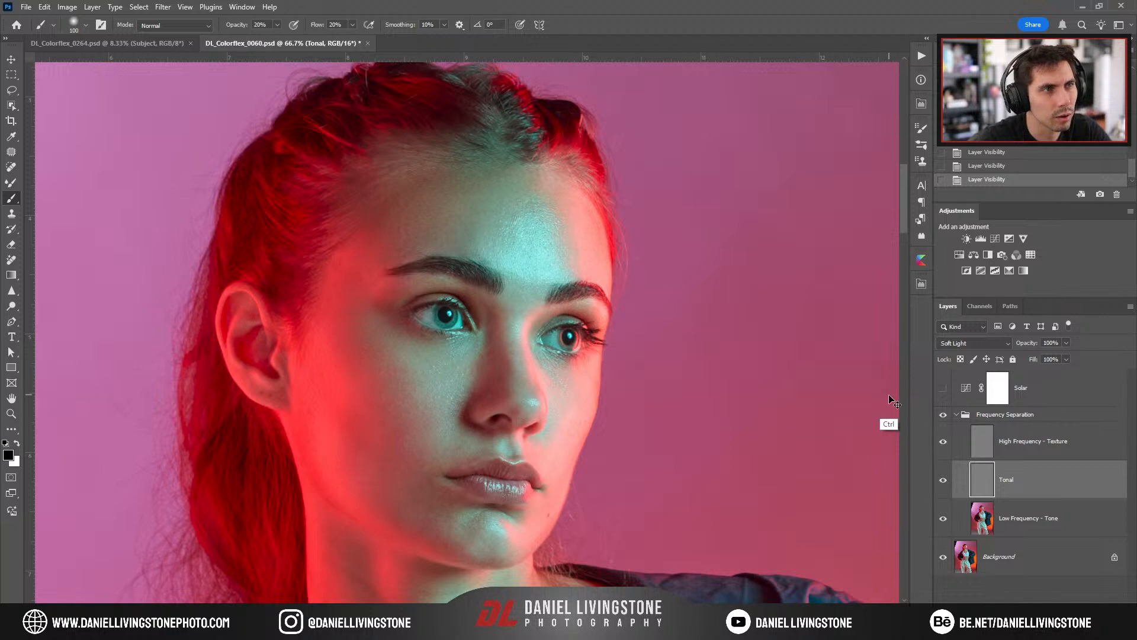
key(ctrl+plus)
key(ctrl+plus)
key(ctrl+plus)
key(ctrl+minus)
key(ctrl+minus)
mouse_move(790, 427)
mouse_down()
mouse_move(815, 303)
mouse_move(808, 383)
mouse_move(764, 482)
mouse_move(824, 316)
mouse_move(776, 442)
mouse_up()
key(ctrl+minus)
key(ctrl+minus)
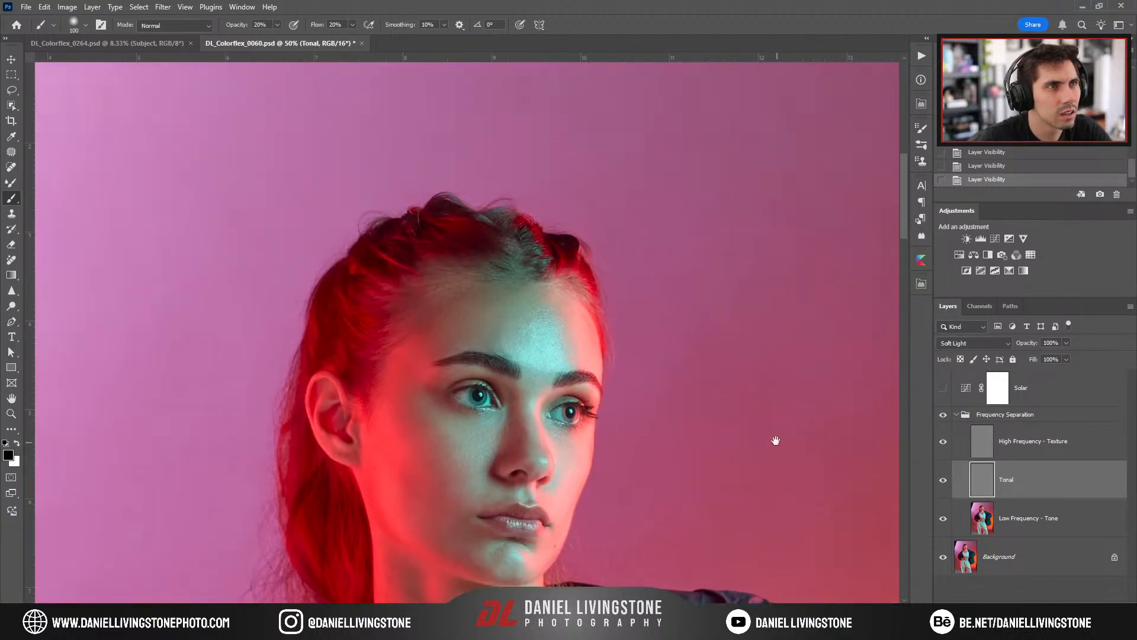
key(ctrl+0)
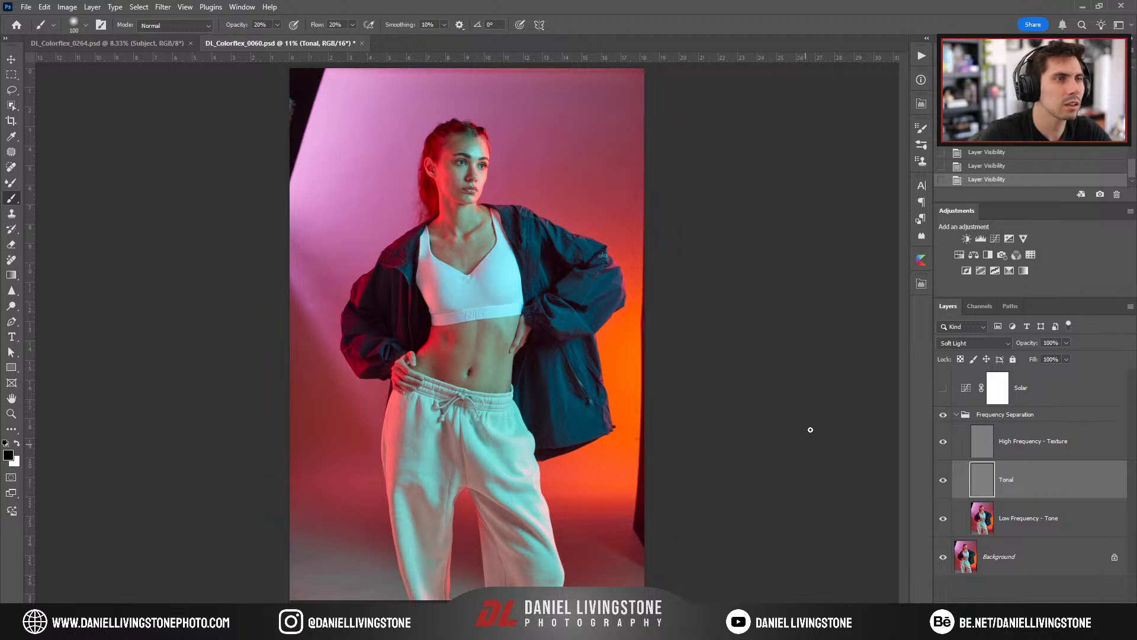
Collapse the Frequency Separation group and add a new layer named Cleanup above it.
key(ctrl+plus)
click(956, 414)
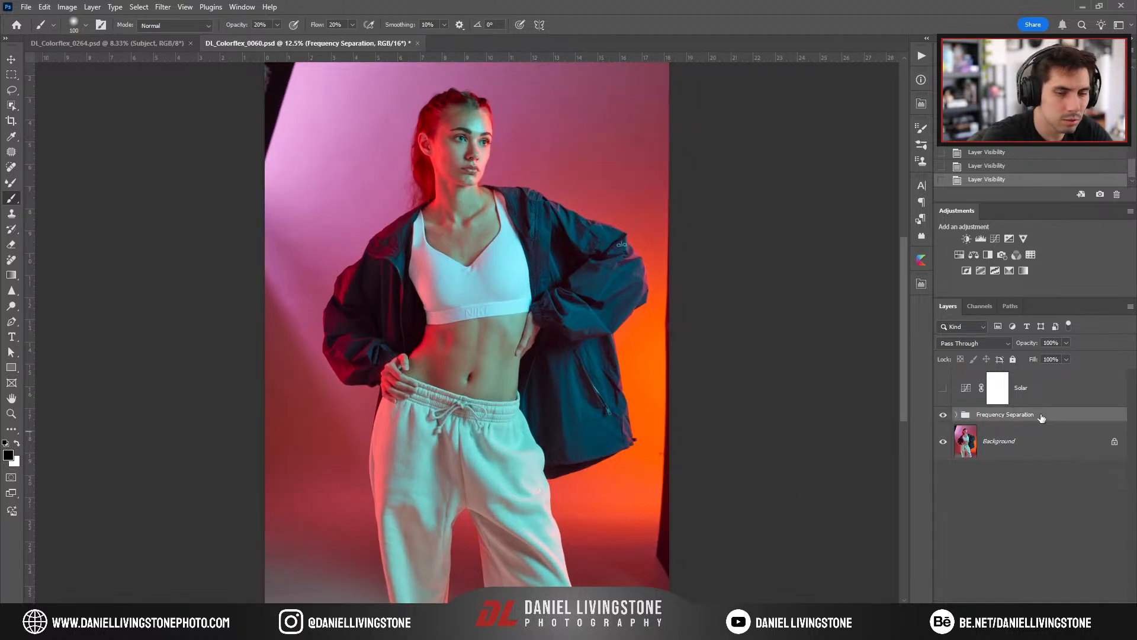
key(ctrl+shift+n)
text(Clean)
key(Return)
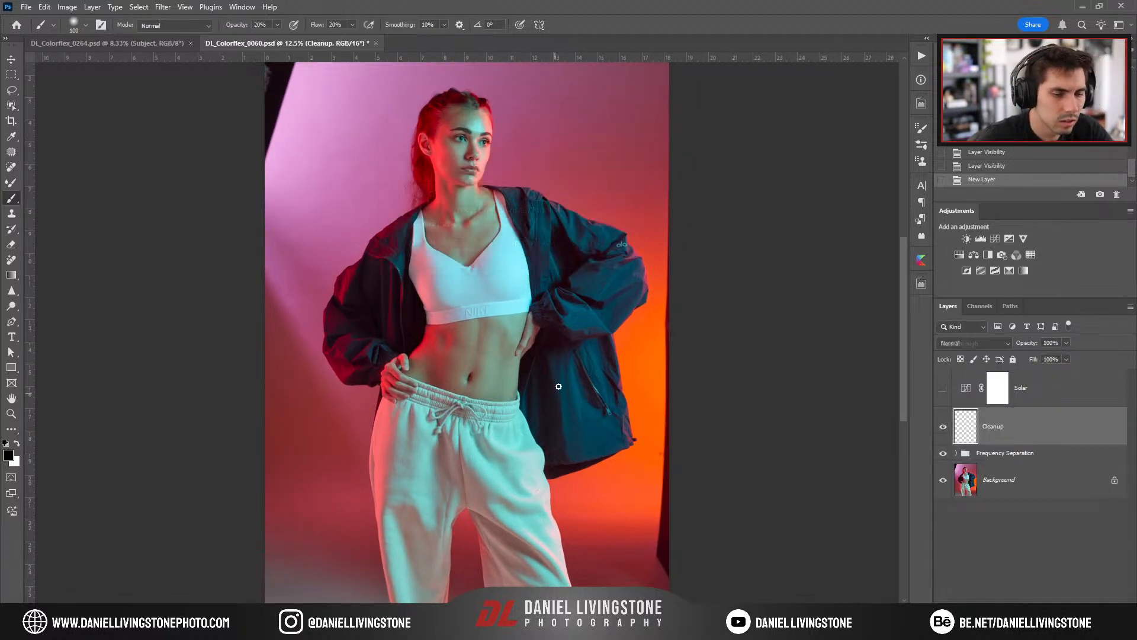
Draw a closed Pen path around the dark strip along the right edge of the photo's backdrop.
key(p)
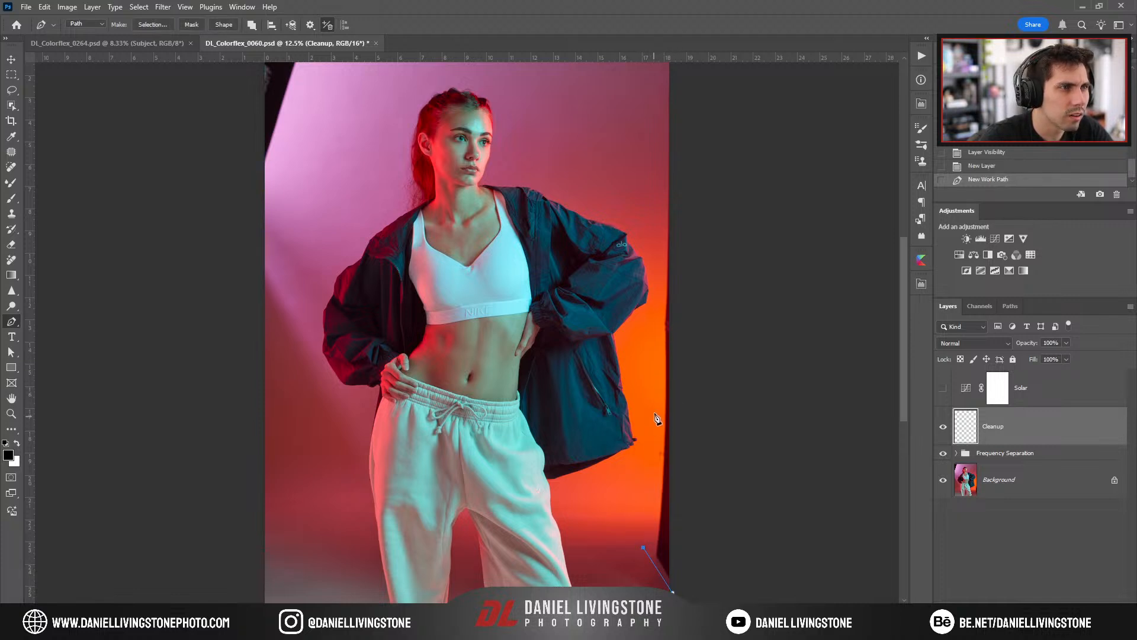
click(664, 174)
scroll(669, 289, up, 5)
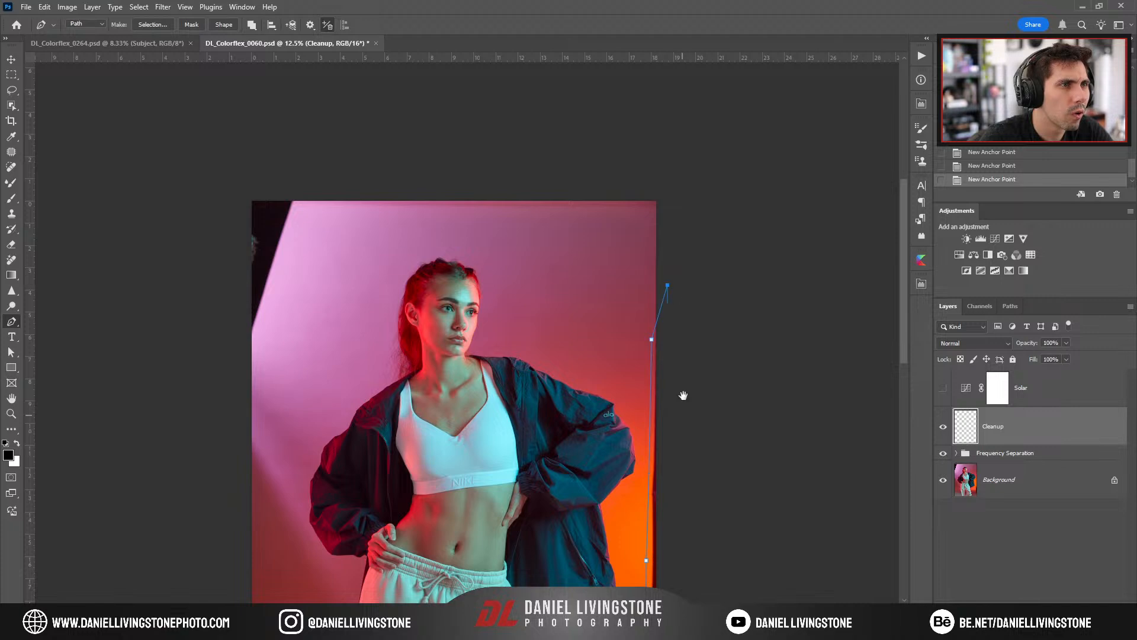
scroll(684, 338, down, 6)
click(665, 426)
scroll(690, 385, up, 4)
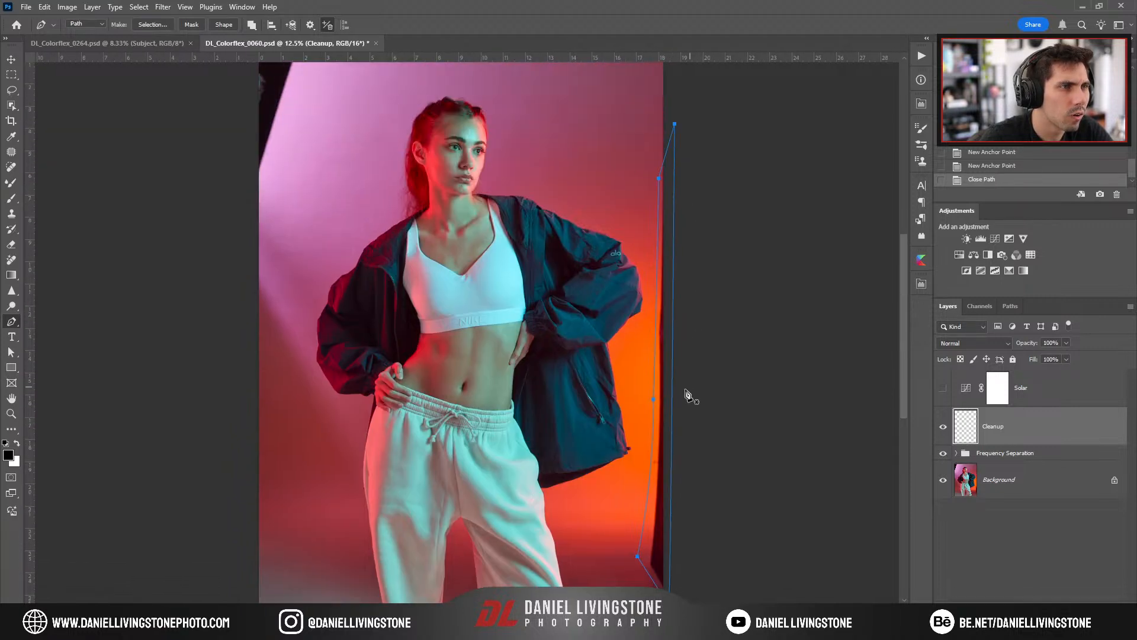
Convert the path along the photo's right edge into a selection.
right_click(657, 404)
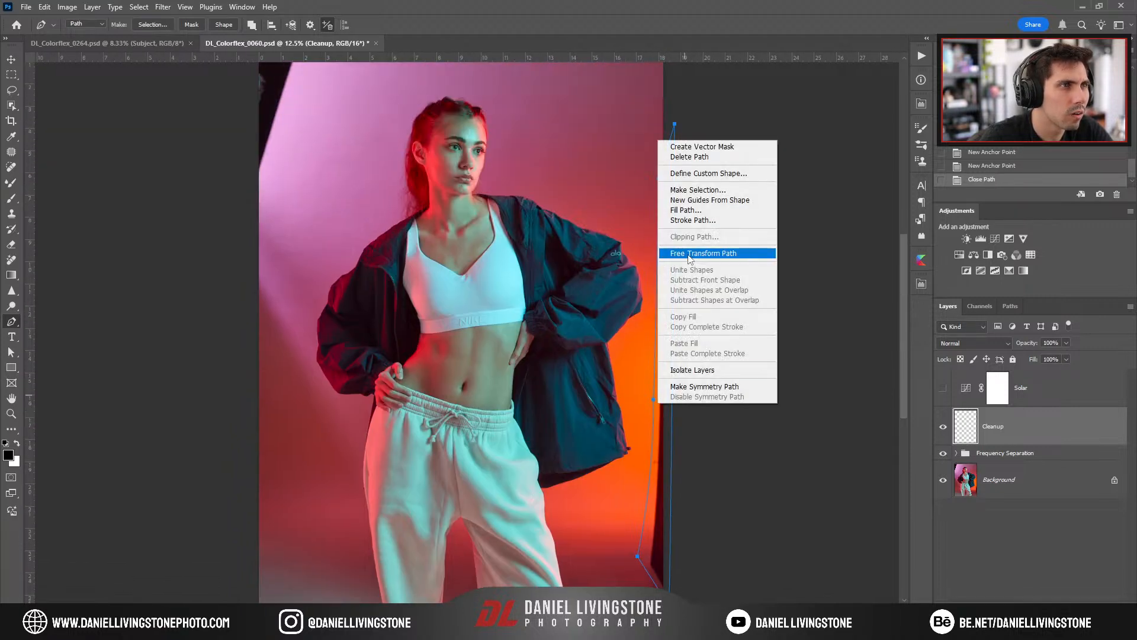
click(681, 191)
key(Return)
right_click(658, 499)
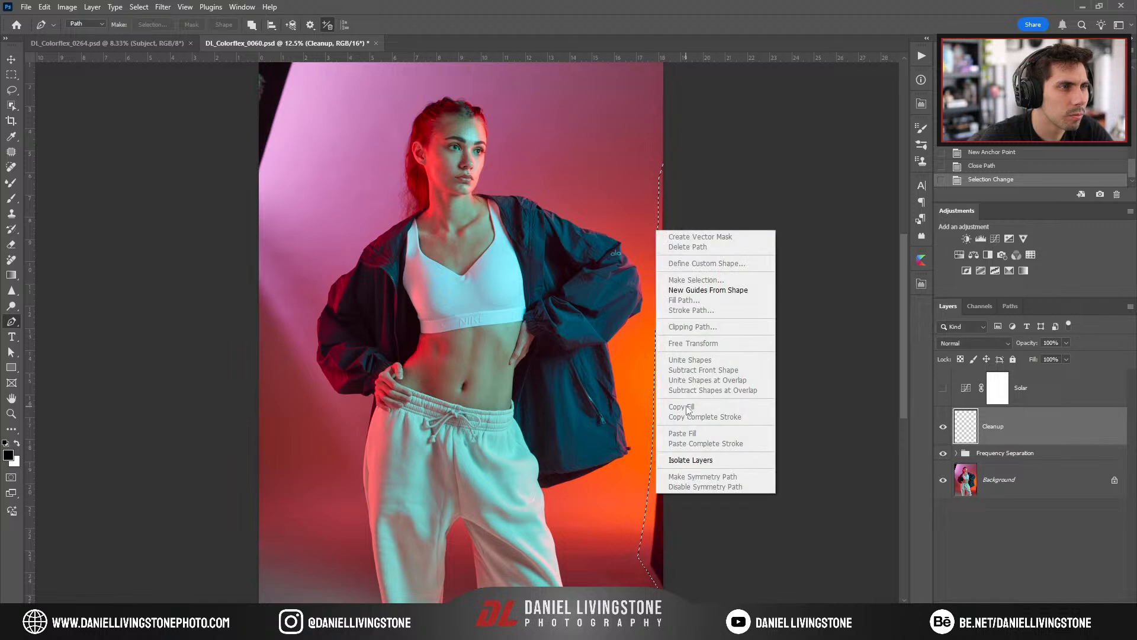
click(655, 541)
Draw a closed Pen path around the black wedge in the photo's upper-left corner.
key(ctrl+plus)
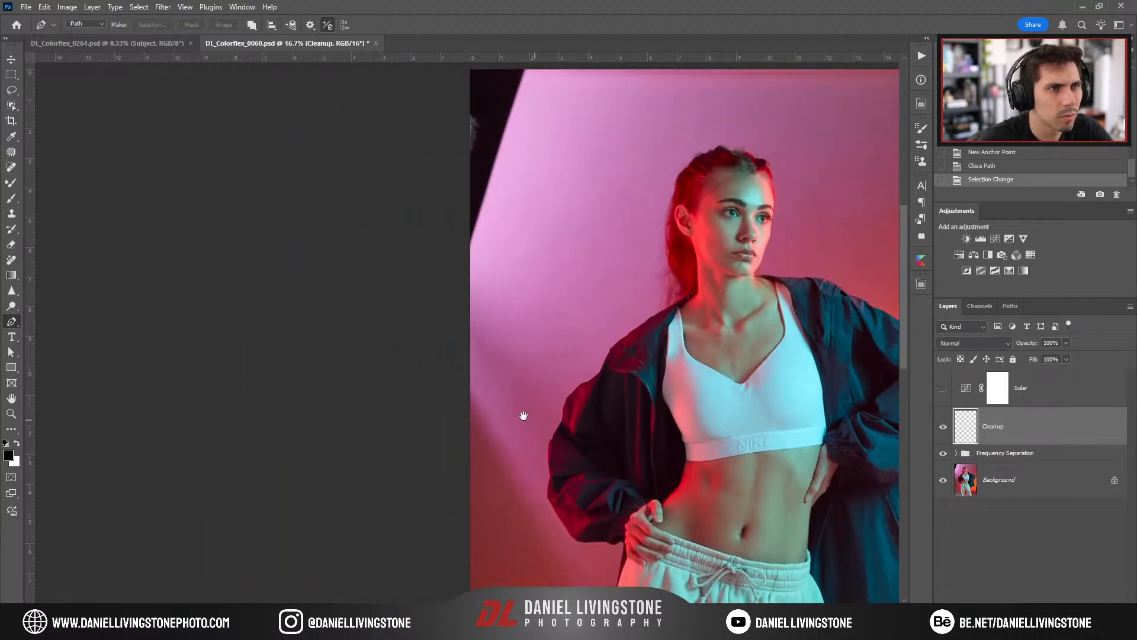
click(463, 266)
scroll(468, 267, up, 4)
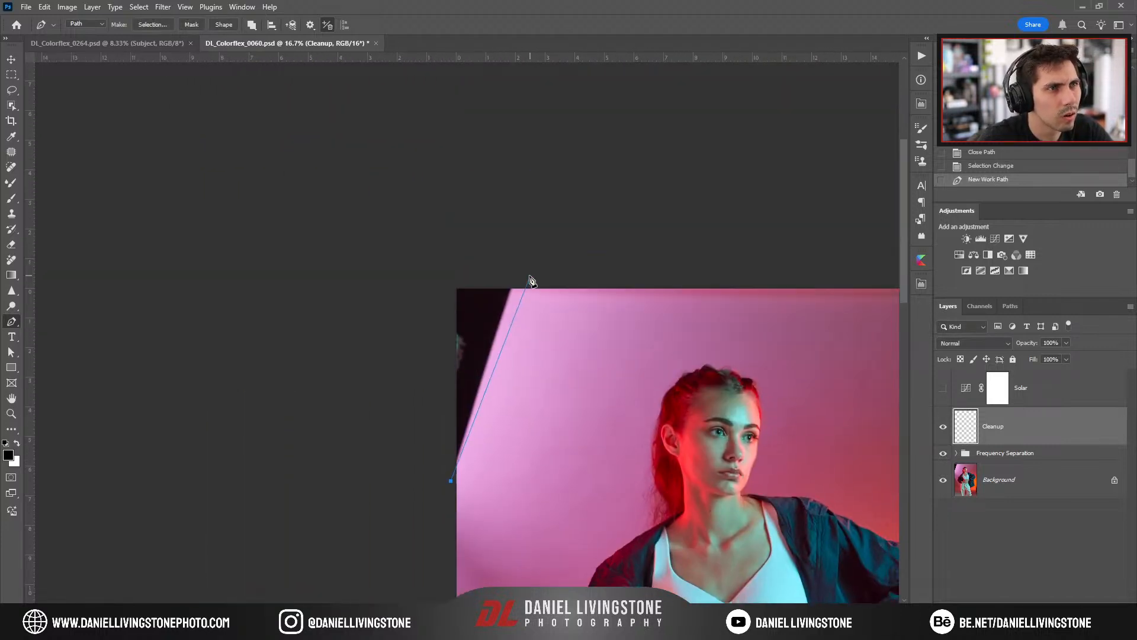
scroll(465, 261, down, 3)
click(451, 311)
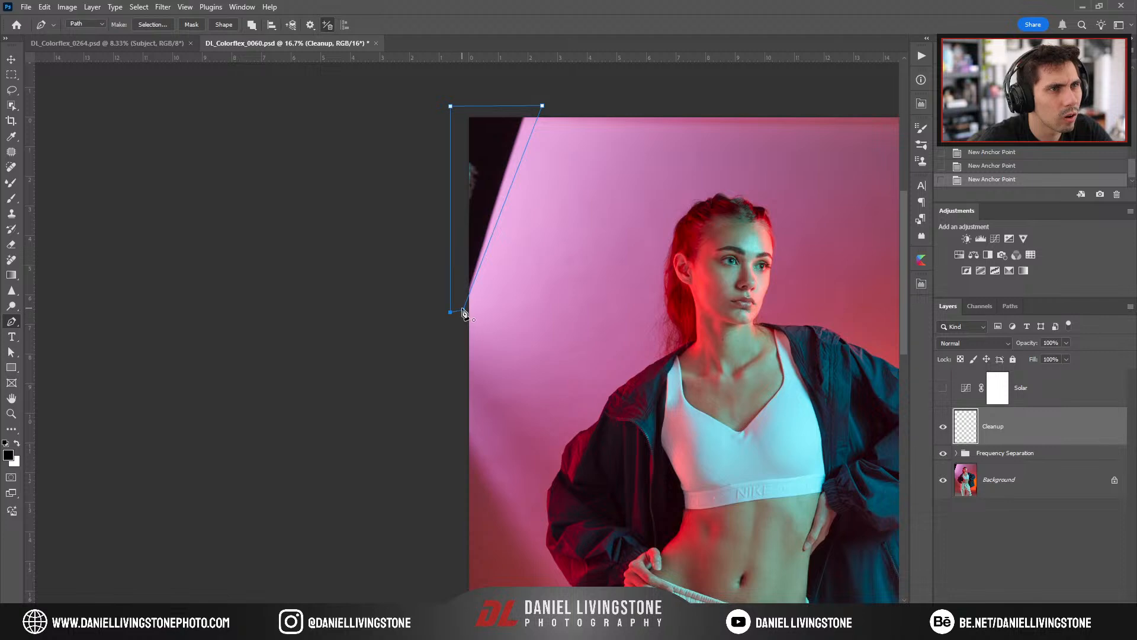
drag(530, 321, 571, 412)
Turn the corner path into a selection with a 0-pixel feather, using Add to Selection.
key(ctrl+minus)
right_click(425, 157)
click(466, 206)
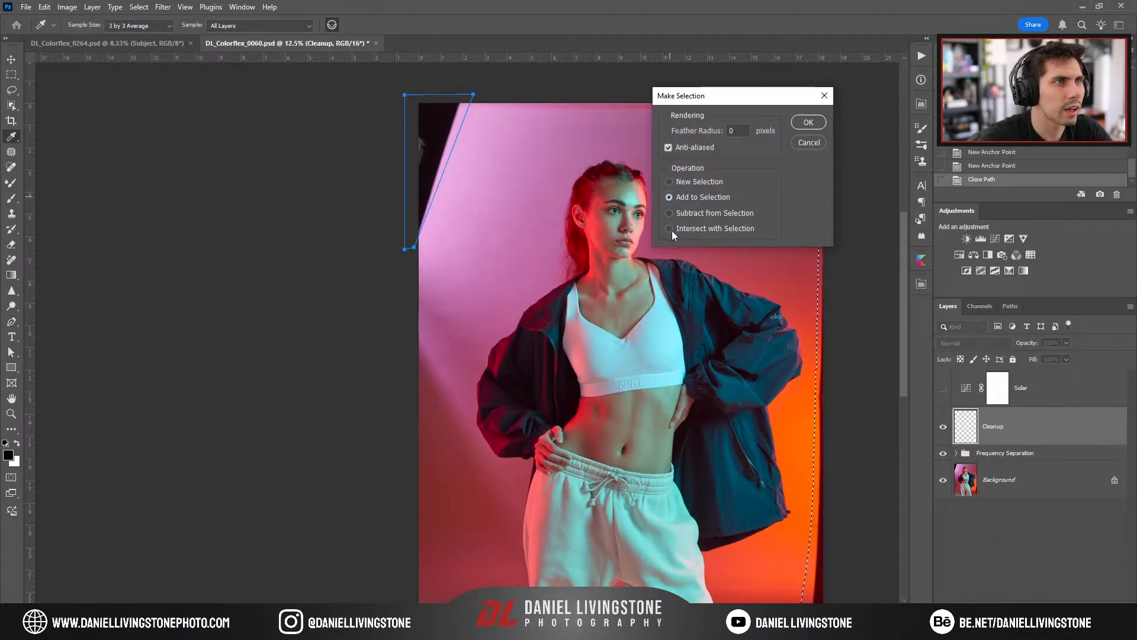
key(Return)
Add the thin strip along the photo's top edge to the selection with the Rectangular Marquee tool.
key(ctrl+minus)
key(ctrl+plus)
key(ctrl+plus)
key(m)
drag(666, 102, 657, 421)
drag(741, 259, 164, 180)
drag(515, 556, 664, 35)
mouse_move(632, 165)
mouse_down()
mouse_move(599, 309)
mouse_move(509, 533)
mouse_up()
Run Generative Fill with an empty prompt on the selected dark backdrop edges around the photo.
key(ctrl+minus)
key(l)
right_click(302, 126)
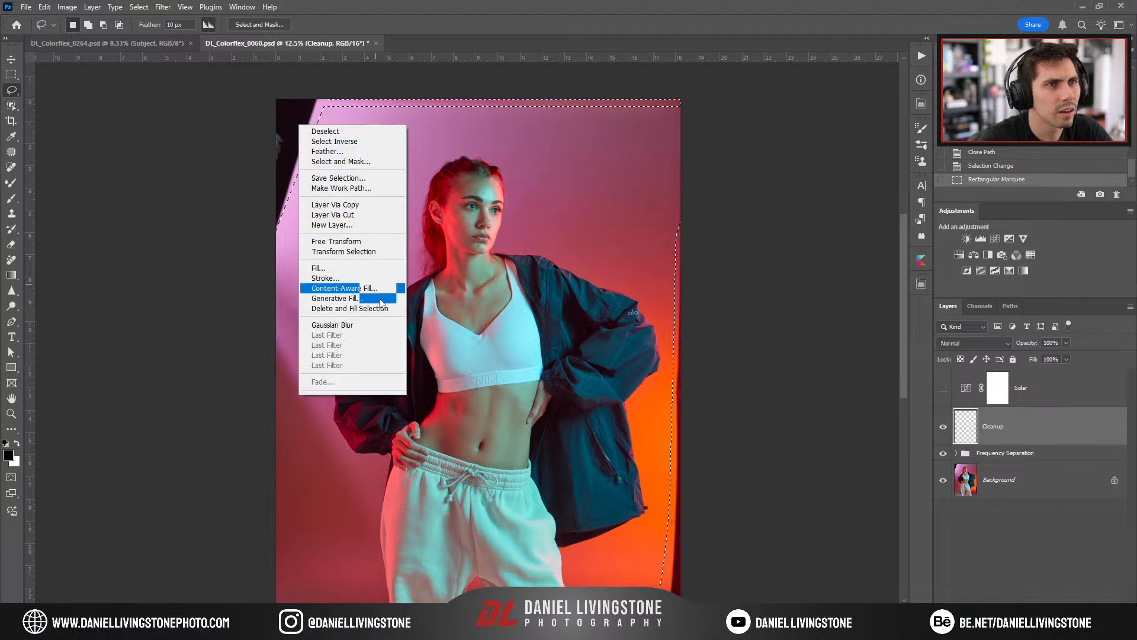
click(385, 294)
click(698, 262)
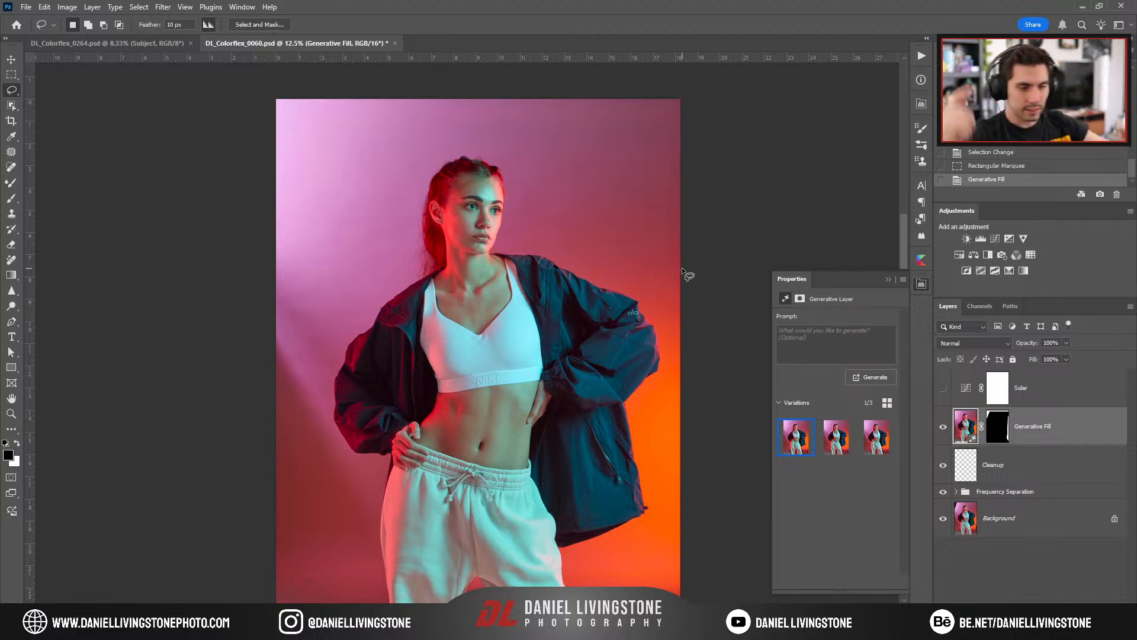
Choose the third Generative Fill variation for the repaired backdrop edges.
key(ctrl+minus)
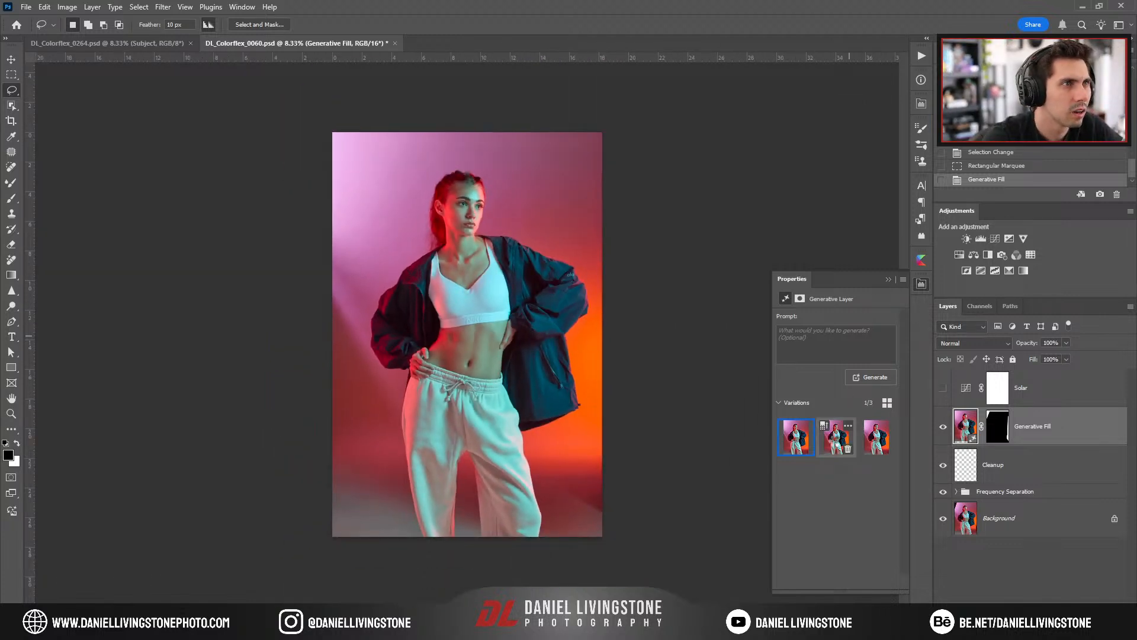
key(ctrl+plus)
click(879, 437)
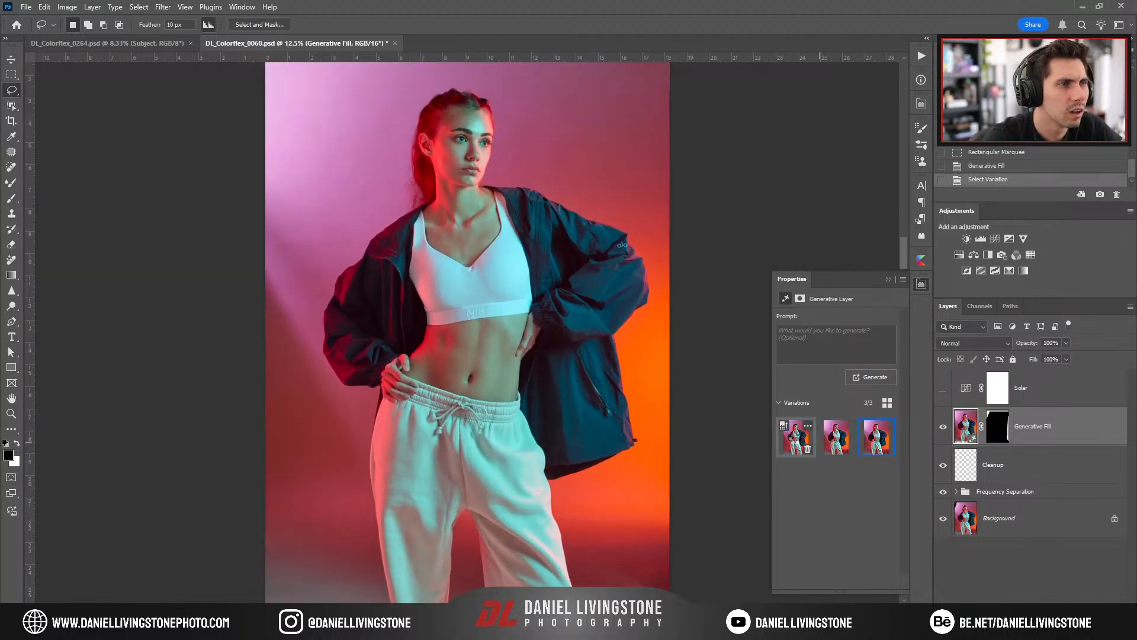
click(888, 278)
key(ctrl+minus)
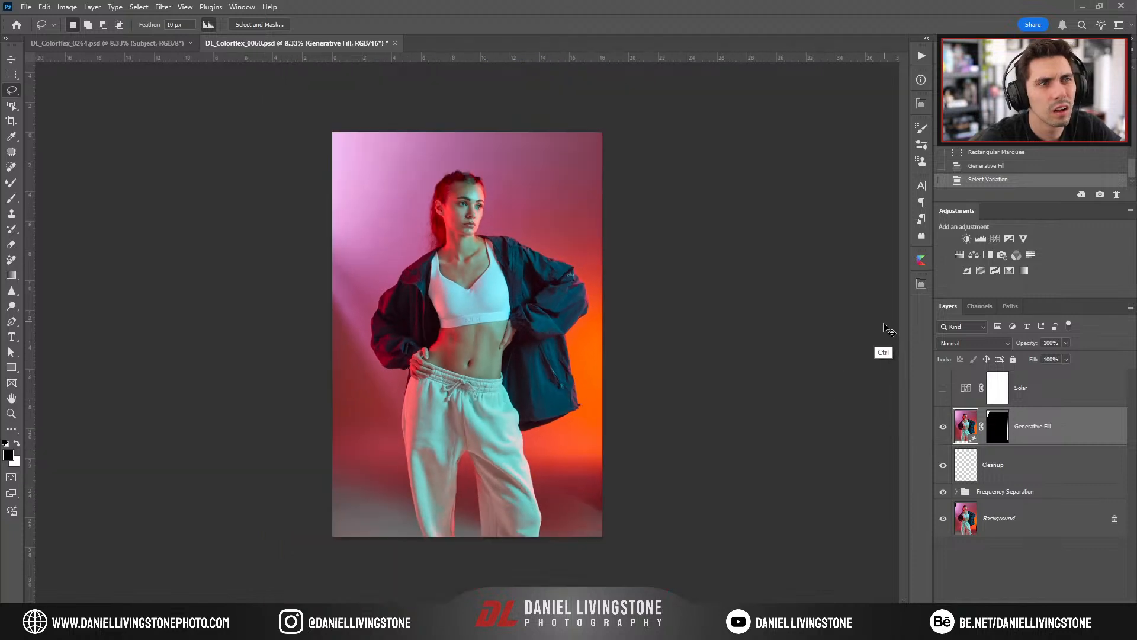
Lasso the uneven backdrop area in the photo's lower-right corner and run Generative Fill on it without a prompt.
key(ctrl+plus)
key(ctrl+plus)
key(ctrl+plus)
key(ctrl+plus)
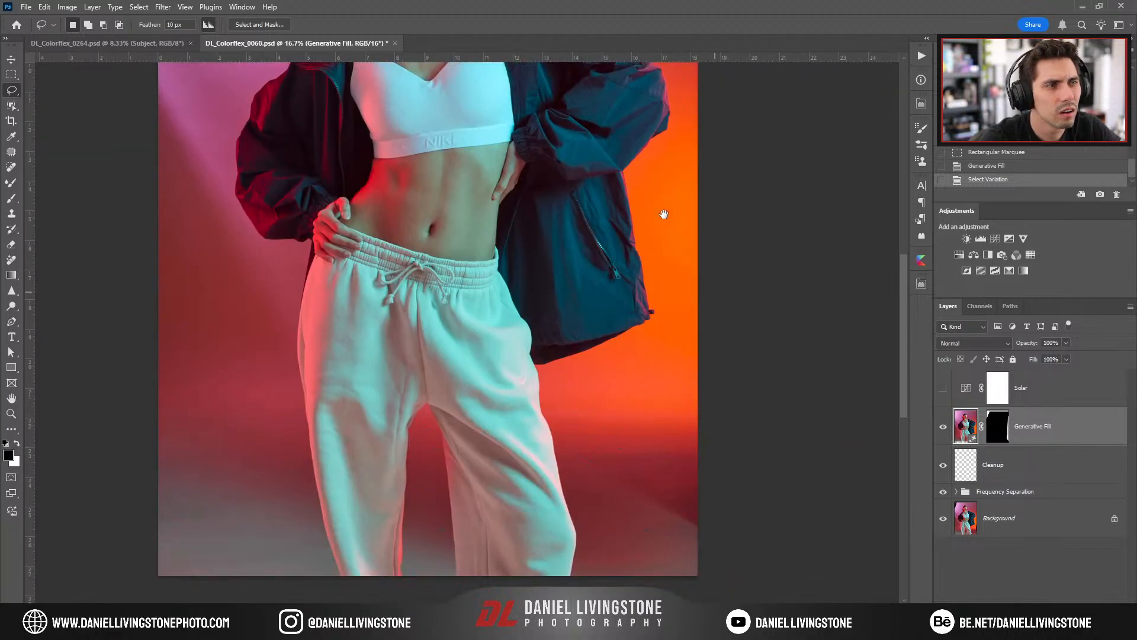
scroll(691, 464, down, 3)
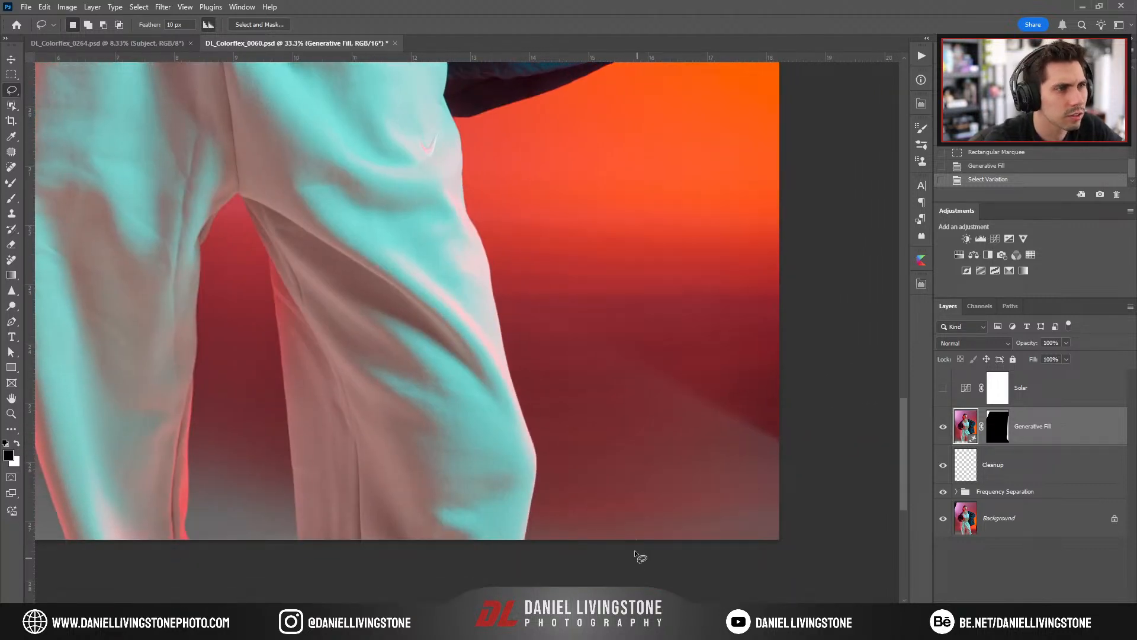
drag(723, 601, 700, 494)
right_click(711, 424)
click(724, 325)
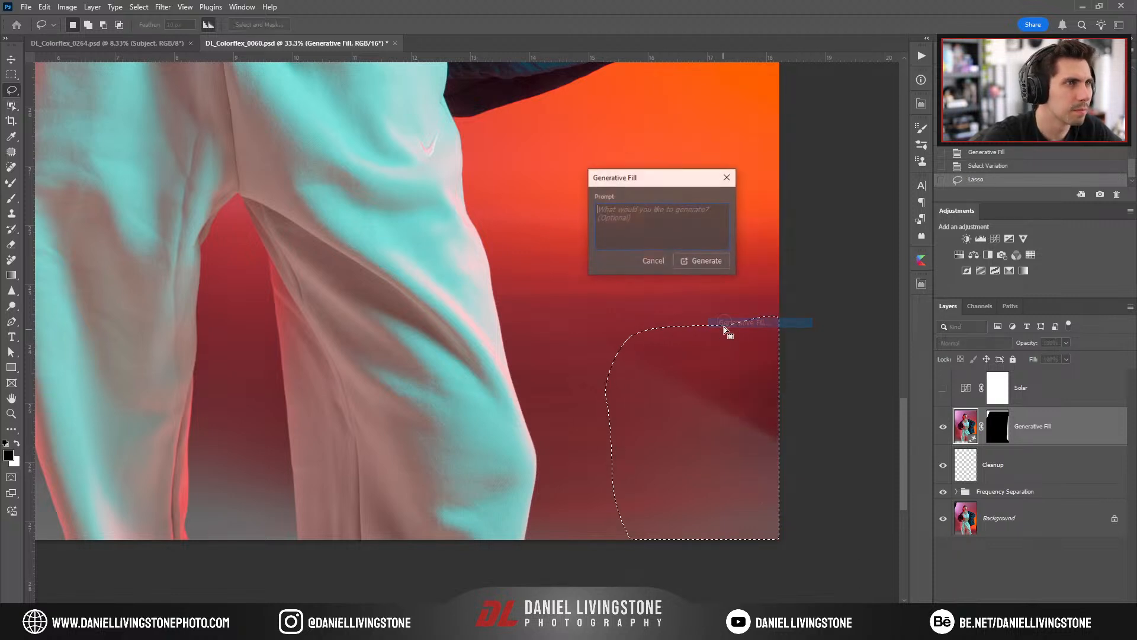
click(691, 264)
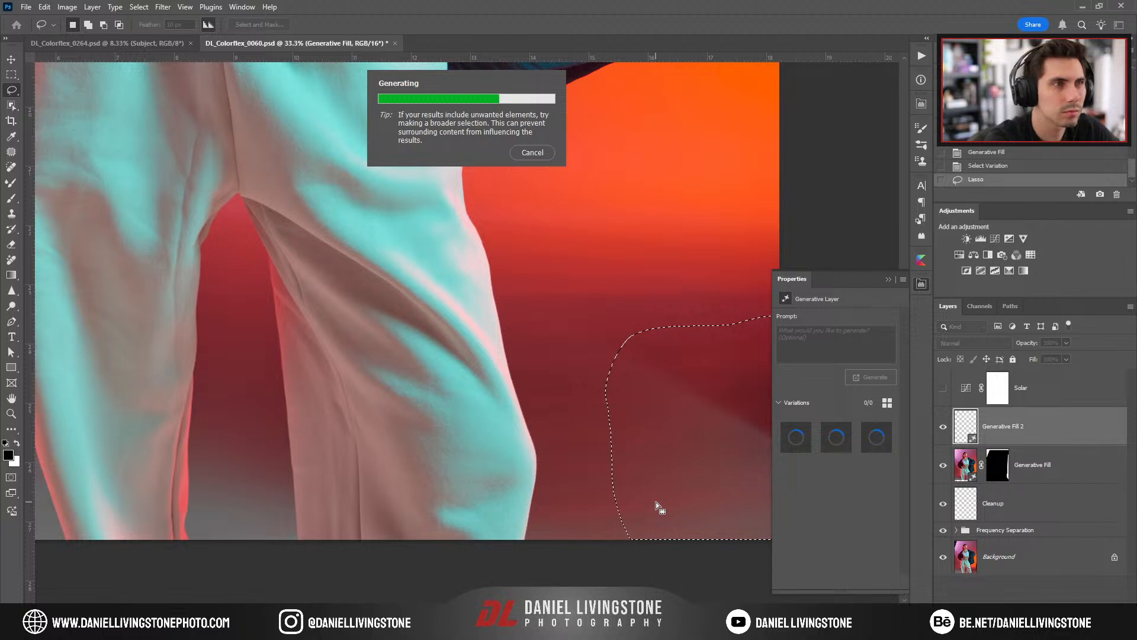
Choose the third Generative Fill variation for the lower-right corner of the backdrop.
click(888, 278)
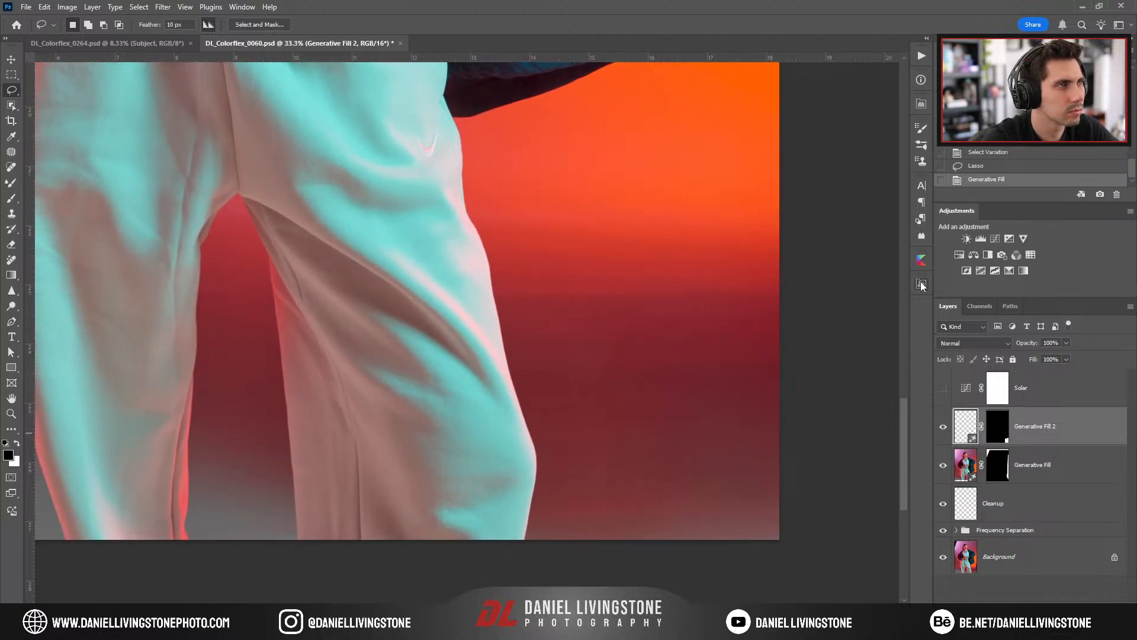
click(920, 285)
click(843, 435)
key(ctrl+minus)
click(876, 442)
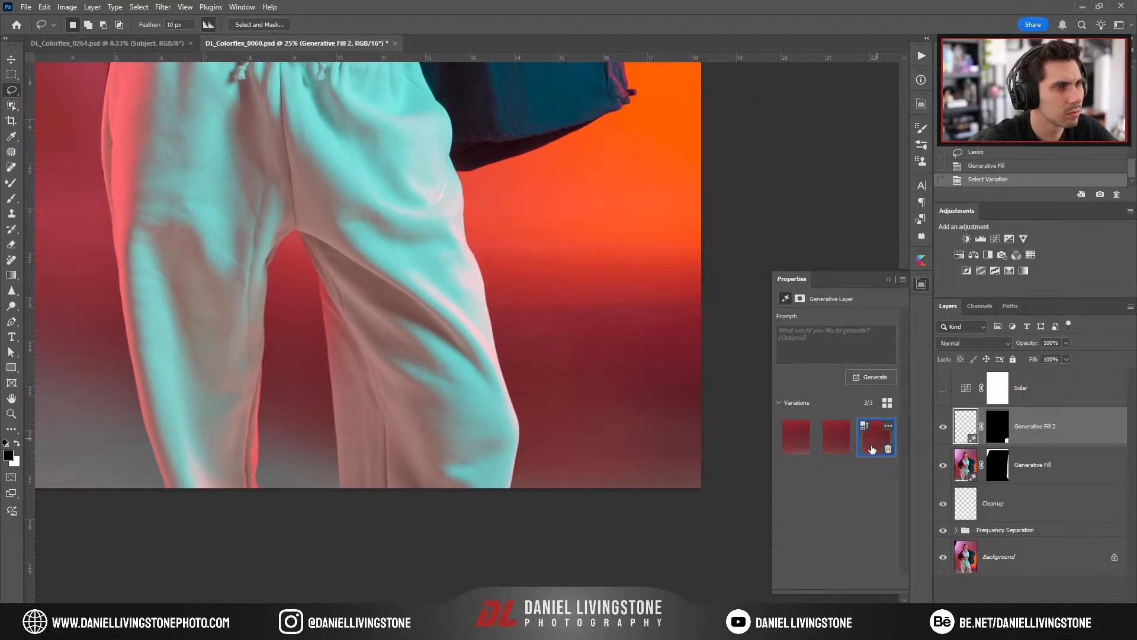
Merge both Generative Fill layers with the Cleanup layer and rename the merged layer Cleanup.
shift+click(1037, 476)
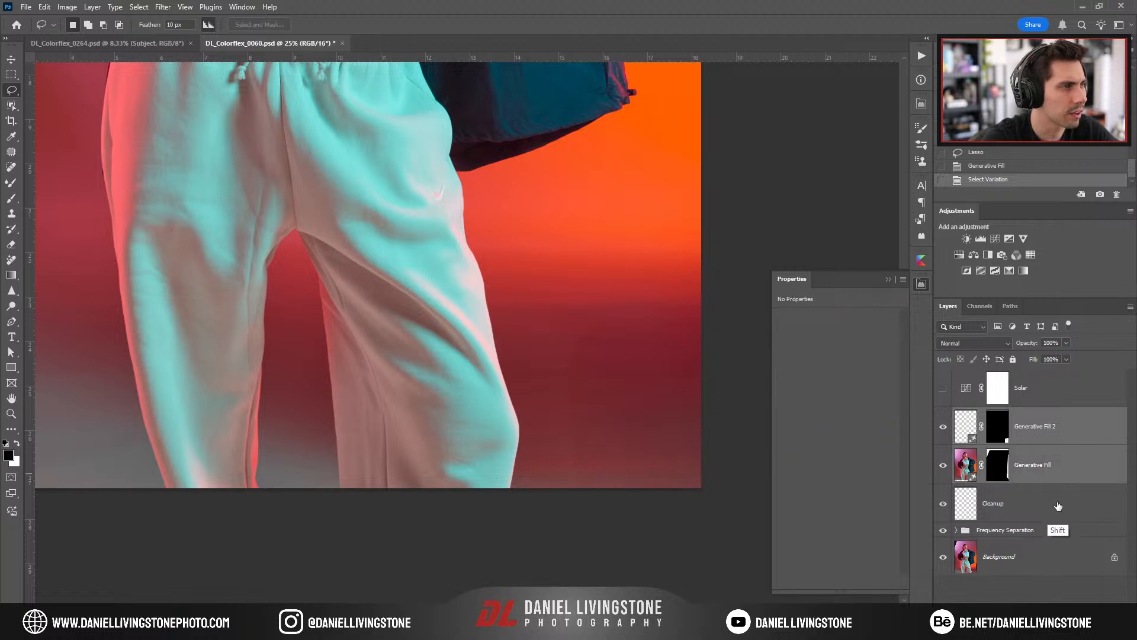
shift+click(1056, 511)
key(ctrl+e)
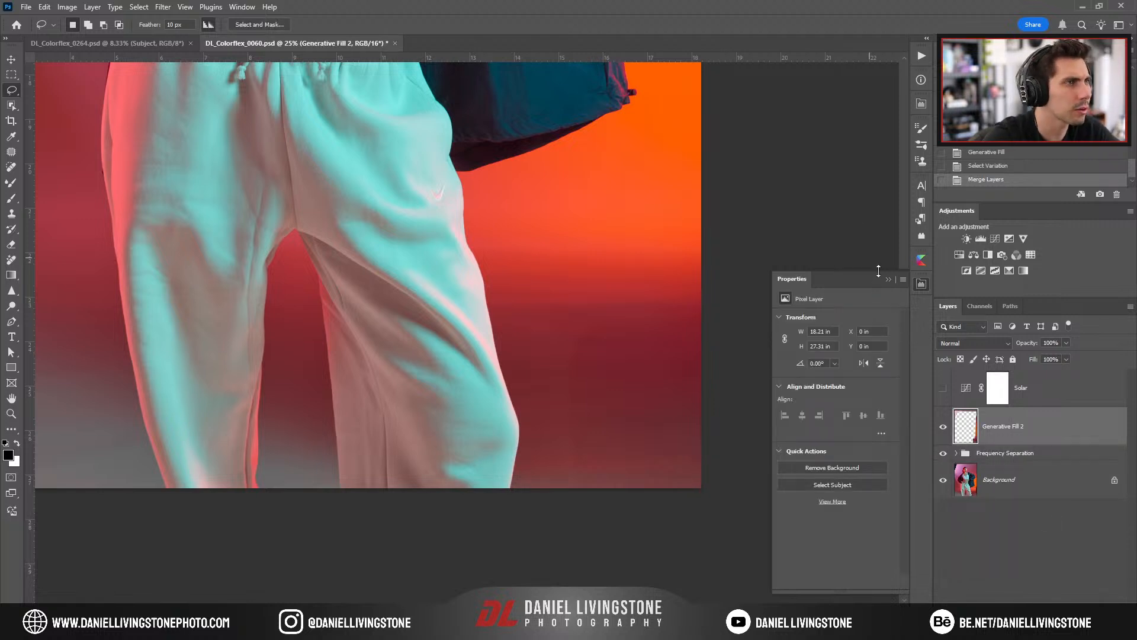
click(888, 279)
key(ctrl+minus)
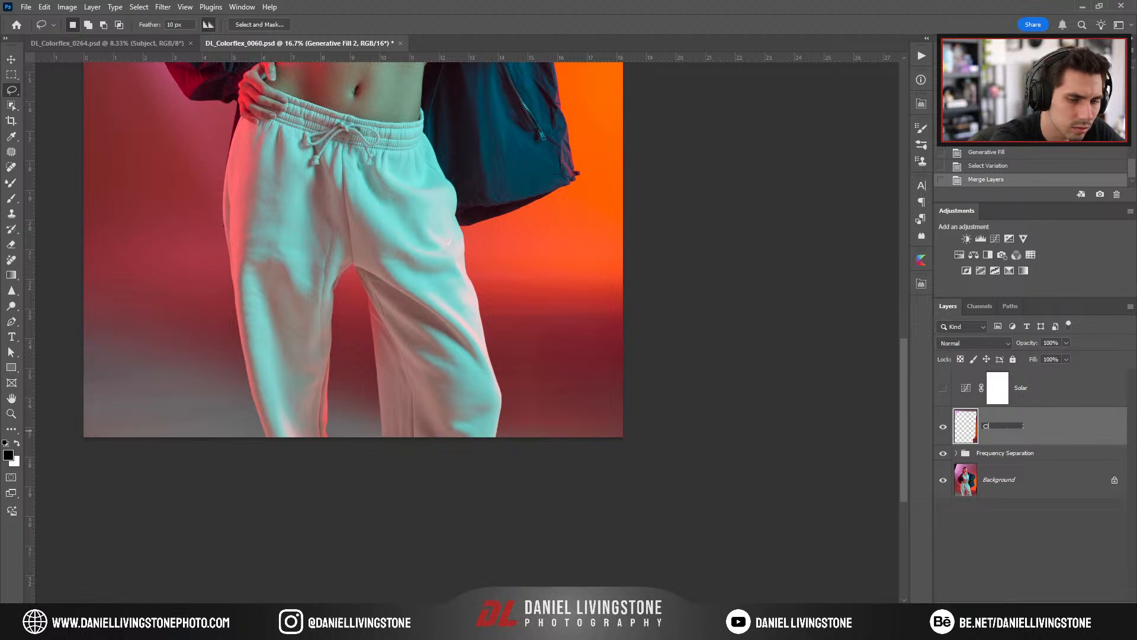
text(up)
key(Return)
Toggle the Cleanup layer's visibility to compare the backdrop before and after the cleanup across the whole photo.
key(ctrl+0)
click(944, 427)
click(942, 428)
key(ctrl+minus)
click(943, 432)
click(943, 433)
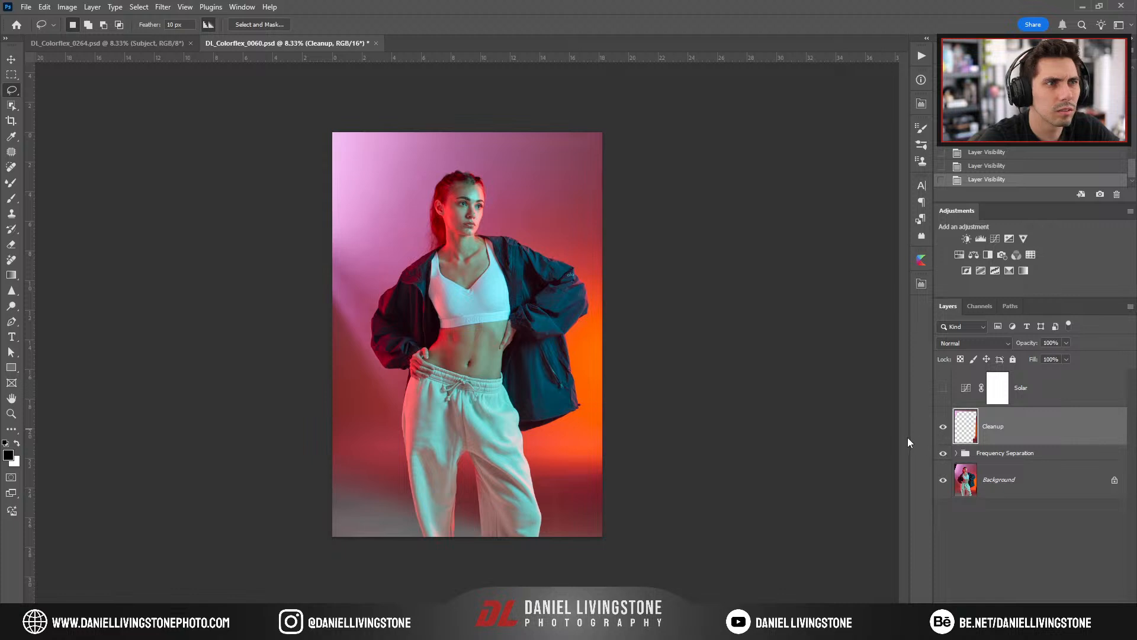
key(ctrl+plus)
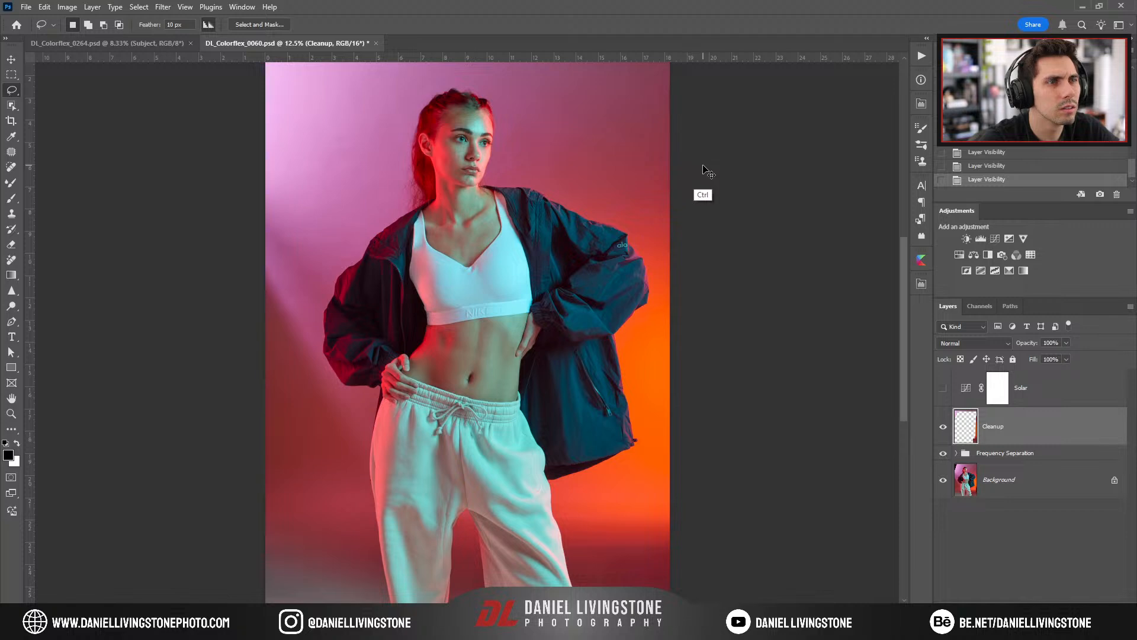
key(ctrl+minus)
key(ctrl+plus)
key(ctrl+plus)
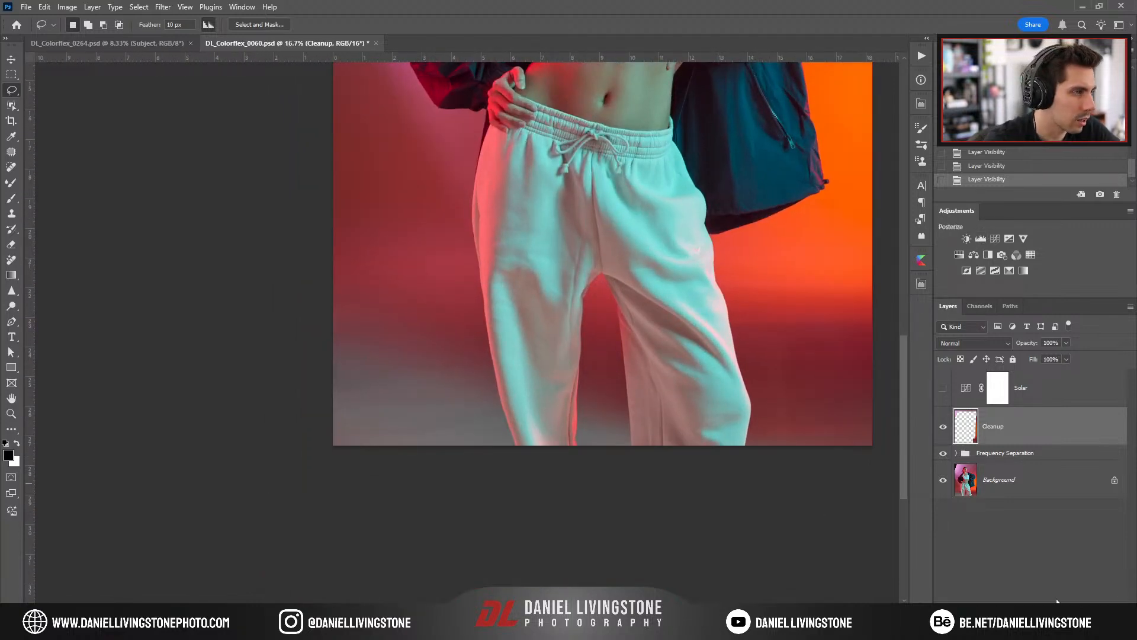
Add a Solid Color fill layer in bright magenta above the Cleanup layer.
click(1068, 608)
click(1048, 403)
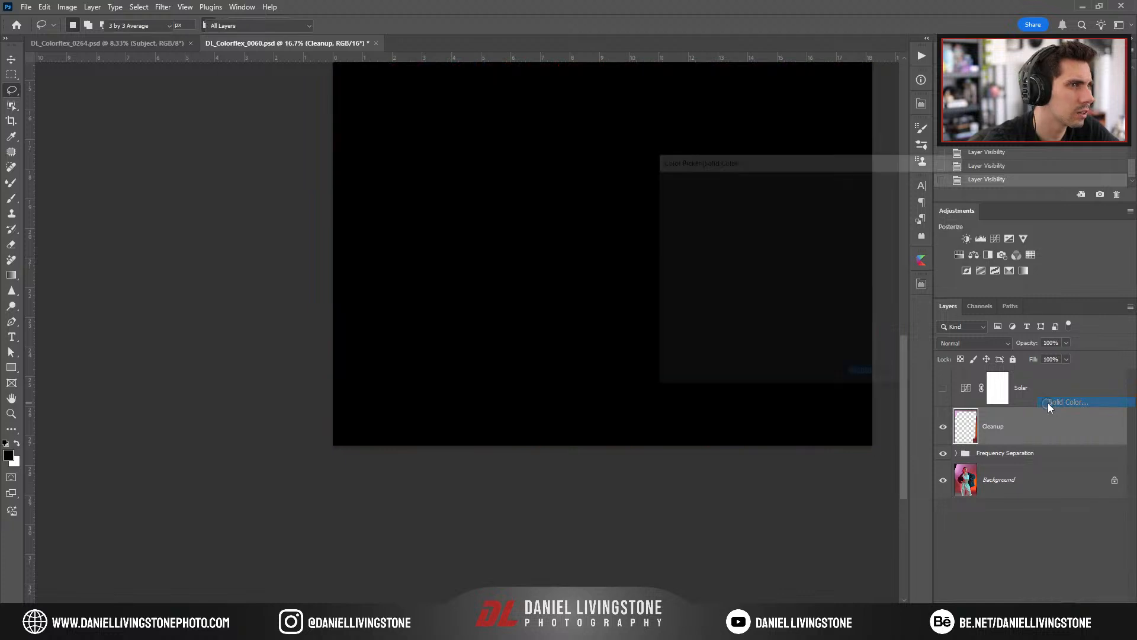
drag(784, 327, 785, 211)
click(821, 208)
key(Return)
key(ctrl+minus)
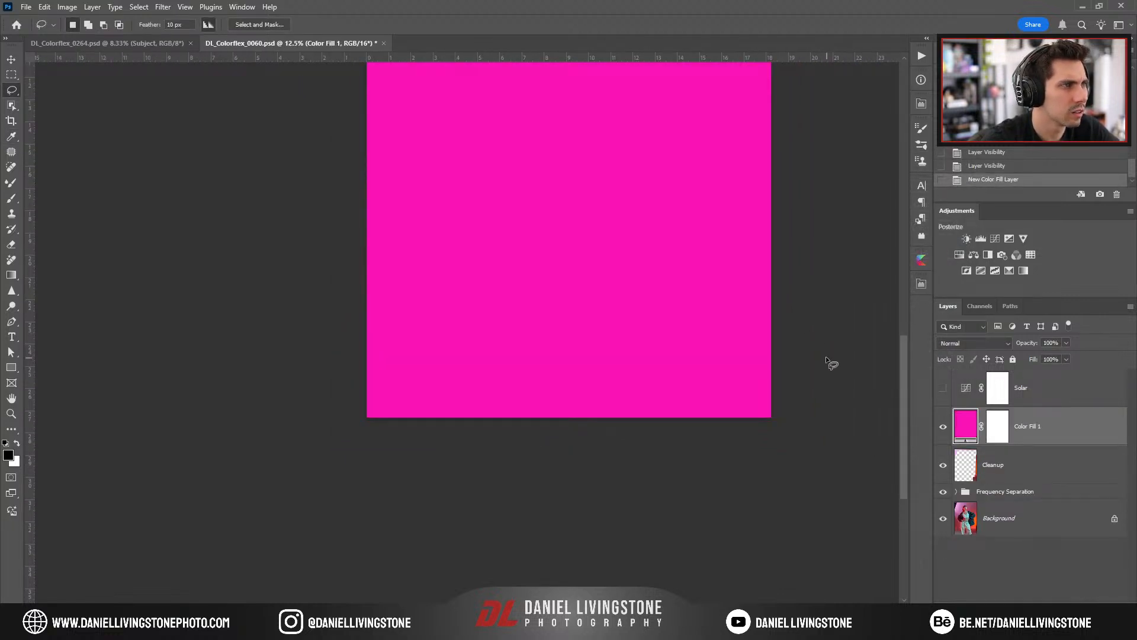
Draw a gradient on the color fill layer's mask so the magenta fades diagonally inward from the photo's lower-left corner.
click(997, 426)
key(g)
key(x)
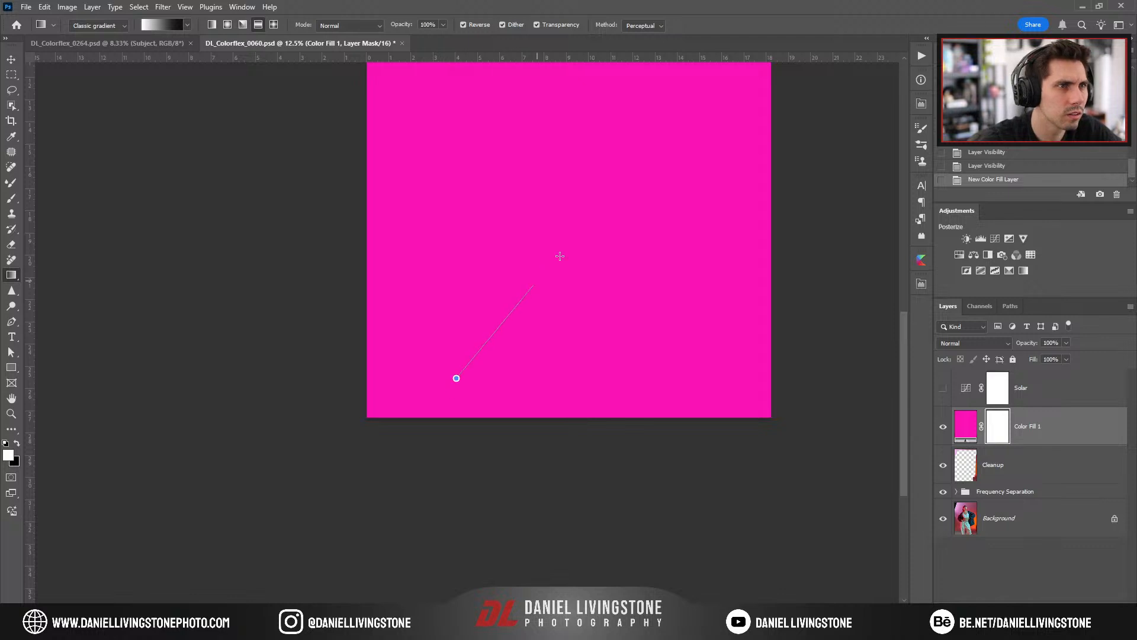
drag(547, 269, 615, 210)
drag(431, 402, 573, 255)
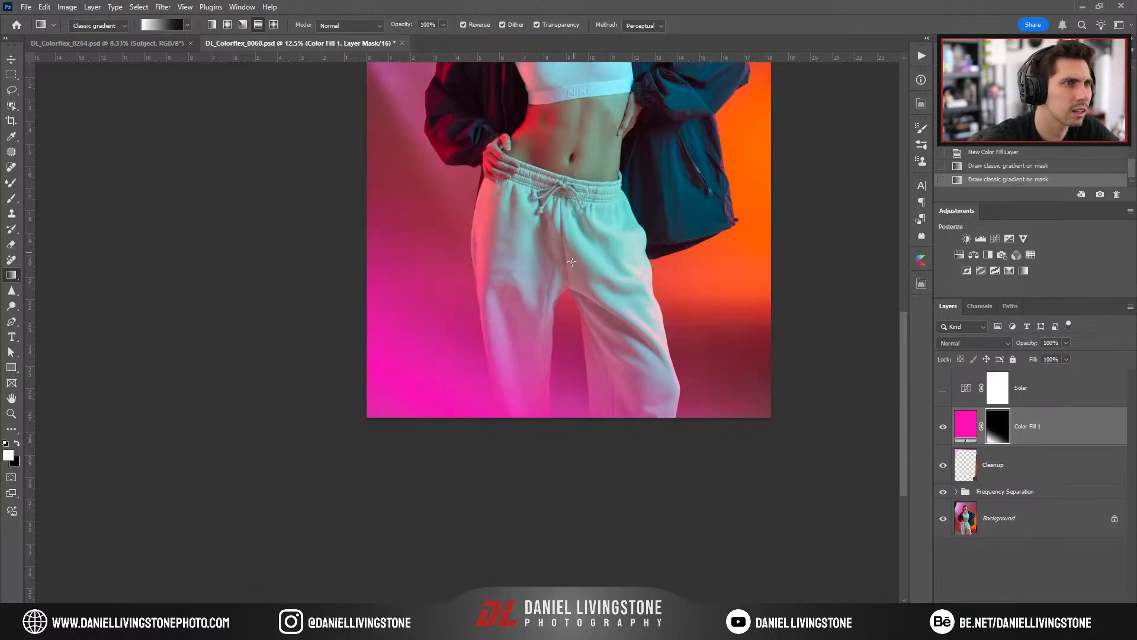
Set the magenta fill layer's blending mode to Color.
click(969, 347)
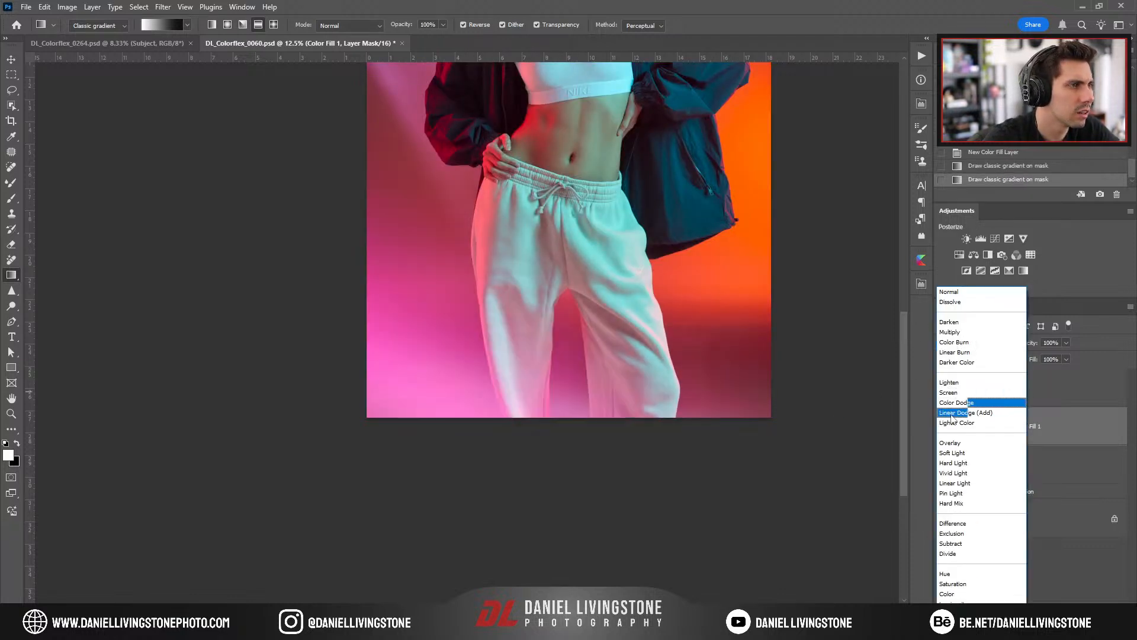
click(946, 593)
key(ctrl+minus)
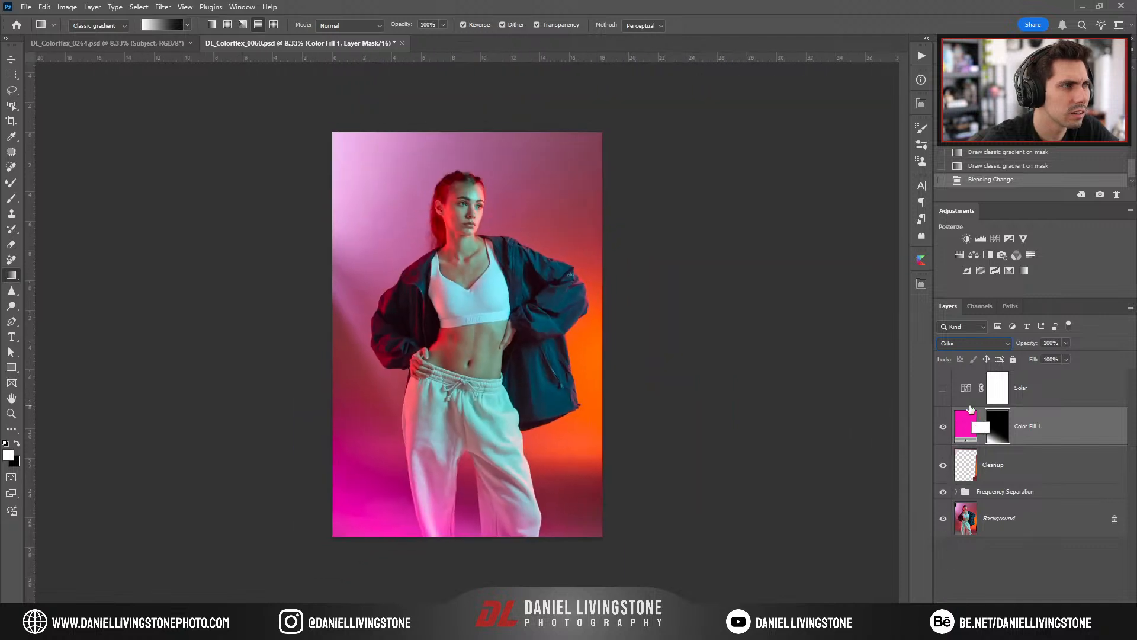
key(ctrl+plus)
key(ctrl+plus)
Run Select Subject on the Background layer, clear the subject from the color fill's mask, and deselect.
click(944, 504)
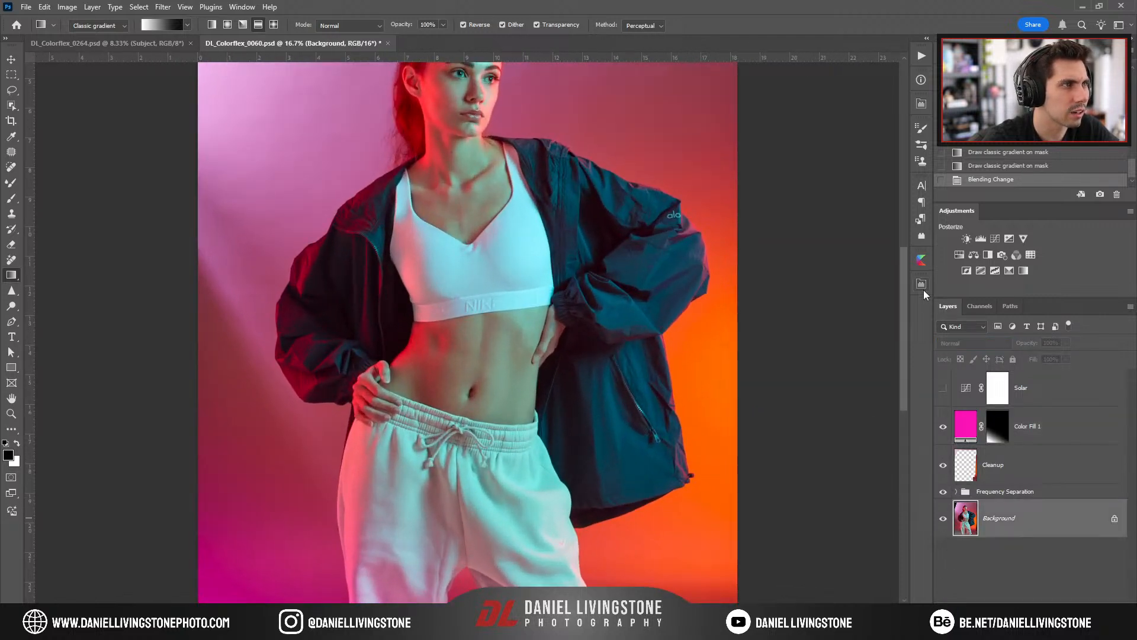
click(924, 285)
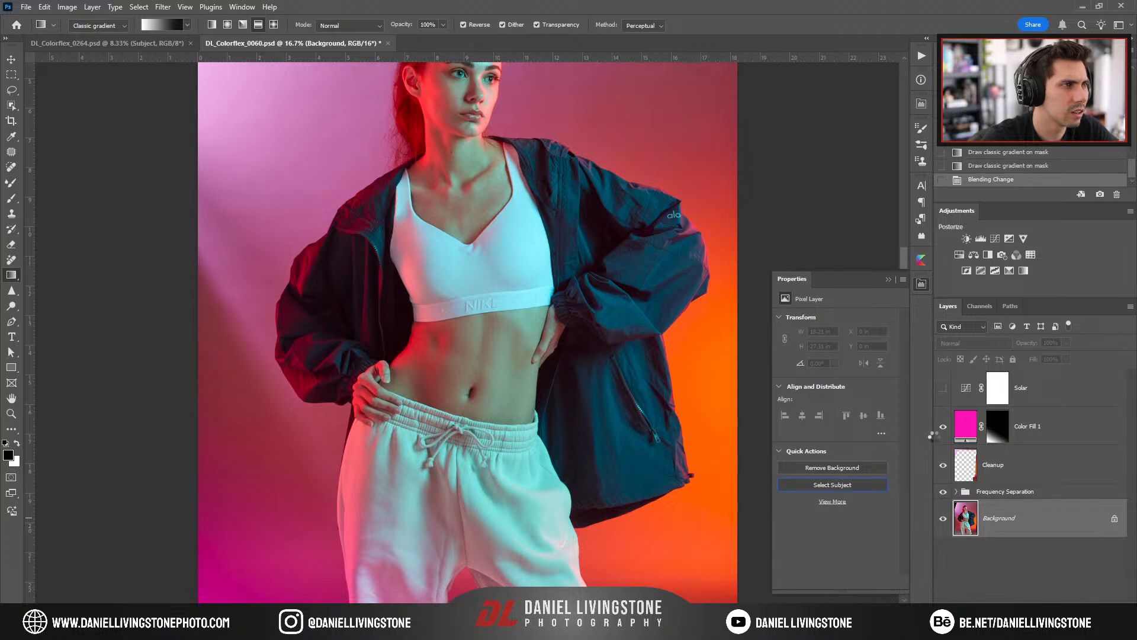
click(965, 433)
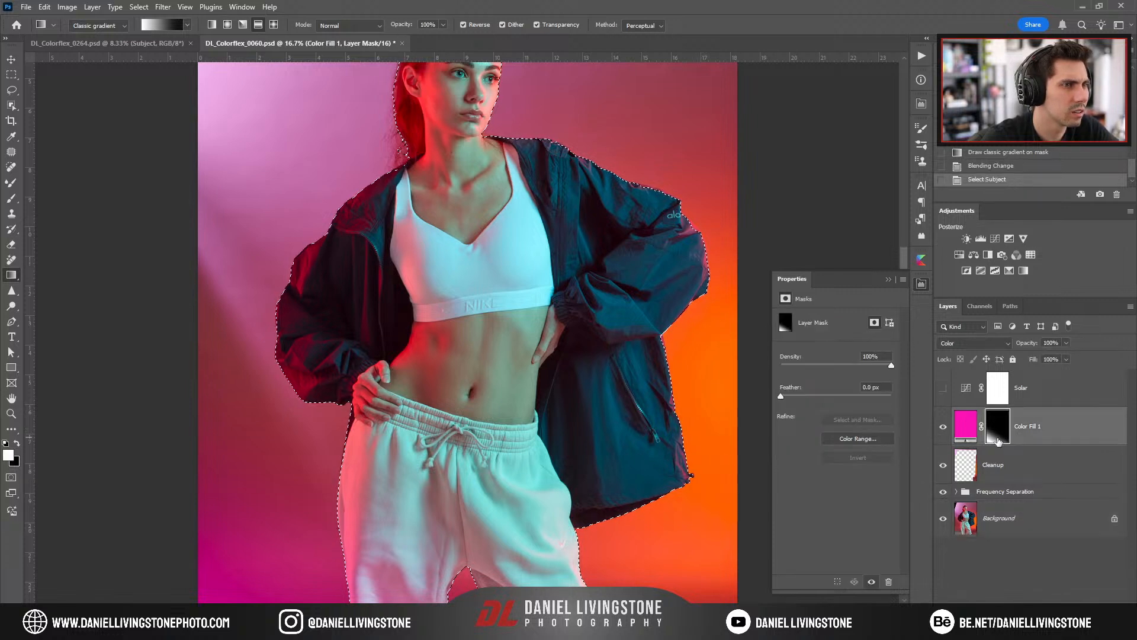
key(Delete)
key(ctrl+minus)
key(ctrl+d)
key(ctrl+minus)
key(ctrl+plus)
key(ctrl+plus)
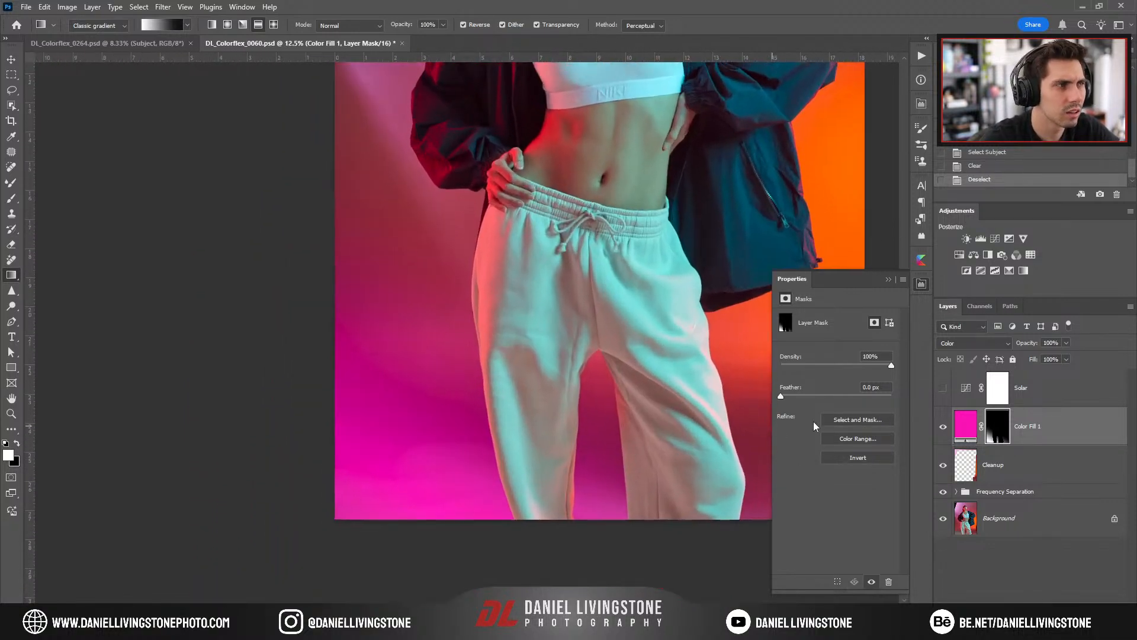
Change the fill layer's color to the mauve b883b9 sampled from the photo's upper-left backdrop.
double_click(965, 425)
drag(790, 297, 718, 218)
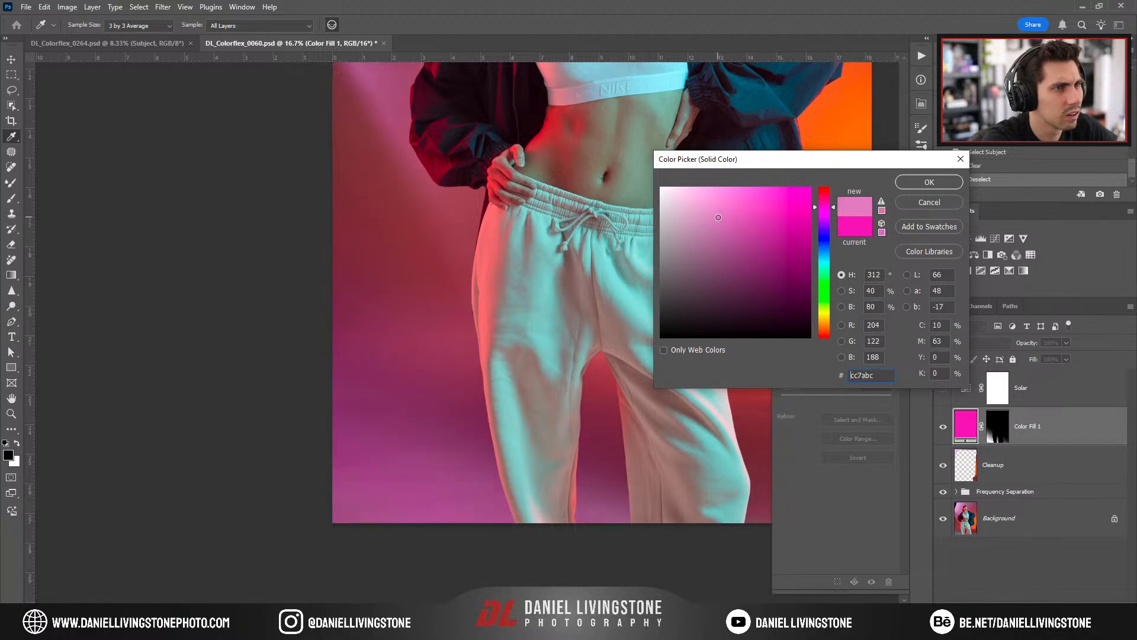
drag(823, 218, 823, 234)
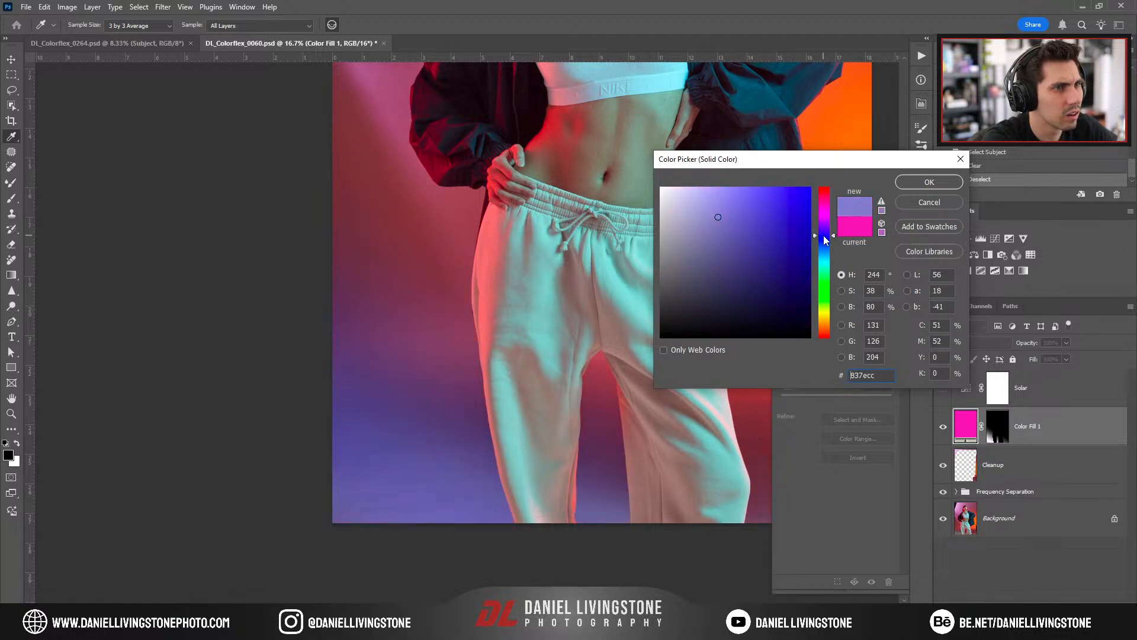
key(ctrl+minus)
key(ctrl+minus)
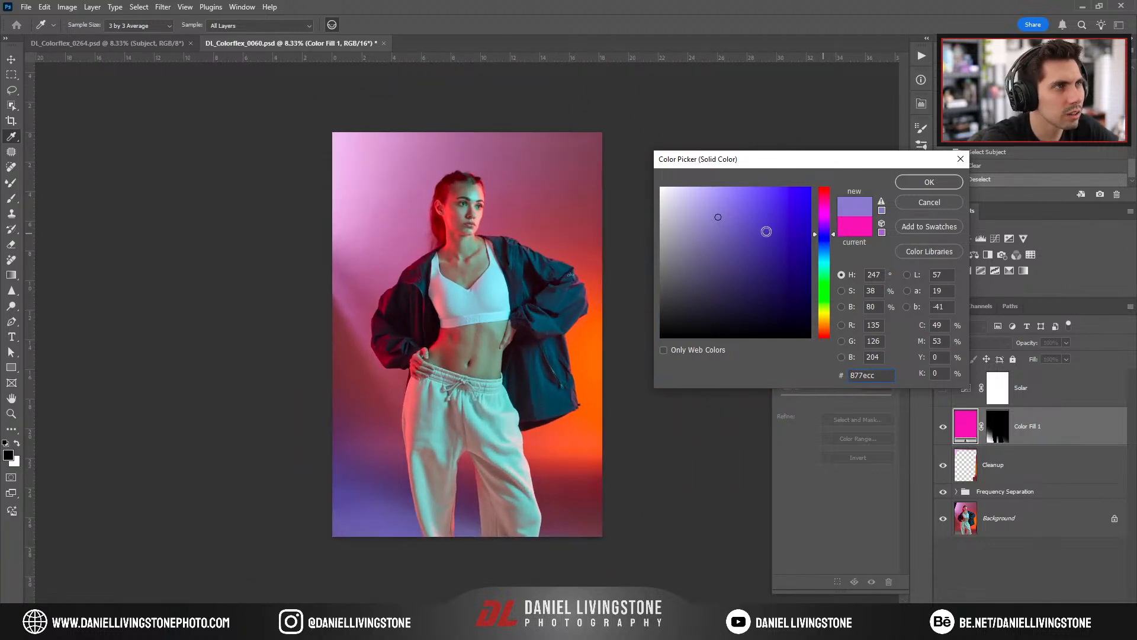
drag(828, 253, 819, 201)
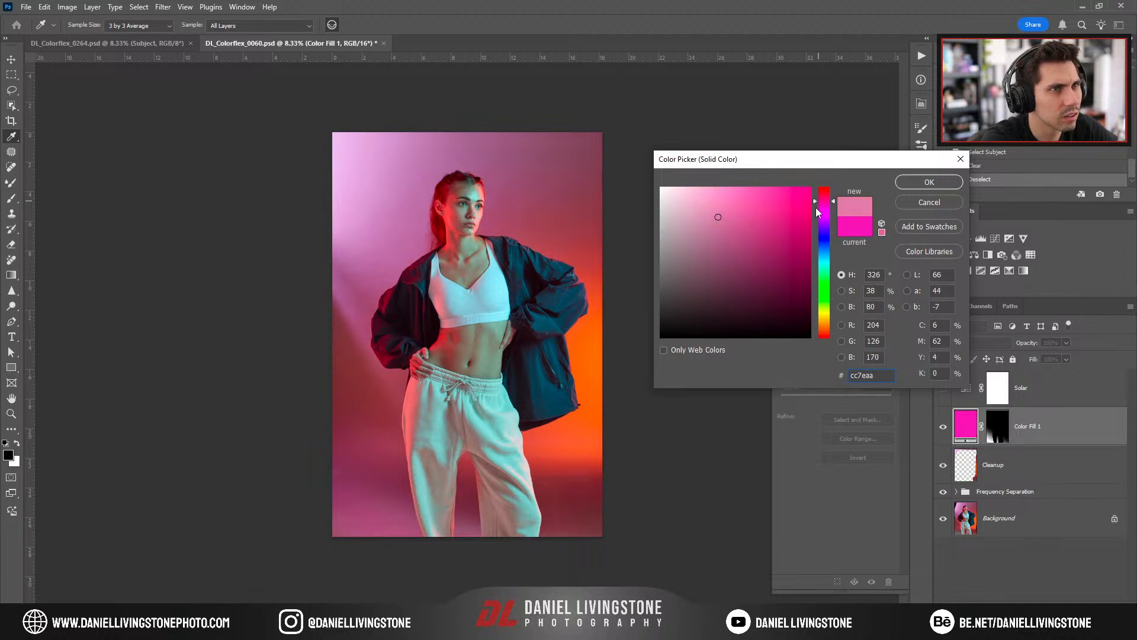
click(407, 164)
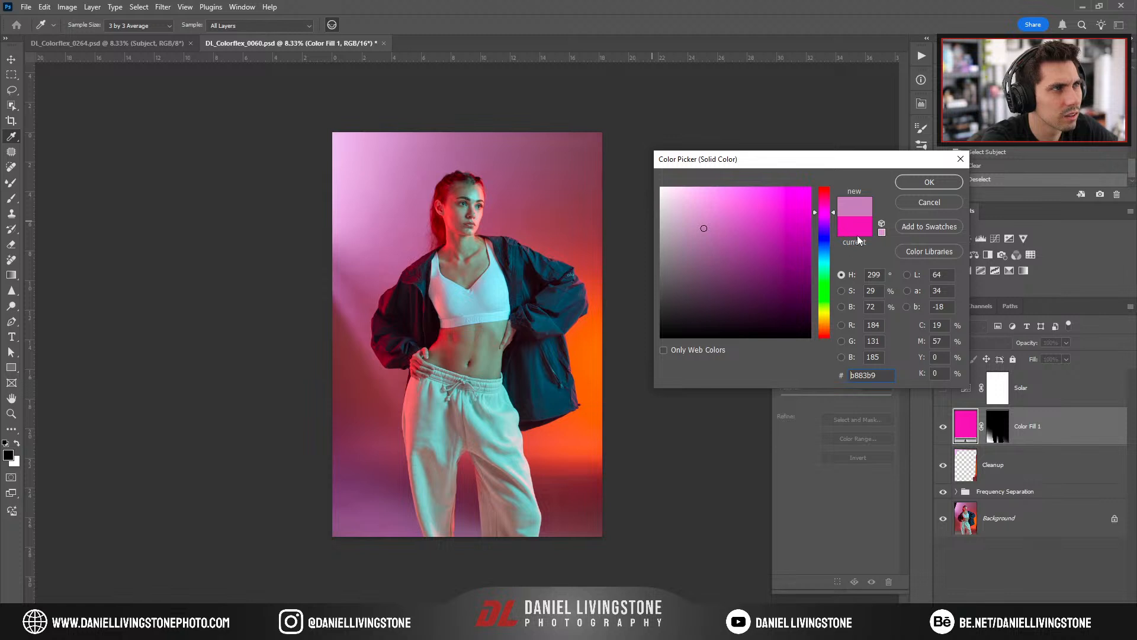
click(915, 184)
Test the color fill layer's opacity, keep it at 100%, and toggle the layer's visibility to compare the backdrop.
drag(1035, 344, 1081, 348)
click(943, 428)
click(944, 428)
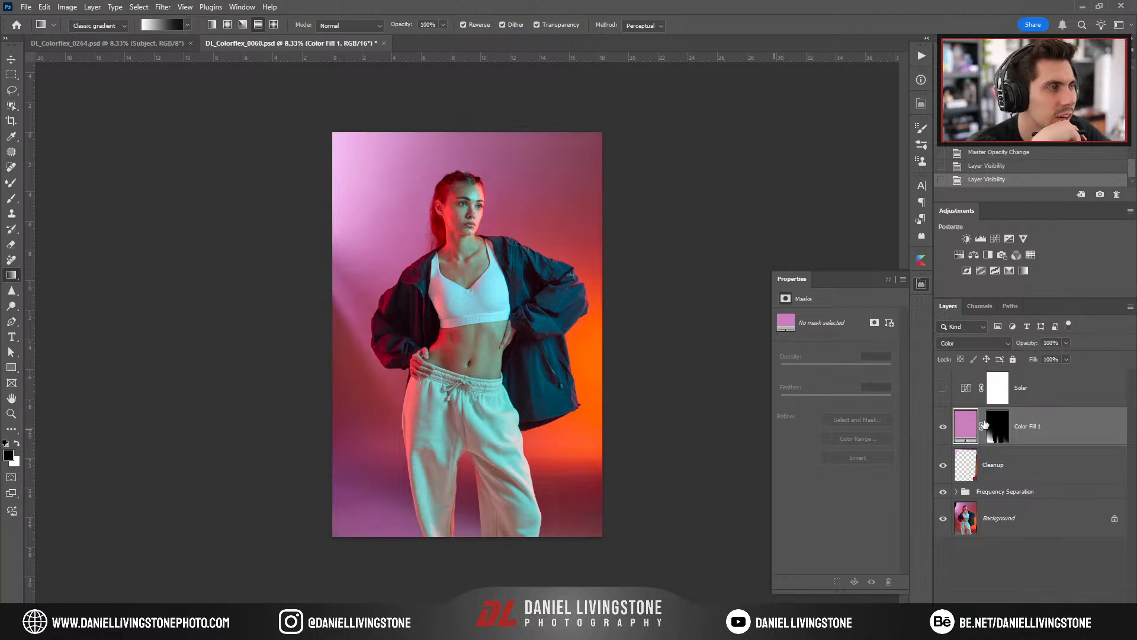
Switch to DL_Colorflex_0264.psd and expand its Overlays group to examine the layers inside.
click(161, 44)
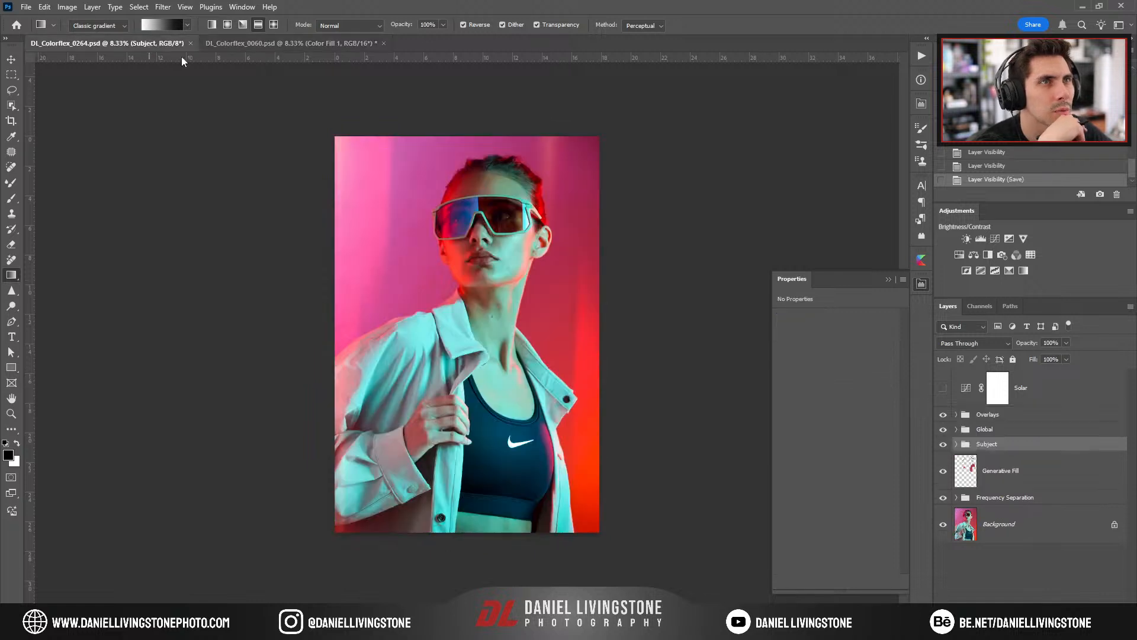
click(957, 427)
click(956, 425)
click(957, 415)
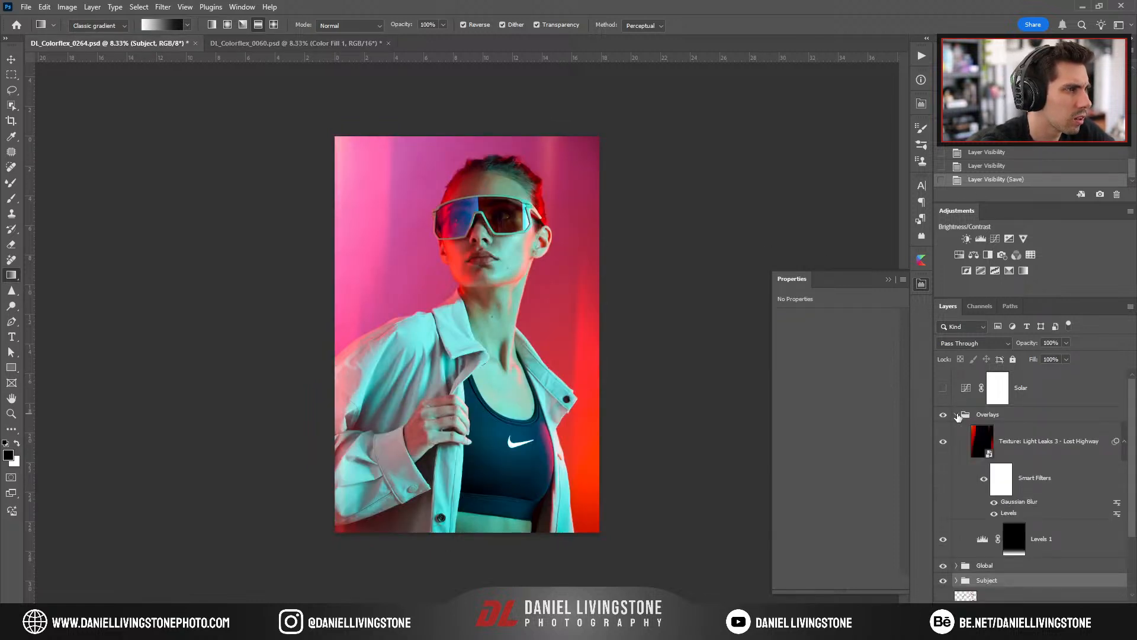
Collapse the Overlays group and copy the Global group from DL_Colorflex_0264.psd into DL_Colorflex_0060.psd.
click(957, 415)
click(1021, 427)
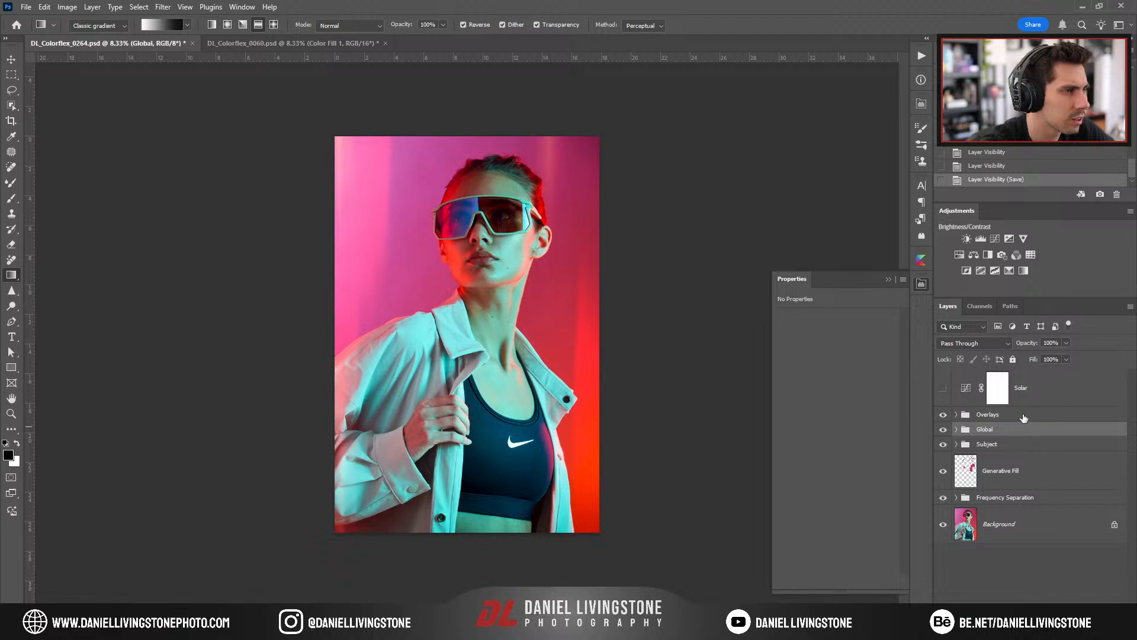
drag(1031, 432, 713, 380)
Toggle the Global group's visibility repeatedly to compare the portrait with and without its color grading.
click(943, 417)
click(943, 416)
click(943, 416)
click(942, 417)
click(943, 416)
click(943, 416)
click(942, 417)
click(942, 416)
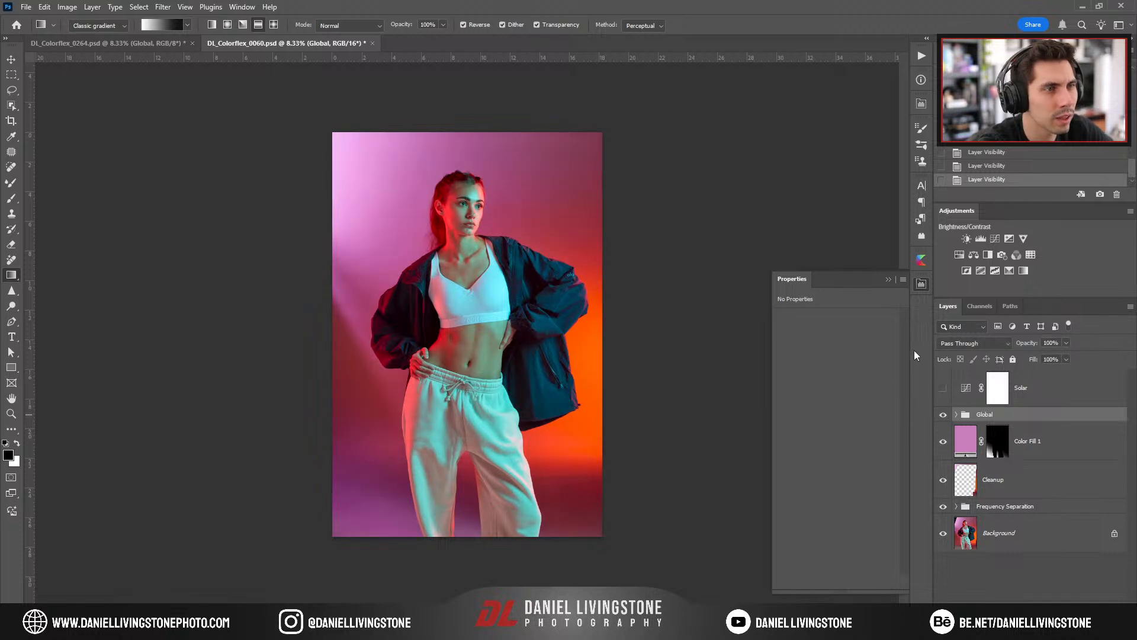
Examine the graded portrait up close, from the upper body down to the lower backdrop.
click(887, 280)
click(583, 258)
click(579, 242)
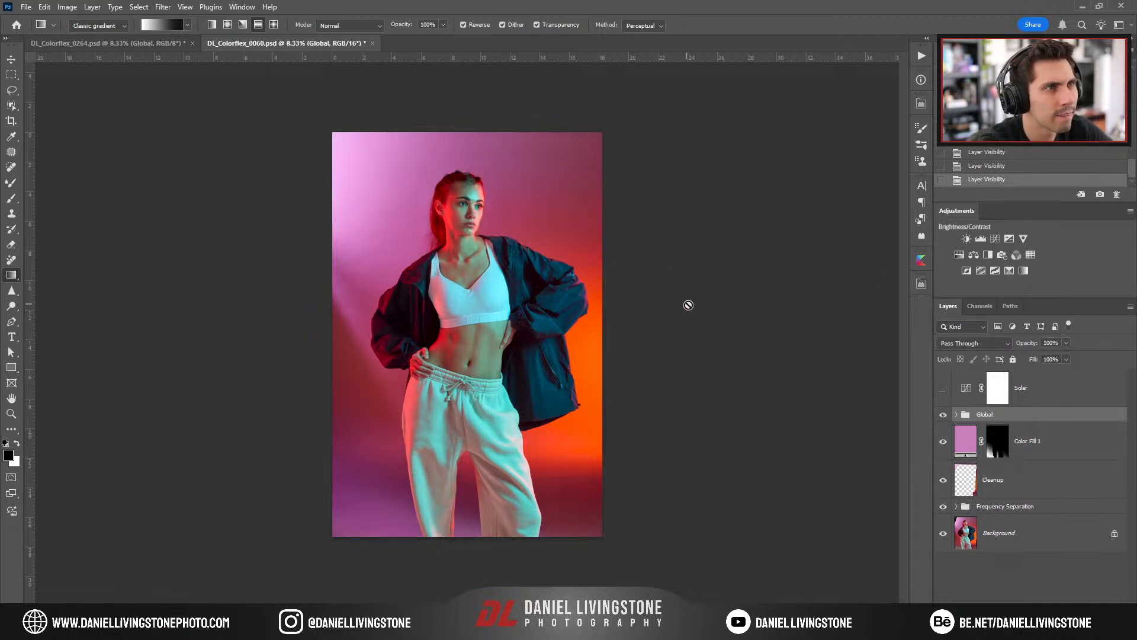
key(ctrl+plus)
key(ctrl+plus)
key(ctrl+plus)
drag(540, 292, 618, 119)
drag(555, 509, 550, 302)
key(ctrl+0)
Change the color fill layer's color to the muted pink b98383 and compare the backdrop with the layer hidden.
double_click(965, 441)
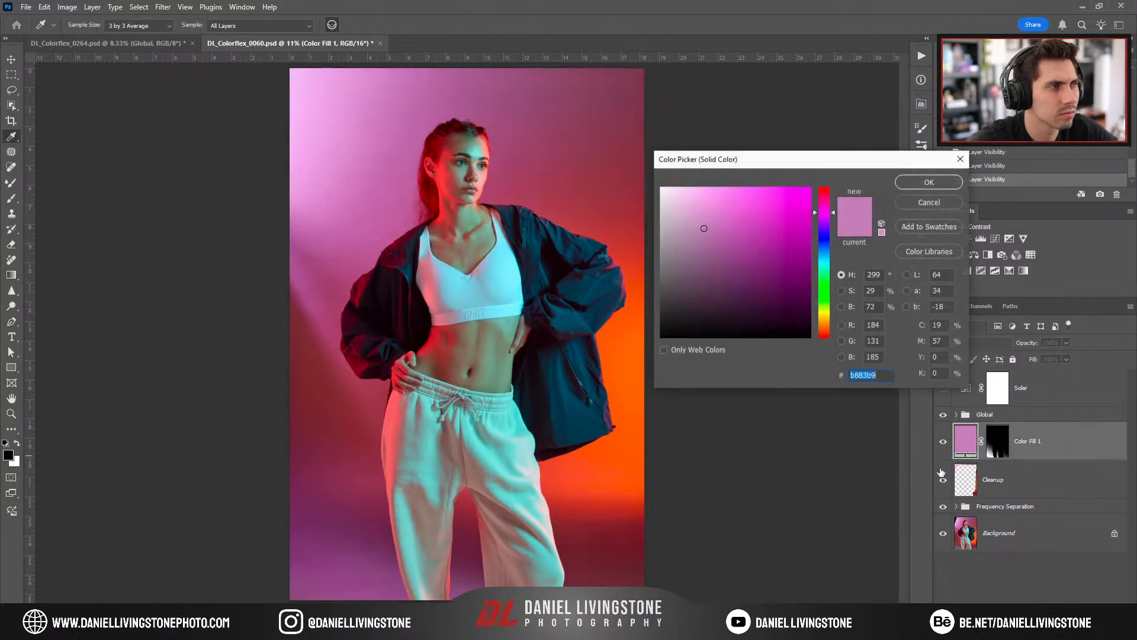
drag(822, 224, 833, 342)
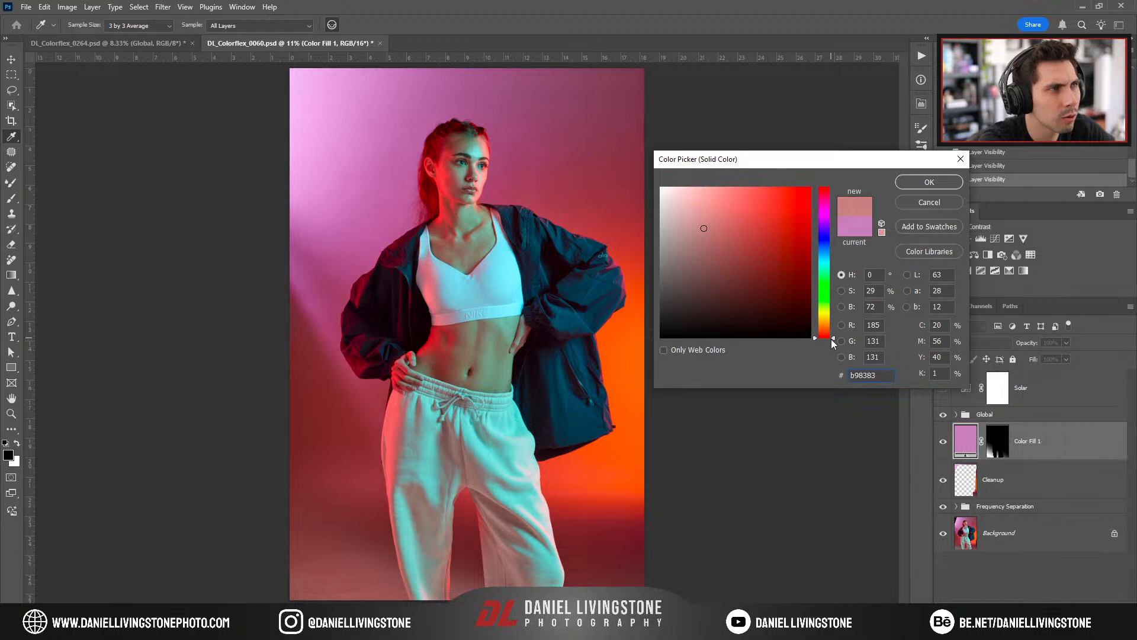
click(924, 181)
click(946, 449)
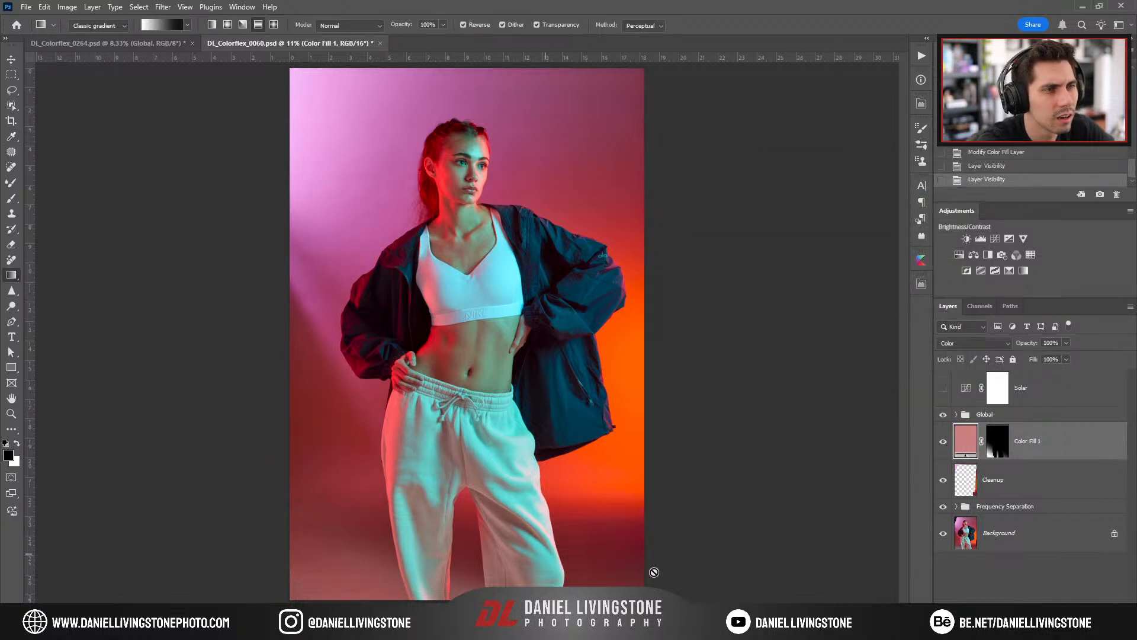
key(ctrl+minus)
key(ctrl+minus)
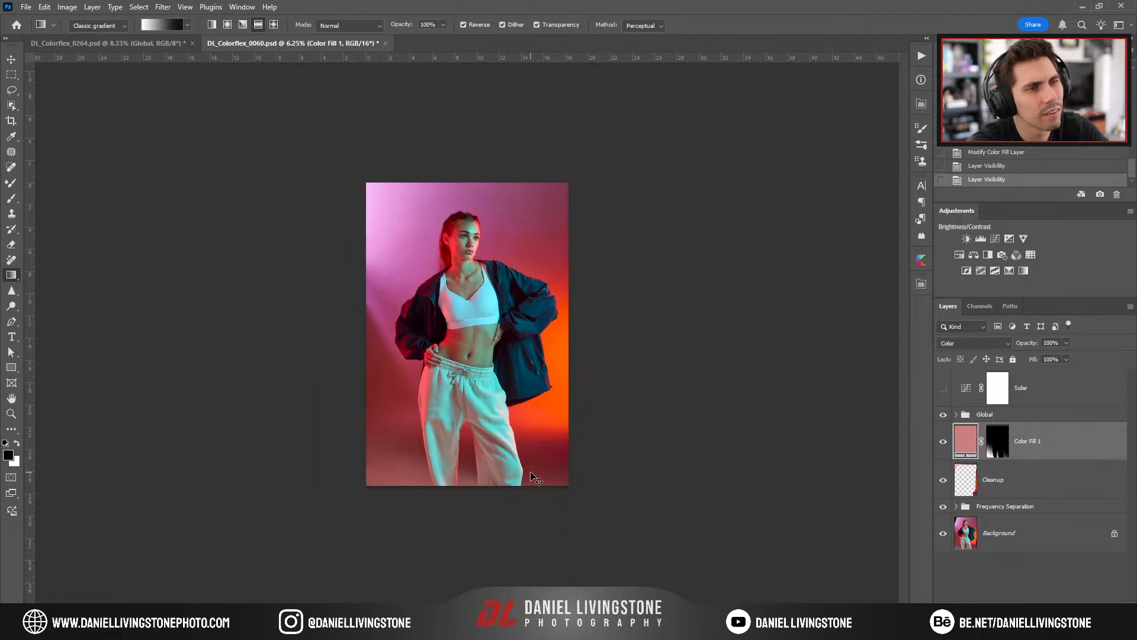
key(ctrl+plus)
key(ctrl+plus)
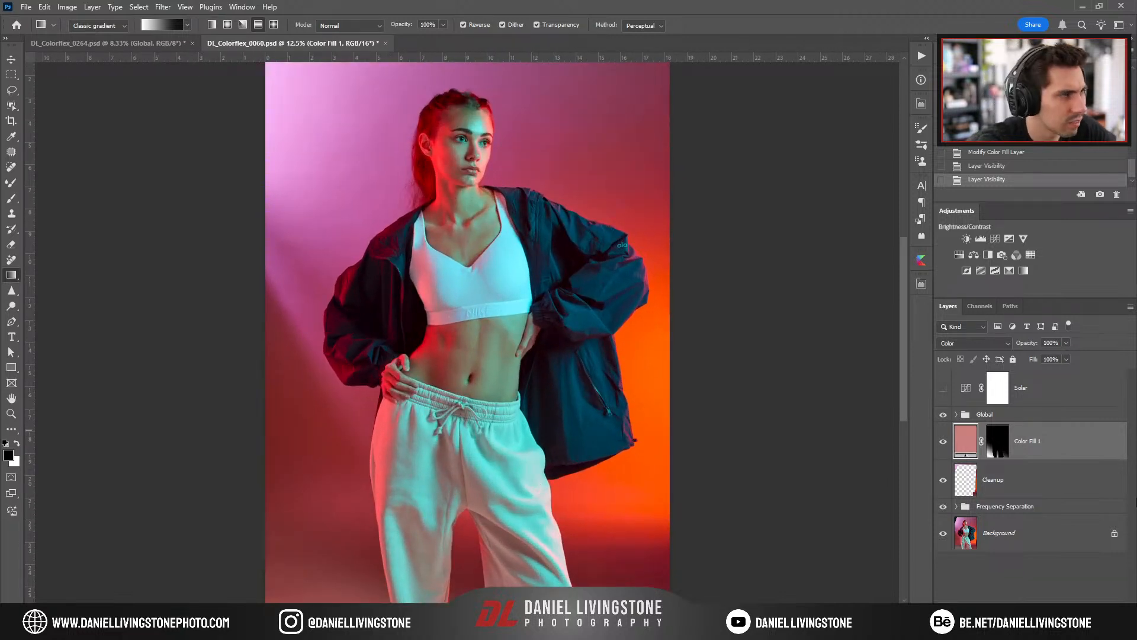
Add a Levels layer masked with the color fill's mask and set its midtones to 0.46.
ctrl+click(997, 441)
click(980, 239)
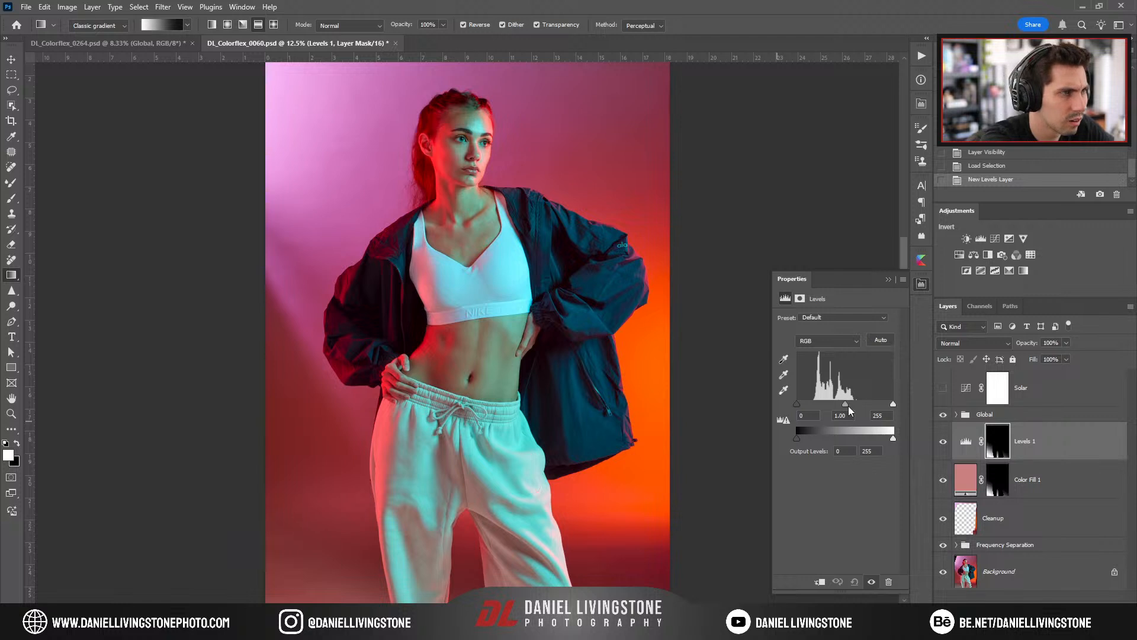
drag(848, 406, 866, 407)
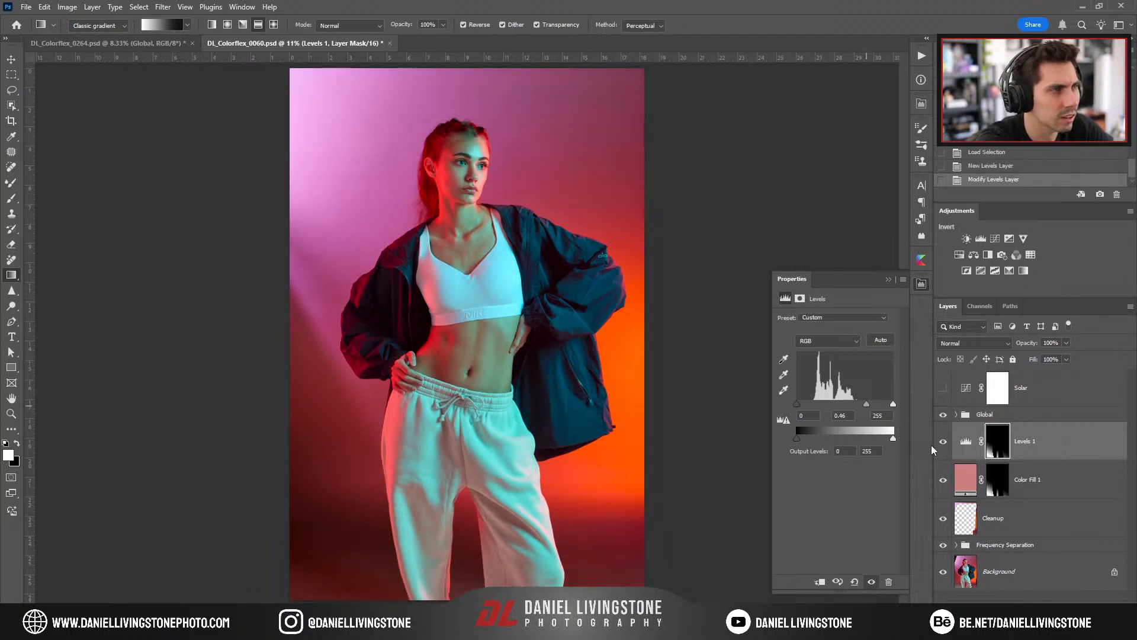
Toggle the visibility of the new Levels layer and the color fill to compare the lower backdrop.
click(948, 444)
click(948, 444)
click(948, 482)
click(949, 485)
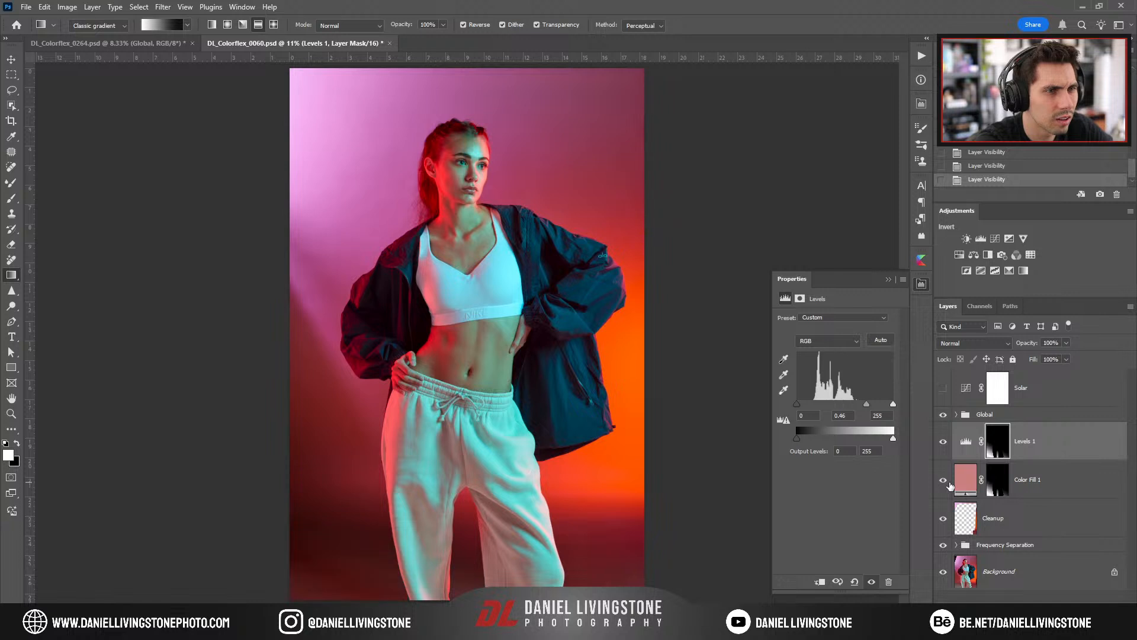
key(ctrl+minus)
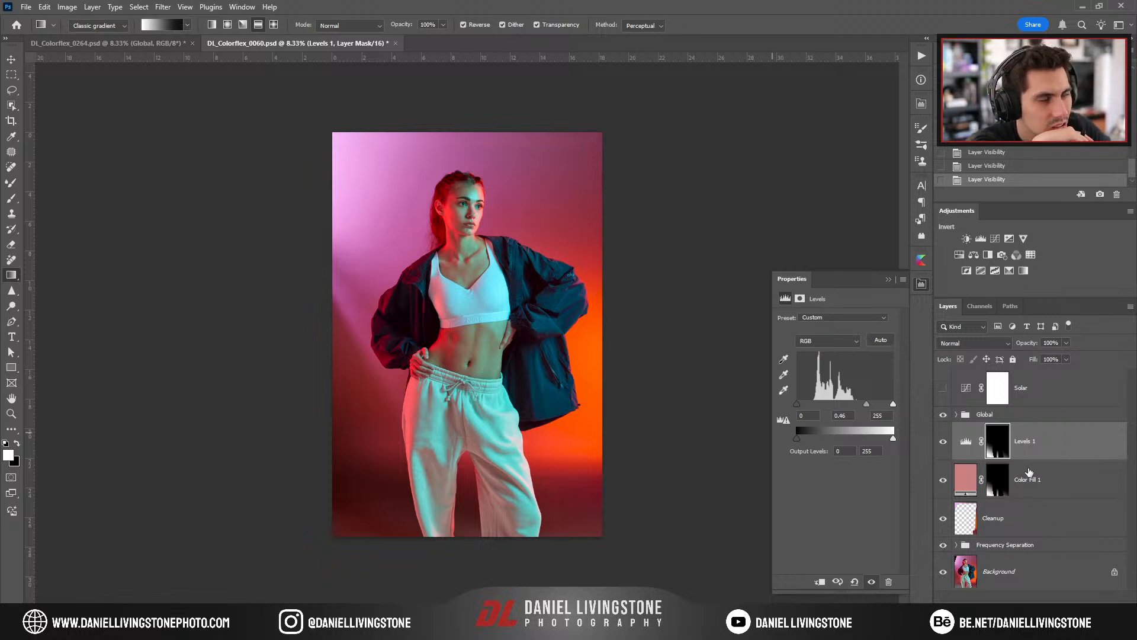
Check inside the Global group and toggle its visibility to compare the overall grade.
click(956, 414)
click(956, 414)
click(943, 415)
click(942, 414)
click(942, 416)
click(942, 415)
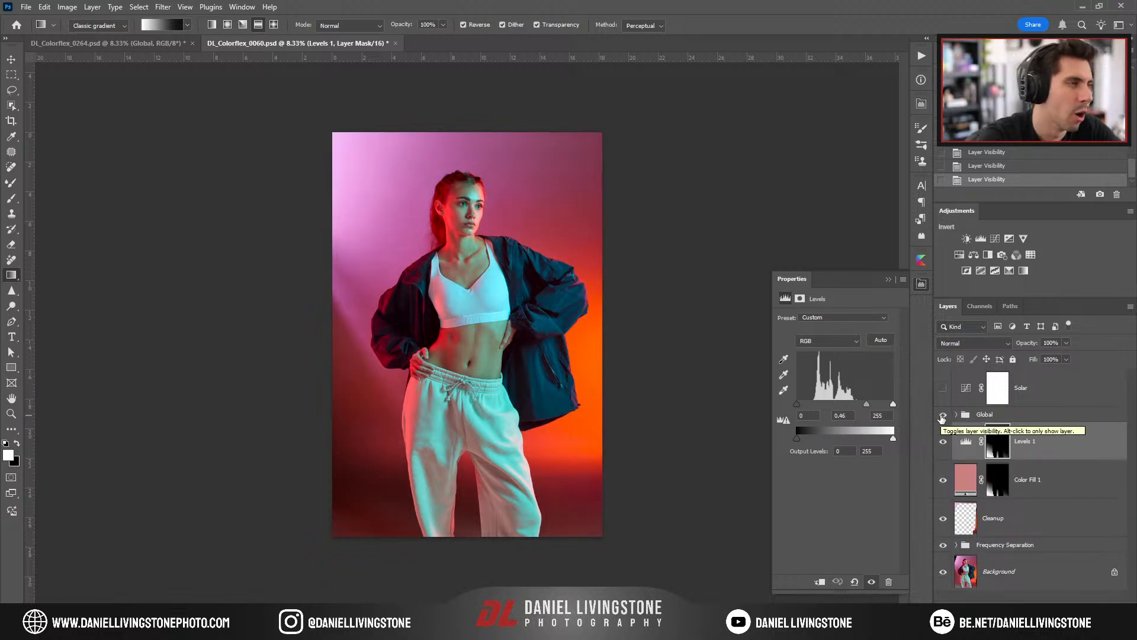
Remove the alo logo from the jacket sleeve on the Cleanup layer with the Spot Healing Brush.
key(ctrl+plus)
key(ctrl+plus)
click(995, 519)
key(j)
key(ctrl+plus)
drag(630, 250, 385, 382)
key(ctrl+plus)
drag(544, 326, 464, 358)
key(ctrl+plus)
key(ctrl+plus)
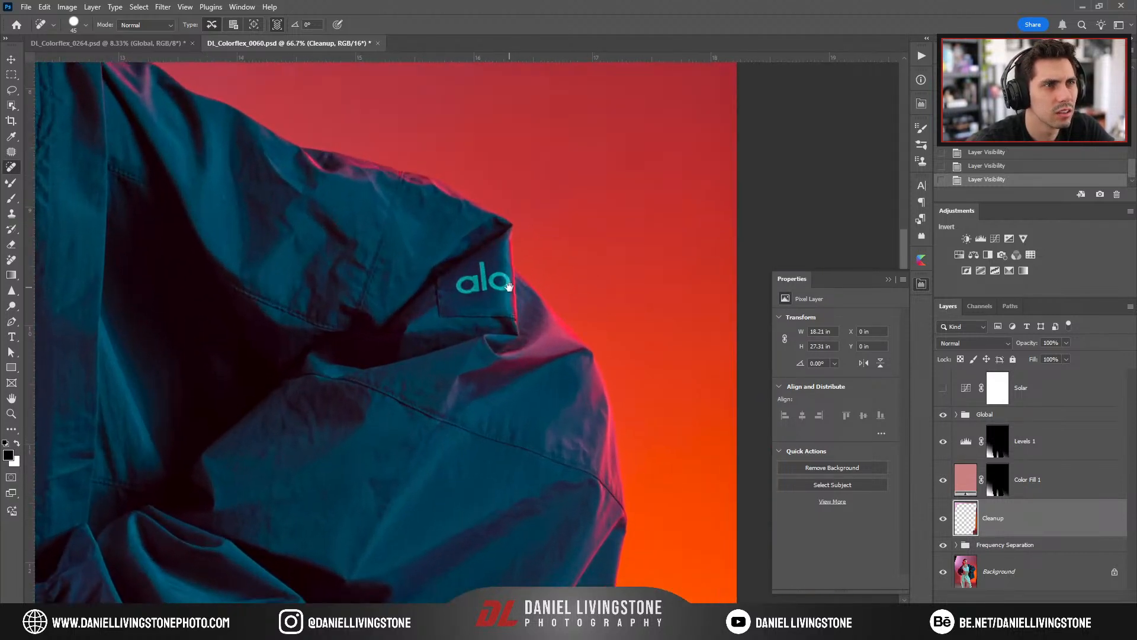
drag(507, 286, 524, 403)
key(ctrl+plus)
key(ctrl+plus)
drag(518, 445, 509, 276)
key(bracketleft)
mouse_move(487, 381)
mouse_down()
mouse_move(537, 373)
mouse_move(550, 324)
mouse_move(545, 381)
mouse_move(620, 370)
mouse_move(599, 359)
mouse_move(571, 374)
mouse_move(545, 339)
mouse_move(538, 365)
mouse_move(561, 389)
mouse_move(507, 451)
mouse_up()
mouse_move(528, 368)
mouse_down()
mouse_move(548, 386)
mouse_move(536, 415)
mouse_up()
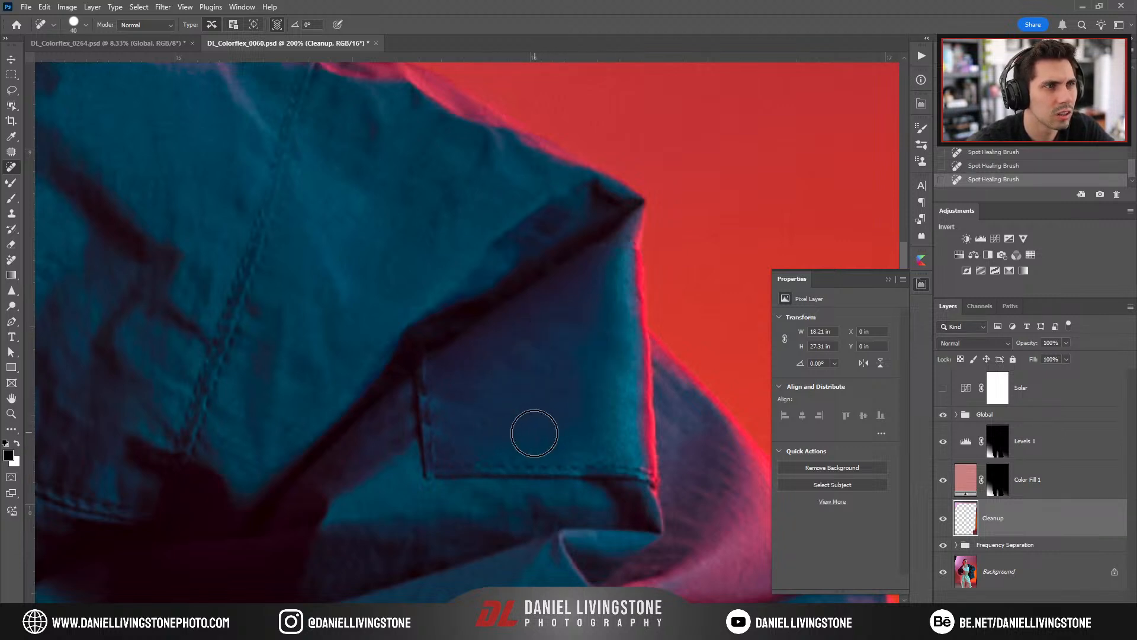
key(ctrl+0)
Examine the outfit and backdrop up close, toggling the color fill's visibility to check its effect.
scroll(500, 312, up, 2)
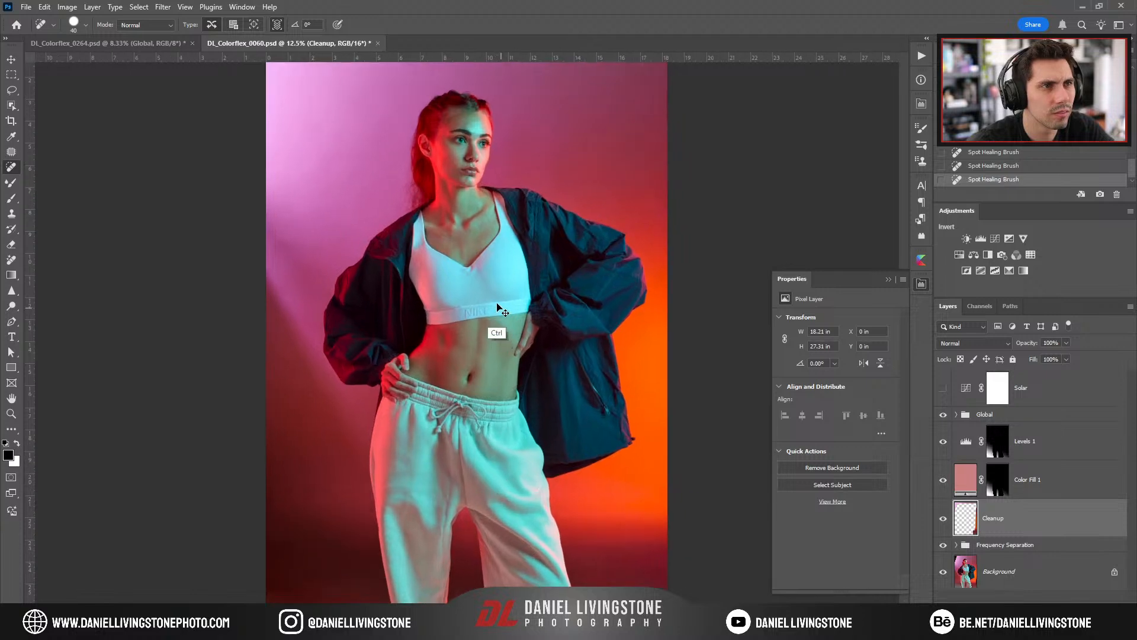
drag(442, 215, 469, 330)
scroll(496, 373, up, 2)
drag(495, 373, 393, 353)
scroll(767, 396, up, 1)
mouse_move(943, 479)
mouse_down()
mouse_move(943, 414)
mouse_move(942, 496)
mouse_up()
drag(380, 236, 592, 462)
drag(594, 503, 637, 325)
key(ctrl+0)
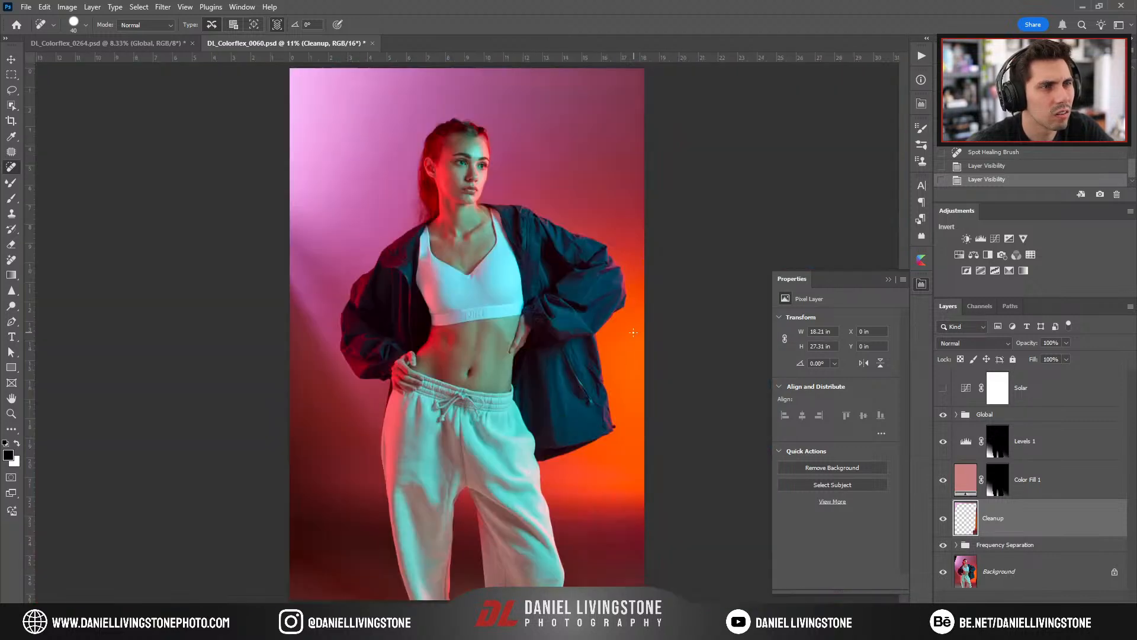
Examine the NIKE waistband of the top and the surrounding skin up close.
key(ctrl+plus)
mouse_move(482, 262)
mouse_down()
mouse_move(493, 278)
mouse_move(515, 264)
mouse_move(489, 254)
mouse_up()
key(ctrl+plus)
key(ctrl+plus)
key(ctrl+plus)
key(ctrl+plus)
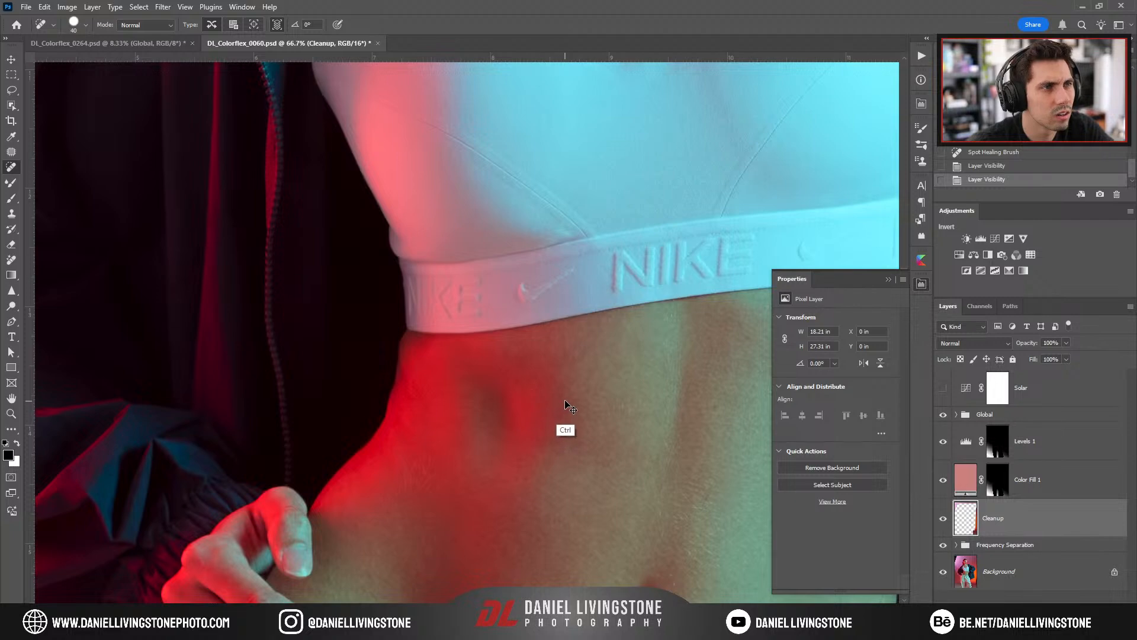
key(ctrl+minus)
key(ctrl+minus)
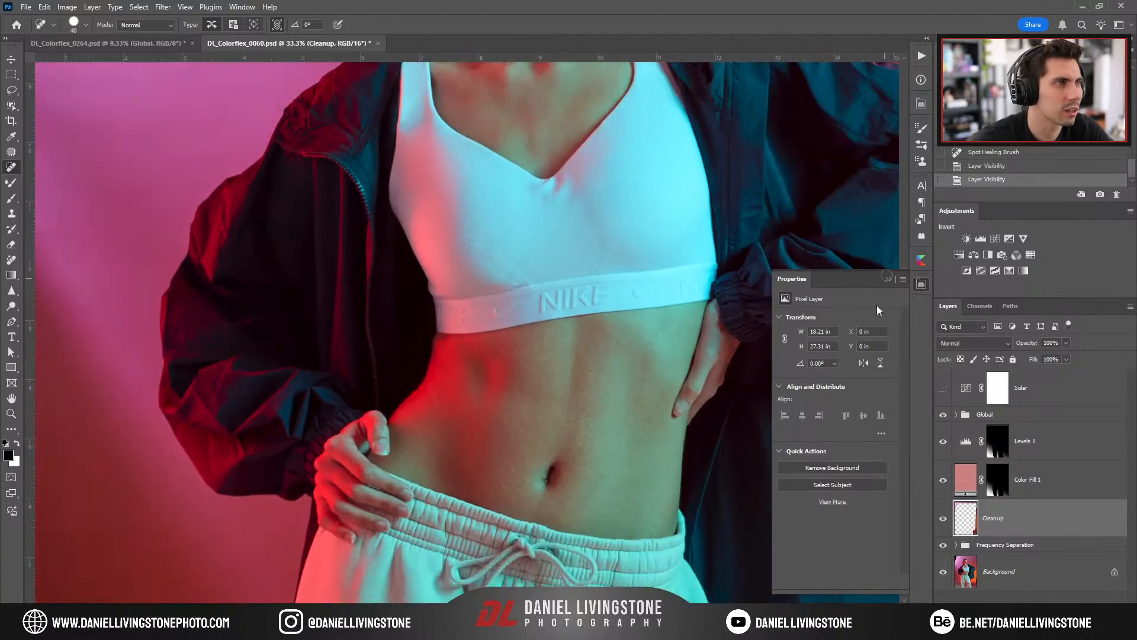
Examine the face, neck and hair edges up close for remaining cleanup spots.
click(888, 280)
drag(514, 299, 492, 468)
drag(517, 320, 592, 320)
drag(477, 361, 404, 411)
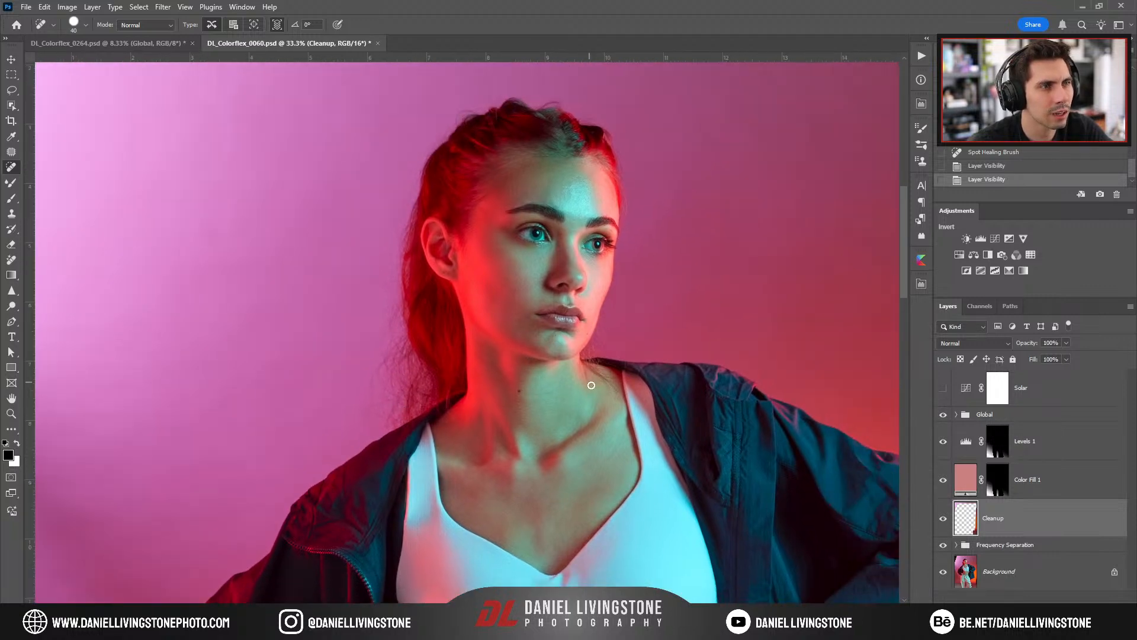
key(ctrl+plus)
drag(613, 410, 424, 389)
key(ctrl+plus)
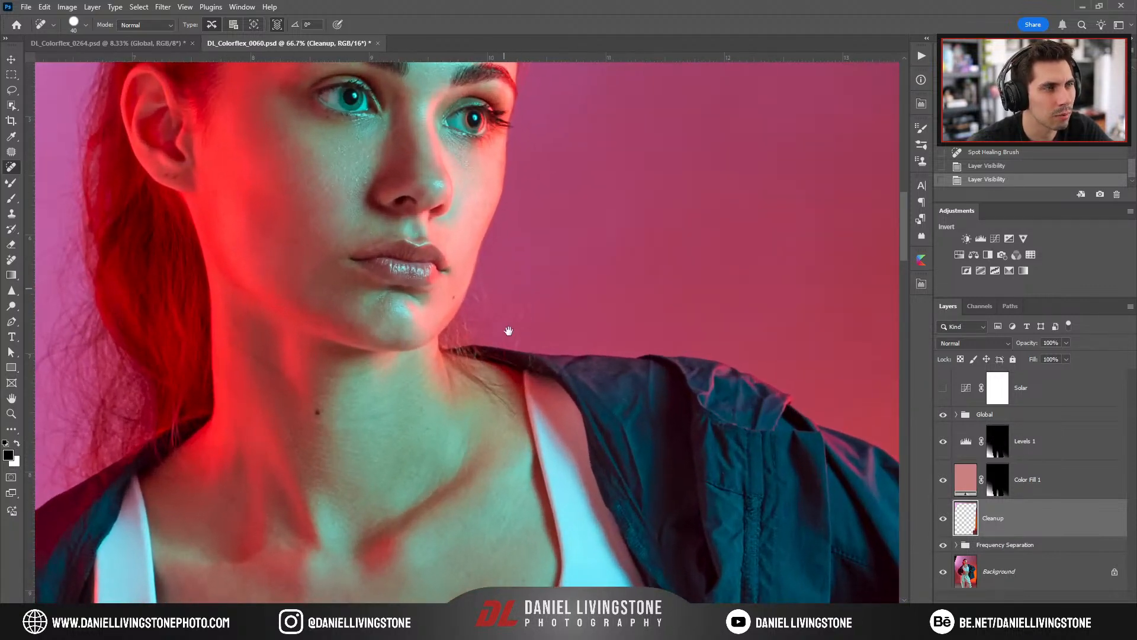
drag(506, 299, 608, 578)
drag(501, 241, 587, 345)
key(ctrl+0)
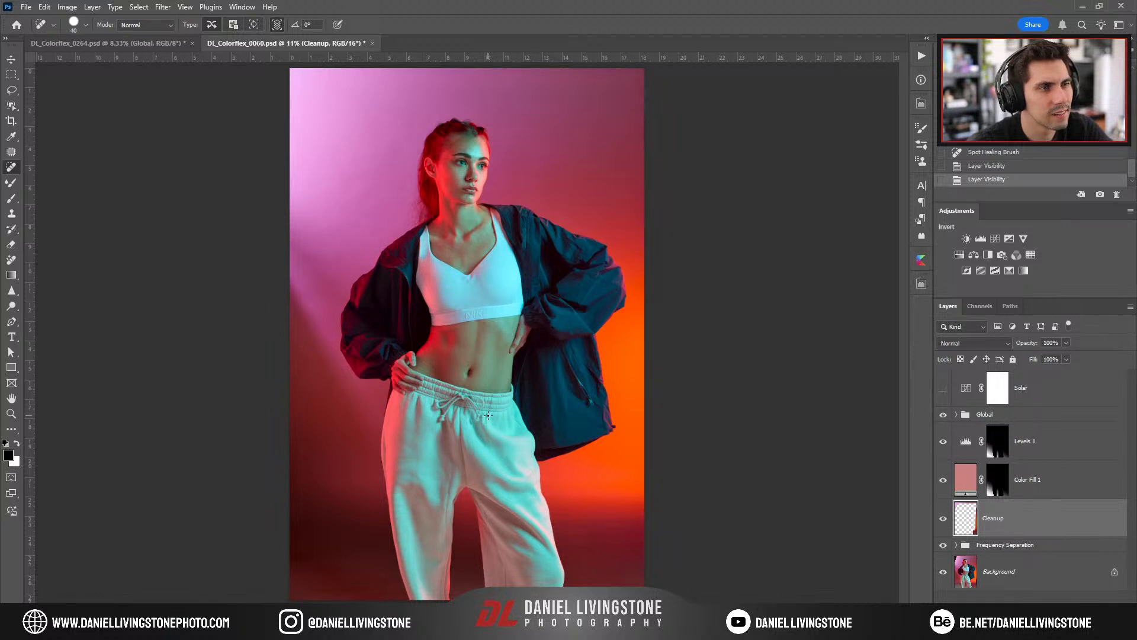
Copy the Overlays group from DL_Colorflex_0264.psd into DL_Colorflex_0060.psd and place it above the Global group.
key(ctrl+plus)
click(175, 45)
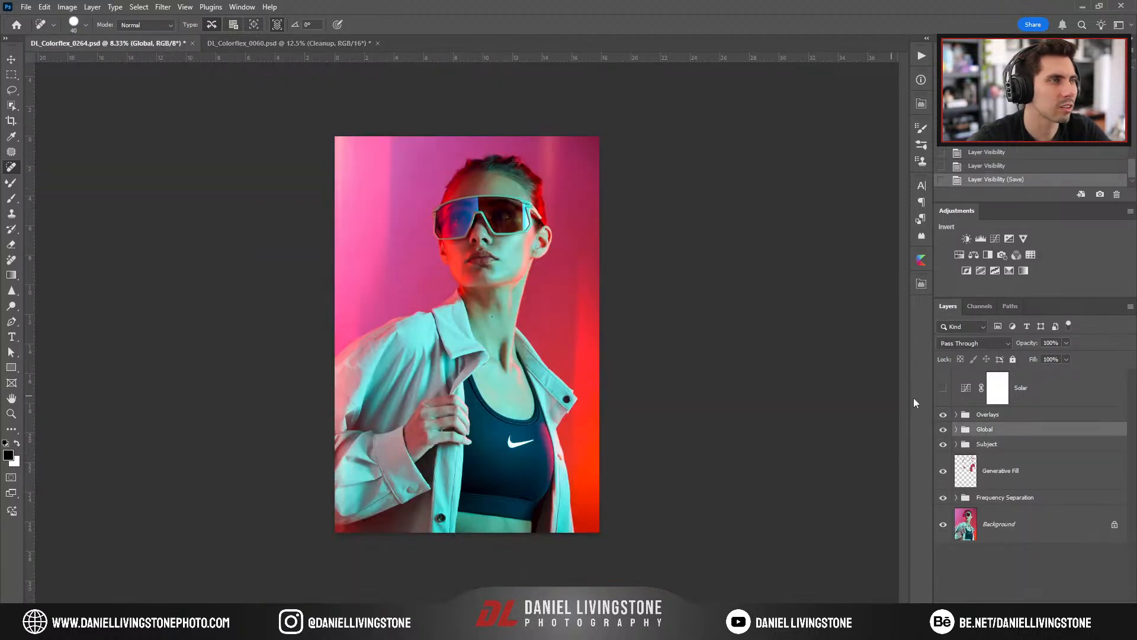
click(989, 417)
drag(279, 43, 404, 362)
drag(1029, 508, 1019, 422)
key(ctrl+minus)
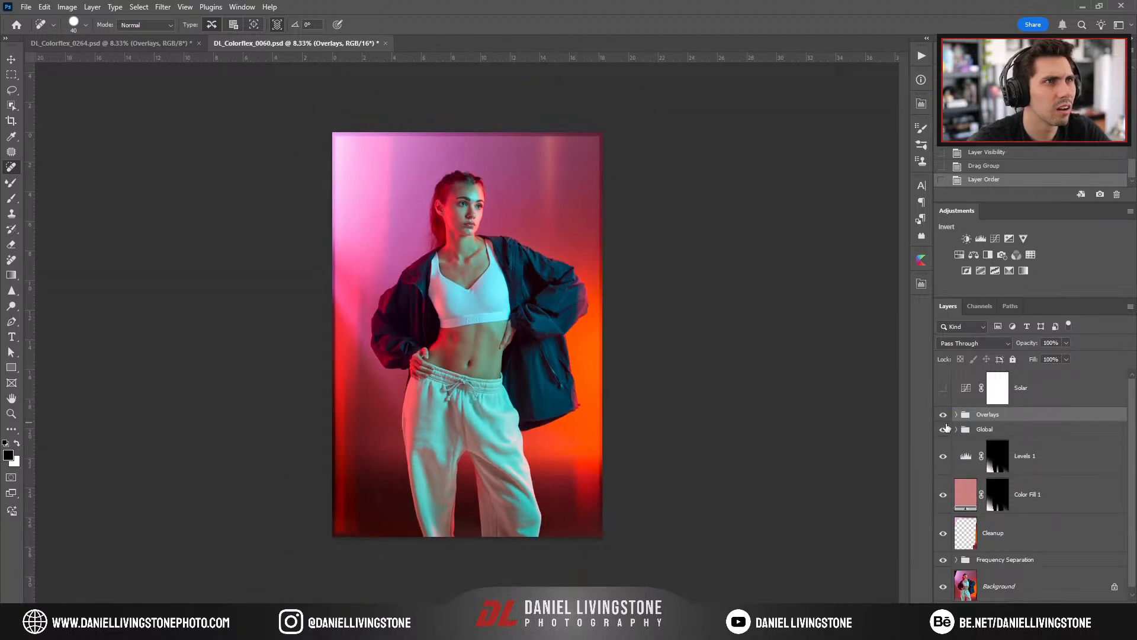
Scale the mask of the Levels 1 layer inside the Overlays group out to the canvas's lower edge.
click(955, 414)
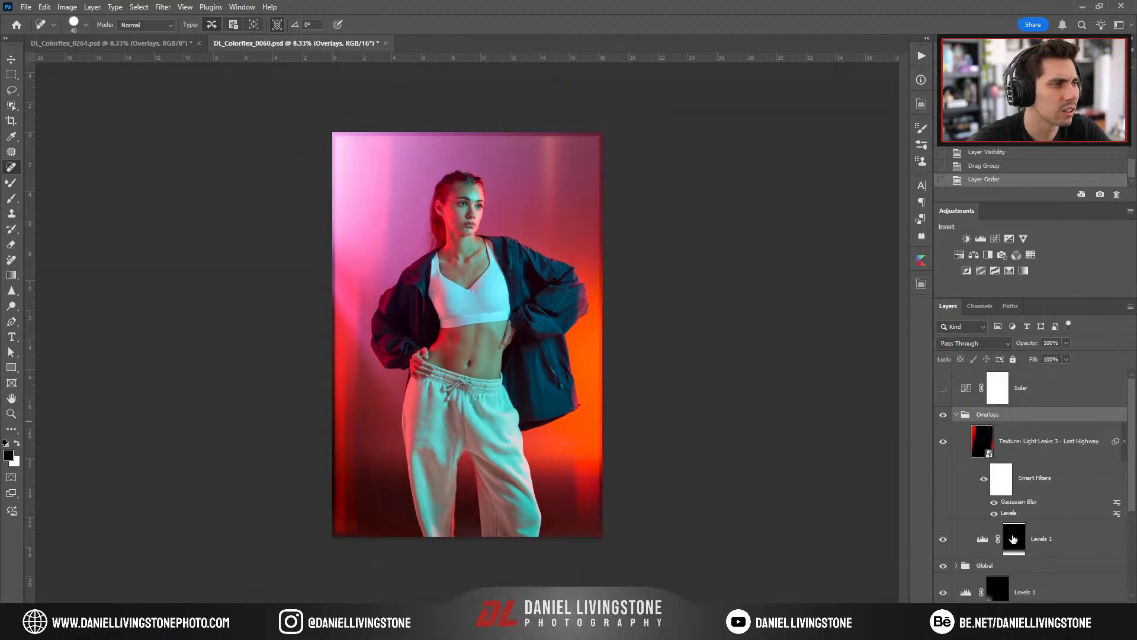
click(1011, 540)
key(ctrl+t)
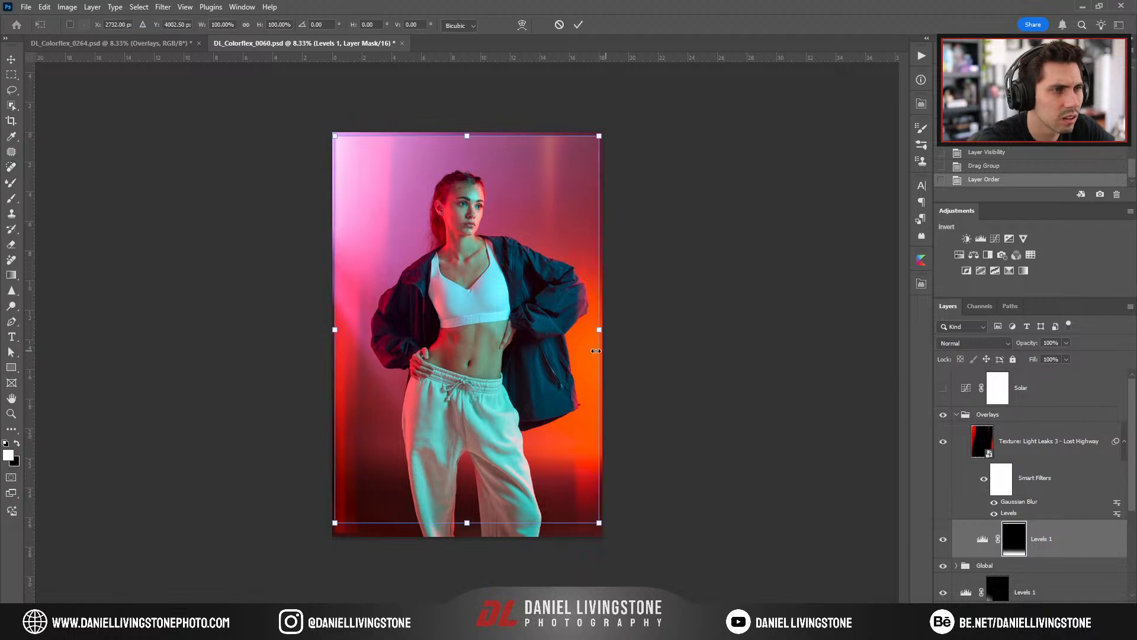
drag(596, 519, 603, 537)
key(Return)
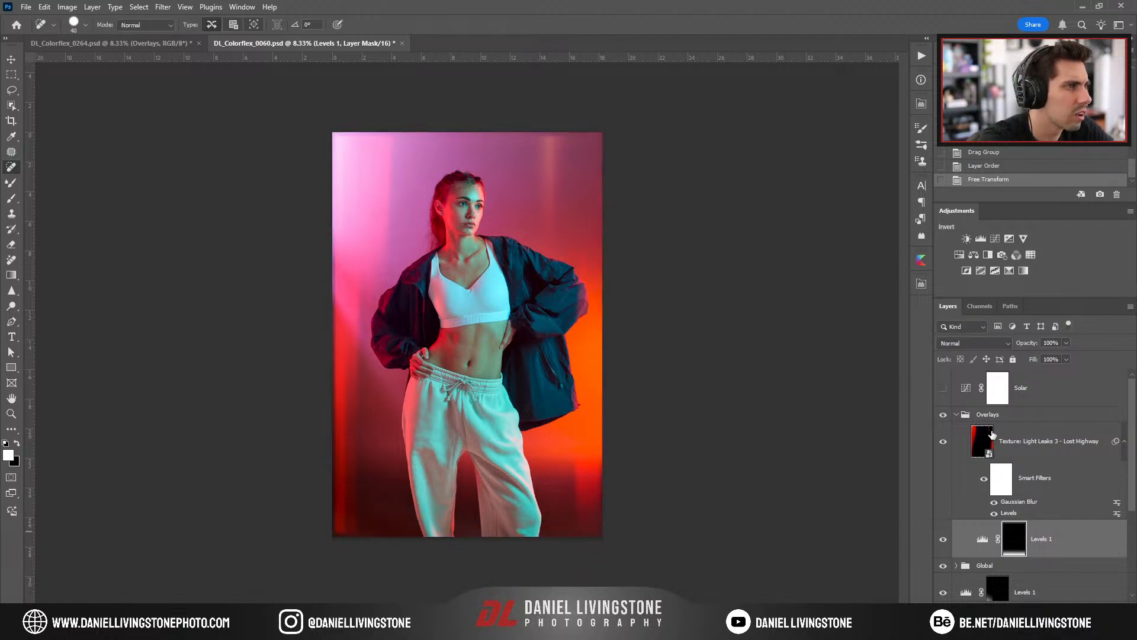
Fit the Light Leaks 3 - Lost Highway texture layer to the canvas with the Console plugin.
click(1017, 439)
click(921, 283)
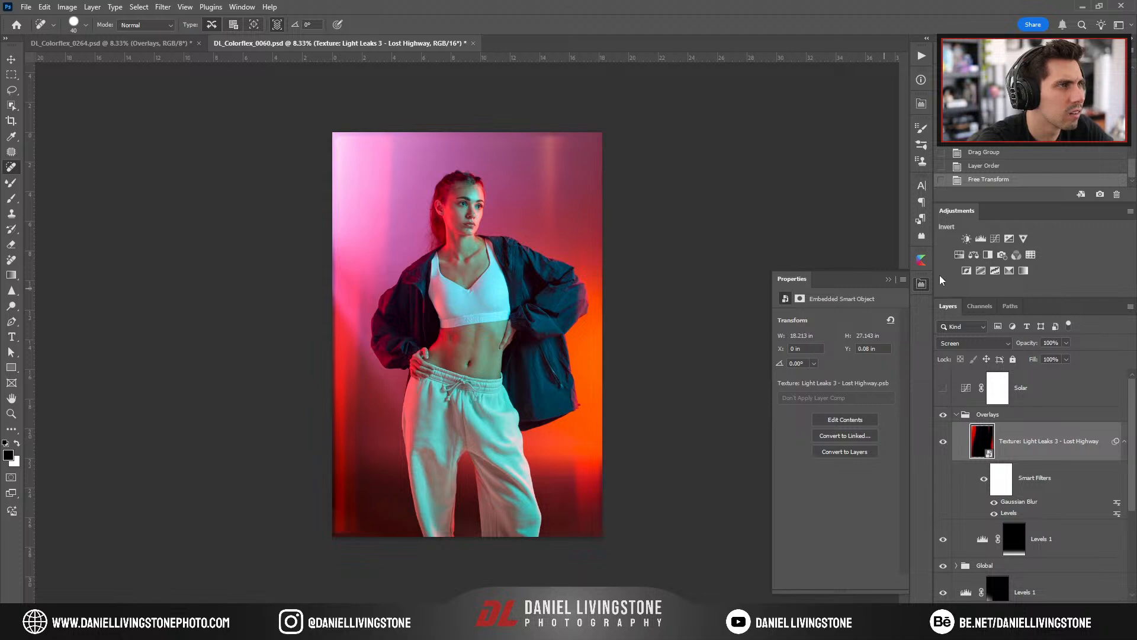
click(921, 259)
click(724, 342)
Switch to the browser, resume the Star Guardian Taliyah music video from an earlier point, and return to Photoshop.
click(491, 625)
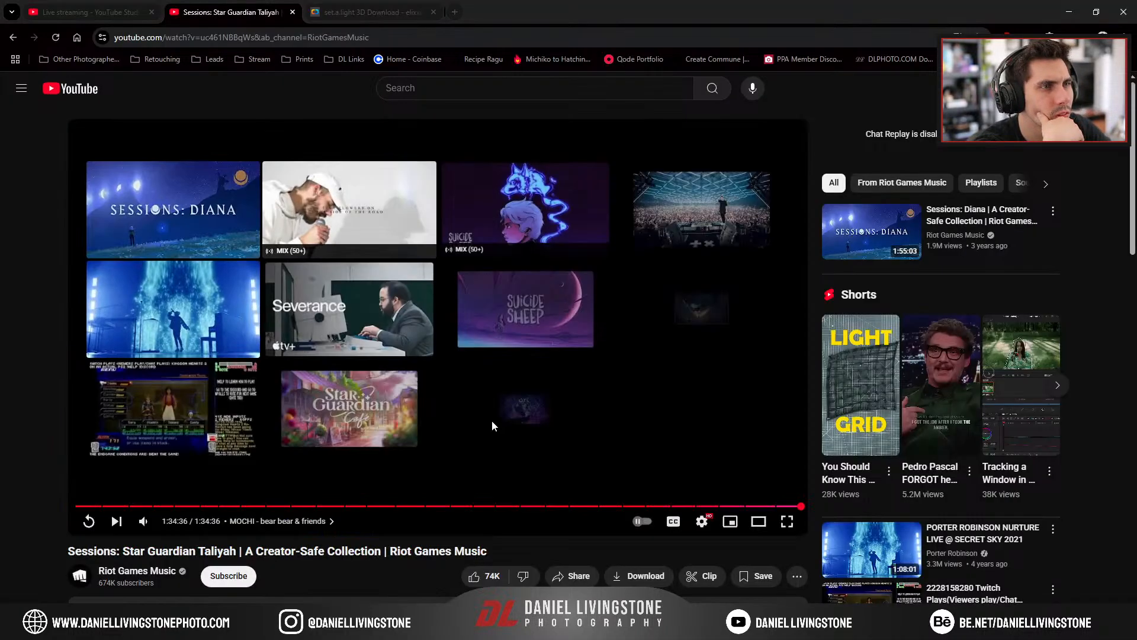
click(719, 506)
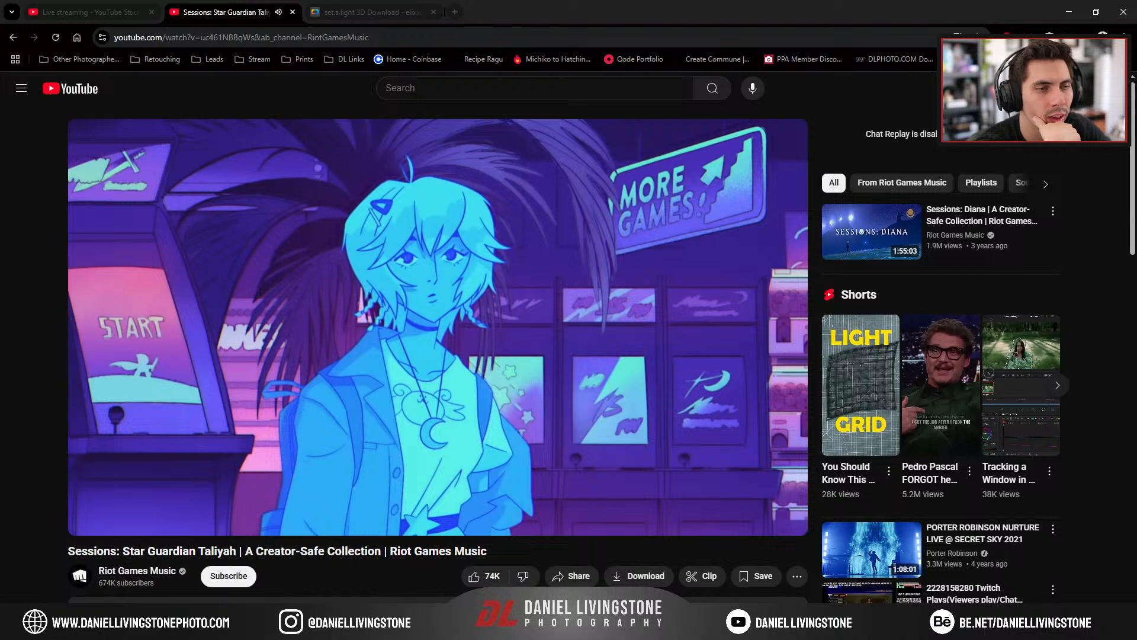
mouse_move(418, 628)
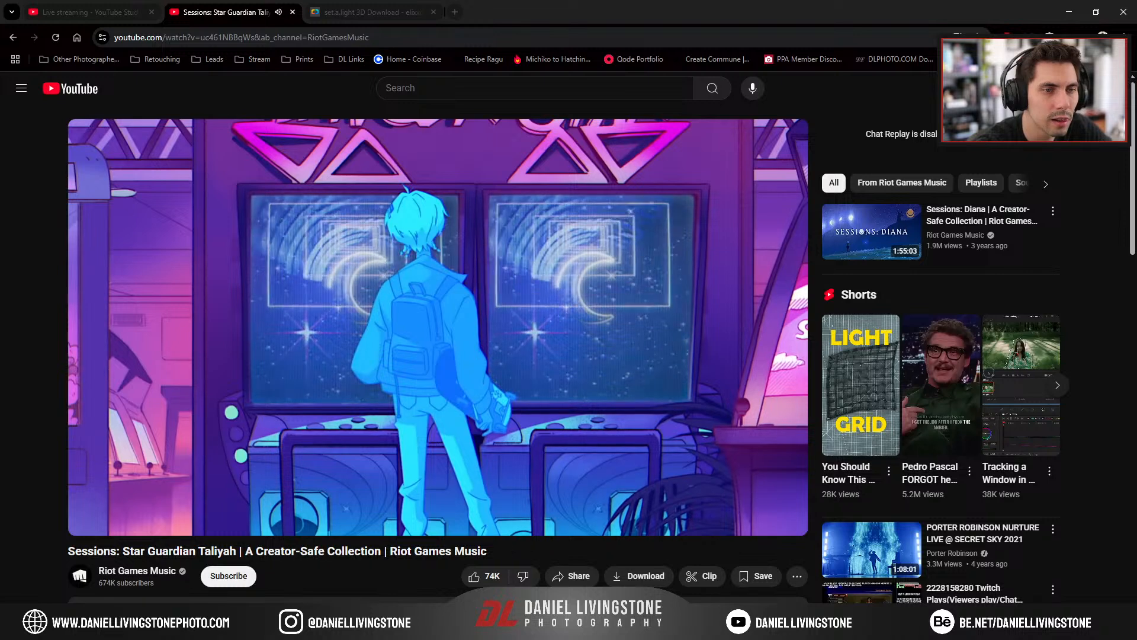
key(alt+Tab)
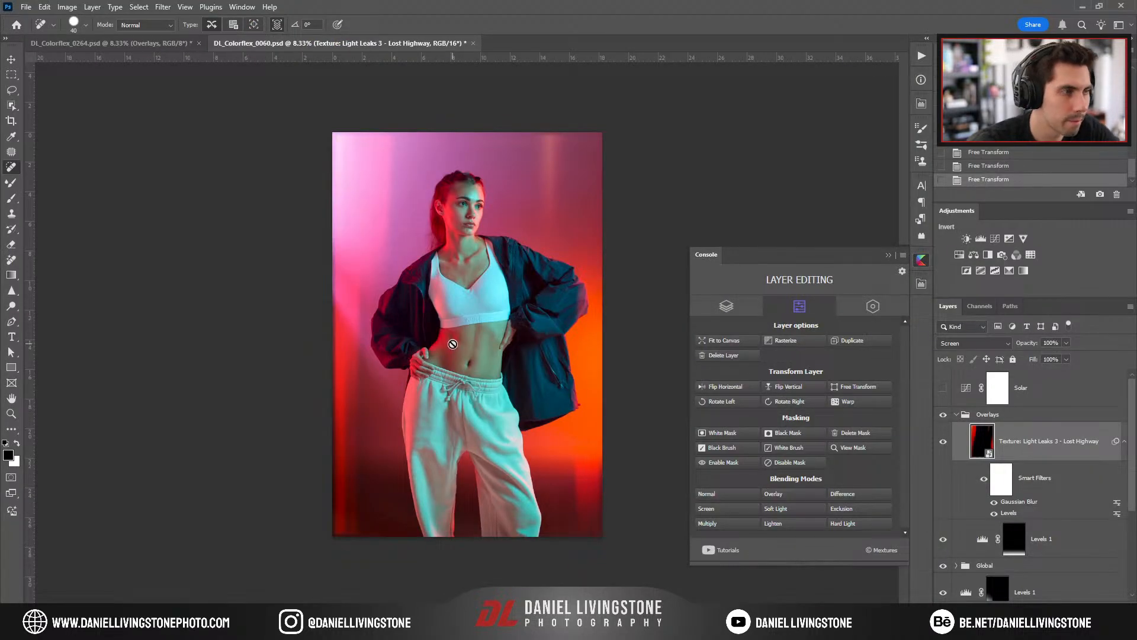
Close the Console plugin and toggle the light leak texture layer's visibility to compare its effect.
click(889, 257)
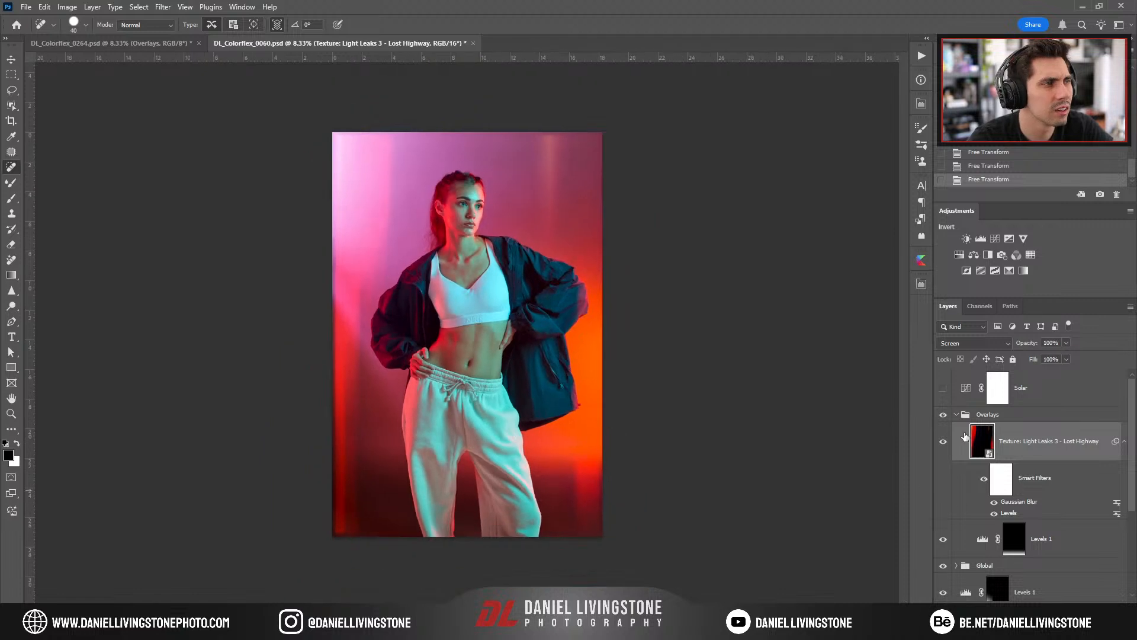
click(942, 442)
click(943, 442)
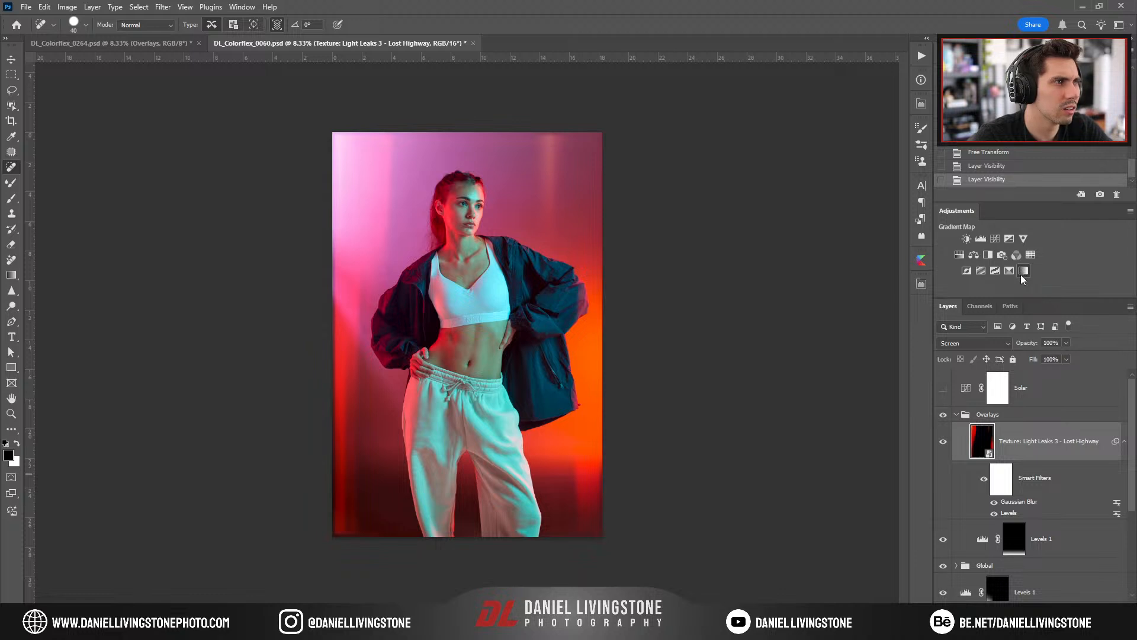
Add a solid color fill layer in vivid magenta-pink above the light leak texture in the Overlays group.
click(1072, 603)
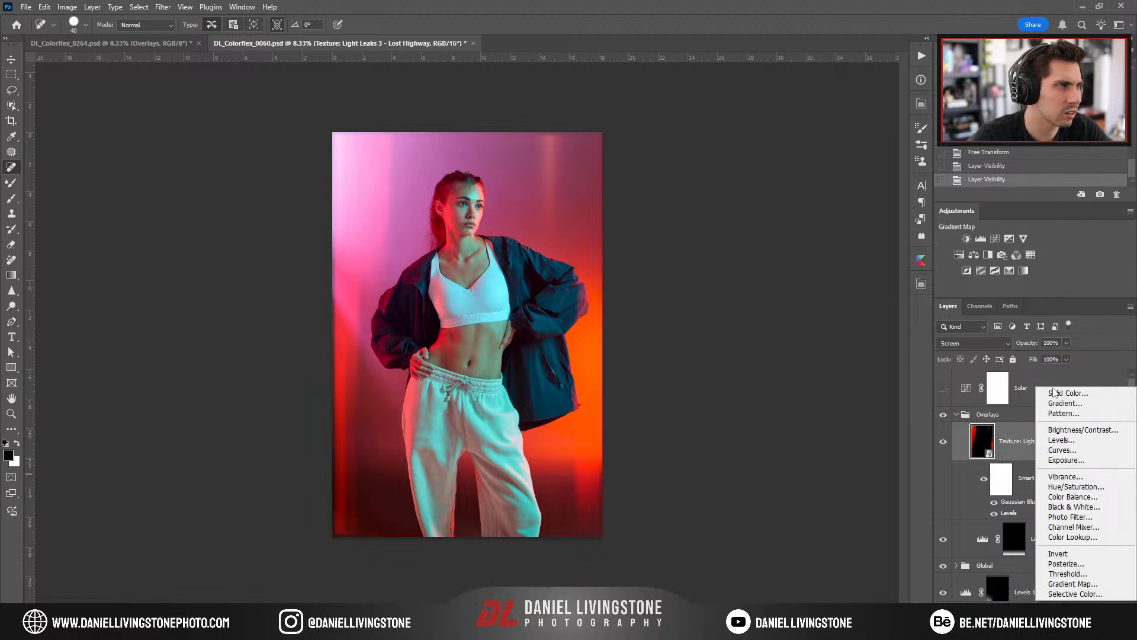
click(1053, 390)
click(778, 227)
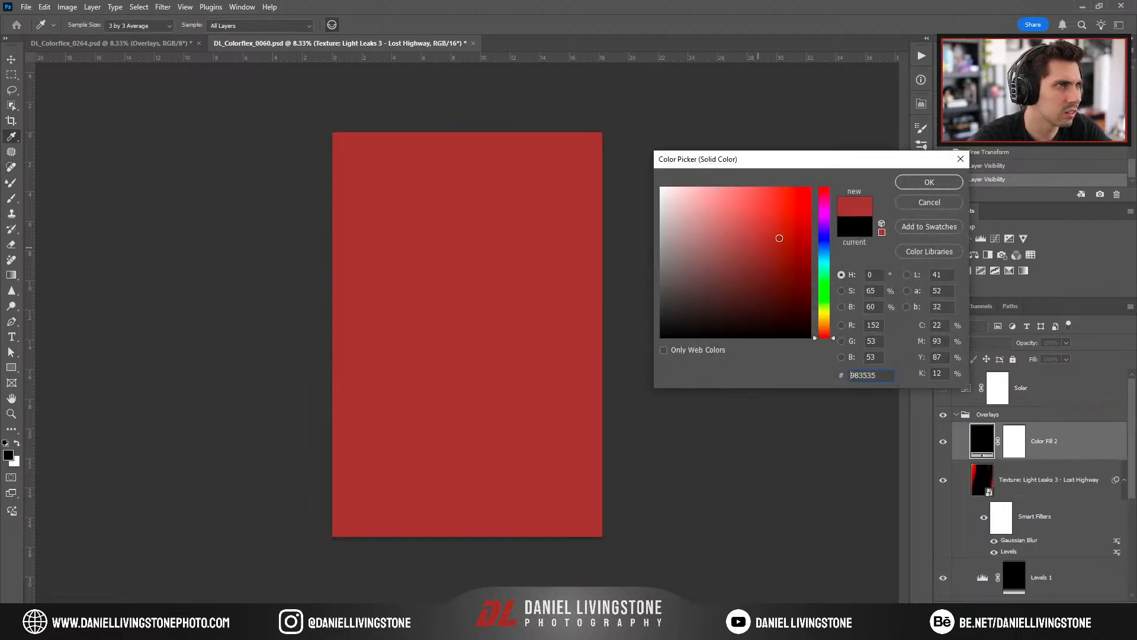
click(826, 214)
mouse_move(753, 232)
mouse_down()
mouse_move(775, 238)
mouse_move(822, 203)
mouse_up()
click(802, 207)
key(Return)
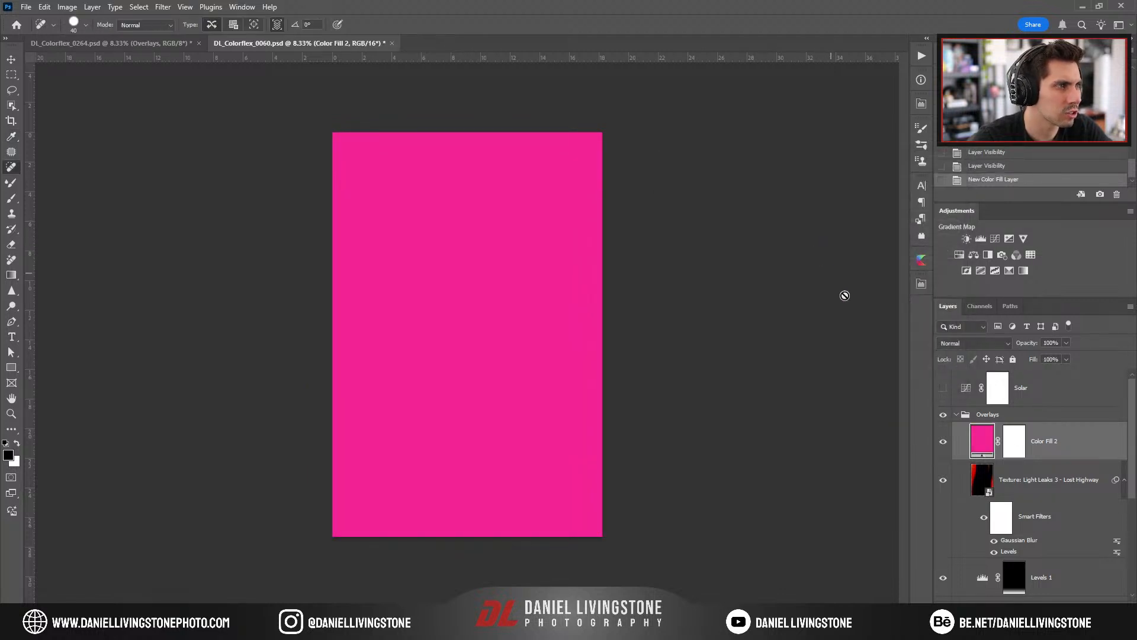
Draw a linear gradient on the color fill's mask so the pink fades from the image's left side across the subject.
key(g)
click(373, 234)
key(Return)
click(1014, 442)
key(x)
drag(375, 193, 582, 331)
drag(447, 246, 493, 259)
drag(407, 243, 501, 287)
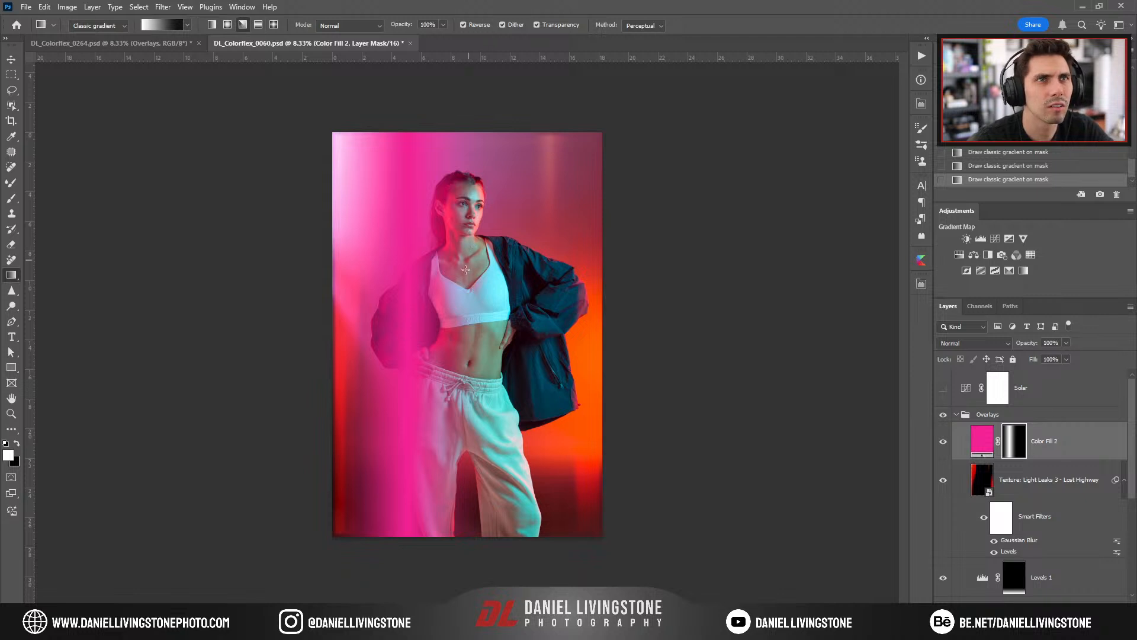
drag(413, 251, 524, 283)
Clip the pink fill to the light leak texture in Color blend mode and compare the image with the fill hidden.
click(982, 343)
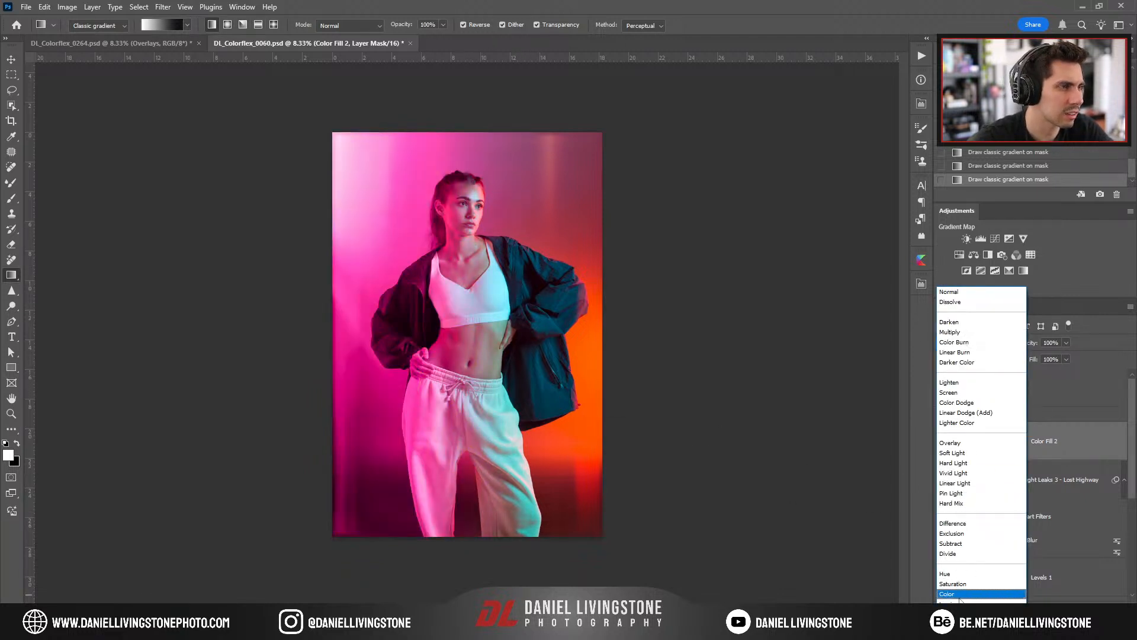
click(978, 587)
right_click(1095, 443)
click(1049, 384)
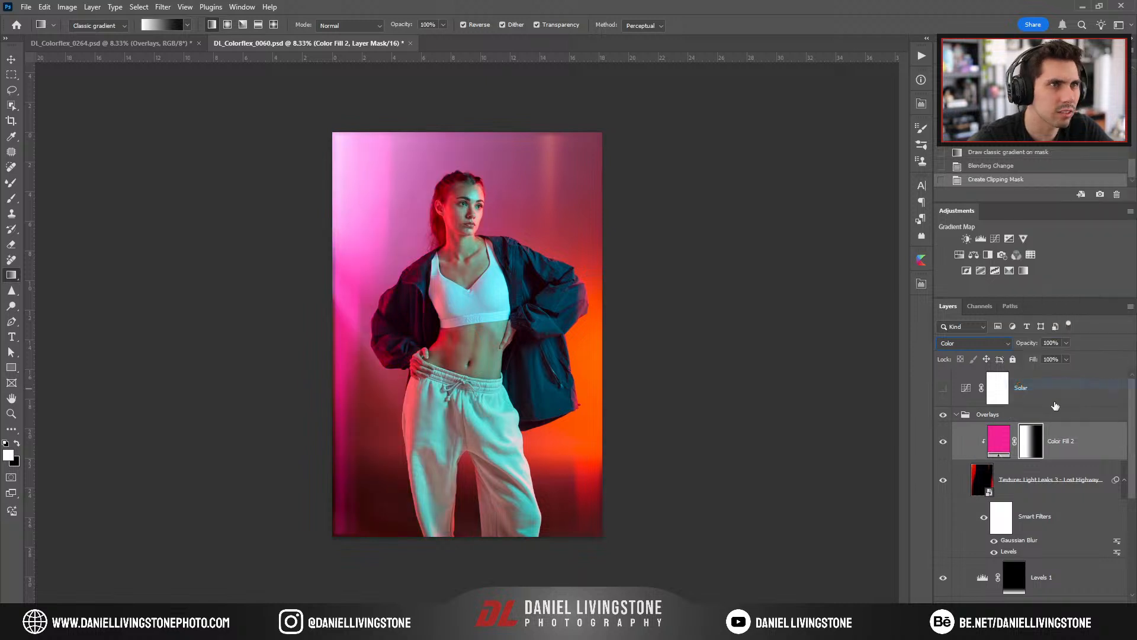
key(ctrl+minus)
key(ctrl+plus)
key(ctrl+plus)
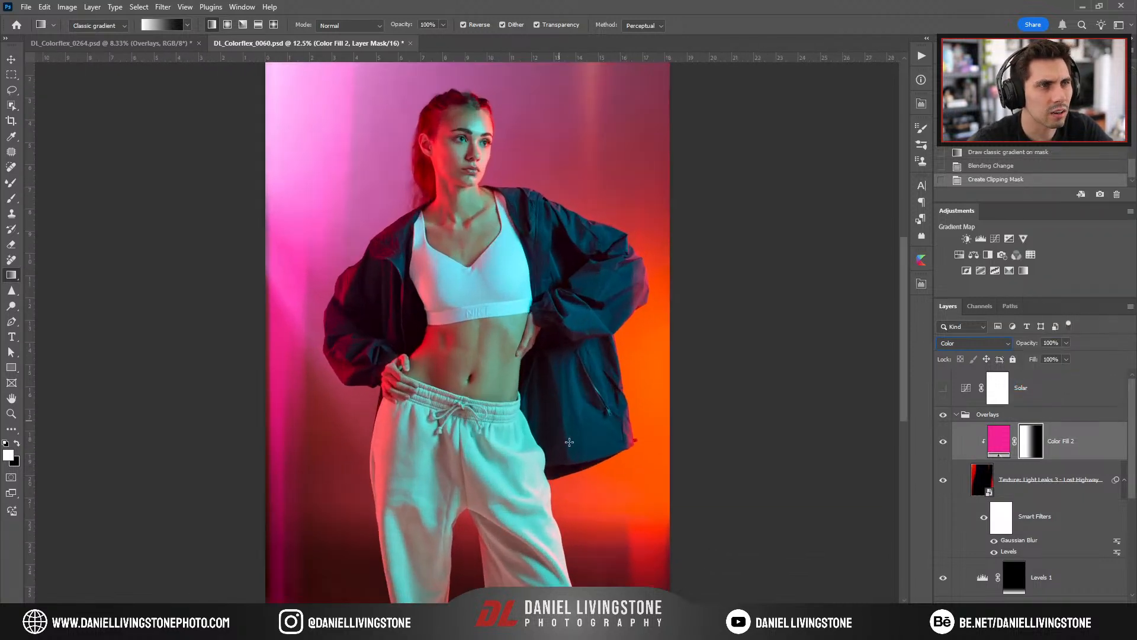
key(ctrl+minus)
click(943, 441)
click(943, 442)
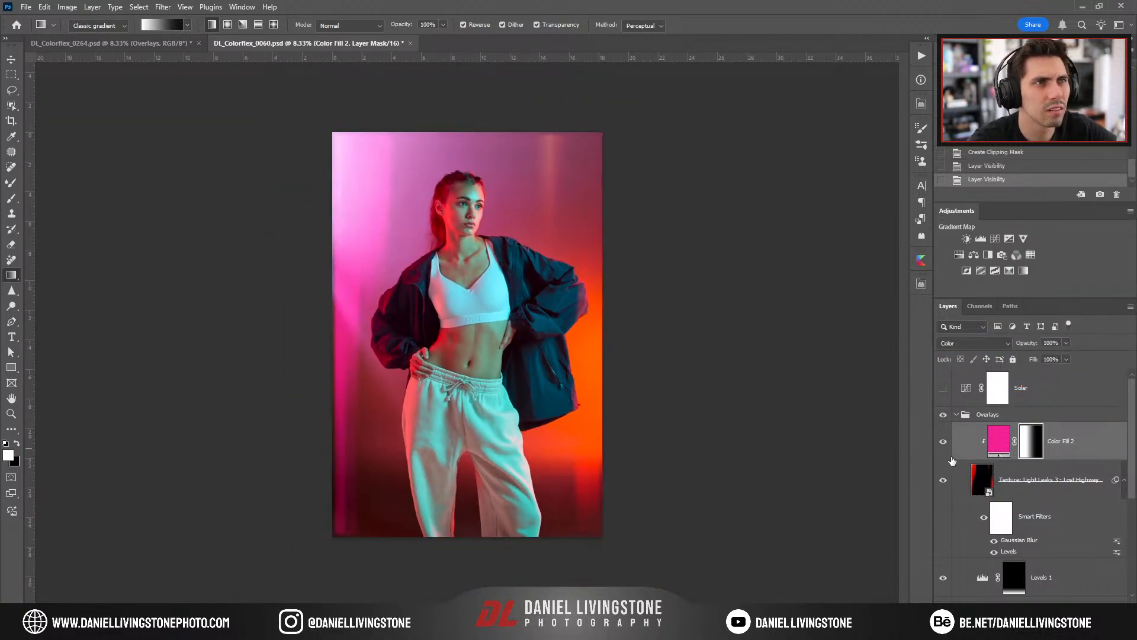
Change the clipped fill's color to a darker, muted pinkish purple and check its effect on the light leak.
double_click(1002, 445)
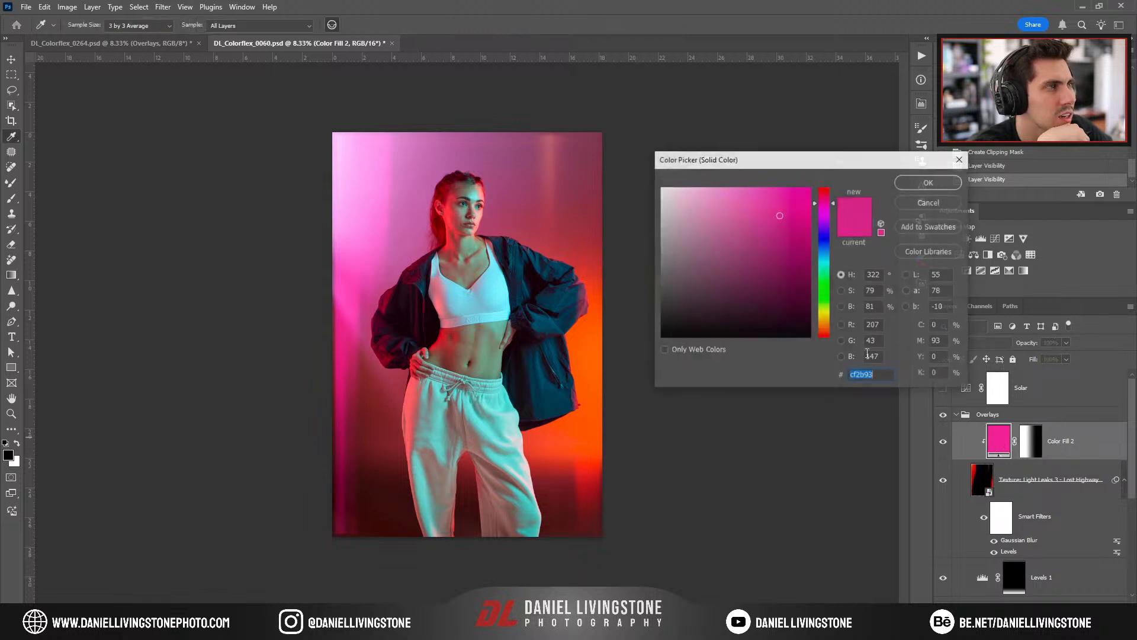
mouse_move(791, 225)
mouse_down()
mouse_move(755, 239)
mouse_move(741, 277)
mouse_move(728, 260)
mouse_up()
click(915, 182)
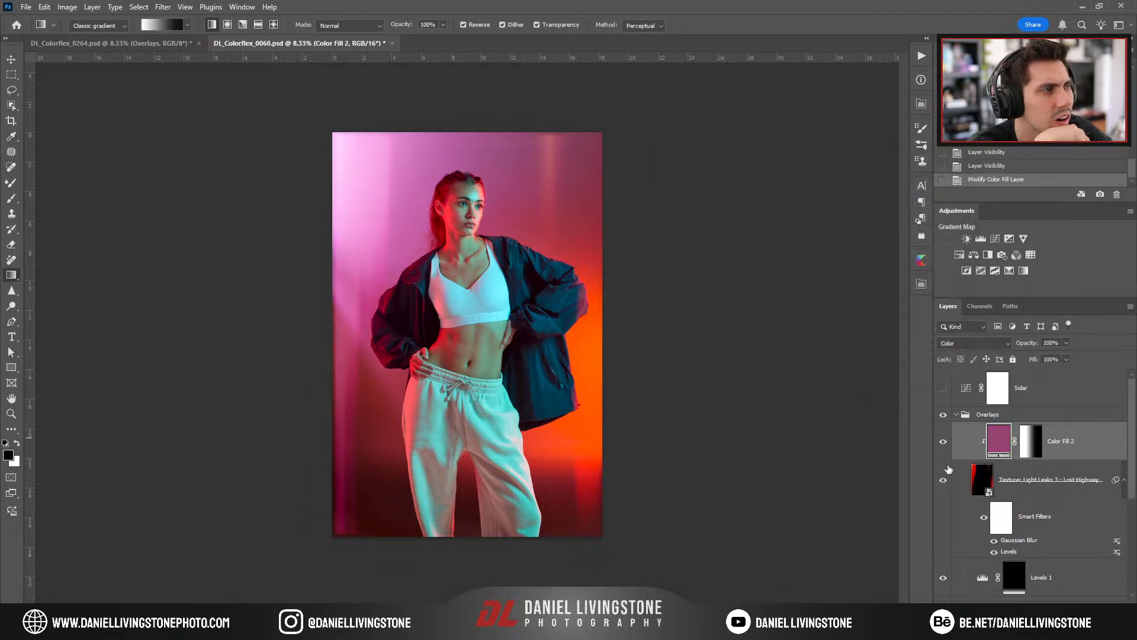
click(943, 445)
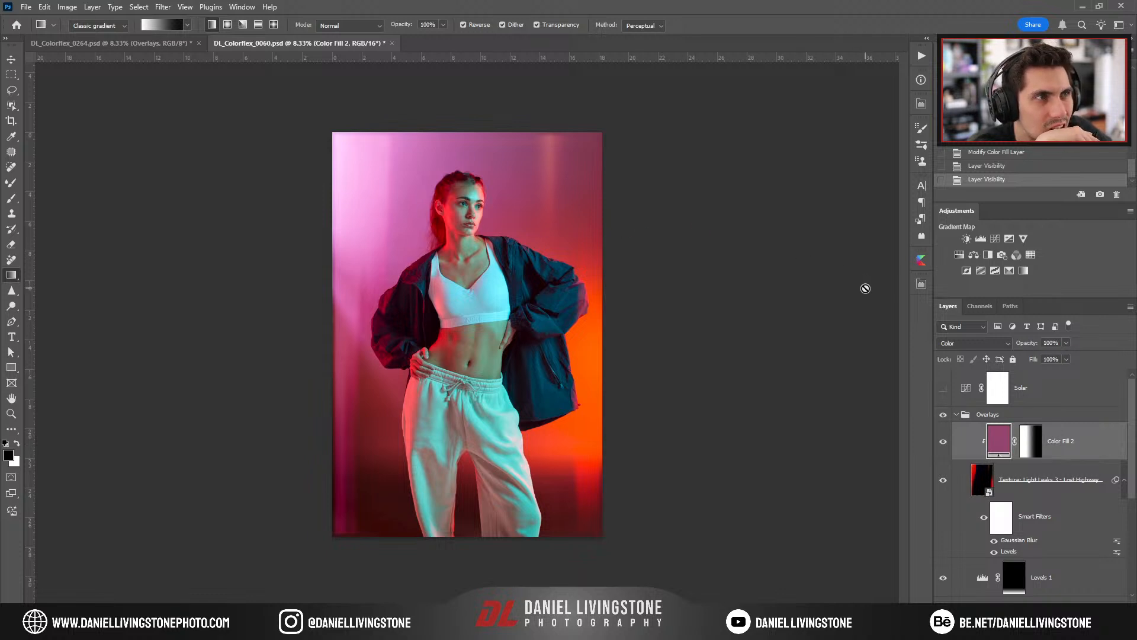
Apply Shard overlay 10 from the Console plugin and set its blend mode to Screen.
click(920, 260)
click(727, 306)
scroll(767, 370, down, 10)
click(794, 411)
mouse_move(788, 397)
scroll(788, 403, up, 3)
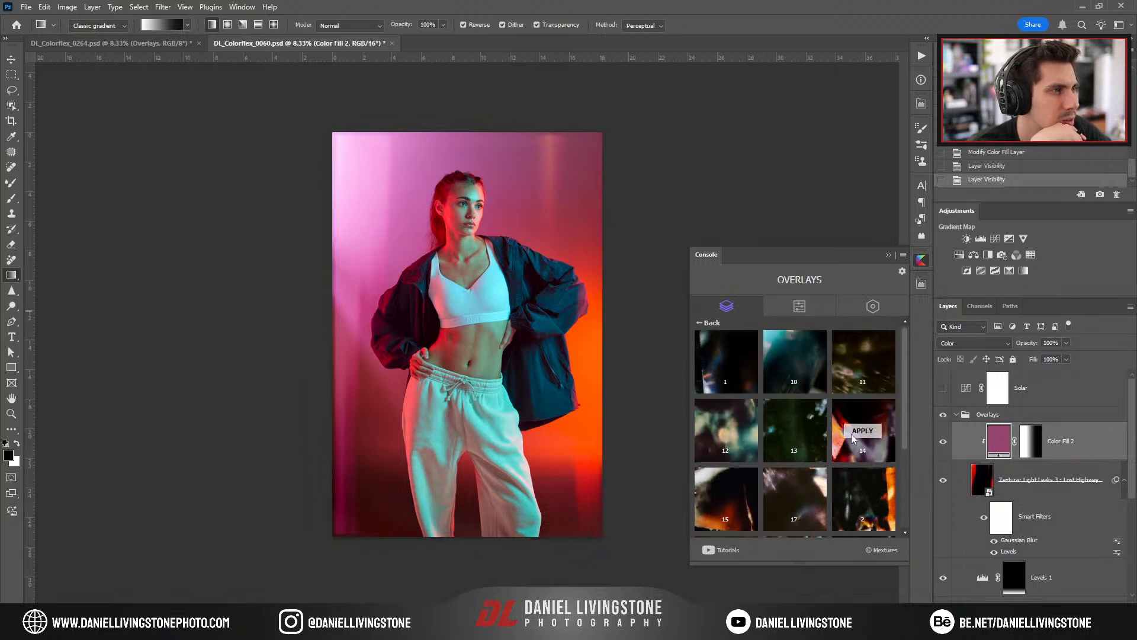
click(797, 366)
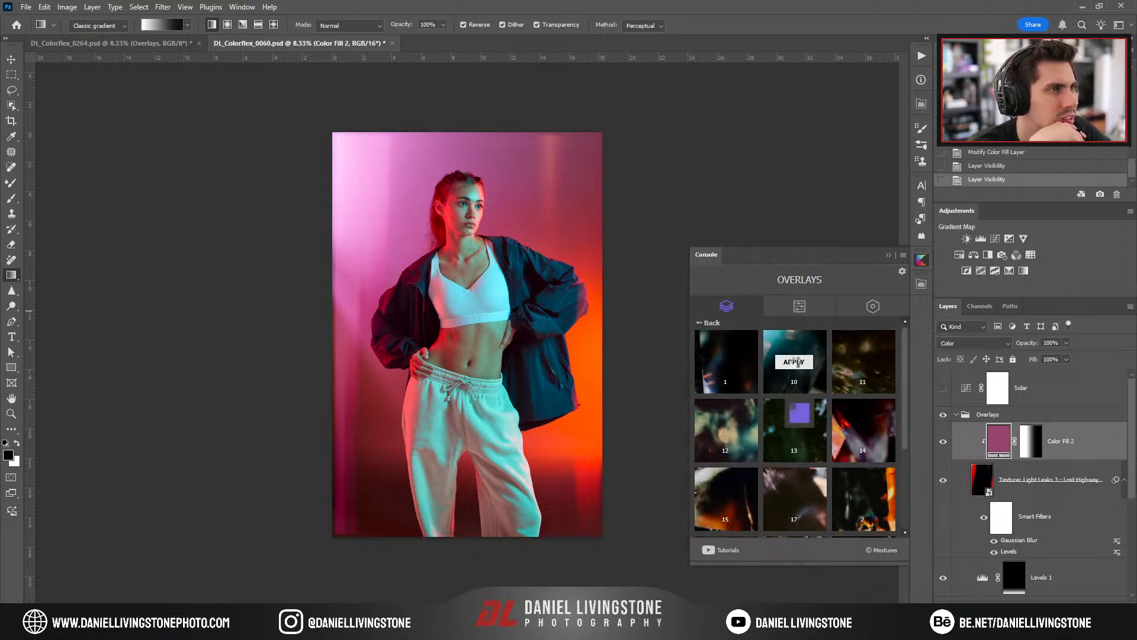
click(962, 343)
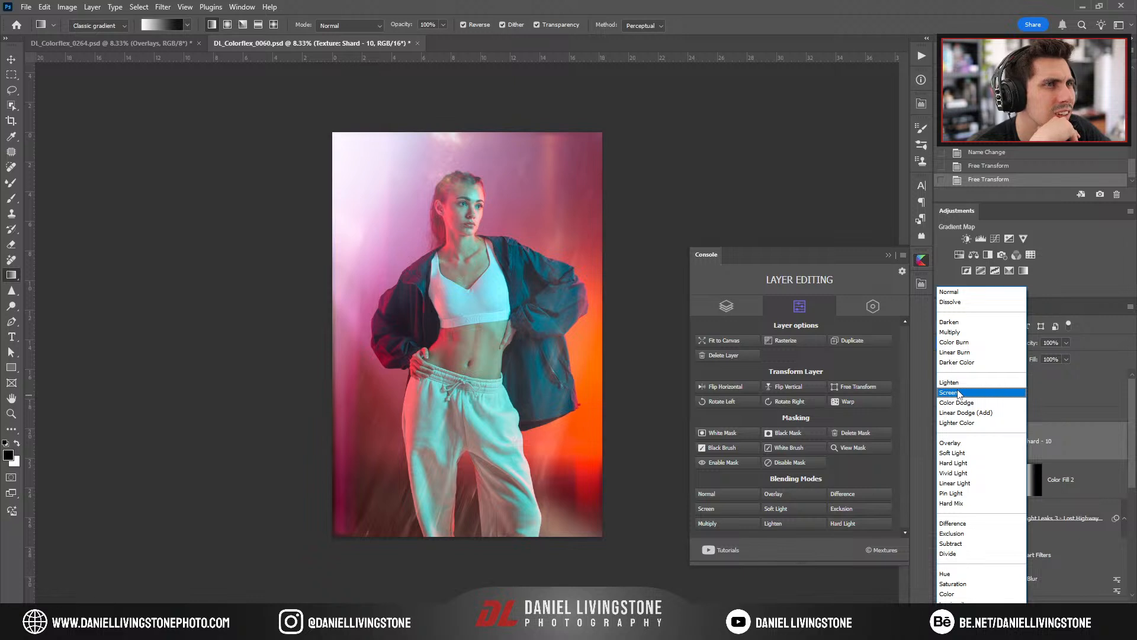
click(959, 393)
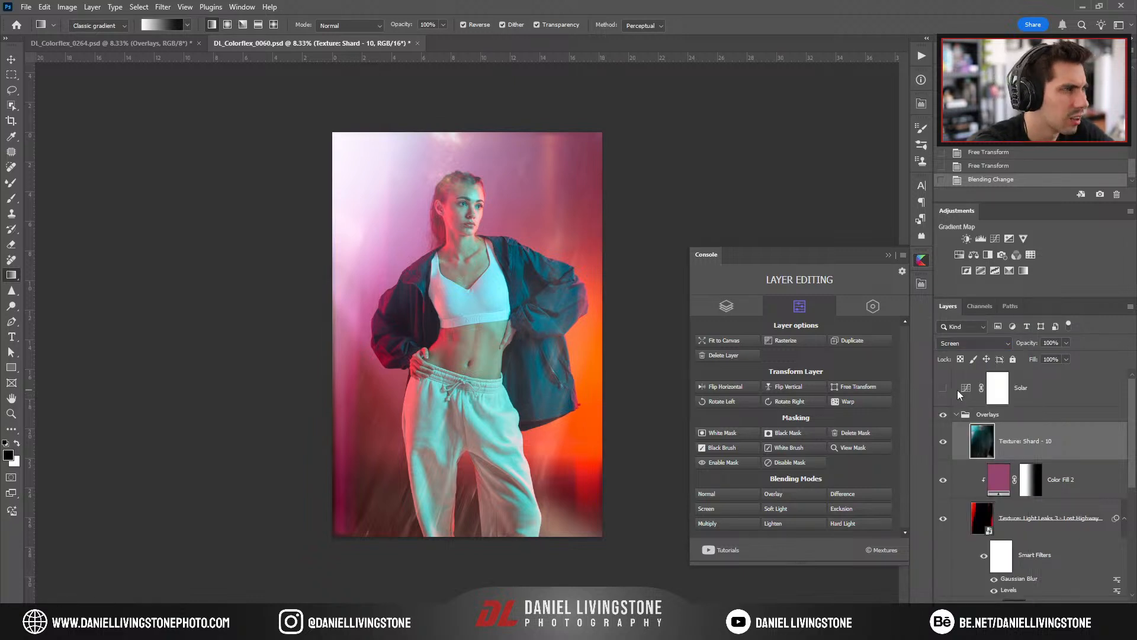
Adjust the Shard 10 texture with Levels to strengthen its bright flares.
key(ctrl+l)
drag(754, 254, 732, 258)
drag(901, 256, 832, 257)
click(950, 146)
key(g)
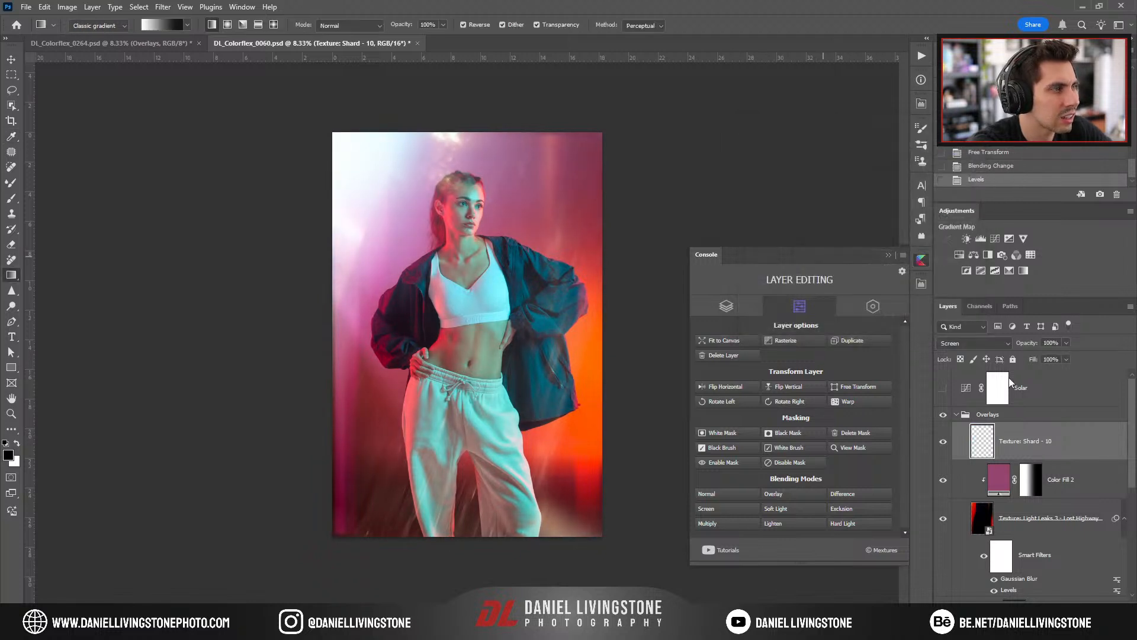
Add a mask to the Shard 10 texture and hide it over the left backdrop and subject with an 1800 px black brush at 100% opacity.
click(1058, 608)
key(b)
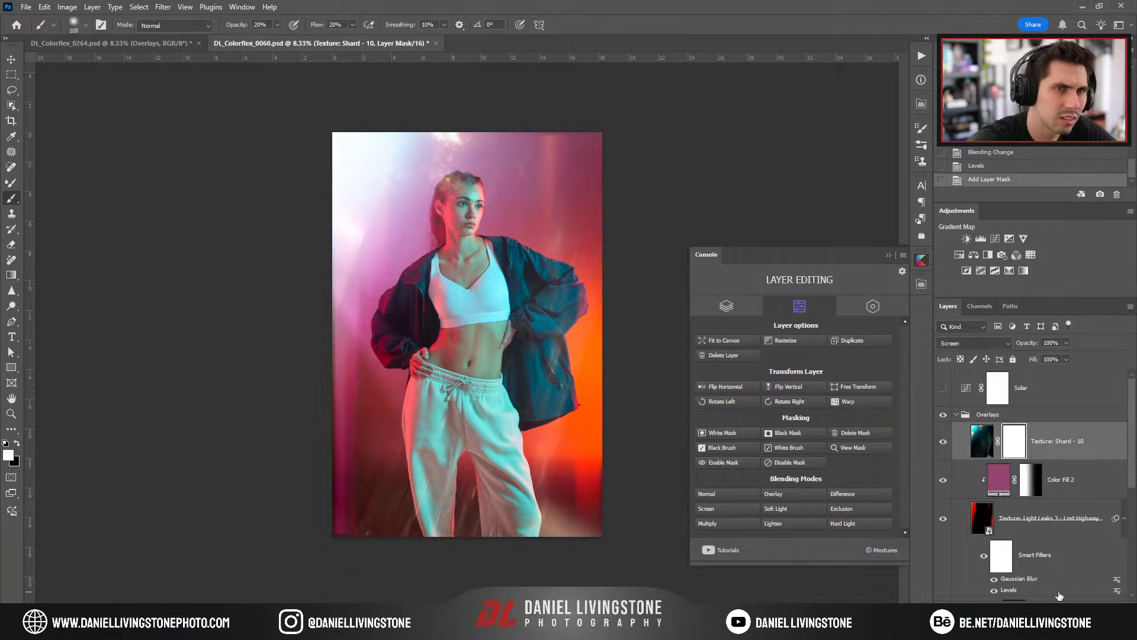
key(0)
key(shift+0)
key(bracketright)
key(bracketright)
key(bracketright)
key(bracketright)
key(bracketright)
key(bracketright)
key(bracketright)
key(bracketright)
key(bracketright)
key(bracketright)
key(bracketright)
key(bracketright)
key(bracketright)
key(bracketright)
key(bracketright)
key(bracketright)
mouse_move(348, 228)
mouse_down()
mouse_move(340, 247)
mouse_move(333, 236)
mouse_move(295, 498)
mouse_move(323, 438)
mouse_up()
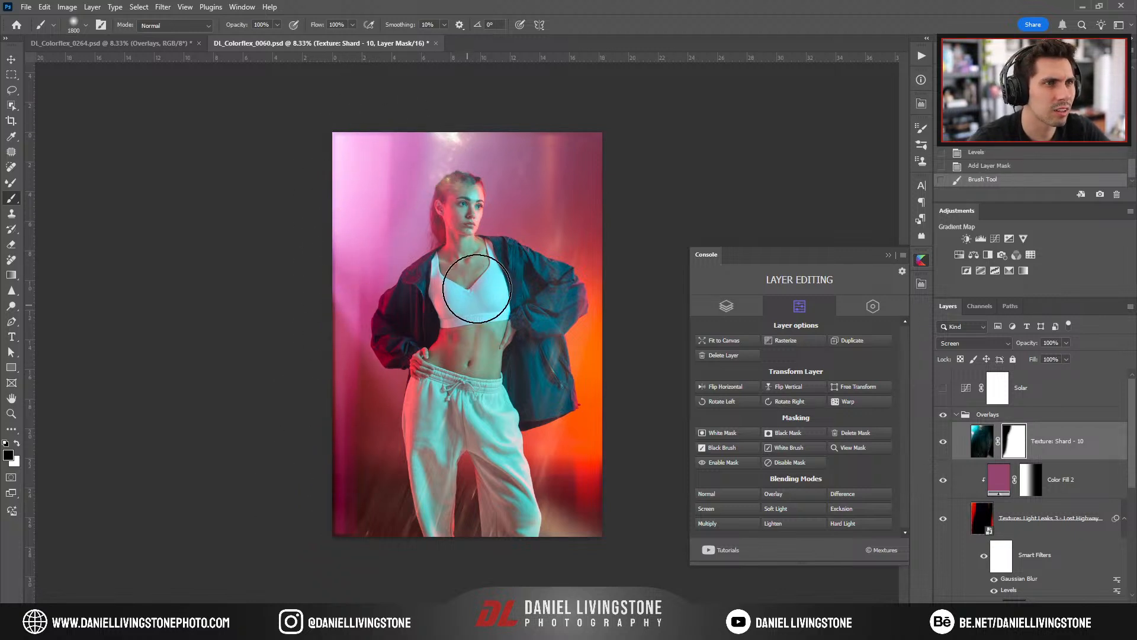
drag(457, 198, 467, 284)
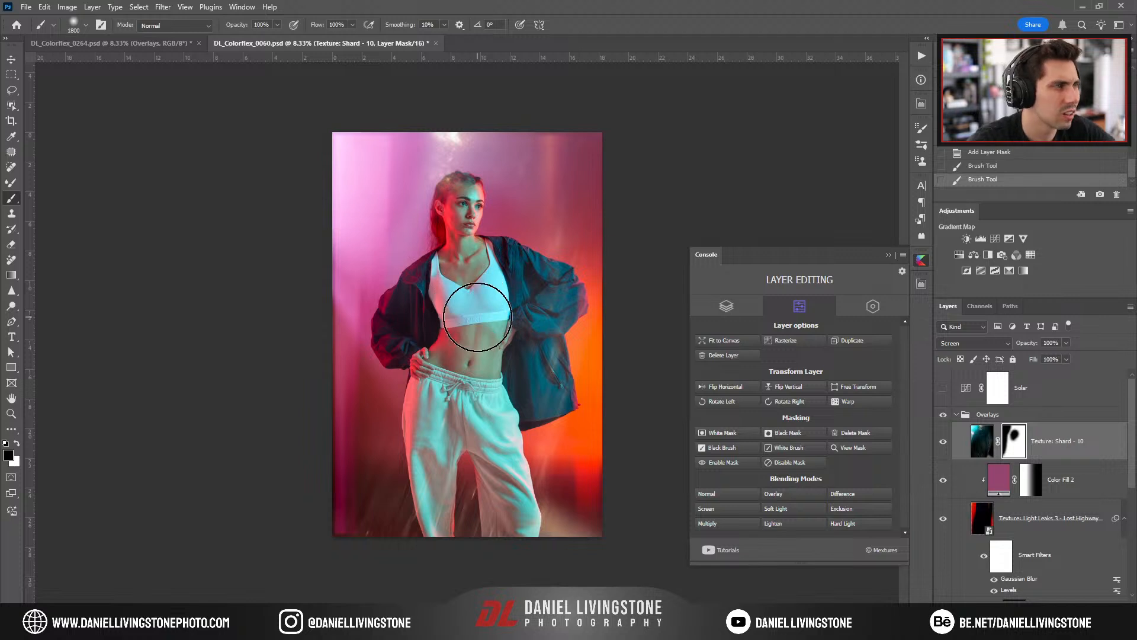
Apply Levels to the Shard 10 texture with black input 24 and midtones 2.33.
click(982, 441)
key(ctrl+l)
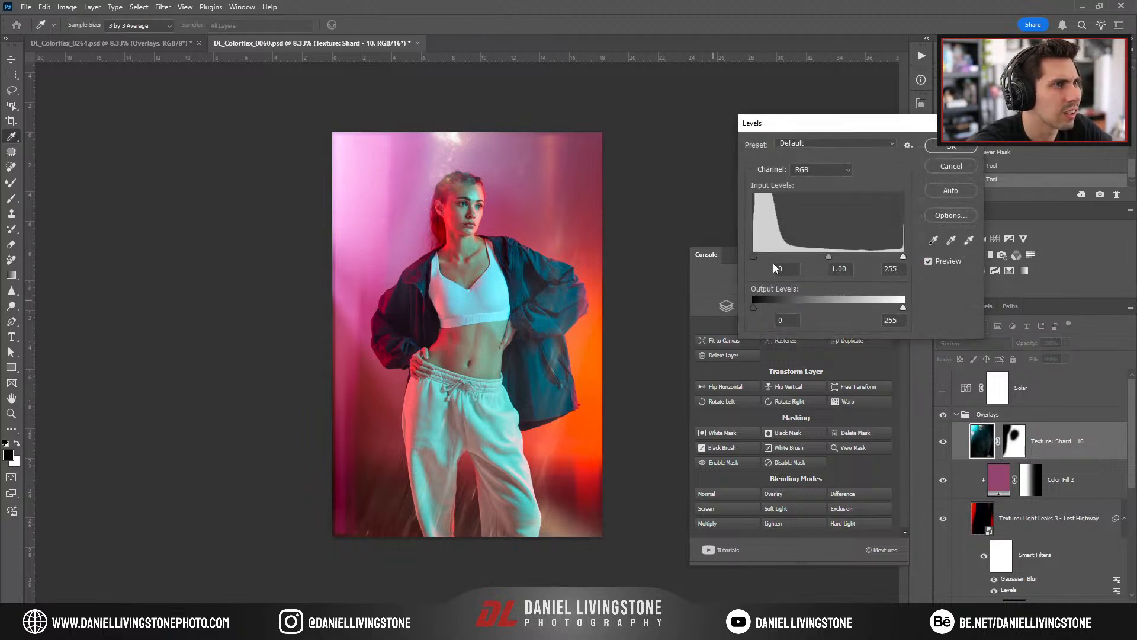
drag(753, 256, 768, 256)
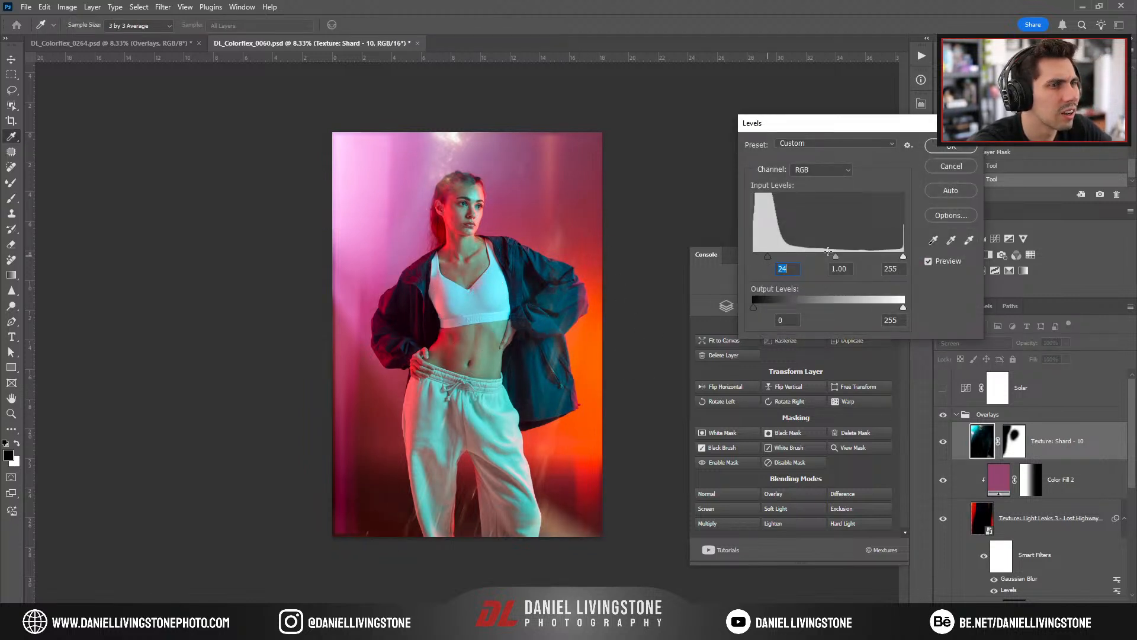
drag(840, 255, 796, 257)
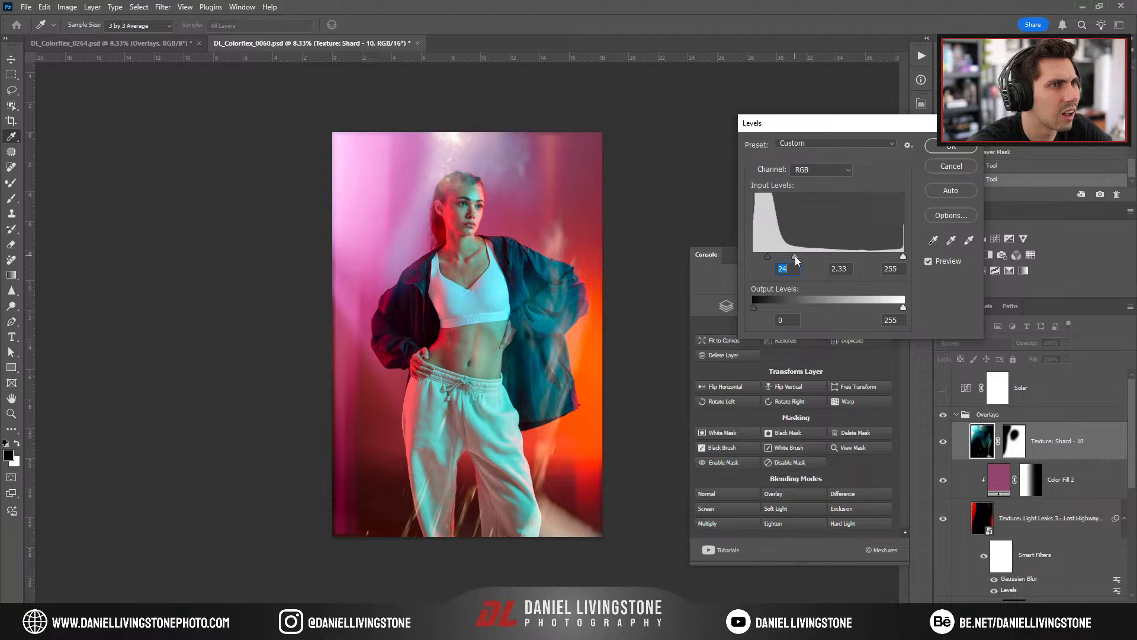
click(938, 147)
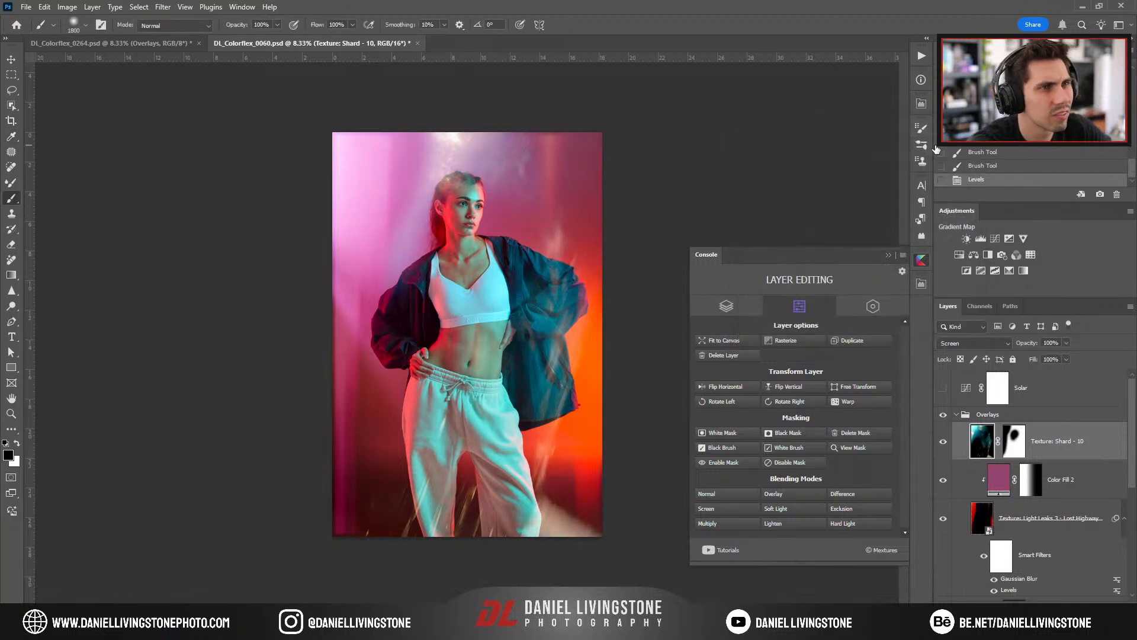
Try horizontal and vertical flips of the Shard 10 texture and compare the image with the layer hidden.
key(ctrl+minus)
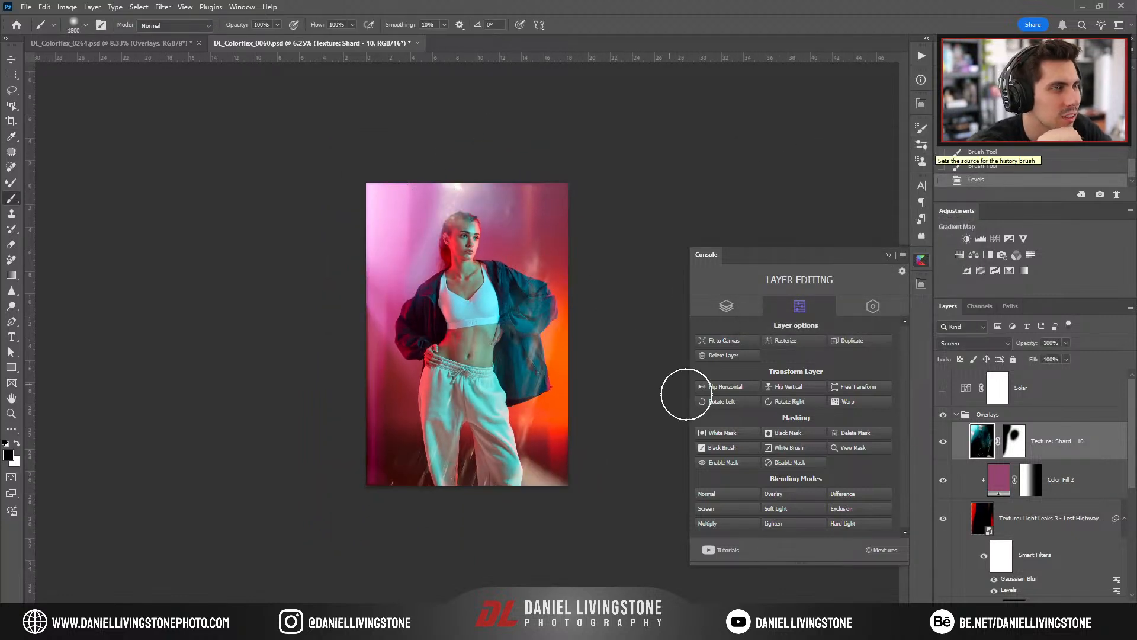
click(727, 388)
click(788, 389)
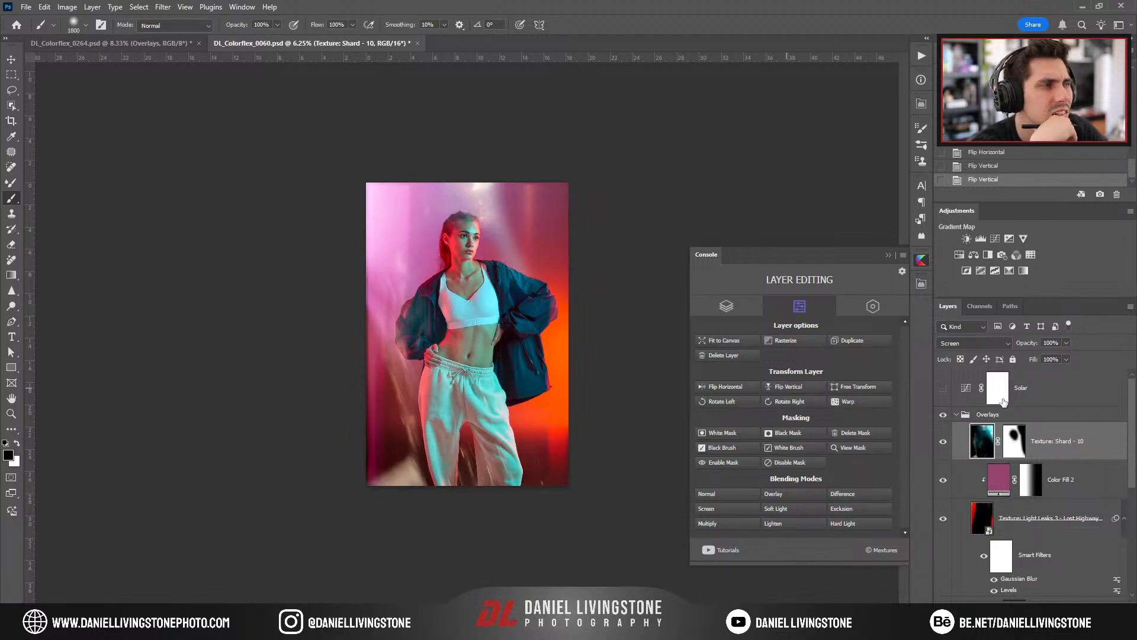
click(944, 444)
click(944, 444)
key(ctrl+0)
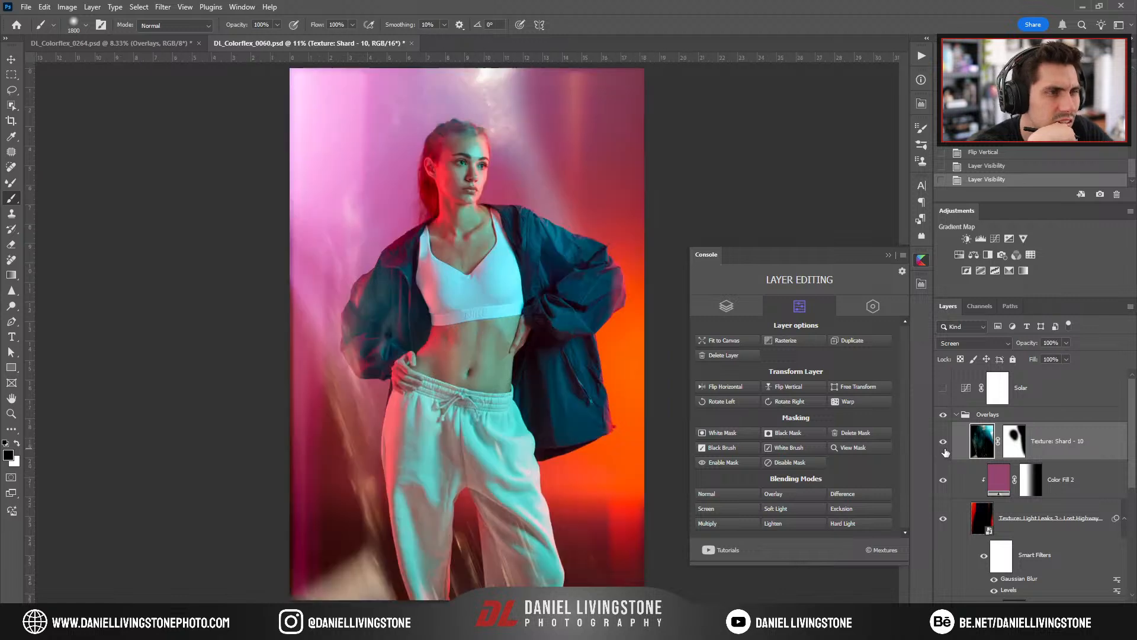
Close the Console plugin, review the whole image, and delete the Shard 10 texture layer.
click(888, 254)
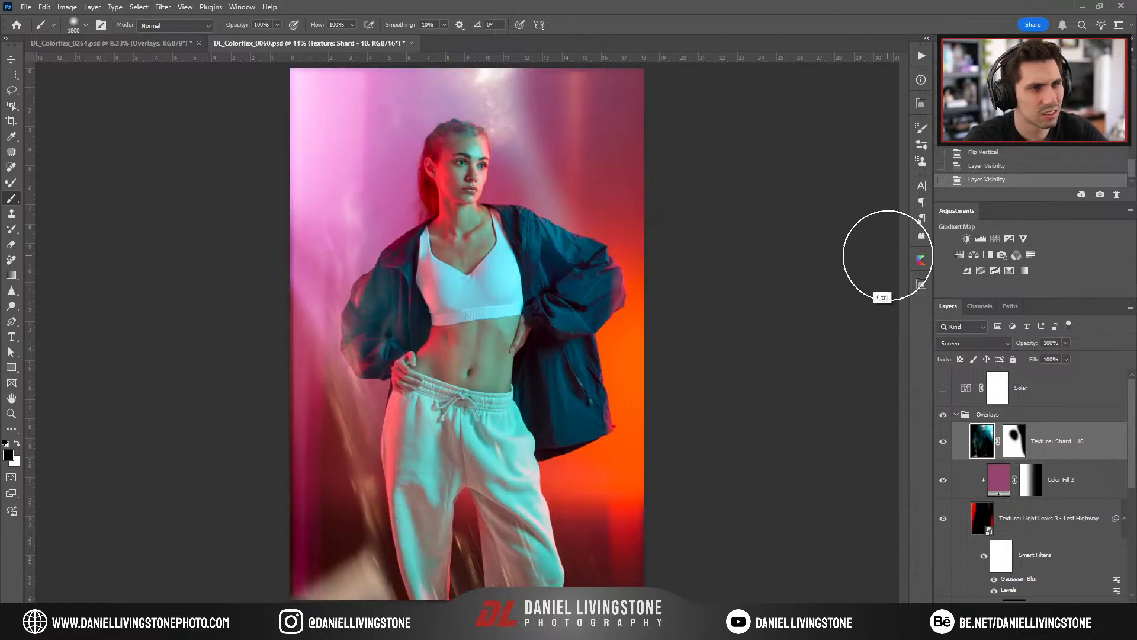
key(ctrl+minus)
key(ctrl+minus)
key(ctrl+0)
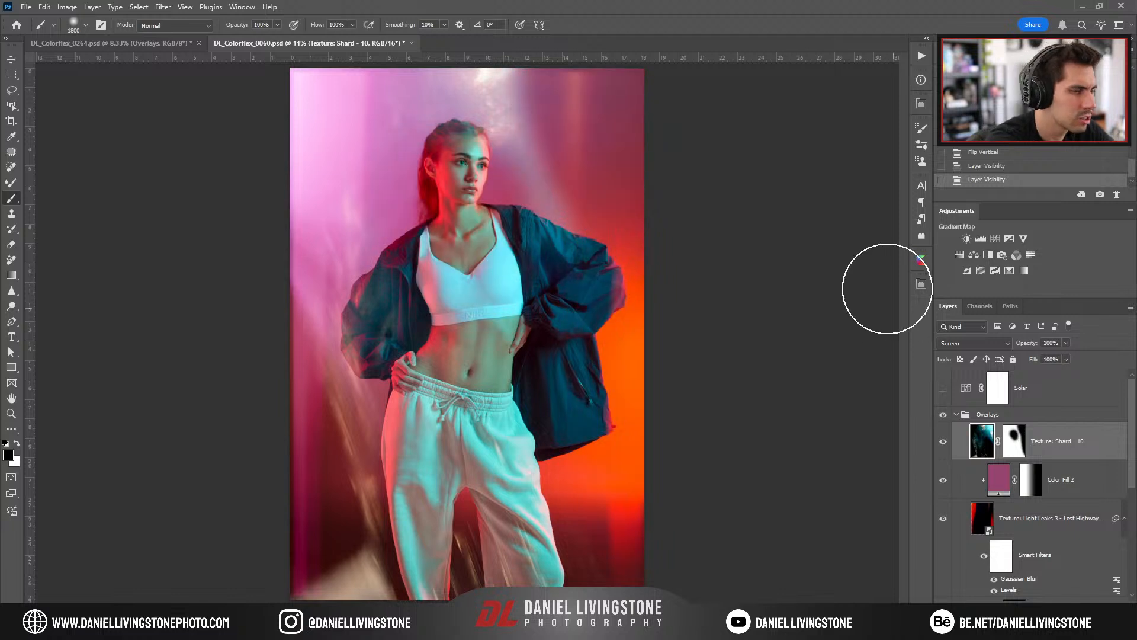
key(Delete)
Reopen the Console plugin and examine the textures in the Light Leaks 2 overlay set.
click(923, 265)
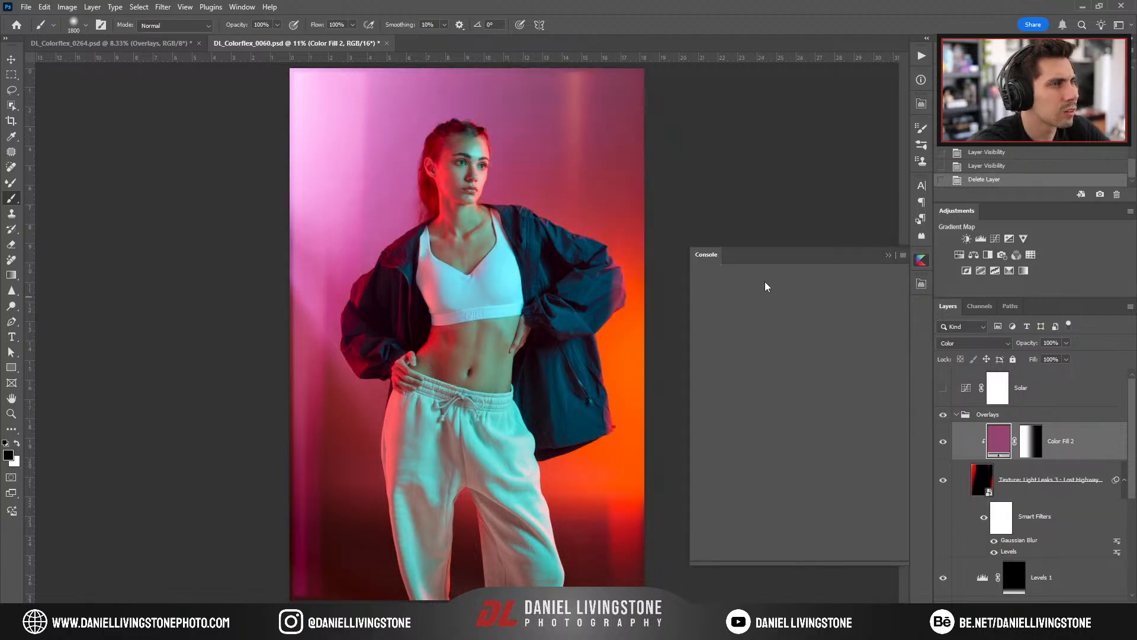
click(727, 306)
scroll(772, 404, down, 5)
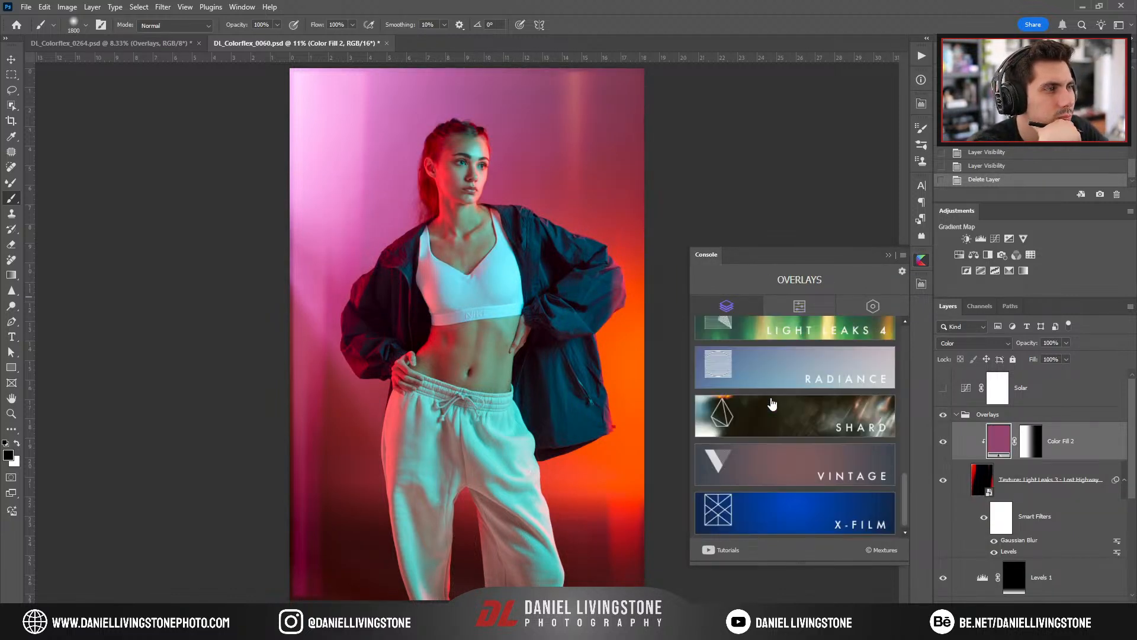
scroll(776, 425, up, 5)
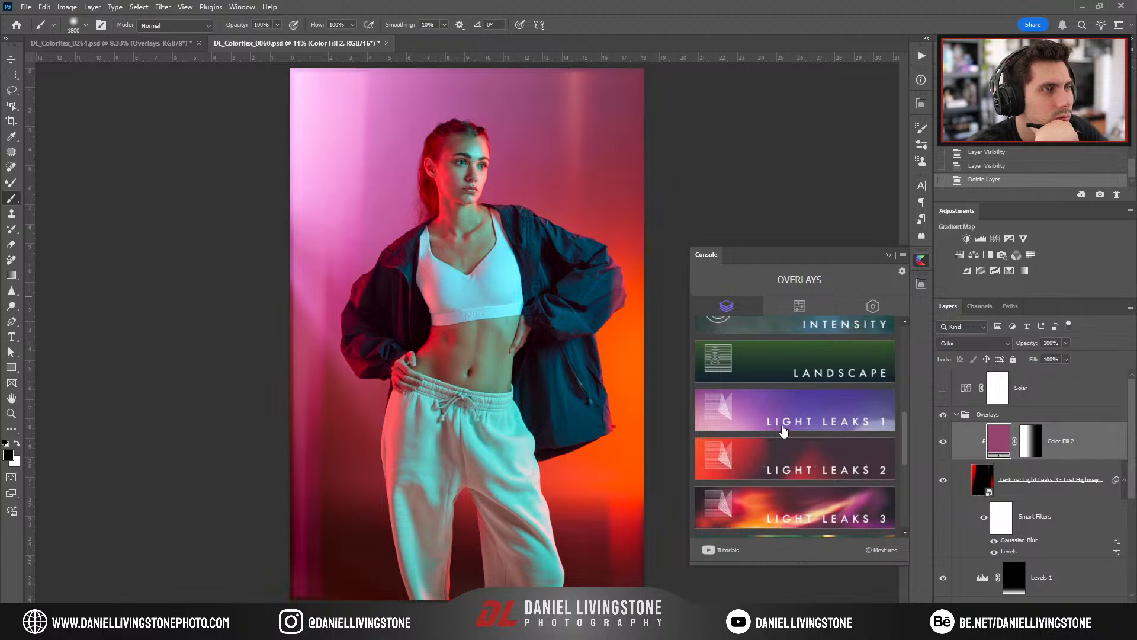
click(794, 468)
scroll(781, 448, down, 5)
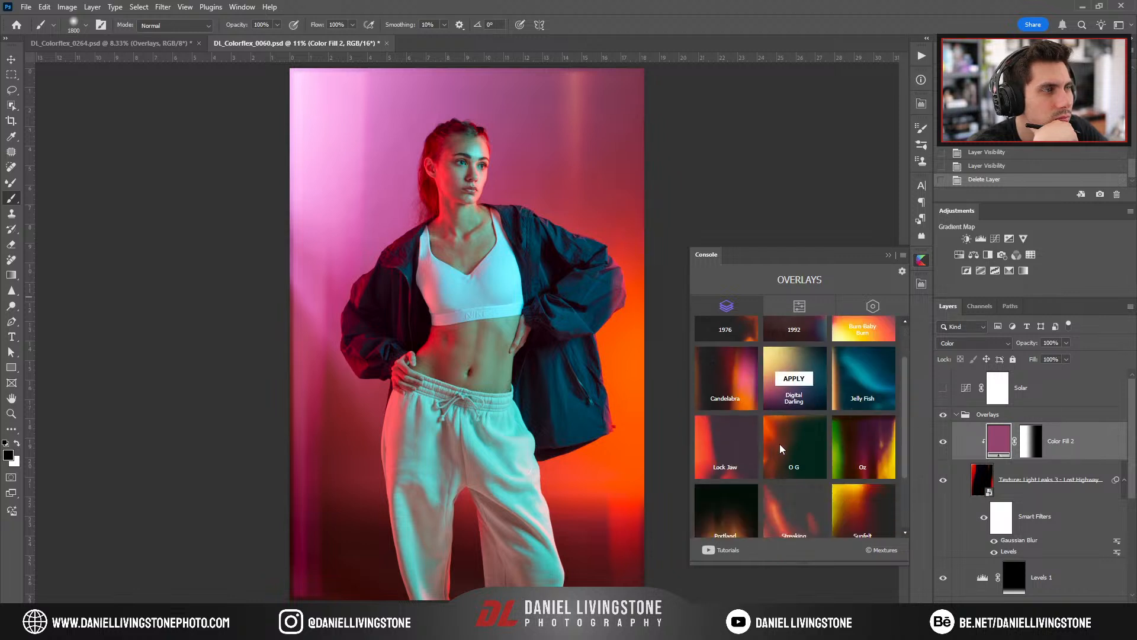
mouse_move(738, 502)
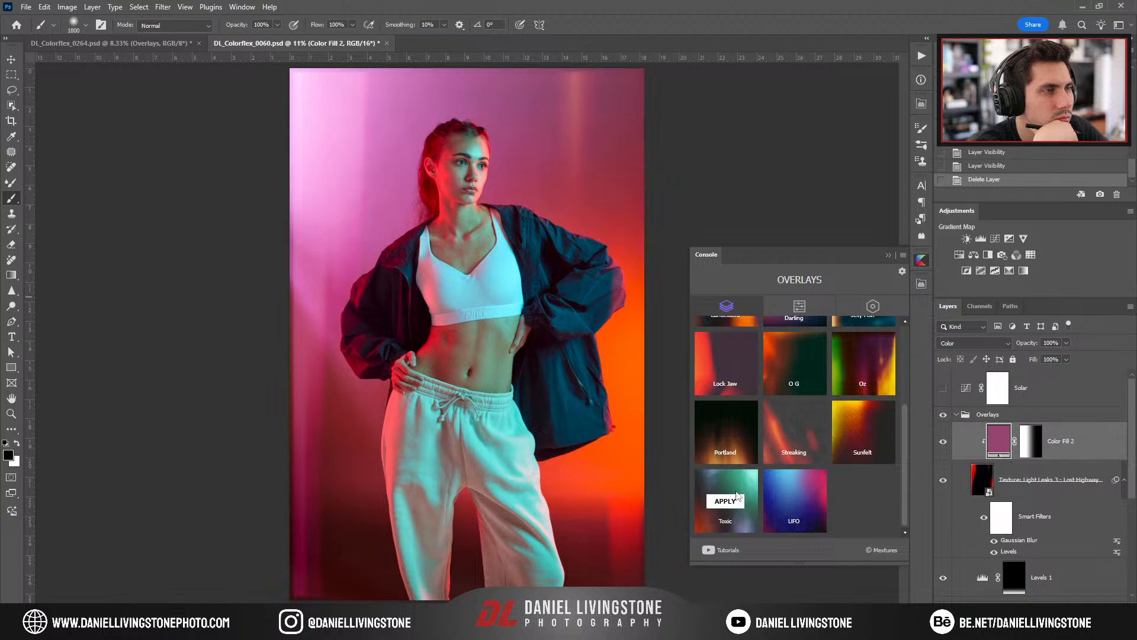
scroll(734, 486, up, 5)
Browse the Console overlay sets and apply the Daub texture from the Dust & Dirt set.
click(726, 306)
scroll(813, 427, down, 2)
scroll(812, 428, up, 2)
scroll(812, 430, down, 1)
click(812, 429)
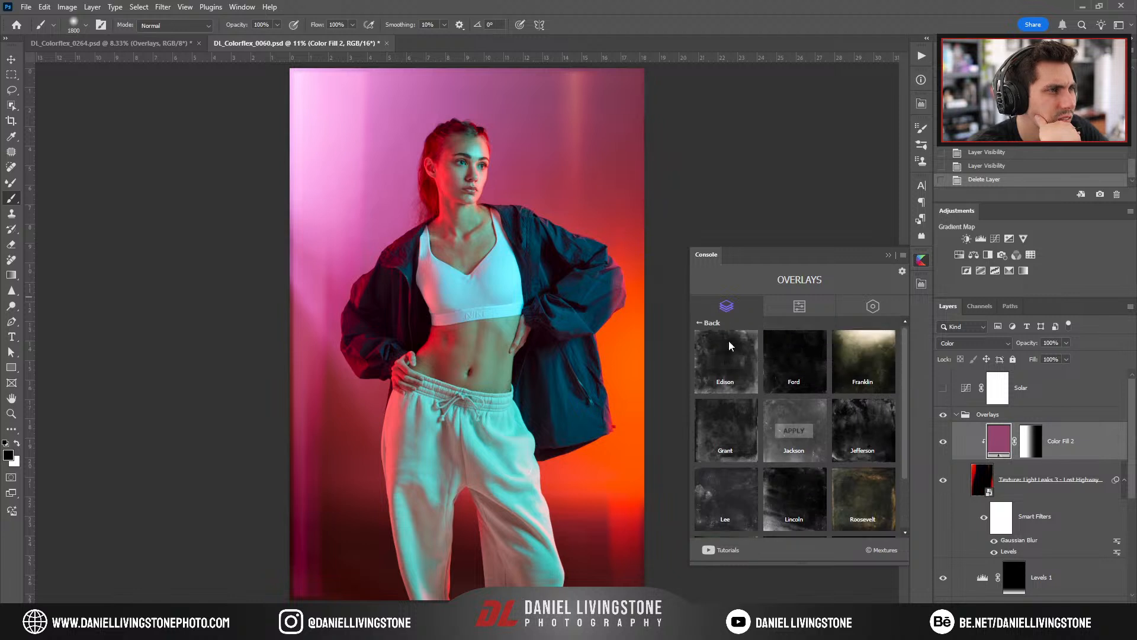
click(709, 323)
scroll(791, 445, down, 1)
click(791, 386)
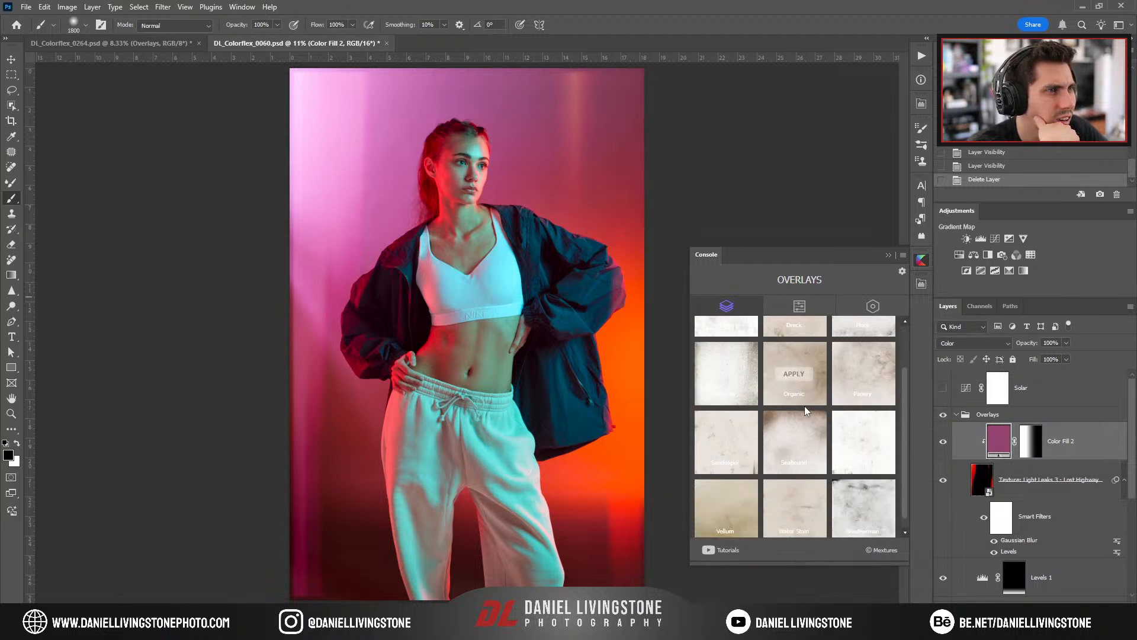
click(722, 362)
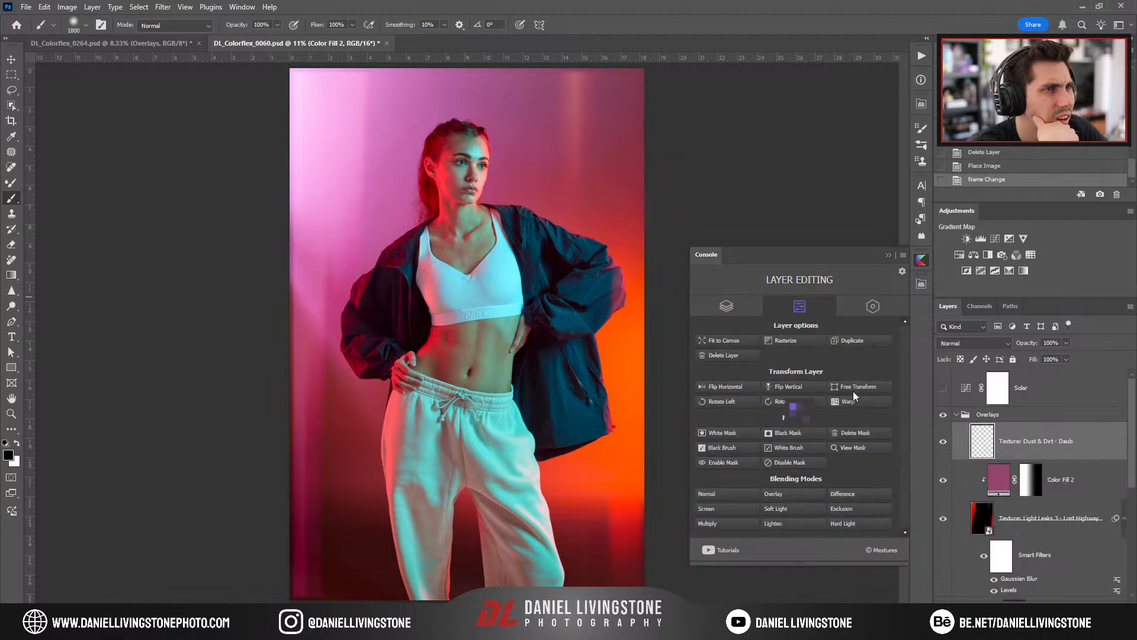
Try several blending modes on the Daub texture, invert its tones, and set the layer to Screen.
click(774, 495)
click(776, 509)
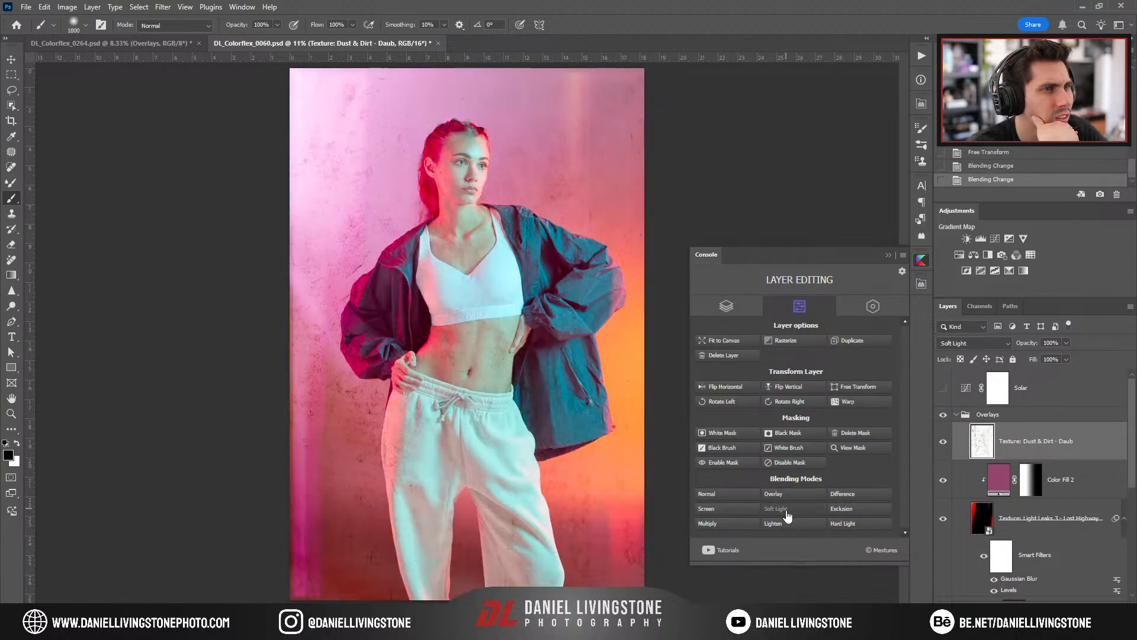
click(737, 509)
click(728, 524)
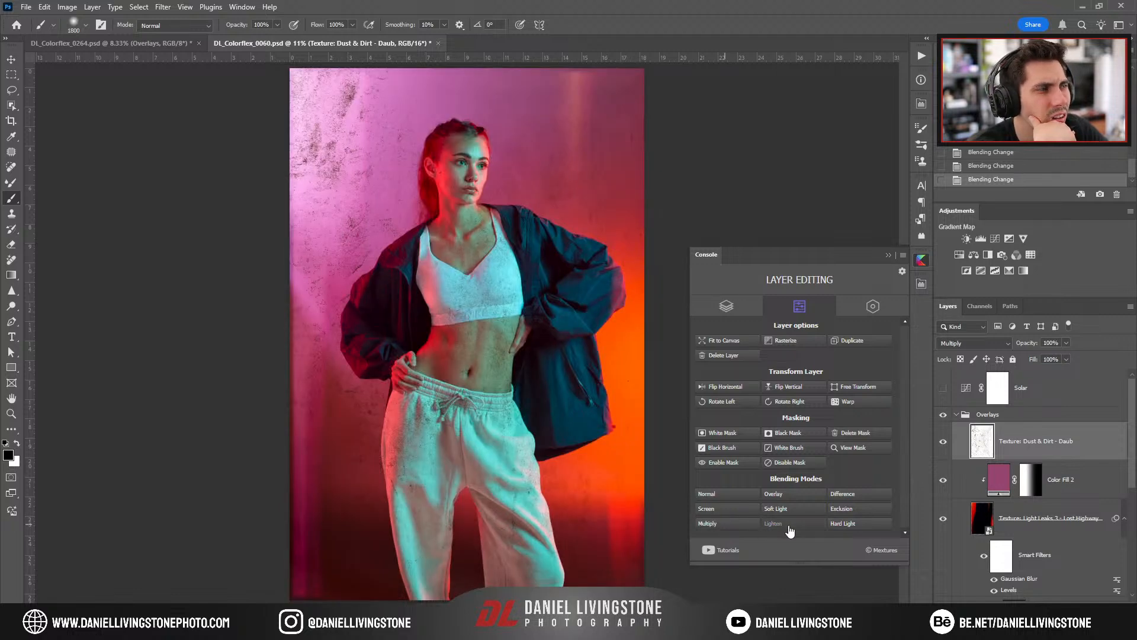
key(ctrl+i)
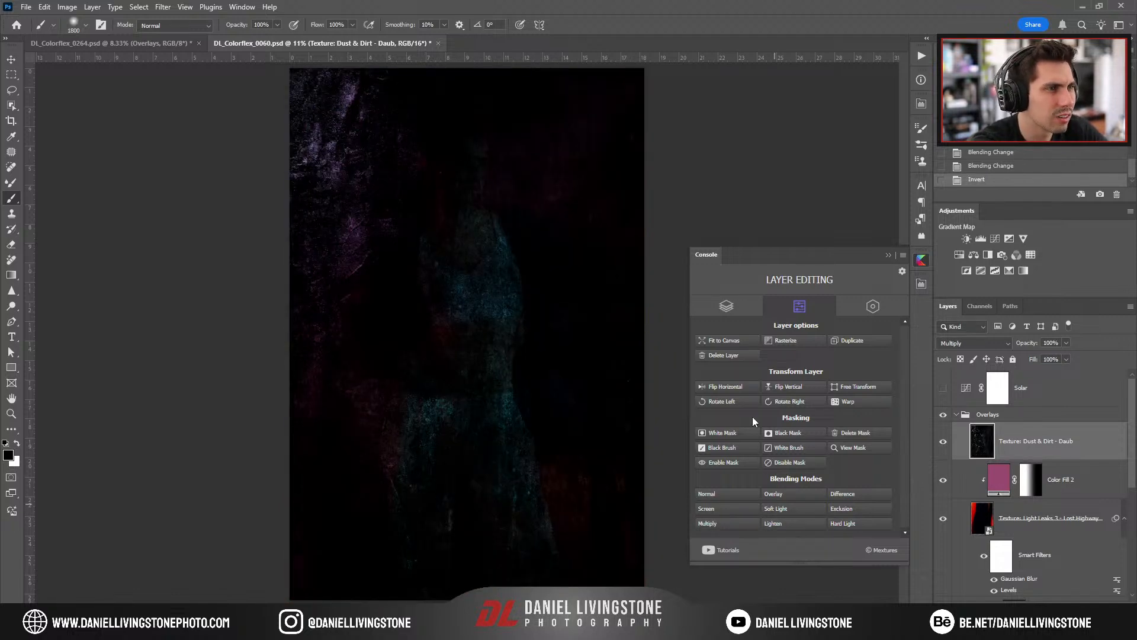
click(732, 510)
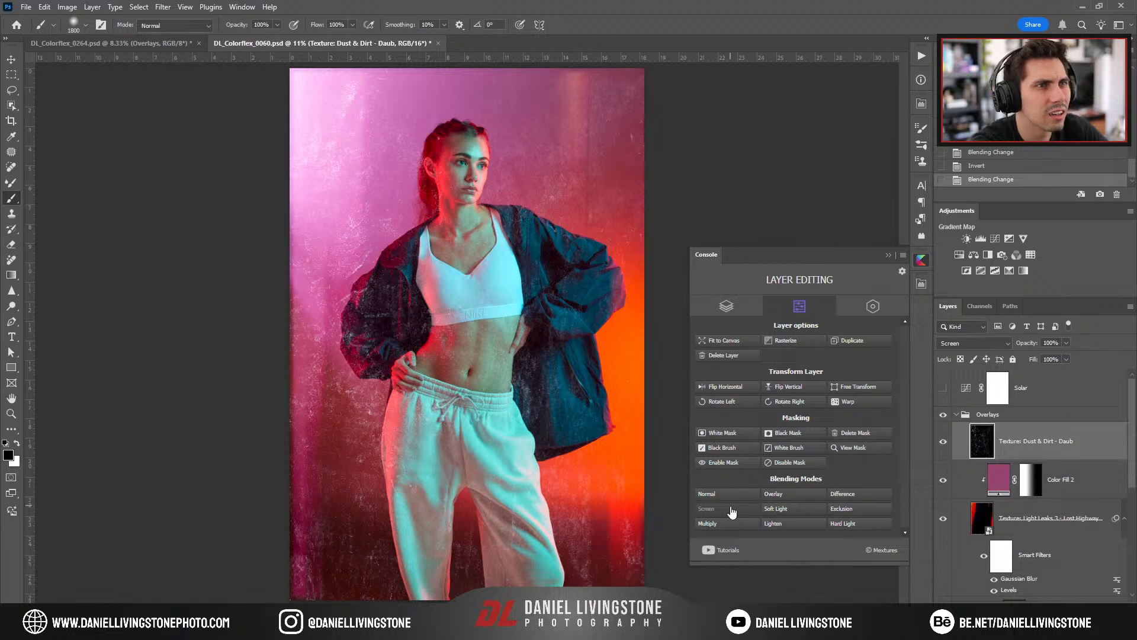
Examine how the Daub texture looks over the face, torso, clothing and backdrop at several magnifications.
key(ctrl+plus)
key(ctrl+plus)
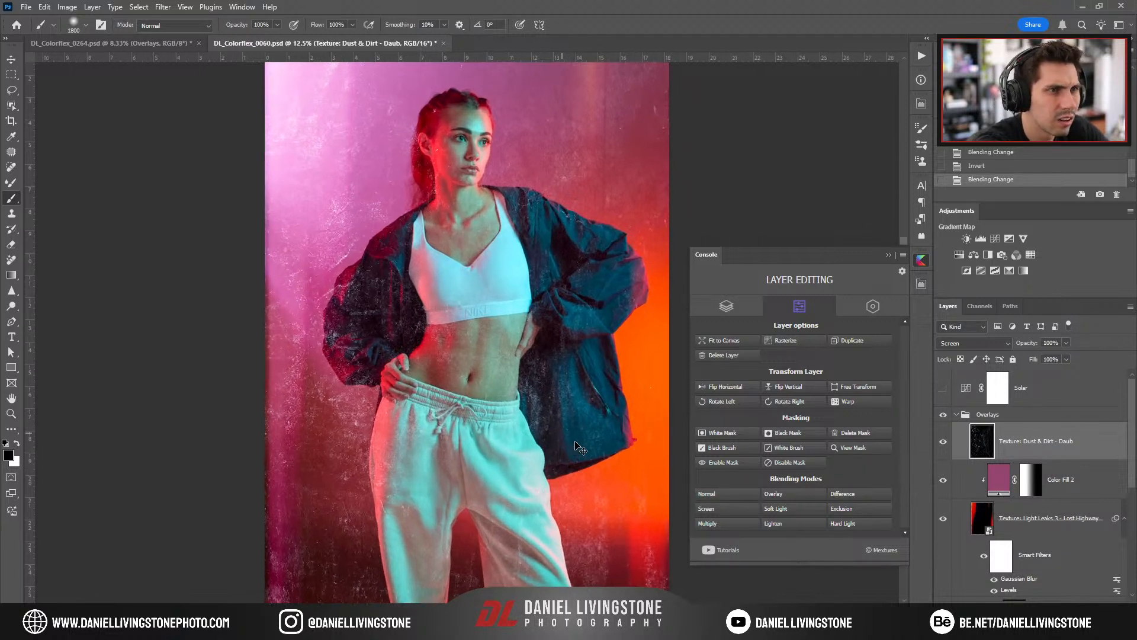
drag(517, 296, 514, 446)
key(ctrl+plus)
key(ctrl+plus)
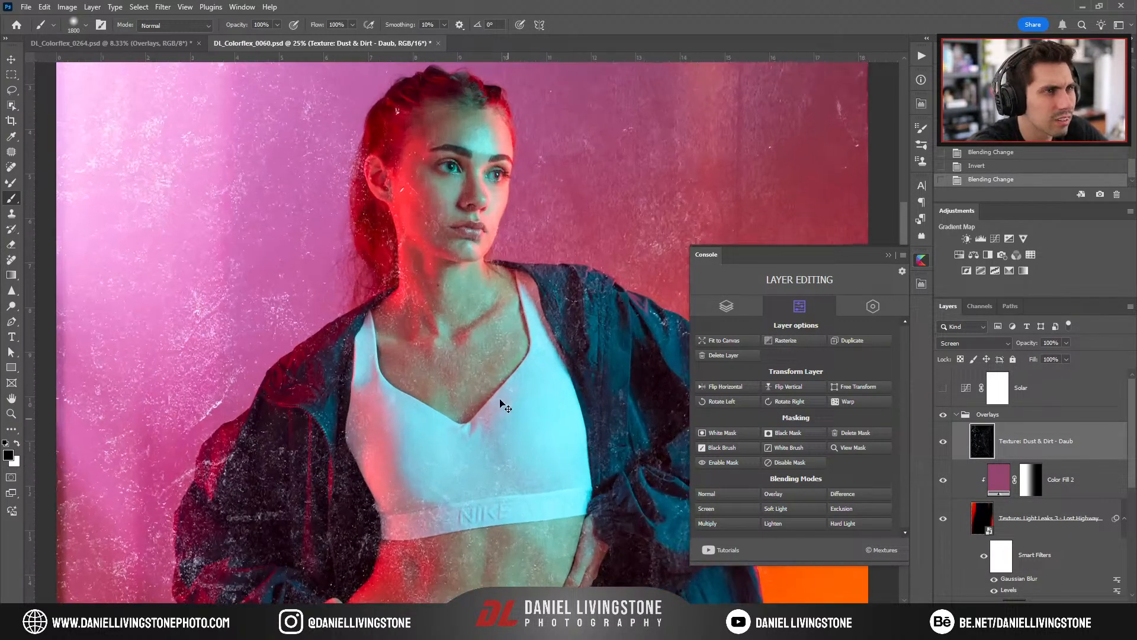
drag(381, 330, 465, 441)
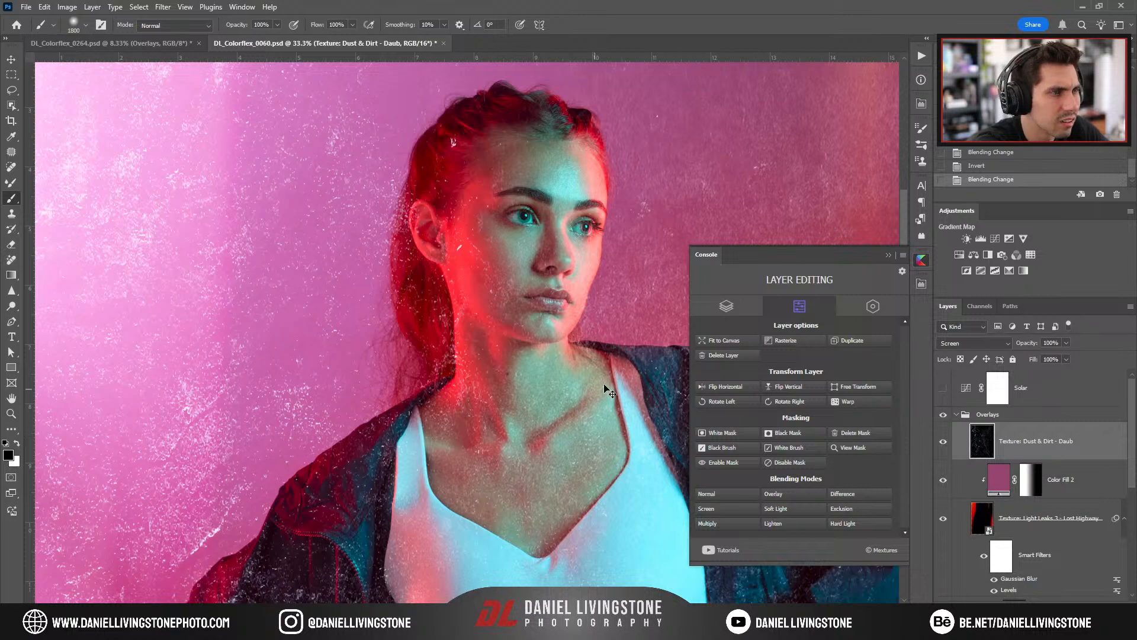
key(ctrl+0)
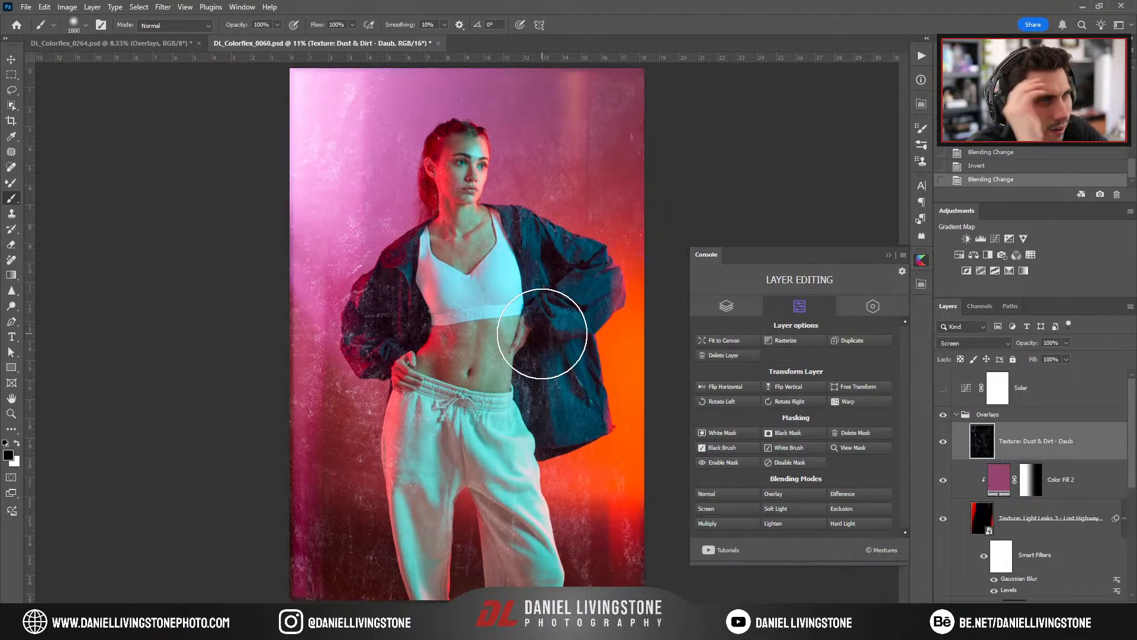
key(ctrl+plus)
key(ctrl+plus)
key(ctrl+plus)
key(ctrl+plus)
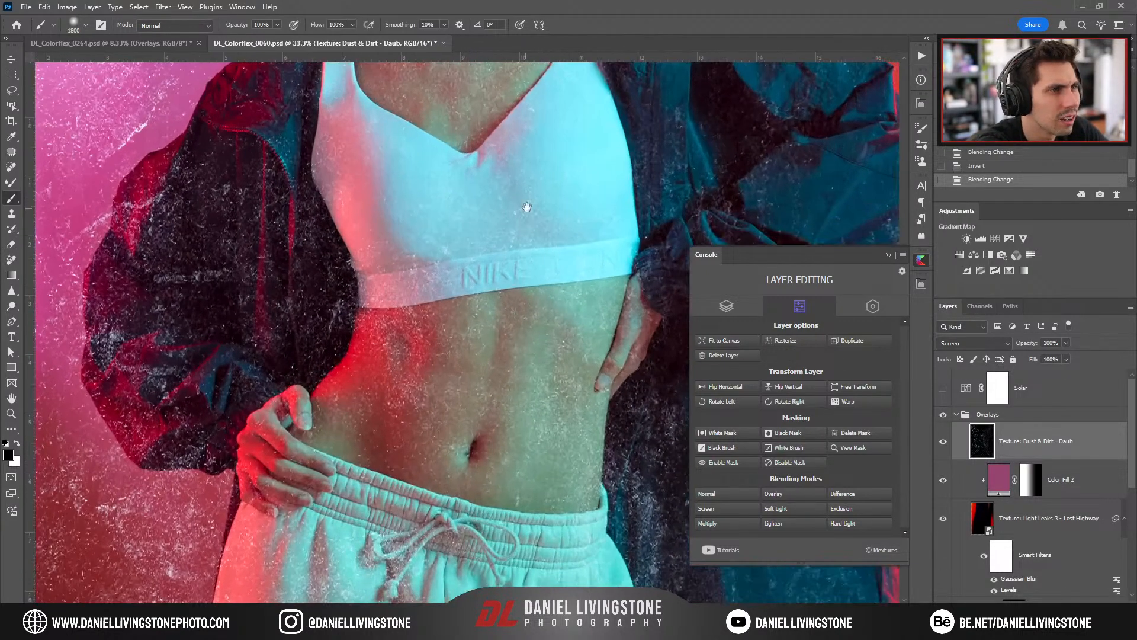
drag(483, 118, 494, 460)
drag(502, 297, 519, 485)
key(ctrl+plus)
key(ctrl+plus)
key(ctrl+plus)
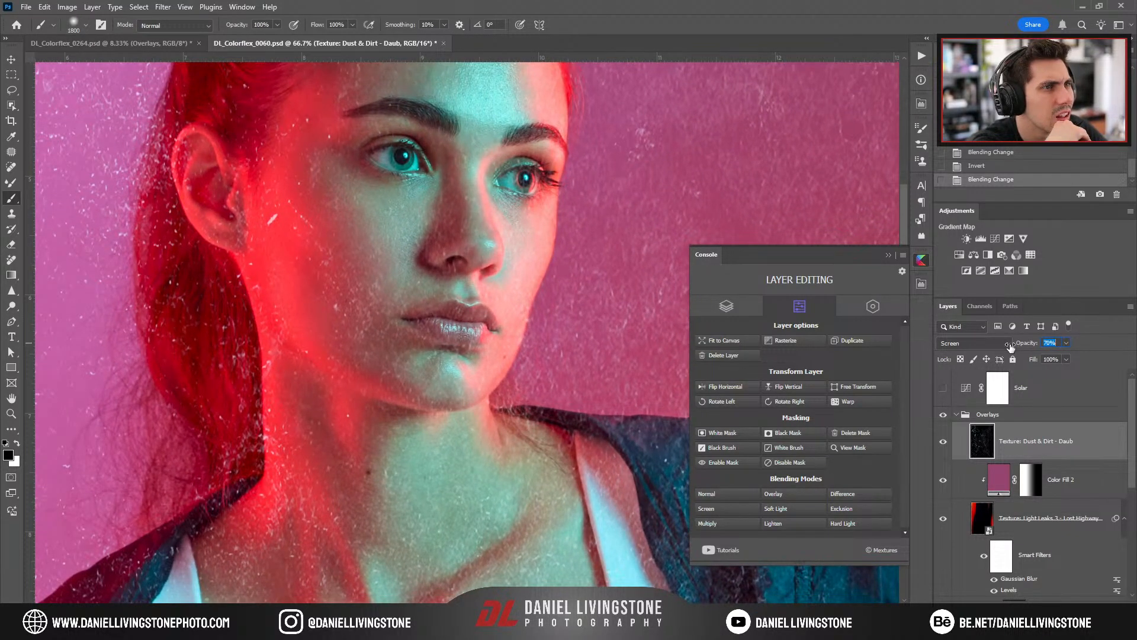
Set the Daub texture layer's opacity to 53% and close the Console plugin.
key(Return)
key(ctrl+0)
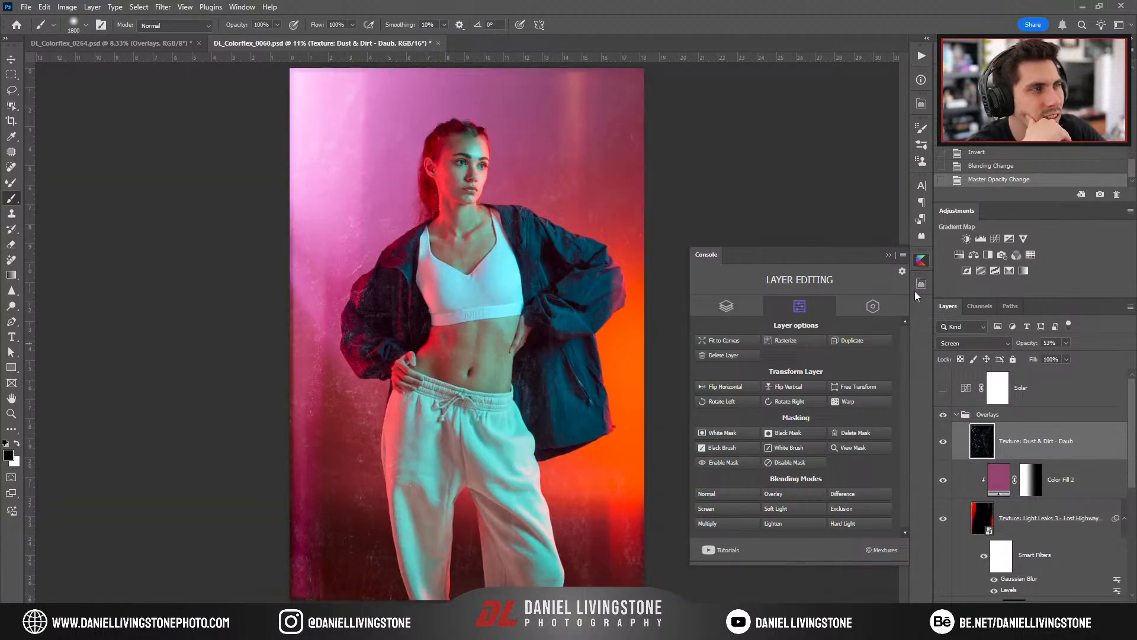
click(887, 253)
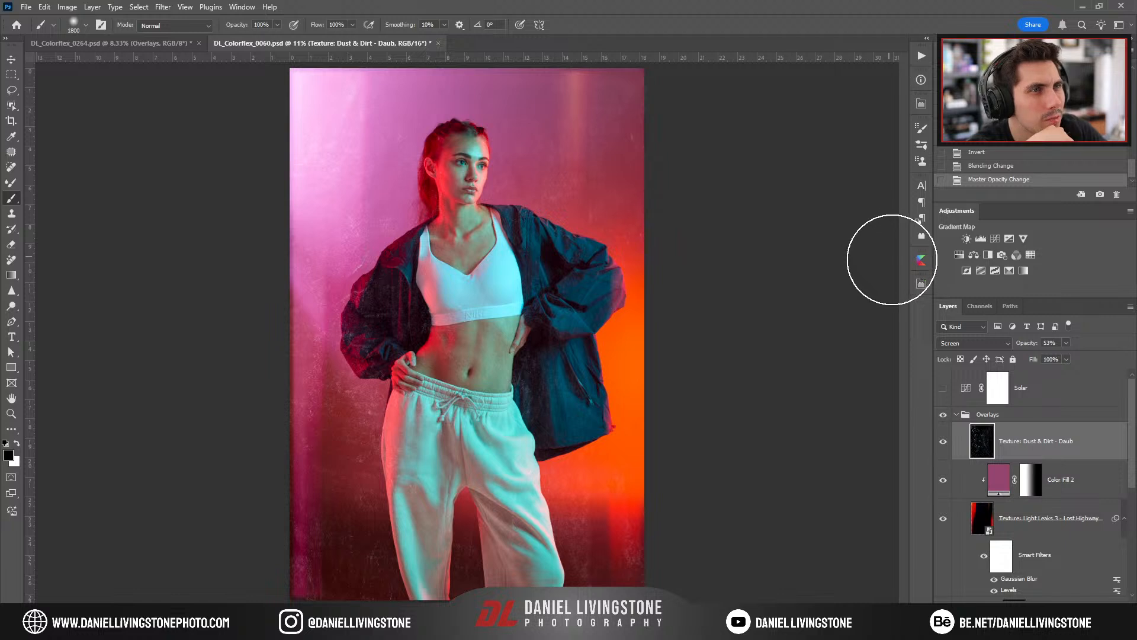
Add a Curves adjustment above Color Fill 2 with lifted blacks, a shadow point and a highlight point at 186/186, and compare the layers hidden.
key(alt+bracketleft)
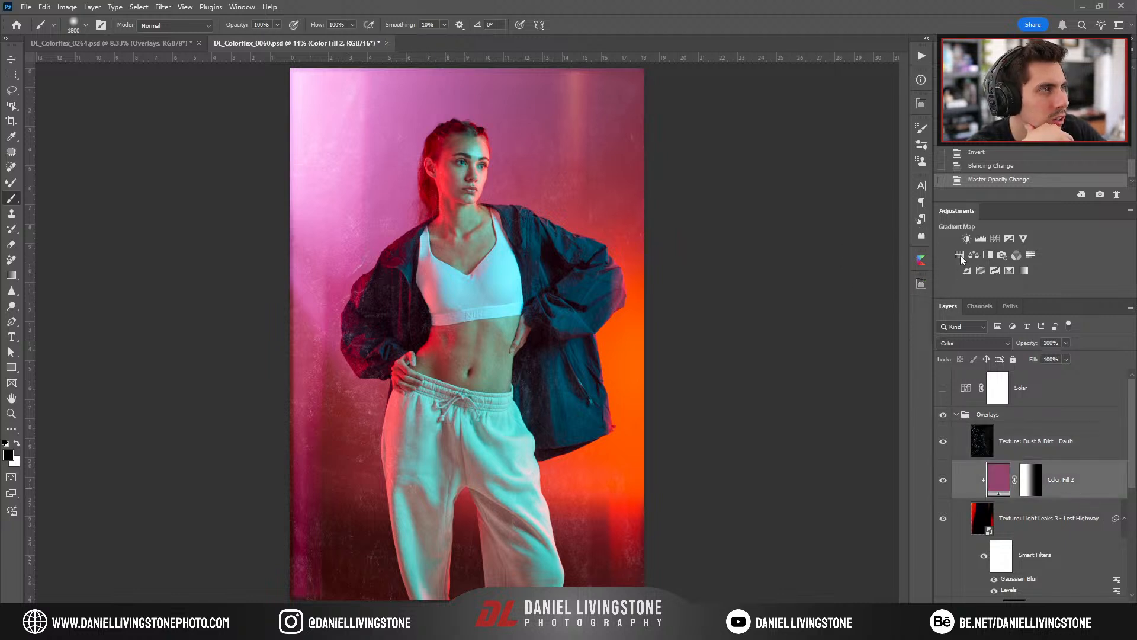
click(995, 238)
drag(806, 431, 827, 409)
drag(858, 389, 867, 370)
click(942, 441)
click(943, 441)
click(943, 480)
click(943, 480)
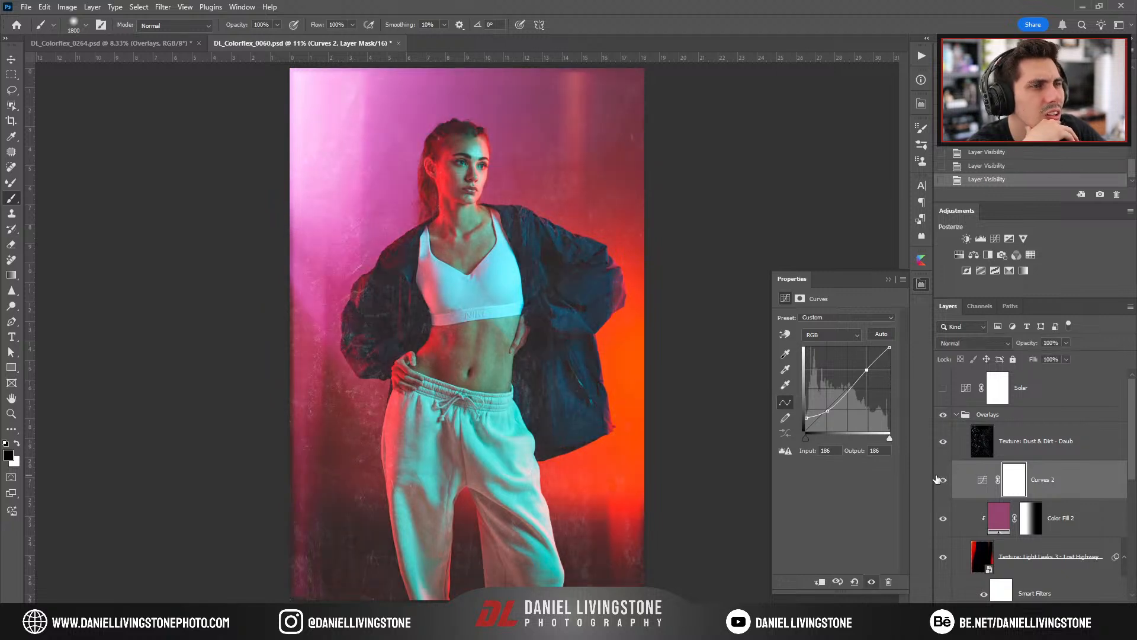
Reduce the curve's black lift, add a midtone point at 124/126, move the highlight point to 188/193, and compare before and after.
click(827, 410)
drag(806, 417, 806, 423)
click(846, 390)
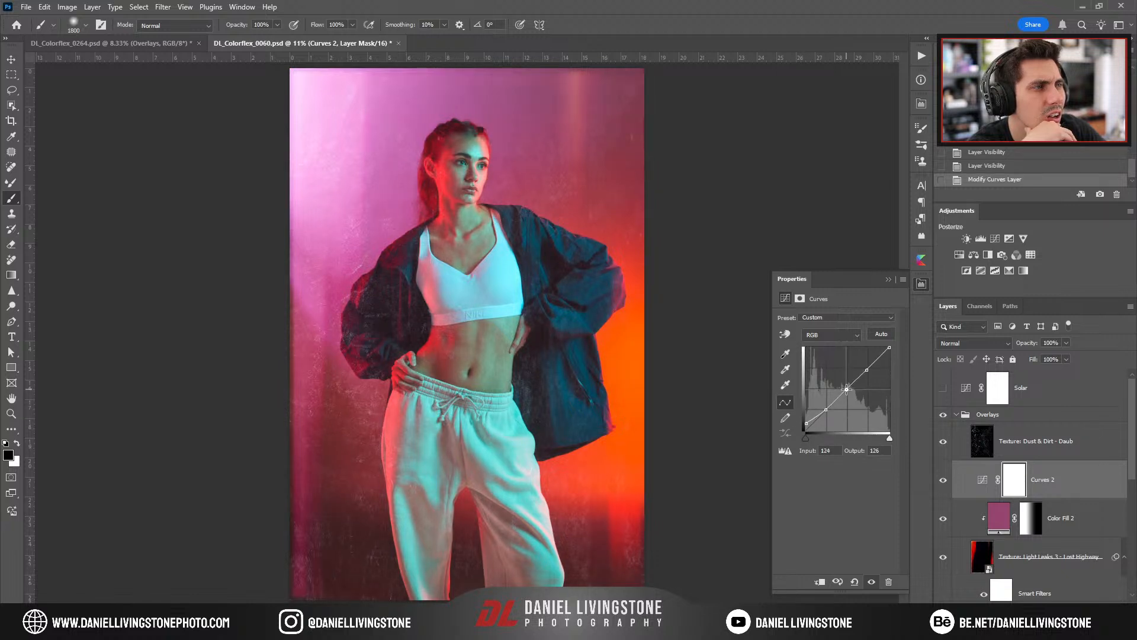
drag(867, 369, 866, 367)
click(944, 479)
click(944, 479)
click(943, 479)
click(941, 480)
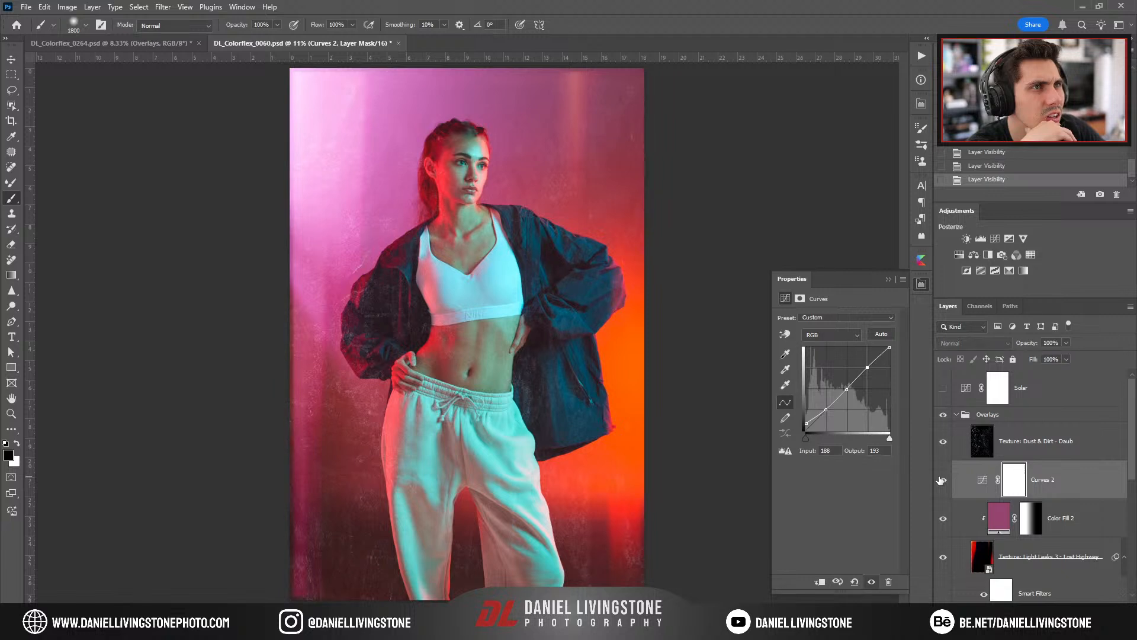
click(942, 479)
click(941, 480)
click(940, 480)
click(939, 481)
Deepen the curve's lower tones, add a dark shadow point at input 31, output 33, and compare with the layer hidden.
drag(825, 407, 815, 418)
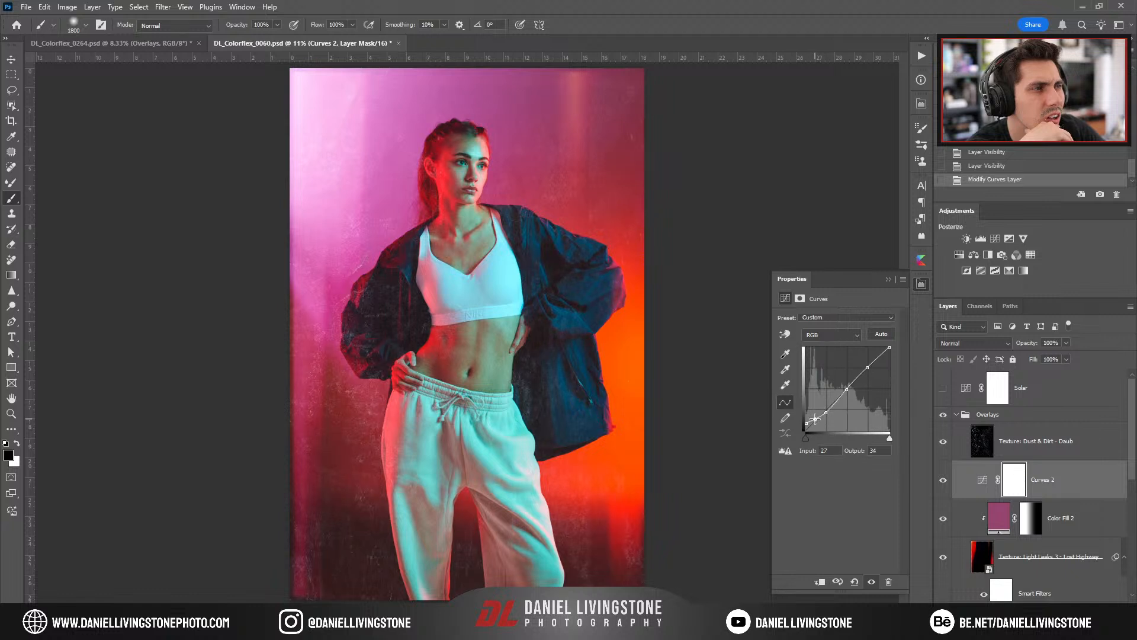
click(943, 480)
click(943, 480)
click(943, 479)
click(943, 480)
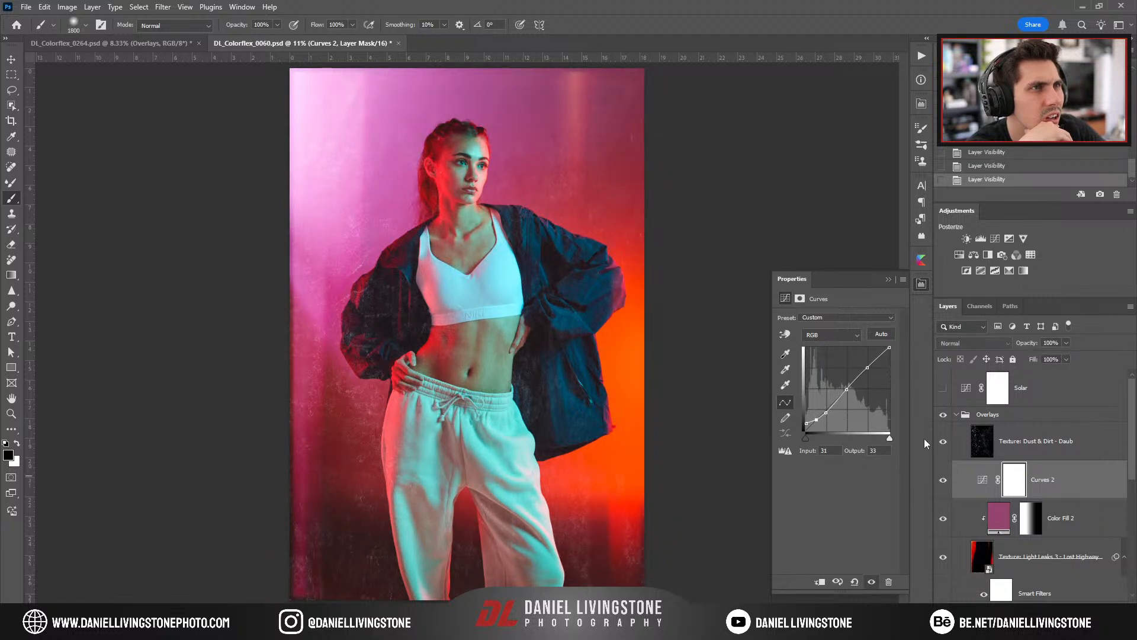
Lower the curve's white point, add a highlight point at 226/226, and compare the image with the adjustment hidden.
mouse_move(889, 350)
mouse_down()
mouse_move(892, 359)
mouse_move(880, 356)
mouse_up()
click(943, 479)
click(944, 480)
click(943, 481)
click(944, 481)
click(943, 481)
click(943, 481)
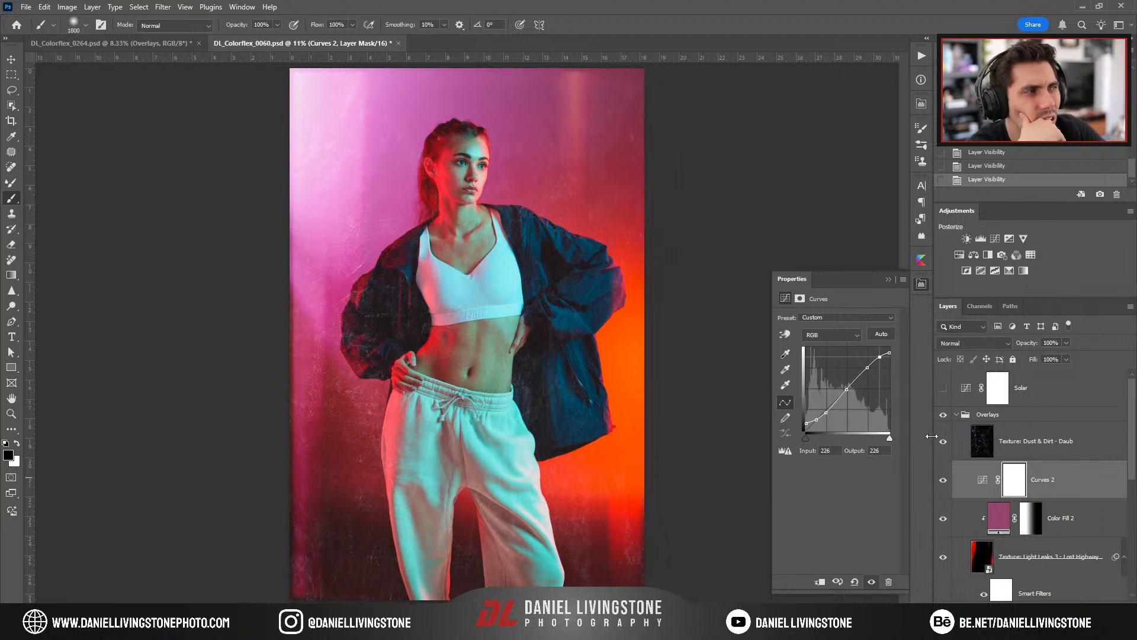
Hide the Daub texture and compare the whole image with the Curves 2 layer on and off.
click(942, 444)
click(946, 482)
click(947, 482)
click(947, 483)
click(947, 484)
click(946, 483)
click(946, 483)
click(946, 483)
click(947, 483)
click(946, 483)
click(946, 483)
click(946, 483)
click(946, 483)
click(946, 484)
click(946, 484)
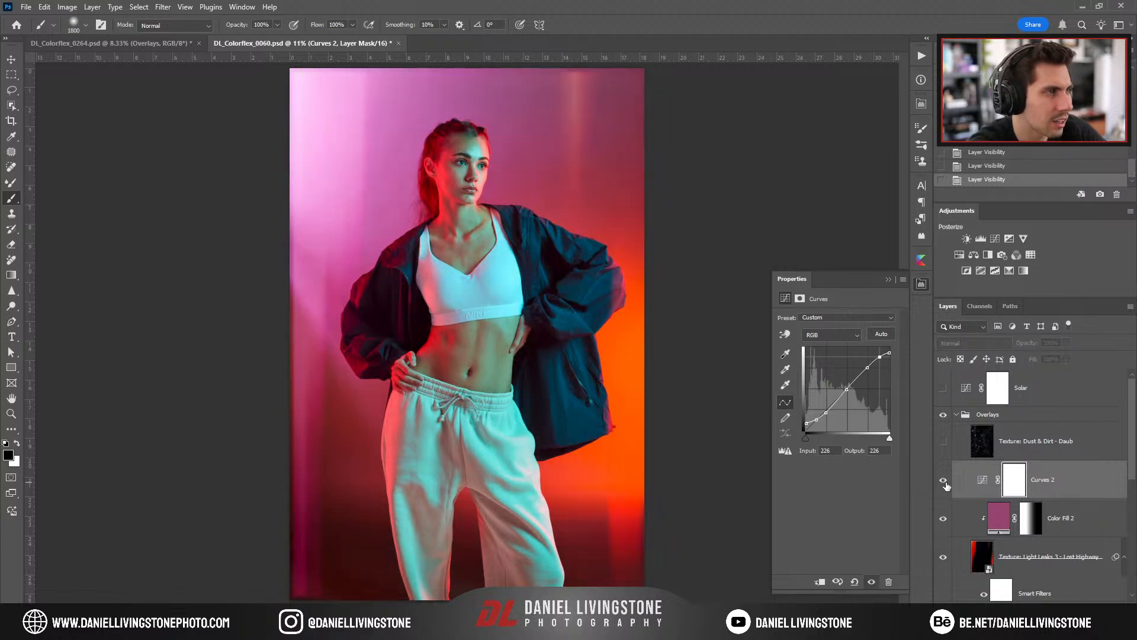
Examine the Curves 2 effect on the face and upper body up close by repeatedly comparing before and after.
key(ctrl+plus)
key(ctrl+plus)
click(946, 485)
key(ctrl+plus)
click(947, 485)
drag(557, 309, 569, 592)
key(ctrl+plus)
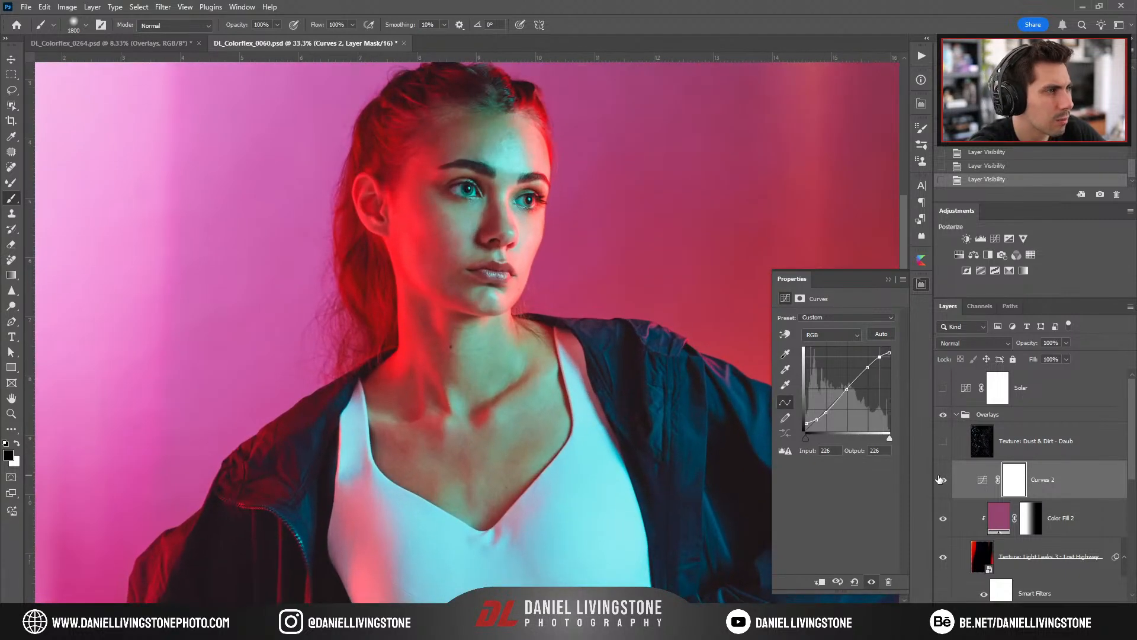
click(939, 481)
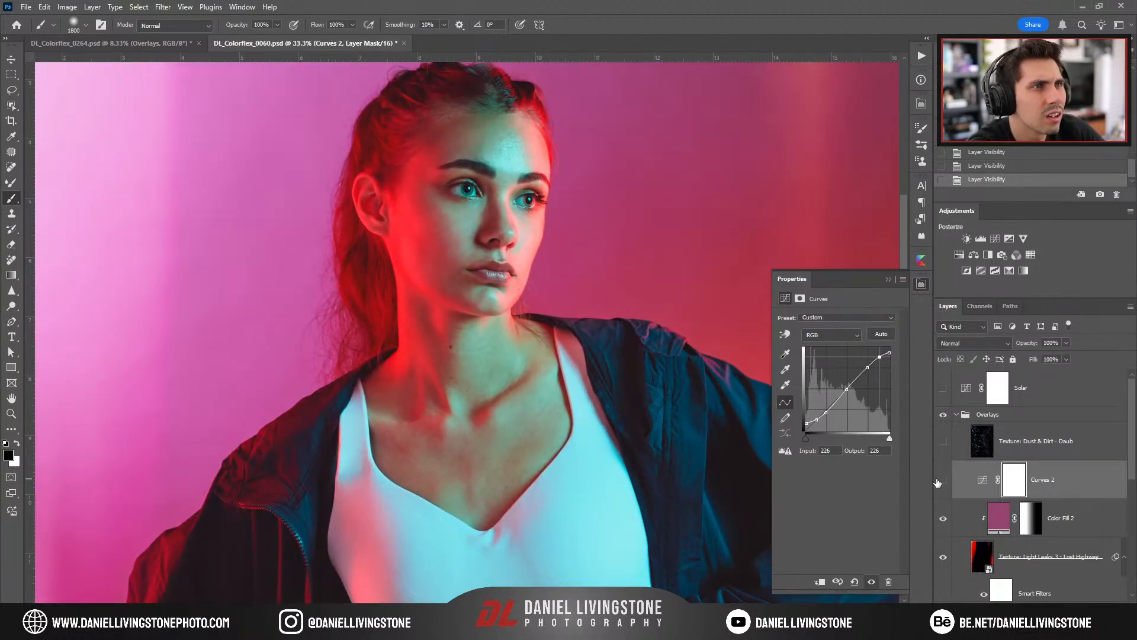
click(939, 480)
key(ctrl+plus)
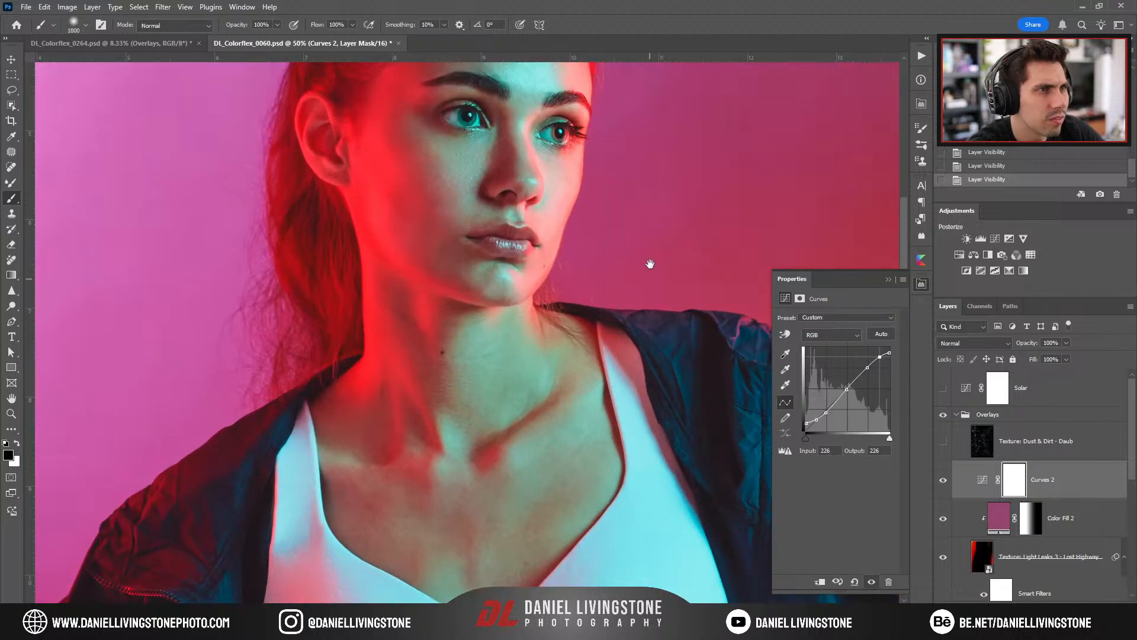
drag(651, 267, 681, 406)
click(943, 477)
click(944, 479)
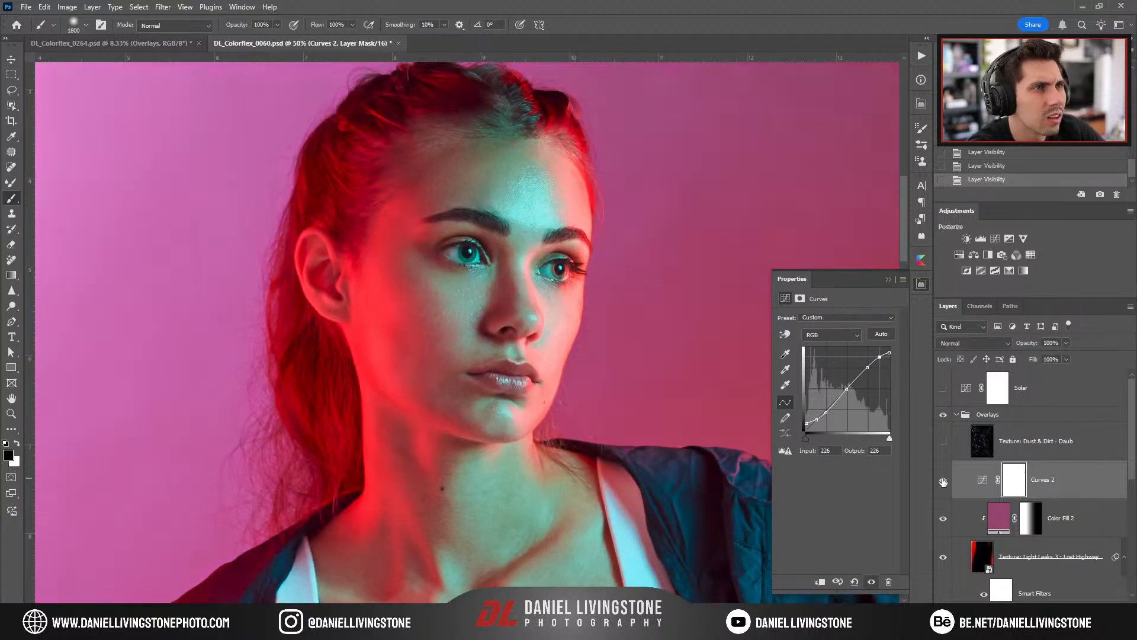
click(944, 481)
click(943, 481)
click(943, 481)
click(943, 481)
click(943, 480)
click(943, 481)
click(944, 481)
click(943, 481)
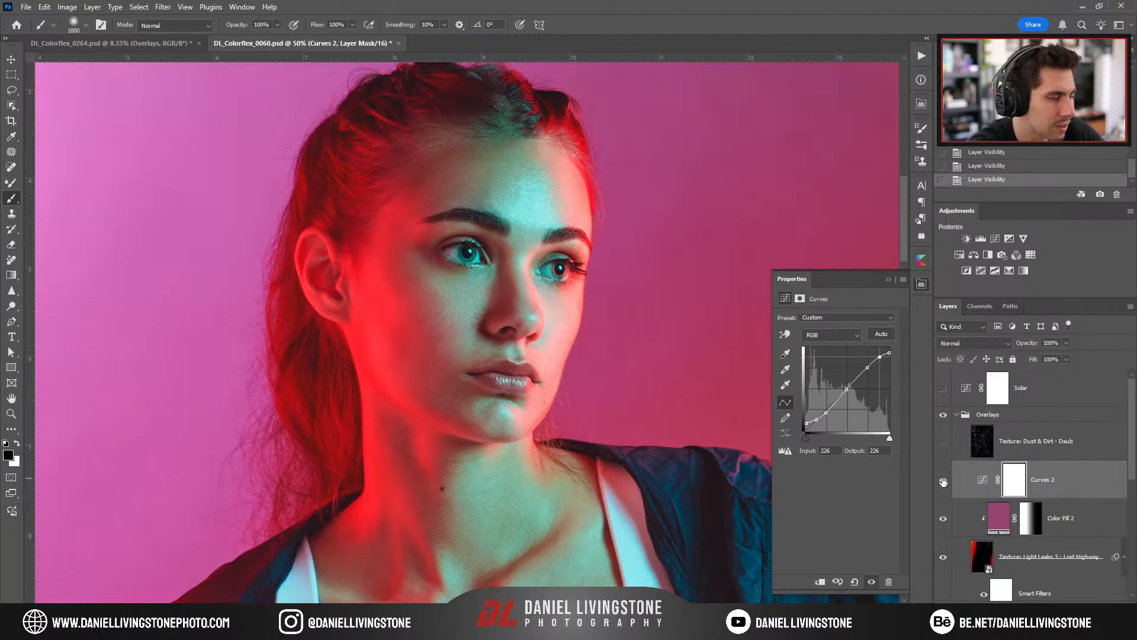
Rename the Curves 2 layer as Matte Curve.
key(ctrl+0)
double_click(1044, 479)
text(Mette)
key(Return)
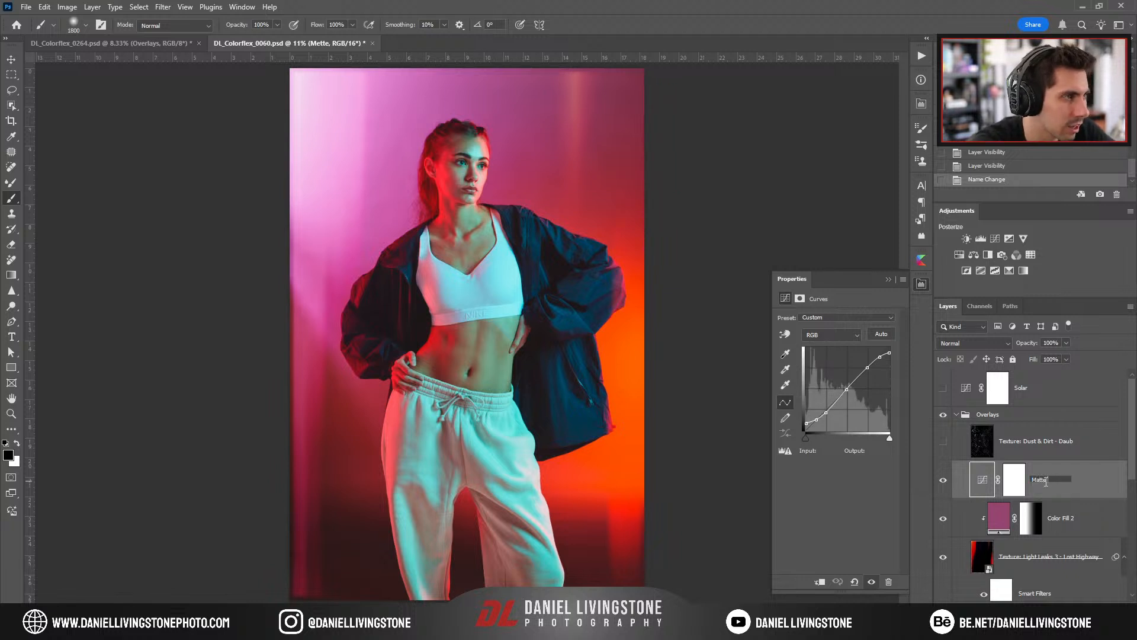
key(Return)
Show the Daub texture again, compare the image with the companion photo, and delete the texture layer.
click(1030, 448)
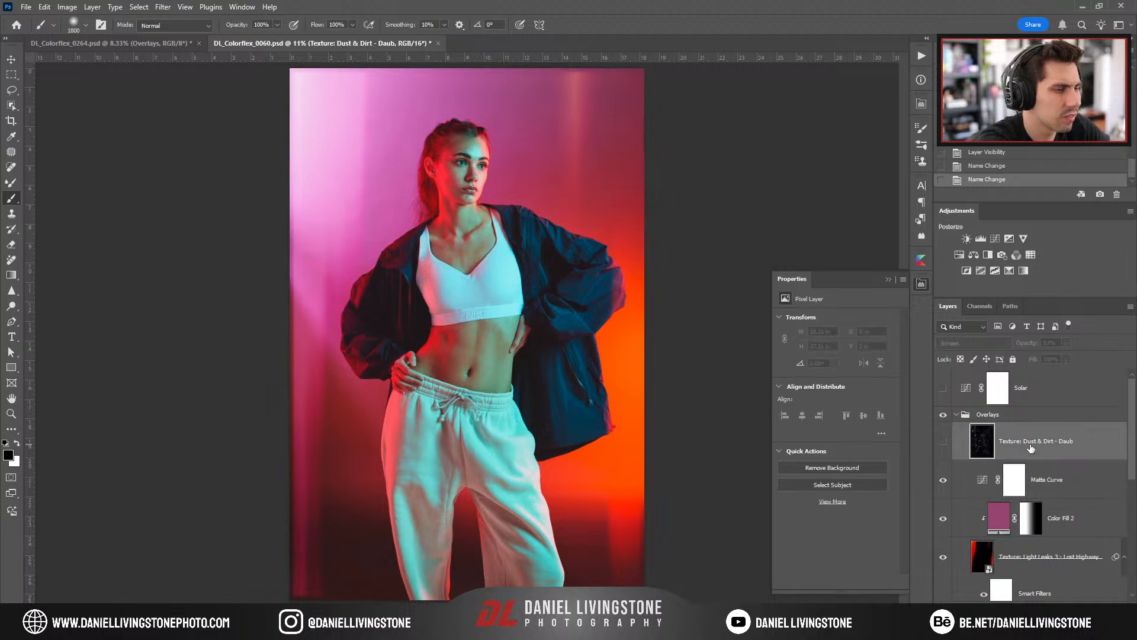
click(942, 443)
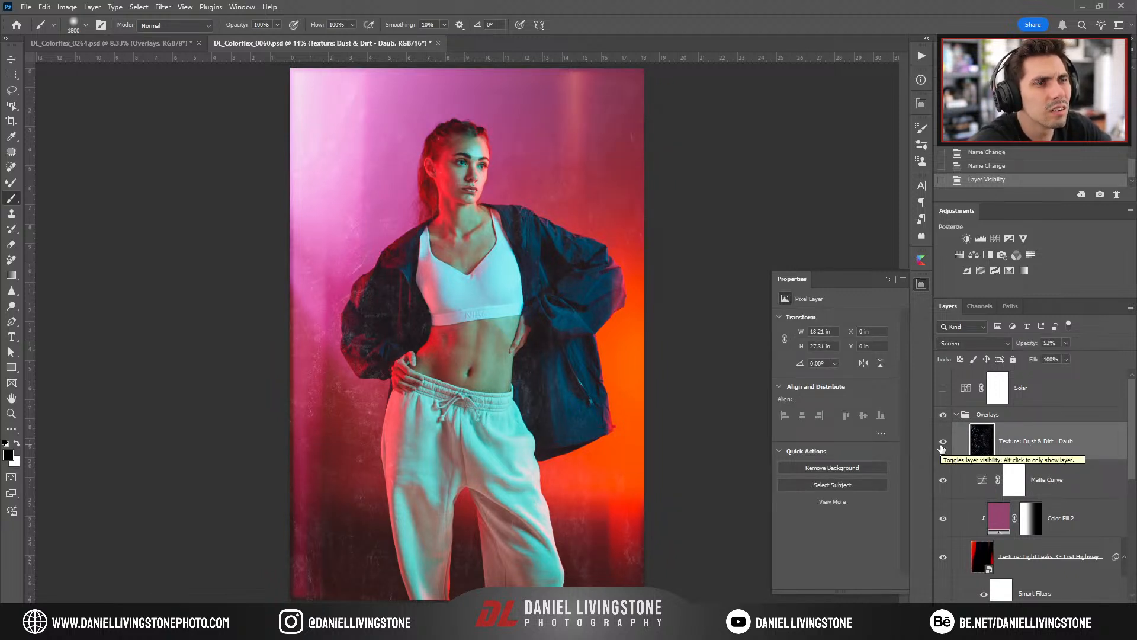
click(157, 40)
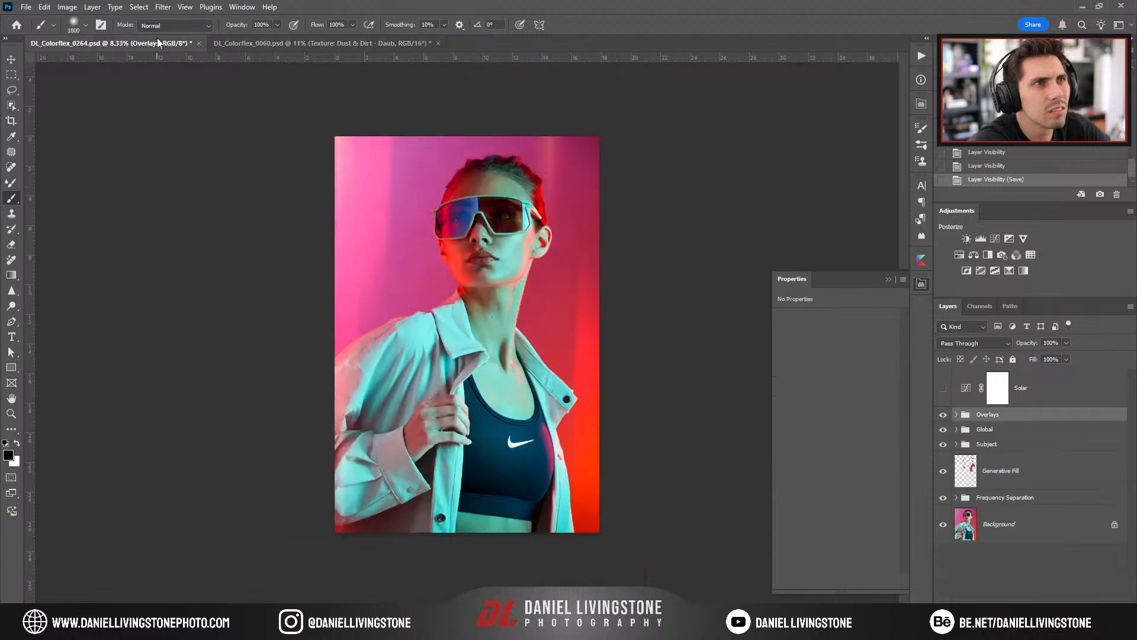
click(293, 42)
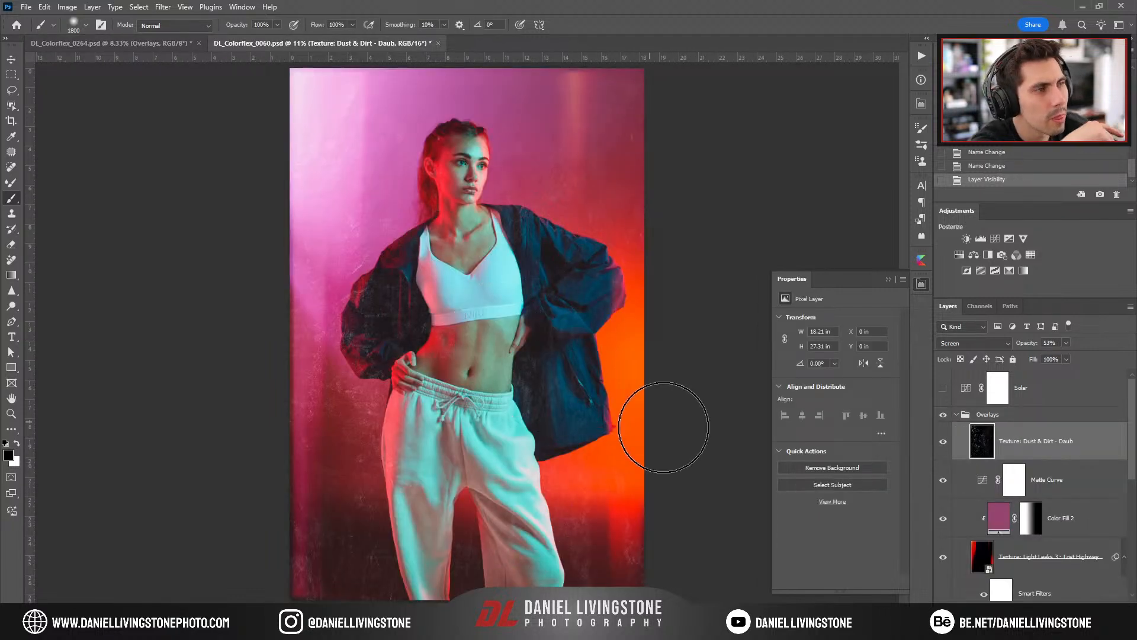
key(Delete)
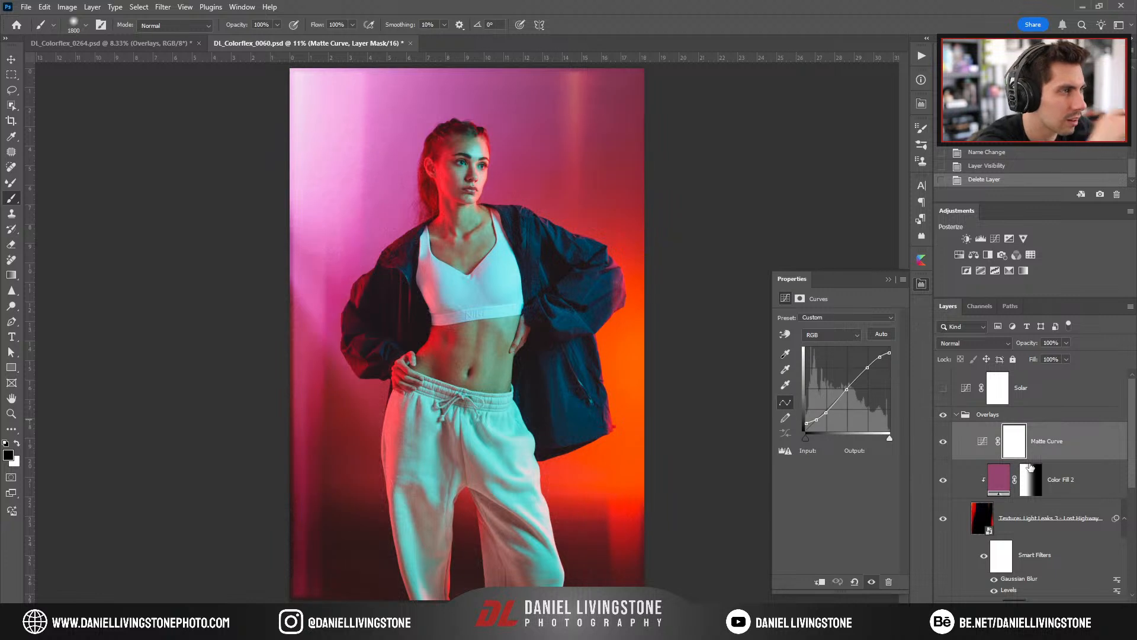
Browse the Intensity overlay textures and apply Brute Force above the Matte Curve layer.
click(919, 264)
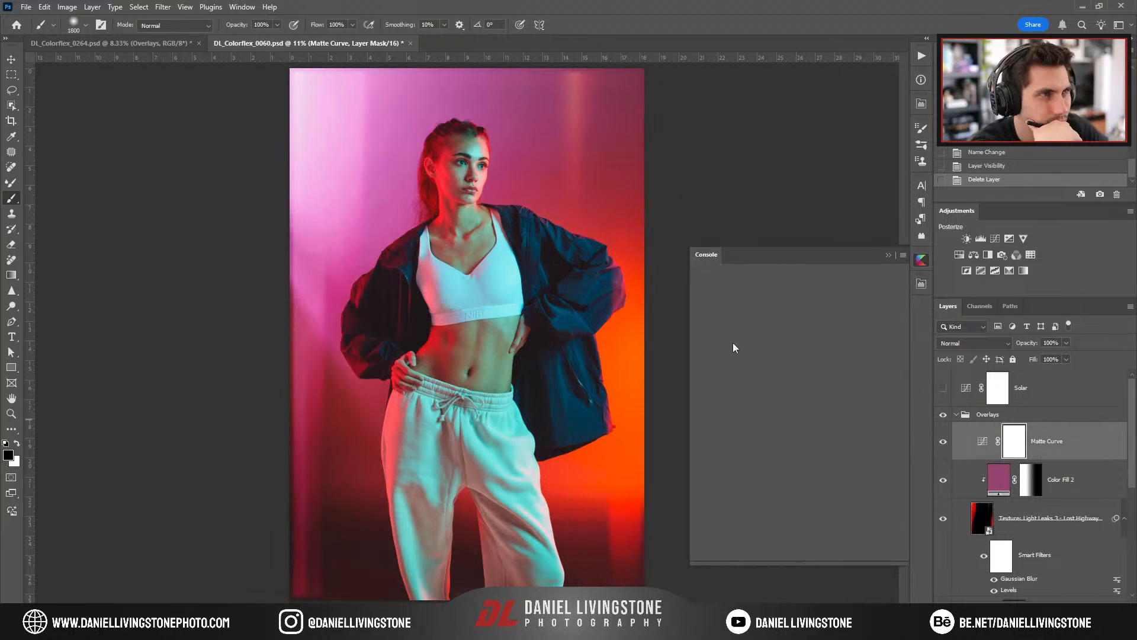
scroll(777, 417, down, 2)
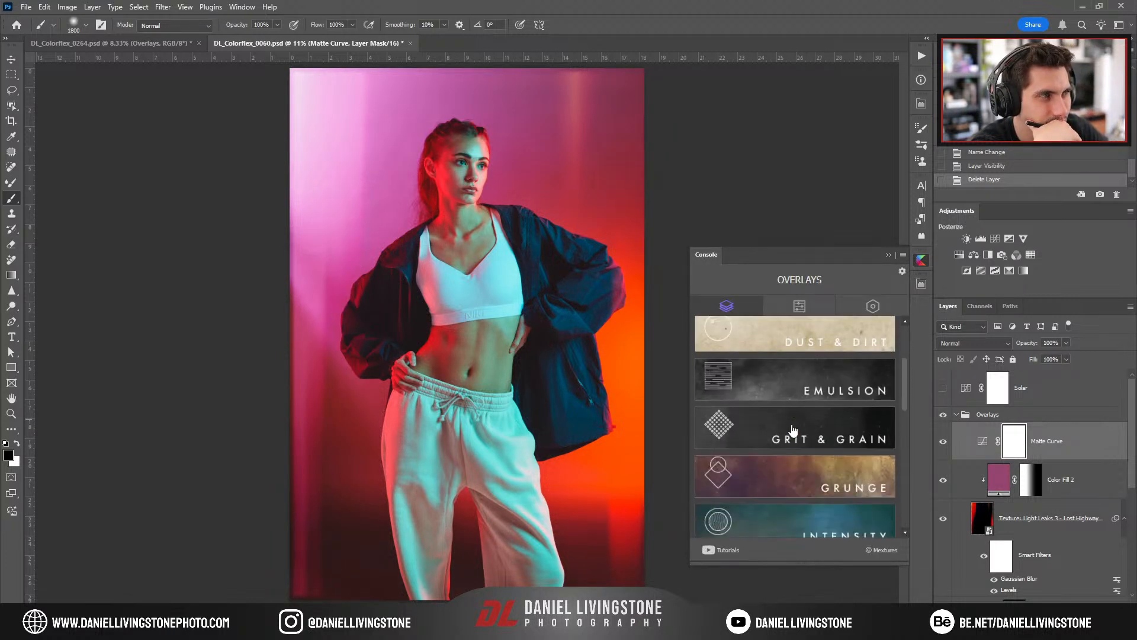
scroll(769, 429, down, 3)
click(776, 401)
scroll(780, 410, down, 5)
mouse_move(780, 411)
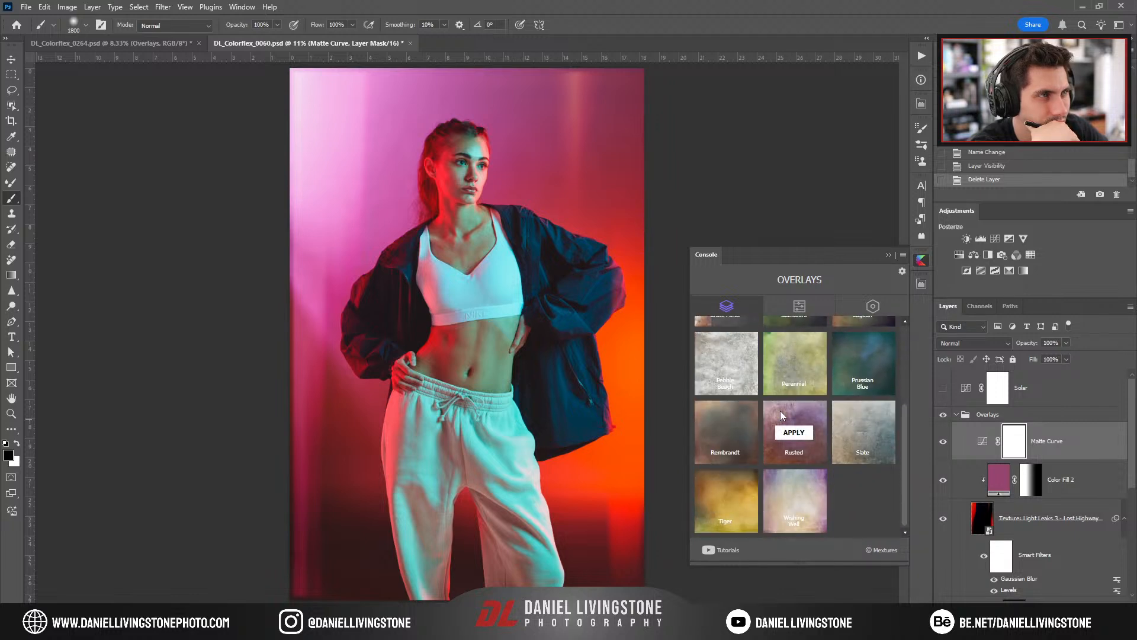
scroll(770, 420, up, 3)
click(728, 413)
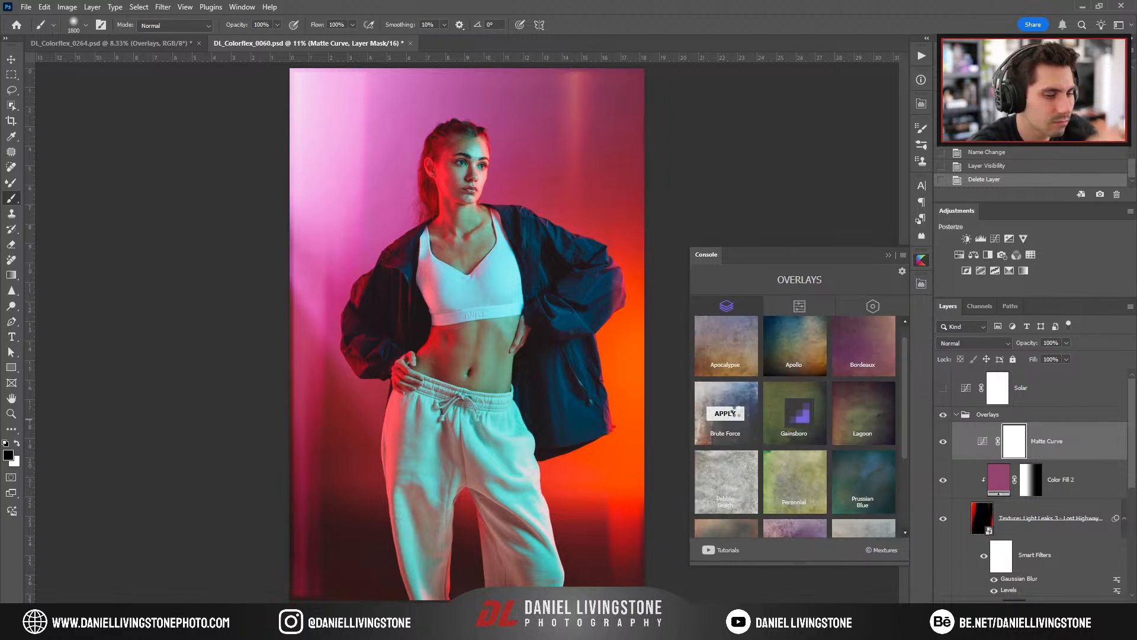
Try the Overlay and Multiply blending modes on the Brute Force texture and settle on Screen.
key(ctrl+u)
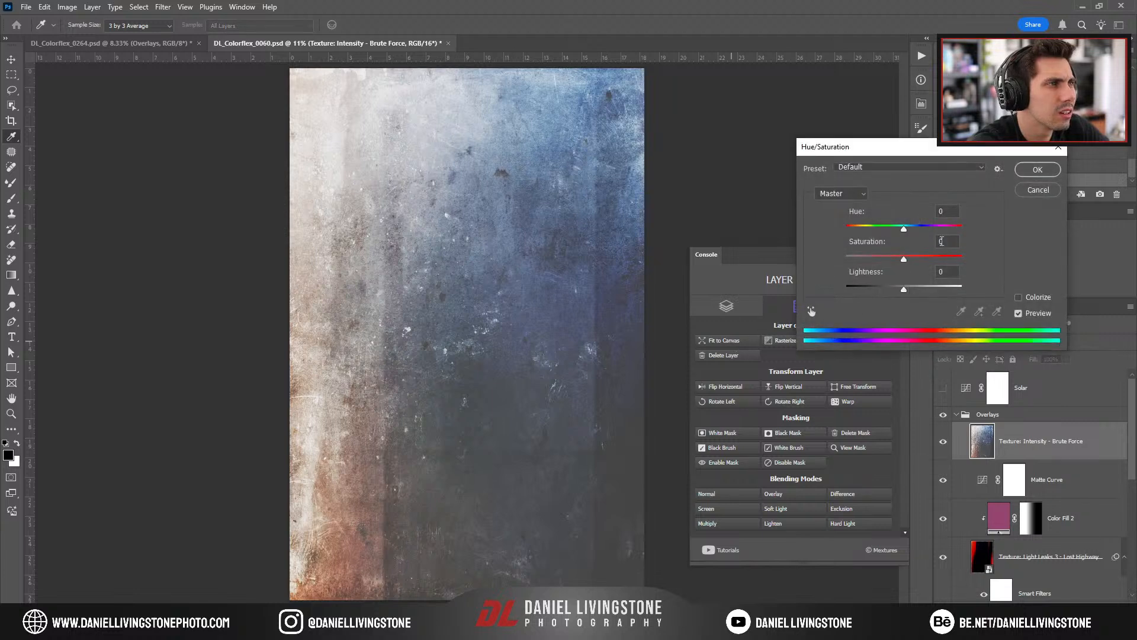
click(1020, 195)
click(779, 496)
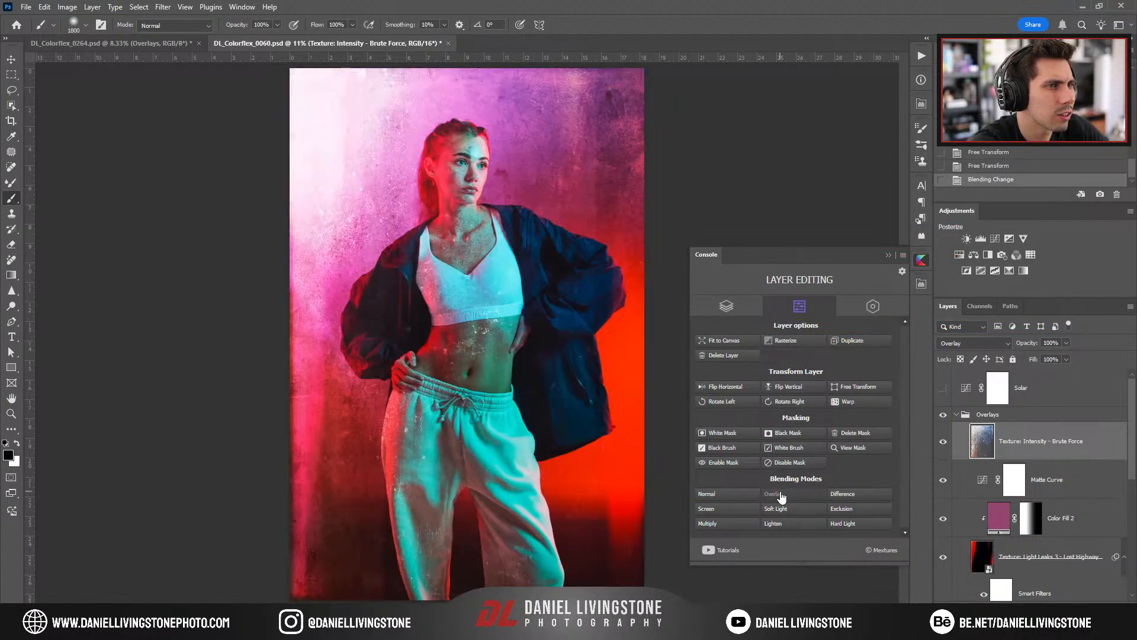
click(711, 508)
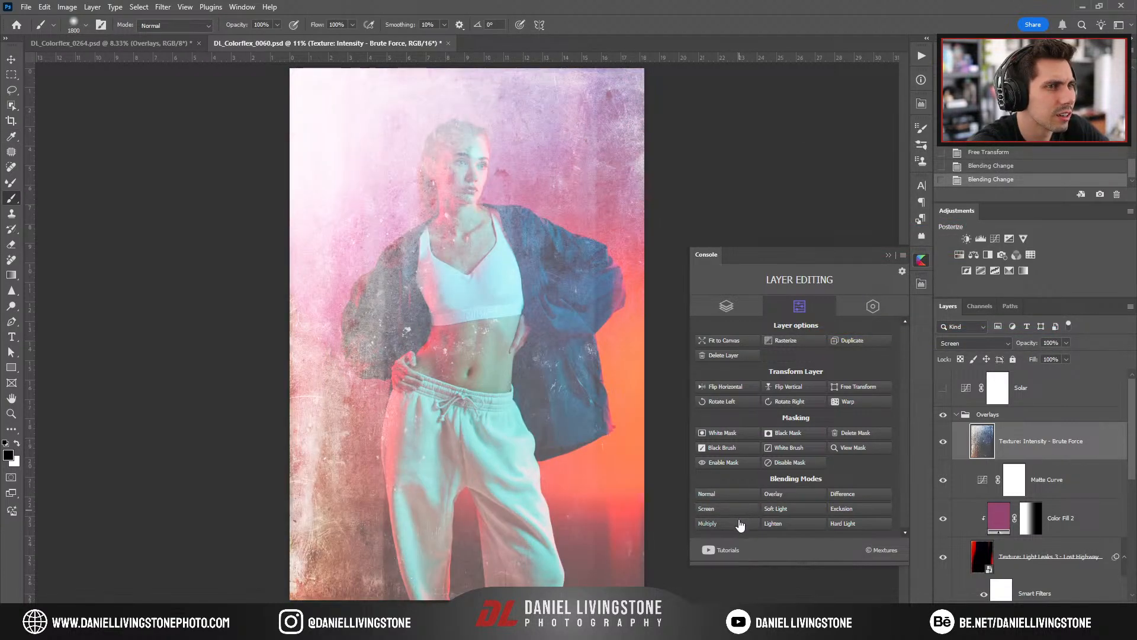
click(740, 524)
click(732, 509)
Desaturate the Brute Force texture to -100 and set its input levels to black point 112 and midtones 0.61.
key(ctrl+u)
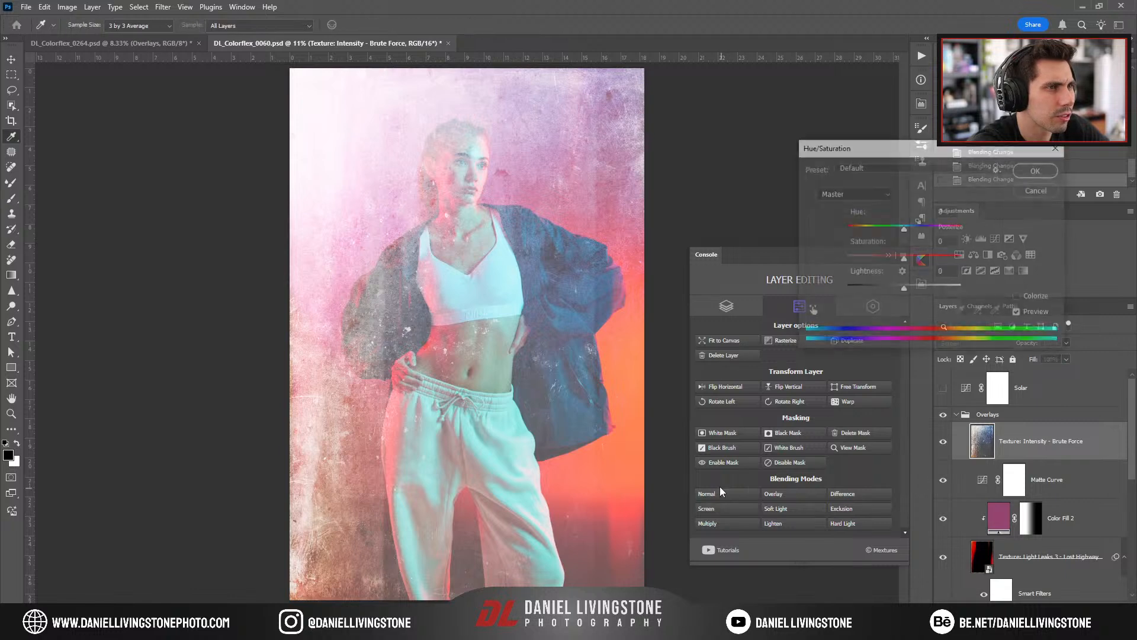
drag(904, 259, 677, 247)
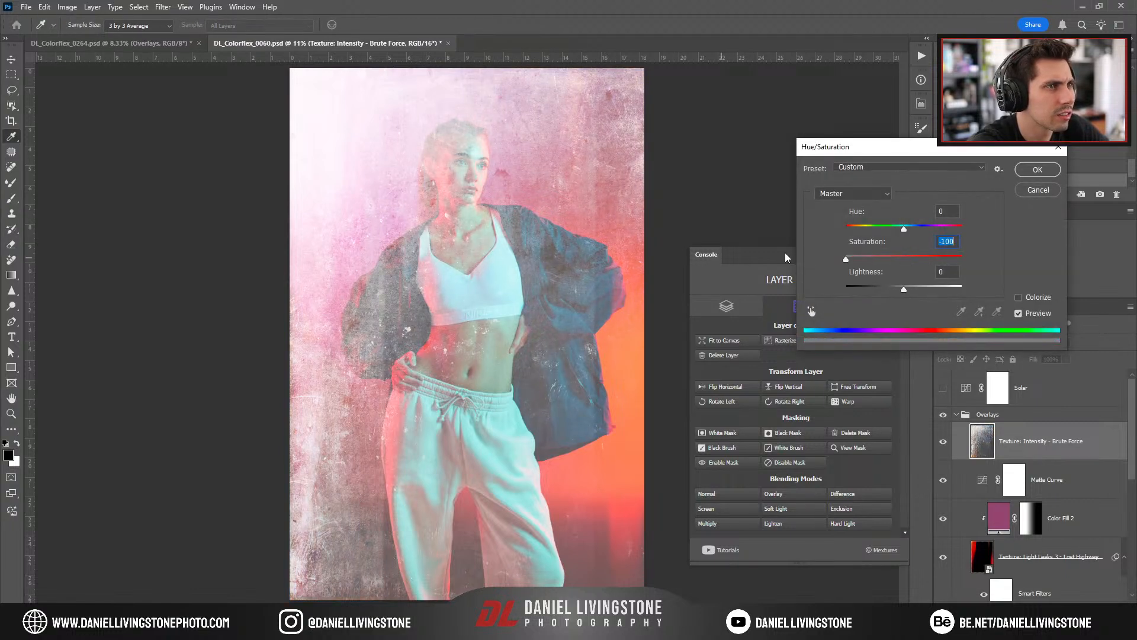
click(1059, 172)
key(ctrl+l)
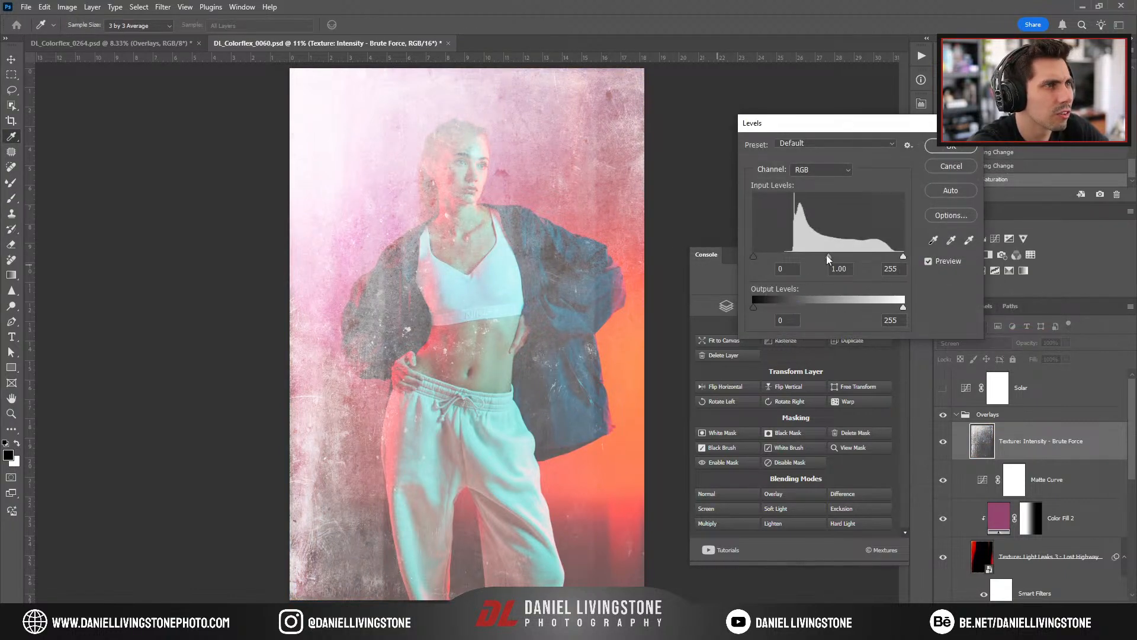
drag(840, 258, 851, 258)
drag(770, 258, 819, 257)
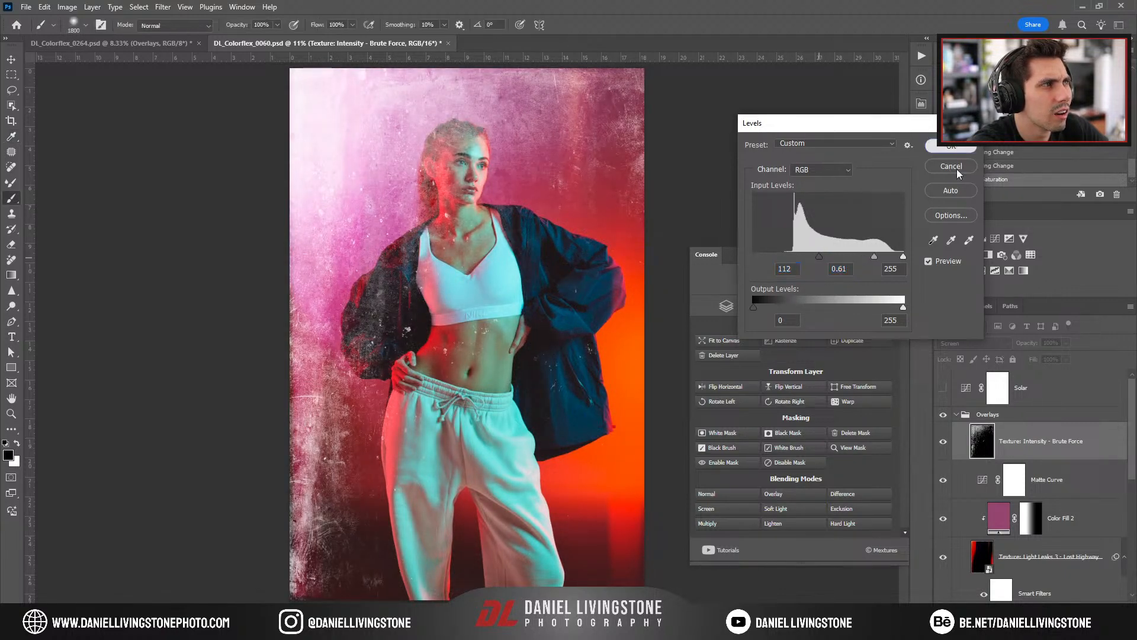
click(958, 150)
Reduce the Brute Force texture's opacity to 58% and compare the image with the texture off and on.
drag(1032, 346, 1008, 347)
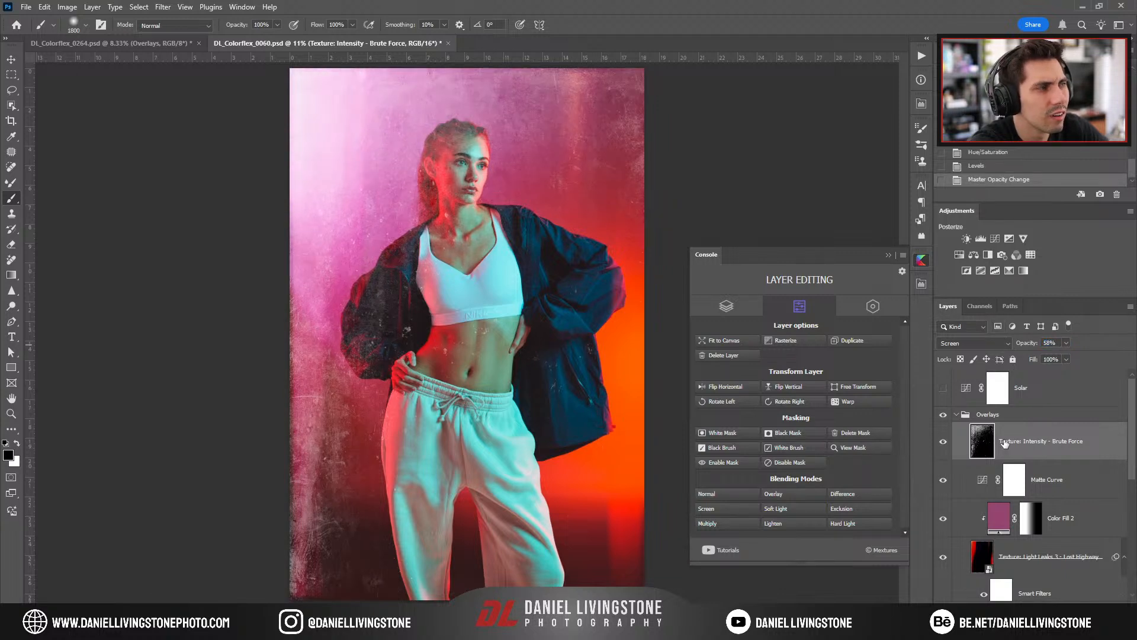
click(945, 441)
click(946, 441)
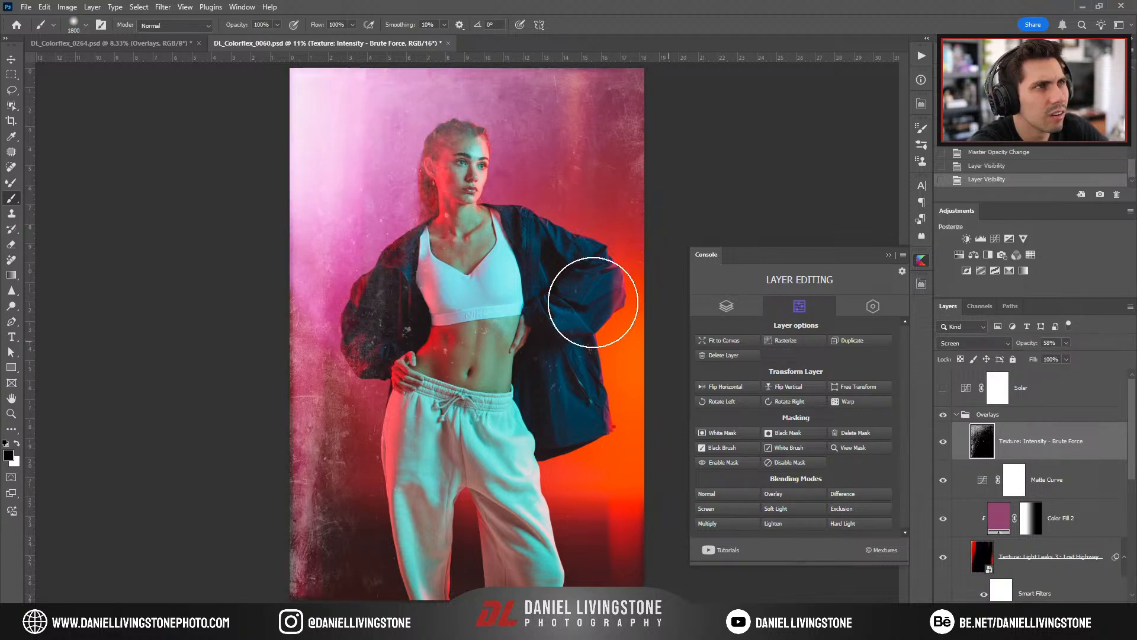
click(163, 7)
mouse_move(237, 145)
click(345, 181)
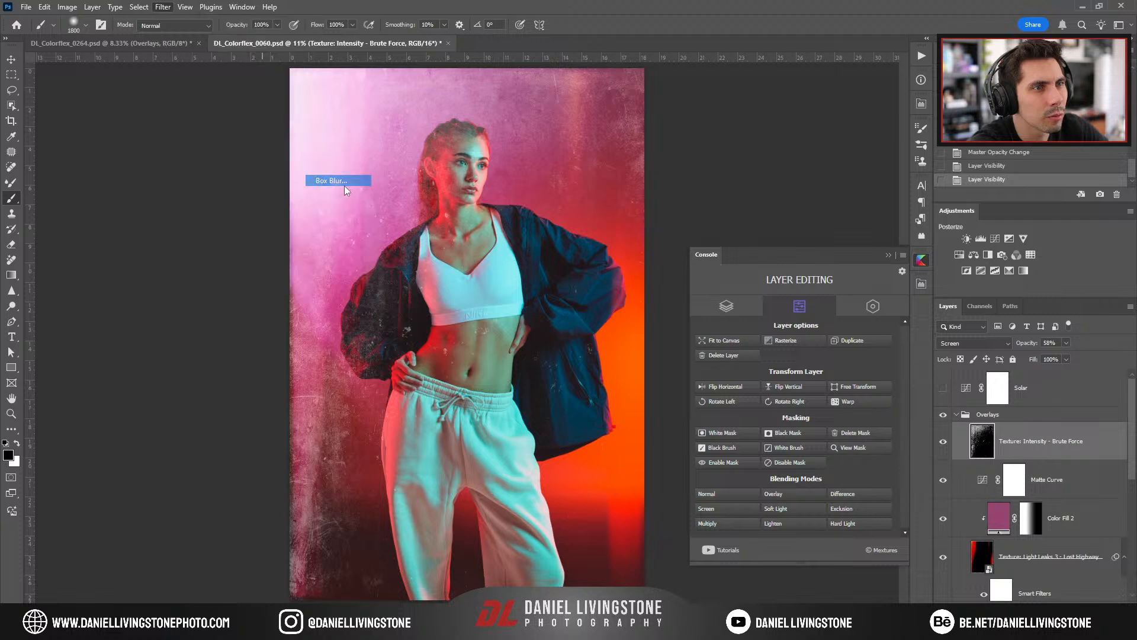
click(623, 167)
Apply a Gaussian Blur to the Brute Force texture layer.
click(183, 6)
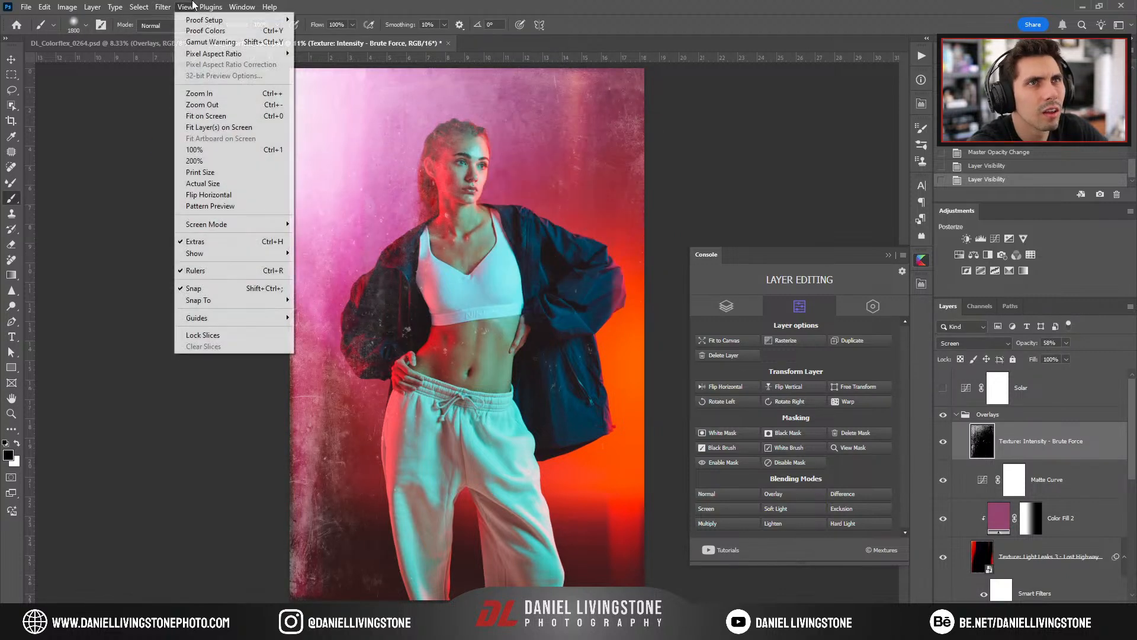
mouse_move(163, 7)
mouse_move(203, 151)
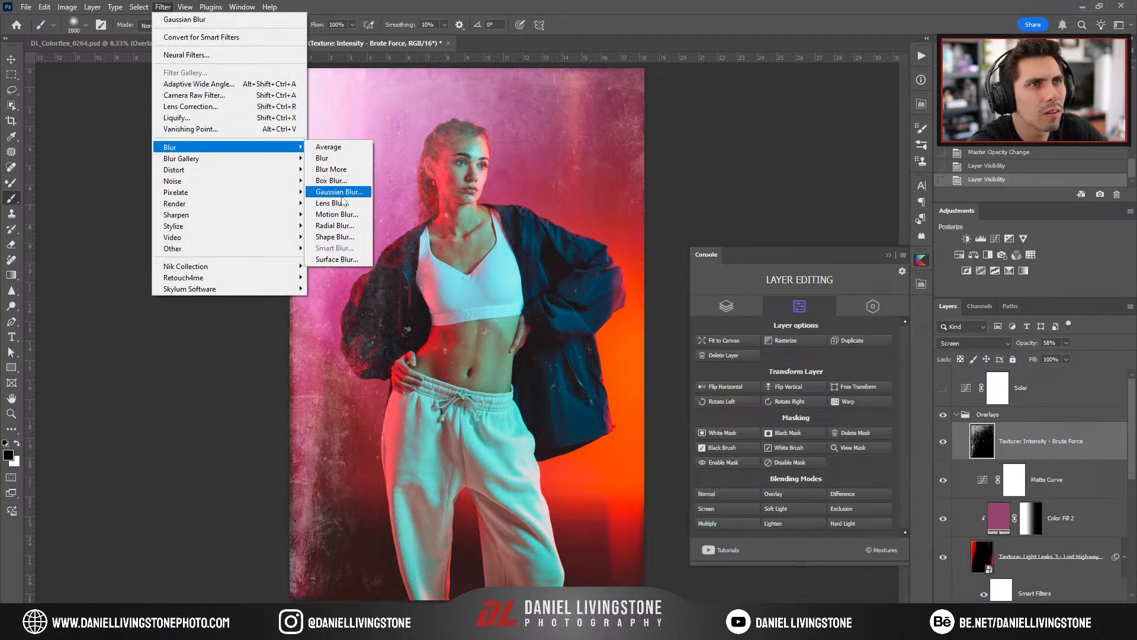
click(341, 194)
drag(812, 401, 826, 405)
click(960, 242)
key(b)
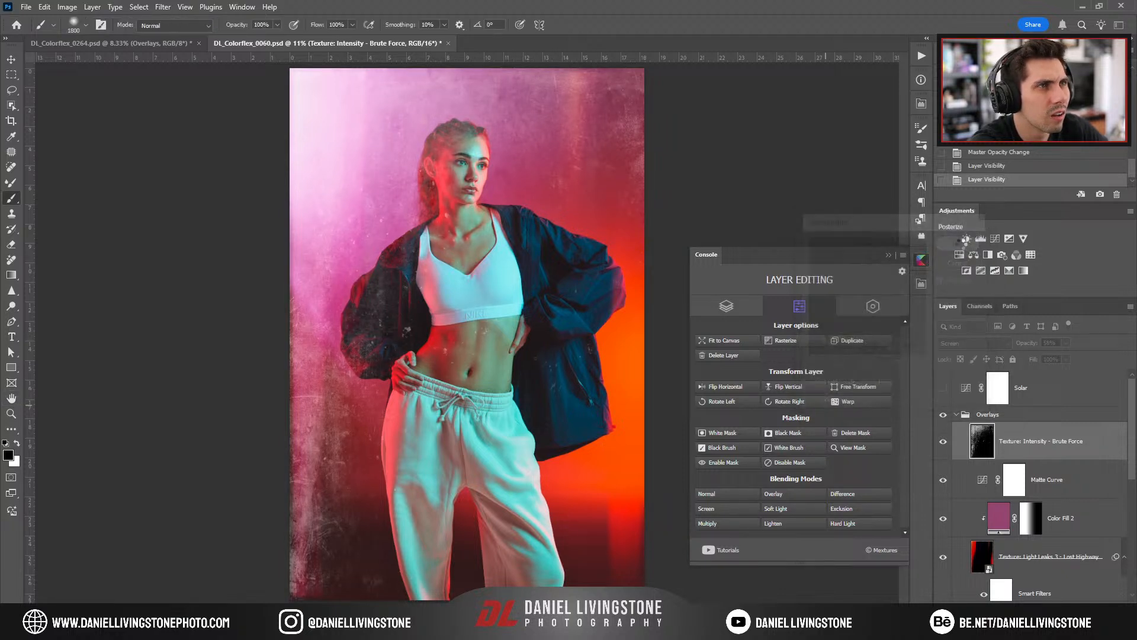
Flip the Brute Force texture vertically and try it flipped horizontally before reversing the horizontal flip.
scroll(537, 221, up, 2)
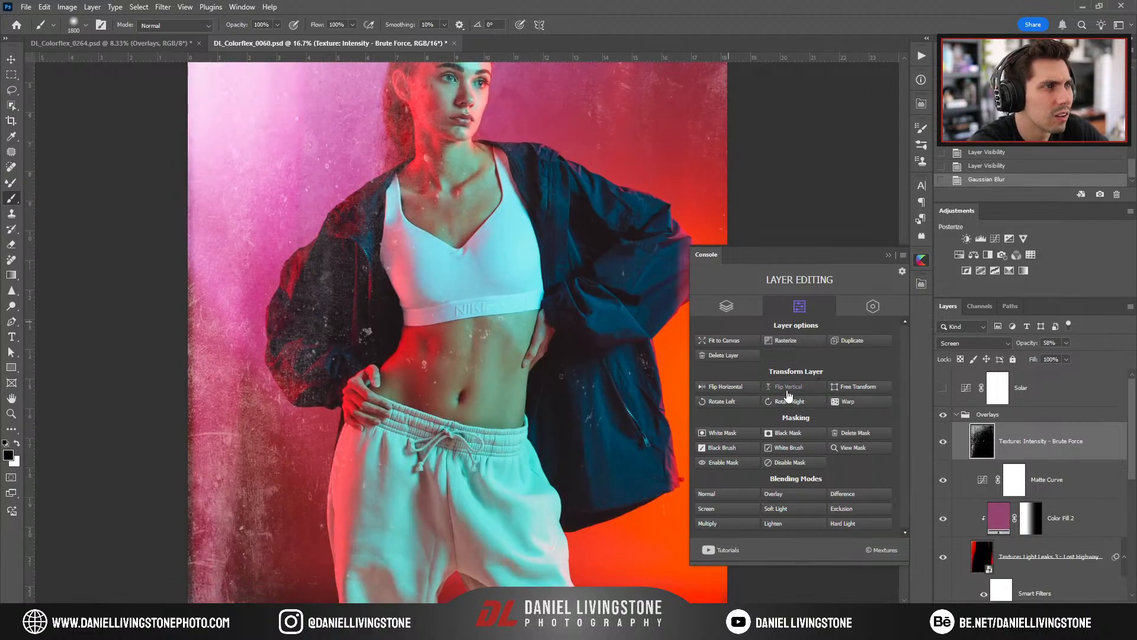
click(788, 387)
click(732, 389)
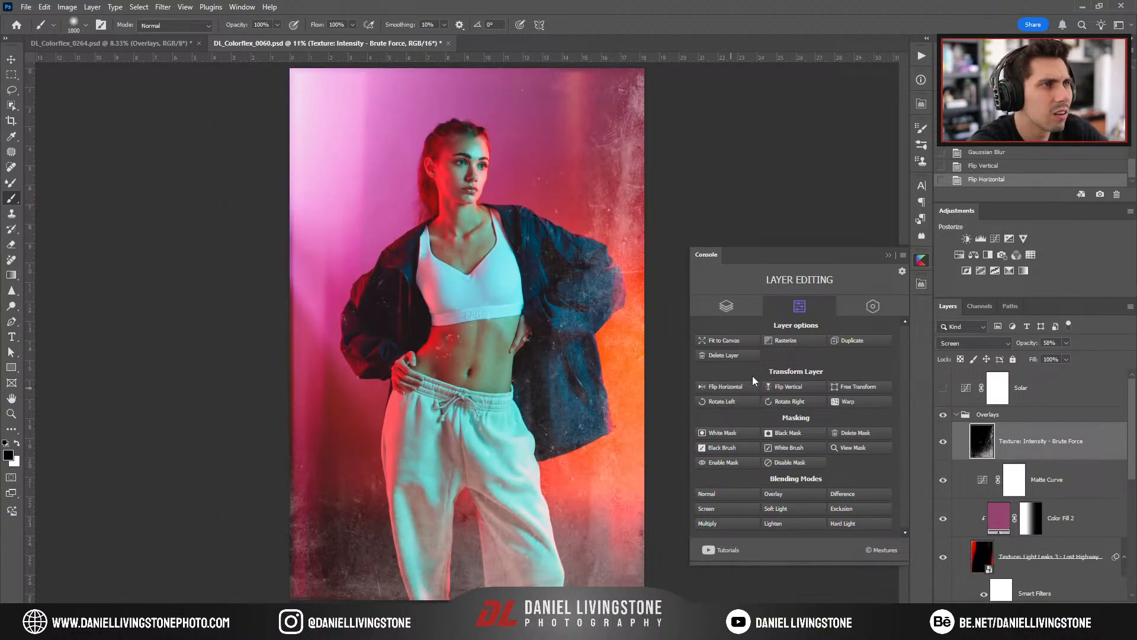
click(738, 386)
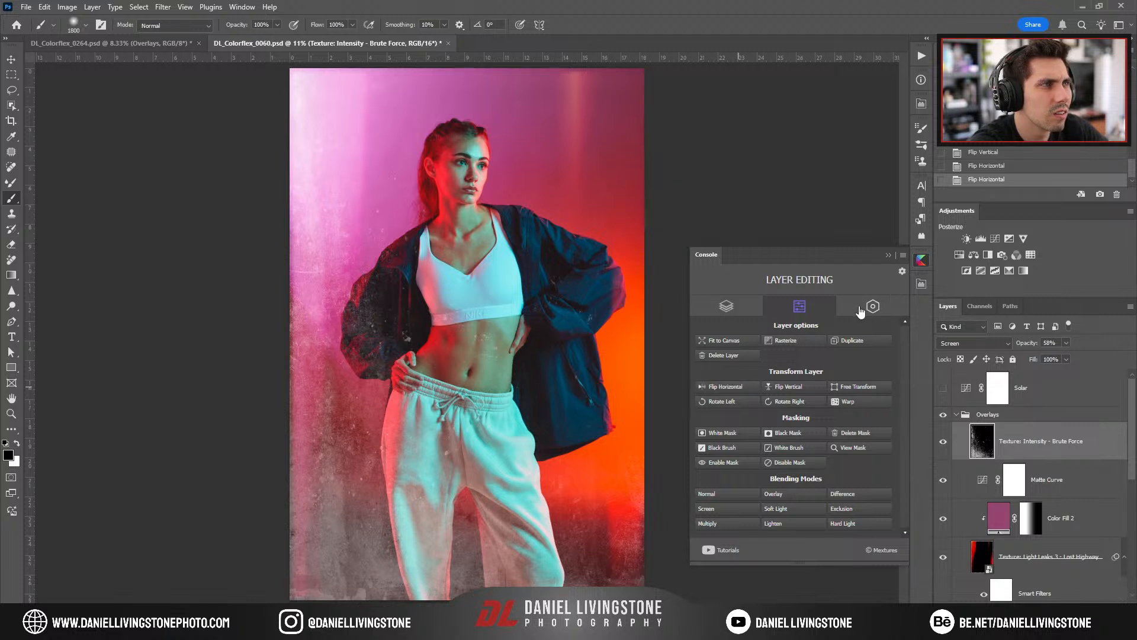
Compare the image with the Matte Curve and the Brute Force texture off and on, and delete the texture layer.
click(888, 255)
click(944, 481)
click(943, 481)
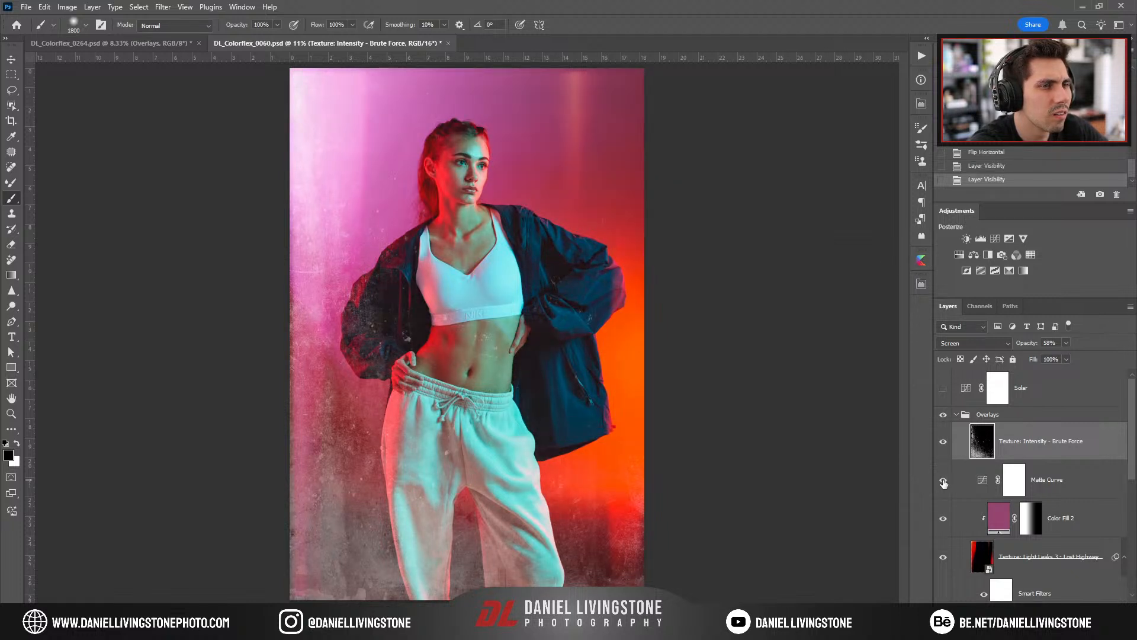
click(943, 442)
click(943, 442)
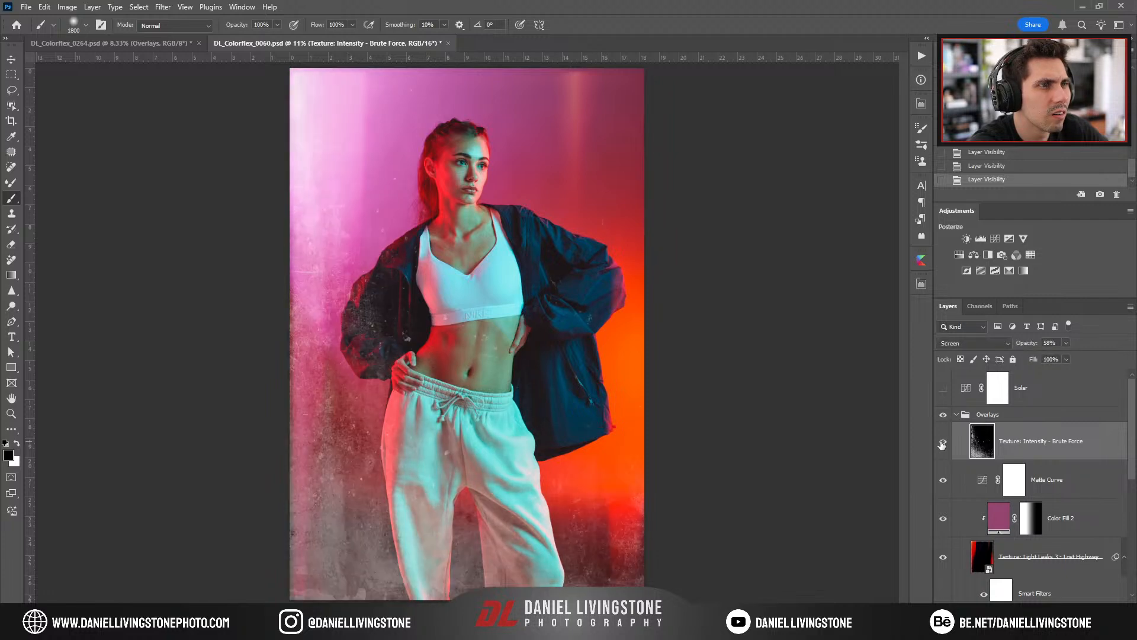
key(Delete)
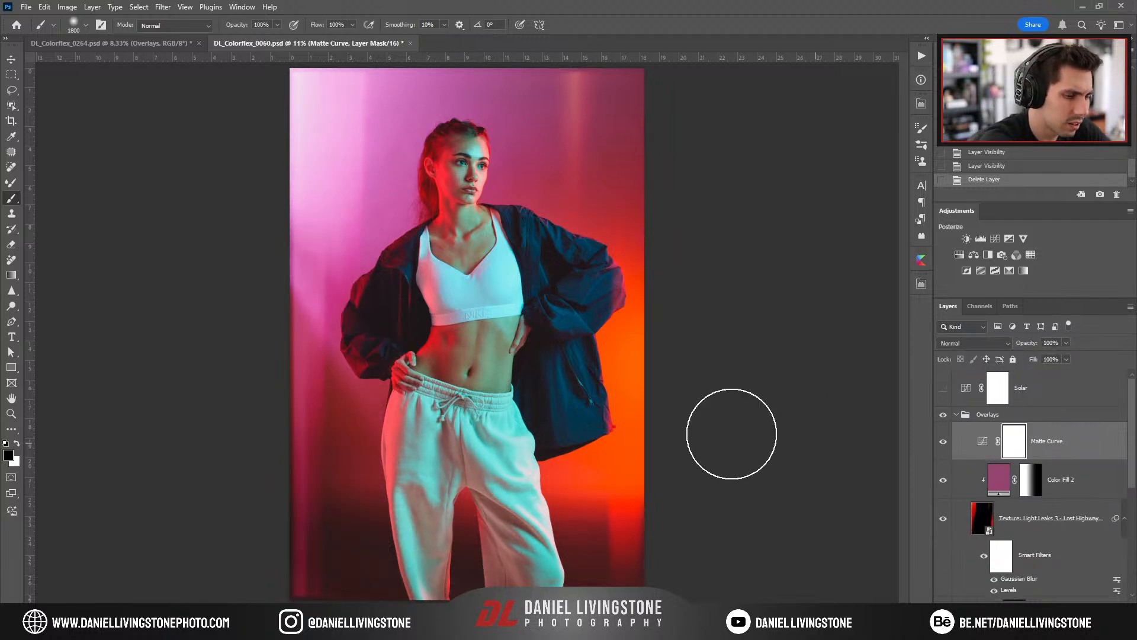
Examine the face up close at 66.7% zoom.
key(ctrl+plus)
key(ctrl+plus)
key(ctrl+plus)
key(ctrl+plus)
drag(525, 176, 514, 450)
drag(506, 199, 522, 551)
drag(517, 325, 514, 403)
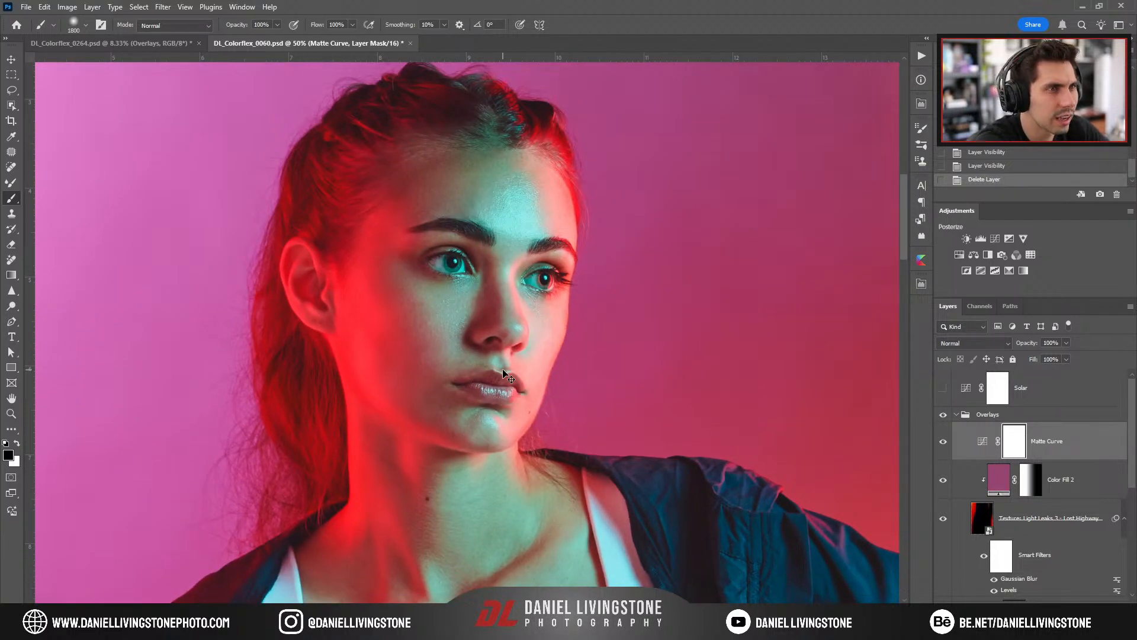
key(ctrl+plus)
drag(511, 354, 513, 427)
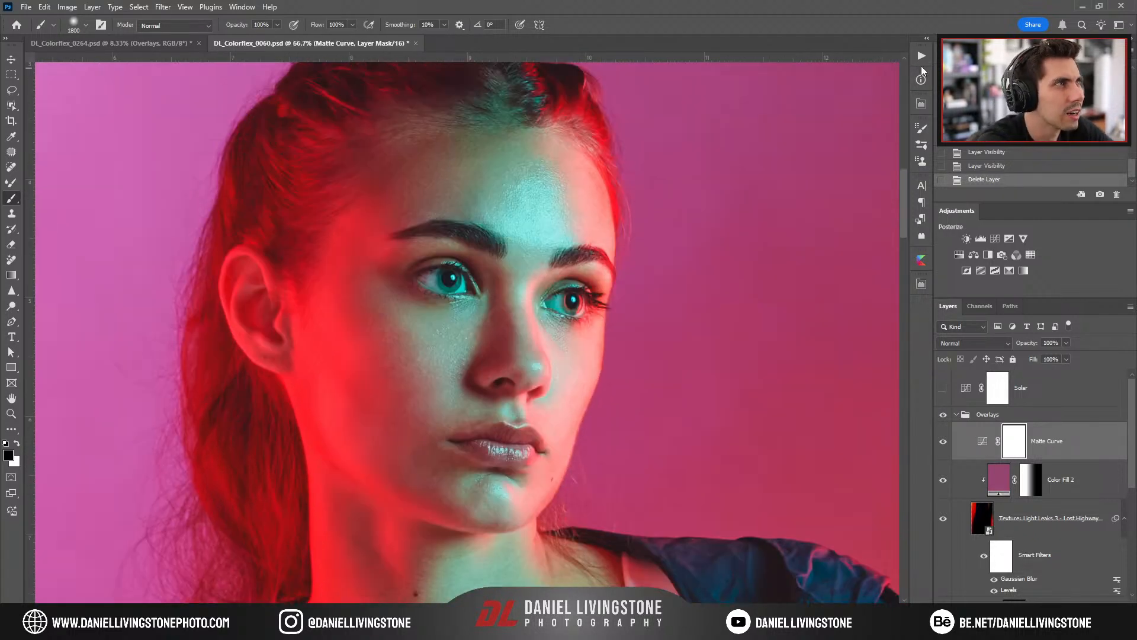
Look through the client projects action set, including the Verathon Template and SPARC App actions, and collapse the expanded action sets.
click(922, 56)
click(787, 91)
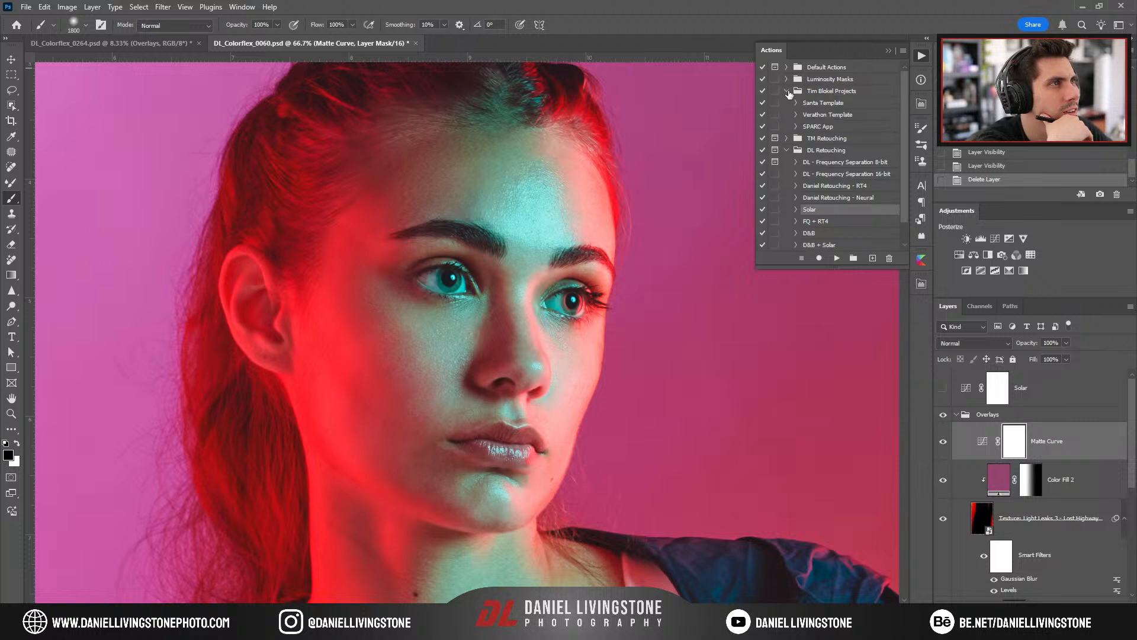
click(796, 115)
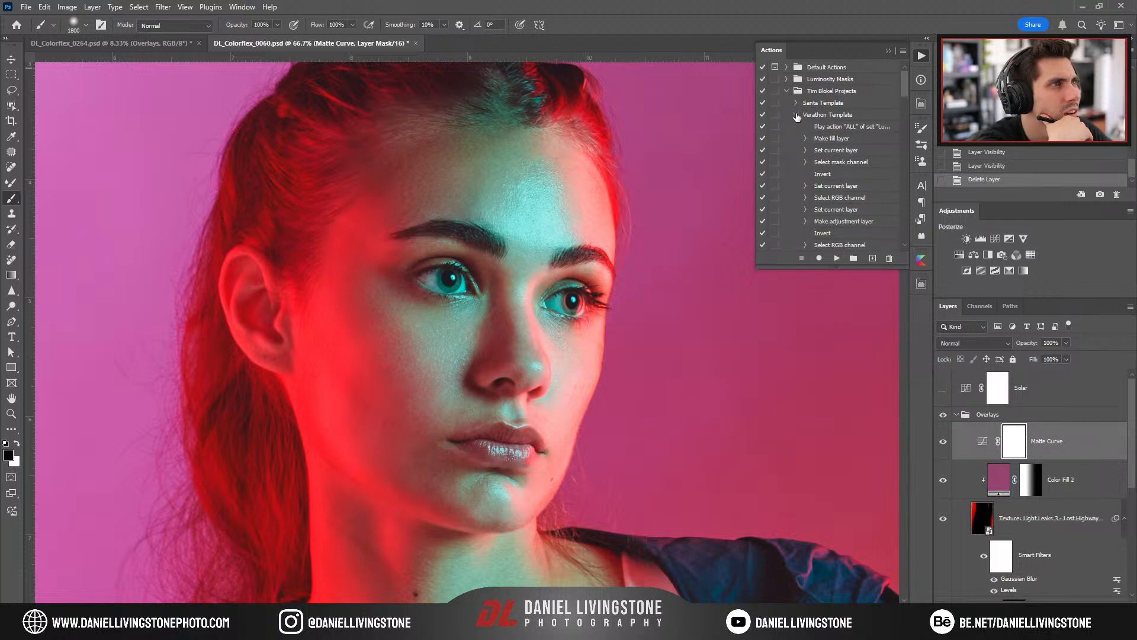
click(796, 115)
click(797, 126)
click(797, 127)
click(786, 91)
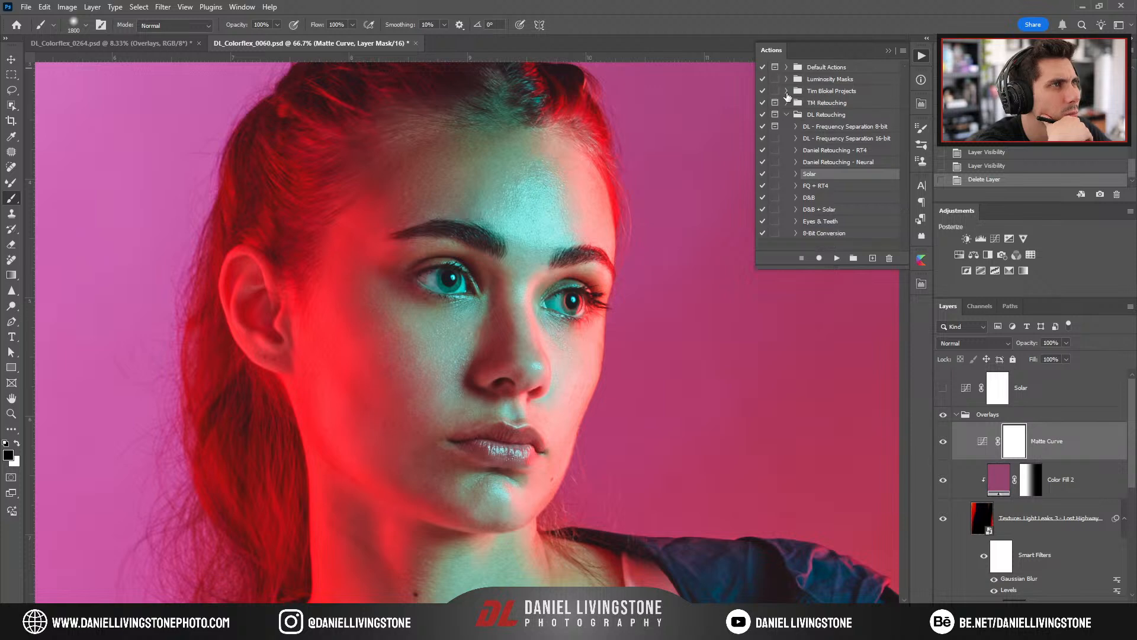
click(787, 115)
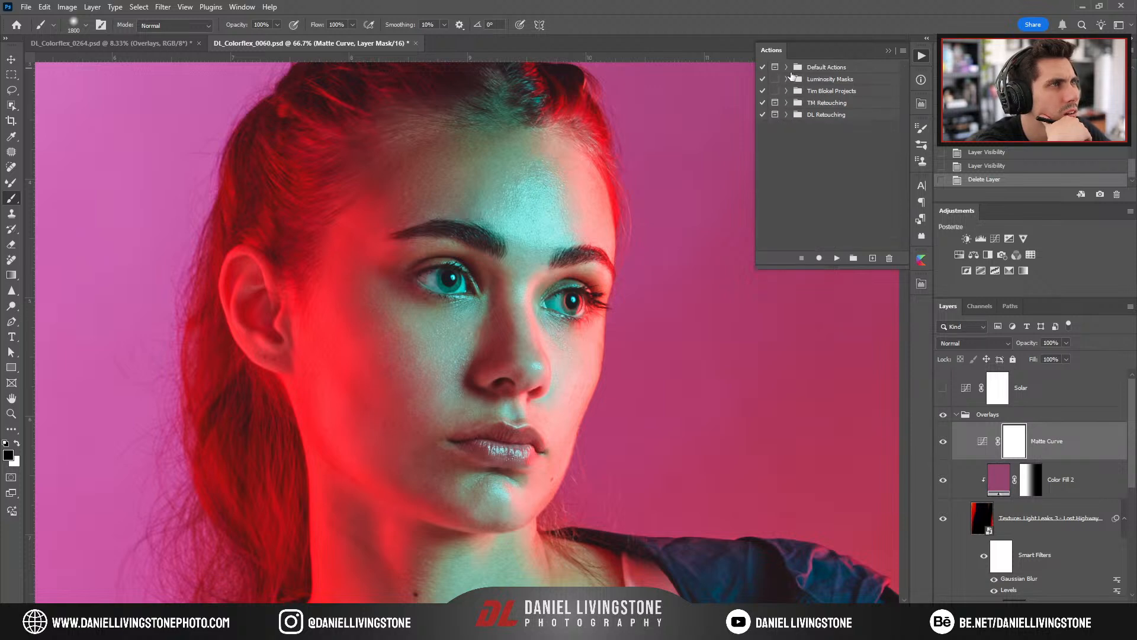
click(889, 51)
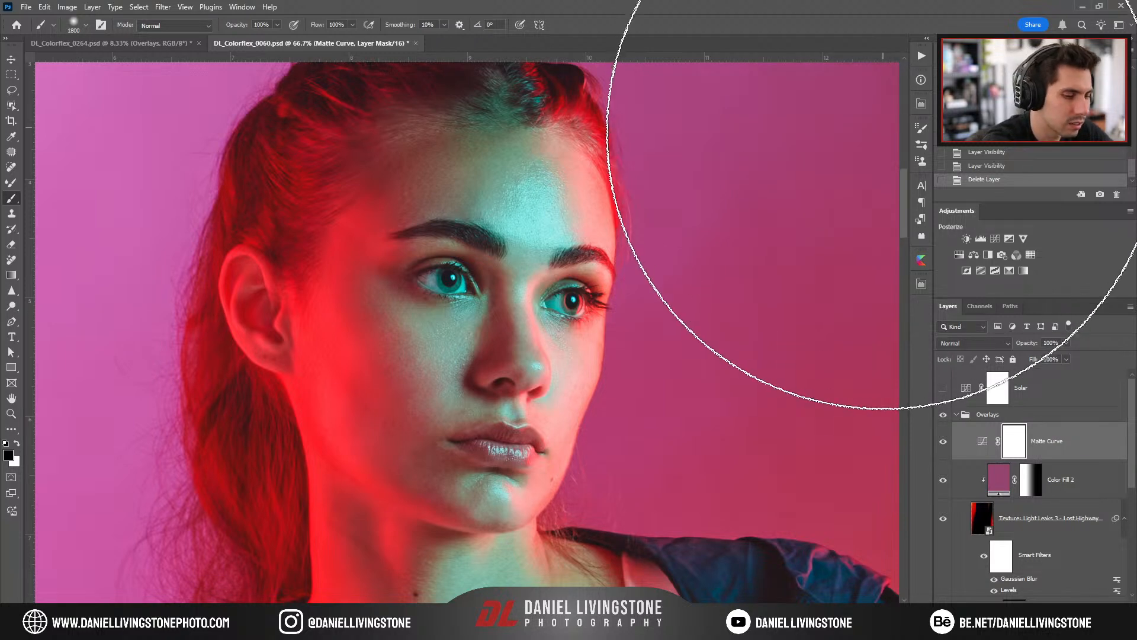
Look through the steps of the Verathon Template action down to its Place step.
click(921, 55)
click(786, 91)
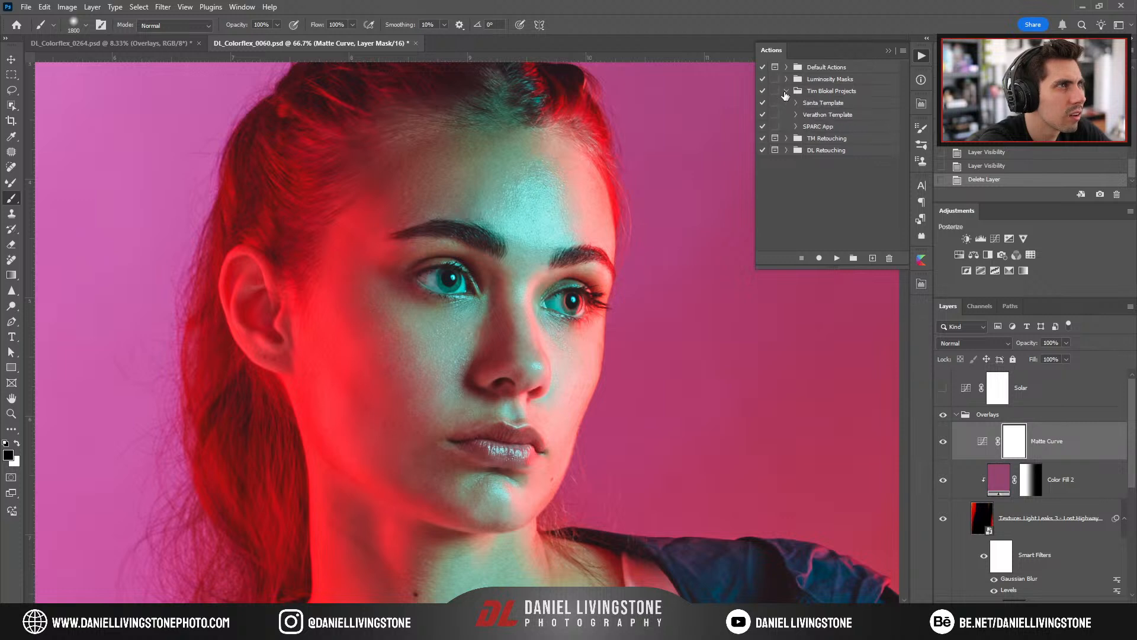
click(796, 115)
scroll(832, 159, down, 5)
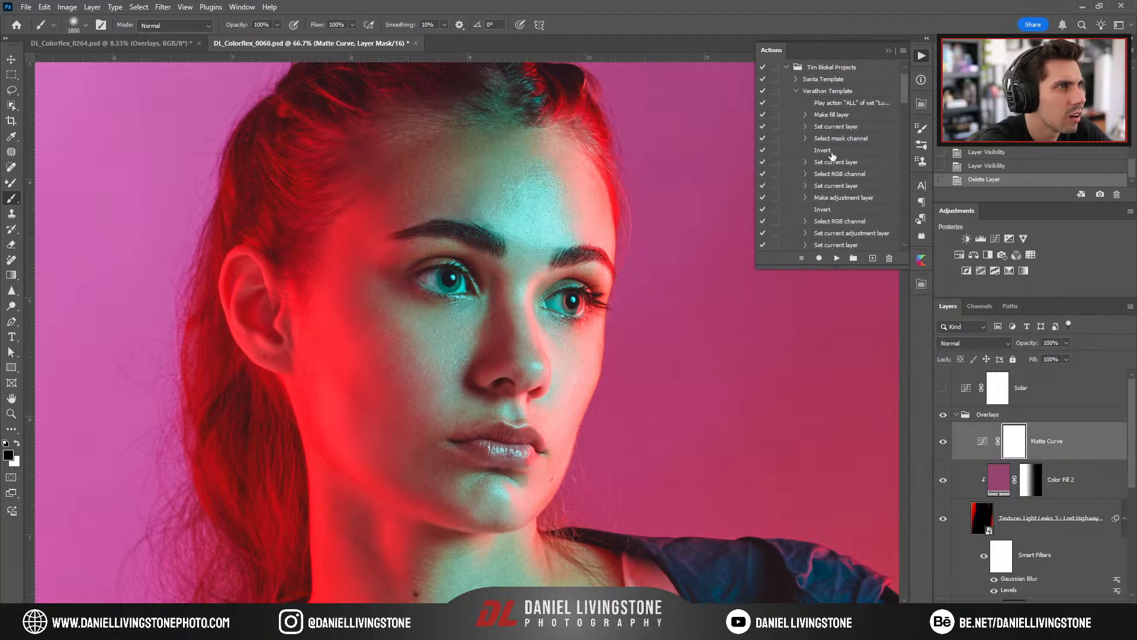
scroll(832, 159, down, 5)
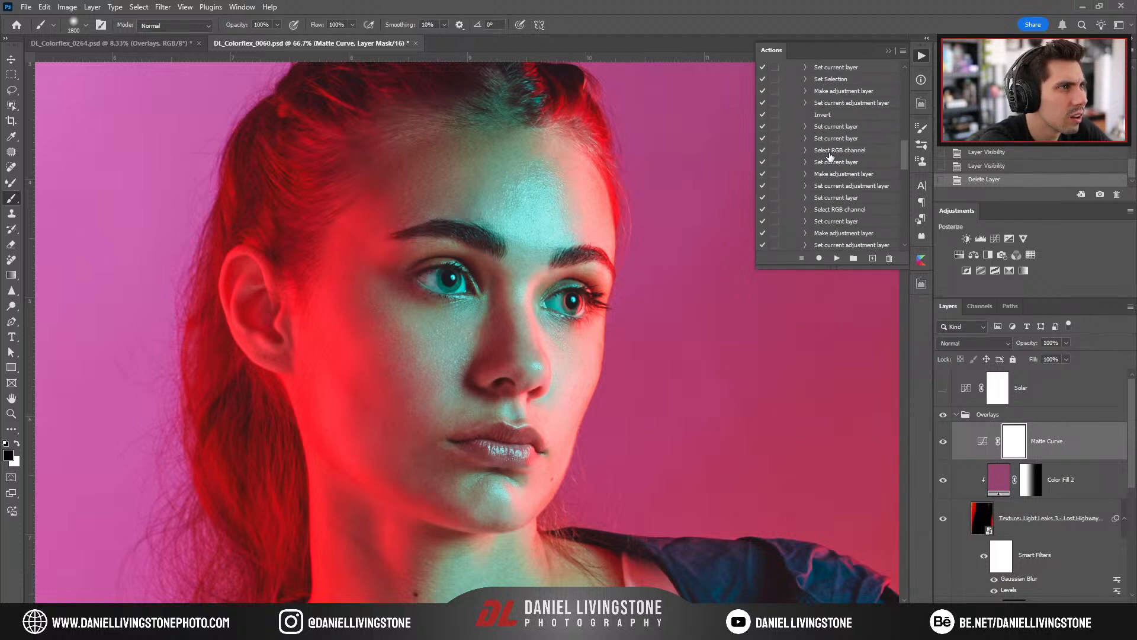
scroll(830, 157, down, 5)
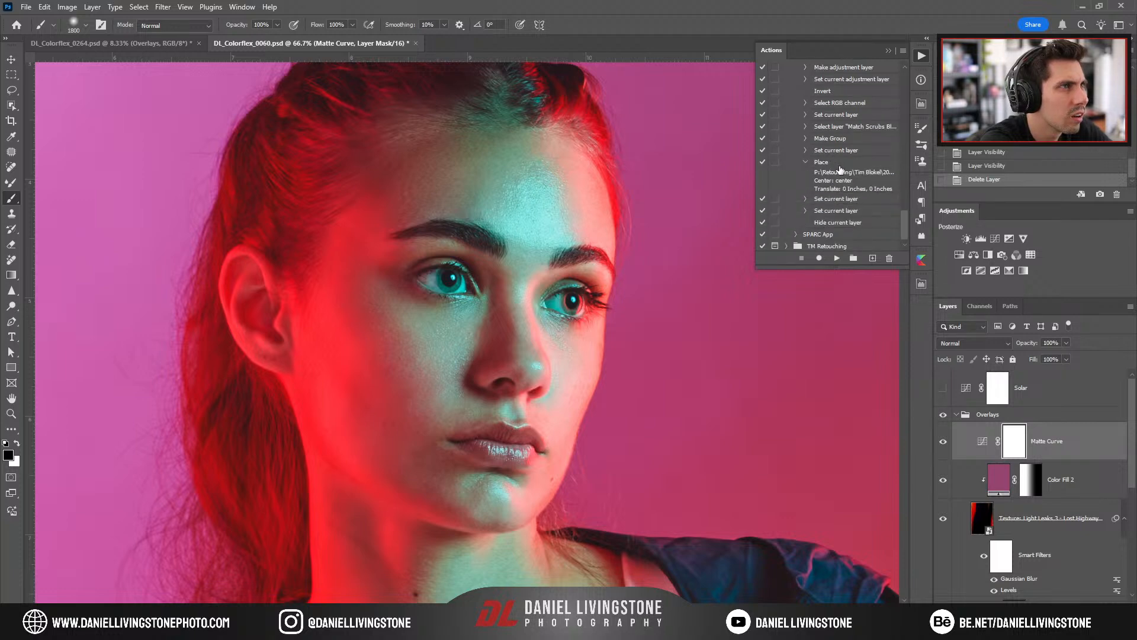
double_click(829, 165)
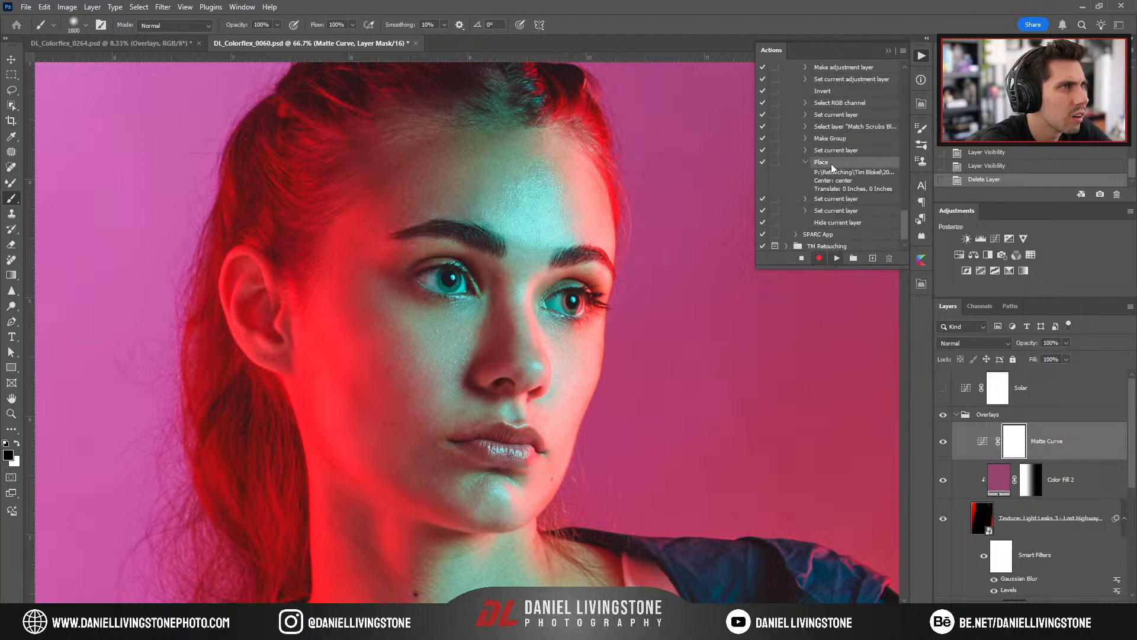
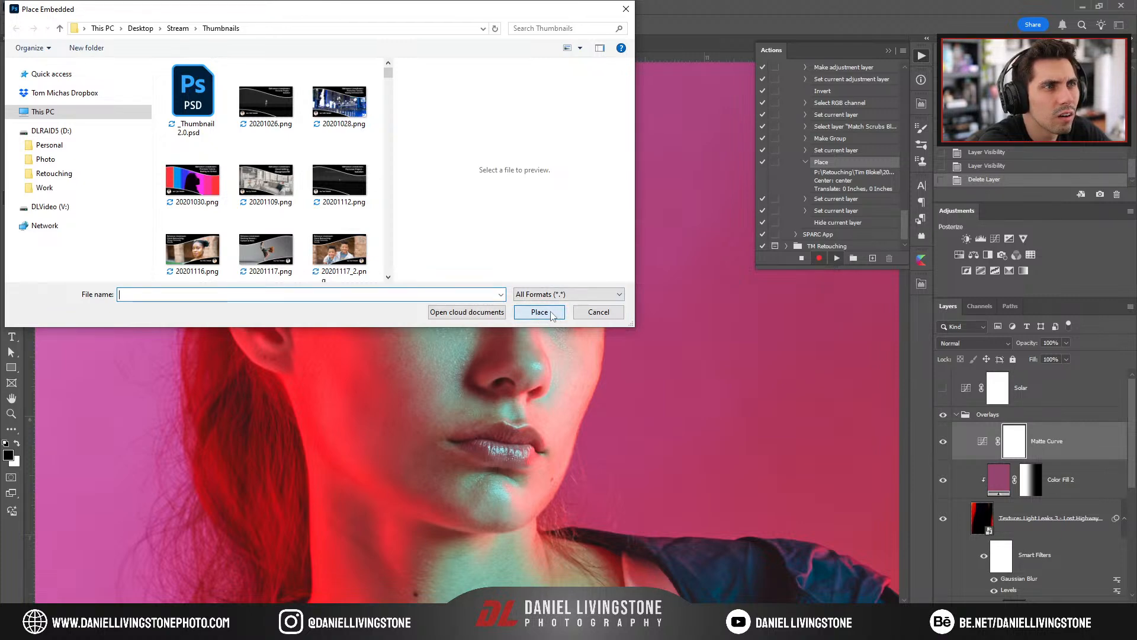
click(594, 315)
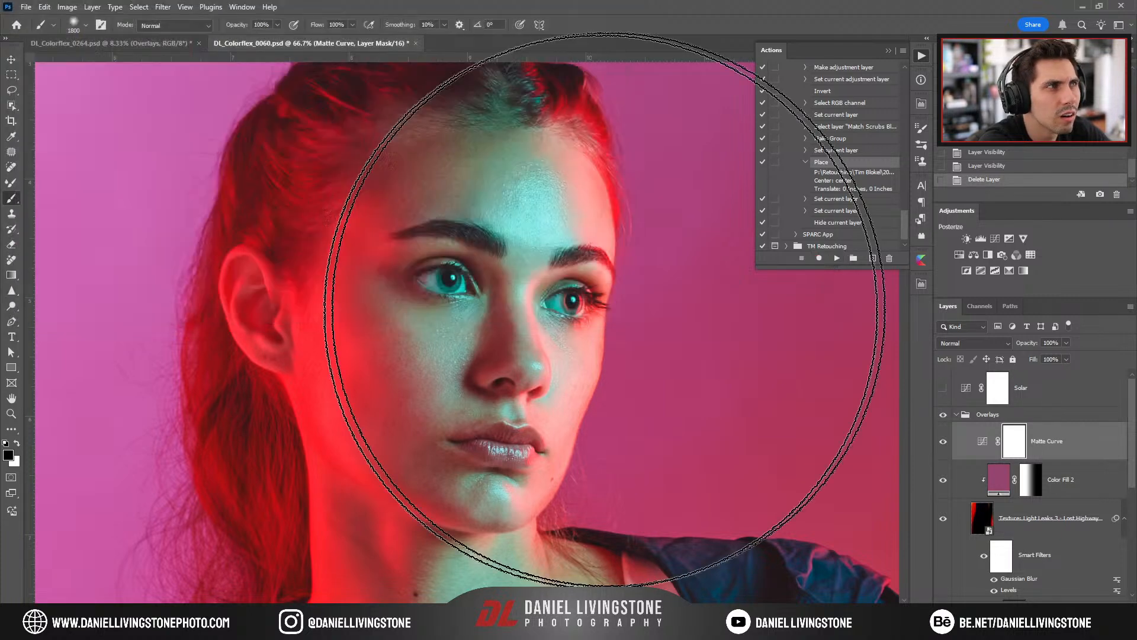
click(806, 163)
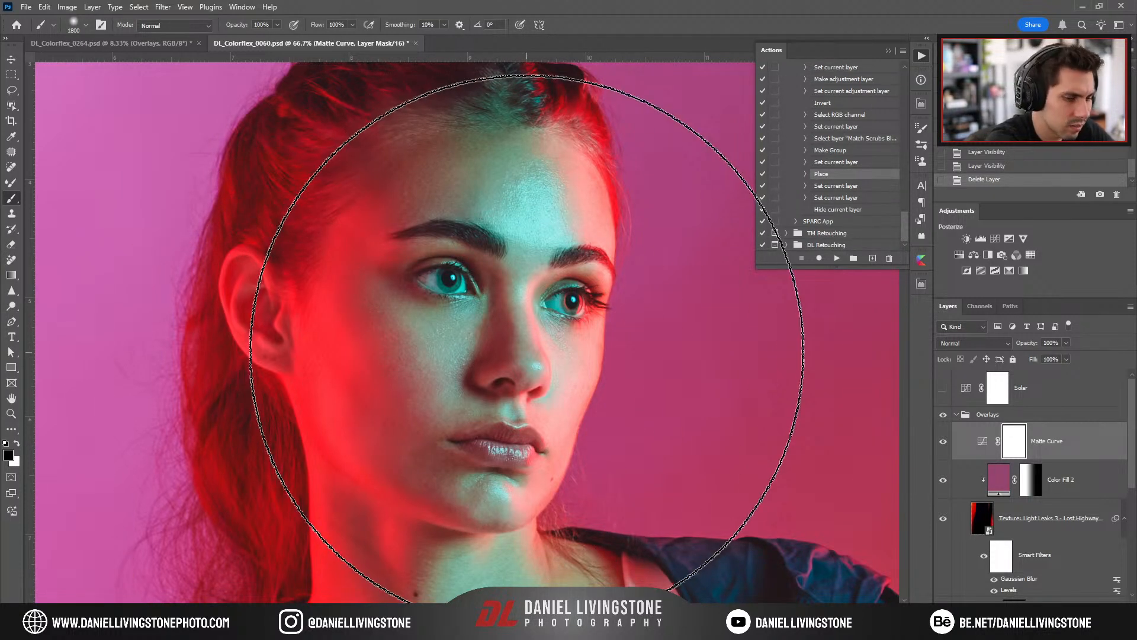
Fit the whole image in view and expand the Place step, widening the action list to read its file path.
key(ctrl+0)
click(807, 174)
mouse_move(756, 181)
mouse_down()
mouse_move(662, 182)
mouse_move(749, 182)
mouse_up()
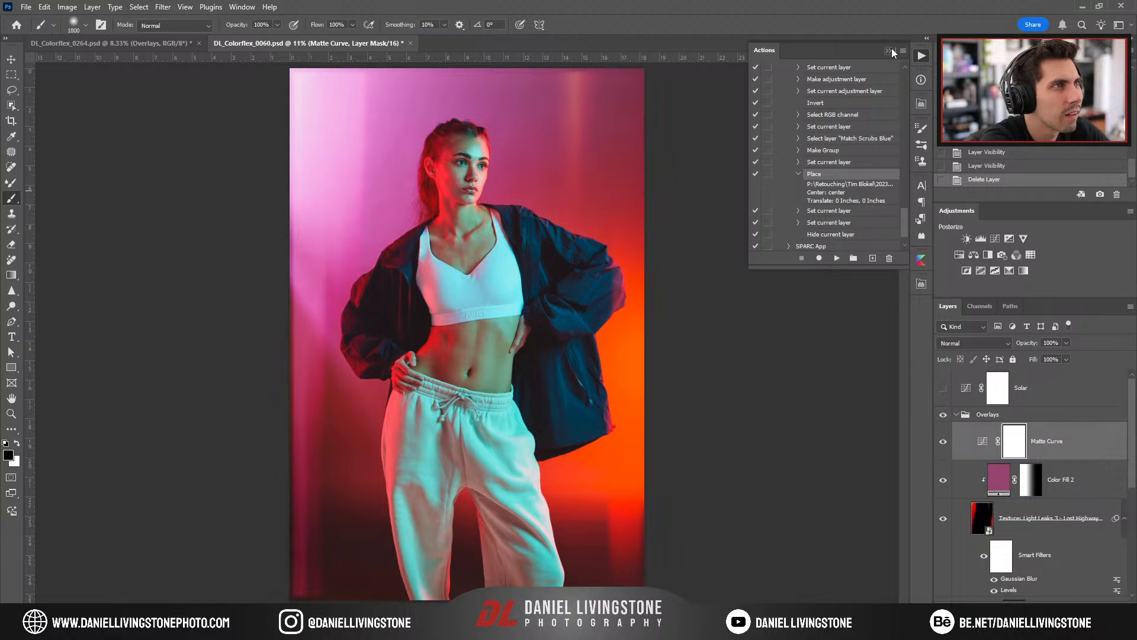
Re-record the Verathon Template's Place step with TextureR5.tif from the Verathon folder in the client's 2023 retouching files, and check the stored path.
double_click(833, 174)
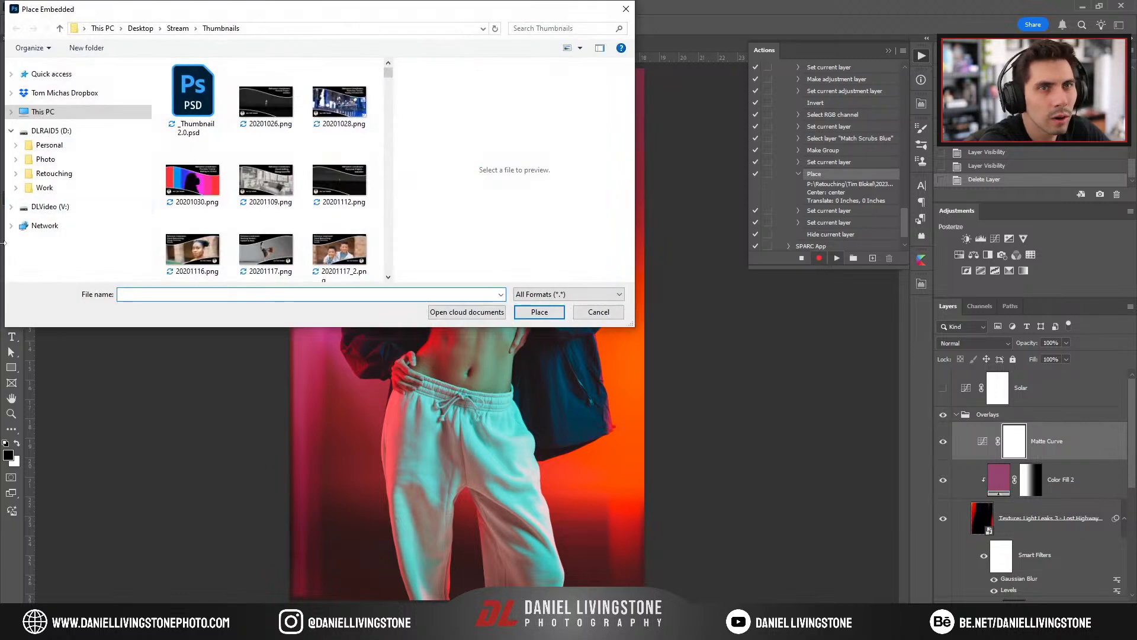
click(101, 178)
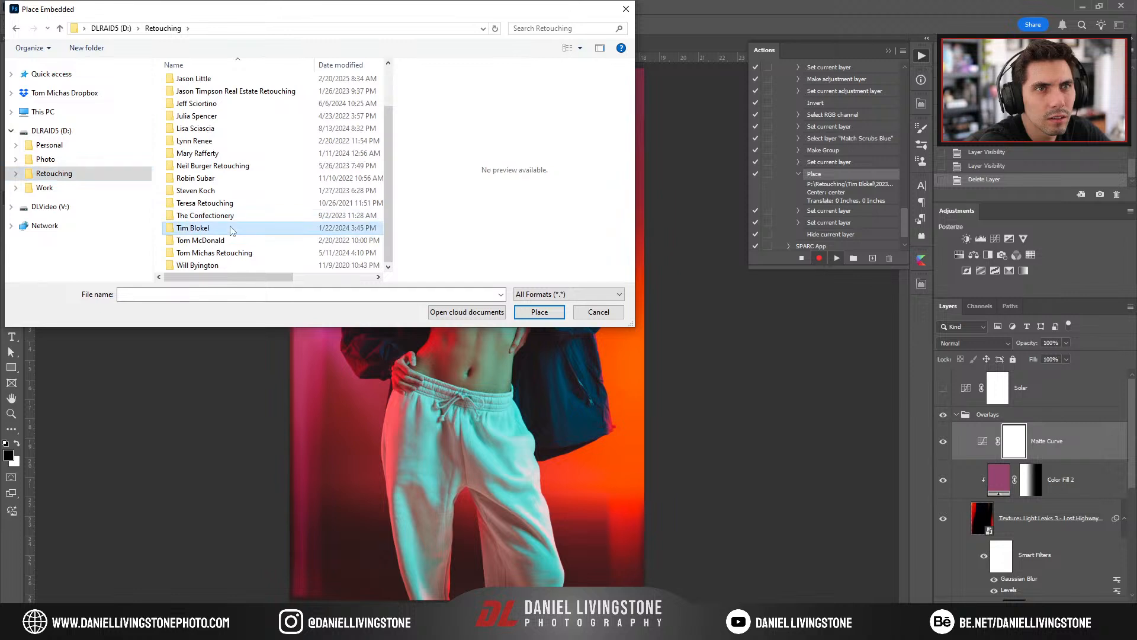
double_click(233, 229)
double_click(183, 94)
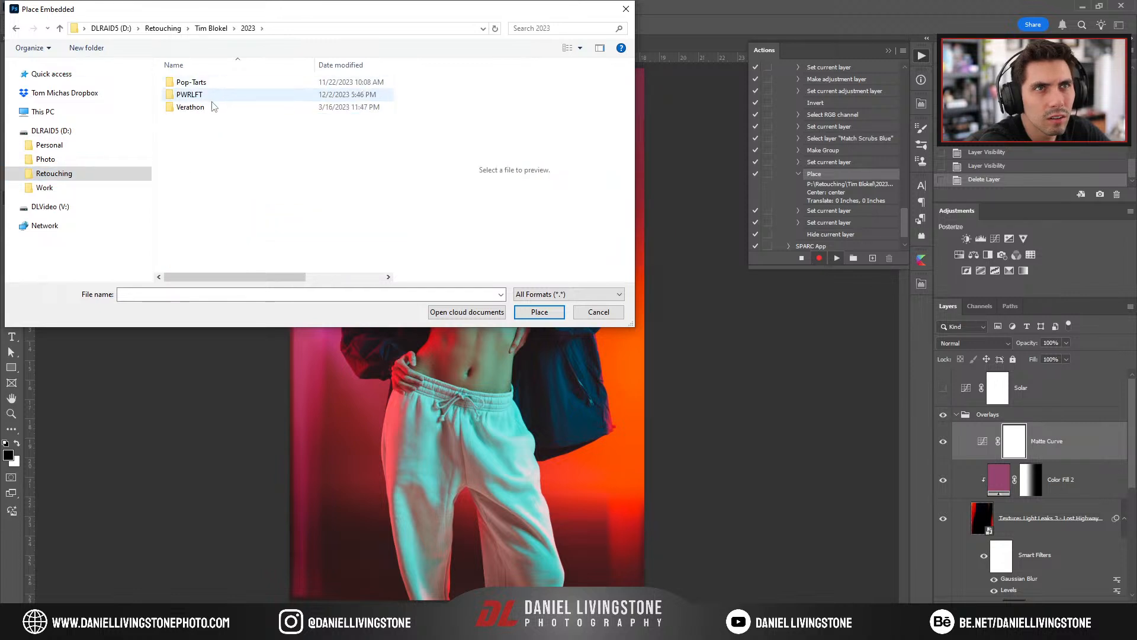
double_click(214, 110)
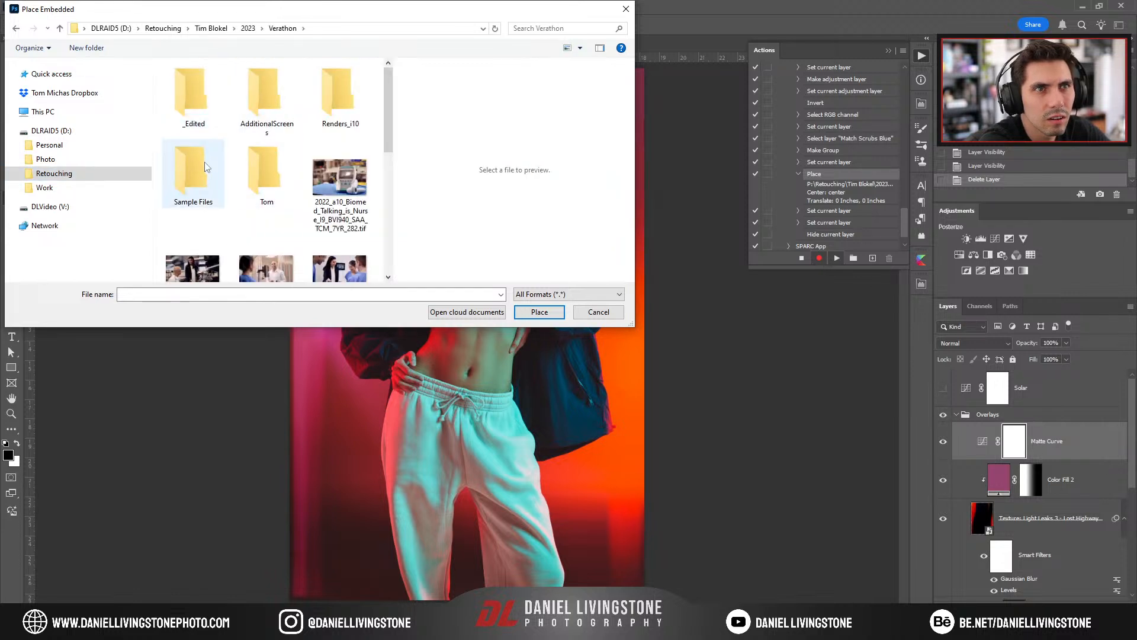
scroll(284, 174, down, 3)
click(204, 248)
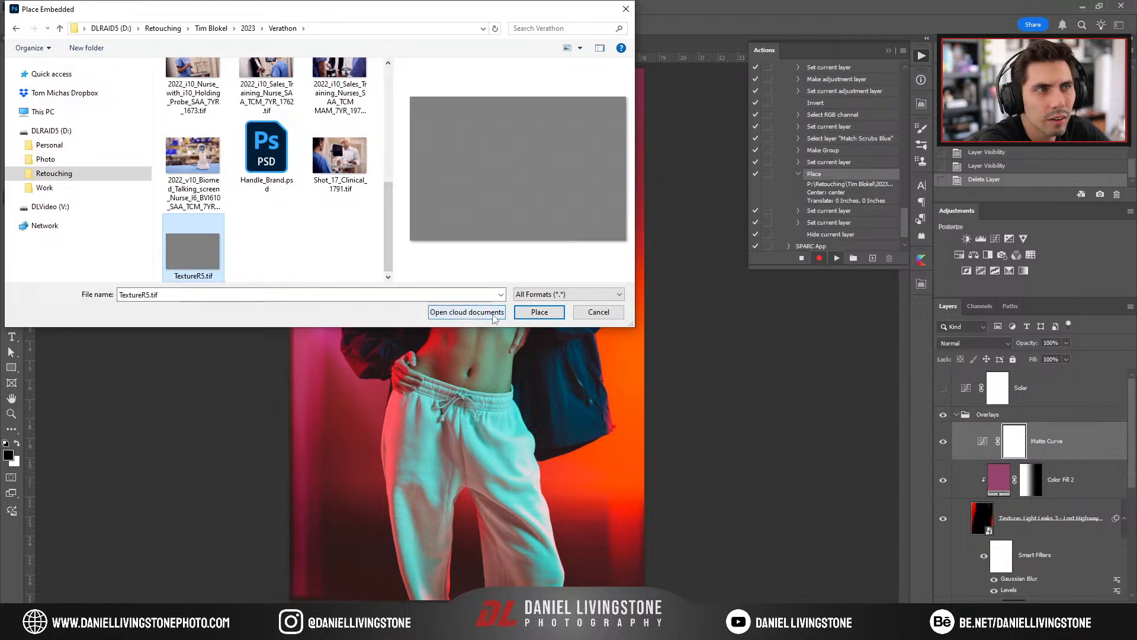
click(533, 314)
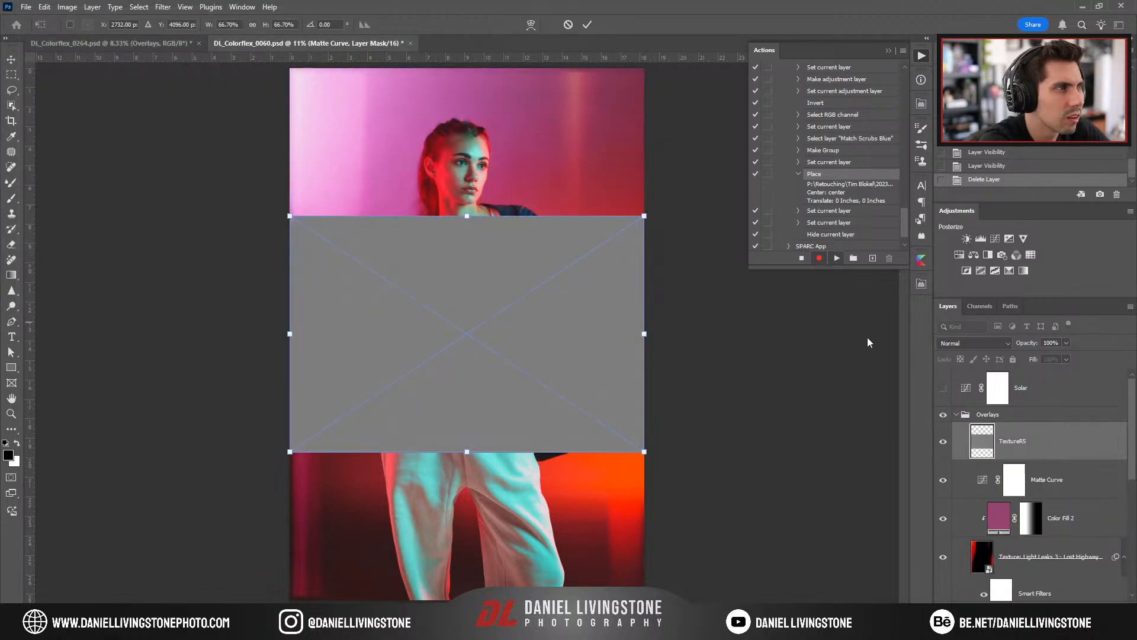
click(801, 257)
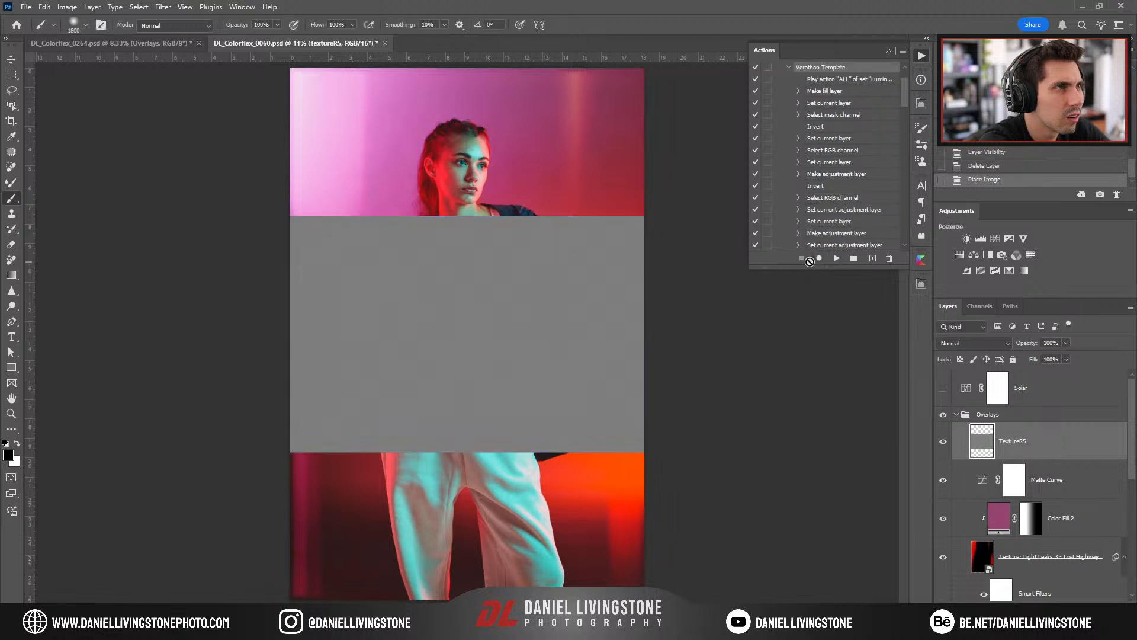
scroll(808, 203, down, 5)
scroll(808, 203, down, 8)
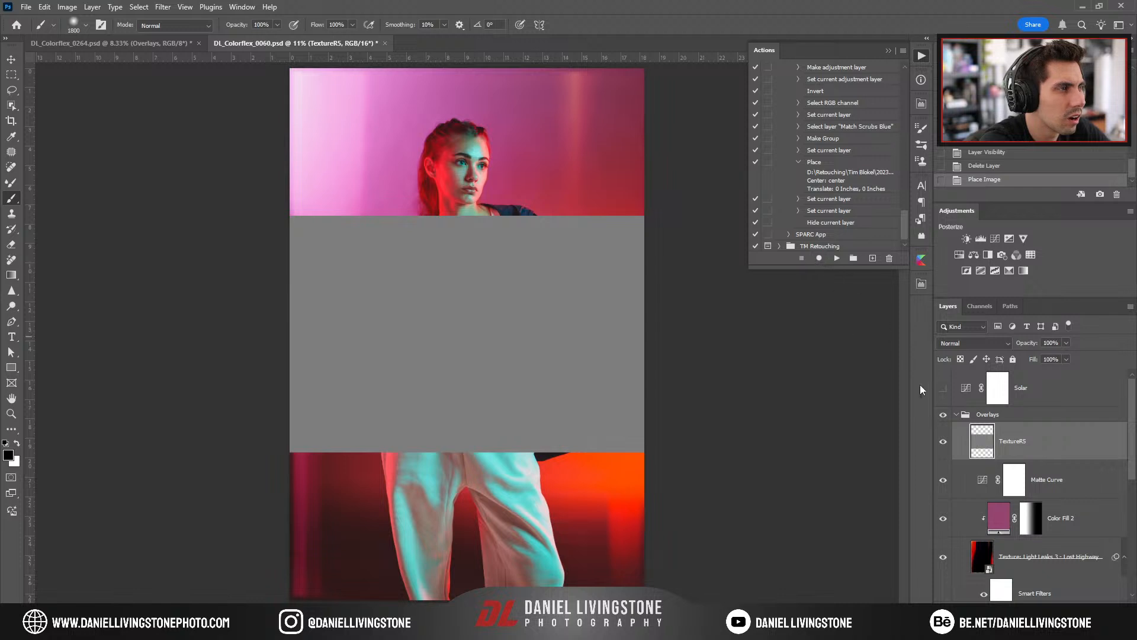
Rotate the TextureR5 layer right and fit it to the canvas, undoing the last transform.
click(919, 262)
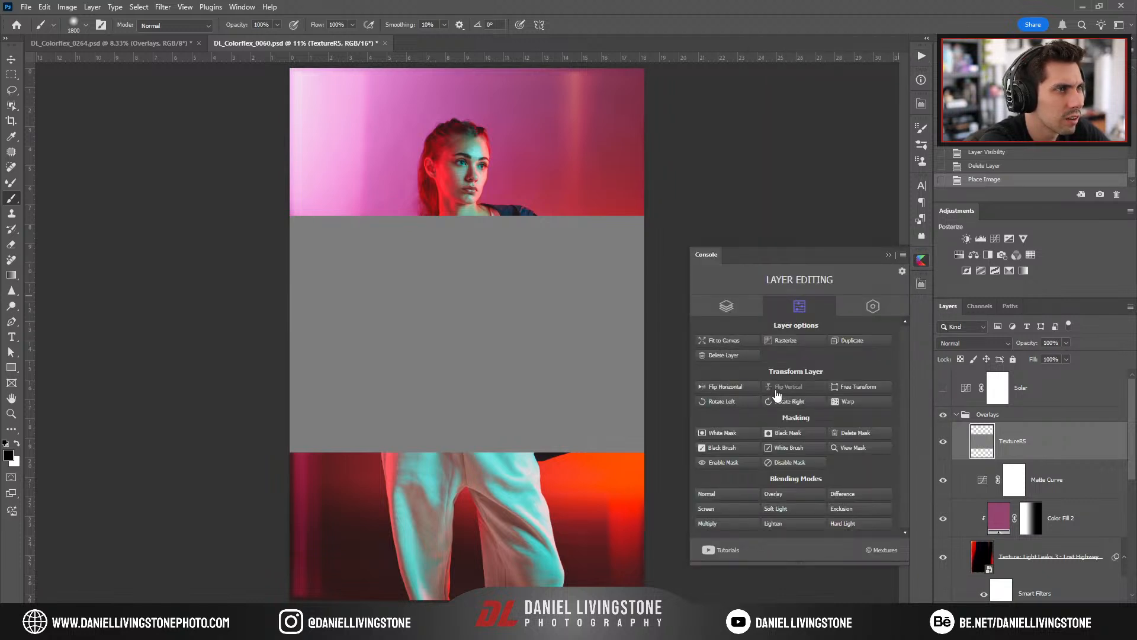
click(808, 407)
click(737, 342)
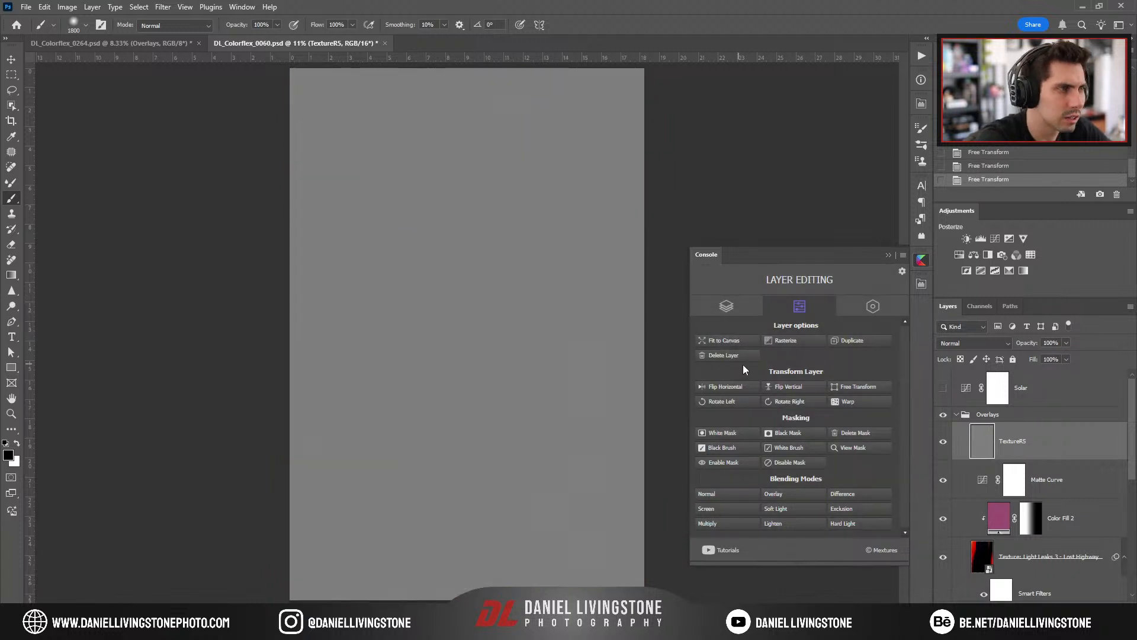
key(ctrl+z)
click(888, 254)
Set the TextureR5 layer's blend mode to Overlay and examine the grain on the face up close.
click(958, 341)
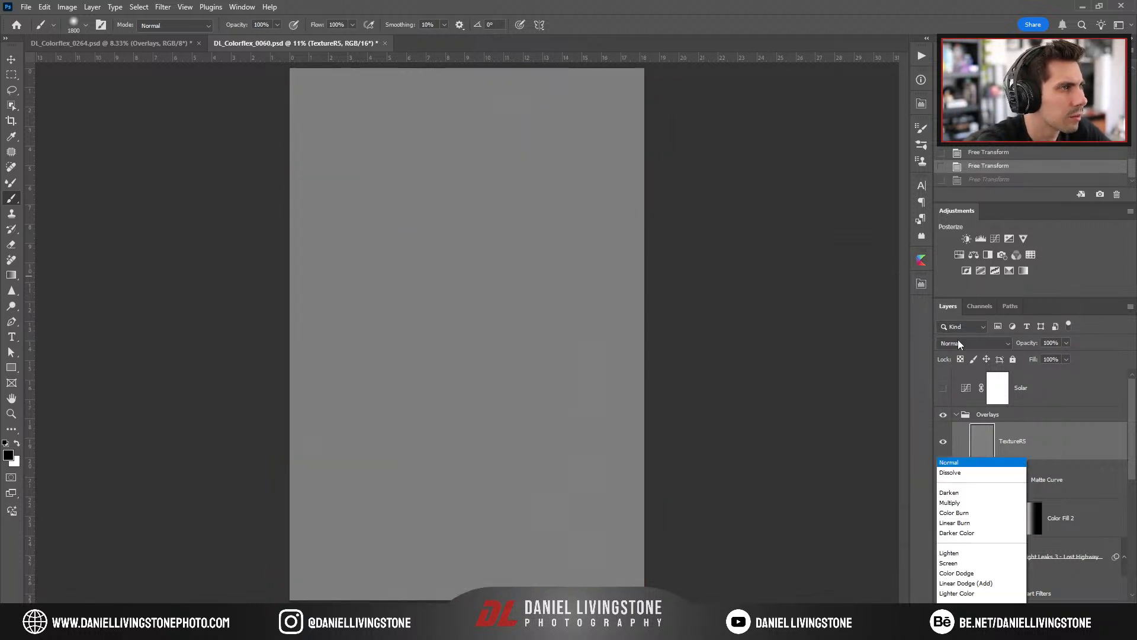
click(960, 444)
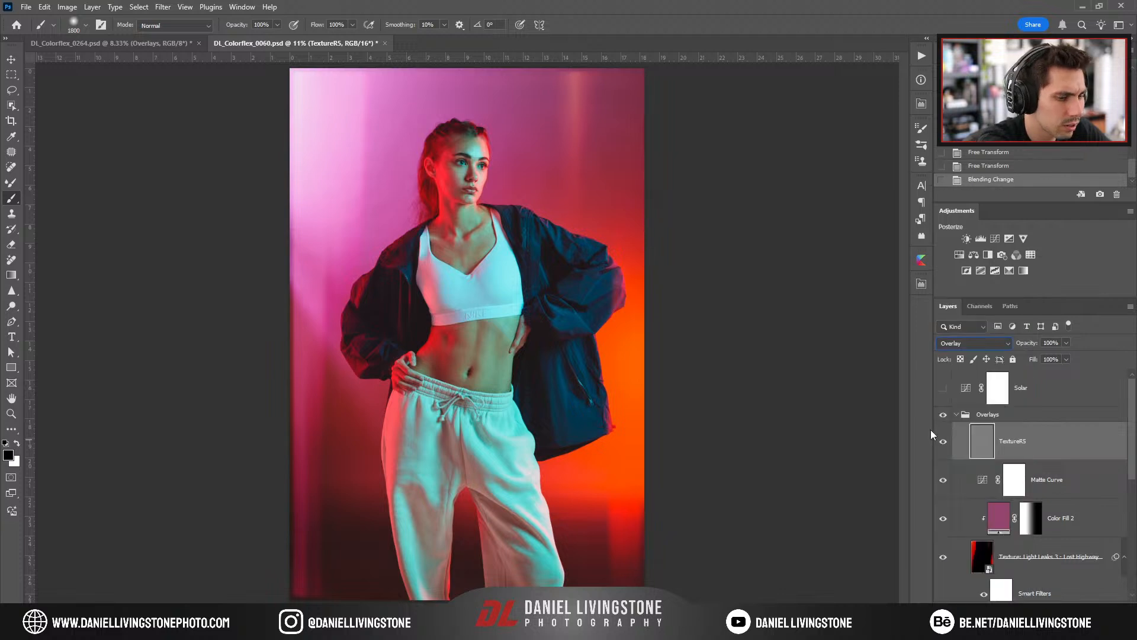
scroll(466, 332, up, 8)
scroll(591, 487, up, 12)
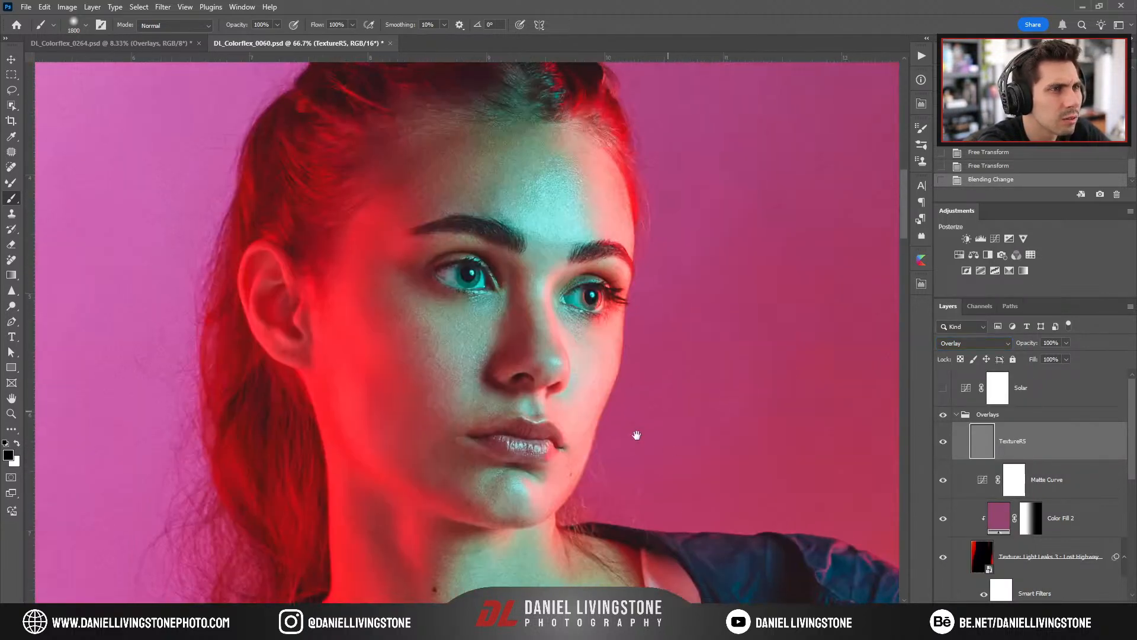
drag(637, 435, 594, 467)
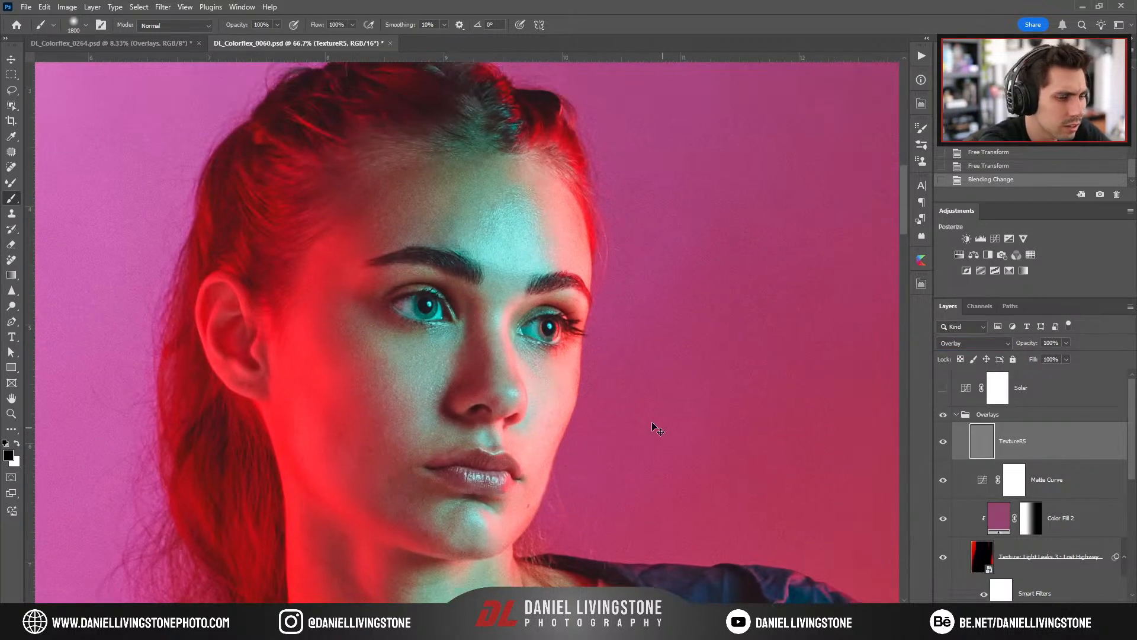
key(ctrl+plus)
Compare the face with the TextureR5 layer off and on, and the full image with the Overlays group off and on.
click(944, 446)
click(943, 446)
click(943, 446)
click(943, 445)
click(944, 446)
click(944, 445)
key(ctrl+0)
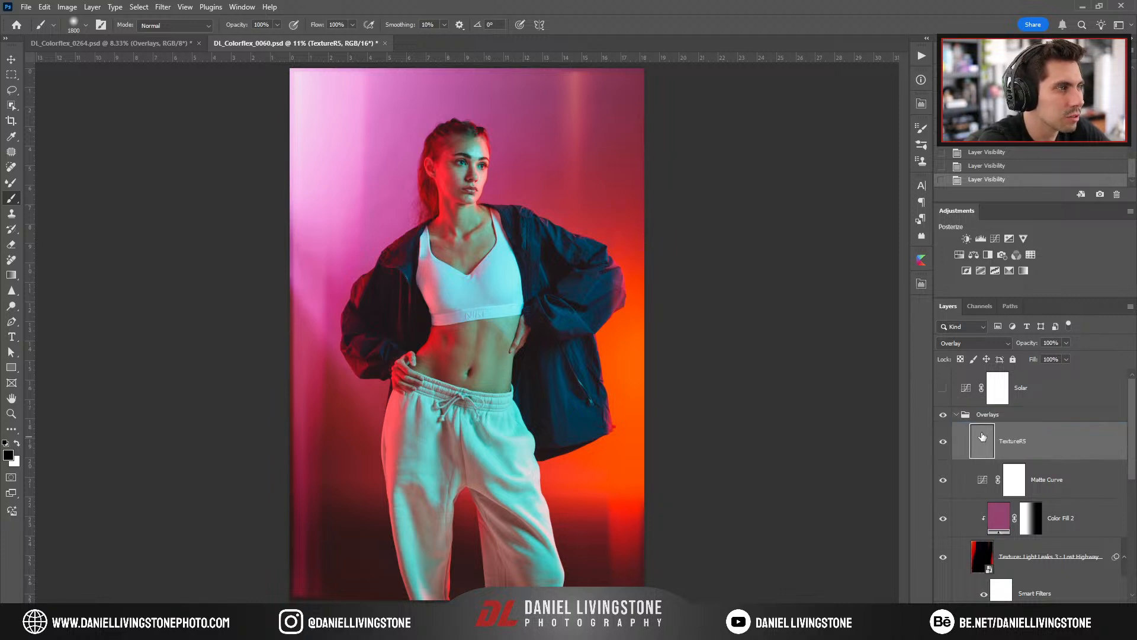
click(944, 416)
click(944, 416)
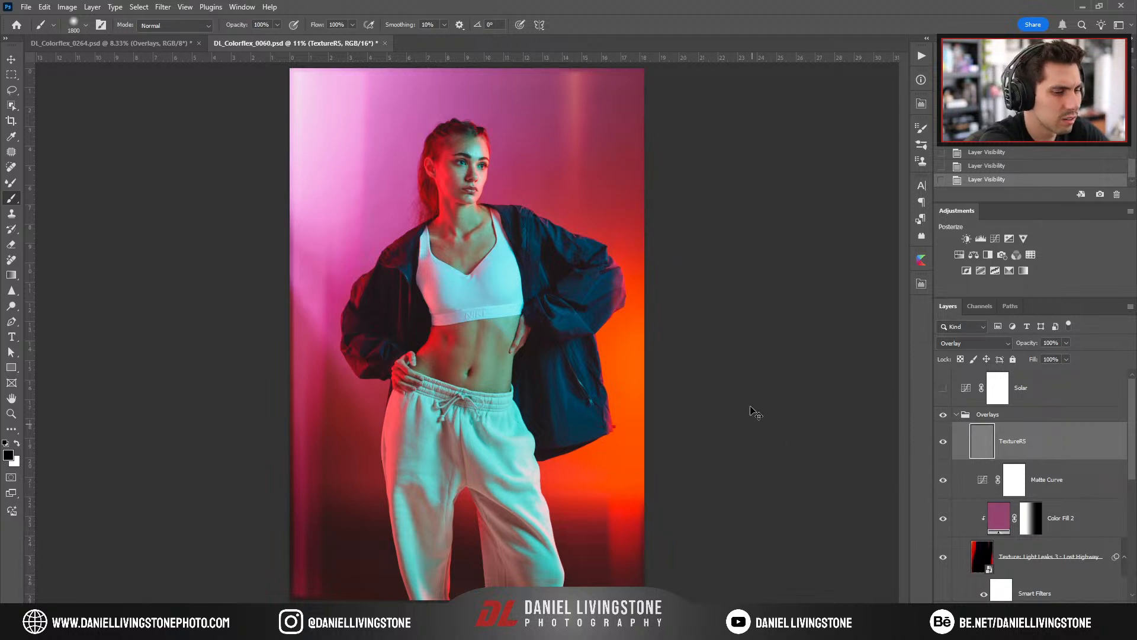
Examine the textured image up close from the torso up to the face.
scroll(467, 261, up, 5)
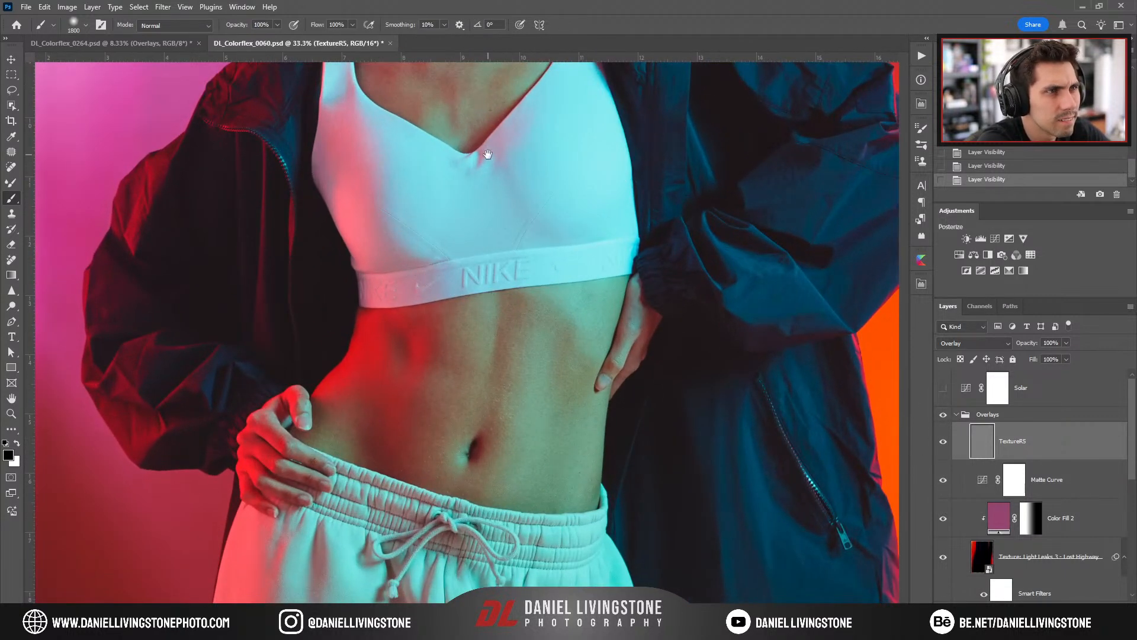
drag(488, 155, 476, 302)
drag(478, 205, 489, 480)
drag(498, 310, 508, 398)
scroll(589, 372, up, 2)
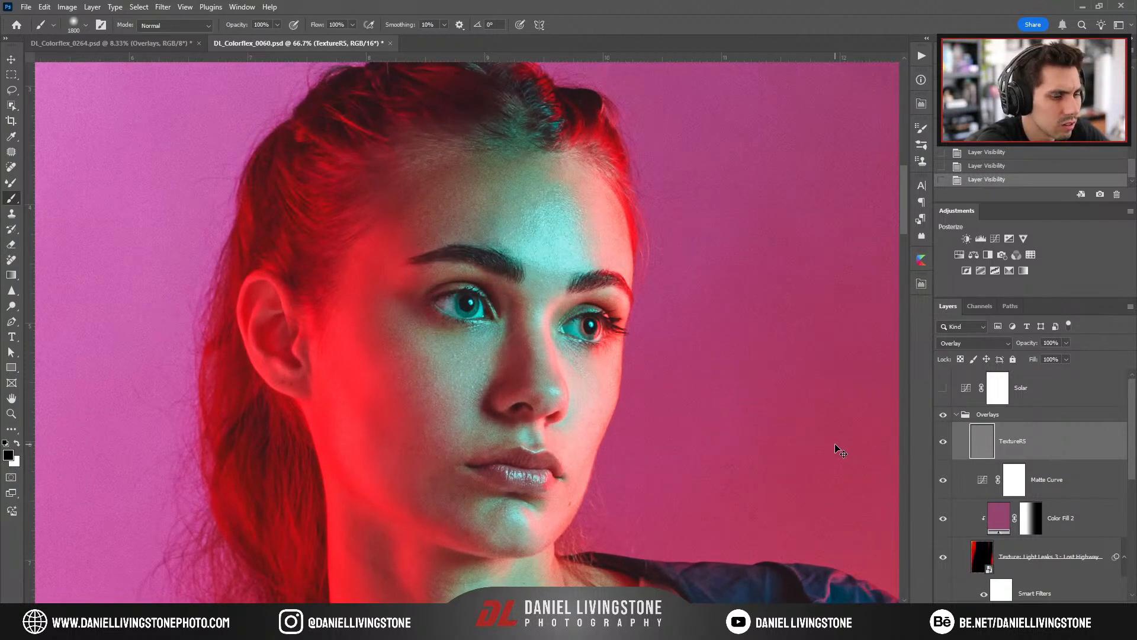
Compare the full image with the Matte Curve layer off and on.
key(ctrl+0)
click(947, 479)
click(947, 479)
click(946, 479)
click(947, 479)
click(947, 479)
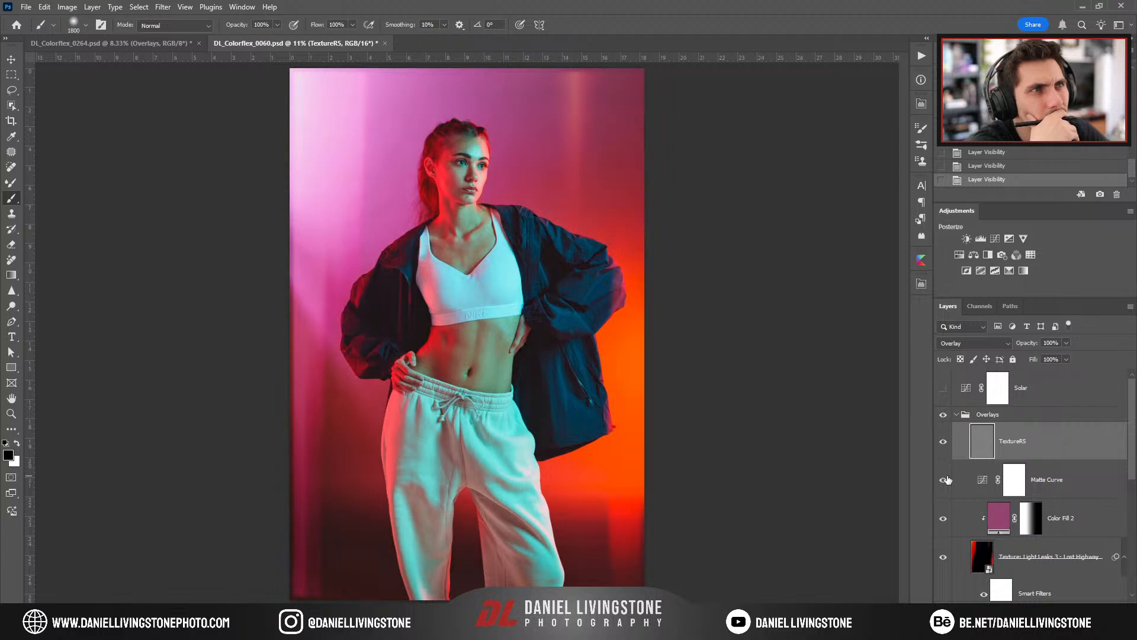
click(946, 479)
click(947, 479)
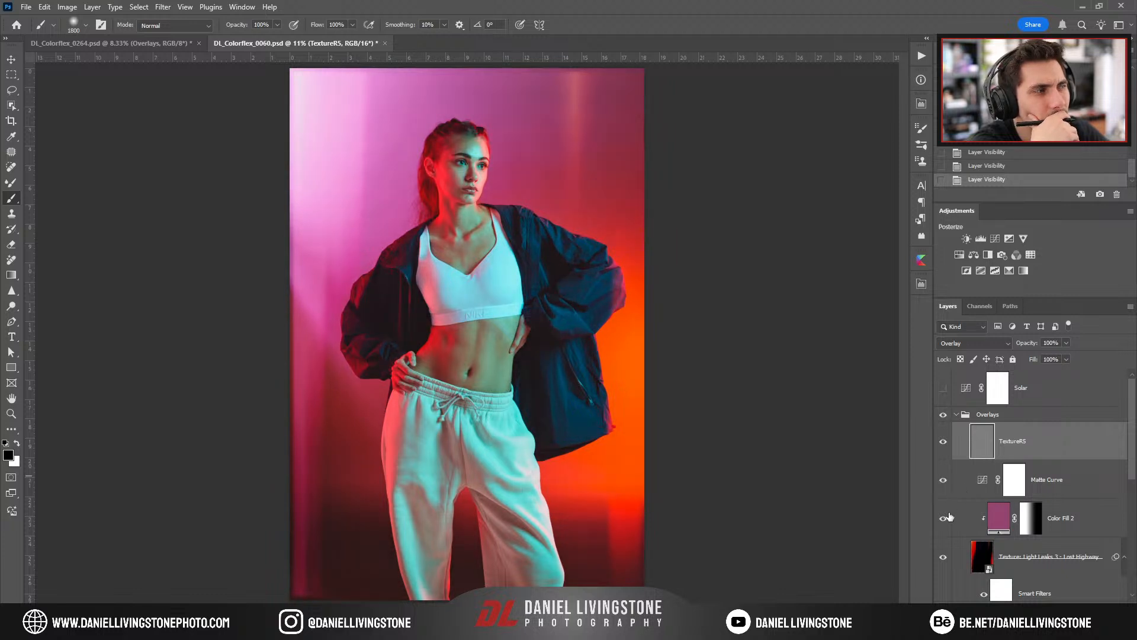
Compare the full image with the Global group off and on.
scroll(949, 515, down, 3)
scroll(948, 506, up, 2)
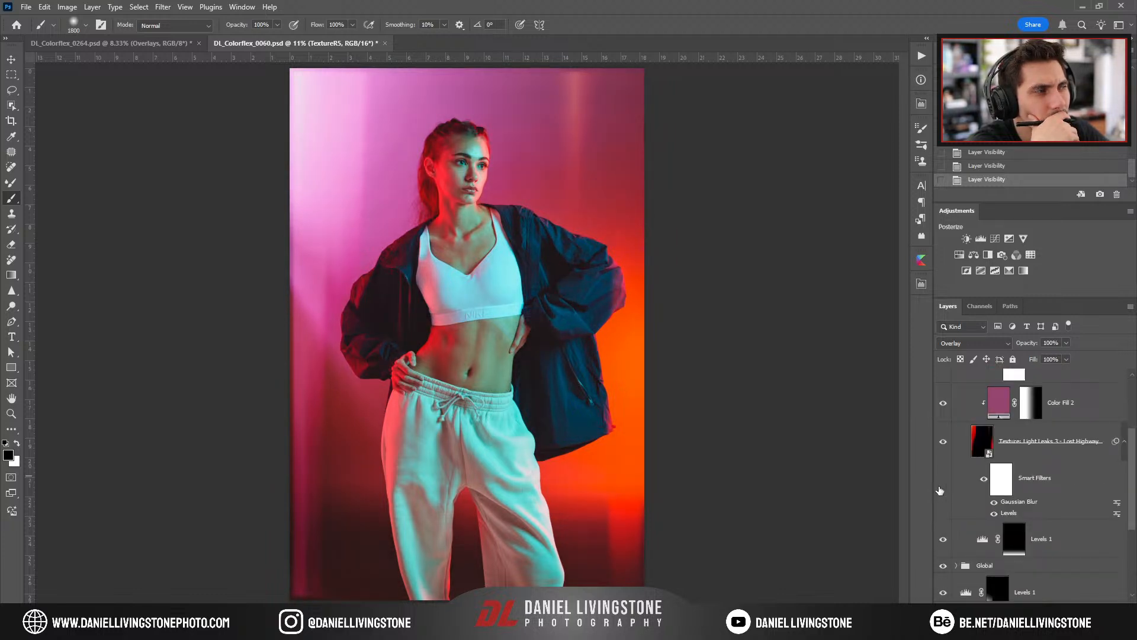
scroll(938, 490, down, 3)
click(943, 449)
click(944, 449)
click(943, 450)
click(943, 450)
click(944, 450)
click(944, 450)
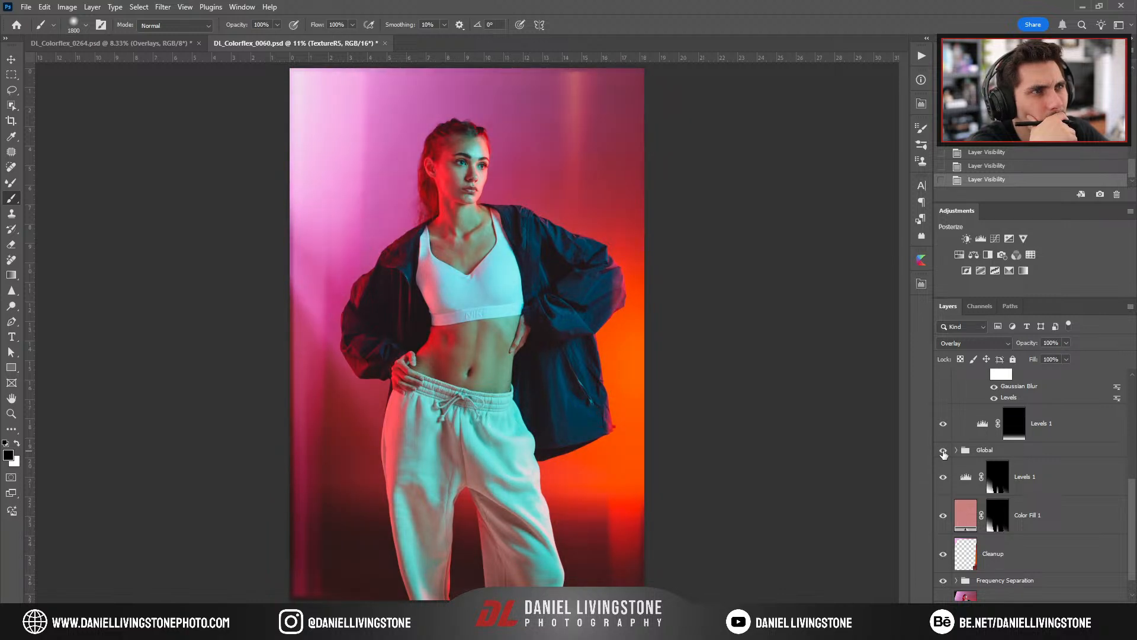
Reshape the shadows of the Matte Curve, setting its lower curve point to input 63 and output 62.
scroll(944, 453, up, 3)
double_click(986, 474)
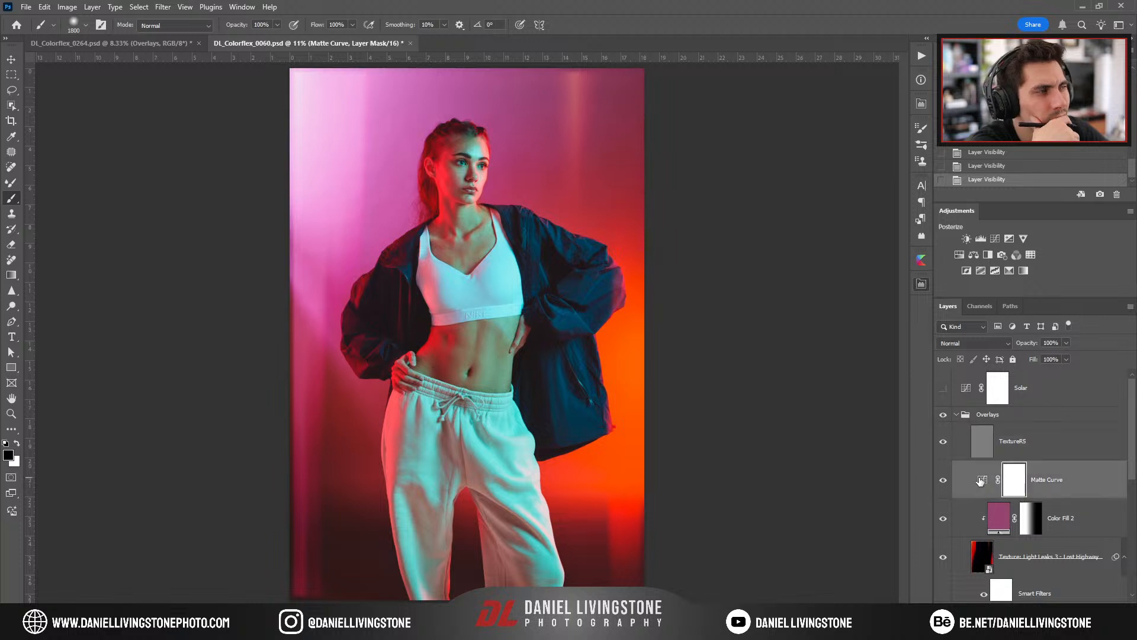
click(826, 410)
drag(816, 419, 746, 403)
drag(825, 413, 826, 406)
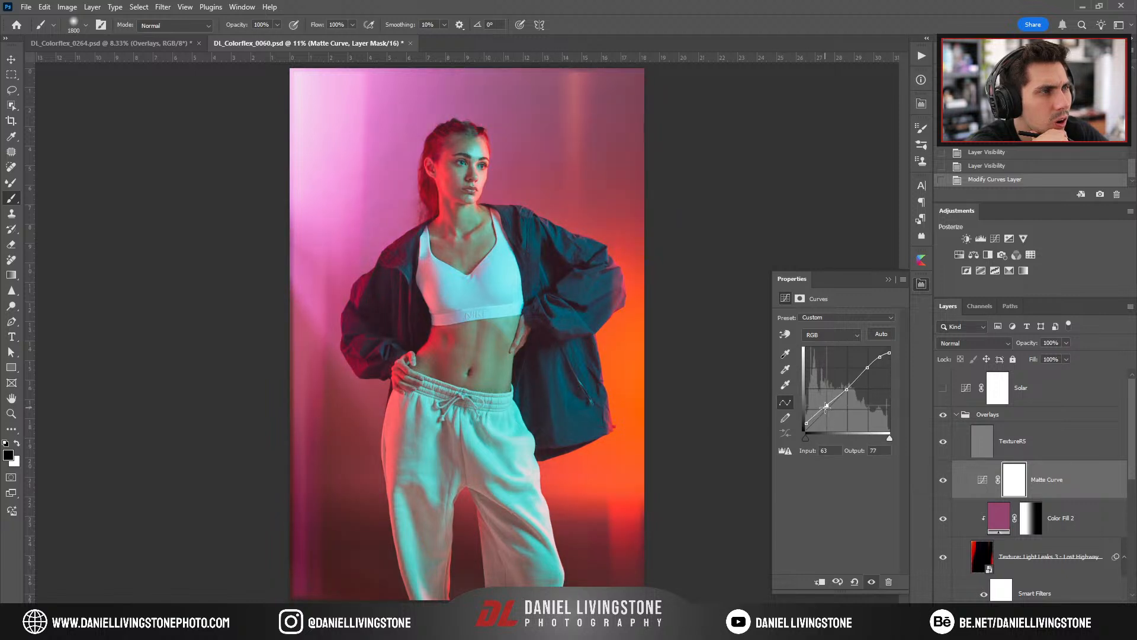
drag(827, 408, 827, 412)
Compare the image with the reshaped Matte Curve off and on.
click(942, 480)
click(943, 484)
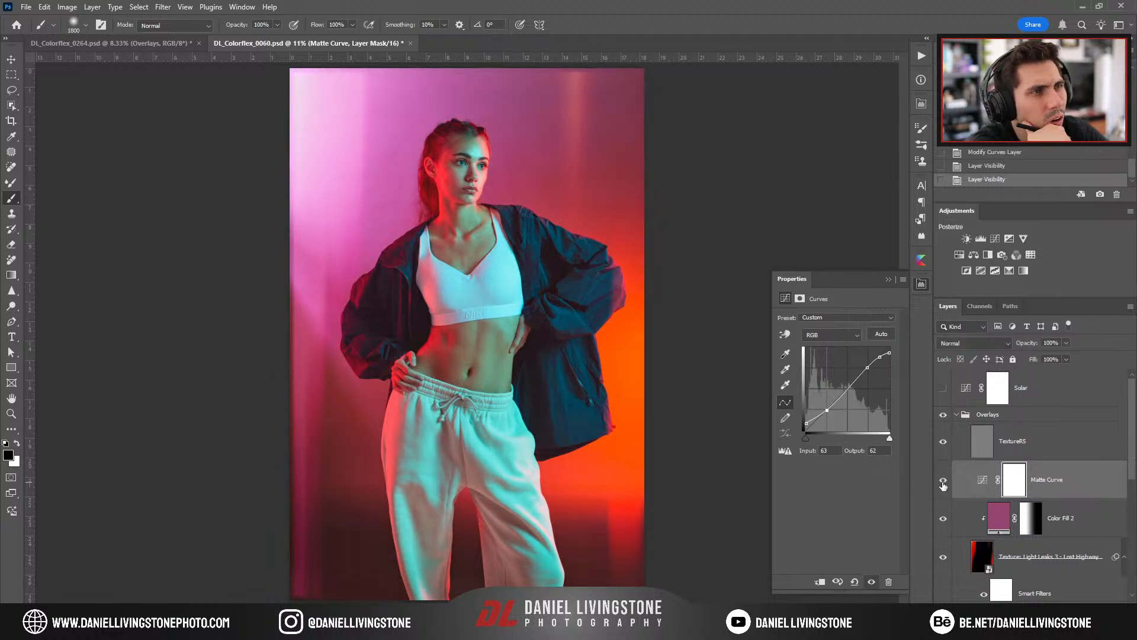
click(944, 483)
click(943, 483)
click(943, 483)
click(943, 483)
click(944, 482)
click(944, 482)
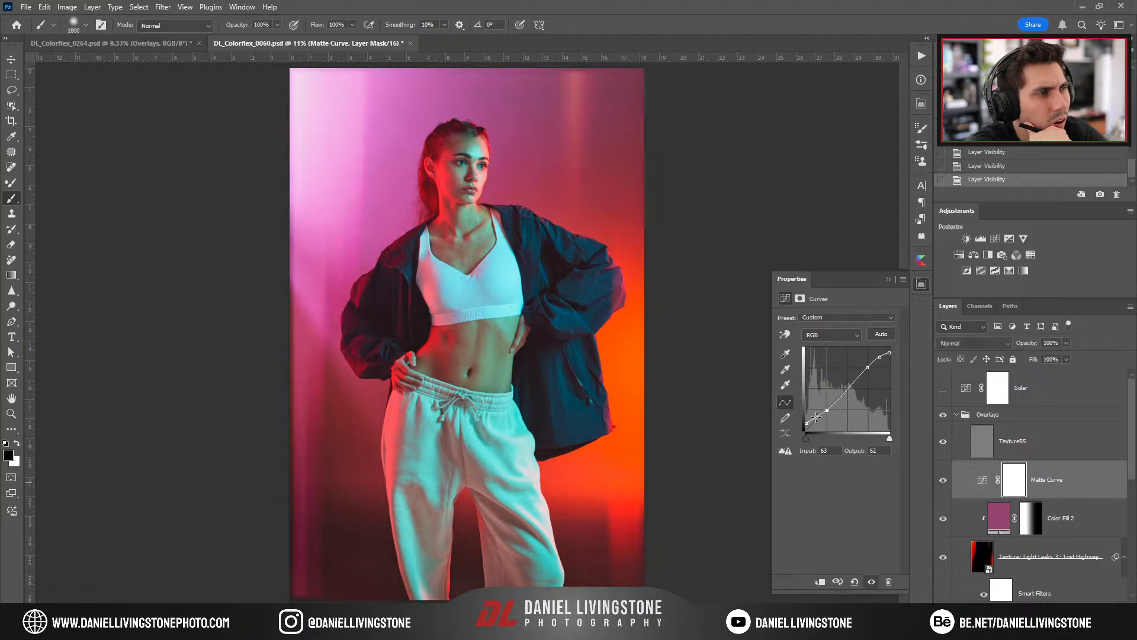
Undo the recent reshaping of the Matte Curve, going back to its earlier curve.
drag(816, 417, 817, 419)
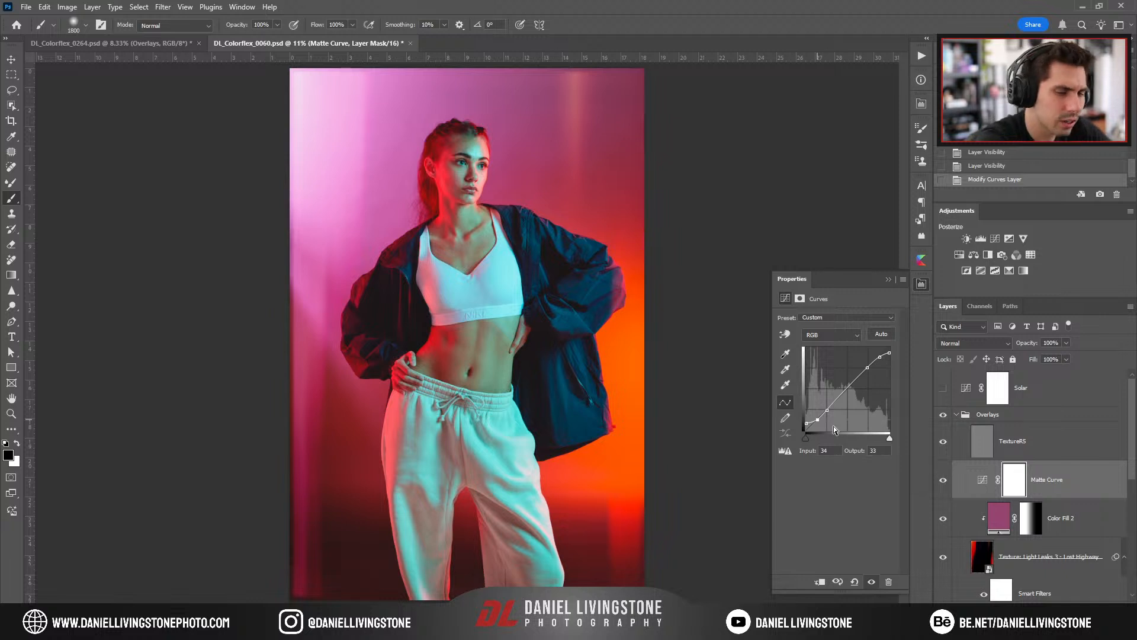
key(ctrl+z)
key(ctrl+z)
key(ctrl+z)
key(ctrl+z)
key(ctrl+z)
key(ctrl+z)
key(ctrl+z)
key(ctrl+z)
key(ctrl+z)
key(ctrl+z)
key(ctrl+z)
key(ctrl+z)
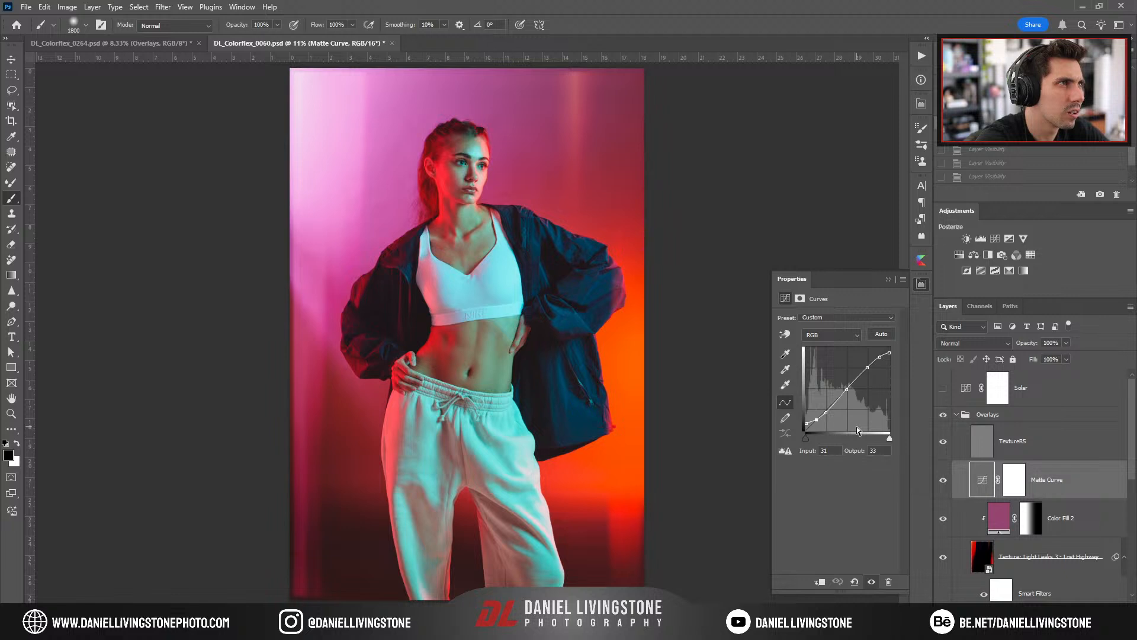
Compare the full image with the restored Matte Curve off and on.
click(942, 481)
click(942, 481)
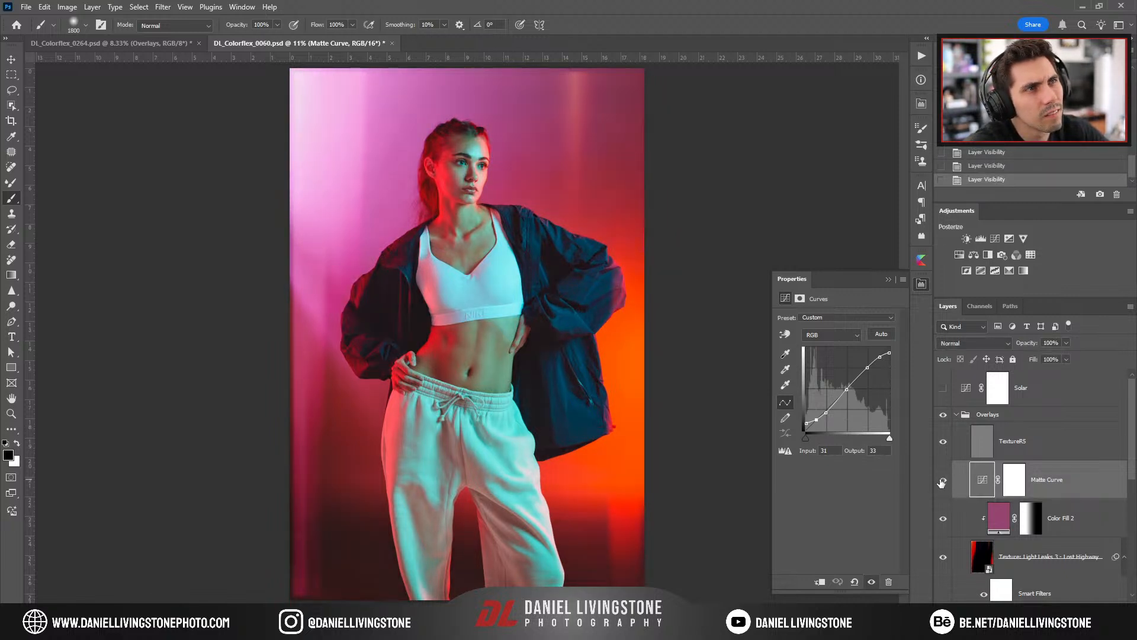
click(889, 279)
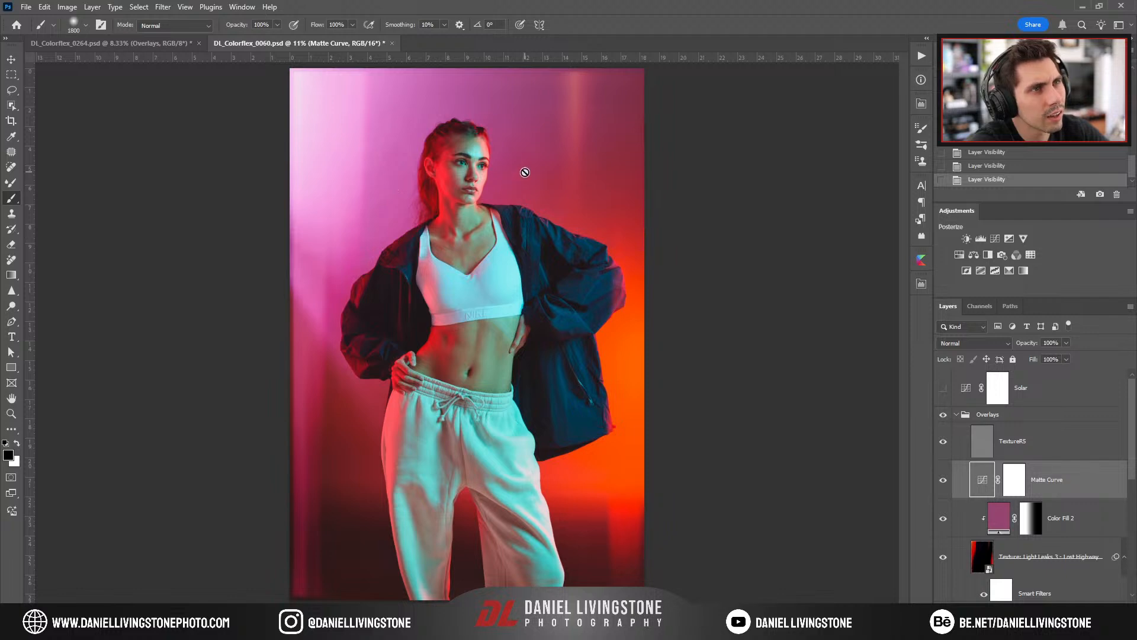
Compare the face up close with the whole Overlays group off and on.
scroll(498, 276, up, 6)
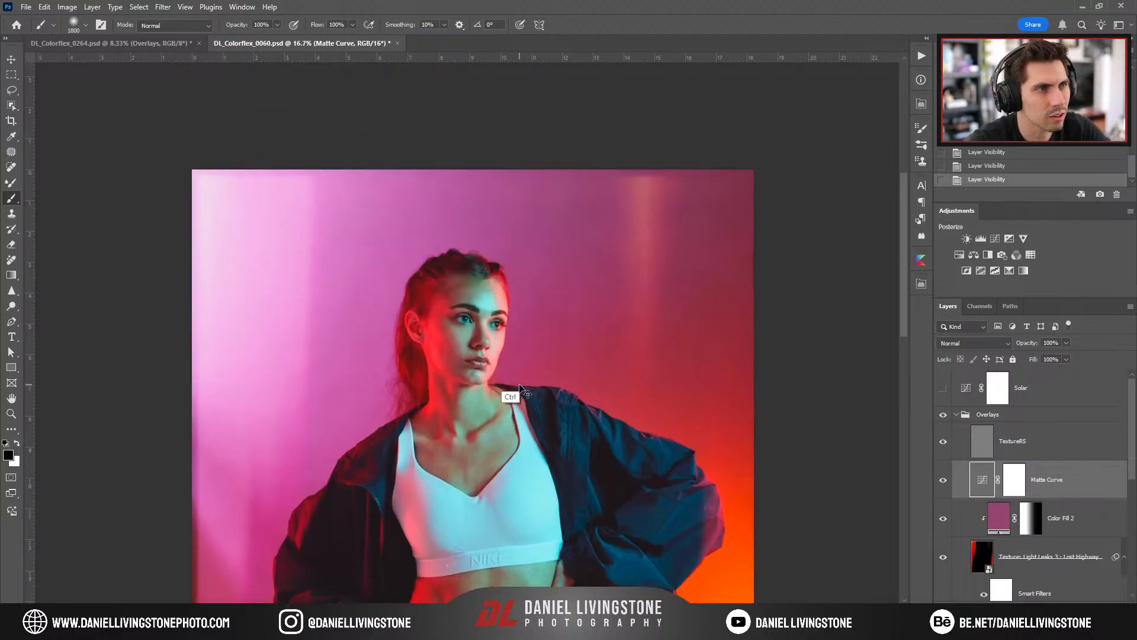
scroll(521, 379, up, 4)
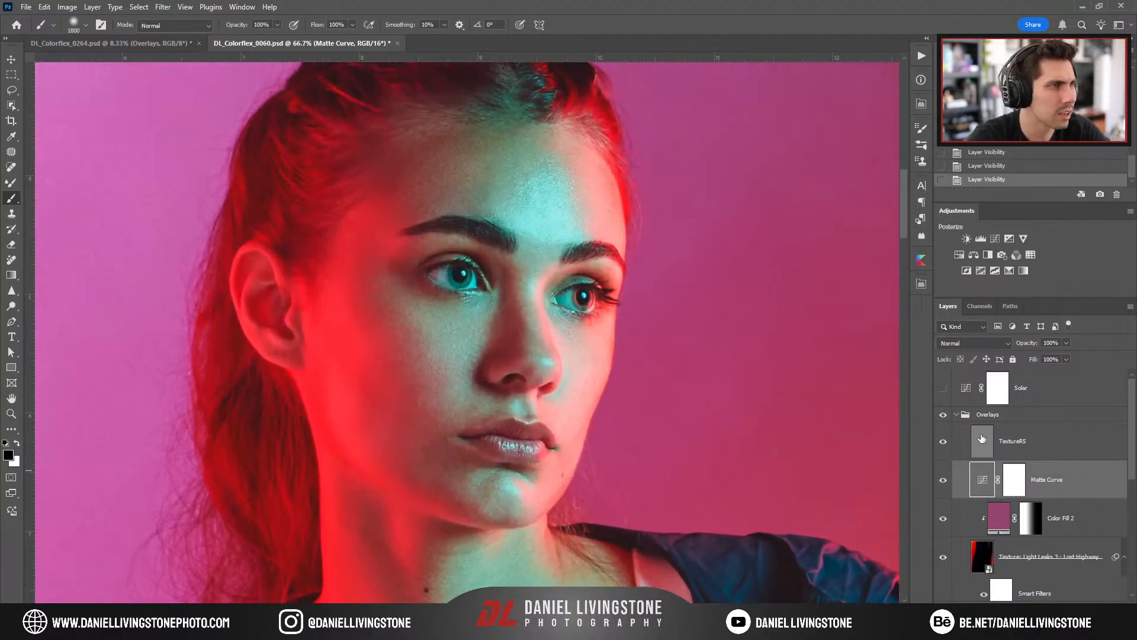
click(974, 415)
click(955, 415)
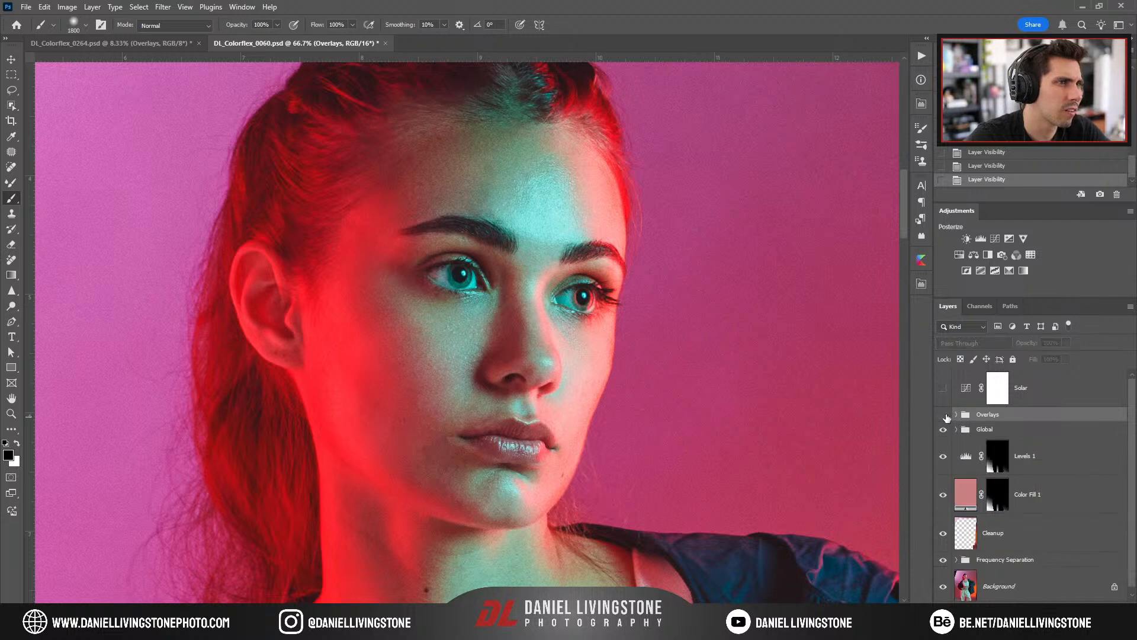
click(943, 414)
click(943, 415)
Move the Matte Curve layer out of the Overlays group into the Global group.
click(955, 414)
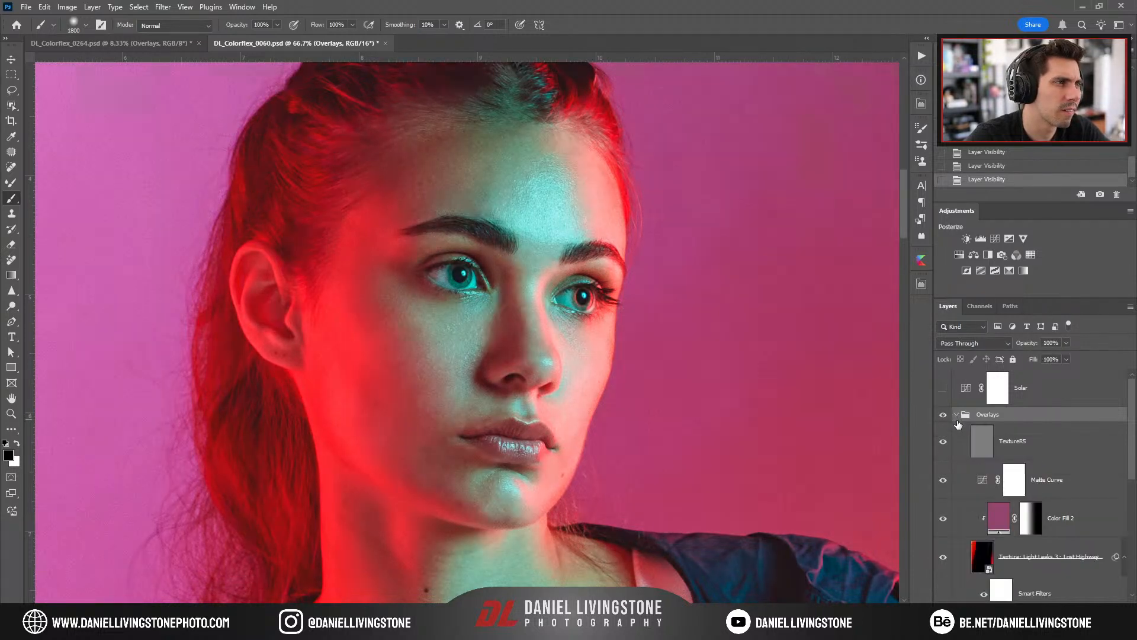
click(1024, 485)
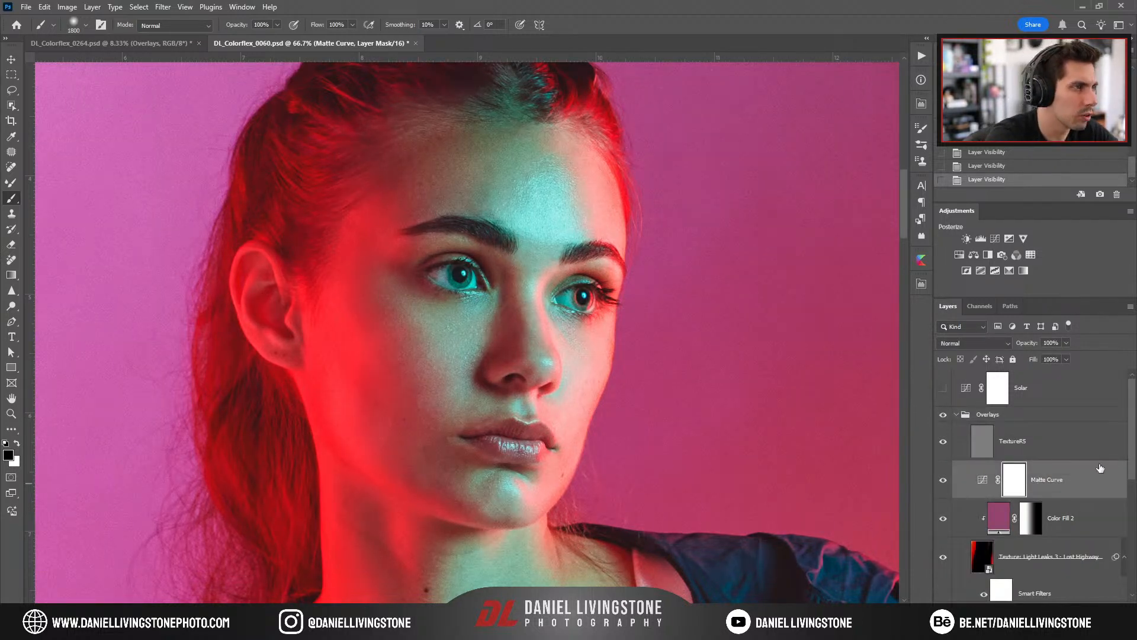
scroll(1066, 467, down, 2)
scroll(1050, 464, down, 1)
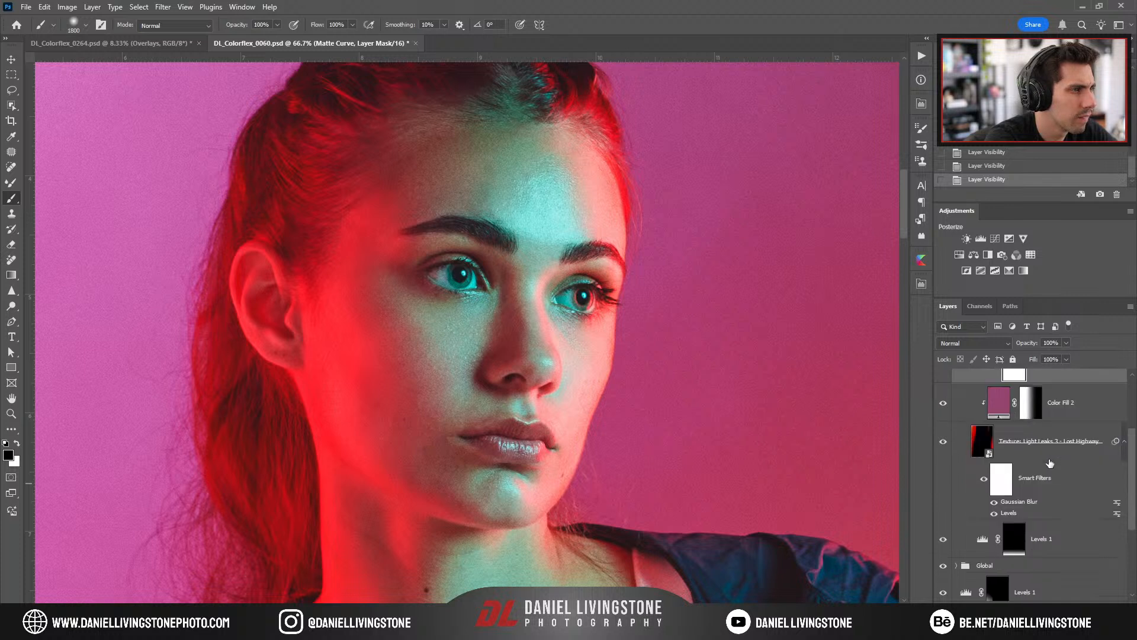
drag(1054, 382, 1042, 565)
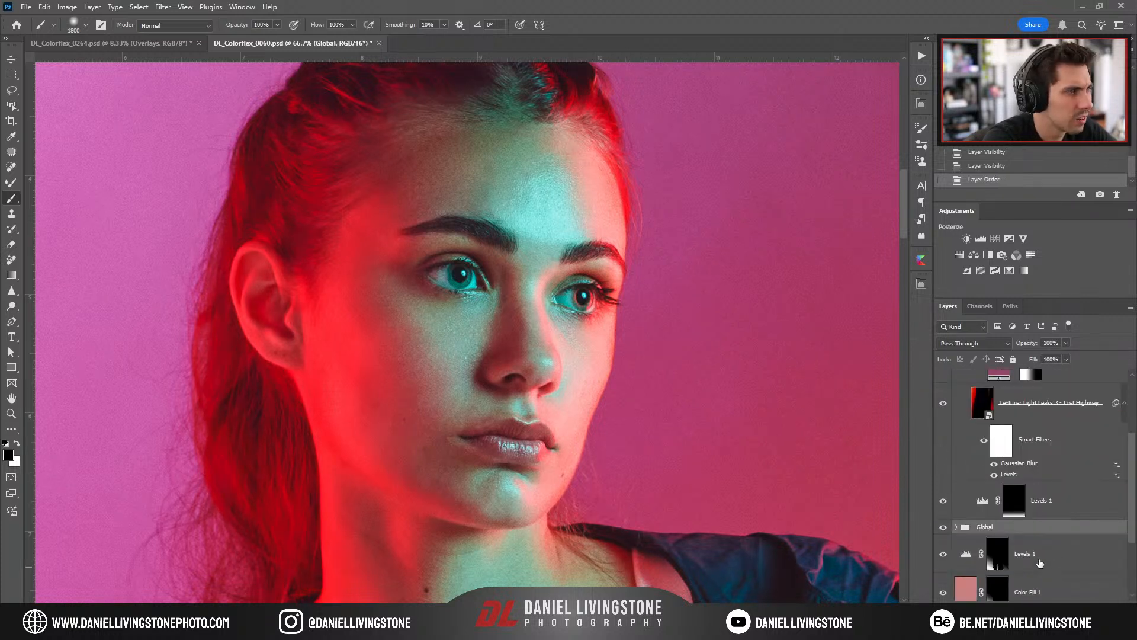
scroll(1025, 527, up, 2)
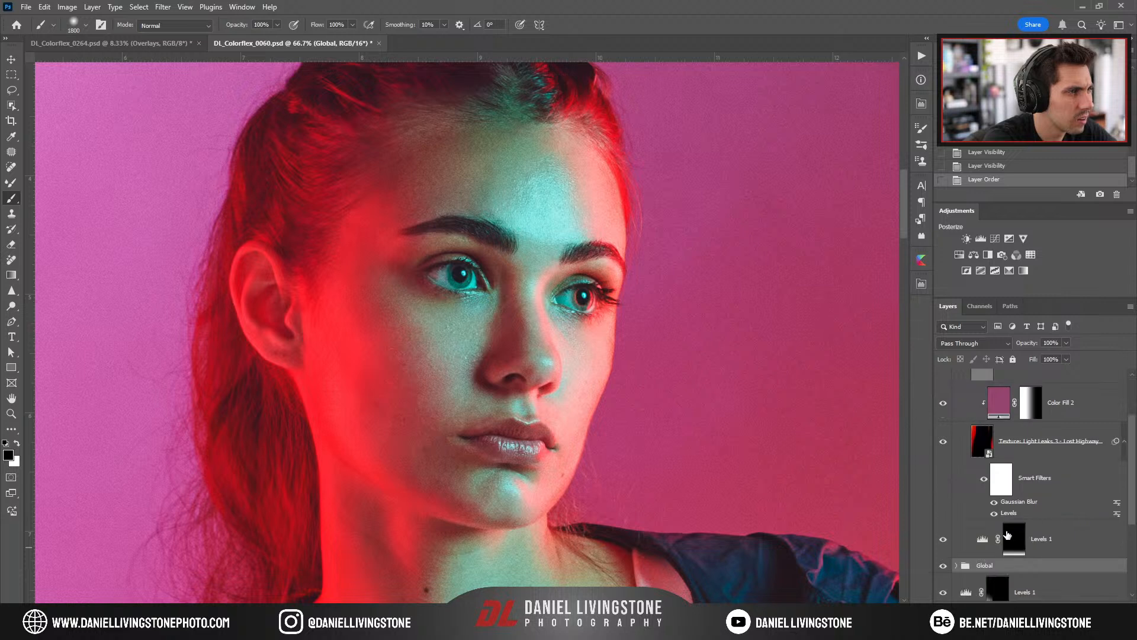
scroll(977, 519, up, 4)
click(955, 415)
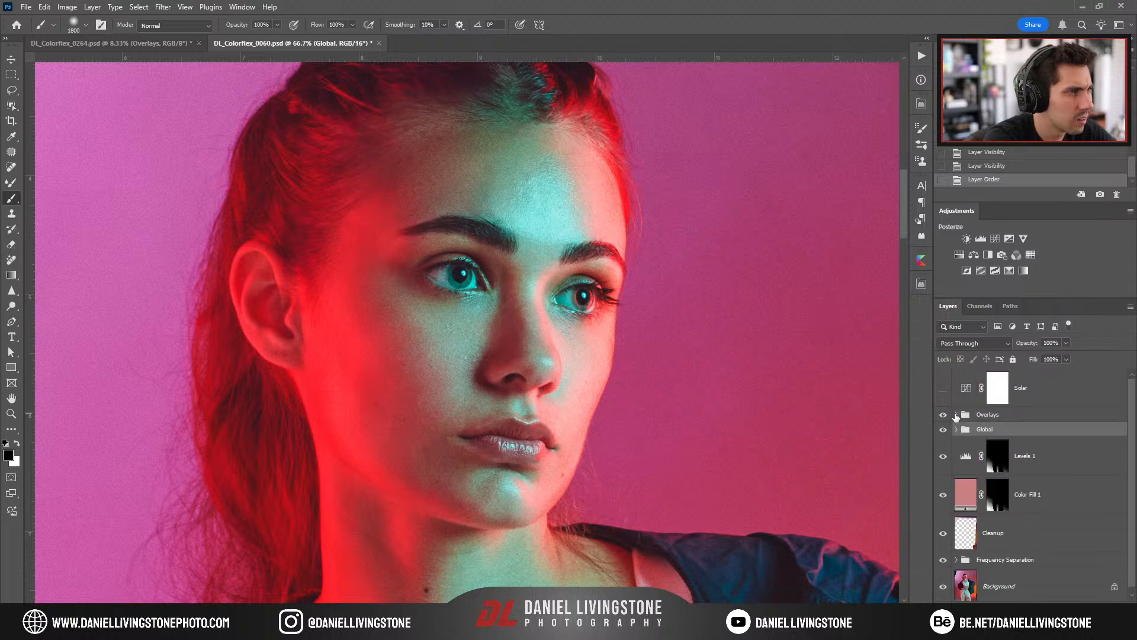
Move the Levels 1 layer from the Overlays group to below the Global group, then delete it.
click(956, 414)
scroll(1047, 501, down, 2)
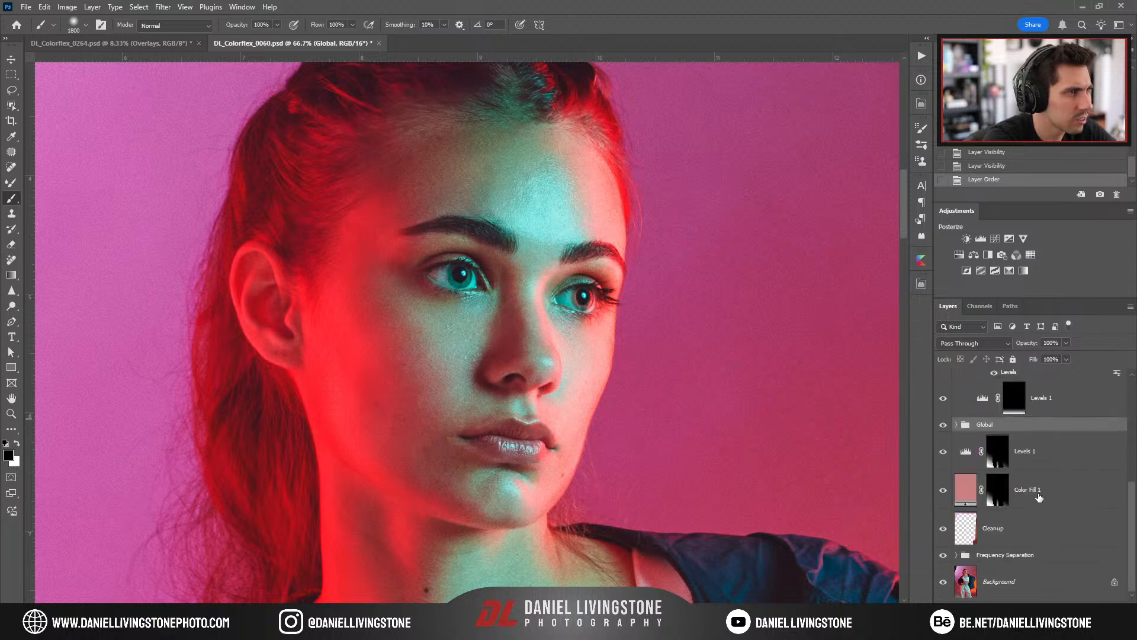
drag(1047, 500, 1049, 548)
scroll(1034, 515, up, 2)
click(956, 414)
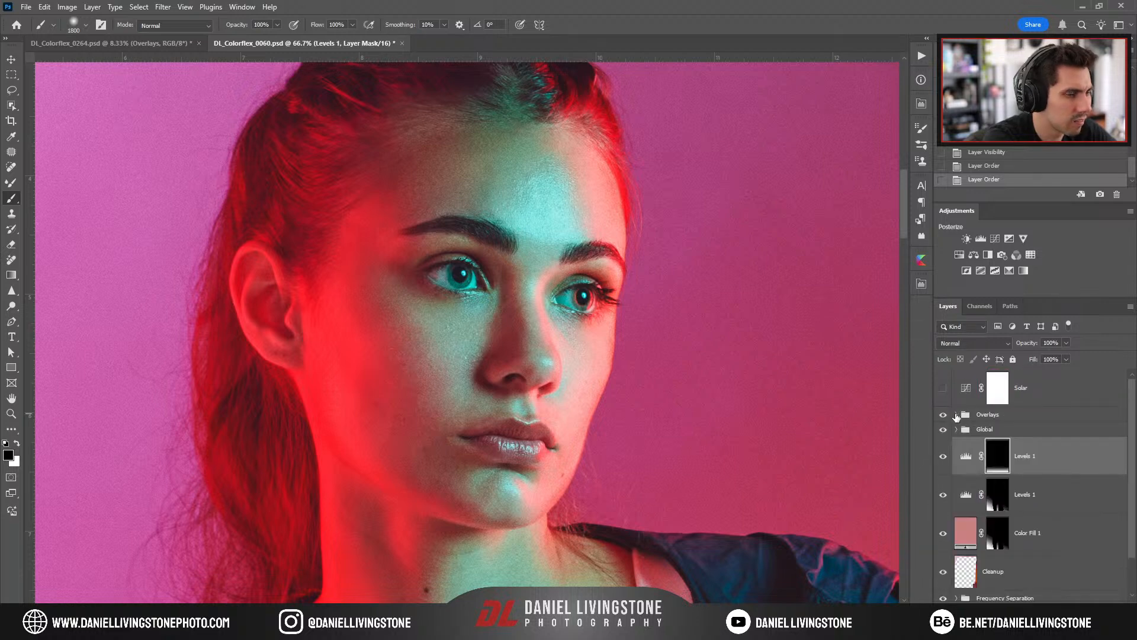
key(ctrl+0)
click(942, 456)
click(943, 456)
key(Delete)
key(Delete)
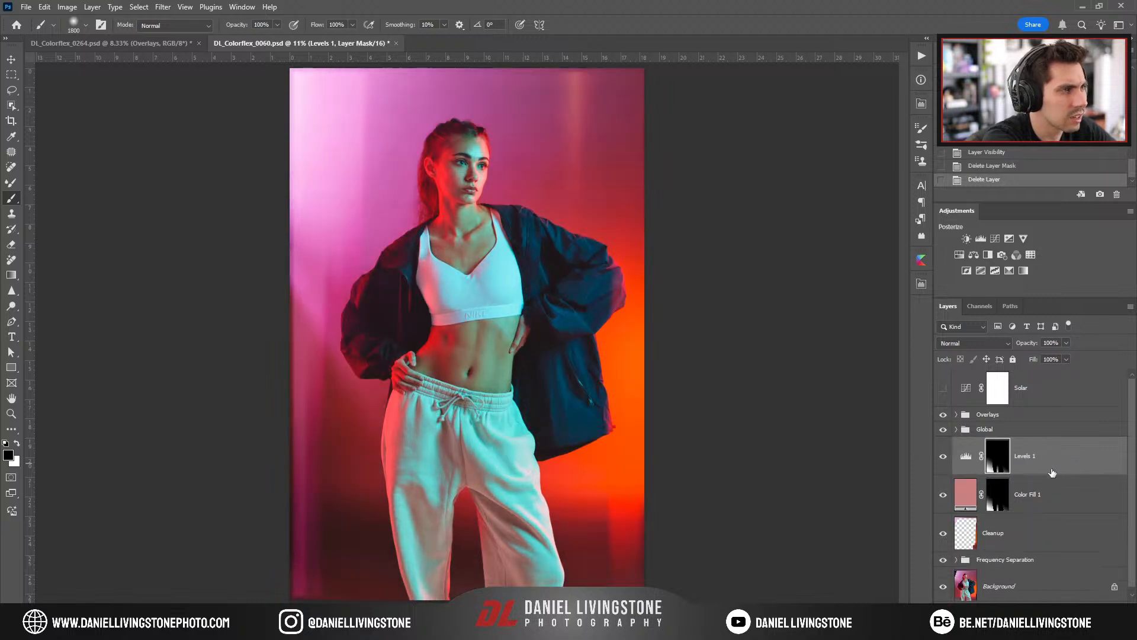
Compare the full image with the Global group off and on, and review the layers inside it.
click(943, 419)
click(945, 430)
click(944, 431)
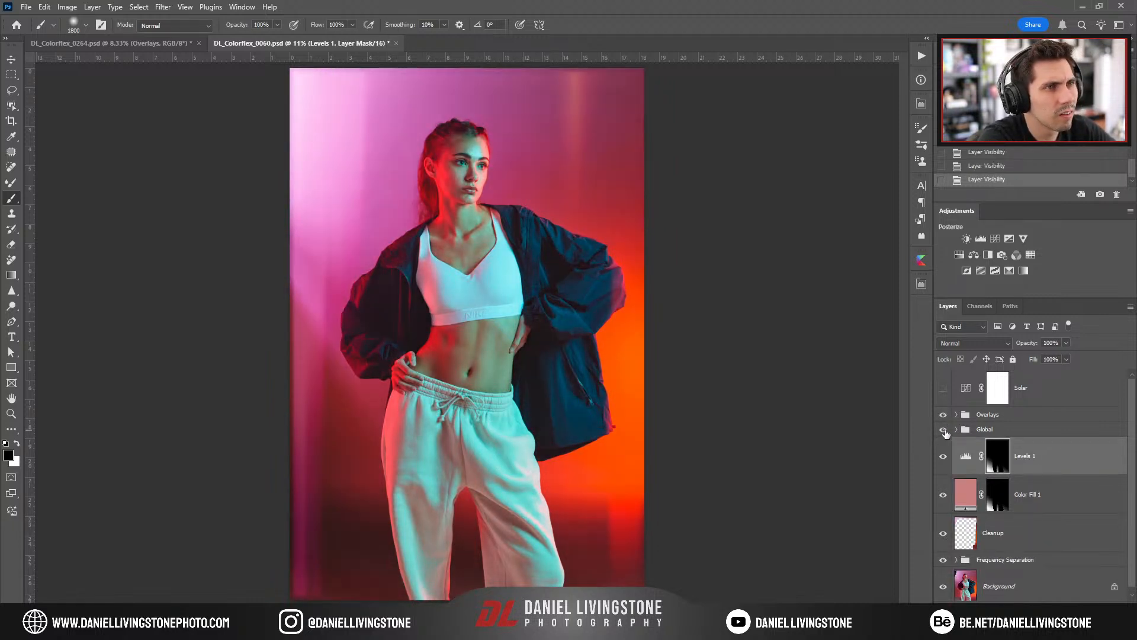
click(955, 430)
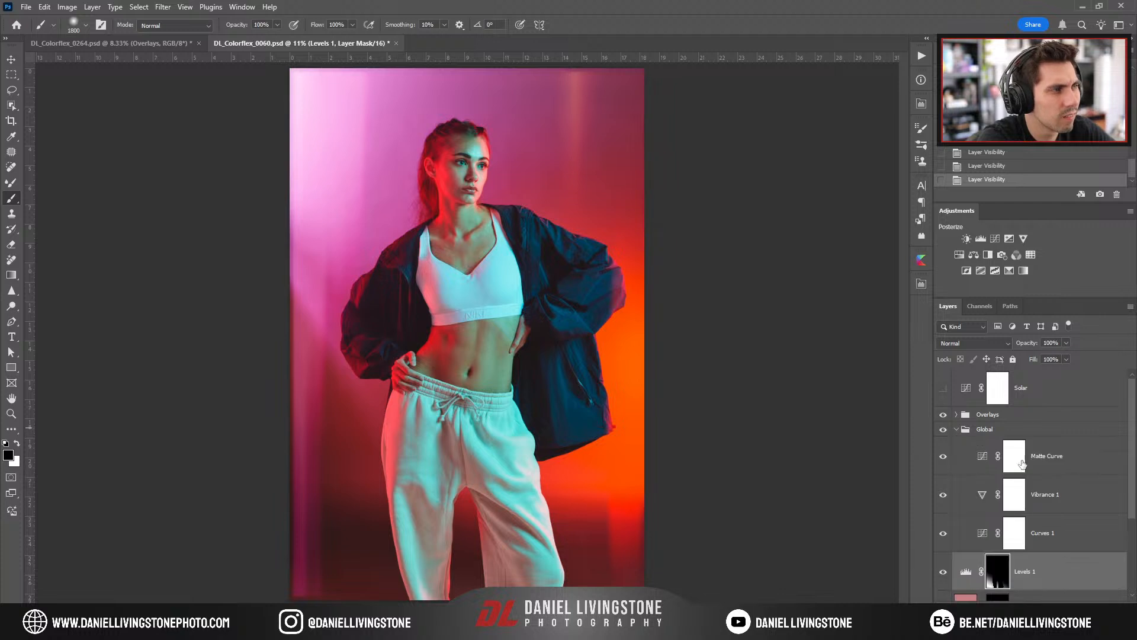
click(956, 431)
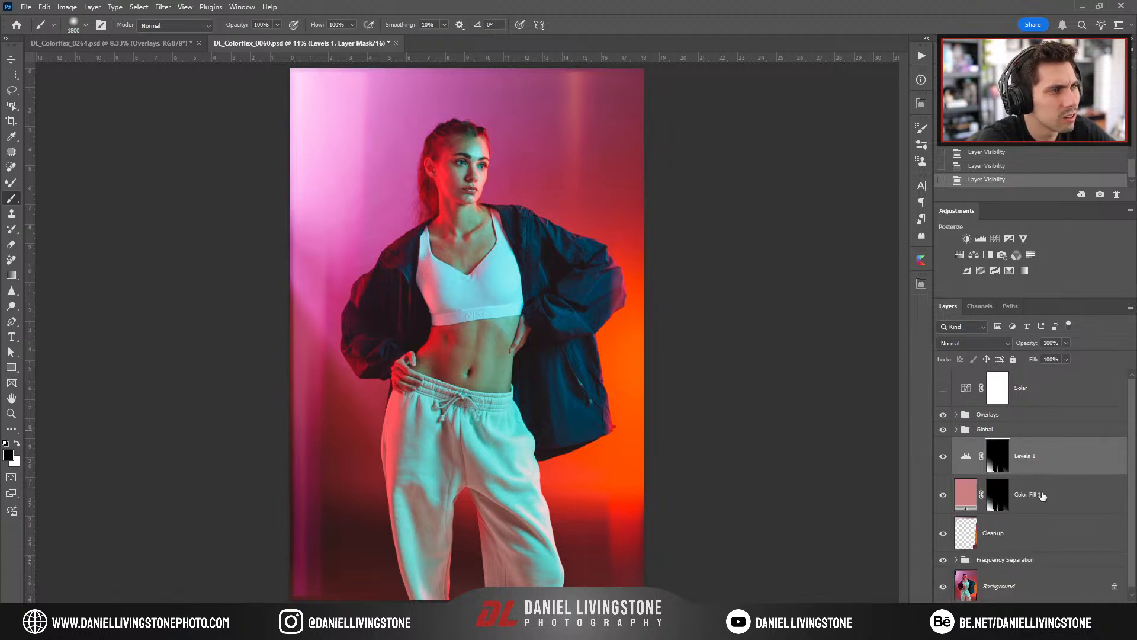
Group the Levels 1 and Color Fill 1 layers and name the group Background.
shift+click(1073, 504)
key(ctrl+g)
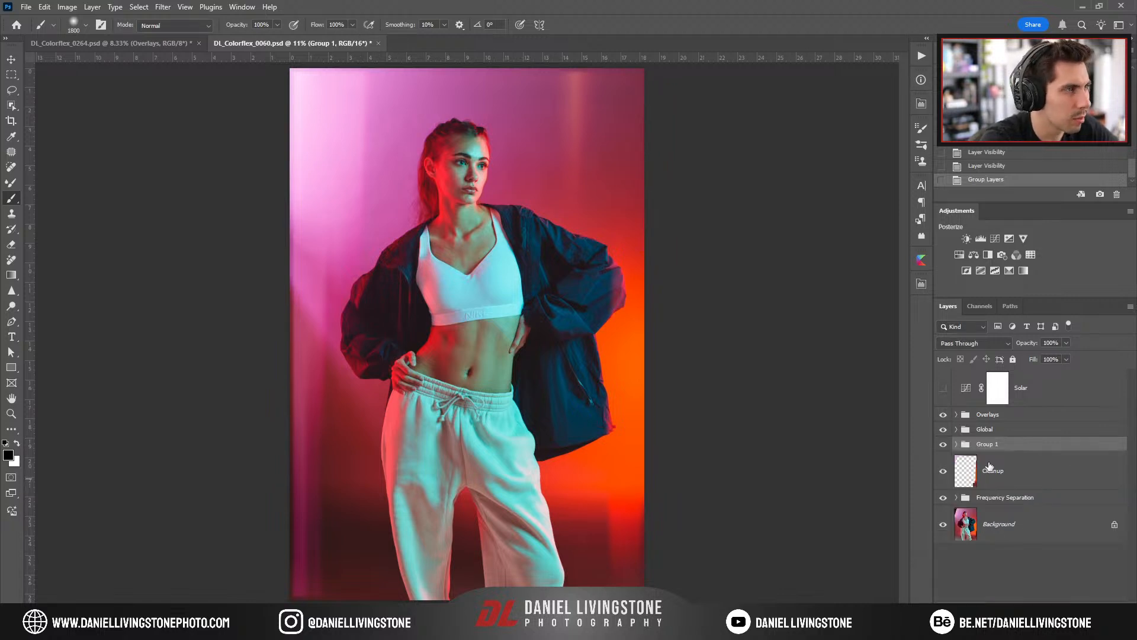
text(Background)
key(Return)
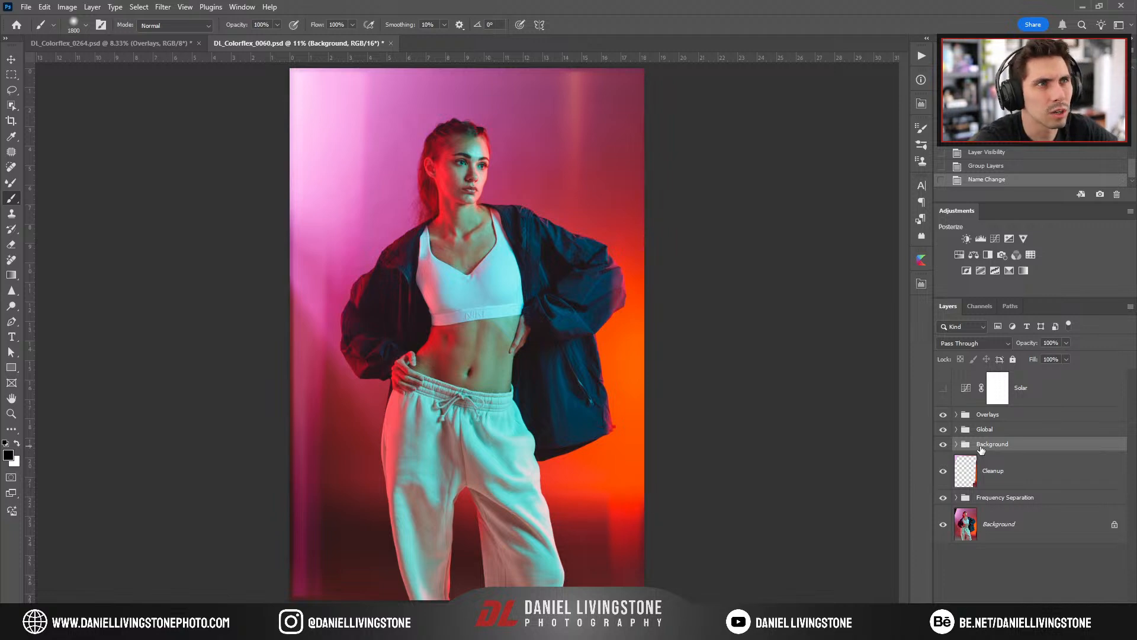
Select the model's head, neck and upper chest on the Background layer with the Object Selection tool in Lasso mode.
click(1000, 523)
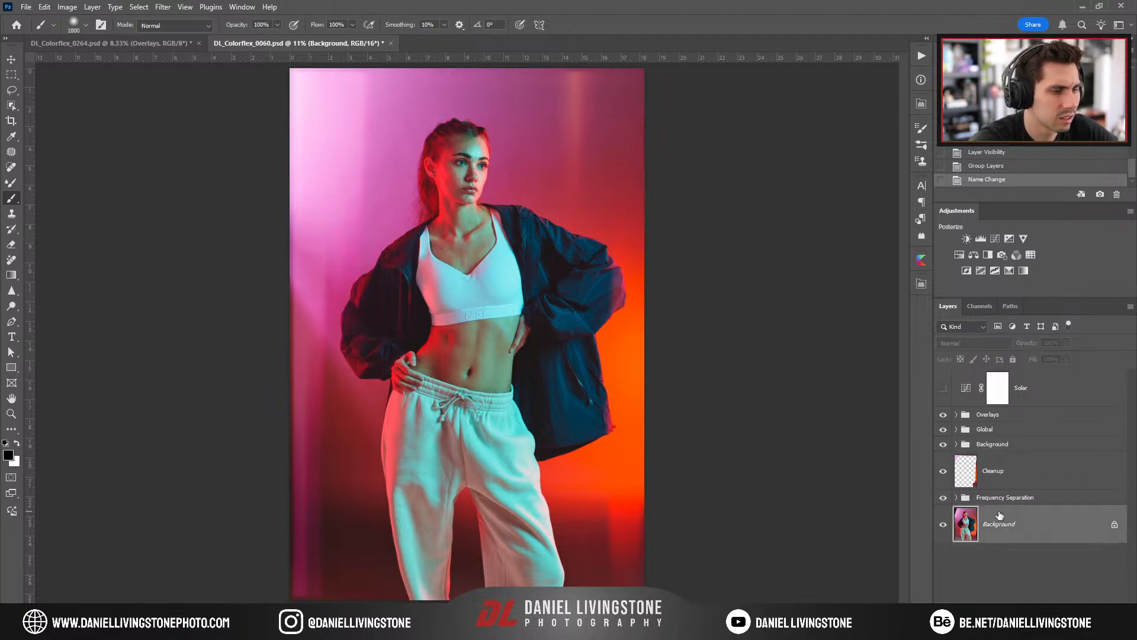
key(ctrl+plus)
key(ctrl+plus)
drag(482, 175, 484, 440)
key(ctrl+plus)
key(ctrl+plus)
mouse_move(408, 327)
mouse_down()
mouse_move(424, 350)
mouse_move(513, 291)
mouse_up()
click(11, 105)
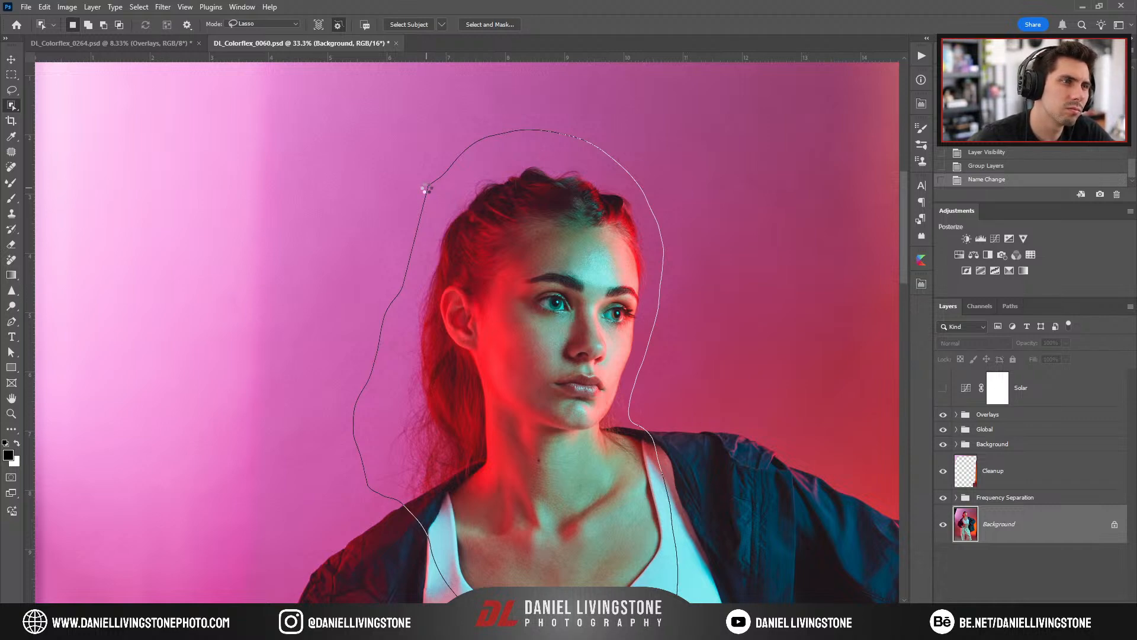
drag(427, 185, 427, 187)
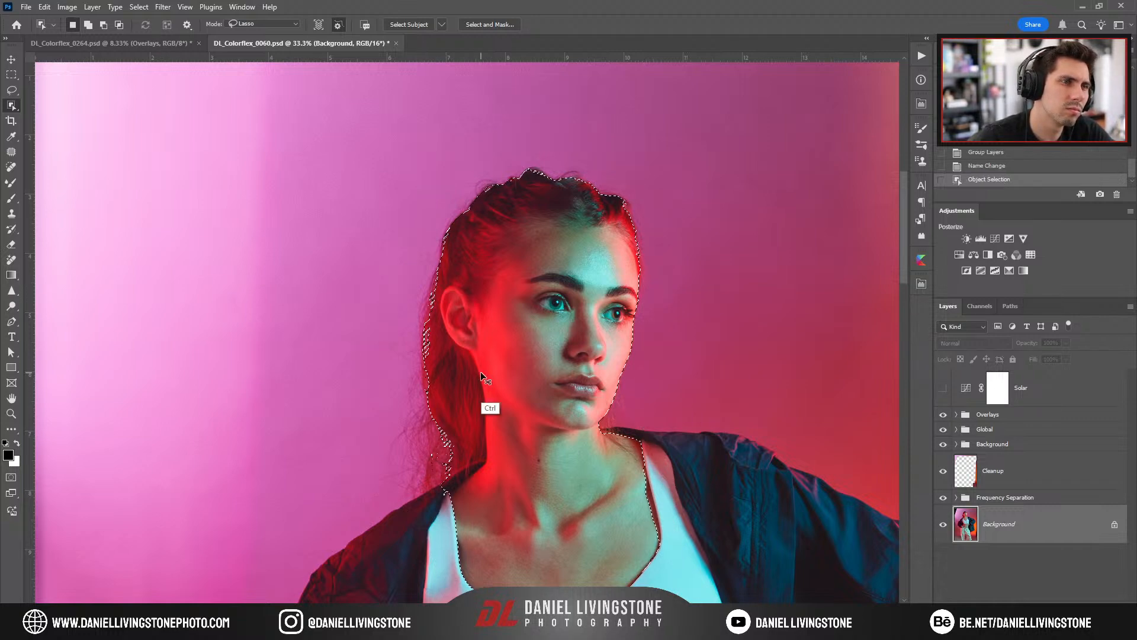
Add a Curves adjustment masked to the selection above the Cleanup layer, with a brightening point at input 157, output 173.
key(ctrl+minus)
key(ctrl+minus)
key(ctrl+plus)
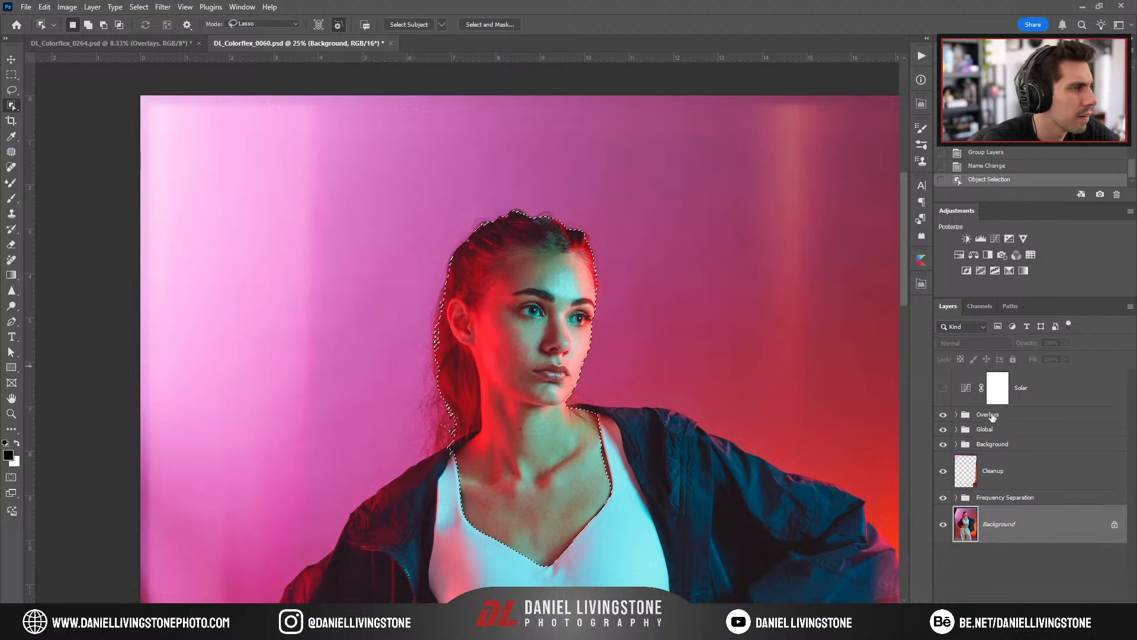
click(1000, 464)
click(994, 238)
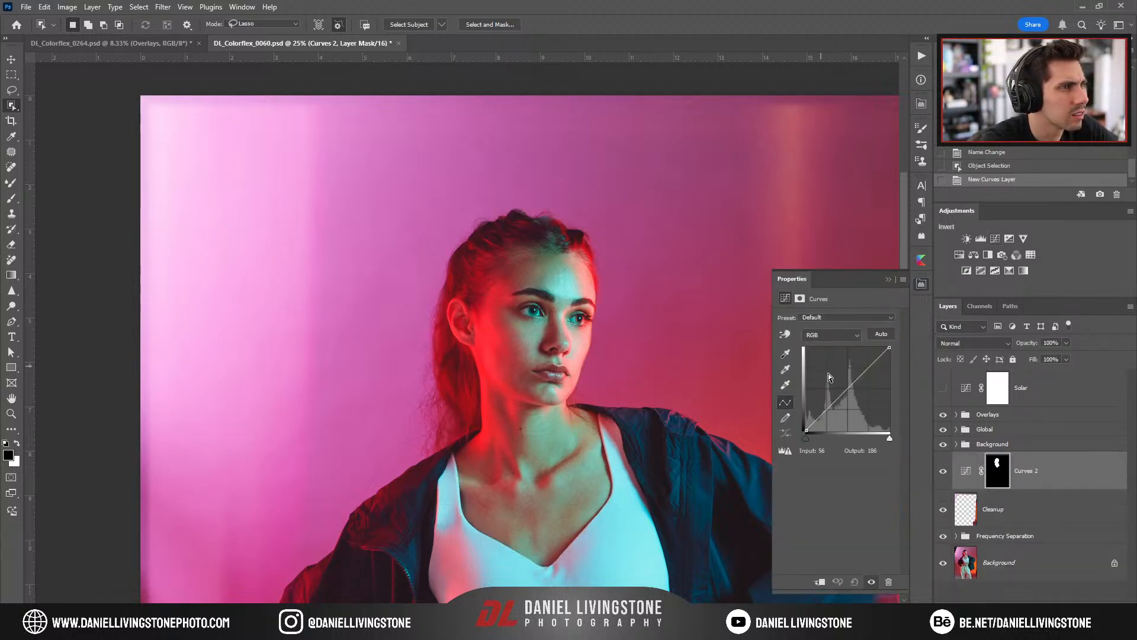
drag(855, 381, 857, 374)
click(943, 470)
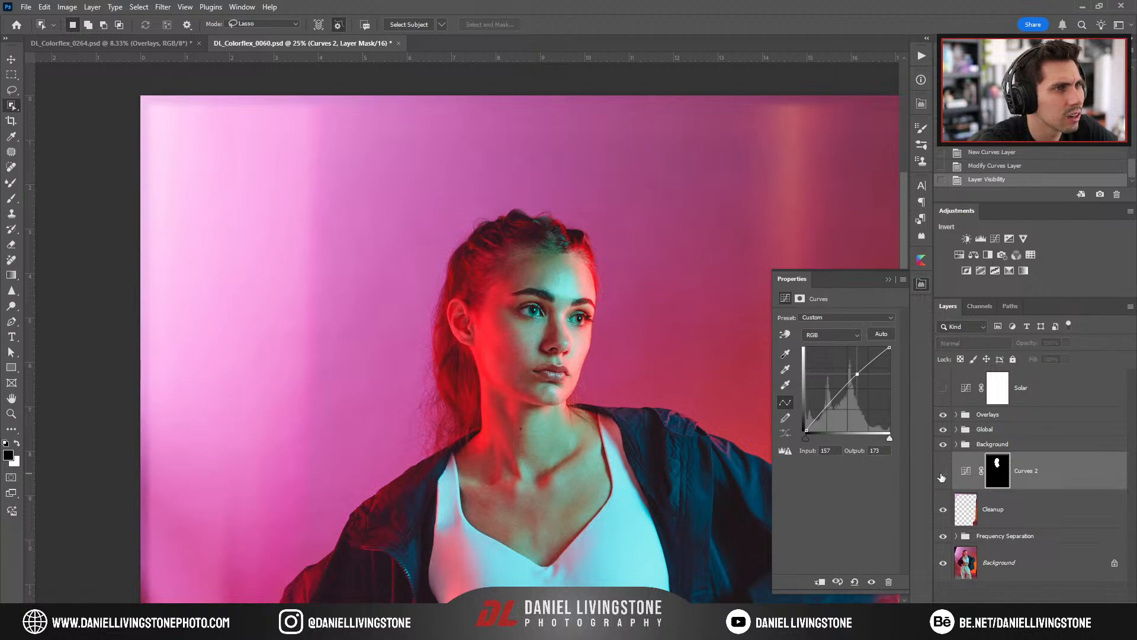
click(942, 470)
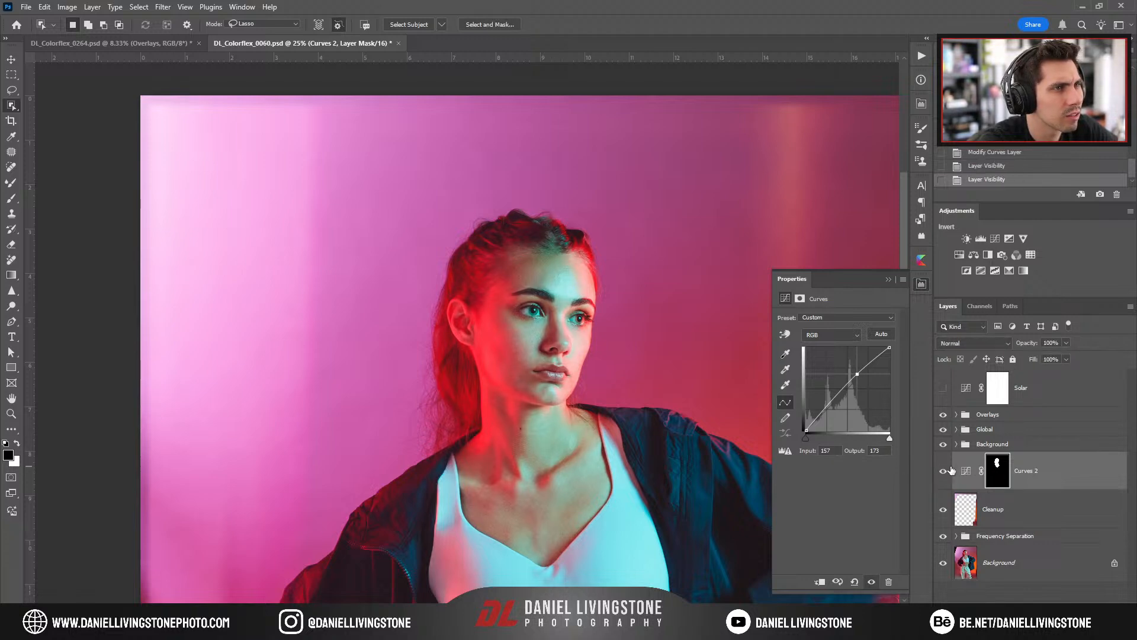
Refine the face brightening curve's point to input 162, output 173, and compare the adjustment off and on.
key(ctrl+0)
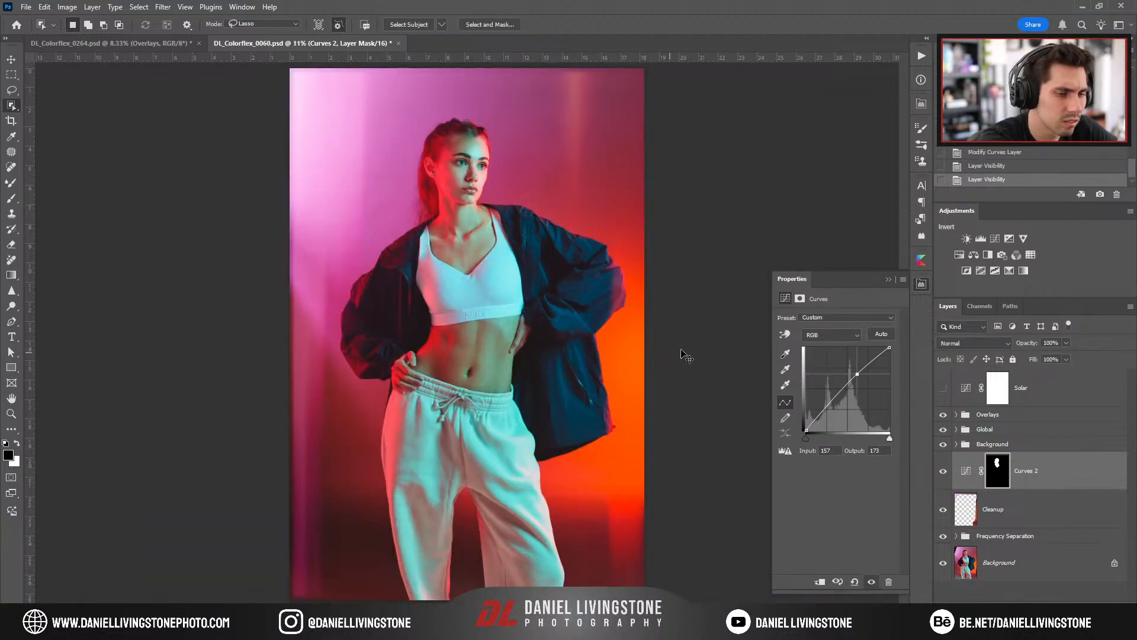
key(ctrl+plus)
key(ctrl+plus)
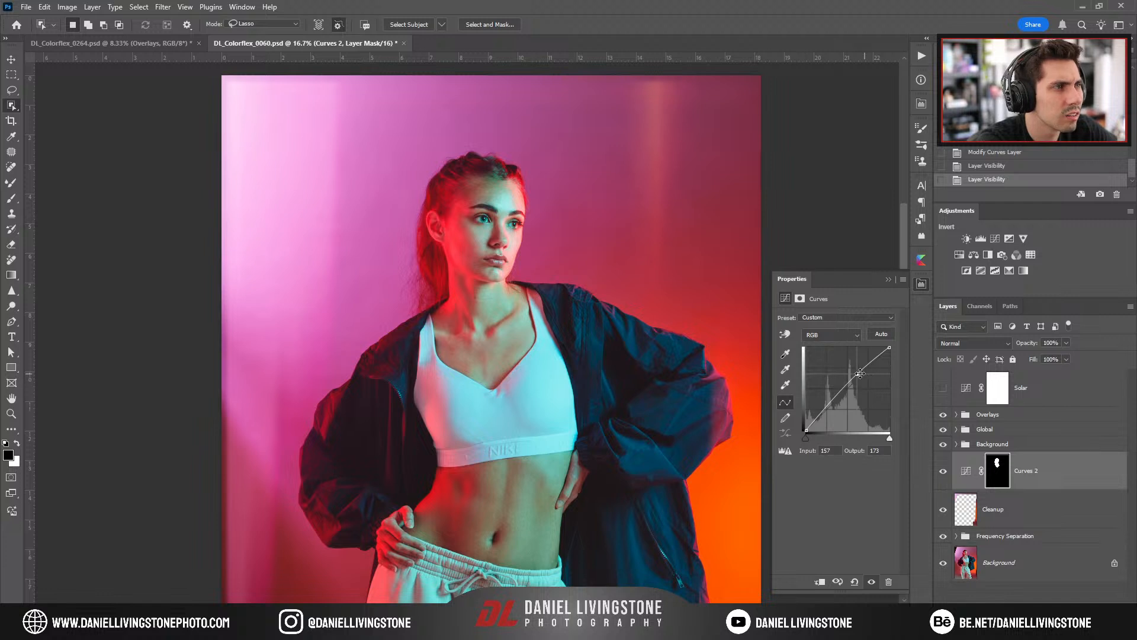
drag(860, 373, 861, 373)
click(943, 471)
click(943, 471)
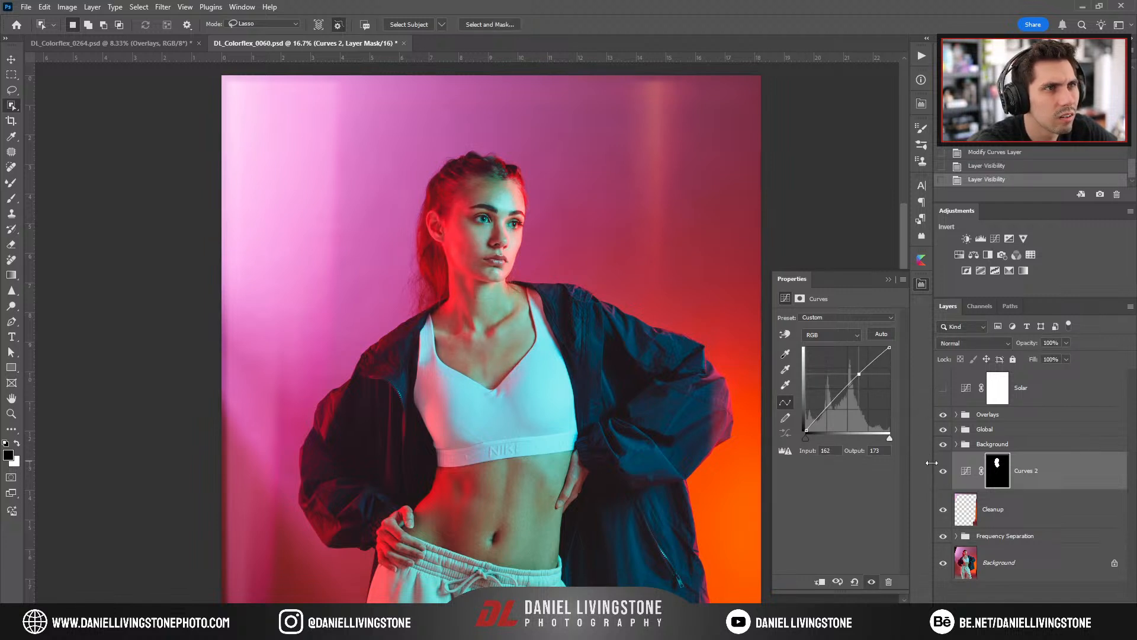
Rename the Curves 2 layer as Face and place it in a new group named Subject.
double_click(1027, 472)
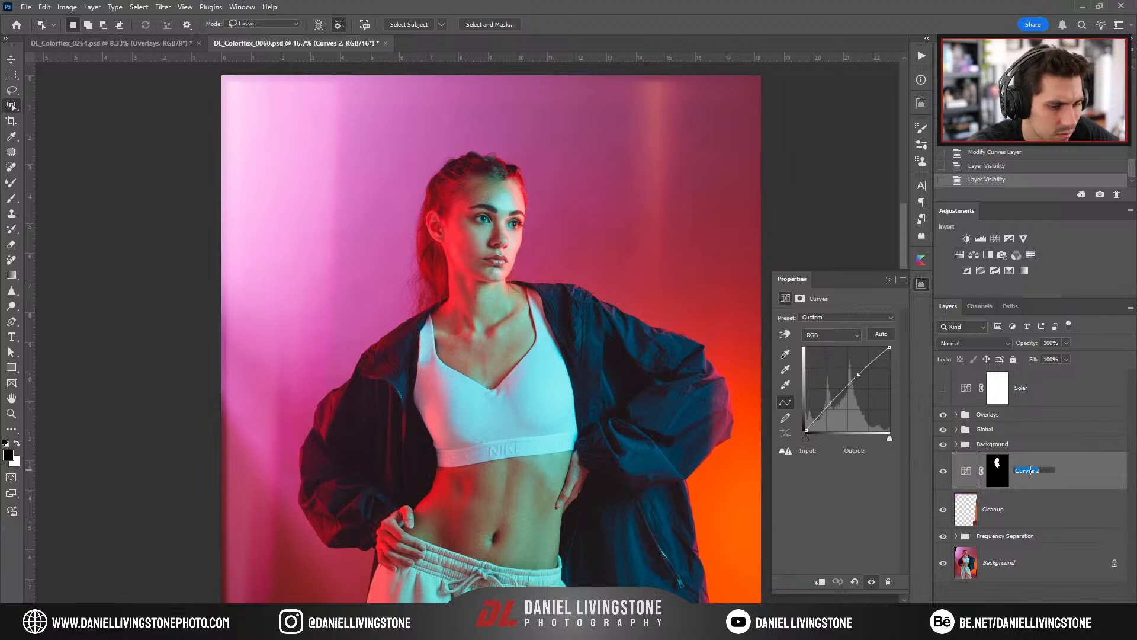
text(Face)
key(Return)
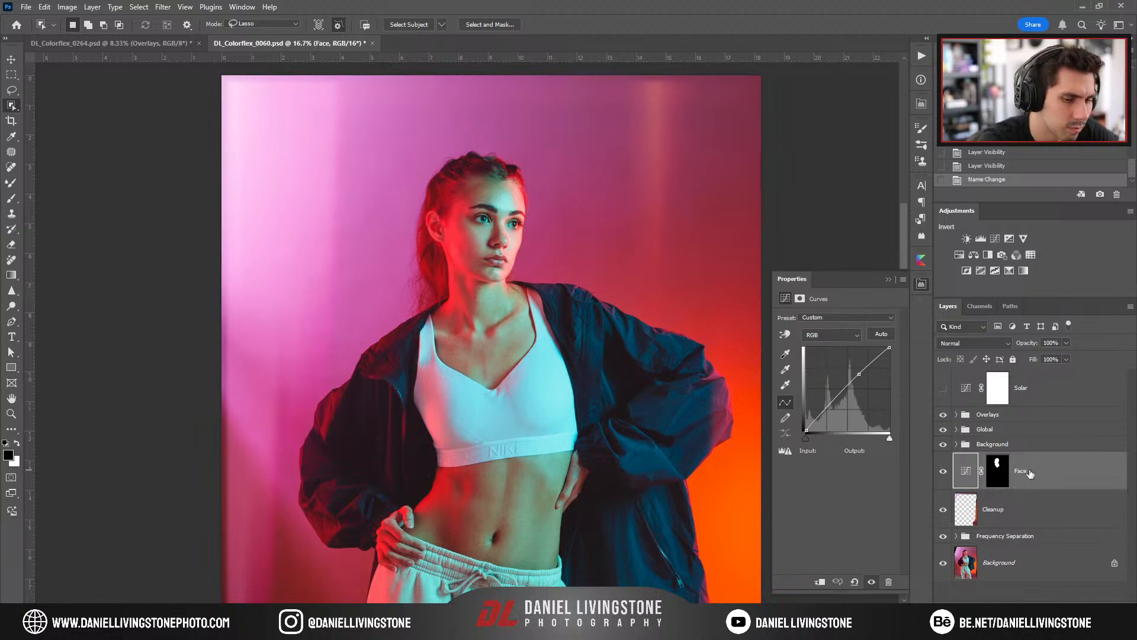
key(ctrl+g)
double_click(994, 458)
text(Subject)
key(Return)
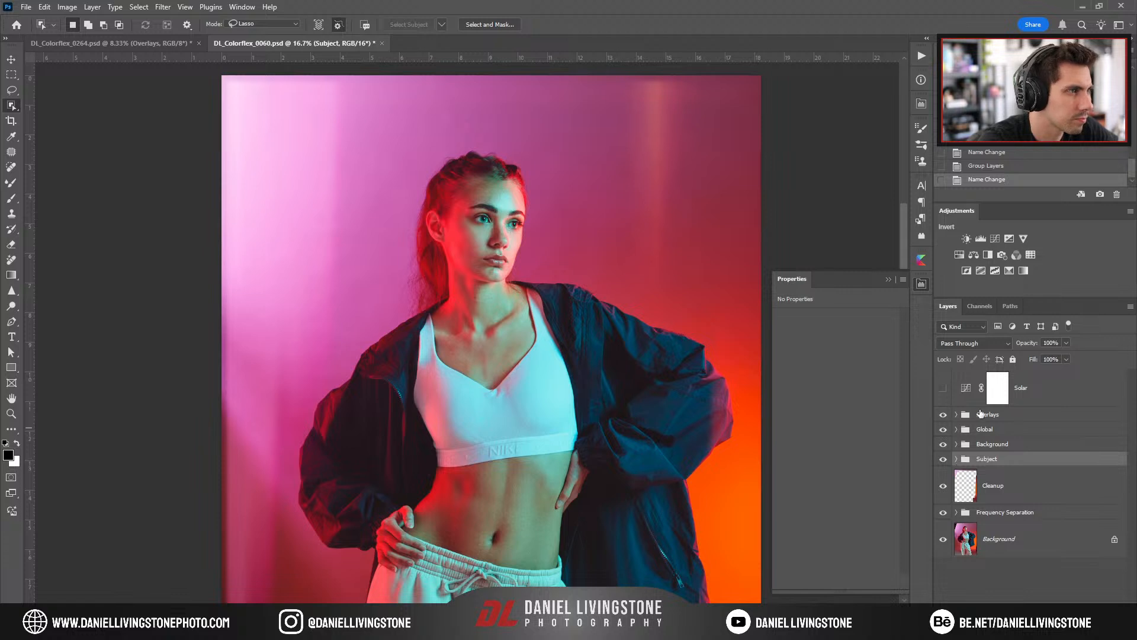
Copy the TextureR5 layer from the Overlays group into DL_Colorflex_0264.psd, above its Overlays group.
click(957, 414)
drag(1030, 444, 457, 322)
click(958, 454)
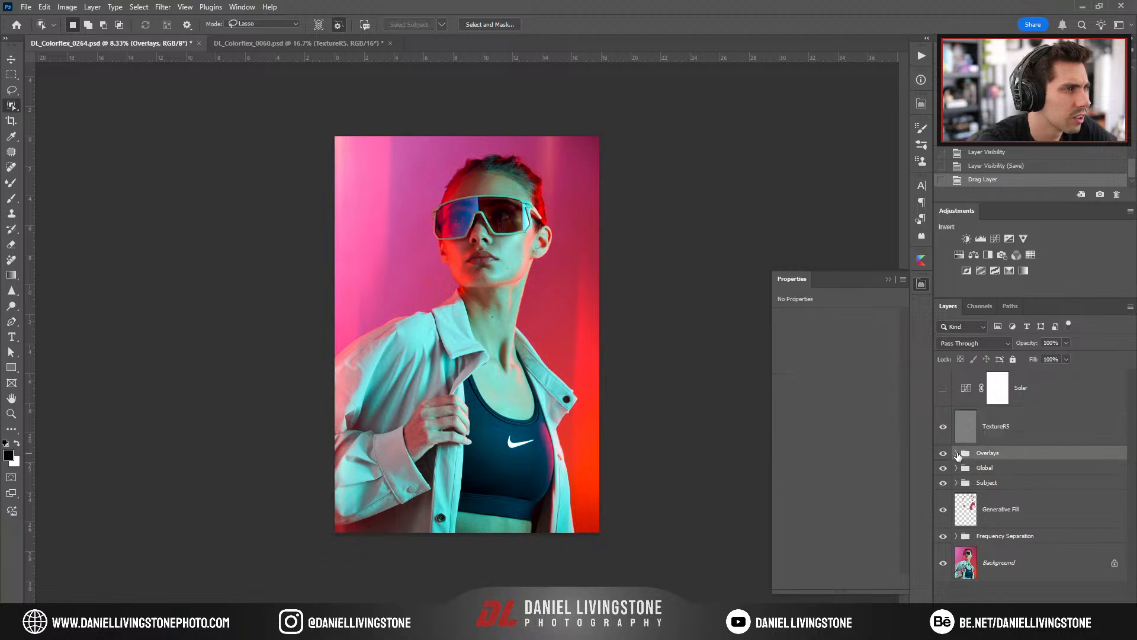
Move the TextureR5 layer to the top of the Overlays group and compare the grain off and on over the face.
click(956, 453)
drag(1001, 428, 1023, 464)
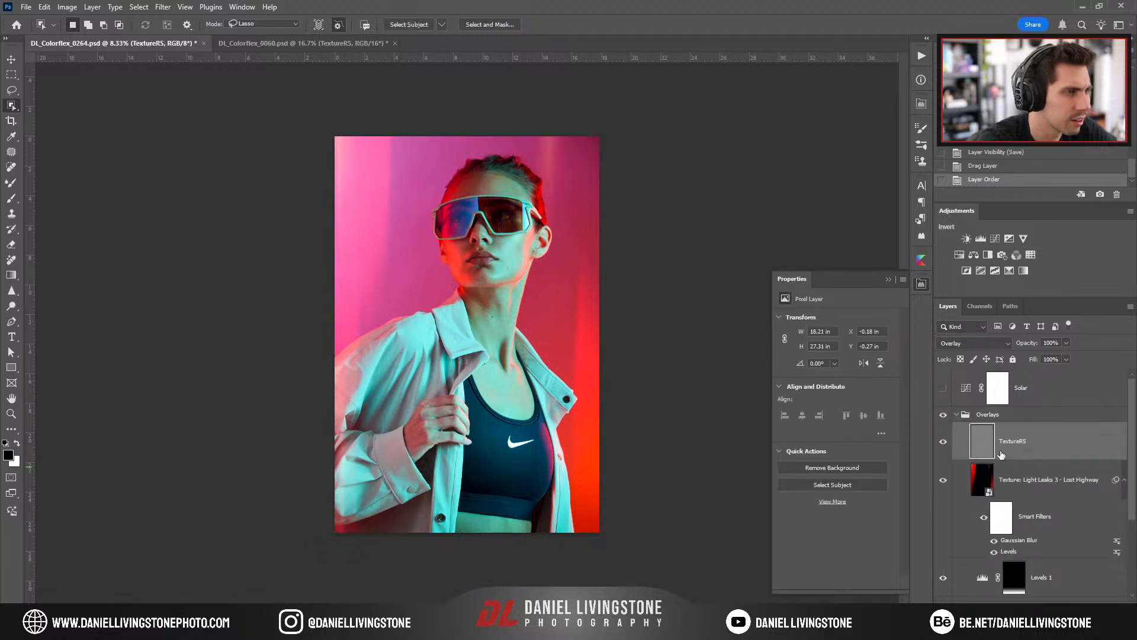
key(ctrl+plus)
key(ctrl+plus)
key(ctrl+plus)
key(ctrl+plus)
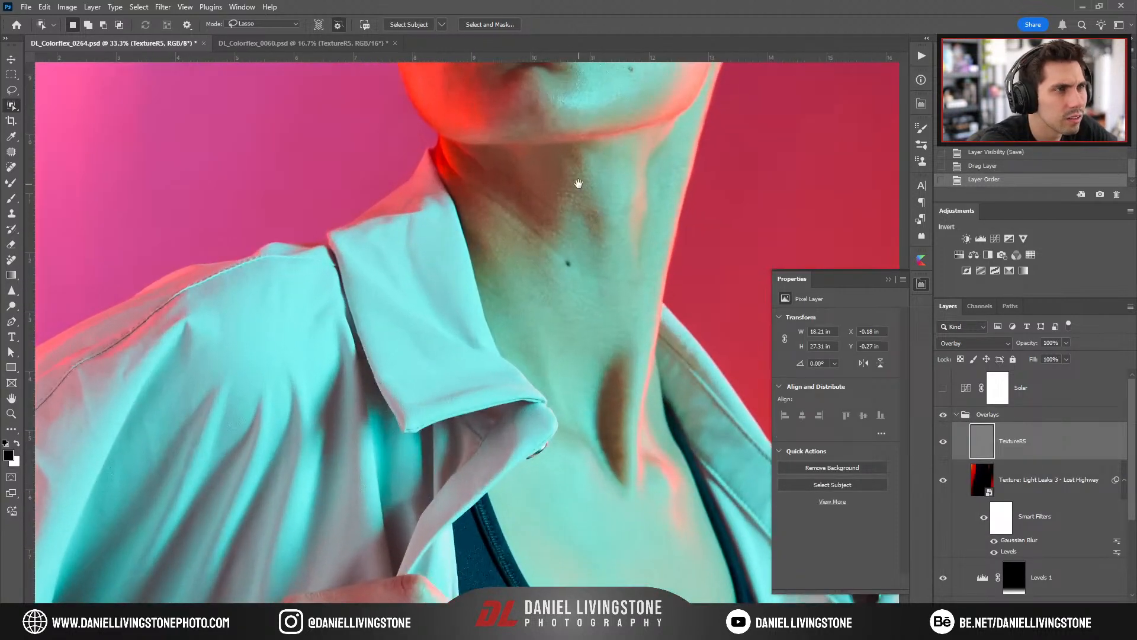
drag(577, 183, 564, 407)
drag(542, 265, 542, 463)
key(ctrl+plus)
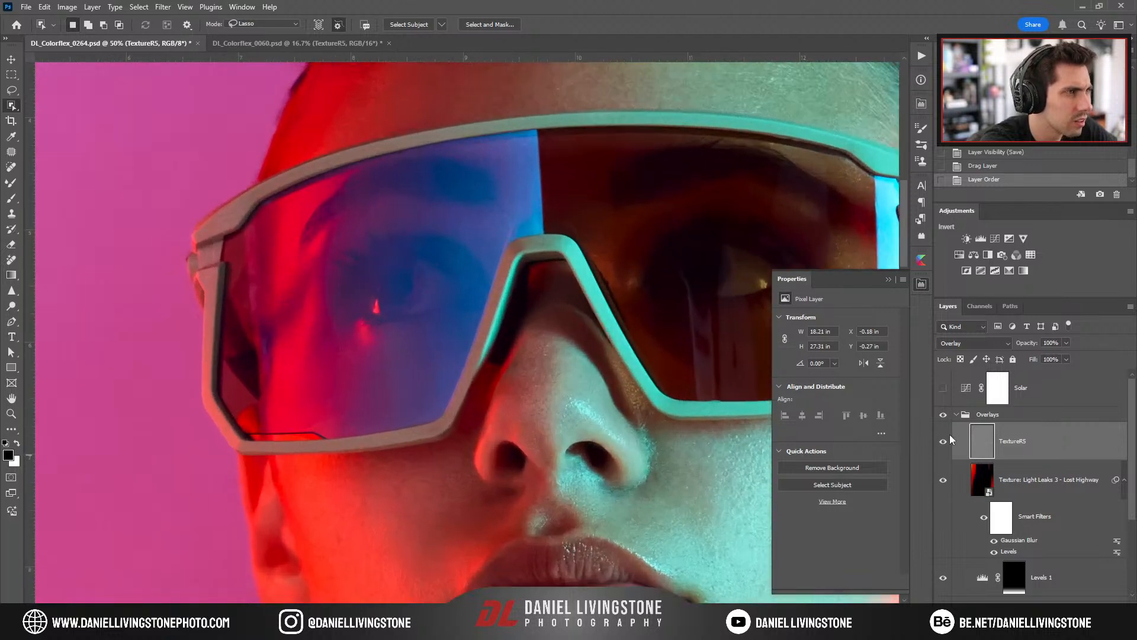
click(943, 441)
click(942, 441)
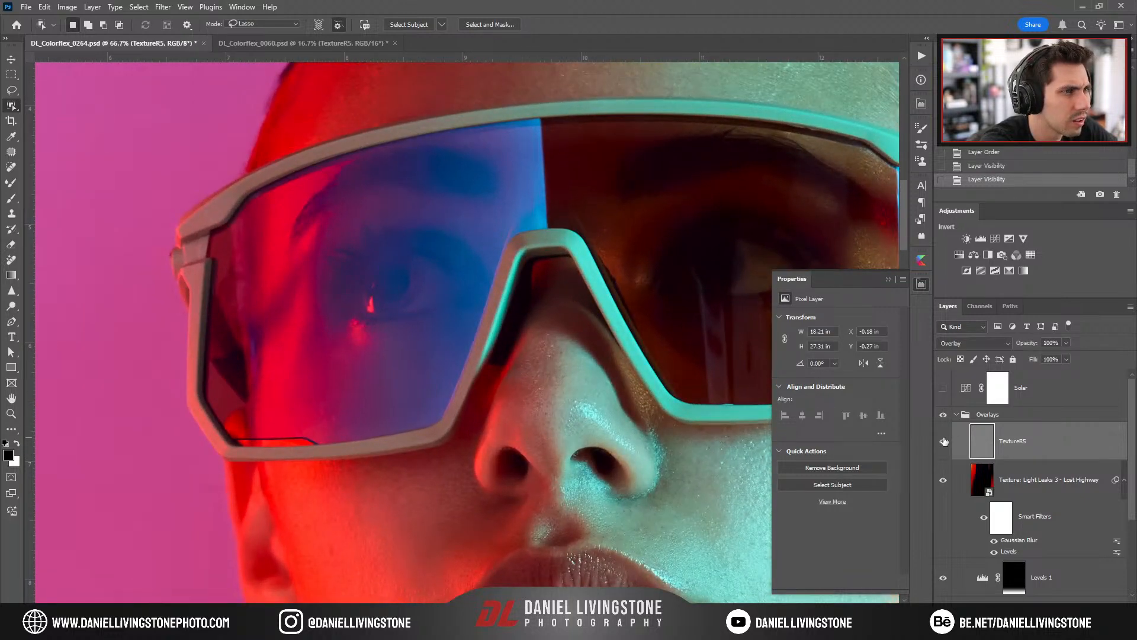
click(944, 441)
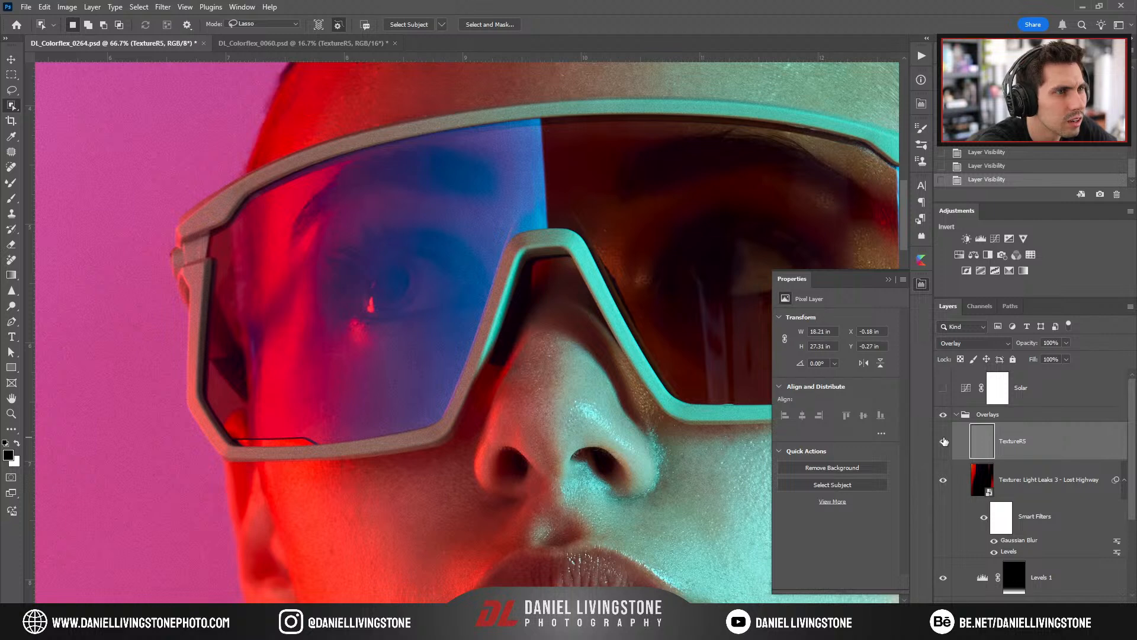
click(944, 441)
Collapse the properties display and the Overlays group, and save DL_Colorflex_0264.psd.
key(ctrl+0)
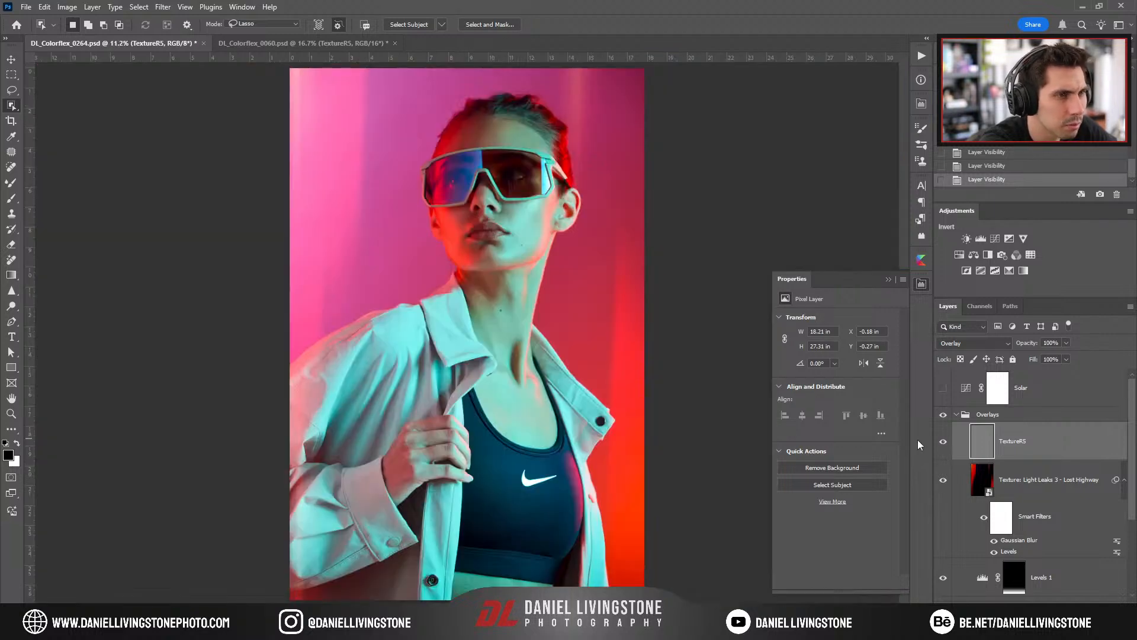
click(888, 280)
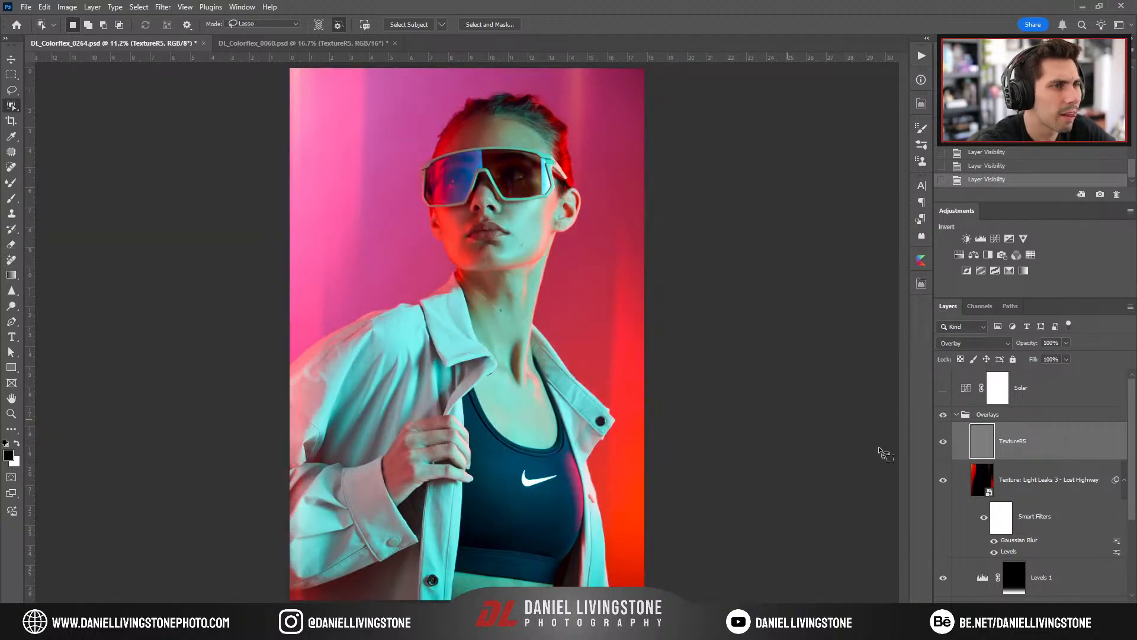
click(955, 414)
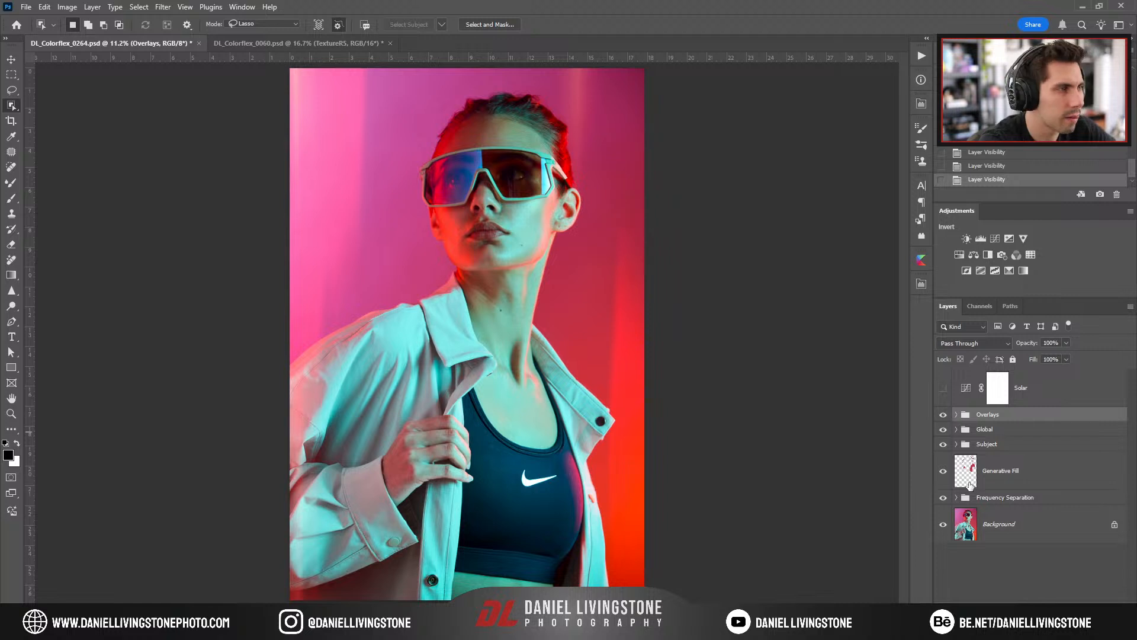
key(ctrl+s)
Switch to DL_Colorflex_0060.psd and examine the graded portrait's face, clothing and background up close.
click(328, 42)
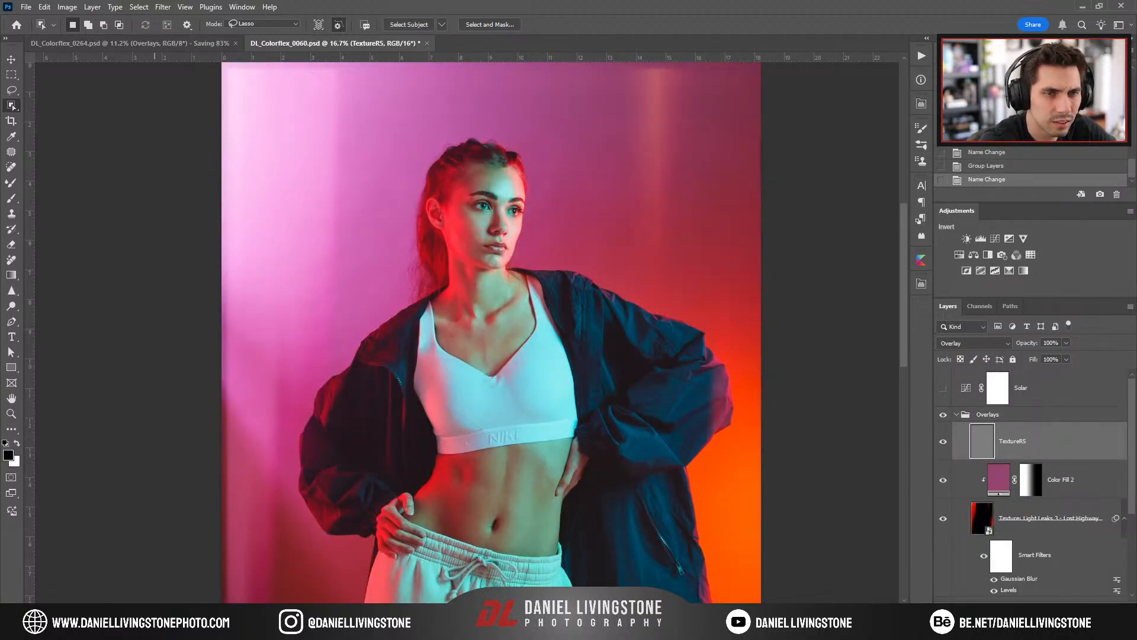
click(157, 609)
click(198, 463)
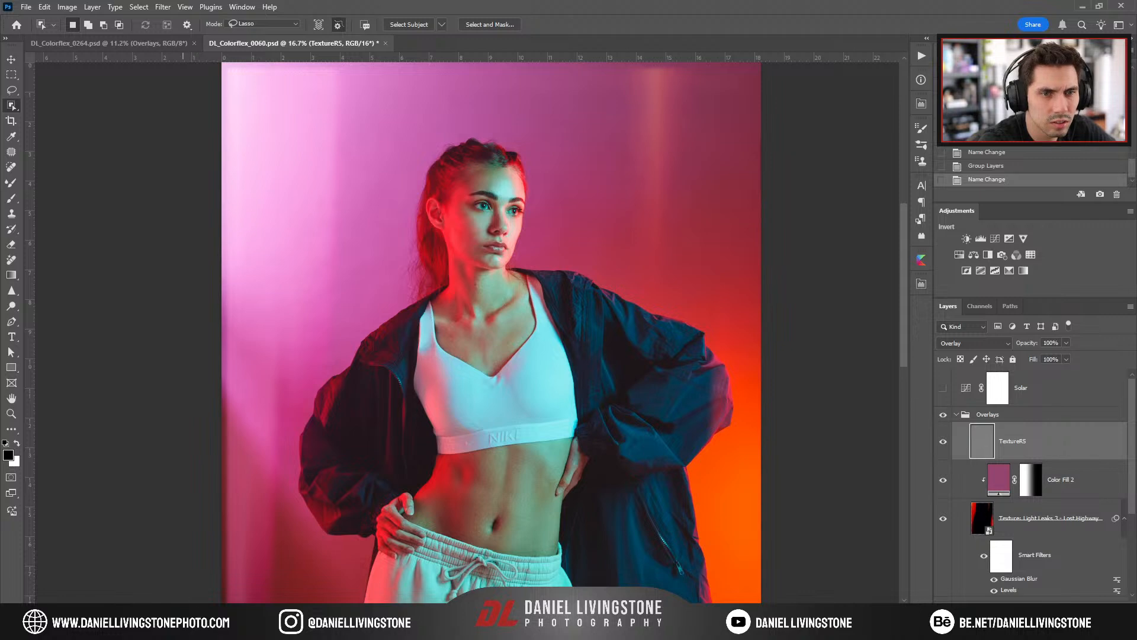
click(158, 609)
click(202, 475)
key(ctrl+plus)
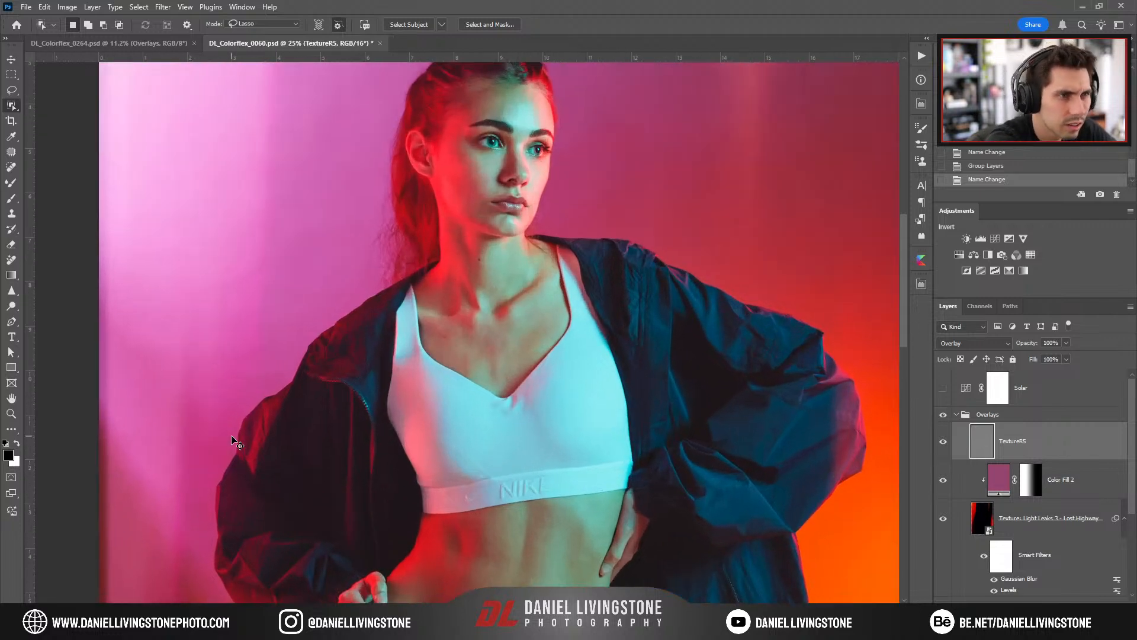
key(ctrl+plus)
drag(451, 432, 357, 72)
drag(554, 385, 456, 157)
drag(663, 234, 601, 531)
drag(369, 85, 561, 564)
drag(531, 142, 595, 469)
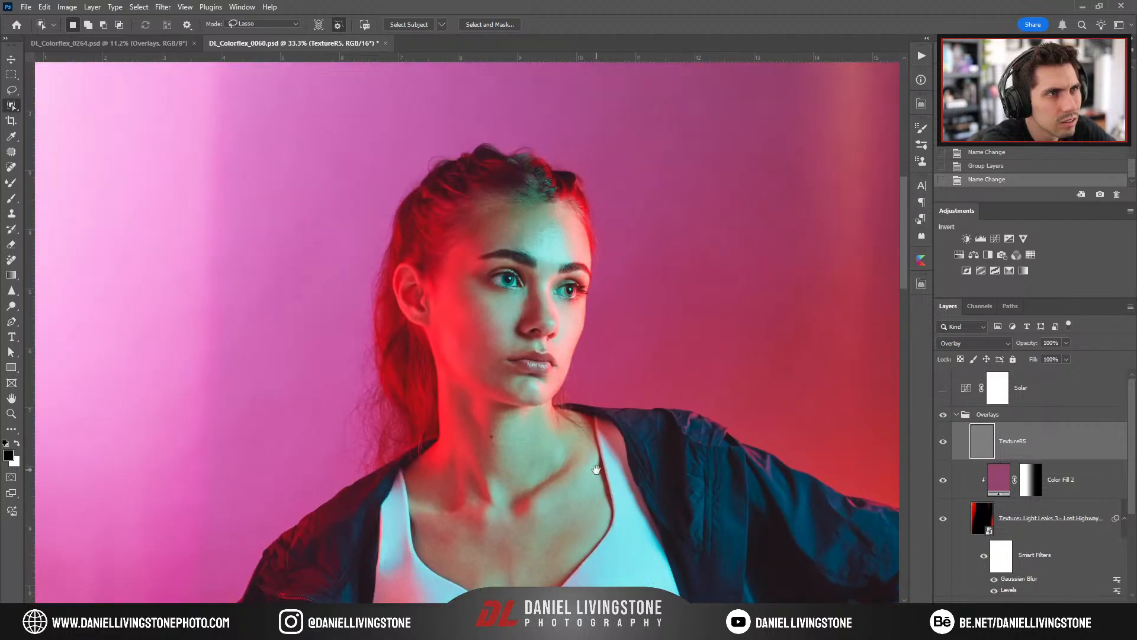
key(ctrl+0)
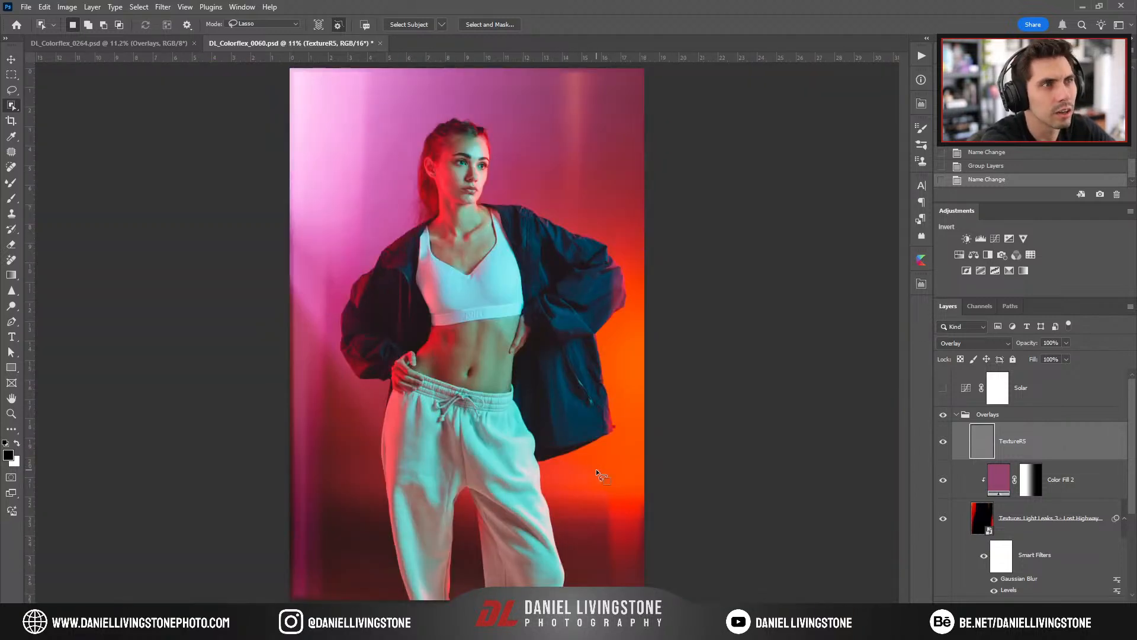
Collapse the Overlays group and compare the original Background layer alone with the full edit several times.
click(956, 415)
alt+click(942, 542)
alt+click(942, 542)
alt+click(942, 541)
alt+click(942, 541)
alt+click(942, 541)
alt+click(942, 541)
alt+click(942, 541)
alt+click(942, 541)
alt+click(942, 542)
alt+click(942, 541)
alt+click(942, 542)
alt+click(942, 542)
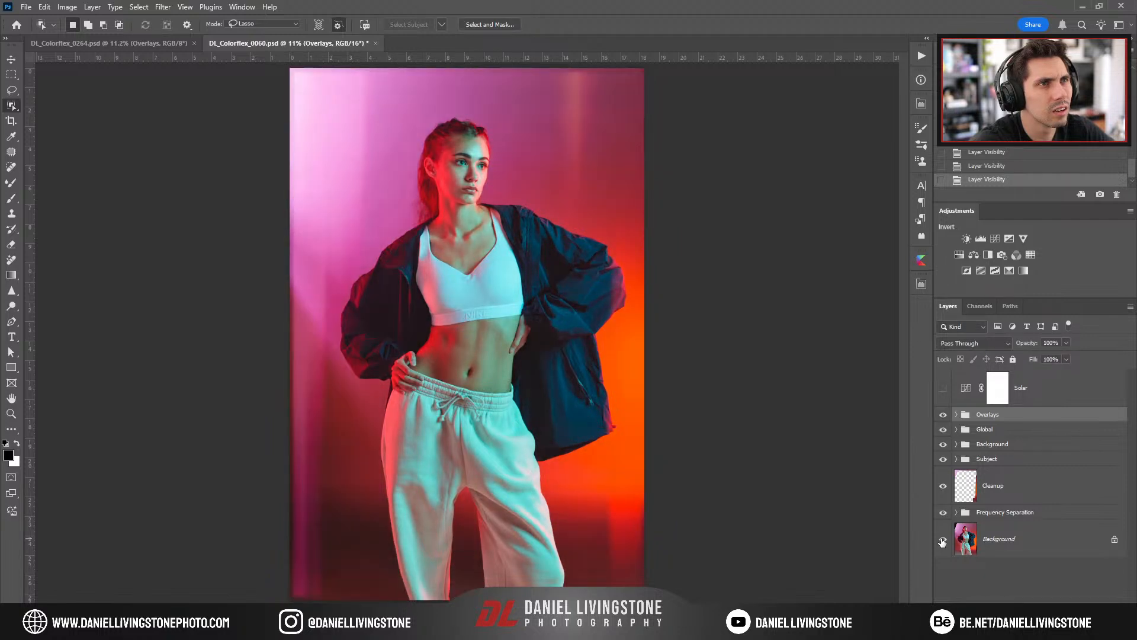
Inspect the forehead hairline and hide the Overlays, Global, Background and Subject groups.
key(ctrl+plus)
key(ctrl+plus)
key(ctrl+plus)
key(ctrl+plus)
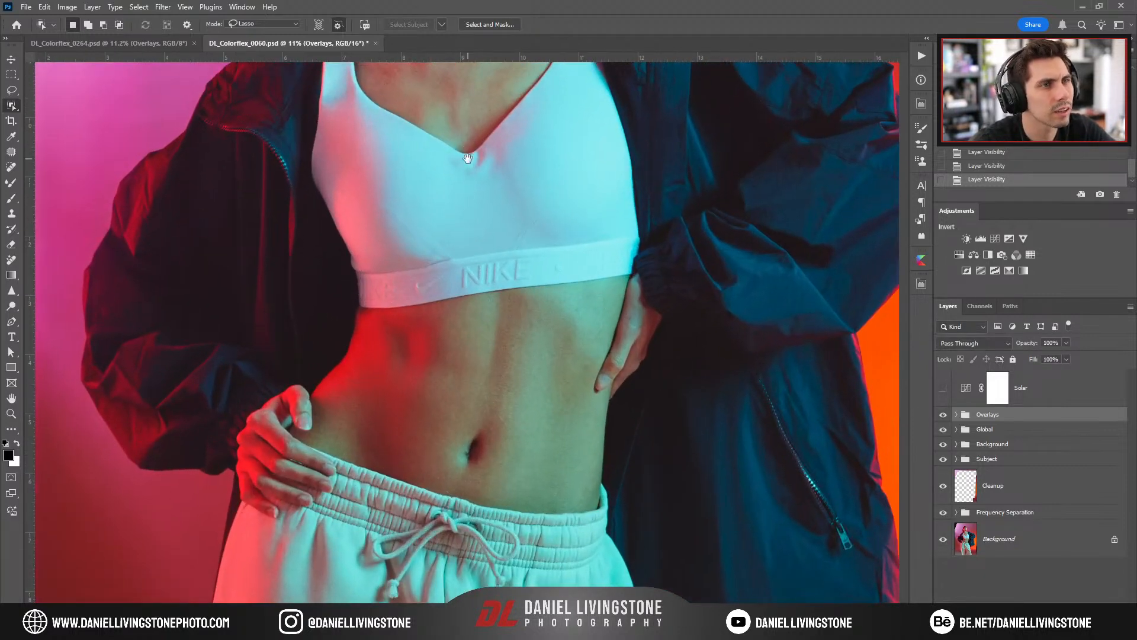
click(467, 157)
drag(471, 136, 548, 507)
key(ctrl+plus)
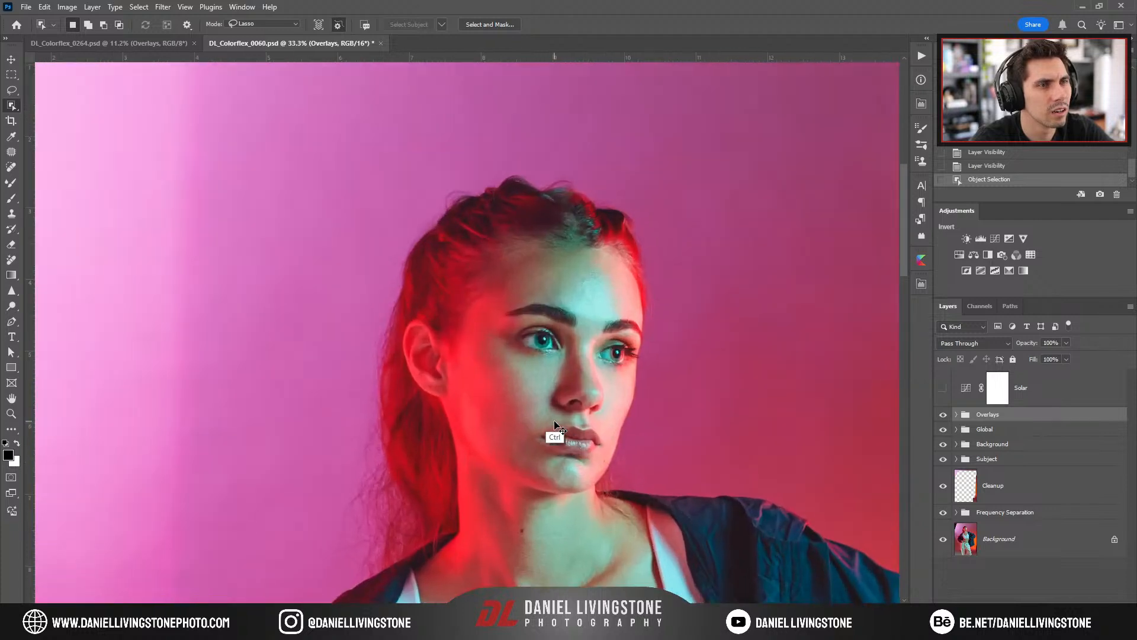
drag(579, 287, 548, 453)
key(ctrl+plus)
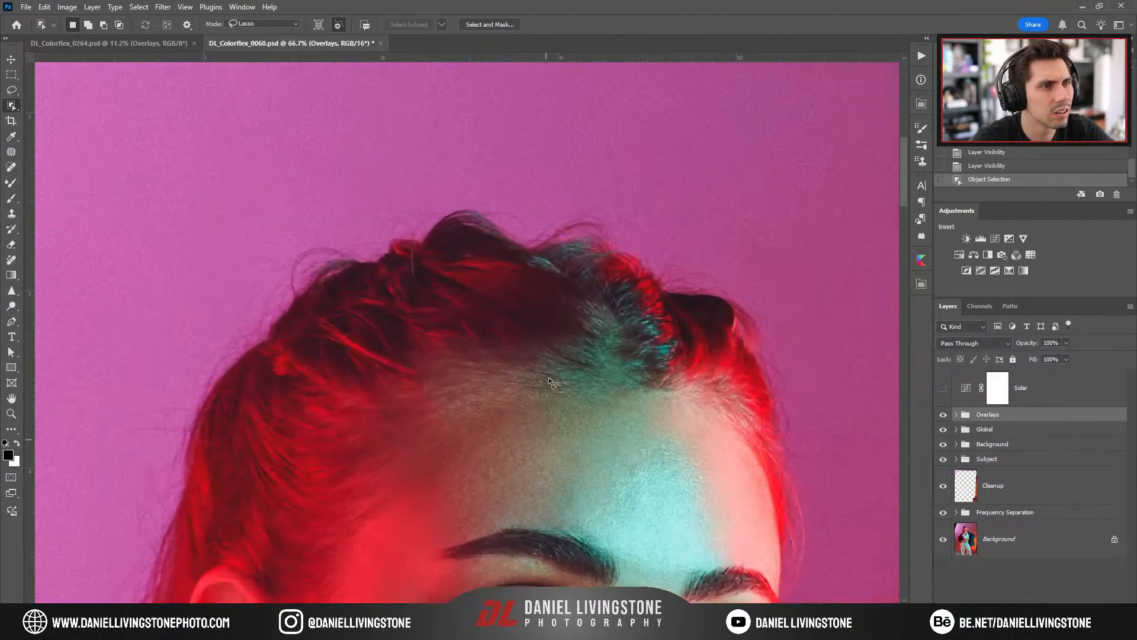
drag(944, 463, 943, 415)
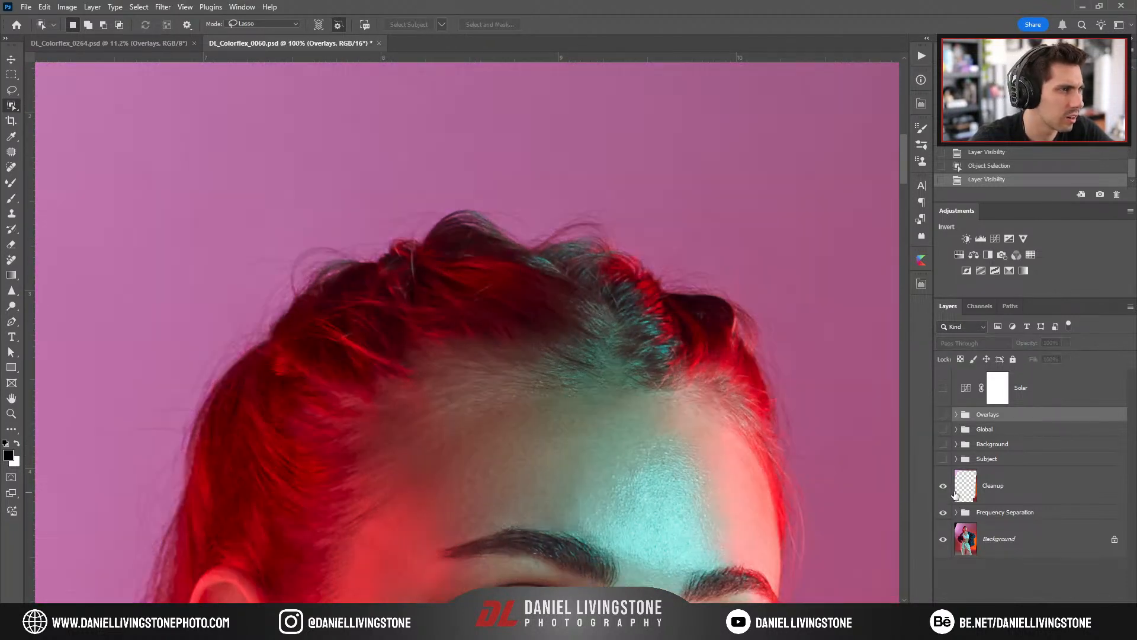
Prepare a brush with 20% opacity and 20% flow on the Frequency Separation group's Tonal layer, with the Solar layer shown.
click(957, 512)
click(1007, 577)
key(b)
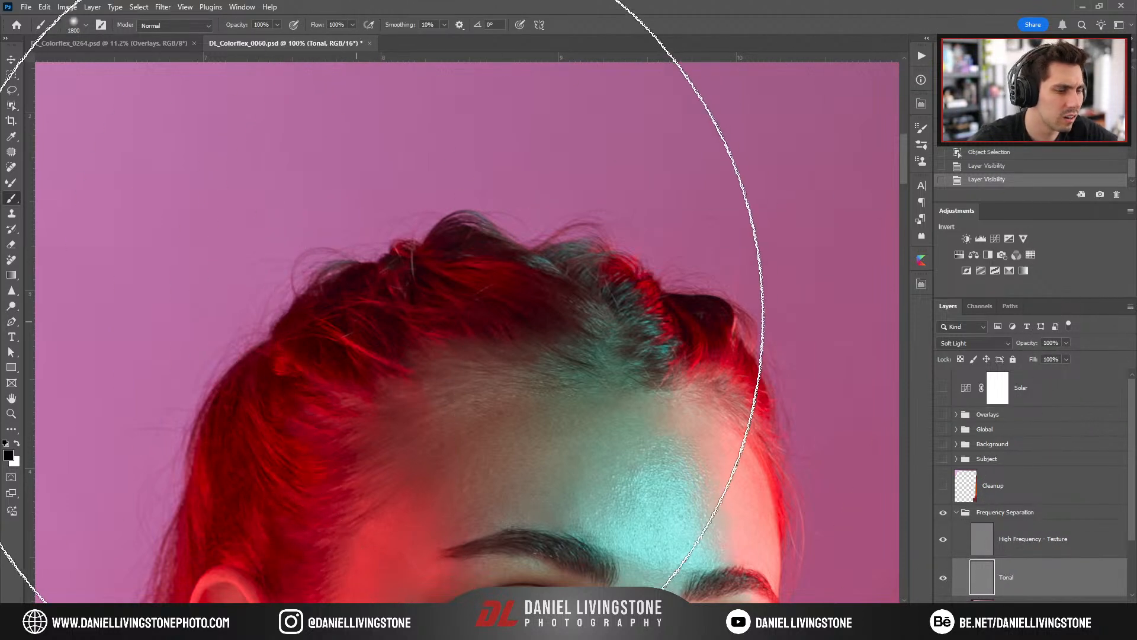
key(2)
key(shift+2)
click(943, 388)
scroll(493, 363, up, 3)
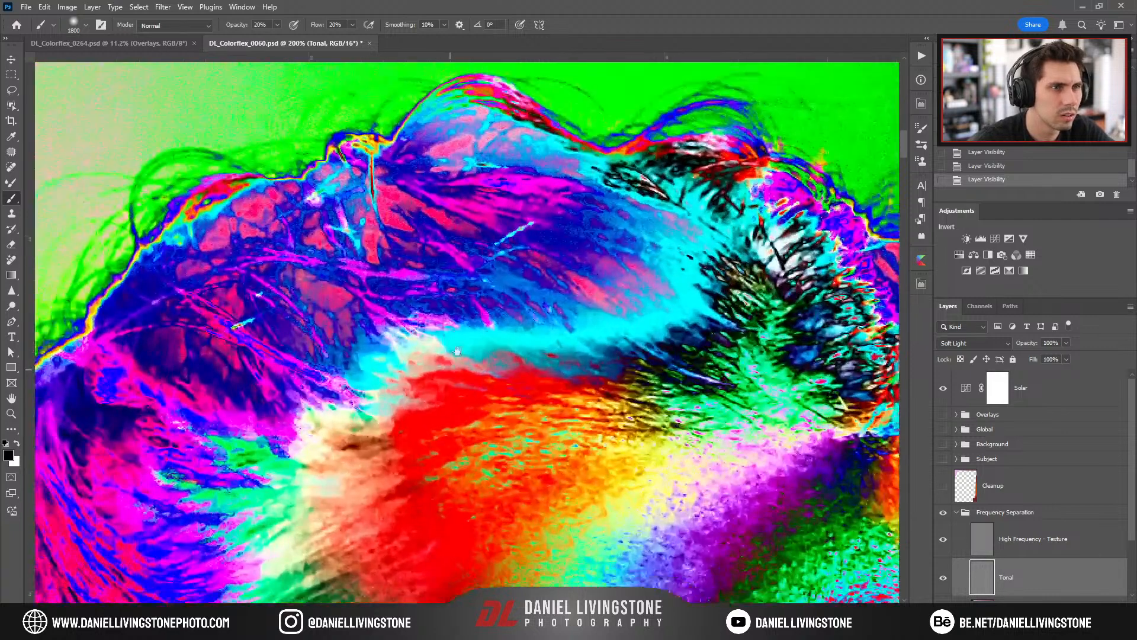
Darken the light patches just below the hairline with small black brush strokes on the Tonal layer, and hide the Solar layer.
key(bracketleft)
key(bracketleft)
key(bracketleft)
key(bracketleft)
key(bracketleft)
key(bracketleft)
key(bracketleft)
key(bracketleft)
key(bracketleft)
key(bracketleft)
key(bracketleft)
key(bracketleft)
key(bracketleft)
key(bracketleft)
key(bracketleft)
key(bracketleft)
key(bracketleft)
key(bracketleft)
key(bracketleft)
key(bracketleft)
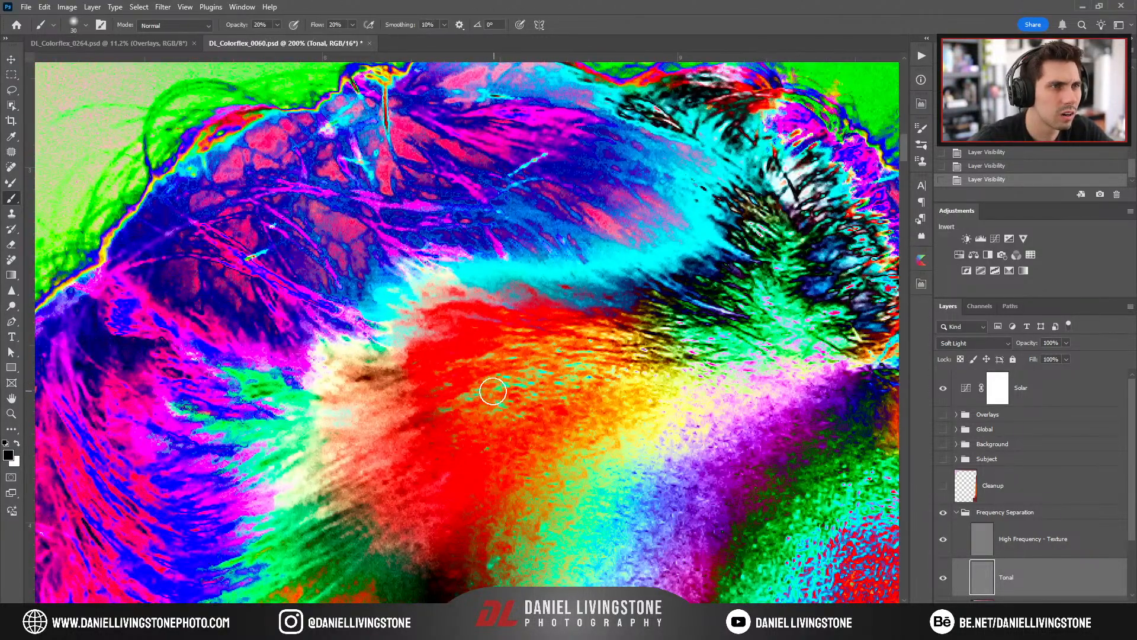
drag(511, 381, 541, 381)
mouse_move(468, 407)
mouse_down()
mouse_move(598, 373)
mouse_move(491, 398)
mouse_up()
key(bracketleft)
key(bracketleft)
key(bracketleft)
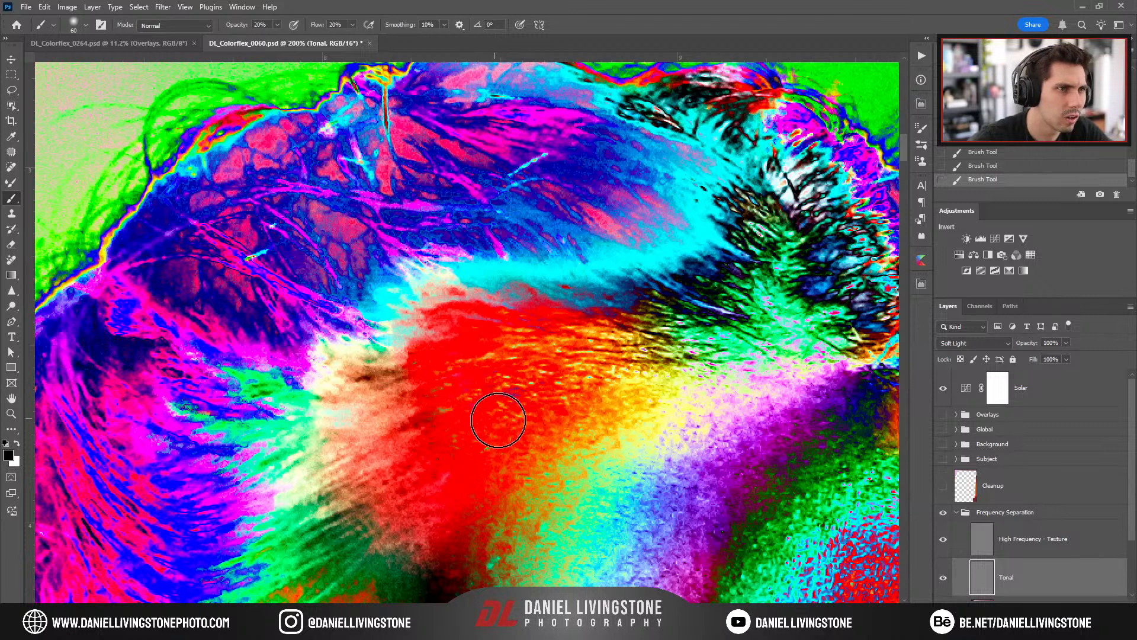
key(x)
key(bracketleft)
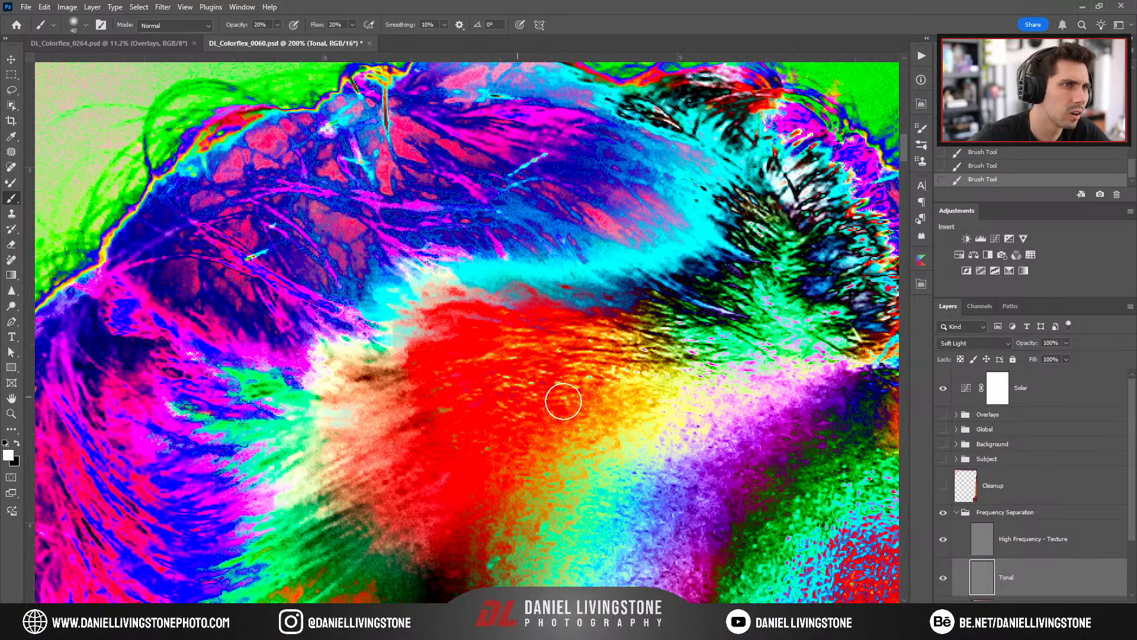
click(943, 388)
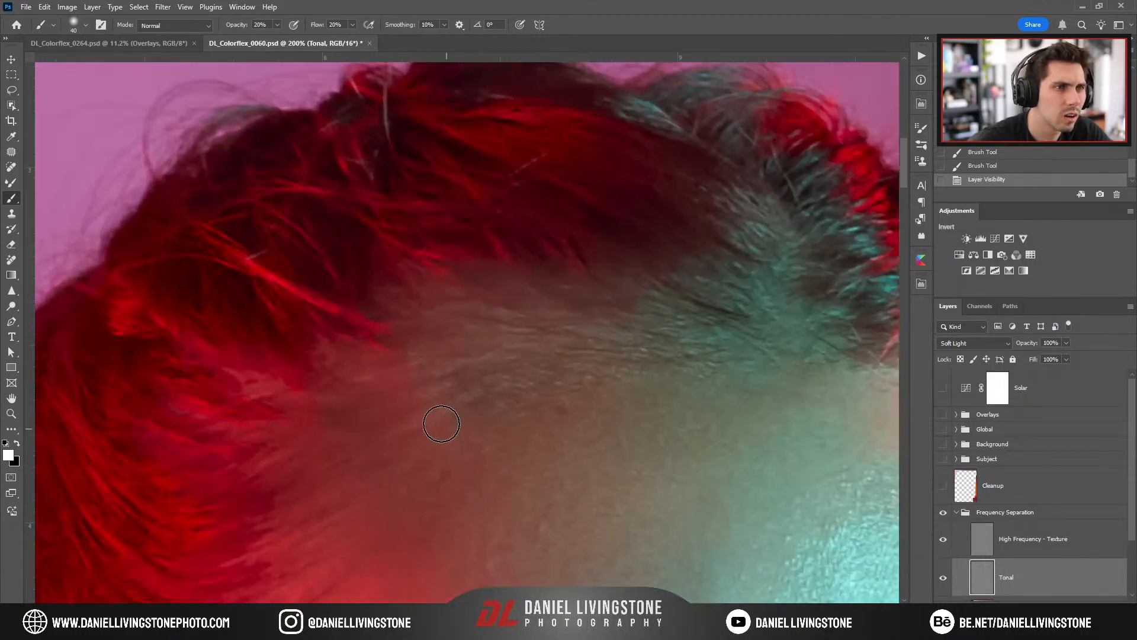
Blend the forehead into the hairline near the temple with fine black brush strokes on the Tonal layer.
key(x)
key(bracketleft)
key(bracketleft)
key(bracketleft)
key(bracketleft)
mouse_move(396, 432)
mouse_down()
mouse_move(469, 405)
mouse_move(460, 421)
mouse_move(472, 397)
mouse_move(404, 431)
mouse_move(446, 412)
mouse_move(407, 430)
mouse_move(465, 385)
mouse_up()
key(bracketright)
key(bracketright)
key(bracketright)
key(bracketright)
key(bracketright)
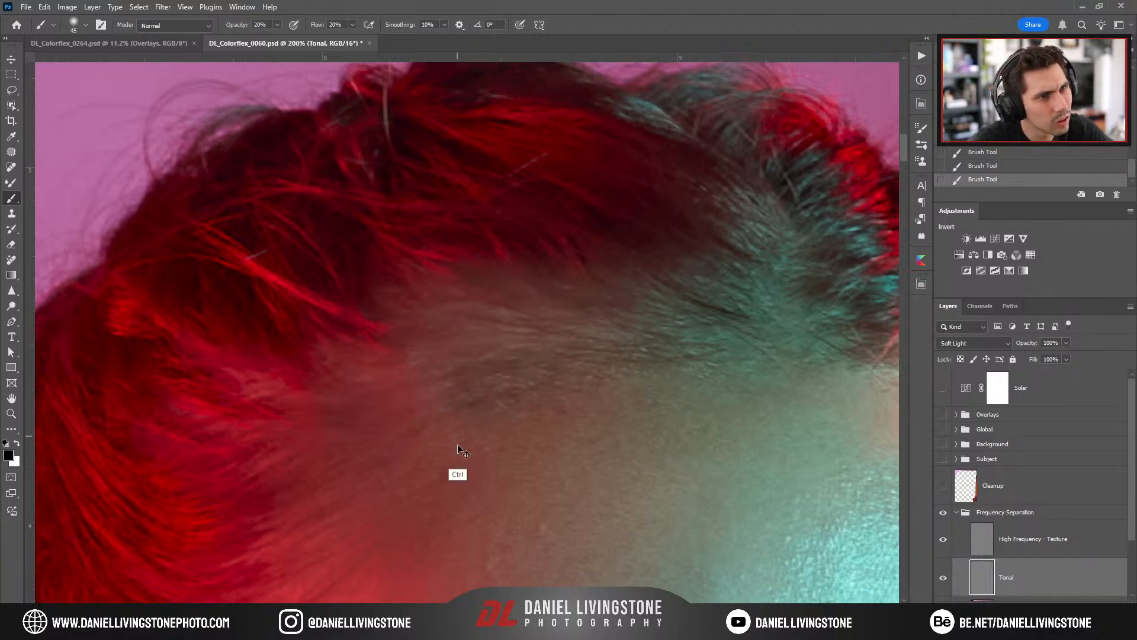
Examine the hairline retouch at several magnifications and compare the Tonal layer off and on.
key(ctrl+minus)
key(ctrl+minus)
key(ctrl+minus)
key(ctrl+plus)
key(ctrl+plus)
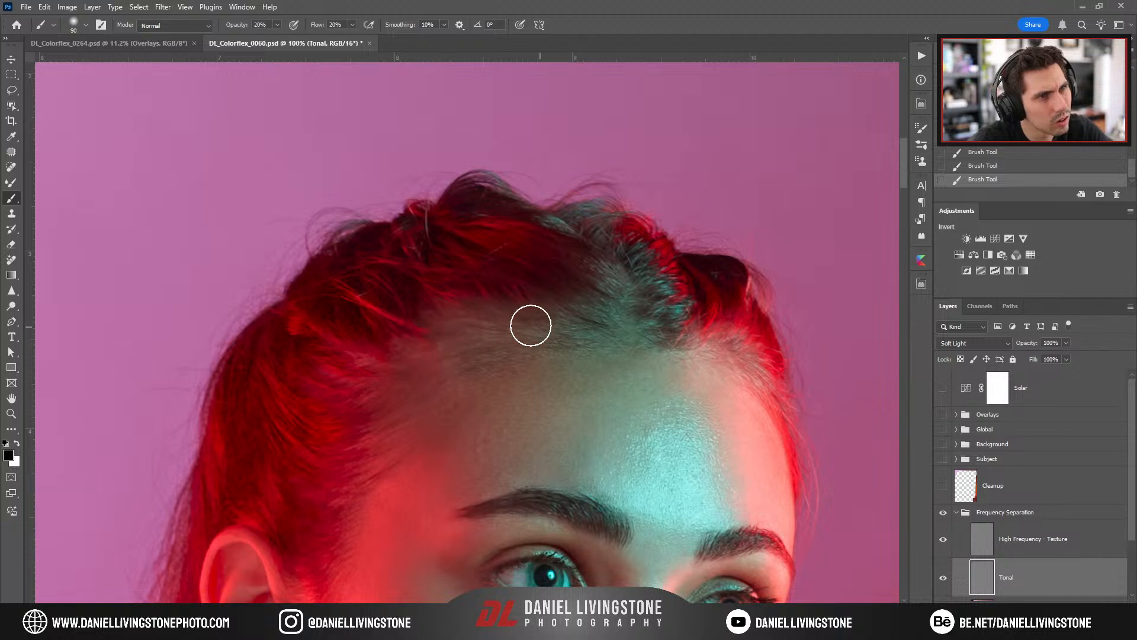
key(bracketleft)
key(bracketleft)
key(ctrl+minus)
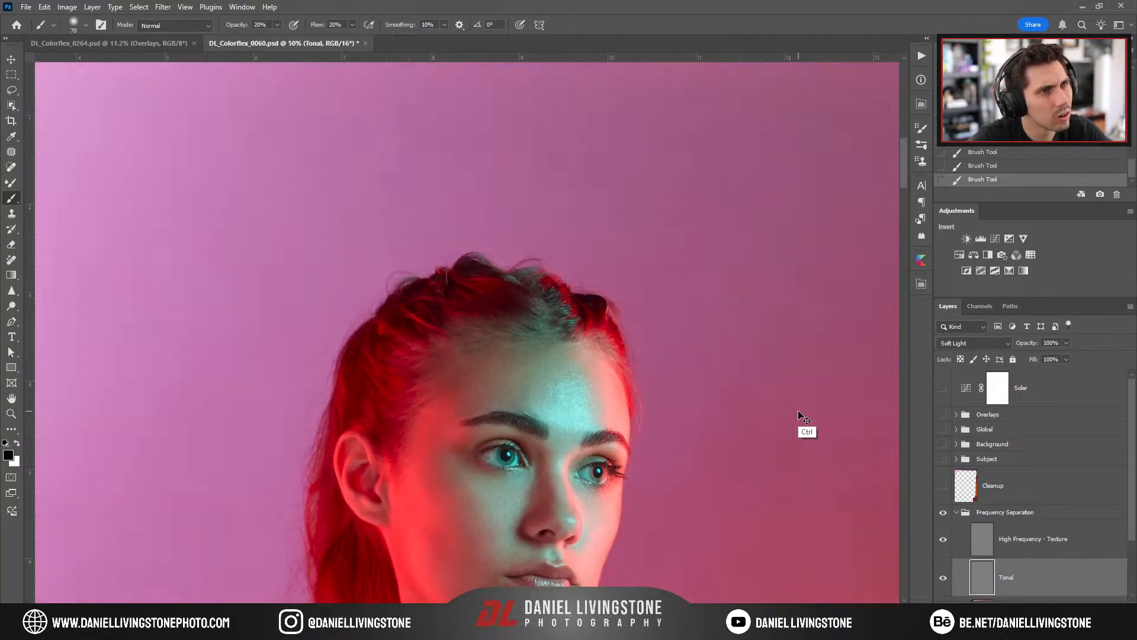
key(ctrl+minus)
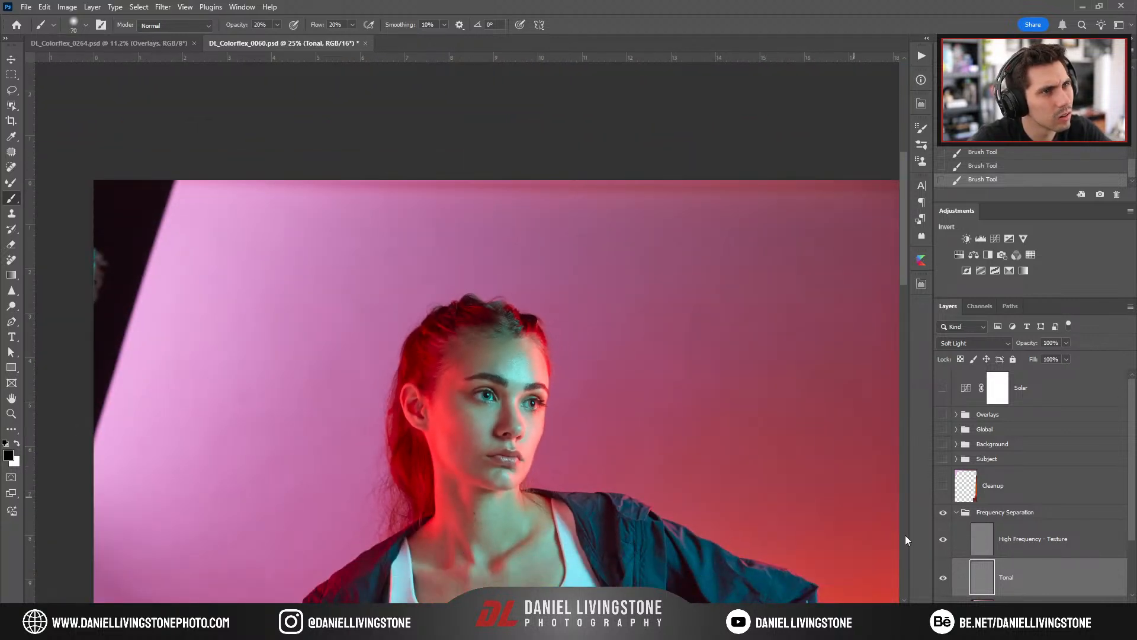
click(943, 578)
click(942, 585)
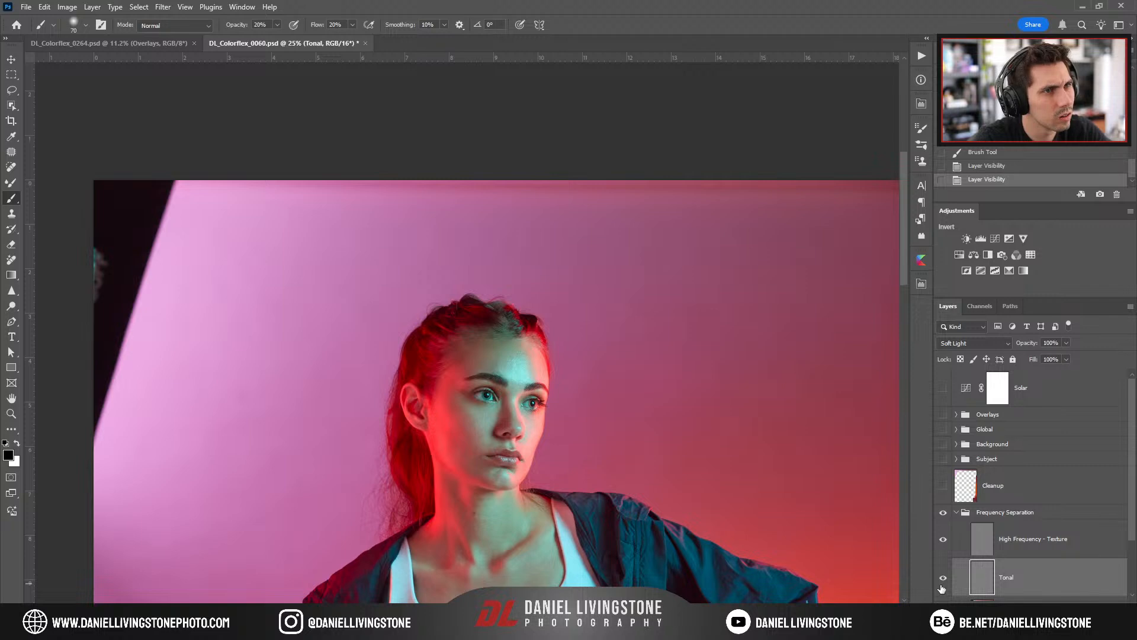
Show the Solar layer and lighten the shadow transition above the eyebrow with soft white strokes on the Tonal layer.
key(ctrl+minus)
key(ctrl+plus)
key(ctrl+plus)
key(ctrl+plus)
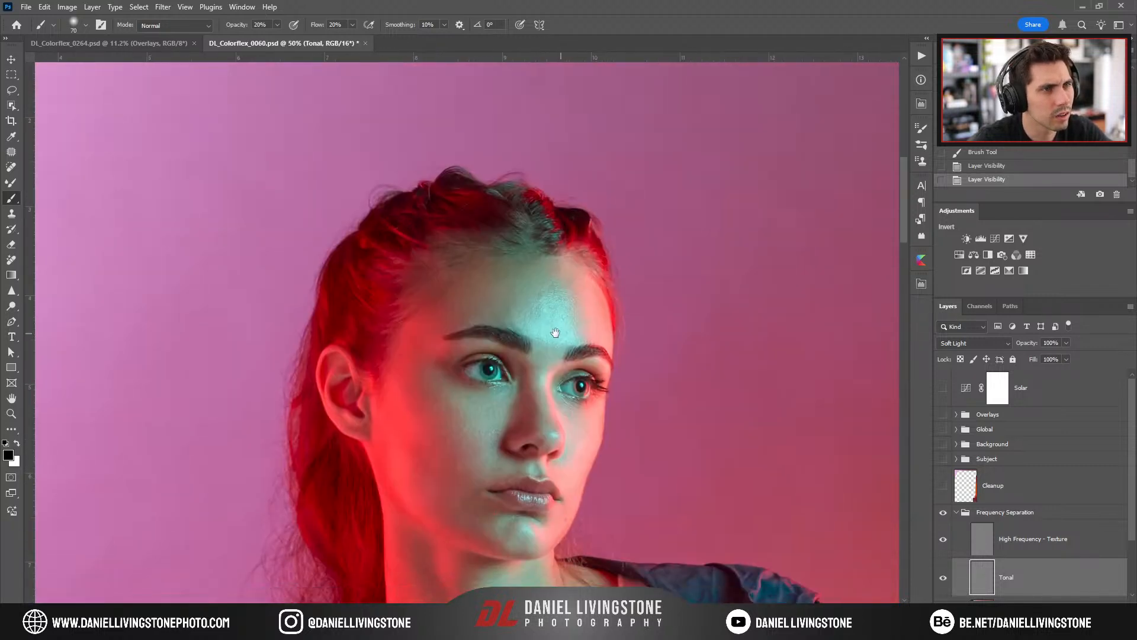
key(ctrl+plus)
key(ctrl+plus)
key(ctrl+plus)
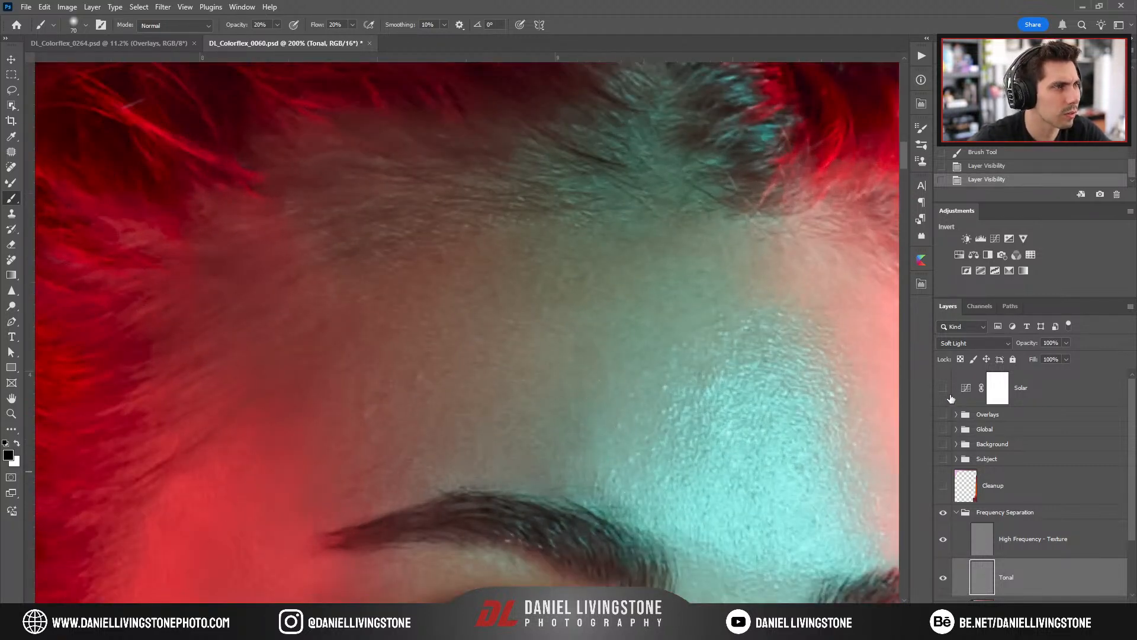
click(943, 388)
drag(604, 415, 611, 422)
drag(581, 460, 561, 457)
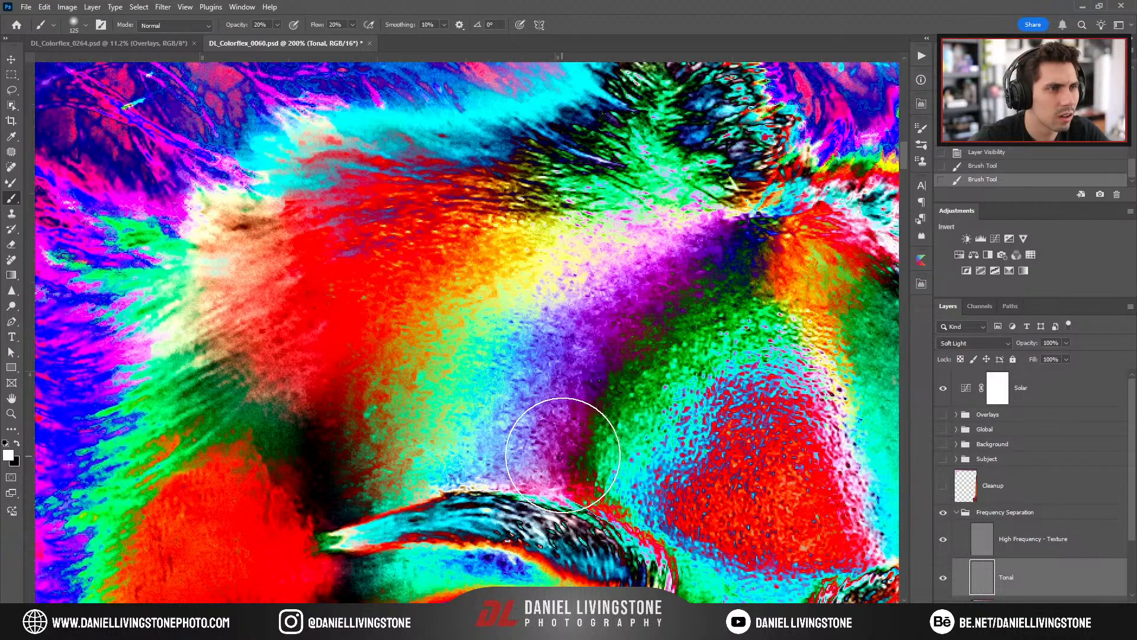
mouse_move(591, 382)
mouse_down()
mouse_move(558, 379)
mouse_move(575, 365)
mouse_move(579, 399)
mouse_up()
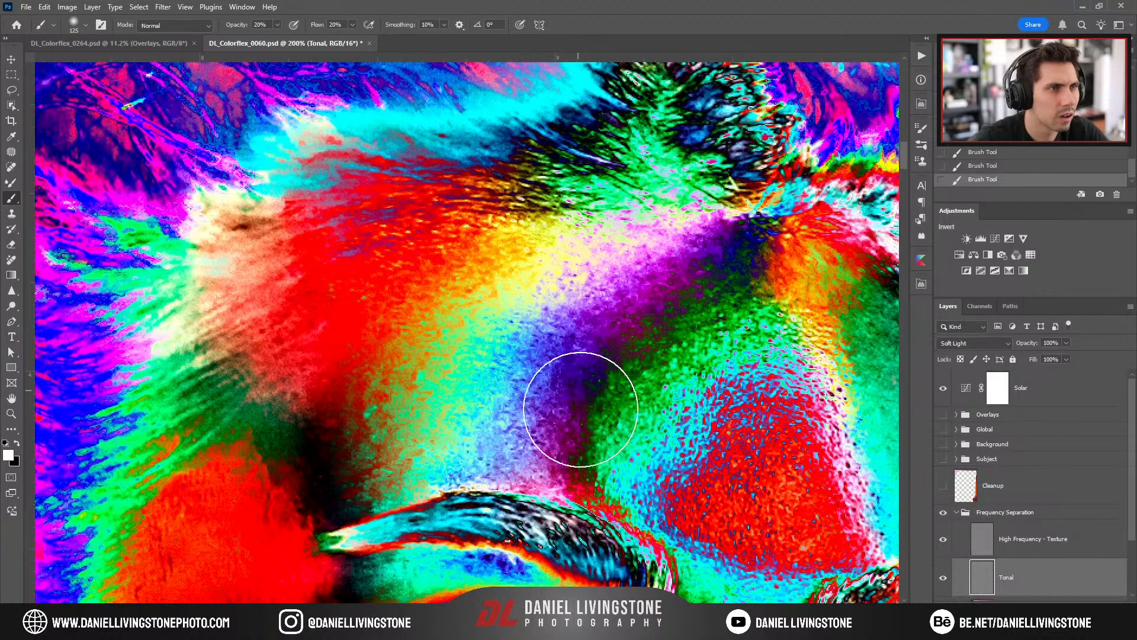
Check the forehead's tonal transition with the Solar layer hidden, and show that layer again.
click(943, 388)
key(ctrl+minus)
key(ctrl+minus)
key(ctrl+minus)
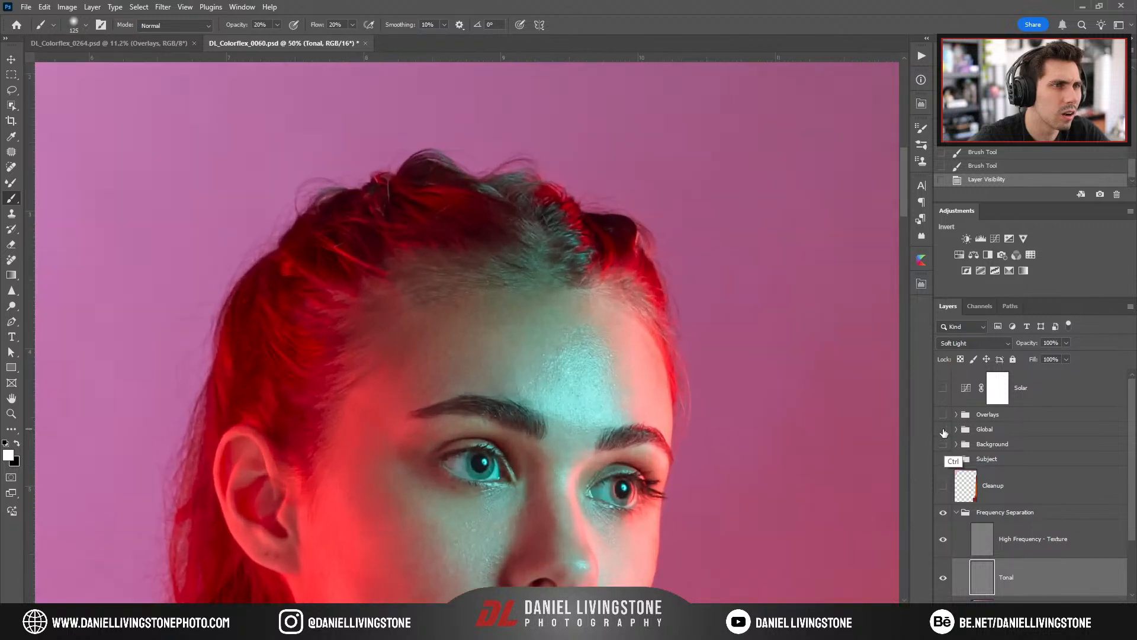
key(ctrl+plus)
key(ctrl+plus)
key(ctrl+plus)
click(943, 388)
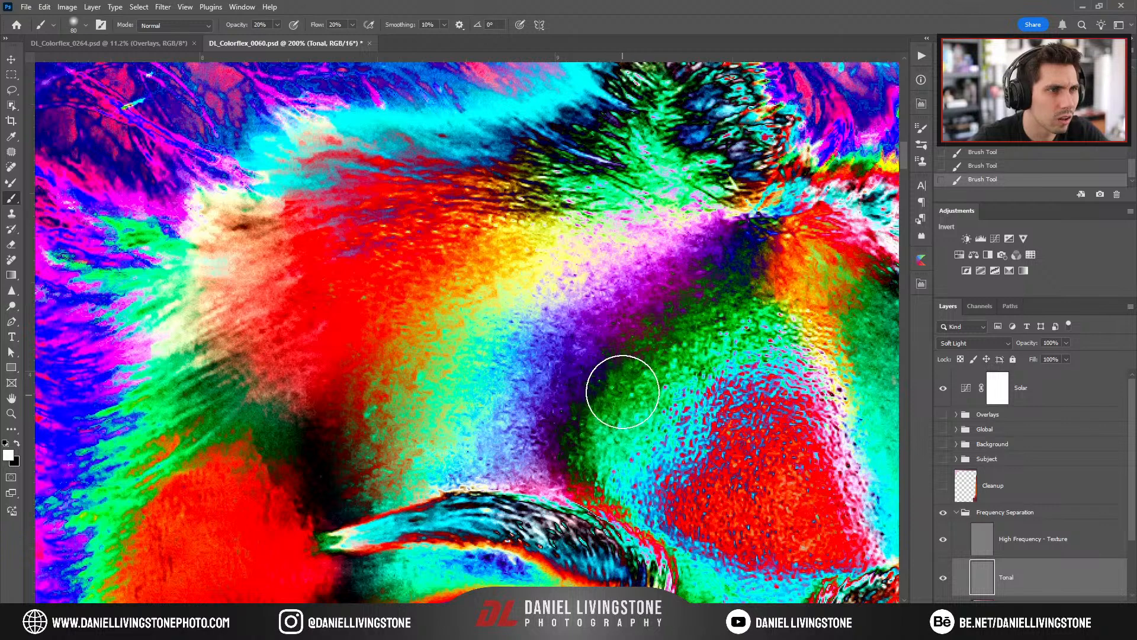
Hide the Solar layer and examine the forehead's tonal transition at lower and higher magnification.
click(943, 388)
key(ctrl+minus)
key(ctrl+minus)
key(ctrl+minus)
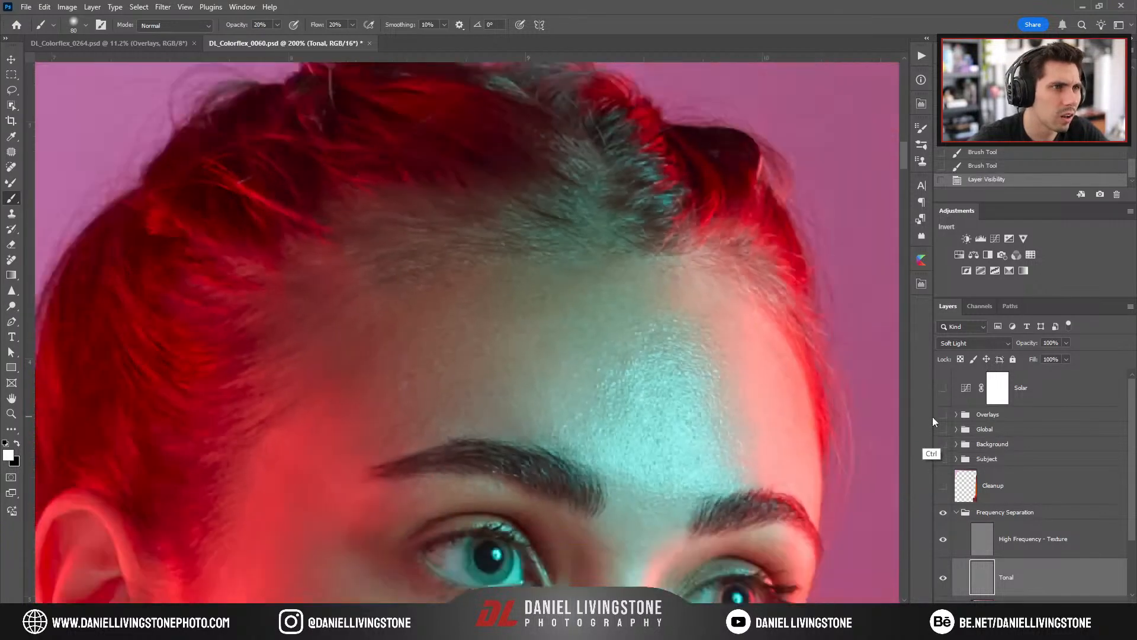
key(ctrl+plus)
key(ctrl+plus)
key(ctrl+plus)
key(ctrl+plus)
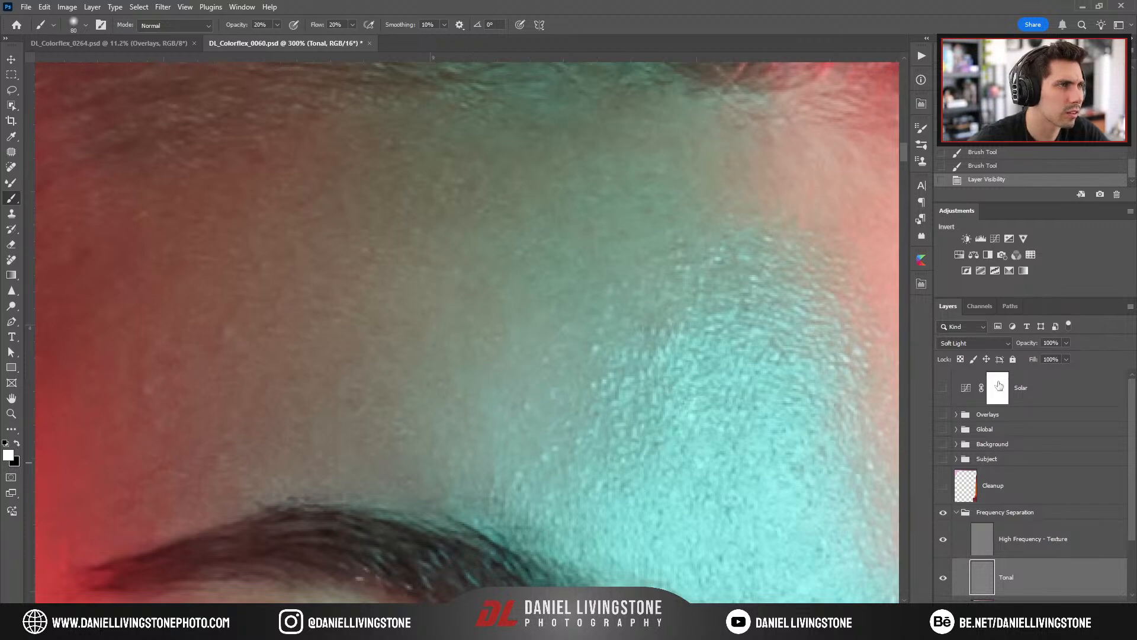
Show the Solar layer and lighten the edge of the forehead highlight with a smaller soft white brush on the Tonal layer.
click(943, 389)
key(bracketleft)
key(bracketleft)
mouse_move(641, 340)
mouse_down()
mouse_move(653, 340)
mouse_move(642, 379)
mouse_up()
key(bracketleft)
key(bracketleft)
key(bracketleft)
key(bracketleft)
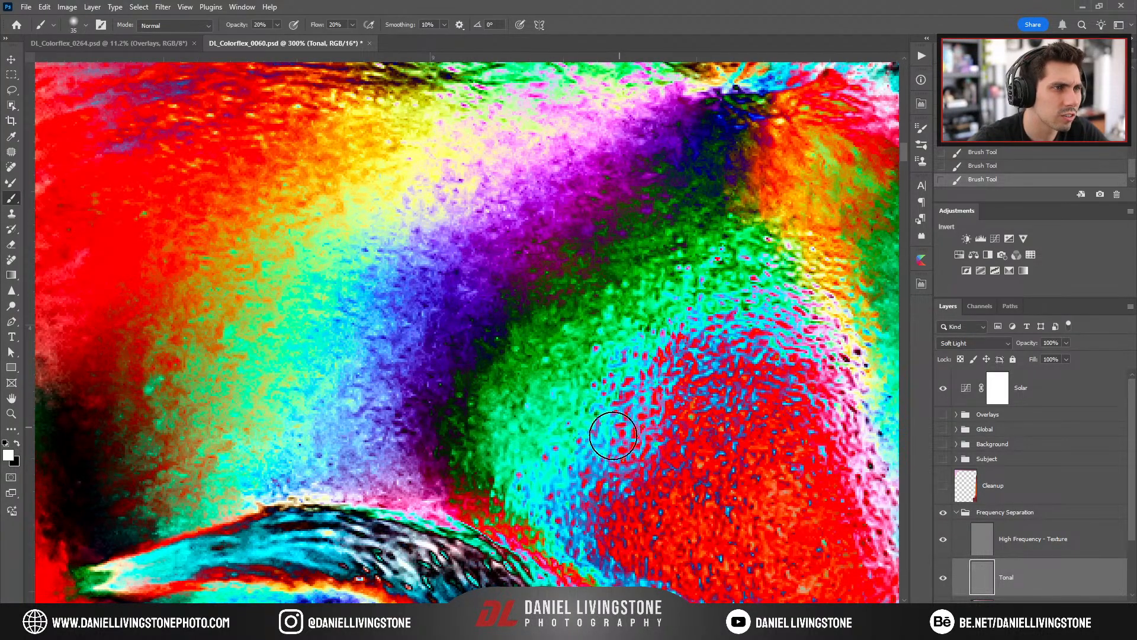
key(bracketleft)
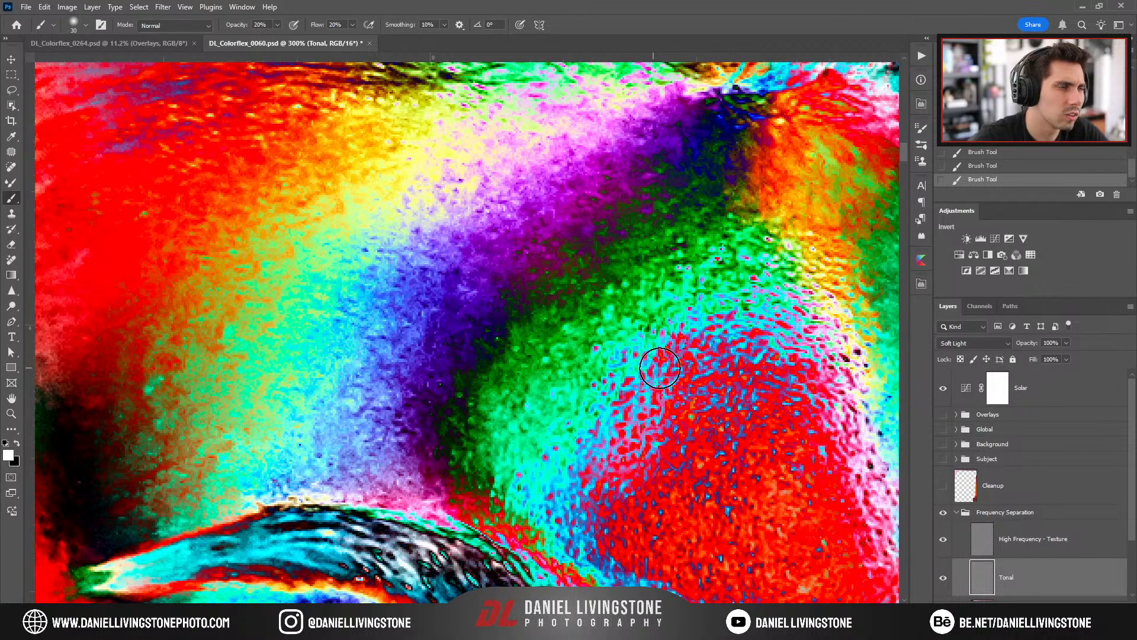
Hide the Solar layer and dab small white touches along the forehead highlight's edge on the Tonal layer with a size 20 brush.
key(ctrl+minus)
click(943, 388)
key(ctrl+minus)
key(ctrl+minus)
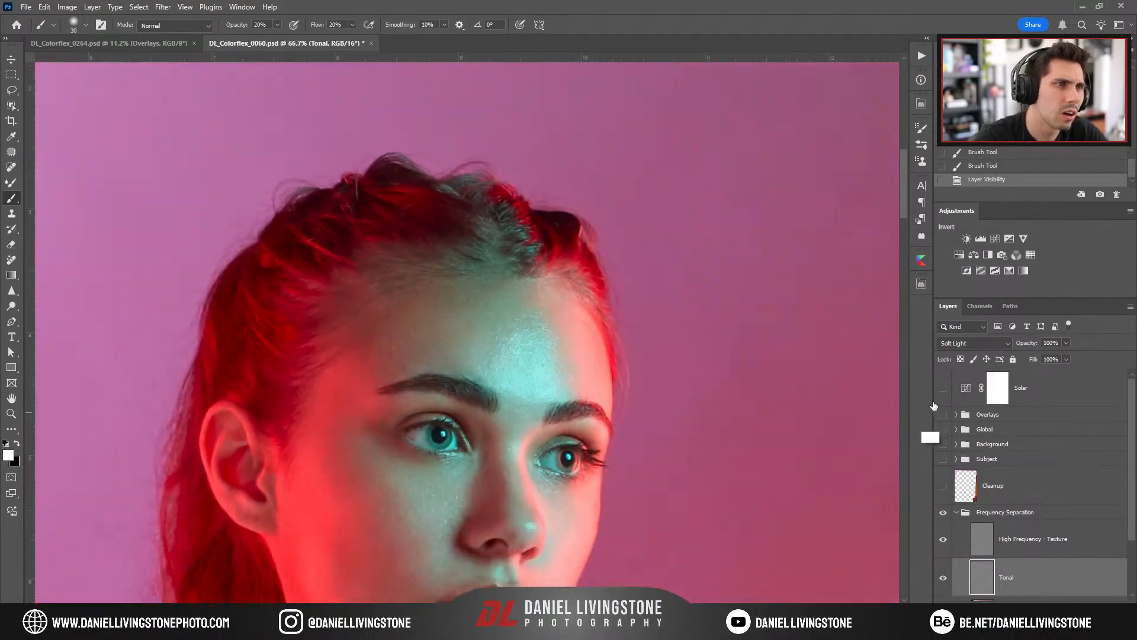
key(ctrl+plus)
key(ctrl+plus)
key(bracketleft)
key(bracketleft)
click(572, 355)
click(542, 409)
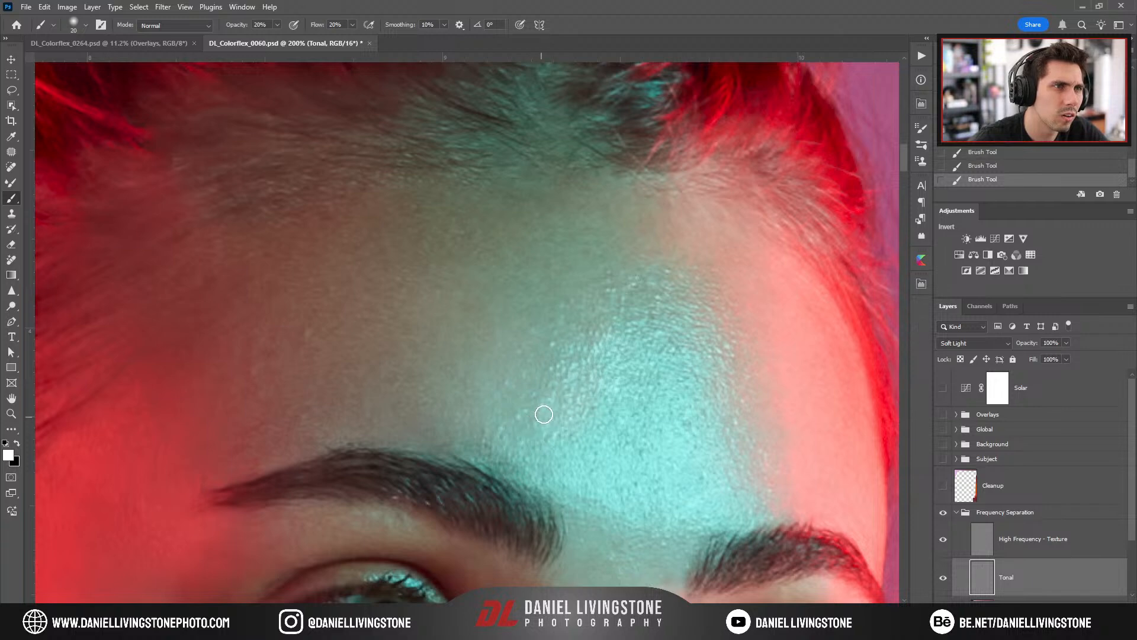
Show the Overlays, Global, Background and Subject groups and the Cleanup layer, and save the document.
key(ctrl+minus)
key(ctrl+minus)
key(ctrl+minus)
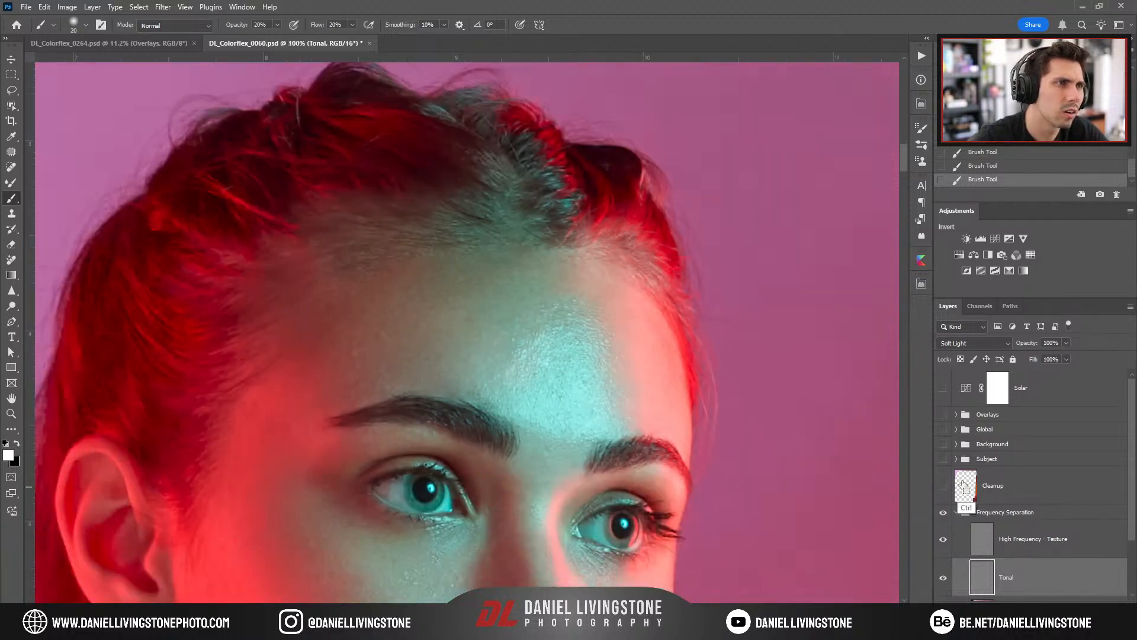
click(943, 428)
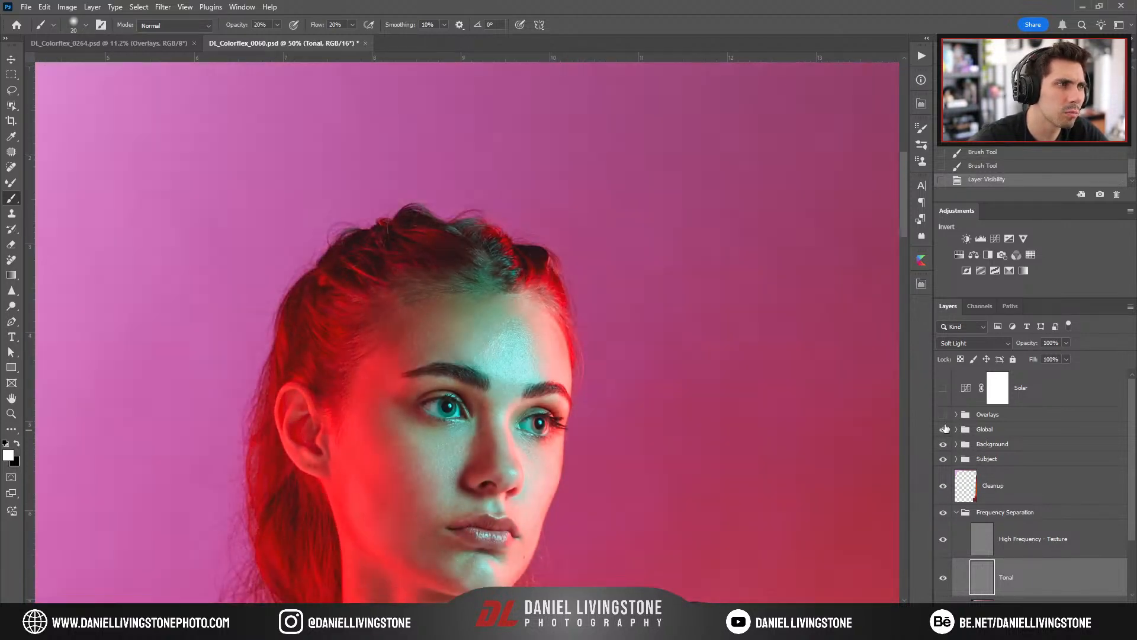
key(ctrl+0)
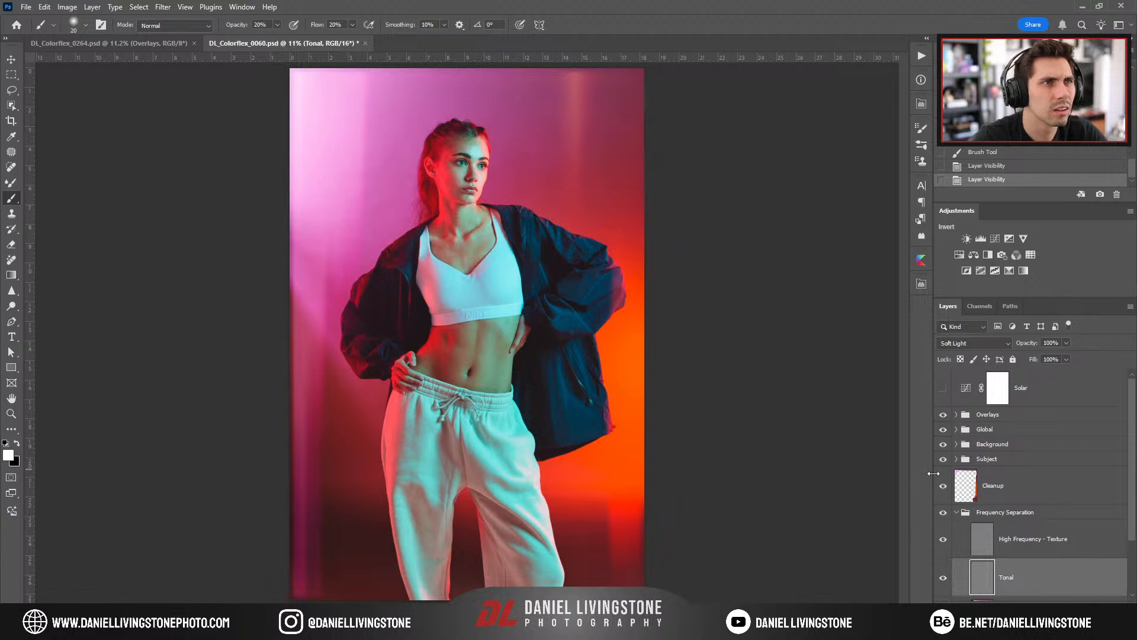
key(ctrl+s)
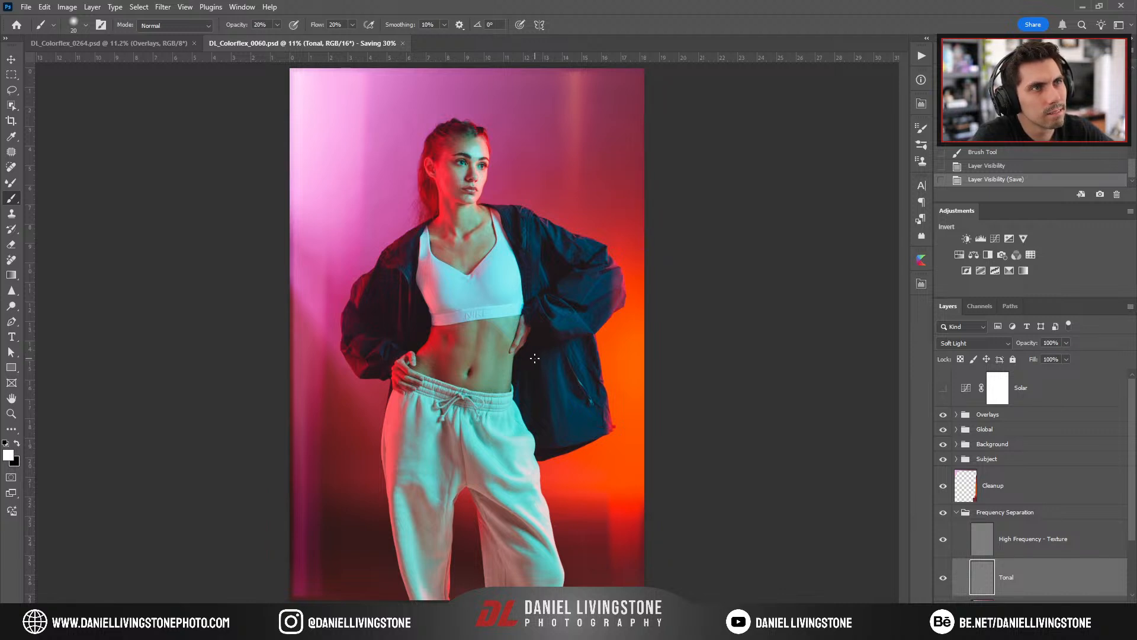
Examine the finished portrait from the midriff up to the face, and return to the full-image view.
key(ctrl+plus)
key(ctrl+plus)
key(ctrl+plus)
key(ctrl+plus)
key(ctrl+plus)
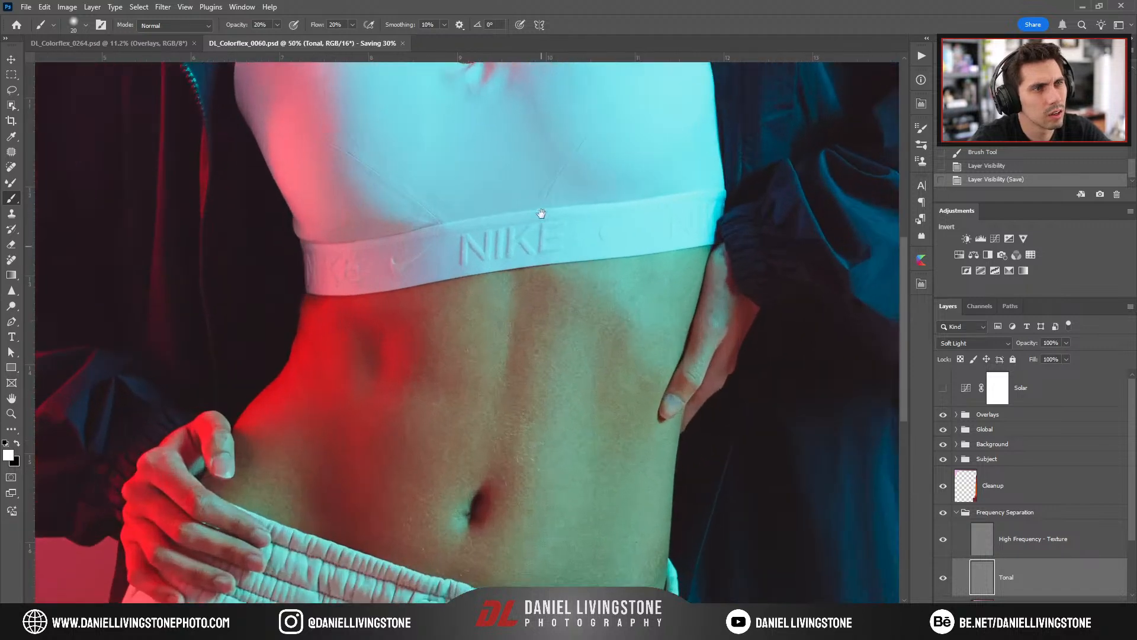
drag(541, 237, 521, 526)
mouse_move(539, 133)
mouse_down()
mouse_move(535, 373)
mouse_move(560, 598)
mouse_up()
key(ctrl+plus)
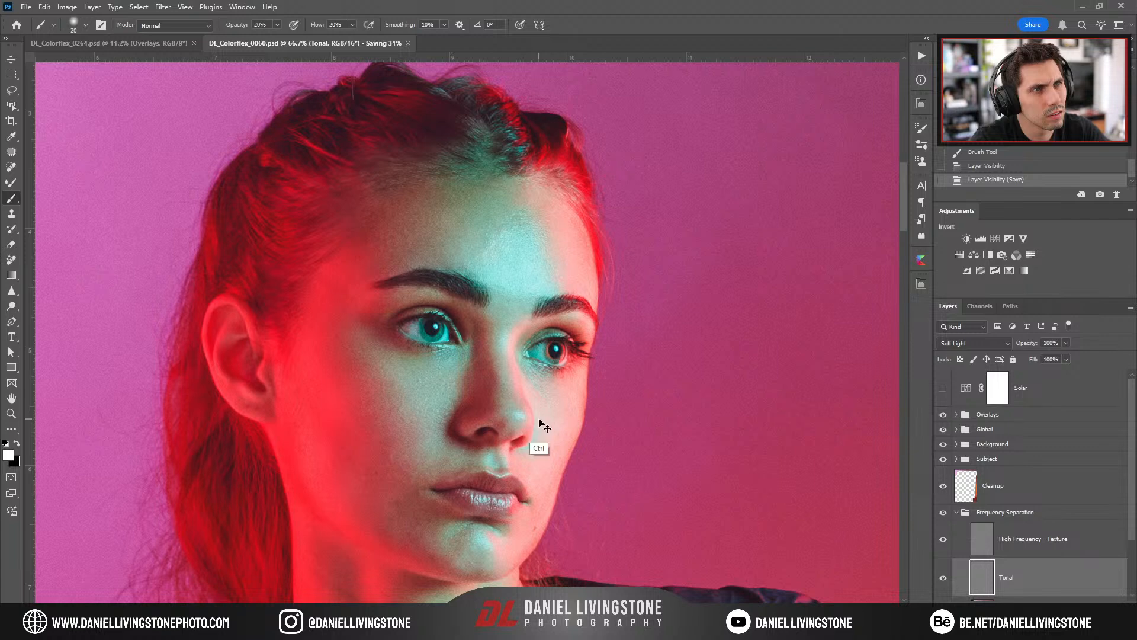
key(ctrl+0)
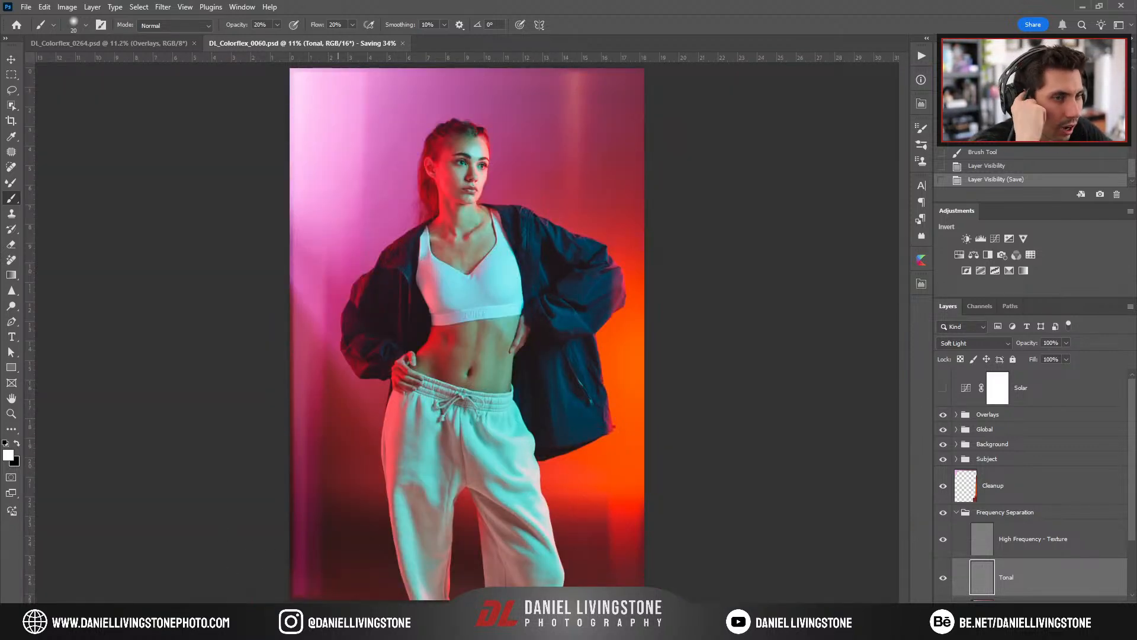
Switch to Capture One and reset the adjustments of the original portrait.
click(412, 625)
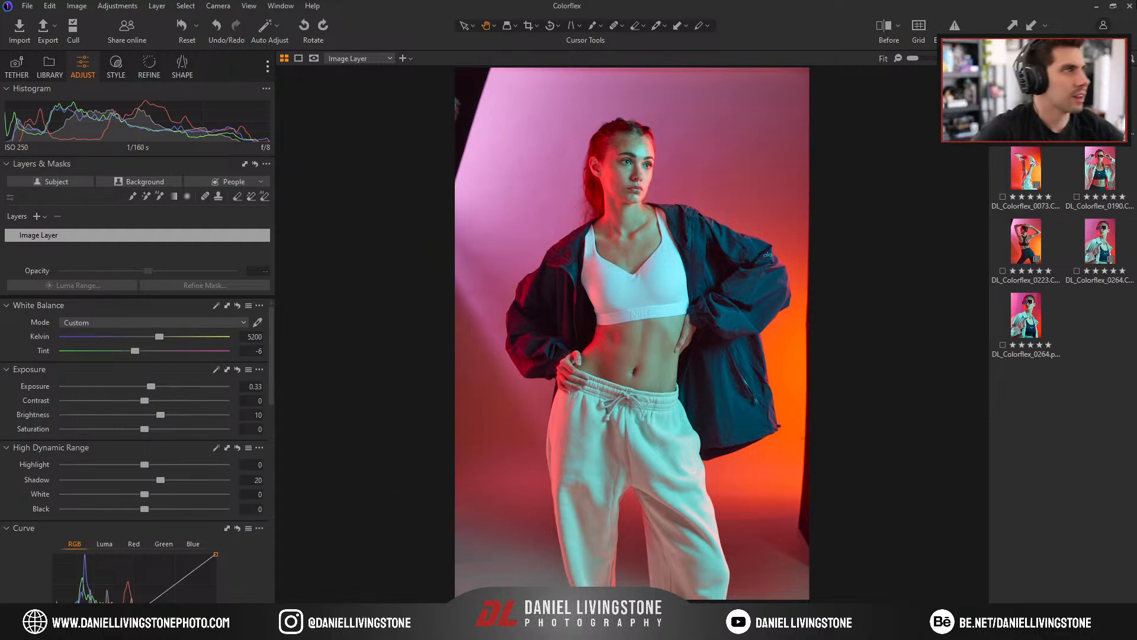
key(ctrl+r)
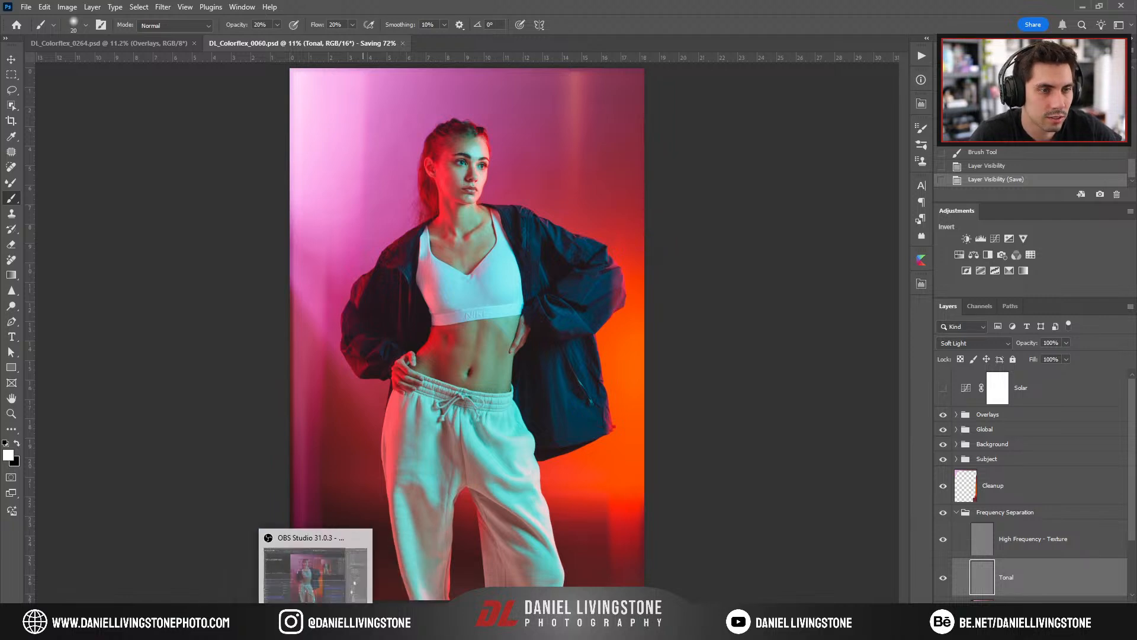
Switch to OBS Studio and change the live output to the Facecam scene.
click(385, 627)
click(592, 627)
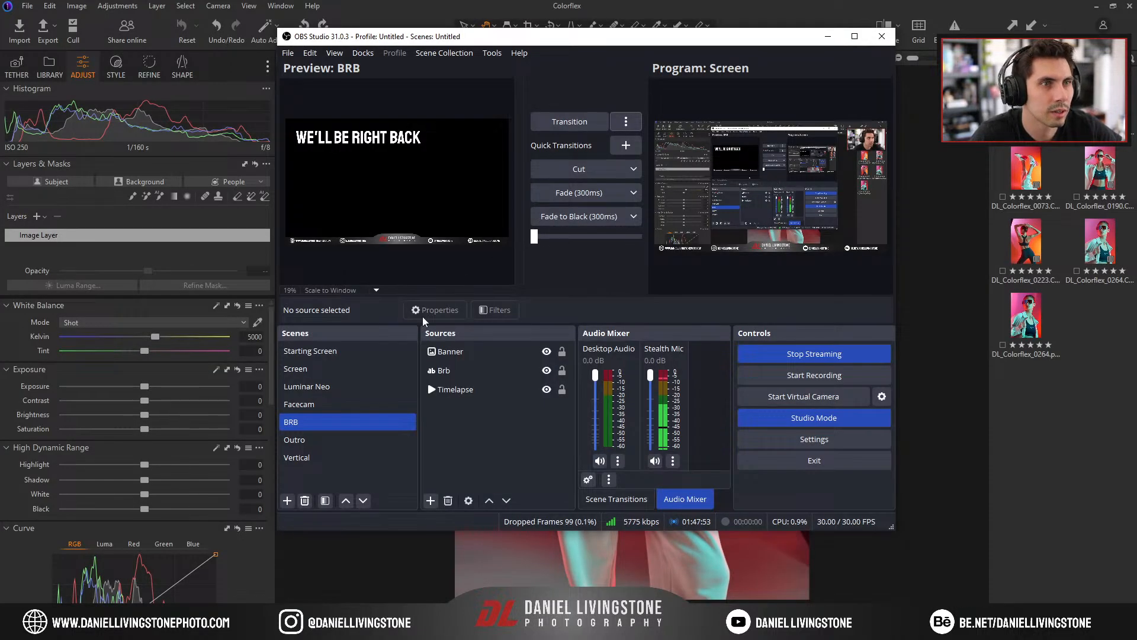
click(346, 403)
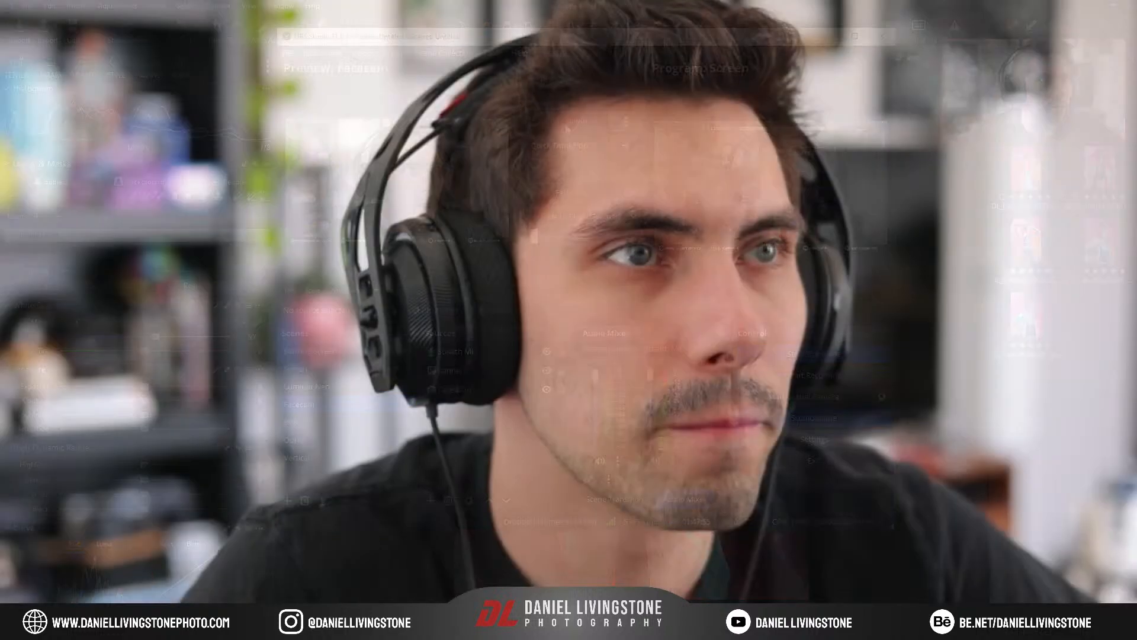